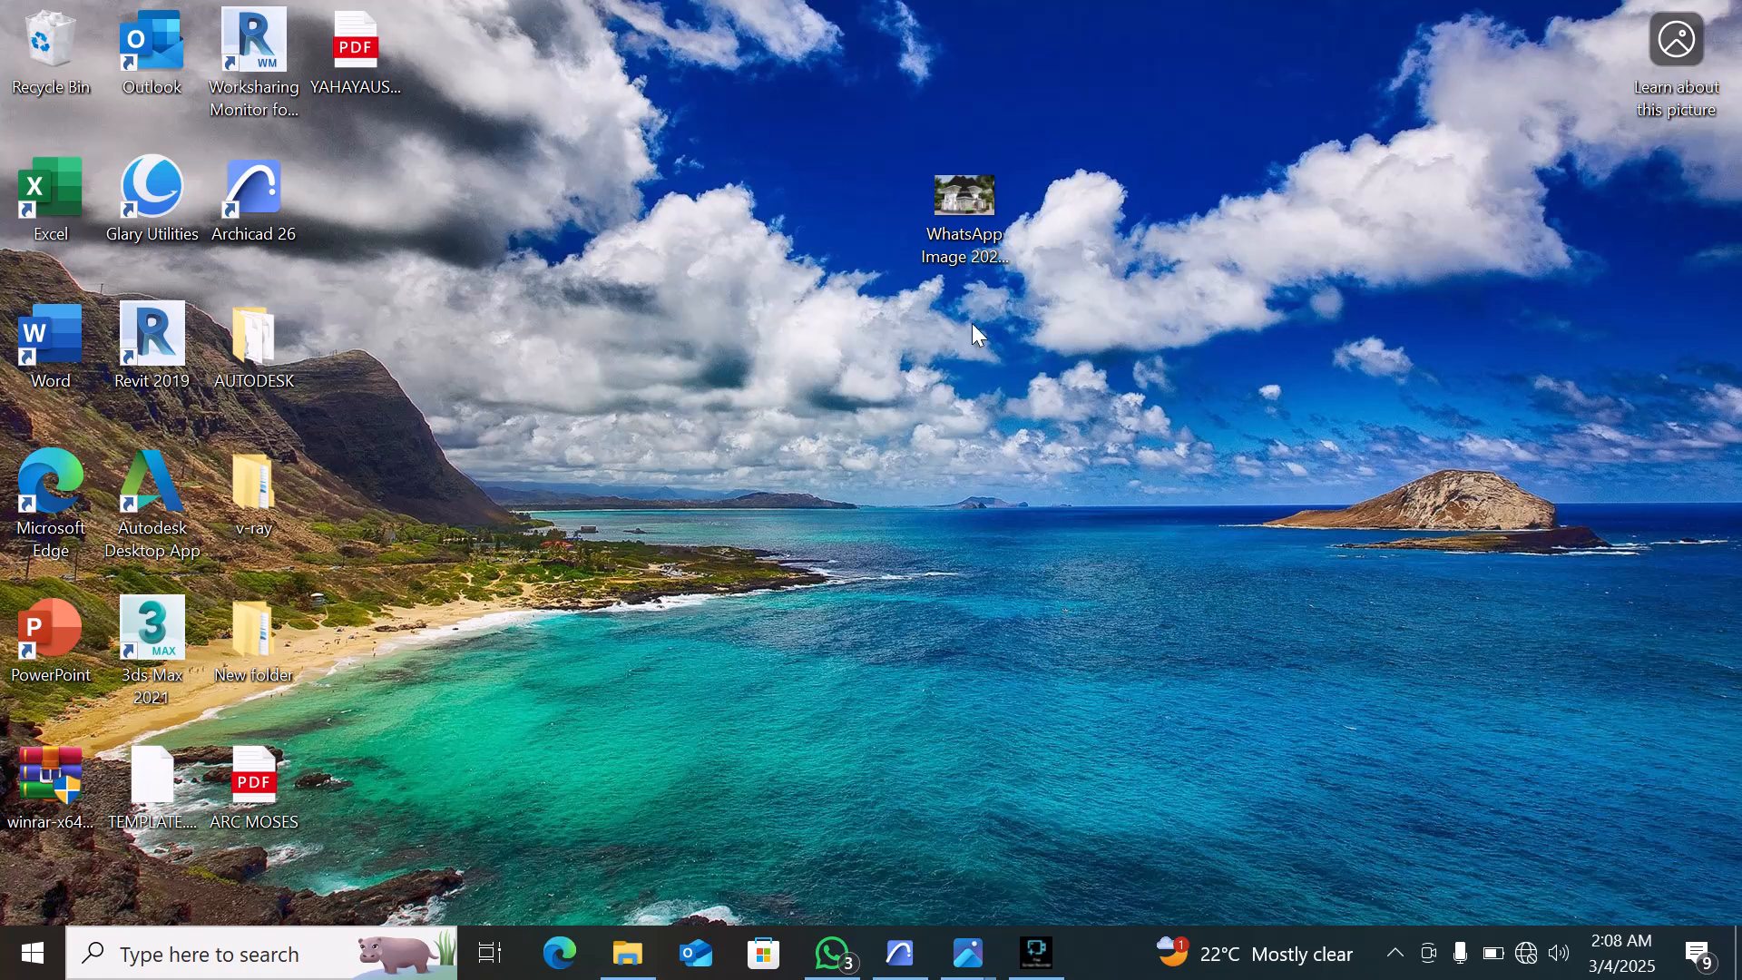
View the WhatsApp reference image of the house from the desktop and switch to the Archicad project
double_click(940, 199)
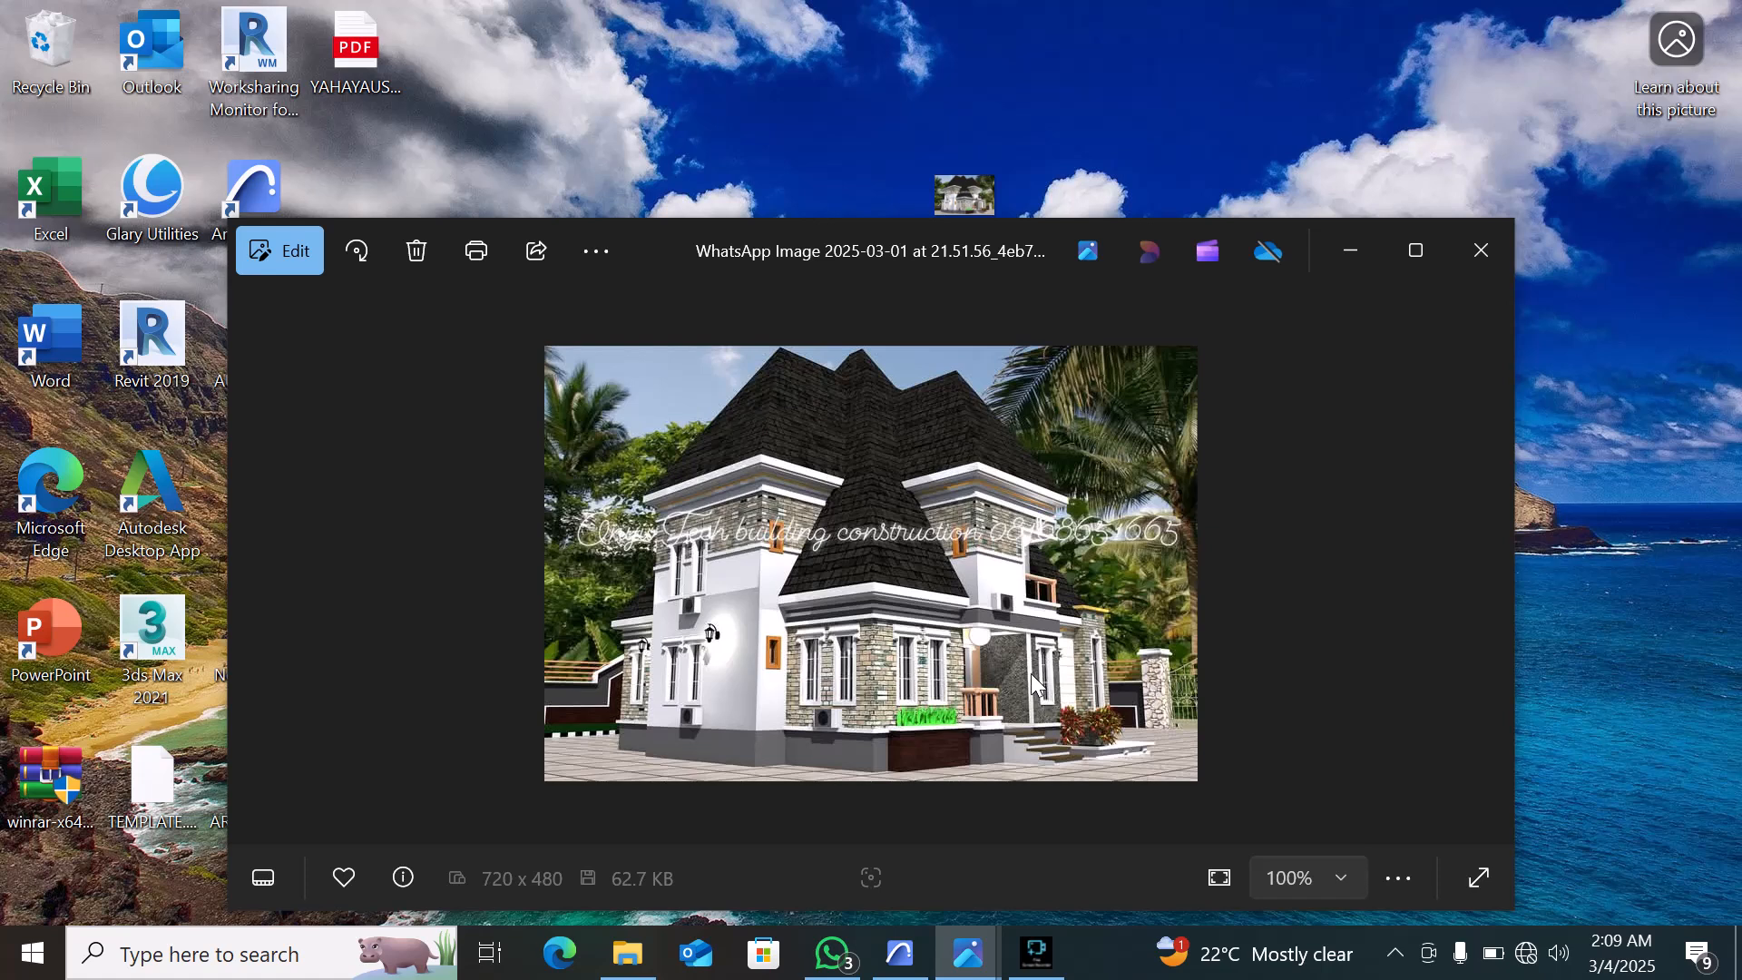
click(1354, 250)
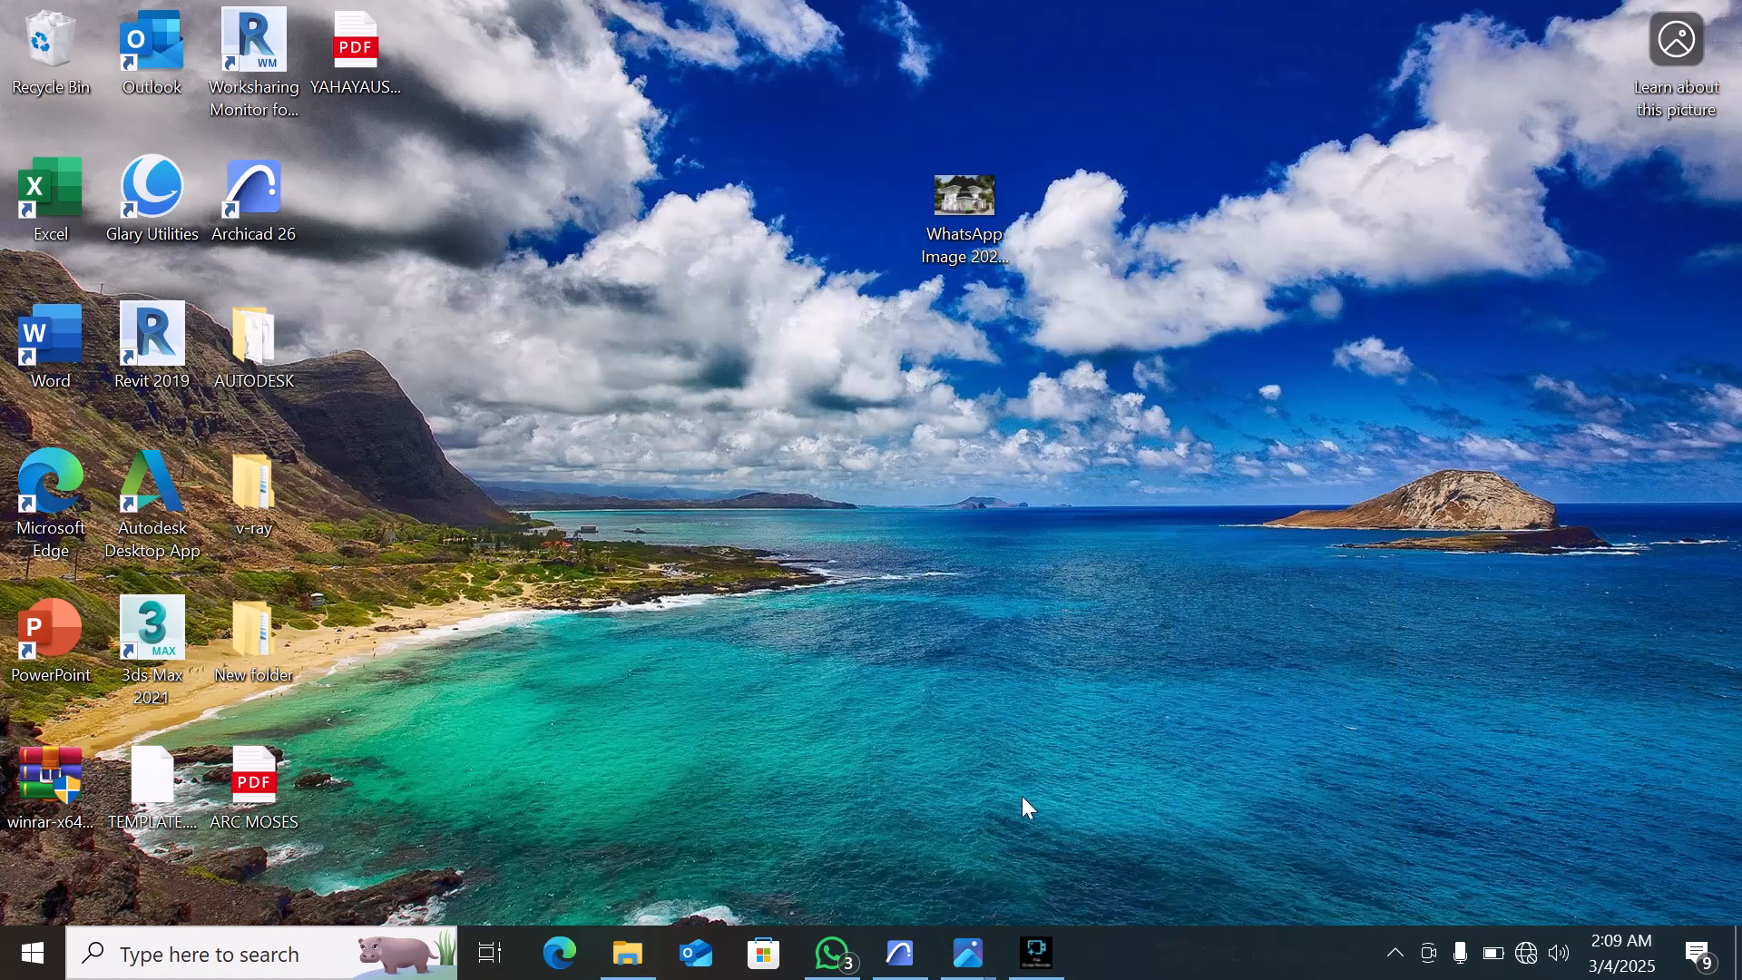
click(890, 958)
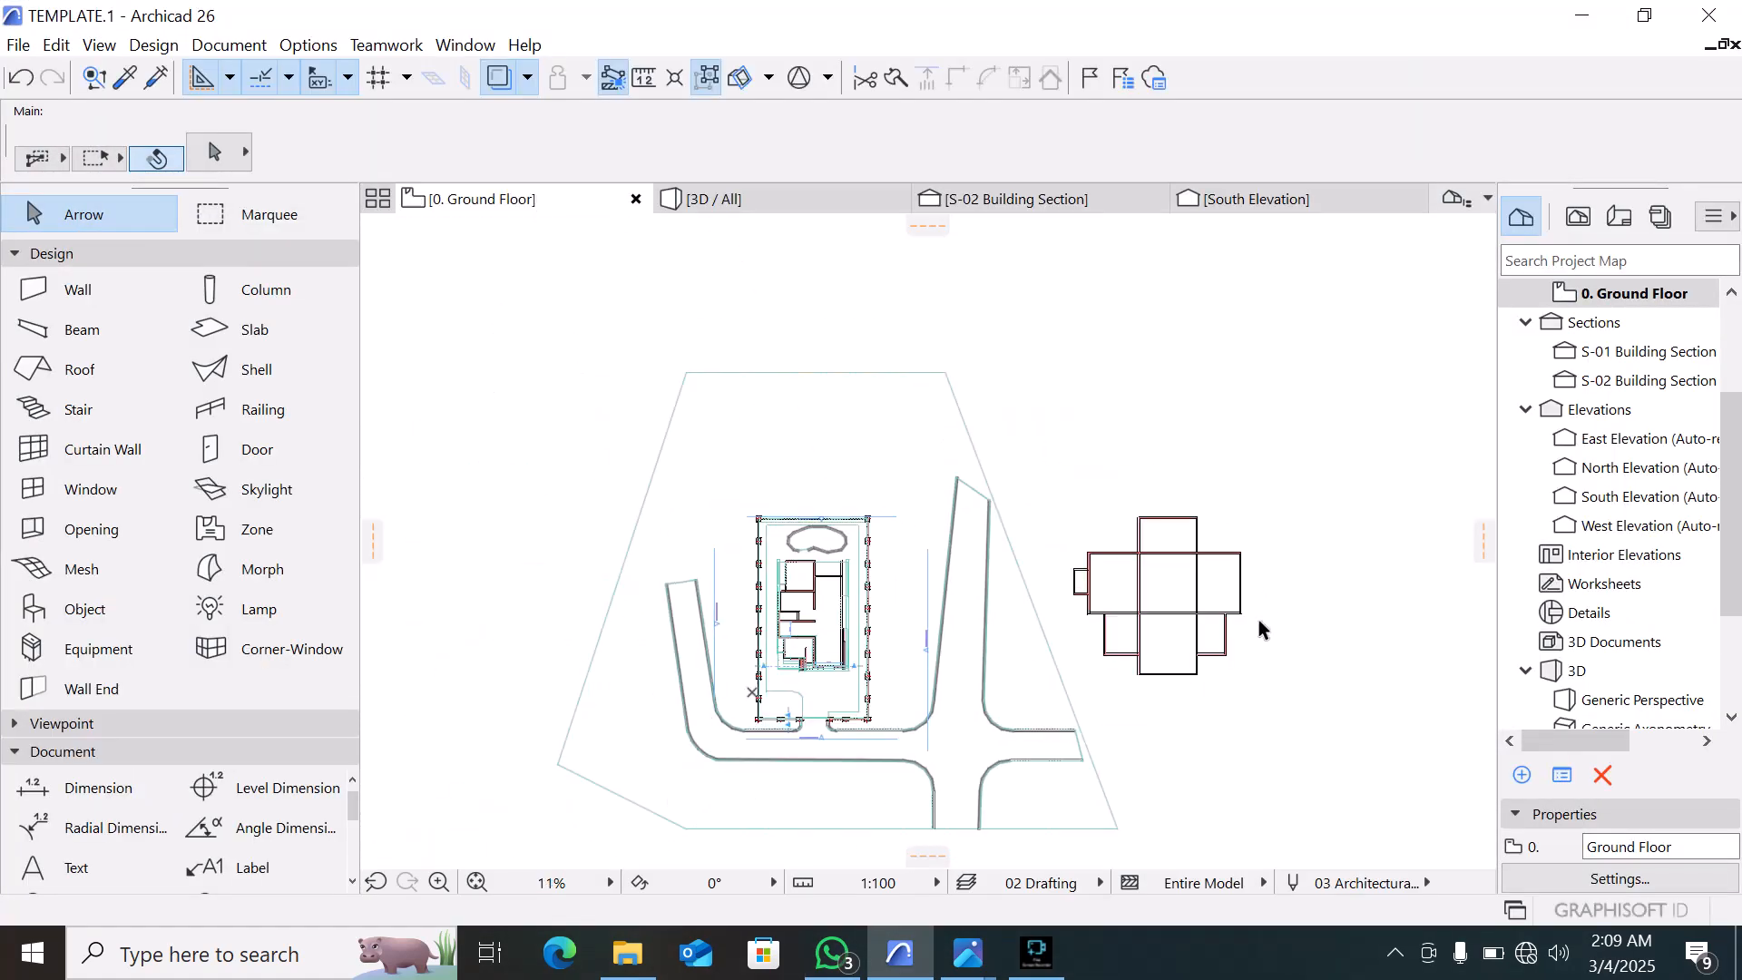
Examine the separate building's wall layout in the ground floor plan and from several sides in the 3D view
scroll(1322, 667, up, 5)
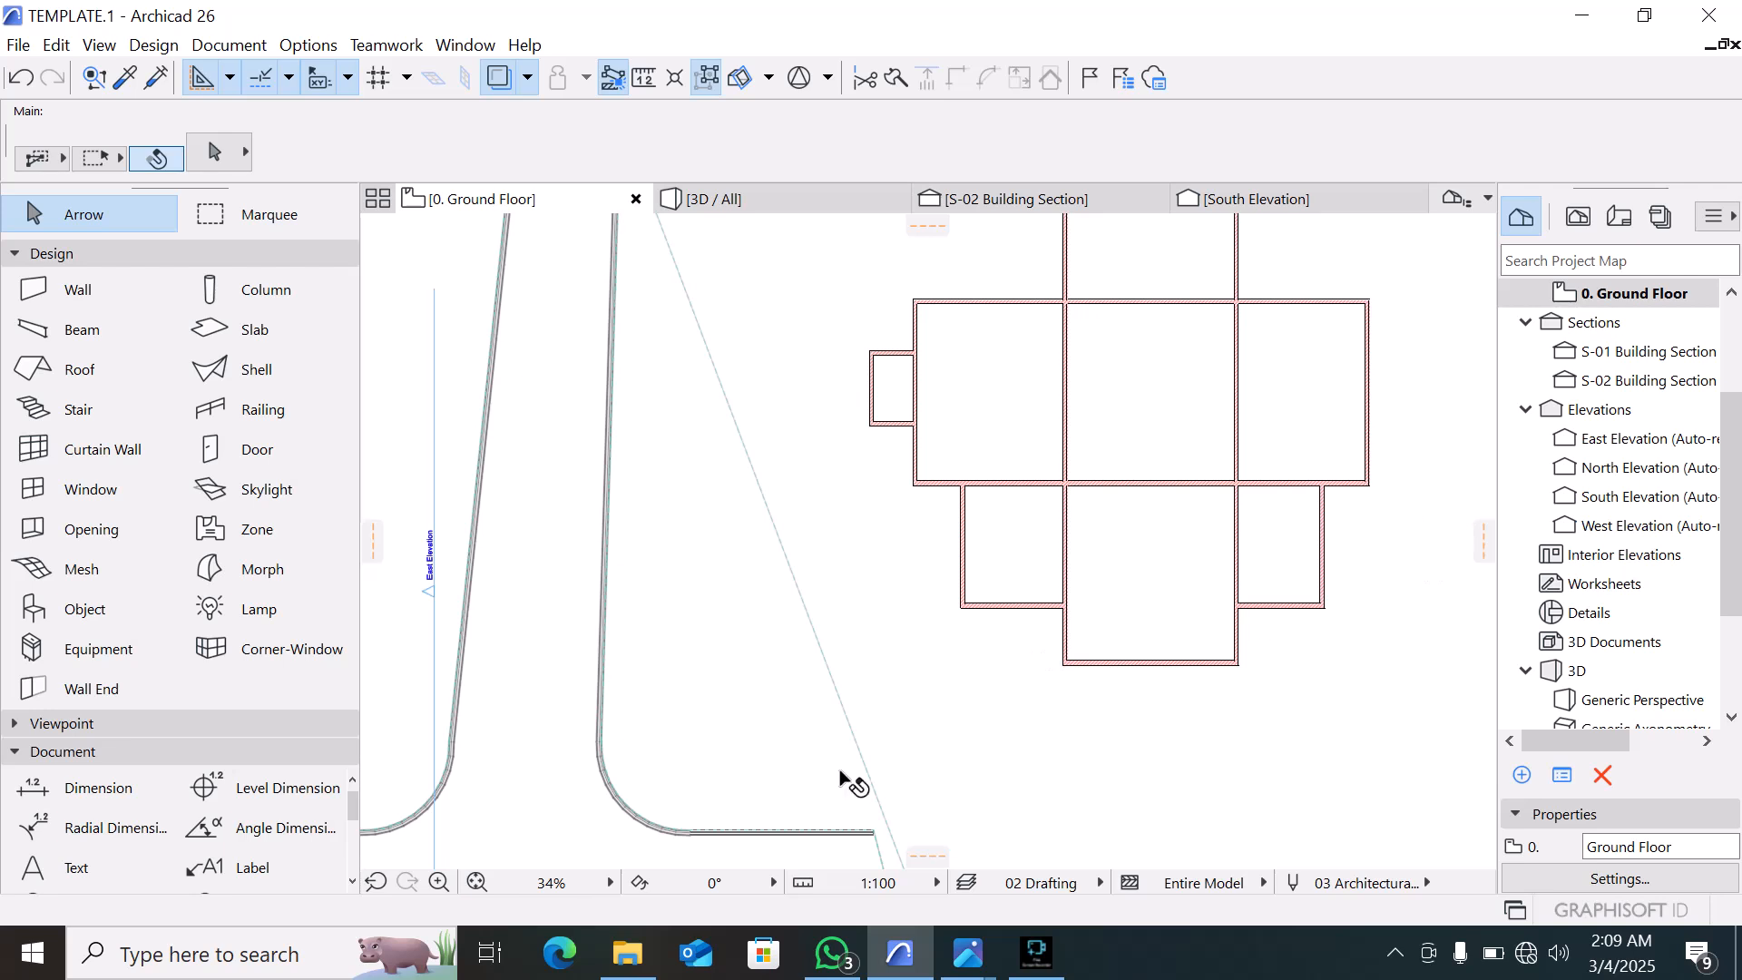
scroll(871, 753, down, 2)
scroll(1047, 497, up, 3)
scroll(1043, 494, down, 1)
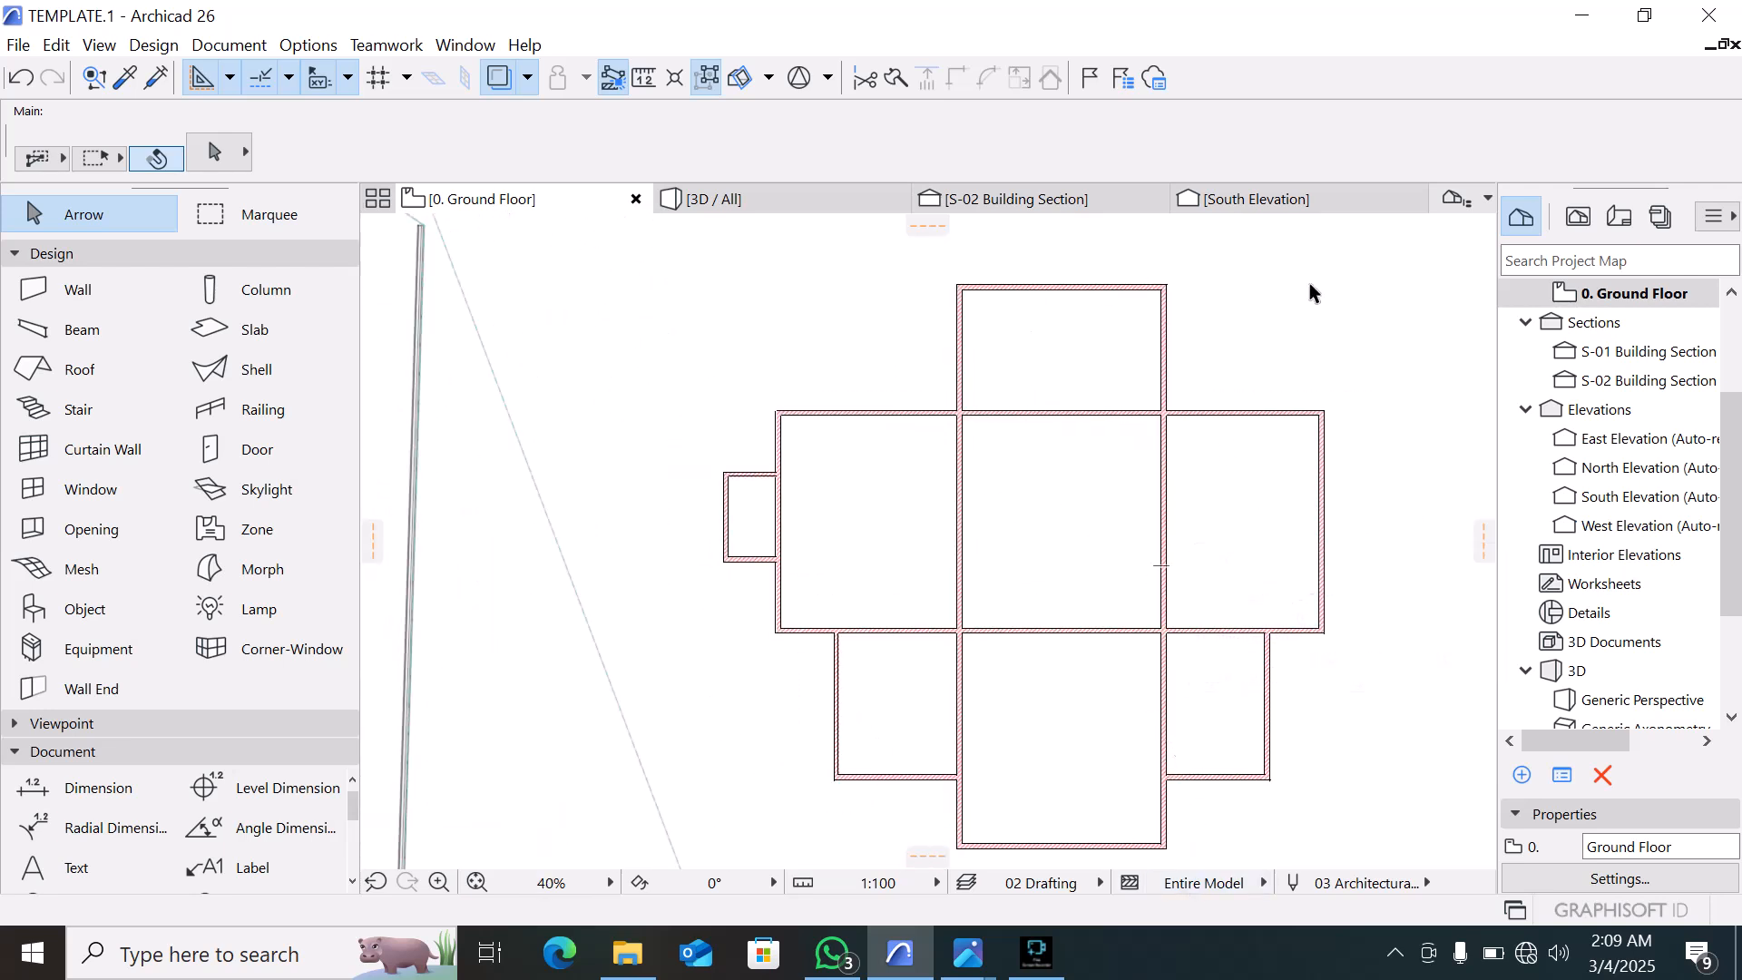
scroll(985, 583, down, 2)
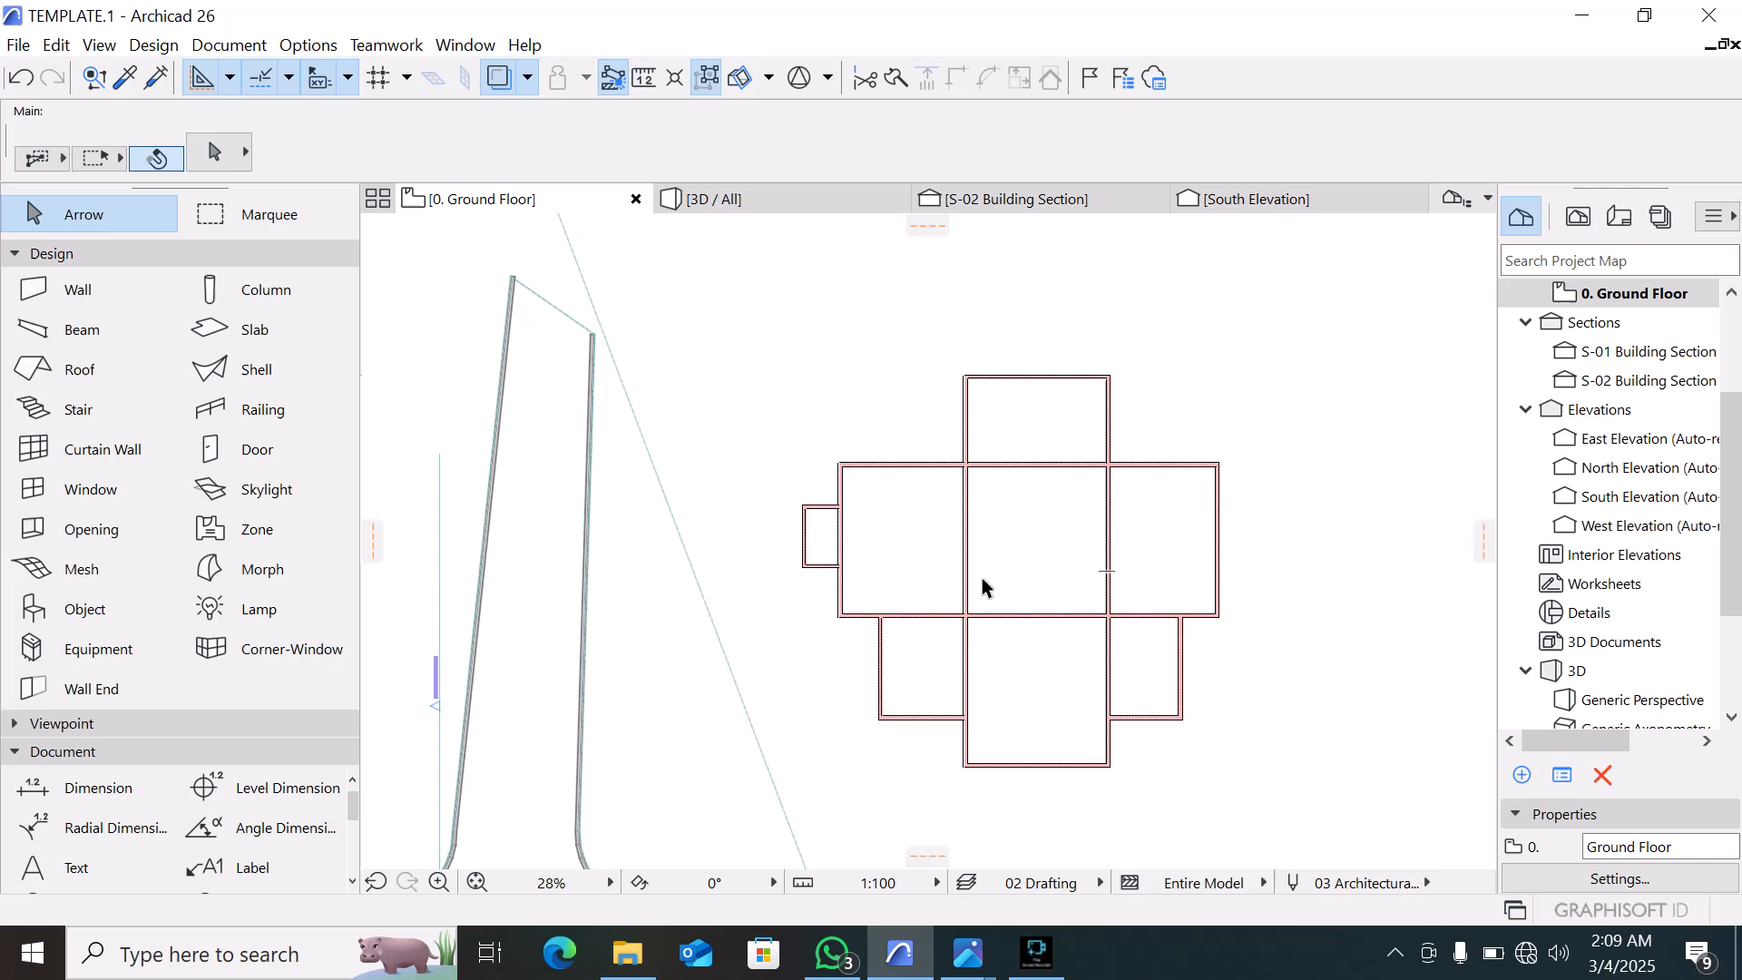
click(694, 199)
shift+middle_drag(1006, 698, 1100, 634)
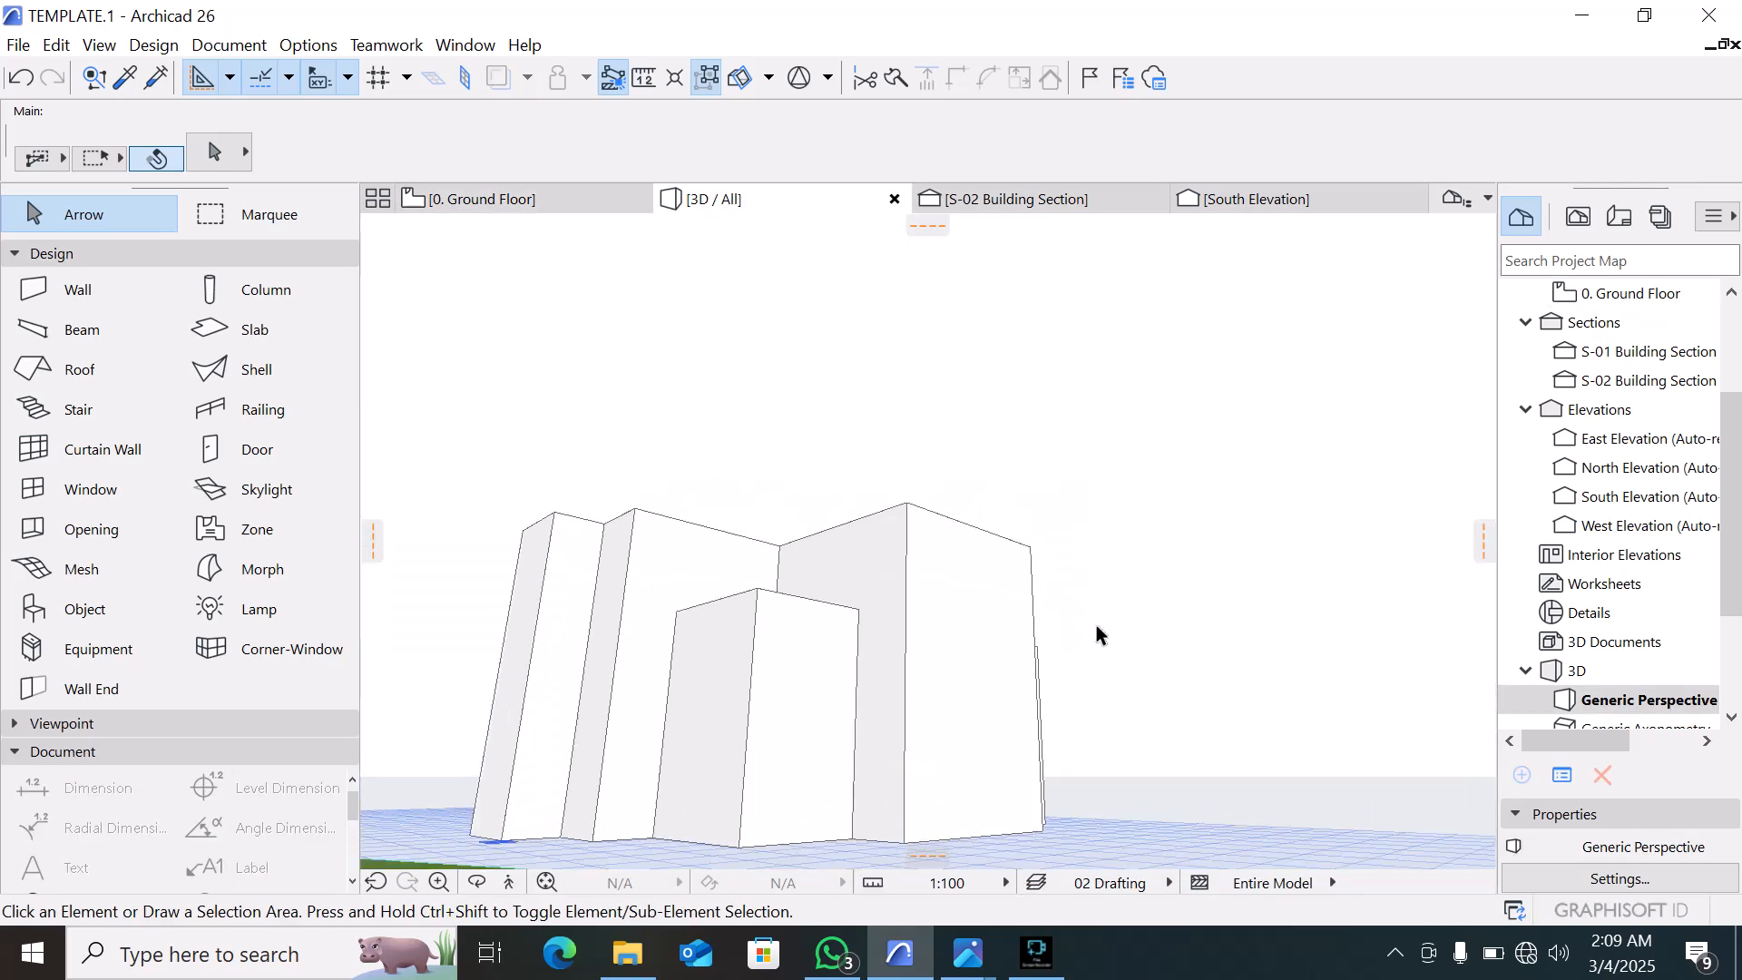
shift+middle_drag(493, 611, 1237, 614)
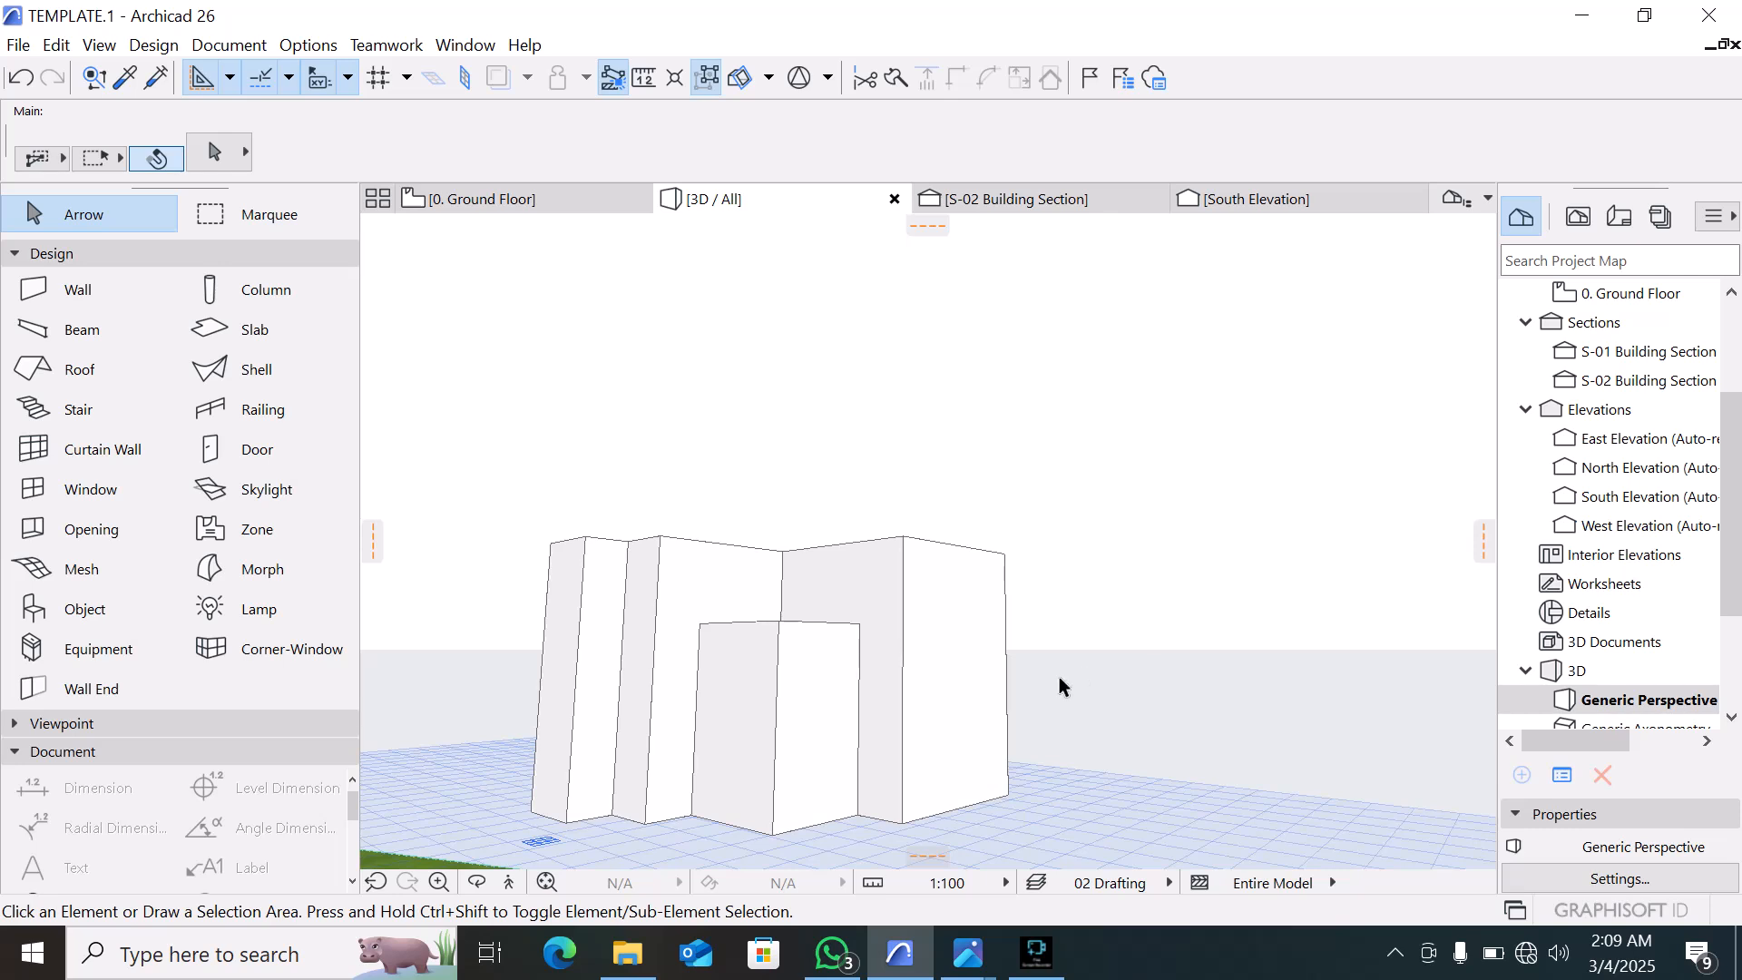
shift+middle_drag(1063, 686, 929, 676)
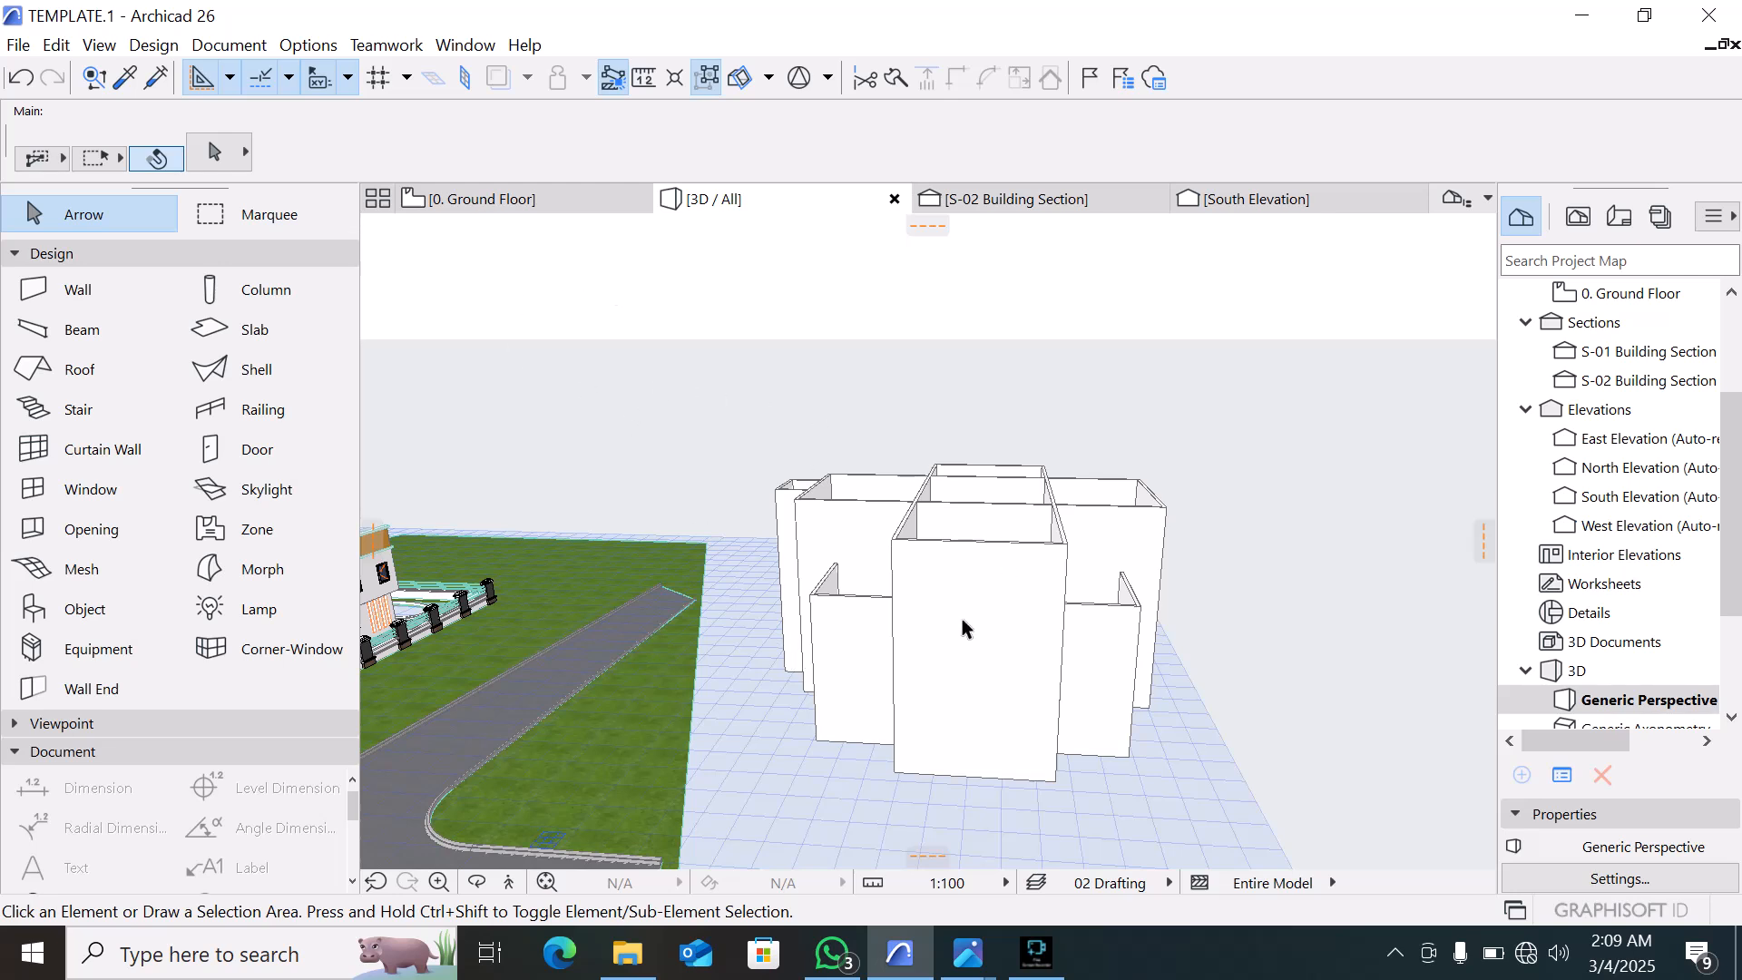
scroll(940, 627, up, 1)
shift+middle_drag(711, 717, 482, 400)
Return to the ground floor plan and open a custom complex profile for editing in the Profile Manager
click(504, 205)
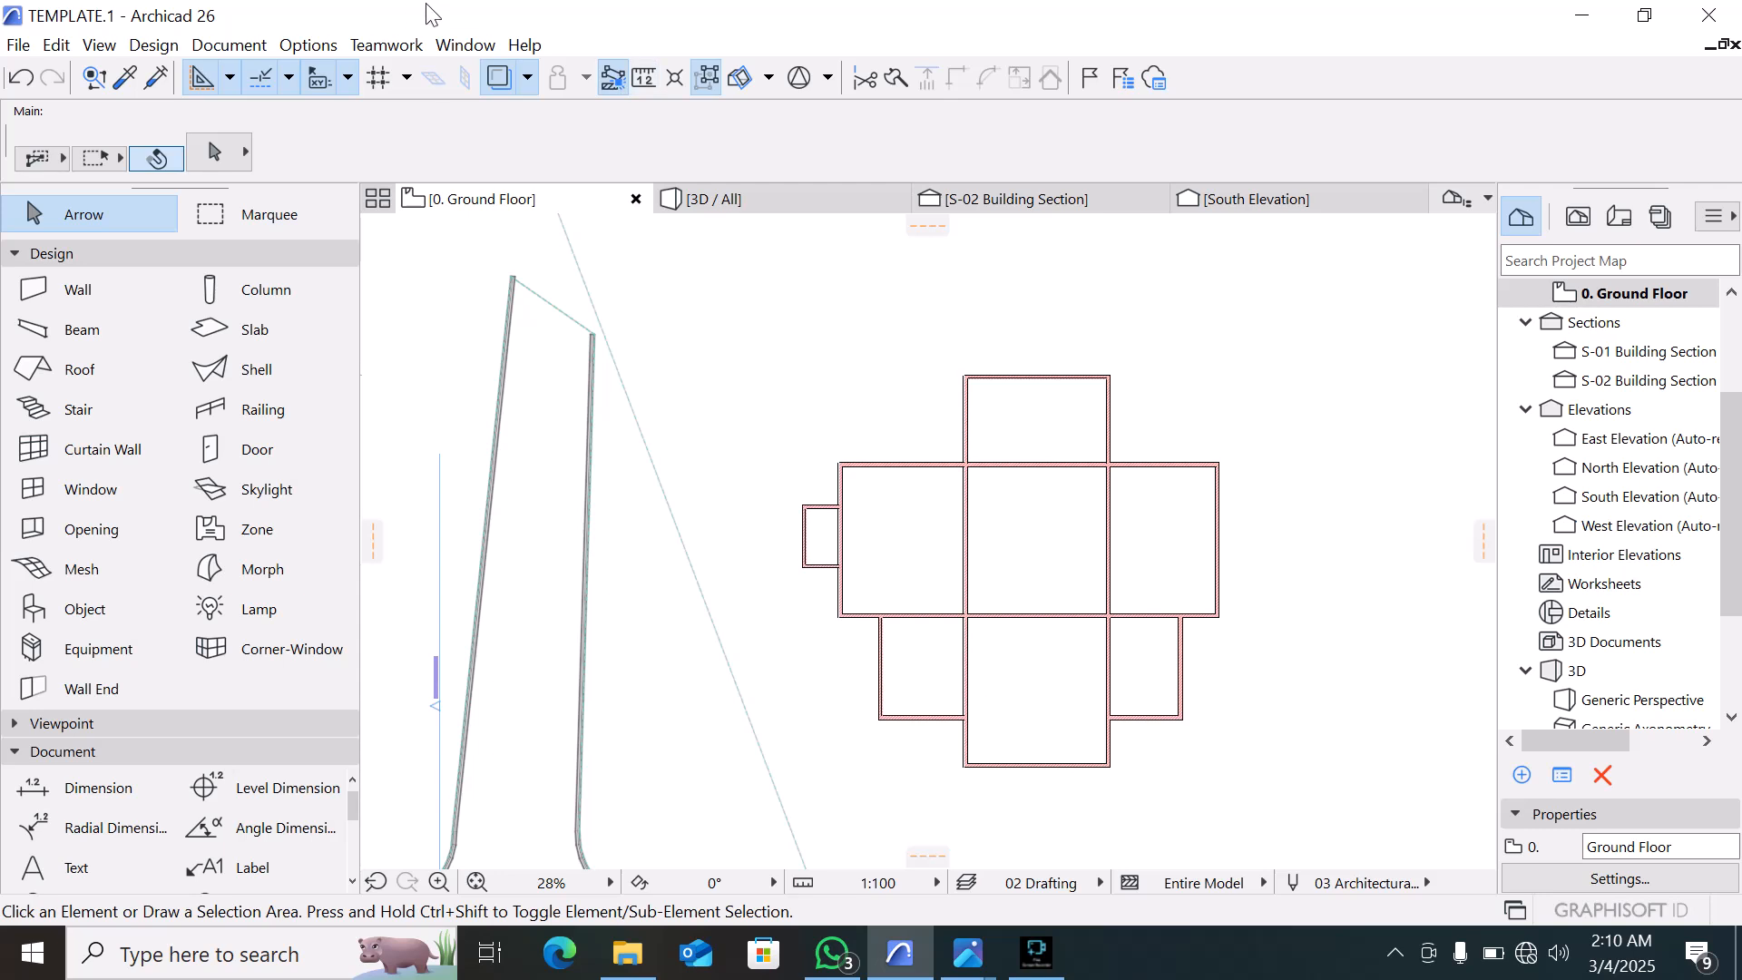
click(309, 47)
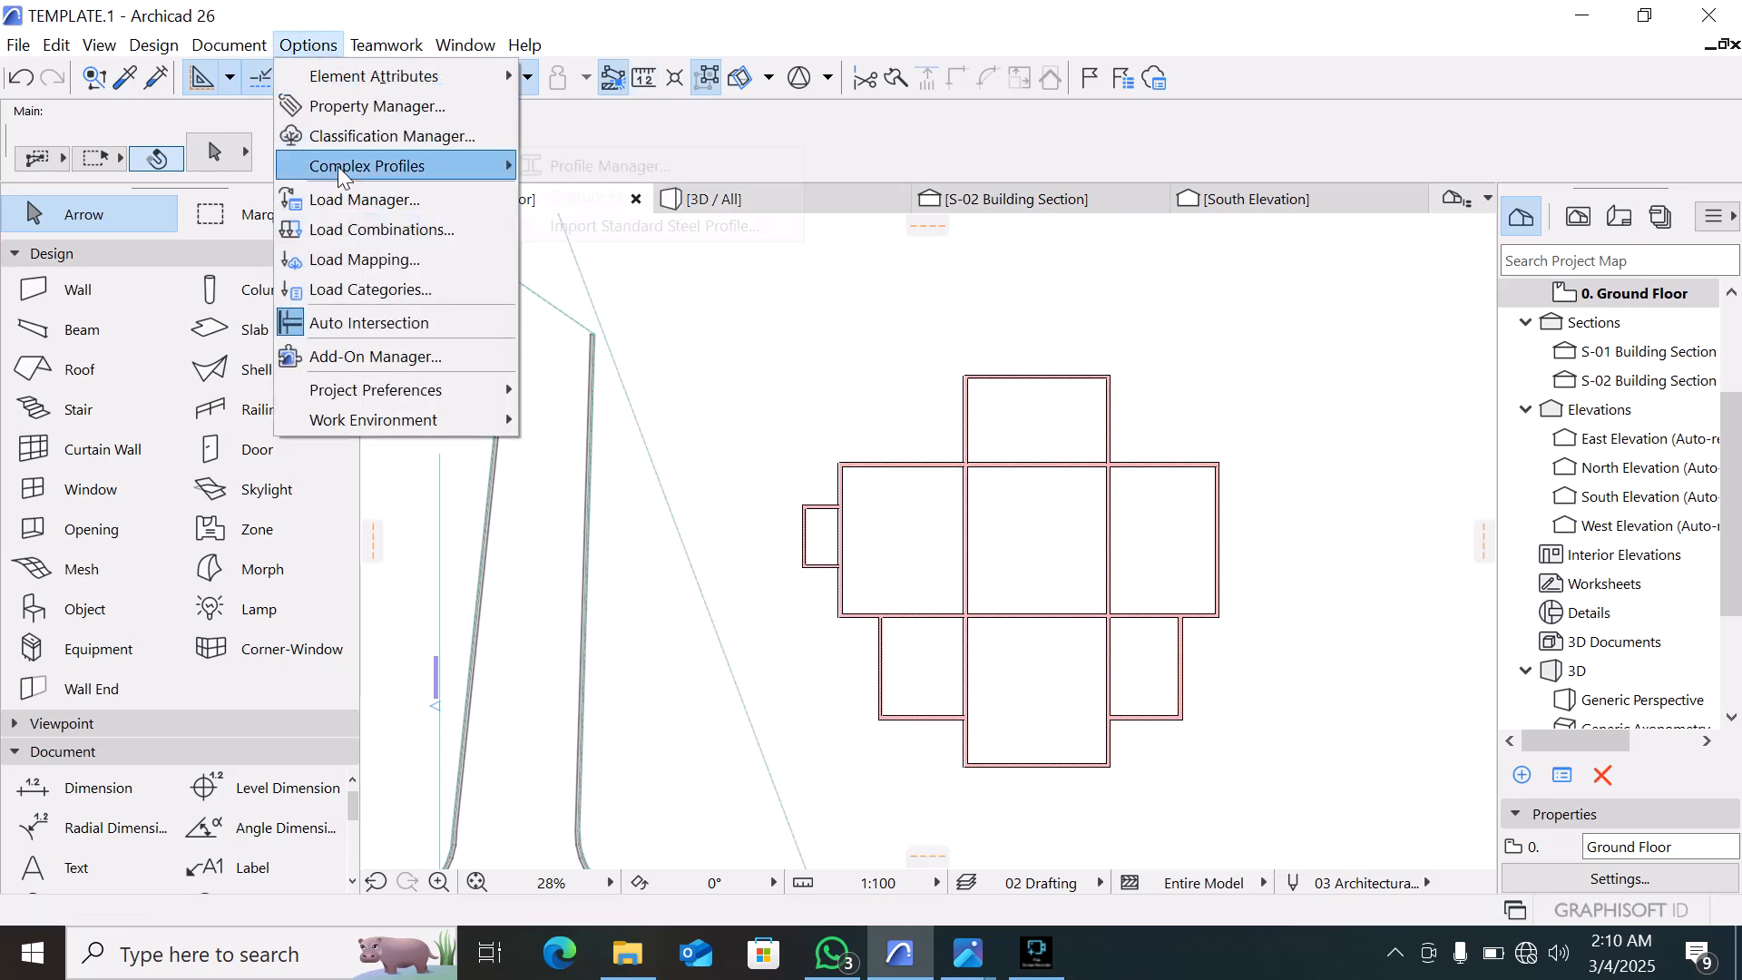
mouse_move(340, 165)
click(630, 167)
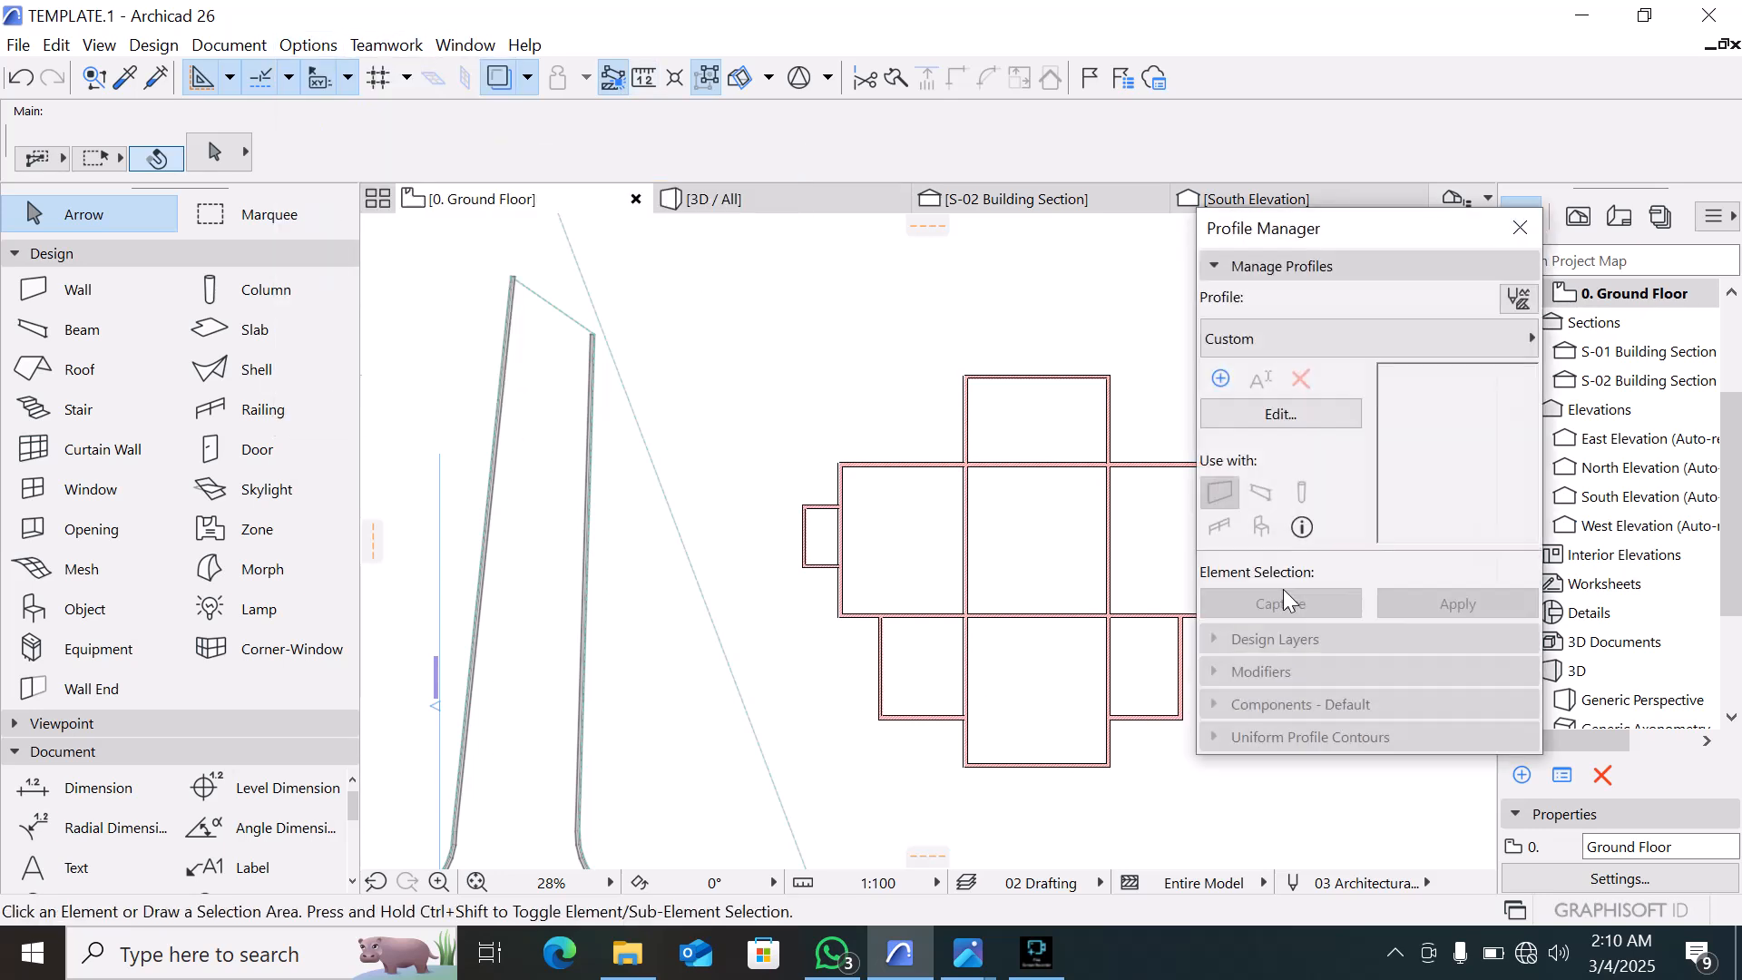
click(1254, 415)
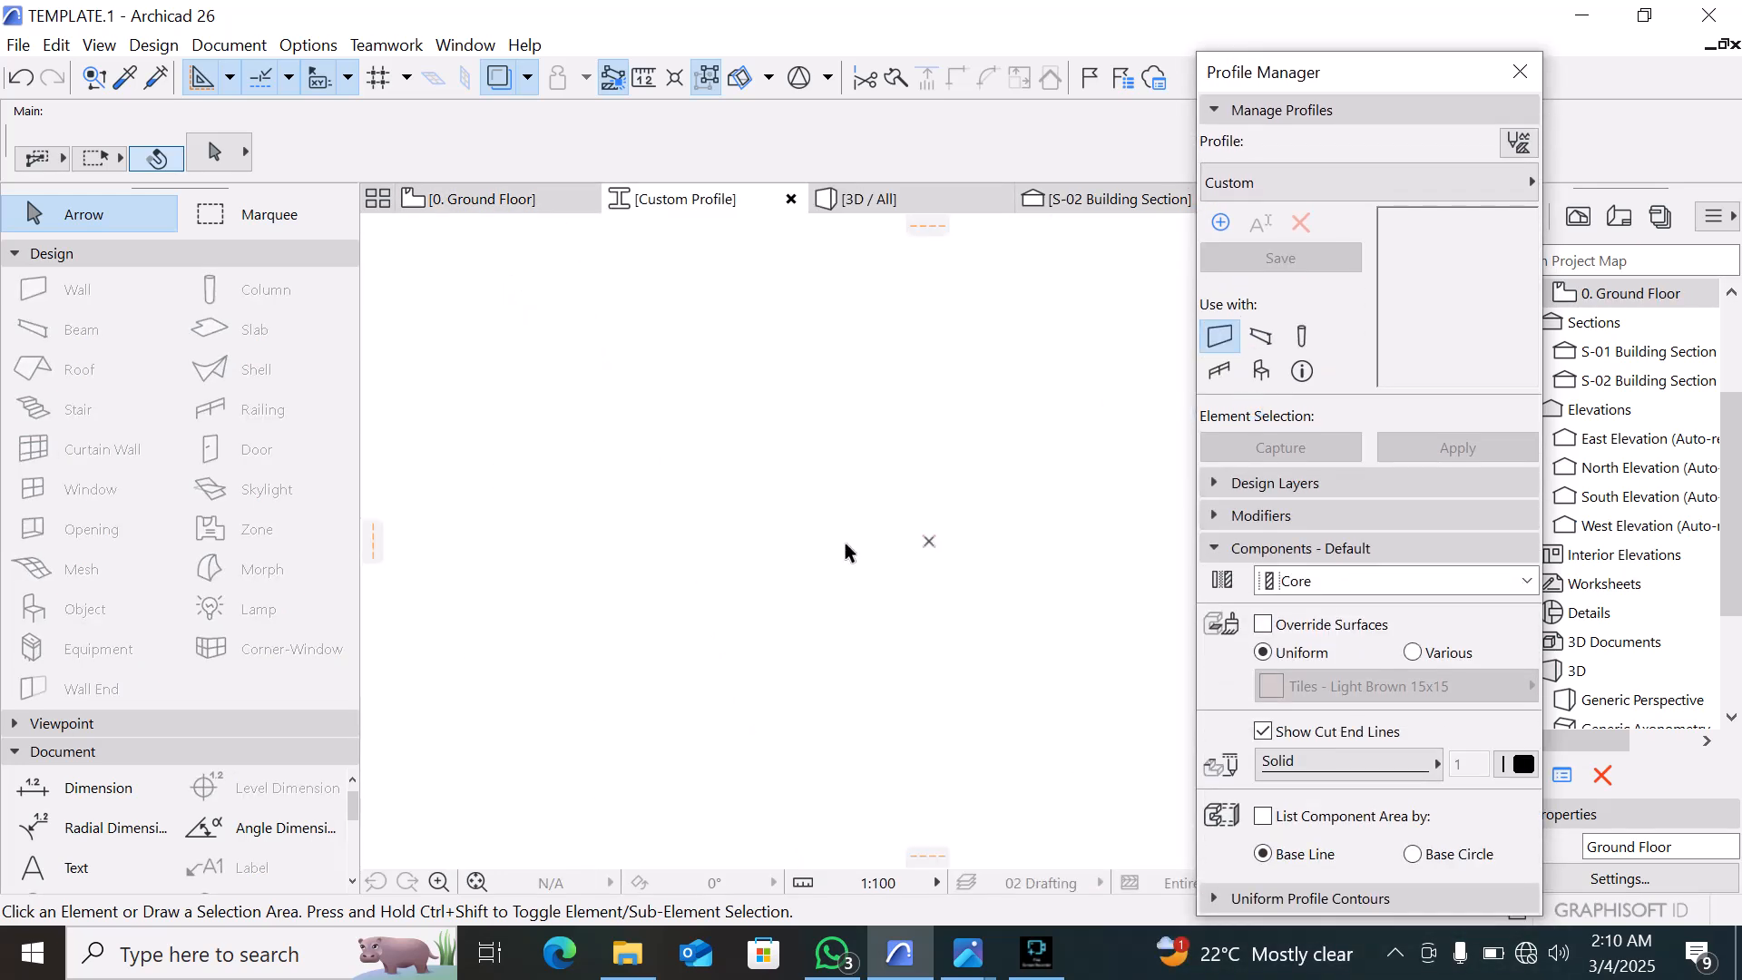
Try to draw a single vertical line about 450 long in the profile editor
scroll(181, 816, down, 3)
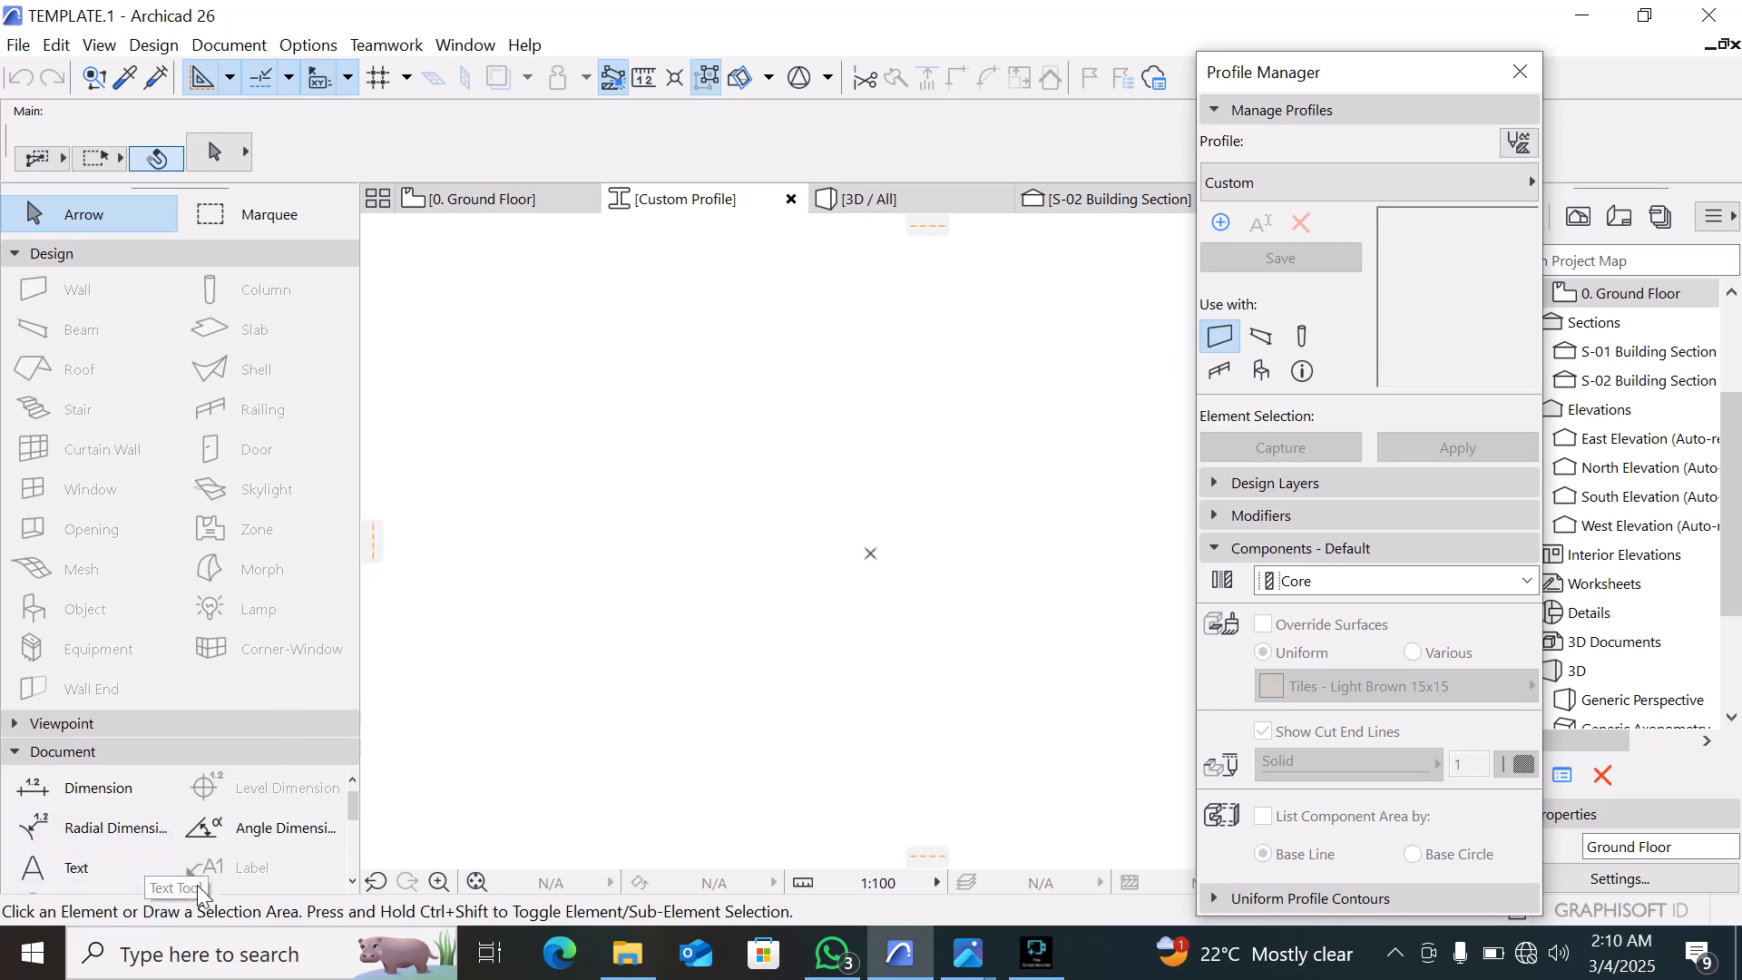
click(249, 773)
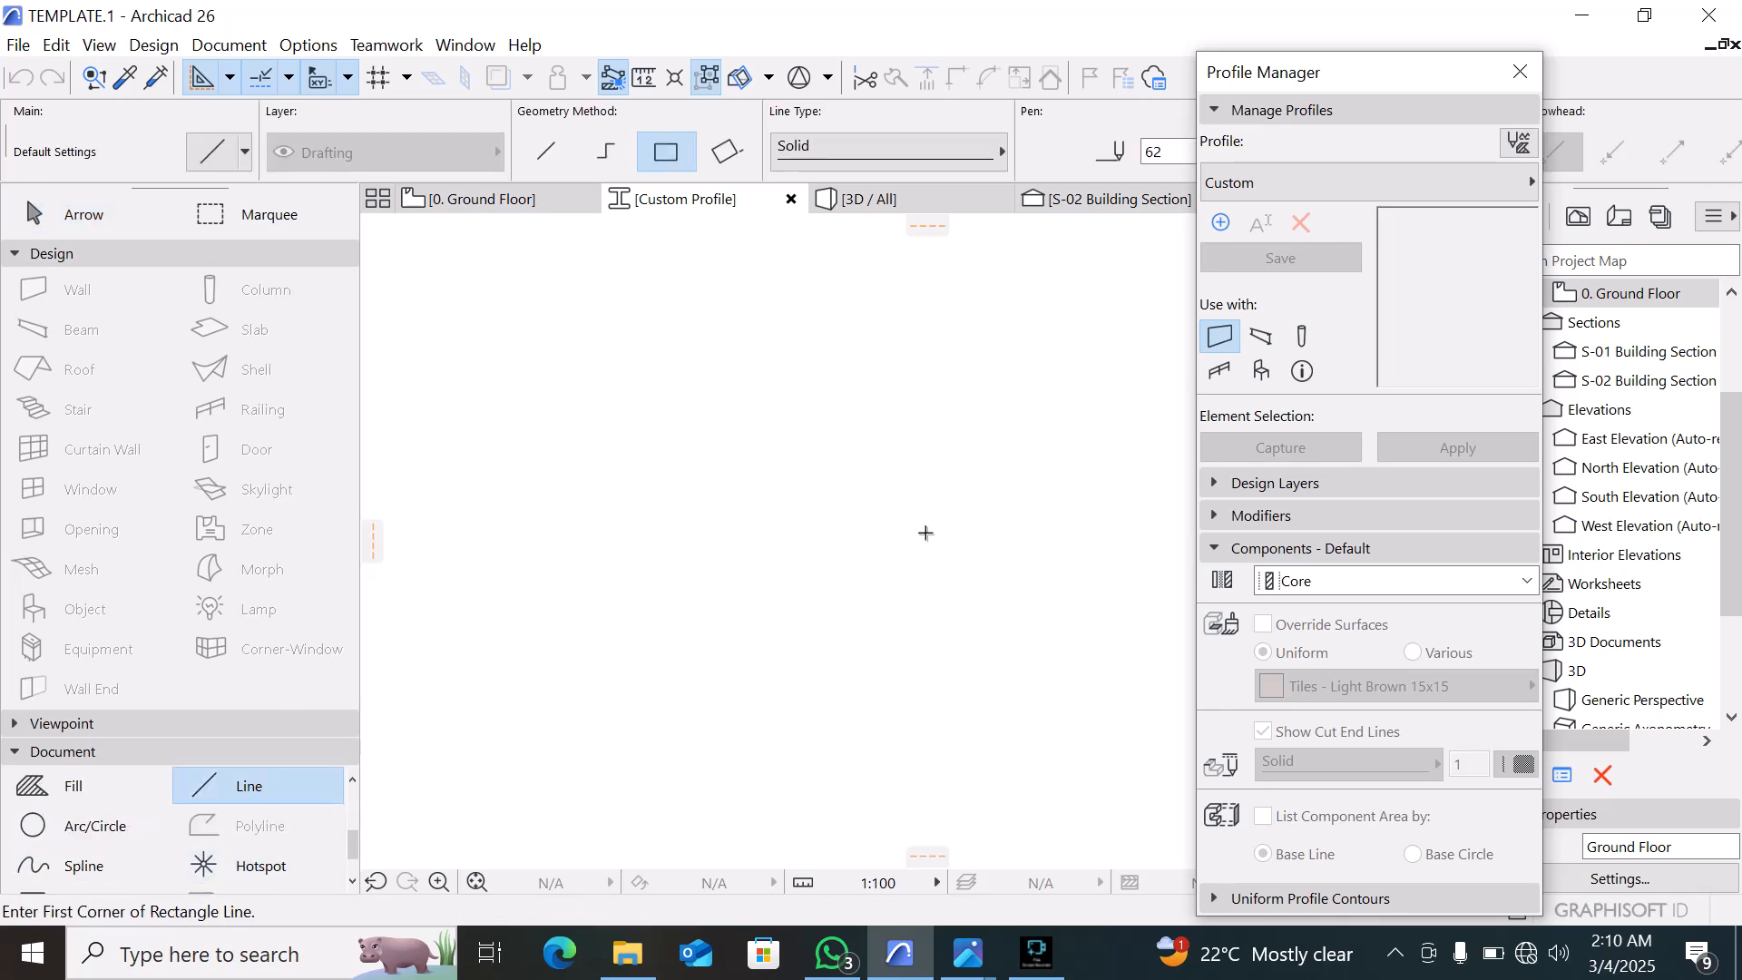
click(834, 568)
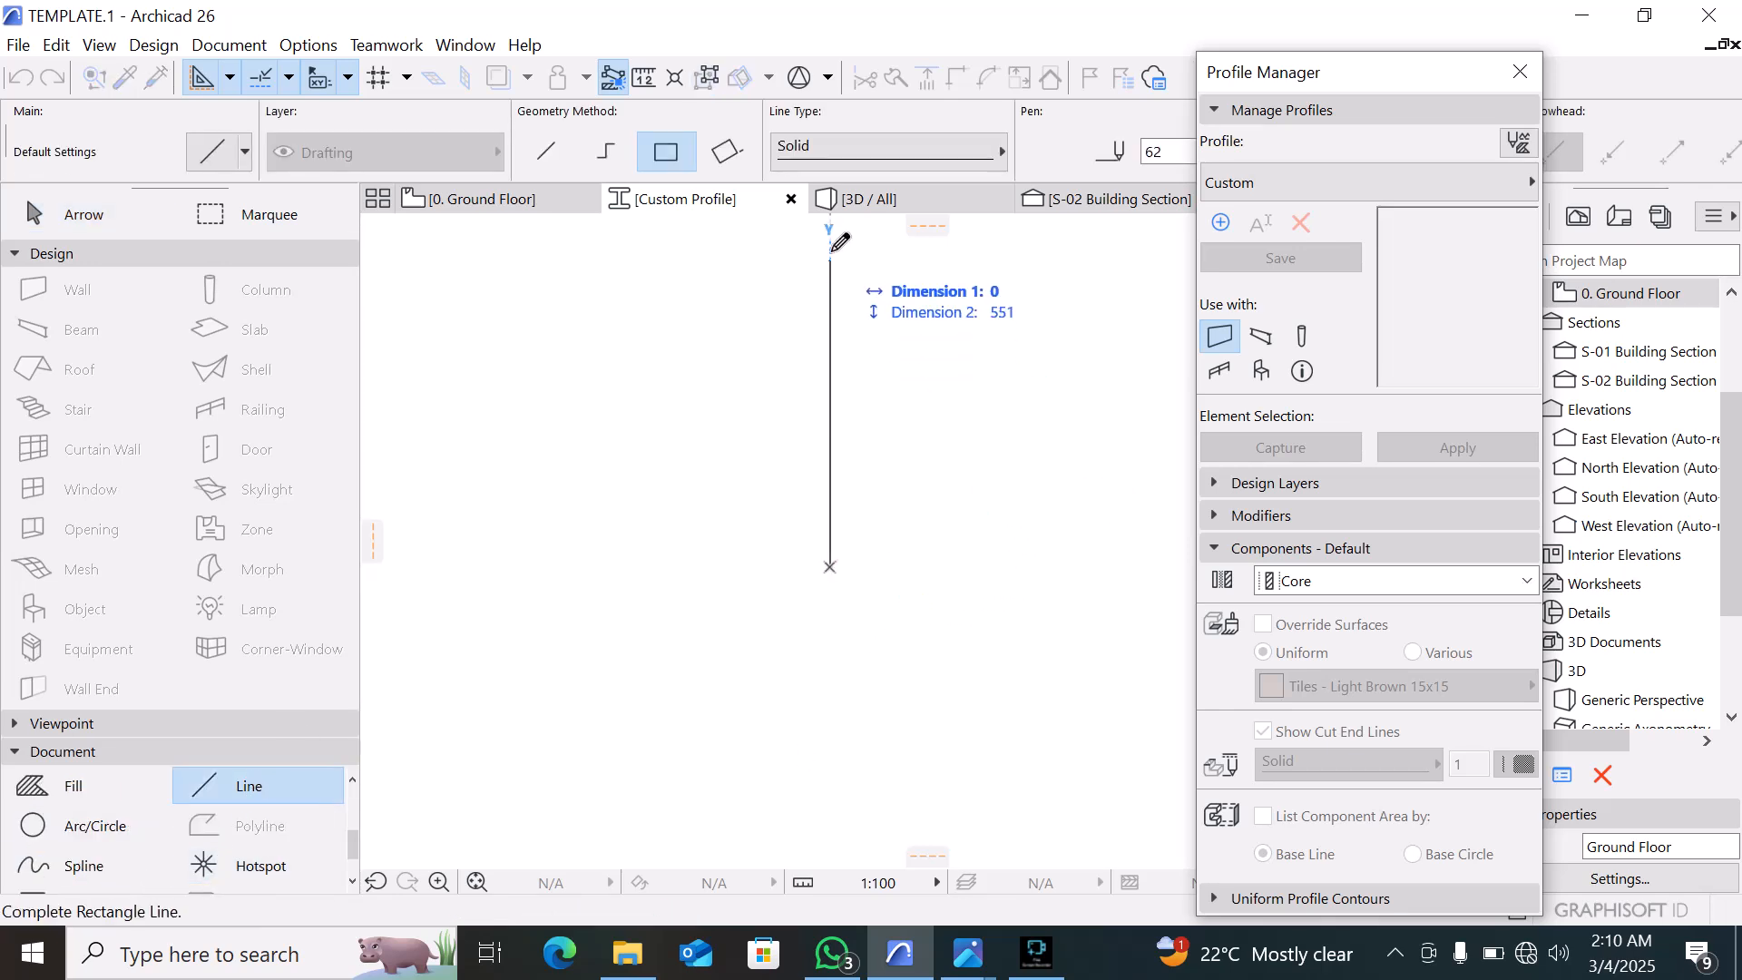
click(545, 150)
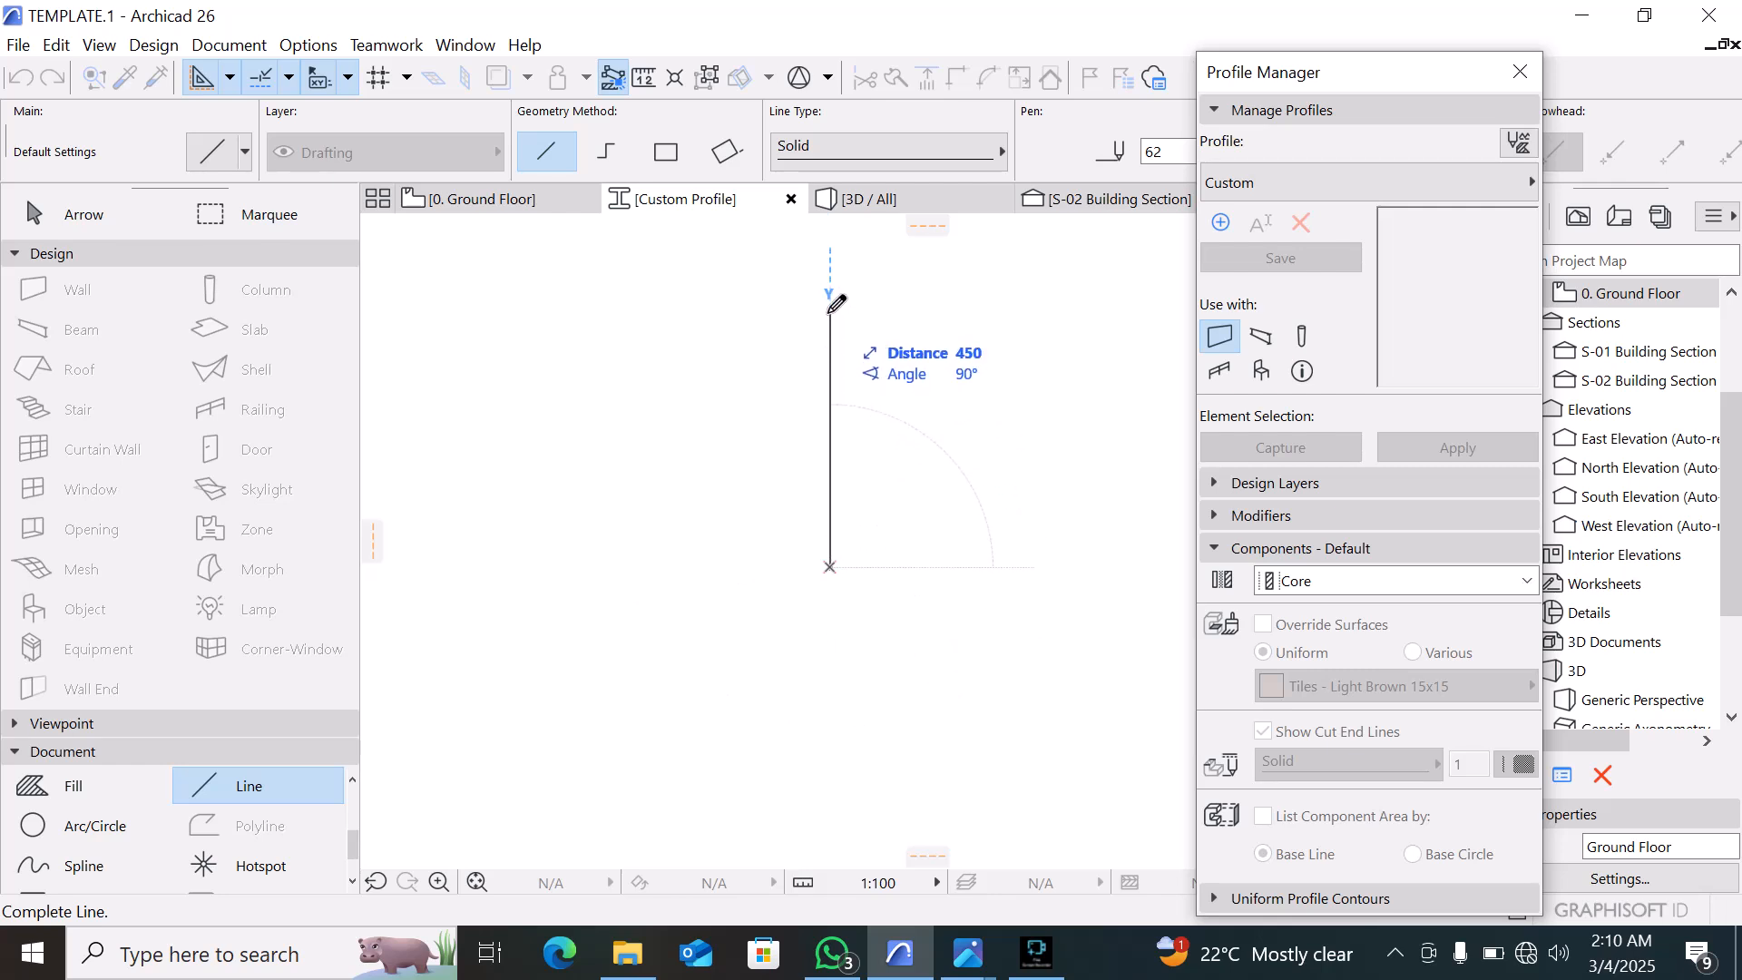
click(829, 309)
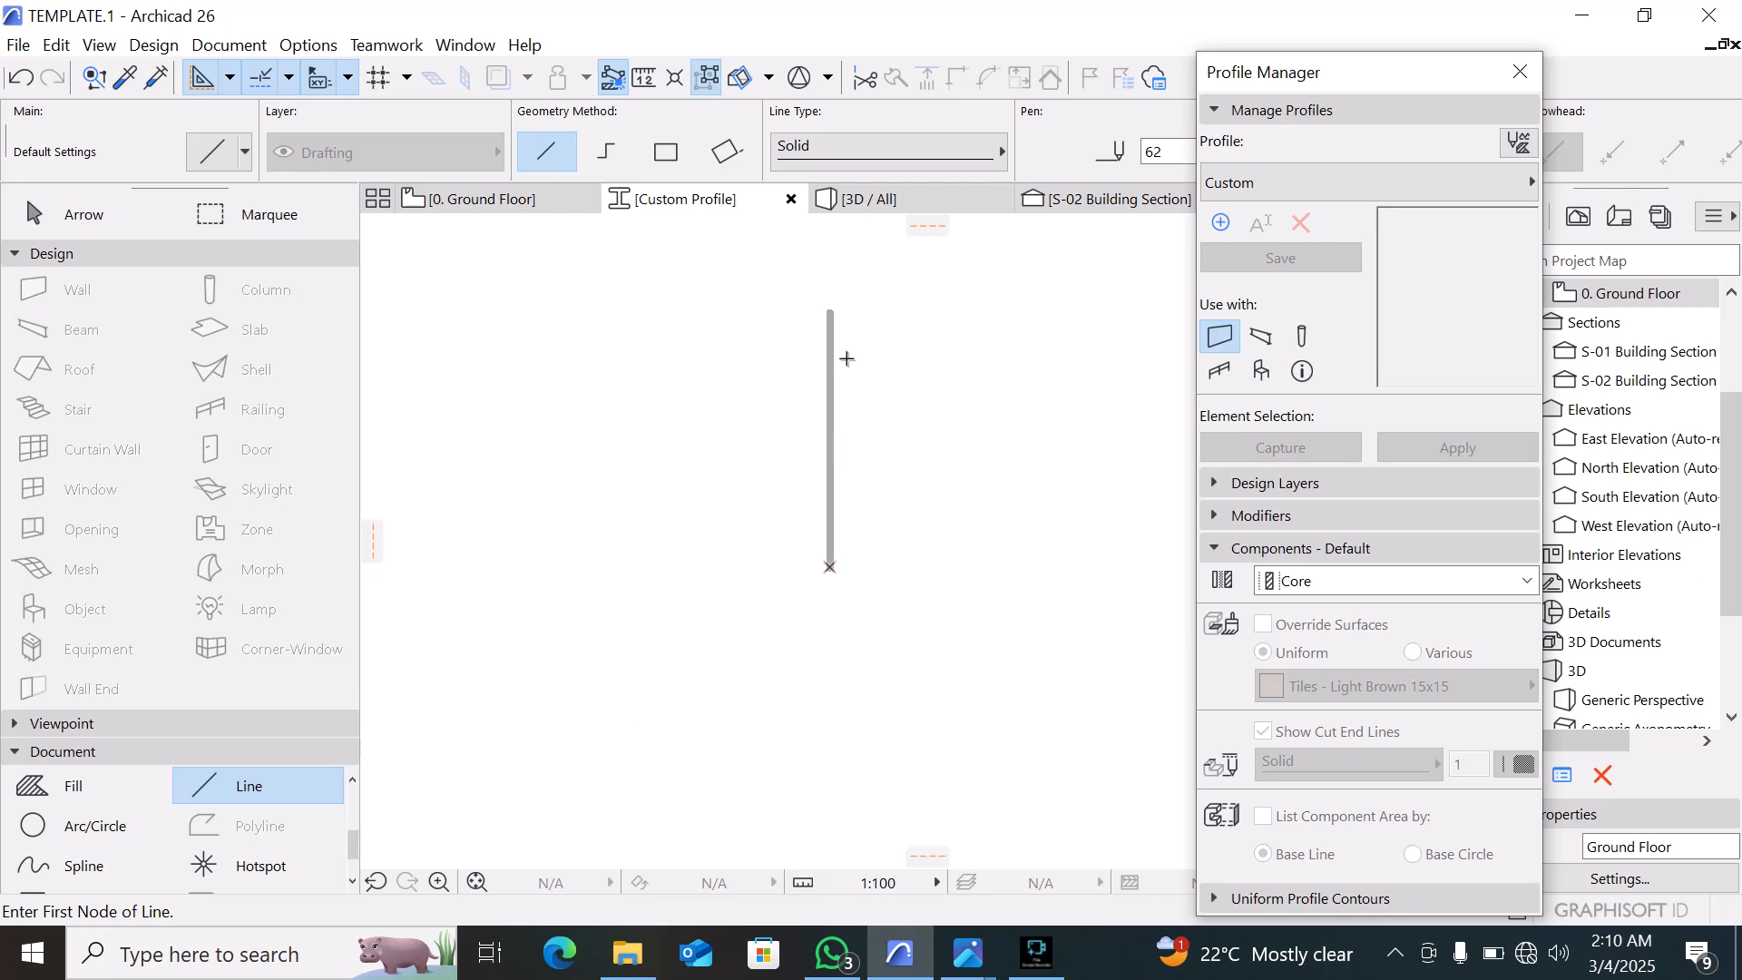
scroll(854, 329, up, 2)
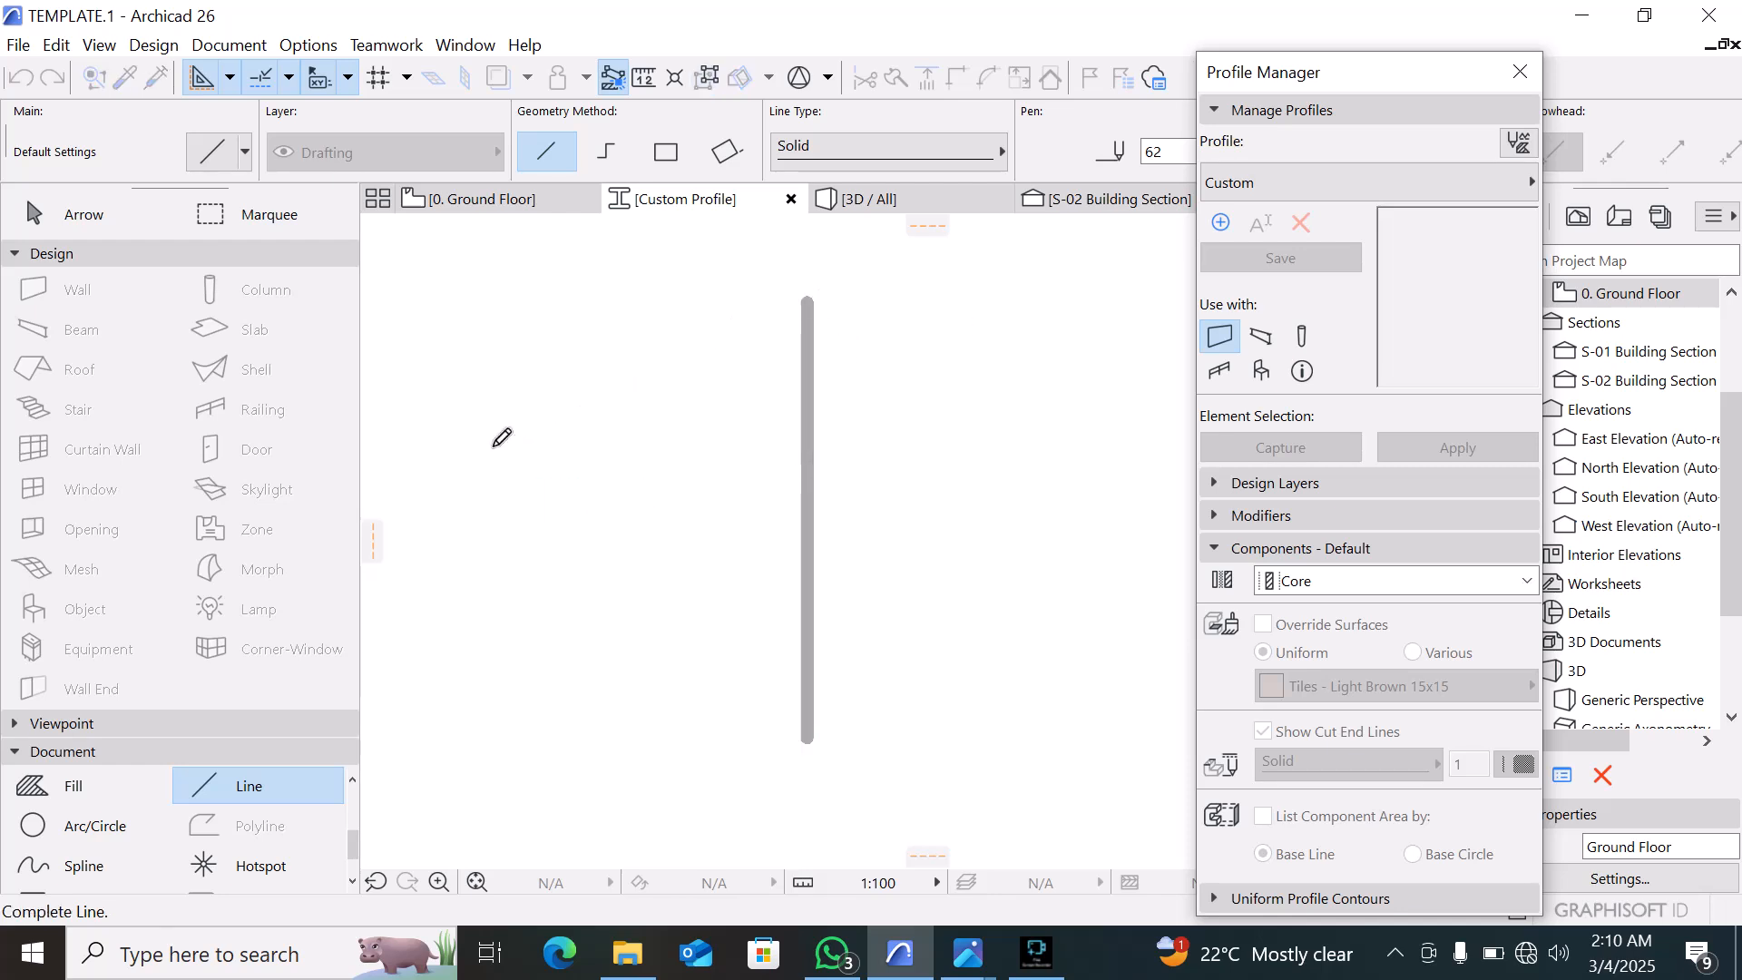
scroll(501, 432, down, 2)
Draw a chained line with a vertical left edge, a 600 top edge, a 100 drop and a 150 return to the left
click(580, 406)
click(603, 164)
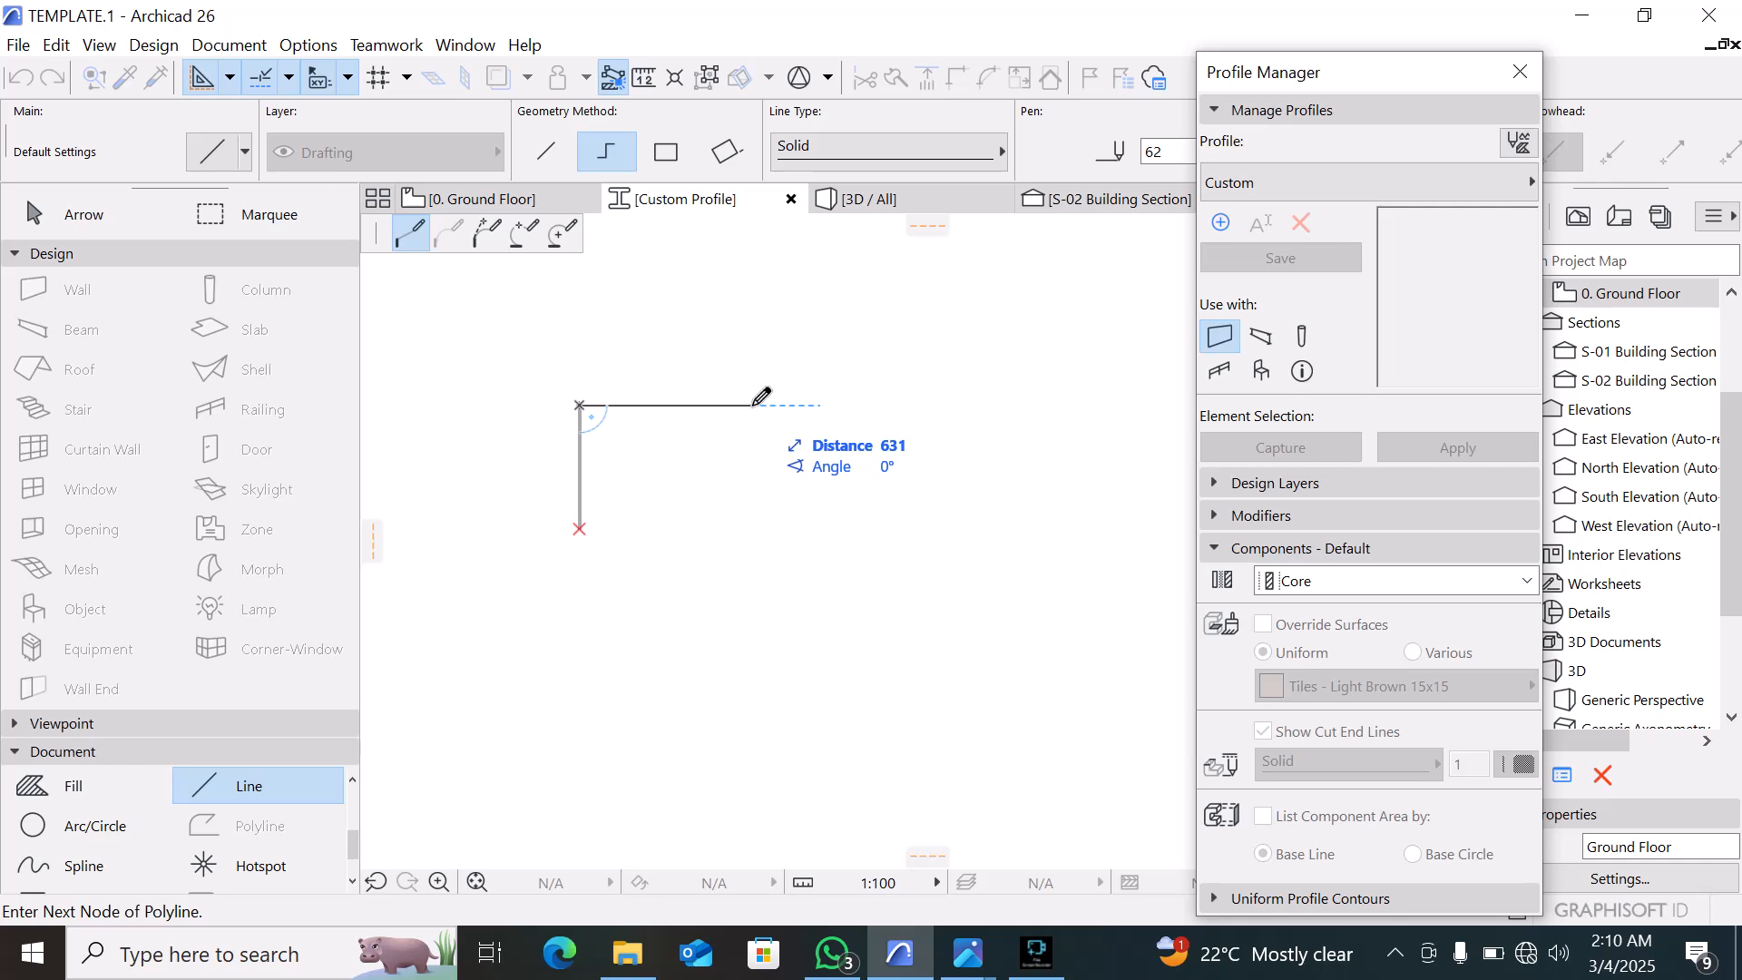
text(600)
key(Return)
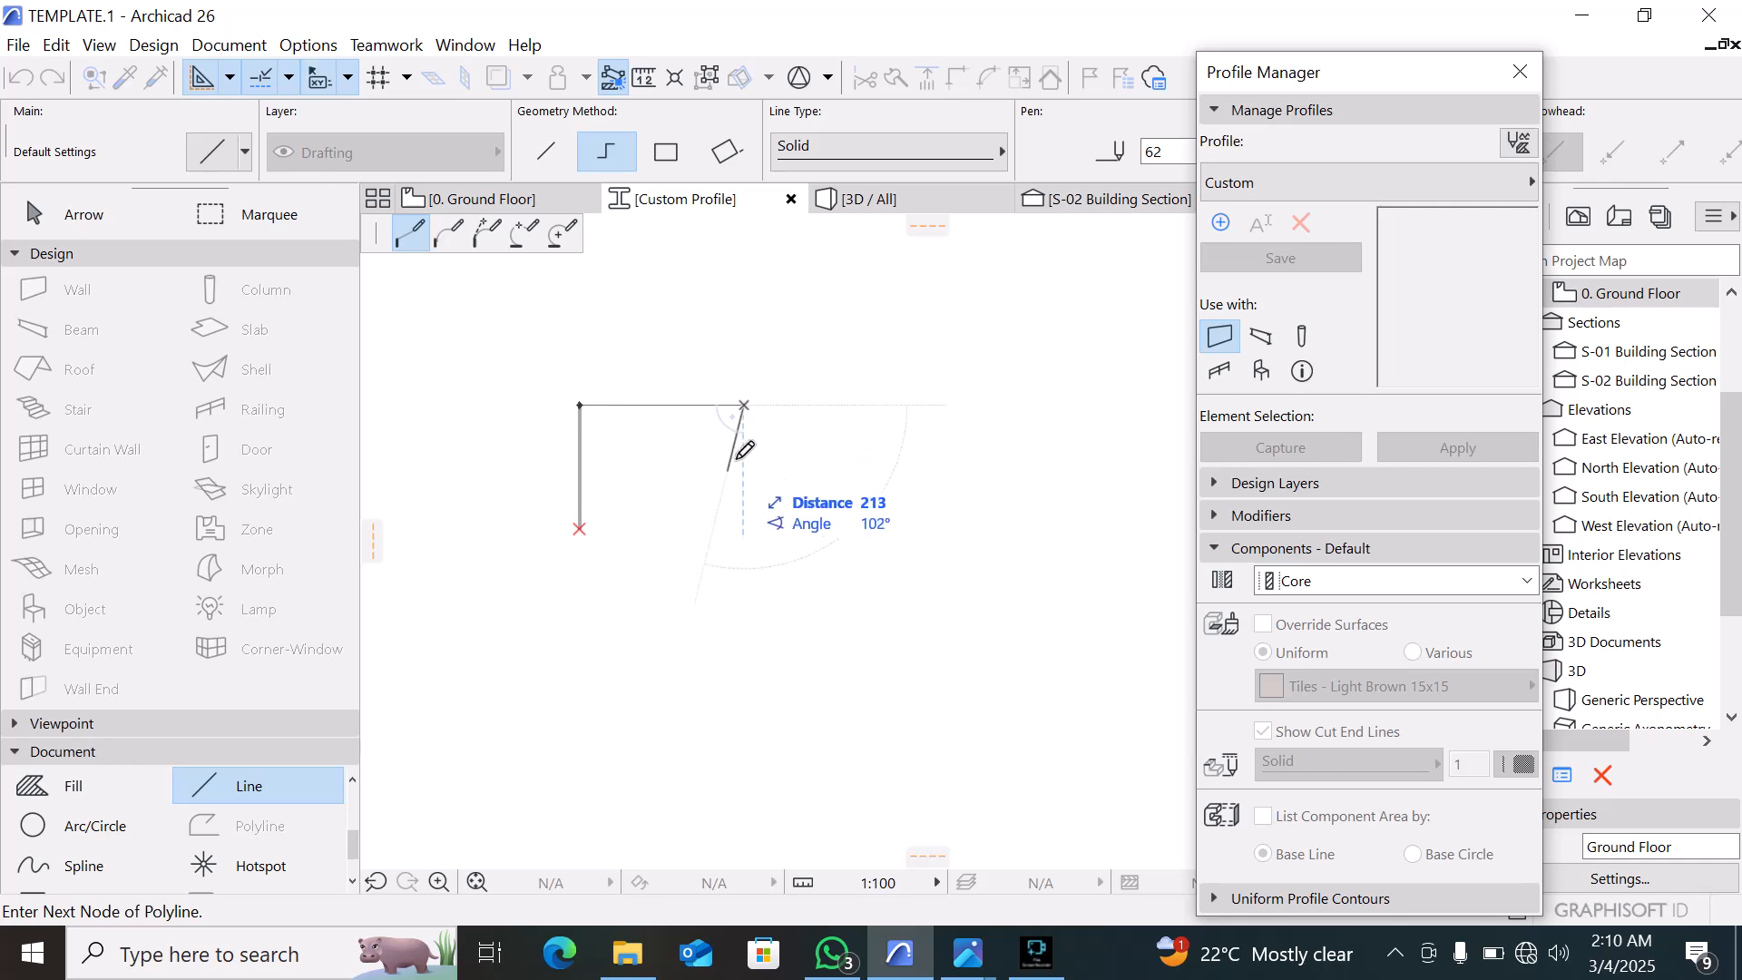
text(1)
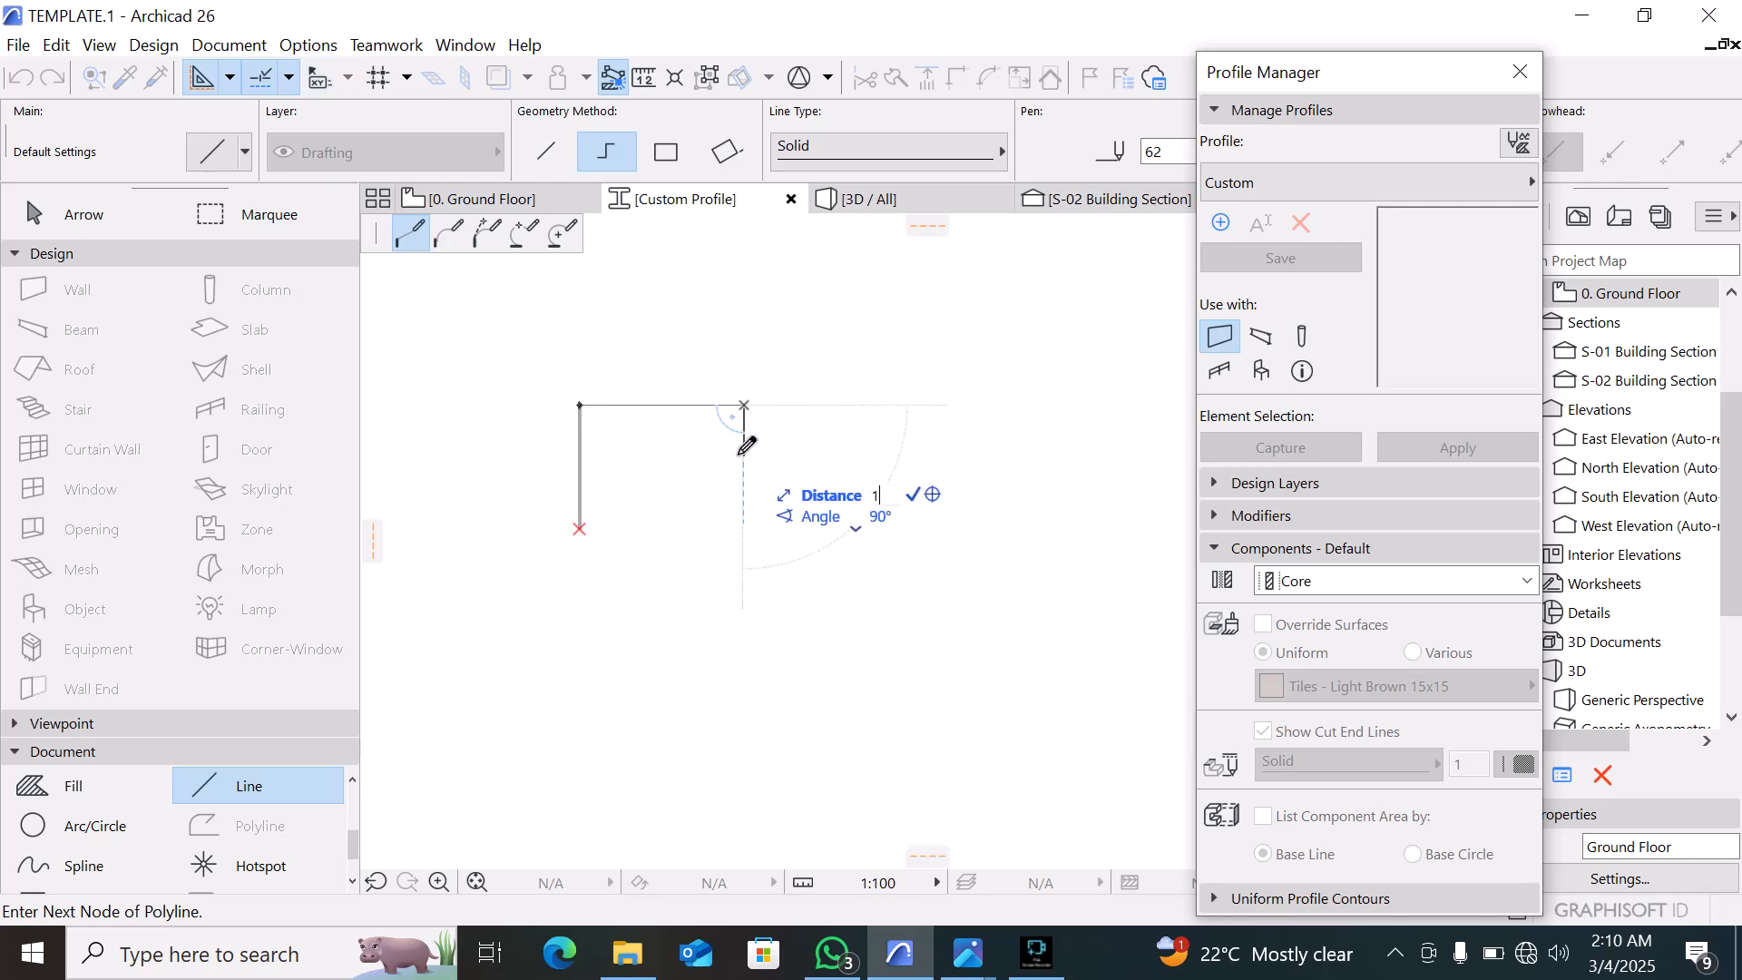
text(00)
key(Return)
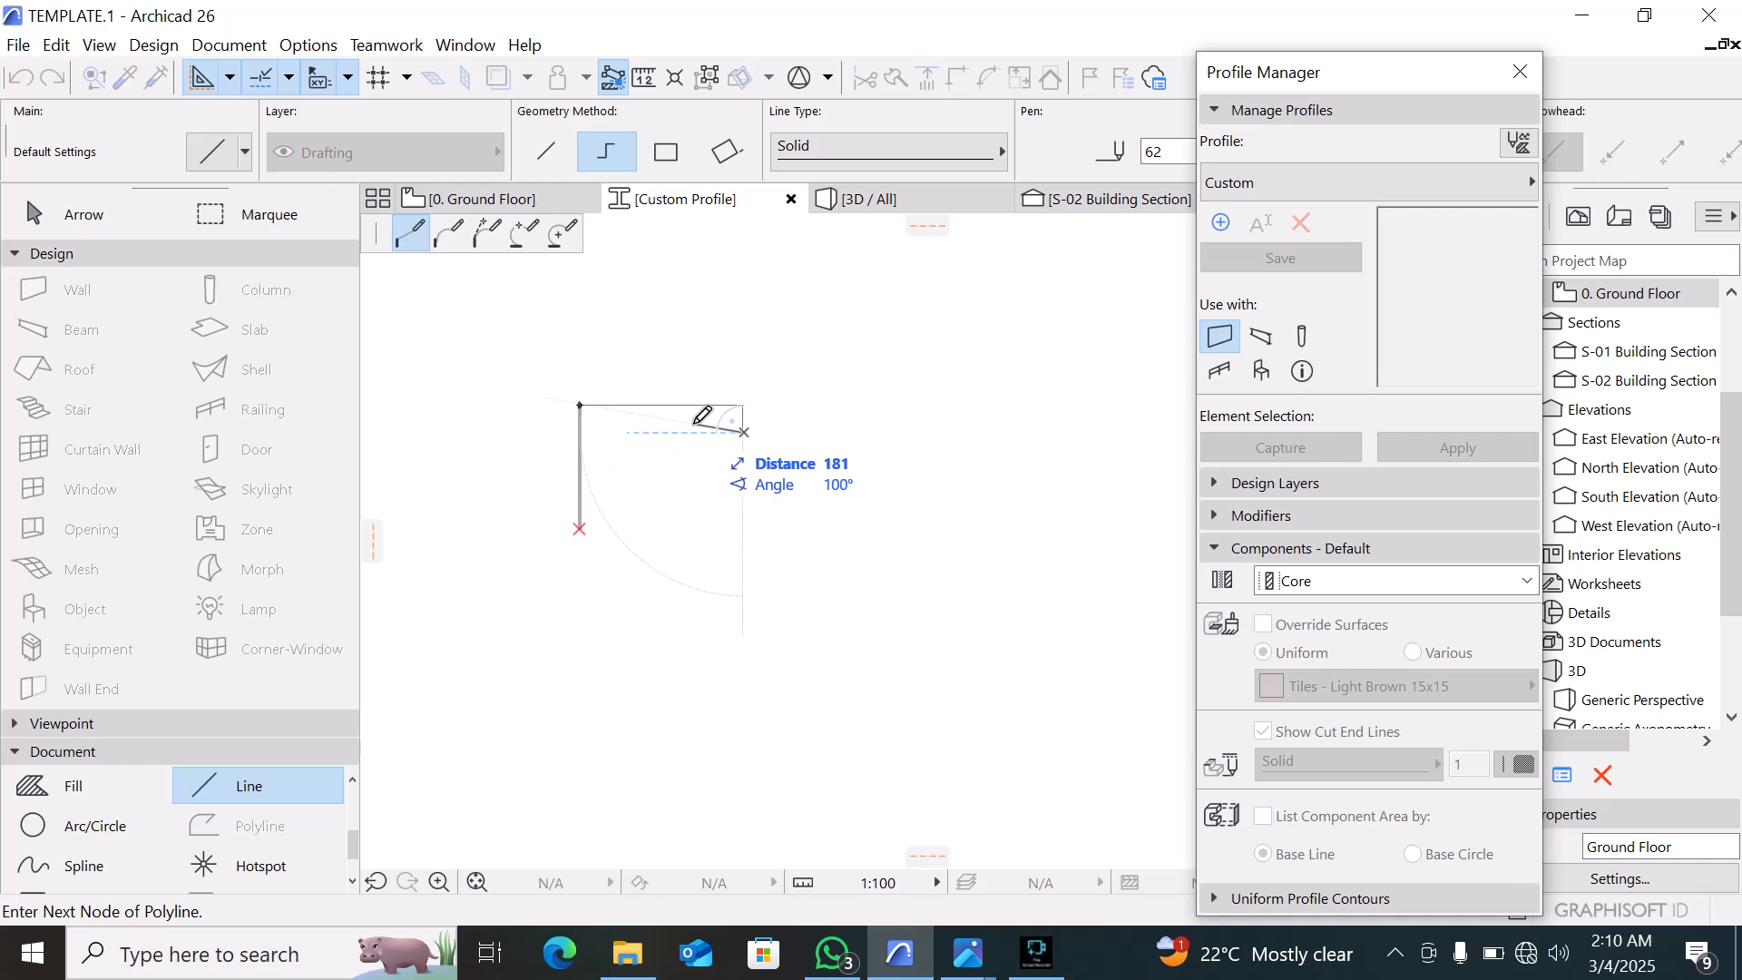
text(150)
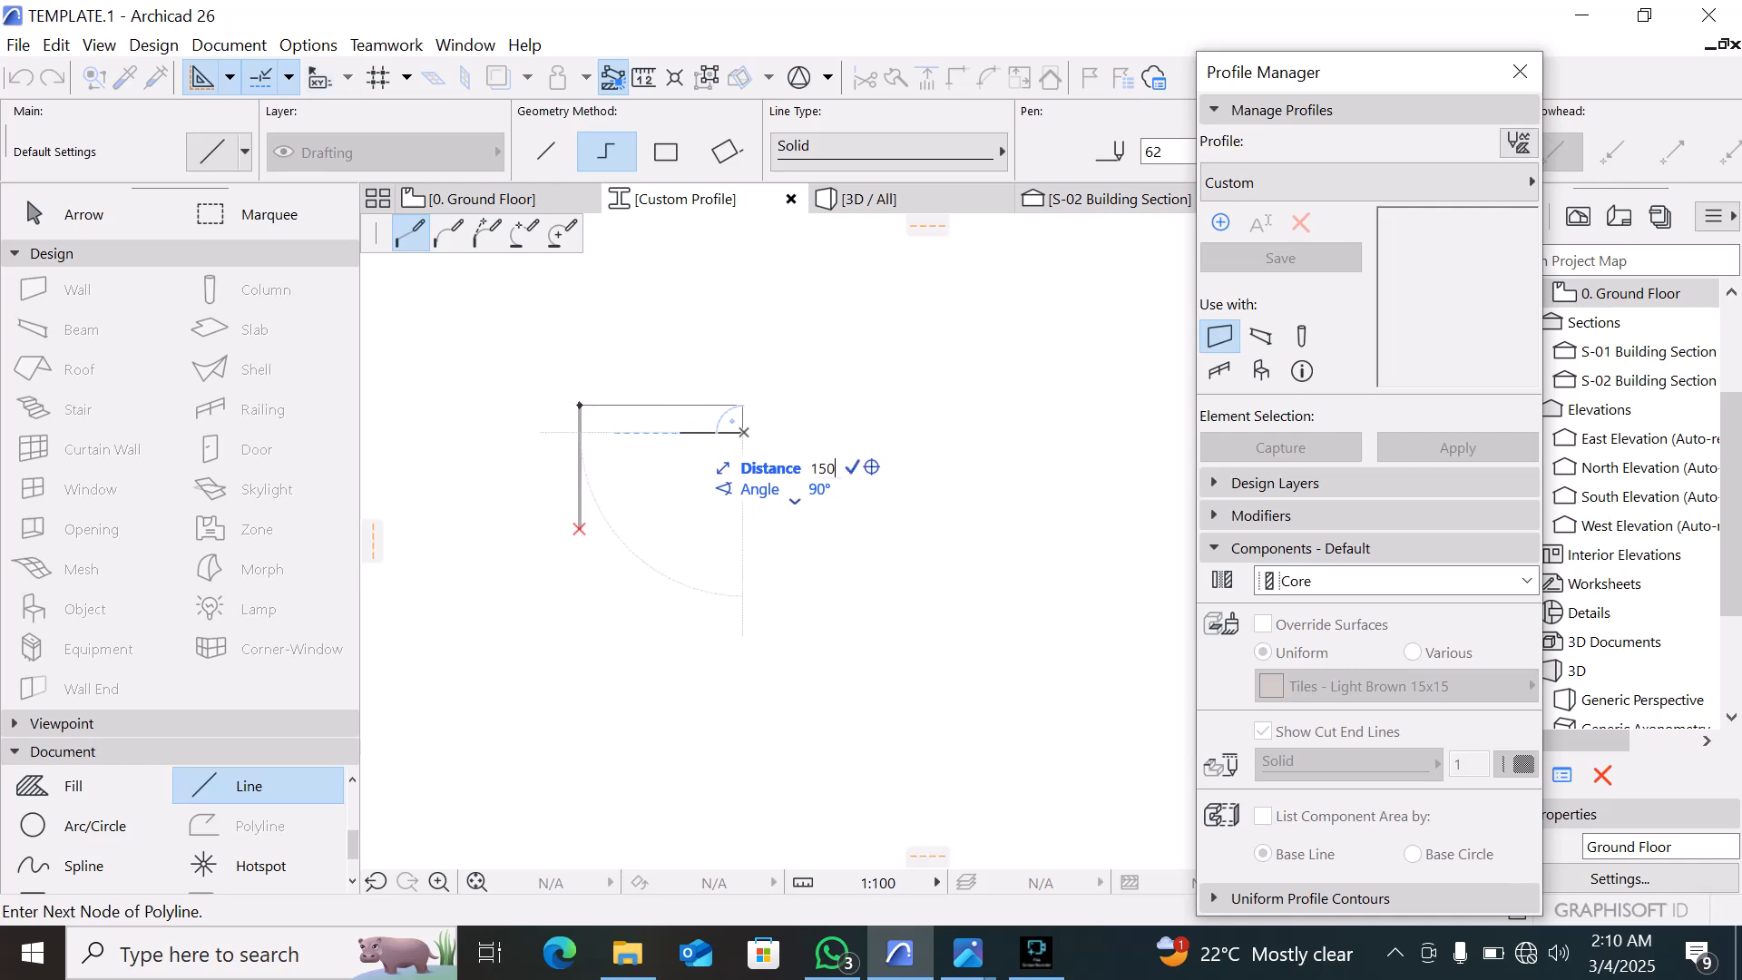
key(Return)
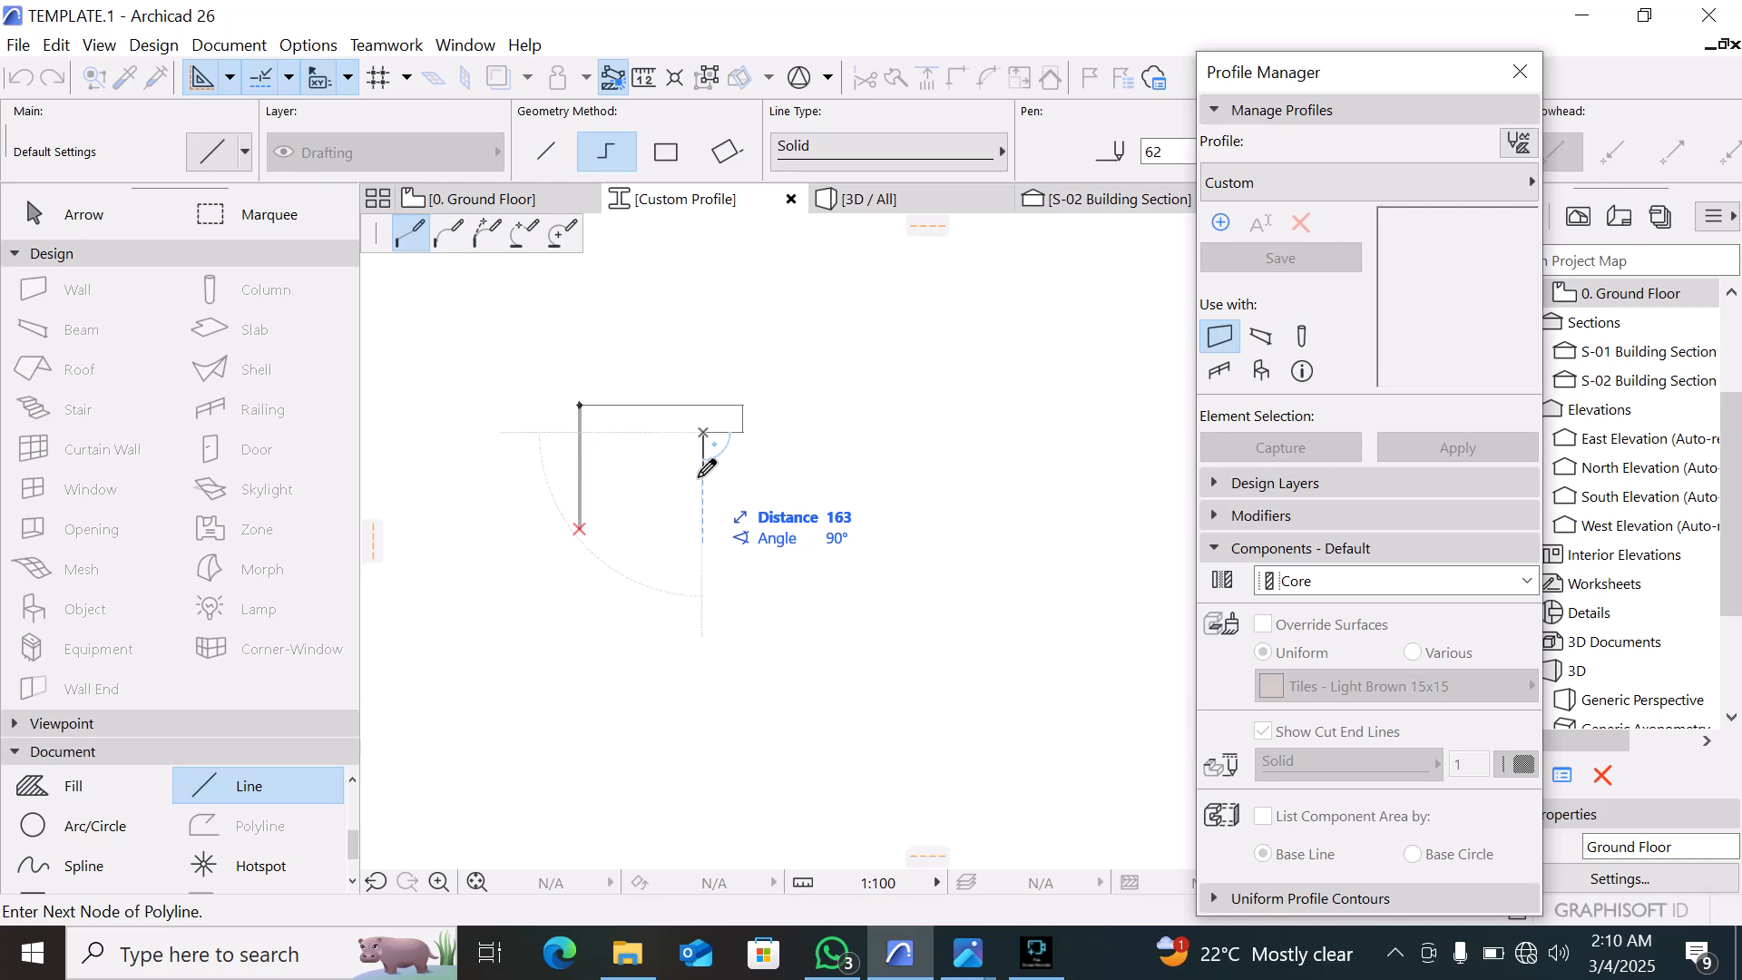
Continue the stepped outline 150 down and 300 left, run it down level with the starting corner, and close it there
text(15)
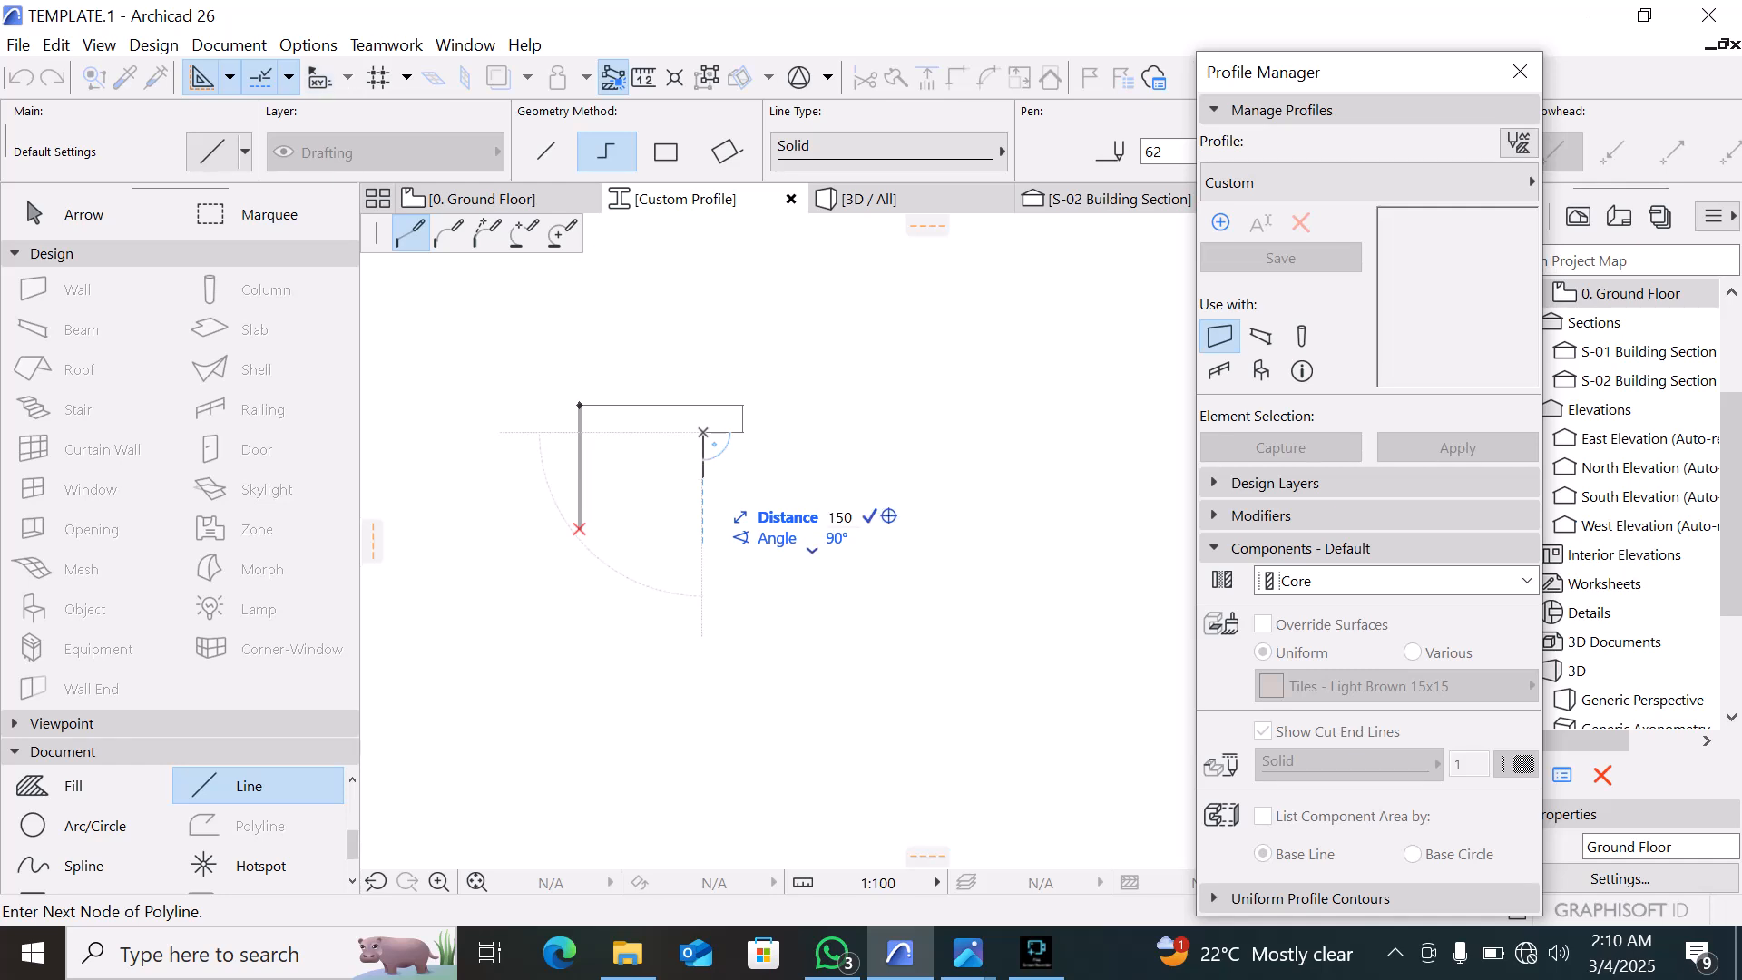
text(0)
key(Return)
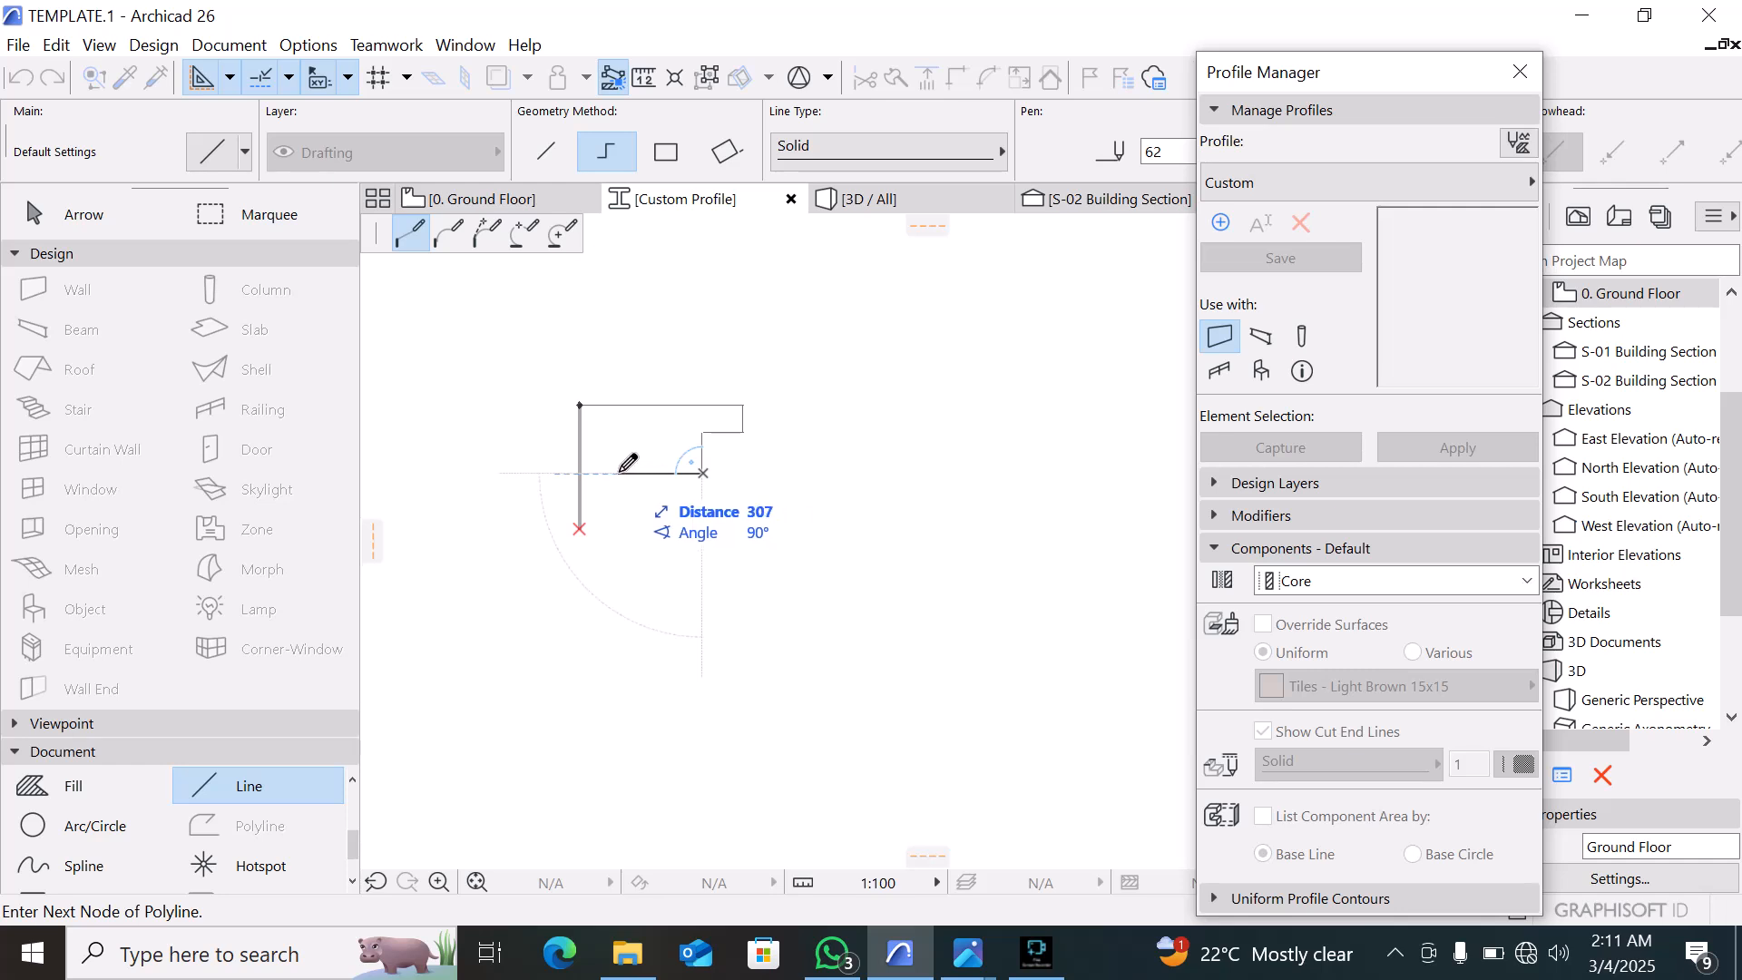
text(3)
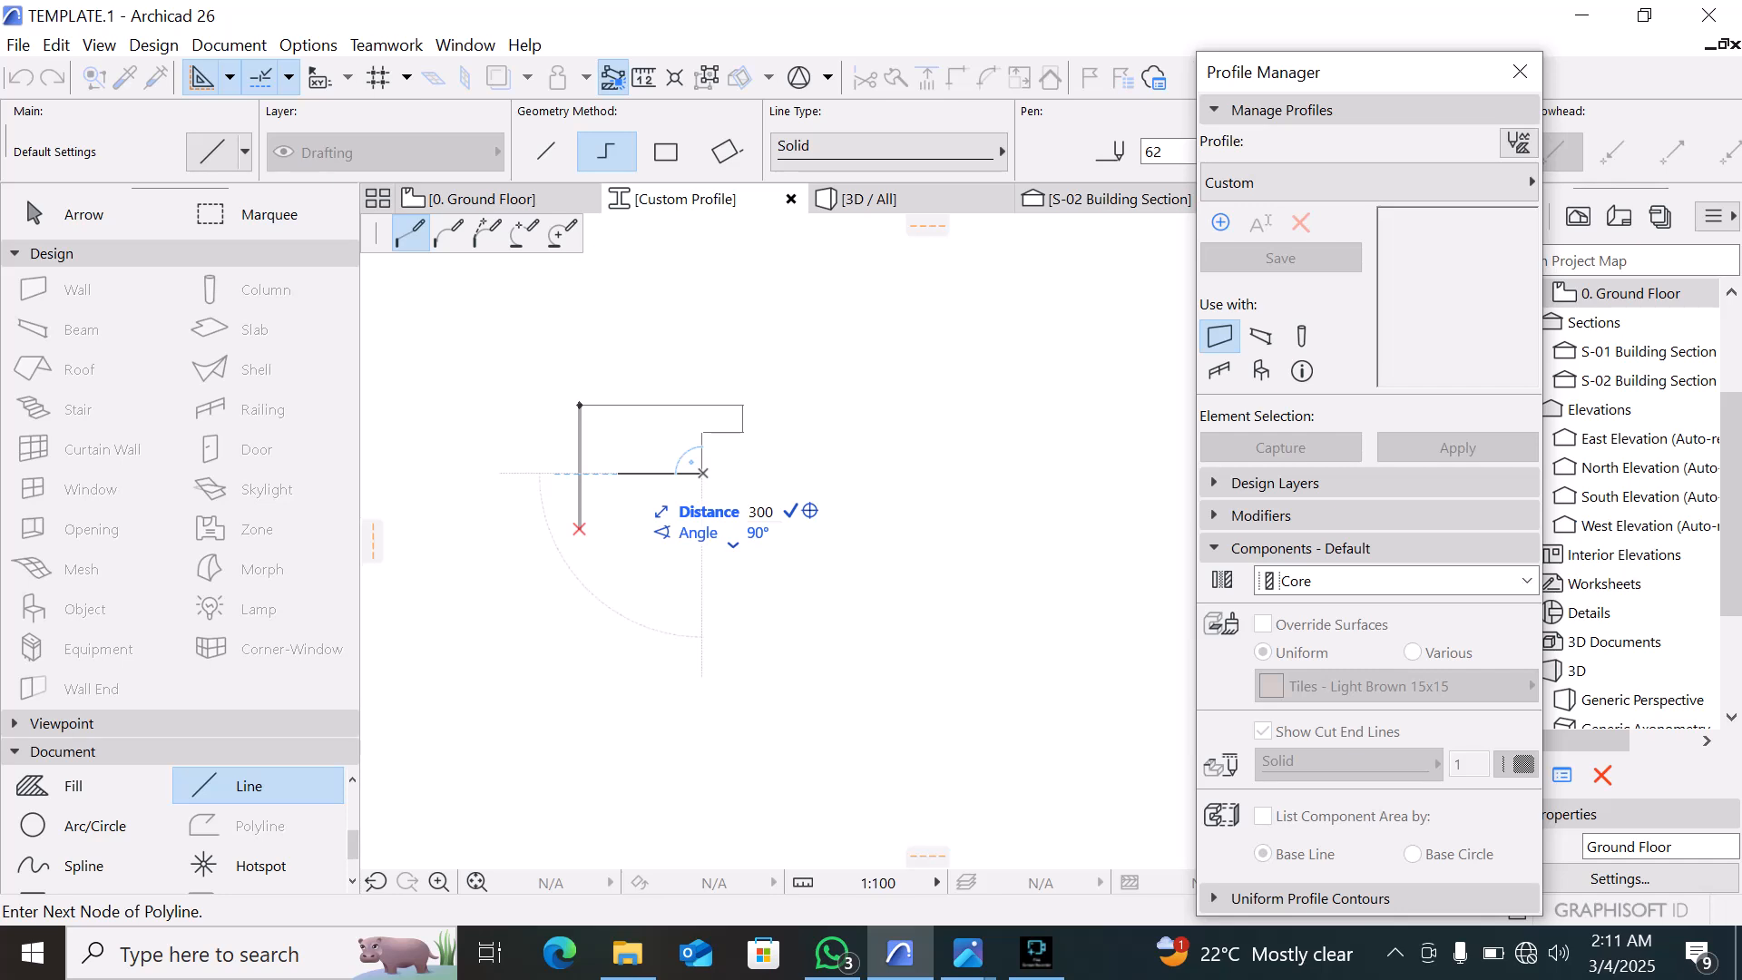
text(00)
key(Return)
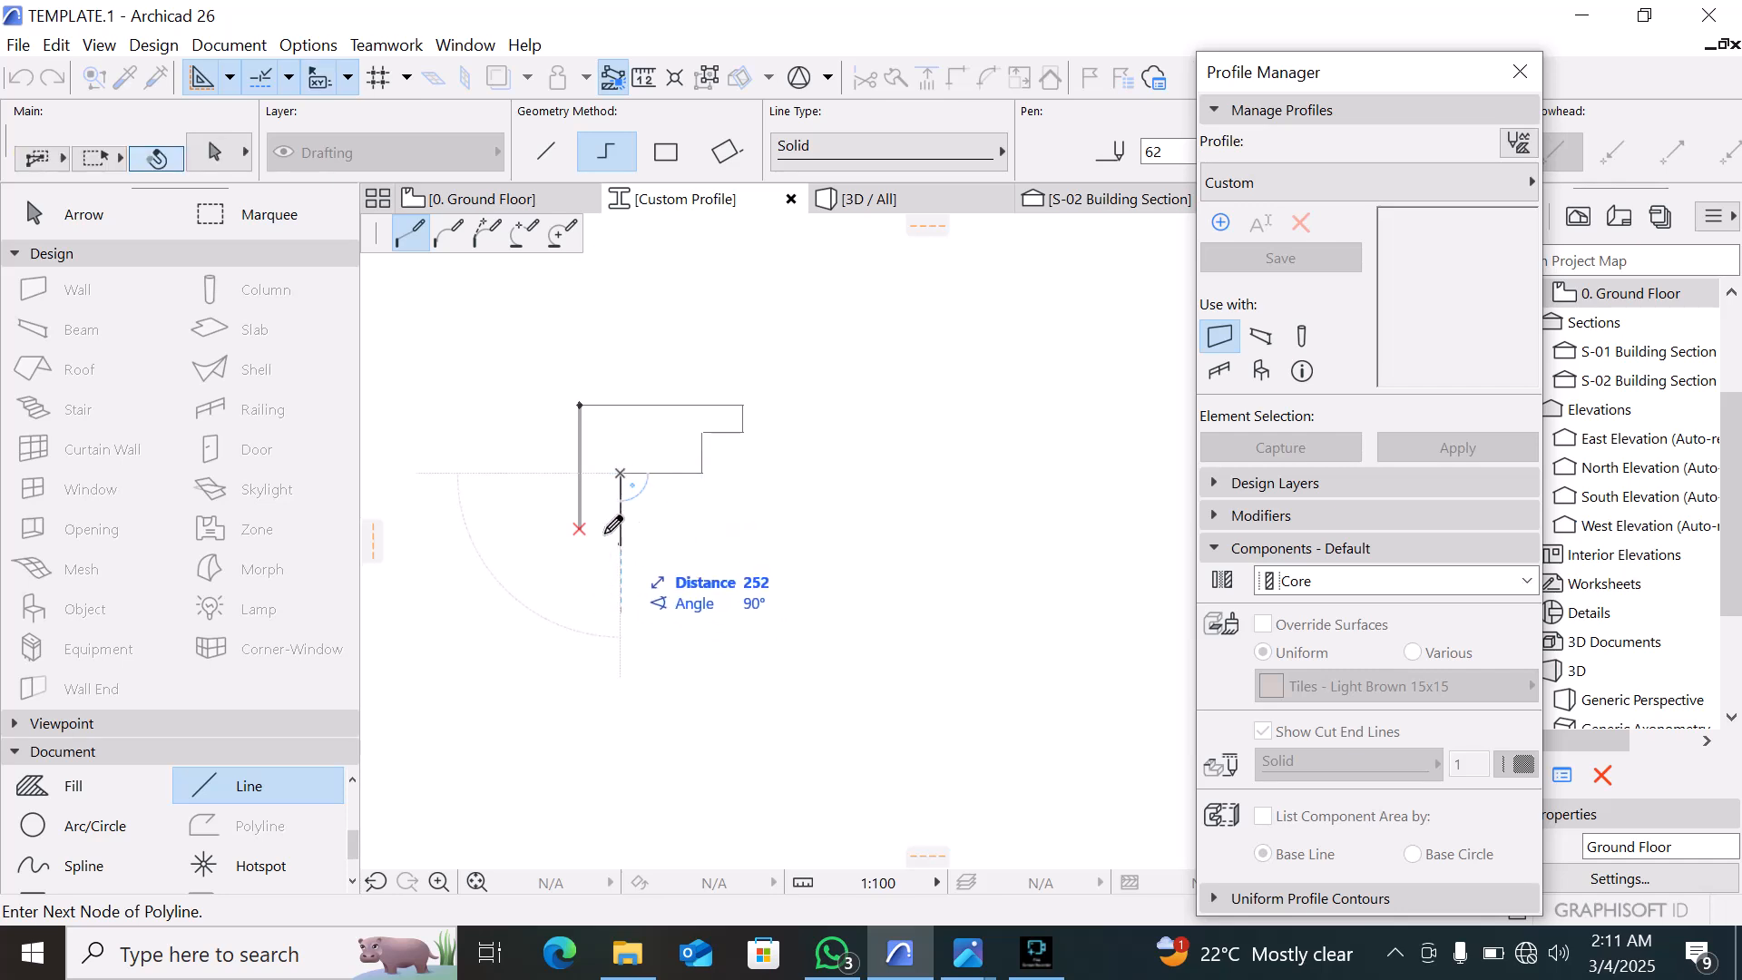
click(620, 527)
click(580, 527)
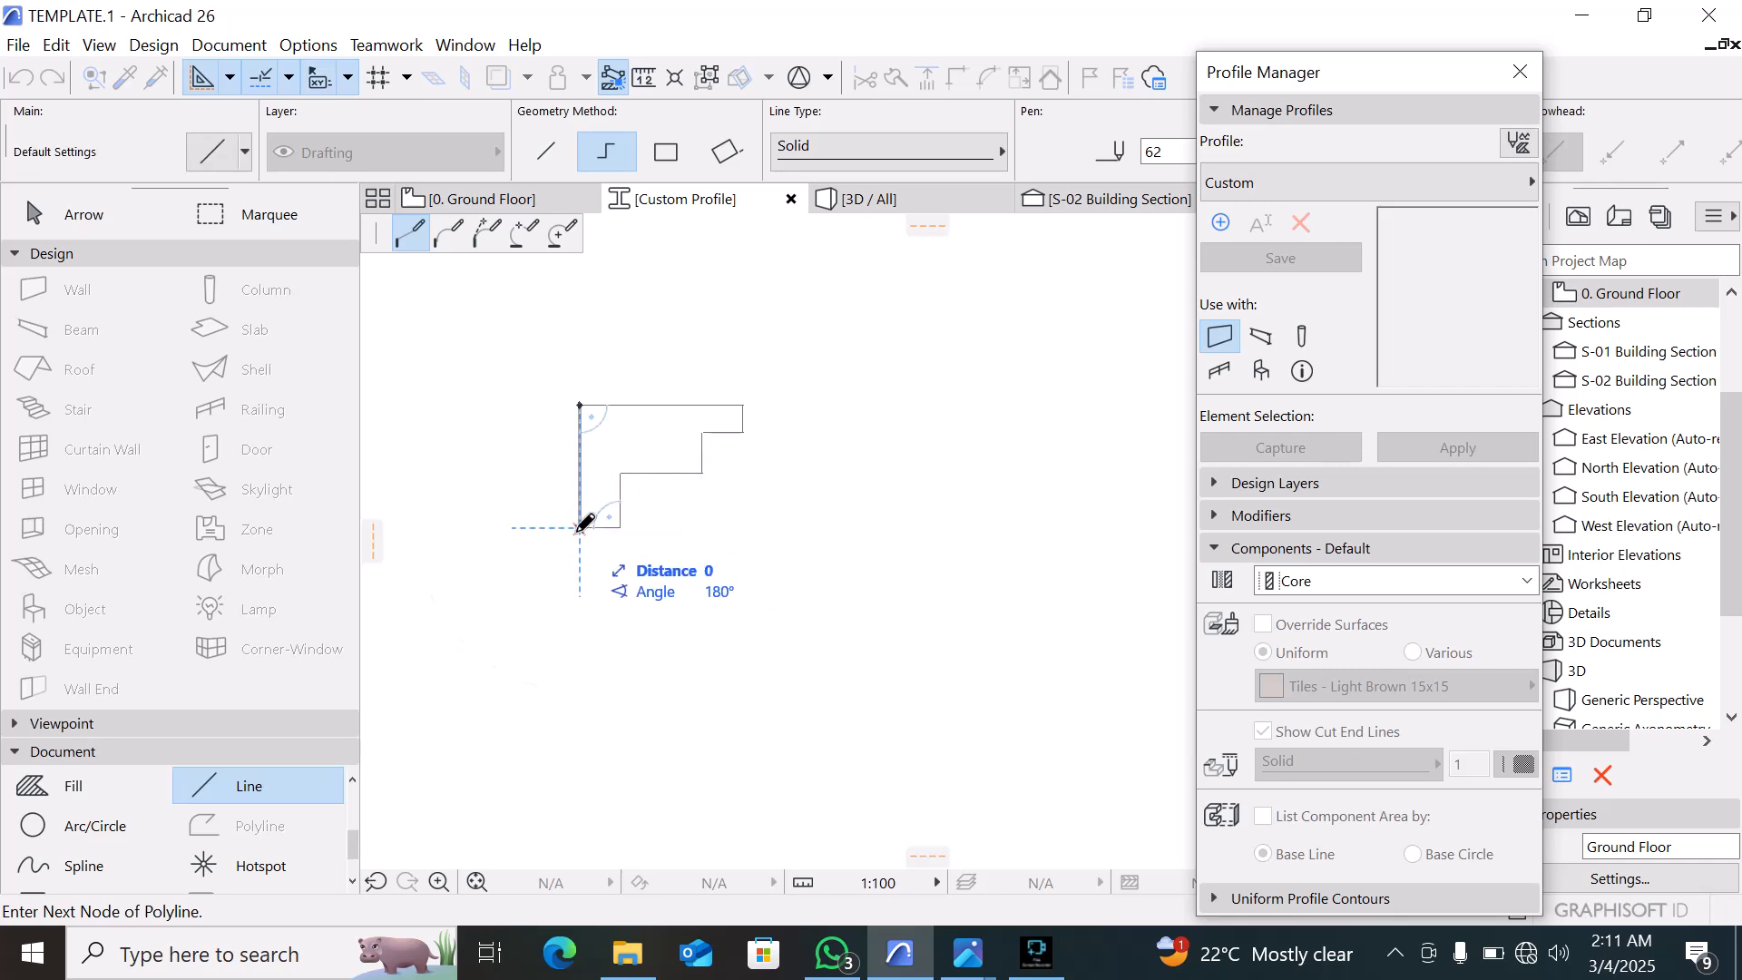
click(580, 527)
scroll(609, 528, up, 3)
key(Escape)
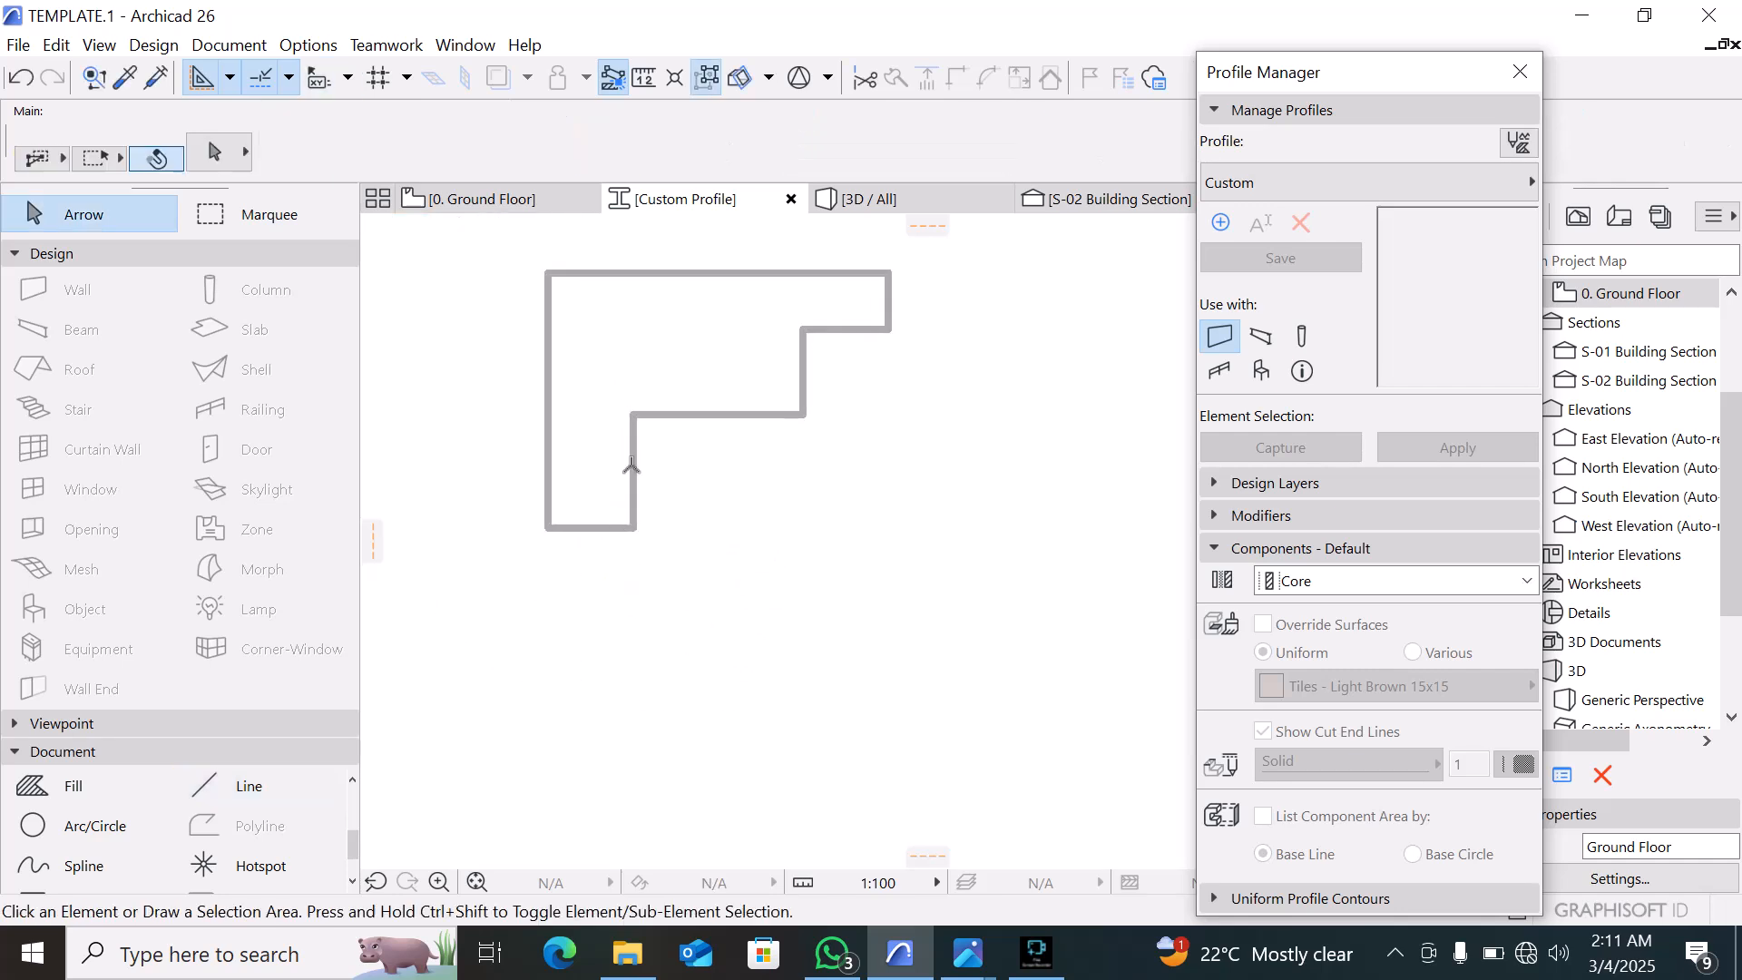
Draw a short diagonal line across the lower inner corner of the stepped outline
click(205, 792)
click(686, 418)
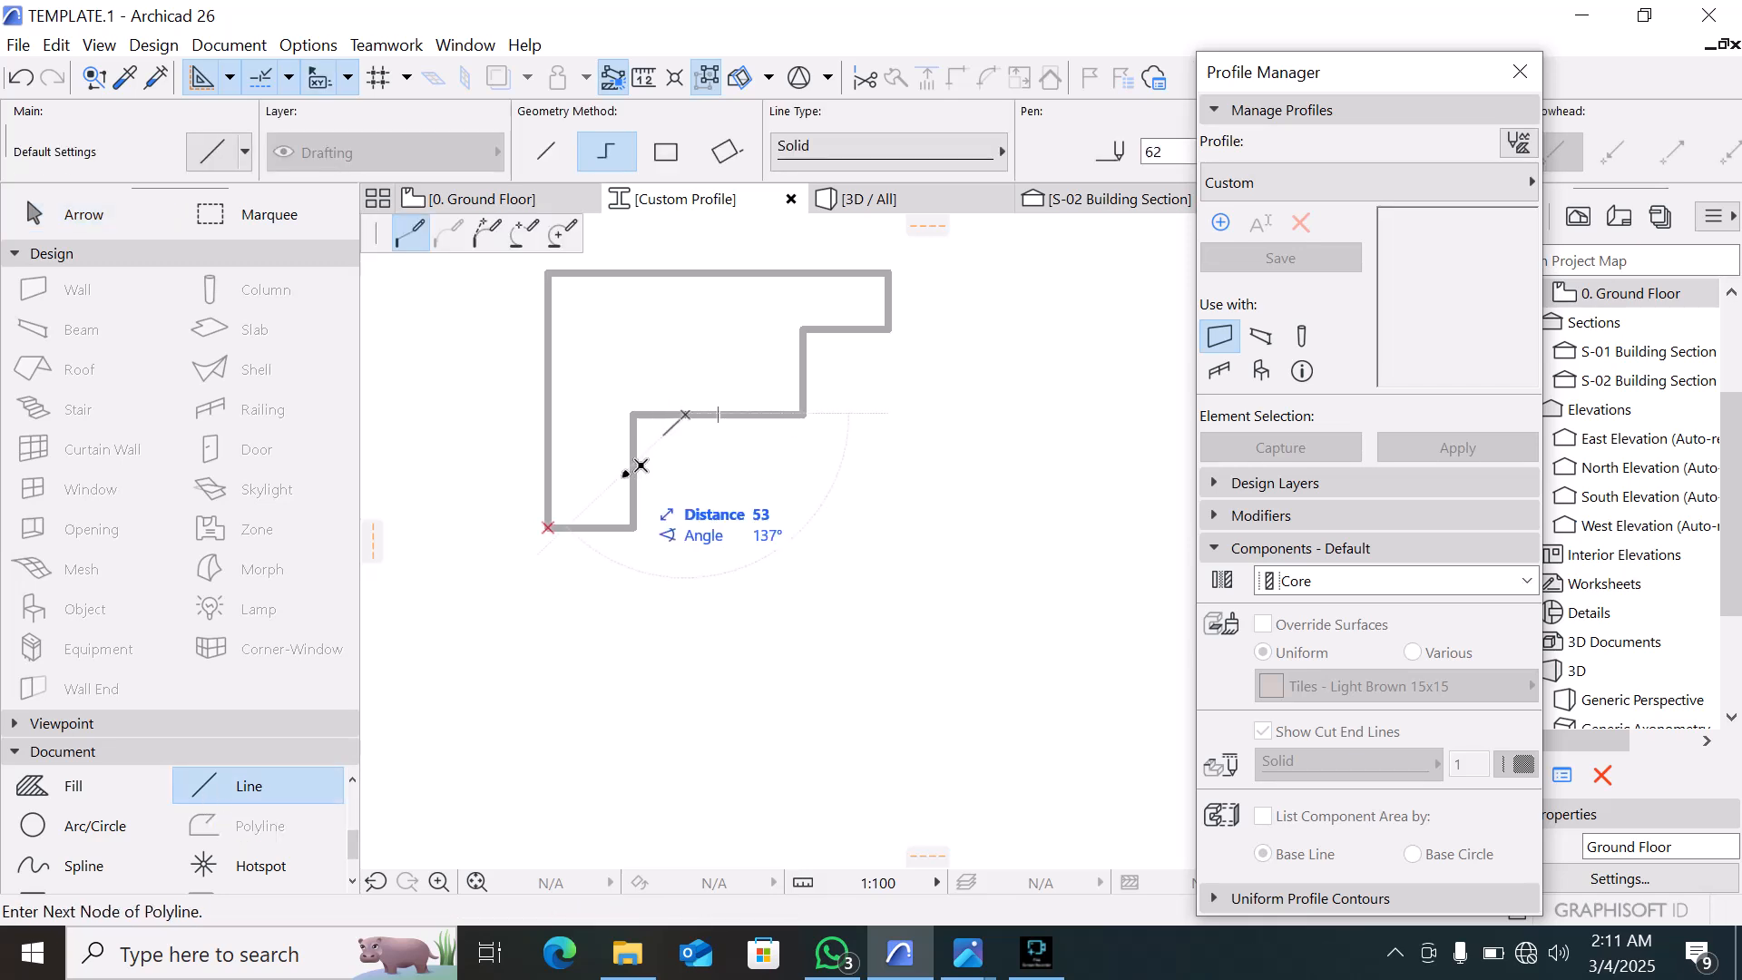
click(635, 470)
key(Escape)
Curve the diagonal line at the lower inner corner into an arc bulging away from the outline
click(654, 447)
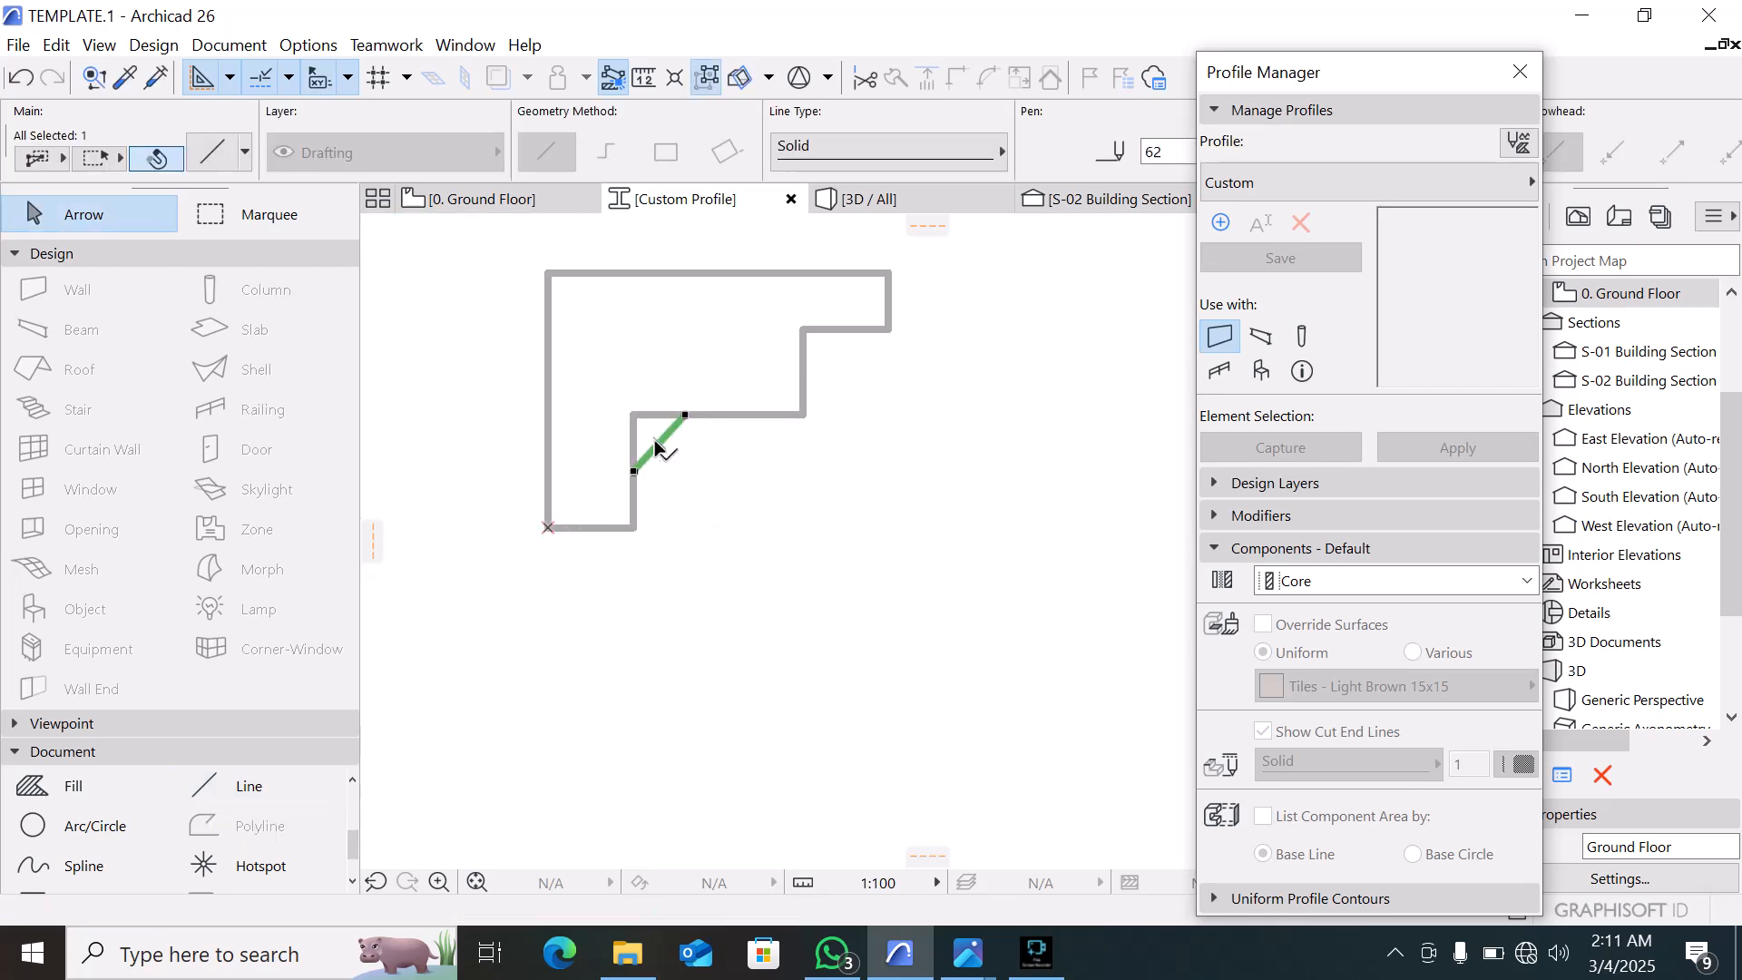
click(660, 443)
click(449, 245)
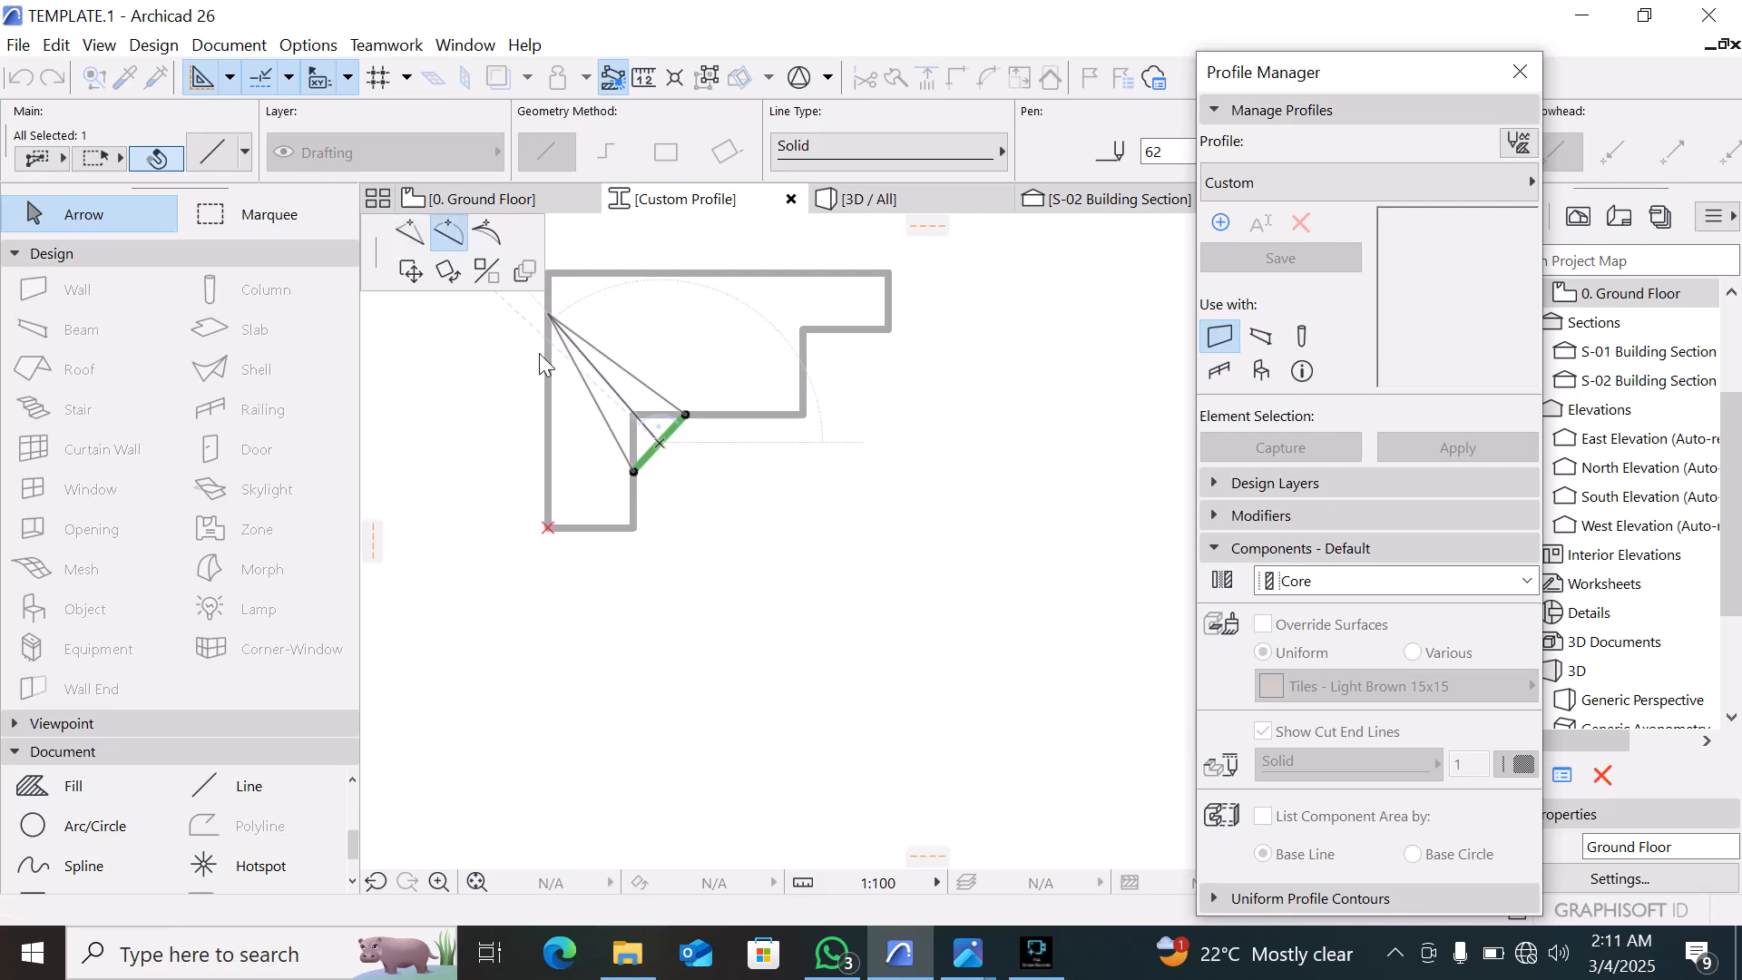
click(679, 463)
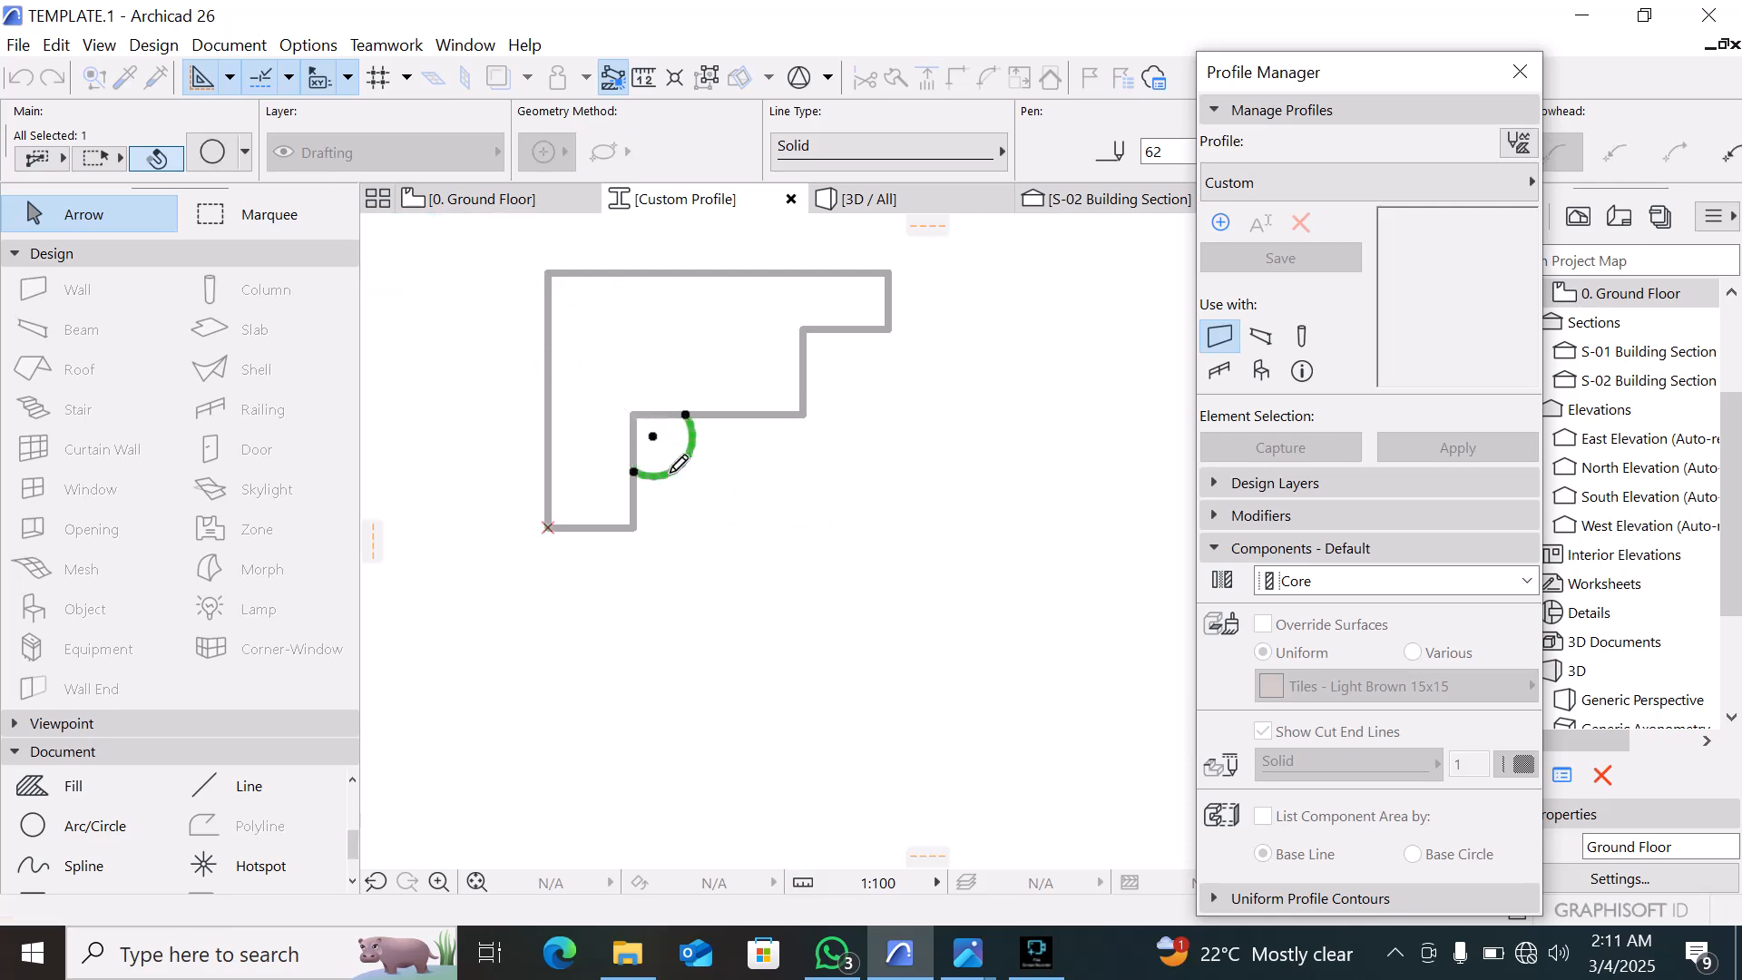
Try to trim the two lines at the lower inner corner against the arc
click(731, 410)
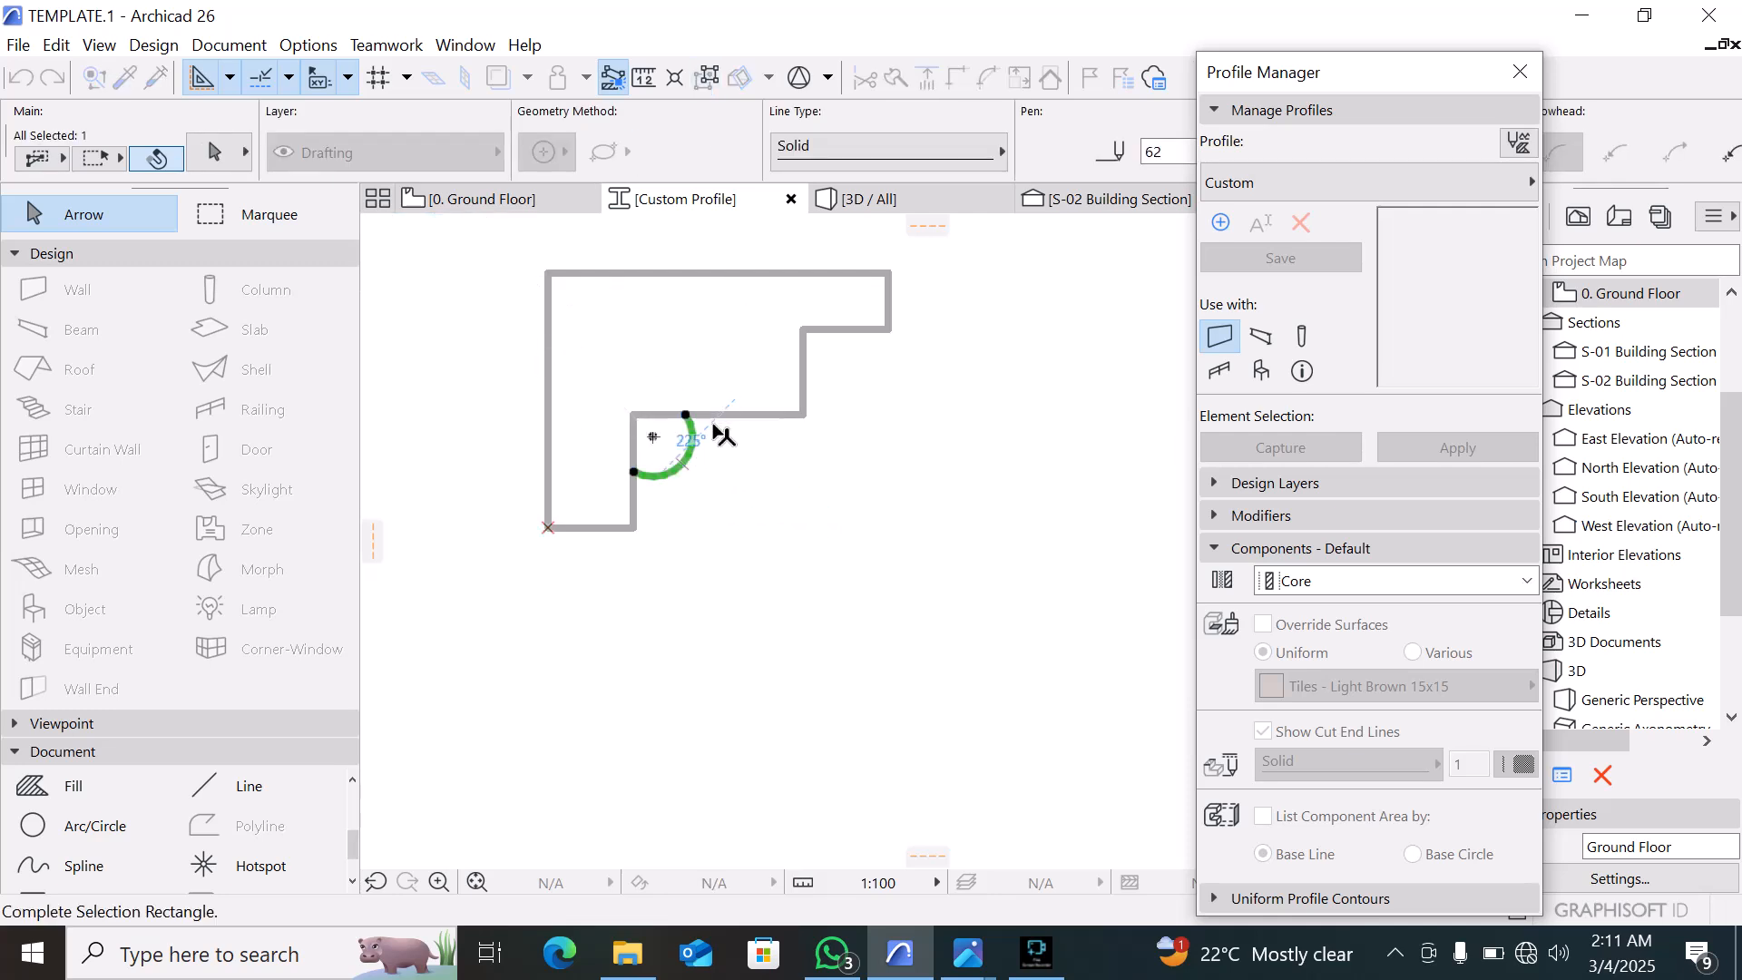
shift+click(712, 423)
shift+click(633, 497)
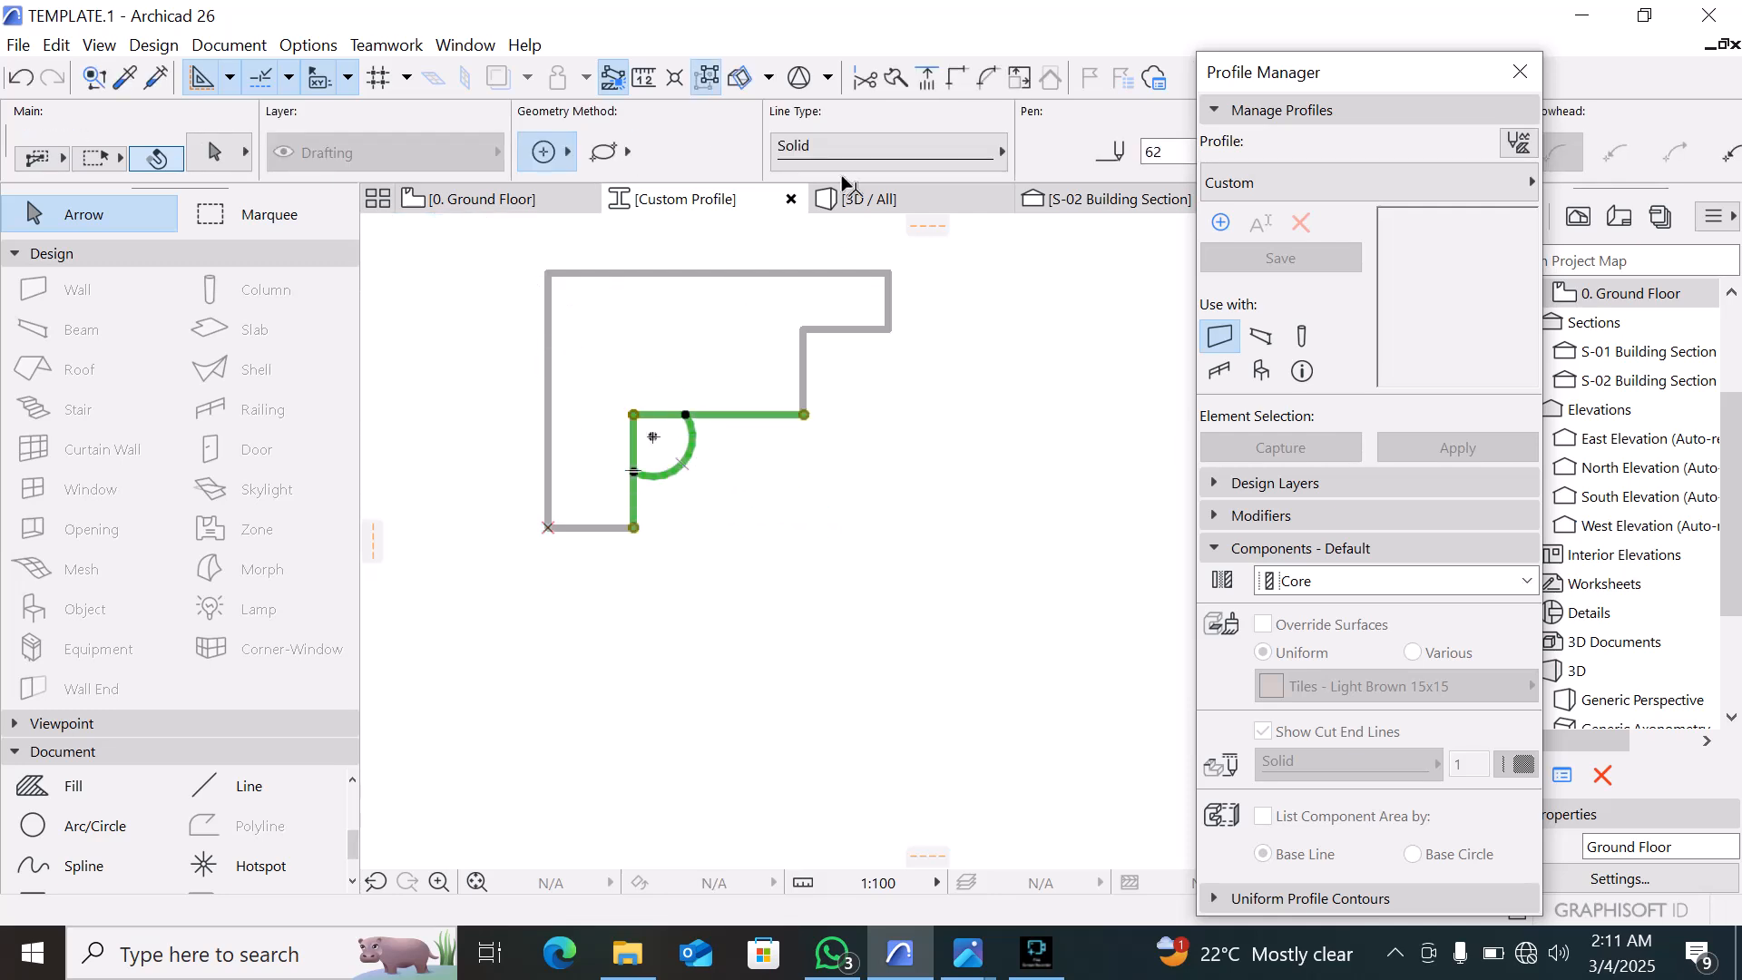
click(959, 86)
click(929, 654)
click(655, 477)
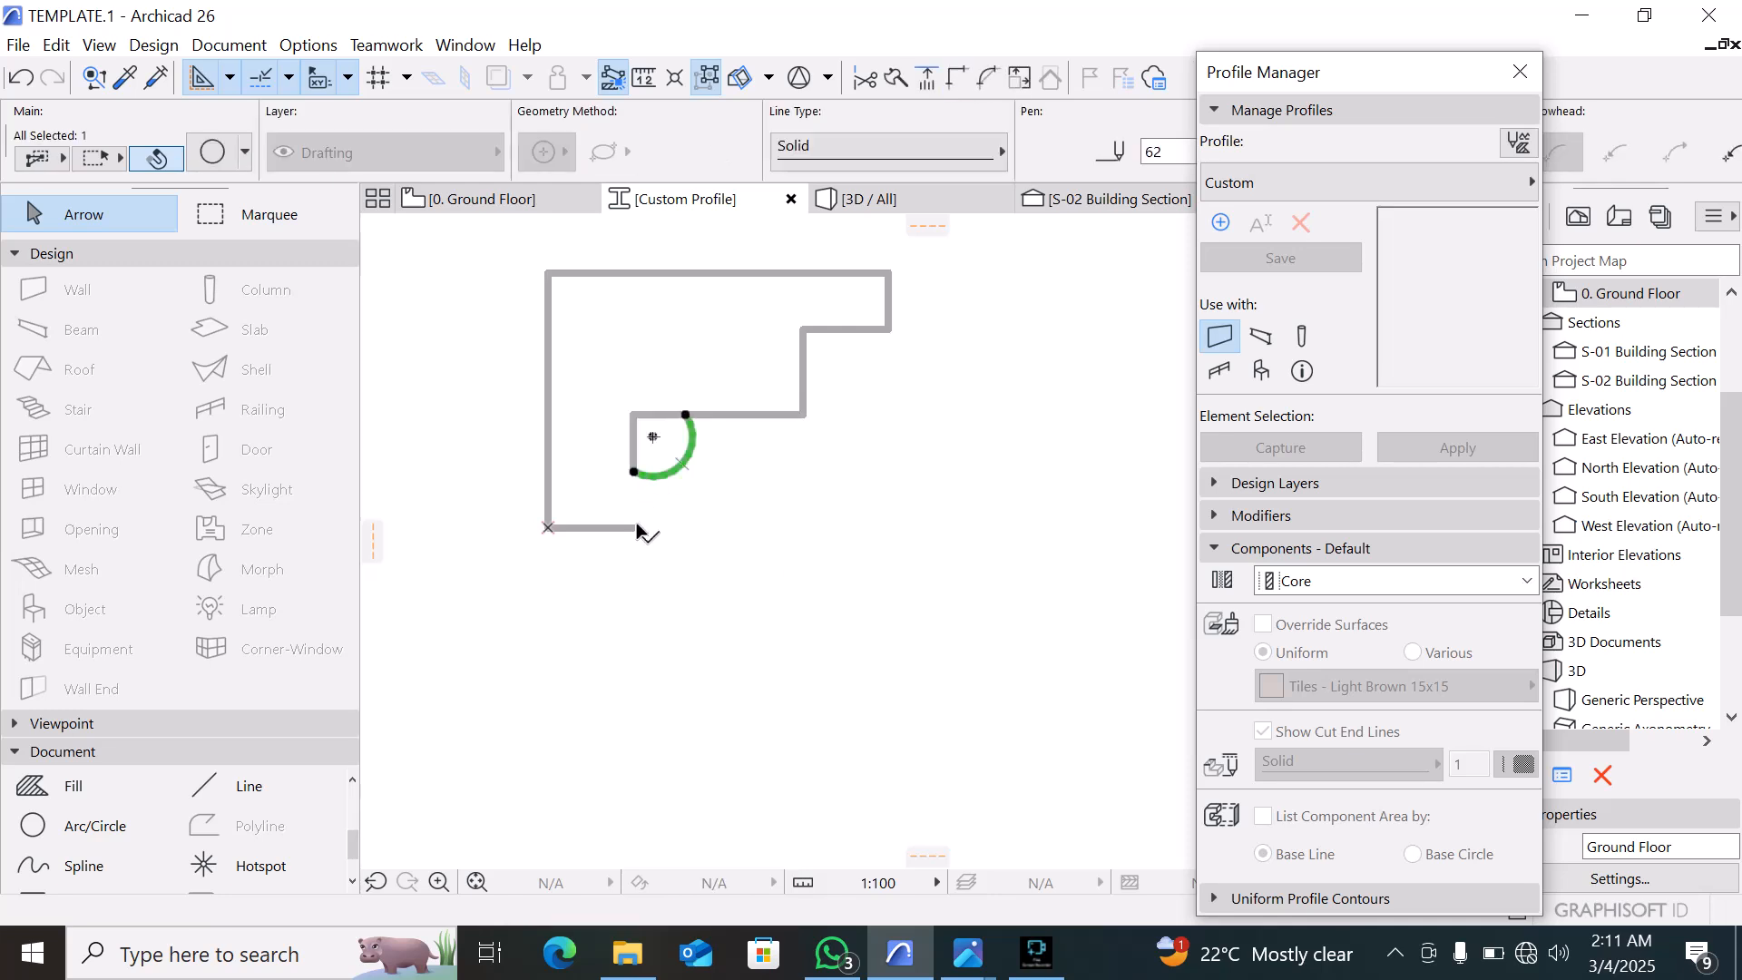
Stretch the vertical line at the inner corner so it runs from the outline's bottom edge up to the arc's lower end
click(634, 458)
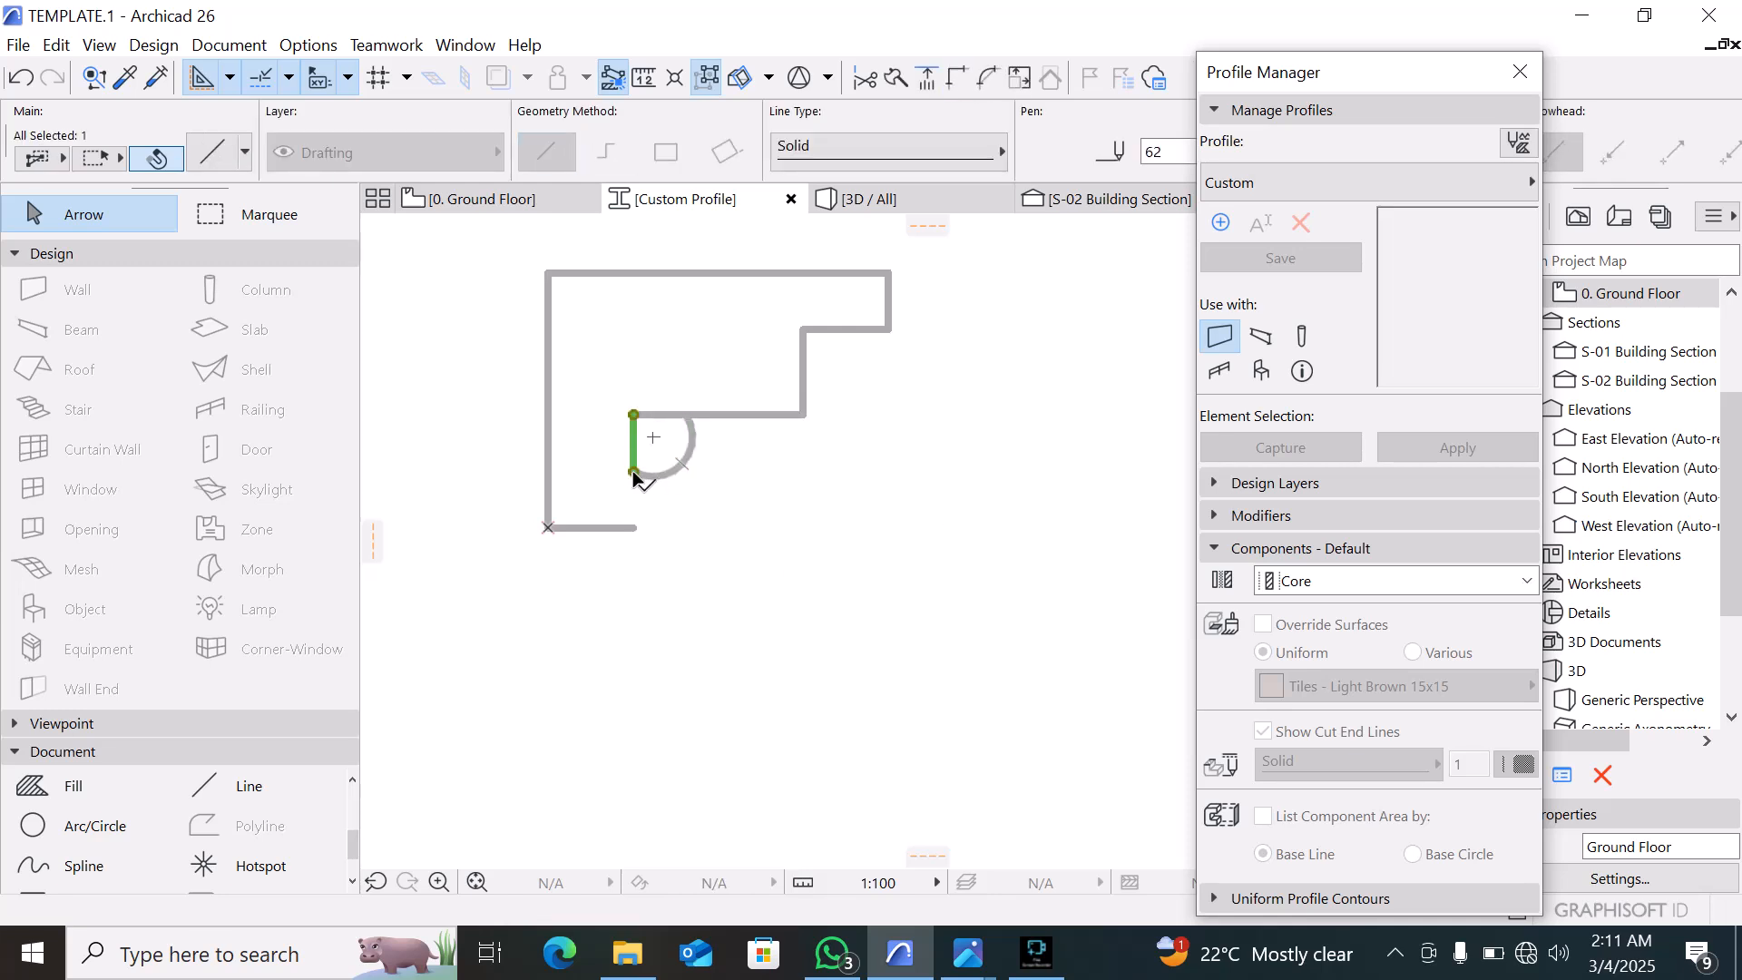
click(633, 473)
click(634, 527)
click(633, 414)
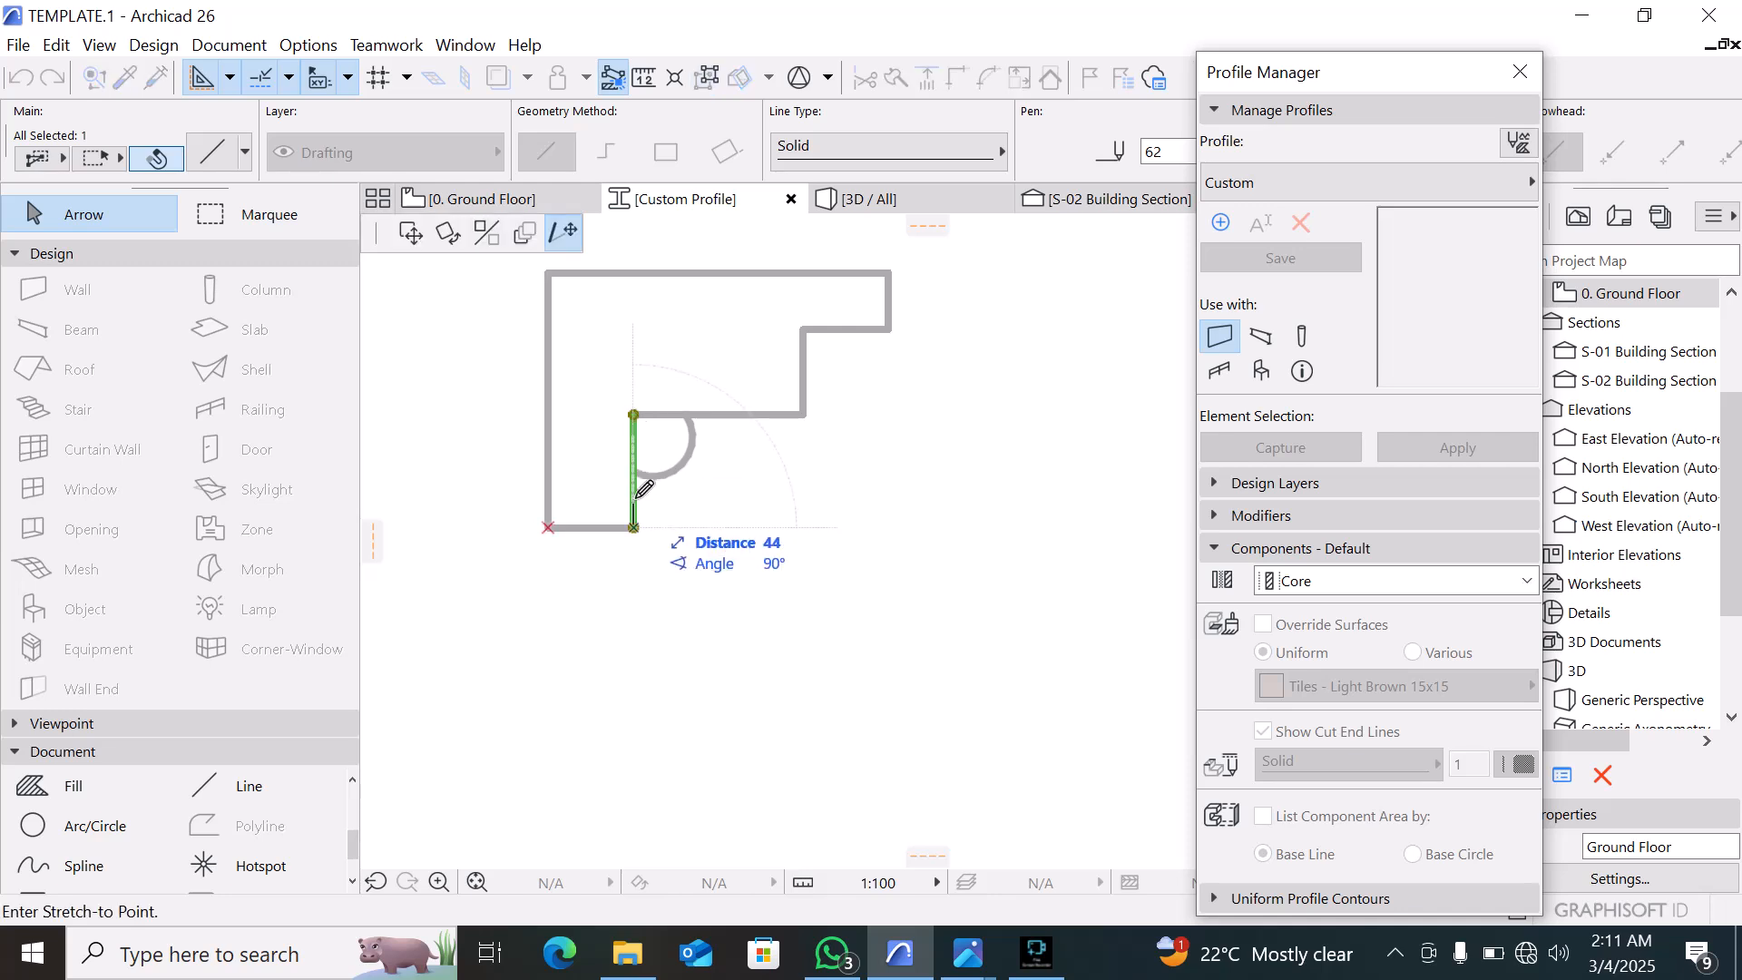
click(633, 468)
key(Escape)
Shorten the lower horizontal line so it ends at the arc's upper end
click(640, 447)
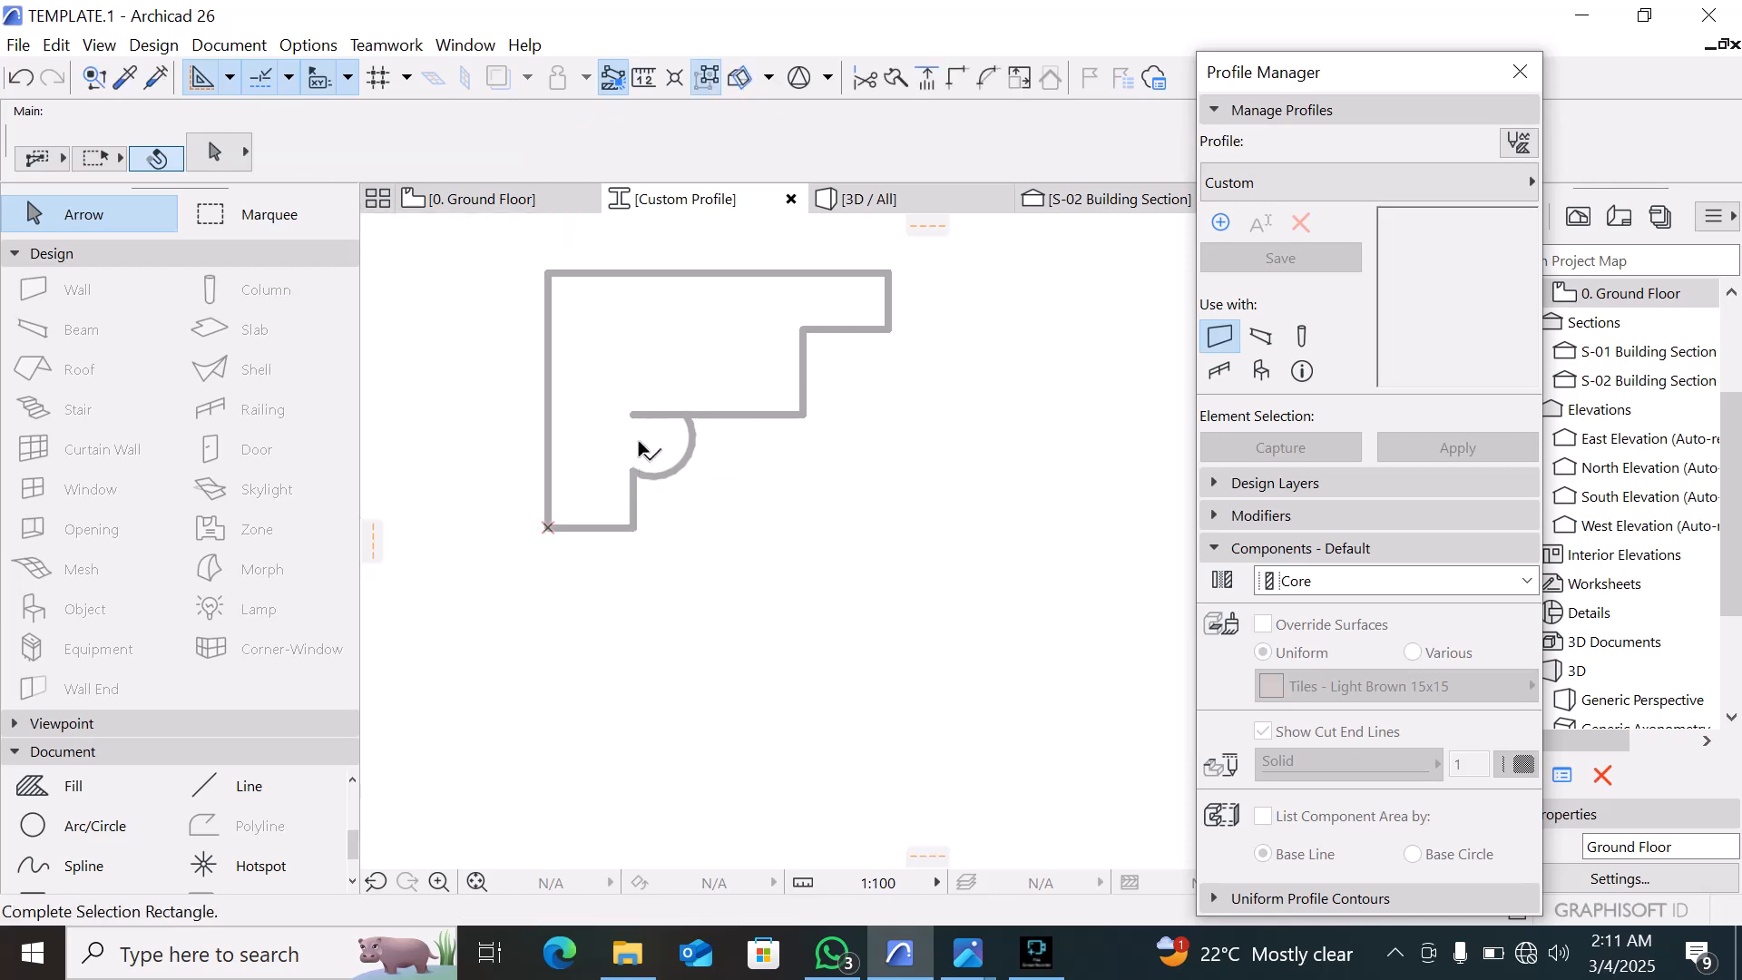
click(637, 417)
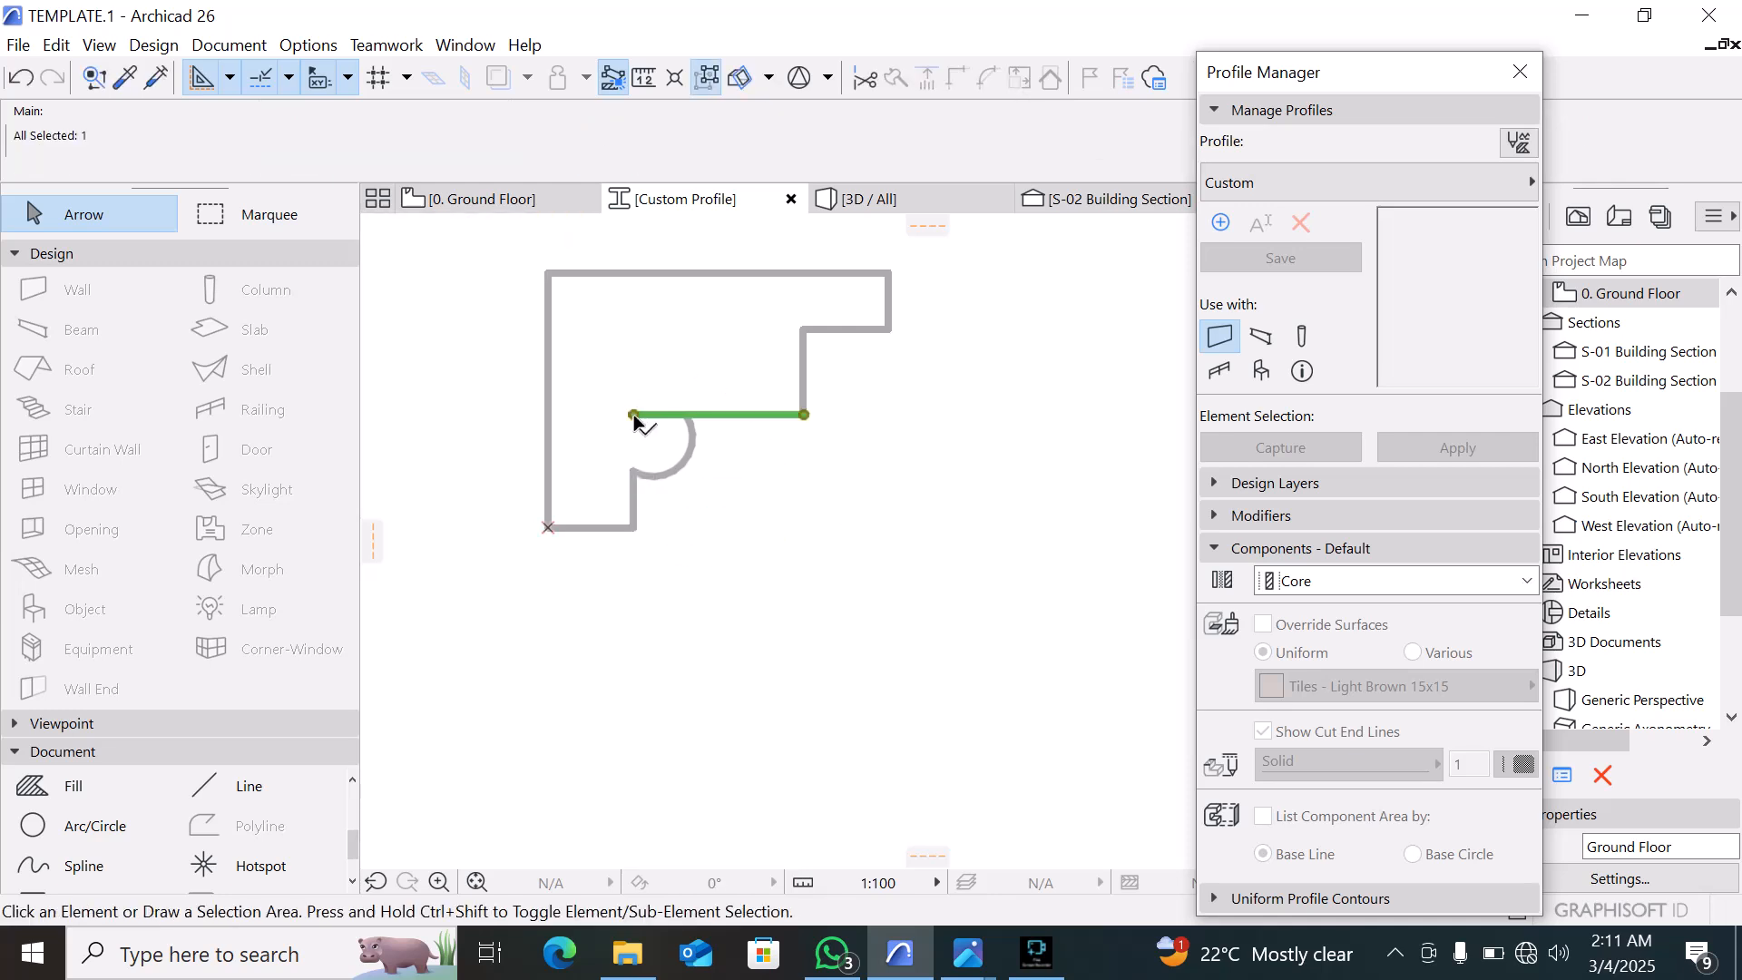
click(695, 414)
click(688, 417)
key(Escape)
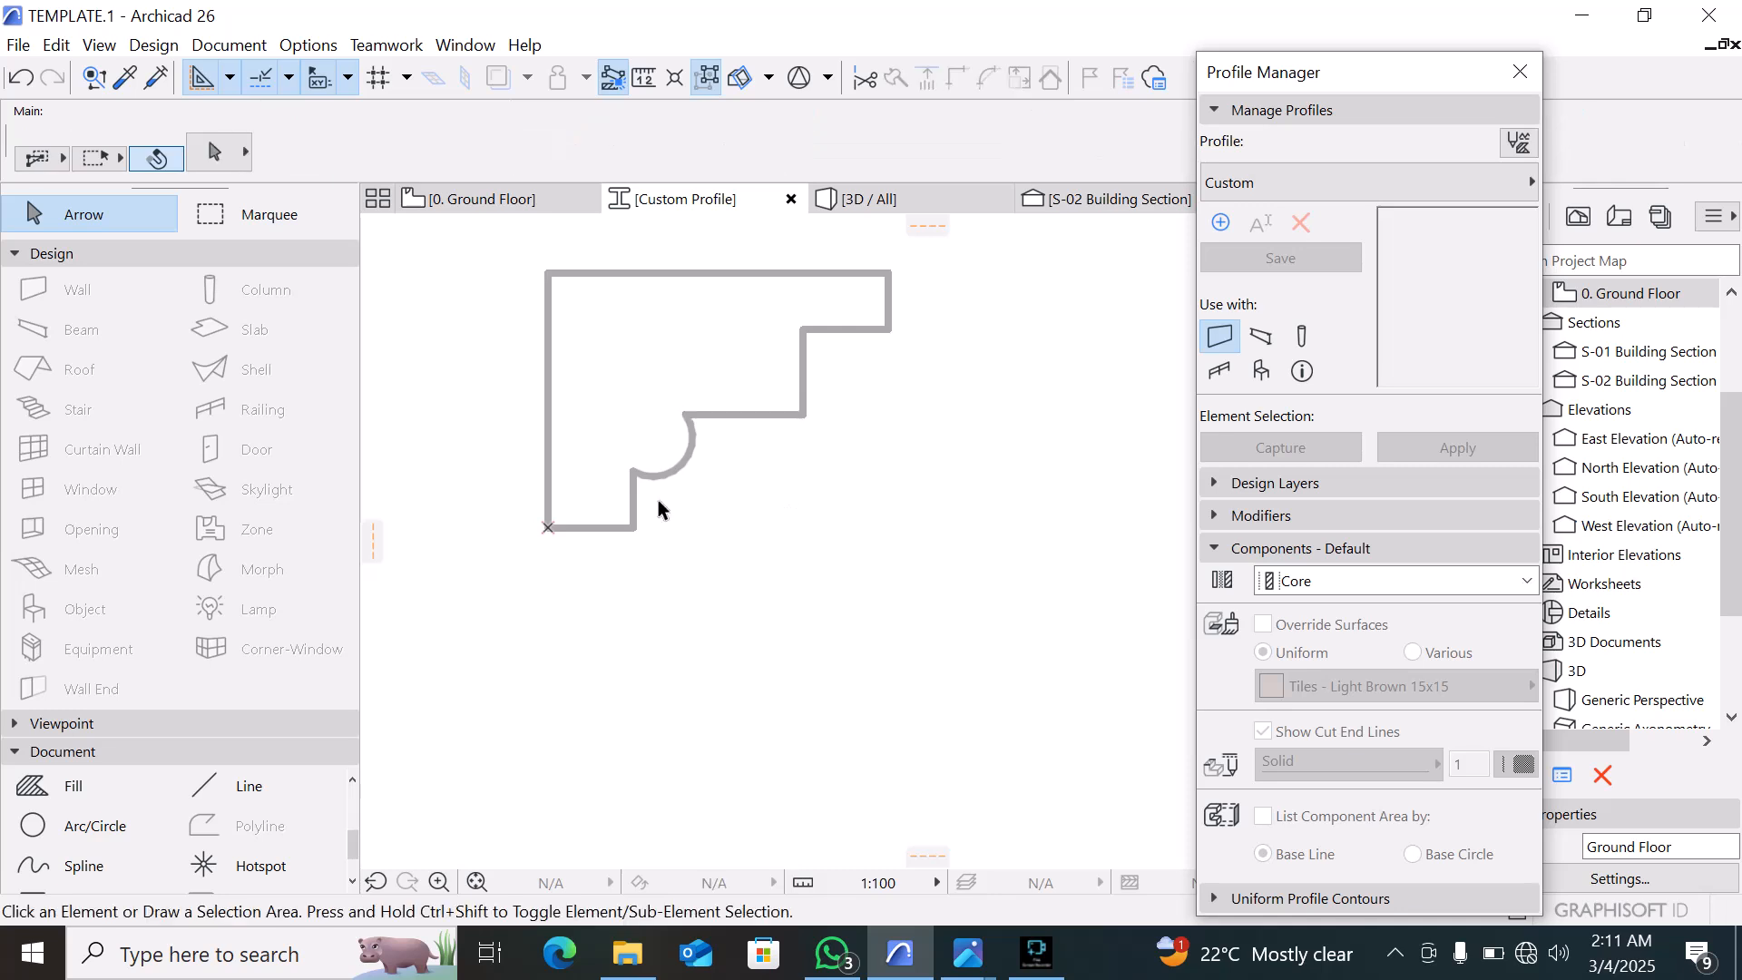
Fill the area enclosed by the stepped outline and its arc
scroll(844, 648, down, 4)
click(45, 787)
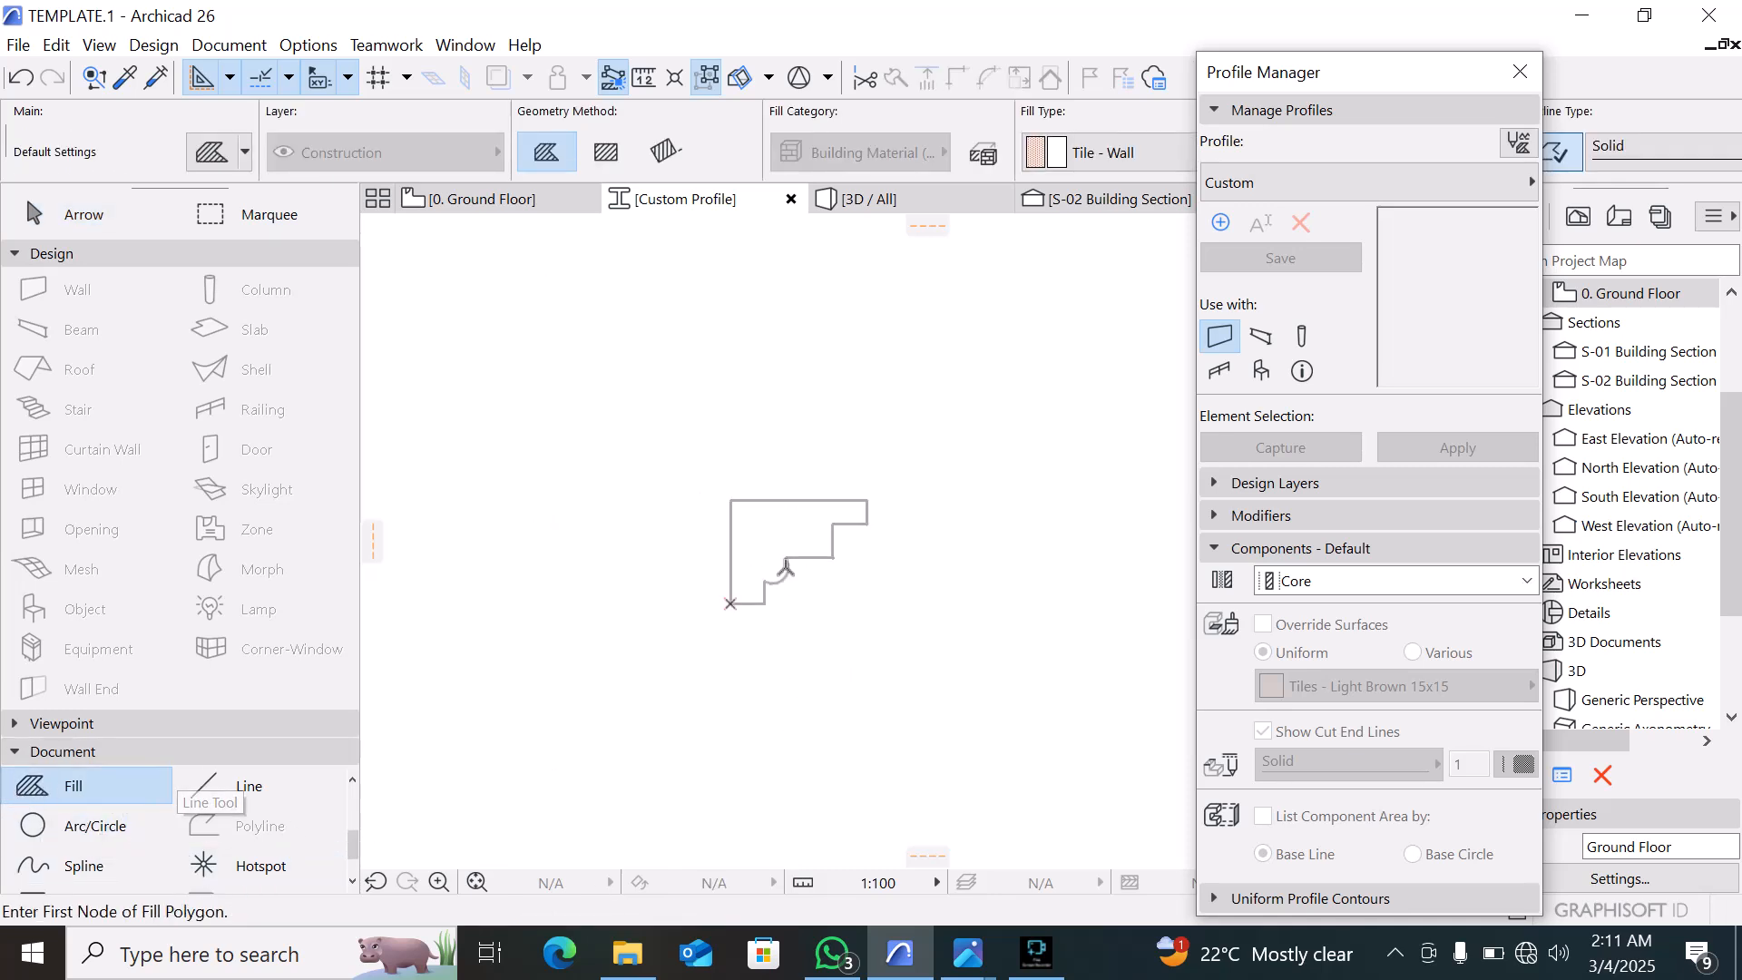
scroll(787, 547, up, 3)
key(space)
click(748, 534)
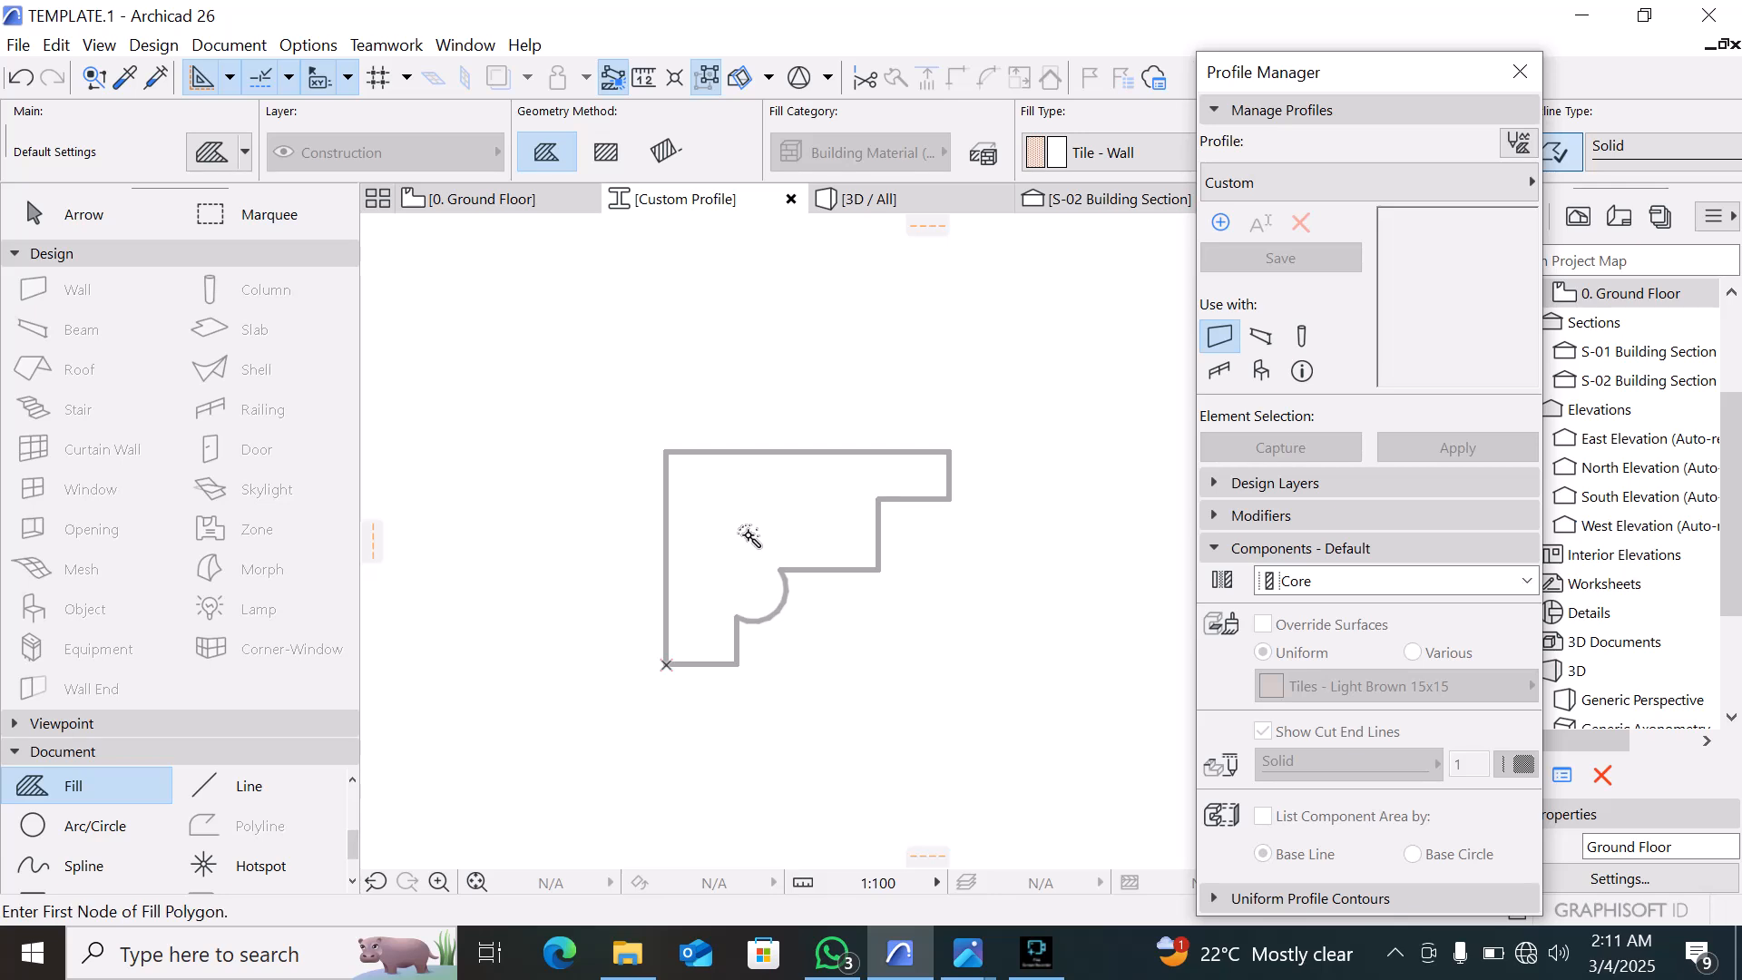
key(Escape)
scroll(680, 673, up, 2)
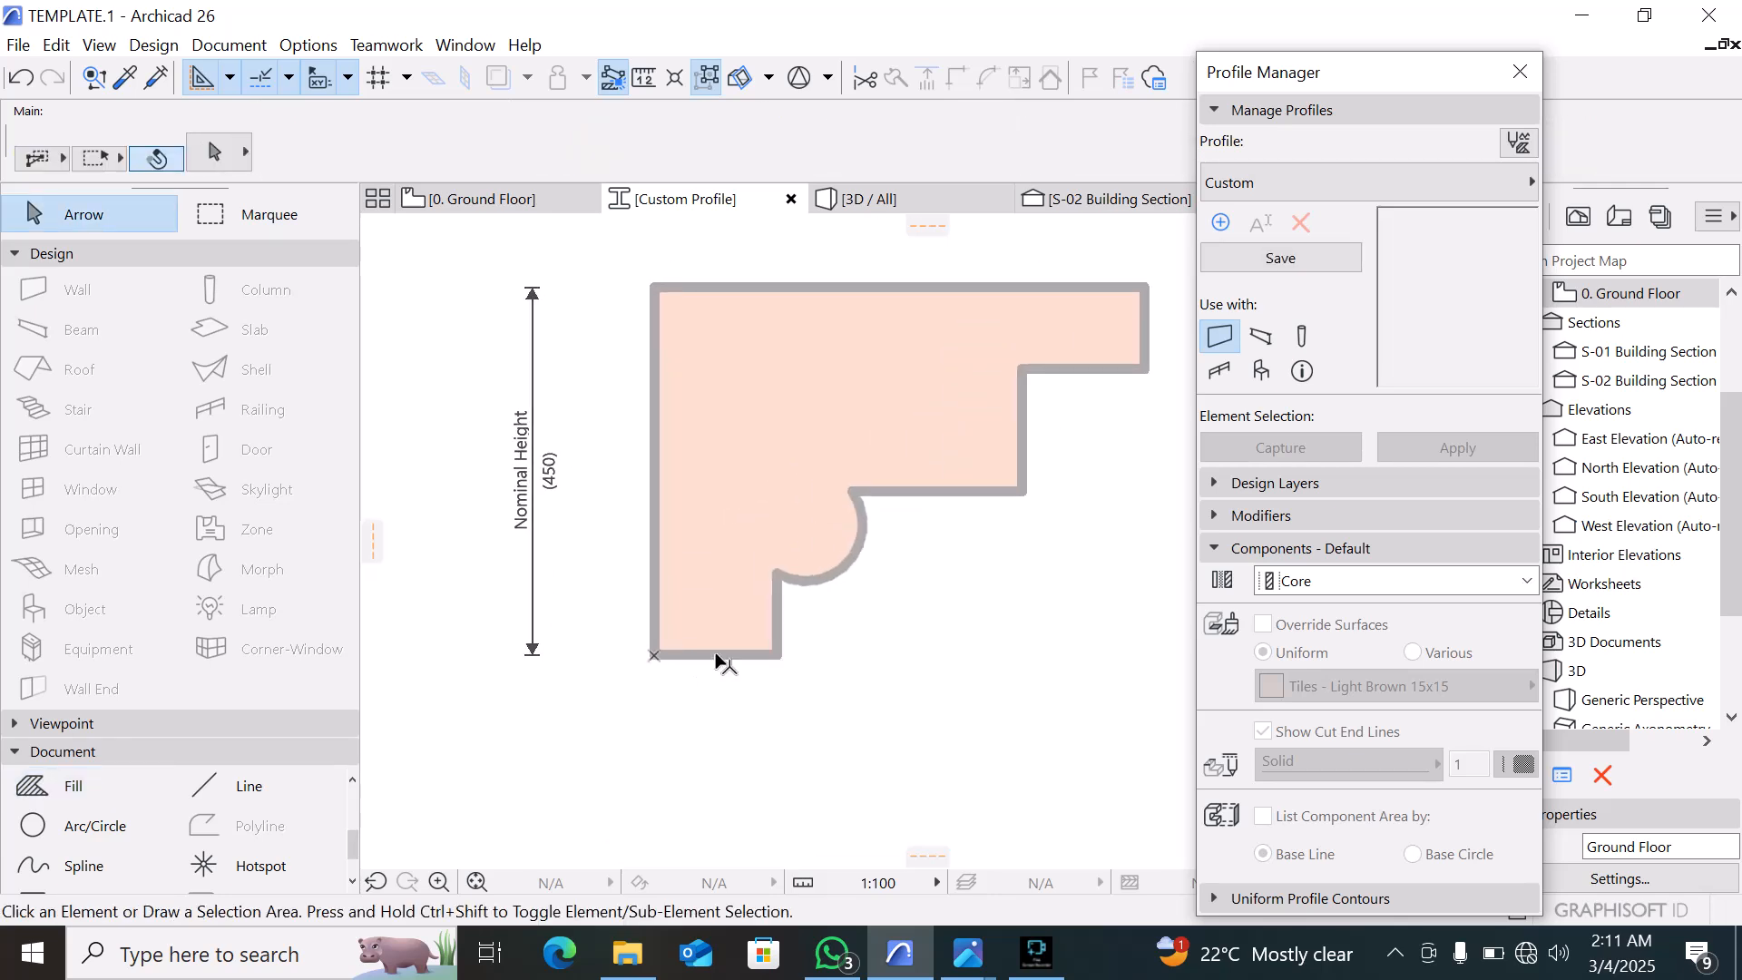
Delete the drafting lines and the arc around the fill so that only the filled shape is left
click(715, 655)
scroll(712, 671, down, 3)
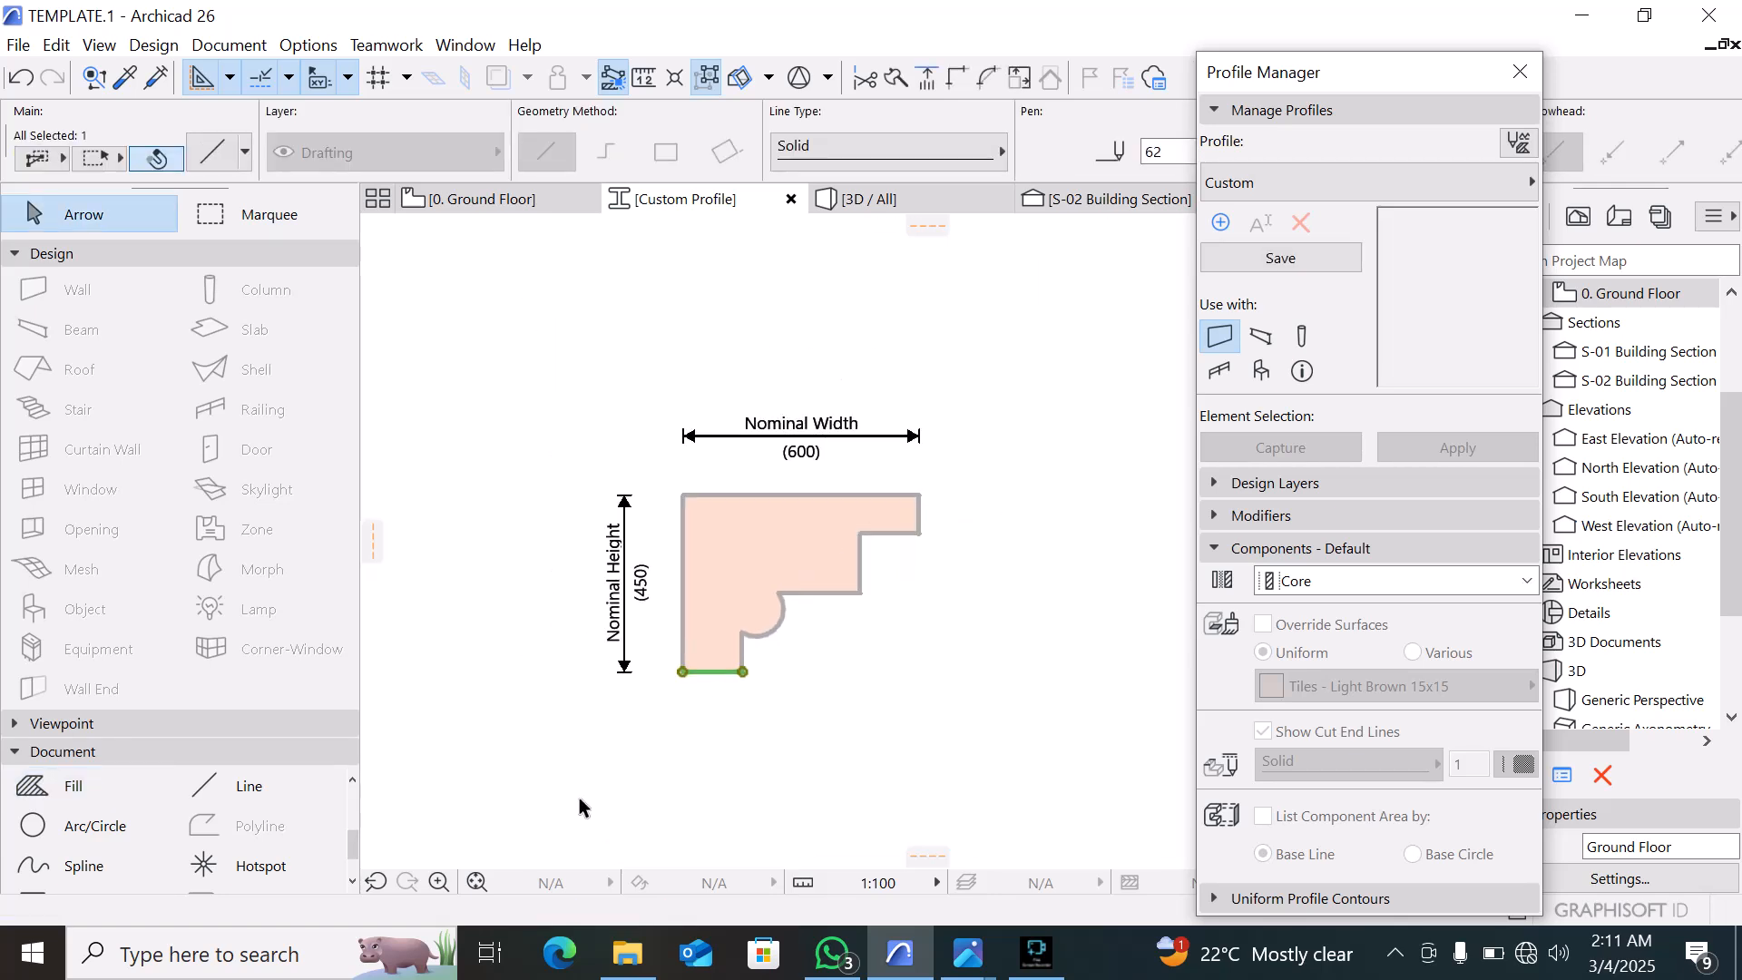
key(Escape)
click(293, 782)
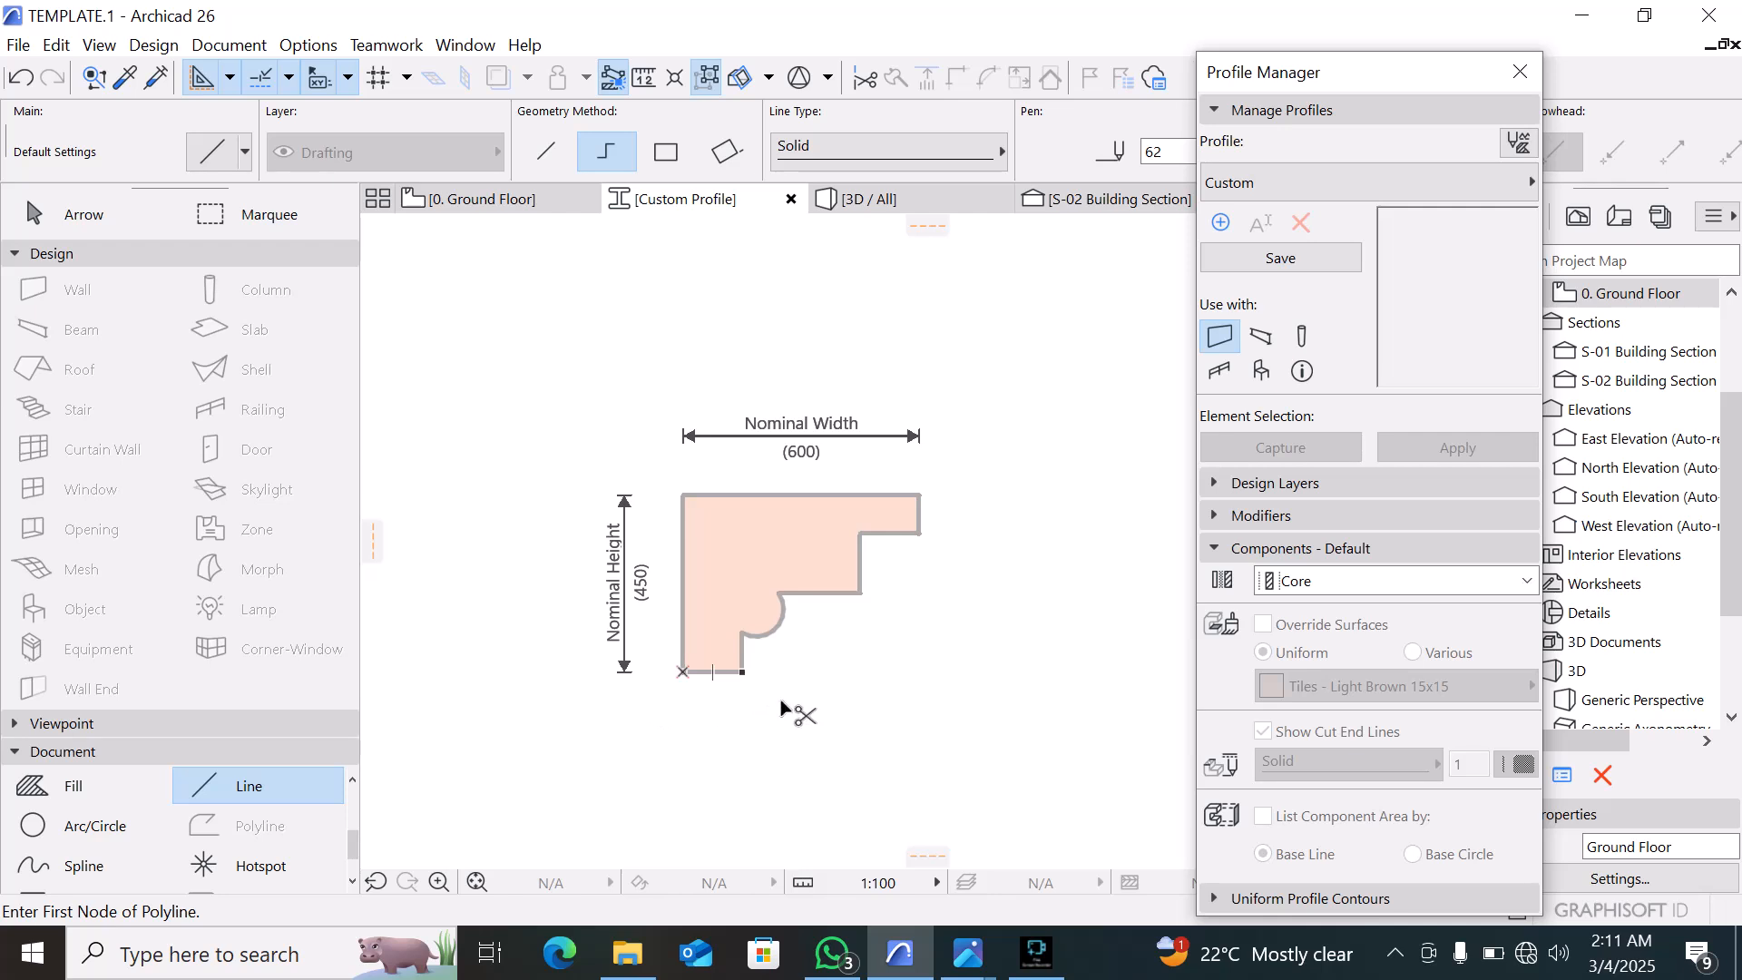
key(ctrl+a)
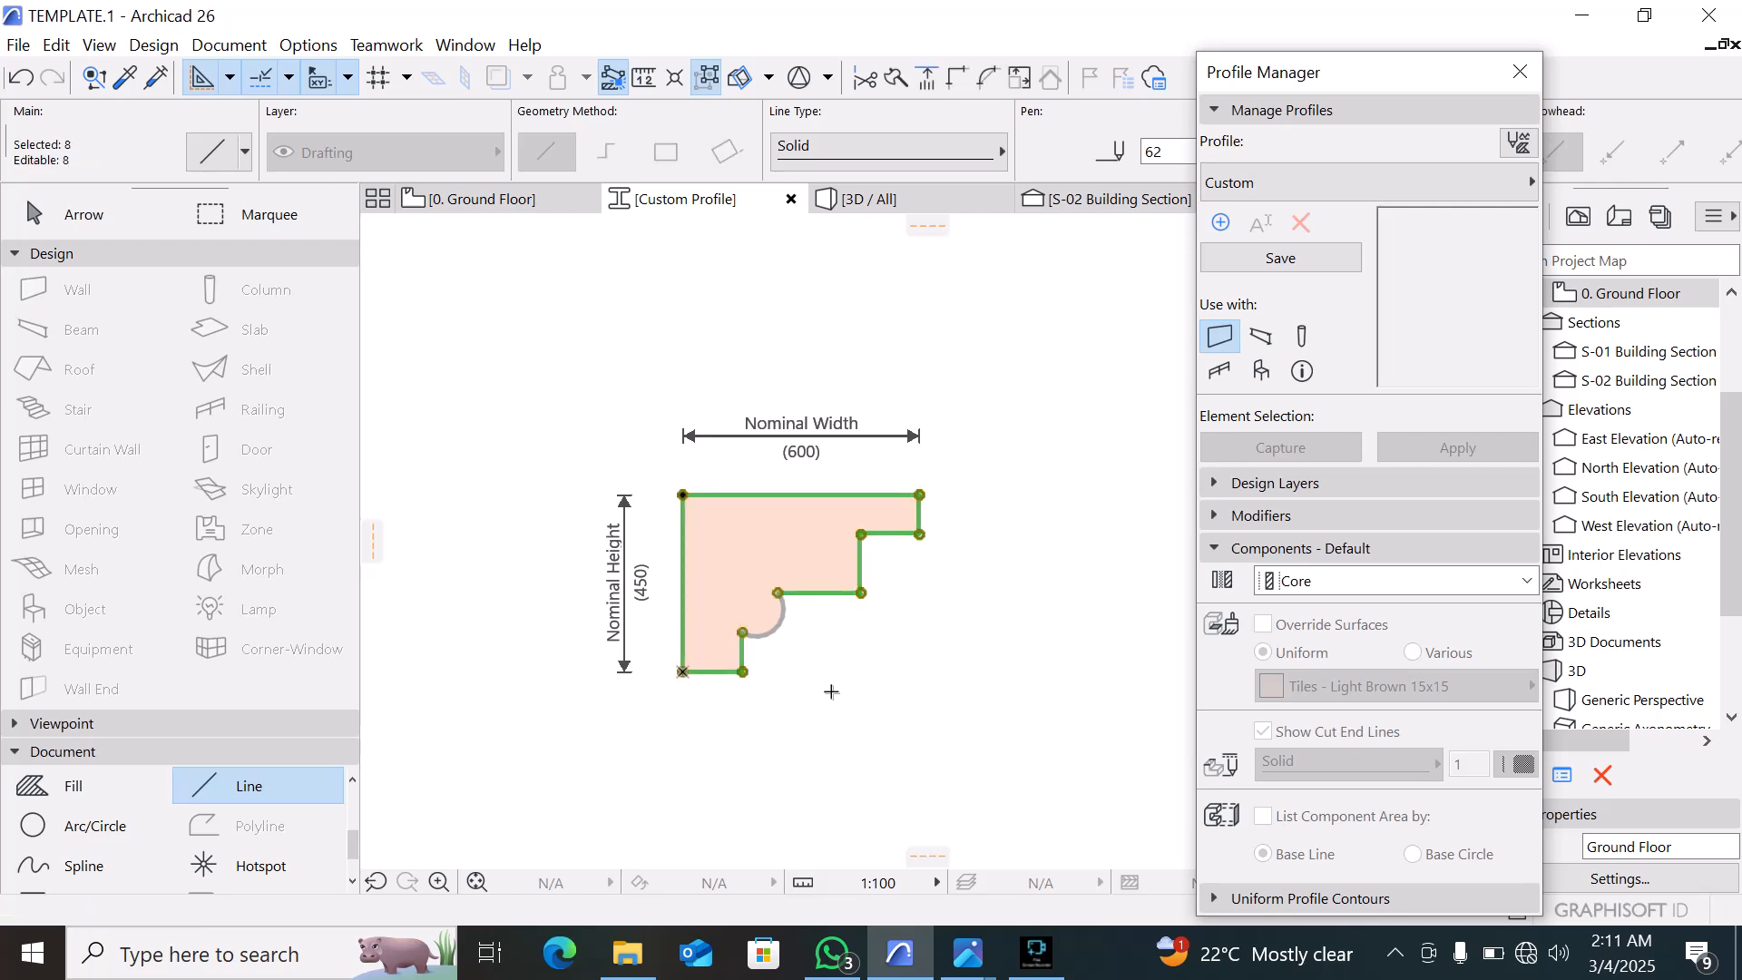
key(Escape)
scroll(775, 699, up, 2)
key(Escape)
click(766, 583)
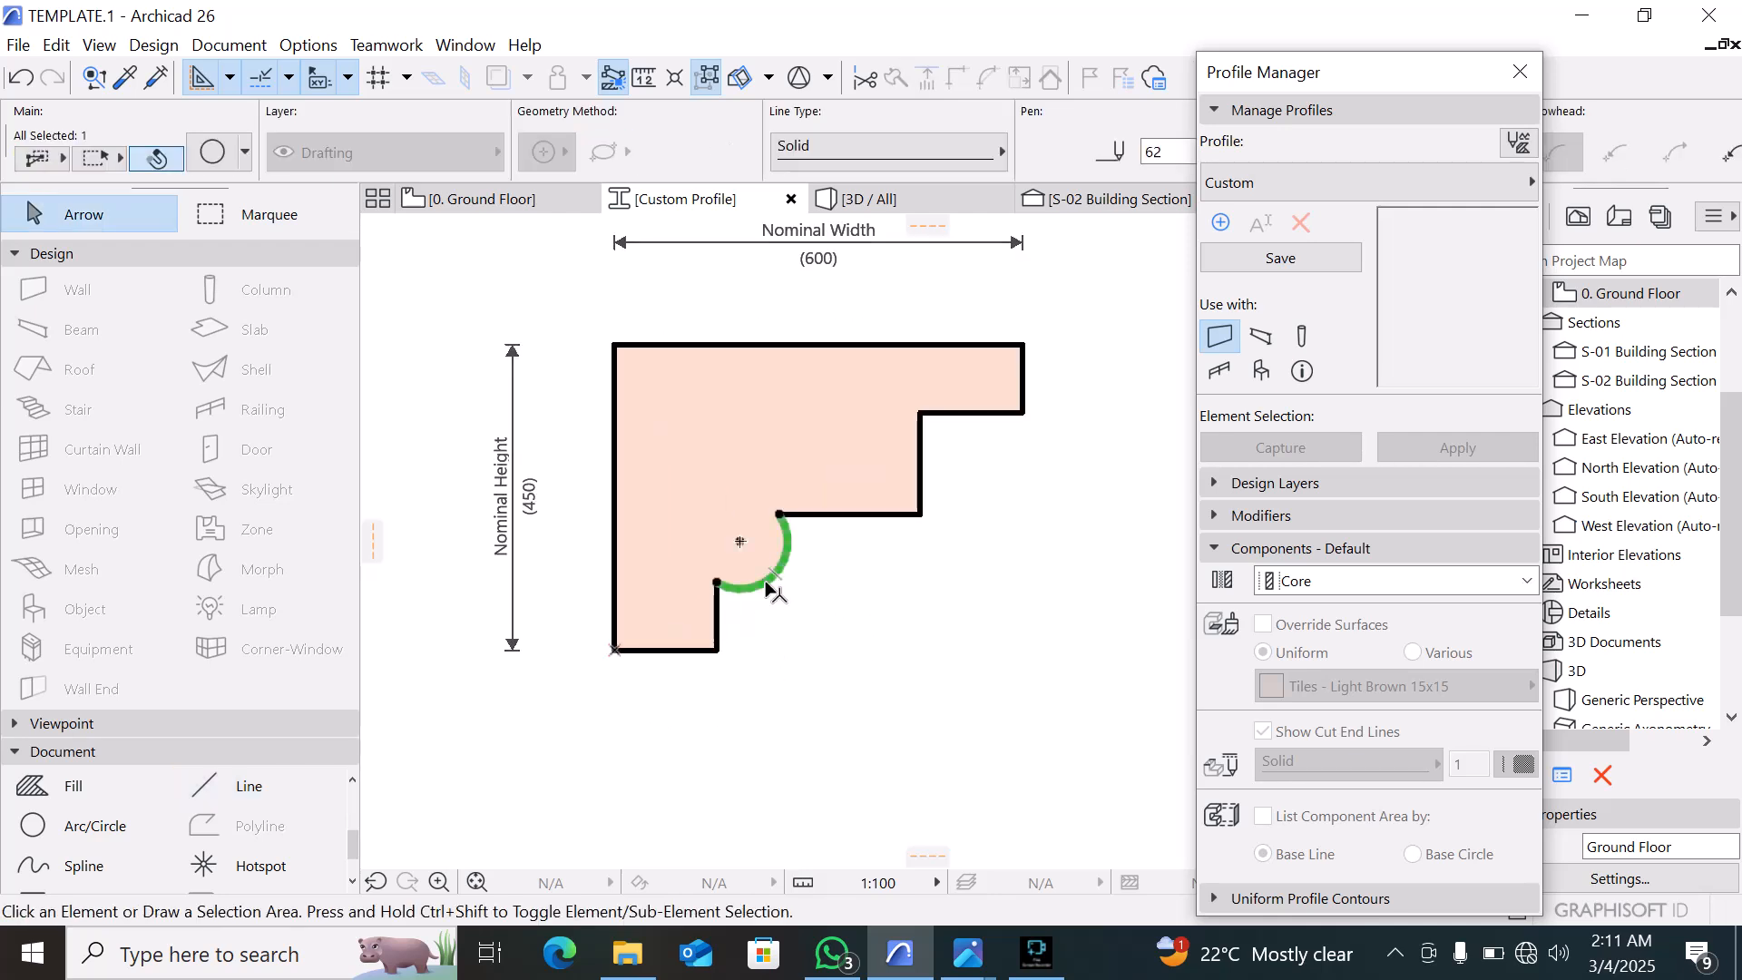
key(Escape)
Save the profile under the name YOUTUBE PROFILE and close the profile editor
scroll(770, 604, down, 3)
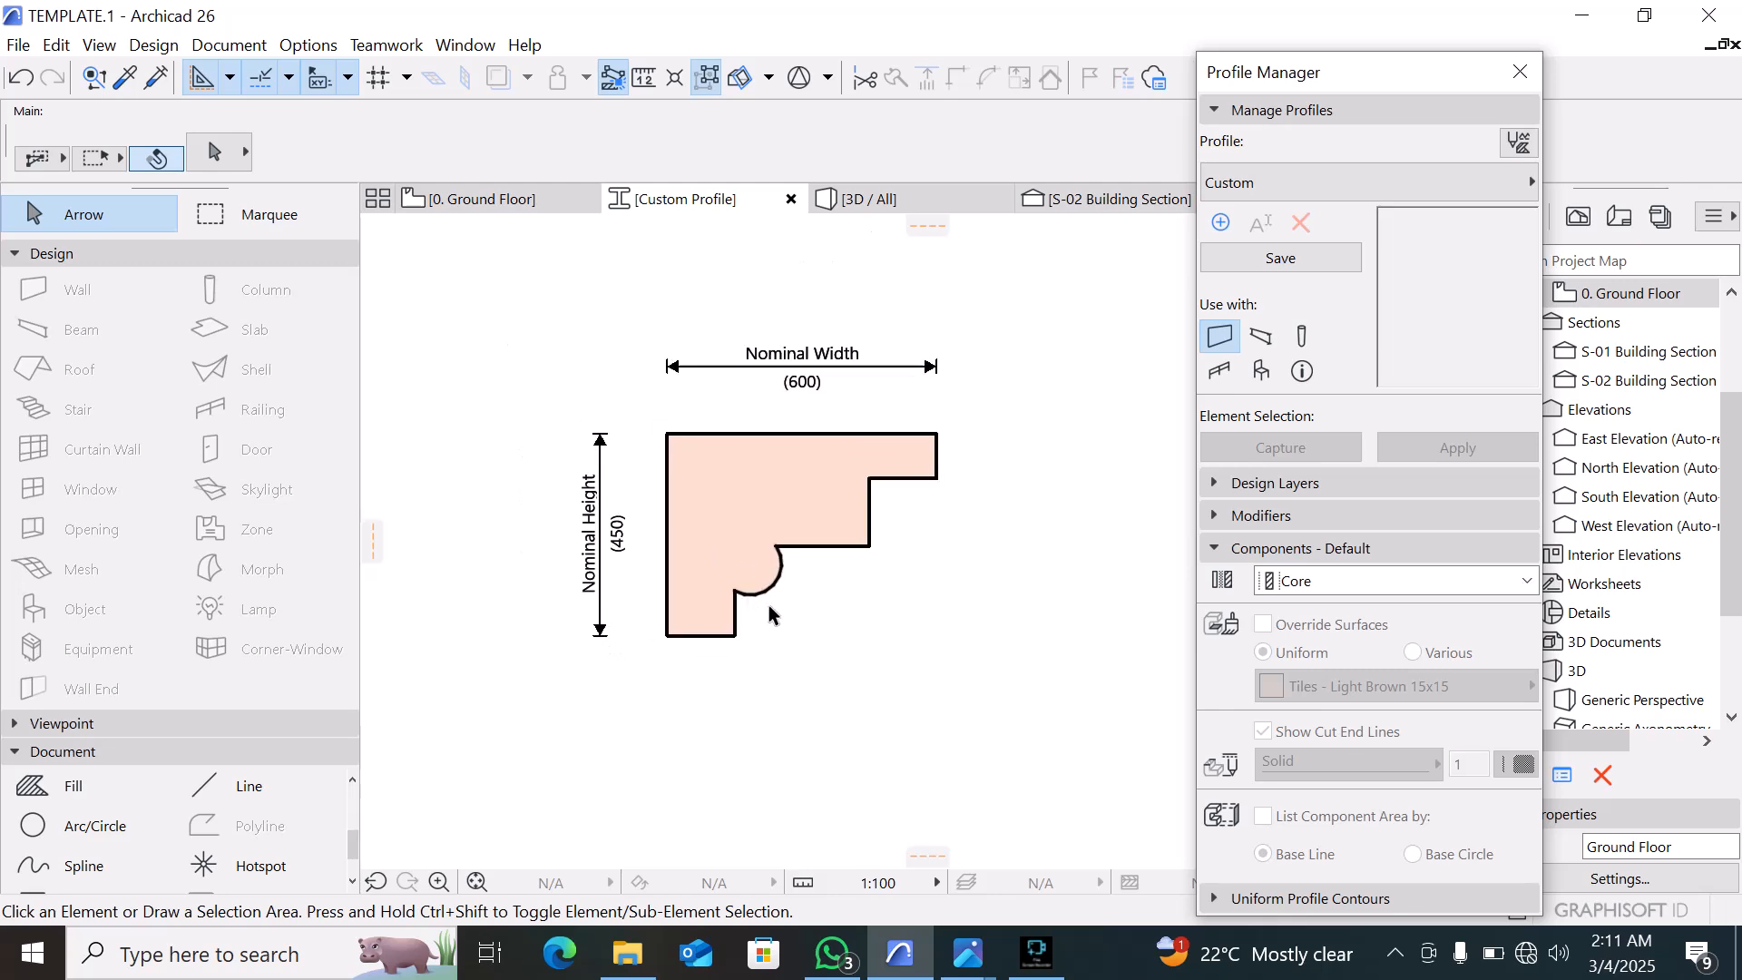
scroll(719, 659, up, 2)
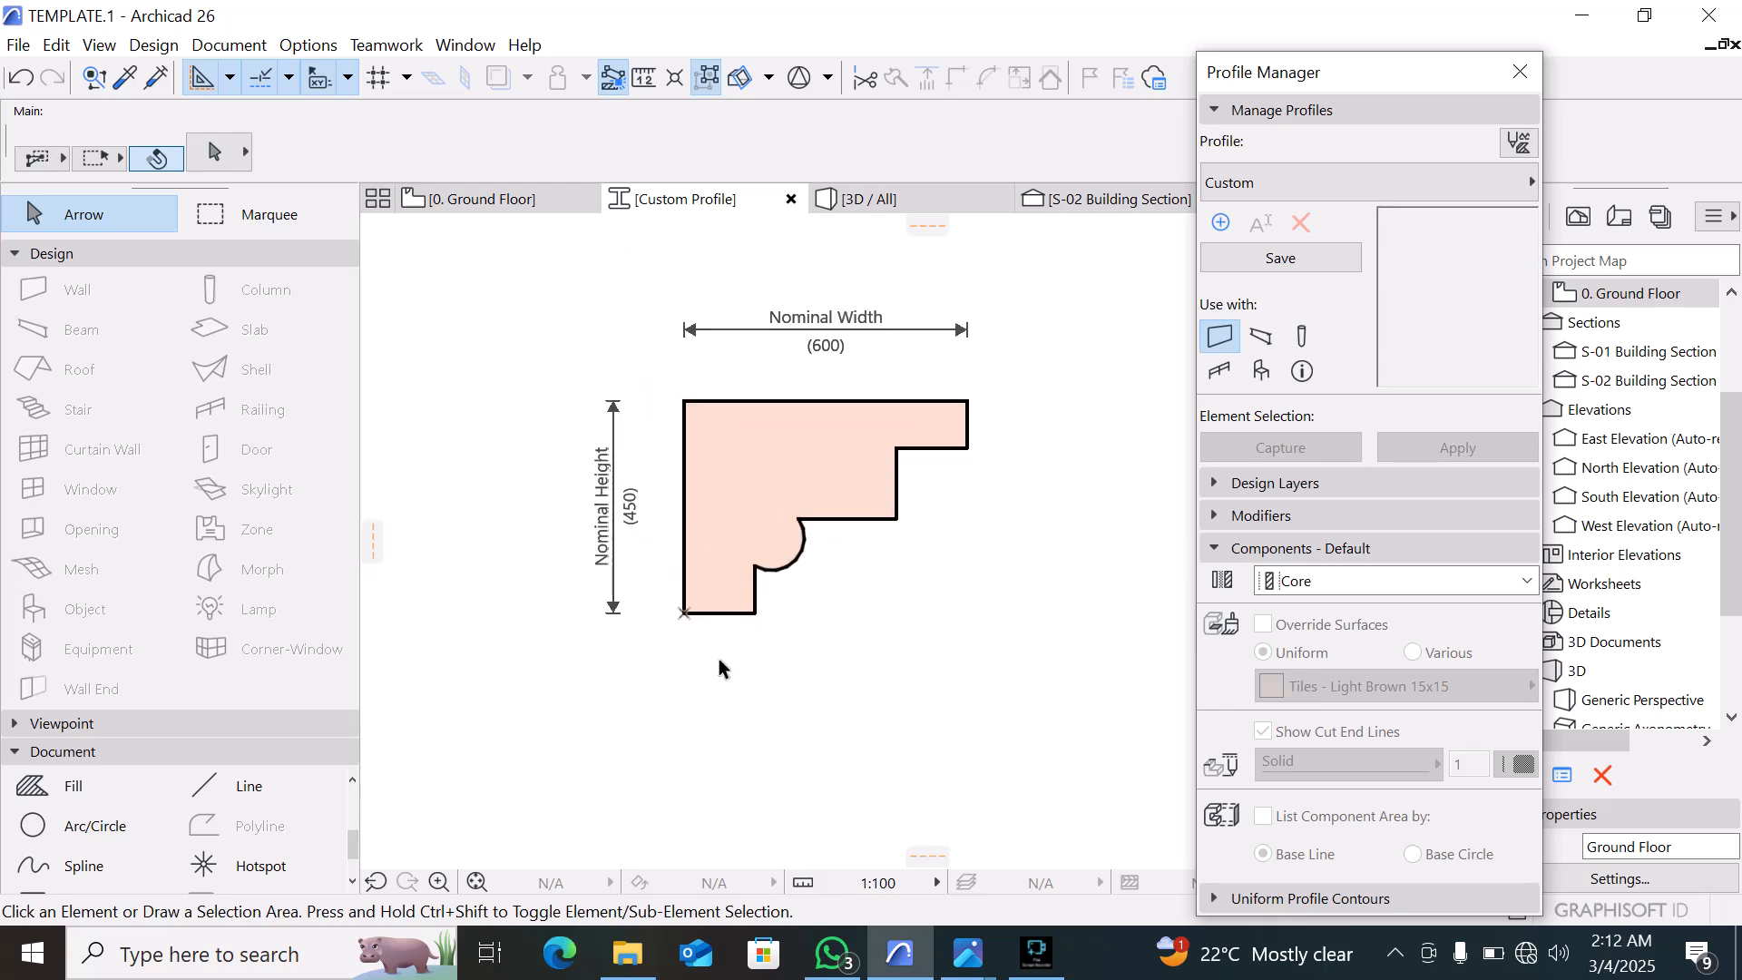
scroll(764, 836, down, 2)
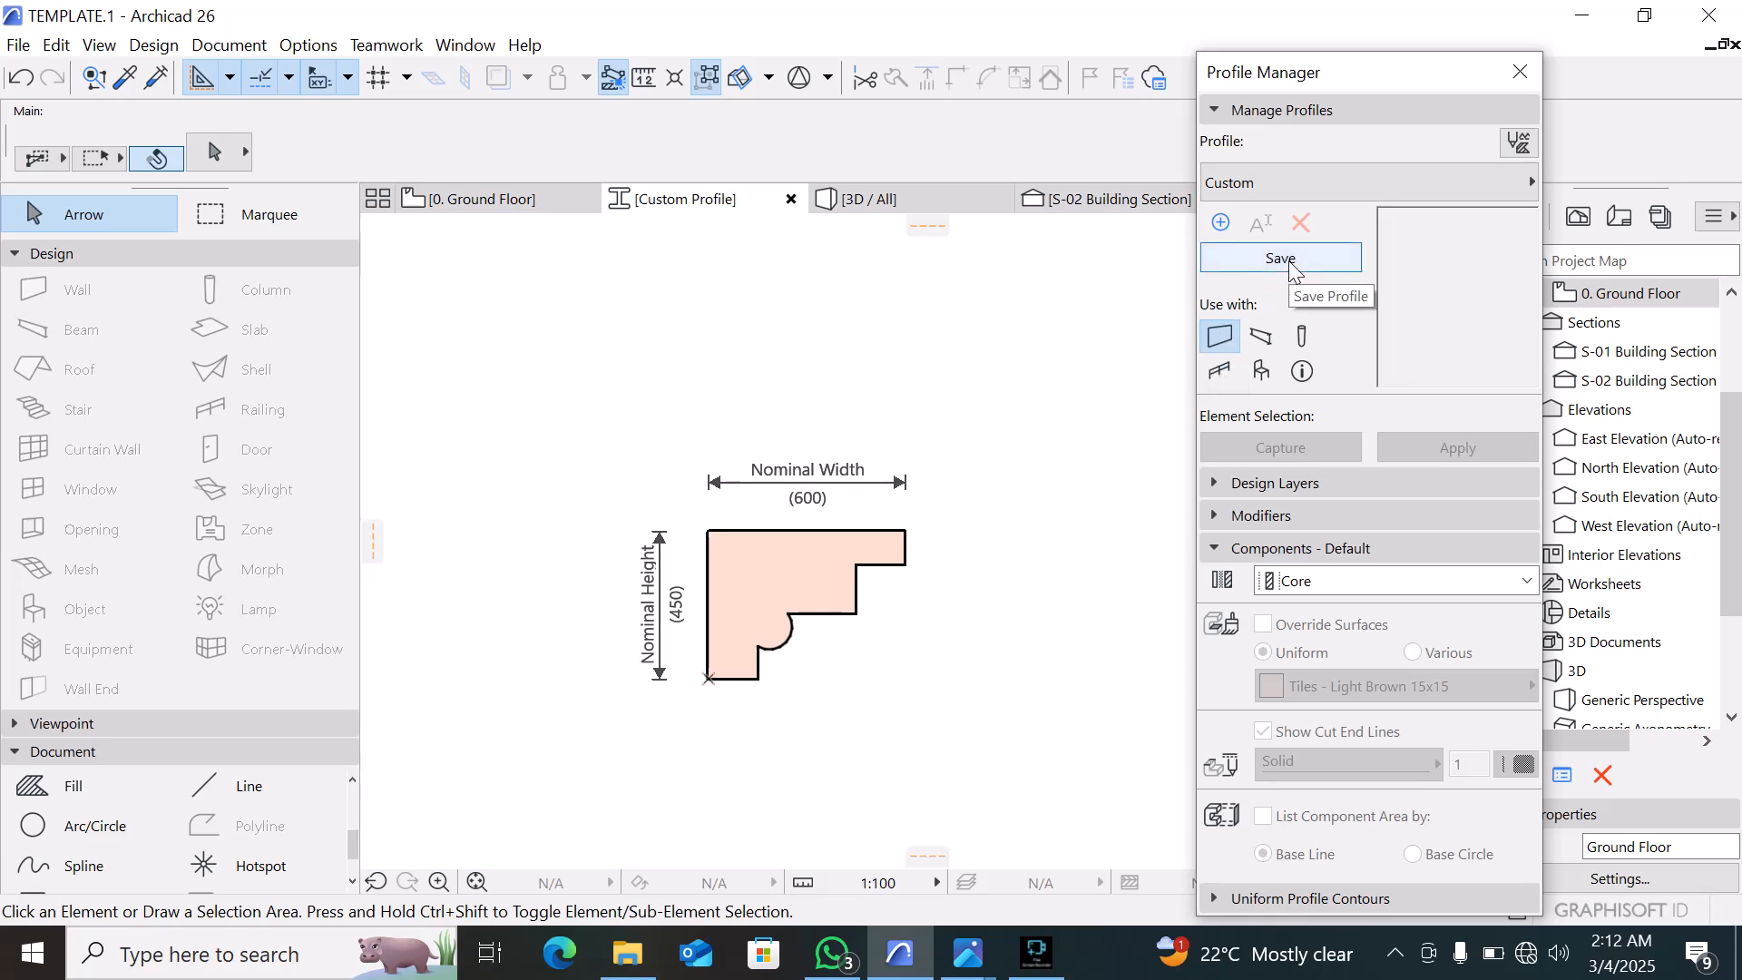
click(1293, 263)
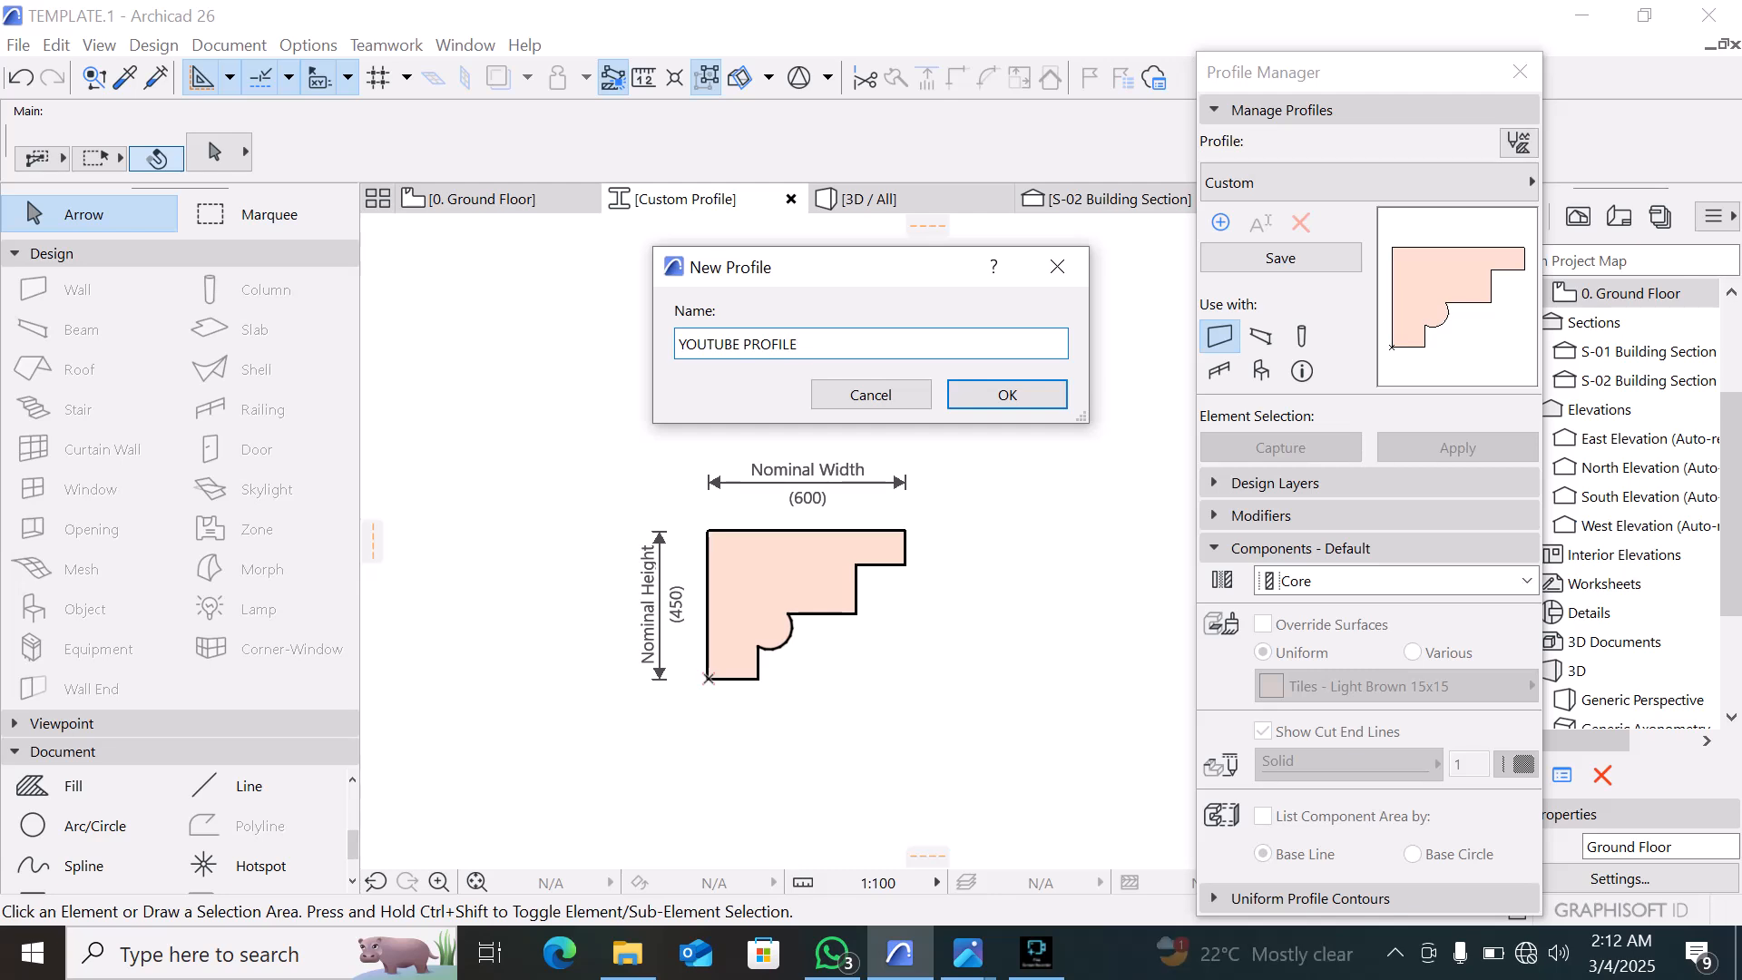
click(1010, 397)
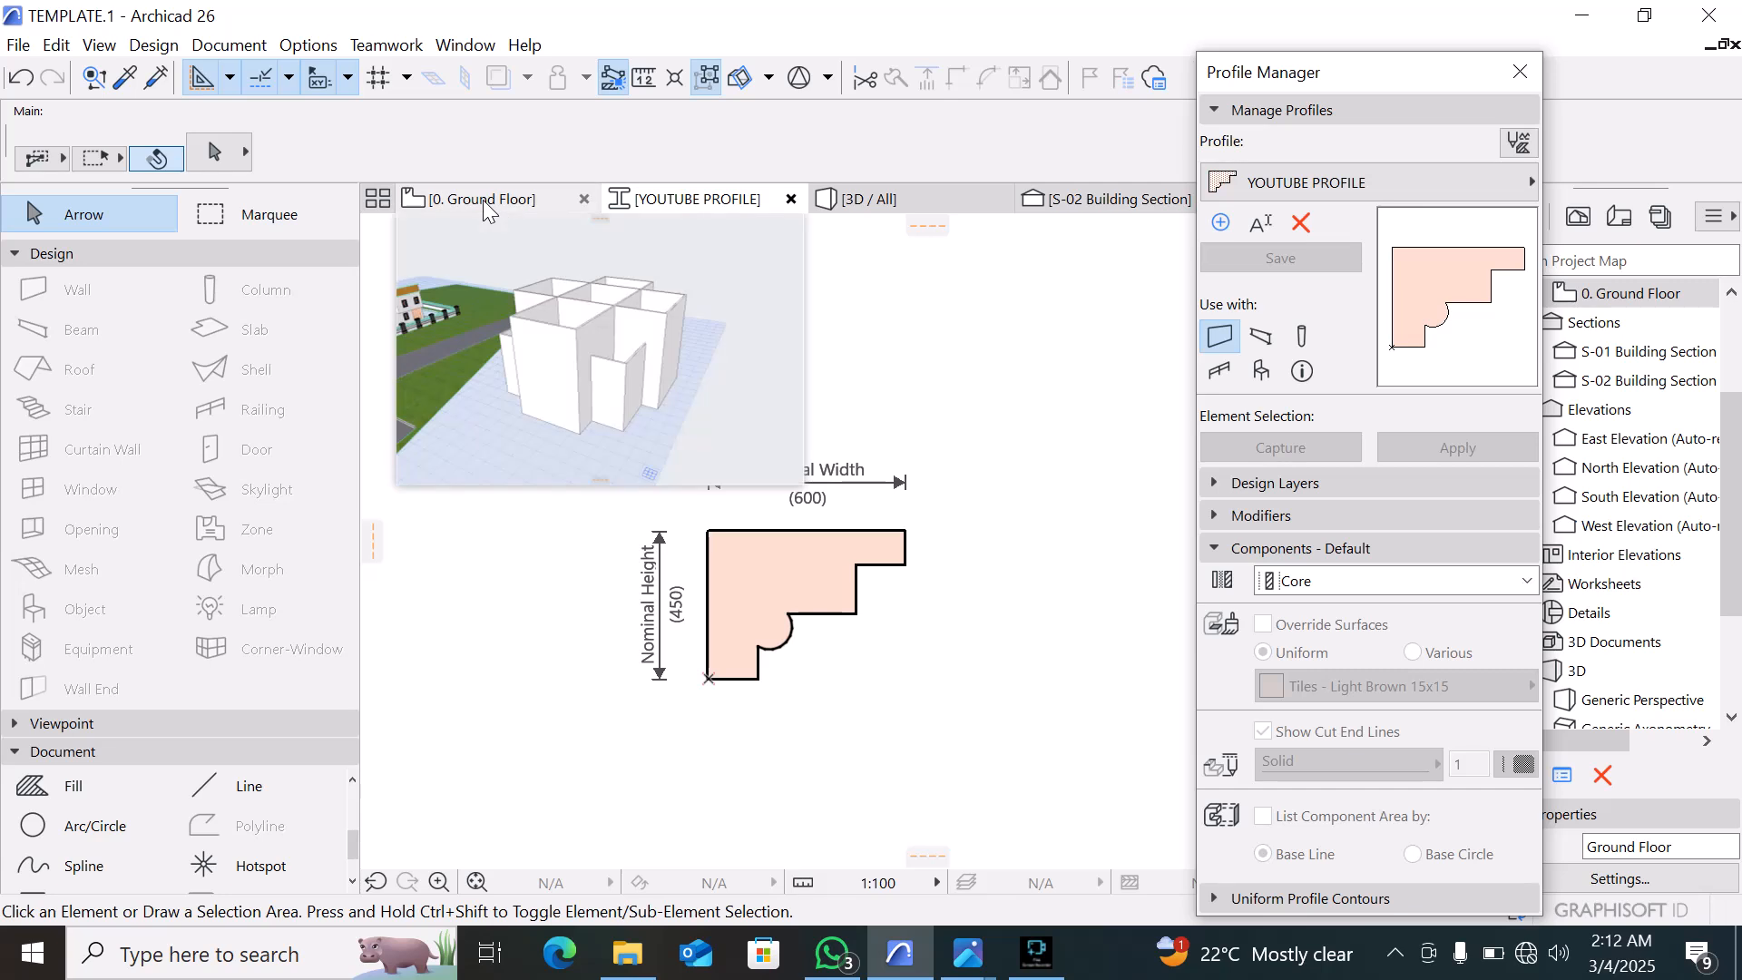
click(1517, 73)
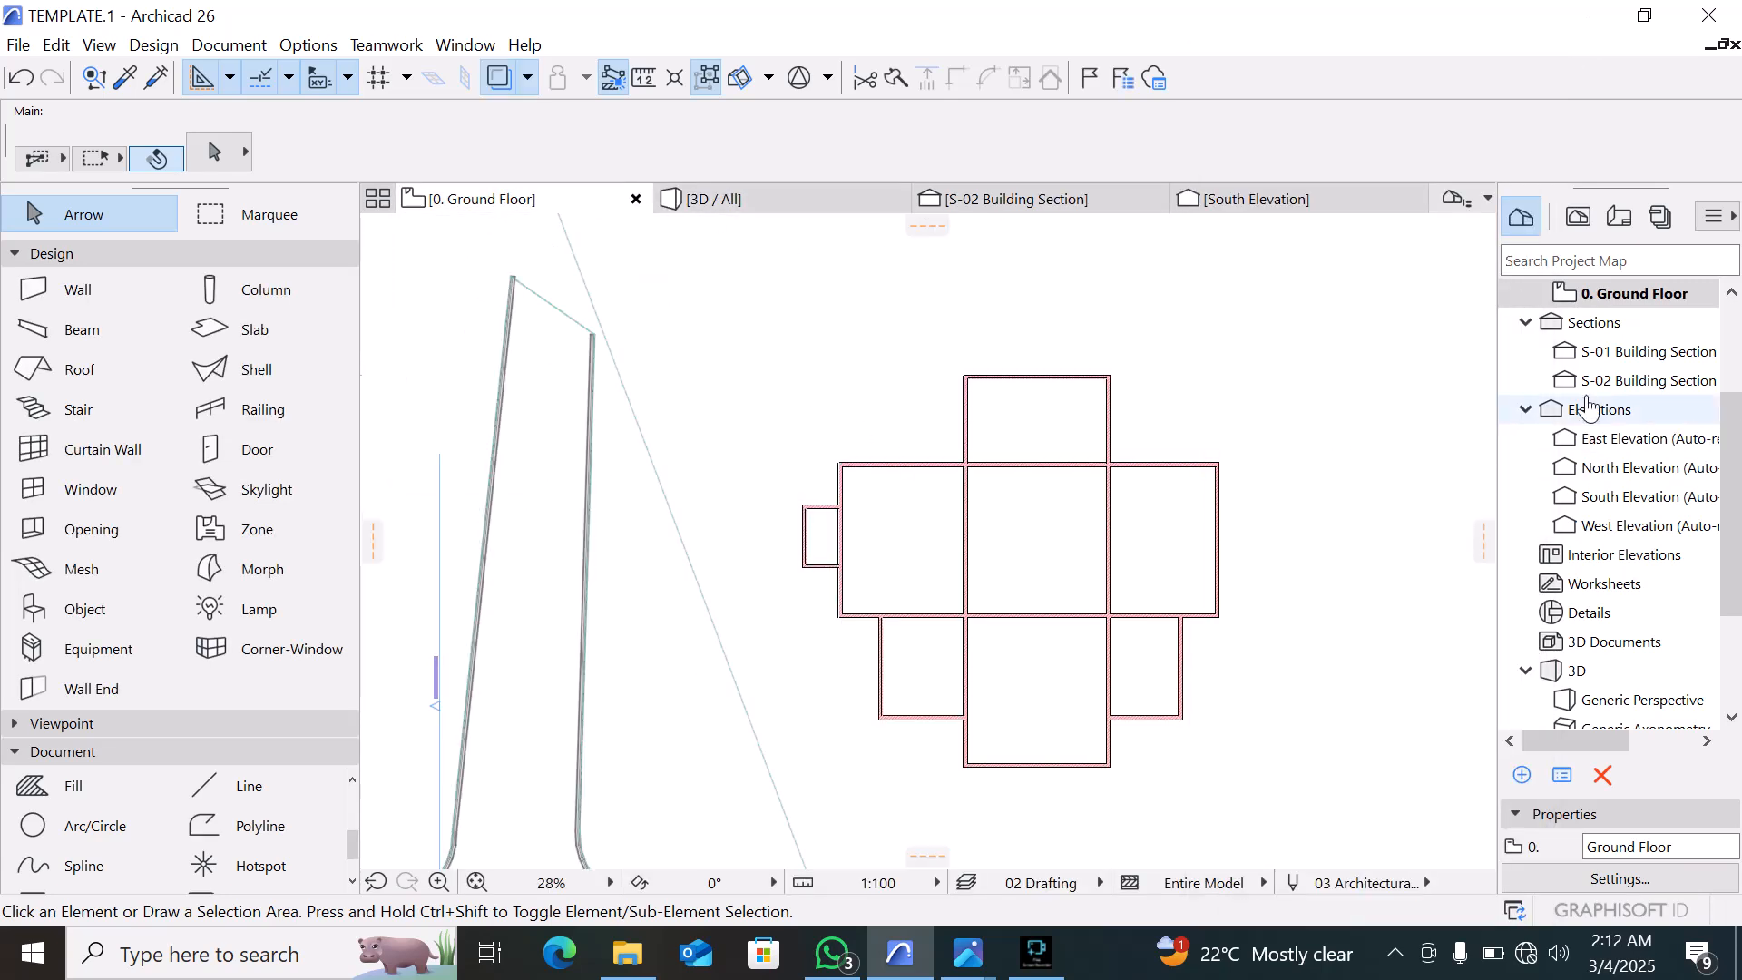
Open the 2. GROUND FLOOR CEILING floor plan at the new building's walls
scroll(1601, 381, up, 2)
click(1637, 328)
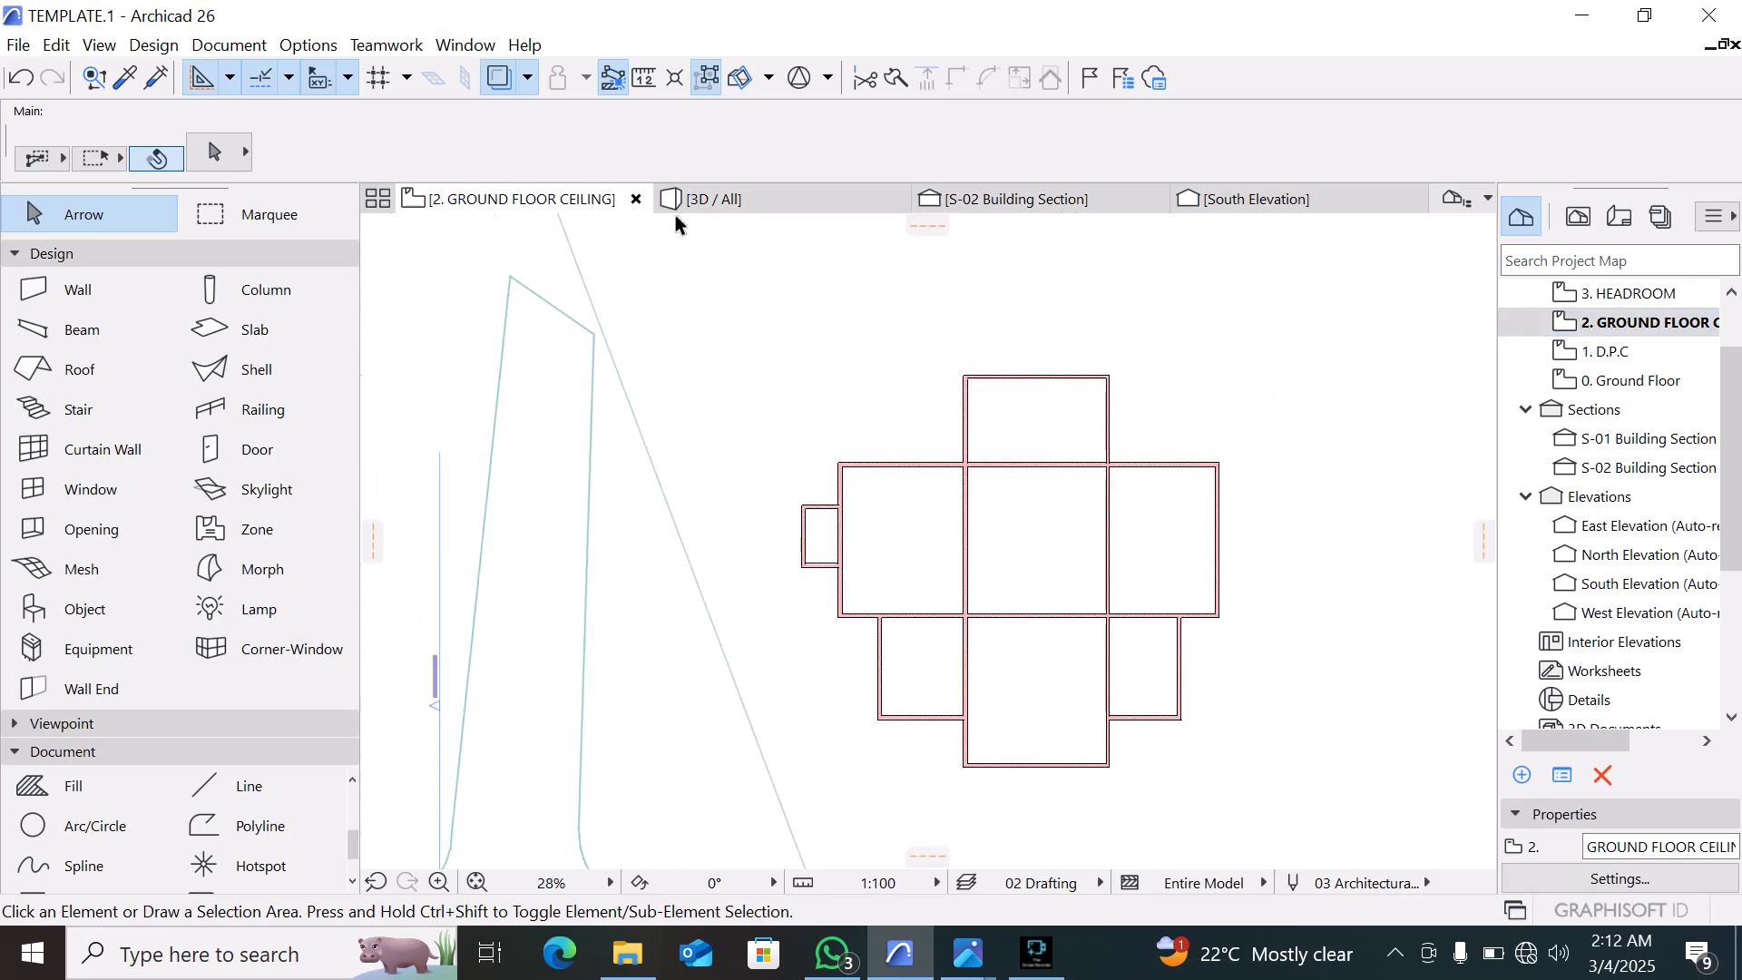
scroll(978, 501, down, 2)
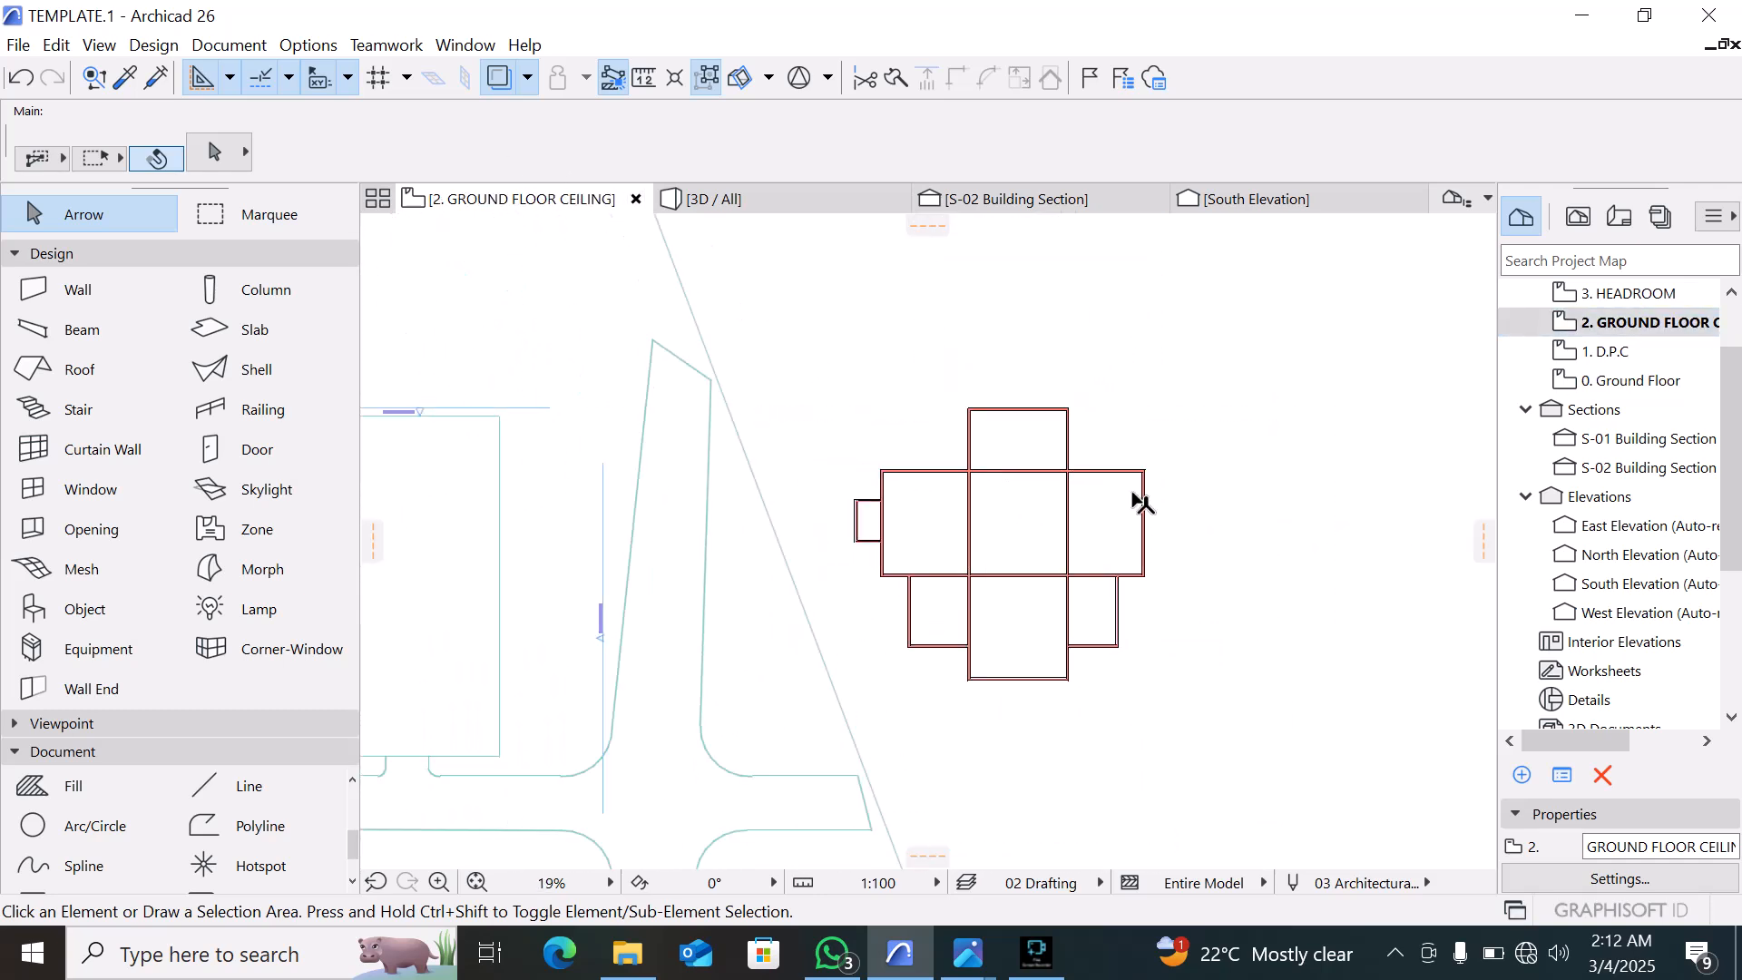
scroll(972, 676, up, 2)
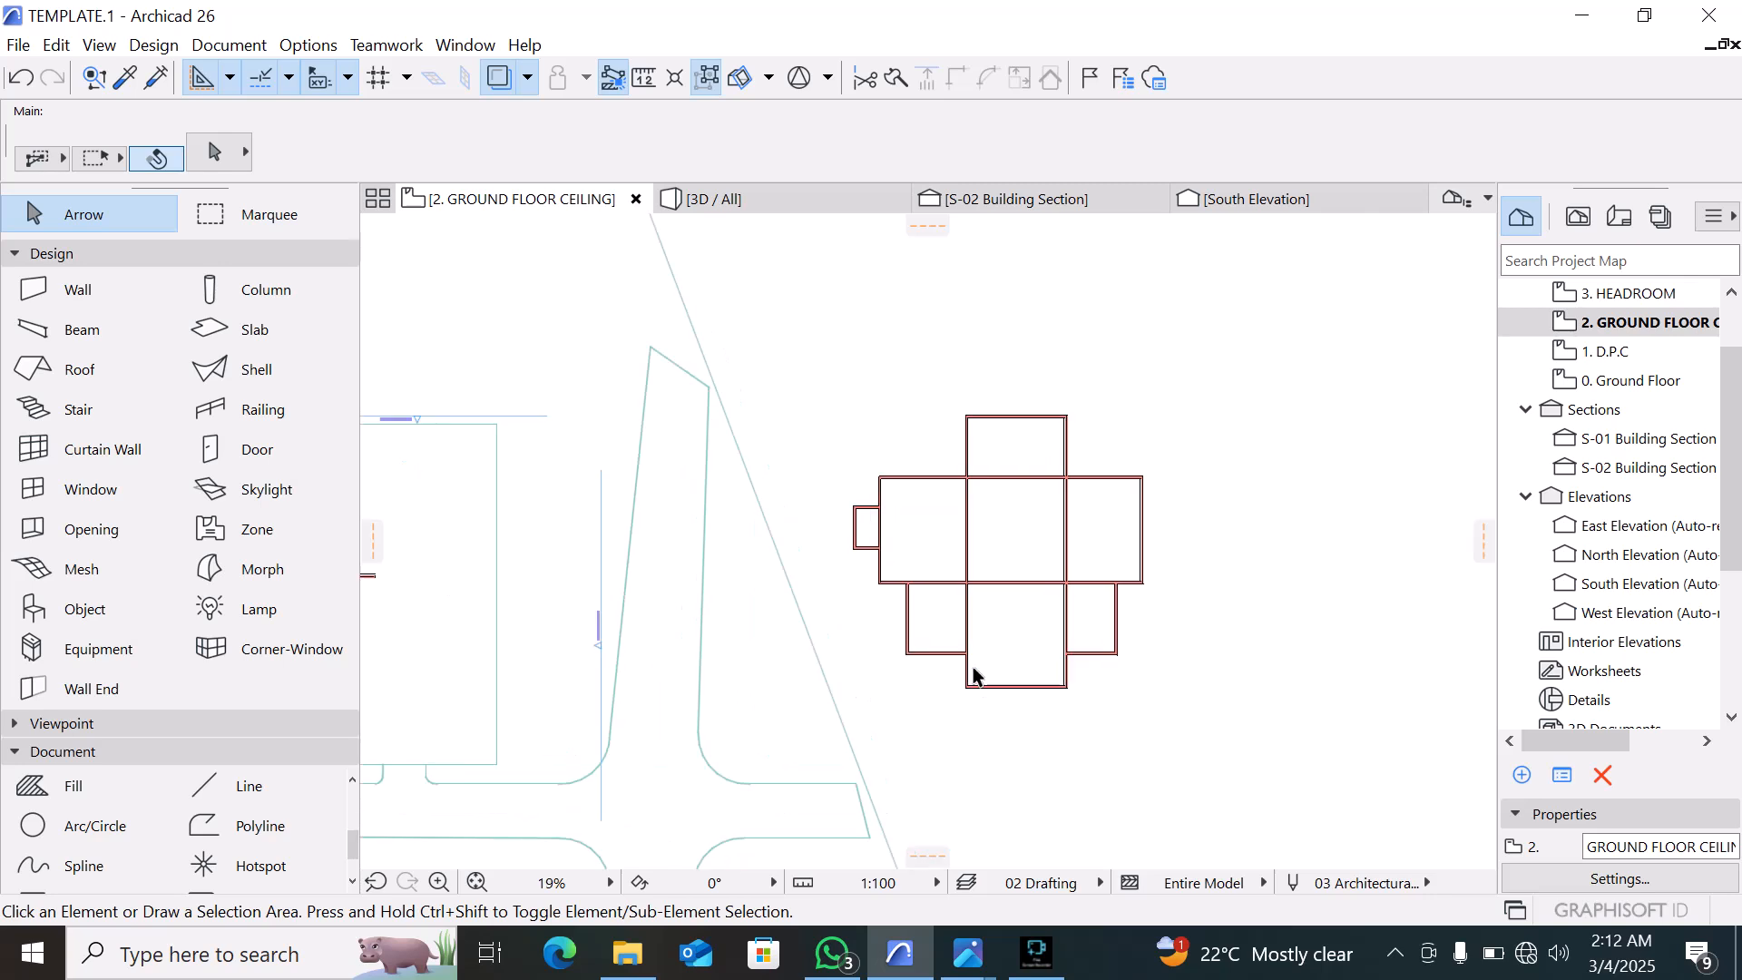
scroll(943, 676, up, 1)
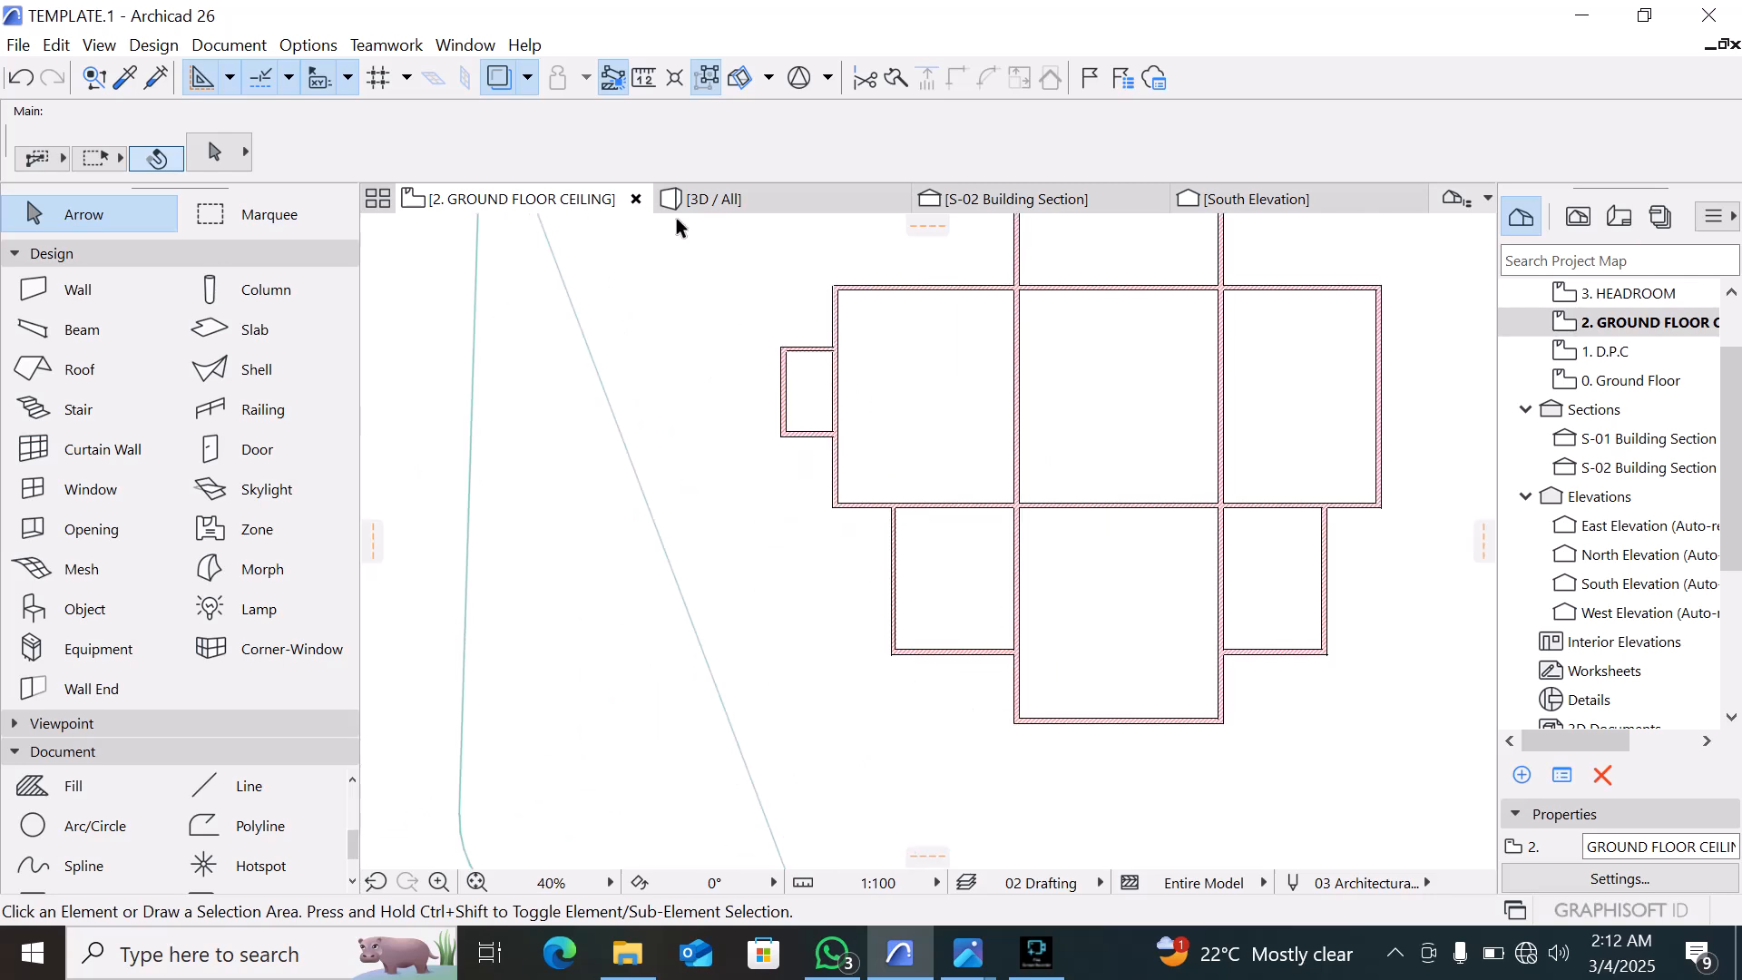
Set the default wall structure to the complex profile YOUTUBE PROFILE
click(86, 288)
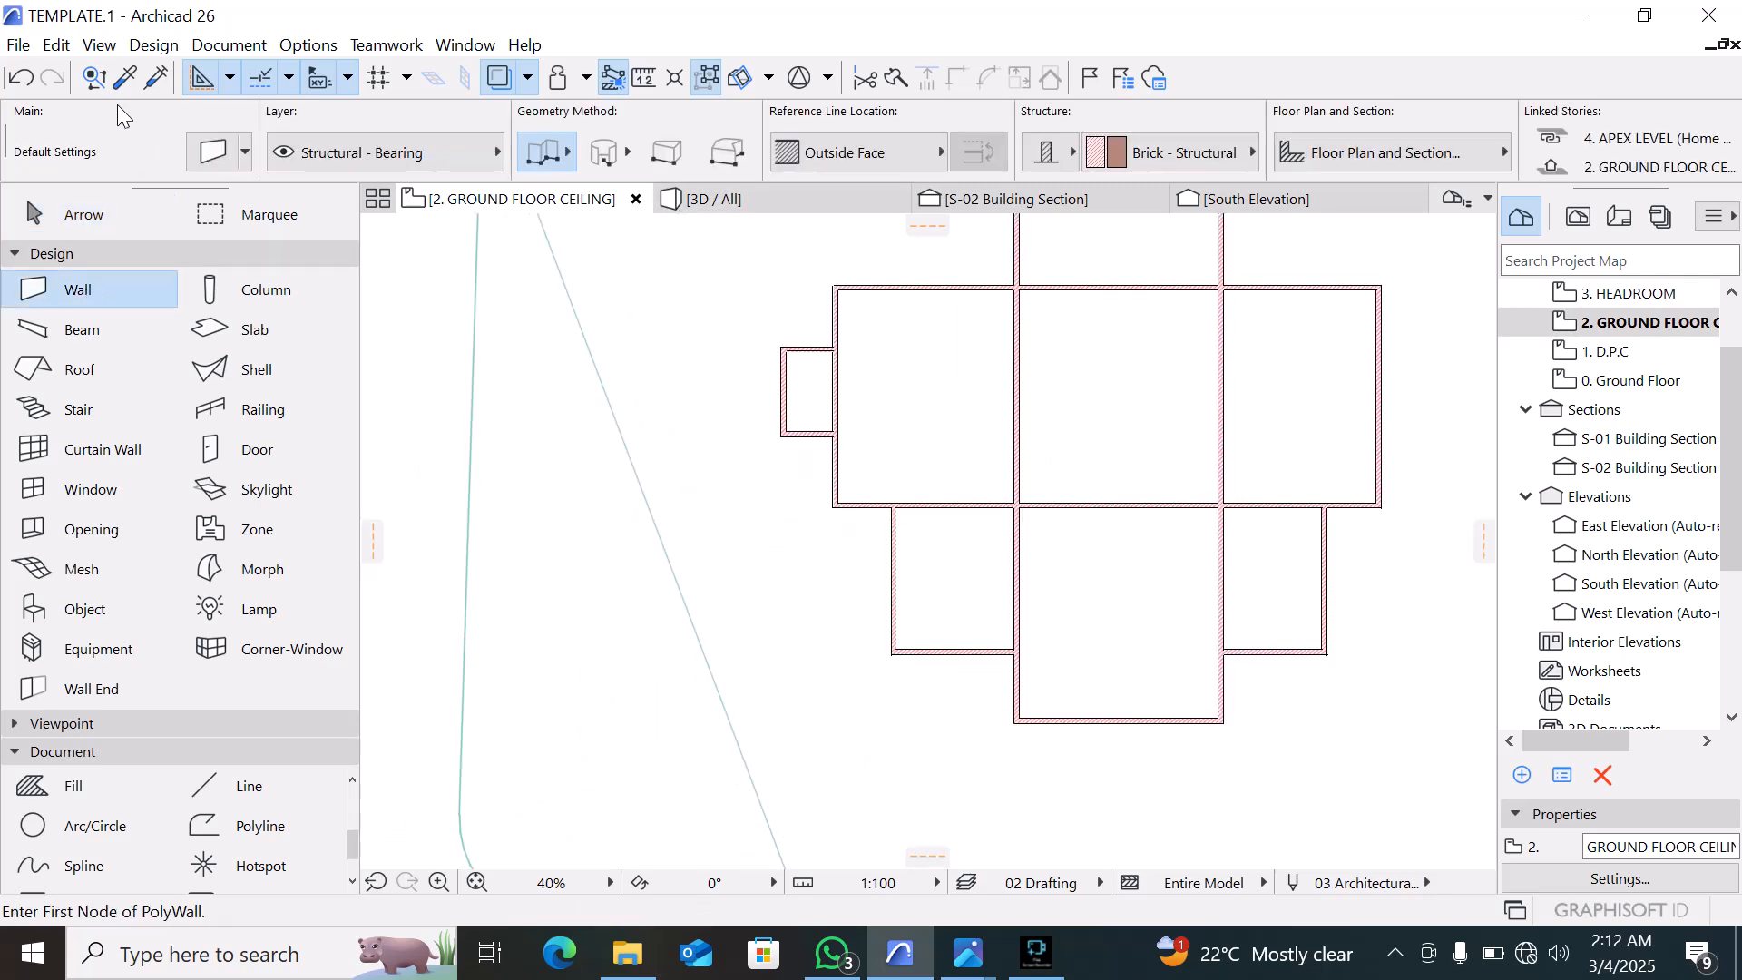
key(ctrl+t)
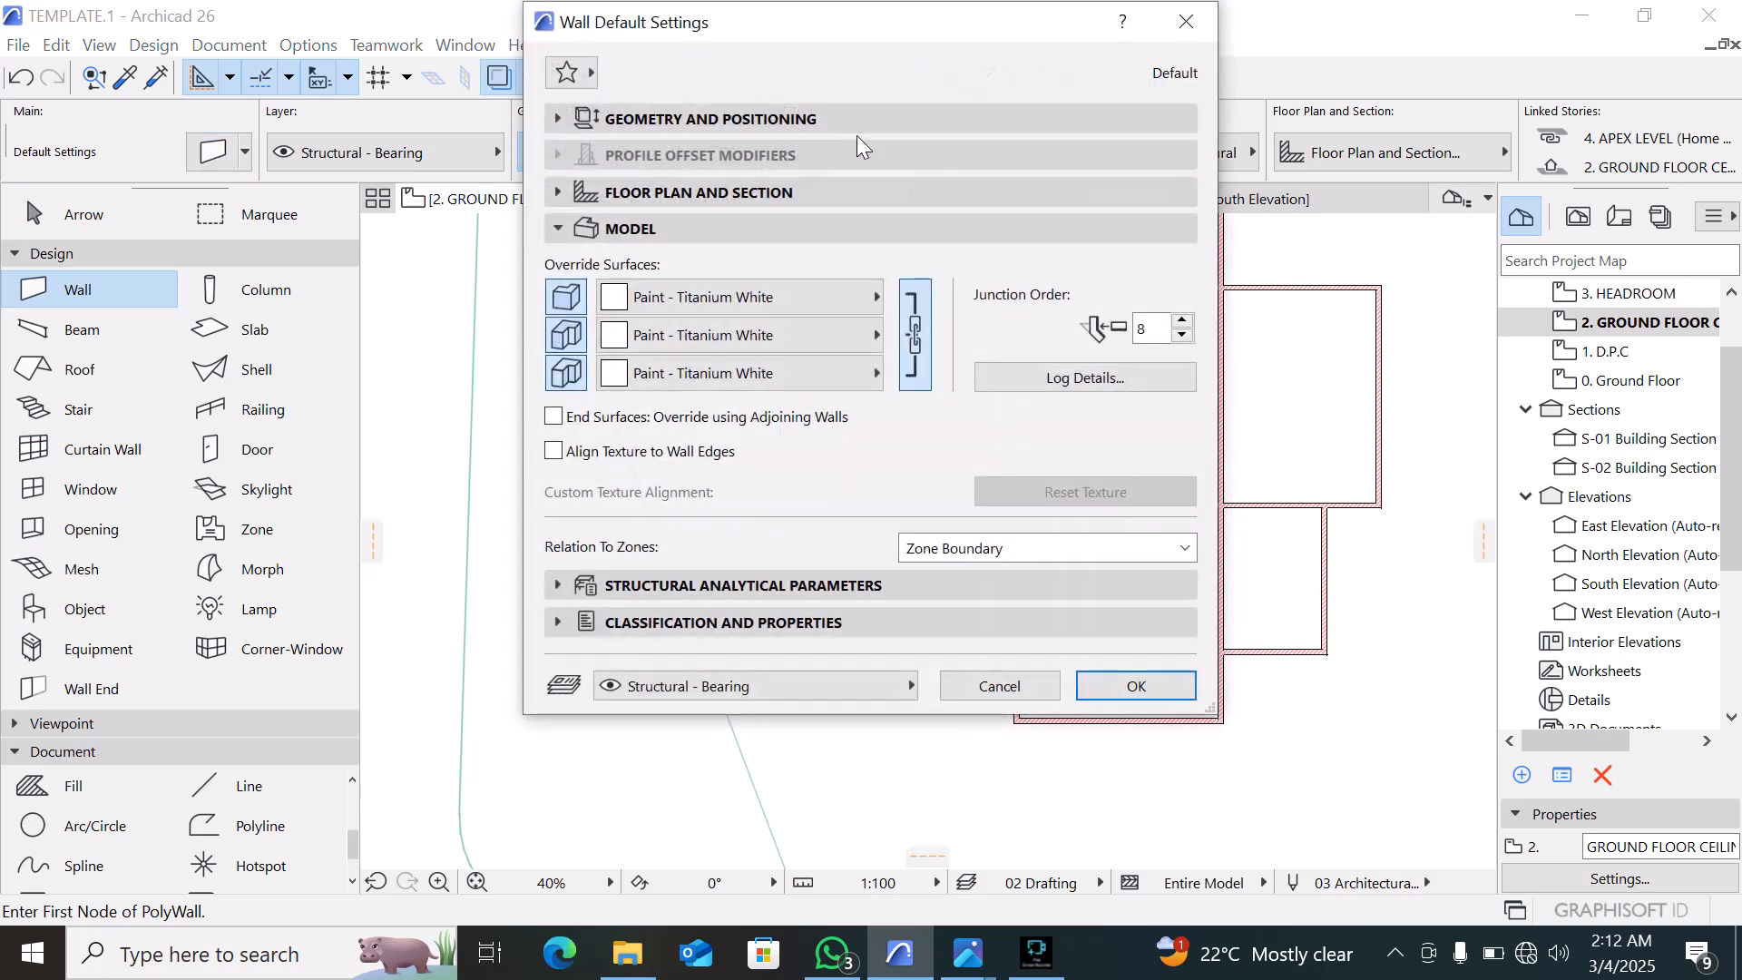
click(928, 127)
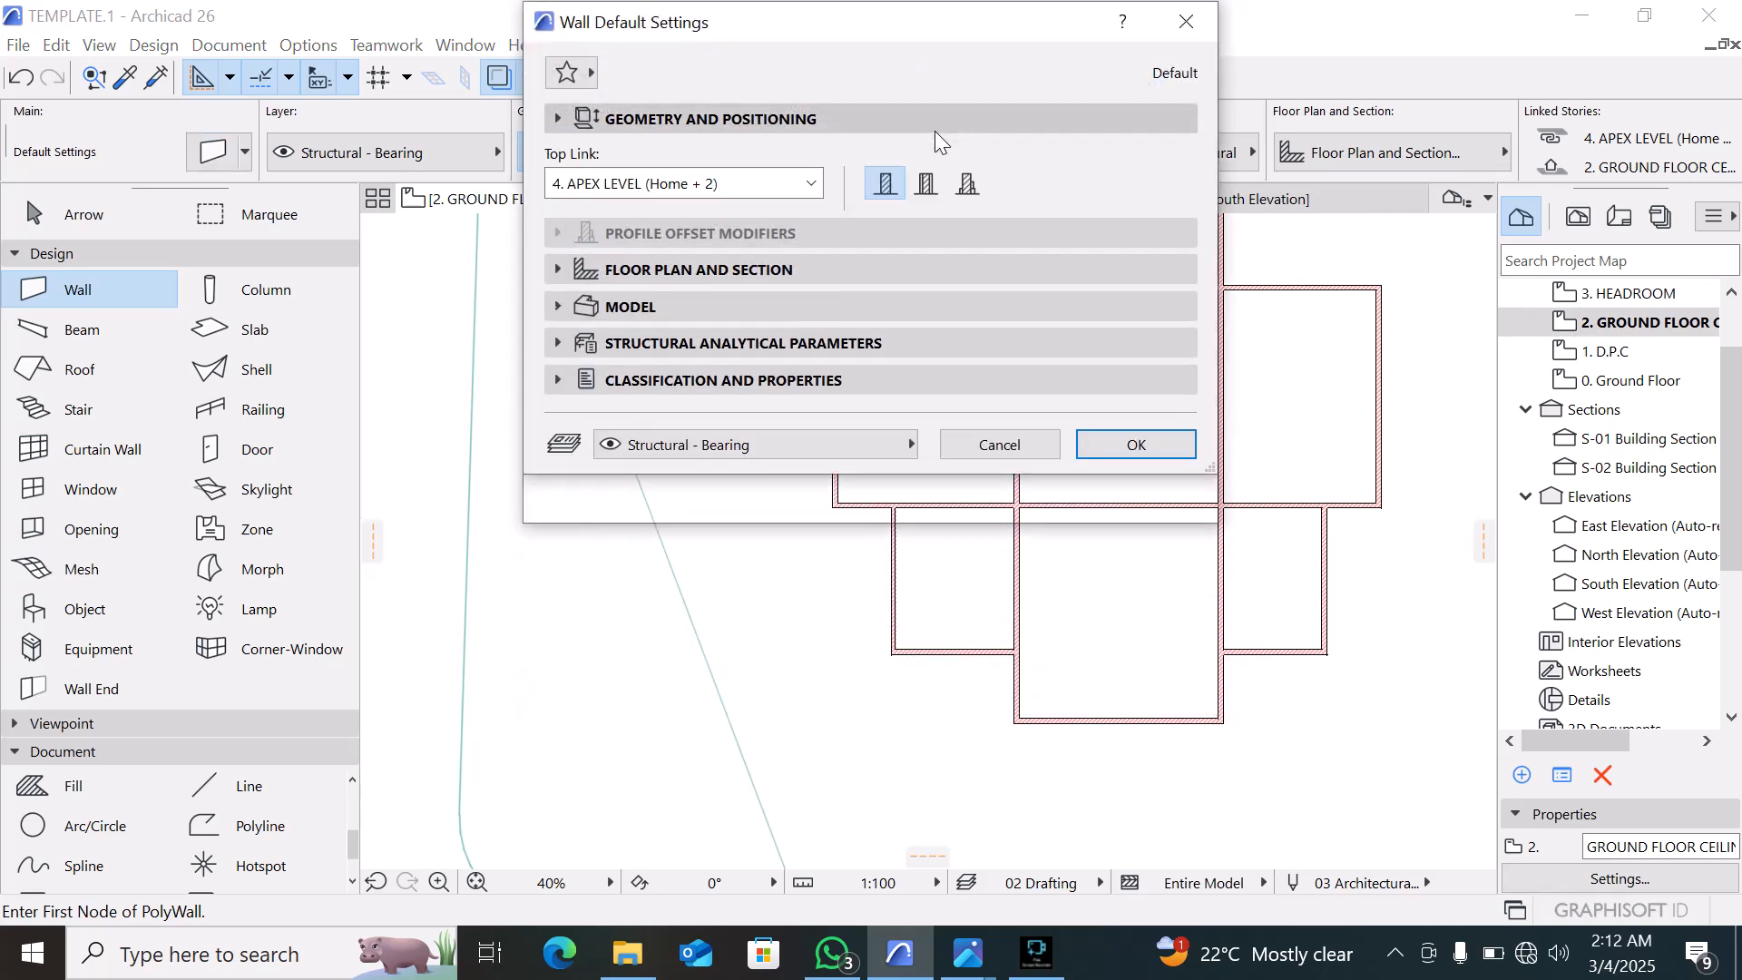
click(1055, 256)
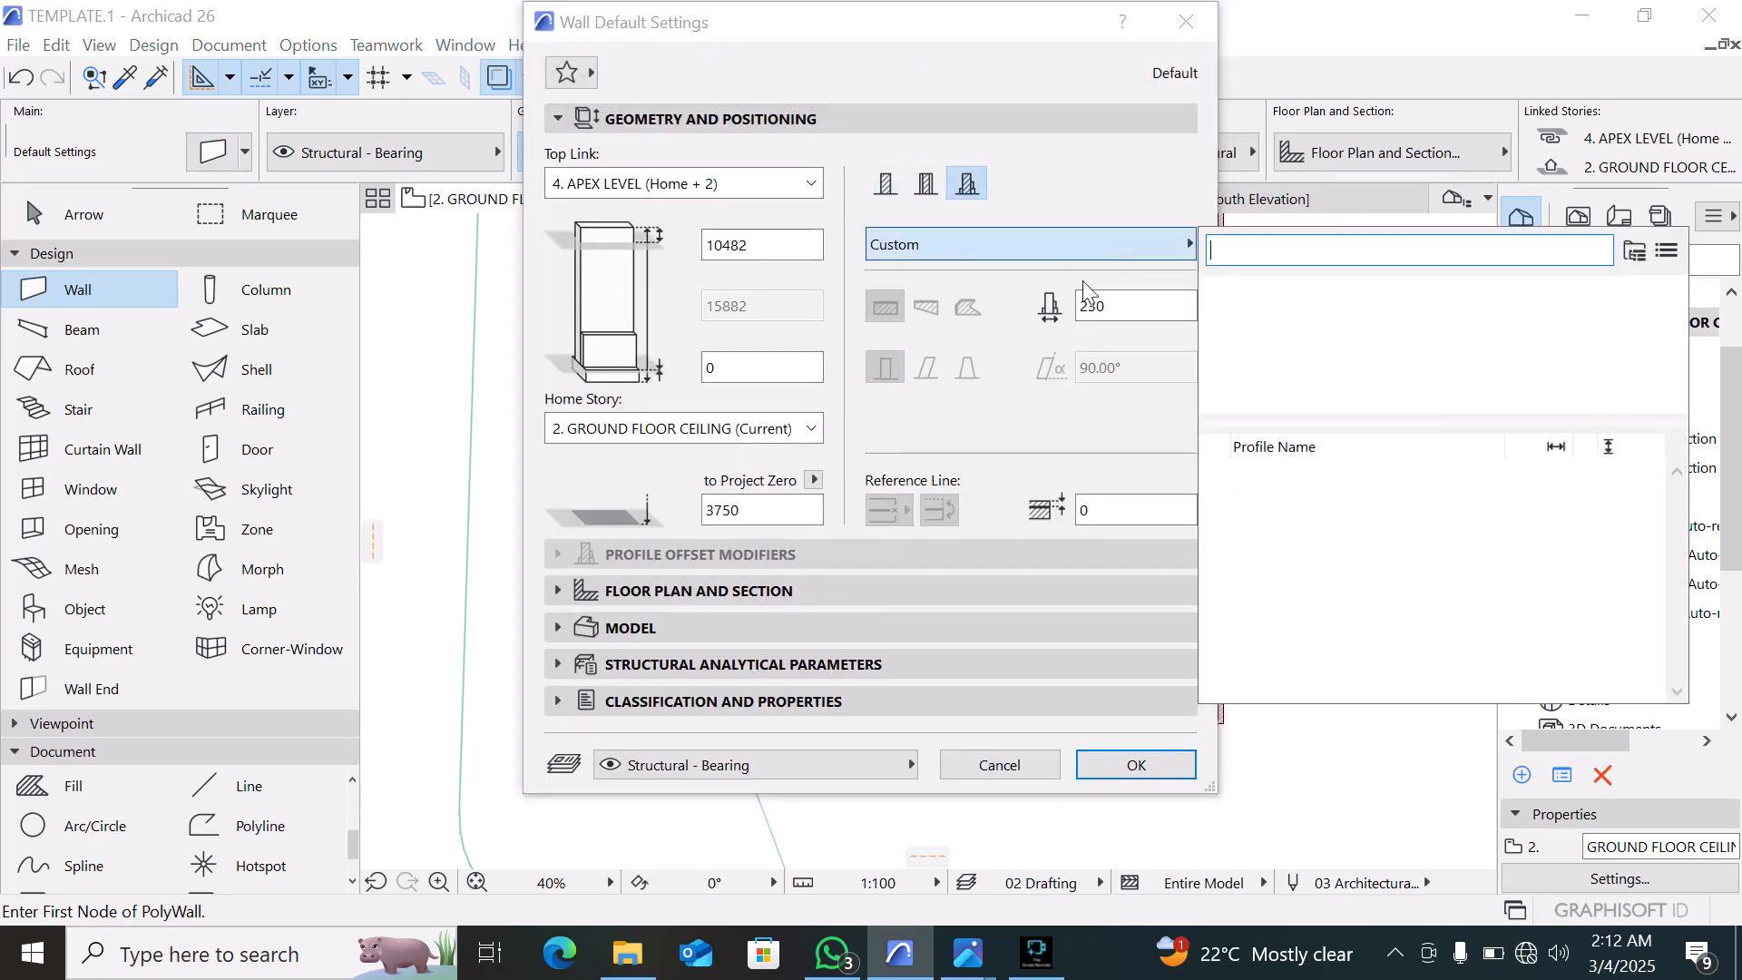
click(1297, 648)
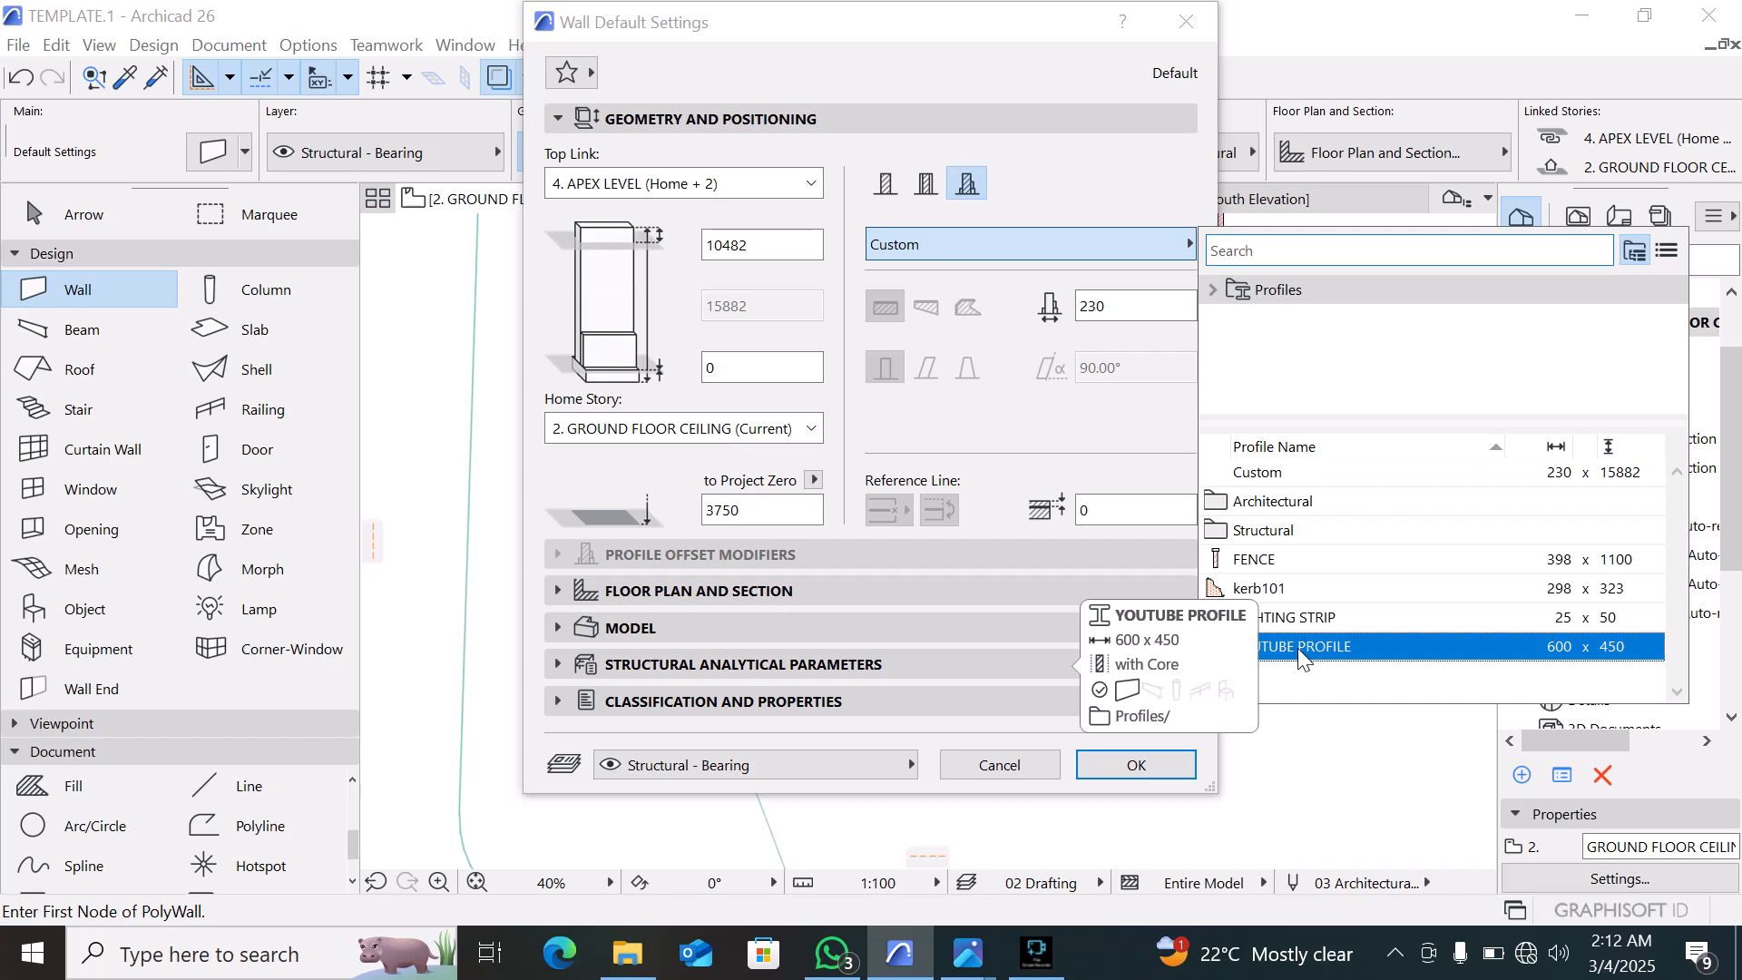
click(1150, 768)
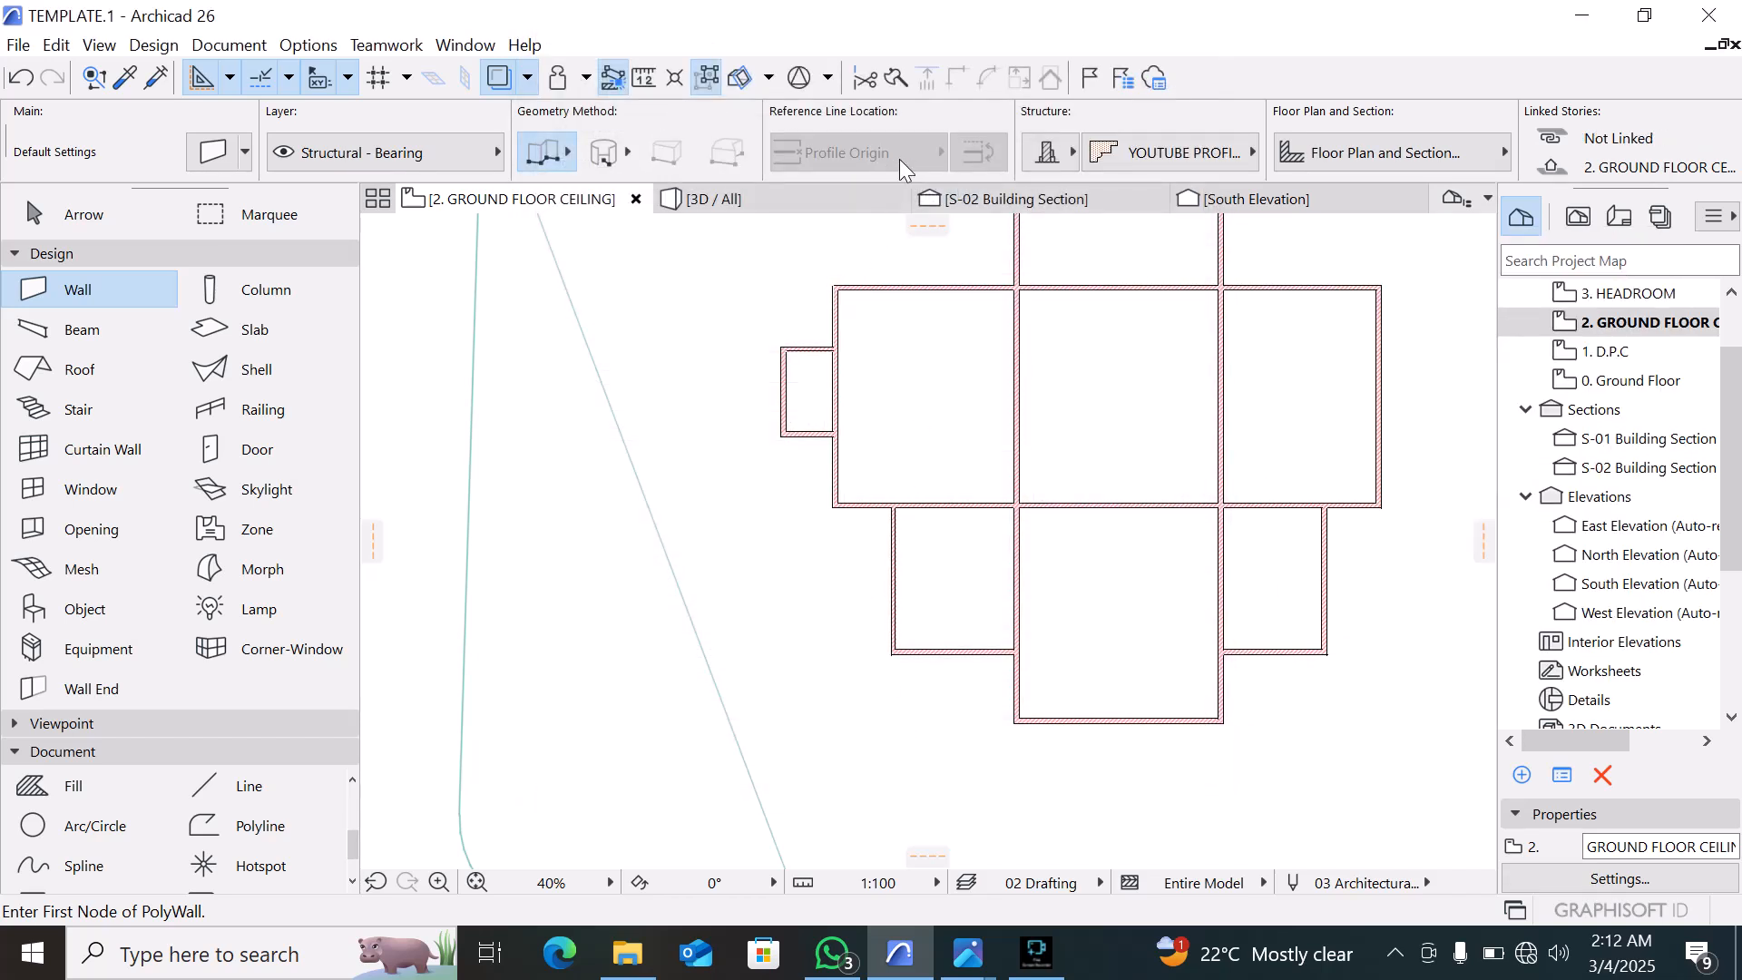
In the 3D view, draw chained YOUTUBE PROFILE walls along two adjoining top edges of the building's lower corner block
click(698, 199)
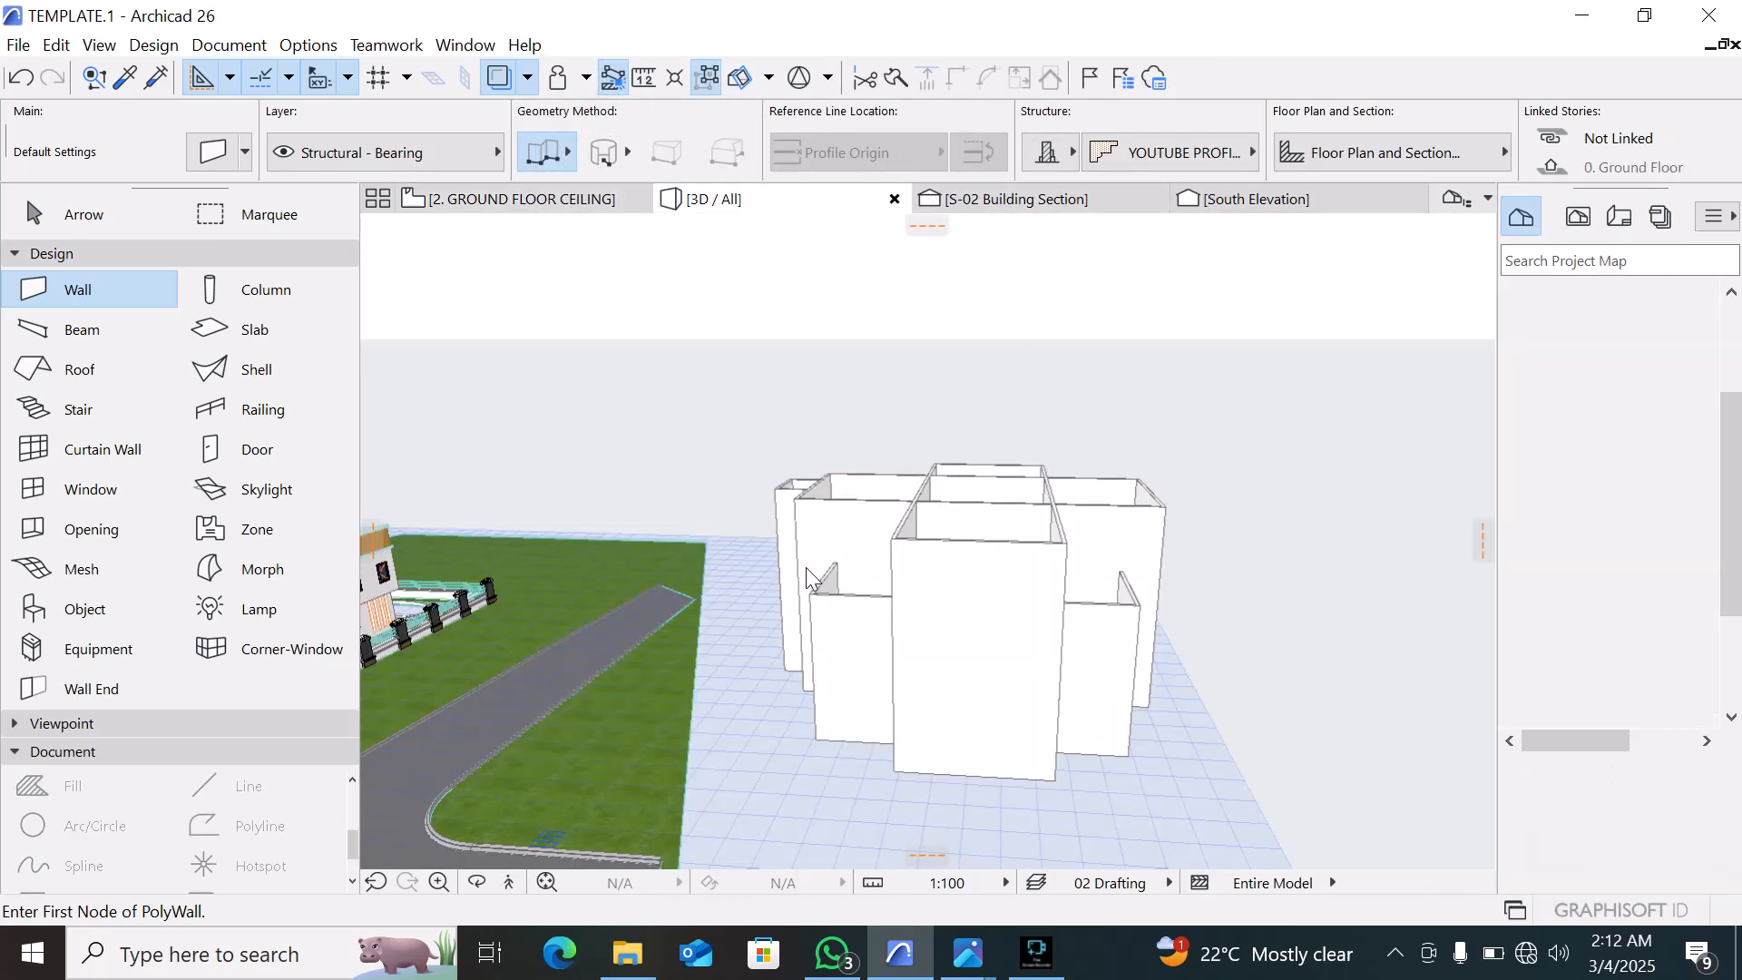
shift+middle_drag(805, 568, 941, 602)
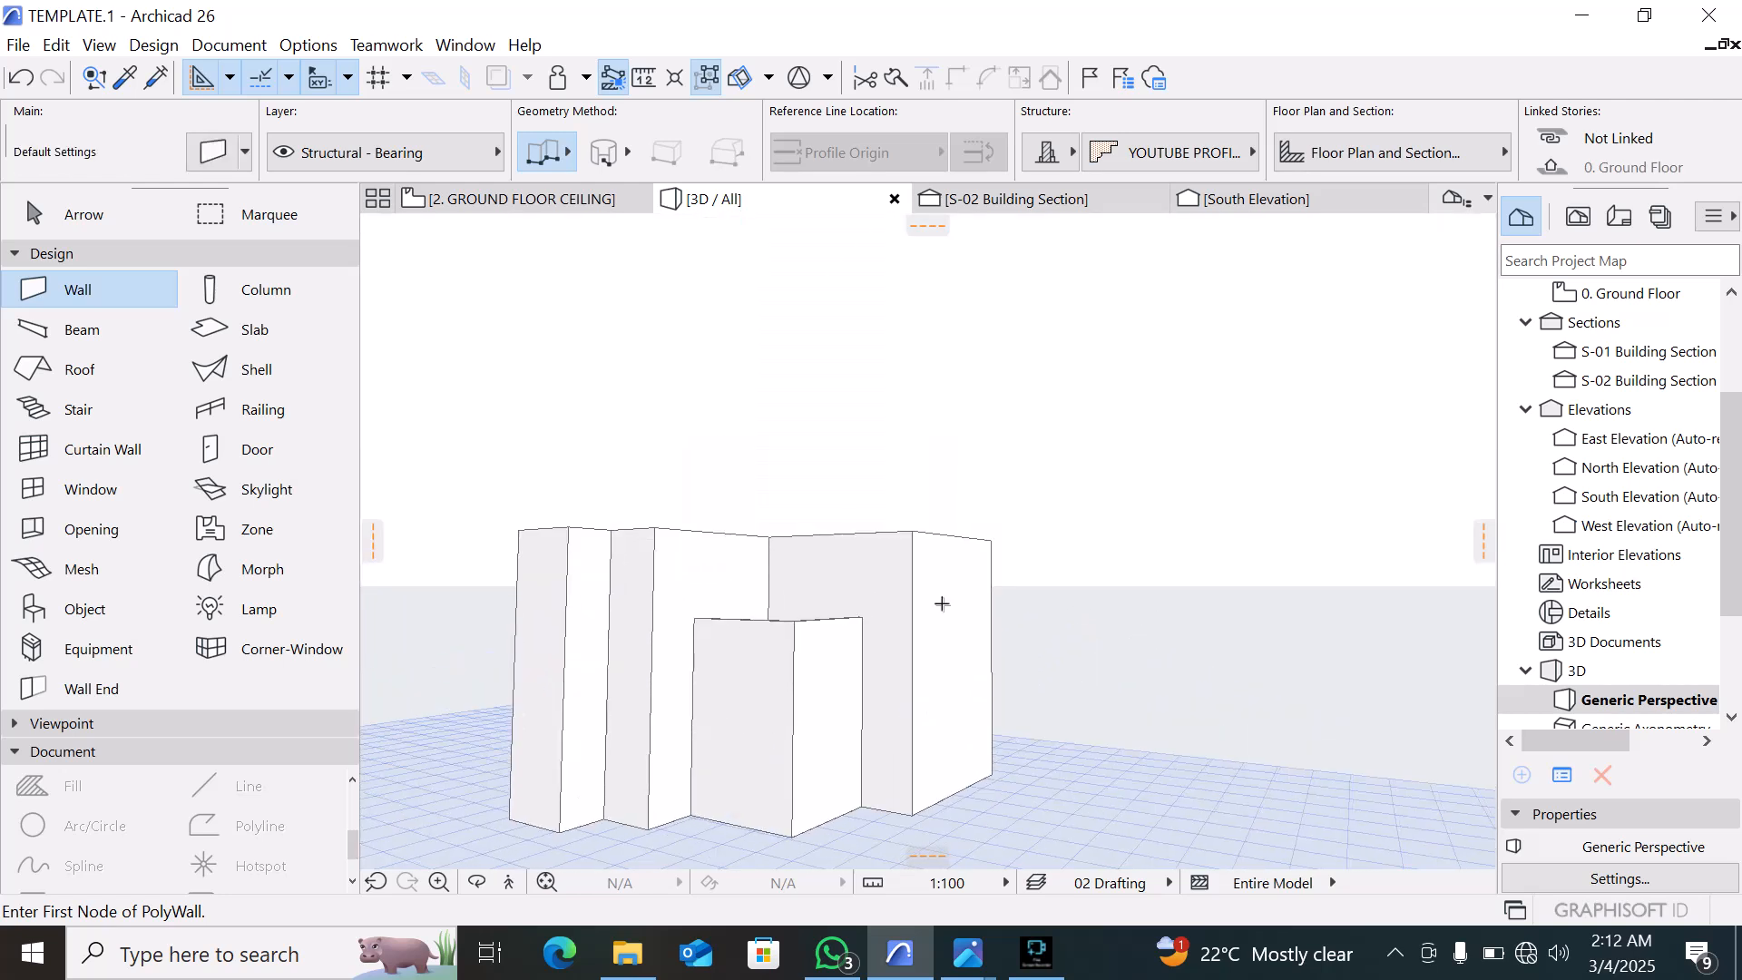
scroll(700, 600, up, 3)
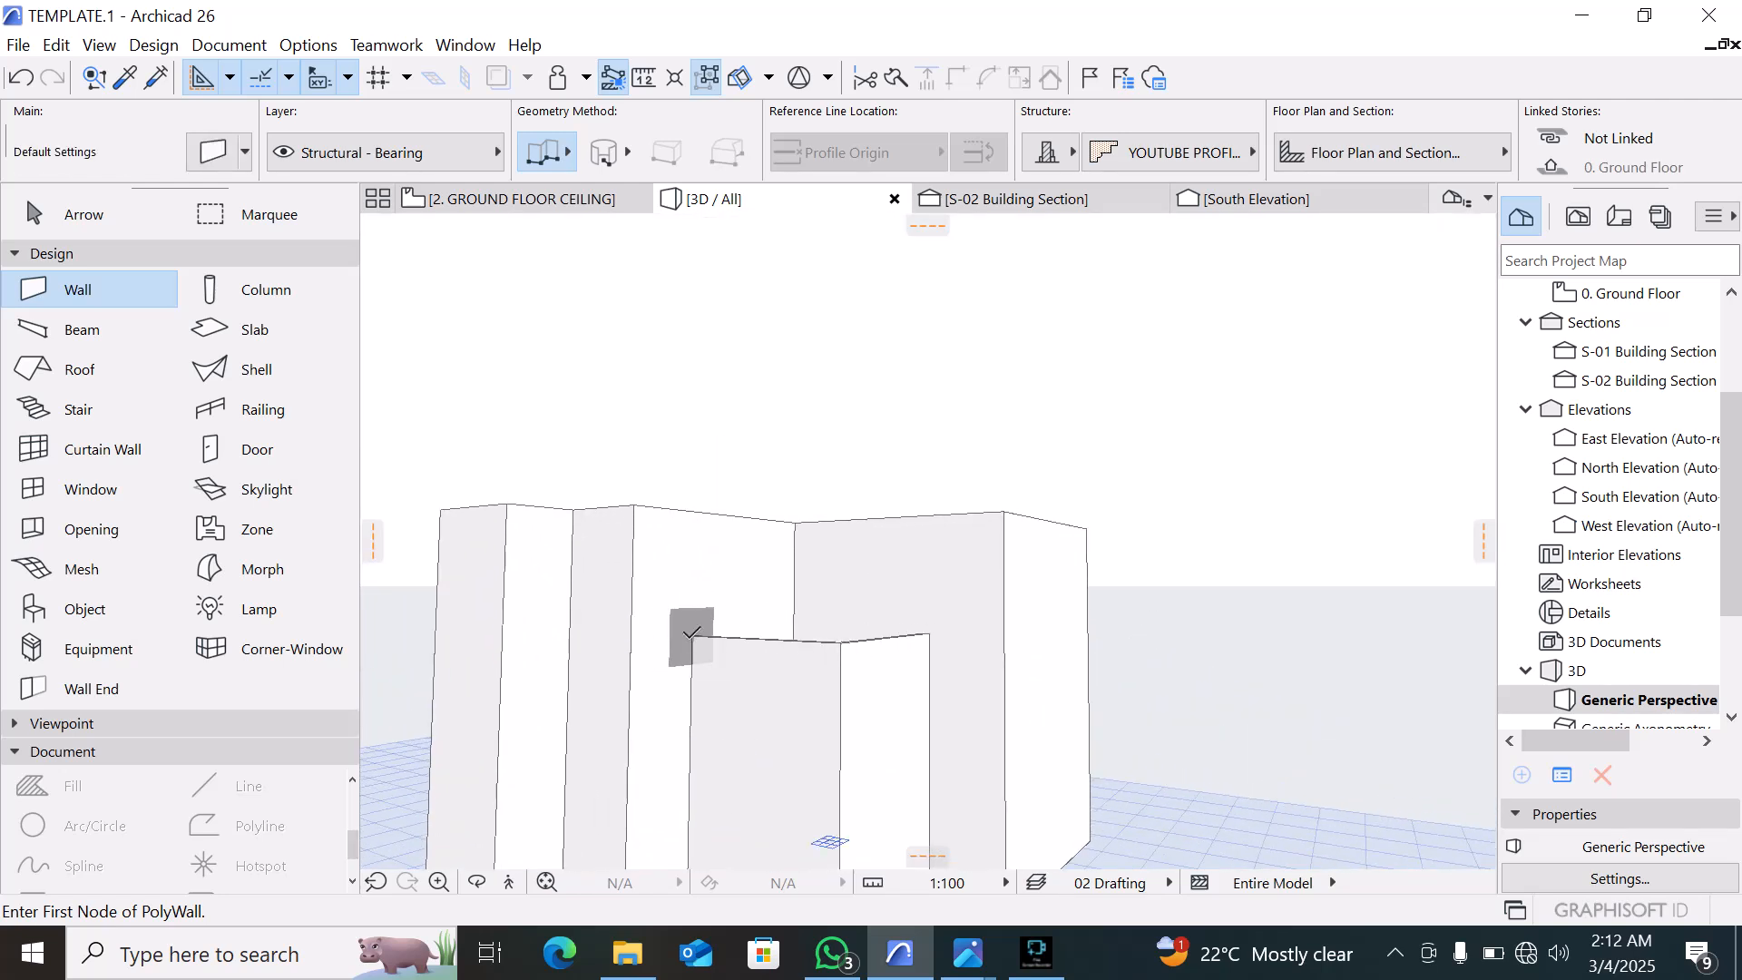
click(691, 633)
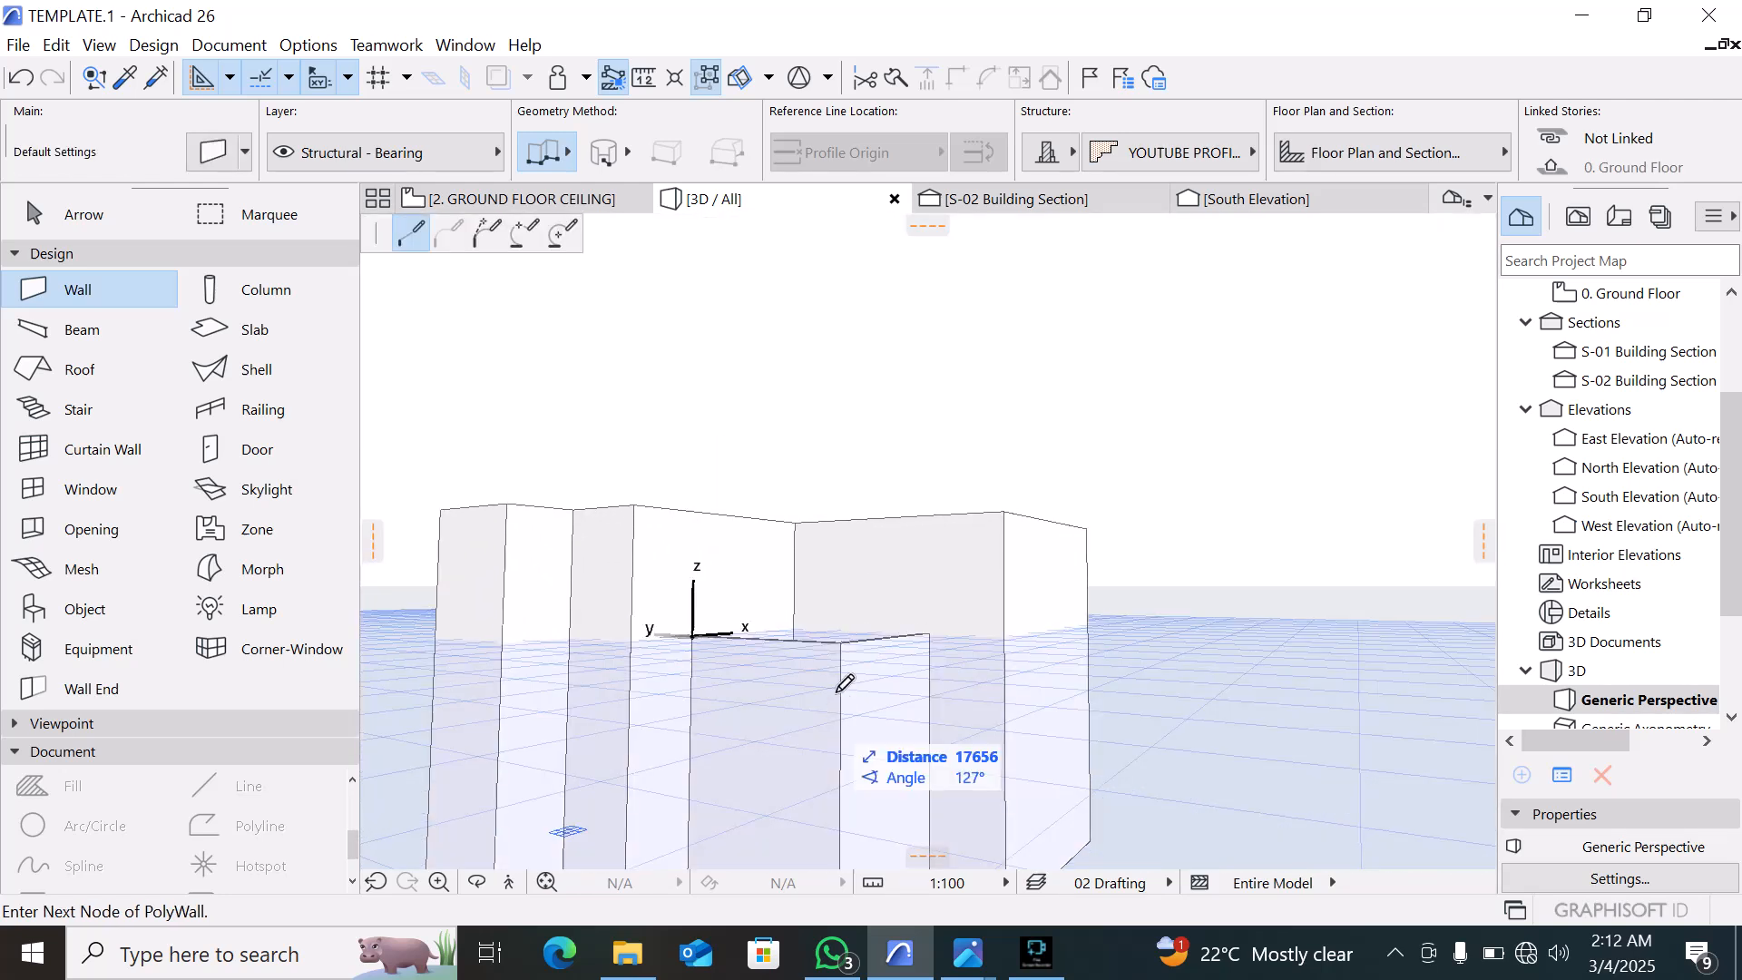
click(839, 638)
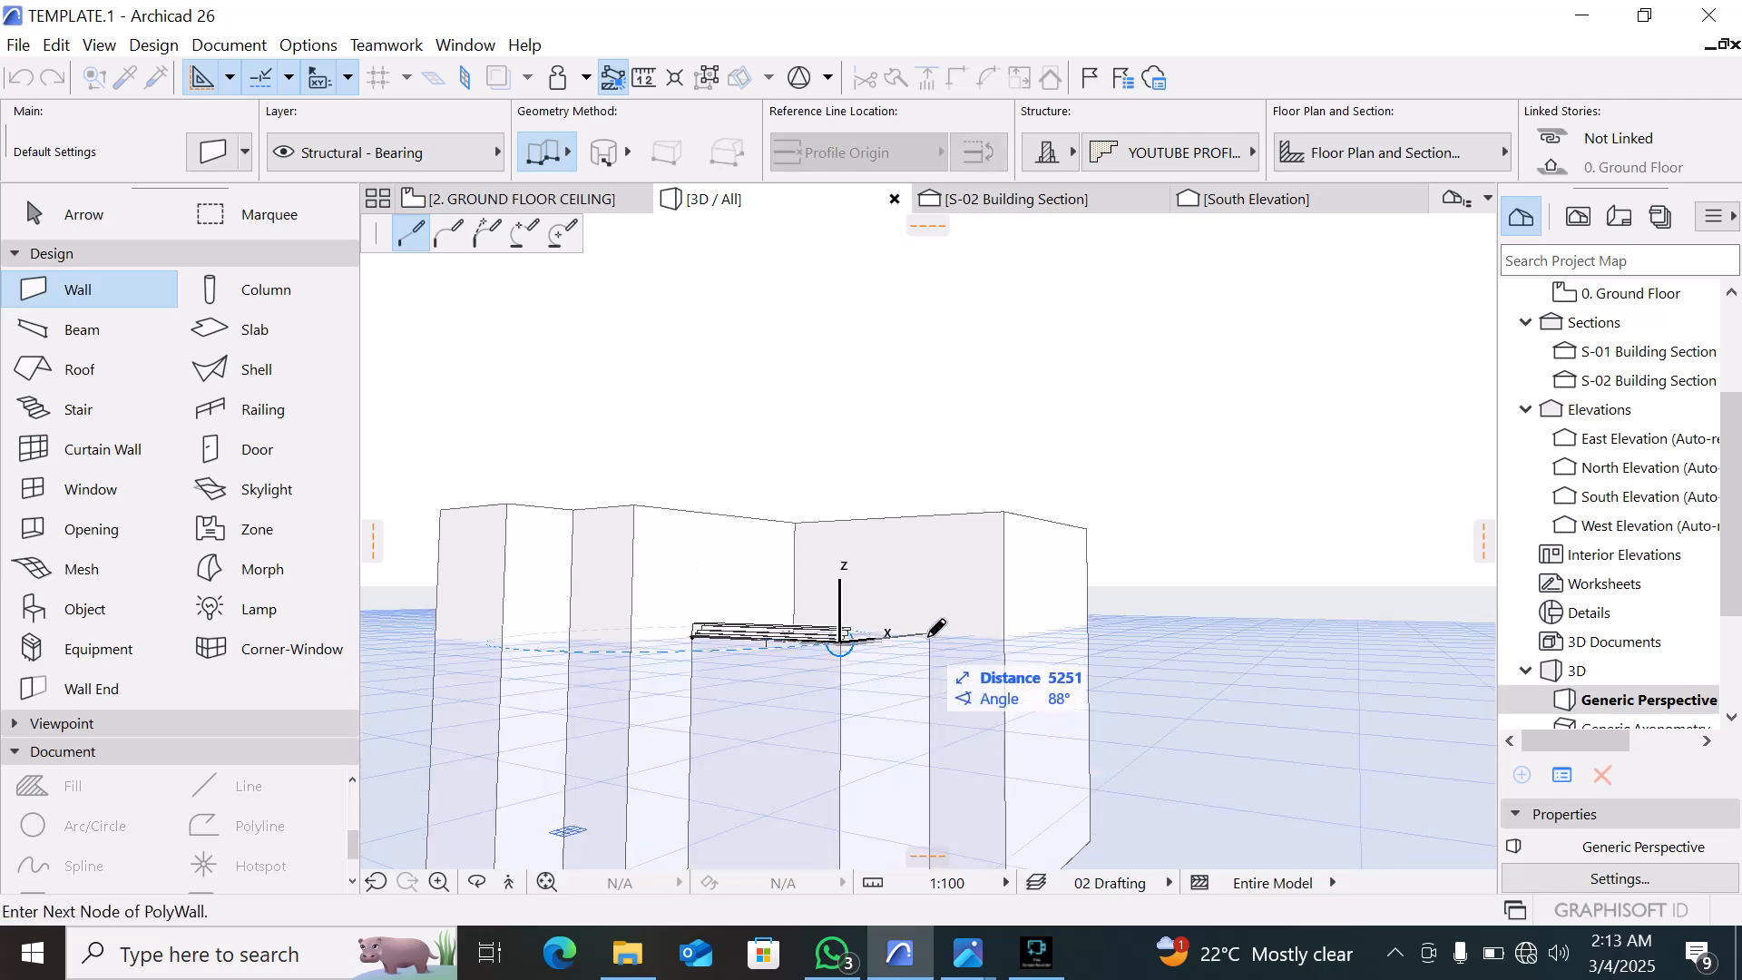
double_click(936, 623)
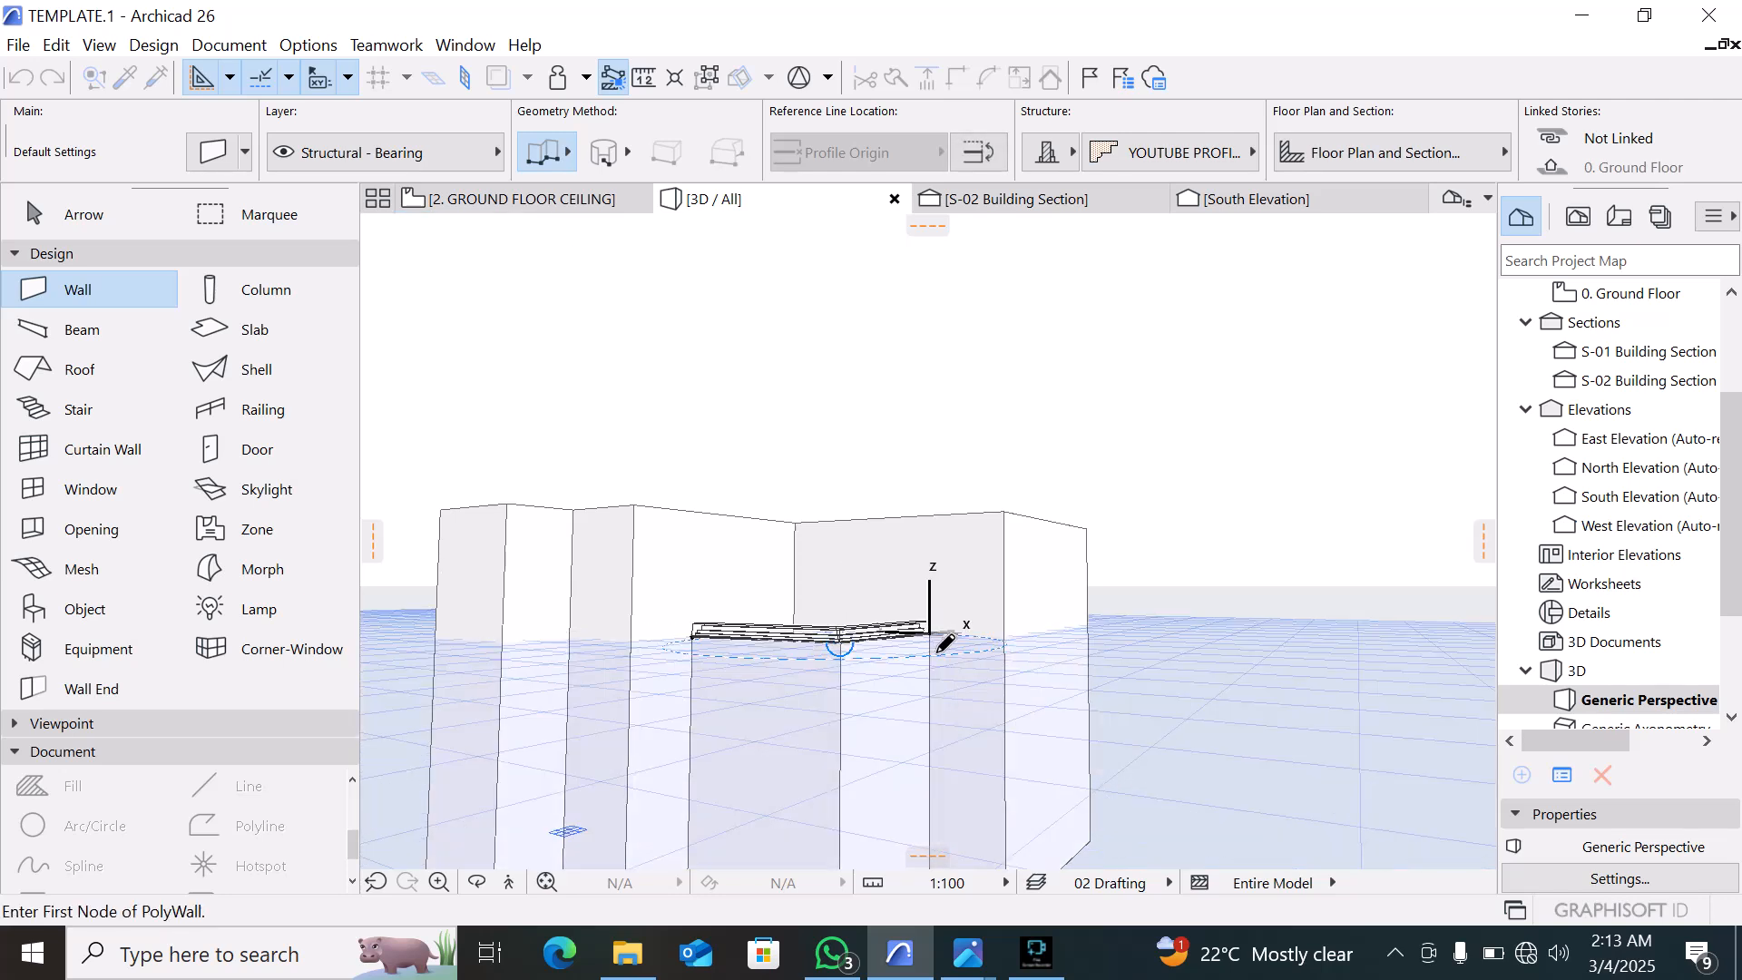
shift+middle_drag(843, 557, 875, 609)
key(Escape)
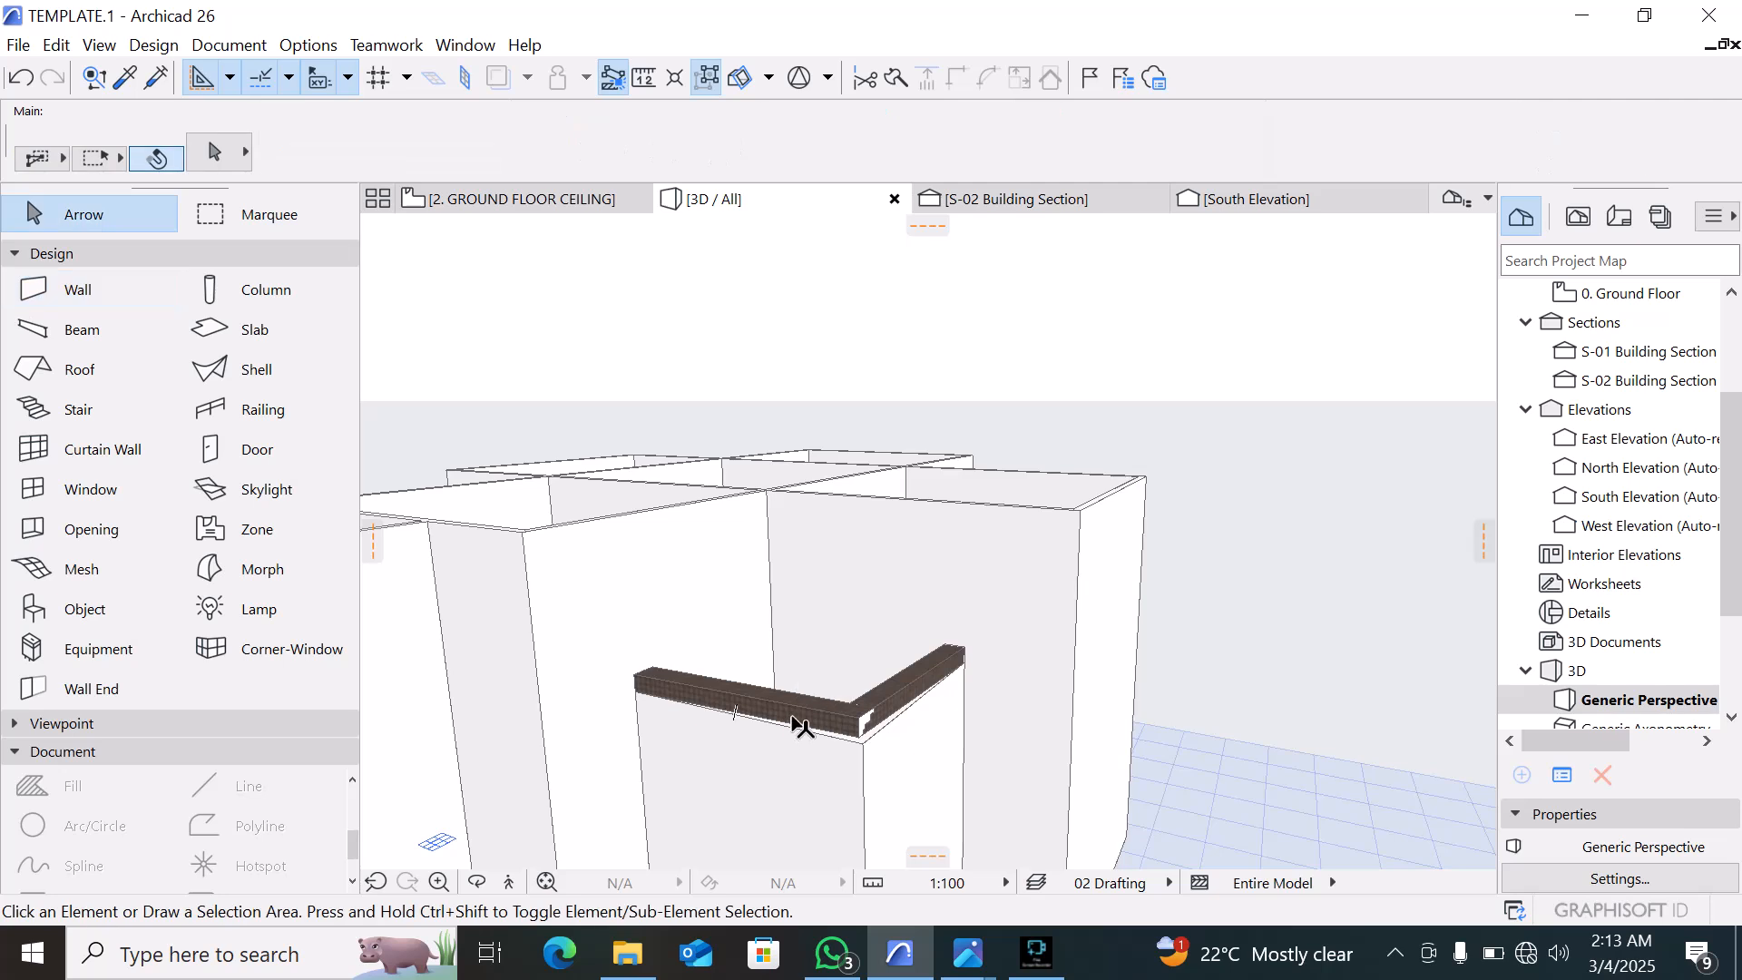
Flip the two moulding walls about their reference line so that the stepped profile projects outward from the block
click(935, 694)
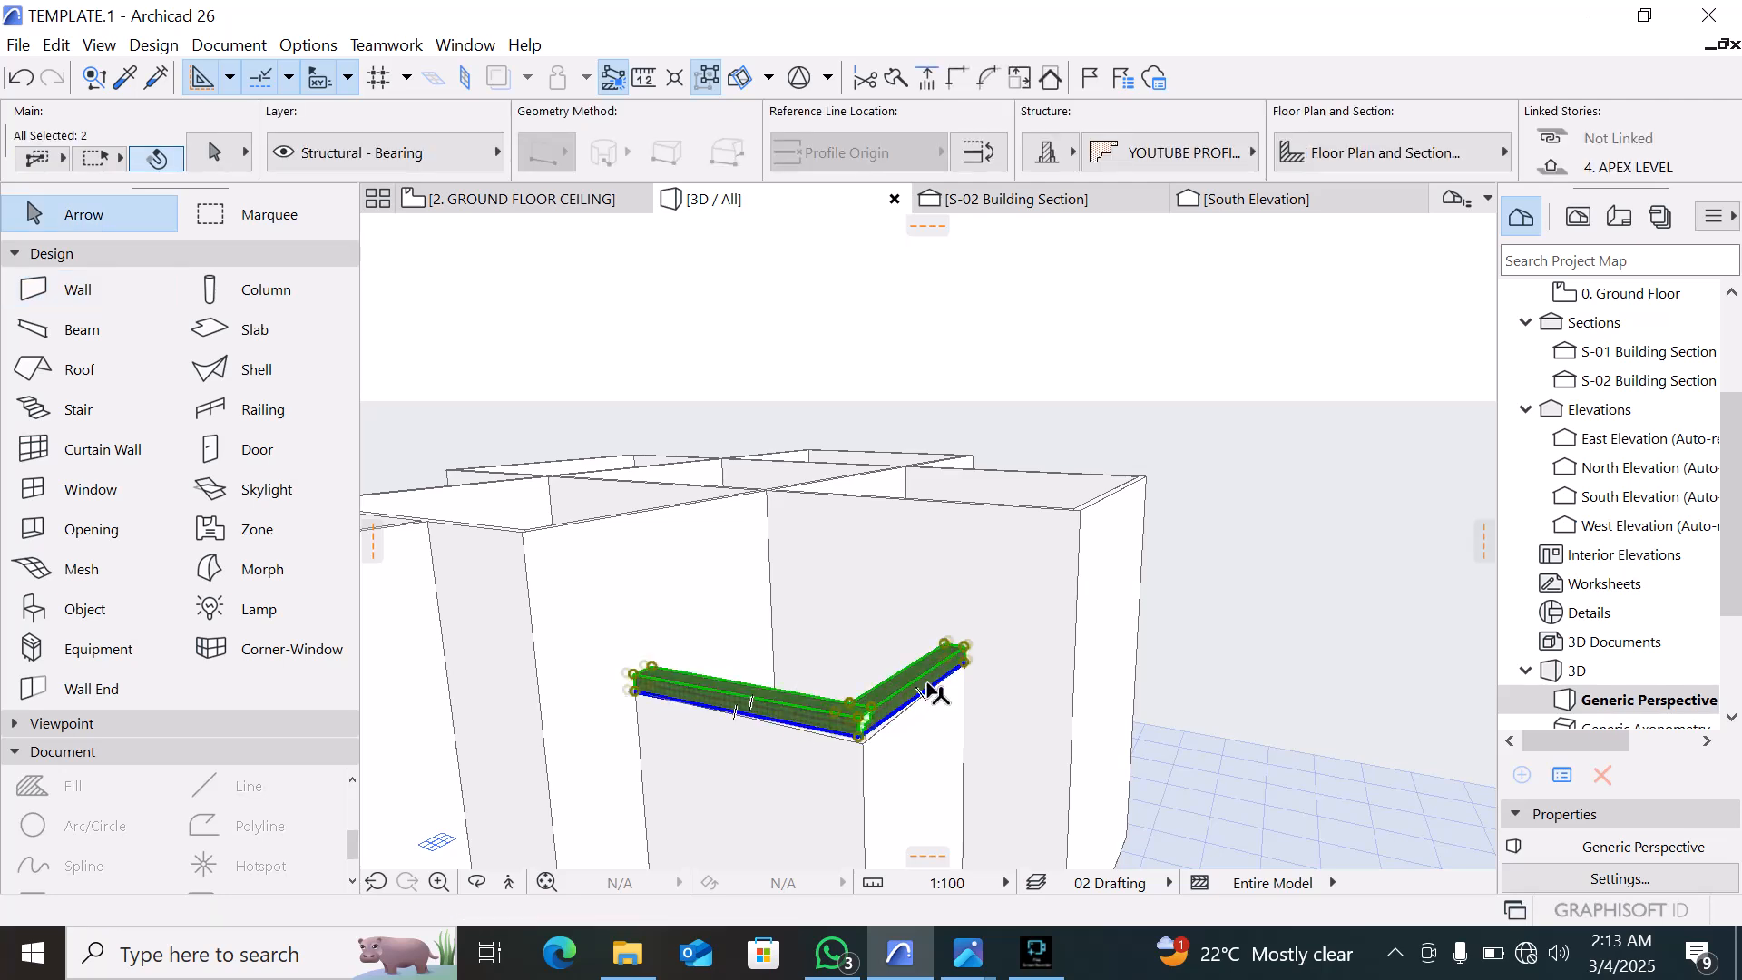
key(c)
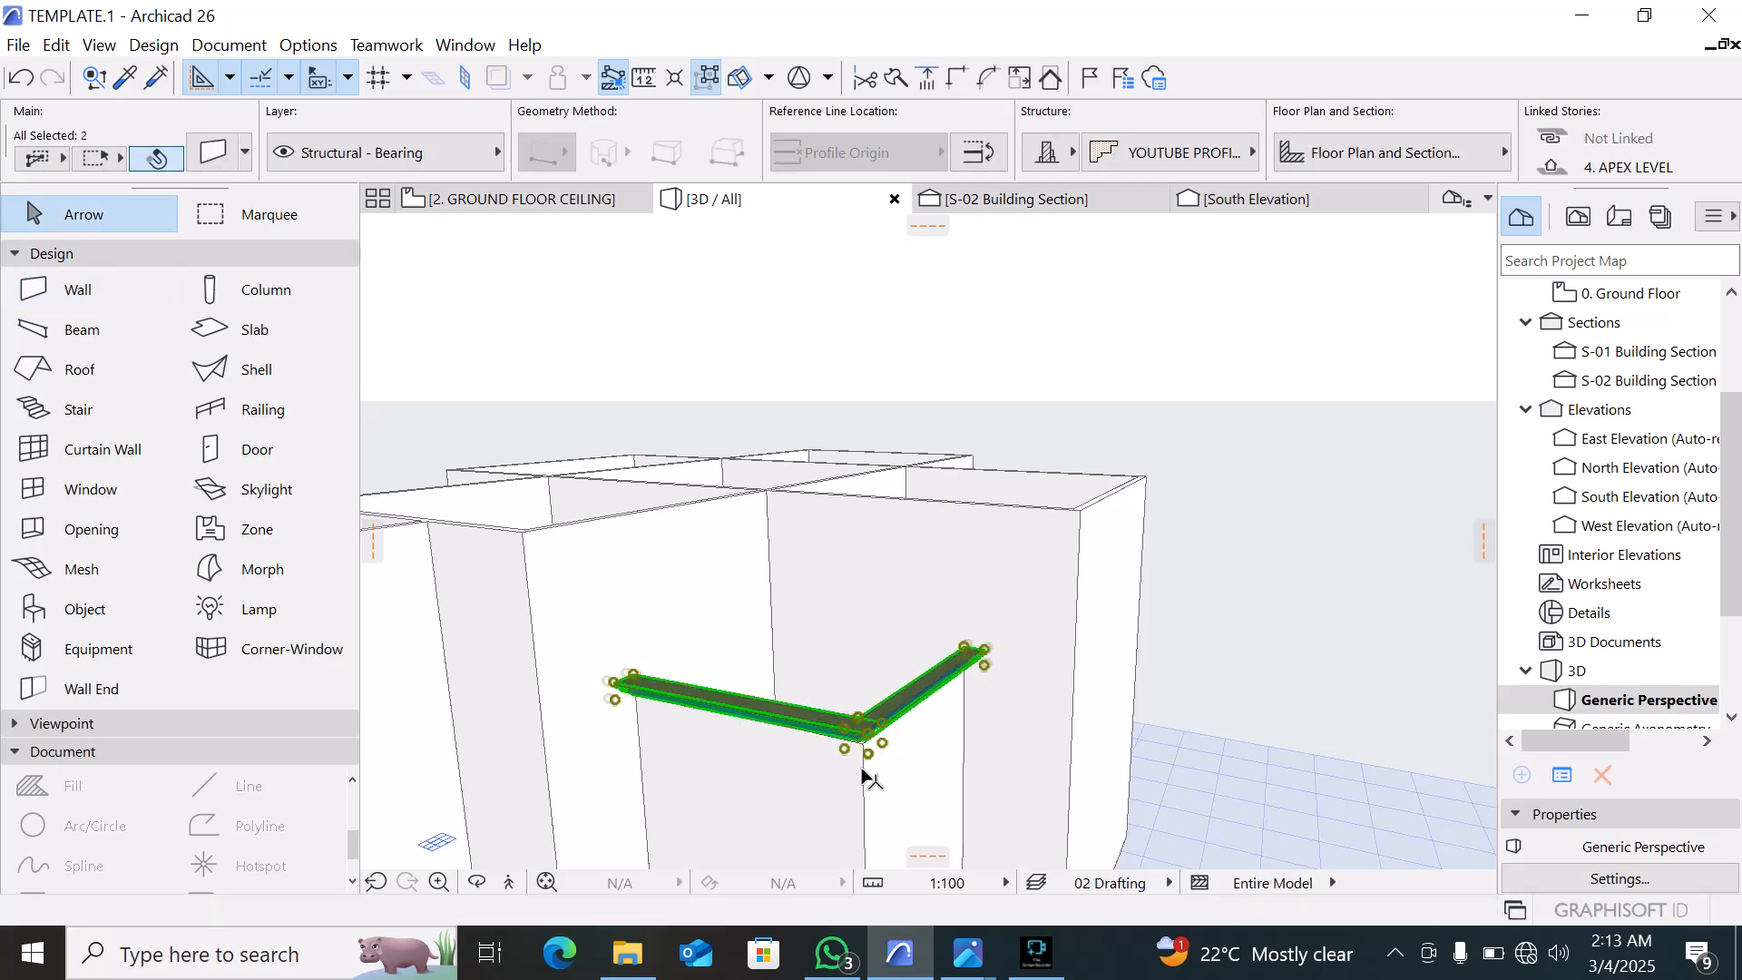
shift+middle_drag(861, 771, 895, 747)
scroll(910, 663, up, 2)
scroll(910, 663, up, 1)
key(Escape)
Examine the moulding's stepped profile and the surfaces where its two walls meet at the corner from below
scroll(980, 626, up, 4)
scroll(895, 747, down, 6)
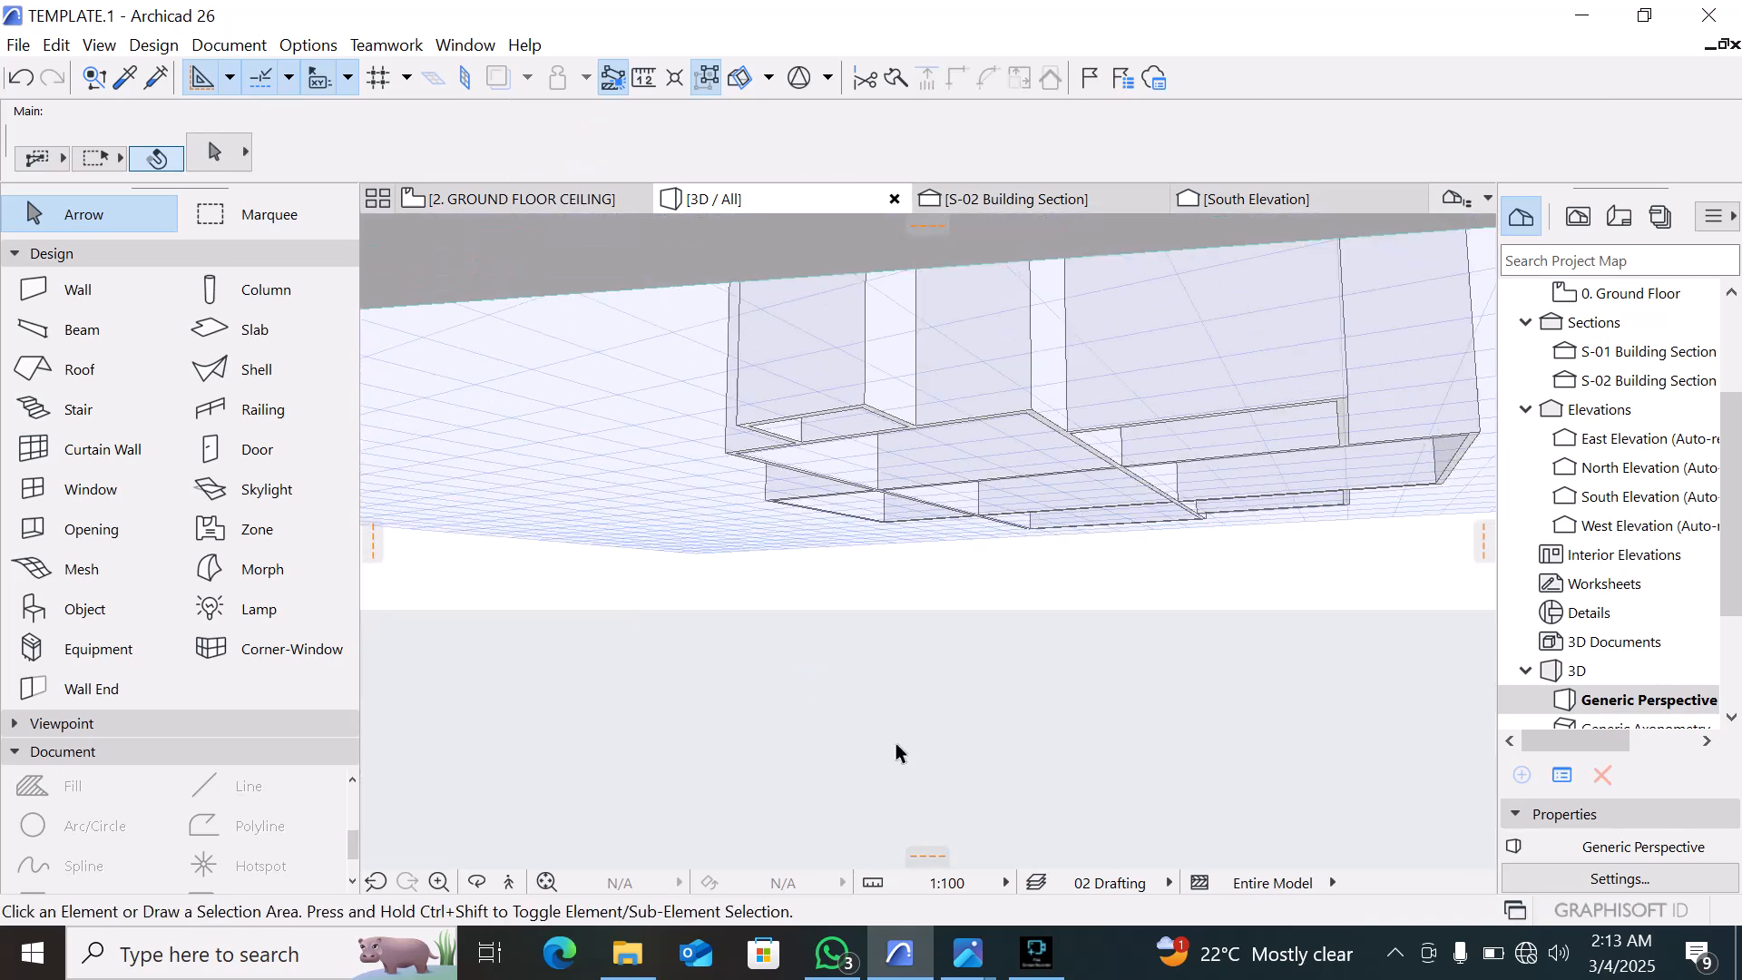
scroll(901, 744, down, 6)
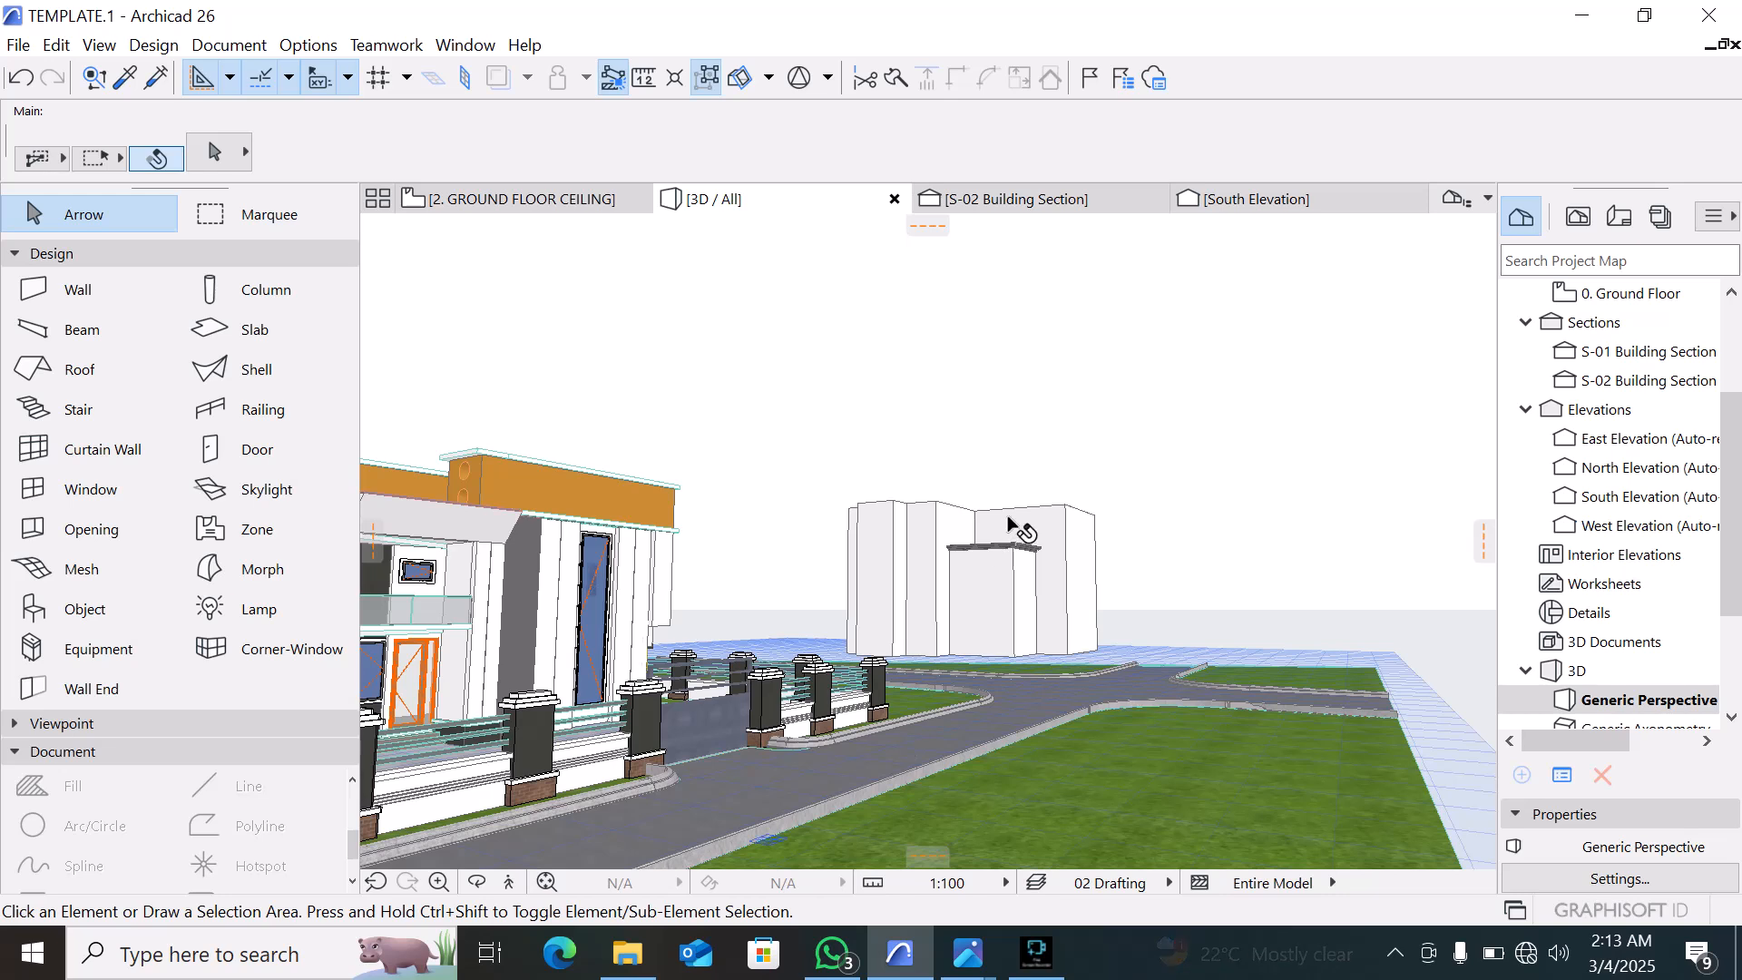
scroll(1014, 524, up, 8)
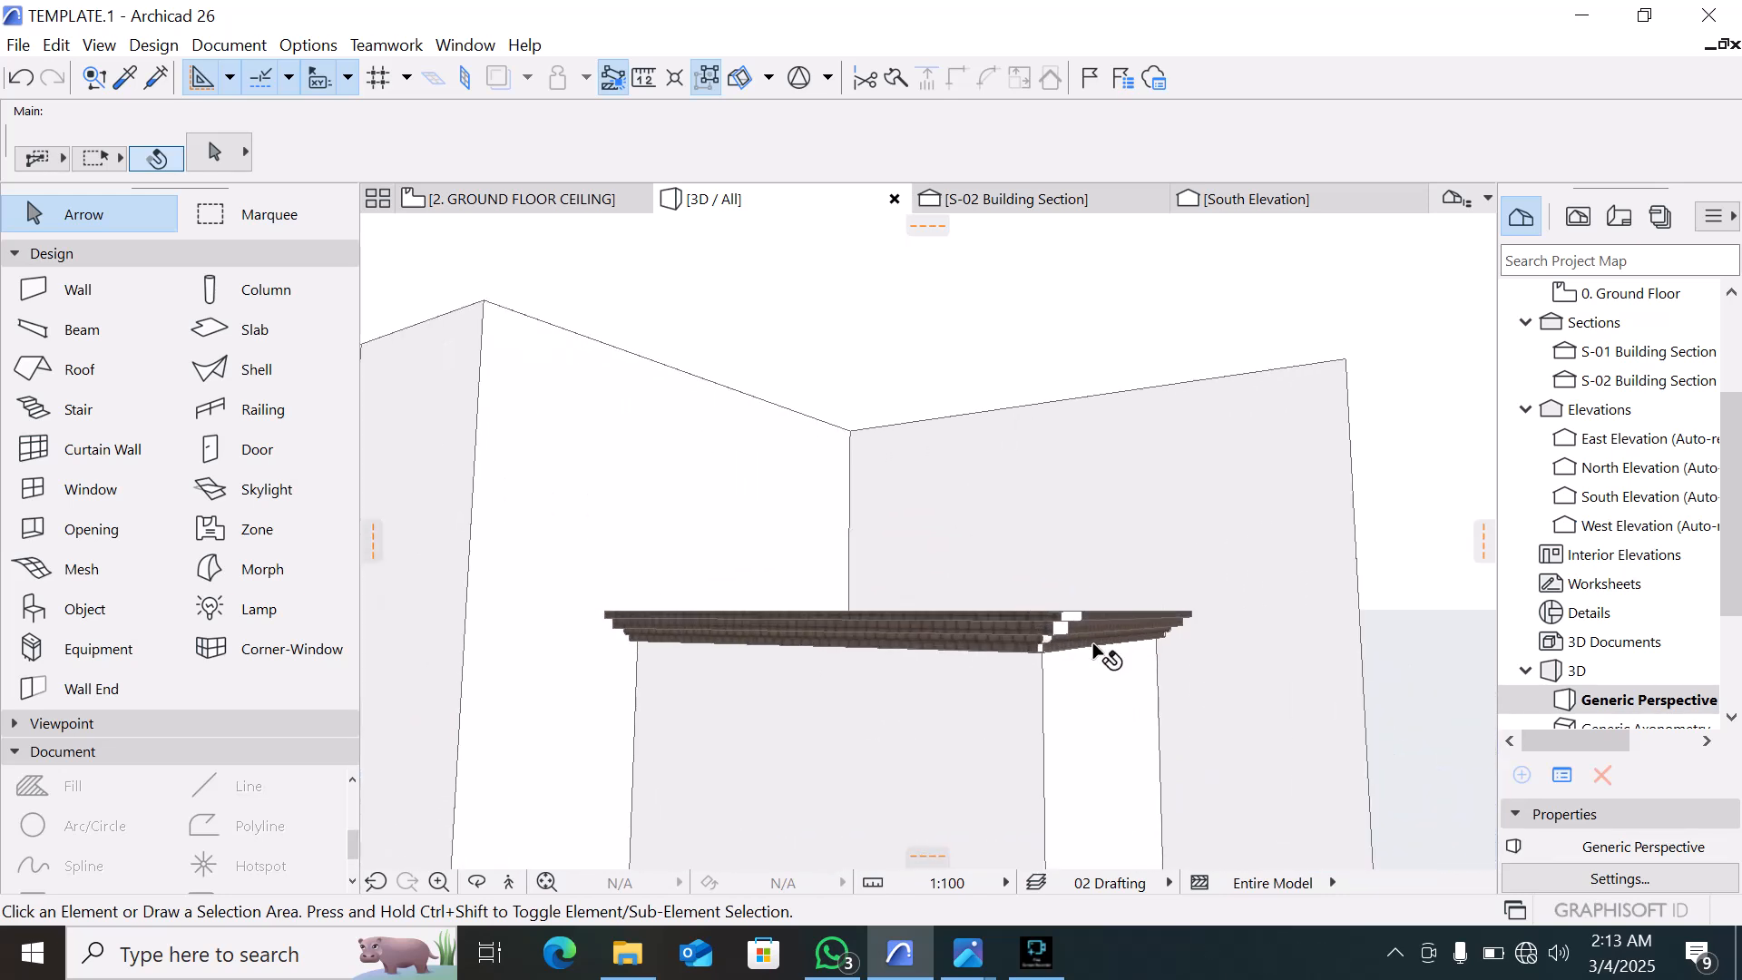
shift+middle_drag(1092, 645, 993, 630)
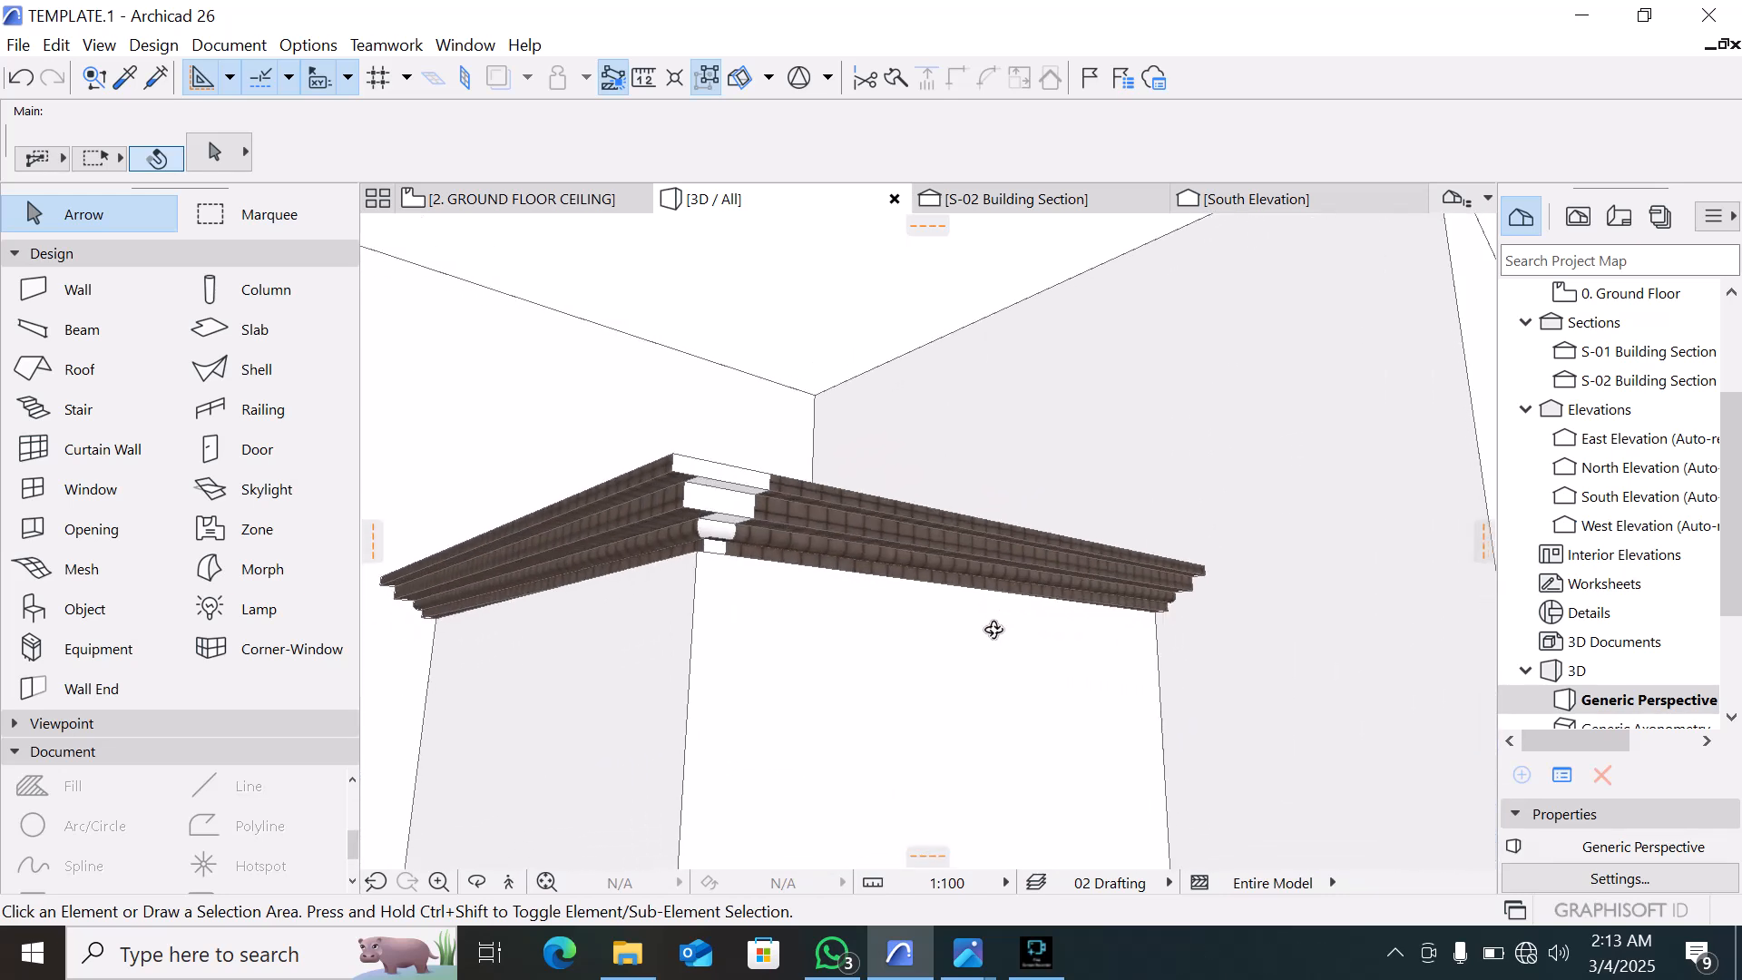
scroll(717, 499, up, 10)
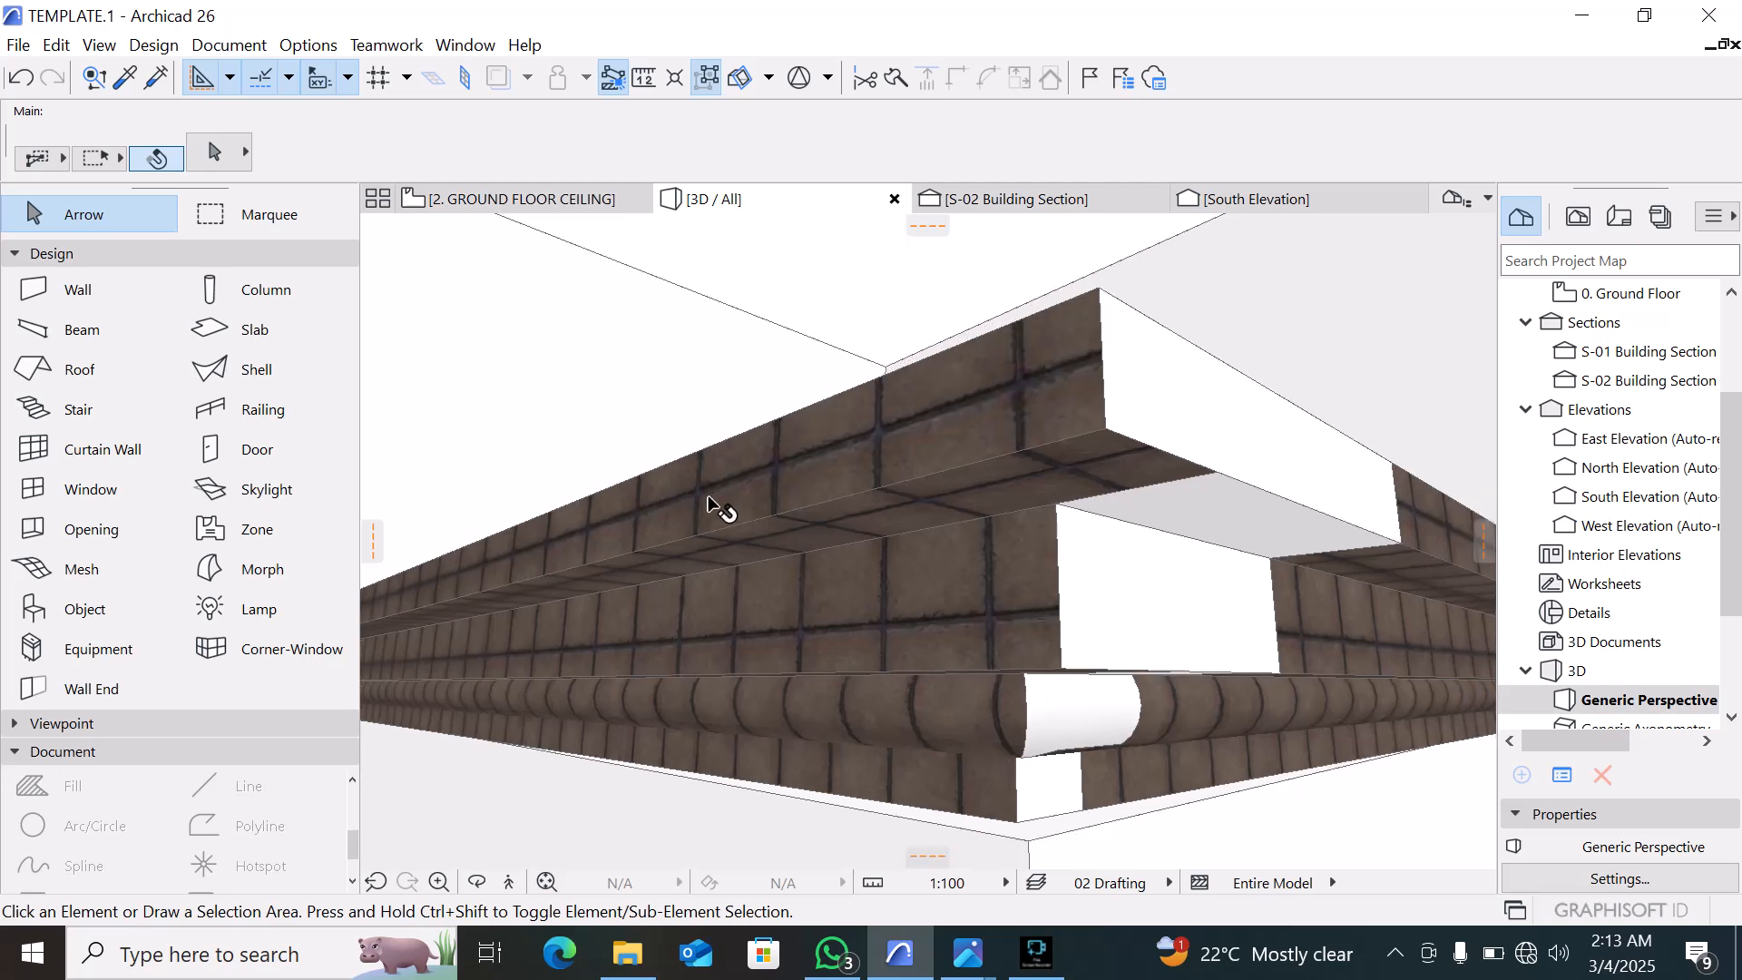
scroll(635, 660, down, 3)
scroll(793, 673, down, 2)
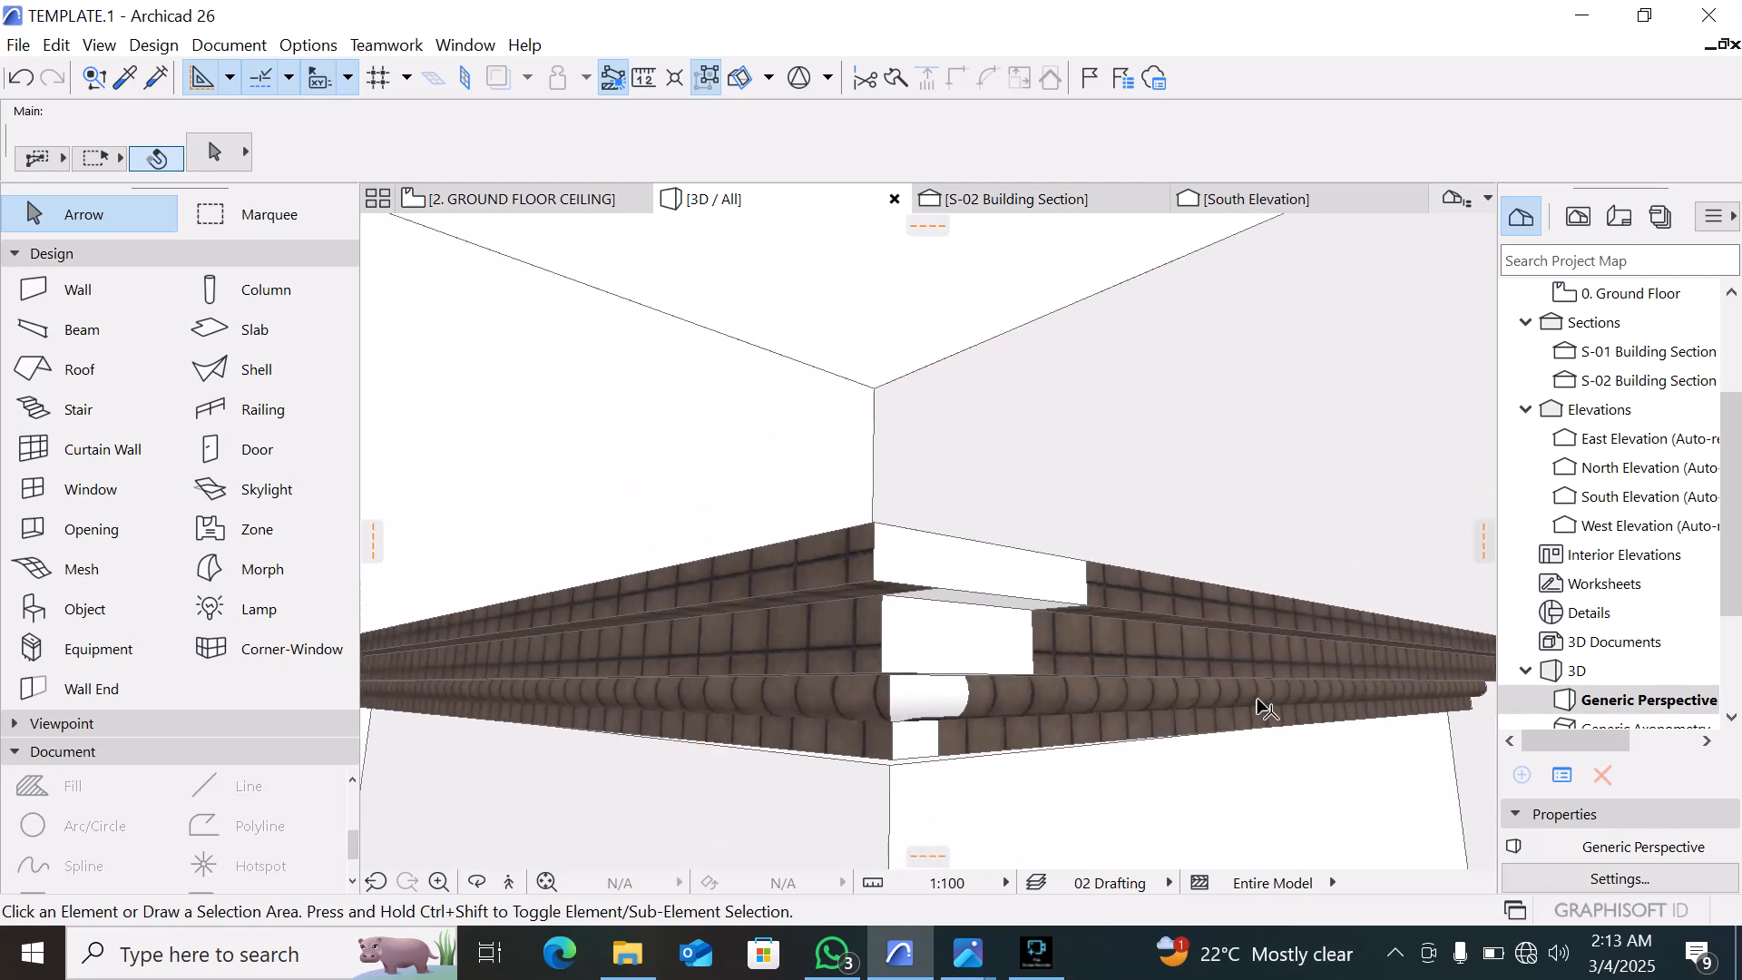
scroll(880, 681, down, 3)
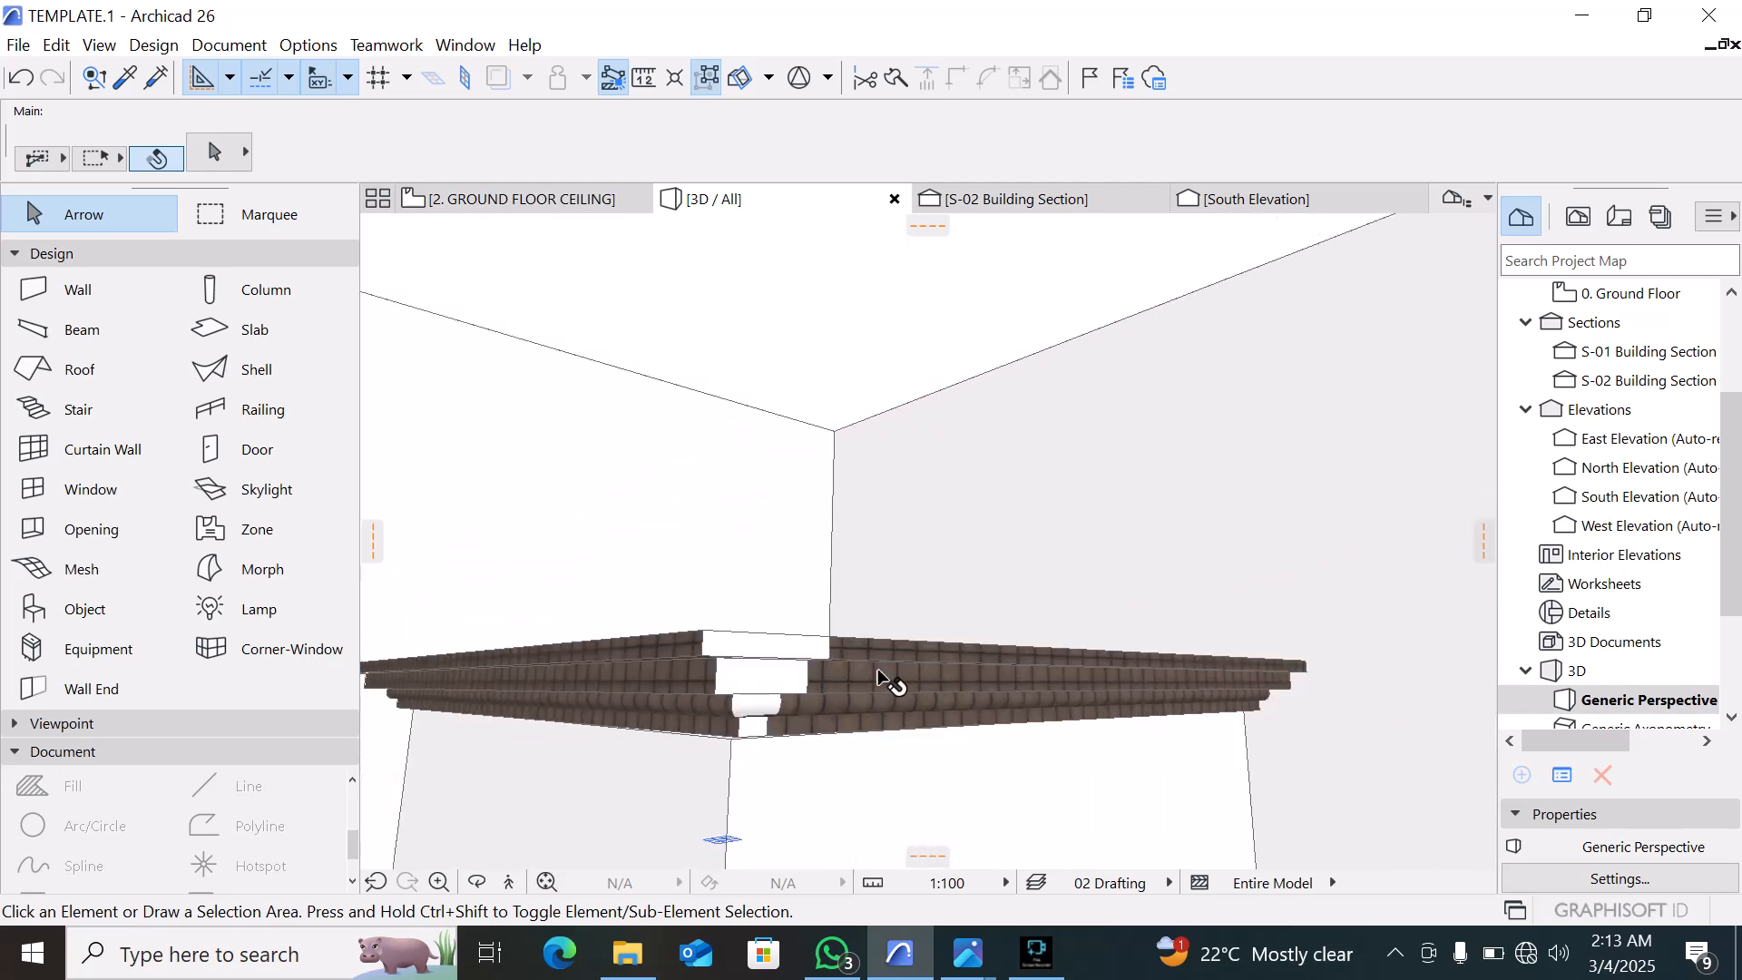
Open the settings of both moulding walls and look through their classification, properties and structural analytical parameters
click(888, 682)
shift+click(662, 723)
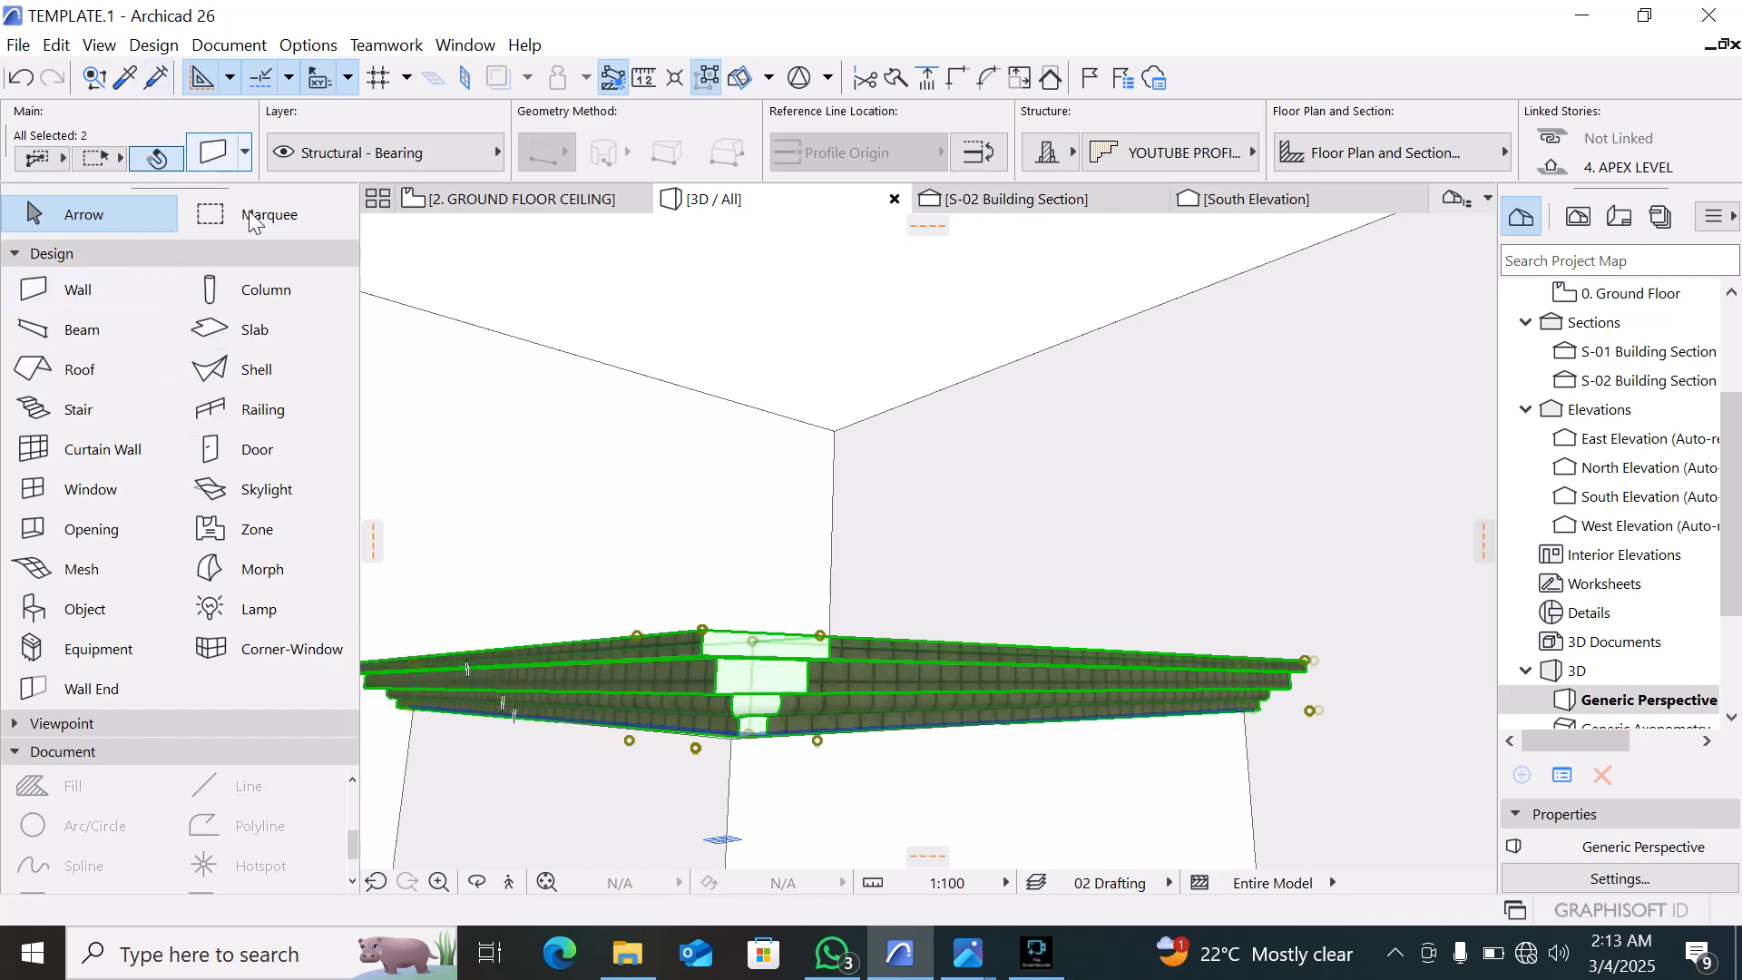
key(ctrl+t)
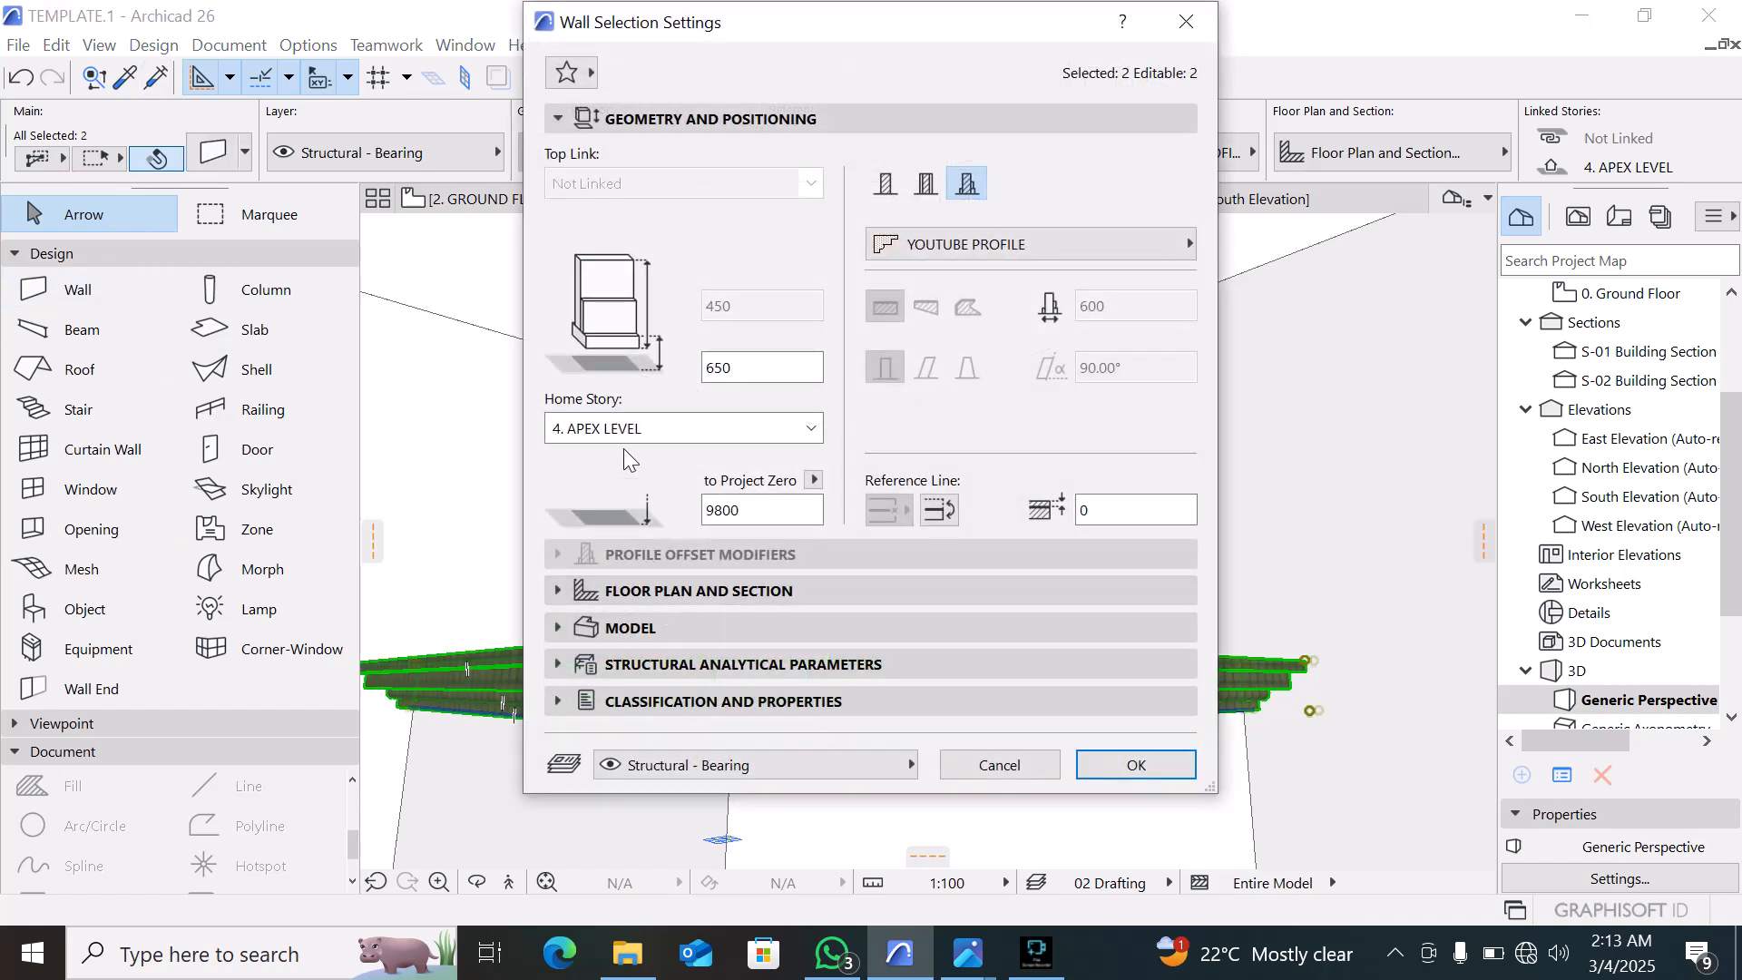
click(685, 699)
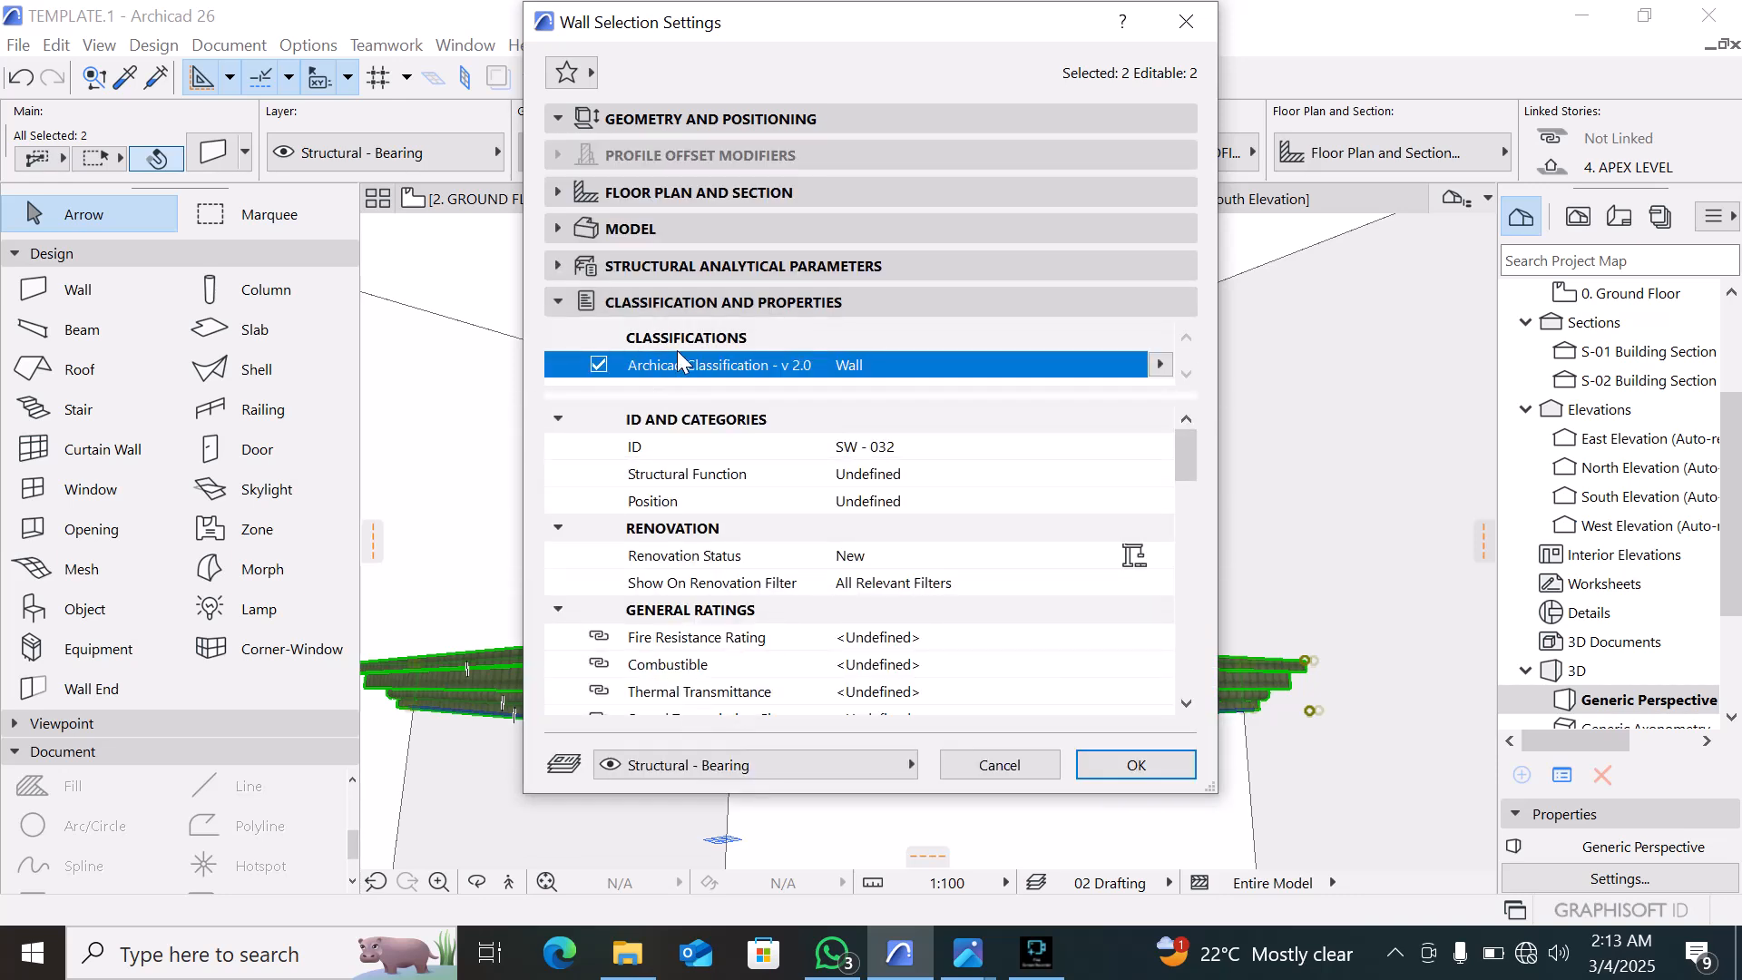
scroll(667, 608, down, 9)
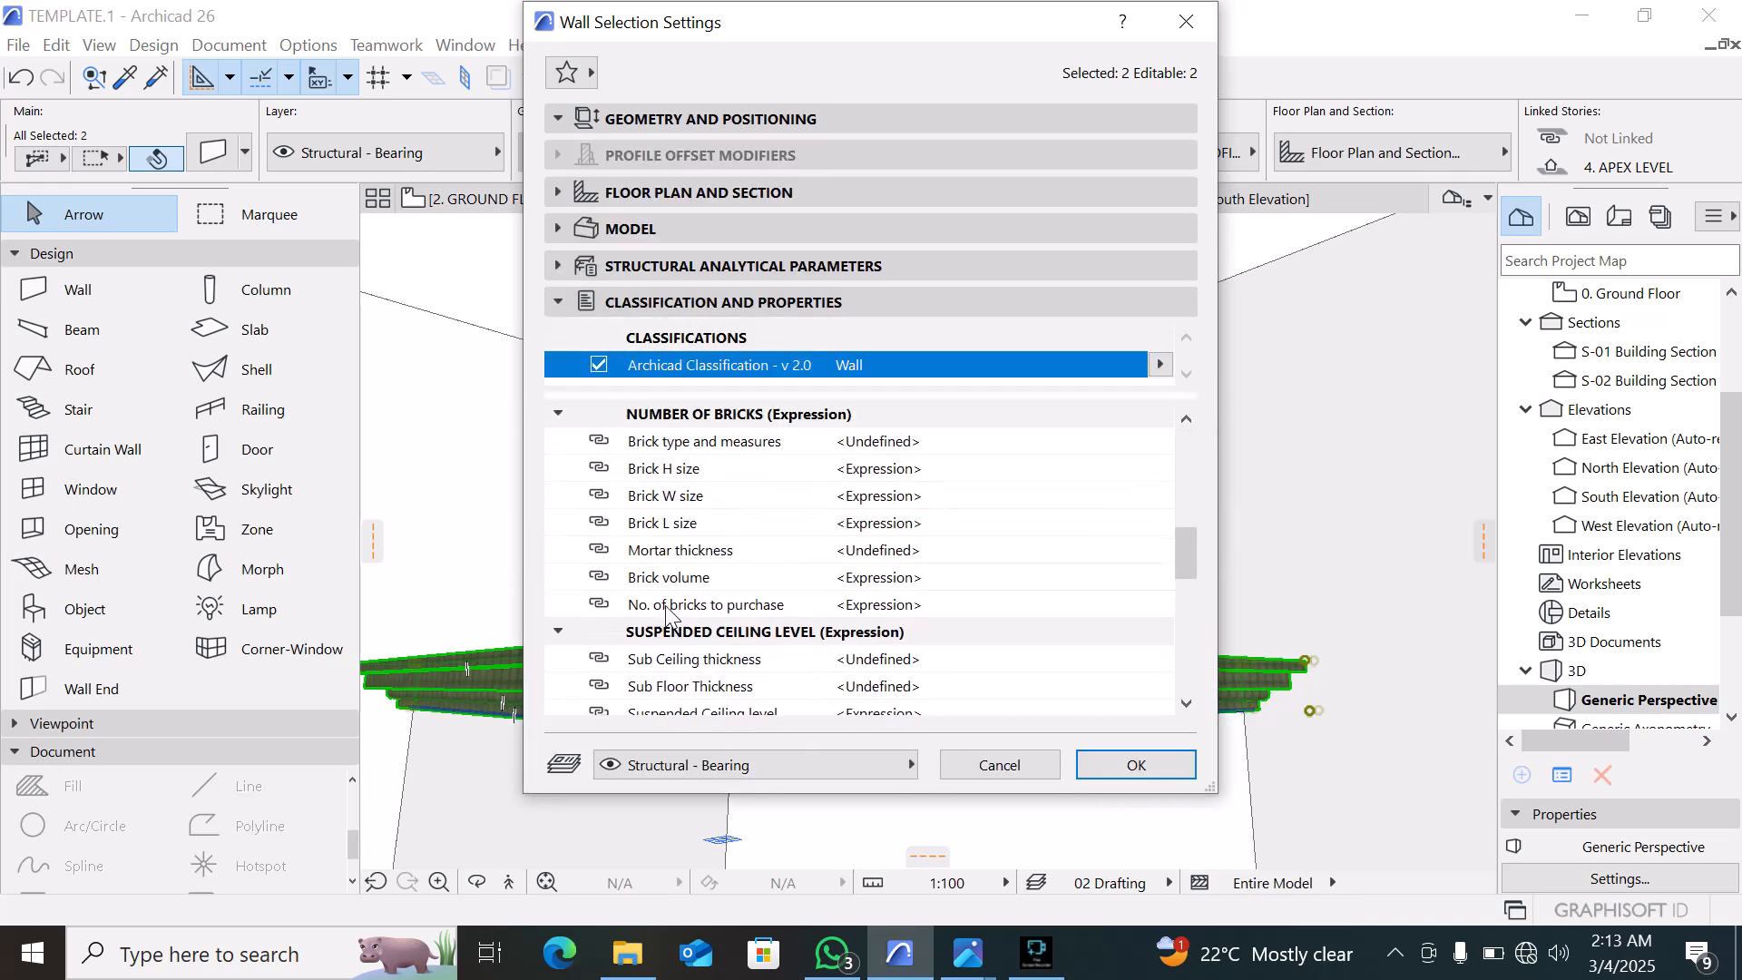
scroll(666, 608, up, 9)
click(699, 264)
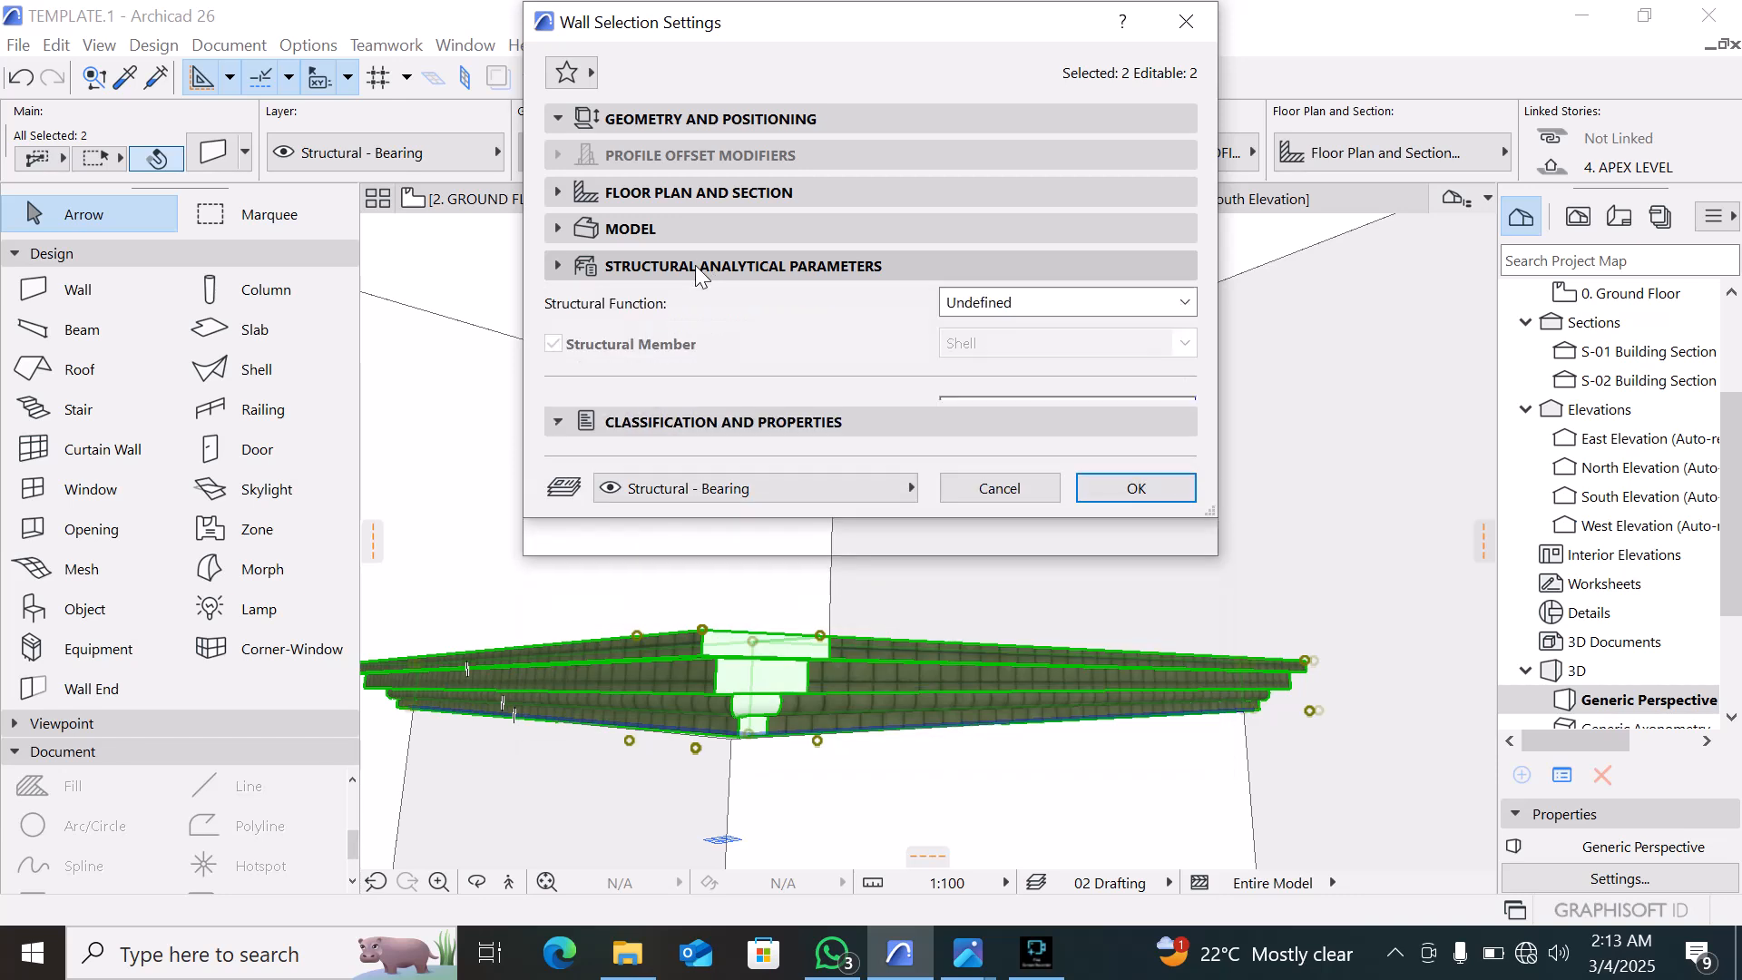
scroll(626, 753, down, 2)
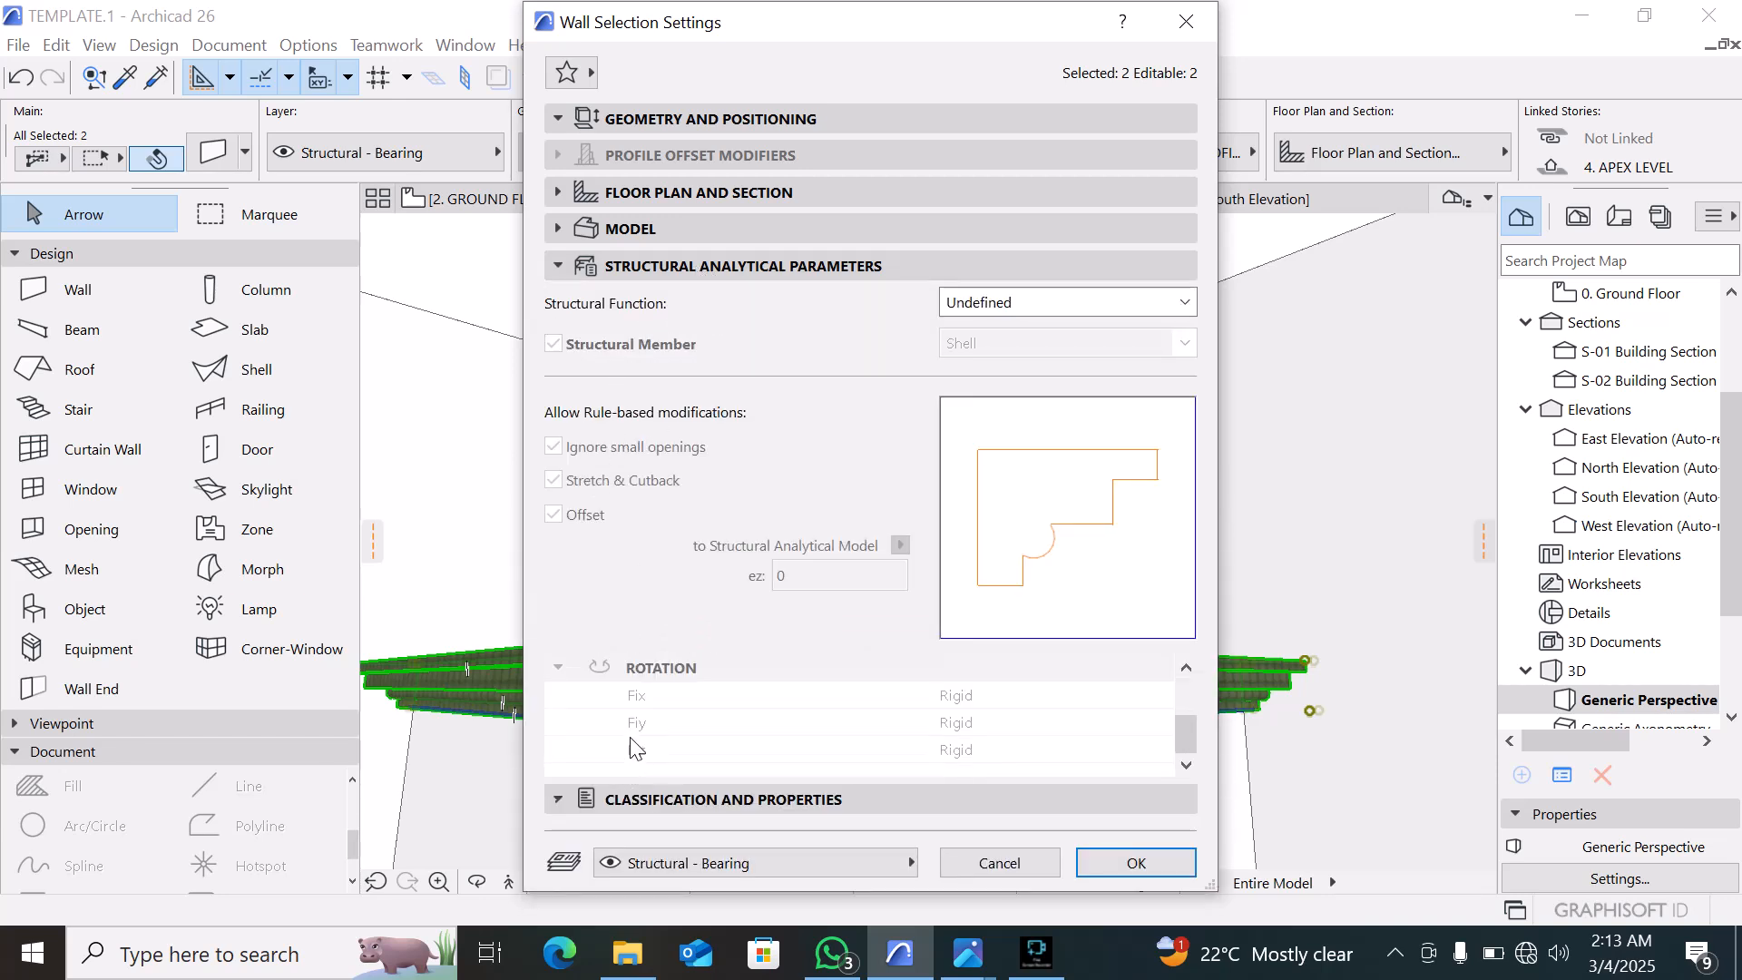
scroll(629, 736, up, 2)
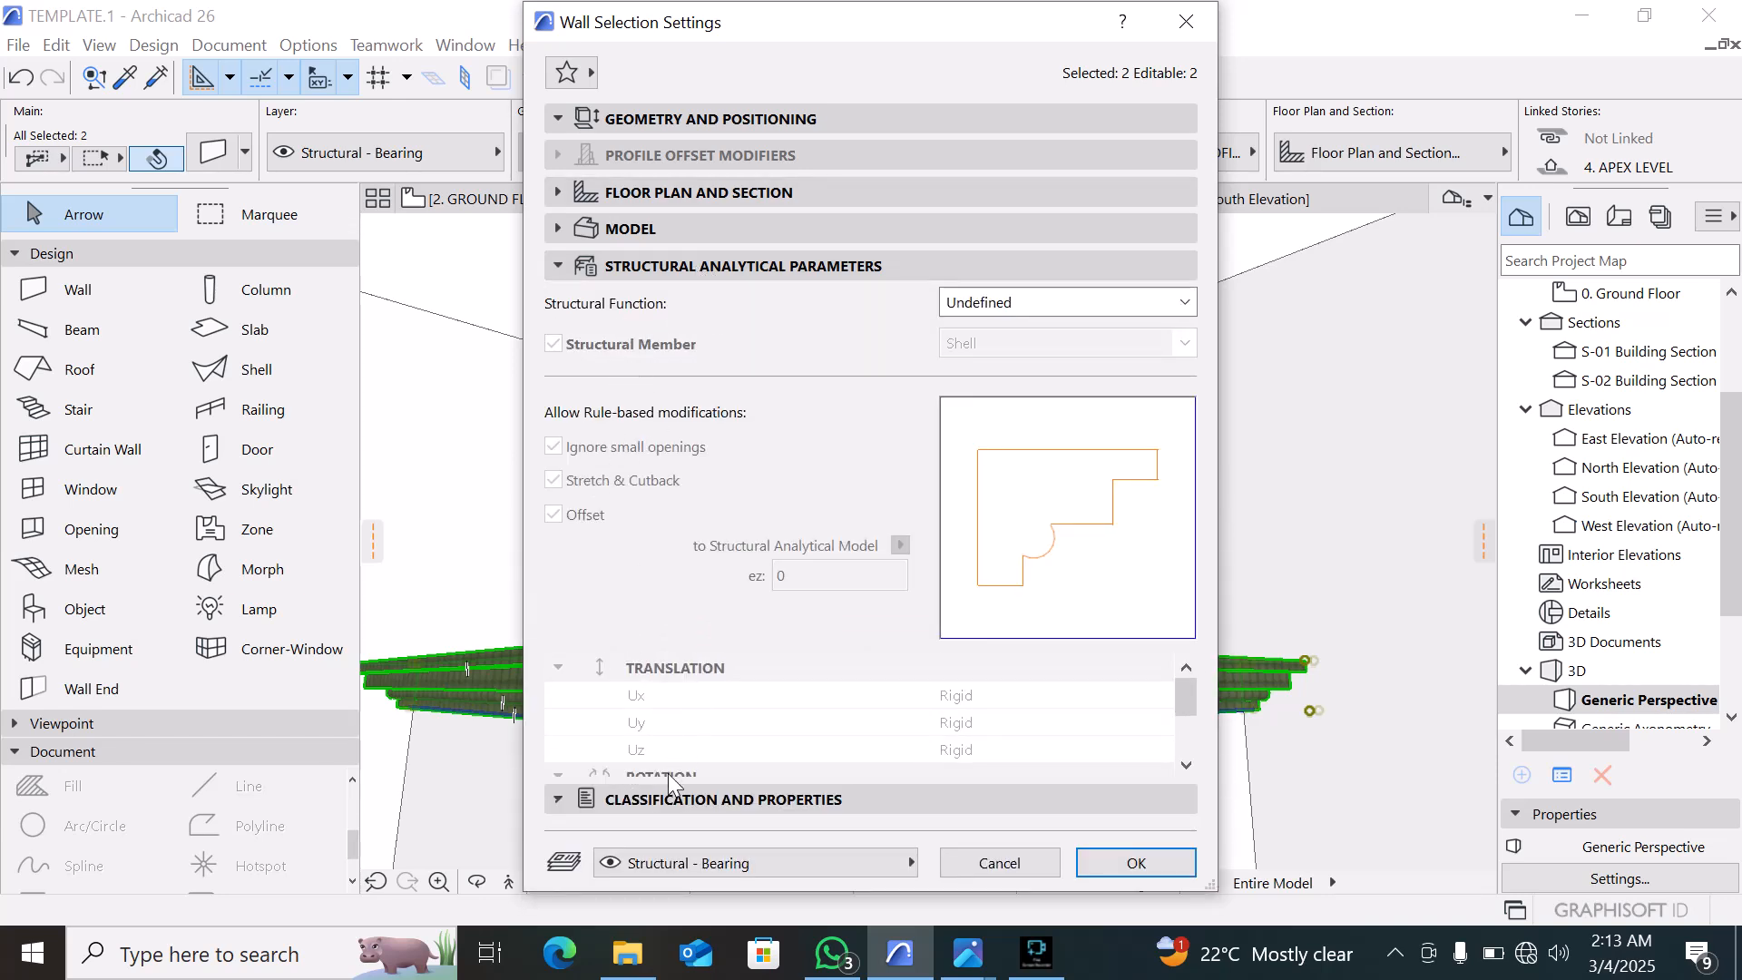
click(655, 799)
scroll(715, 635, down, 3)
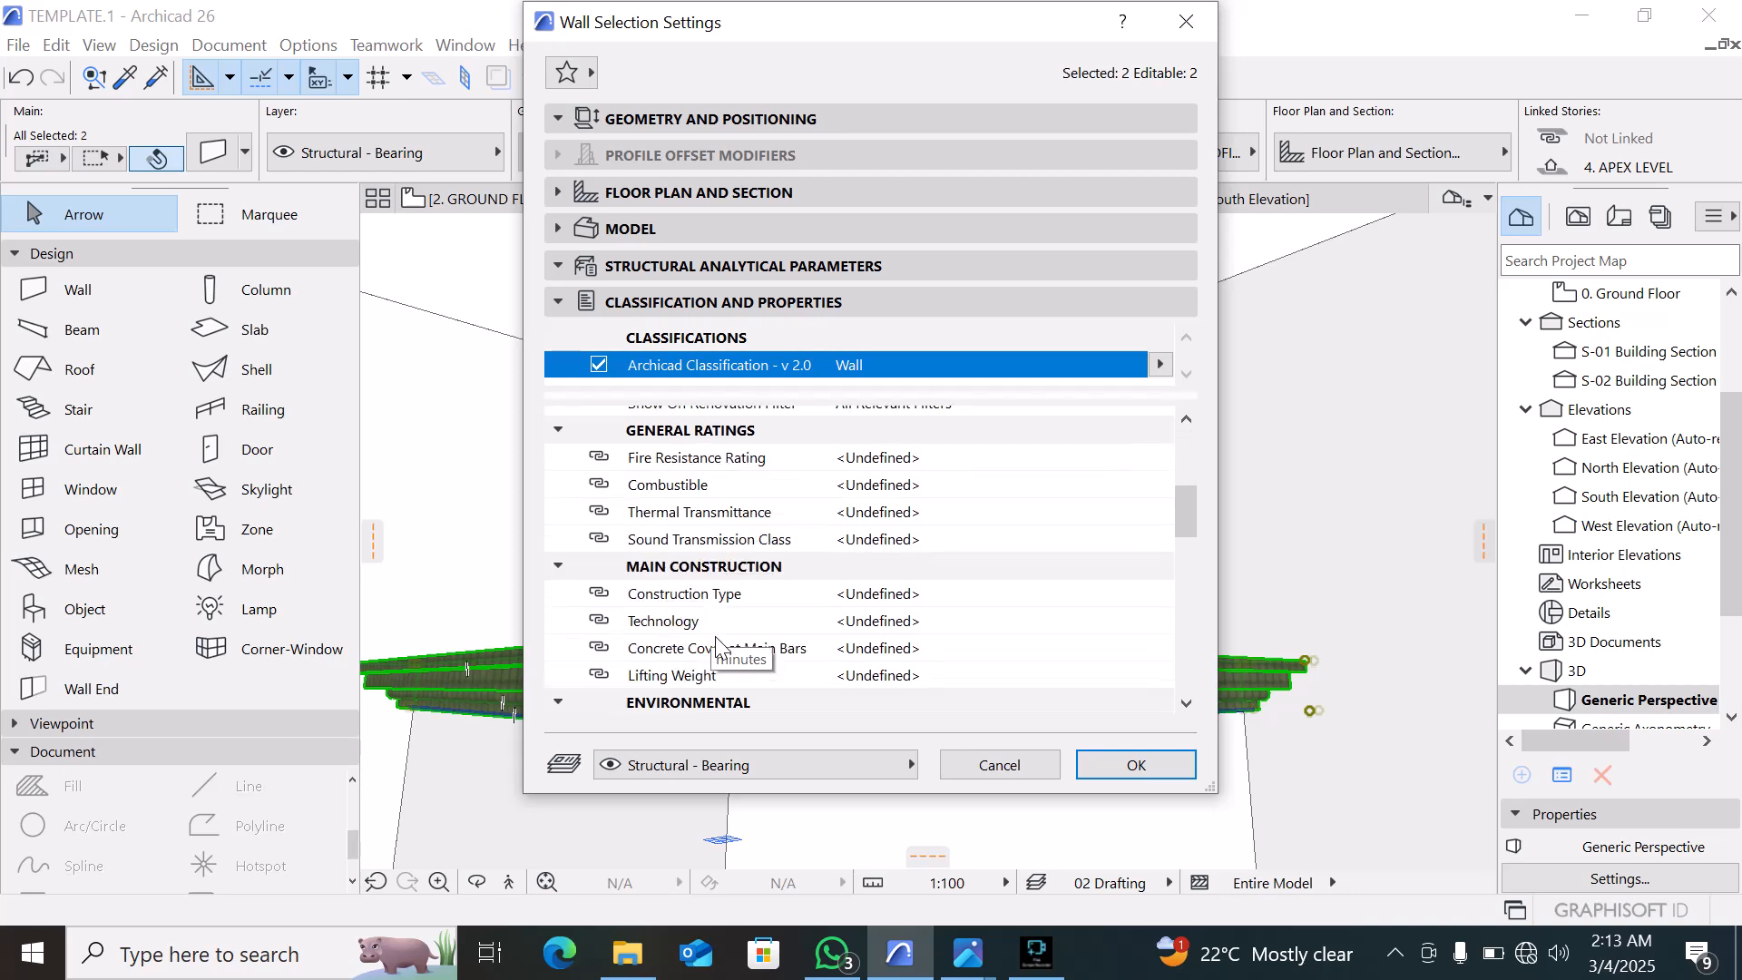
scroll(715, 635, down, 10)
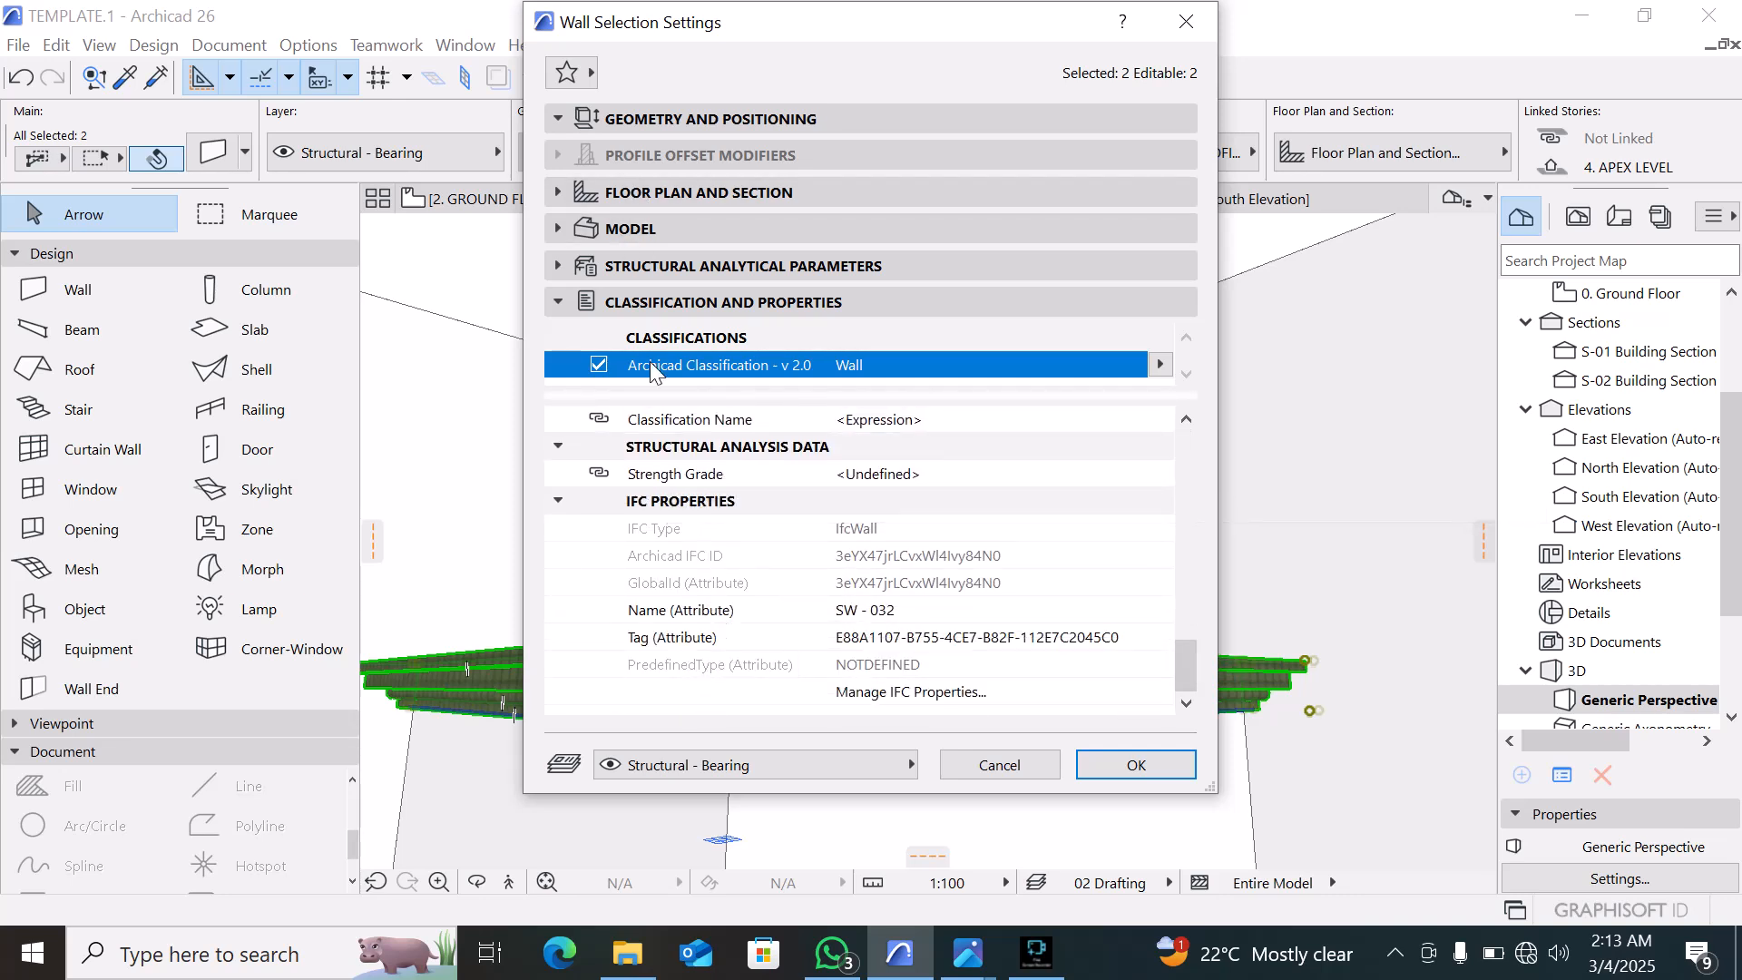
scroll(653, 370, up, 2)
click(658, 302)
click(657, 268)
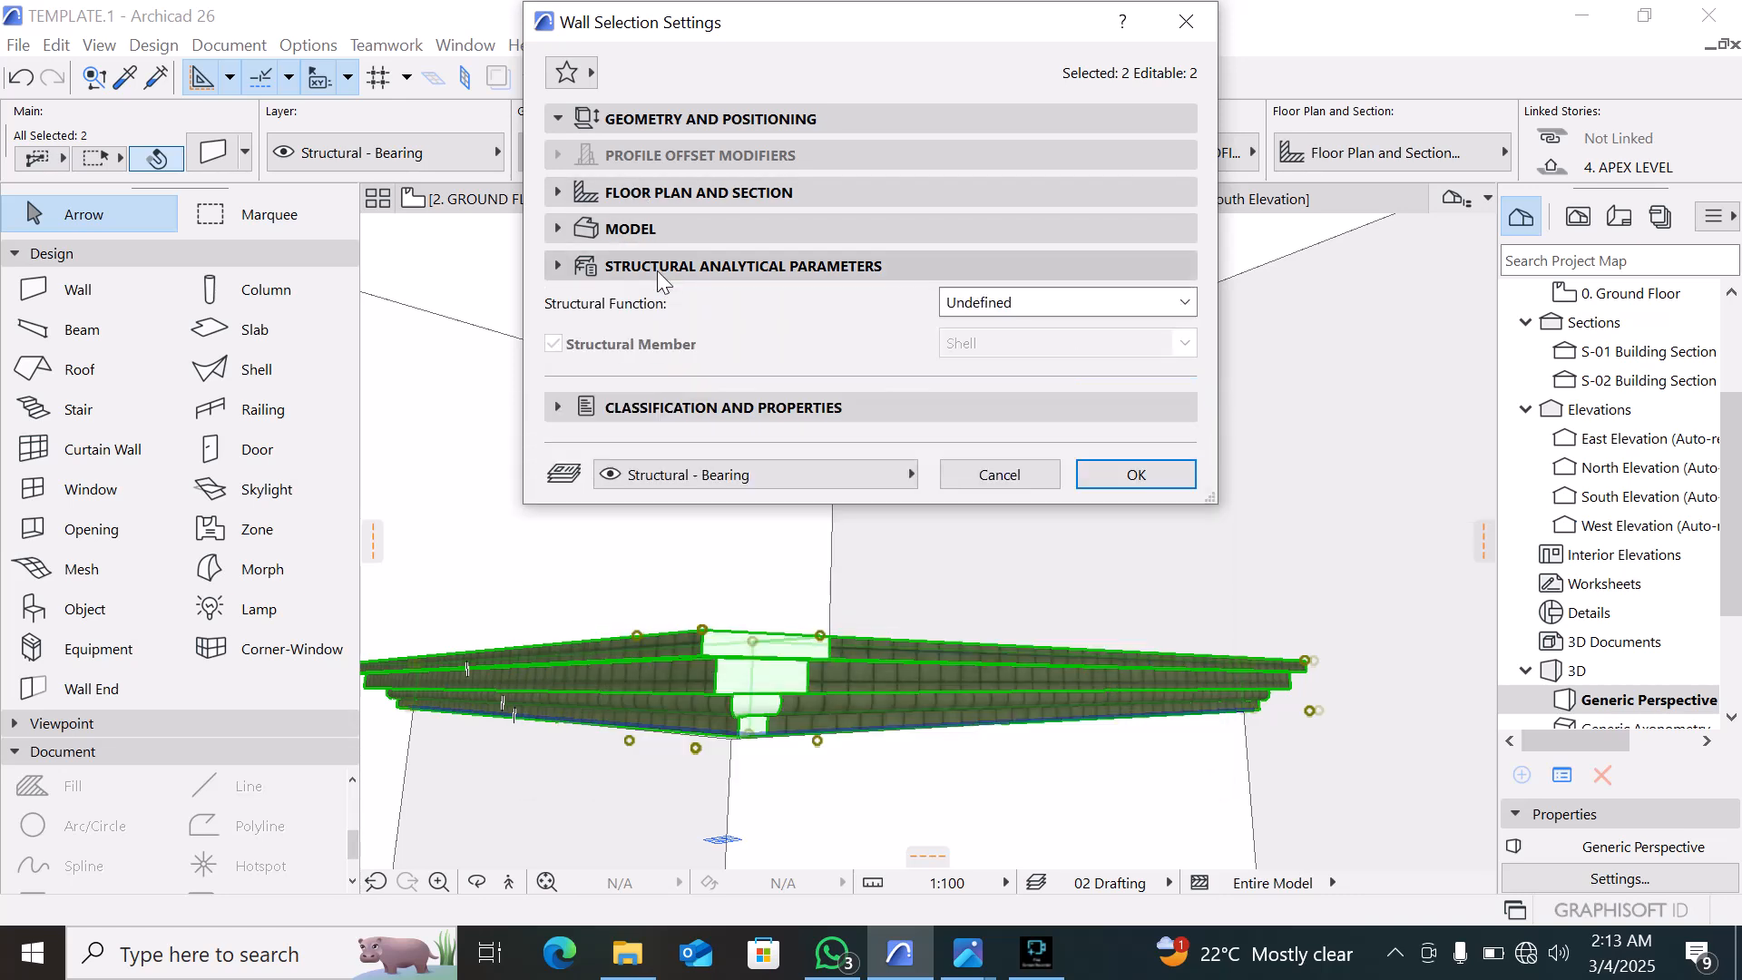
Enable End Surfaces: Override using Adjoining Walls in the model settings of both moulding walls, leaving the settings applied
click(658, 234)
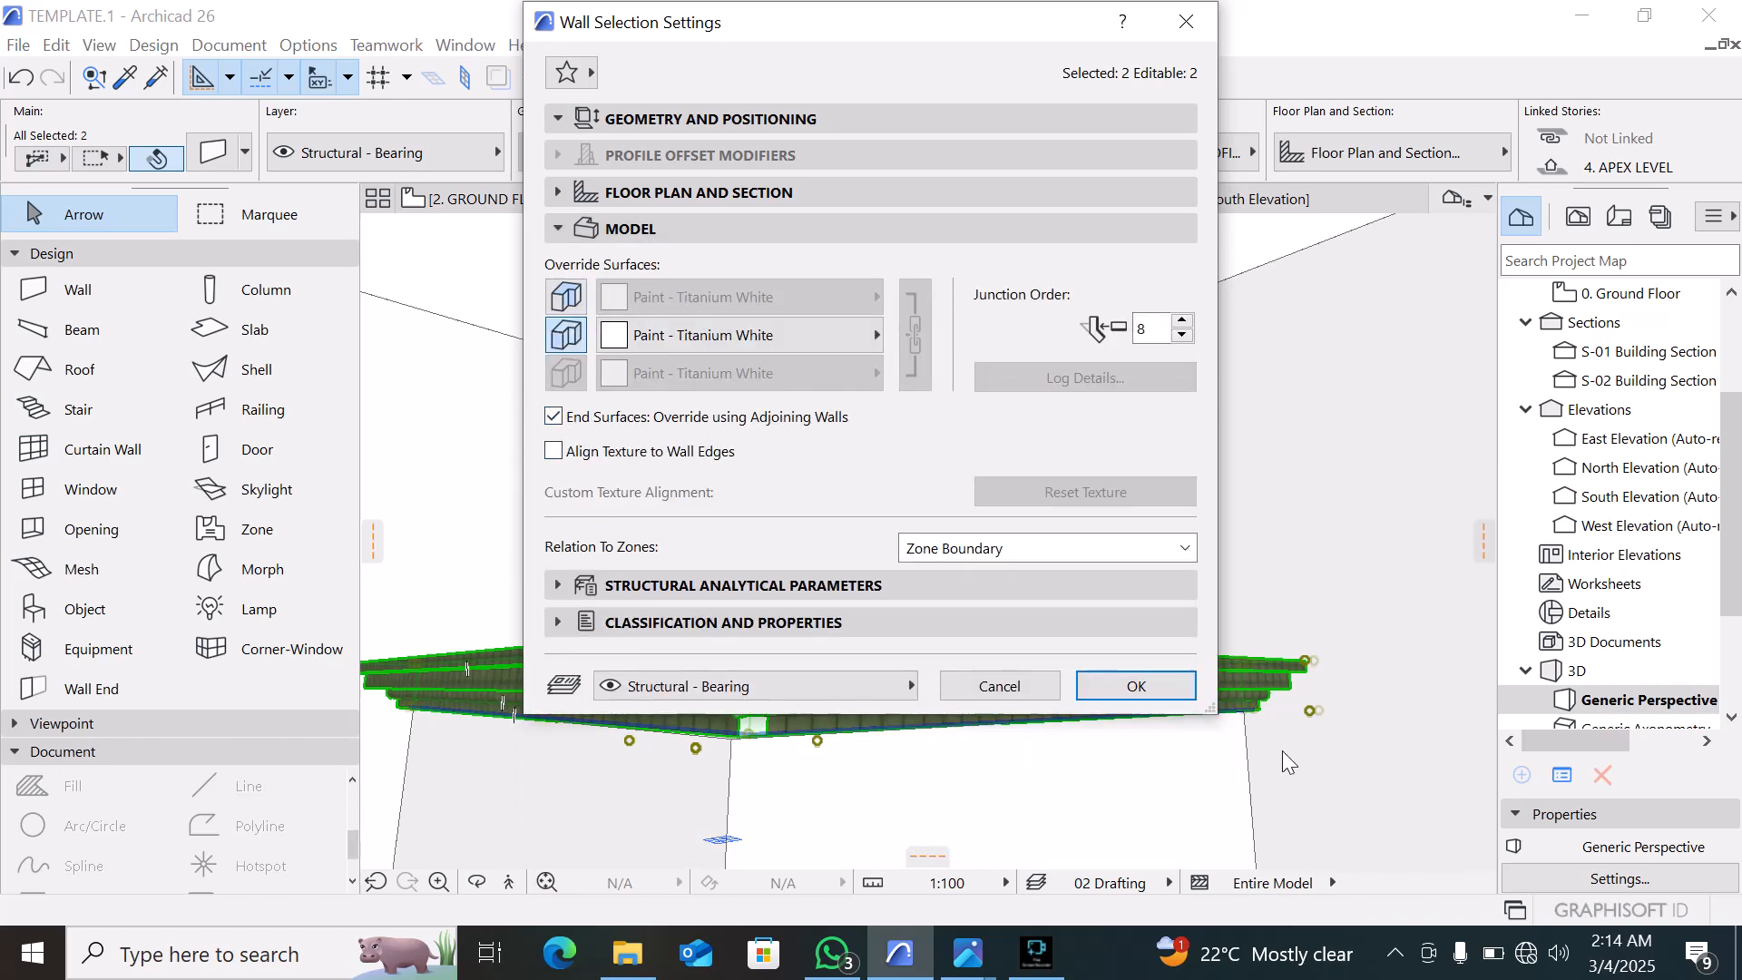
click(1114, 687)
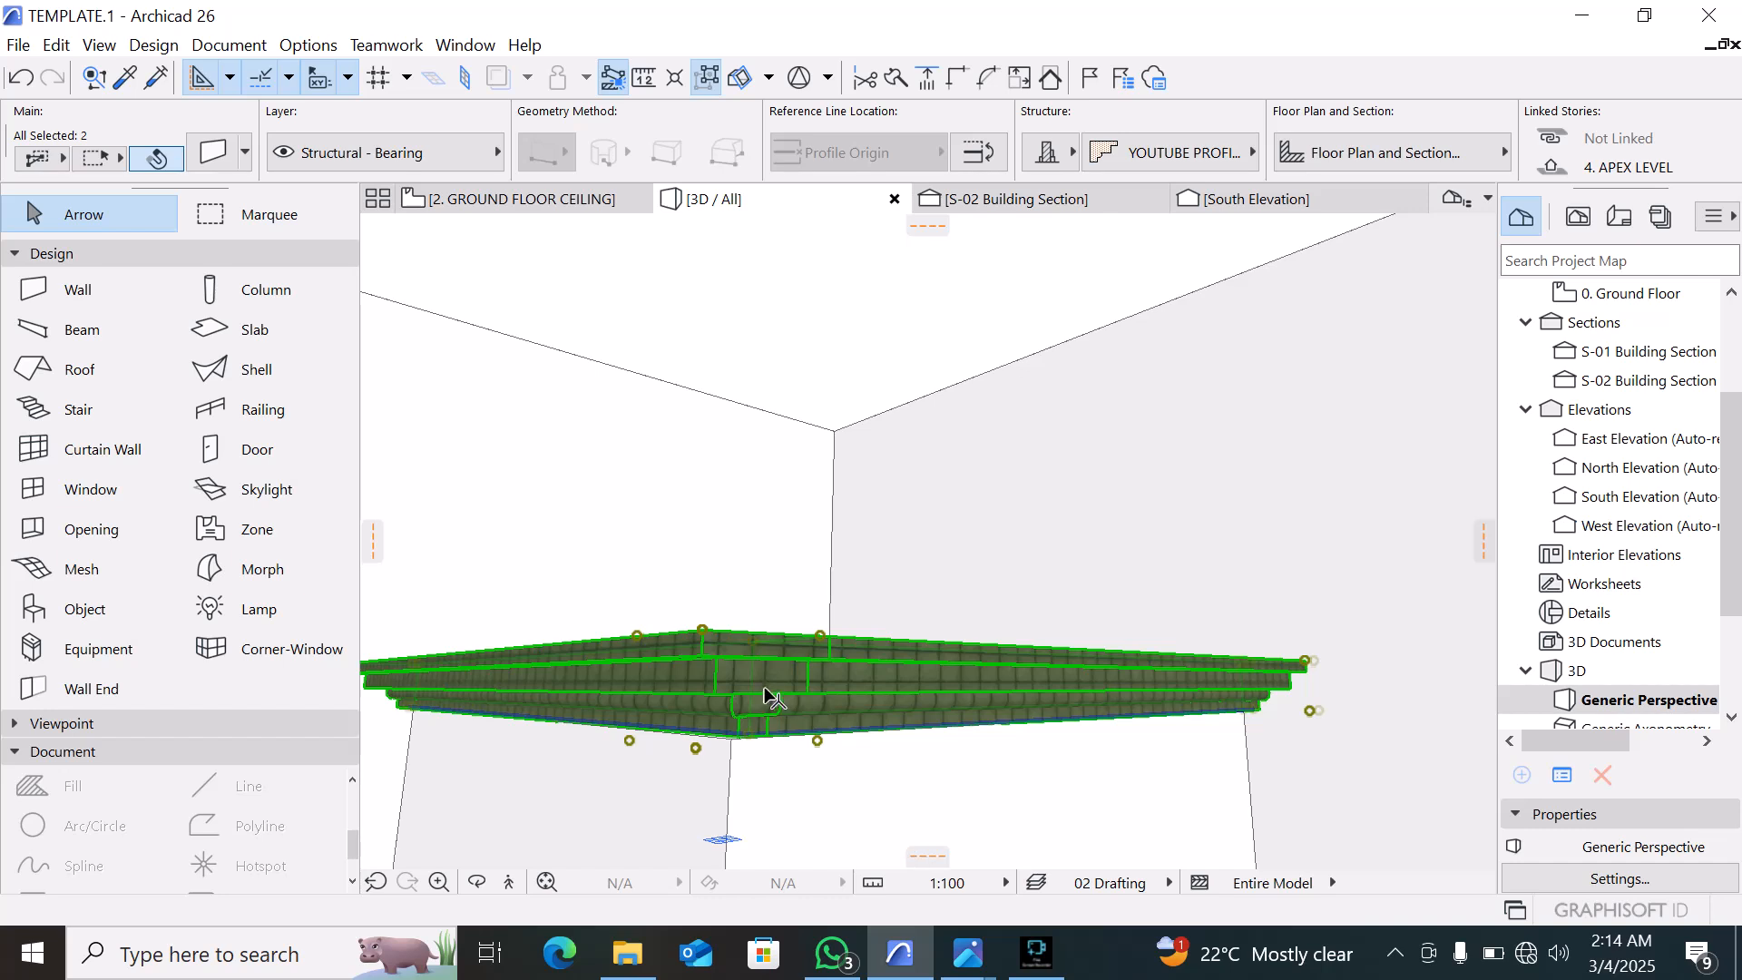
scroll(764, 688, up, 1)
key(Escape)
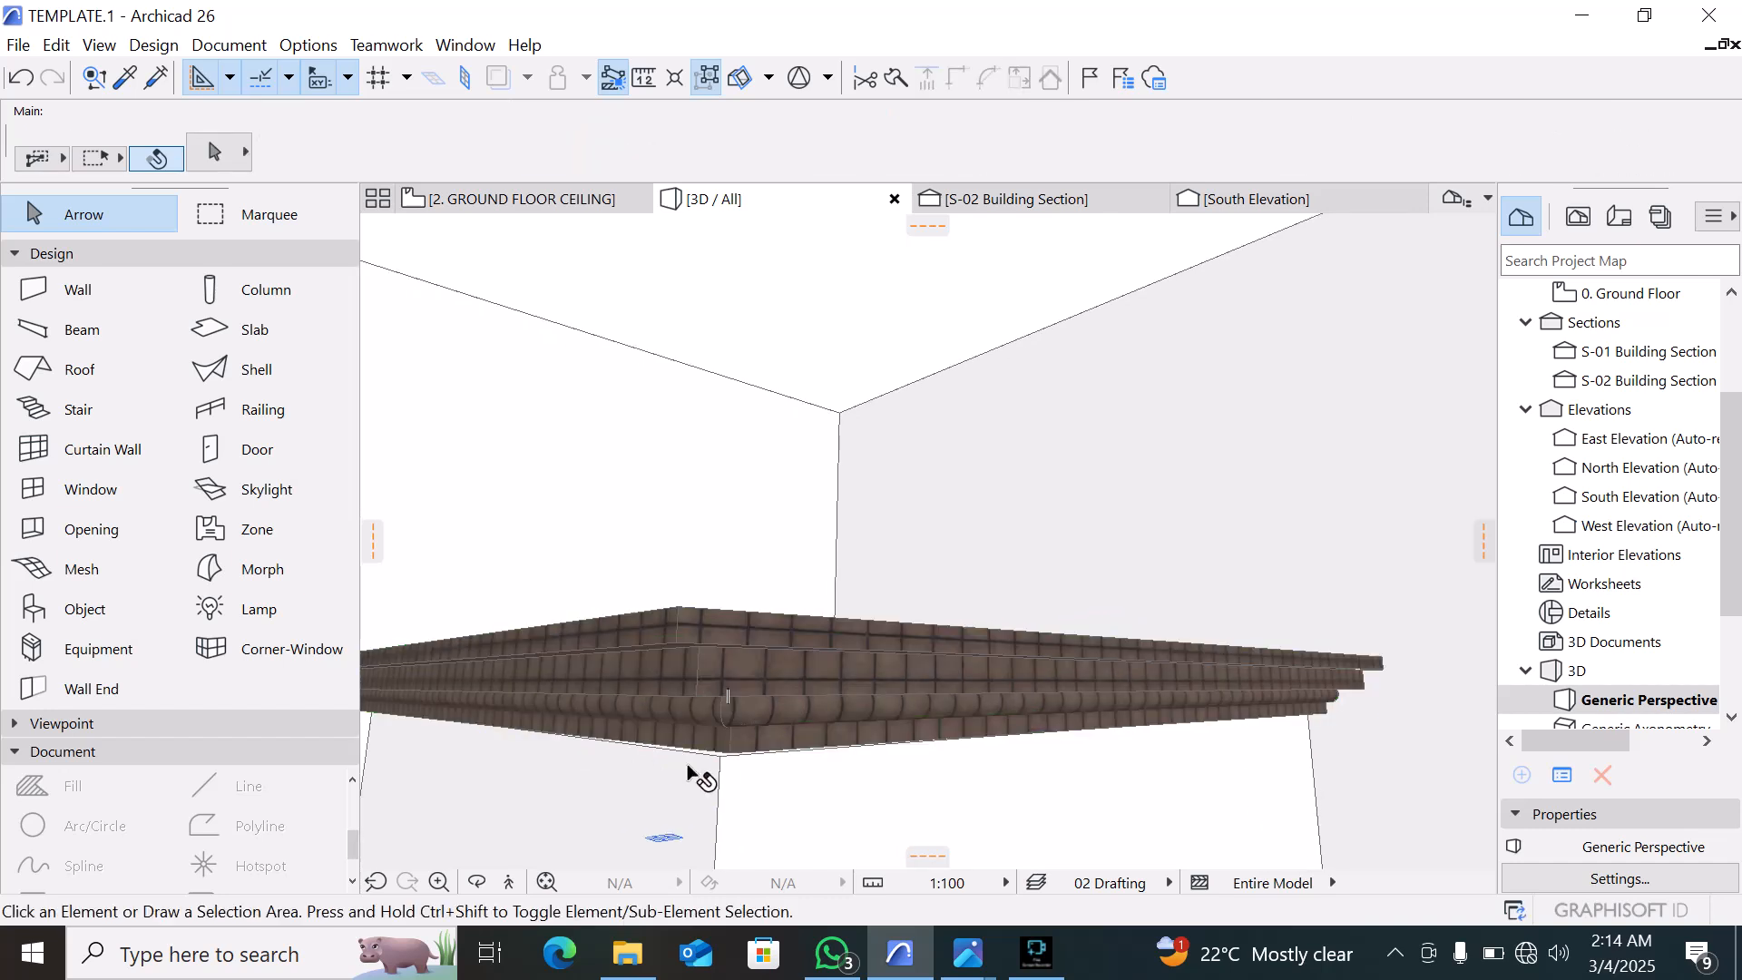
Delete both trial moulding walls from the top of the lower corner block
drag(687, 772, 1031, 718)
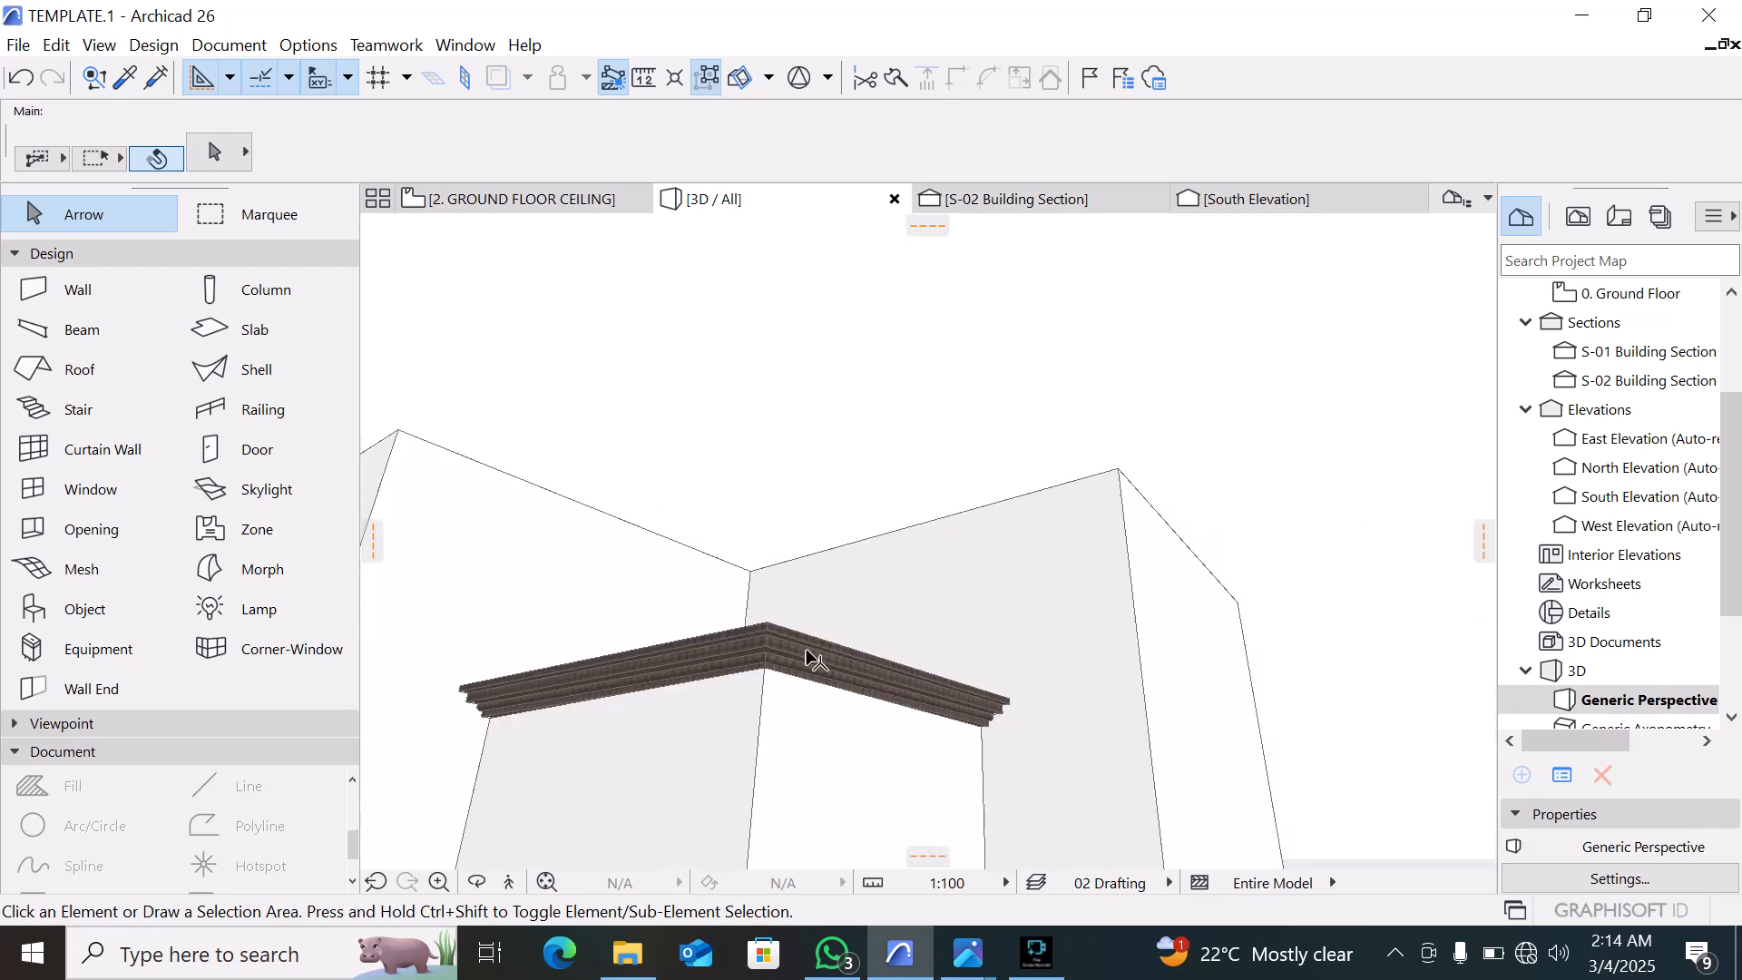
click(711, 667)
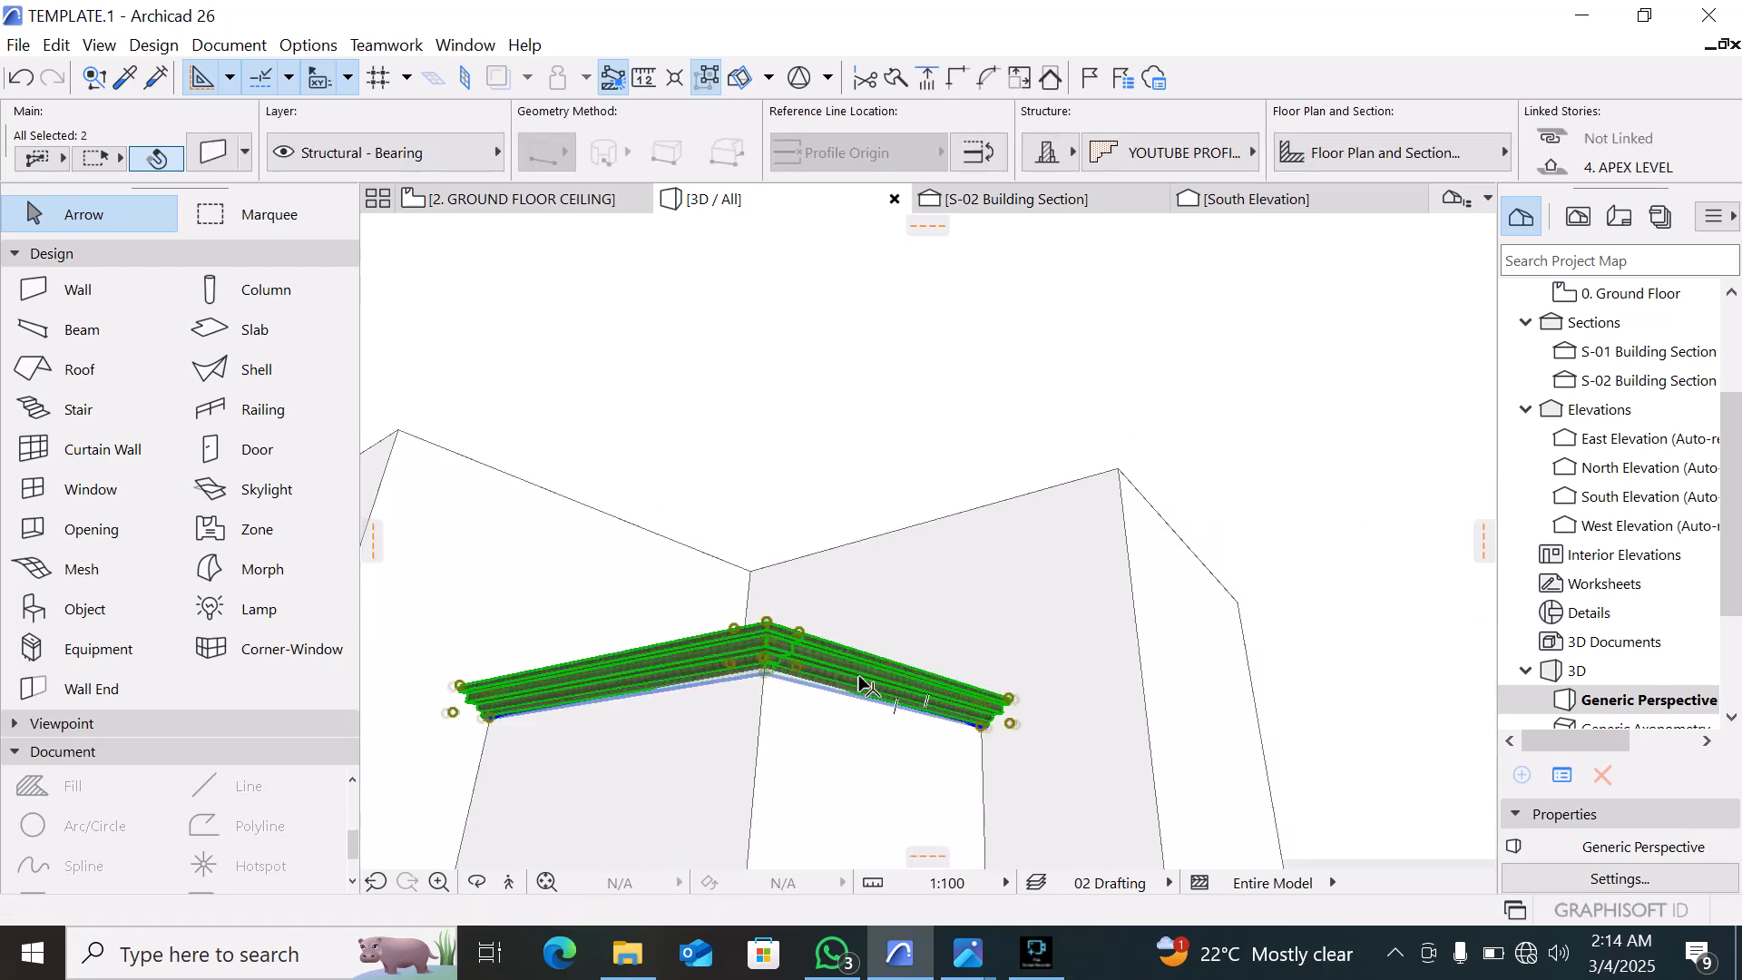
key(Delete)
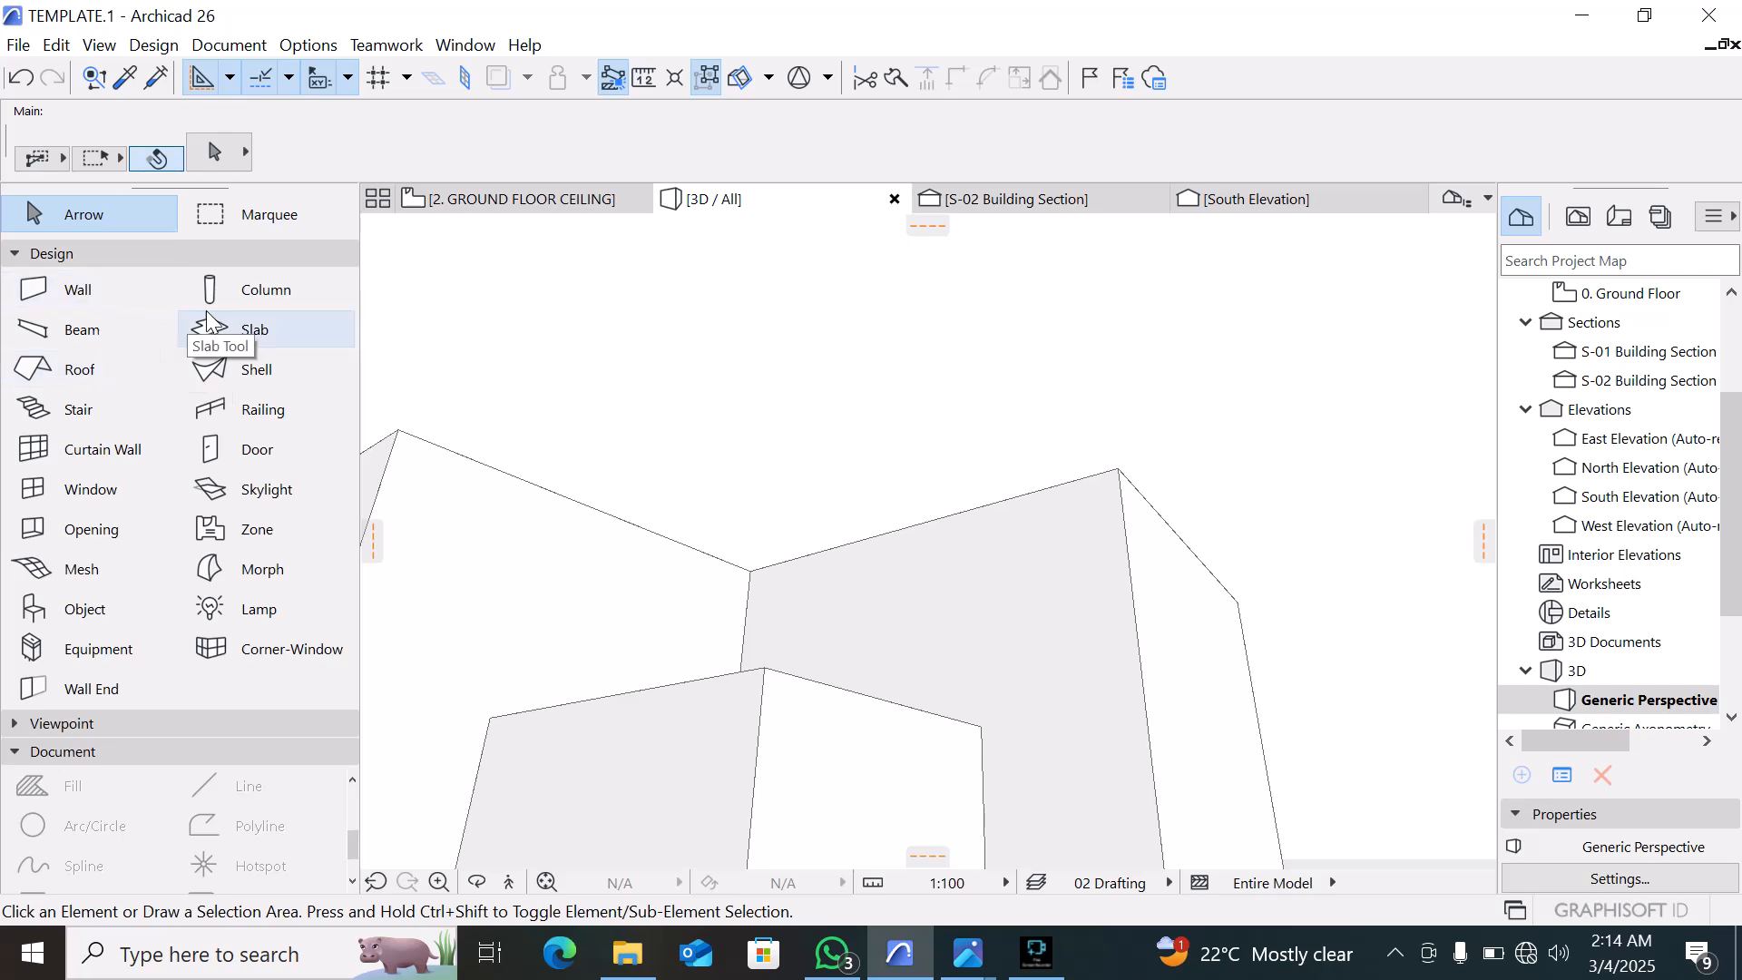
Enable End Surfaces: Override using Adjoining Walls in the default wall settings and return to the 2. GROUND FLOOR CEILING floor plan
click(78, 291)
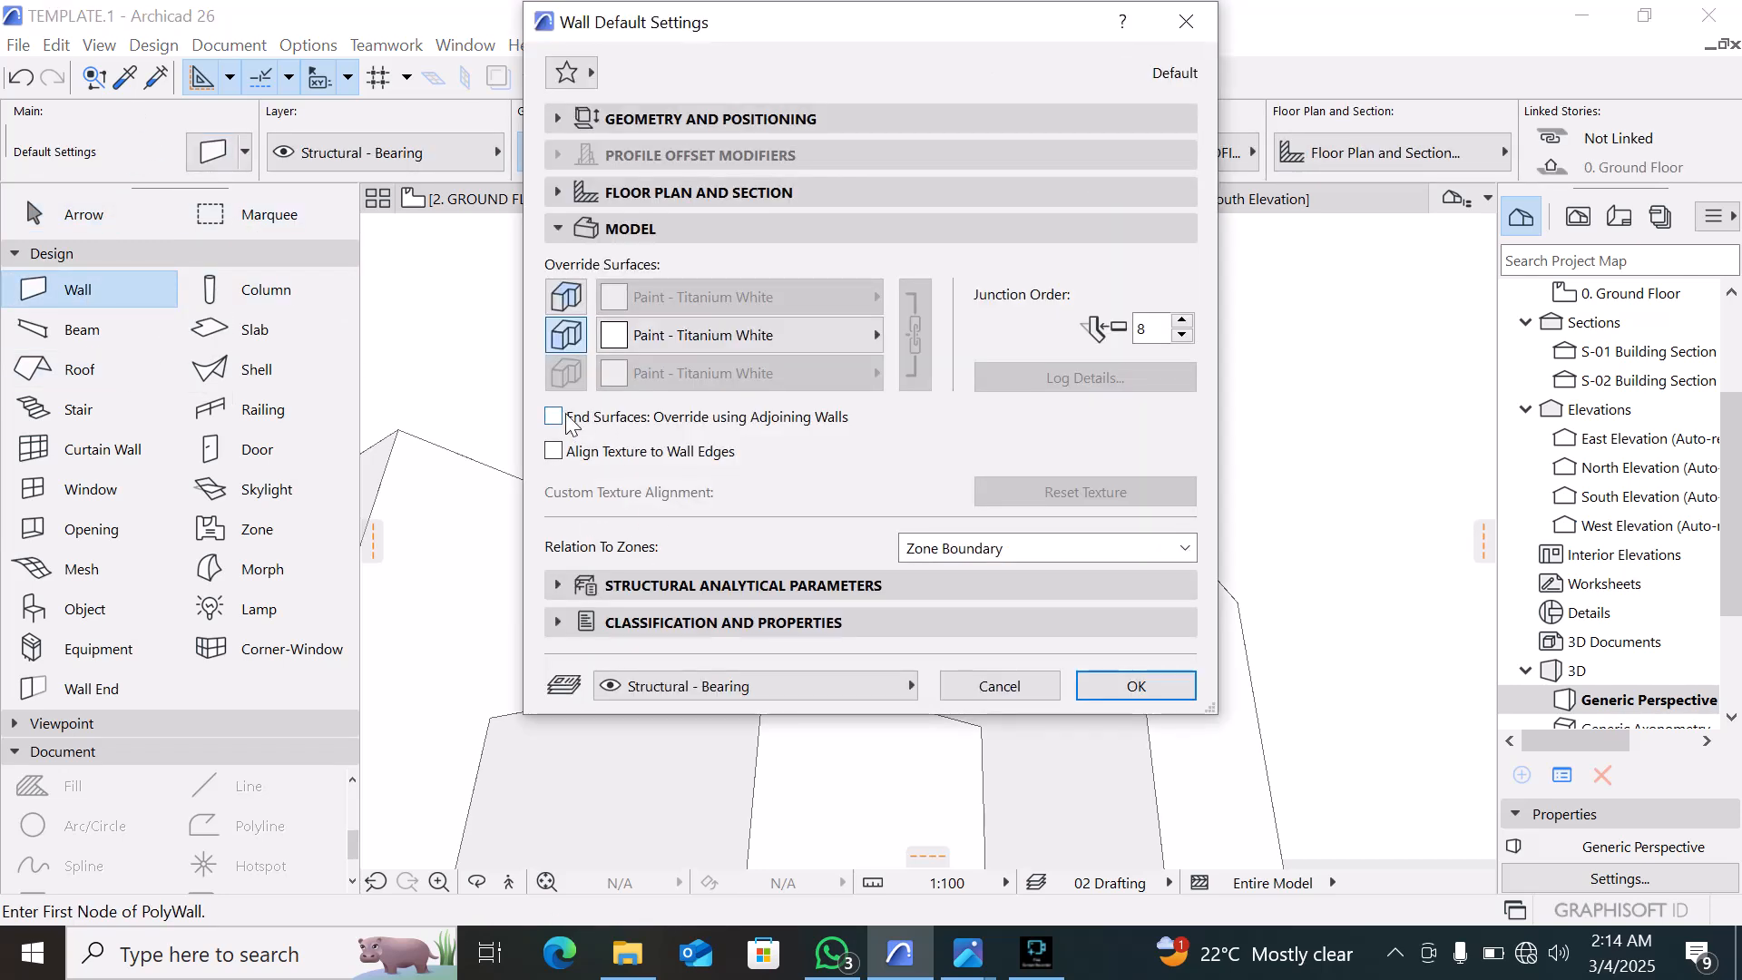
click(1154, 695)
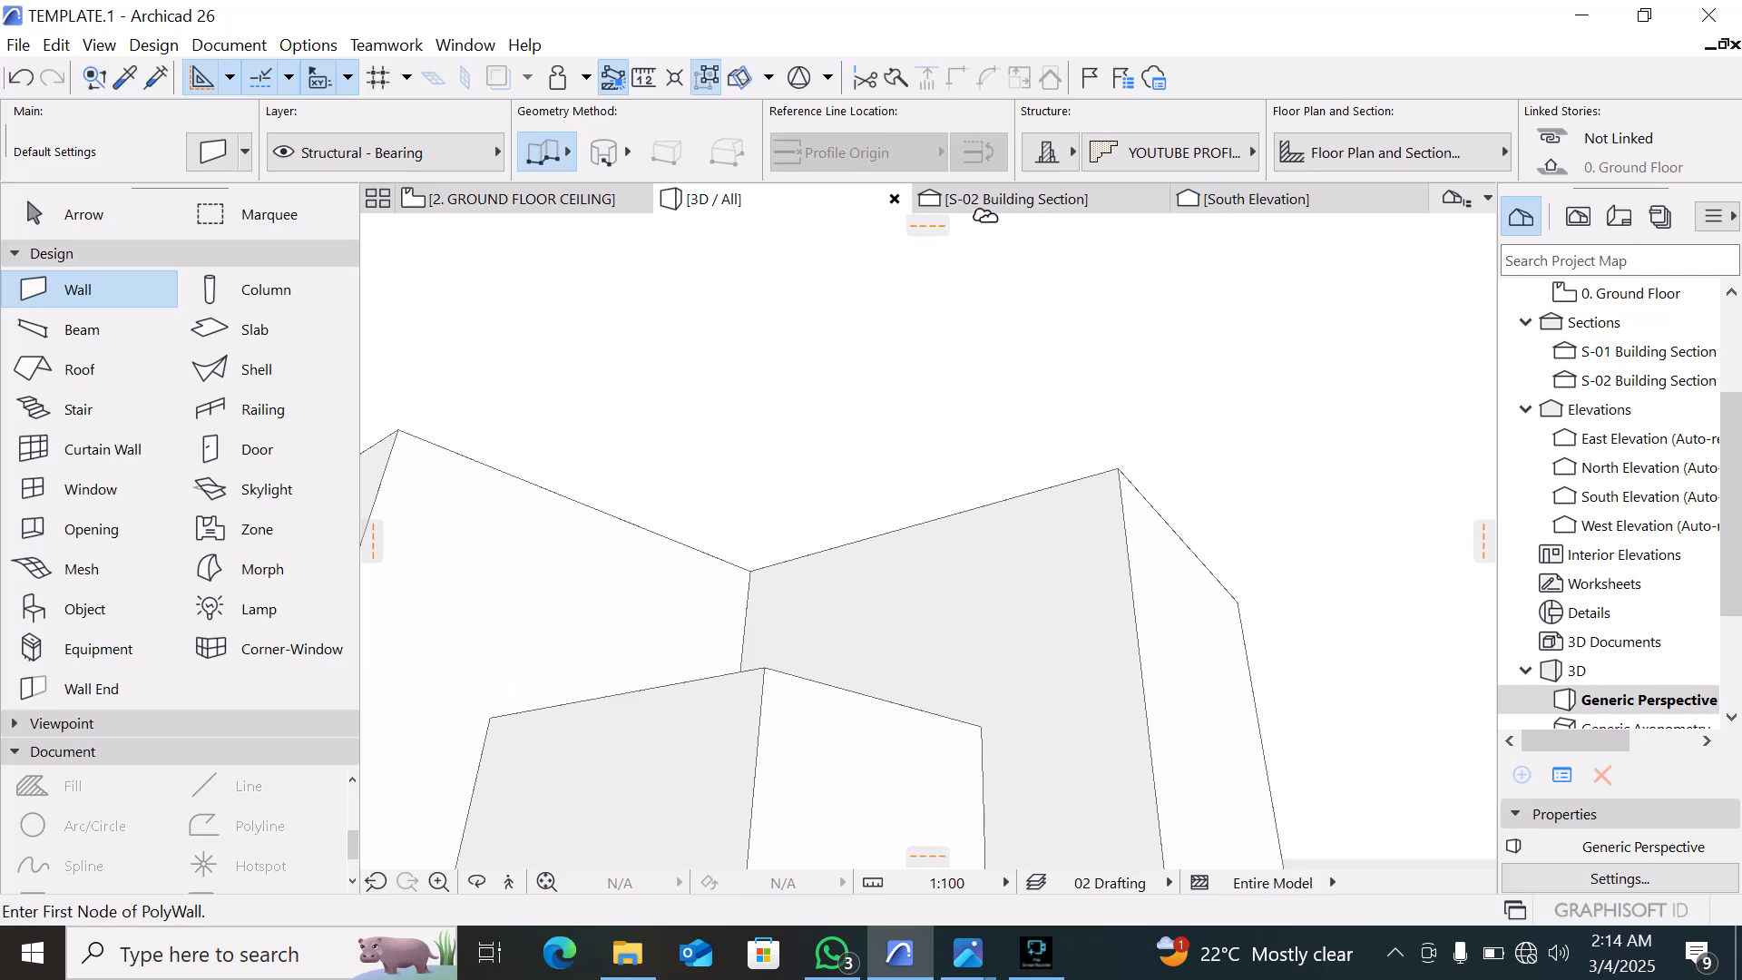
click(569, 209)
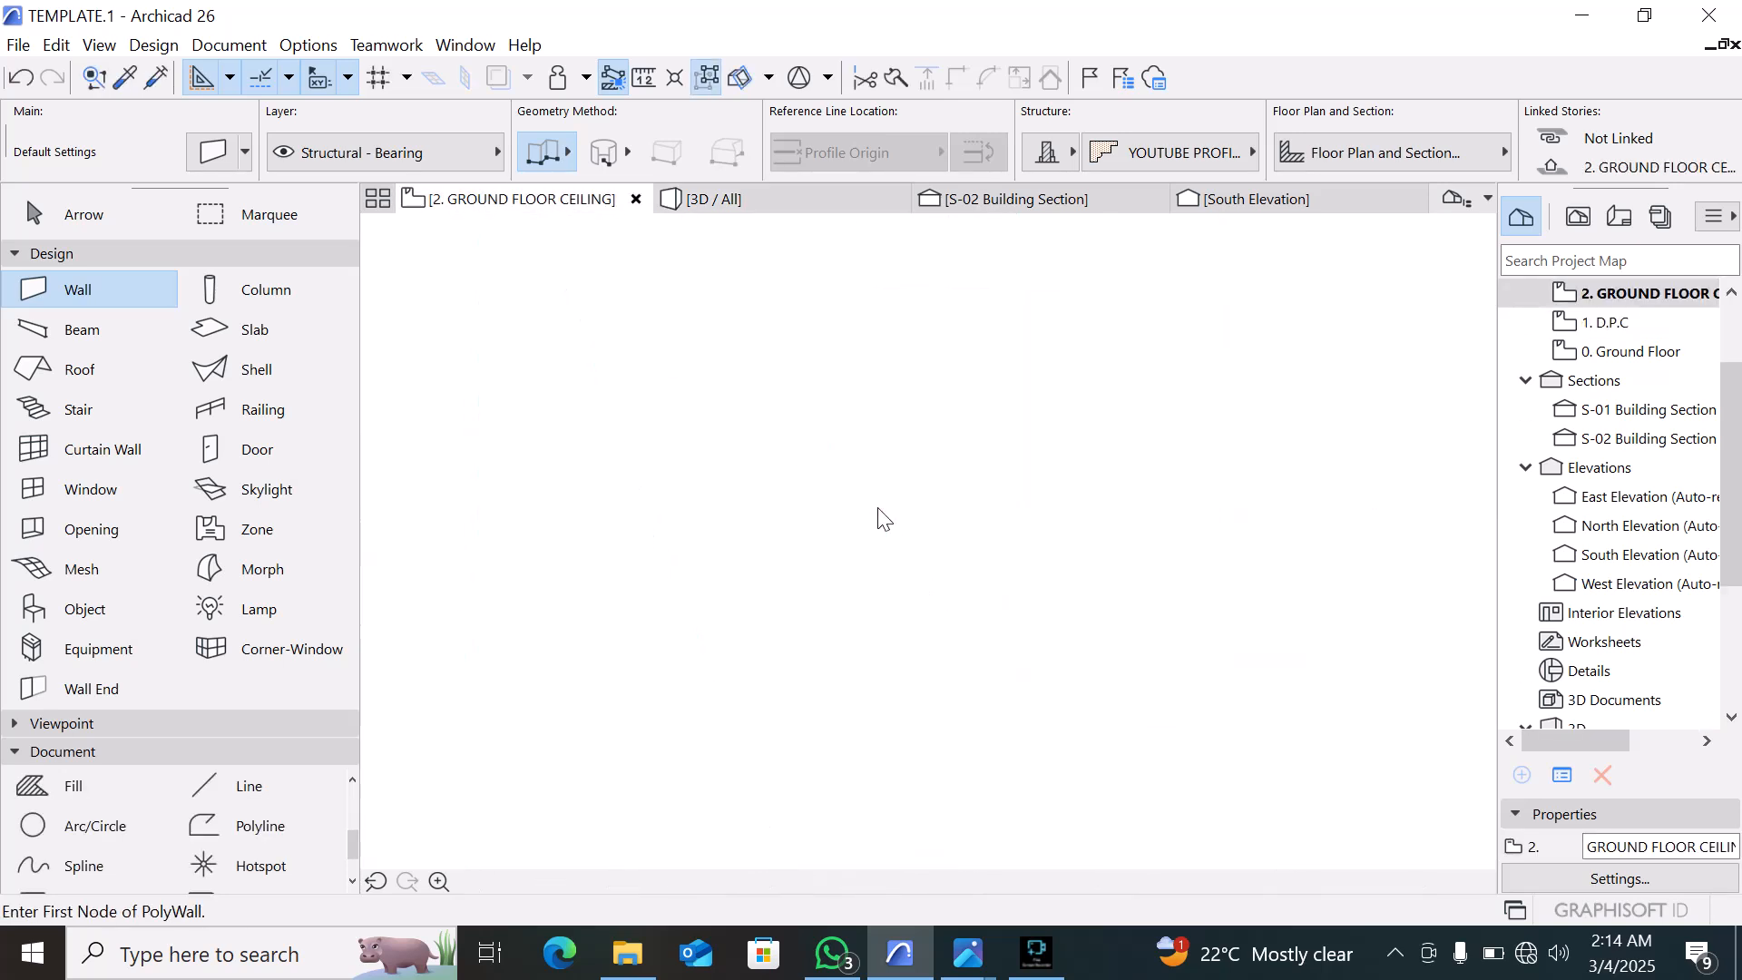
Draw an L-shaped run of moulding walls along the outer faces of the lower corner block, from the upper wall junction to the projecting room's wall
scroll(854, 456, up, 5)
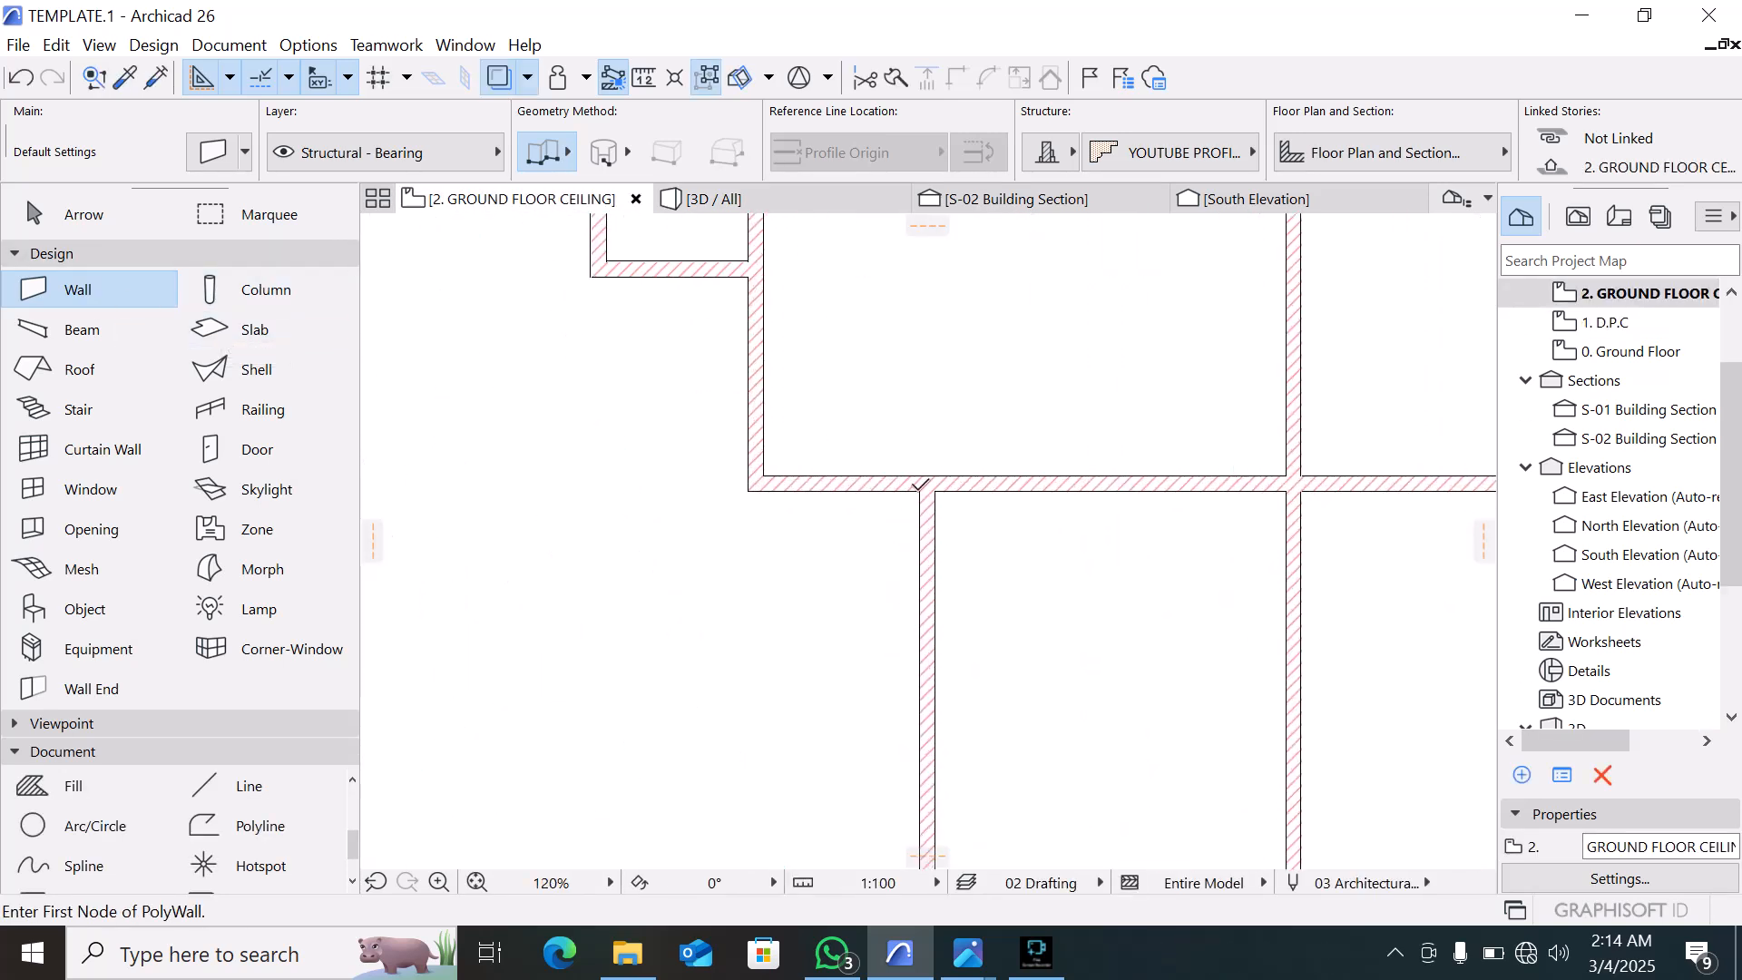
click(919, 486)
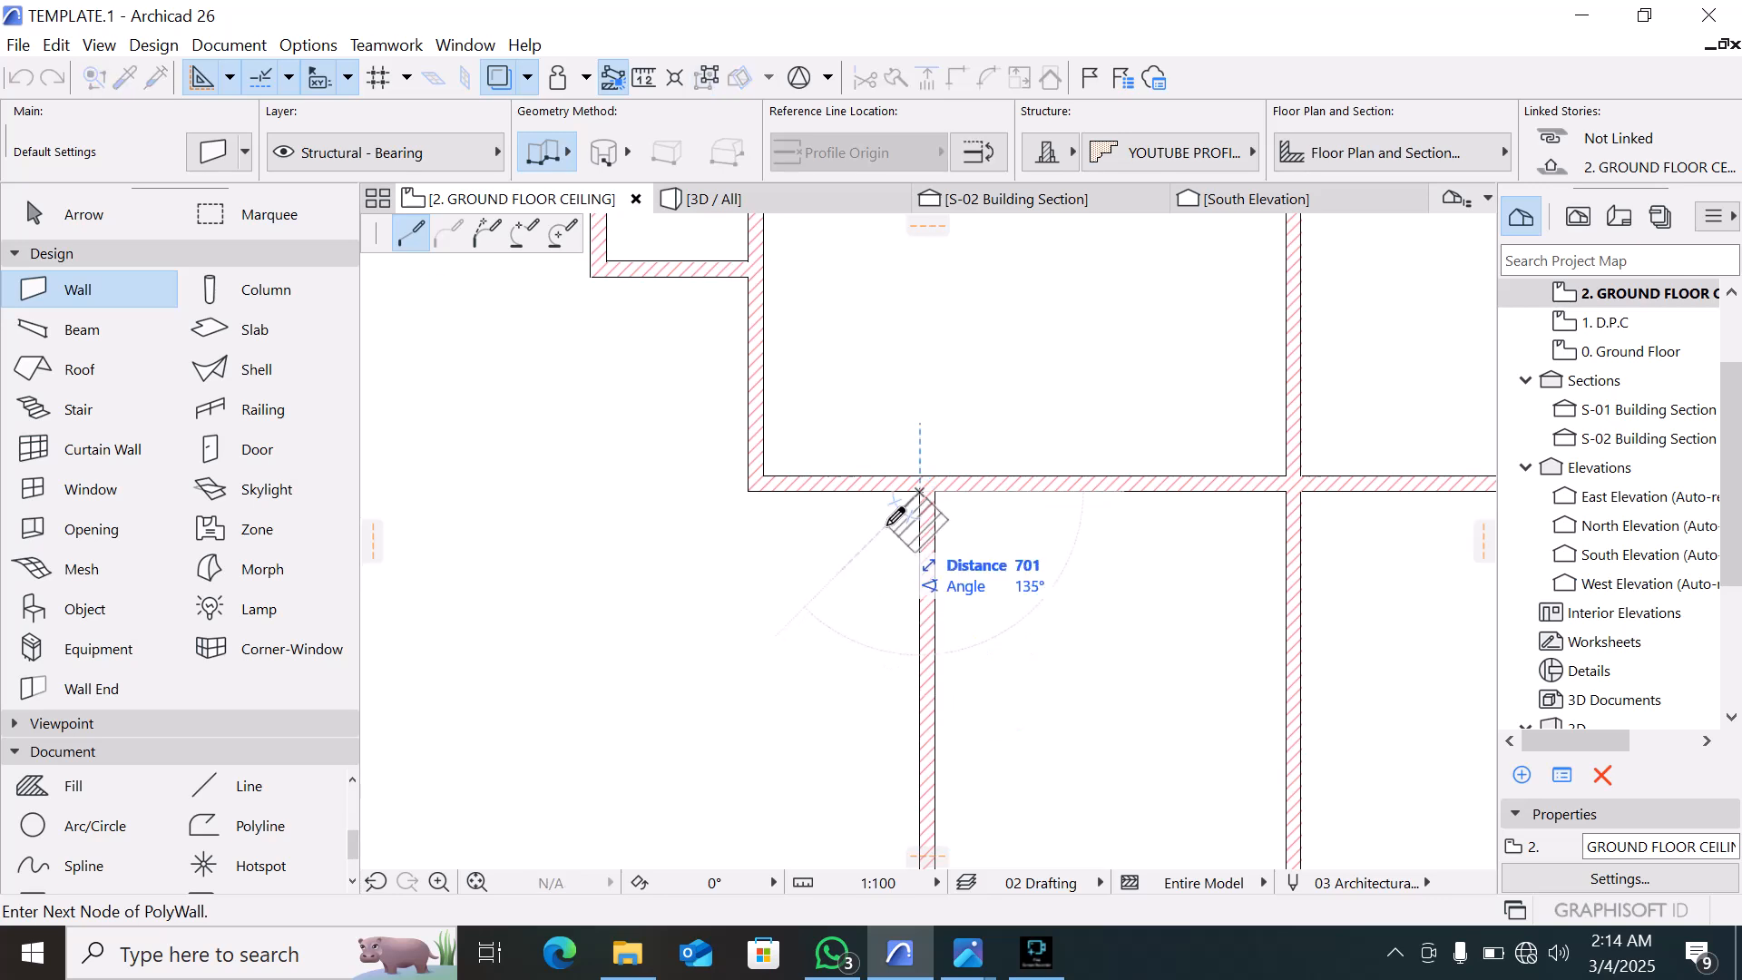
scroll(898, 544, down, 4)
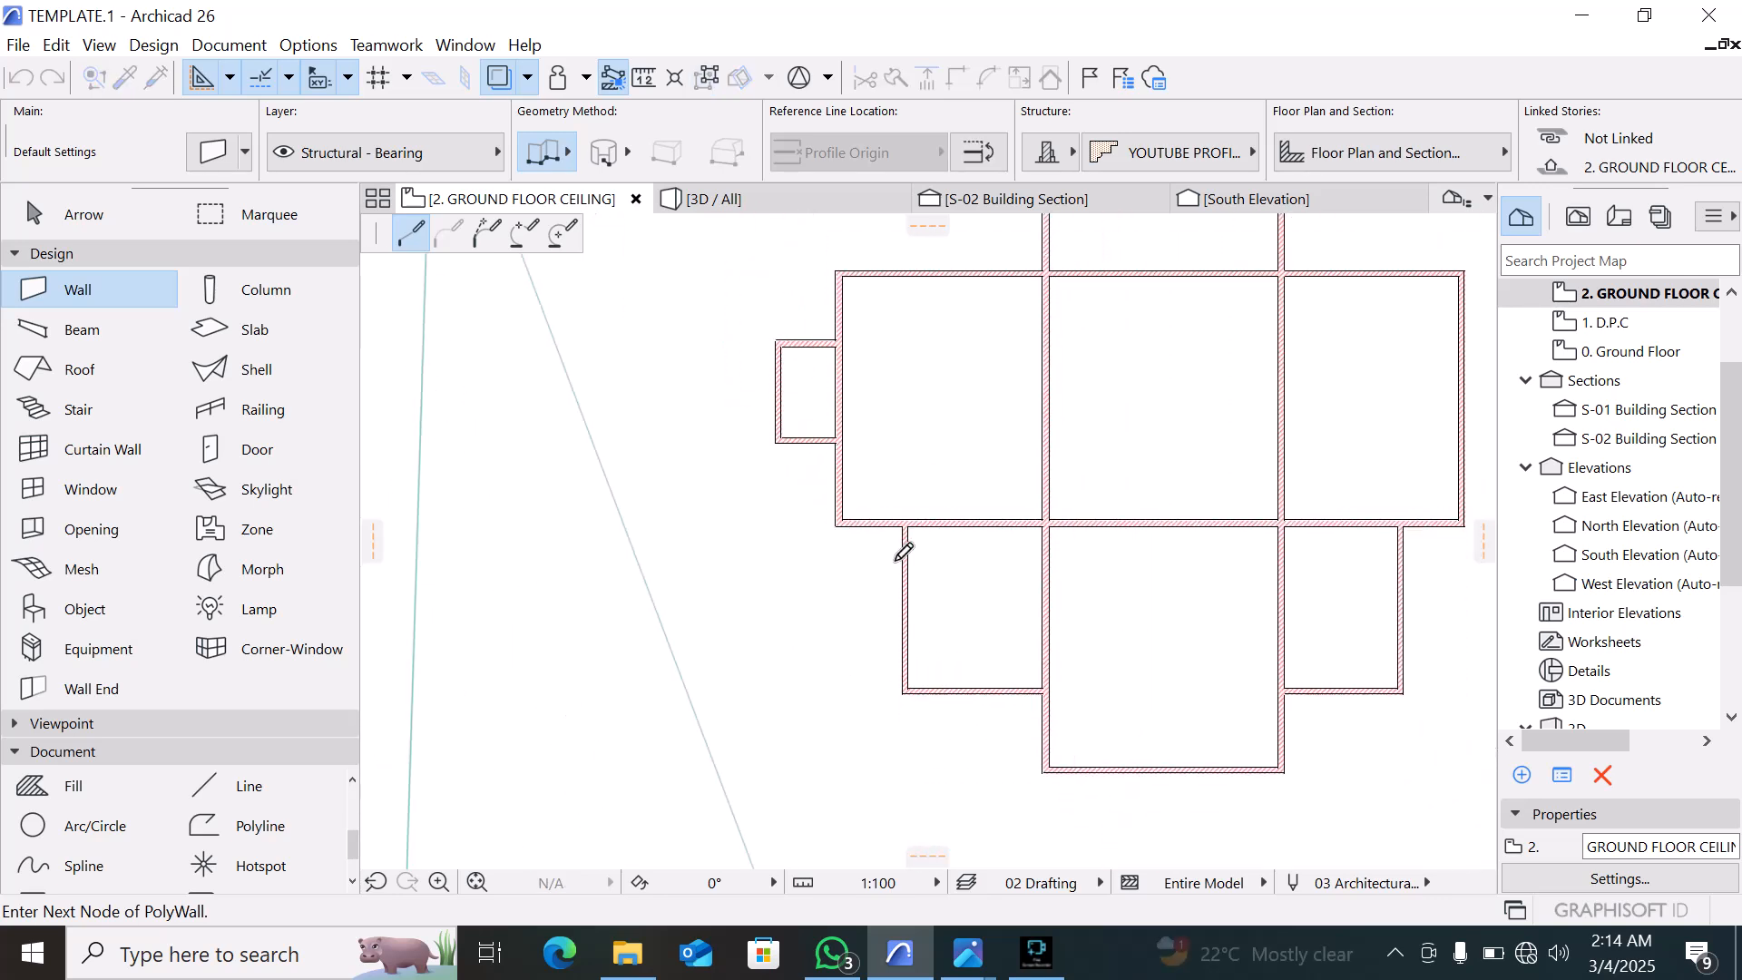
scroll(916, 690, up, 3)
click(900, 616)
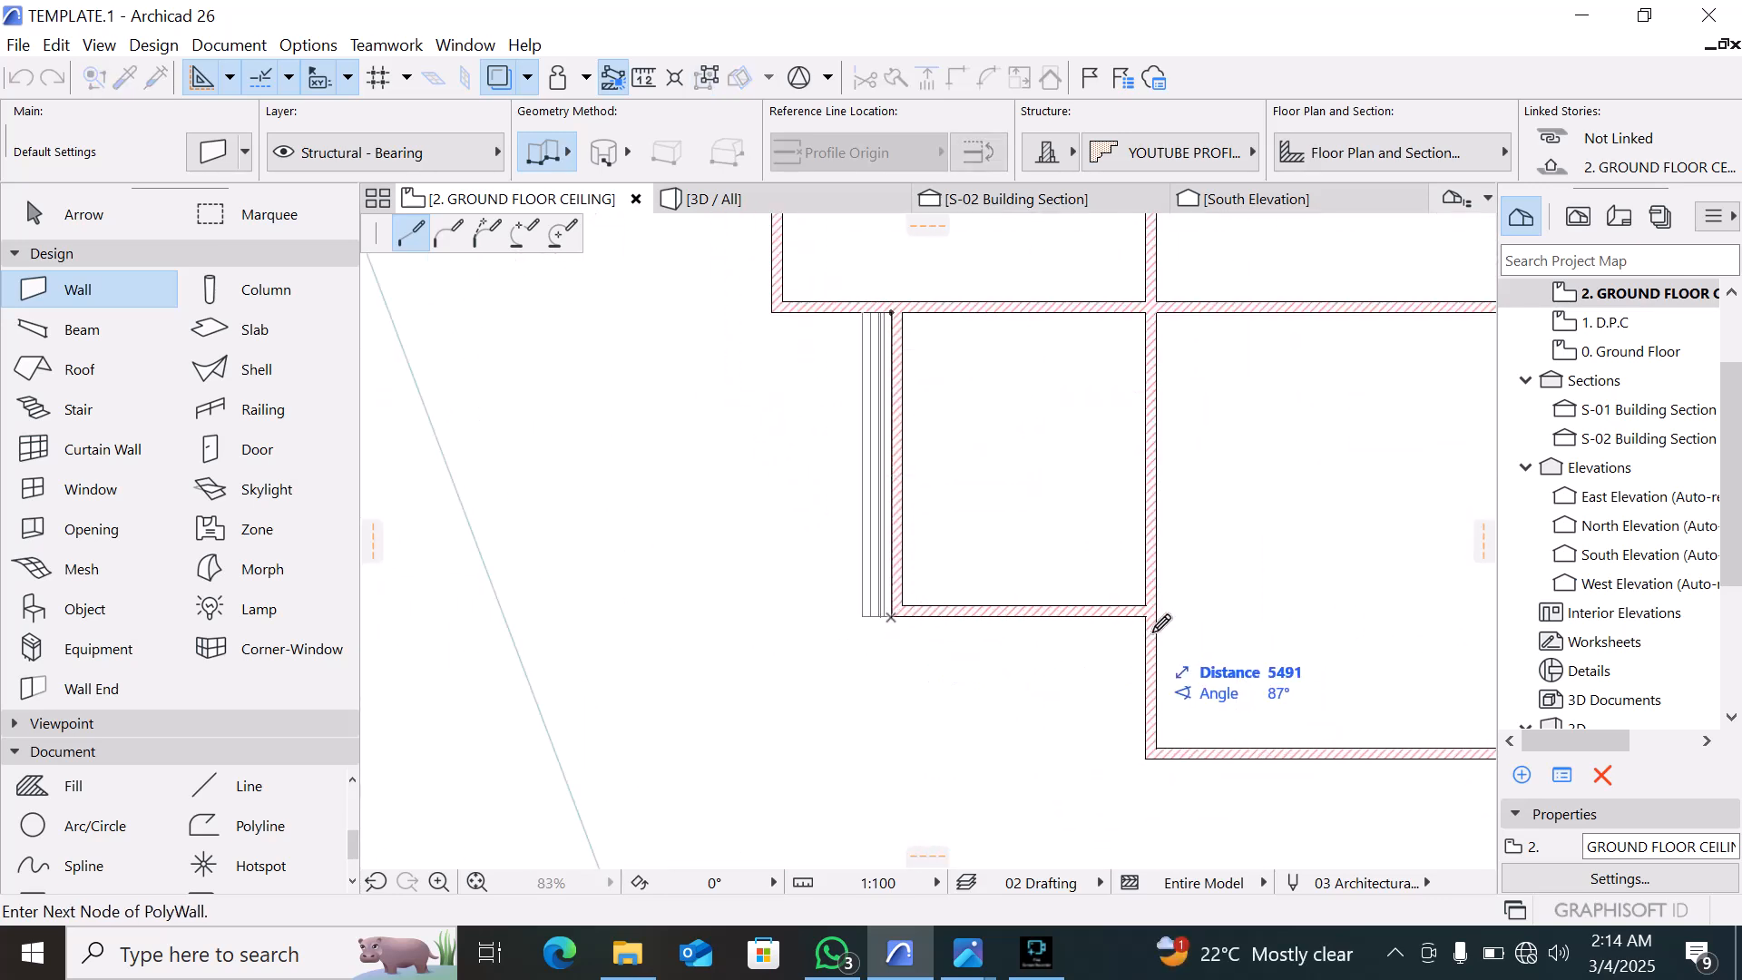
double_click(1153, 615)
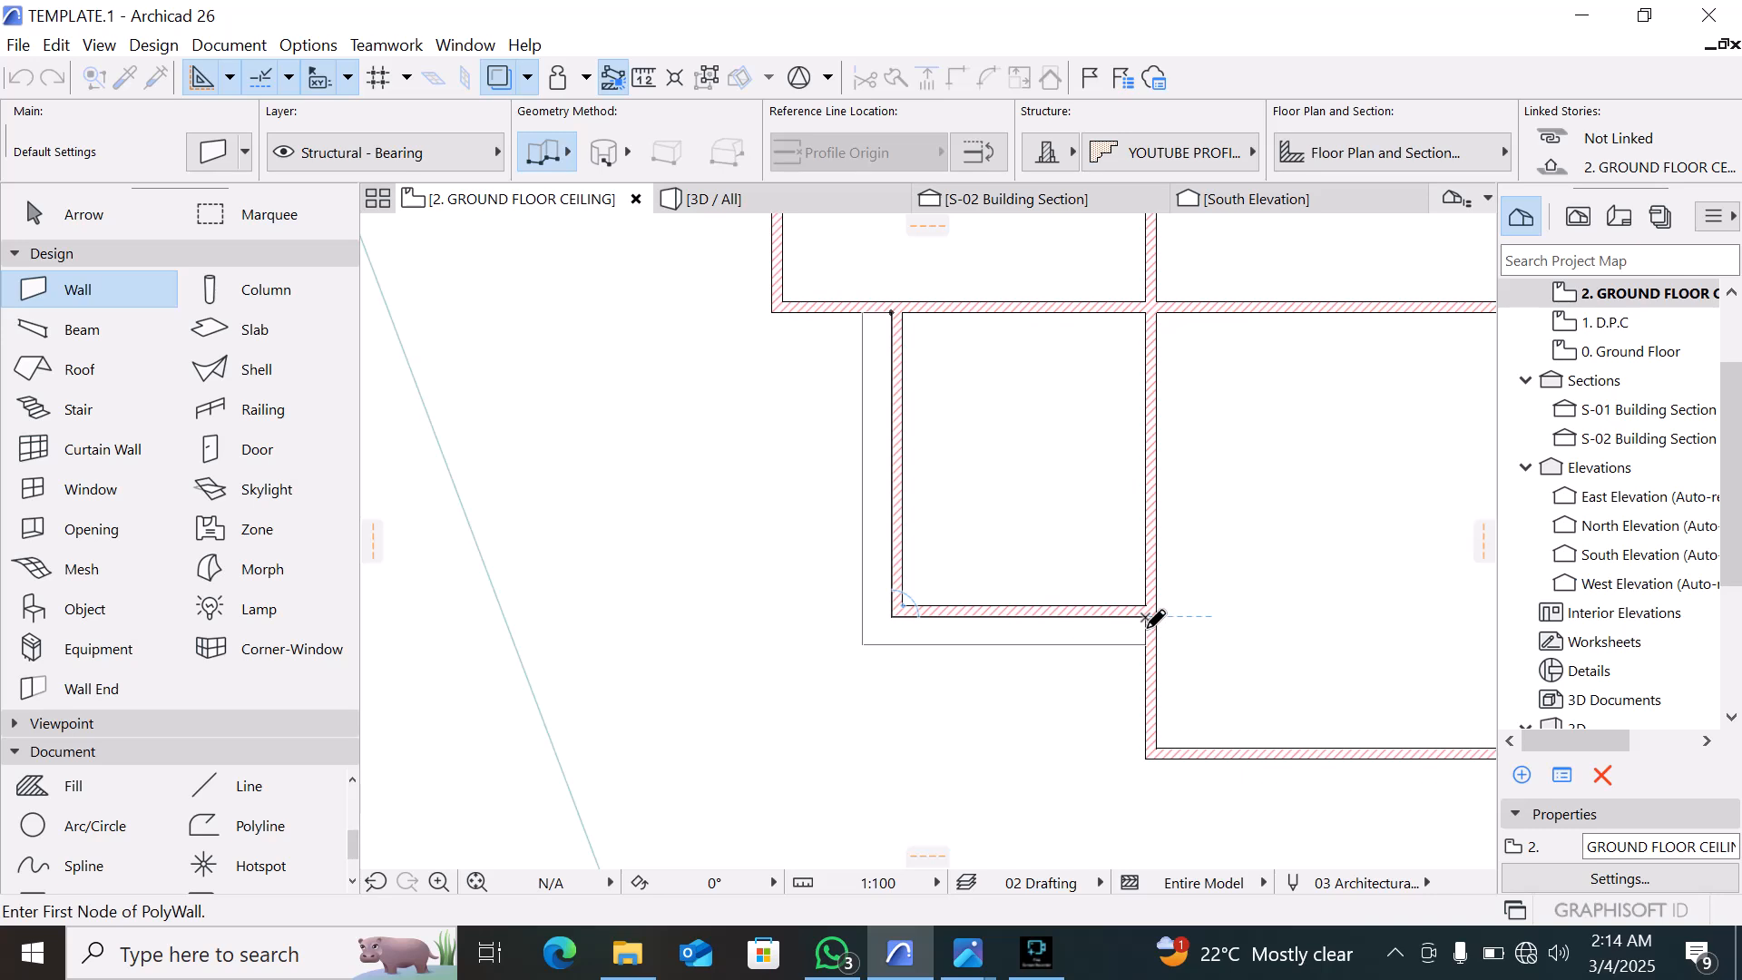
key(Escape)
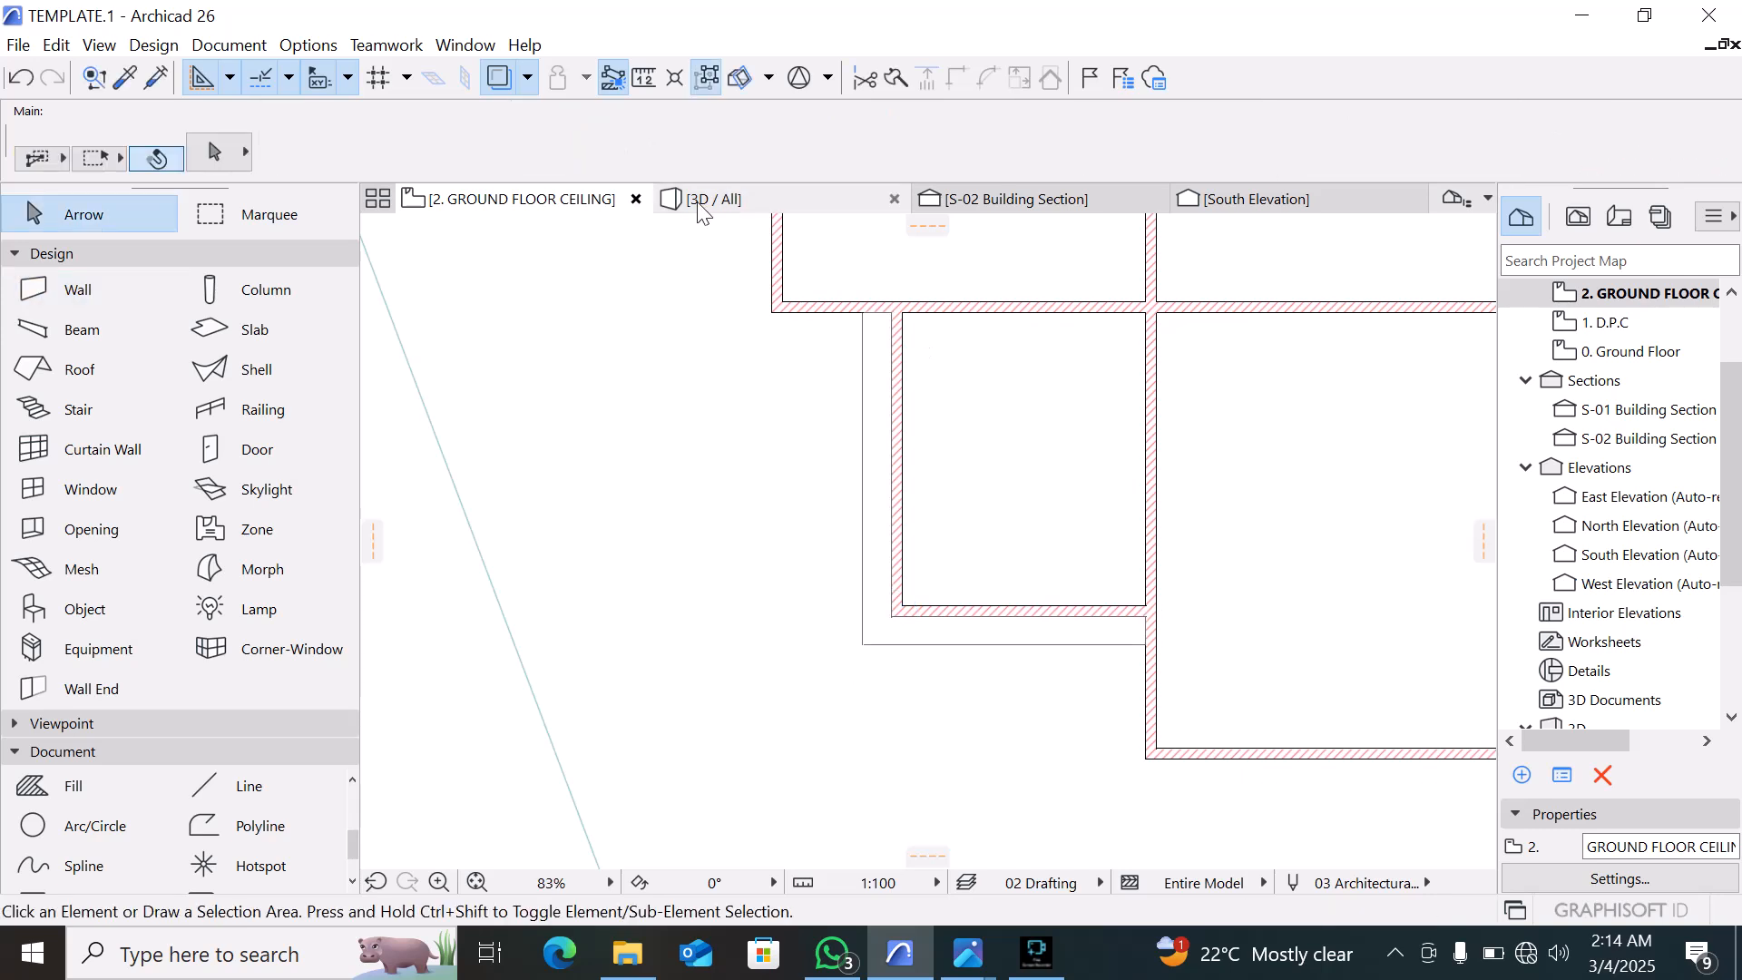
Raise both moulding walls in 3D from the block's lower part to its top corner
click(702, 201)
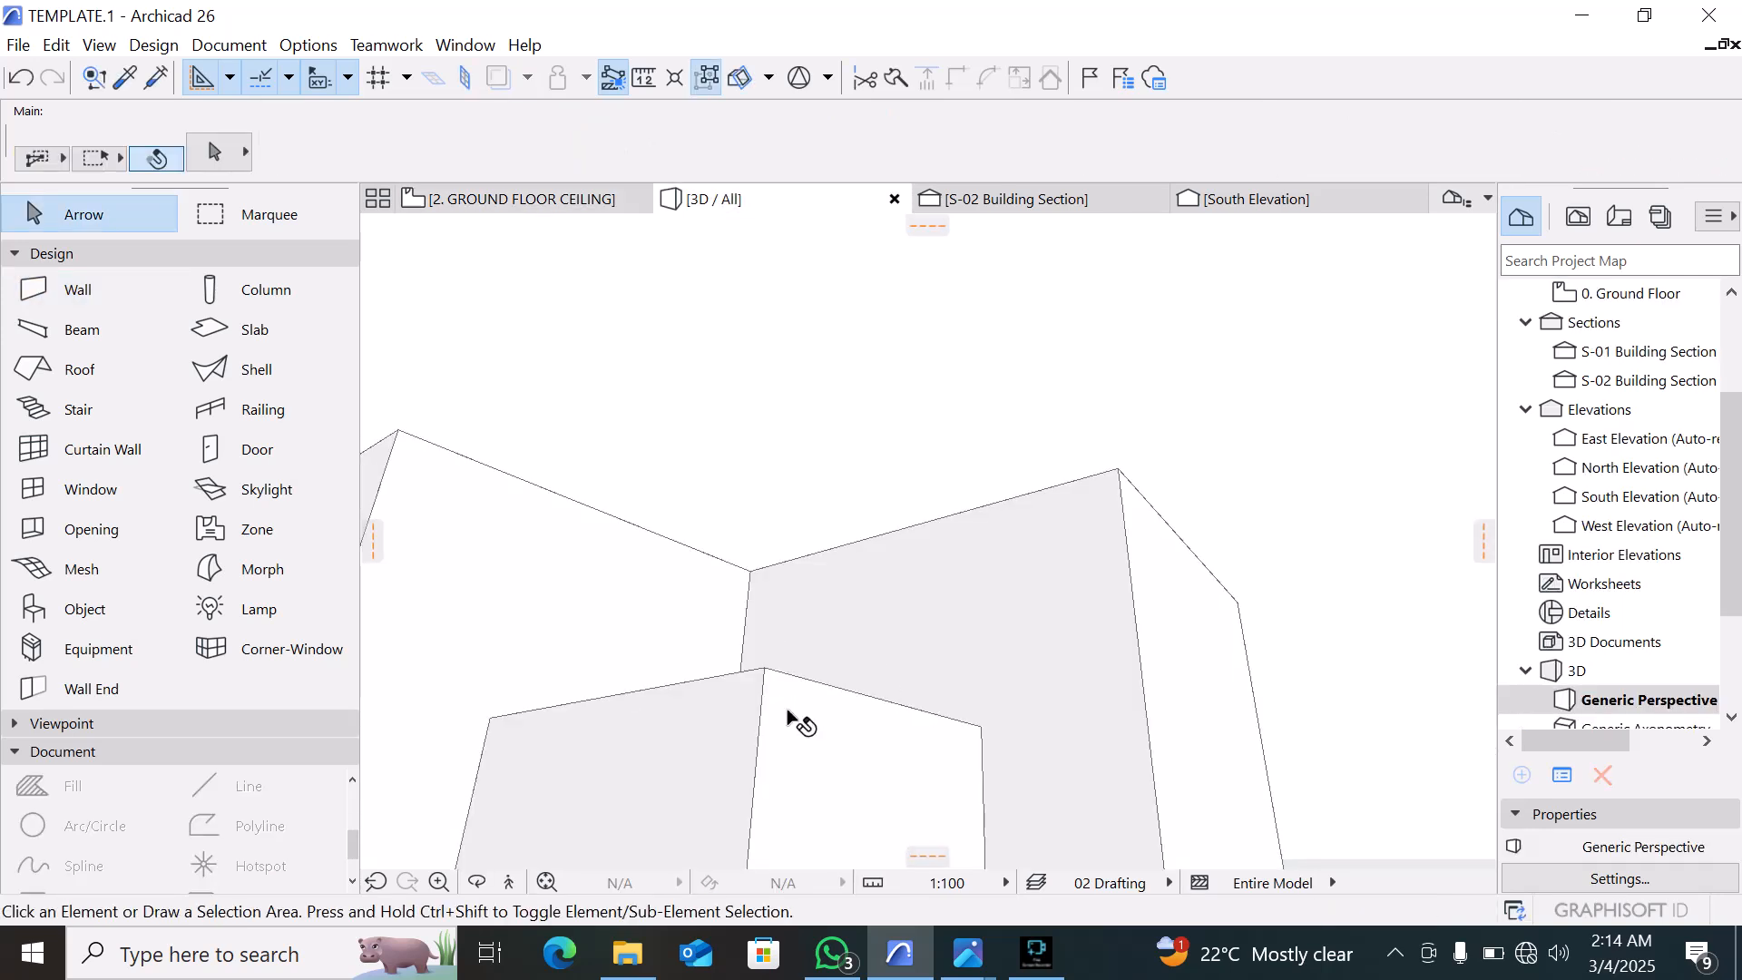
shift+middle_drag(852, 614, 971, 409)
scroll(1067, 416, down, 5)
scroll(970, 719, up, 2)
scroll(970, 726, up, 4)
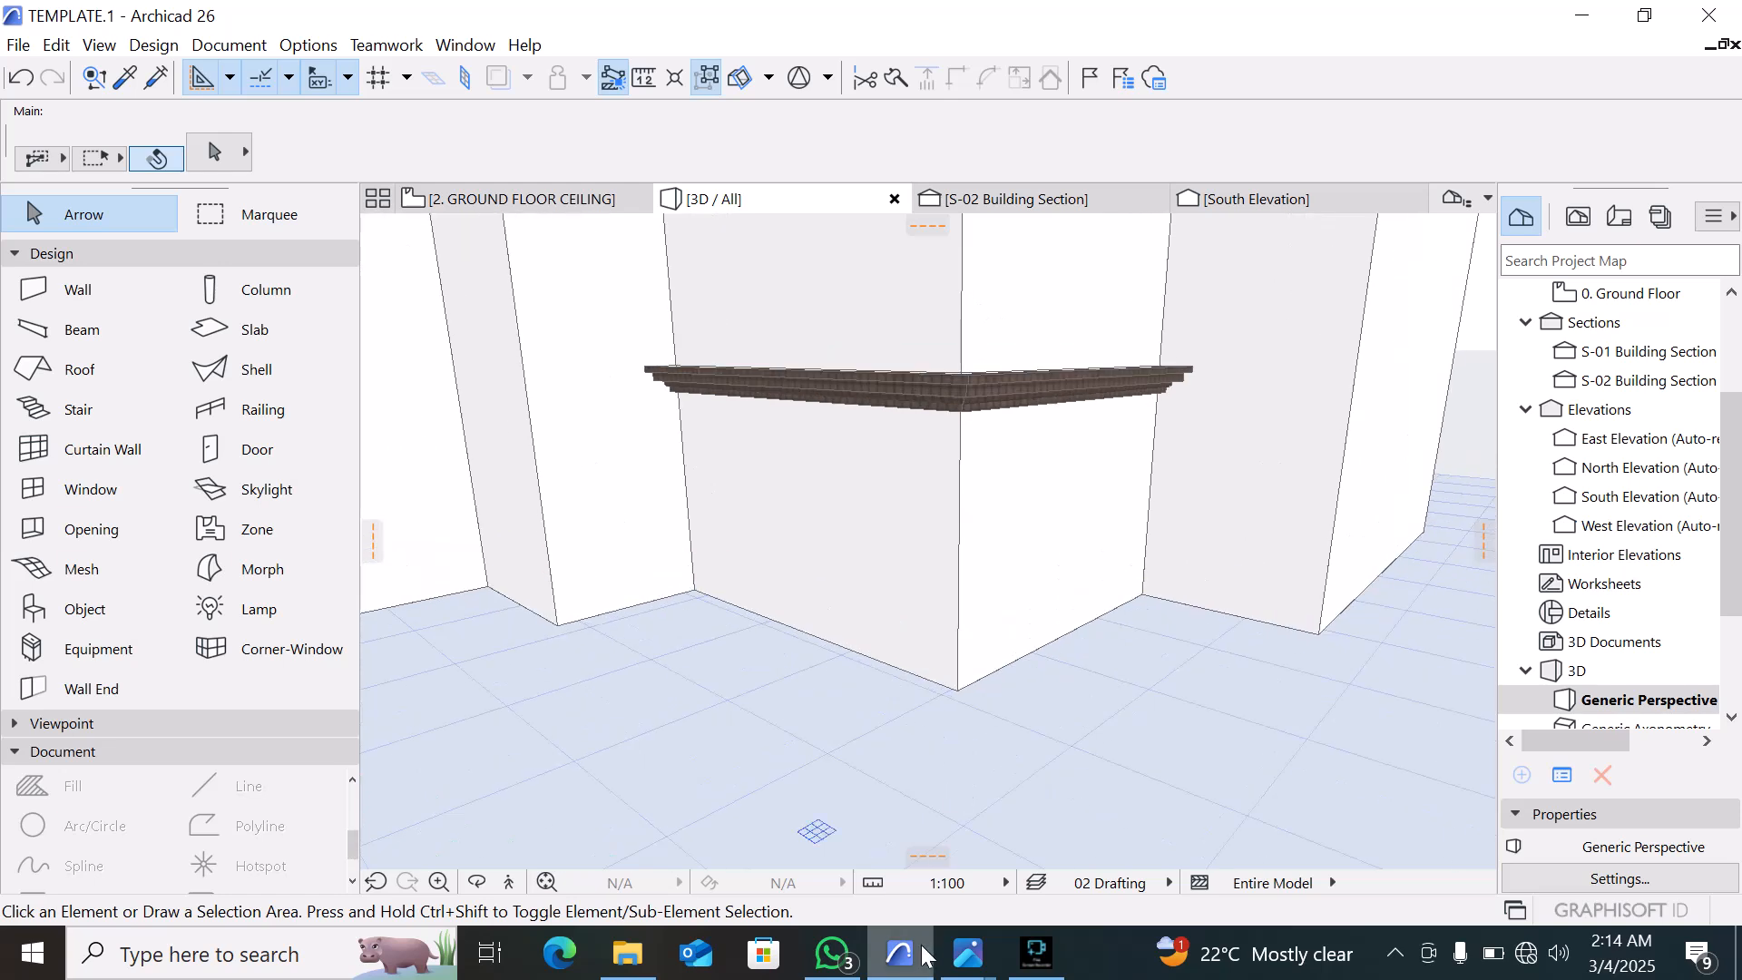
shift+middle_drag(896, 737, 963, 455)
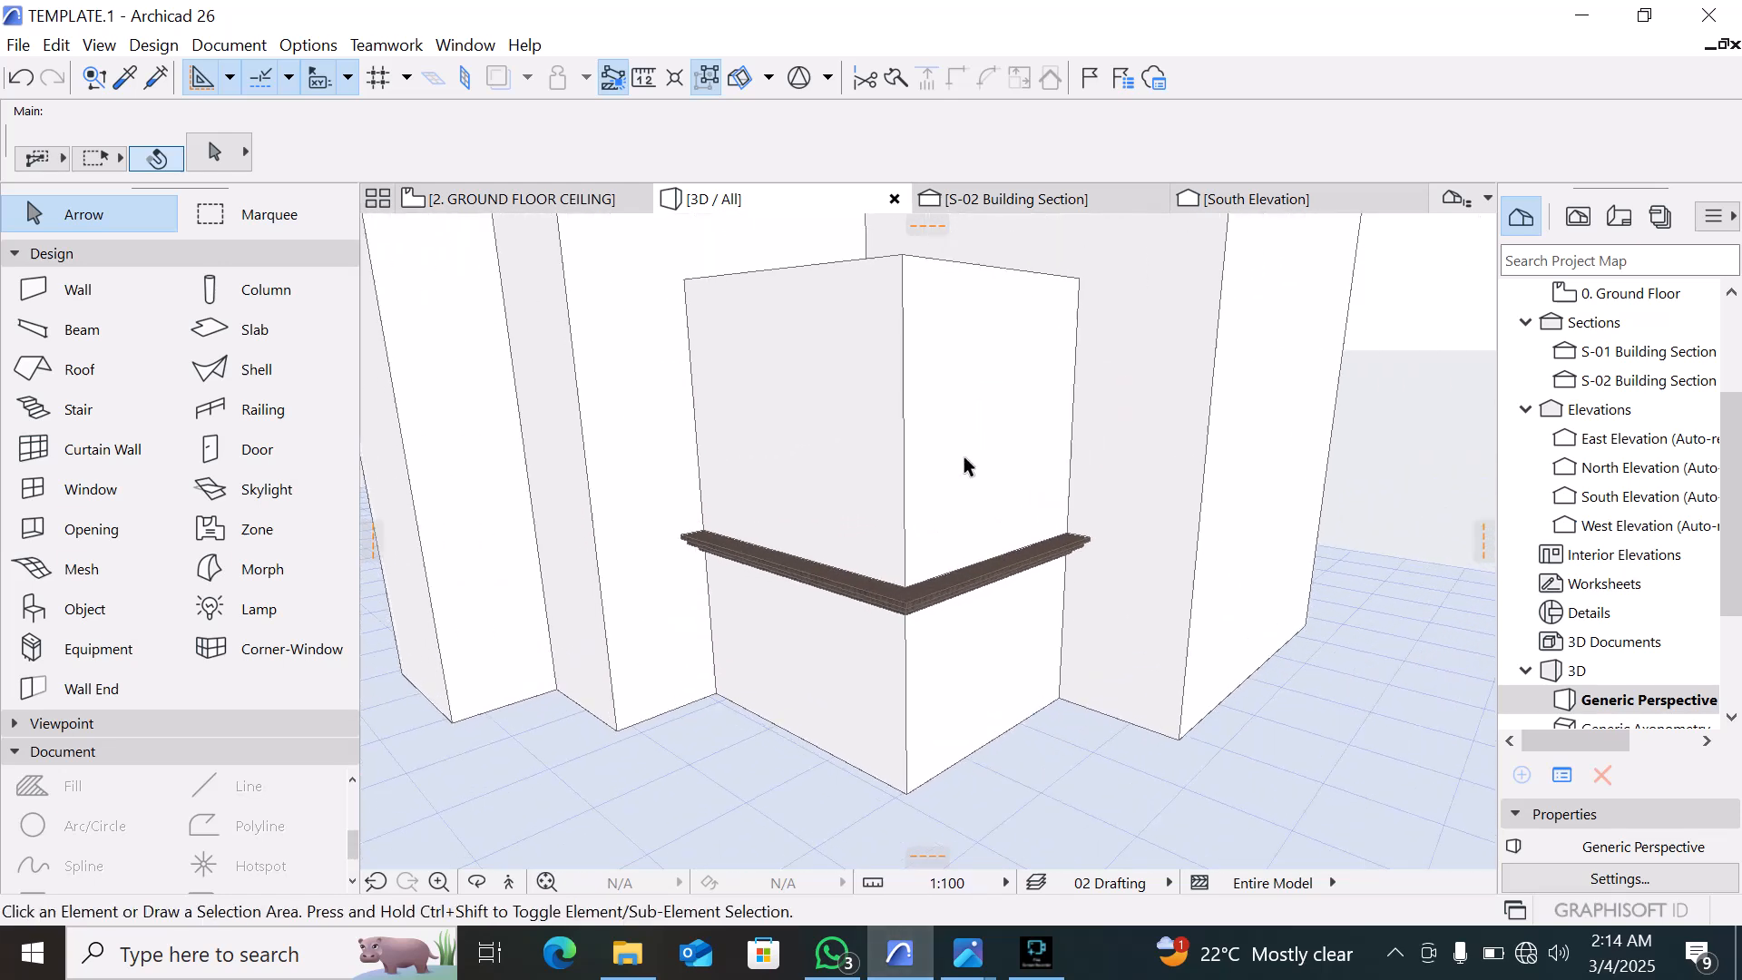
click(919, 620)
shift+click(900, 617)
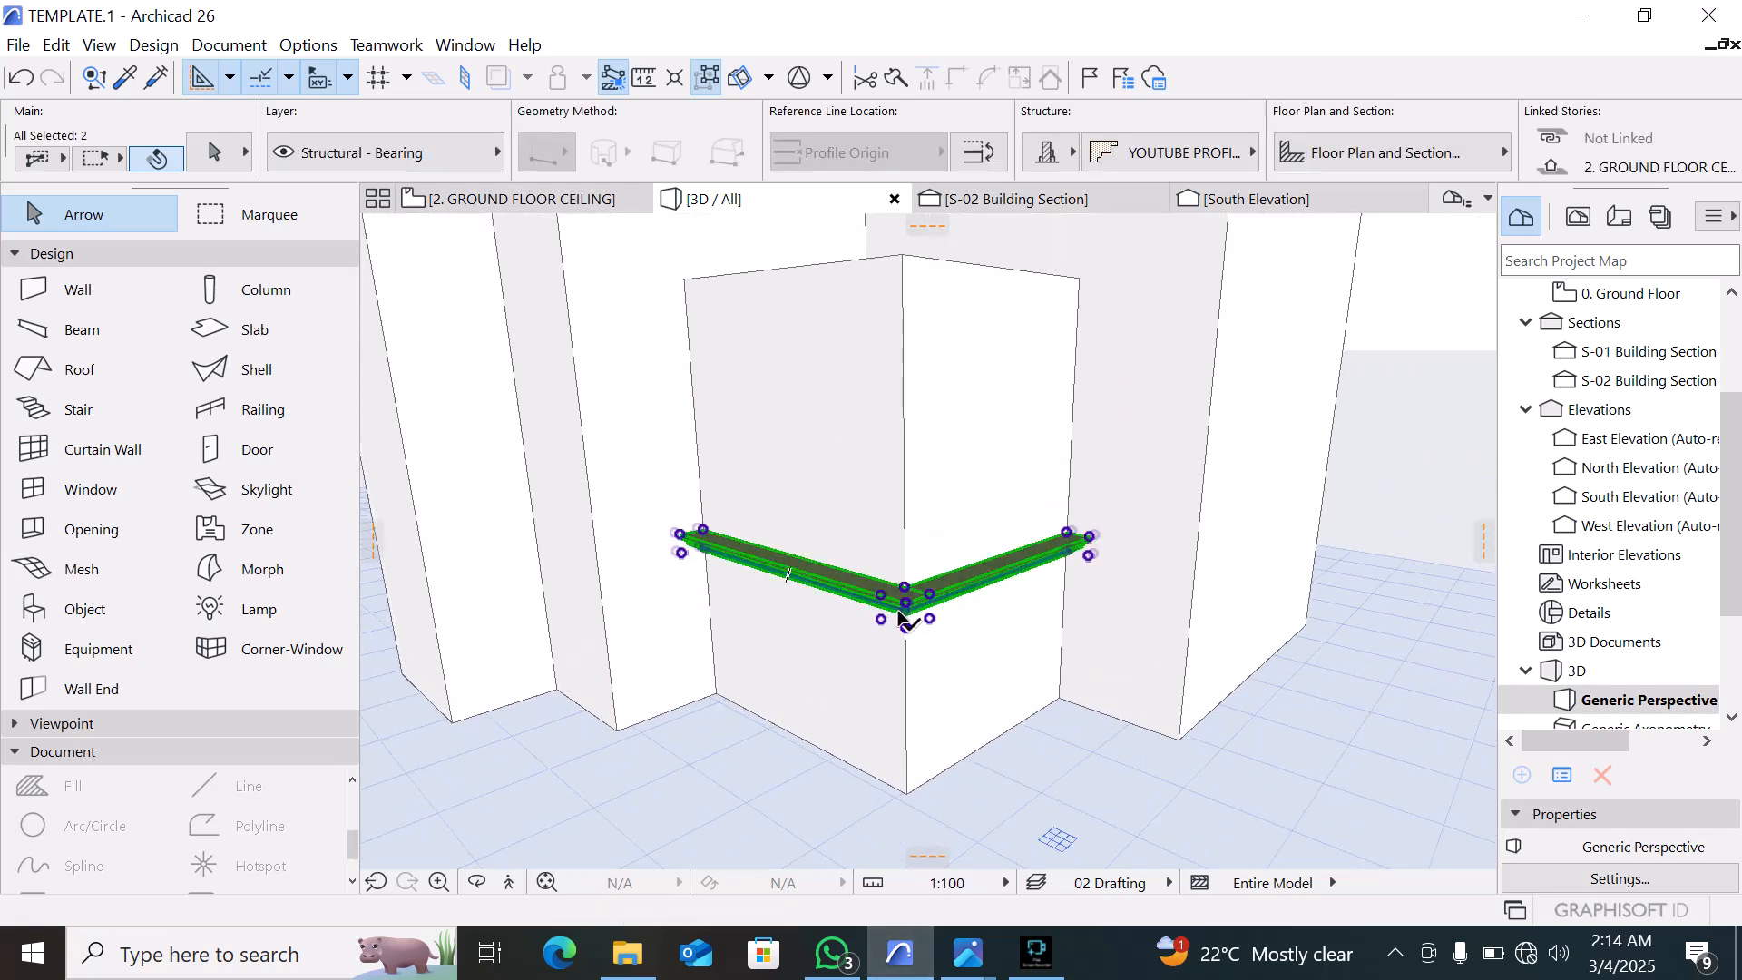
key(ctrl+d)
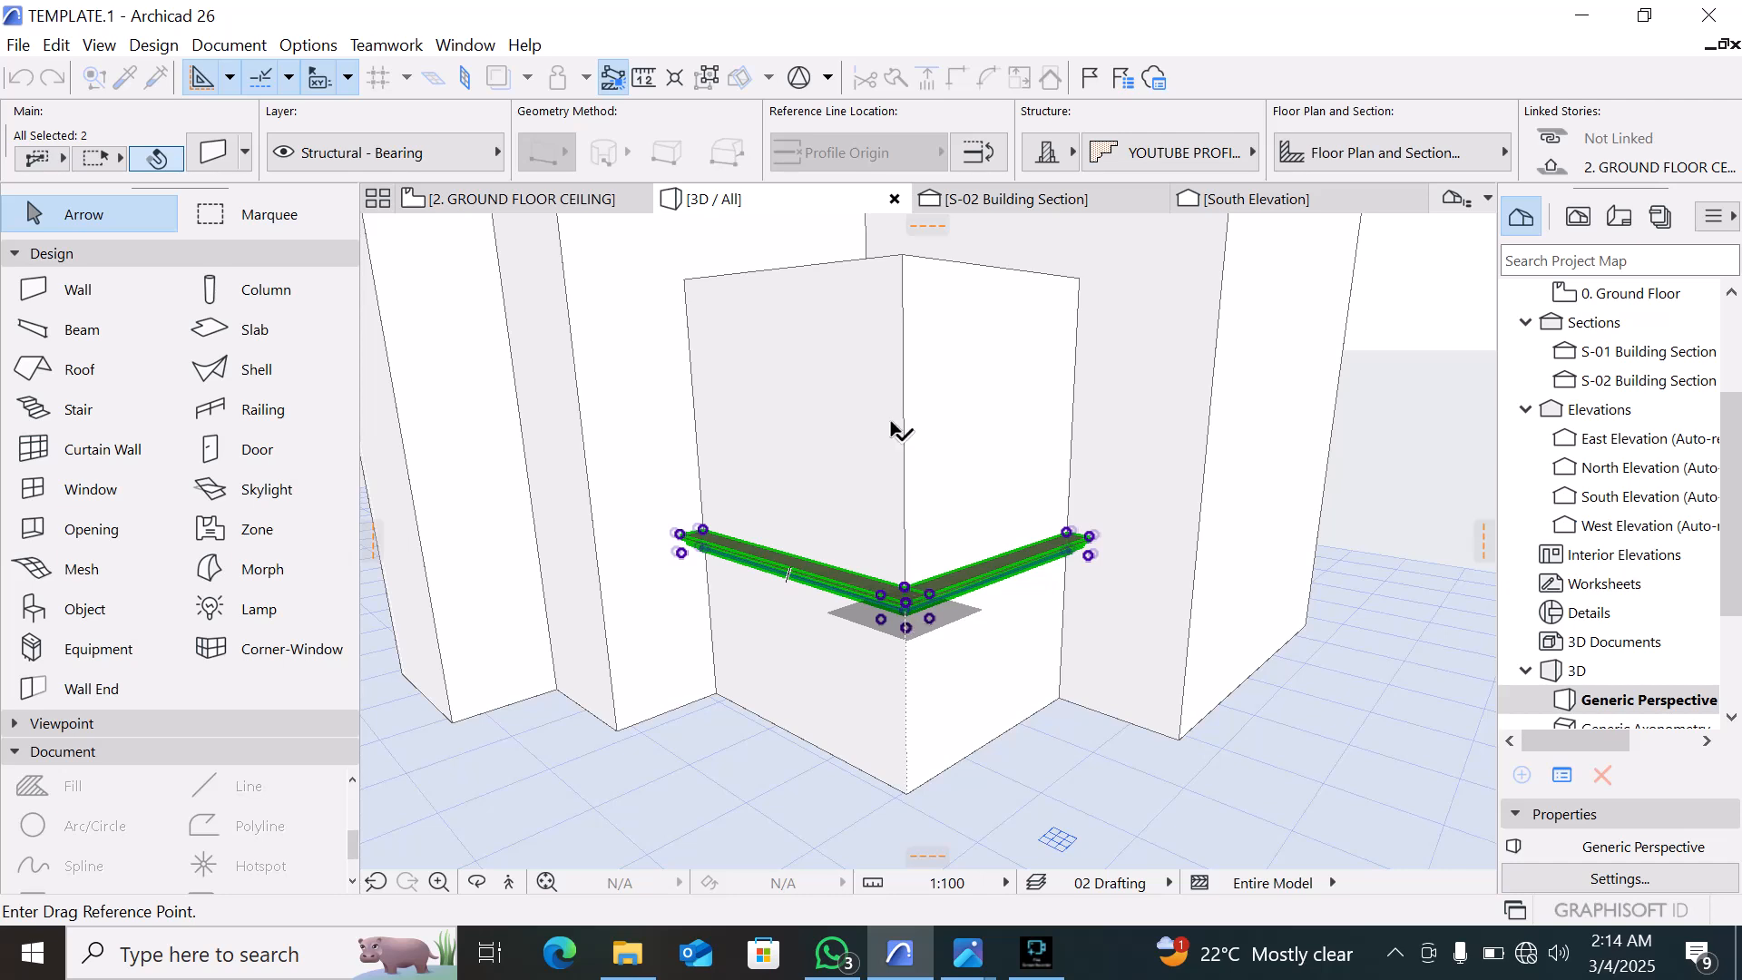
click(904, 589)
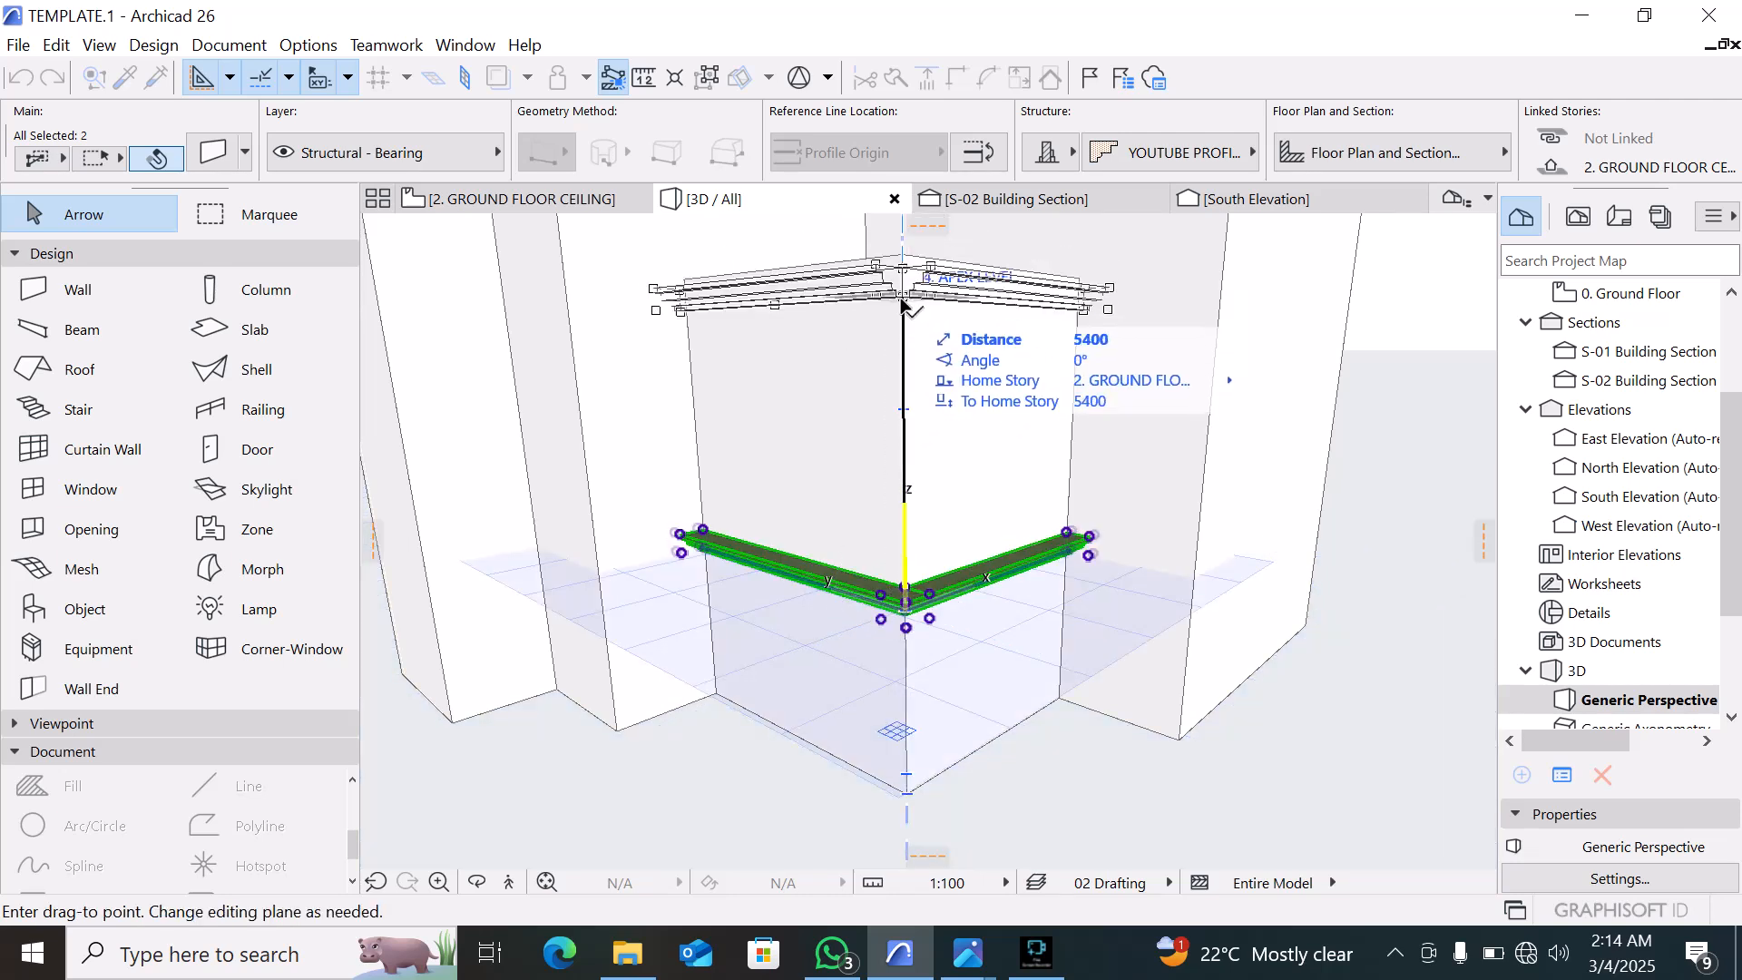
click(901, 263)
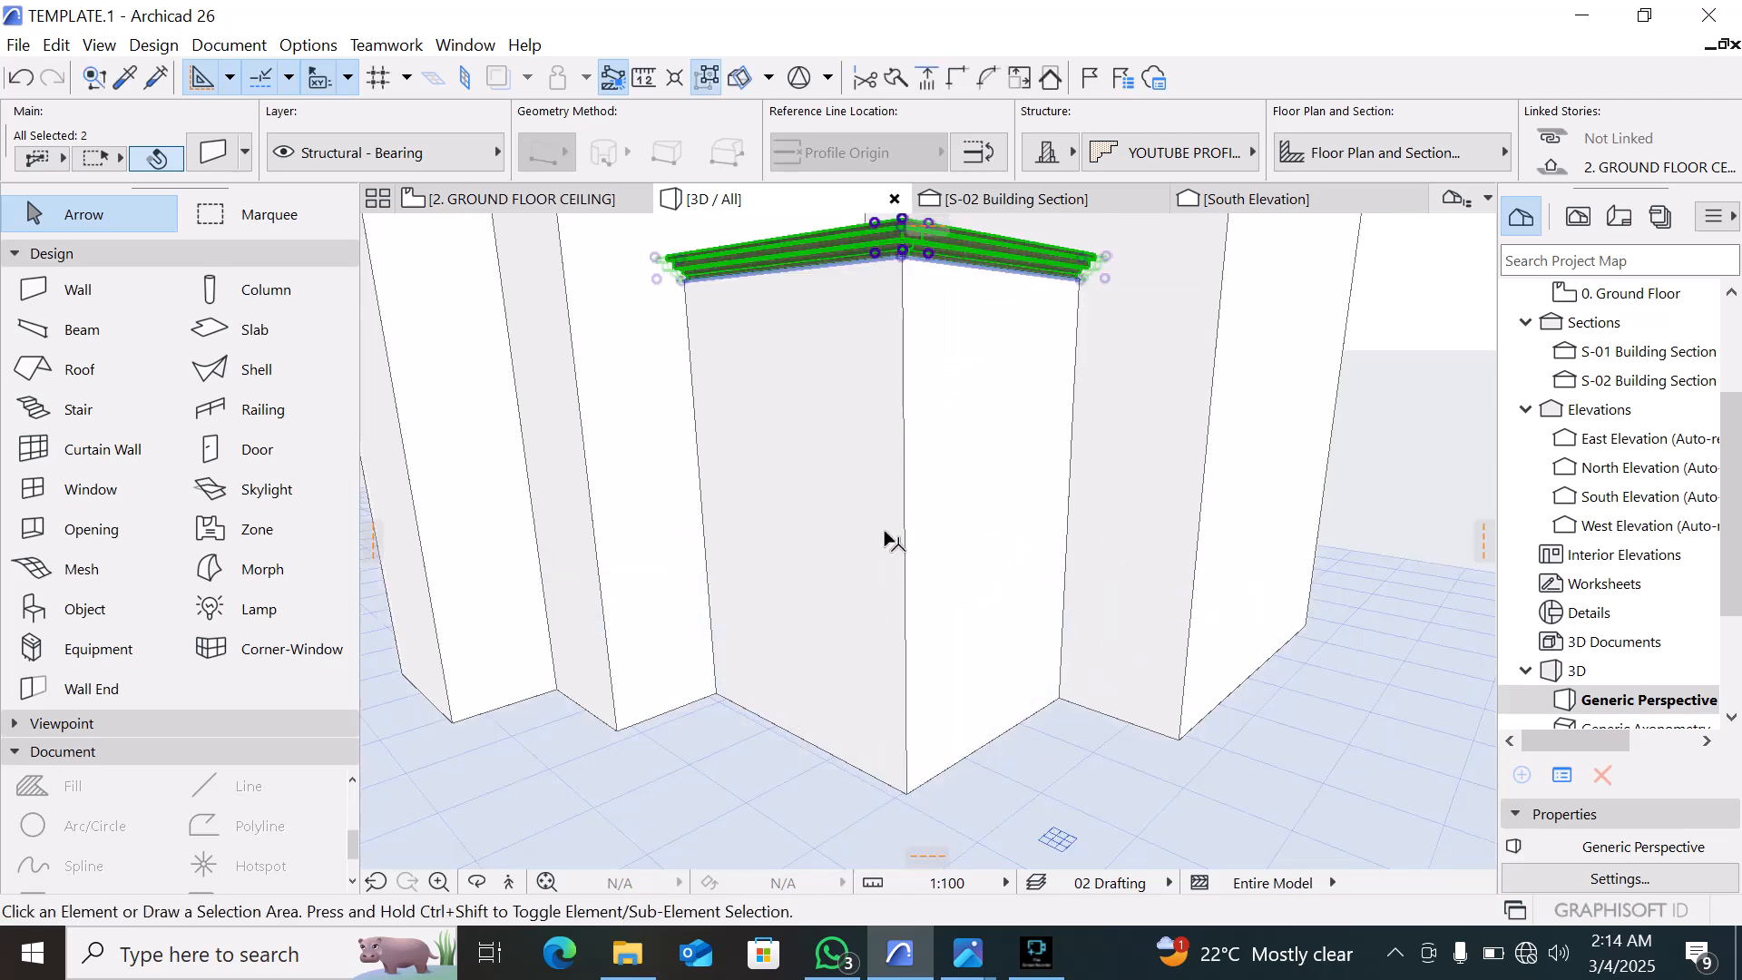
key(Escape)
Examine the moulding's ends and corner from below and try to drag both moulding walls onto the block's upper outer corner
shift+middle_drag(910, 498, 1016, 703)
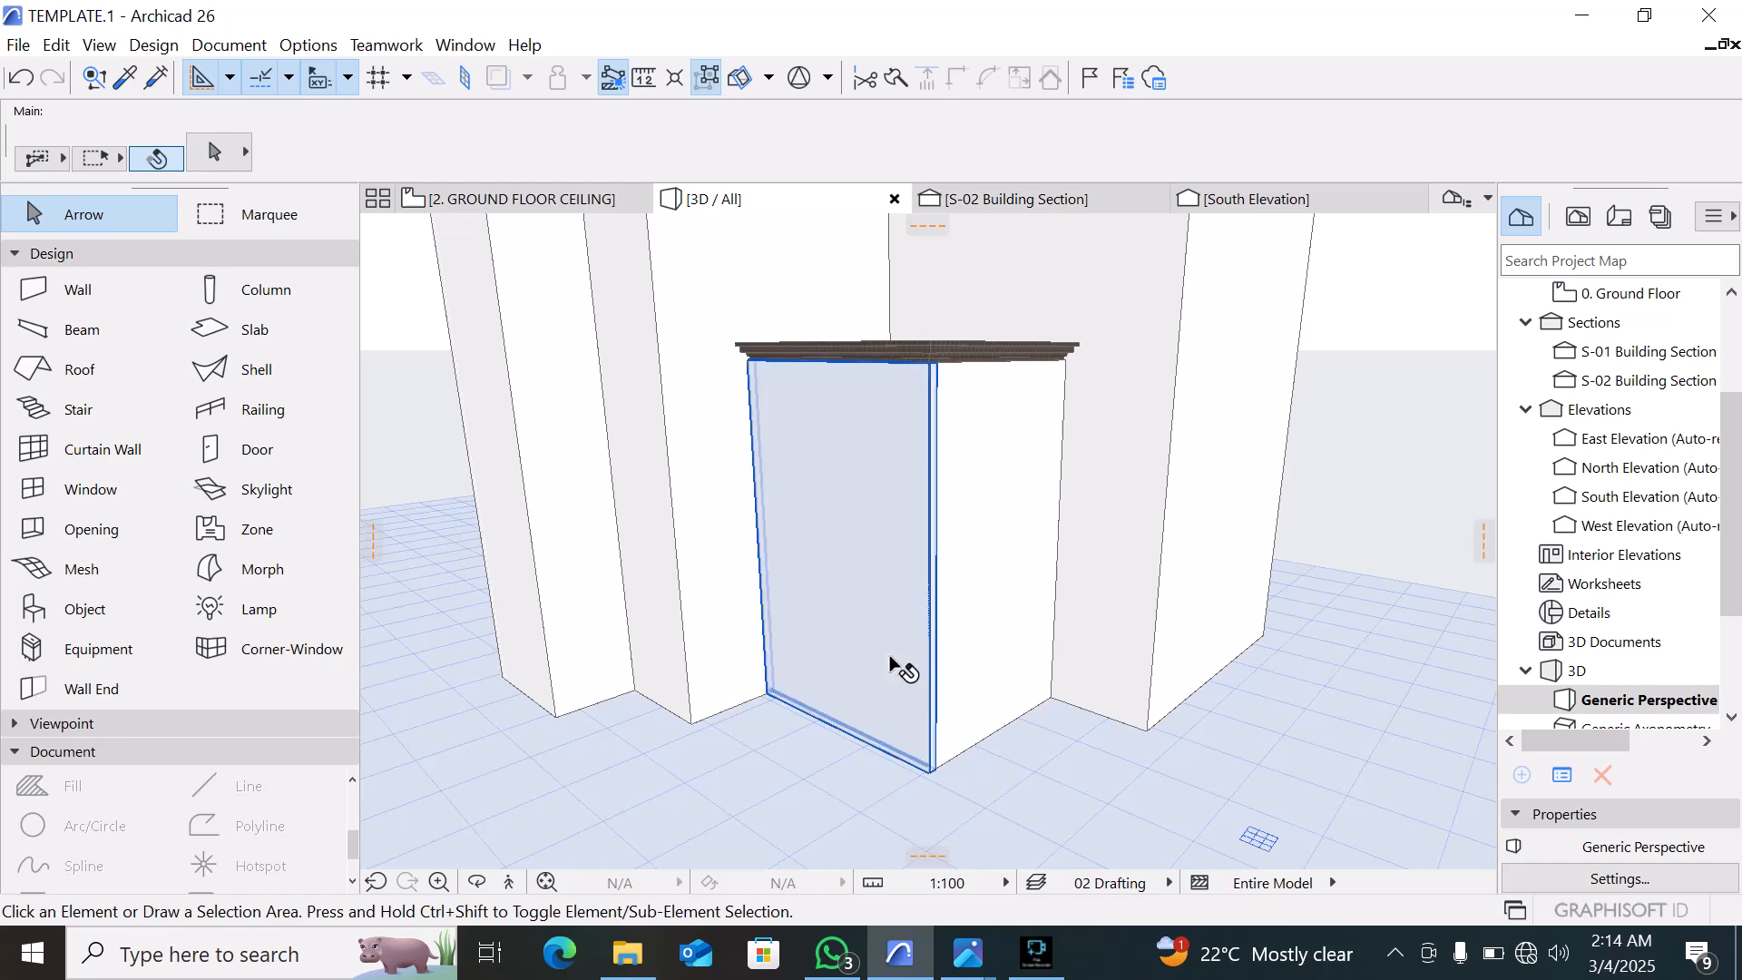
shift+middle_drag(890, 663, 778, 465)
scroll(778, 464, up, 10)
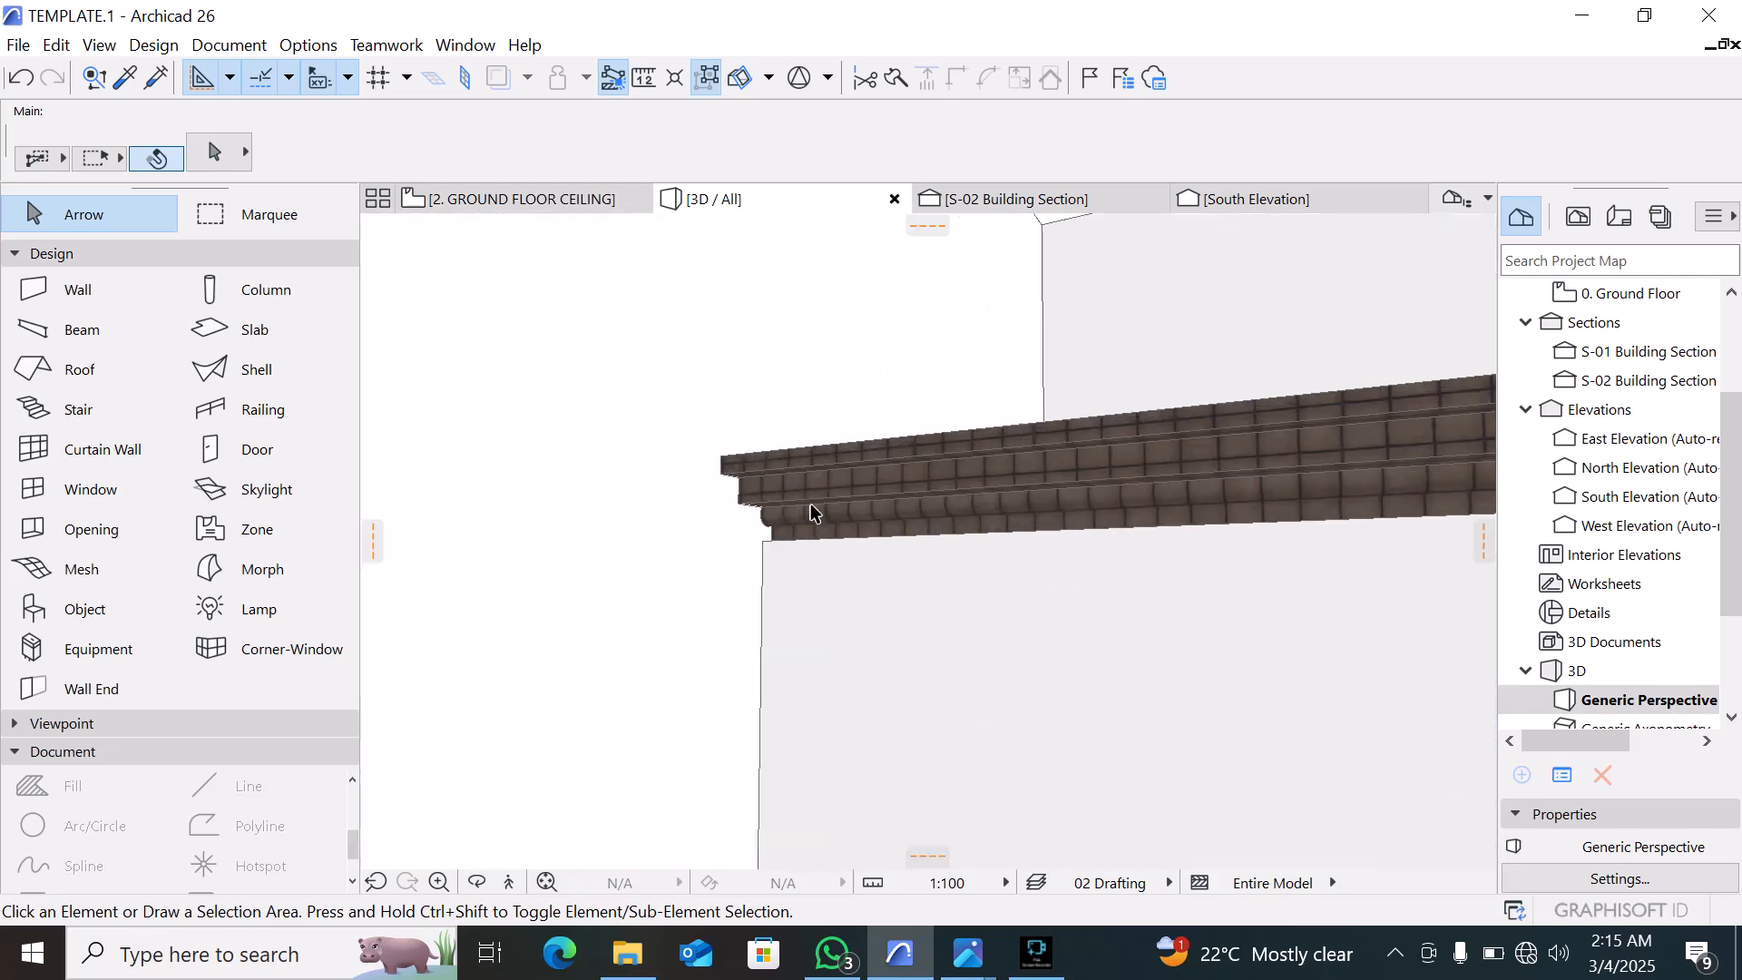
scroll(668, 556, down, 10)
shift+middle_drag(669, 556, 1016, 538)
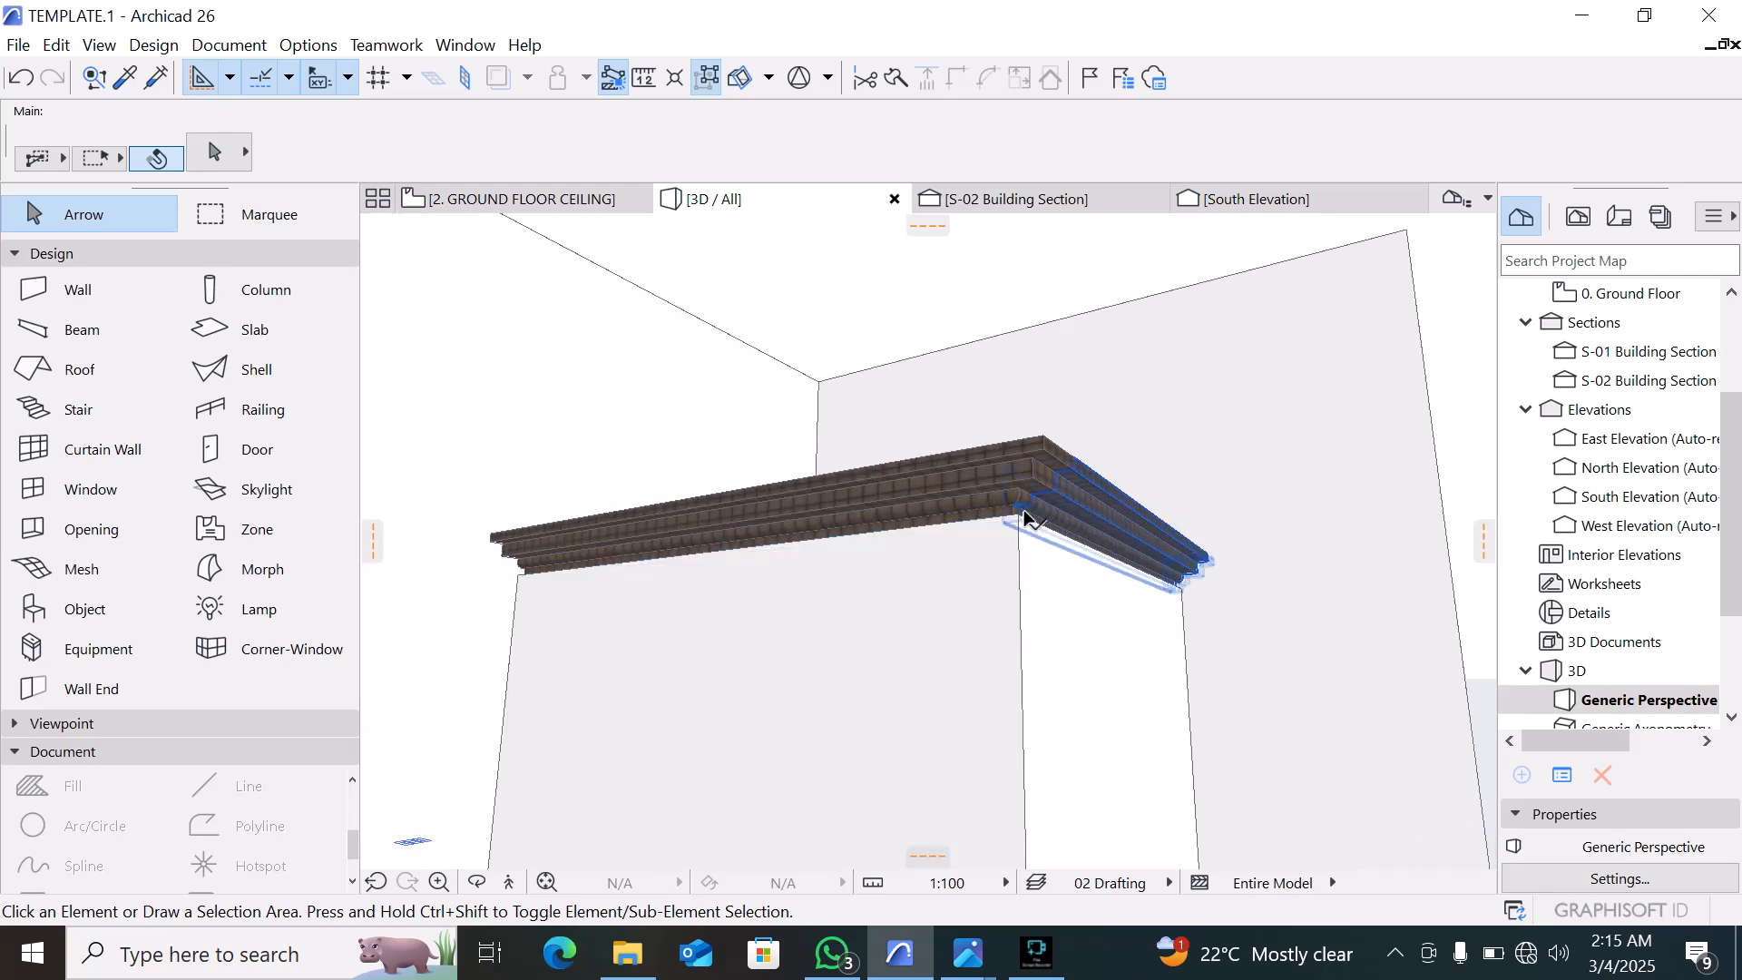
scroll(1023, 516, up, 10)
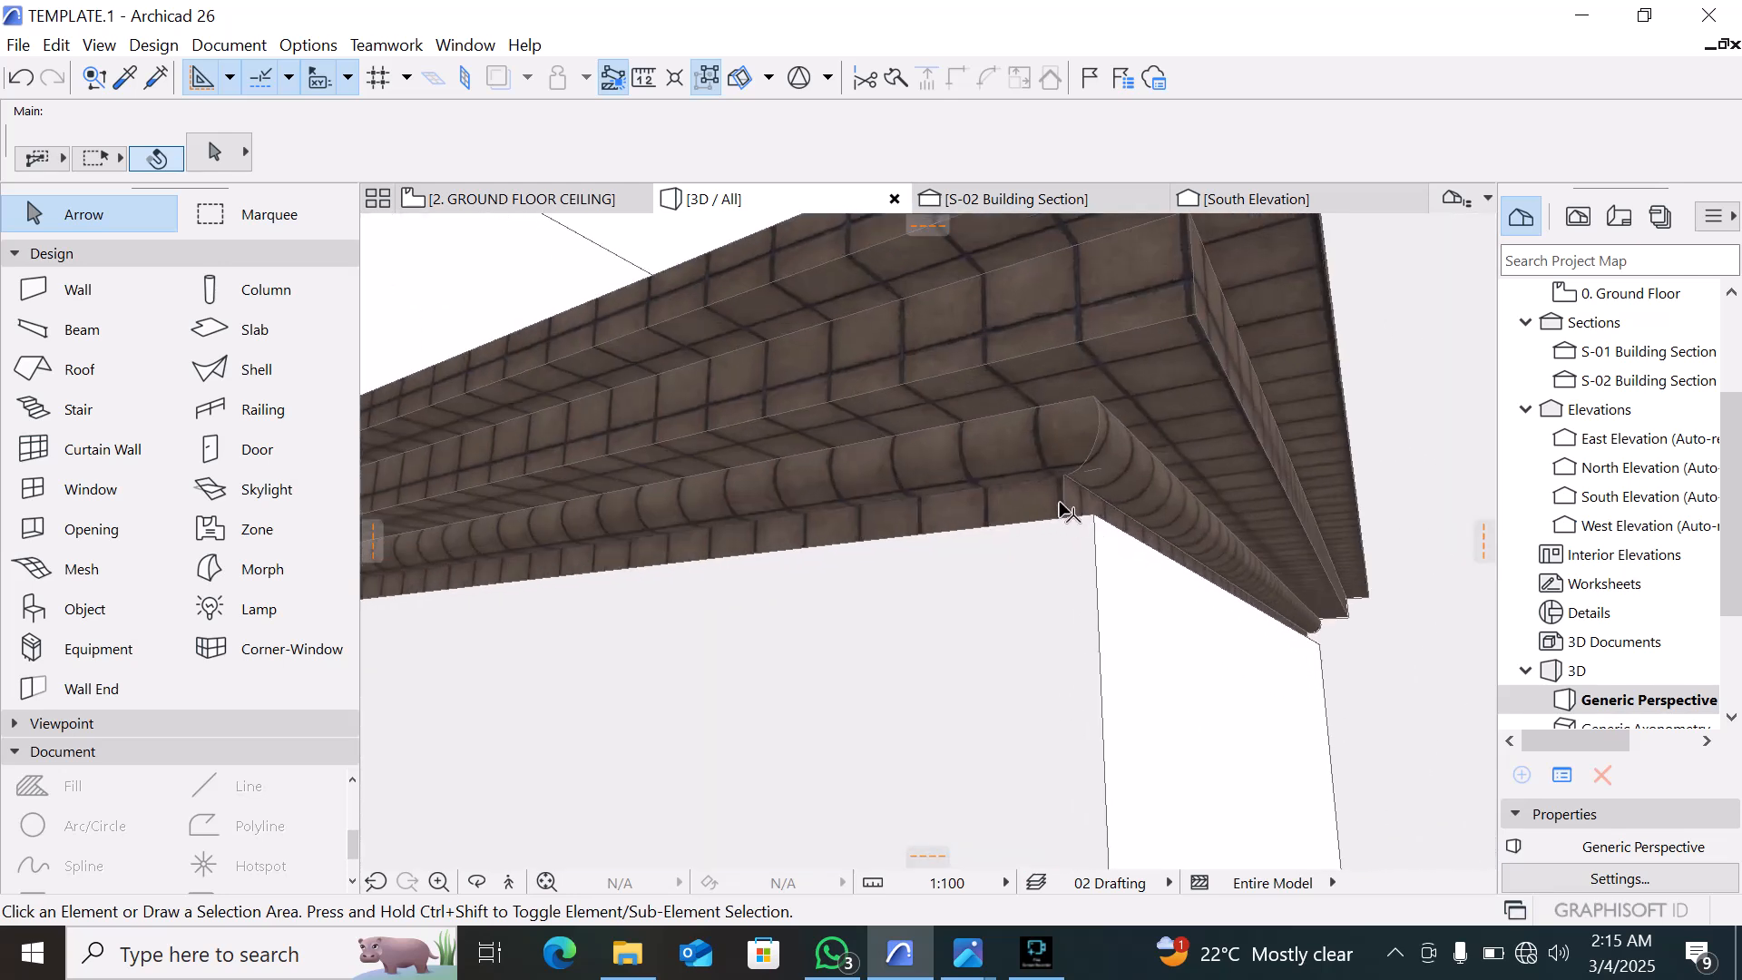
click(1069, 513)
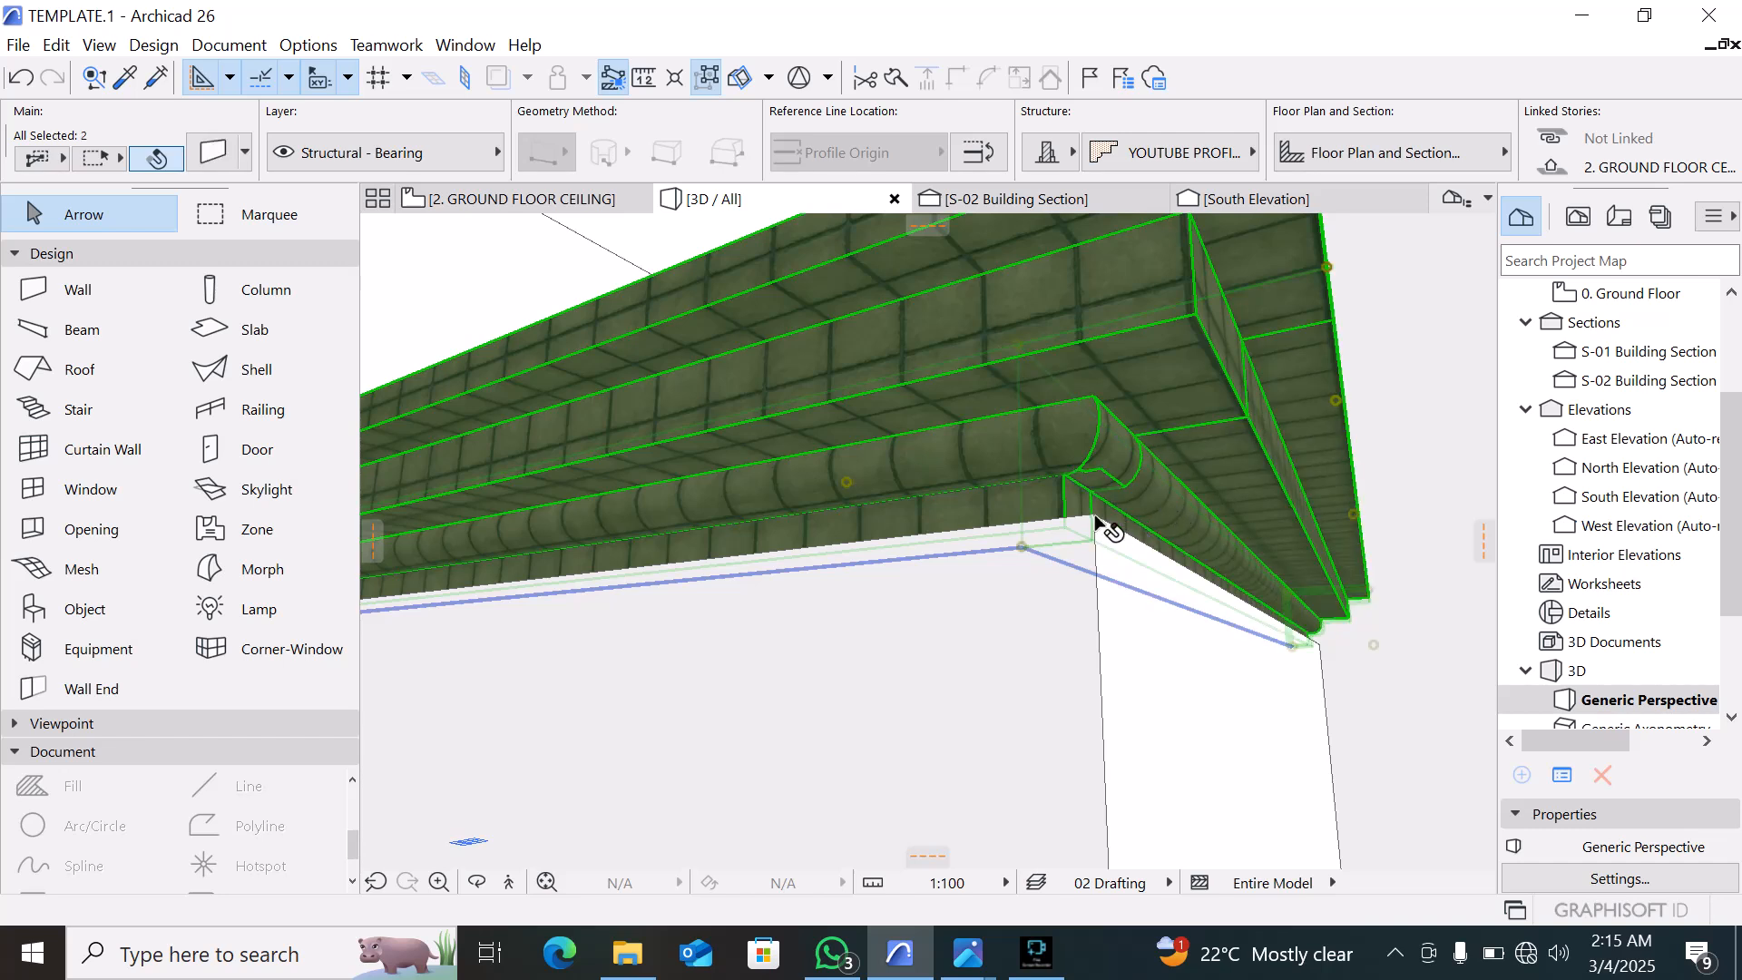
scroll(1094, 518, up, 1)
key(ctrl+d)
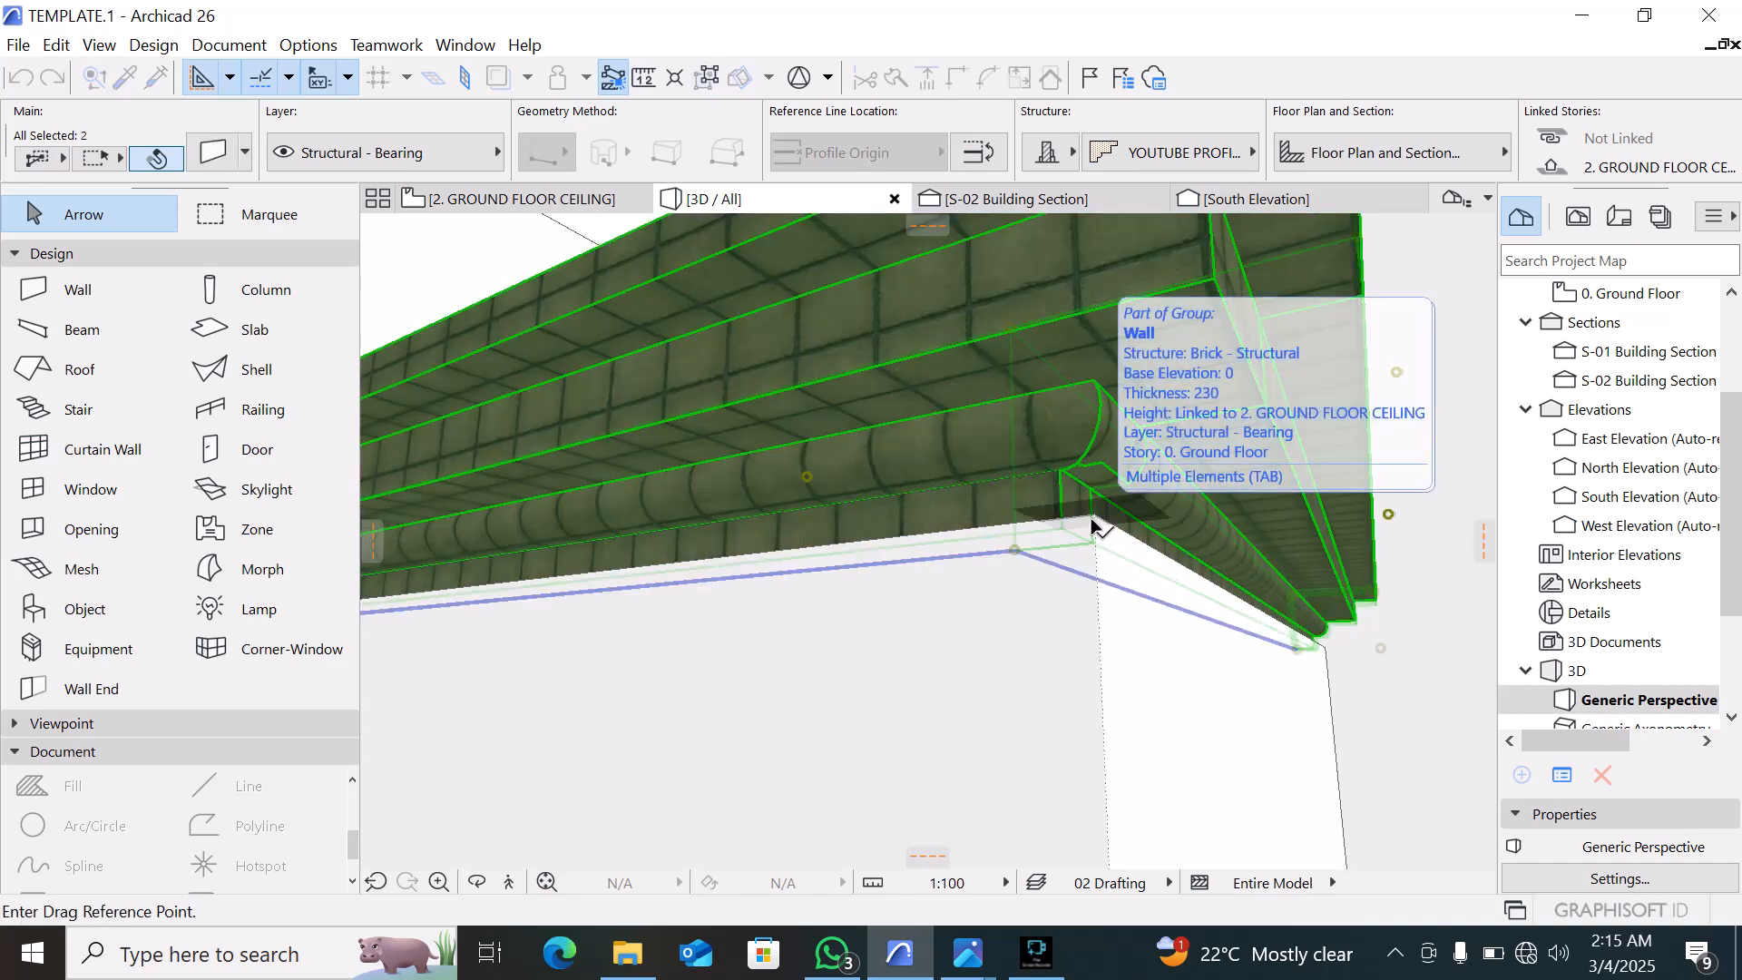
click(1094, 513)
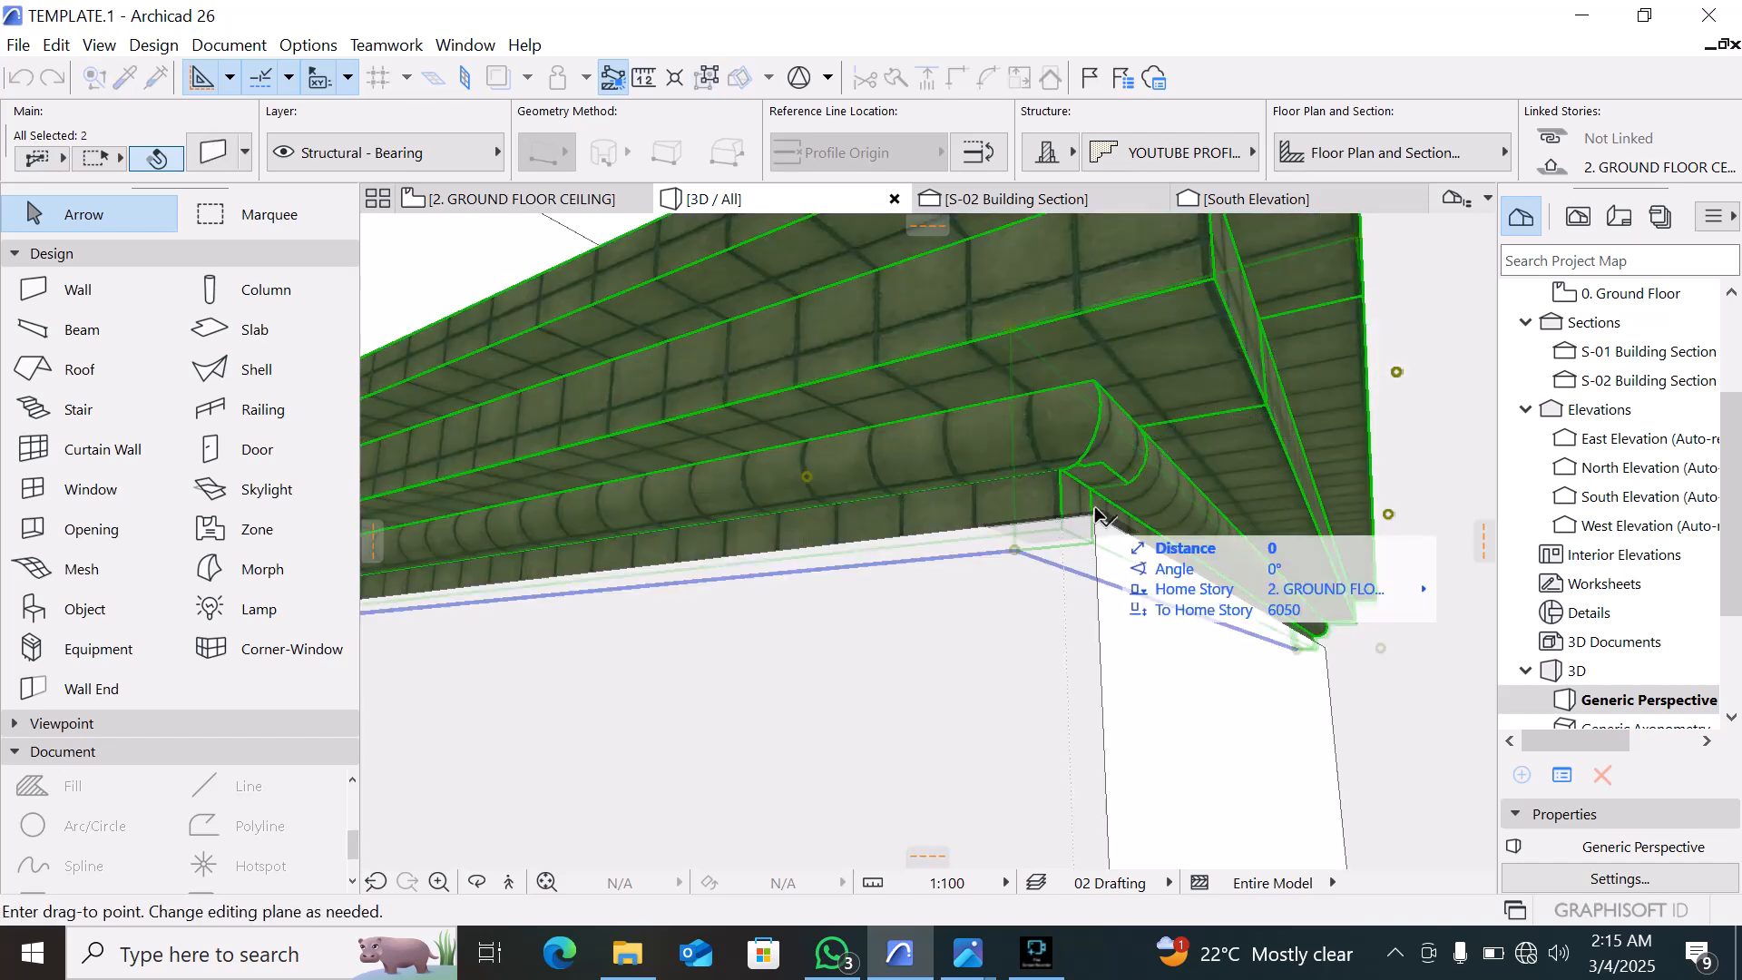
click(1098, 517)
Go from the 3D view to the 4. APEX LEVEL floor plan to reach the raised moulding walls
click(508, 199)
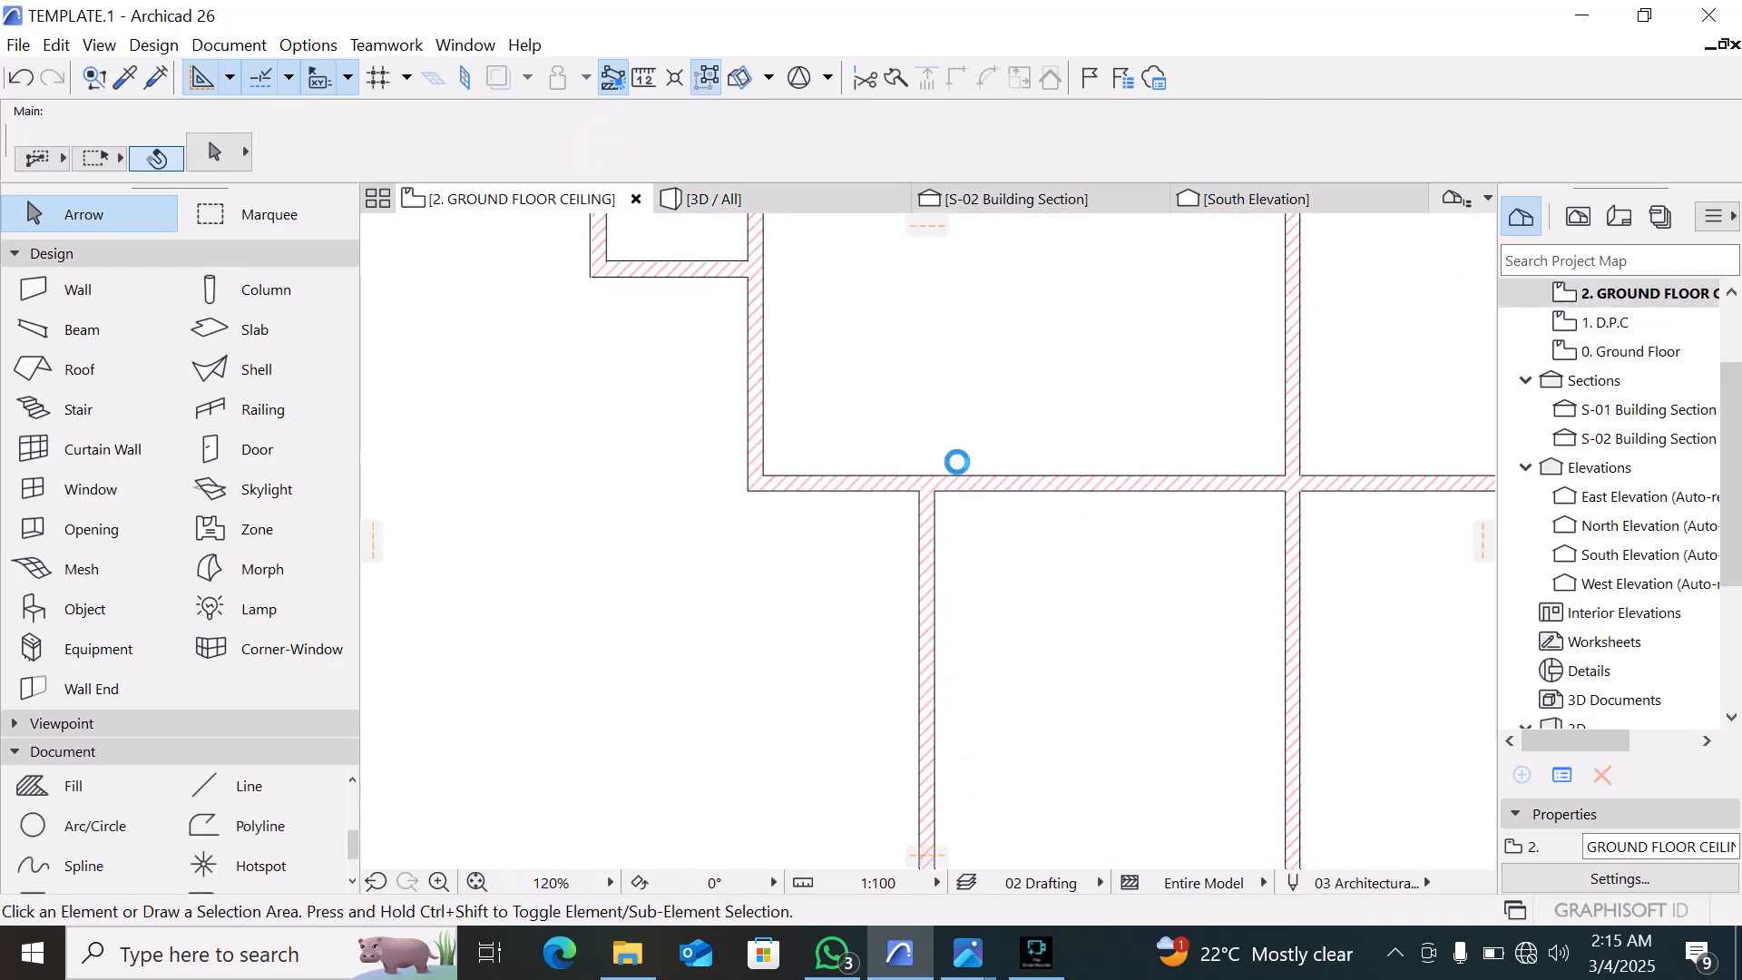
scroll(922, 520, up, 2)
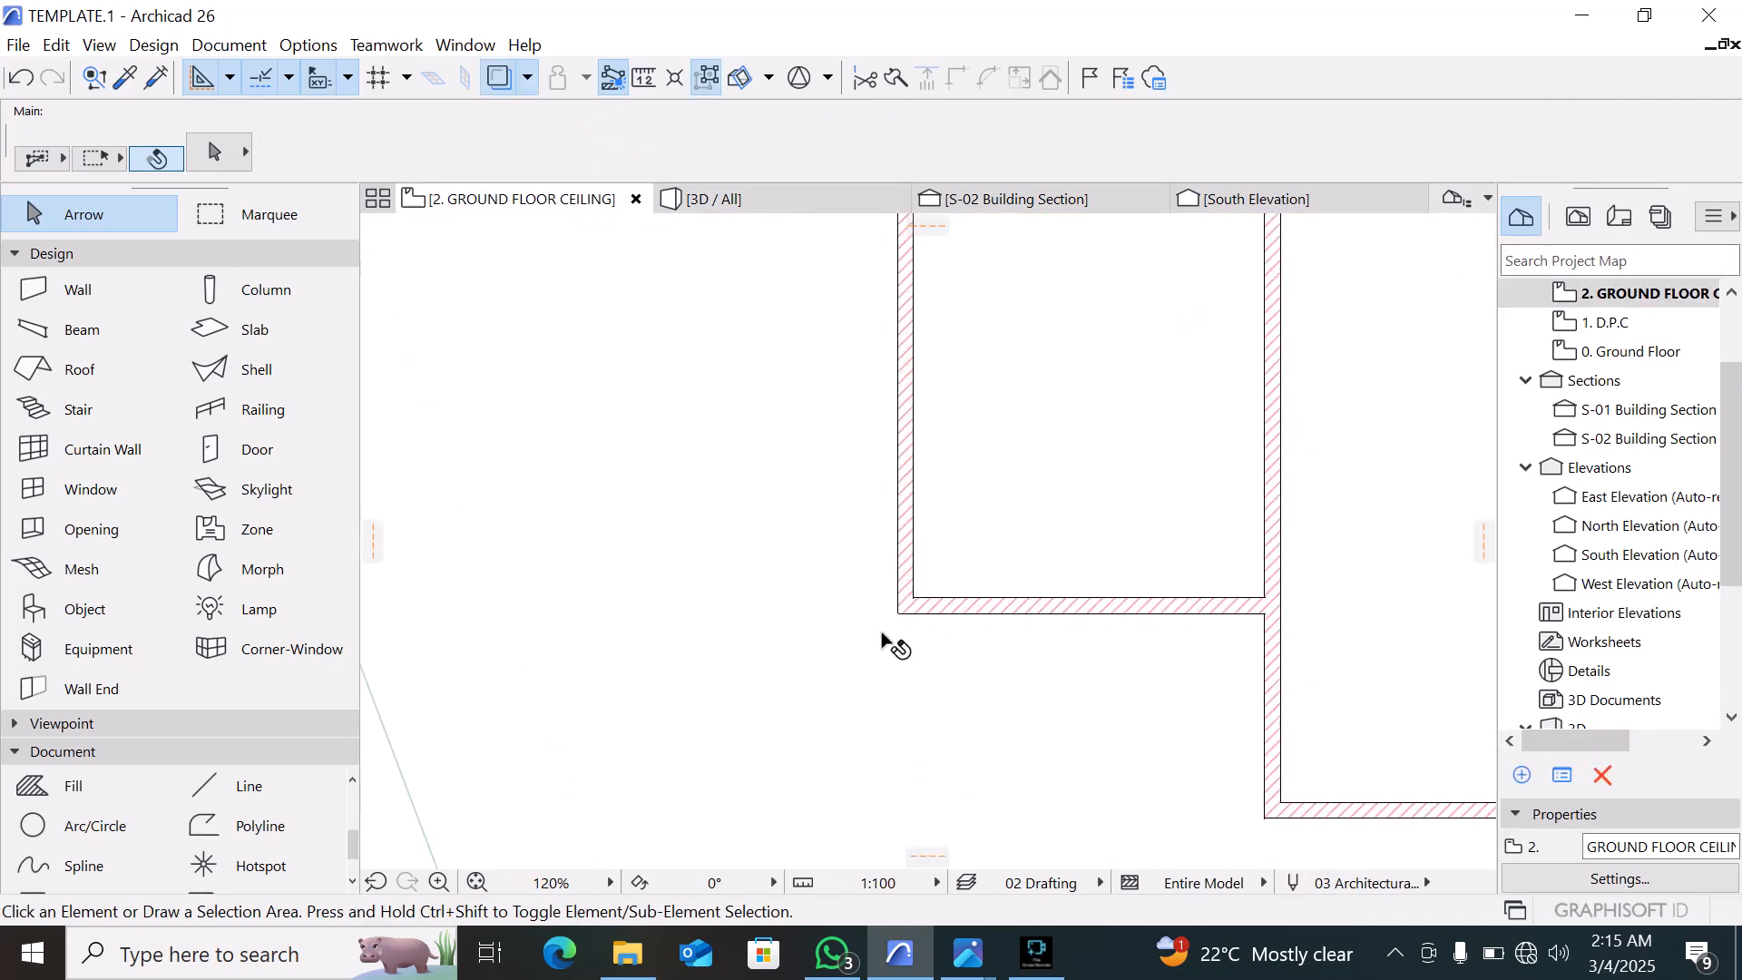
click(922, 639)
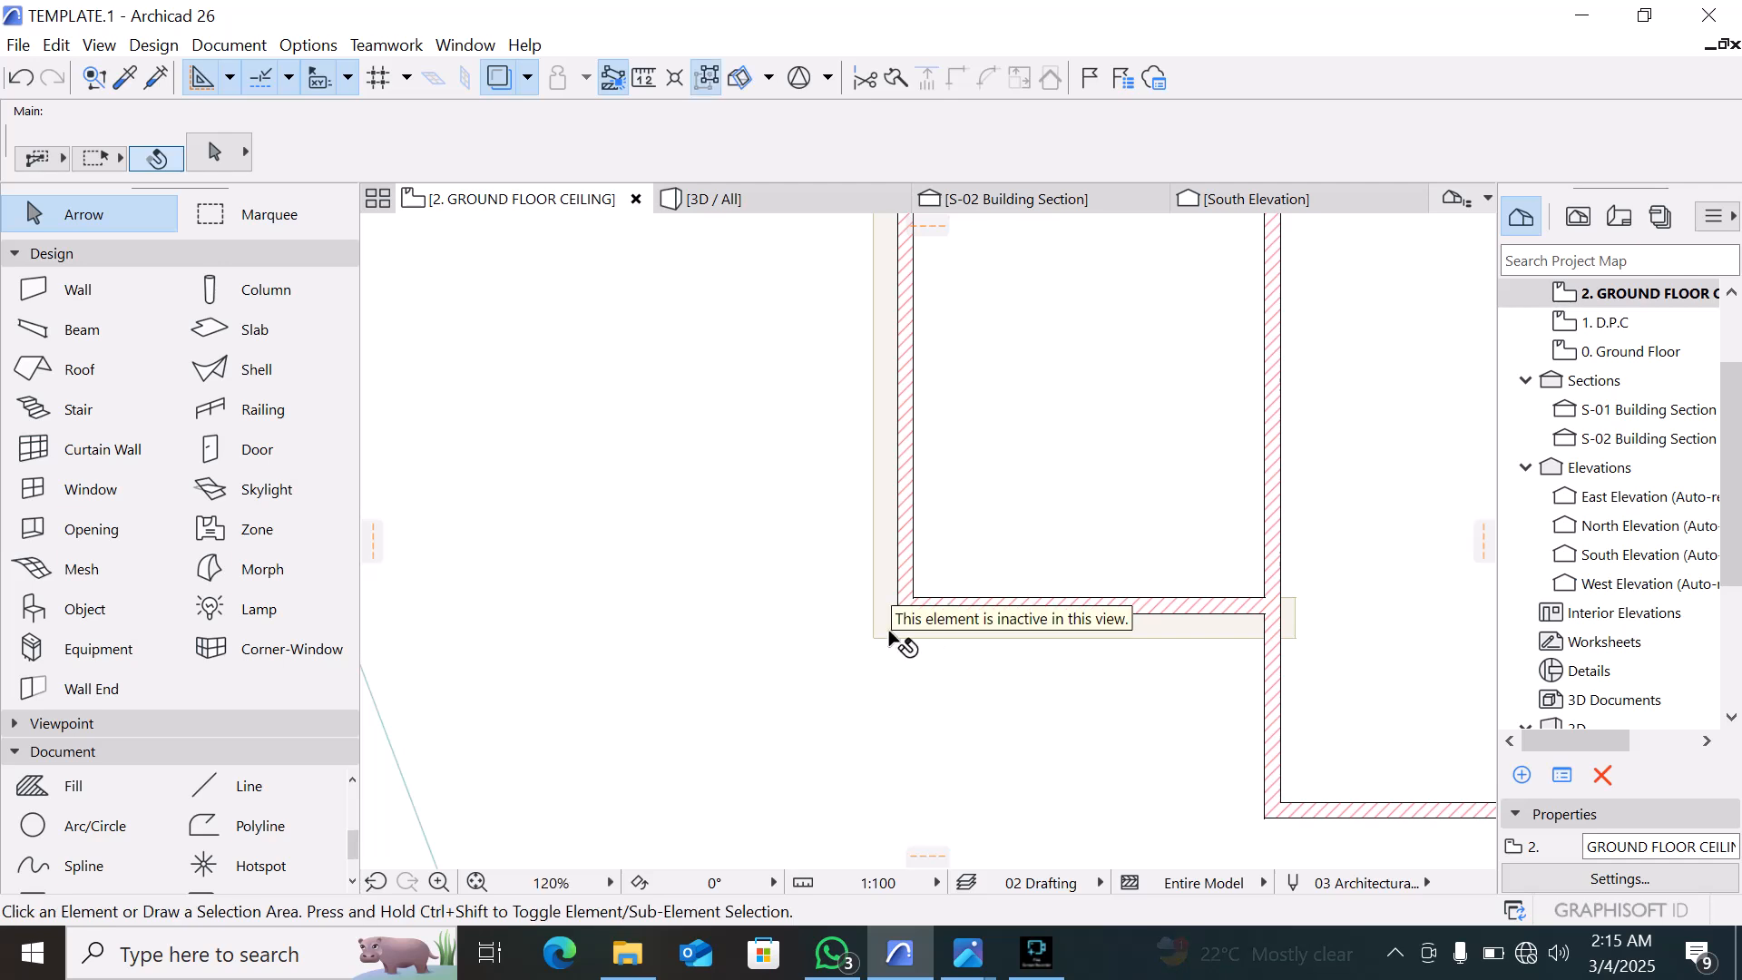
click(847, 682)
scroll(1584, 329, up, 1)
scroll(1587, 336, up, 1)
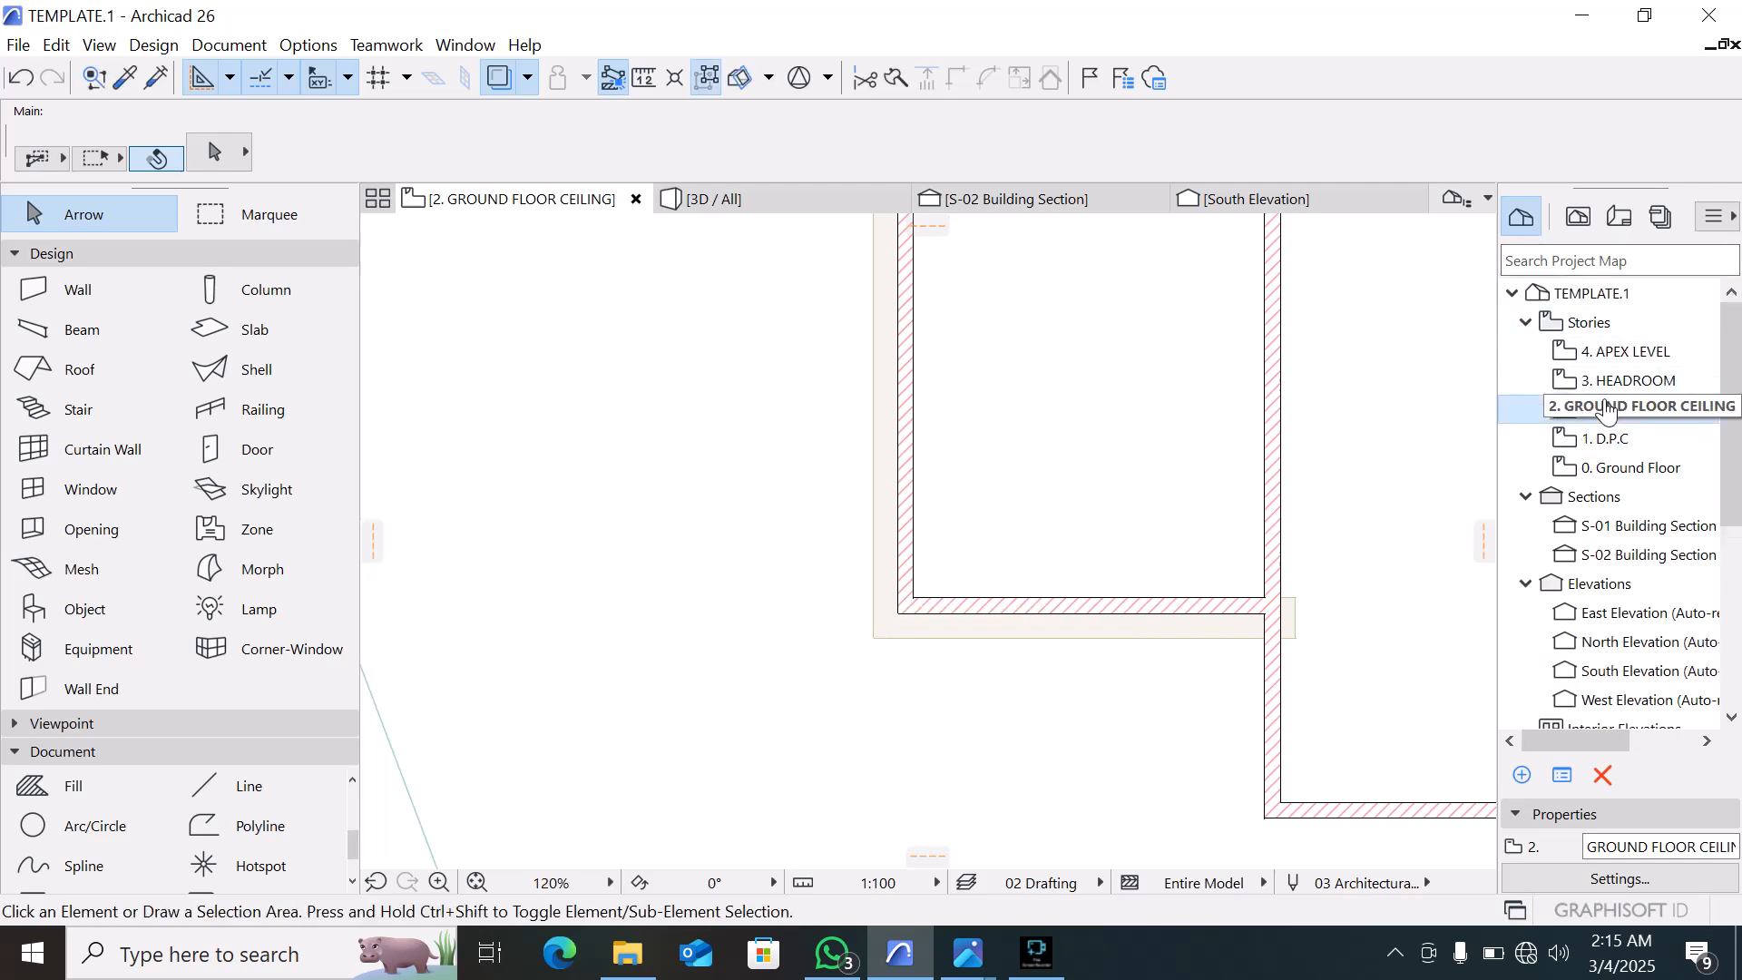
click(1606, 385)
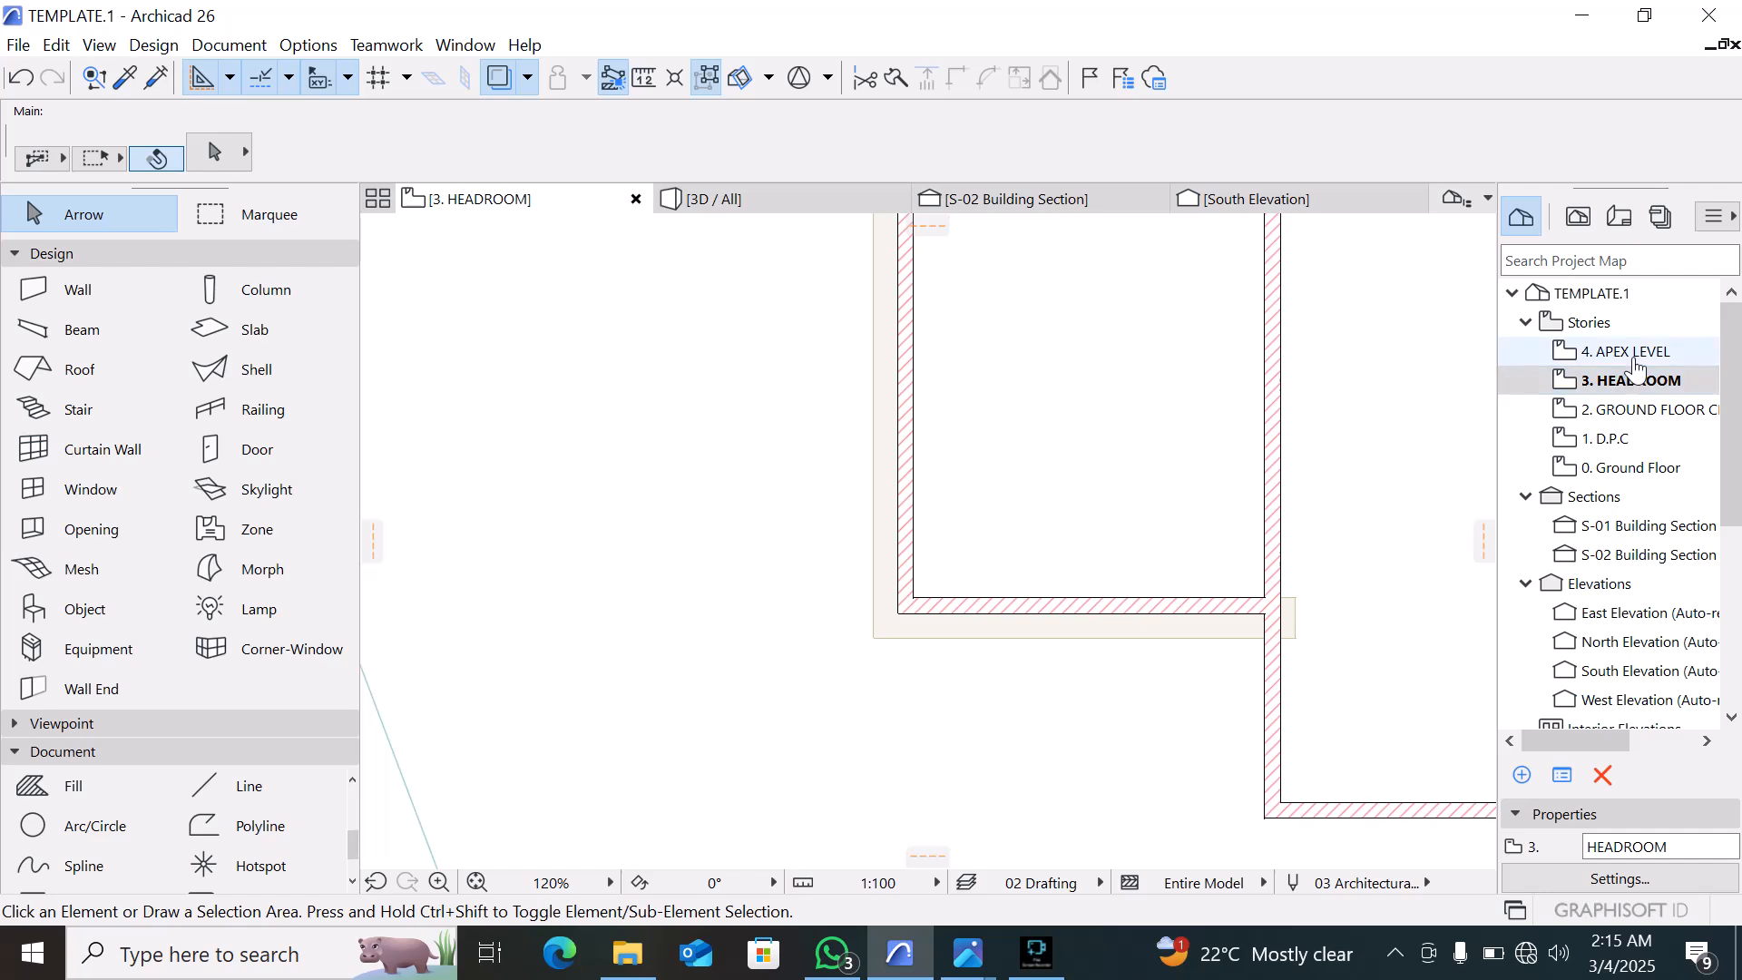
double_click(1633, 353)
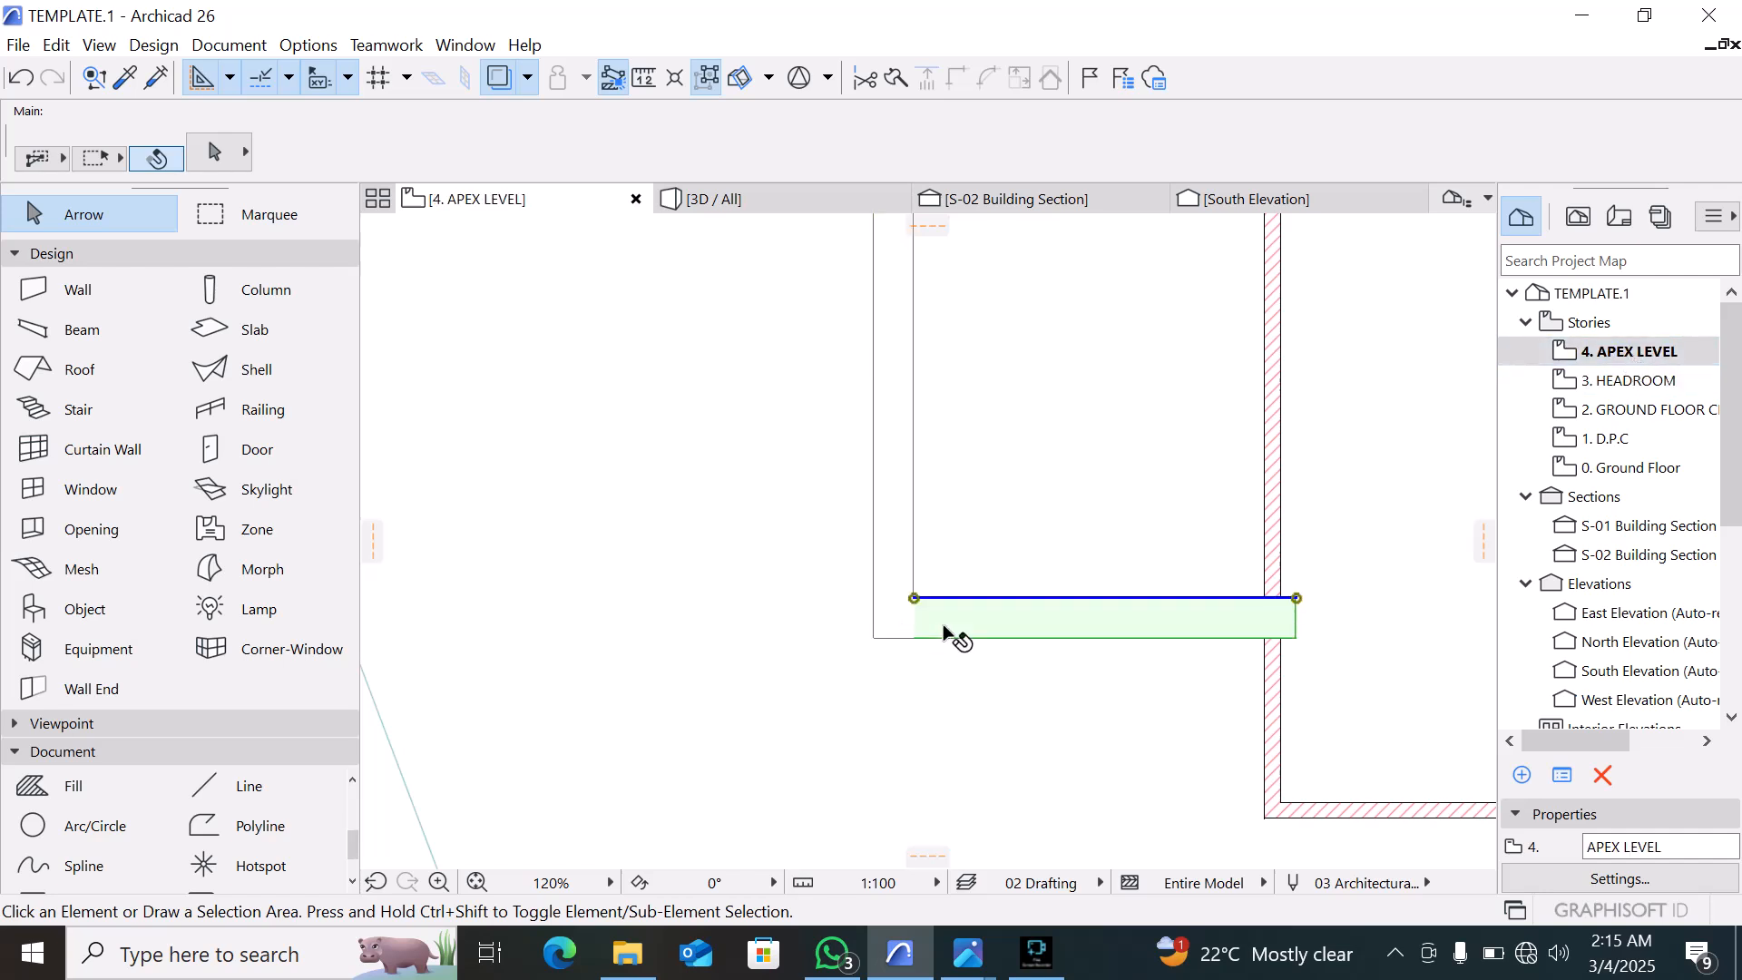
Shorten the horizontal moulding wall so its end stops at the outer face of the projecting room's wall
shift+click(894, 562)
scroll(824, 666, down, 5)
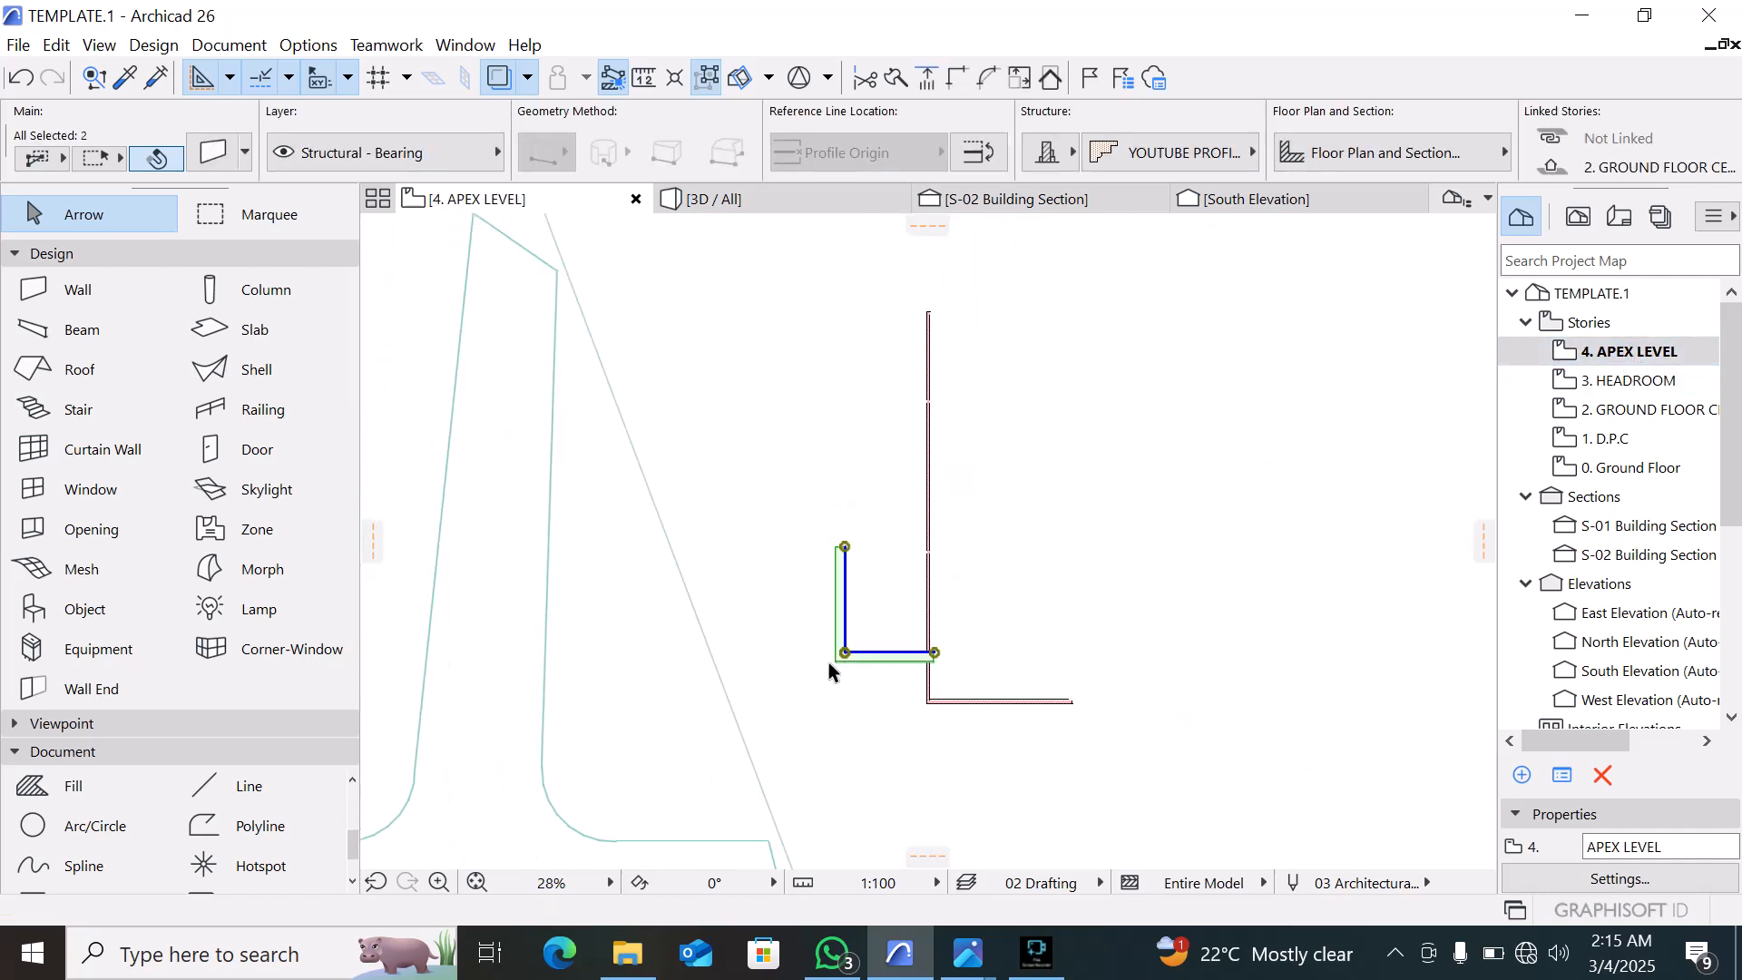
scroll(935, 652, up, 5)
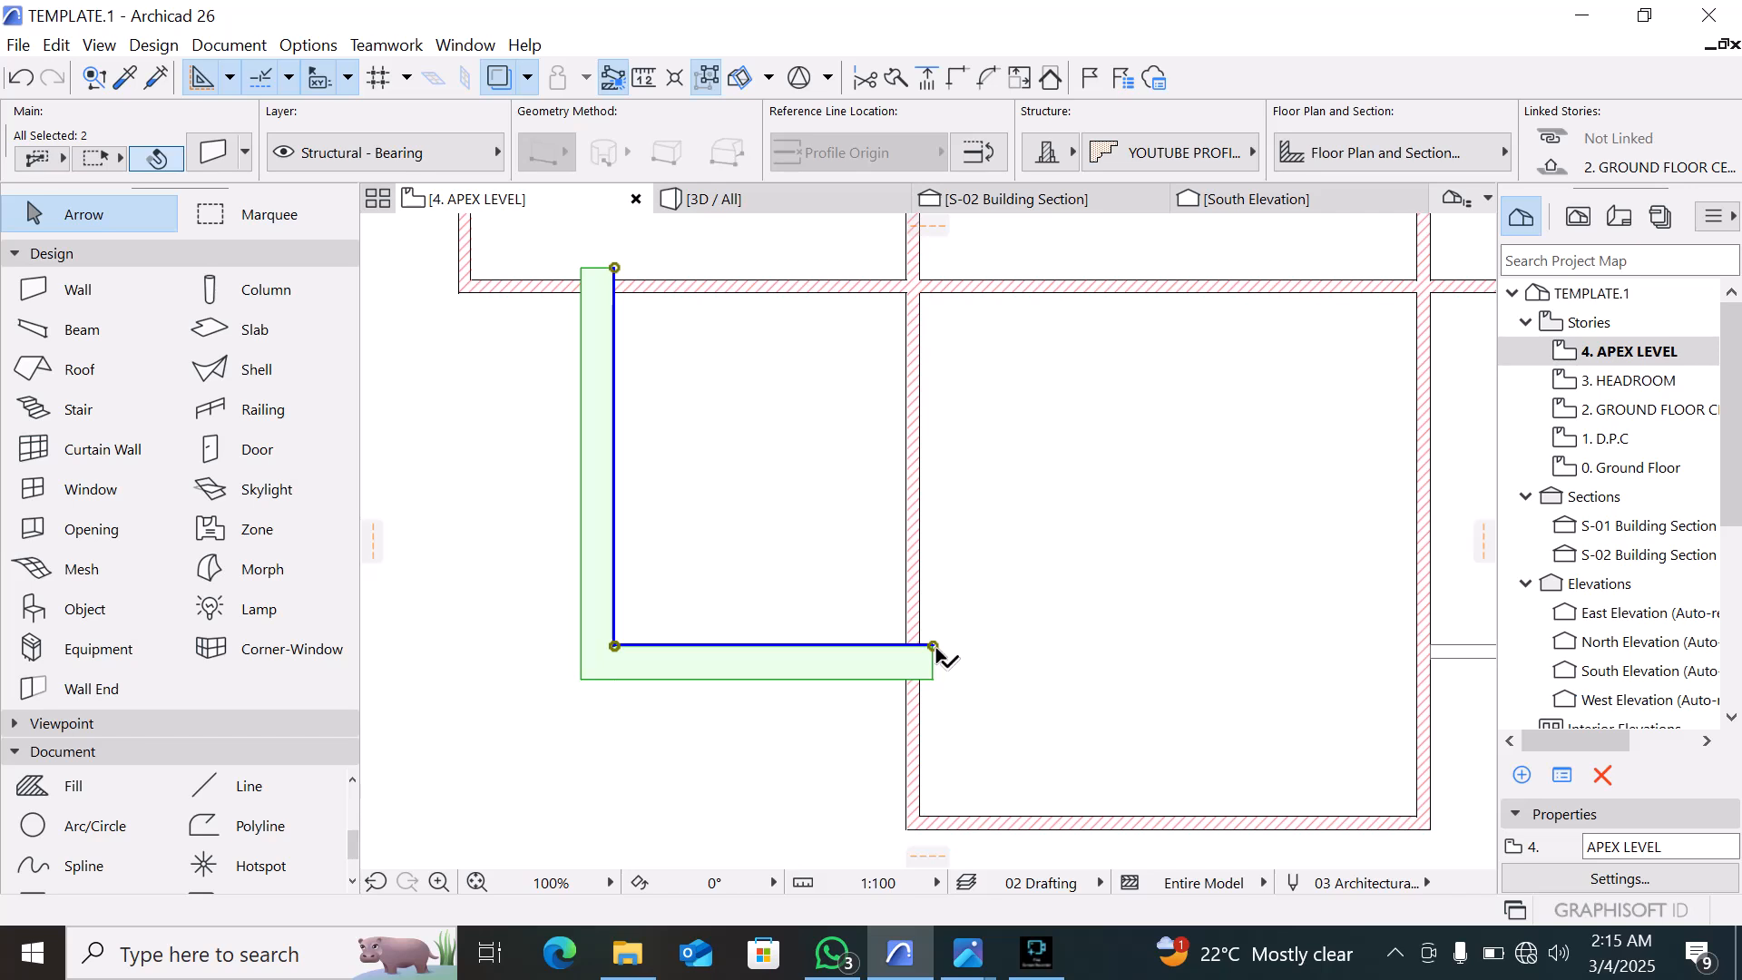
click(934, 646)
click(907, 645)
click(1393, 704)
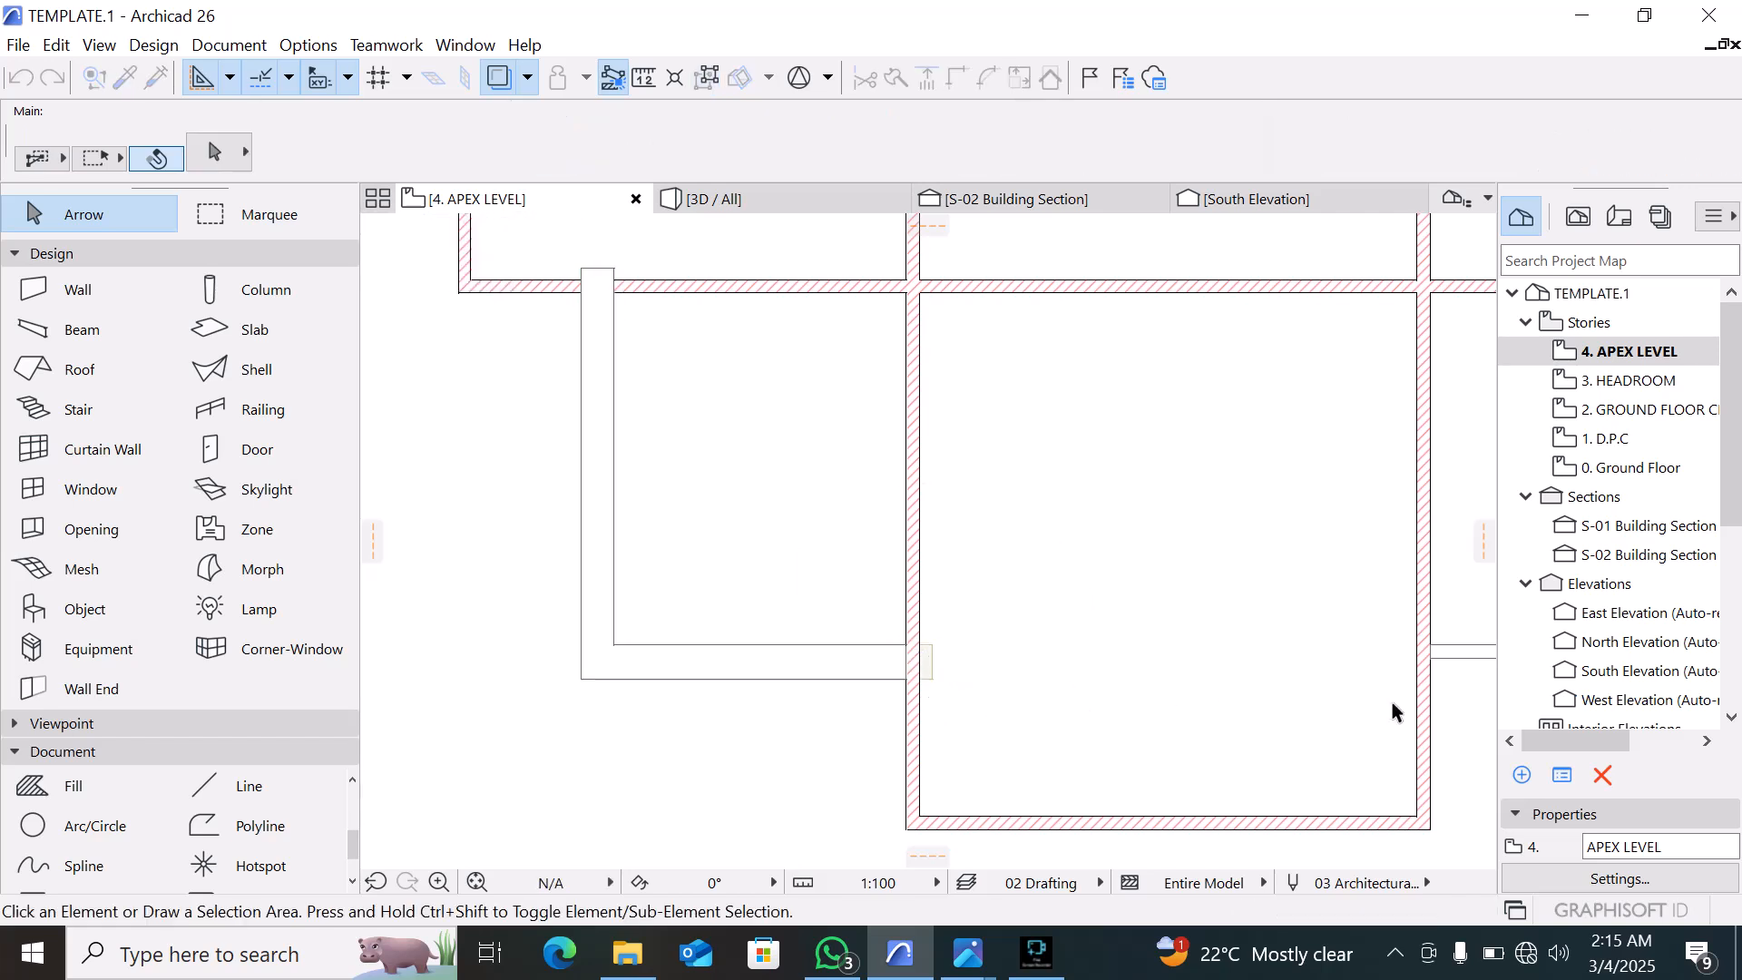
Shorten the vertical moulding wall so its upper end stops at the outer face of the adjoining house wall, and return to the 3D view
scroll(1393, 704, down, 3)
click(1016, 503)
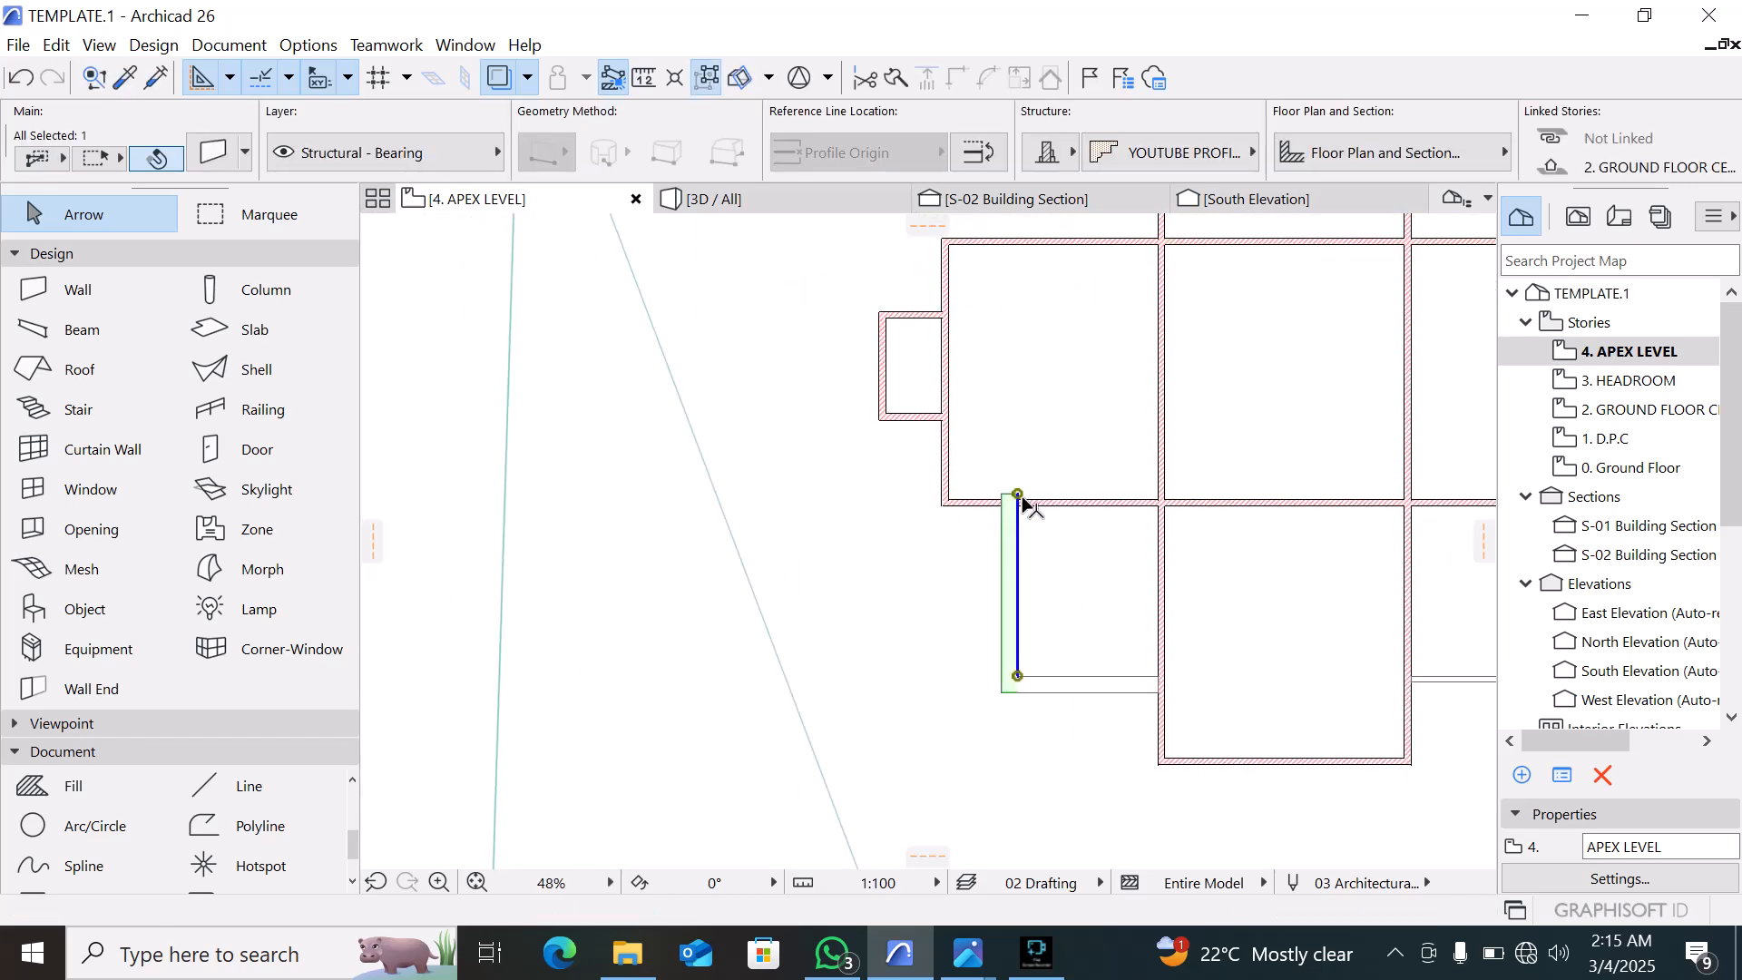
scroll(1014, 501, up, 3)
click(1011, 491)
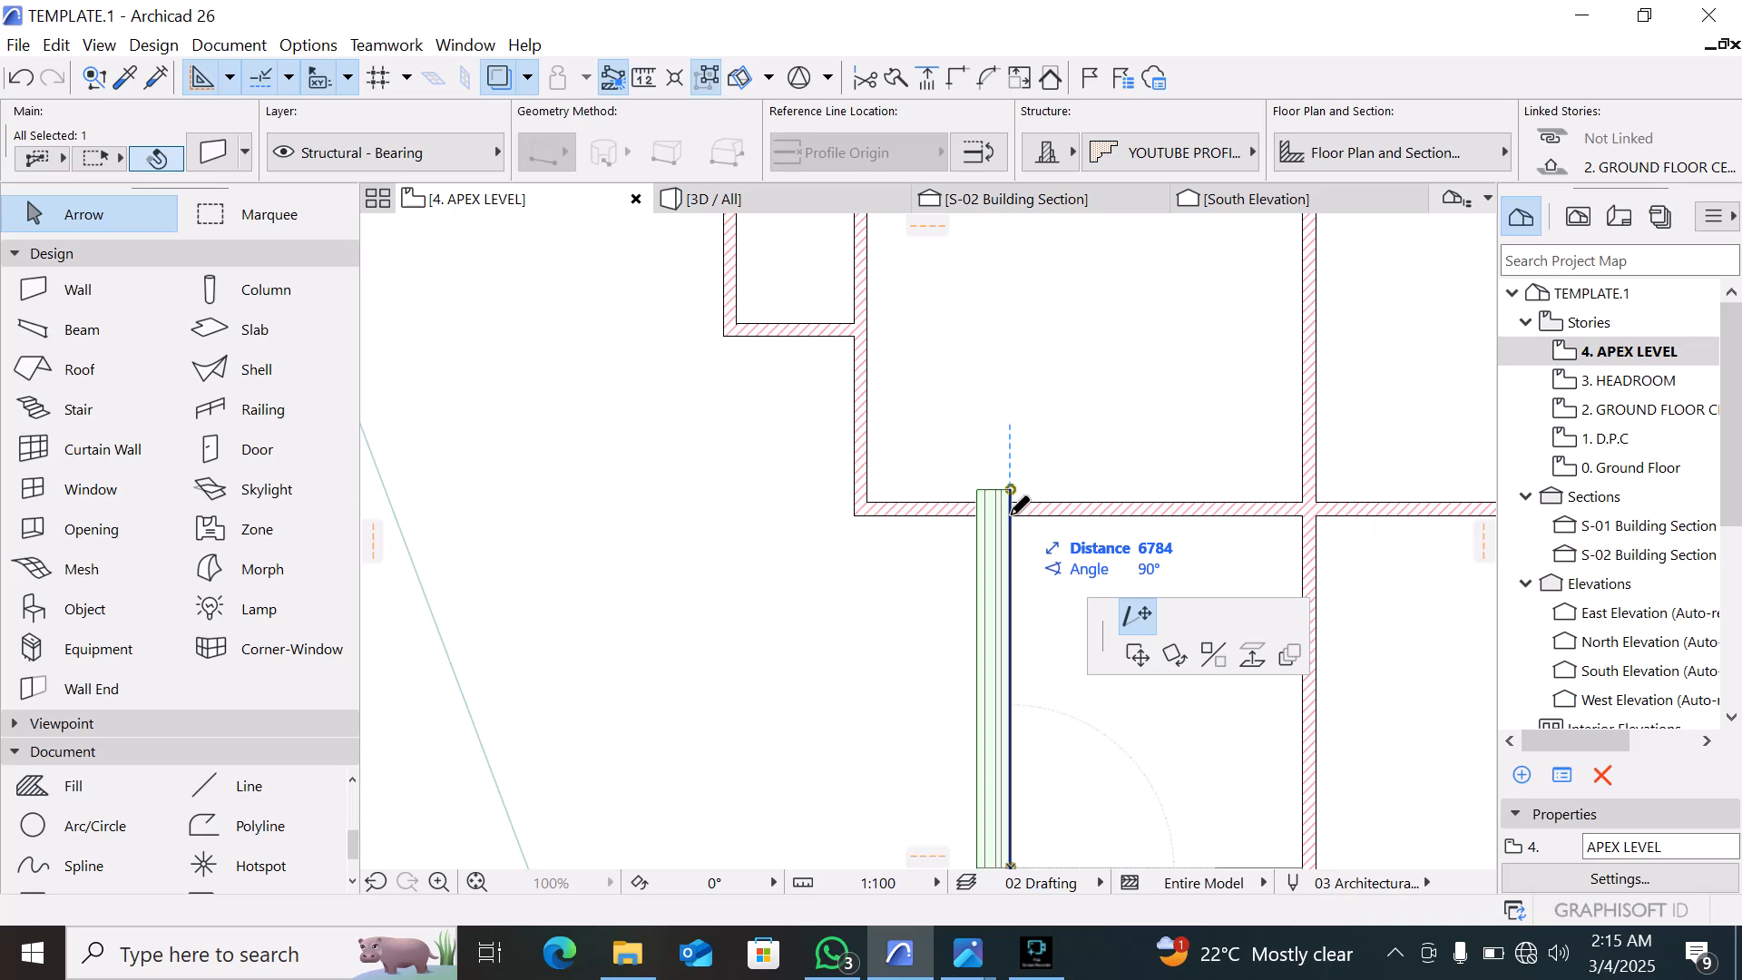
click(1052, 460)
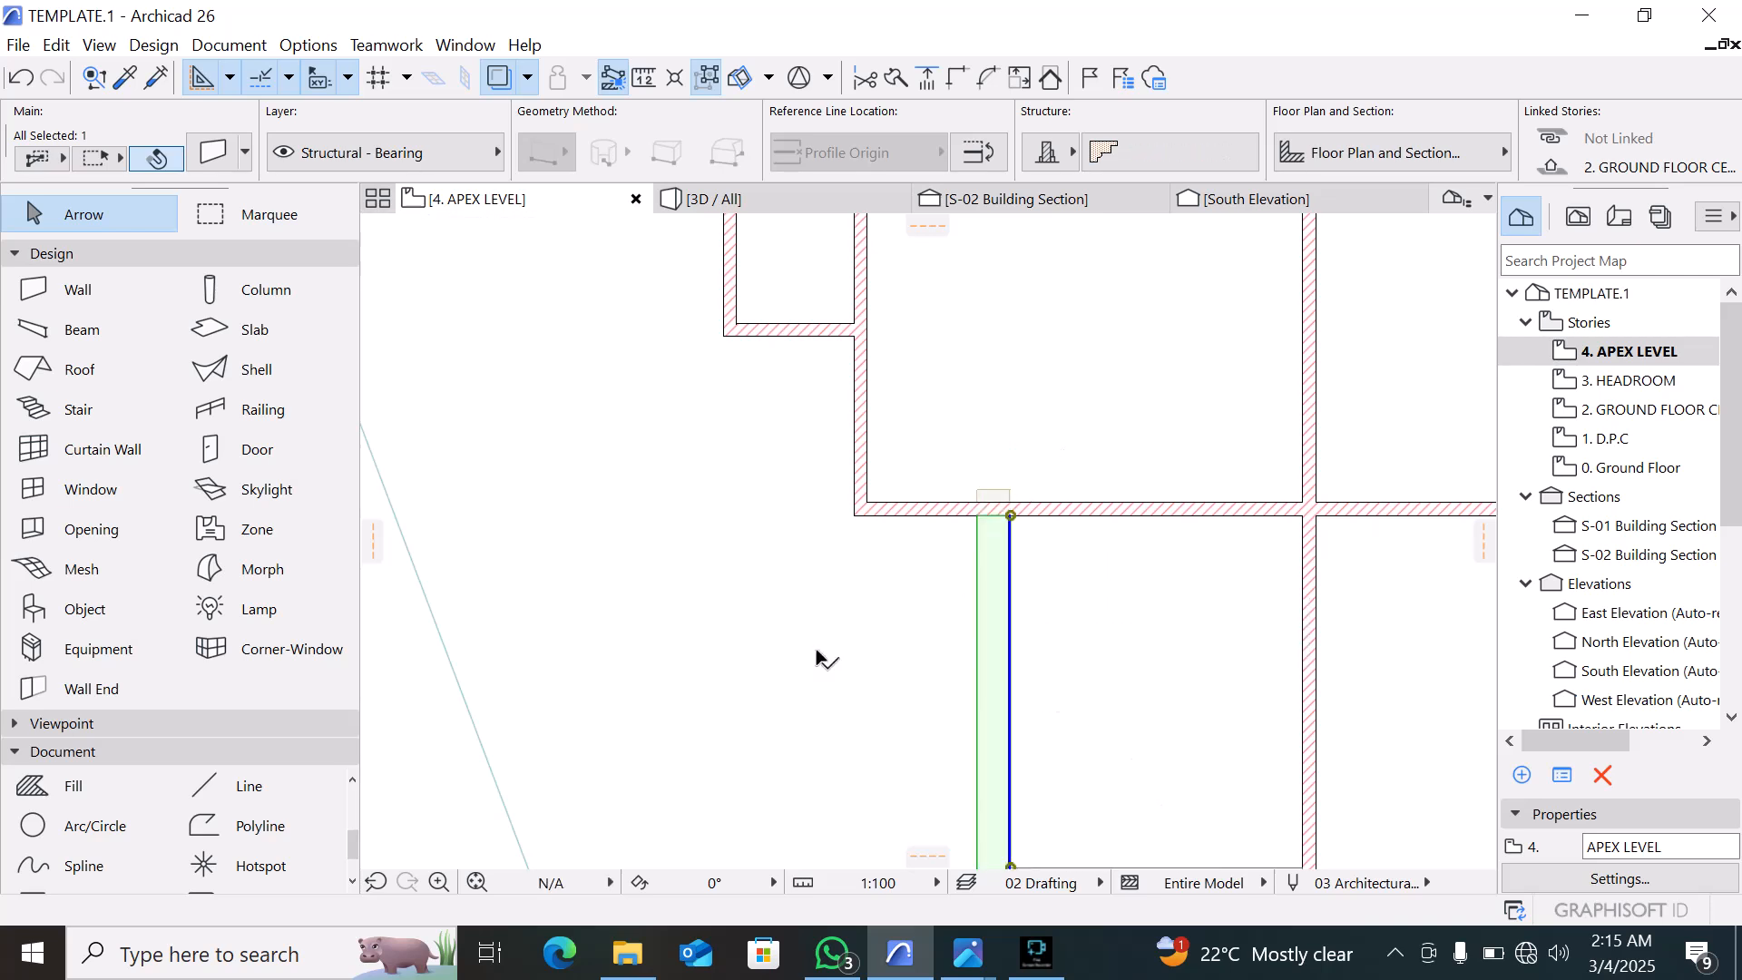
scroll(948, 368, down, 3)
middle_drag(948, 368, 642, 286)
key(Escape)
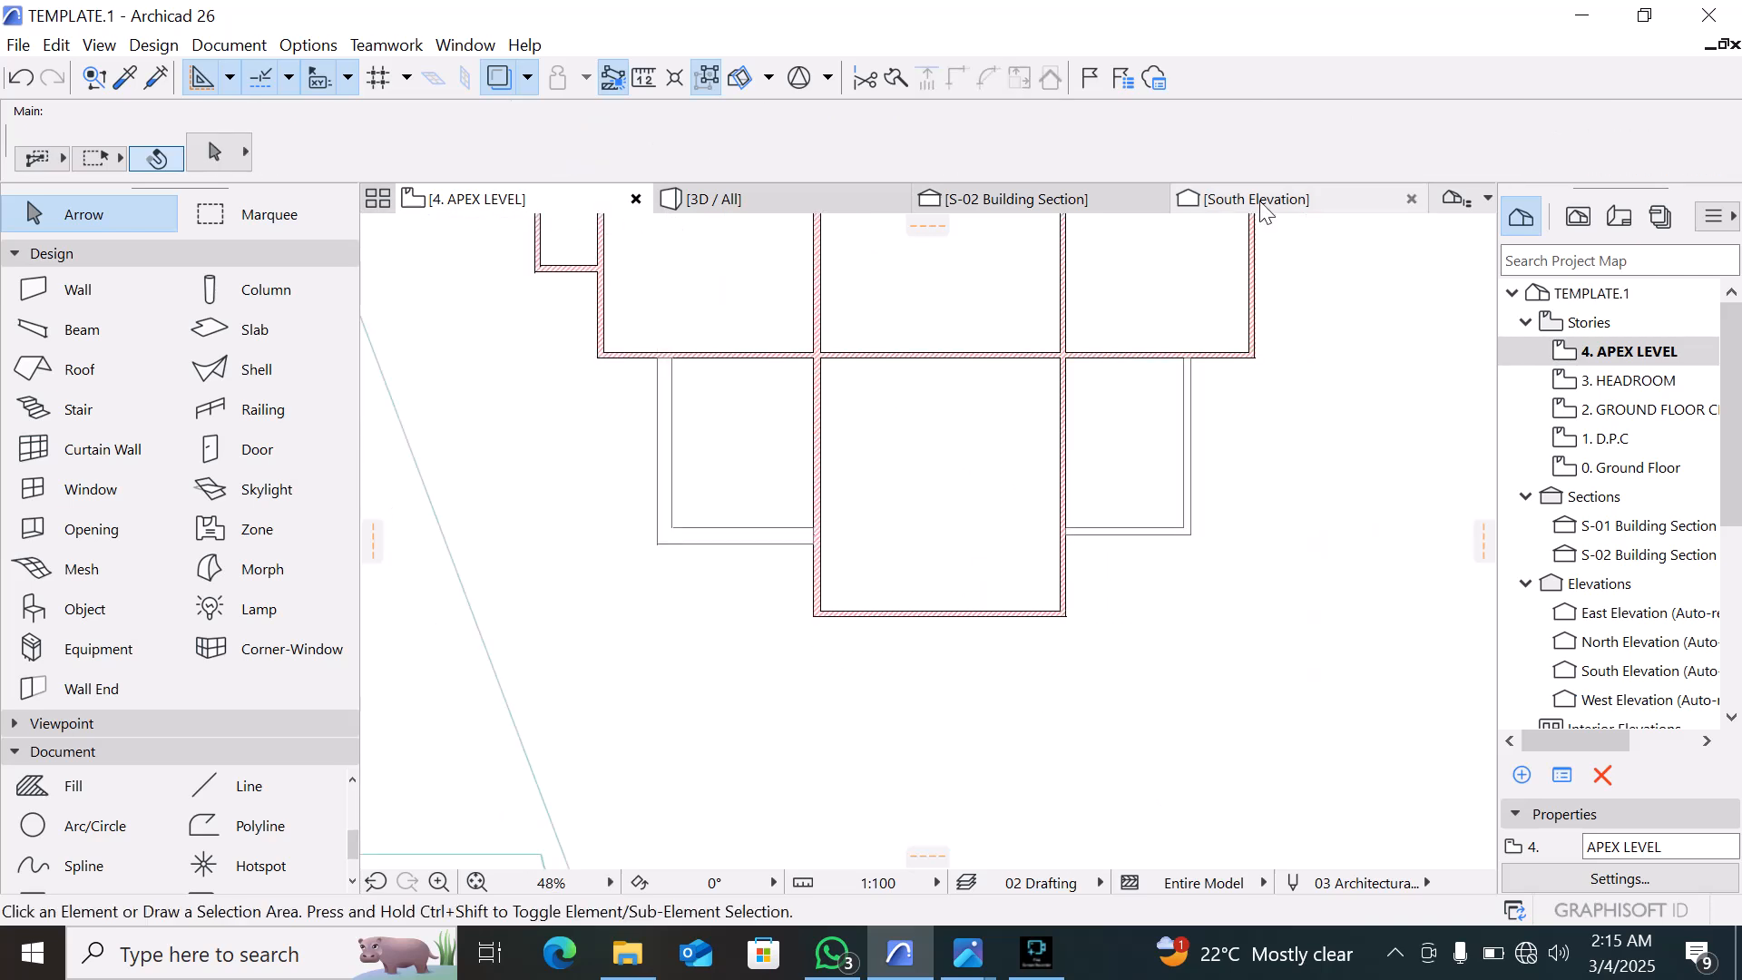
click(694, 199)
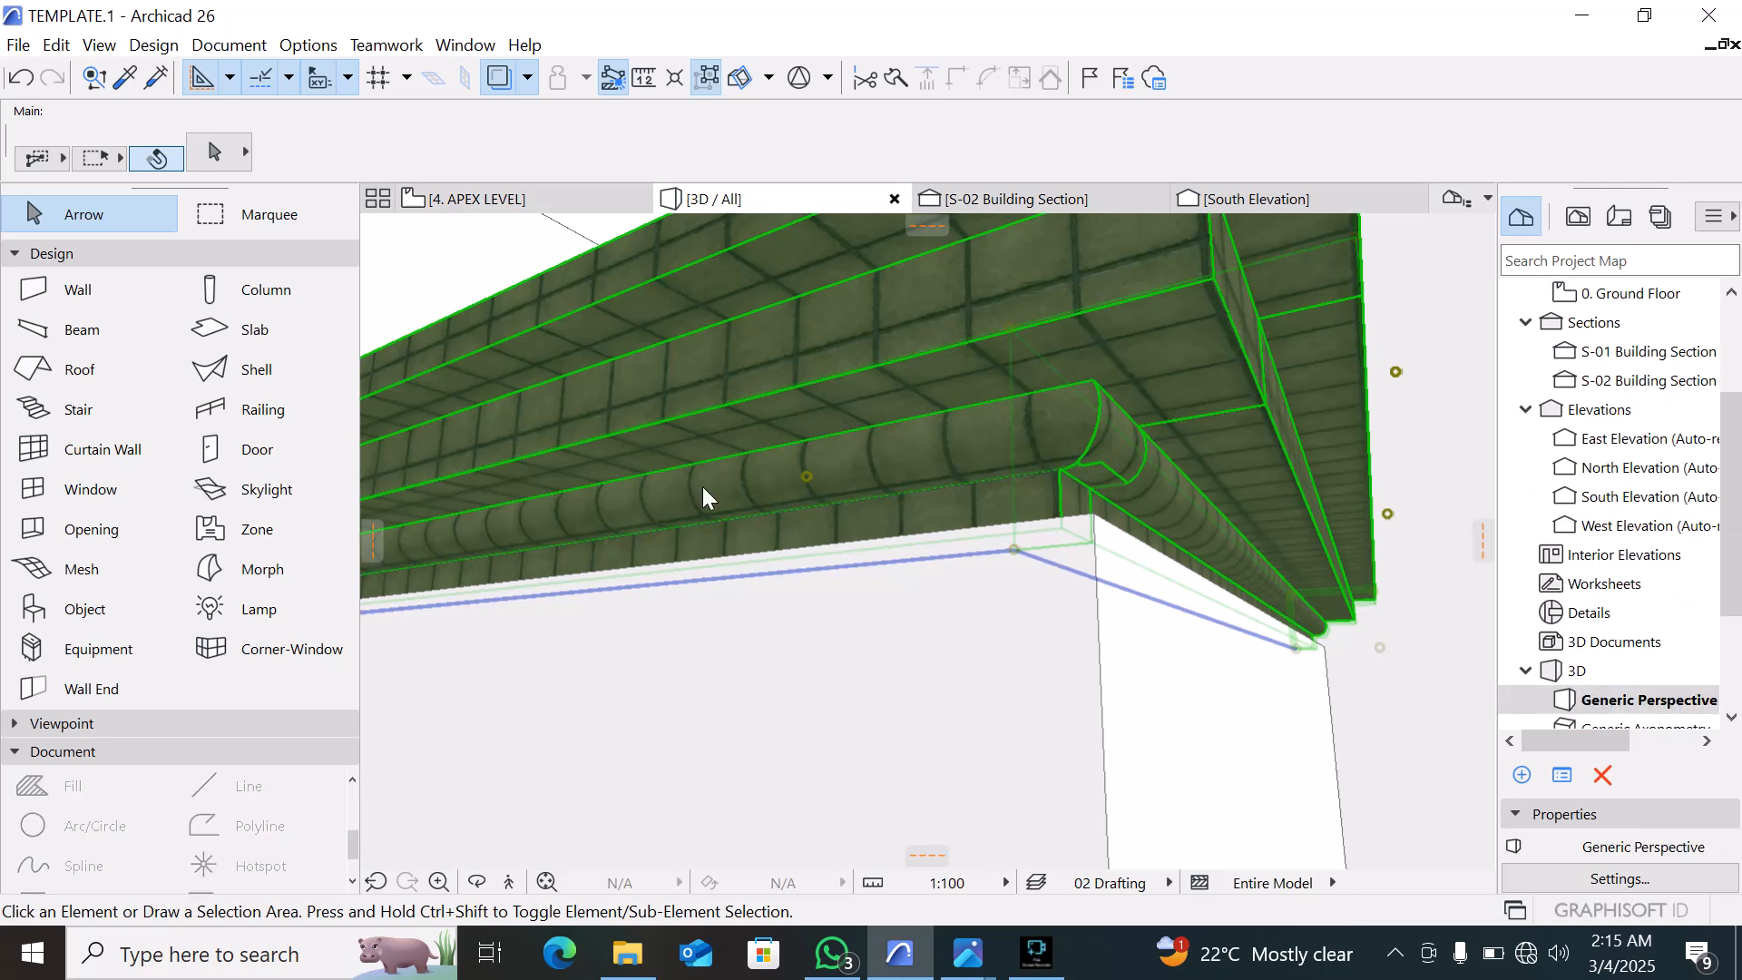
scroll(975, 676, down, 5)
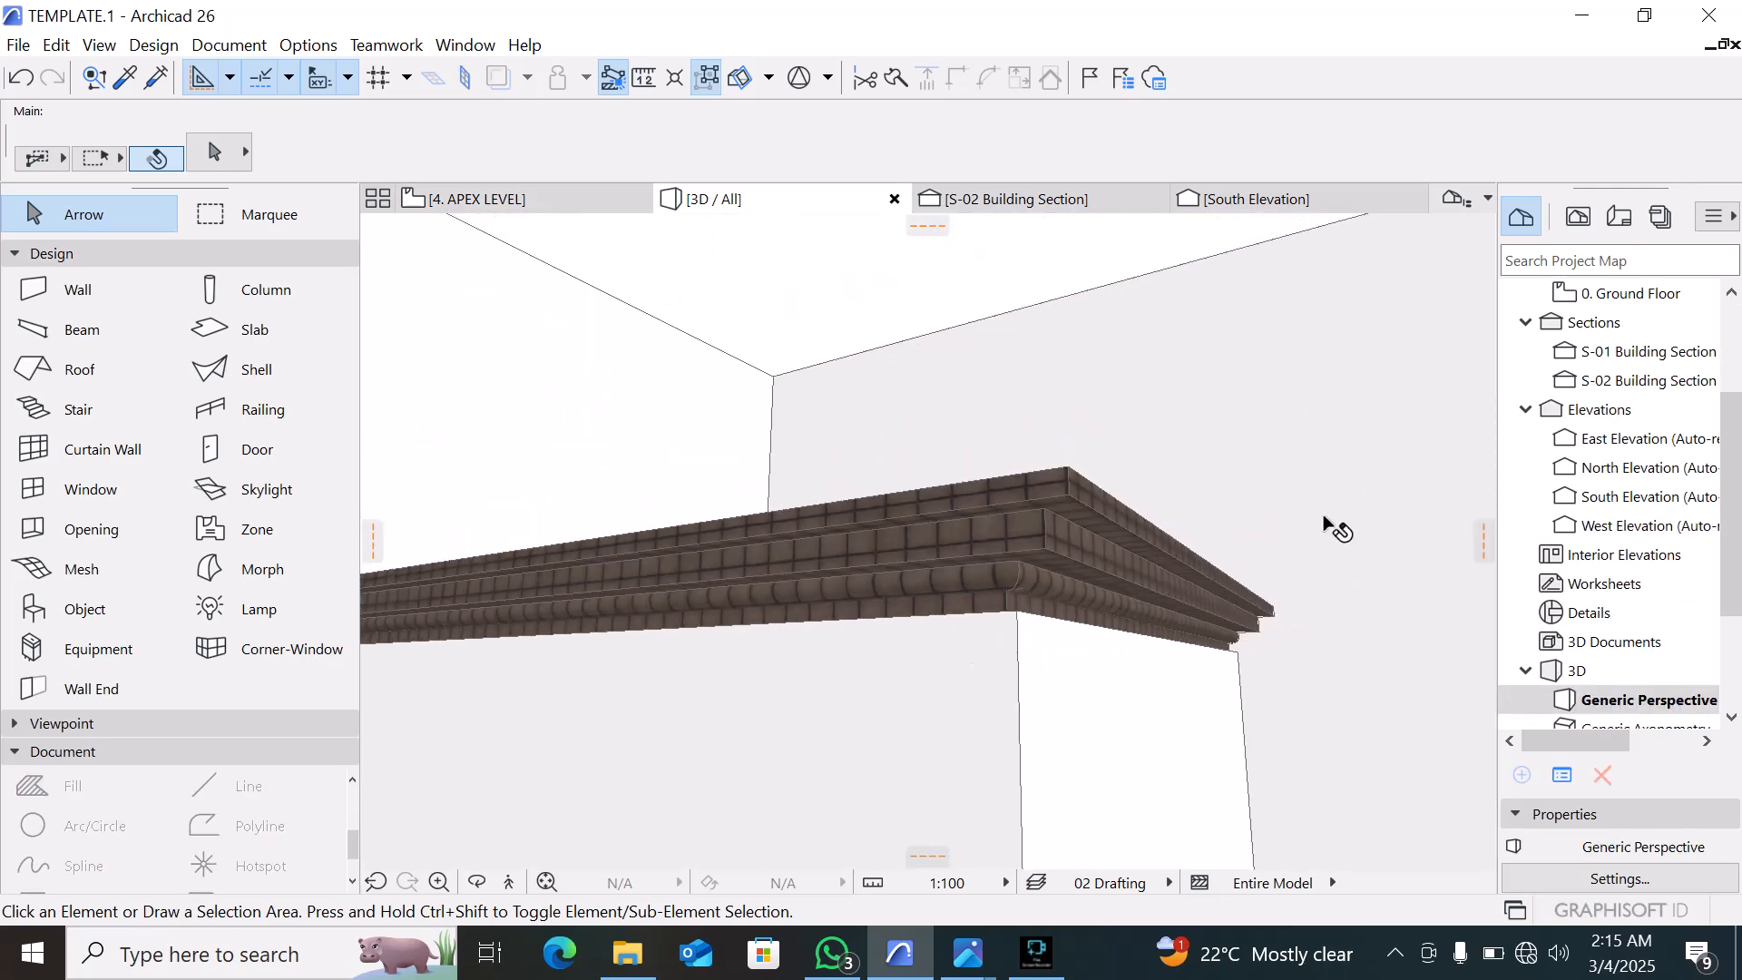
On the 4. APEX LEVEL plan, draw a moulding wall along the outer side and front faces of the bare front side block
shift+middle_drag(1325, 524, 1154, 588)
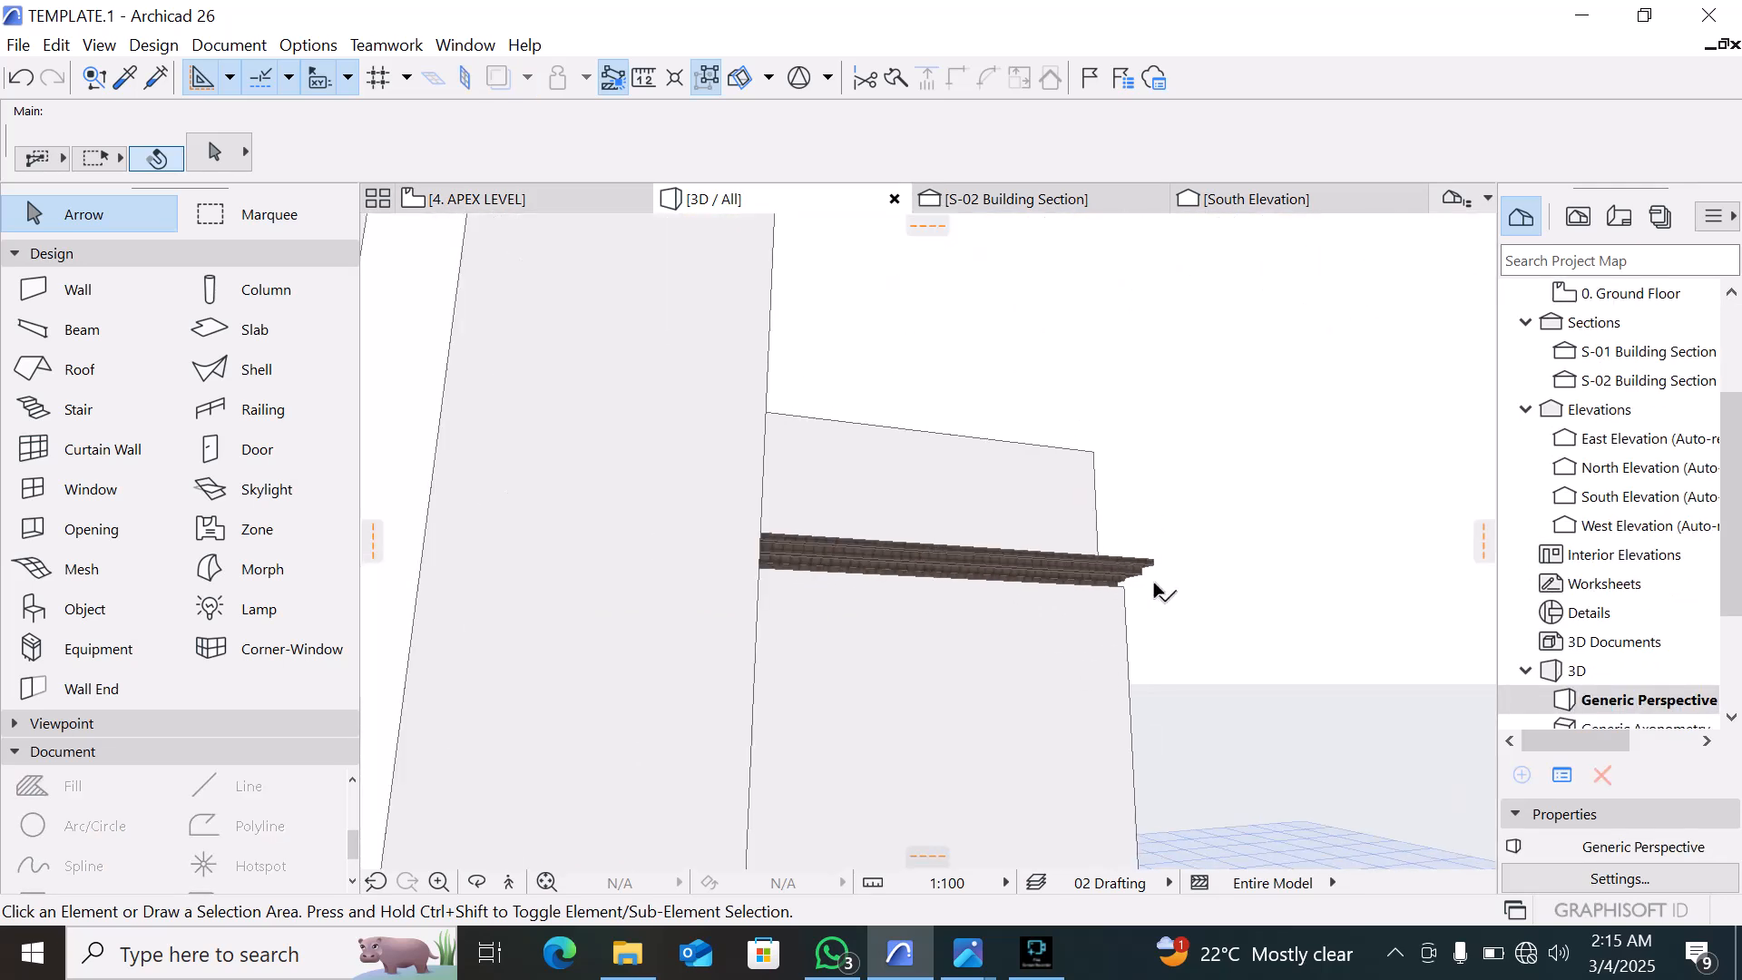
shift+middle_drag(1266, 570, 545, 242)
click(501, 201)
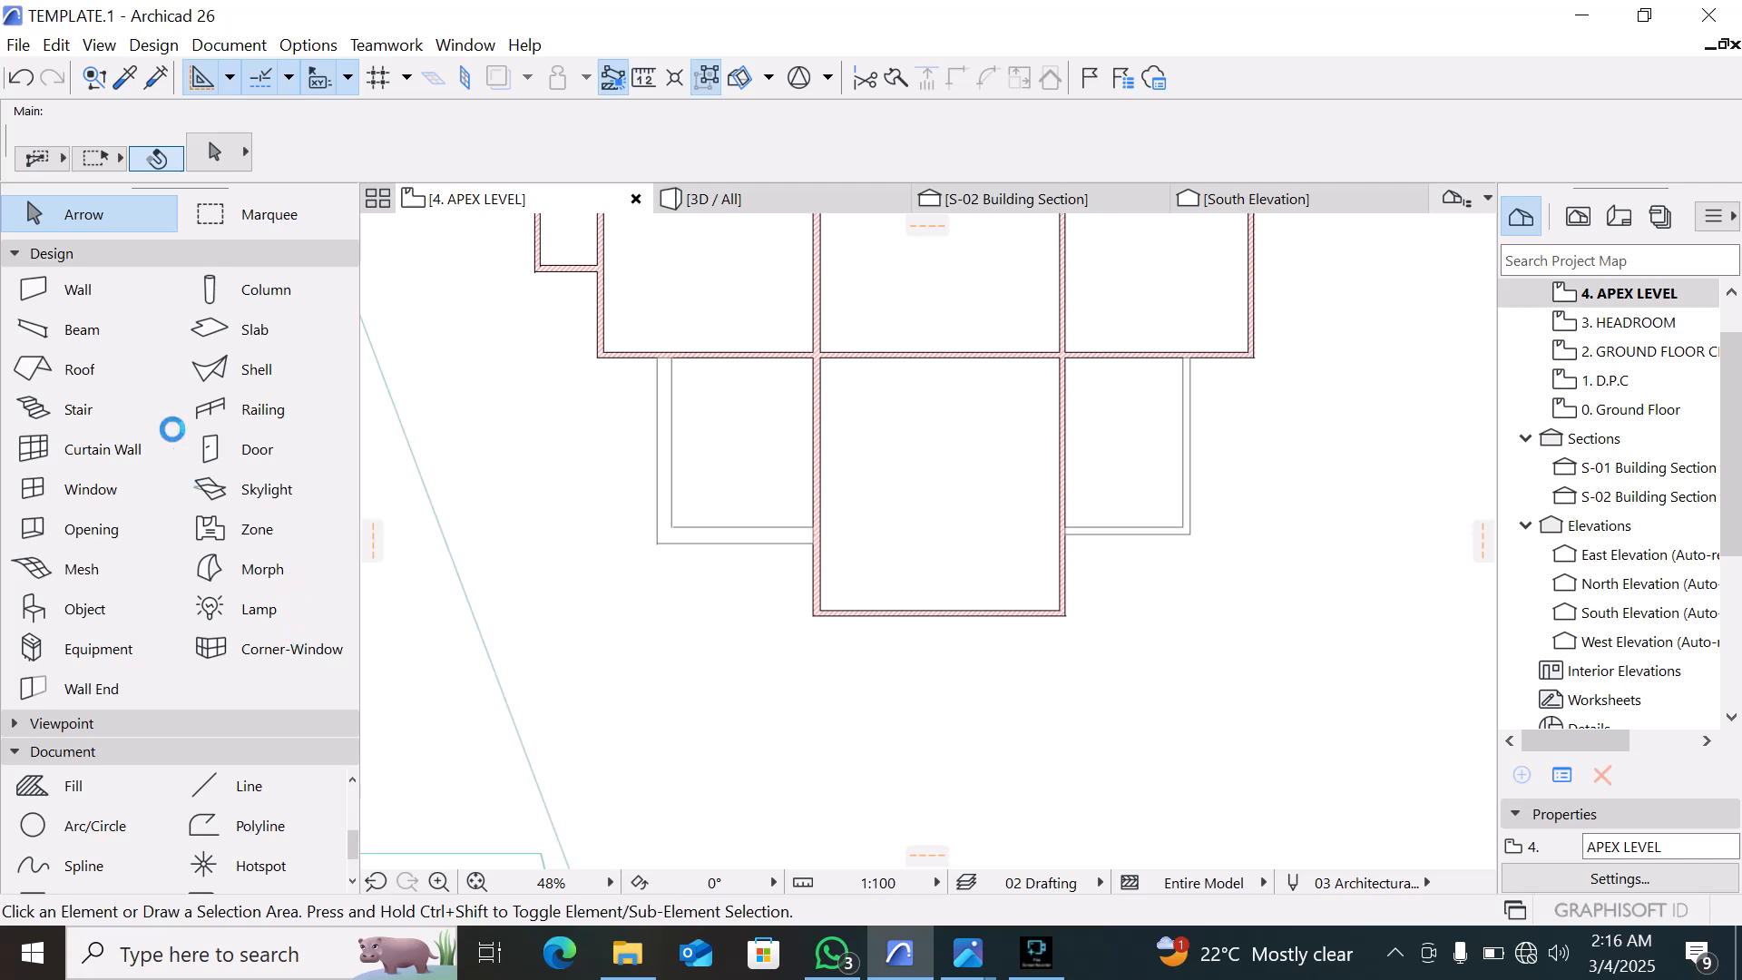
click(95, 300)
scroll(1207, 390, up, 2)
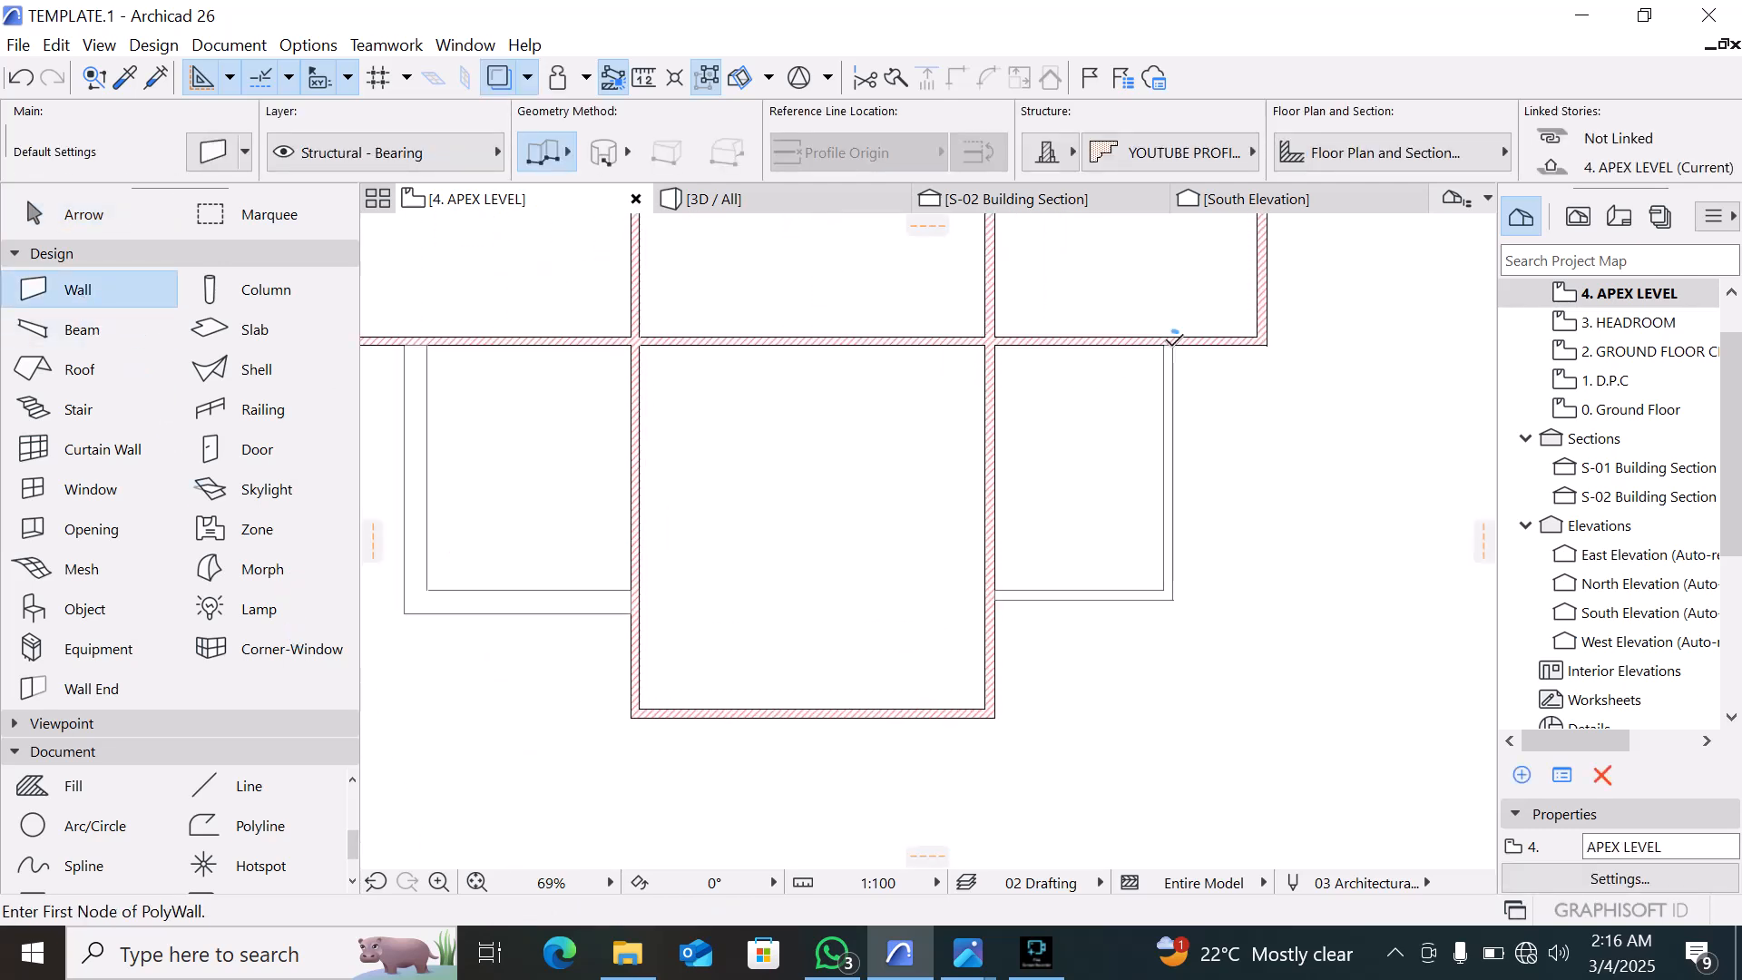
click(1172, 345)
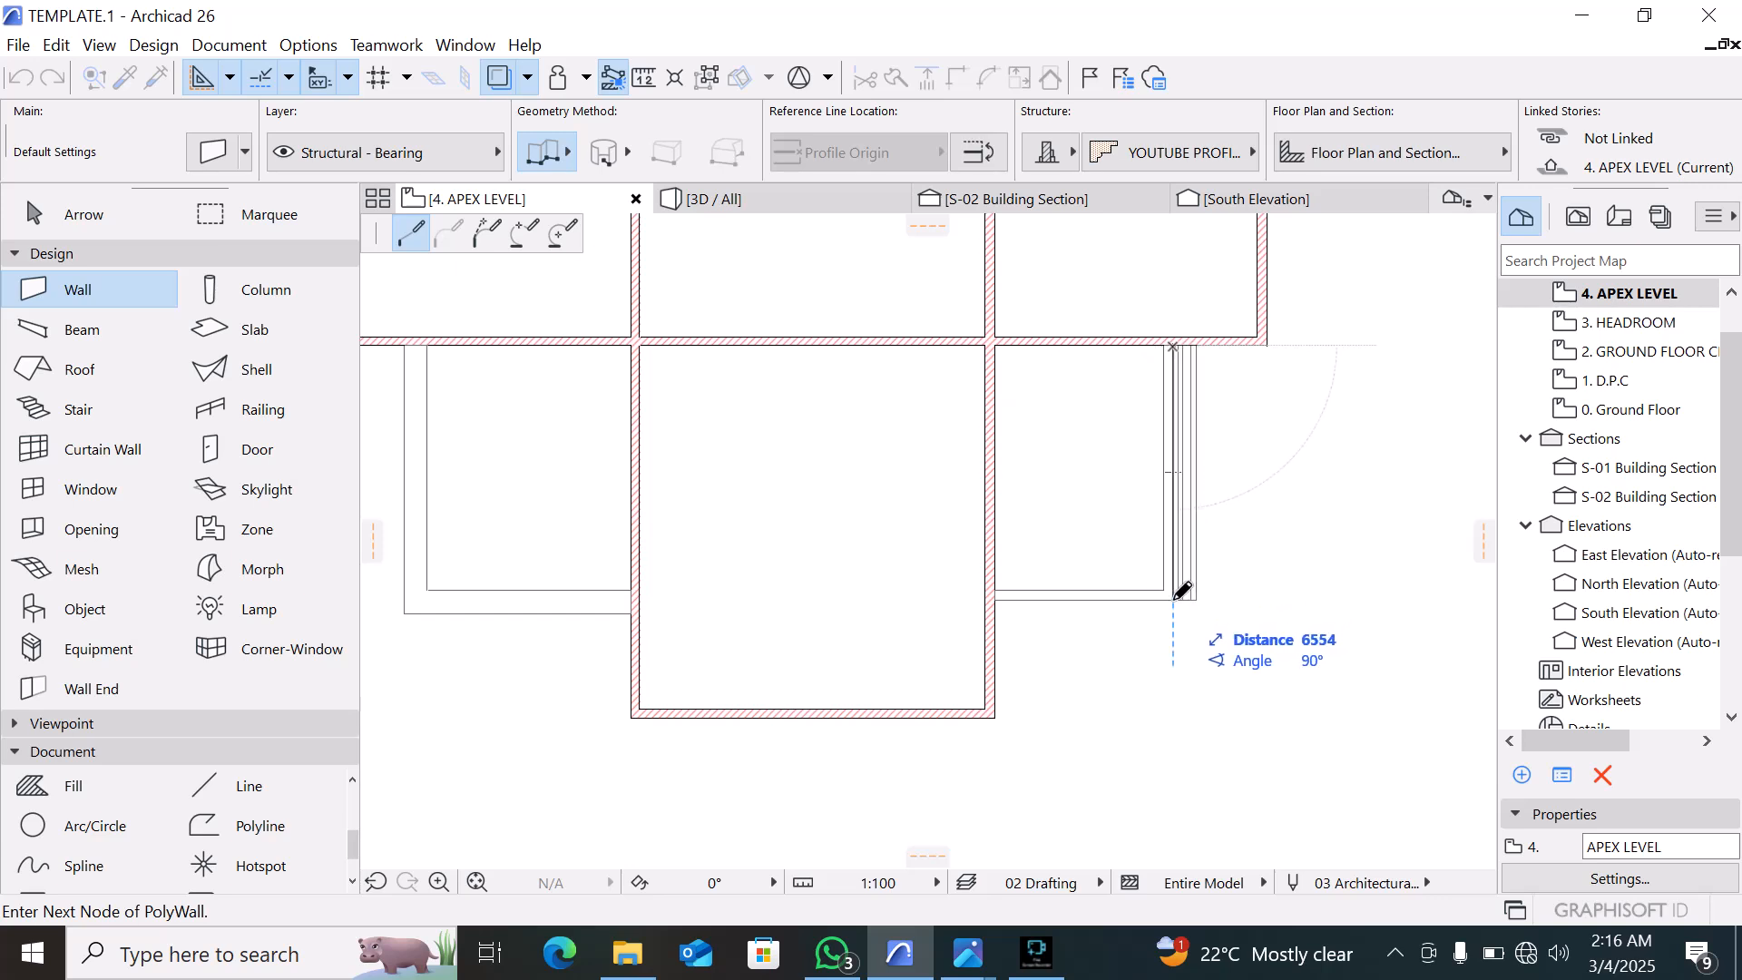
click(1173, 599)
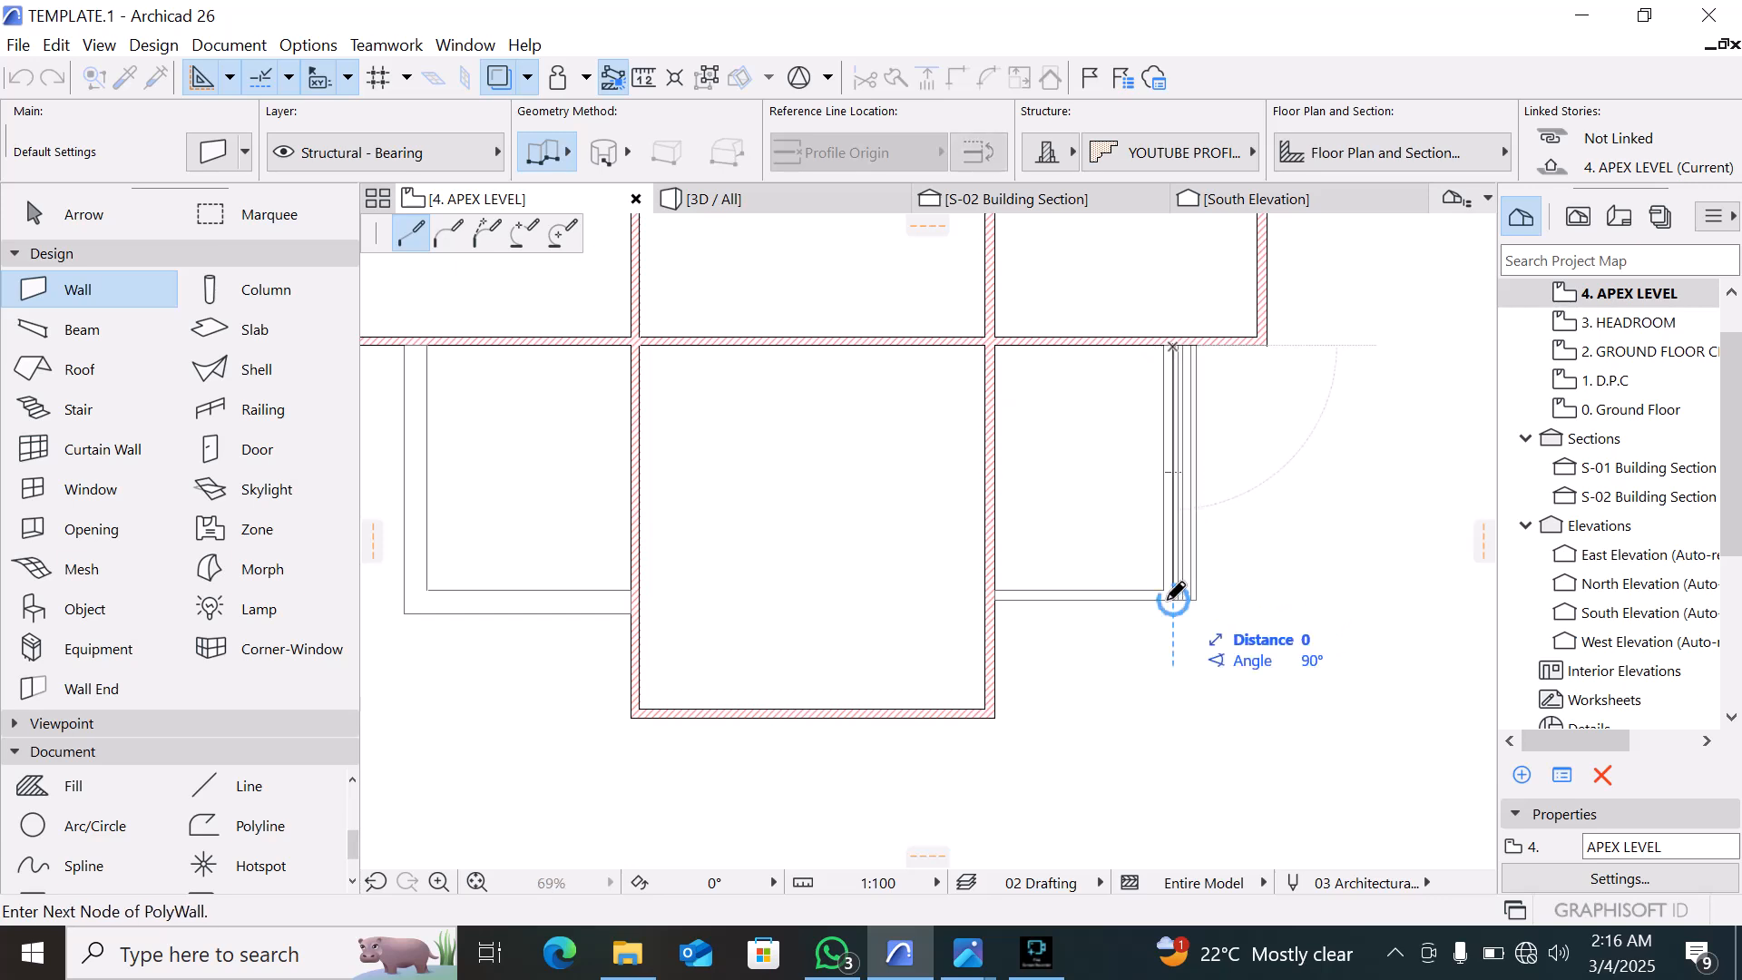
double_click(997, 598)
scroll(1075, 677, down, 3)
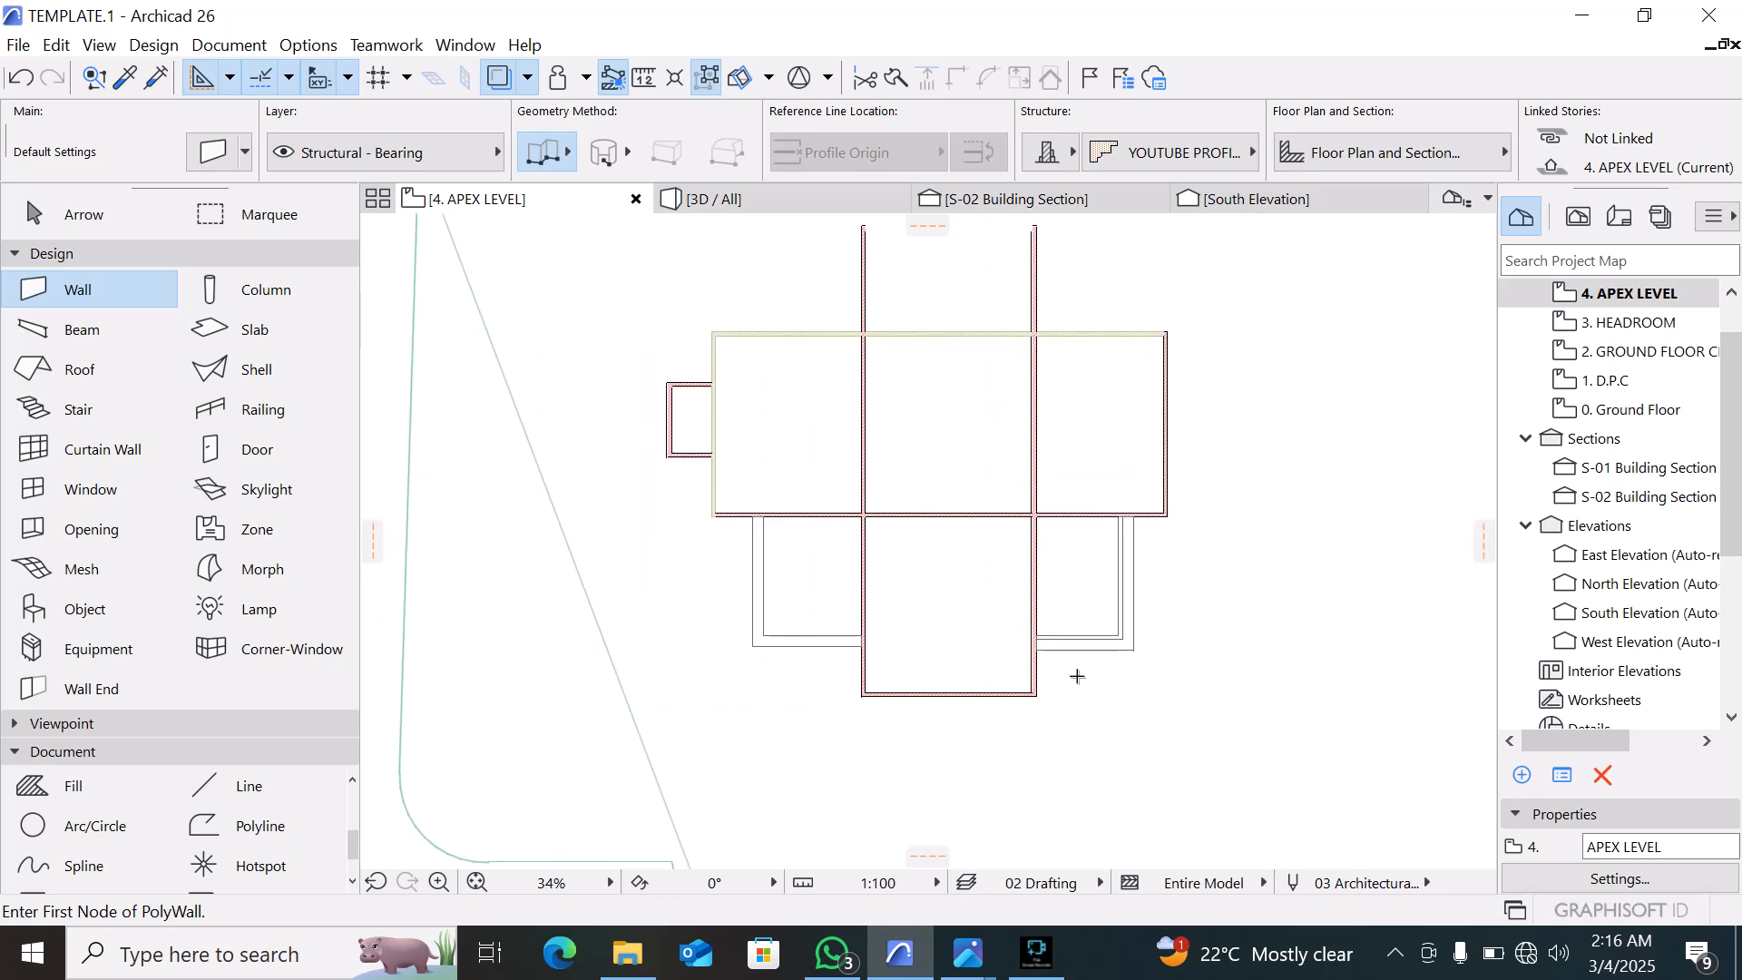
key(Escape)
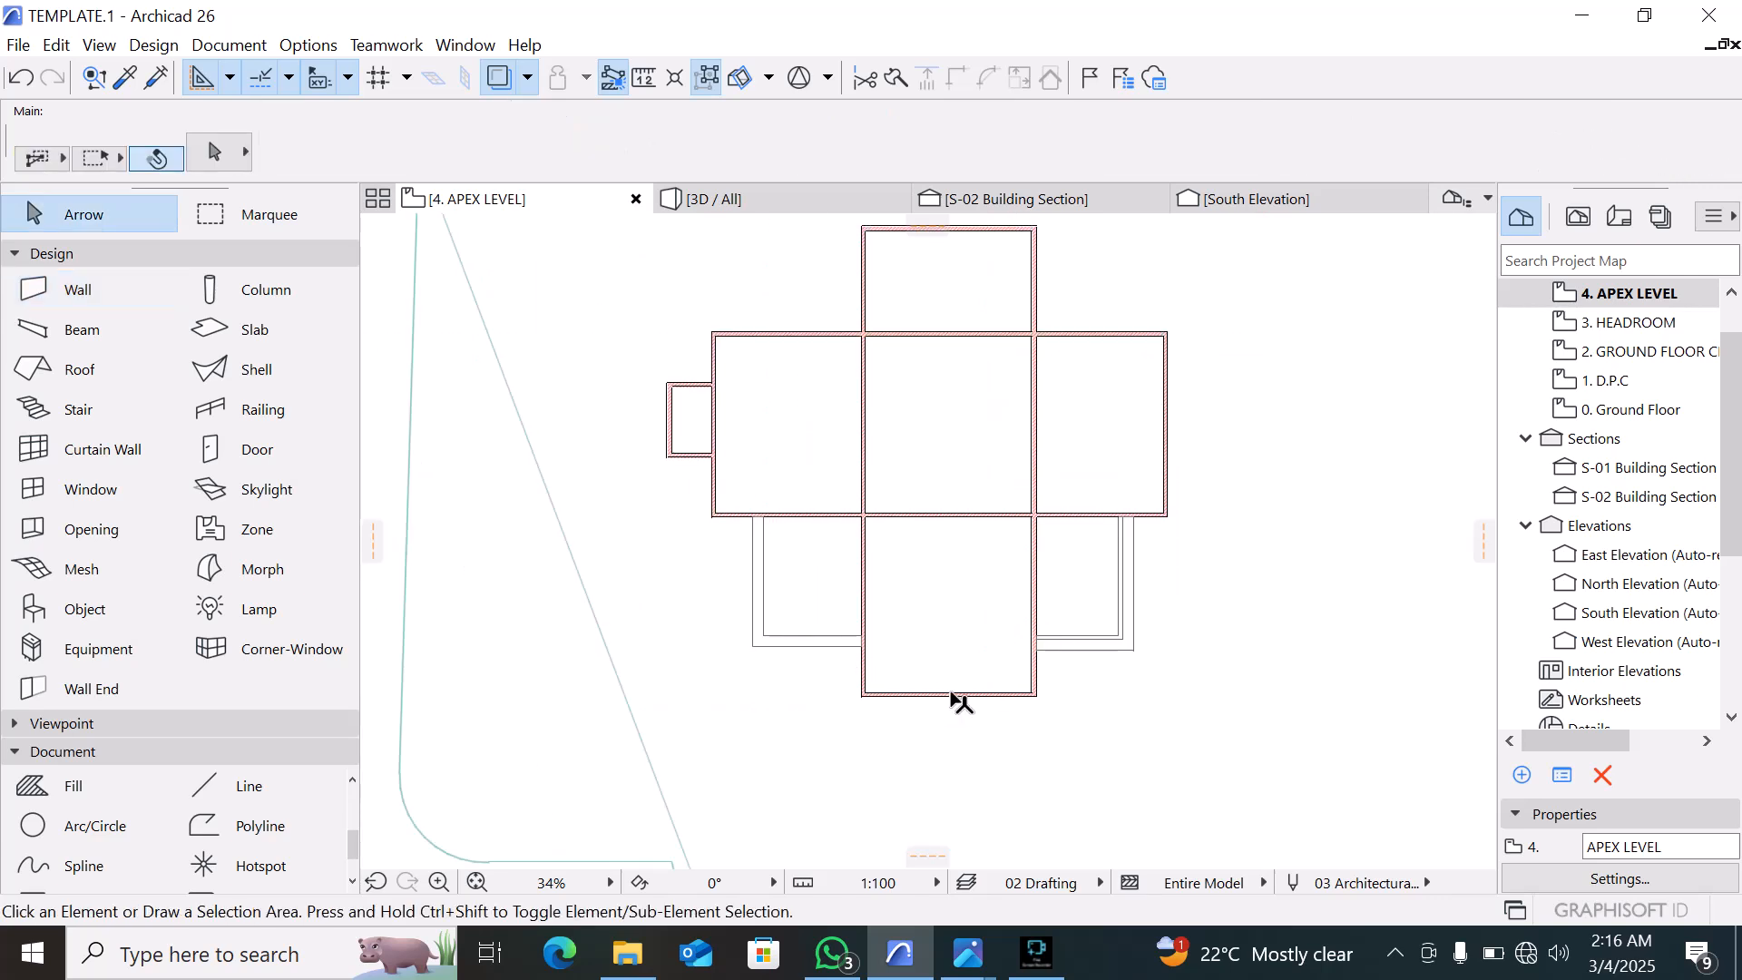
Pick up the finished moulding wall's settings from the opposite side block and transfer them to both newly drawn moulding walls
alt+click(786, 636)
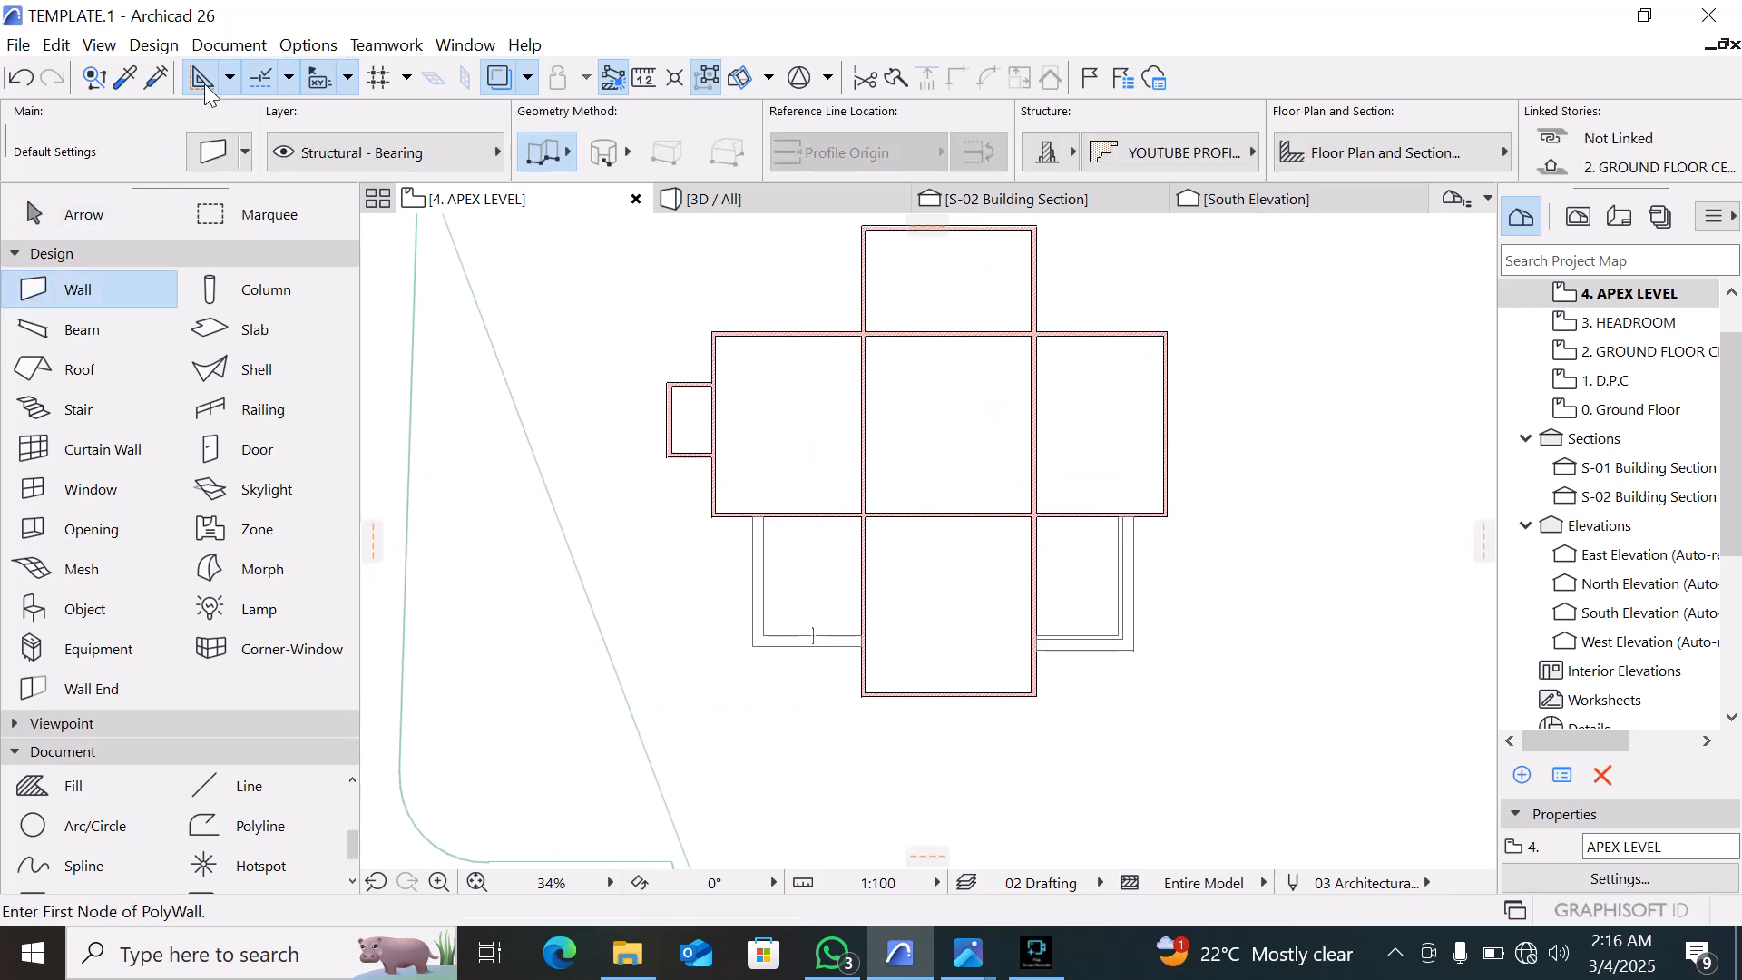
click(160, 80)
click(1136, 592)
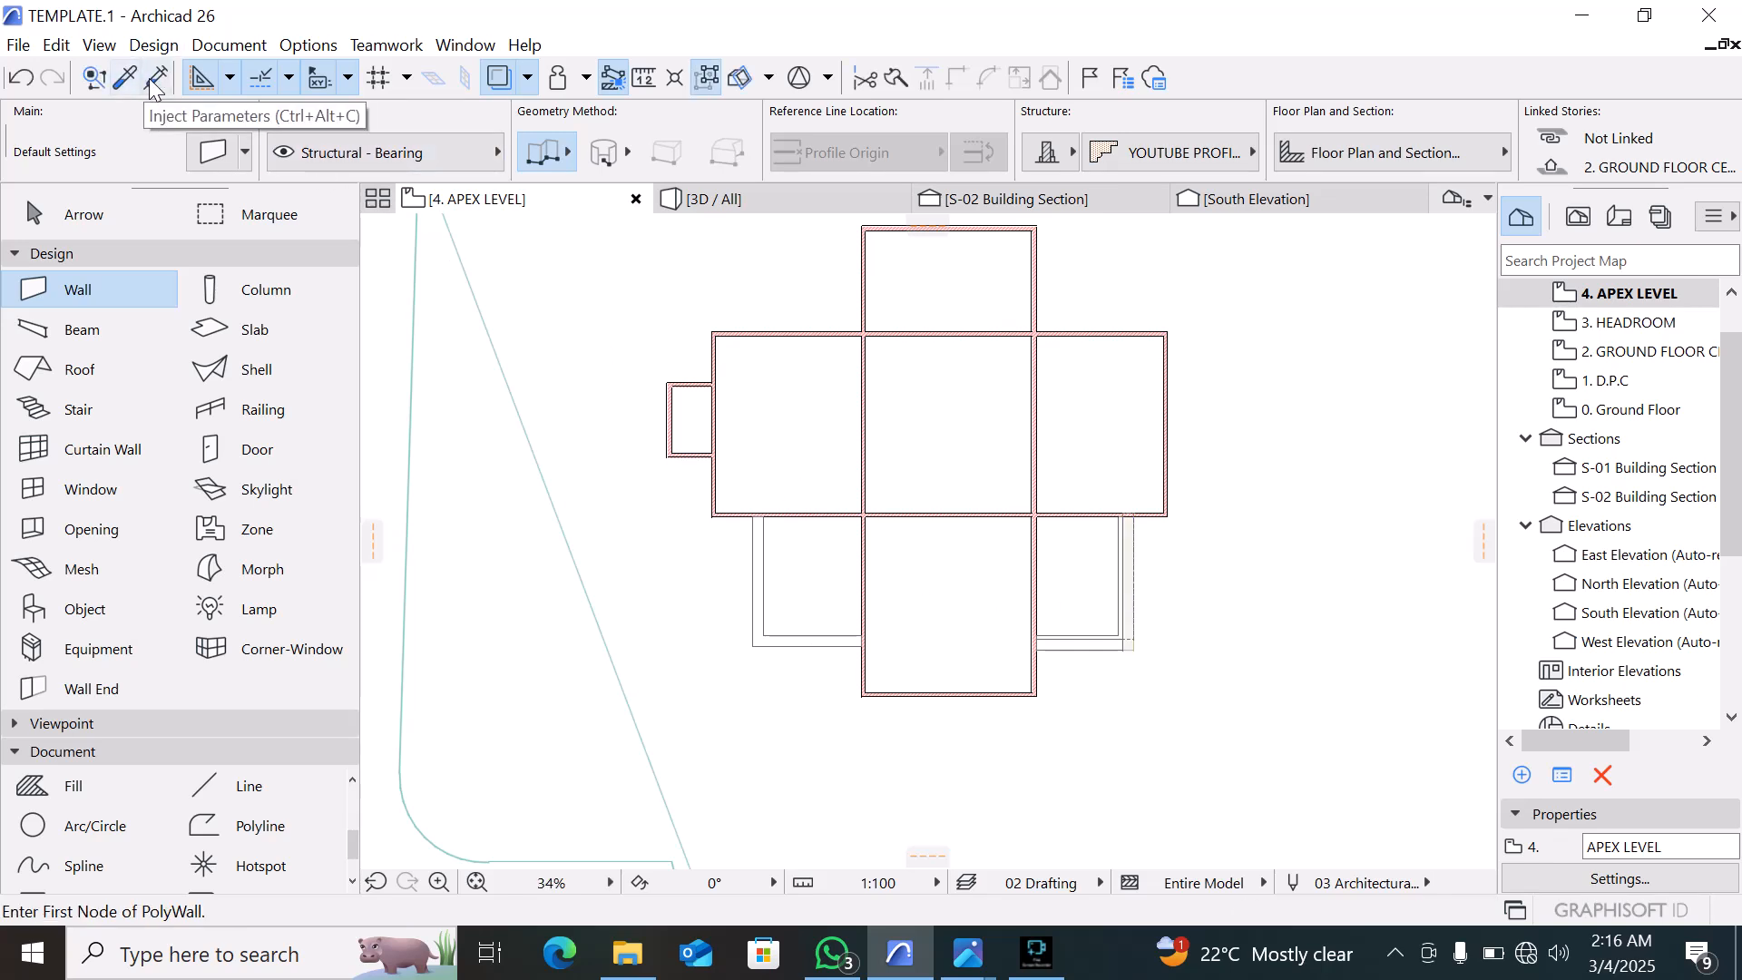
click(156, 80)
click(1086, 648)
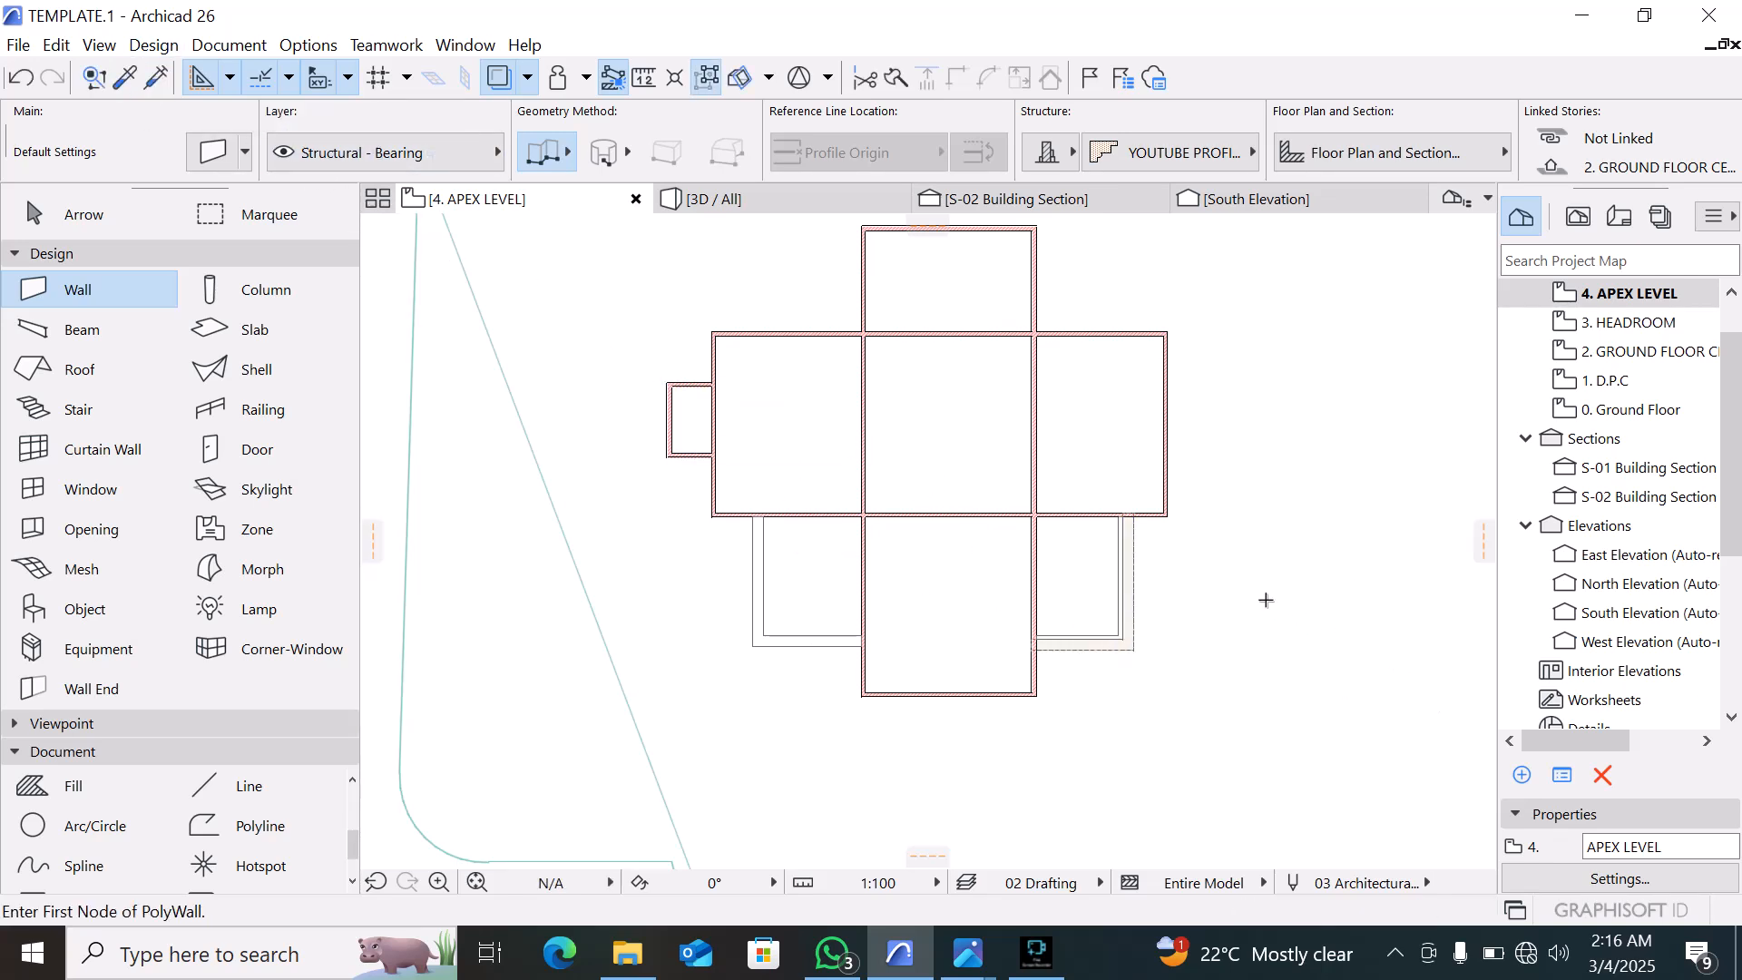
key(Escape)
scroll(1009, 529, up, 3)
scroll(1010, 529, down, 2)
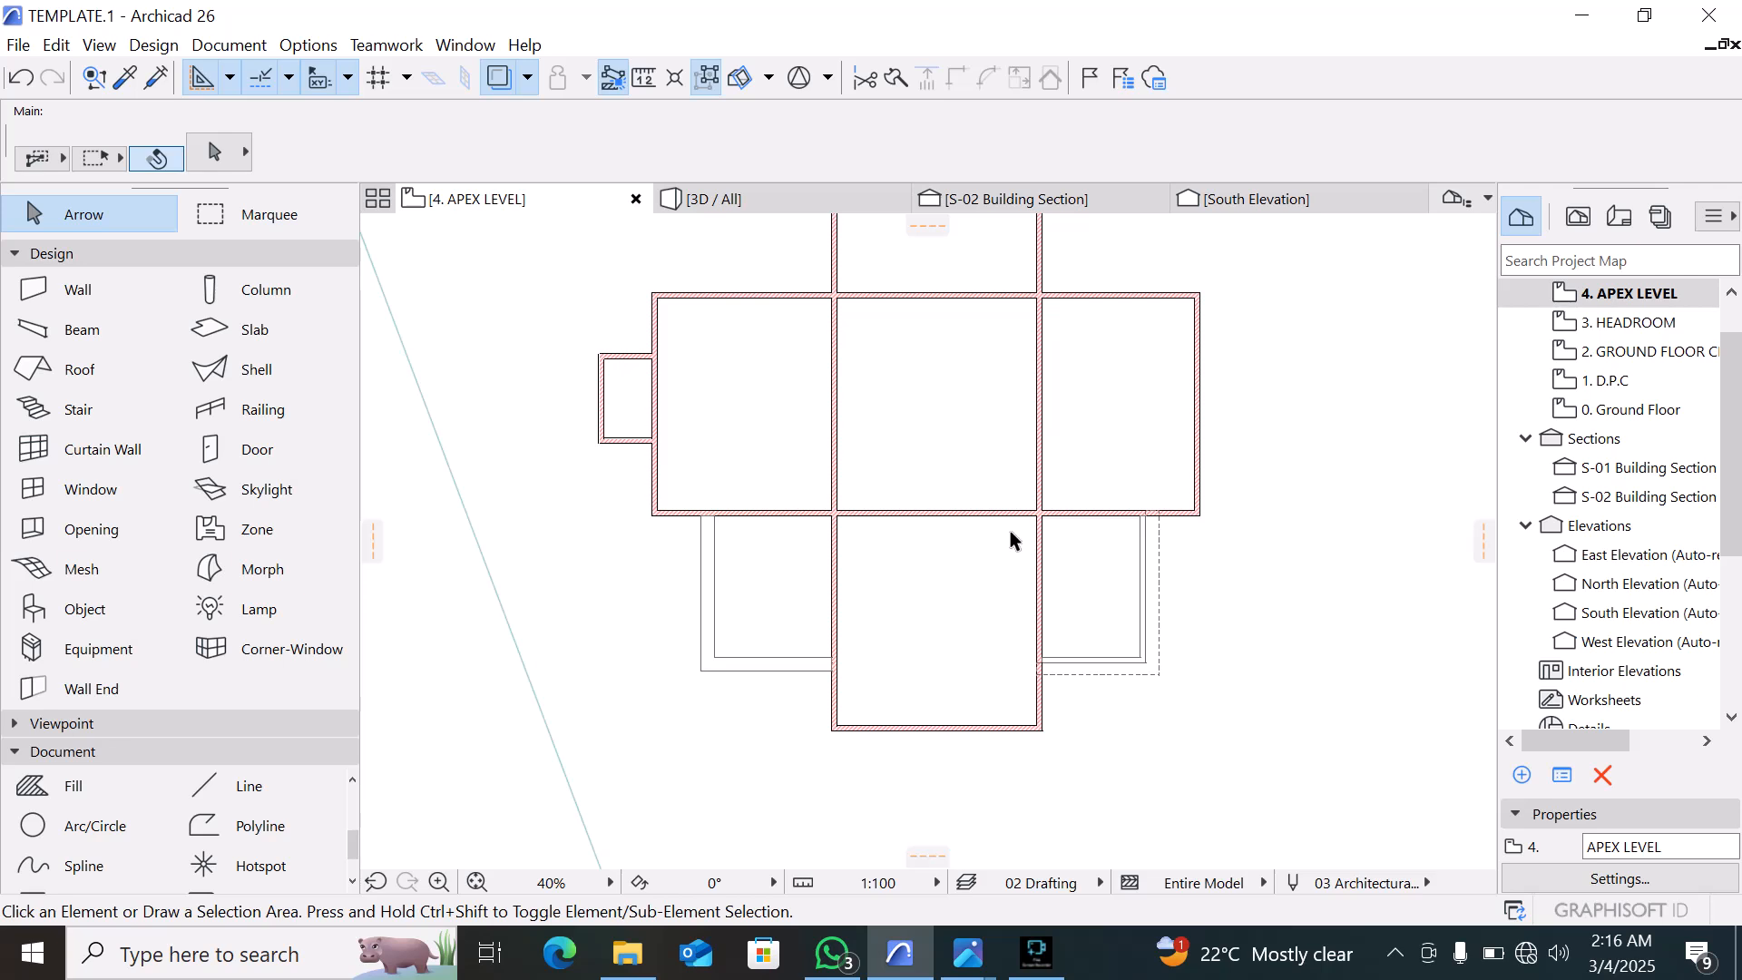
Check the newly drawn moulding walls in the 3D view, select both, and undo their placement from the 4. APEX LEVEL plan
click(696, 205)
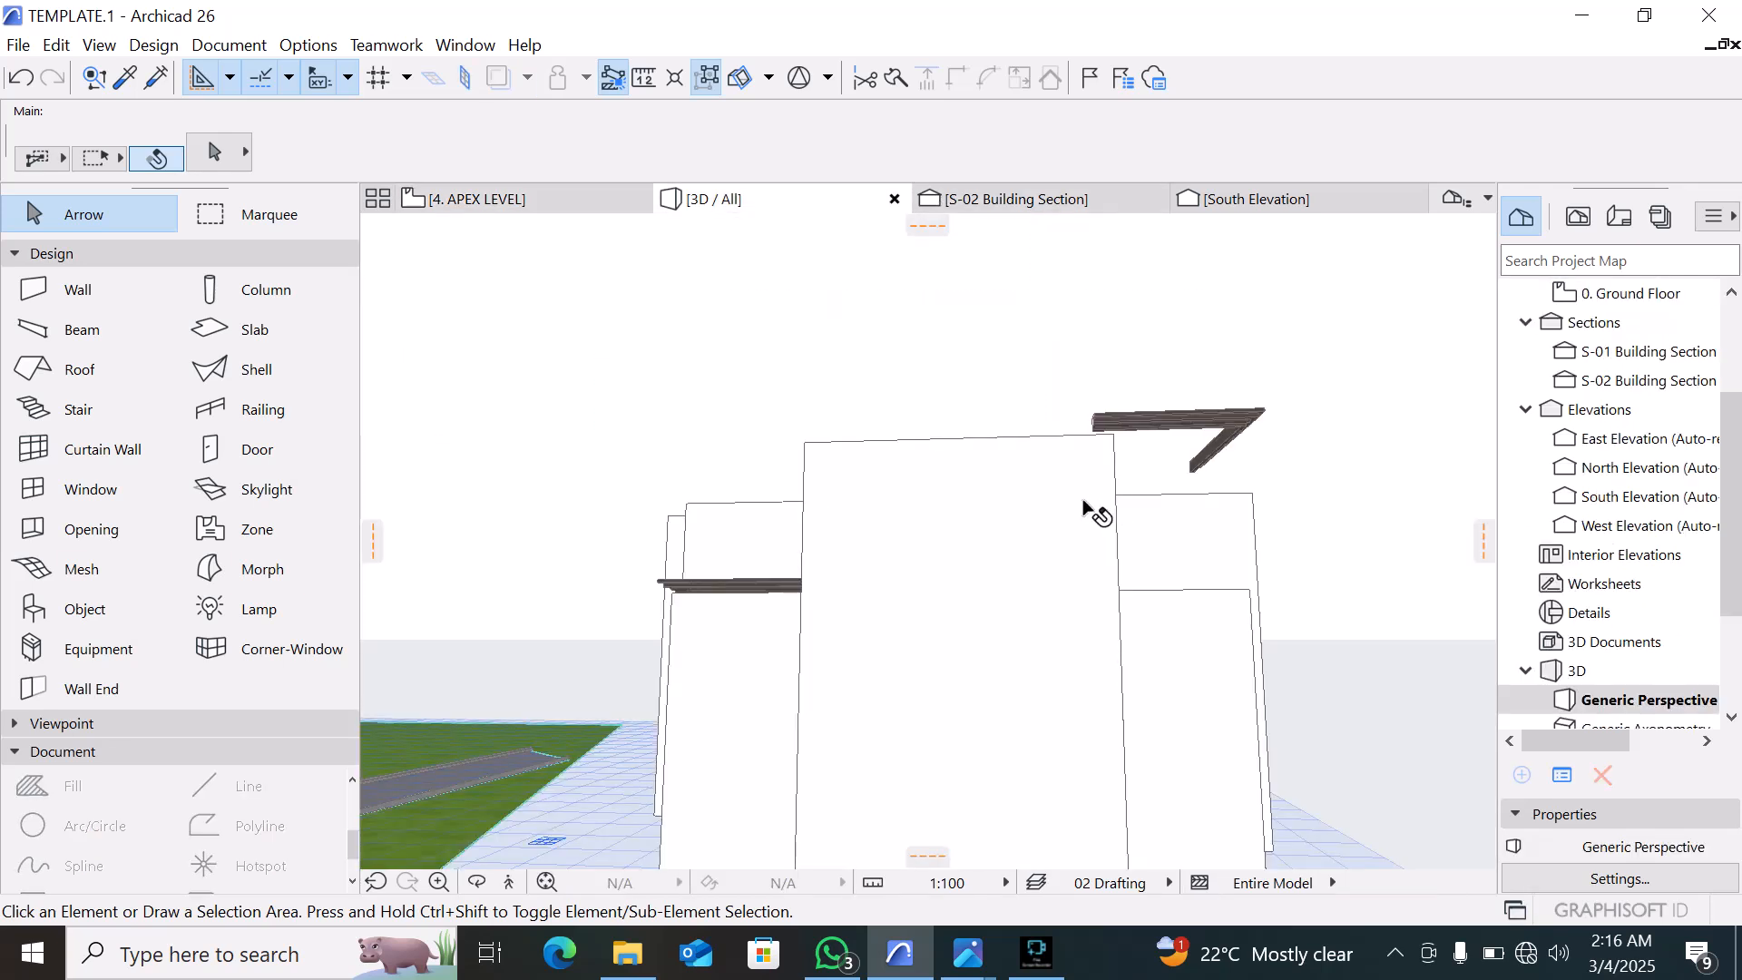
scroll(803, 619, up, 1)
scroll(683, 526, down, 2)
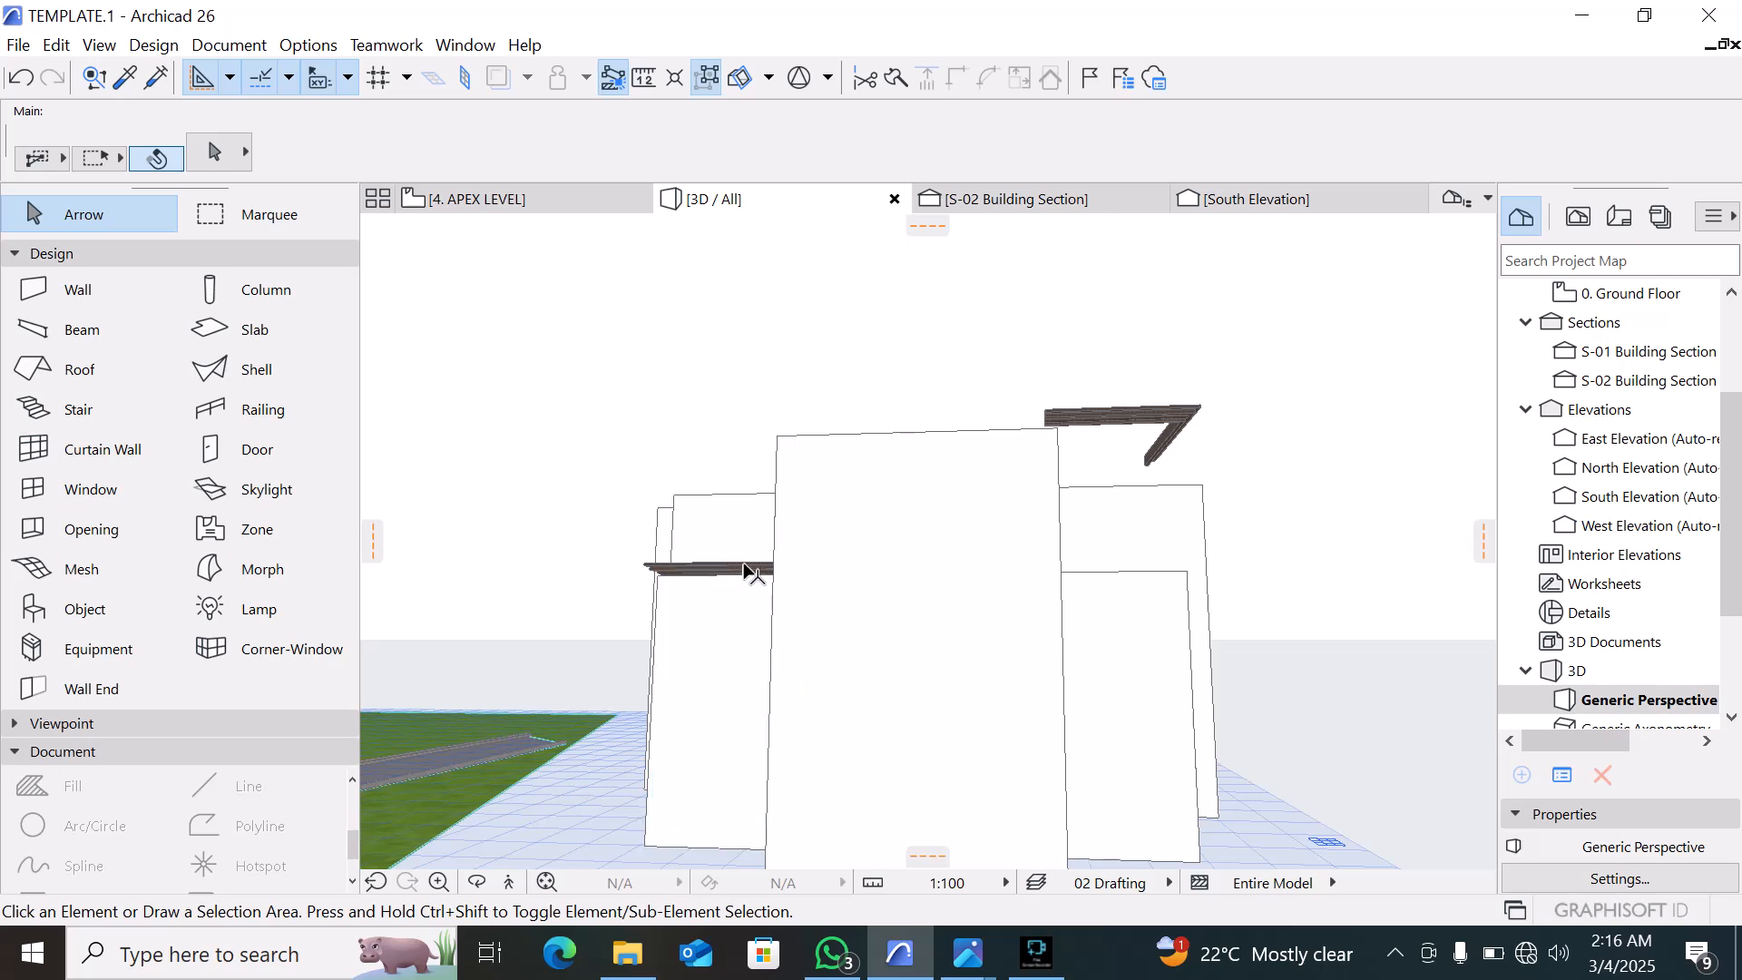
scroll(1152, 440, up, 1)
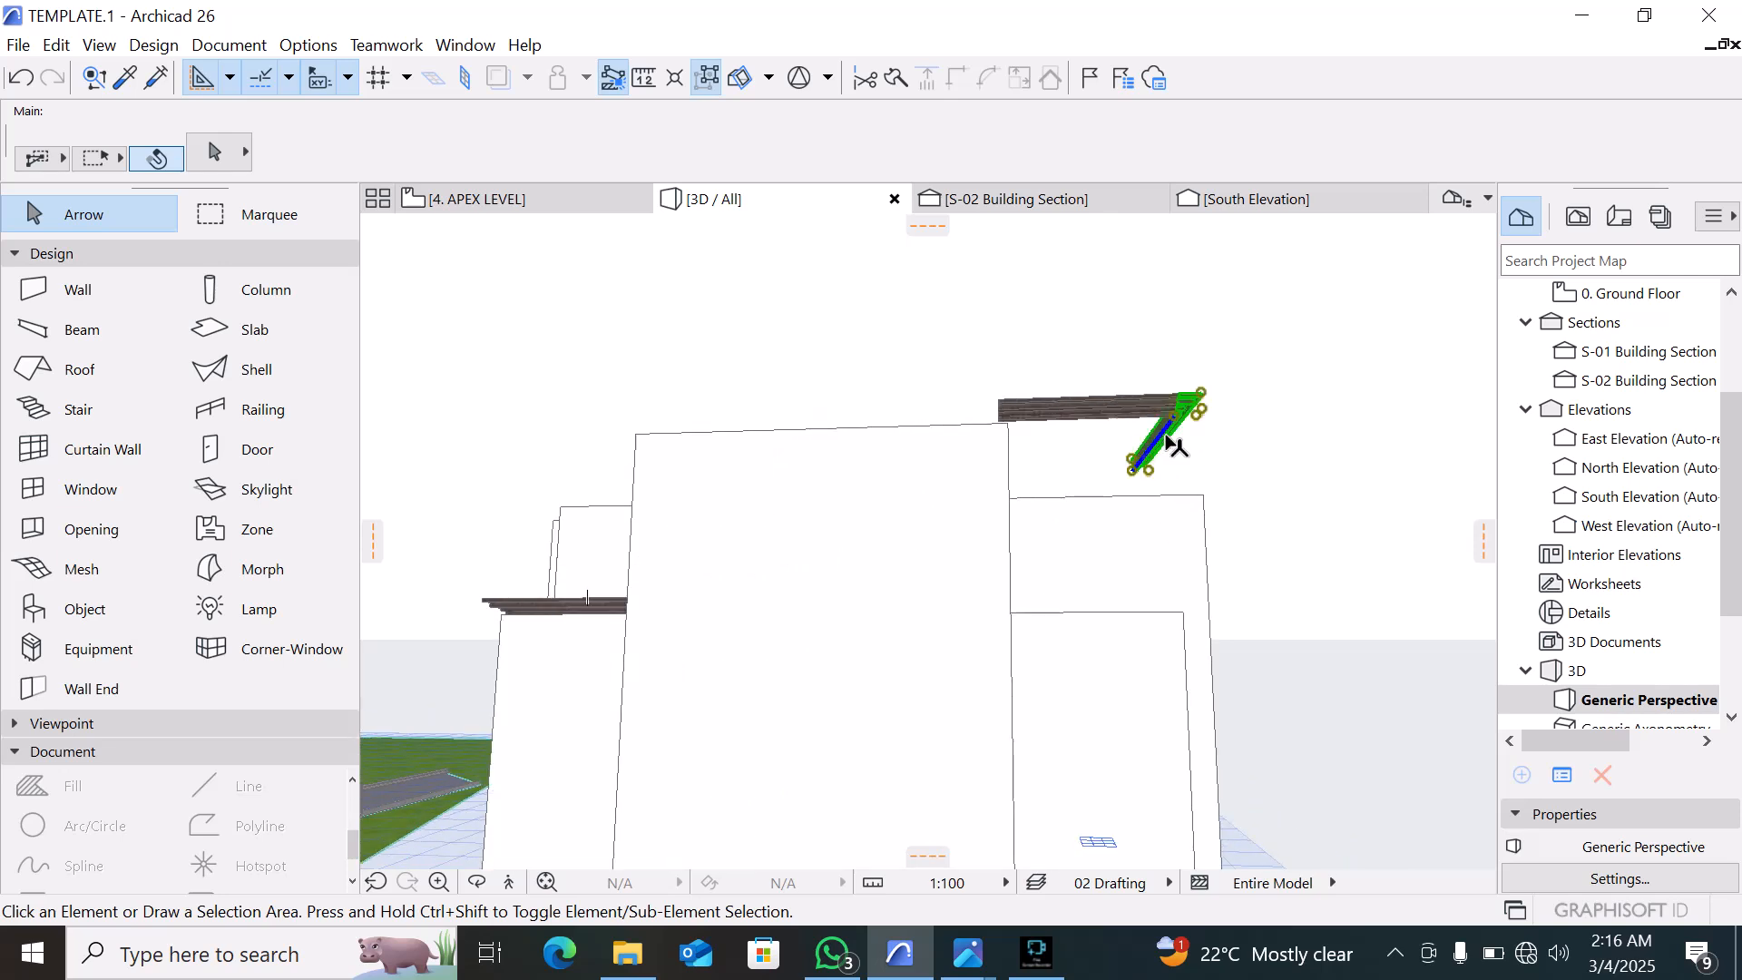
shift+click(1132, 419)
key(ctrl+Tab)
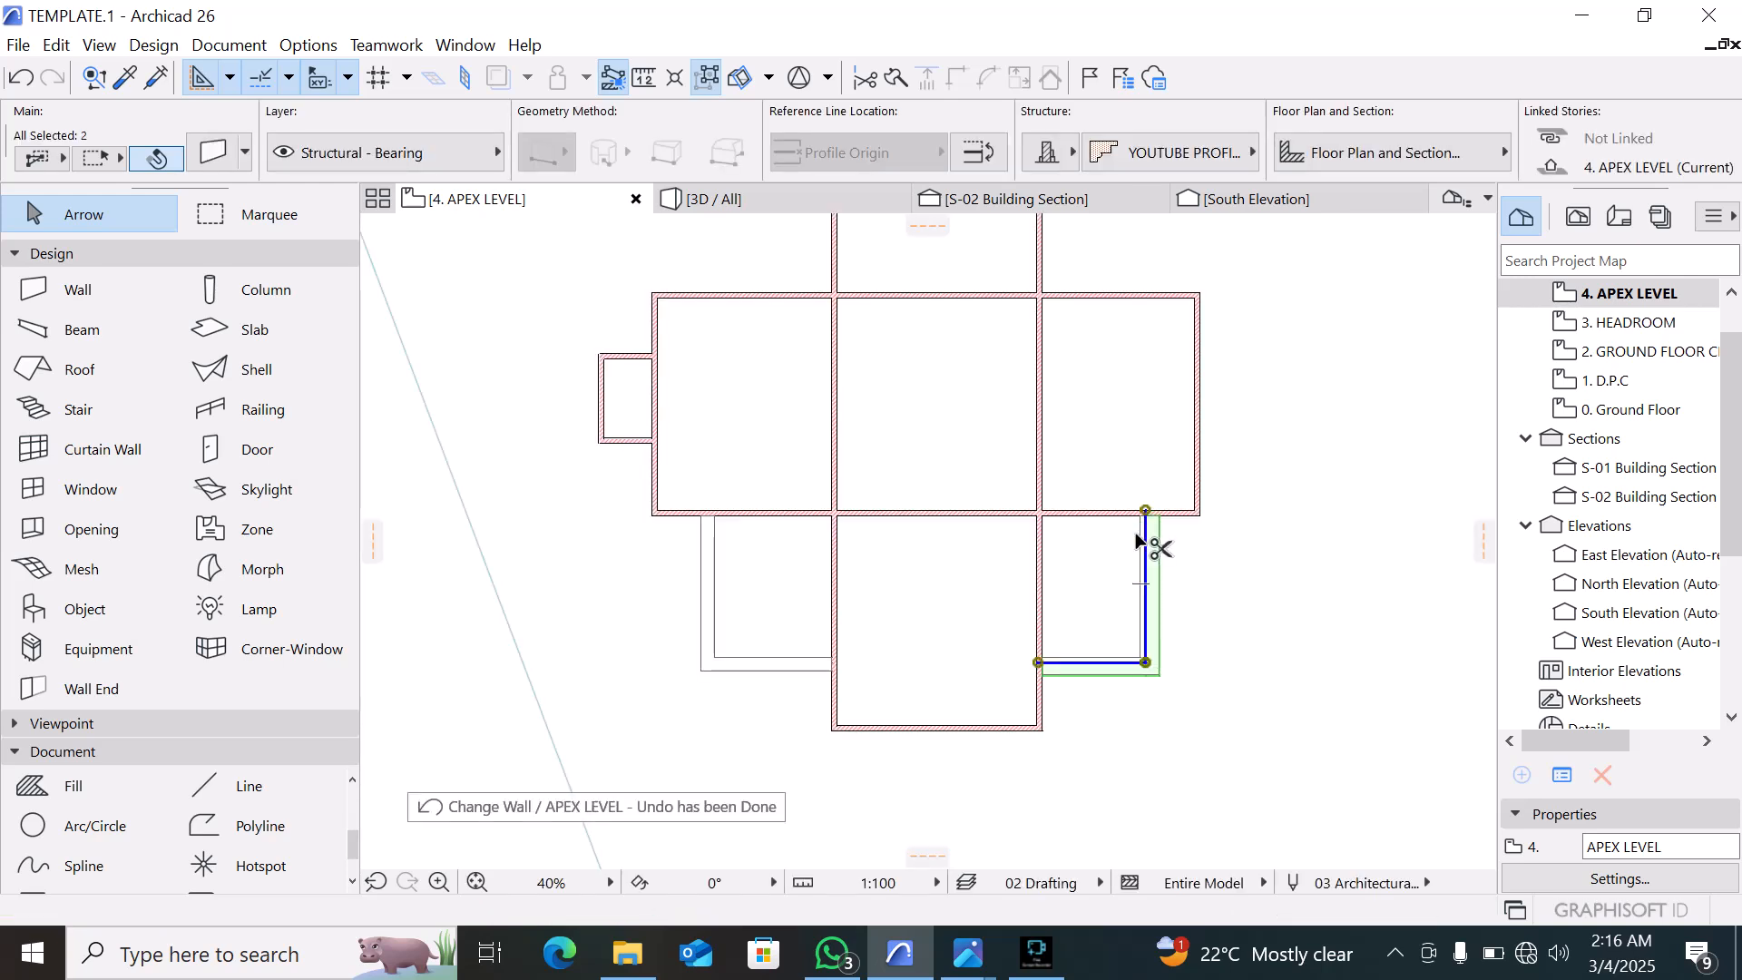
key(ctrl+z)
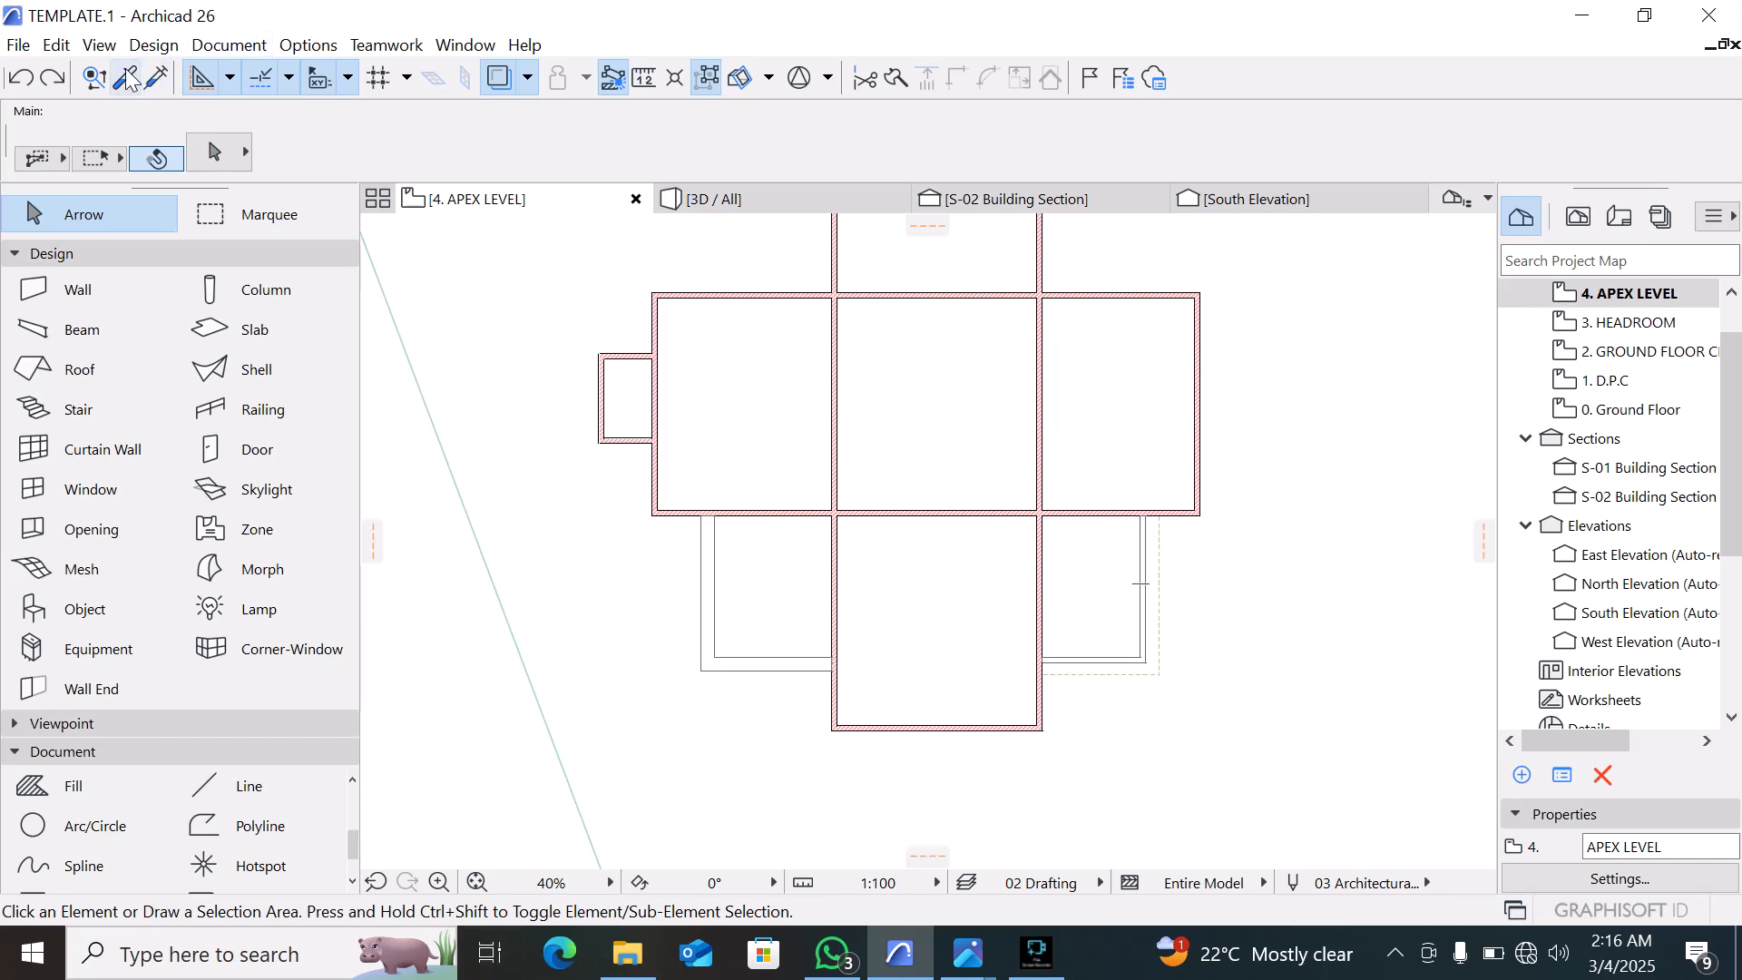
Place a horizontal elevation line about 43330 mm long in front of the house, facing towards the building
scroll(194, 871, down, 1)
scroll(193, 871, up, 3)
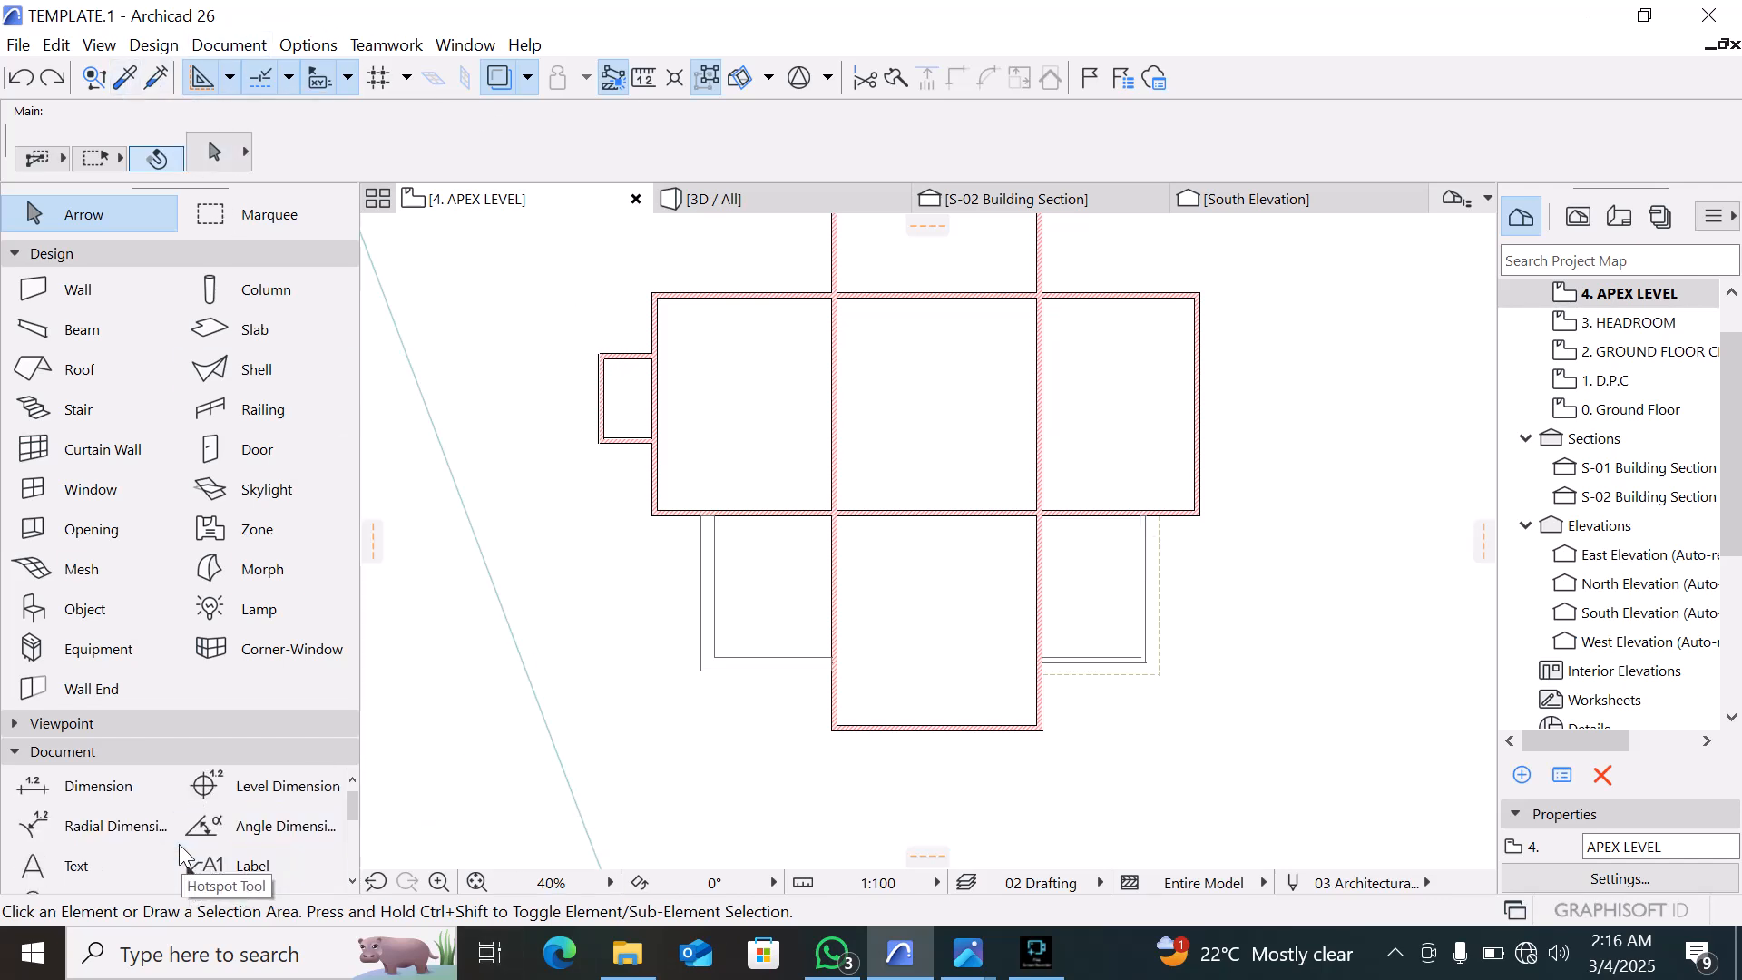
click(127, 698)
click(136, 723)
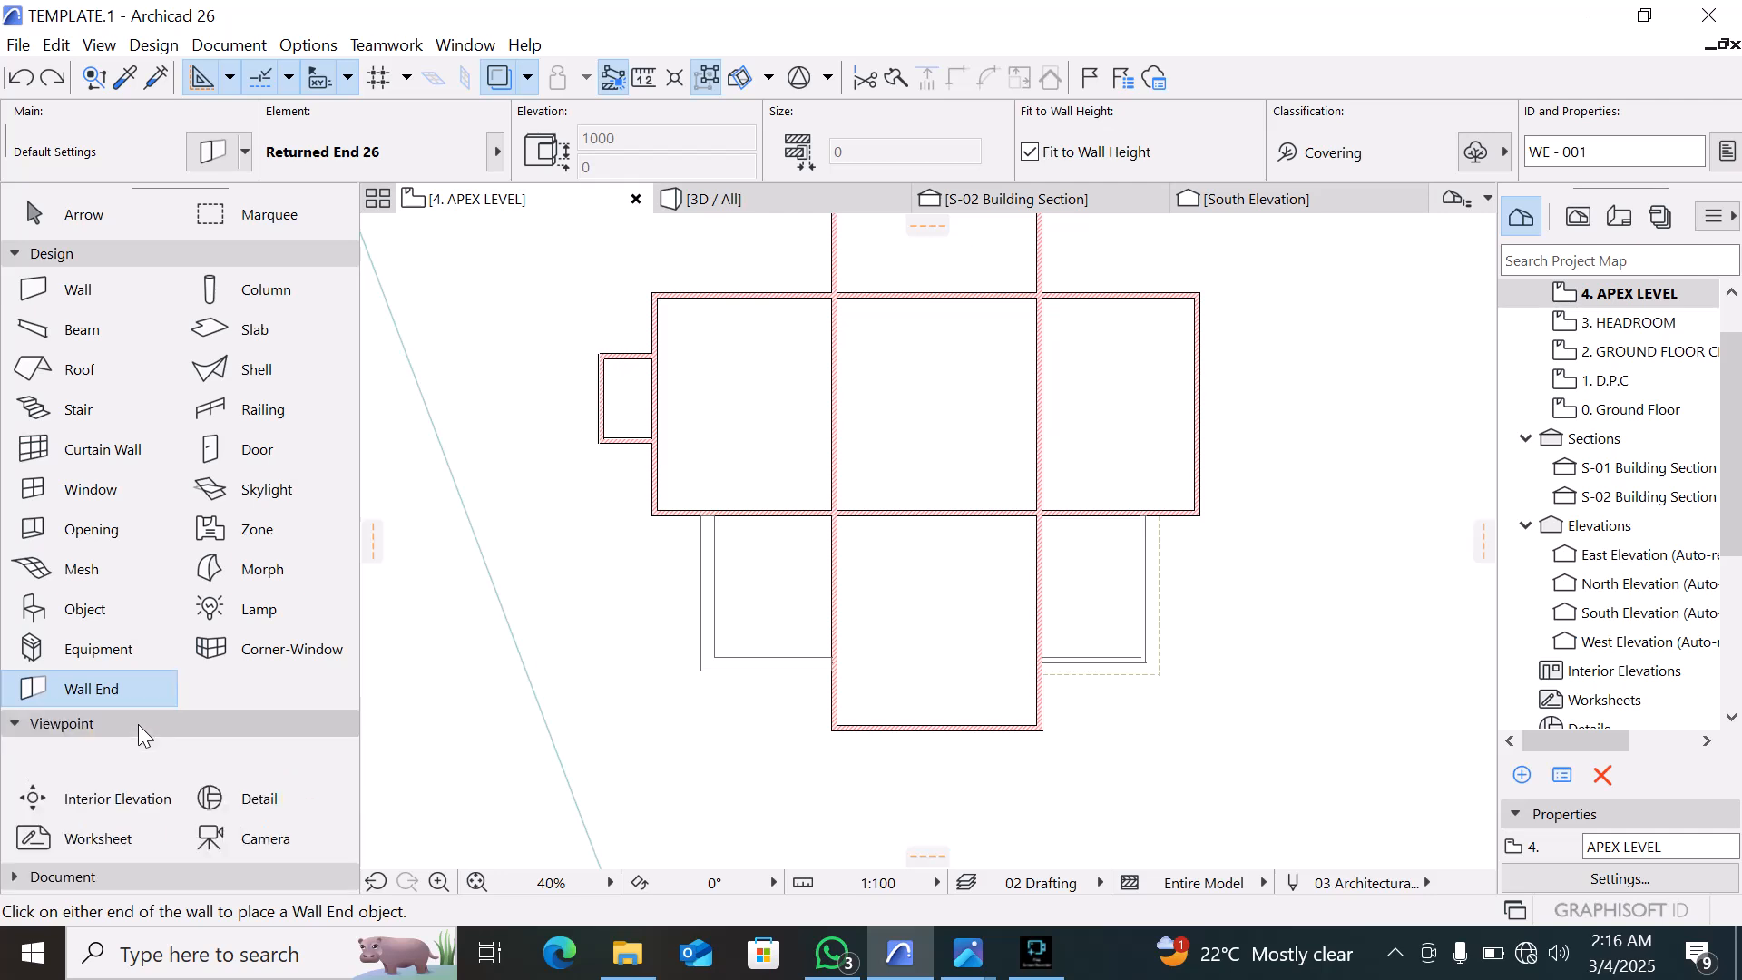
click(308, 762)
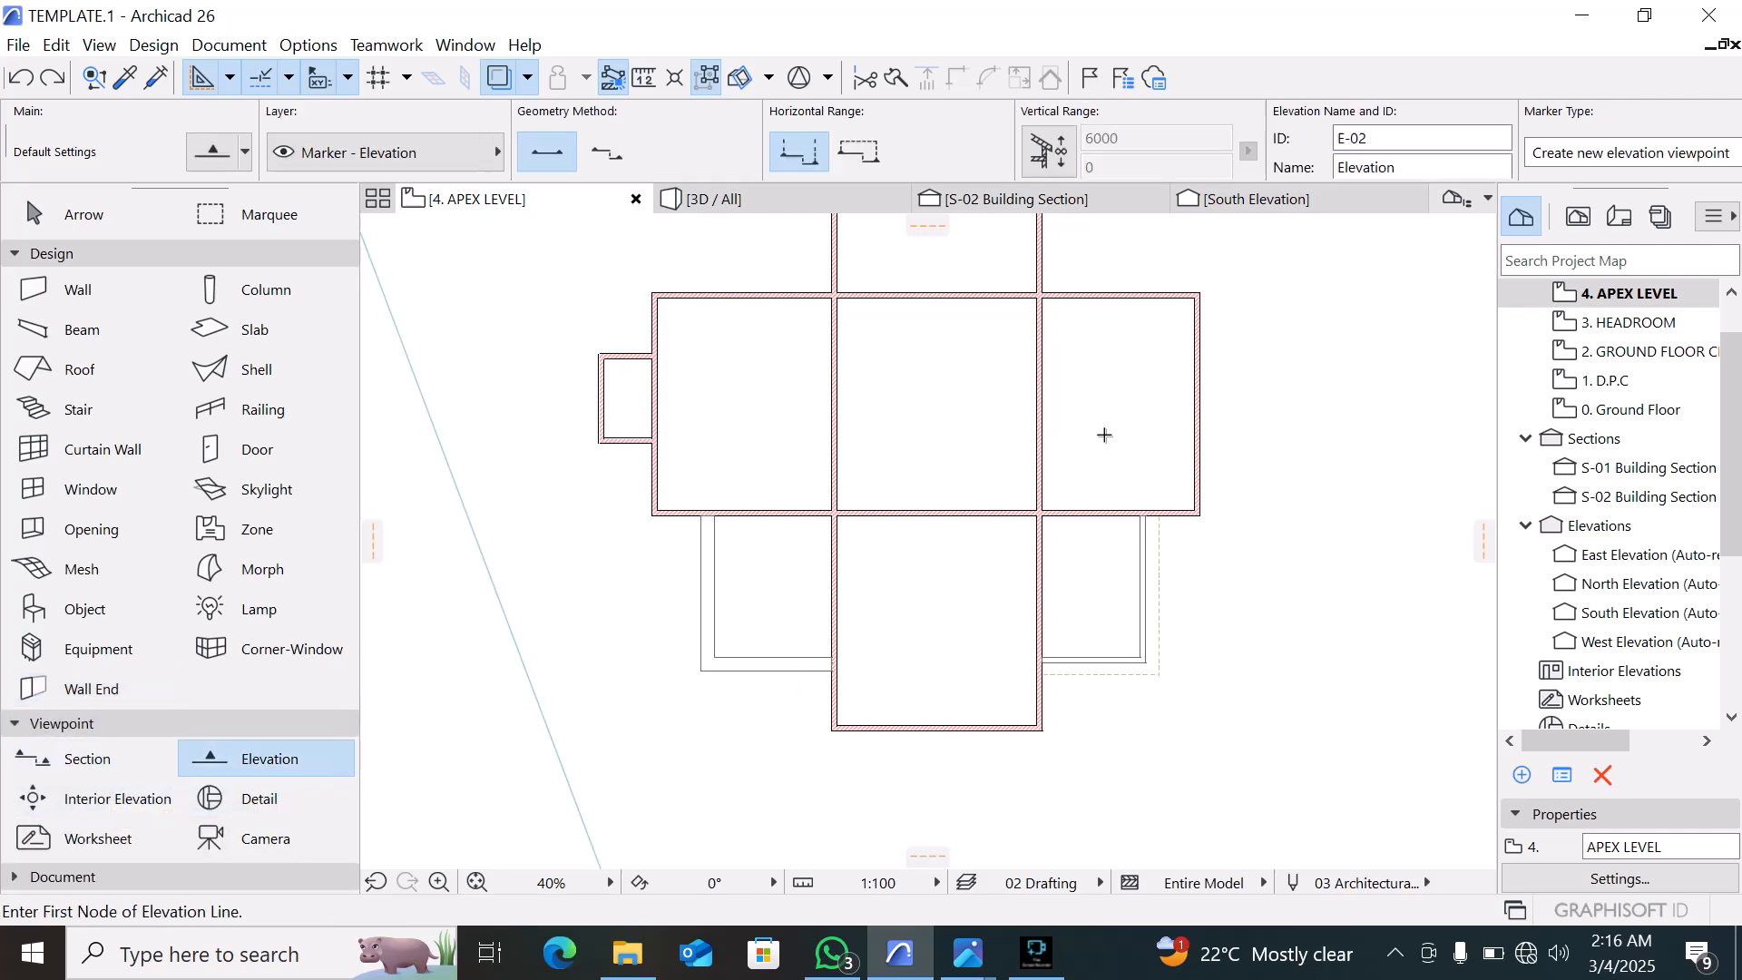
scroll(1088, 422, down, 3)
click(751, 631)
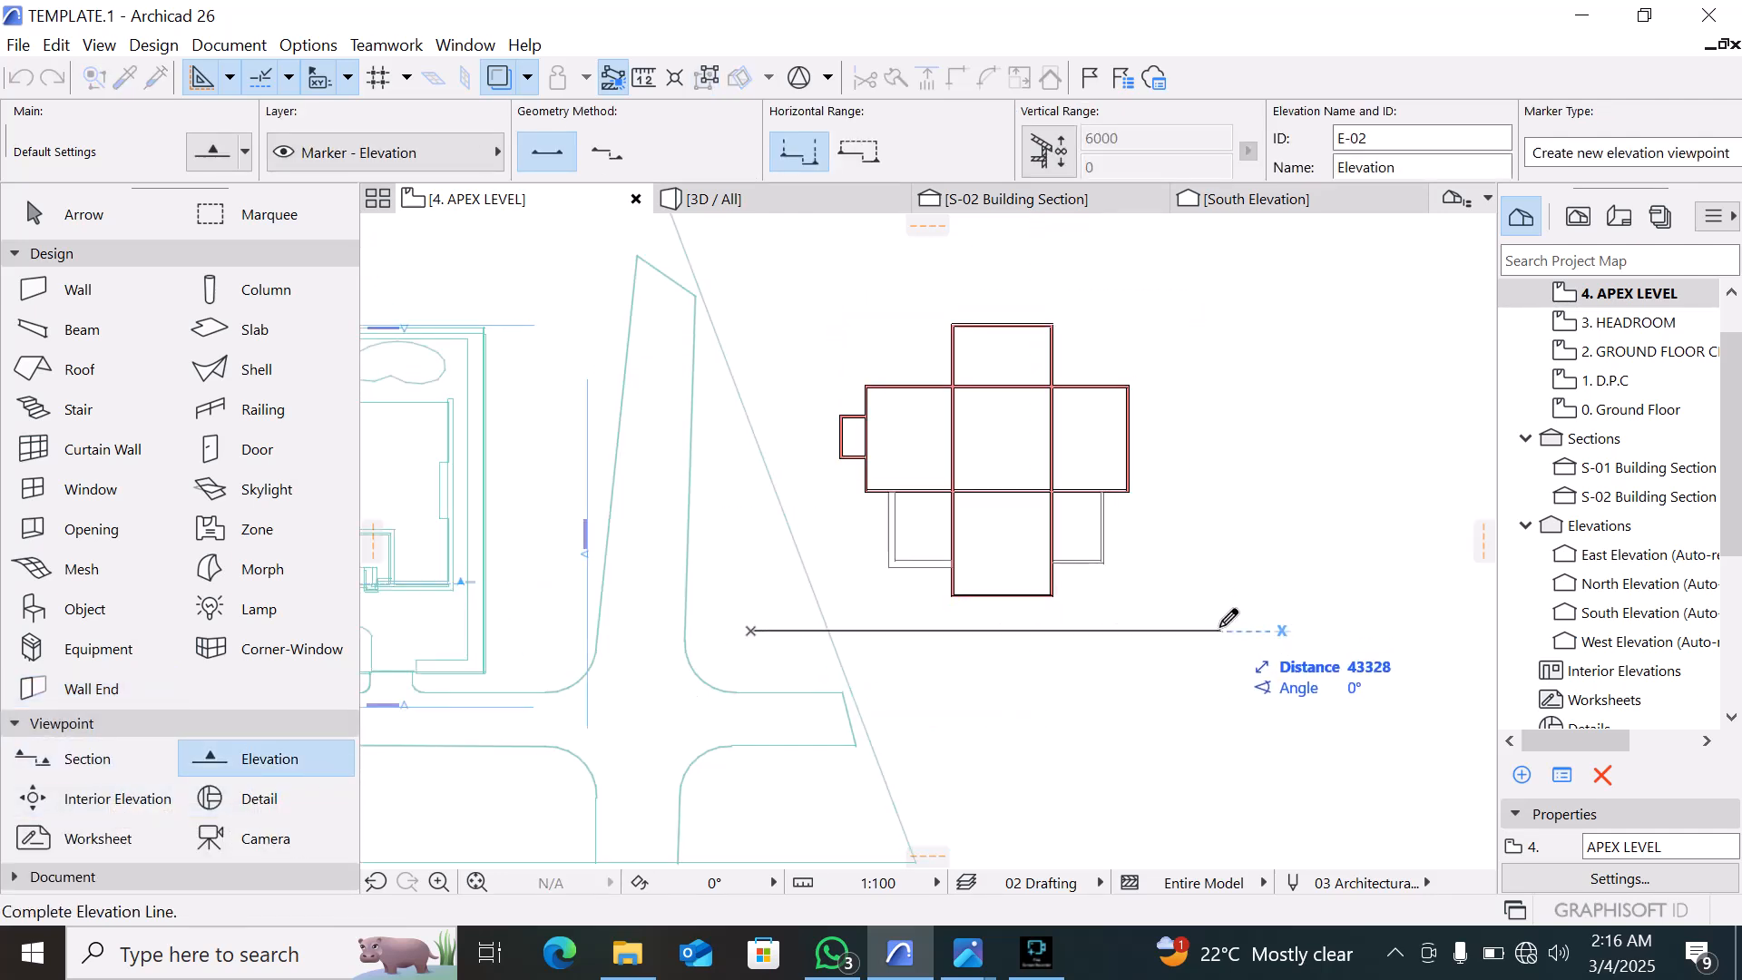
click(1217, 631)
click(1245, 486)
key(Escape)
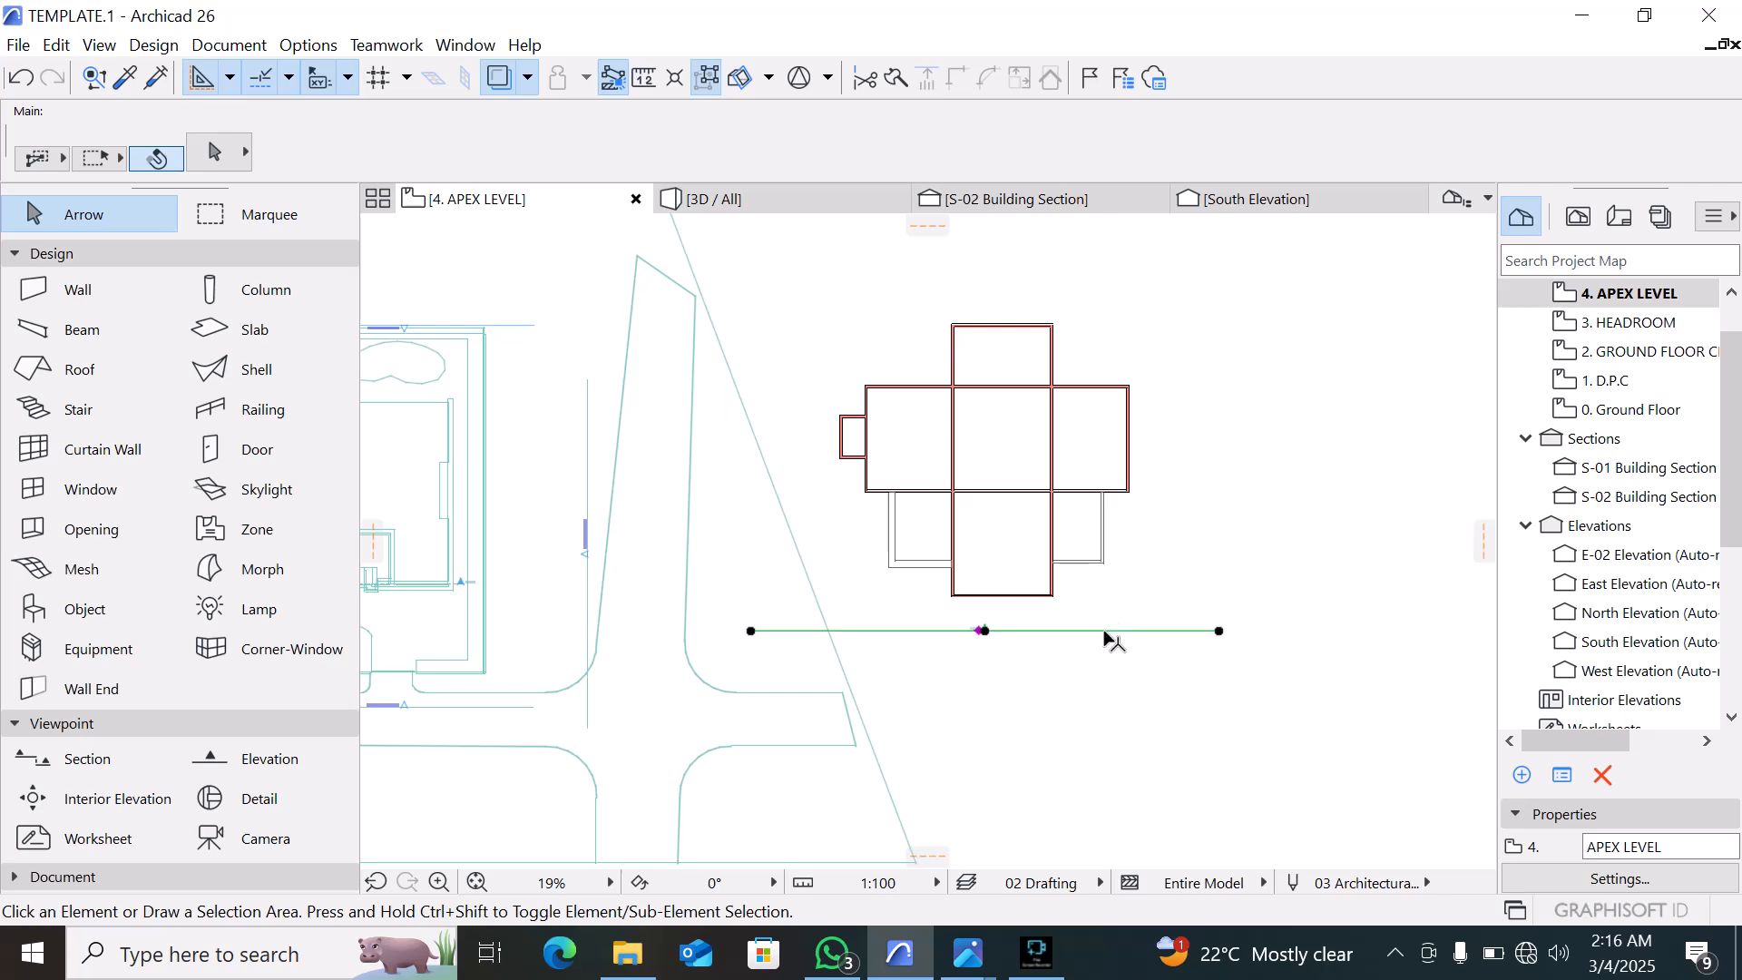
Open the new E-02 elevation with current view settings and examine the moulding's profile and height on the side block
click(1105, 632)
right_click(1143, 463)
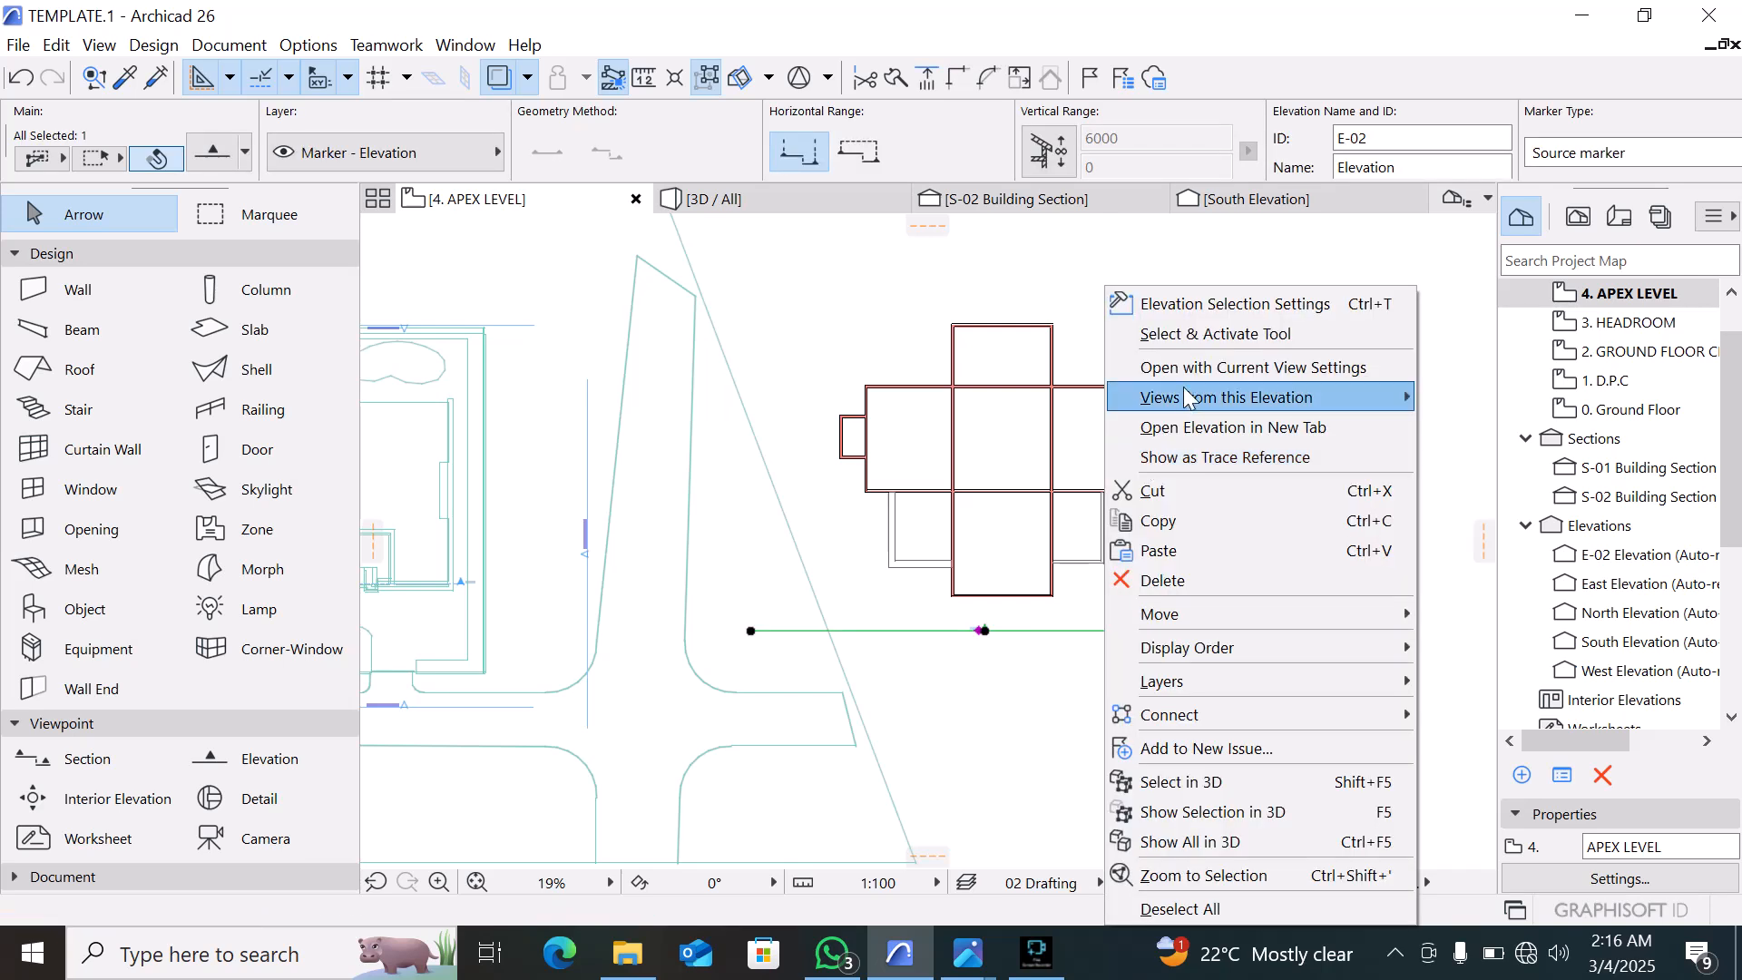
click(1252, 368)
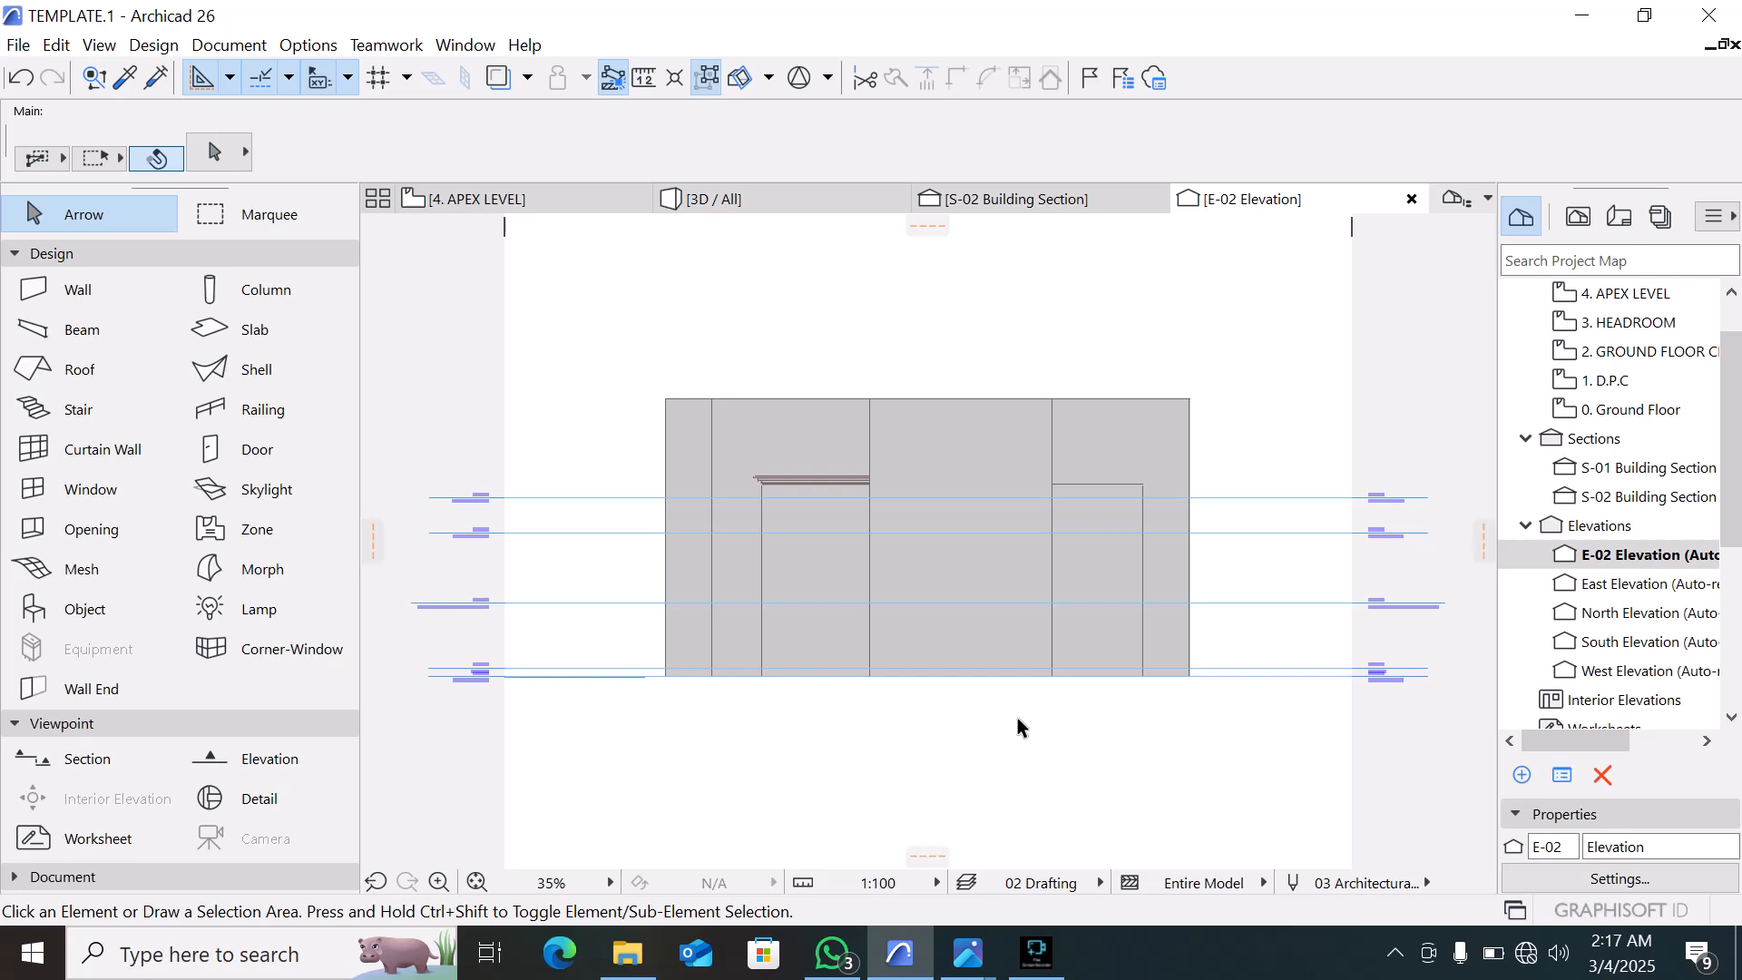
scroll(754, 479, up, 5)
scroll(815, 533, up, 3)
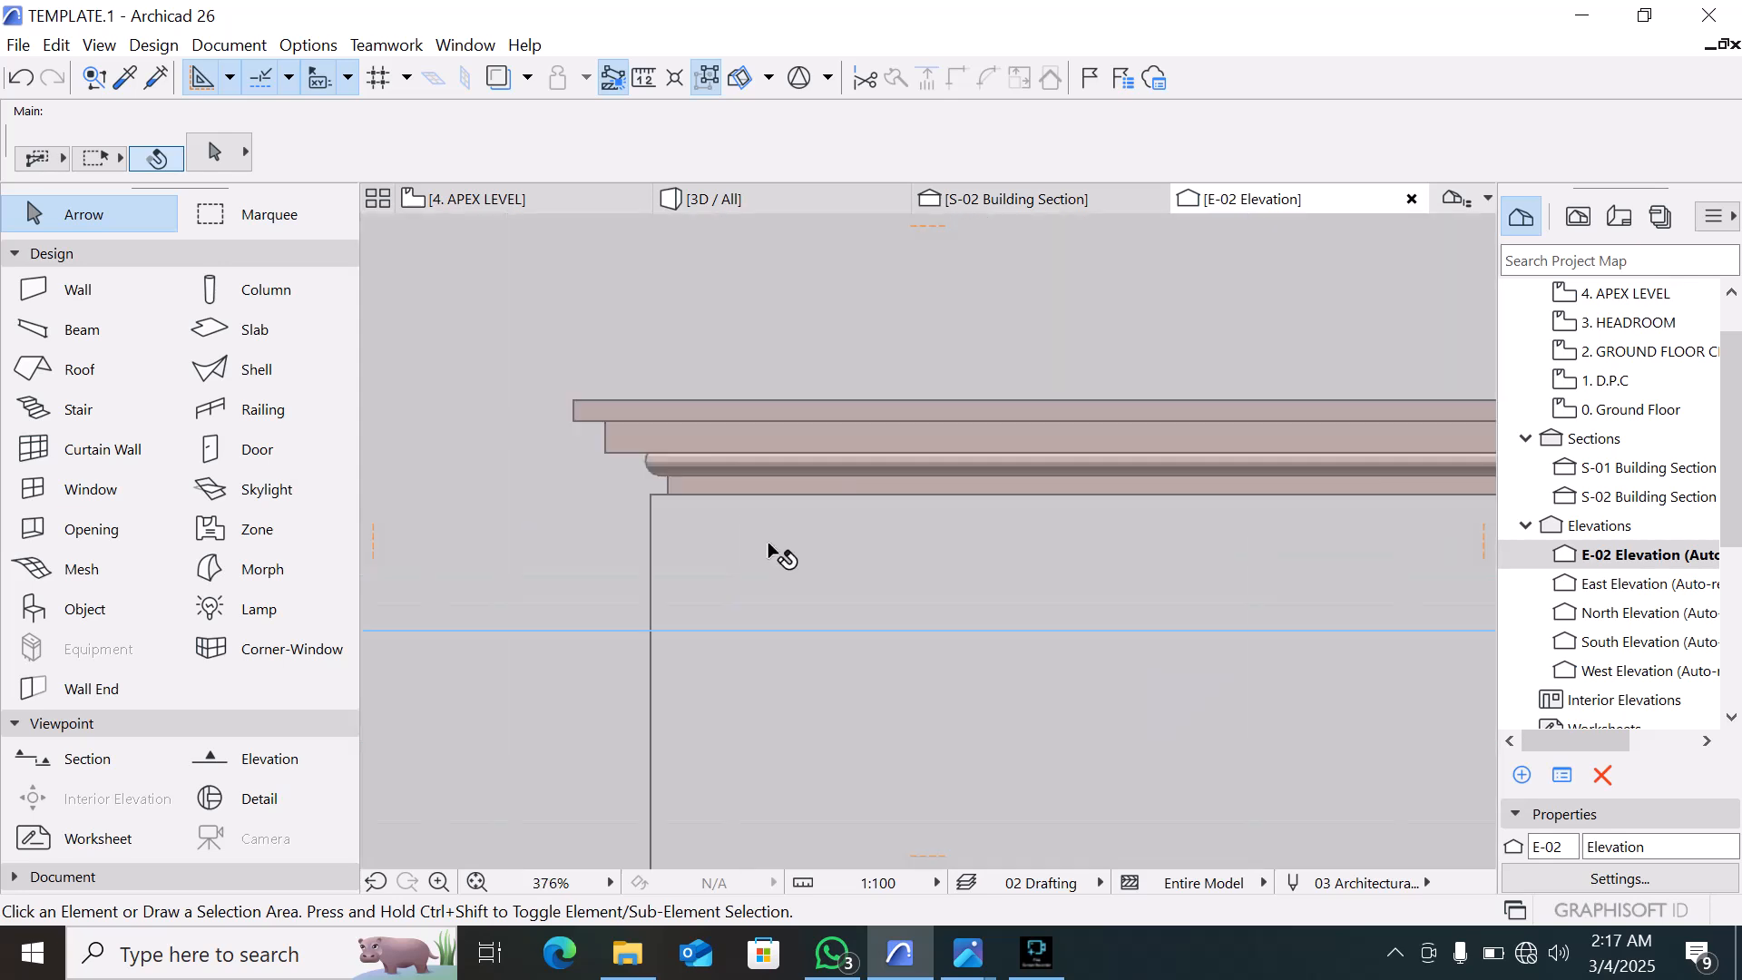
scroll(817, 562, down, 8)
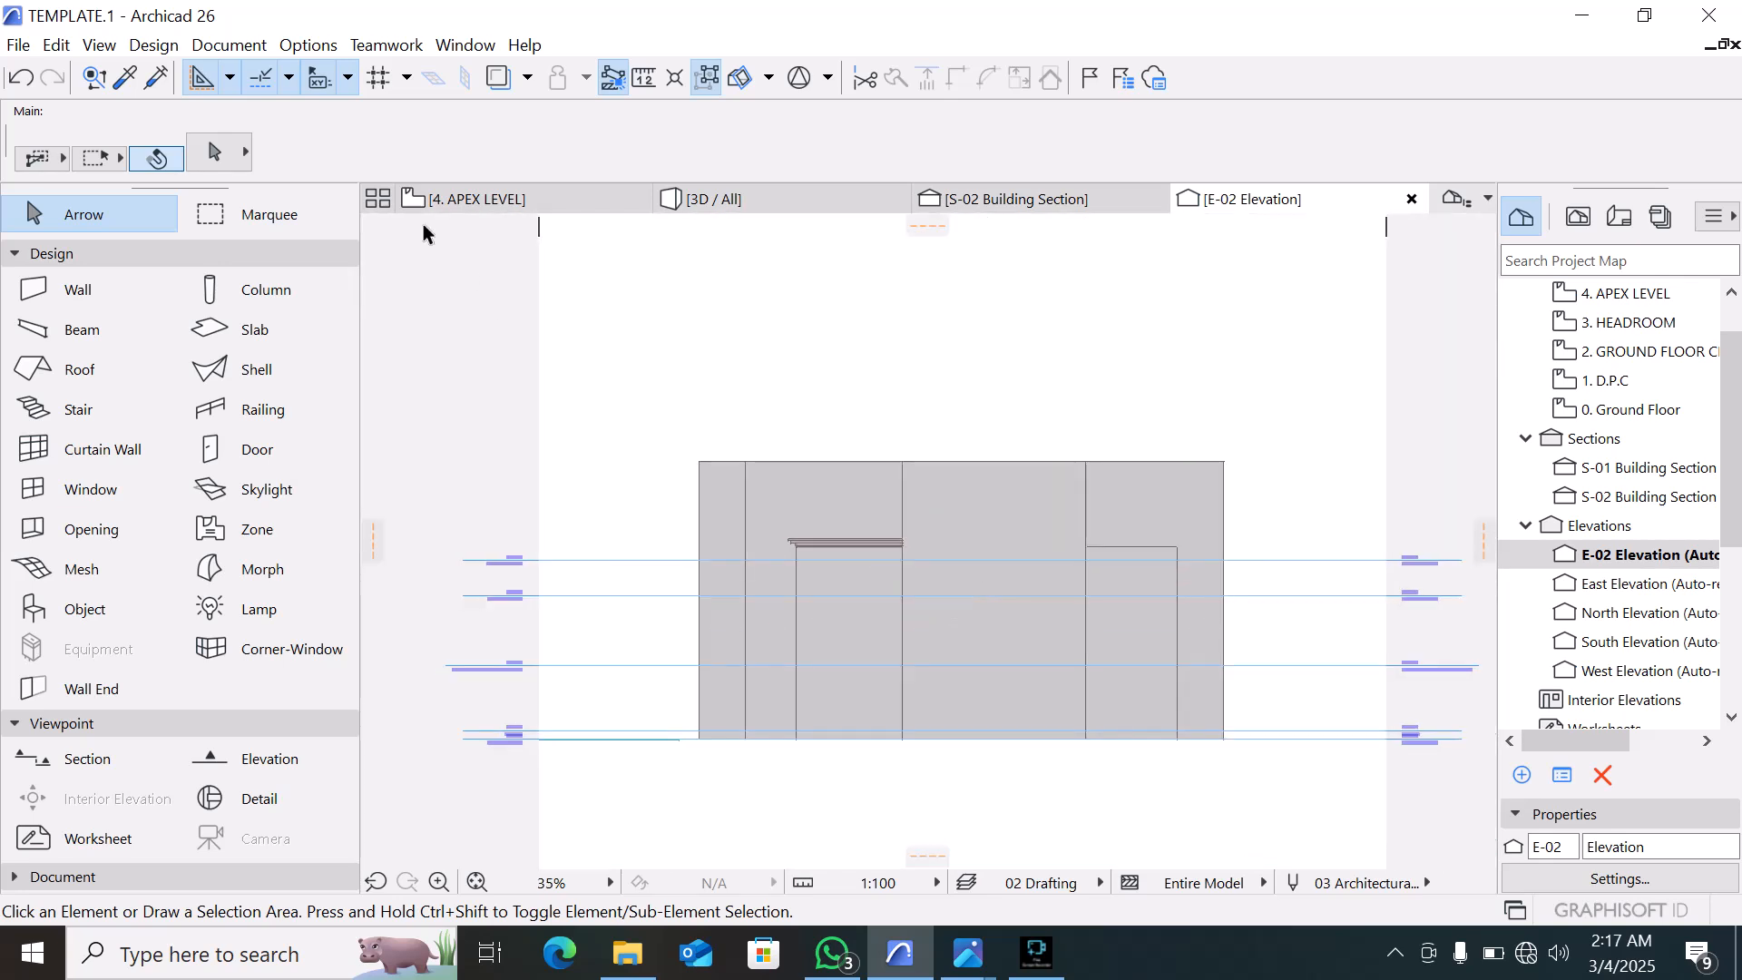
On the 4. APEX LEVEL plan, draw the moulding wall 6554 mm along the bare block's outer side and across its front to the central room
click(476, 198)
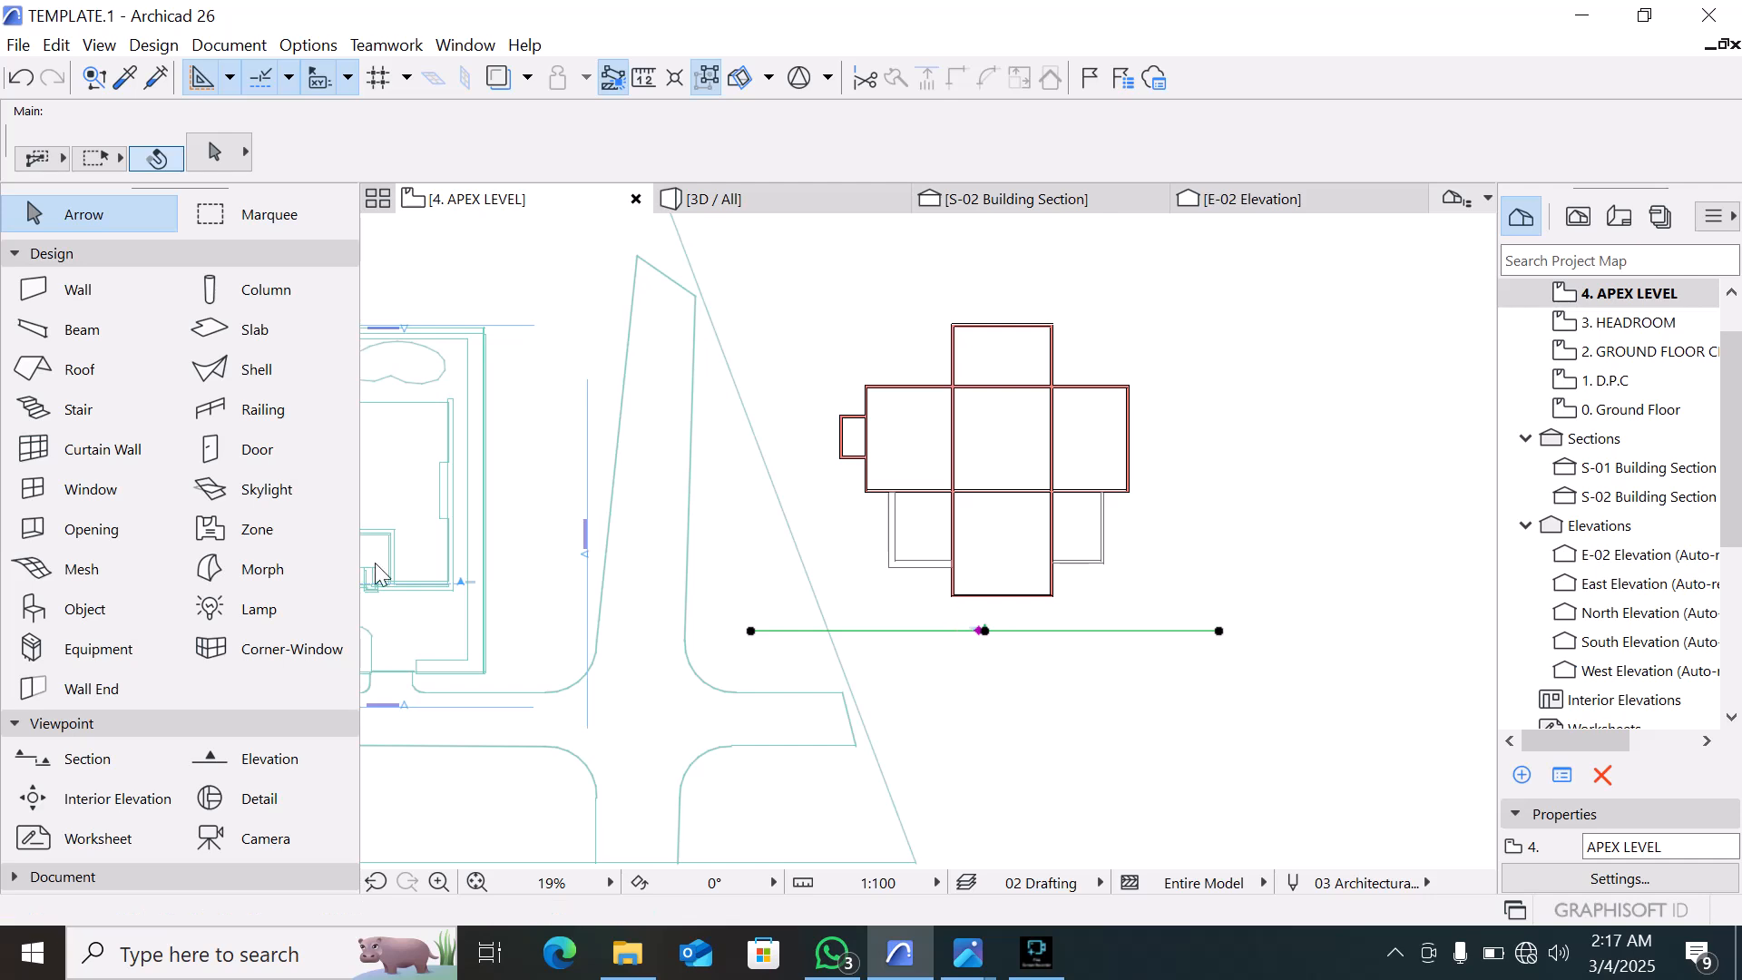
click(78, 289)
scroll(1195, 495, up, 2)
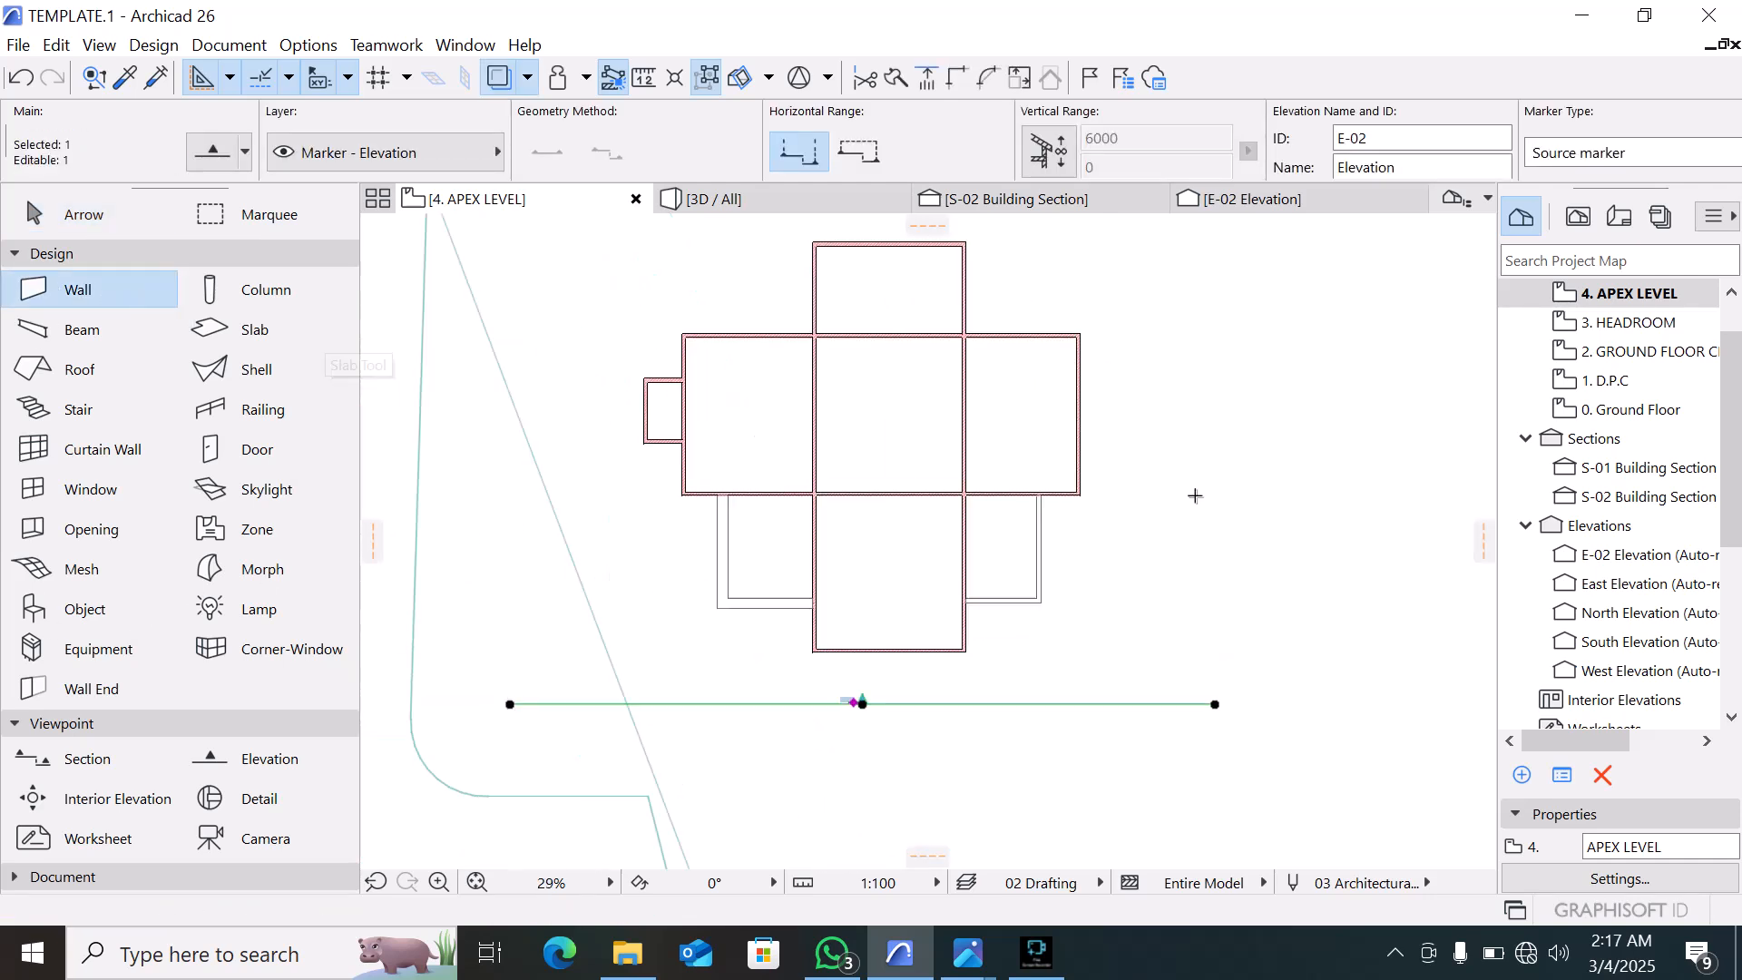
scroll(1195, 495, up, 3)
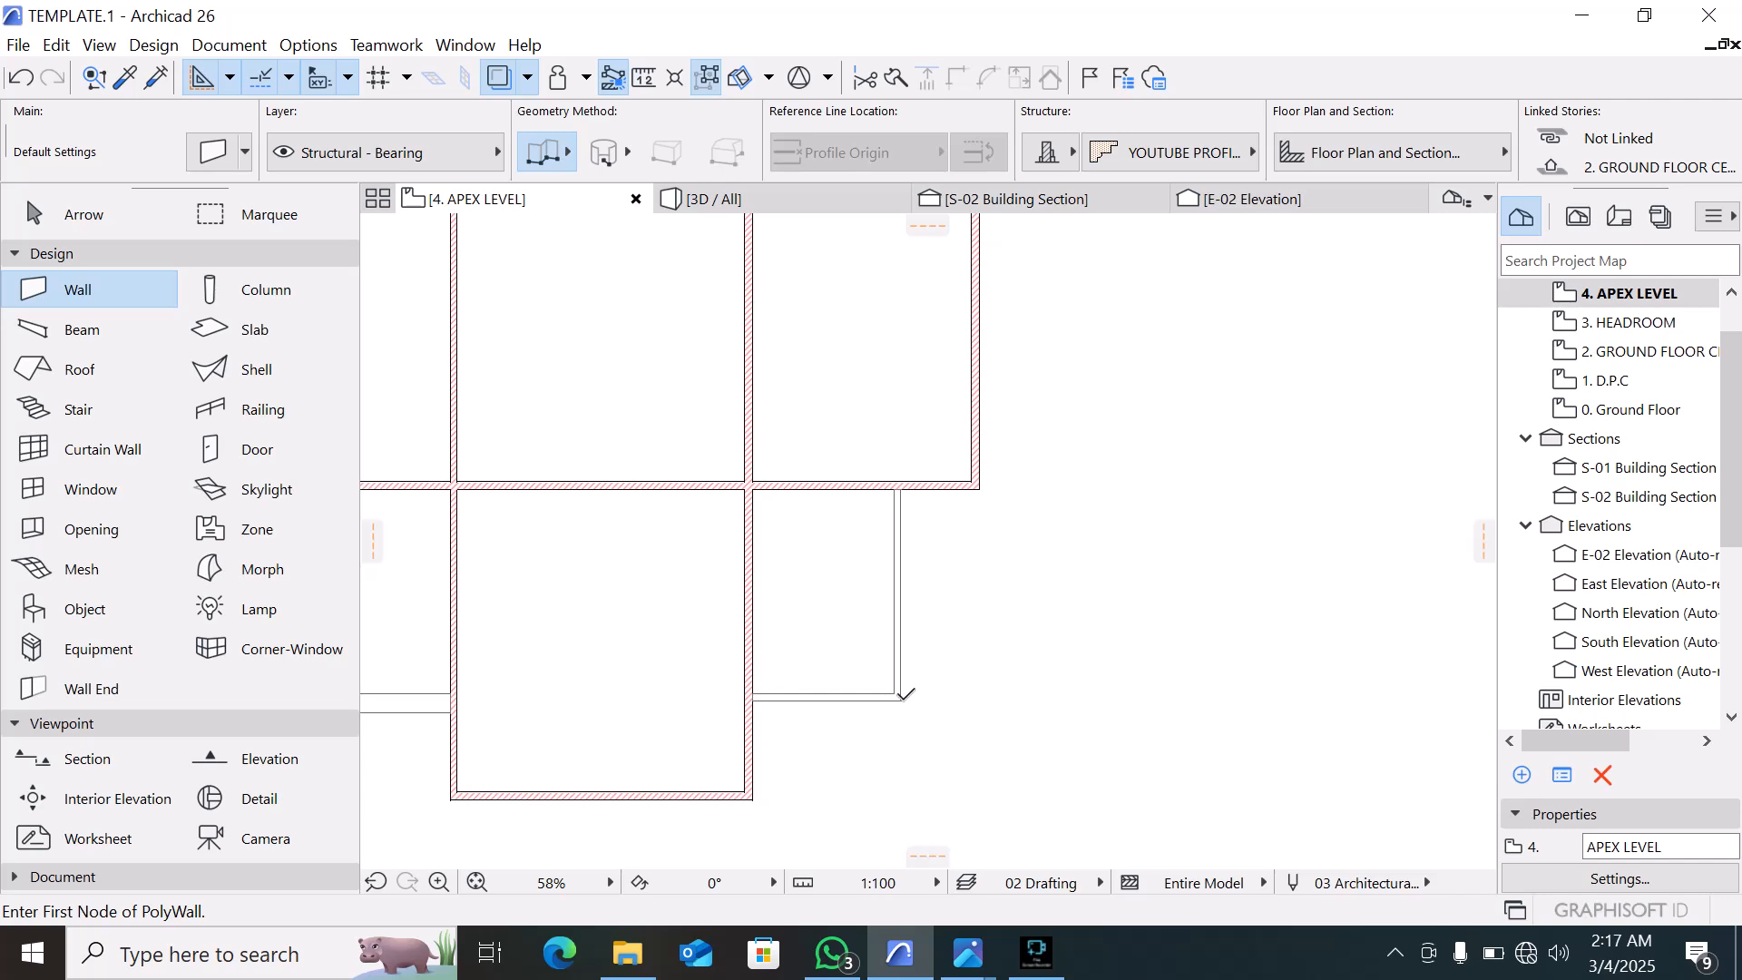
click(902, 488)
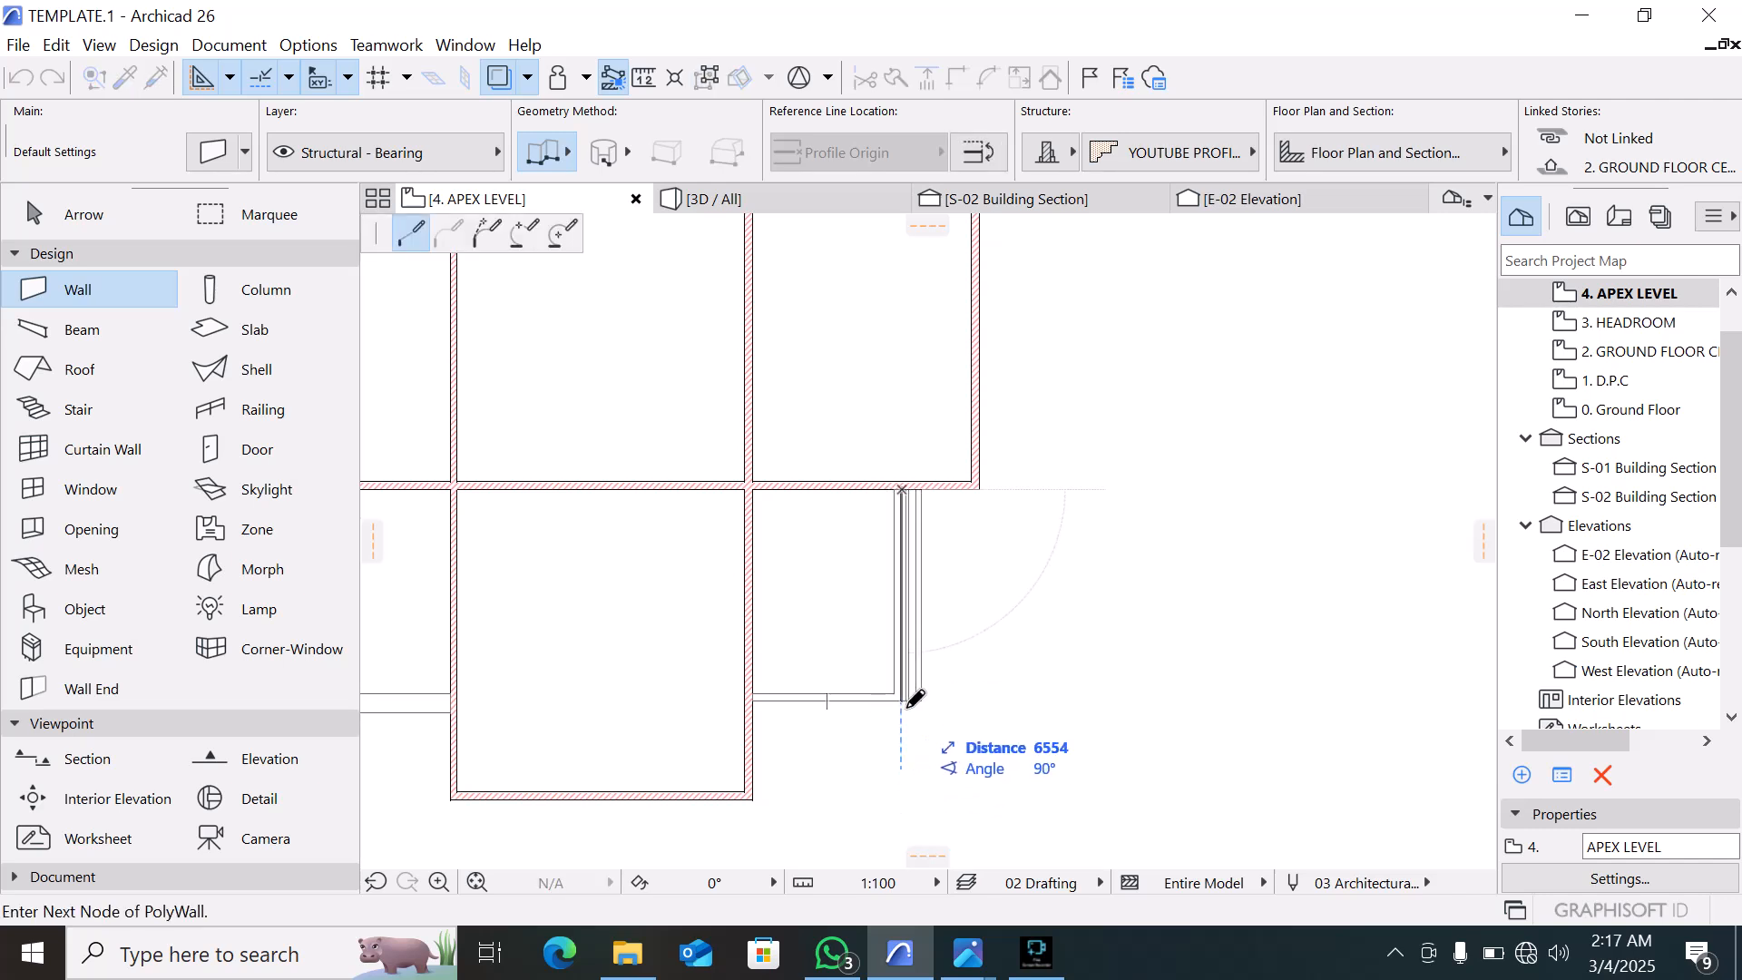
click(903, 698)
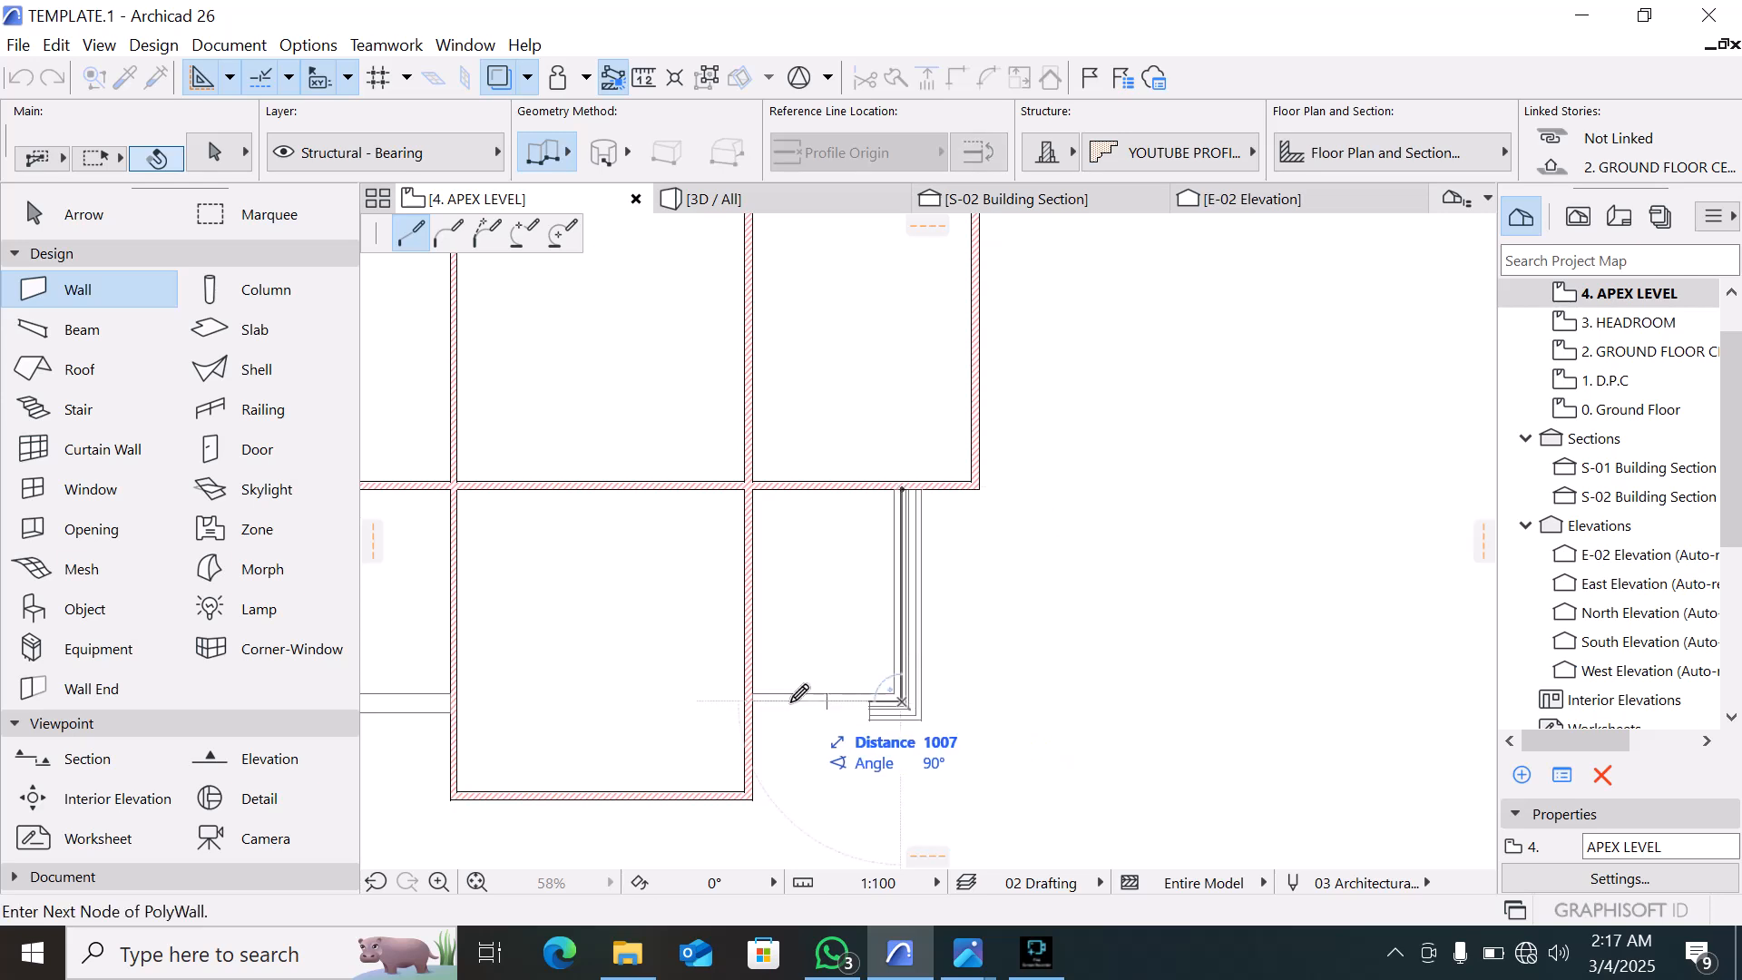
double_click(761, 695)
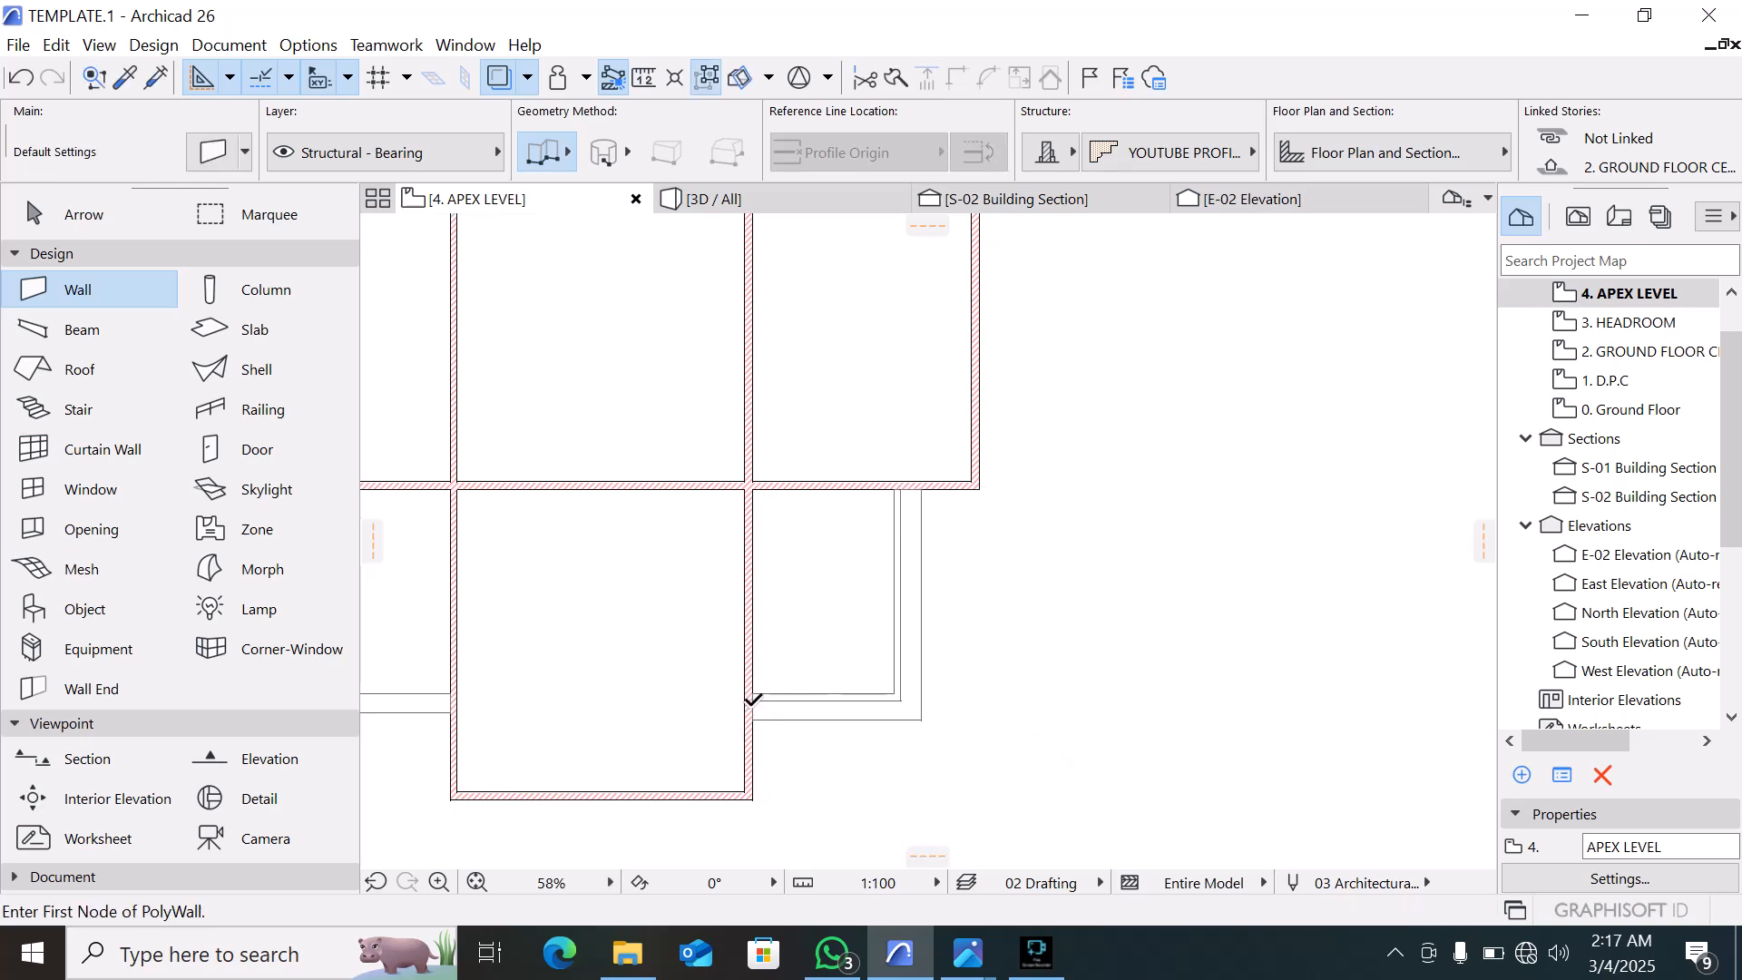
Draw the moulding wall around the small side block's three outer faces, 4008 mm along its long face and 2343 mm back to the house
scroll(1058, 694, down, 3)
scroll(733, 433, up, 2)
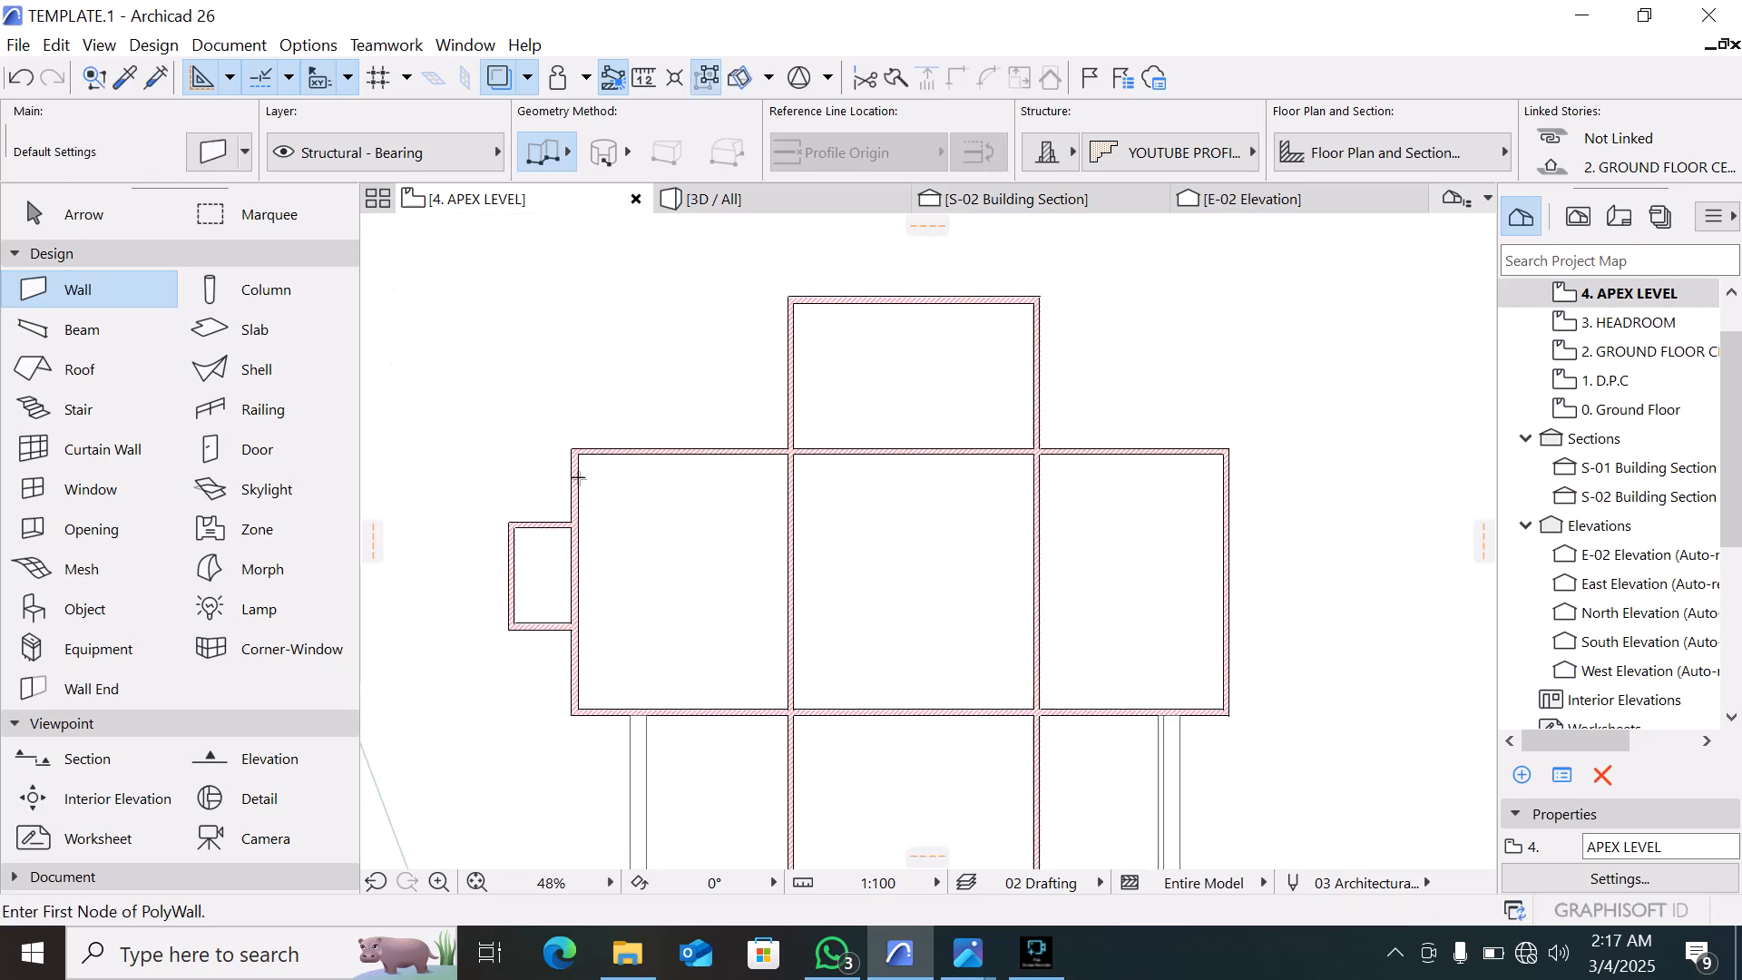
scroll(499, 518, up, 2)
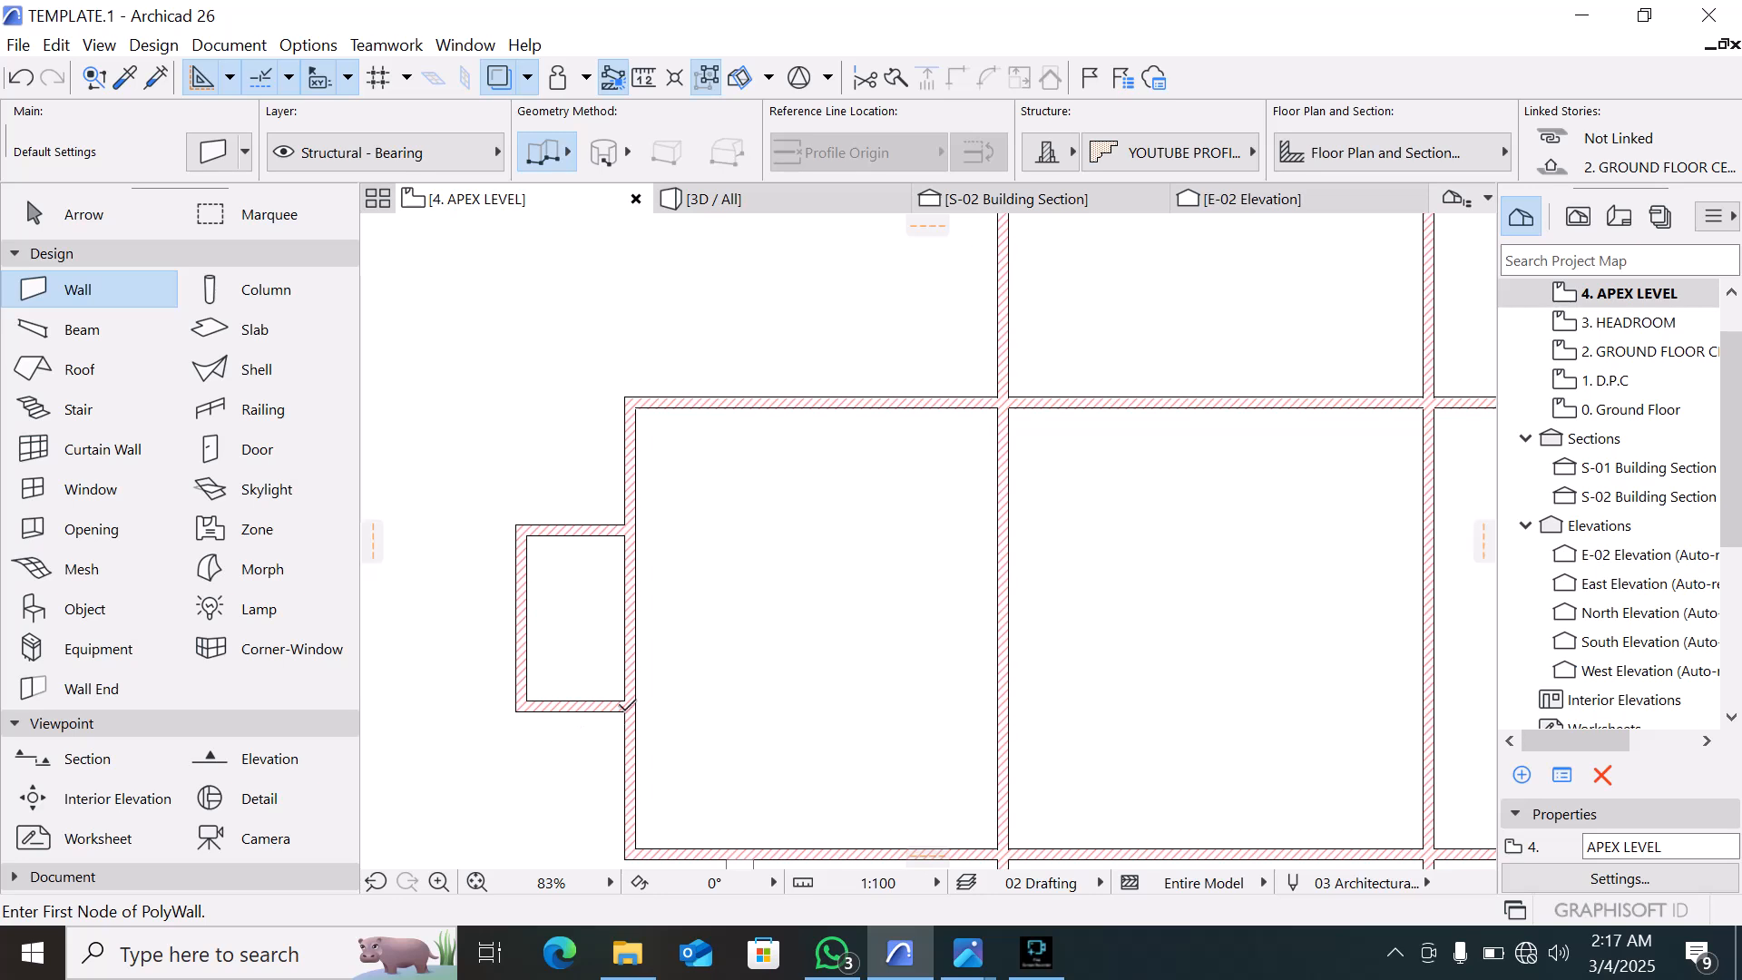
click(624, 705)
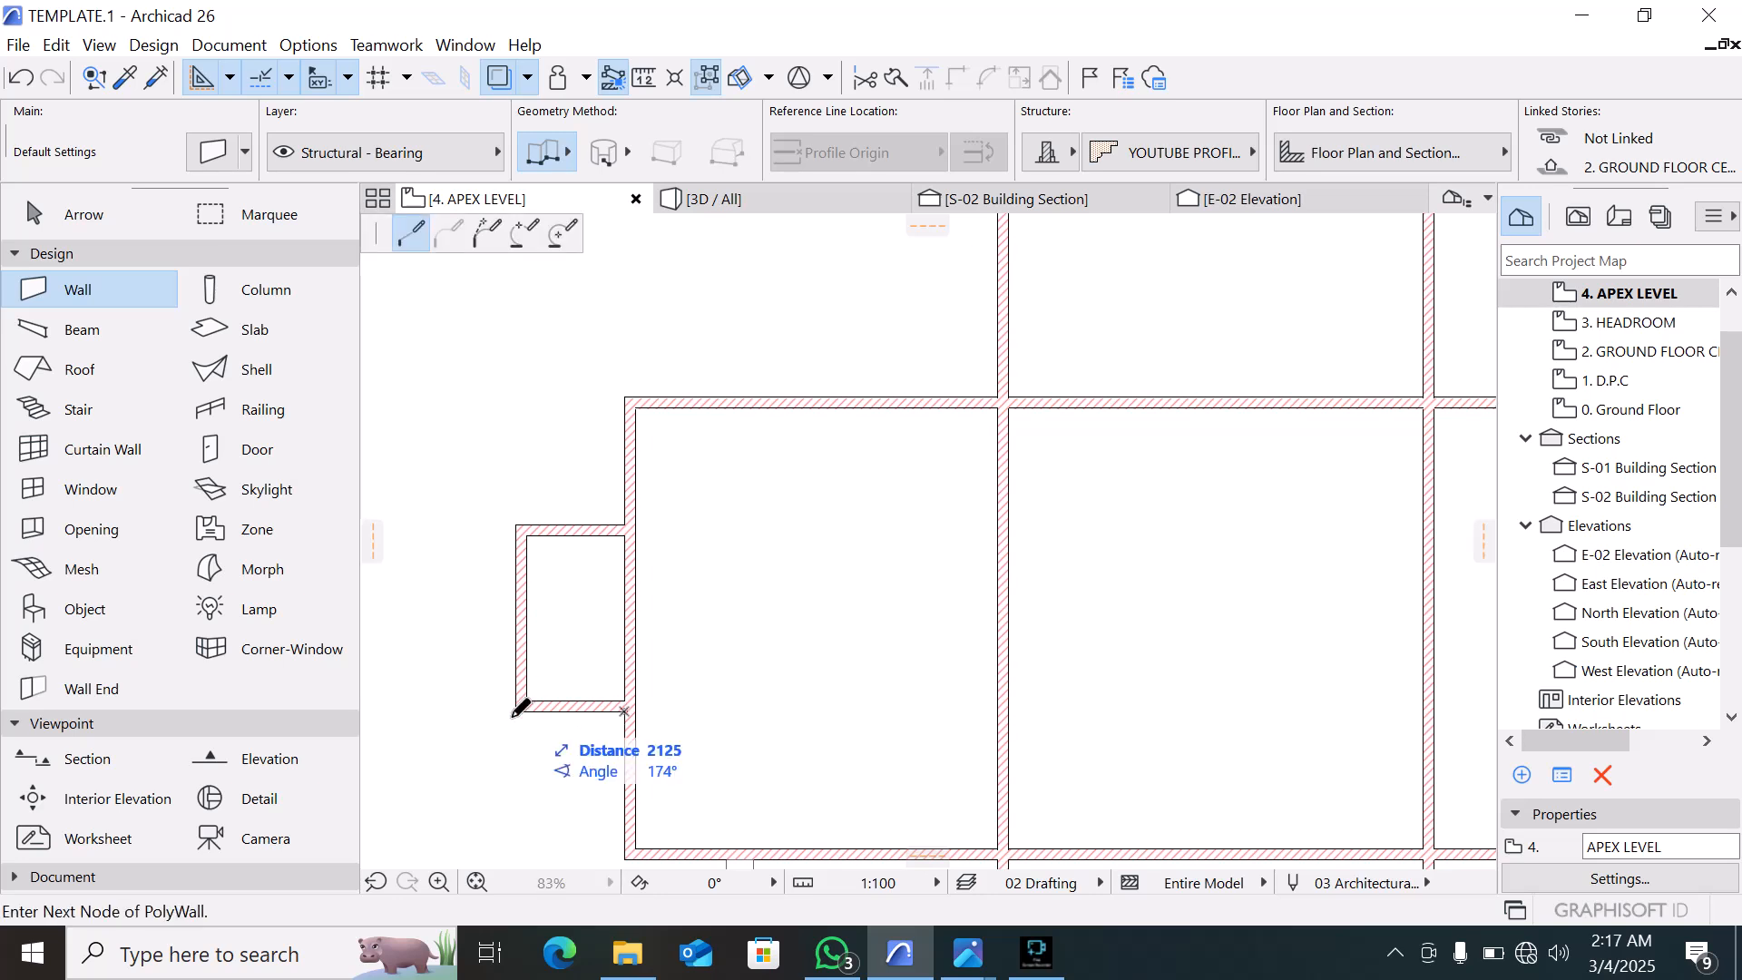
click(515, 711)
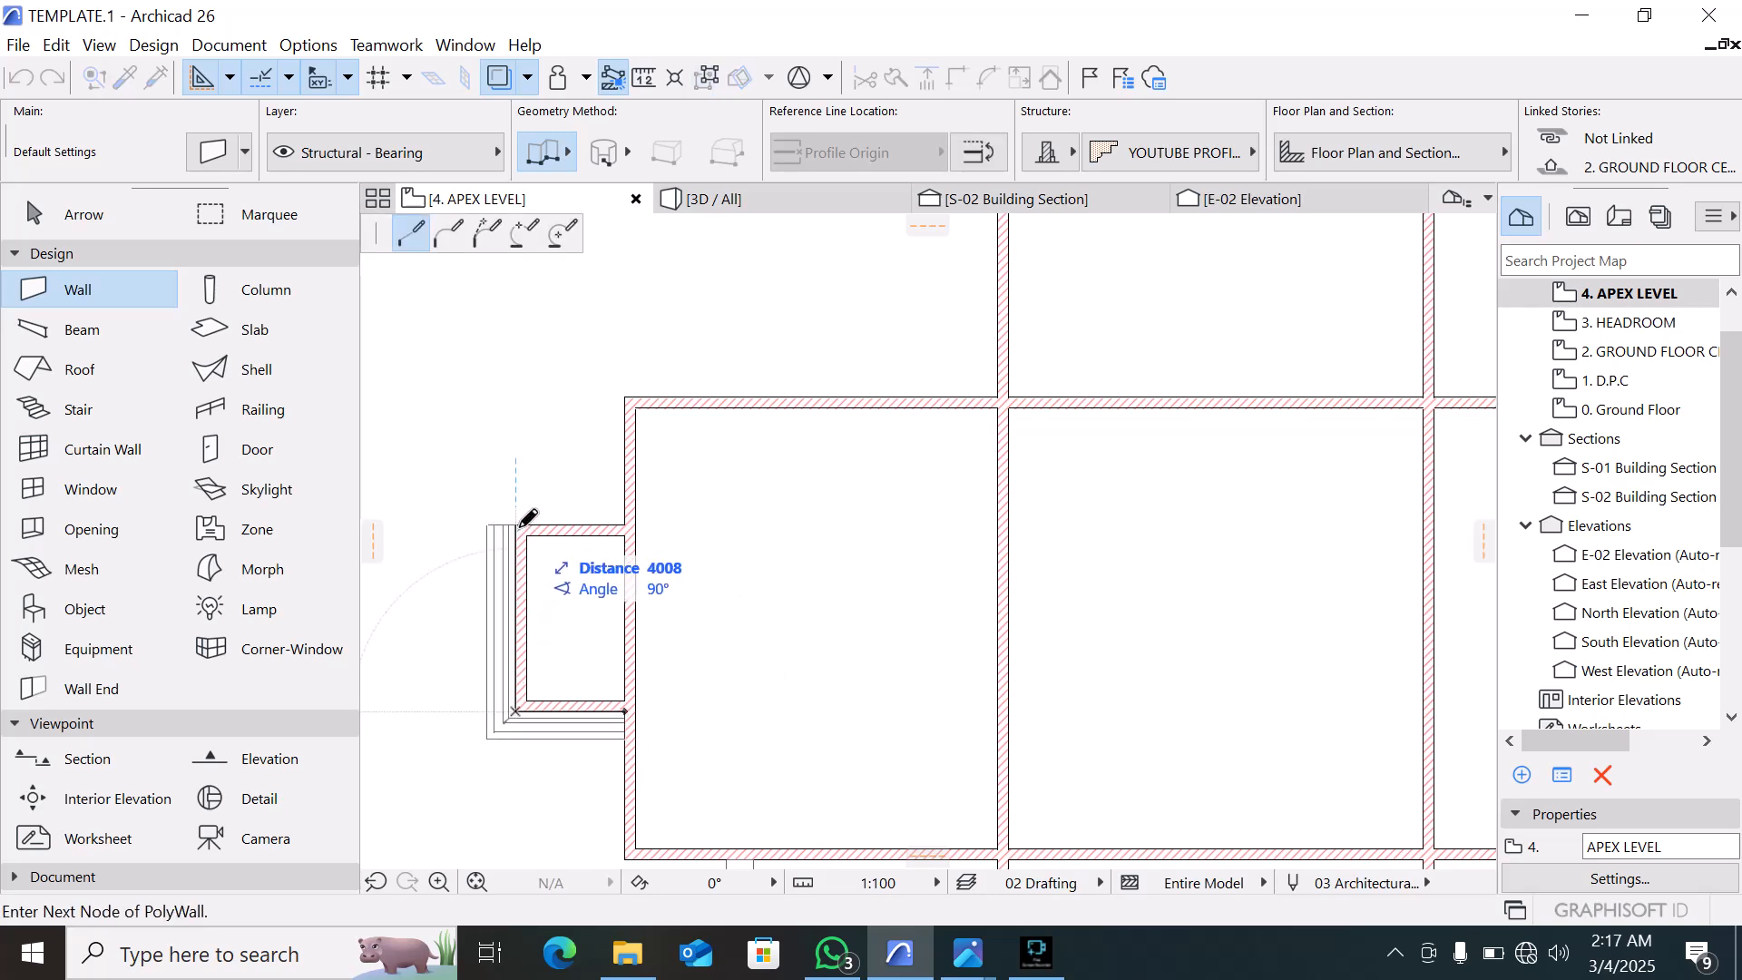
click(515, 525)
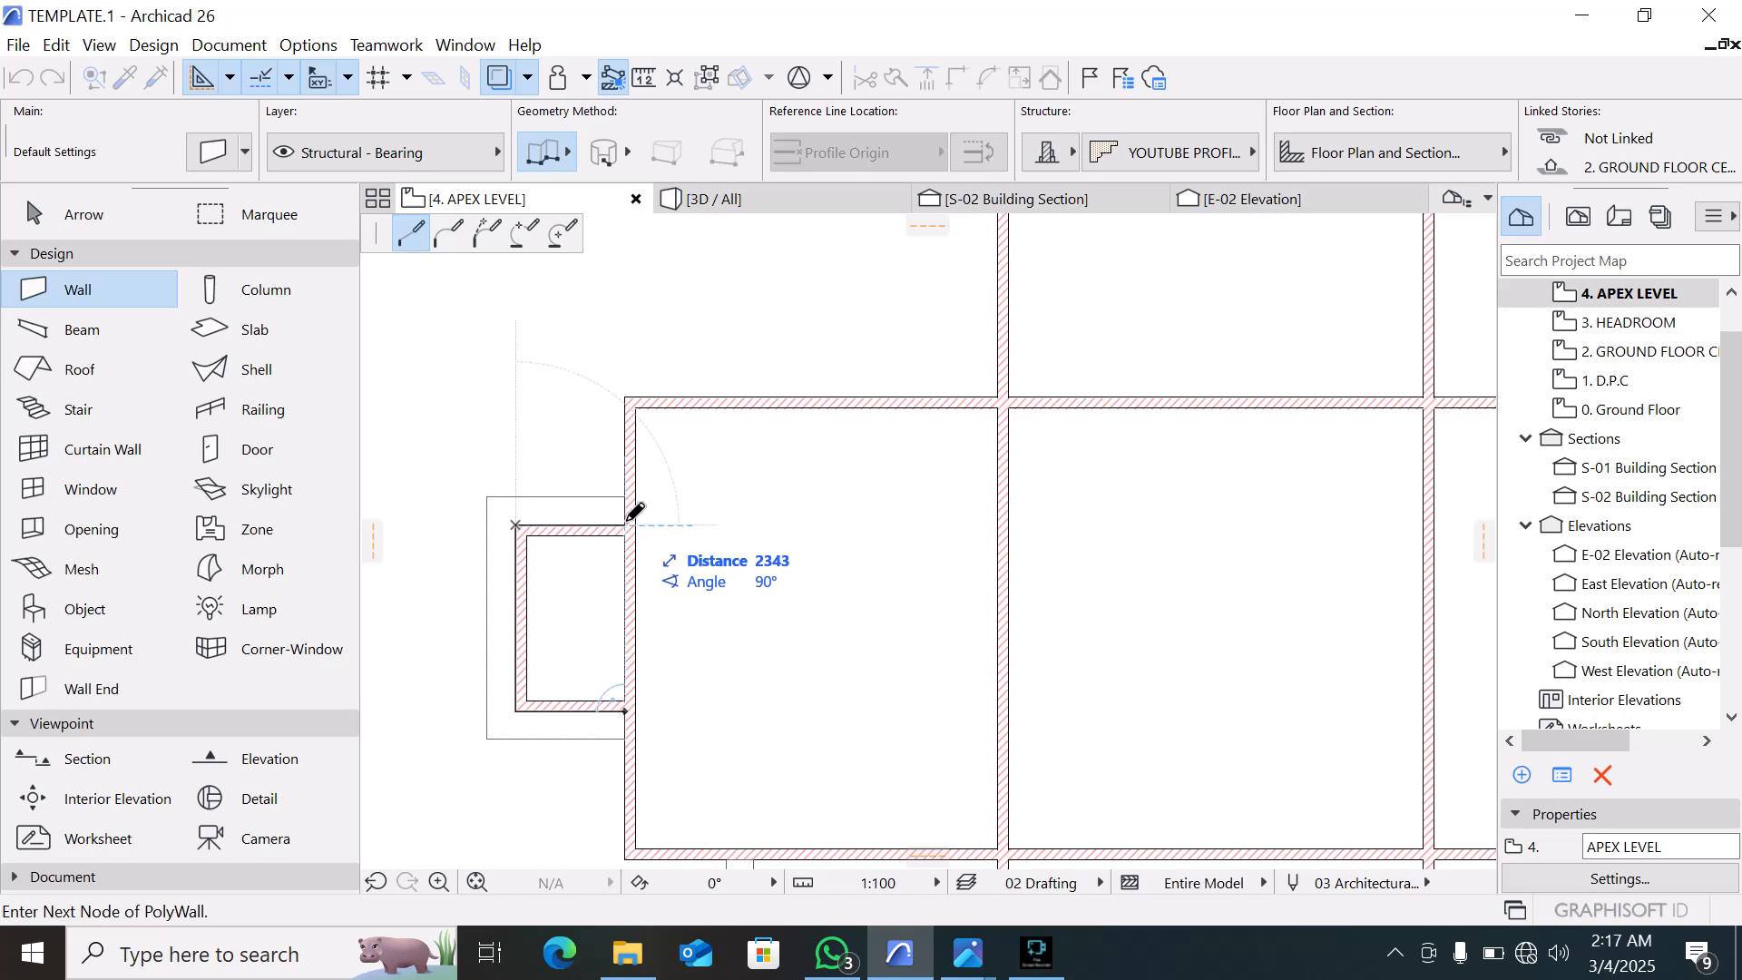
double_click(628, 521)
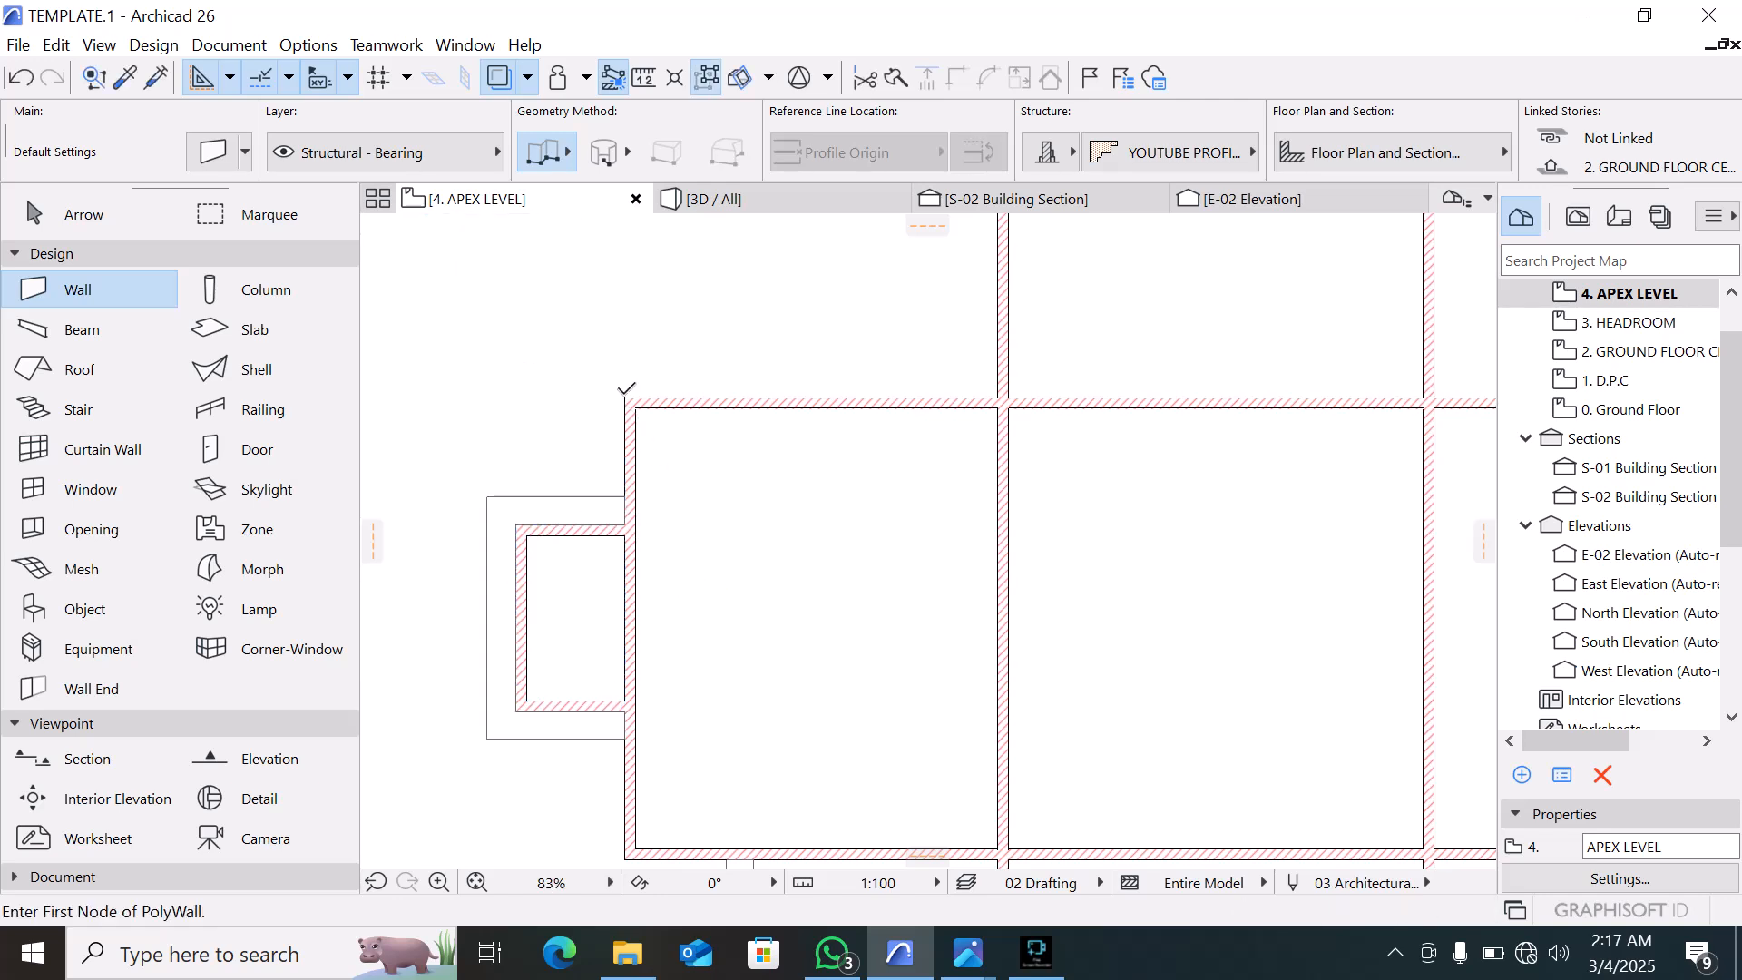
scroll(660, 378, down, 3)
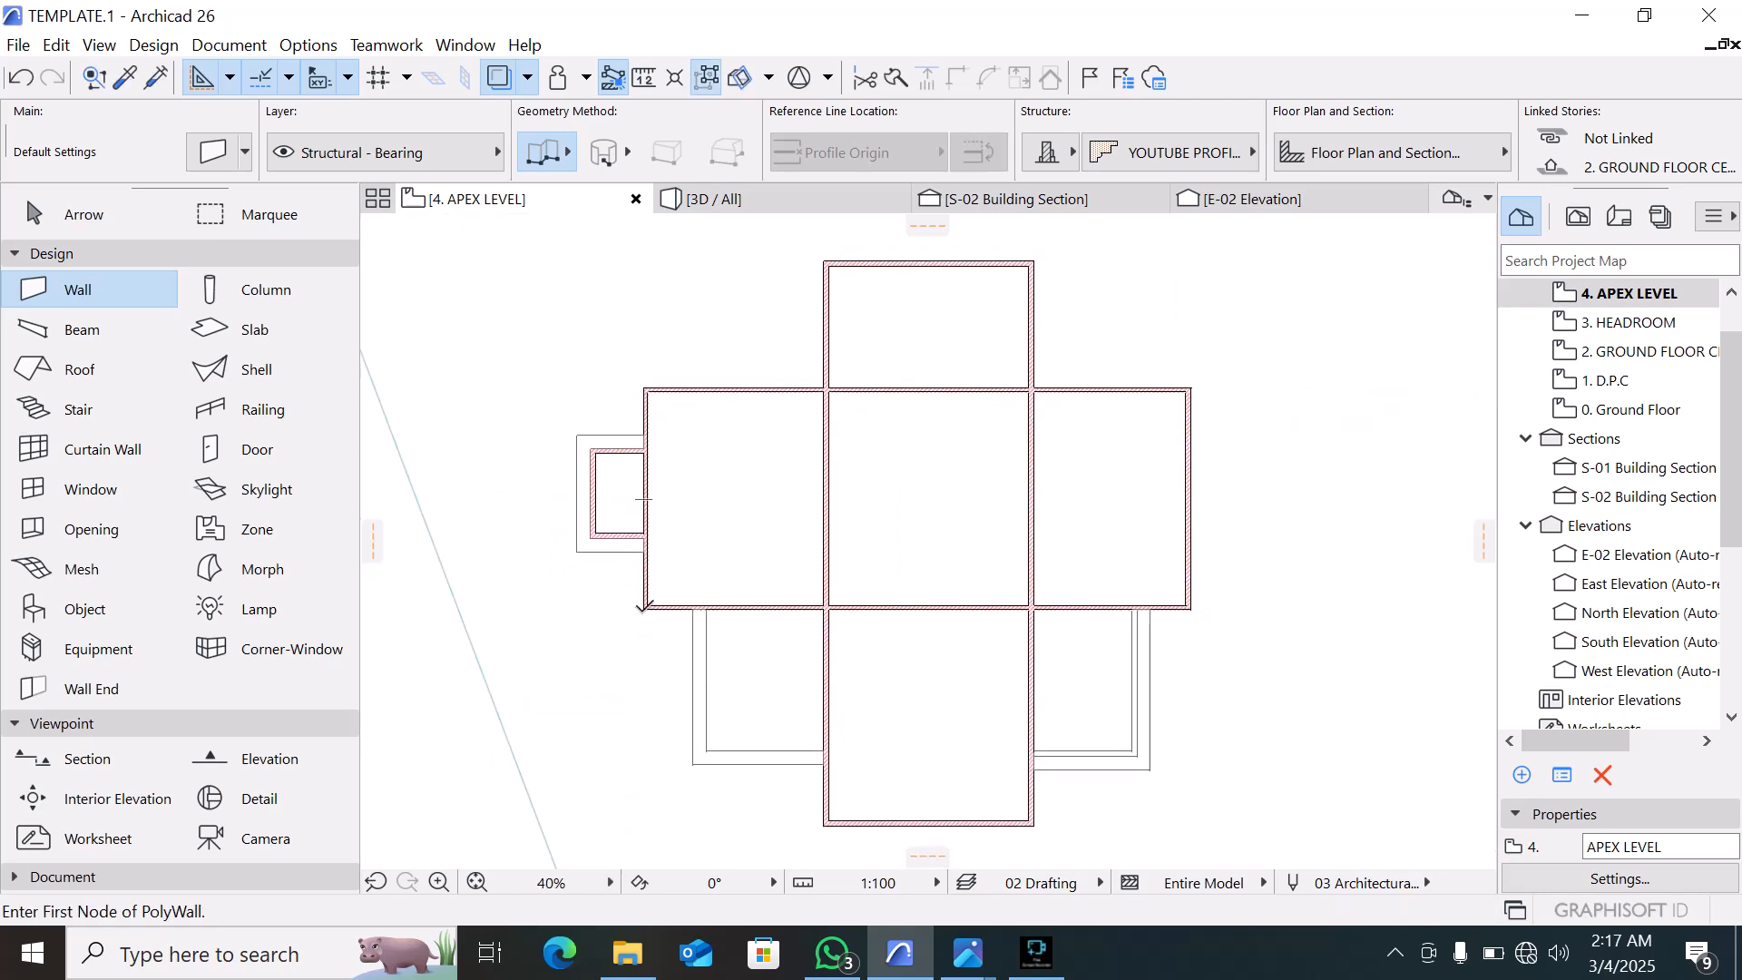
click(644, 606)
double_click(646, 392)
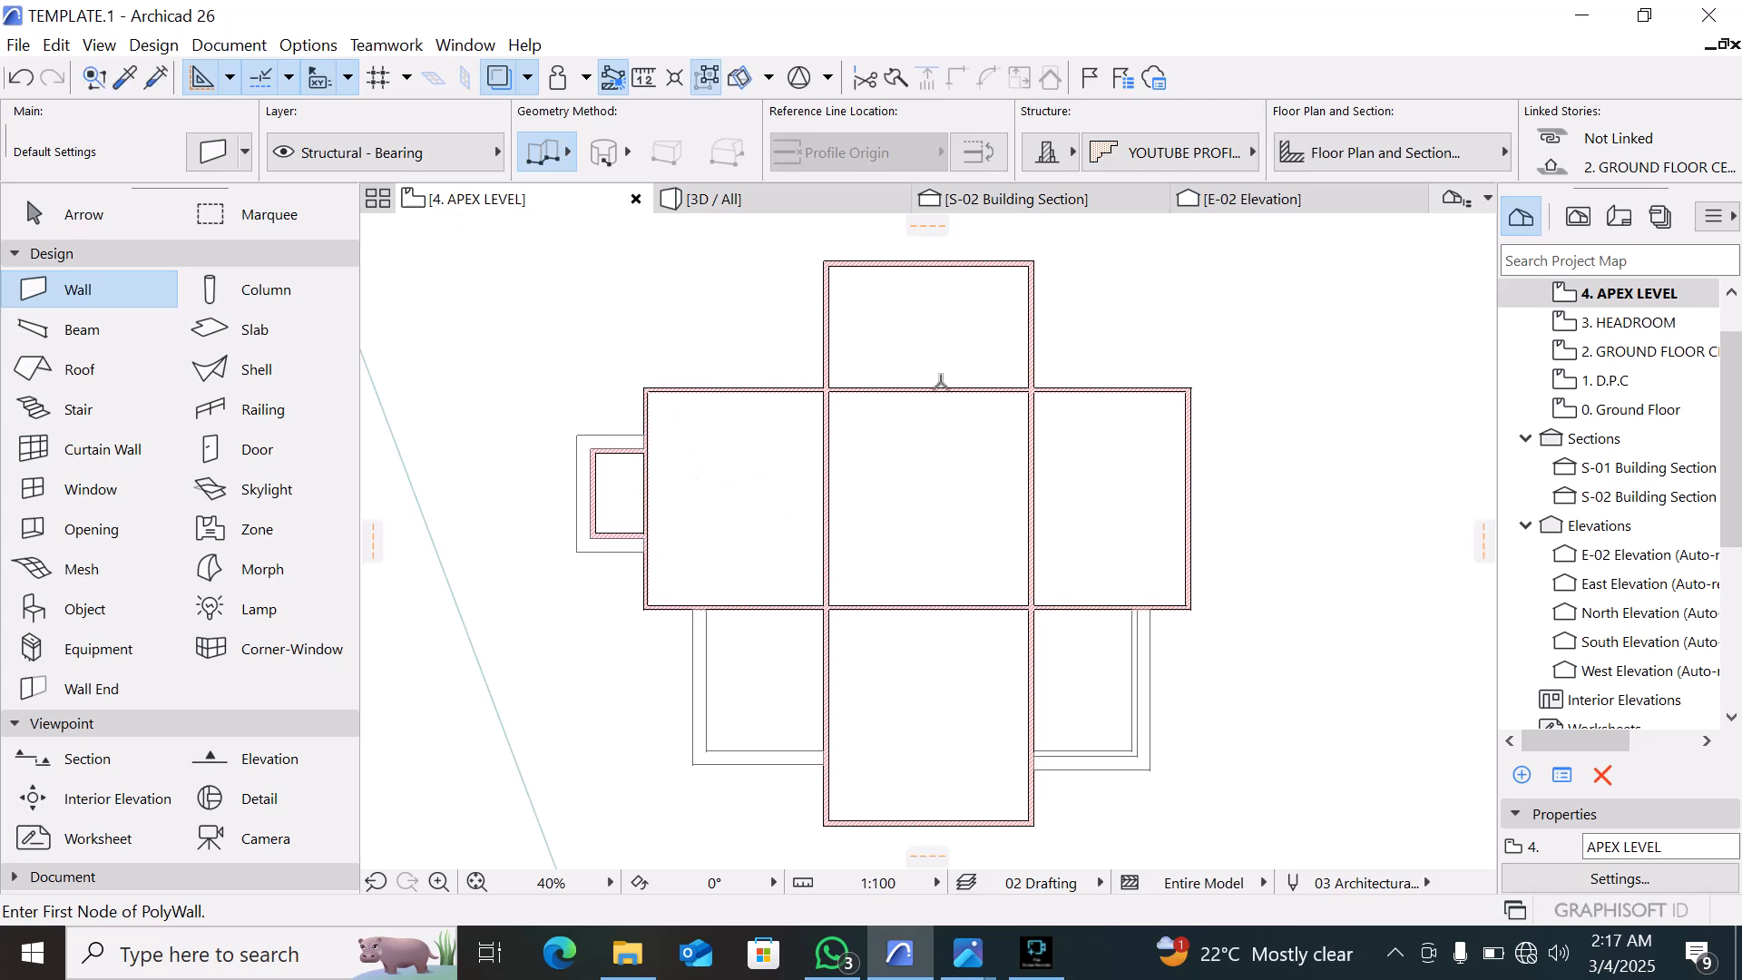
Start a moulding wall at the front corner beside the small block, running along the wing's outer side and about 8050 mm across its rear
scroll(817, 247, up, 2)
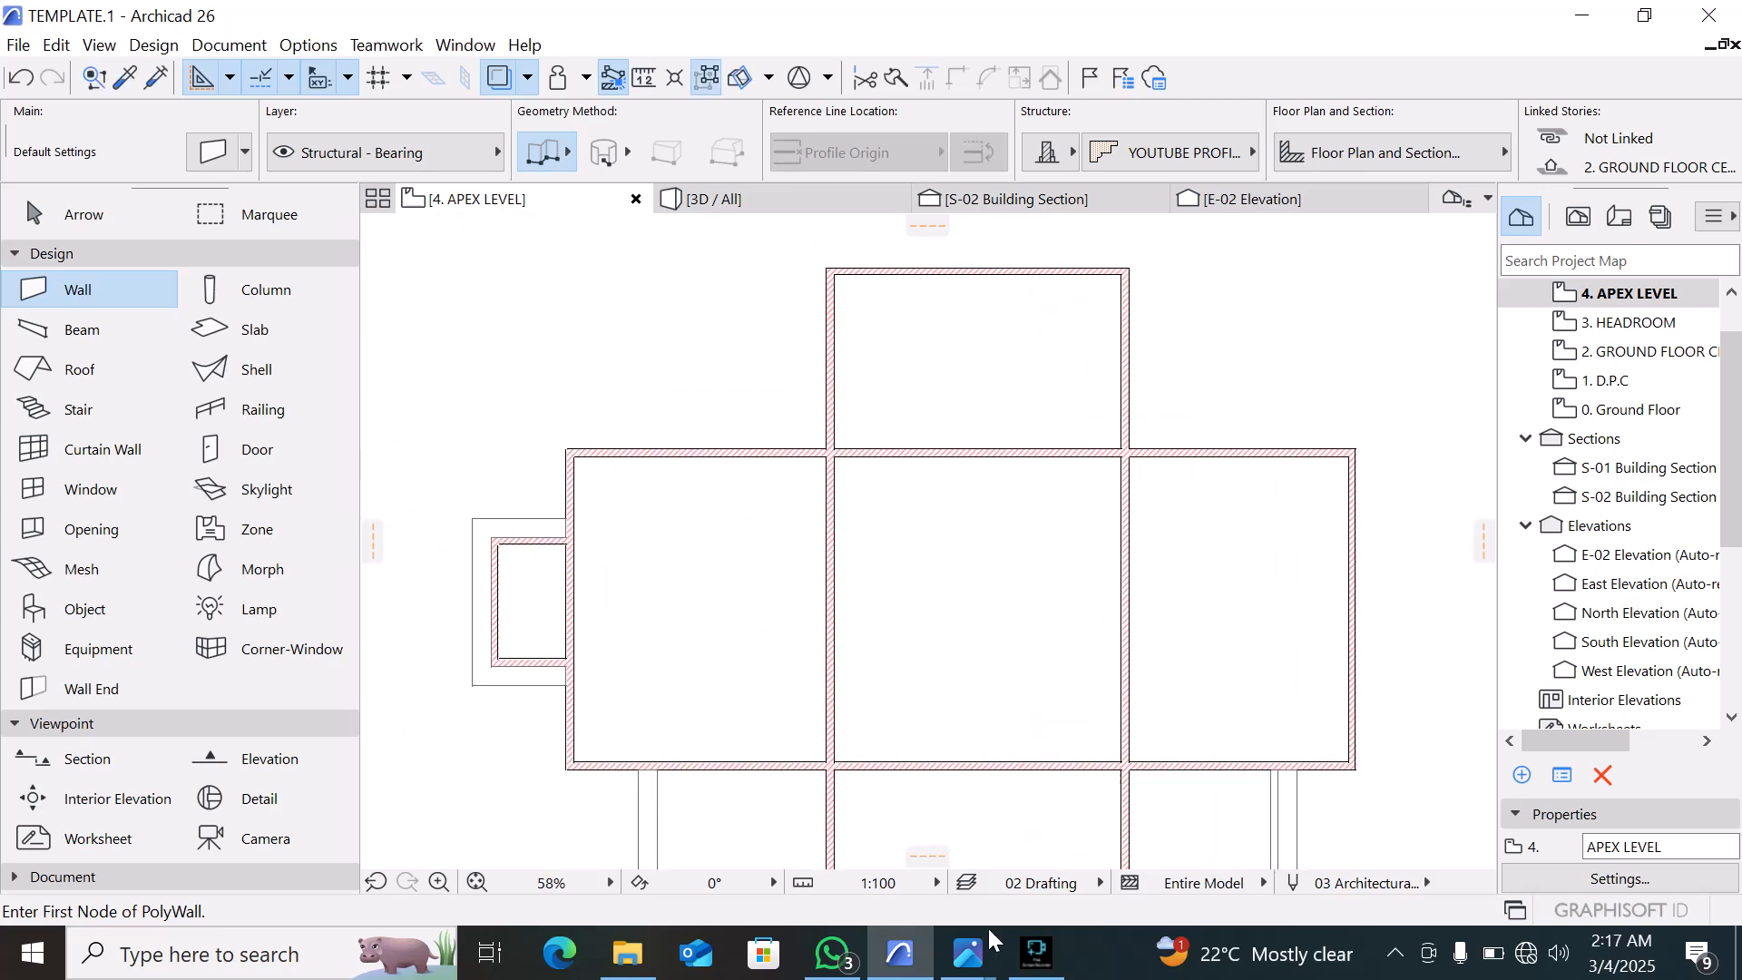
scroll(1137, 475, down, 2)
scroll(720, 714, up, 2)
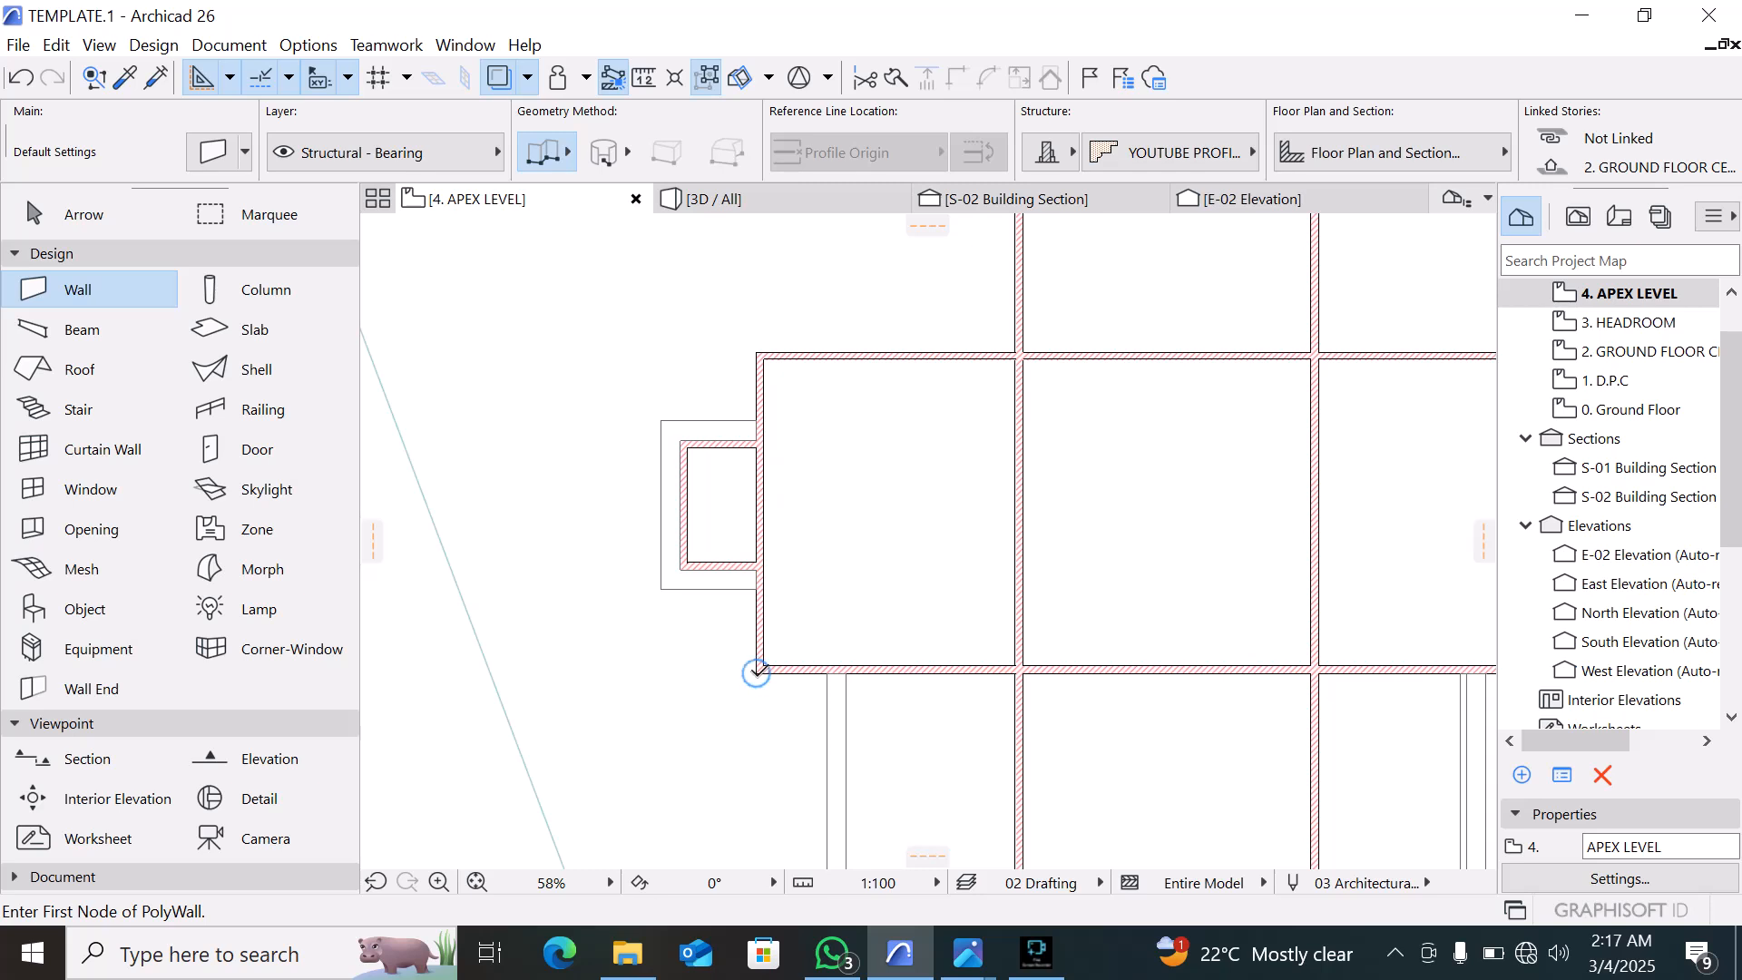
click(756, 671)
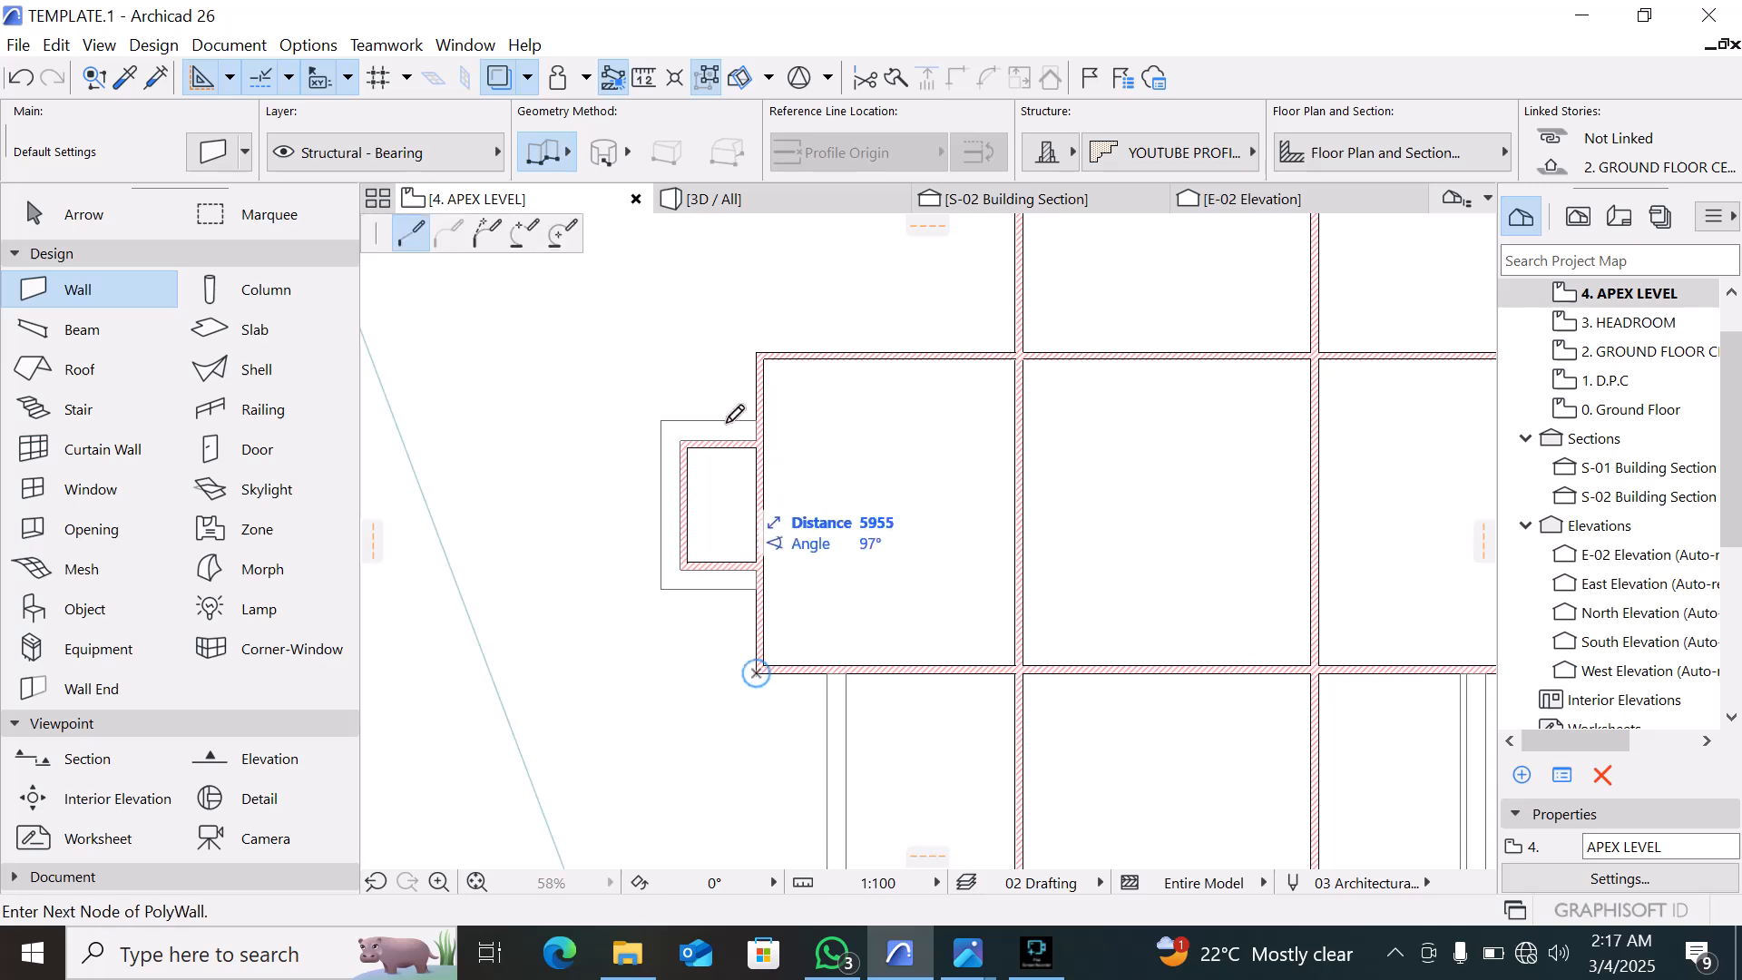
click(758, 352)
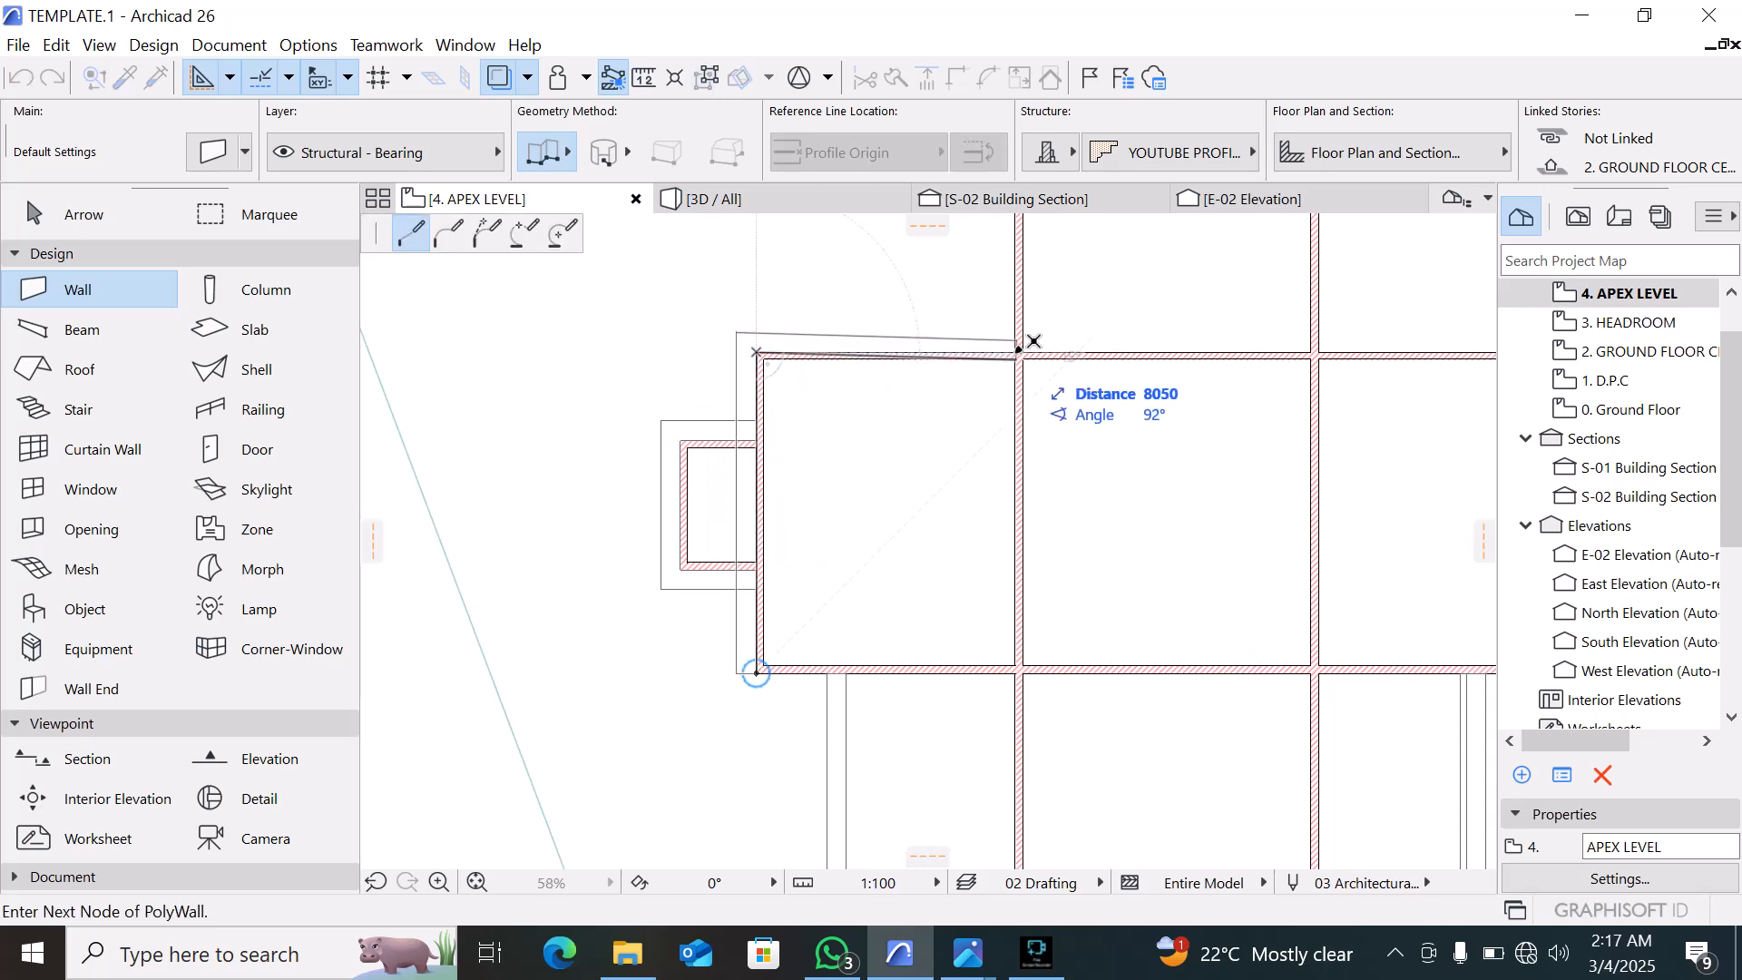
click(1015, 351)
Continue the moulding wall around the rear room's three outer faces, about 5400 mm along each side, back to the opposite wing
scroll(985, 495, down, 5)
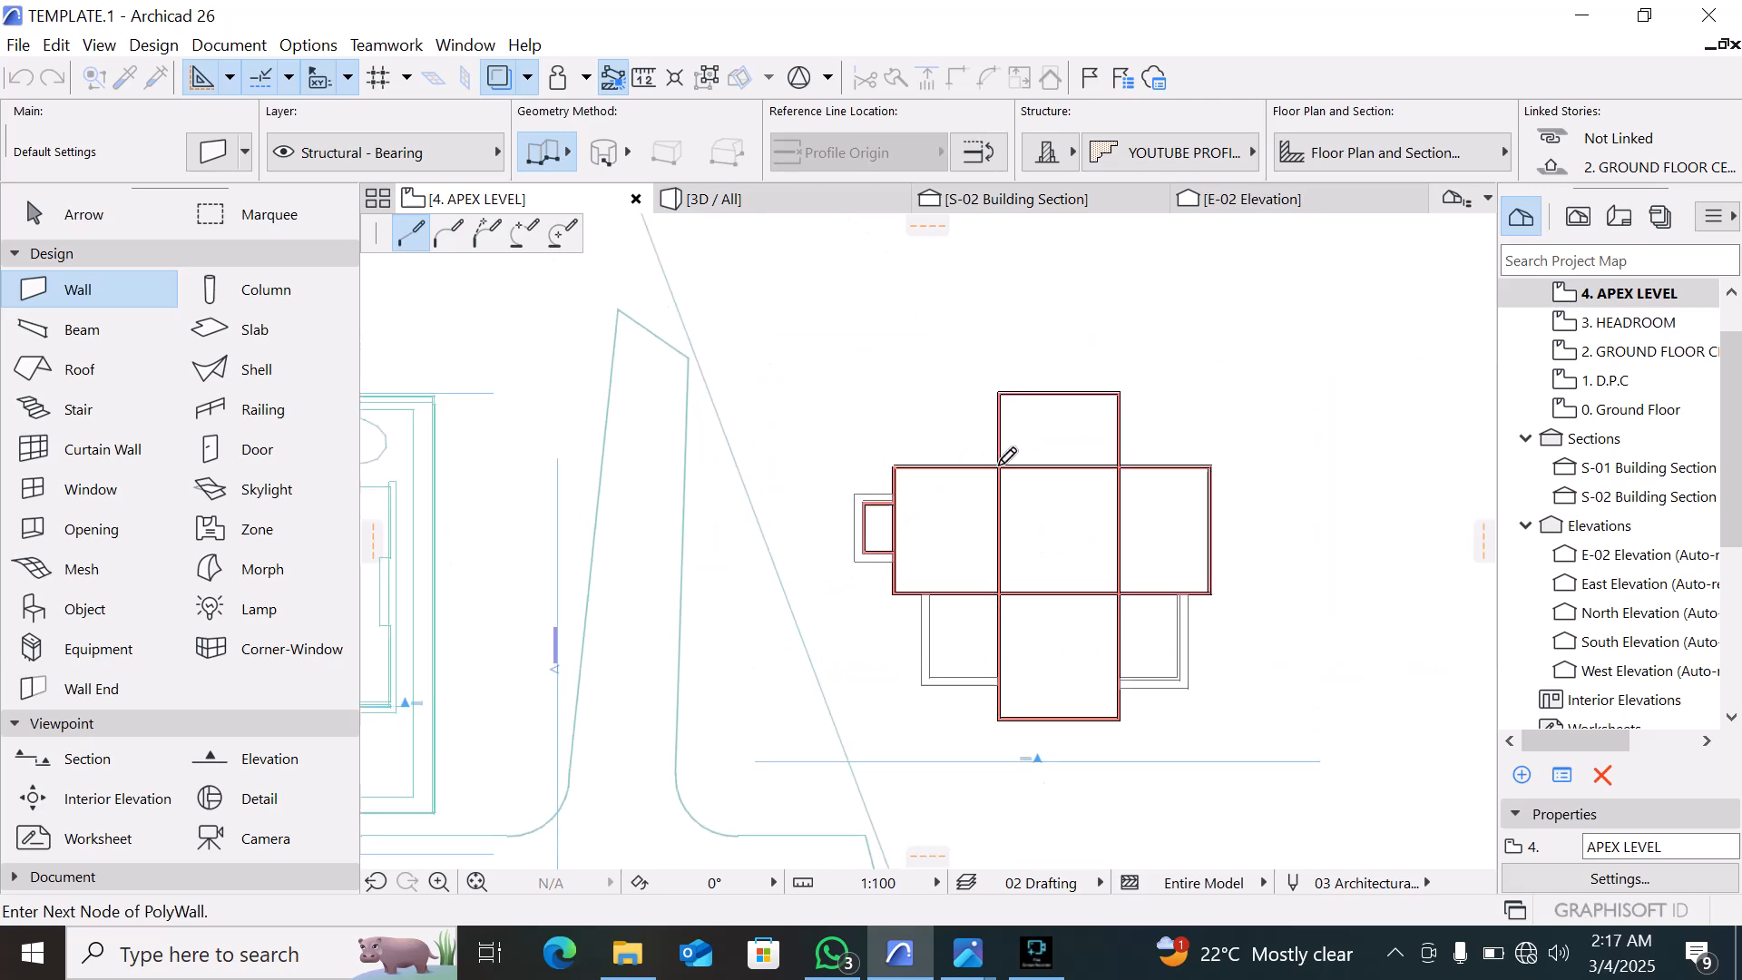
scroll(995, 388, up, 3)
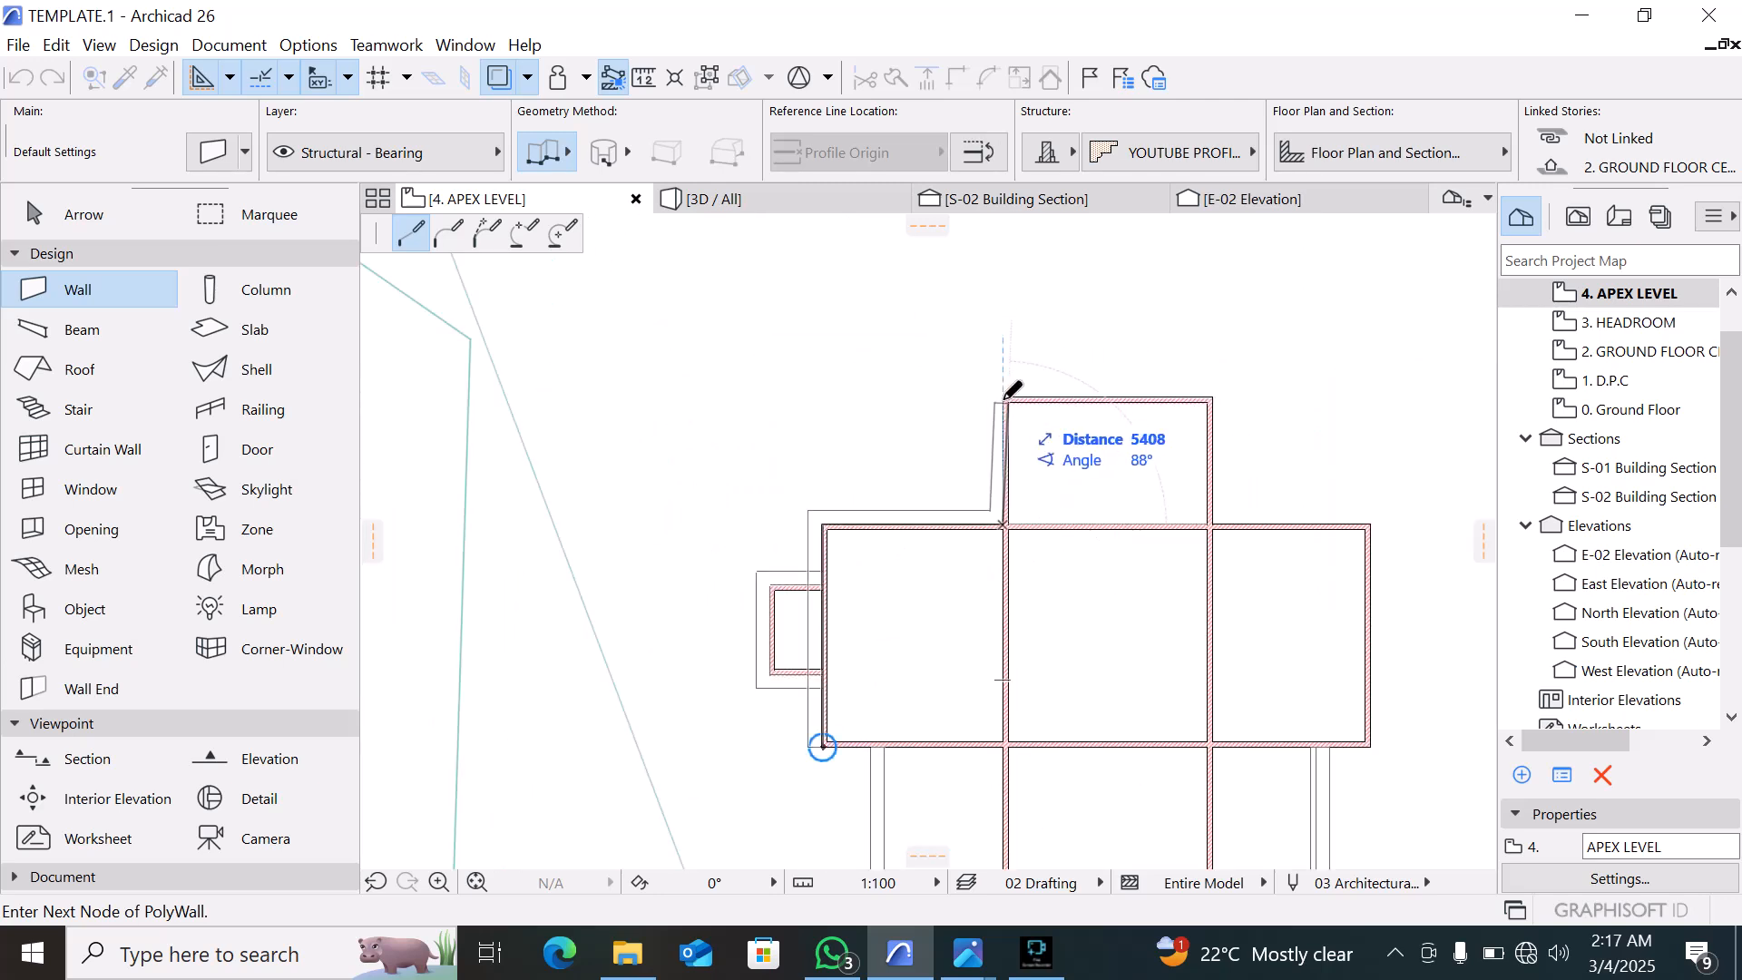
click(1003, 398)
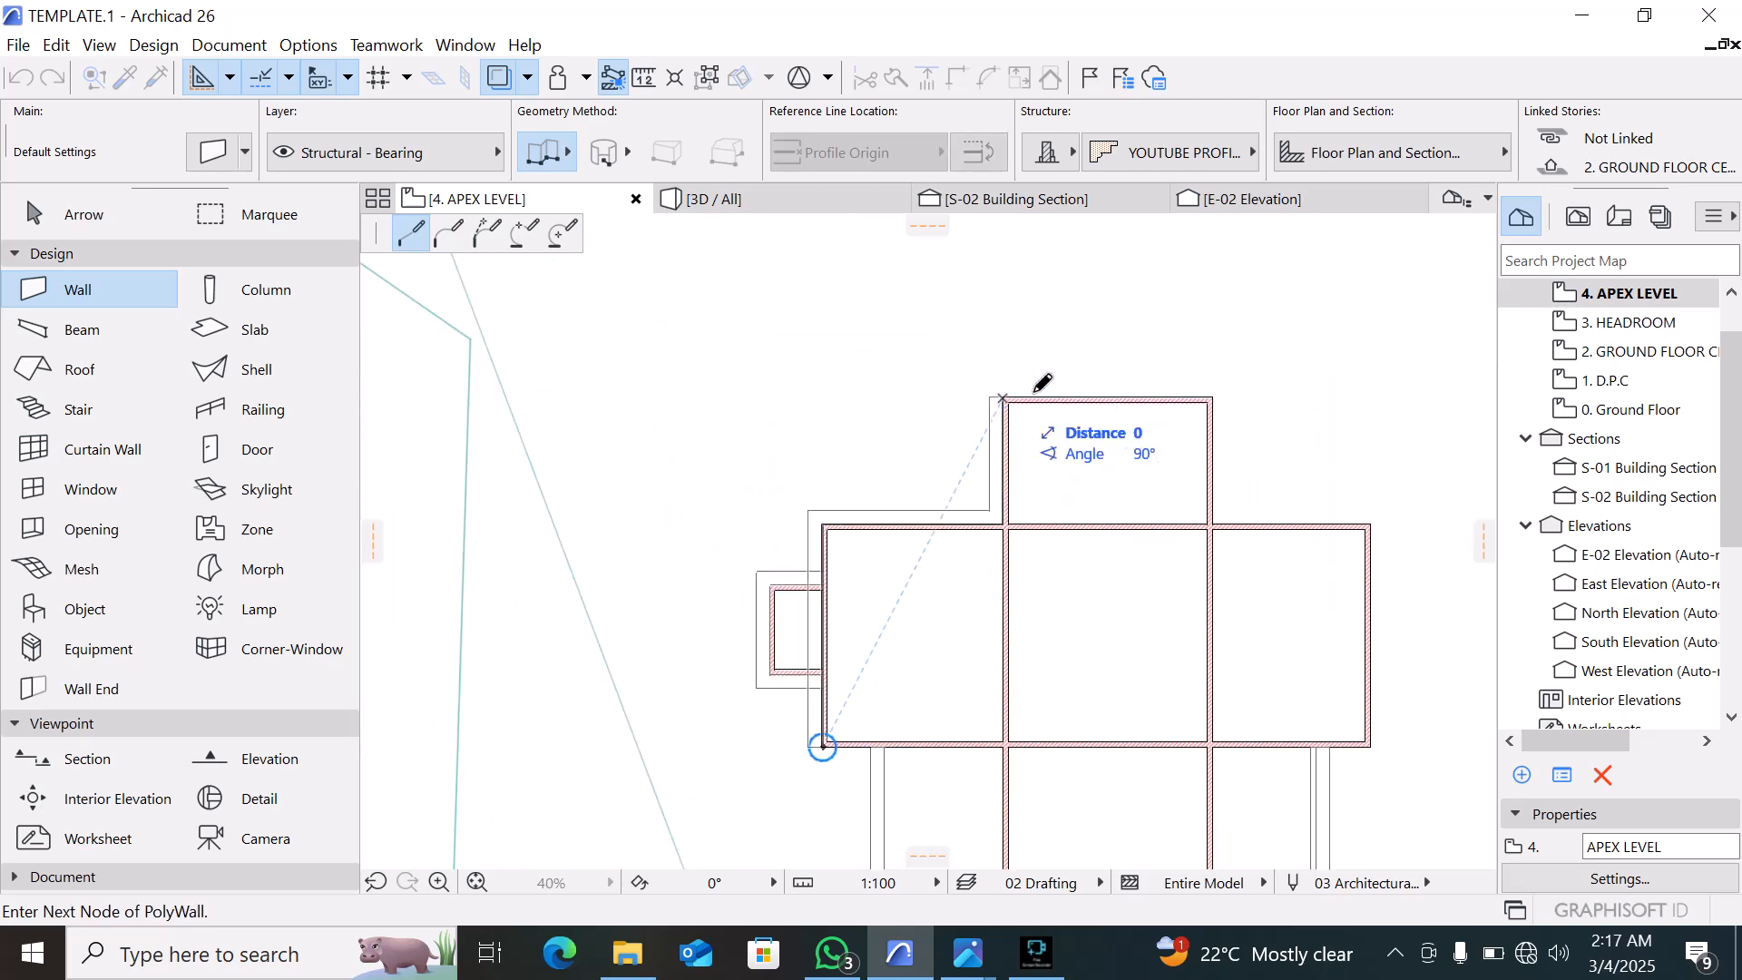
click(1213, 399)
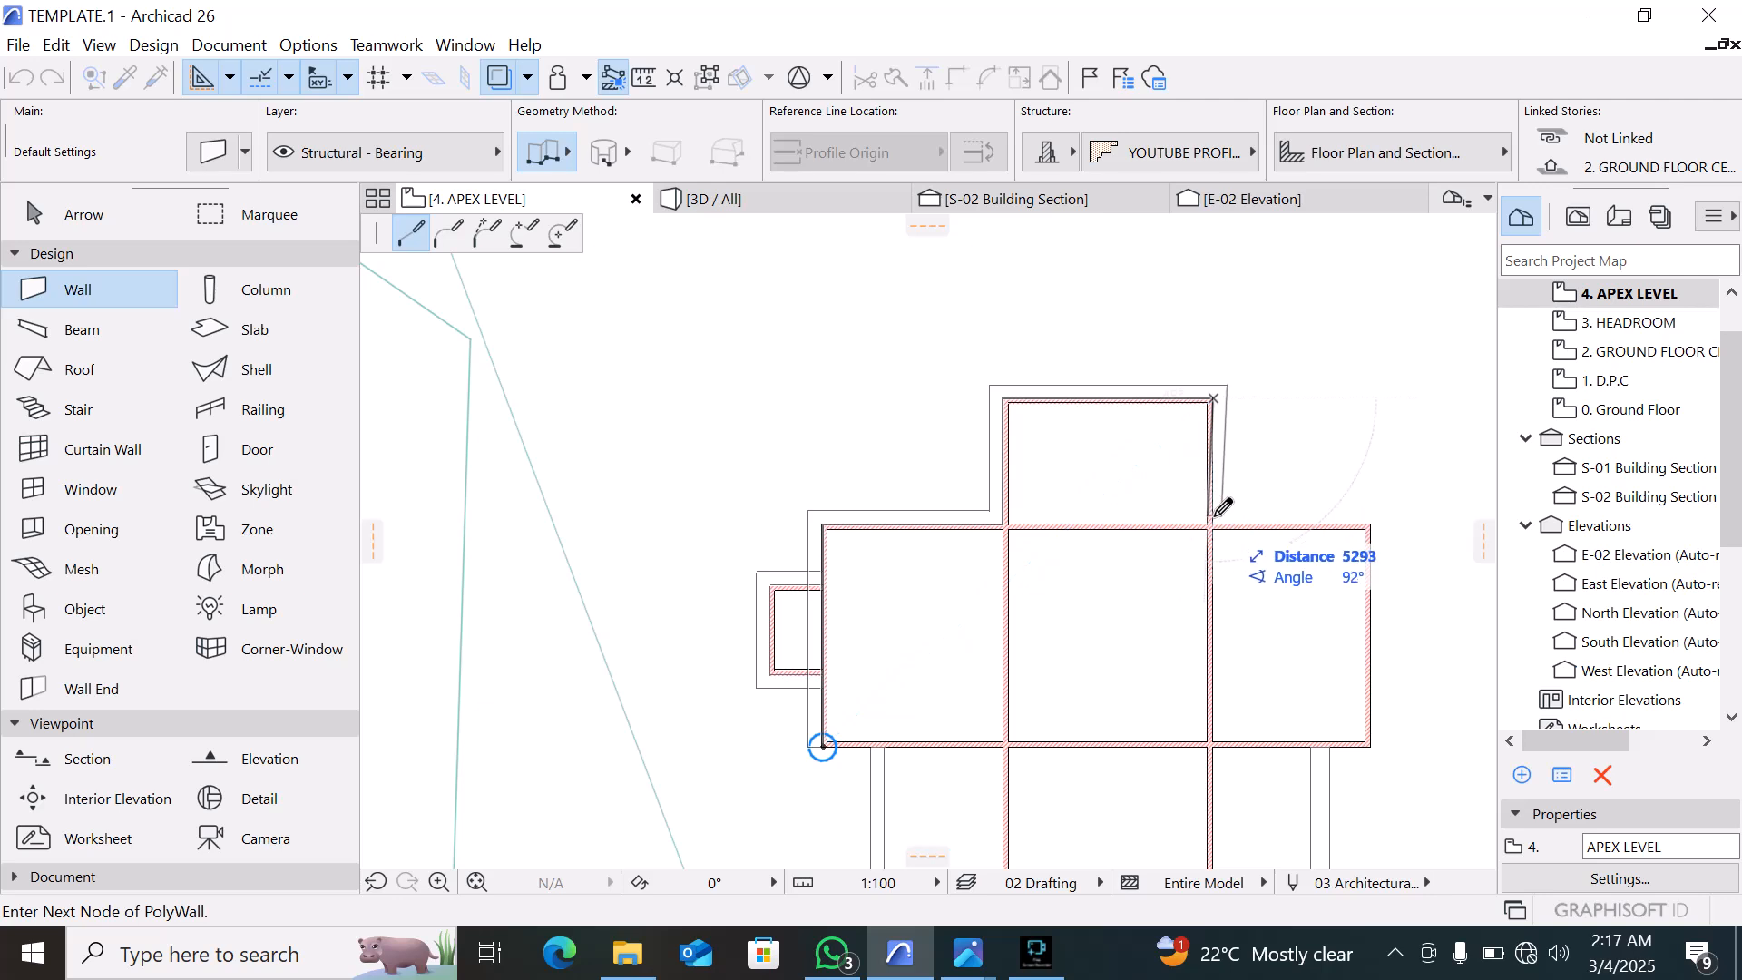
click(1213, 524)
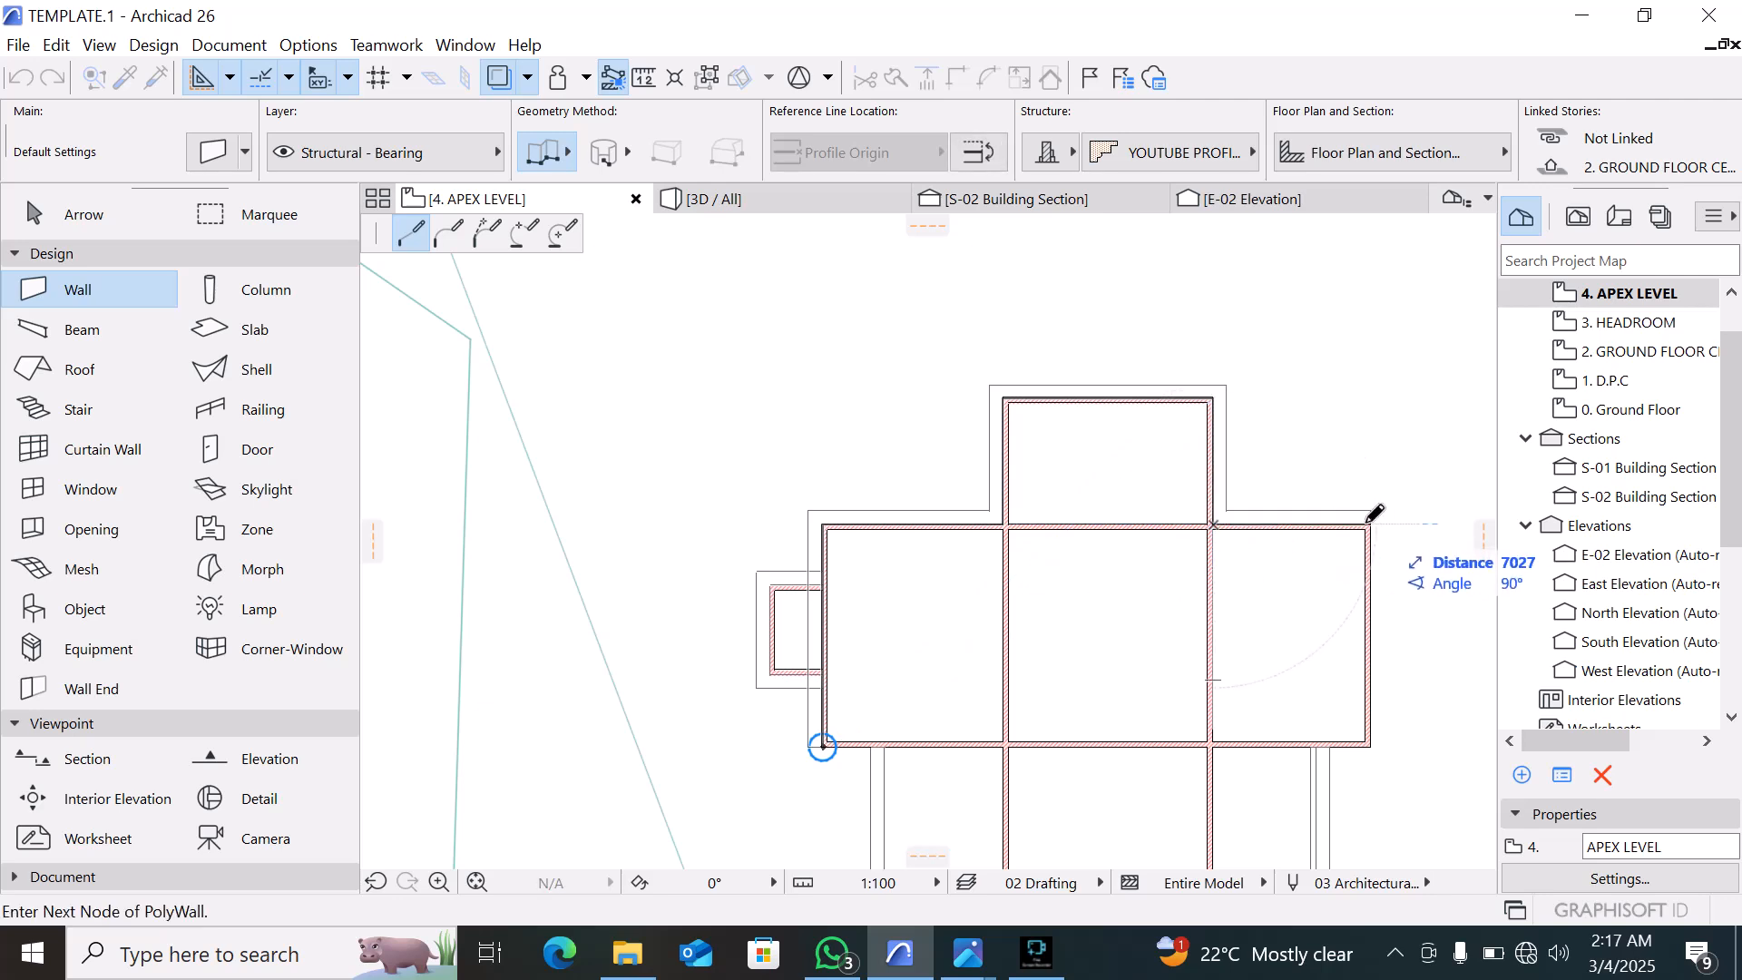
Continue the moulding wall 7027 mm across the opposite wing's rear and along its outer side, finishing at the front corner
scroll(1191, 640, down, 3)
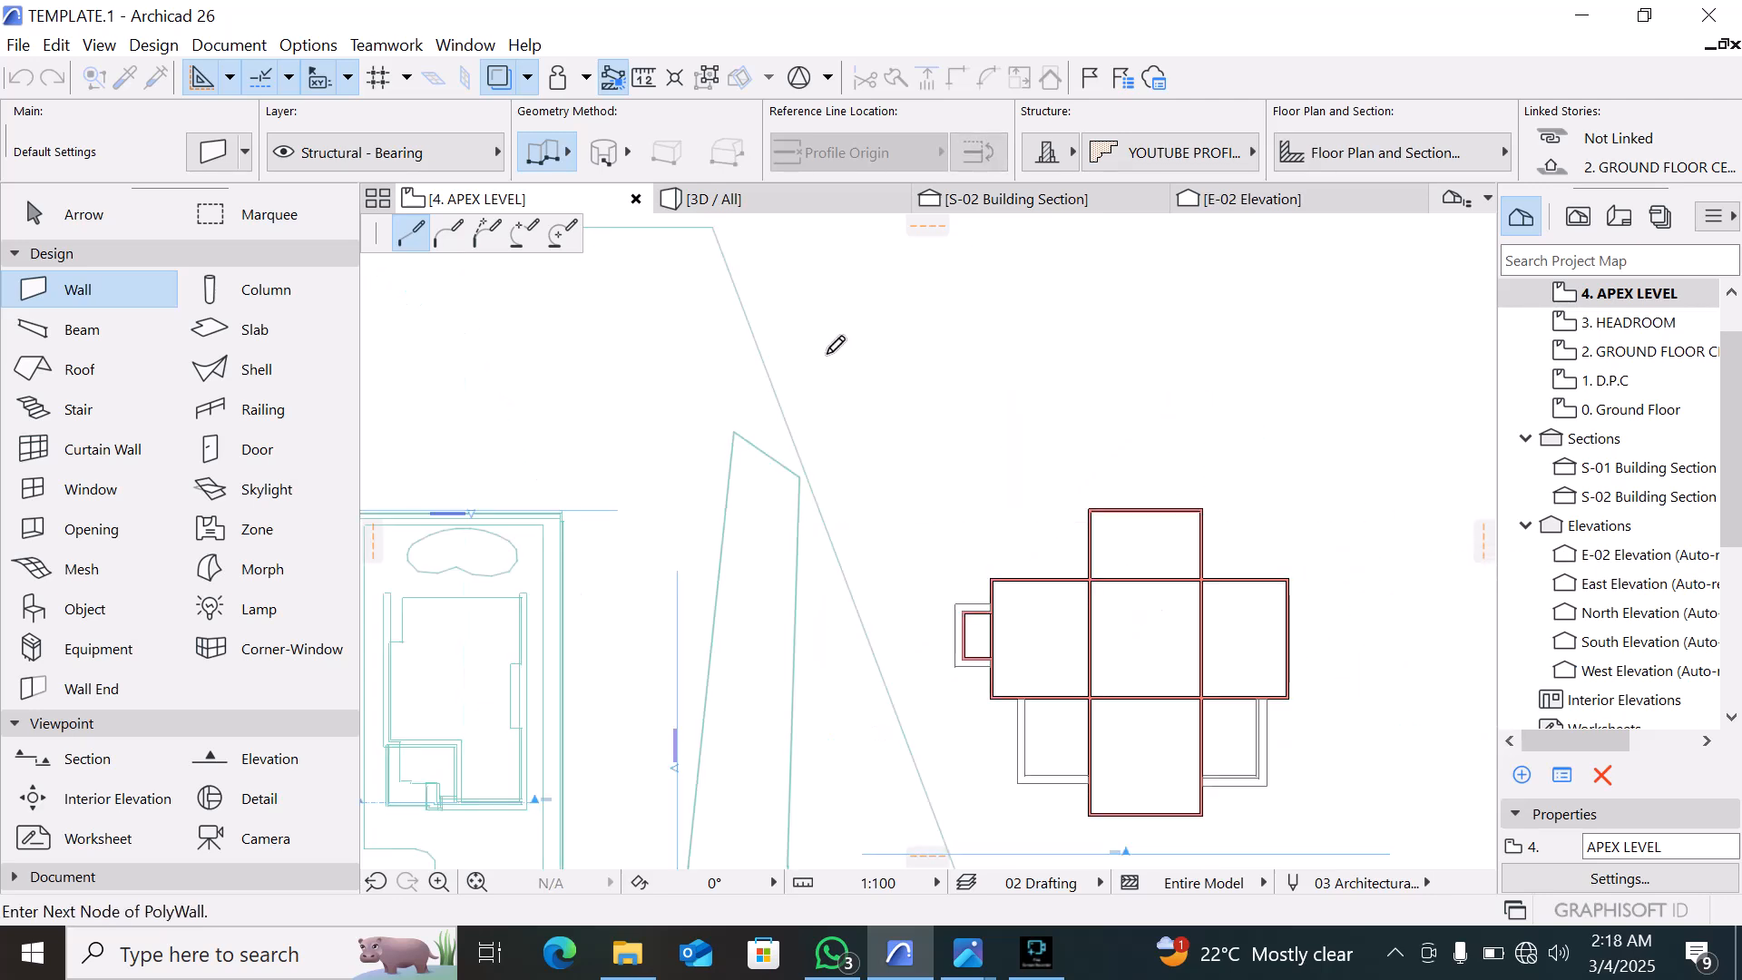
scroll(828, 355, down, 3)
scroll(1155, 591, up, 3)
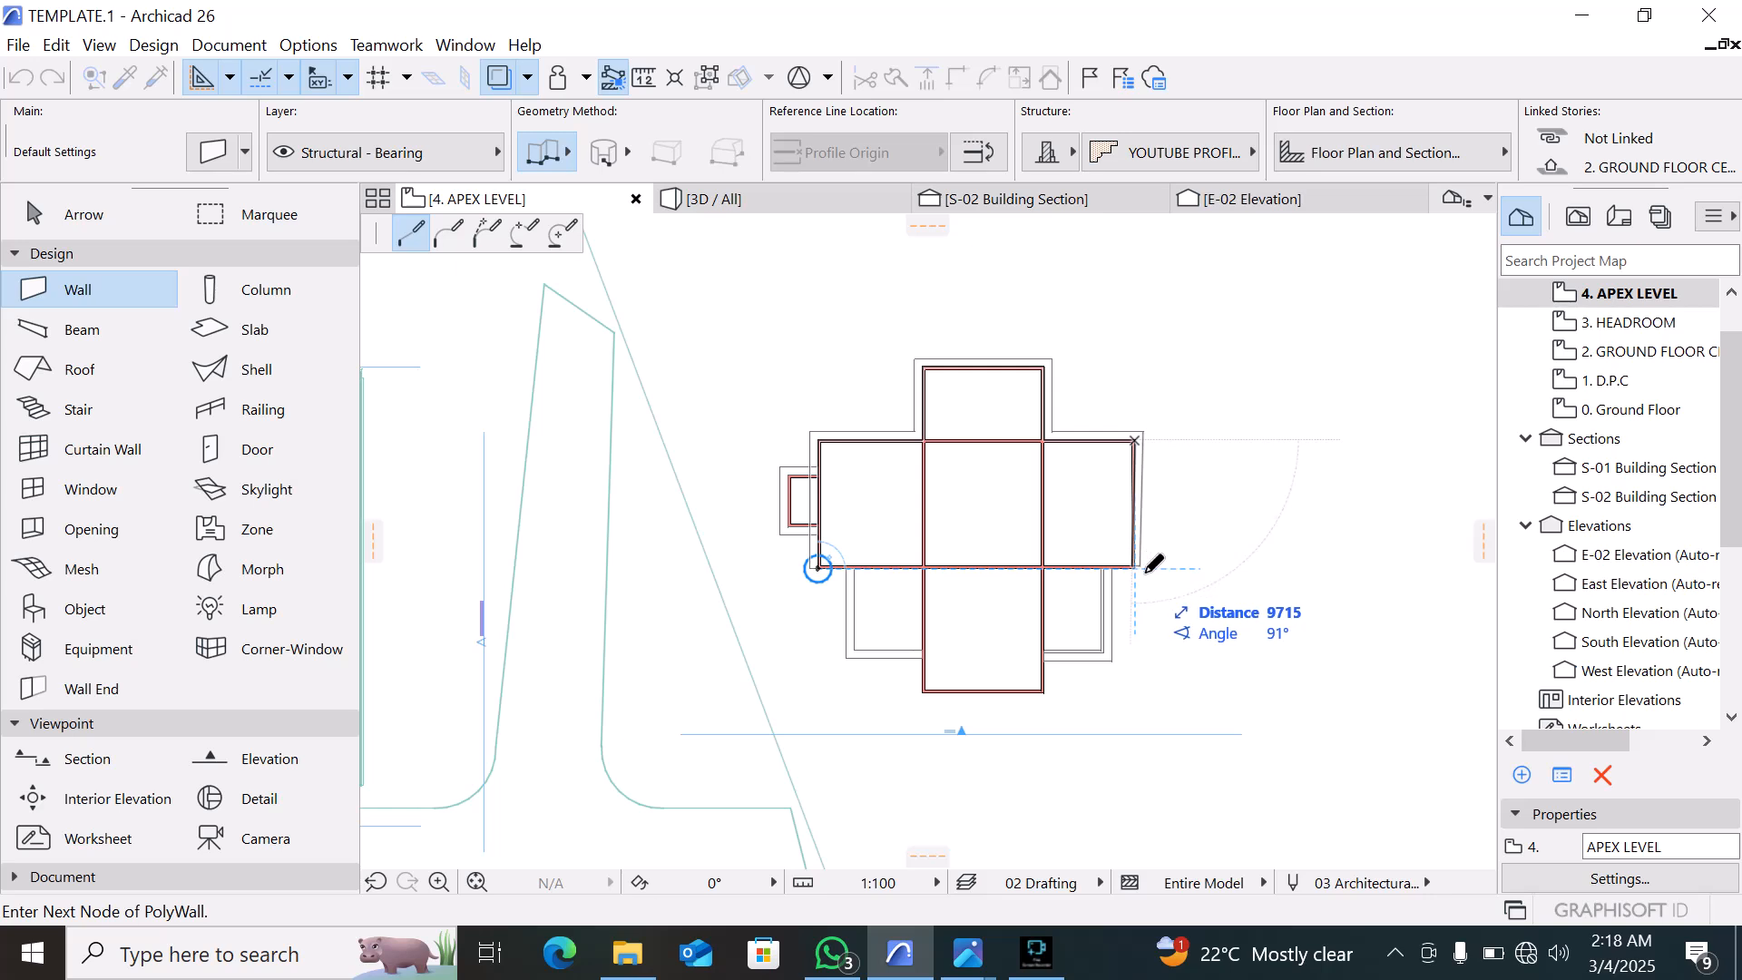
scroll(1153, 563, up, 5)
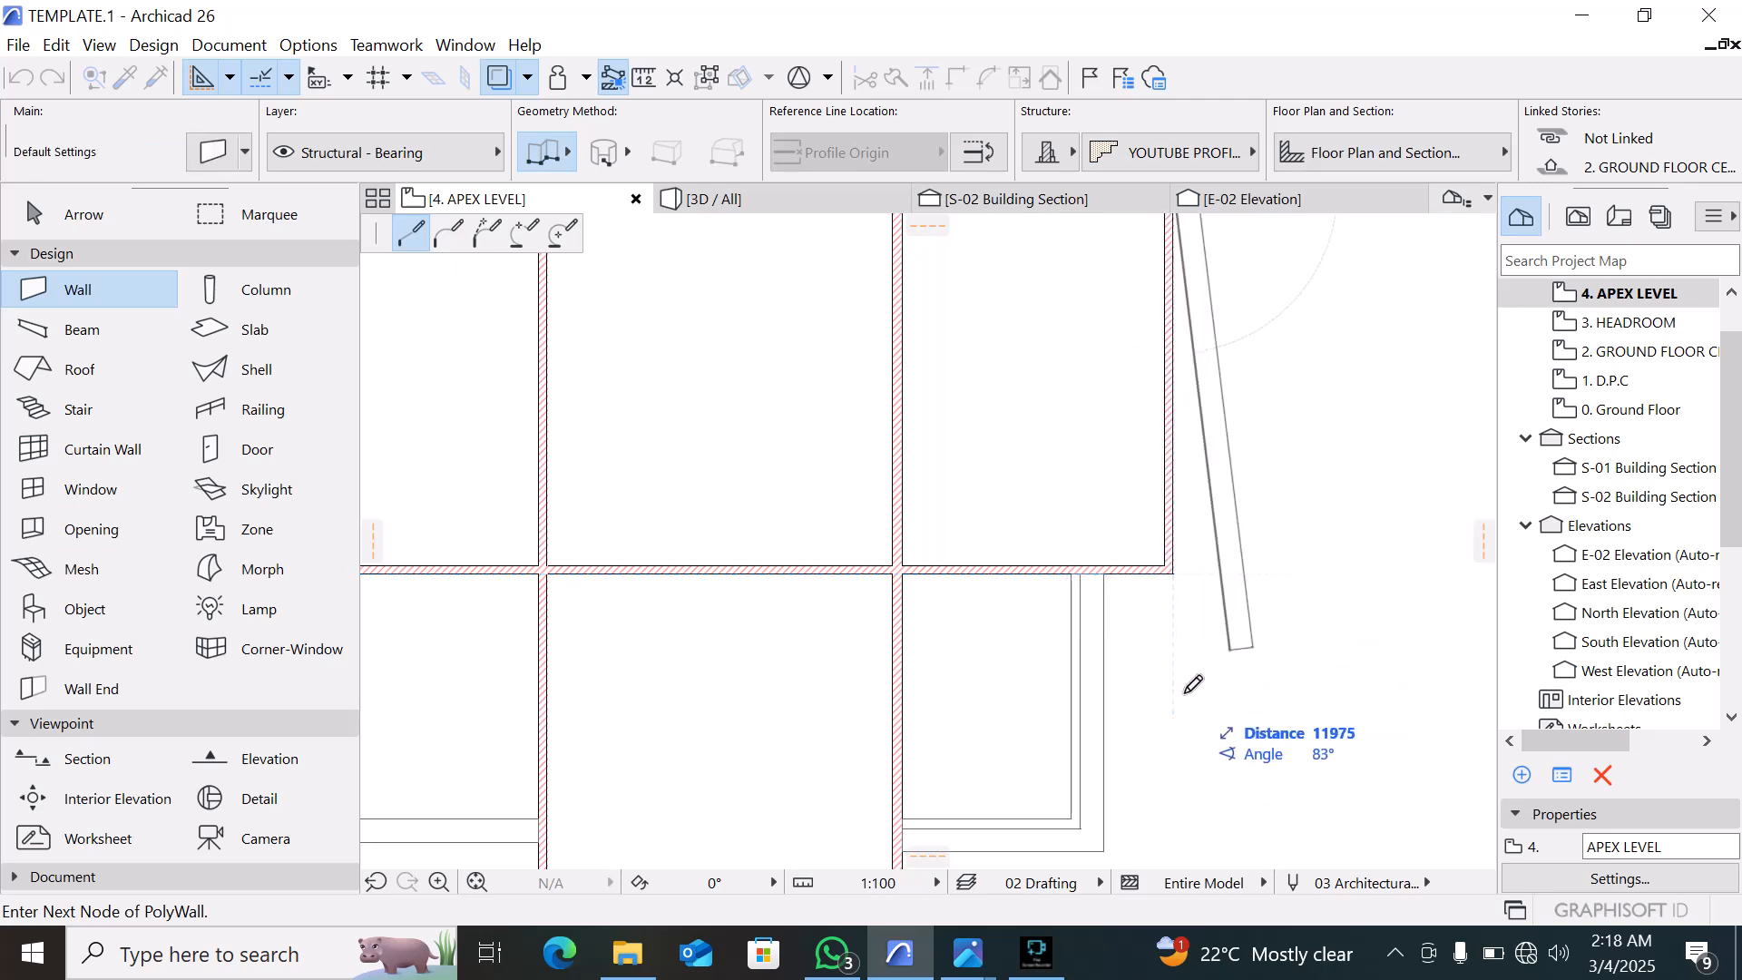
scroll(1193, 684, down, 3)
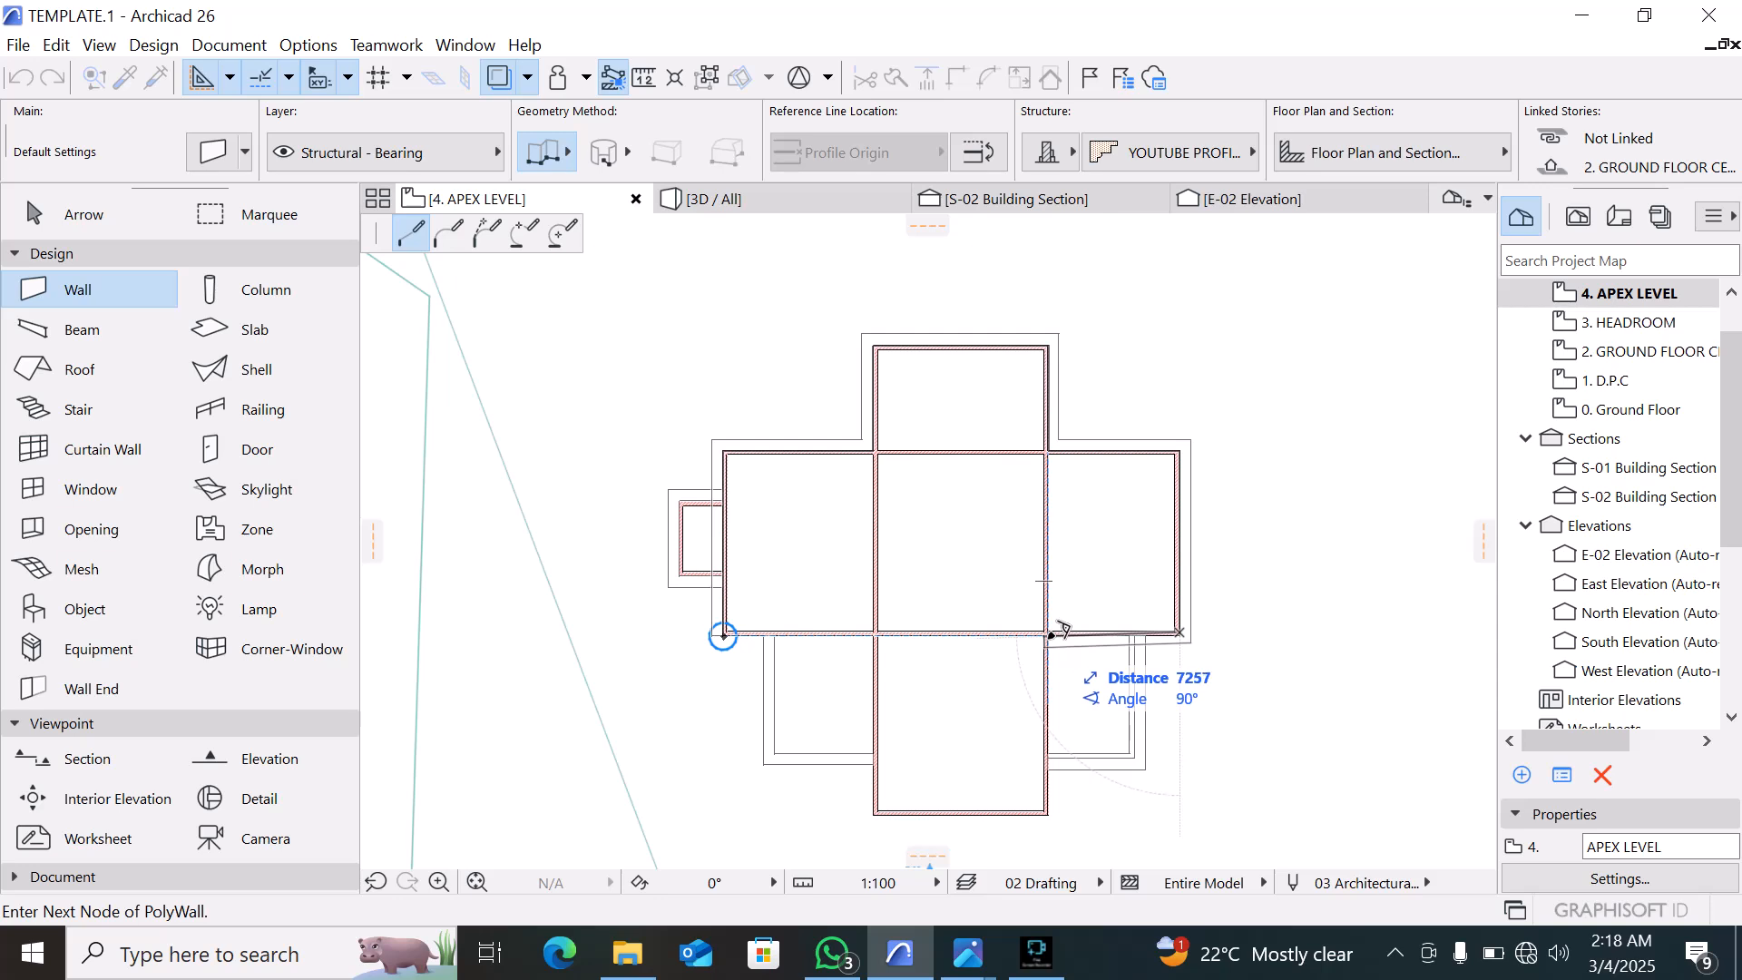
scroll(1062, 629, up, 5)
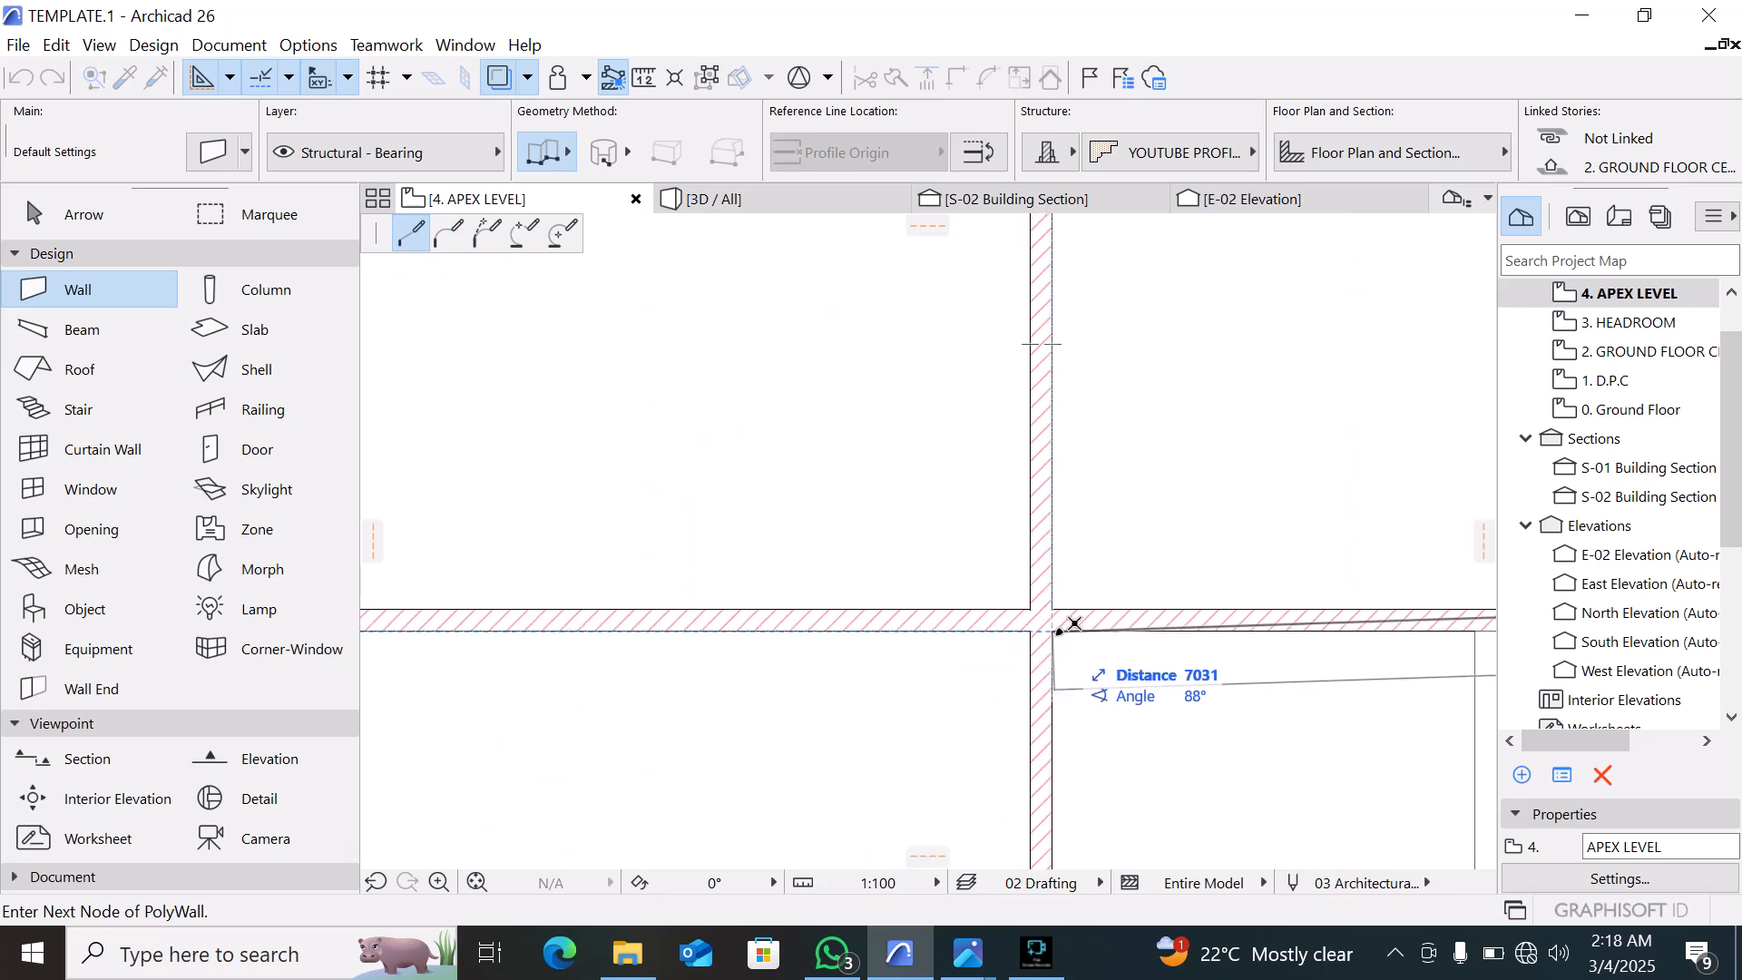
scroll(1012, 611, down, 3)
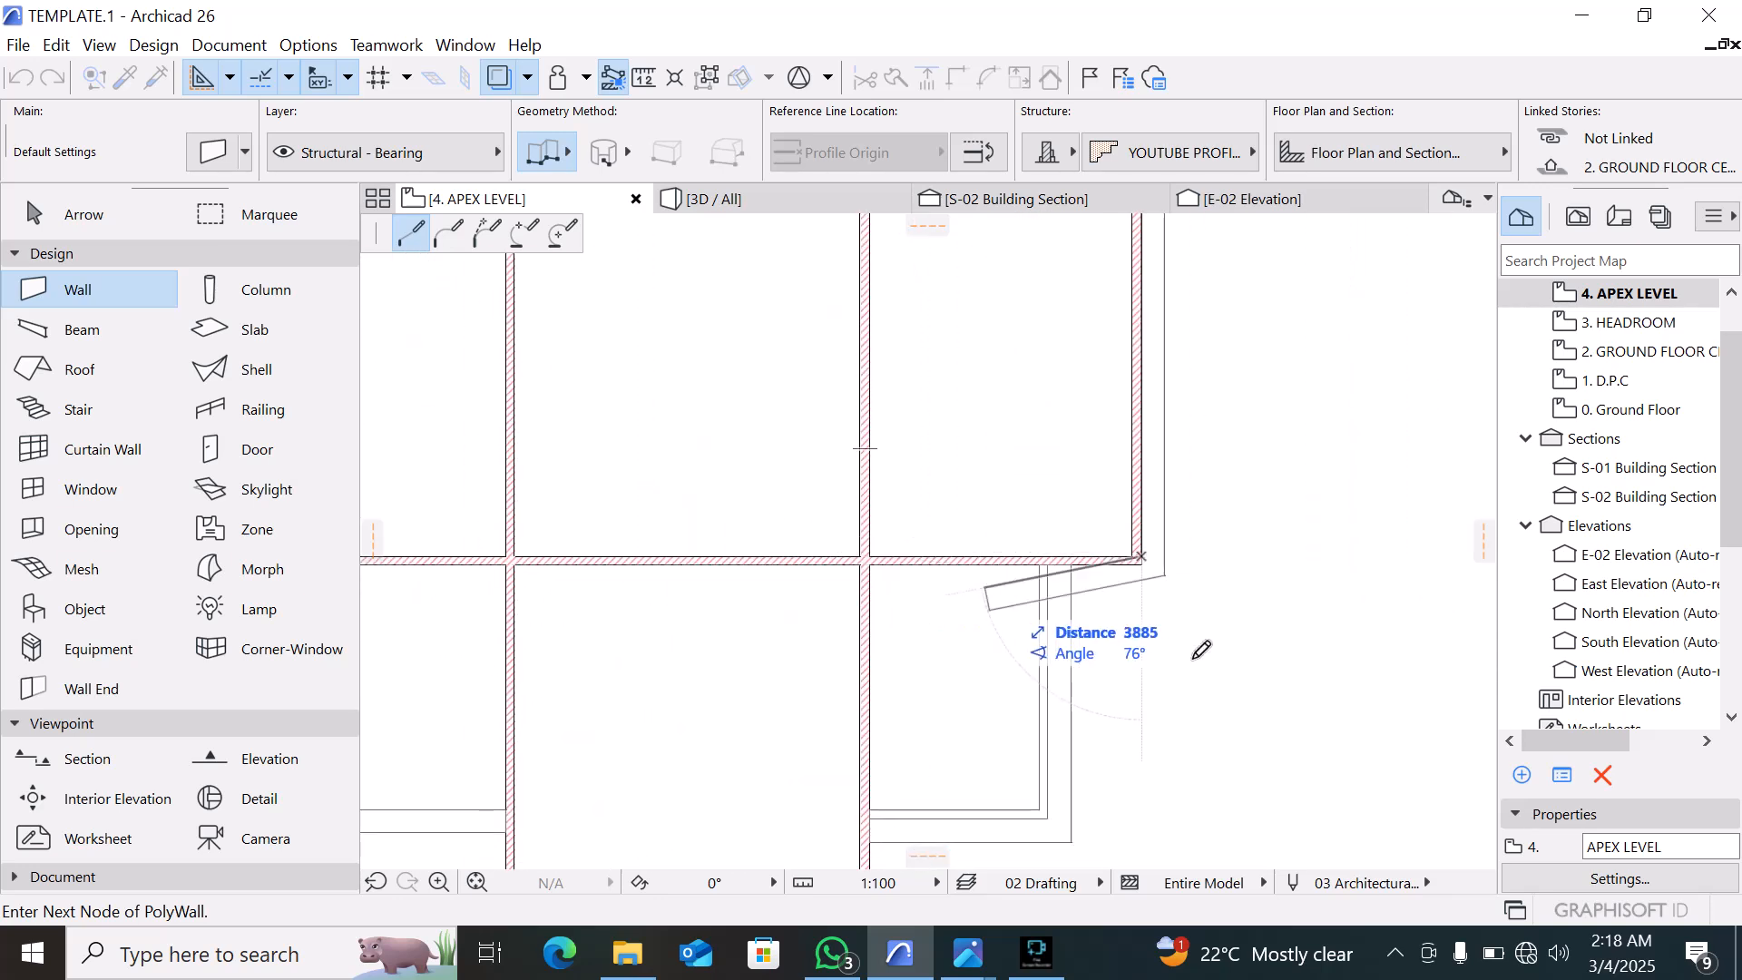
scroll(1135, 581, up, 5)
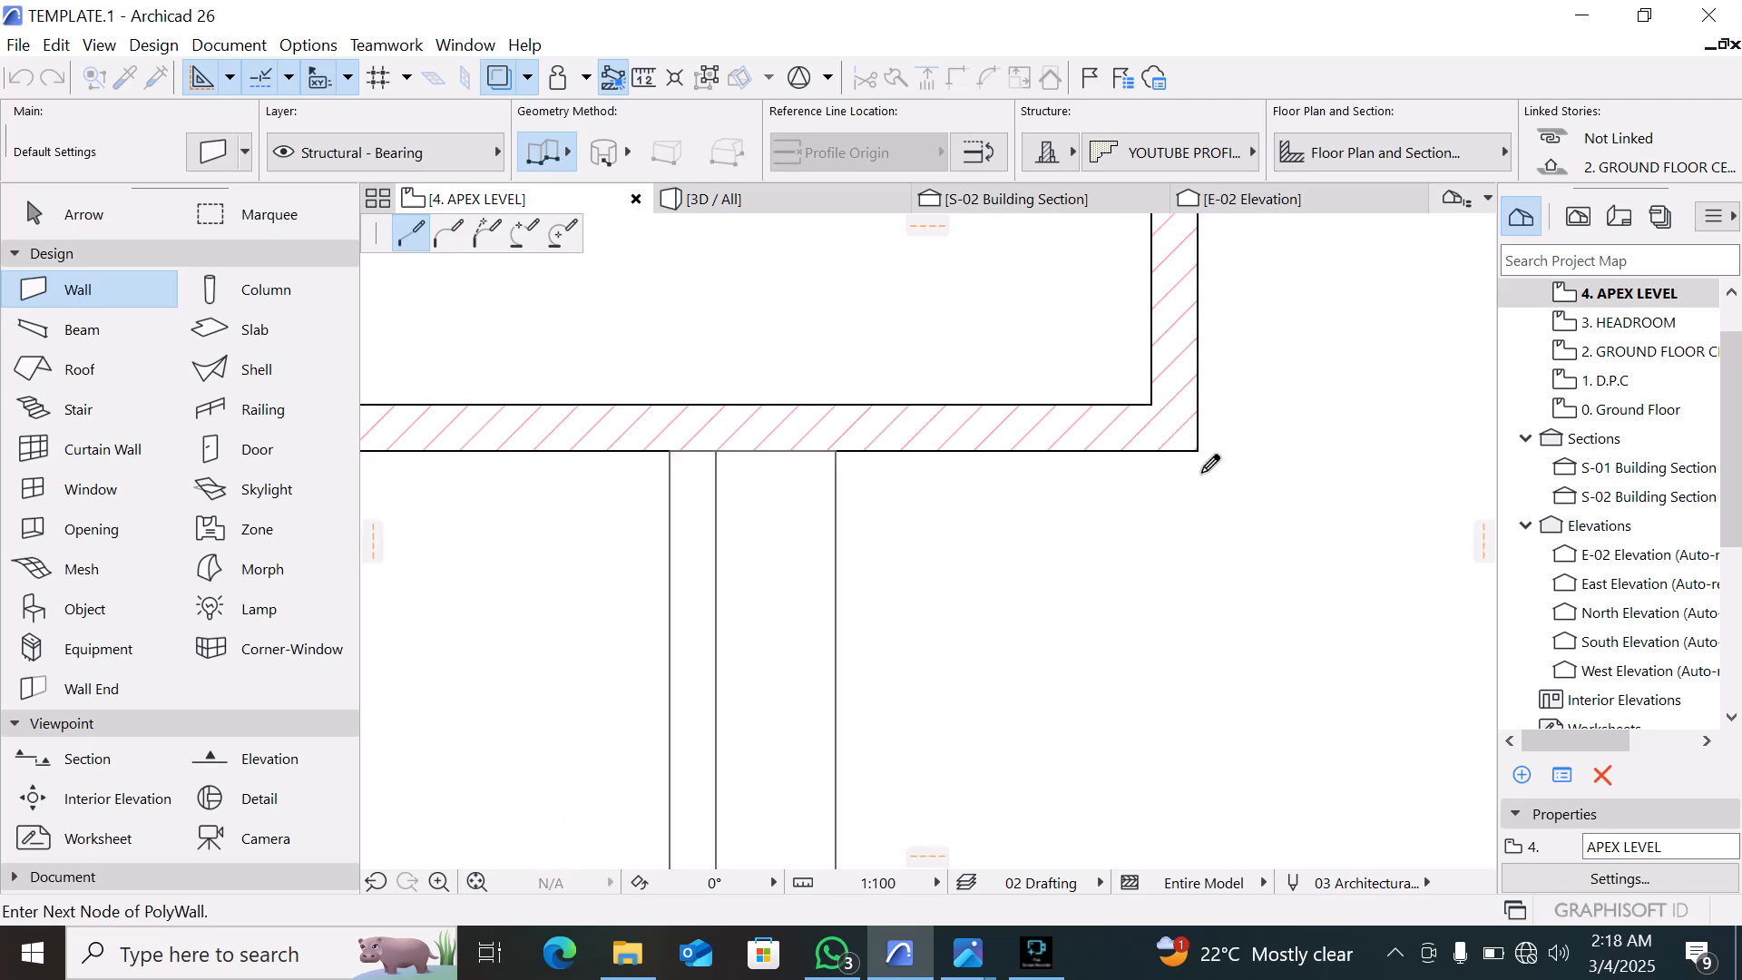
click(1198, 449)
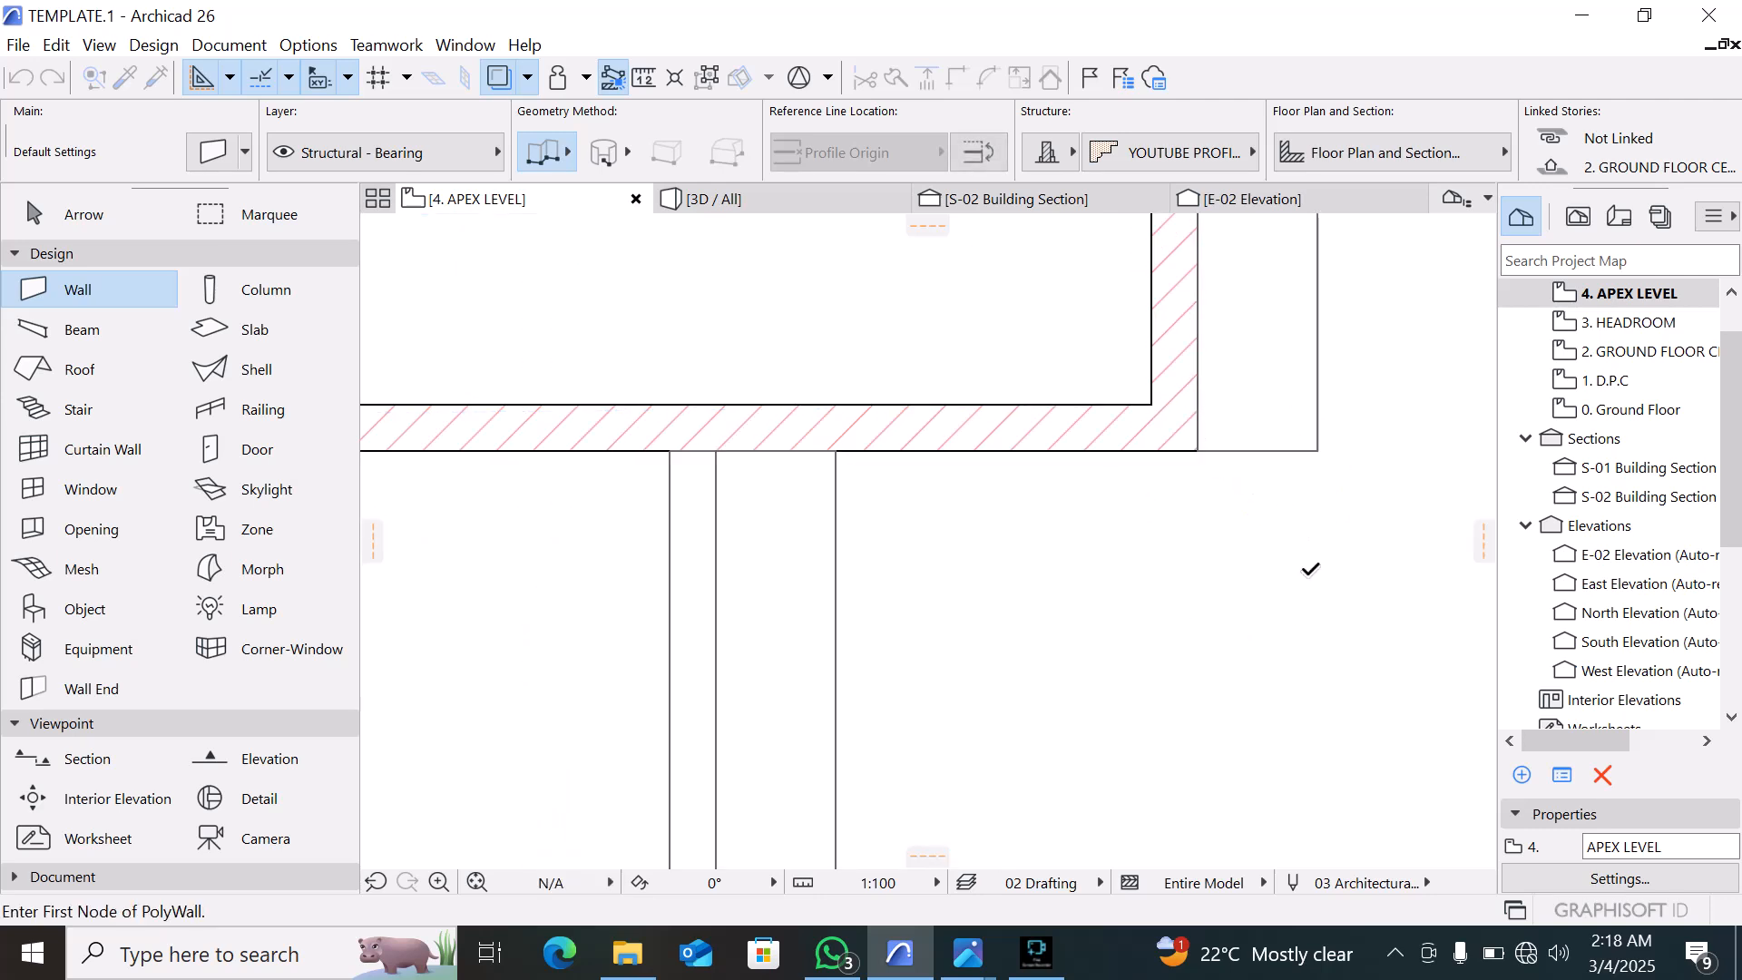
click(1200, 449)
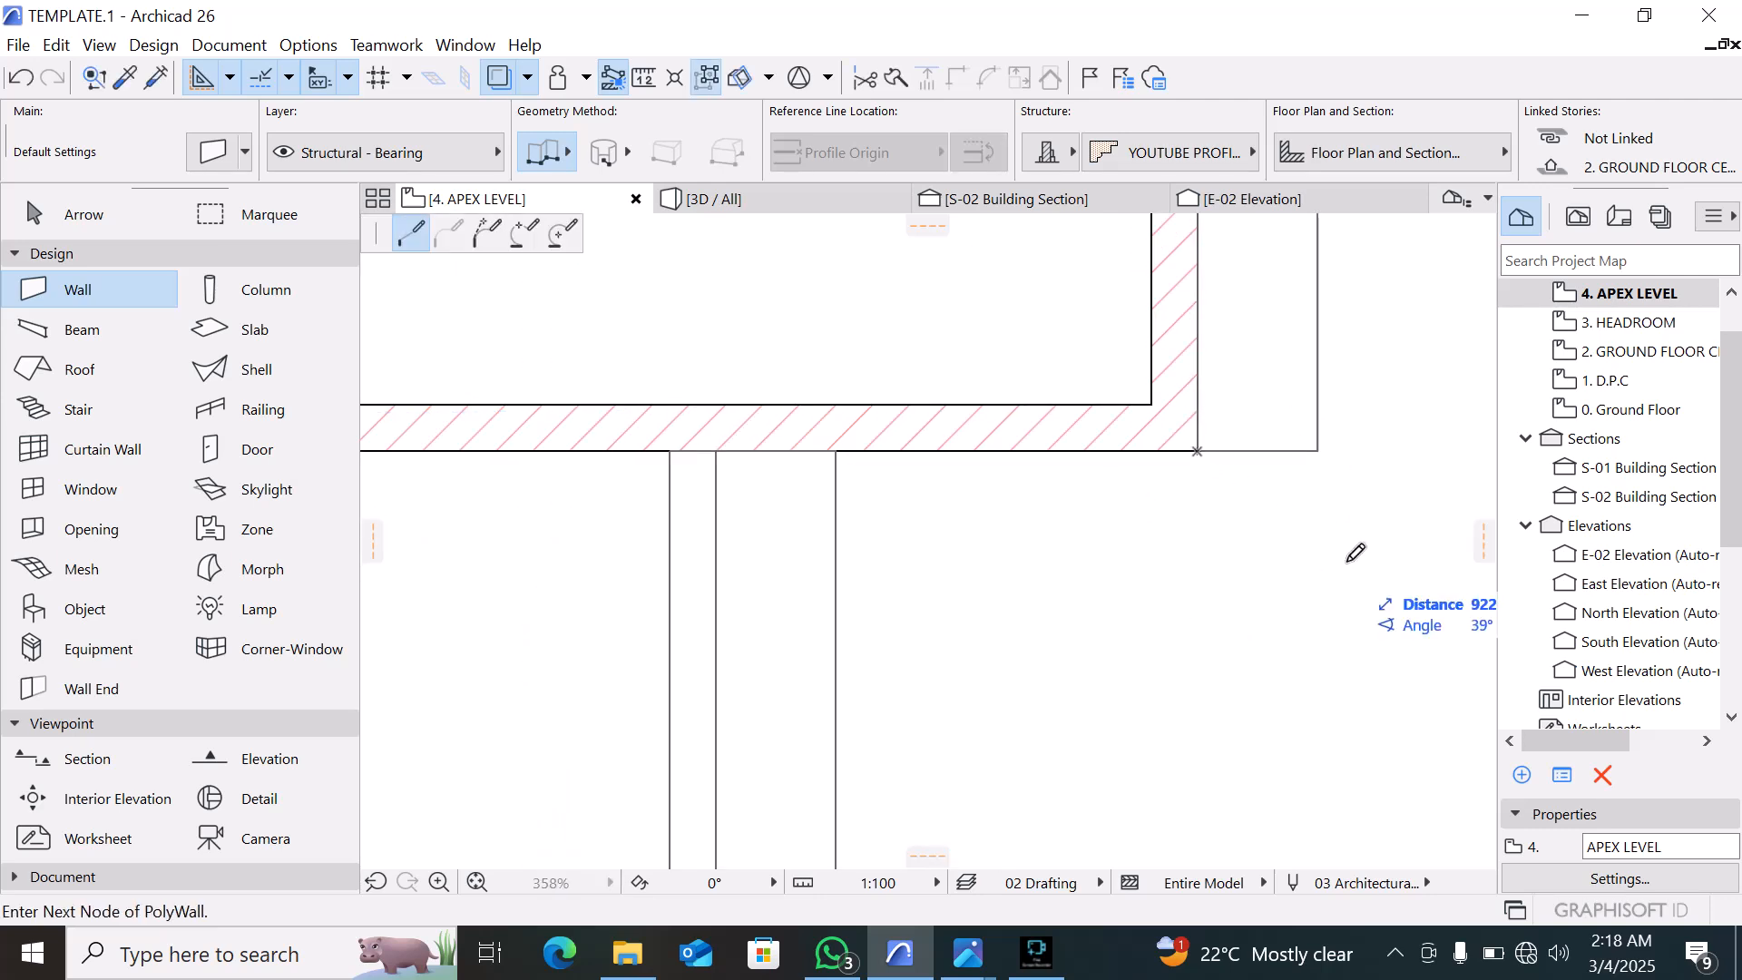
scroll(1361, 544, down, 5)
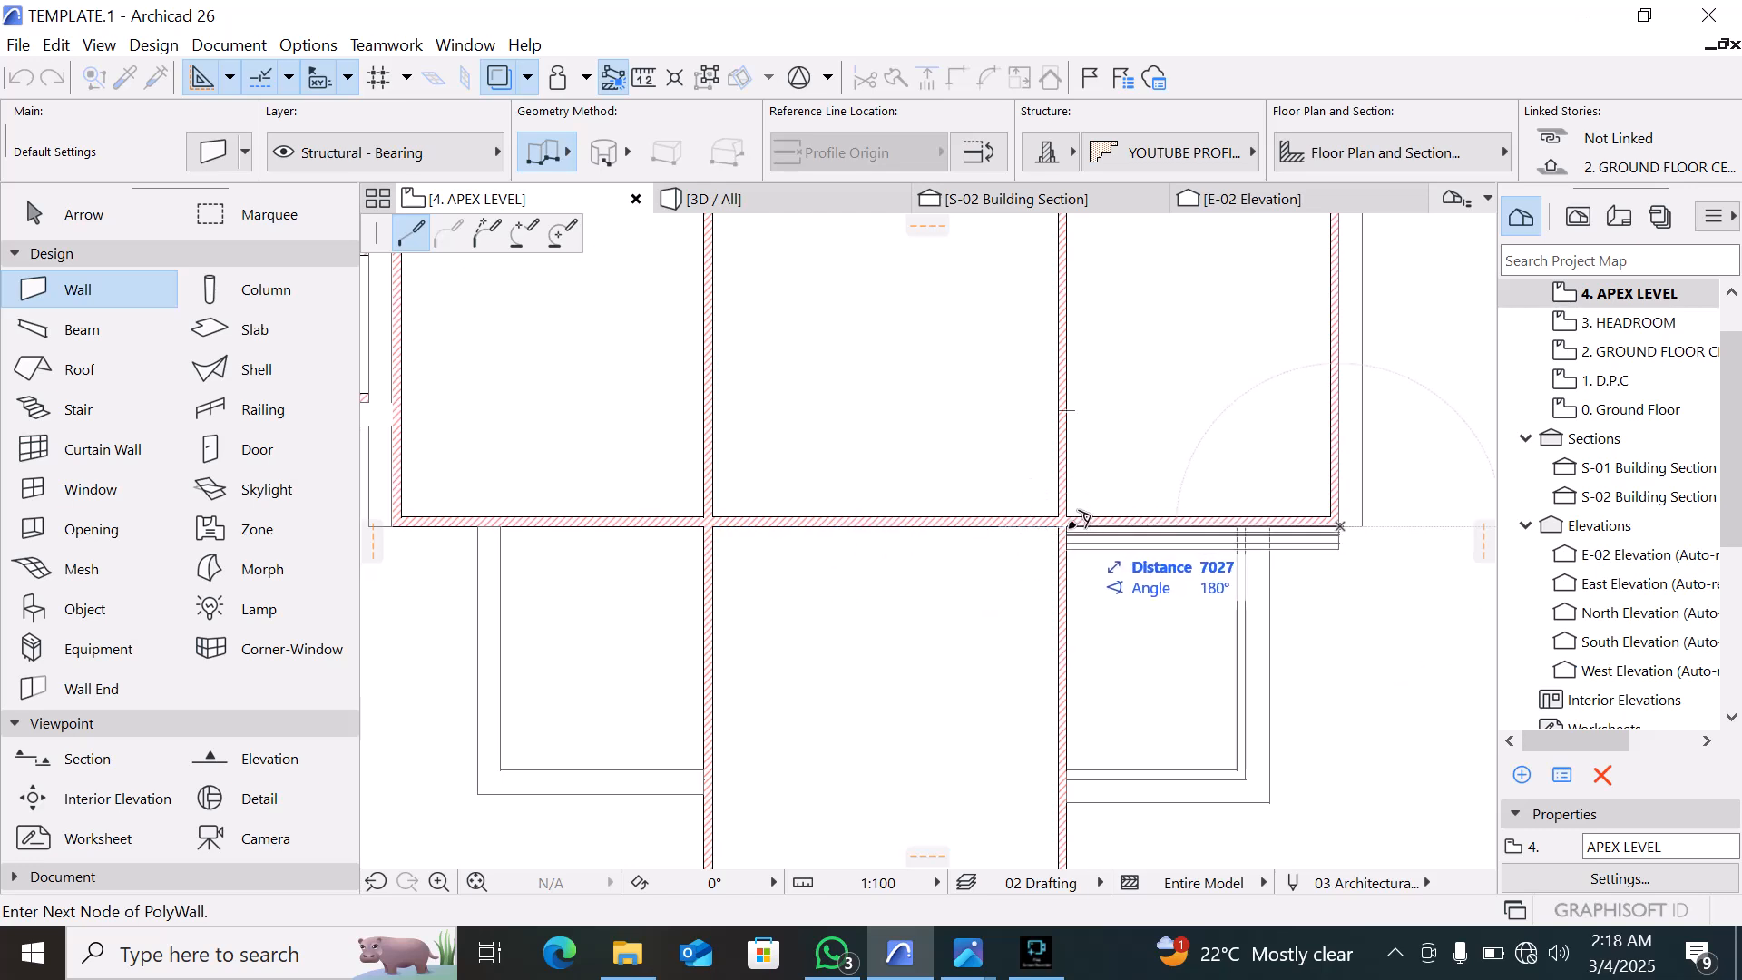
click(1073, 523)
scroll(1103, 372, down, 3)
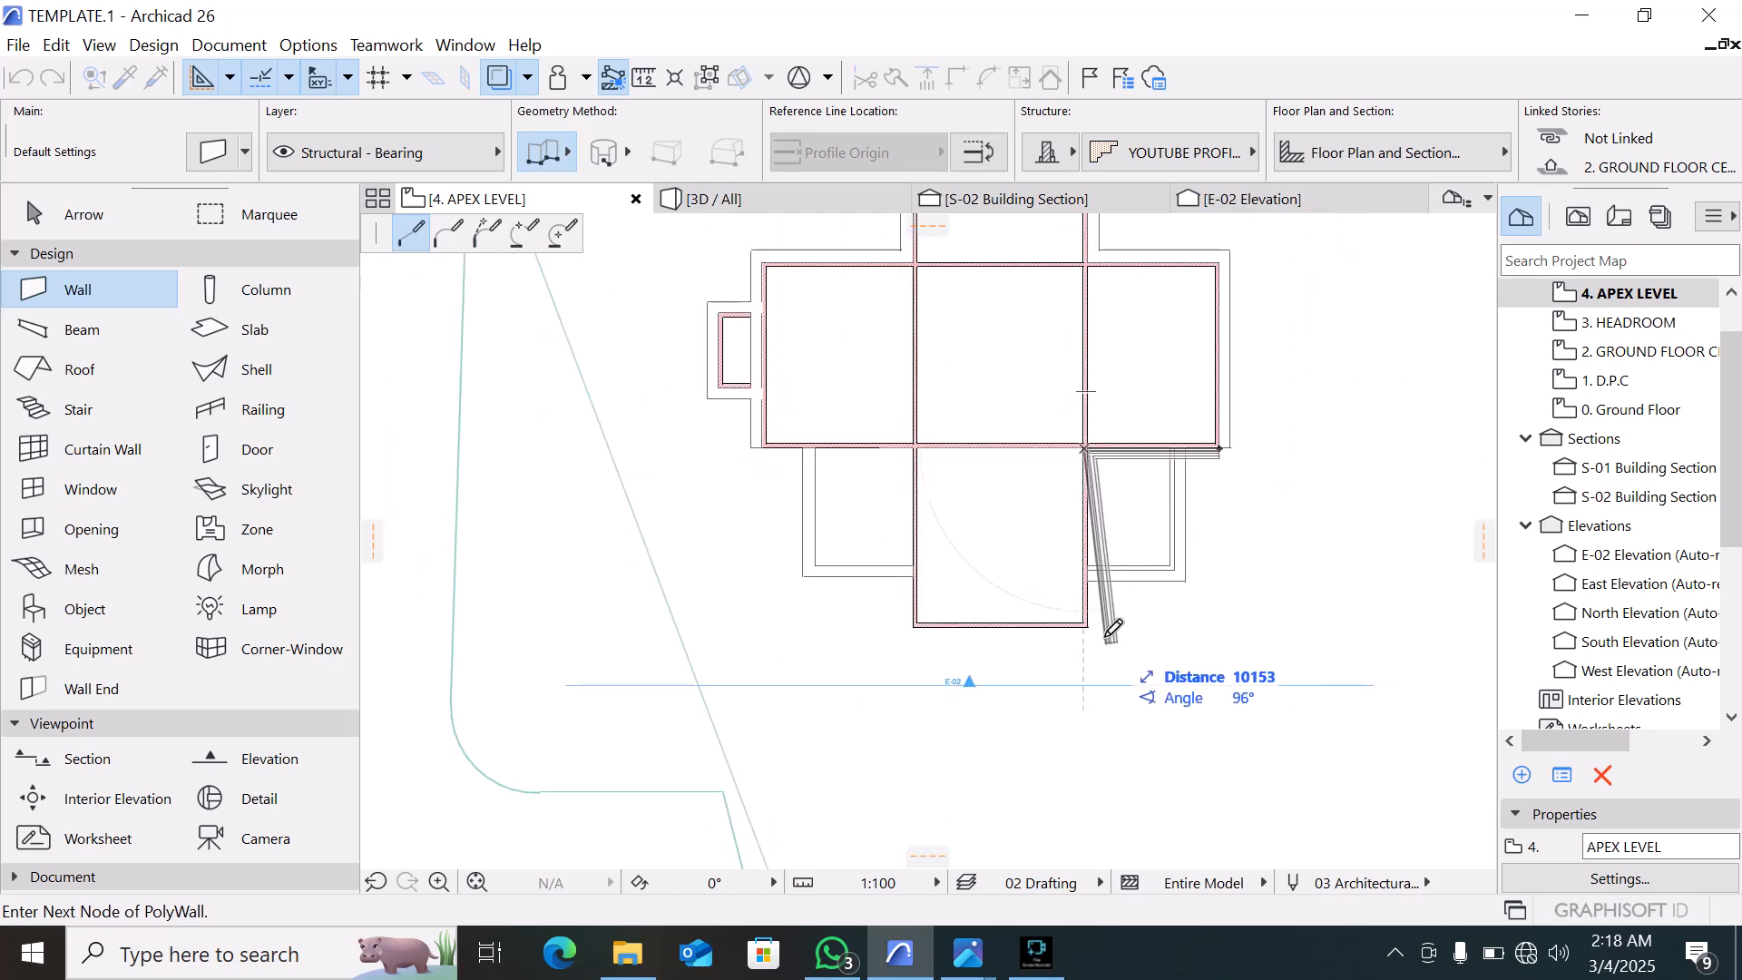
scroll(1106, 638, up, 3)
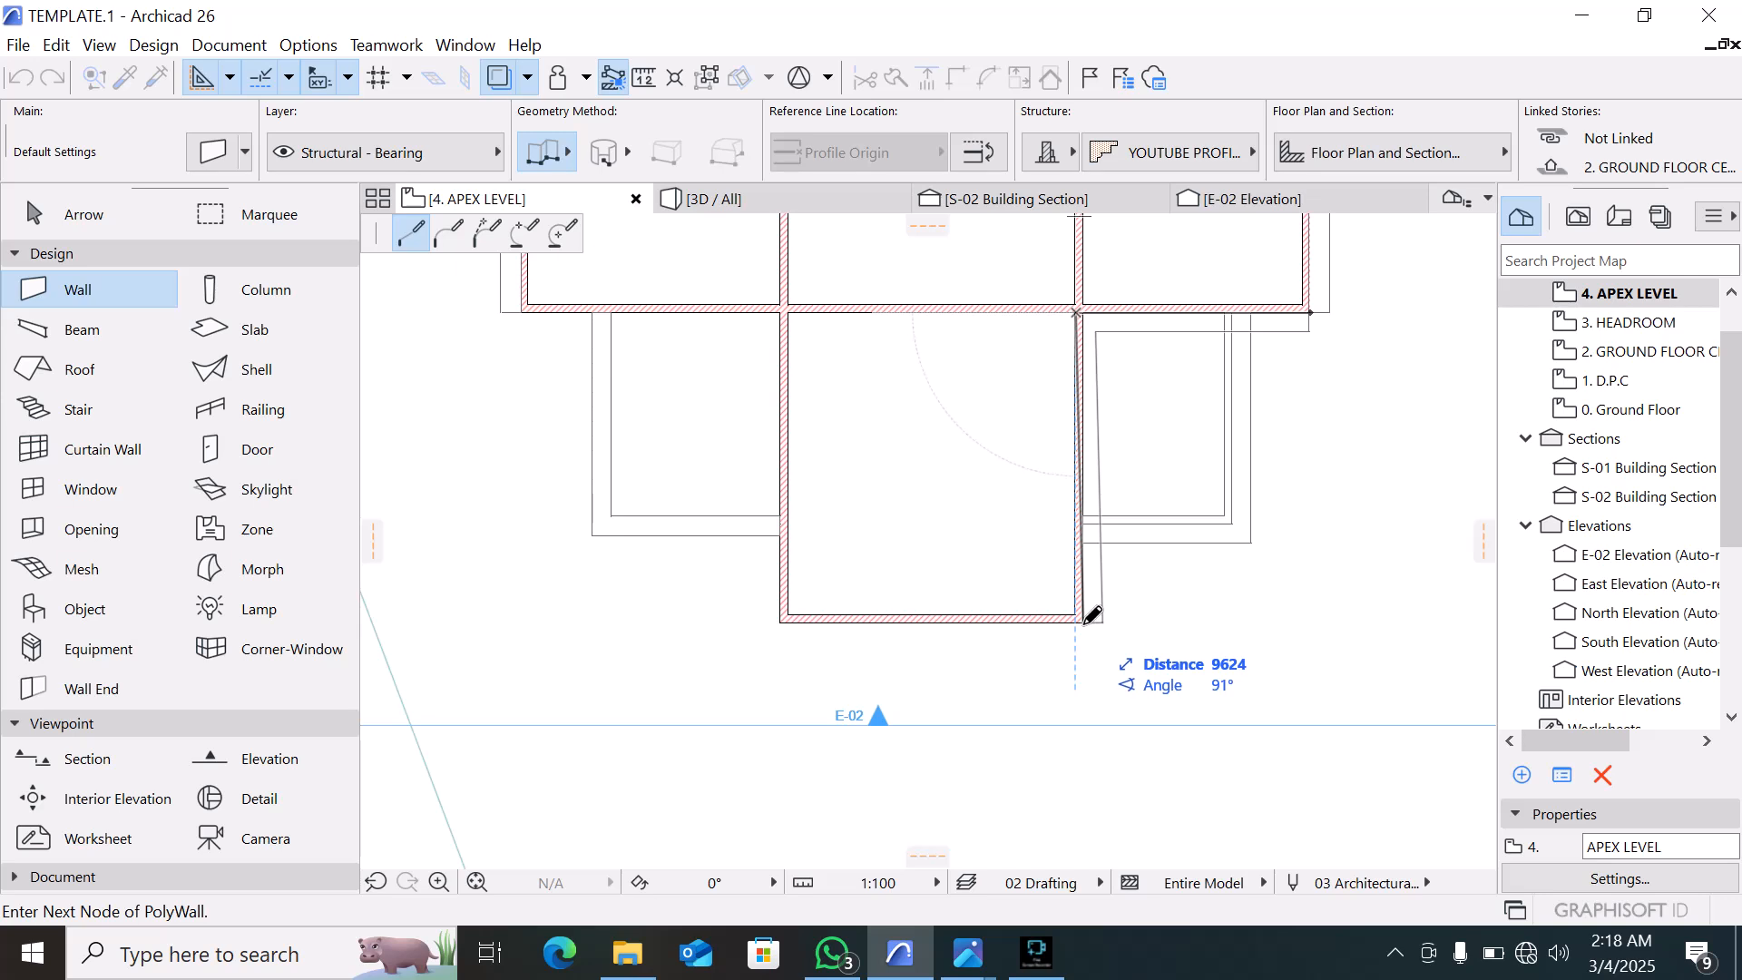
double_click(1087, 617)
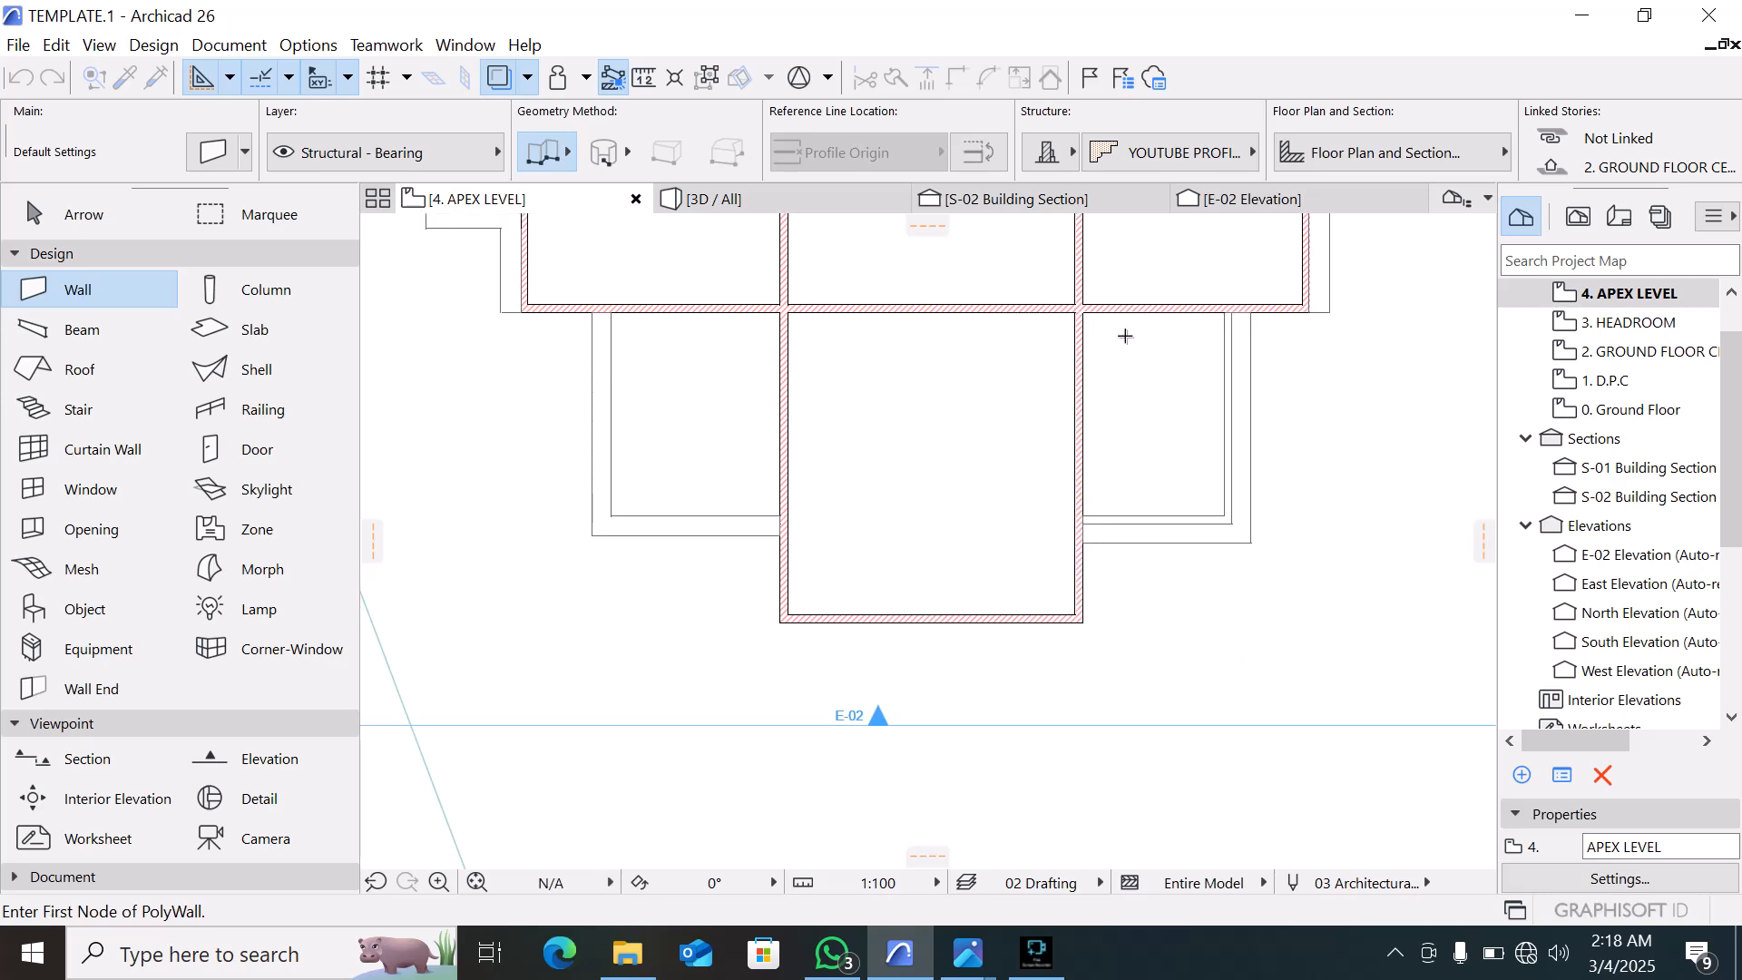
Start a moulding wall at the wing's front outer corner, running 7027 mm to the front block and 9622 mm along its side
scroll(1125, 336, up, 5)
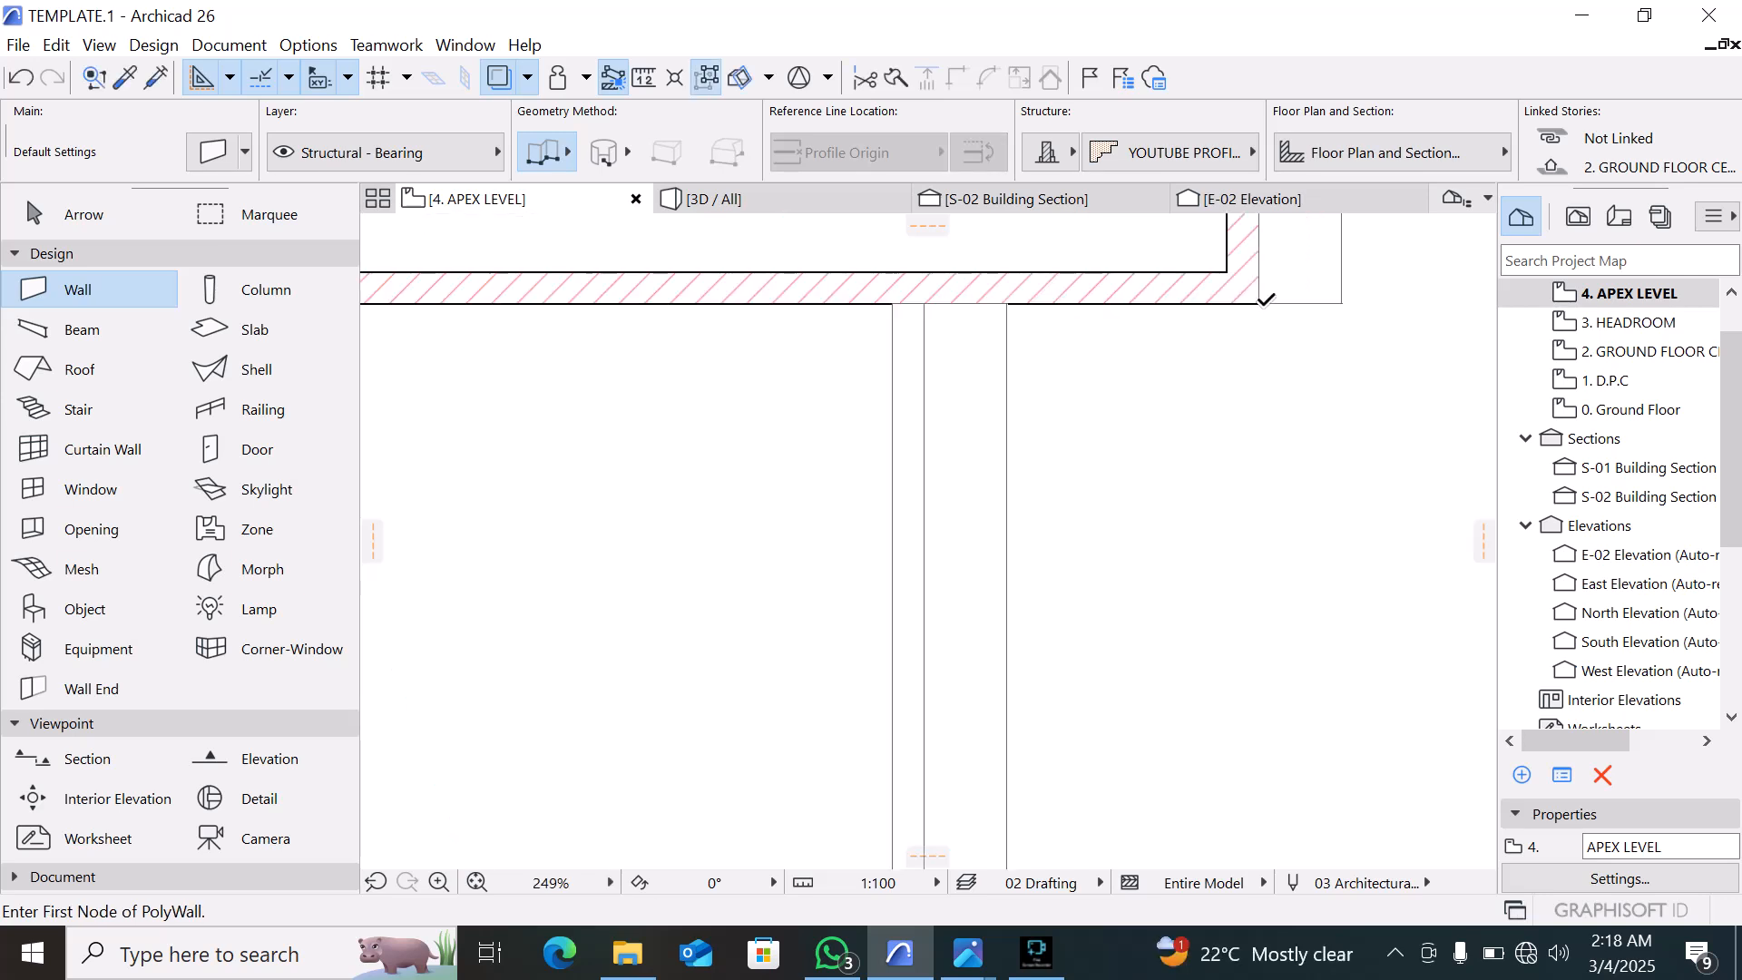
scroll(1081, 386, down, 3)
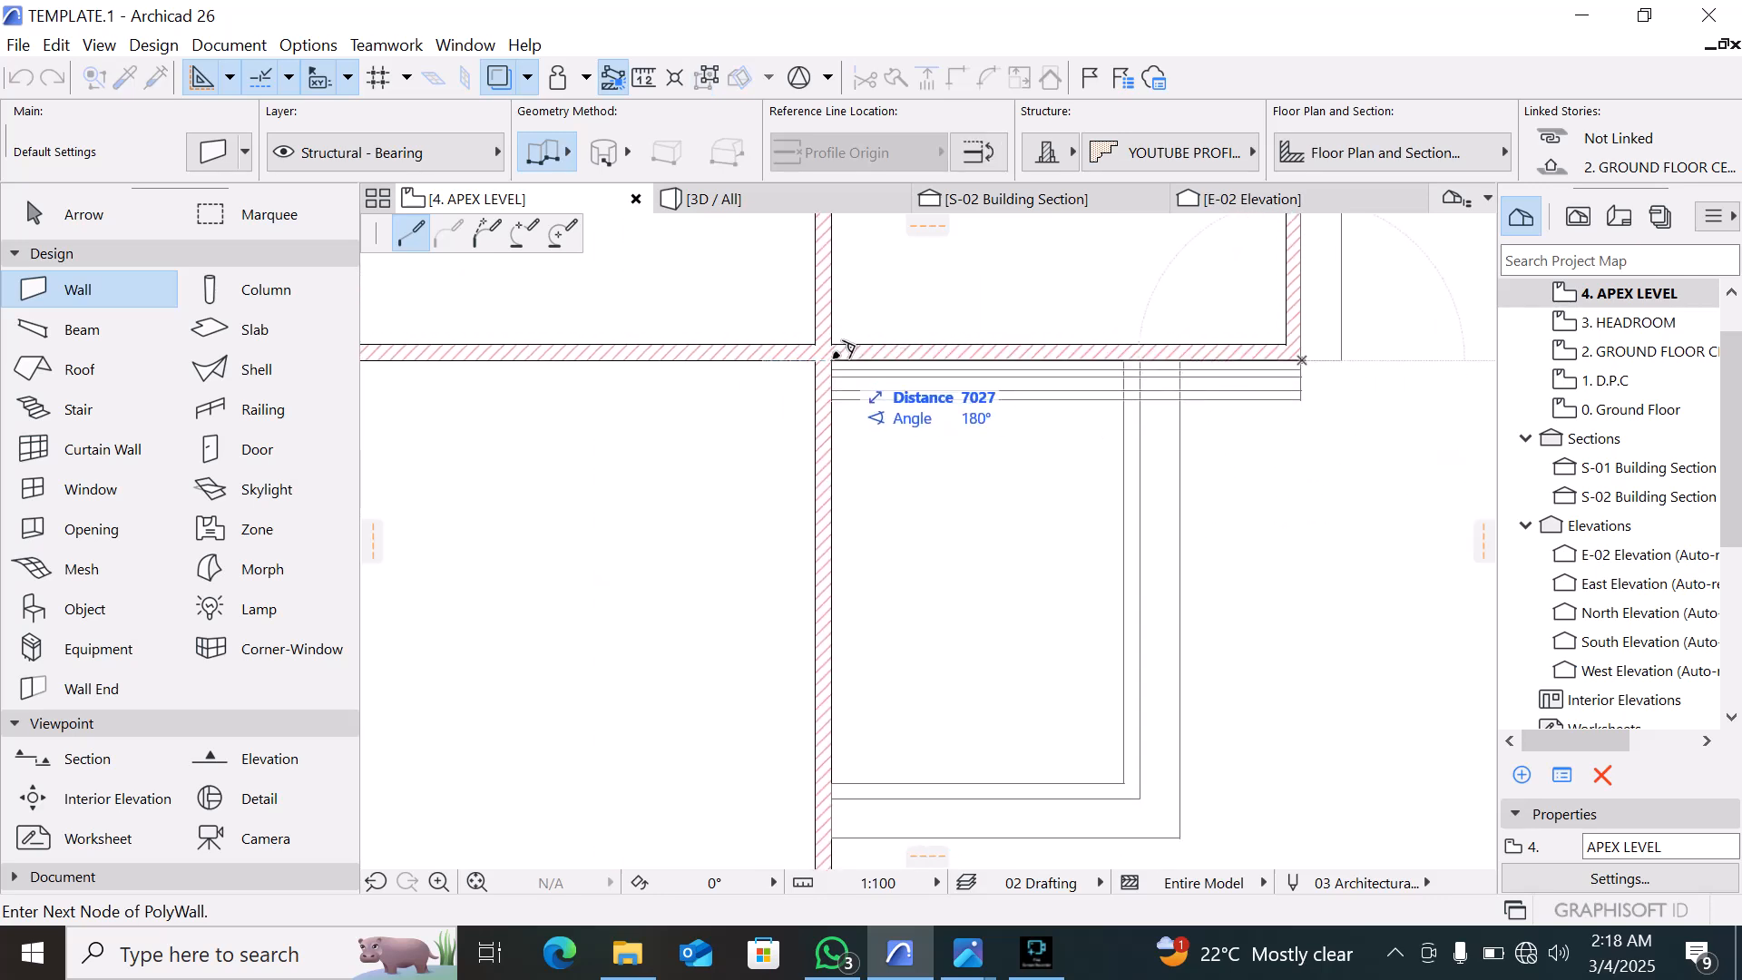
click(832, 355)
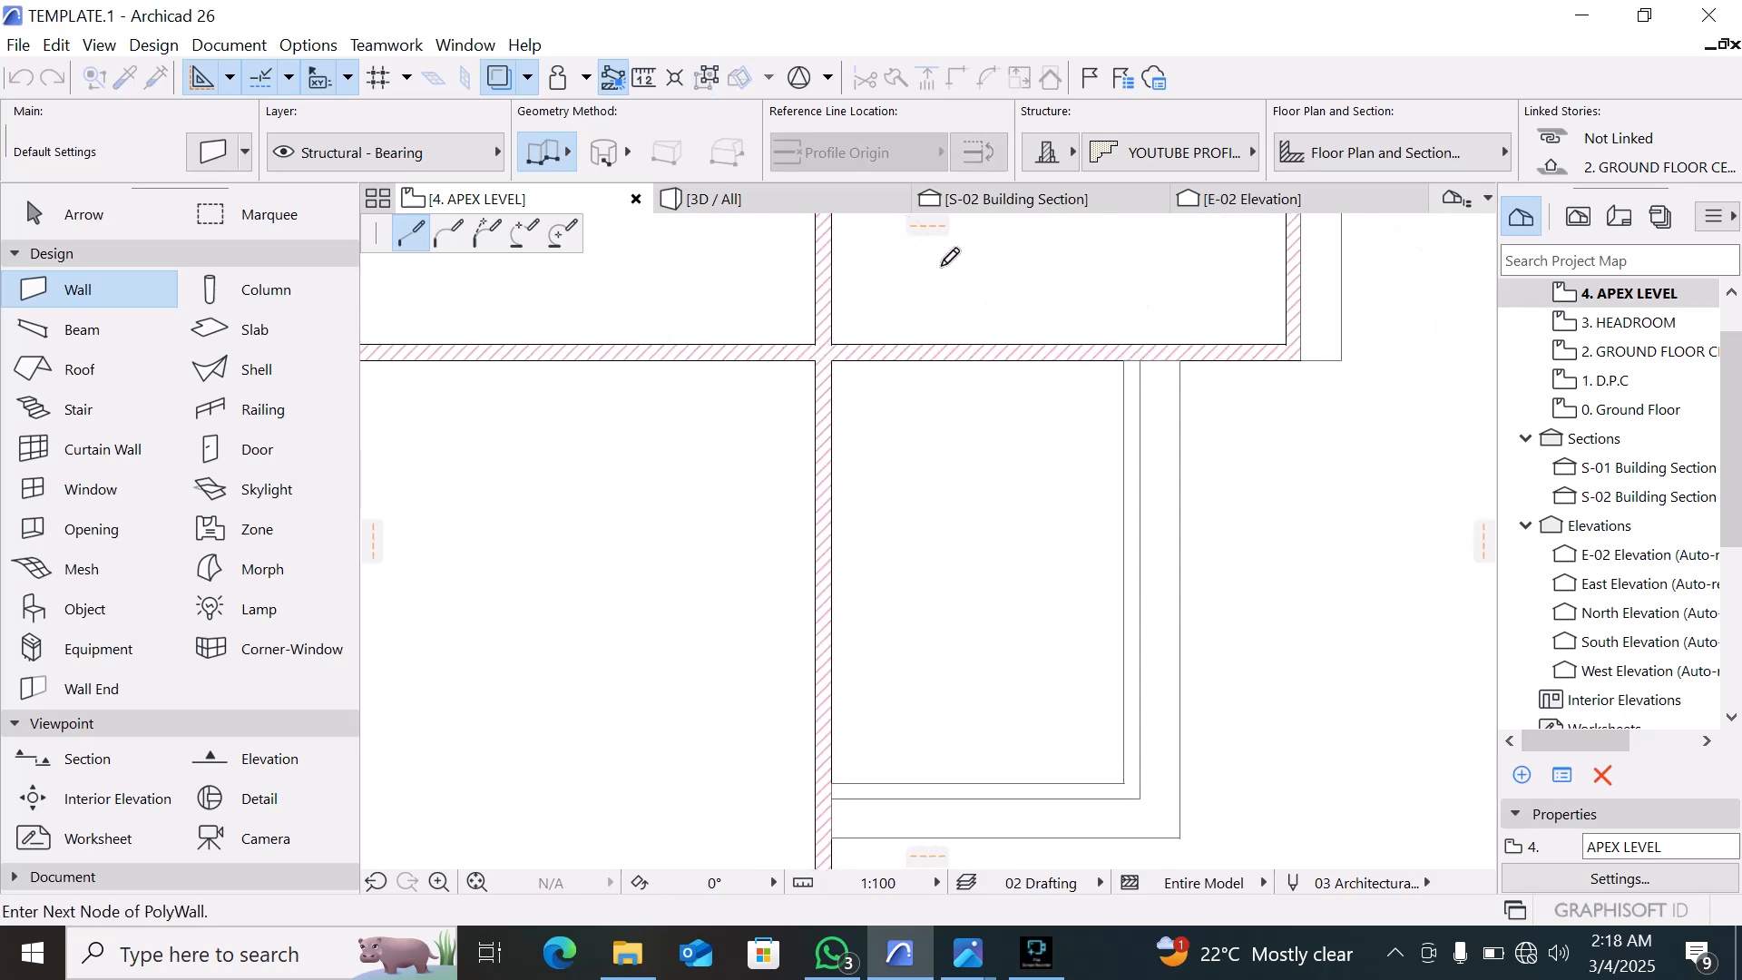
scroll(949, 257, down, 1)
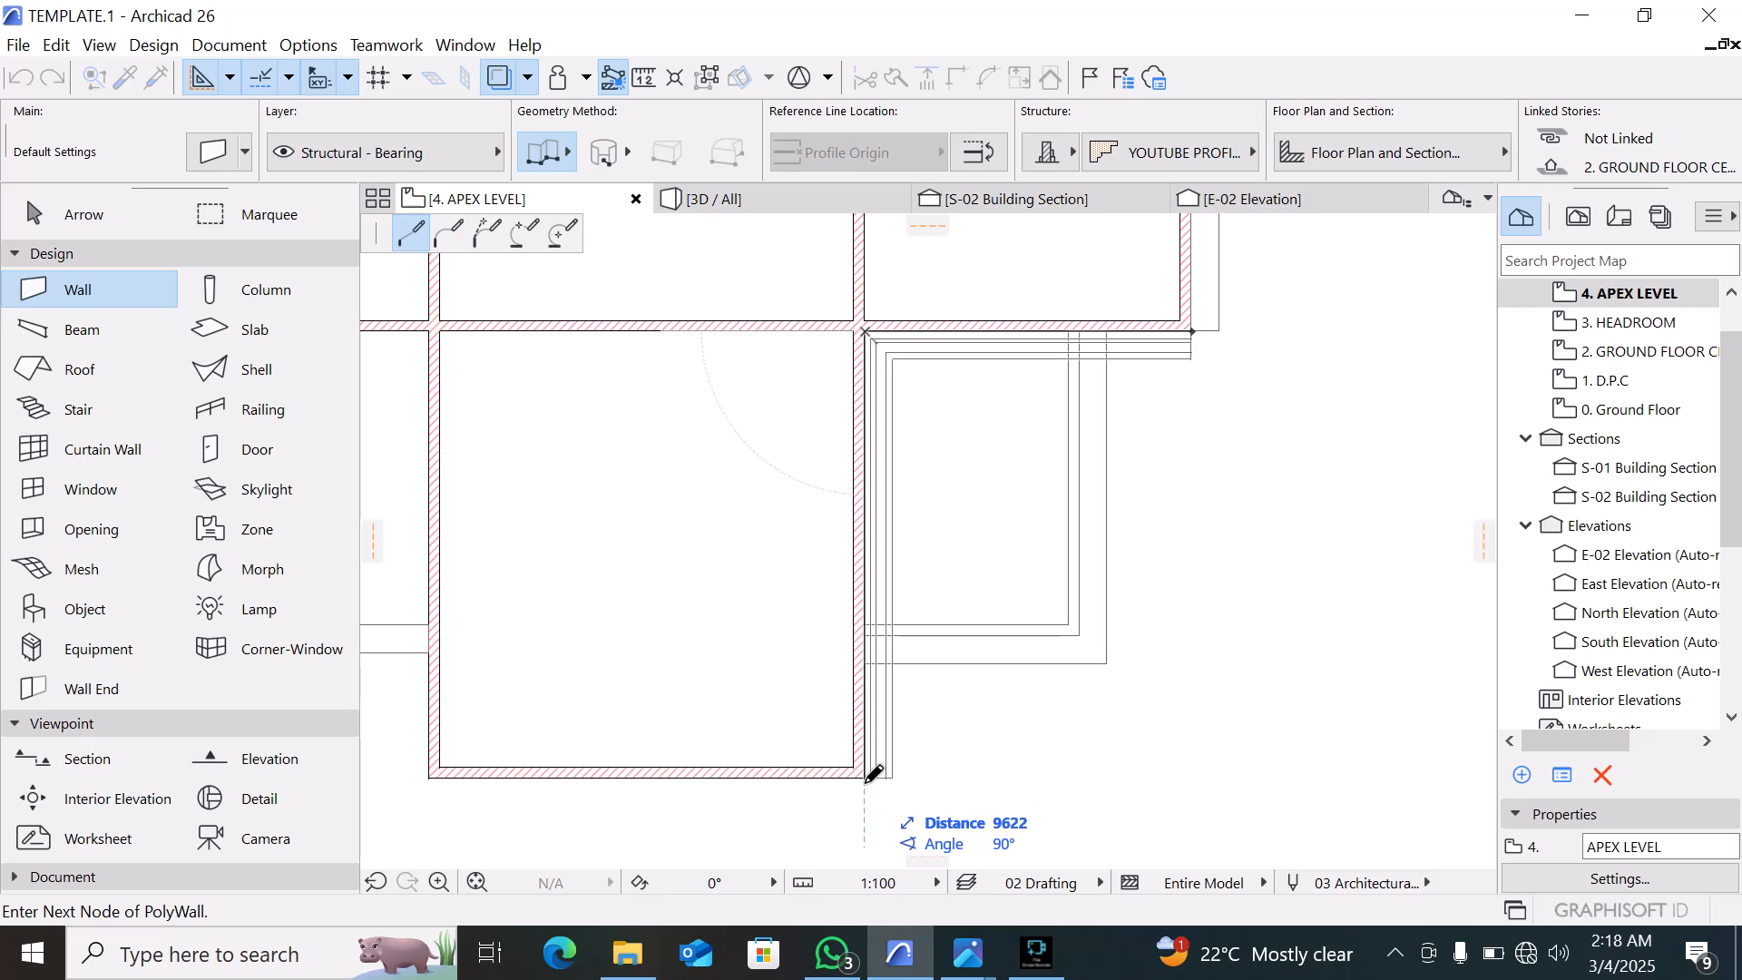
click(867, 777)
scroll(1169, 717, down, 3)
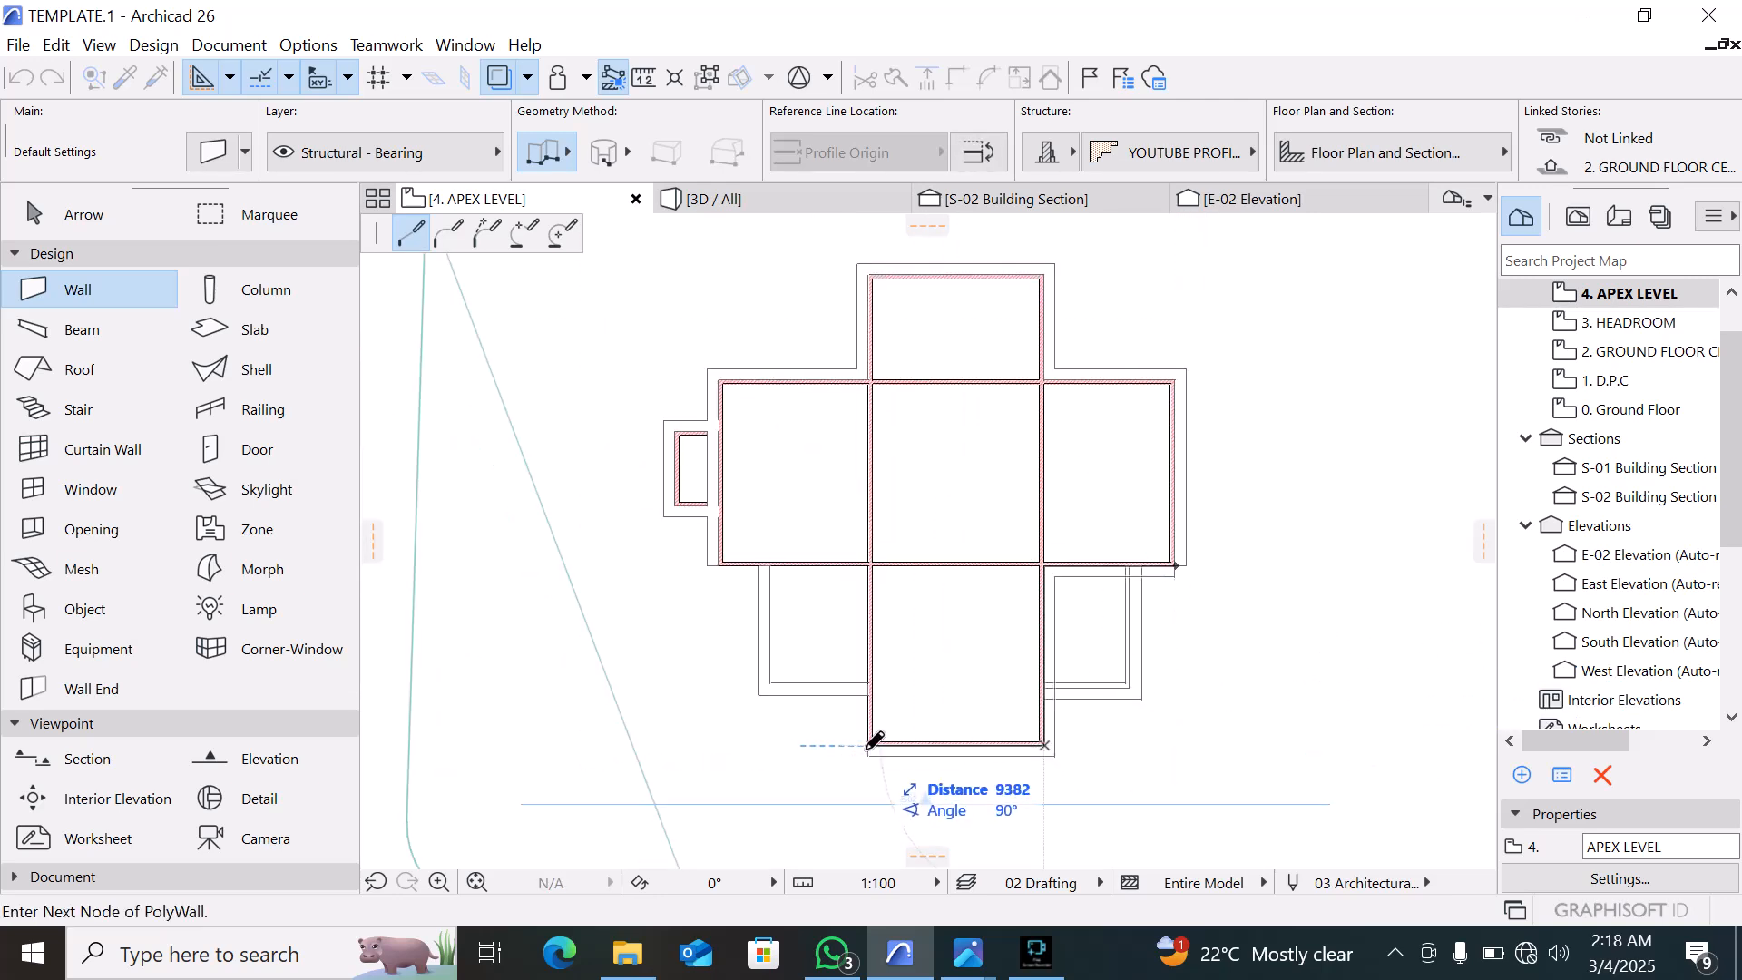
Continue the moulding wall about 9456 mm across the front block and back along its side, finishing at the opposite wing's front outer corner
scroll(864, 744, up, 5)
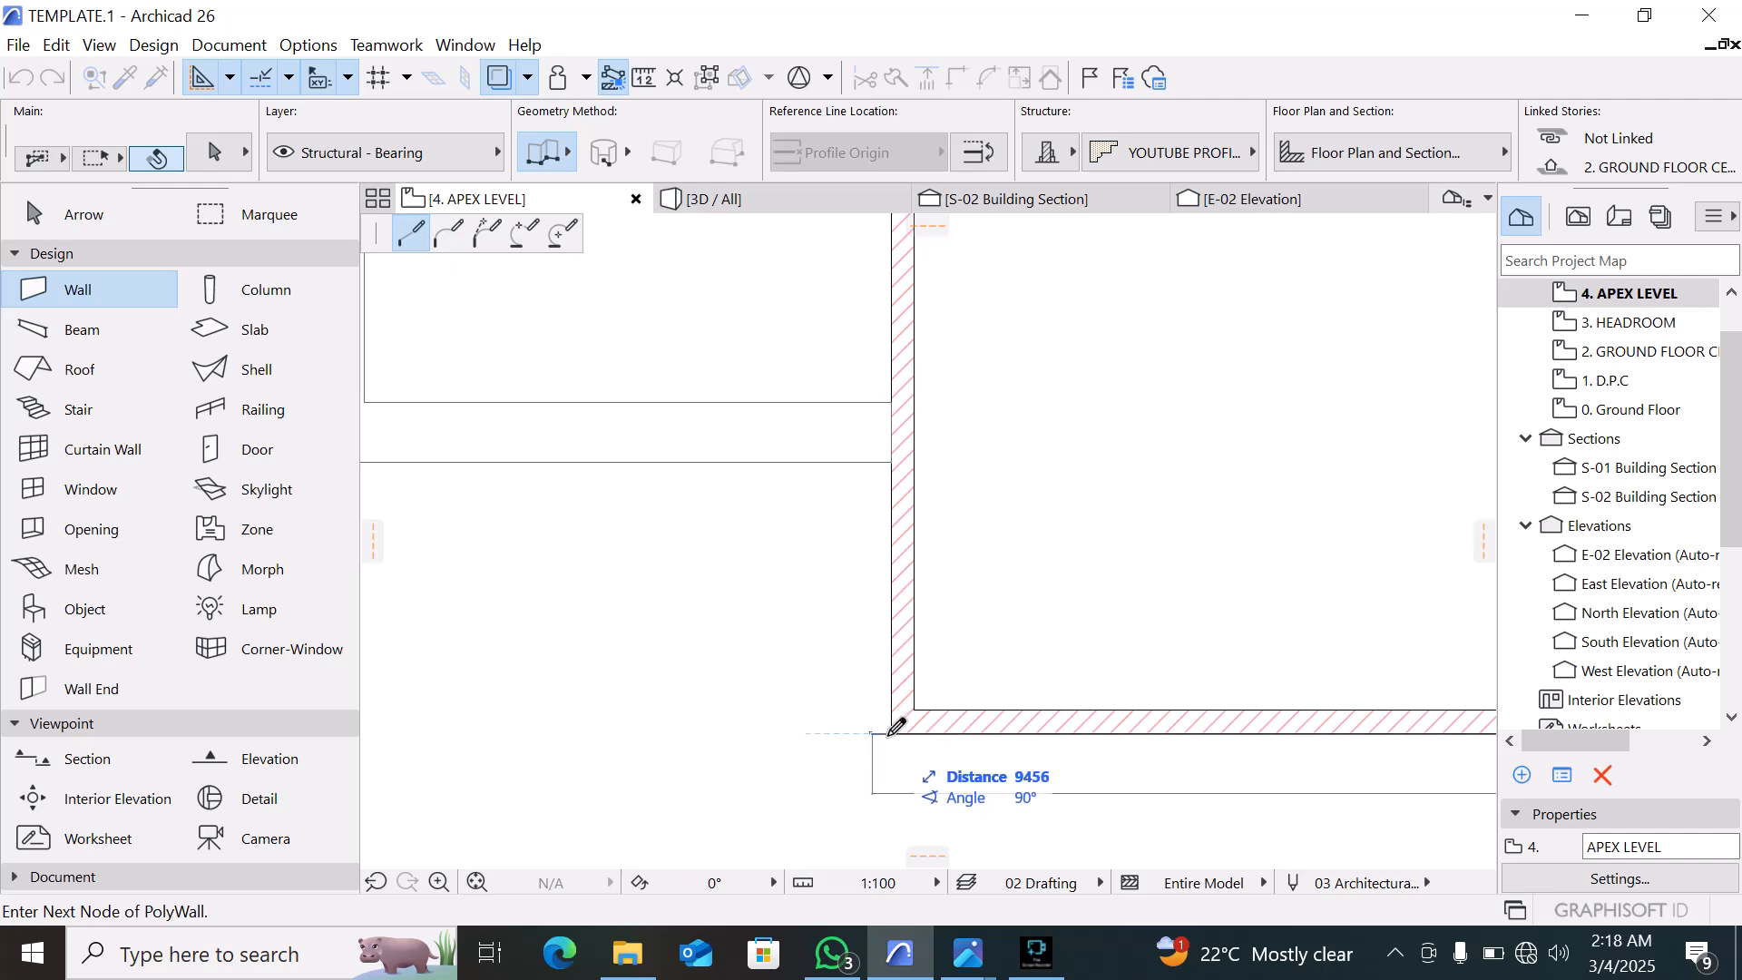
click(896, 726)
scroll(874, 780, down, 3)
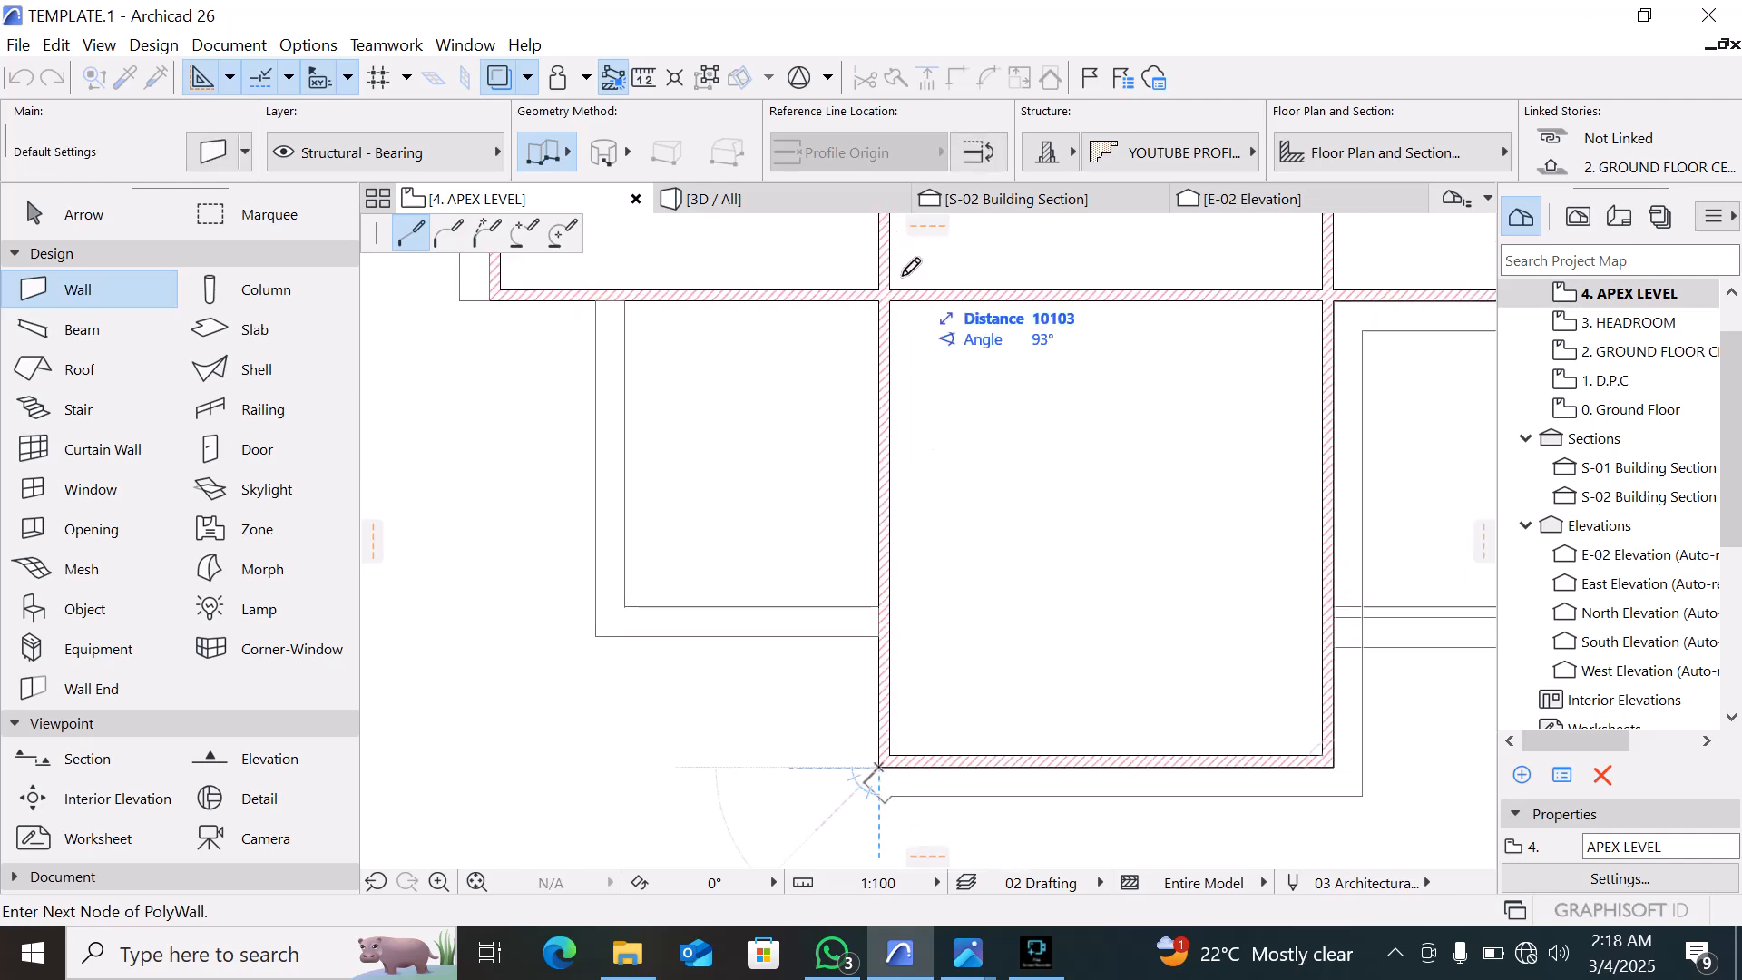
click(891, 289)
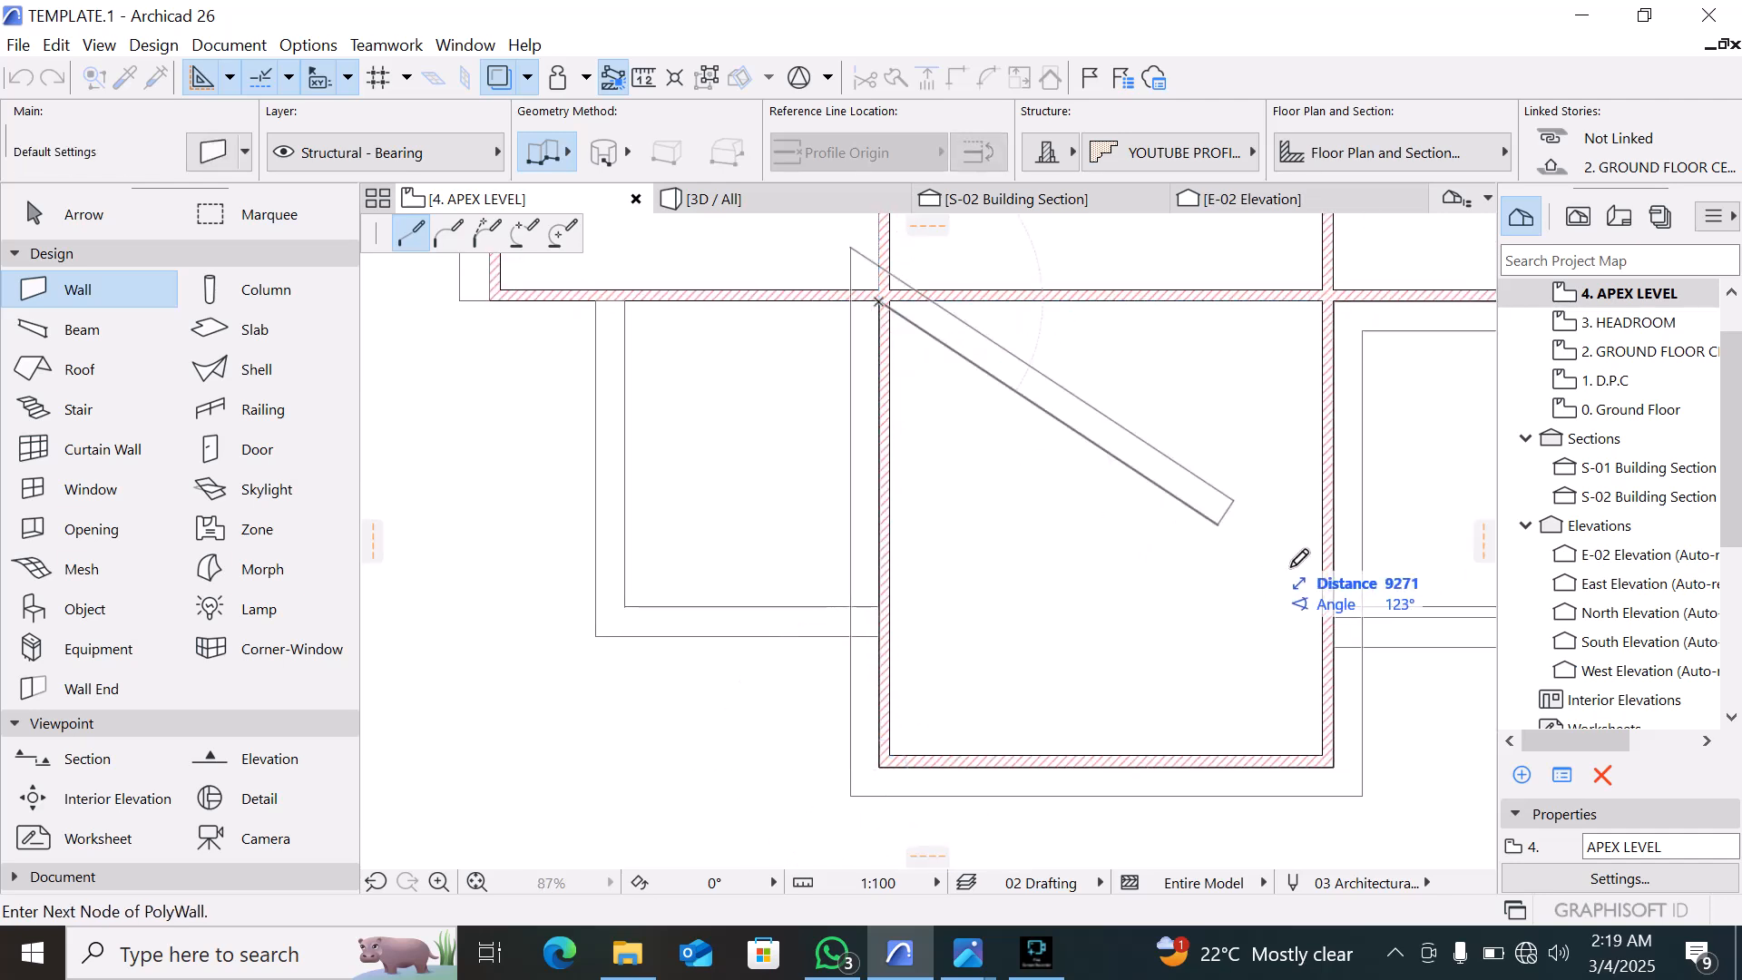
scroll(1252, 558, down, 3)
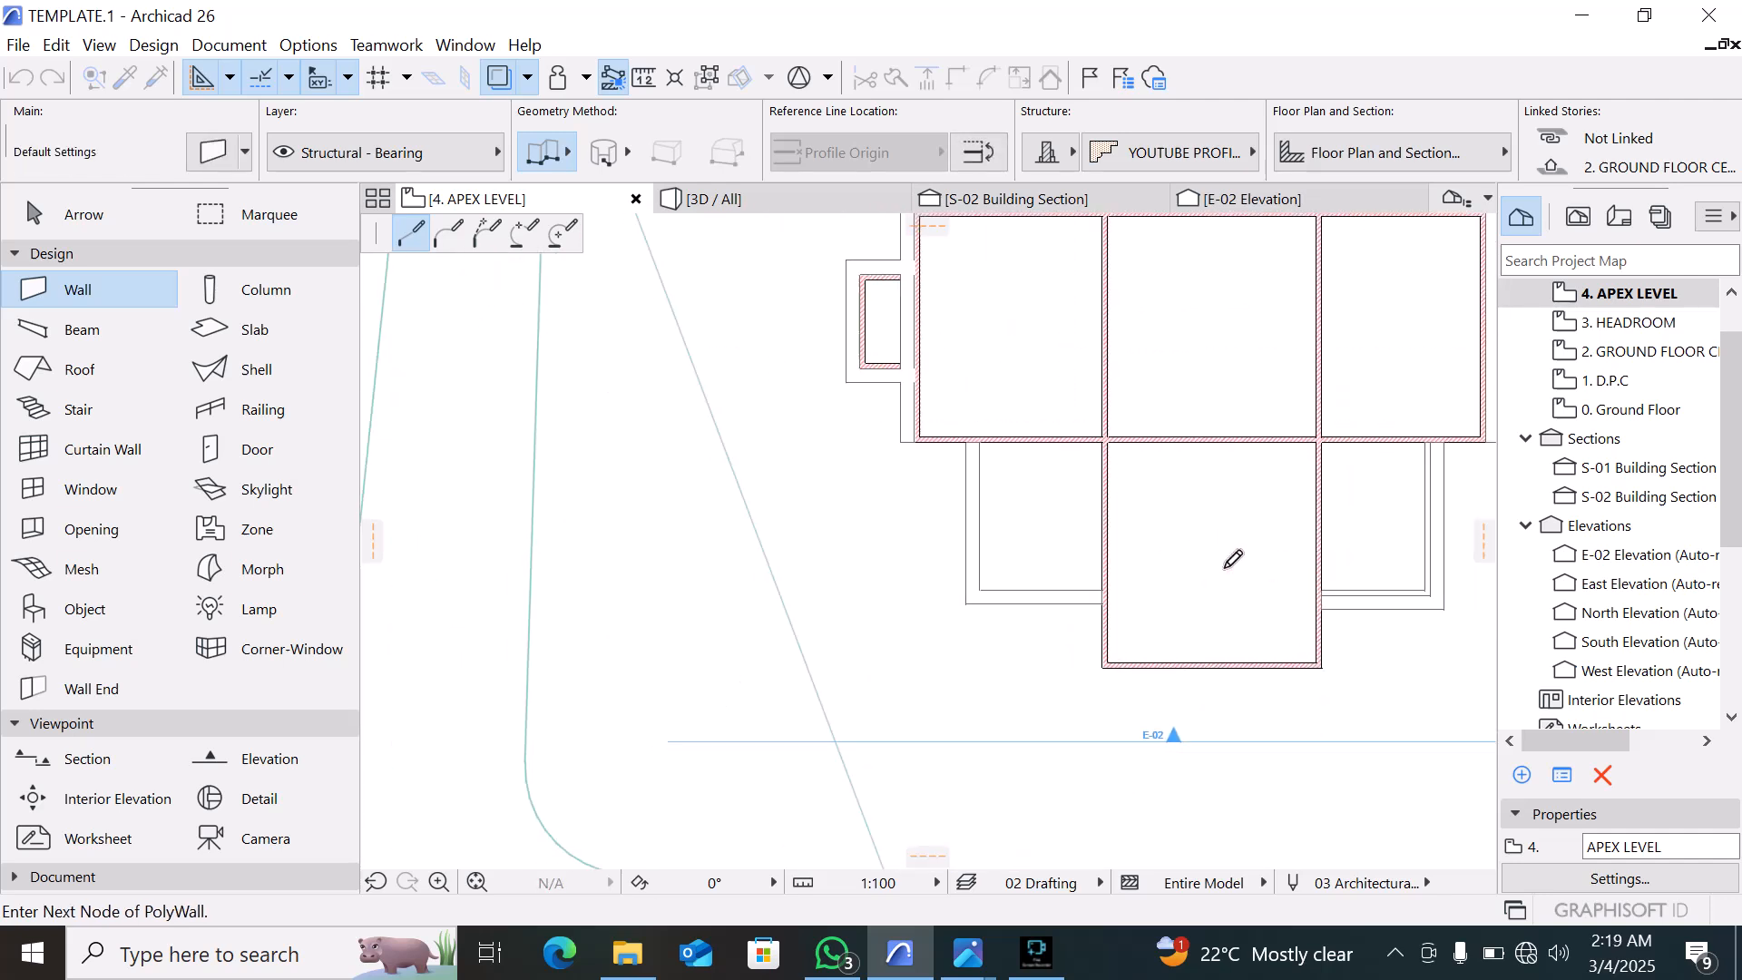
click(918, 441)
click(918, 441)
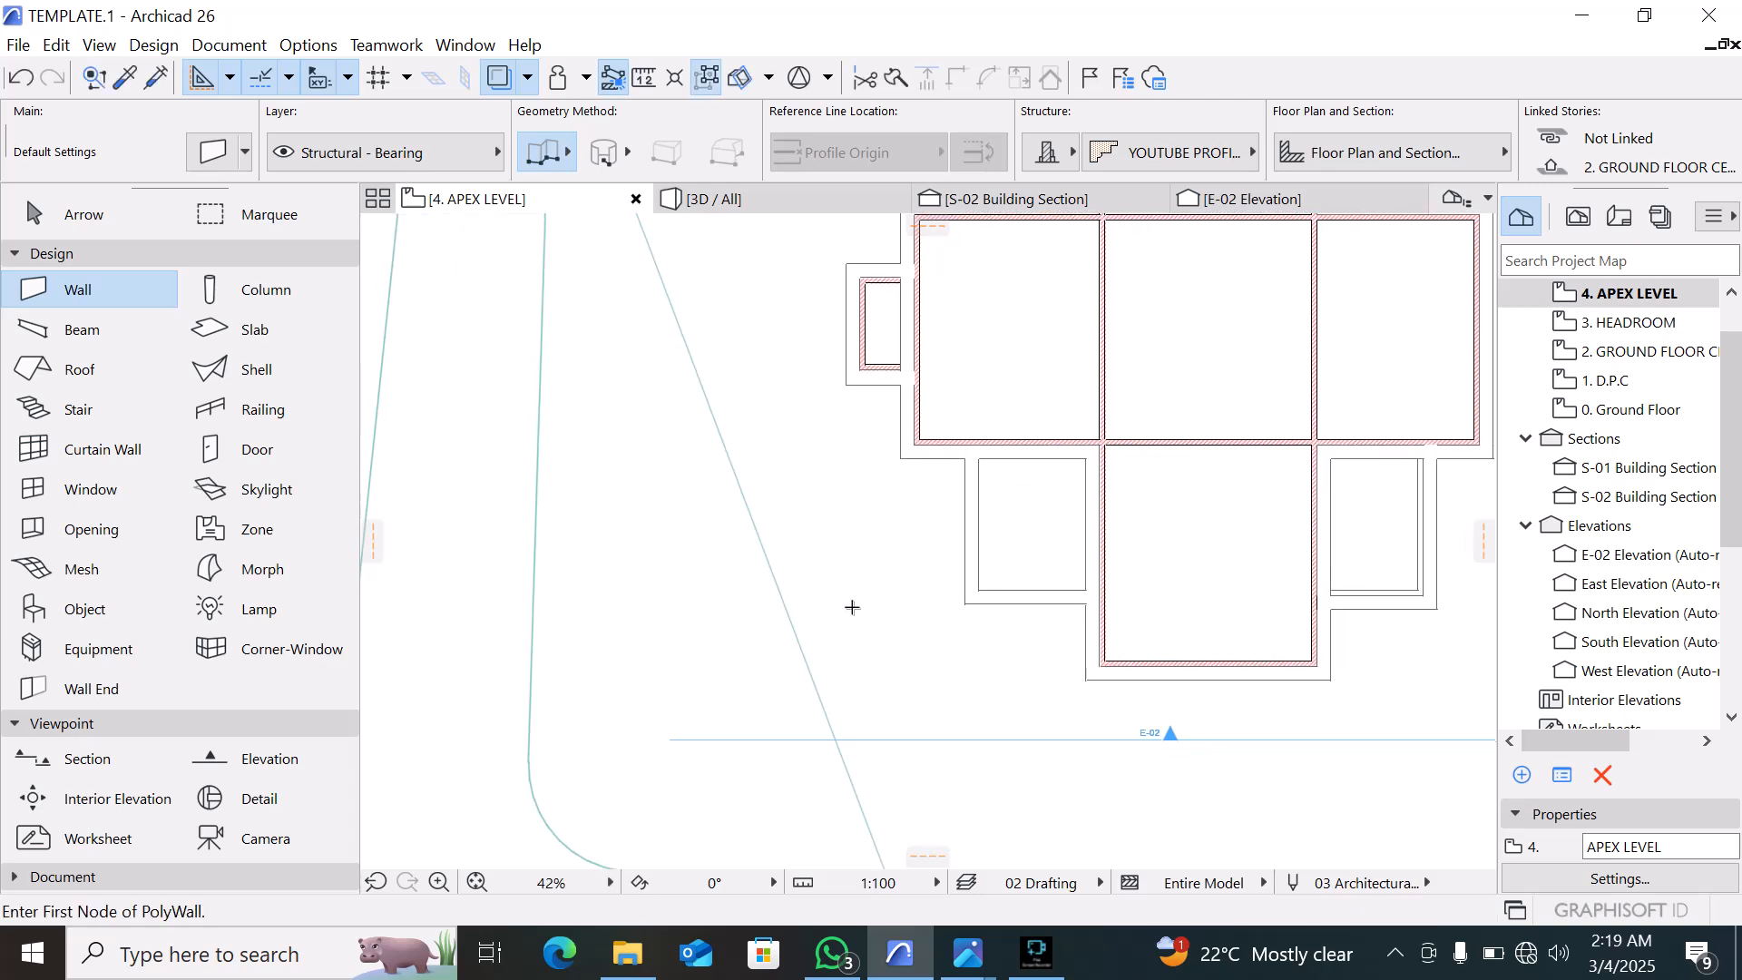
In the E-02 elevation, move the front block's front moulding segment vertically up to the top edge of the wall
scroll(852, 606, down, 3)
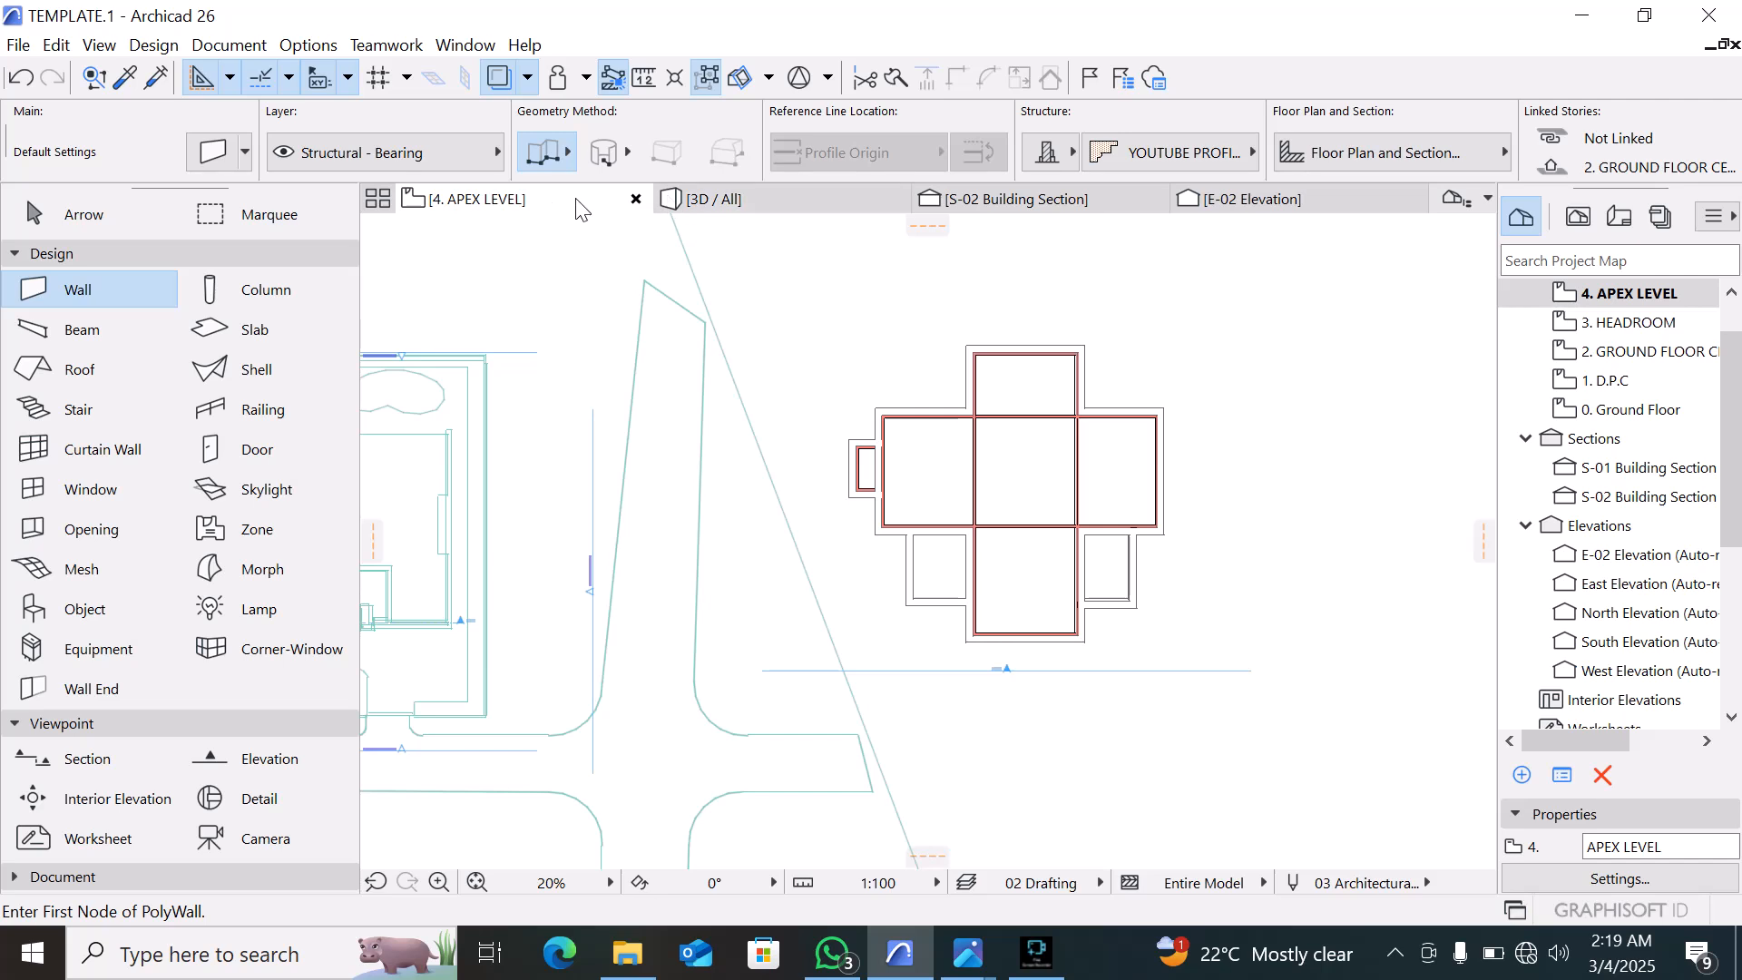
click(1238, 199)
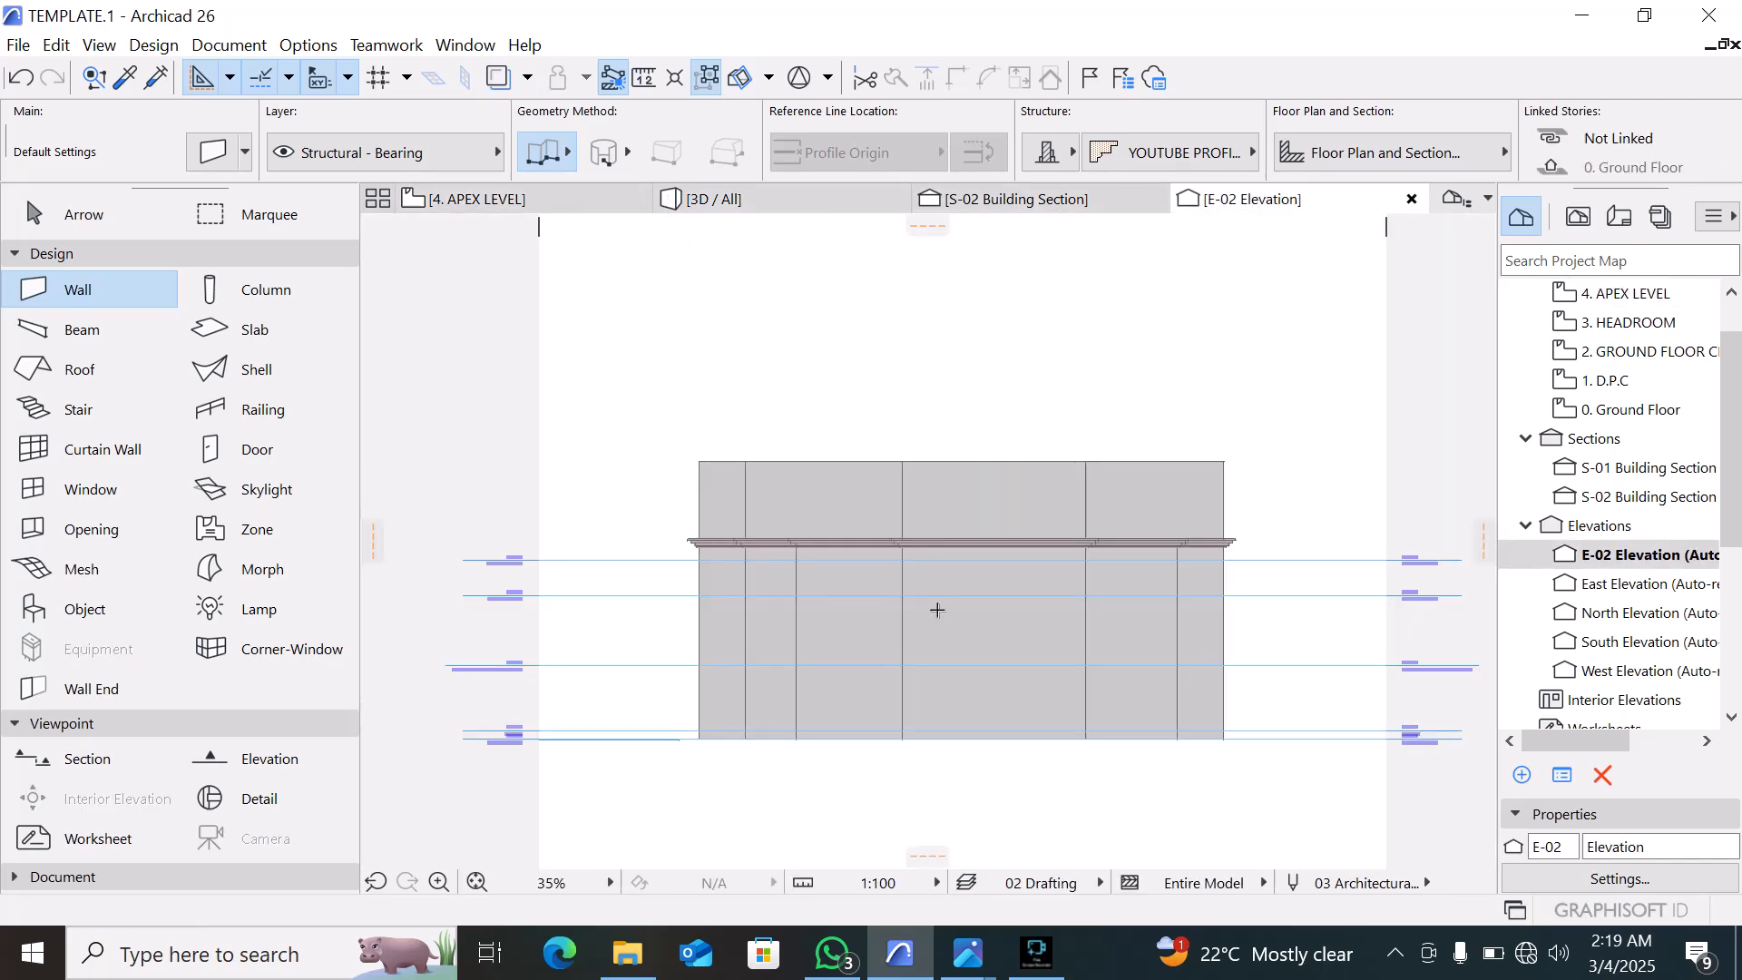
scroll(730, 542, up, 2)
scroll(730, 542, up, 2)
key(Escape)
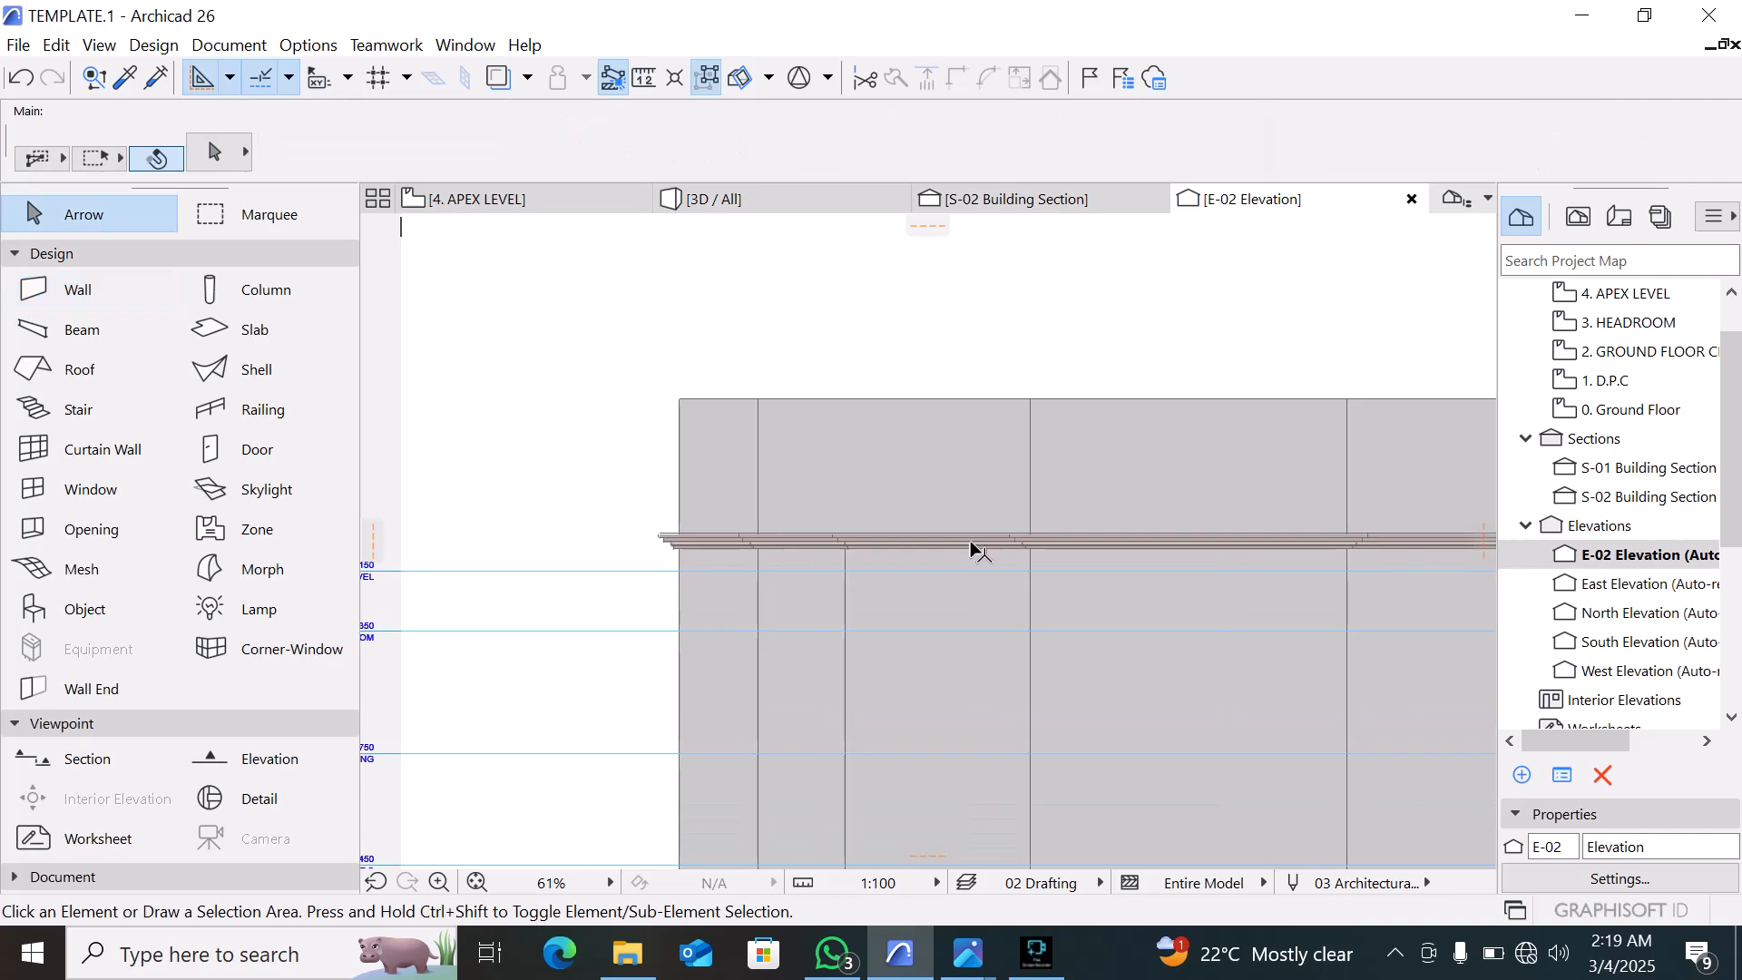
click(1065, 535)
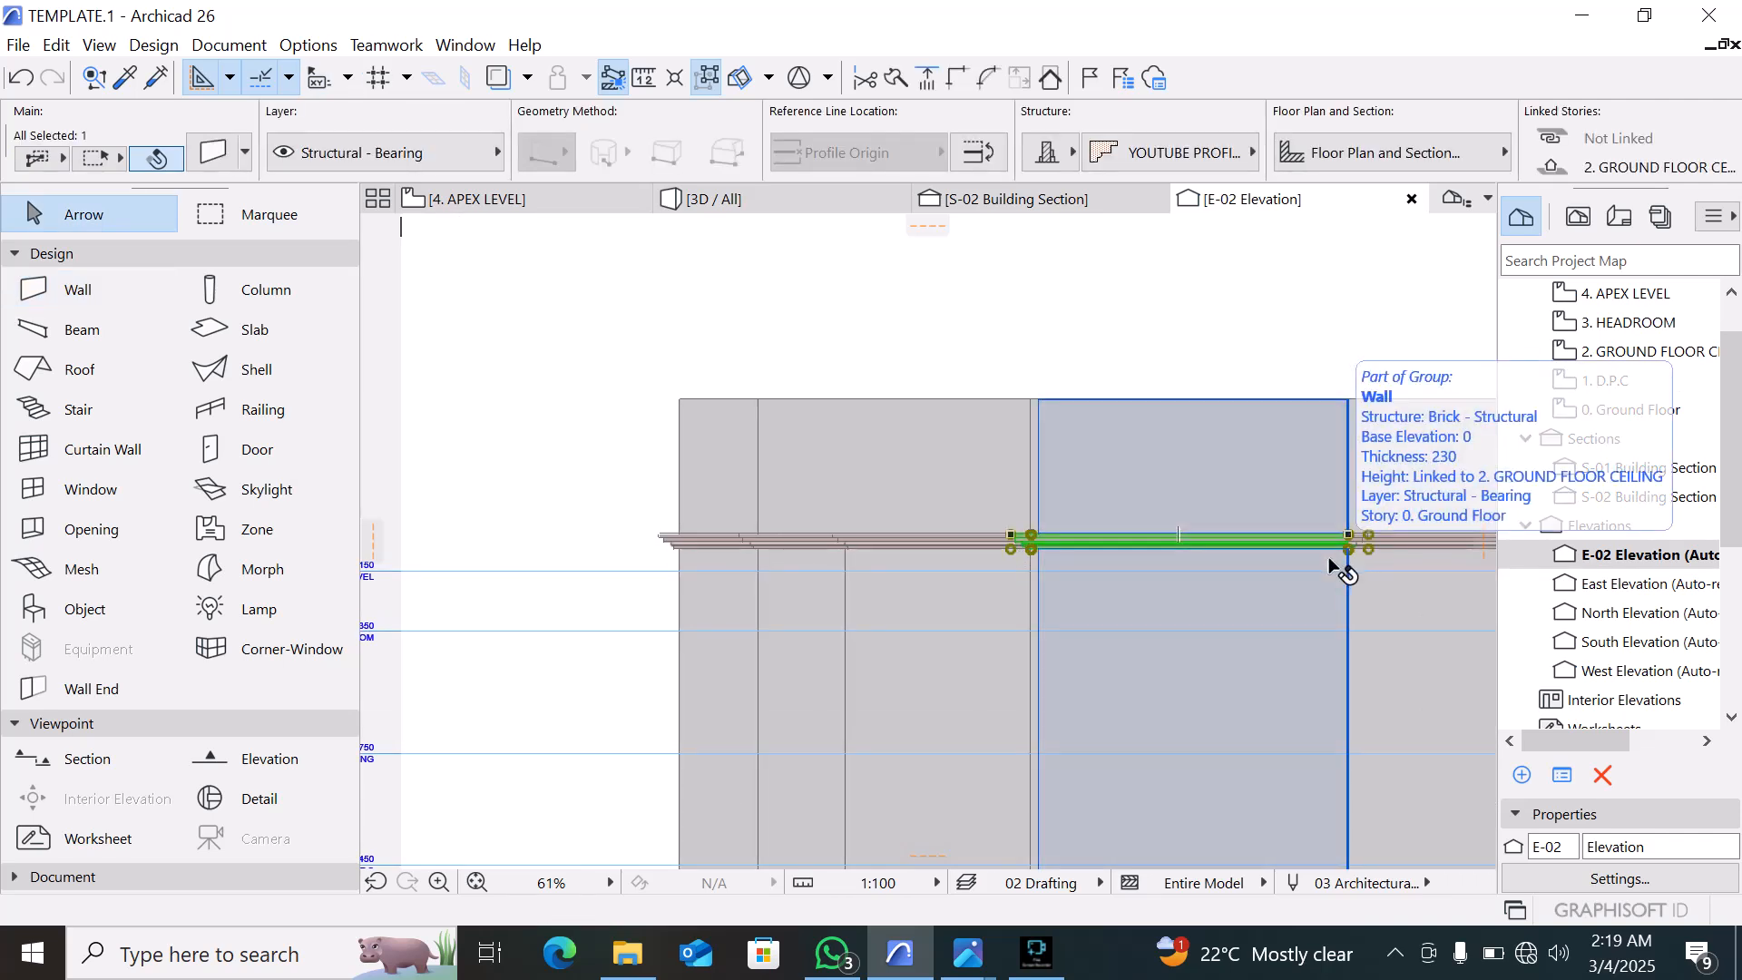
key(ctrl+d)
click(1348, 548)
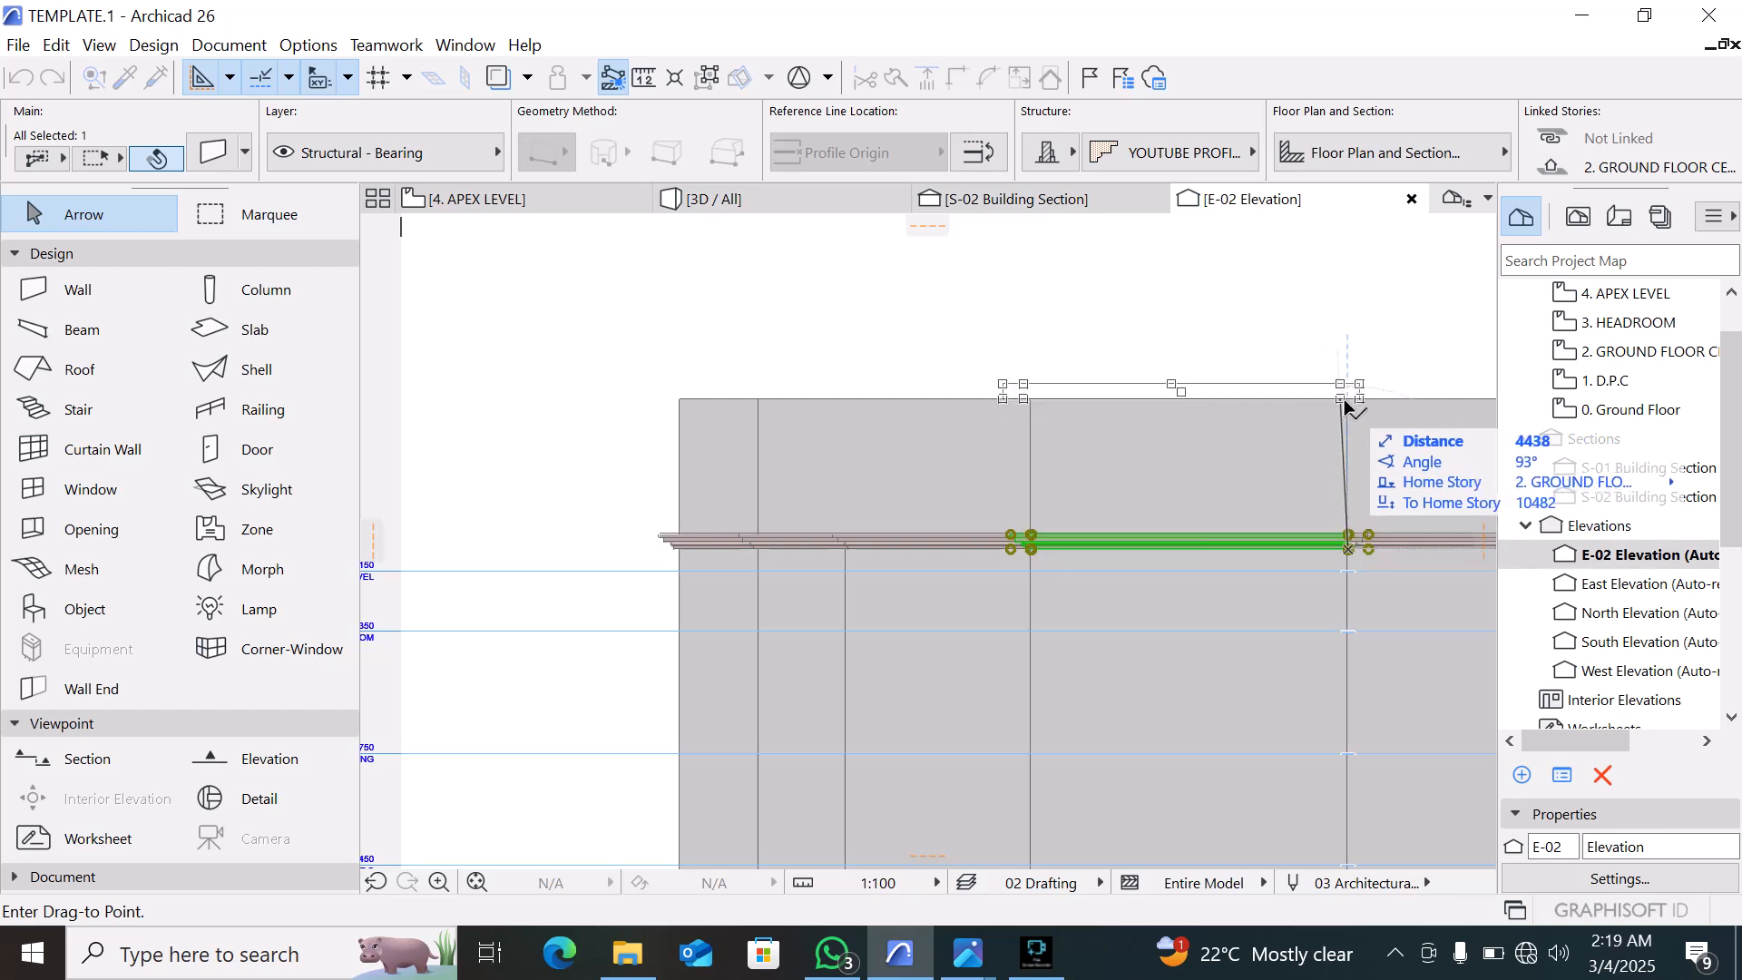
click(1347, 400)
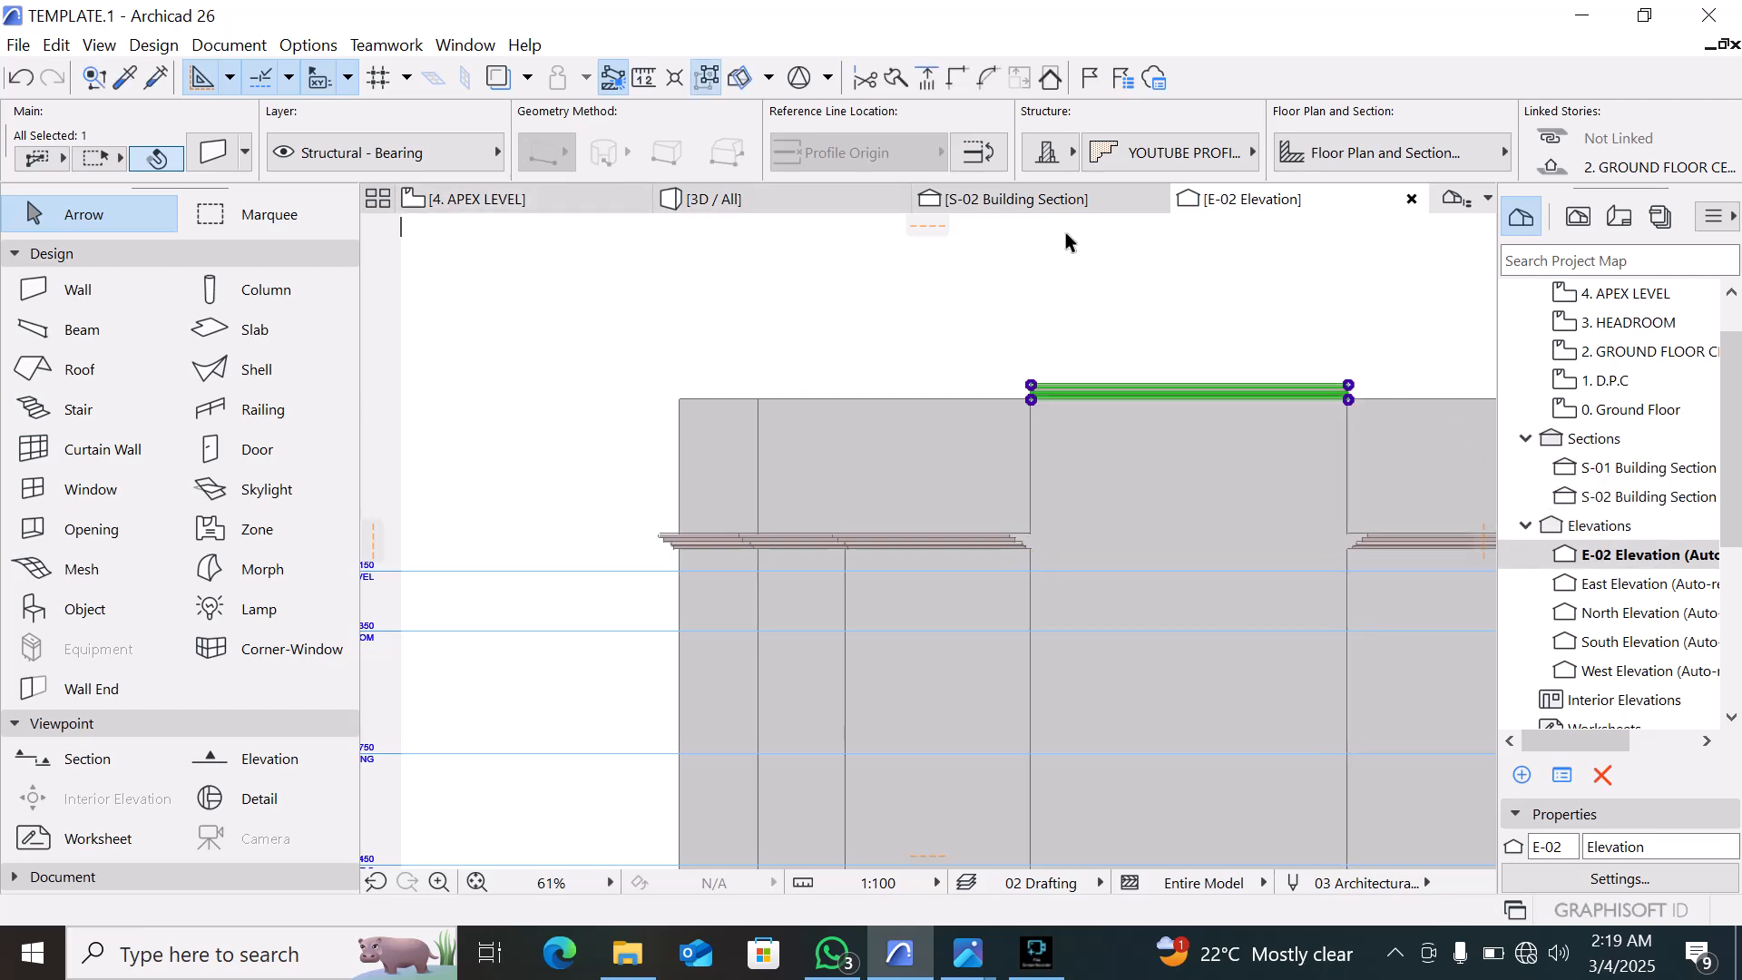
In the 3D view, move one side moulding of the front block up 4432 mm to meet the raised front moulding at the corner
click(714, 202)
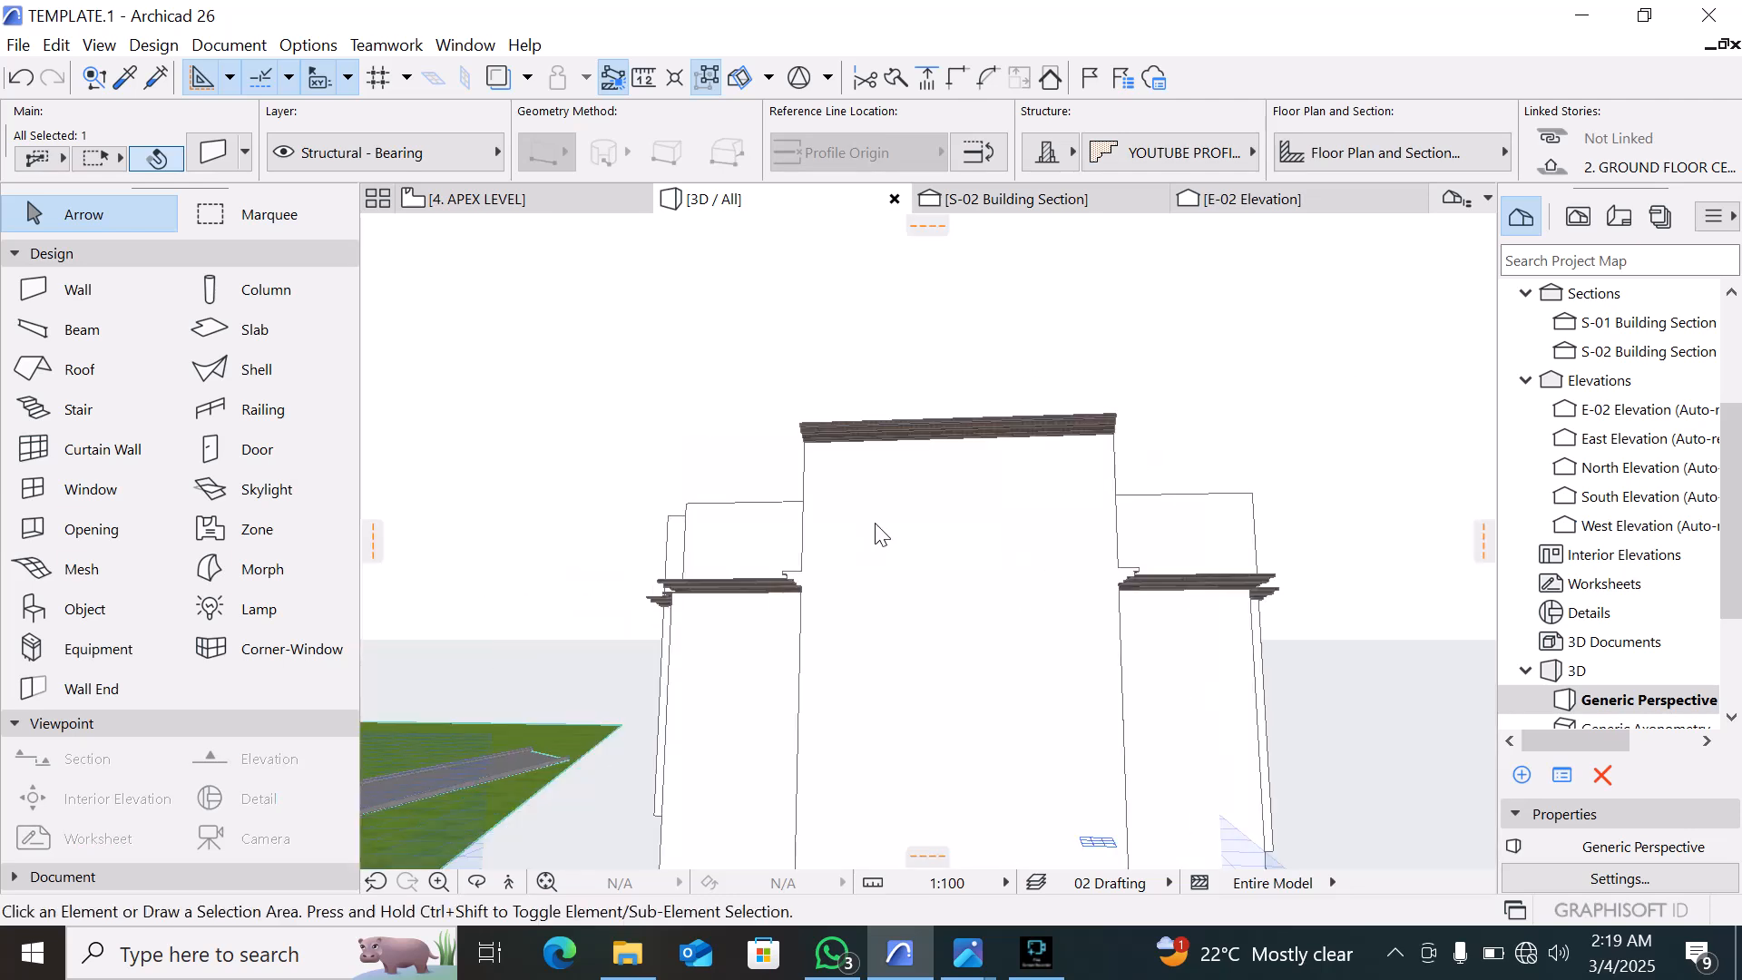
shift+middle_drag(886, 502, 927, 646)
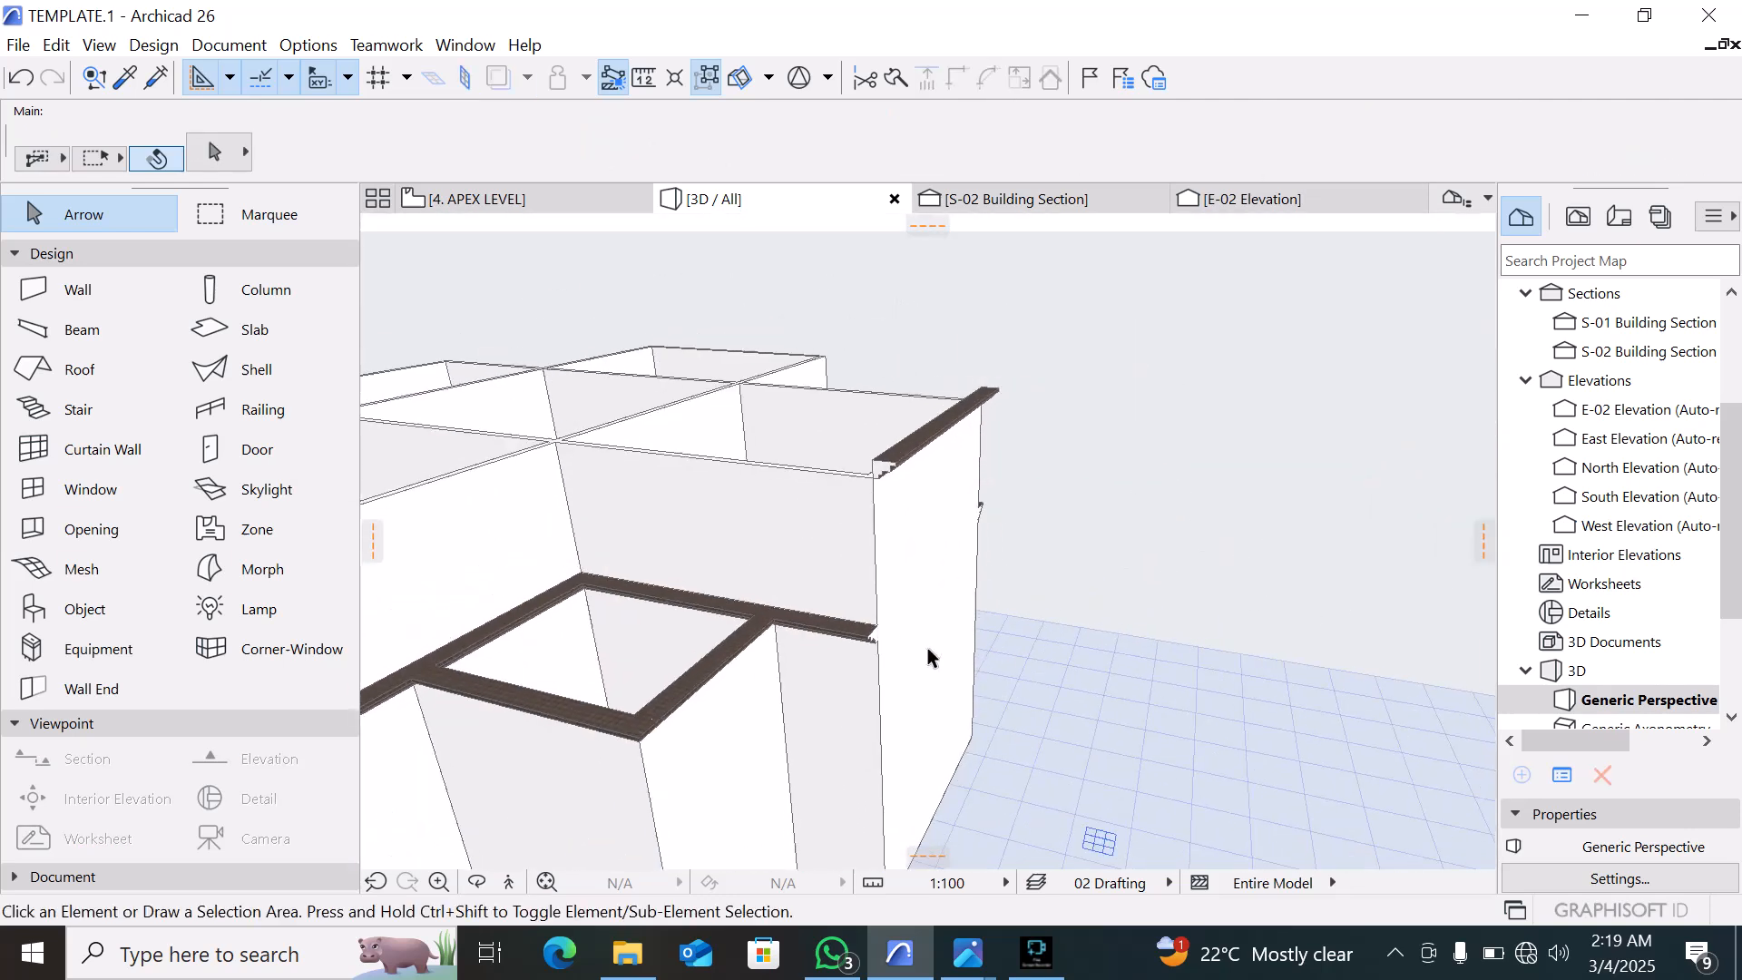
click(866, 636)
key(ctrl+d)
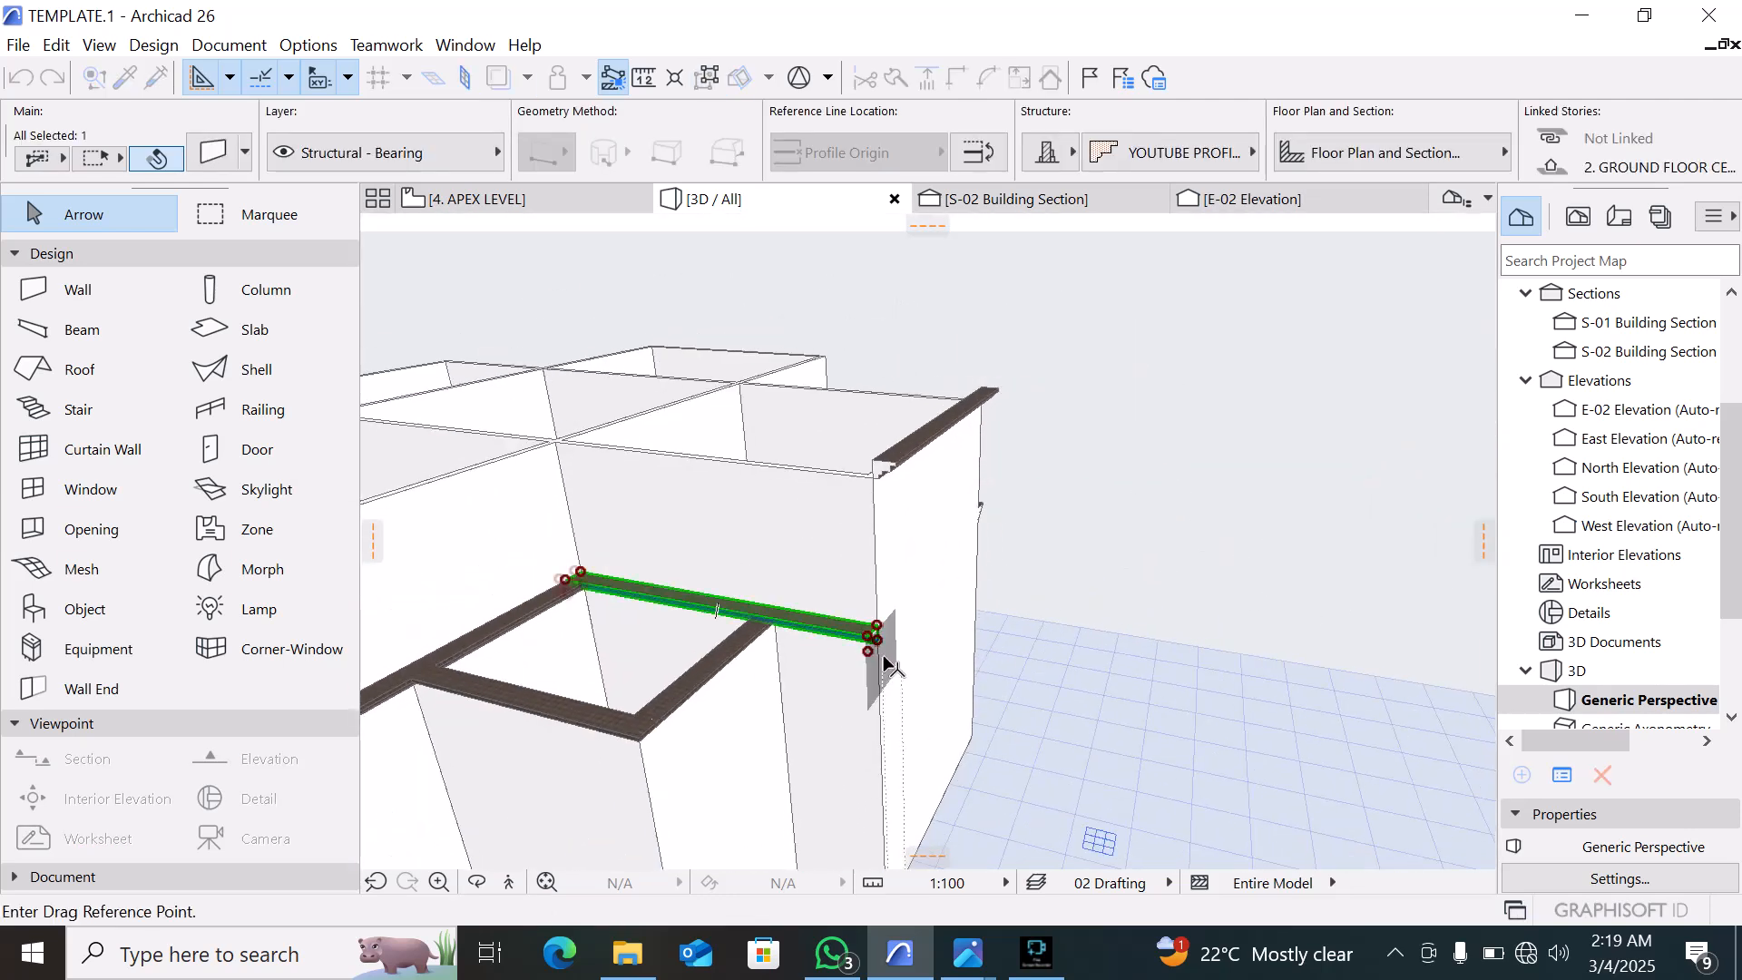
click(877, 635)
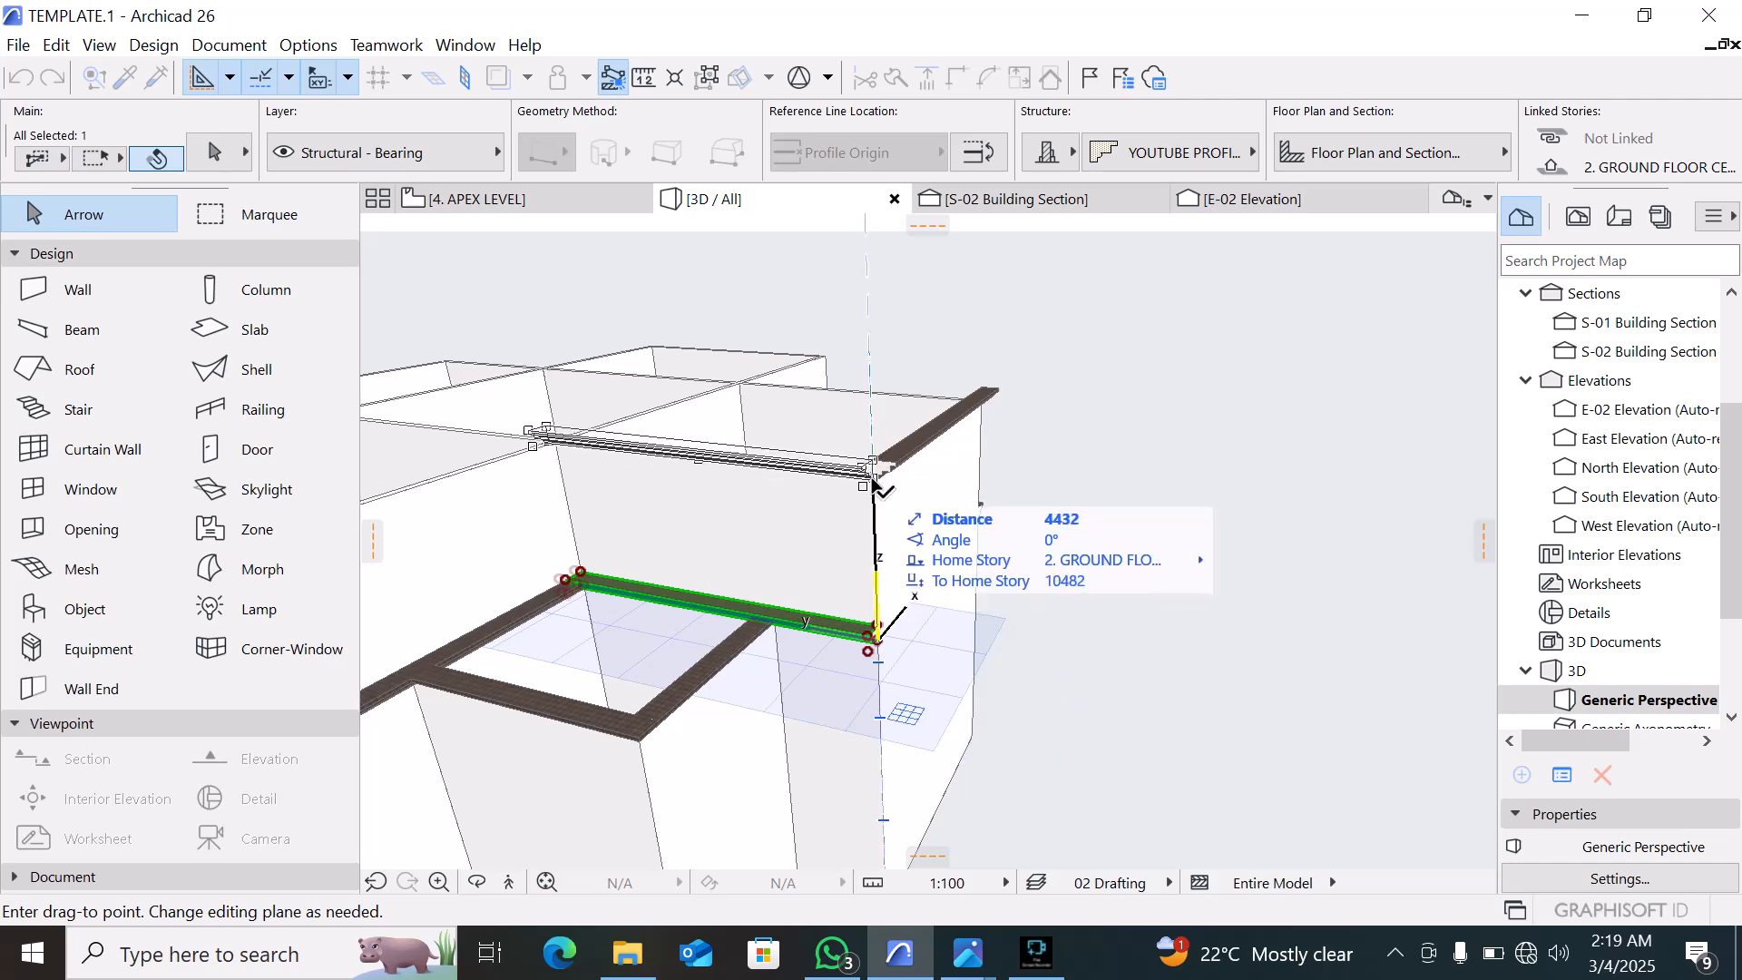
click(874, 472)
click(1124, 640)
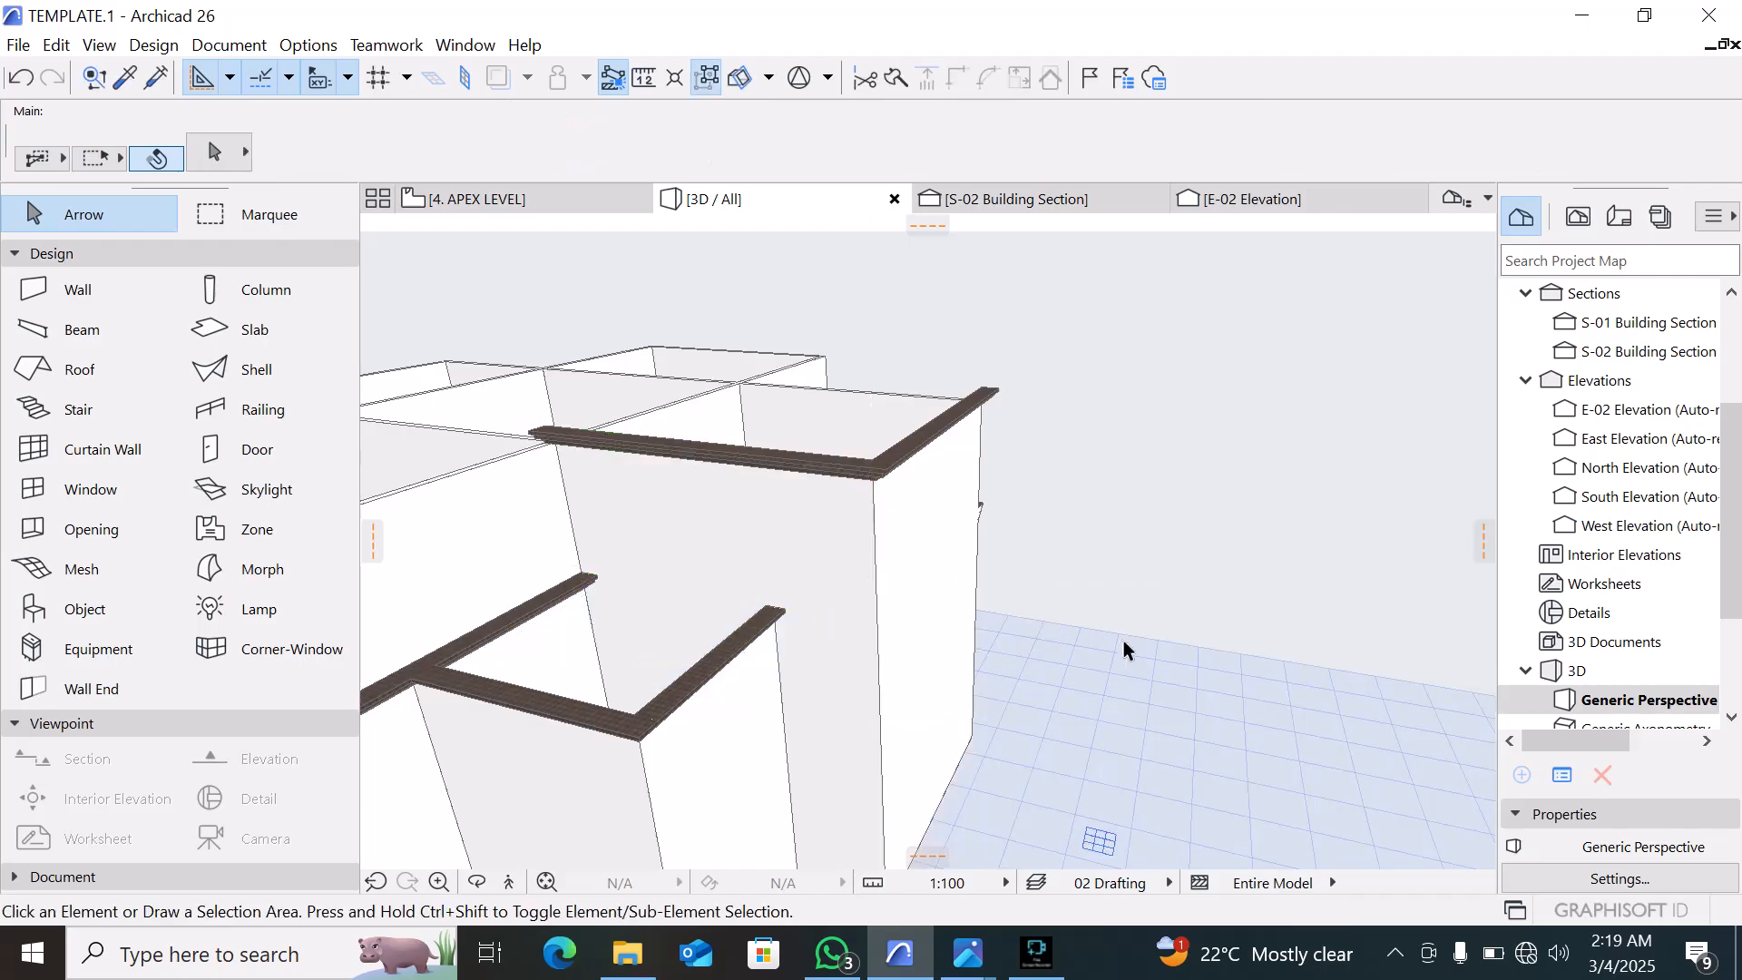
Try to raise the moulding segment beside the front block's other side to the wall top, and undo the move
scroll(1125, 639, down, 1)
shift+middle_drag(1201, 617, 1018, 712)
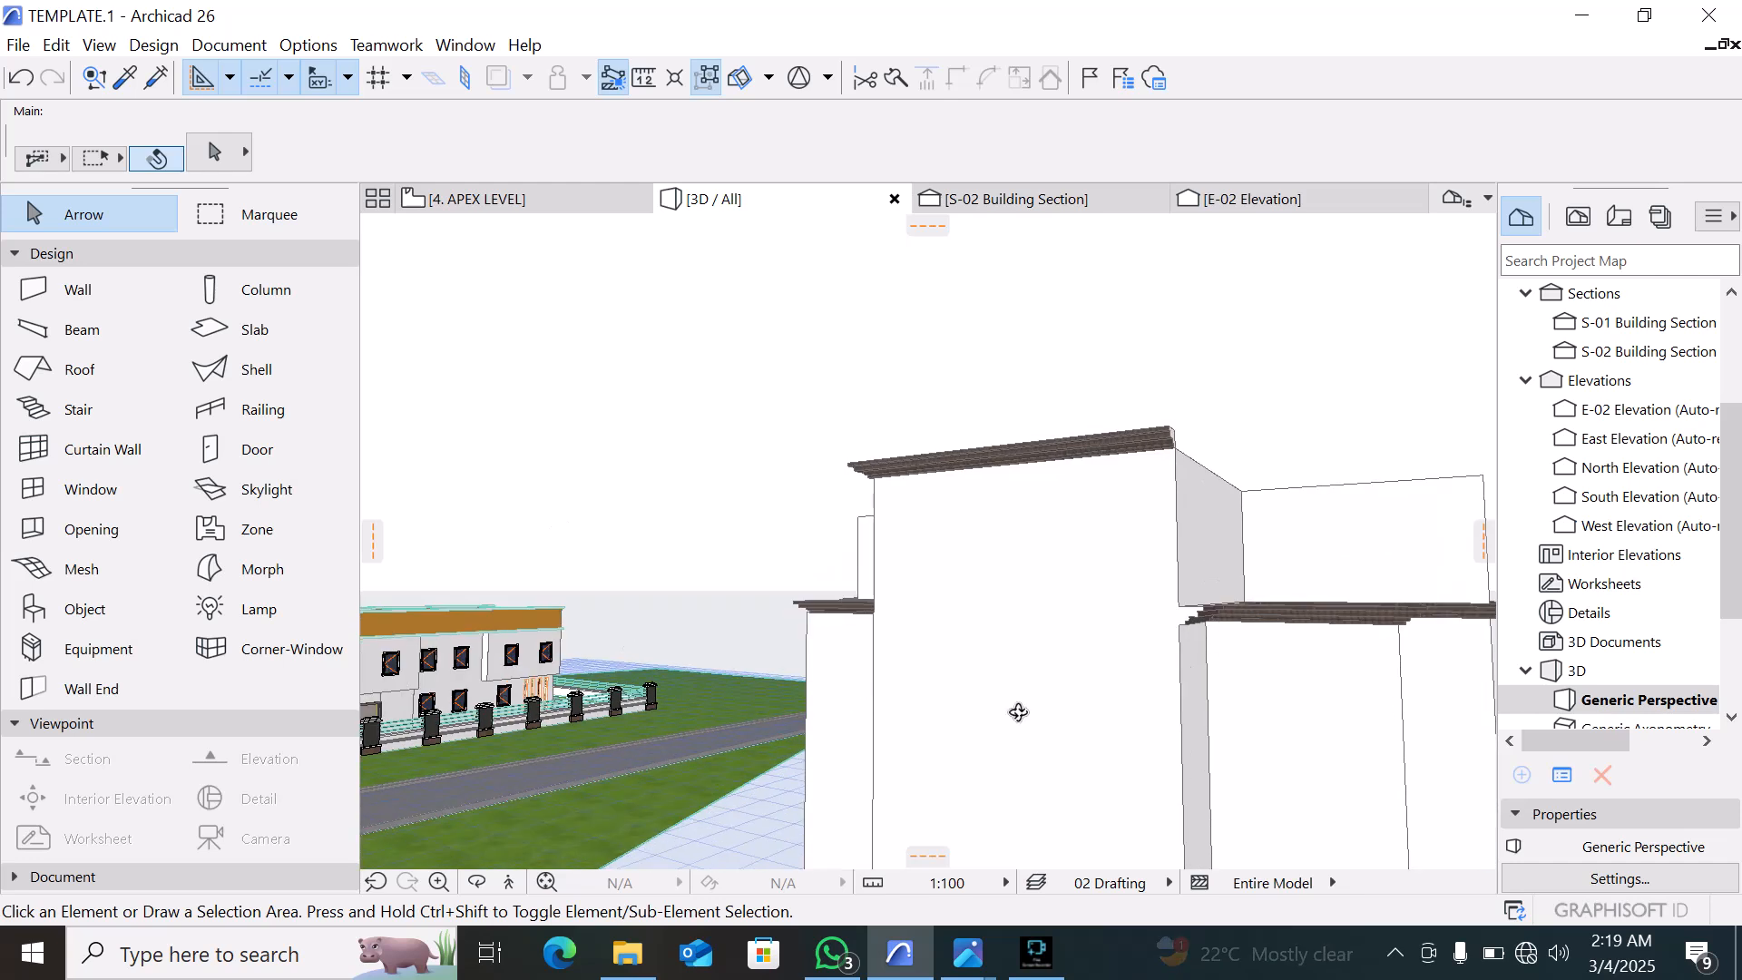
click(1240, 609)
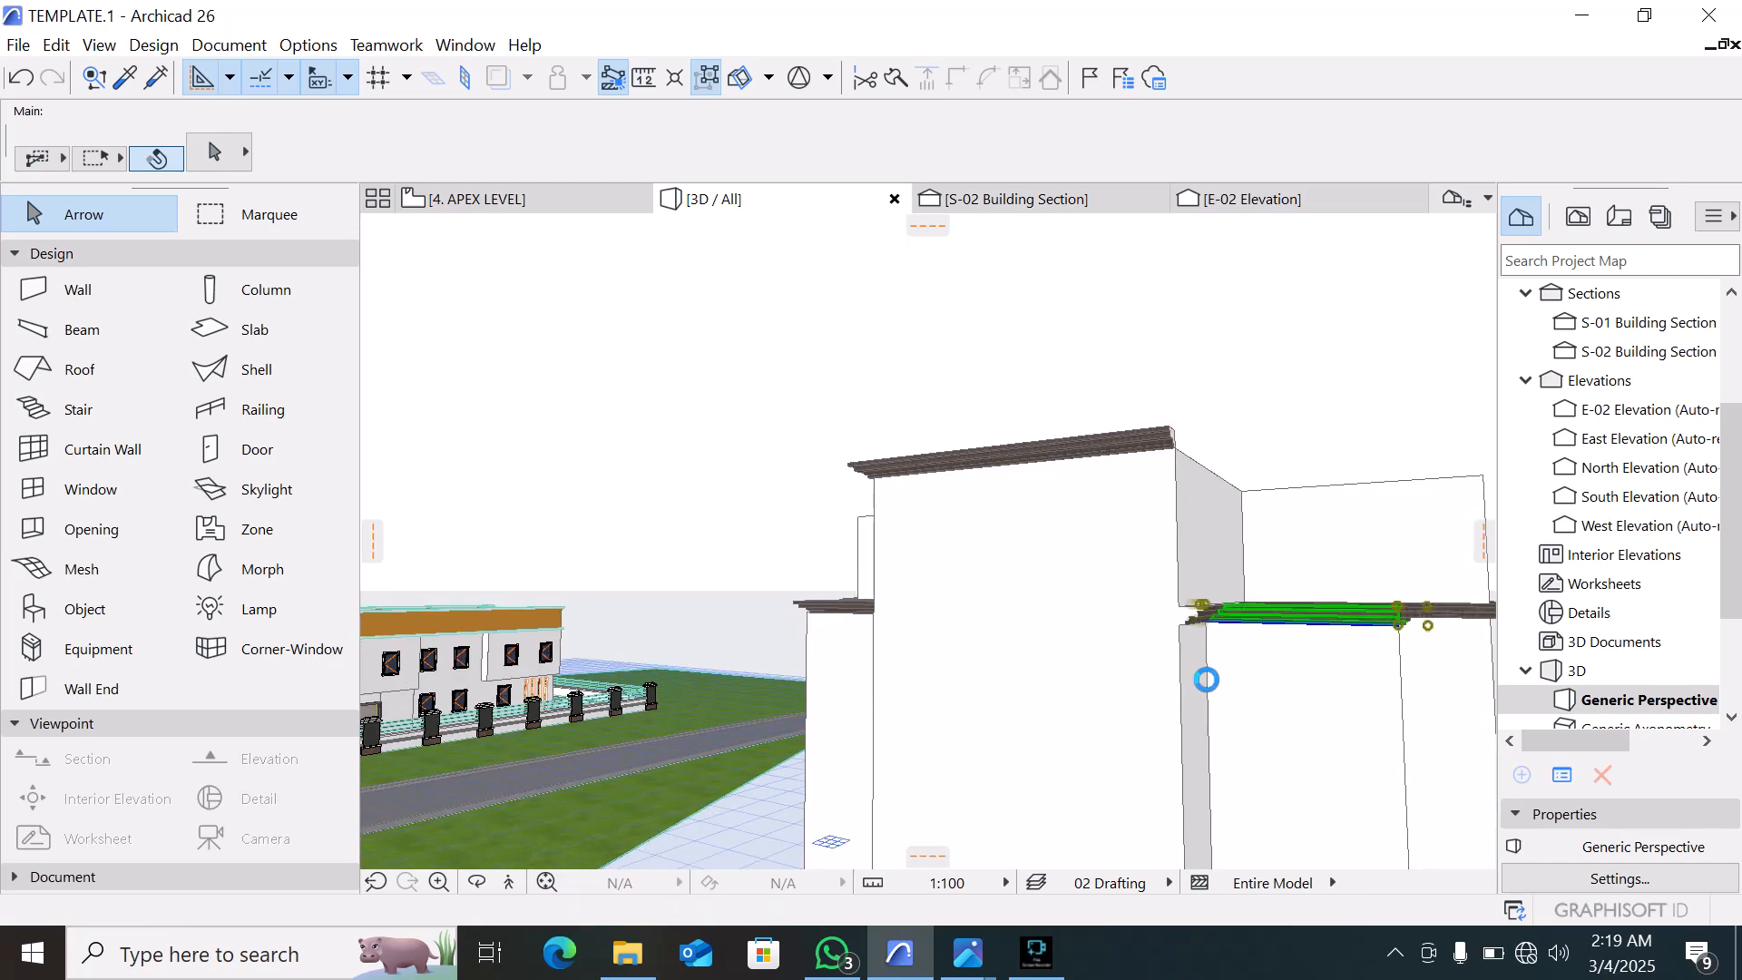
key(ctrl+d)
click(1179, 625)
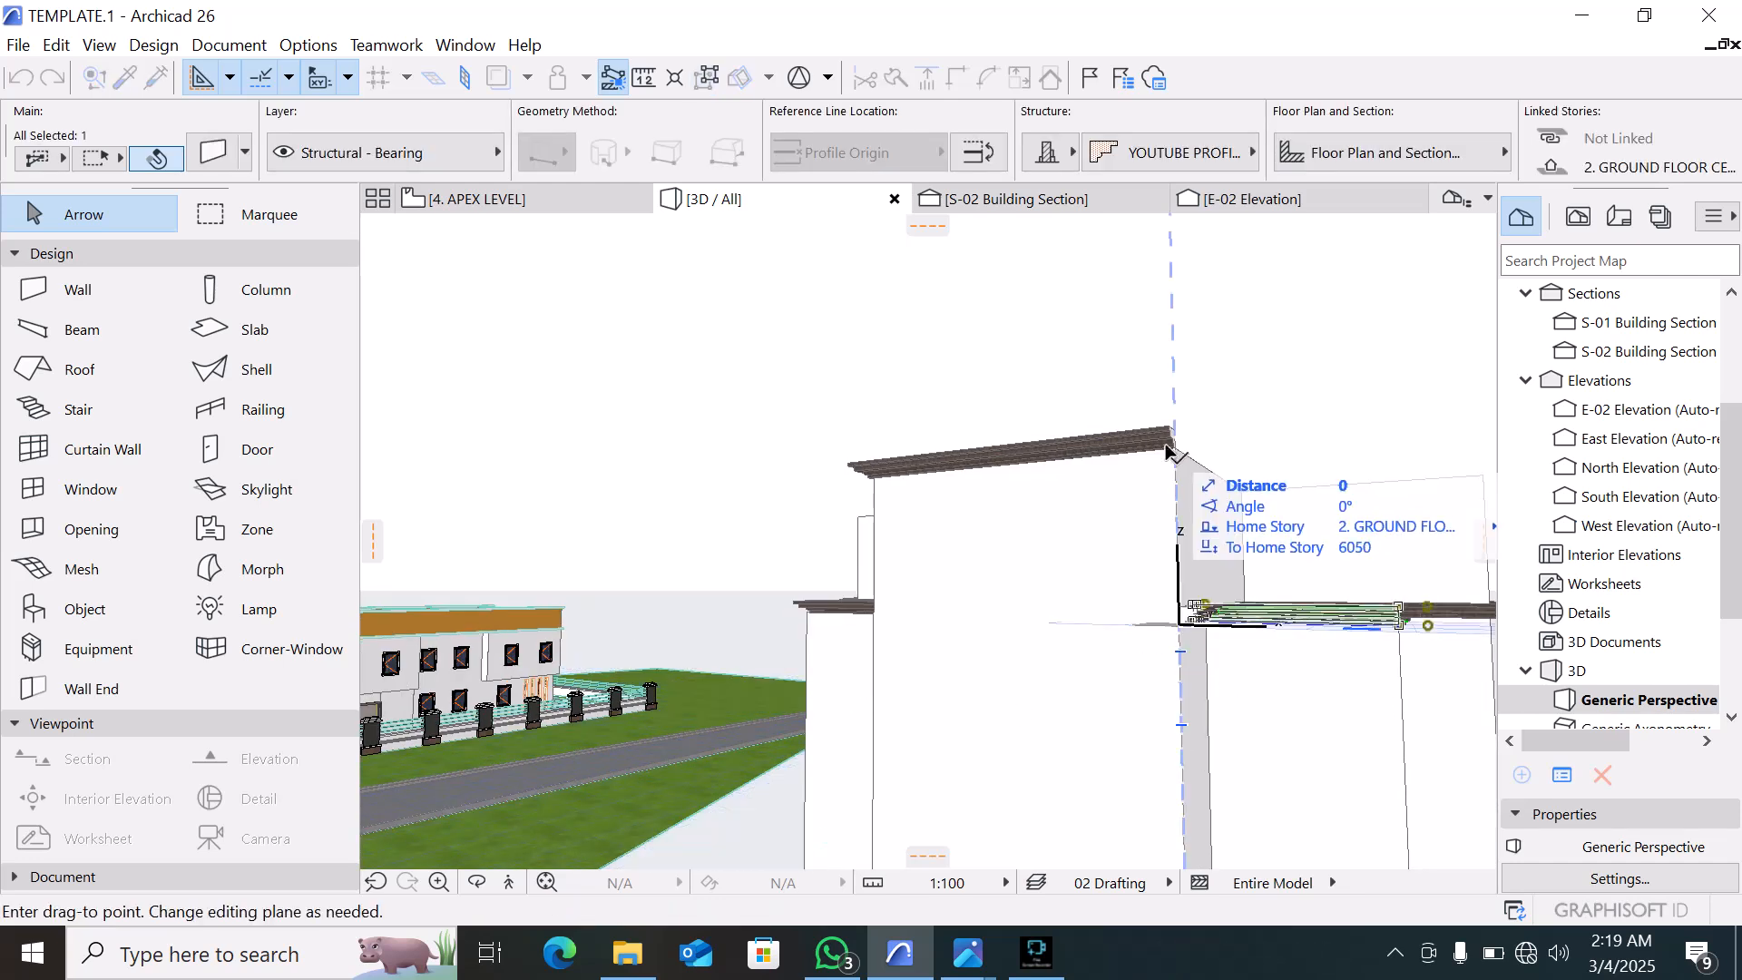
click(1171, 457)
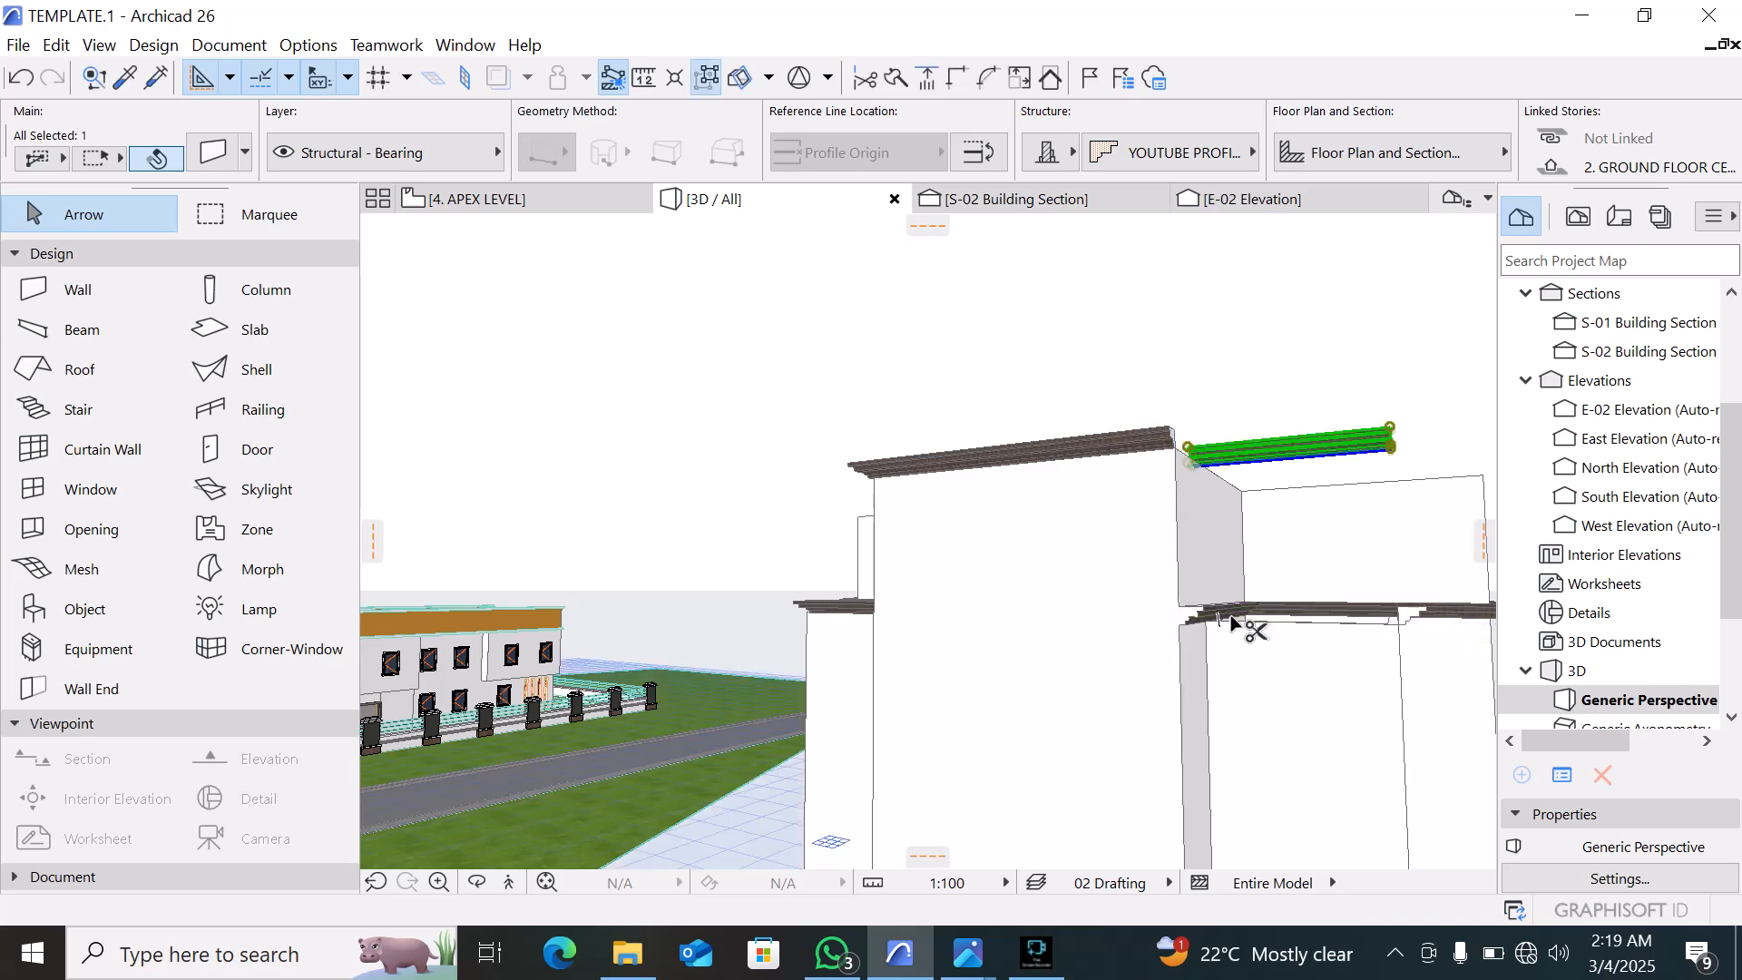
key(ctrl+z)
key(Escape)
Select the lower moulding segments from the front block's remaining side around the adjoining wing to the rear room's side
scroll(1202, 625, up, 2)
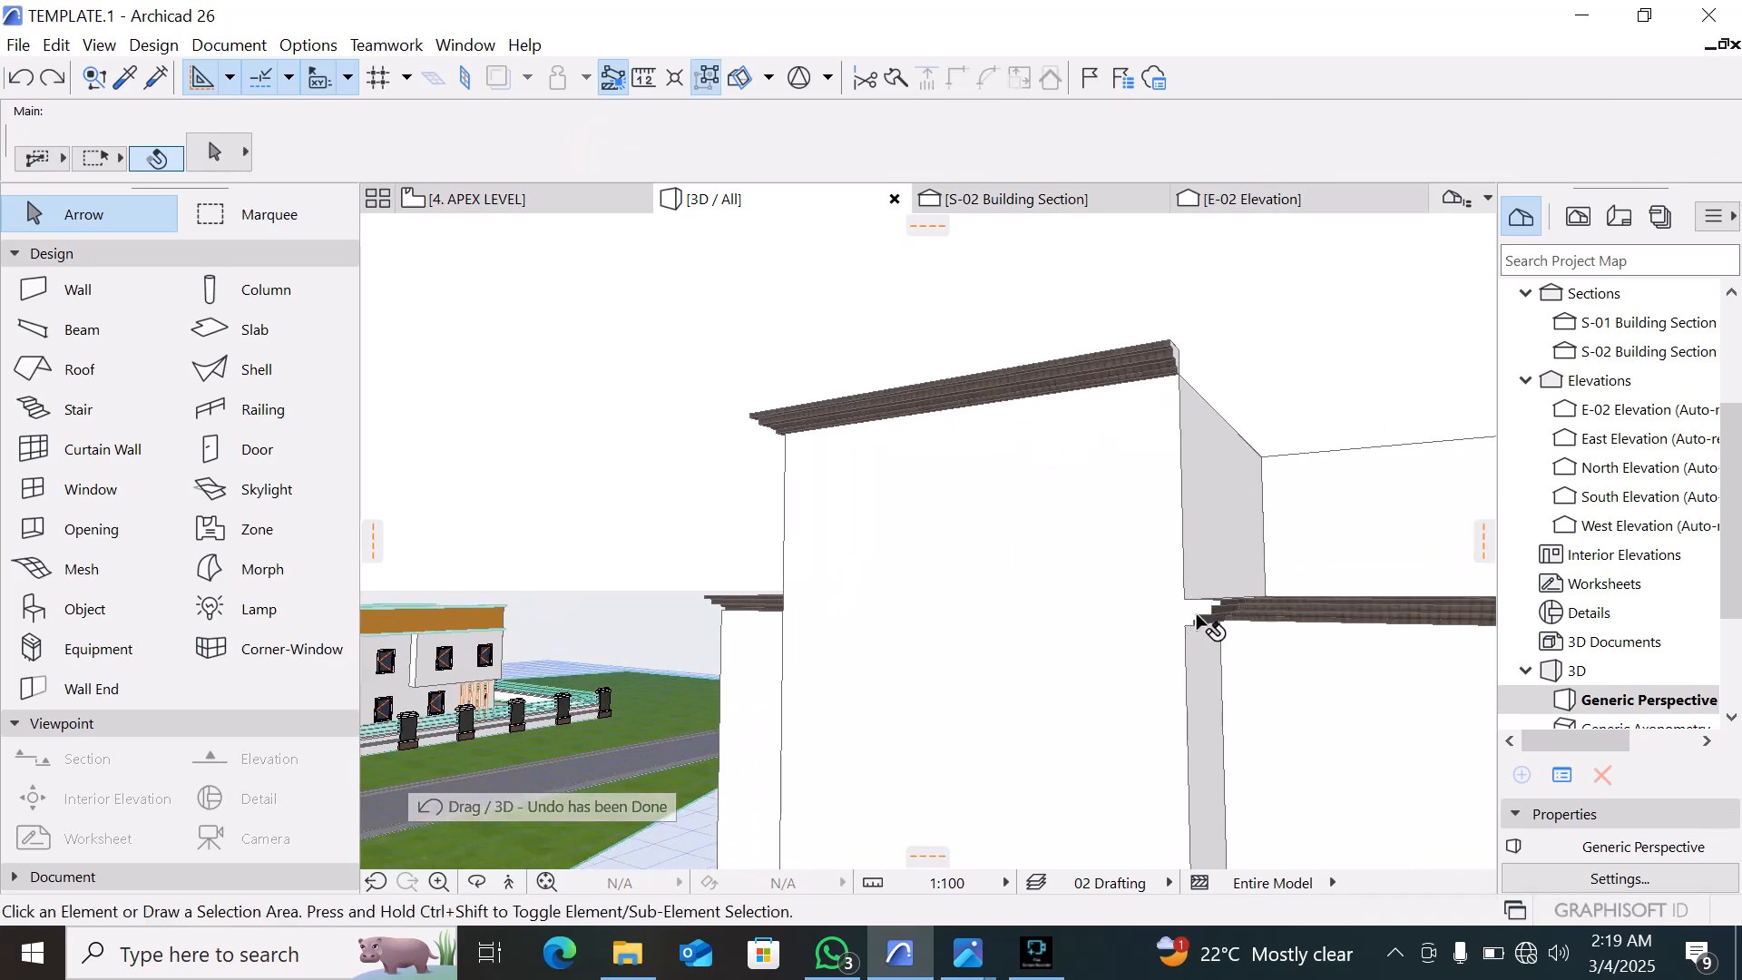
click(1205, 621)
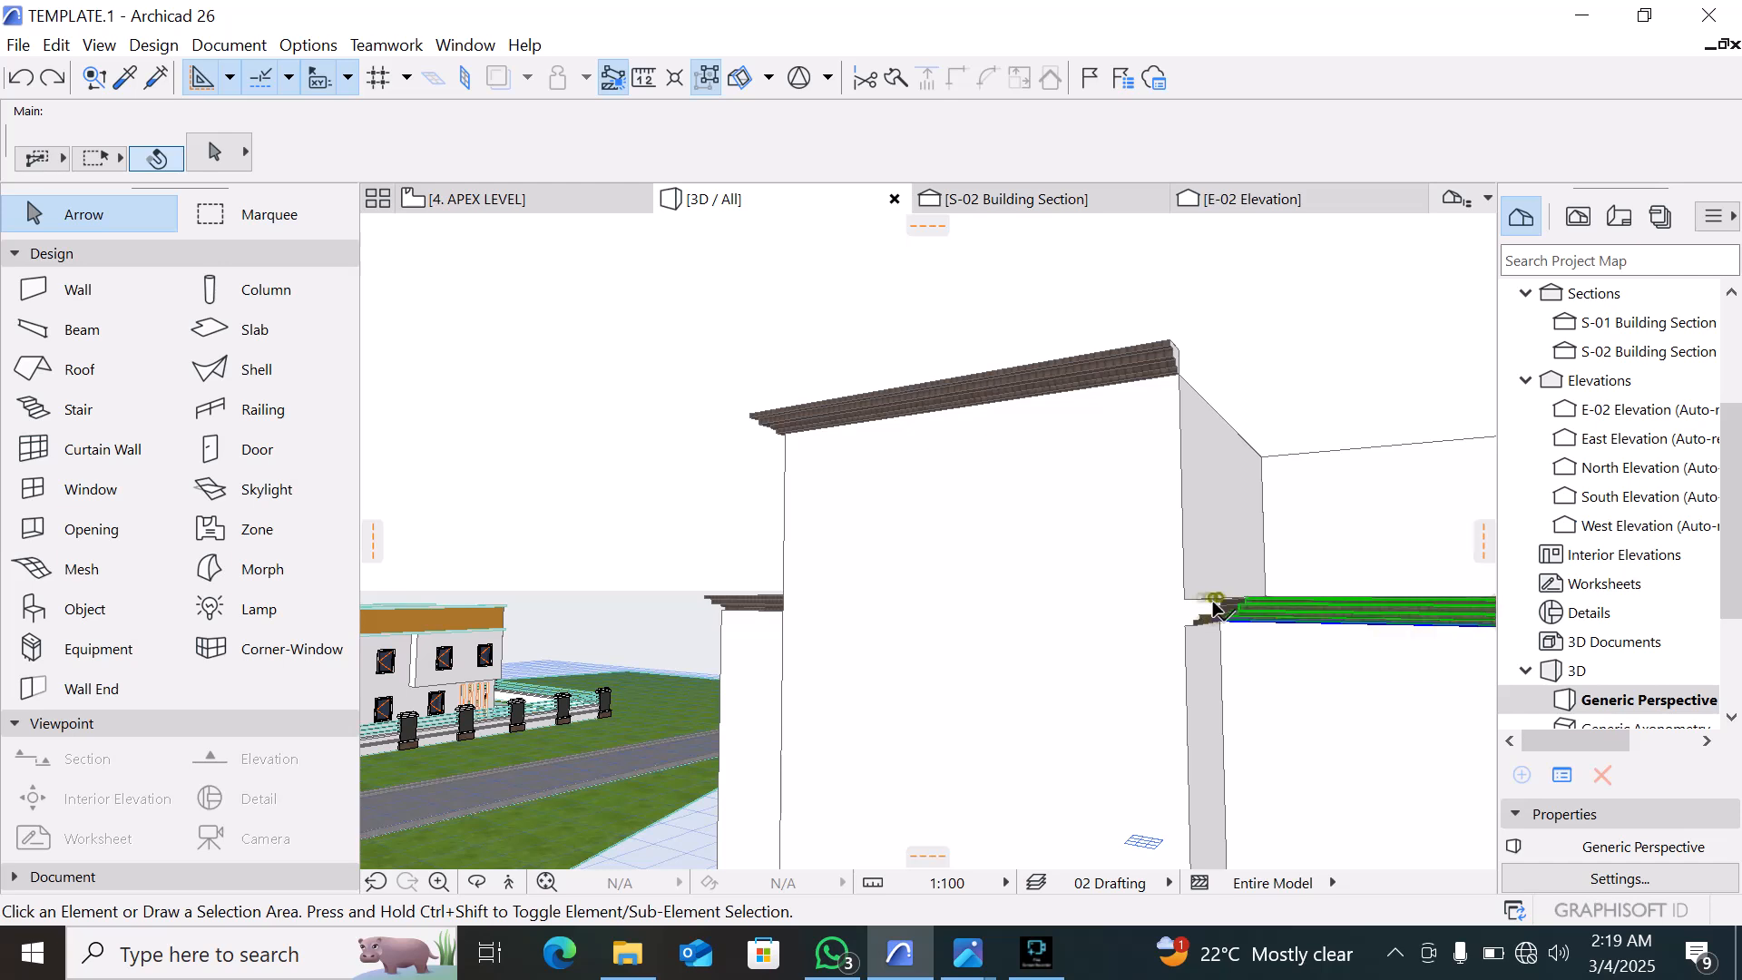
click(1211, 612)
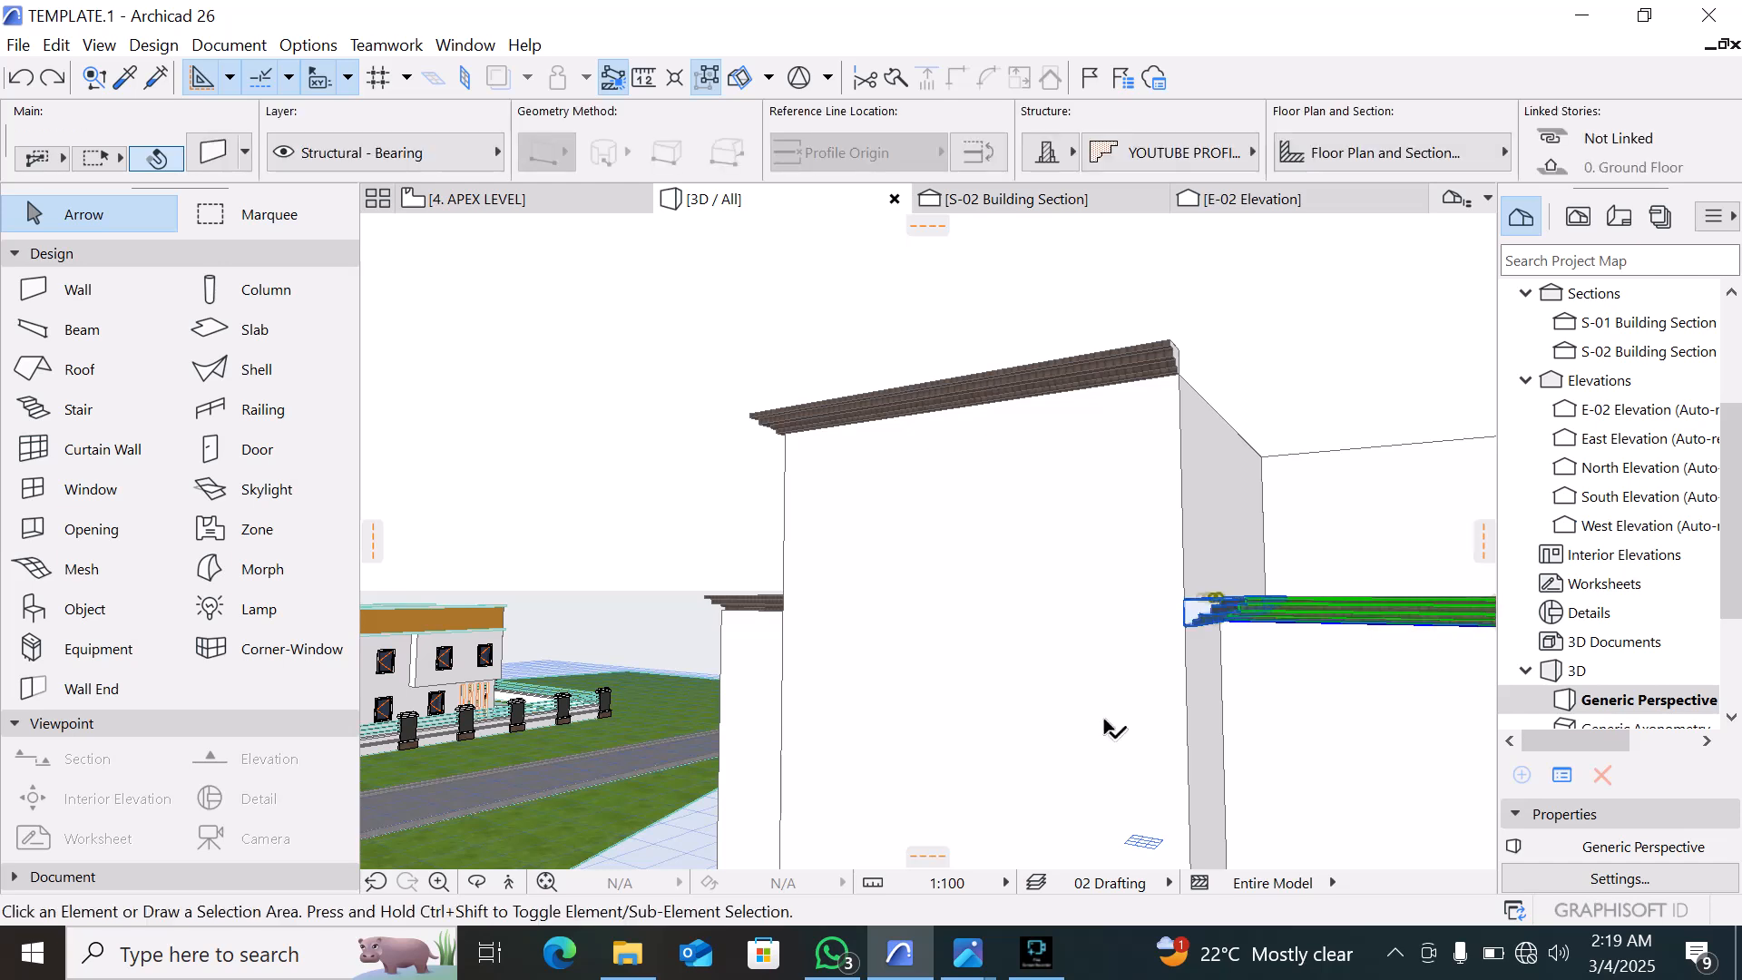
shift+middle_drag(1105, 726, 986, 758)
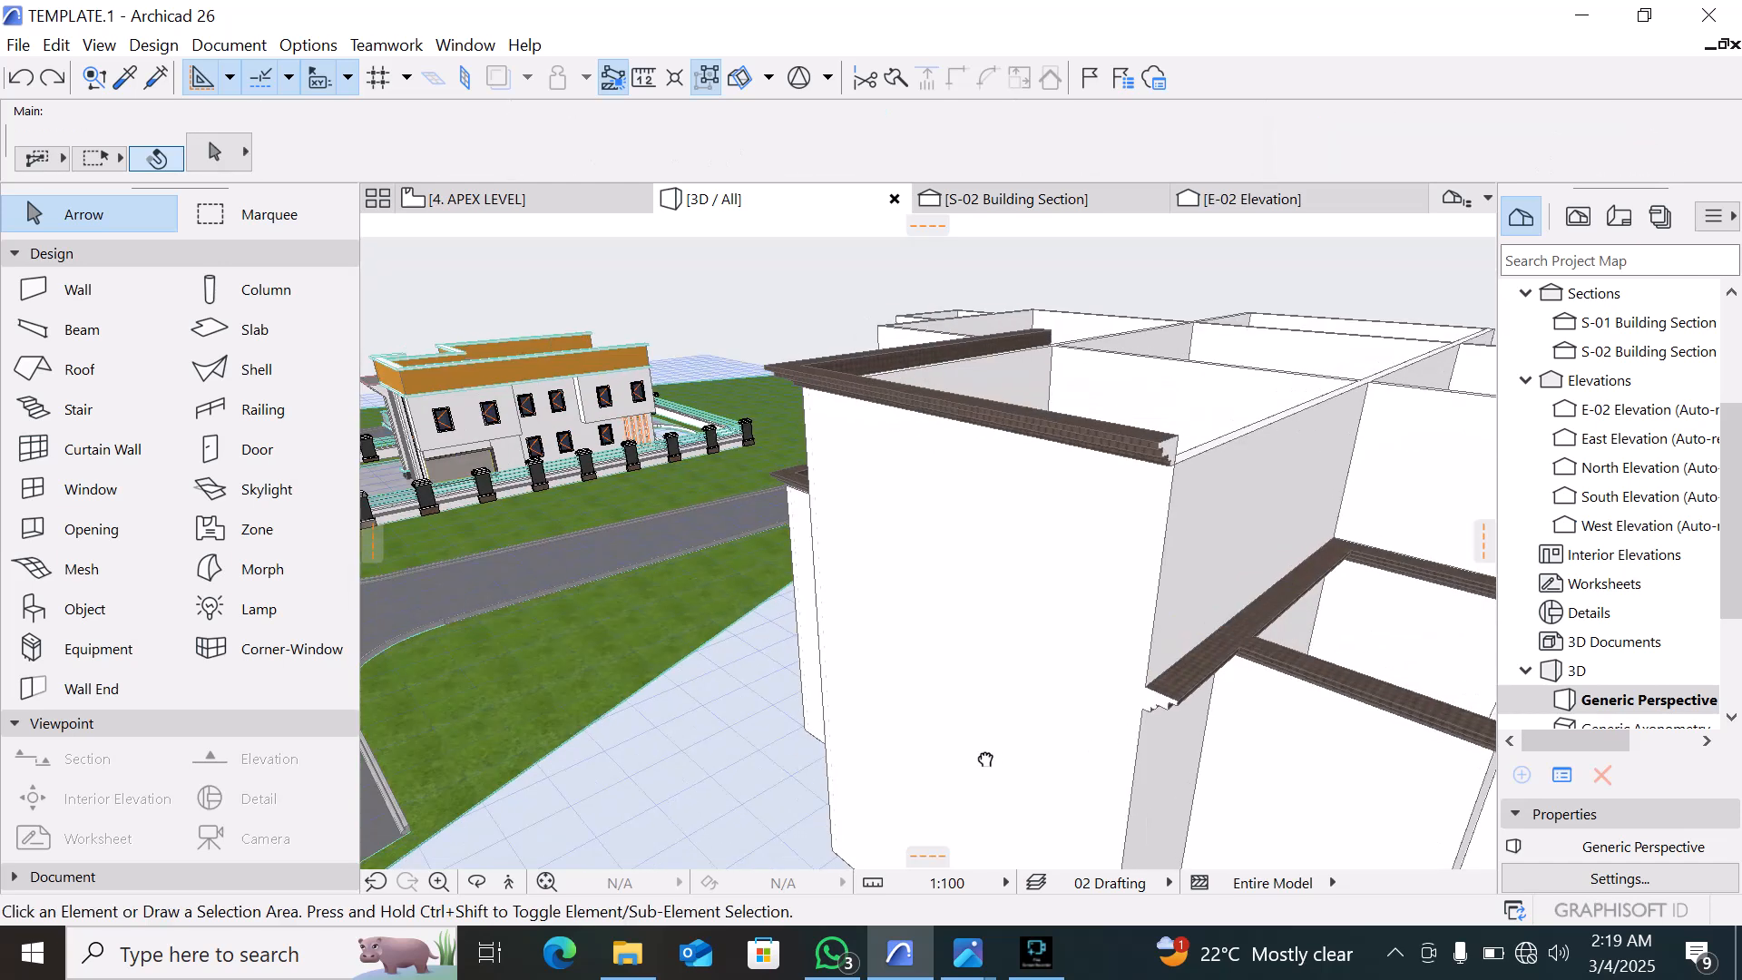
click(1195, 695)
shift+middle_drag(1195, 695, 1346, 615)
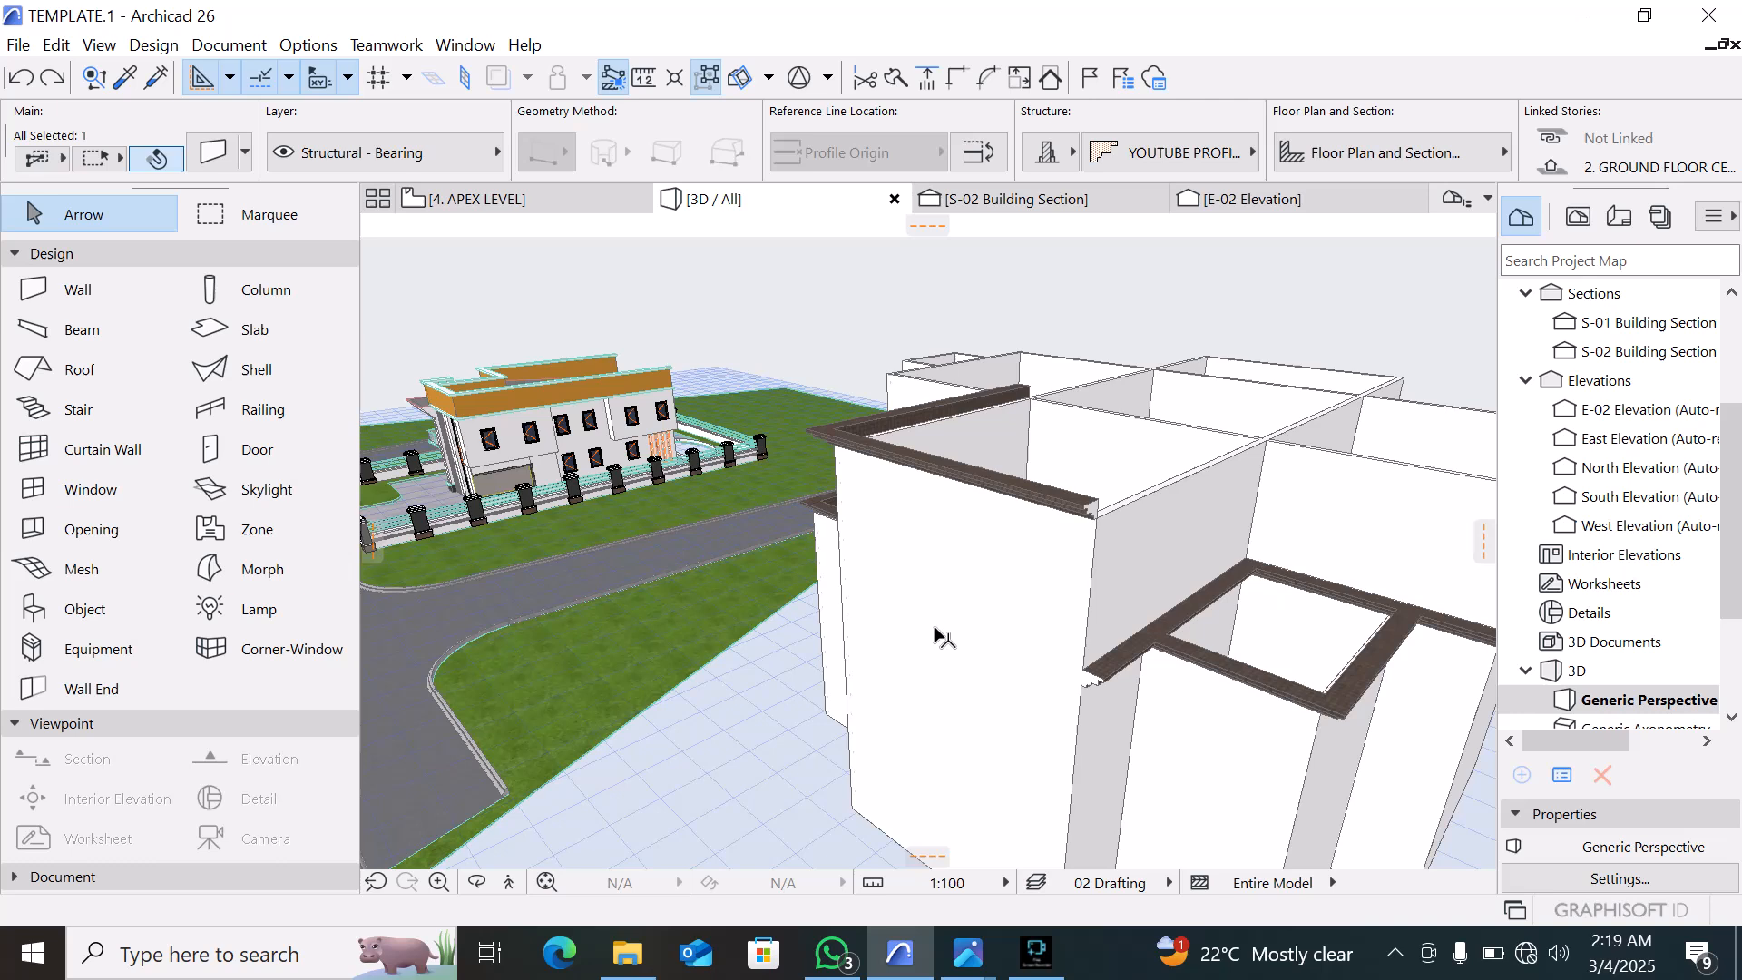
shift+click(1343, 607)
shift+middle_drag(1244, 592, 1108, 690)
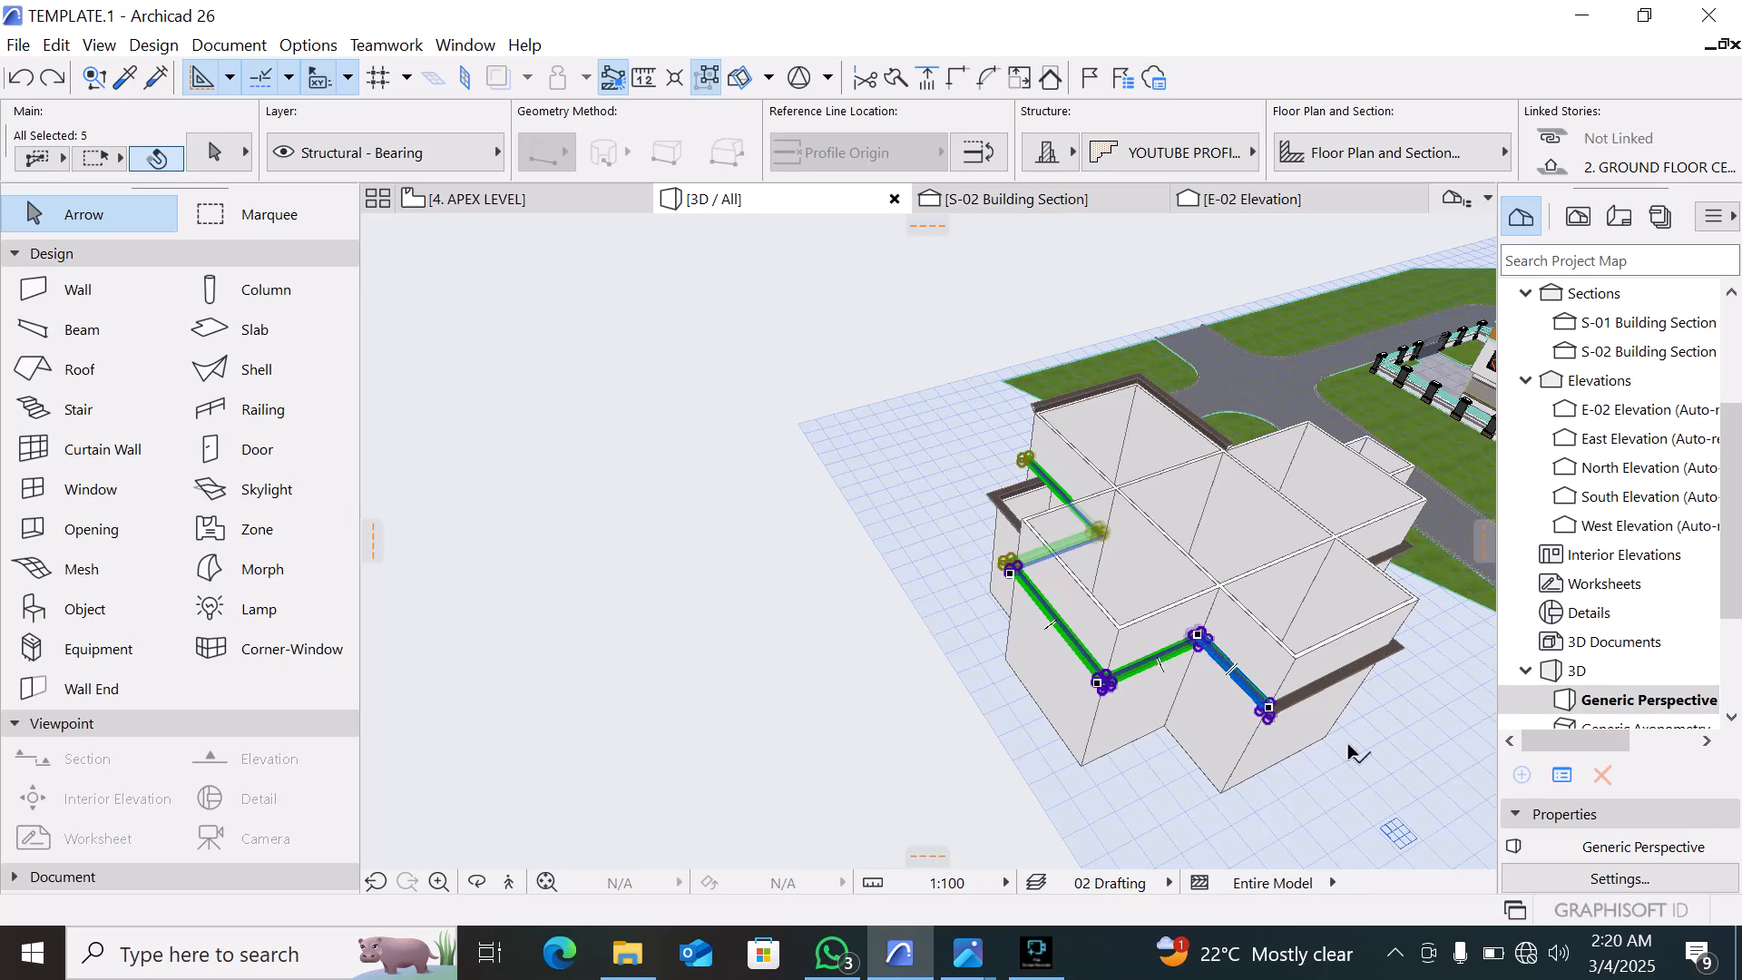
Add the remaining lower moulding segments along the main blocks to the selection, leaving out those on the small projecting bays
shift+middle_drag(836, 623, 907, 508)
scroll(924, 606, up, 2)
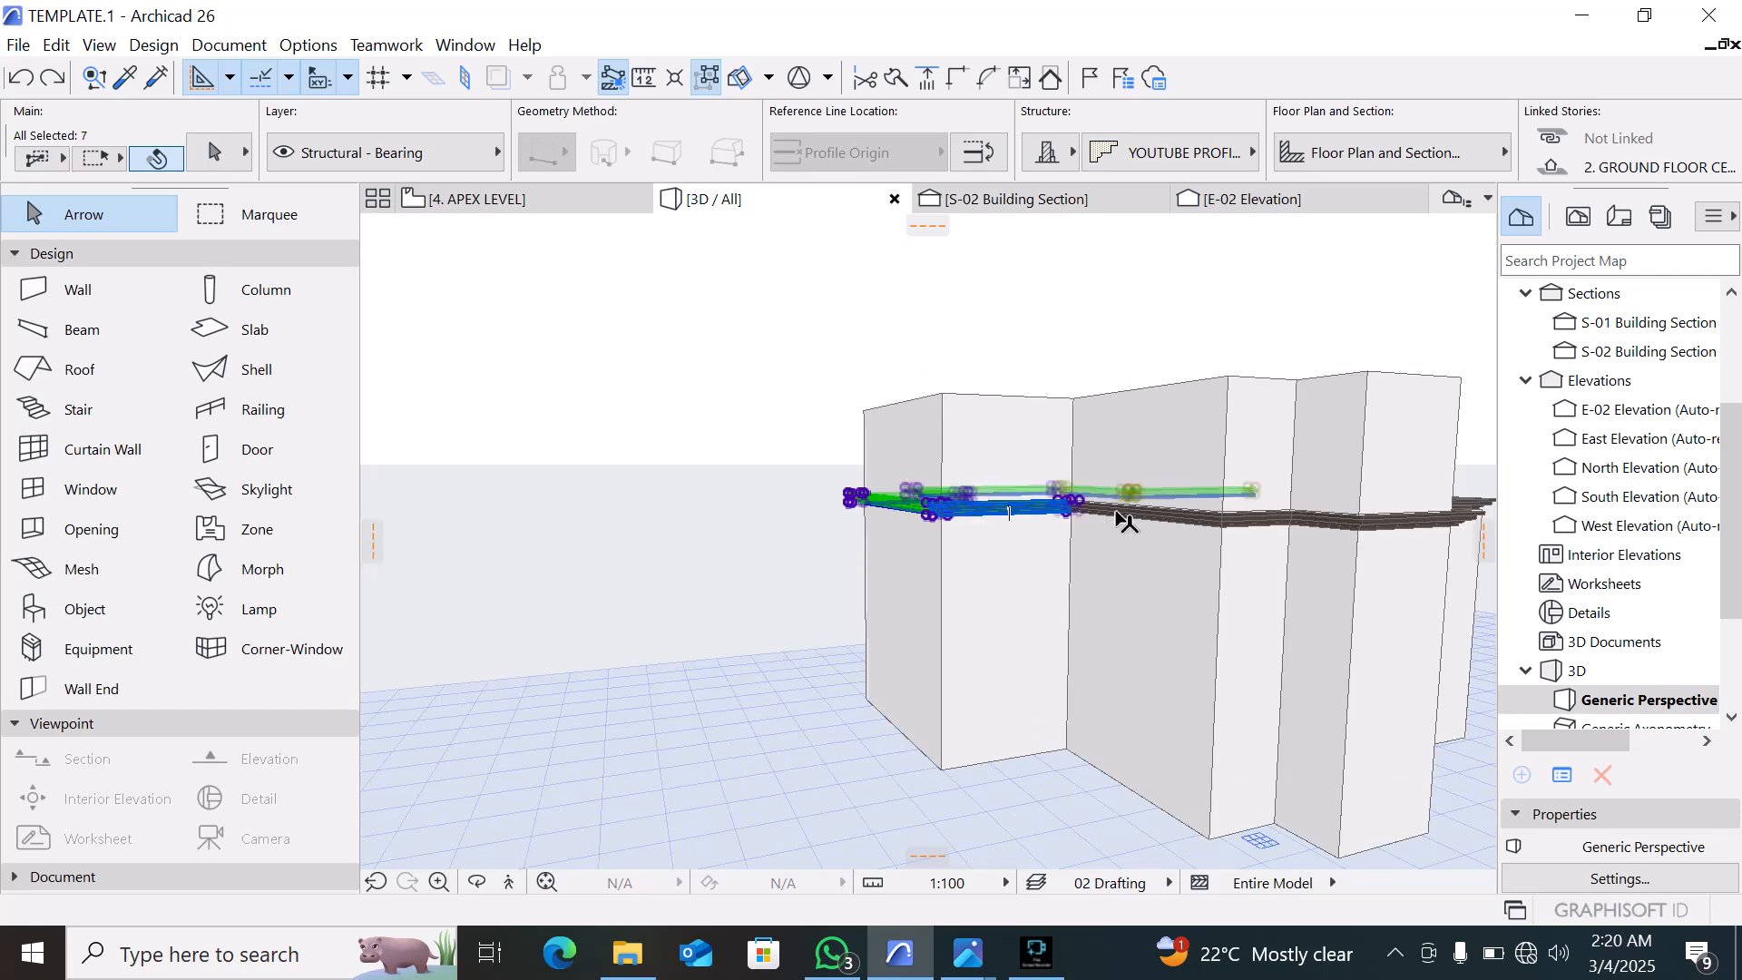
shift+click(1278, 535)
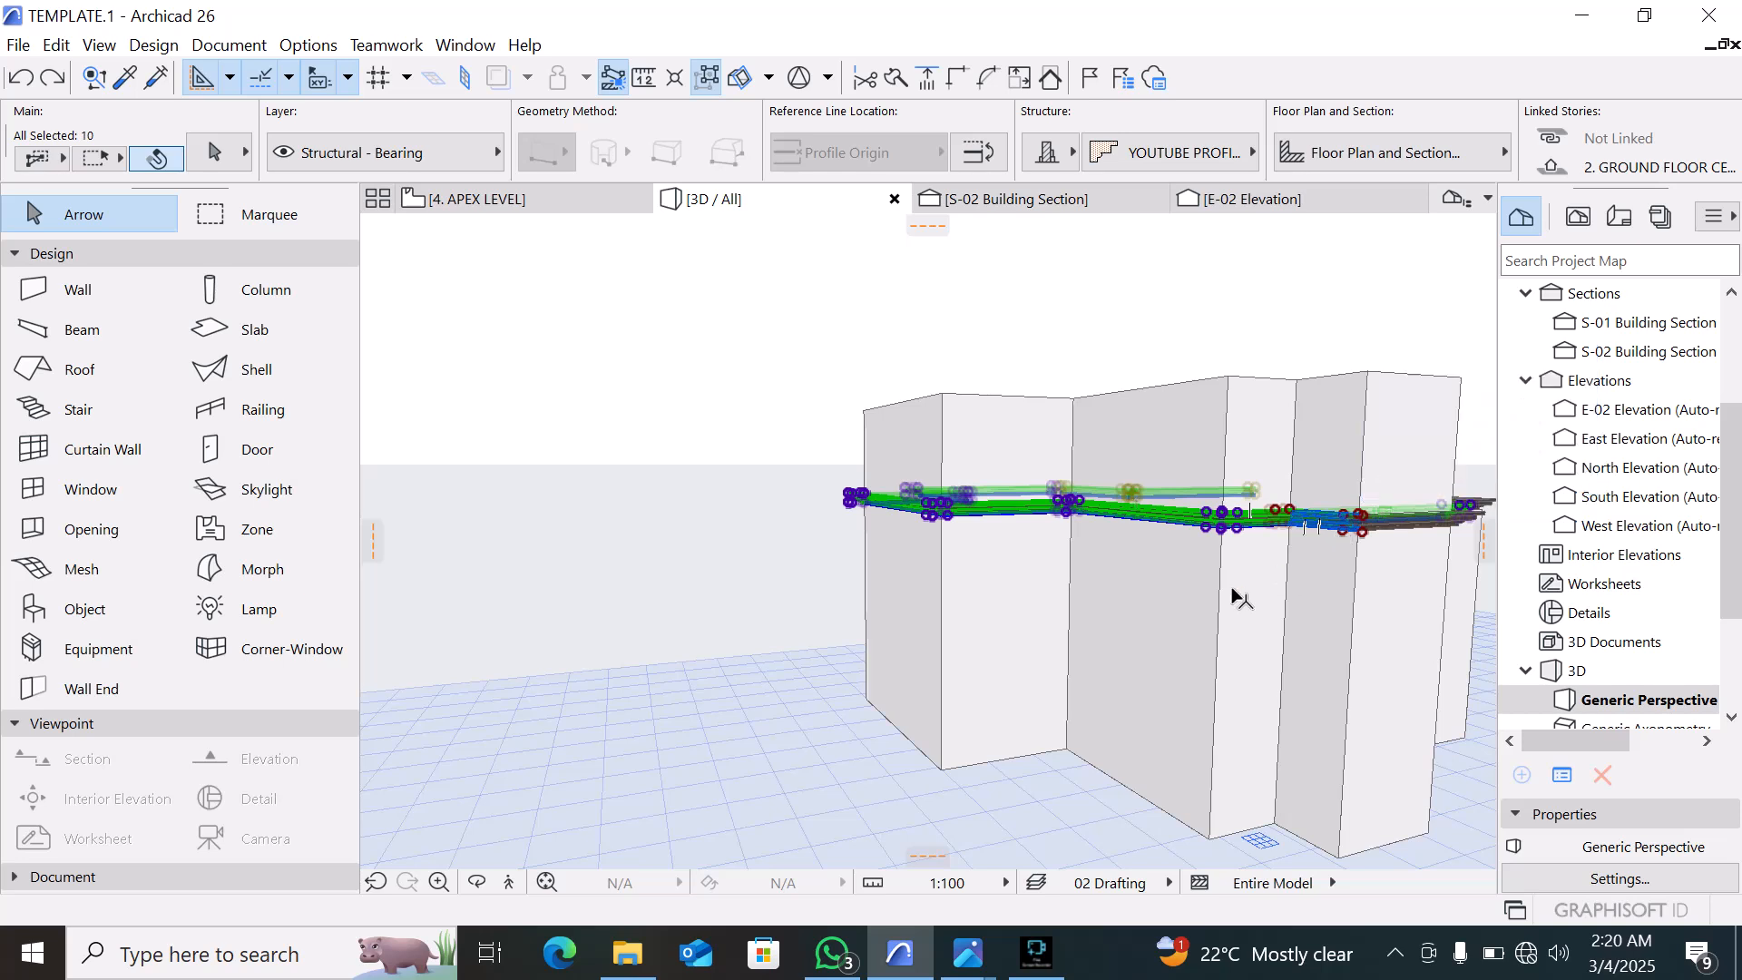
shift+click(1341, 537)
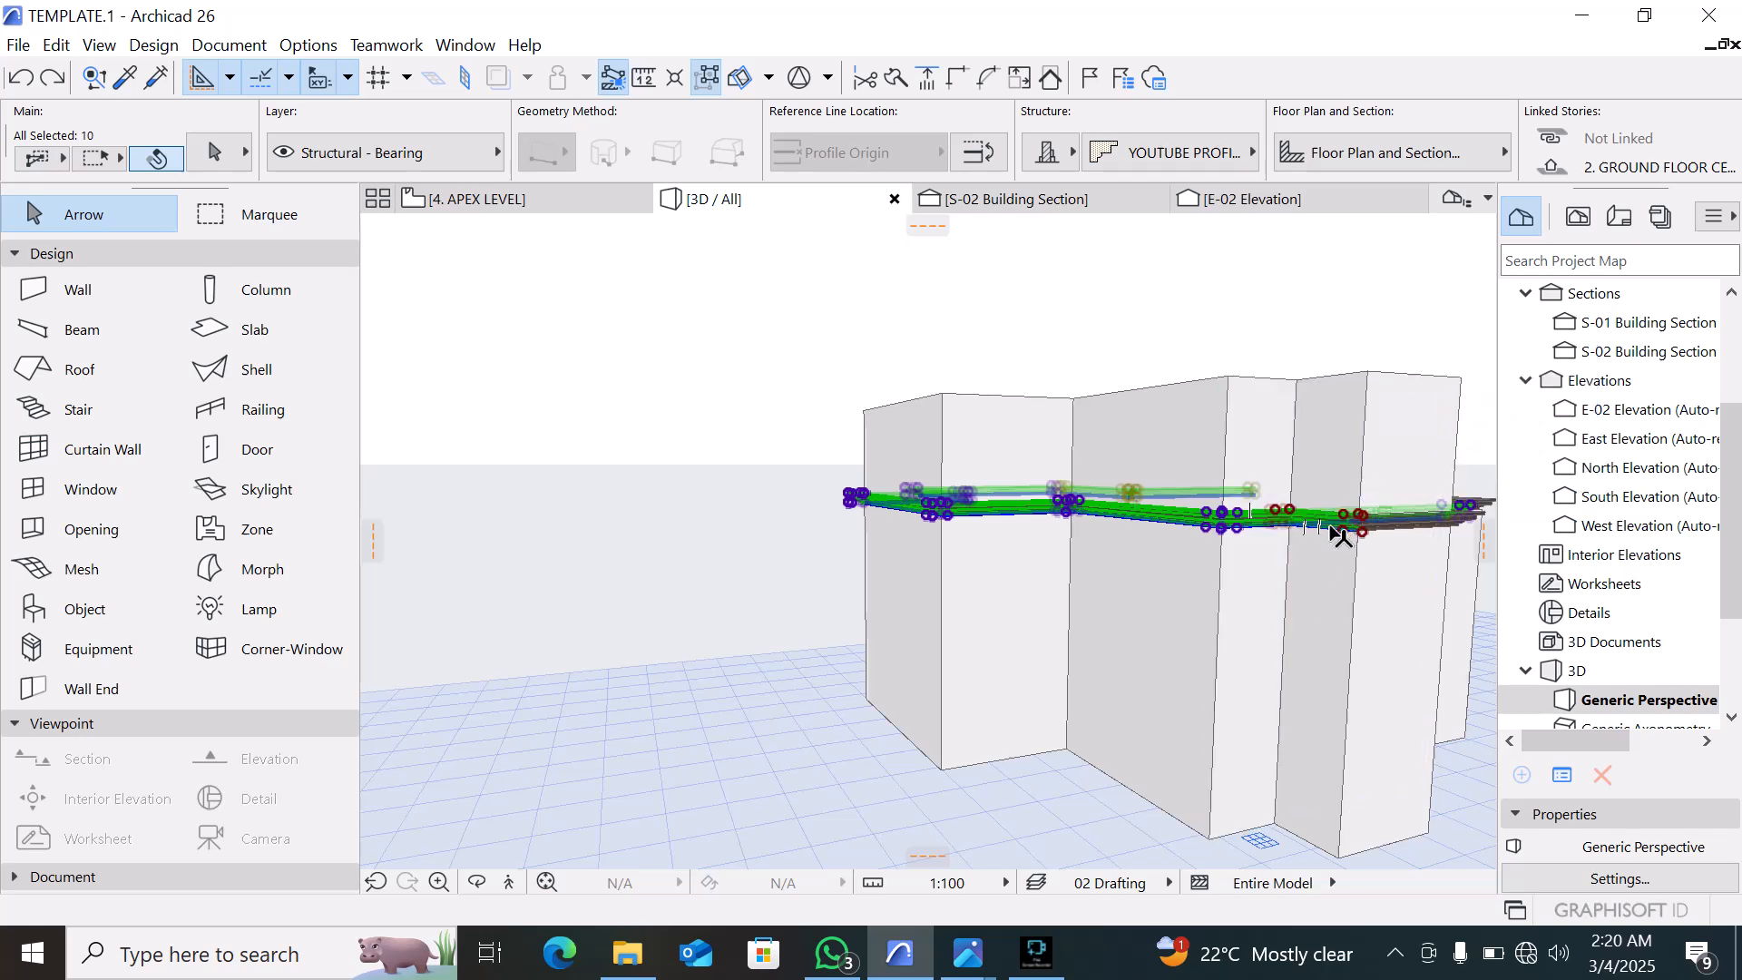
shift+click(1388, 531)
shift+middle_drag(825, 618, 777, 579)
shift+middle_drag(1310, 560, 1191, 607)
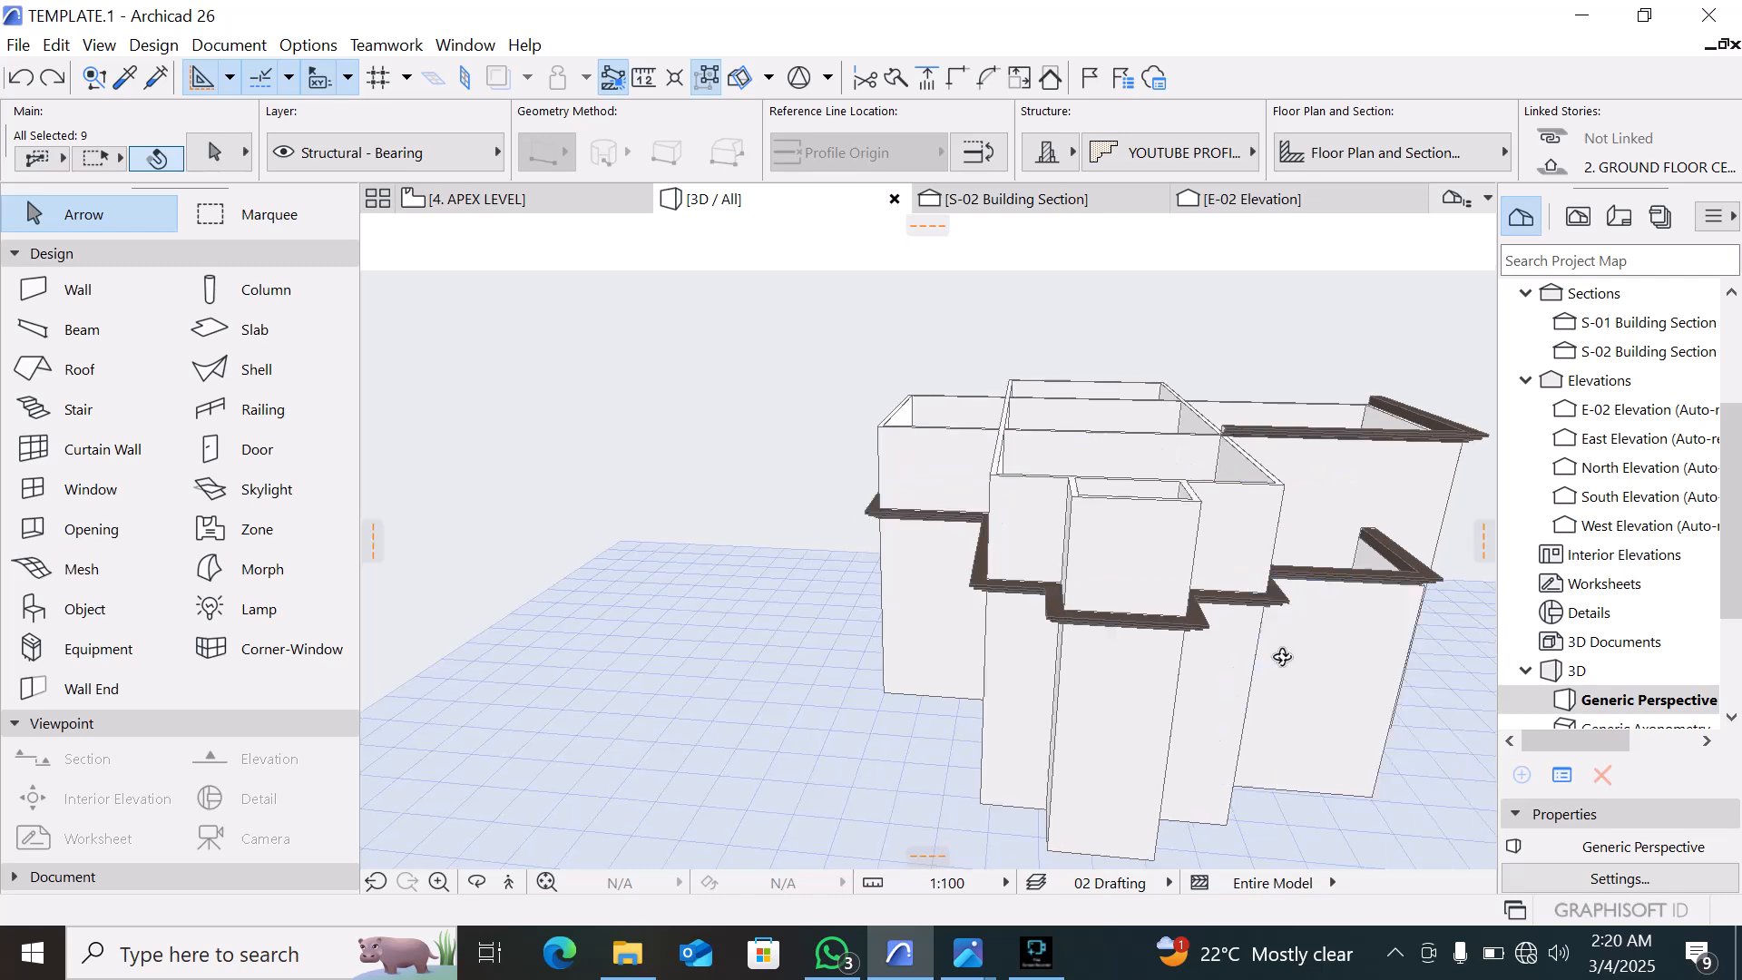
shift+middle_drag(1283, 653, 830, 606)
scroll(910, 508, up, 3)
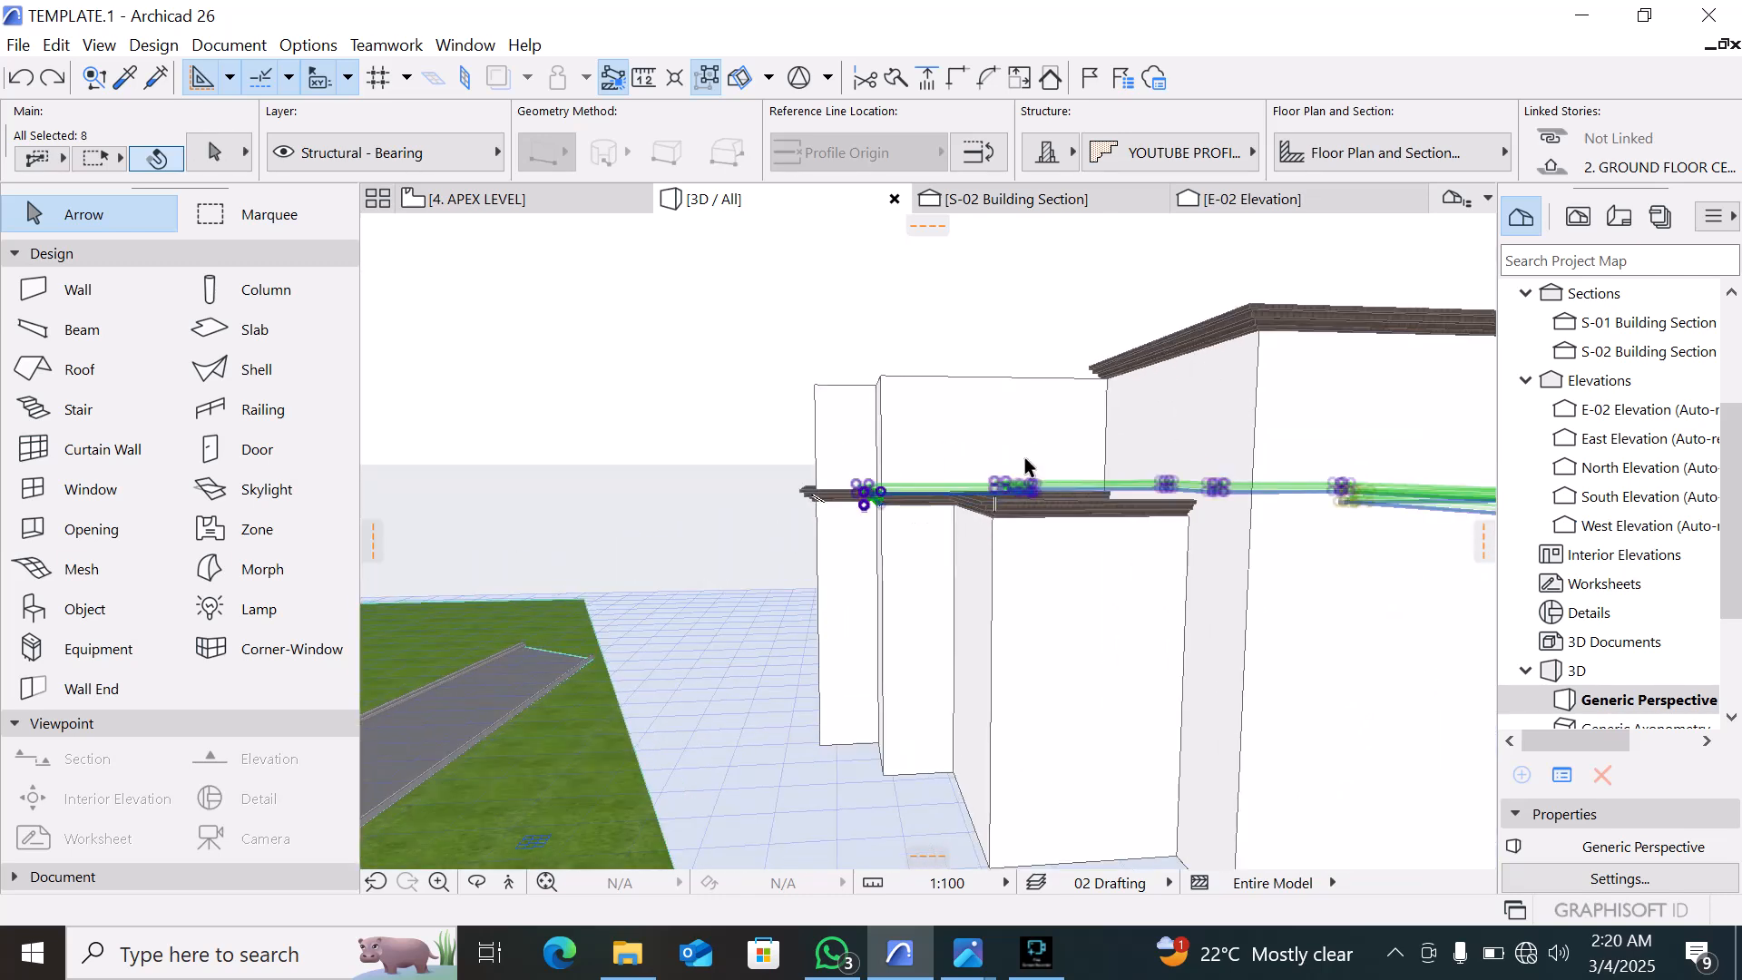
shift+middle_drag(1054, 420, 1081, 564)
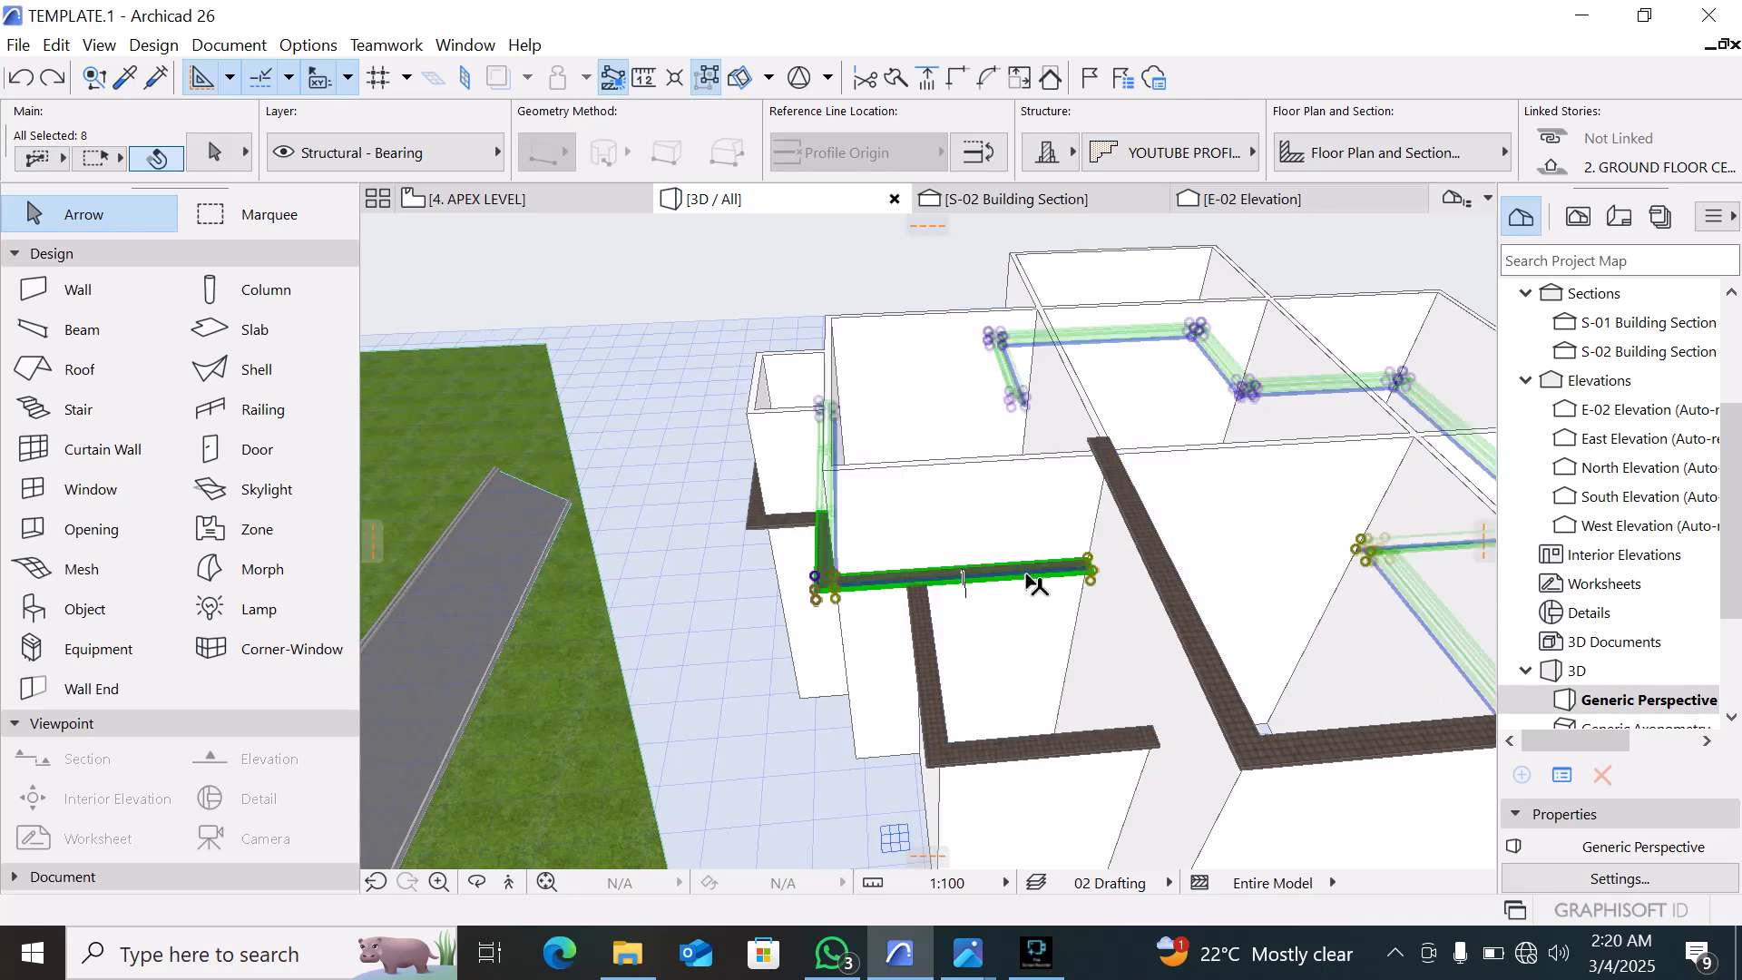
shift+middle_drag(963, 660, 910, 575)
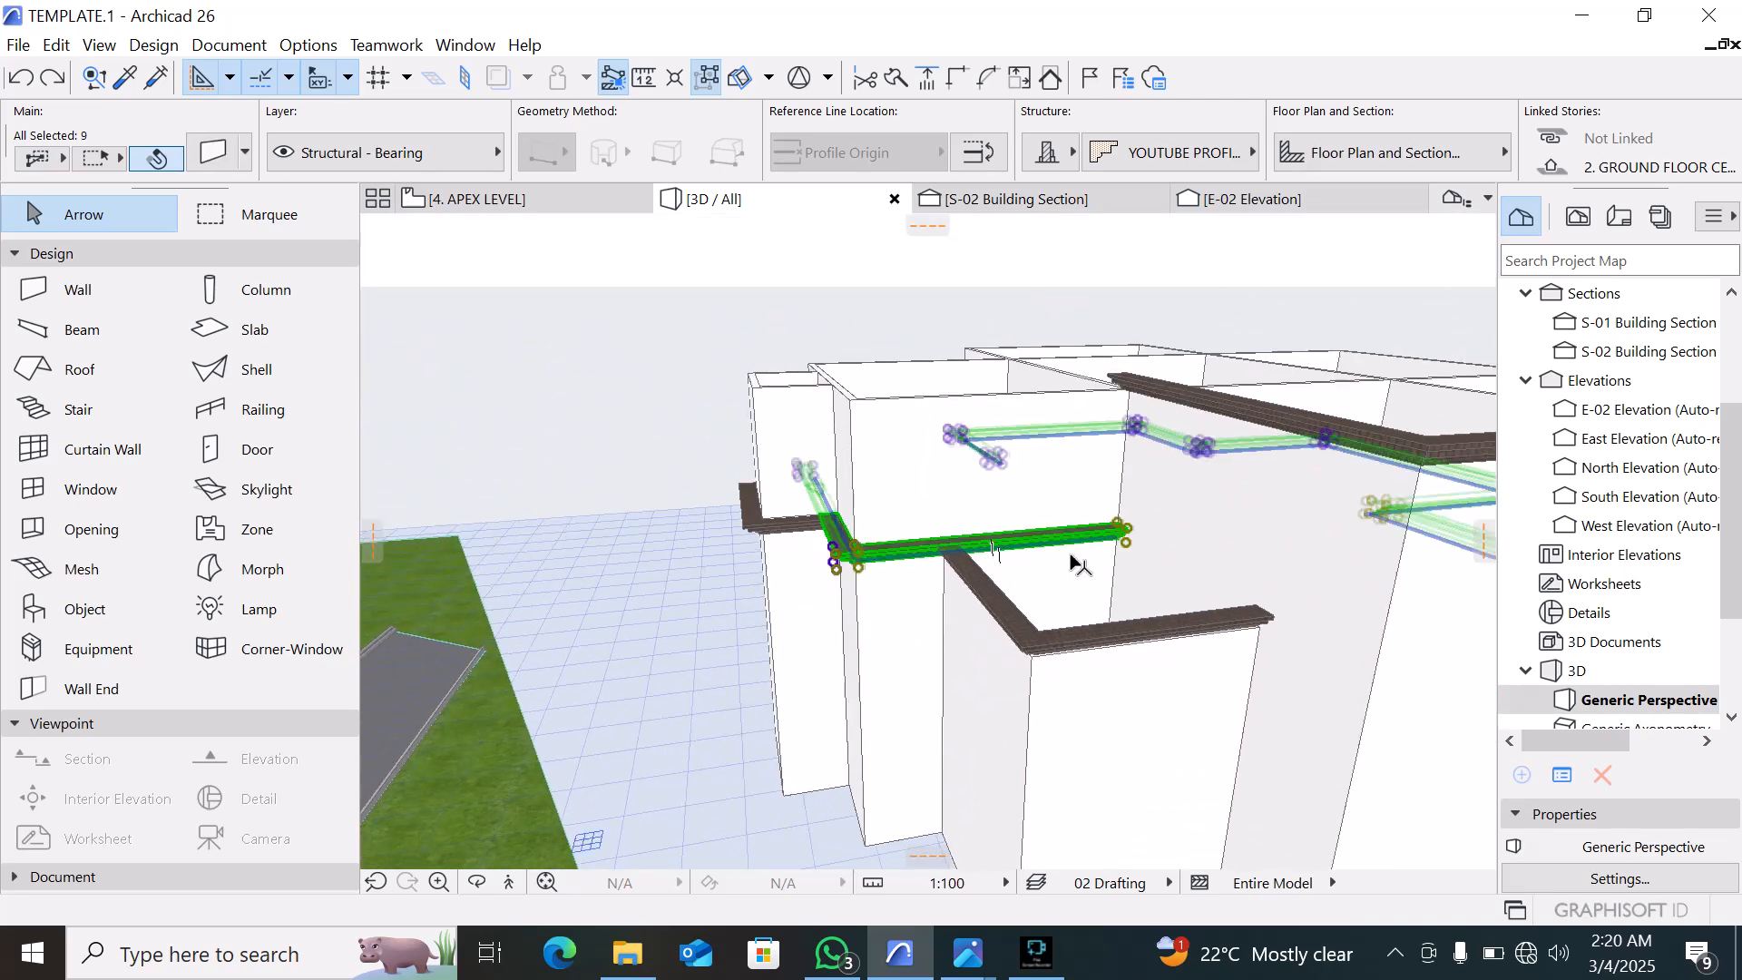
Move the selected moulding segments vertically from the lower wall corner to the wall tops, then clear the selection
key(ctrl+d)
scroll(1084, 553, up, 2)
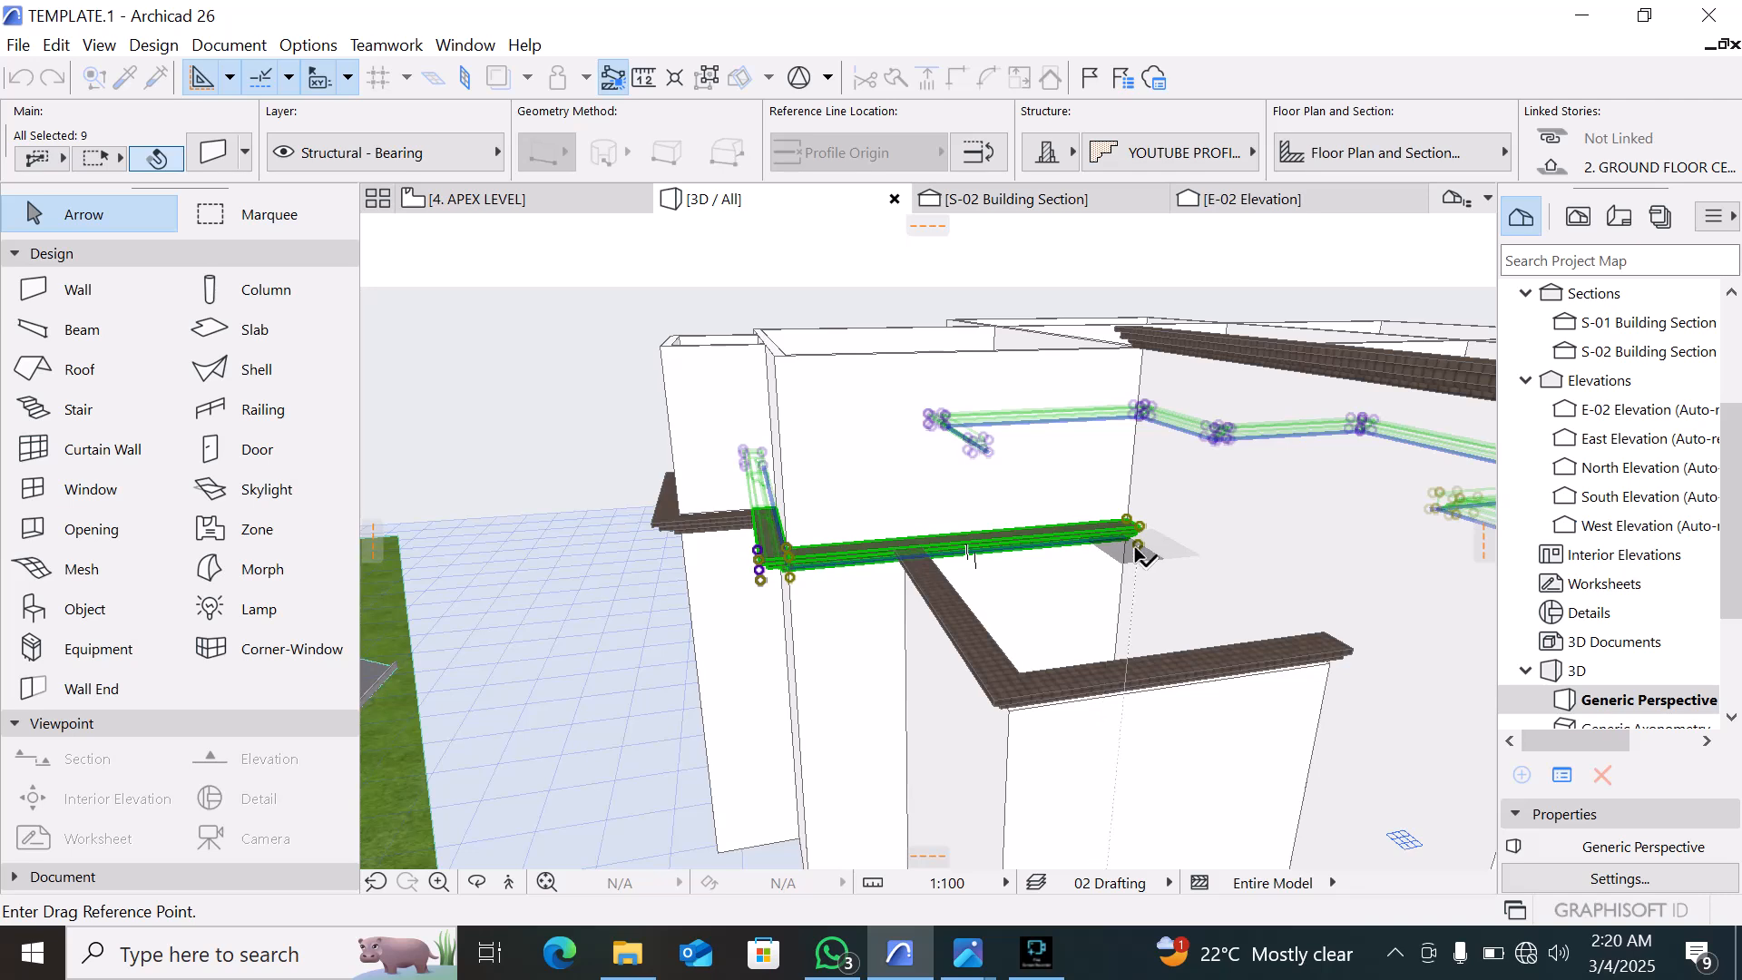
click(1141, 358)
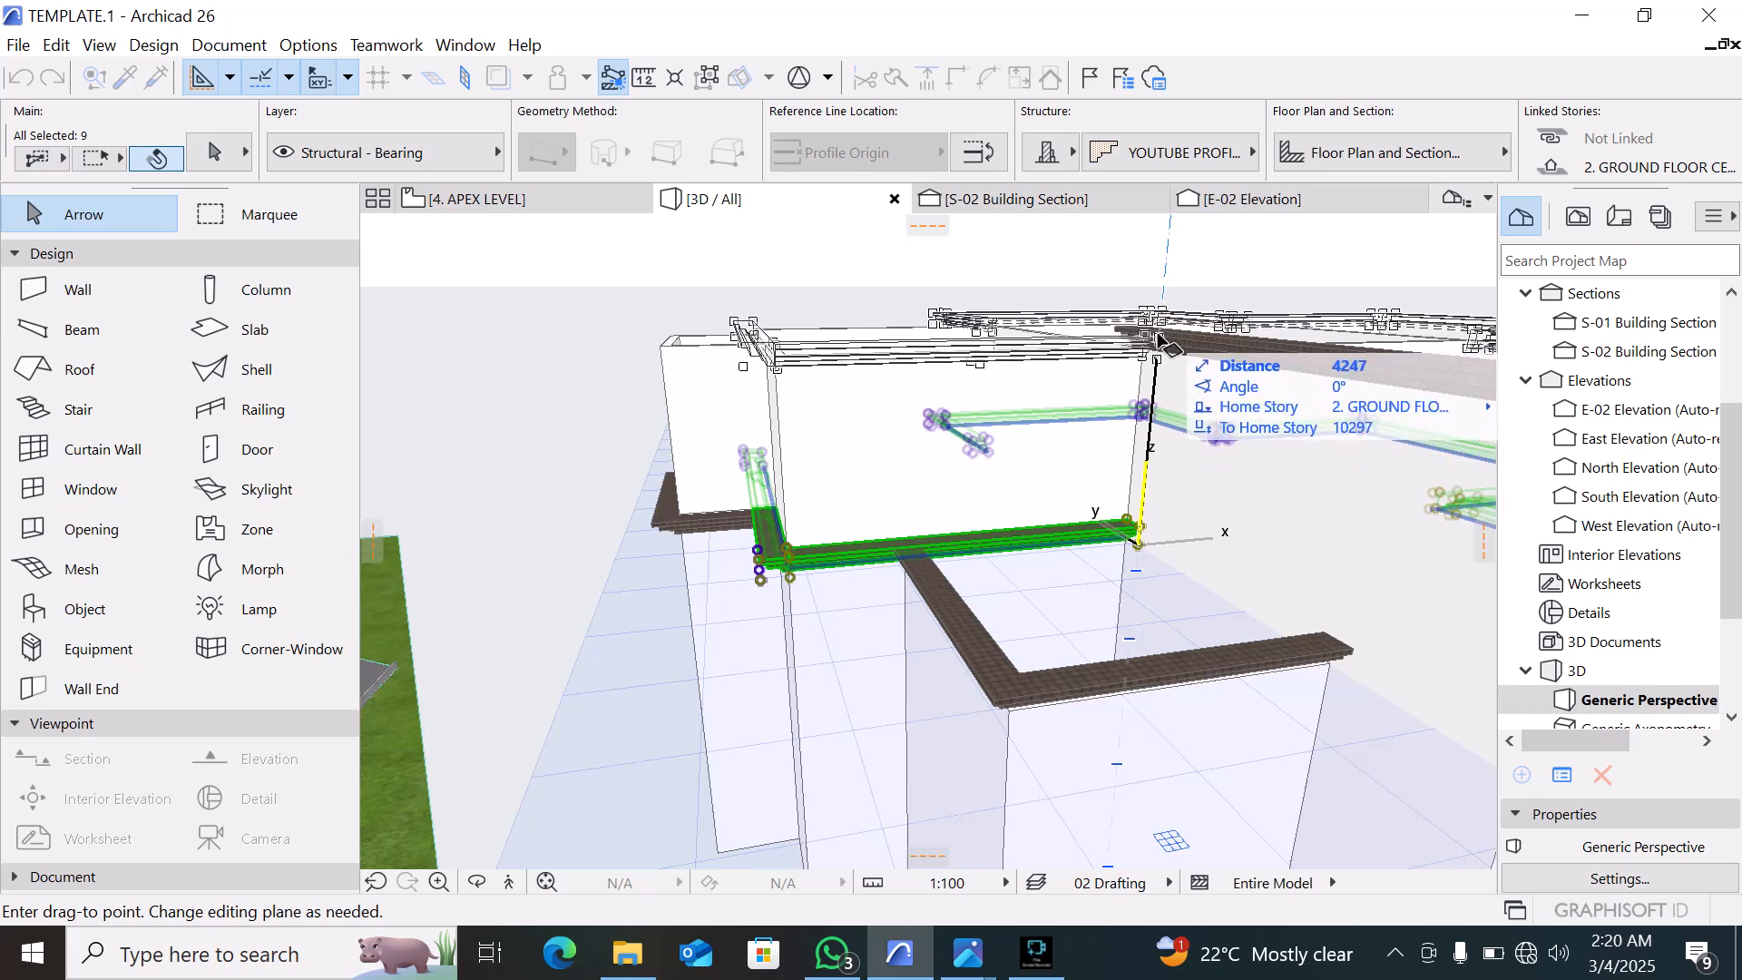
scroll(1166, 350, up, 6)
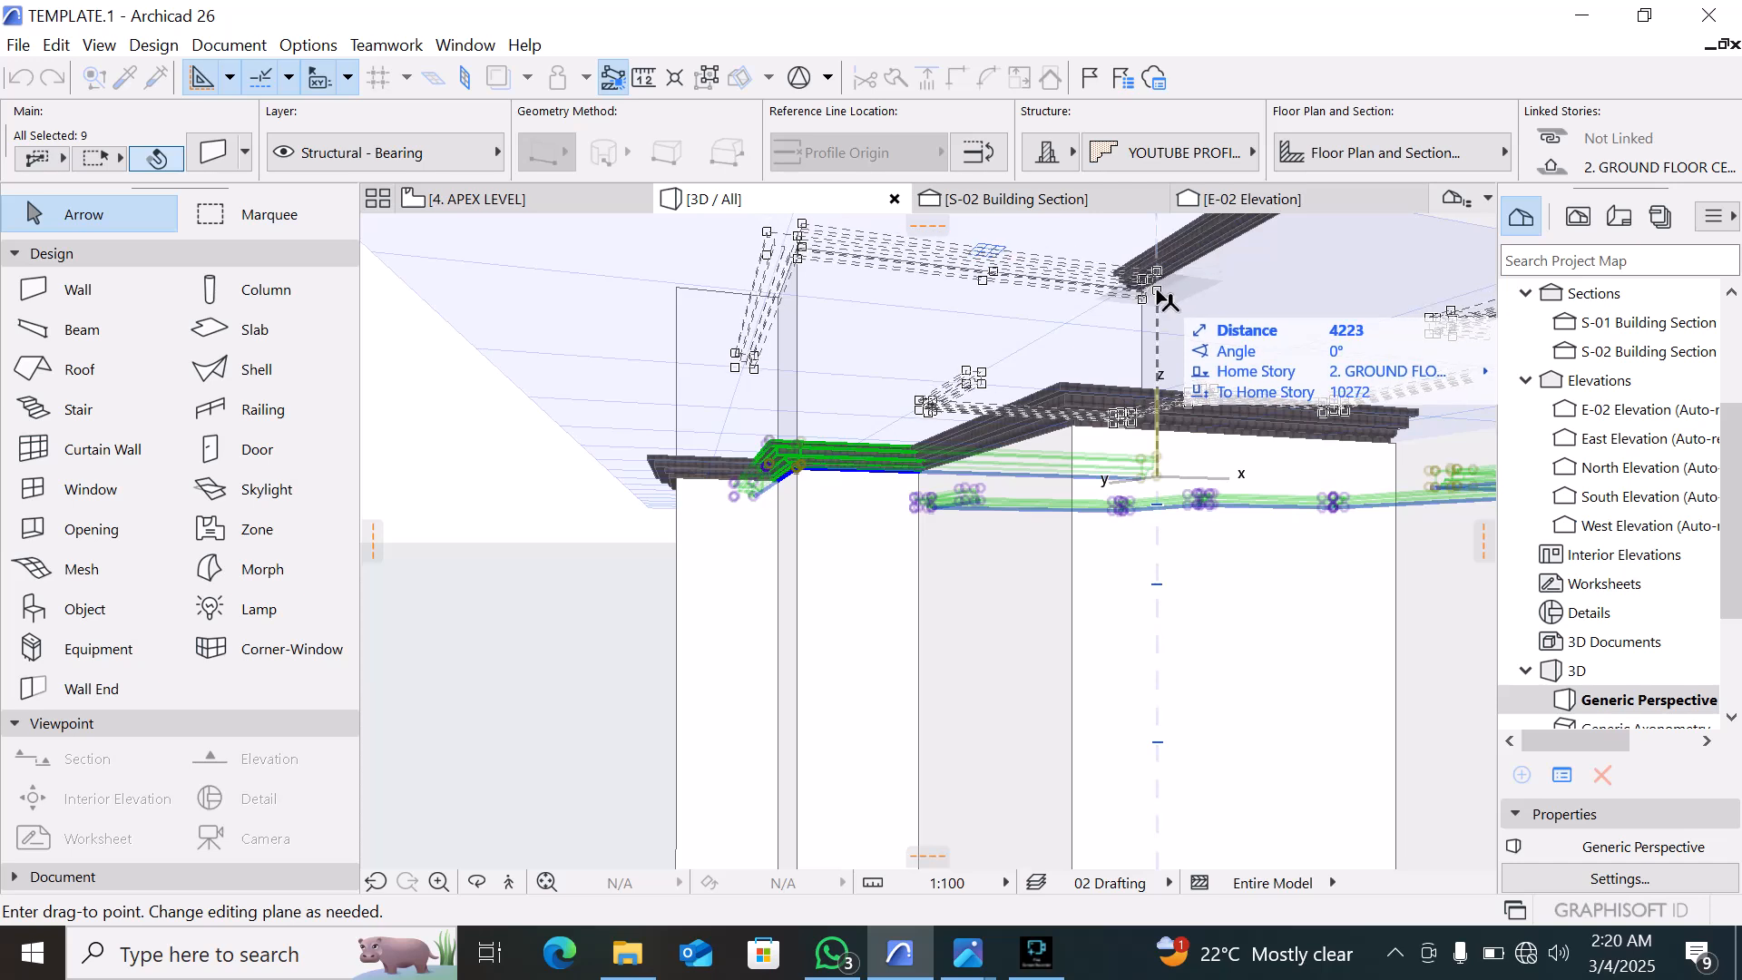
click(1158, 283)
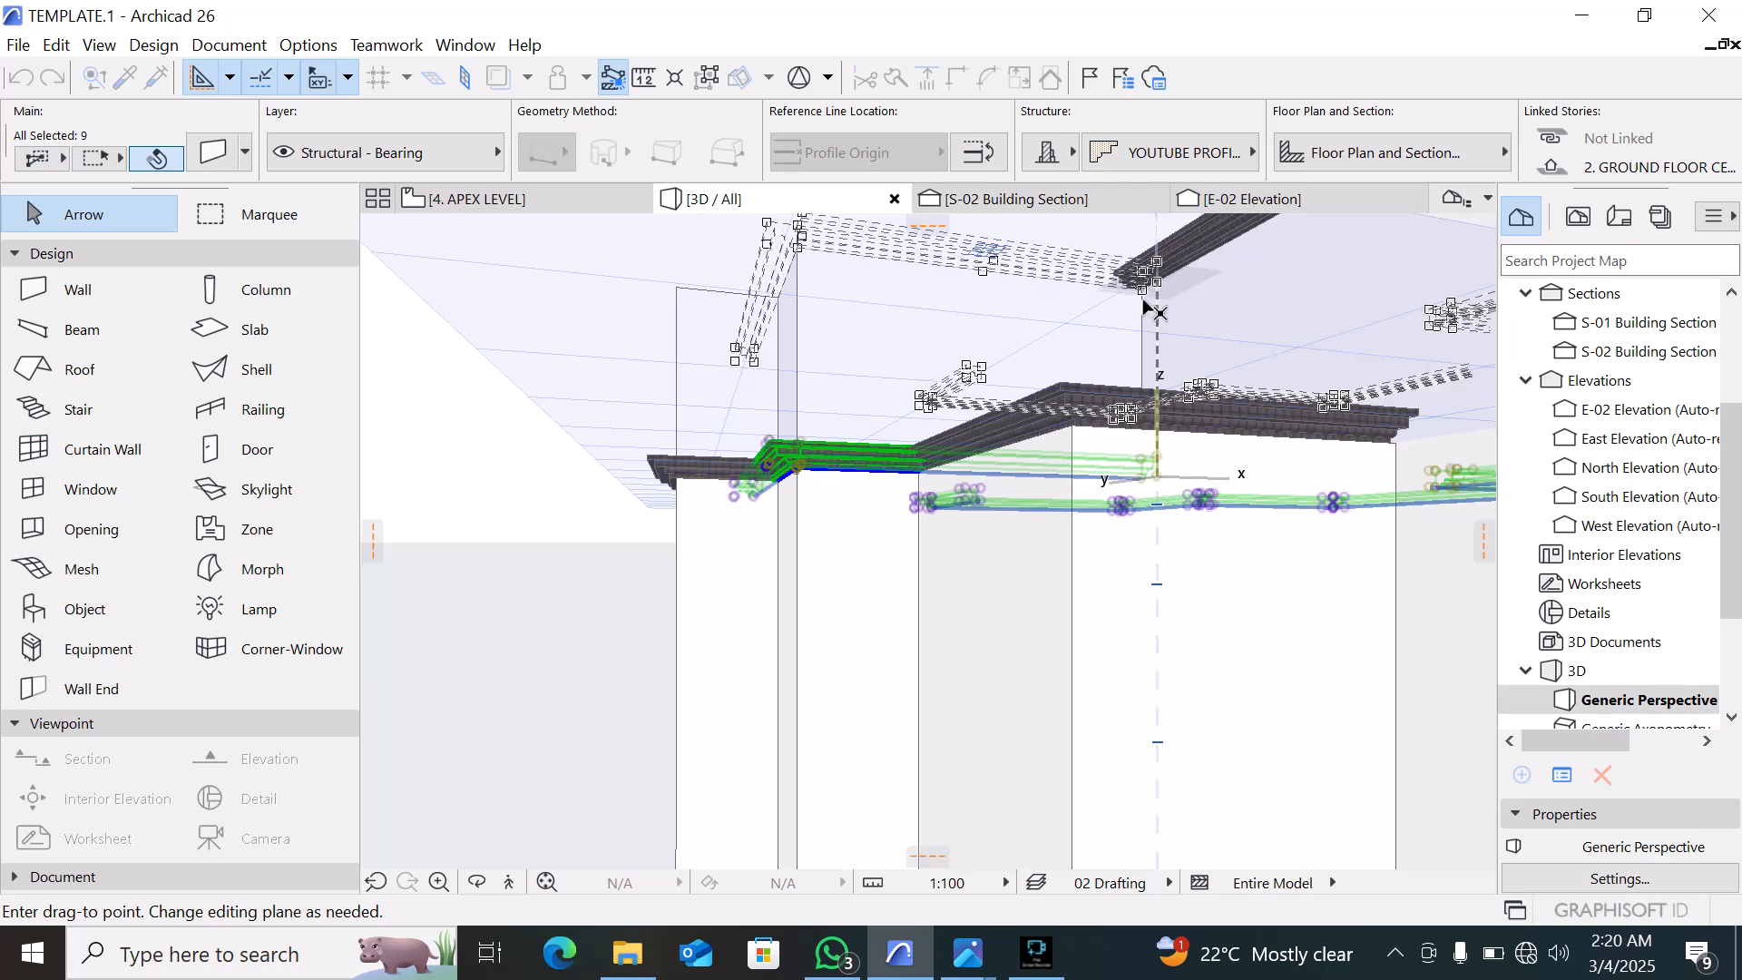
scroll(1048, 457, down, 10)
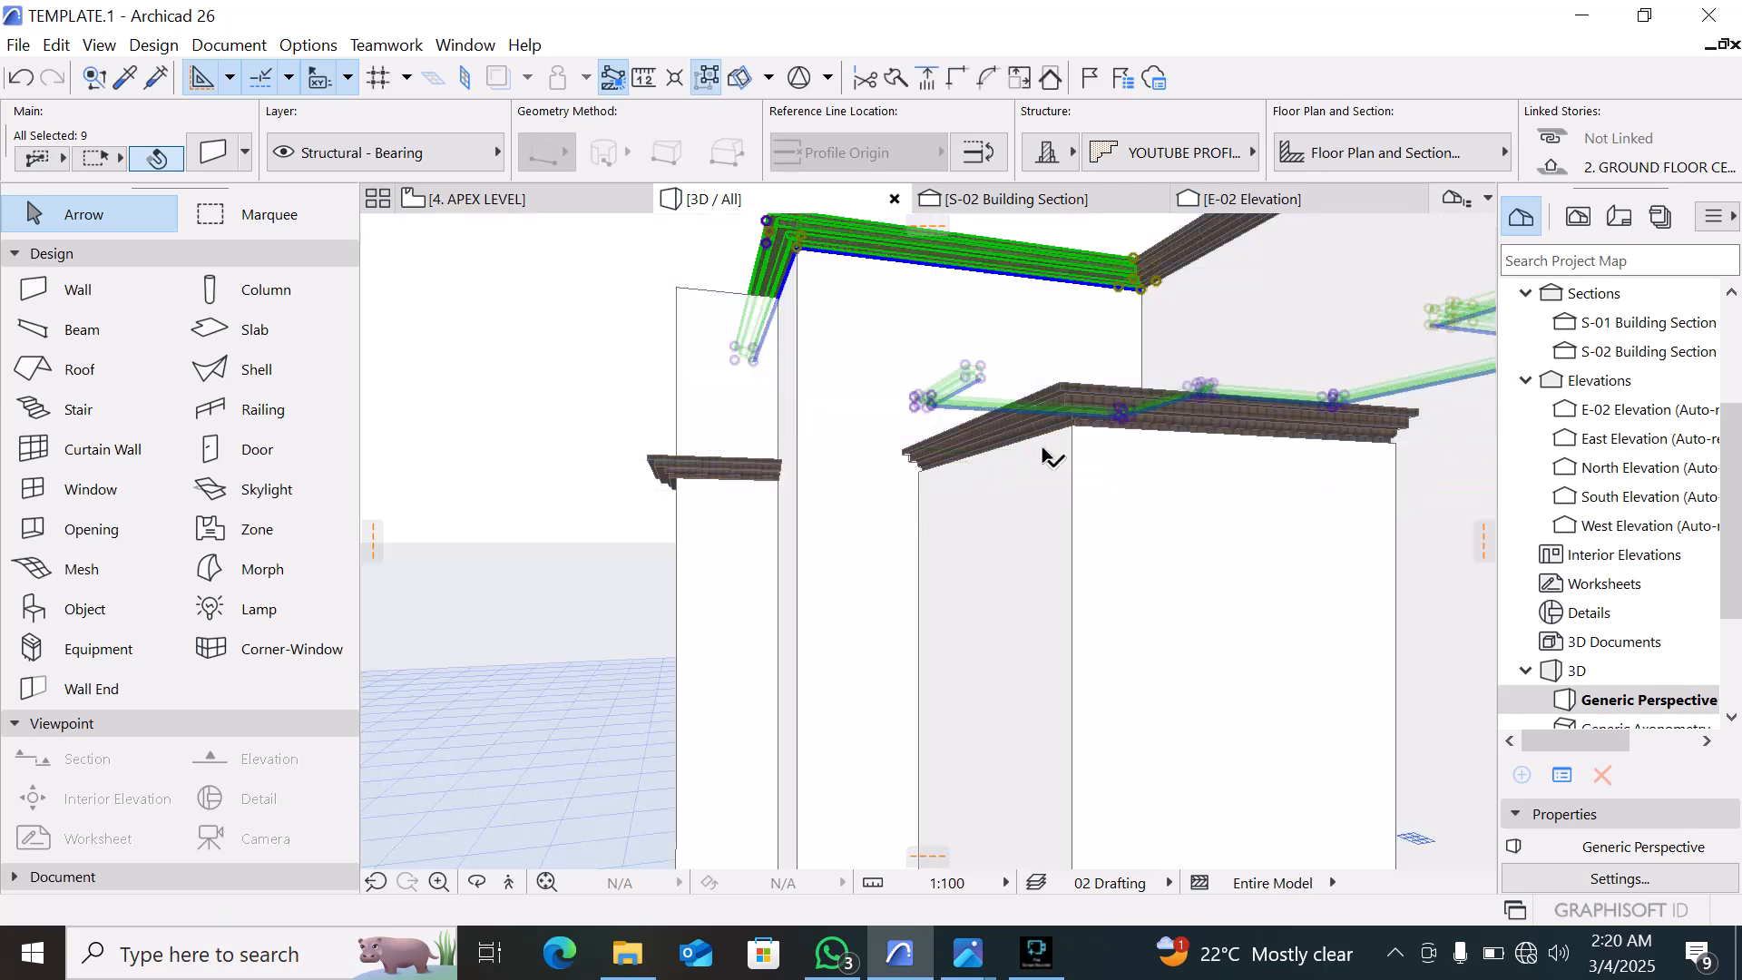
shift+middle_drag(877, 398, 1252, 461)
click(825, 545)
Move the leftover lower moulding segment on the main block's side up 4432 mm to the wall top
scroll(826, 545, up, 1)
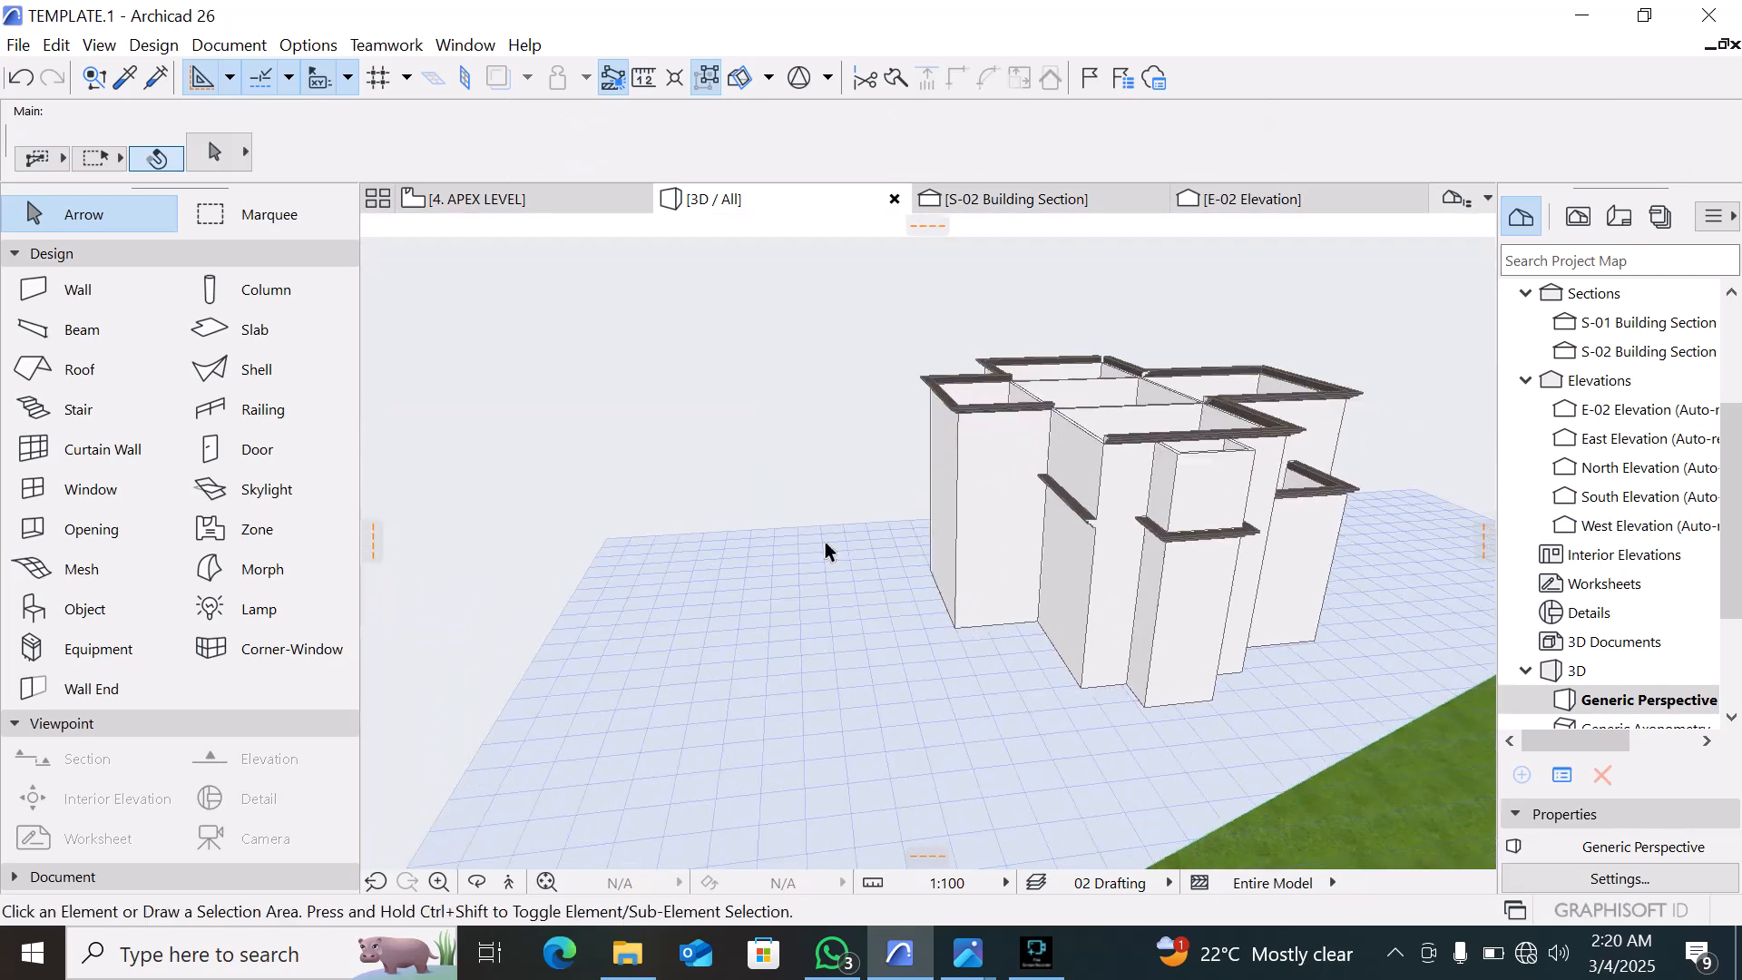
scroll(947, 524, up, 3)
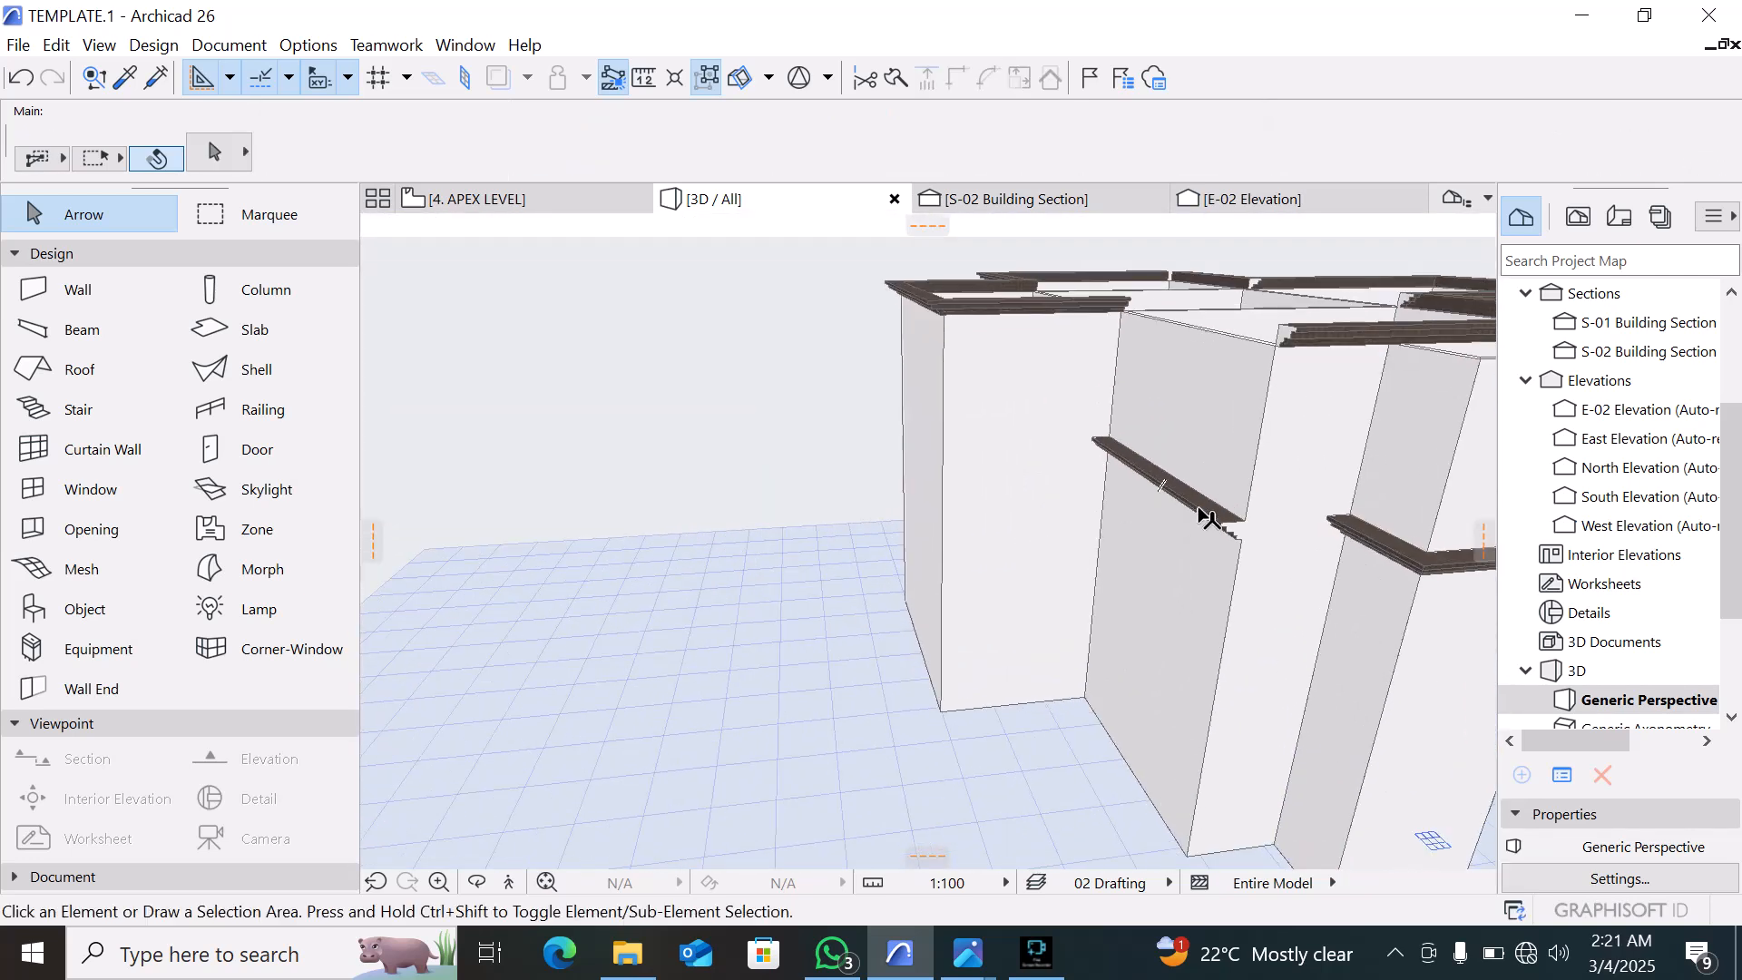
click(1207, 517)
key(ctrl+d)
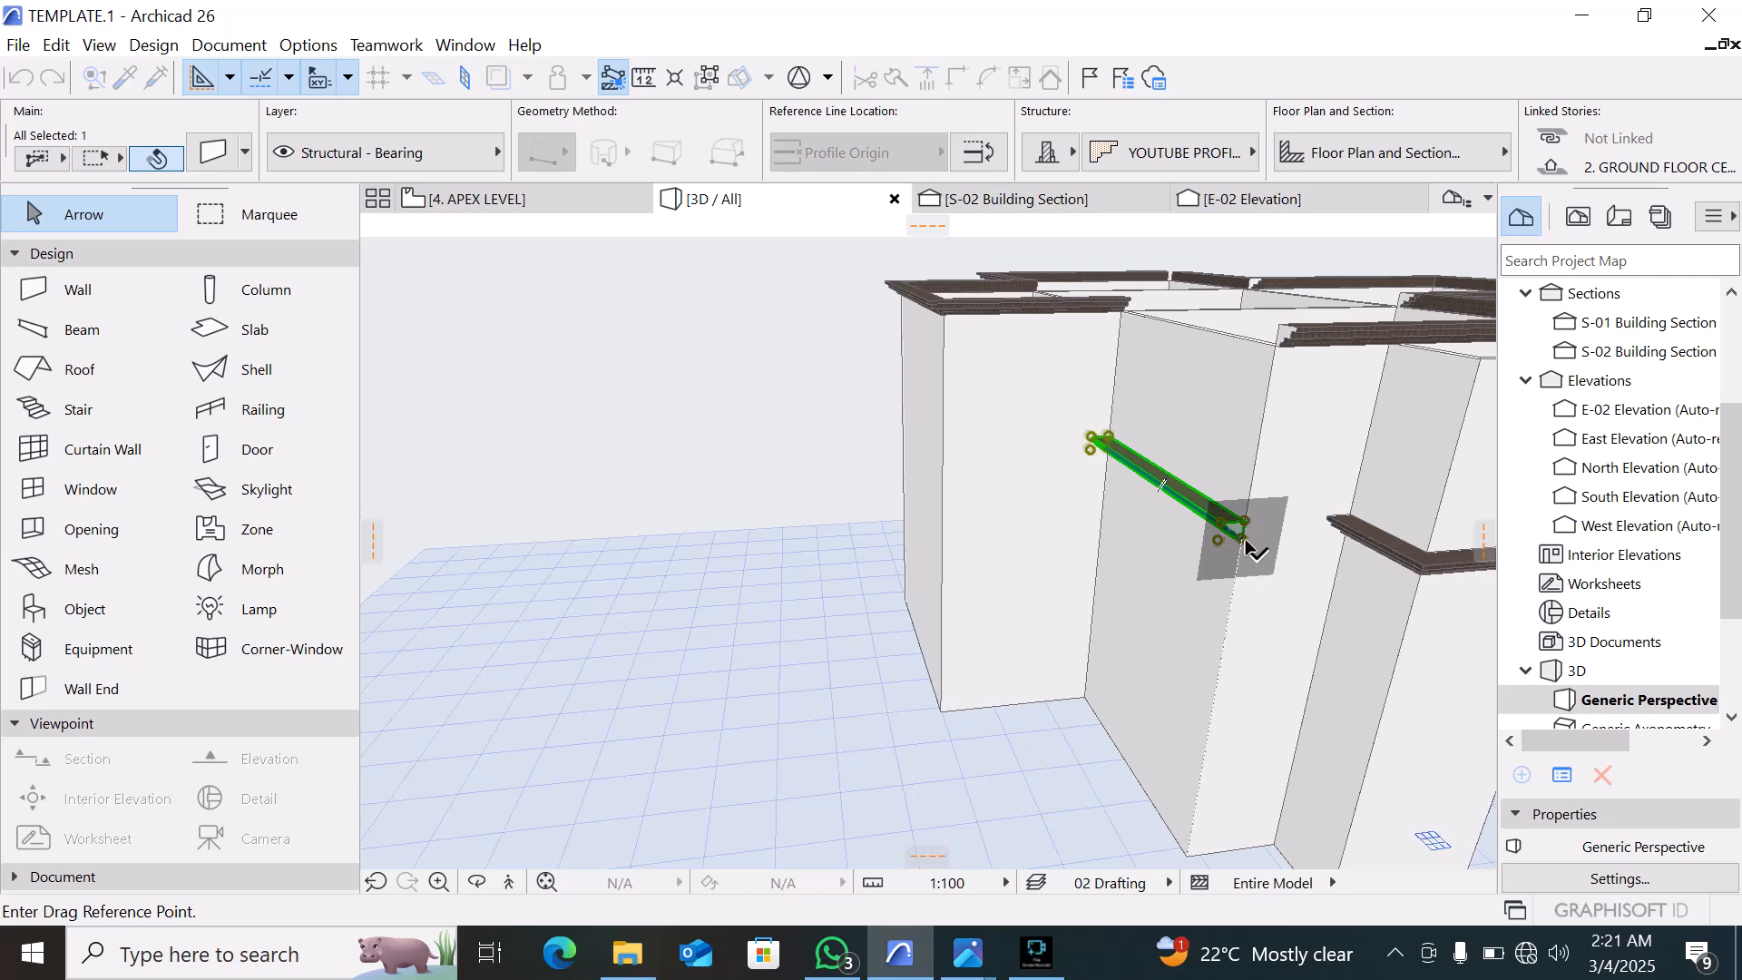
click(1240, 535)
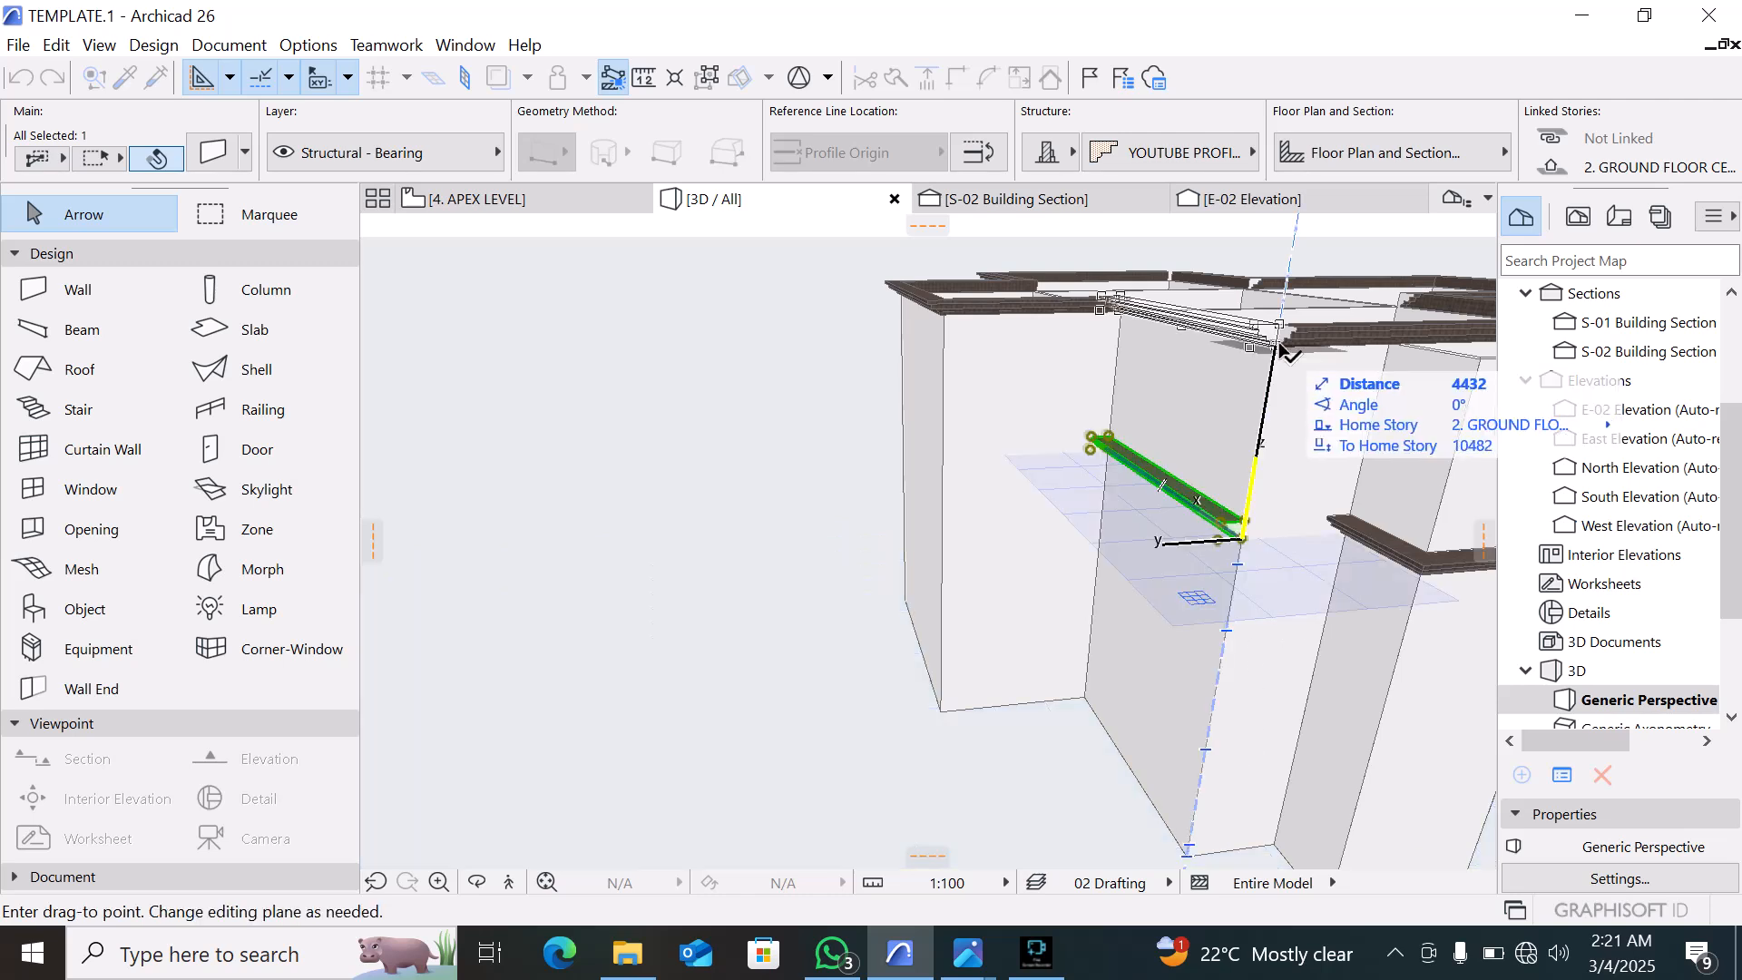
click(1098, 545)
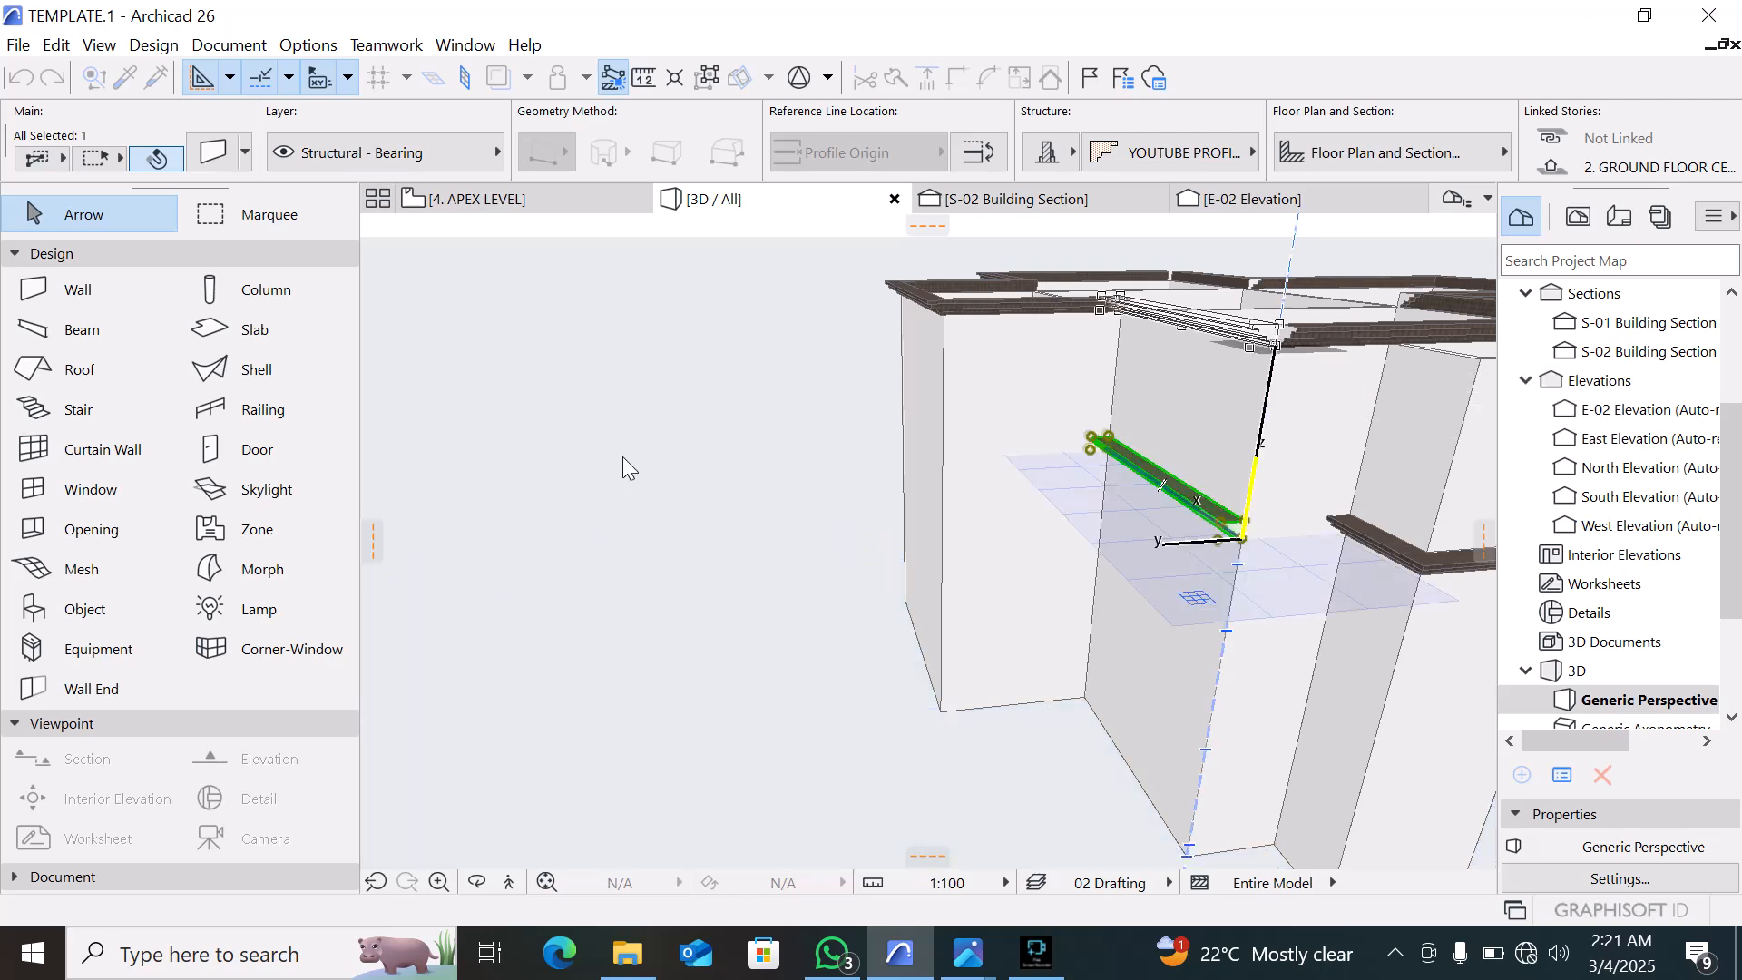
scroll(622, 455, down, 3)
scroll(548, 552, down, 2)
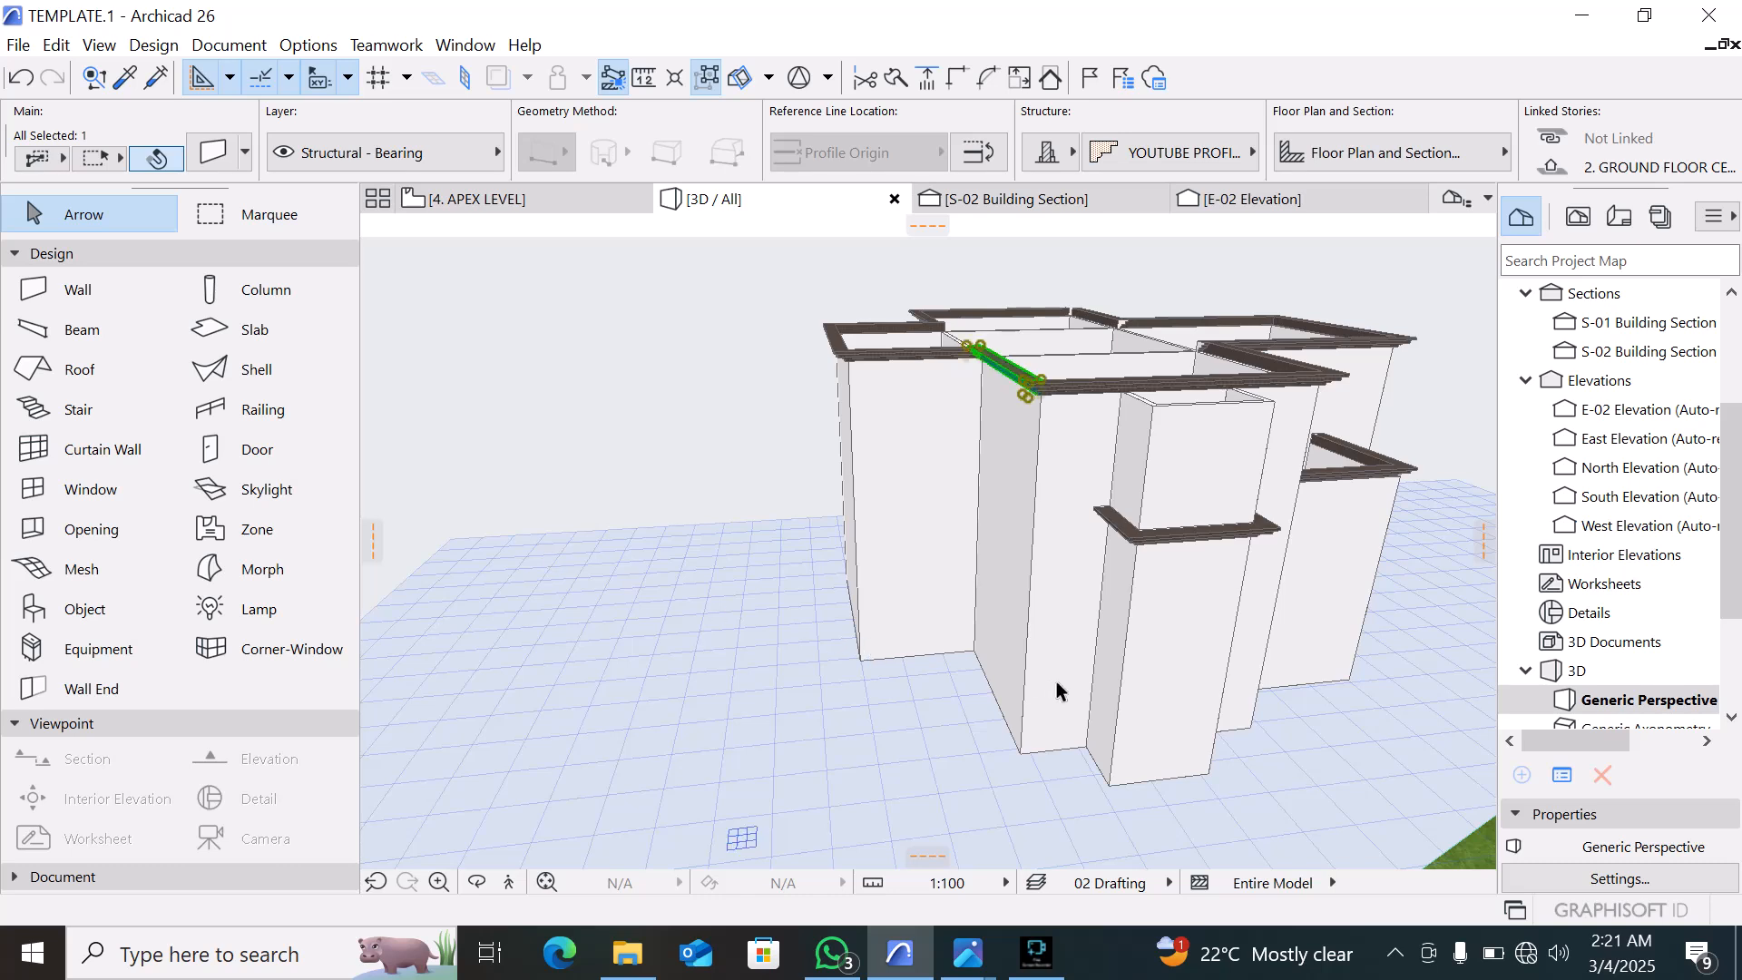
key(Escape)
Intersect the two raised moulding segments that stop short of each other at the main block's open outer corner
shift+middle_drag(1217, 692, 1141, 615)
scroll(794, 605, down, 3)
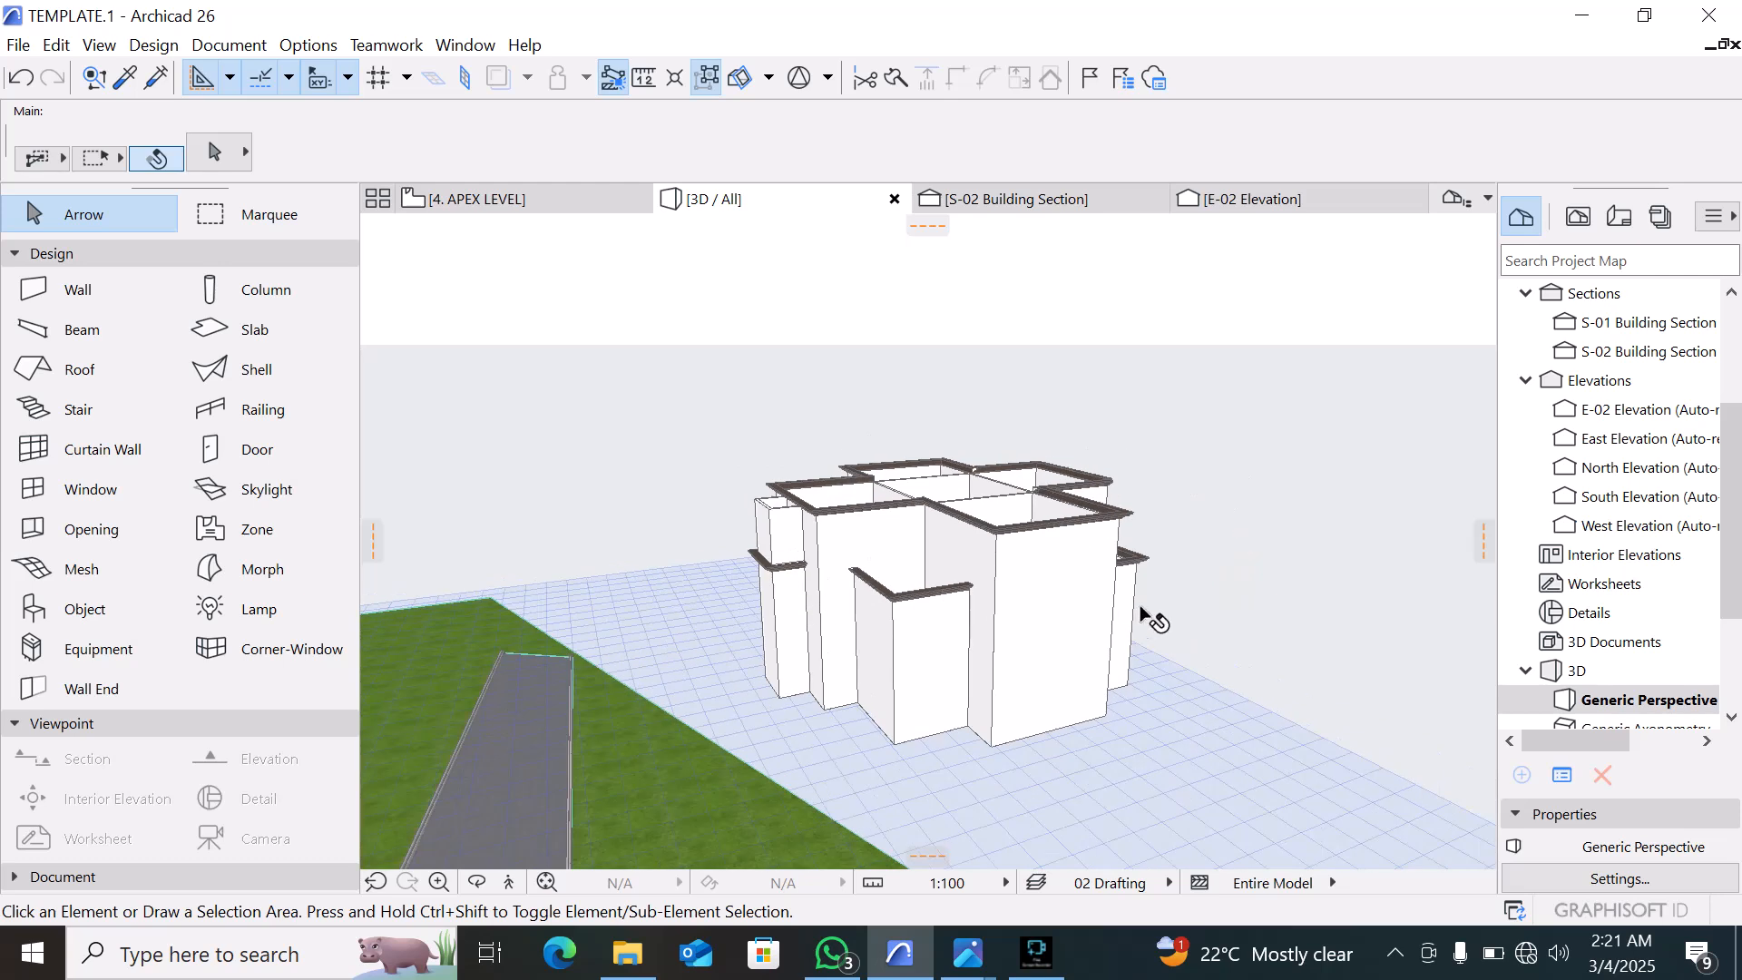
shift+middle_drag(928, 622, 539, 591)
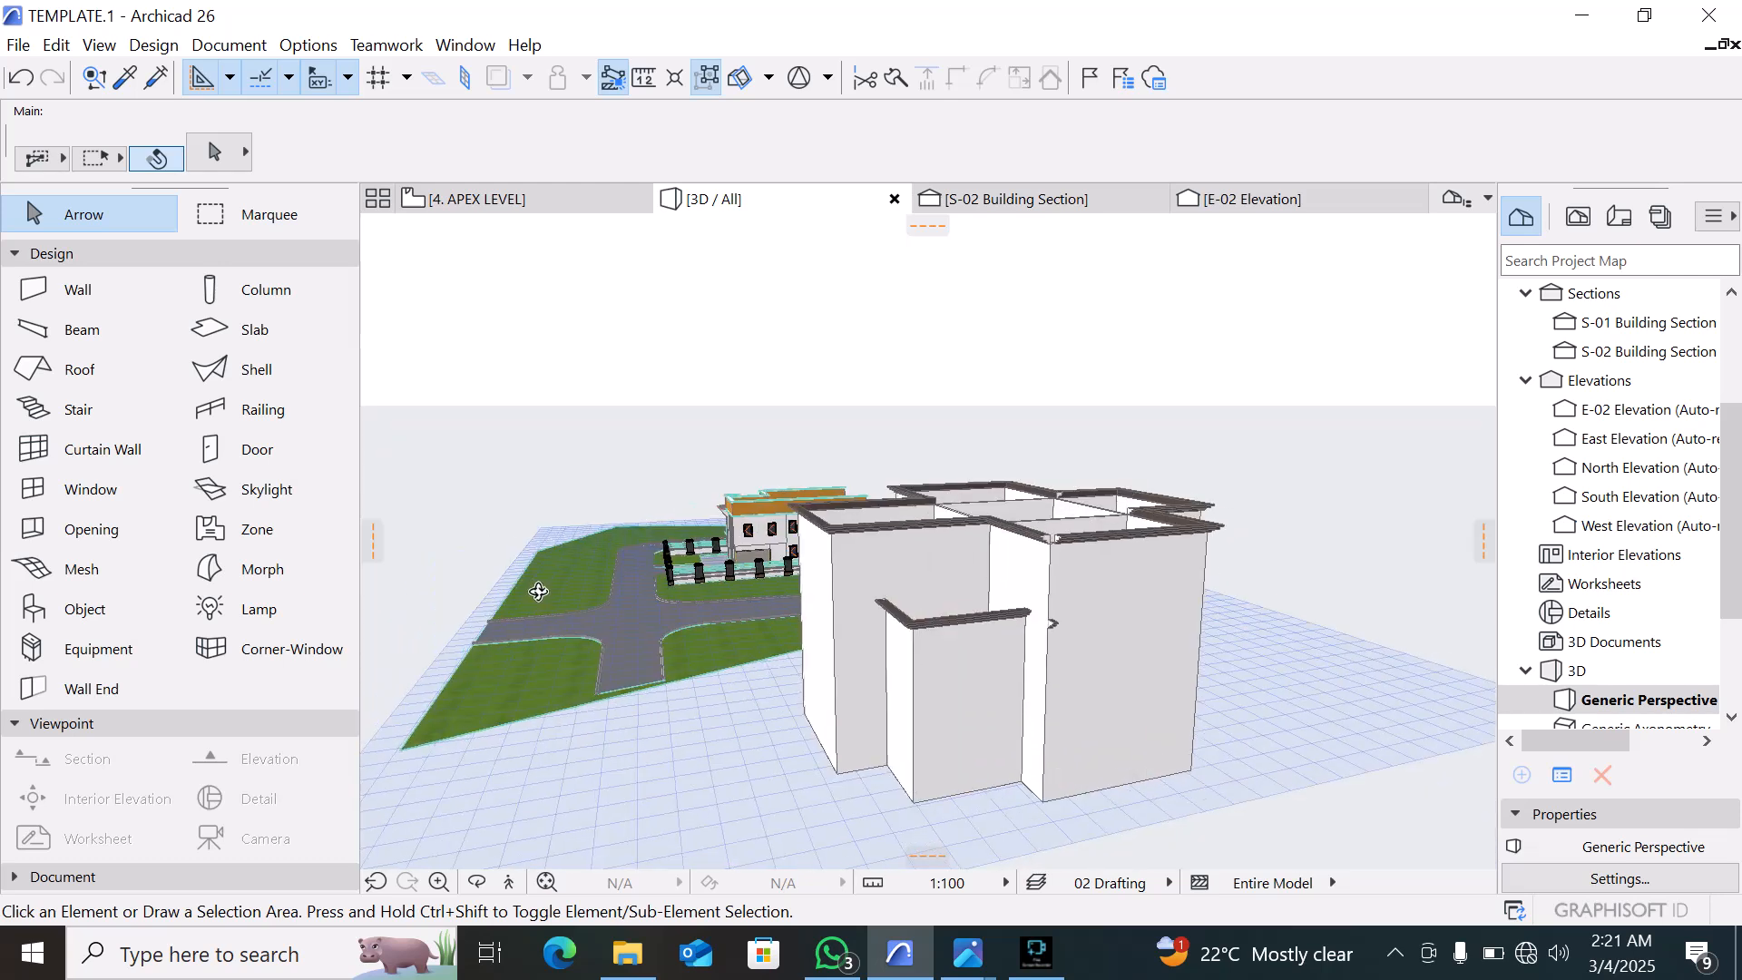
scroll(1028, 613, up, 4)
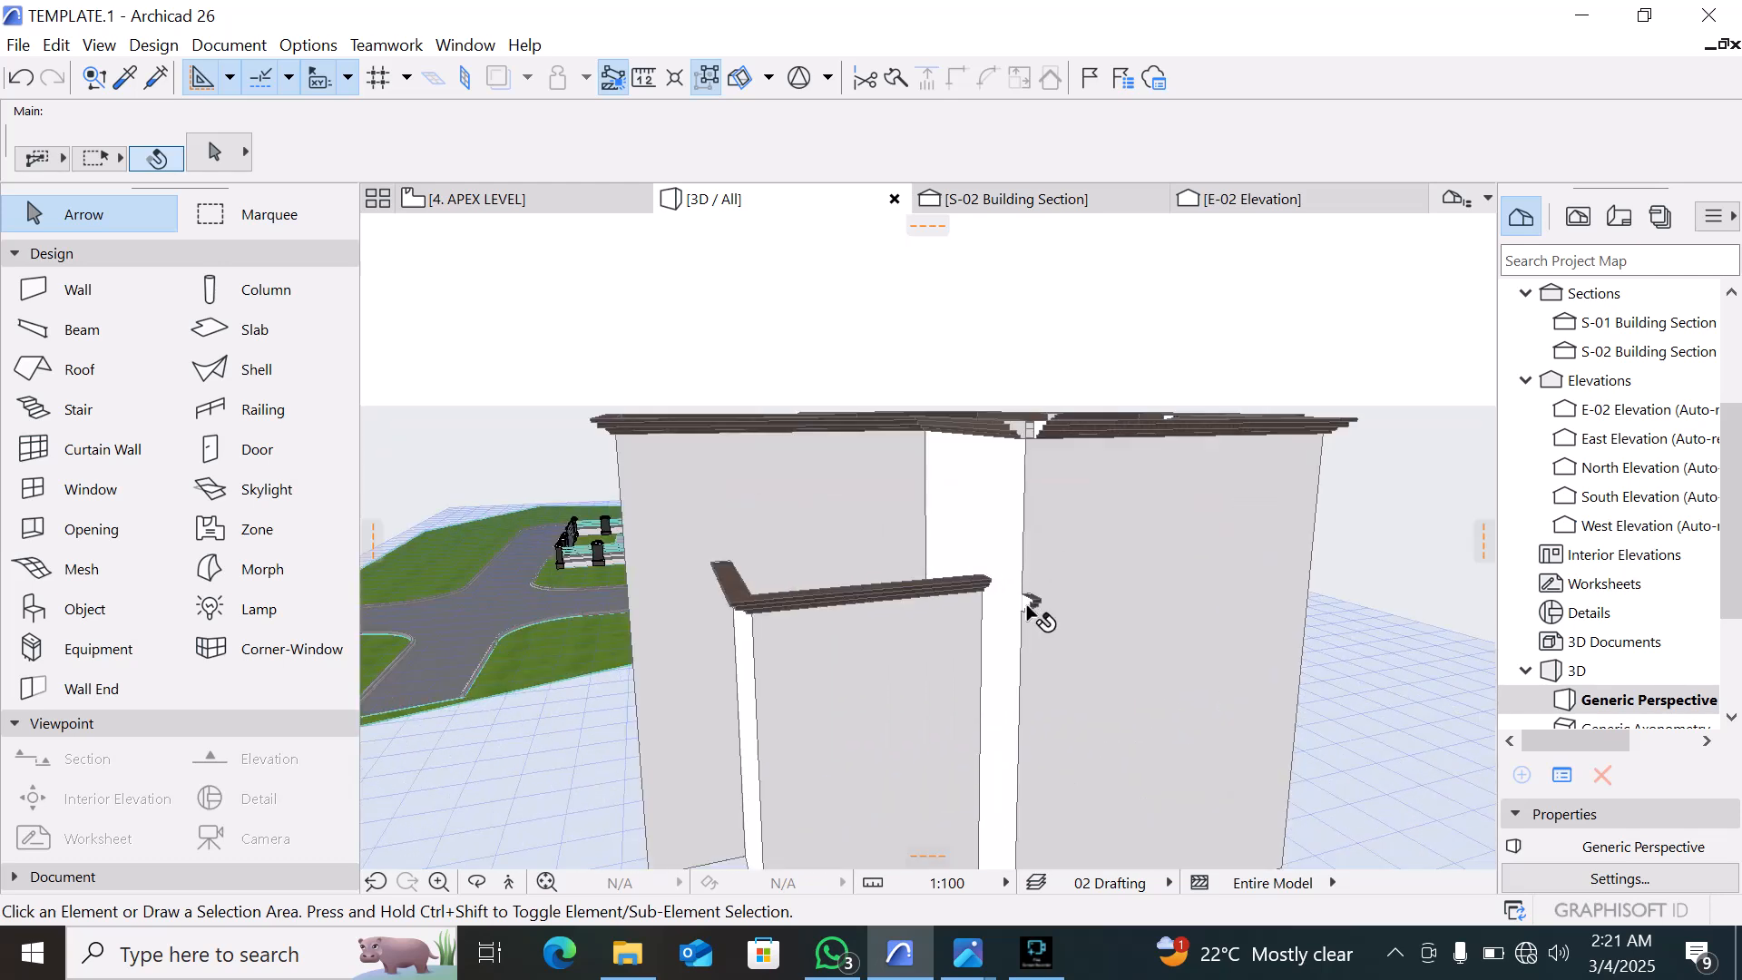
click(1030, 594)
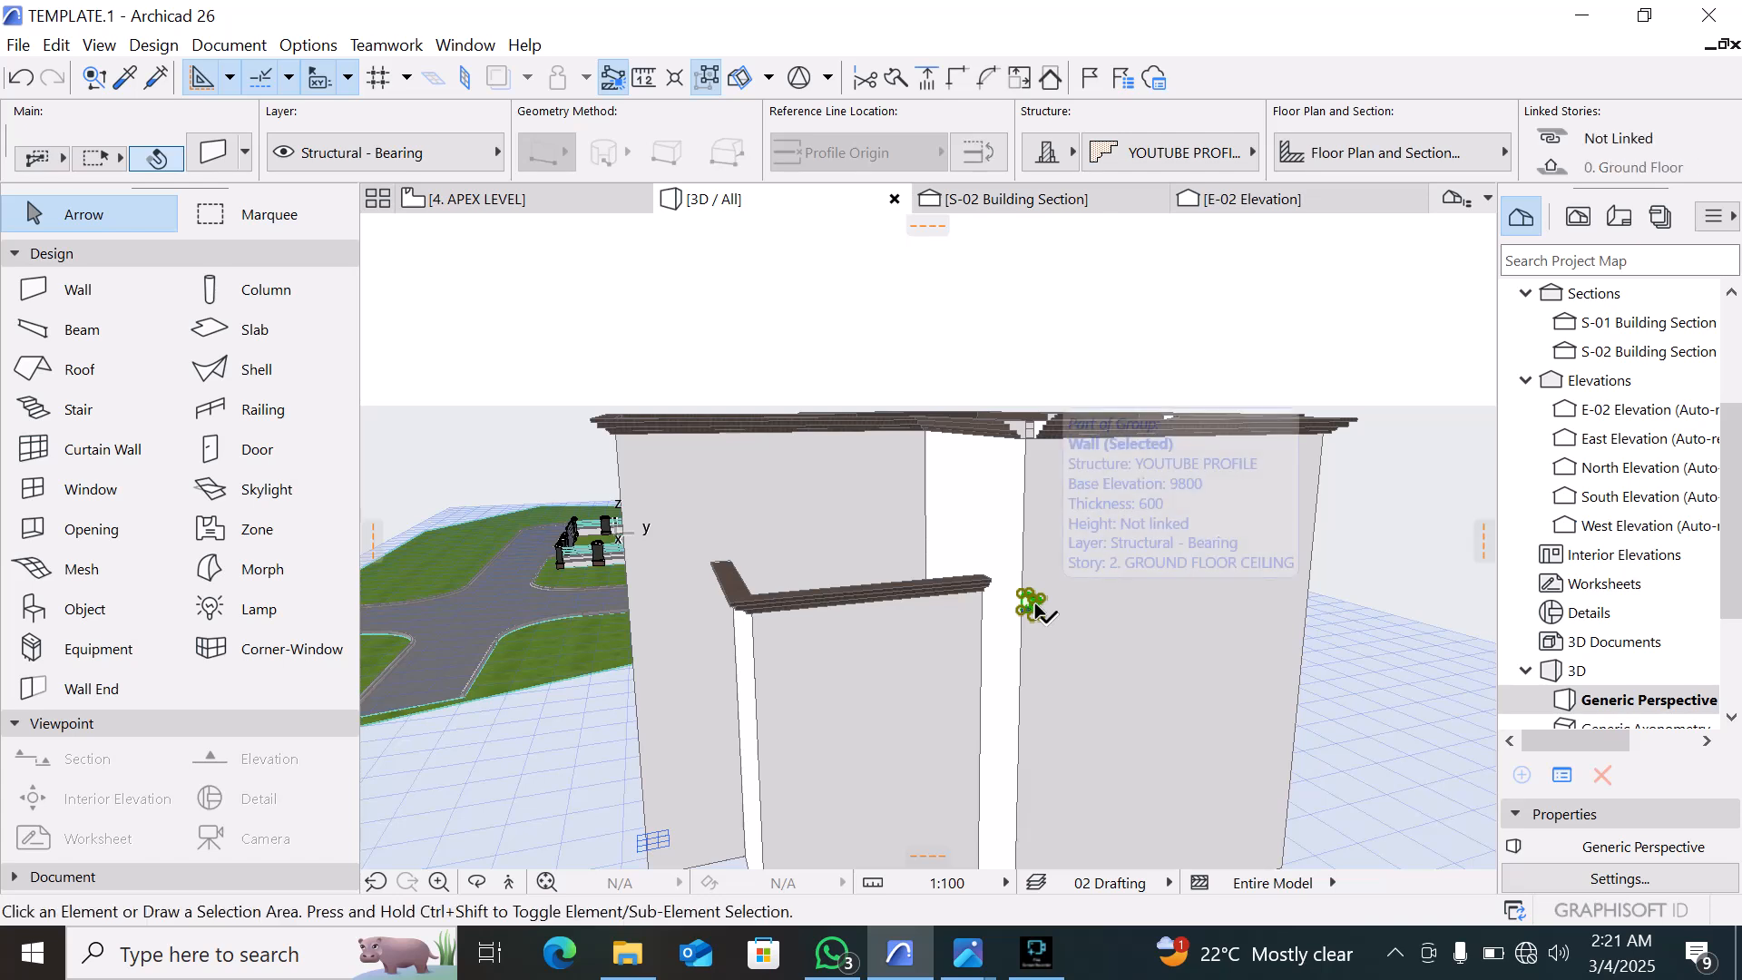
key(Escape)
shift+middle_drag(1070, 439, 1177, 602)
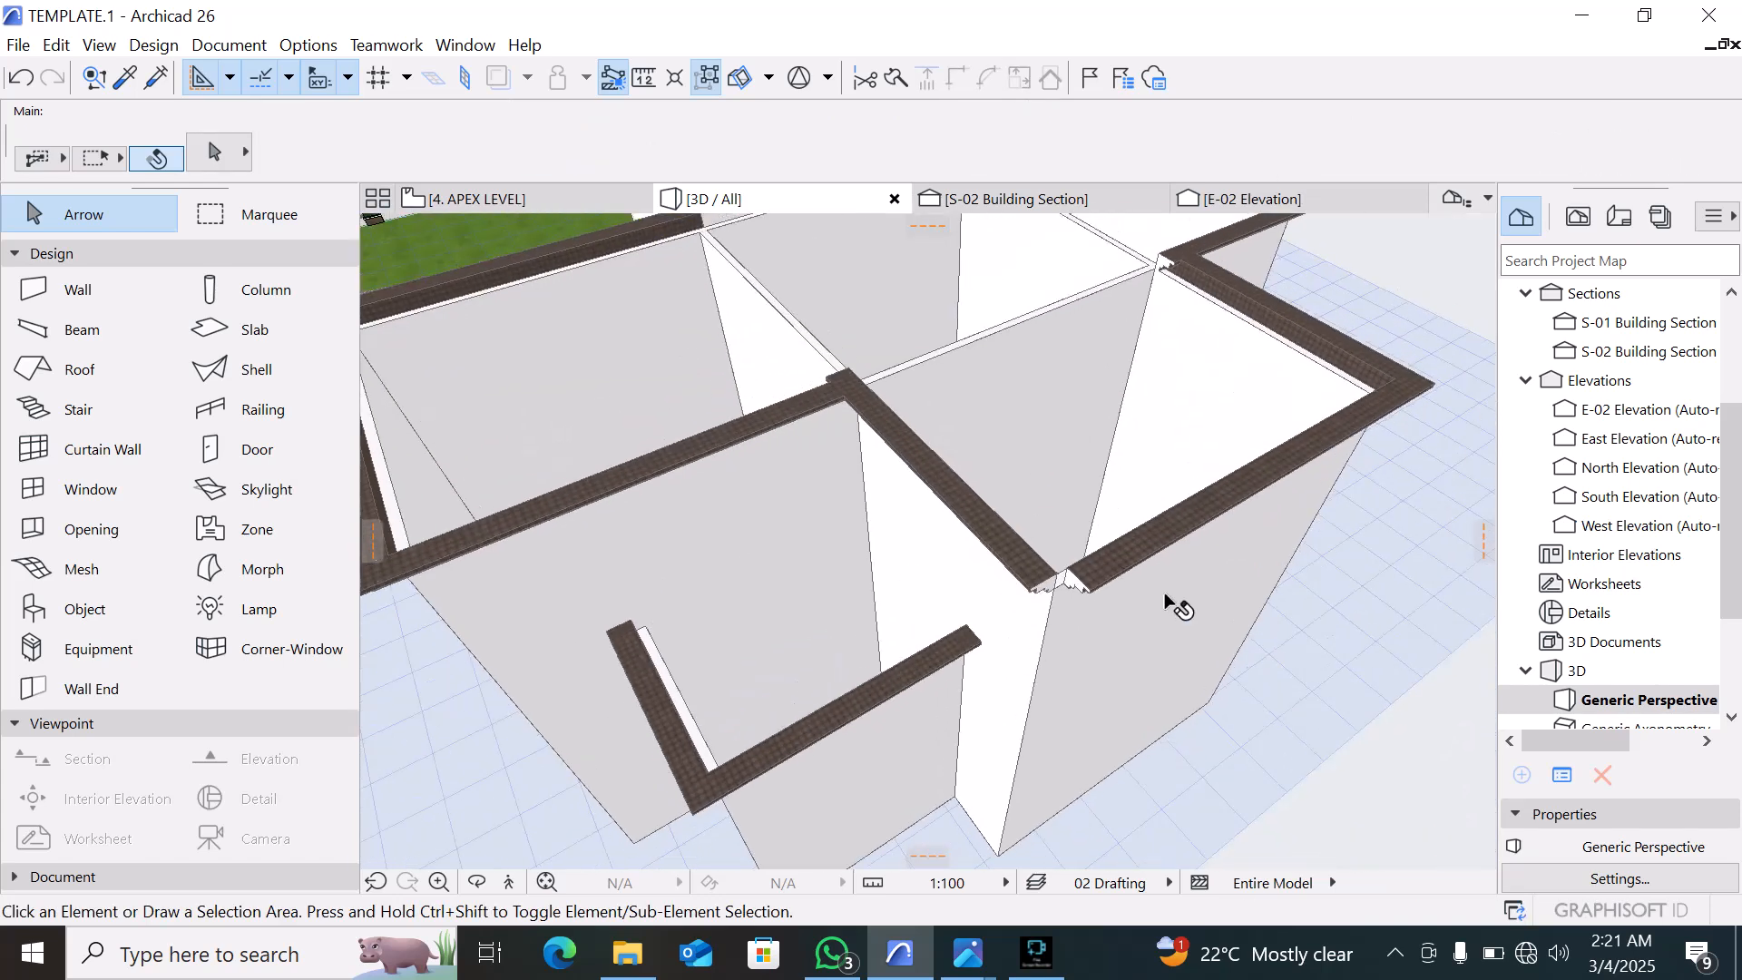
click(1145, 569)
shift+click(994, 553)
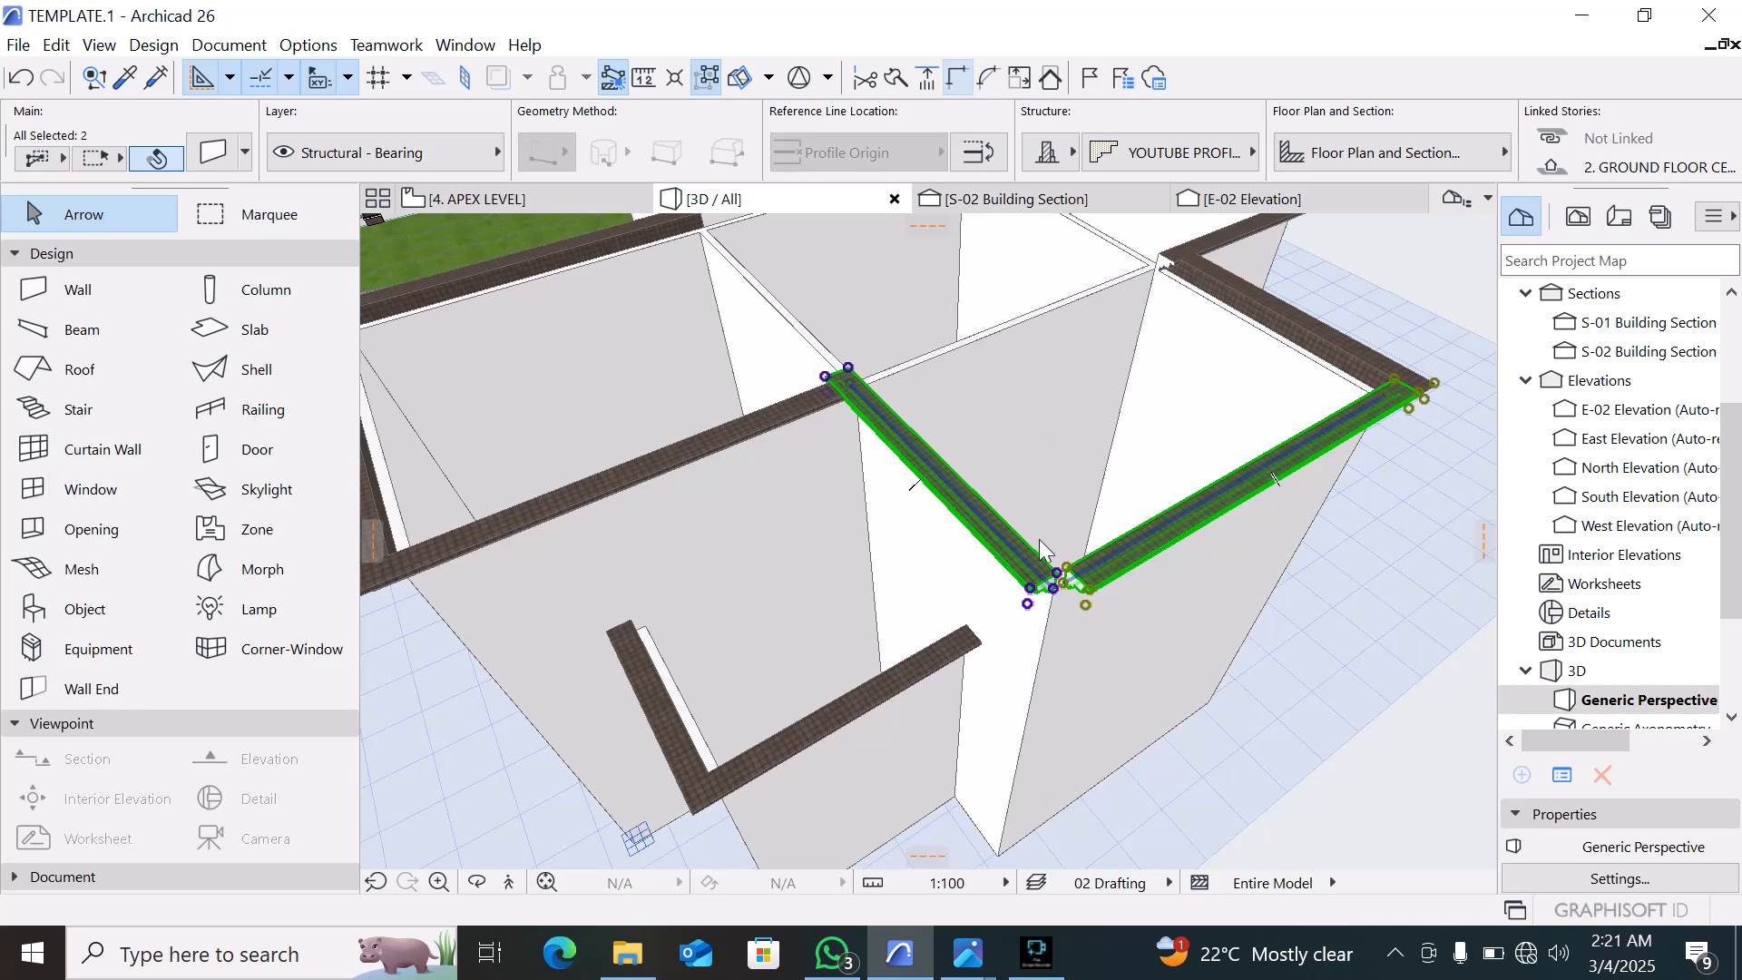
right_click(971, 599)
click(974, 595)
scroll(971, 597, down, 4)
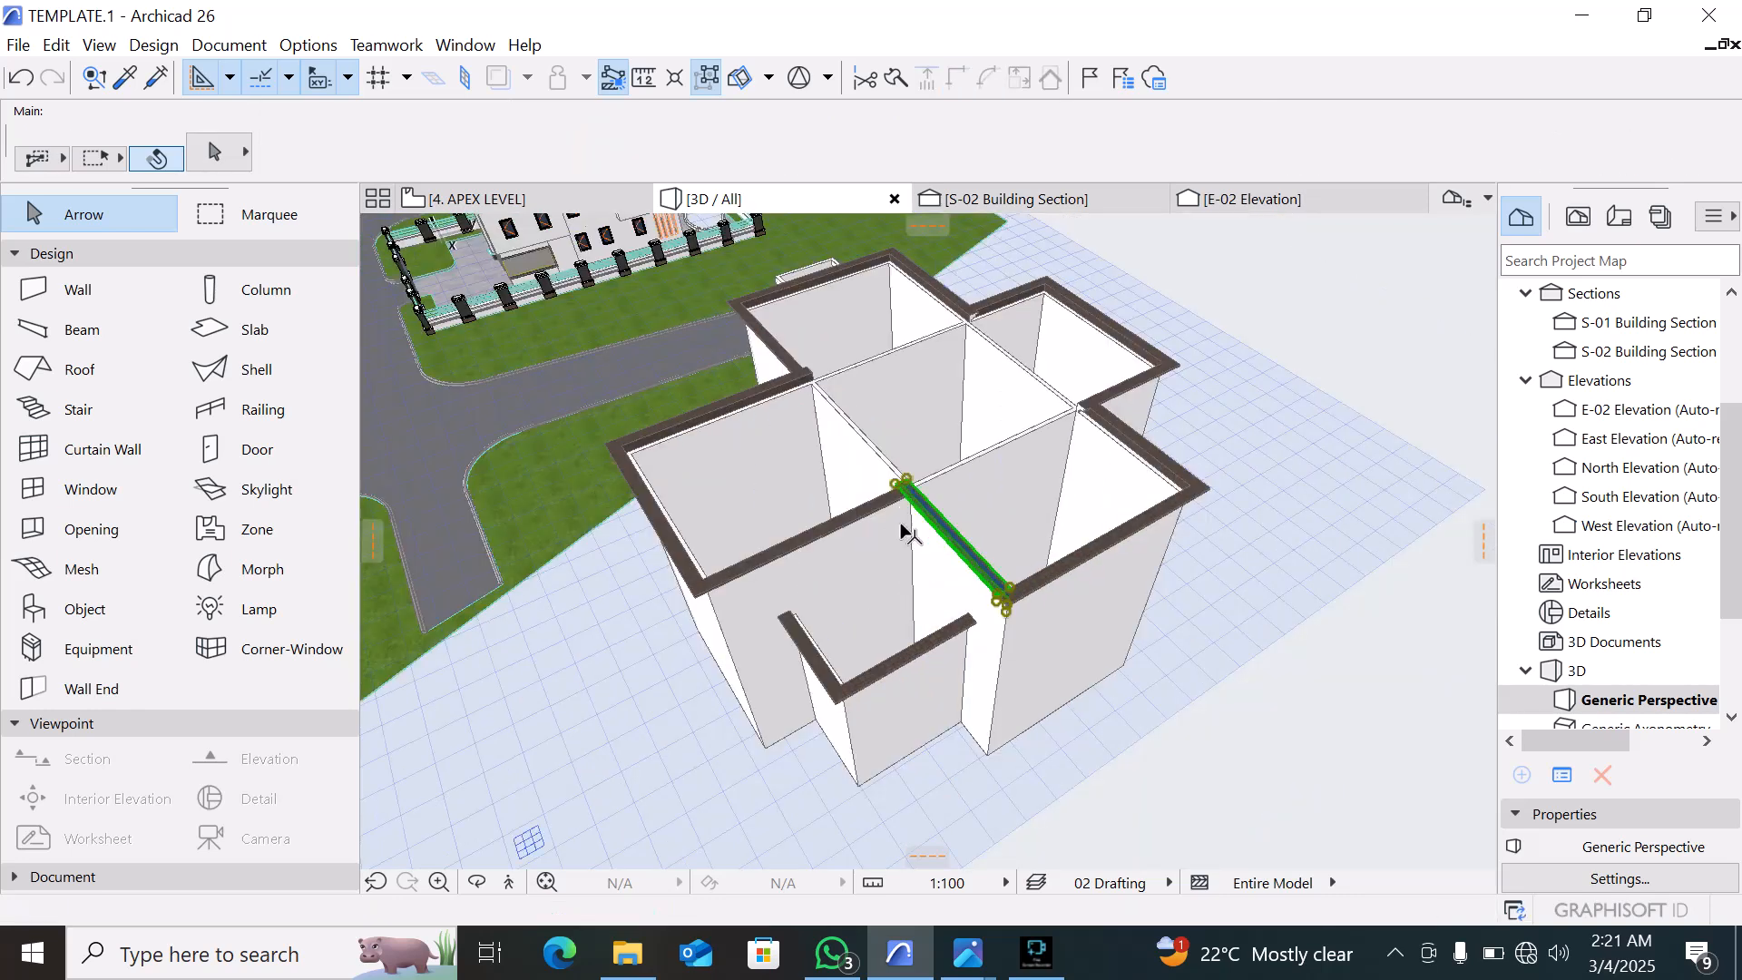
Intersect the two raised moulding segments meeting at the inner corner above the small projecting bay
click(930, 531)
shift+click(876, 501)
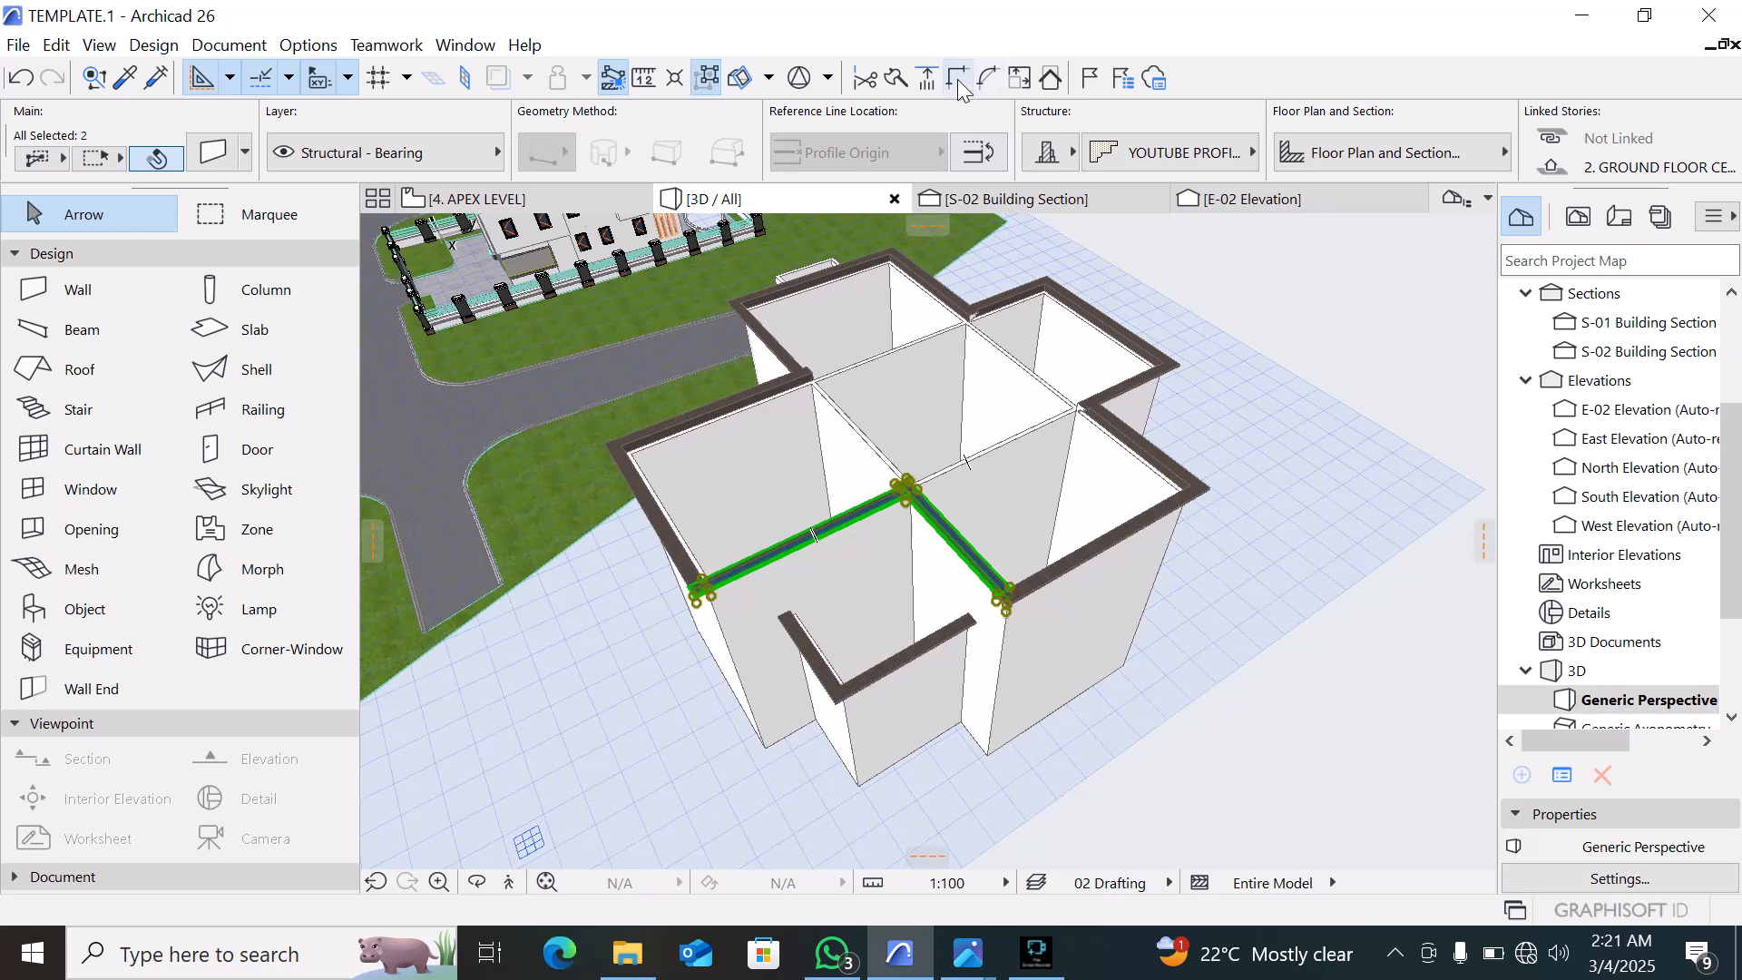
key(Escape)
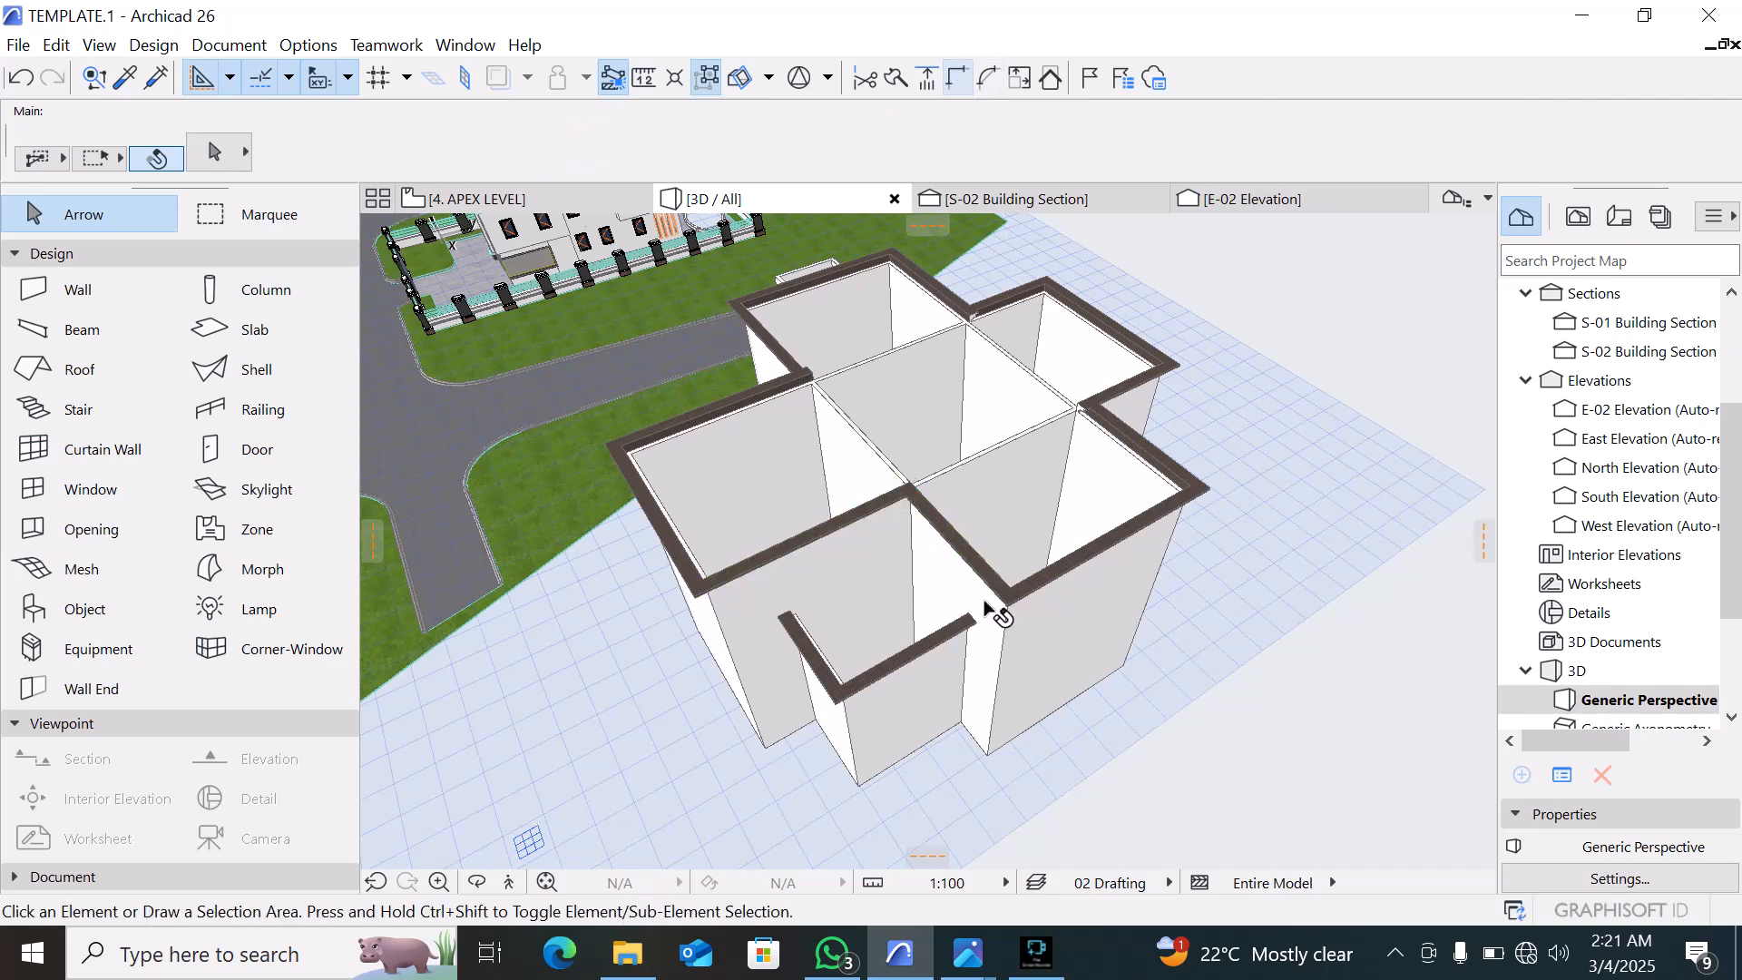
Stretch the narrow projecting bay's side wall upward past the roofline moulding to a height of 17056 mm
scroll(1152, 616, down, 5)
shift+middle_drag(819, 827, 1330, 645)
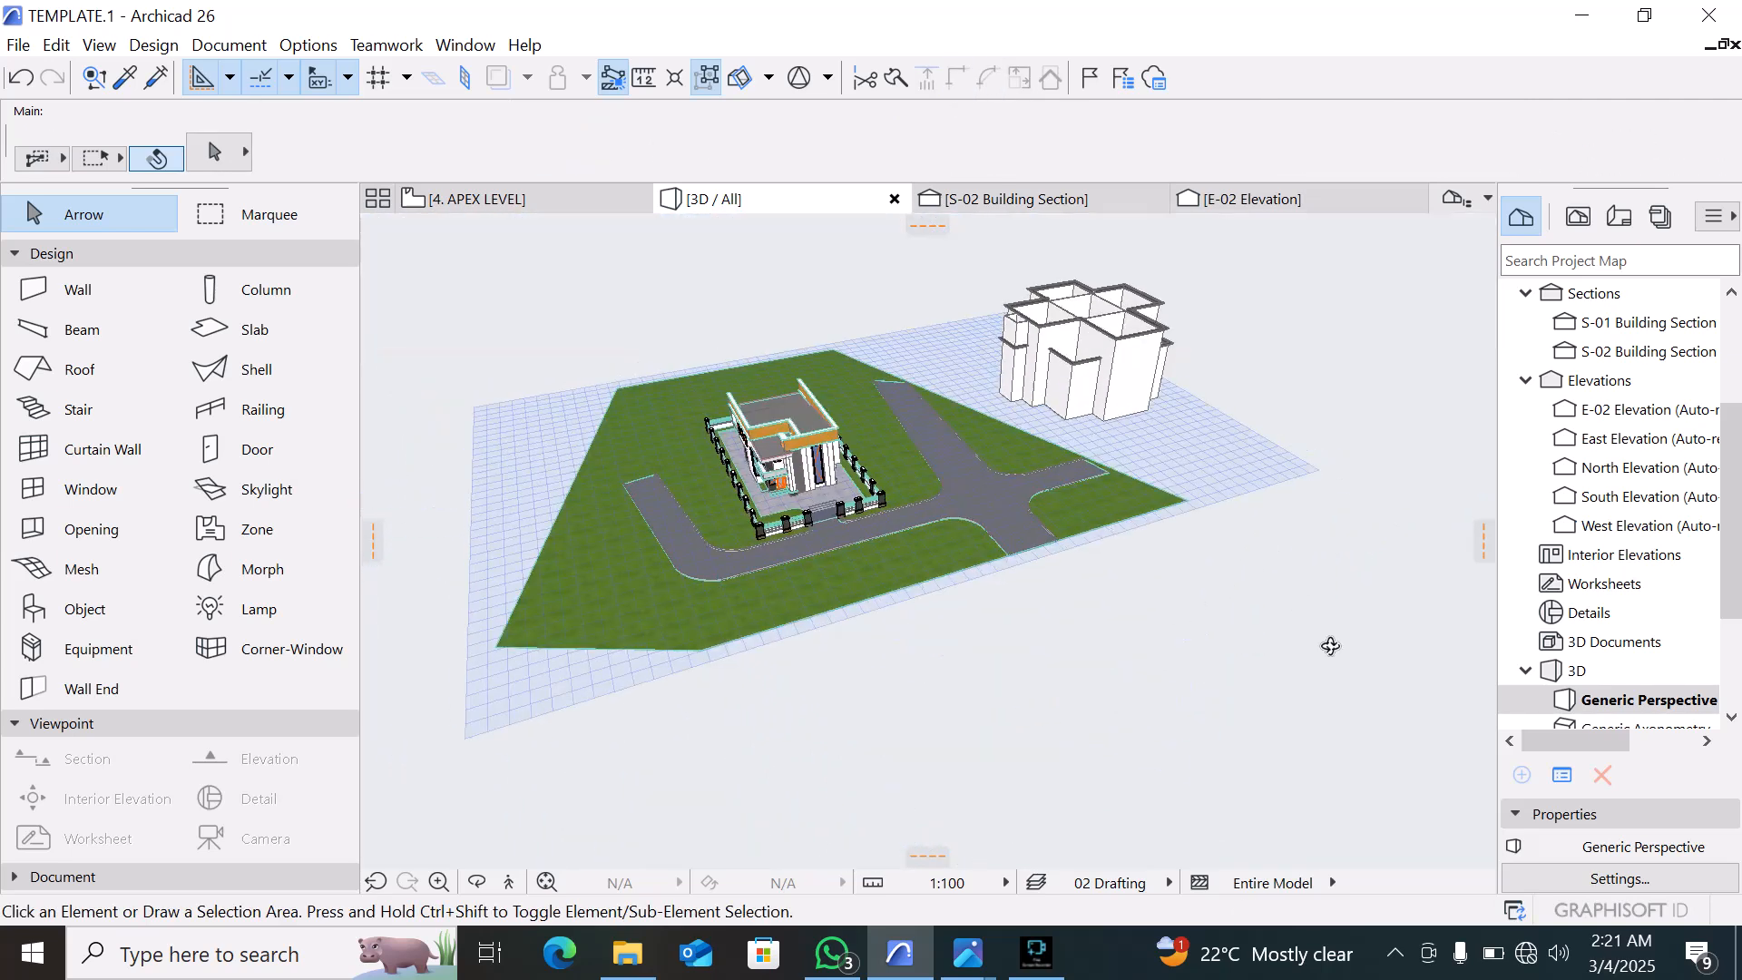
scroll(1028, 259, up, 5)
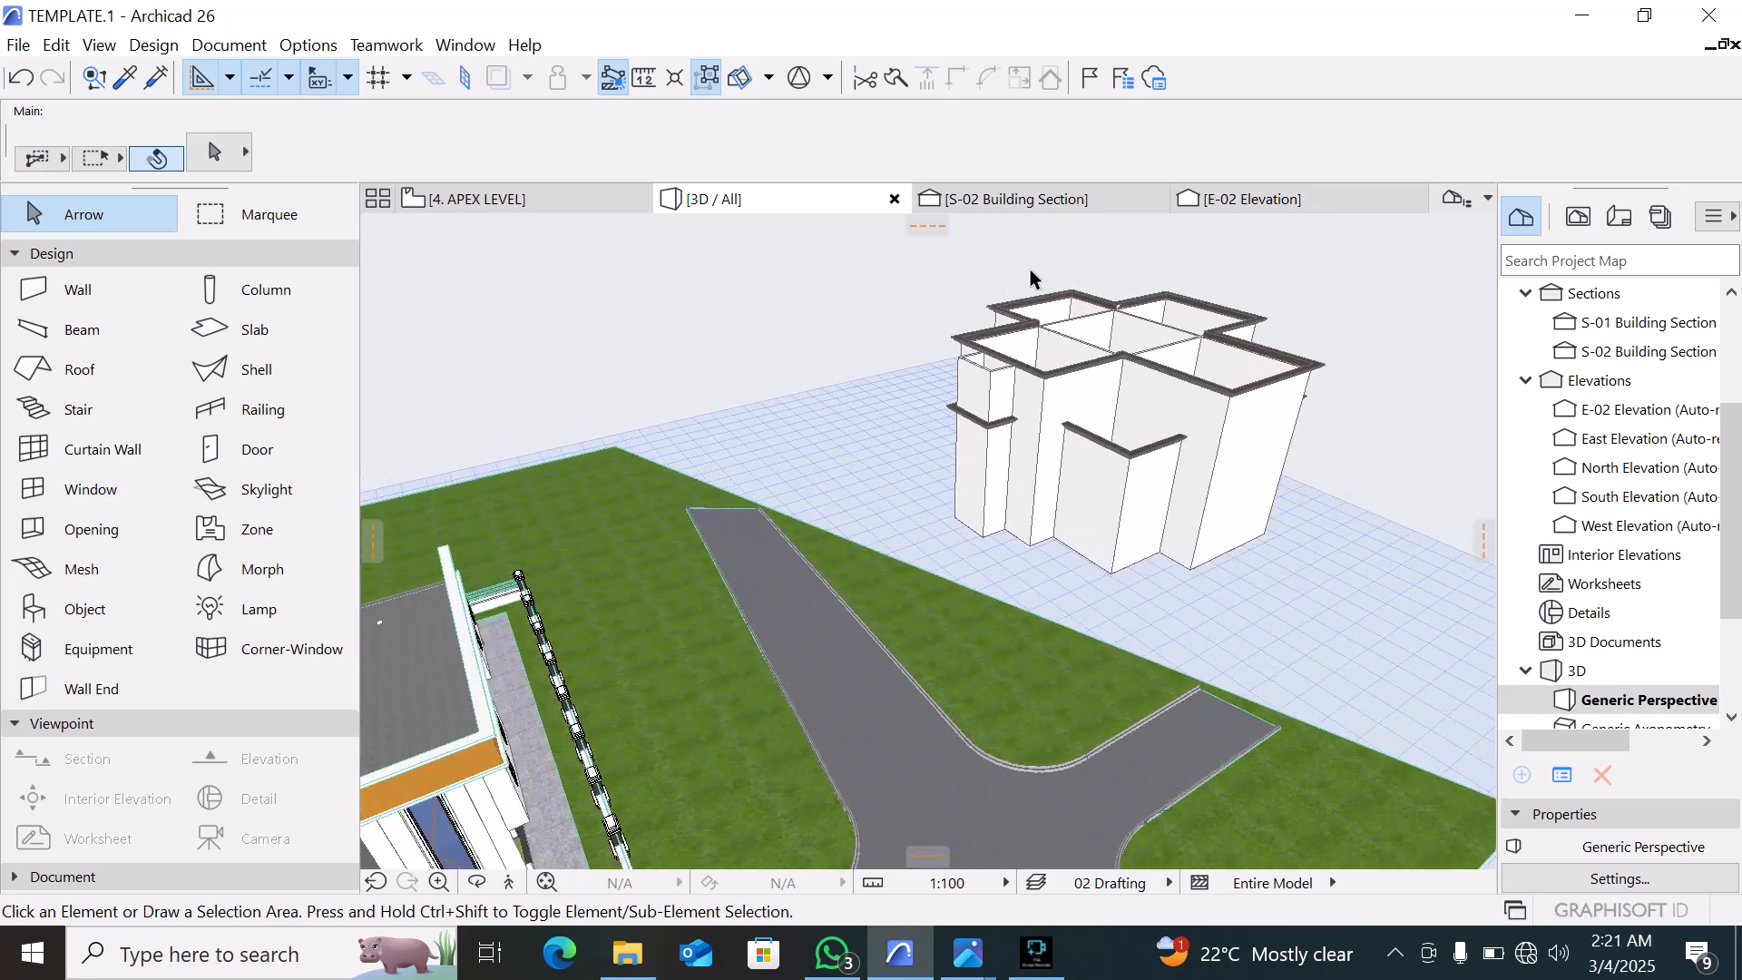
shift+middle_drag(742, 408, 890, 330)
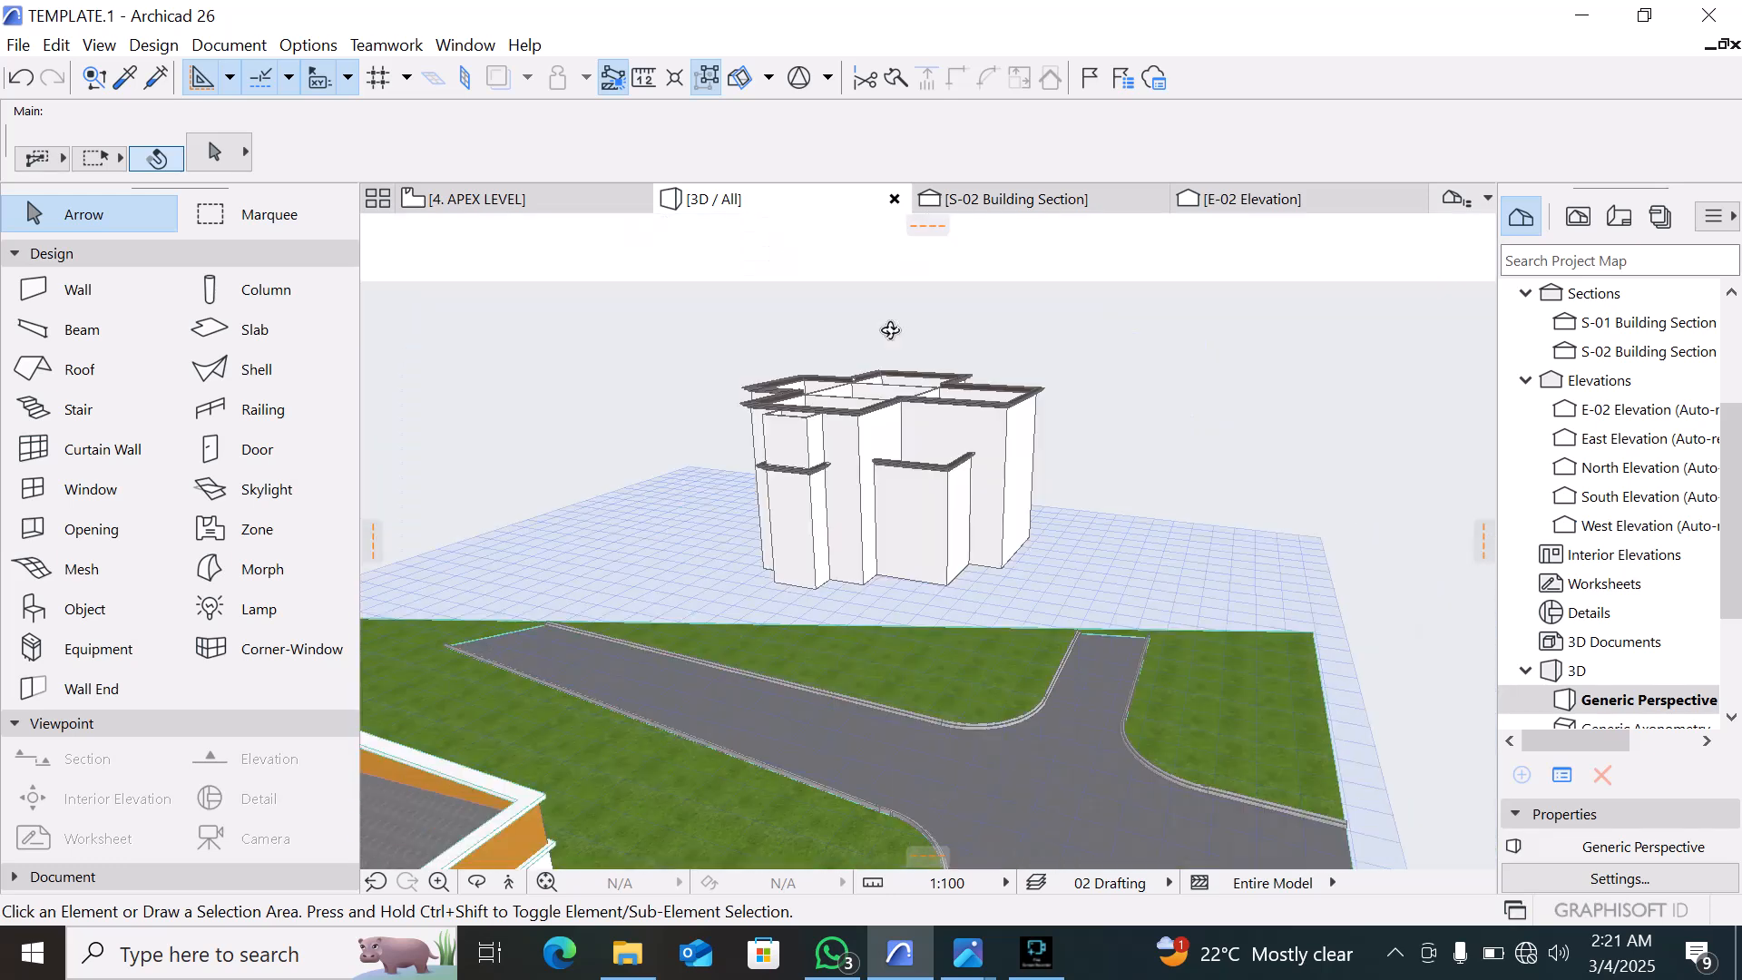
scroll(789, 362, up, 4)
scroll(761, 424, up, 5)
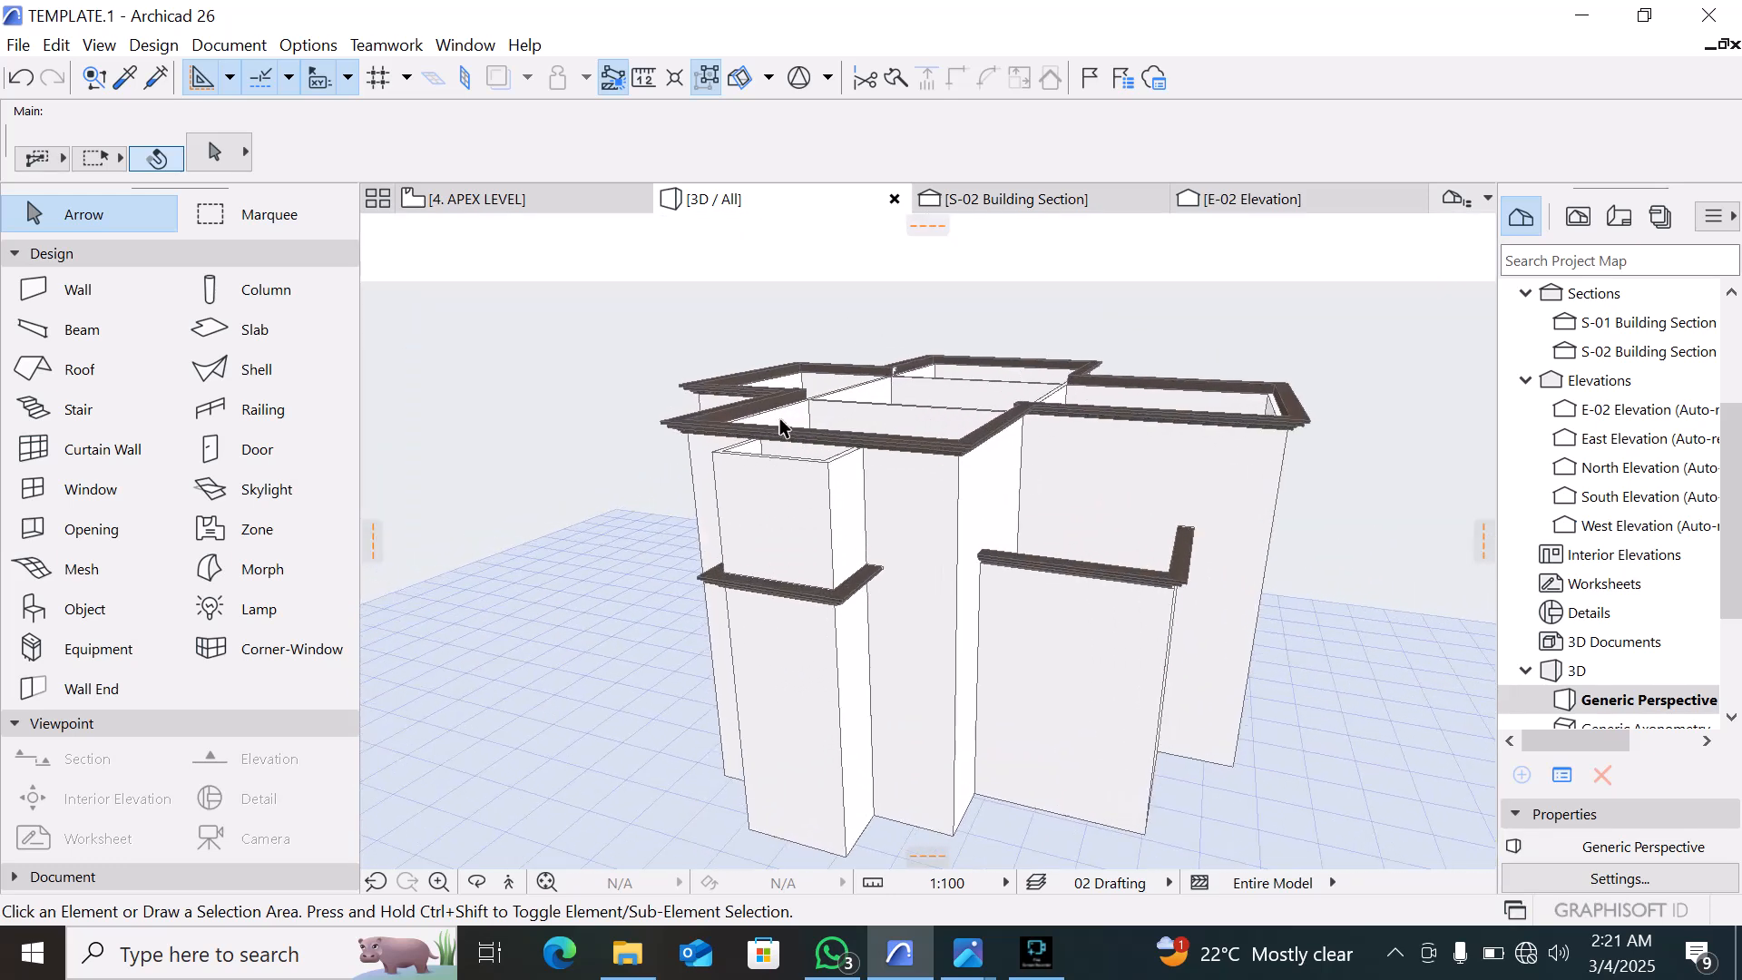
click(848, 481)
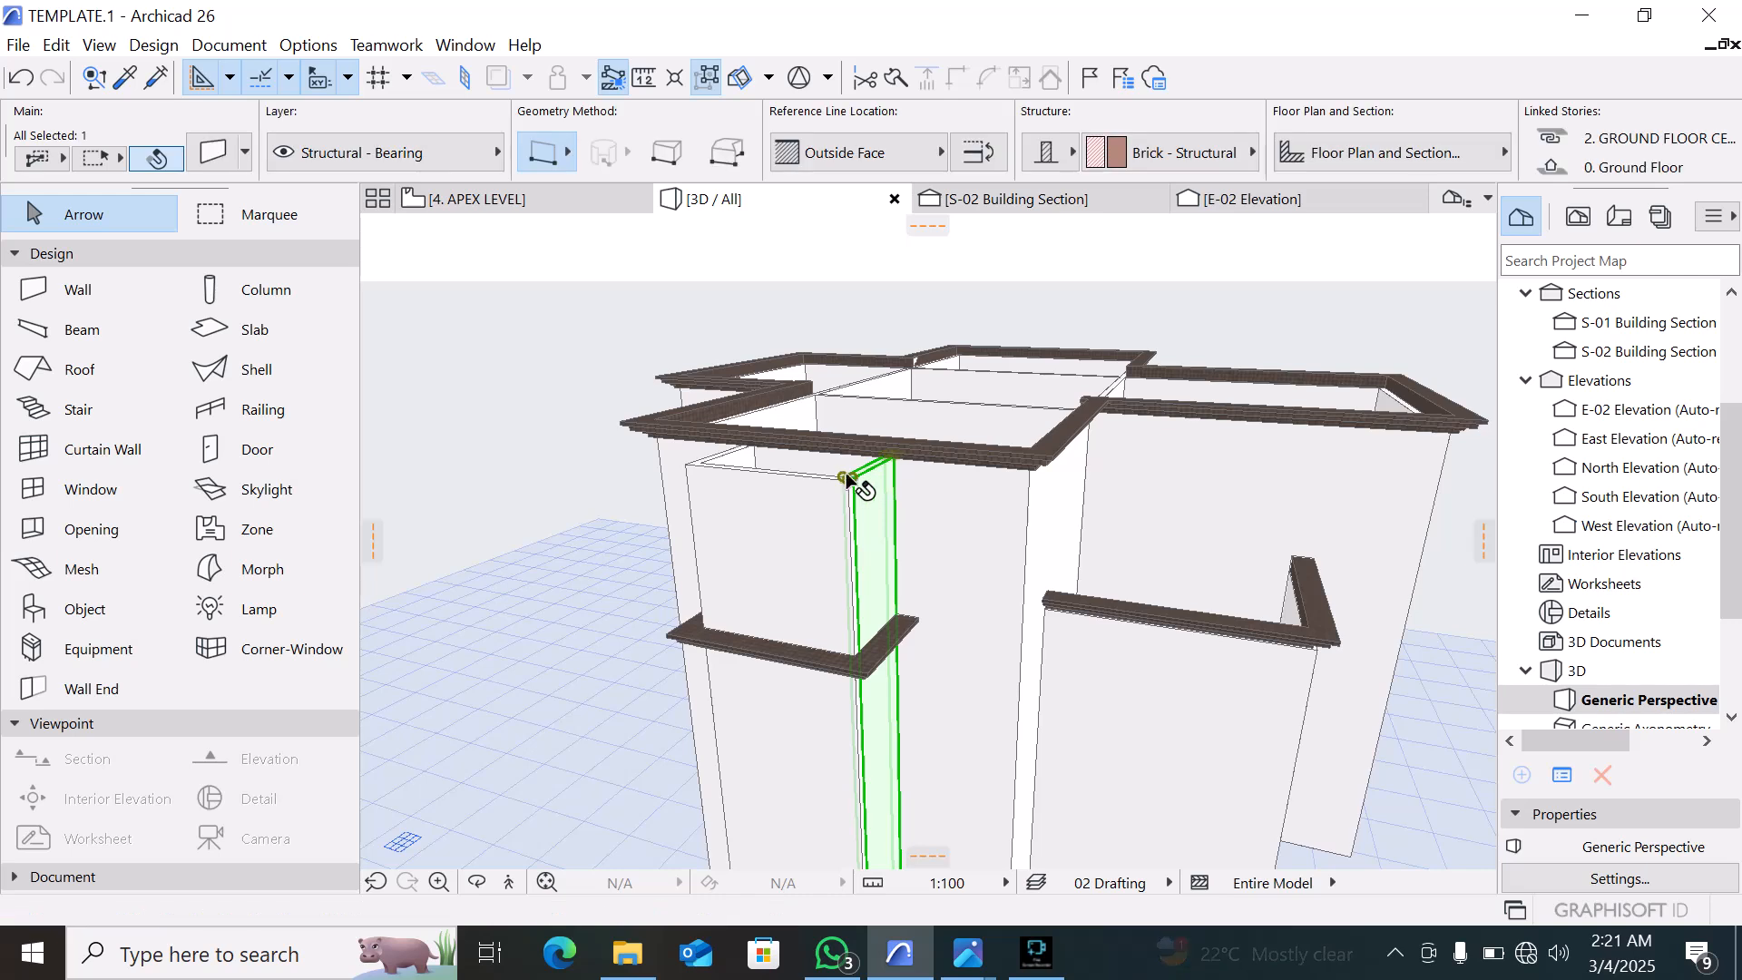
click(843, 480)
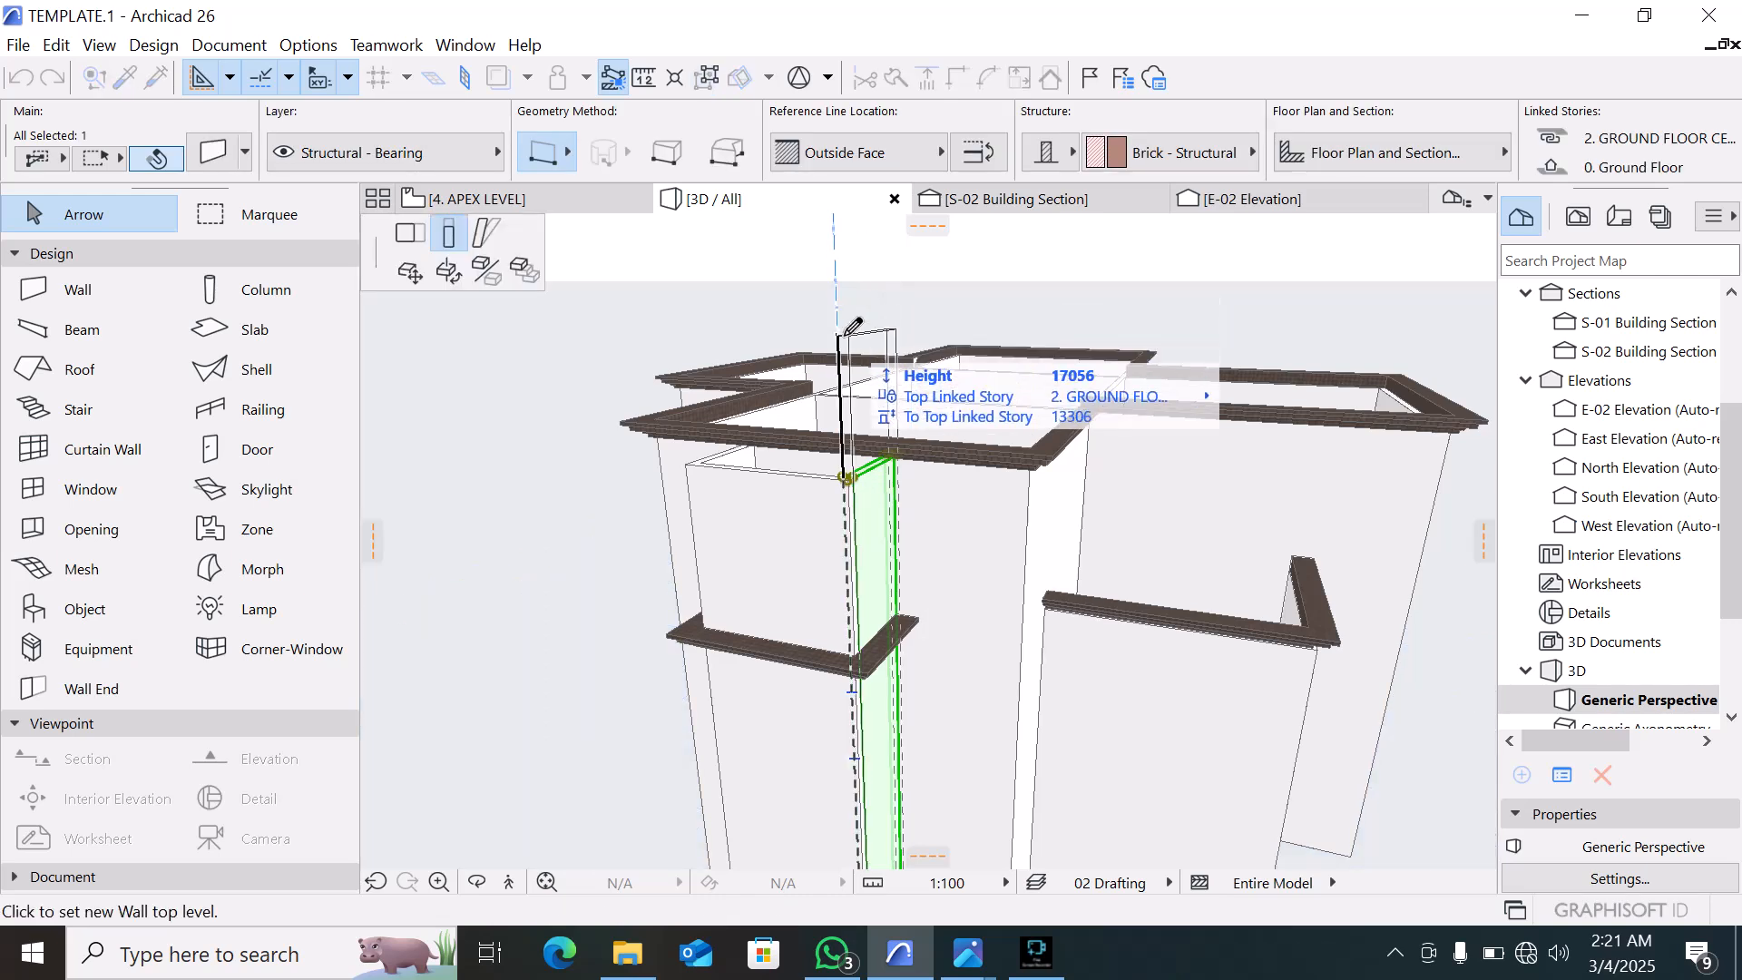
click(819, 447)
Stretch the narrow projecting bay's front wall and remaining side wall upward to a height of 17056 mm
click(803, 482)
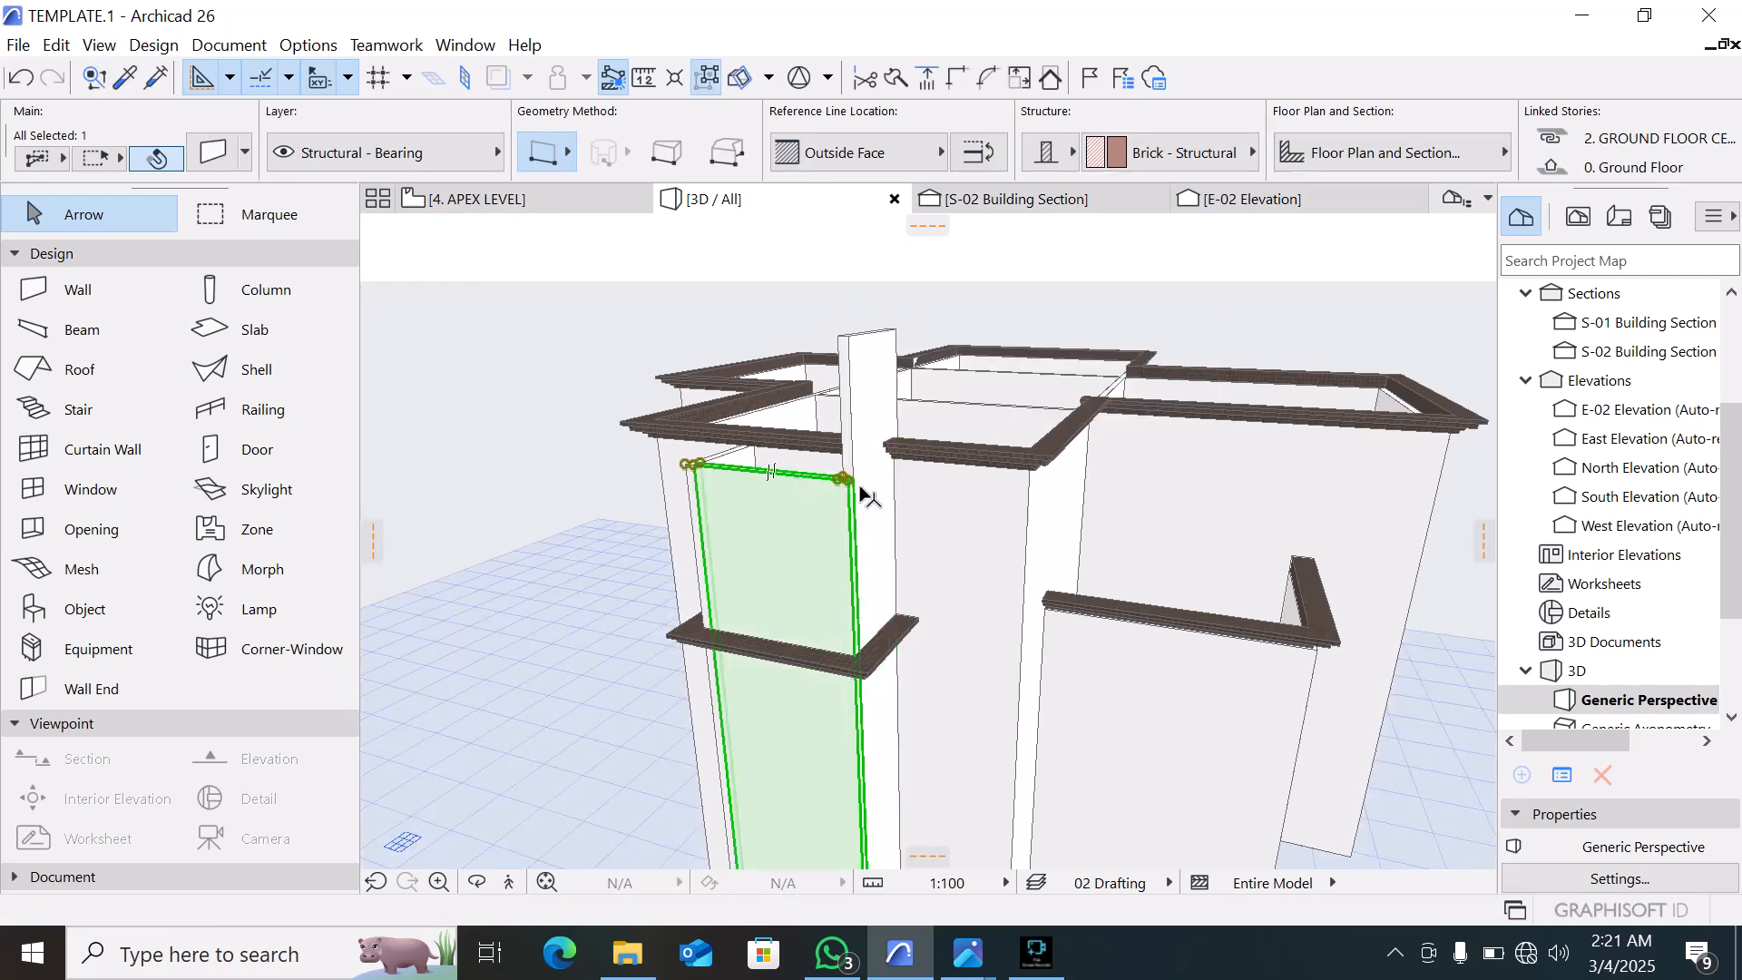
click(844, 479)
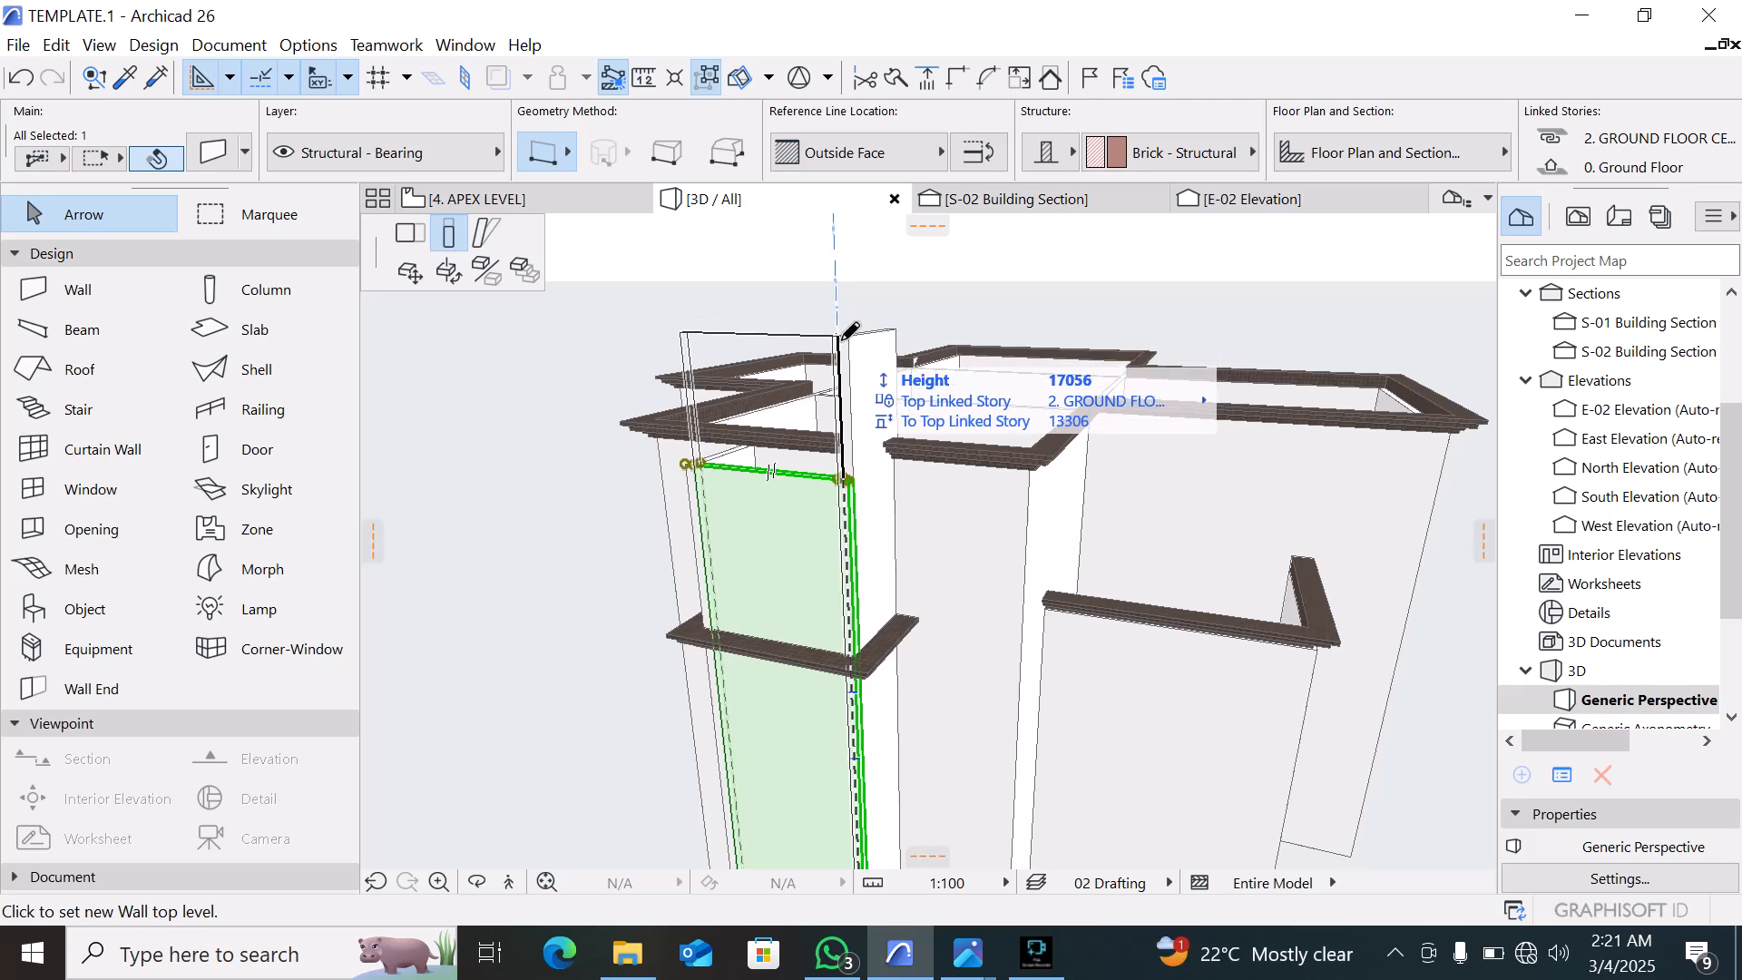
click(850, 332)
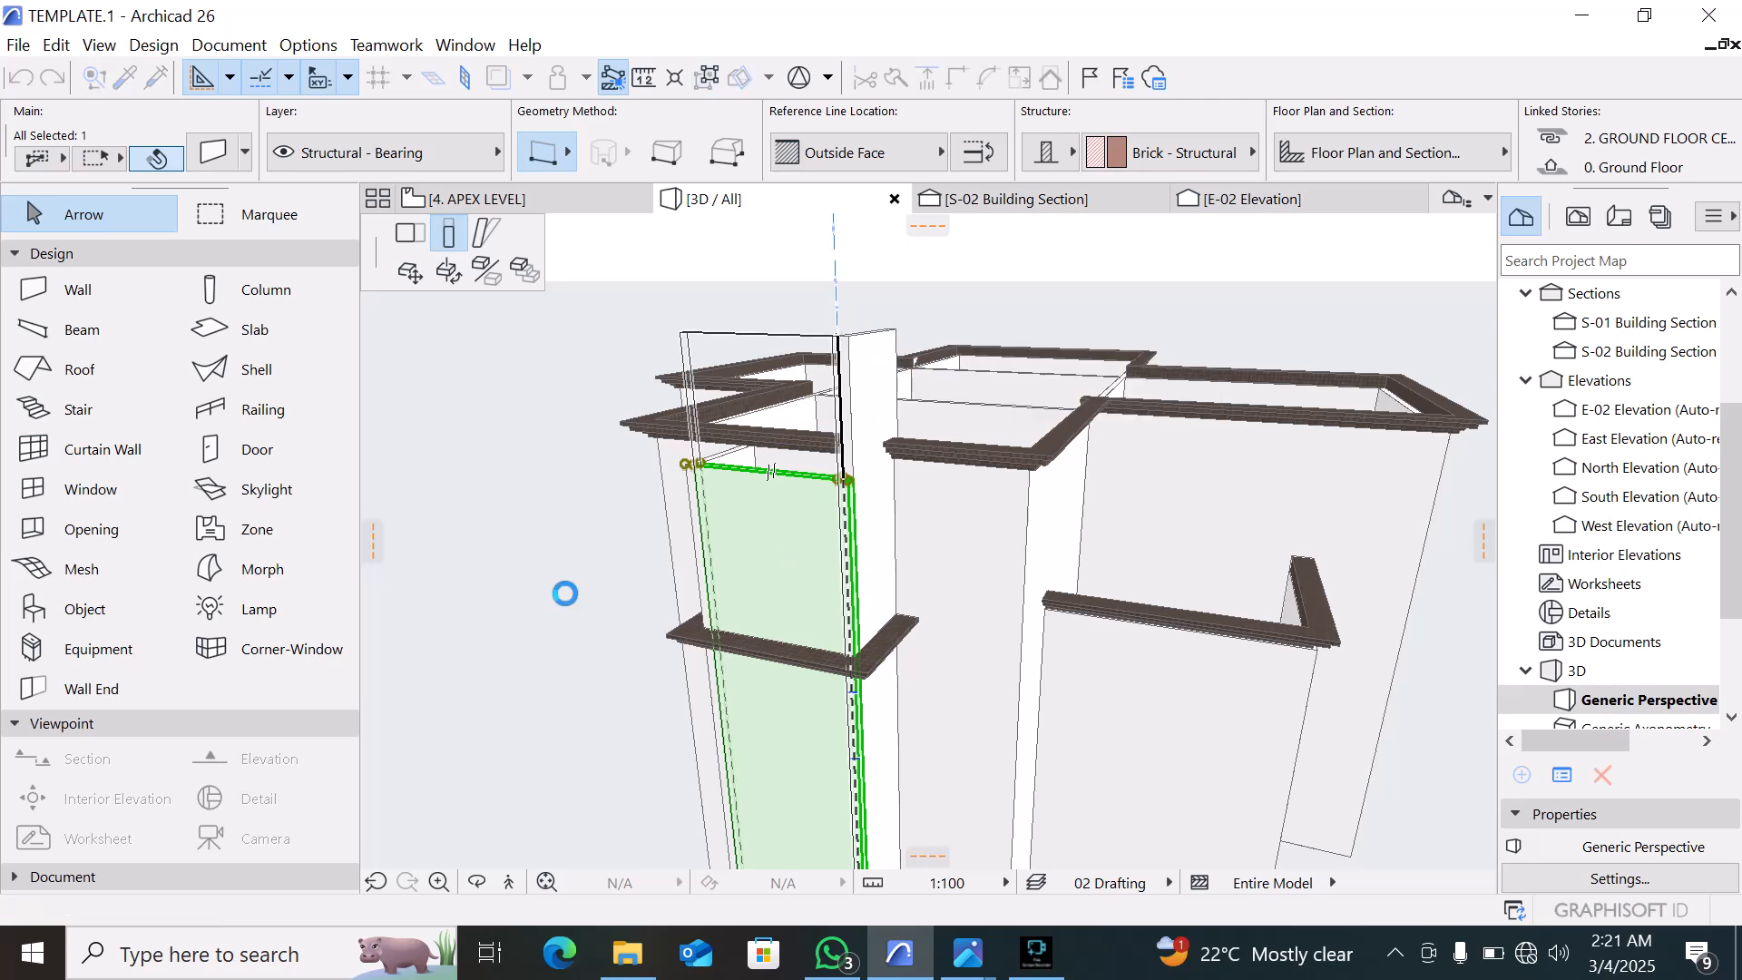
shift+middle_drag(564, 593, 829, 570)
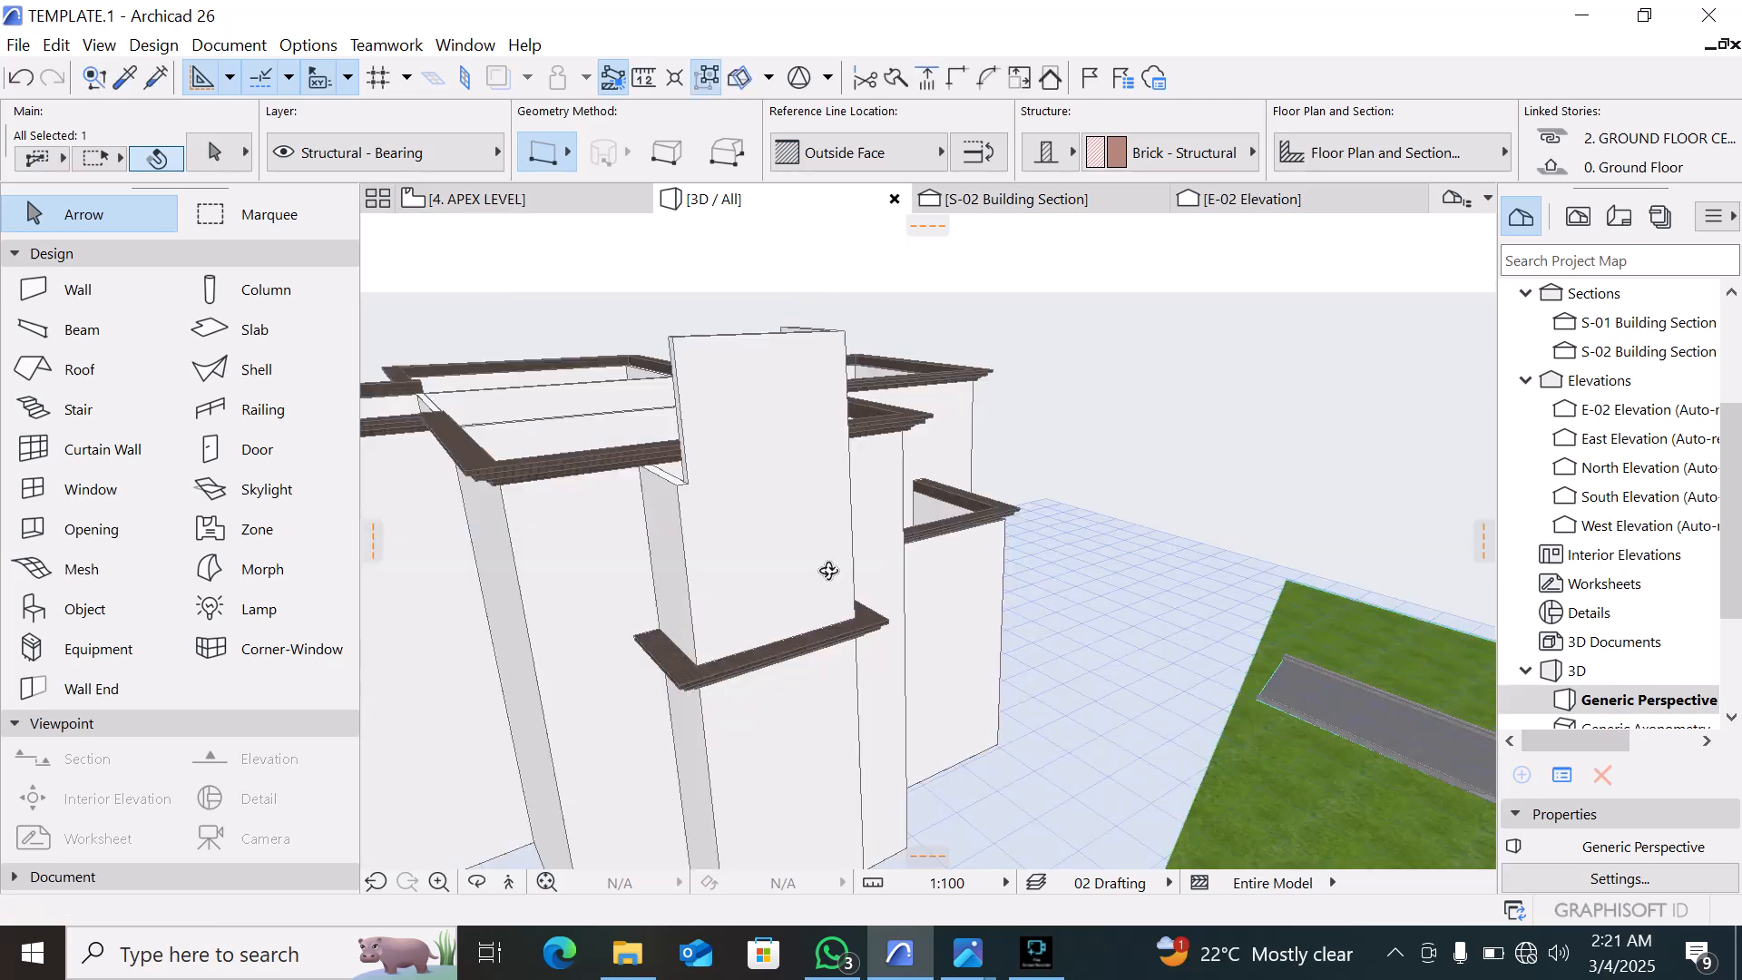
click(687, 486)
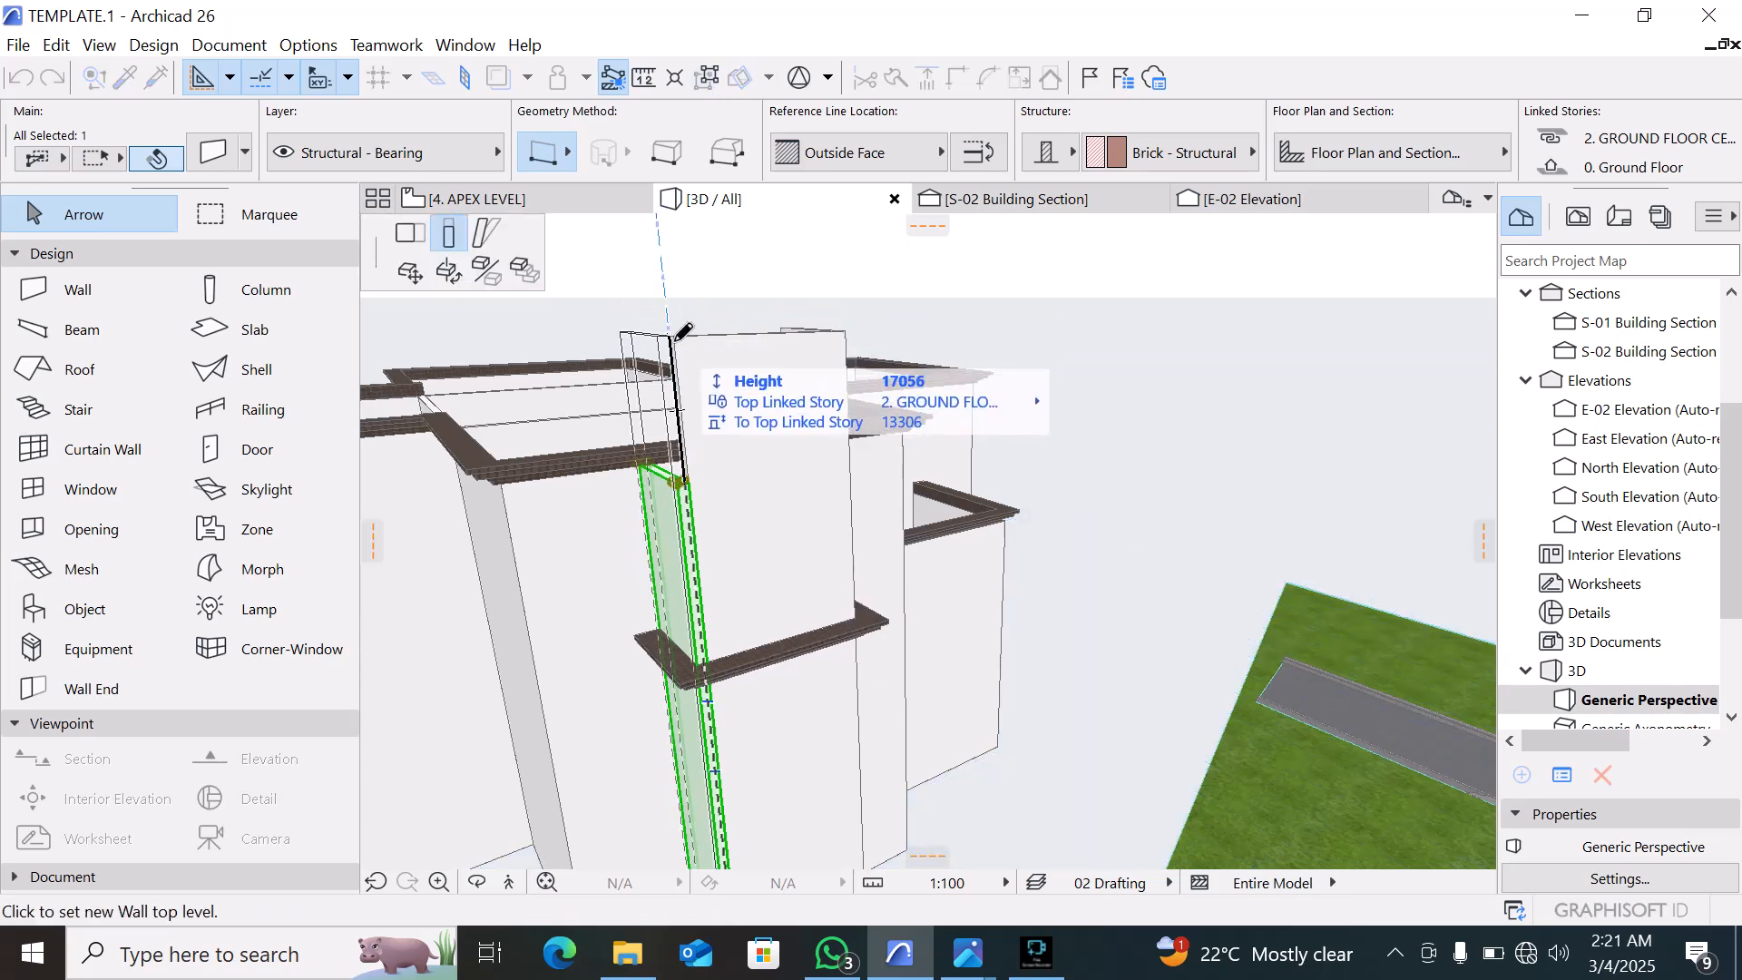
key(Escape)
scroll(816, 565, down, 2)
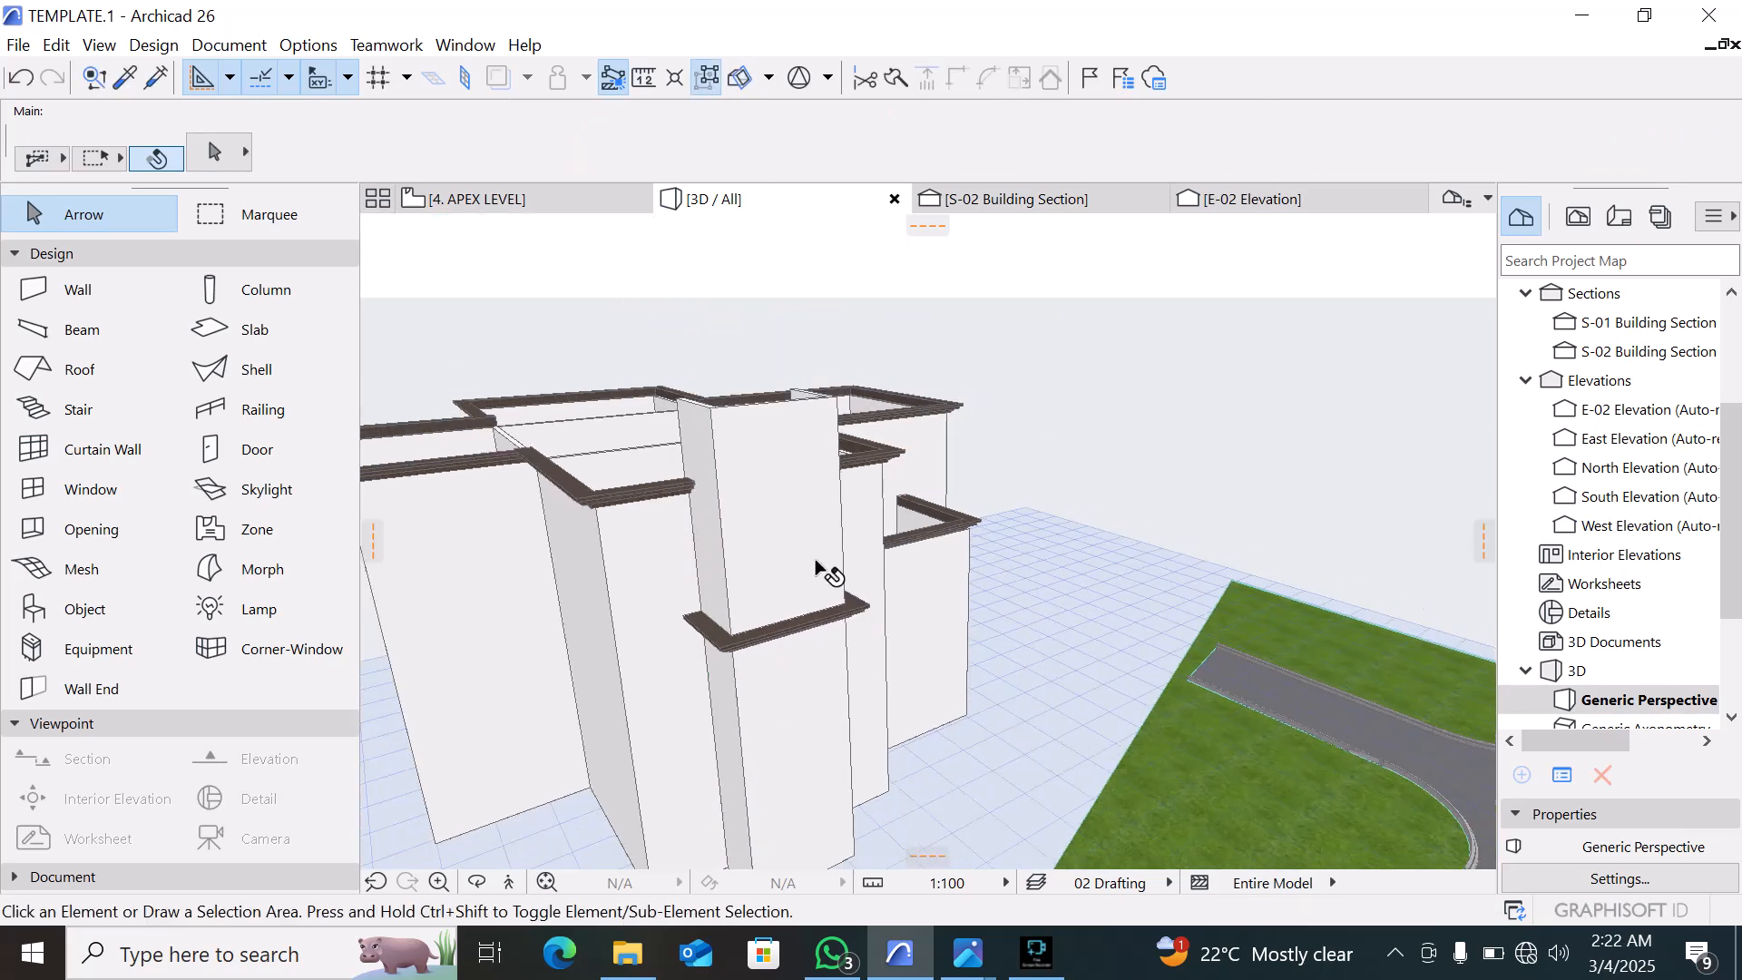
Move the three lower moulding segments around the narrow projecting bay up 7260 mm to the top of its heightened walls
shift+middle_drag(992, 590, 785, 555)
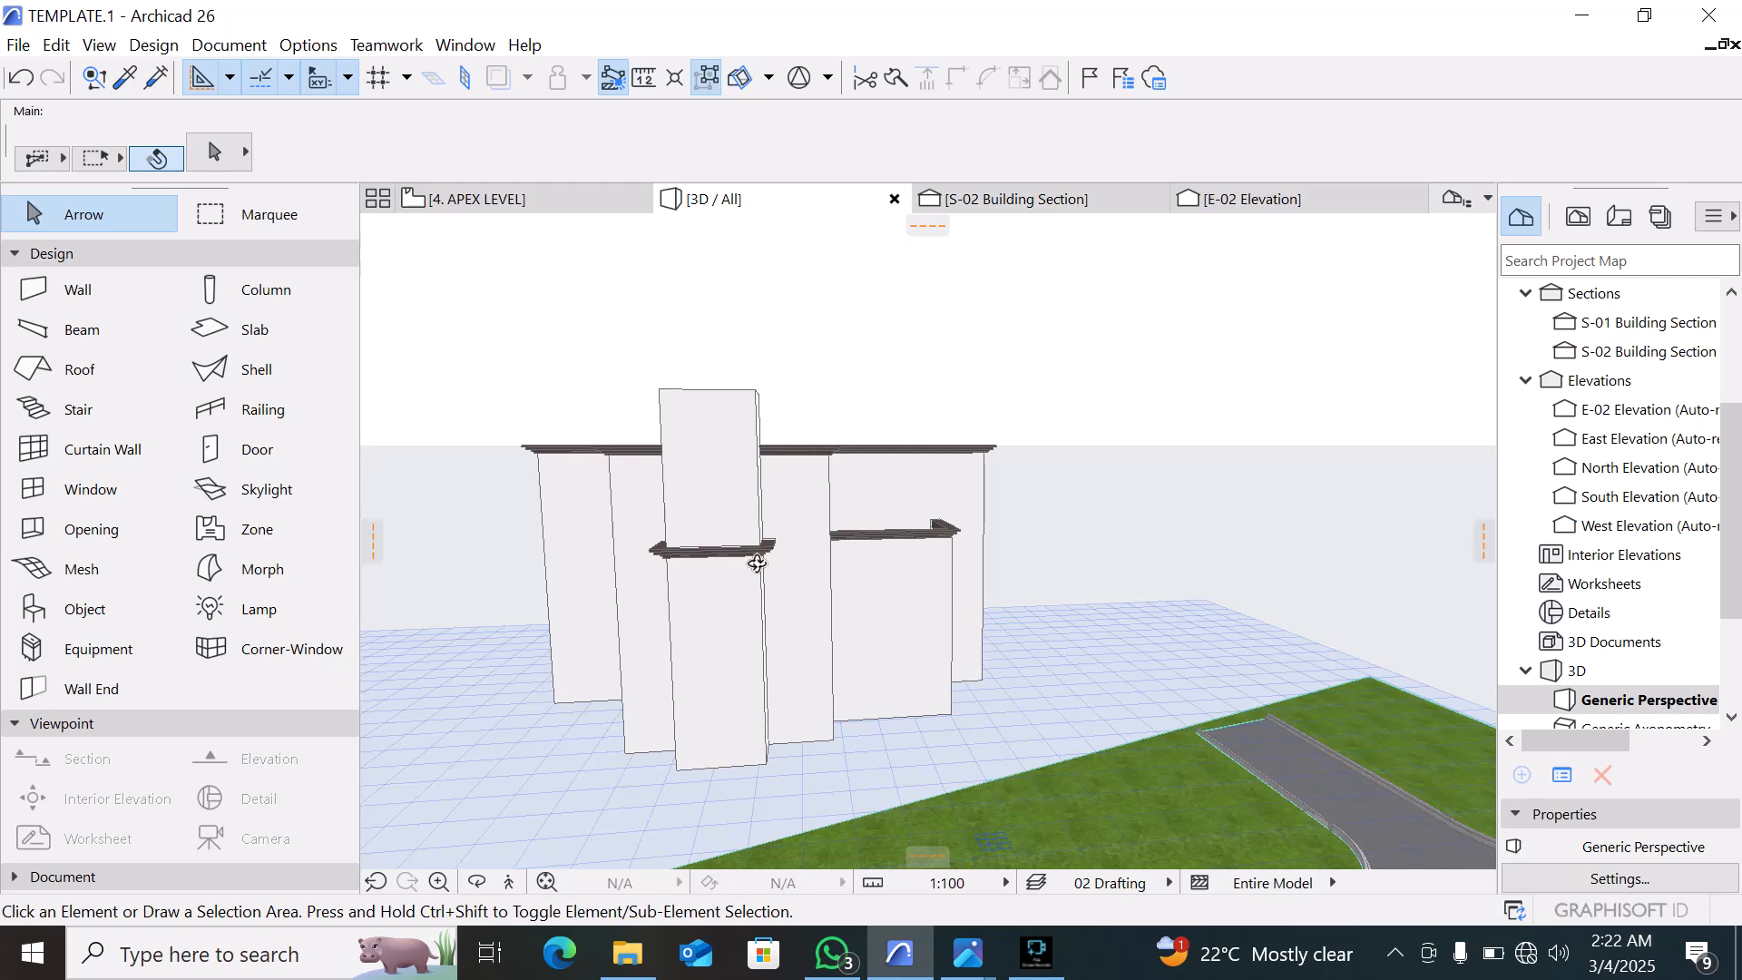
scroll(800, 539, up, 3)
click(784, 528)
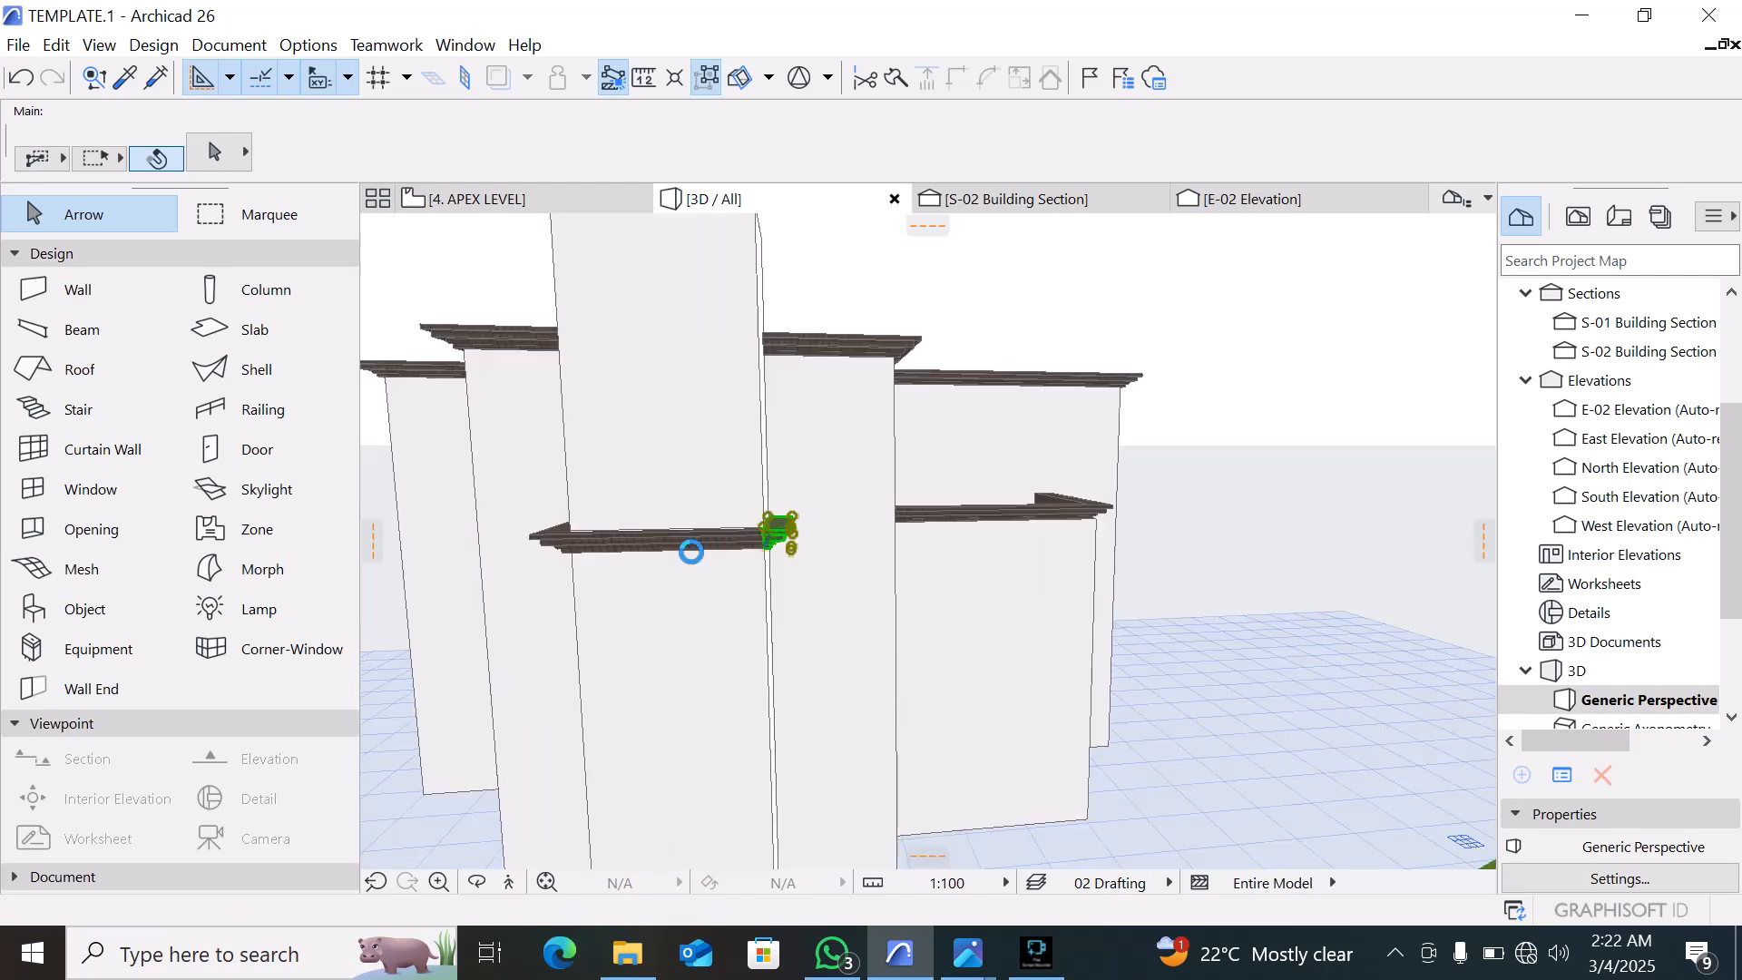
shift+click(692, 548)
scroll(677, 577, down, 3)
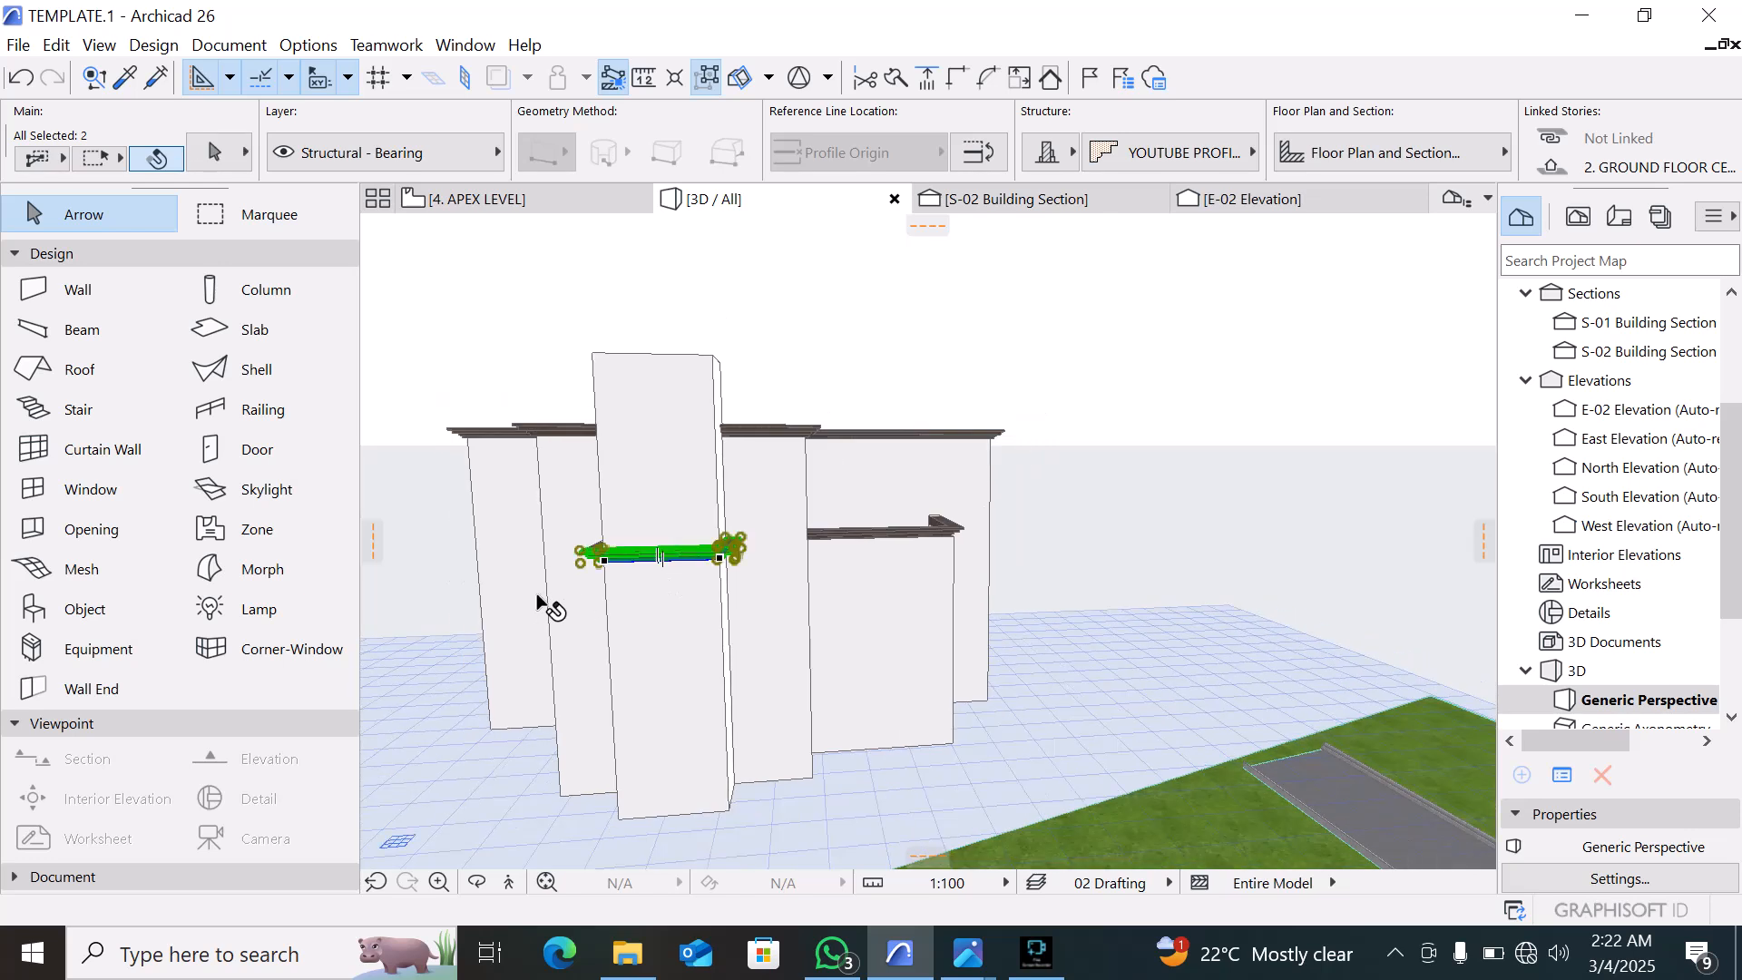
shift+middle_drag(536, 601, 646, 579)
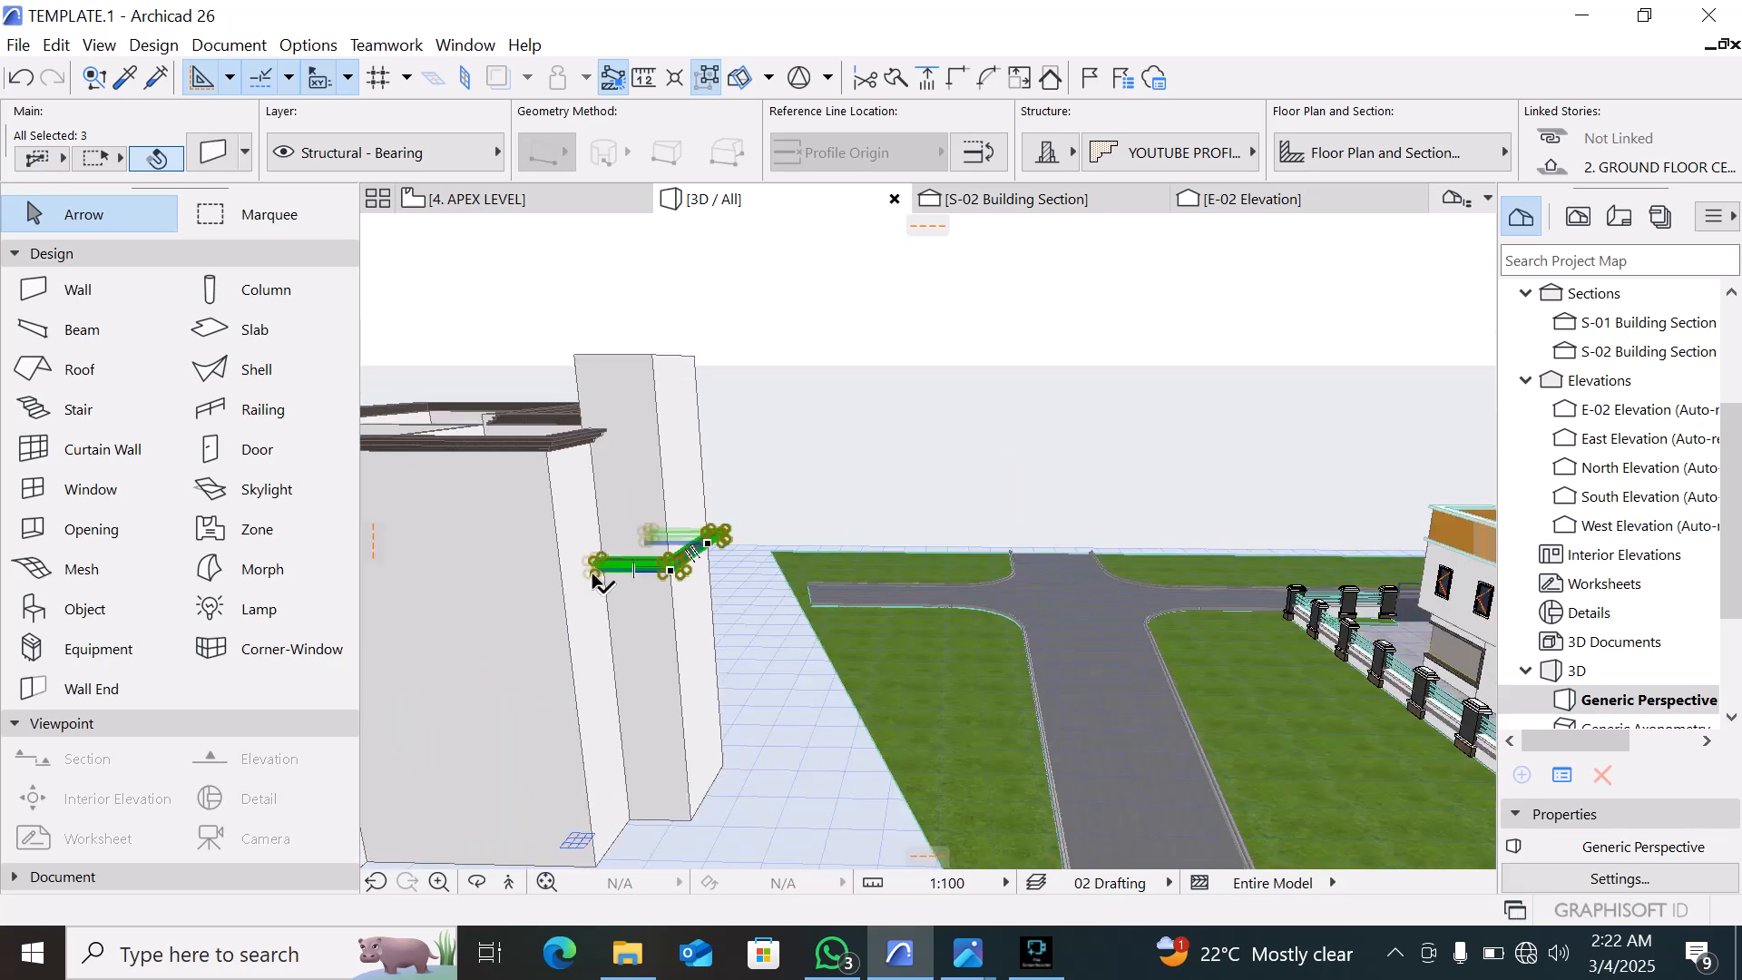
scroll(591, 575, up, 2)
key(ctrl+d)
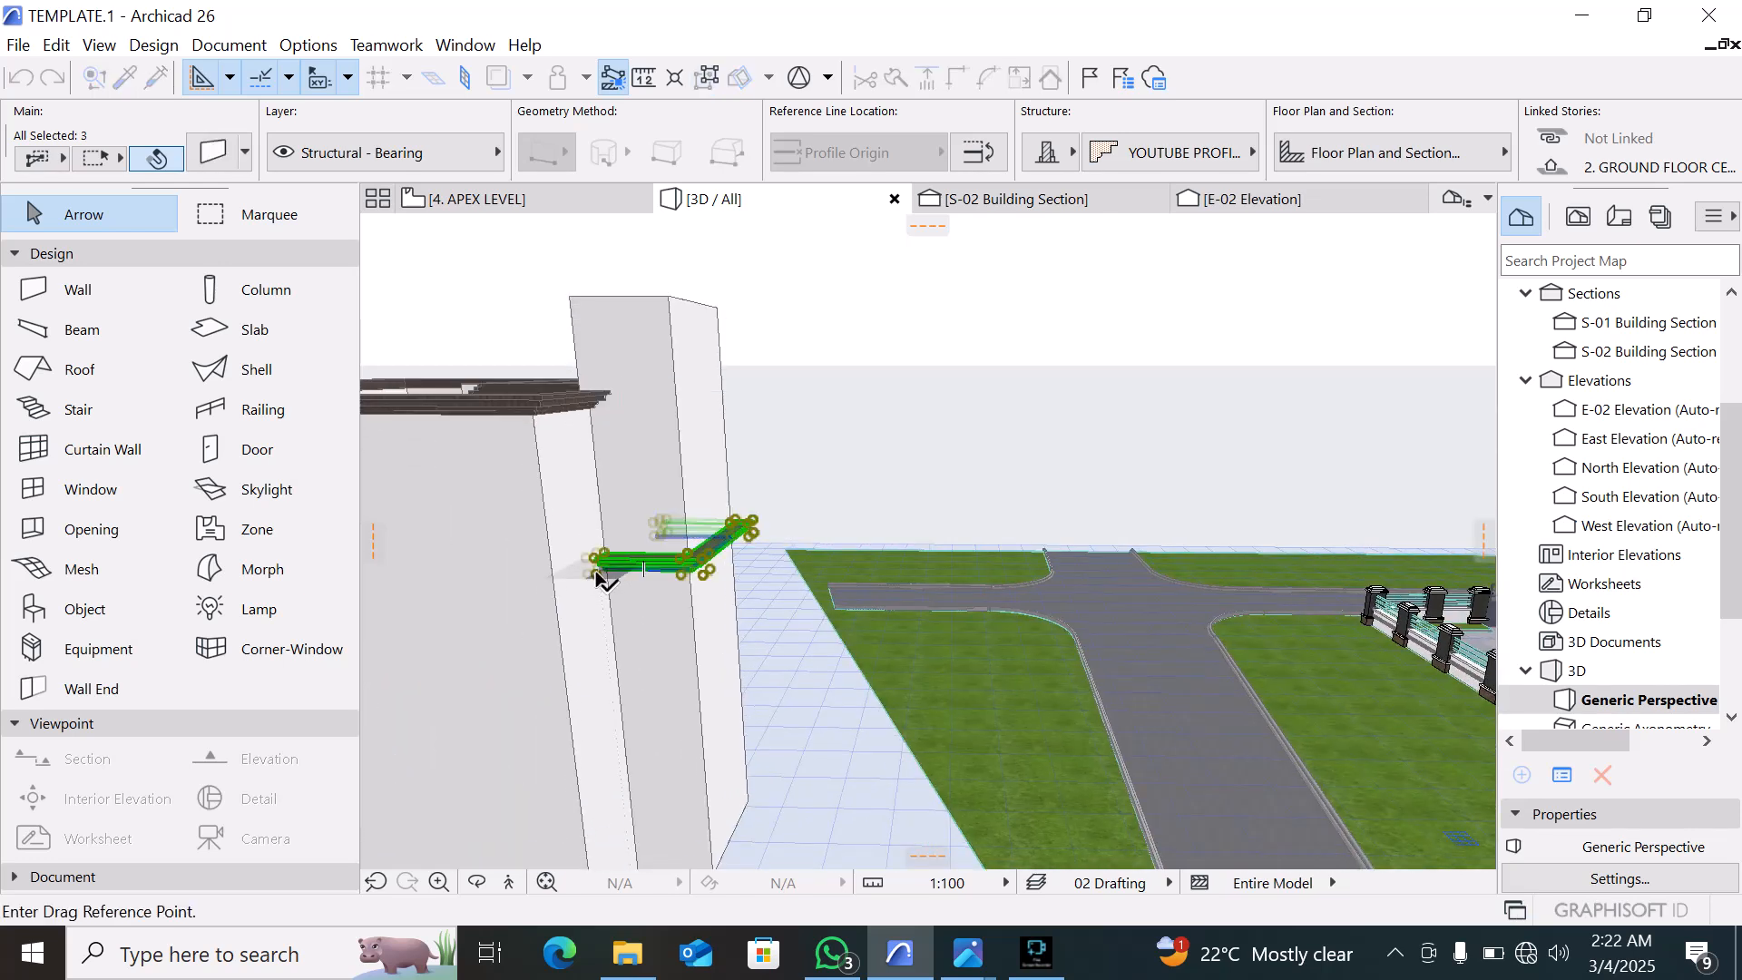
click(602, 572)
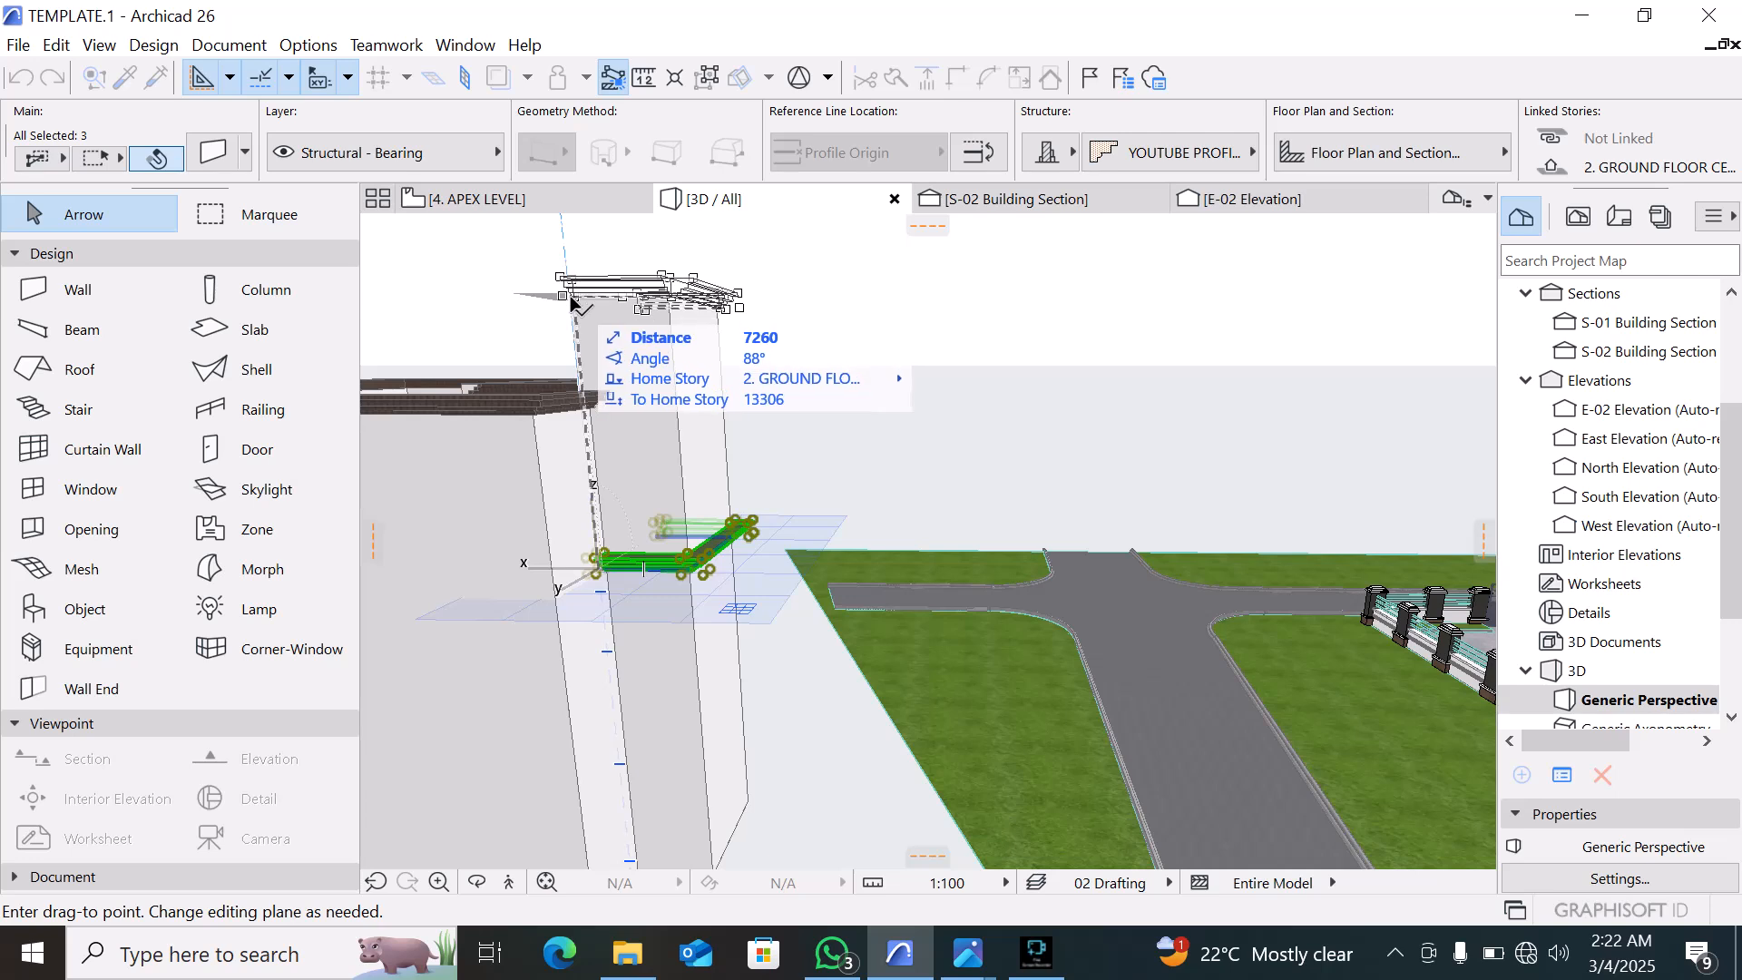
click(571, 296)
key(Escape)
scroll(923, 519, down, 2)
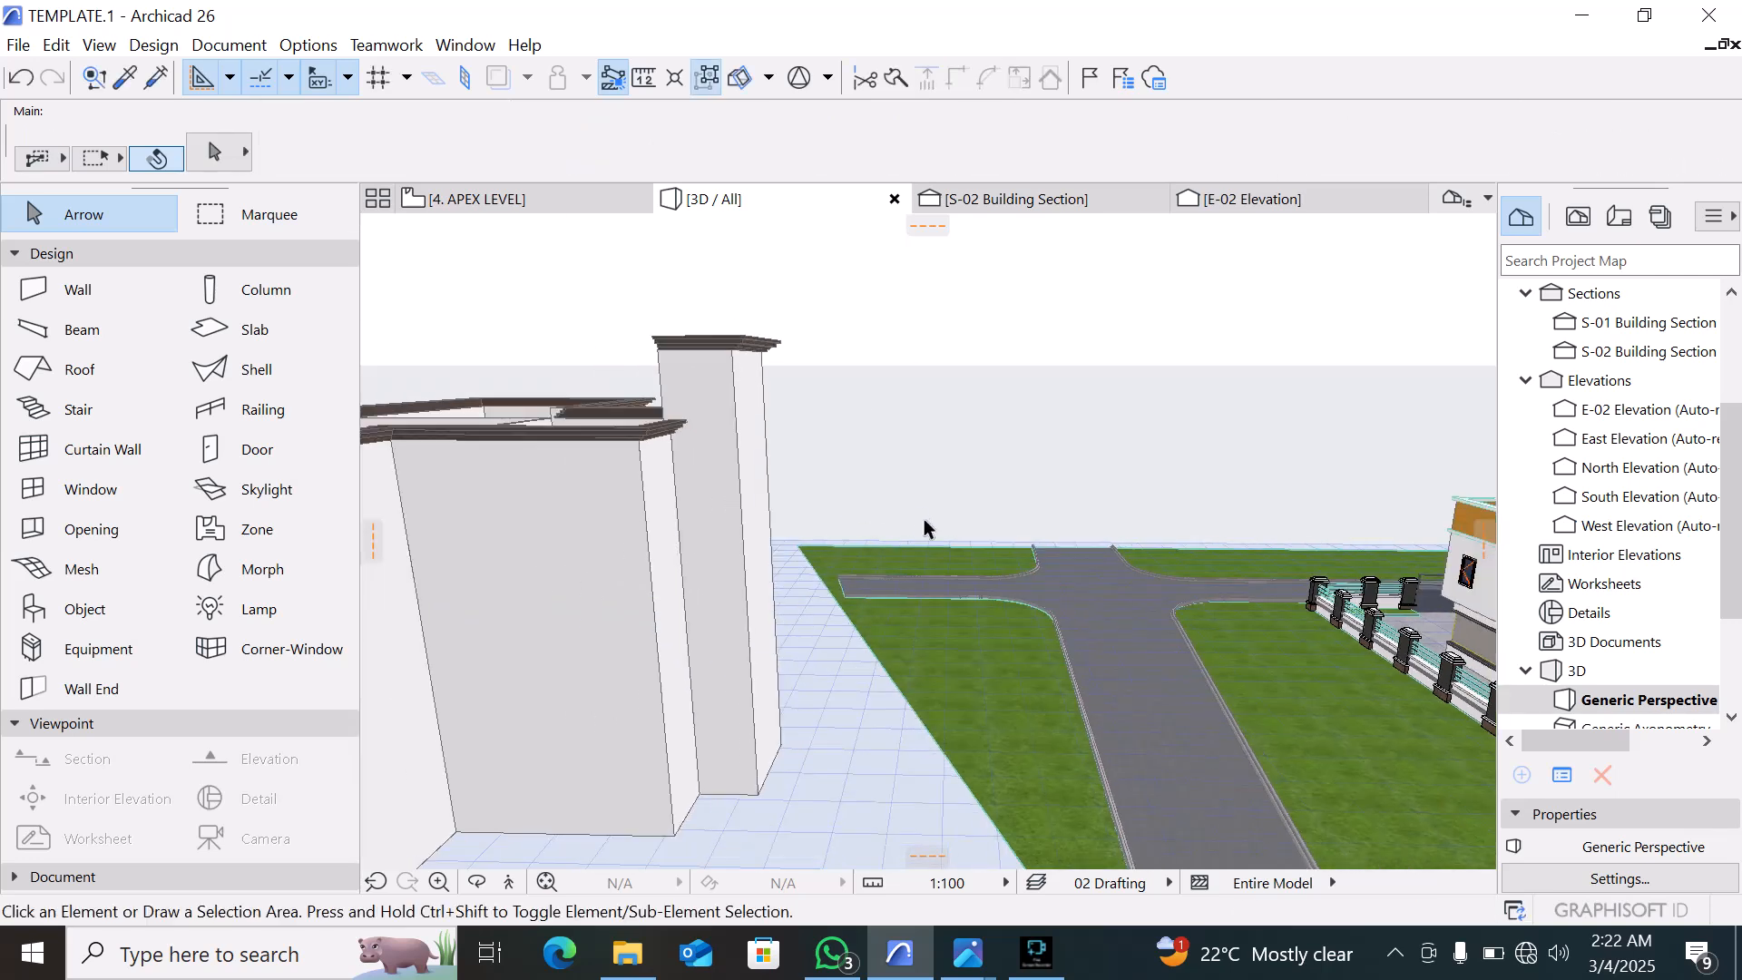
Open the 4. APEX LEVEL floor plan with the cross-shaped house layout in view
shift+middle_drag(924, 520, 739, 444)
shift+middle_drag(548, 515, 1699, 487)
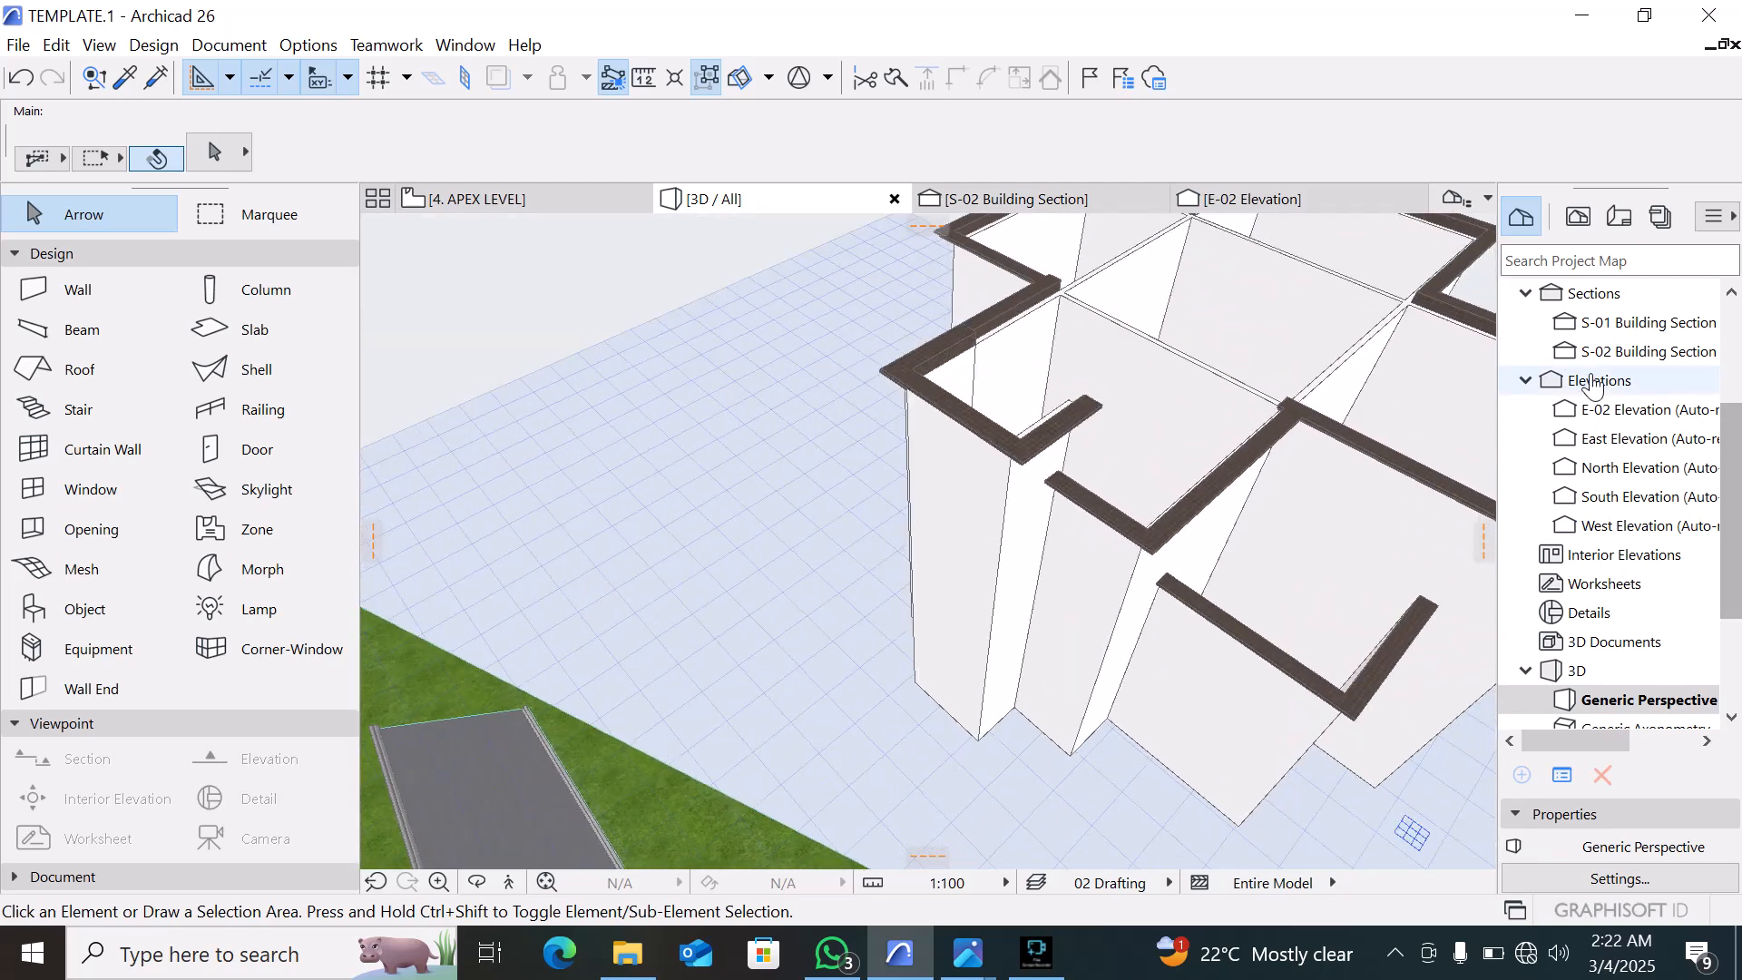
scroll(1594, 386, up, 3)
double_click(1601, 352)
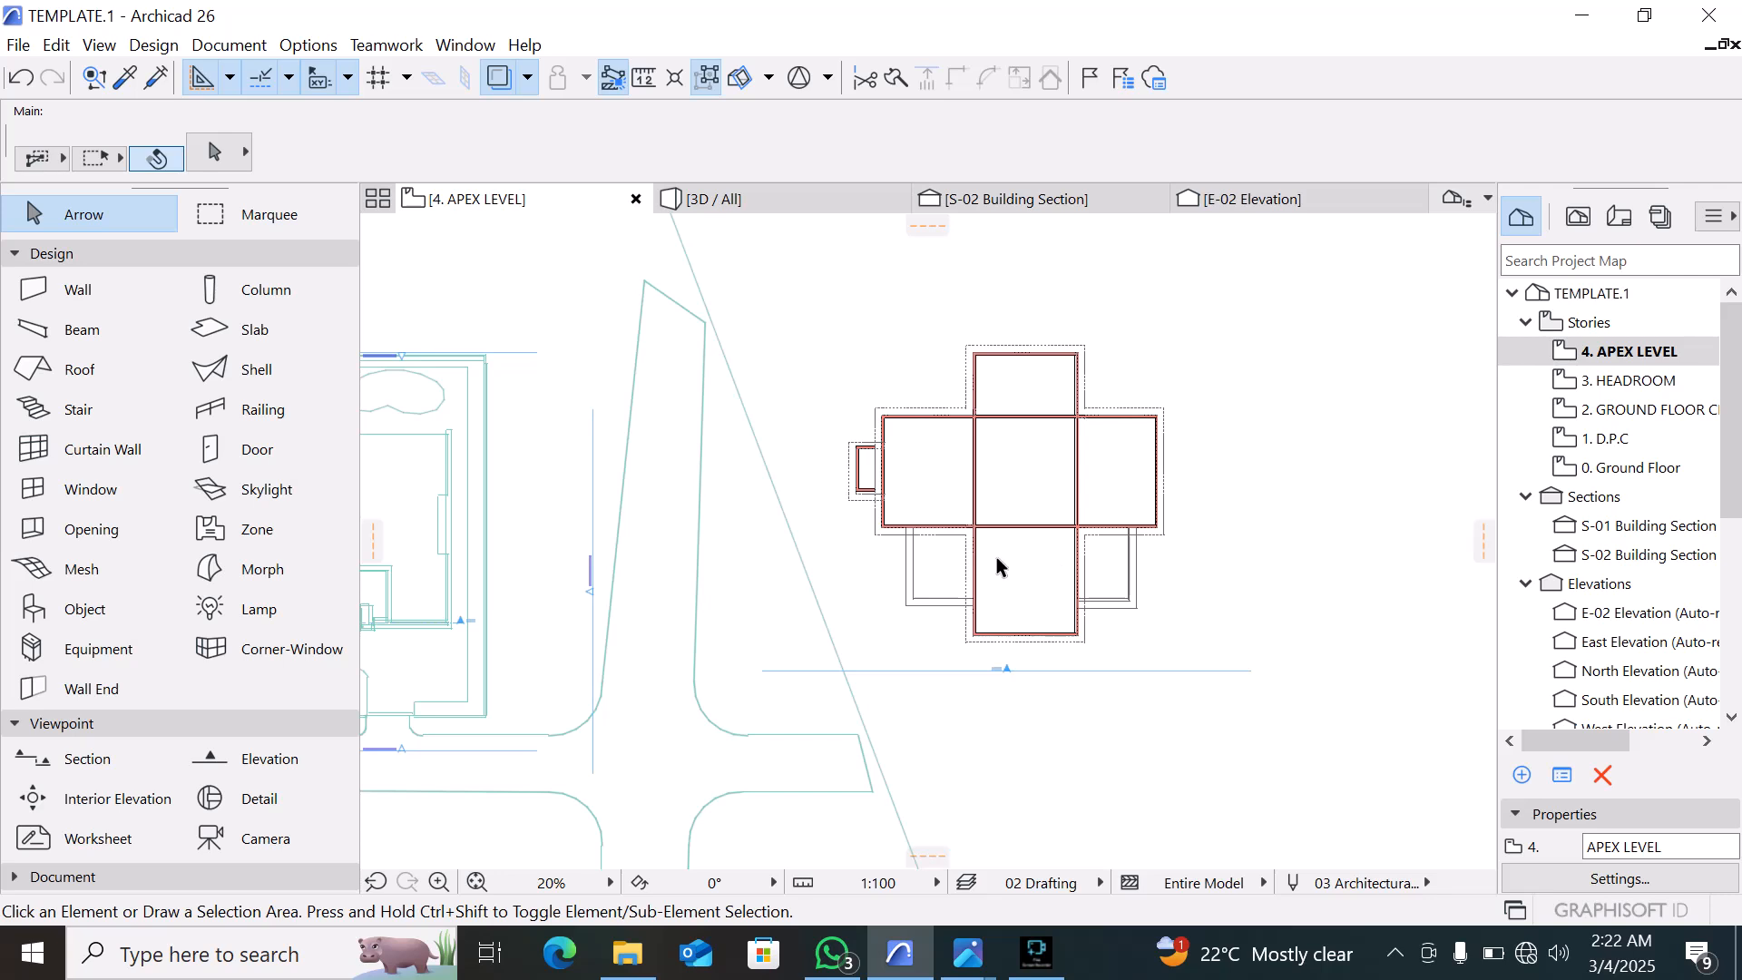
scroll(996, 558, up, 3)
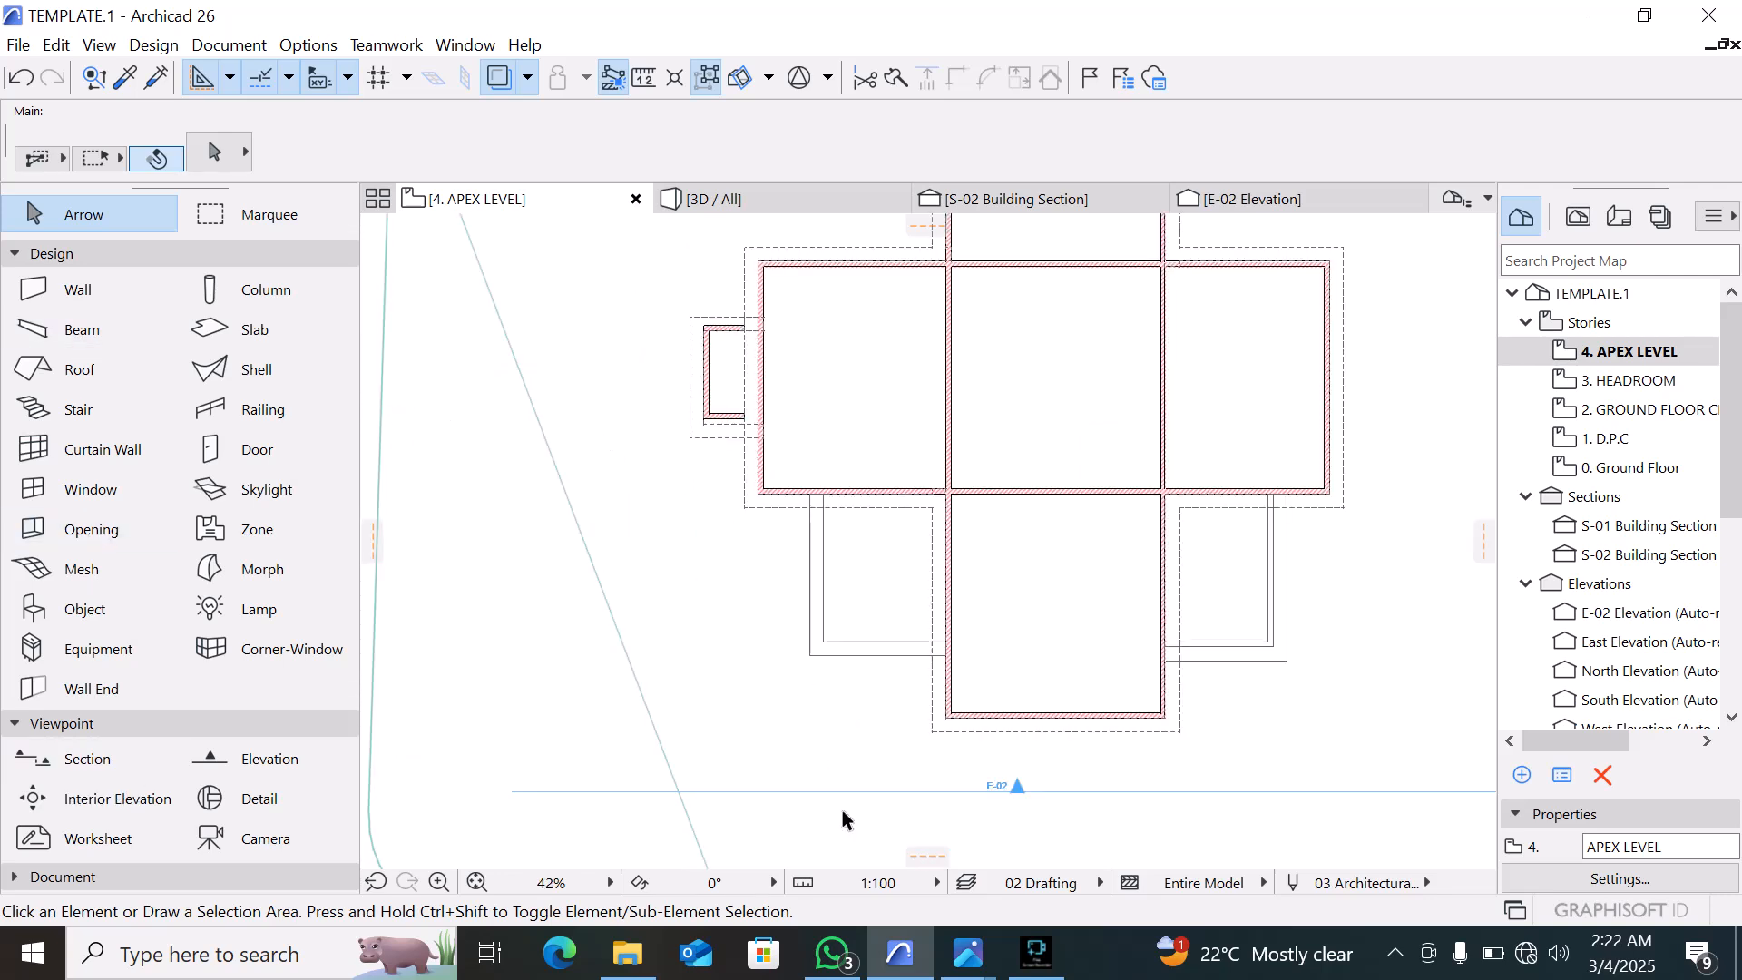
scroll(1324, 634, down, 3)
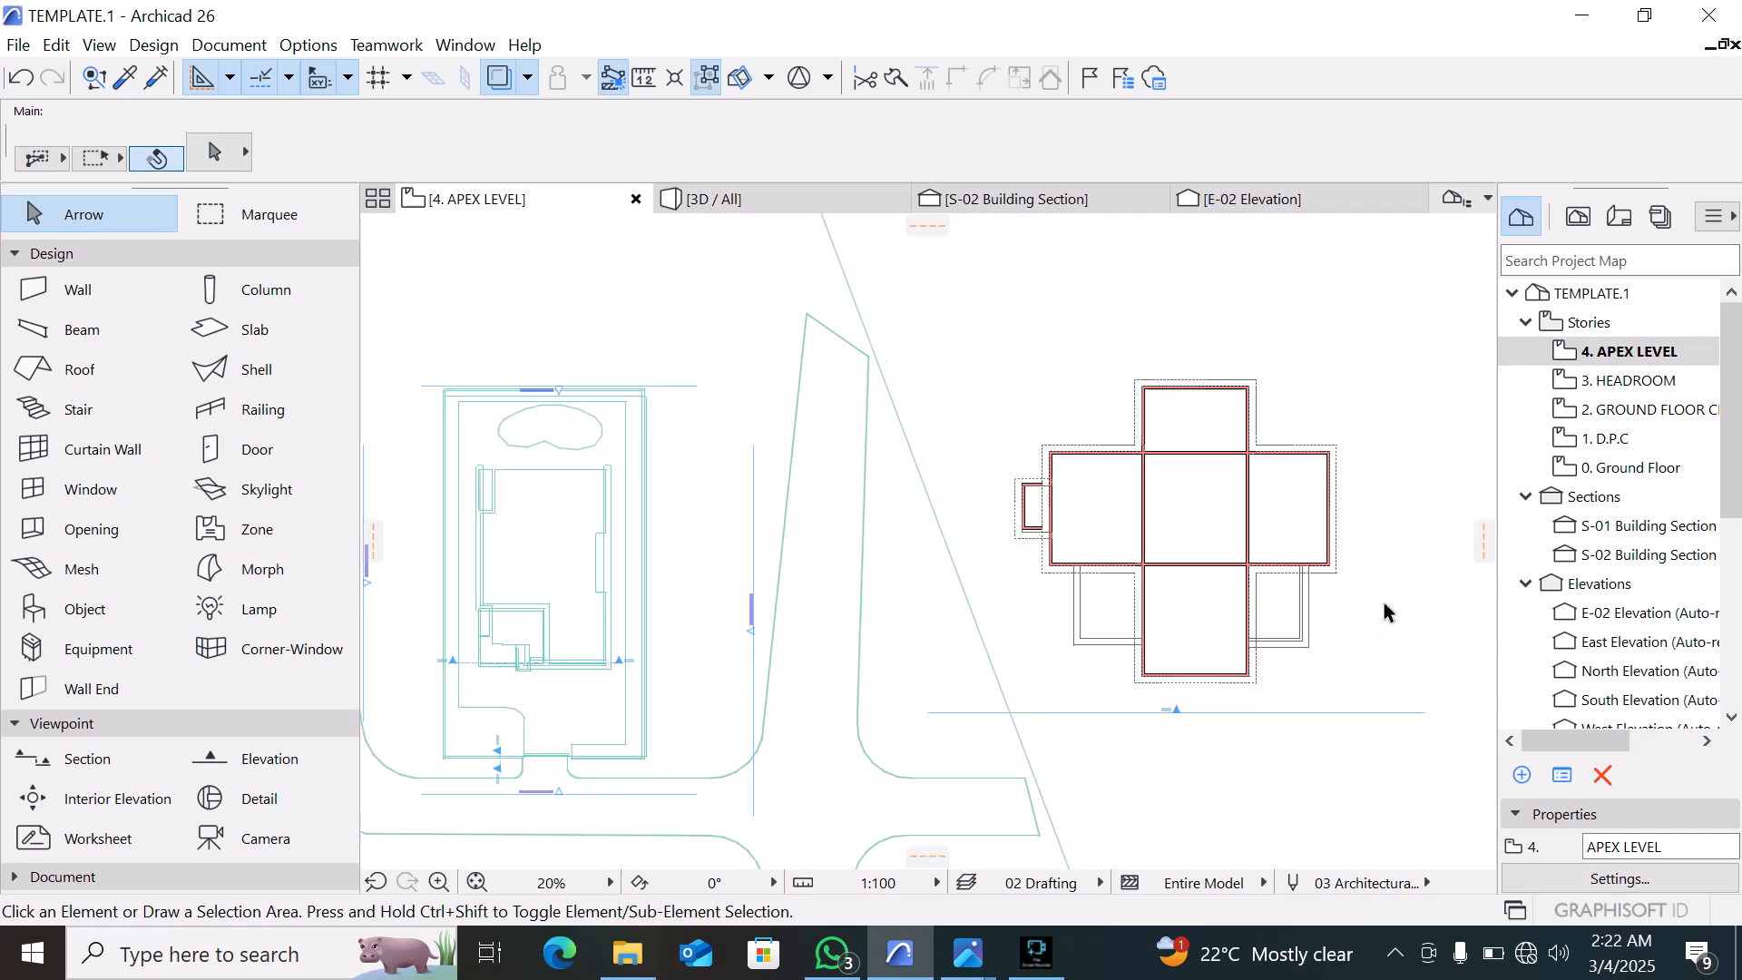
scroll(1384, 601, up, 4)
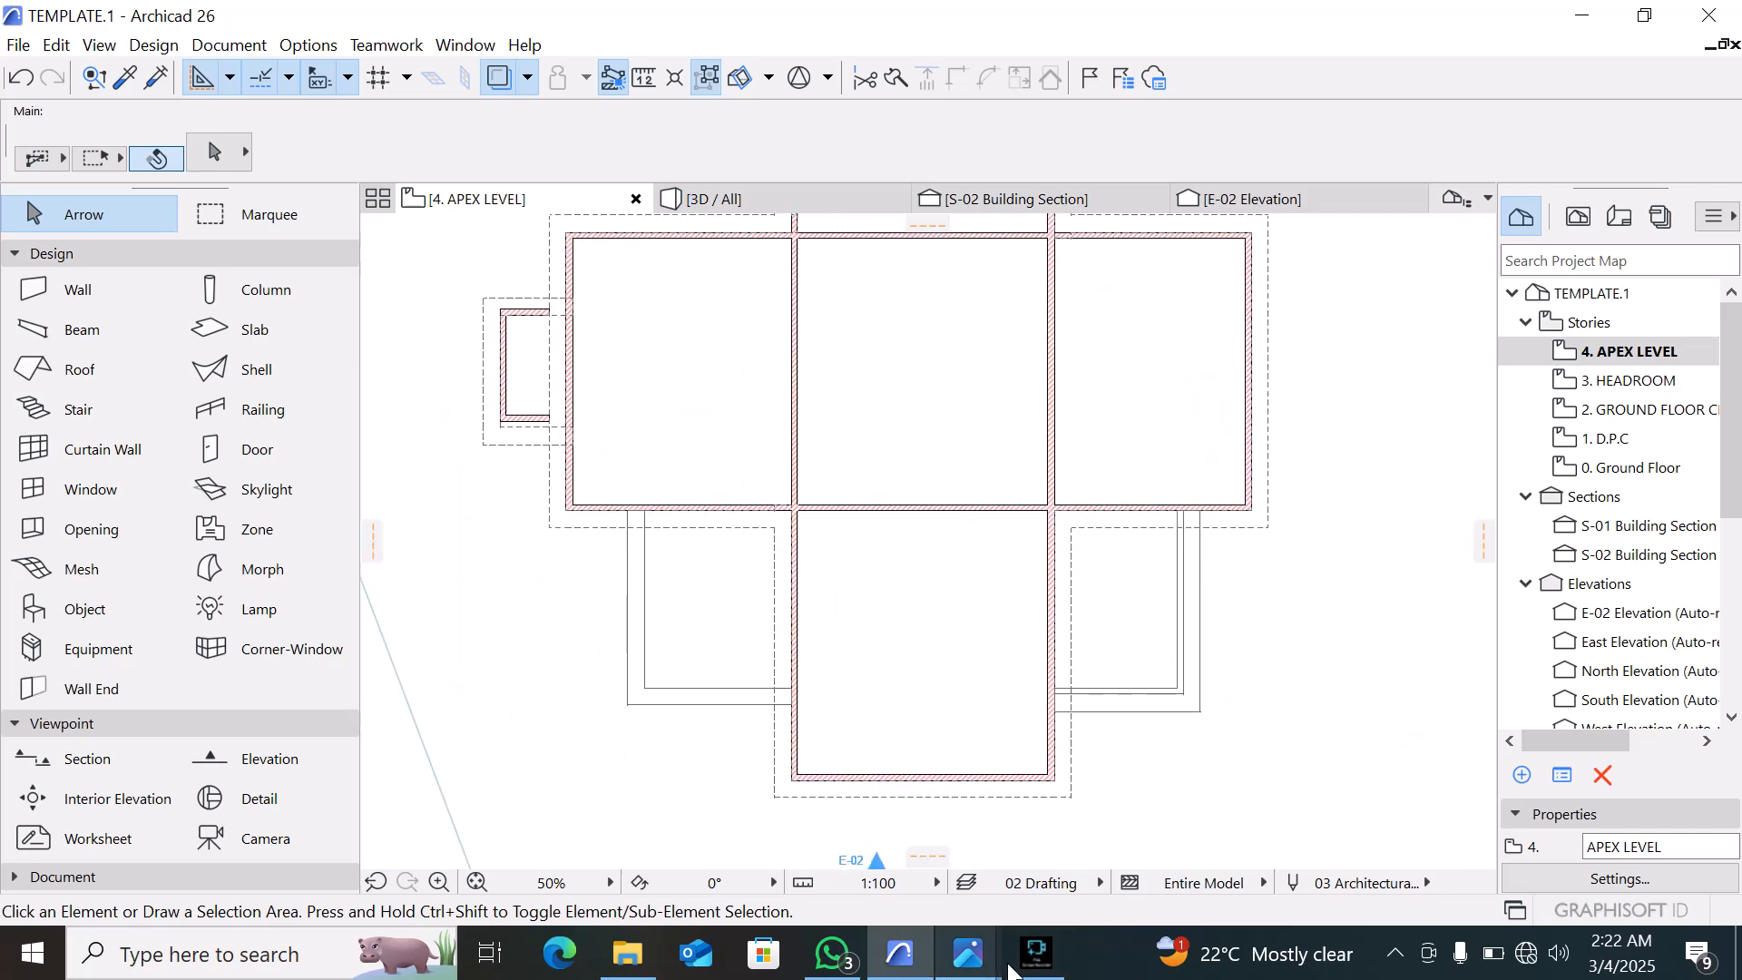
Switch to the Photos app and examine the reference house image for its steep hip roofs, ridges, valleys and eaves above the mouldings
click(969, 954)
click(882, 878)
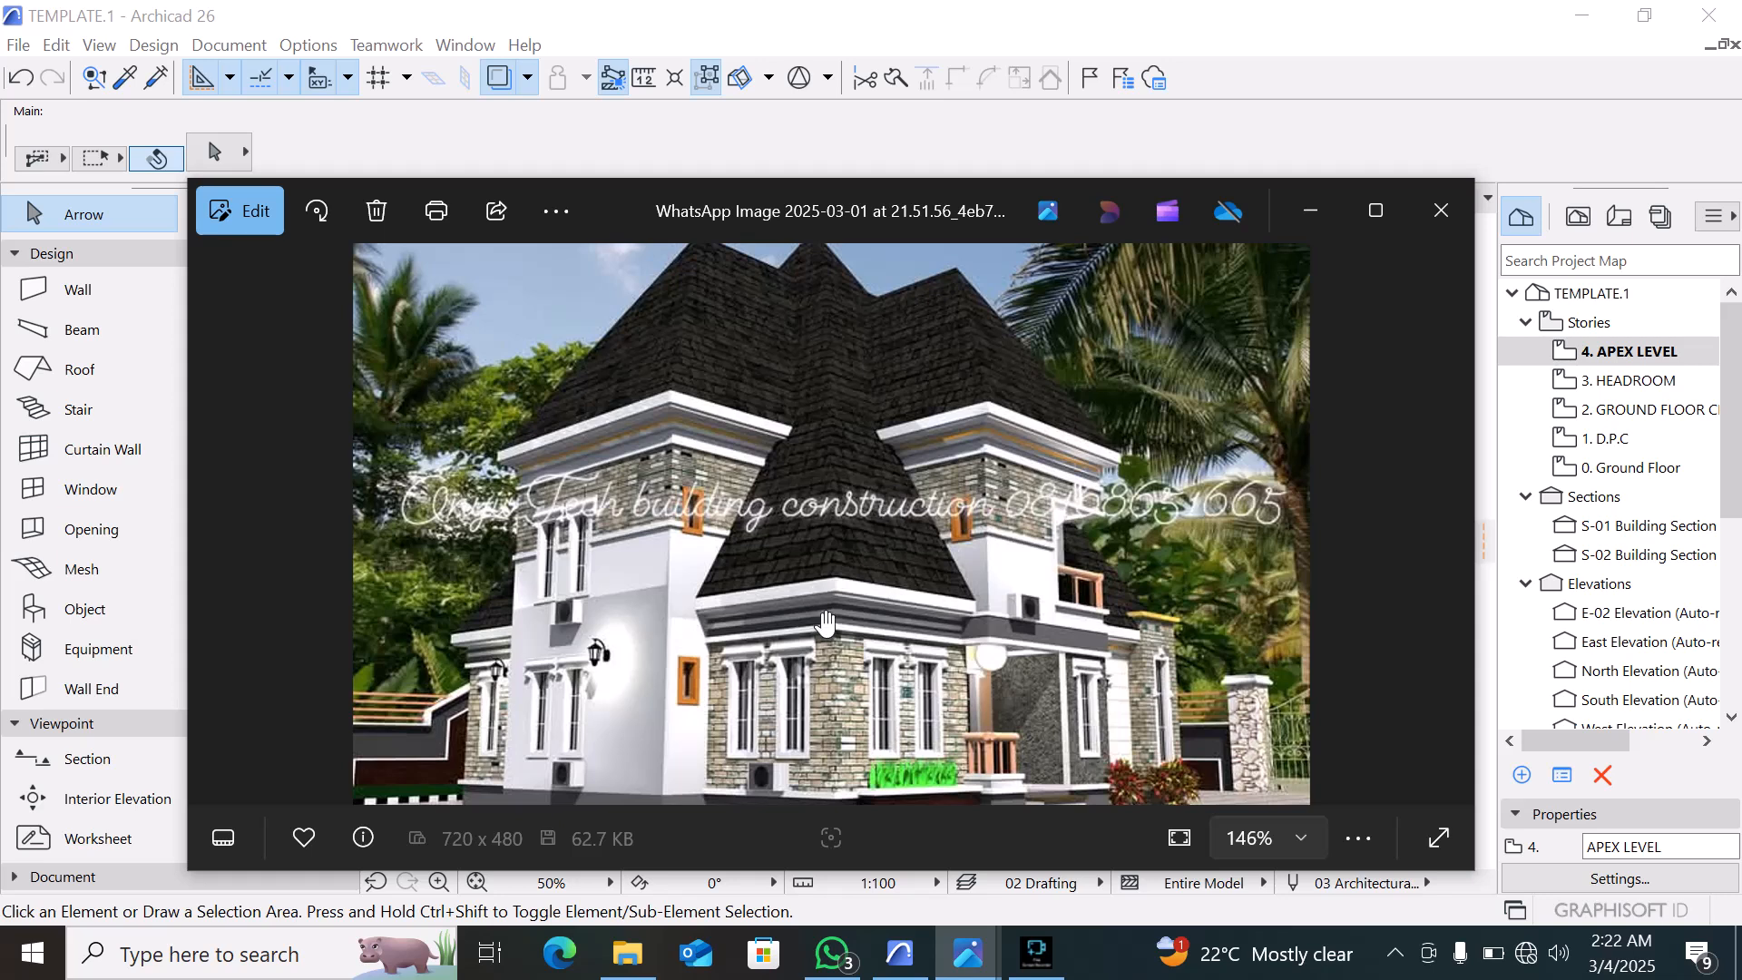
click(1311, 218)
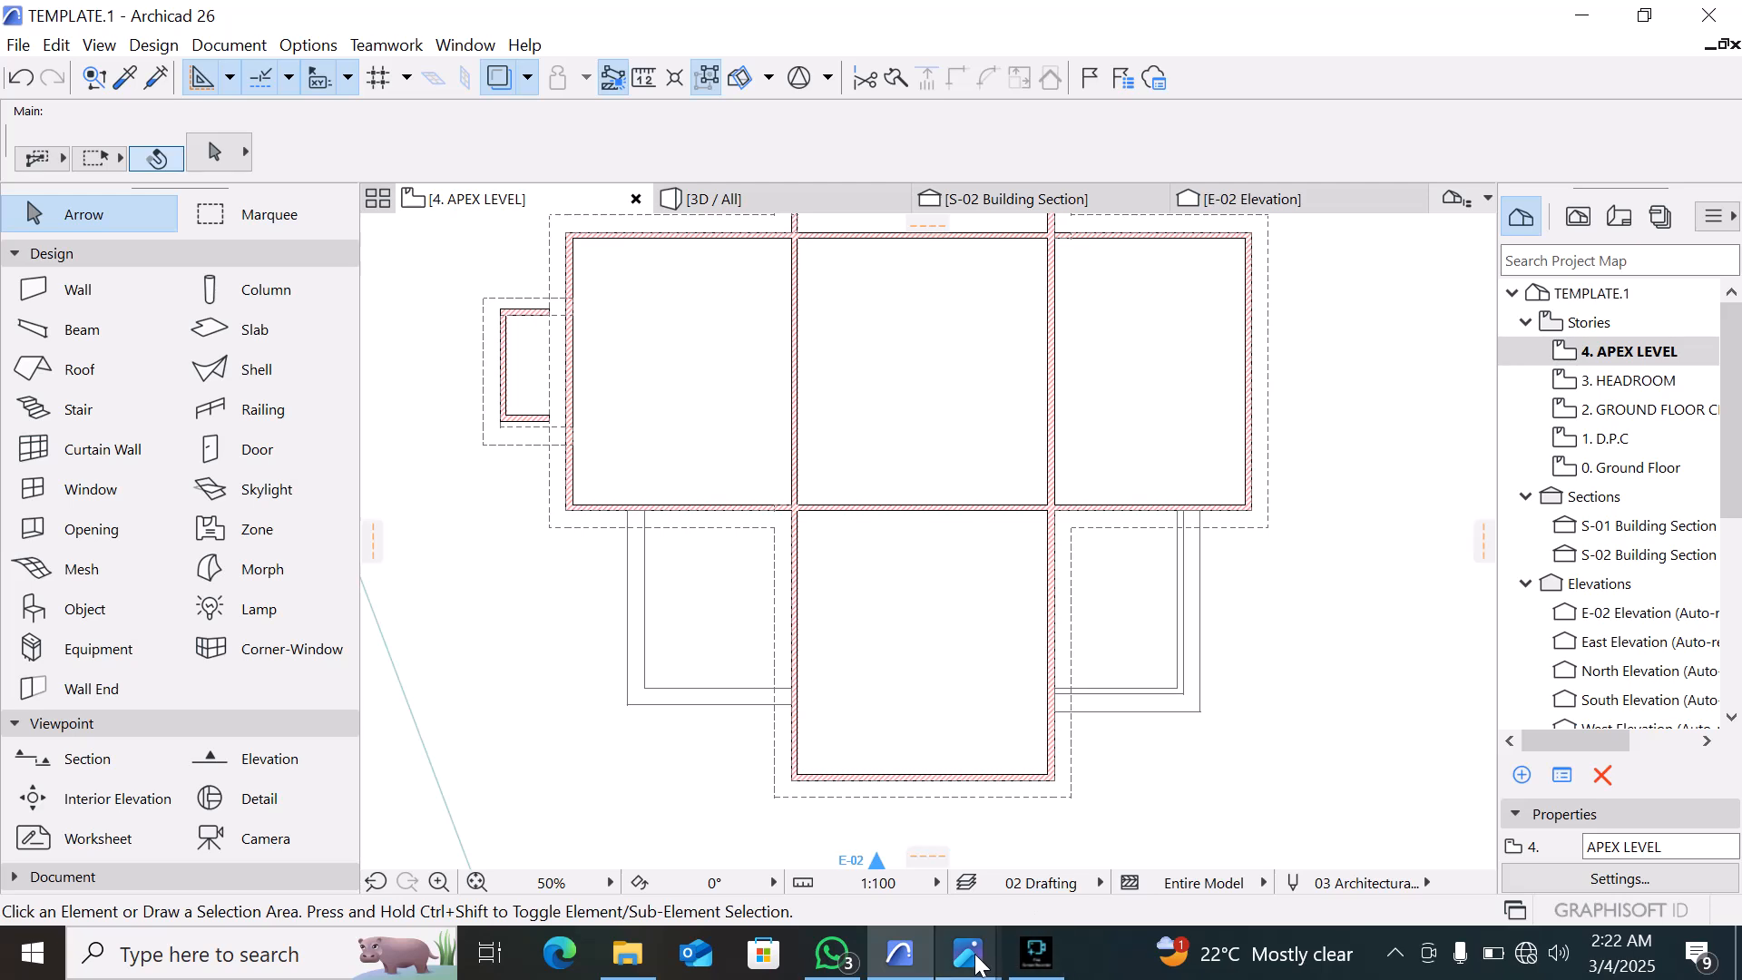
mouse_move(978, 962)
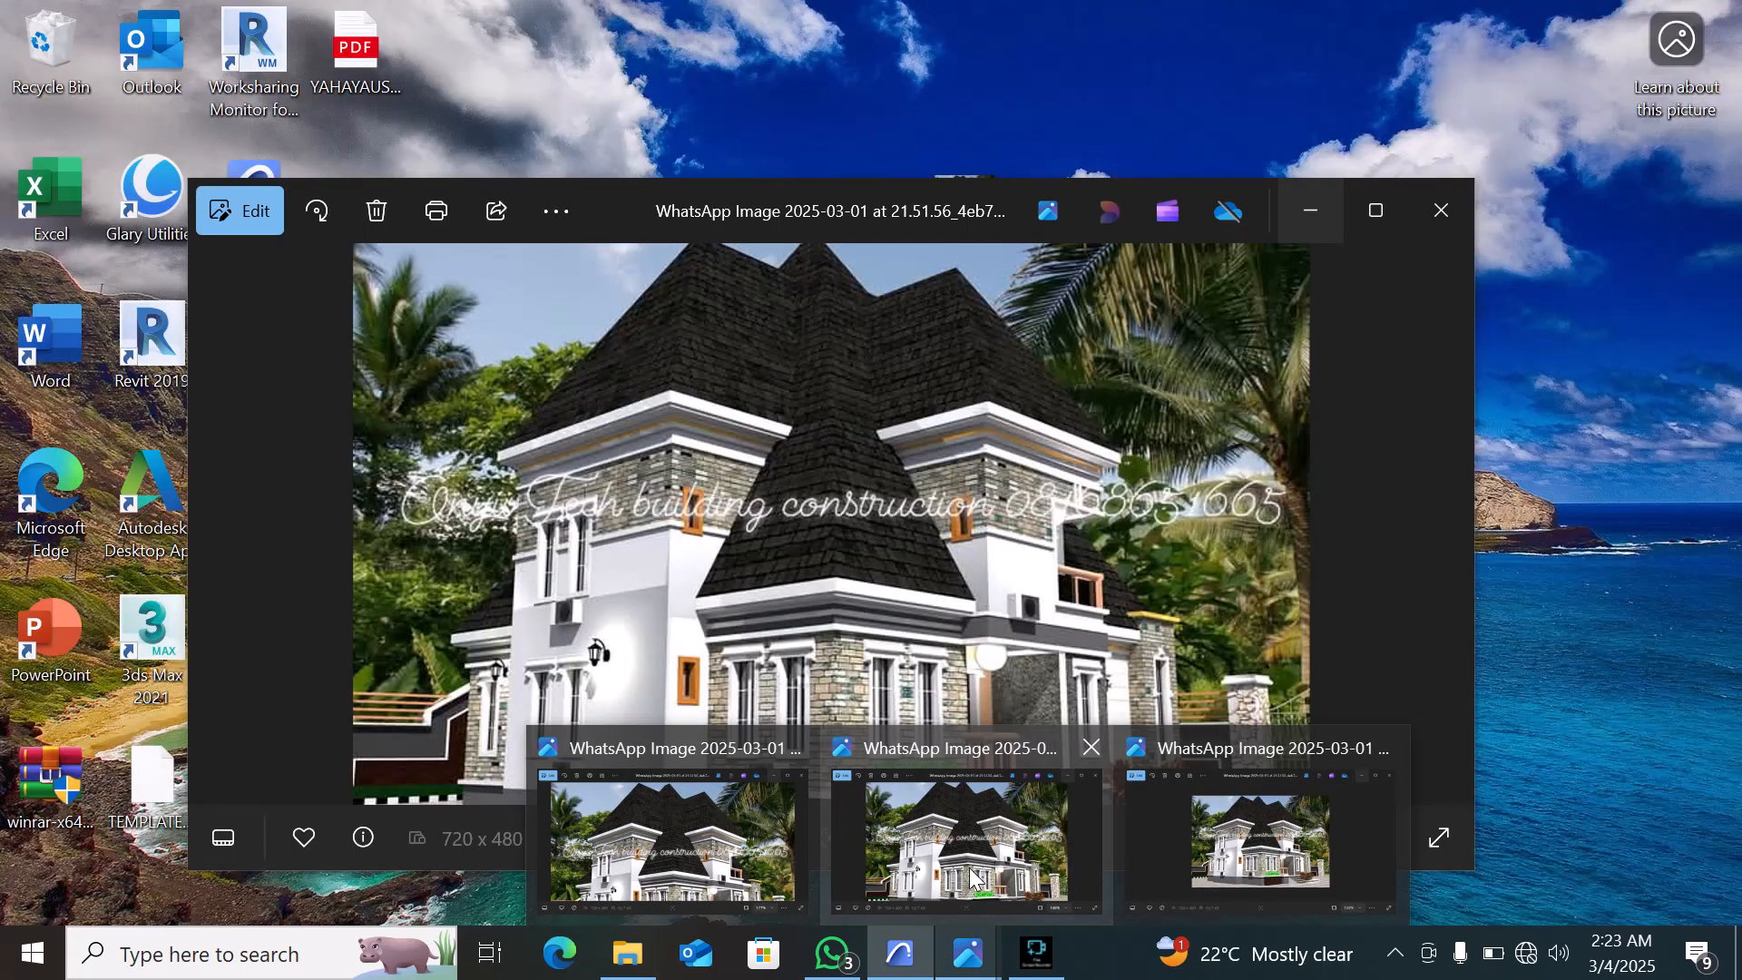
click(971, 871)
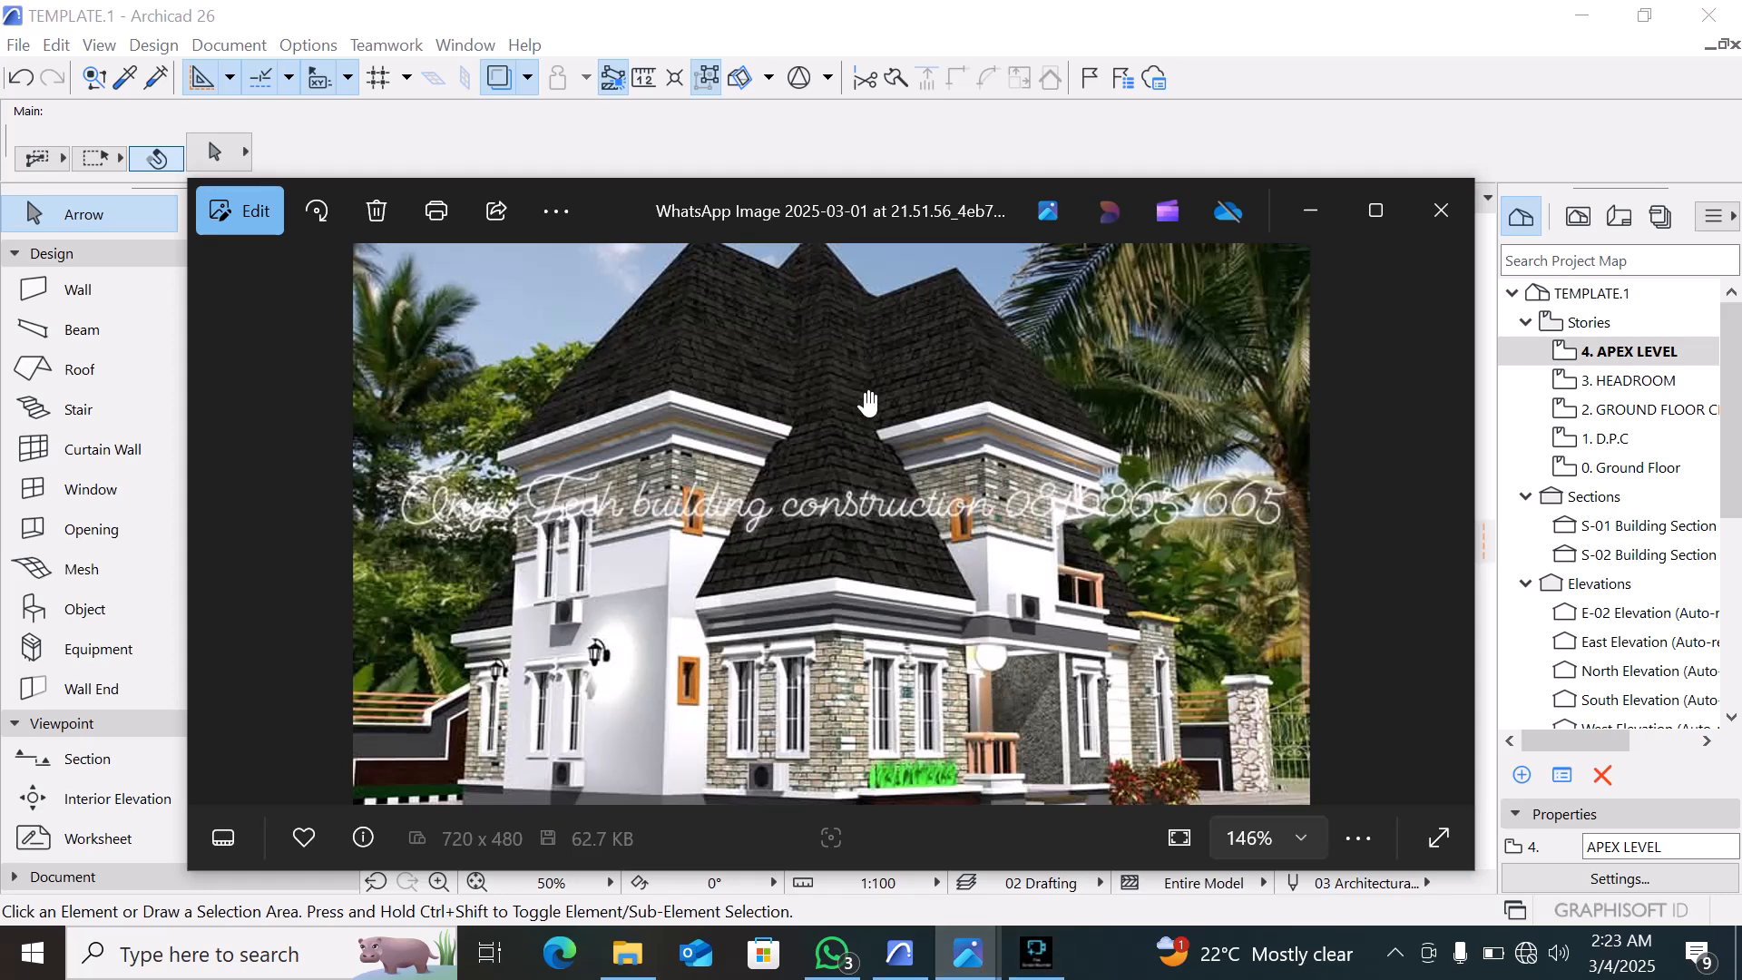
scroll(872, 306, up, 5)
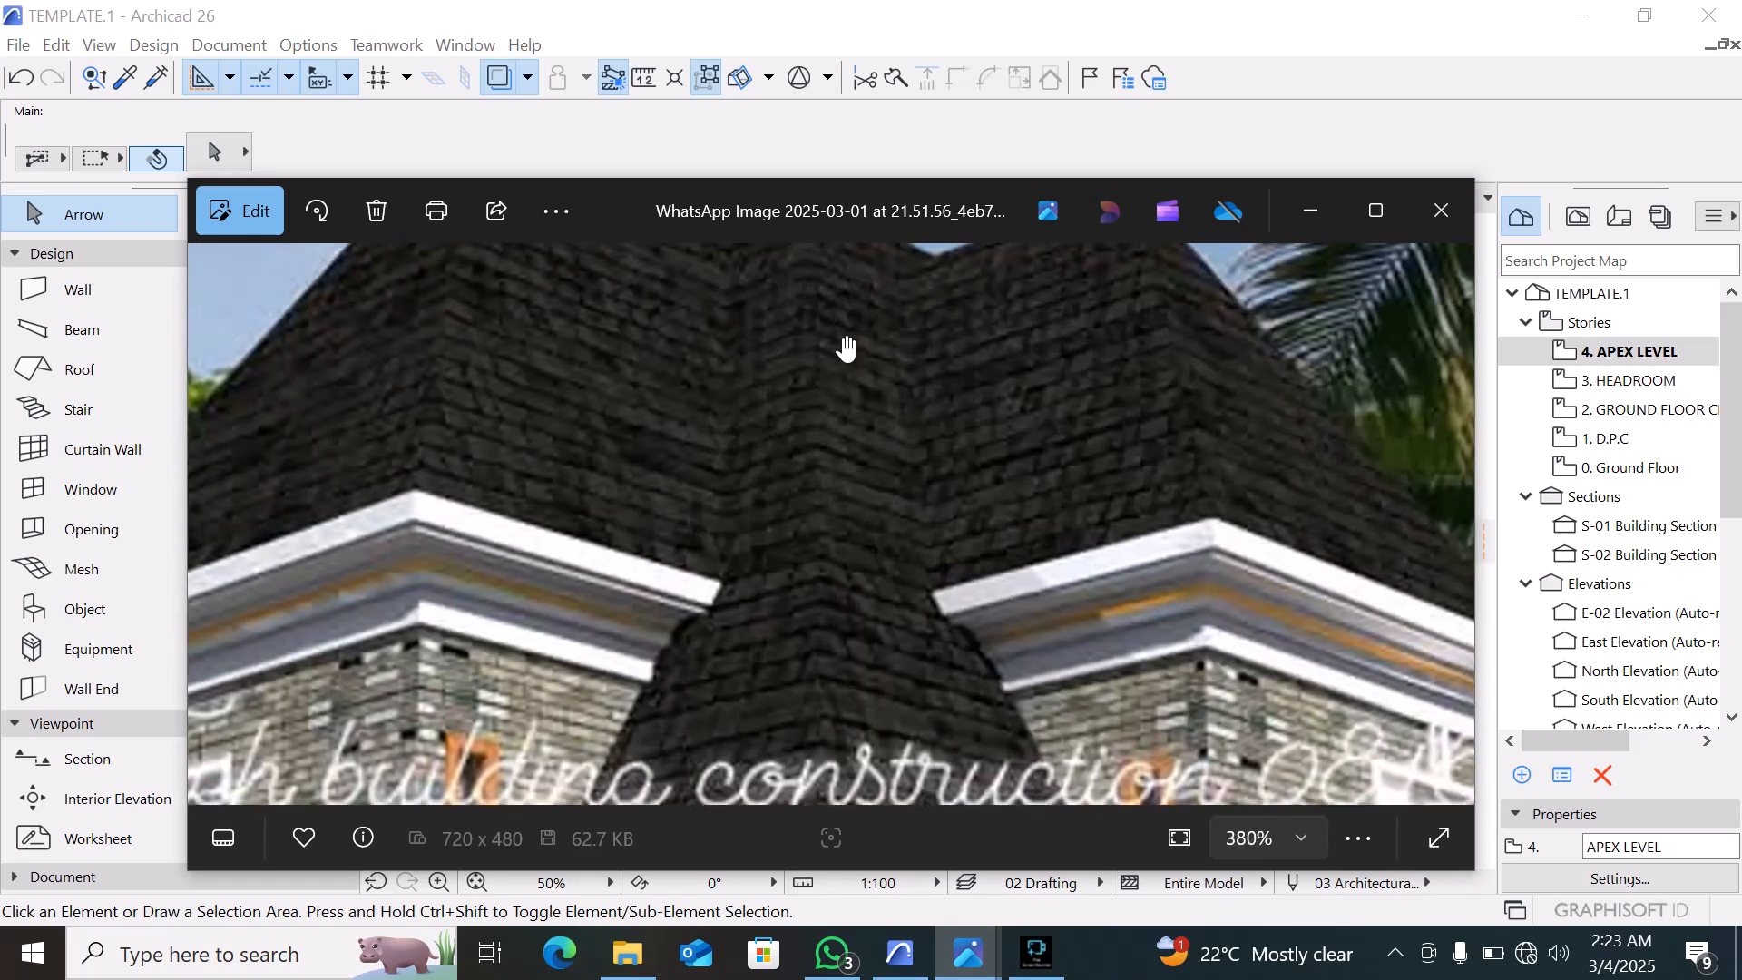
drag(840, 350, 723, 663)
scroll(721, 671, down, 4)
scroll(717, 662, up, 5)
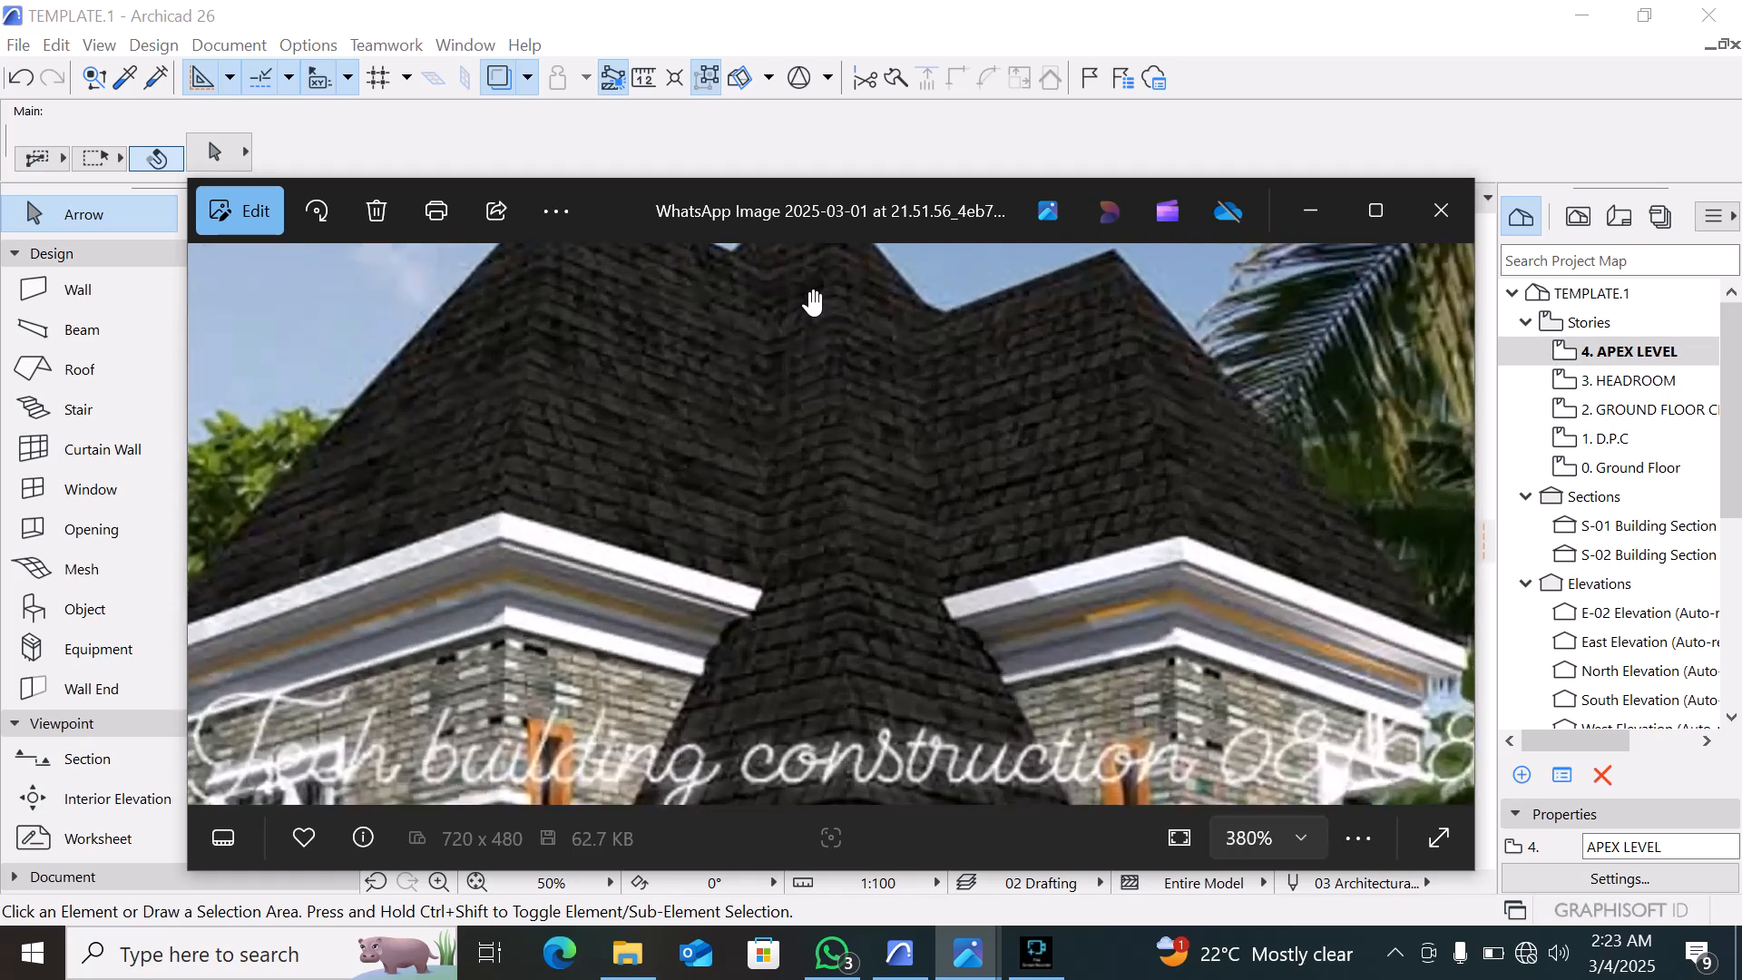
scroll(711, 660, down, 2)
scroll(853, 368, up, 2)
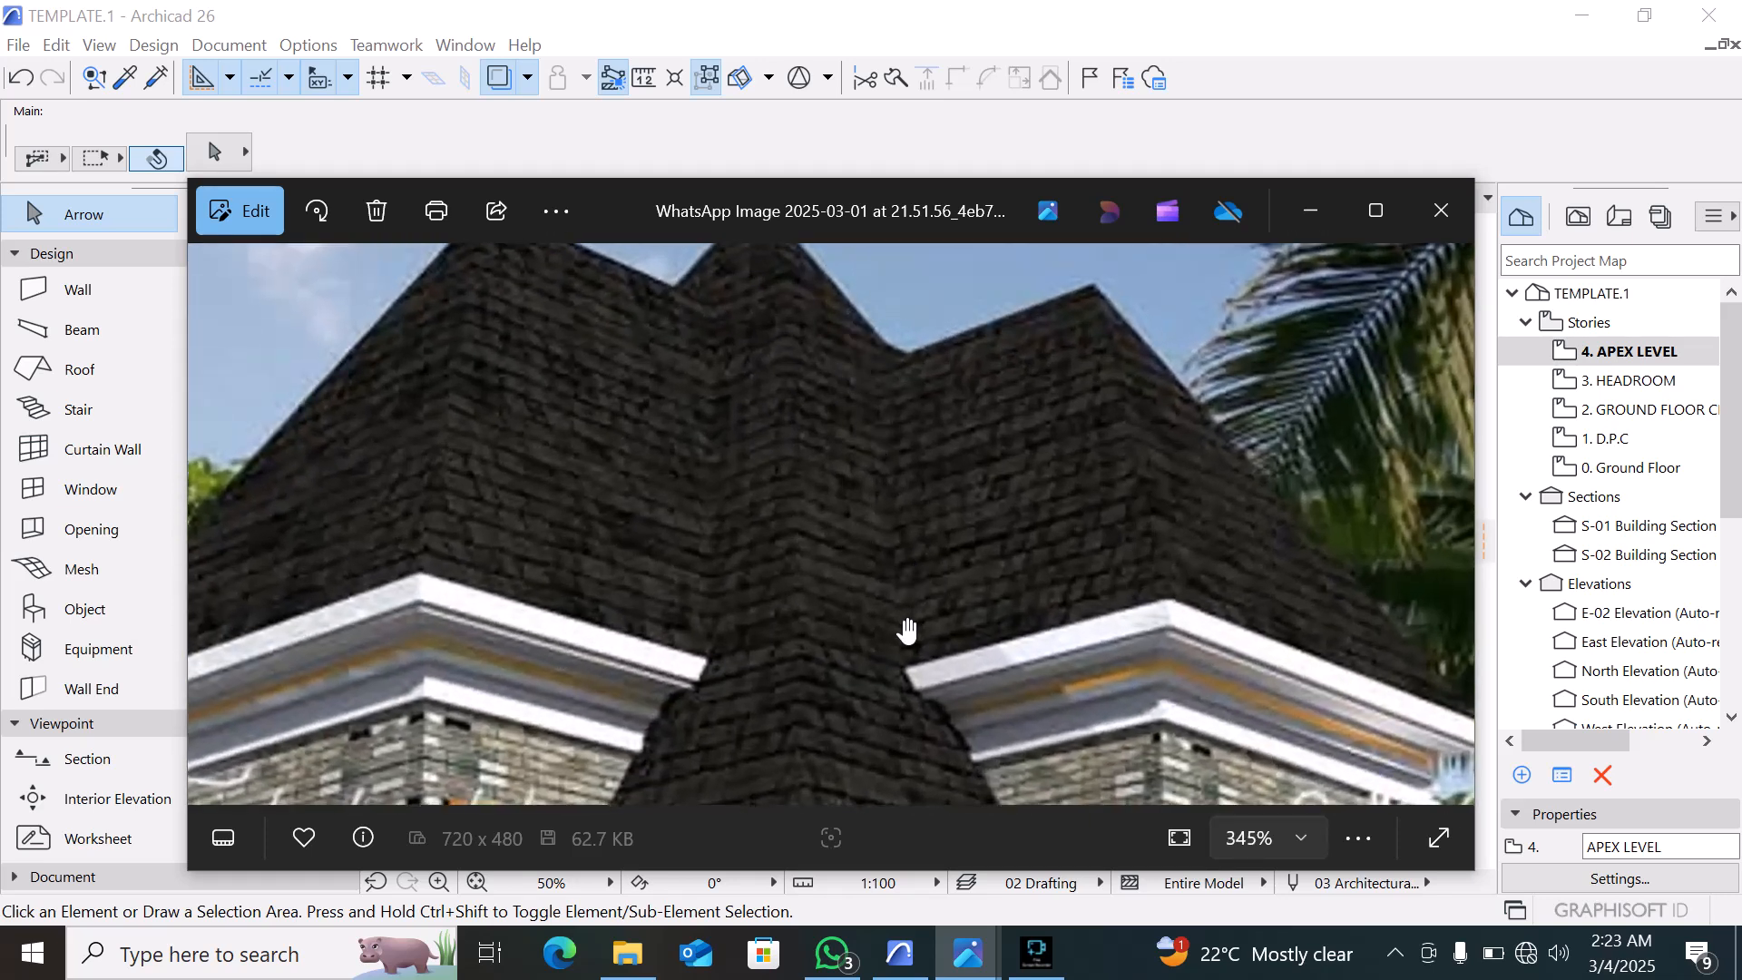
scroll(904, 635, down, 2)
scroll(904, 635, down, 2)
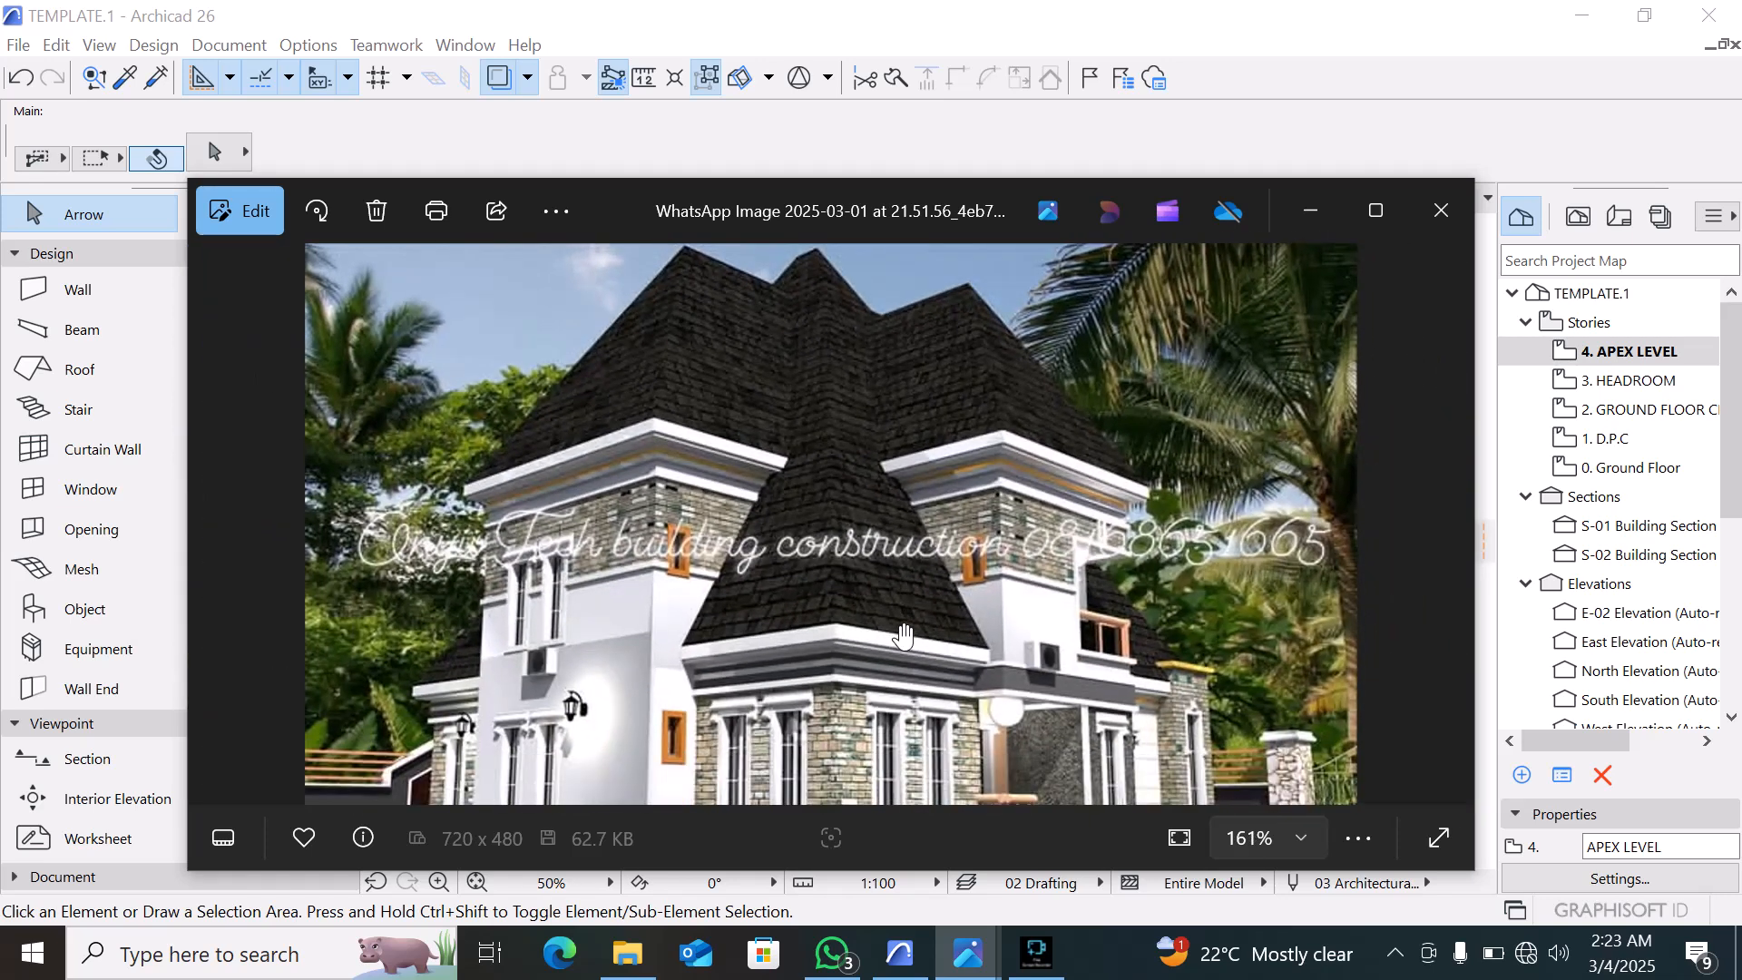
scroll(904, 635, down, 3)
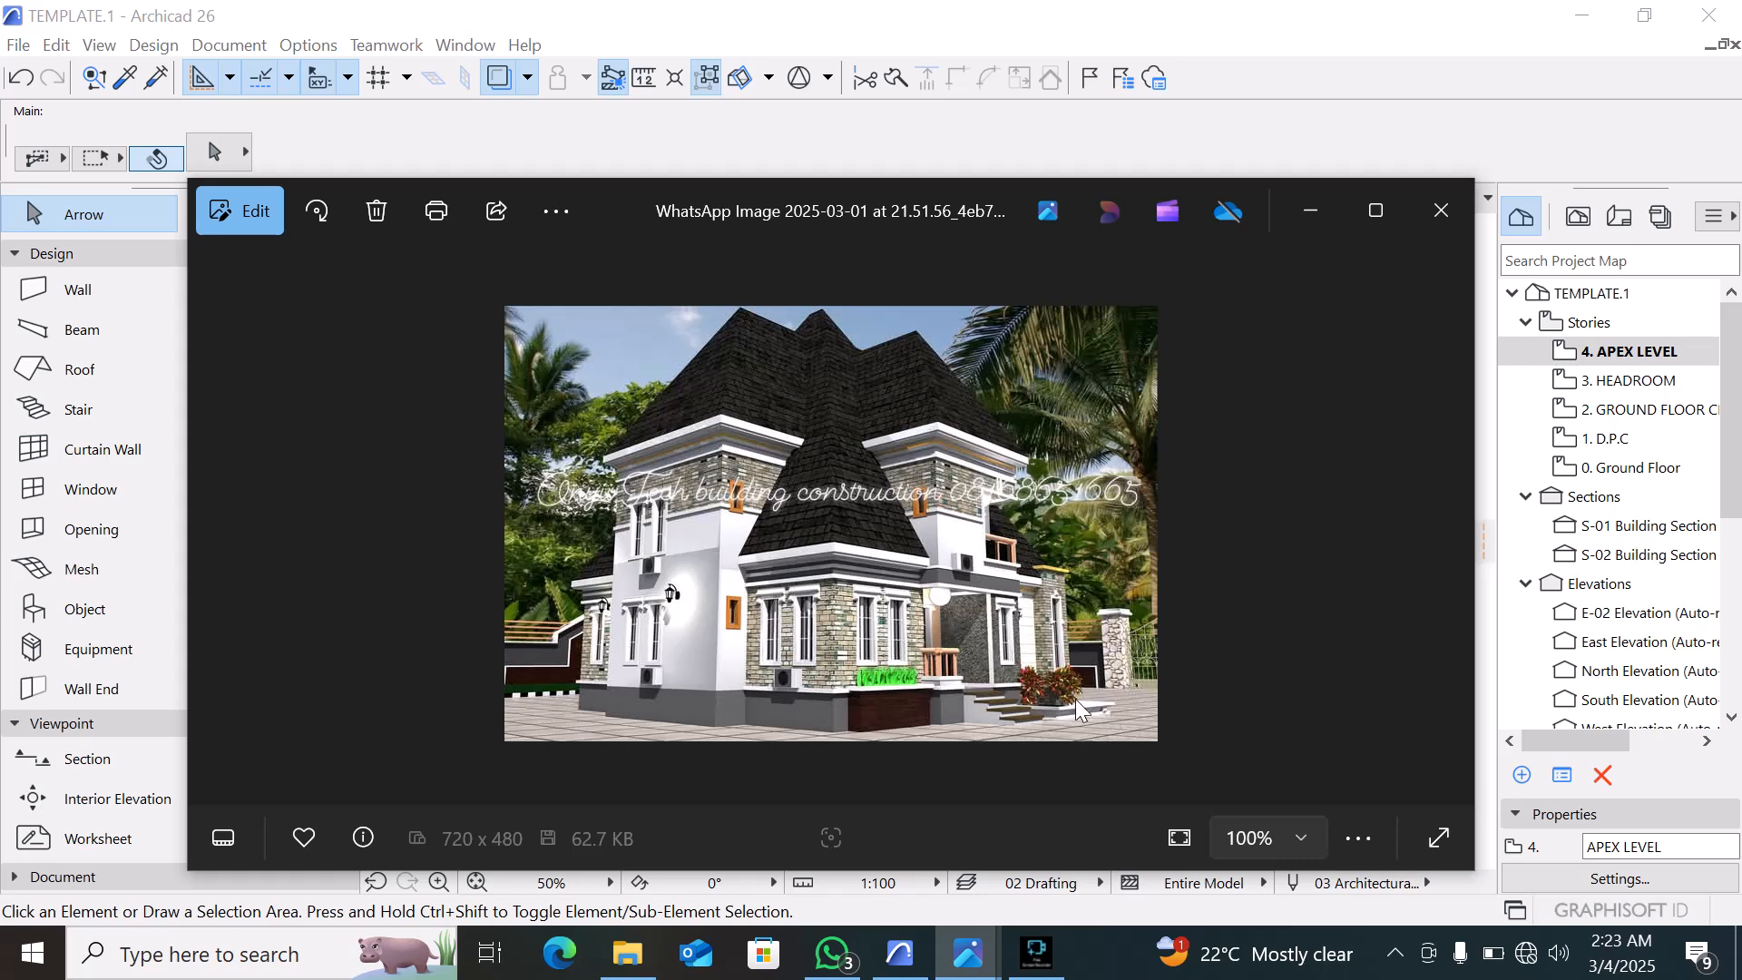
scroll(1075, 699, up, 1)
scroll(957, 672, up, 3)
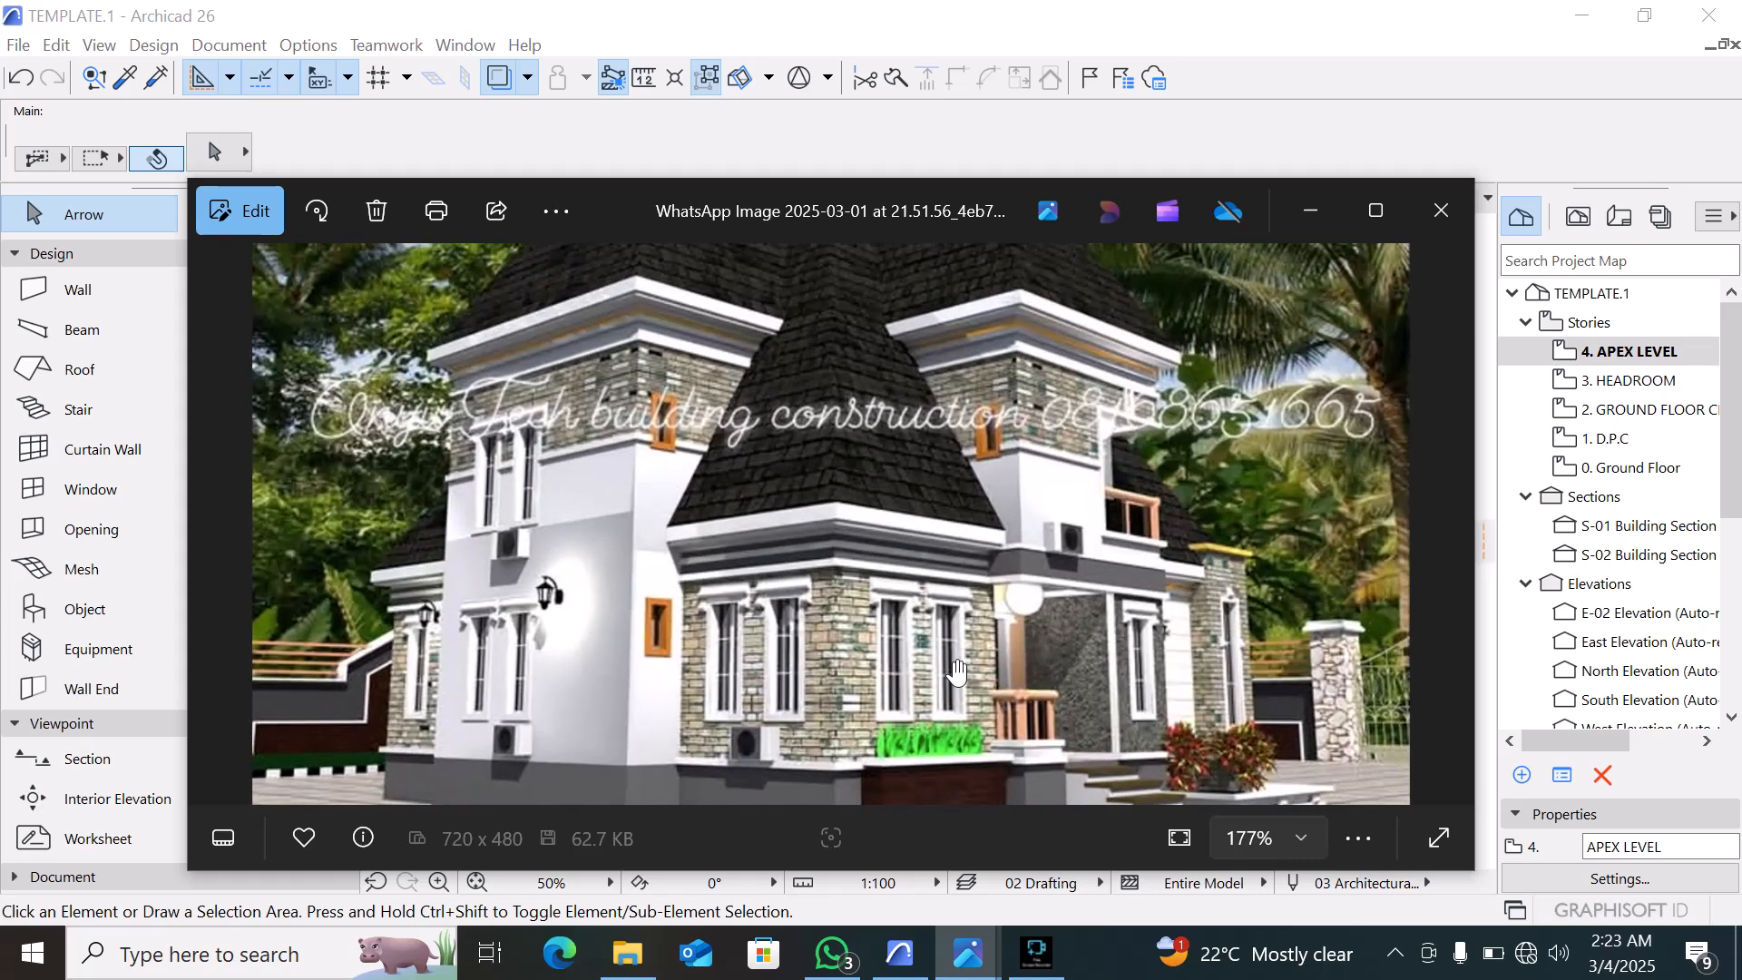
scroll(958, 672, down, 3)
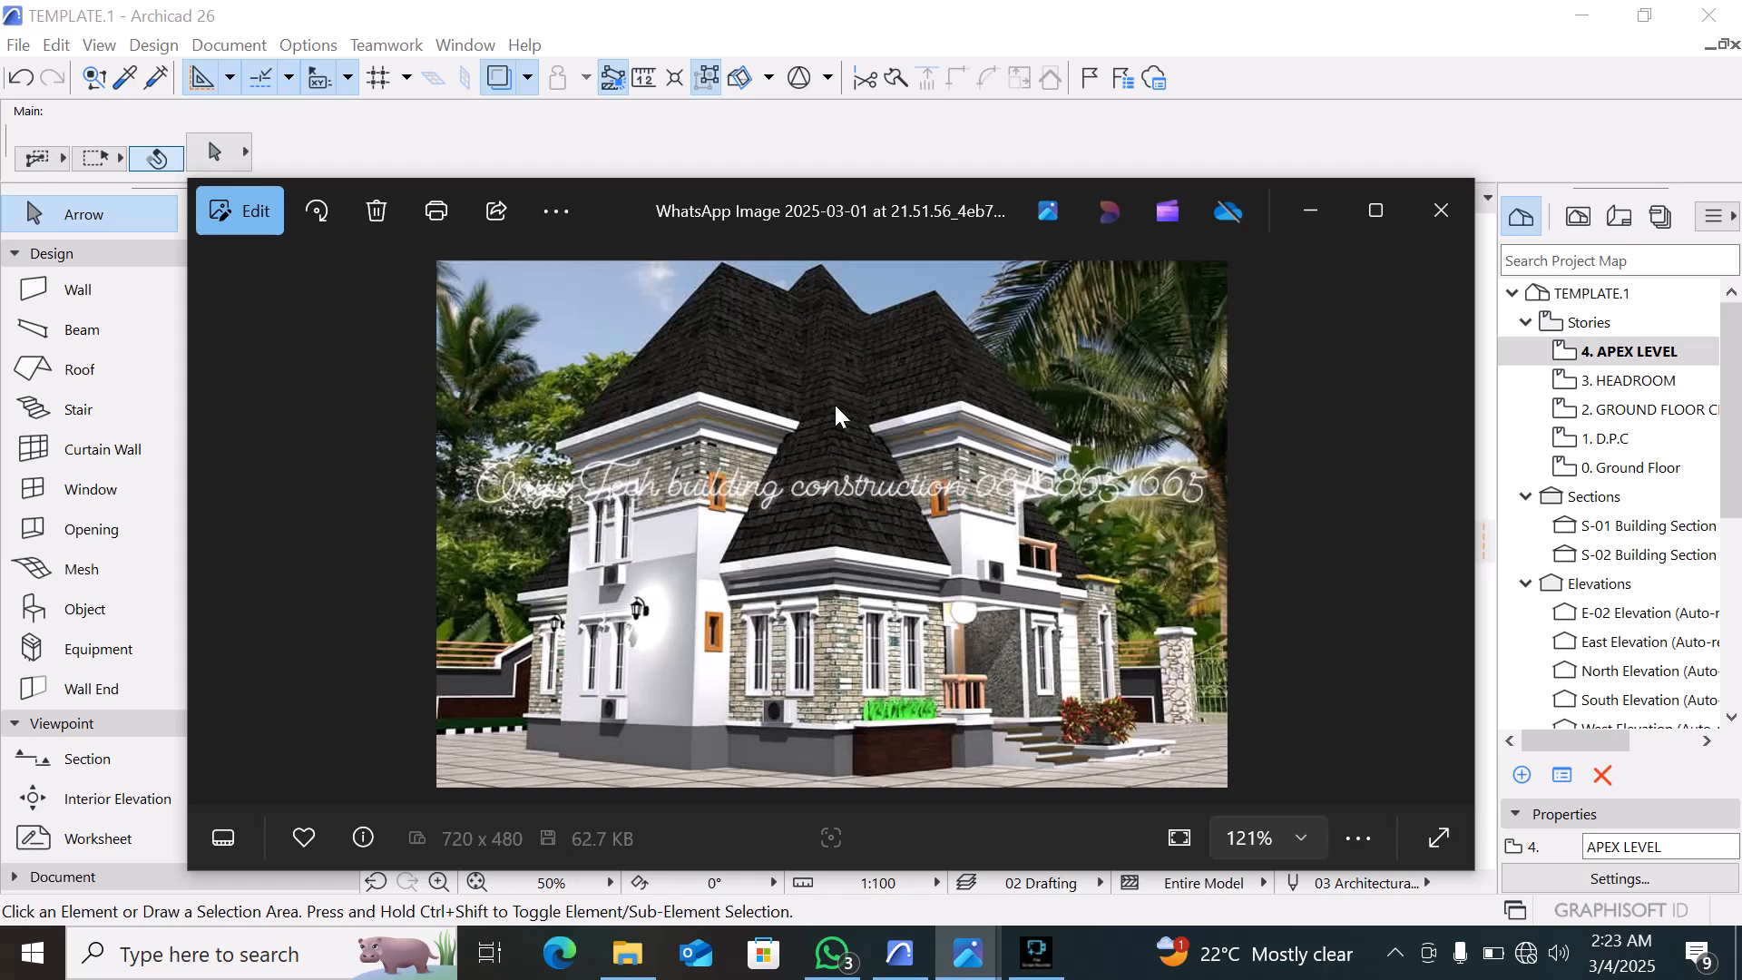
scroll(836, 407, up, 3)
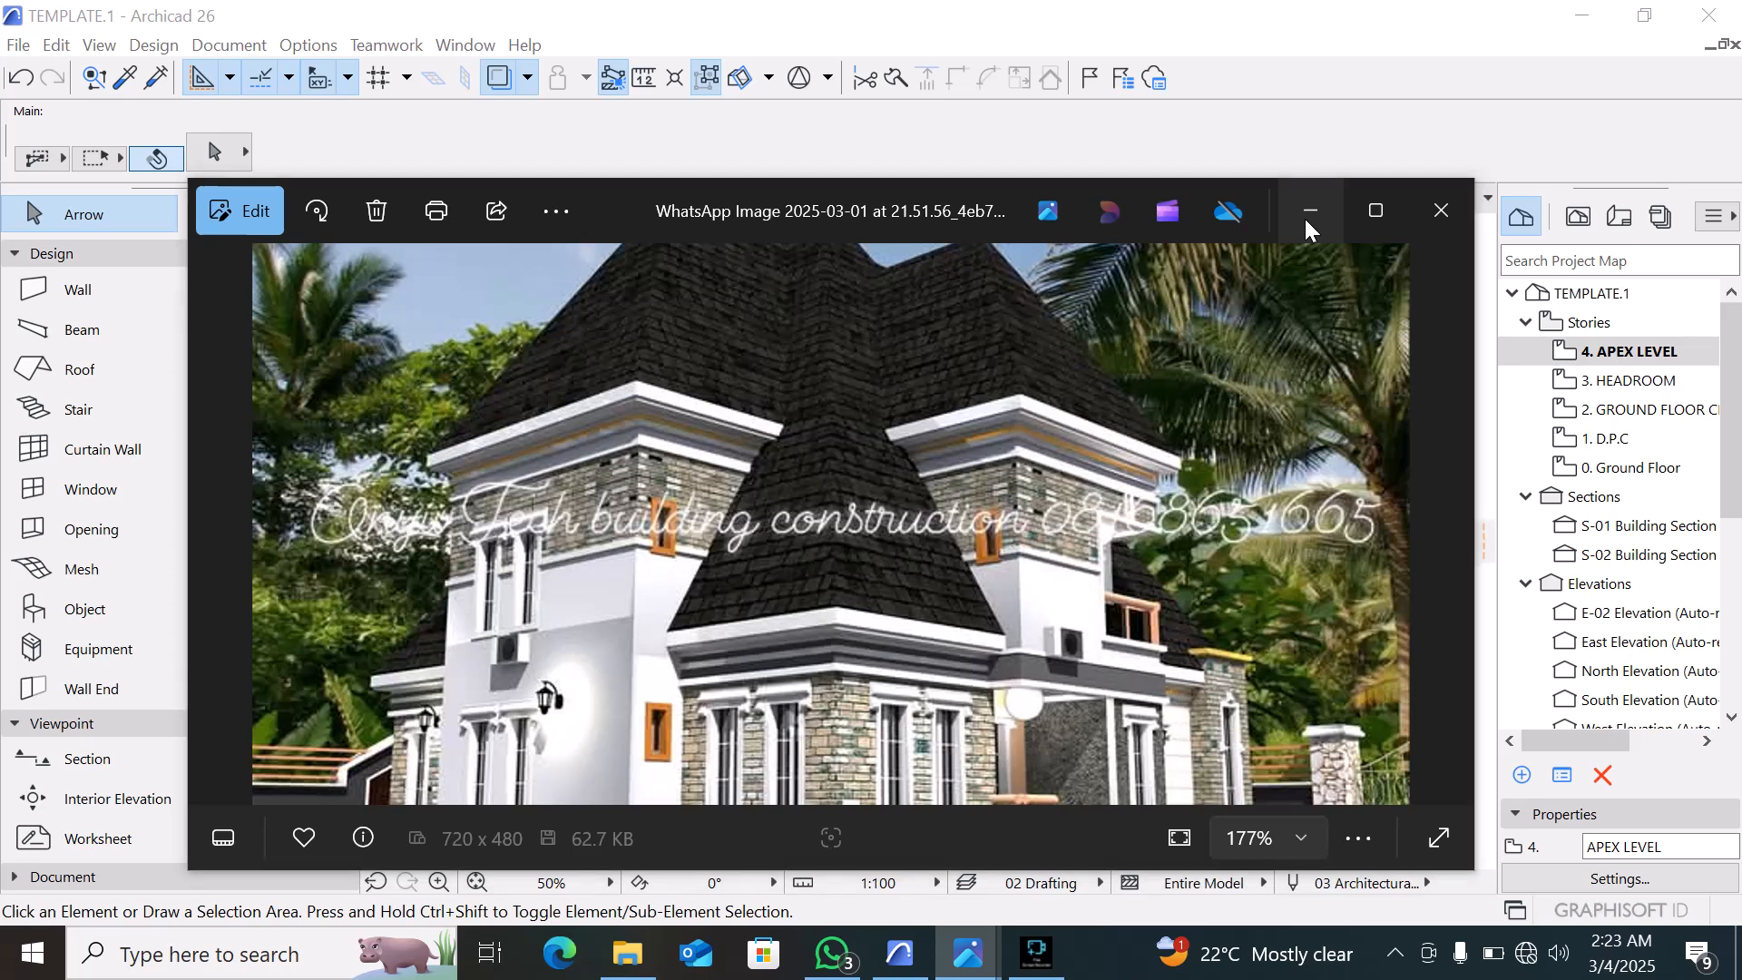
click(1309, 212)
Switch back to Archicad's apex level floor plan and activate the Roof tool with multi-plane geometry
scroll(789, 662, down, 2)
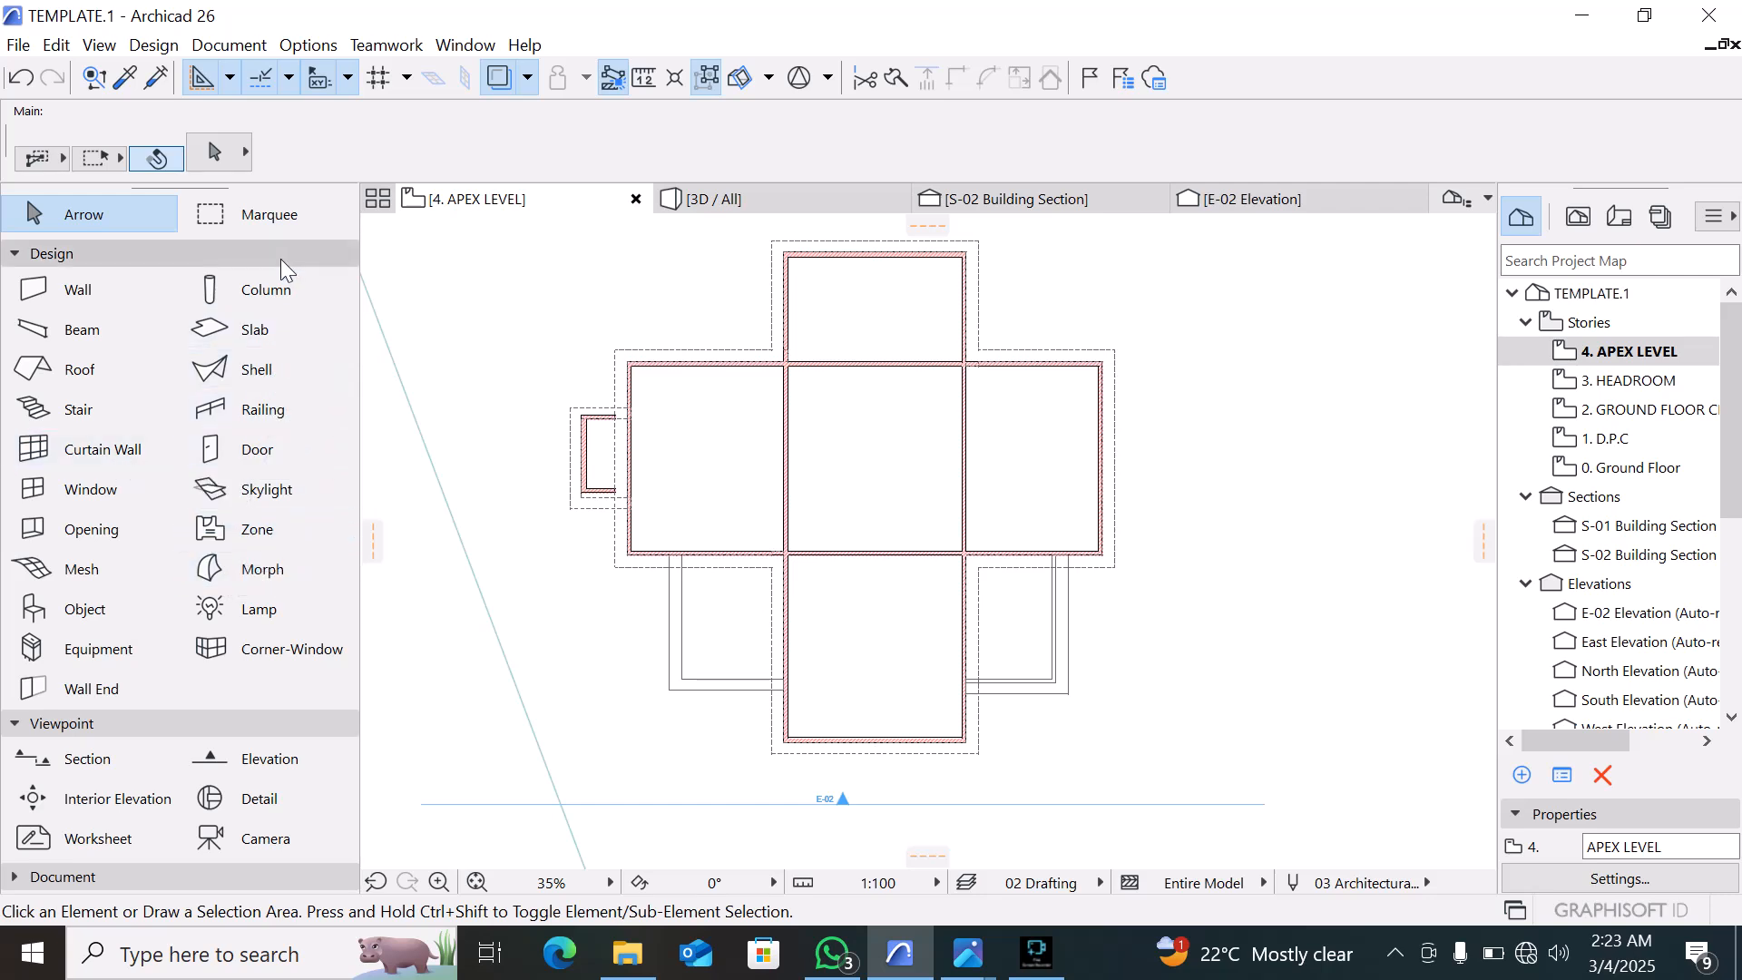
click(83, 367)
middle_drag(680, 599, 727, 731)
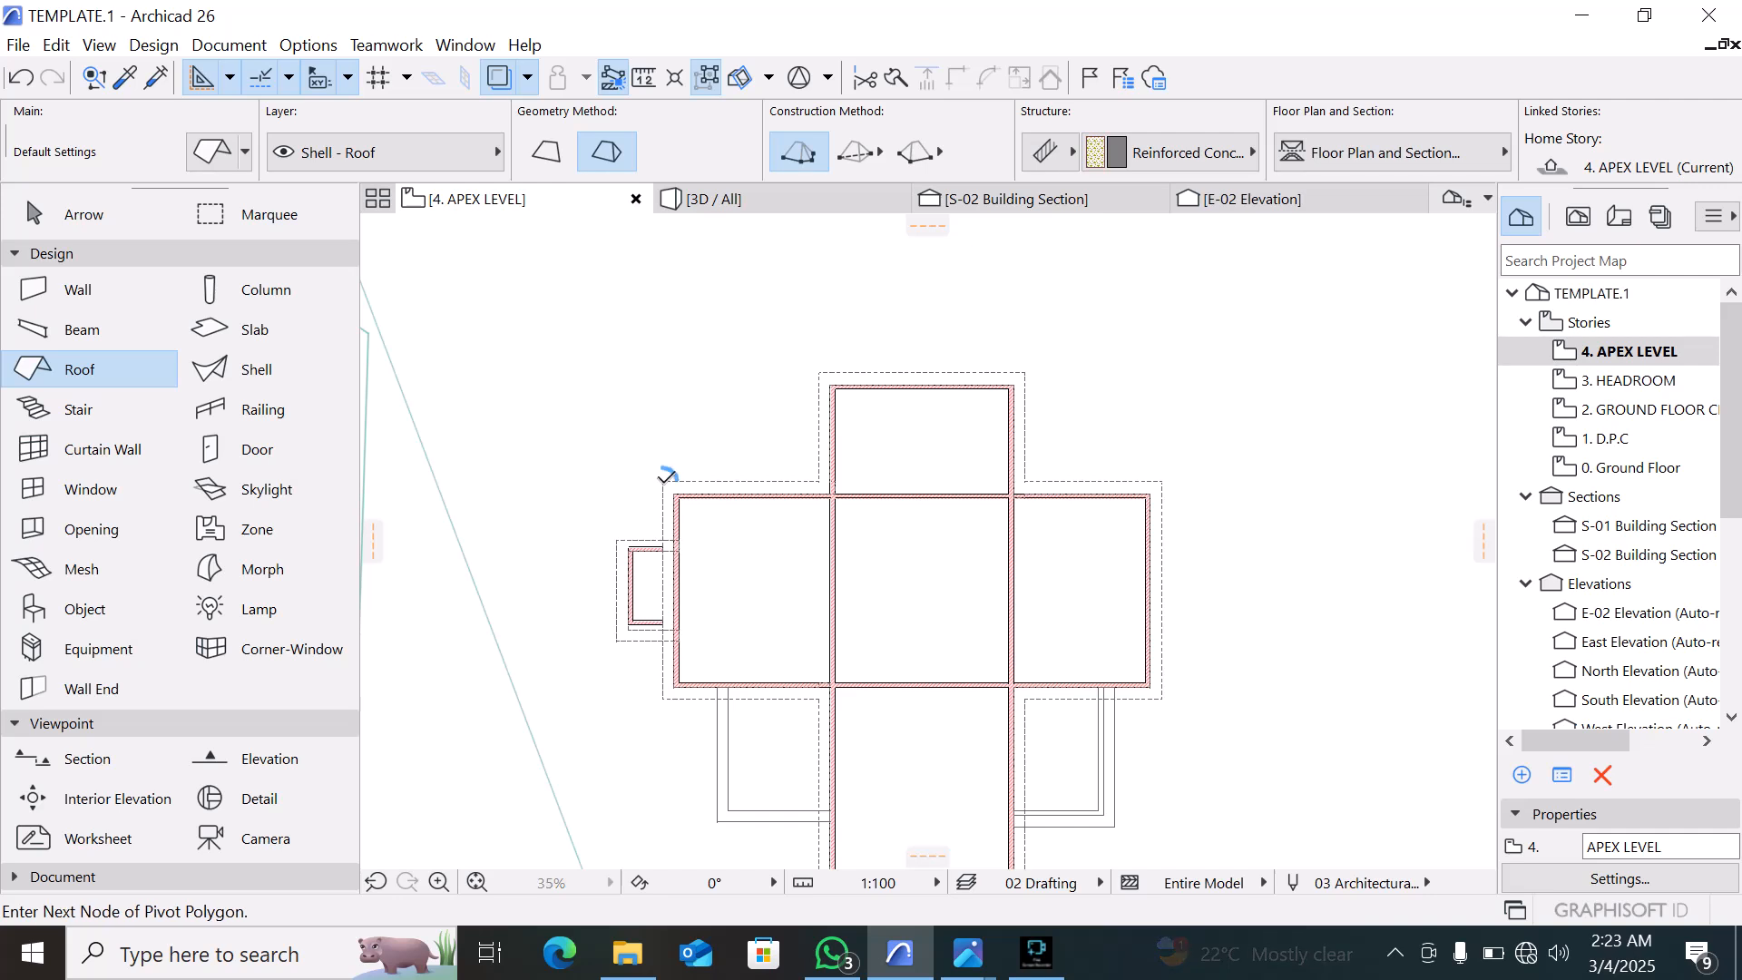
click(663, 483)
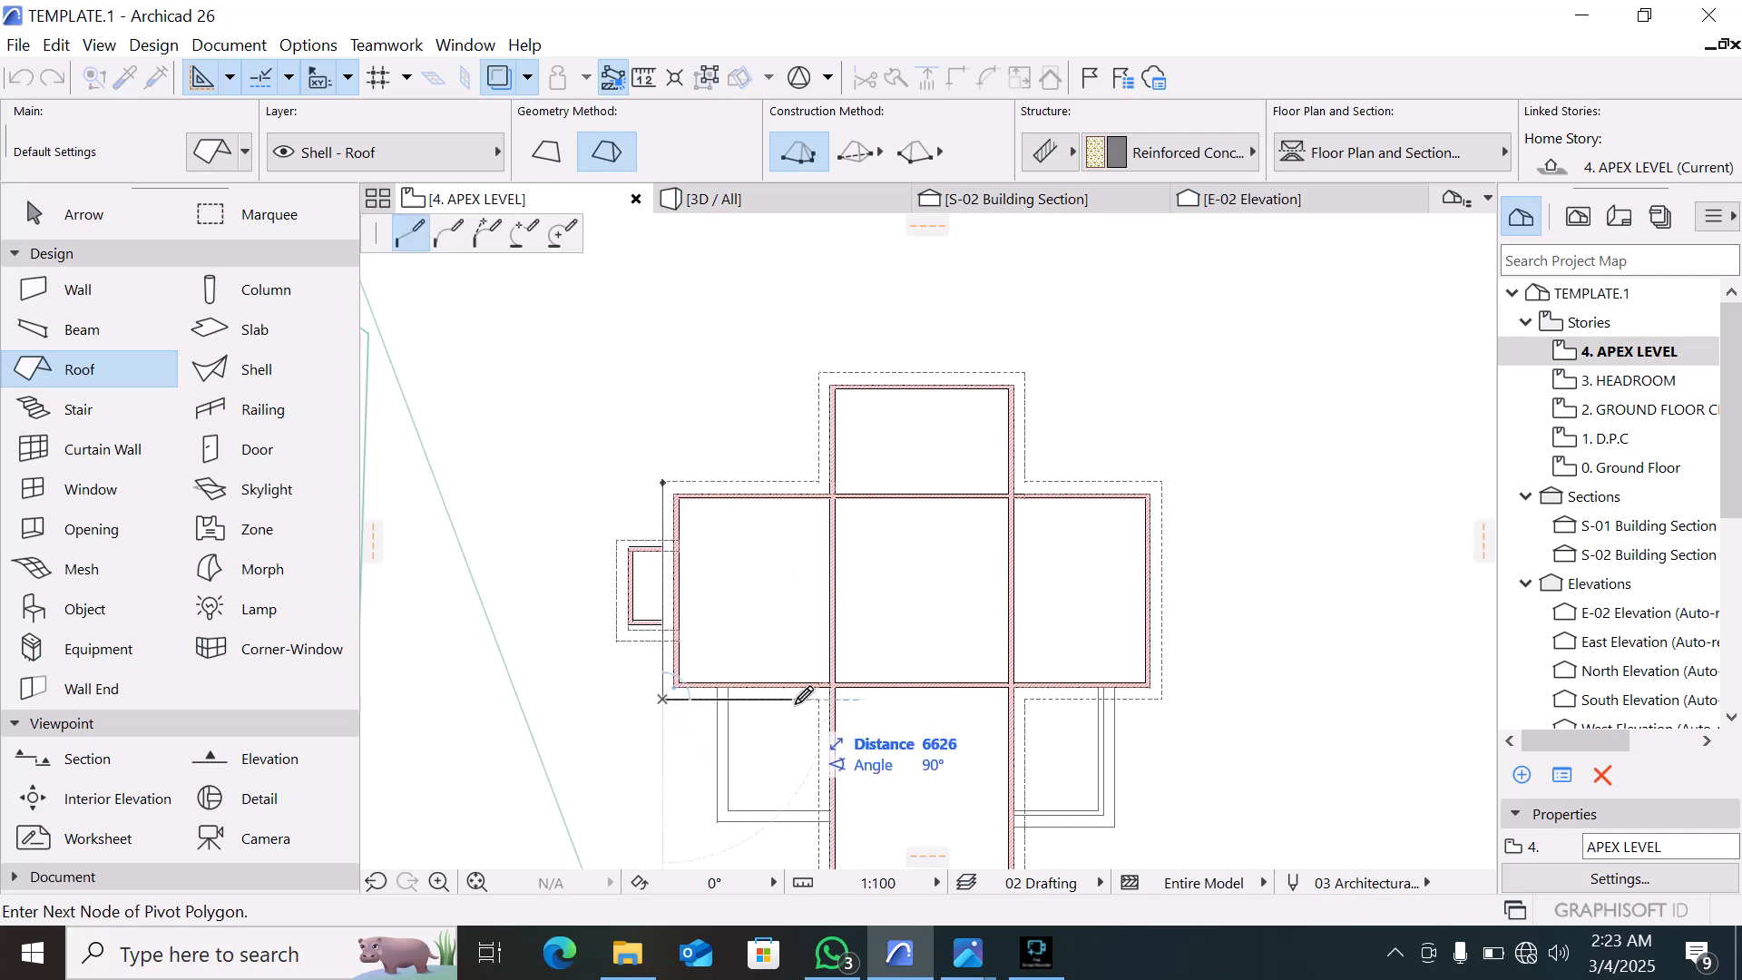
scroll(889, 681, down, 2)
scroll(890, 681, up, 2)
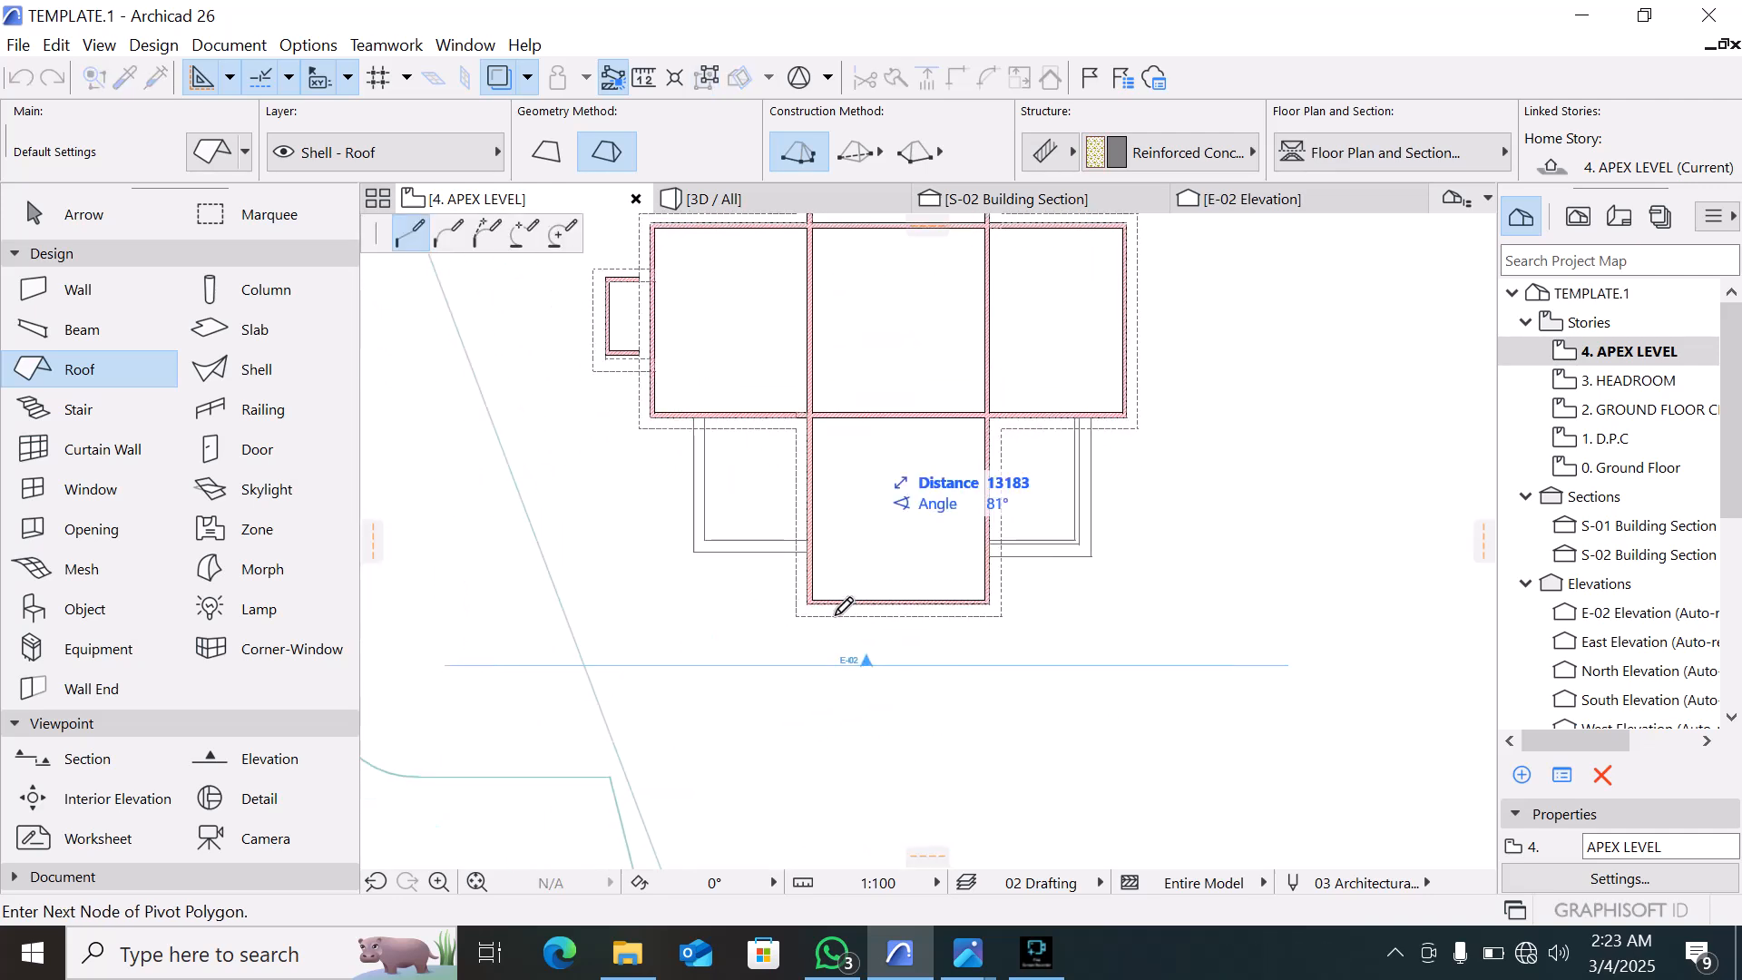
click(796, 616)
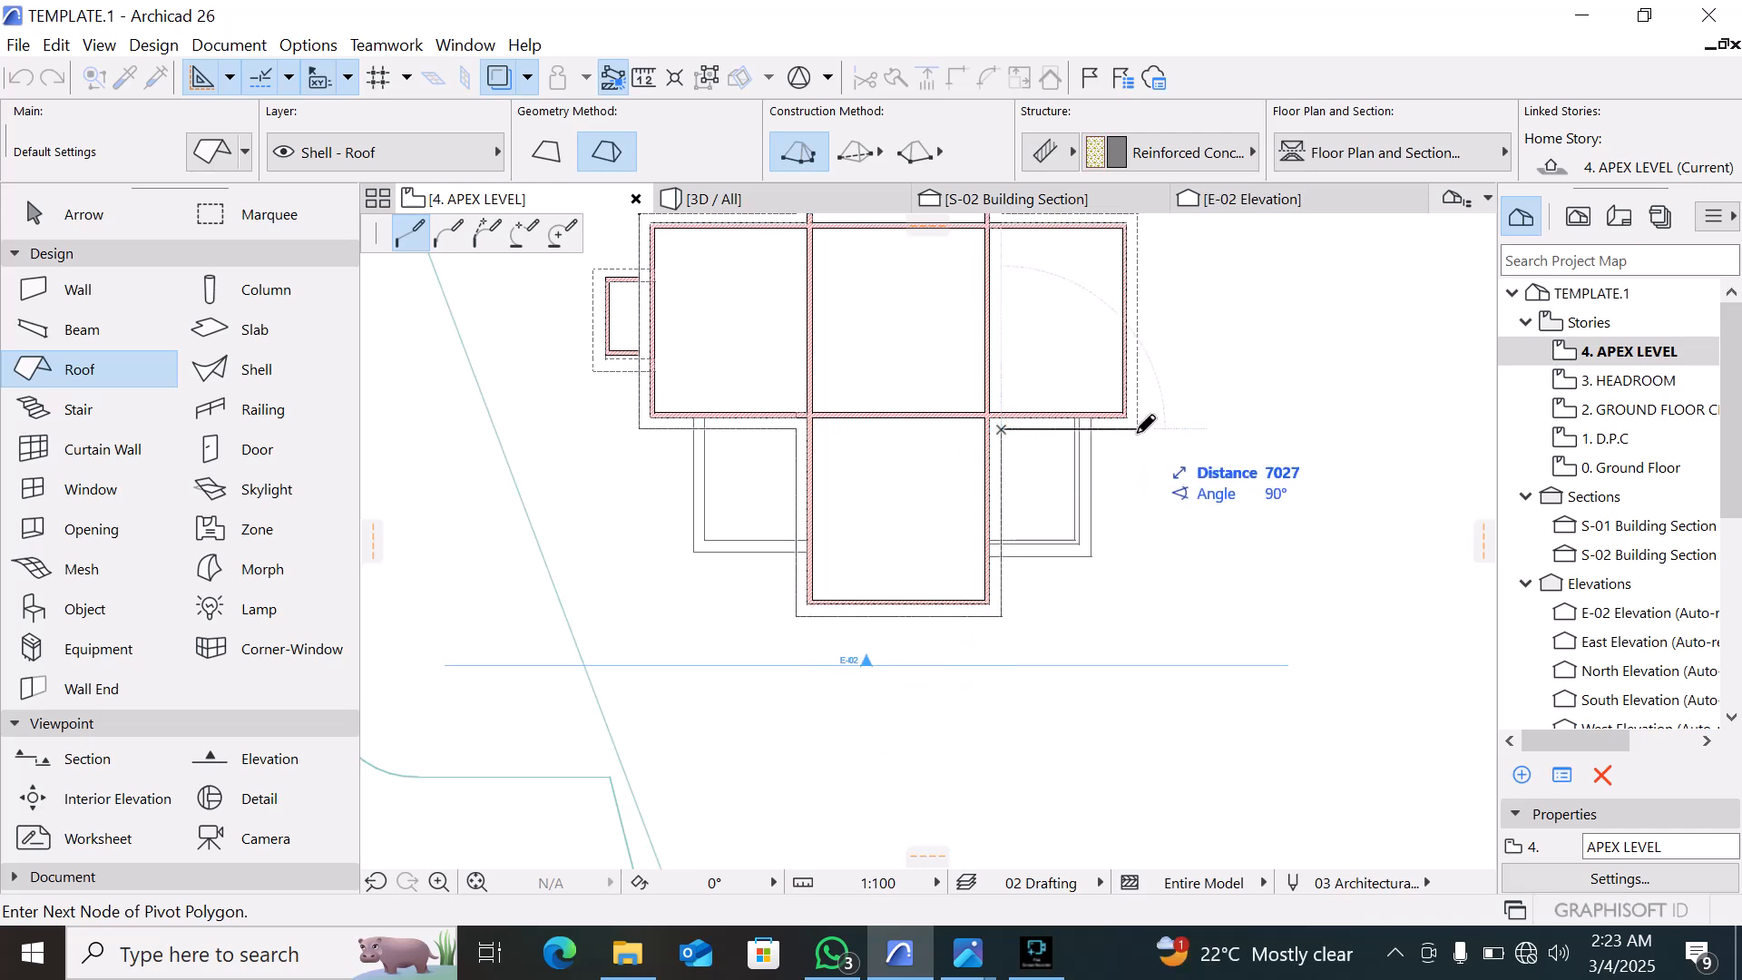
scroll(1075, 690, down, 2)
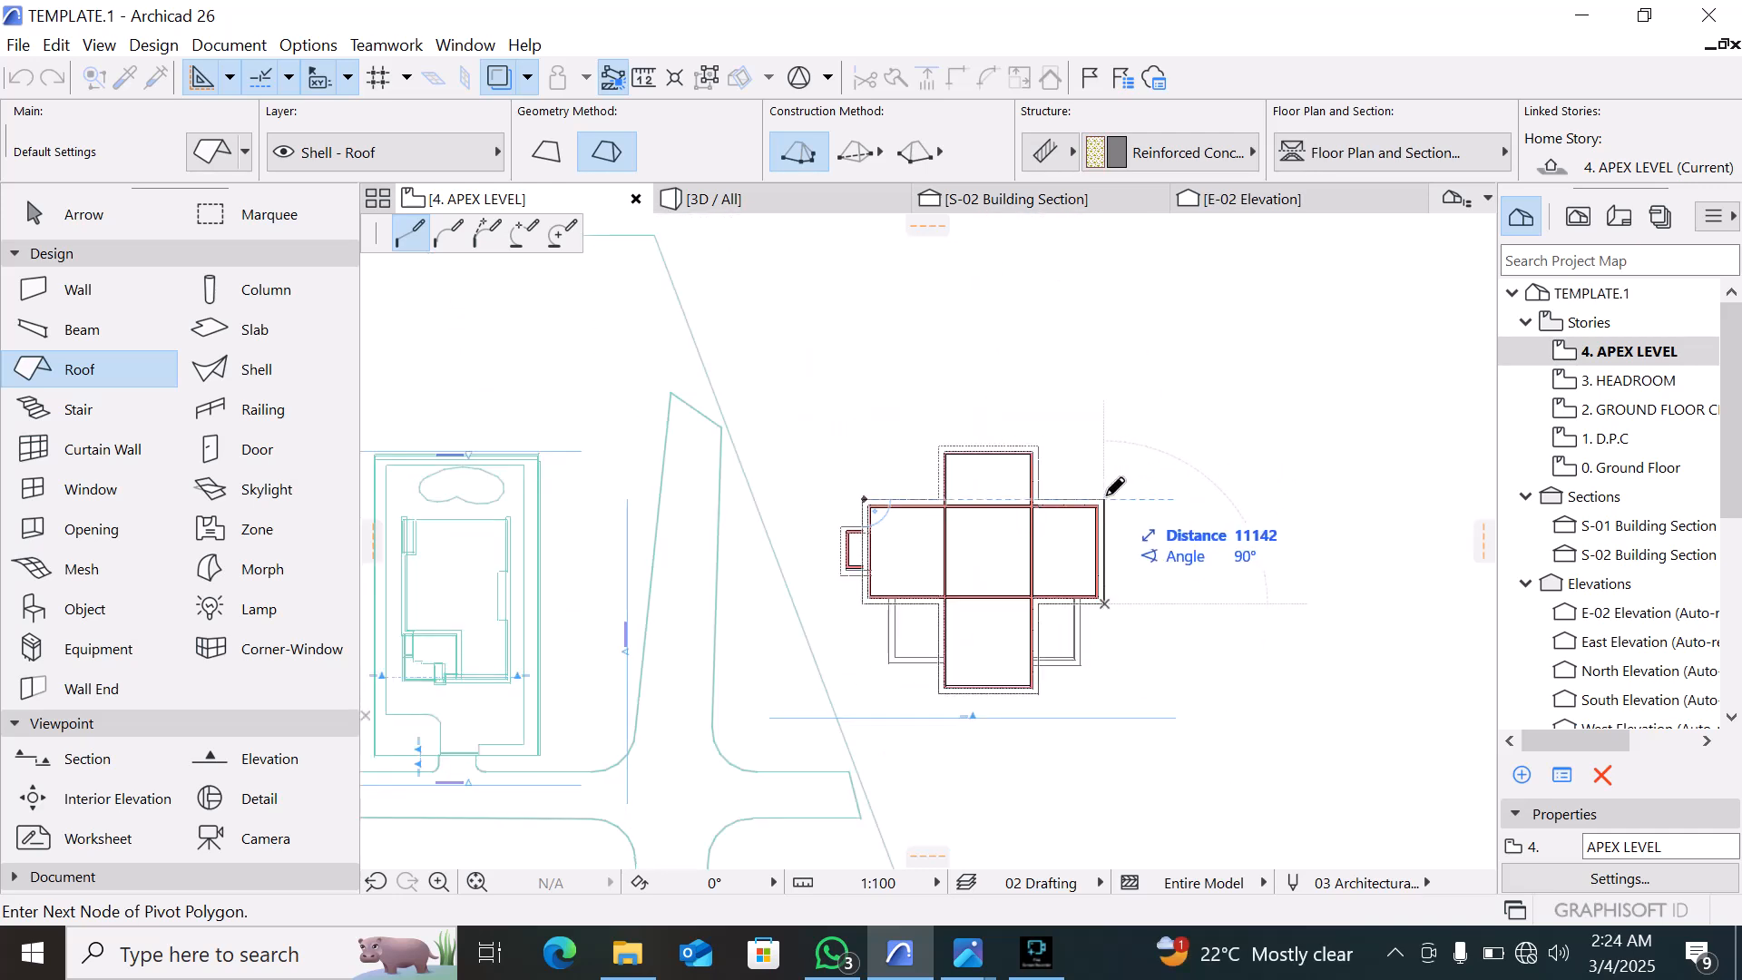
click(1104, 499)
click(1040, 499)
click(1039, 447)
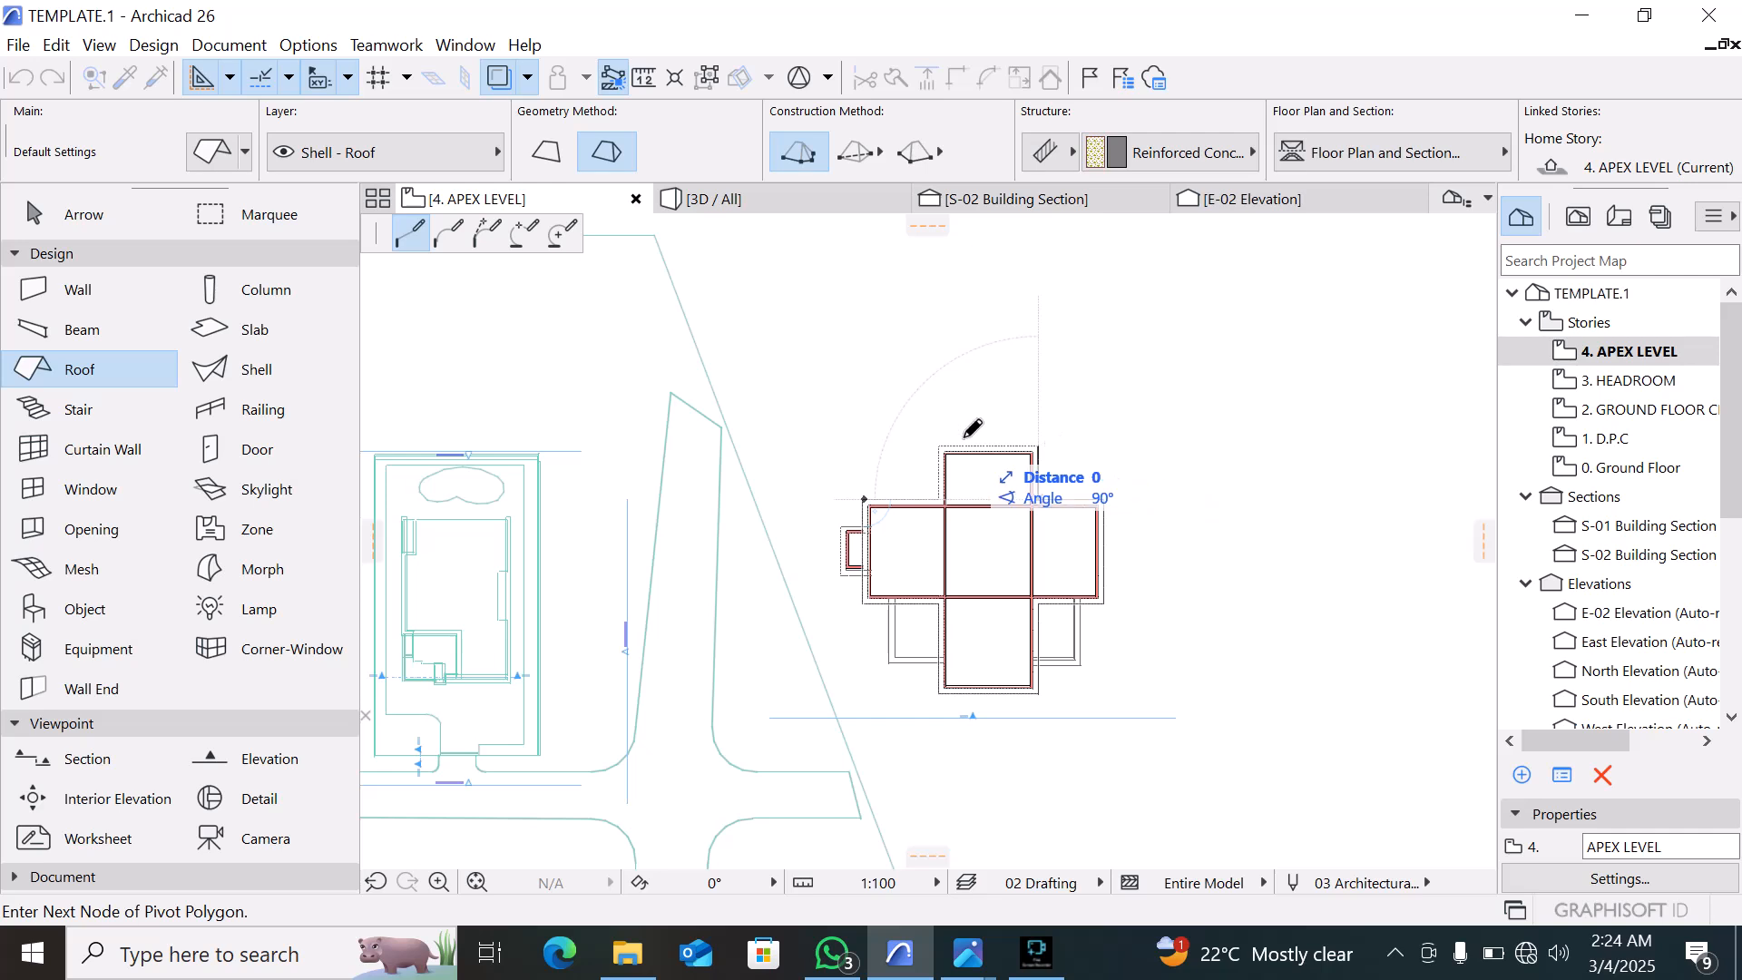
click(940, 448)
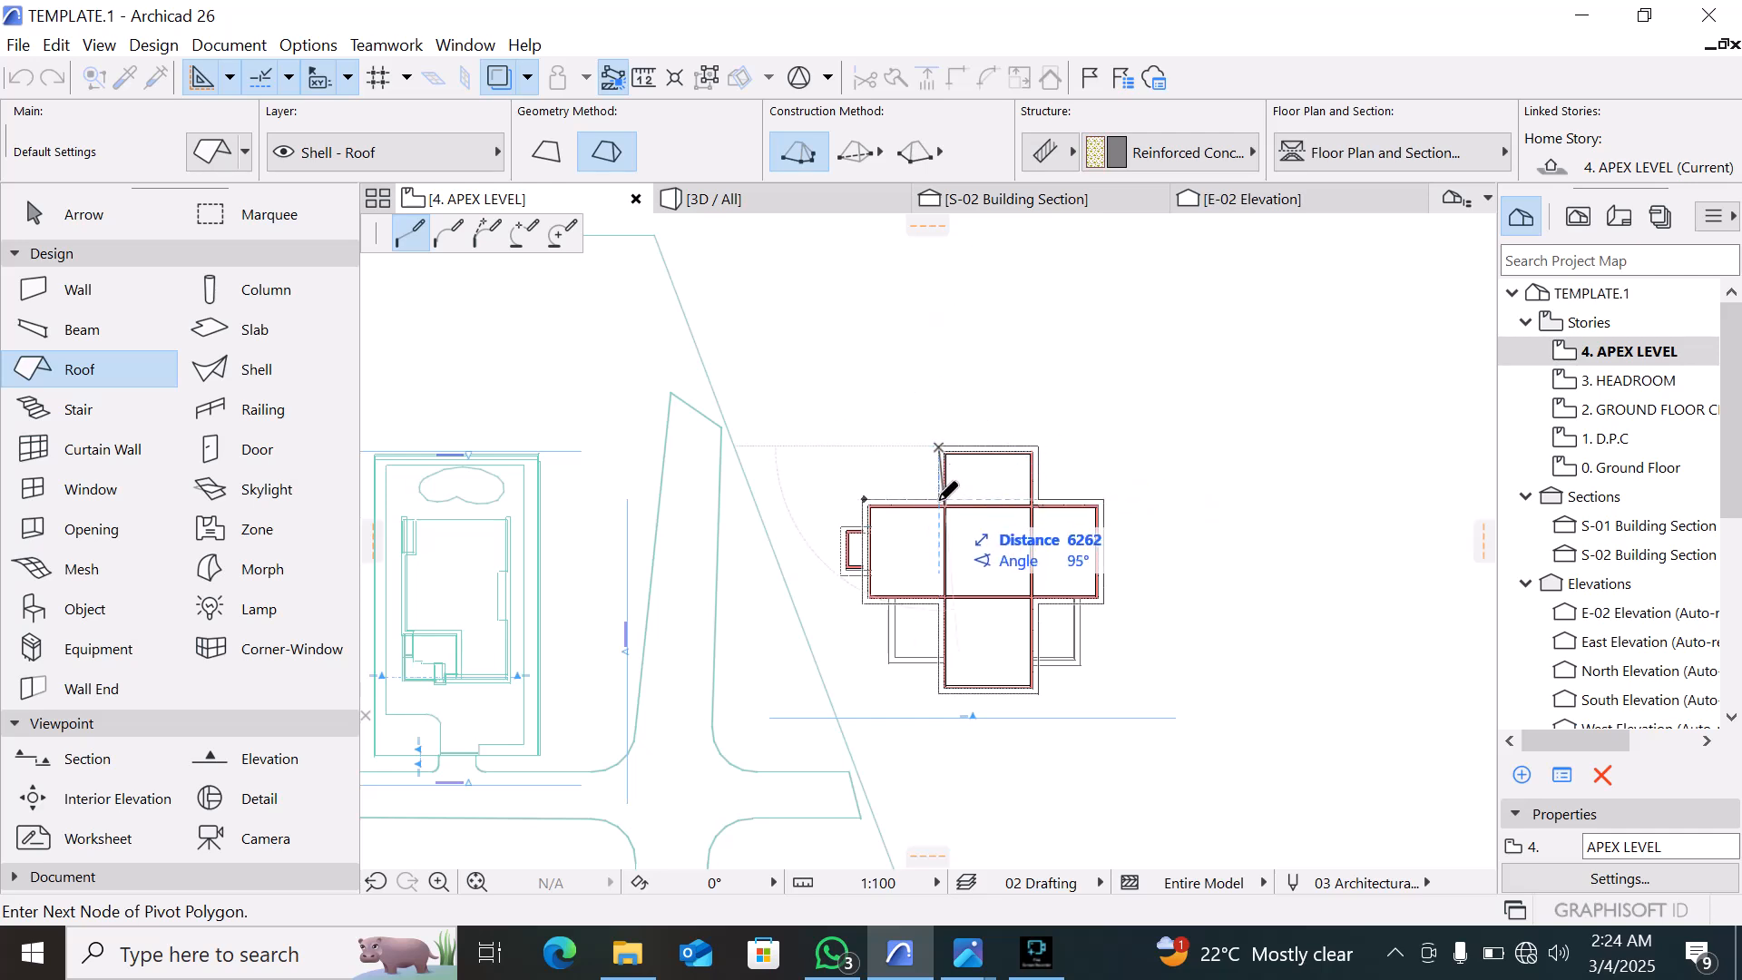
scroll(938, 495, up, 3)
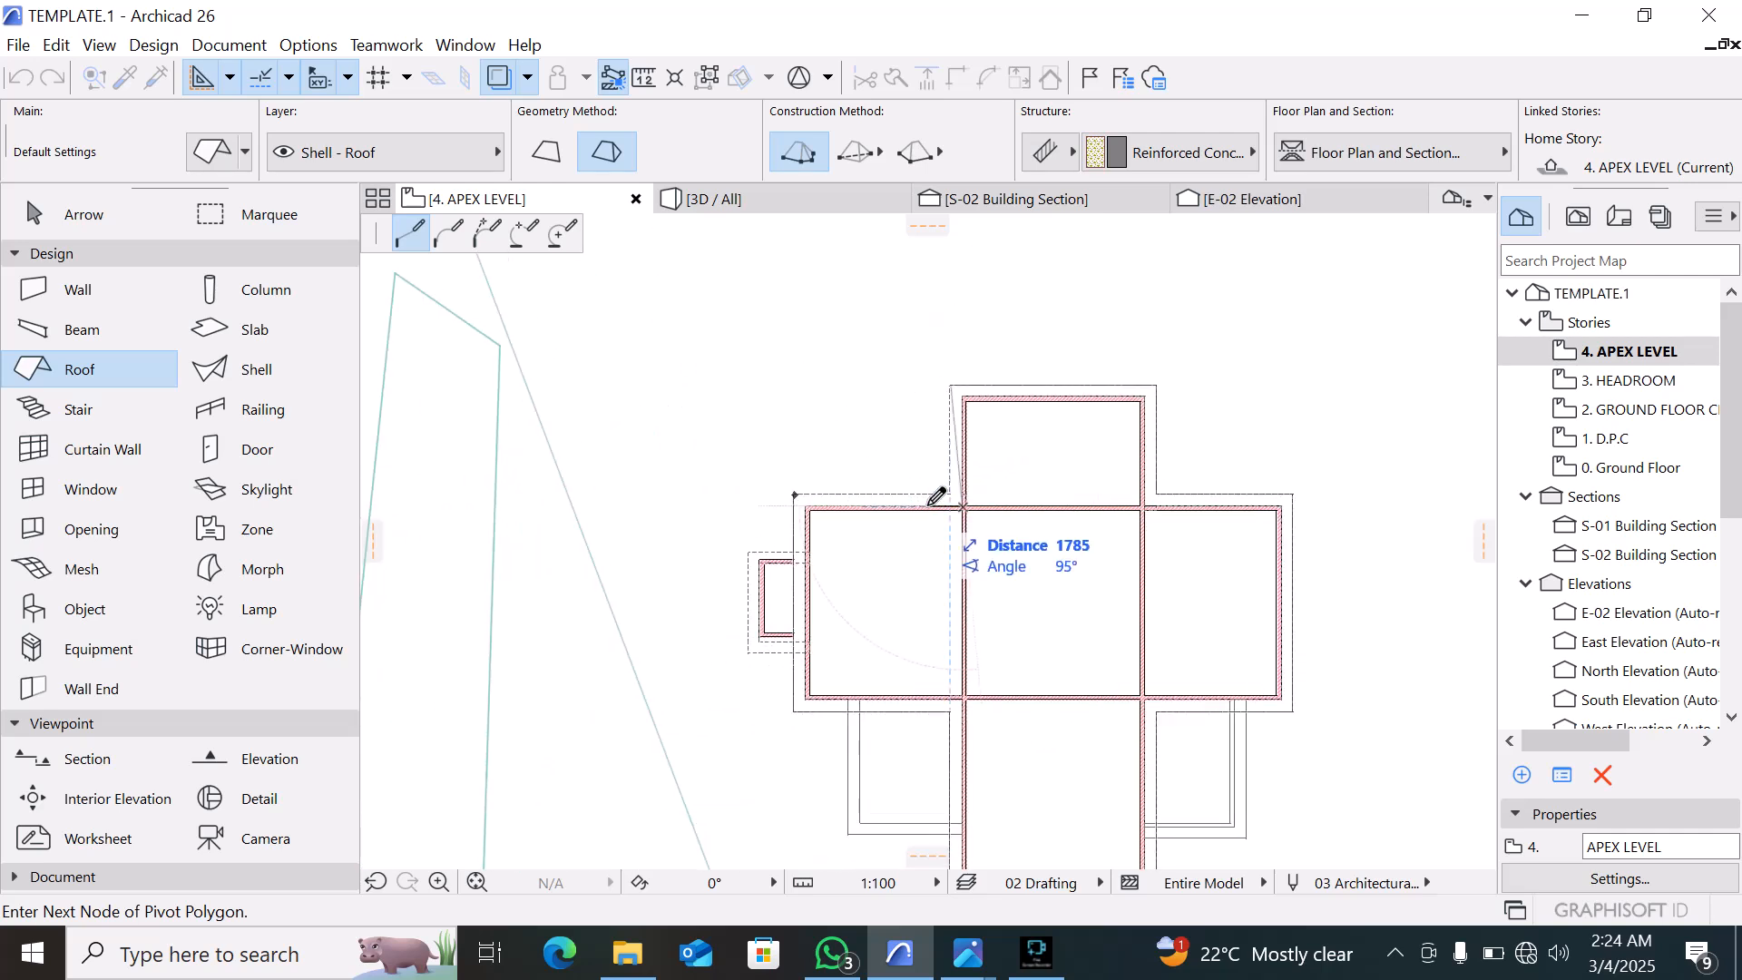
key(Escape)
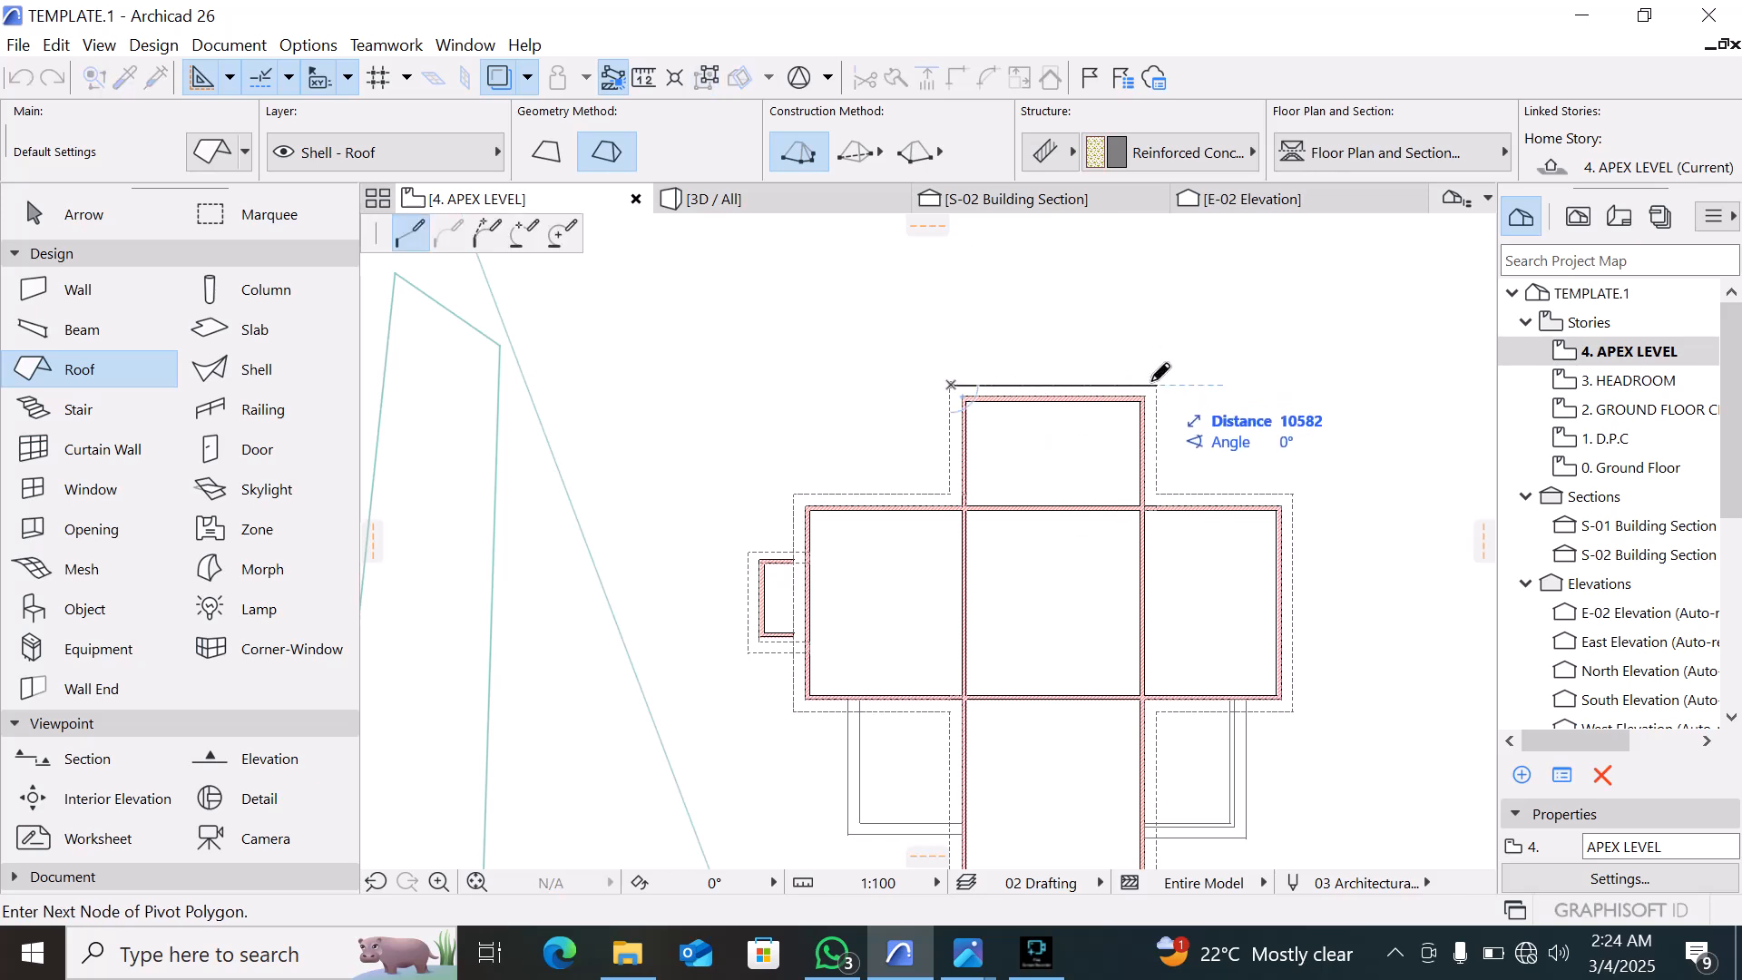
click(1155, 384)
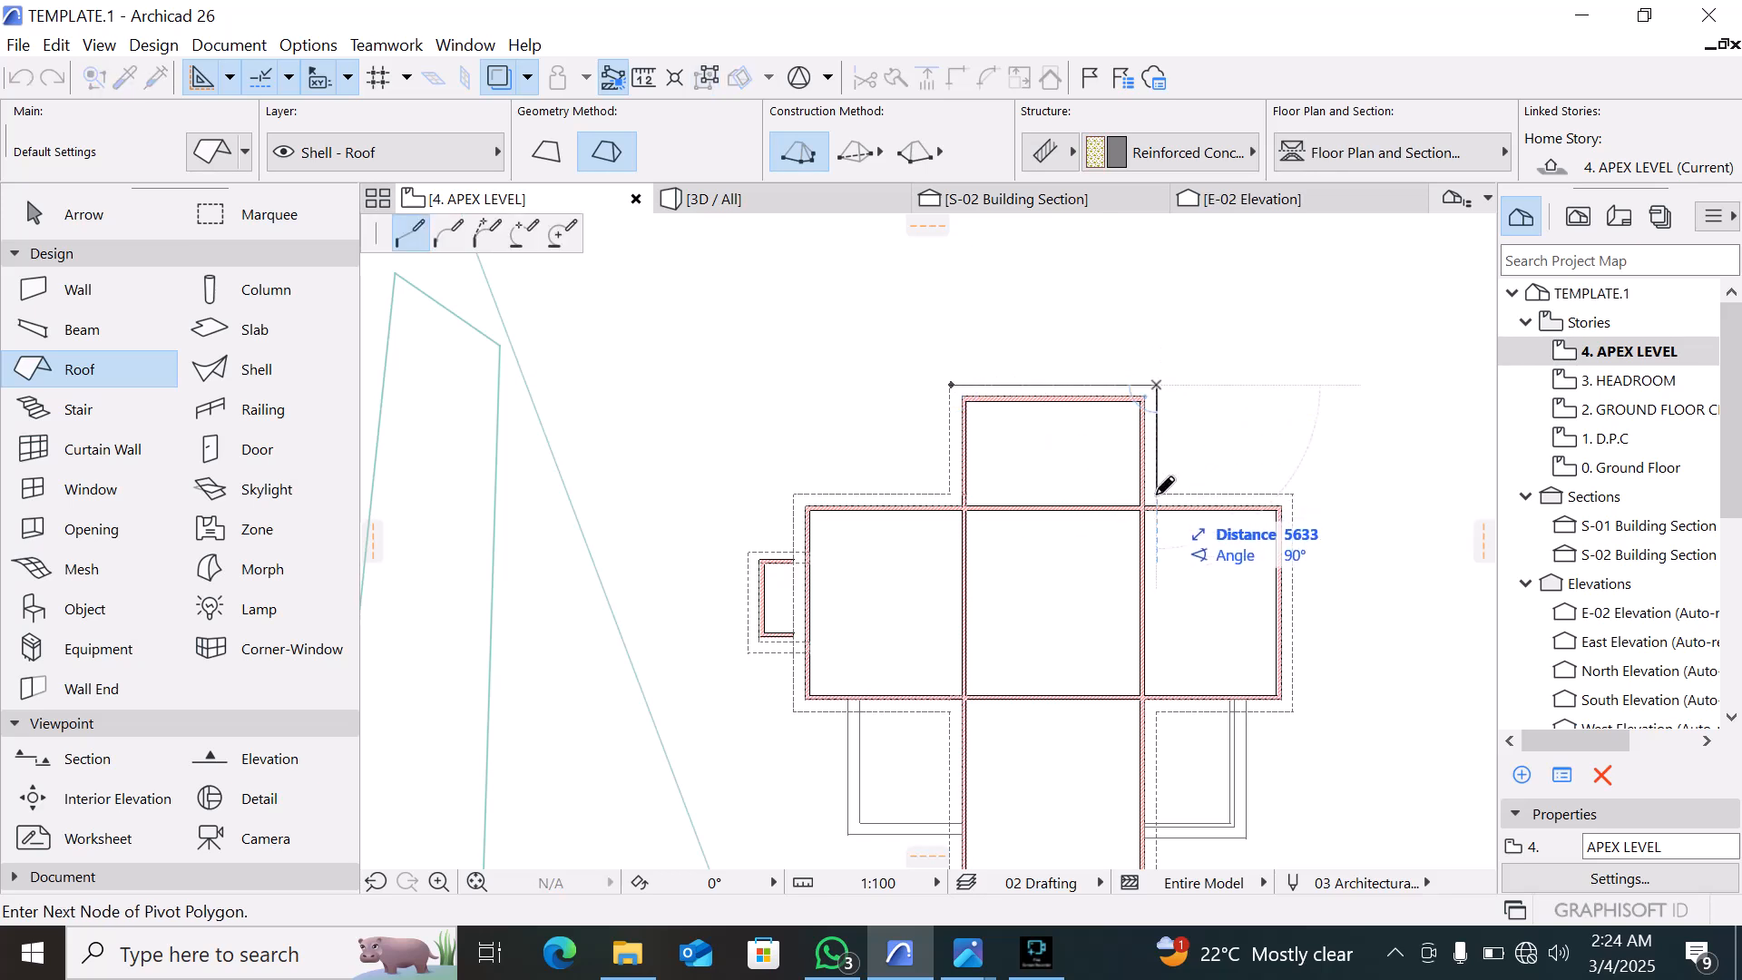
click(1155, 495)
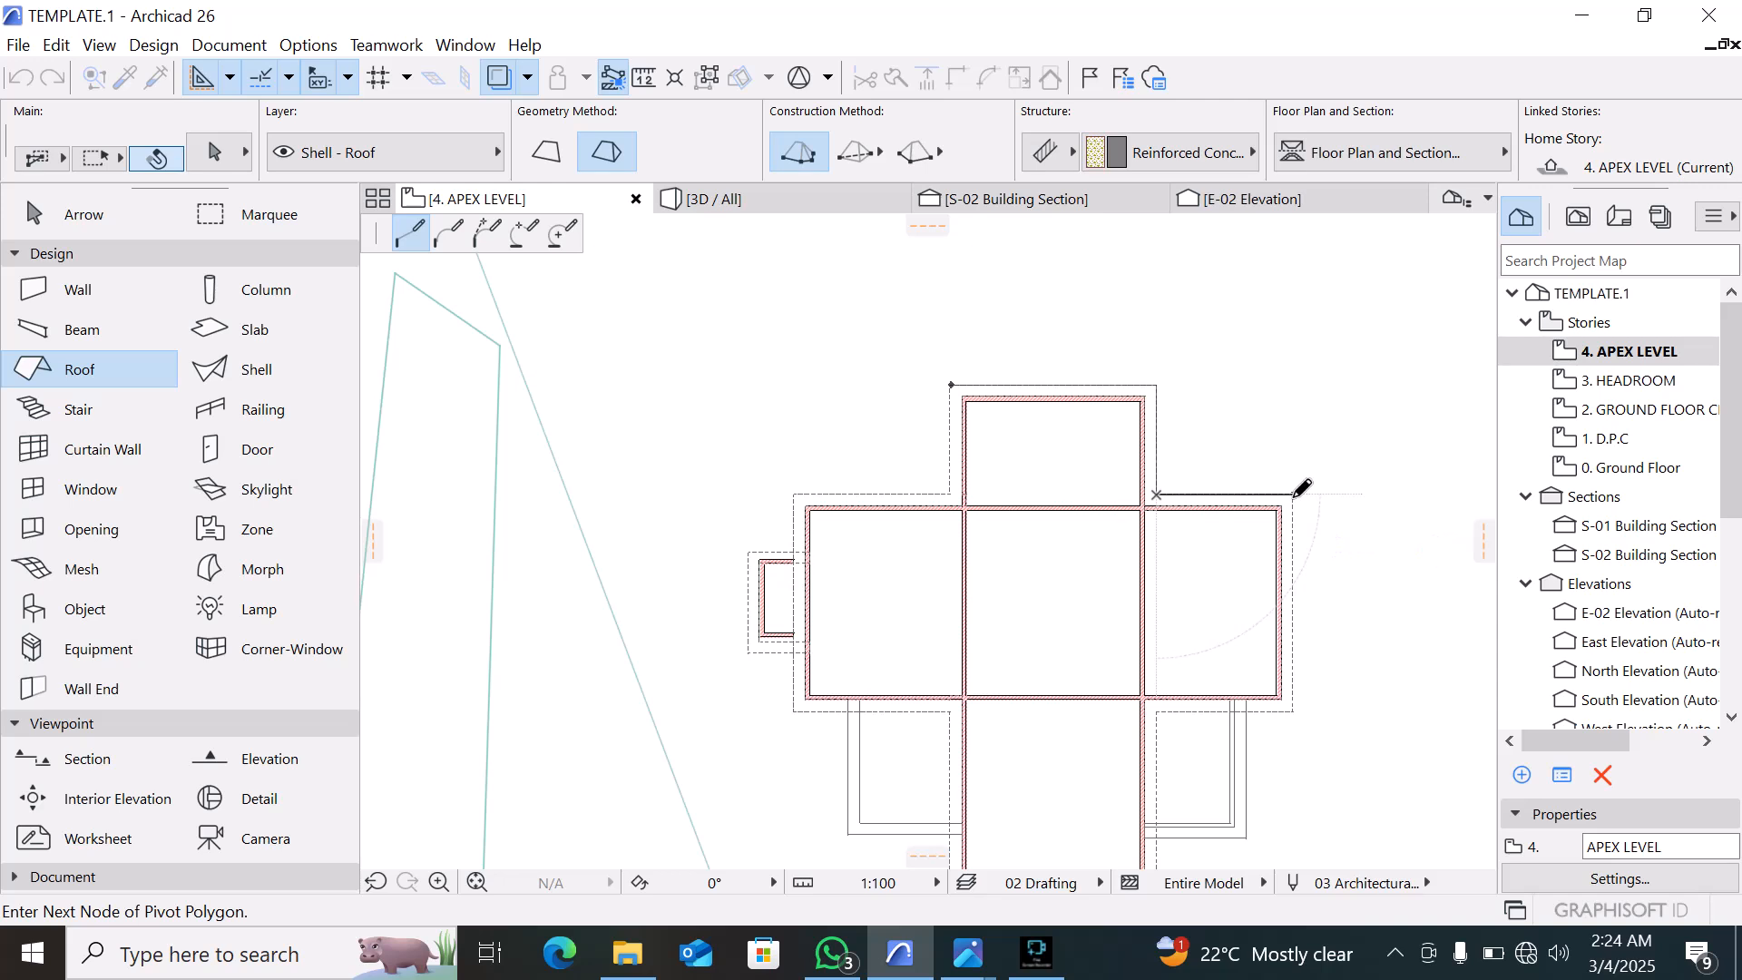
click(1294, 494)
click(1294, 711)
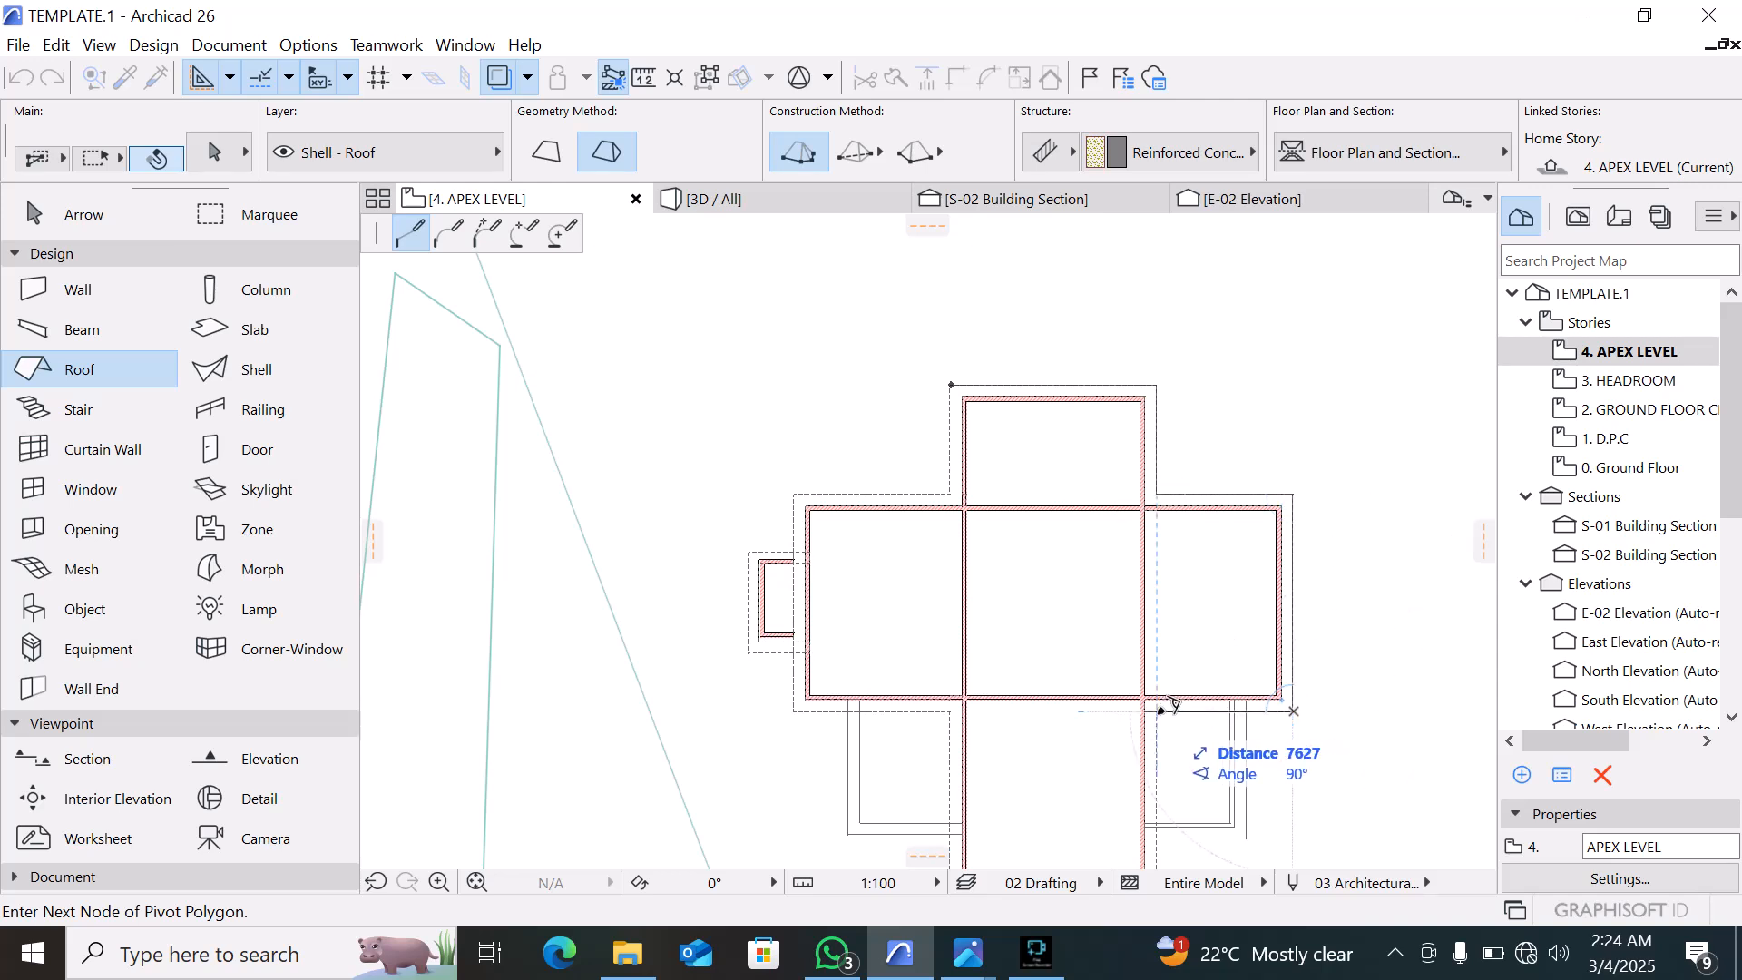
click(1156, 597)
key(Escape)
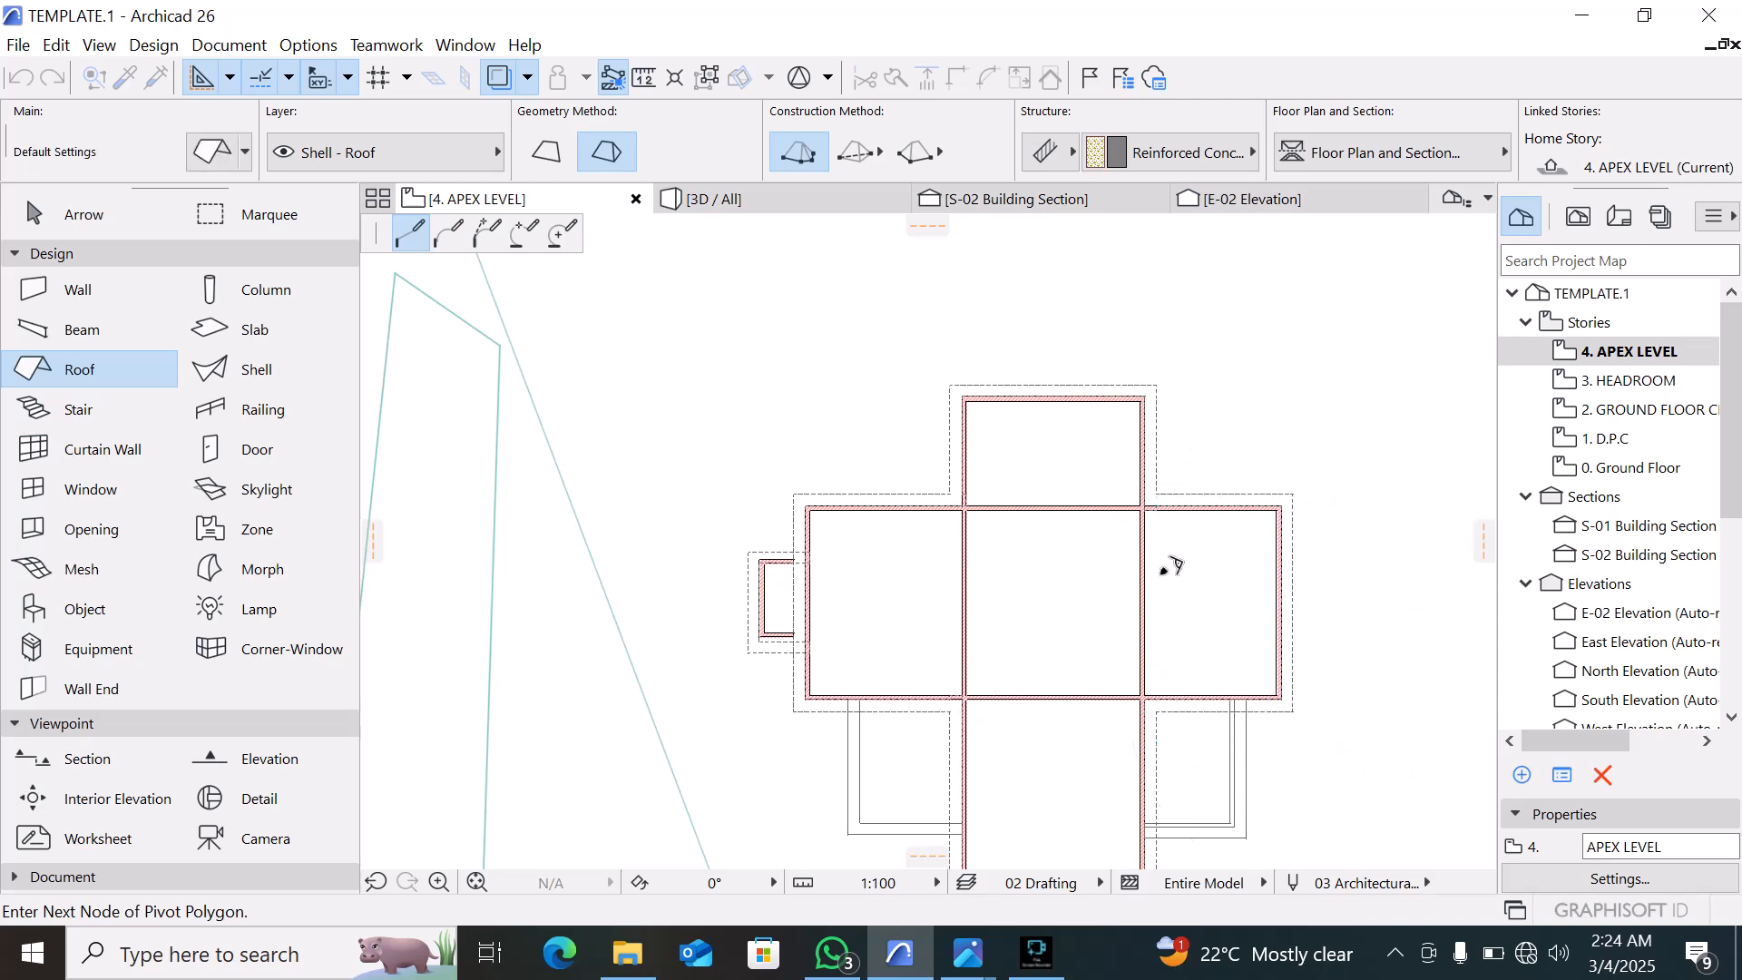
scroll(1163, 544, down, 4)
scroll(1135, 646, up, 2)
scroll(1145, 620, up, 1)
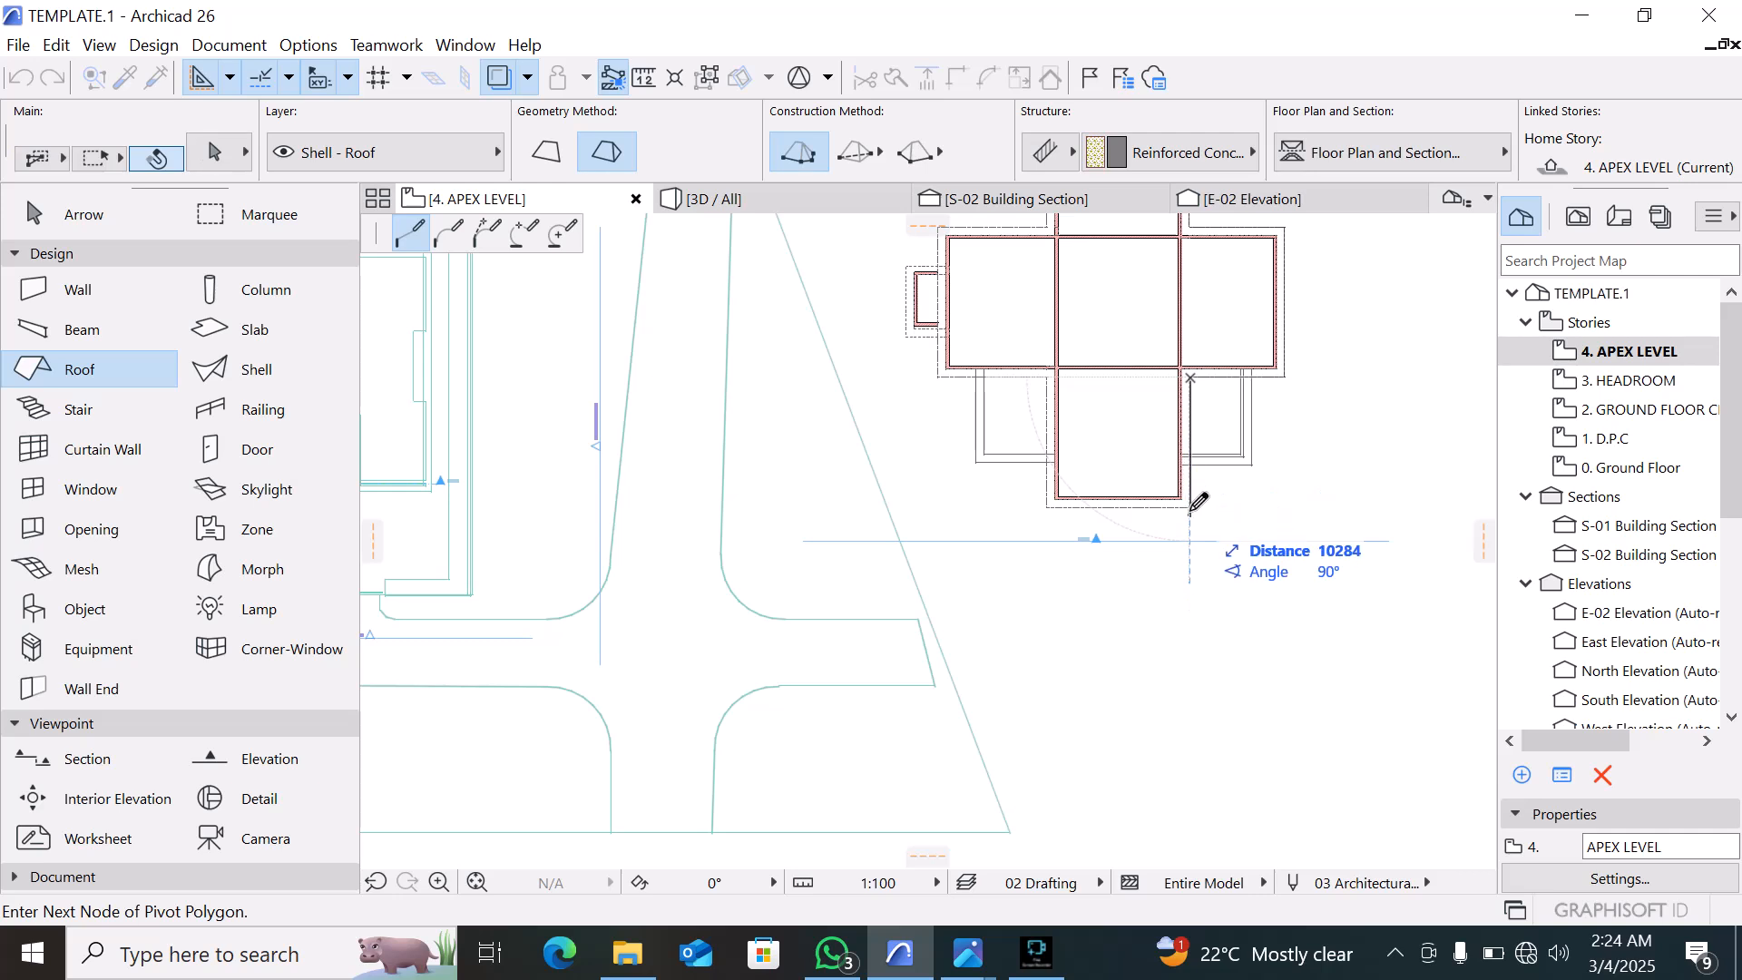
click(1189, 506)
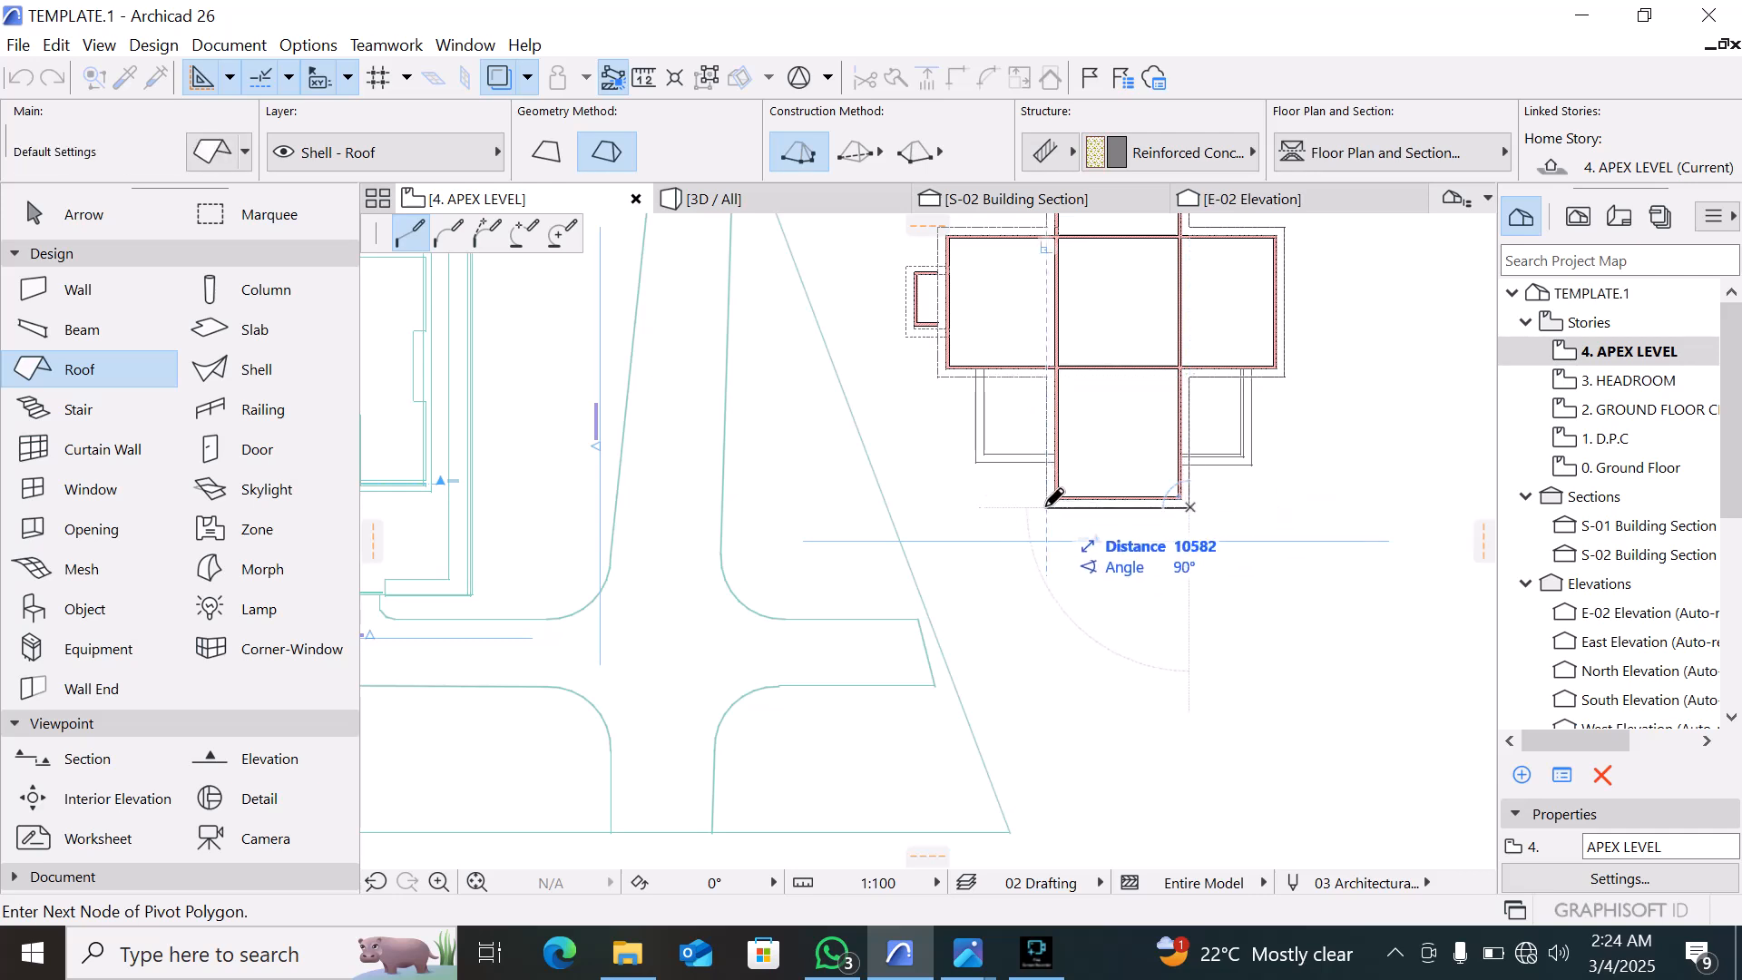
click(1054, 504)
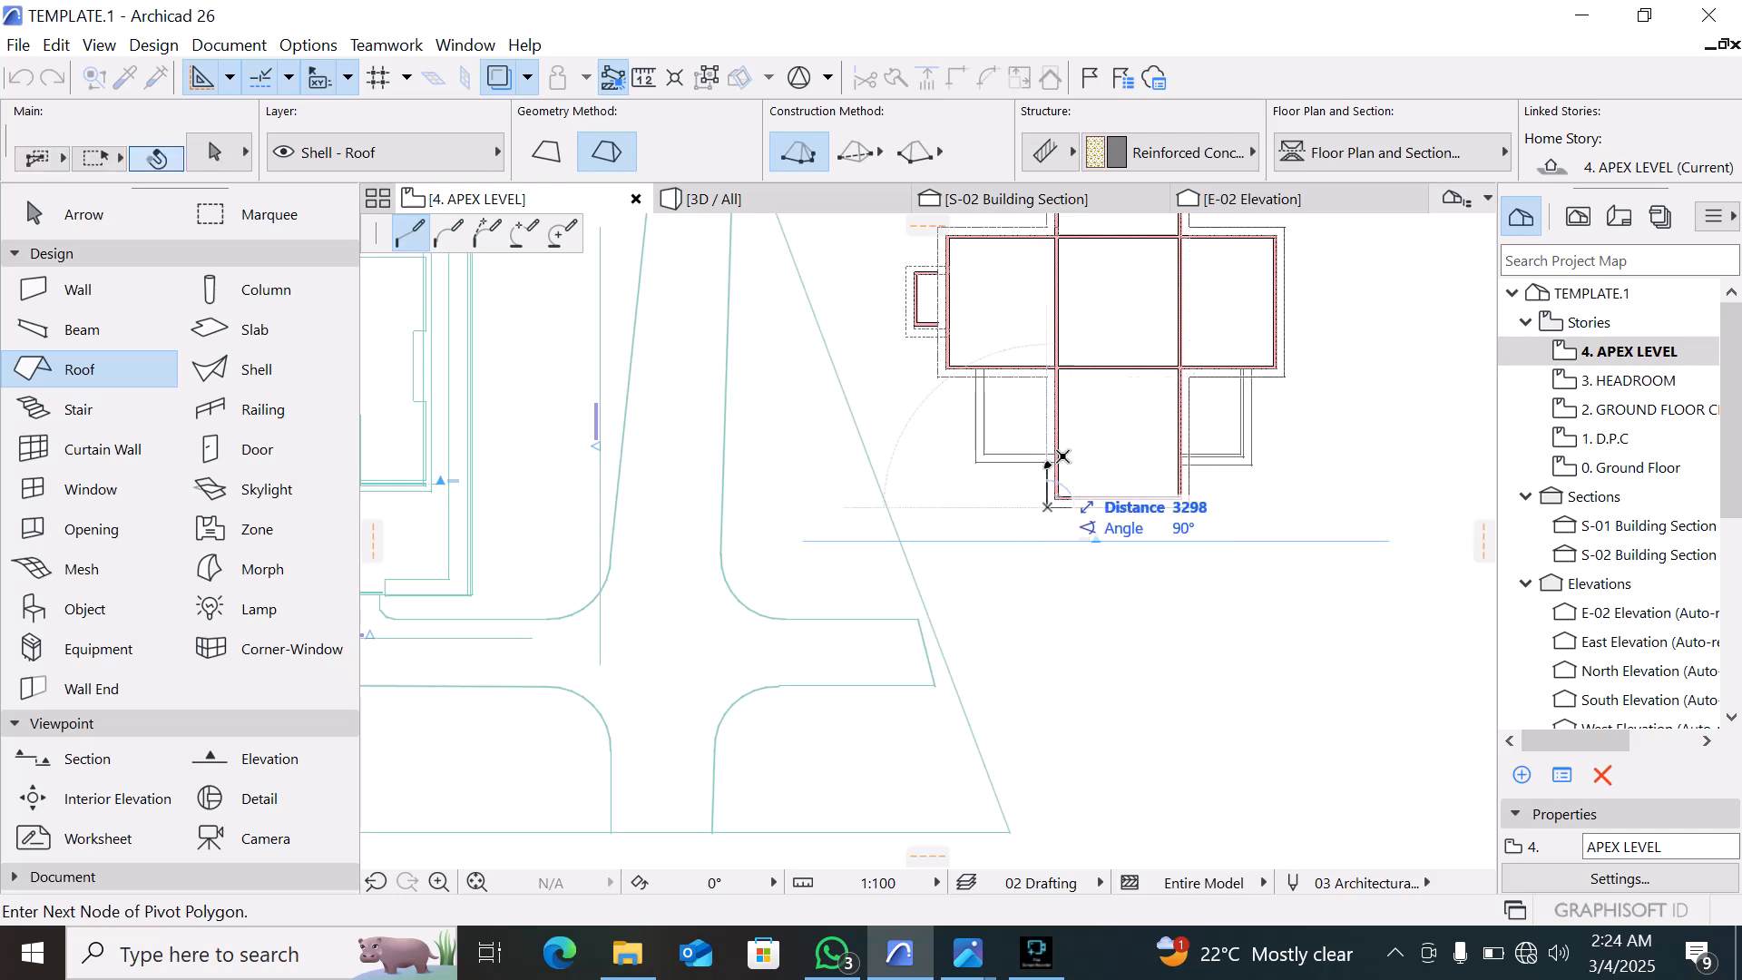
scroll(1058, 459, up, 2)
key(shift)
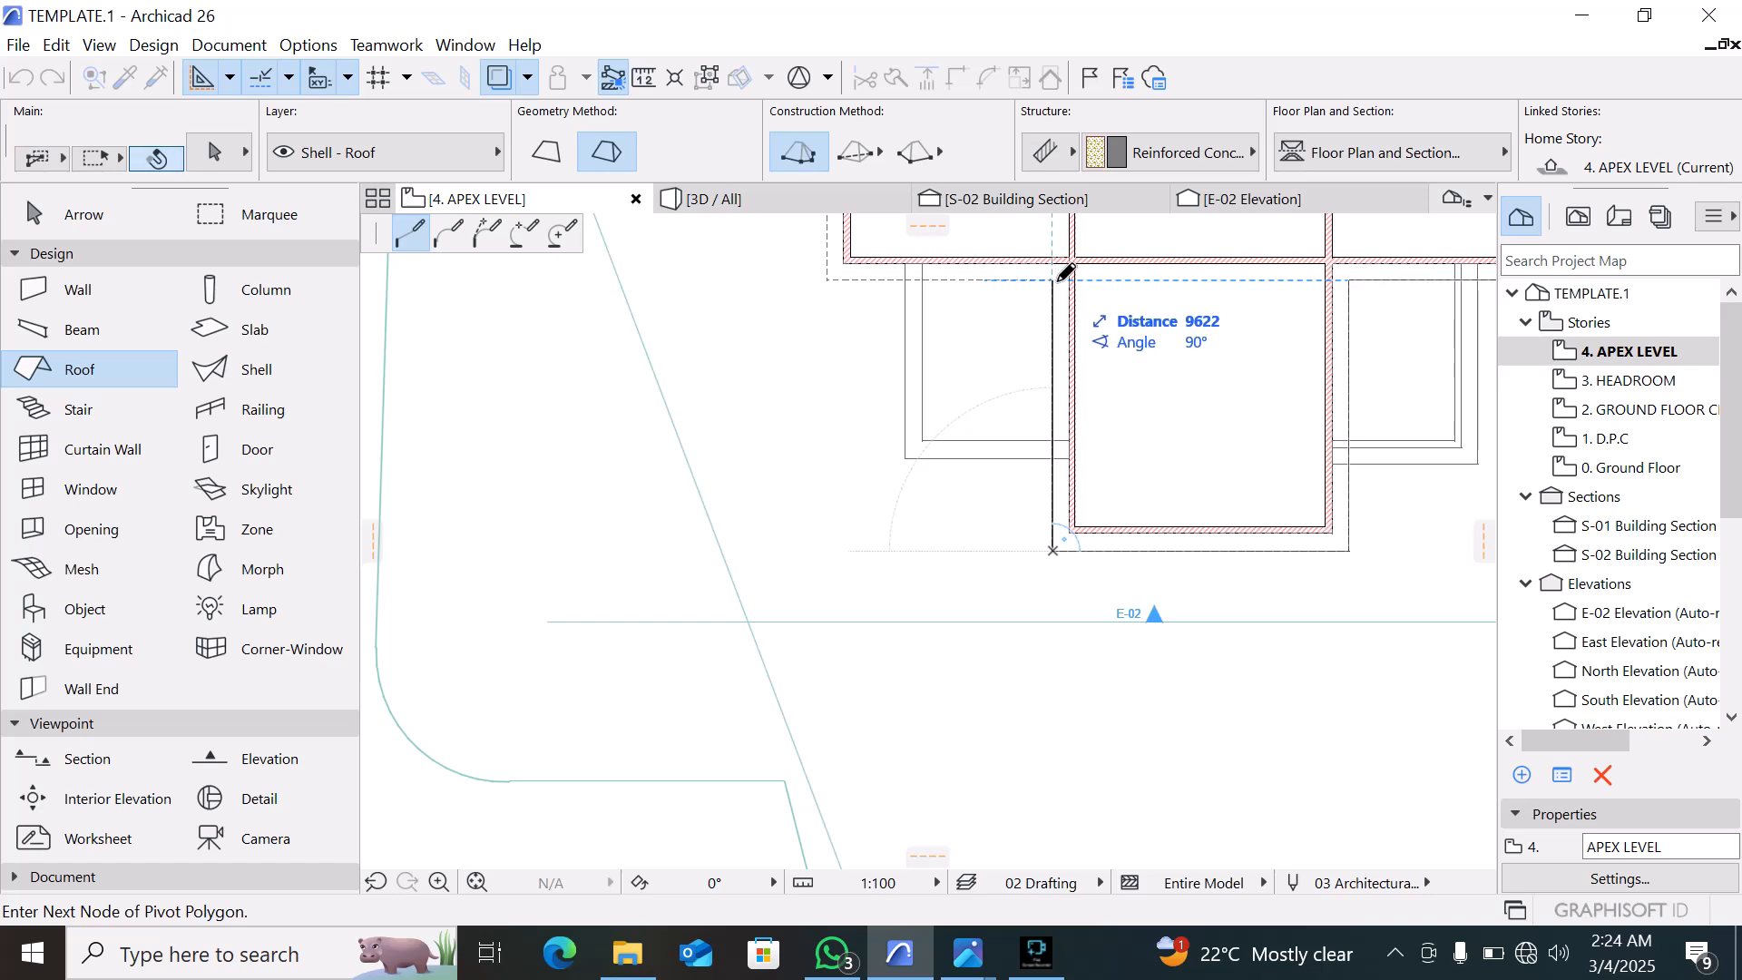
click(982, 295)
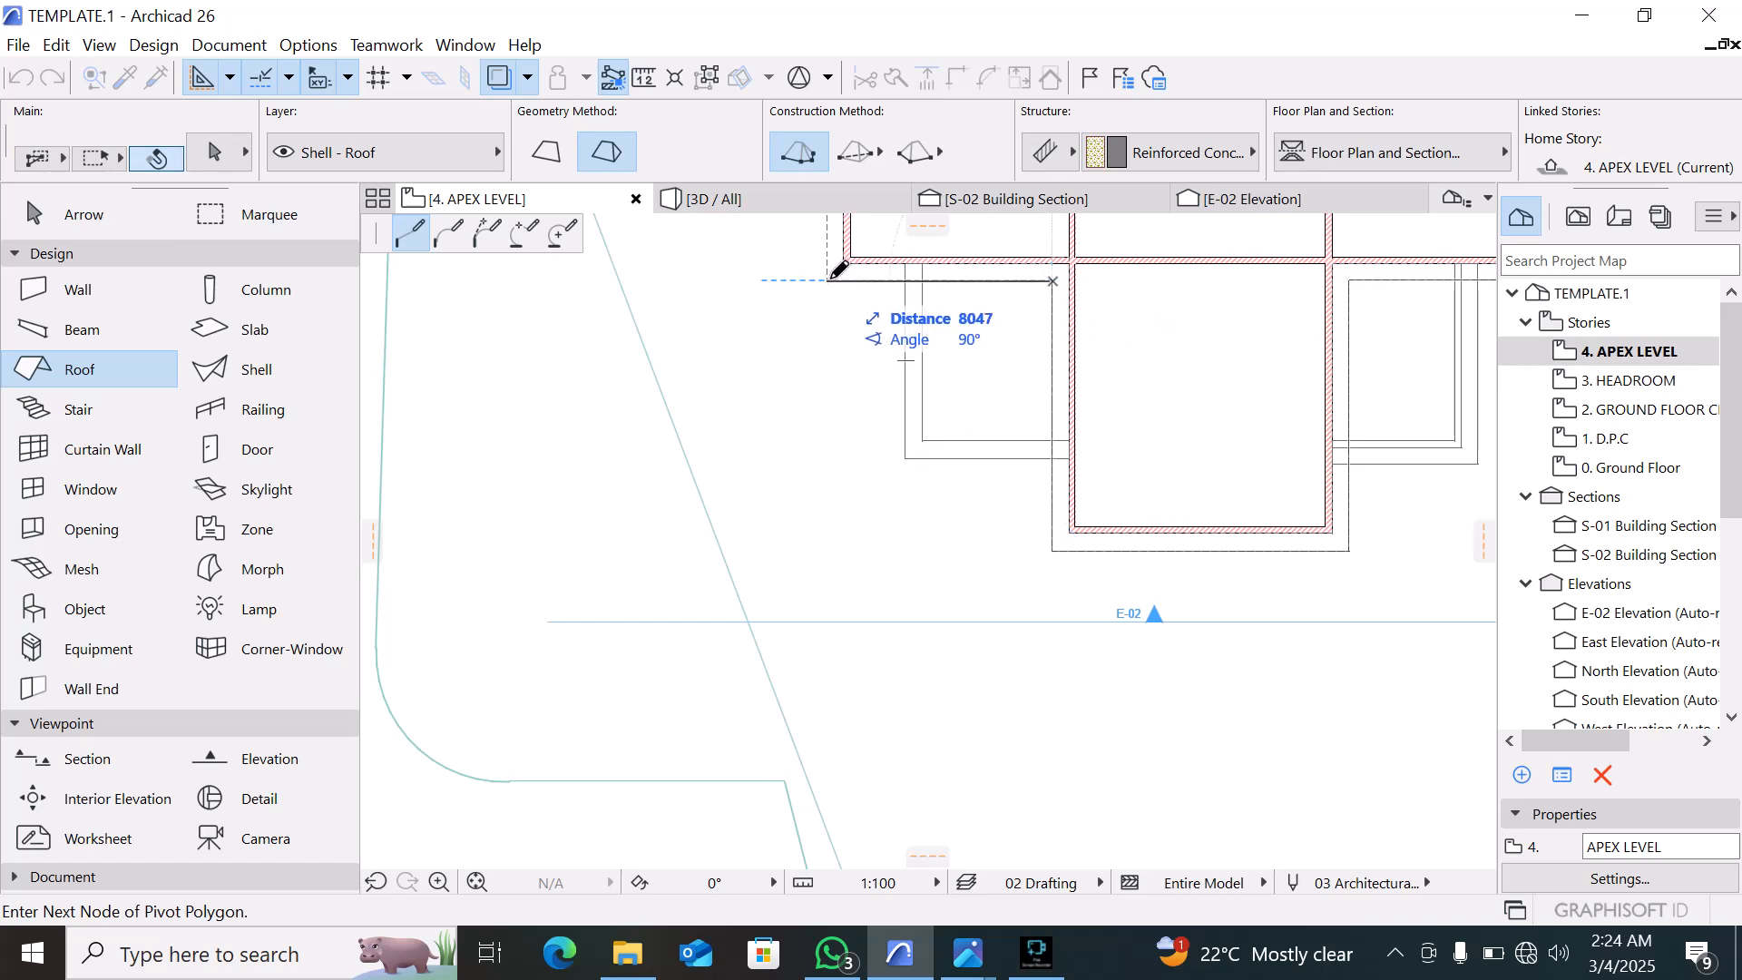
scroll(1052, 719, down, 3)
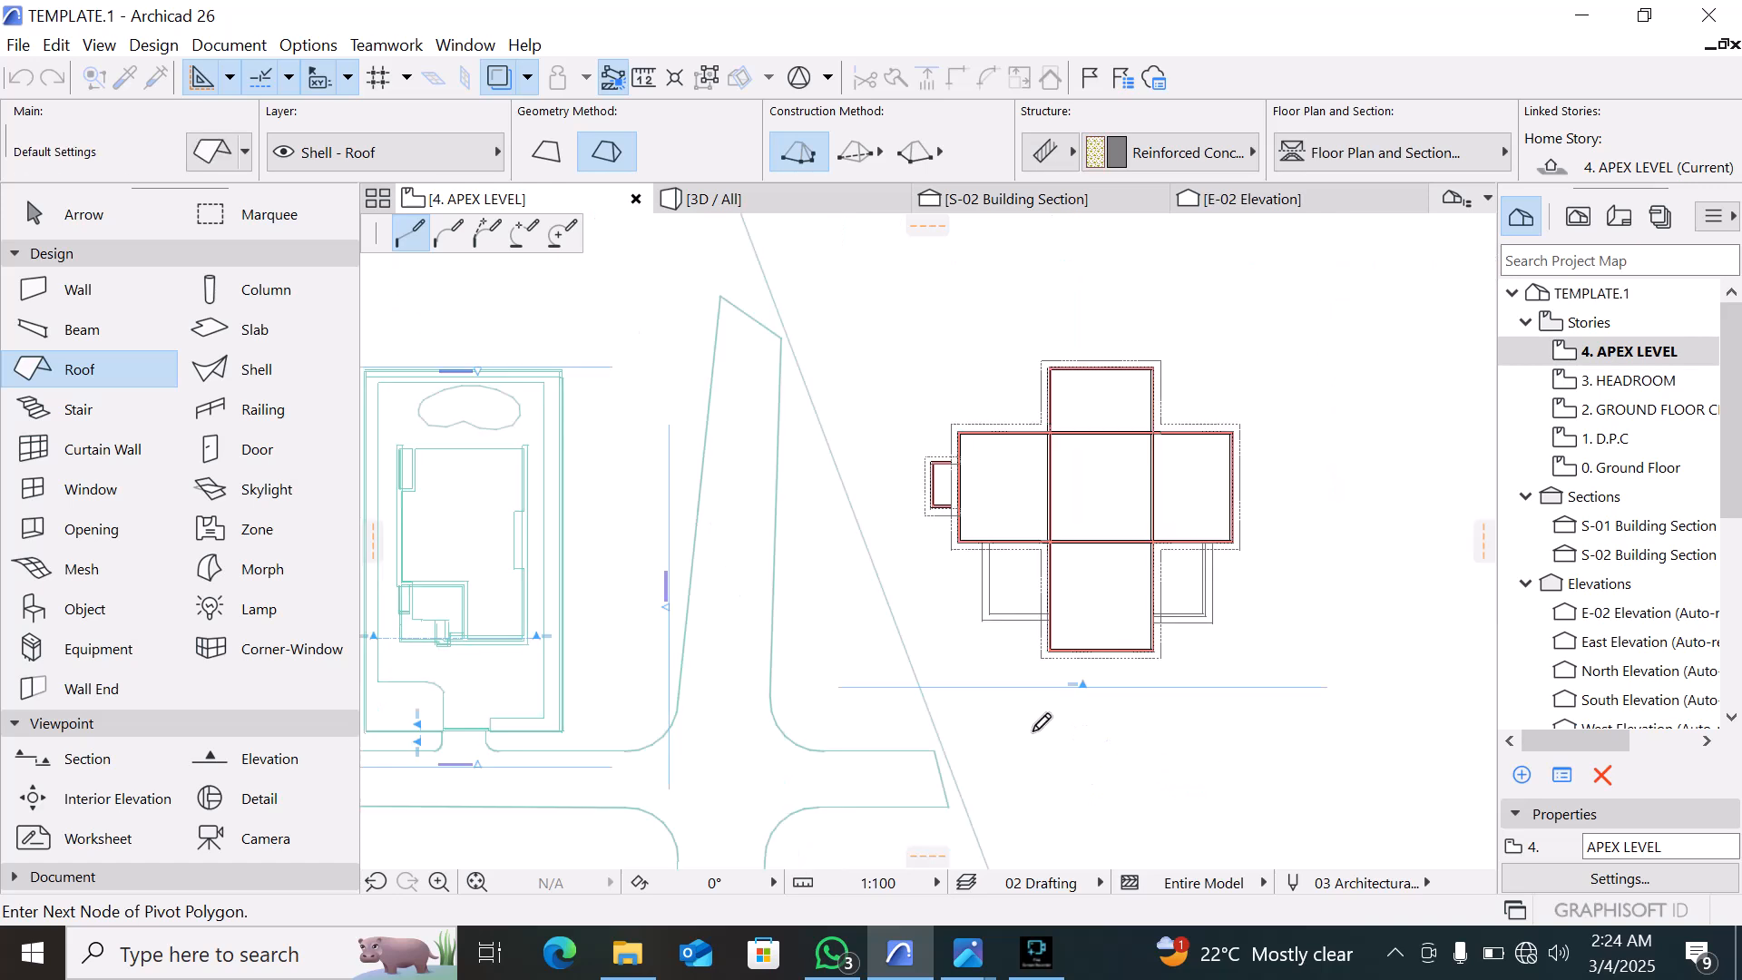
click(958, 430)
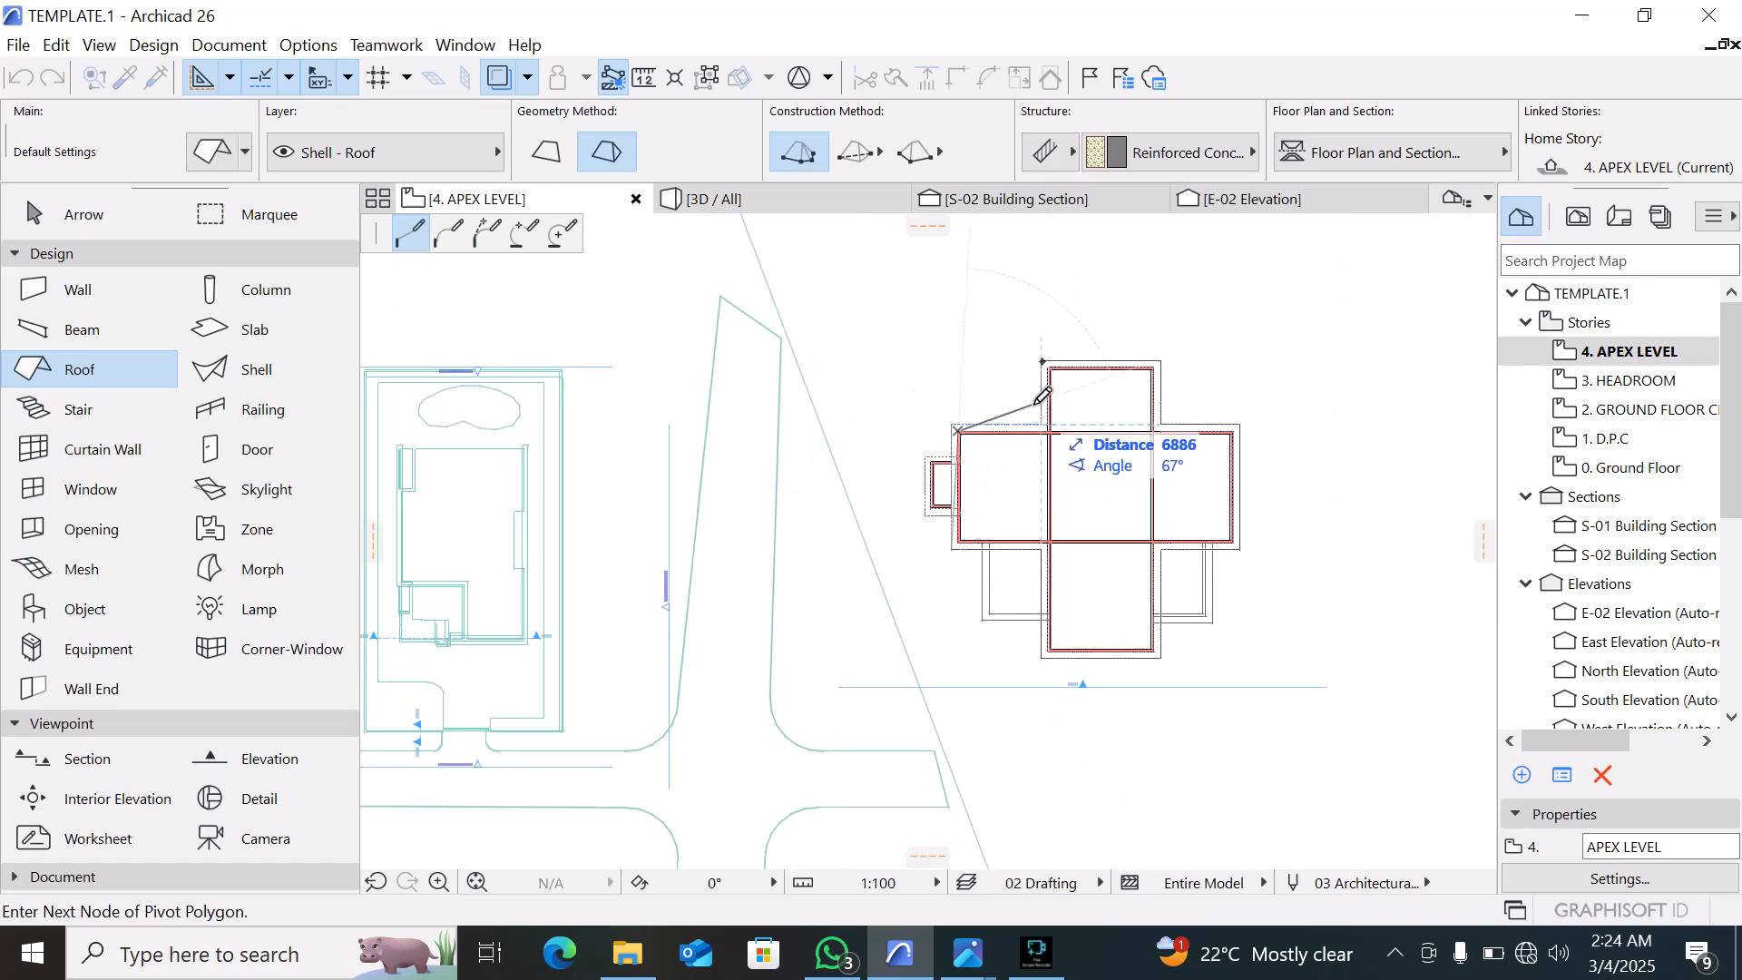
scroll(958, 417, up, 3)
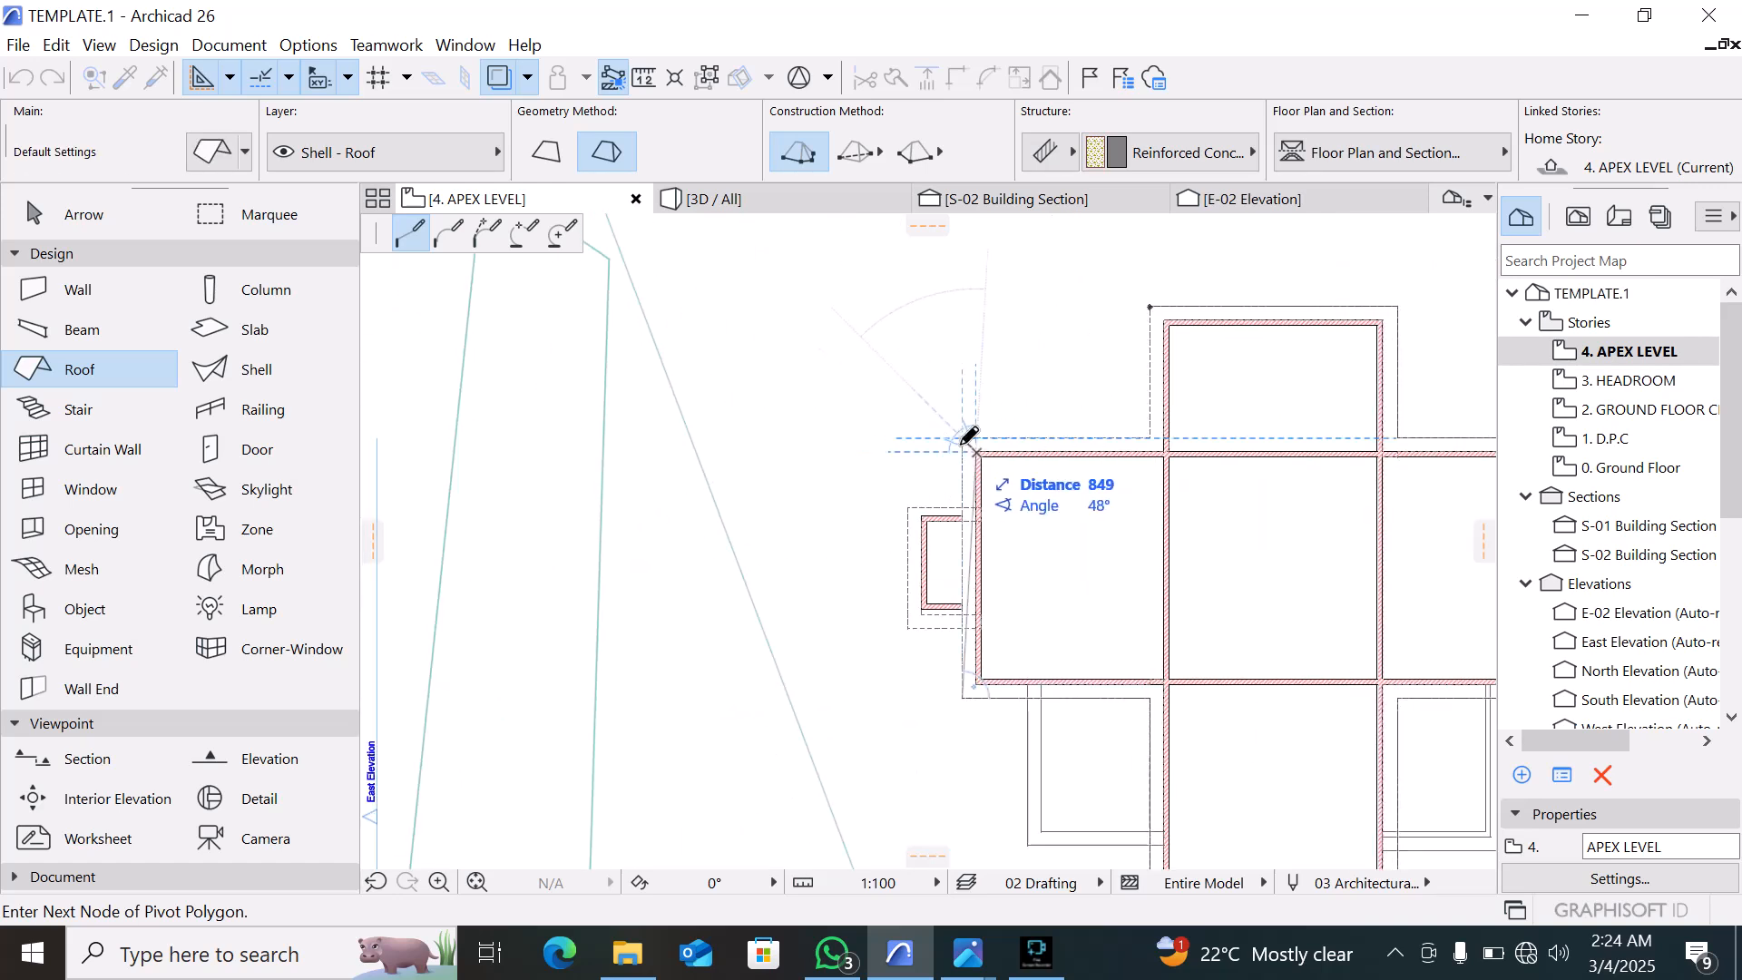
click(964, 439)
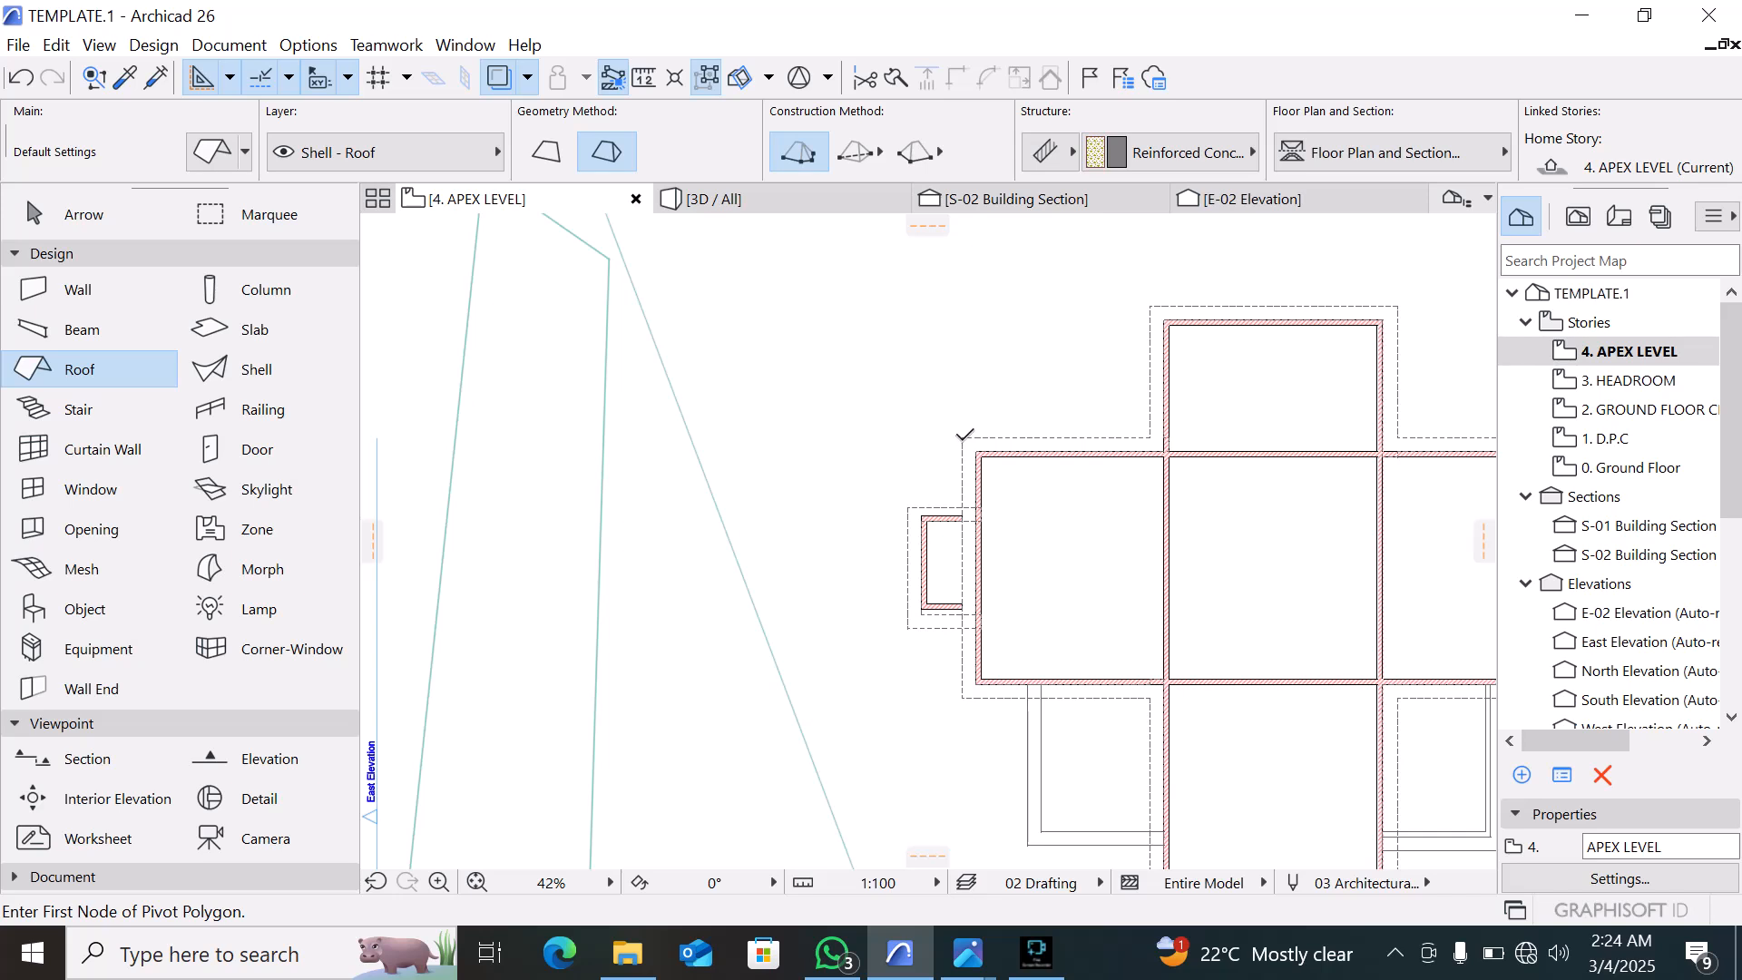
Create a multi-plane hip roof by tracing its pivot polygon around all twelve outer moulding corners of the cross-shaped house
click(962, 438)
click(1149, 437)
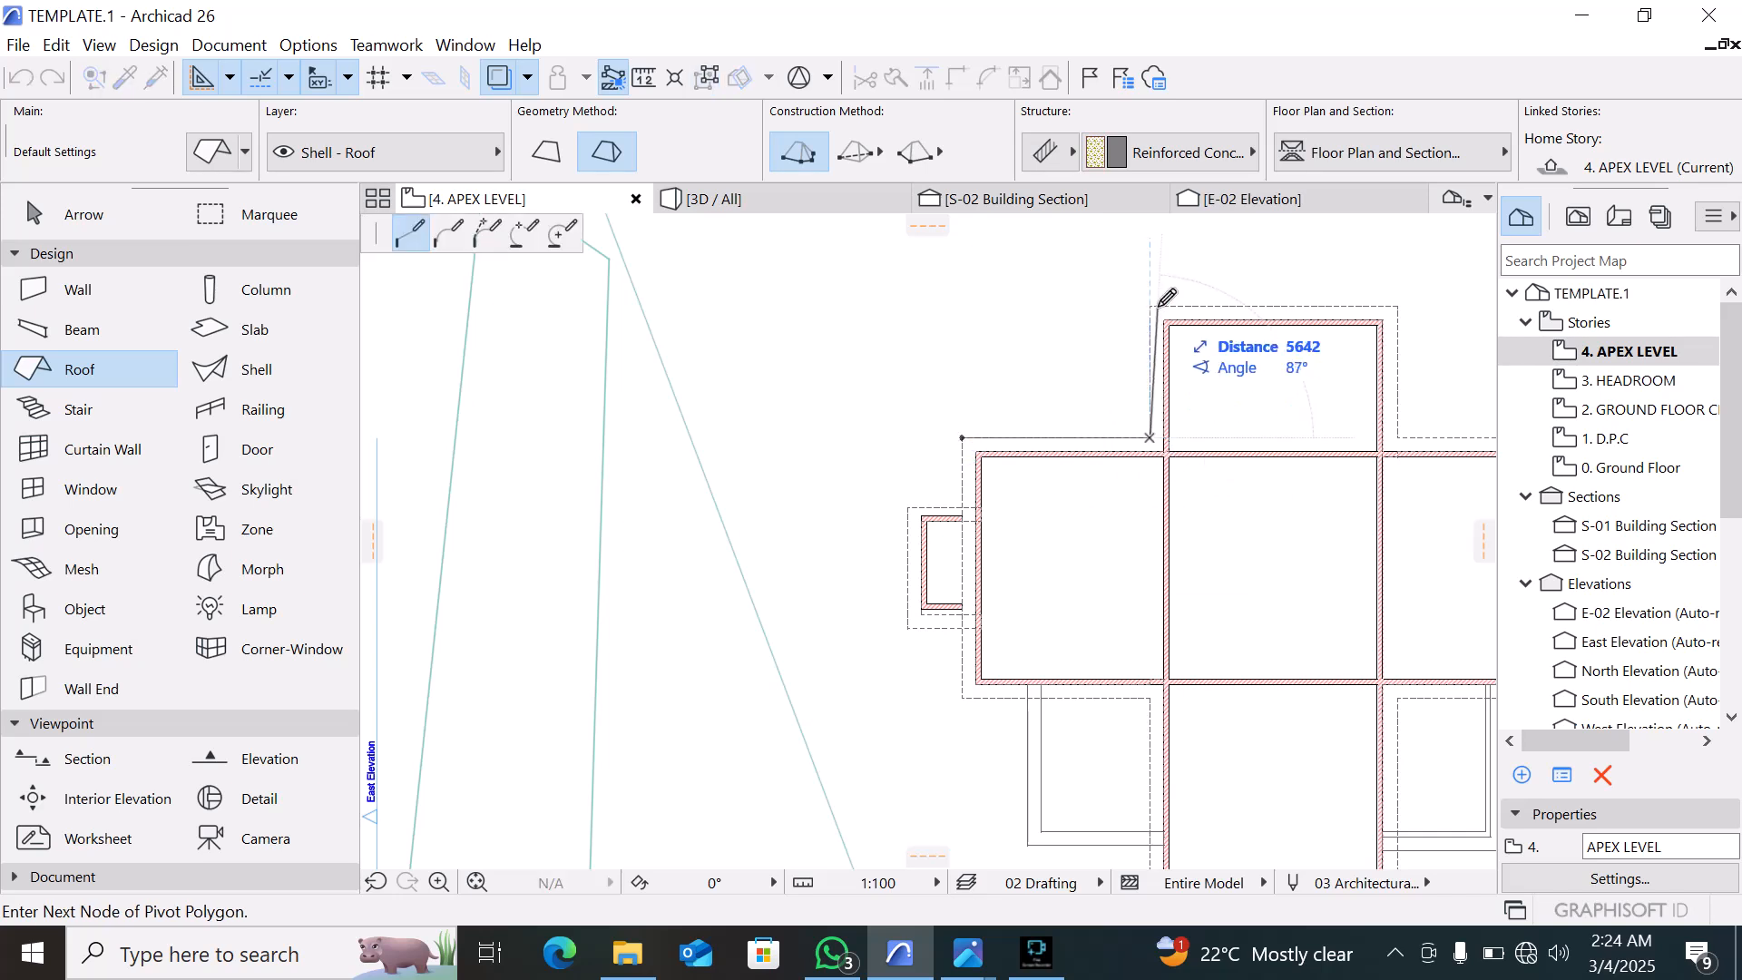
click(1150, 307)
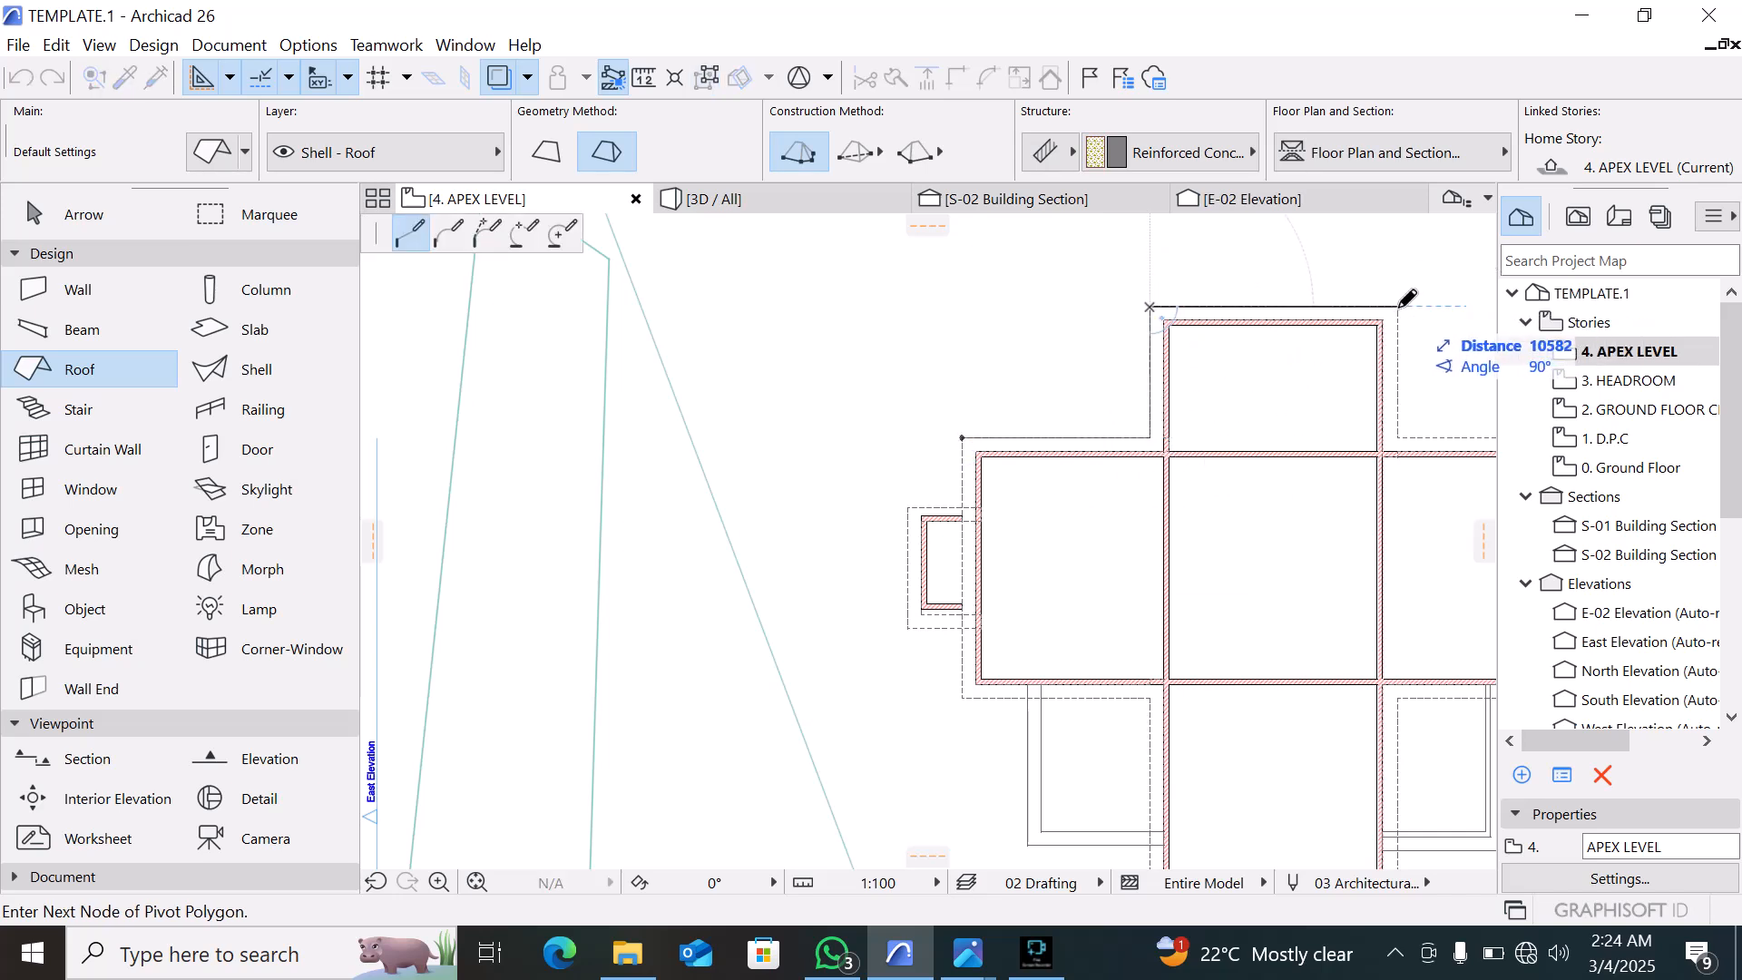
scroll(1034, 363, down, 3)
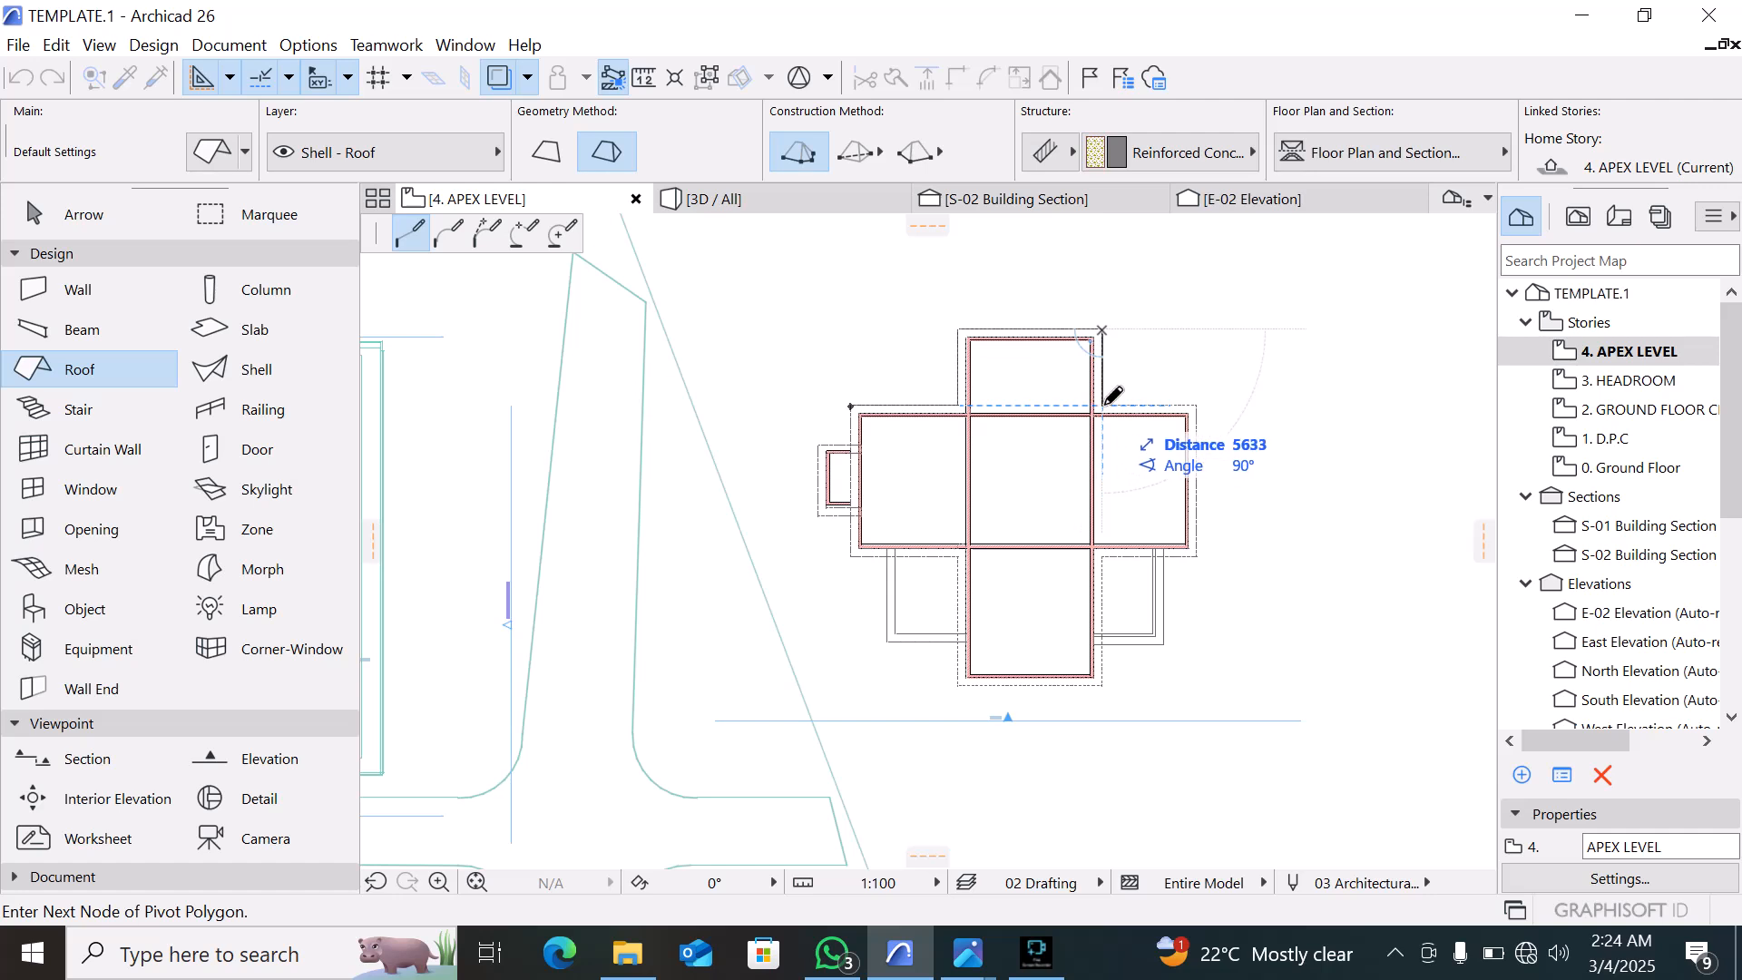
click(1103, 405)
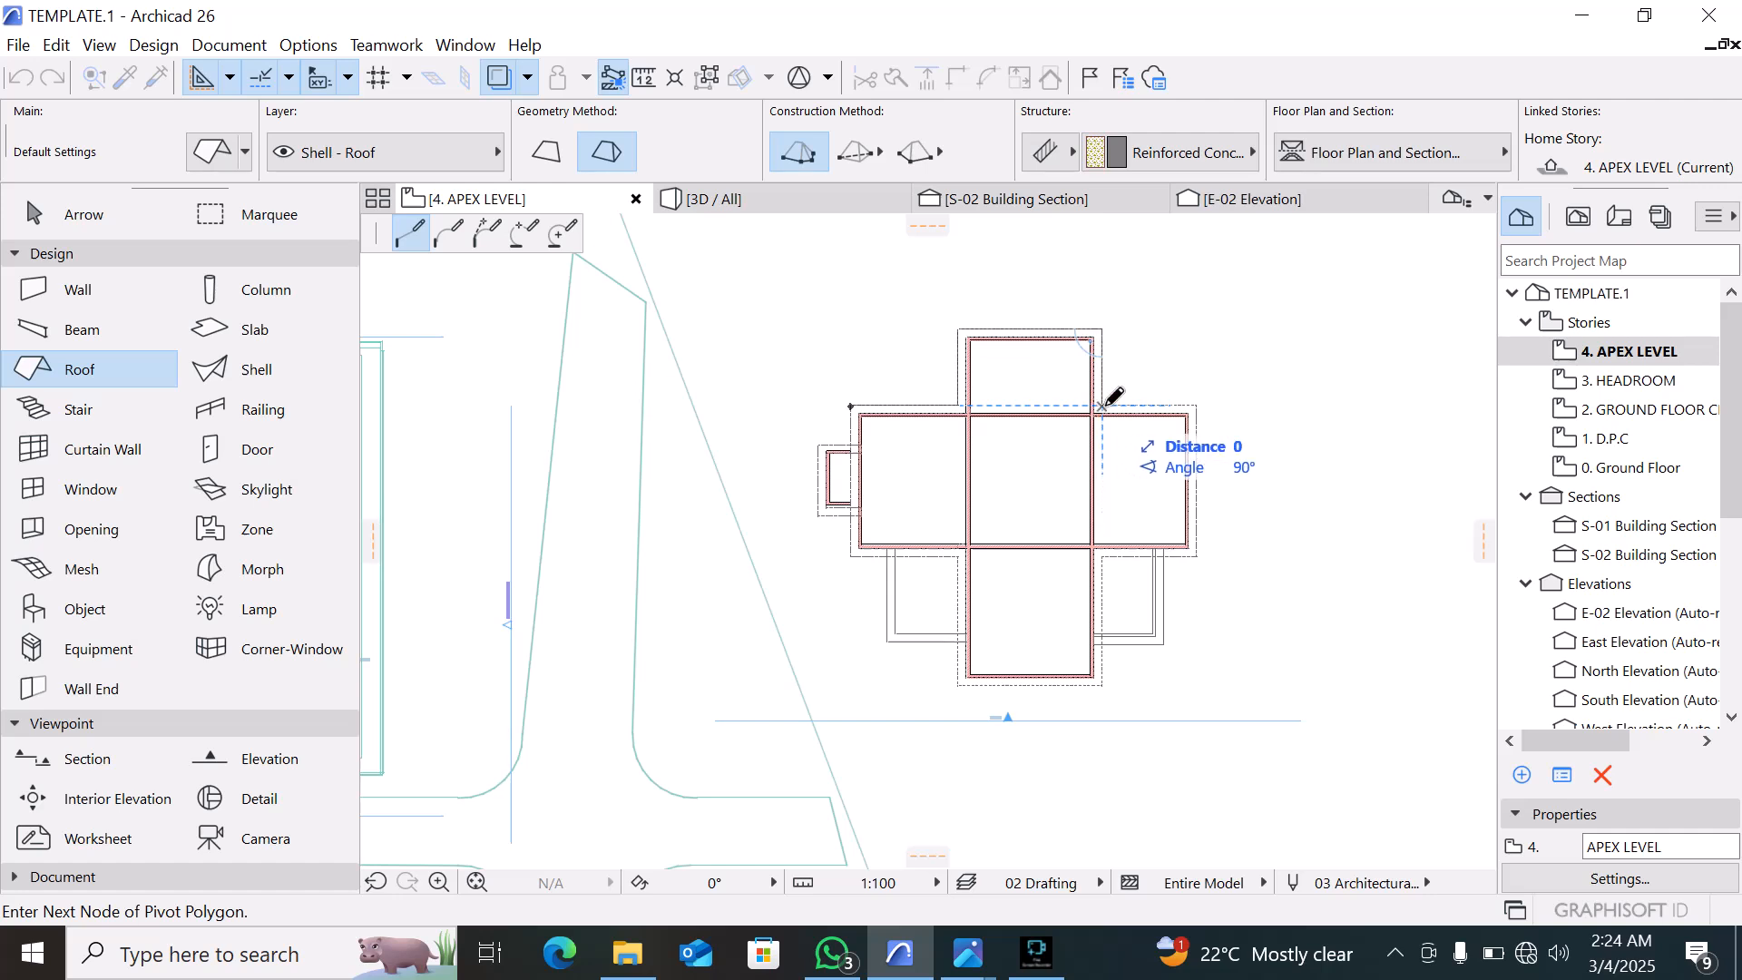
click(1197, 407)
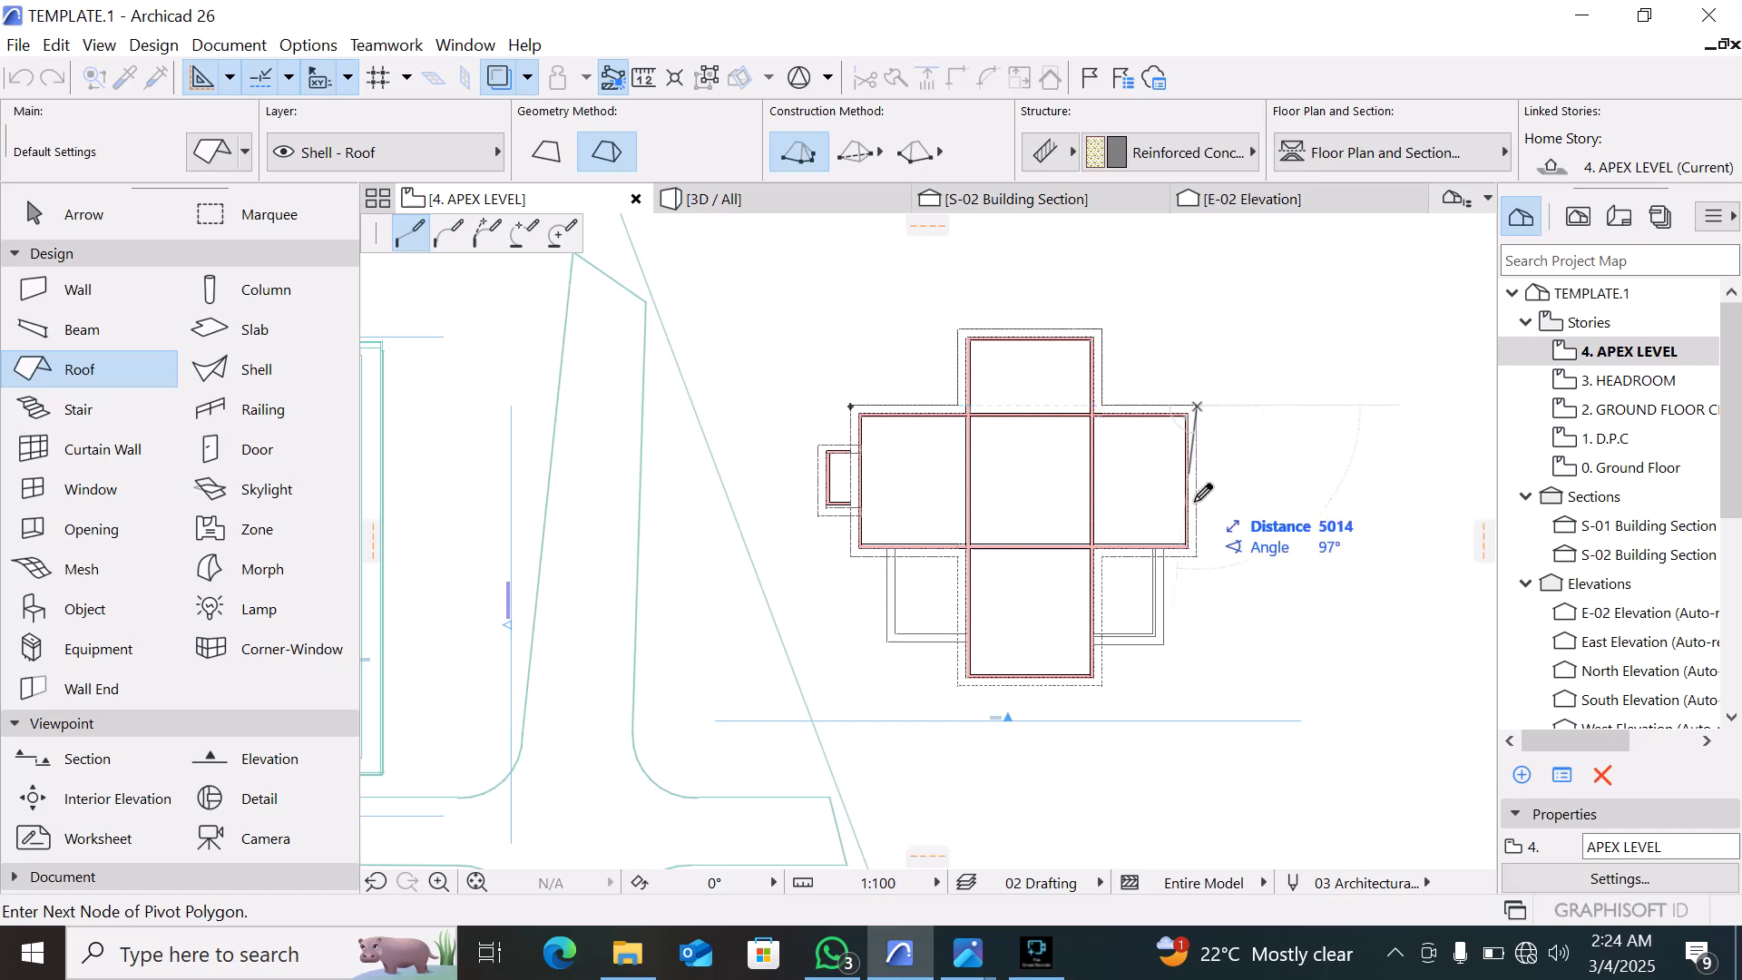
click(1198, 553)
click(1102, 556)
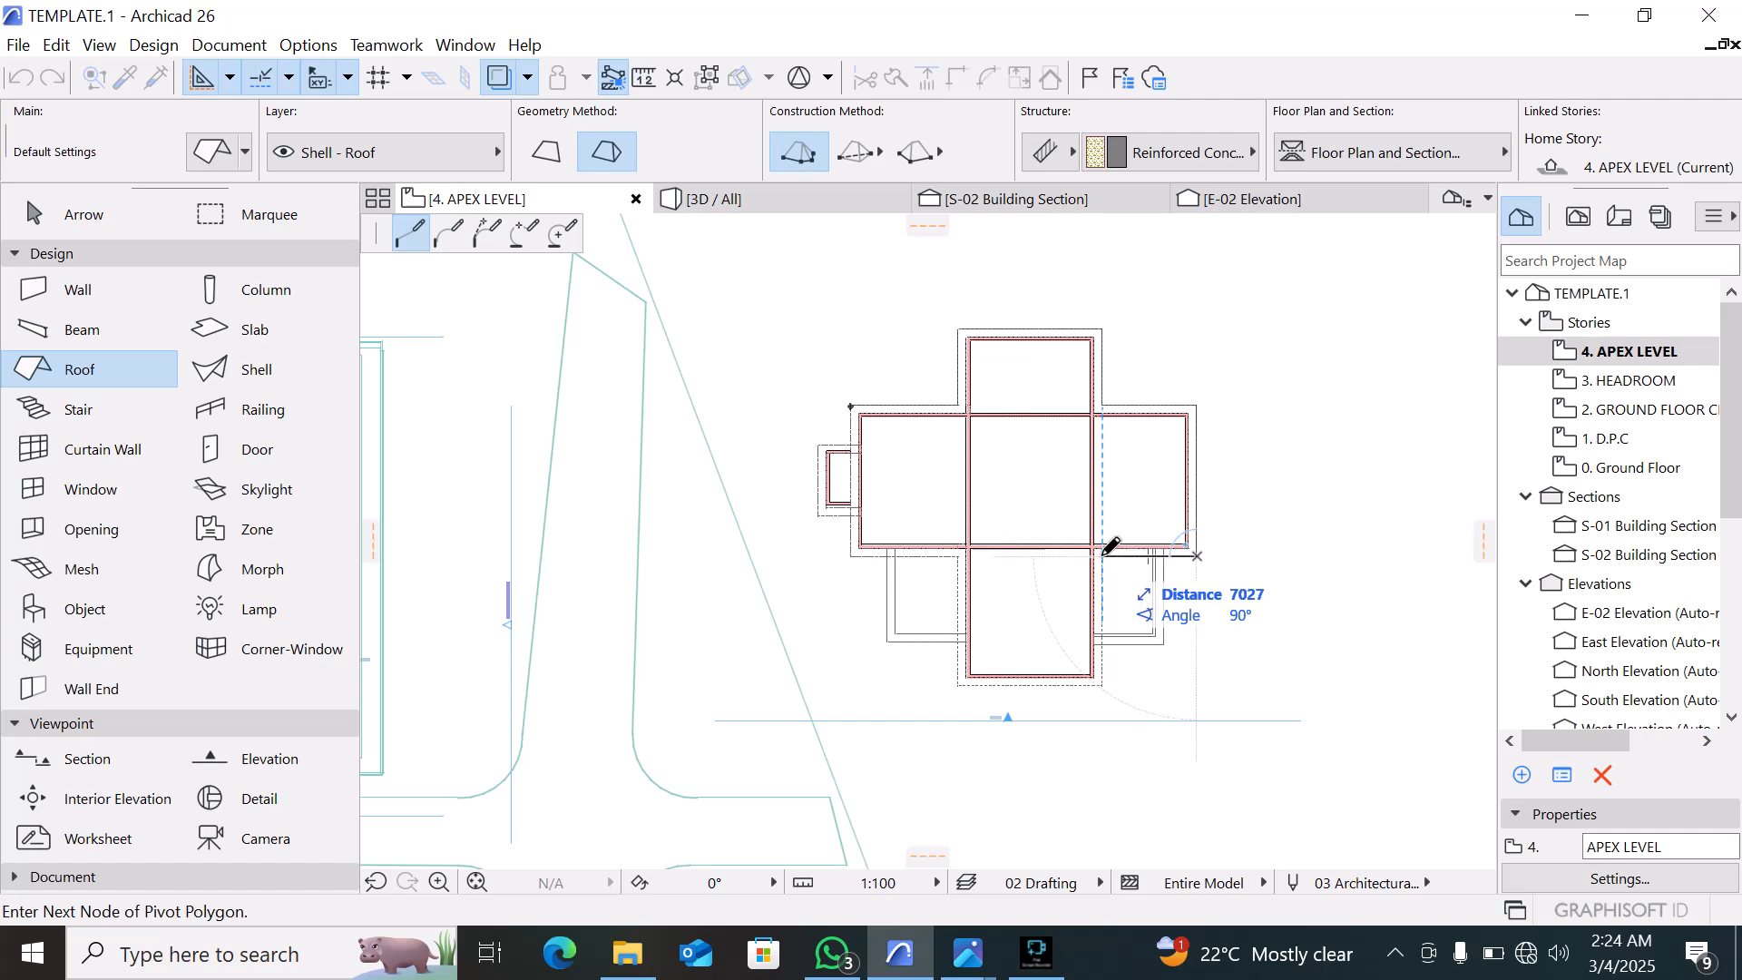
click(1103, 687)
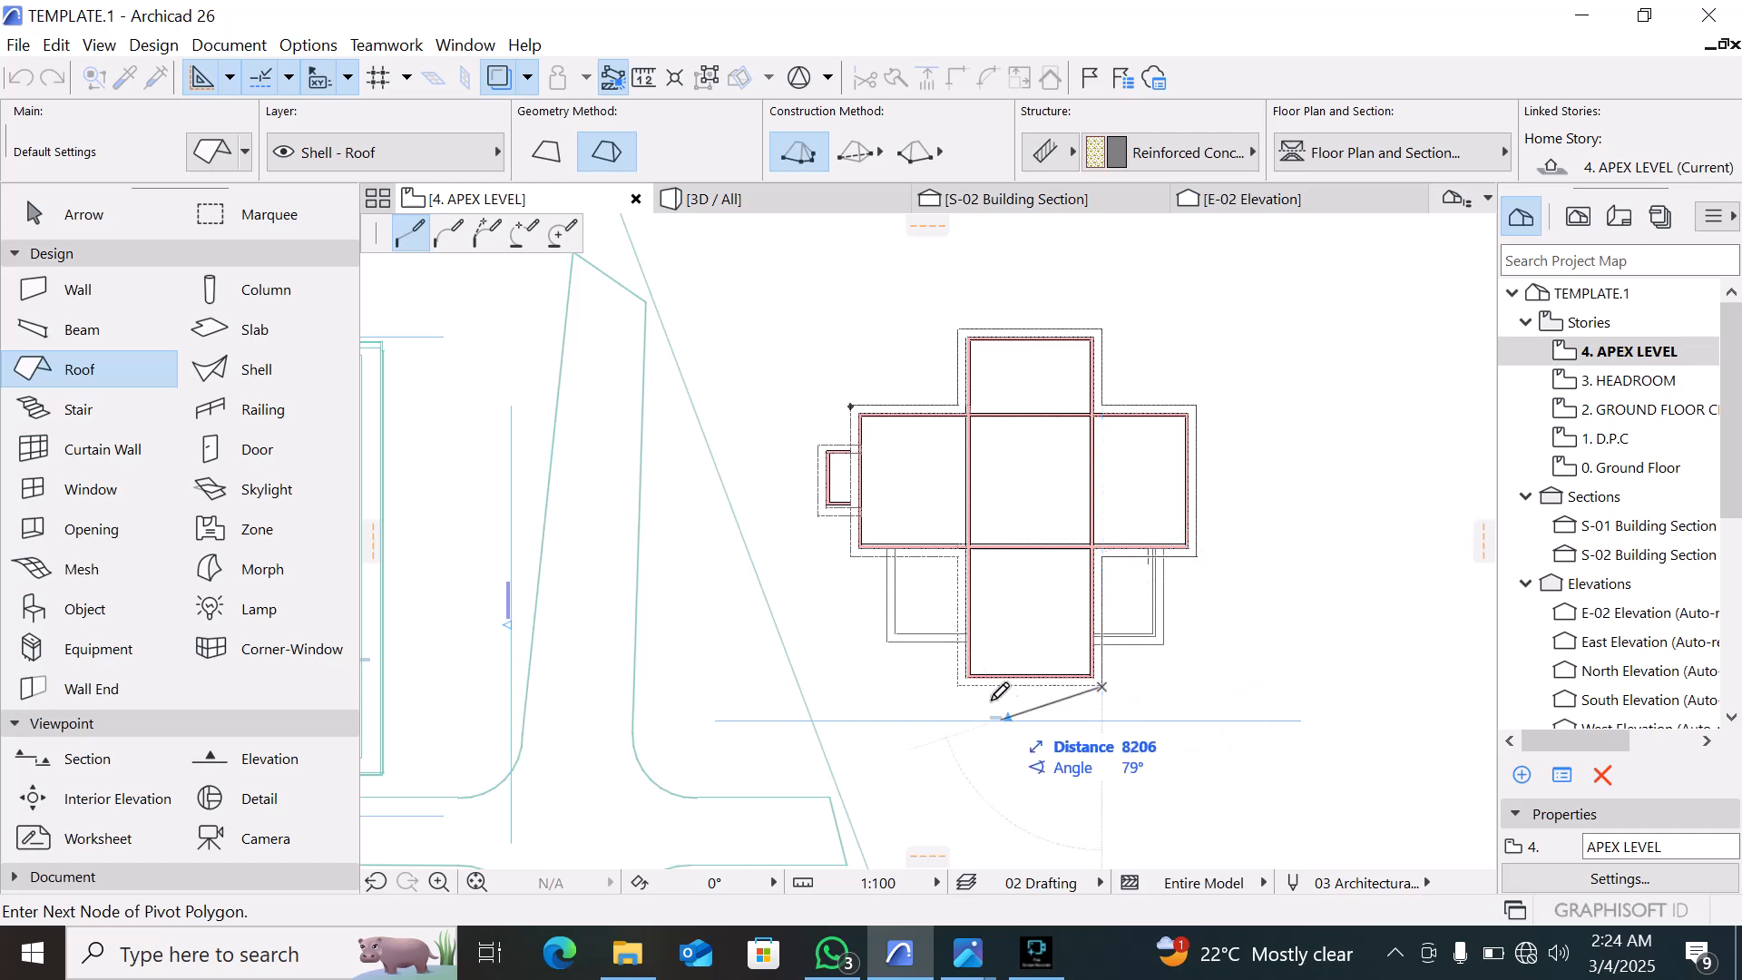
click(959, 685)
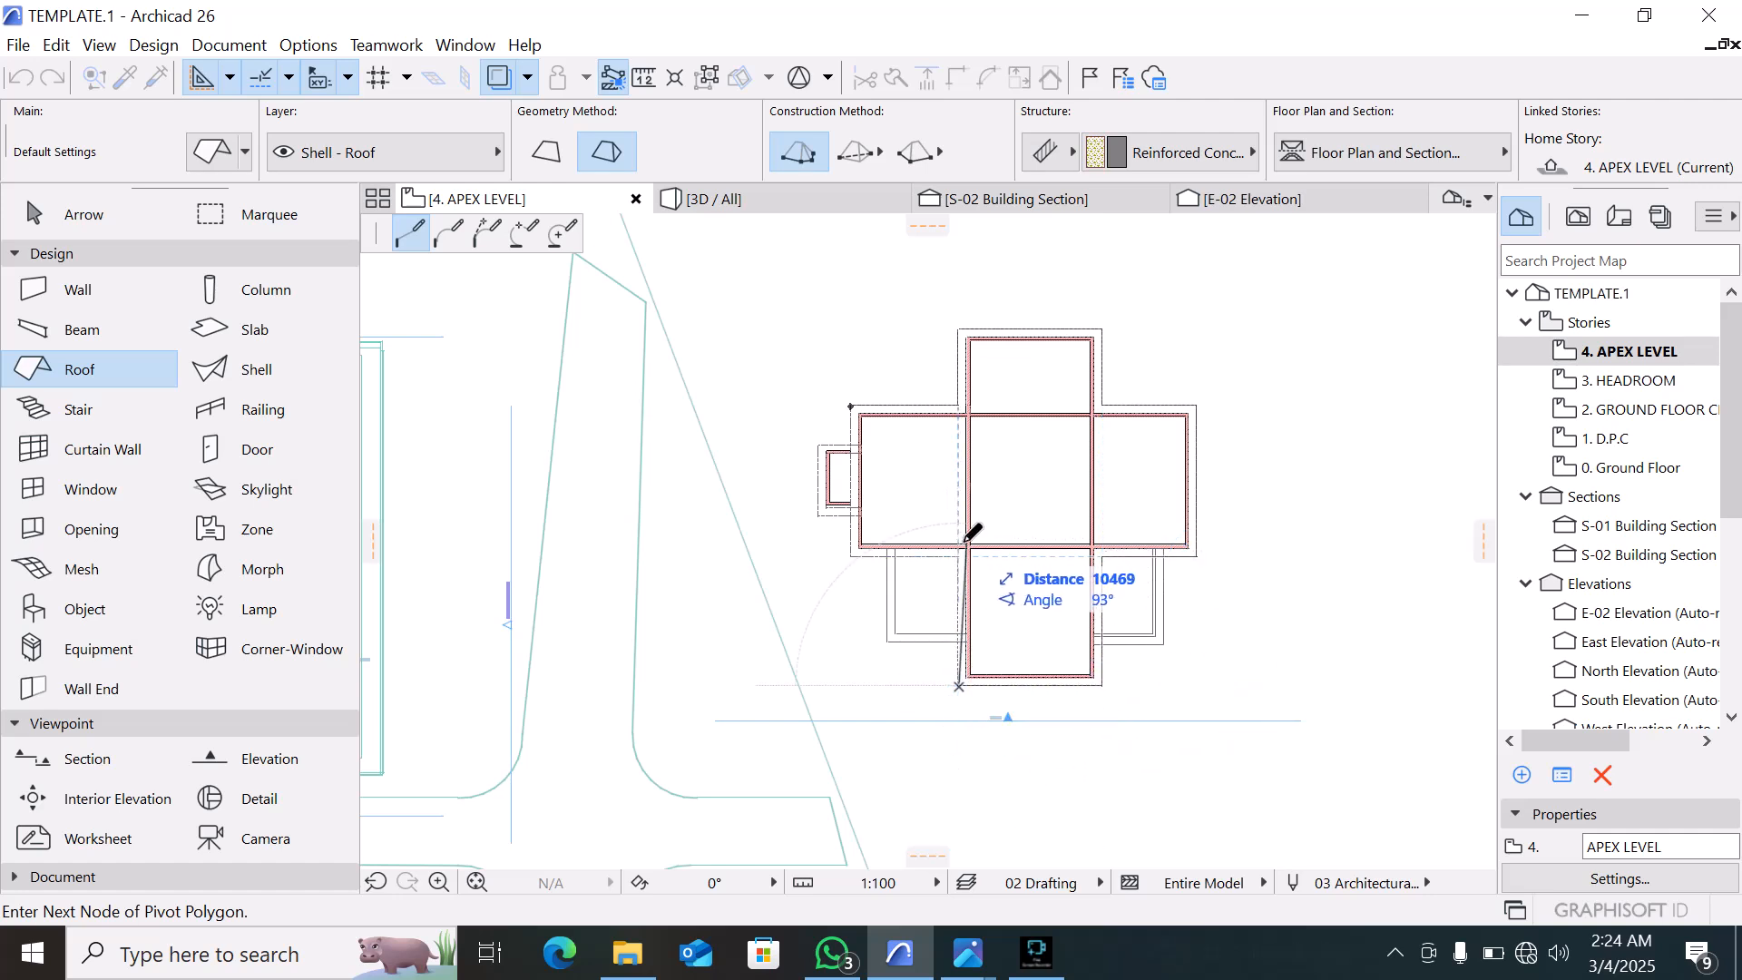
click(959, 555)
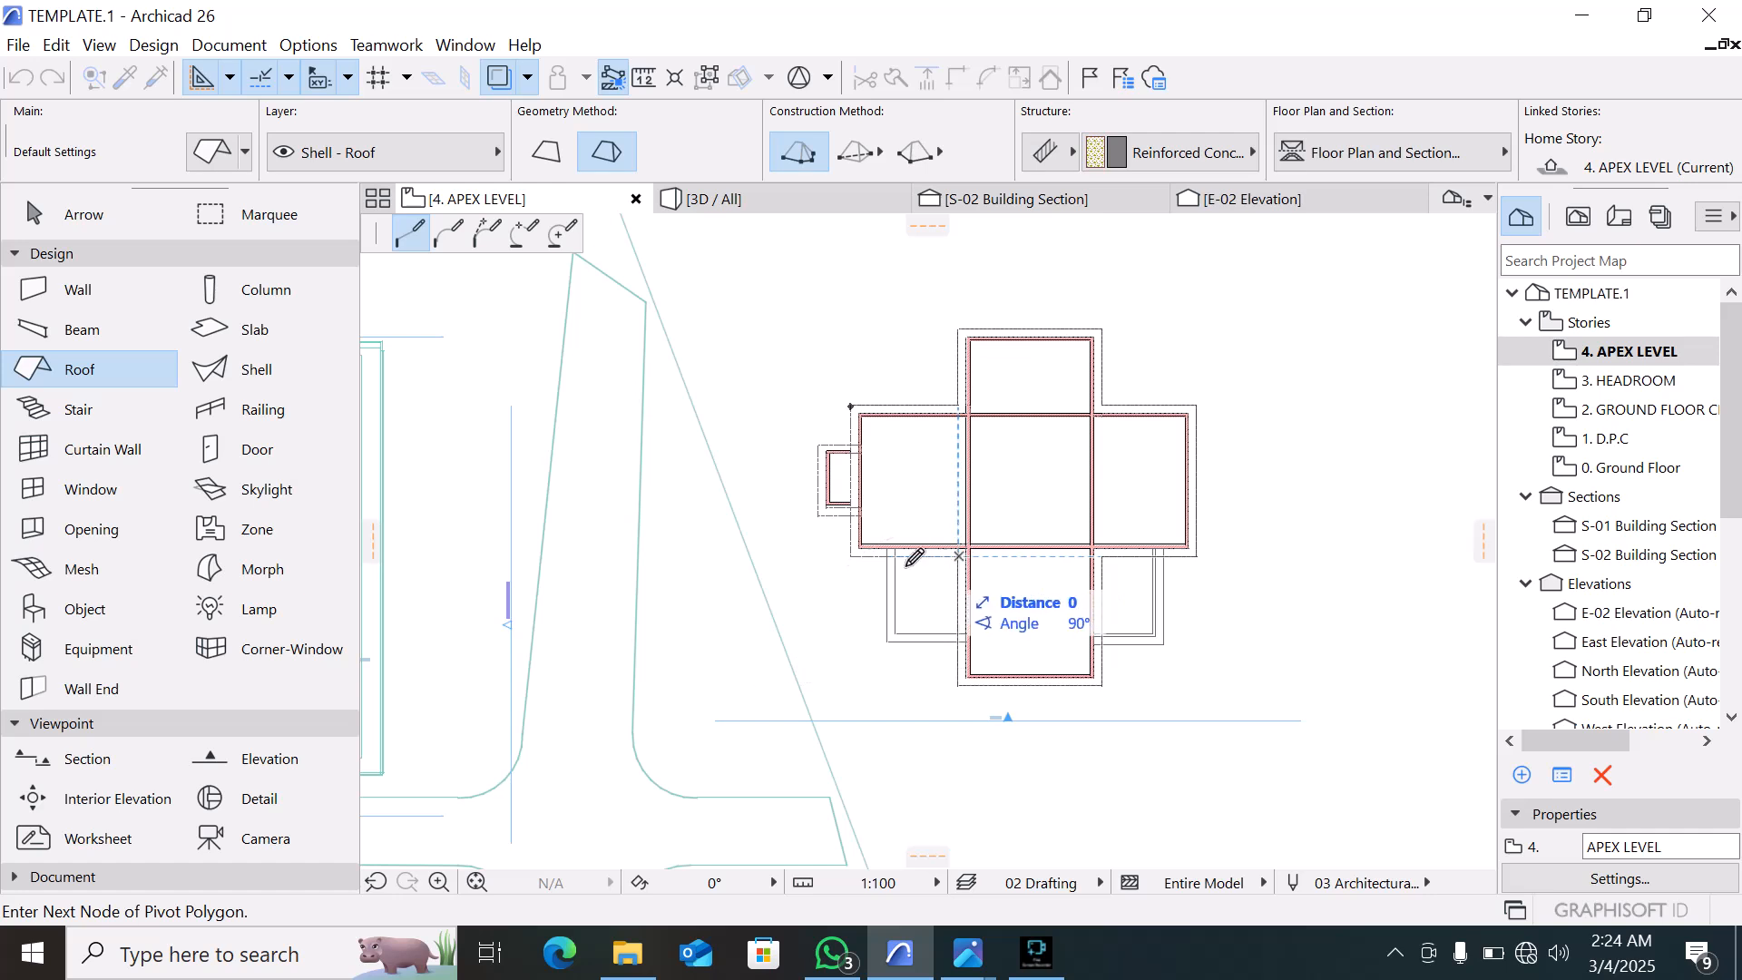
click(851, 554)
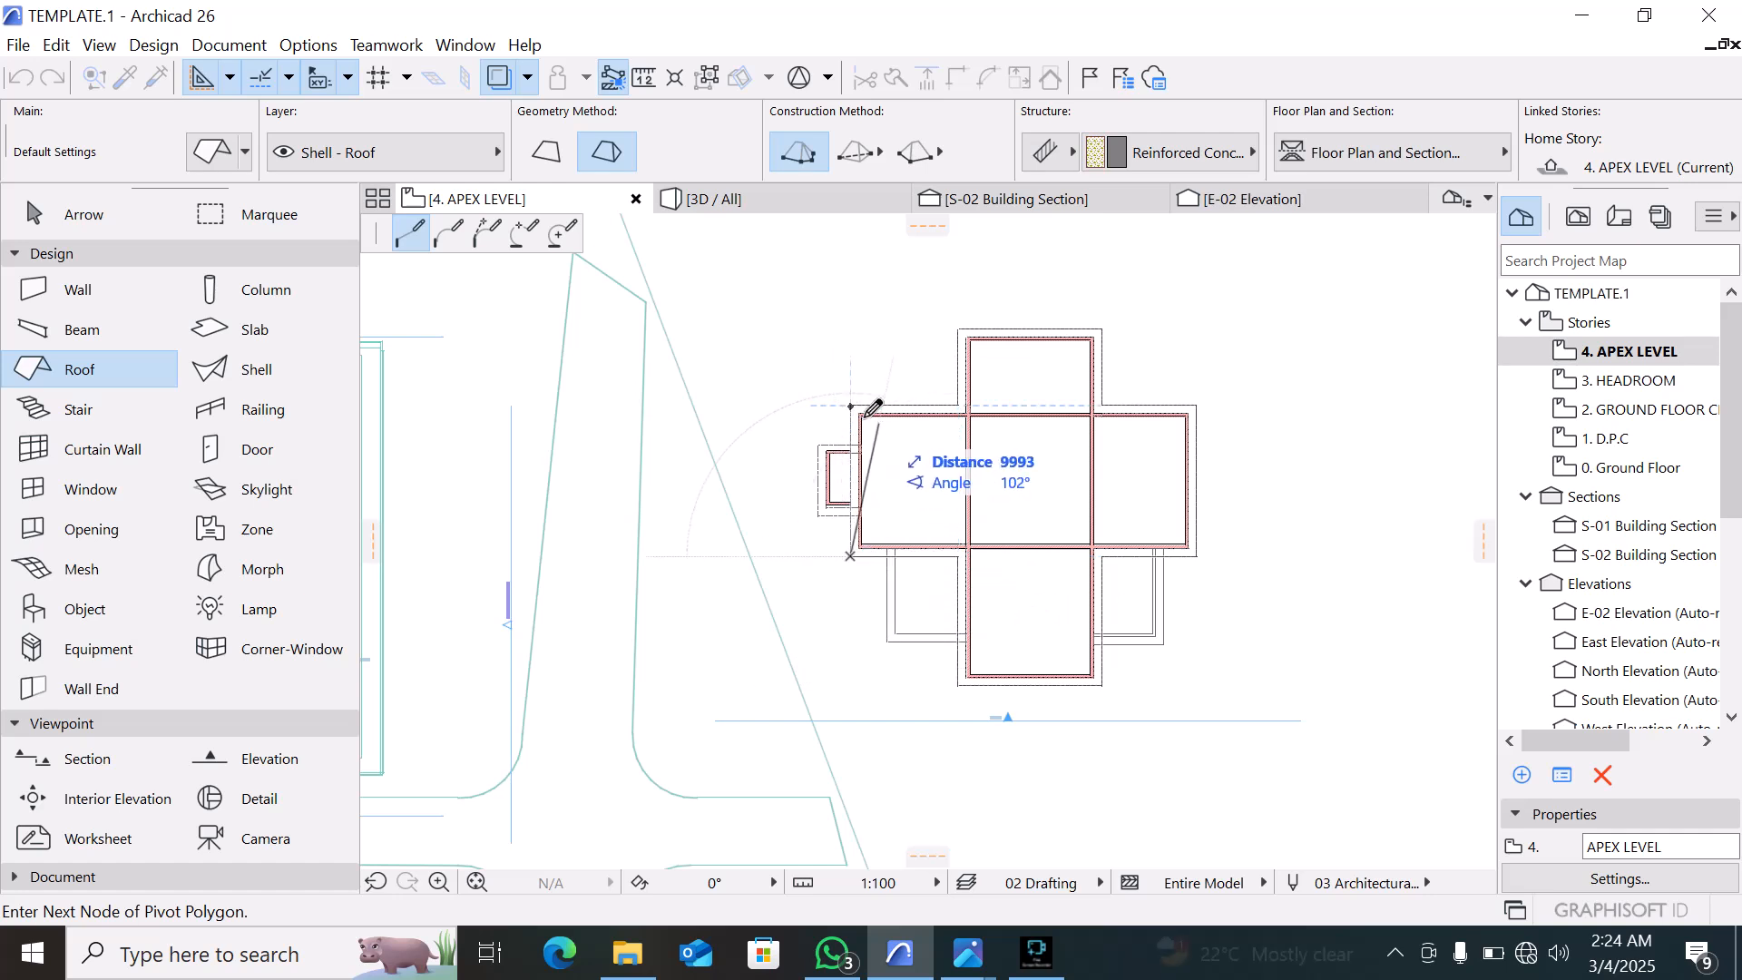
click(851, 402)
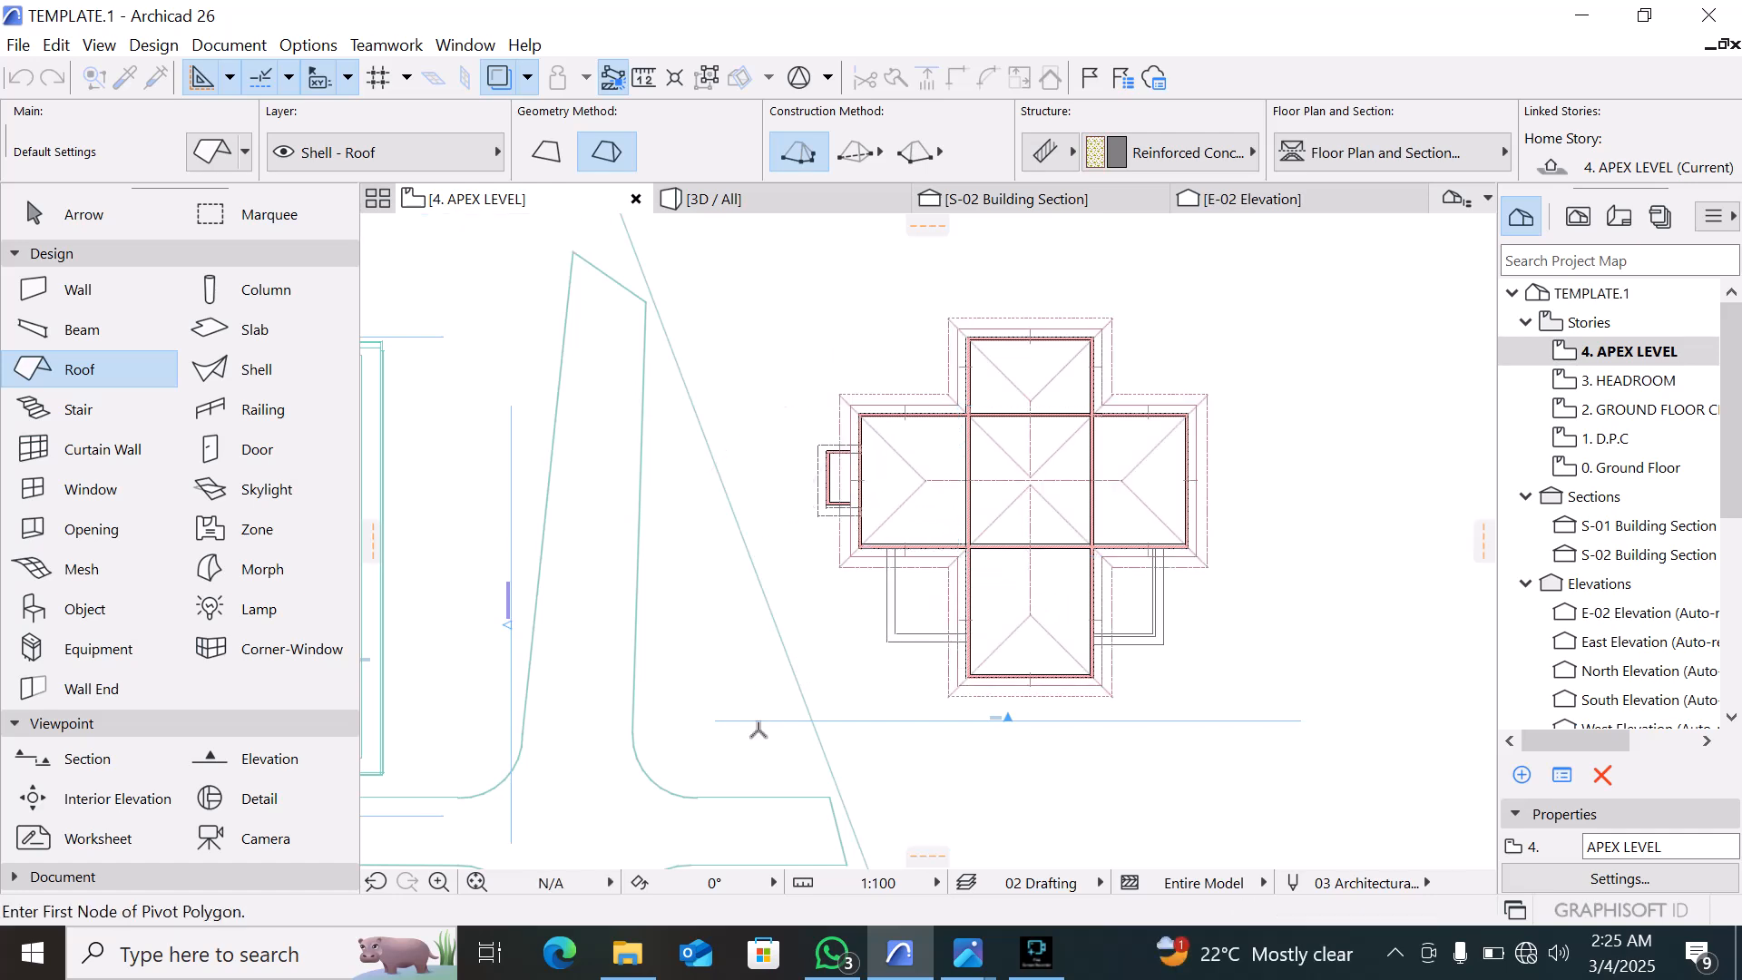
scroll(1095, 596, up, 3)
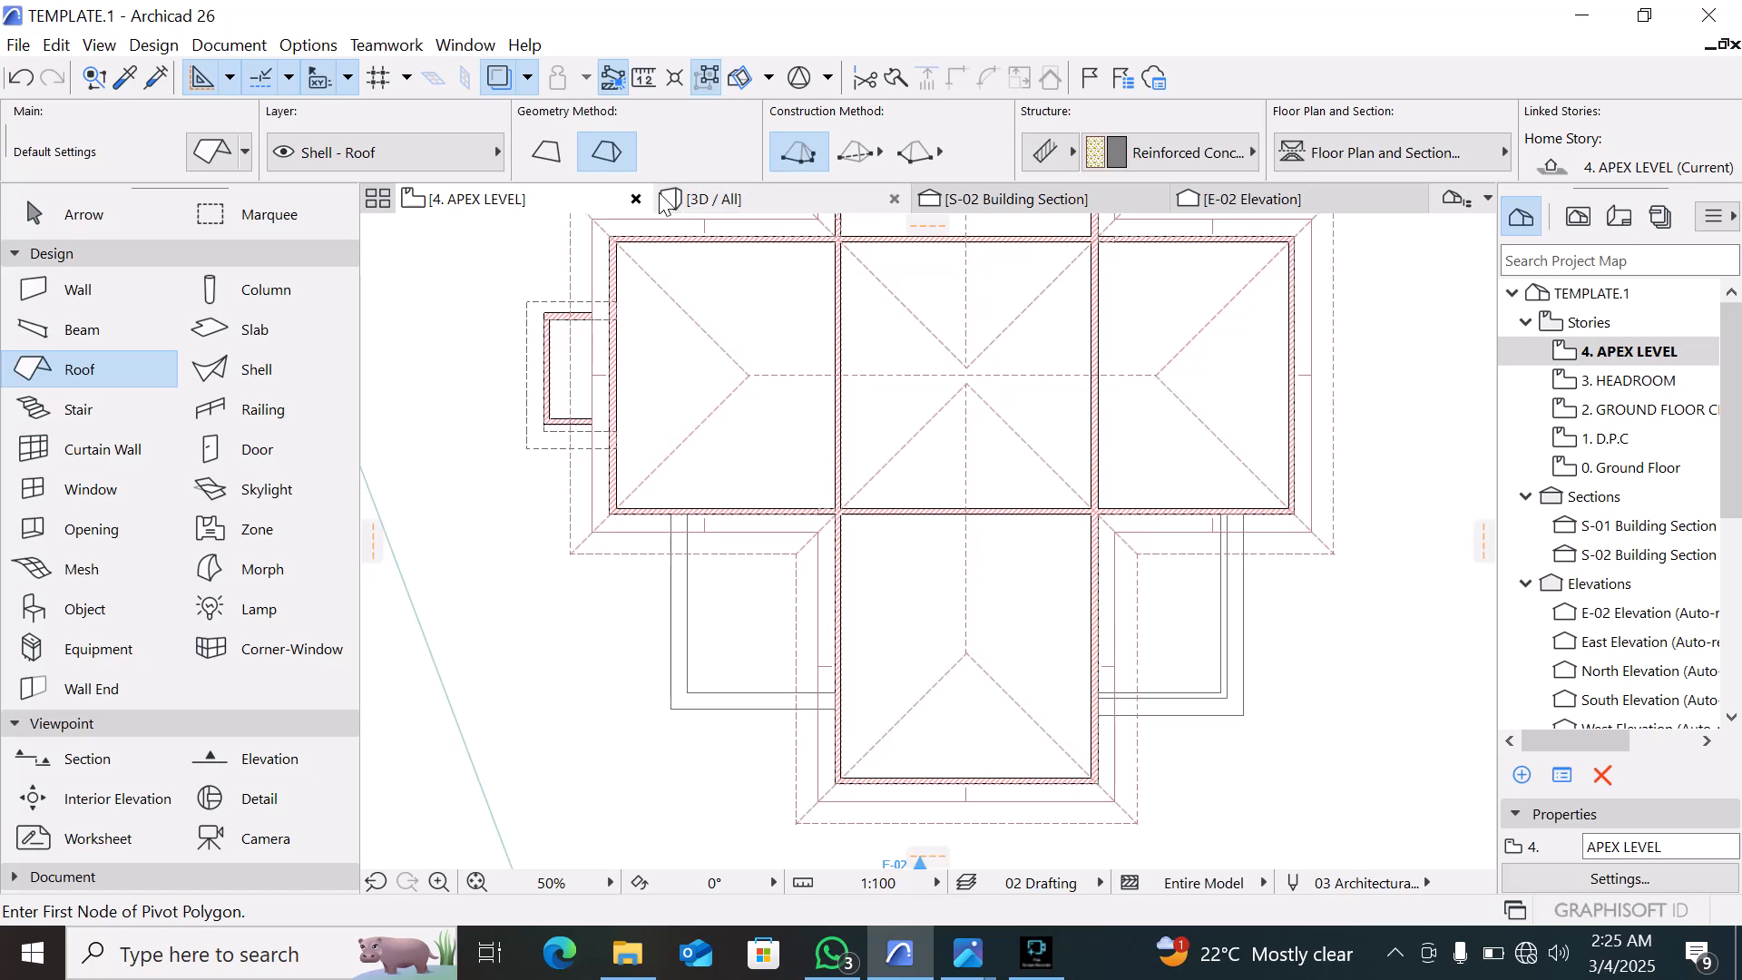
In the 3D view, select the multi-plane roof and move it vertically upward about 3190 mm to the main moulding level
click(668, 201)
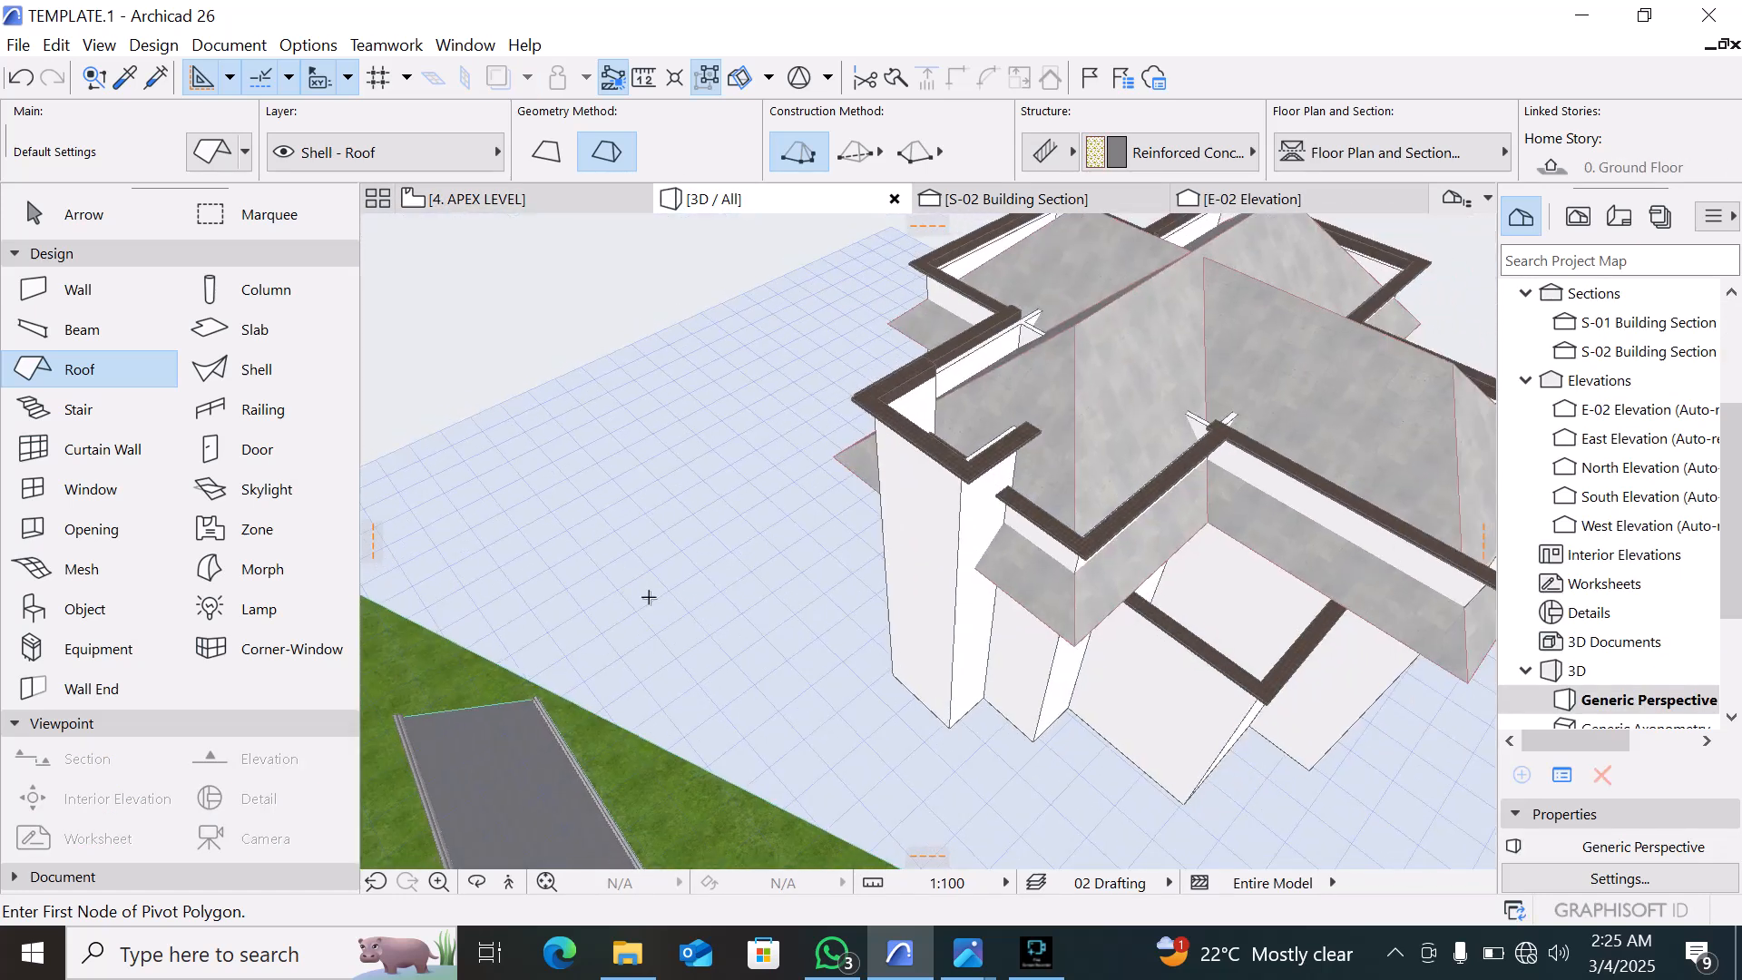
shift+middle_drag(649, 597, 1086, 529)
key(Escape)
scroll(1182, 405, up, 3)
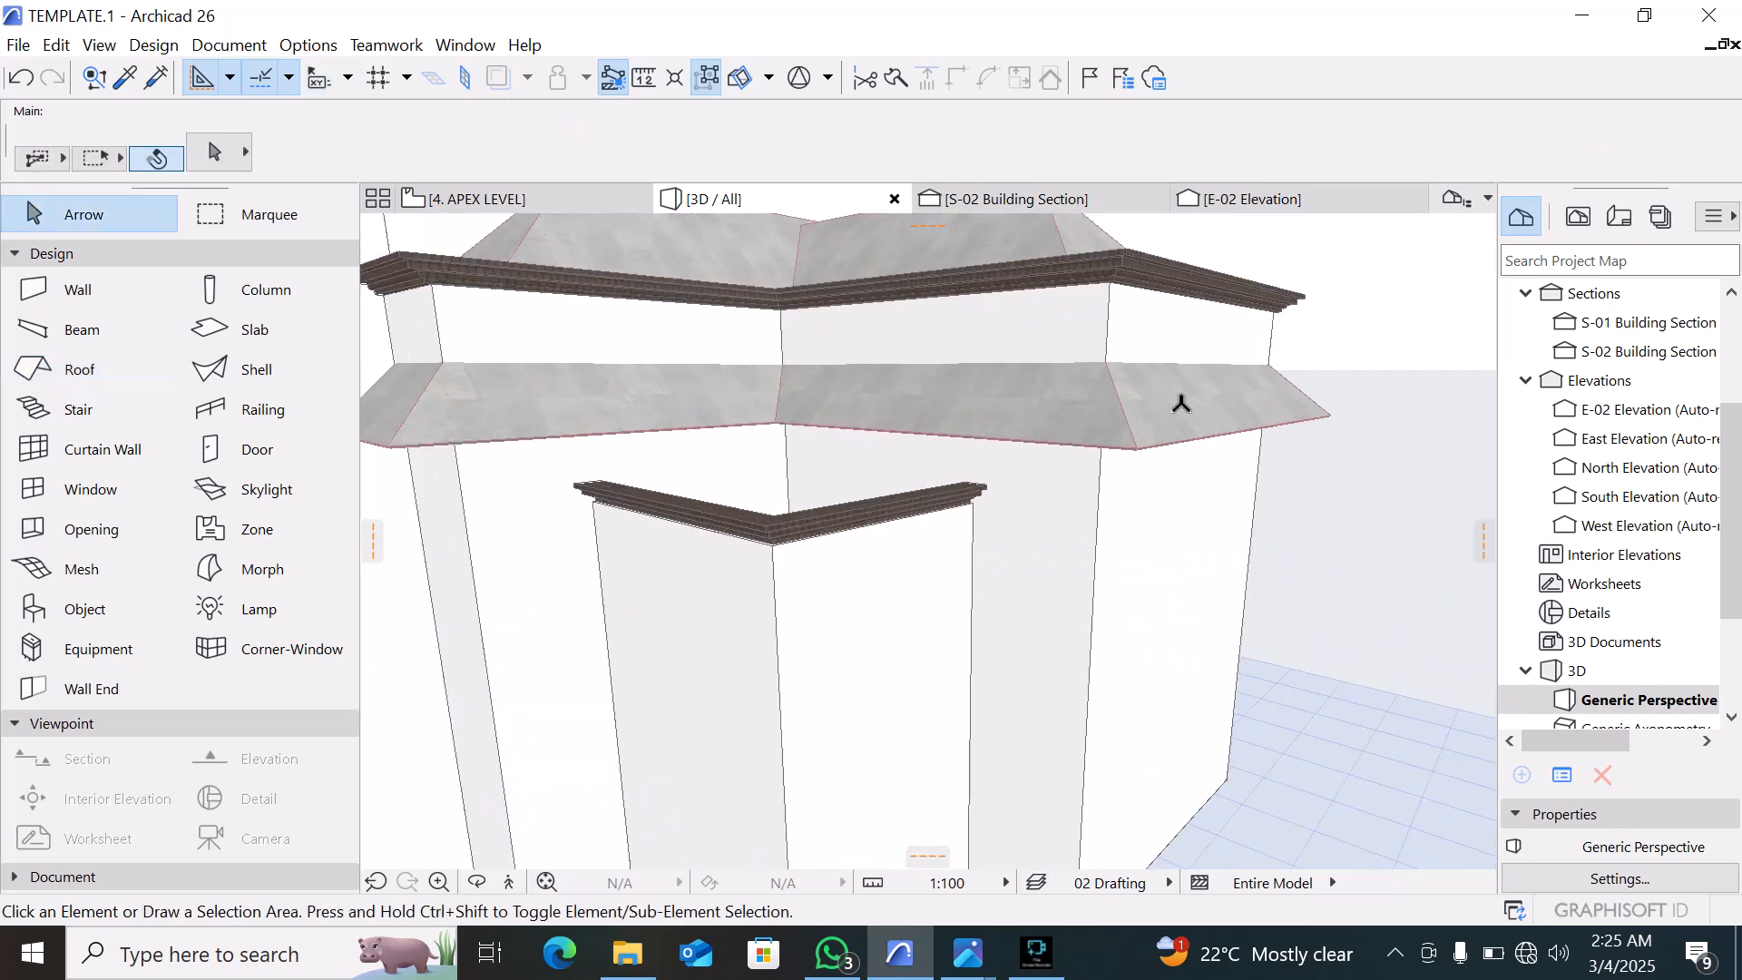
click(1138, 449)
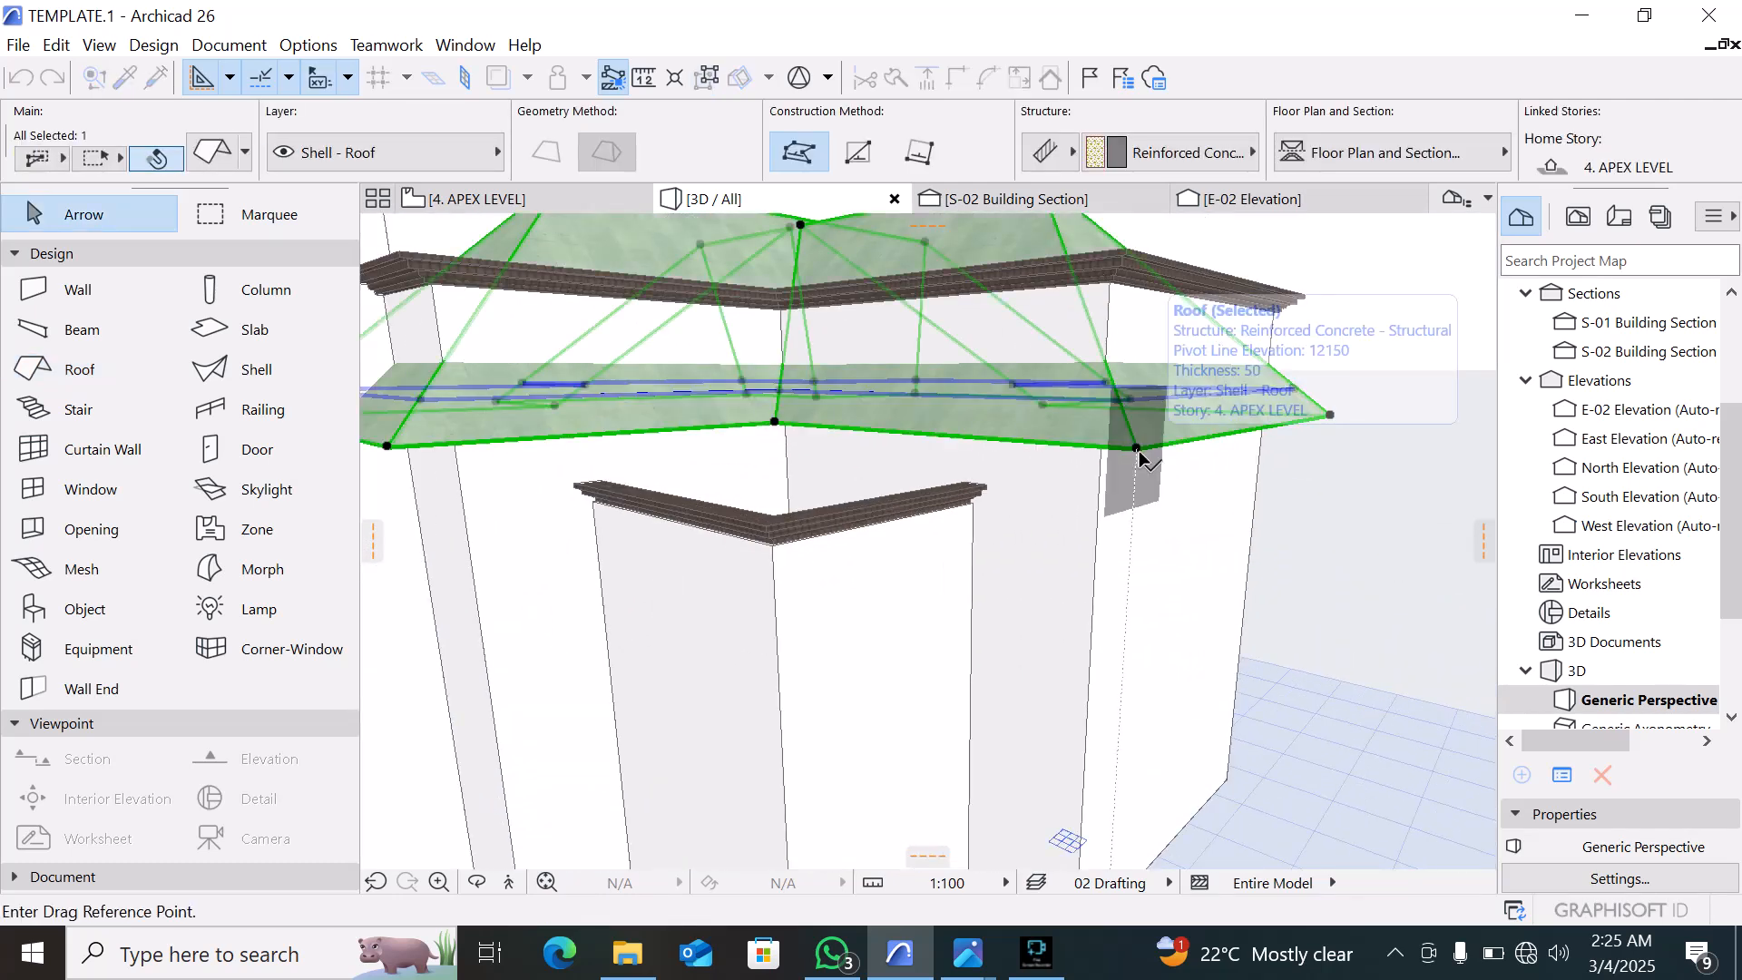
key(ctrl+d)
click(1123, 289)
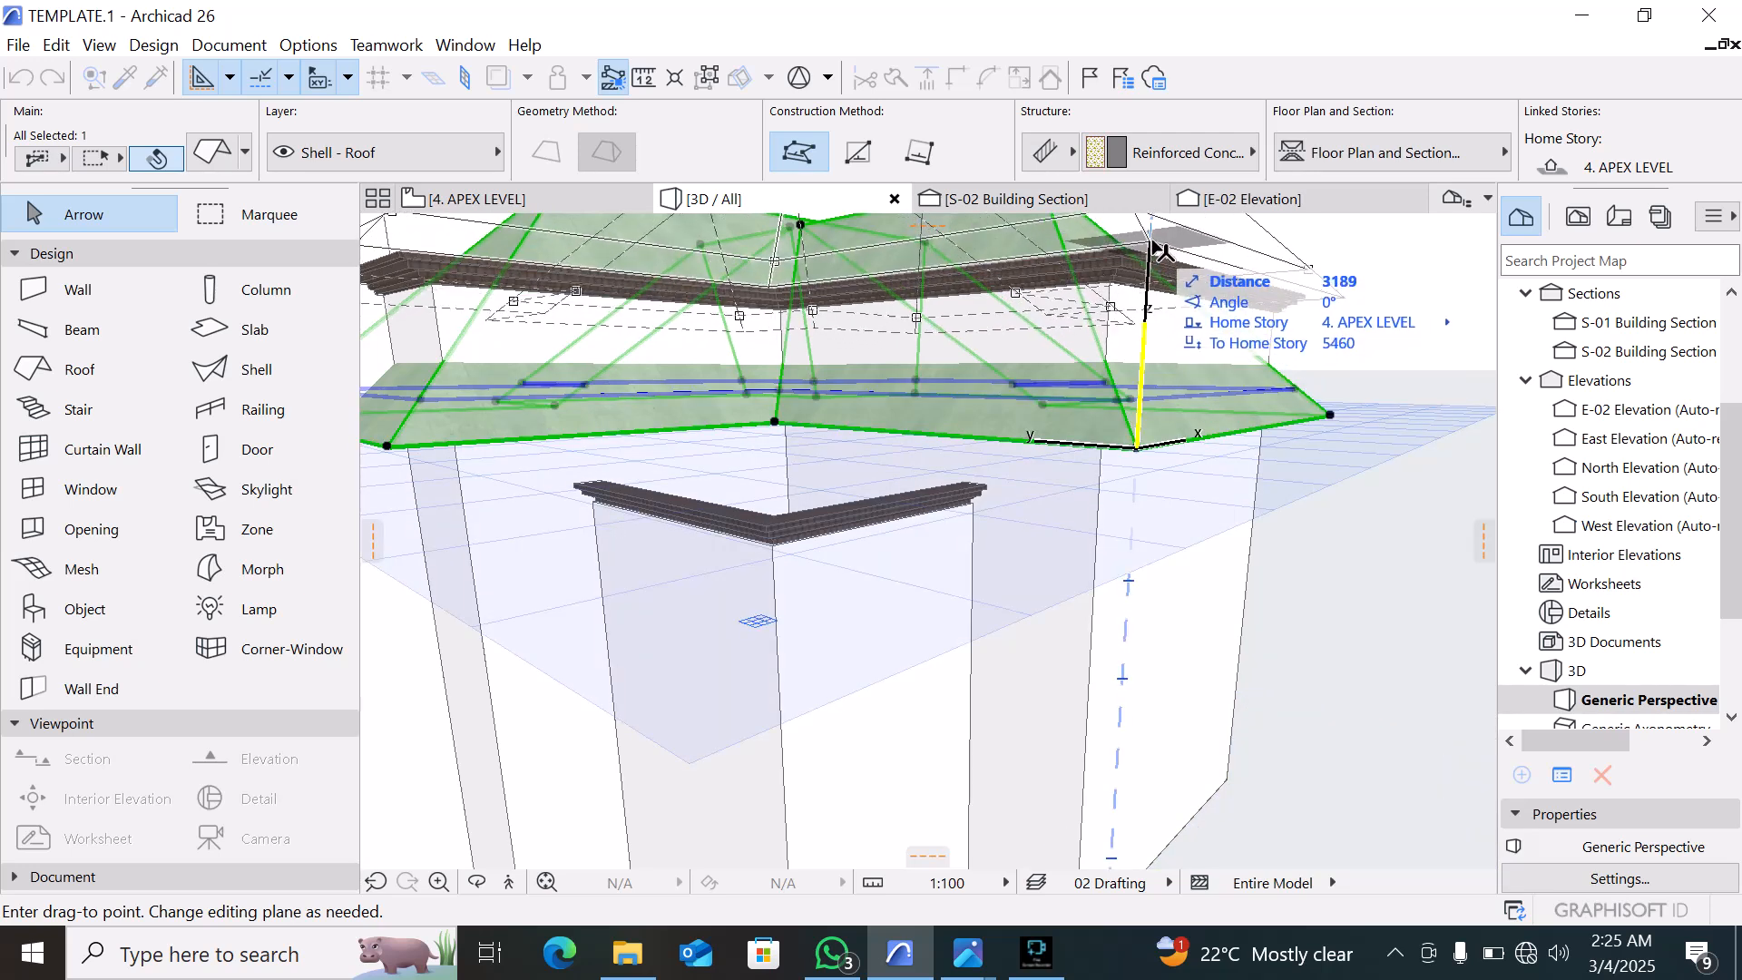
click(1153, 247)
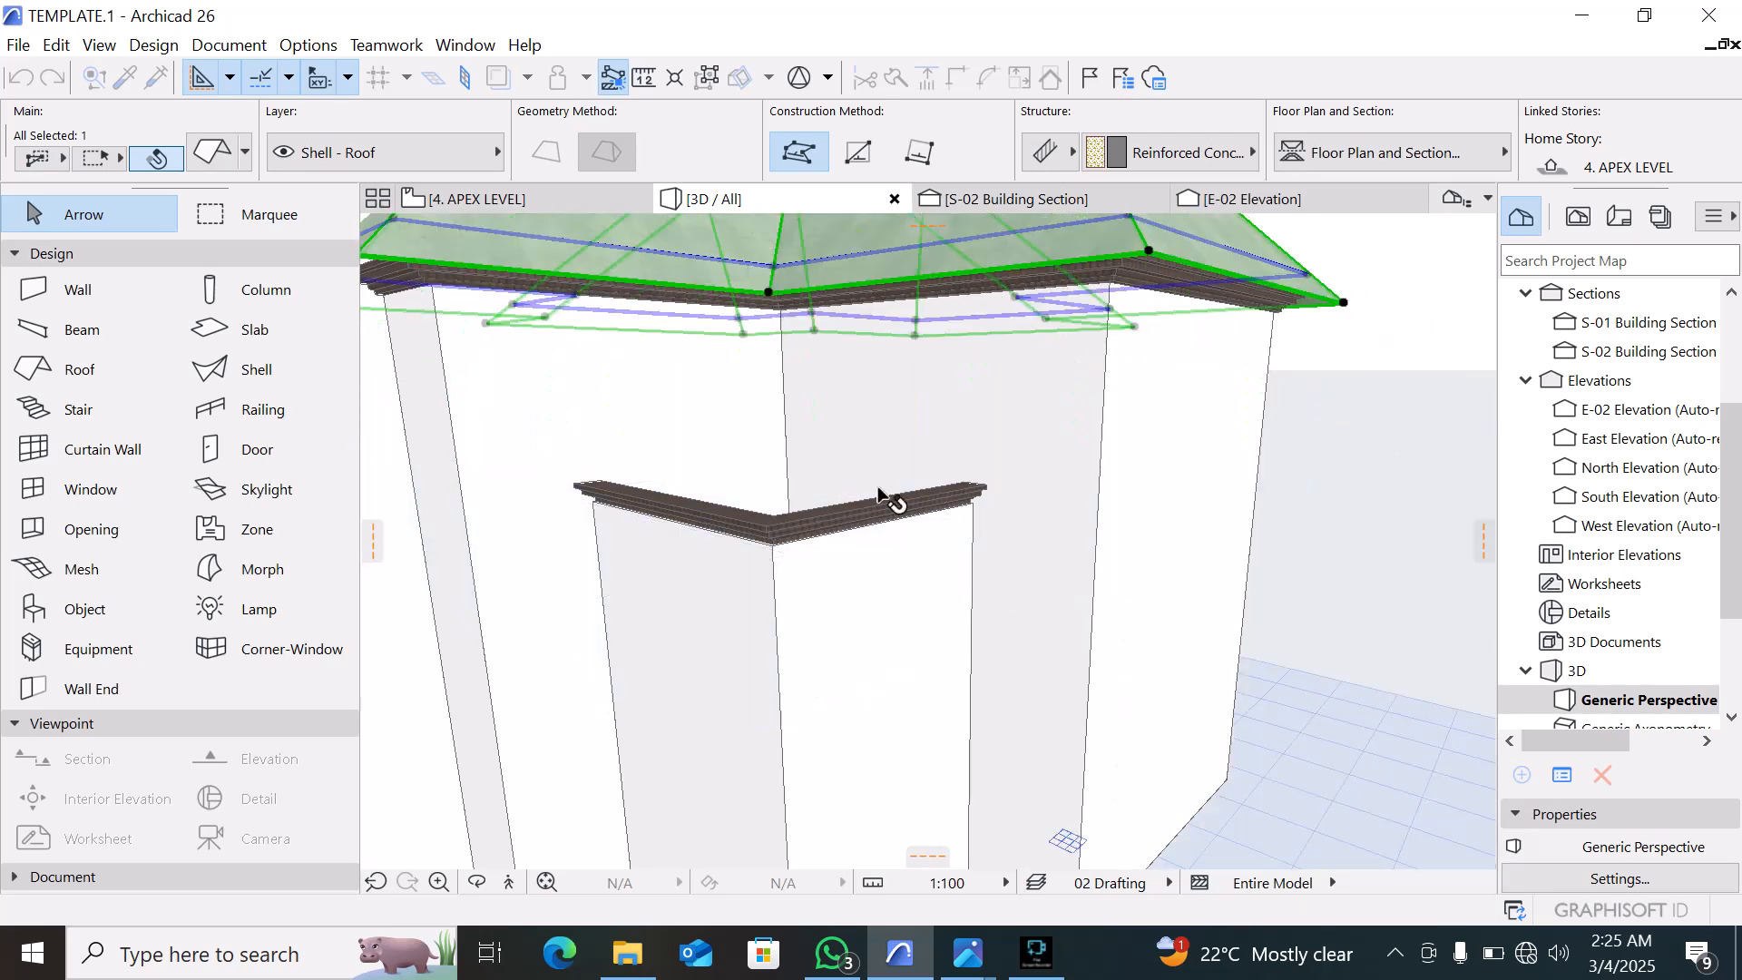
In the E-02 elevation, select the roof and move it straight up to leave a clear gap above the main moulding
click(1246, 203)
scroll(671, 632, down, 3)
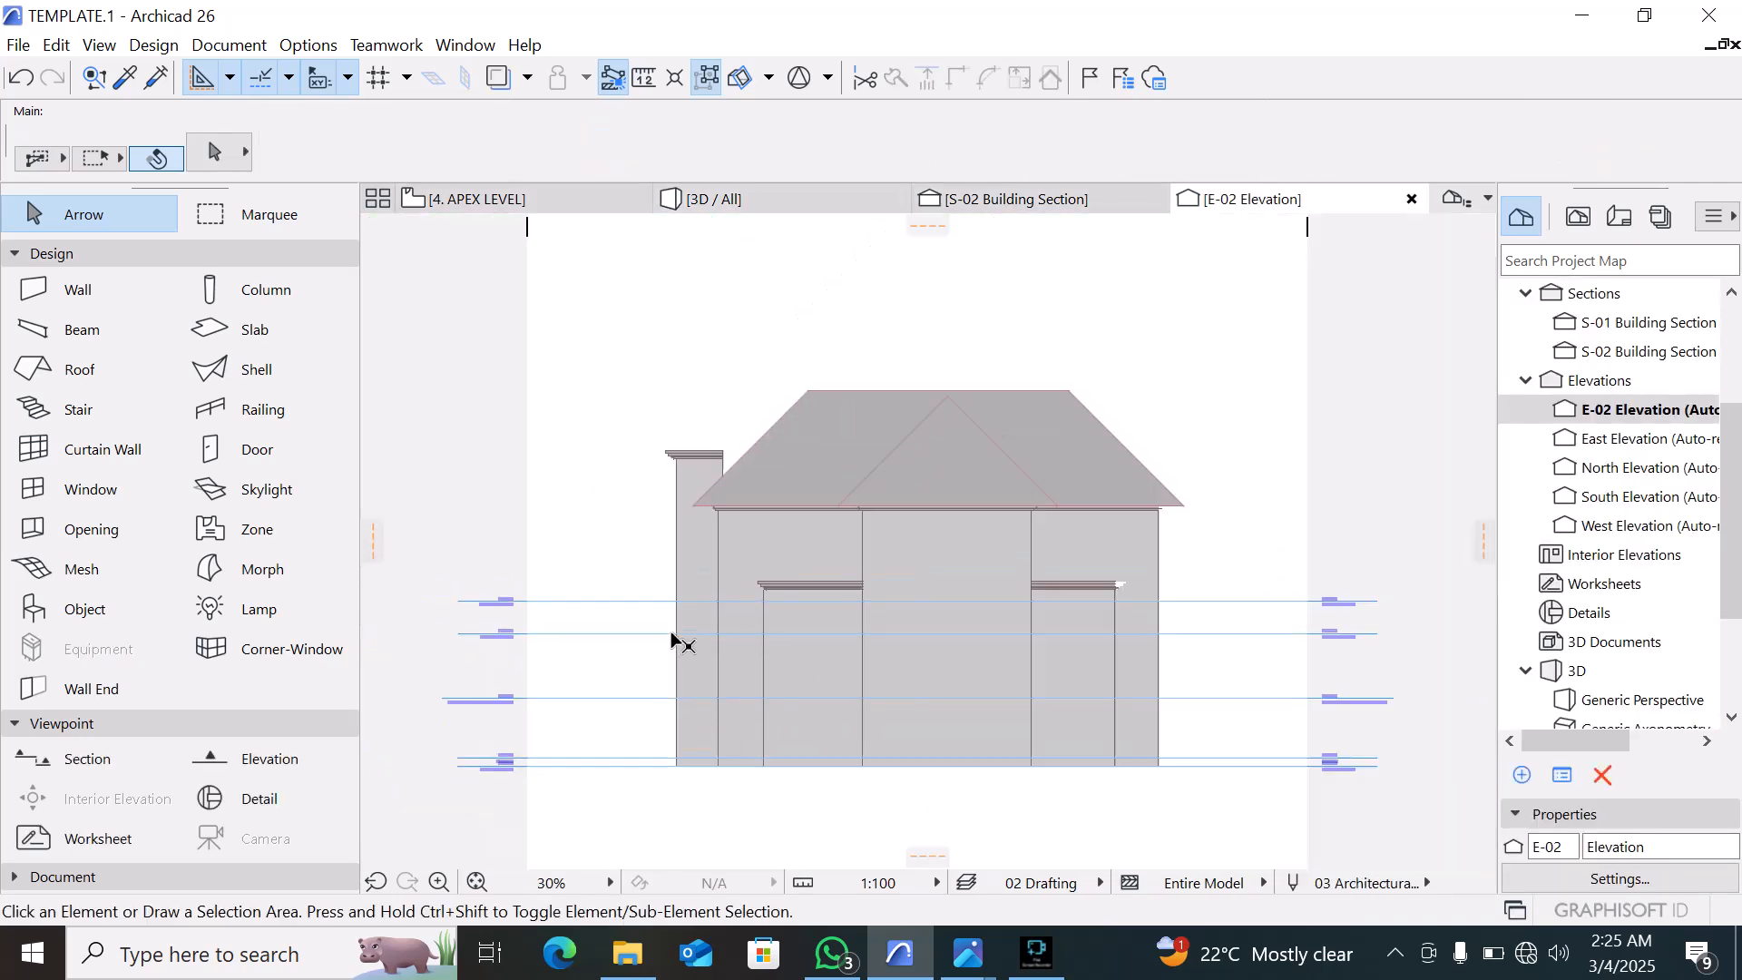
scroll(1070, 477, up, 5)
click(1160, 427)
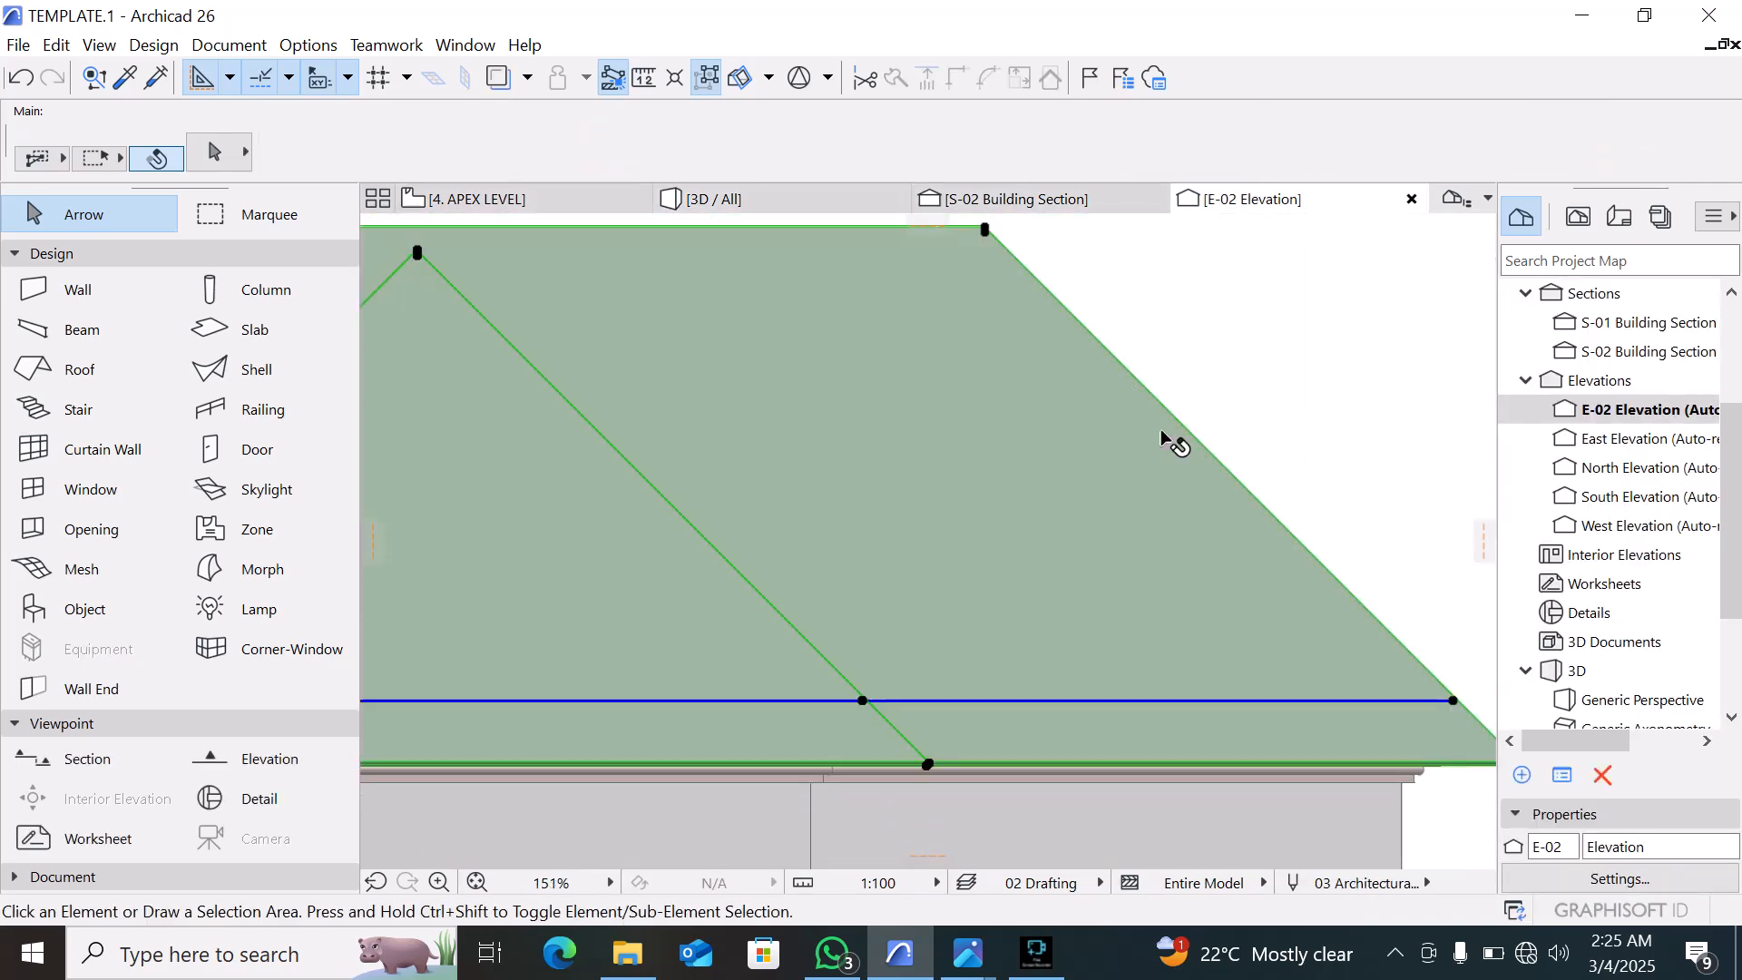
scroll(943, 594, down, 5)
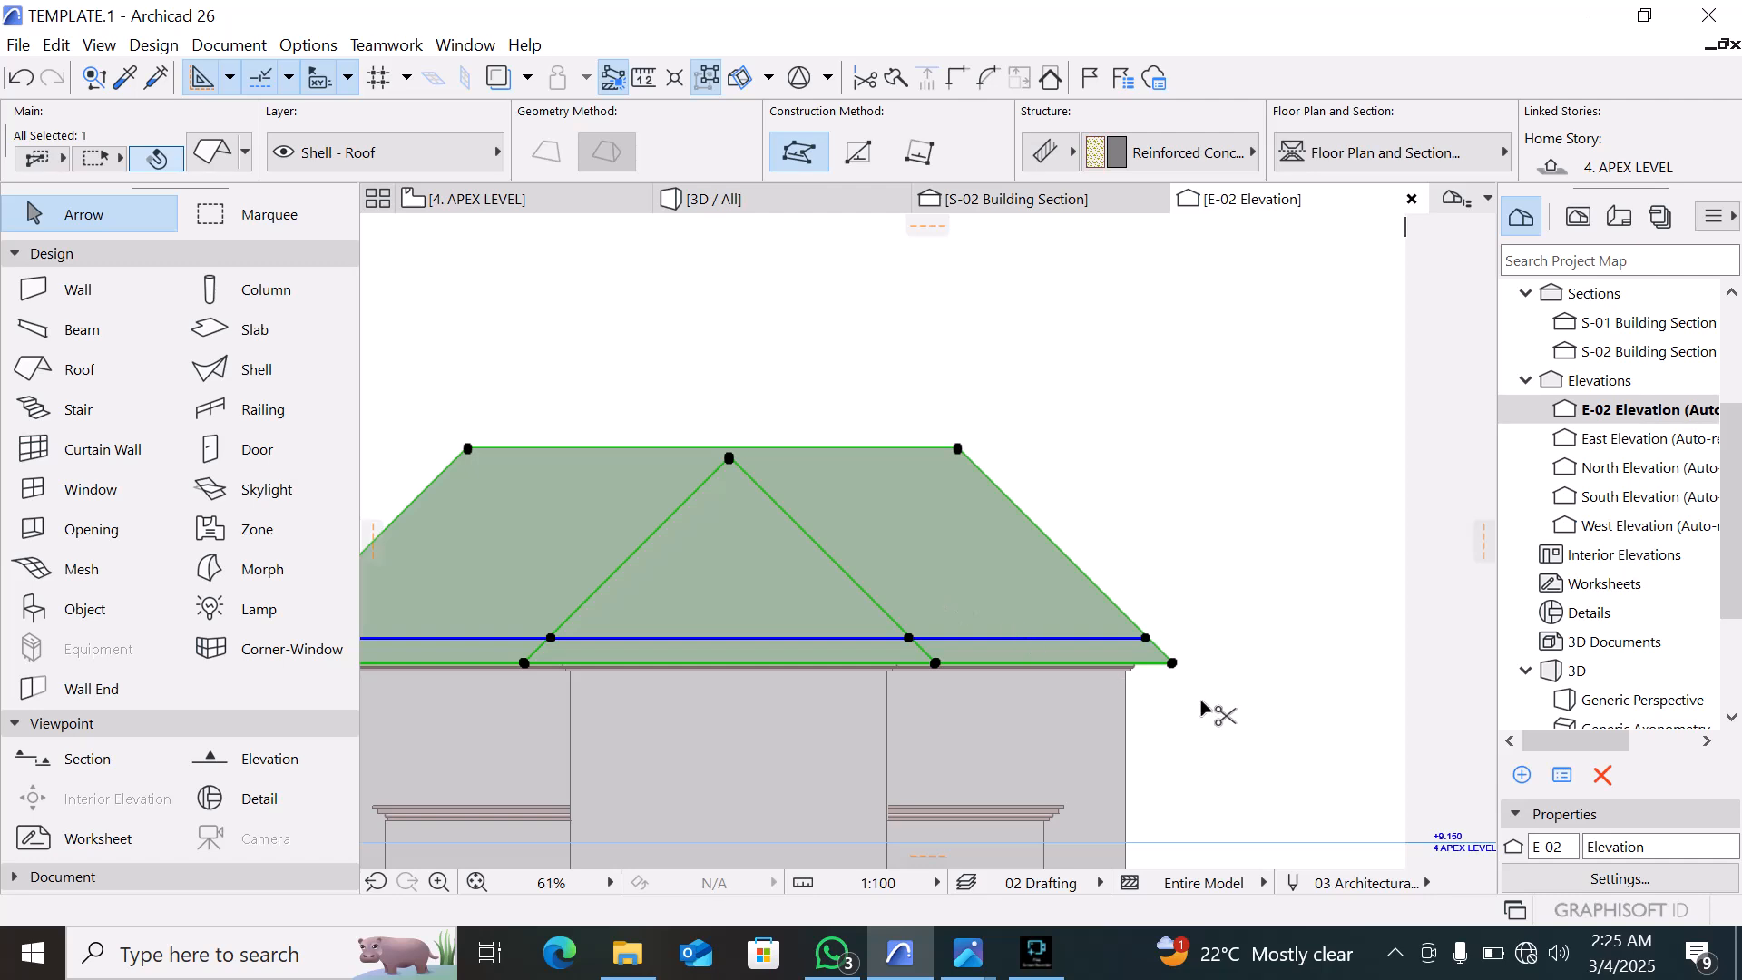
key(ctrl+d)
scroll(1194, 703, up, 4)
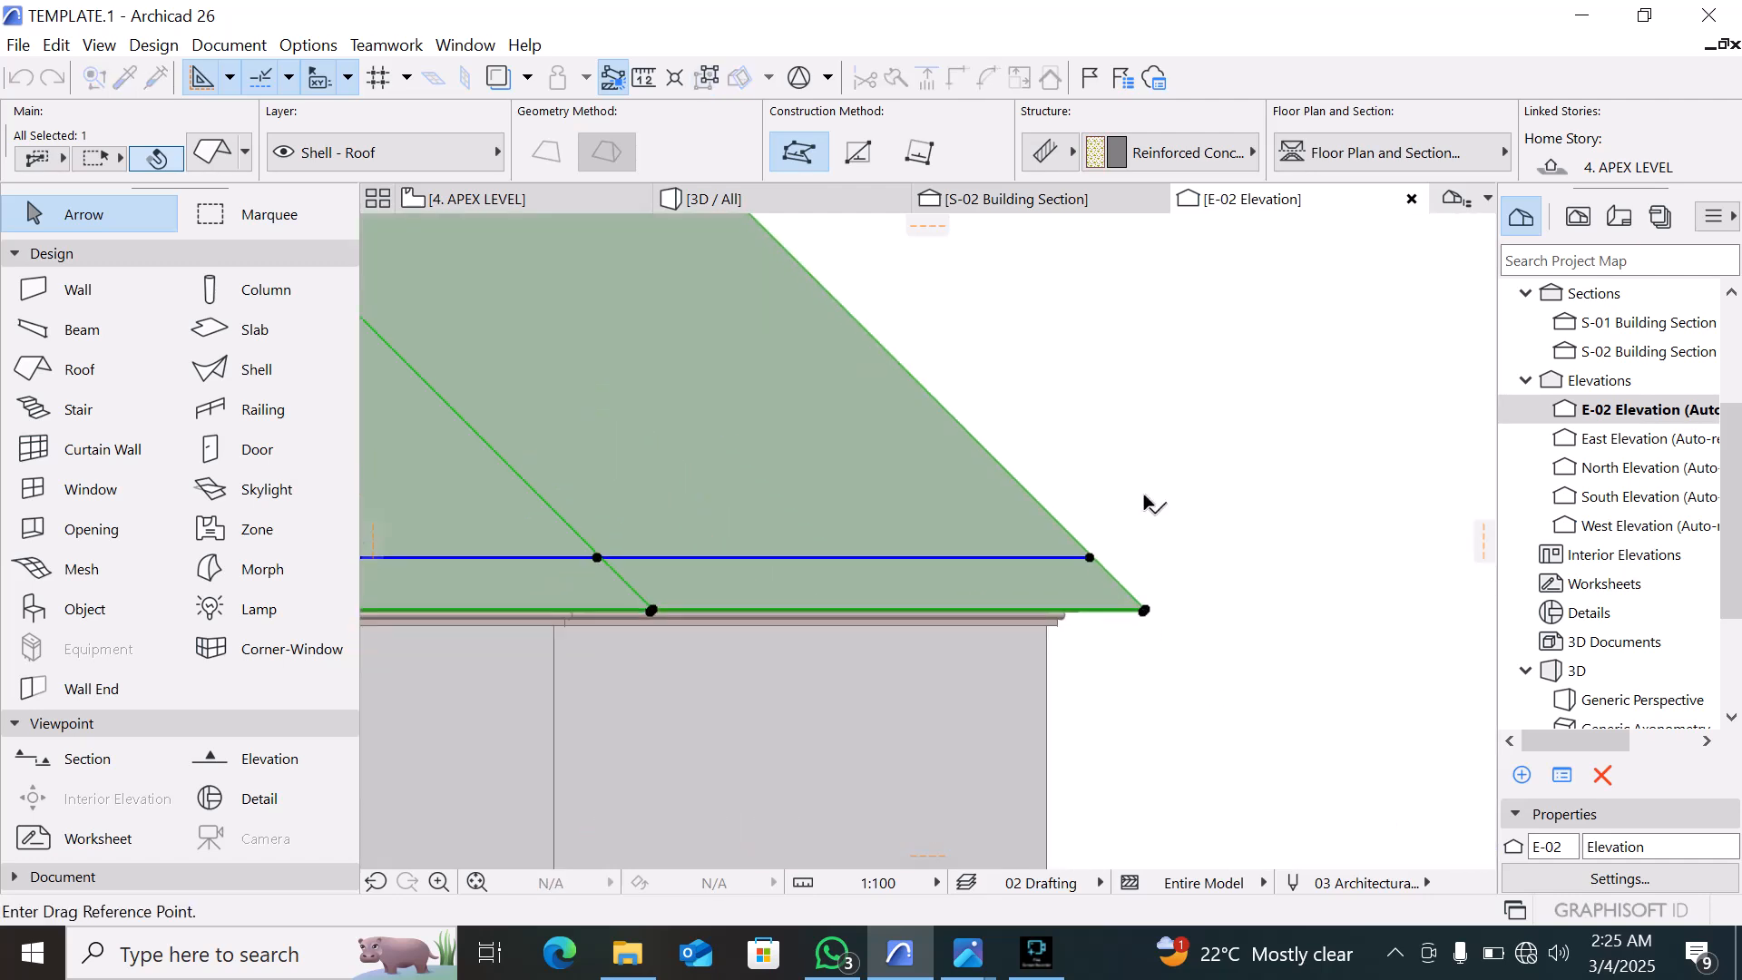
click(1144, 610)
click(1144, 521)
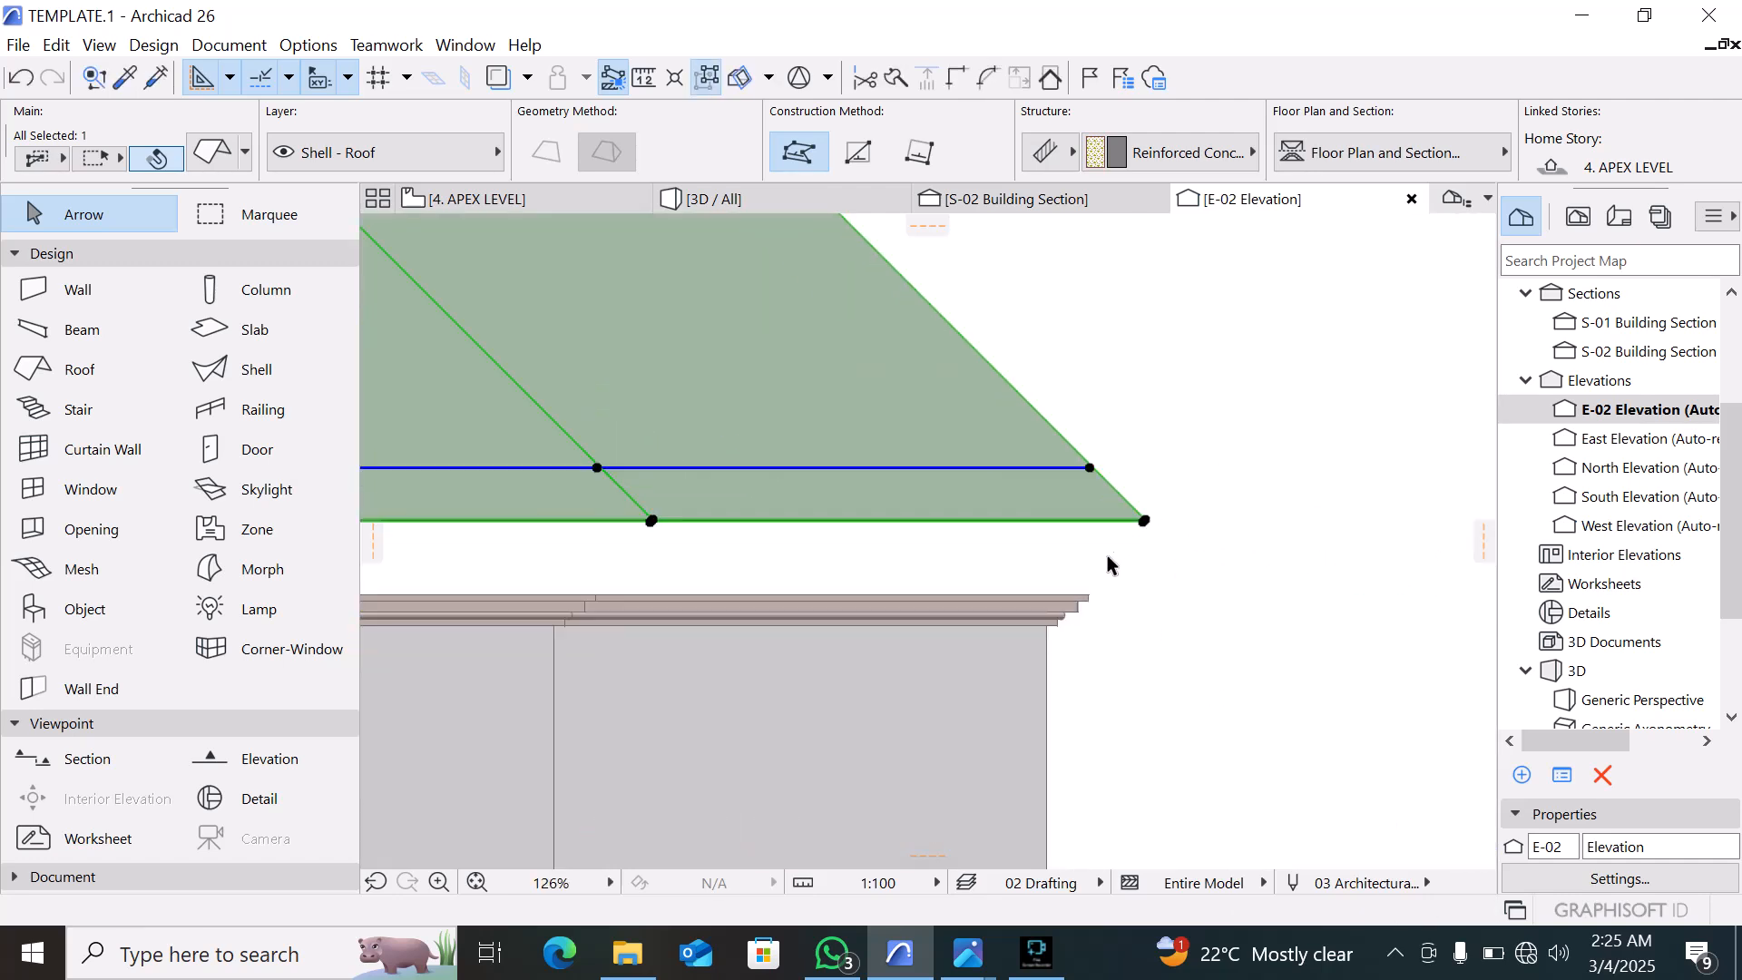
Move the roof straight down about 1074 mm, from its eaves line to the moulding's top outer corner
key(ctrl+d)
scroll(1043, 569, up, 4)
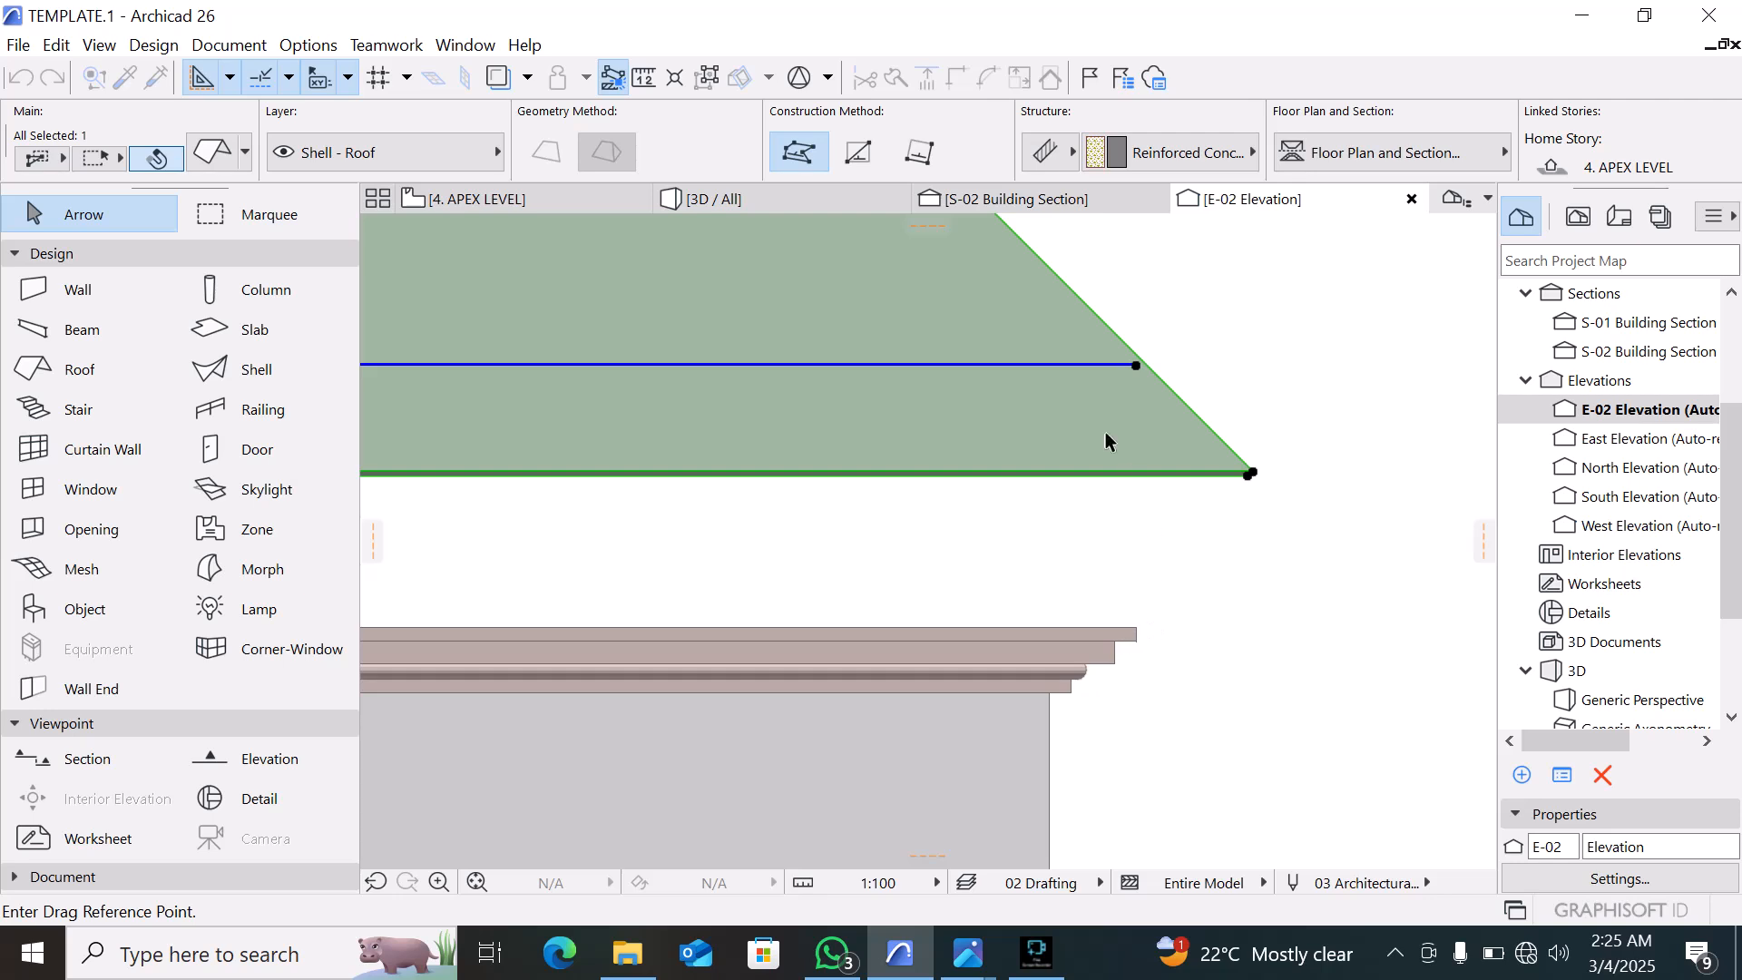
click(1140, 472)
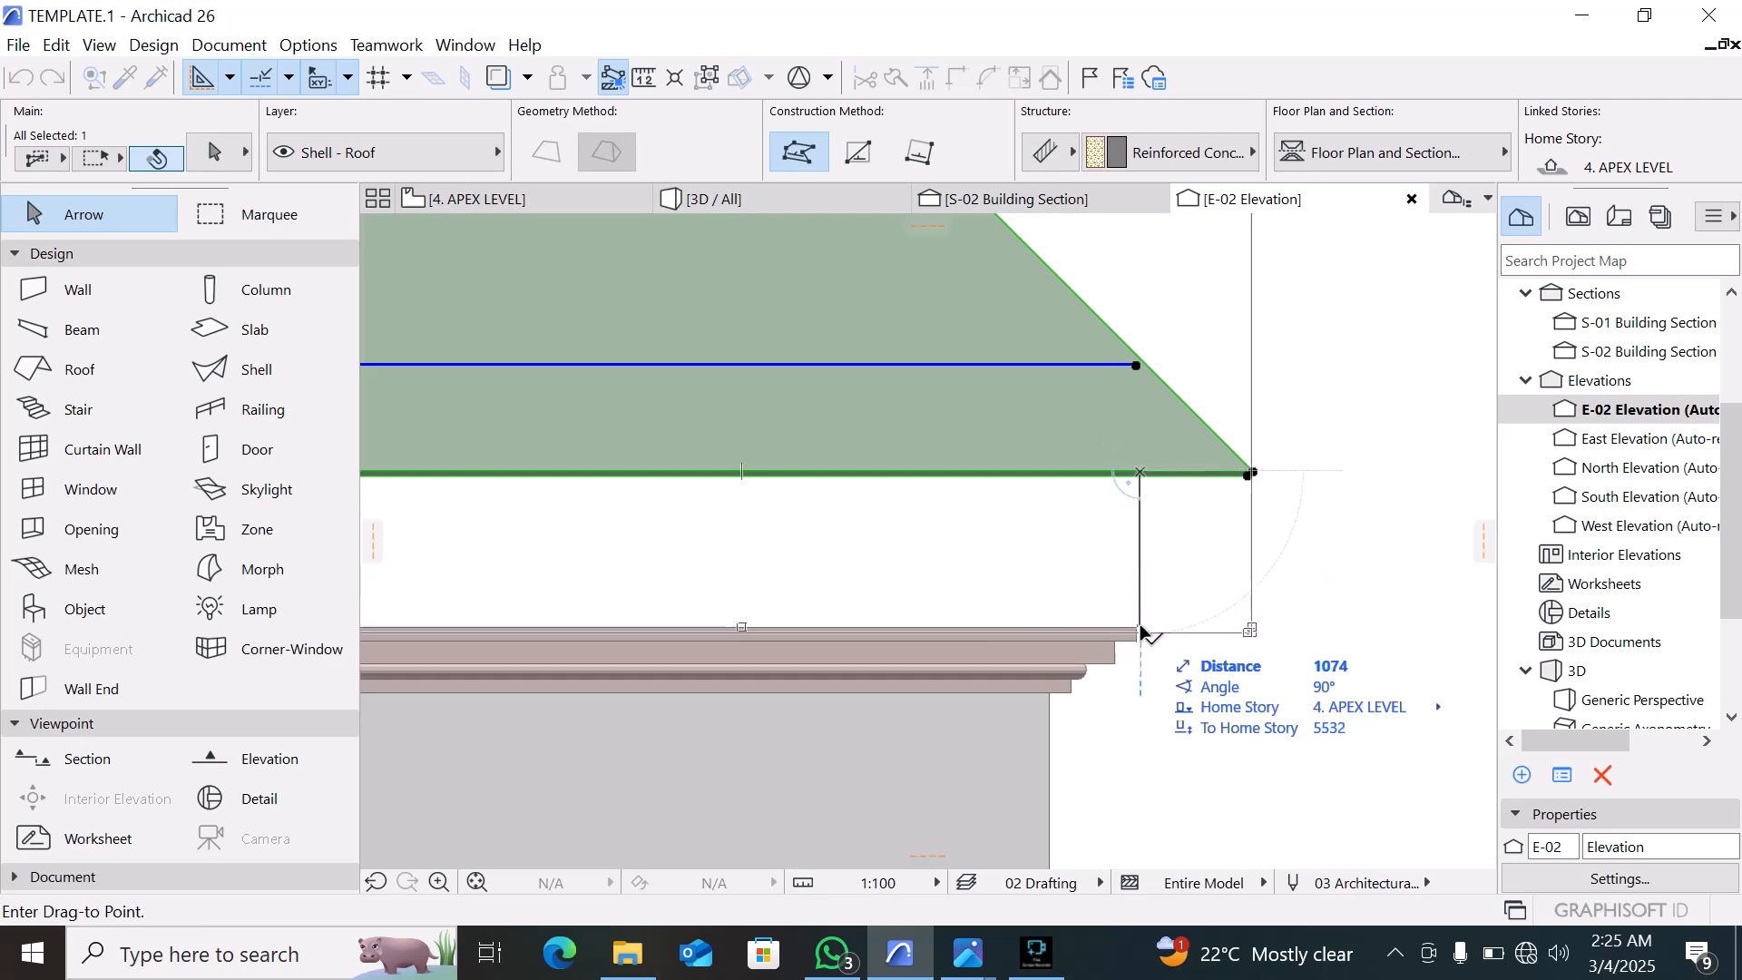
click(1140, 627)
Nudge the roof slightly upward to clear the top edge of the moulding at the outer corner
scroll(1131, 646, up, 3)
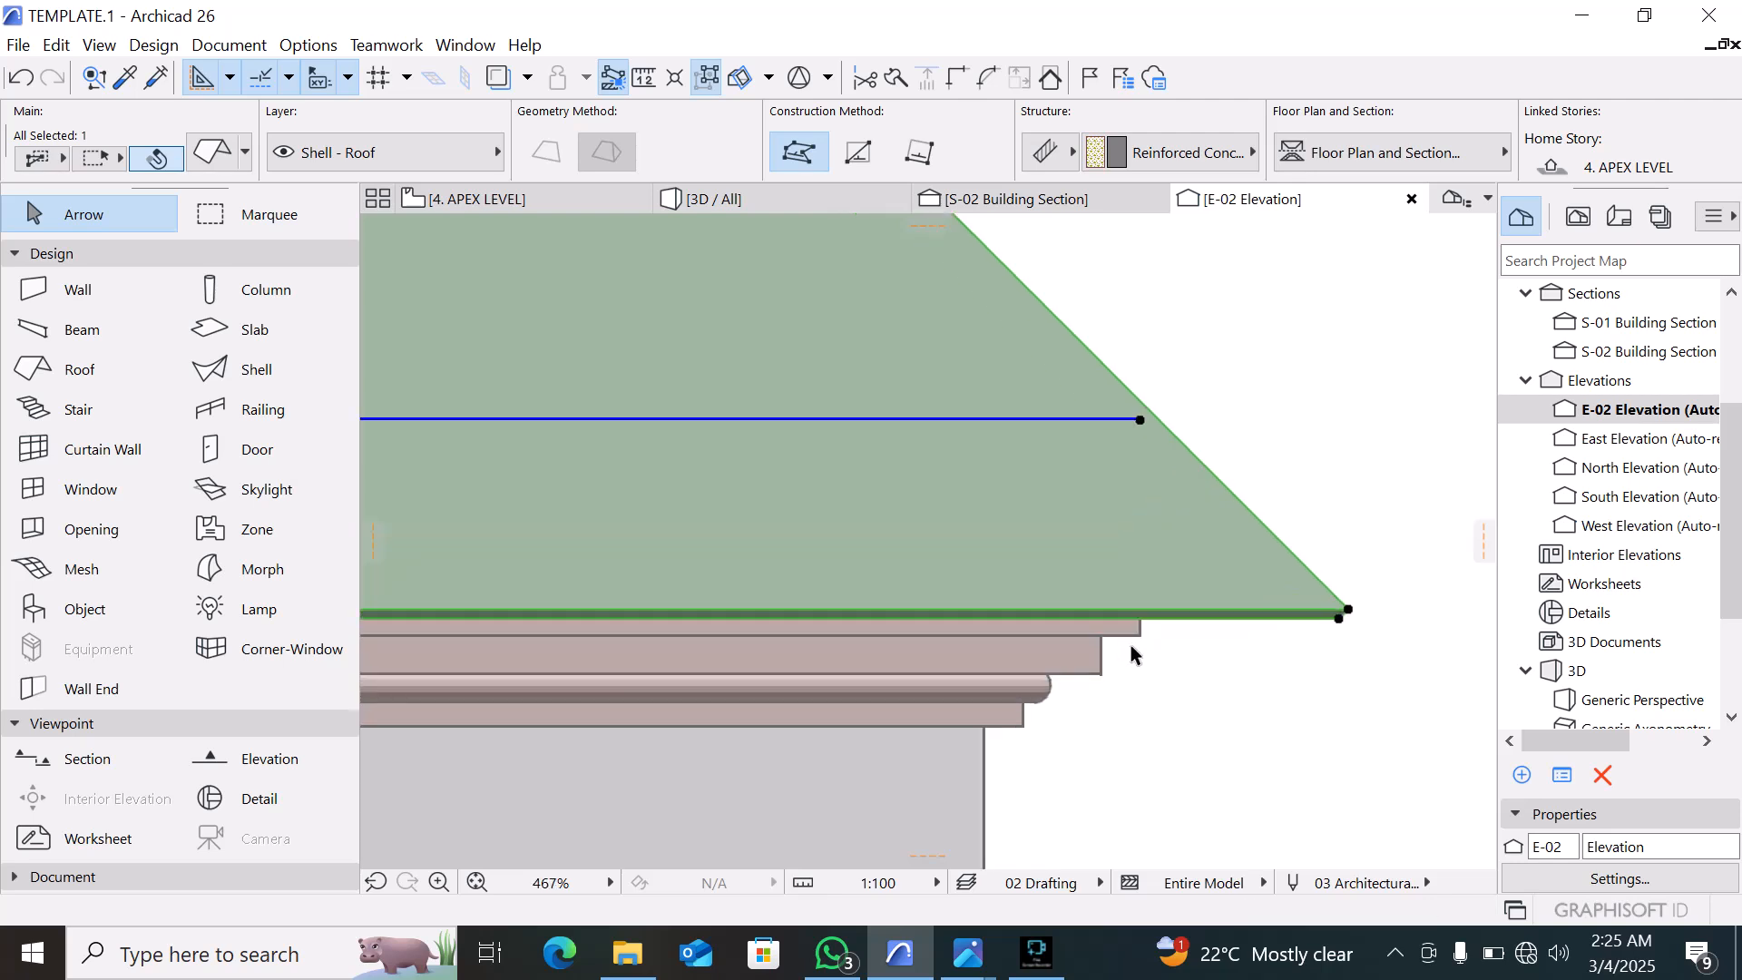
scroll(1134, 626, down, 1)
key(ctrl+d)
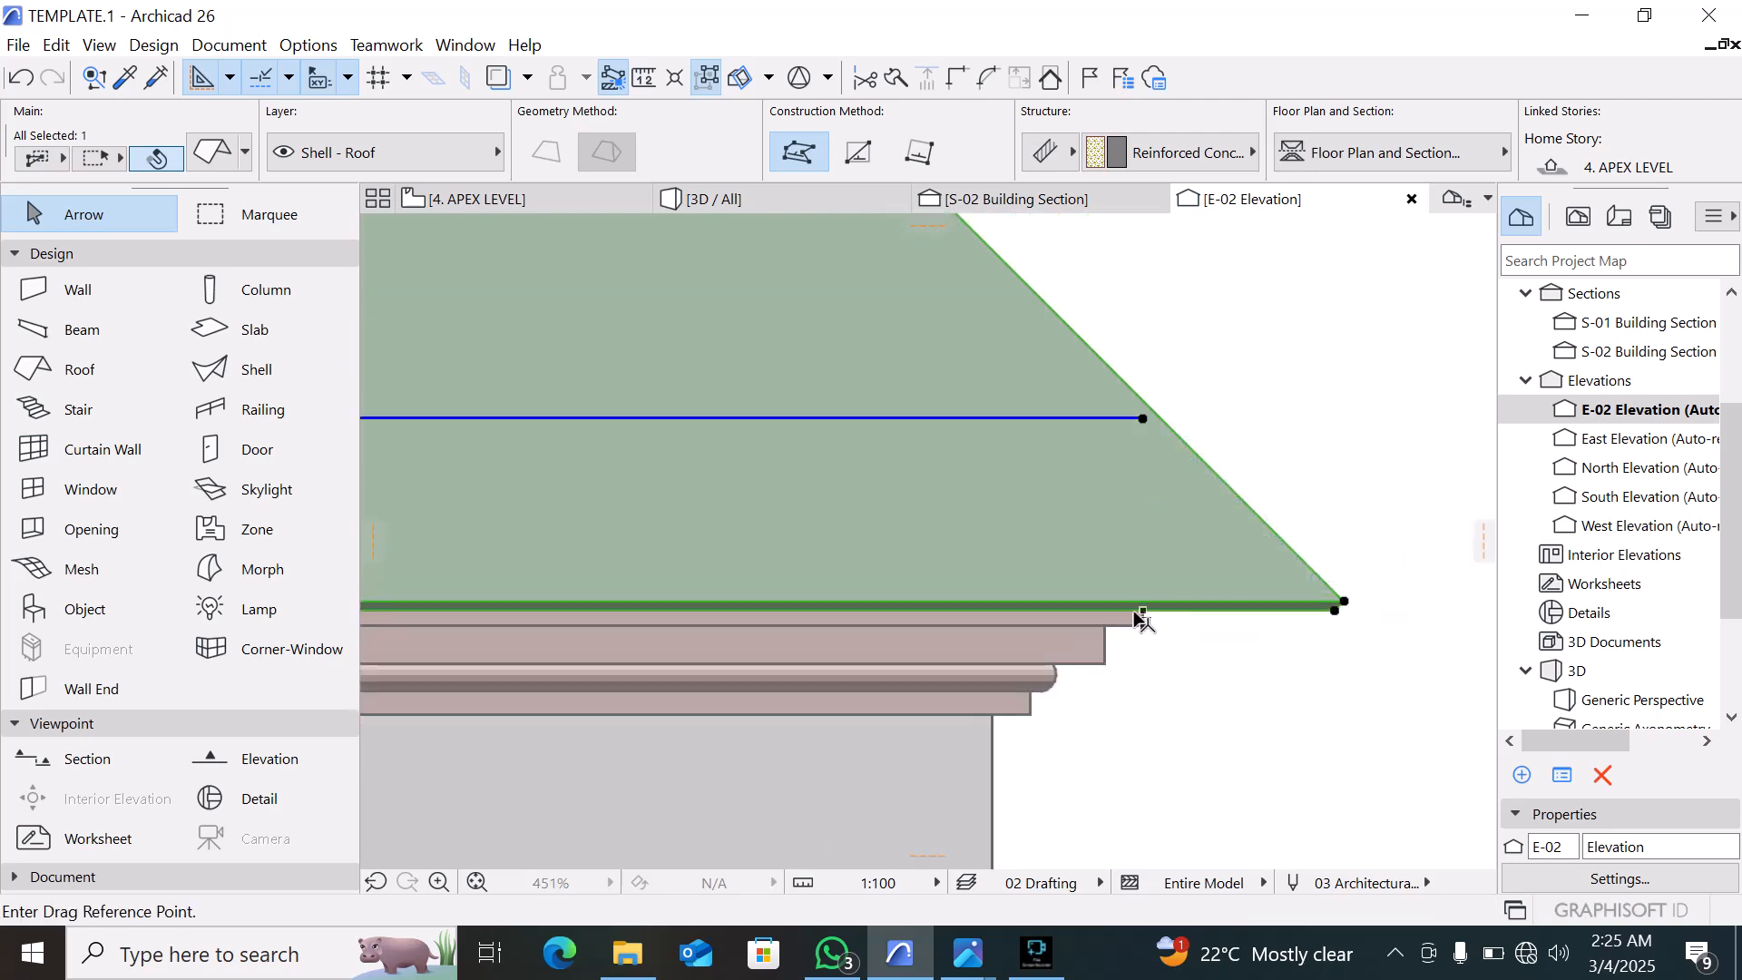
scroll(1141, 617, up, 3)
click(1150, 603)
click(1145, 609)
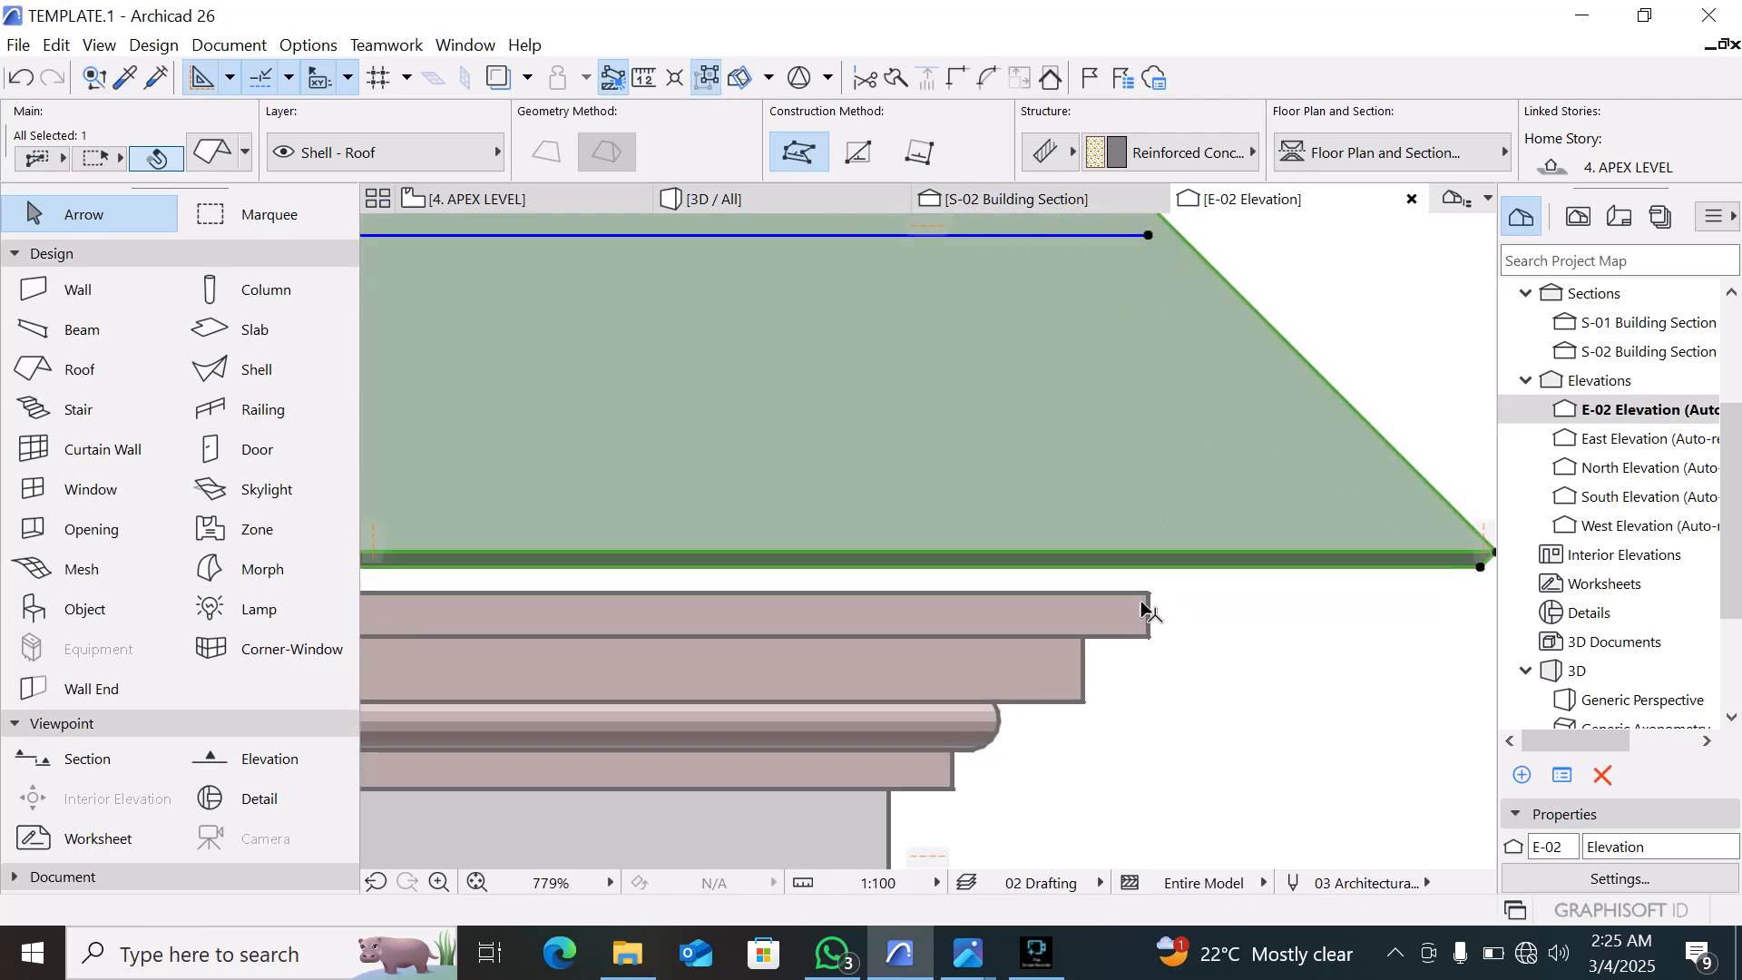
Lower the roof in two small vertical moves to seat its eaves edge on the moulding's top edge
scroll(1148, 598, up, 3)
key(ctrl+d)
click(1161, 552)
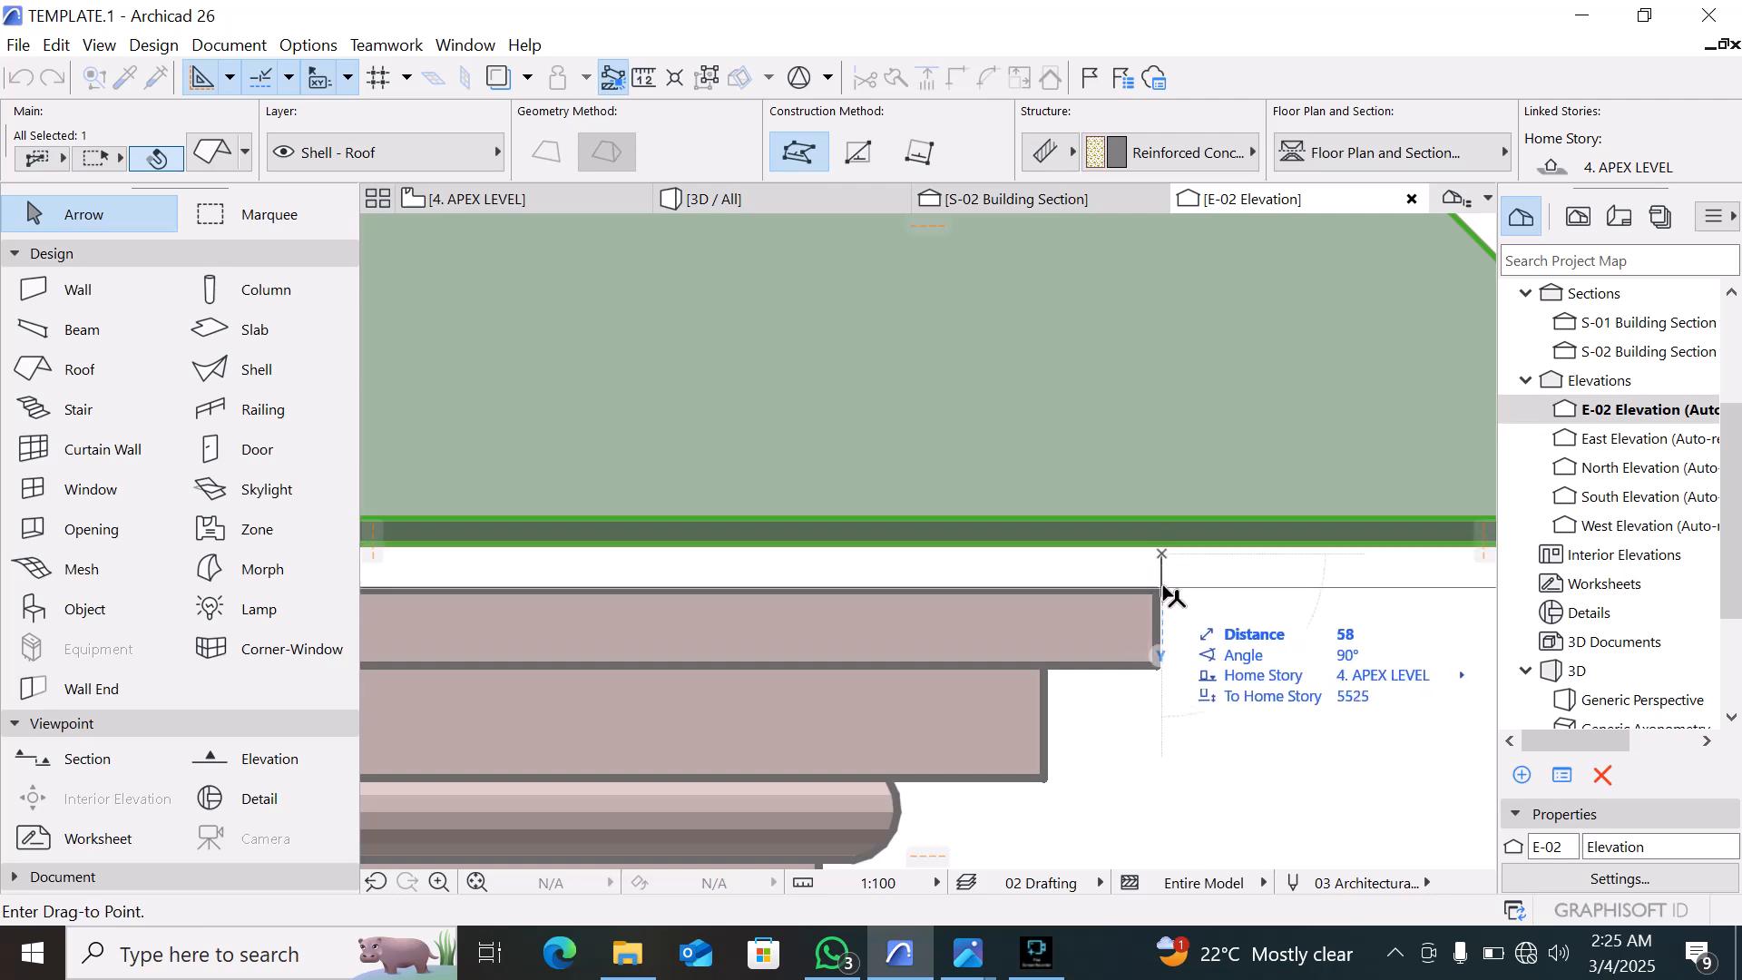
click(1166, 594)
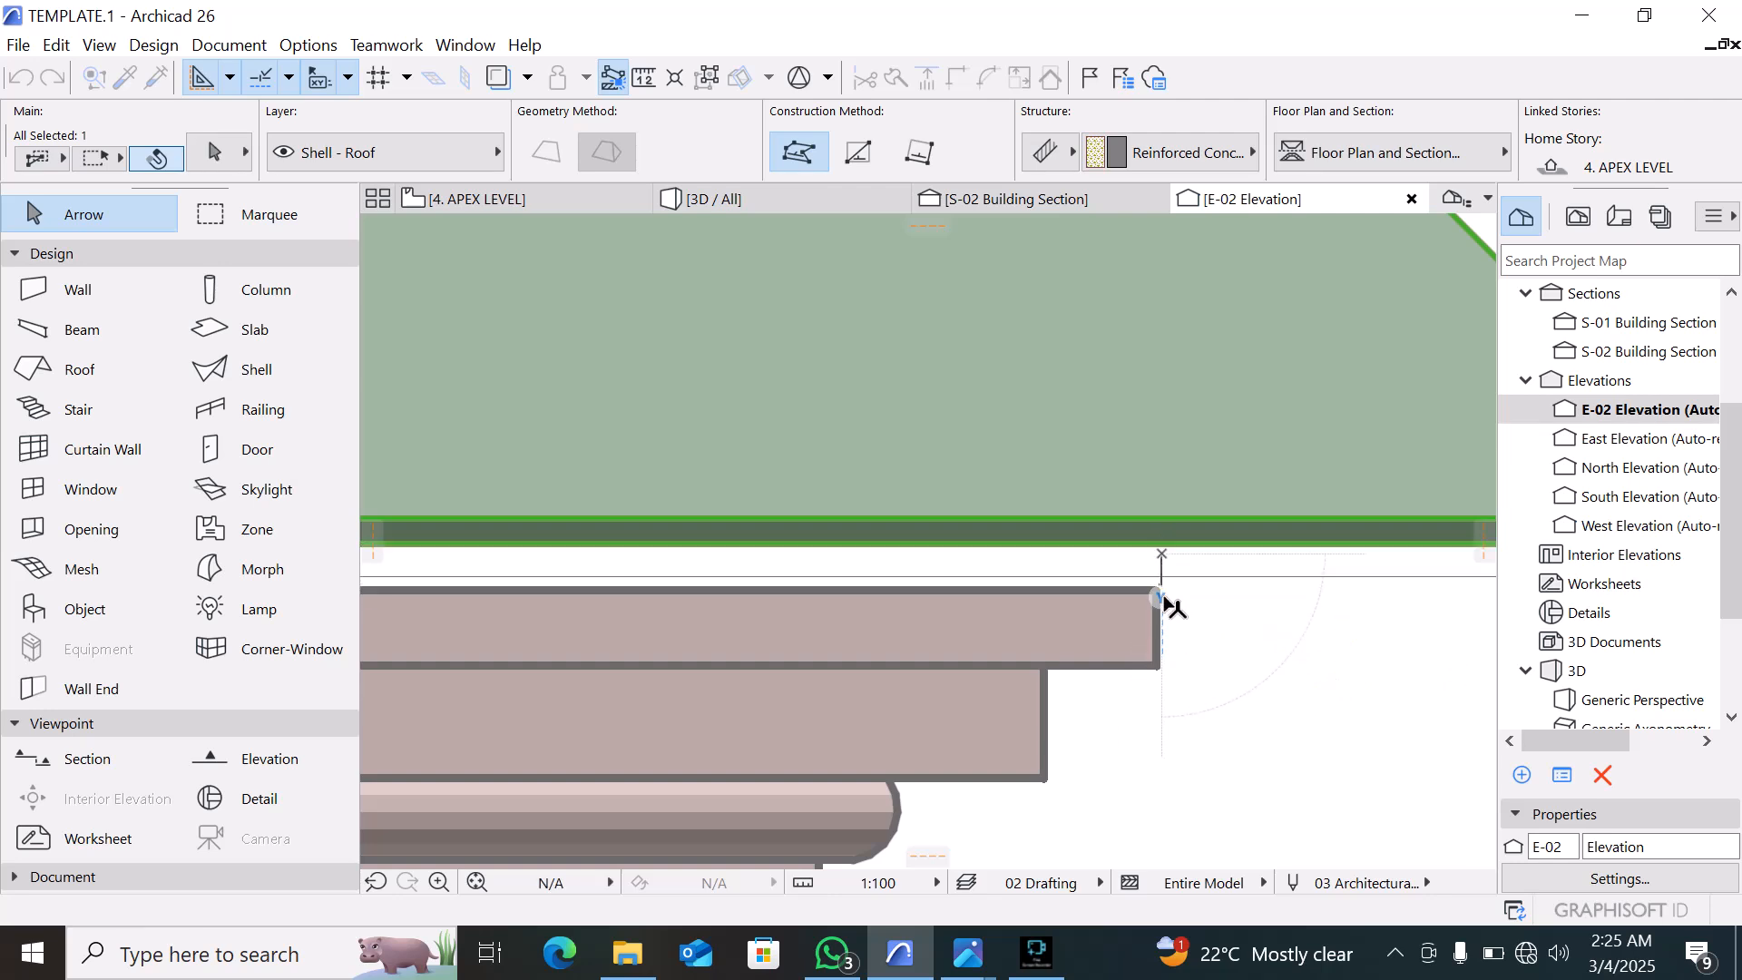
key(ctrl+d)
scroll(1166, 599, up, 3)
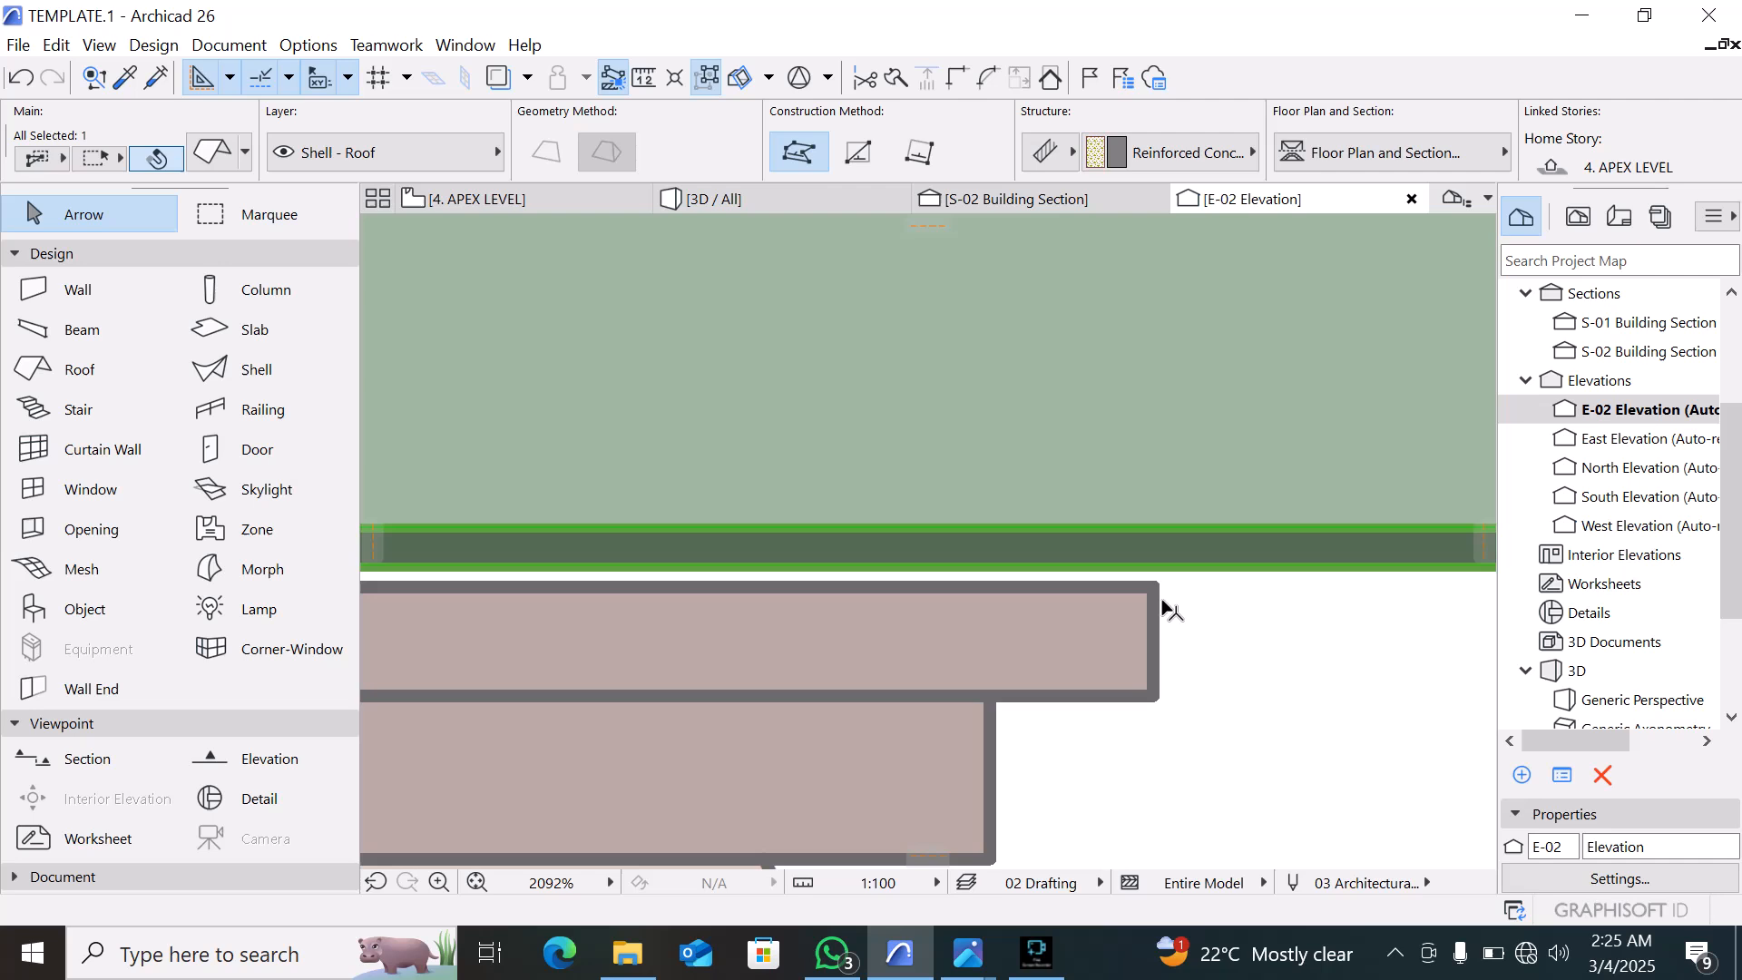
click(1149, 530)
click(1148, 579)
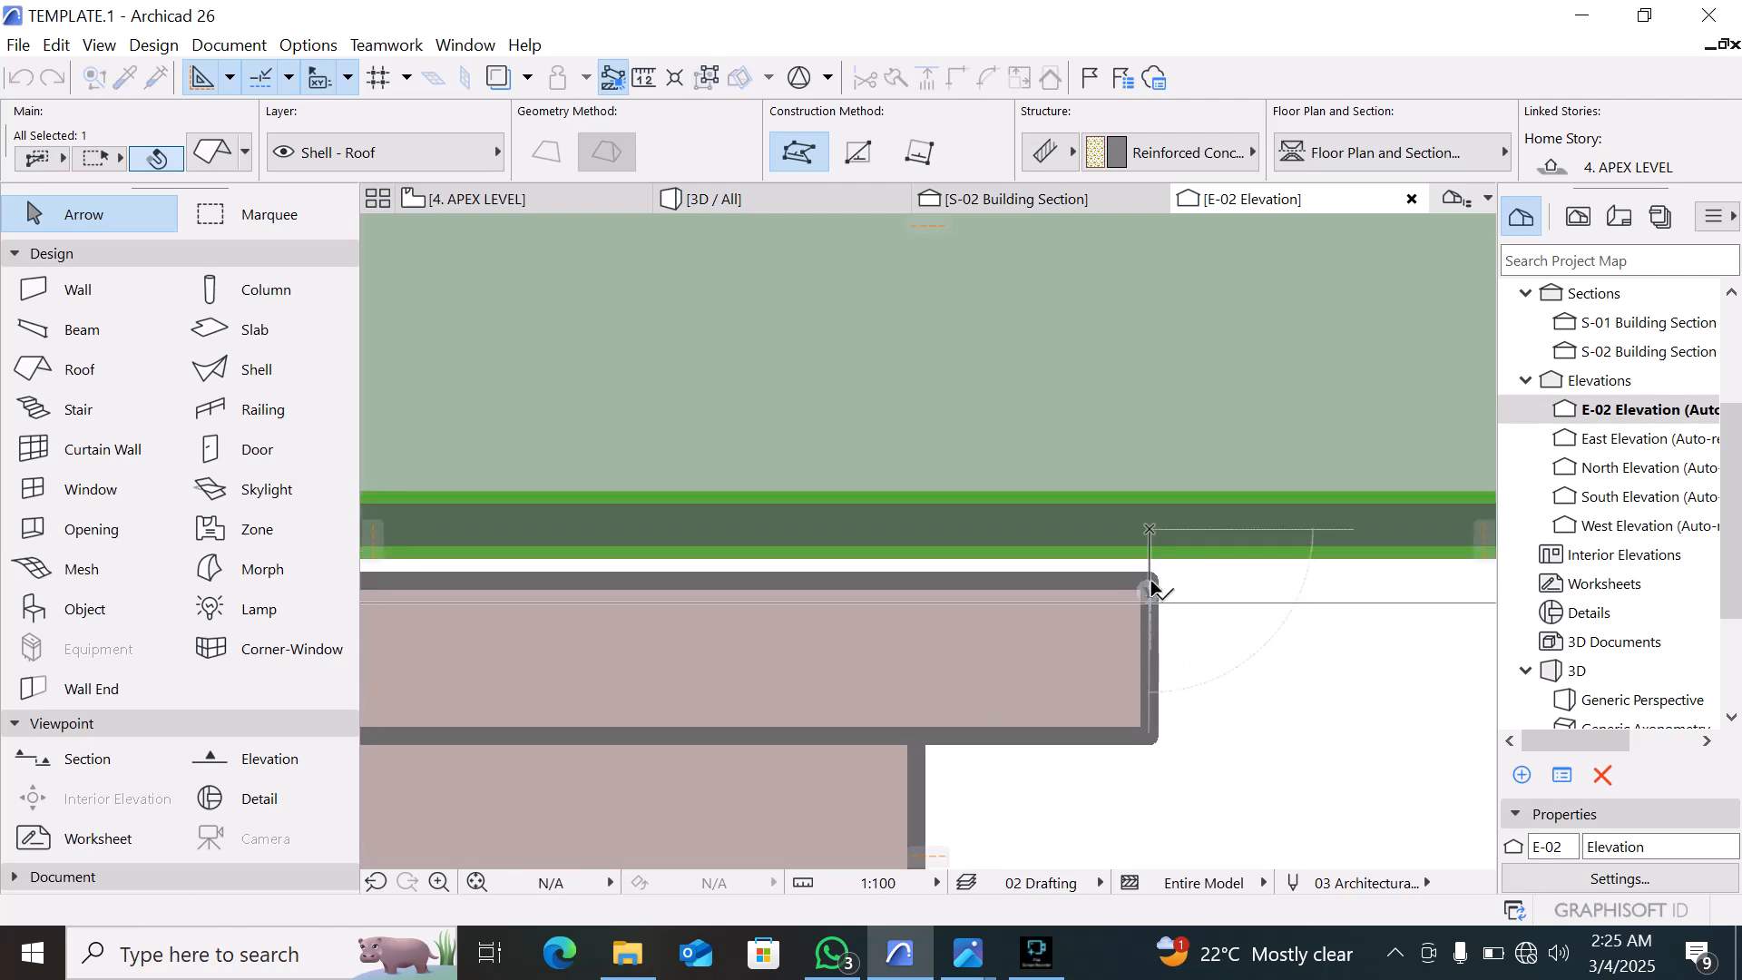
Set the selected roof's thickness to 0, keeping its basic Reinforced Concrete - Structural structure
scroll(1177, 575, down, 10)
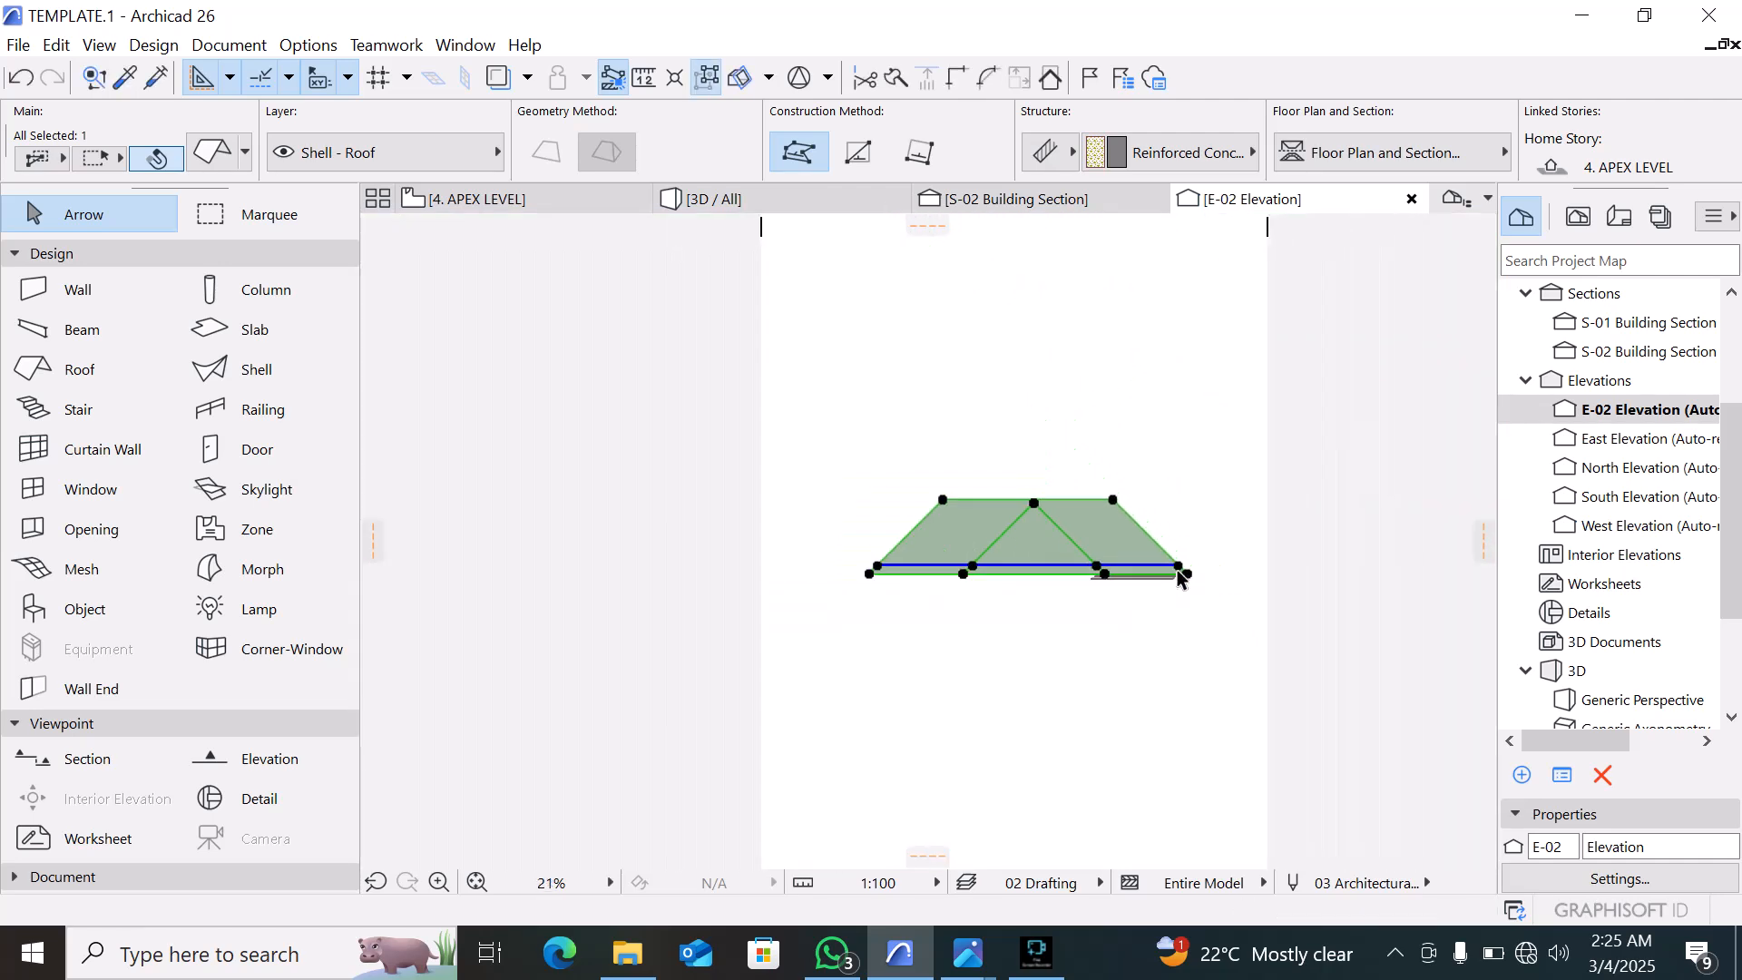
scroll(1044, 544, up, 4)
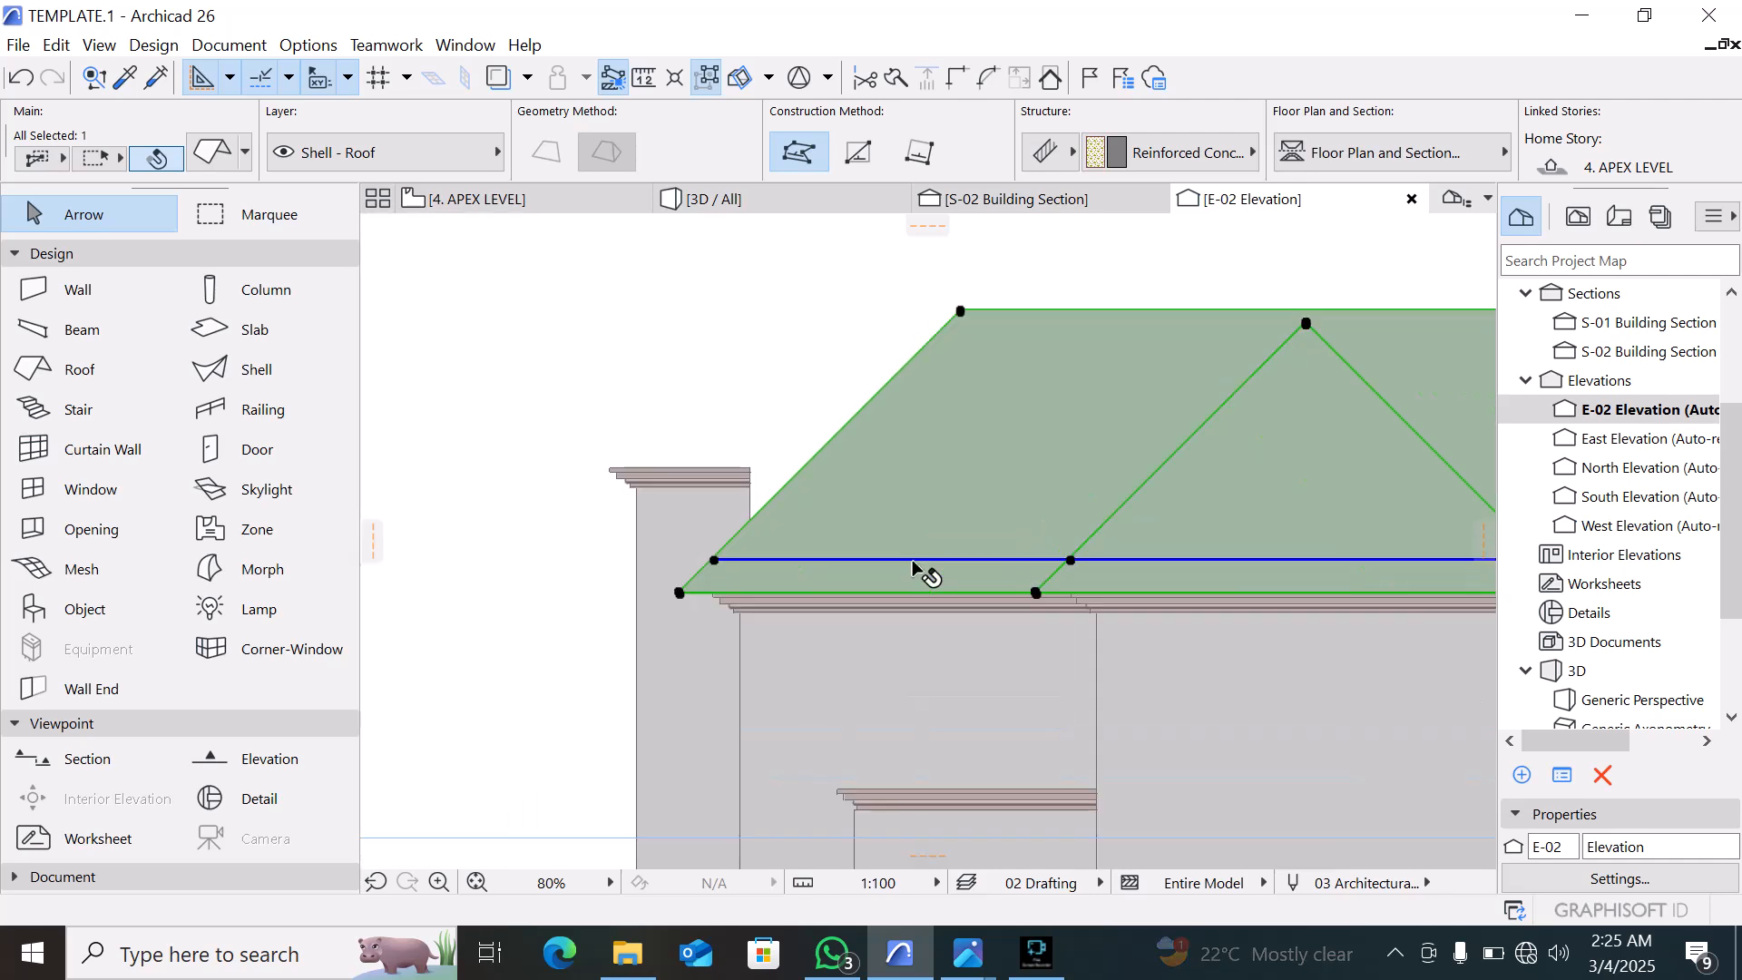
scroll(645, 571, up, 3)
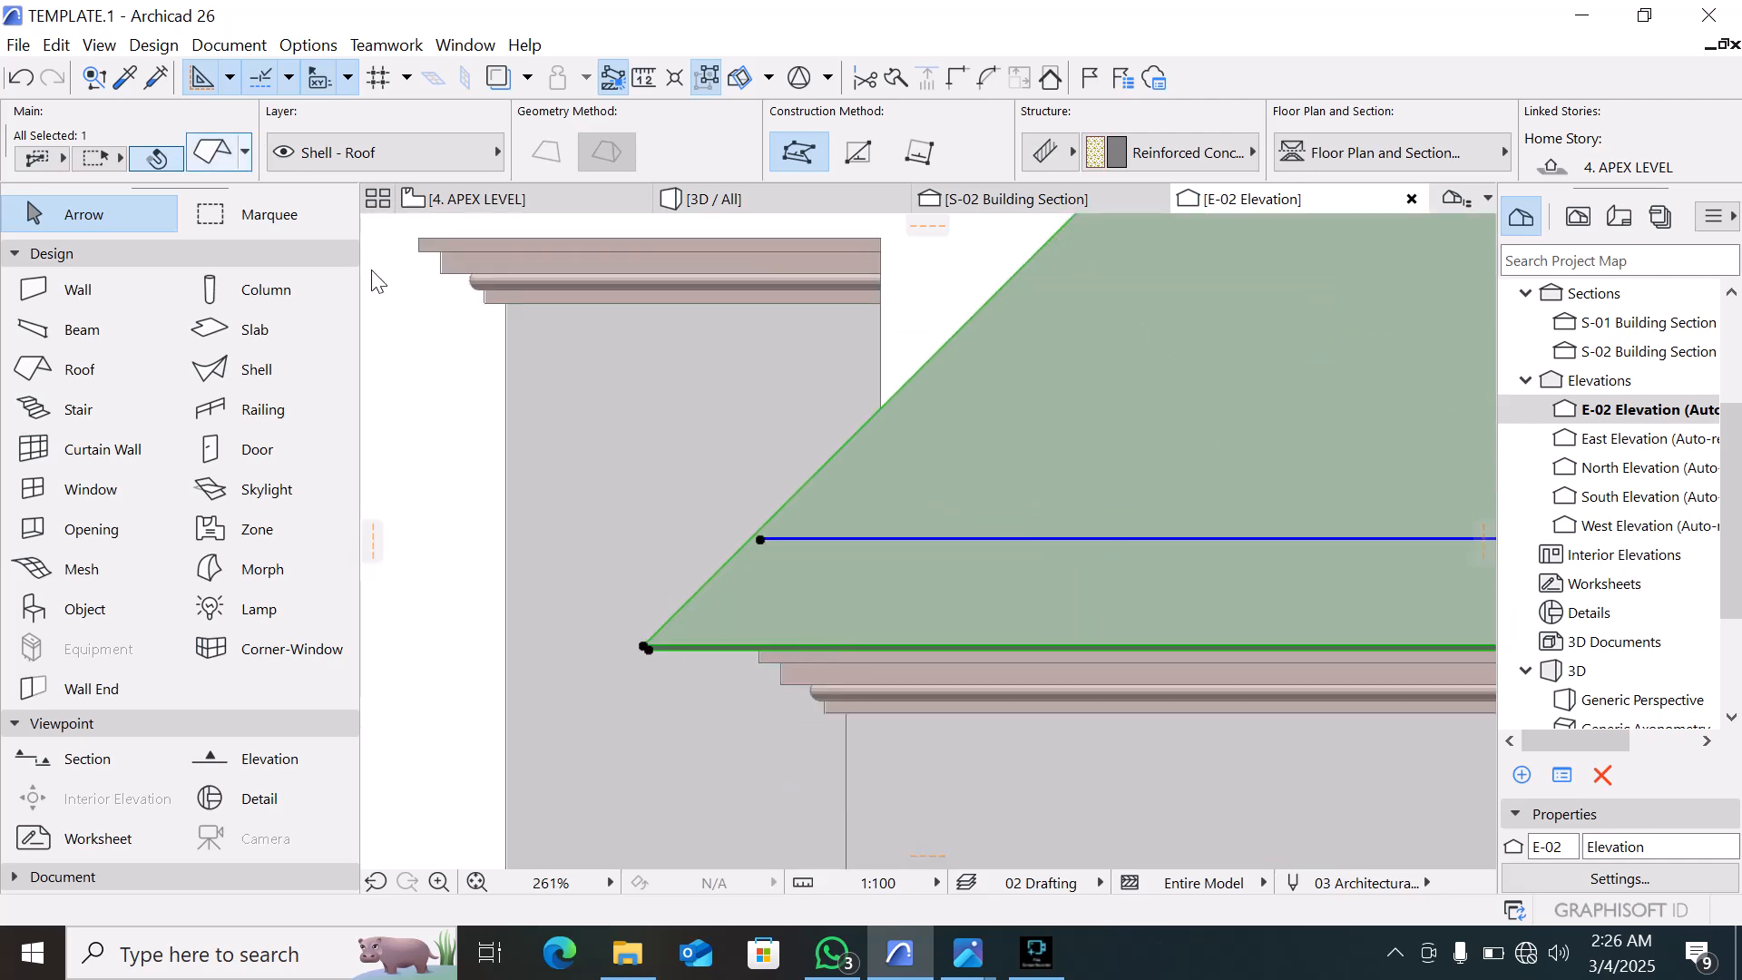
key(ctrl+t)
scroll(880, 585, down, 3)
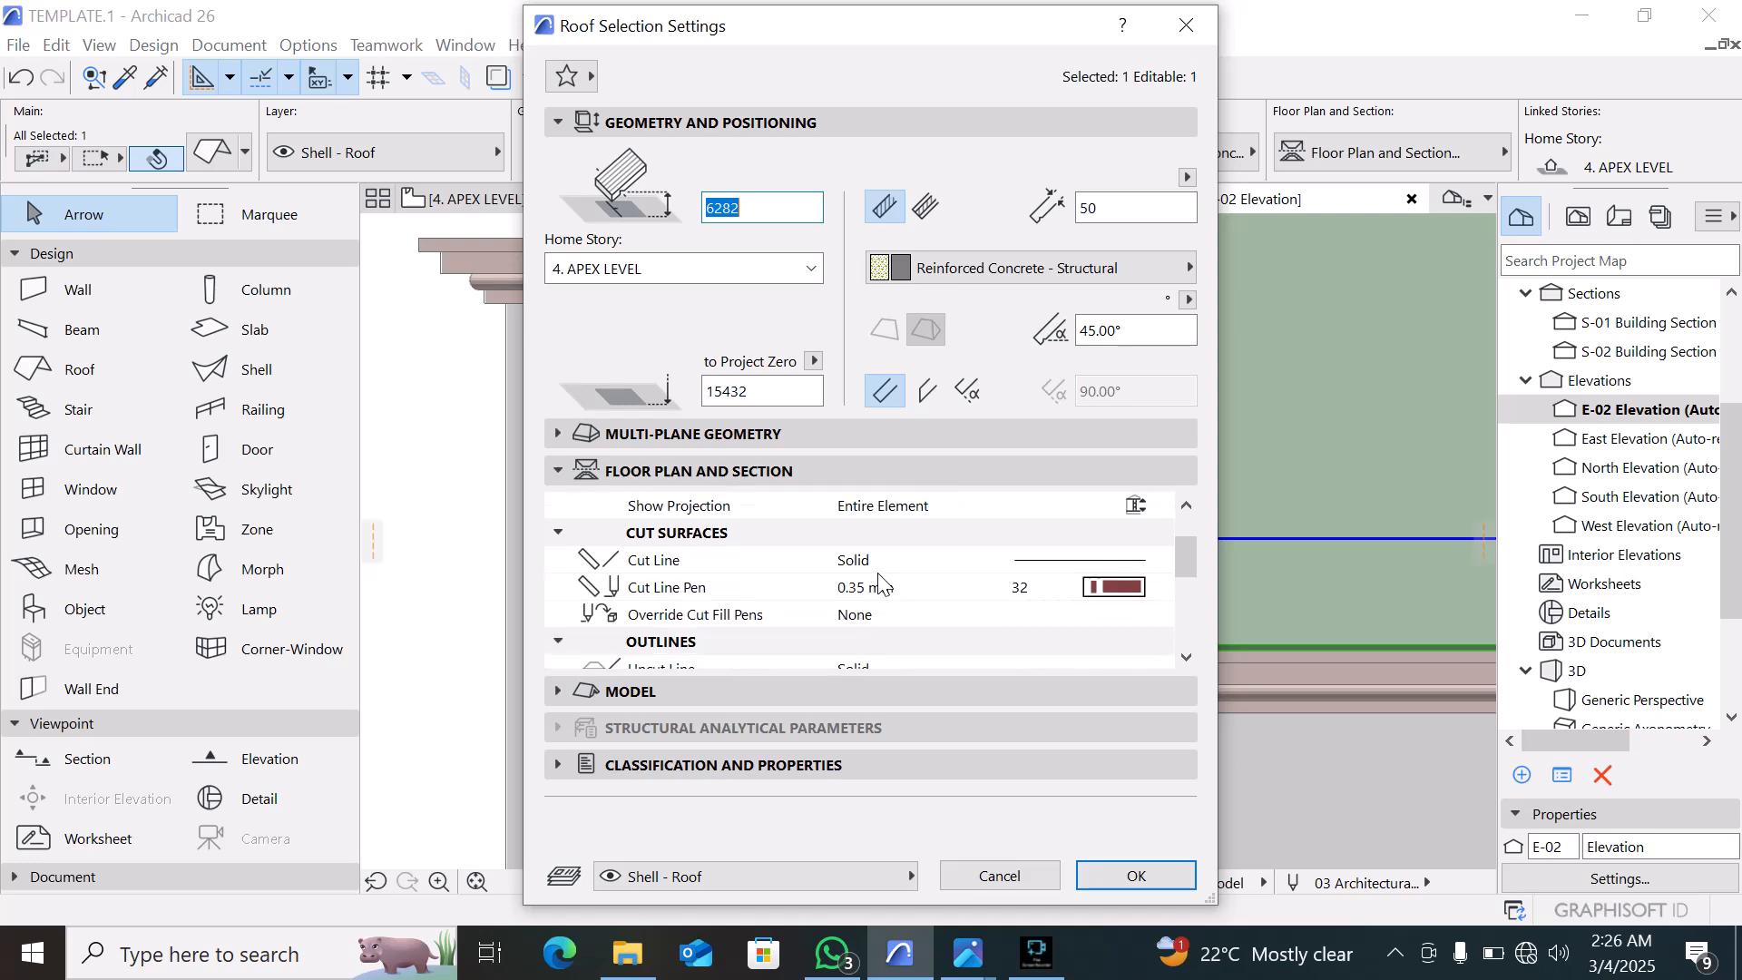
scroll(770, 586, down, 3)
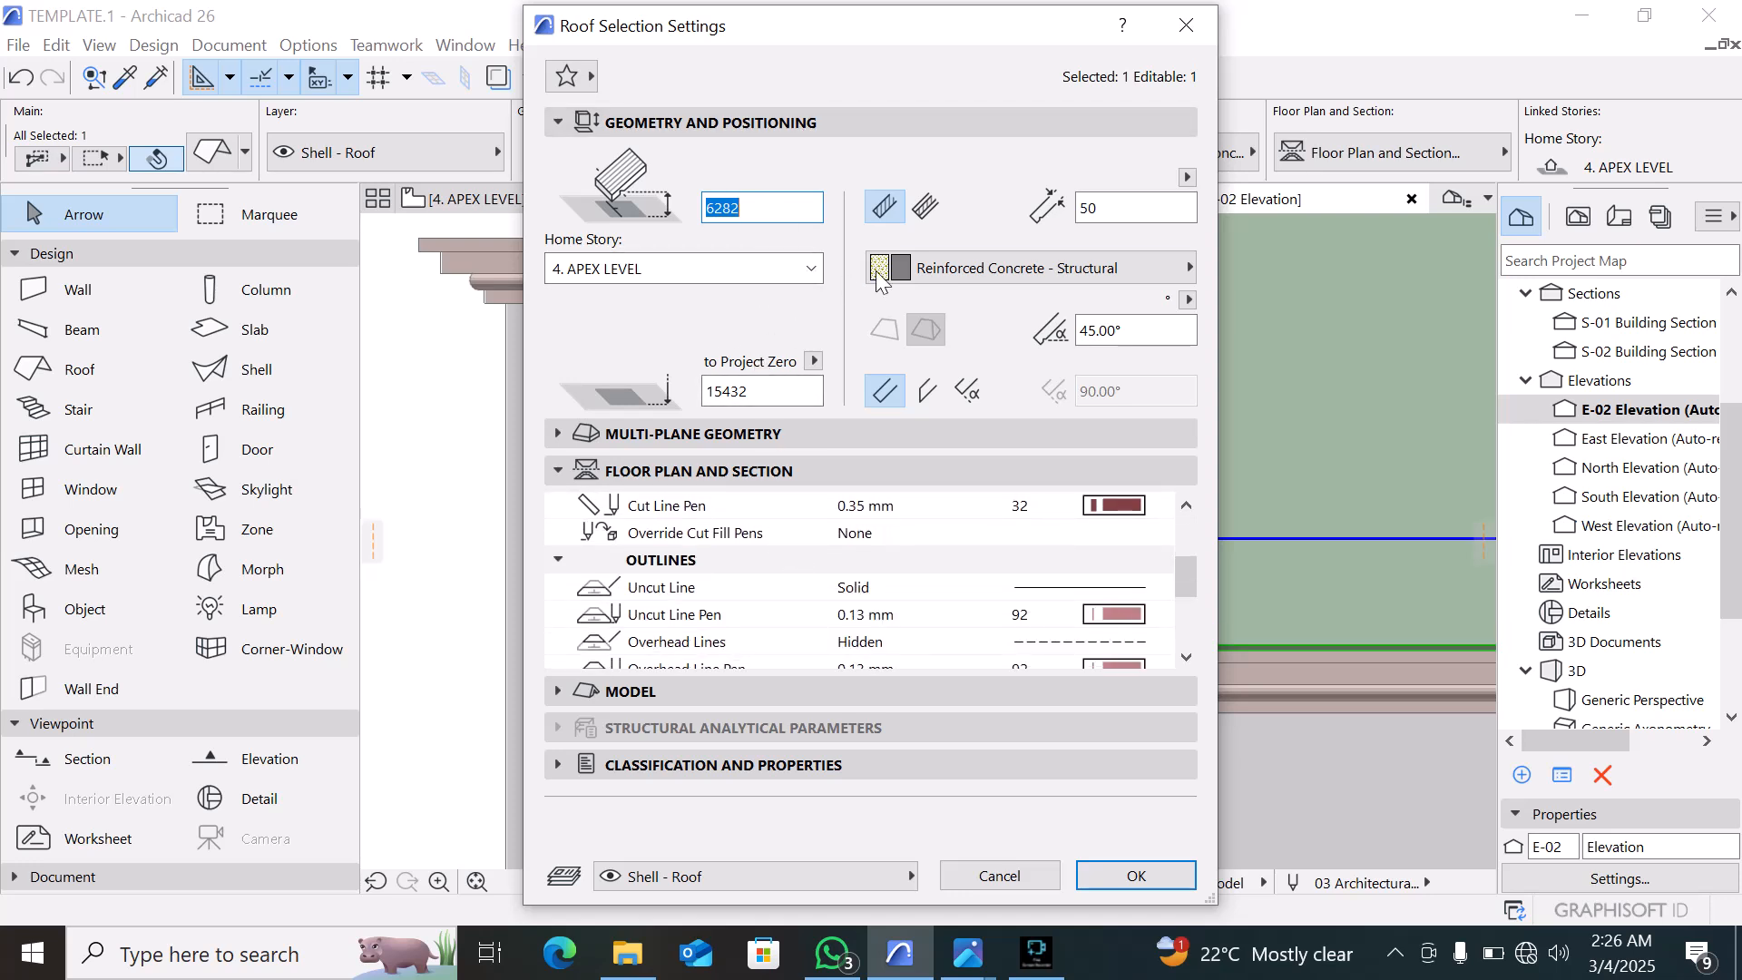
click(924, 214)
click(880, 209)
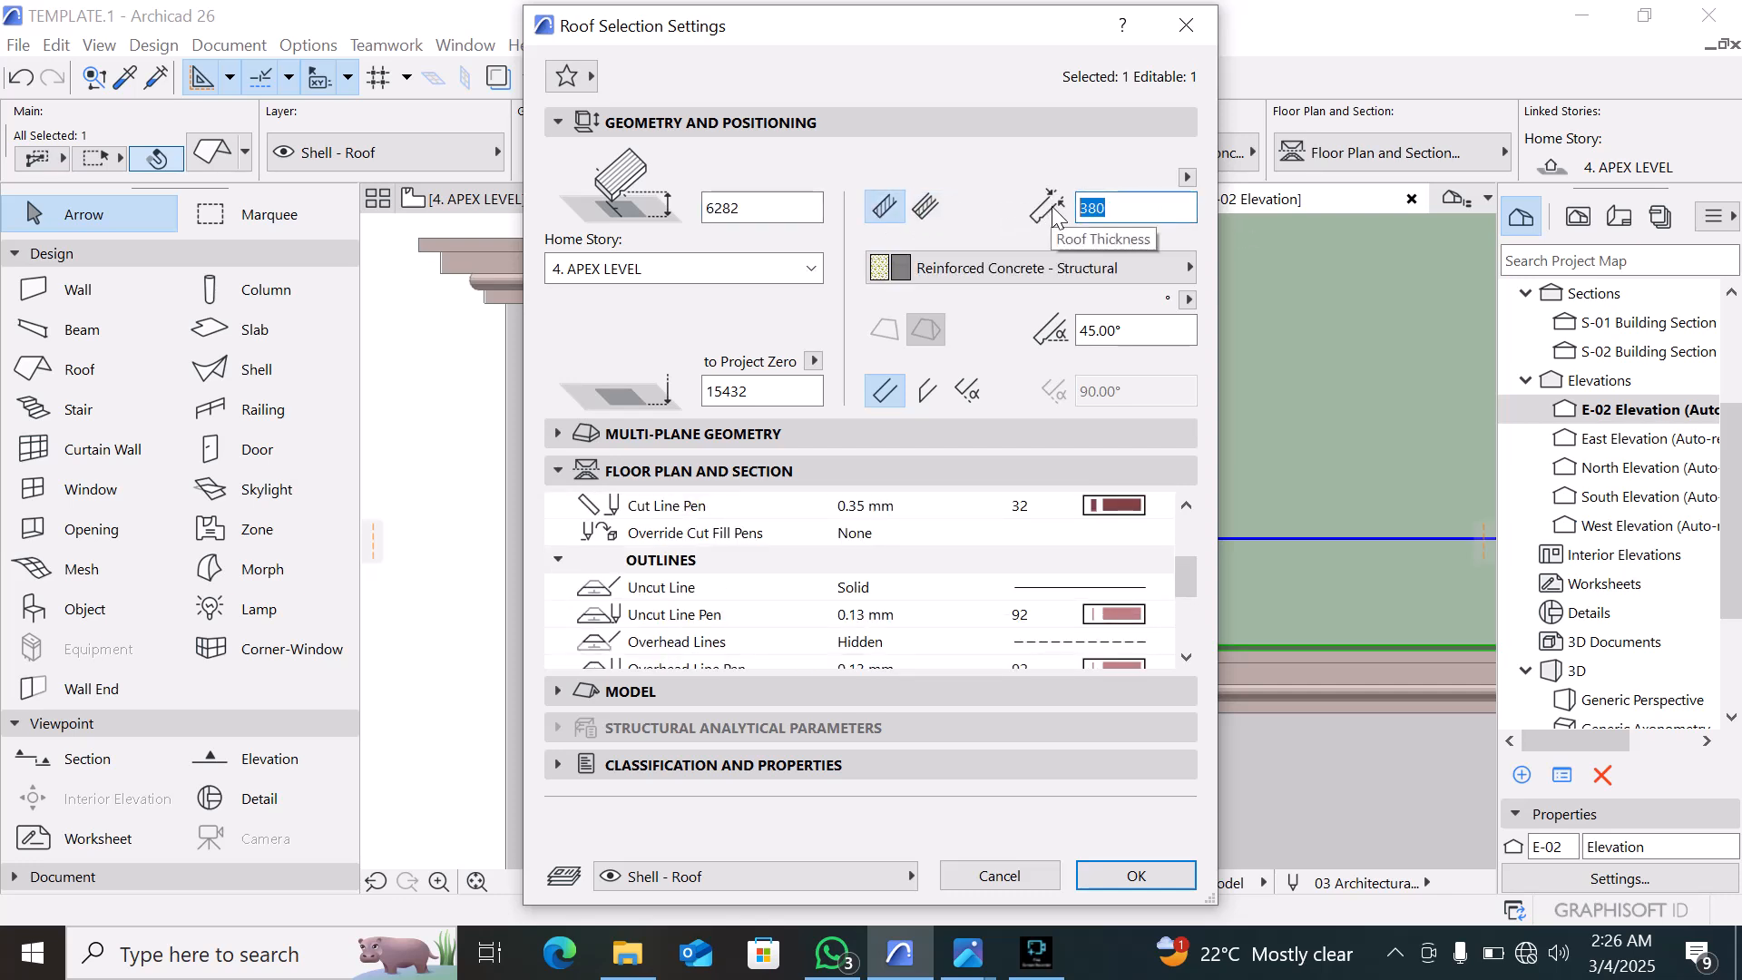
text(0)
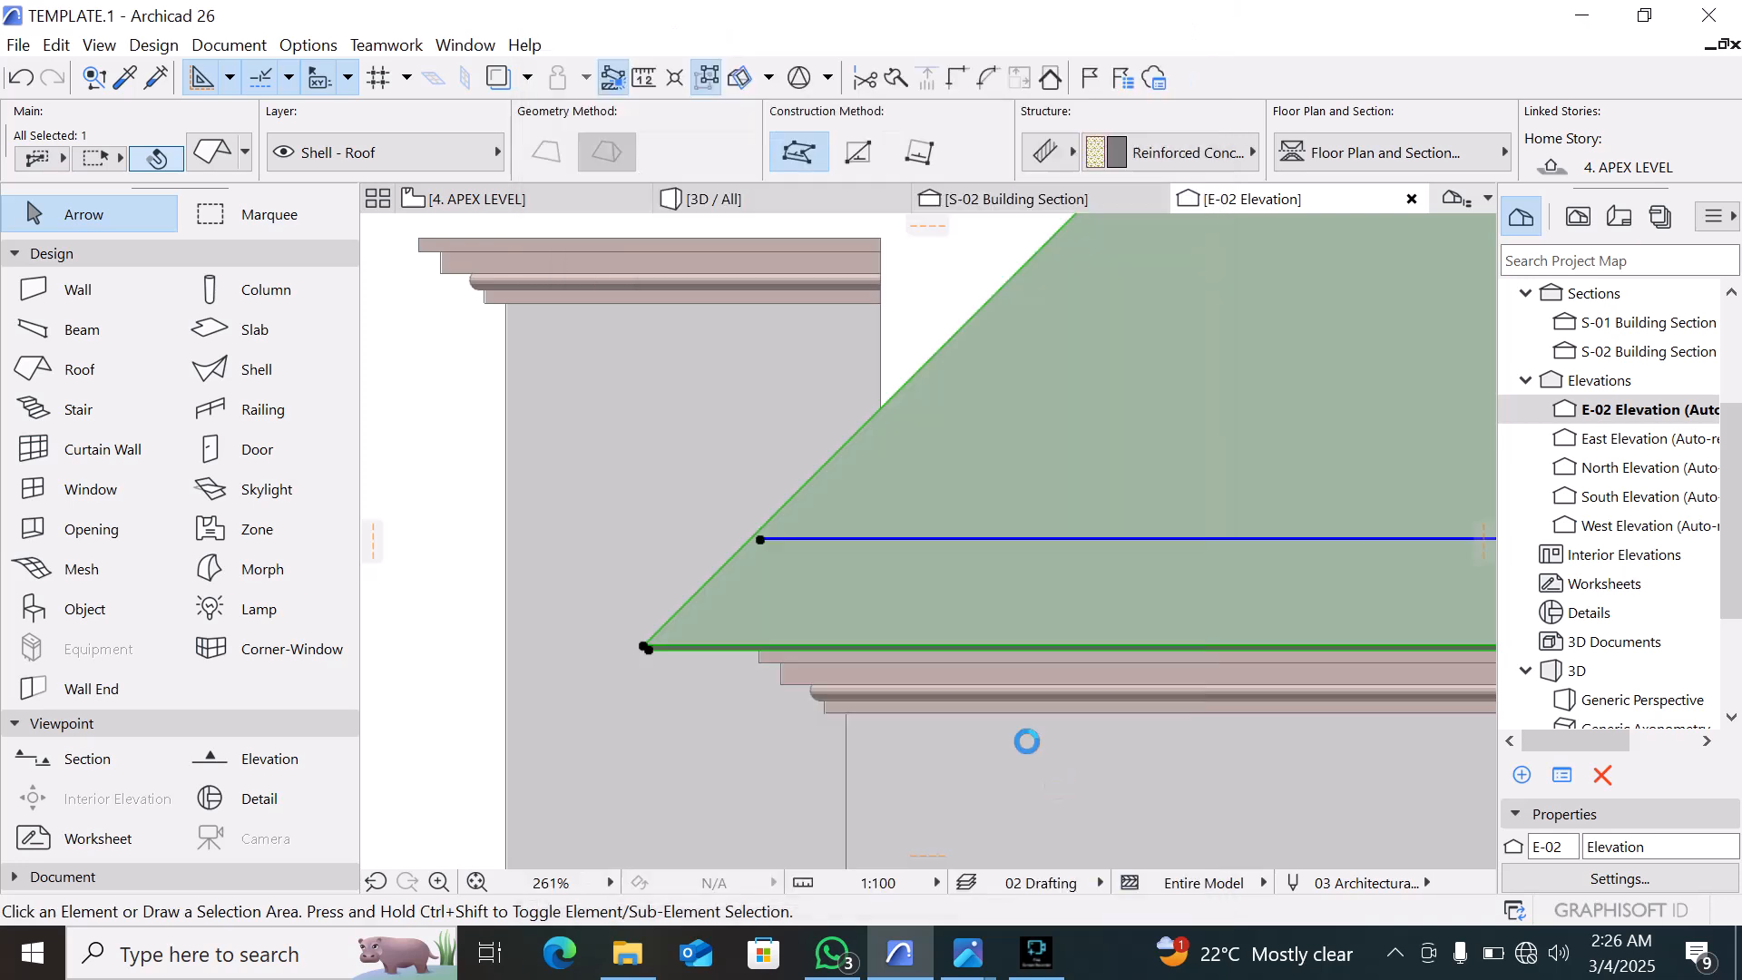
click(1101, 876)
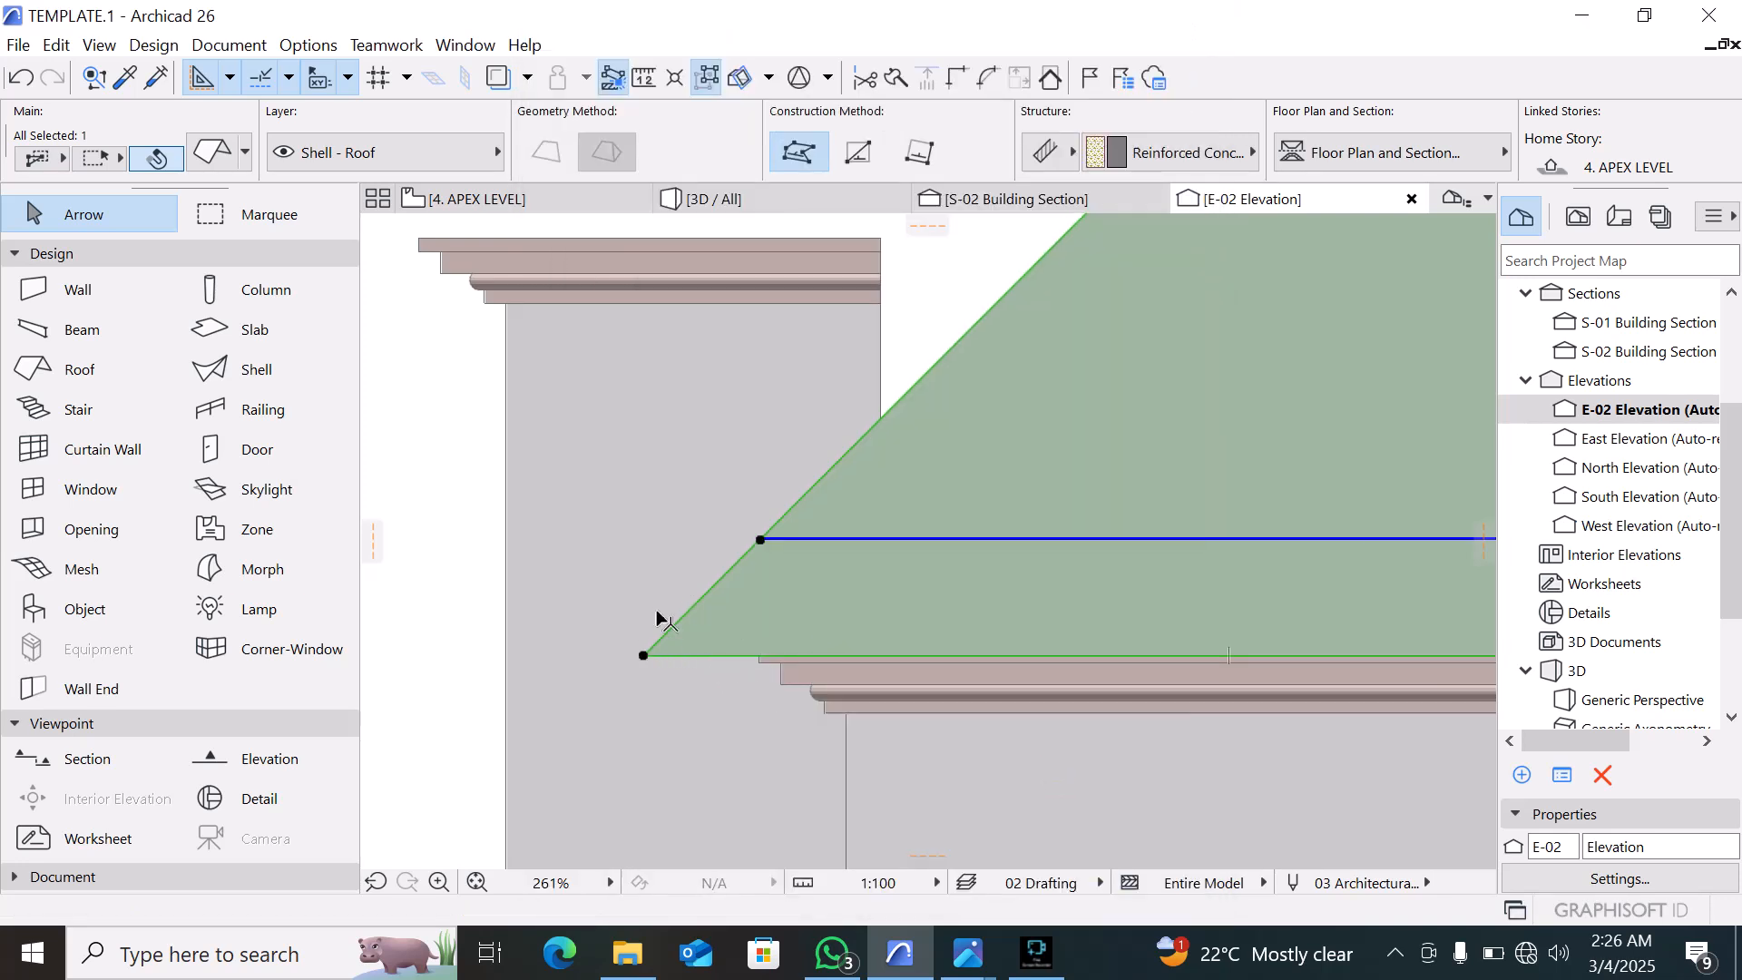
Set the multi-plane roof's eaves overhang offset to 0 in its selection settings
click(209, 150)
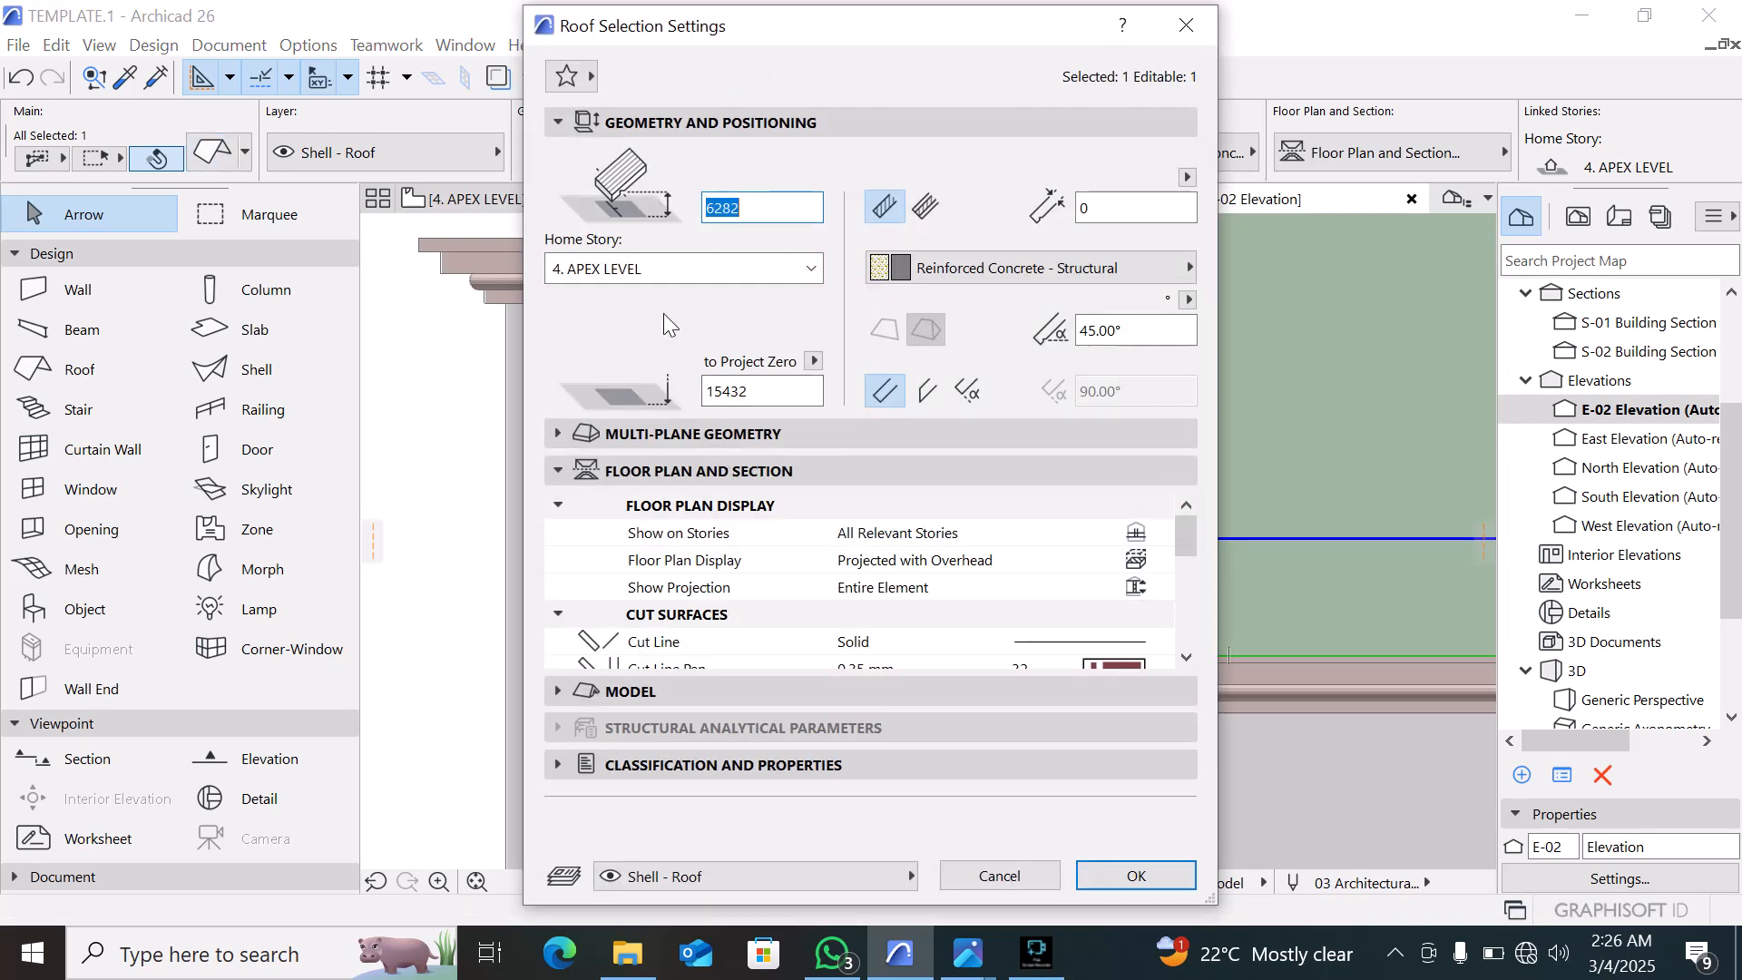
click(728, 432)
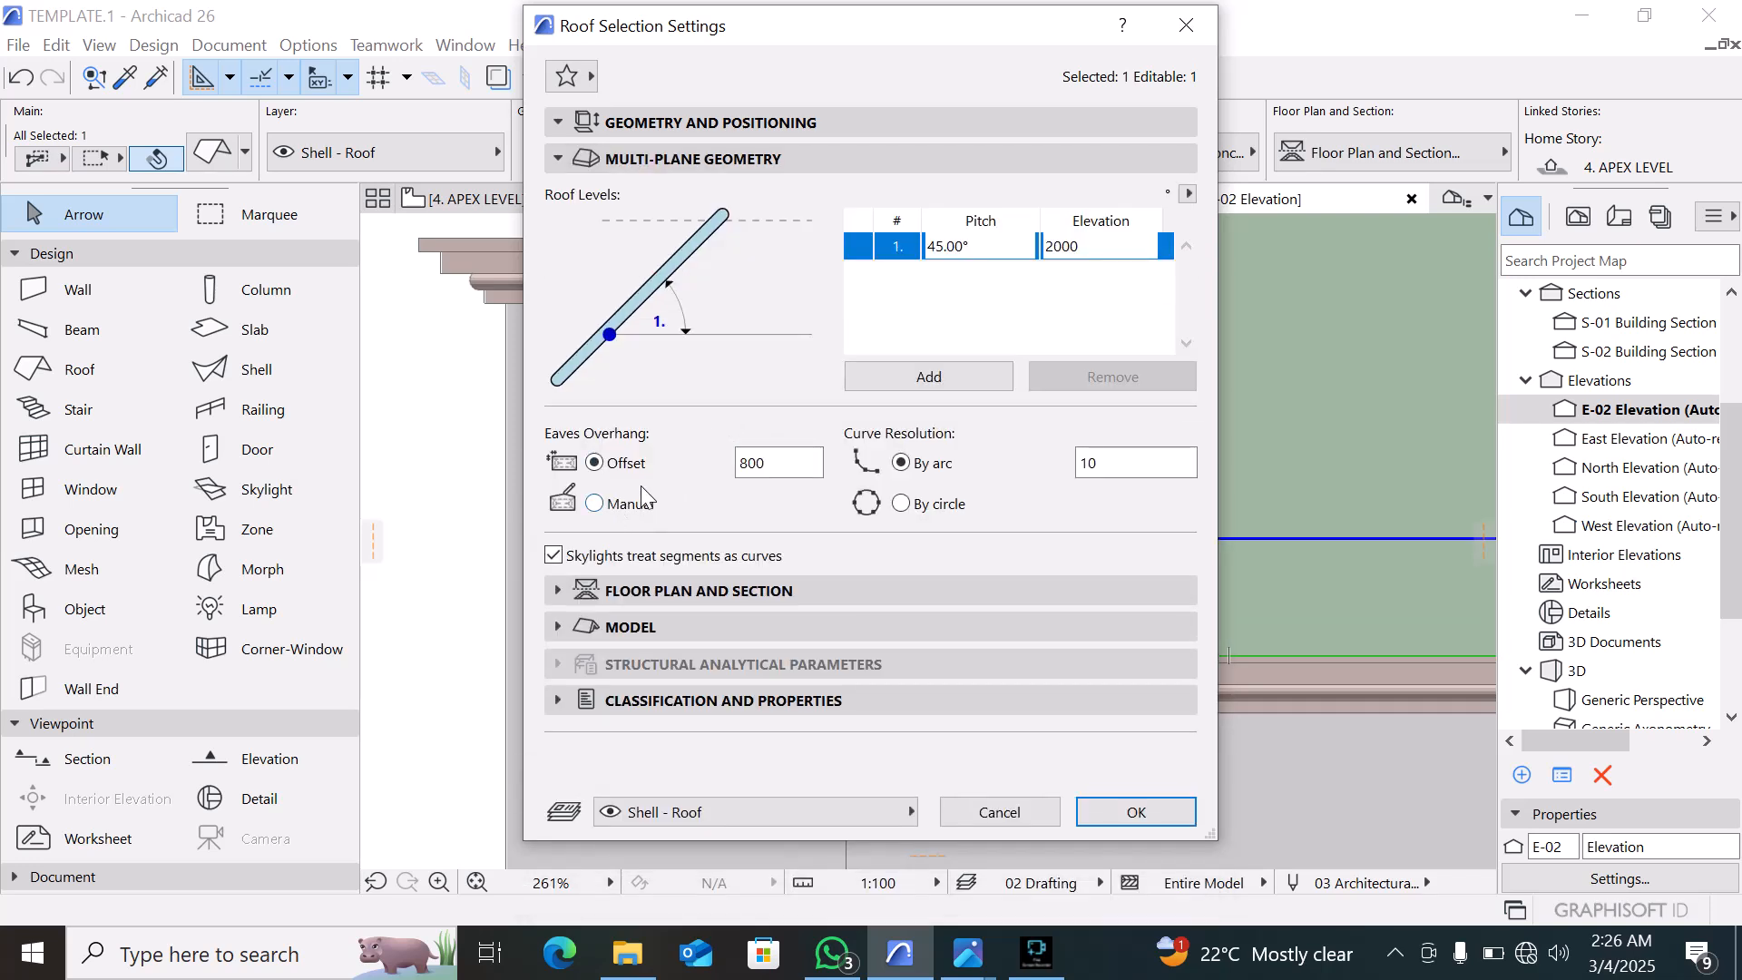
drag(807, 460, 690, 459)
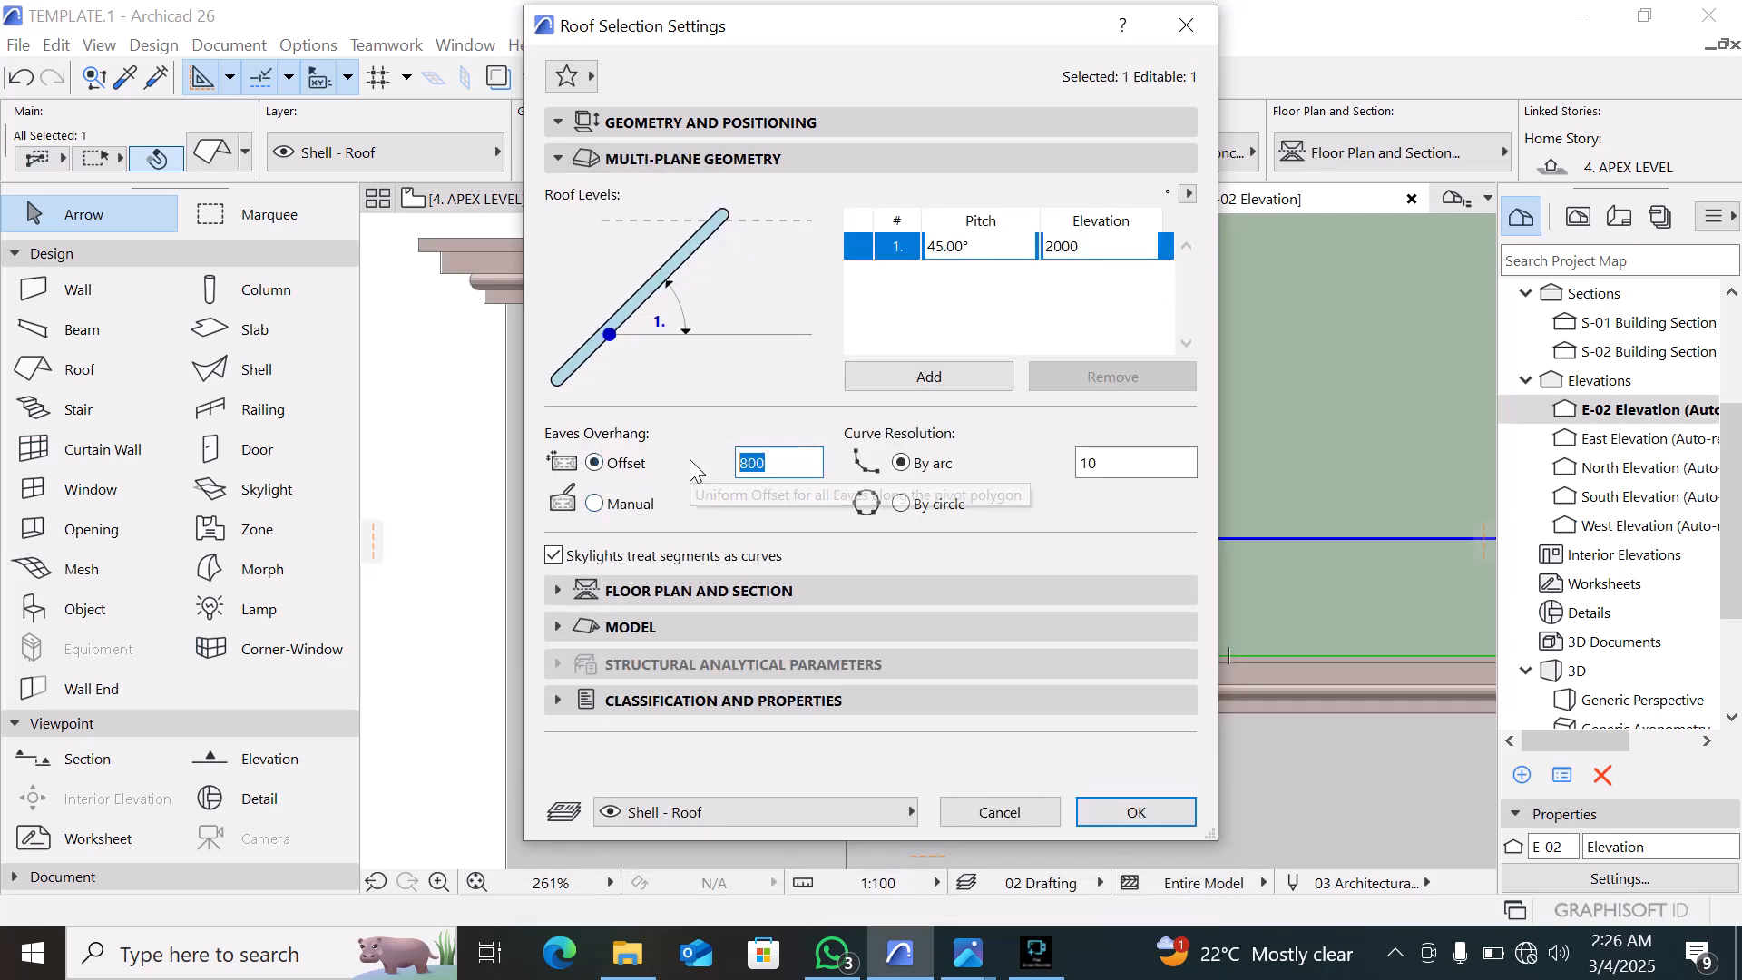
text(0)
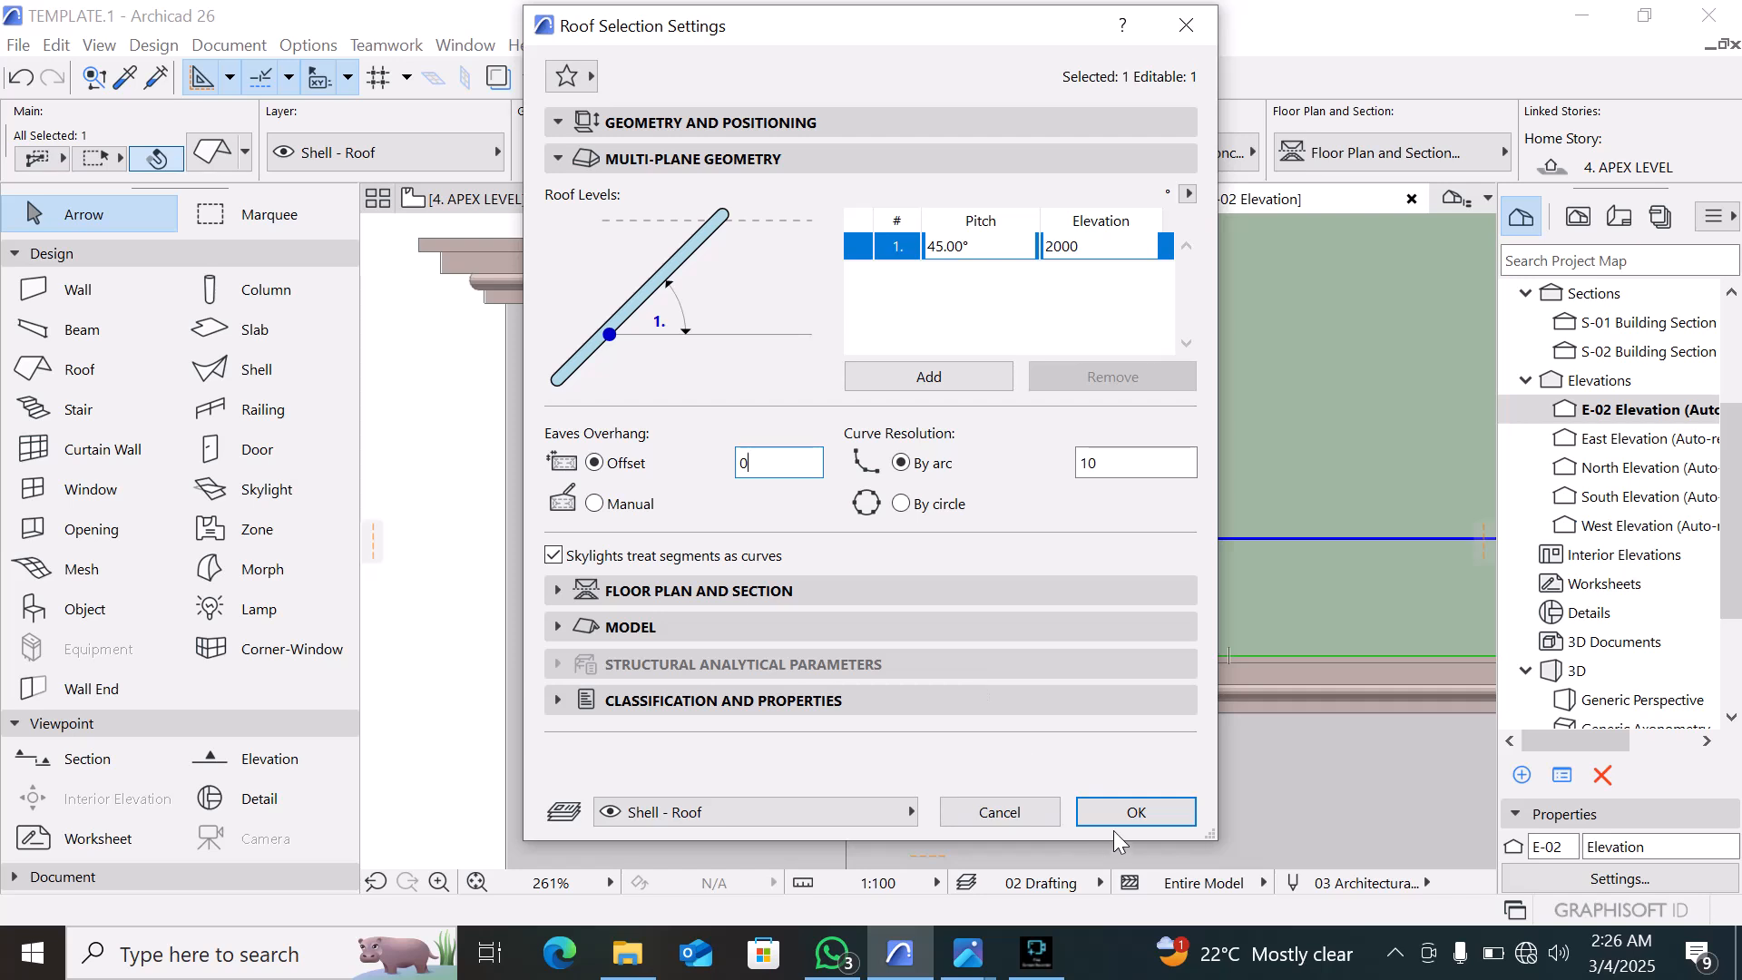
click(1136, 812)
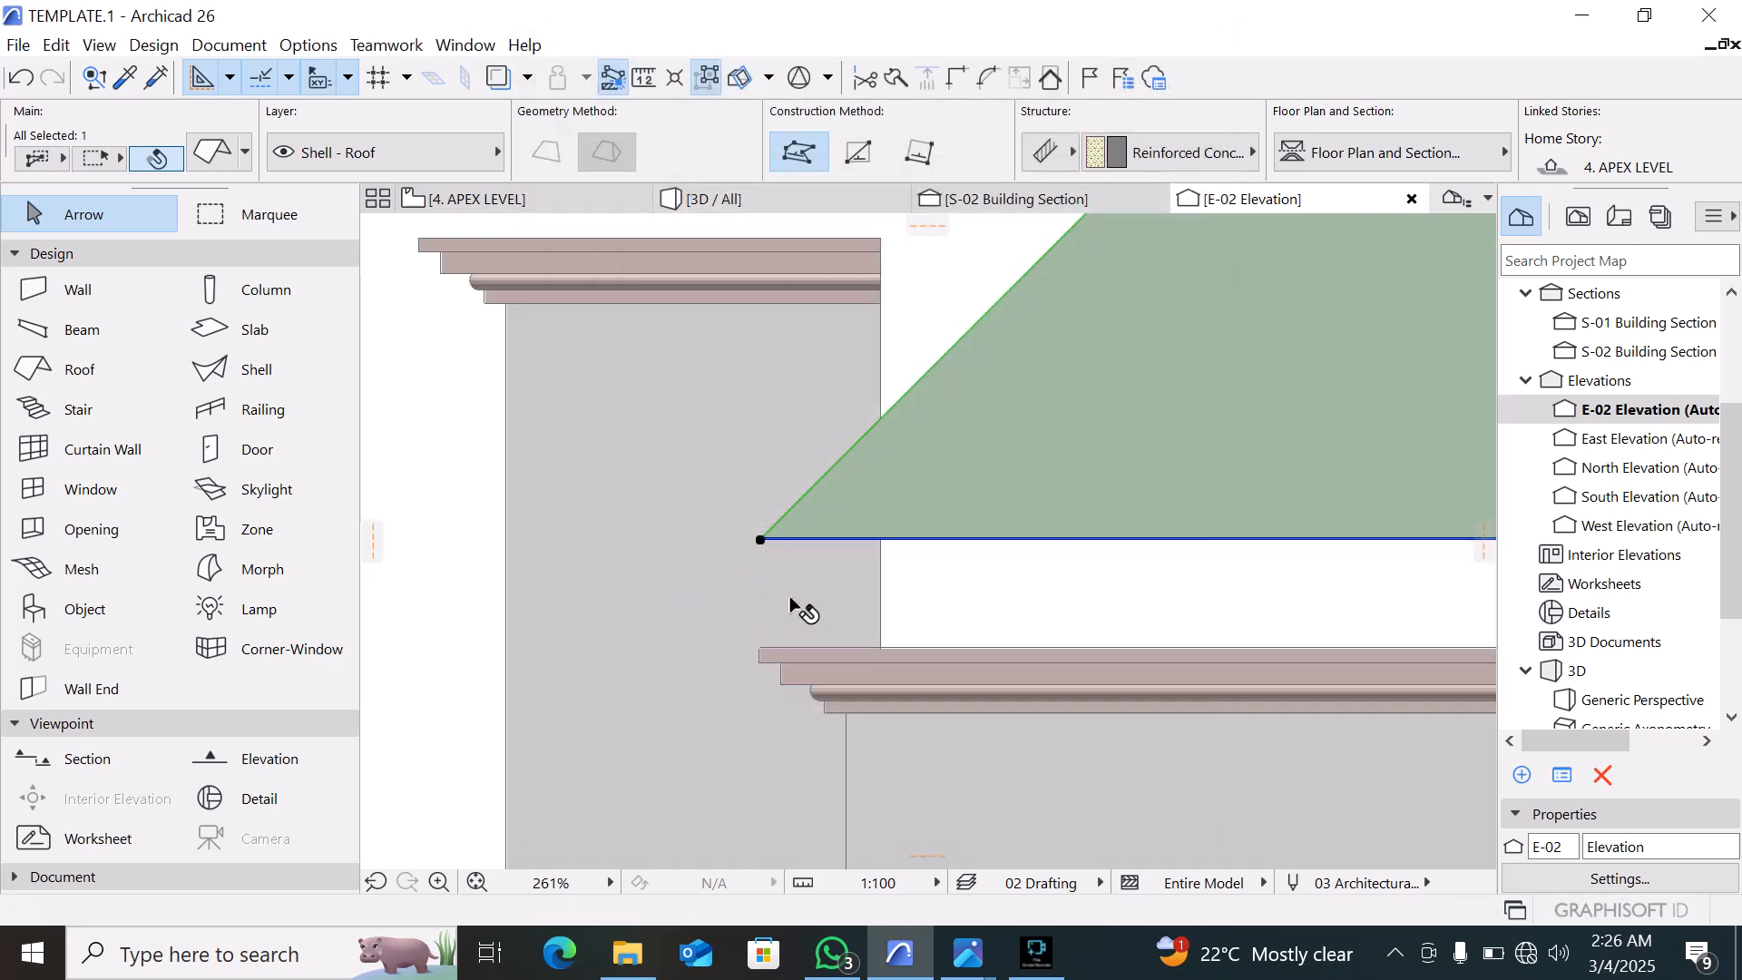
Move the roof straight down from its lower eaves corner onto the top outer corner of the main moulding
click(760, 539)
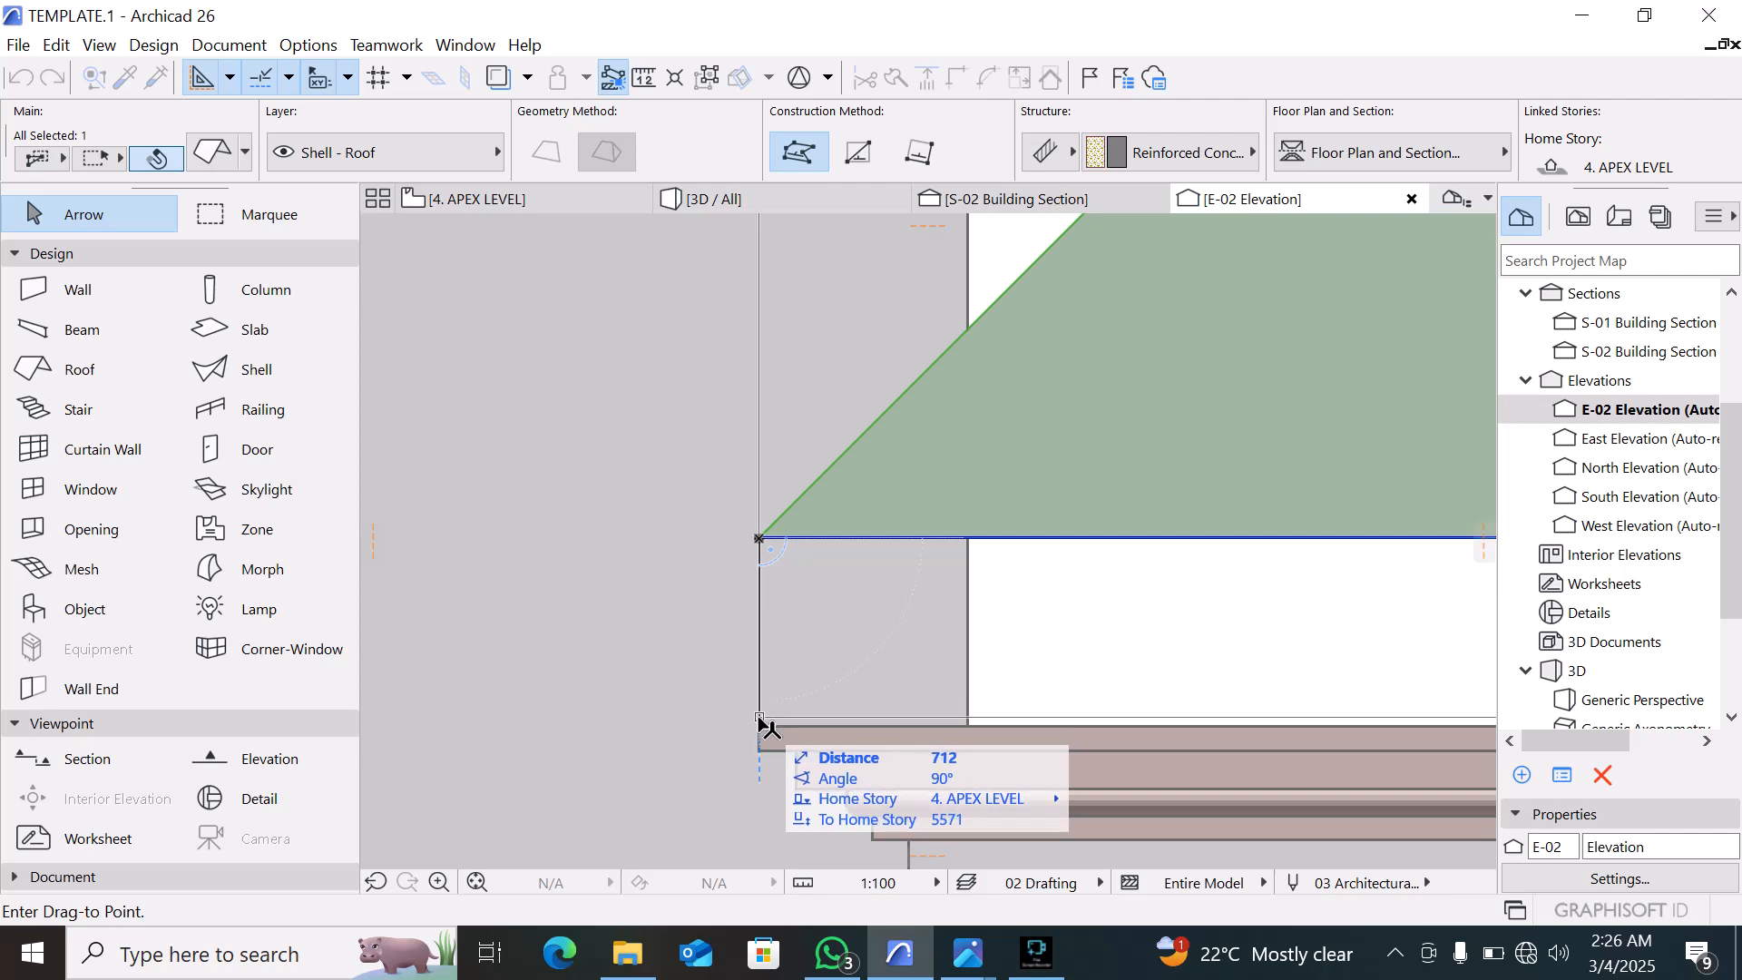
click(760, 726)
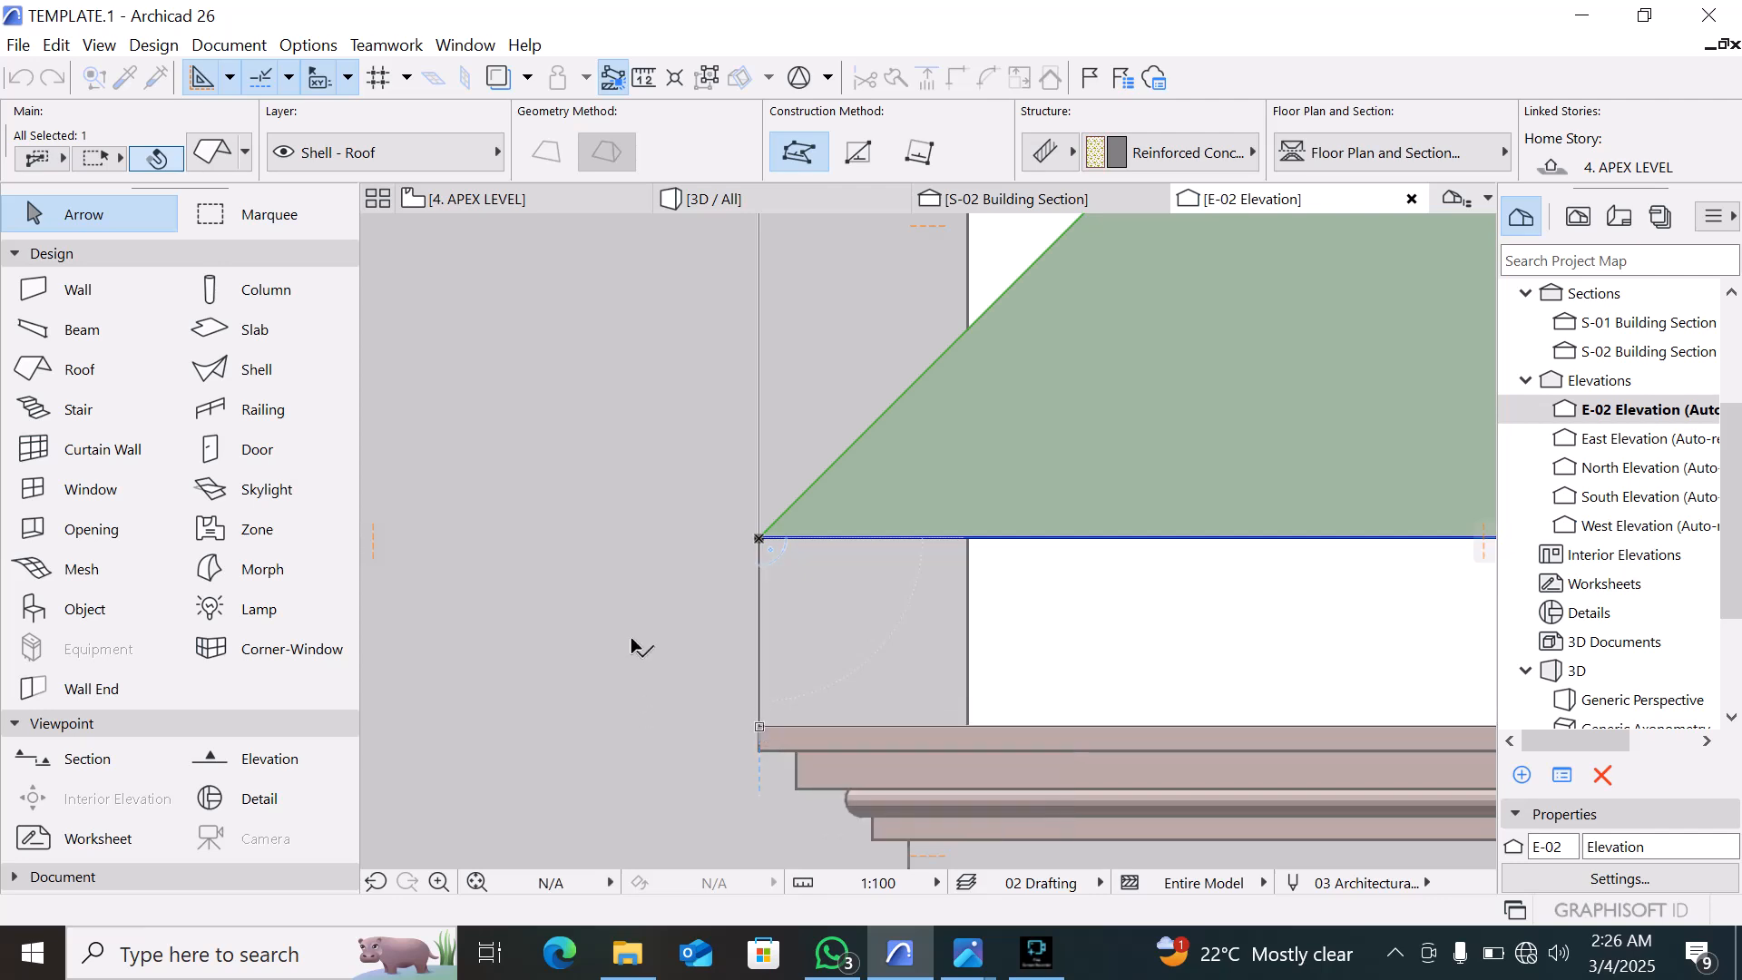
scroll(635, 595, down, 5)
scroll(637, 590, down, 8)
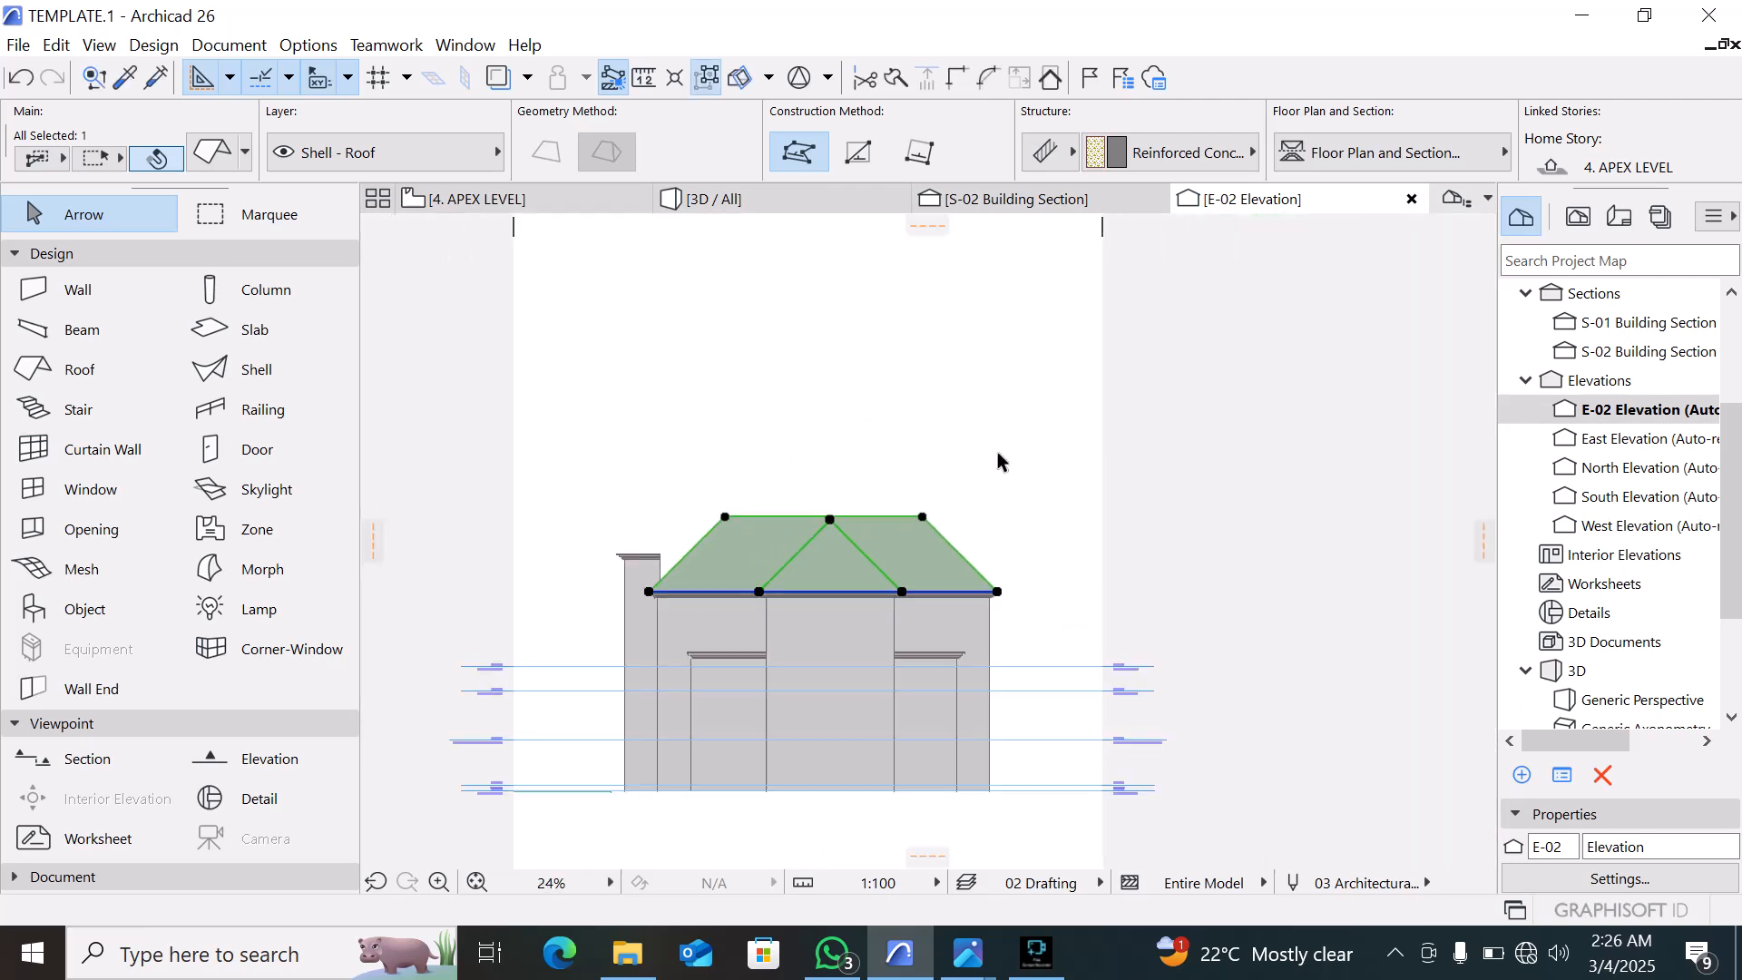
Deselect the roof and inspect how its eaves sit on the moulding in the E-02 elevation and around the 3D model
click(998, 358)
scroll(753, 553, up, 5)
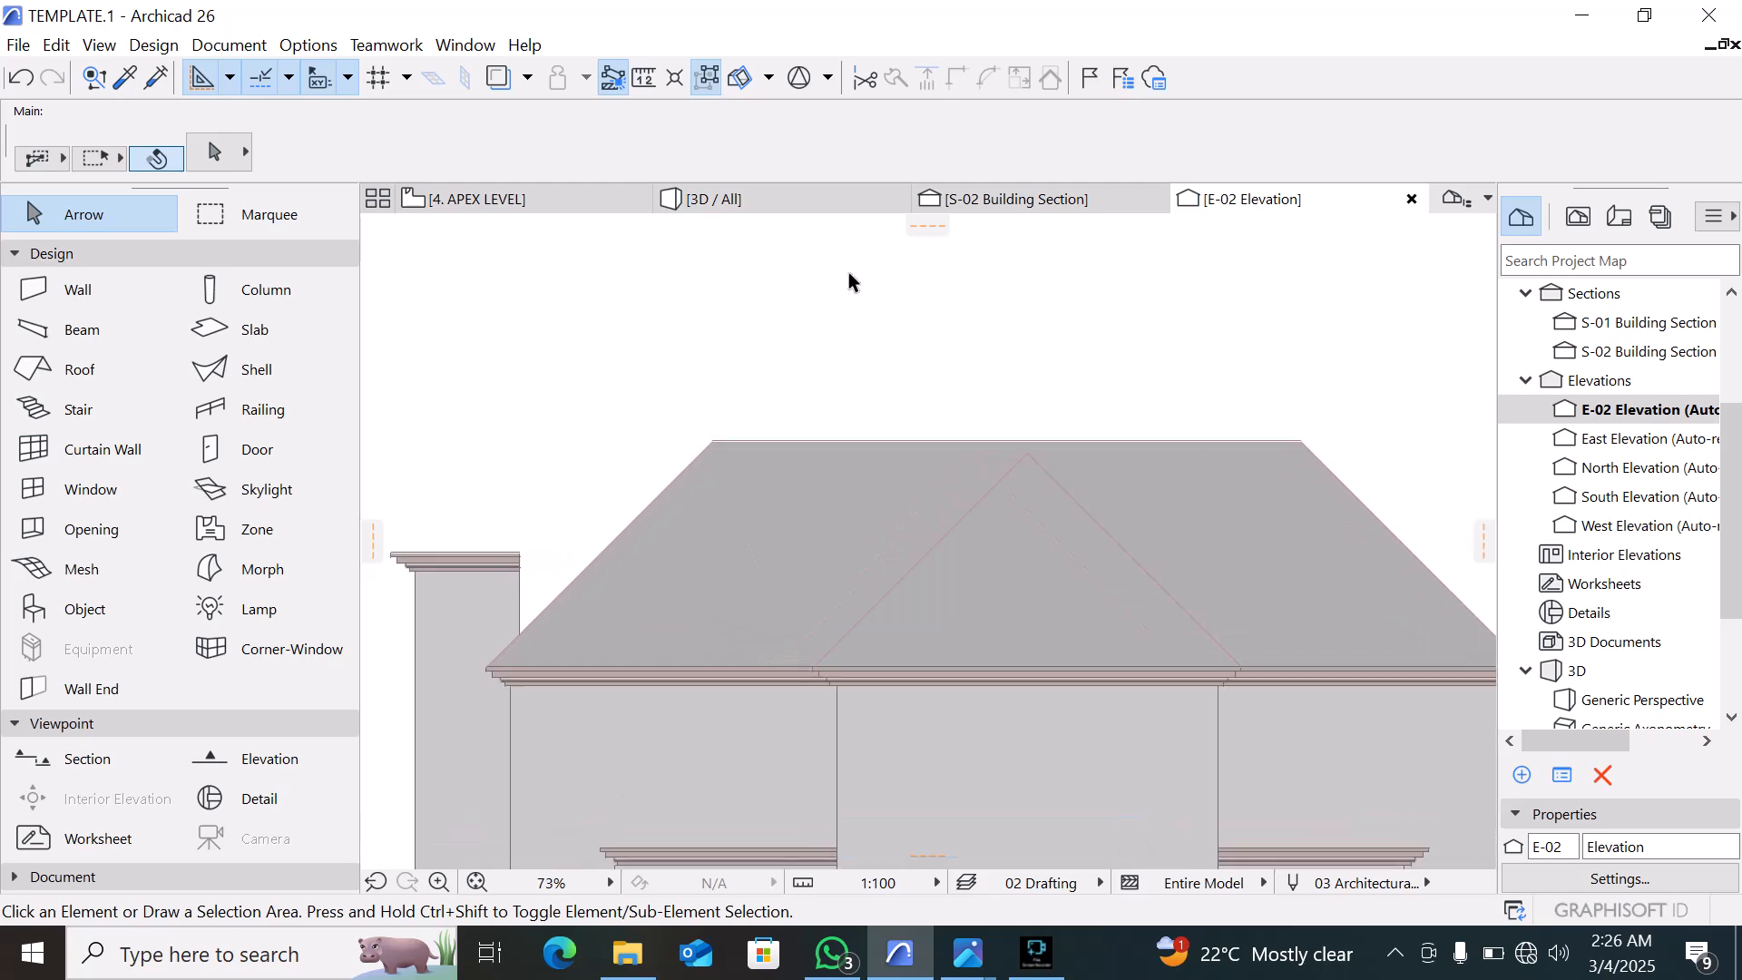
click(712, 198)
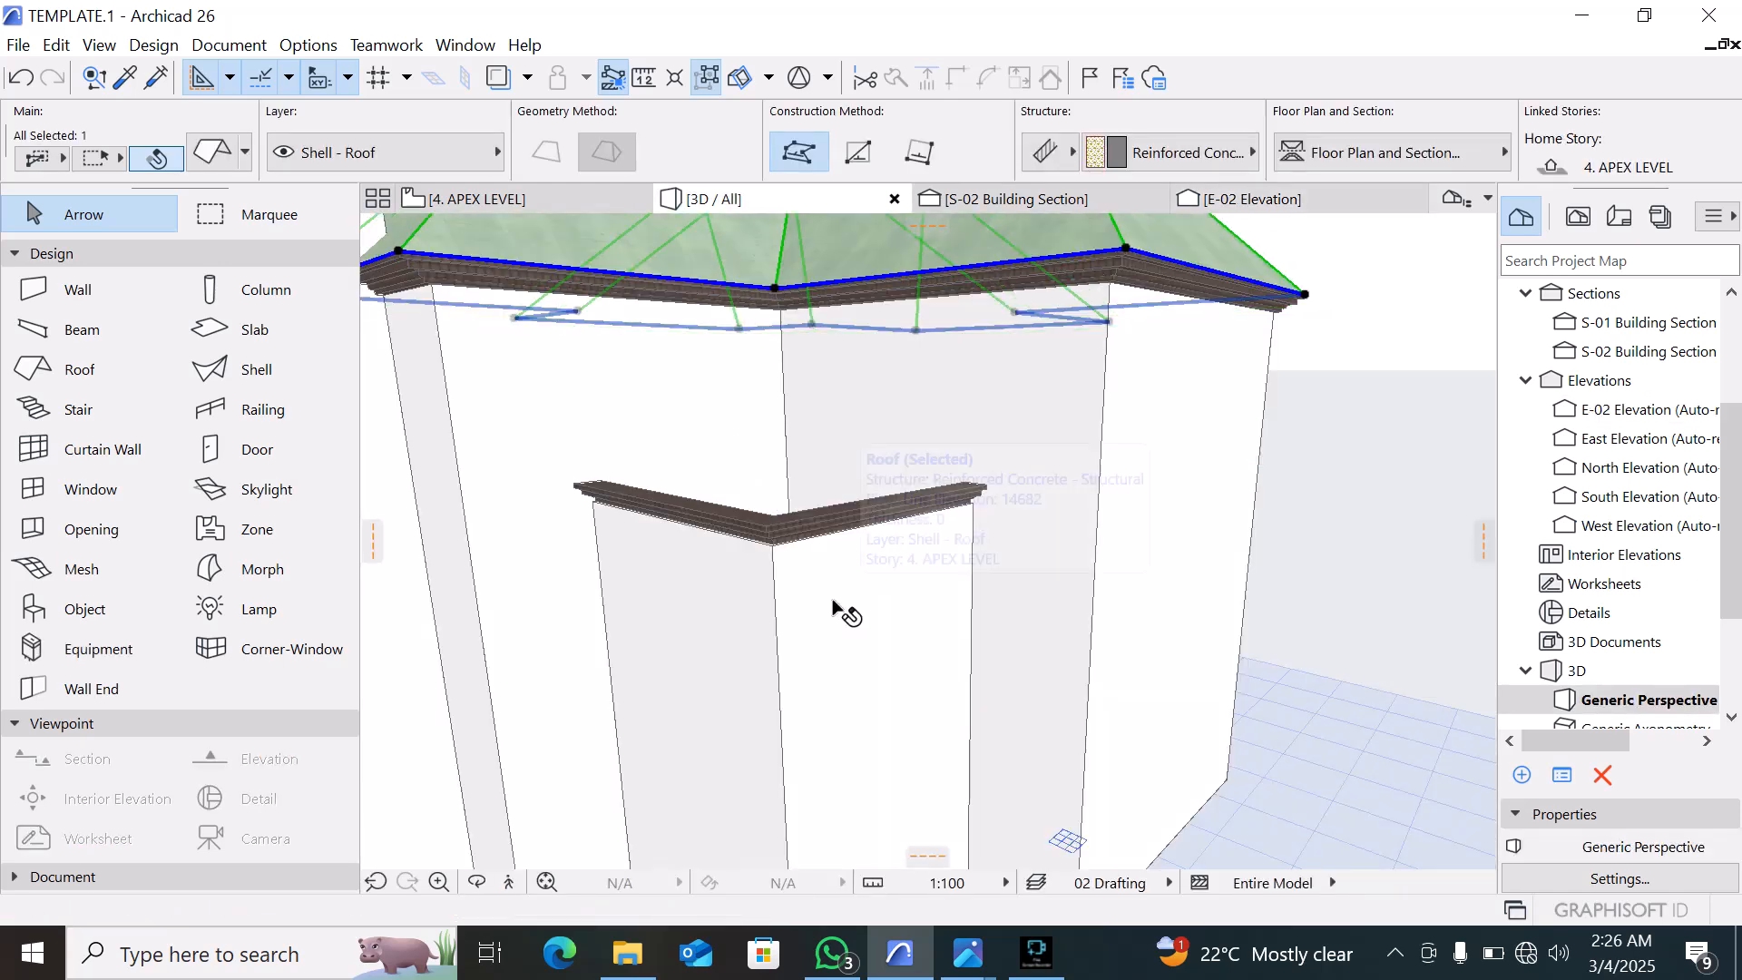
scroll(832, 600, down, 3)
key(Escape)
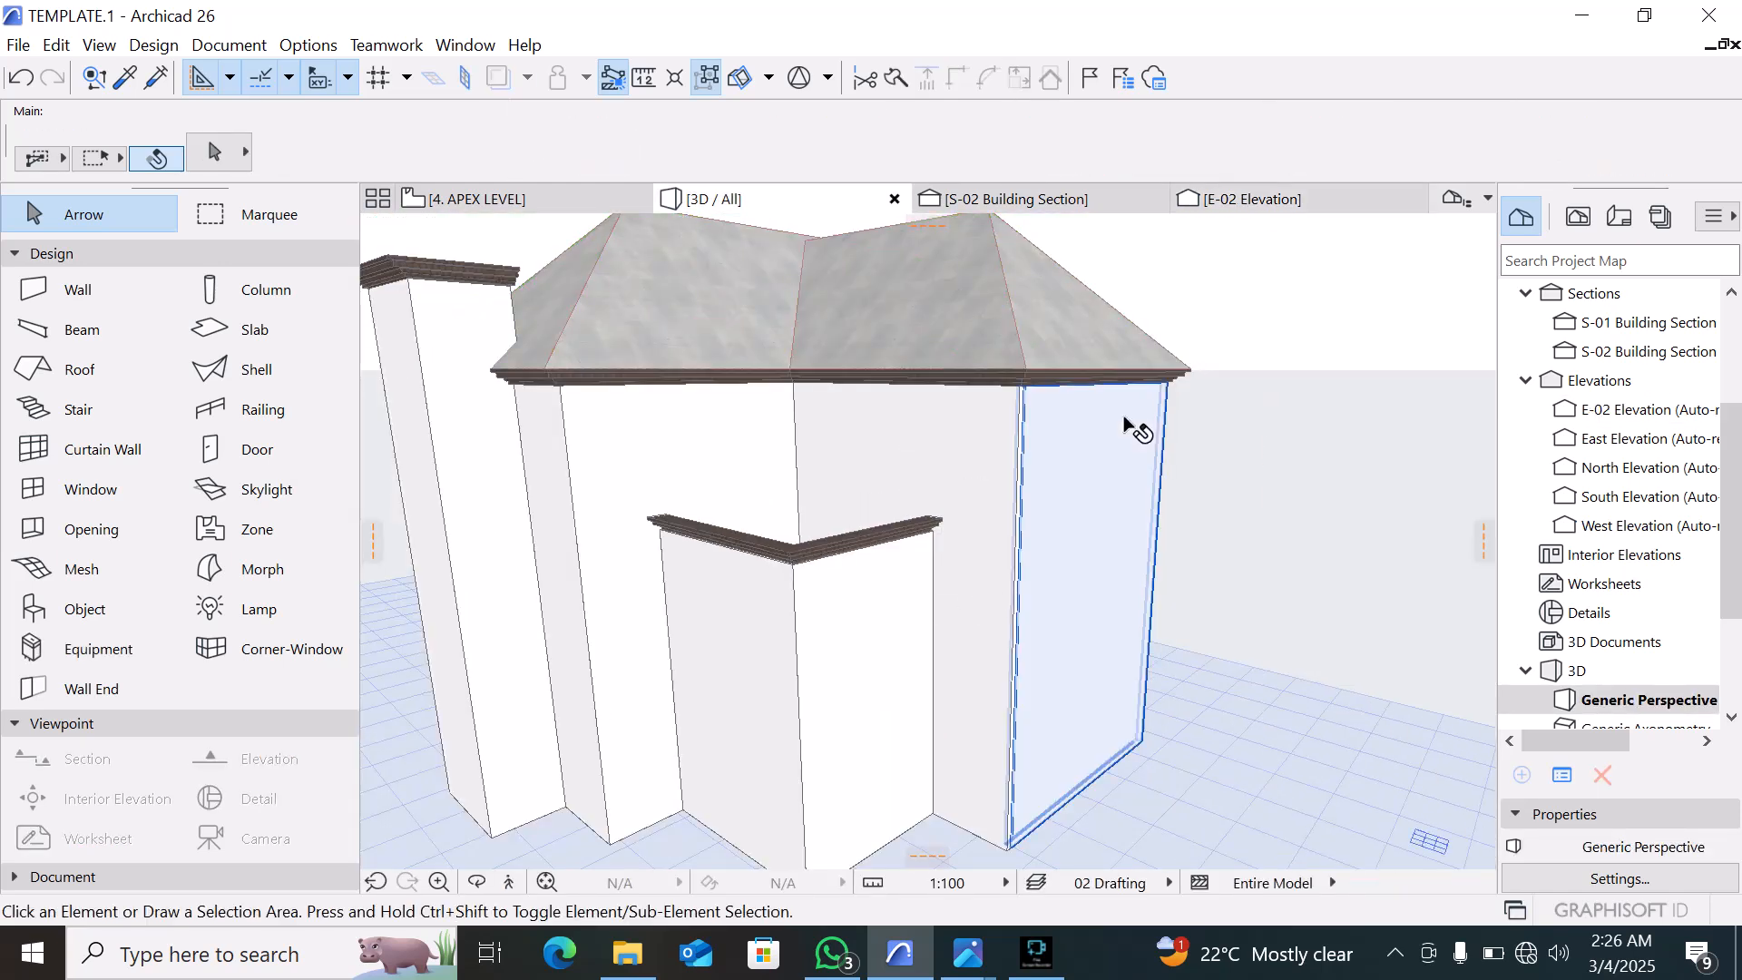
shift+middle_drag(751, 577, 975, 579)
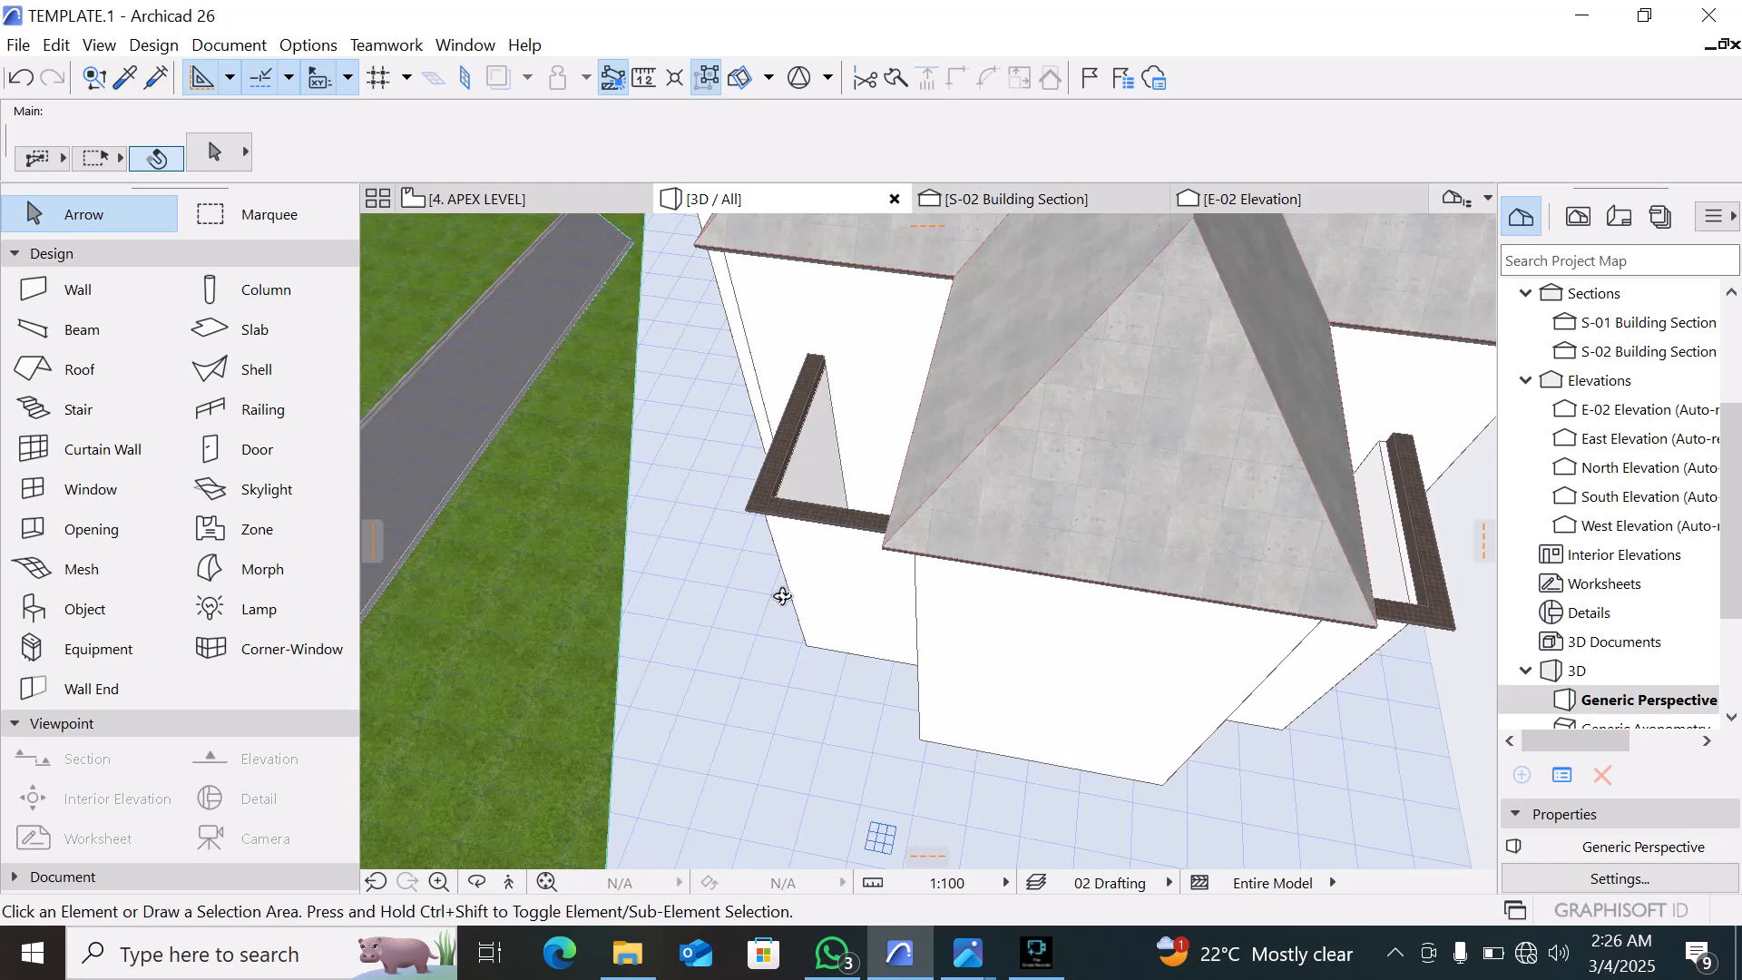
shift+middle_drag(782, 596, 985, 574)
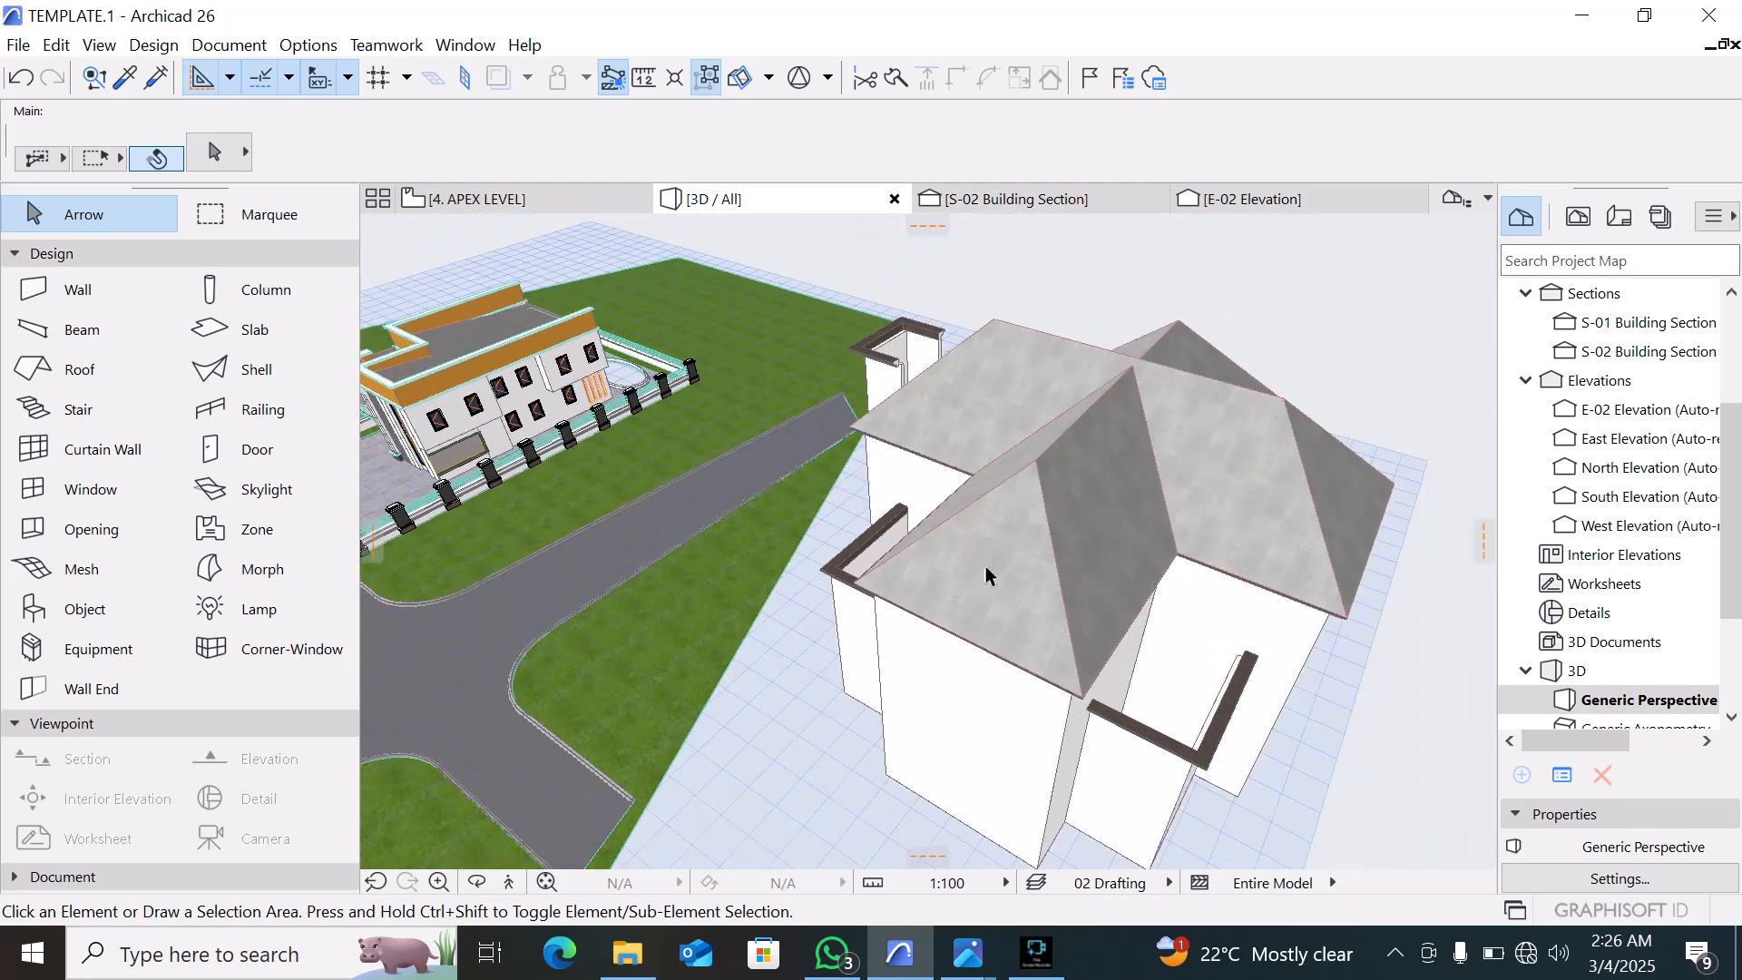
Select the multi-plane hip roof in the 3D view and set its pitch to 60°
click(1037, 519)
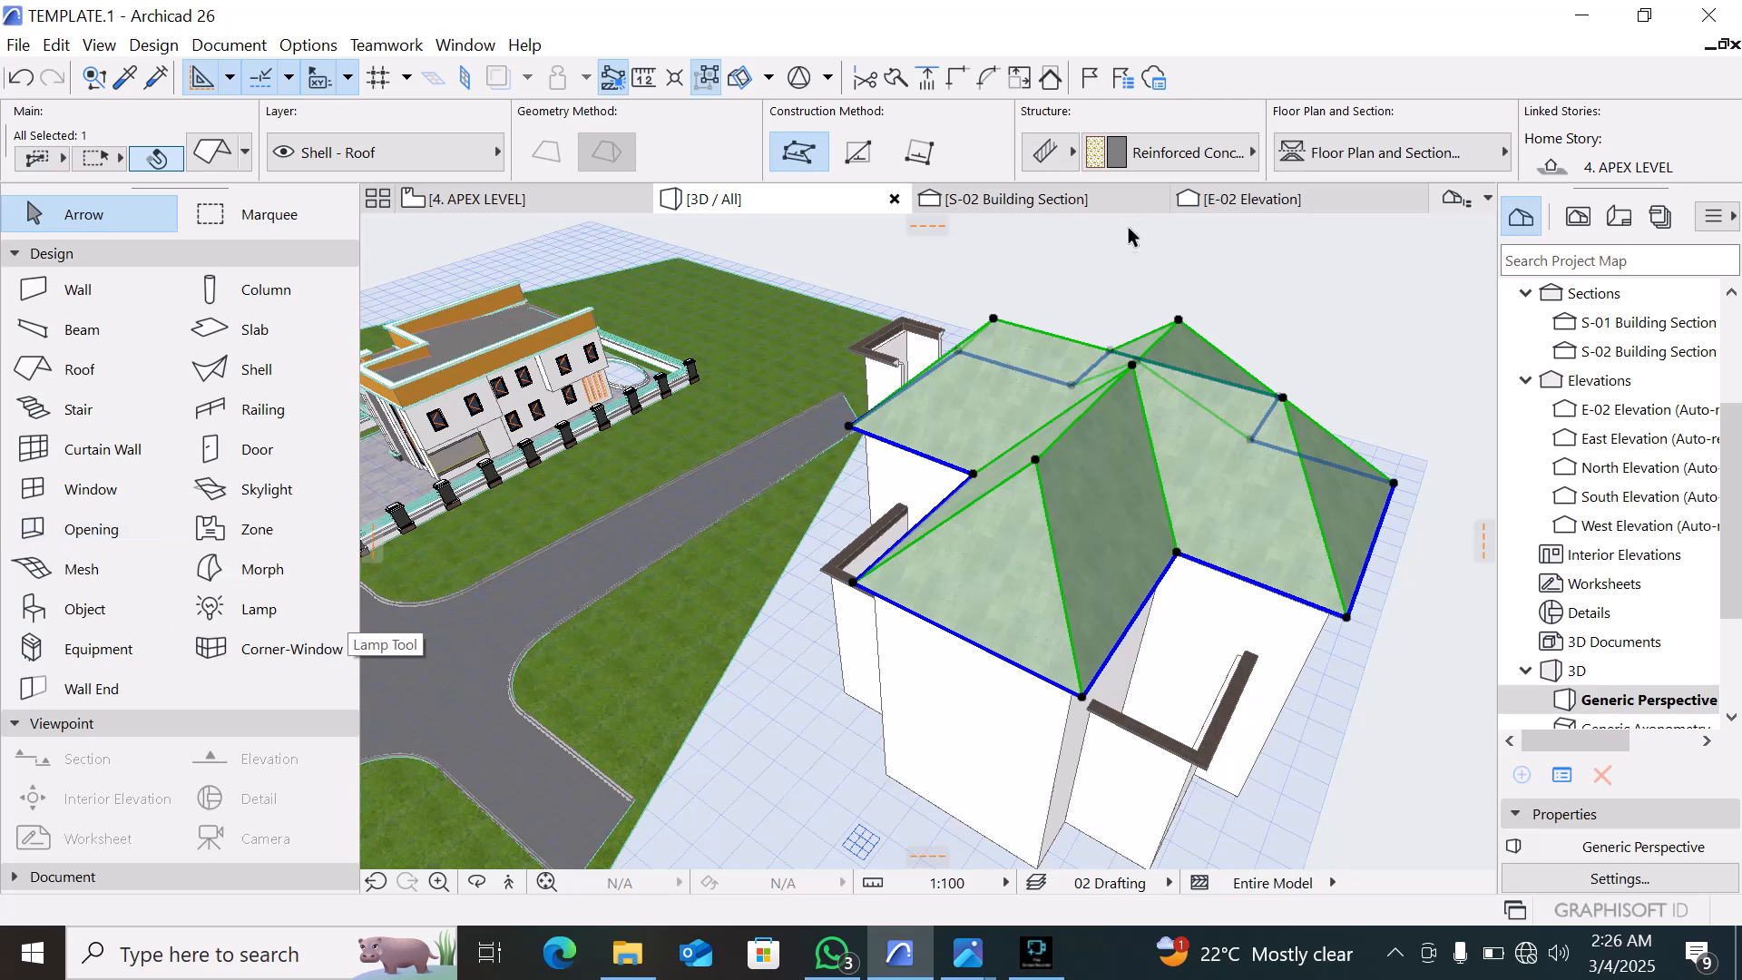
scroll(1215, 166, down, 1)
scroll(1215, 166, down, 10)
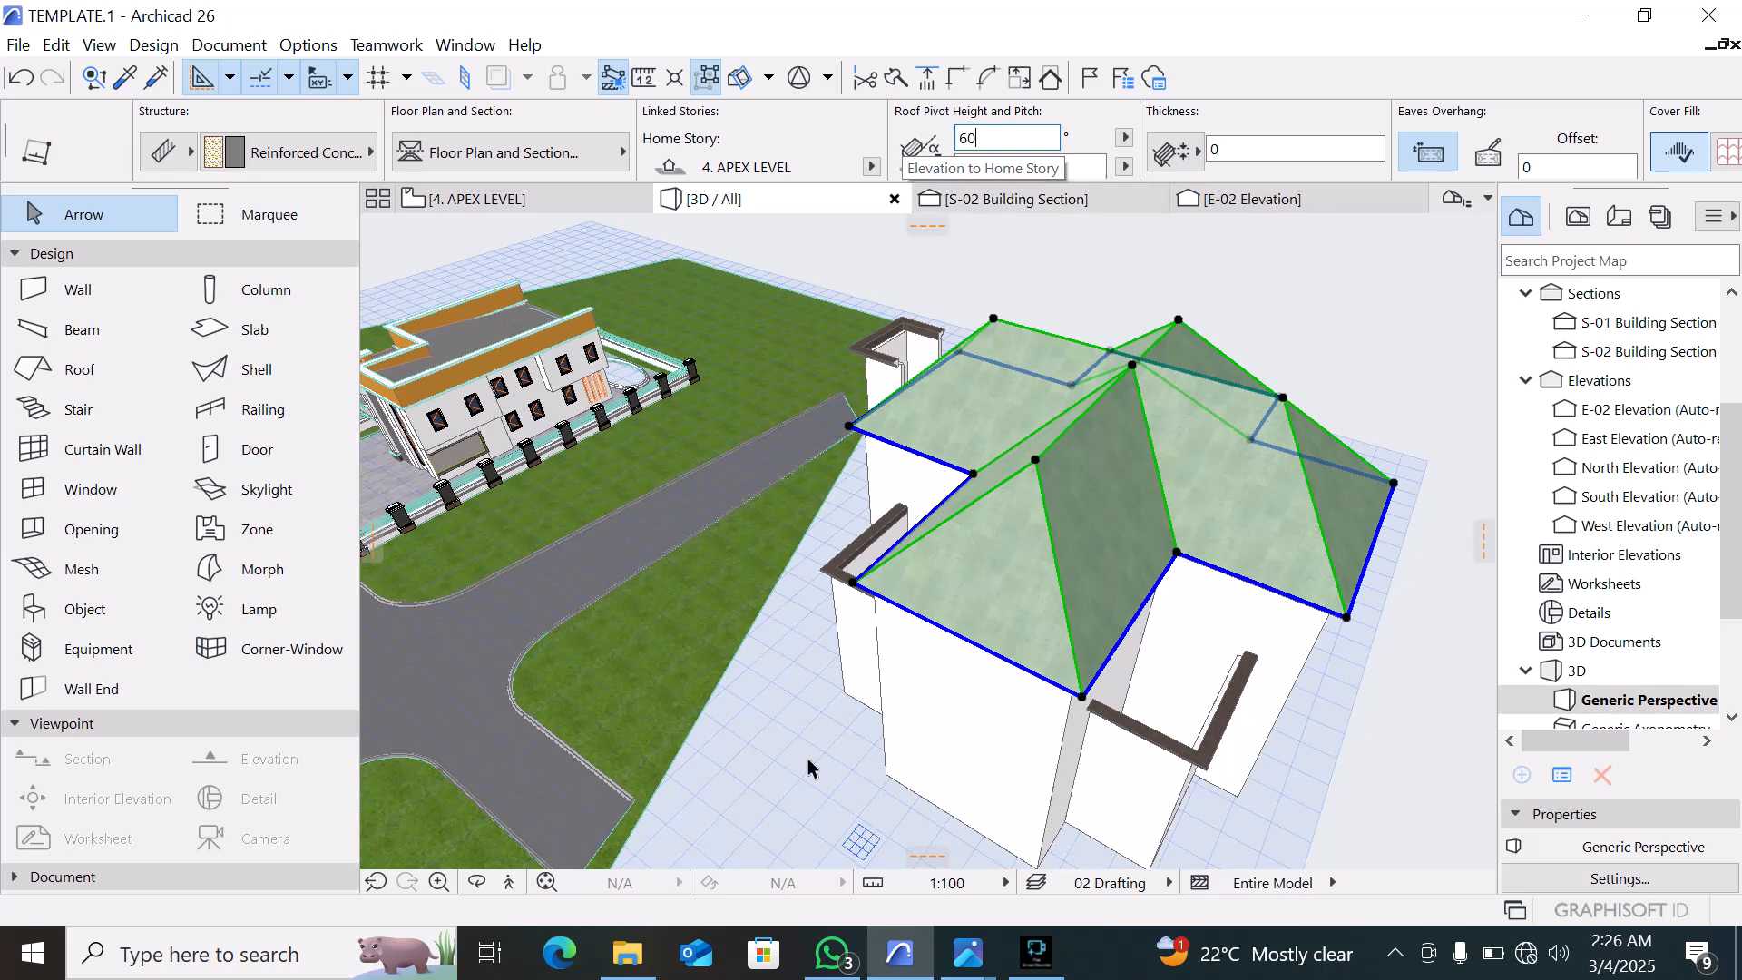
key(Return)
Examine where the steepened roof meets the wall and moulding of the narrow projecting bay
shift+middle_drag(809, 742, 1220, 629)
scroll(846, 512, up, 3)
scroll(846, 513, up, 2)
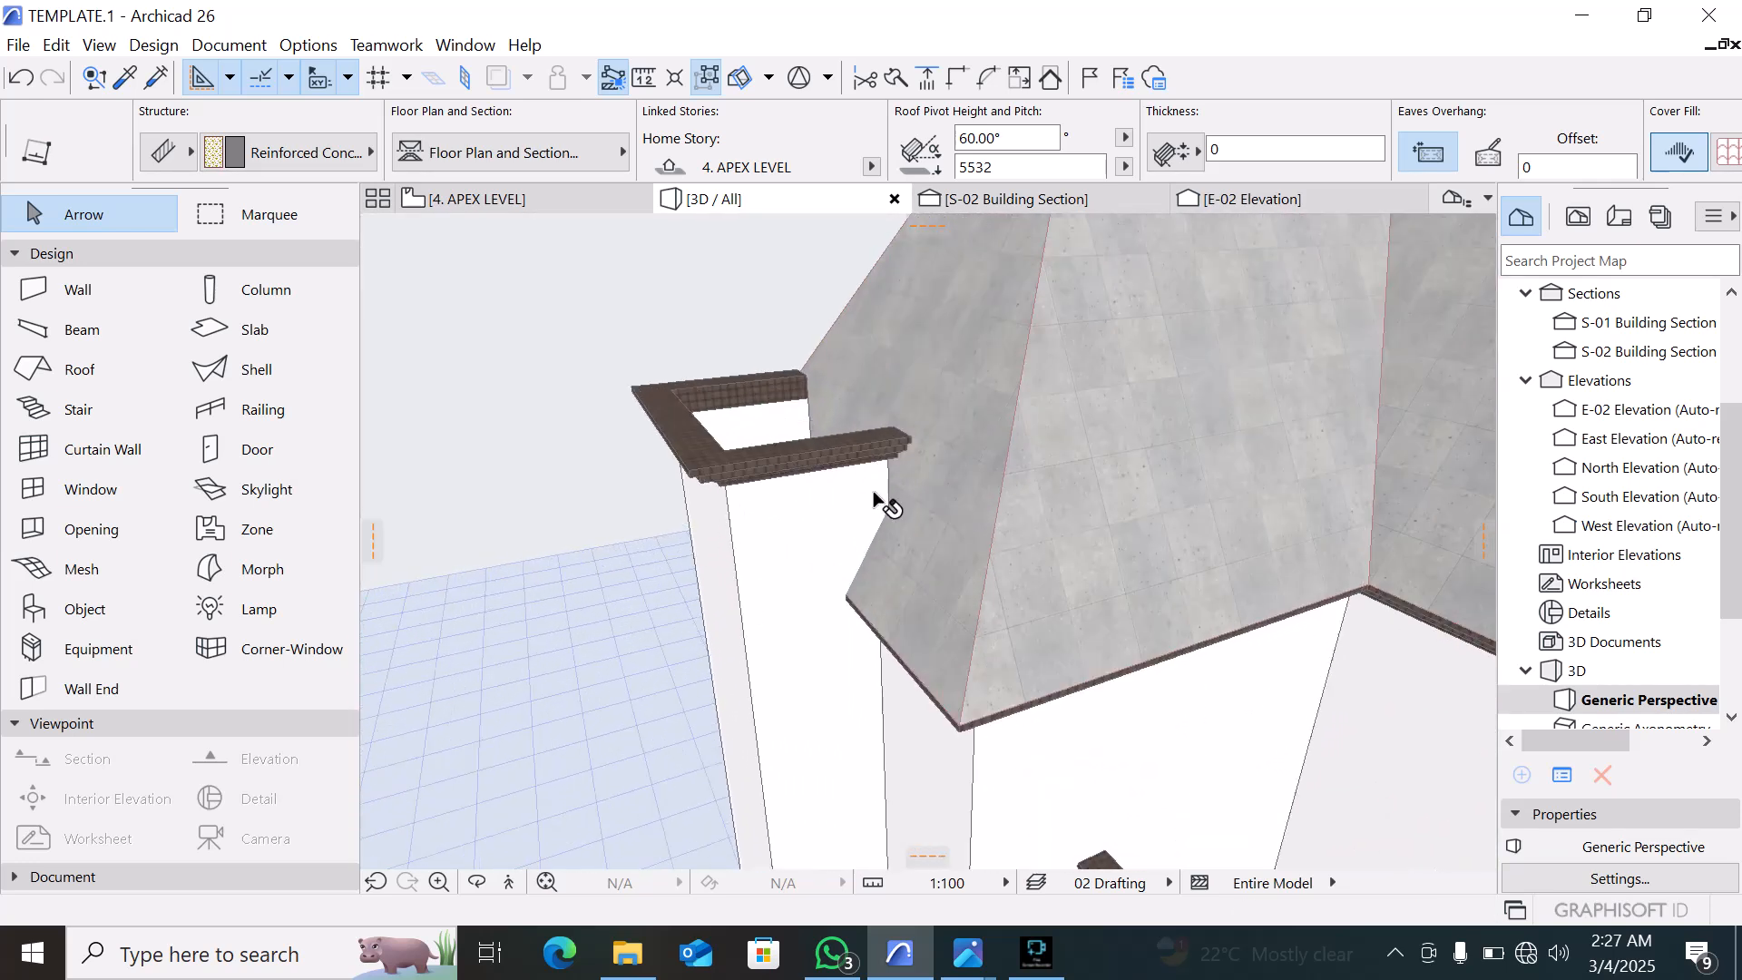
click(891, 496)
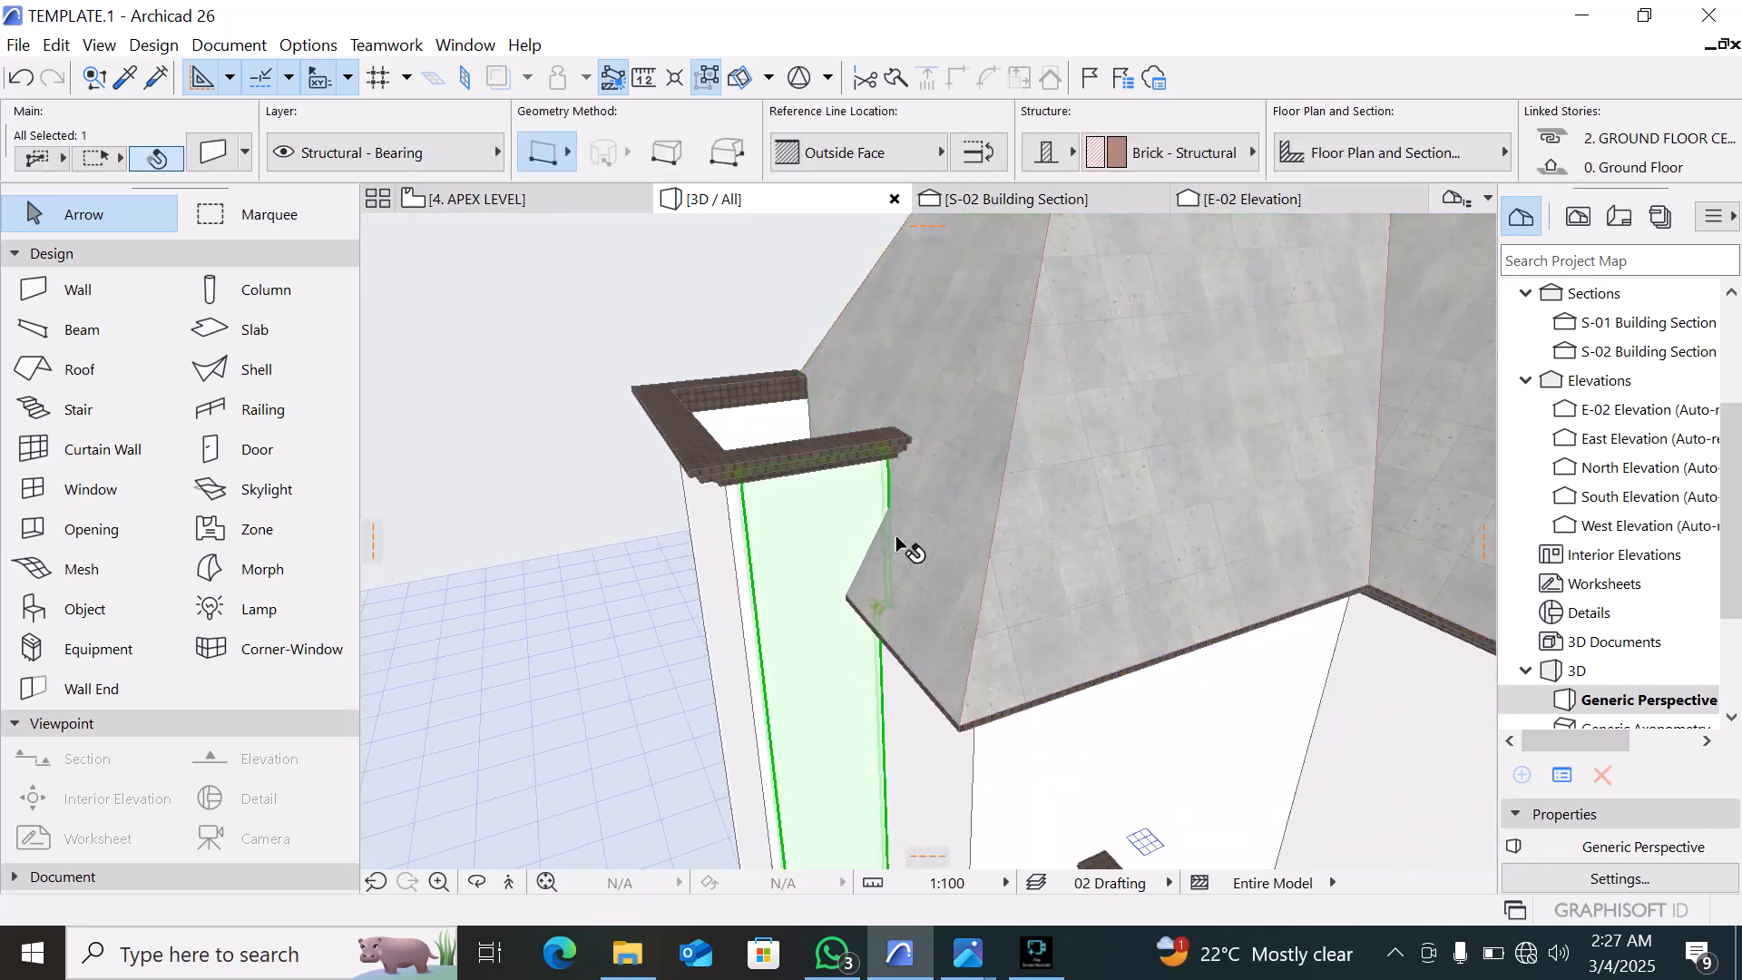
scroll(886, 456, down, 1)
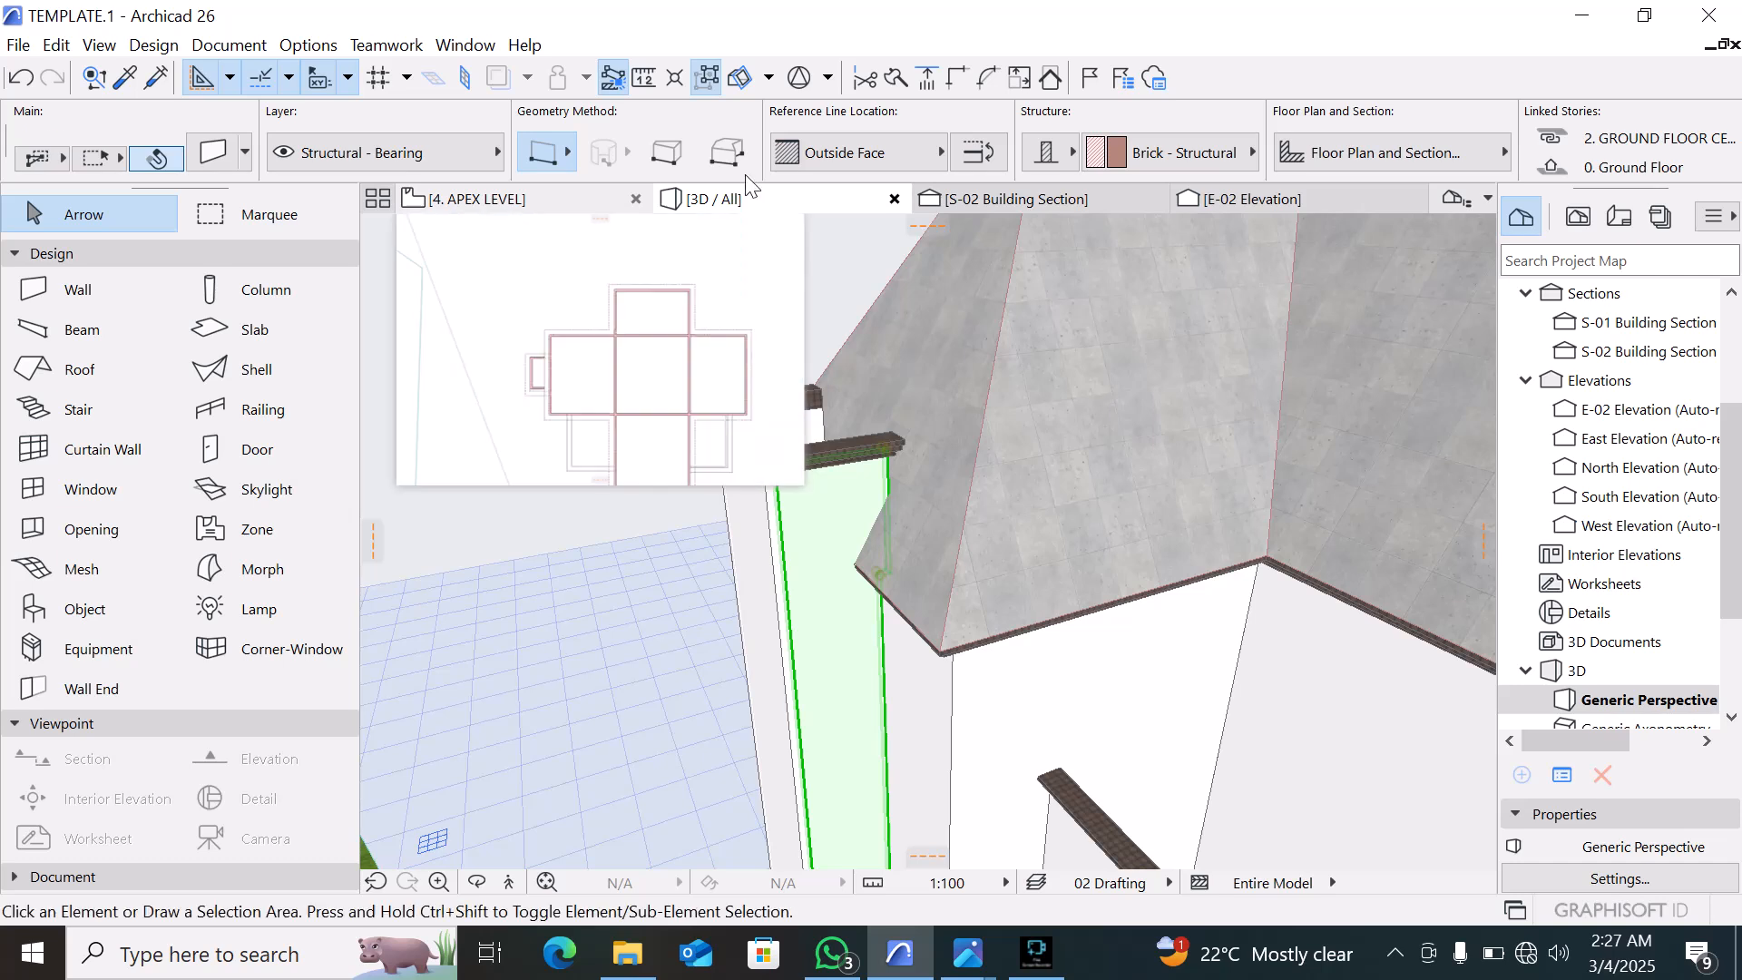
key(Escape)
scroll(590, 481, down, 3)
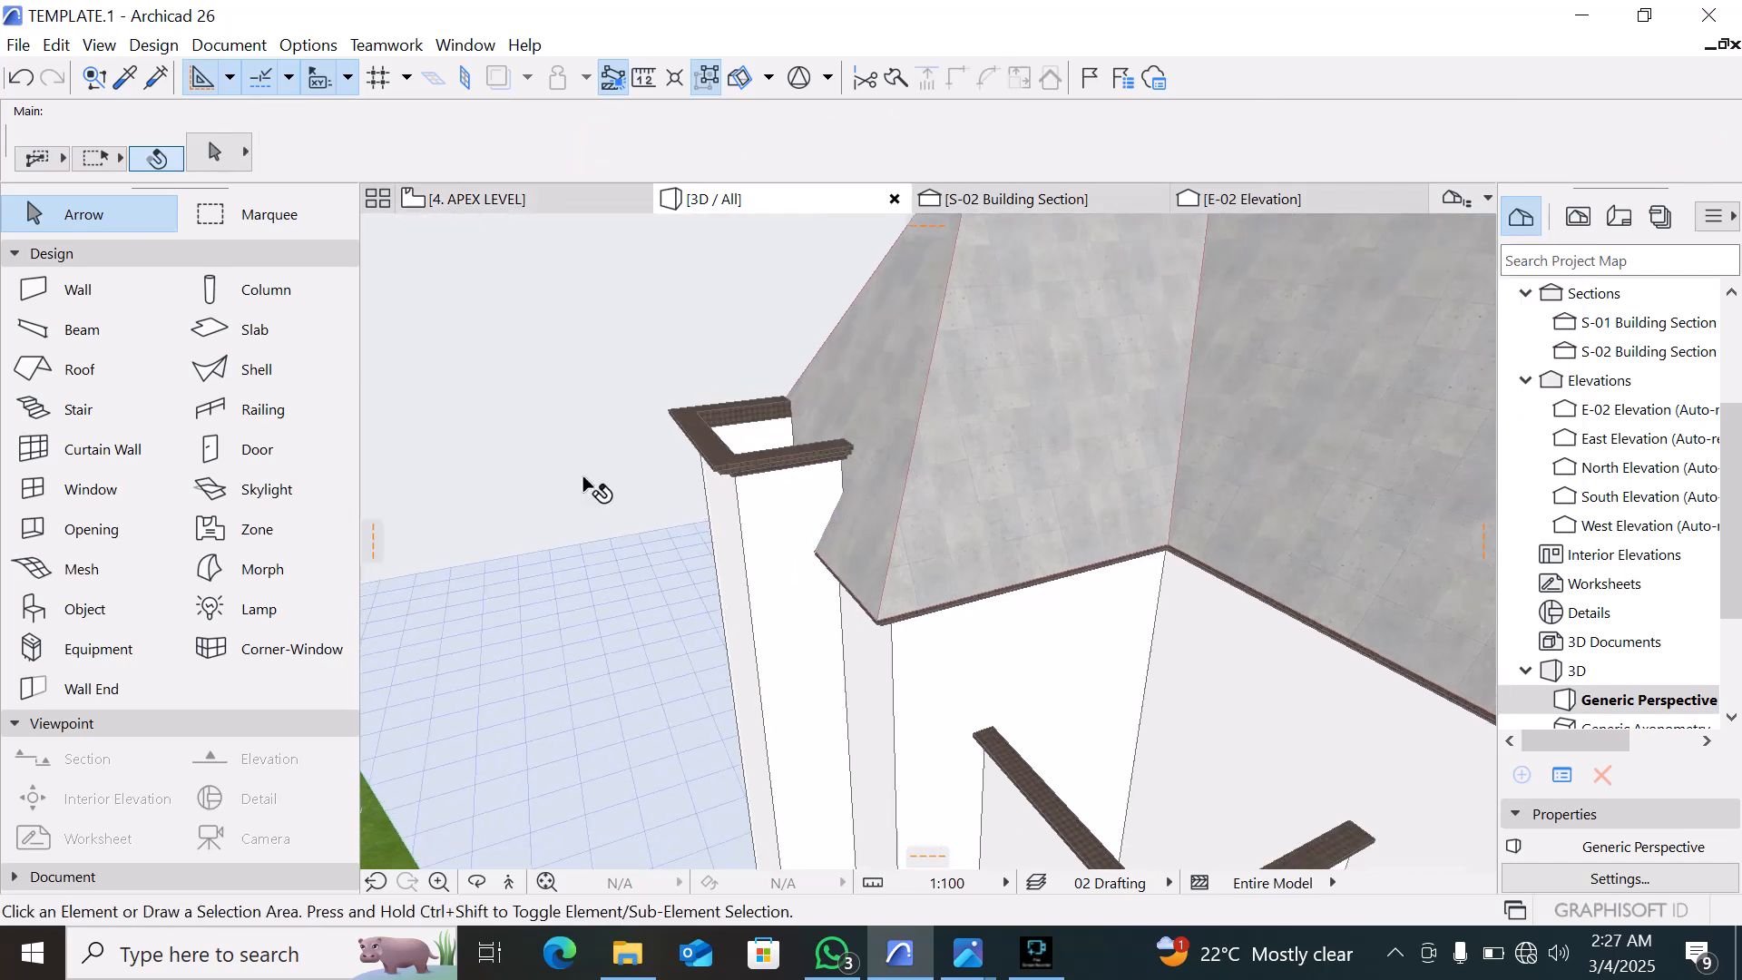
On the 2. GROUND FLOOR CEILING story, stretch the lower wall of the small left-side projection inward past the main building wall
click(596, 207)
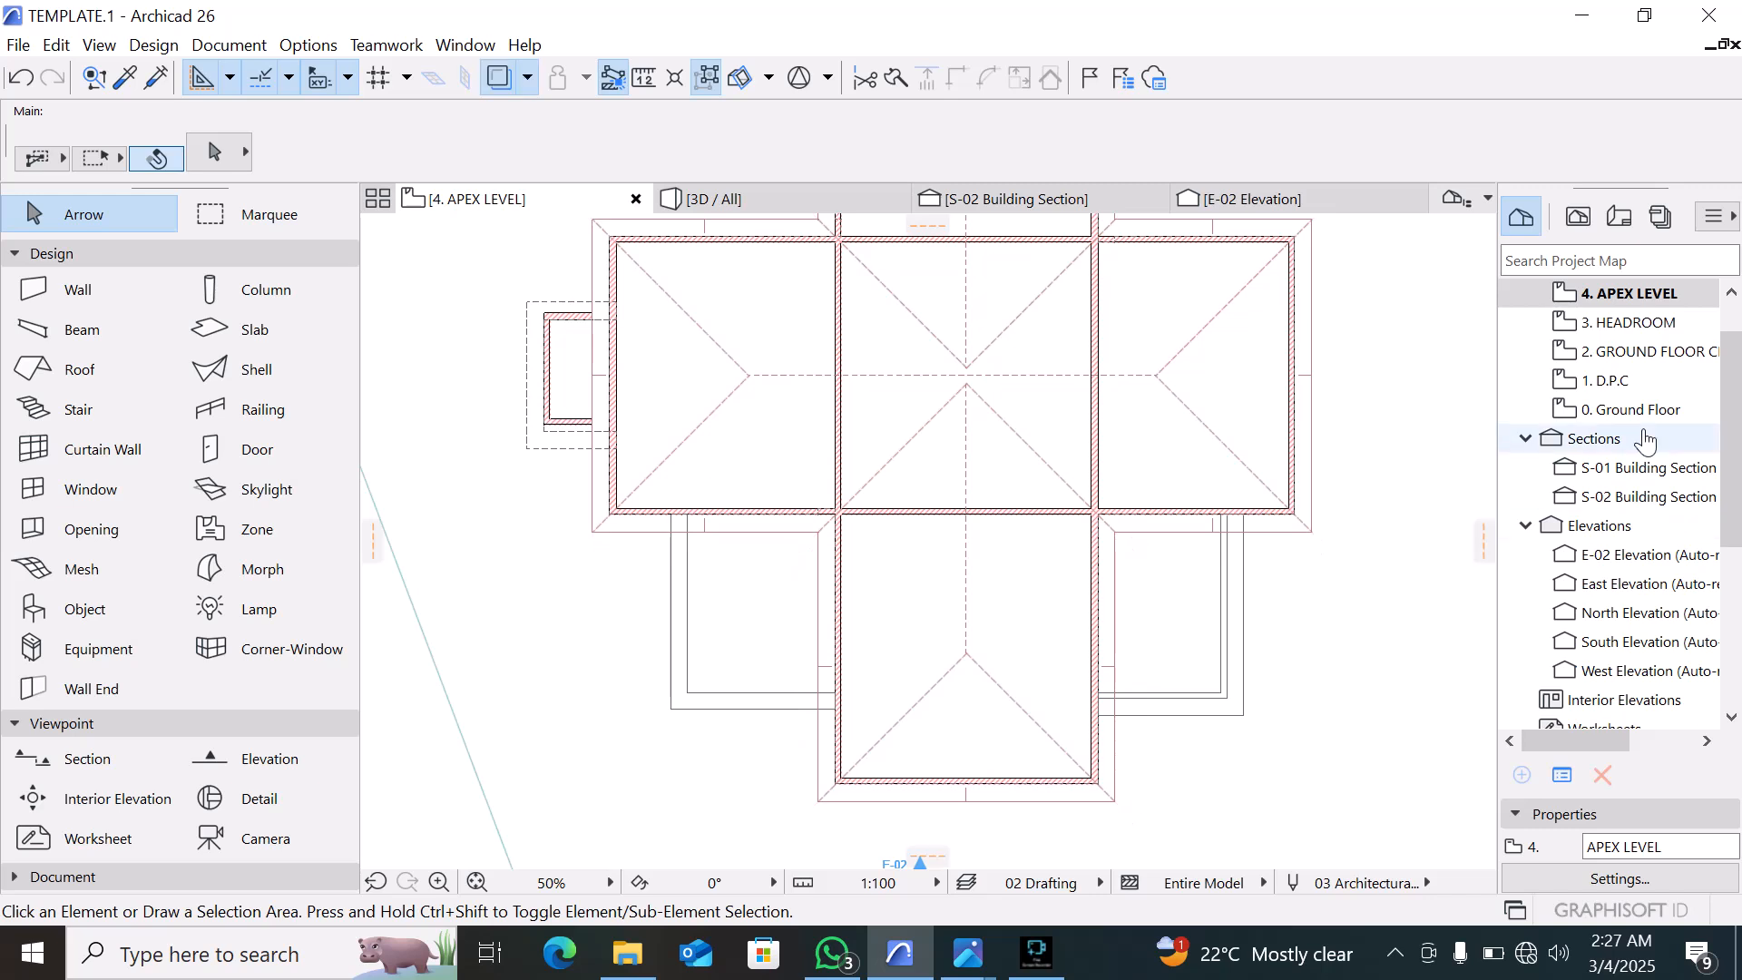
click(1633, 351)
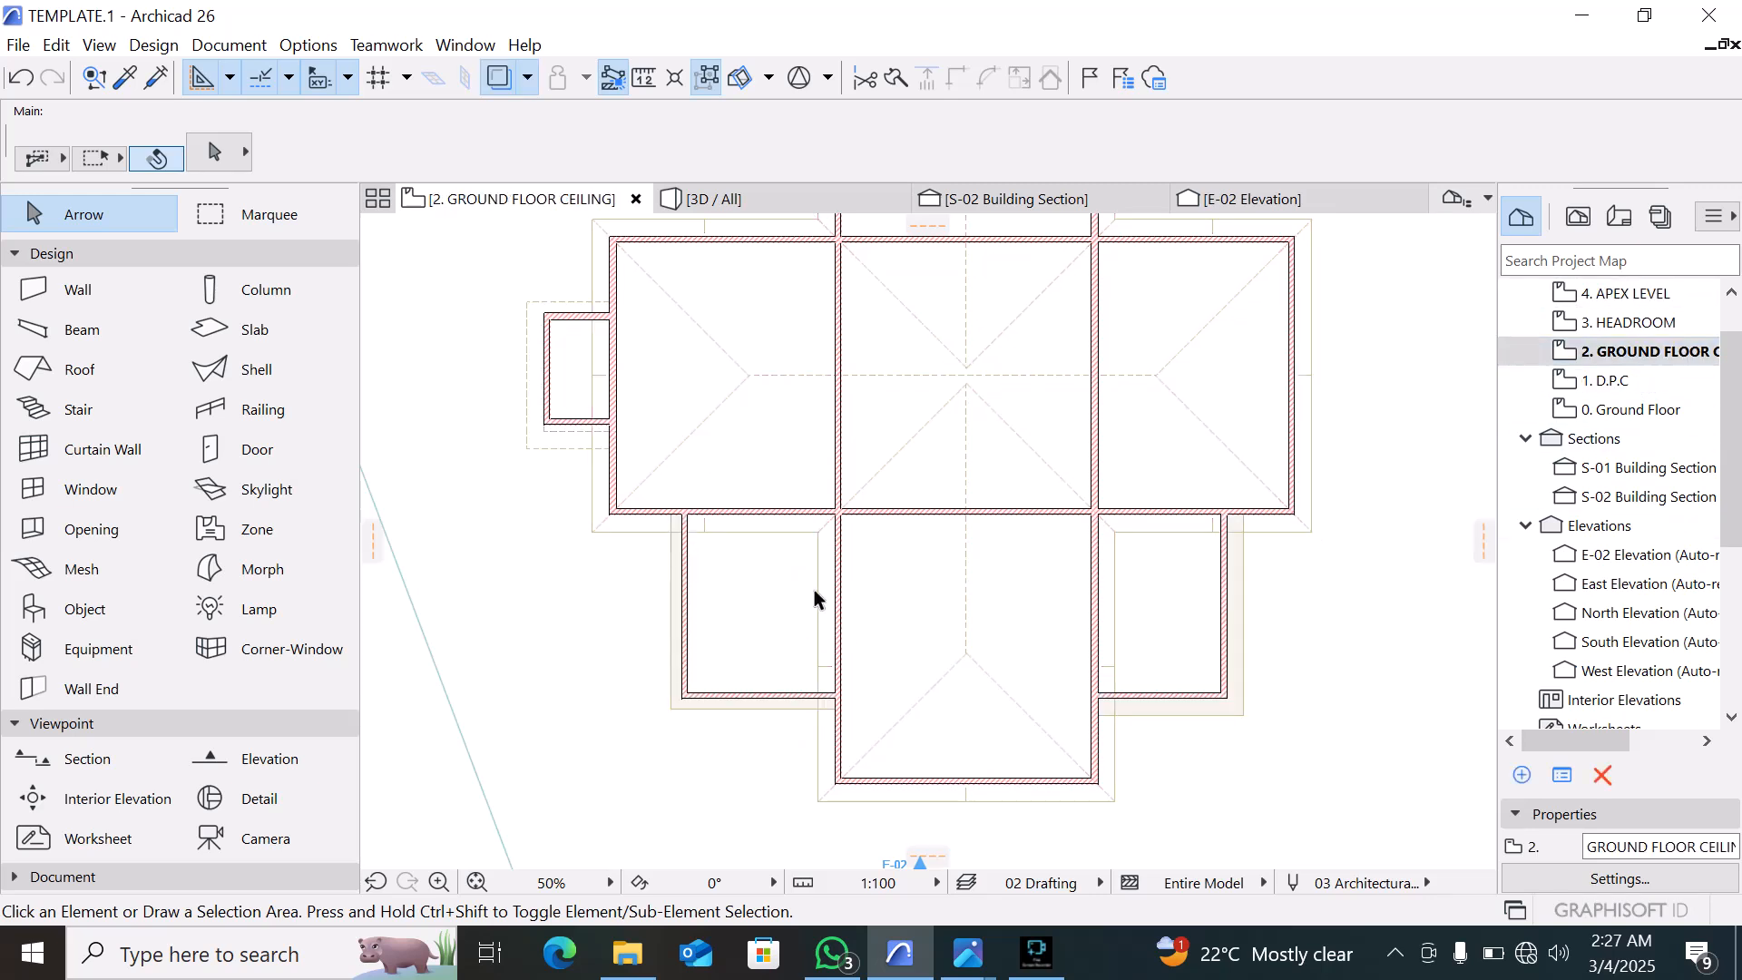
scroll(588, 440, up, 4)
click(645, 397)
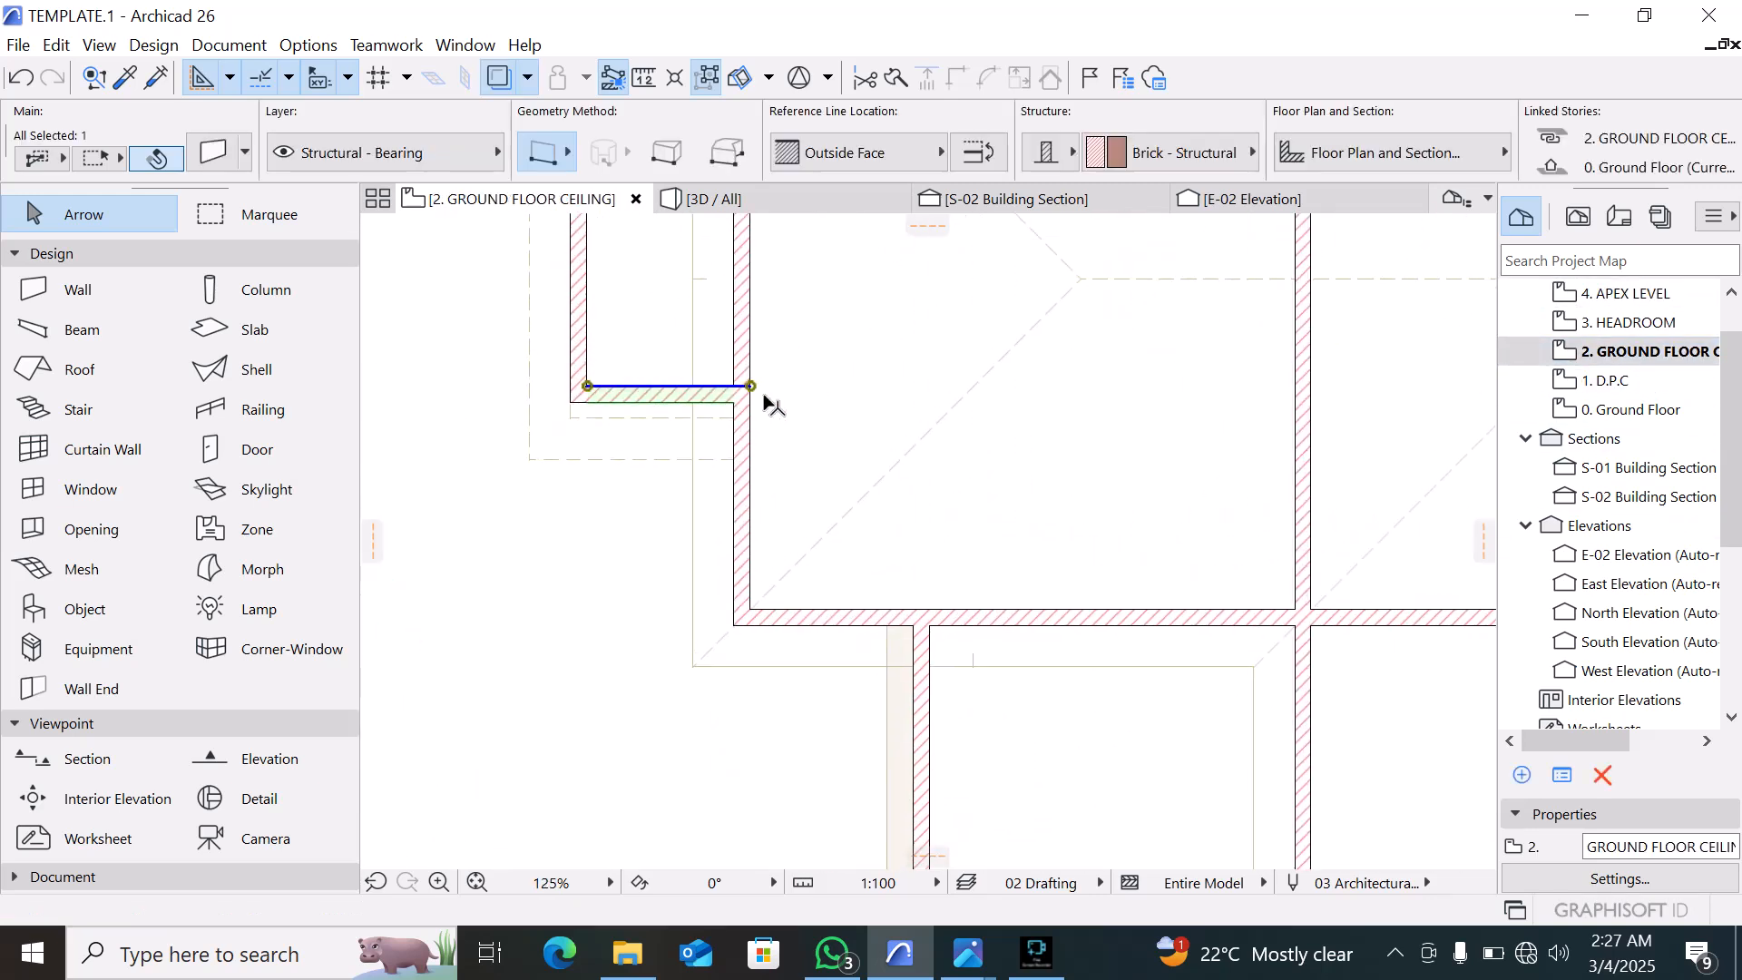
click(750, 387)
click(826, 386)
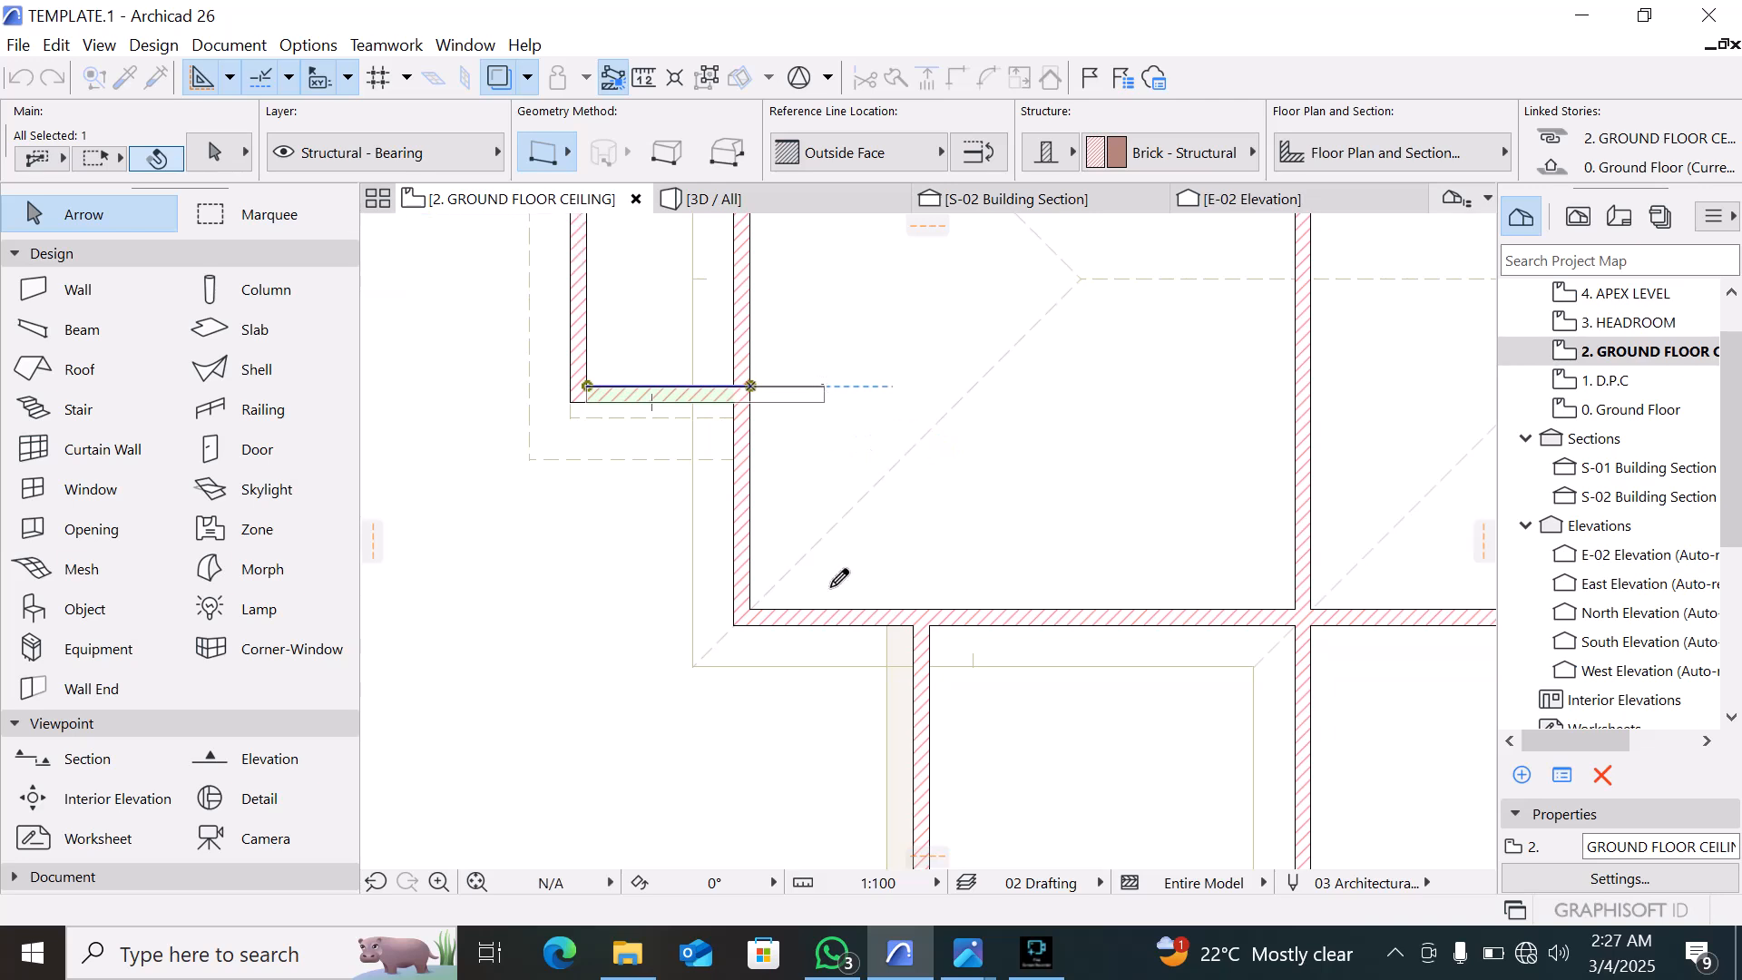
click(814, 776)
Stretch the upper wall of the small projection inward by about 1080 mm, aligning its end with the lower wall
scroll(809, 763, down, 4)
scroll(716, 552, up, 4)
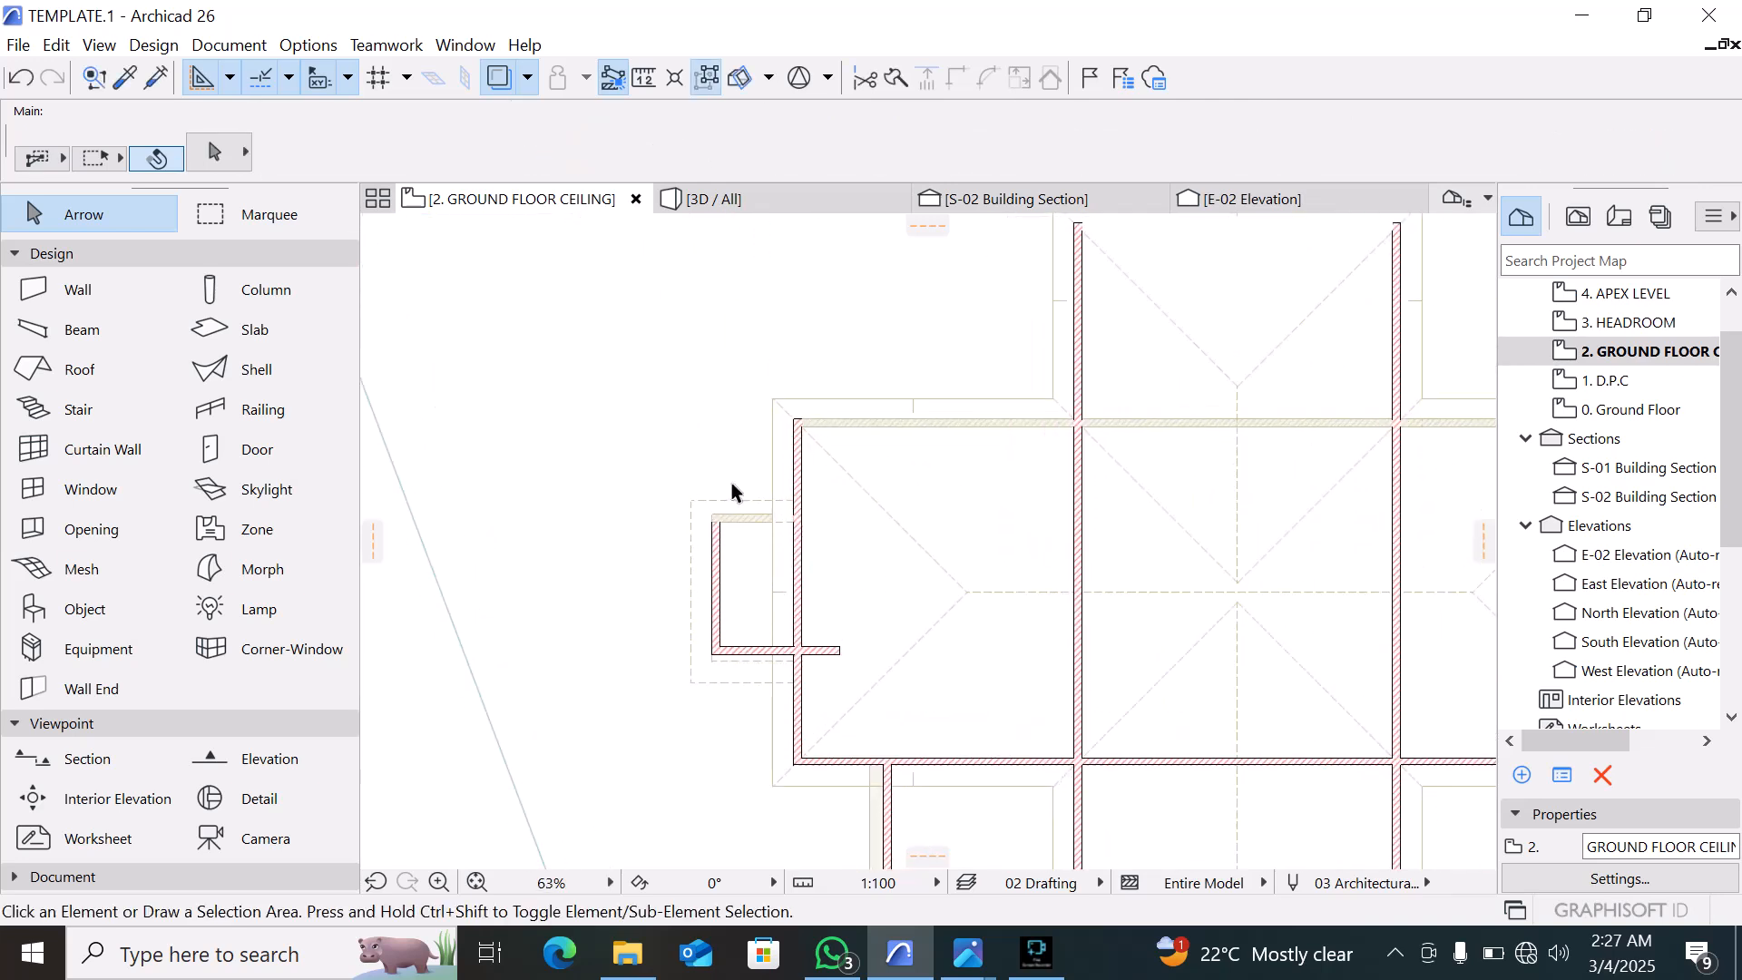
click(735, 550)
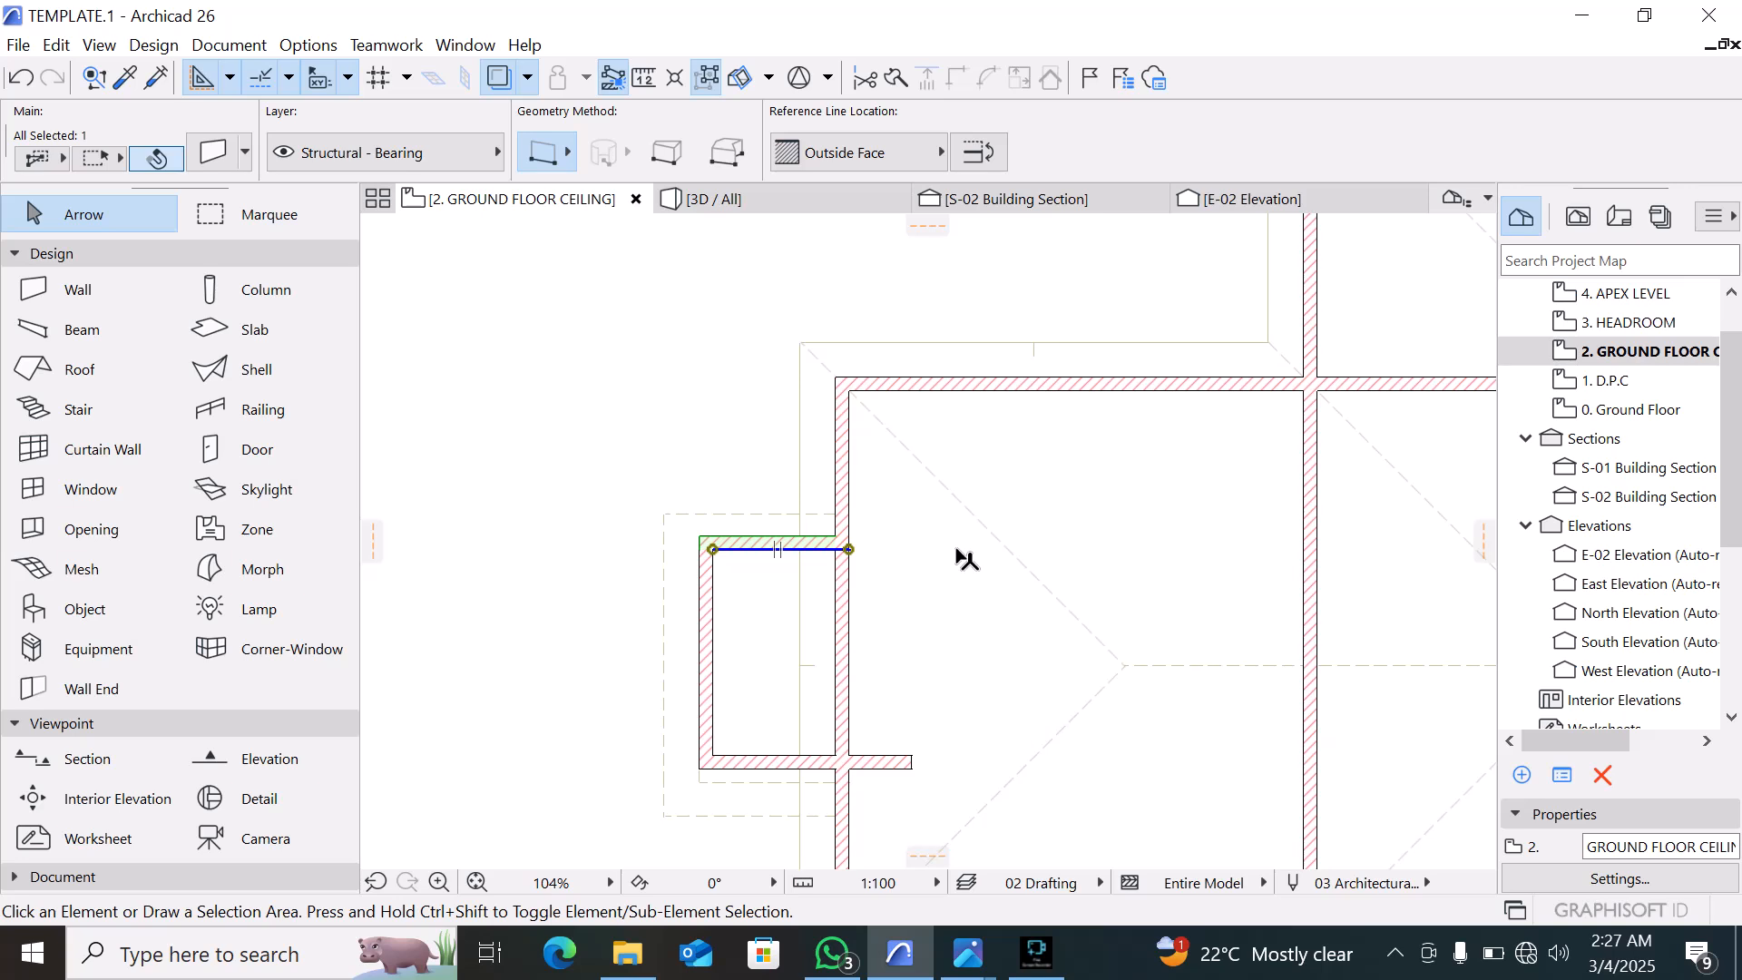
click(848, 549)
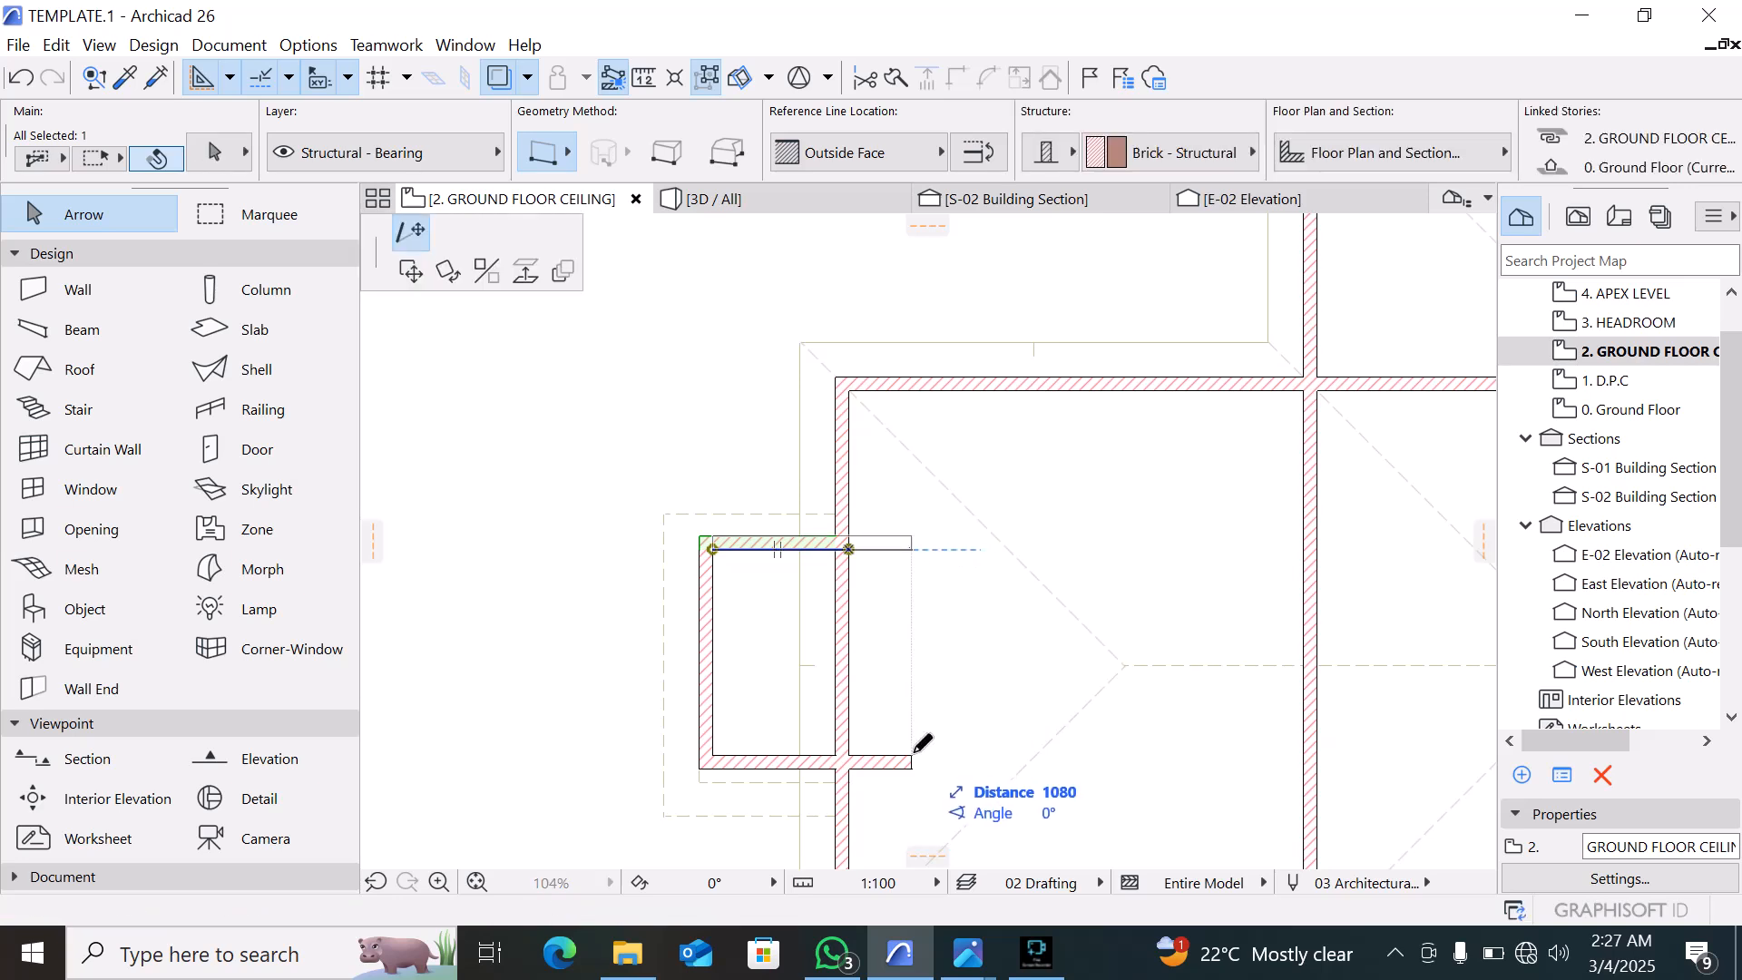
click(912, 755)
key(Escape)
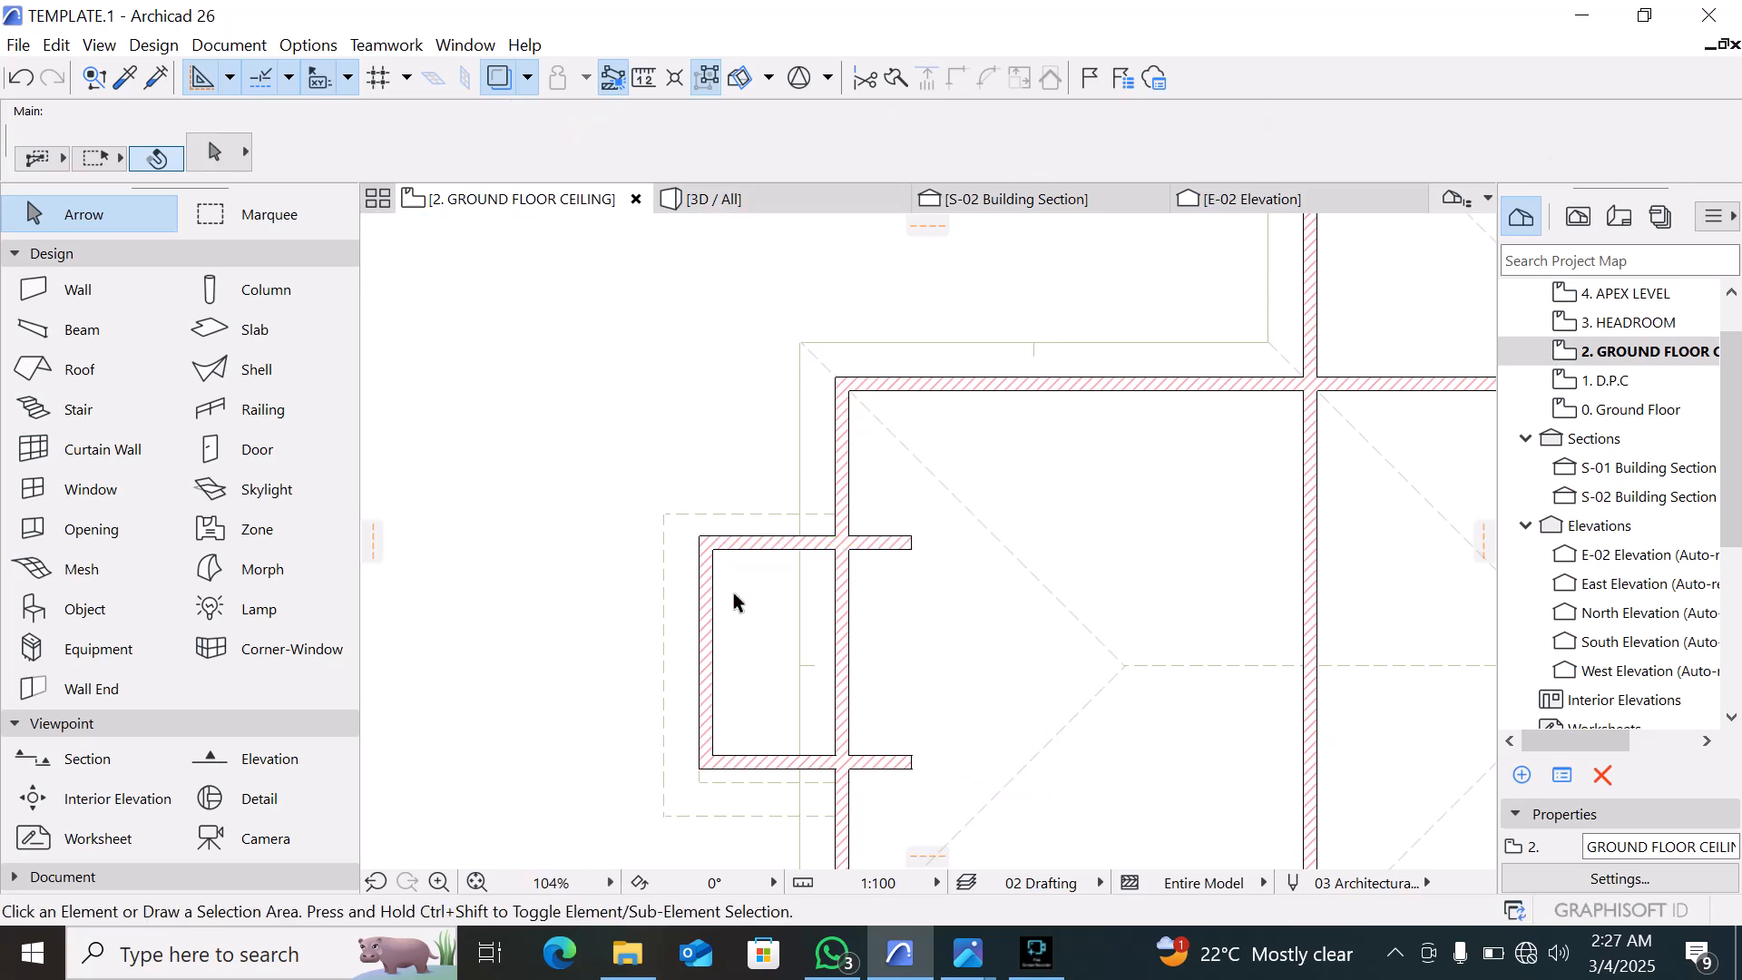
Open the 4. APEX LEVEL story plan
scroll(733, 592, down, 4)
scroll(724, 560, down, 5)
scroll(1629, 372, up, 3)
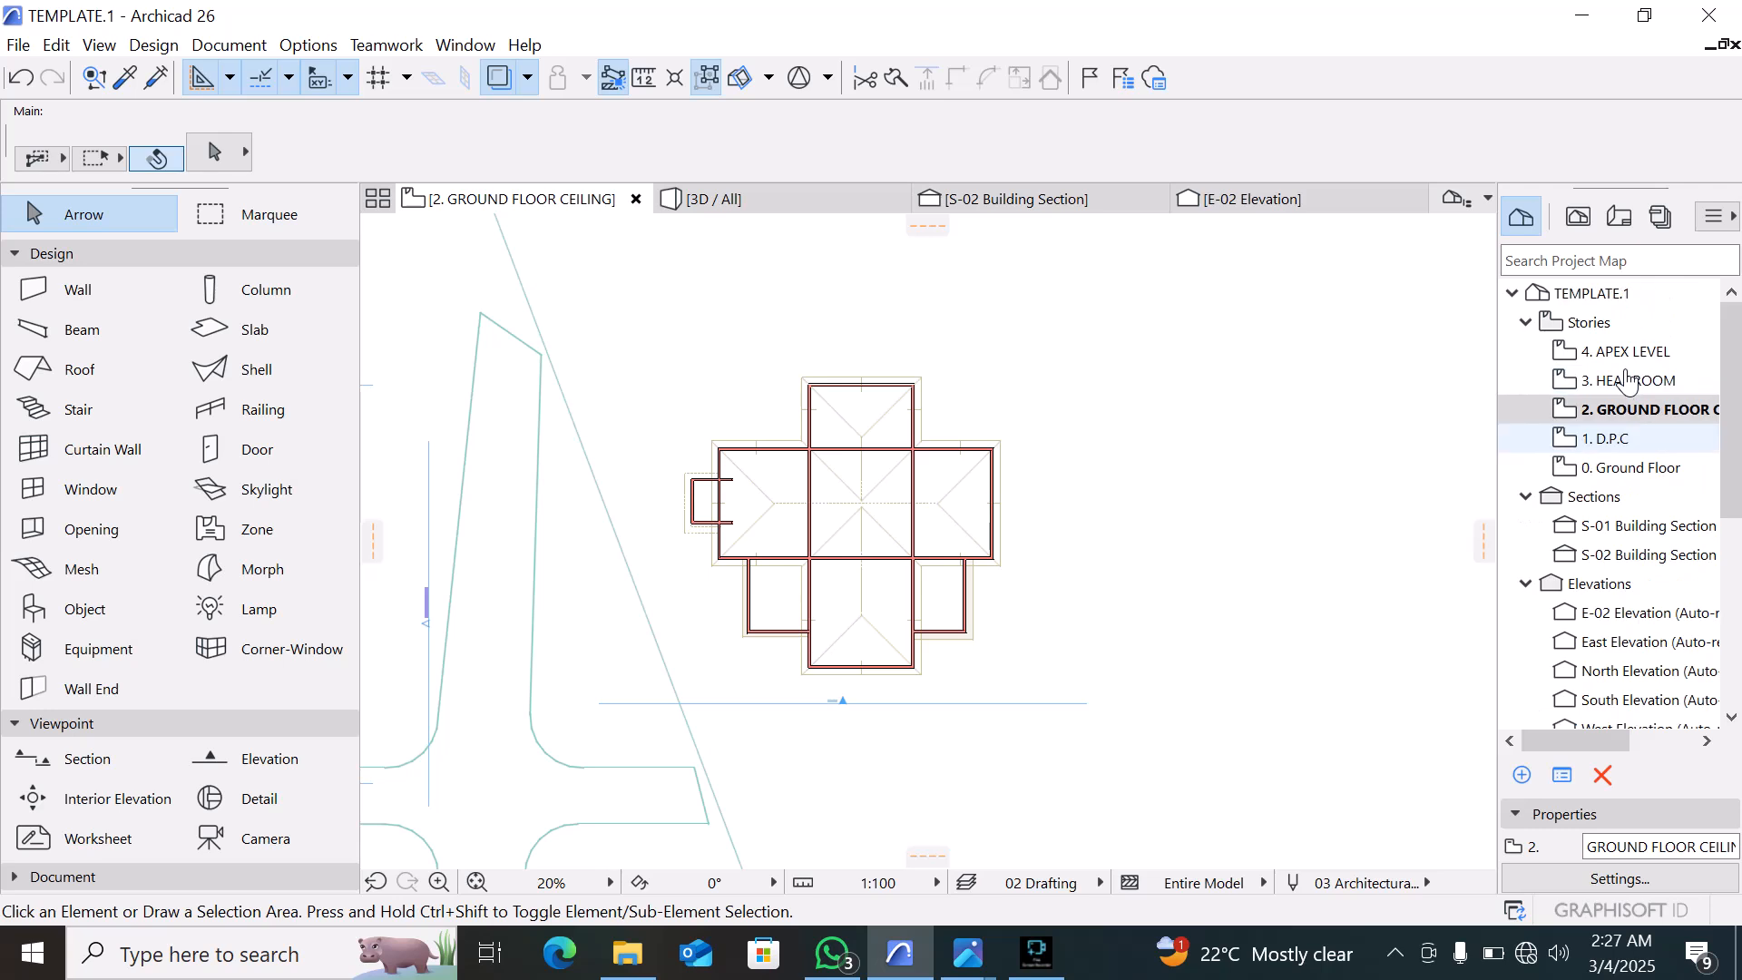
double_click(1627, 361)
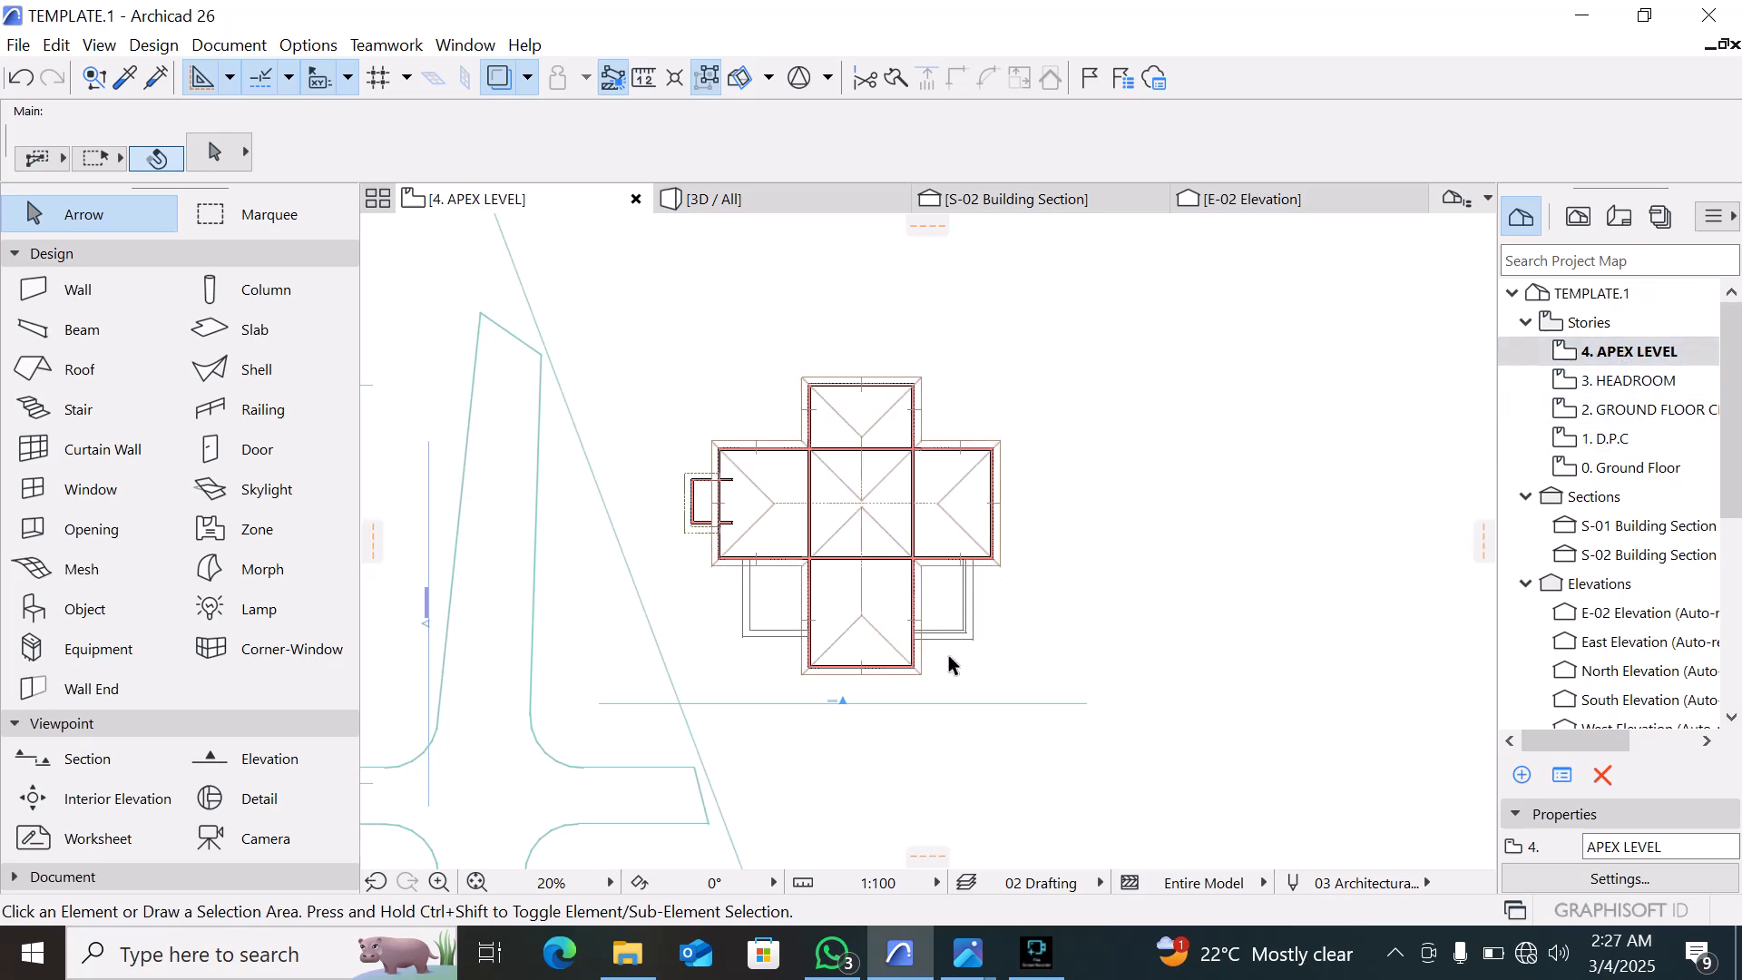
scroll(721, 592, up, 5)
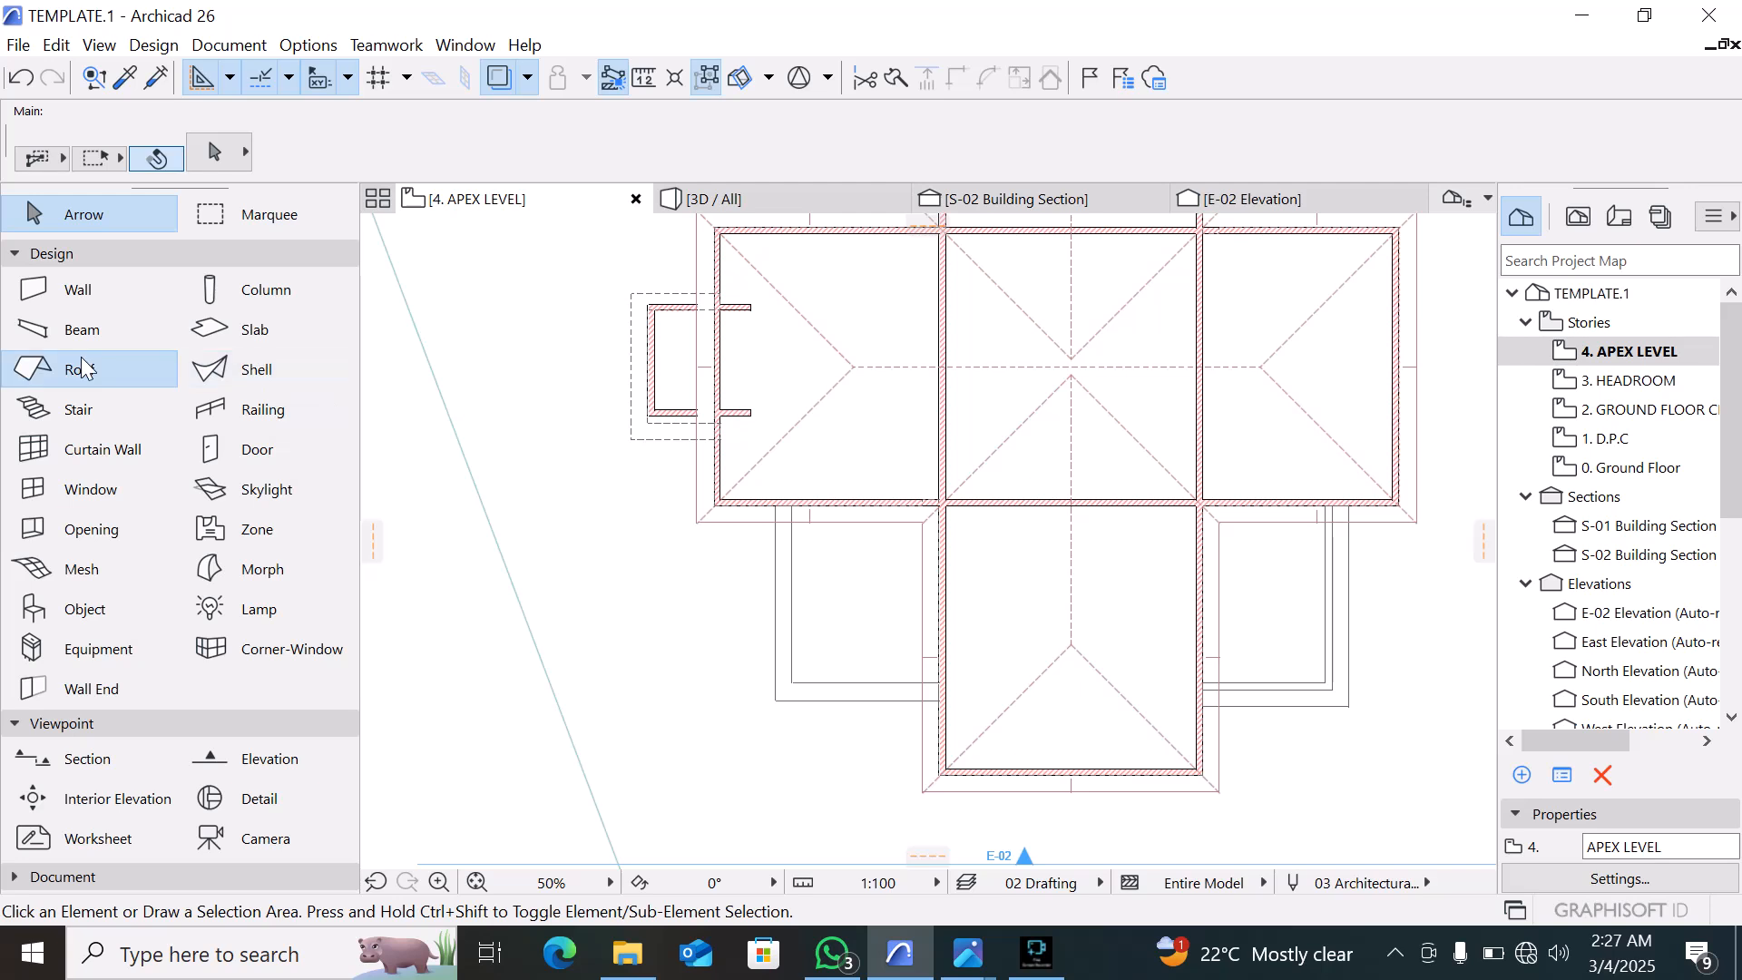
scroll(767, 503, up, 3)
click(774, 505)
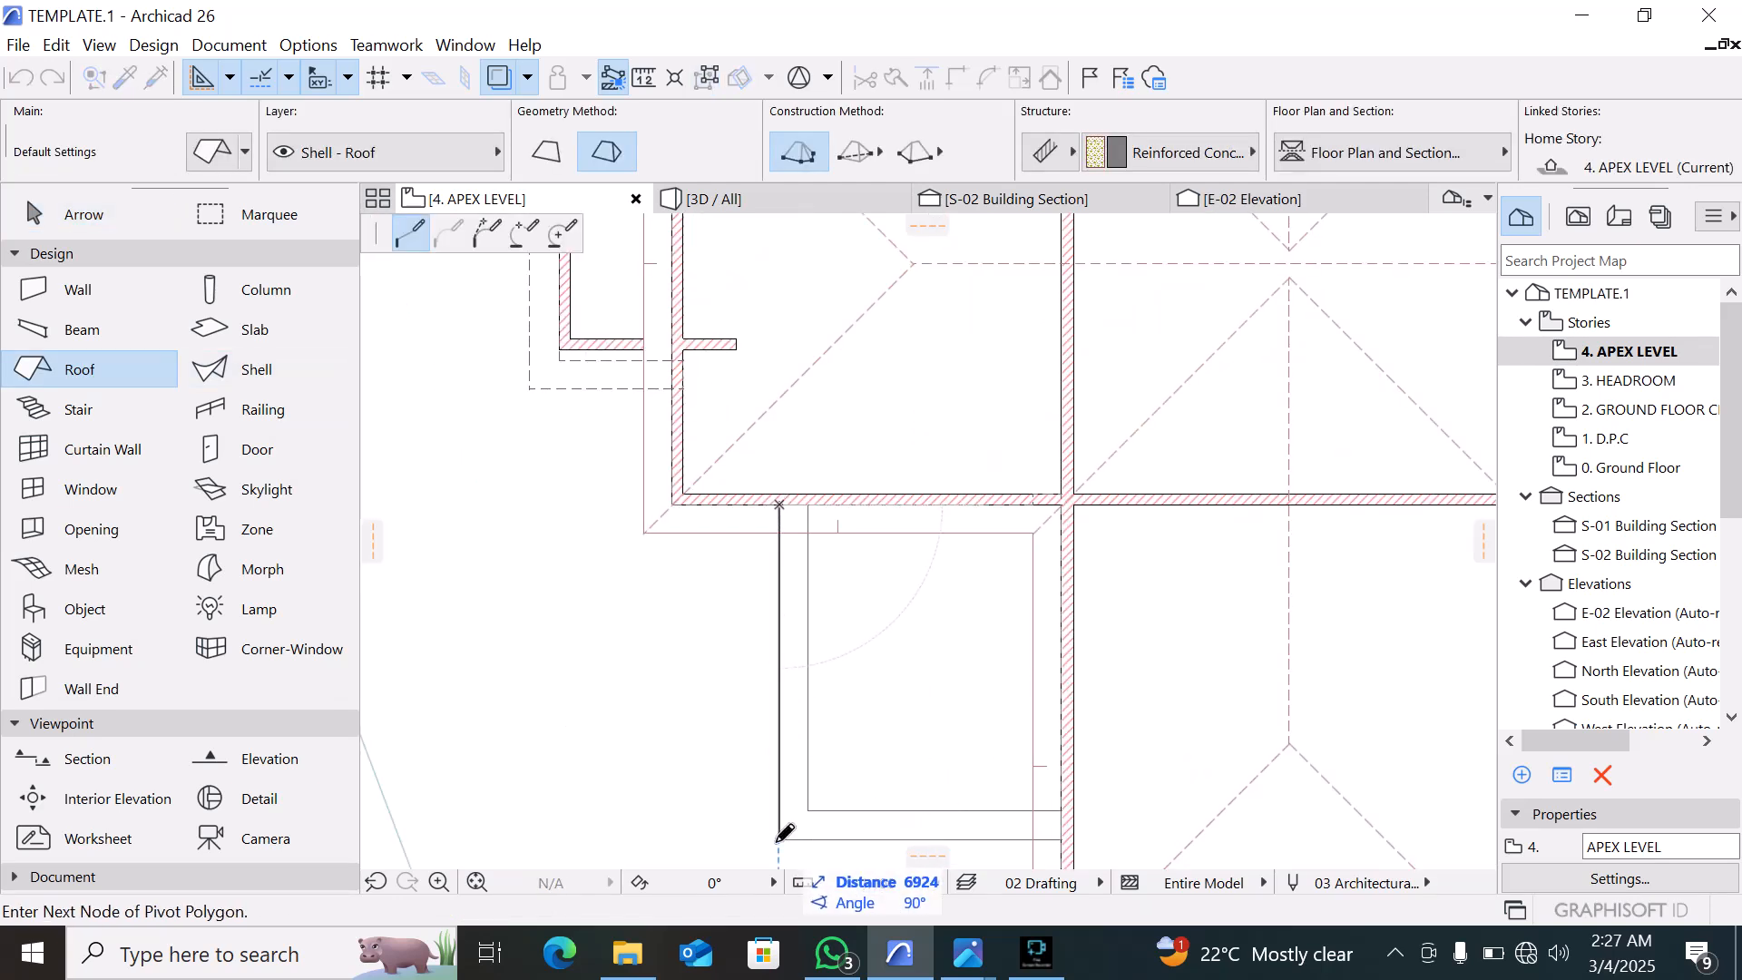
click(778, 840)
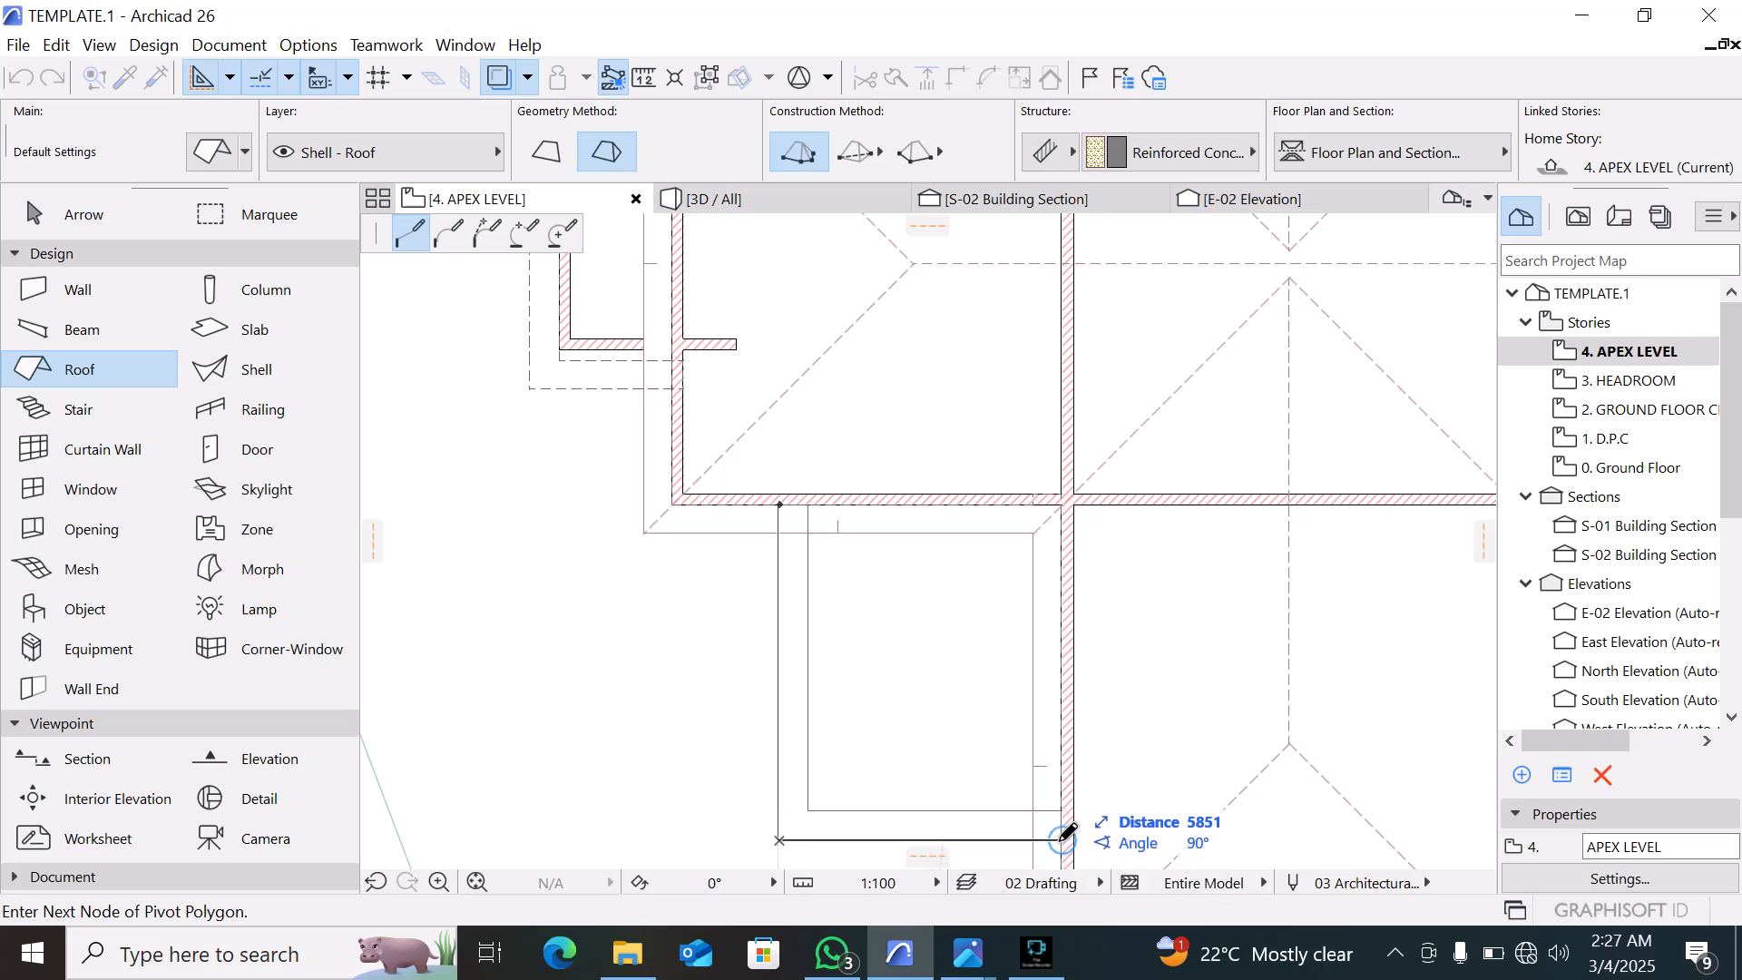
click(1061, 839)
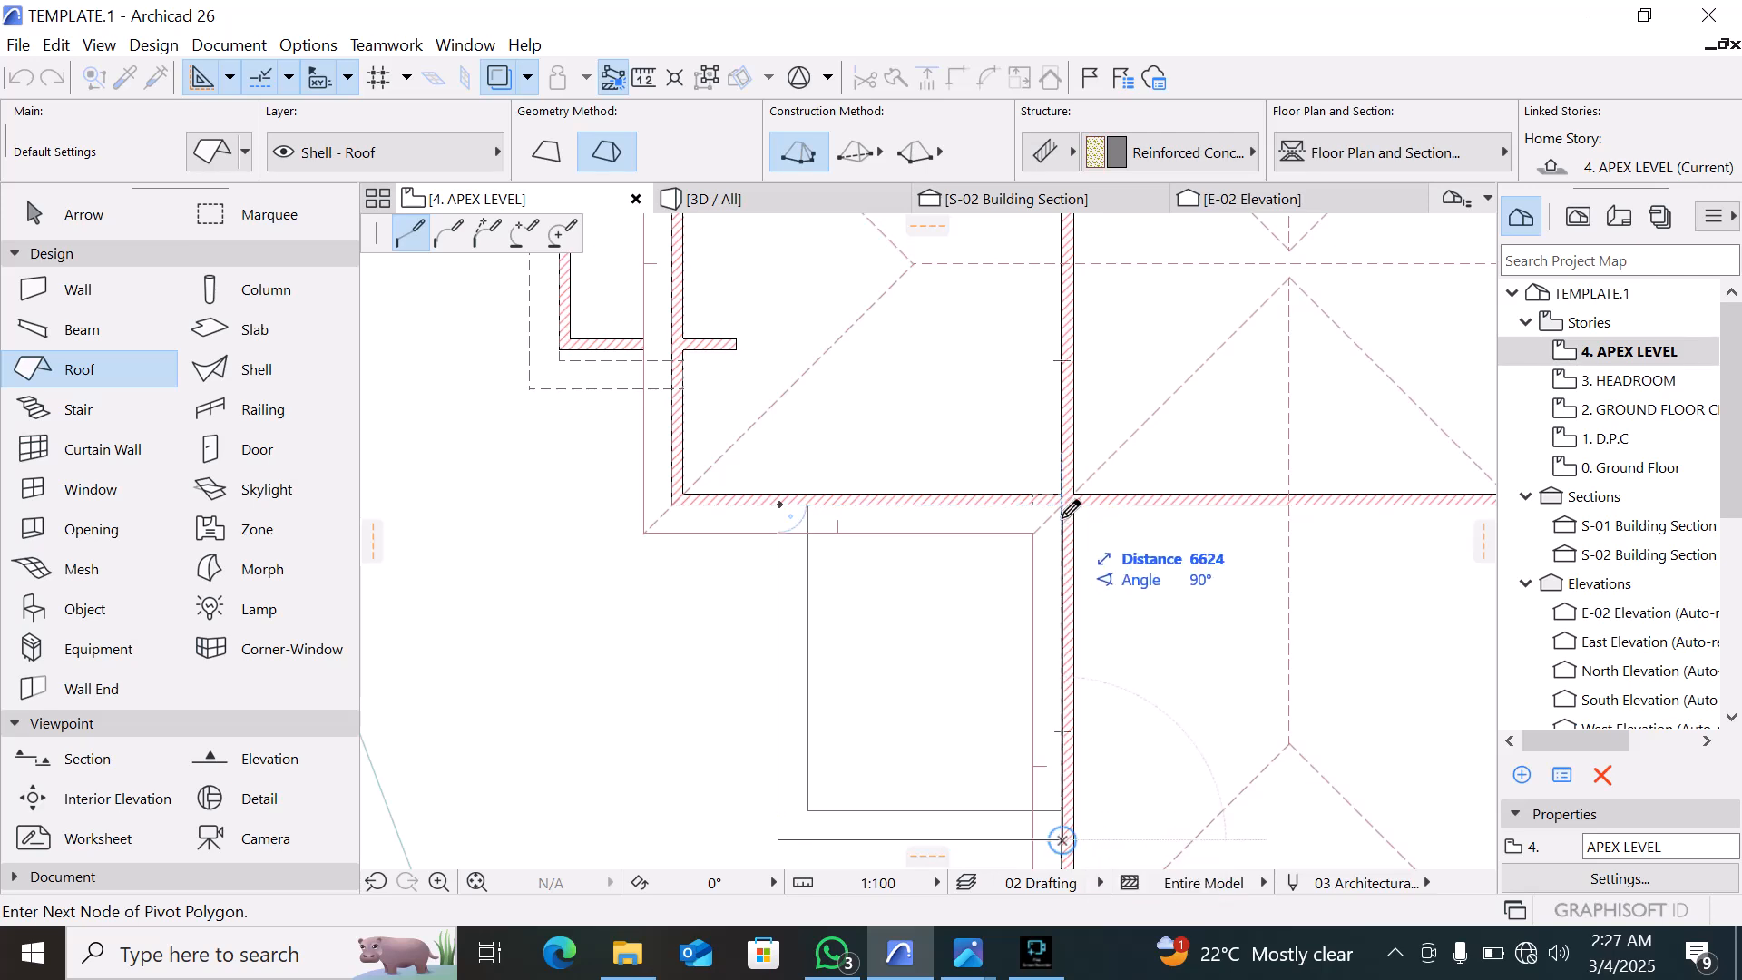
scroll(886, 647, down, 5)
key(Escape)
key(Escape)
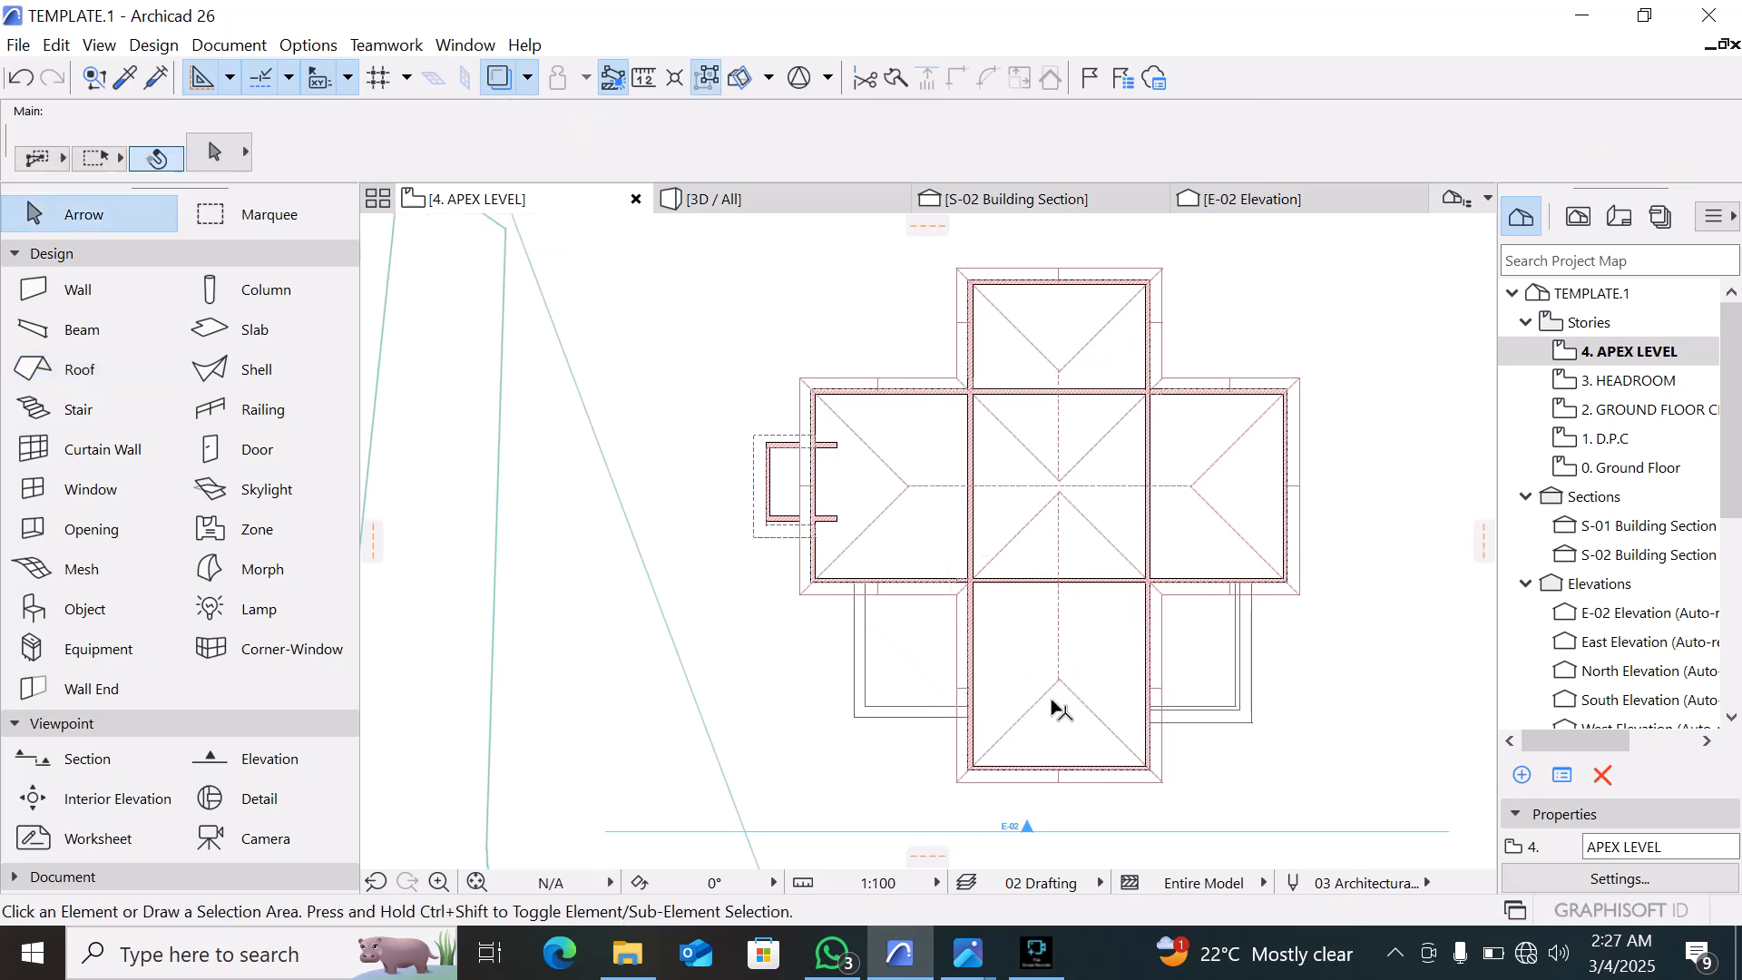
Switch to the WhatsApp reference photo of the house and examine the lower corner roof between the two upper wings
click(968, 952)
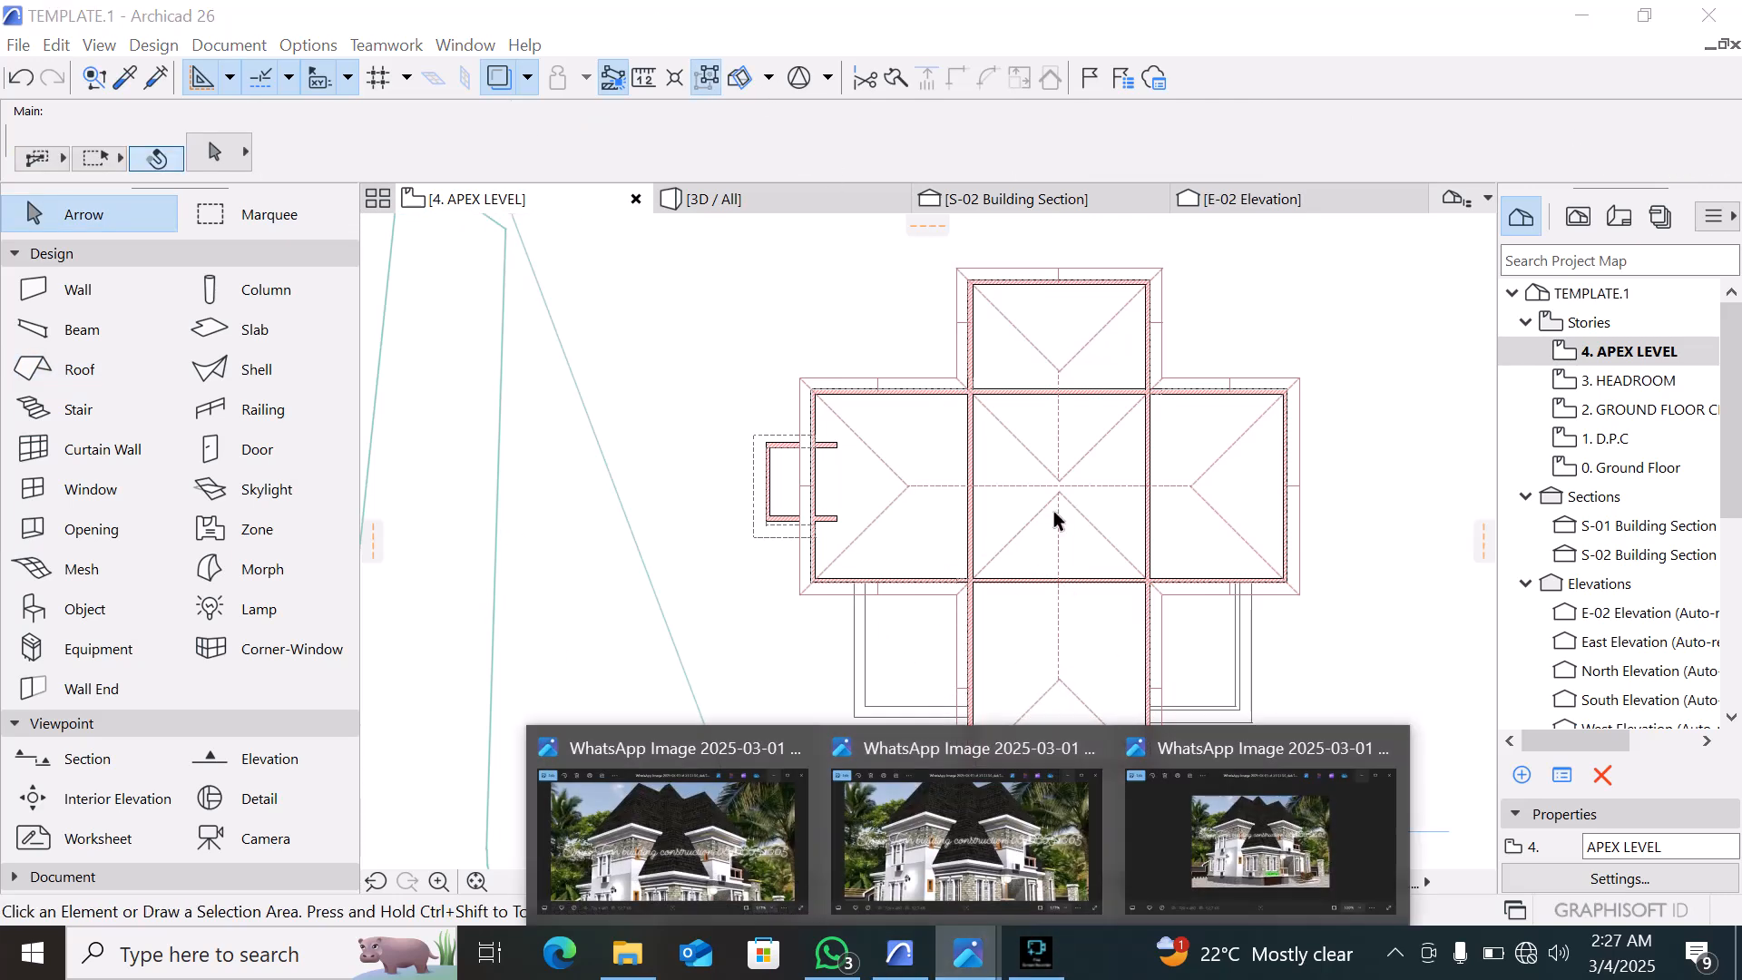
click(972, 843)
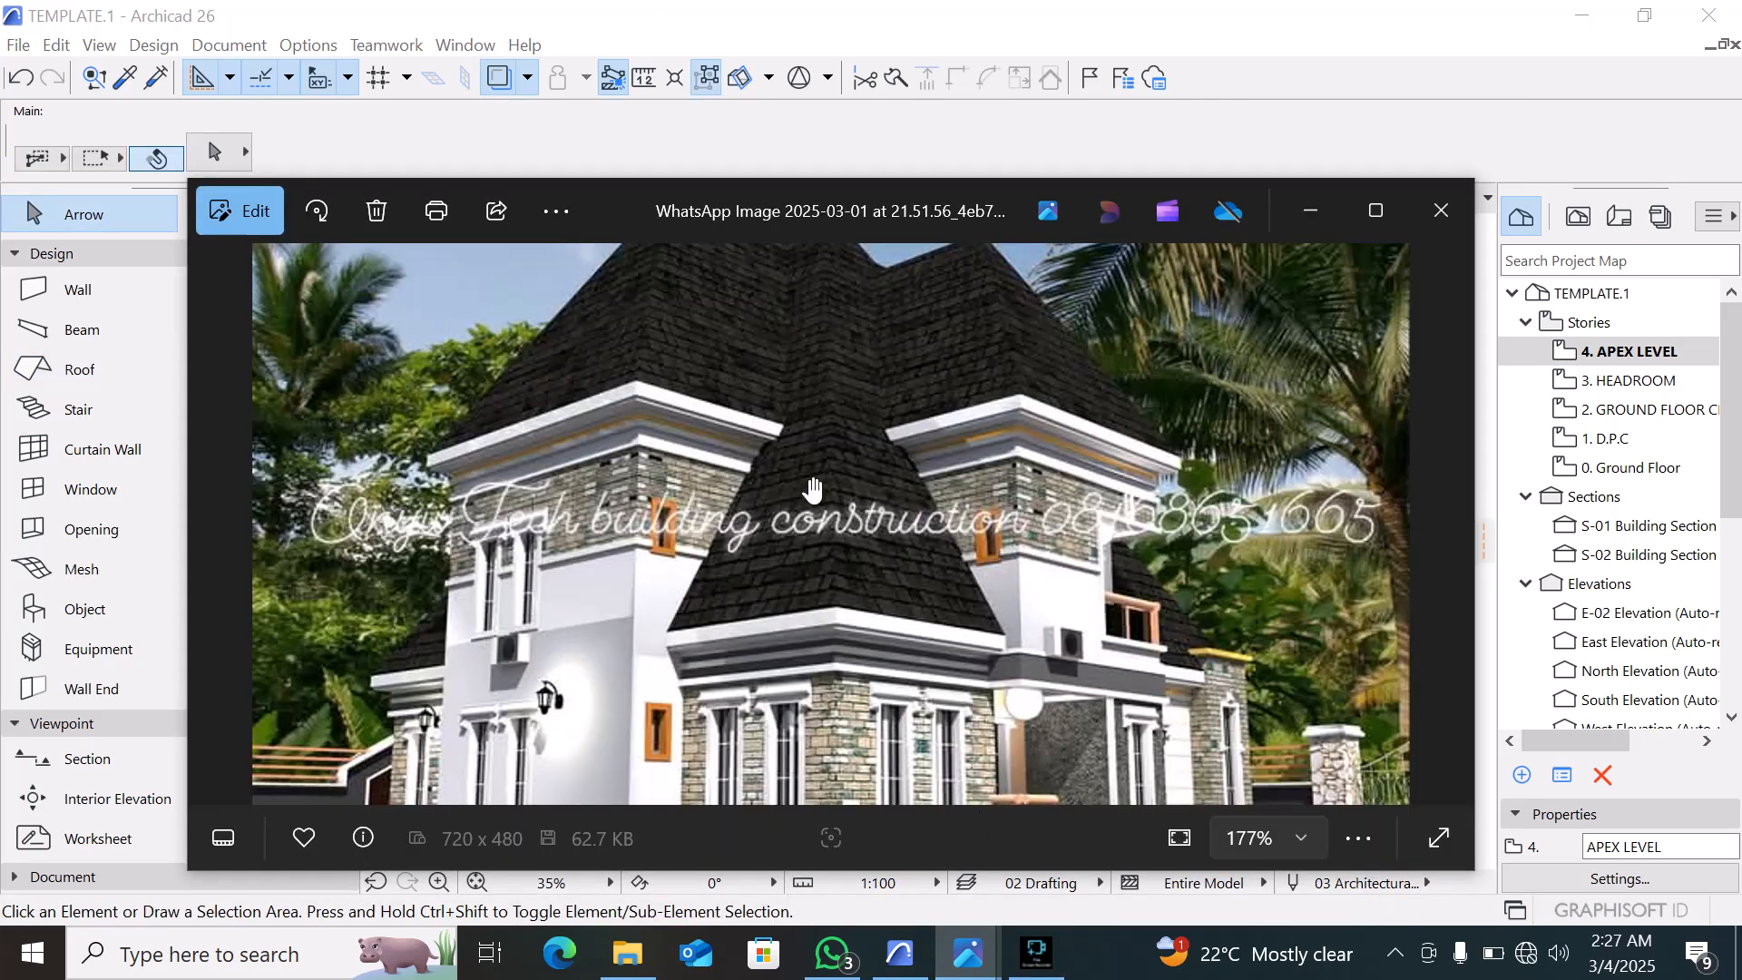
scroll(890, 570, up, 4)
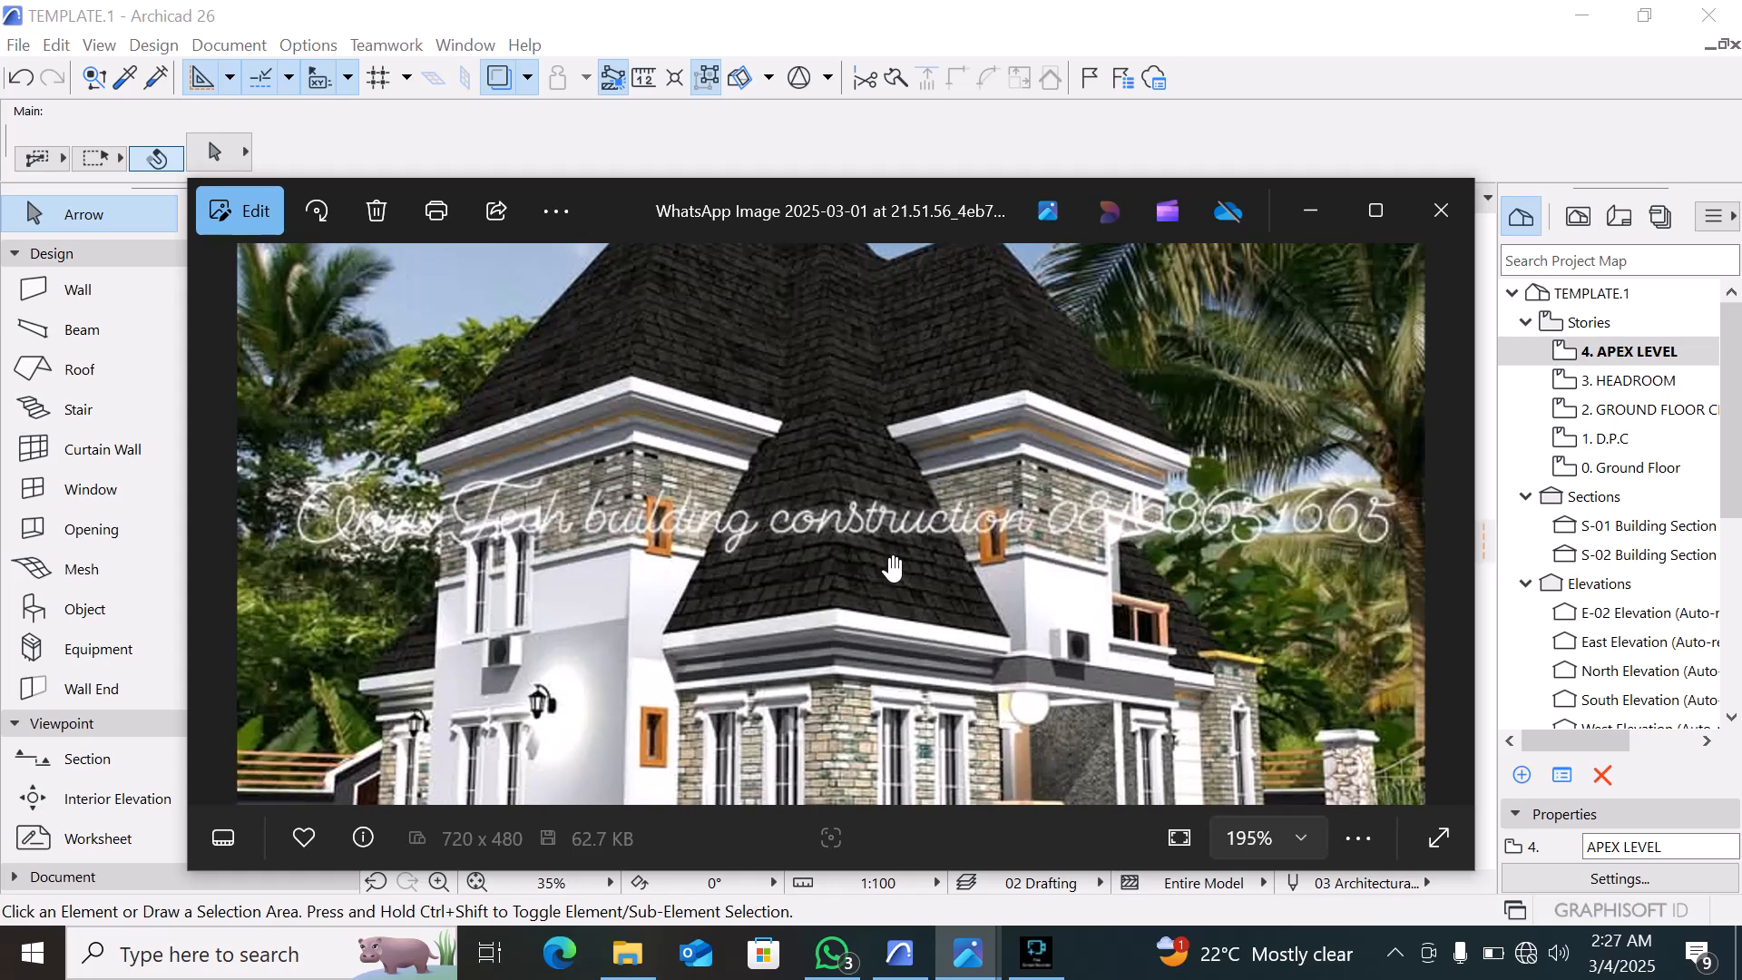
scroll(880, 581, down, 4)
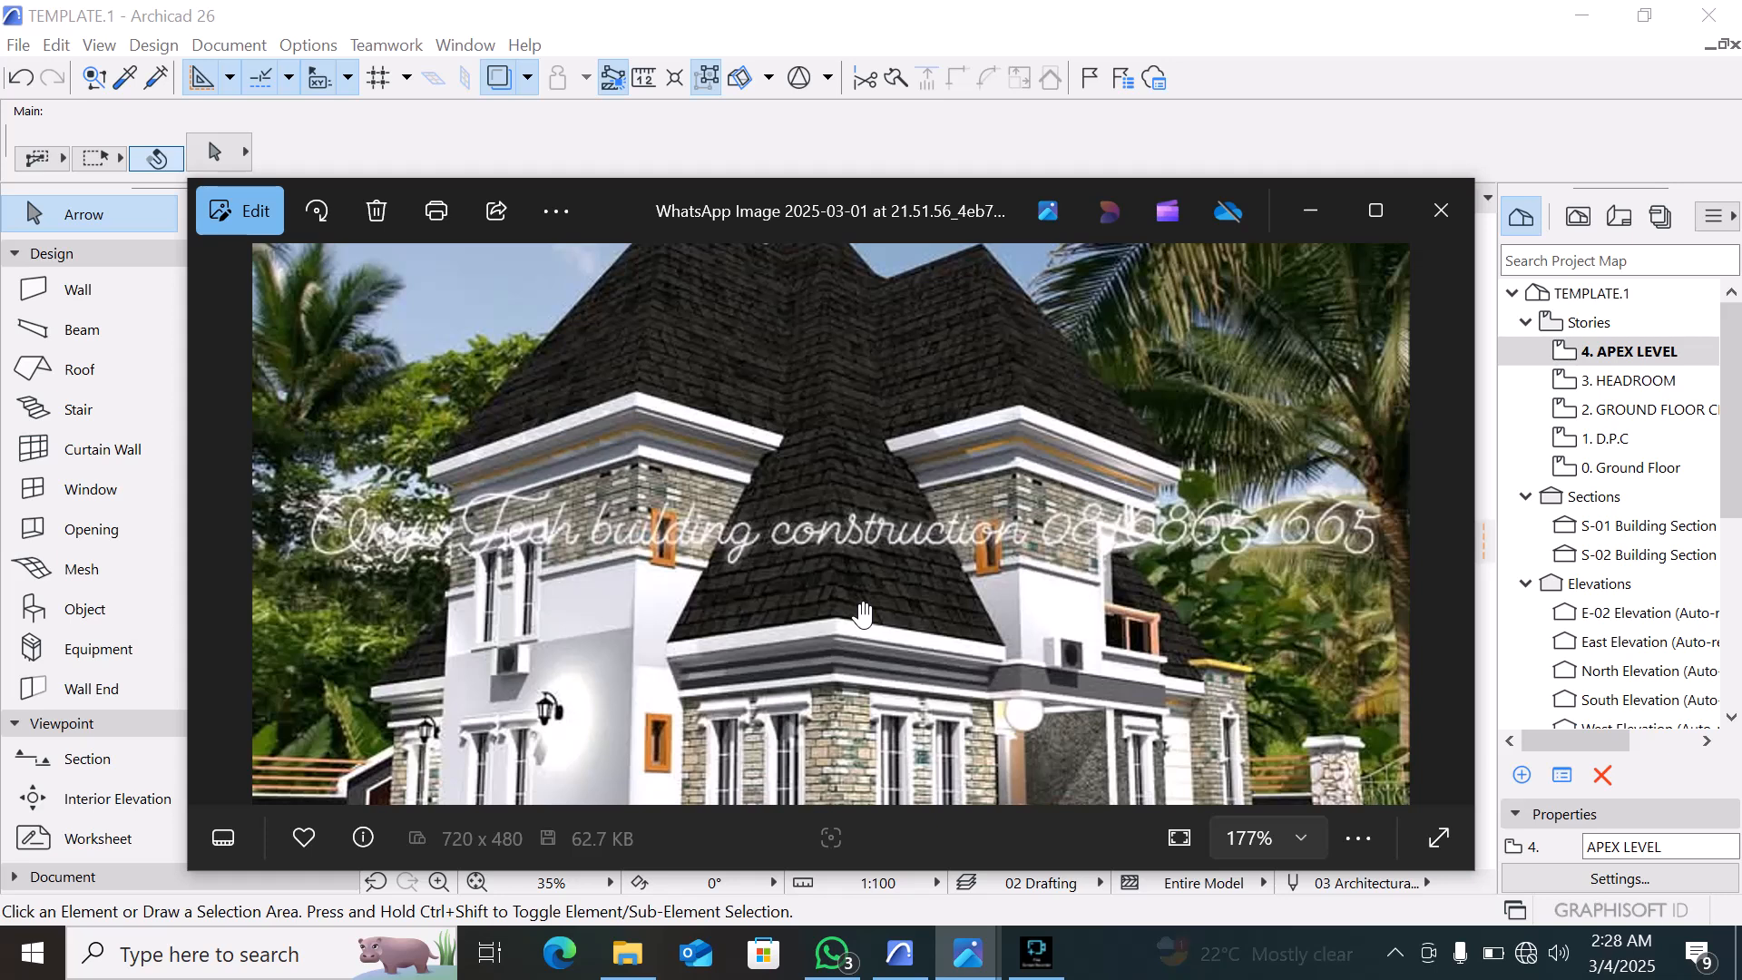
scroll(863, 614, up, 1)
scroll(806, 694, down, 3)
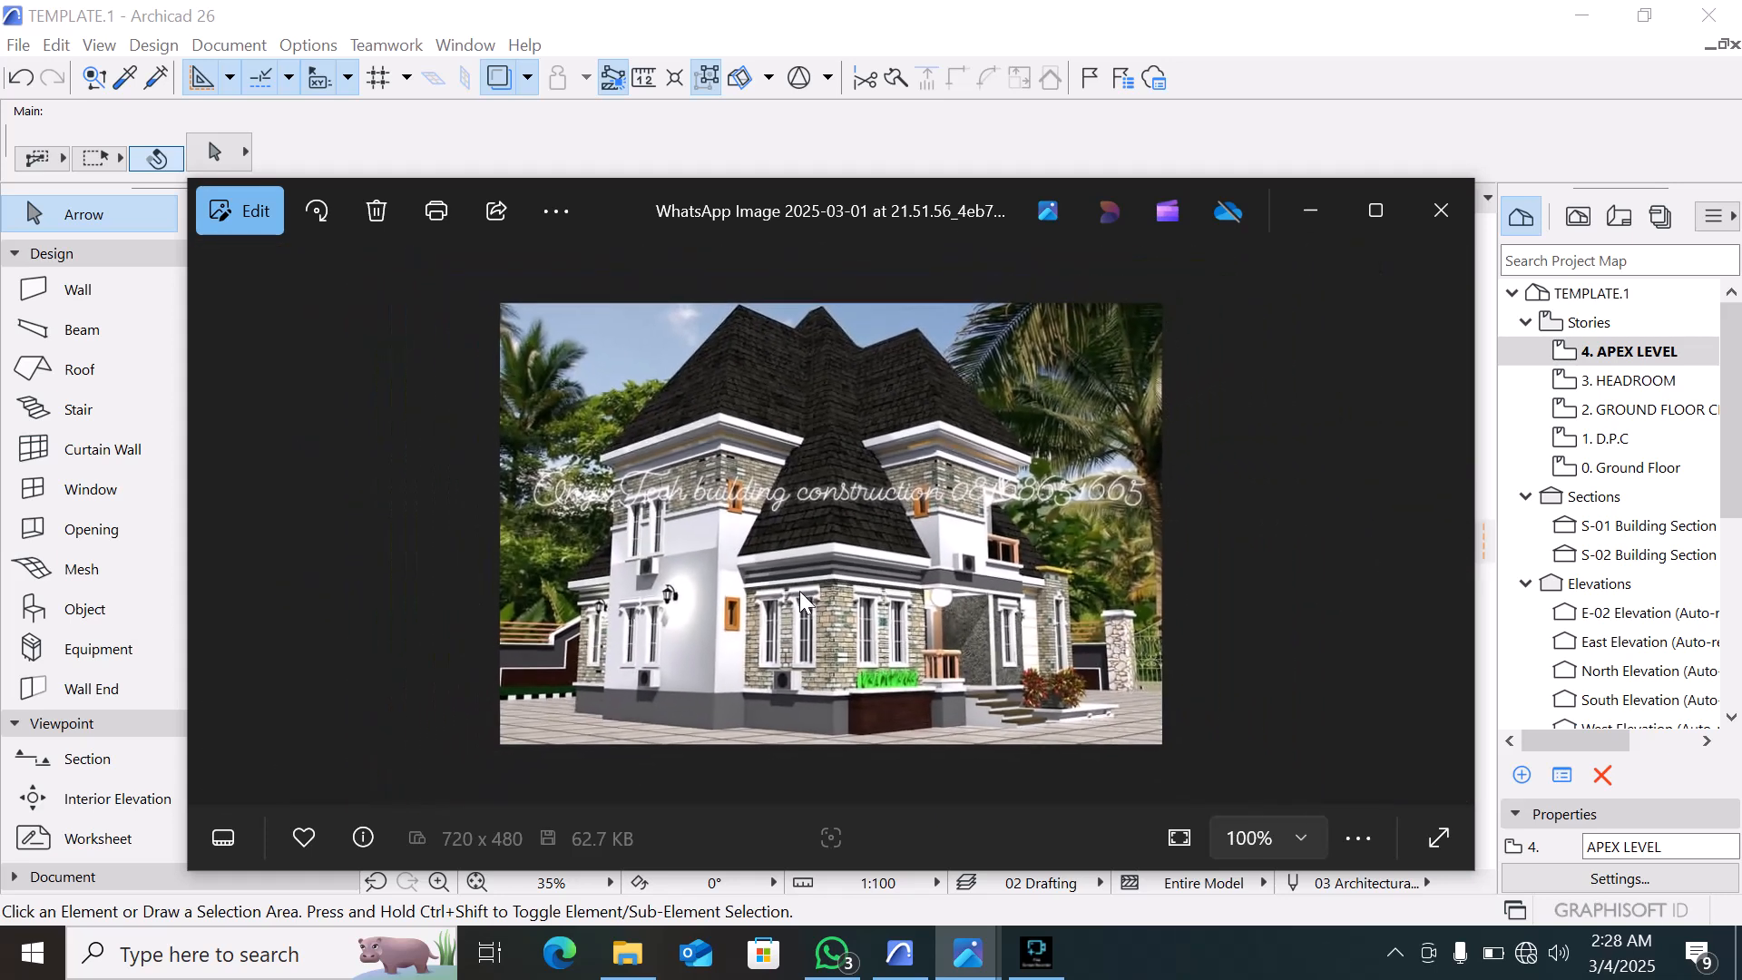
scroll(798, 590, up, 3)
scroll(802, 469, up, 2)
scroll(830, 469, up, 4)
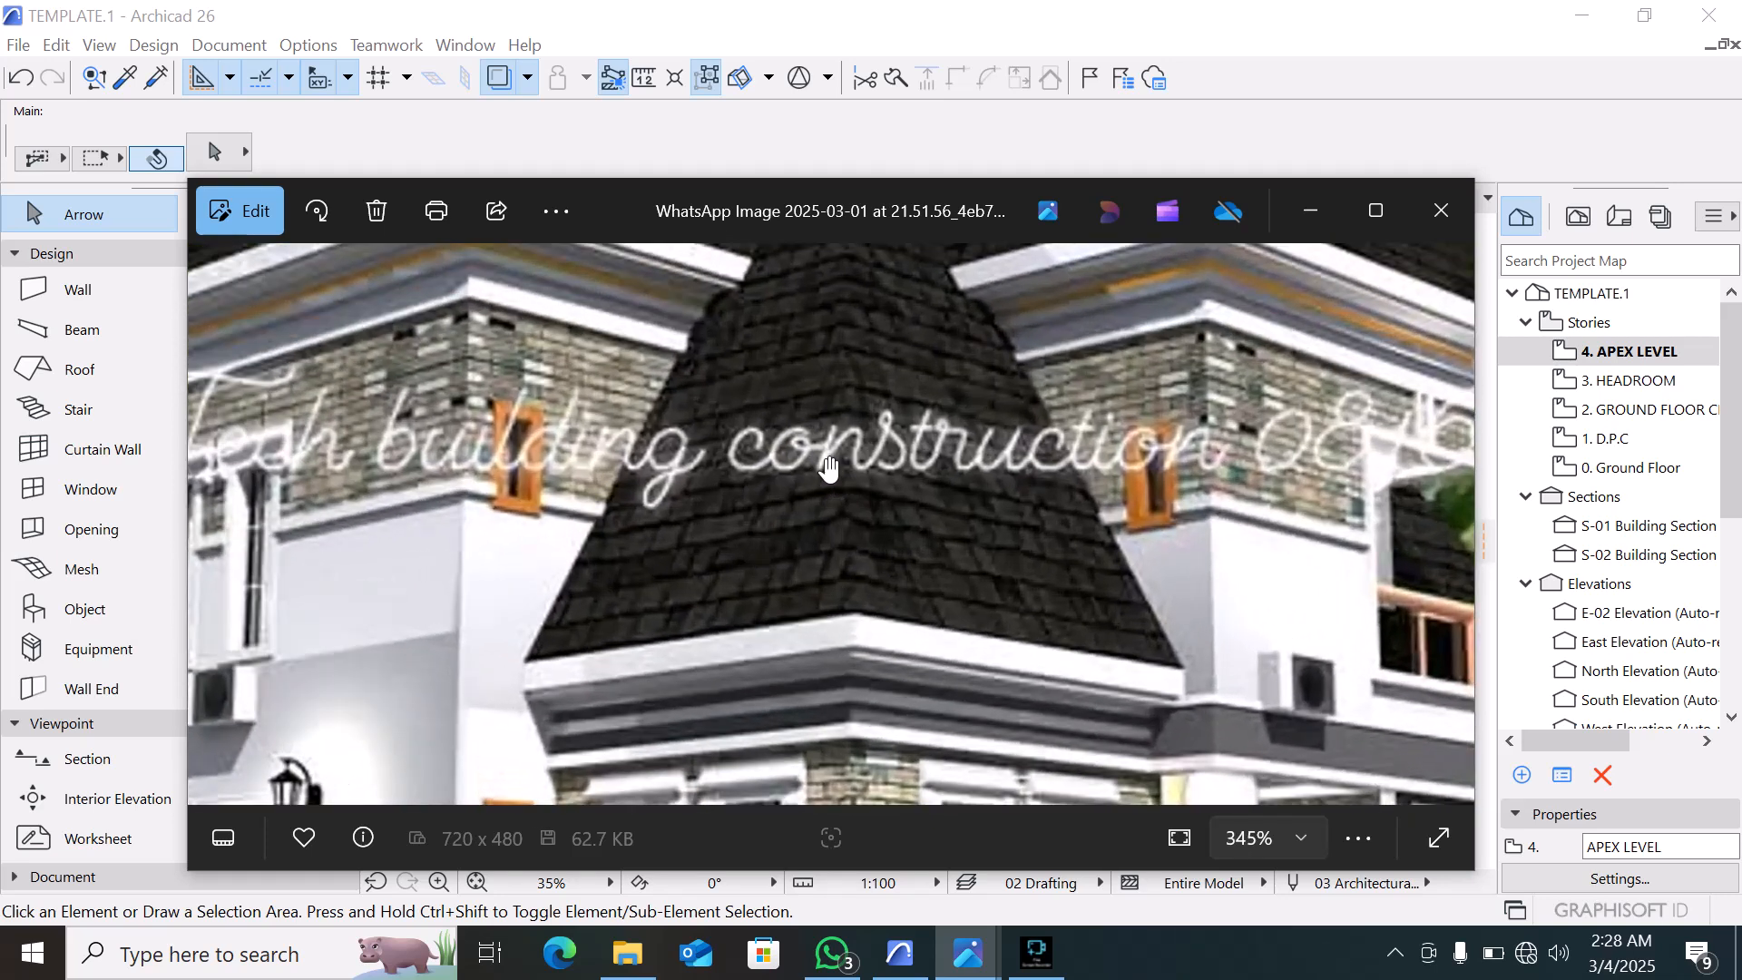
scroll(831, 469, down, 3)
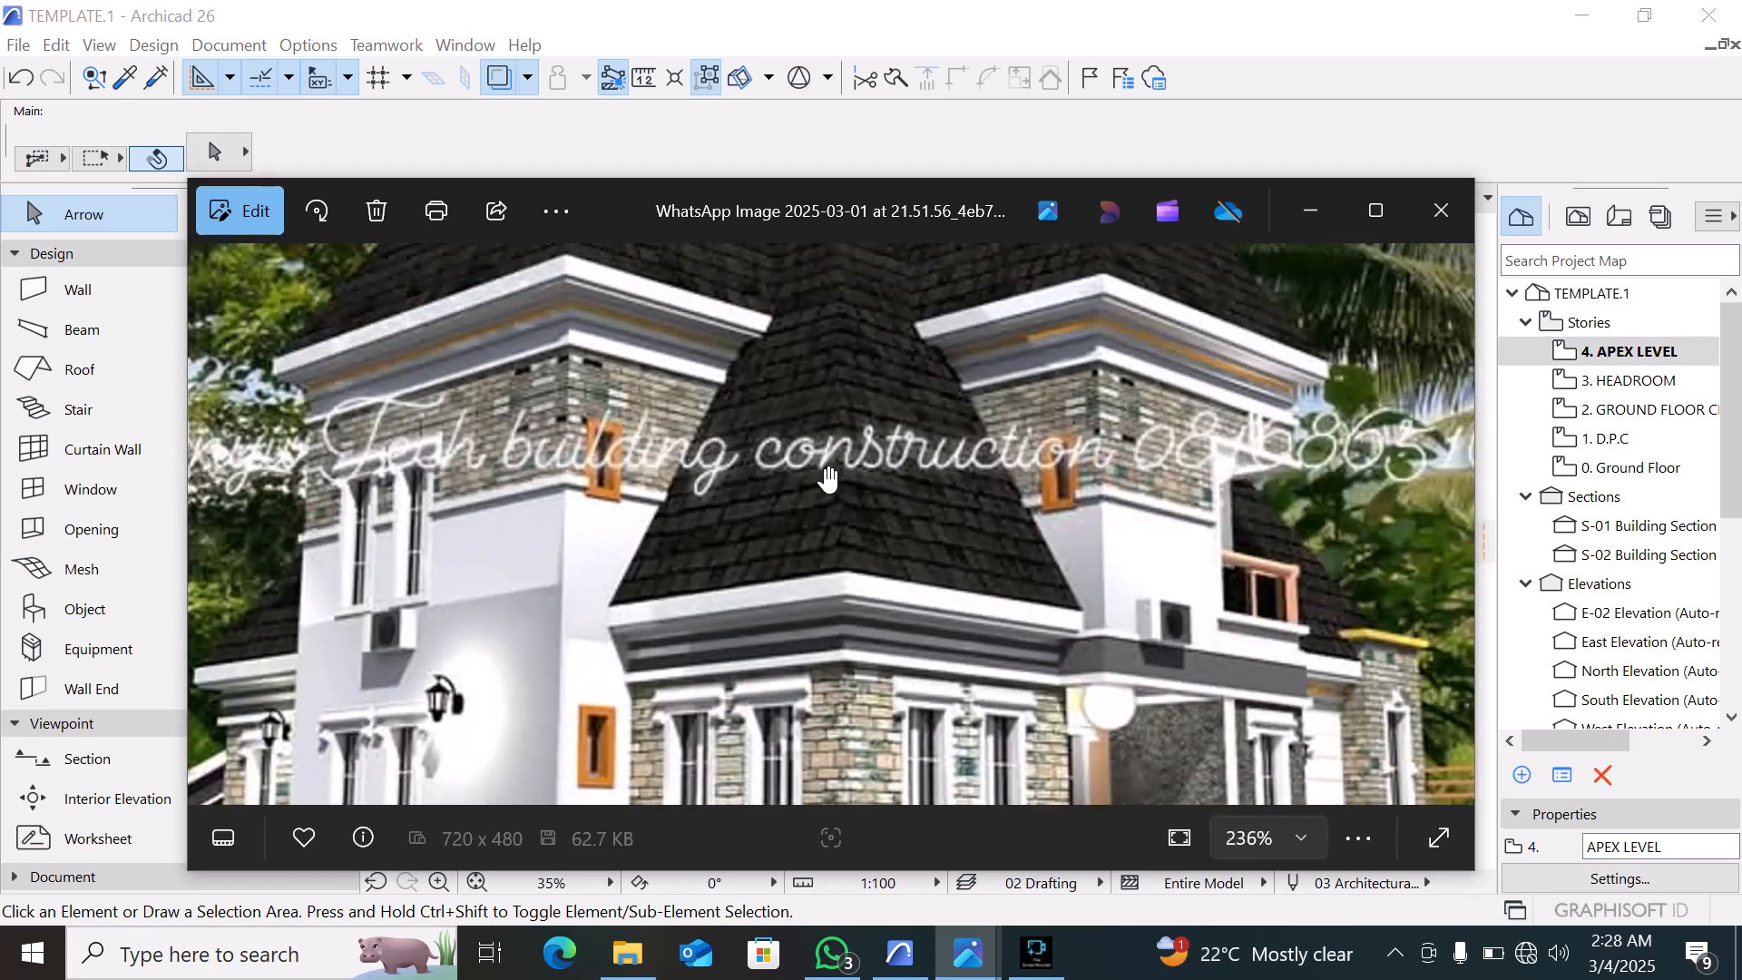
scroll(828, 478, up, 1)
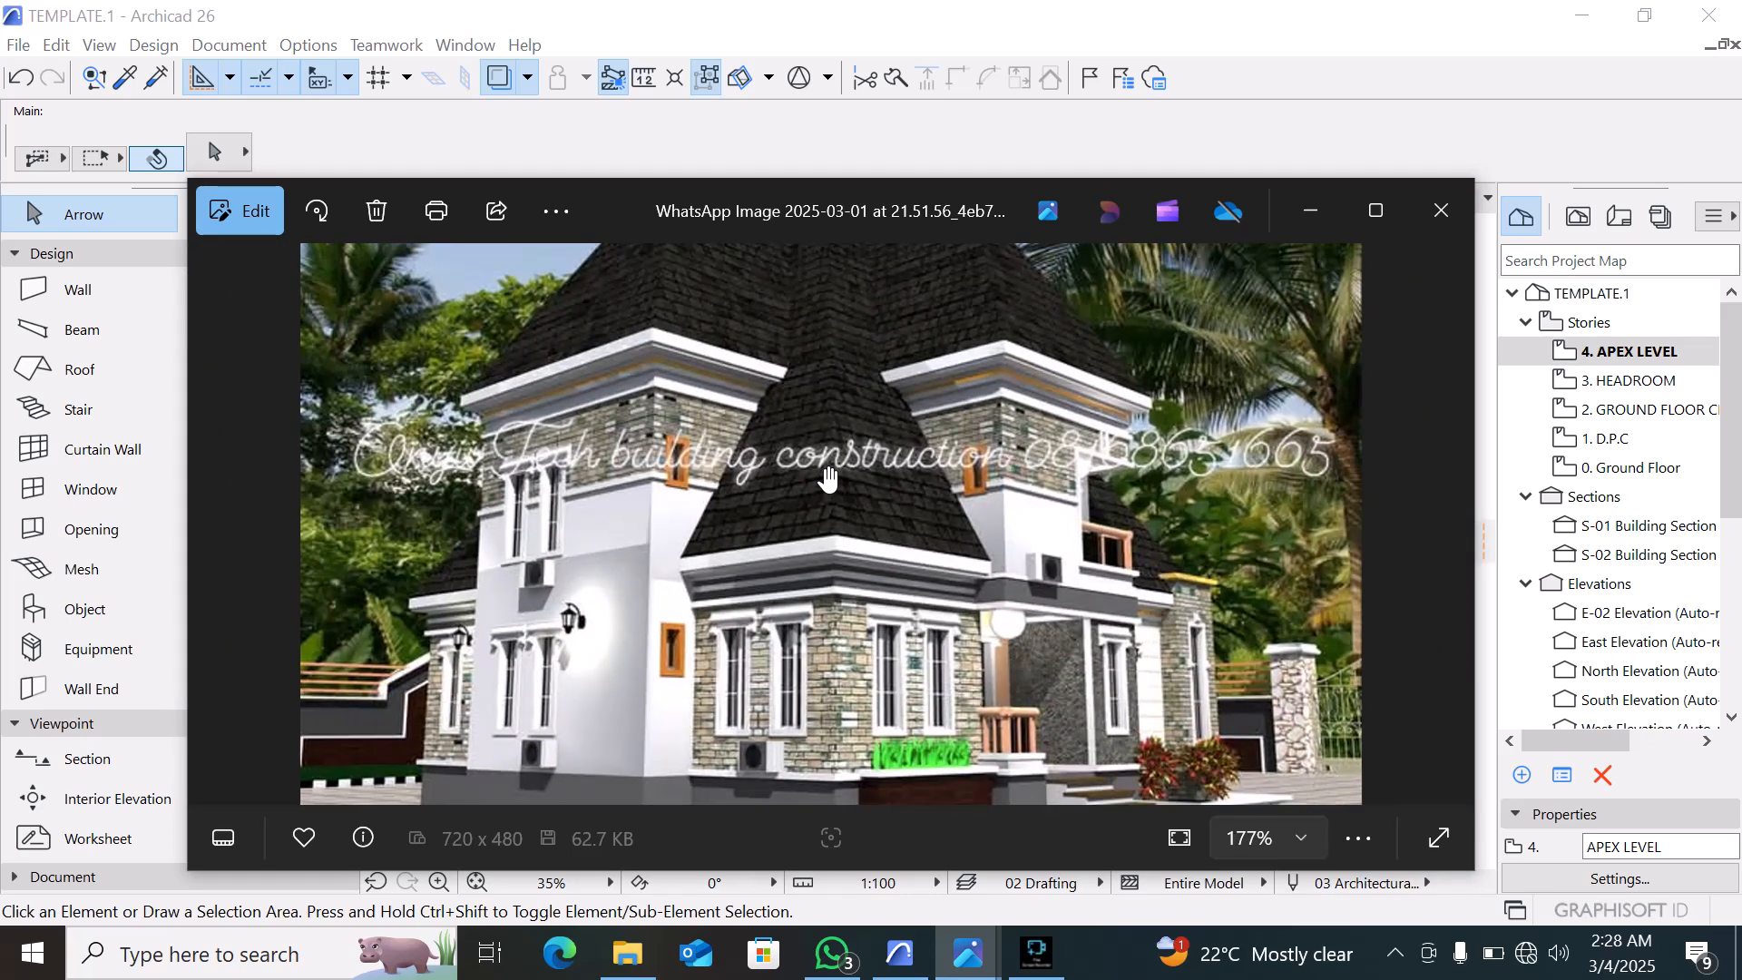
scroll(828, 478, up, 3)
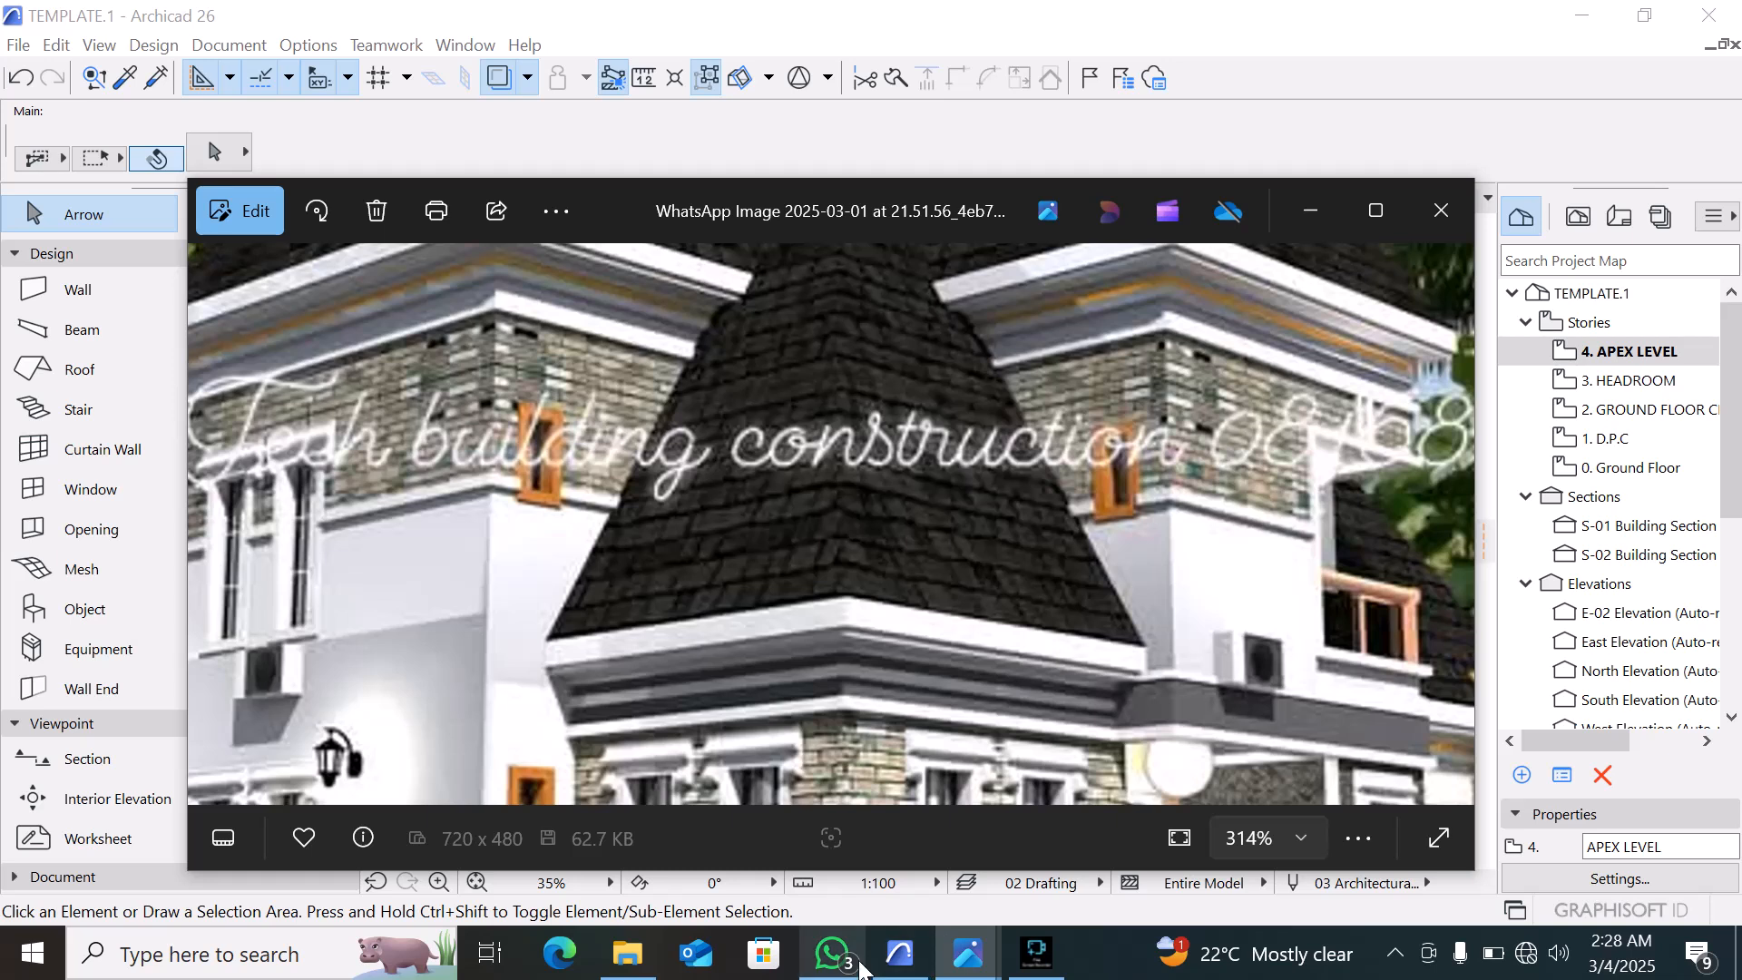
Switch back to Archicad and ready the Wall tool with the settings of the existing Brick - Structural wall
click(889, 947)
scroll(909, 544, up, 3)
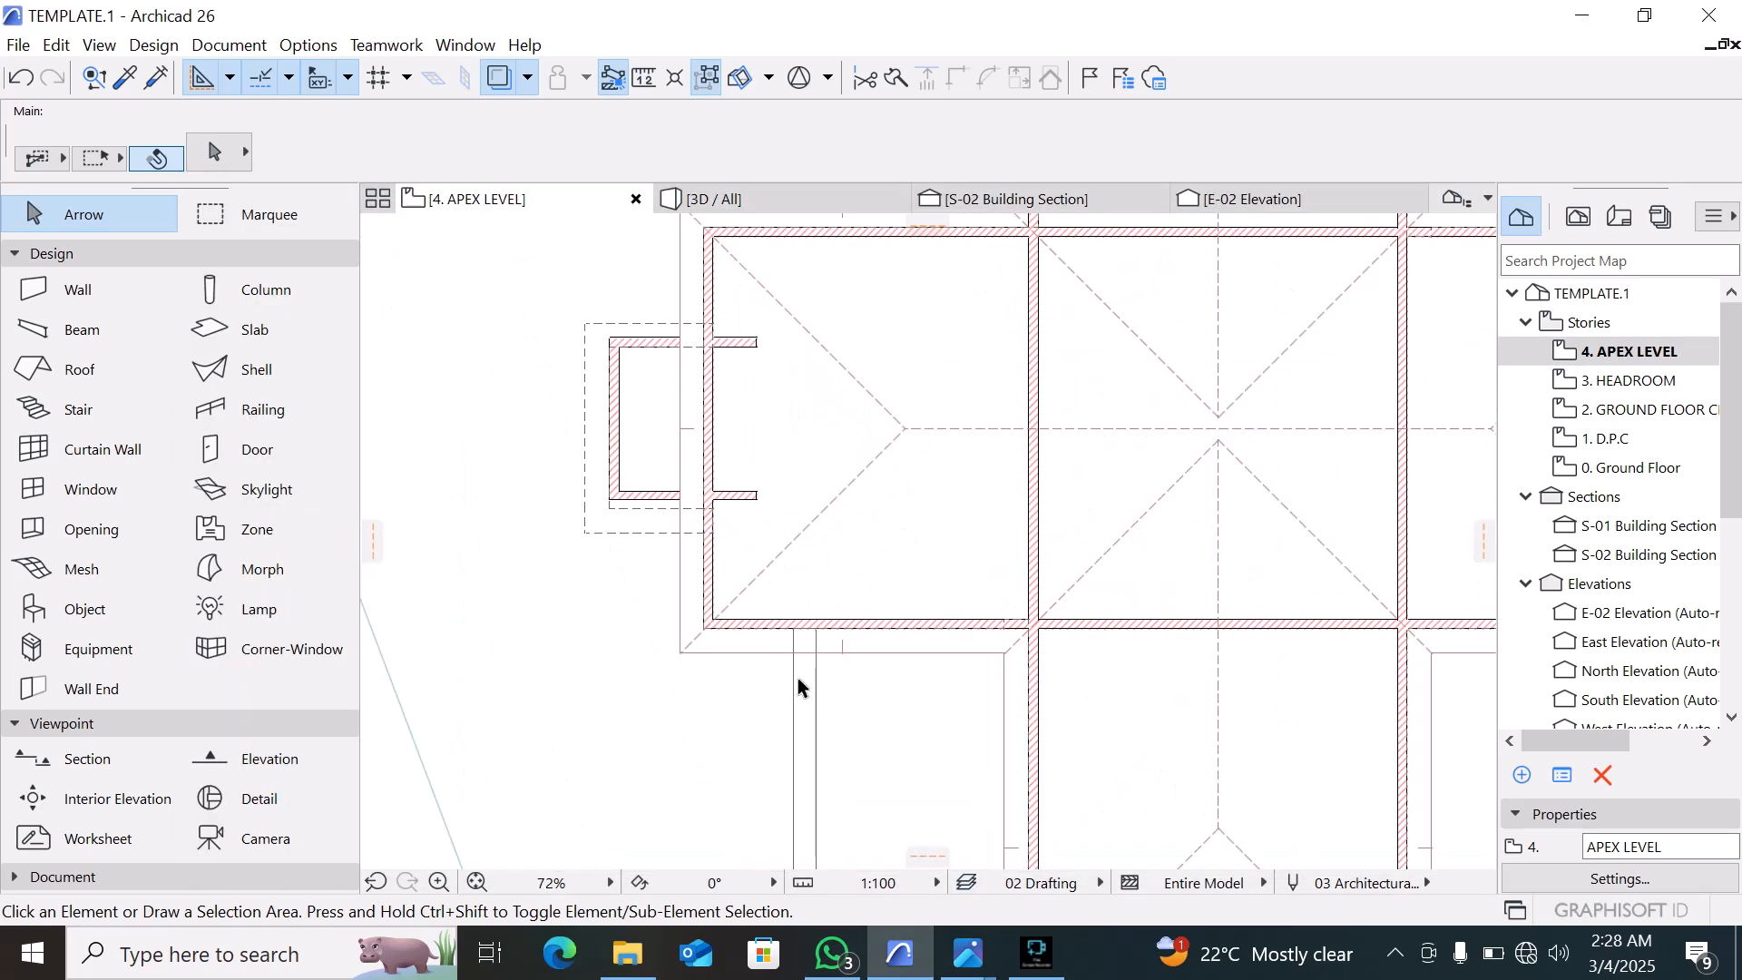
scroll(798, 682, down, 3)
click(50, 287)
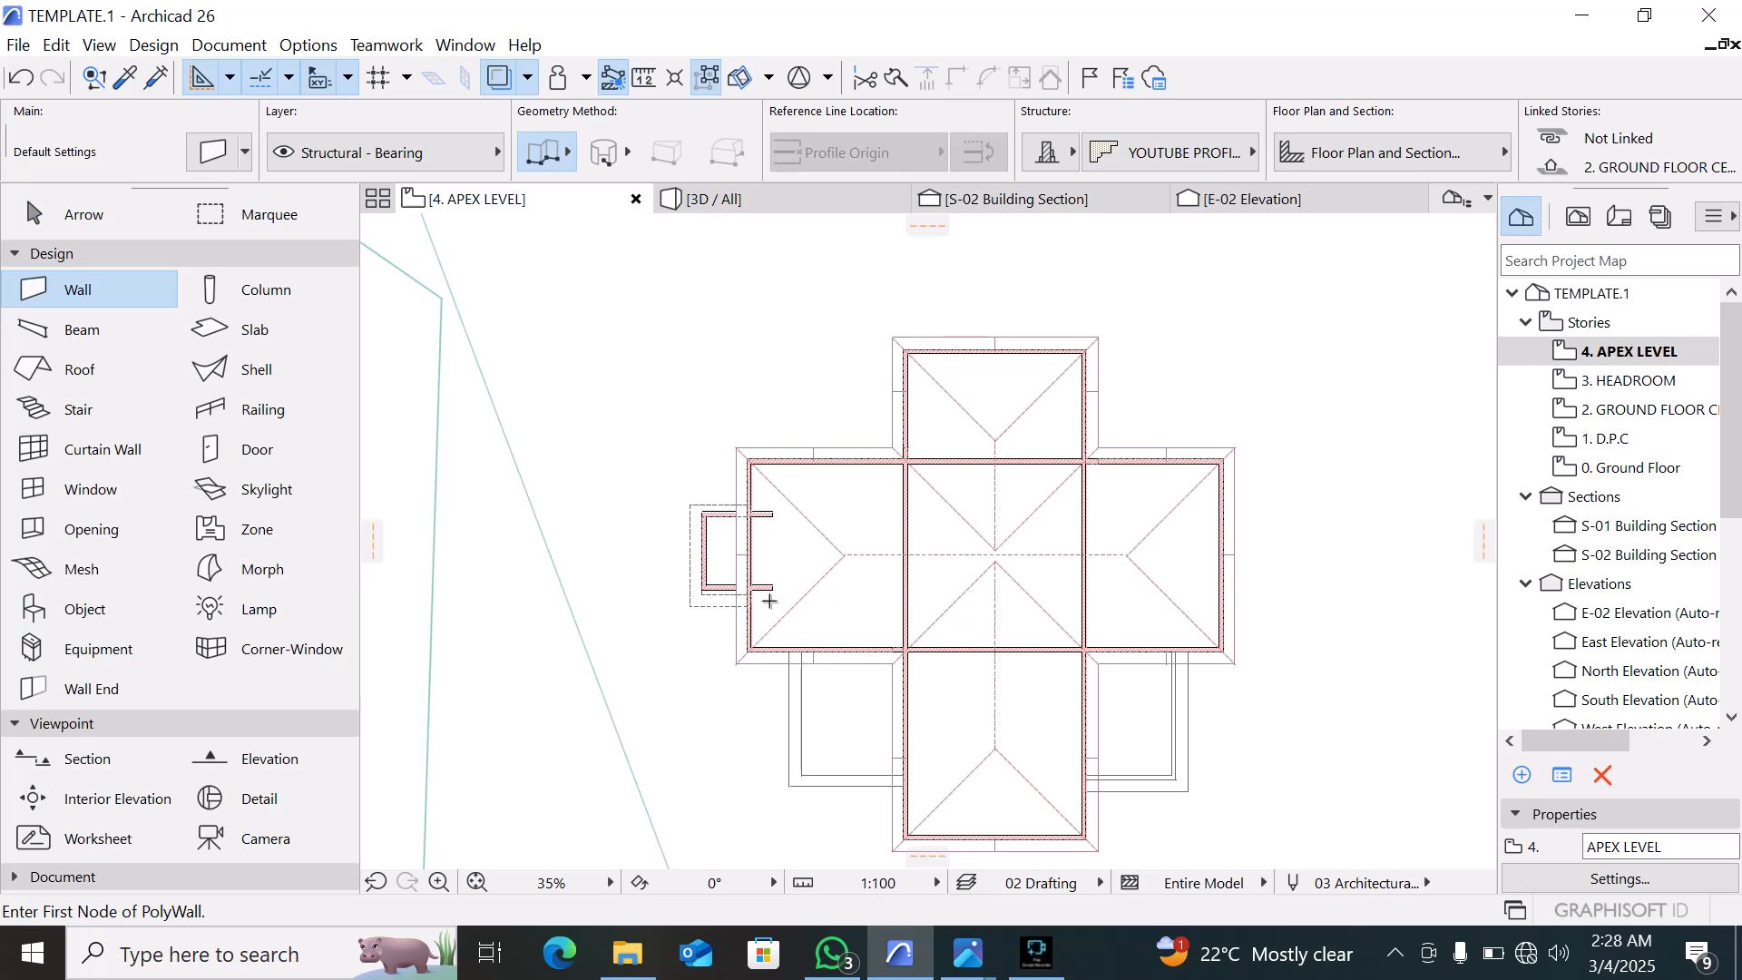
key(Escape)
scroll(739, 607, up, 2)
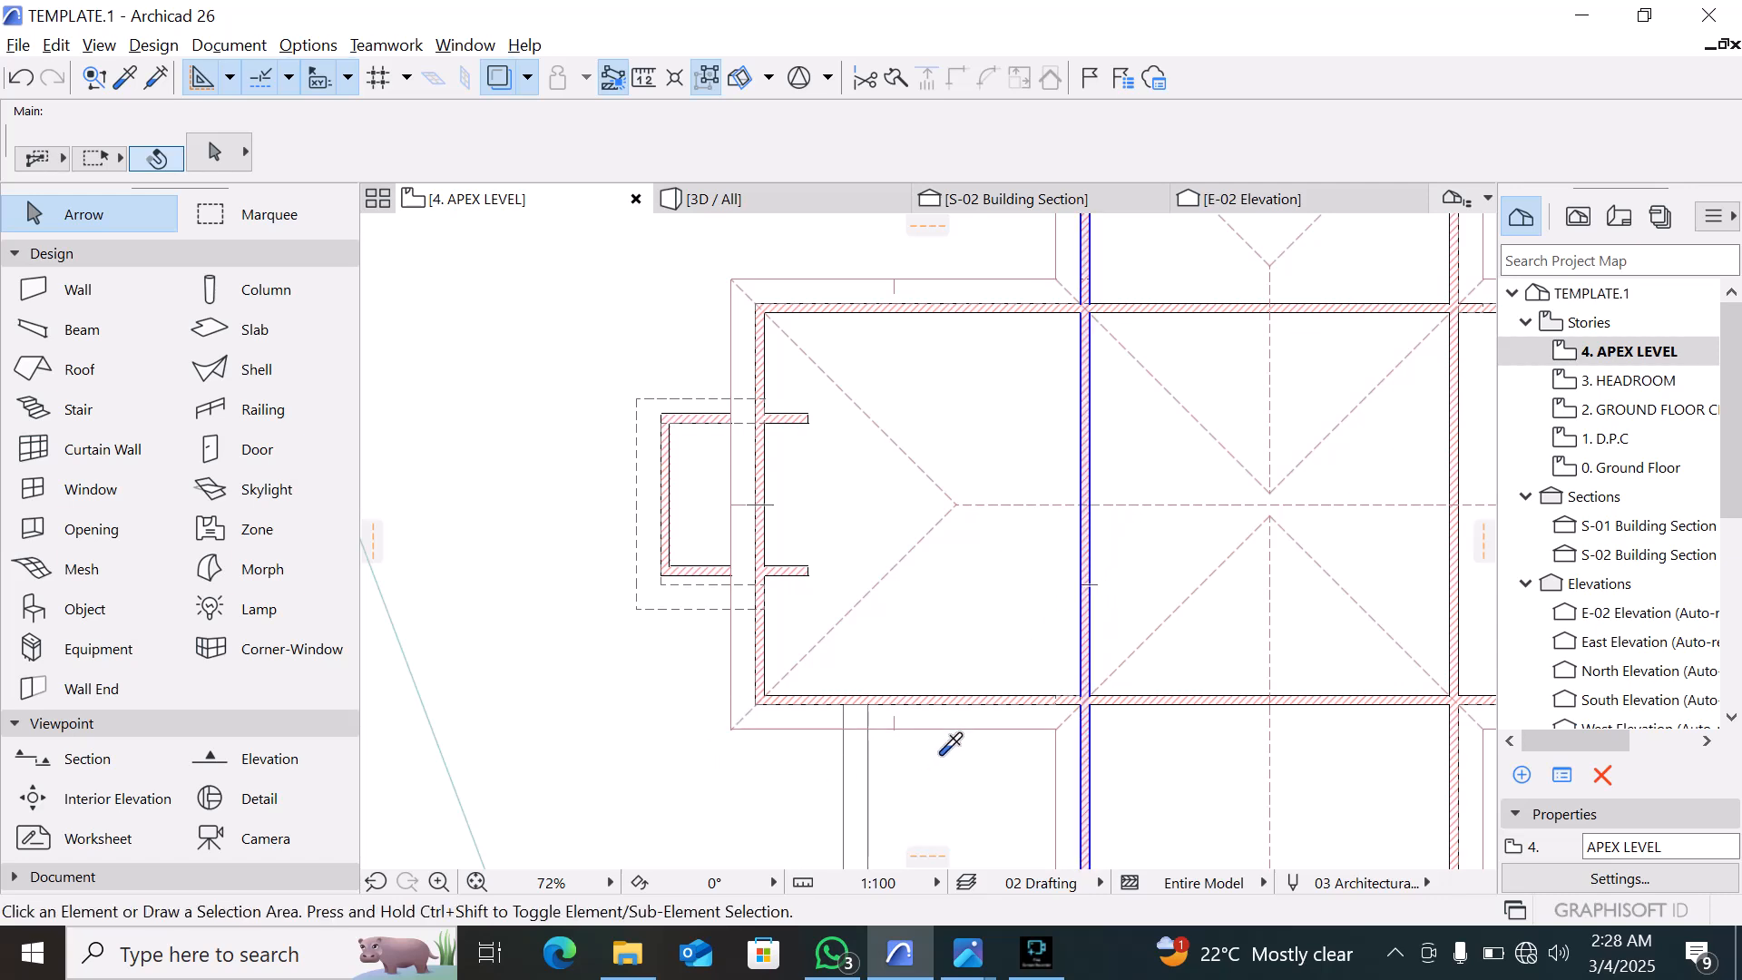
key(w)
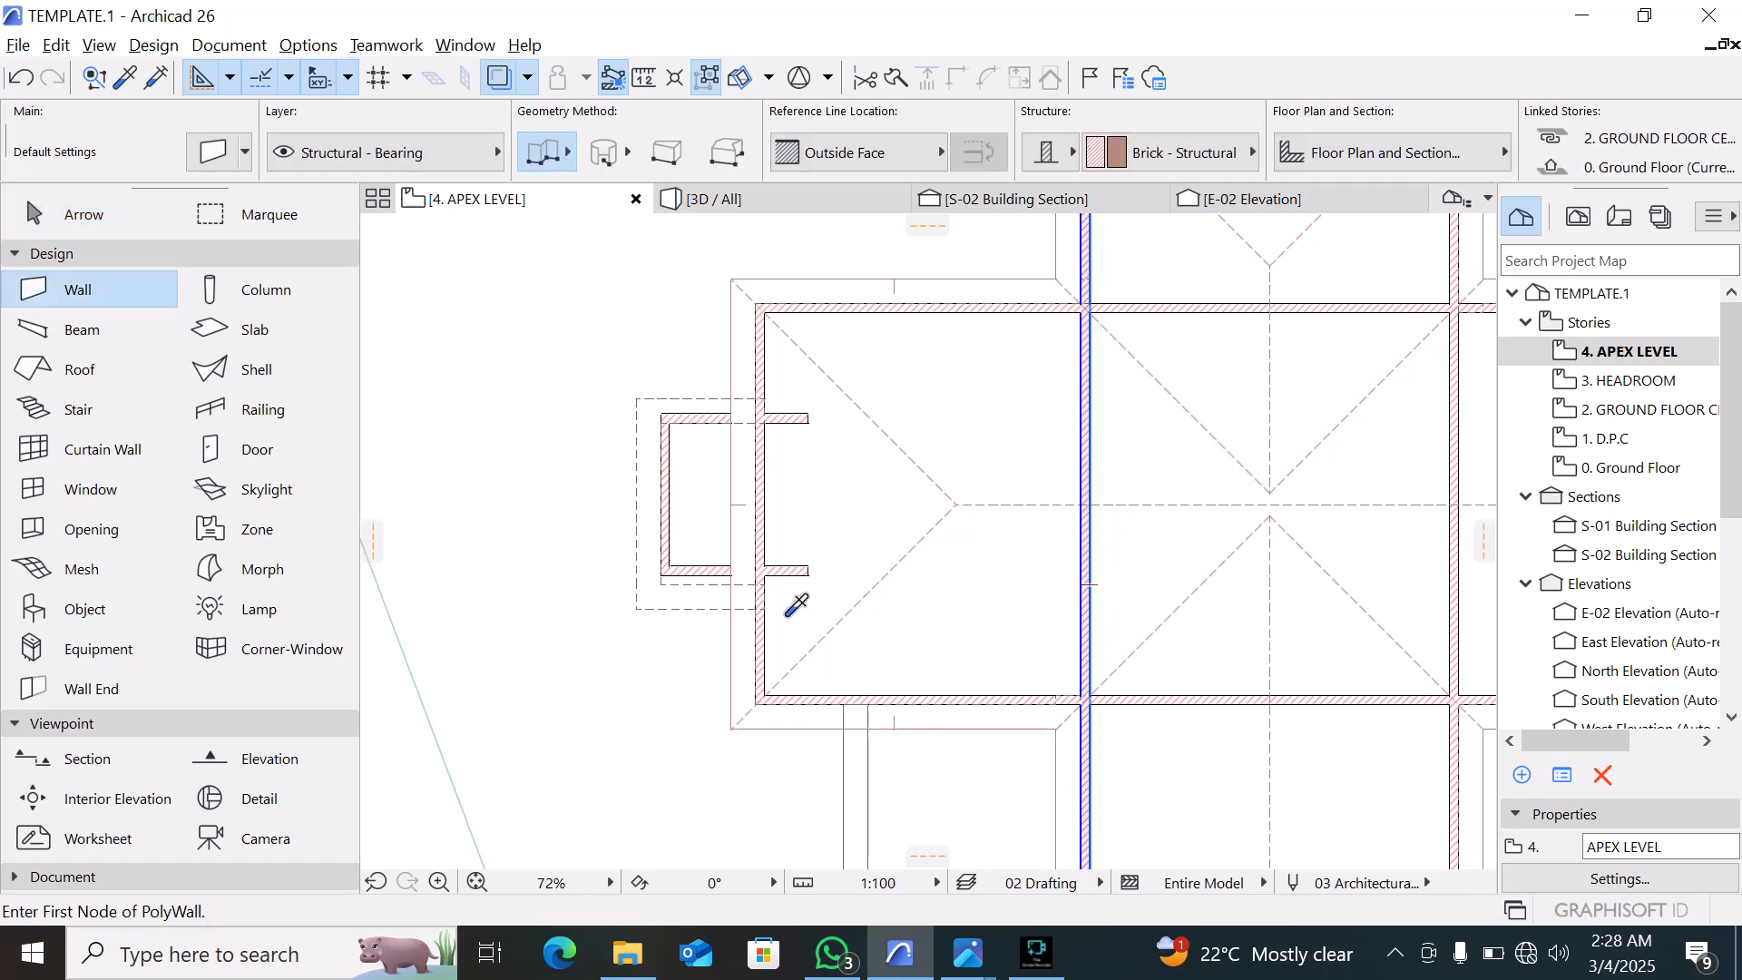
Set the default Brick - Structural wall to the slanted complexity with a 50° slant angle, keeping the 230 mm thickness
scroll(124, 88, down, 4)
scroll(709, 540, up, 3)
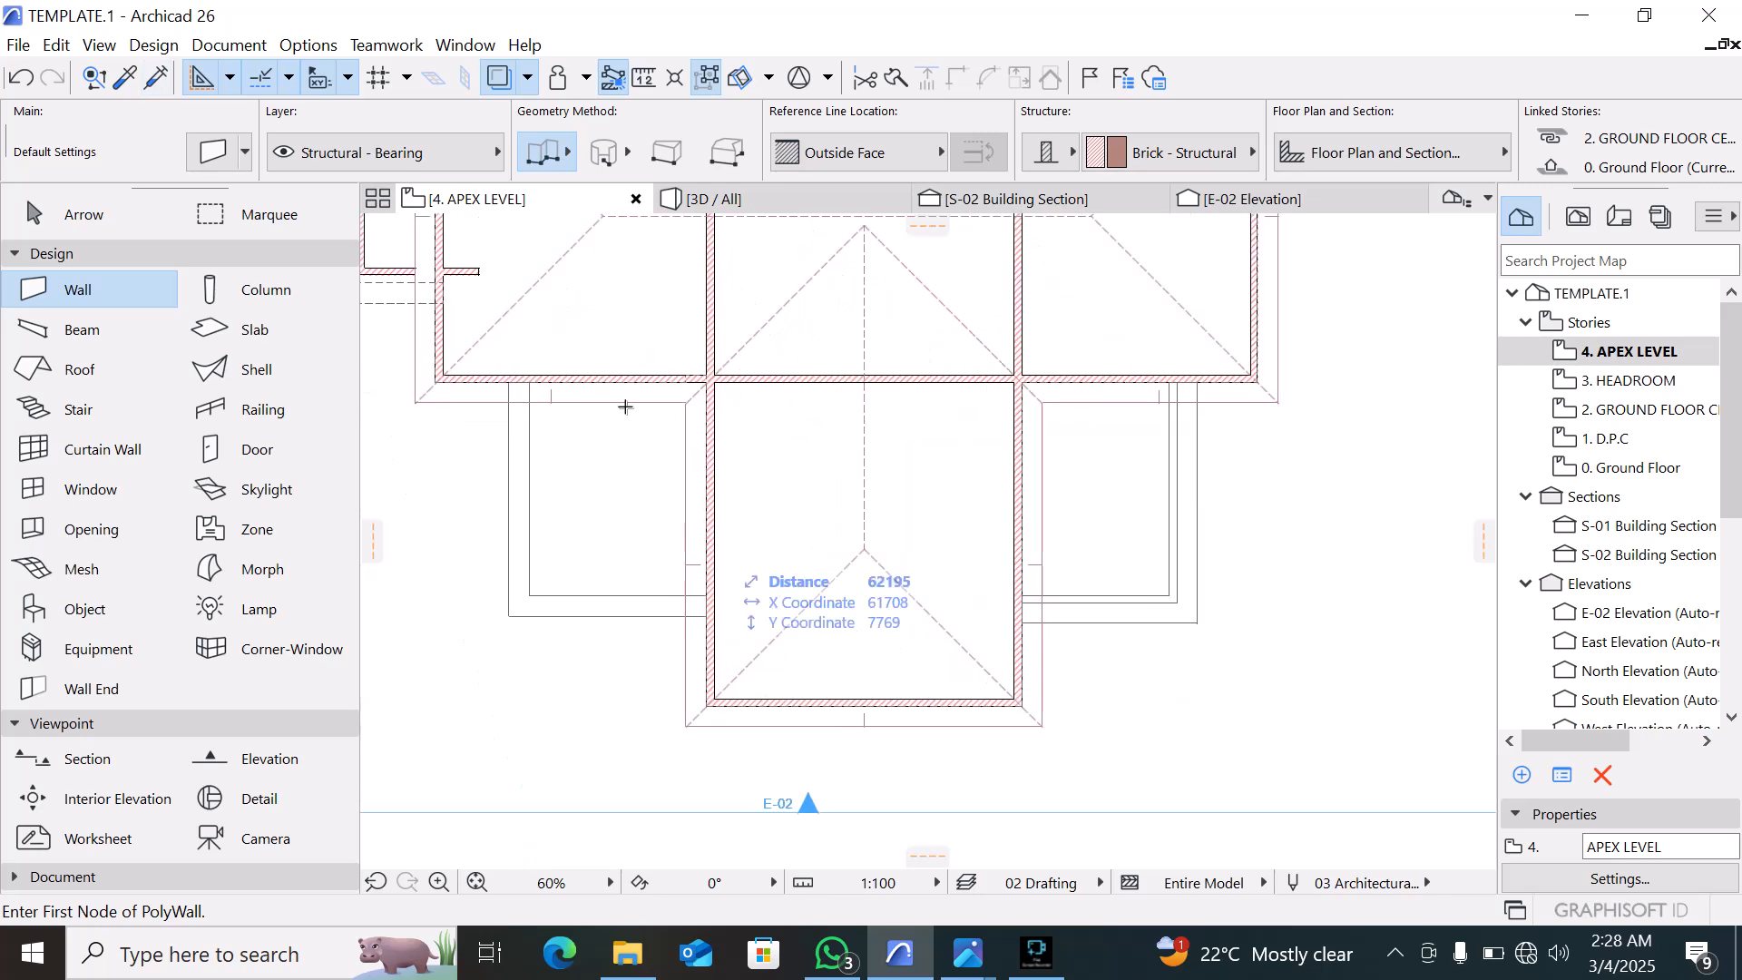
scroll(625, 406, up, 5)
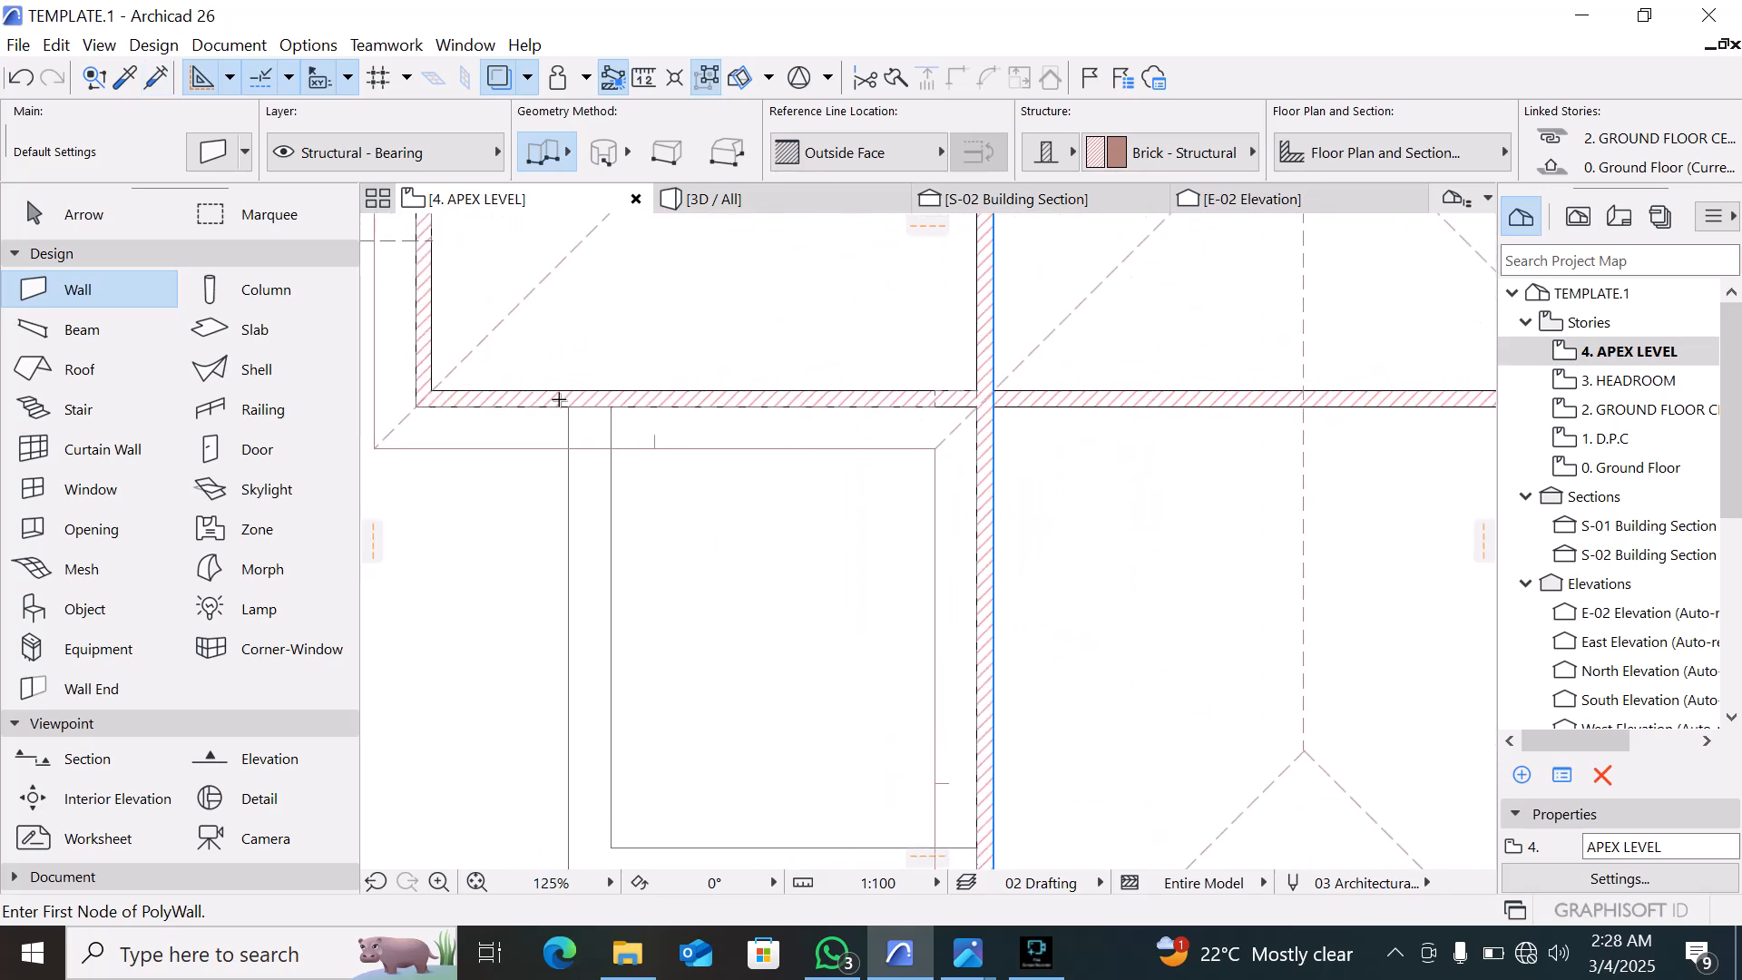
scroll(558, 399, up, 2)
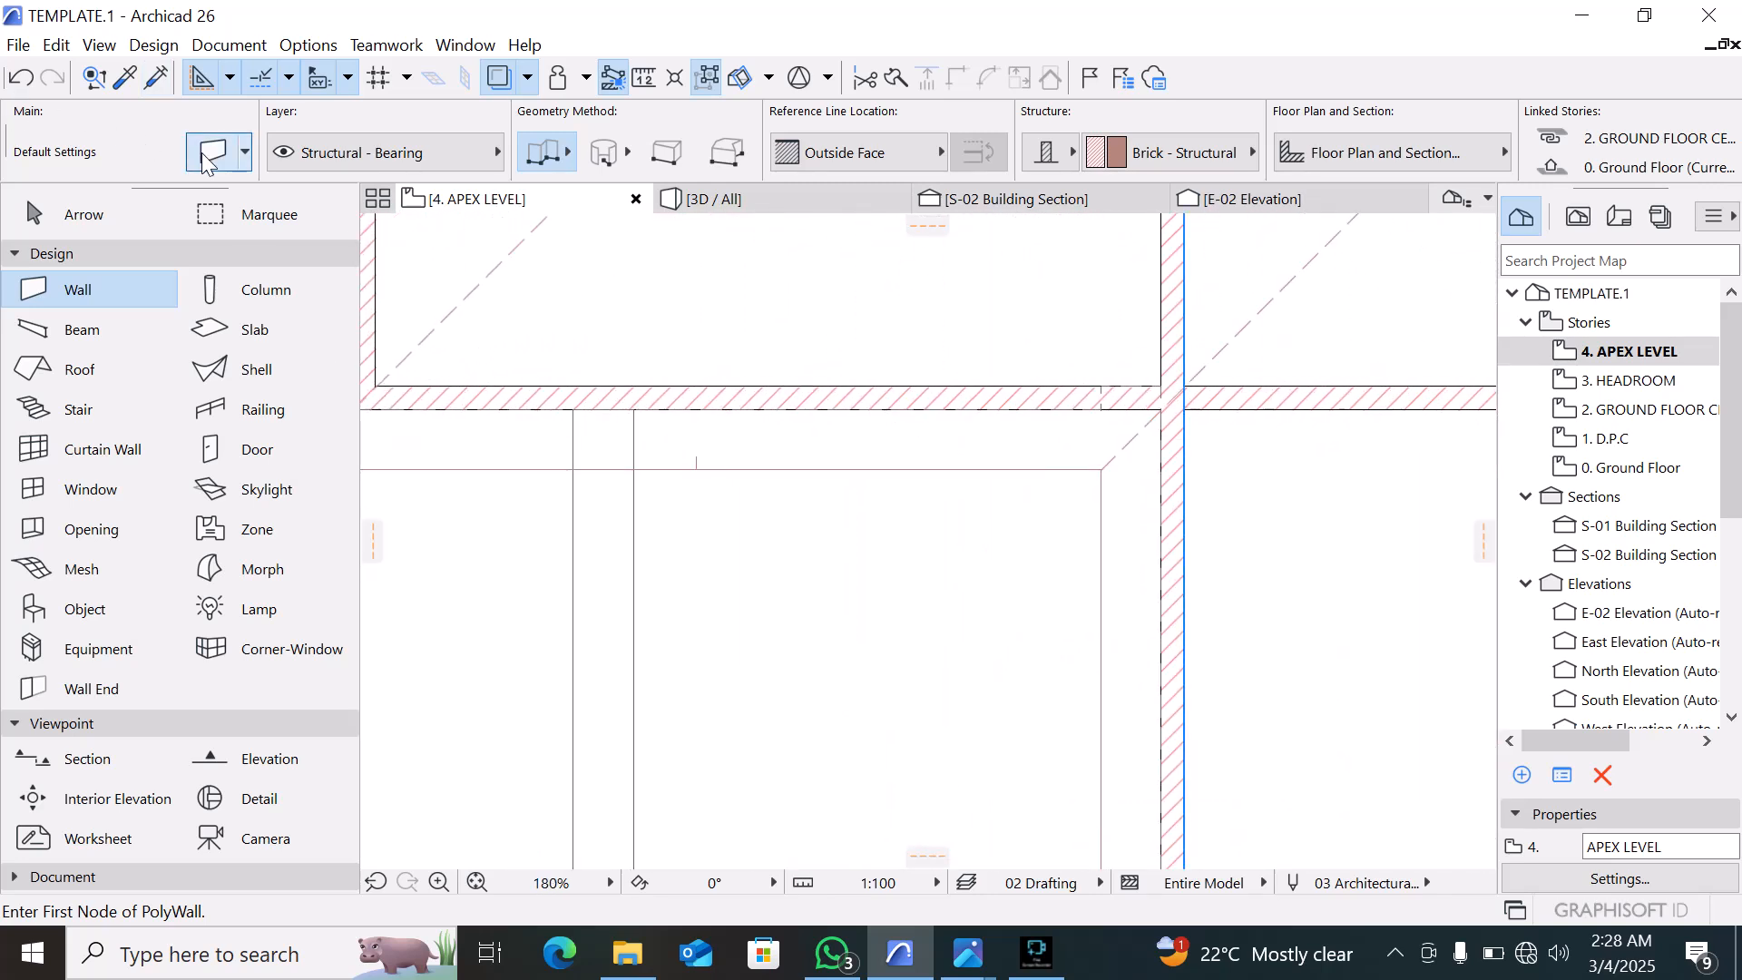
key(ctrl+t)
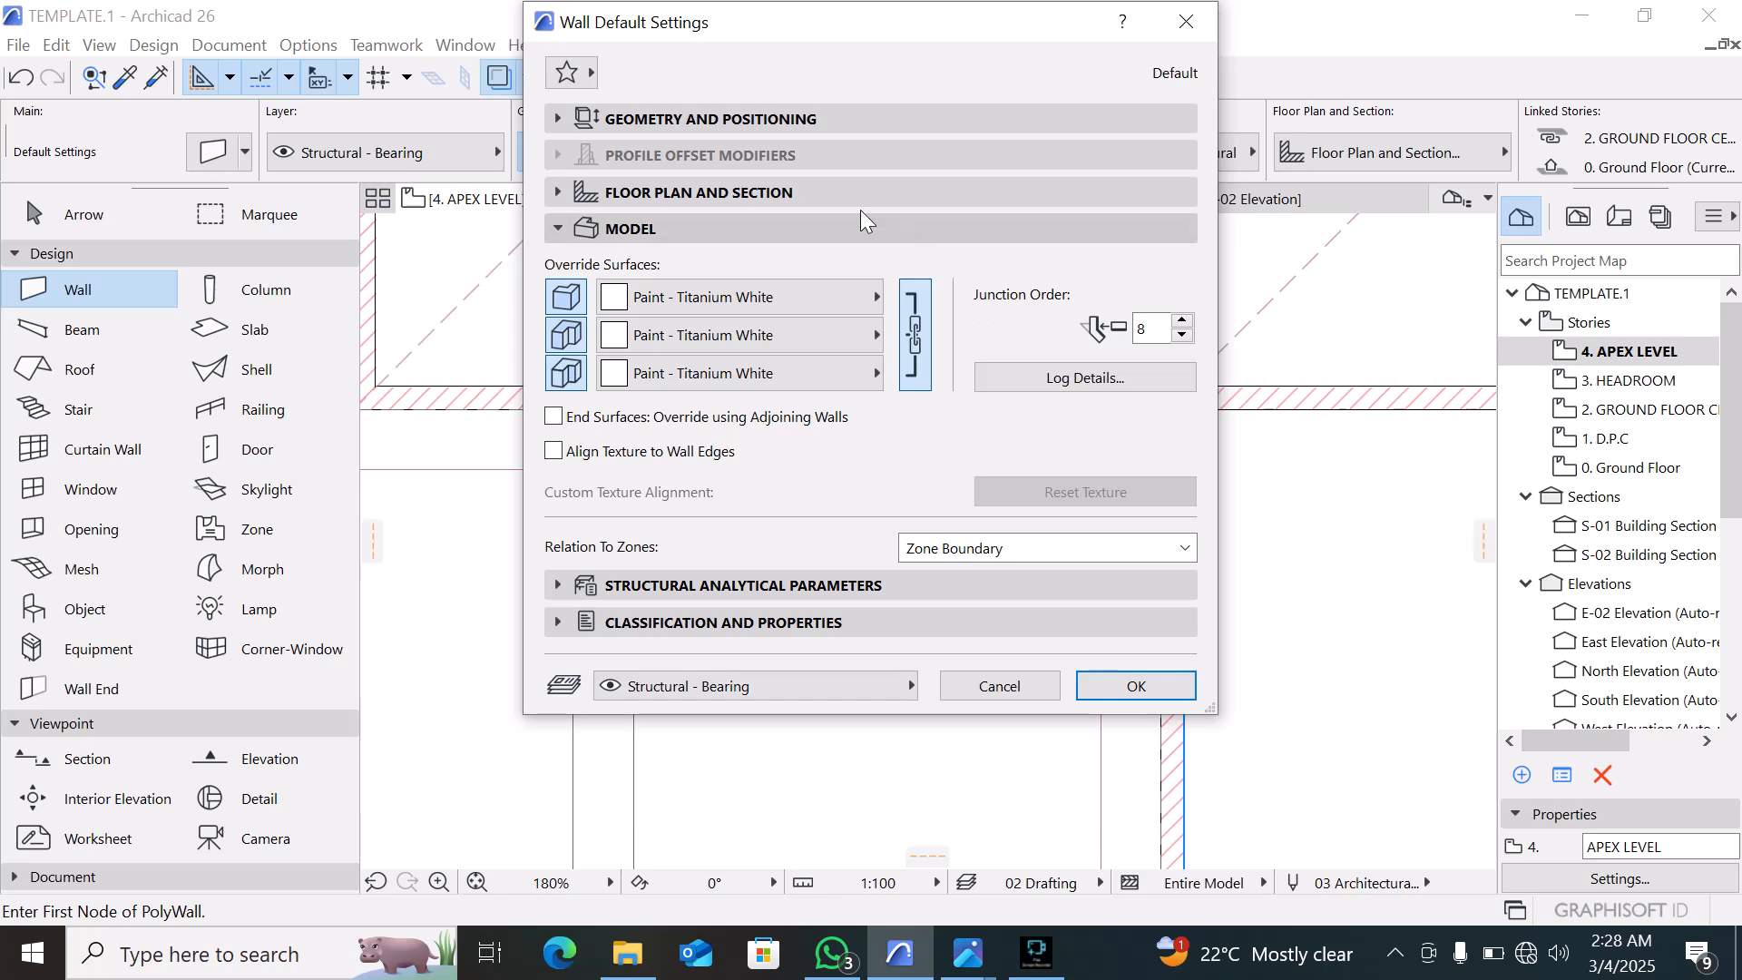
click(802, 122)
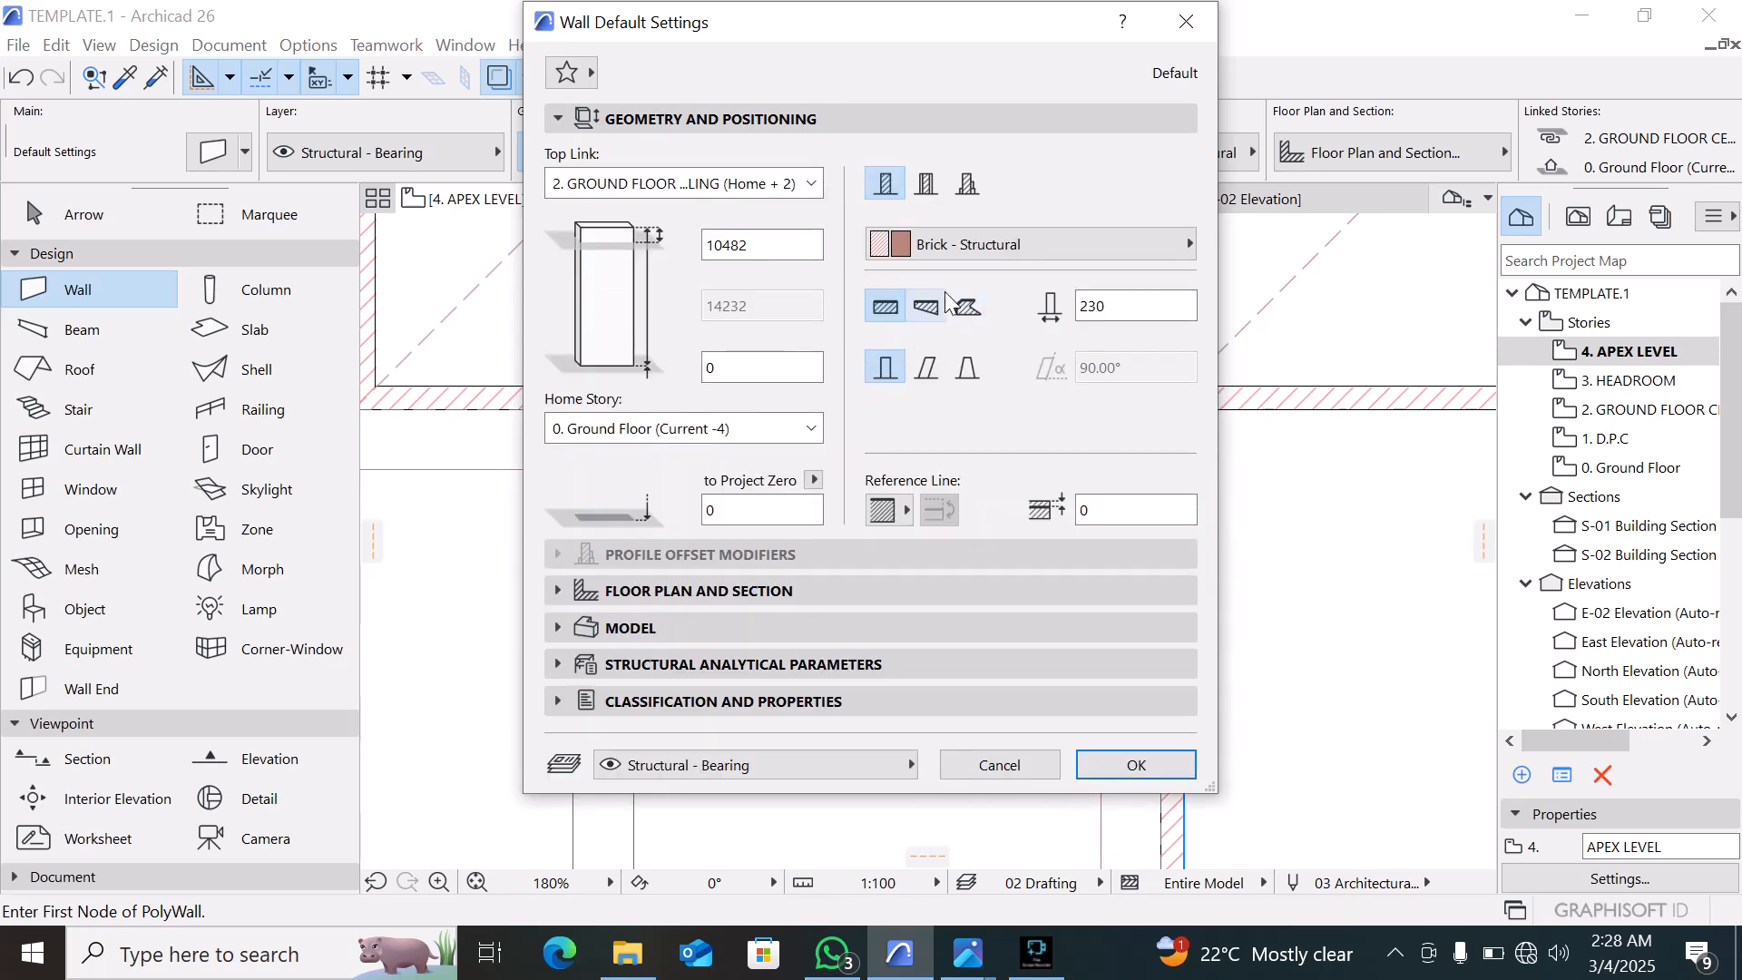
click(926, 368)
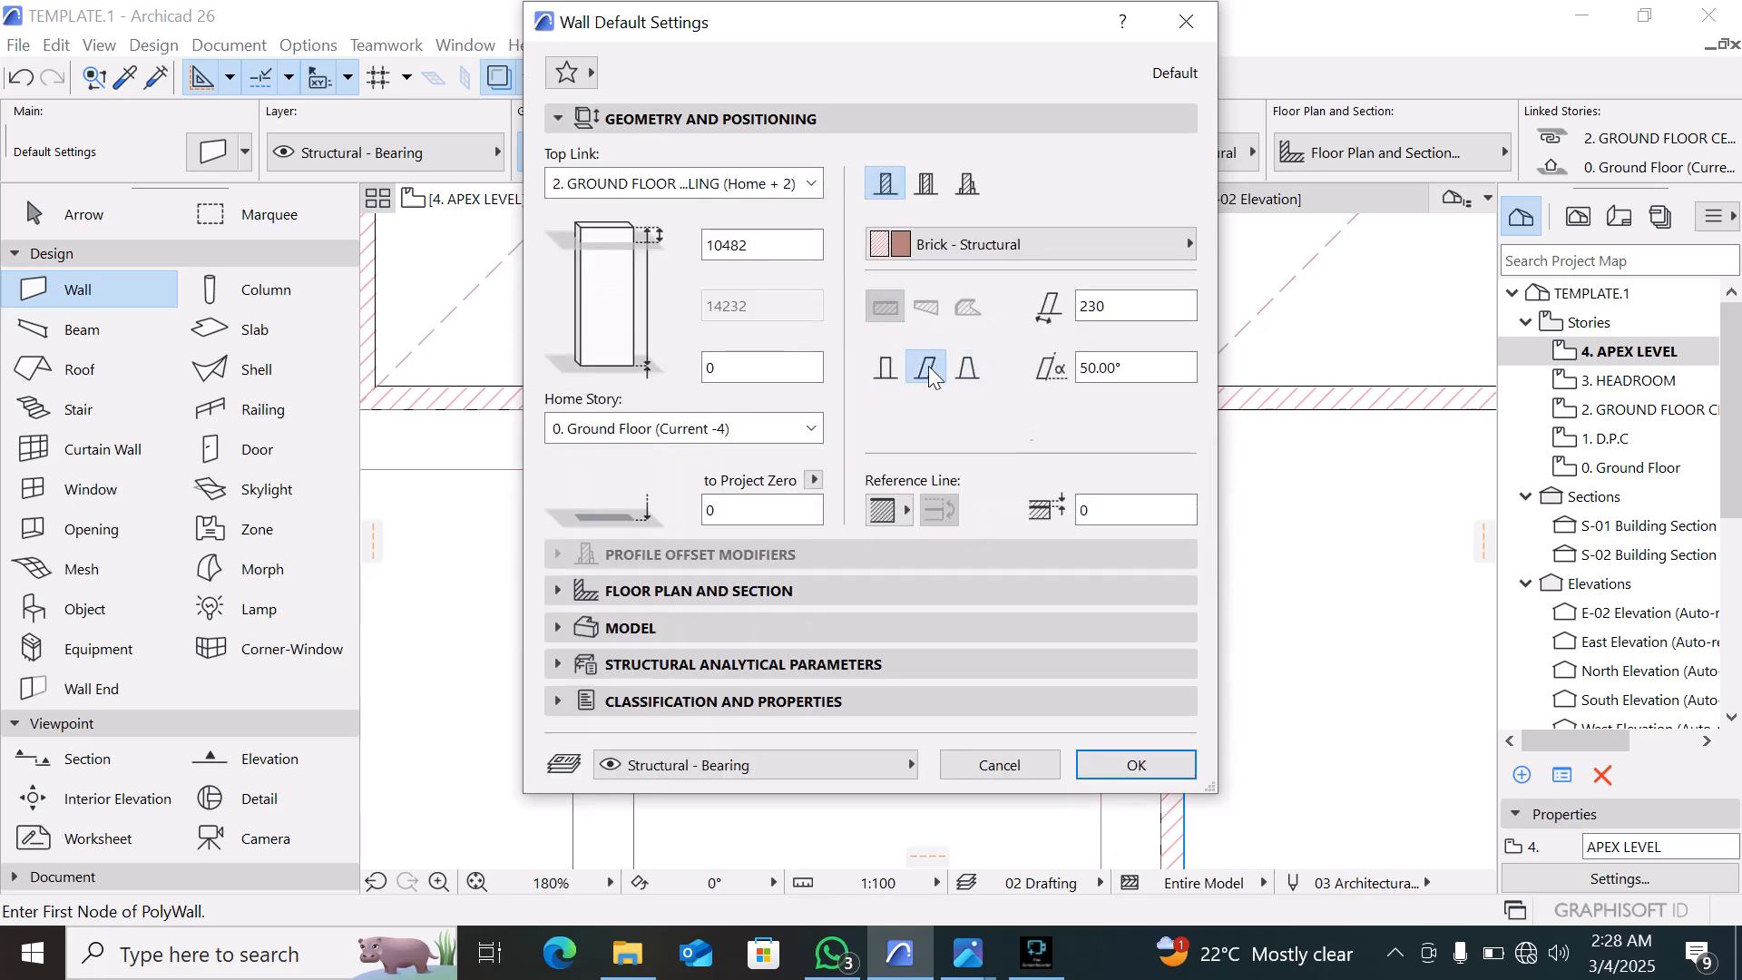
click(1155, 363)
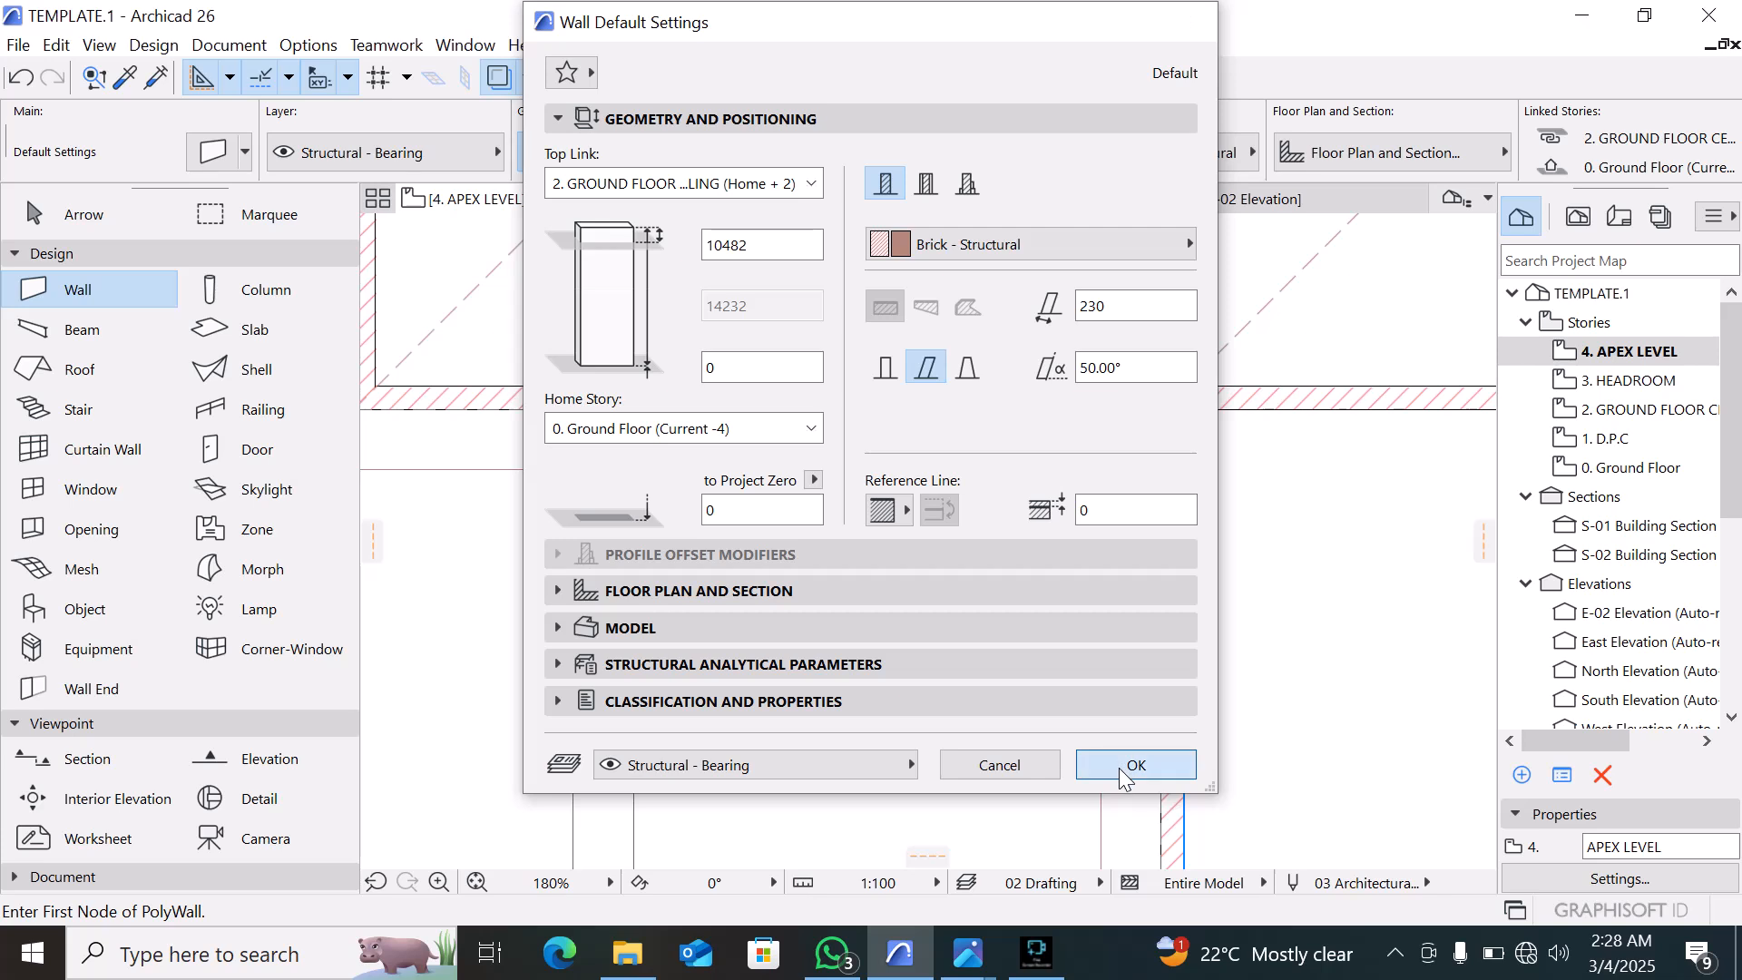
click(1129, 765)
Draw an L-shaped slanted wall along the lower corner's outline, about 6920 mm down from the upper wall and across to the wing wall
scroll(1116, 626, down, 3)
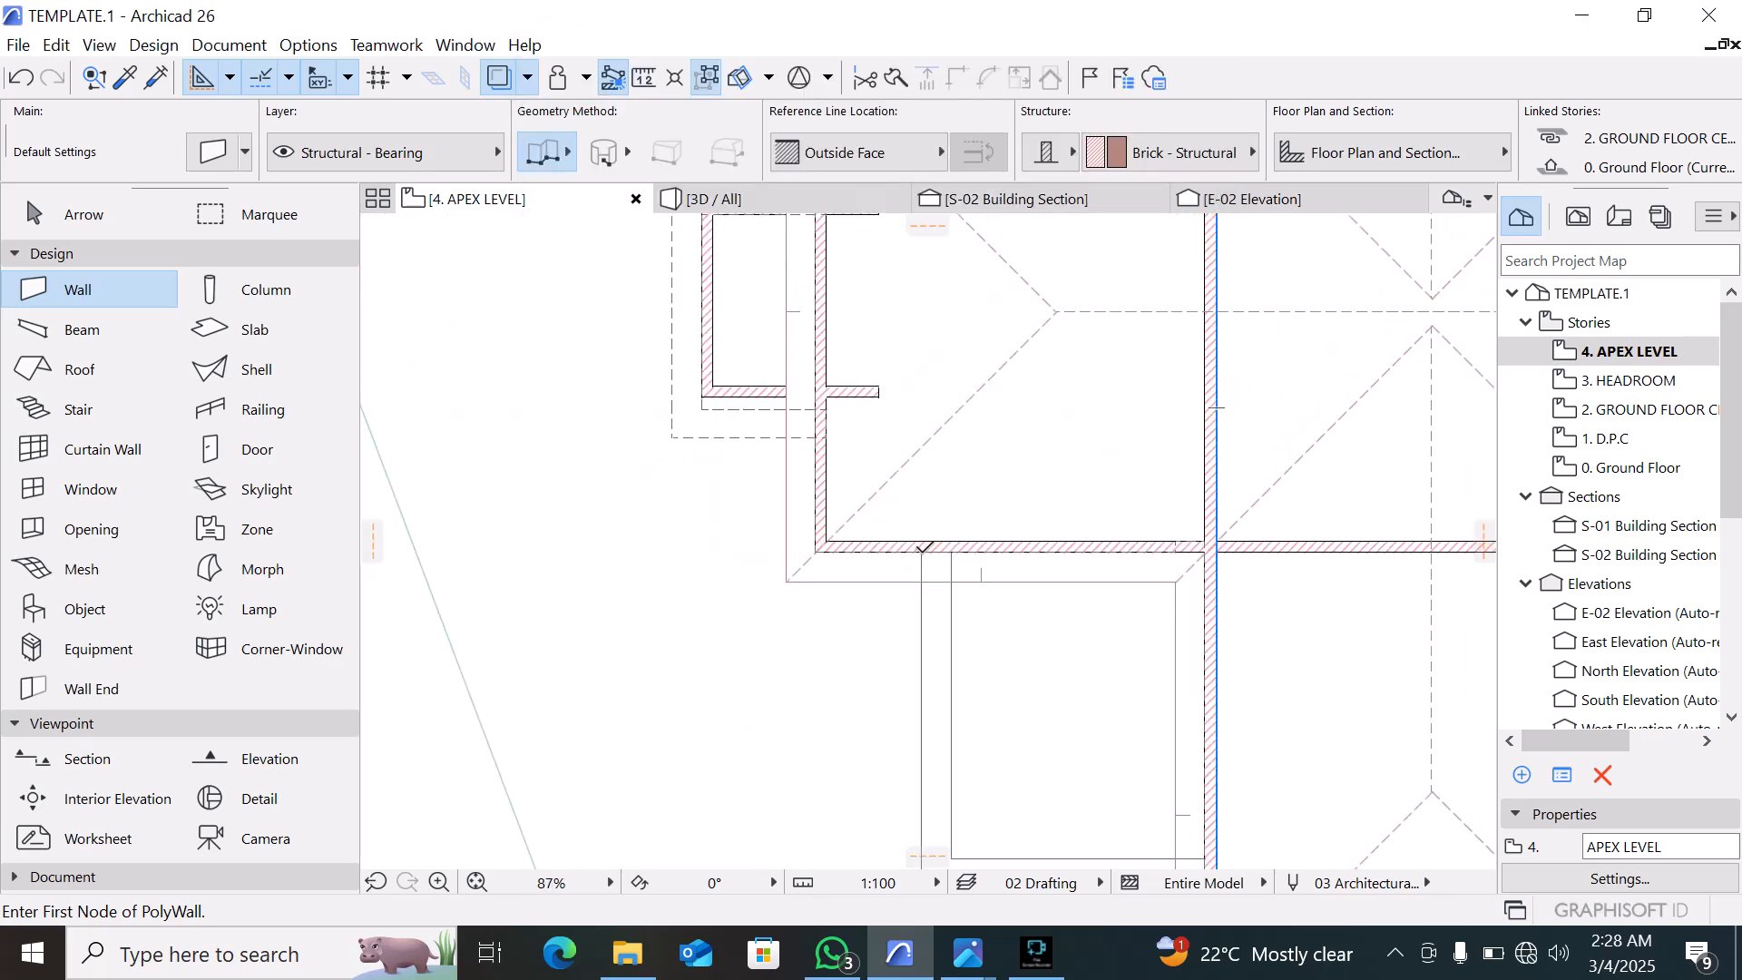
click(922, 544)
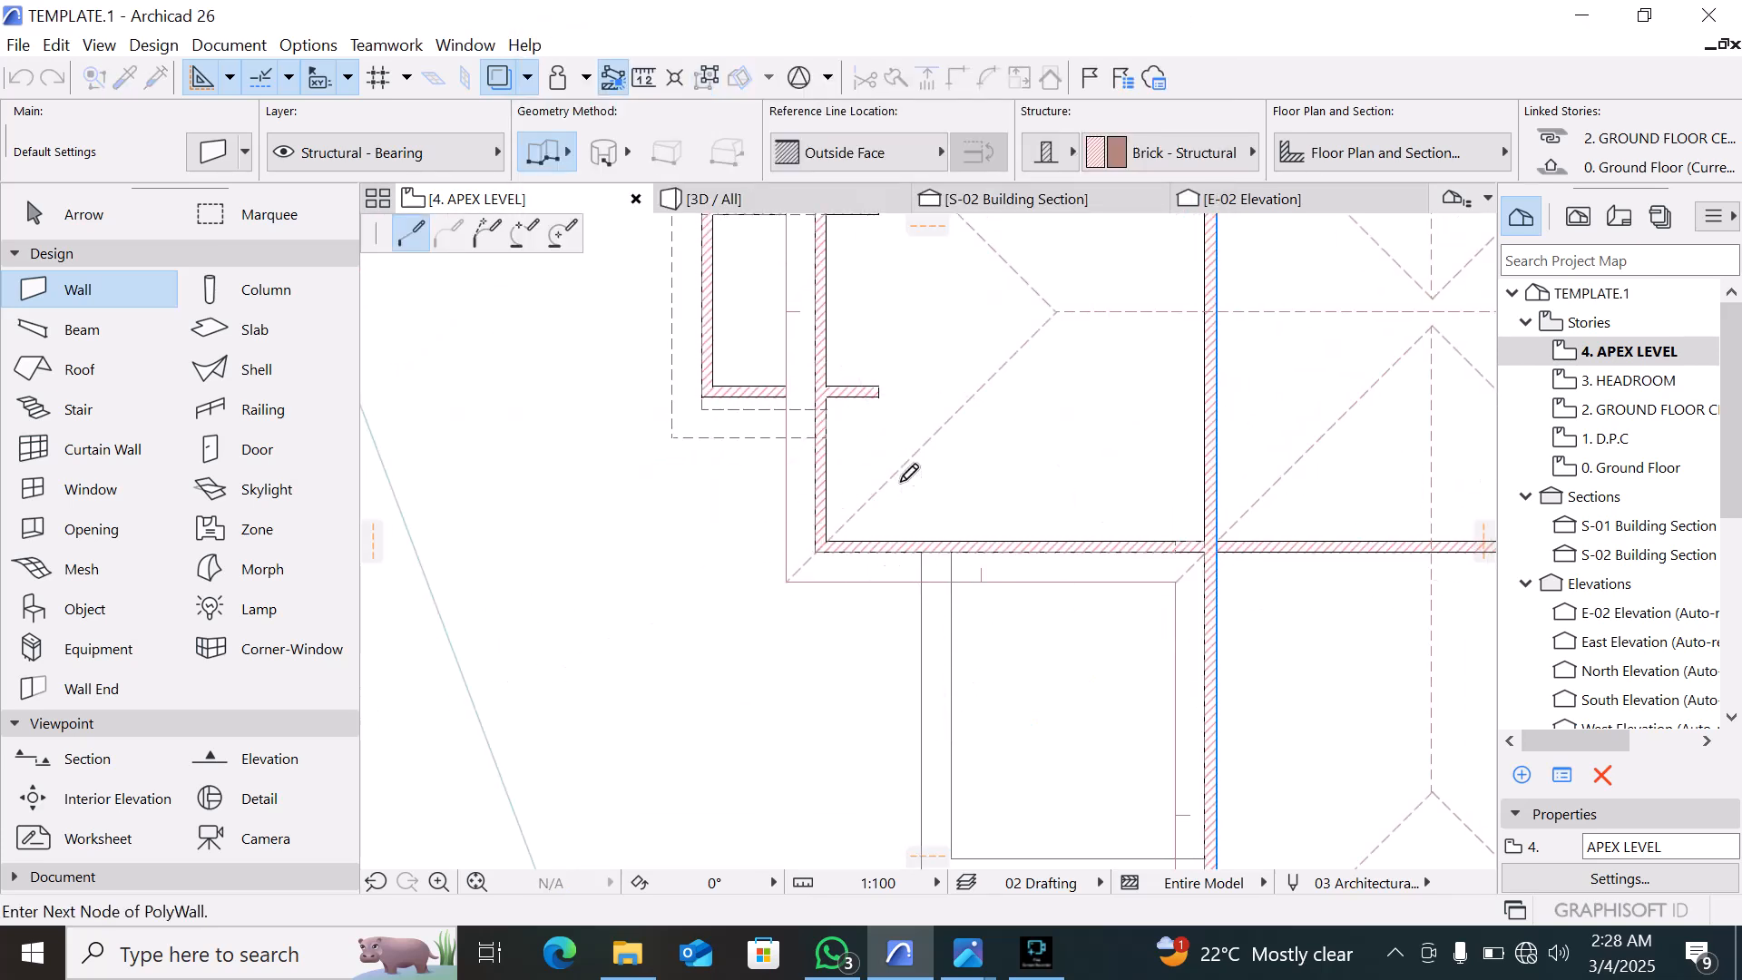
scroll(903, 544, down, 3)
scroll(923, 700, up, 1)
scroll(923, 700, up, 2)
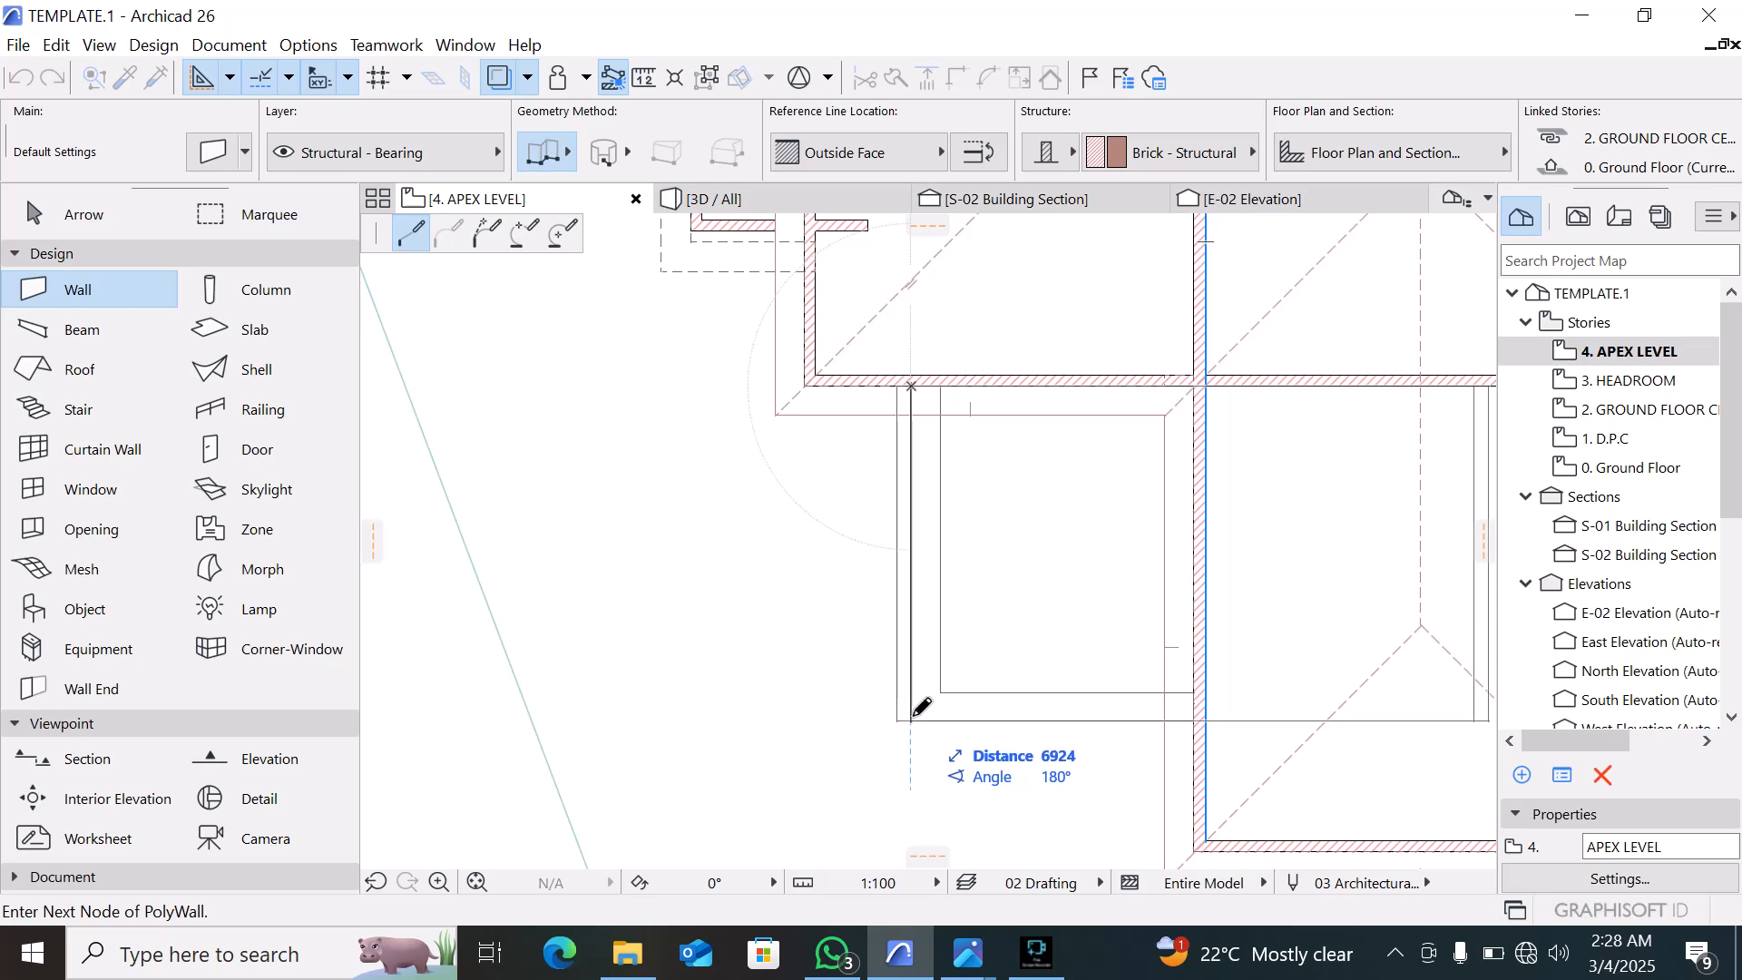
click(912, 720)
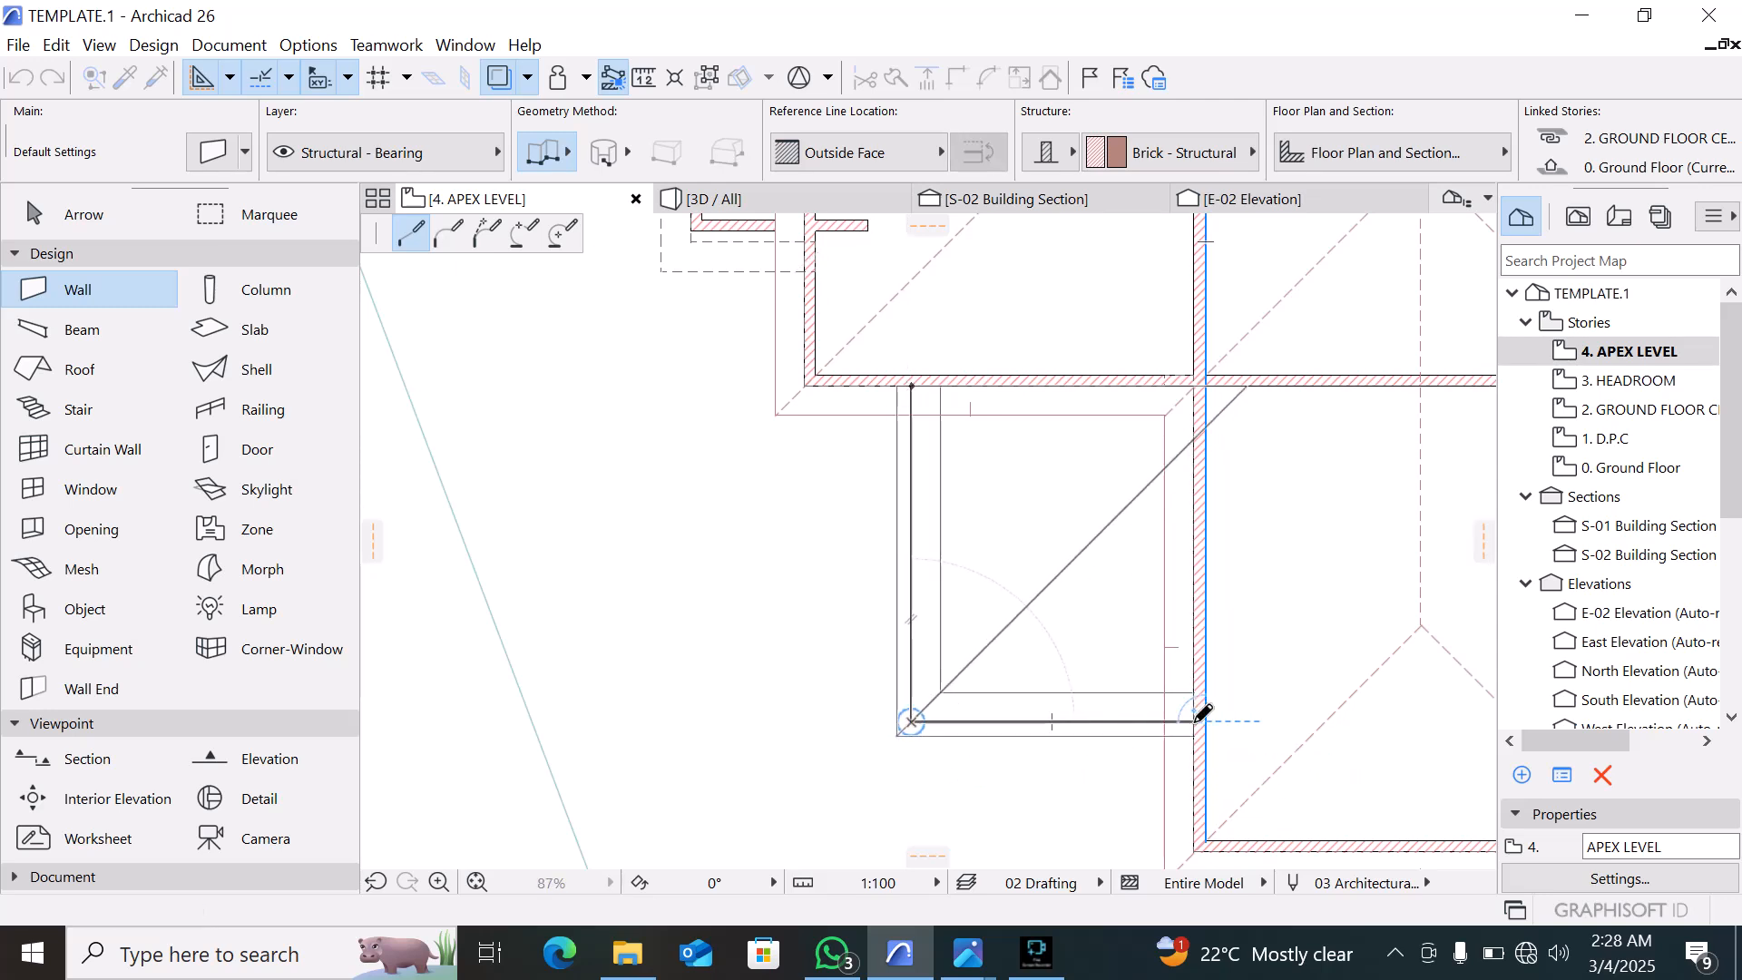
double_click(1199, 717)
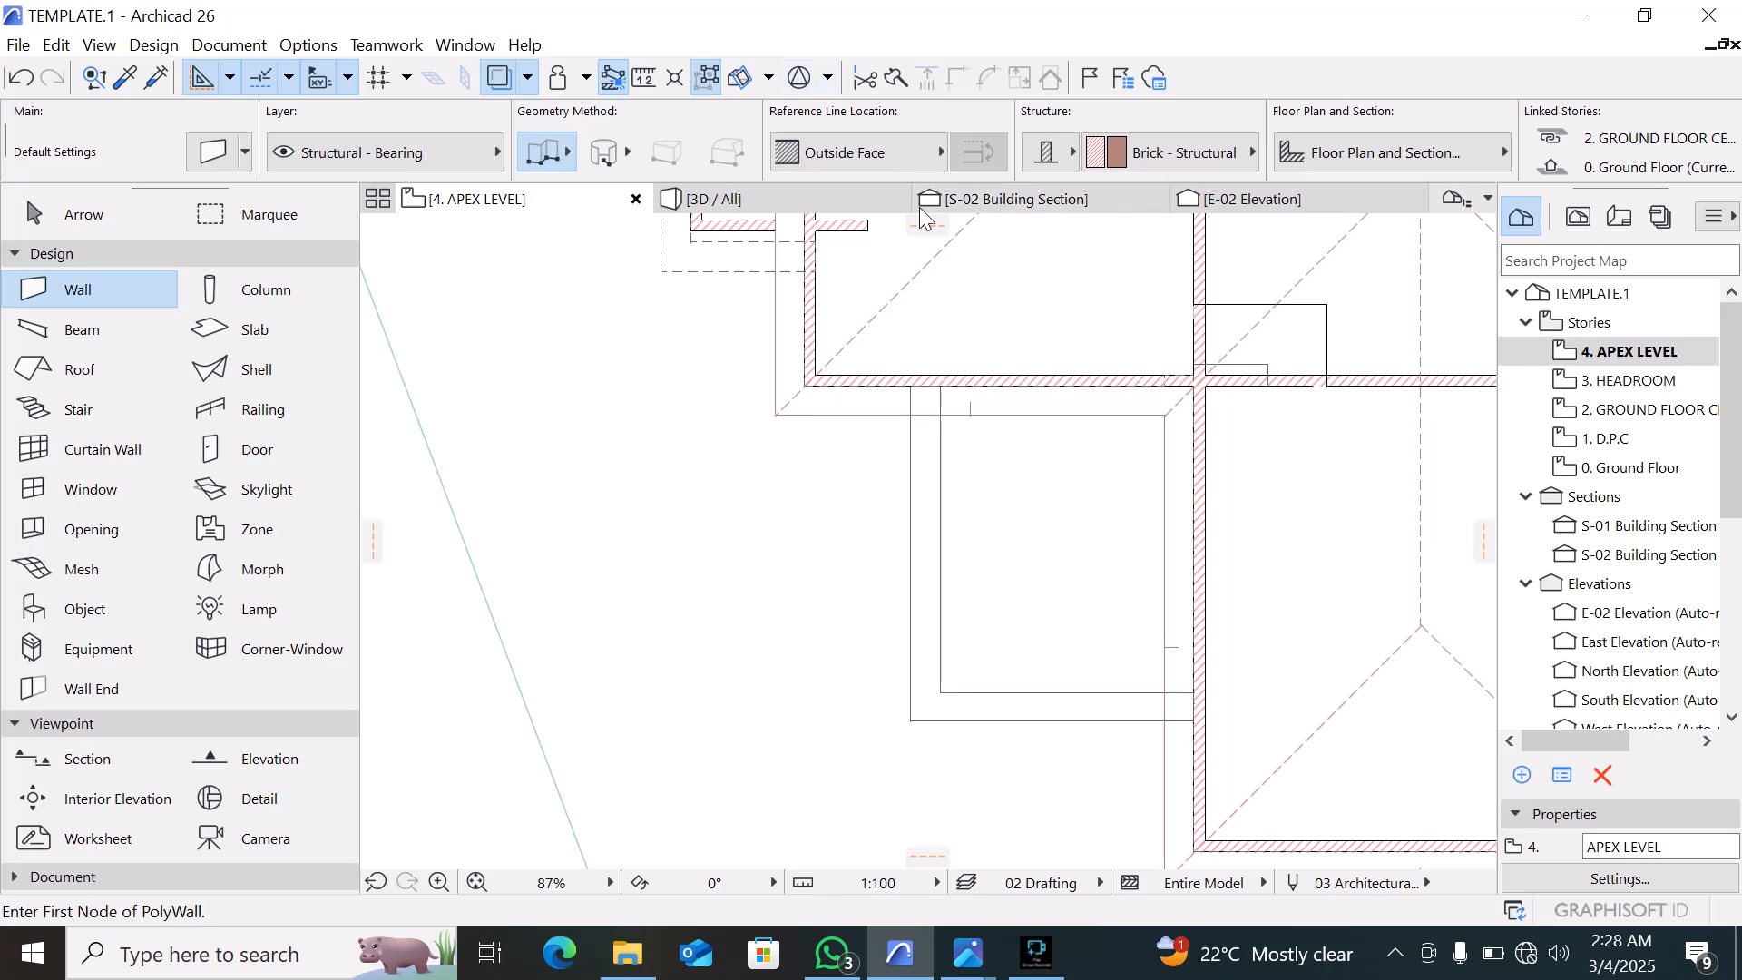
In the 3D view, select both slanted walls and move them up 9800 mm to the fascia at the lower corner
click(708, 200)
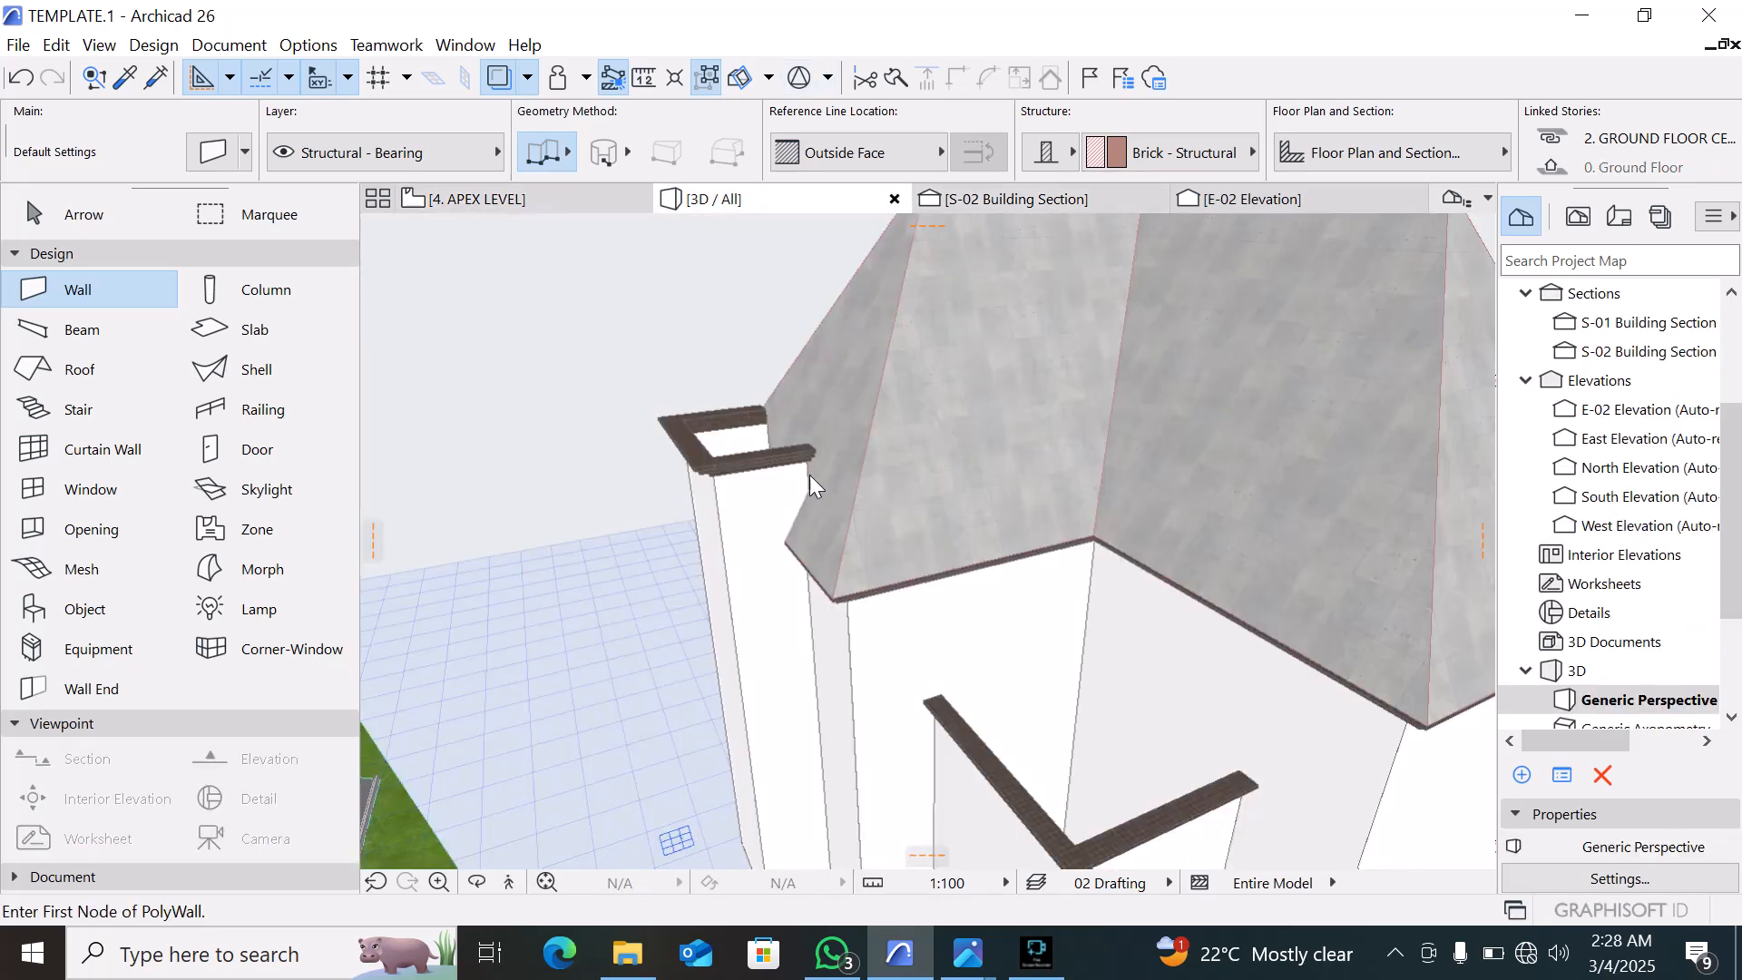
key(shift)
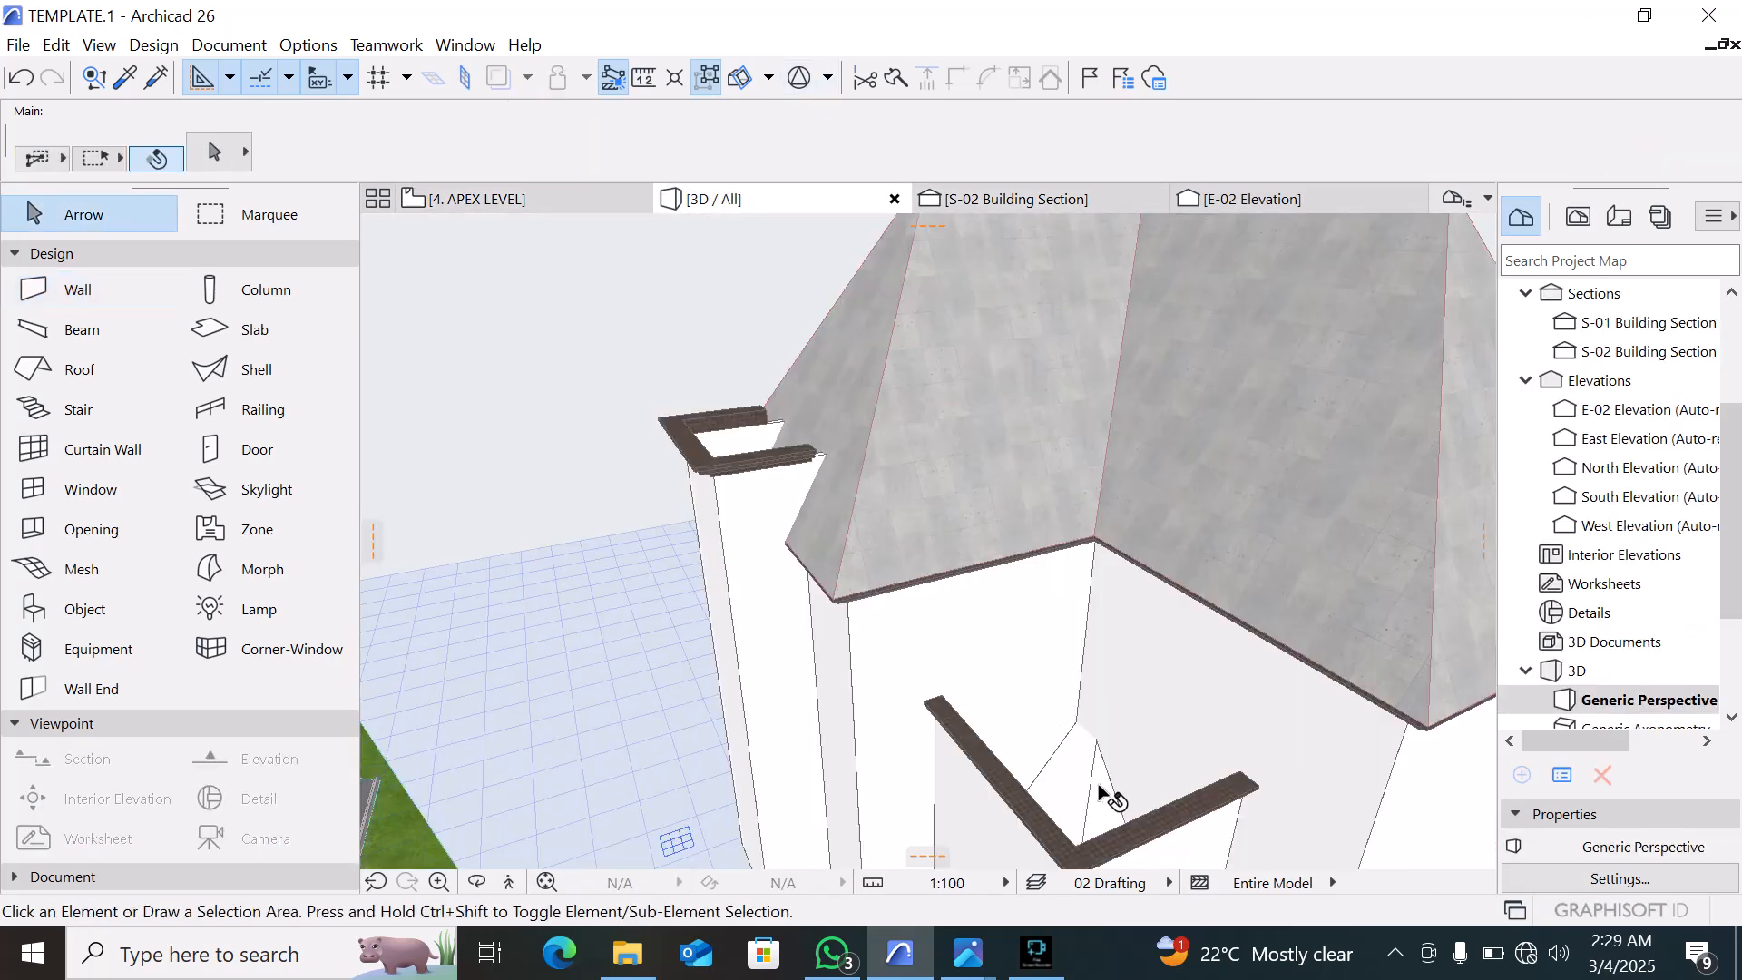
shift+click(1100, 784)
scroll(1135, 318, down, 3)
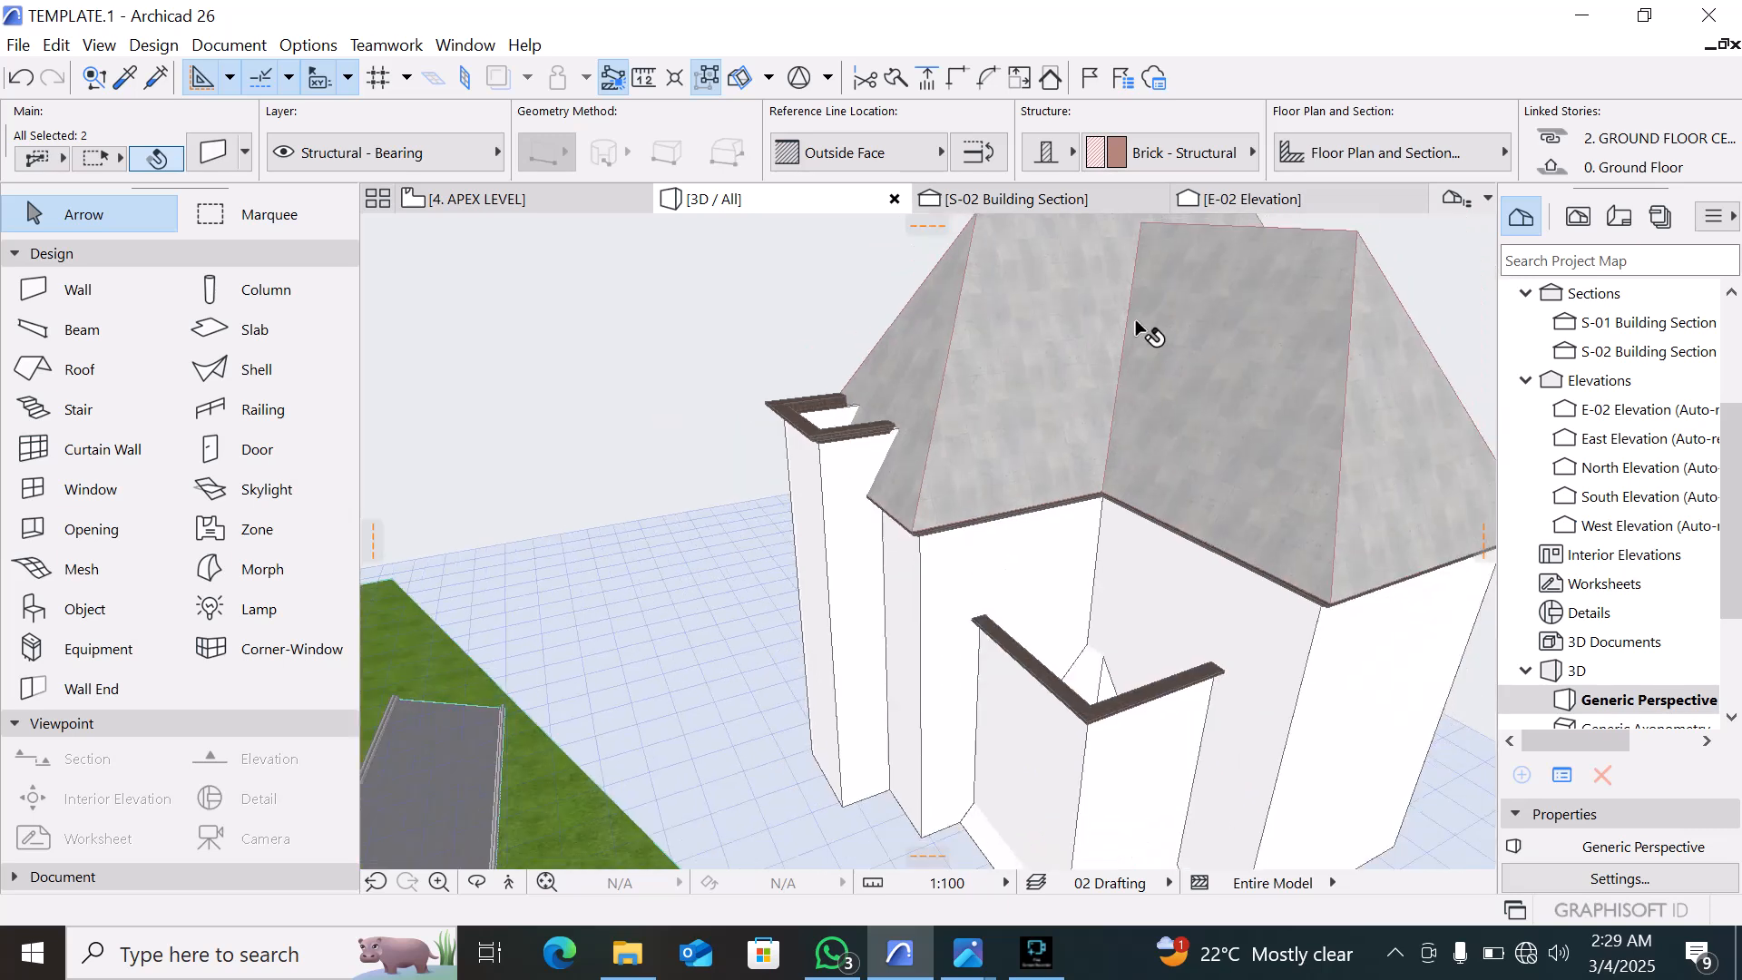
key(ctrl+d)
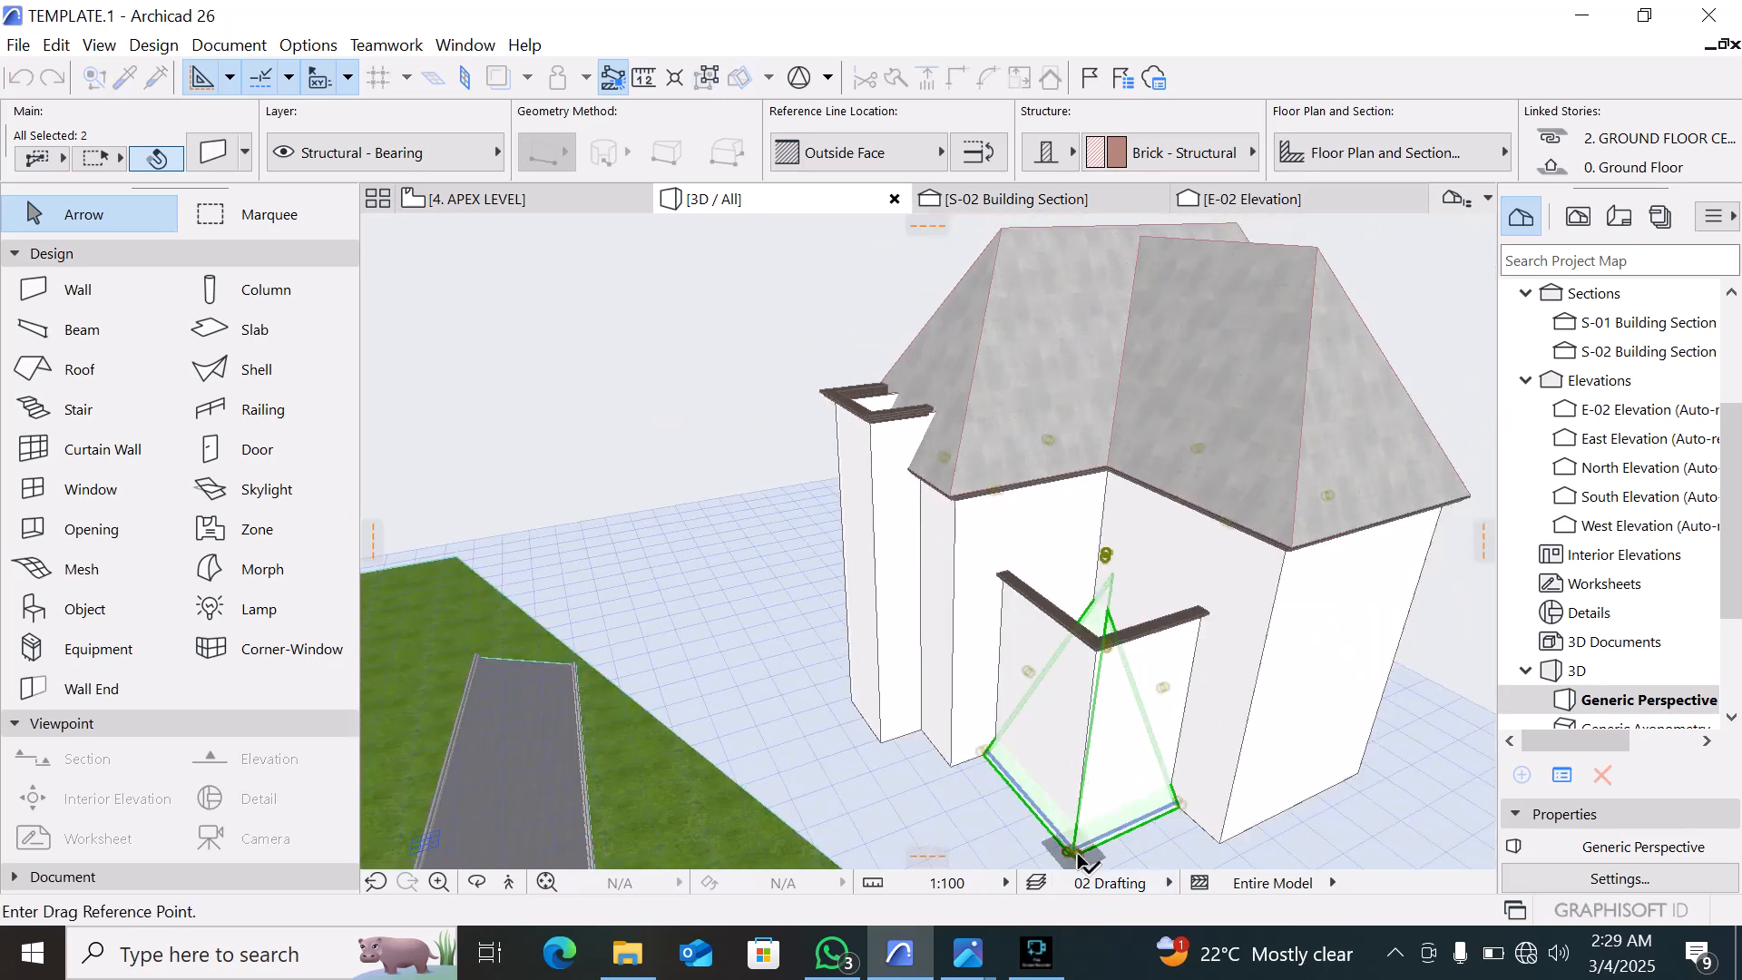
click(1073, 850)
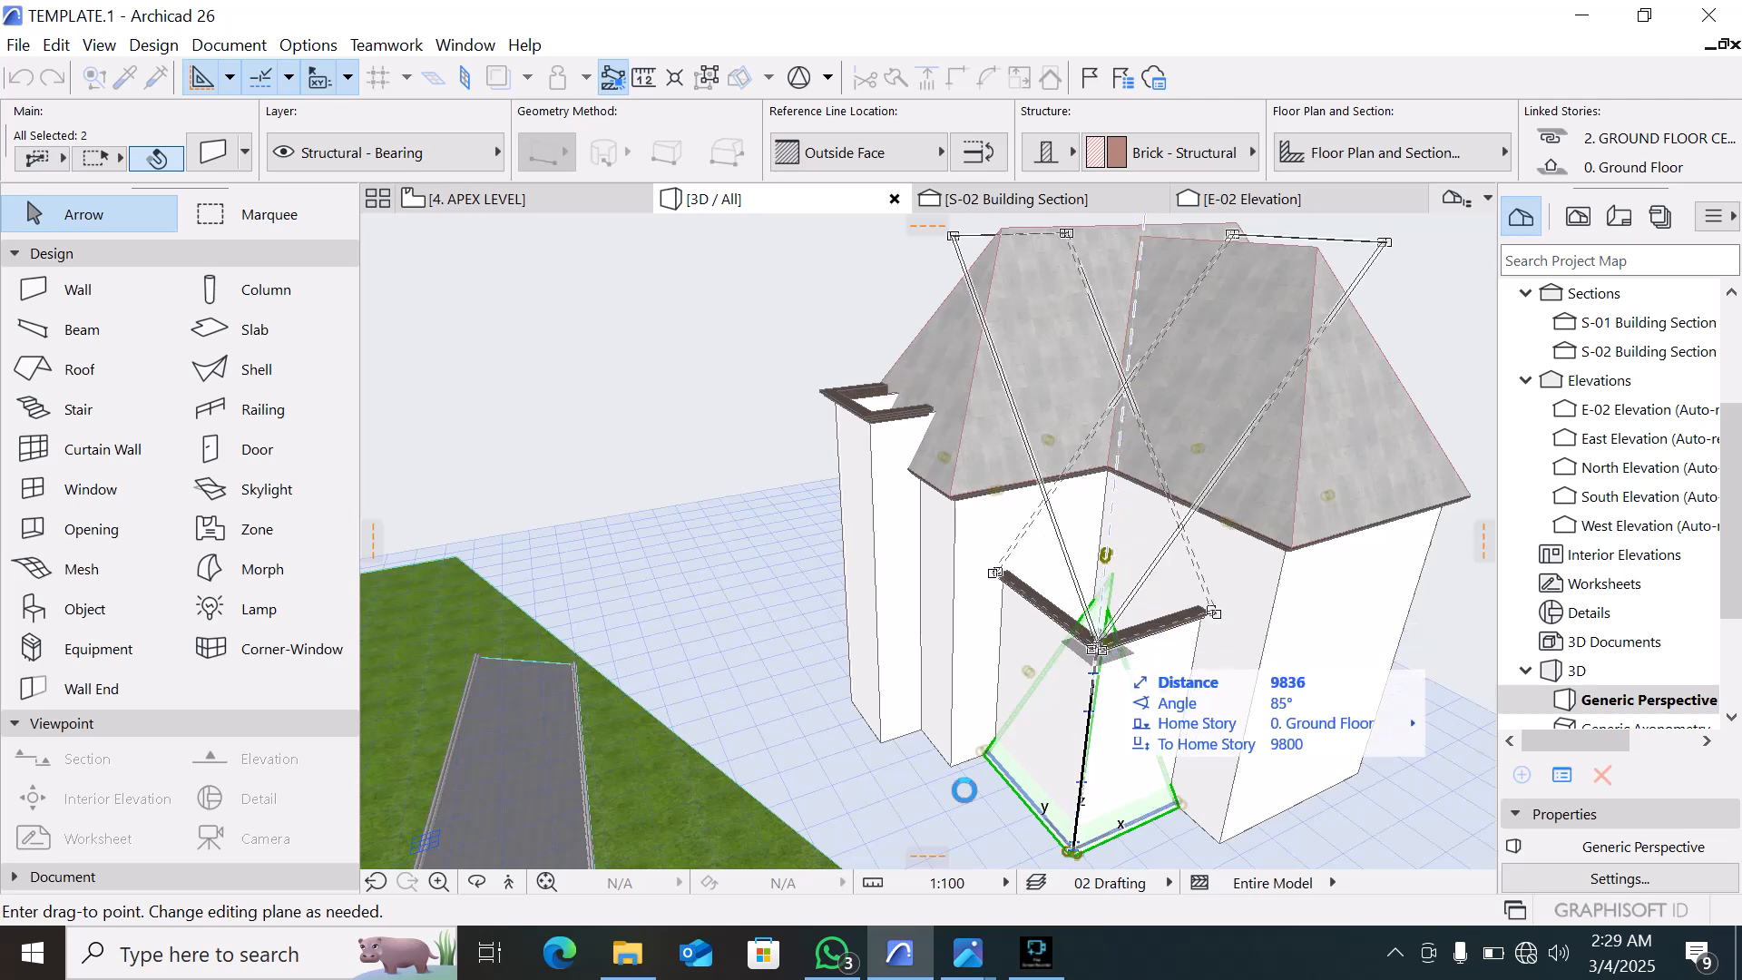
scroll(1164, 646, up, 1)
scroll(1110, 710, down, 2)
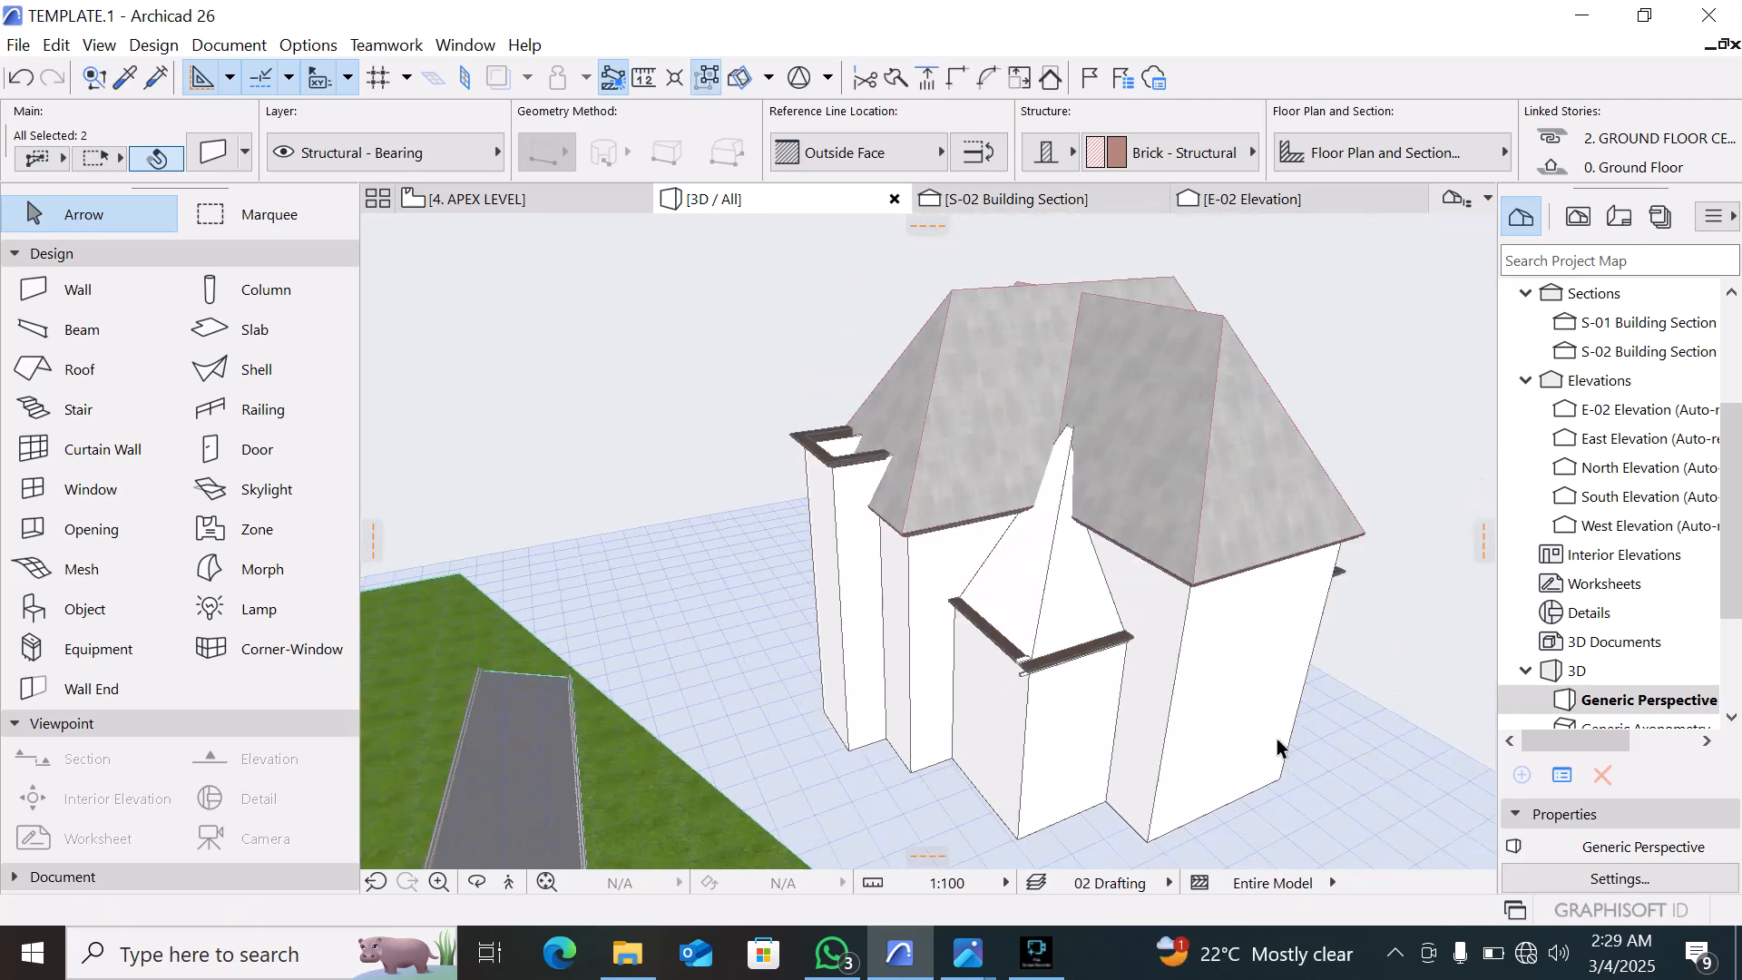
Move the two slanted walls further up so their base sits on top of the lower corner's fascia, then deselect them
shift+middle_drag(1276, 747, 1268, 575)
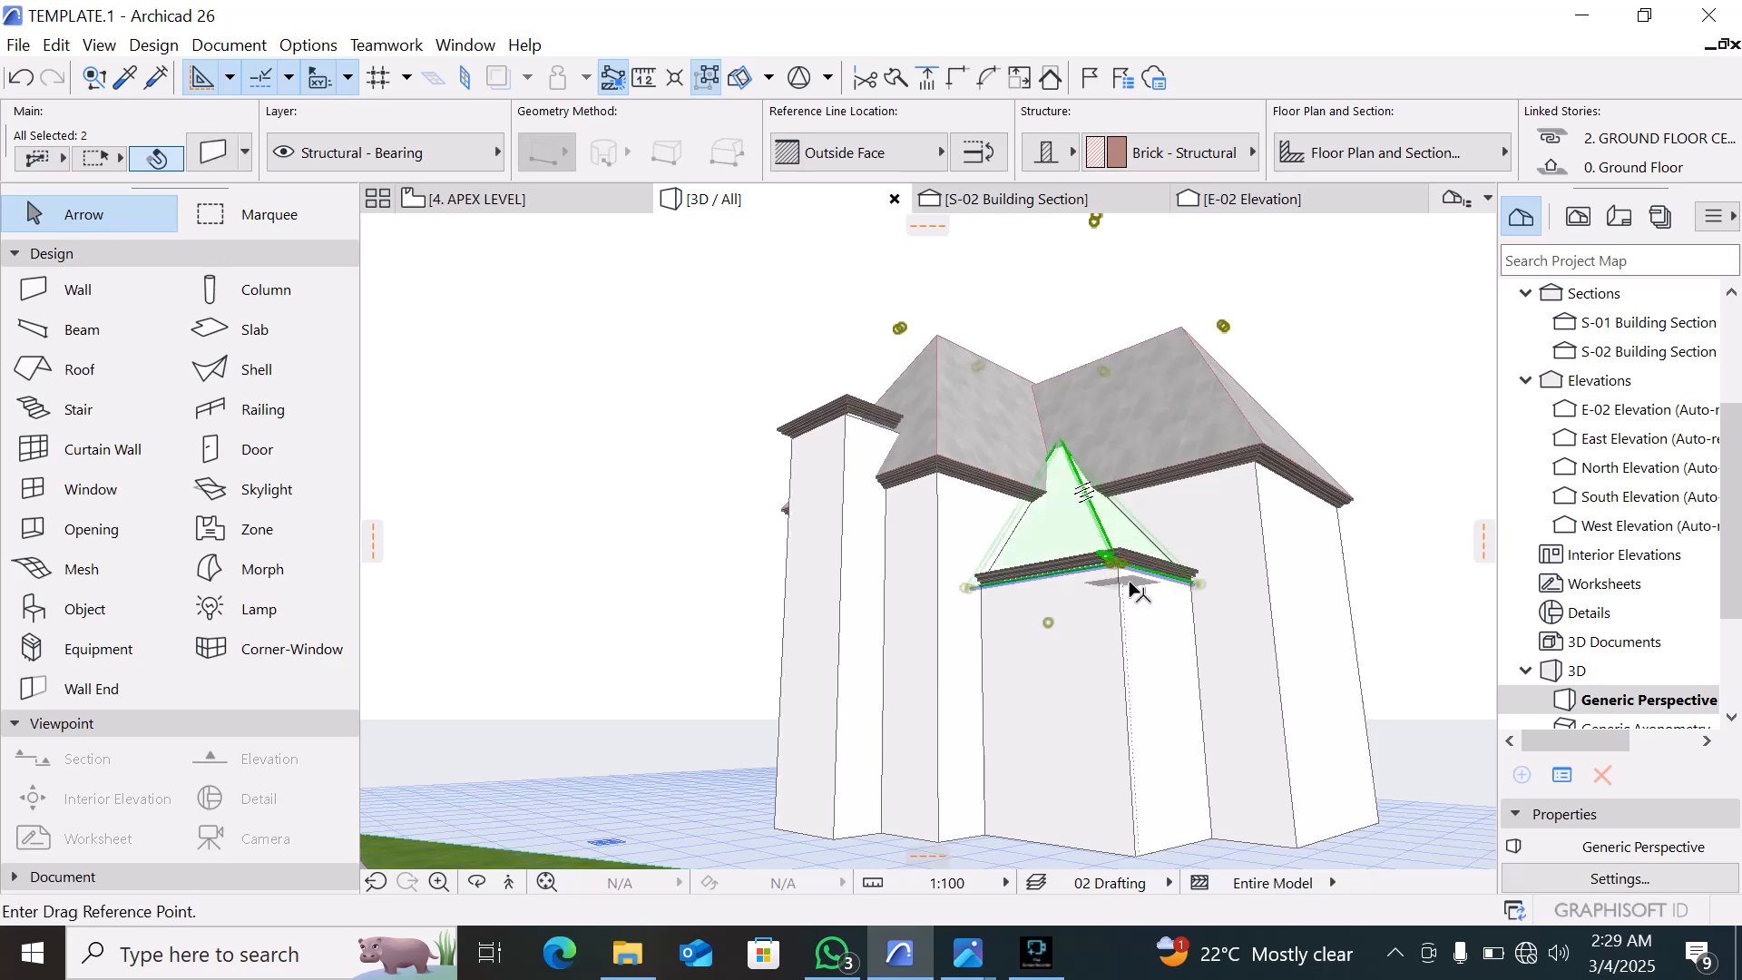
scroll(1134, 590, up, 1)
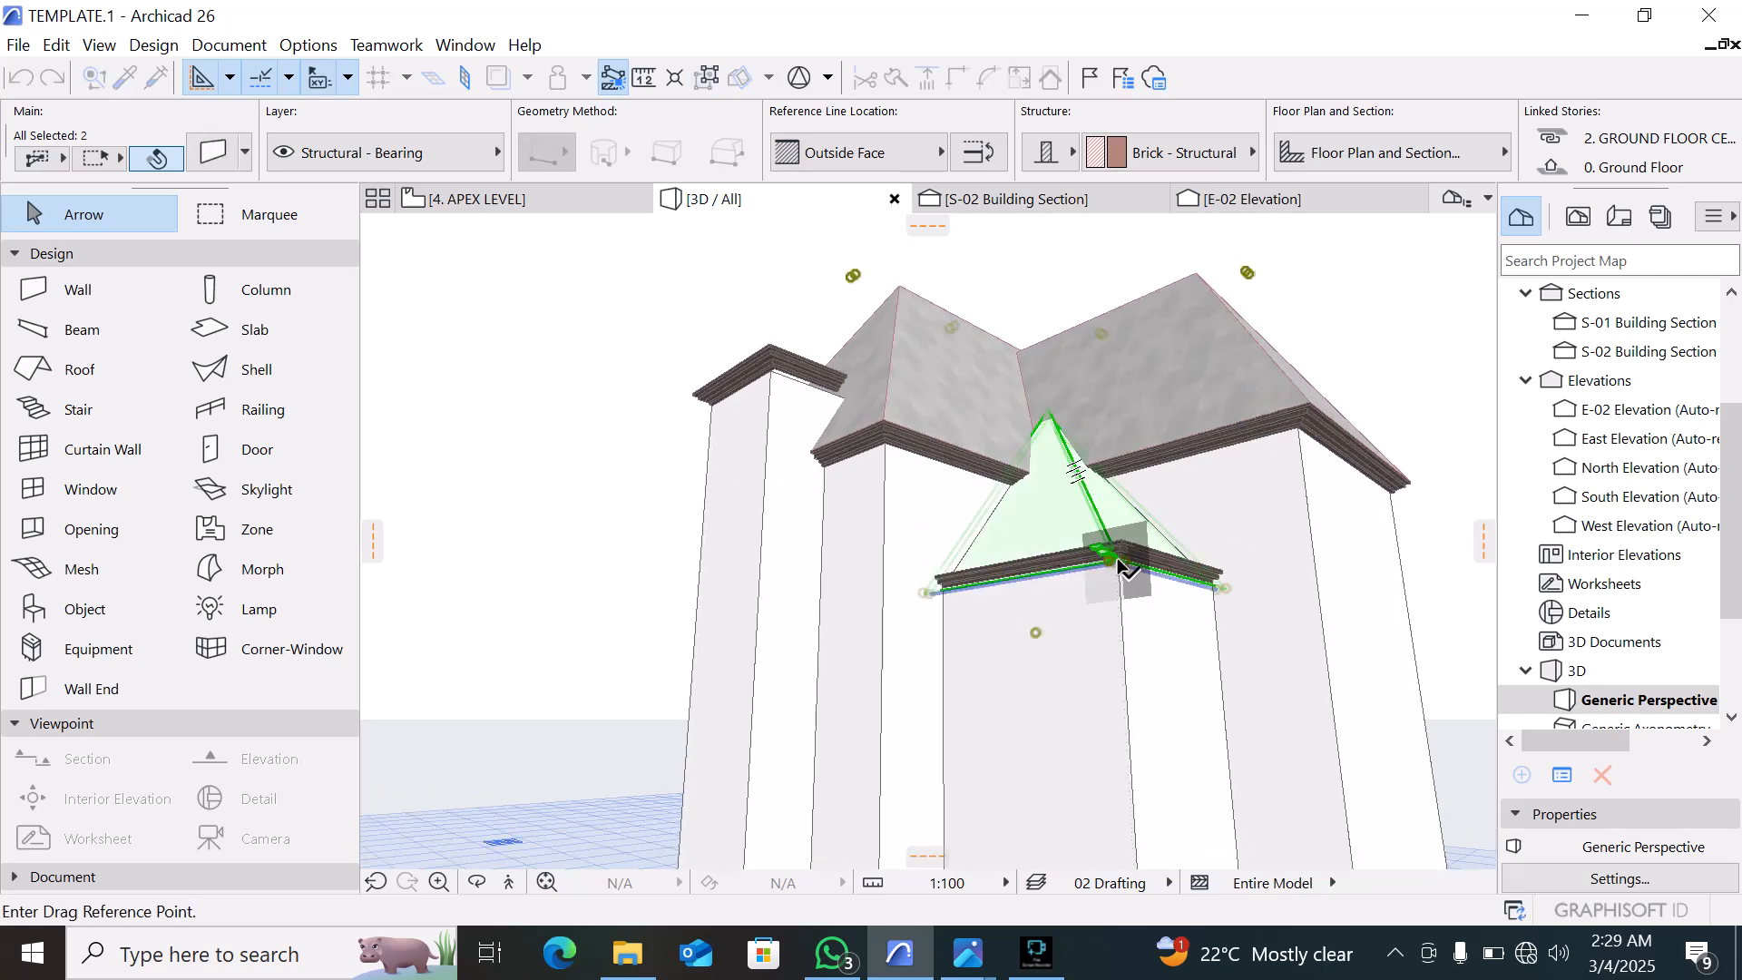
click(1121, 555)
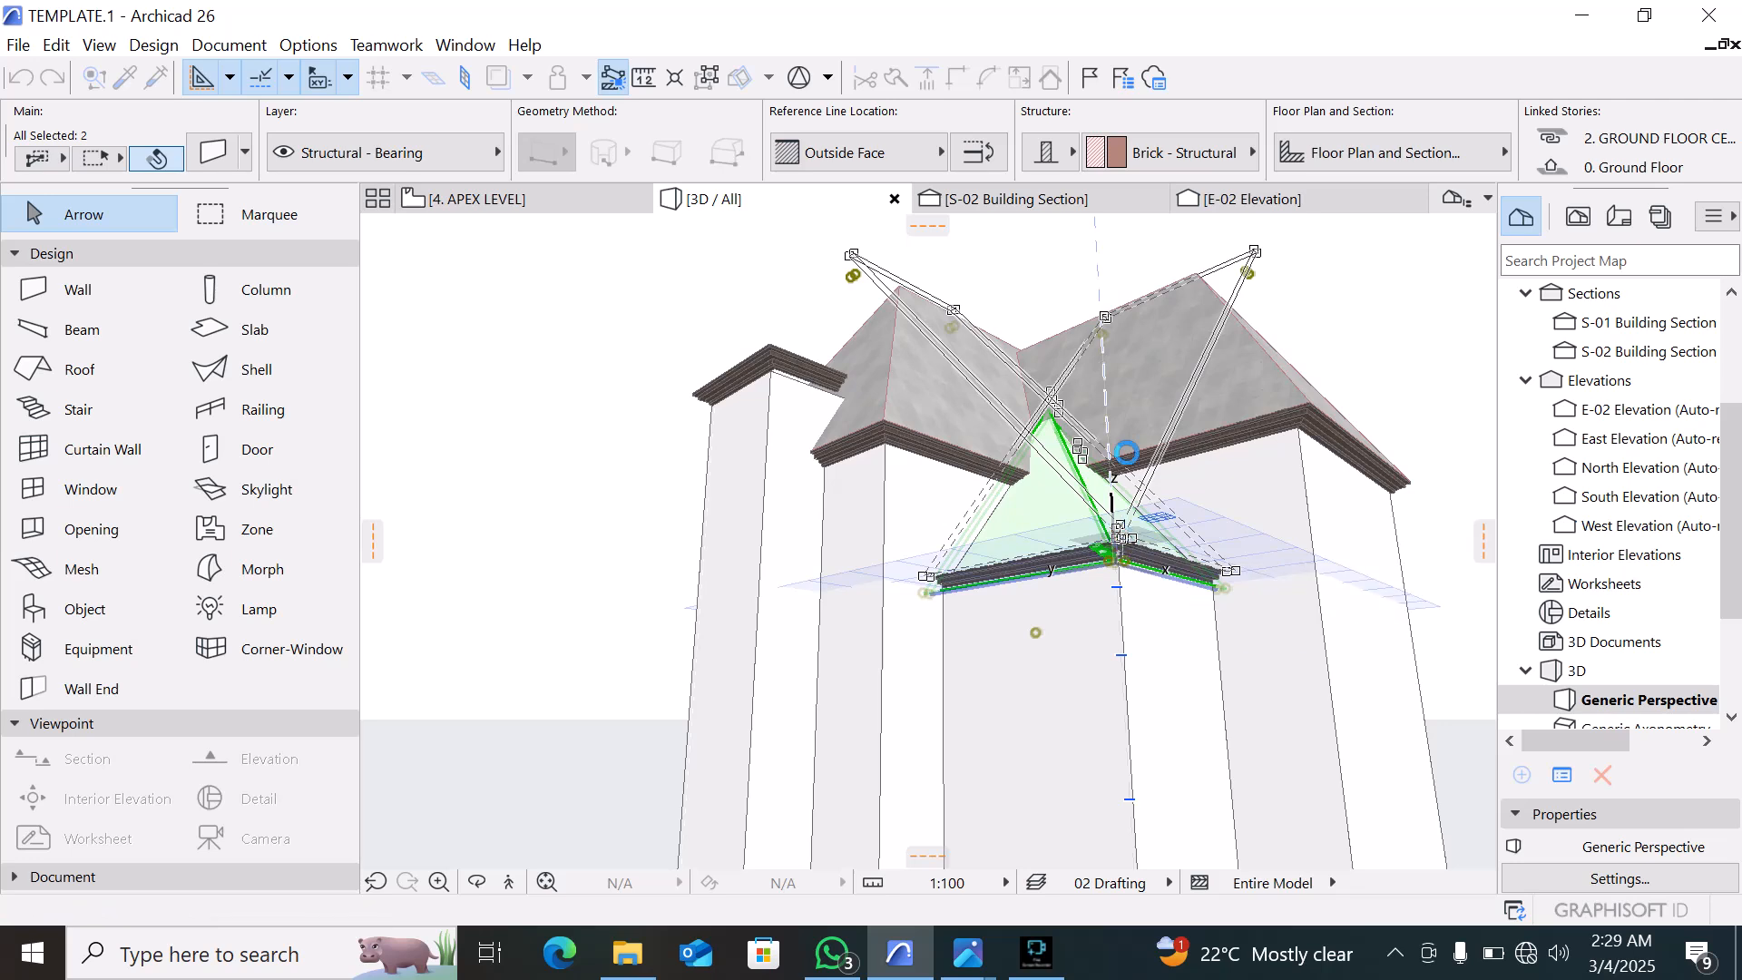
shift+middle_drag(1131, 461, 1200, 420)
scroll(1134, 453, up, 5)
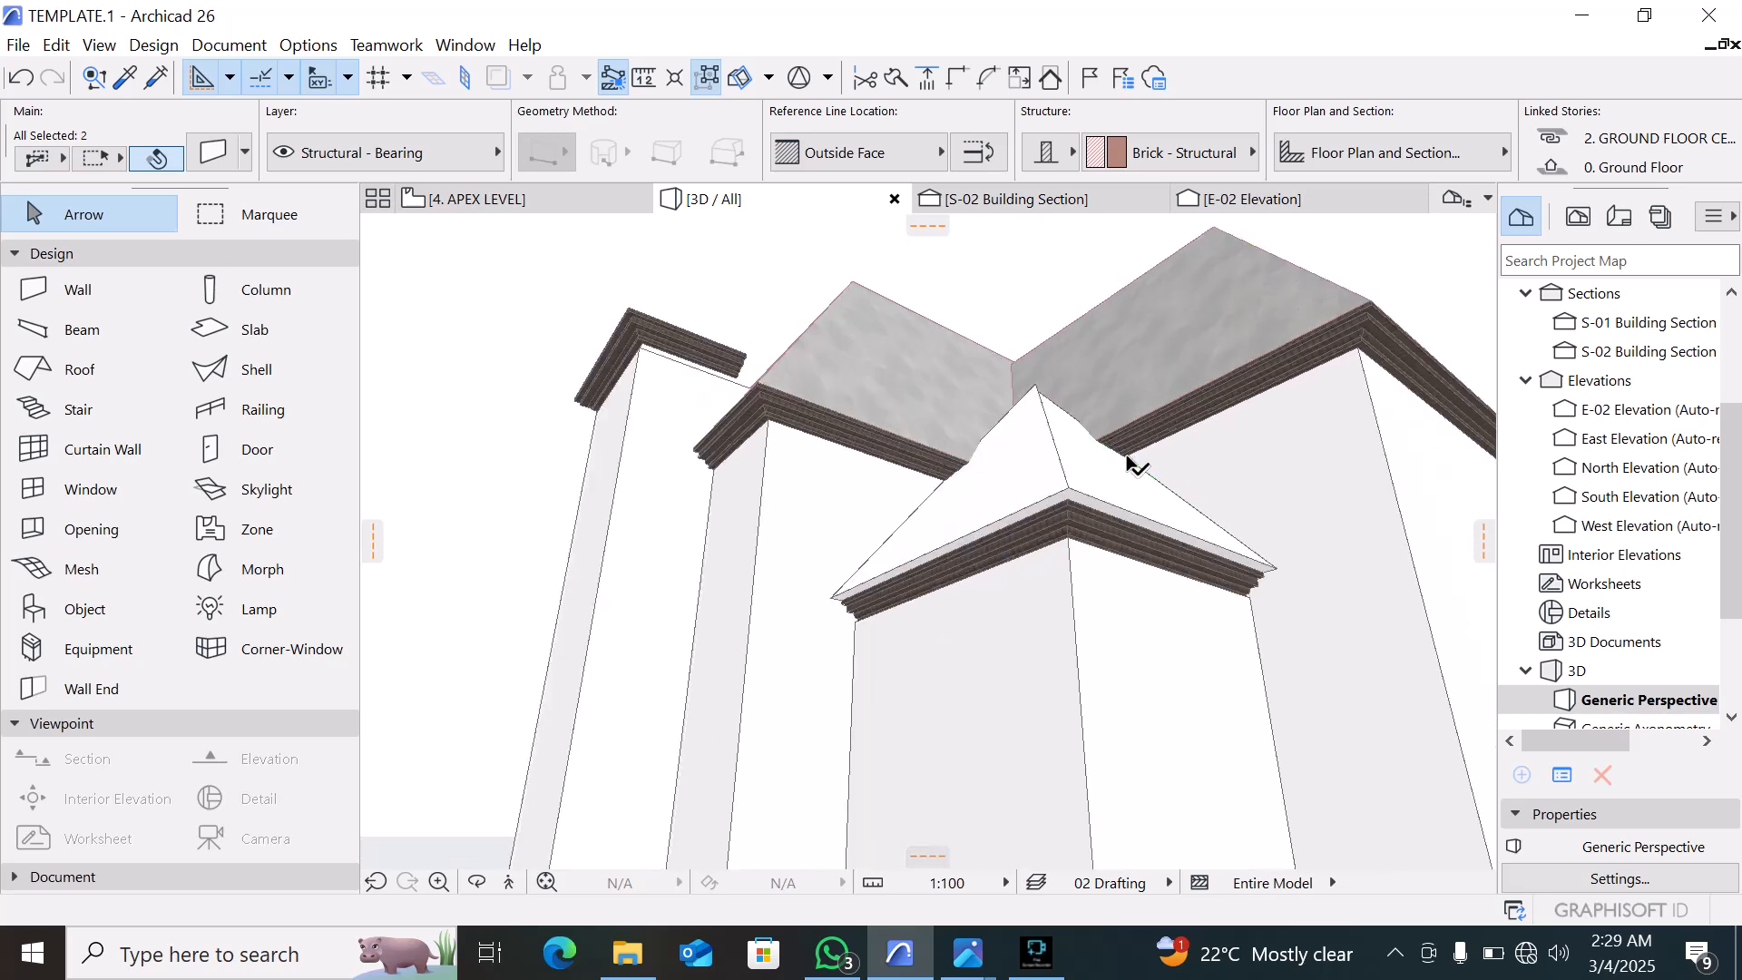
shift+middle_drag(1122, 377, 867, 614)
key(Escape)
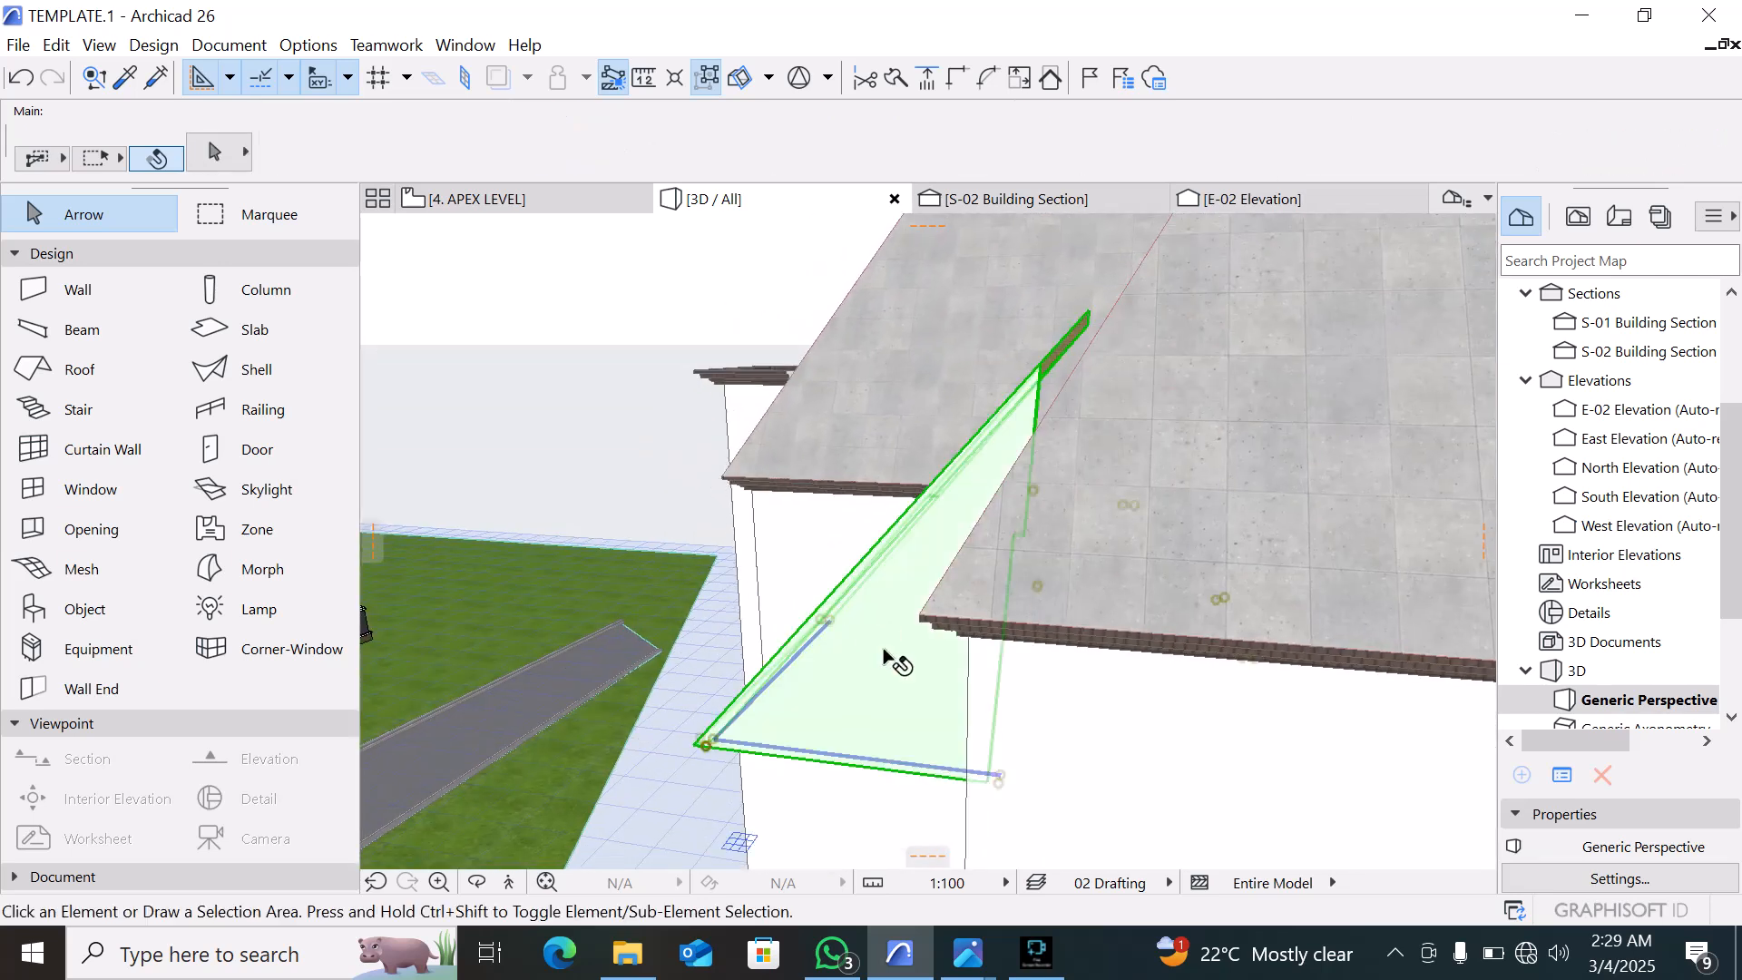
Select both slanted corner walls and set their outside slant angle to 30°
scroll(886, 646, up, 1)
click(886, 646)
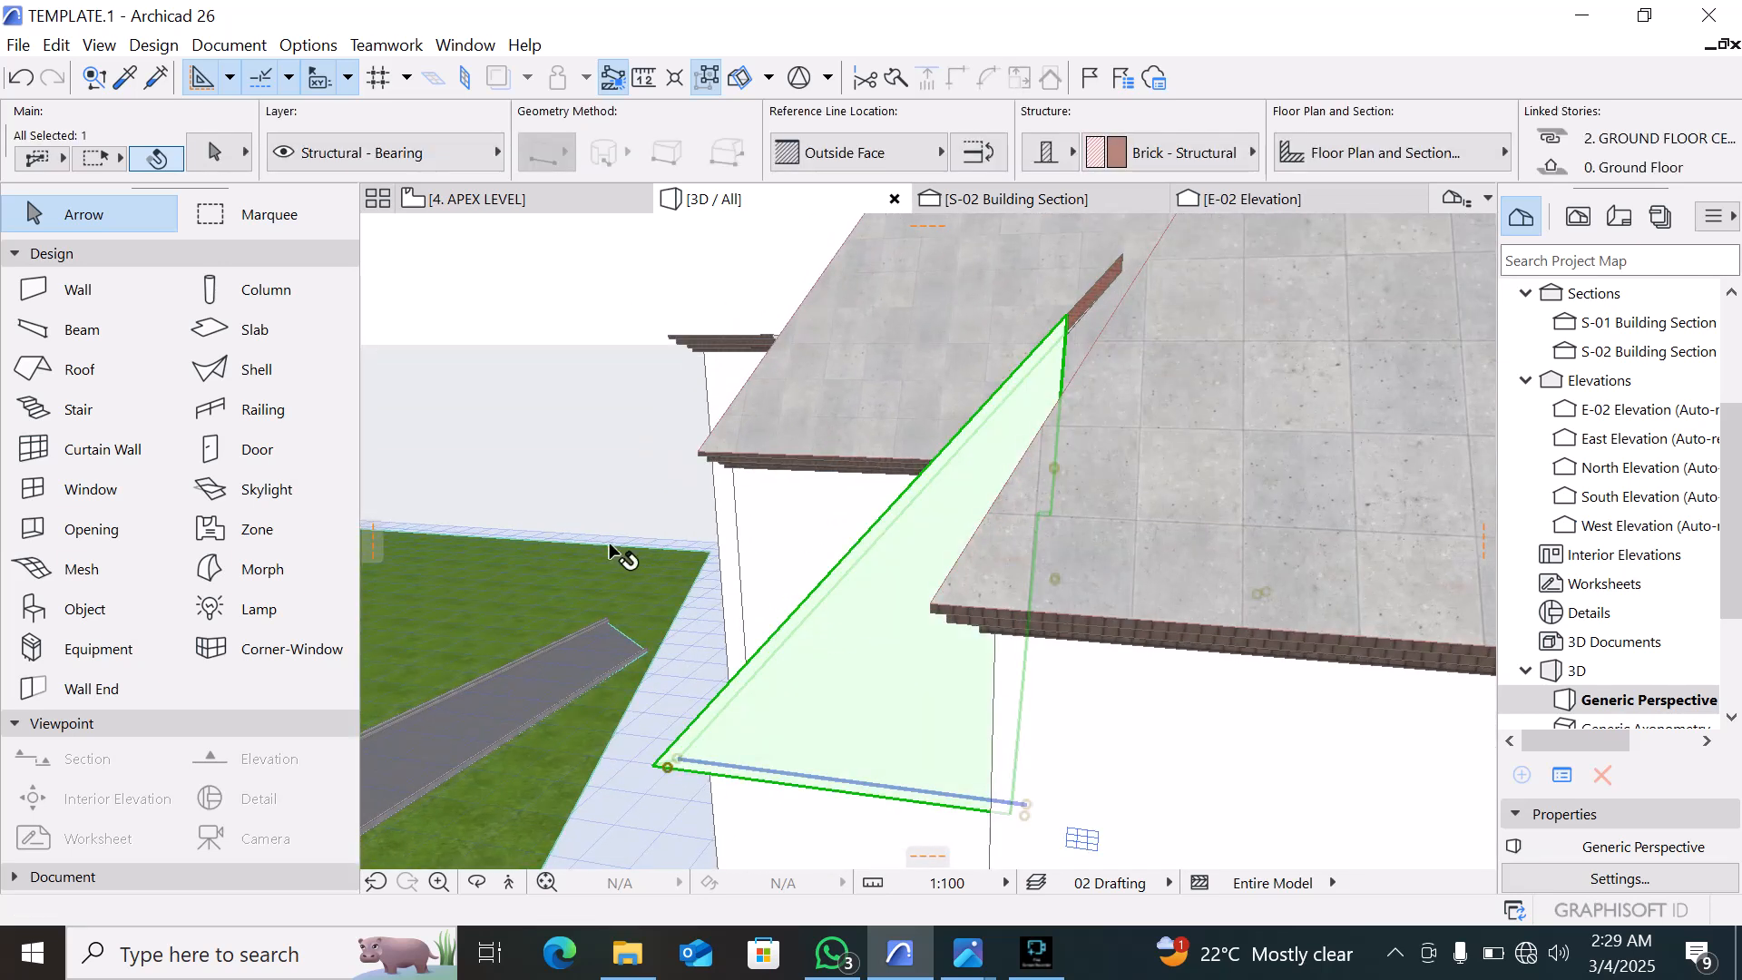
scroll(595, 647, down, 3)
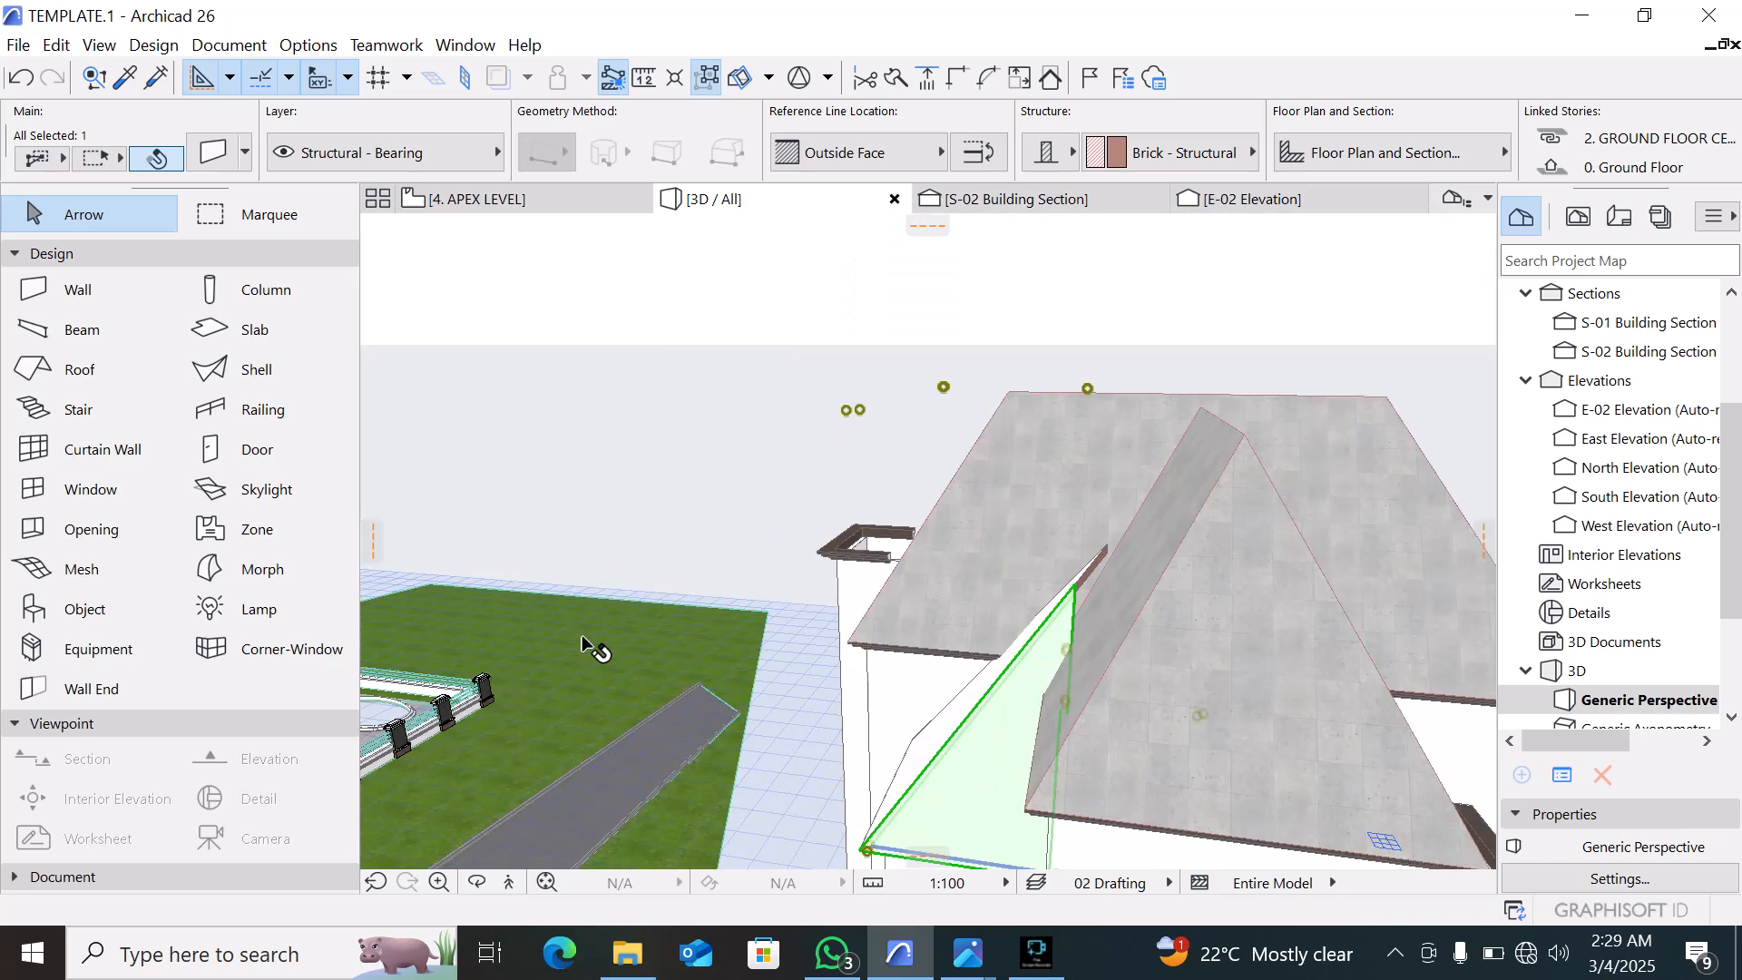
shift+middle_drag(821, 684, 962, 703)
shift+click(1057, 725)
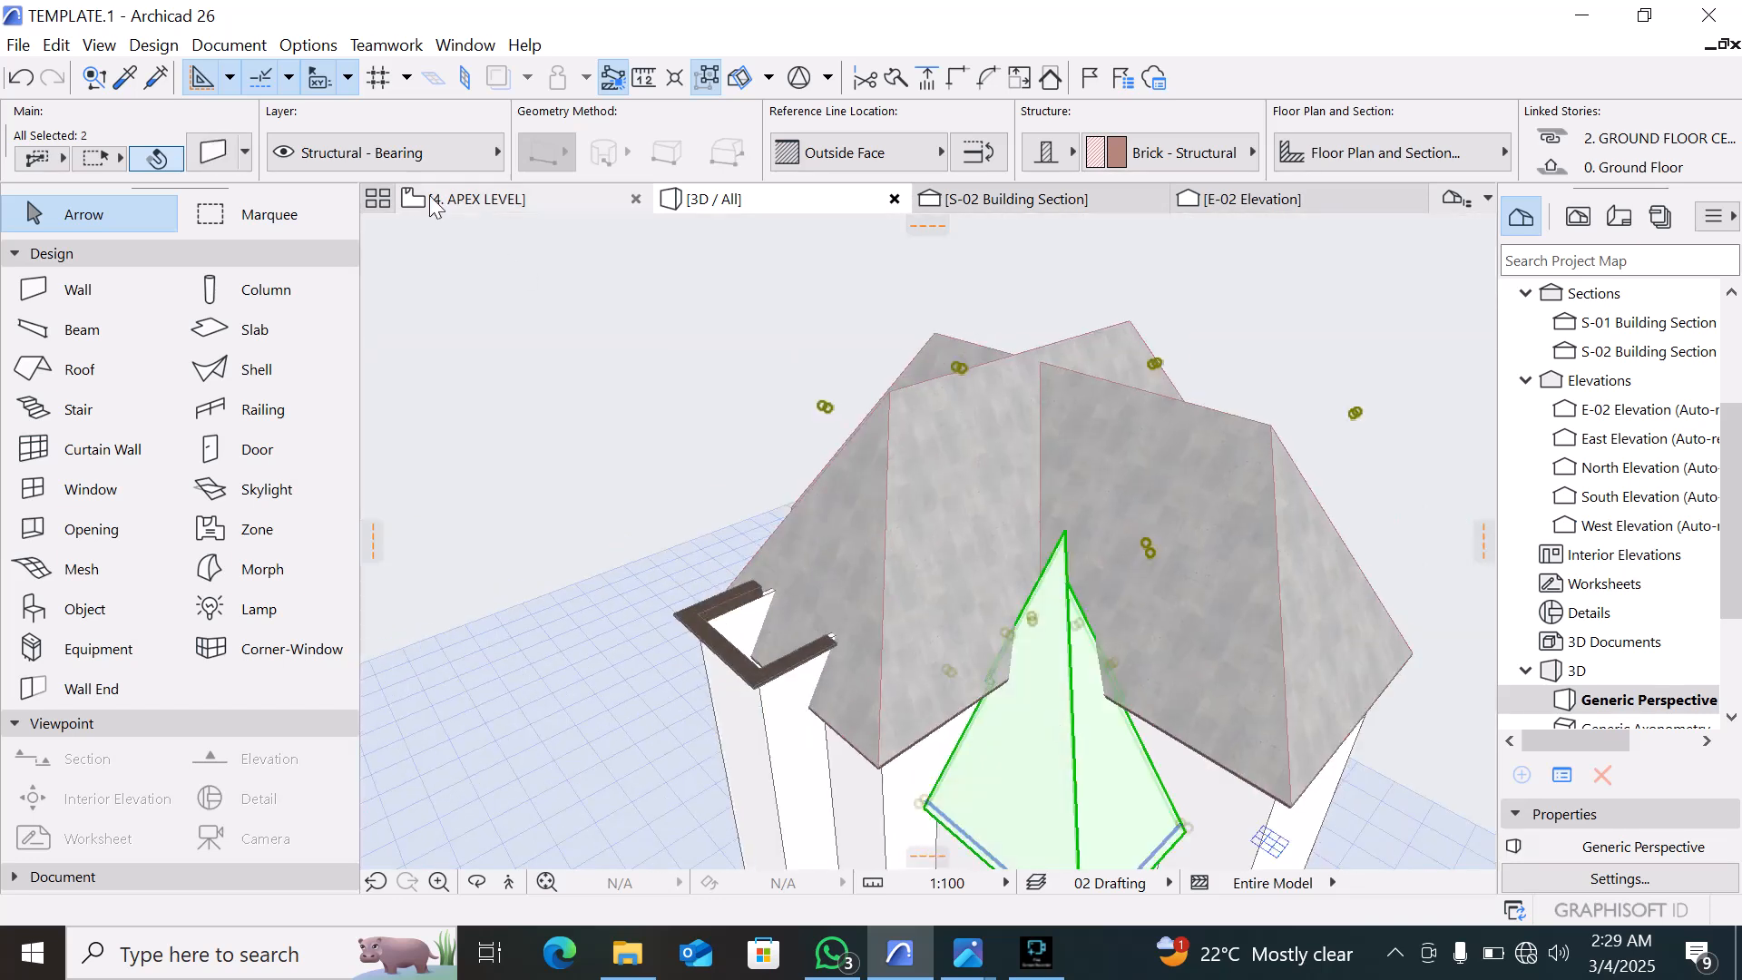
key(ctrl+t)
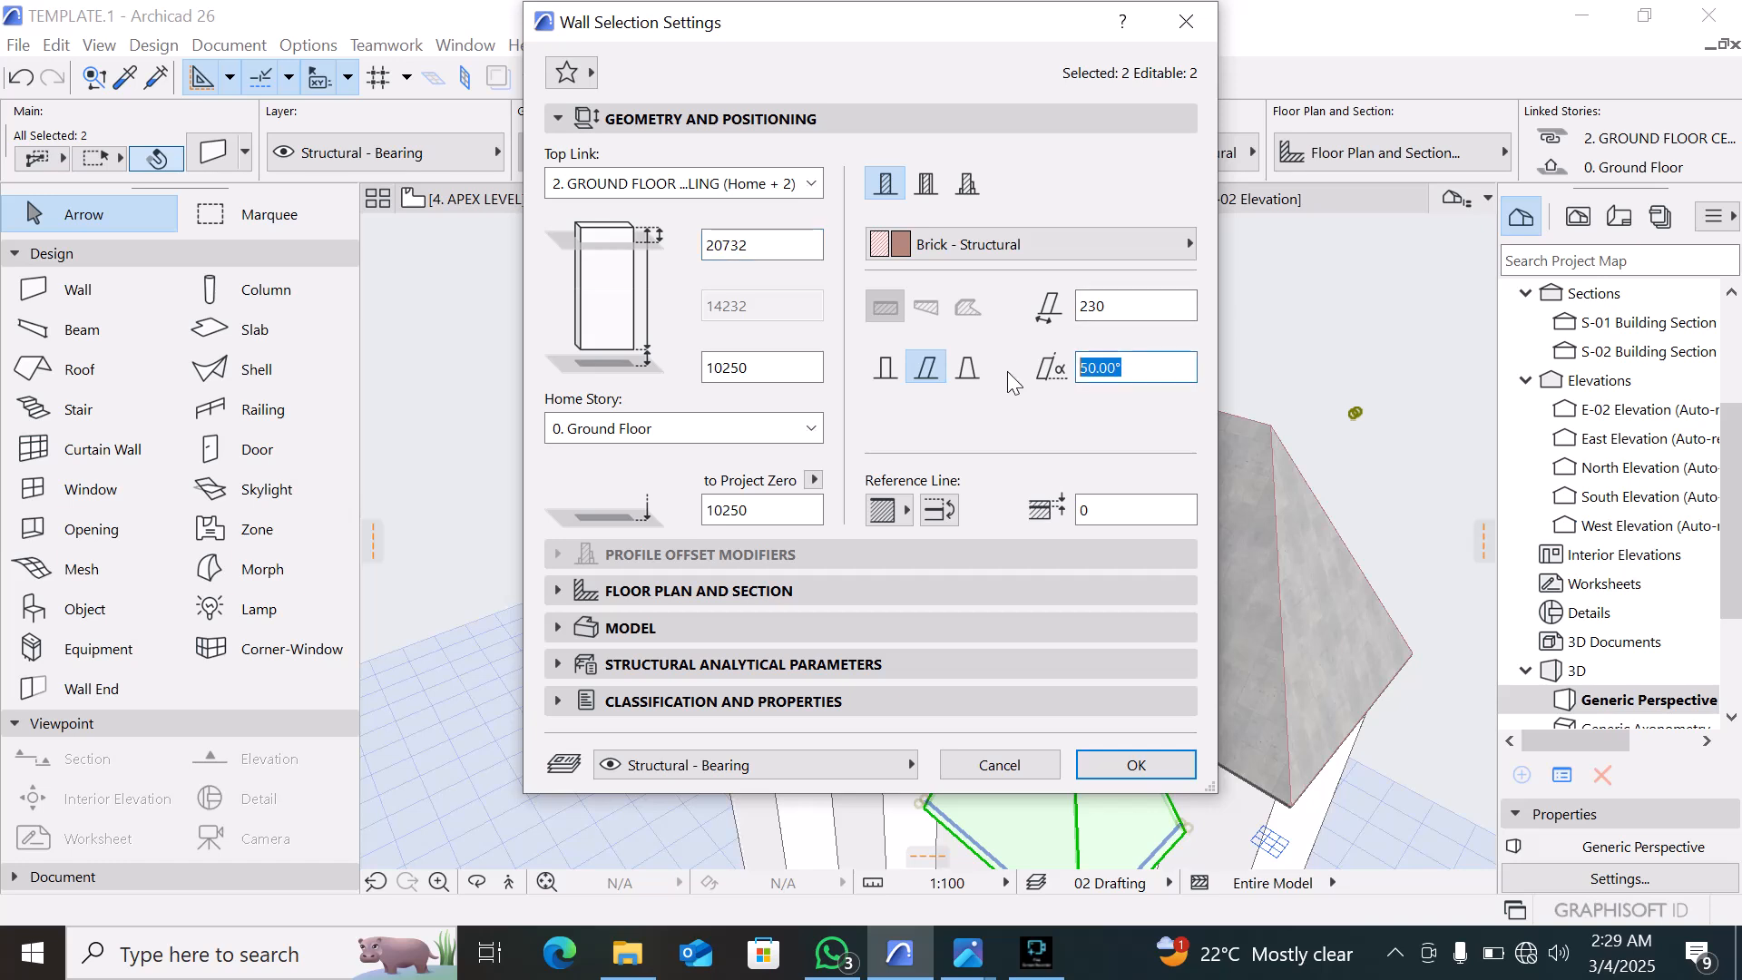
text(30)
click(1136, 765)
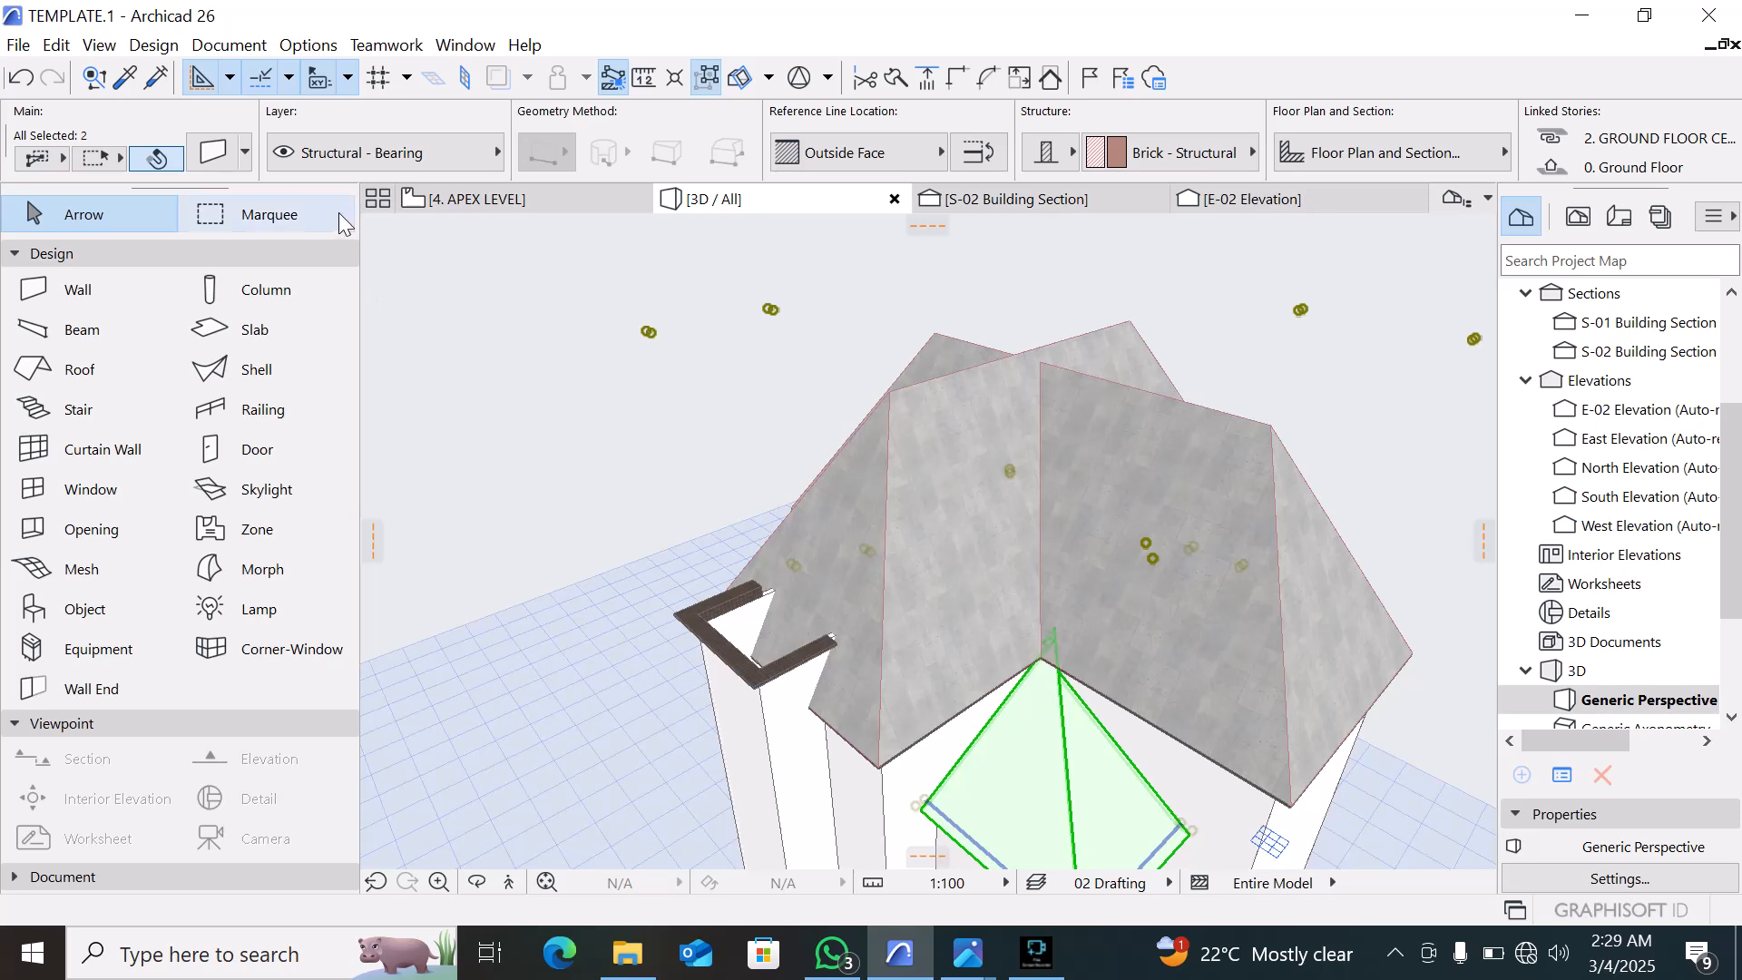
Set the outside slant angle of the two selected corner walls to 60°
double_click(1002, 435)
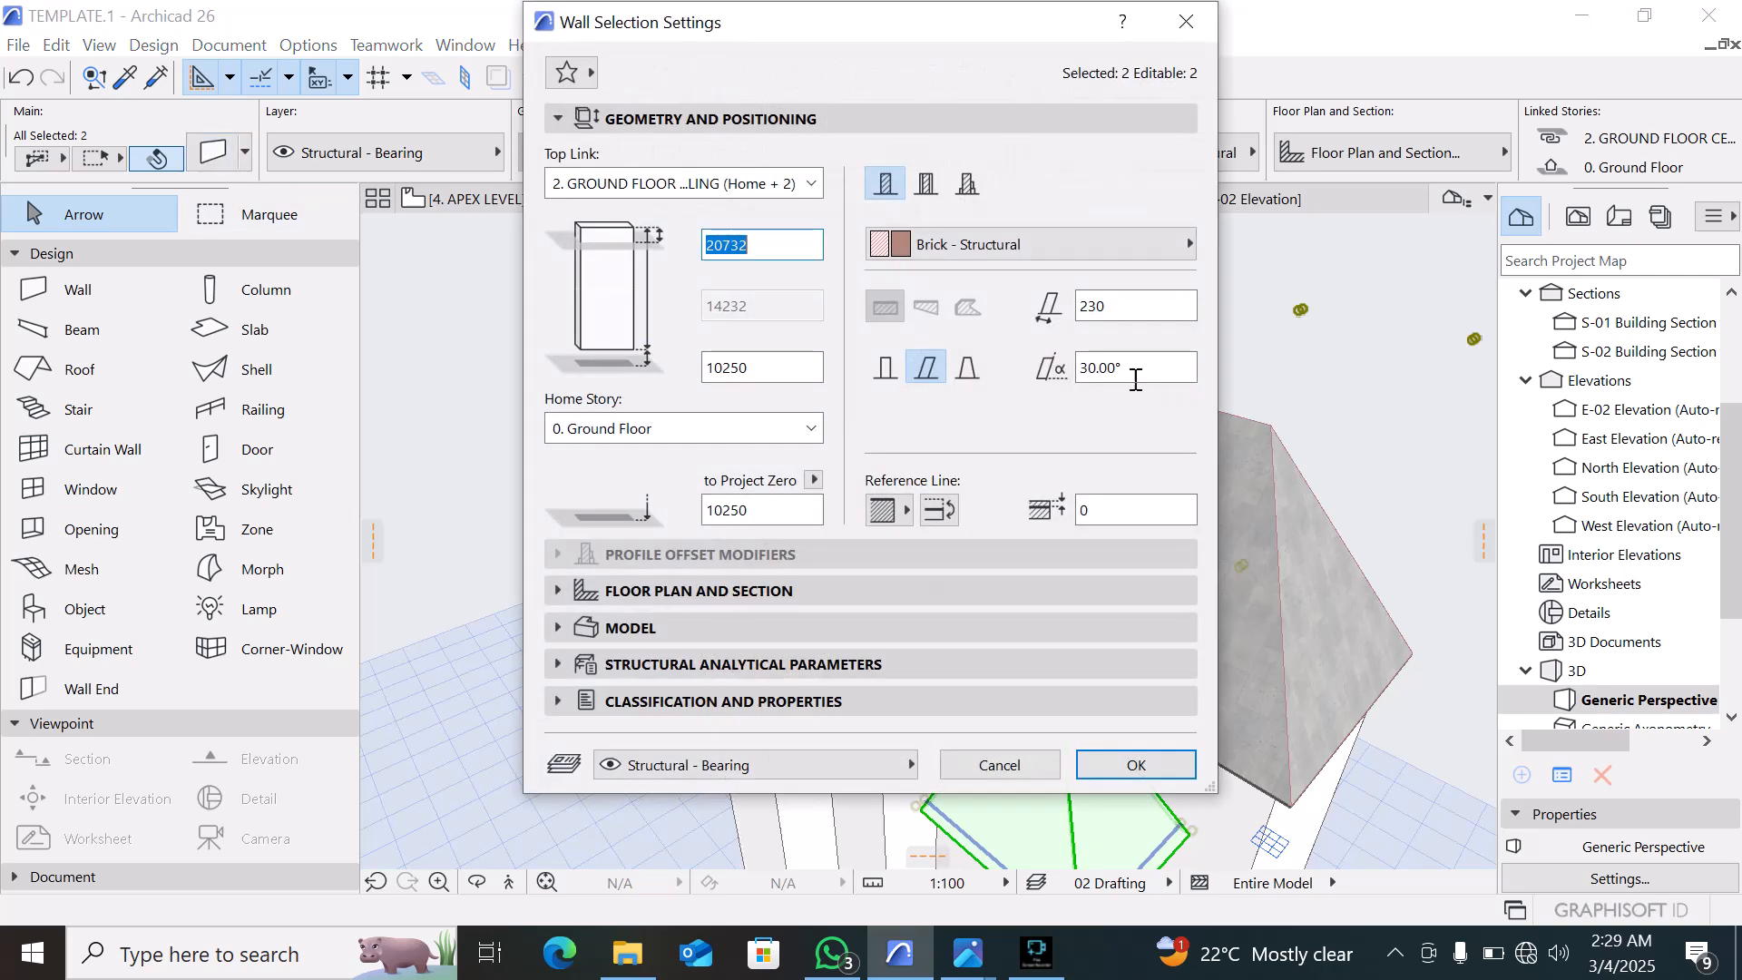
click(1134, 368)
text(6)
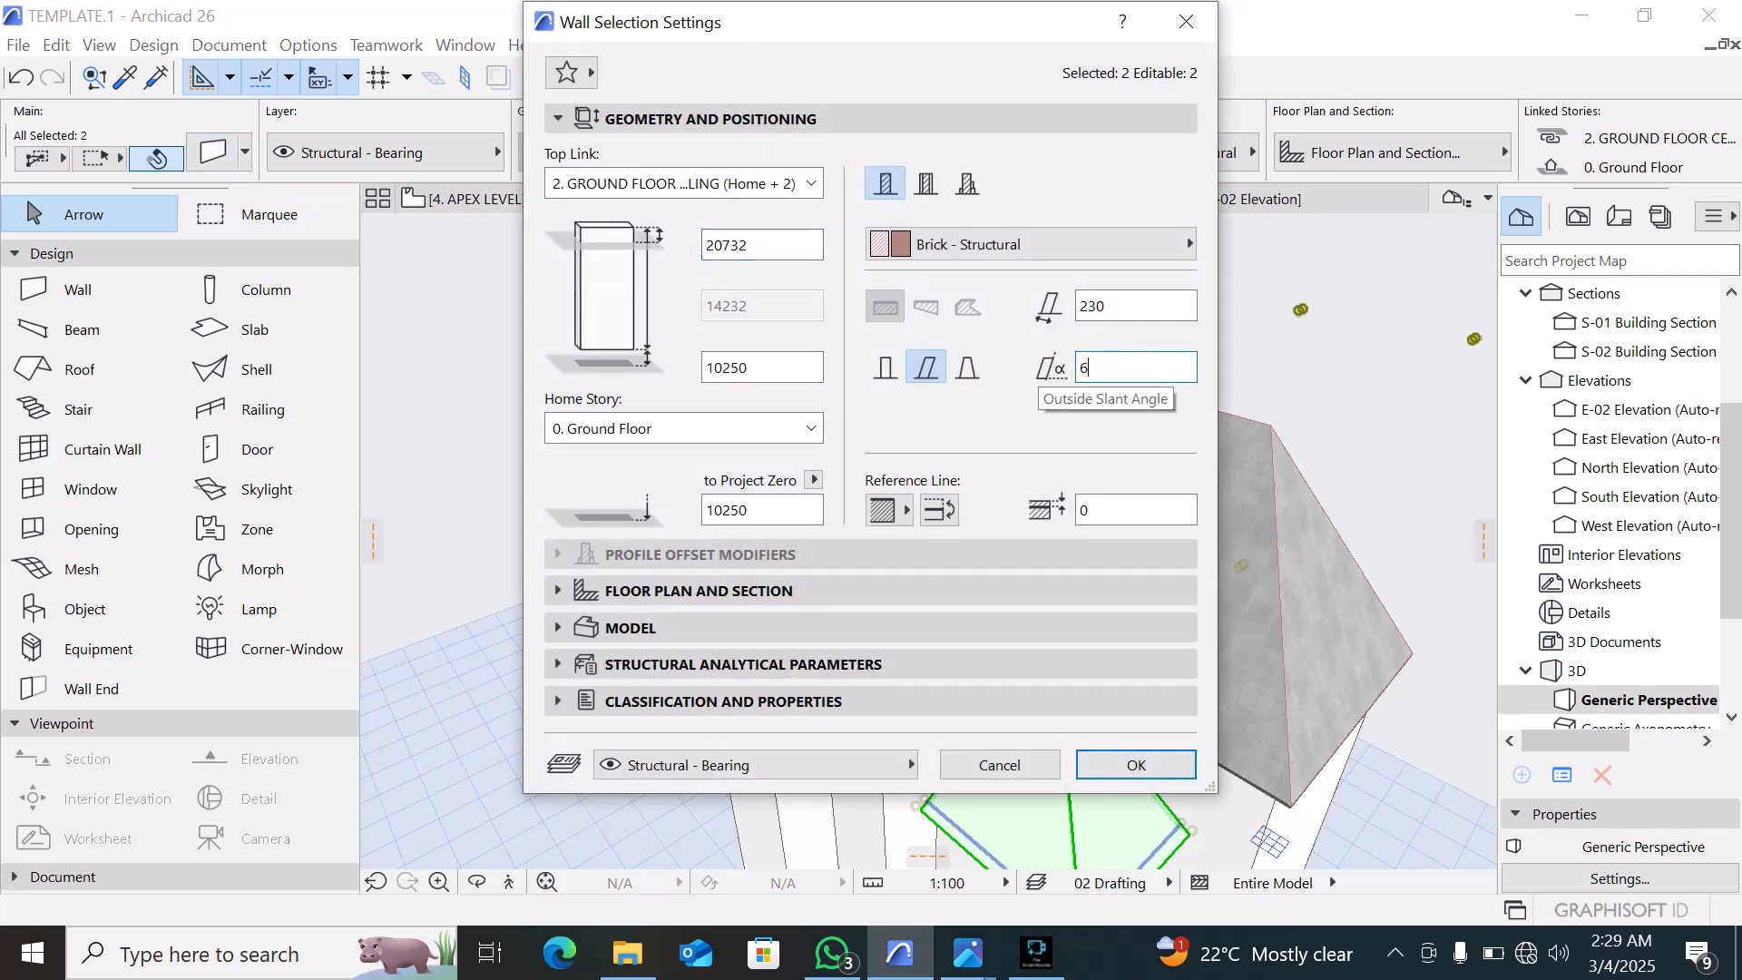
text(0)
click(1136, 765)
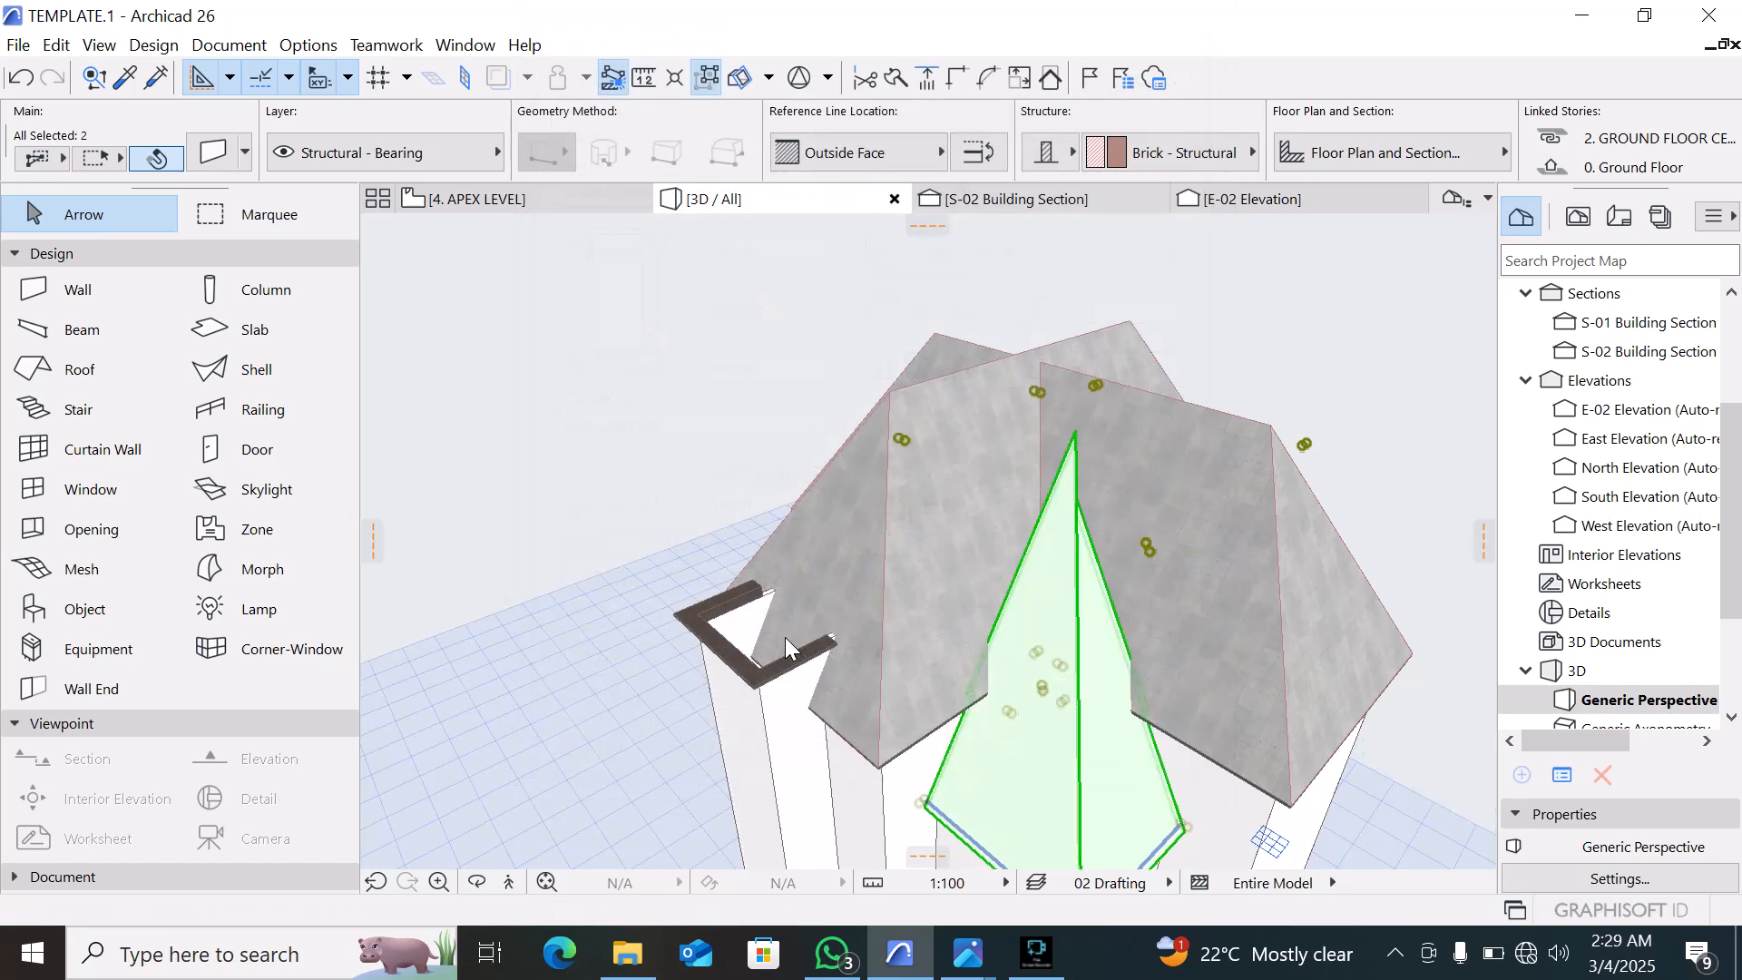
Examine how the slanted corner walls meet the two wing roofs from several angles, and review their wall settings
scroll(944, 628, down, 1)
shift+middle_drag(1197, 660, 1085, 613)
scroll(1080, 611, up, 2)
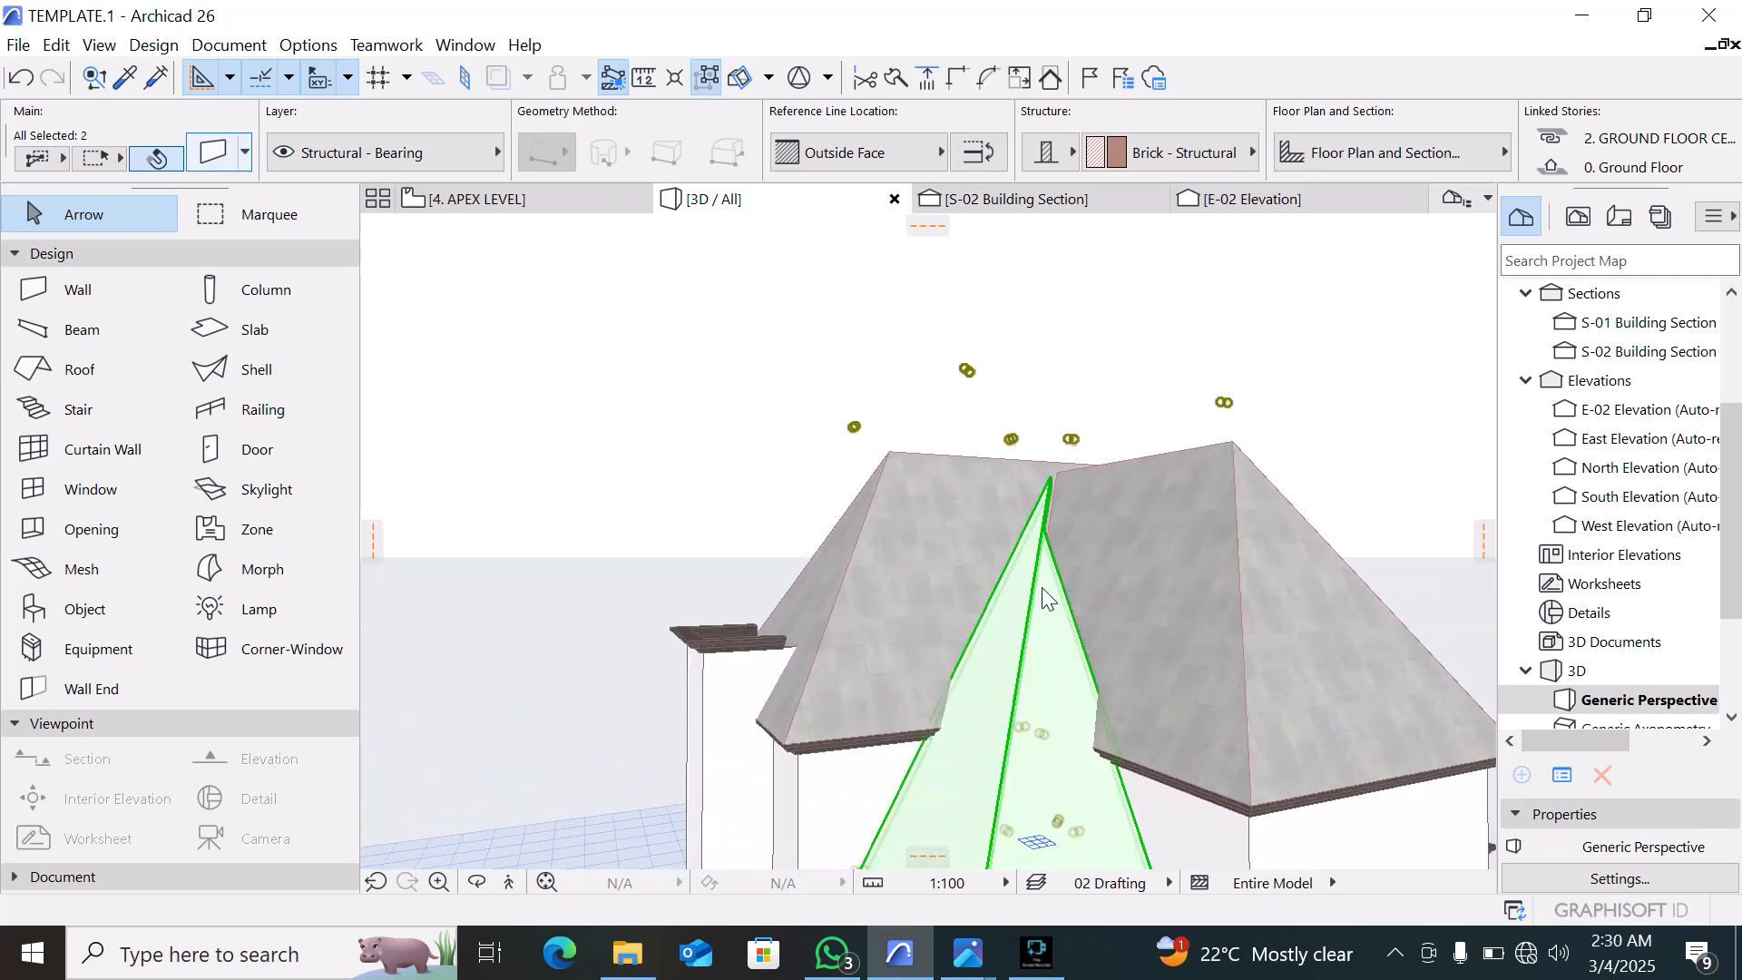
double_click(1026, 561)
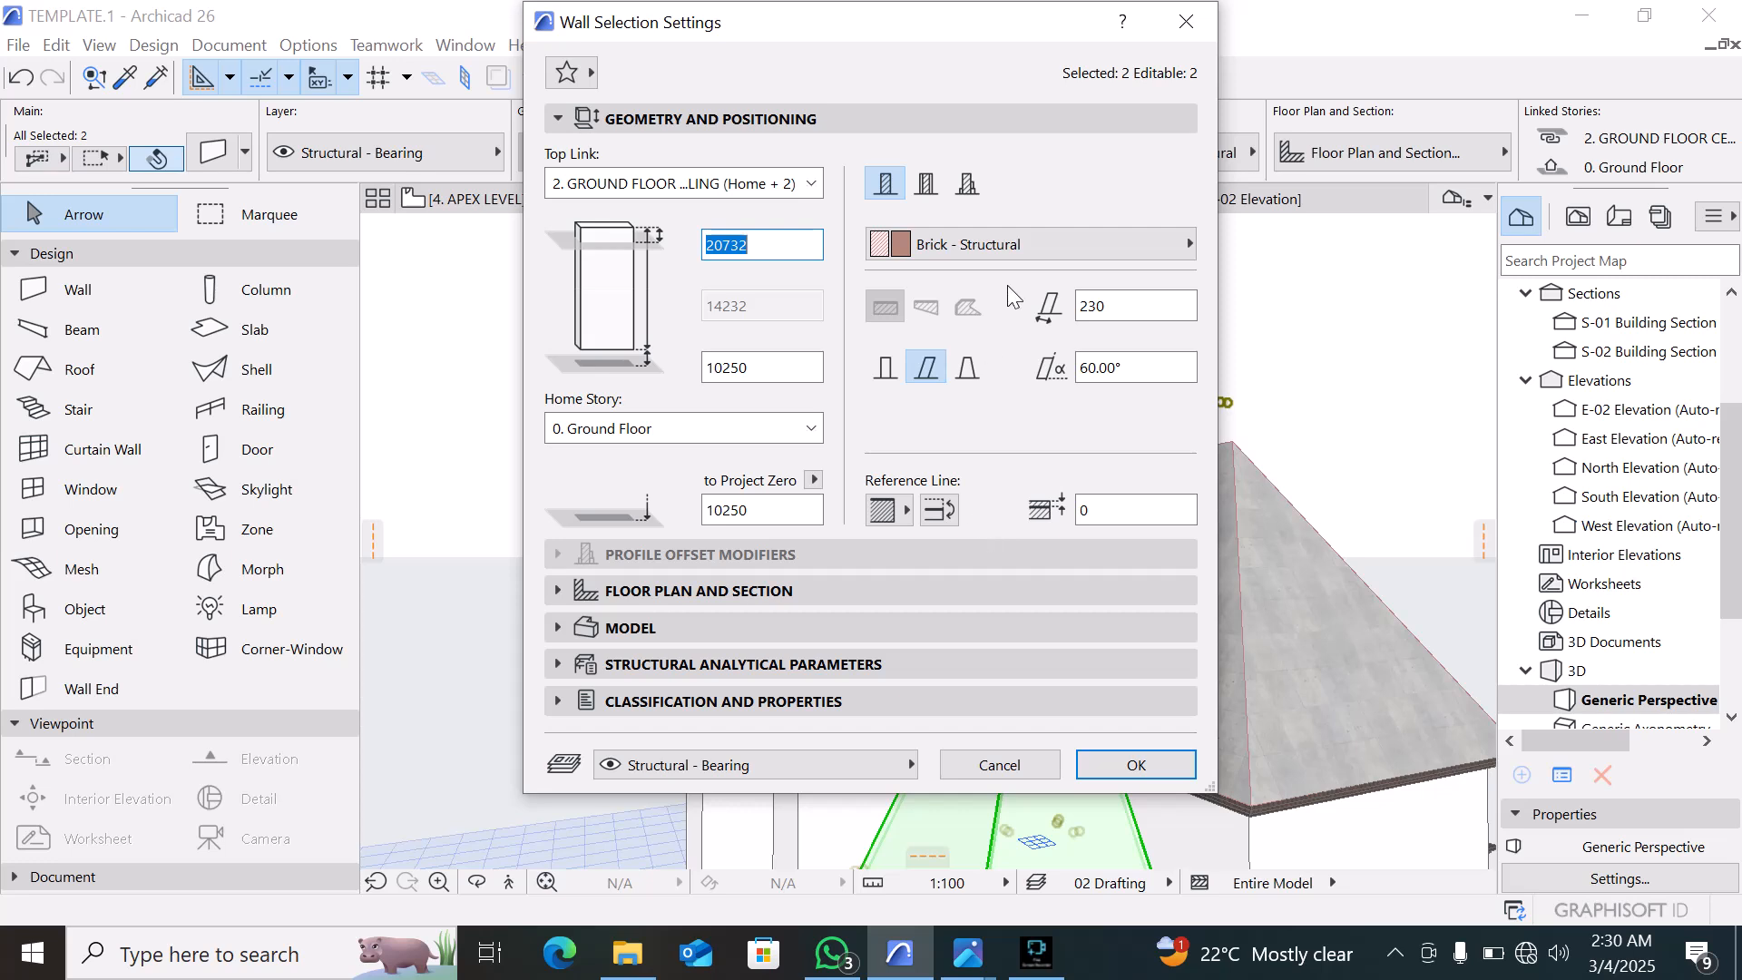
click(1189, 15)
scroll(895, 583, down, 3)
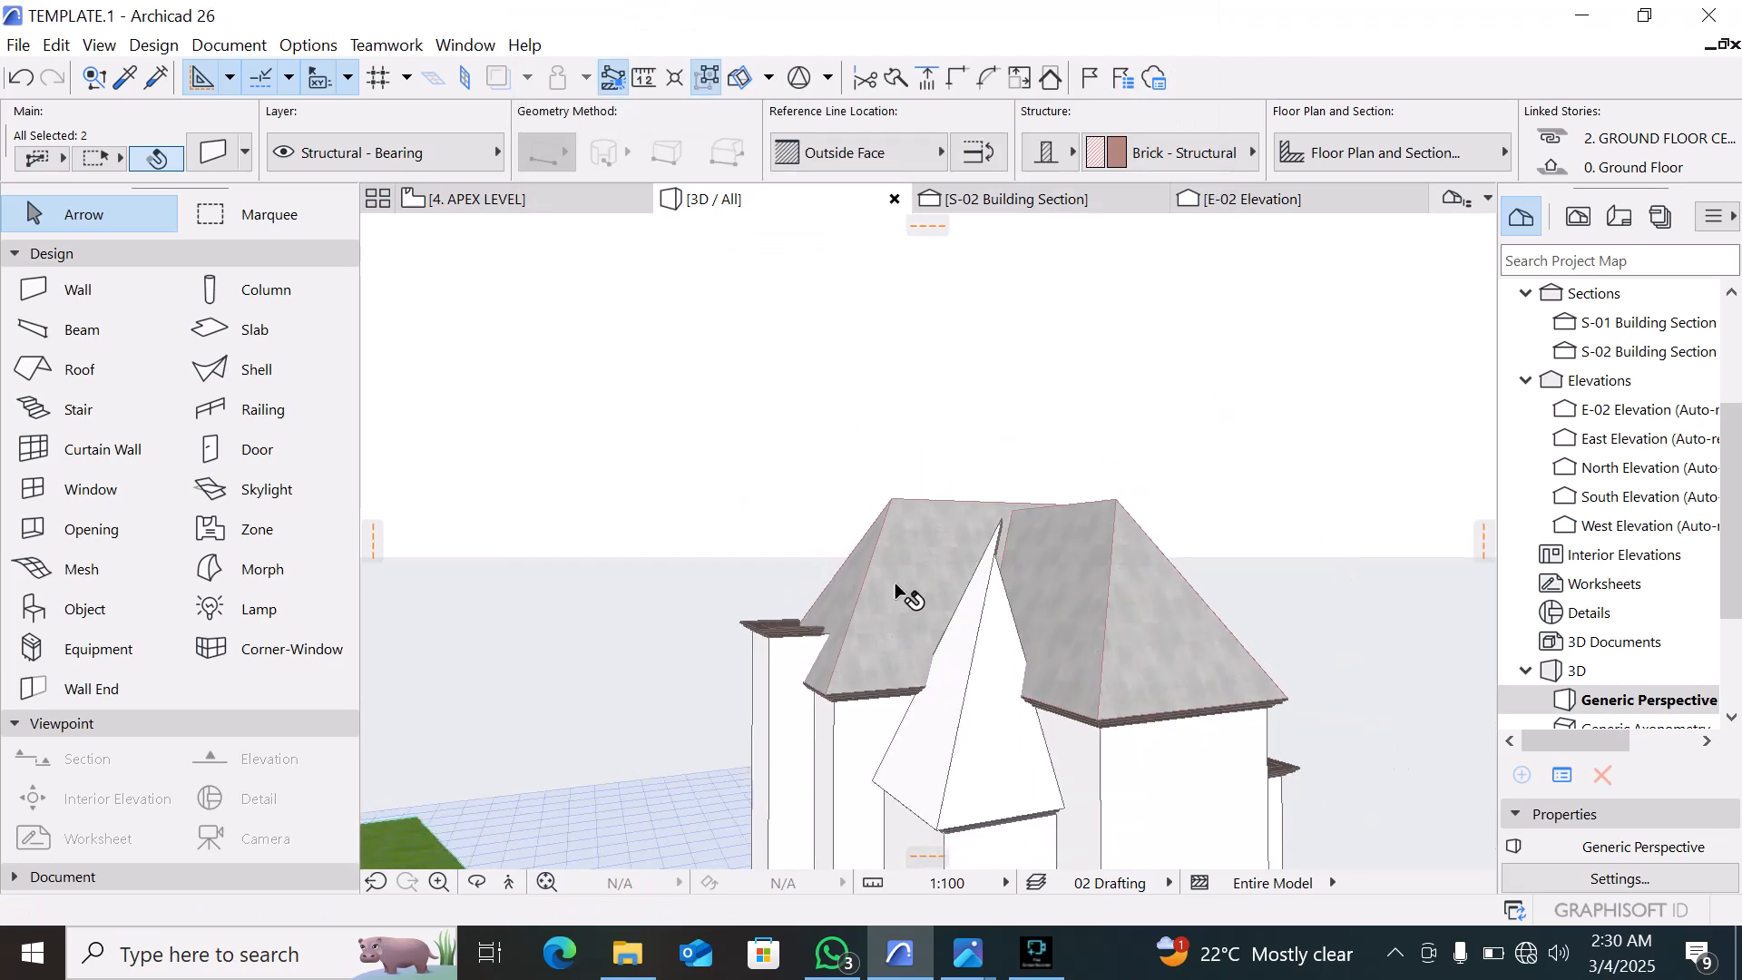
scroll(895, 584, down, 1)
shift+middle_drag(1109, 748, 907, 526)
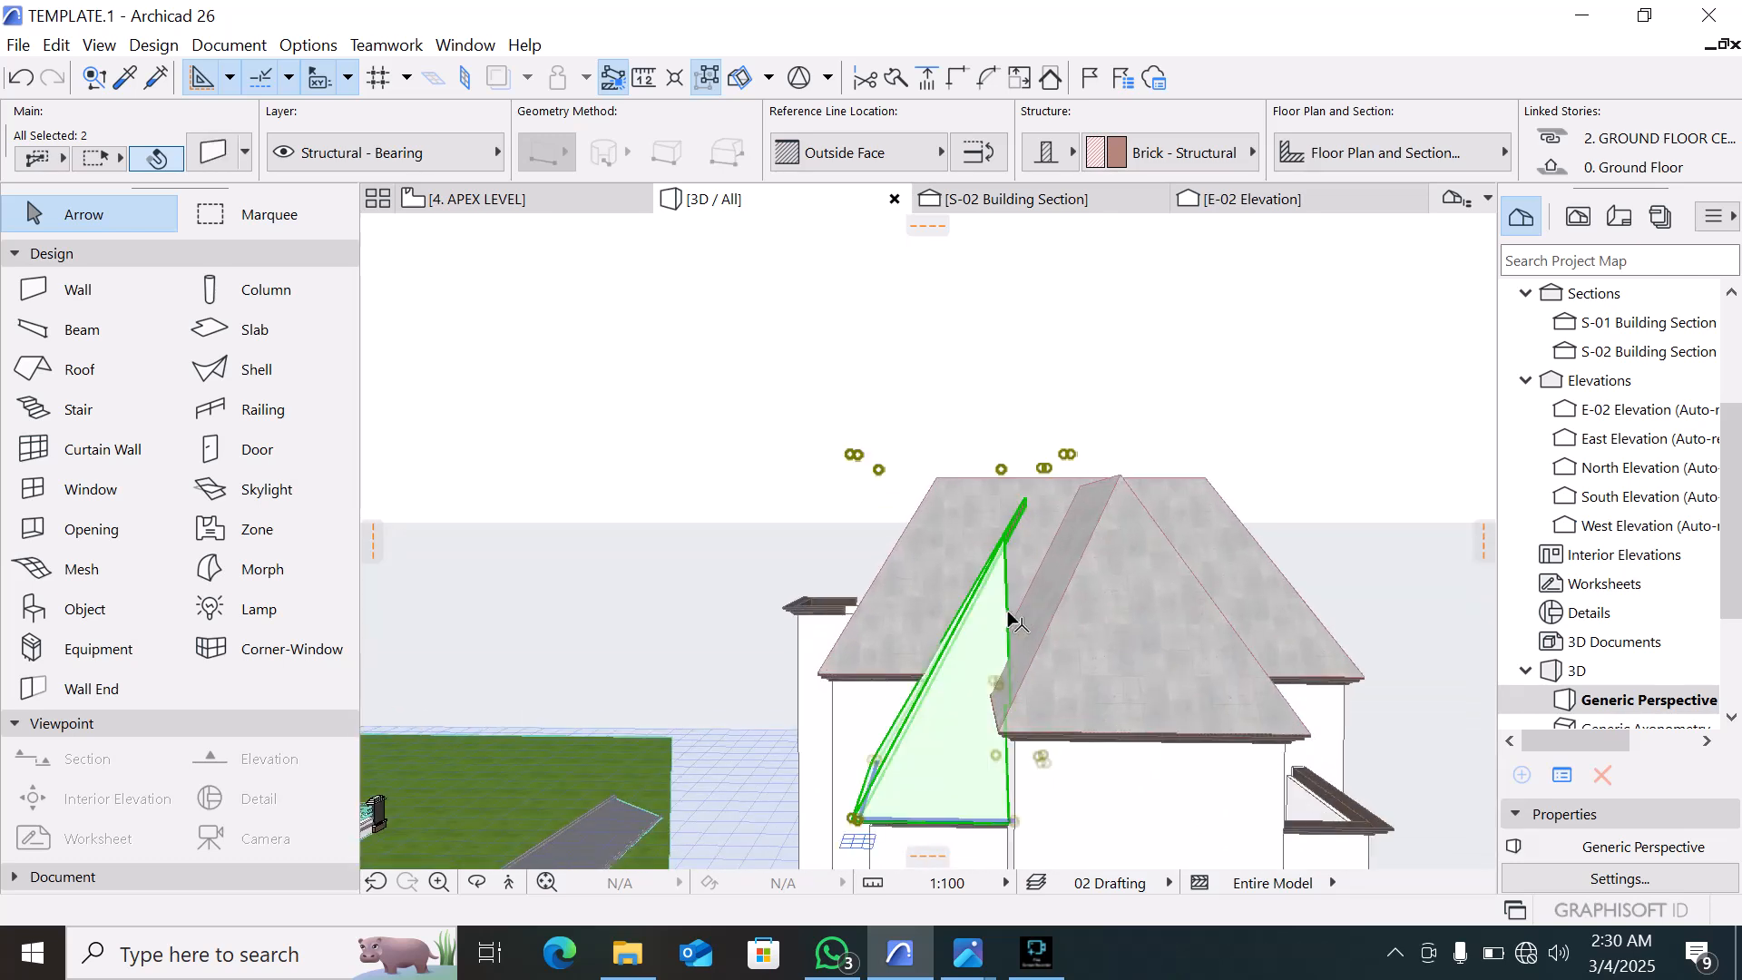
click(1024, 614)
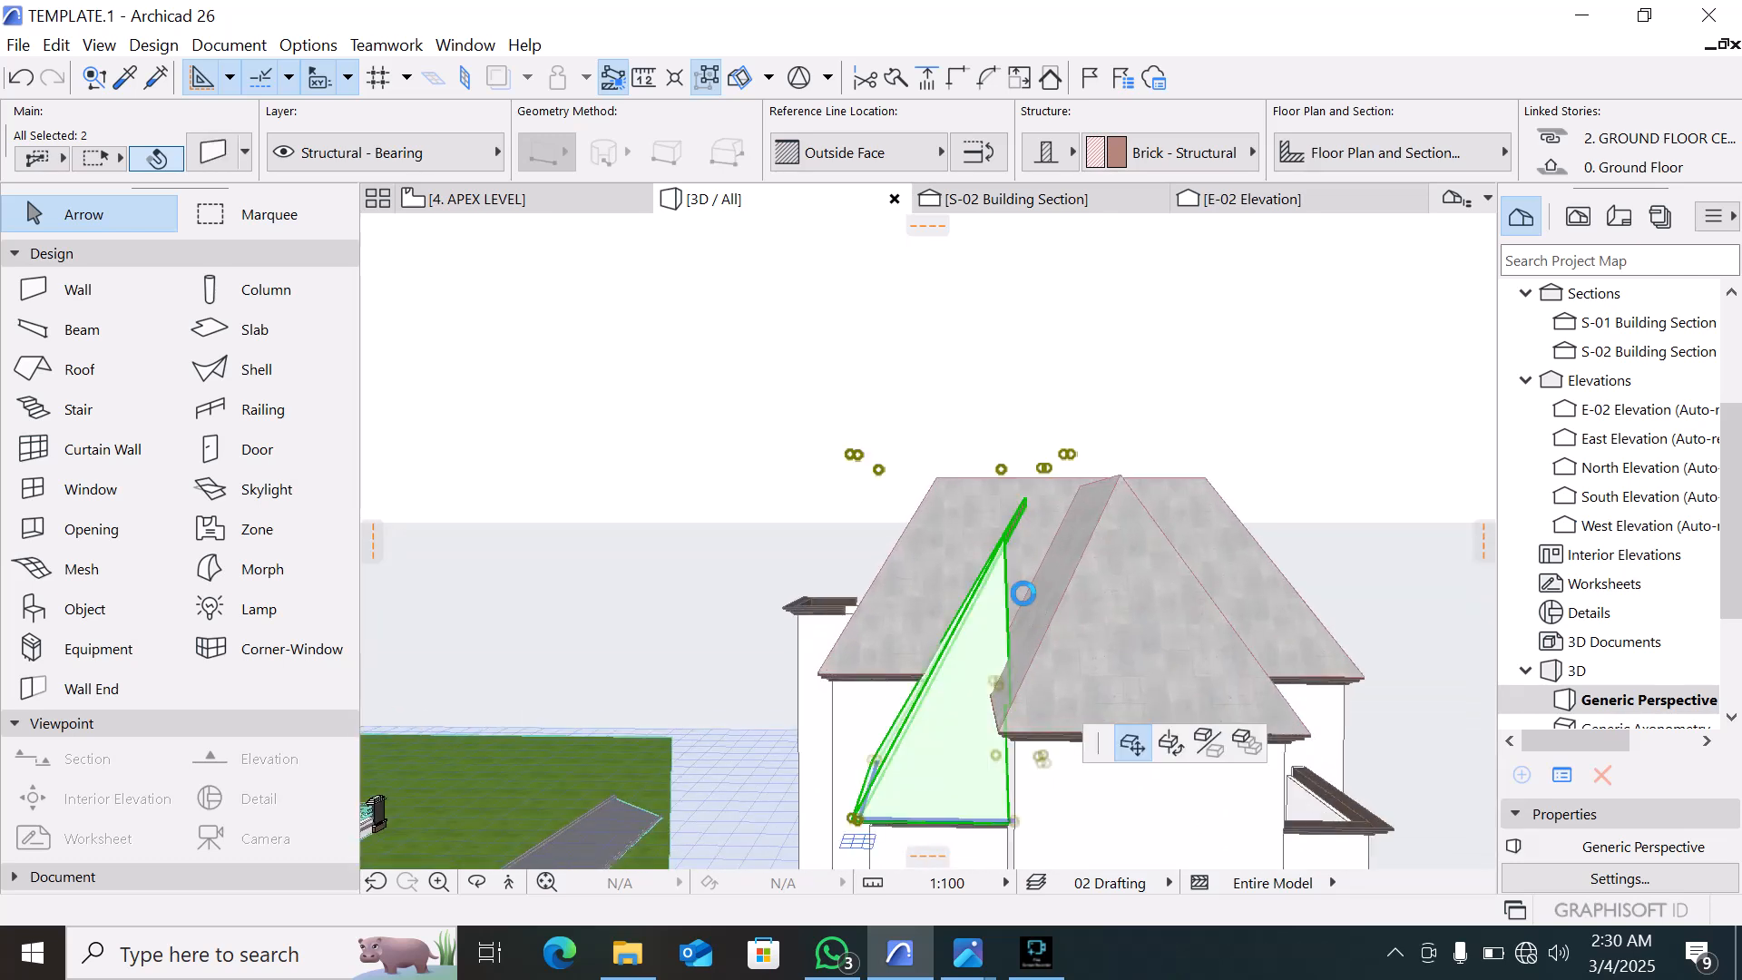
click(1023, 592)
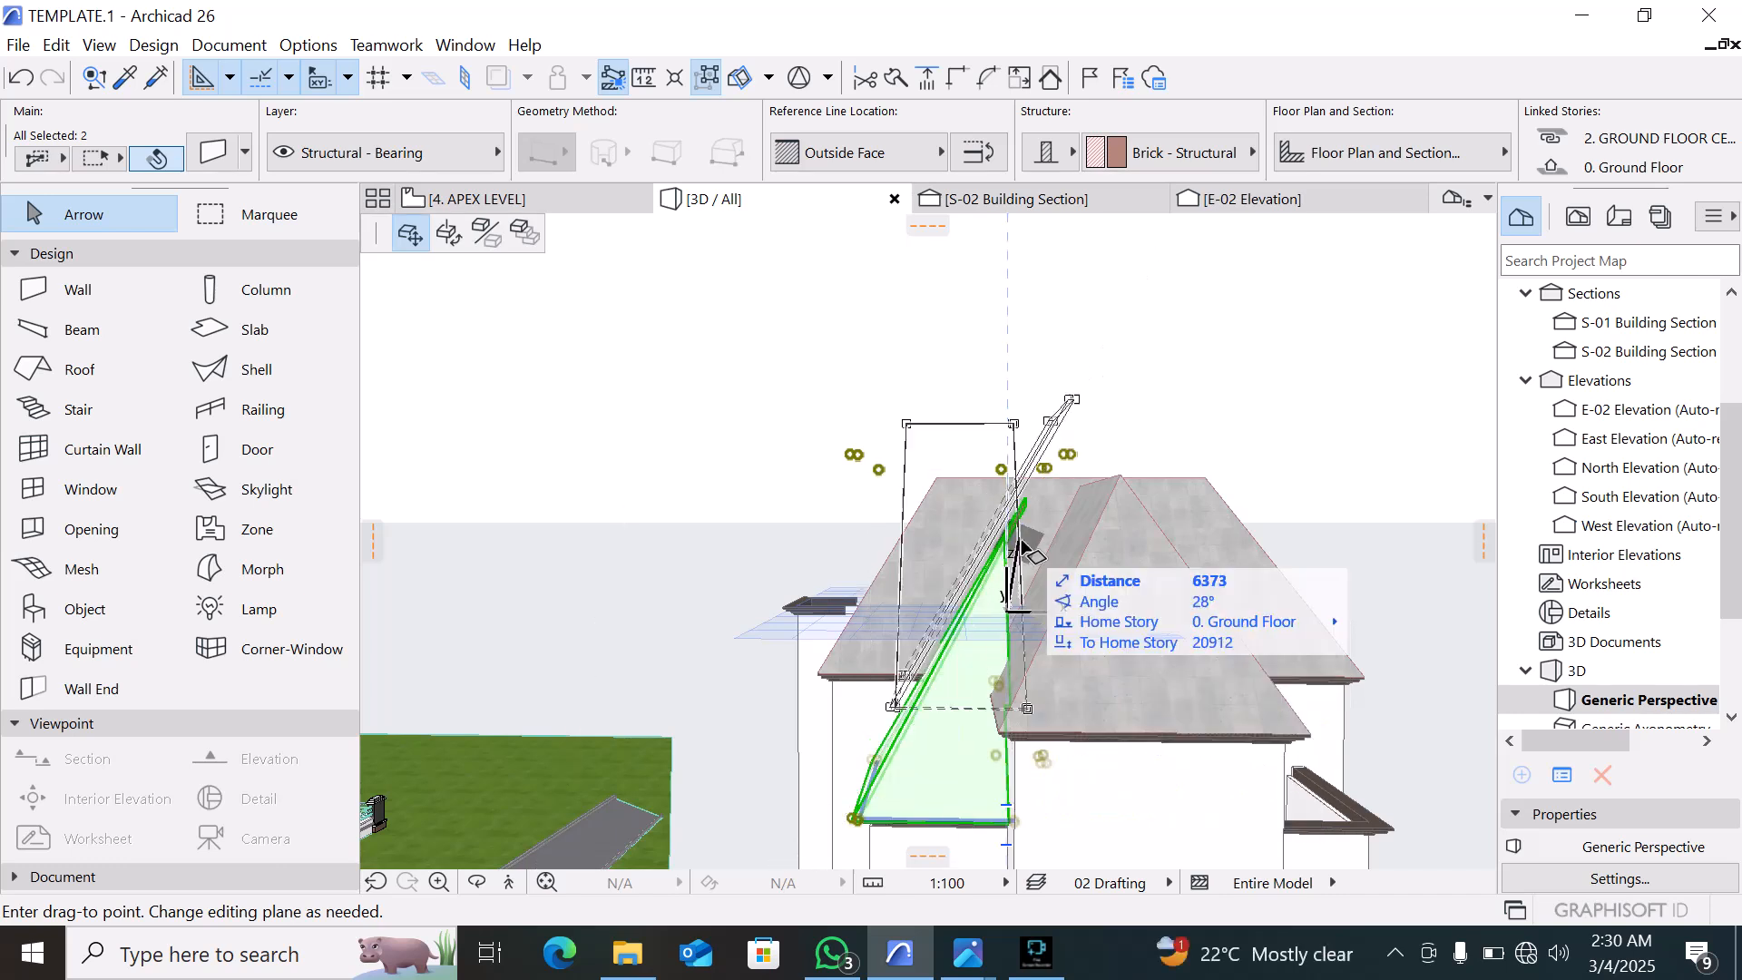
click(1029, 580)
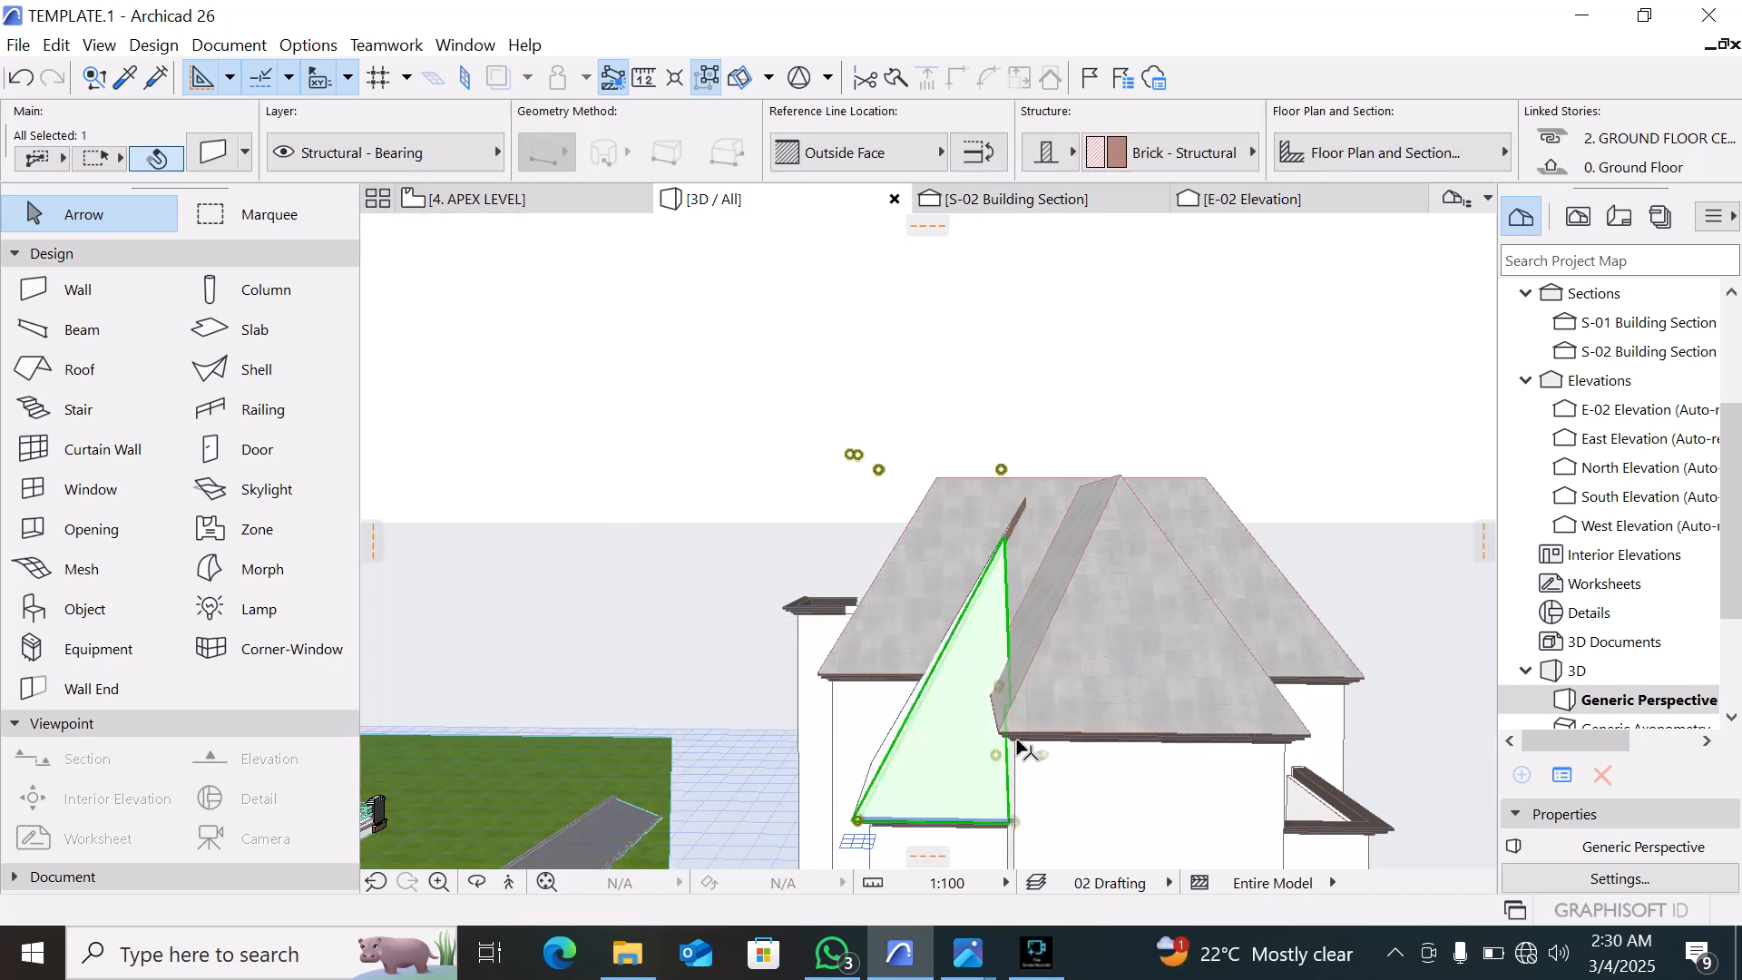
Stretch the first slanted corner wall lengthwise from its inner base end so it runs into the adjacent wing roof
click(1014, 821)
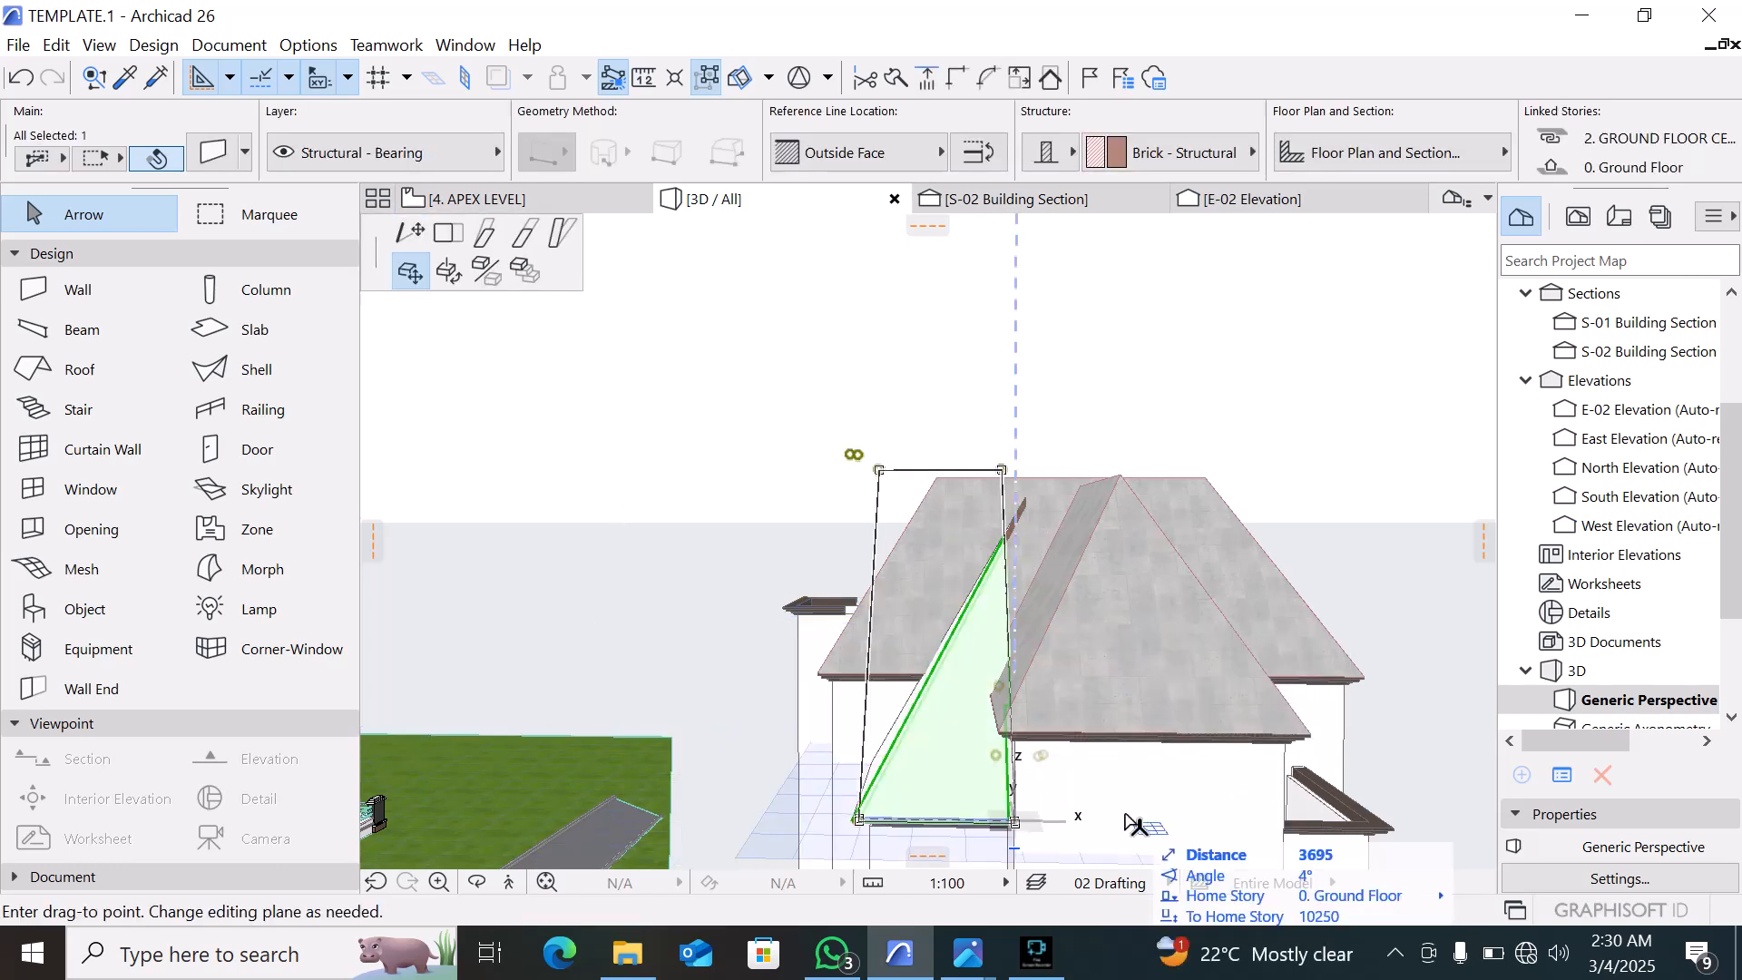
click(458, 233)
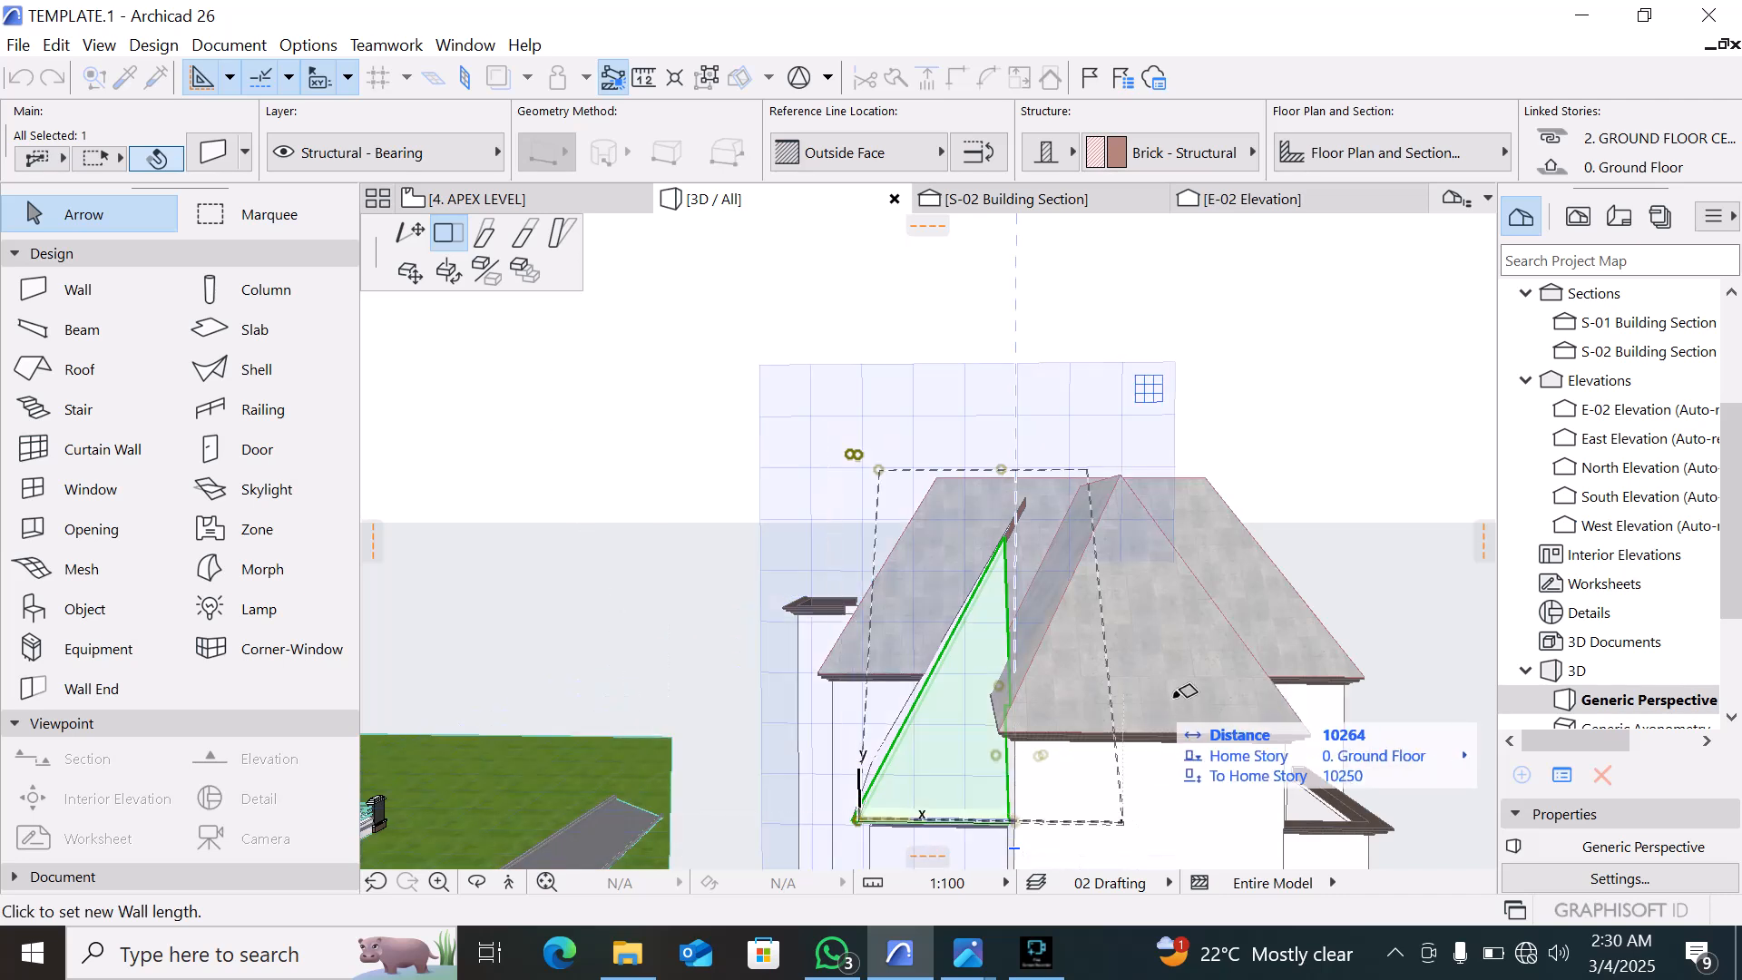
click(1189, 693)
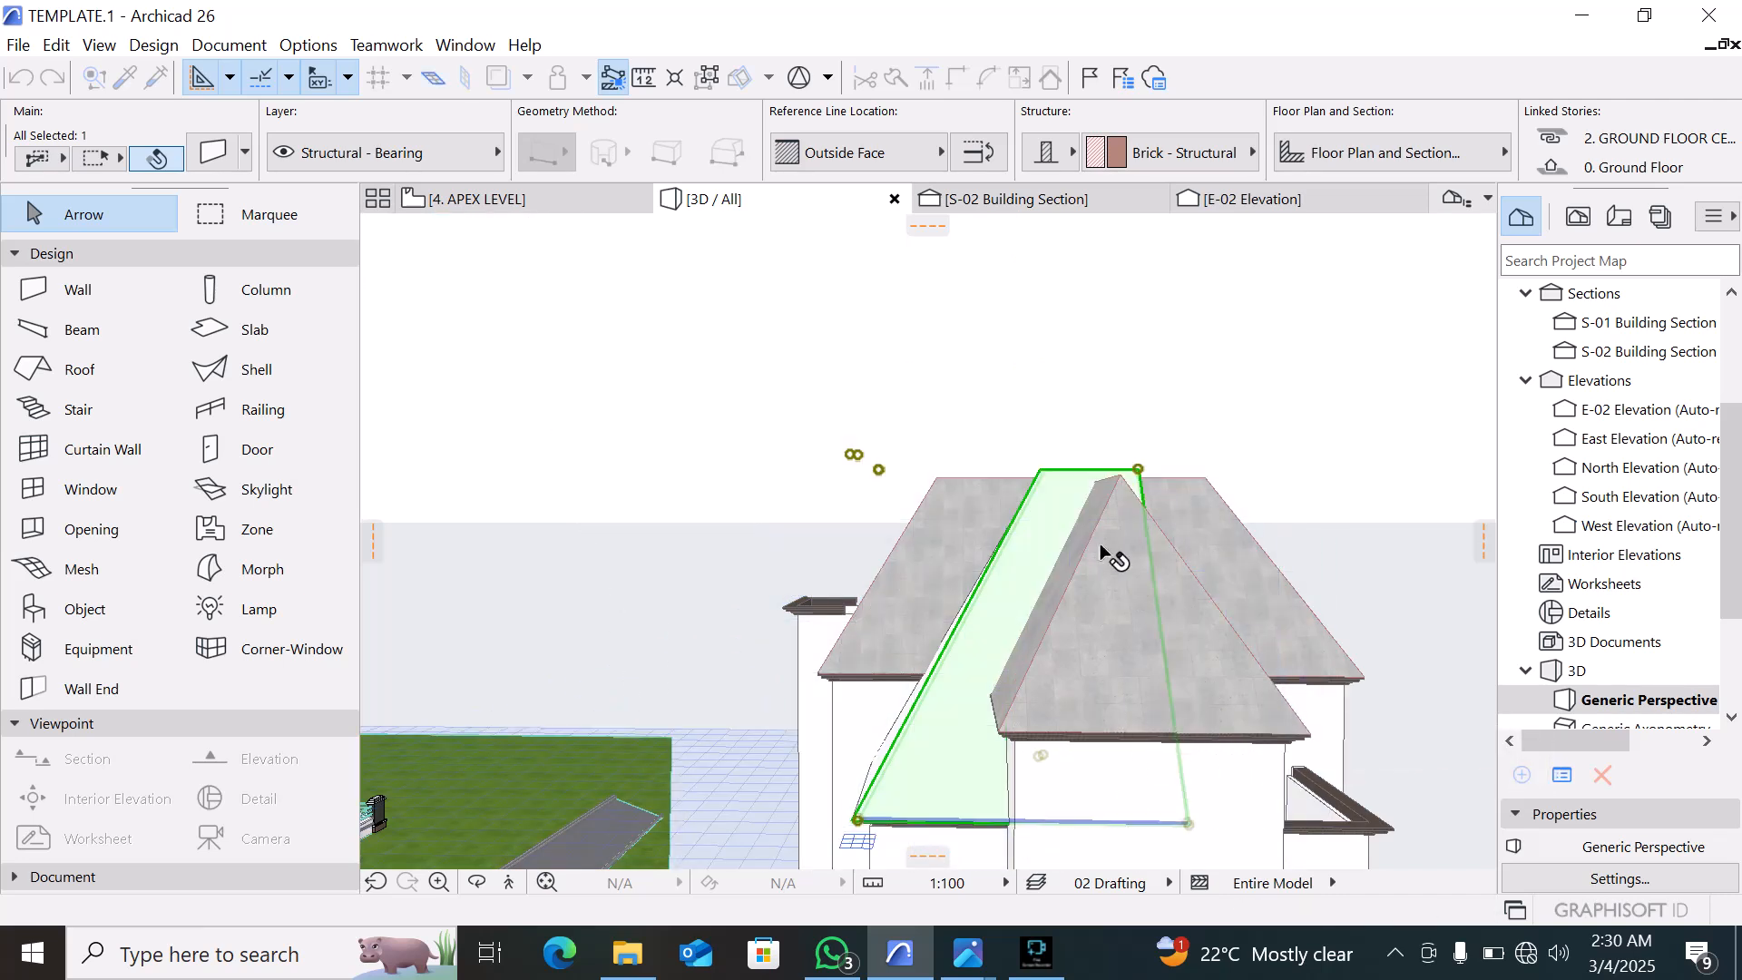
Stretch the second slanted corner wall lengthwise from its inner end into the other wing roof, and deselect it
scroll(1120, 490, up, 2)
shift+middle_drag(1120, 490, 1311, 617)
scroll(836, 641, up, 2)
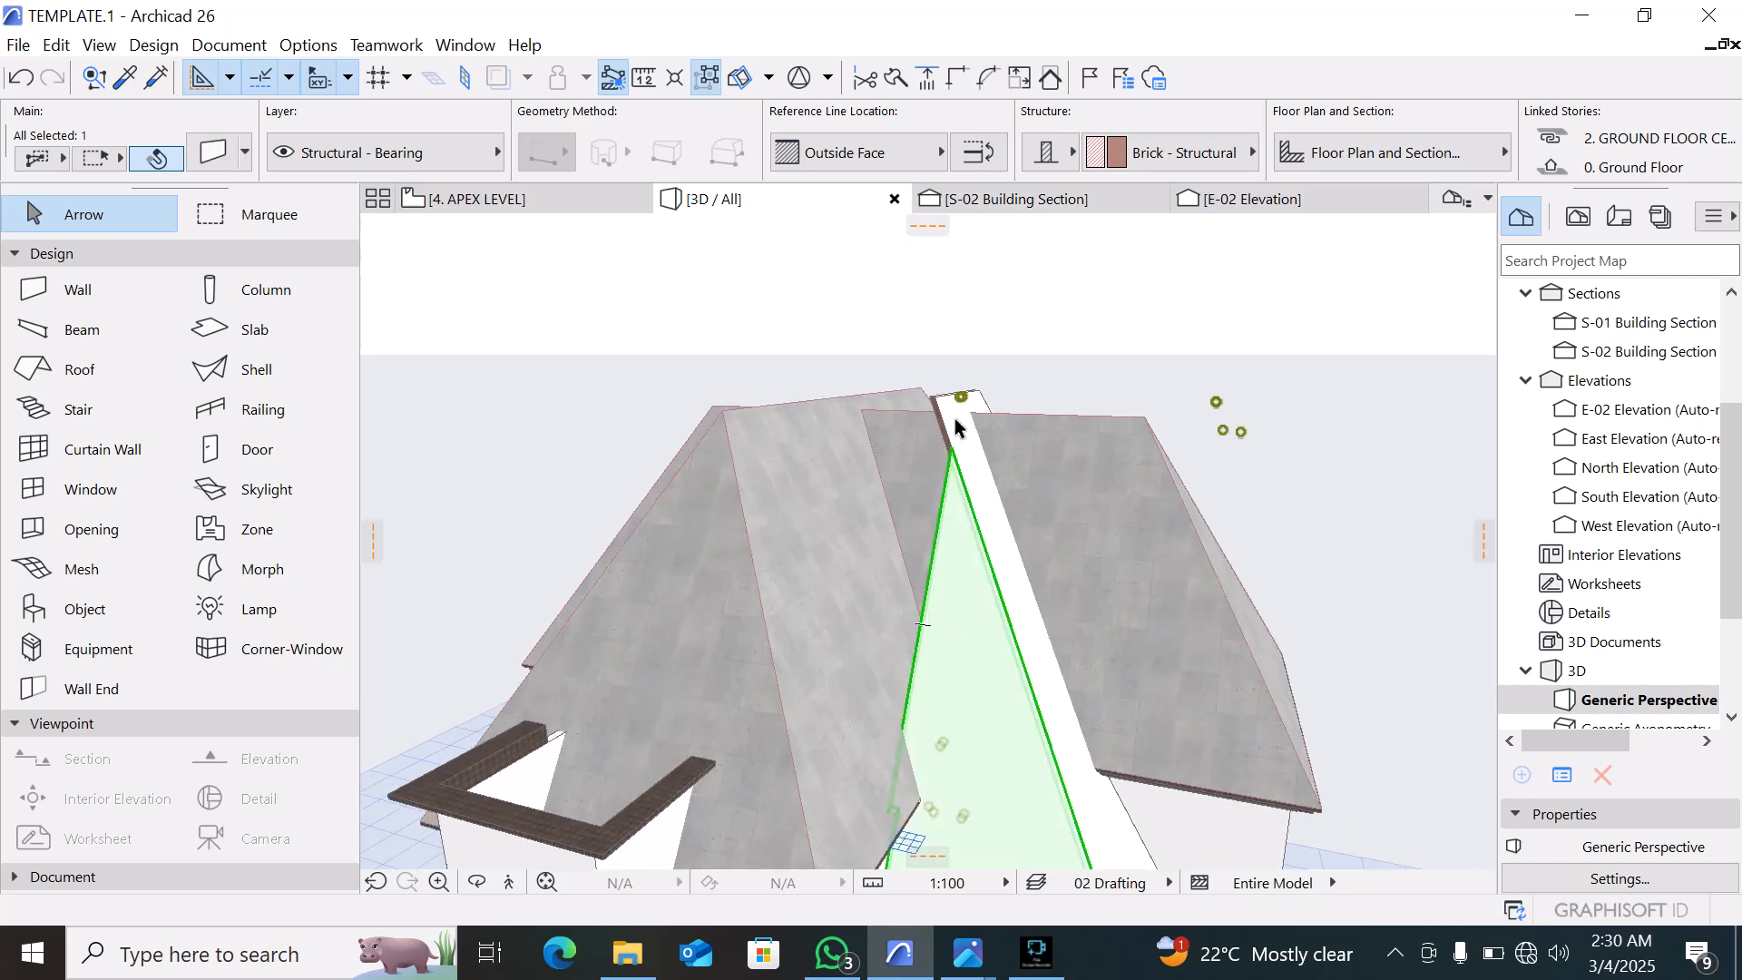
scroll(944, 700, down, 3)
mouse_move(935, 654)
shift+middle_down()
mouse_move(989, 698)
mouse_move(943, 654)
shift+middle_up()
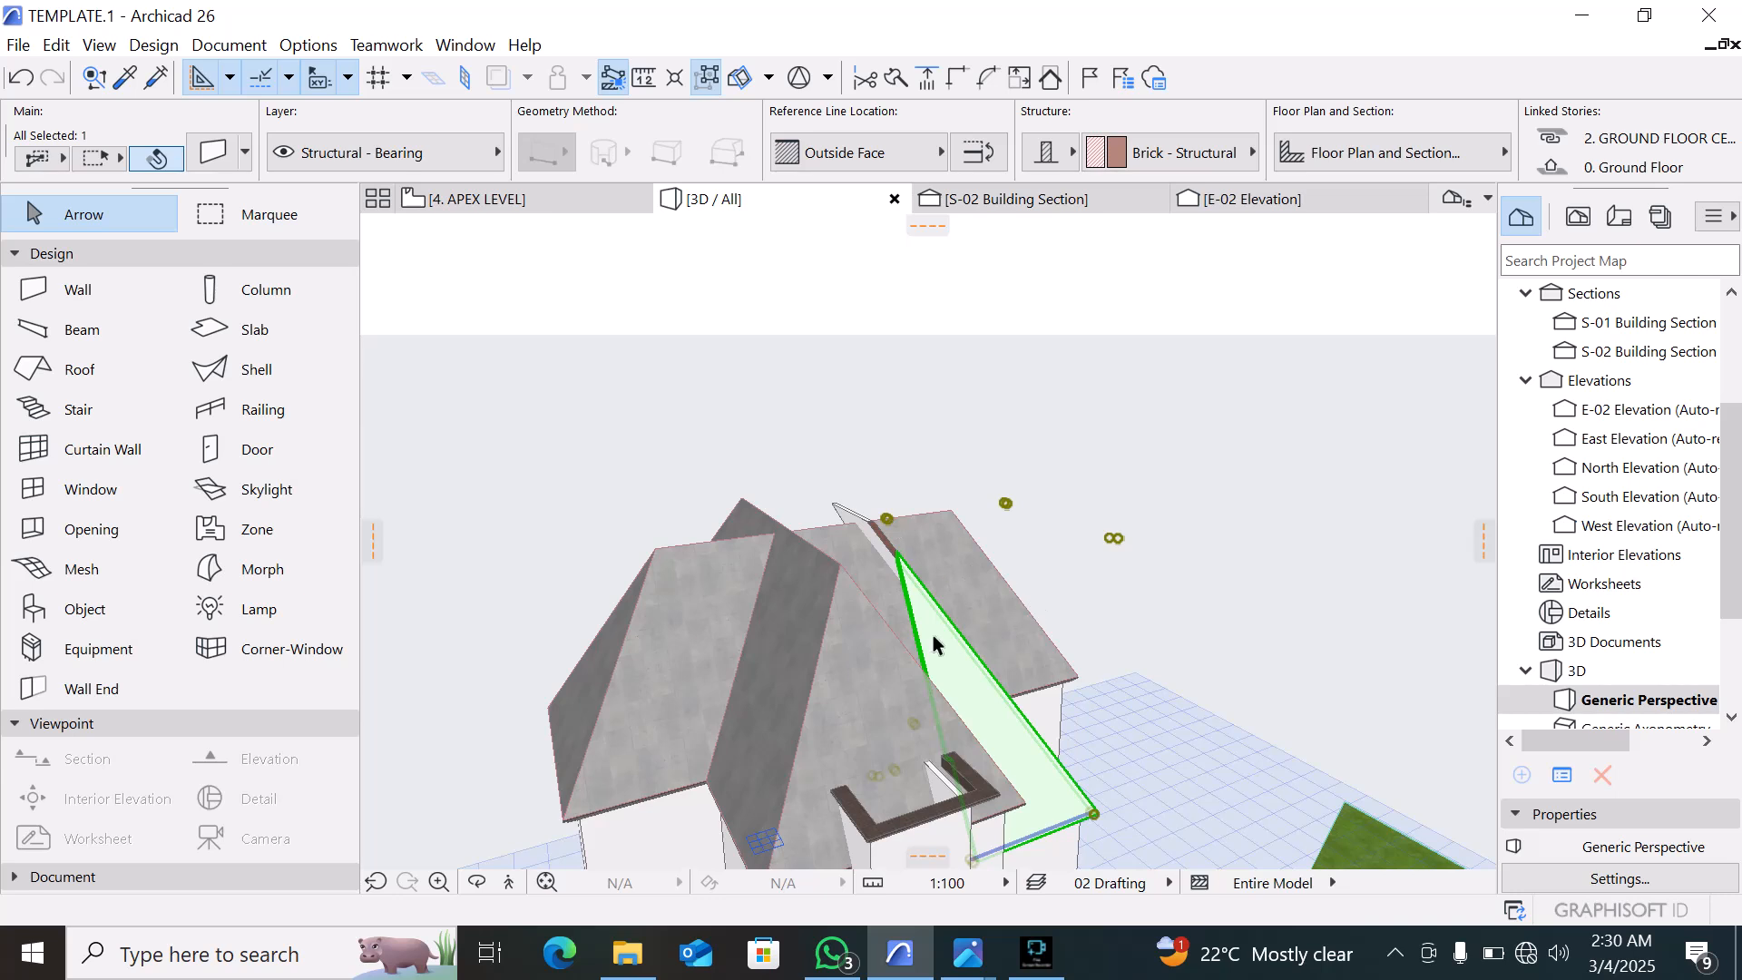
click(804, 761)
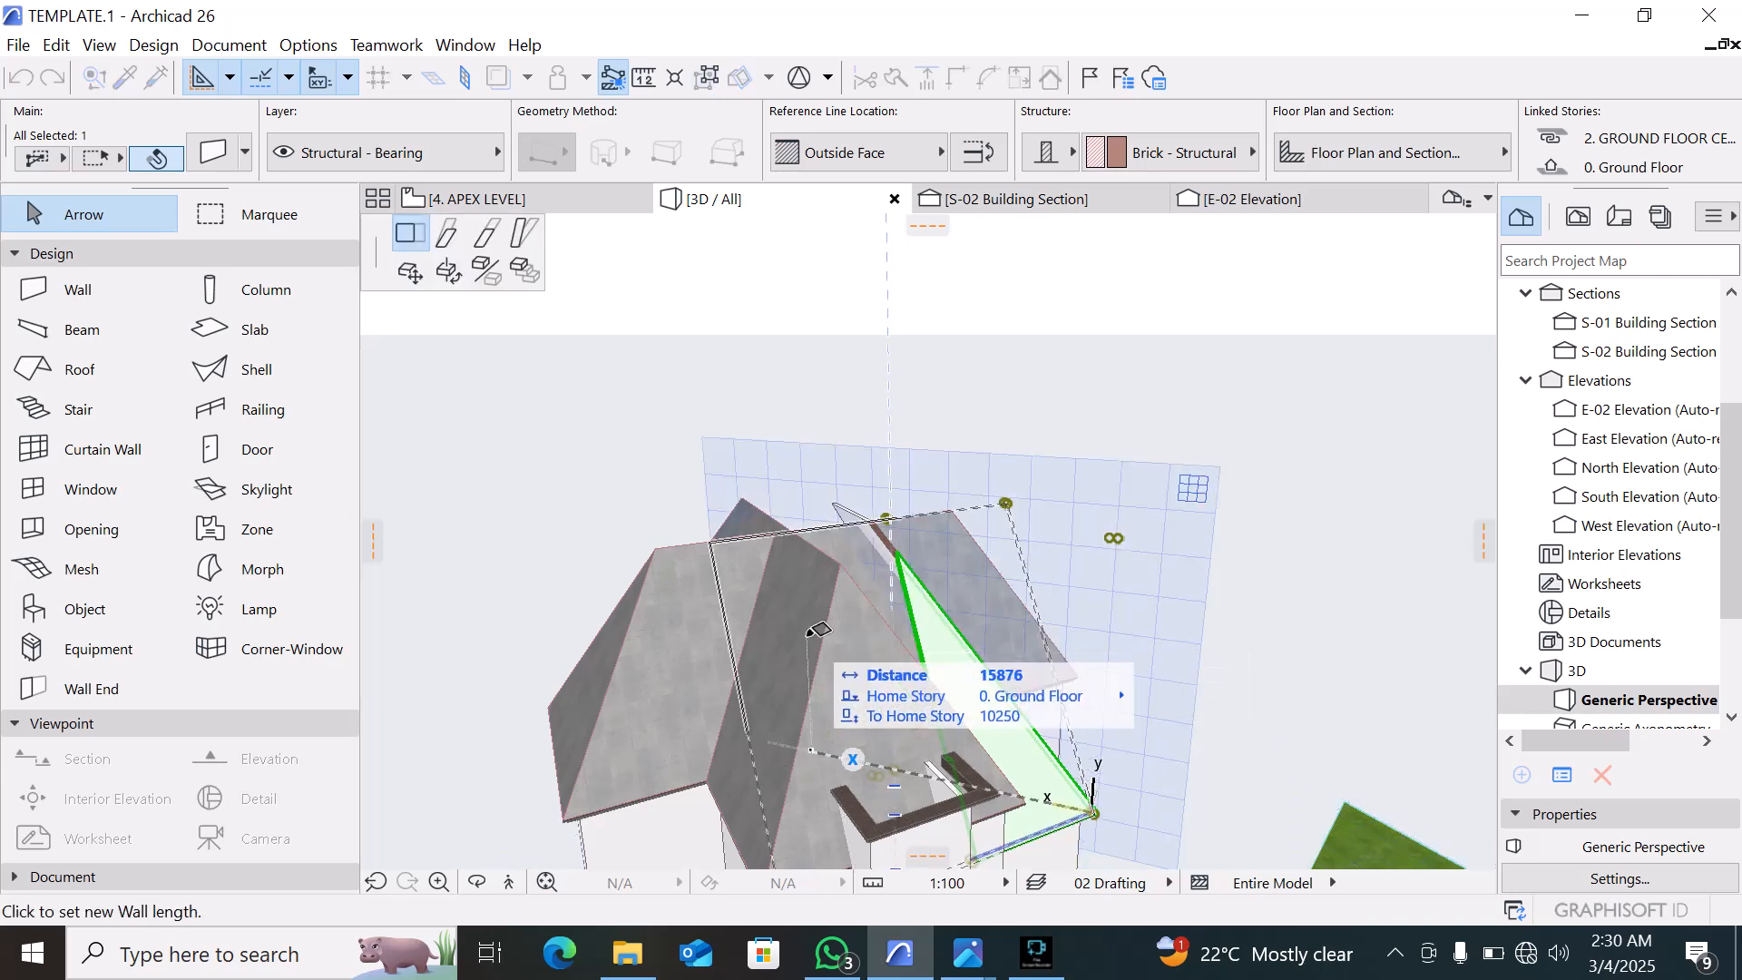
click(1195, 633)
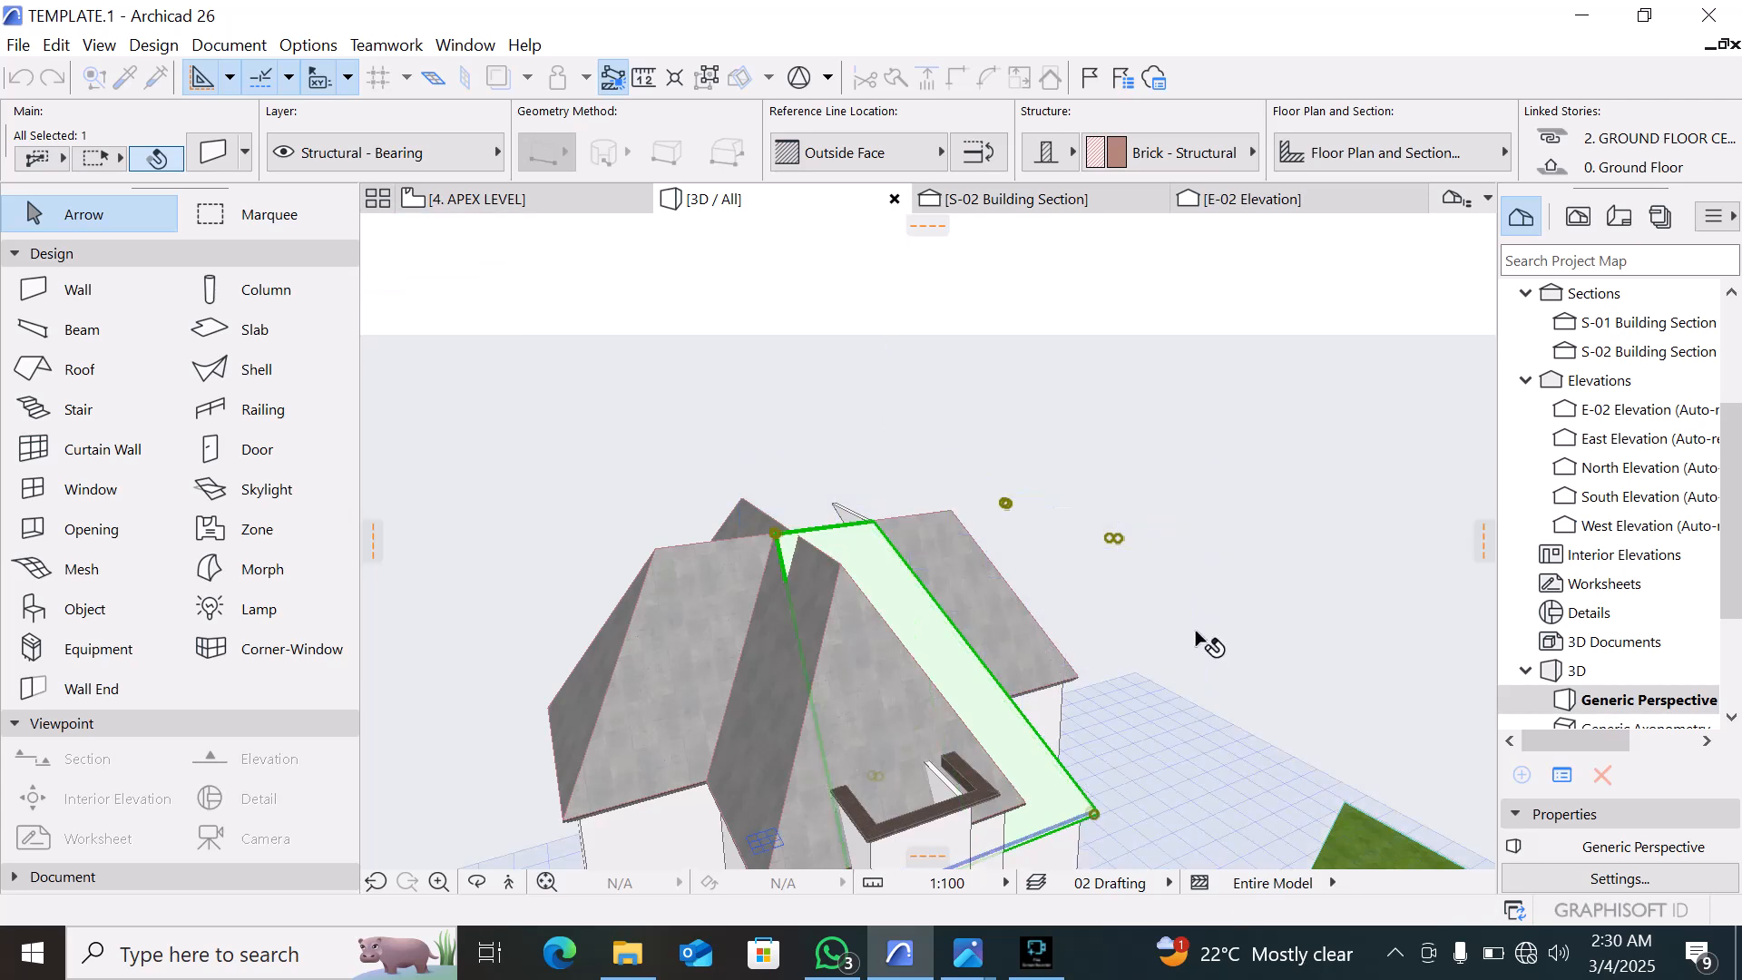
key(Escape)
shift+middle_drag(1160, 610, 741, 608)
click(905, 766)
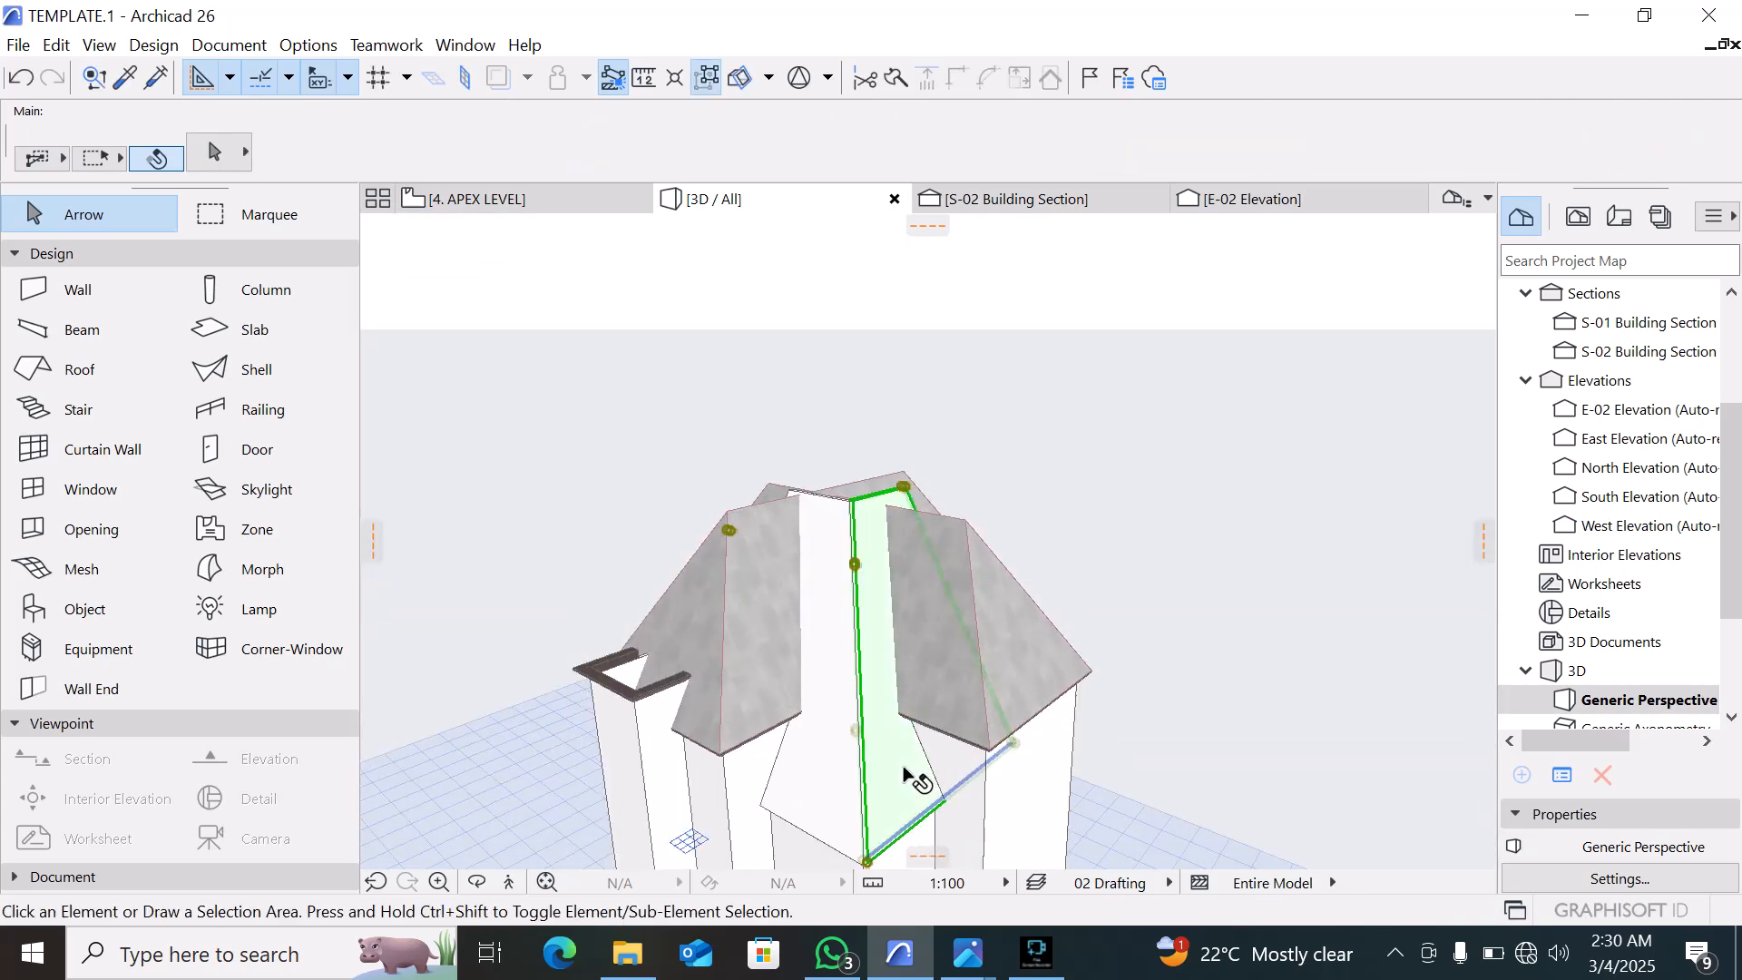
drag(905, 766, 827, 772)
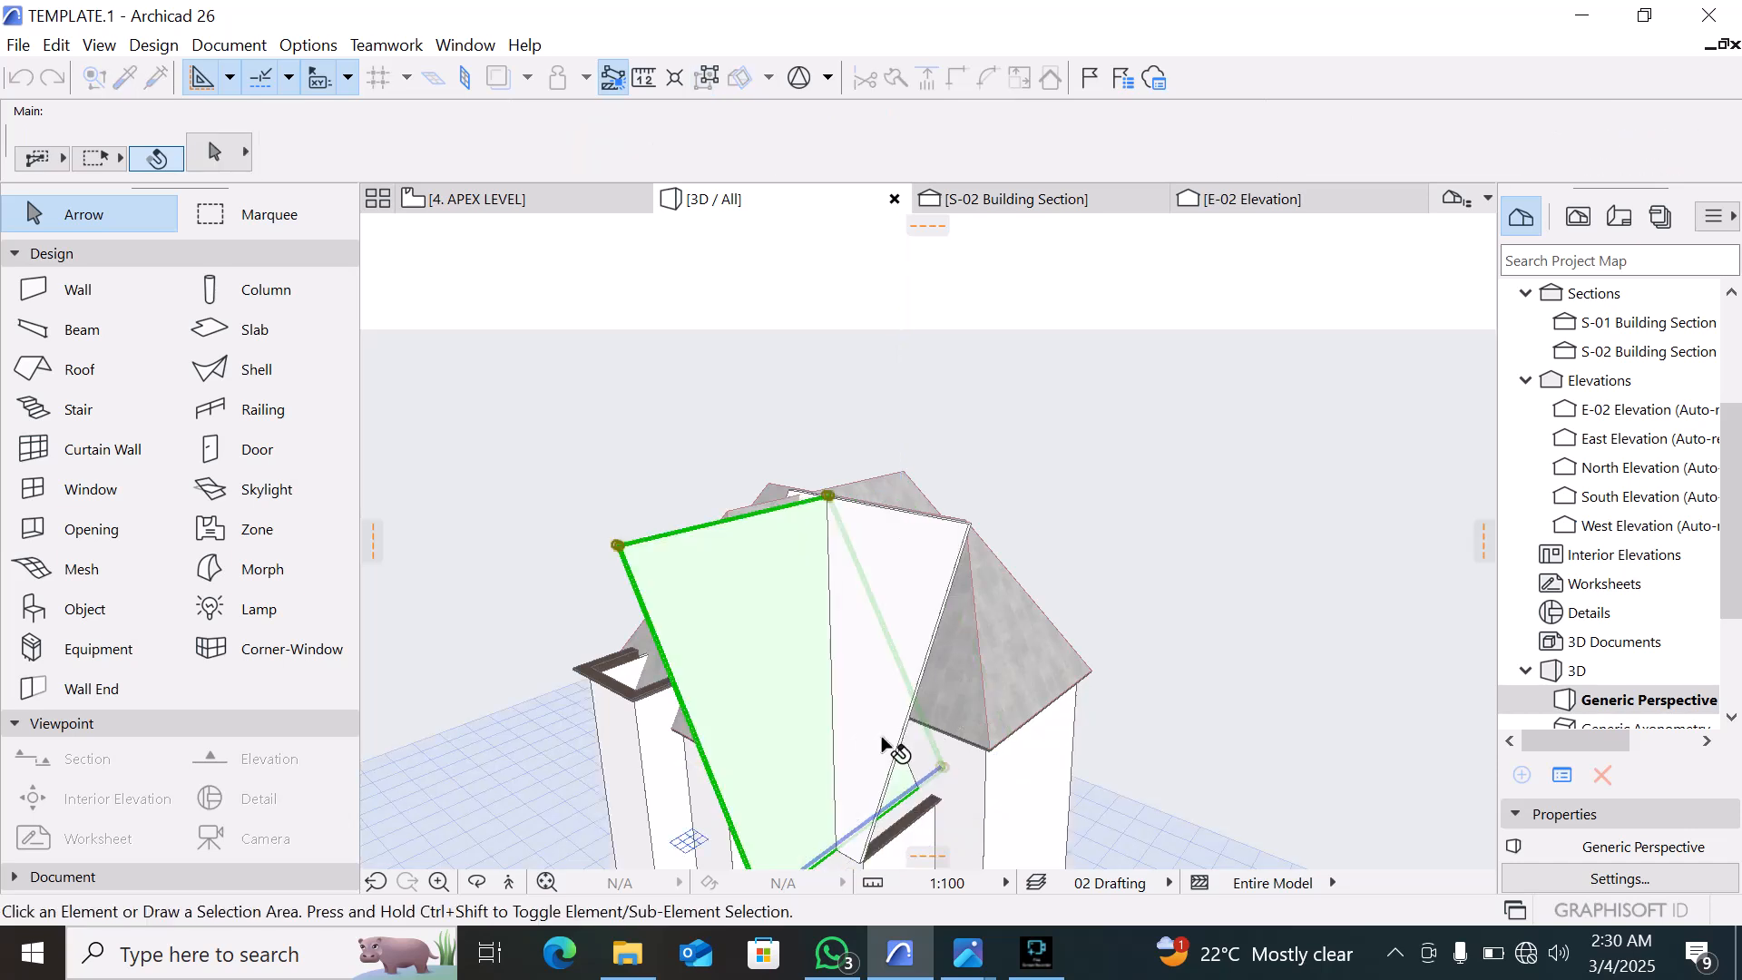
key(ctrl+z)
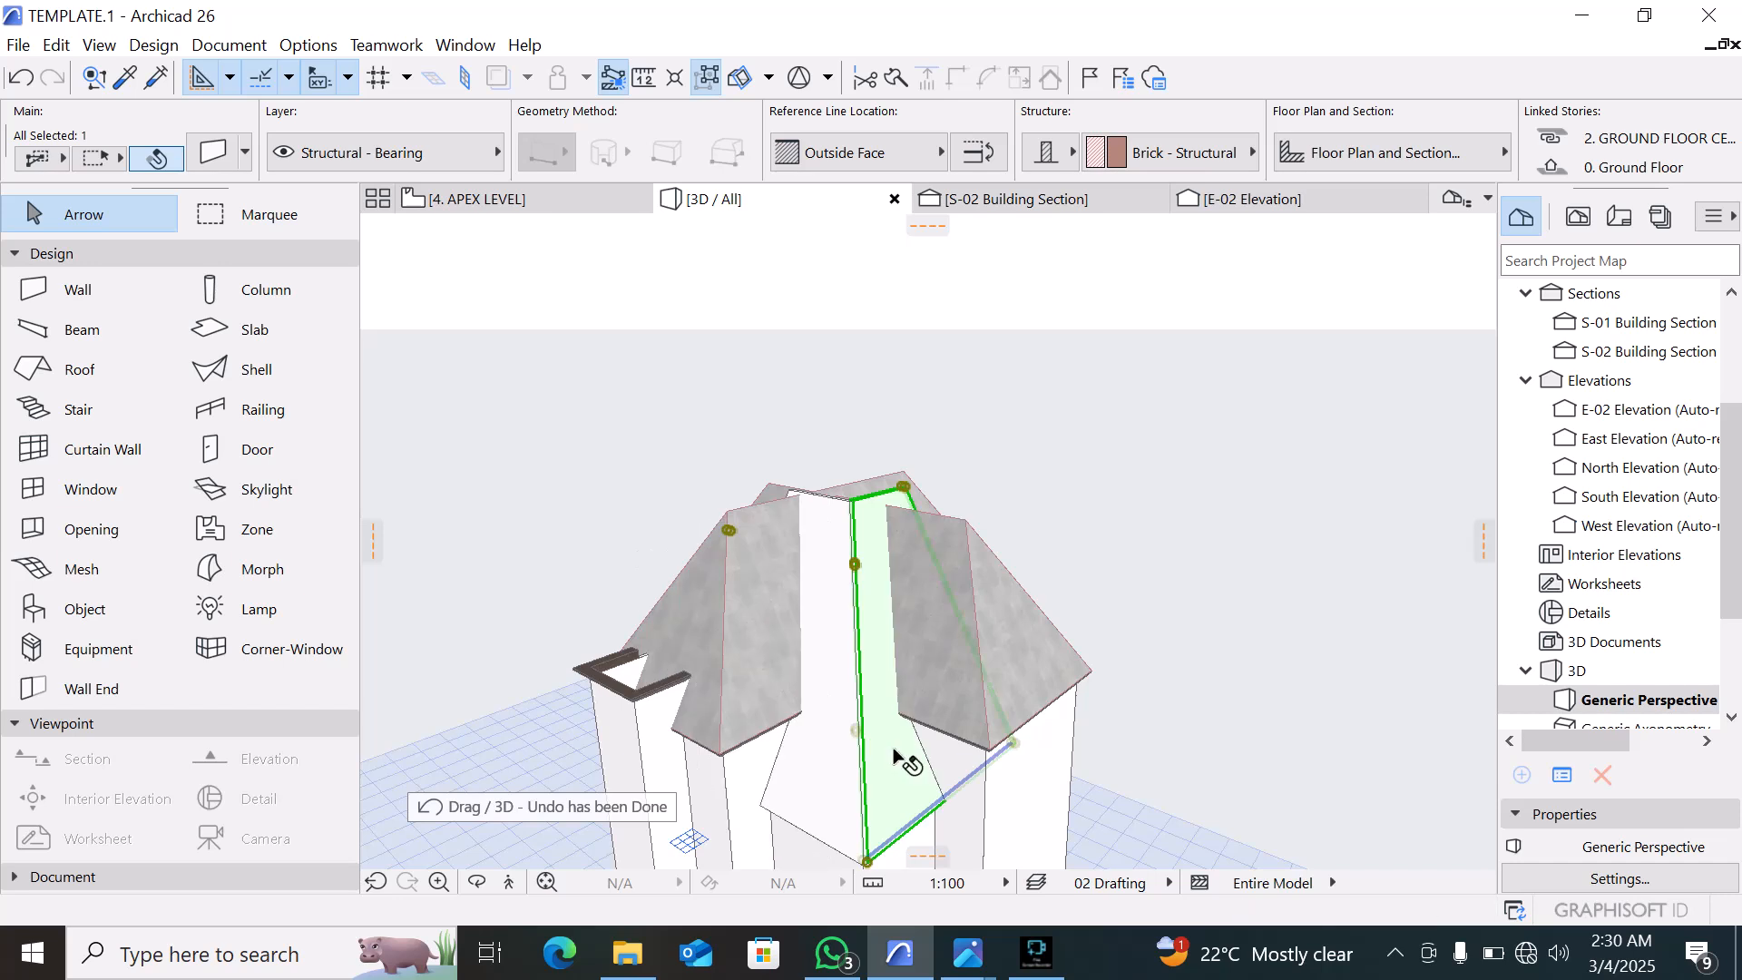
Override all surfaces of both slanted corner walls with Roof - Asphalt Shingle Green, and deselect them
shift+click(812, 821)
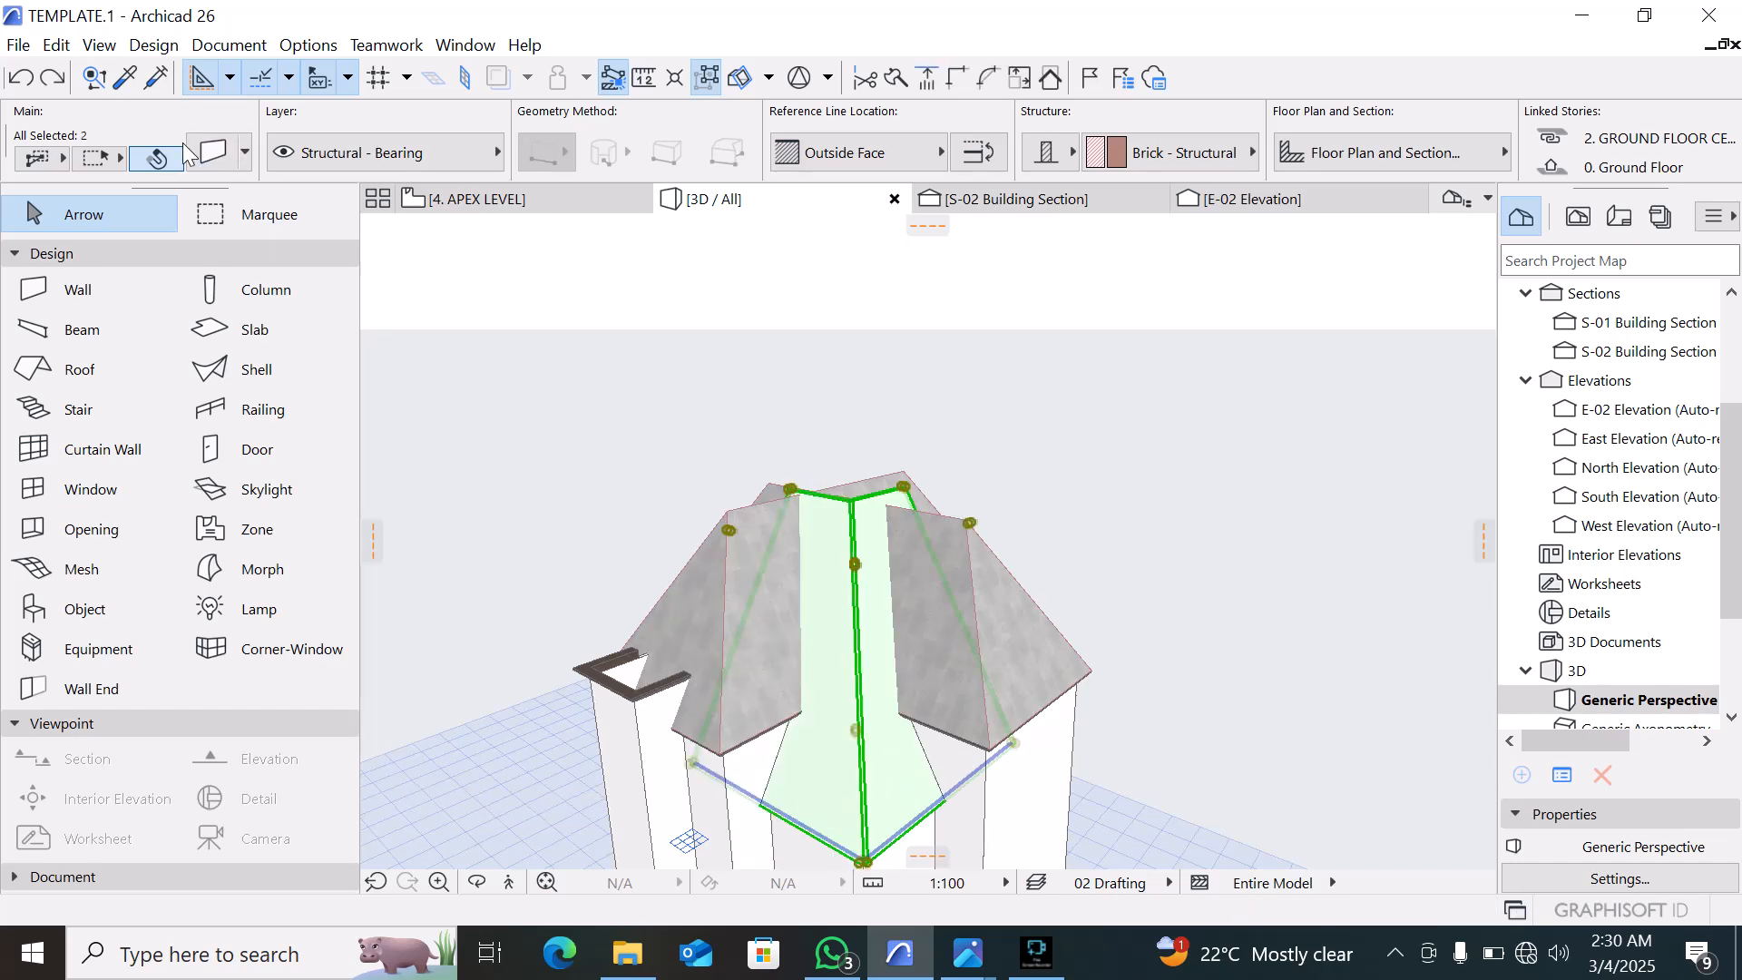
click(213, 155)
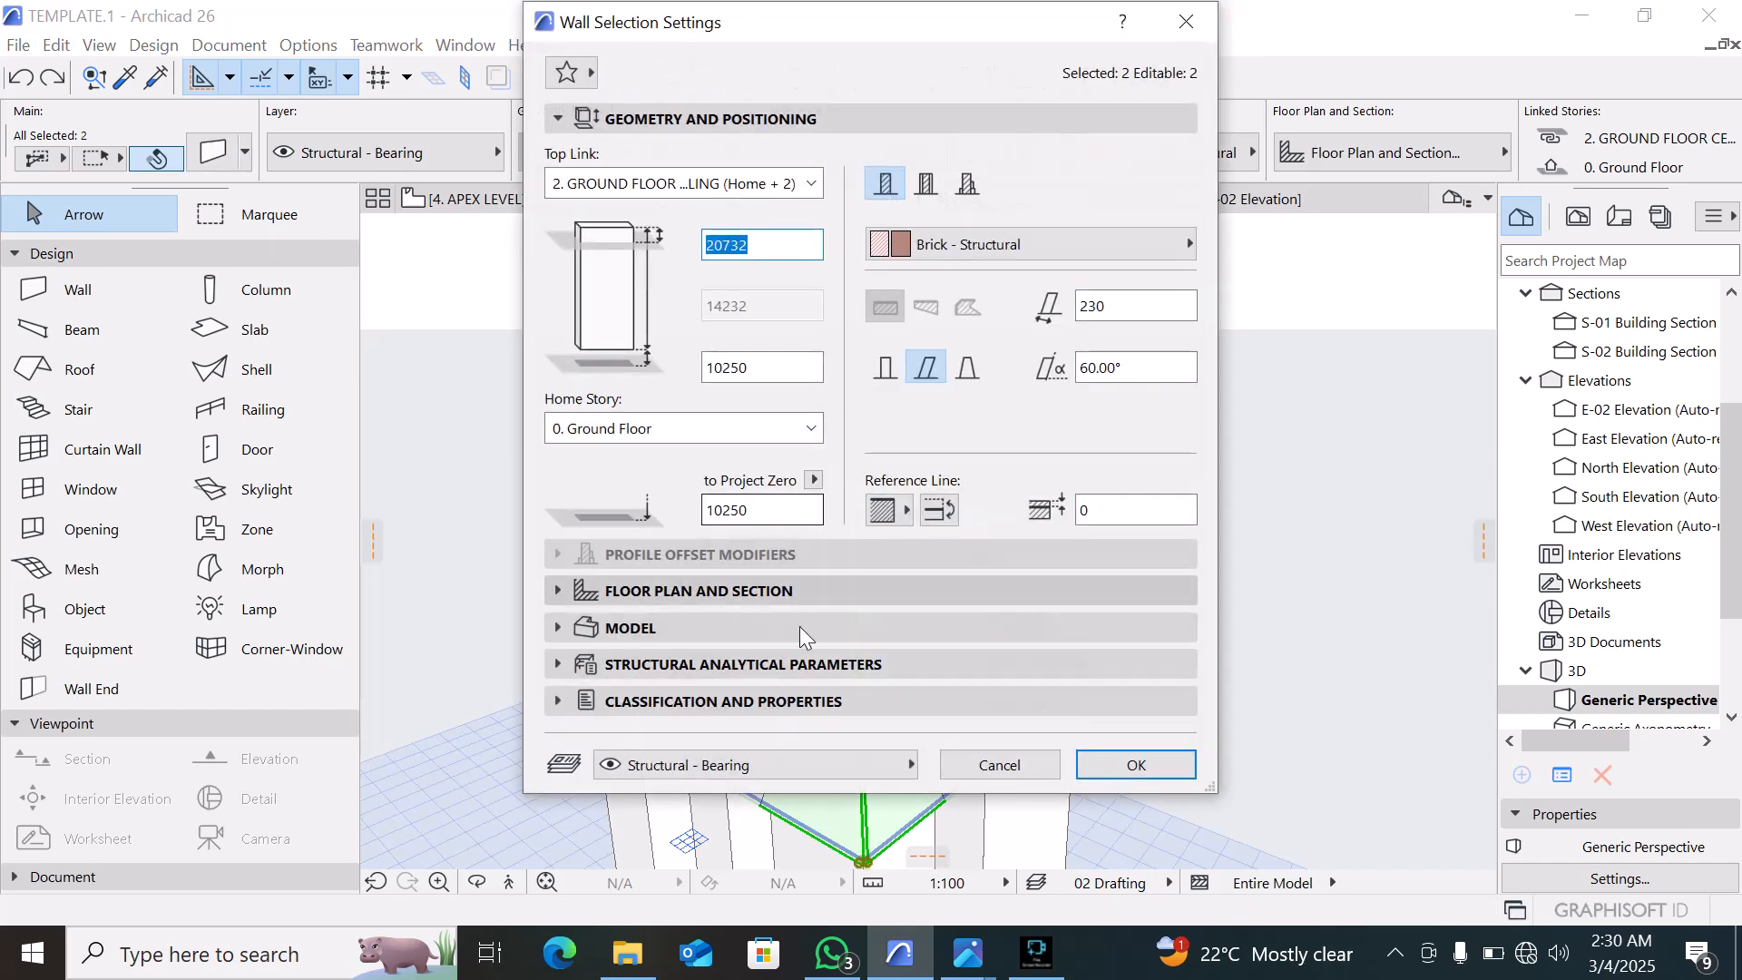
click(687, 632)
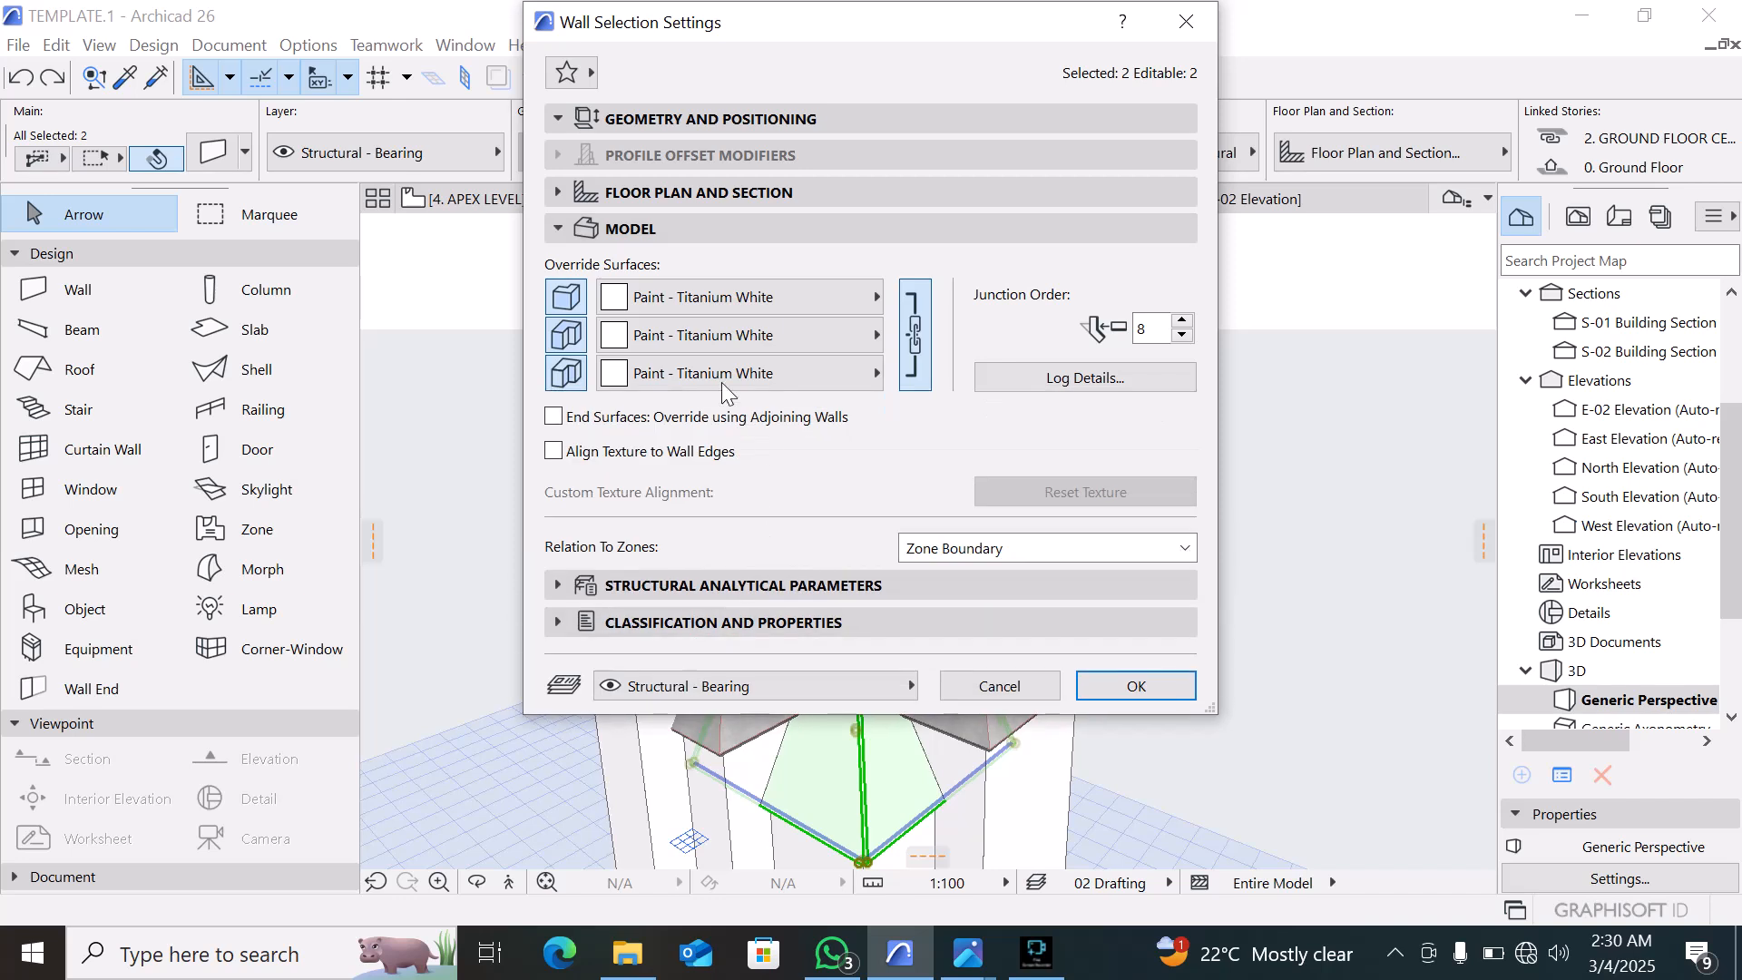
click(803, 341)
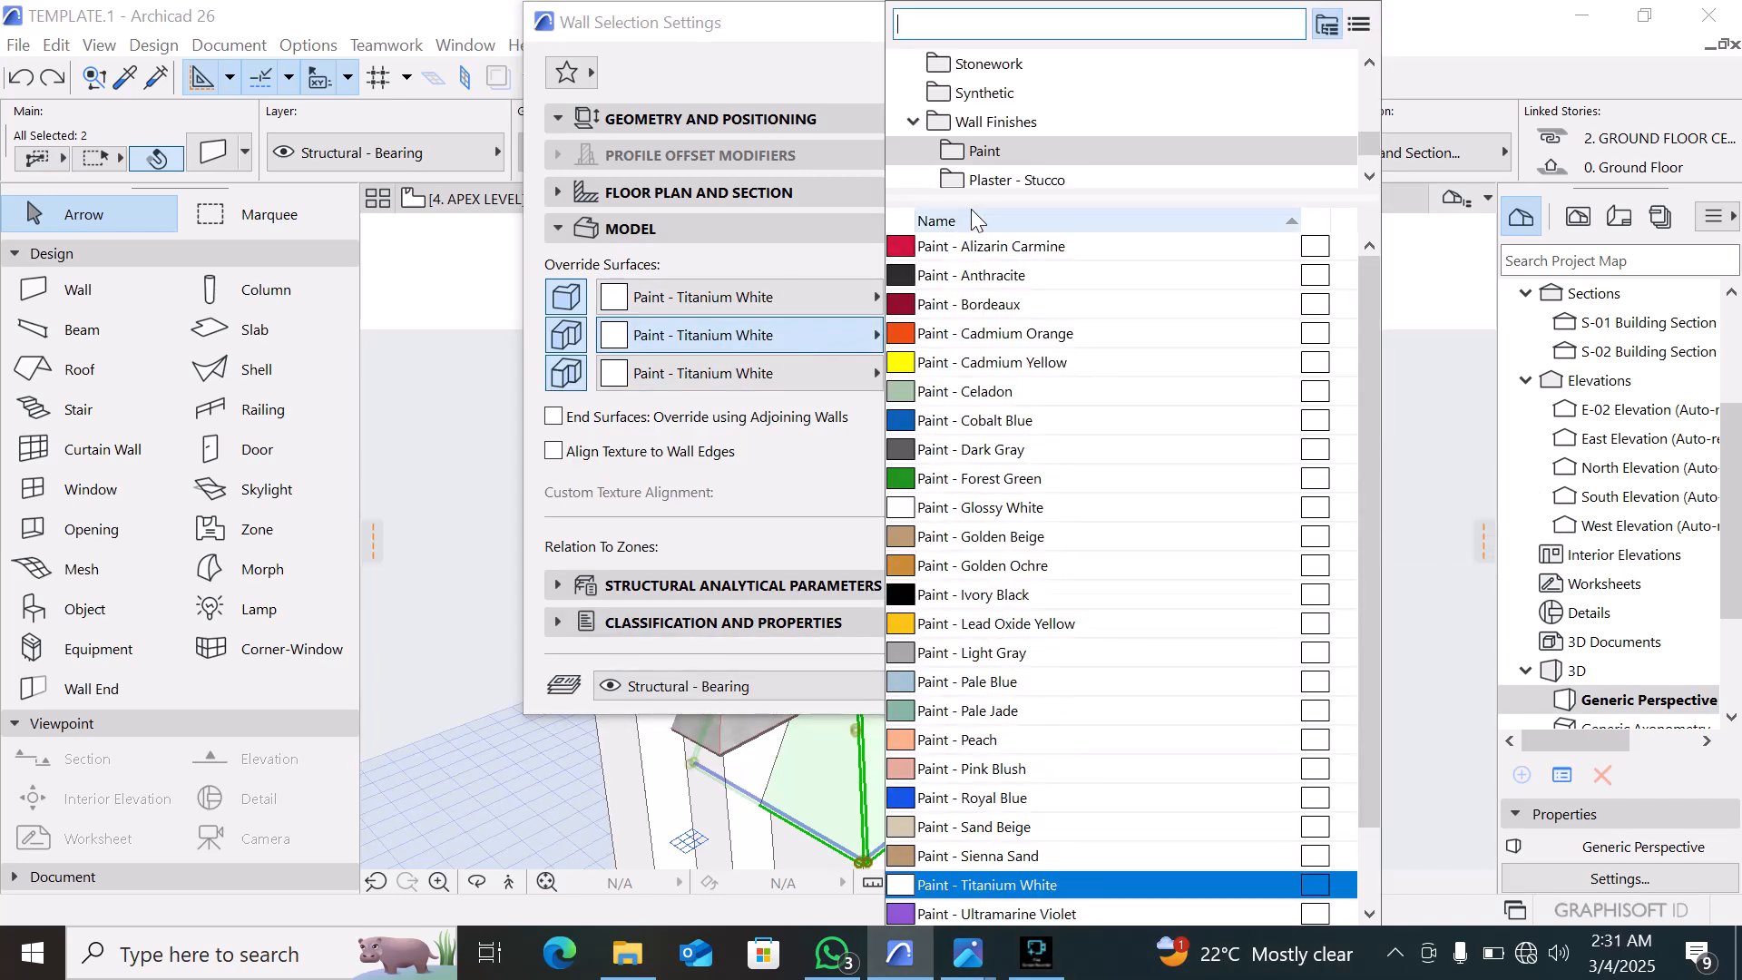
click(998, 25)
text(ROO)
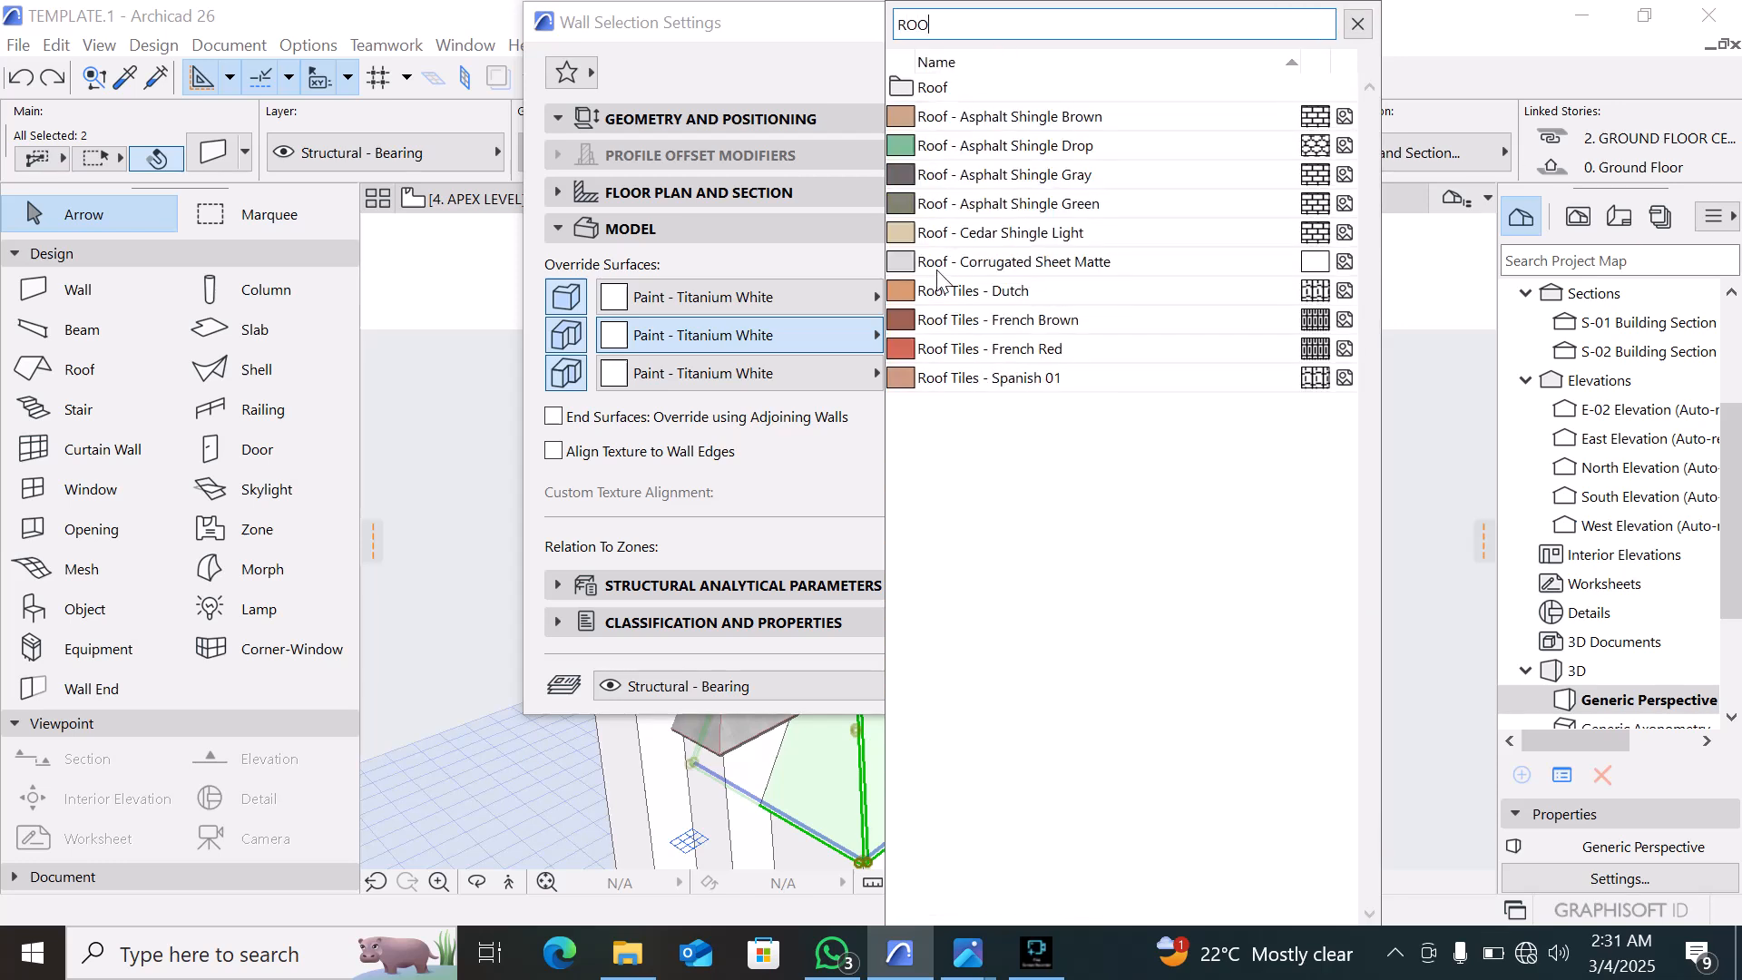
click(934, 203)
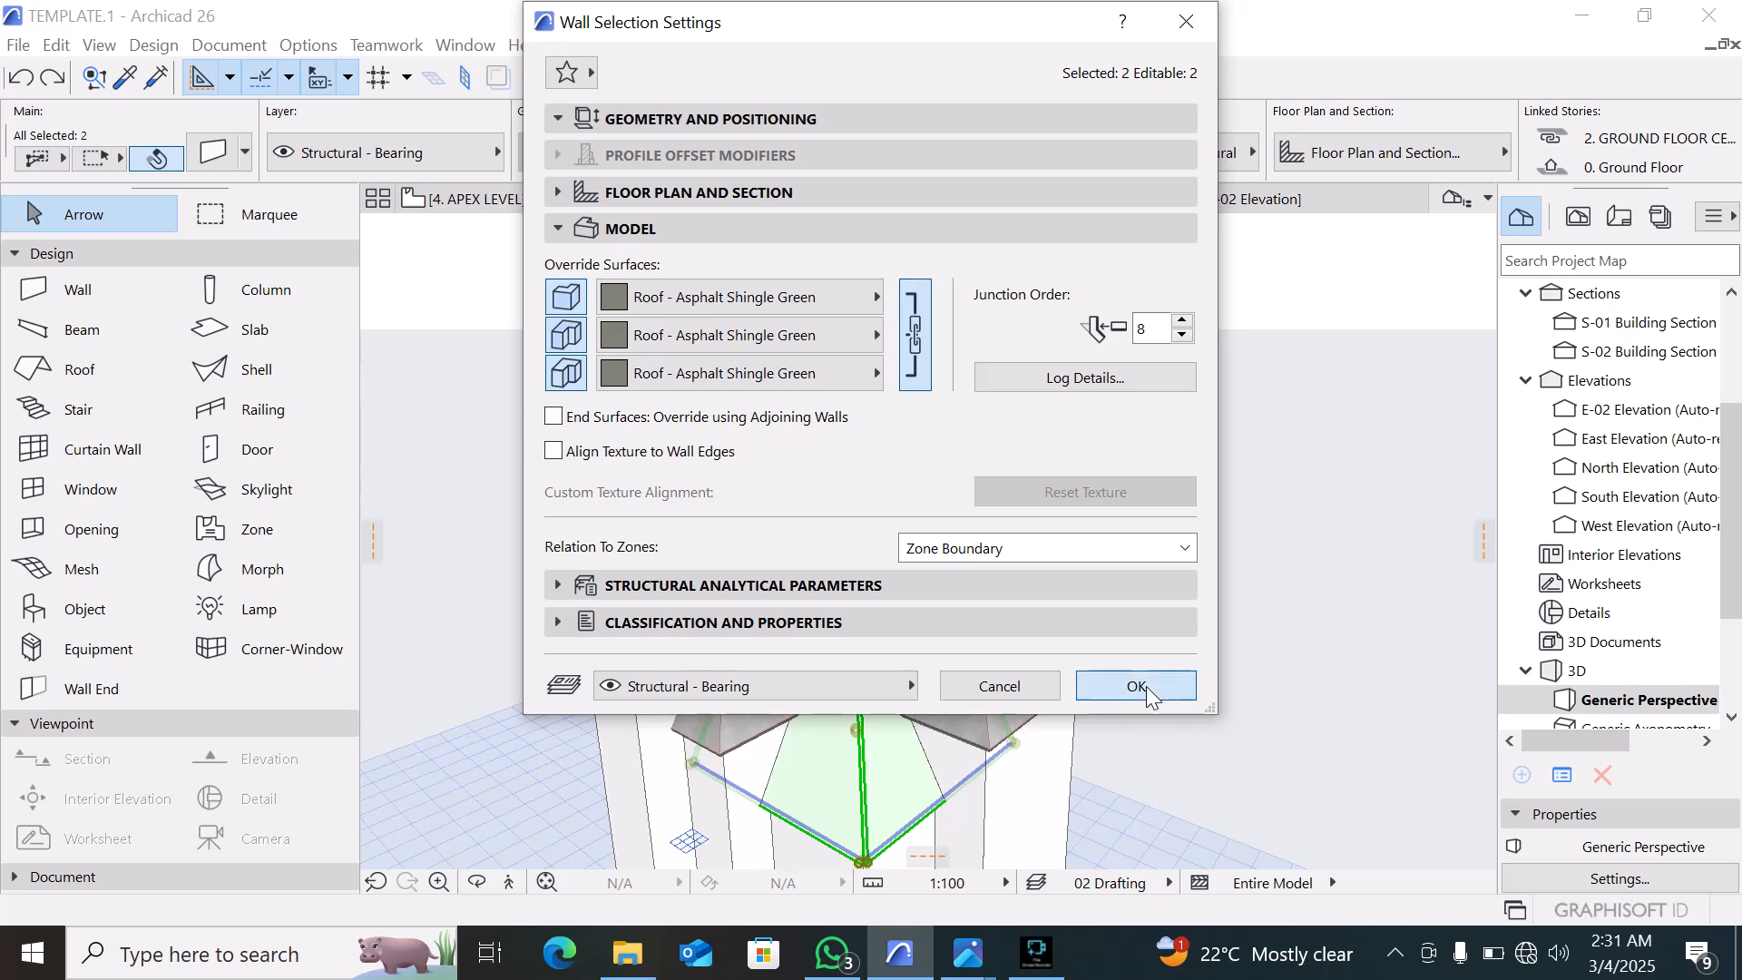
click(1138, 687)
click(555, 460)
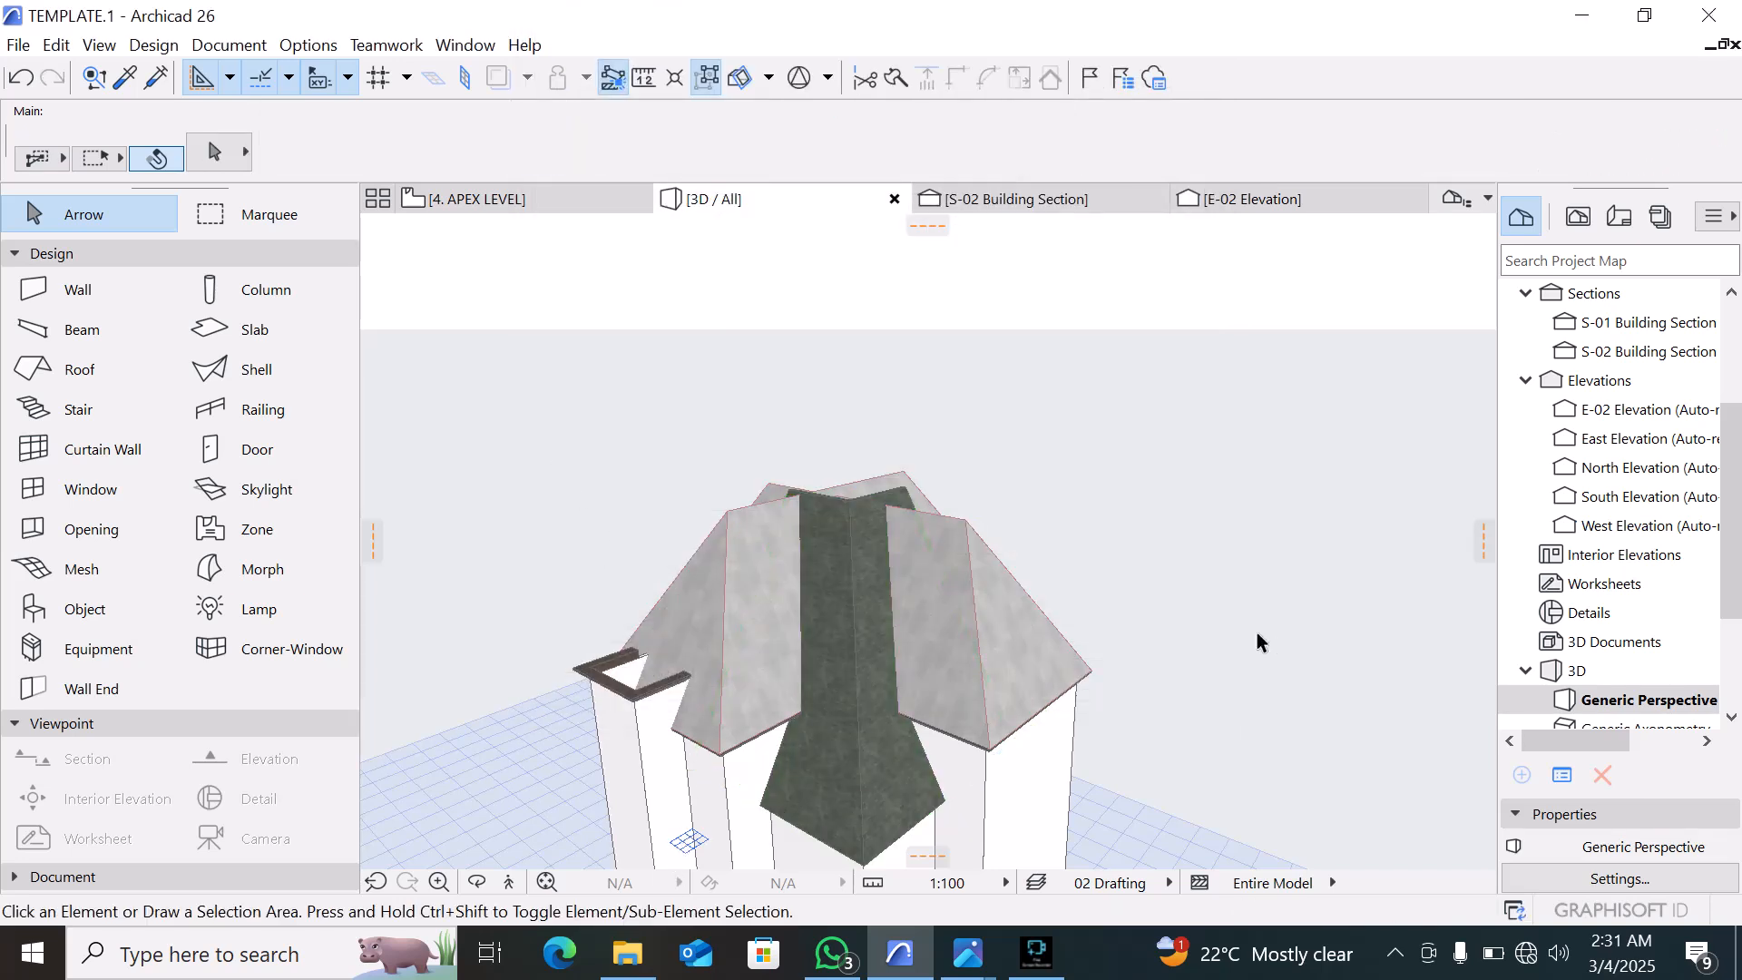
Examine the shingle texture and the joints between the corner roof and the two wing roofs from several angles
scroll(791, 723, up, 1)
shift+middle_drag(787, 725, 649, 583)
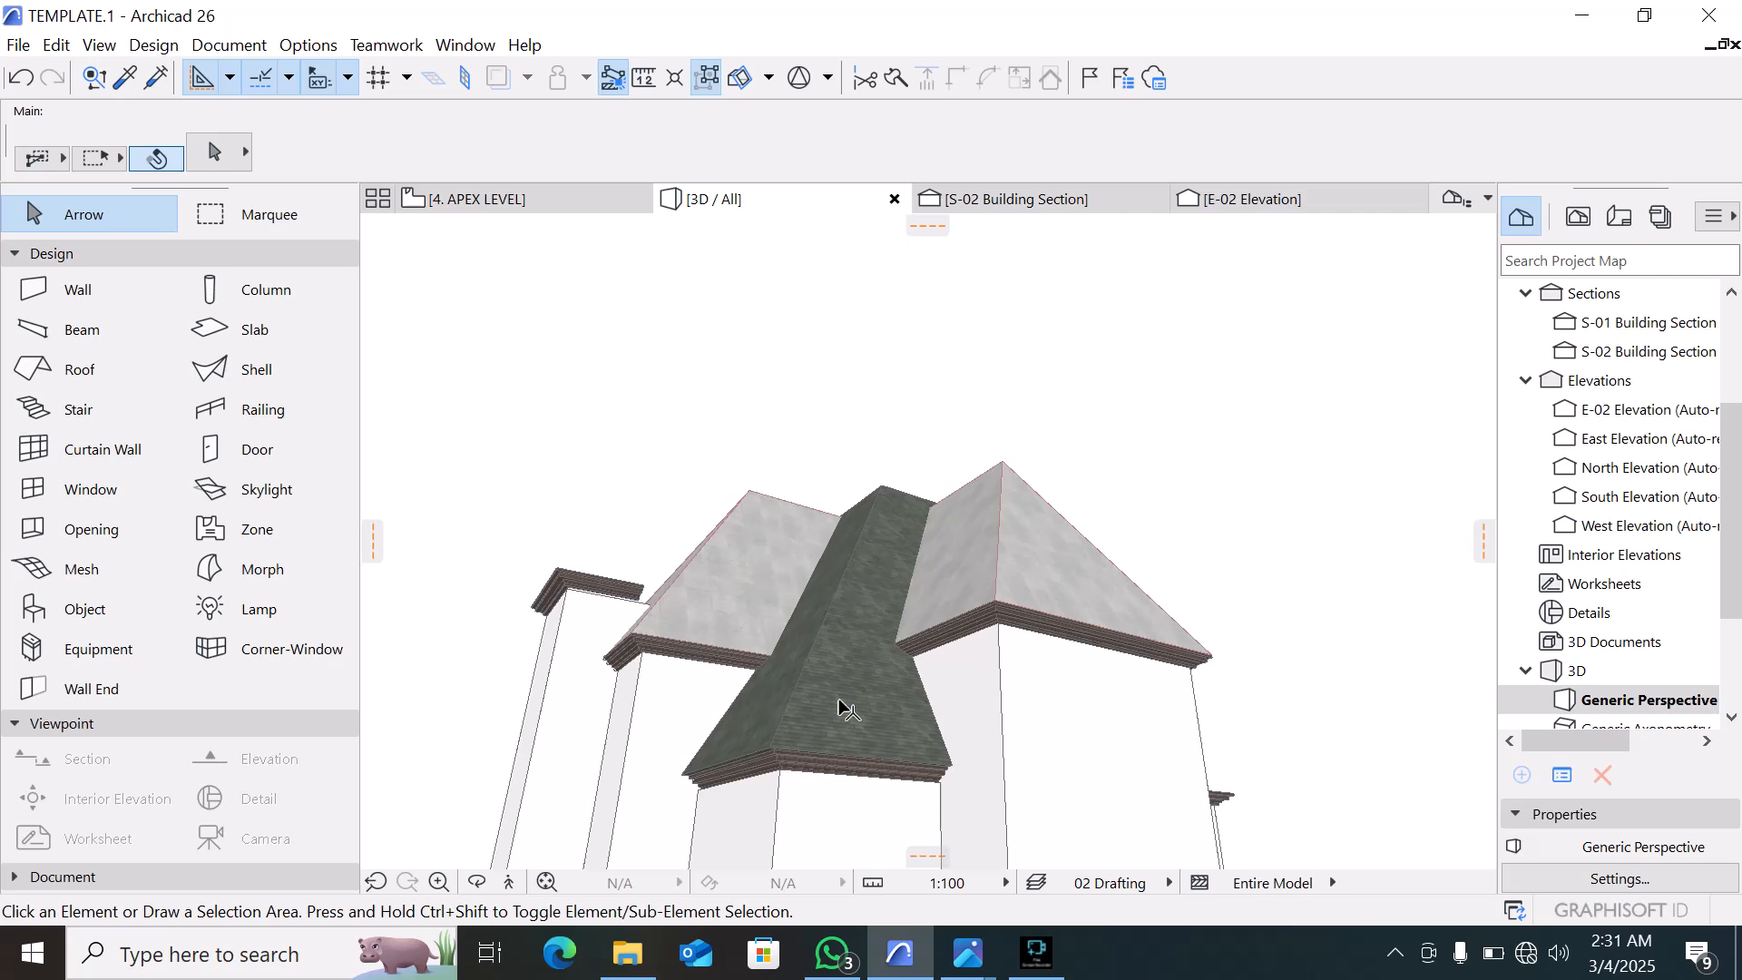
scroll(840, 707, up, 6)
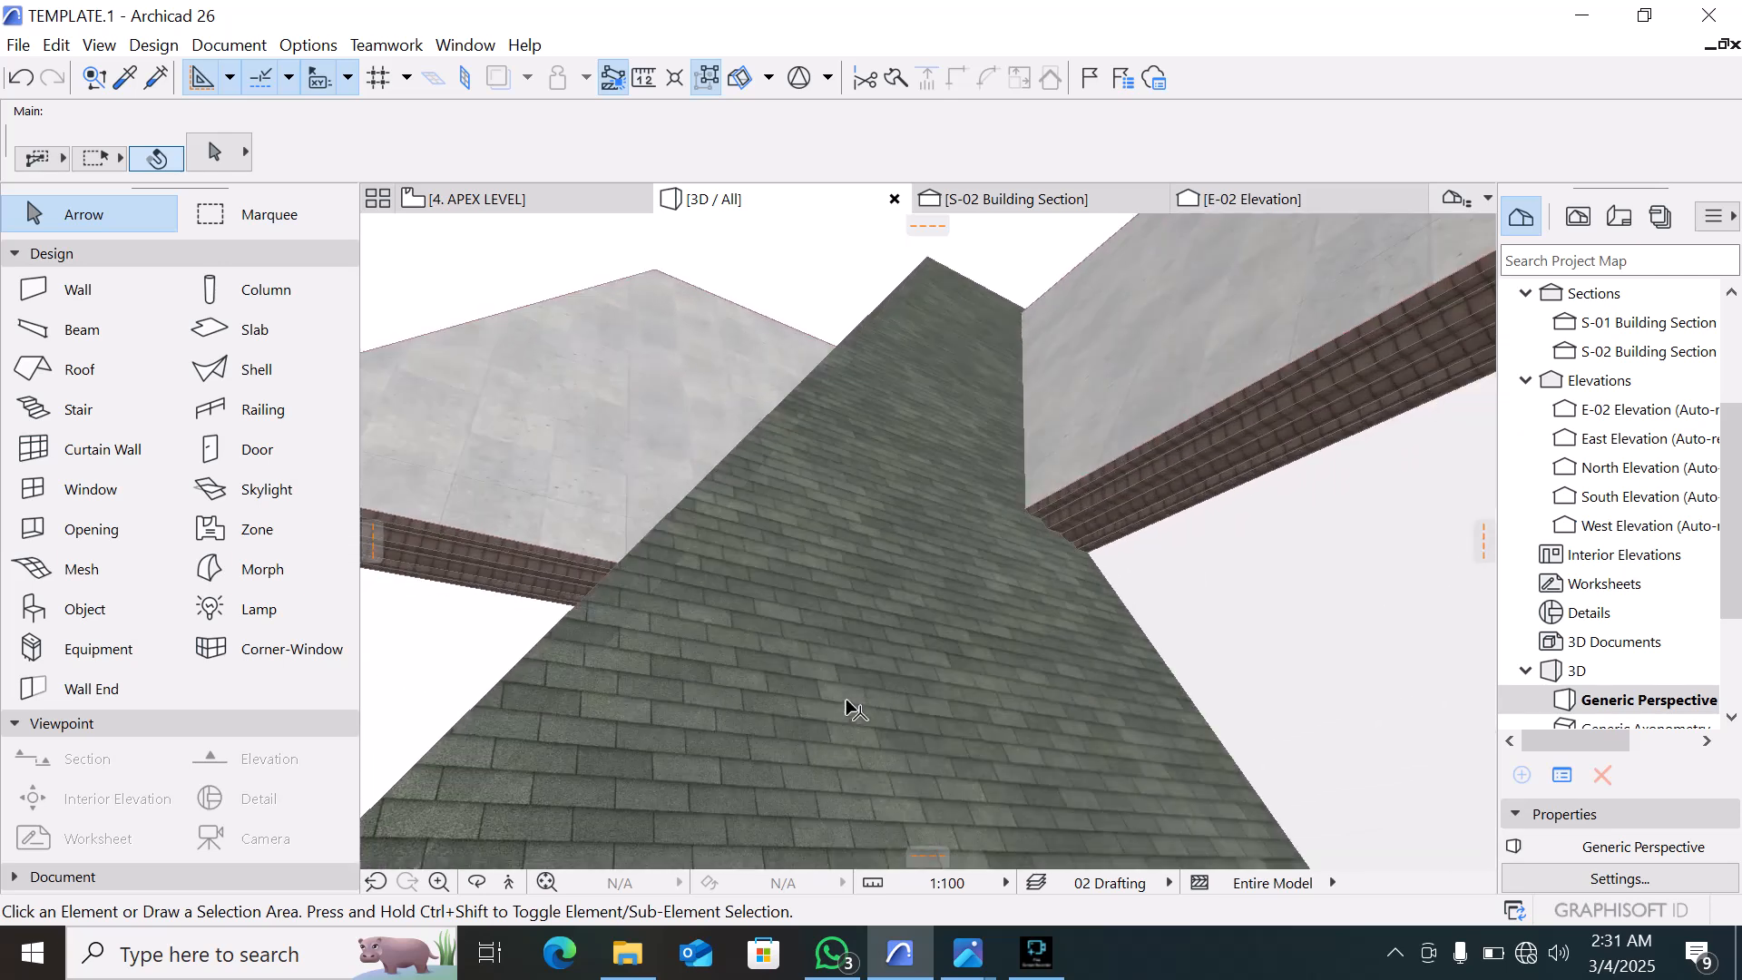
scroll(848, 700, down, 7)
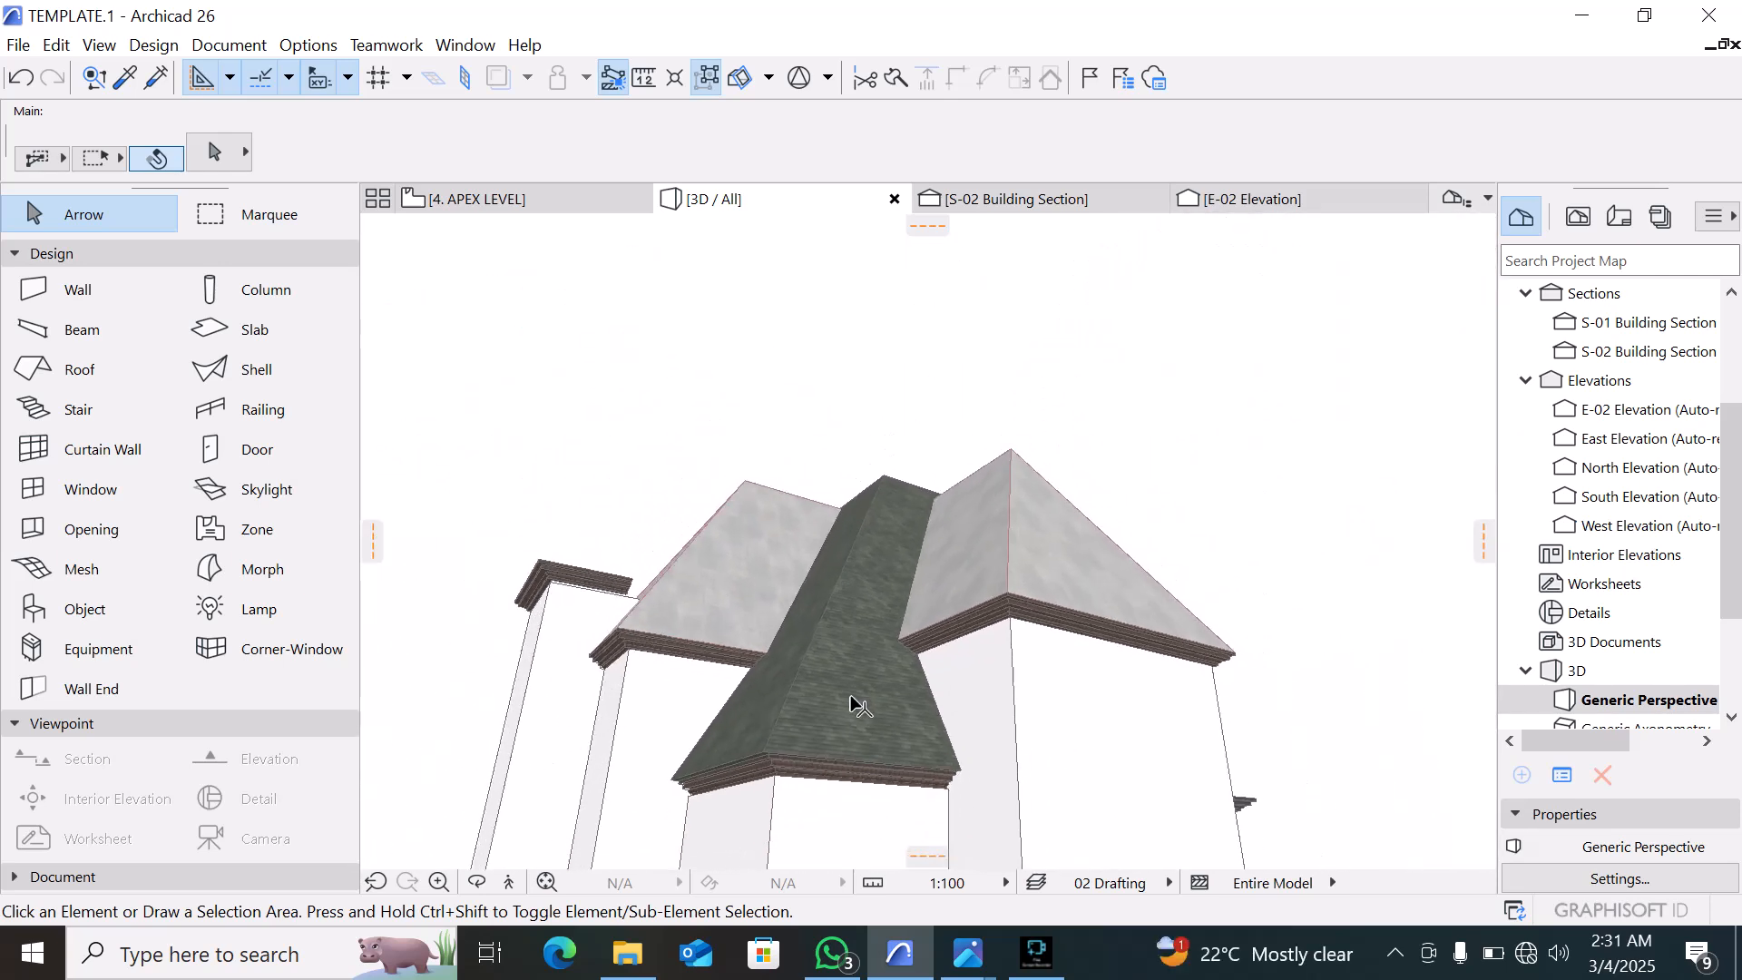
shift+middle_drag(854, 701, 574, 721)
shift+middle_drag(698, 726, 1075, 703)
scroll(761, 668, down, 2)
scroll(1125, 640, up, 2)
Delete the two shingled corner walls, undo the deletion, and deselect the walls
click(1079, 626)
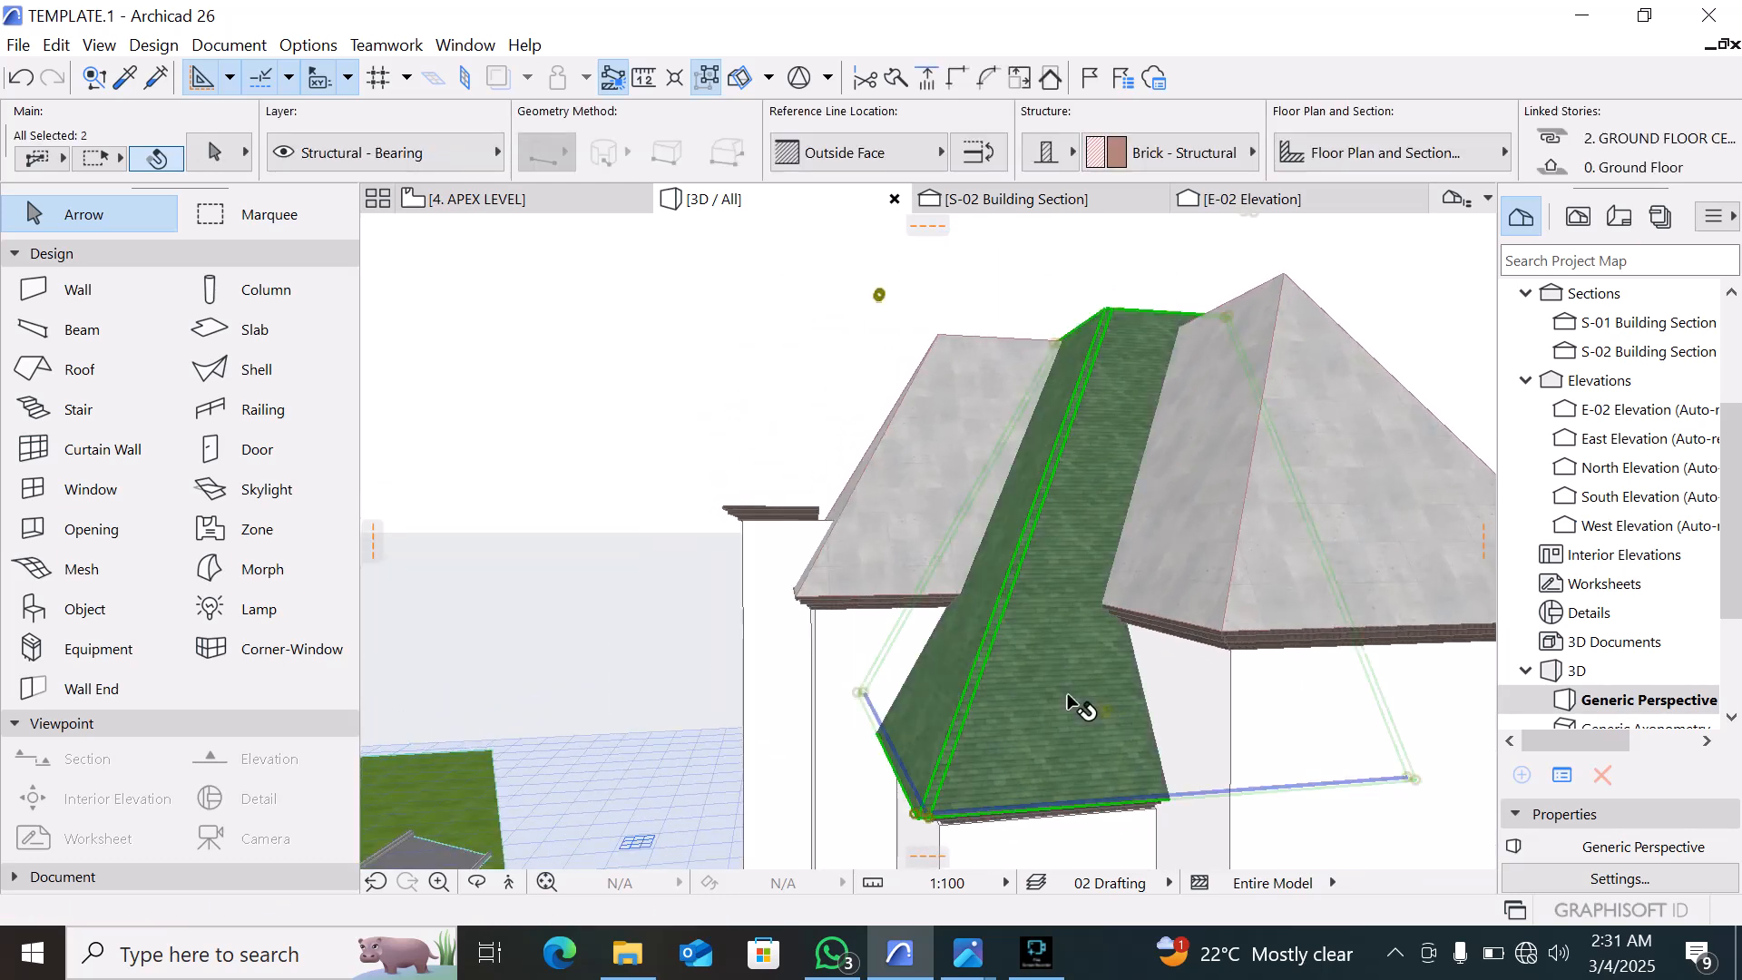
shift+click(1202, 638)
shift+middle_drag(867, 786, 1010, 682)
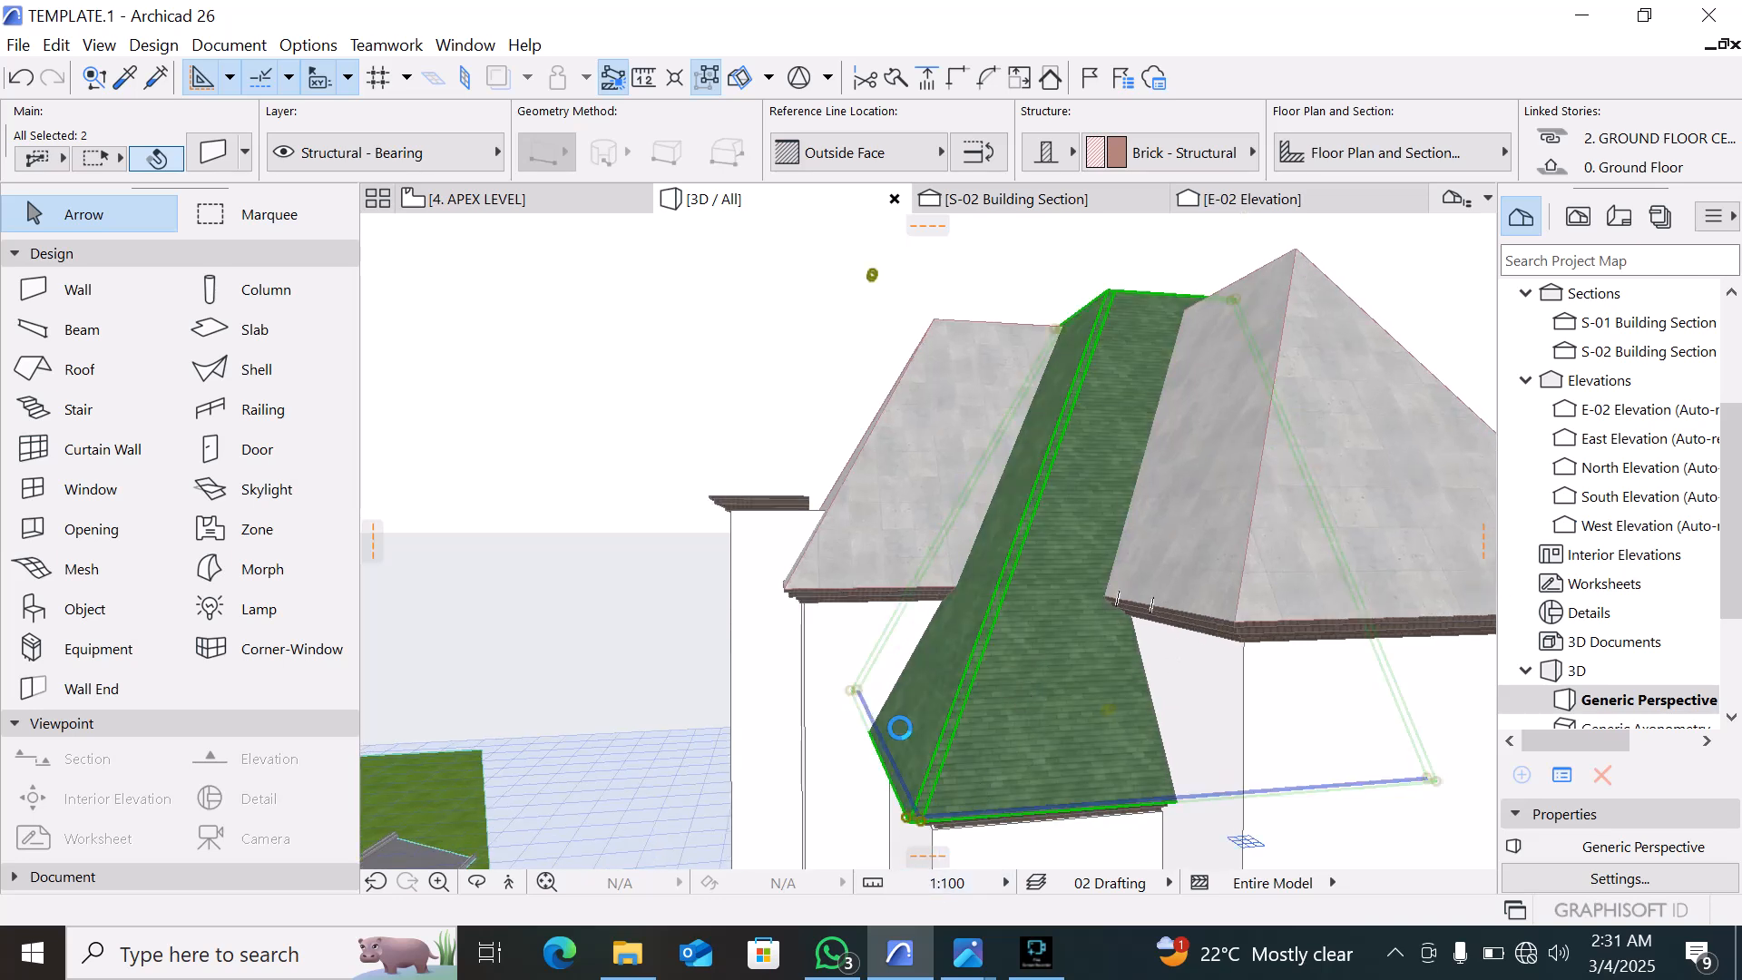
key(Delete)
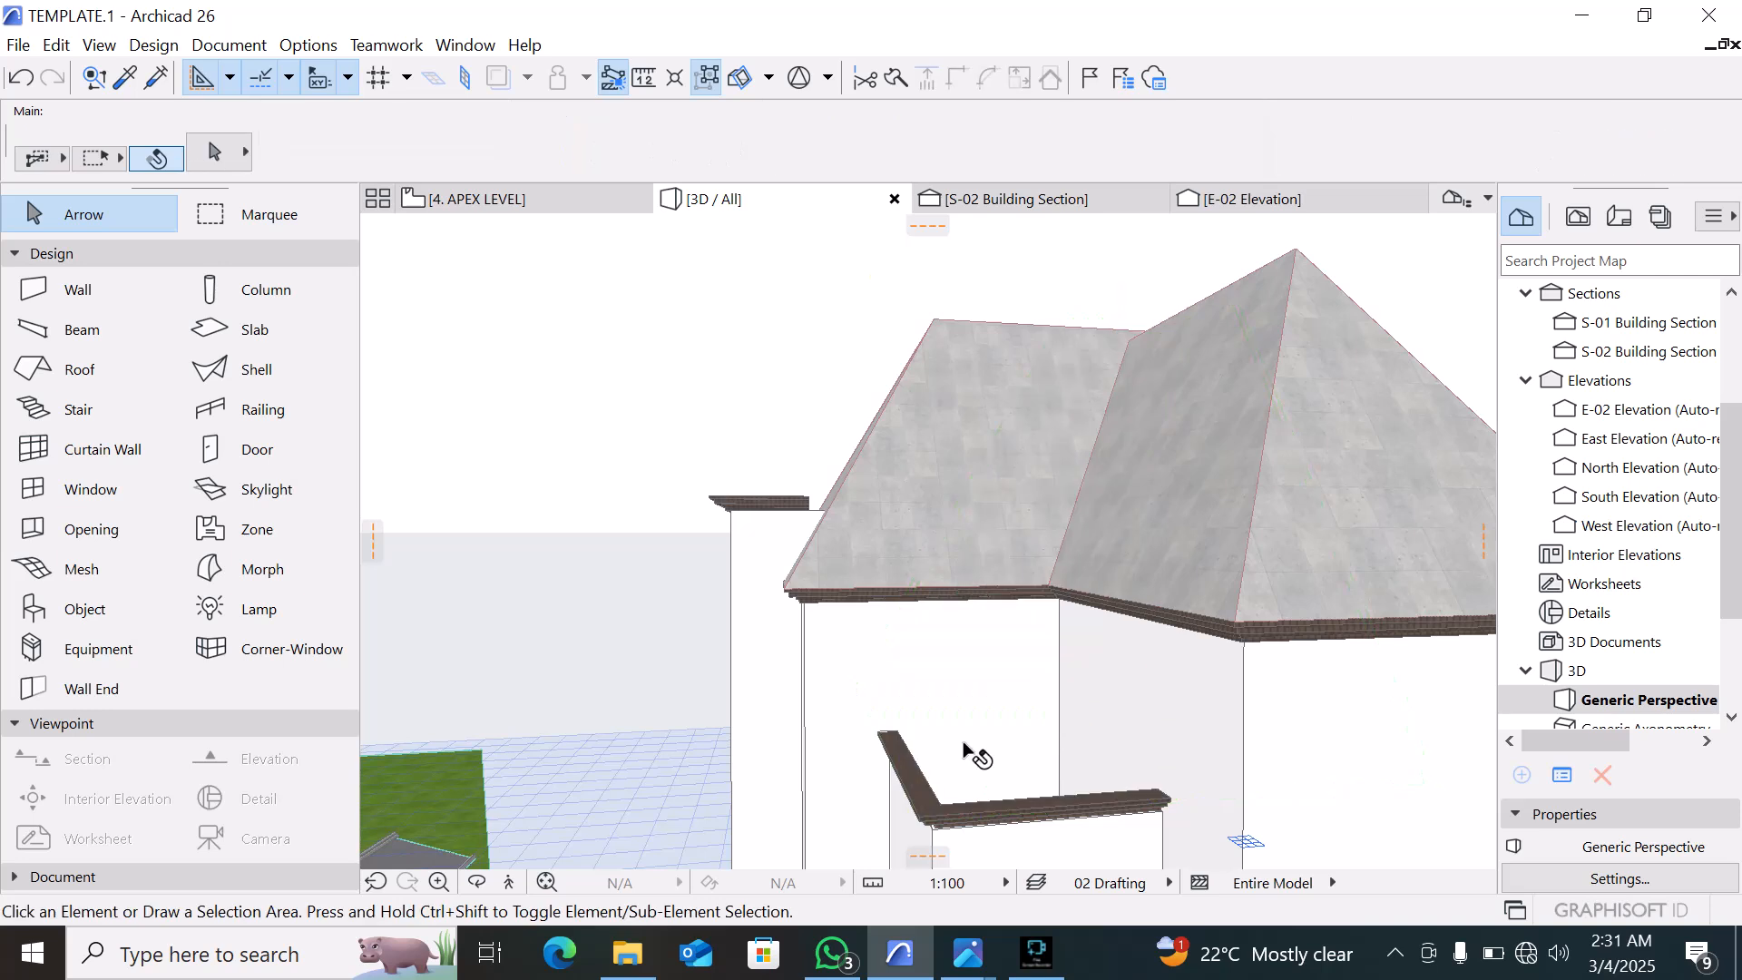
key(ctrl+z)
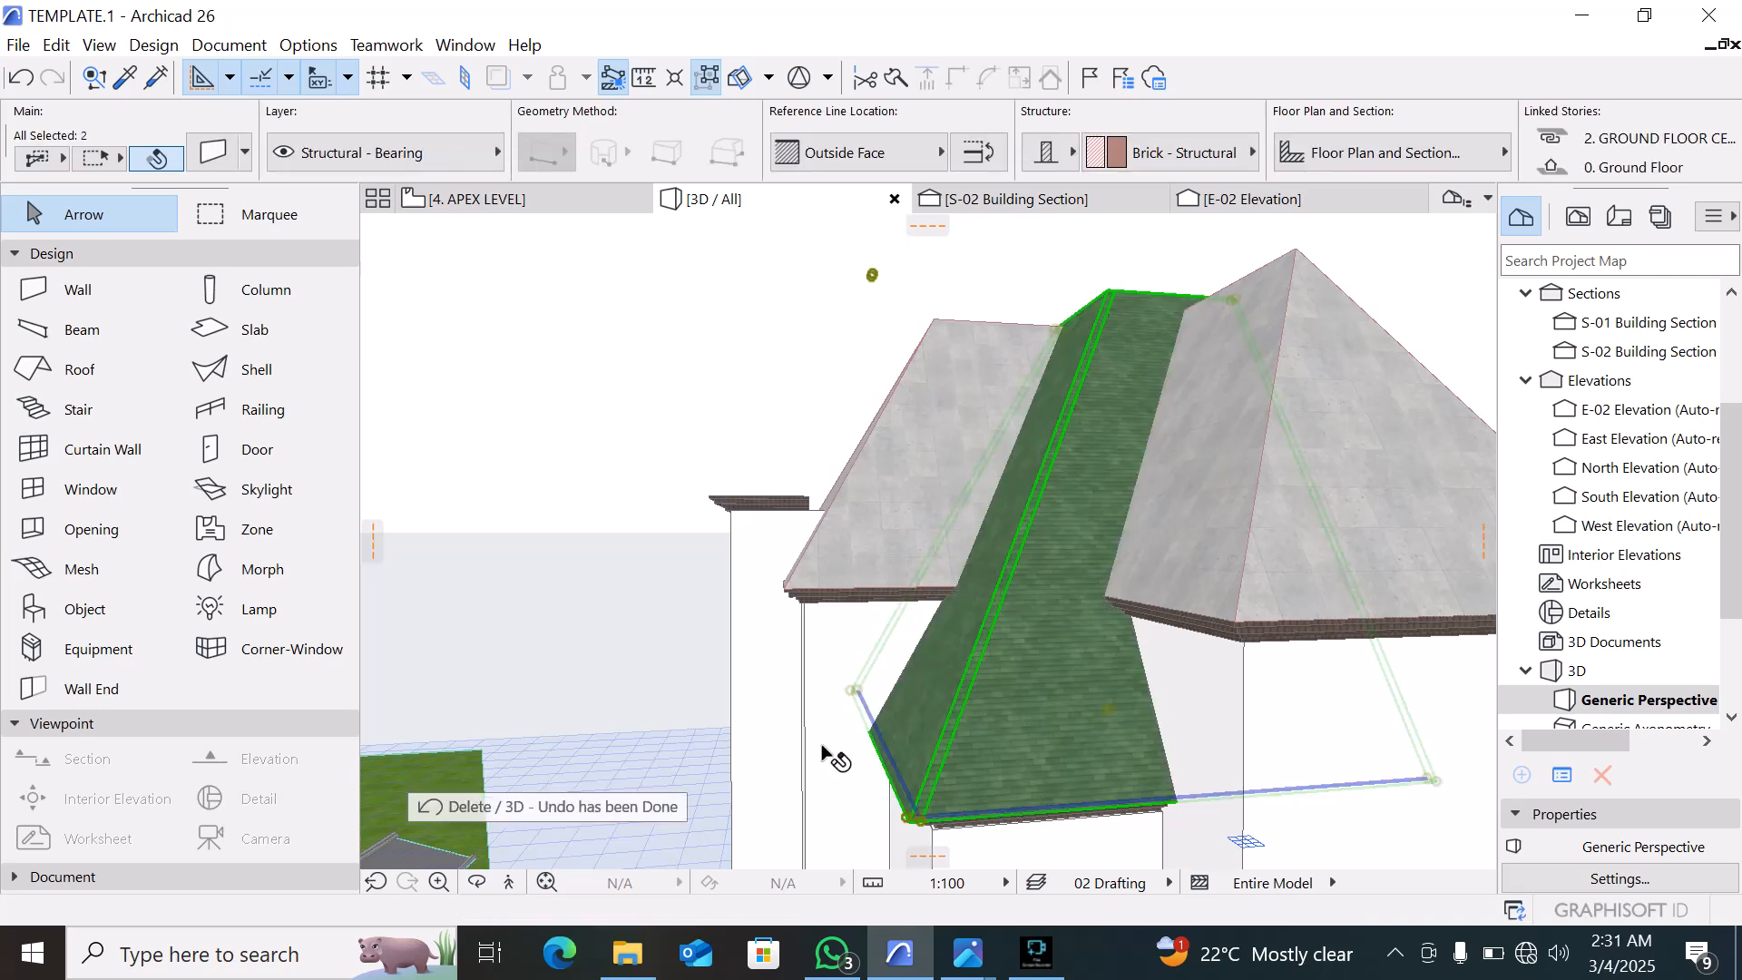
scroll(781, 753, down, 5)
click(653, 785)
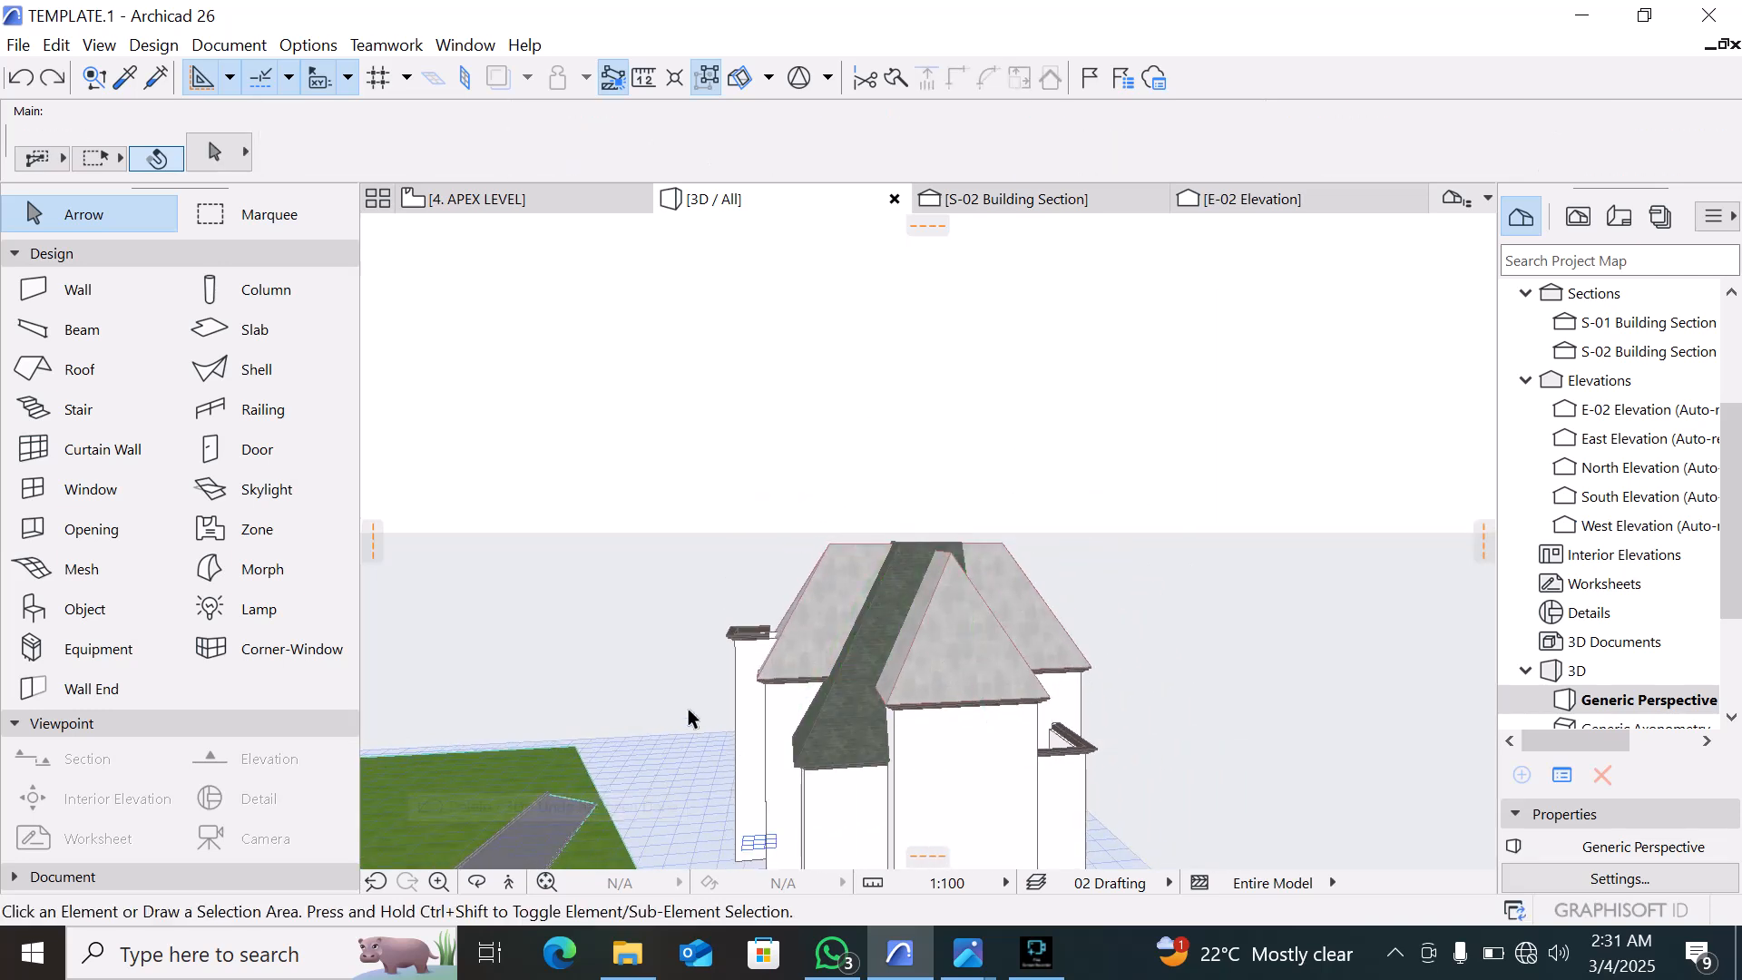
Extend the side fascia of the small U-shaped projection into the wing roof, to a length of about 3515
shift+middle_drag(572, 679, 680, 479)
scroll(672, 478, up, 6)
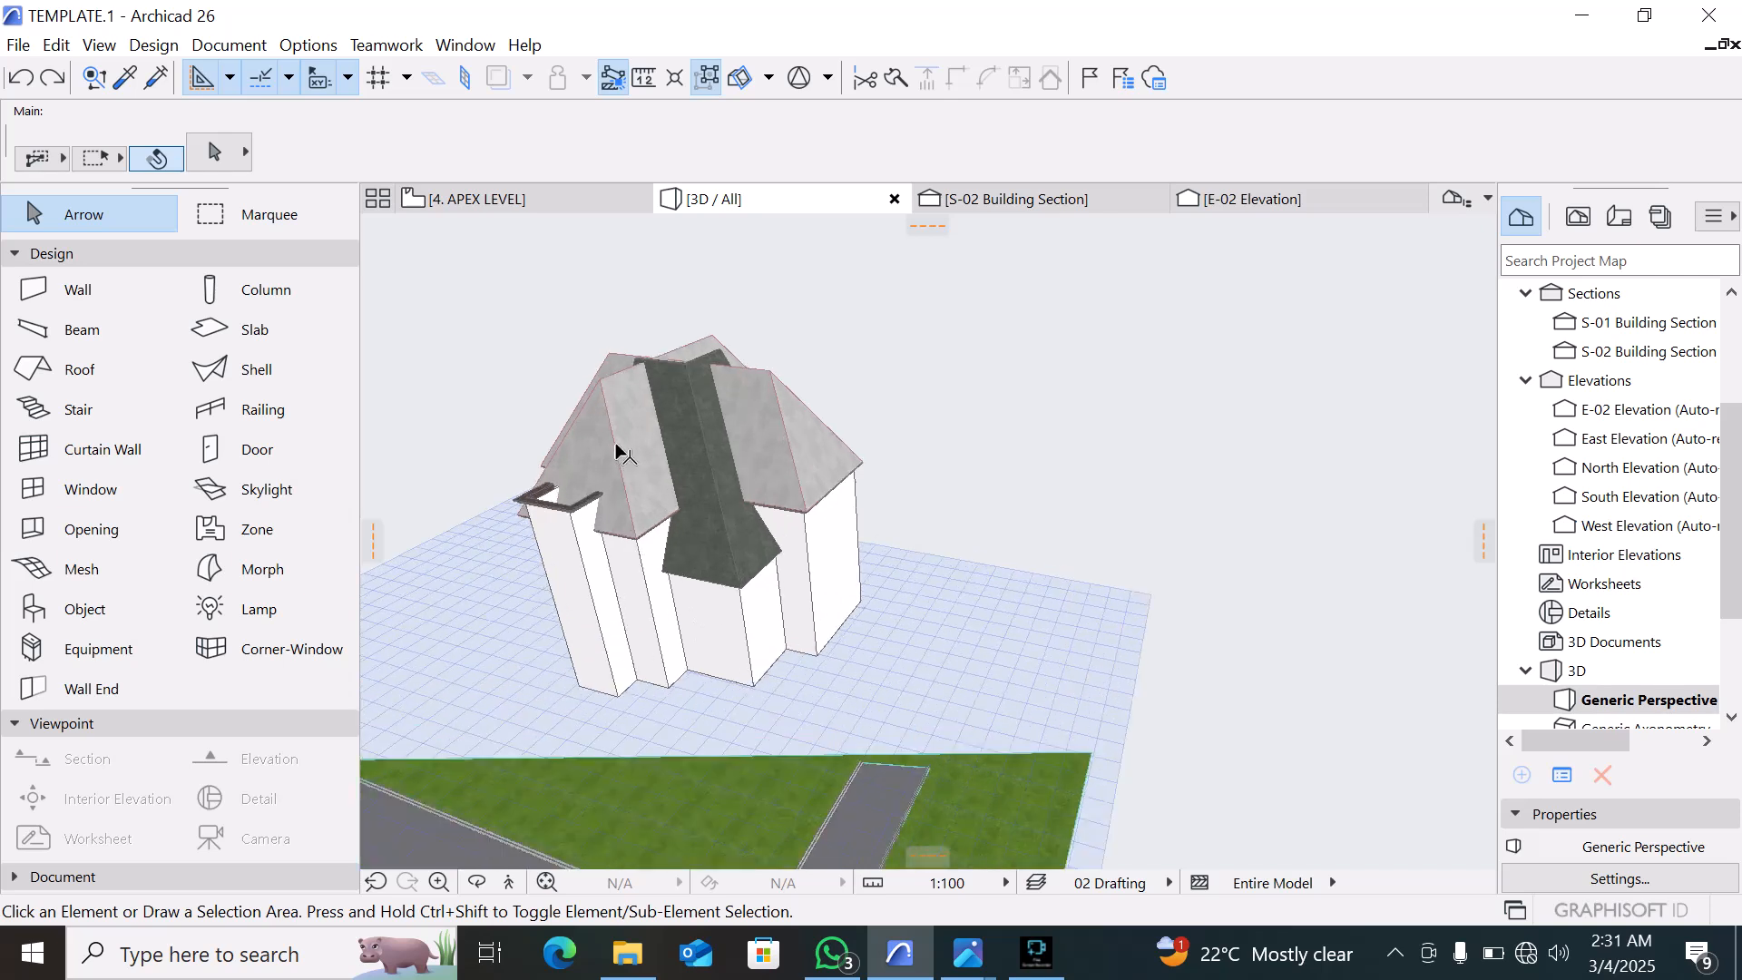
scroll(591, 479, up, 2)
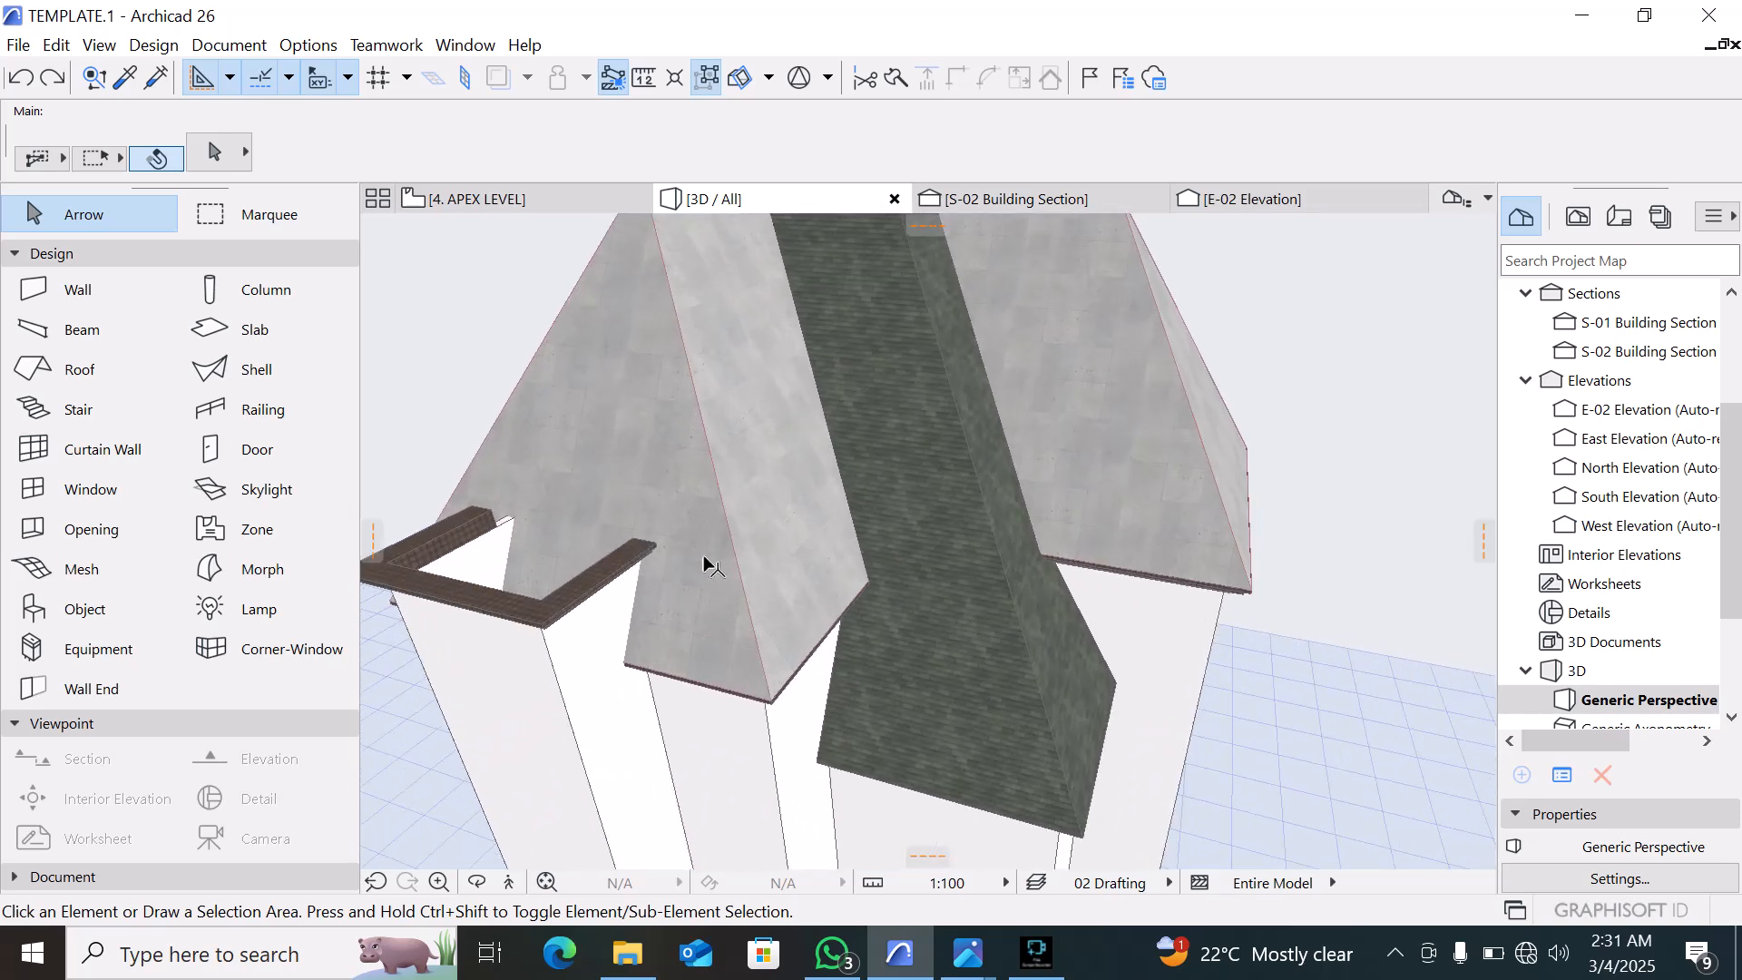
click(529, 537)
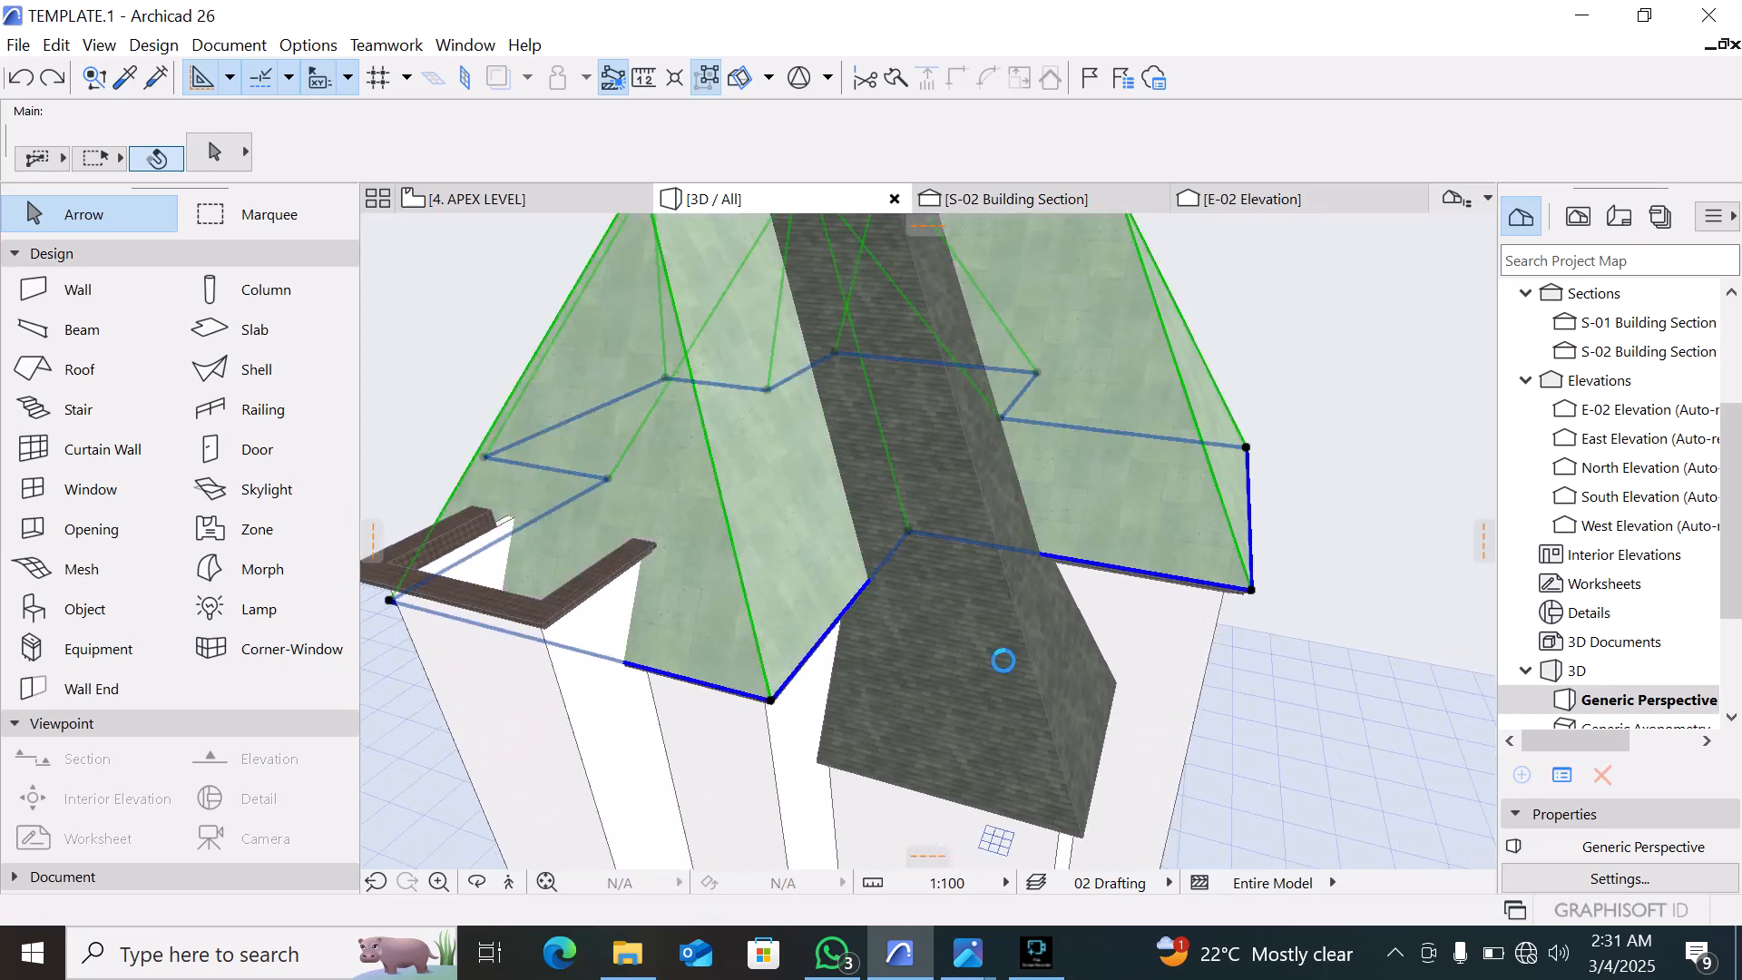
click(1221, 687)
scroll(1180, 687, down, 5)
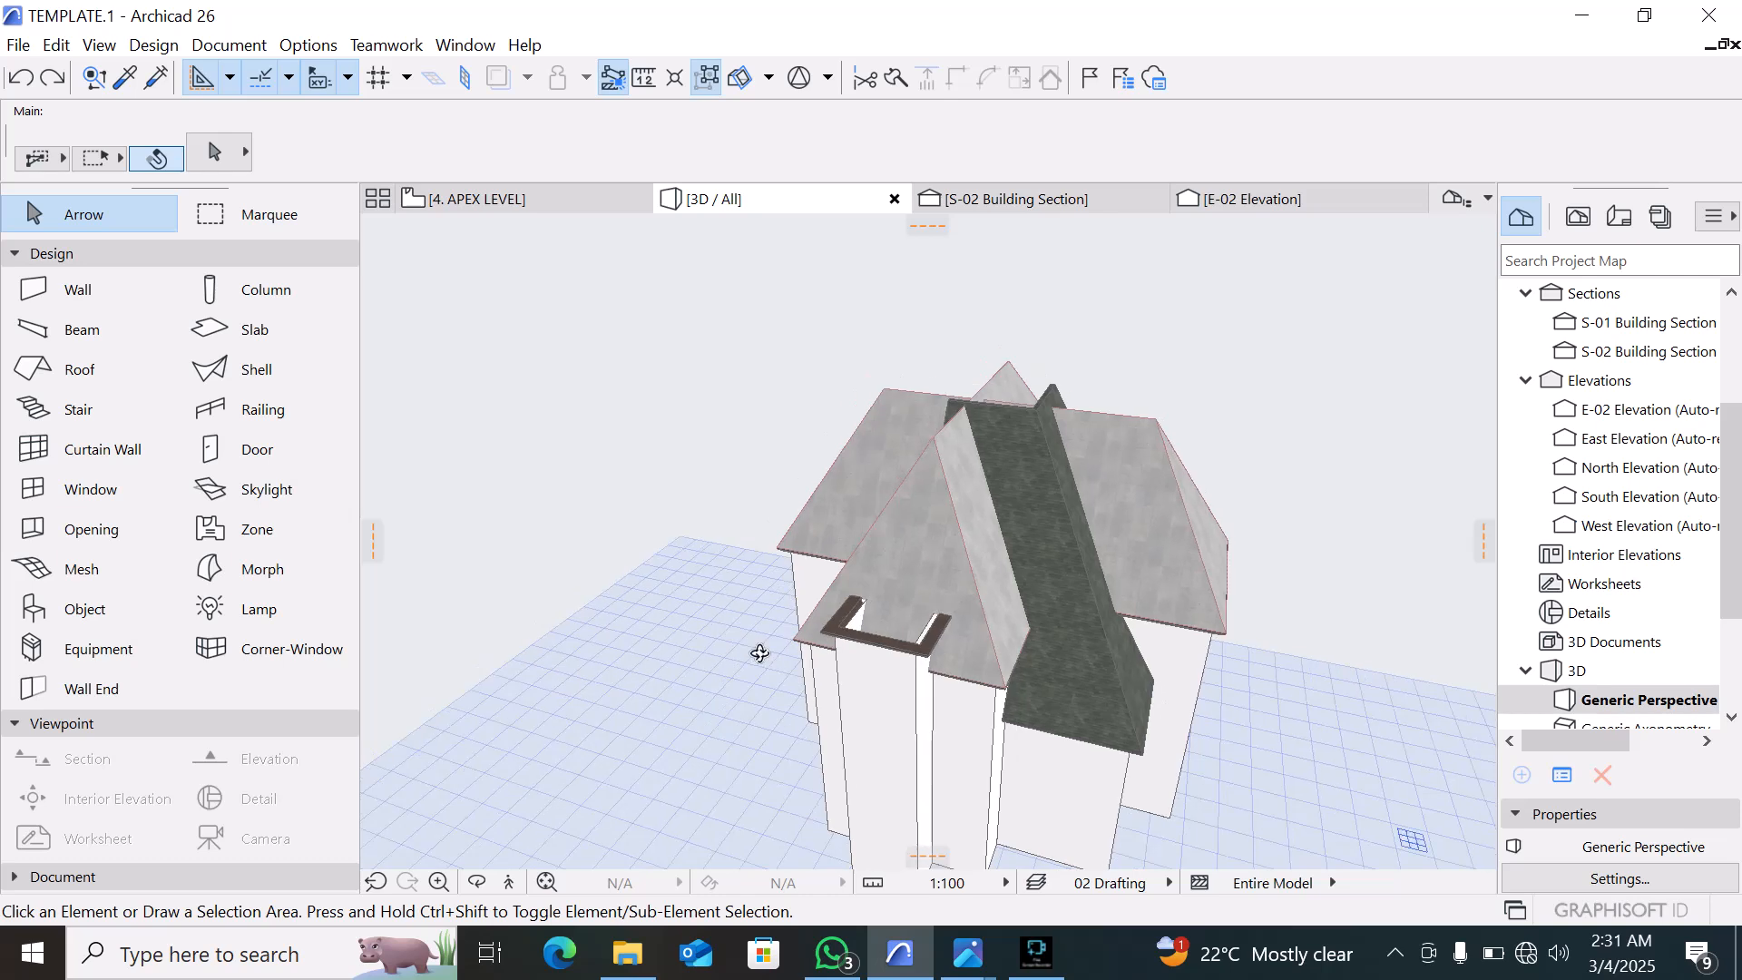
shift+middle_drag(759, 652, 1236, 618)
scroll(933, 634, up, 6)
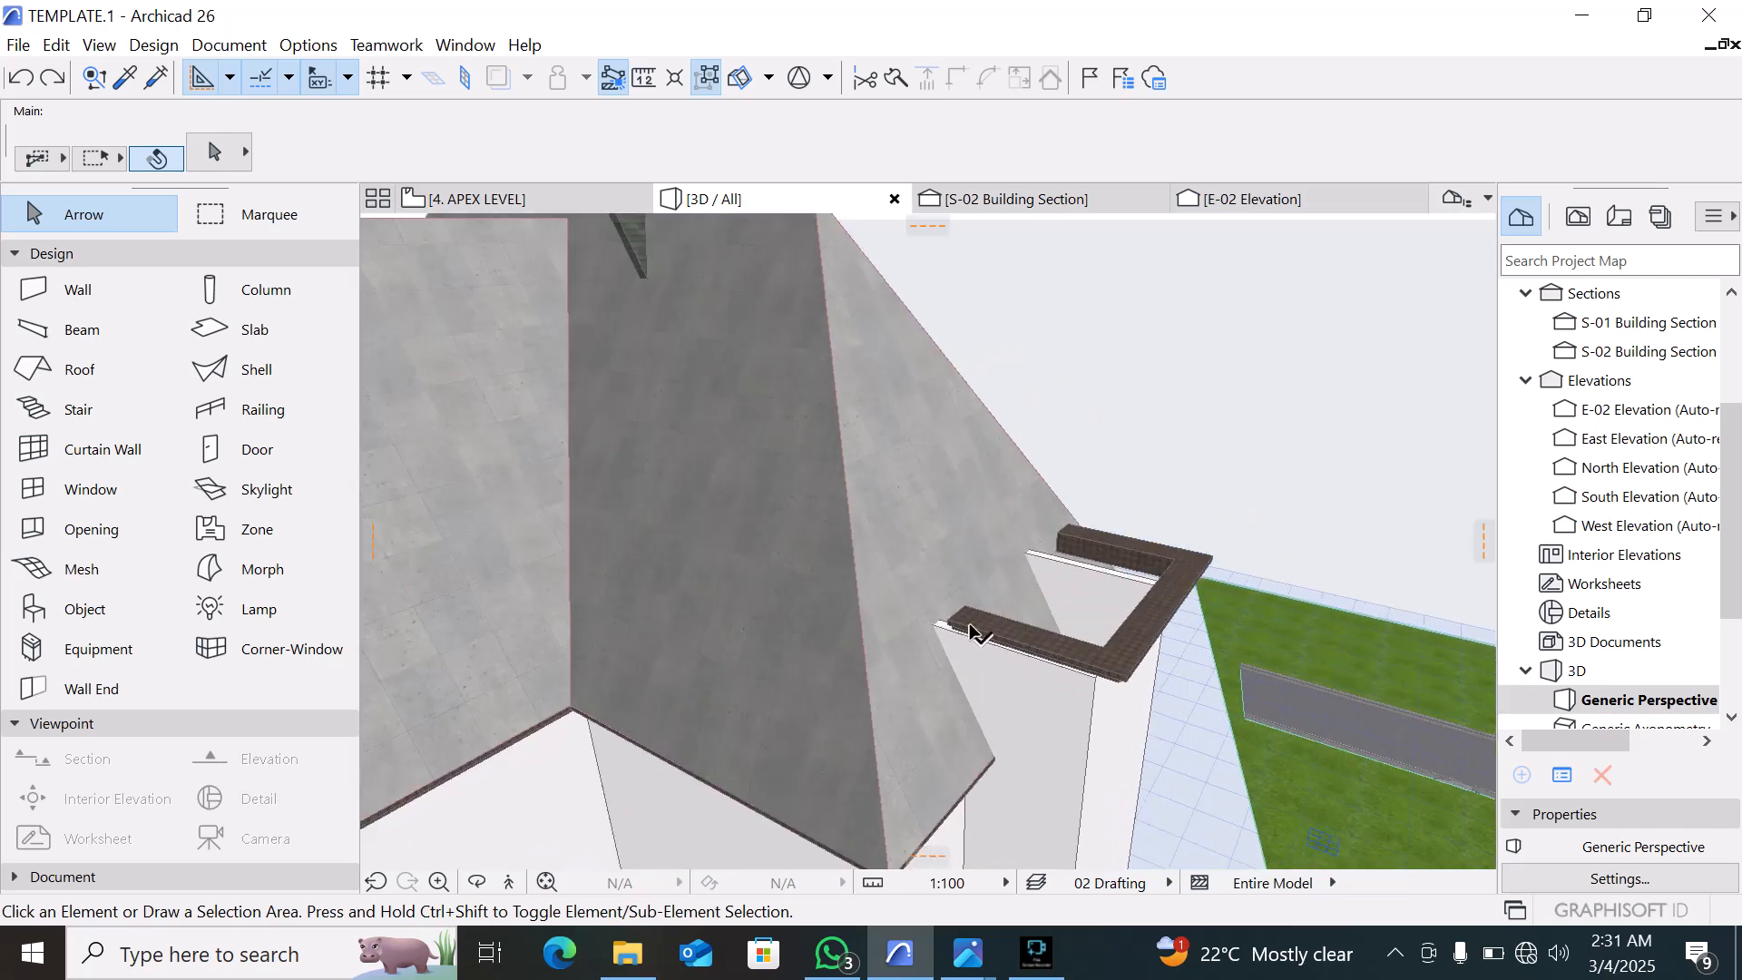
click(963, 644)
click(948, 645)
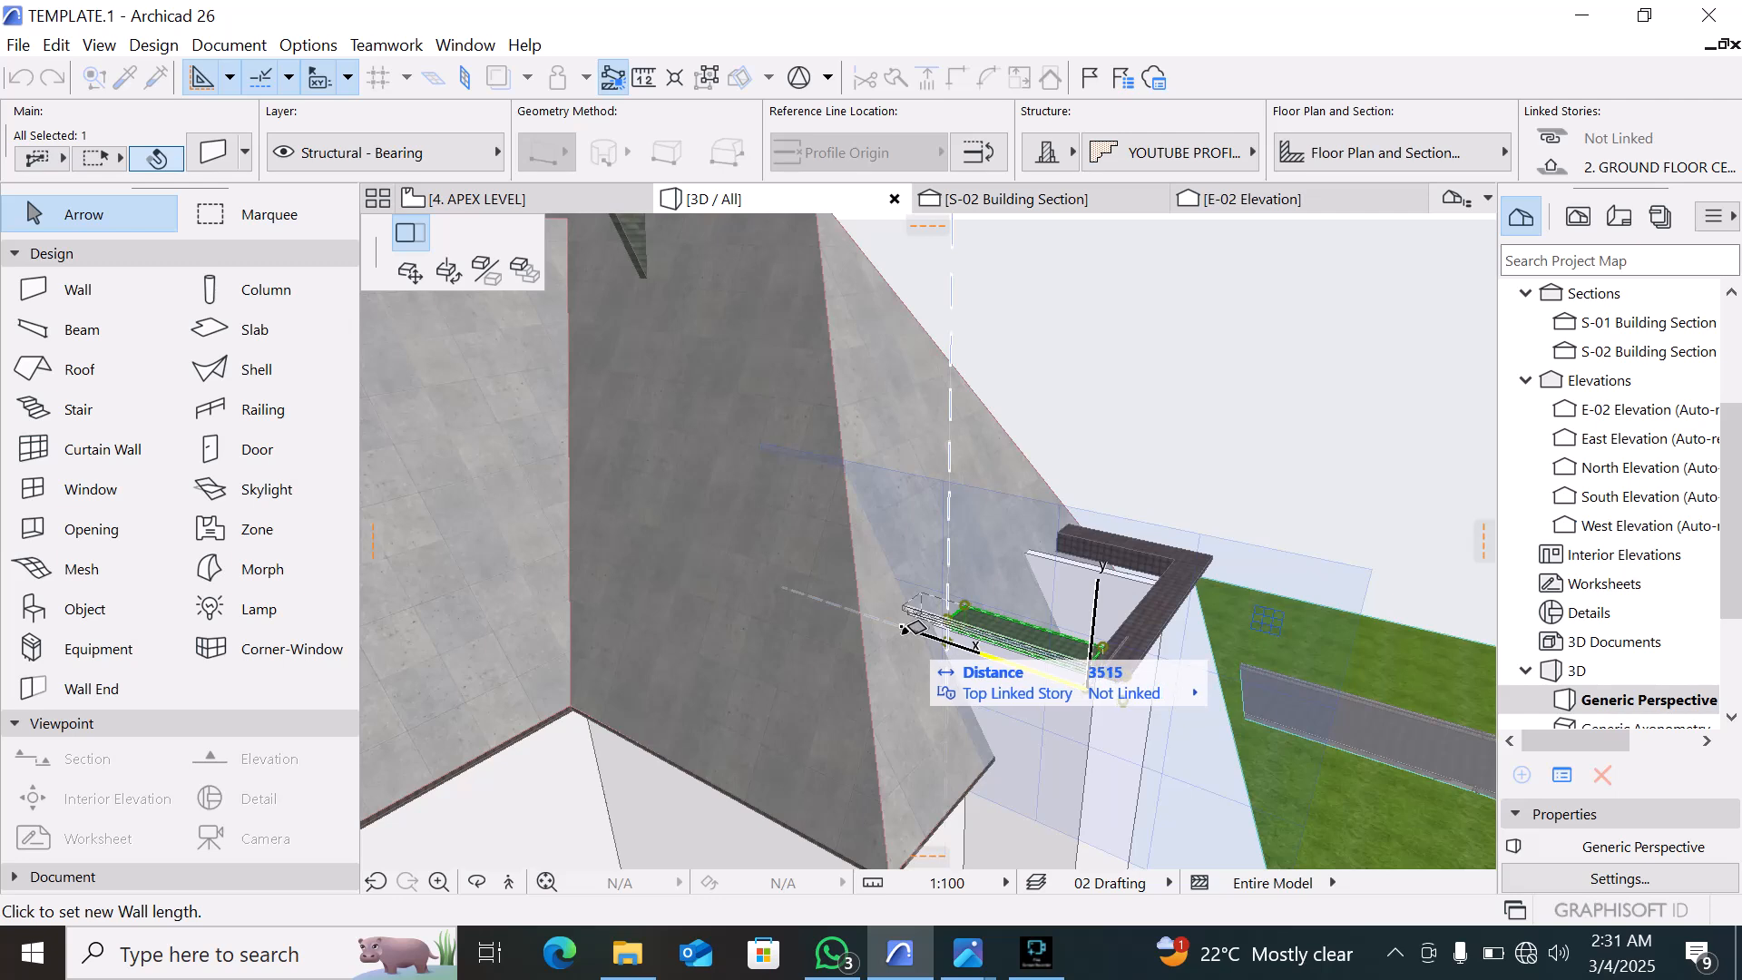
click(912, 625)
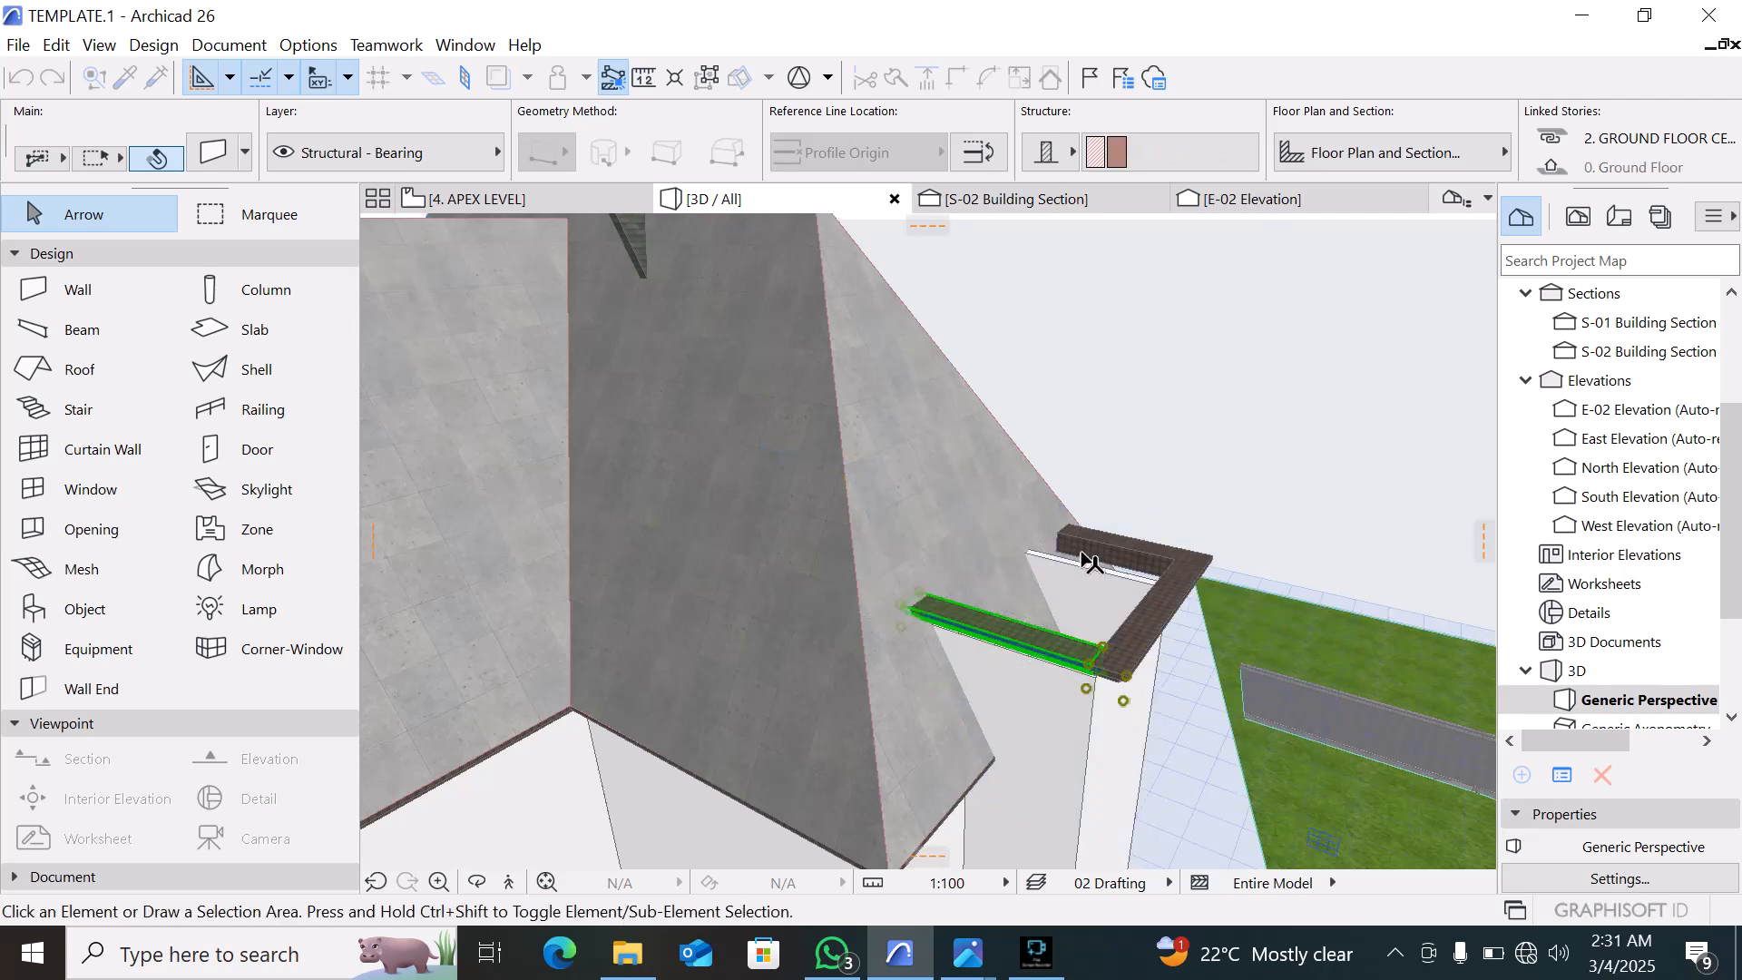
Extend the other side fascia of the small U-shaped projection so that its end runs into the wing roof
key(Escape)
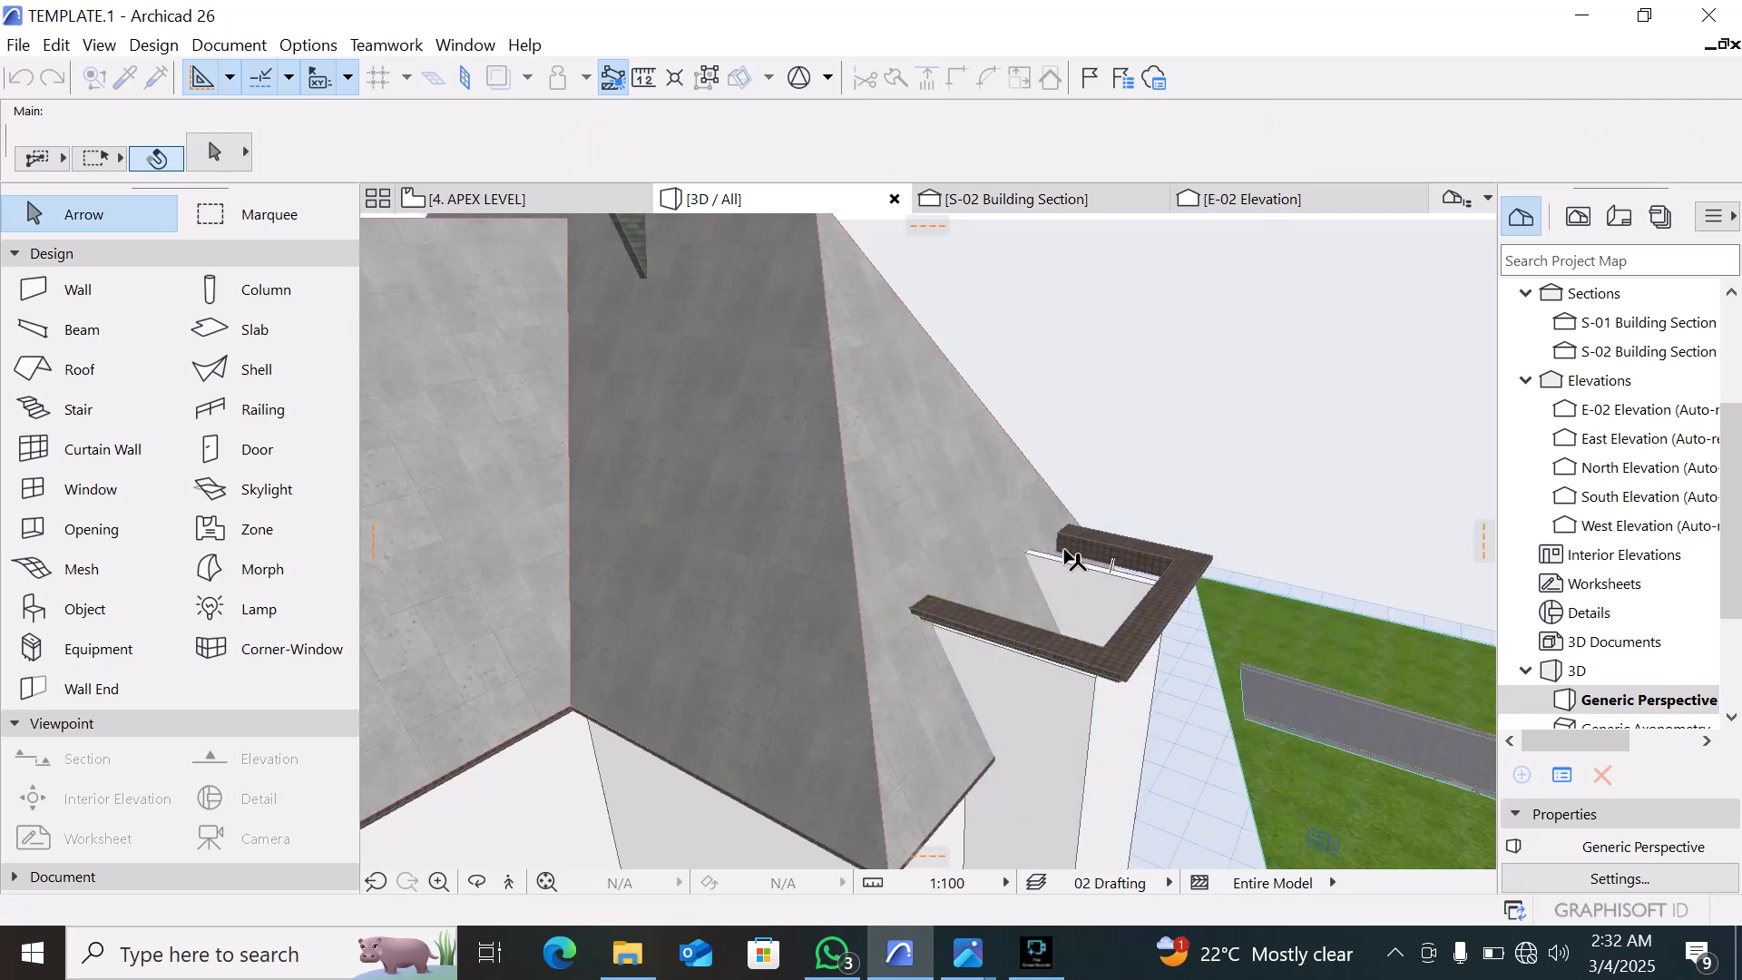
click(1074, 558)
scroll(1069, 559, up, 5)
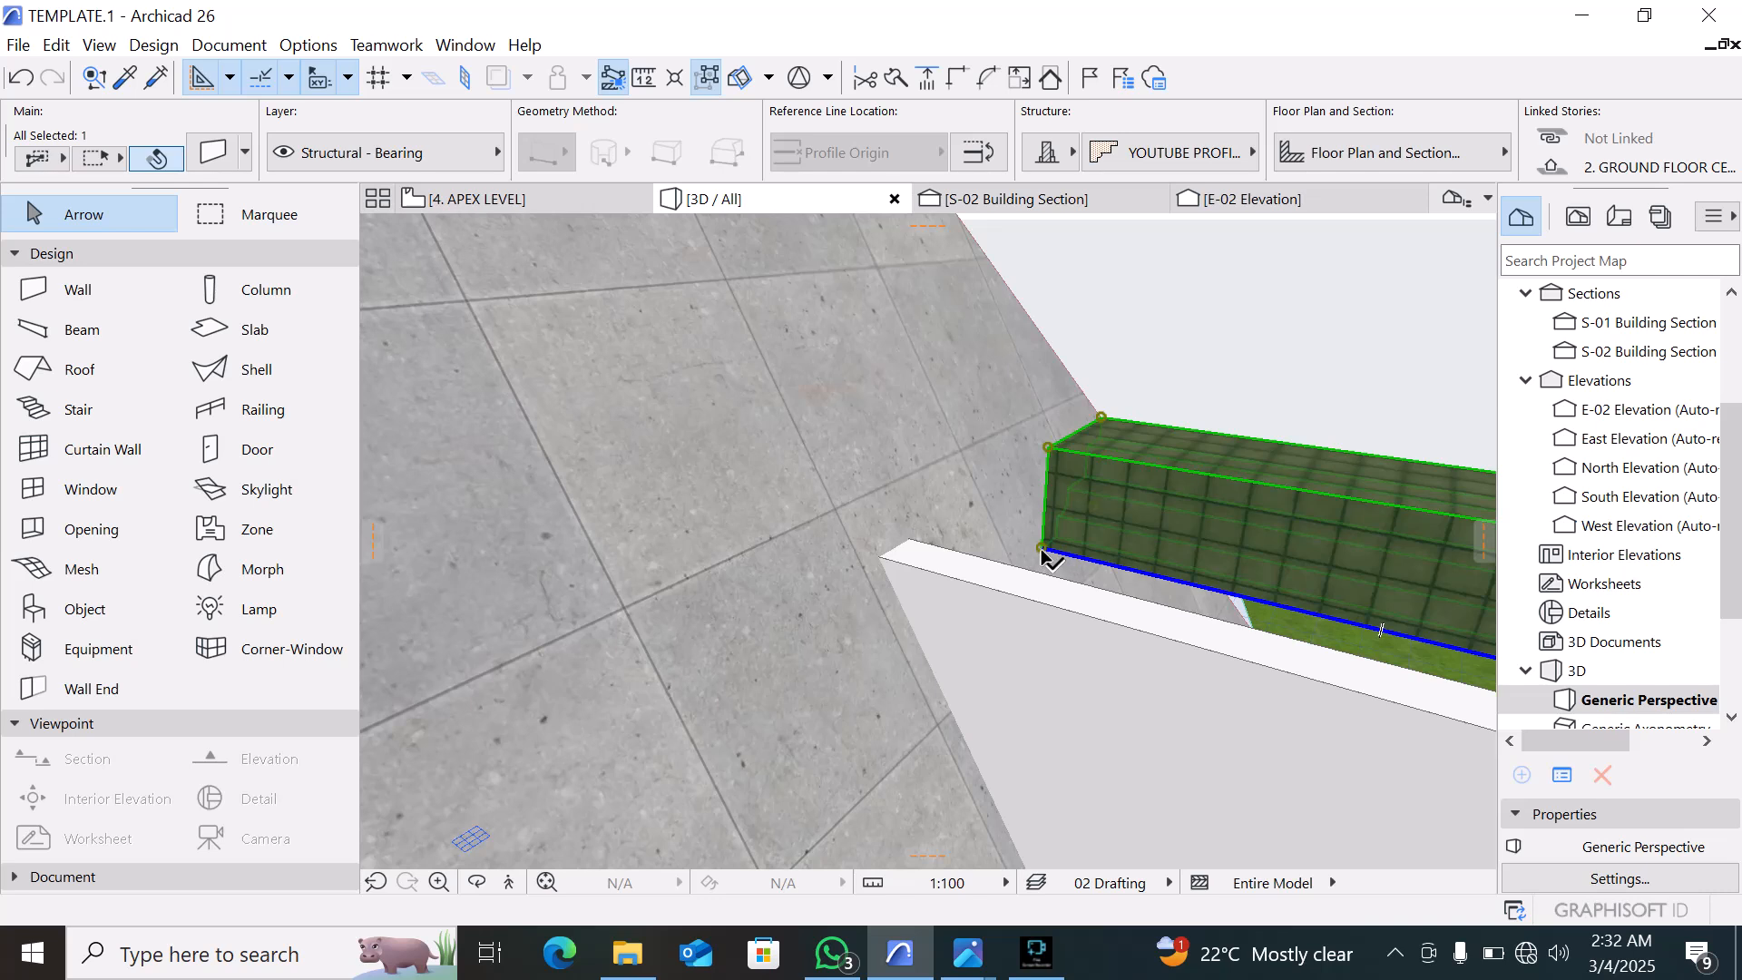
click(1042, 550)
click(744, 468)
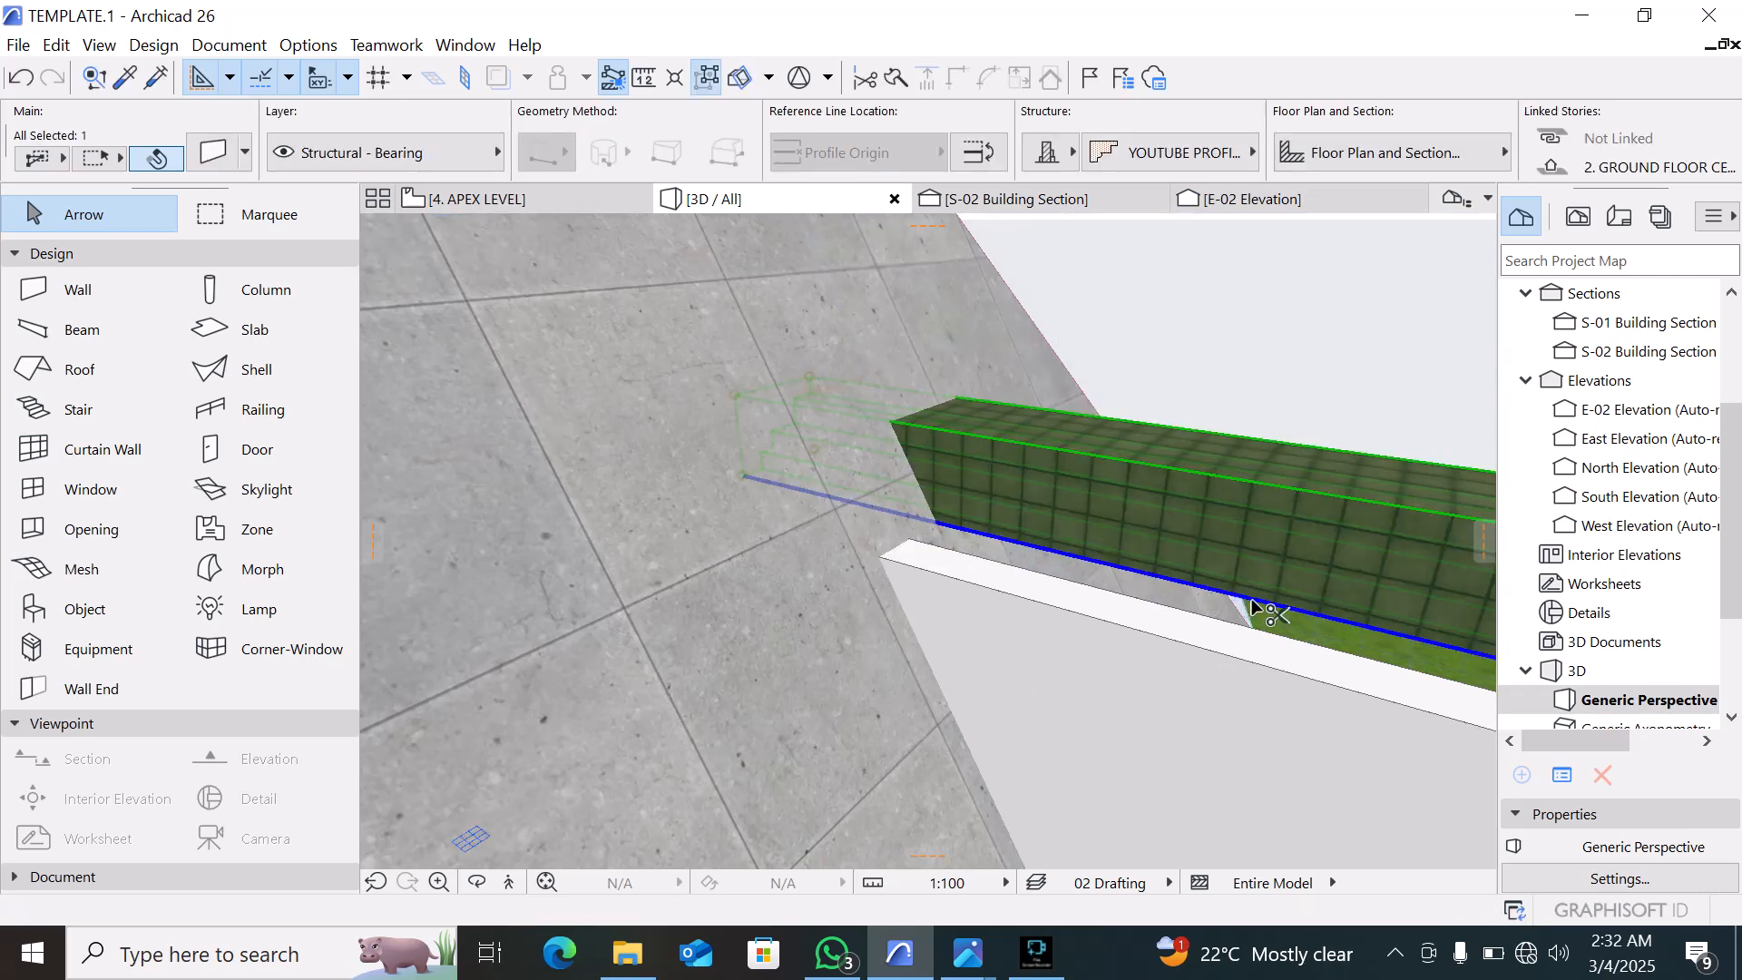
Try to shift the extended side fascia a short distance to align it with the wall below
key(ctrl+d)
click(1279, 606)
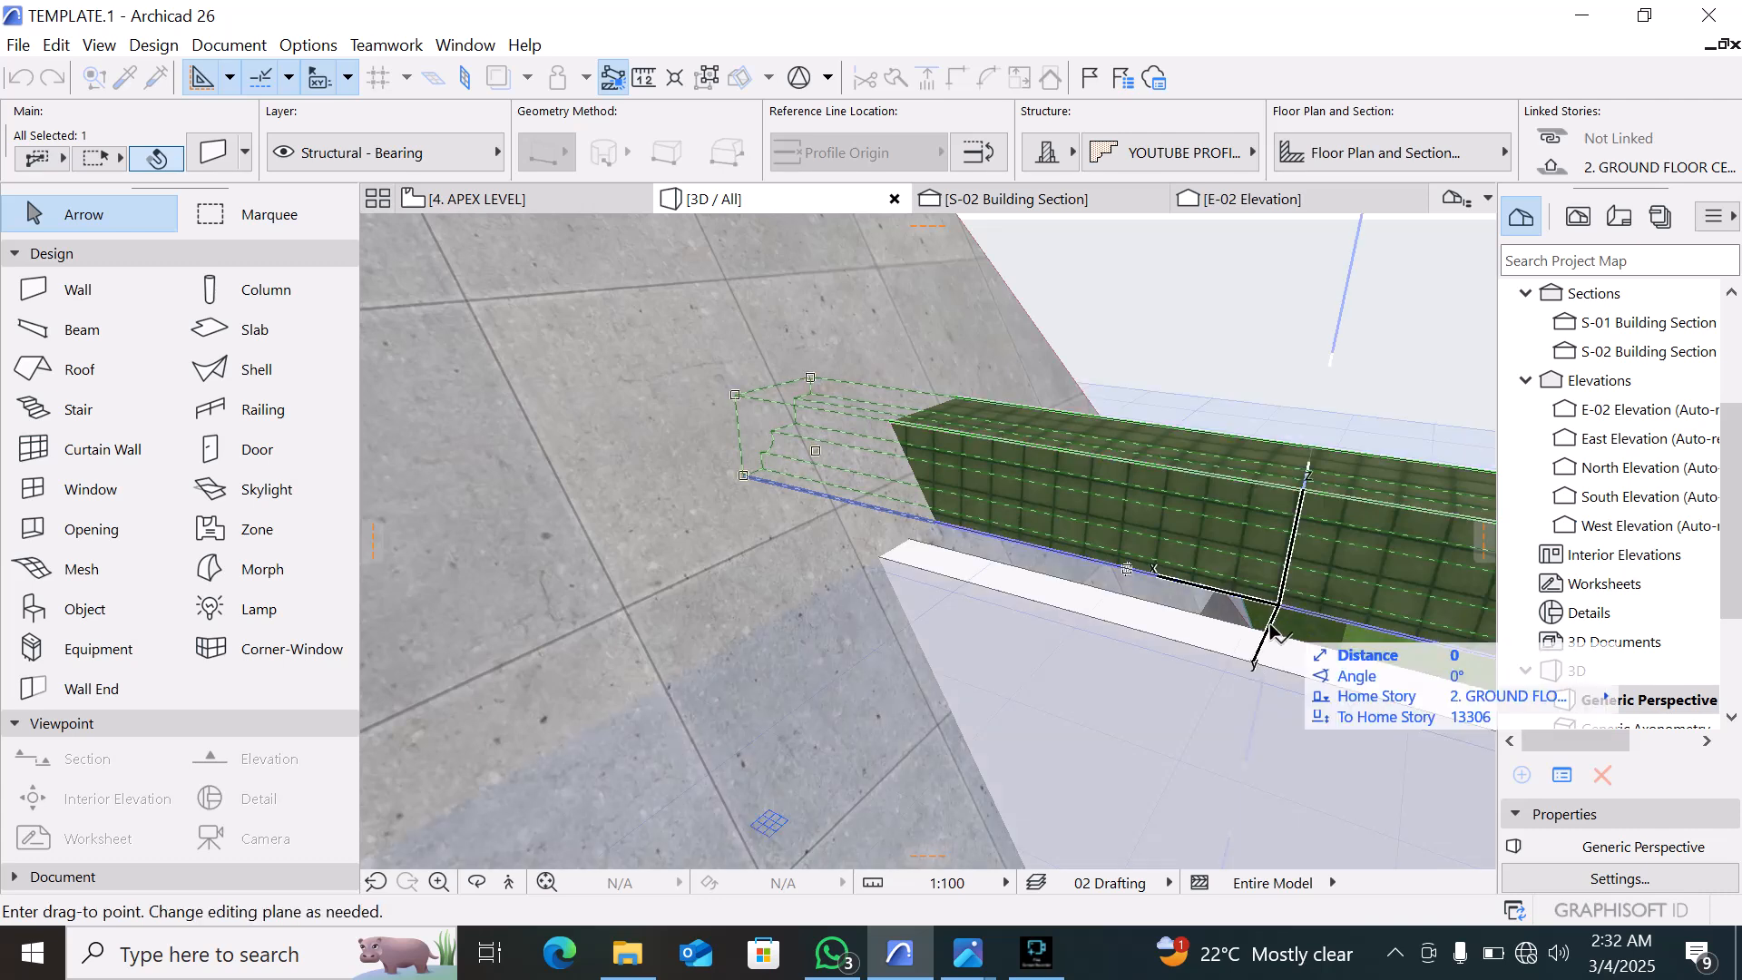
click(1279, 646)
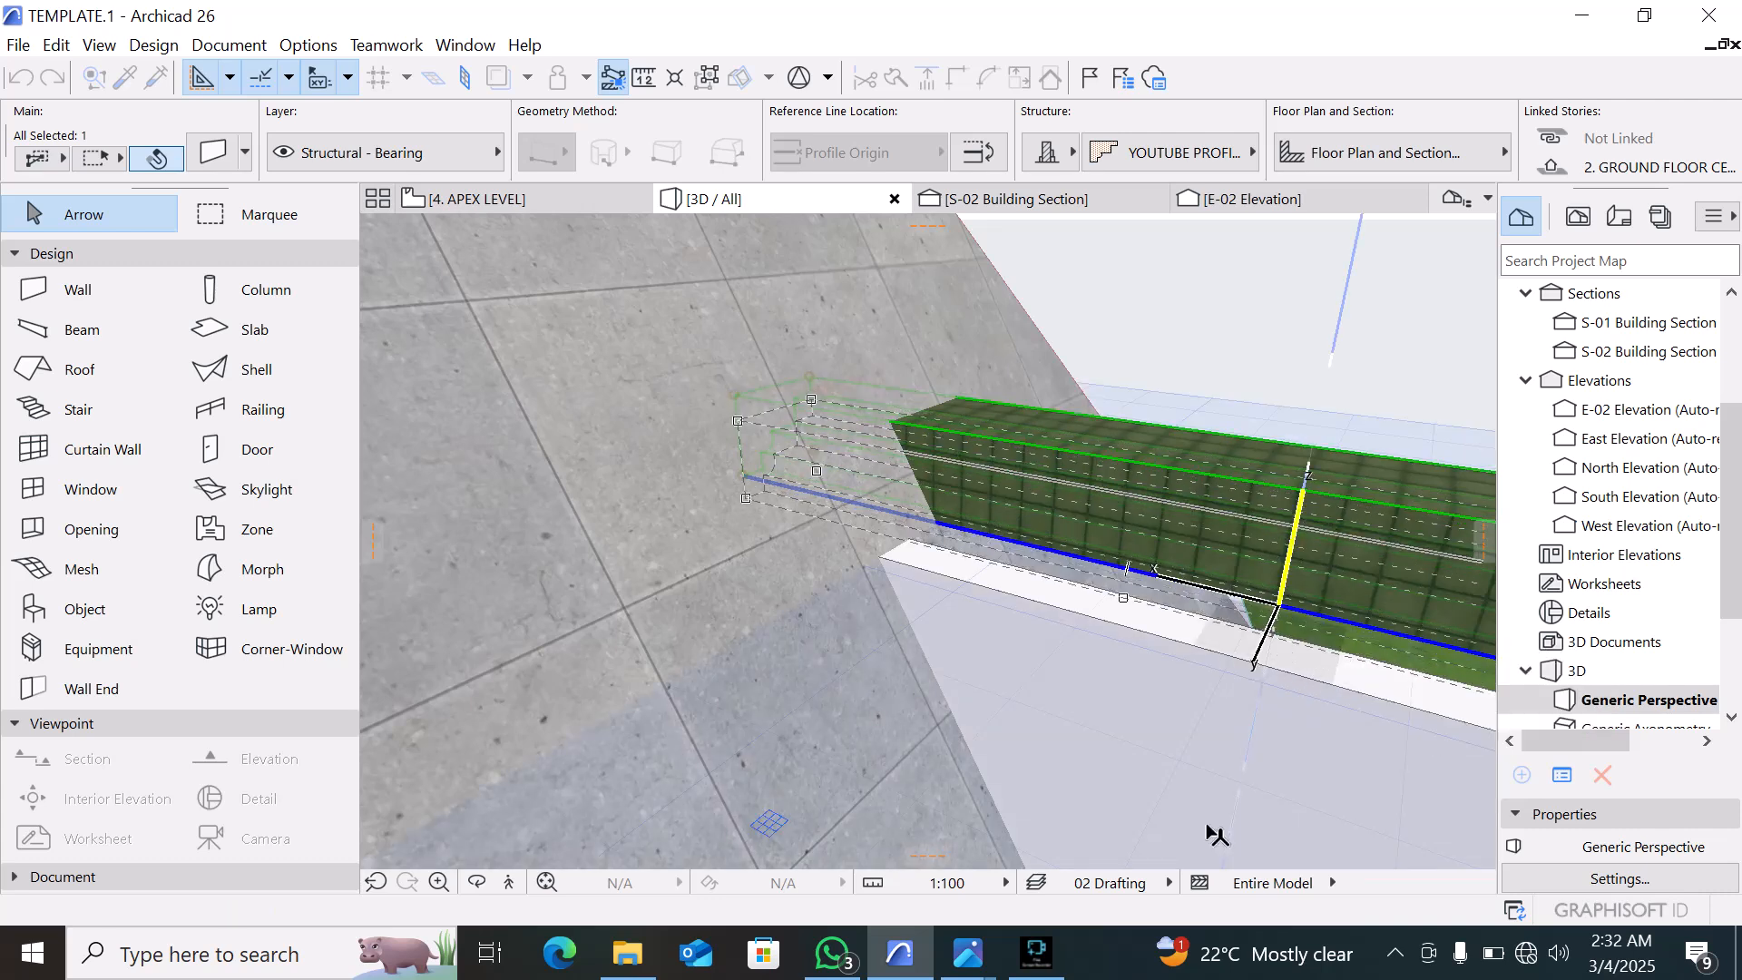
key(Escape)
scroll(887, 398, down, 5)
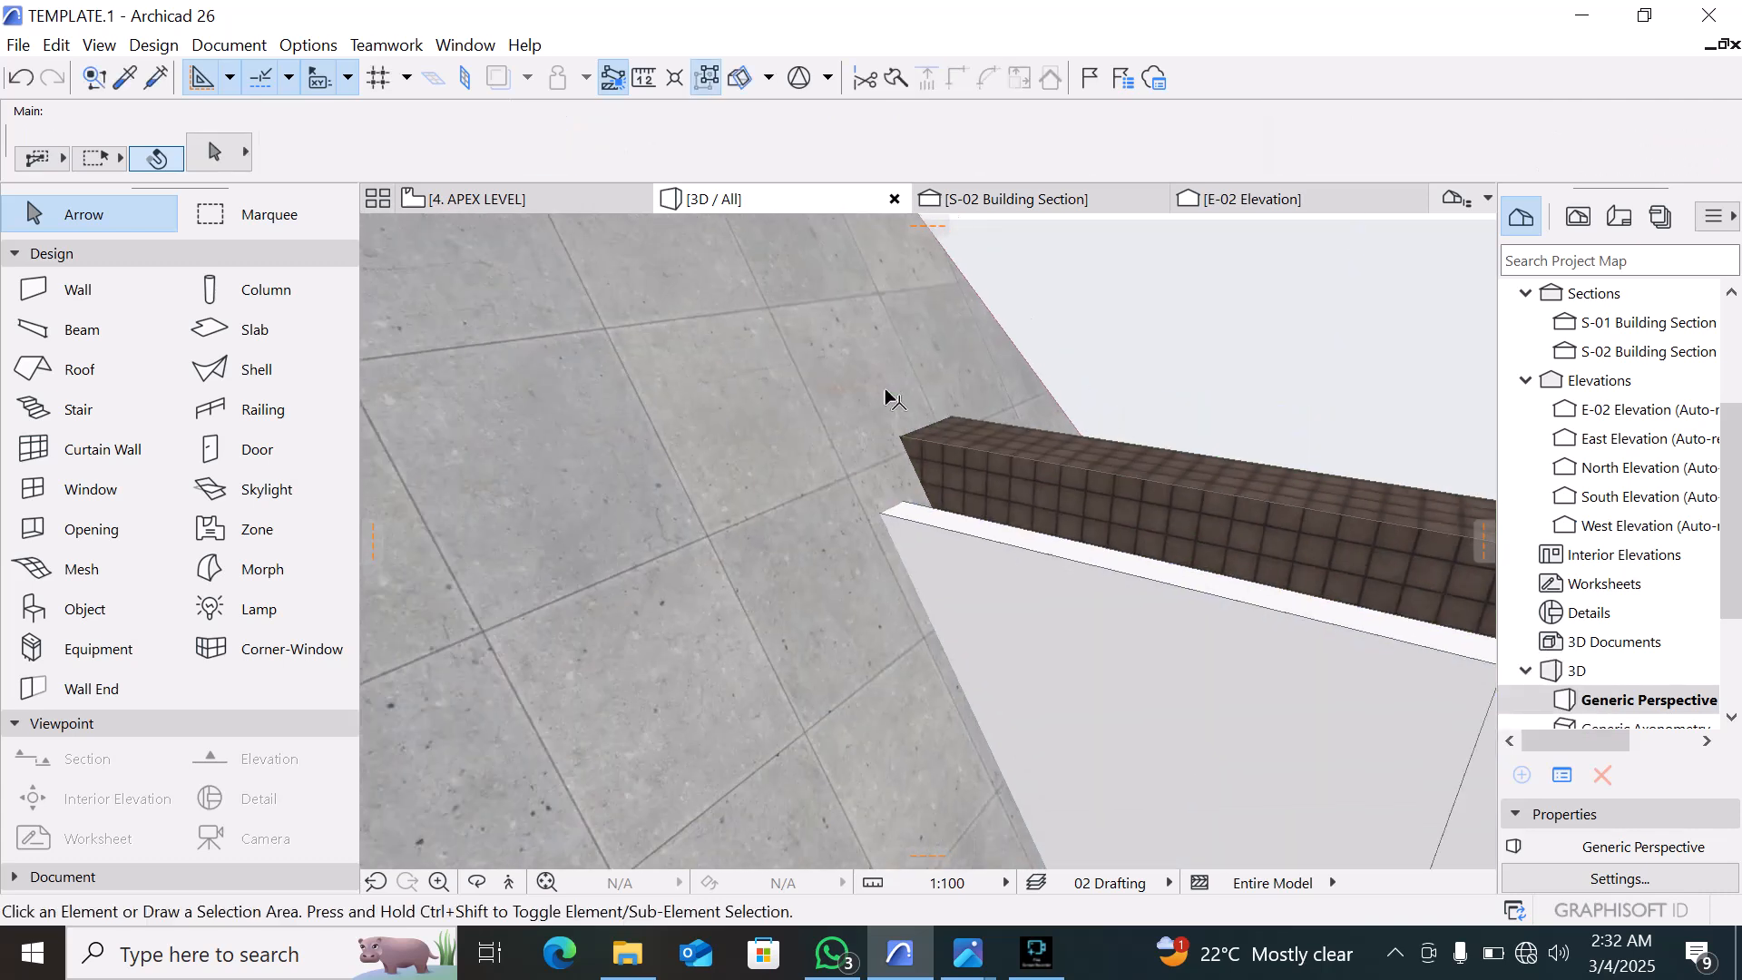
scroll(886, 409, down, 3)
shift+middle_drag(1348, 593, 842, 635)
Try to join the shifted side fascia to the front fascia at their corner with Intersect
click(961, 595)
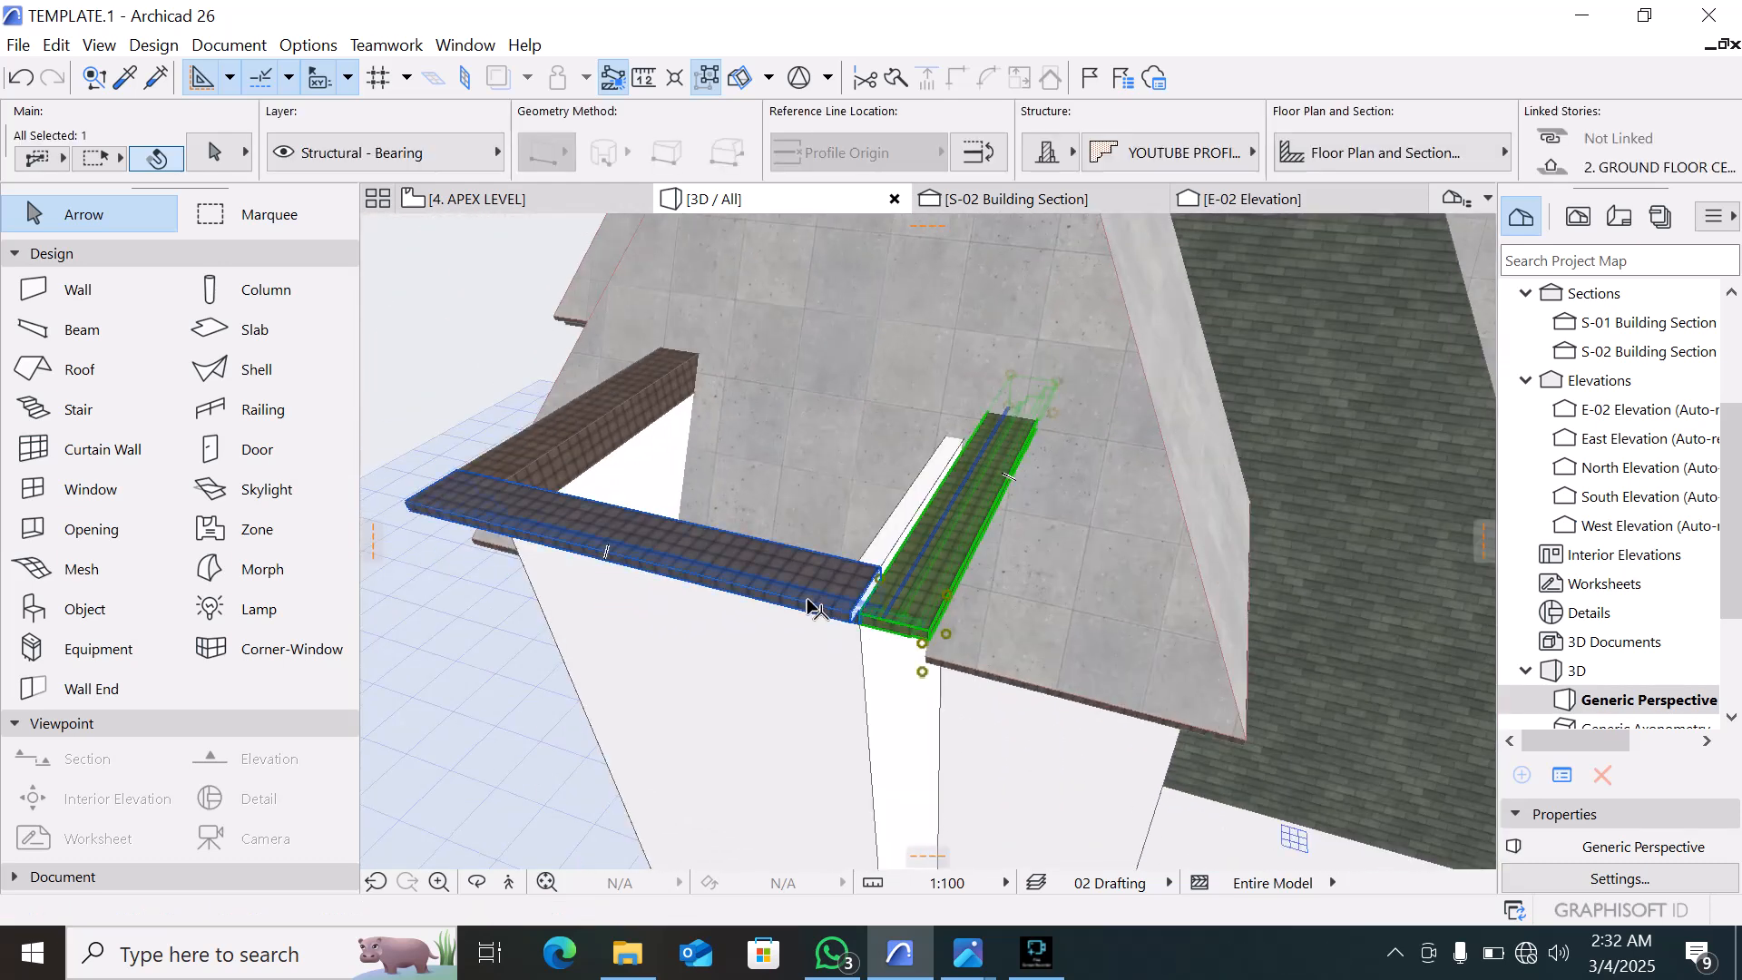
shift+click(835, 619)
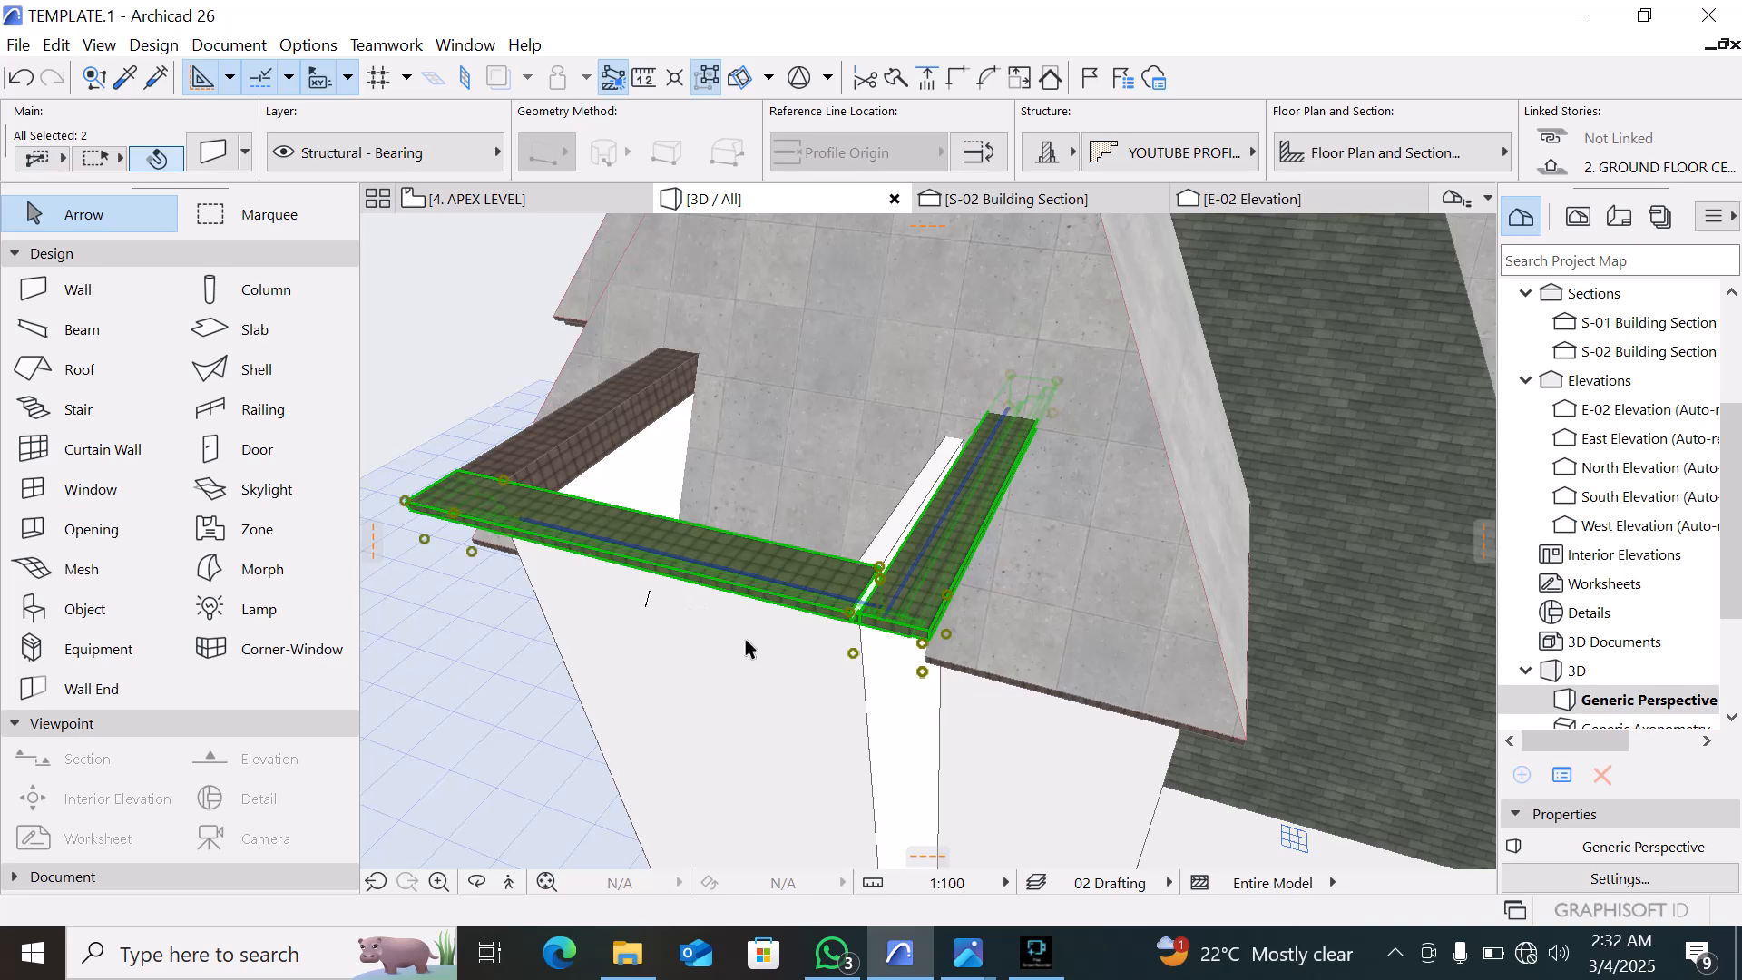
key(Escape)
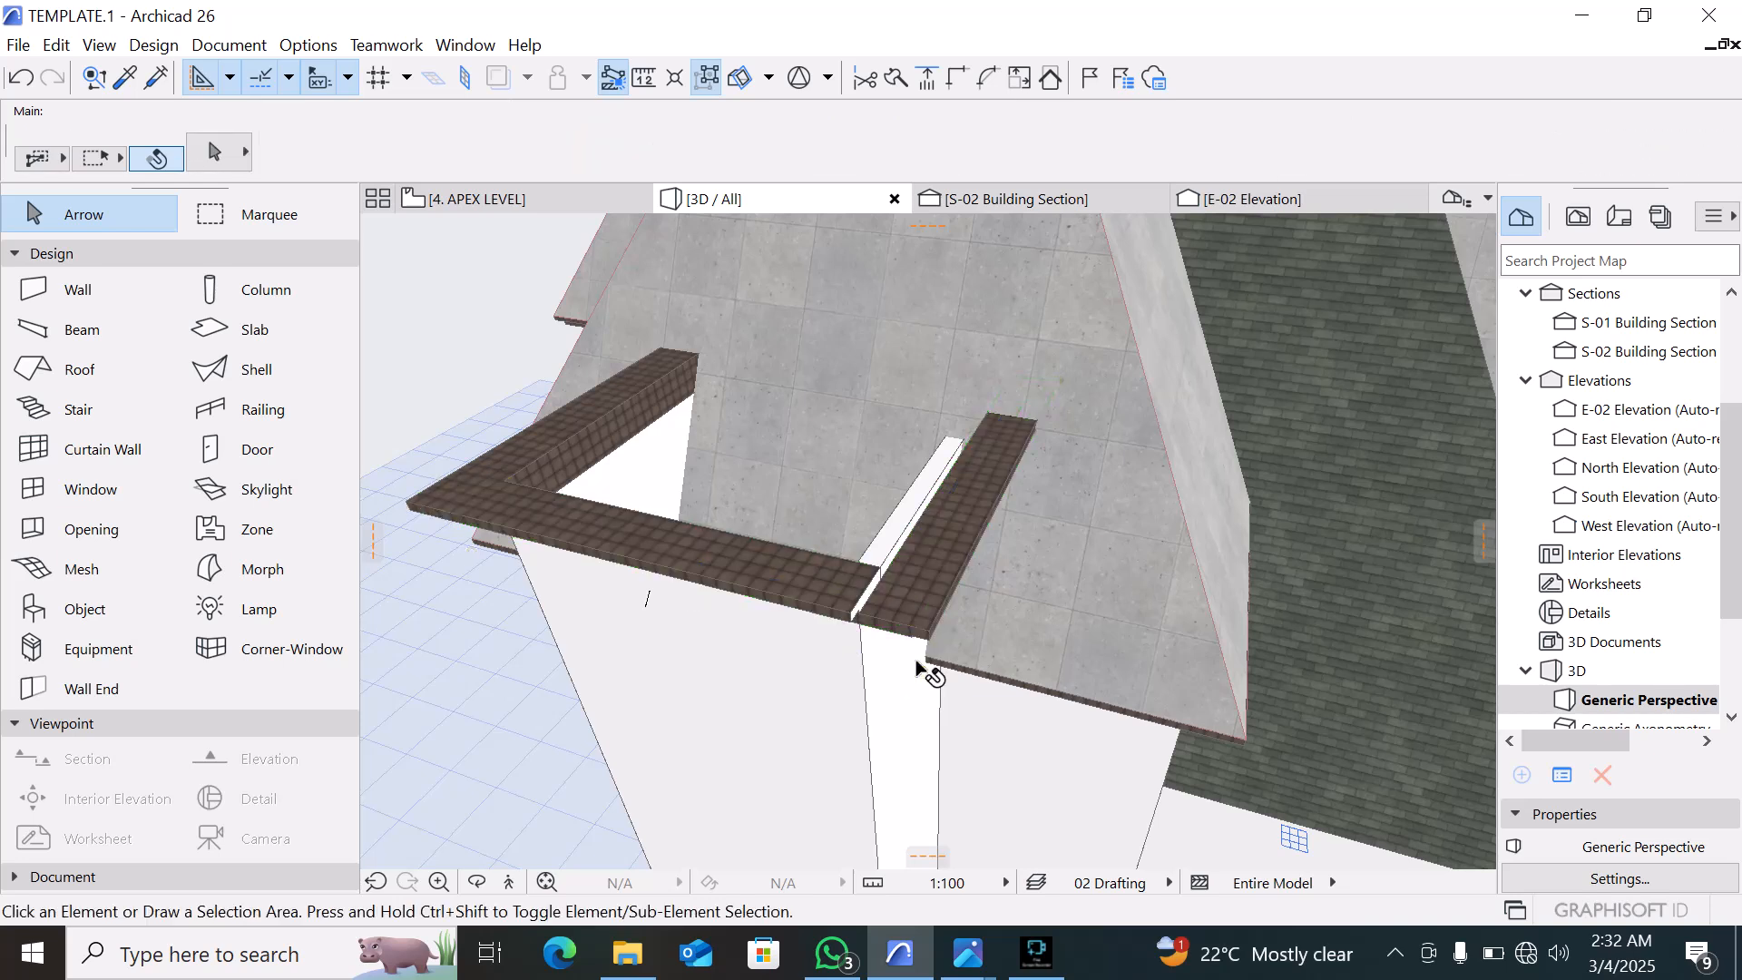
Undo the fascia intersection and the preceding drag of the side fascia, and deselect the fascias
key(ctrl+z)
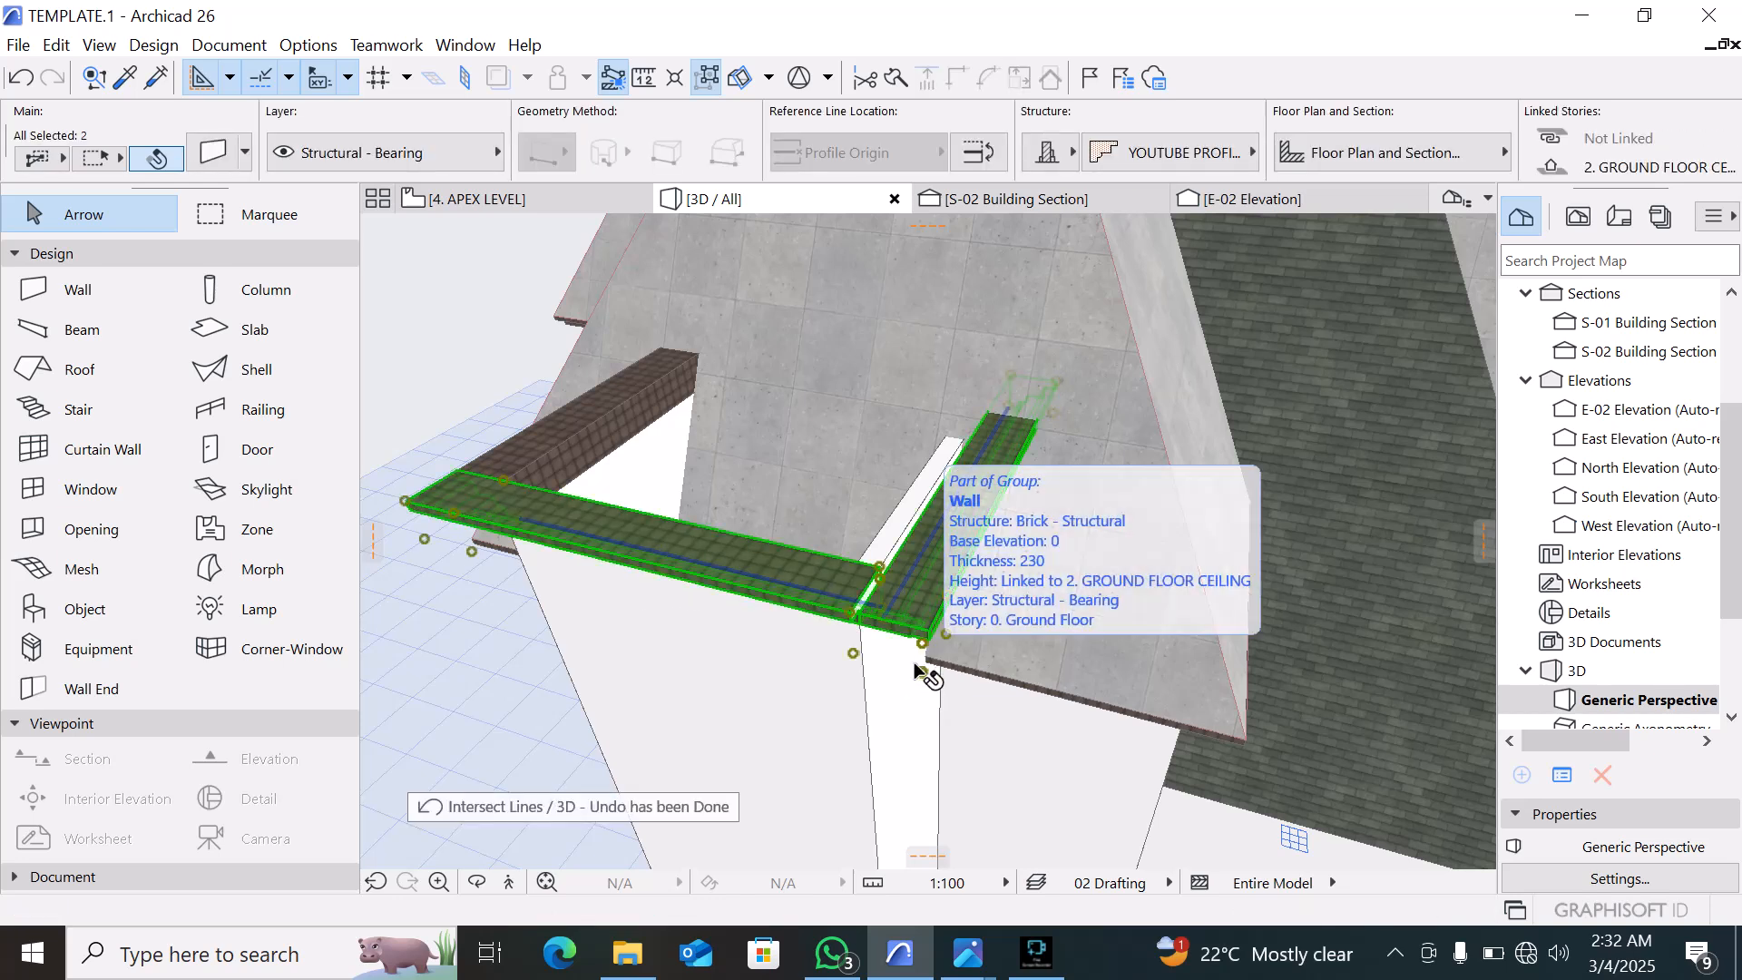
key(ctrl+z)
scroll(885, 689, down, 3)
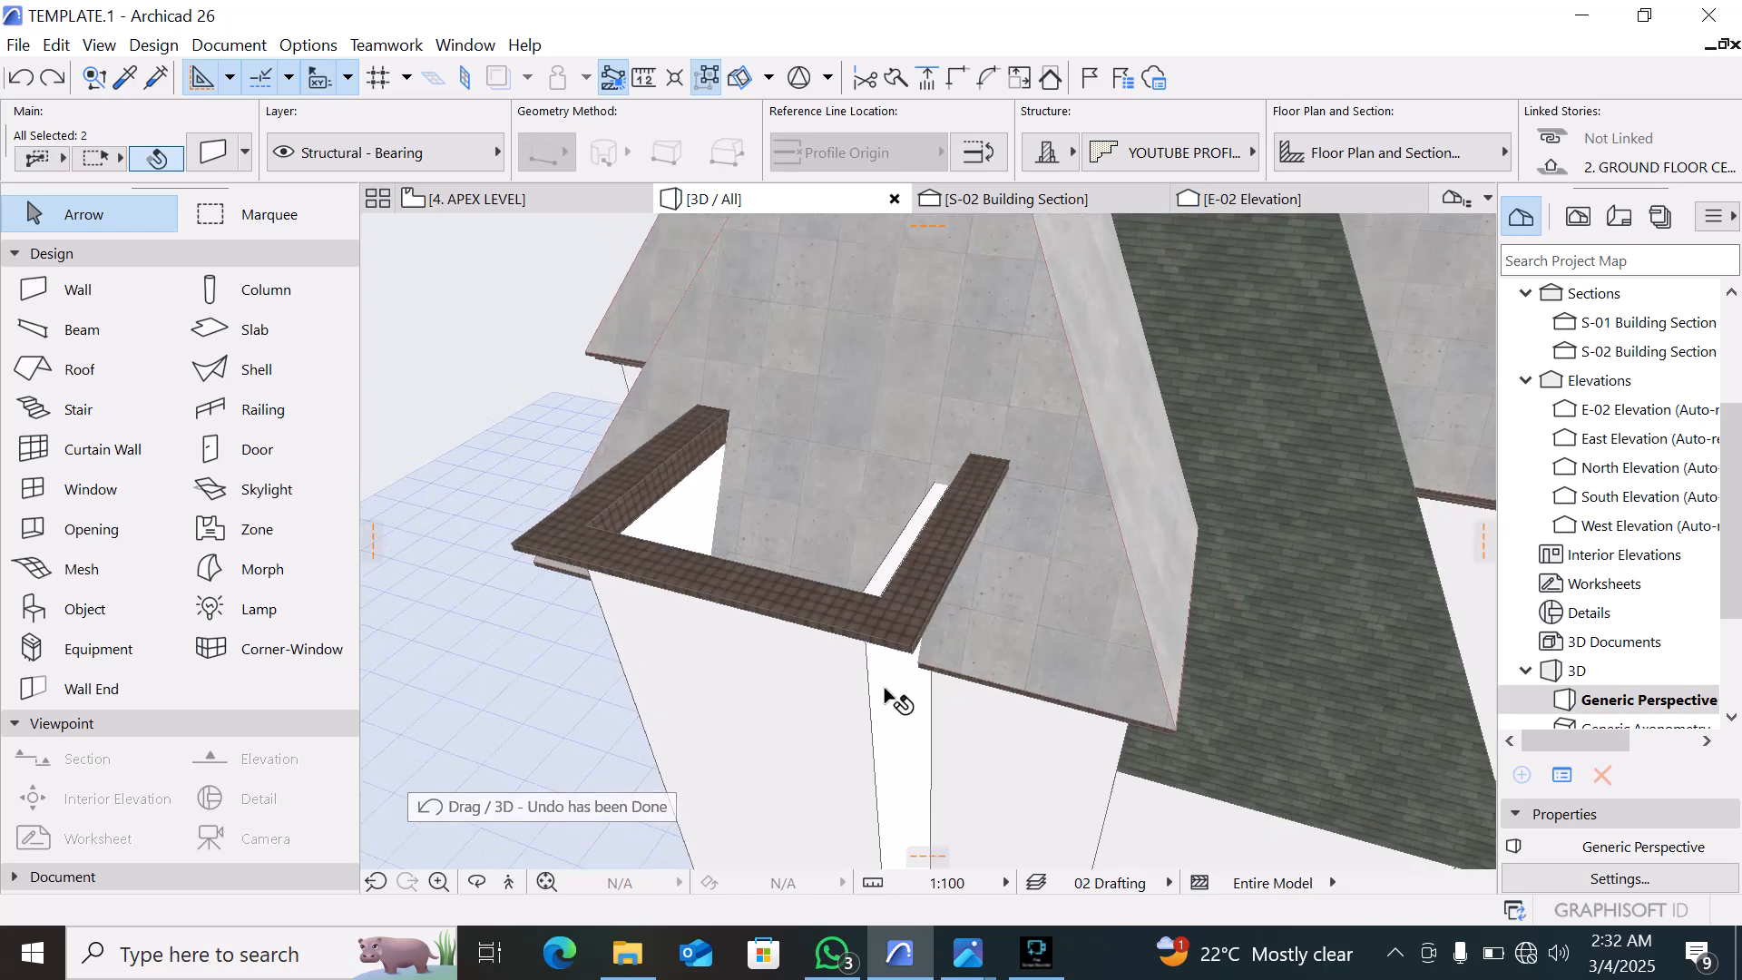
key(Escape)
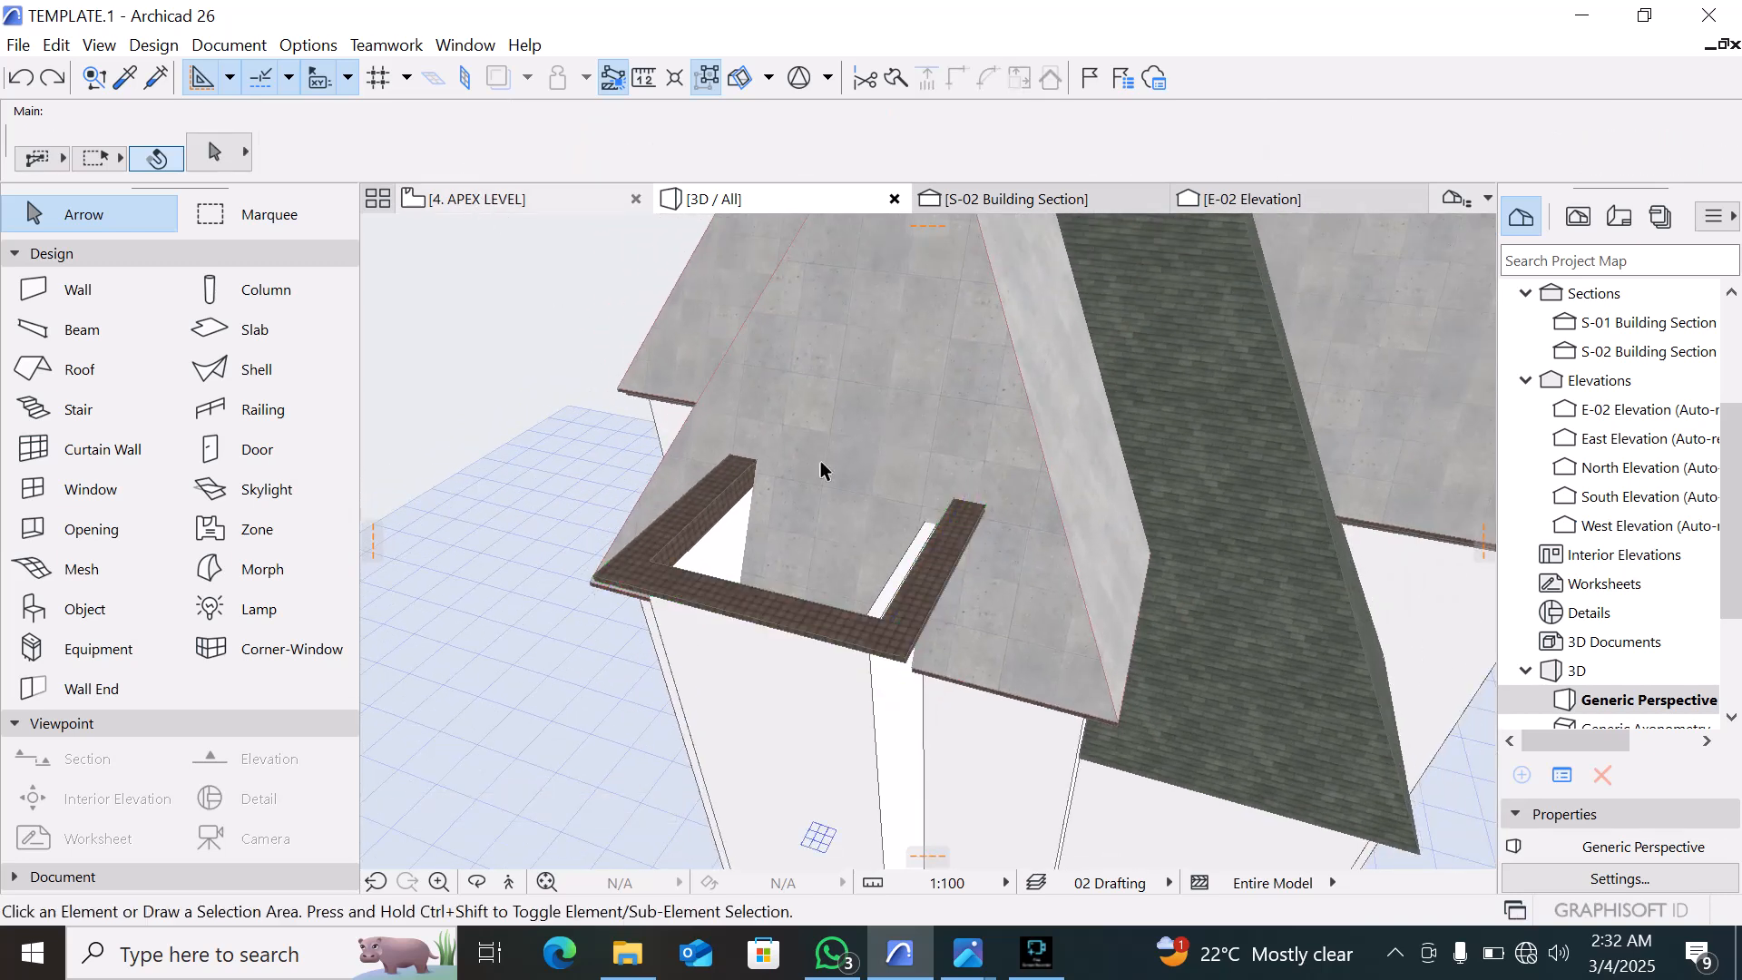
Draw a rectangular multi-plane roof over the small U-shaped projection in the 4. APEX LEVEL plan, following the corners of the fascia outline
shift+middle_drag(820, 469, 735, 490)
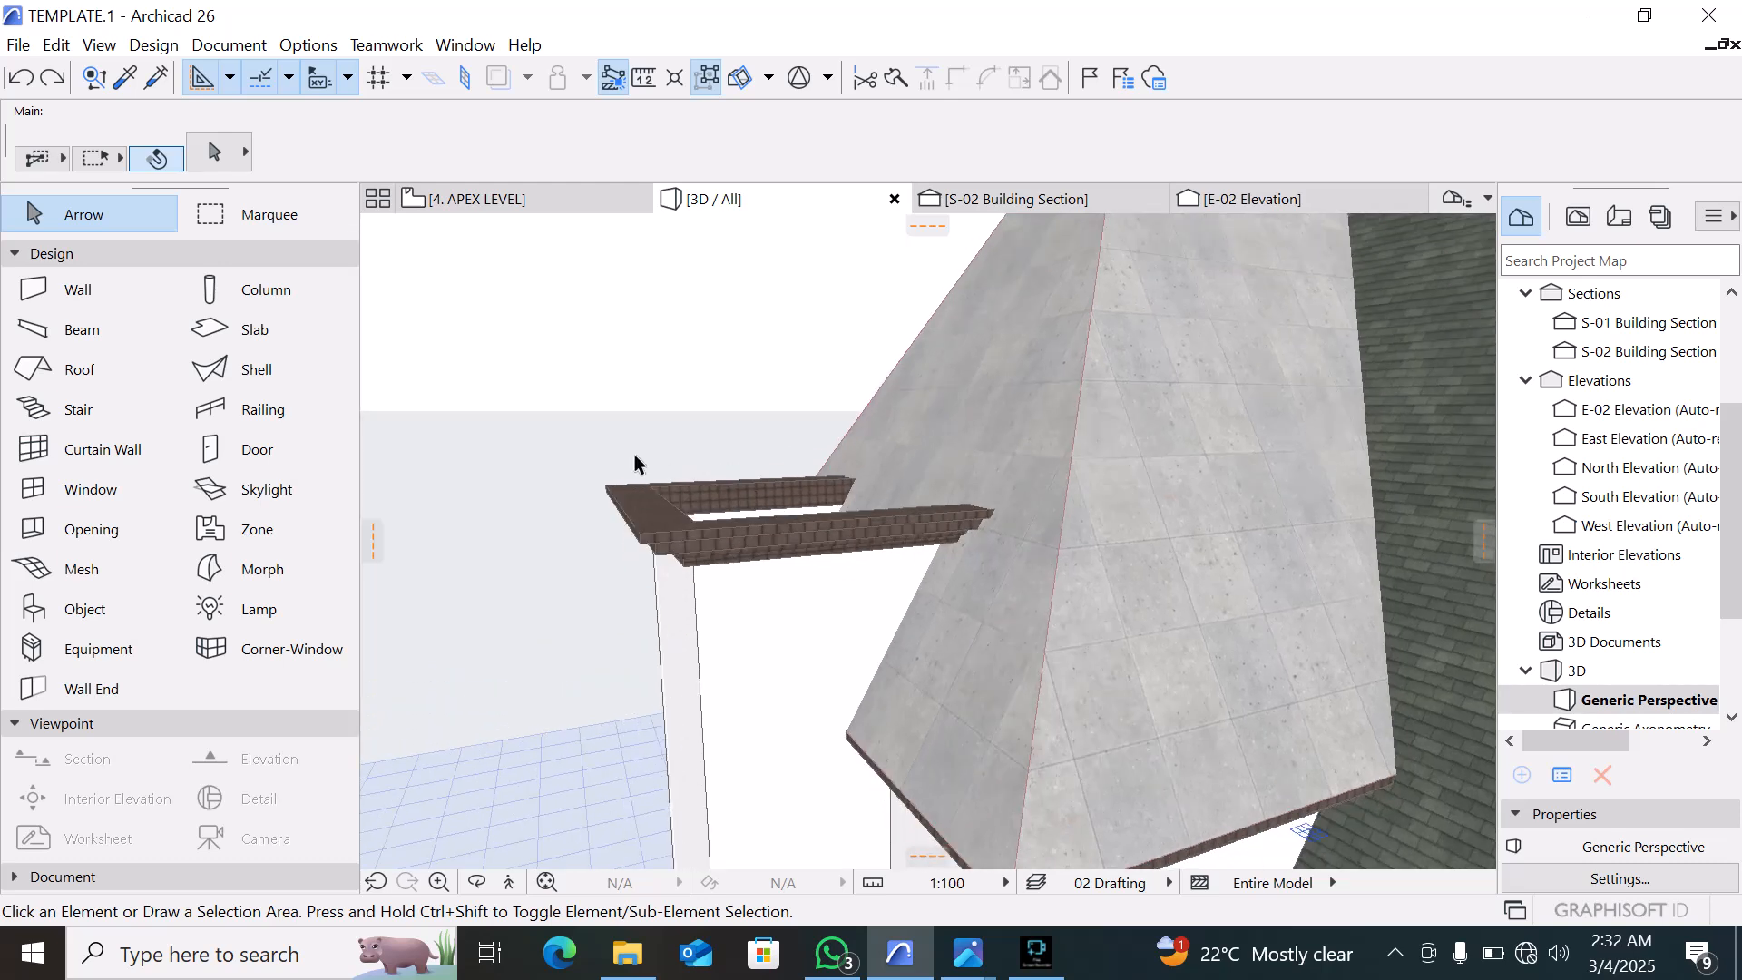
shift+middle_drag(634, 453, 1218, 719)
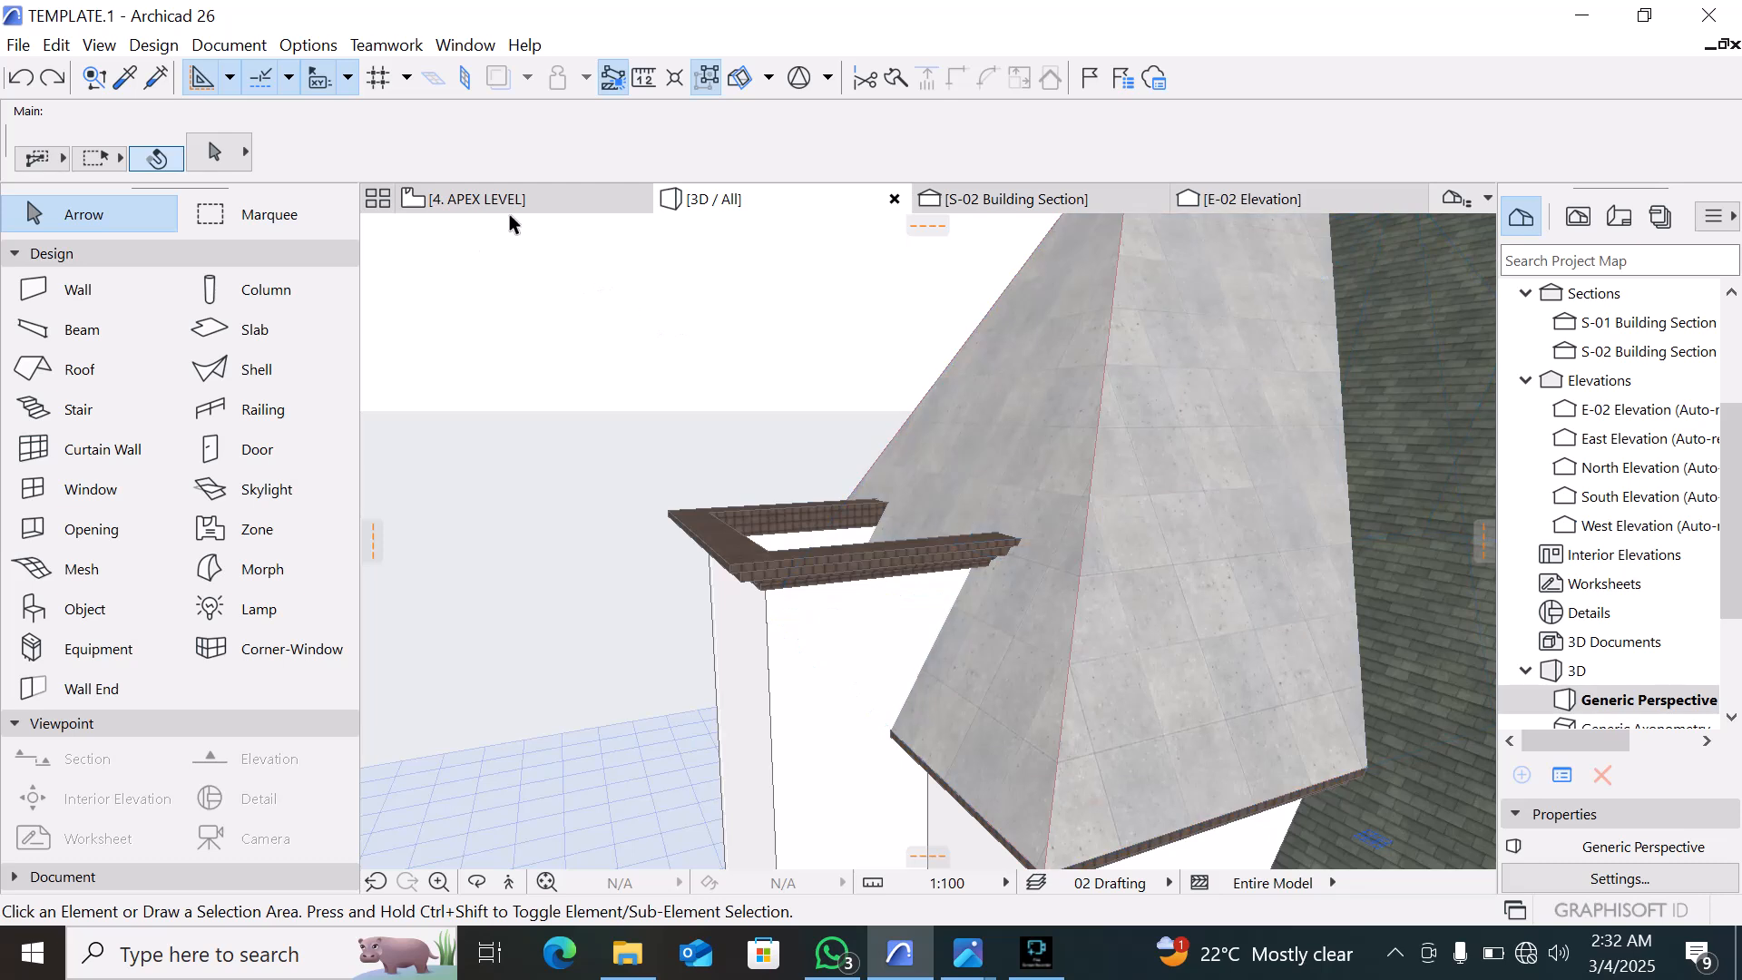
click(509, 202)
scroll(890, 505, down, 6)
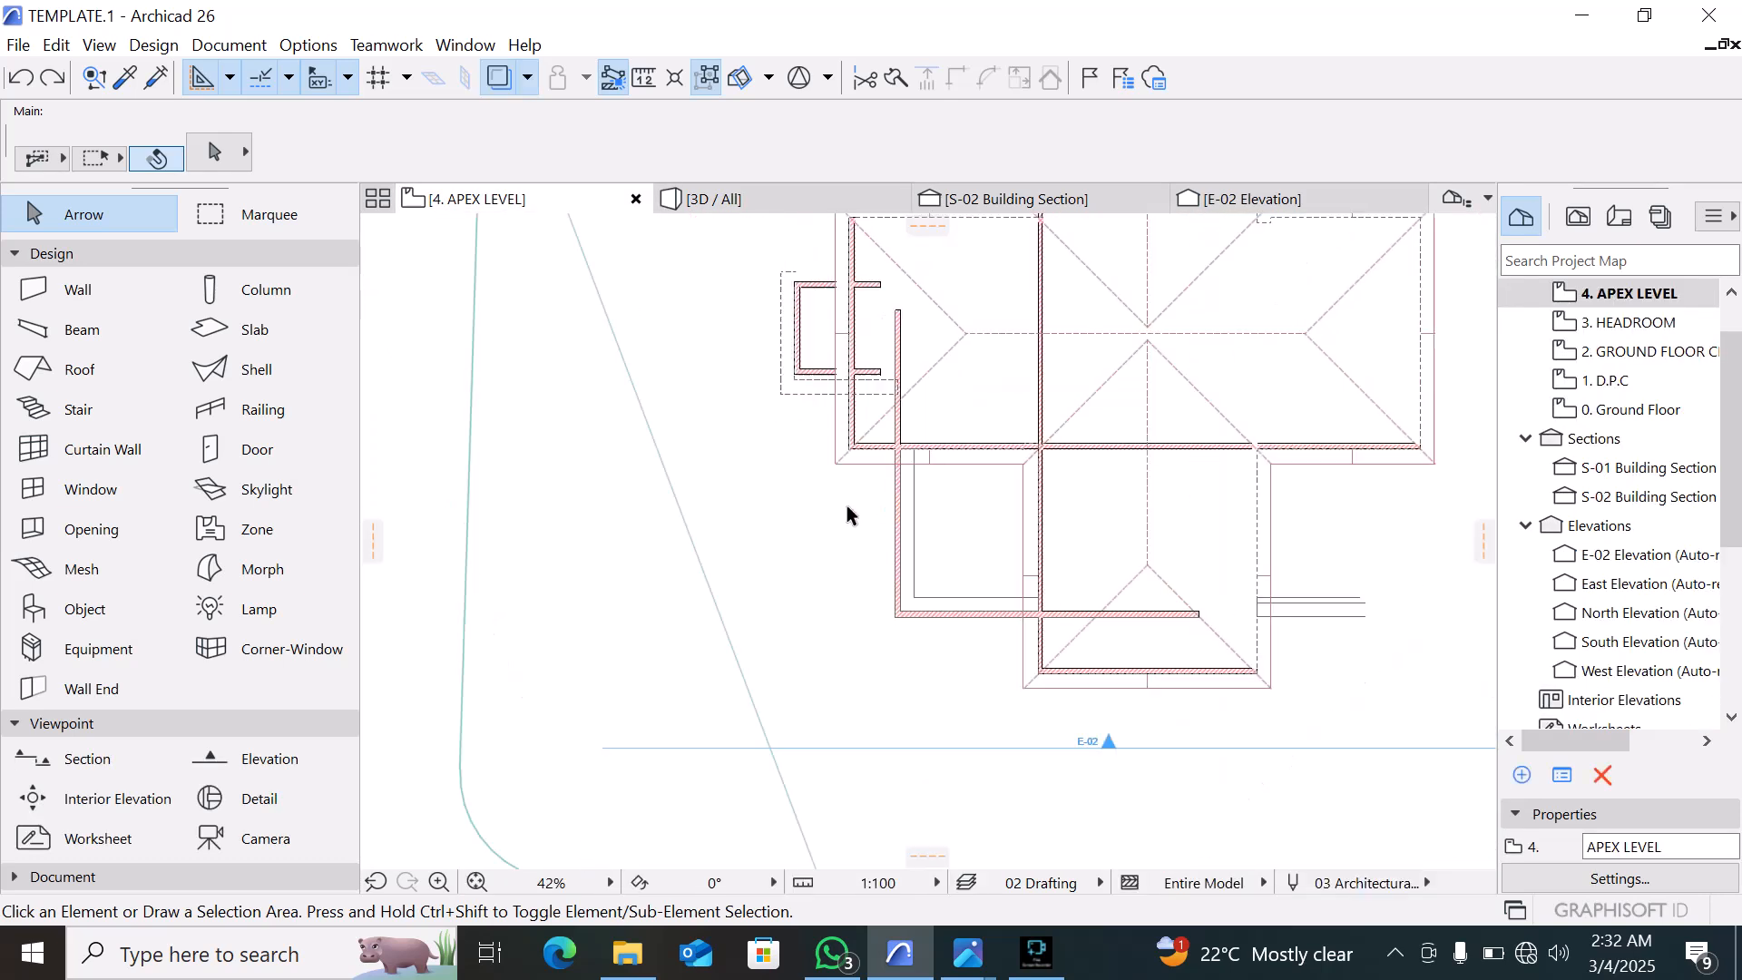
scroll(758, 386, up, 6)
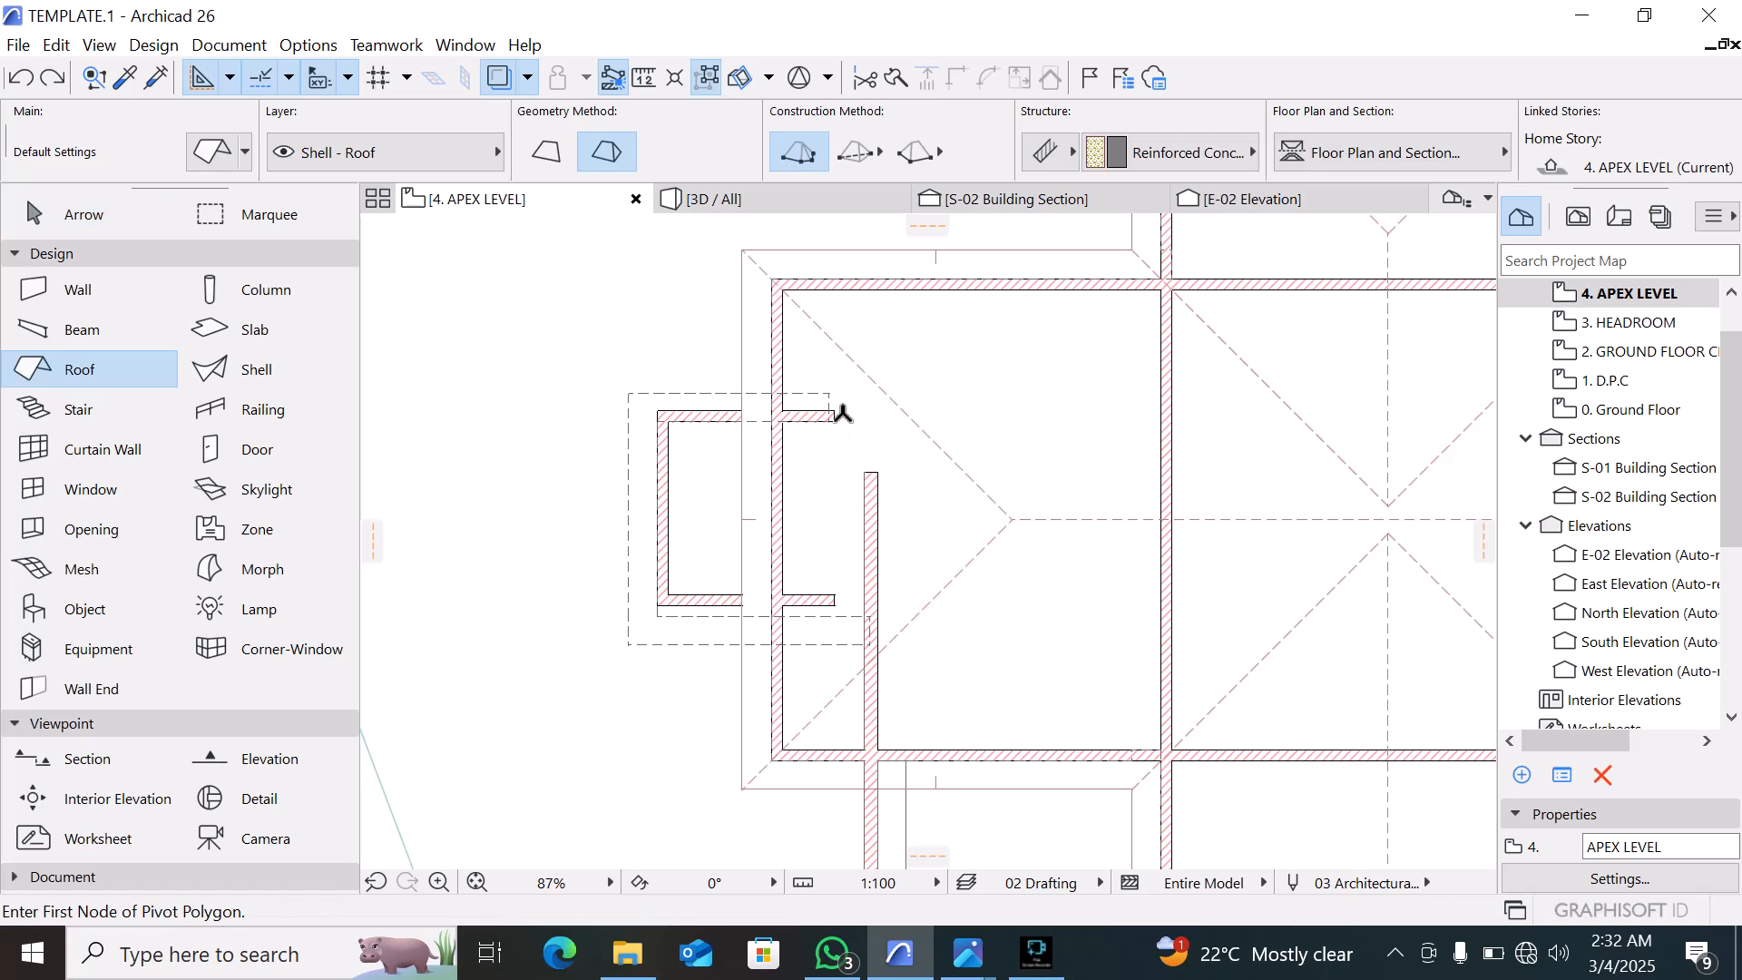
scroll(844, 404, up, 4)
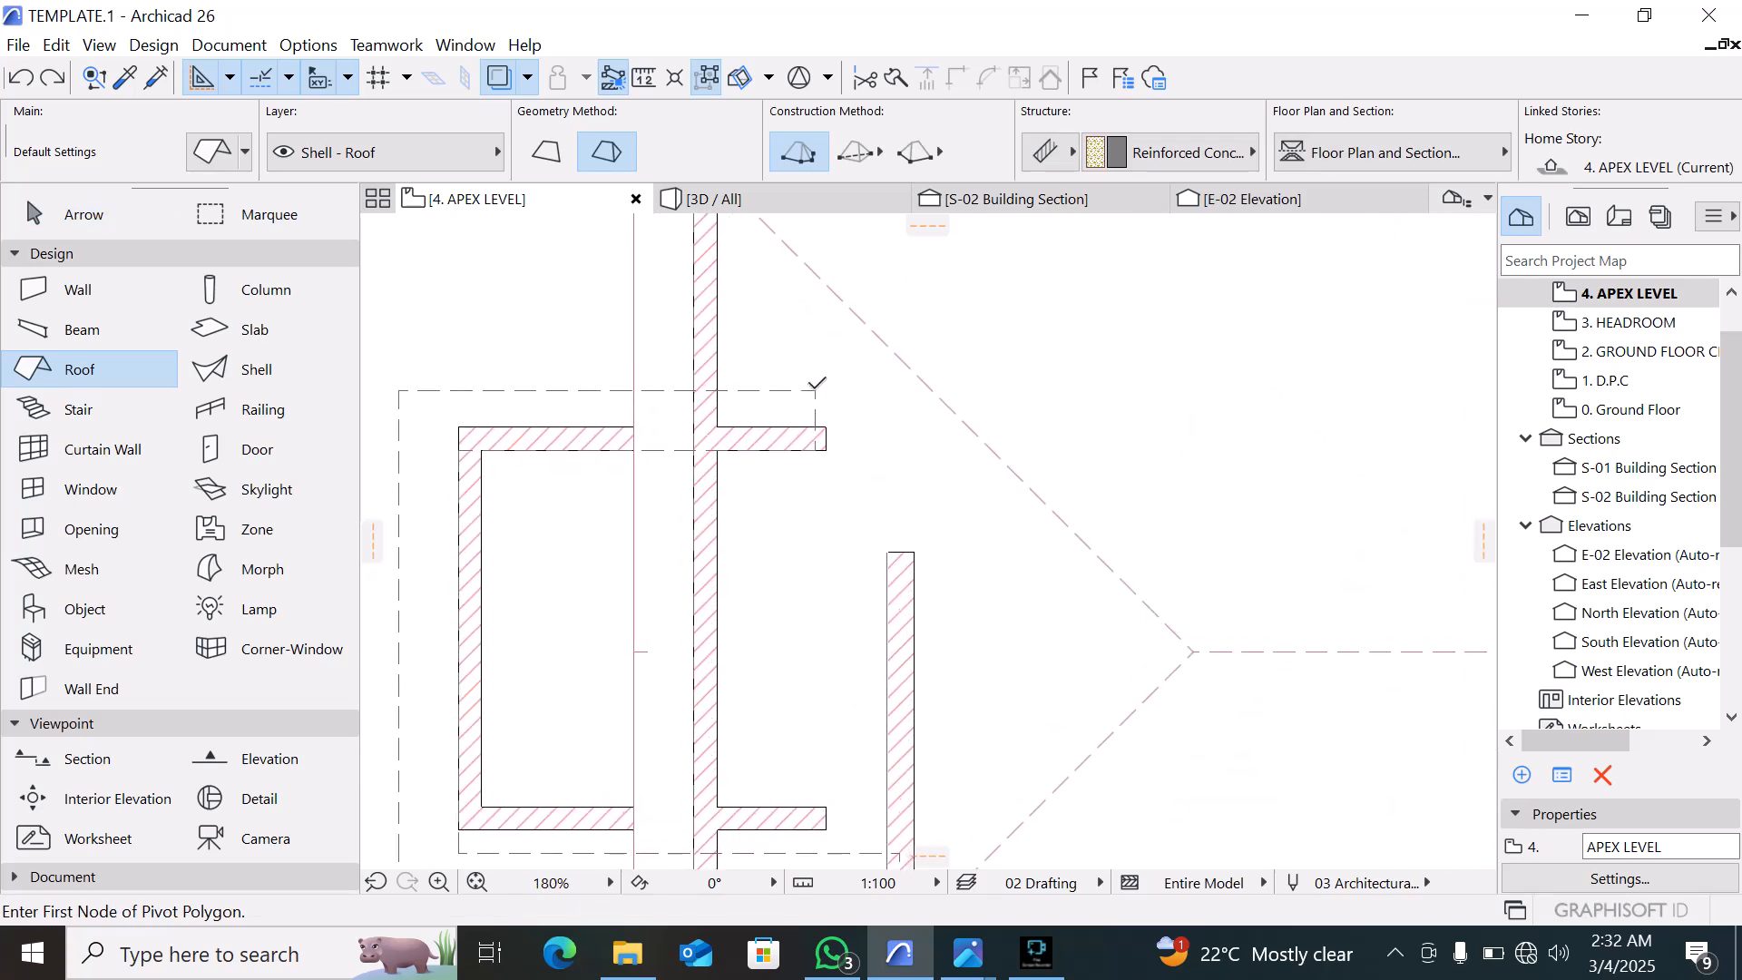
click(816, 388)
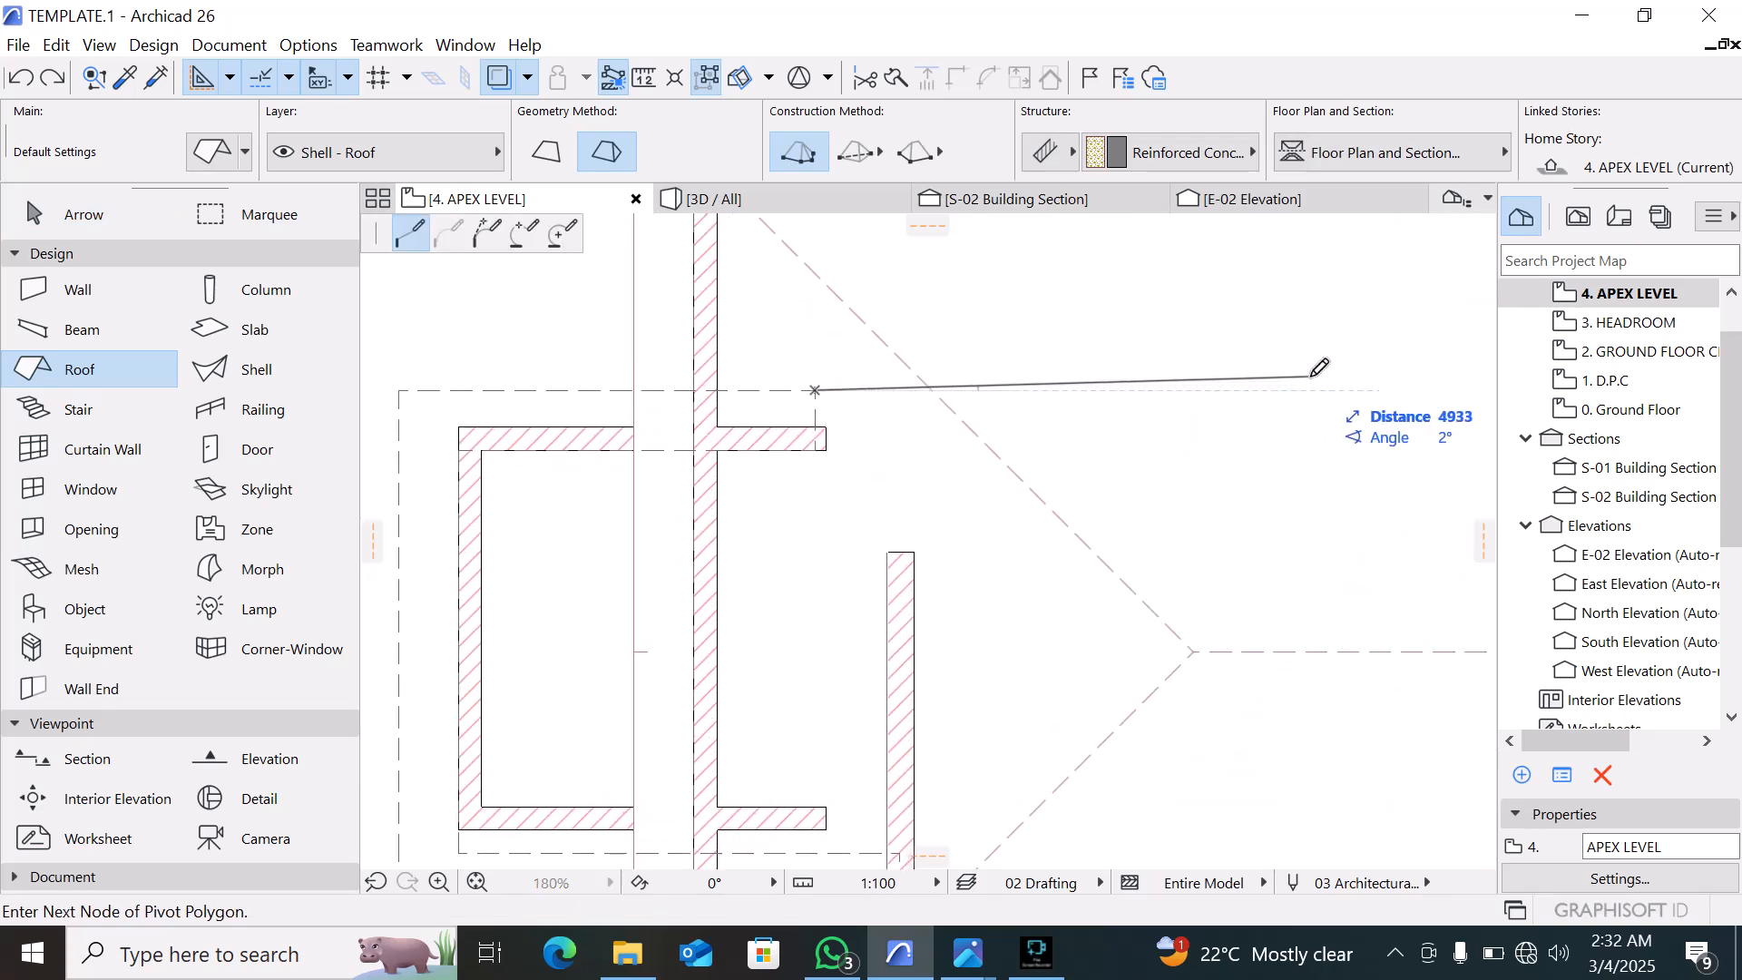
scroll(895, 320, down, 3)
click(782, 384)
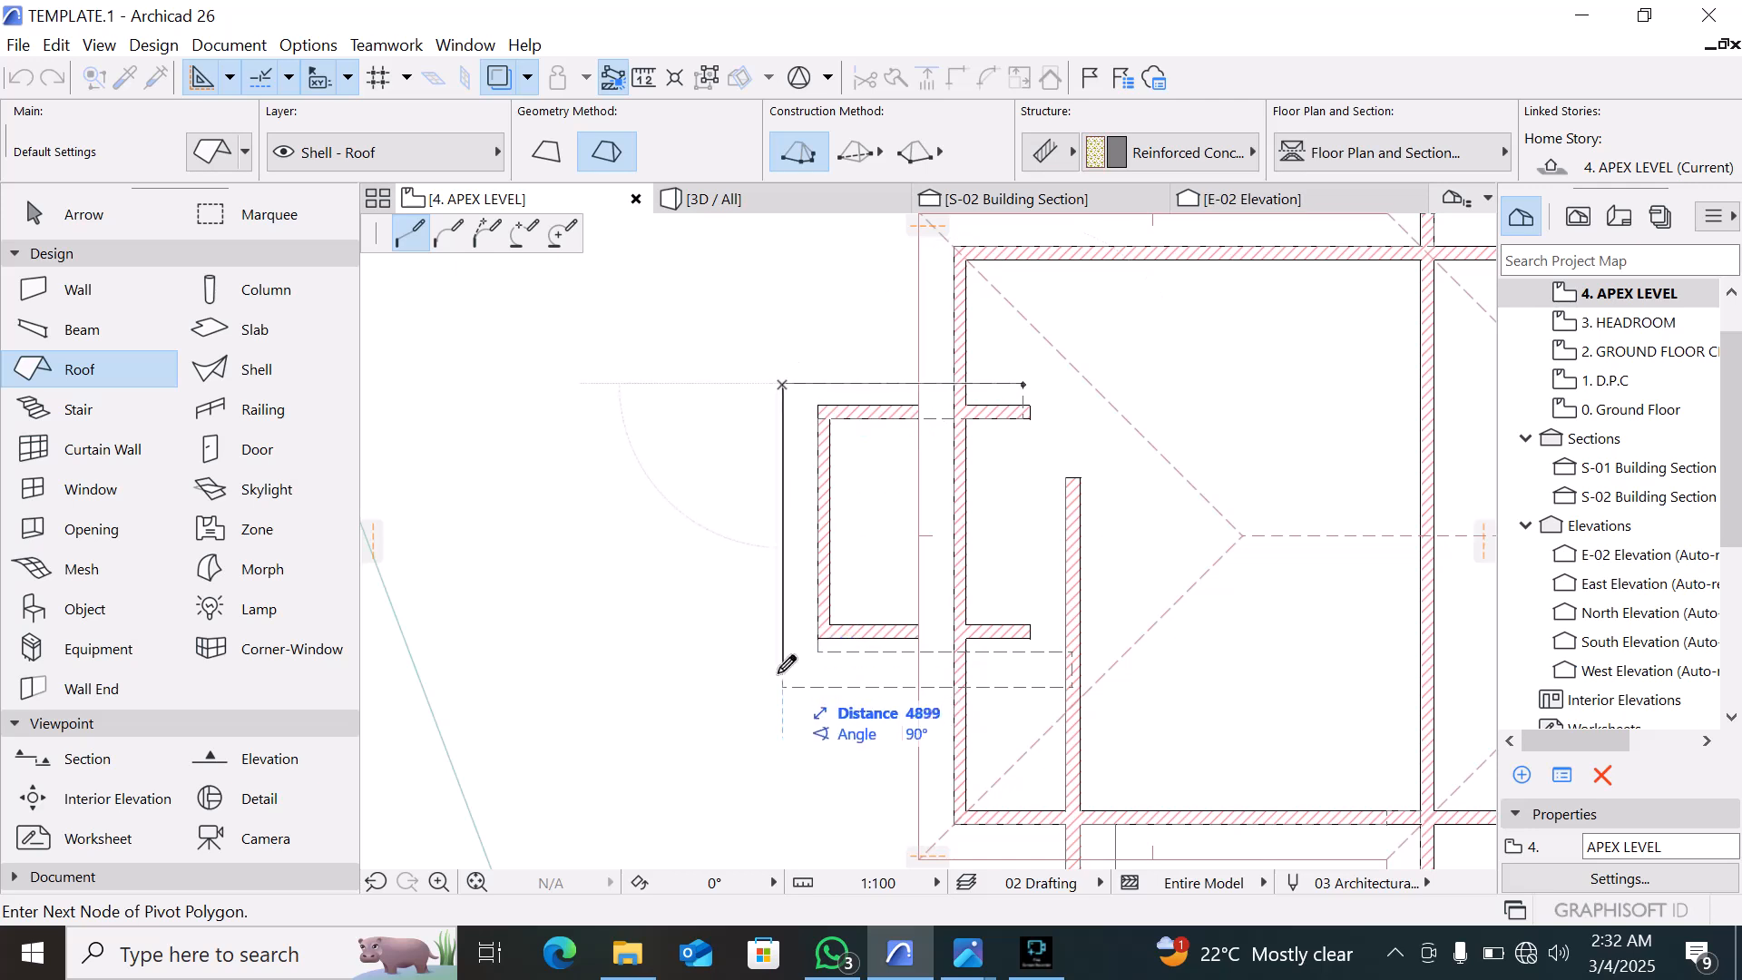
click(782, 687)
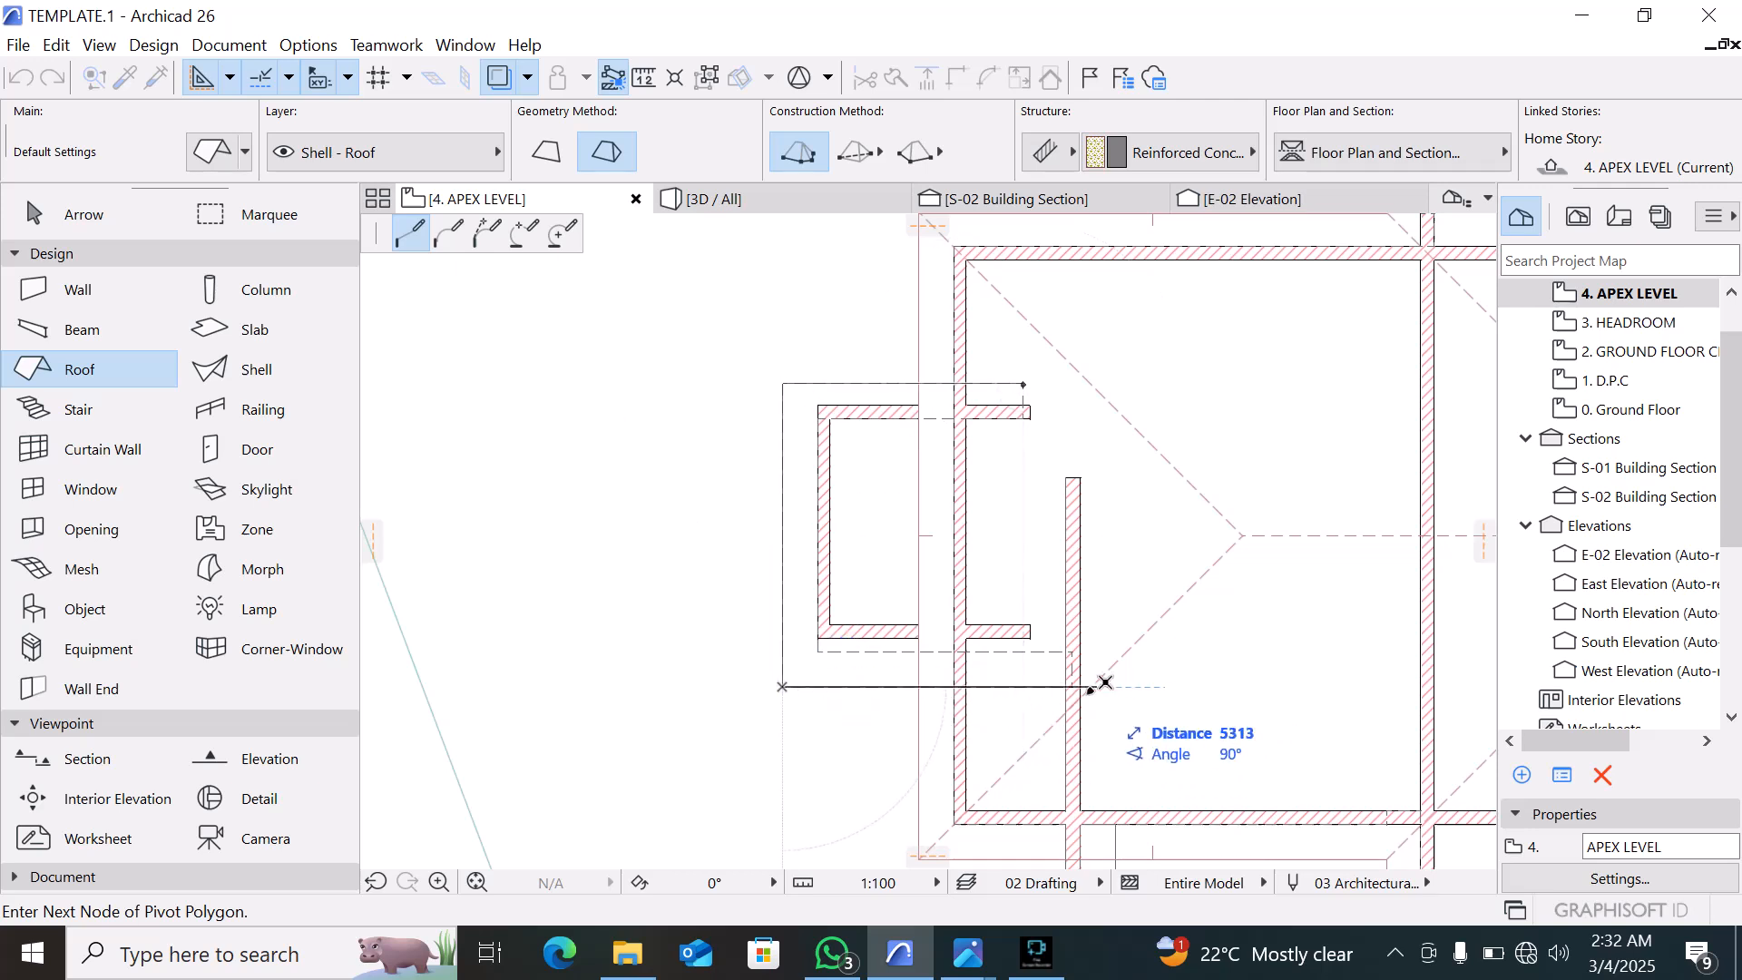
double_click(1039, 680)
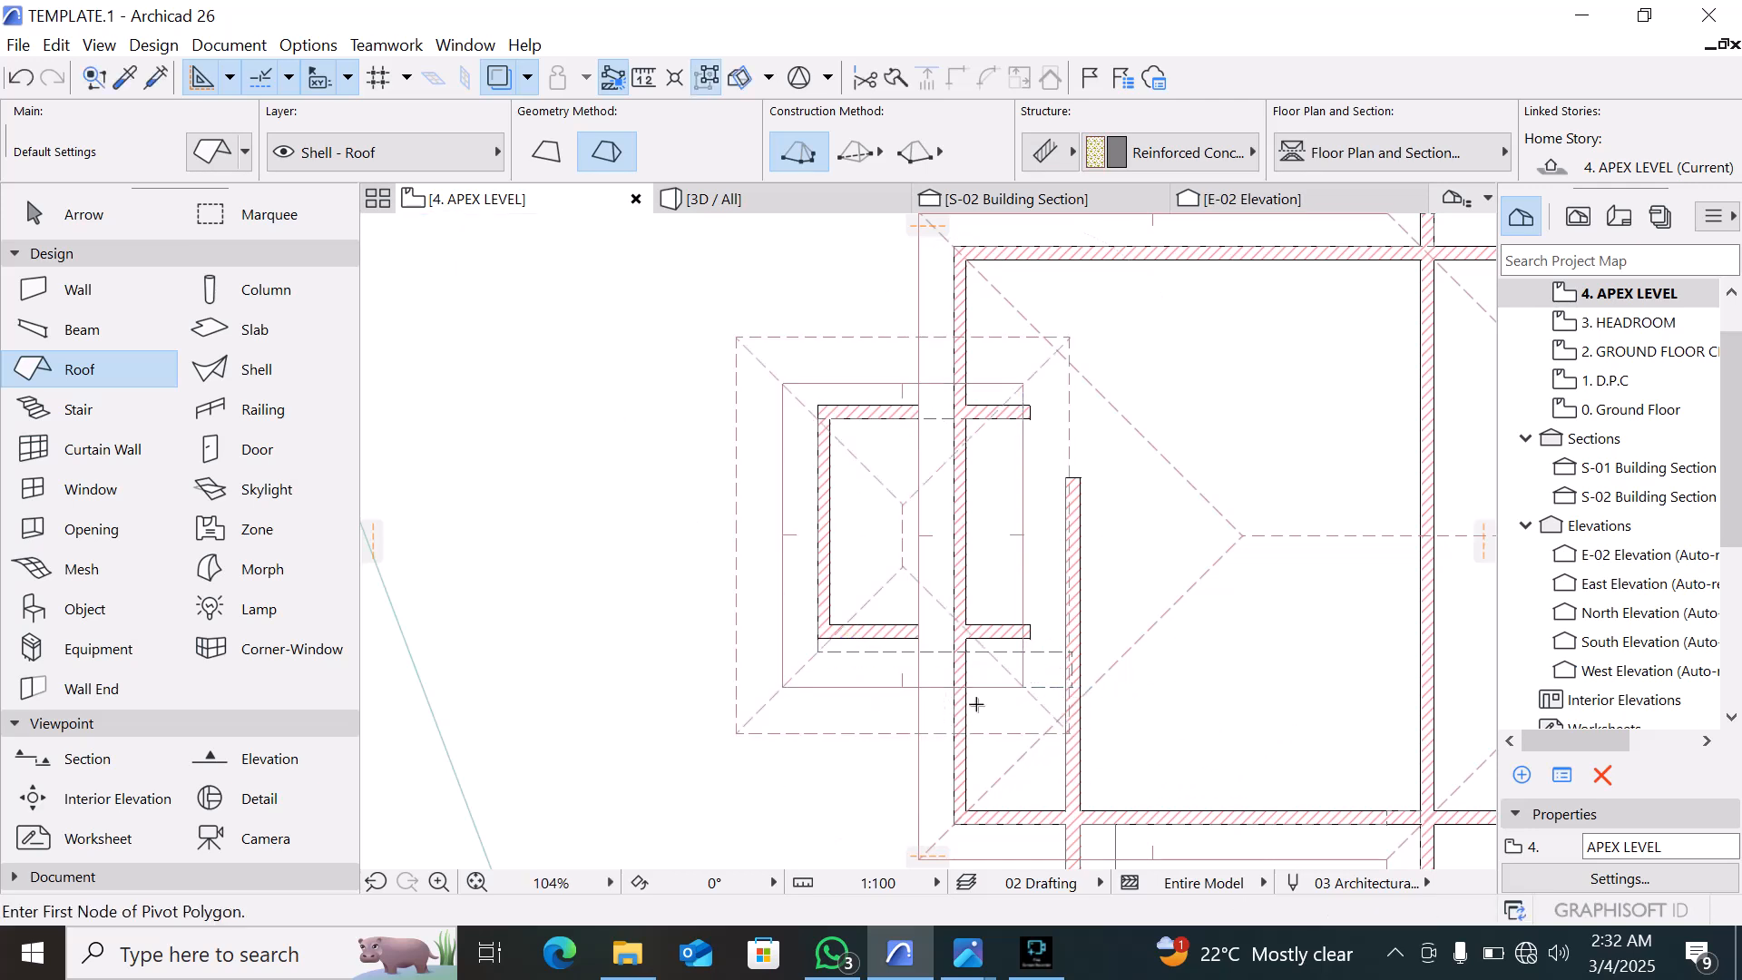
In the 3D view, raise the new small roof vertically by 5636 onto the fascias of the projection, and deselect it
click(726, 200)
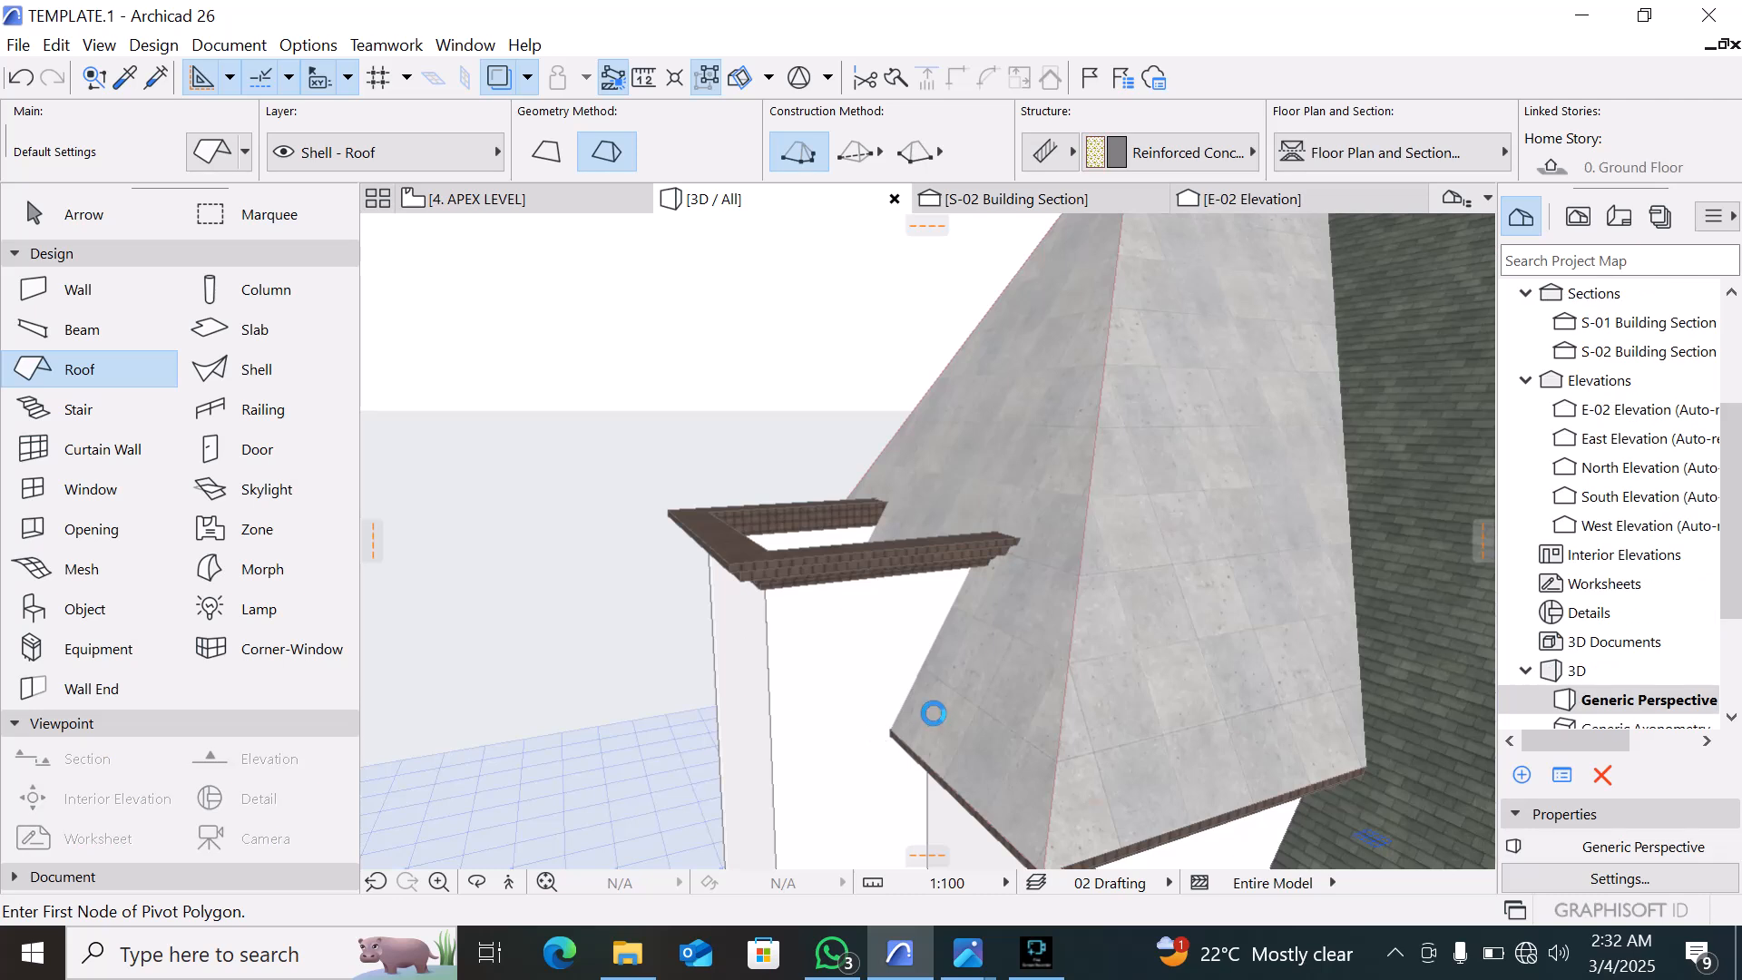
scroll(914, 498, down, 5)
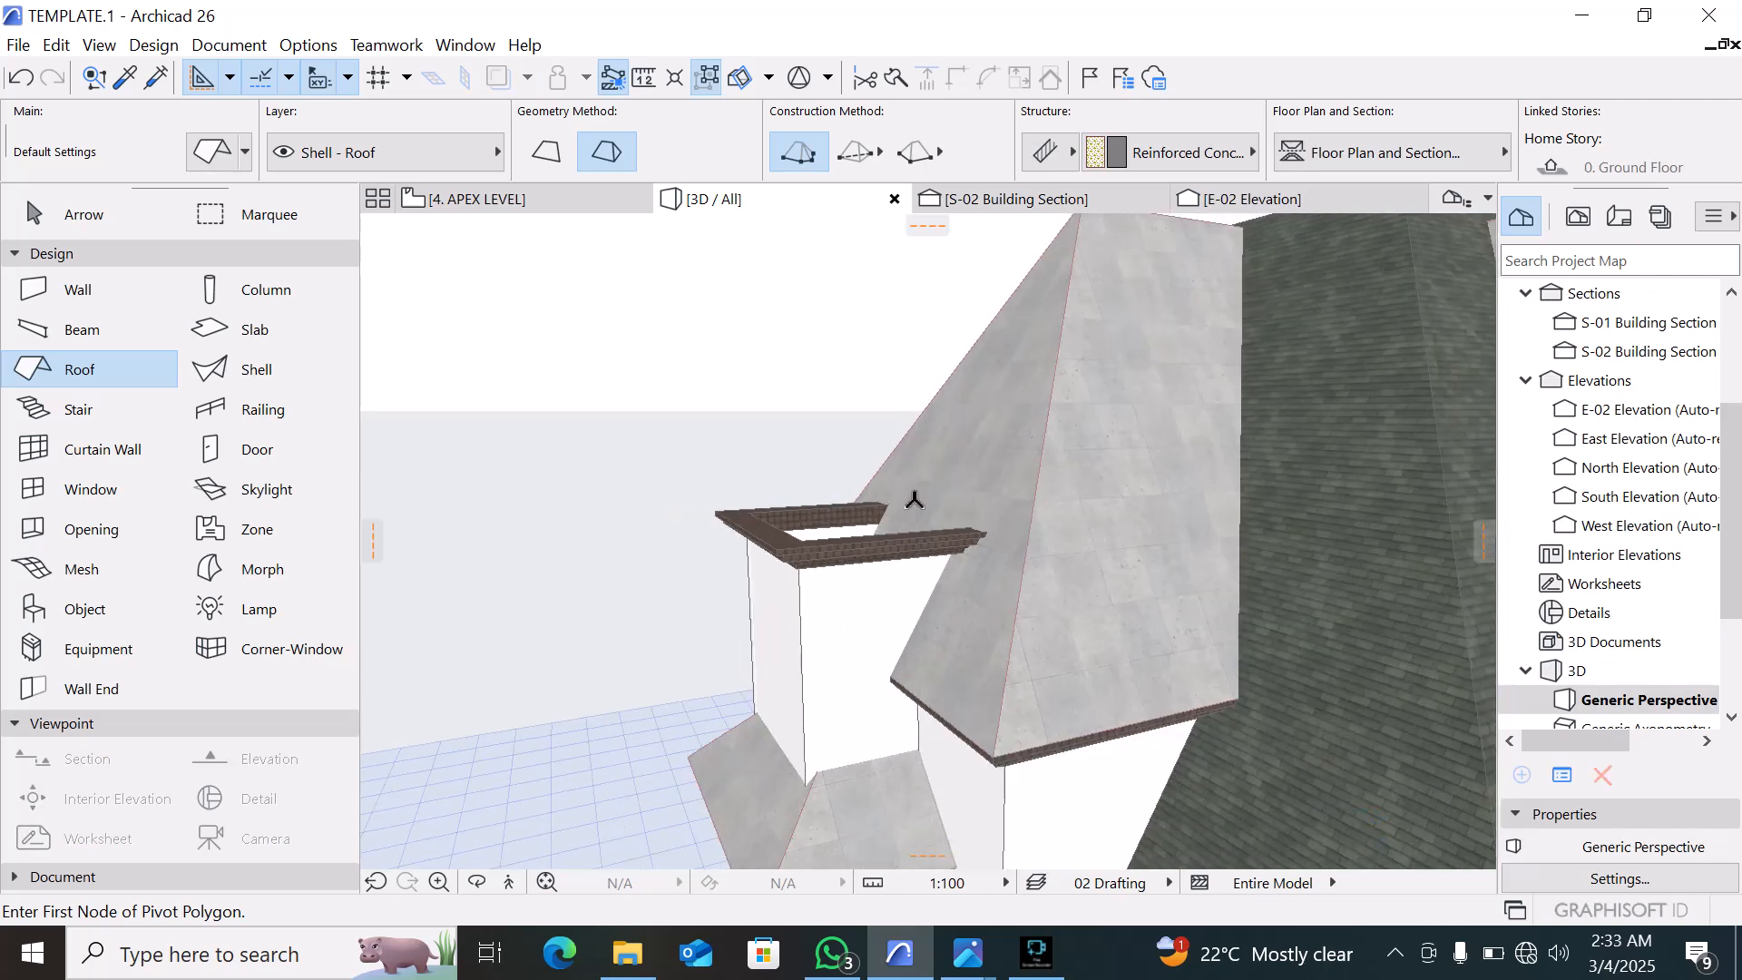
key(Escape)
click(850, 739)
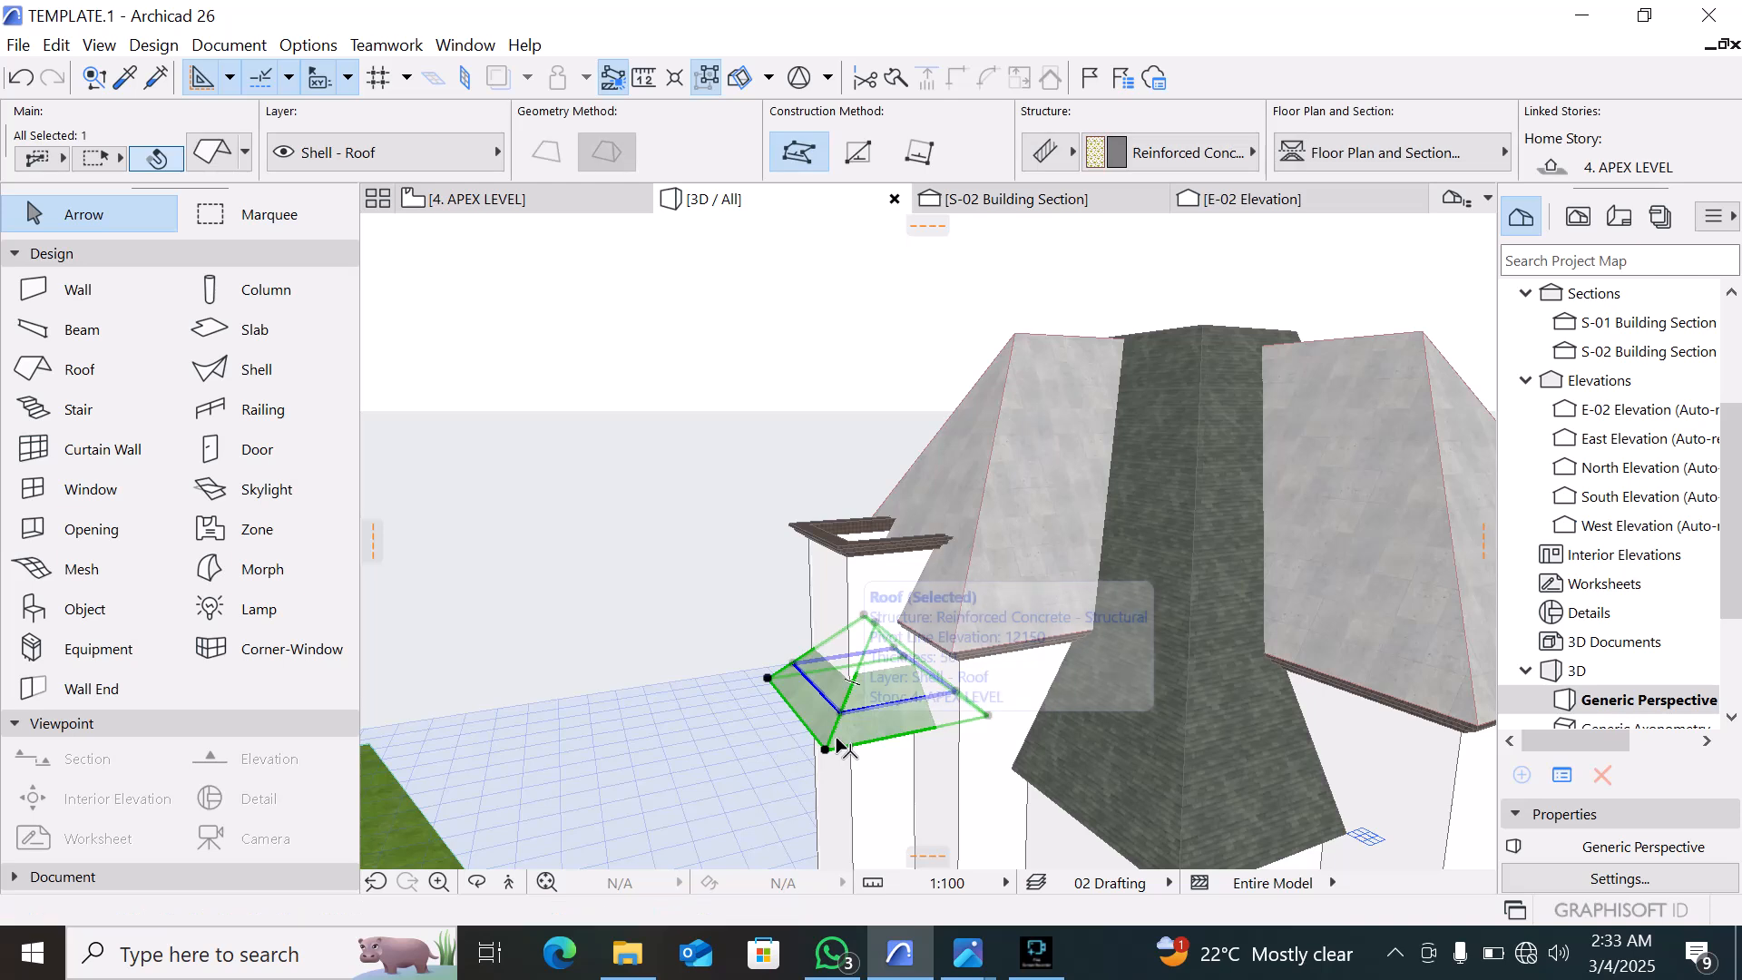
key(ctrl+d)
click(826, 749)
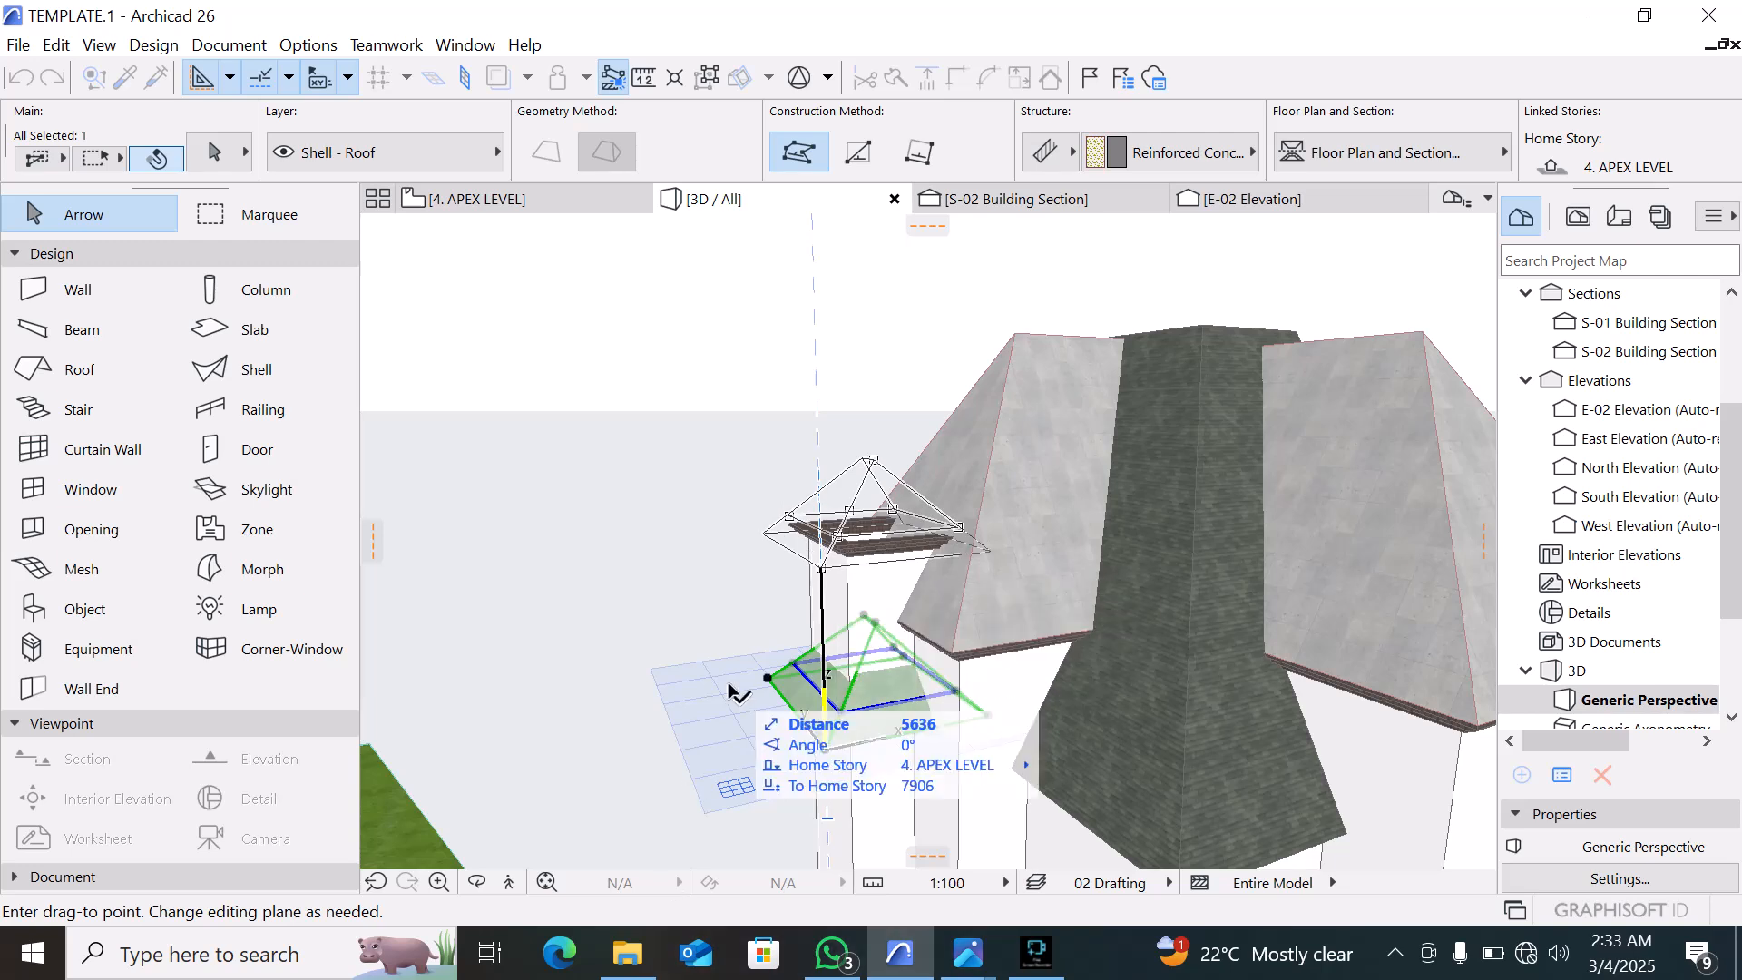
key(Escape)
key(Escape)
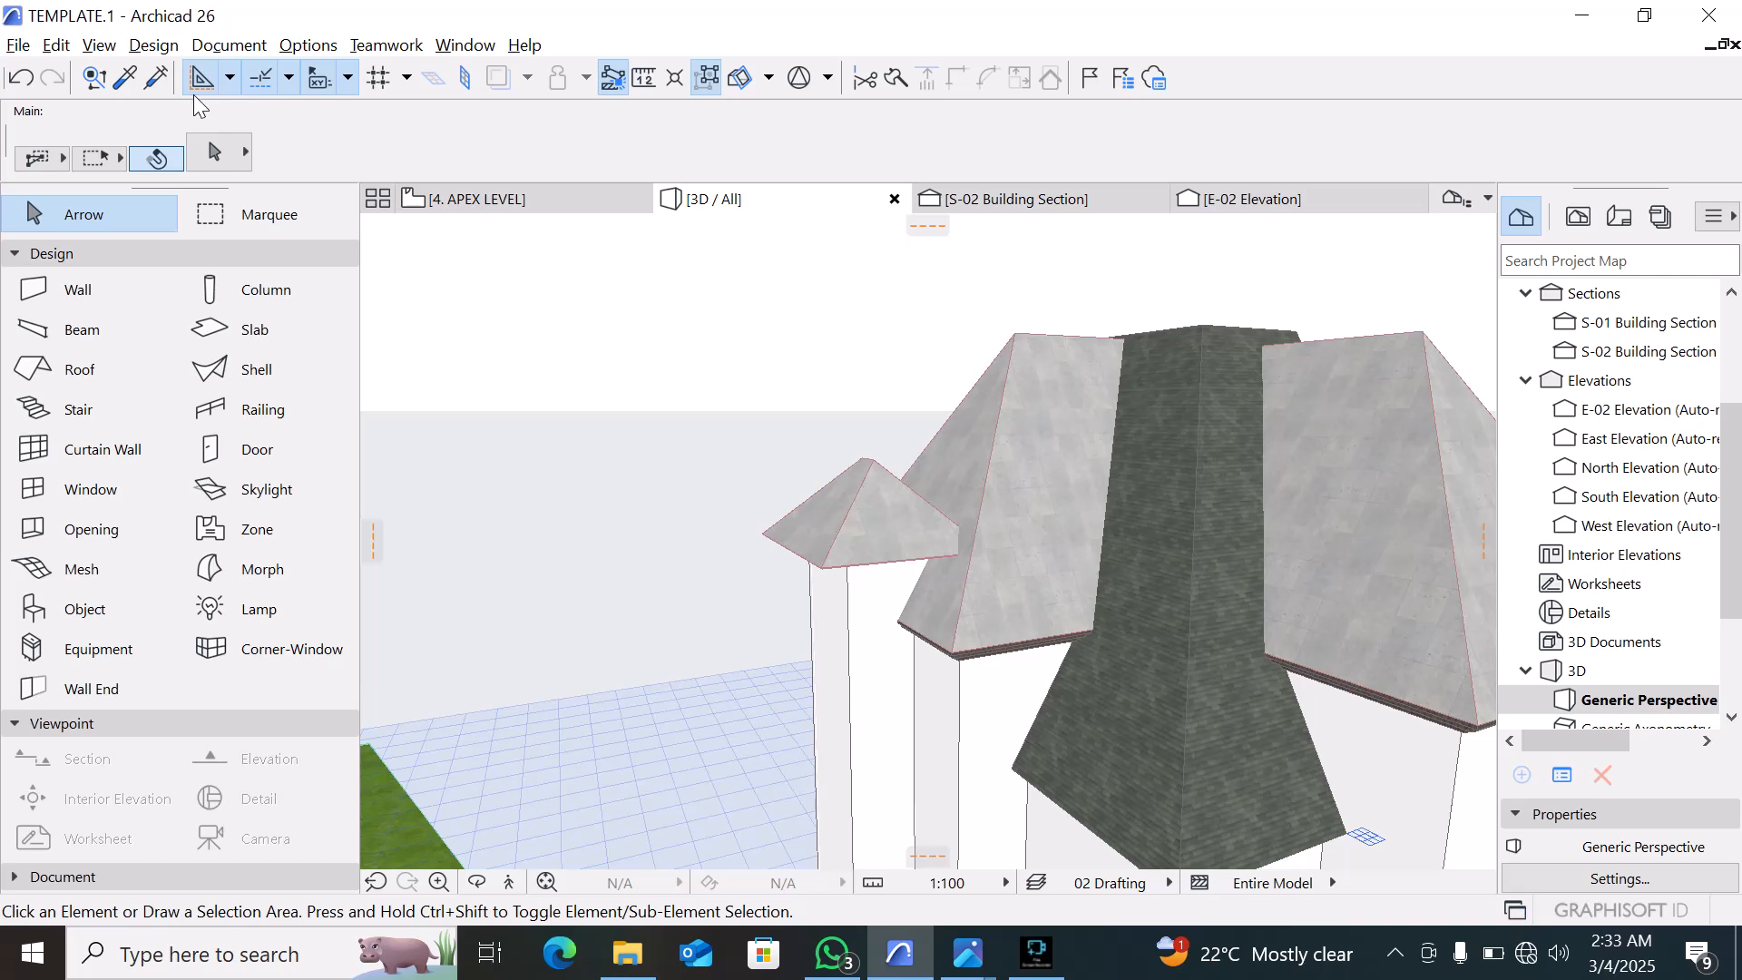
Transfer the settings of the grey wing roof to the small roof over the U-shaped projection
click(1034, 439)
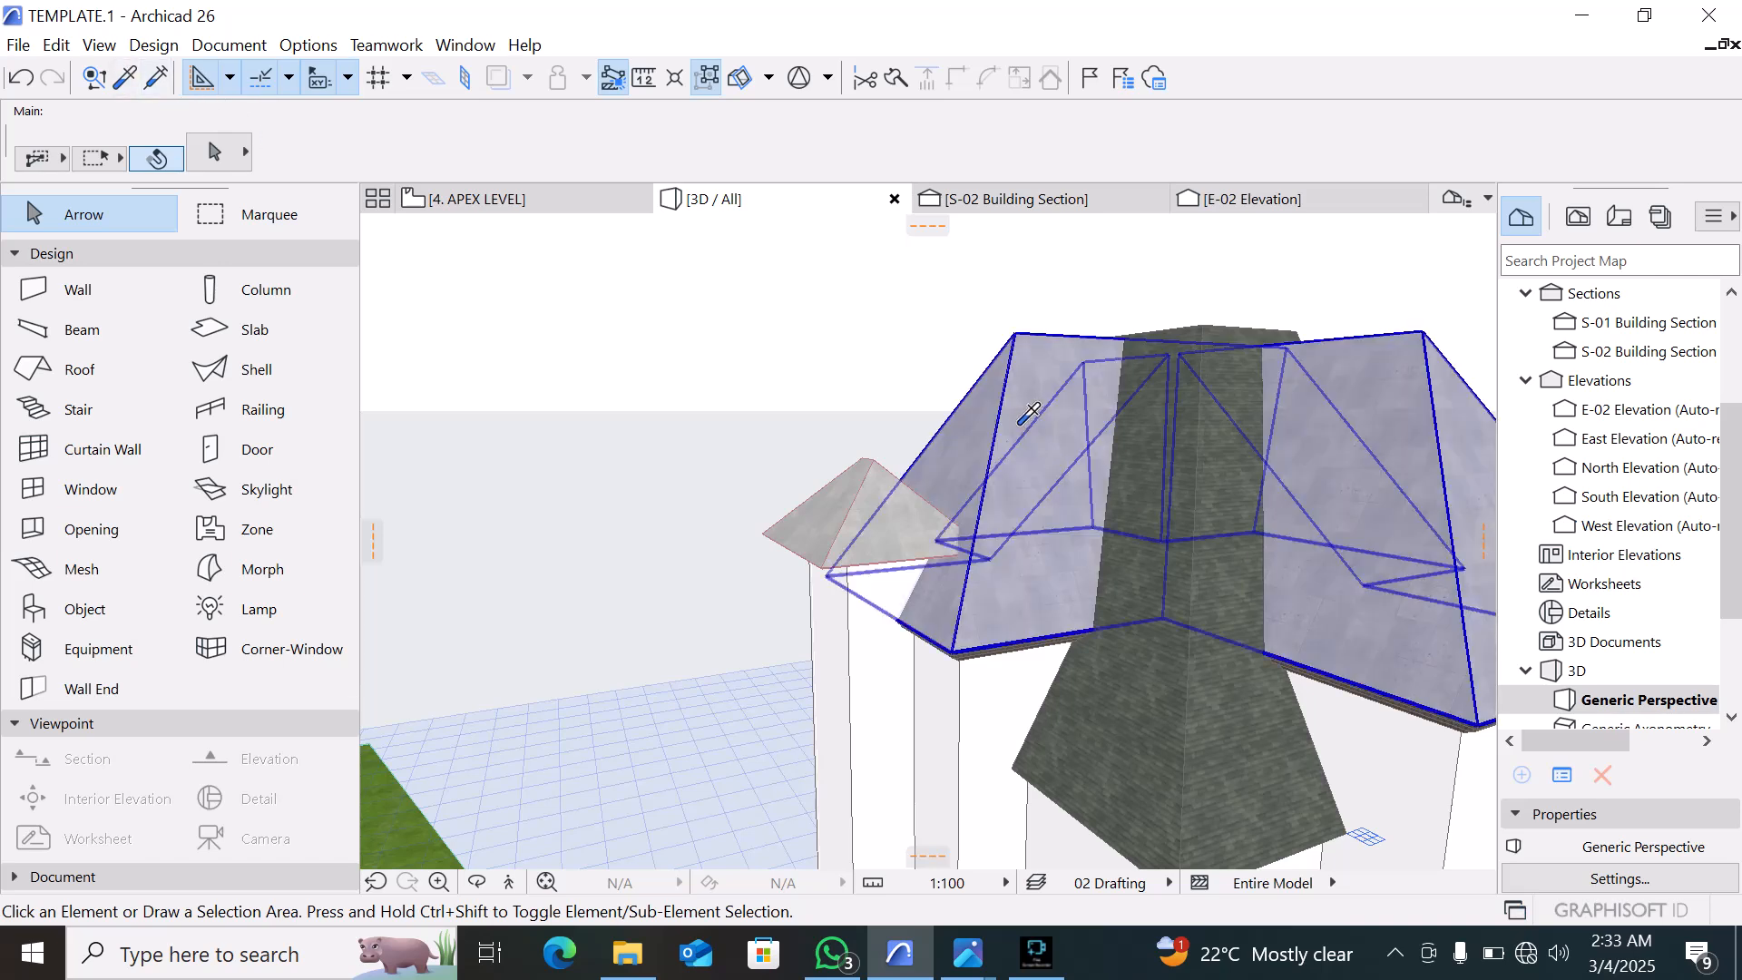
click(80, 369)
click(155, 76)
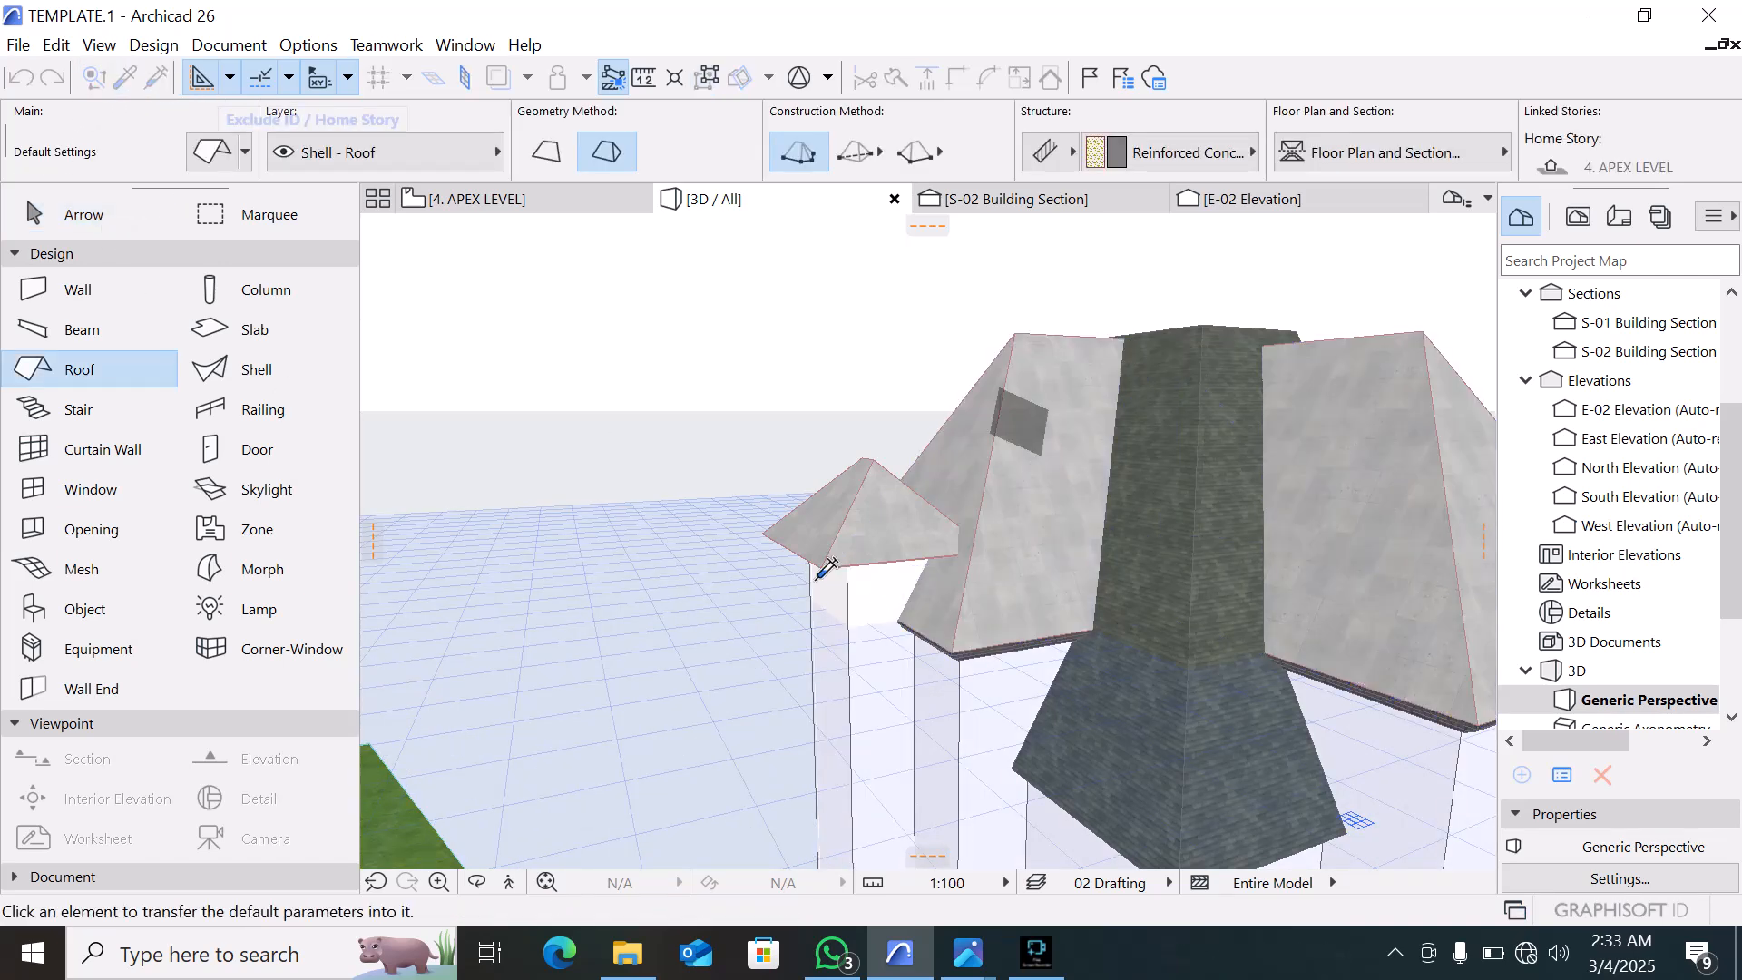
click(862, 517)
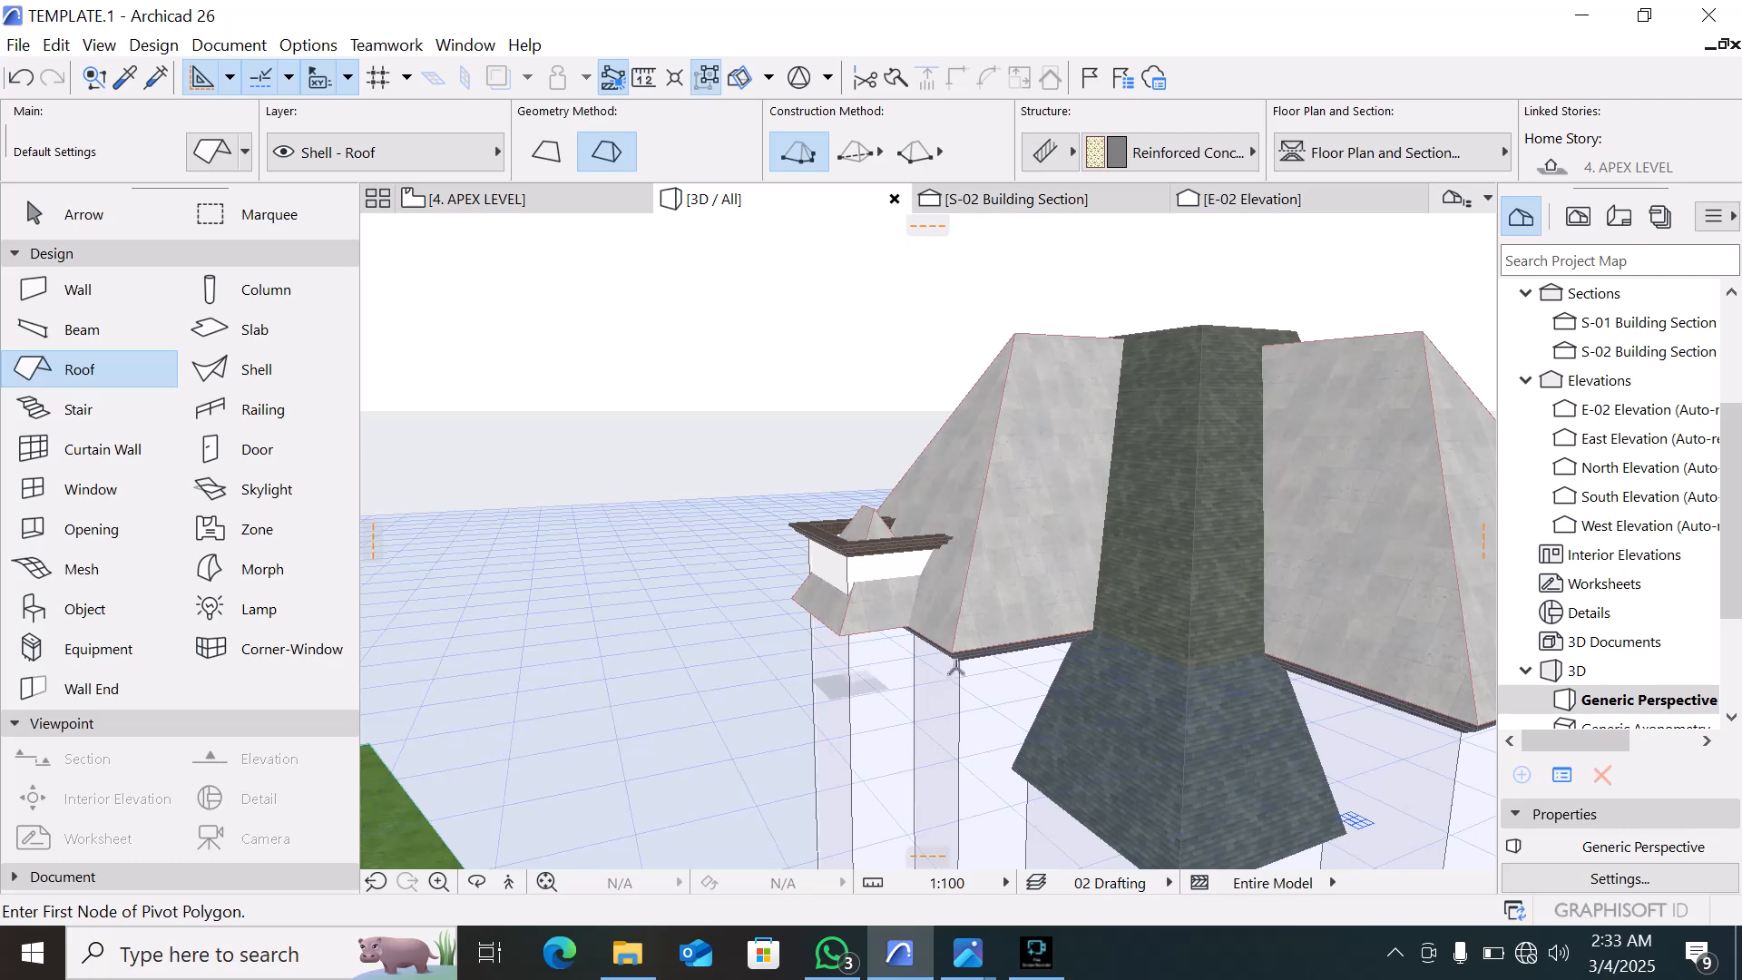
key(Escape)
Raise the small roof vertically by about 2771 so that its eaves corner sits on the outer top corner of the fascias
scroll(894, 631, up, 2)
click(816, 640)
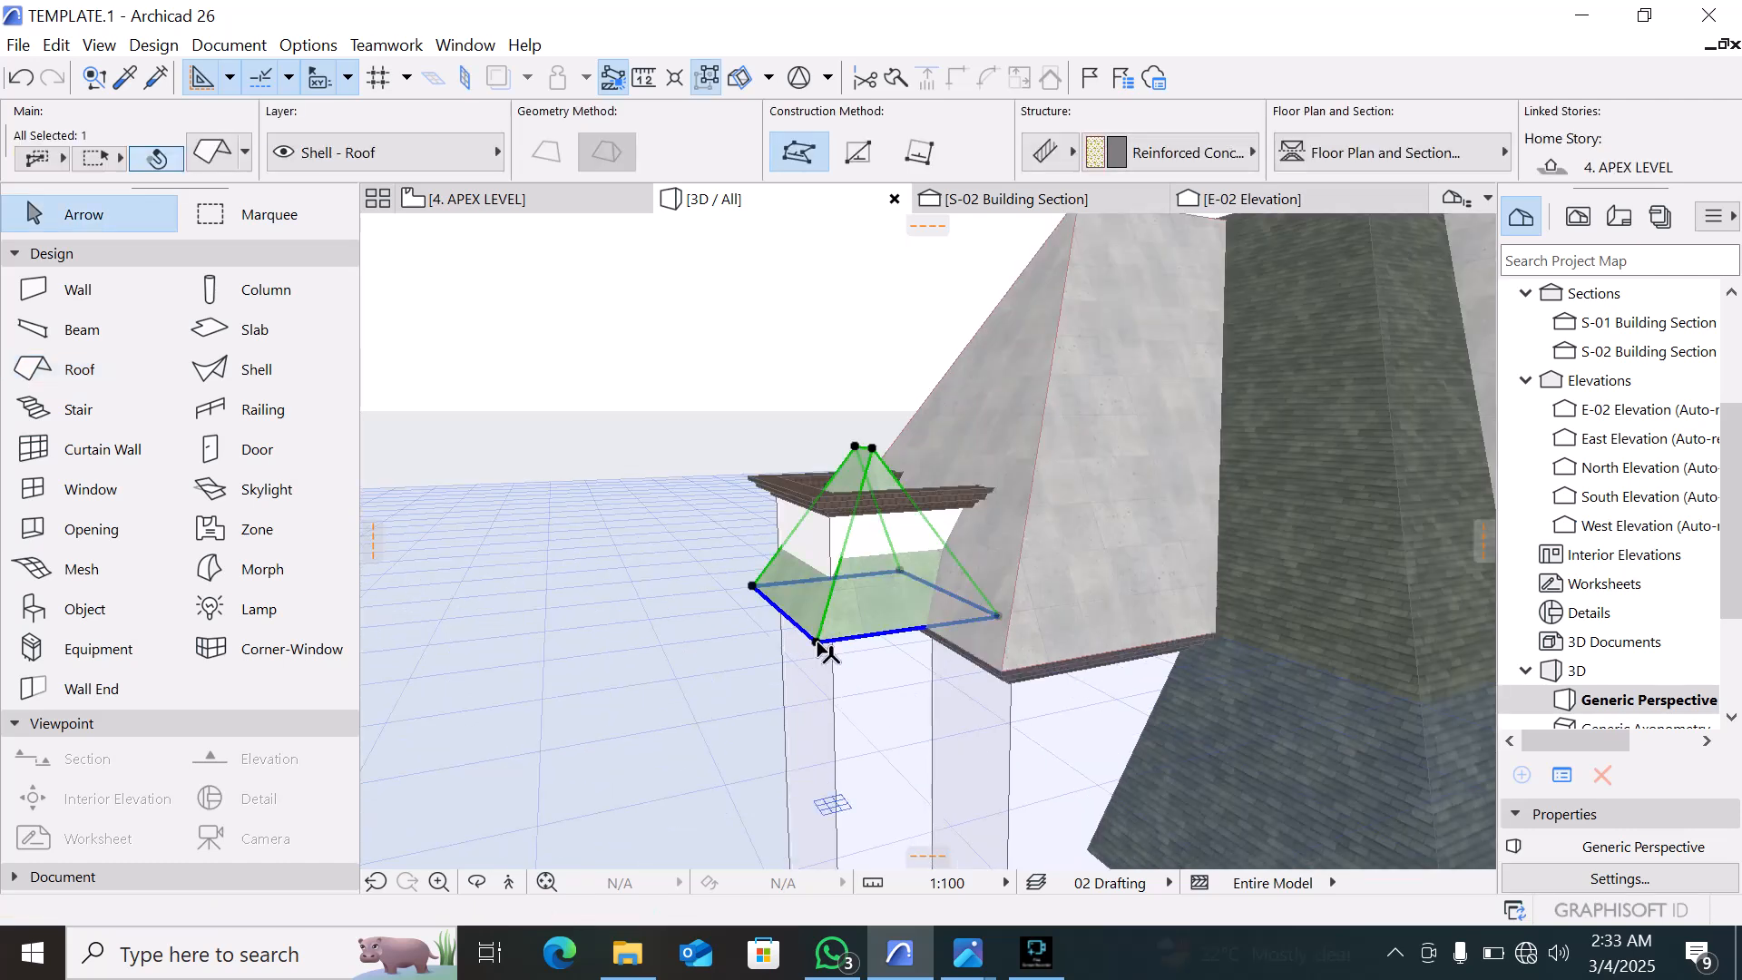
key(ctrl+d)
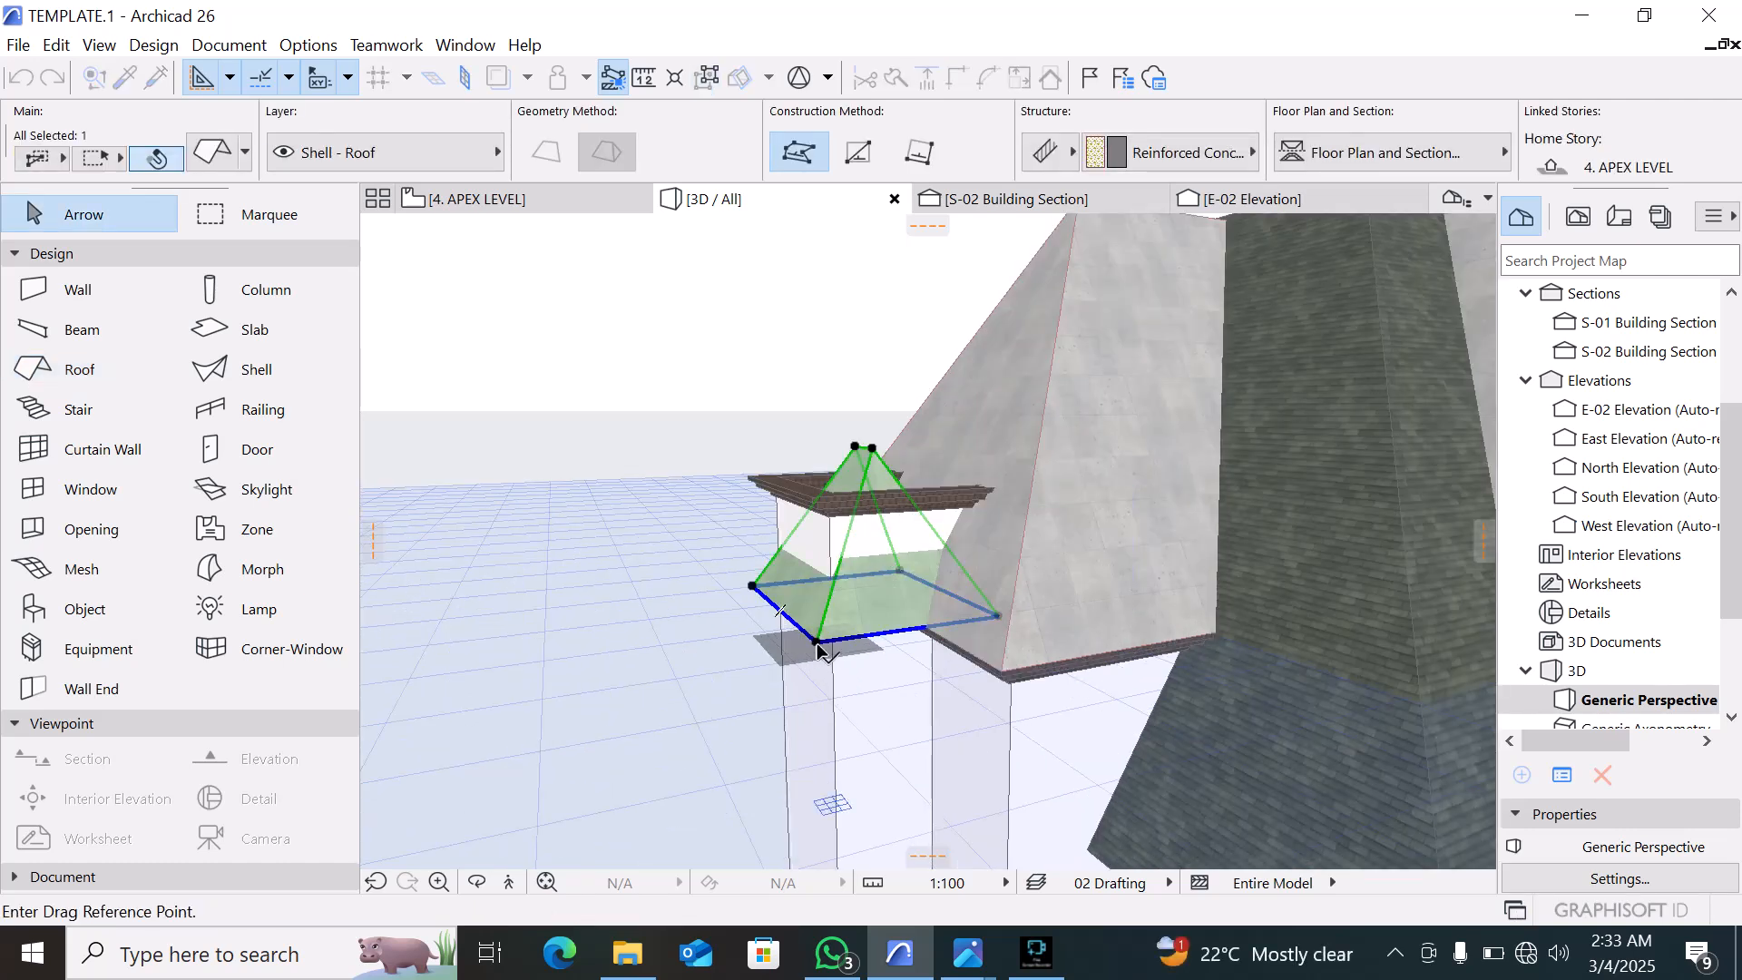
click(817, 640)
click(814, 494)
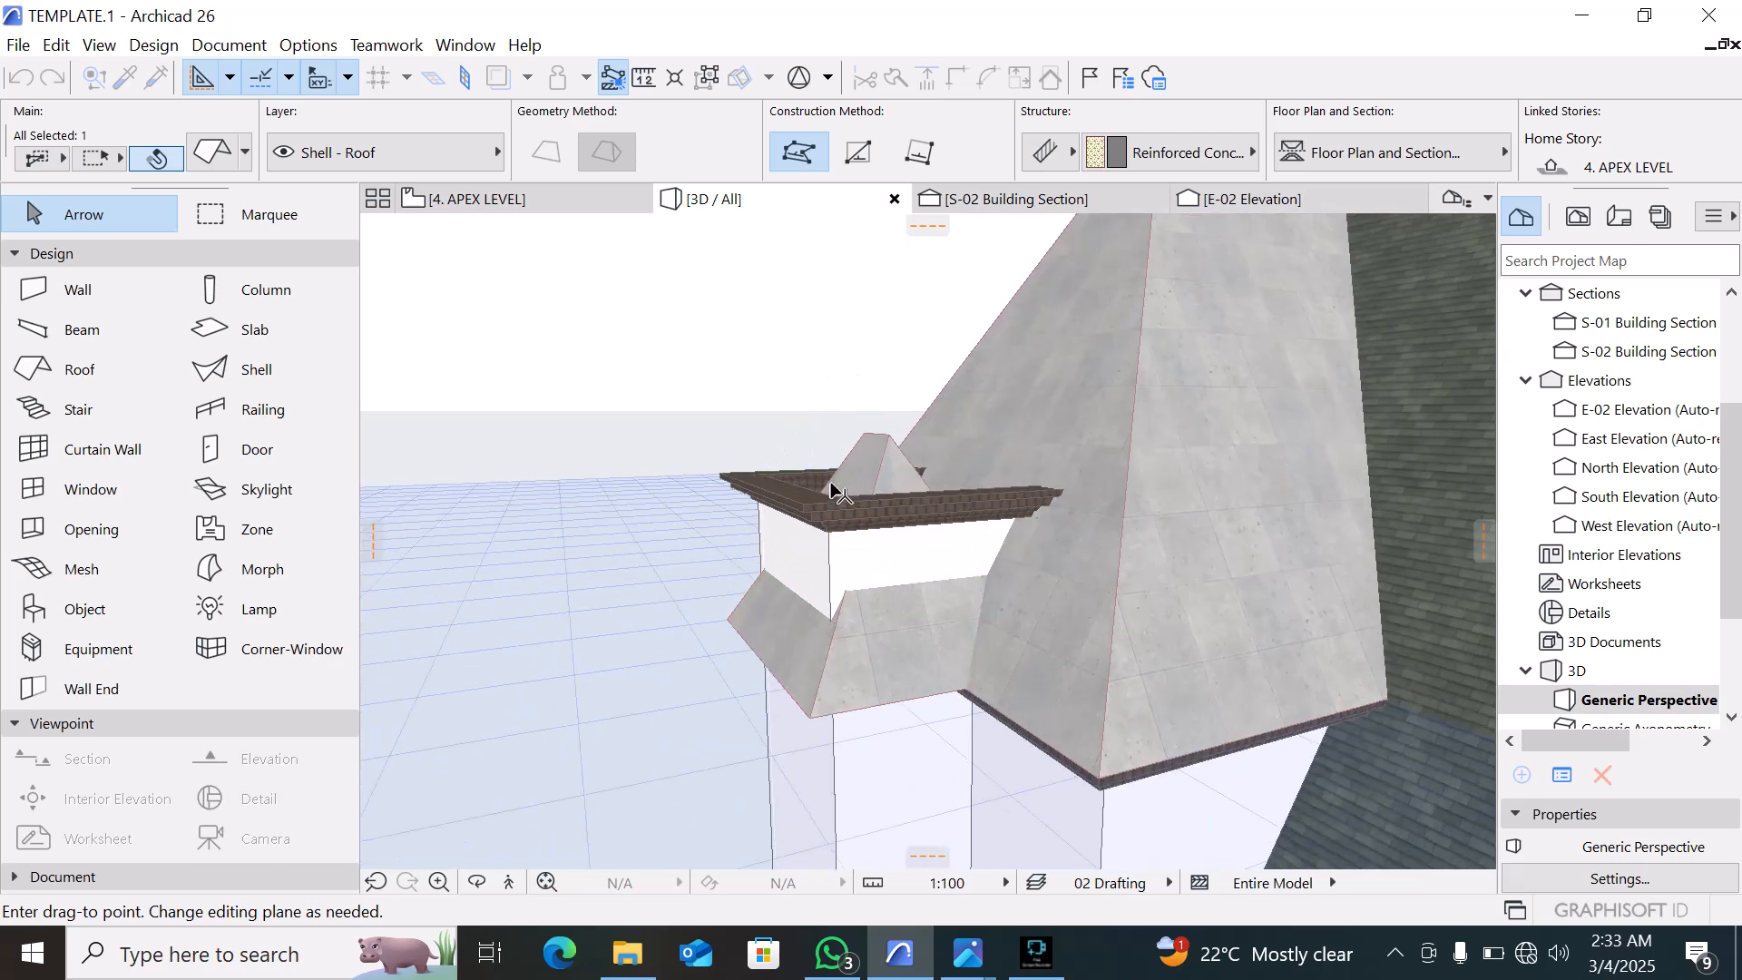
scroll(808, 495, up, 2)
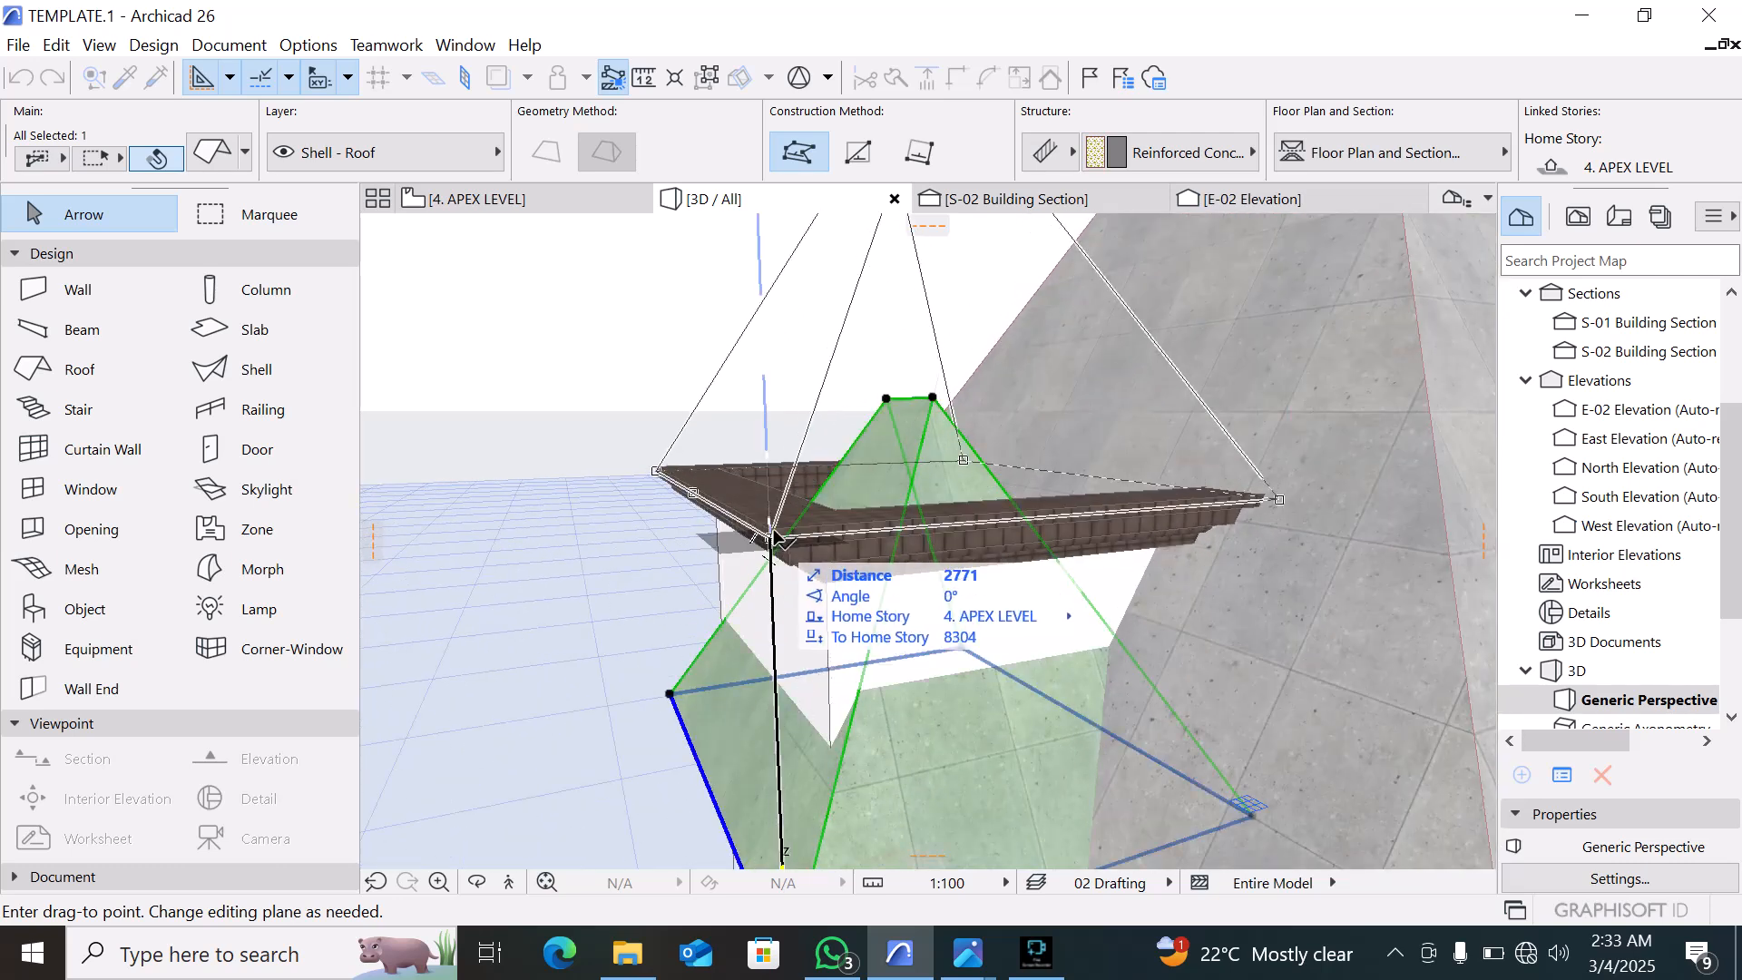
click(770, 526)
click(720, 674)
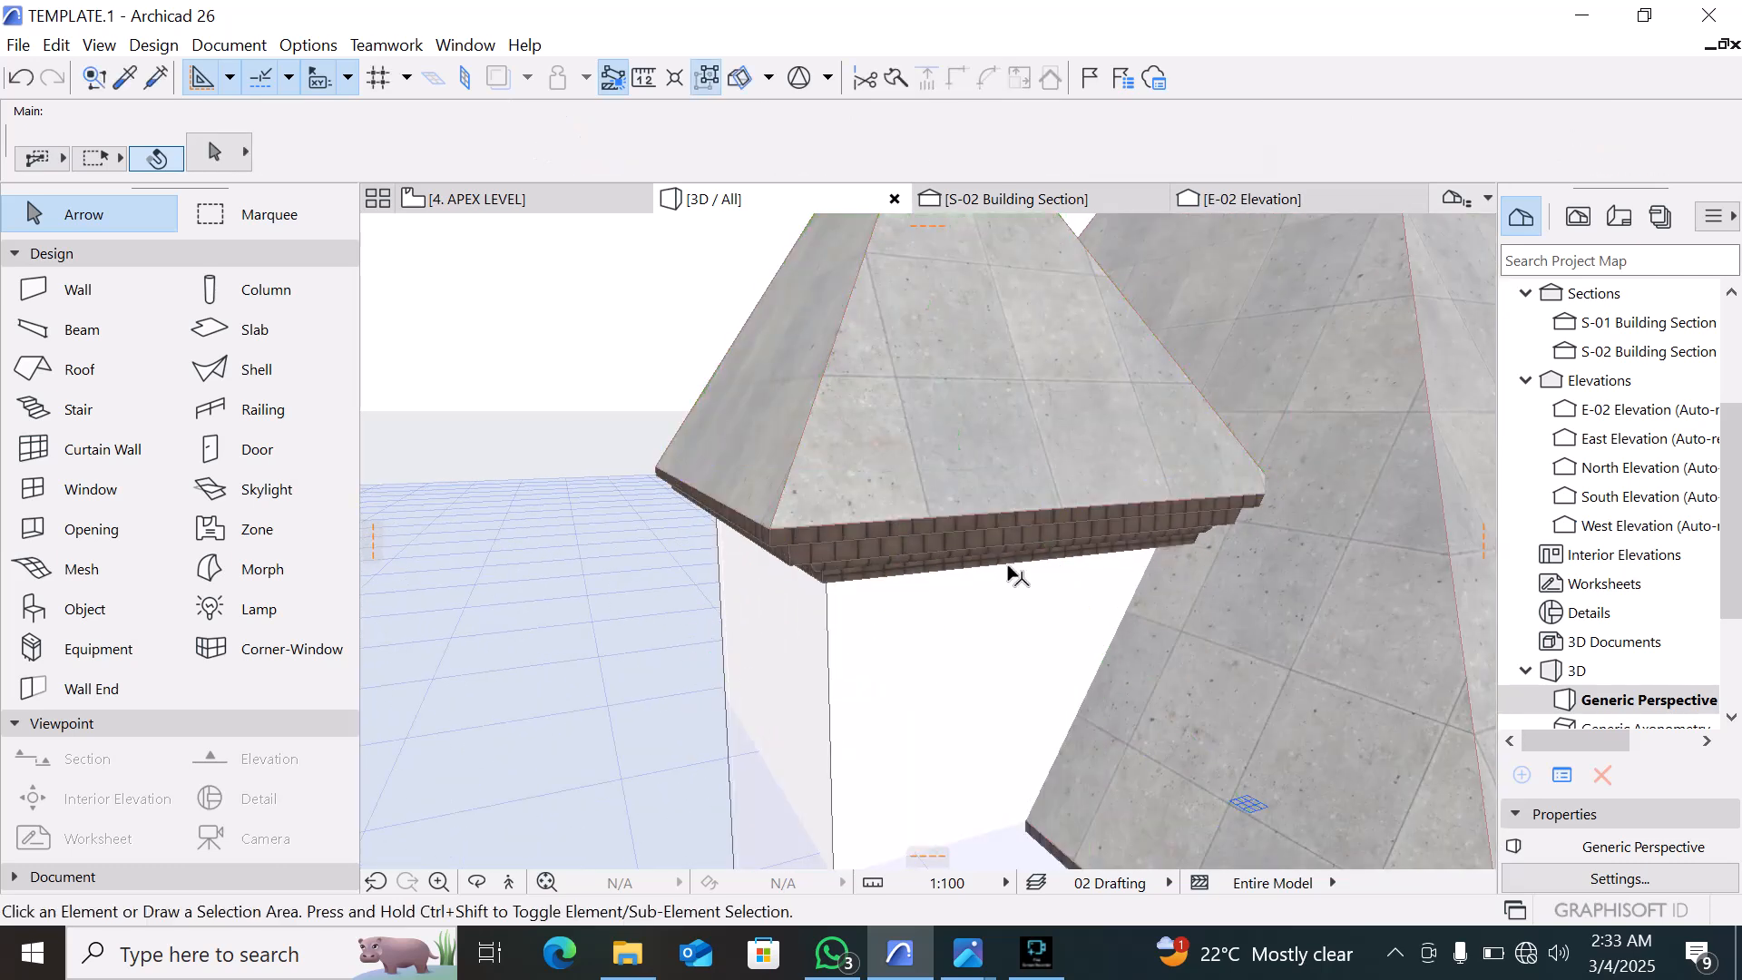
scroll(1007, 566, down, 3)
scroll(1008, 566, down, 1)
shift+middle_drag(941, 576, 1089, 585)
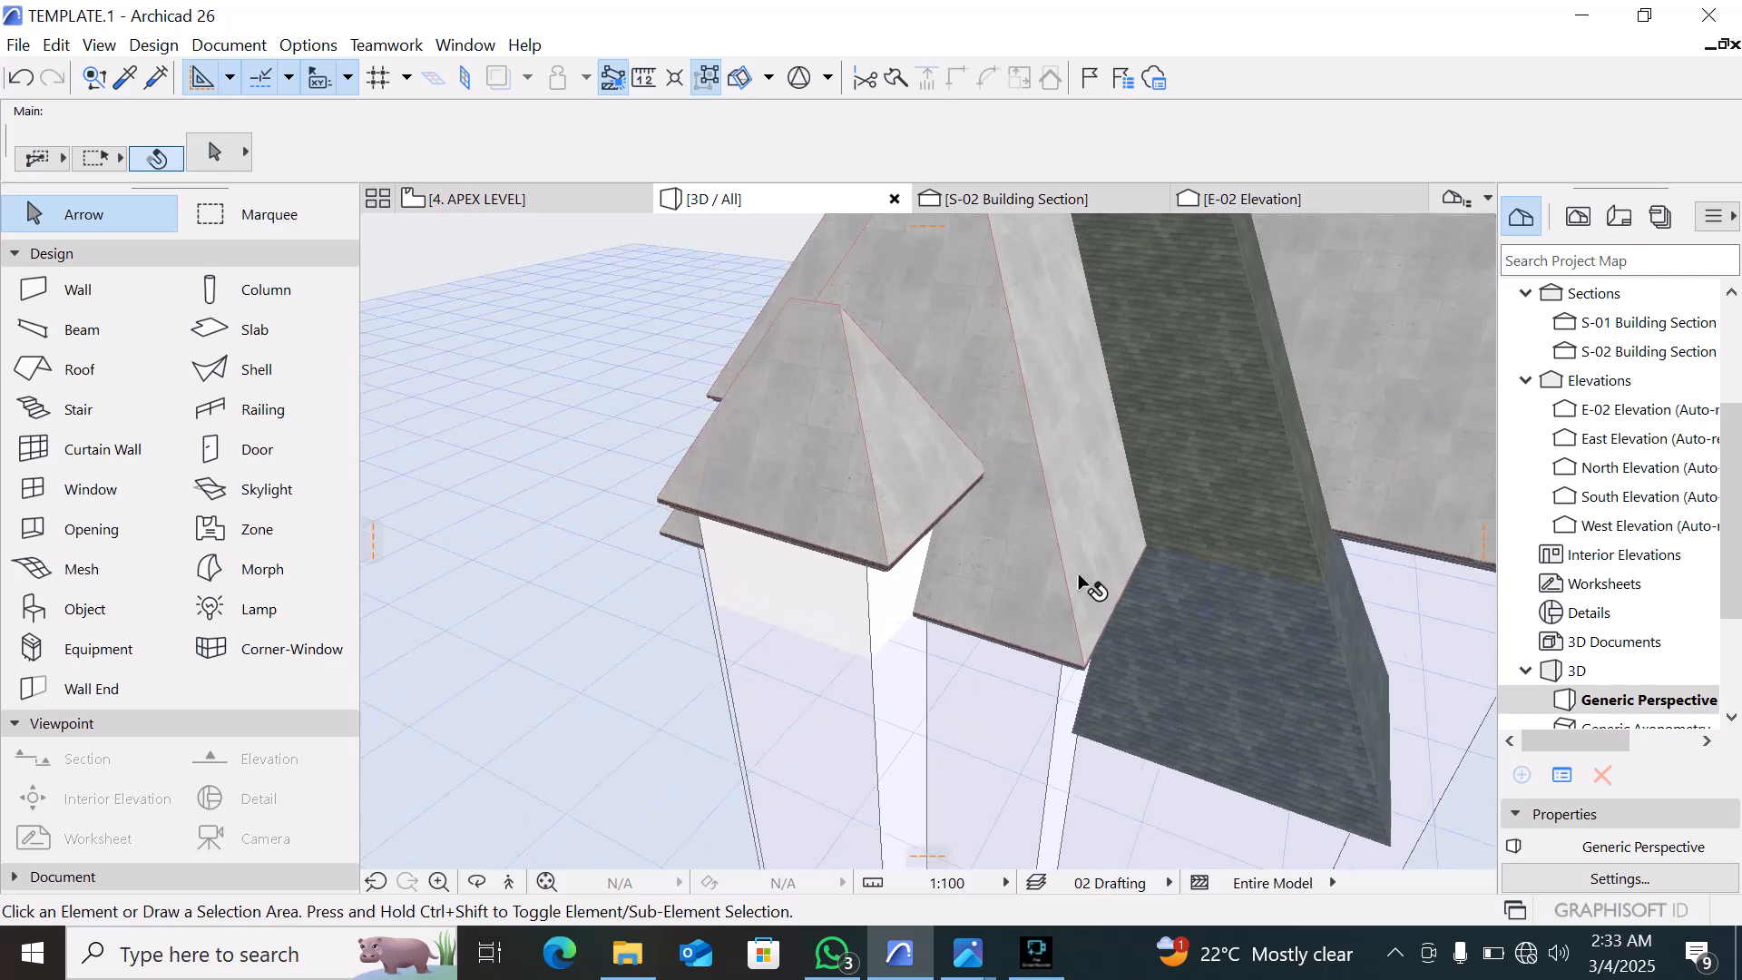
shift+middle_drag(1188, 540, 1089, 580)
click(1081, 569)
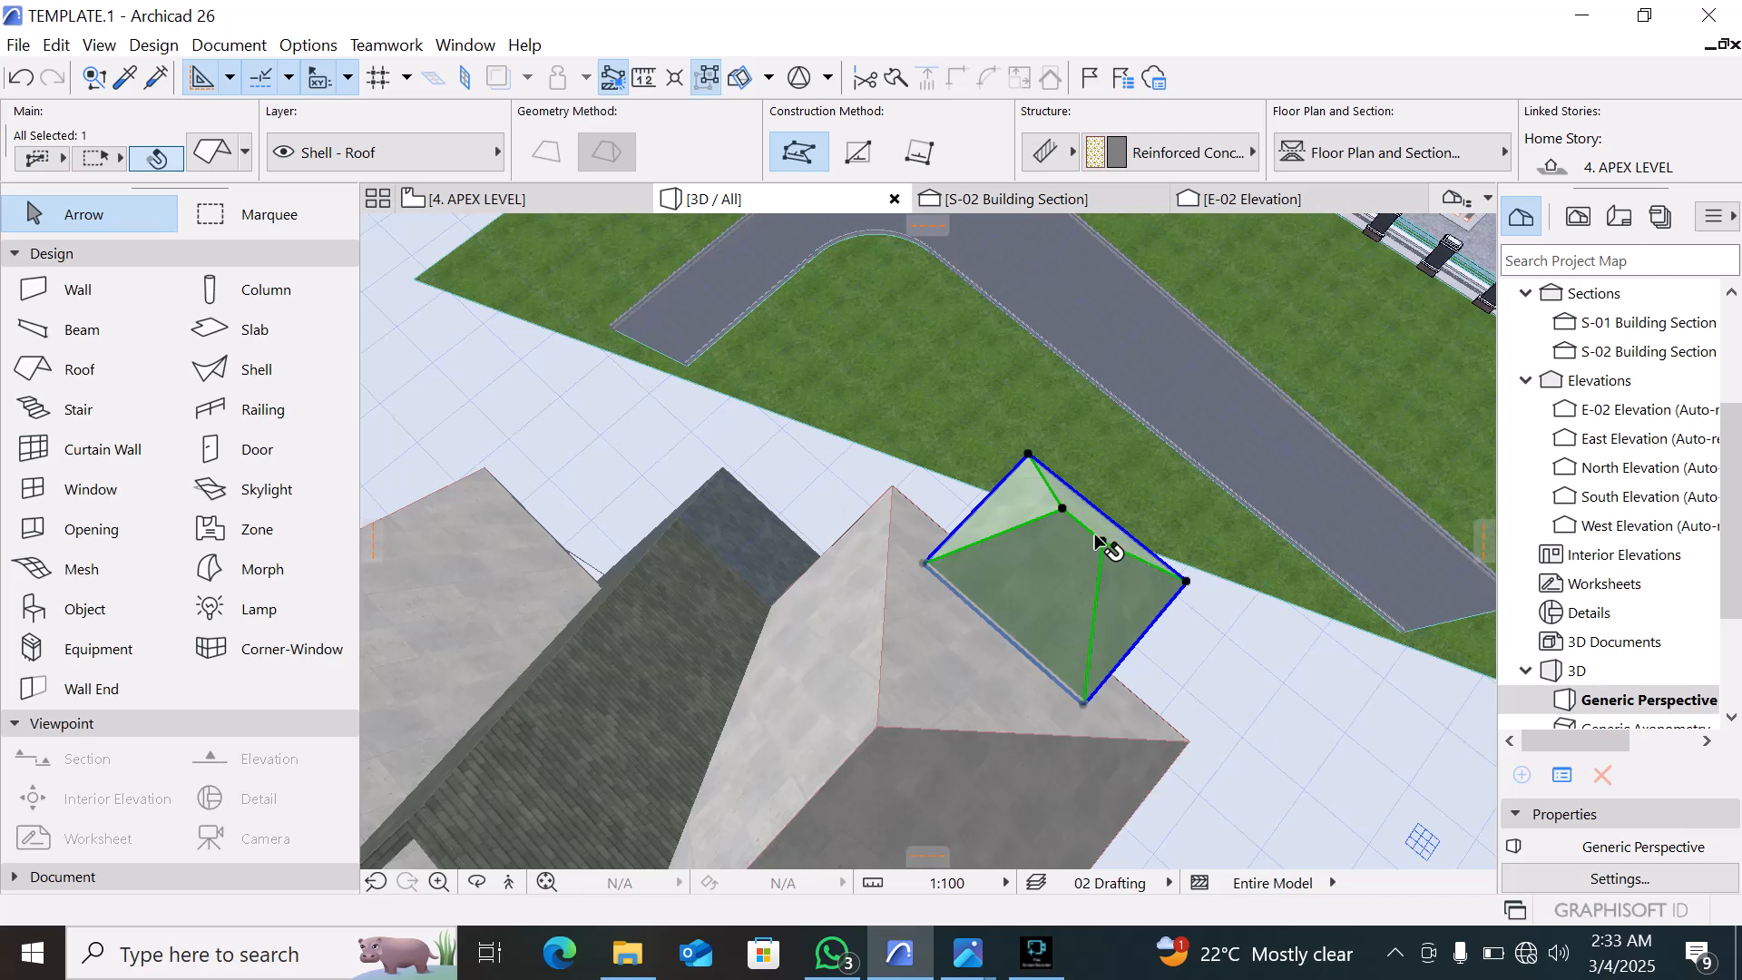
click(1104, 543)
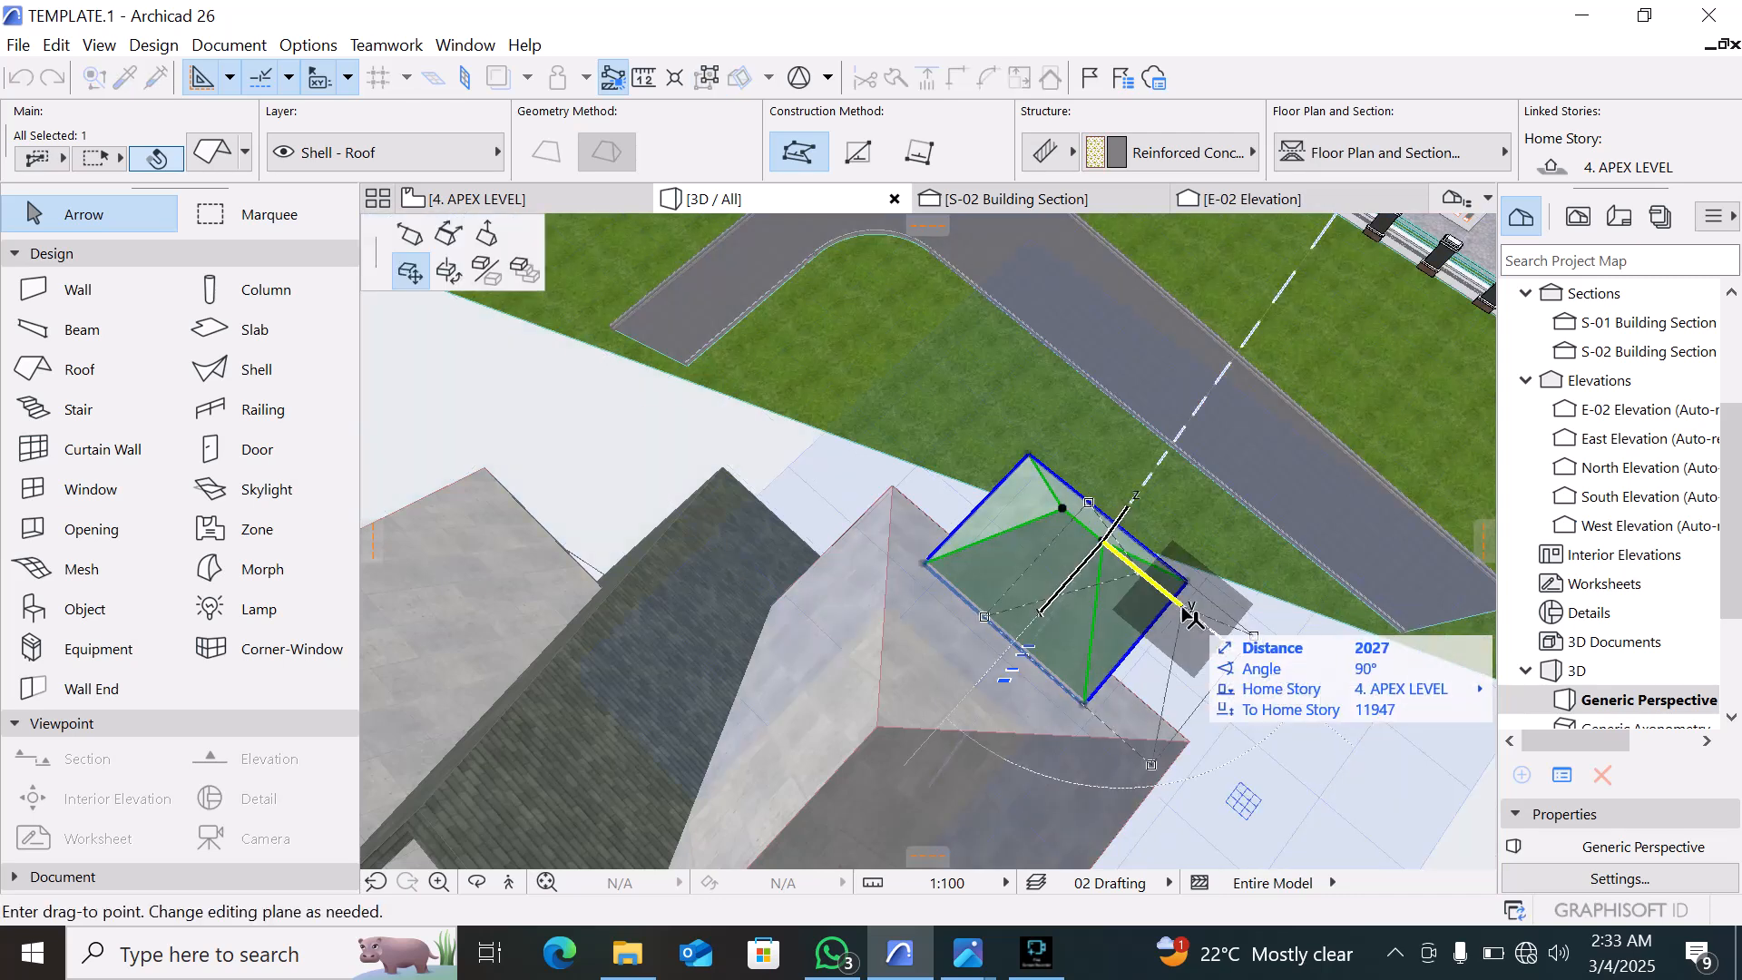
click(1138, 571)
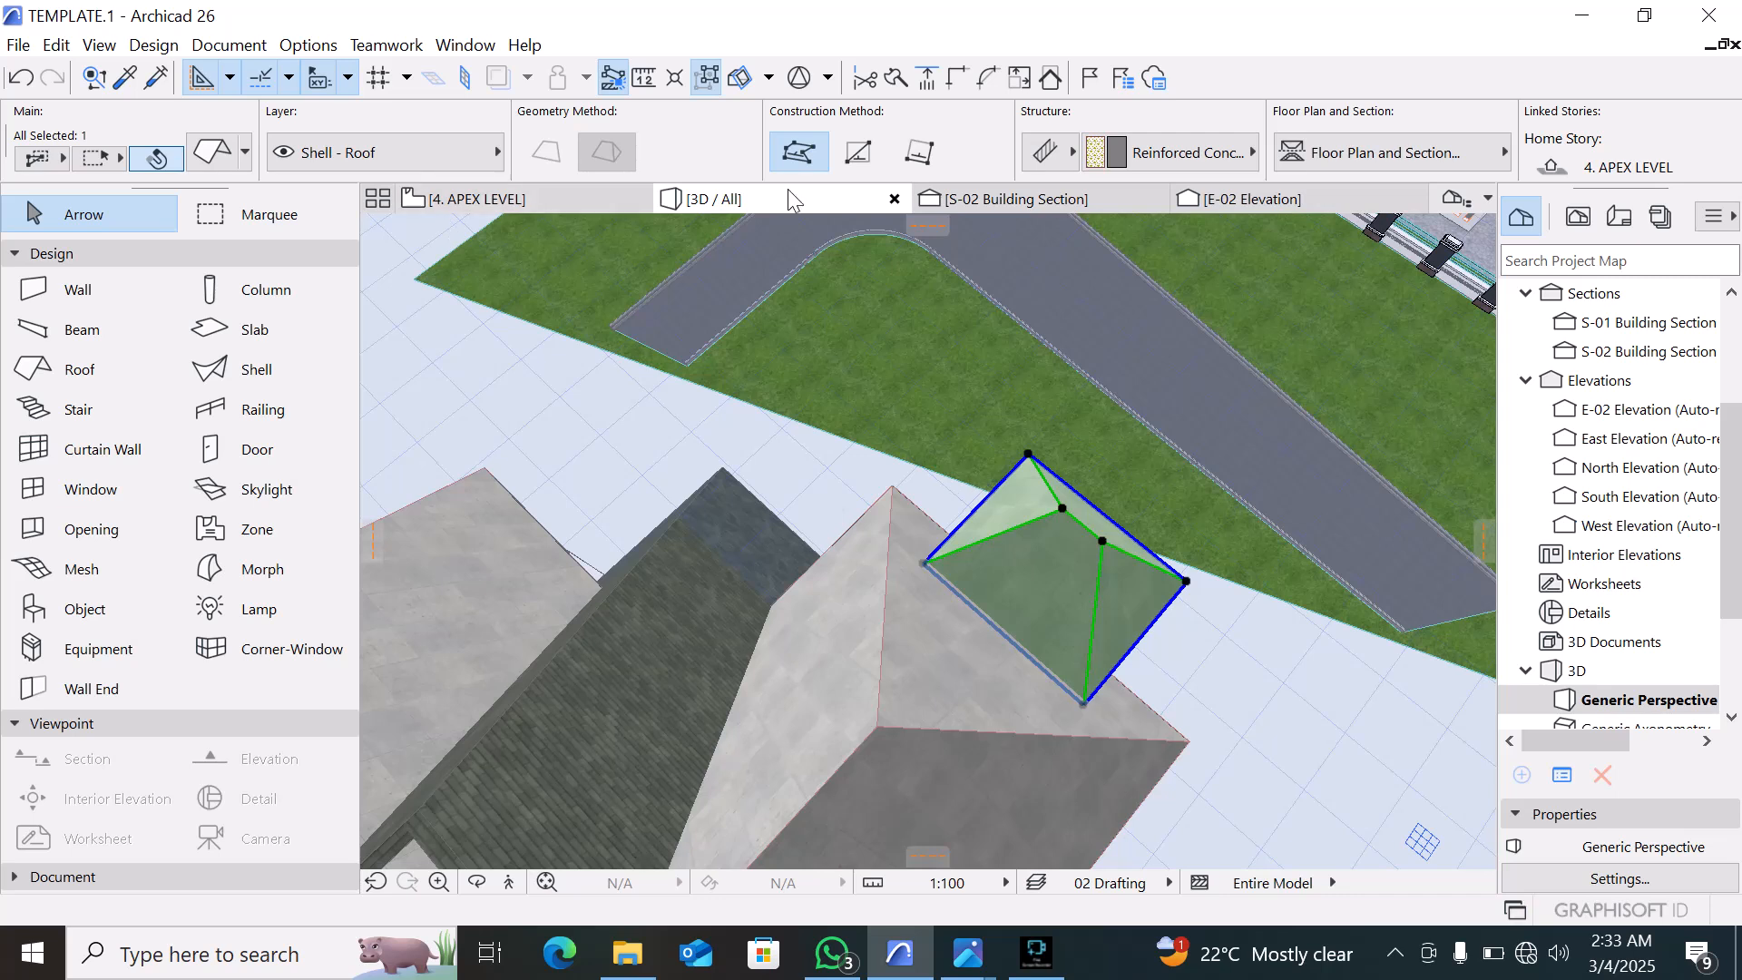
In the 4. APEX LEVEL plan, add a rectangle about 2500 wide to the small roof's full inner edge, extending it over the adjoining wing
click(542, 200)
click(939, 597)
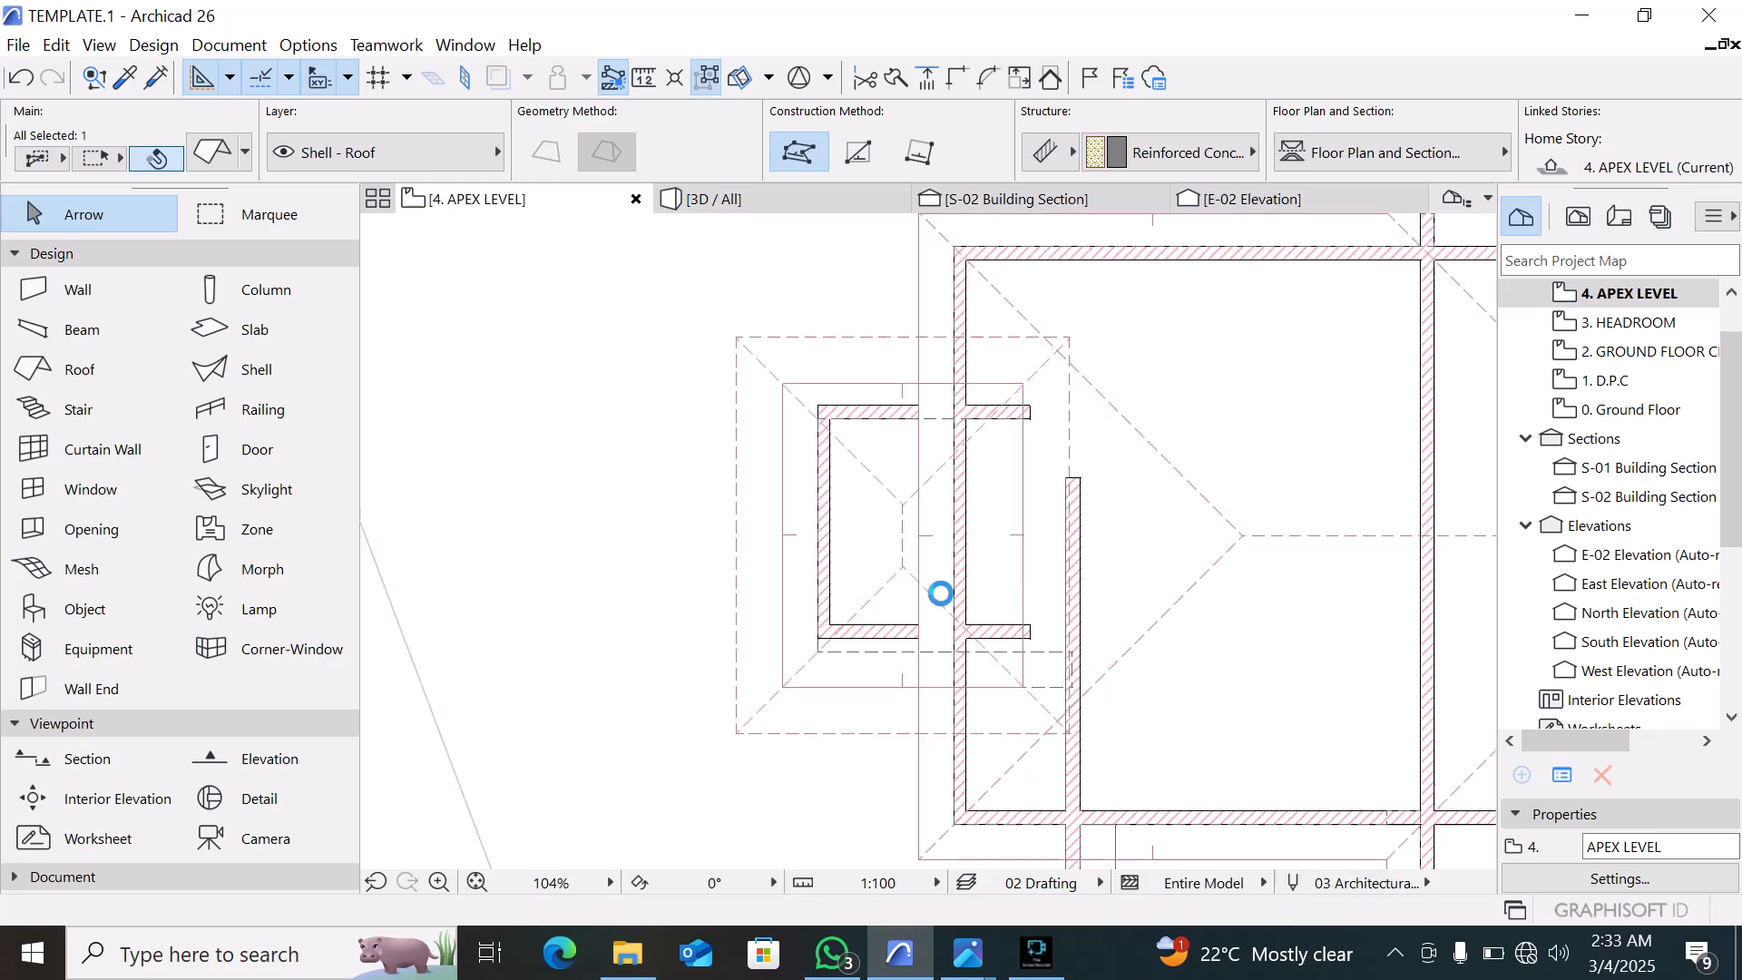
click(1022, 417)
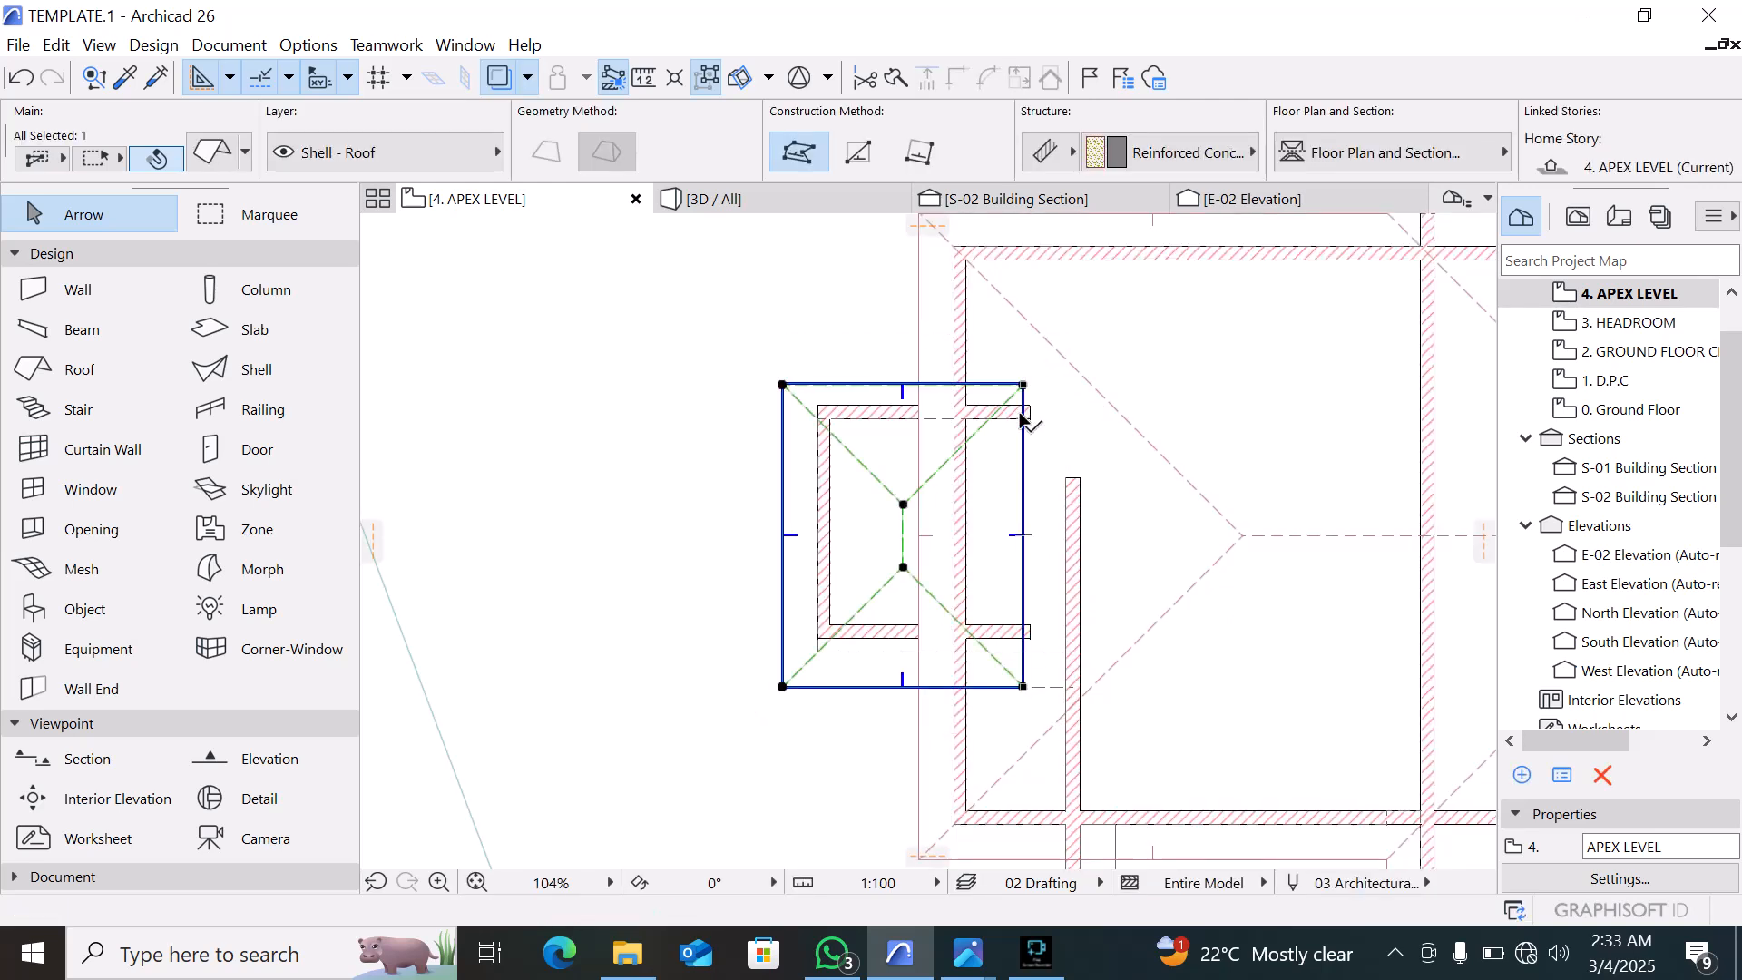
click(1022, 687)
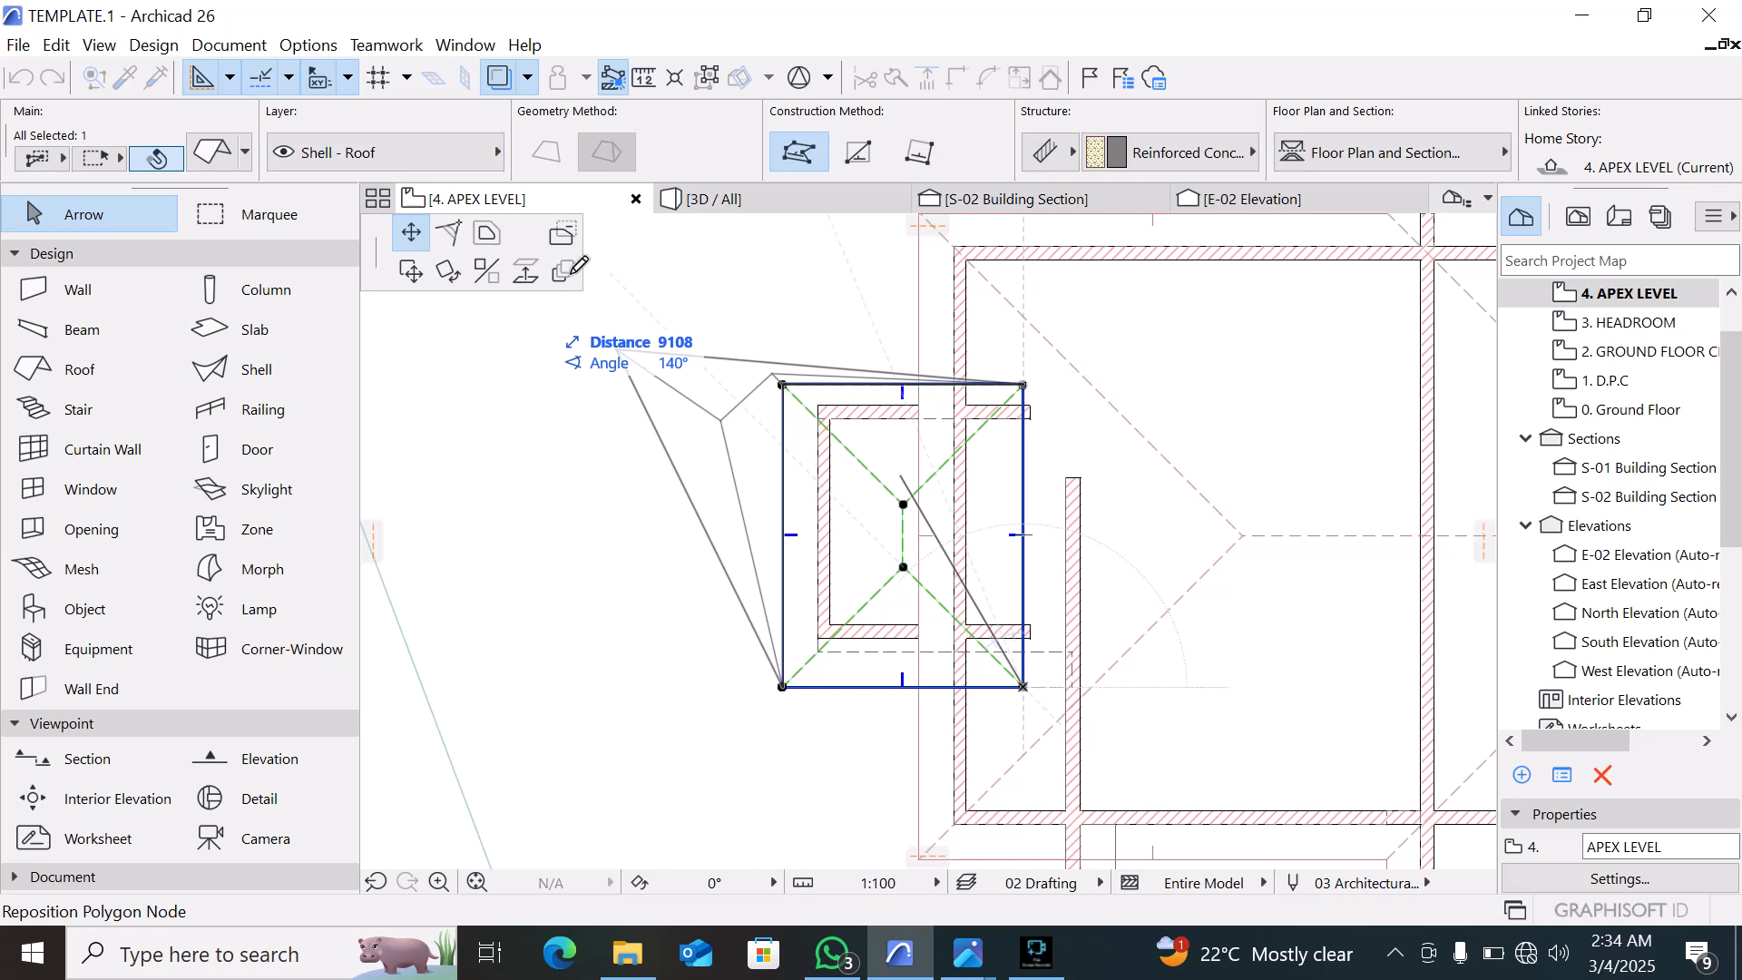
click(524, 238)
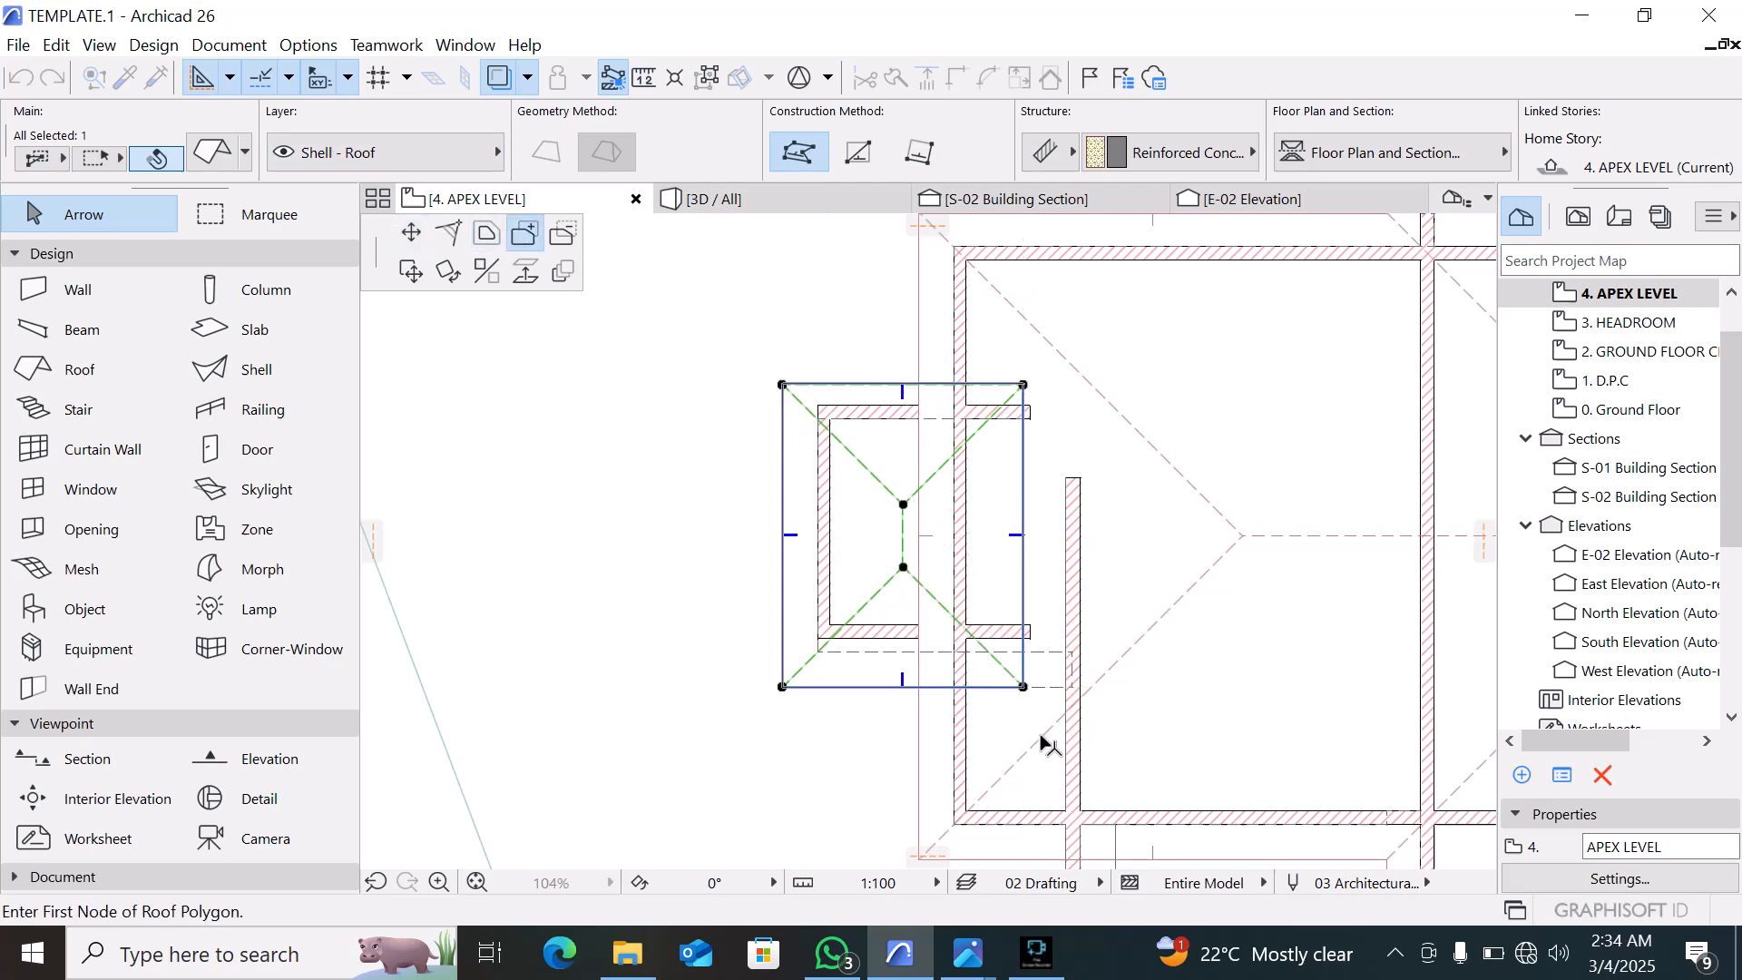
click(1022, 687)
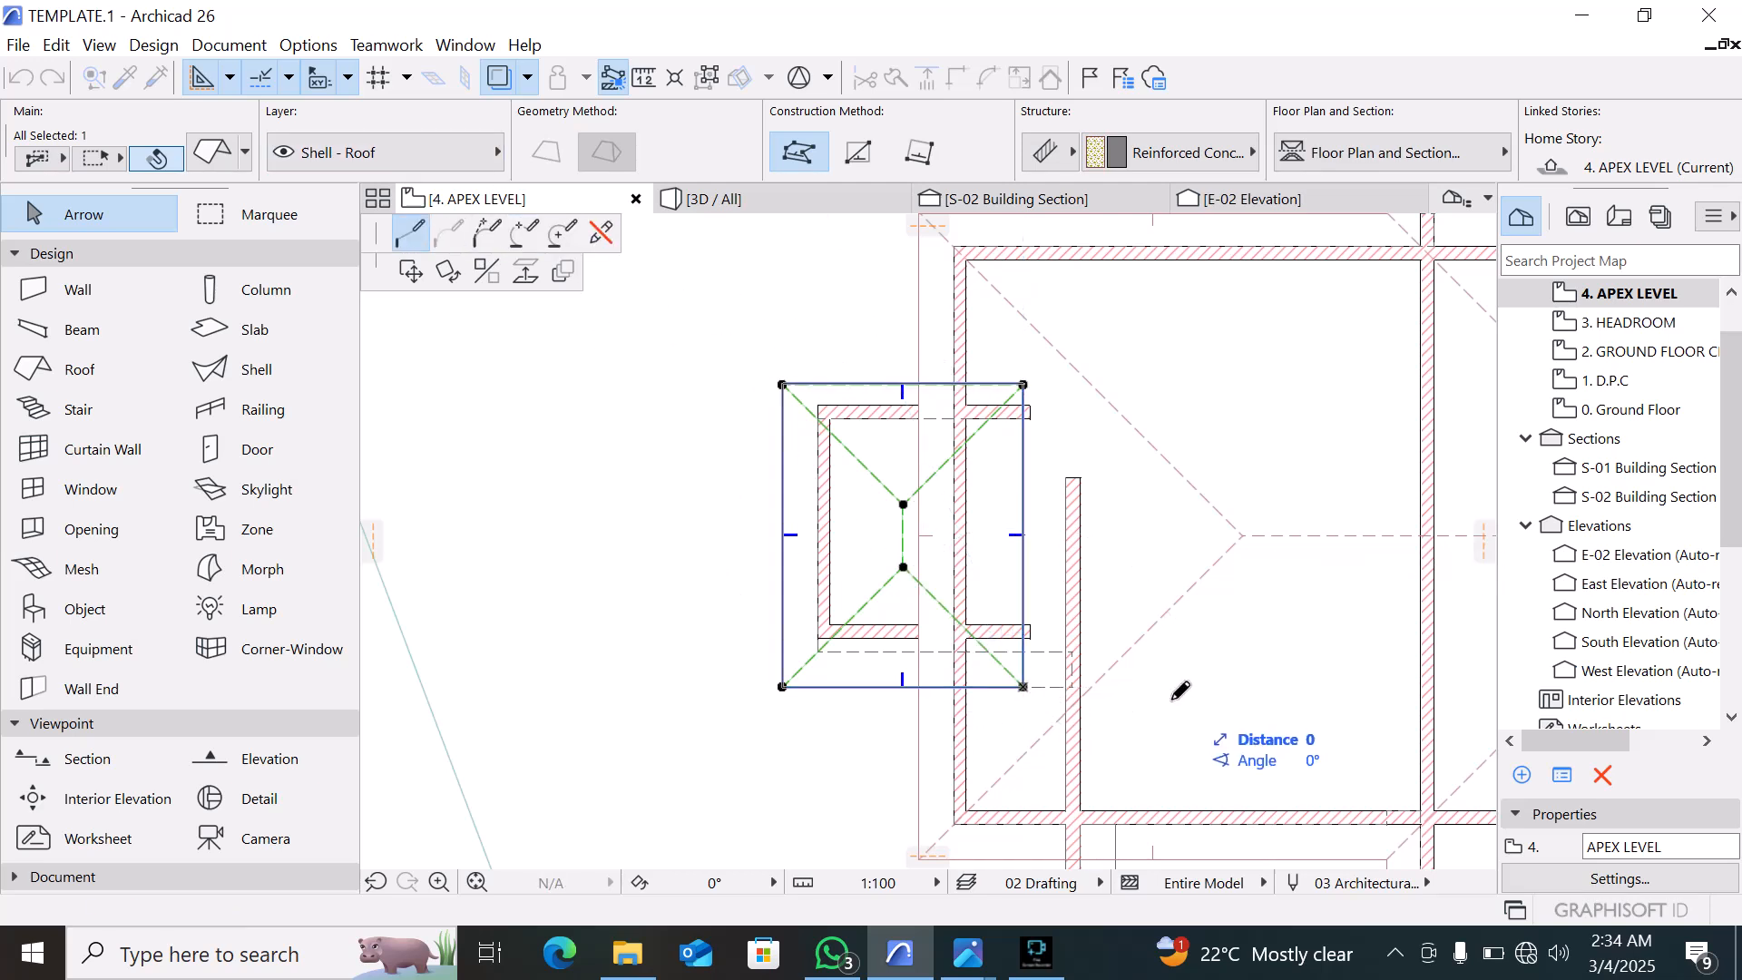
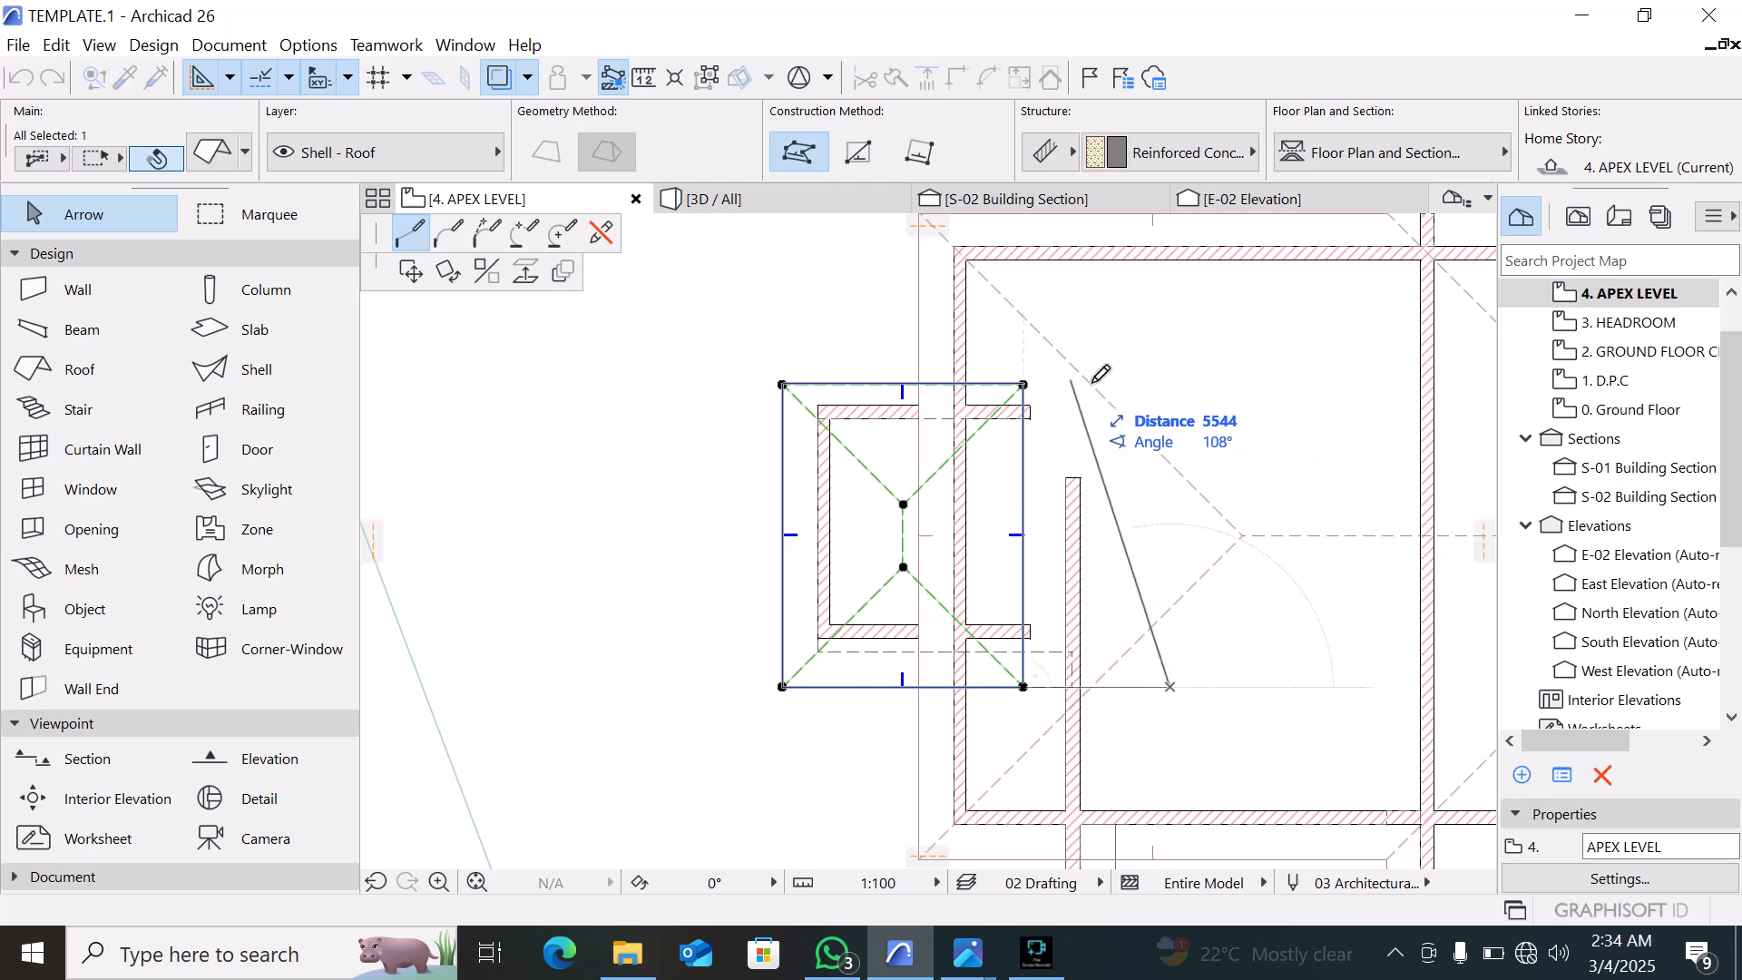
click(1024, 384)
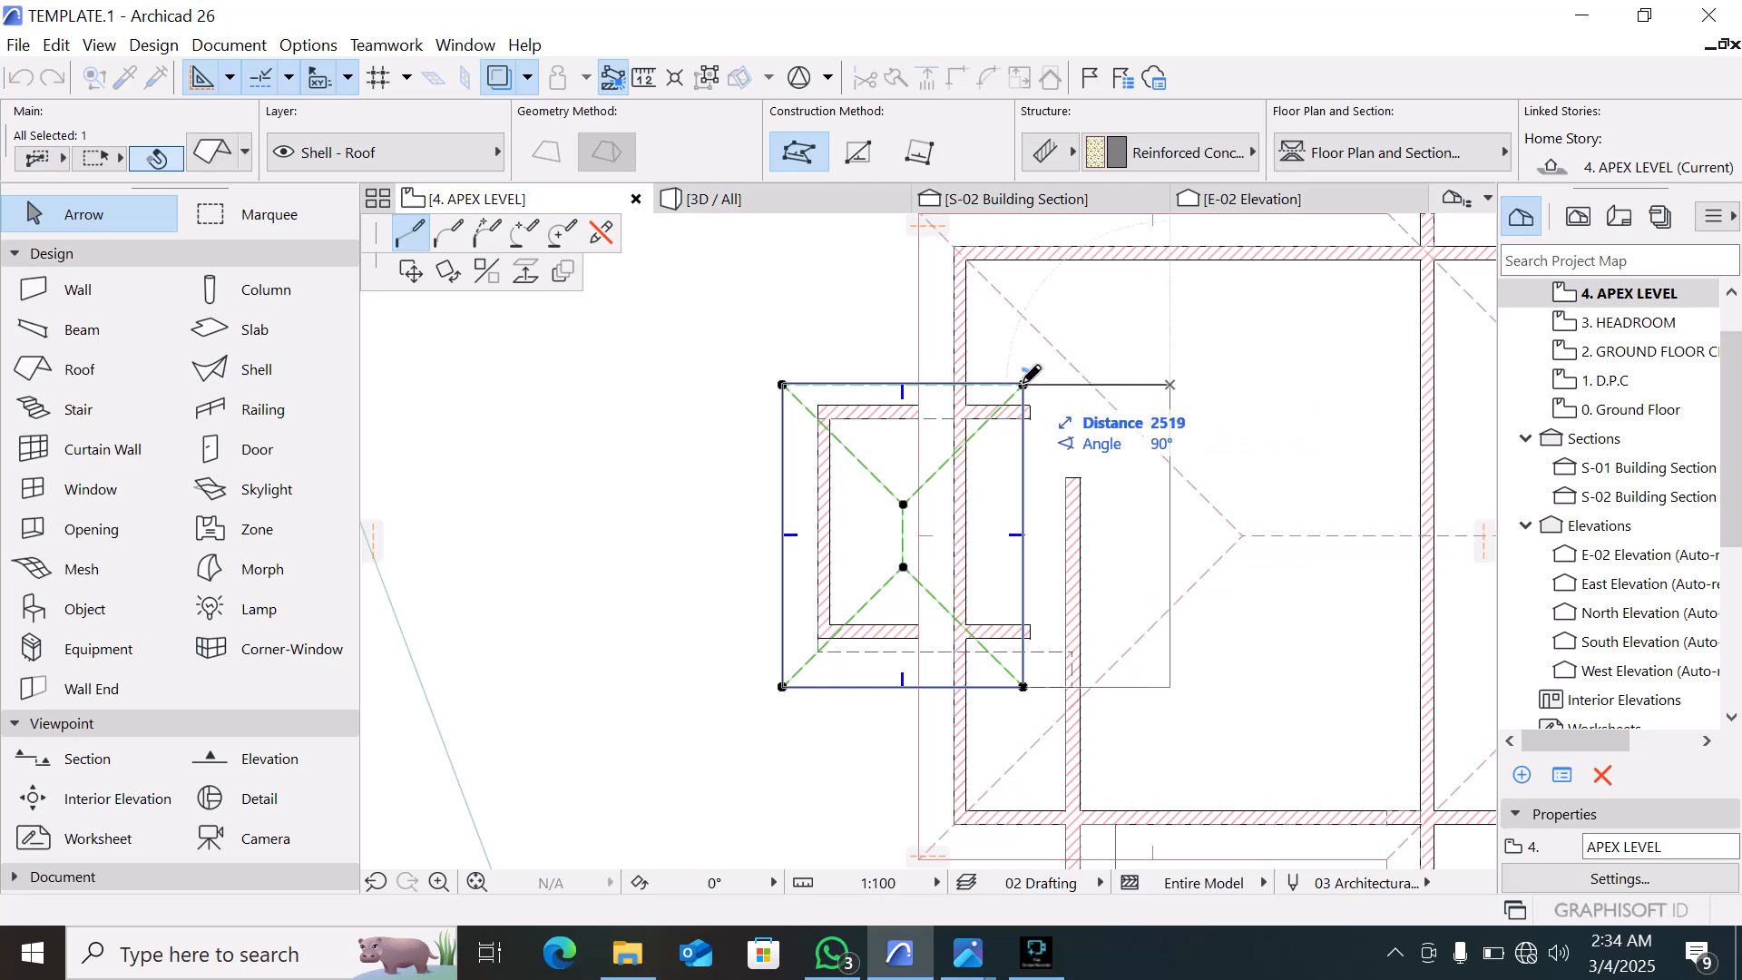
click(1022, 385)
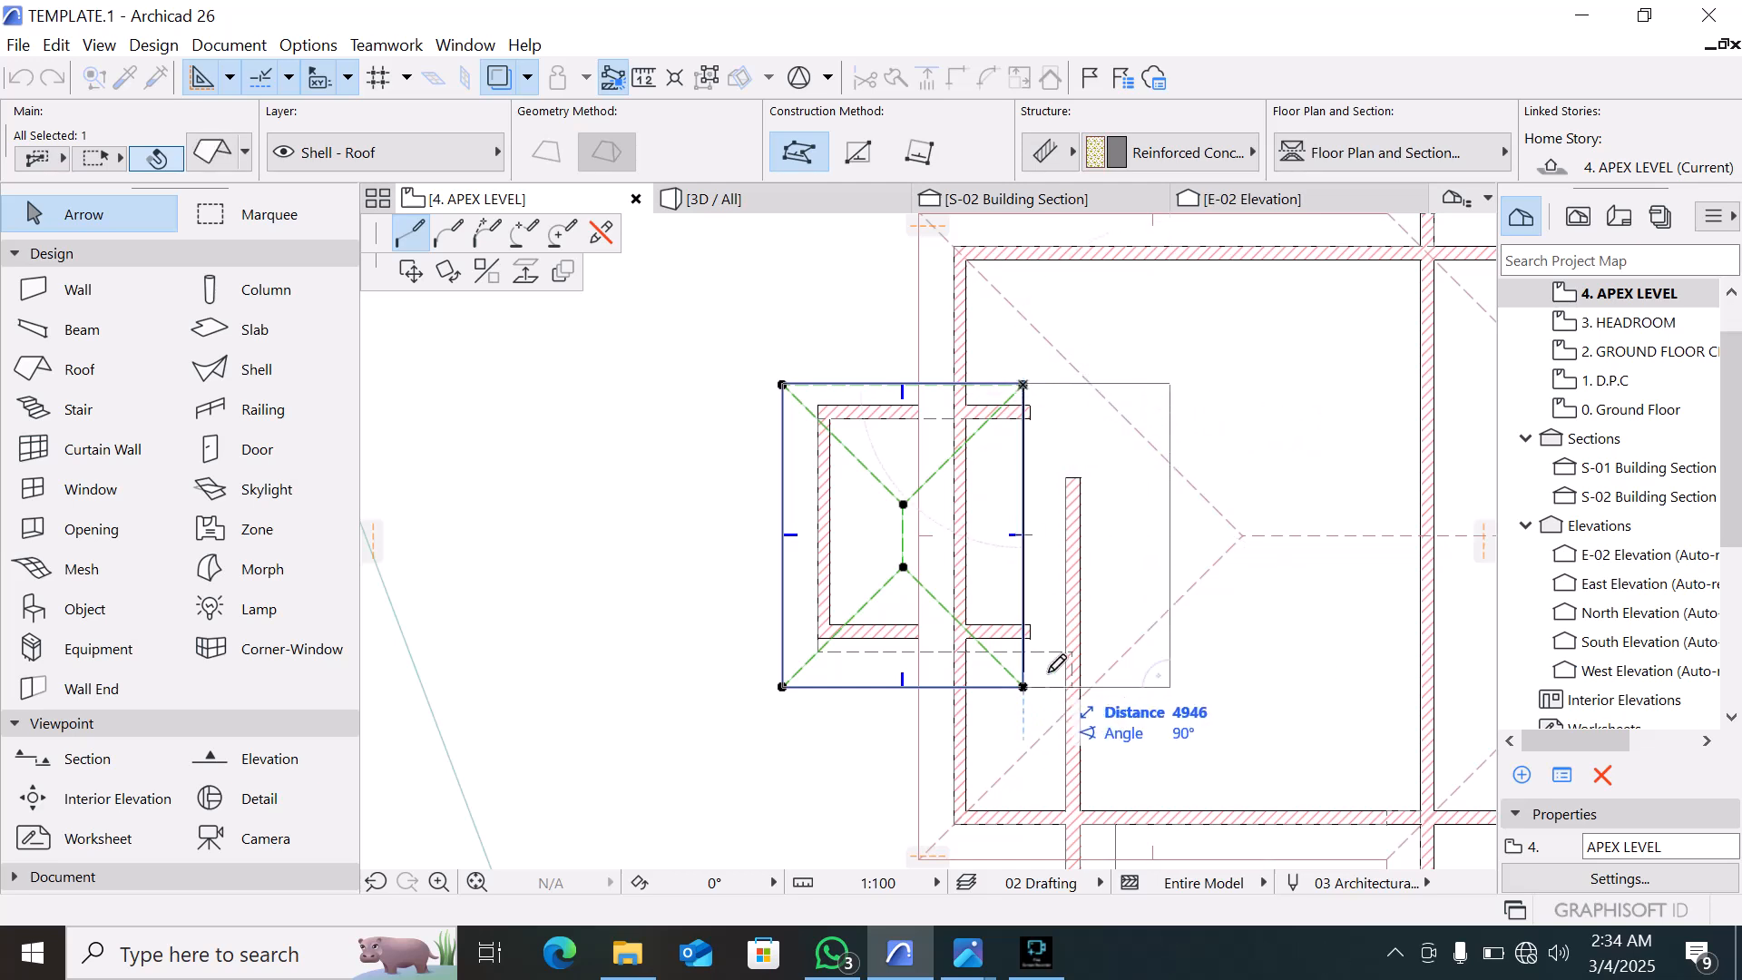
click(1024, 686)
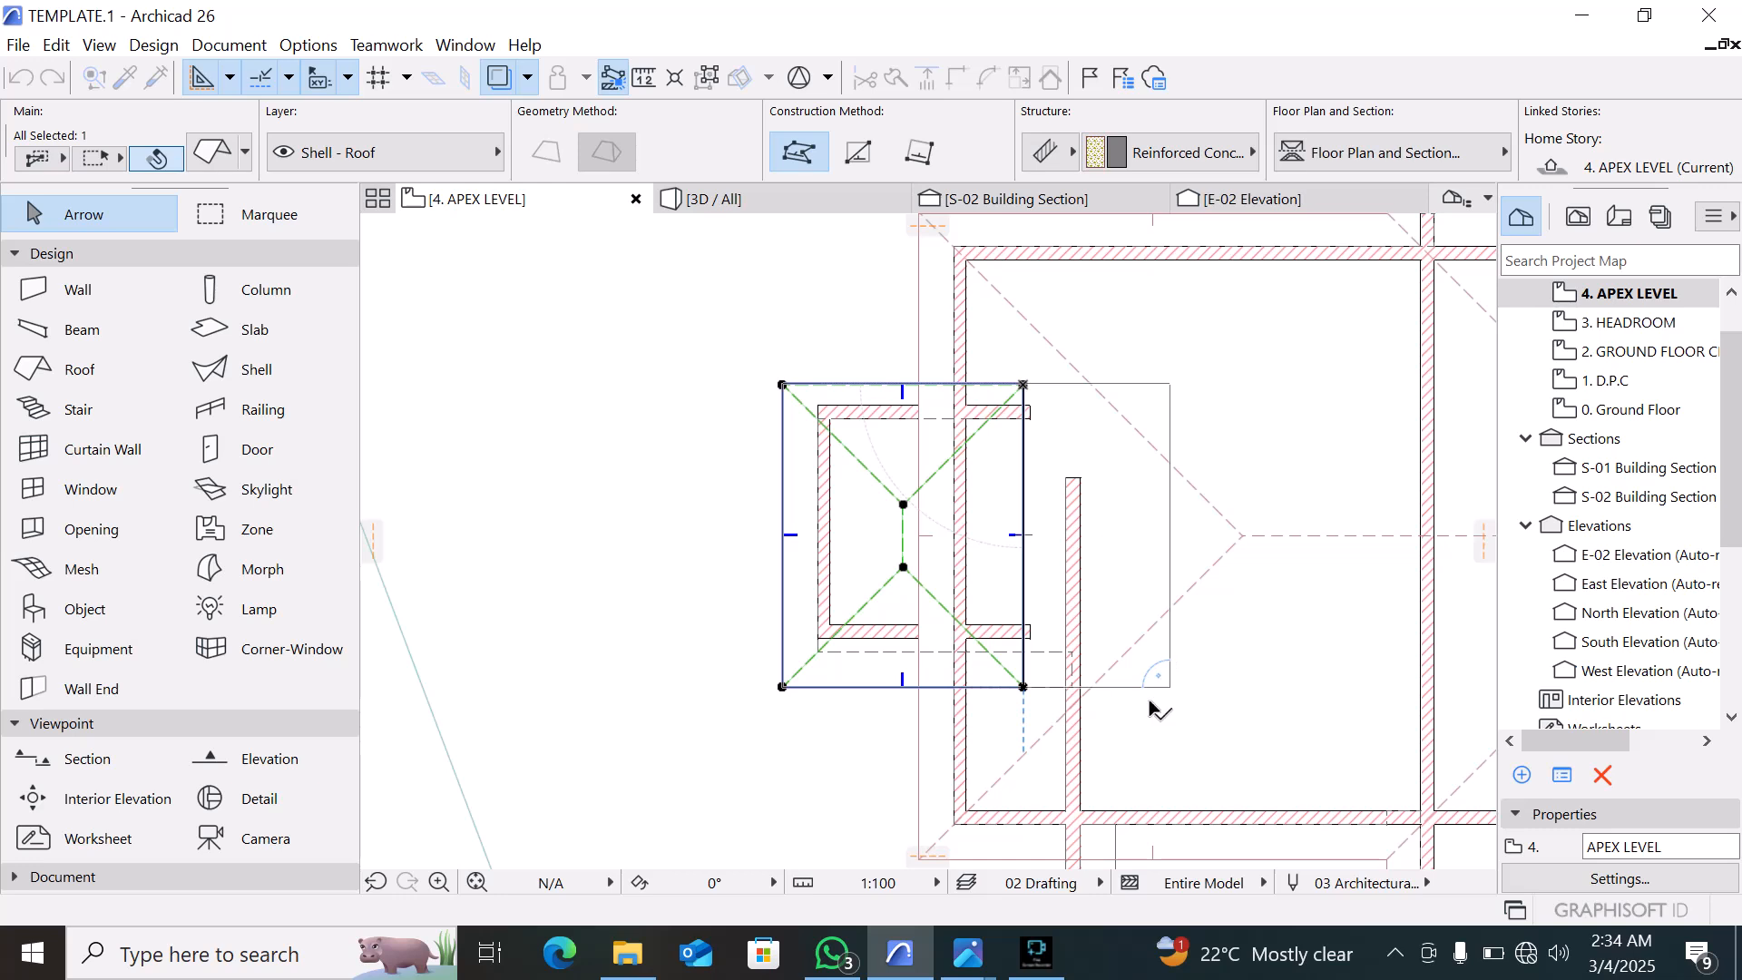
key(Escape)
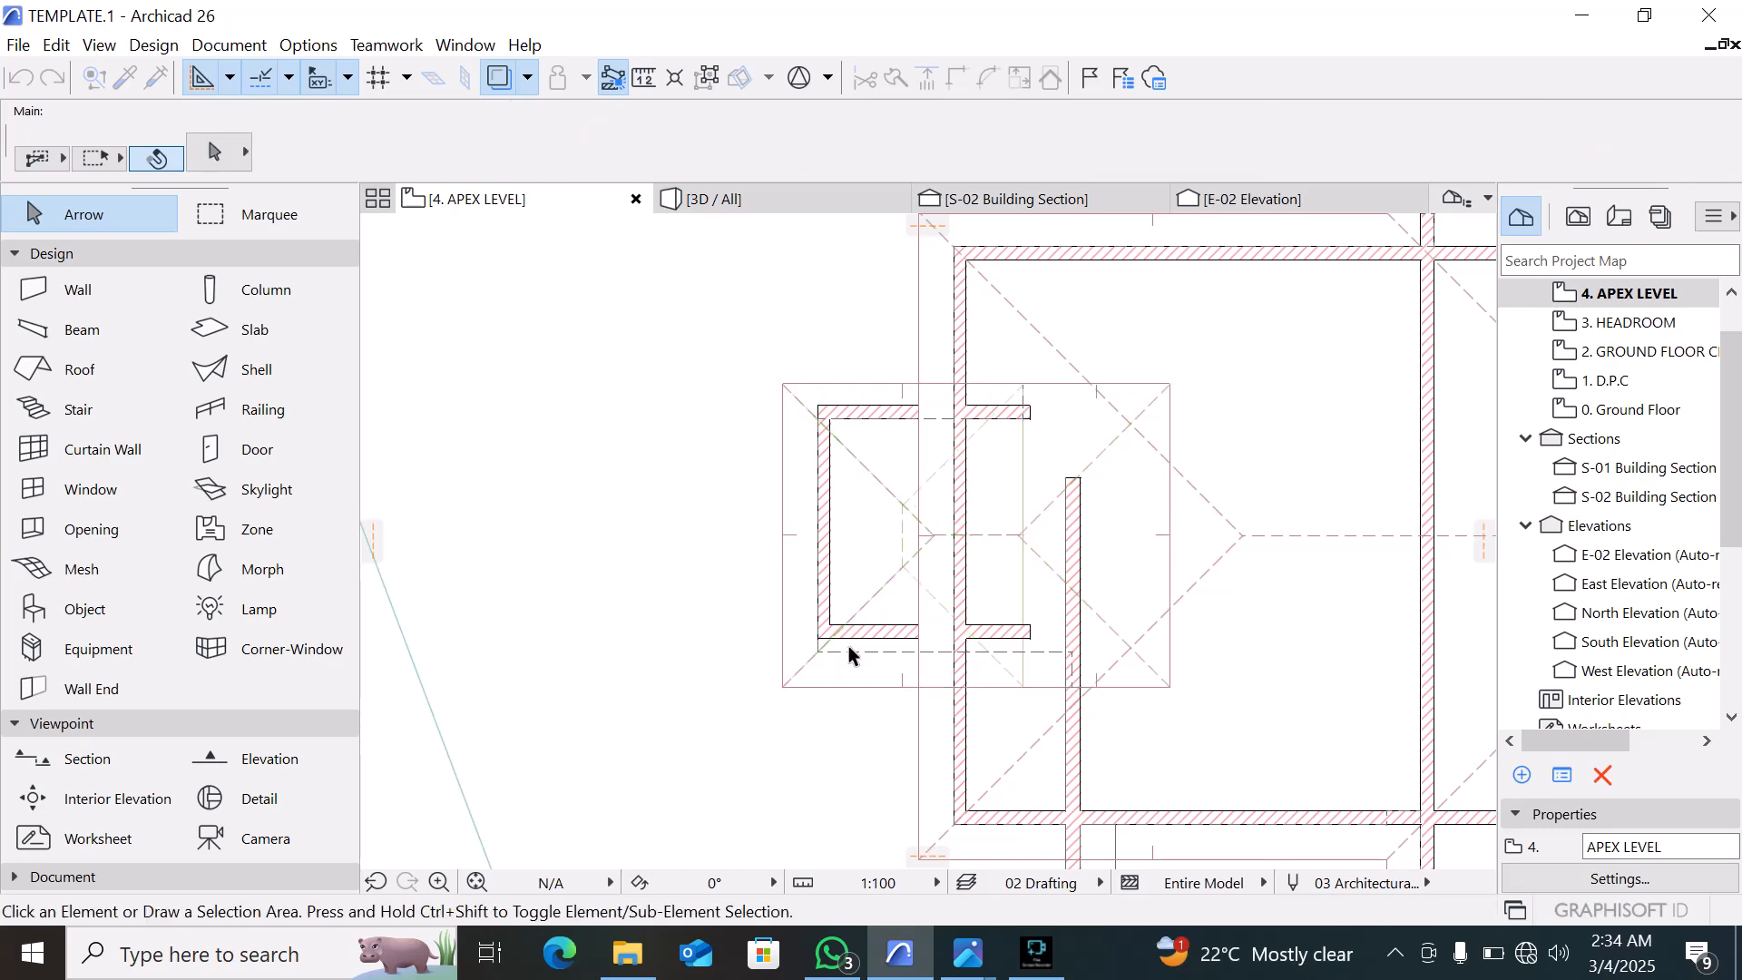
In the 3D view, stretch the small roof's inner ridge end horizontally to its eave, giving that end a 90° gable pitch
scroll(851, 645, up, 4)
scroll(981, 626, down, 4)
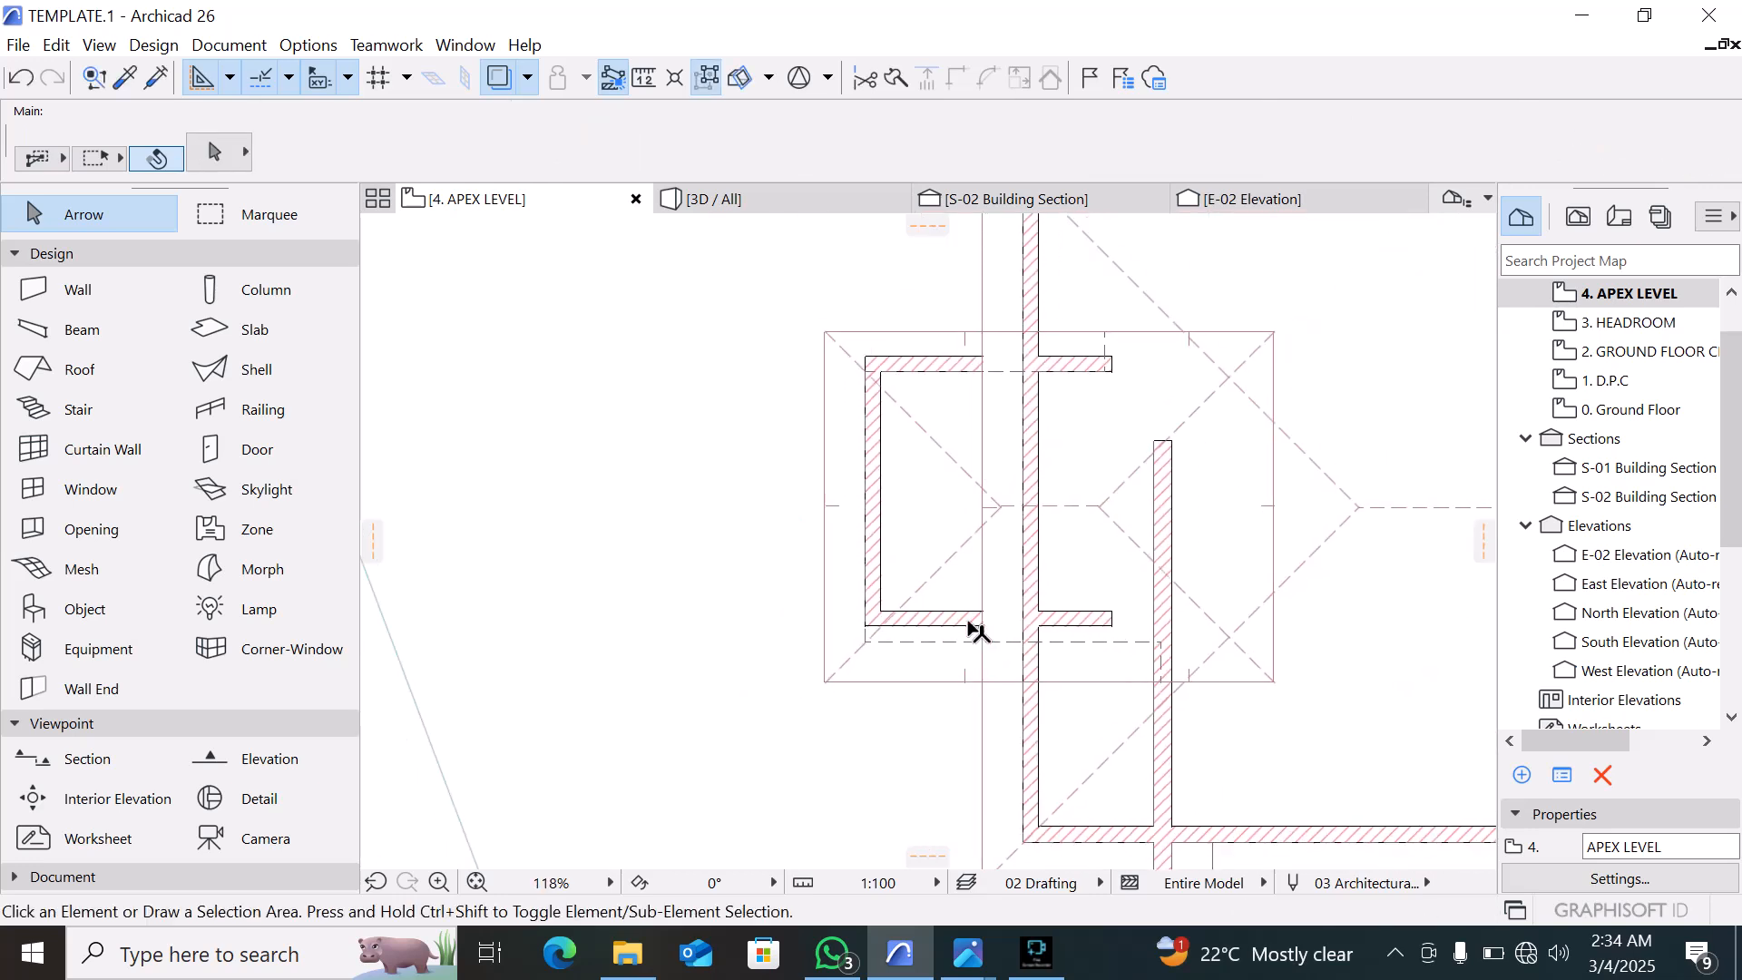
scroll(1047, 591, up, 2)
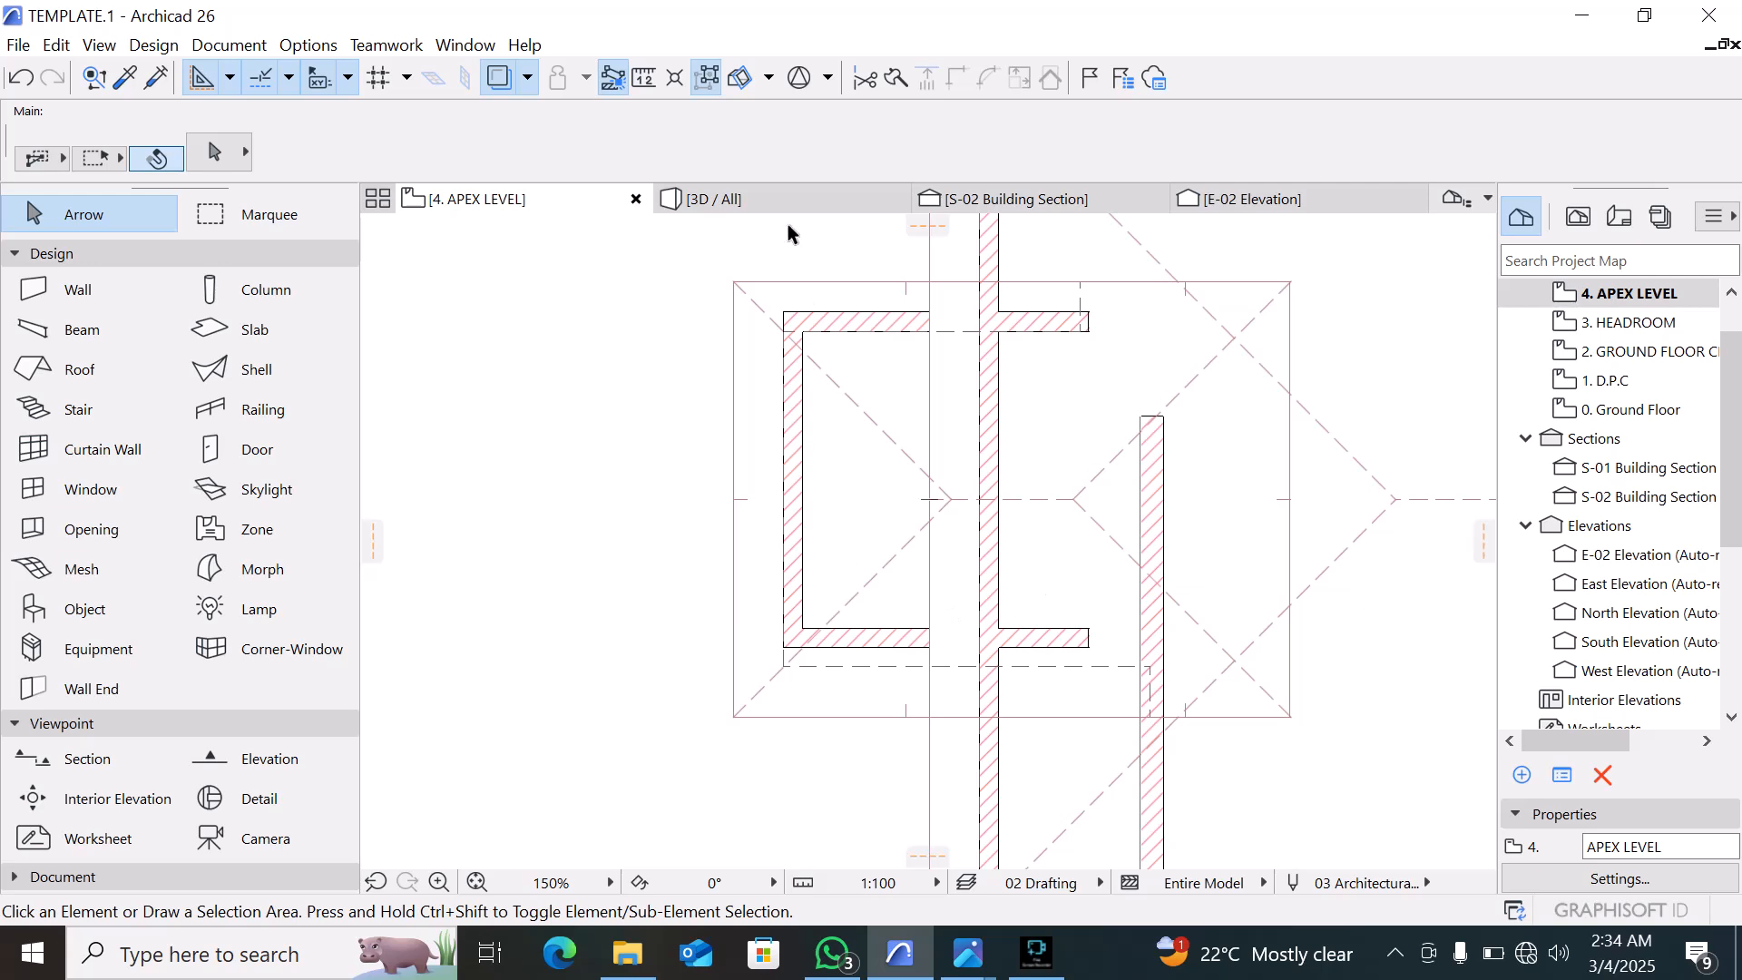
click(708, 199)
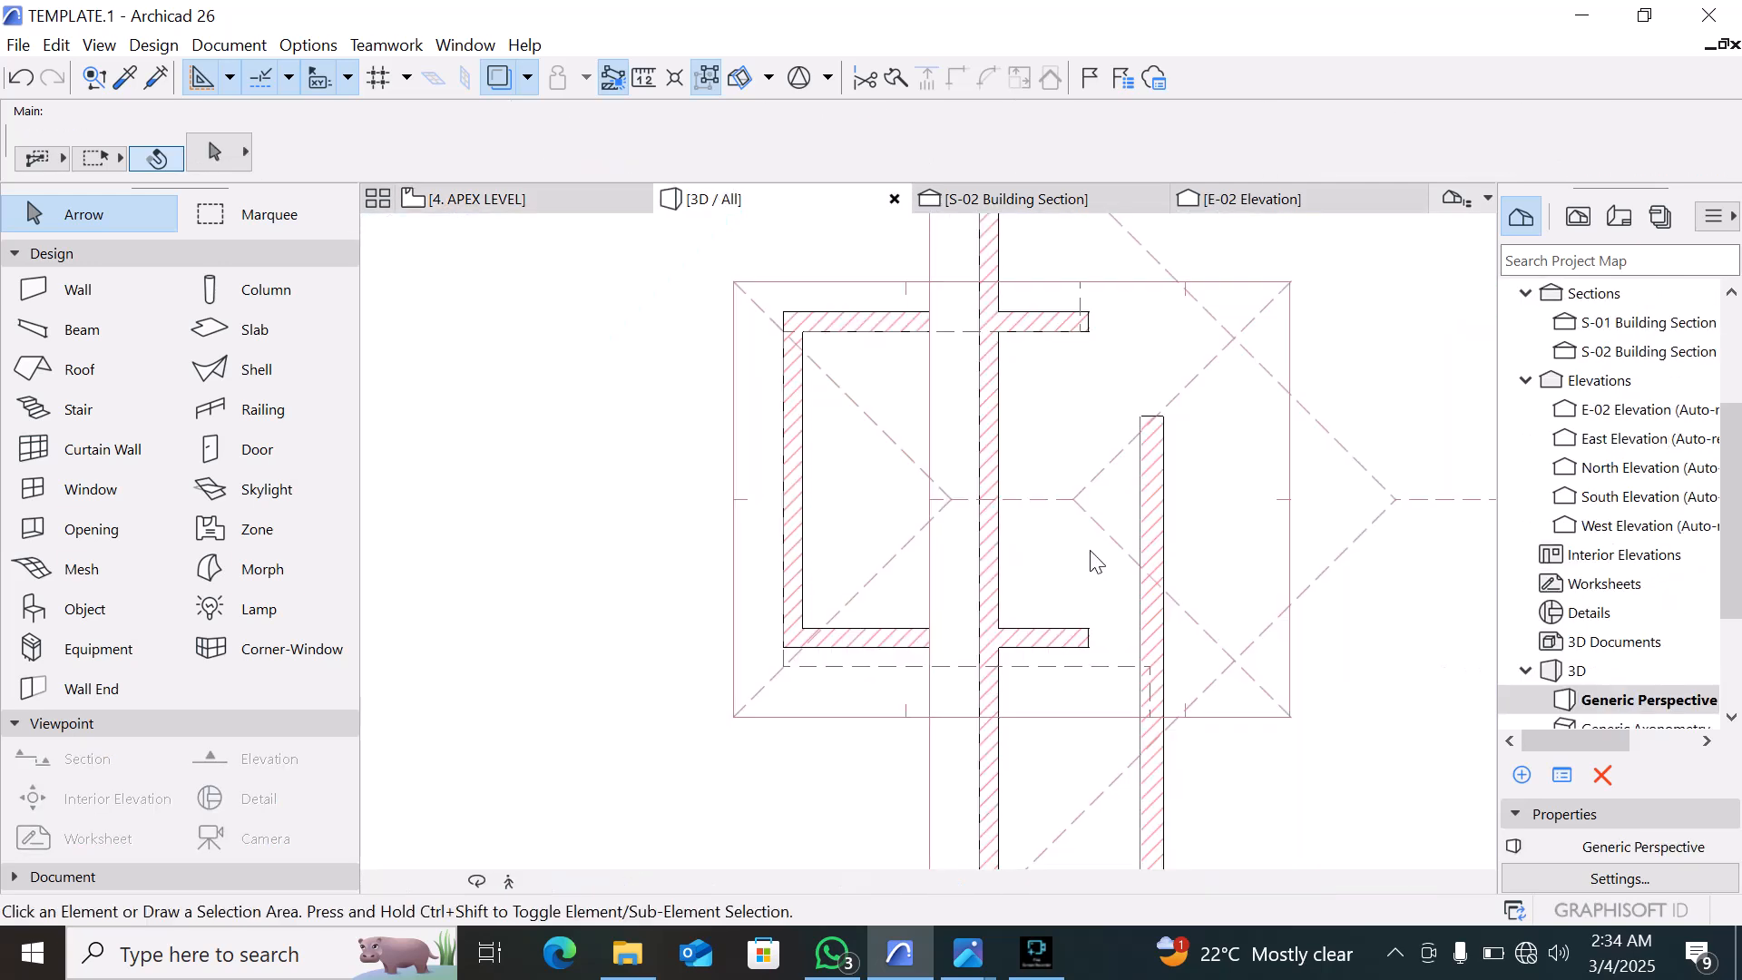
click(1124, 549)
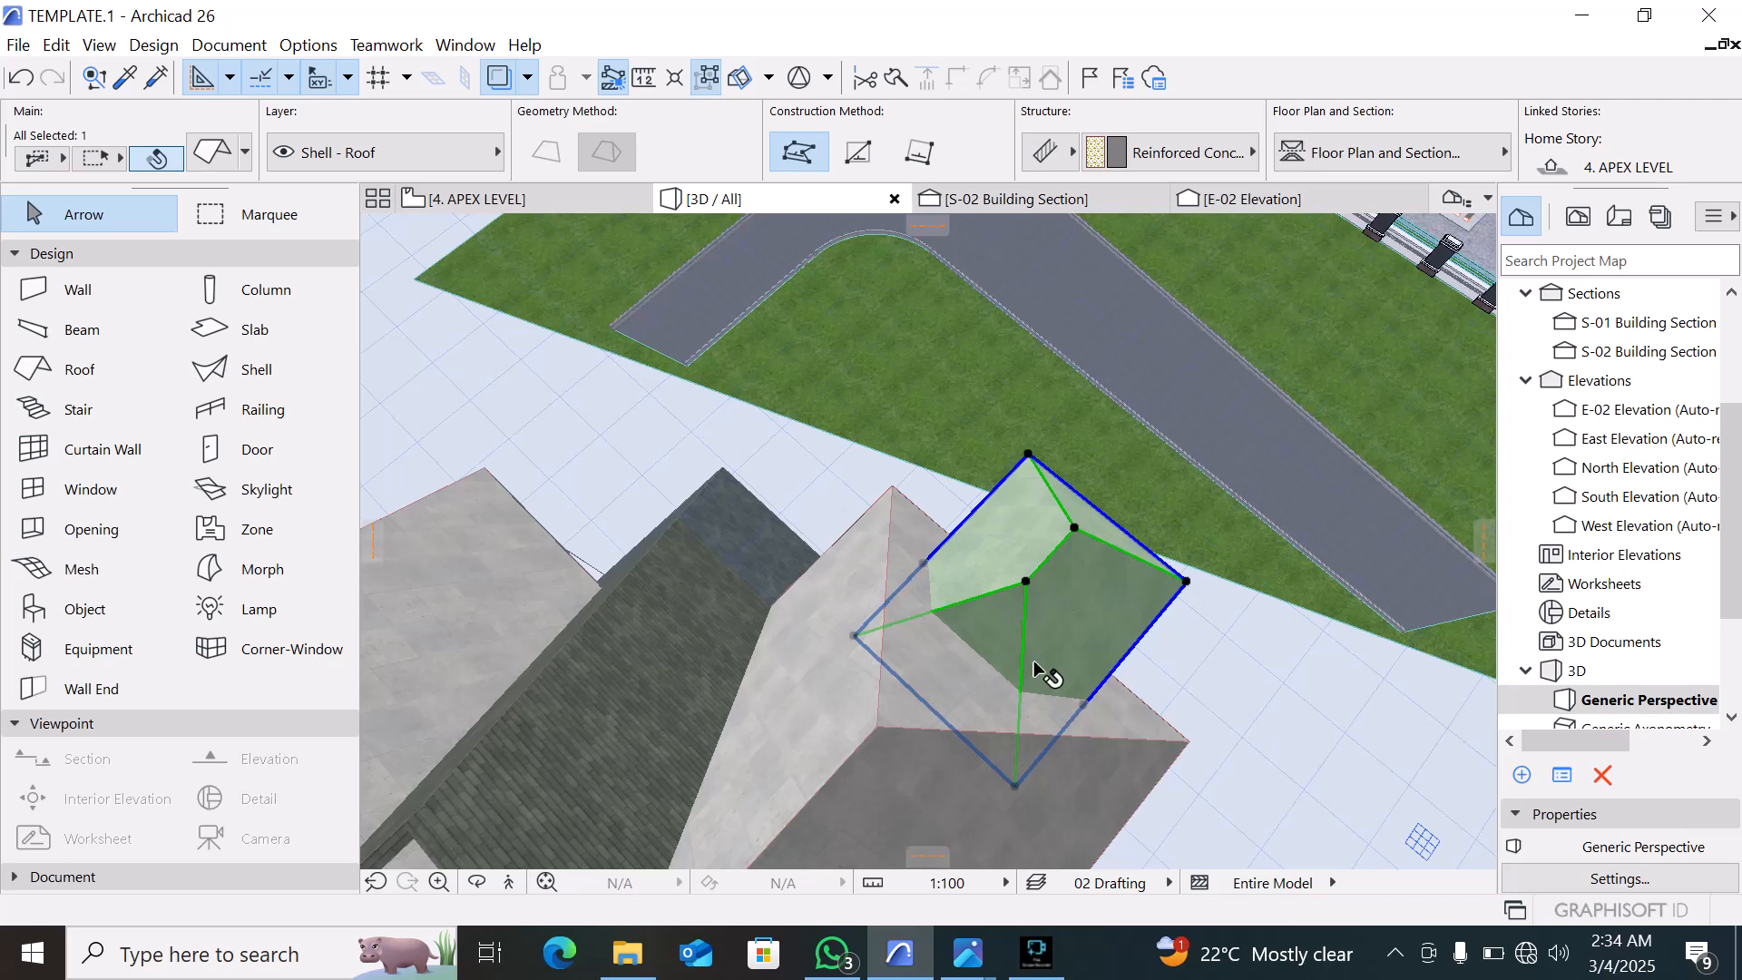
scroll(1032, 631, down, 1)
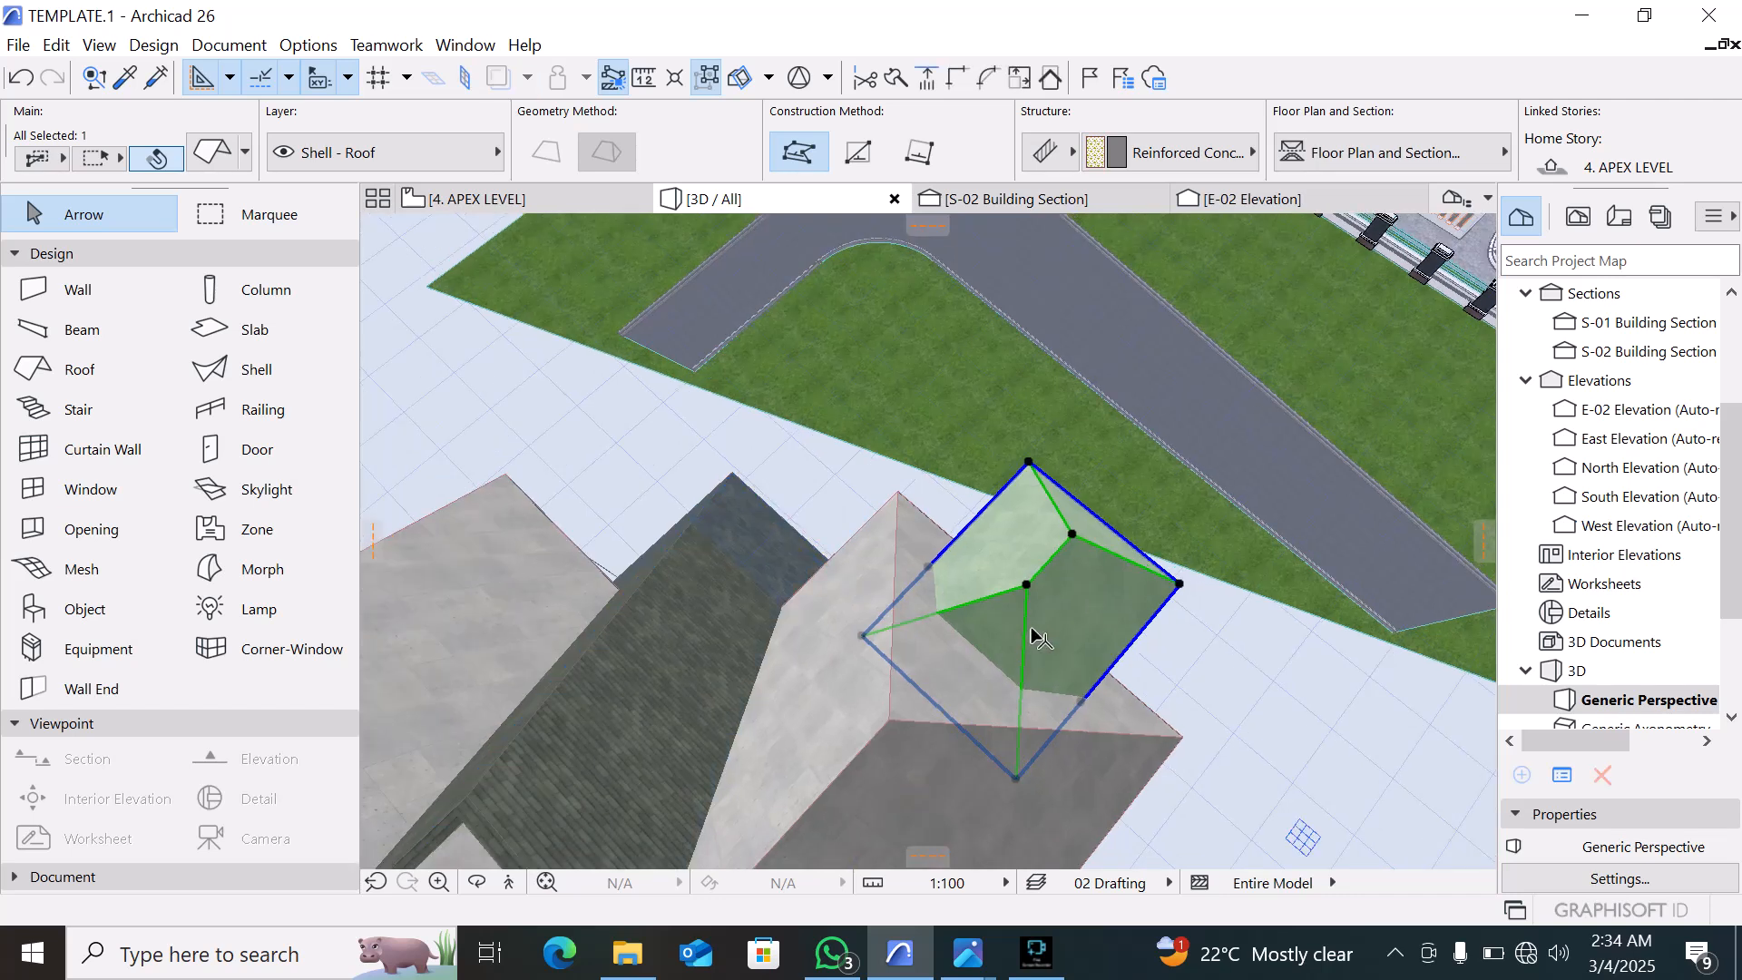
scroll(968, 638, up, 2)
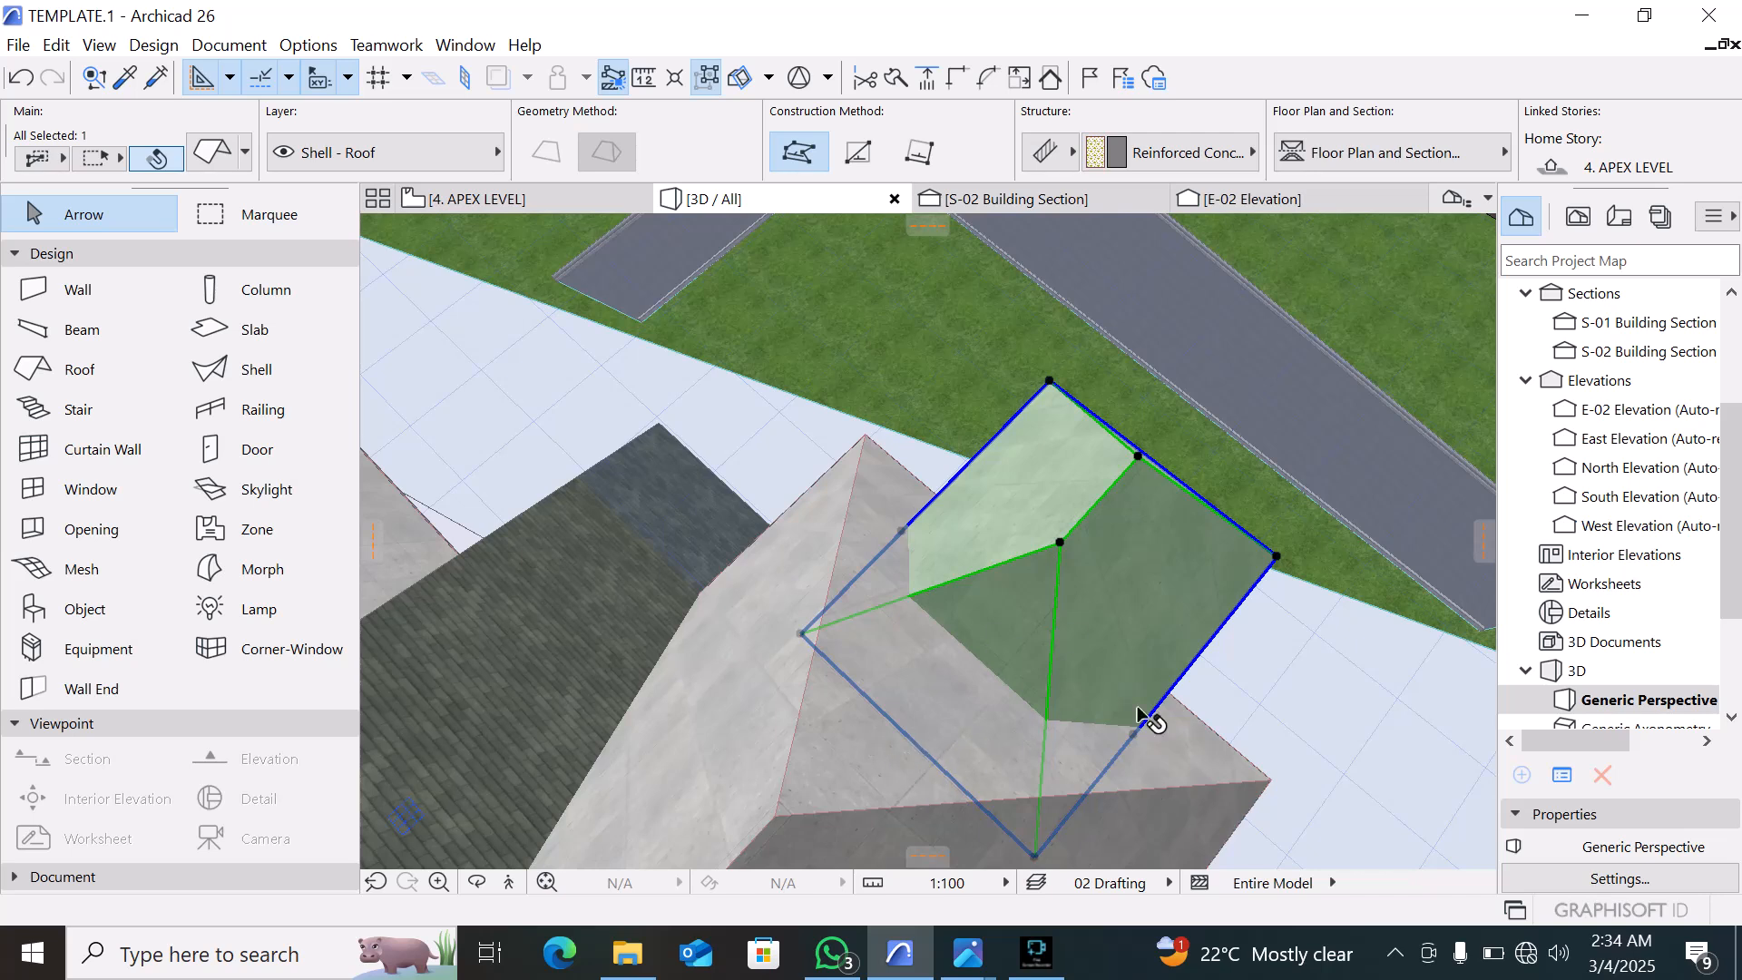
scroll(1053, 641, up, 1)
scroll(1043, 623, down, 2)
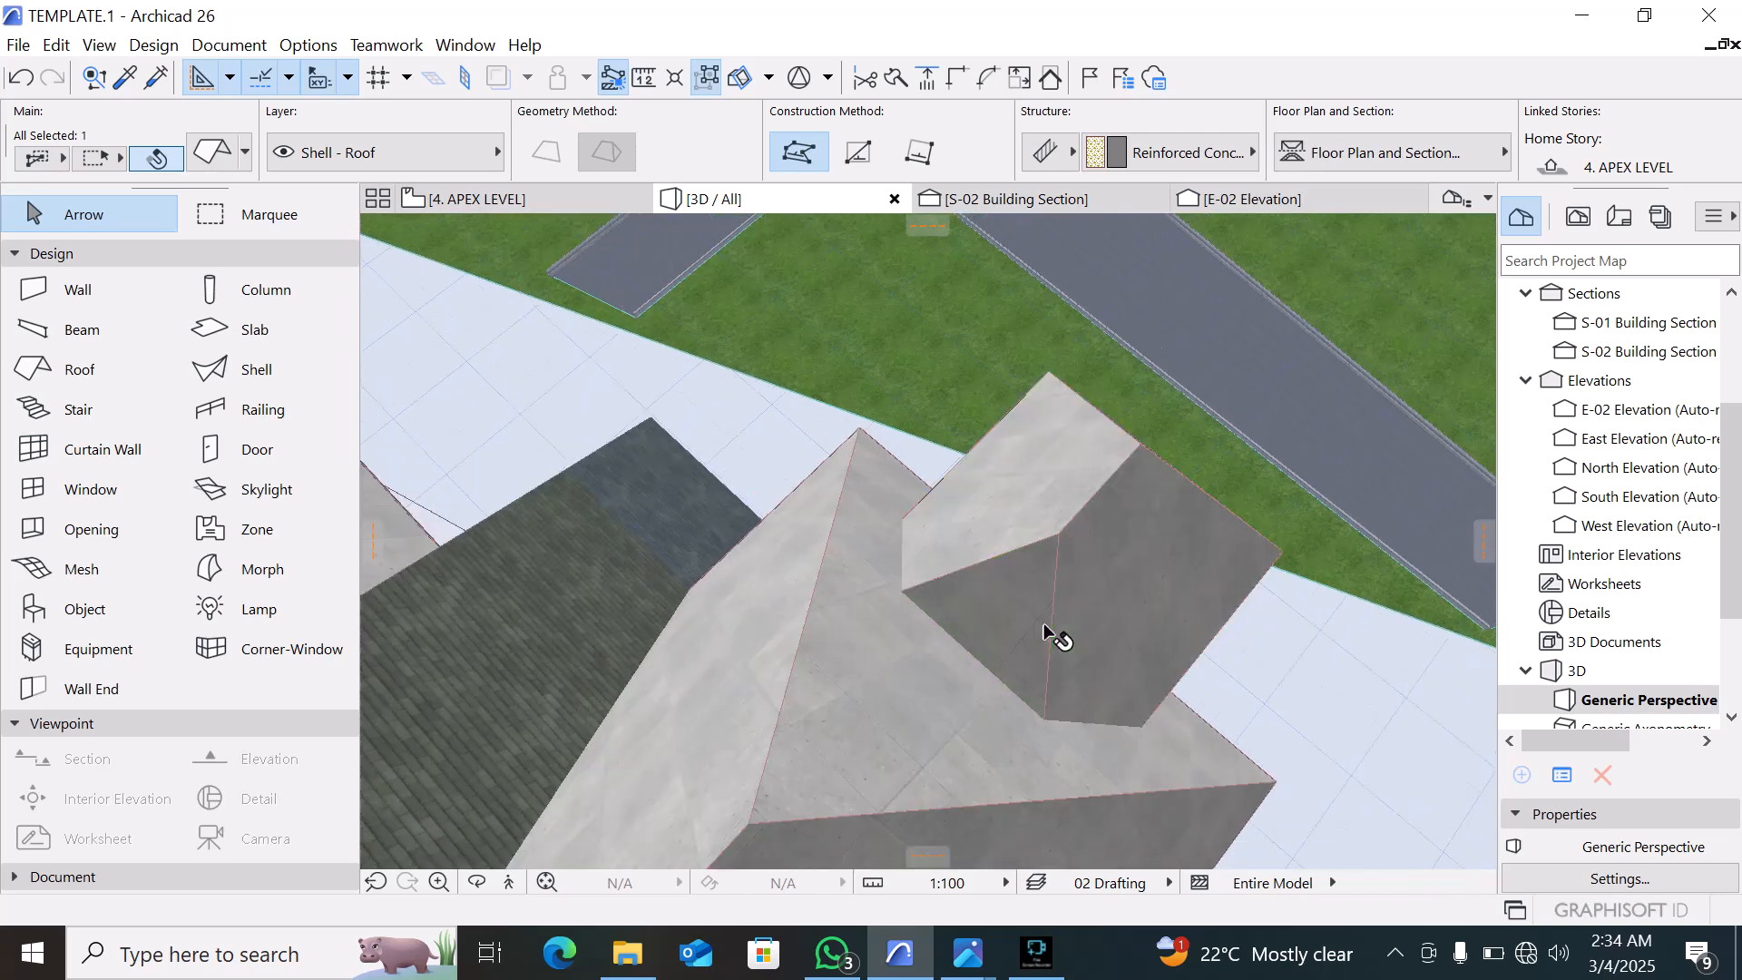
click(1054, 555)
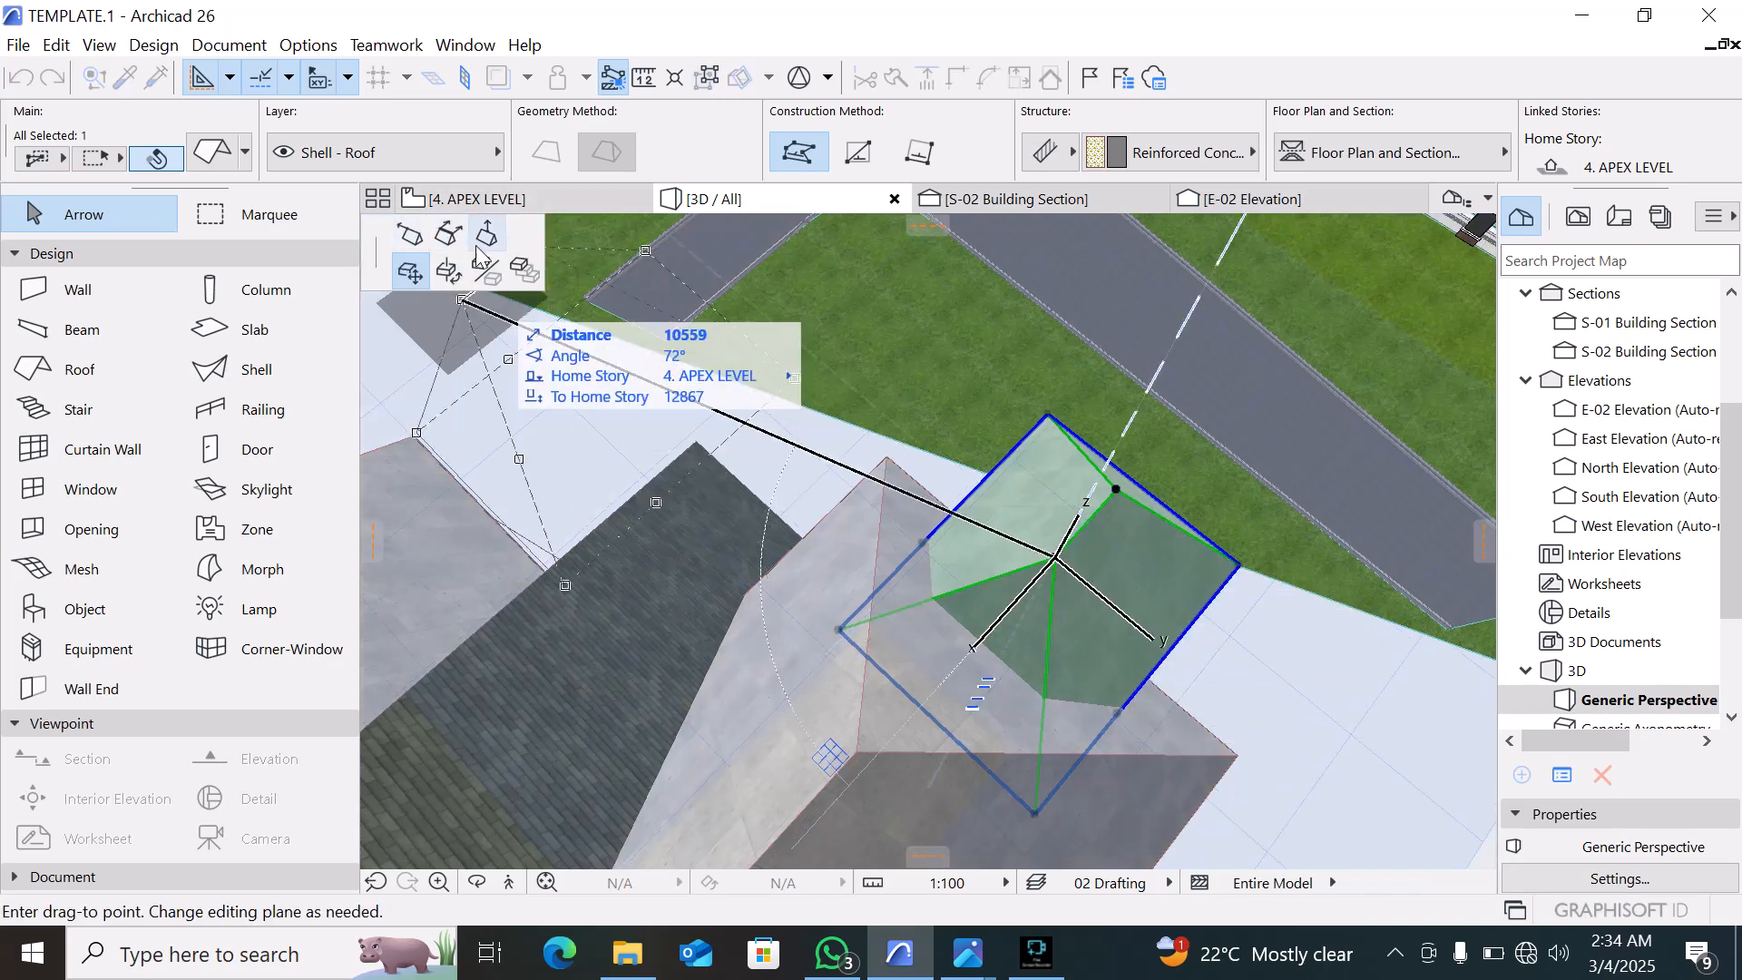
click(413, 237)
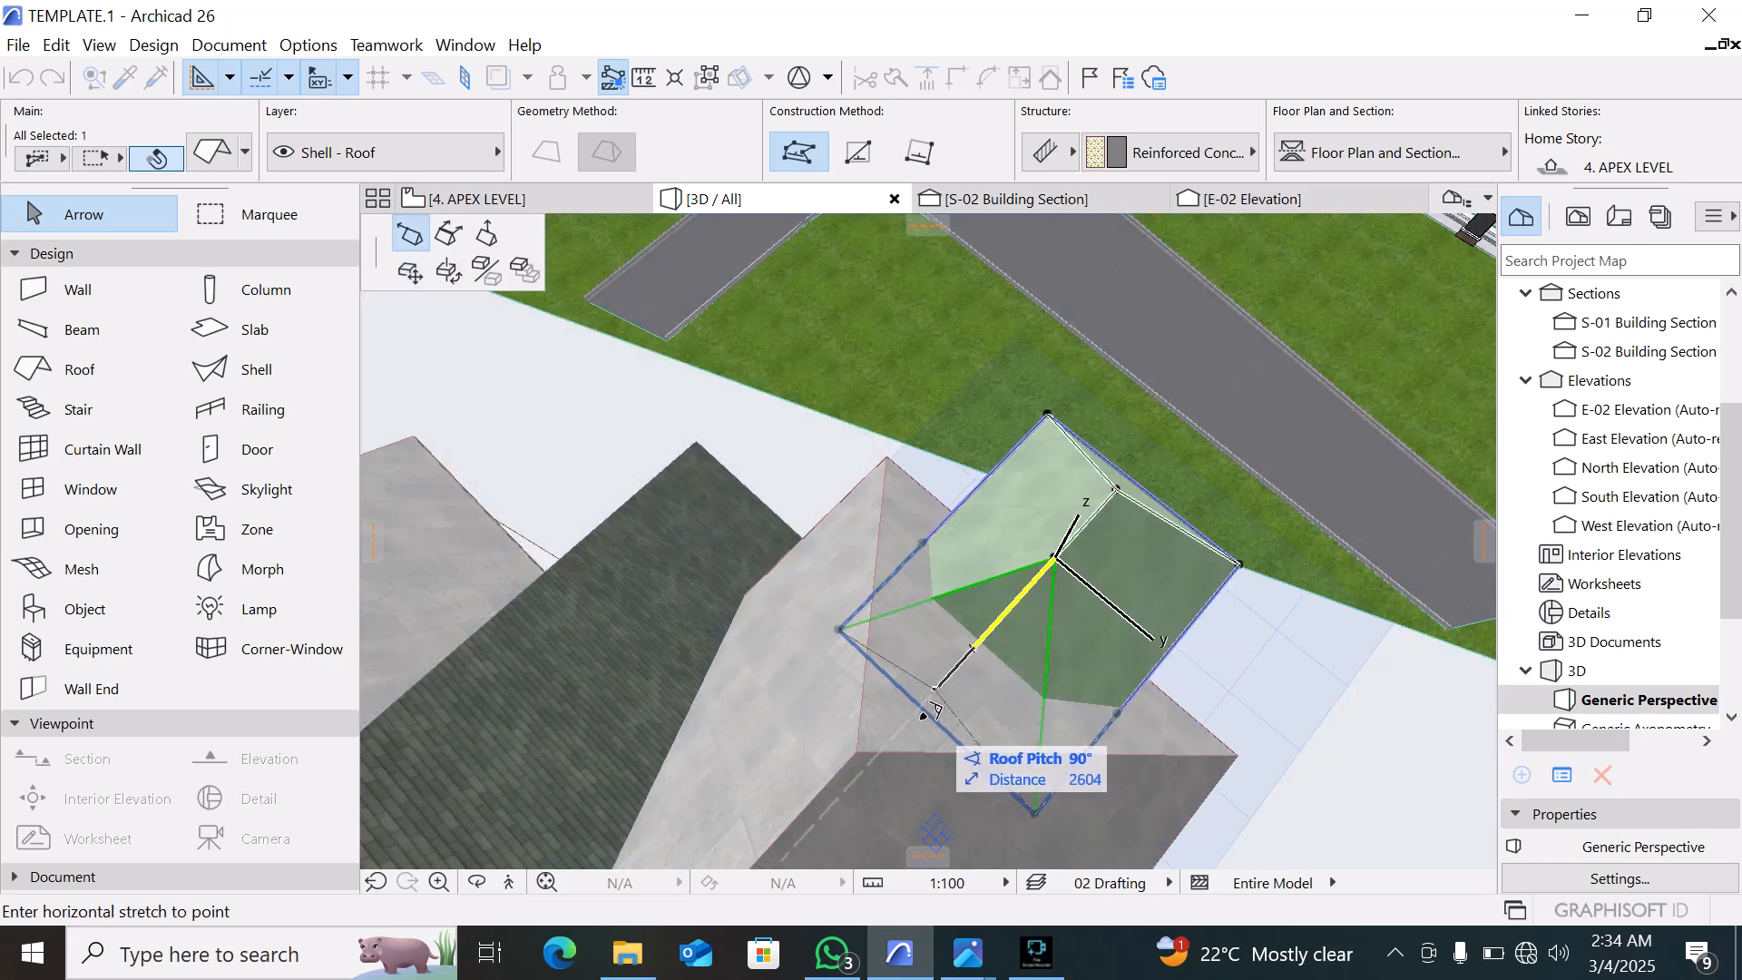
key(Escape)
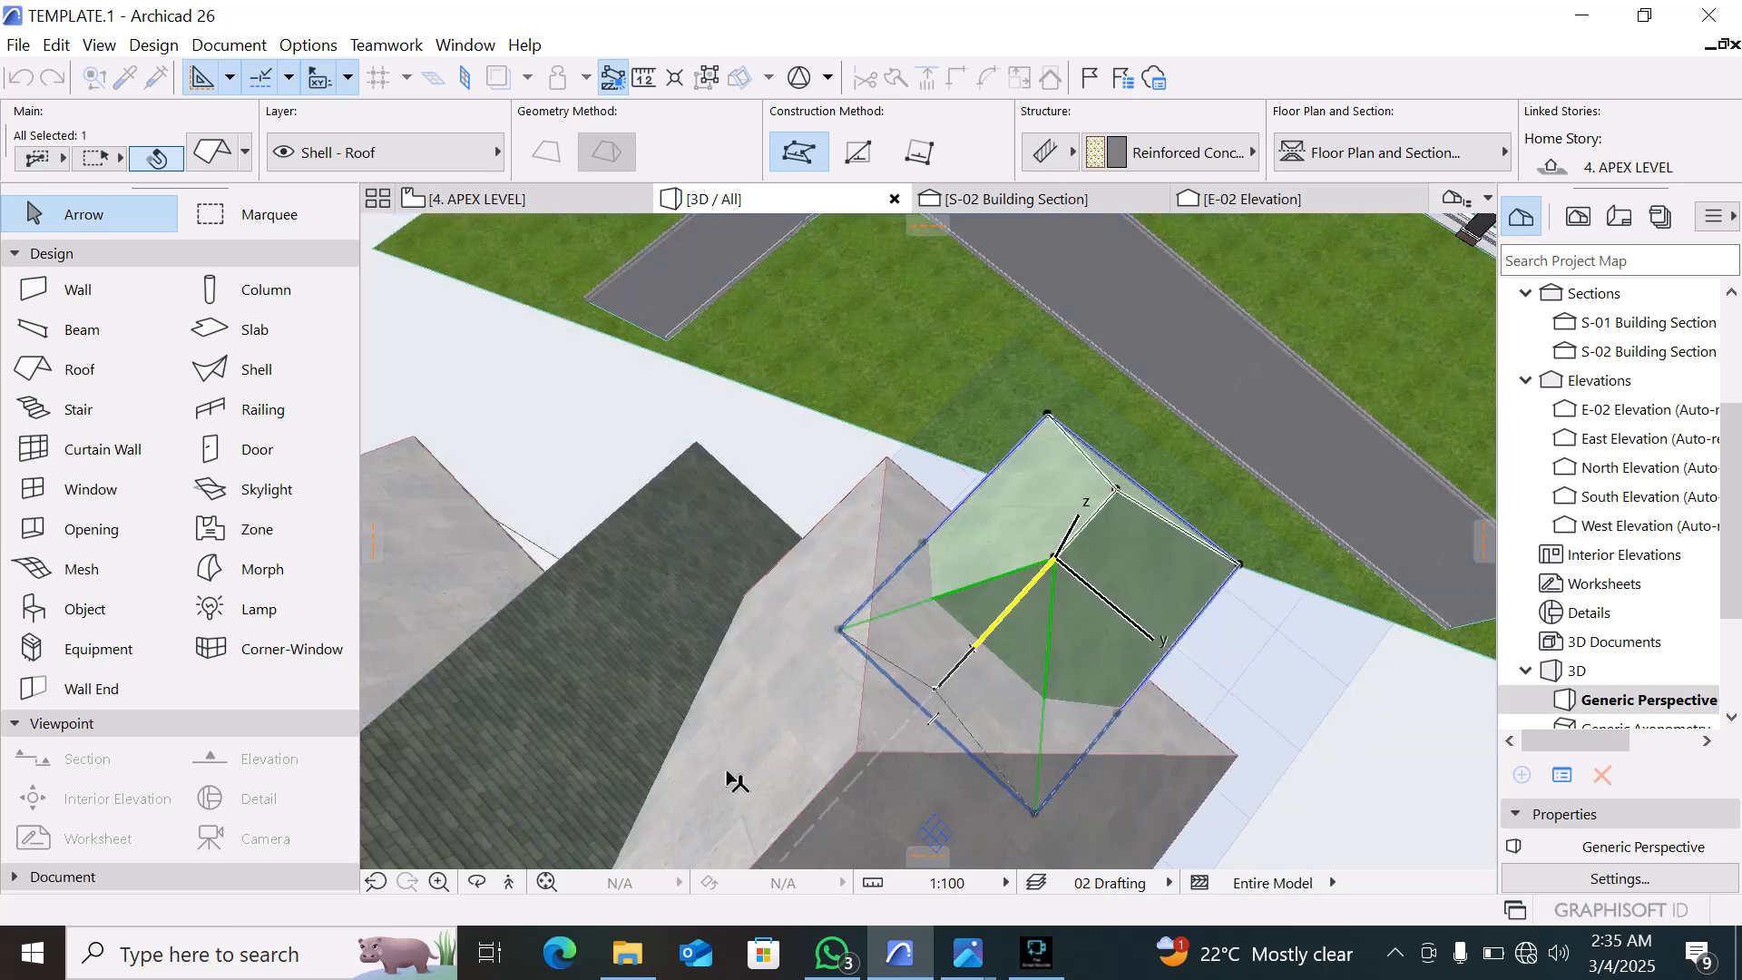
key(Escape)
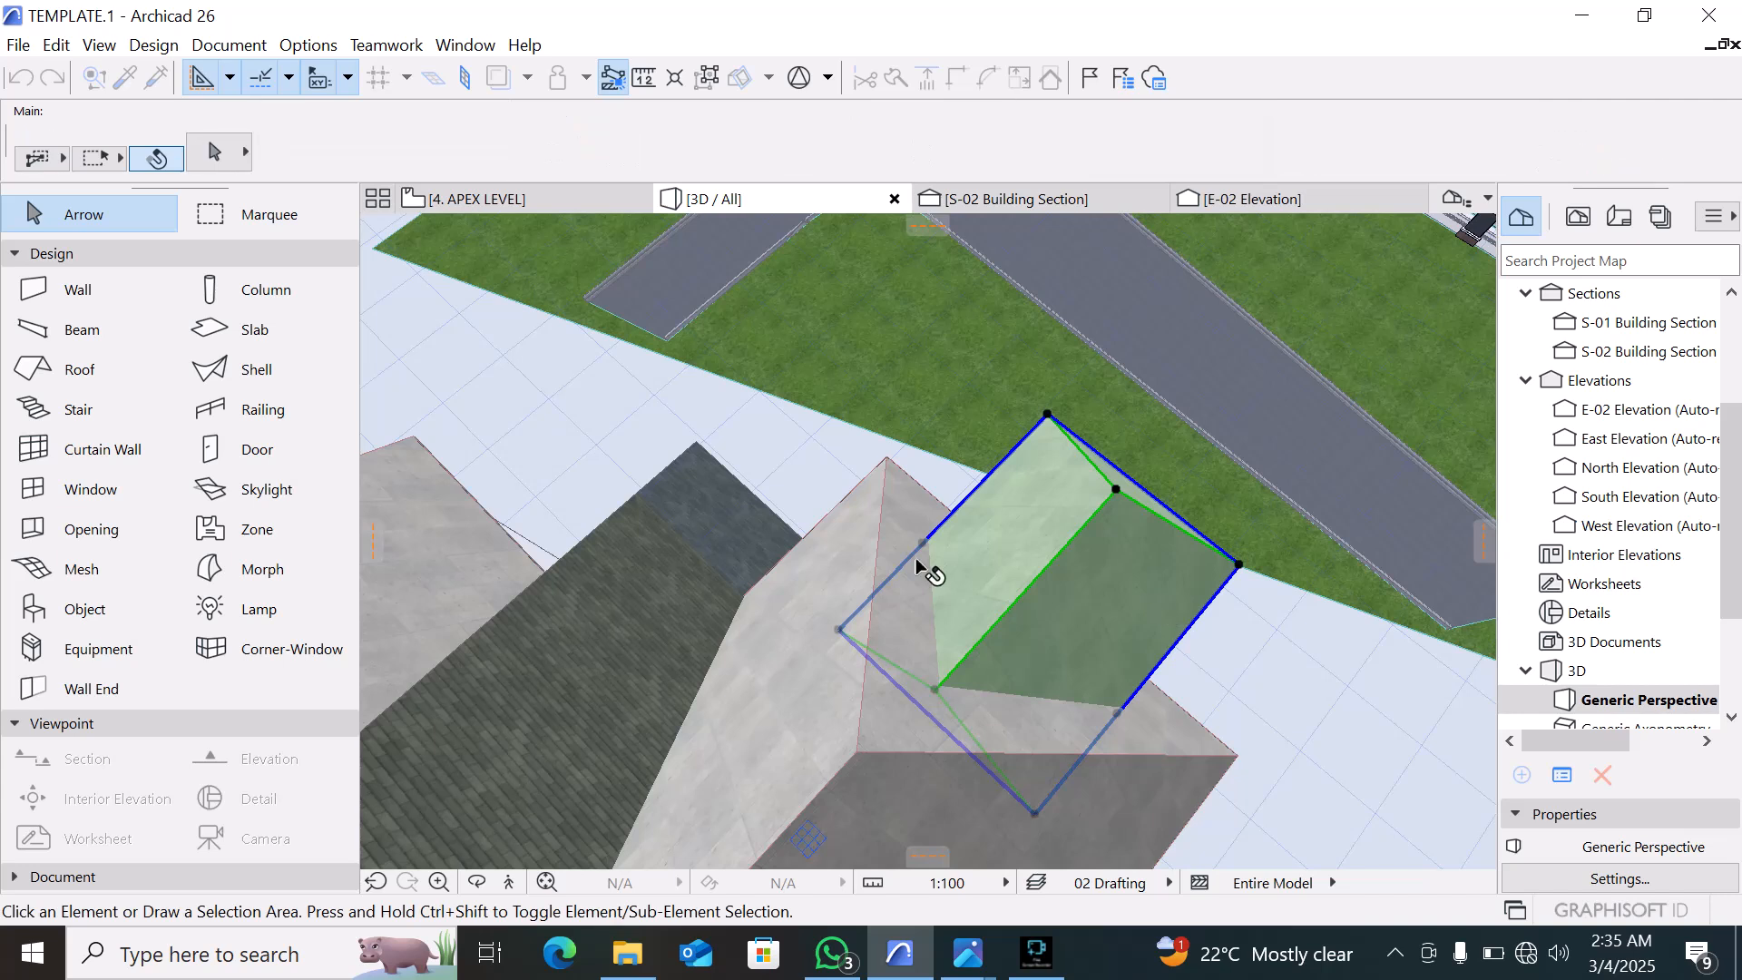
Inspect from several sides how the gabled small roof meets the neighbouring wing roof
scroll(821, 585, down, 3)
scroll(821, 585, down, 1)
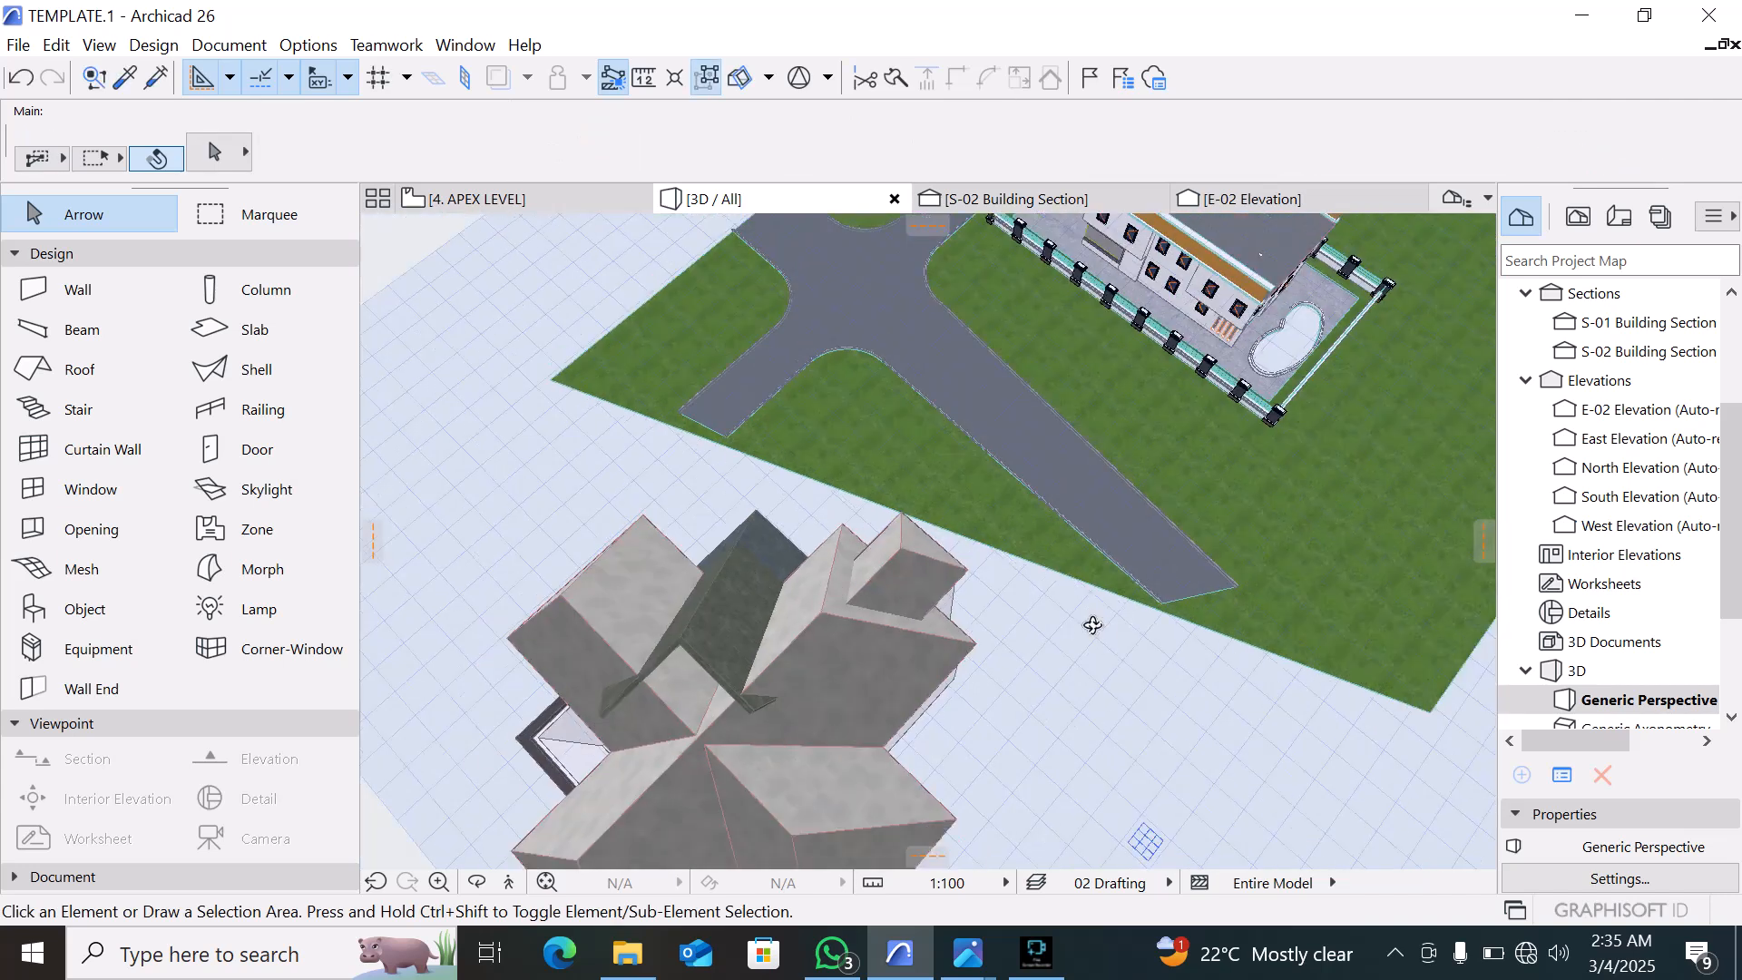
shift+middle_drag(1092, 624, 471, 371)
scroll(872, 514, up, 3)
scroll(964, 564, up, 2)
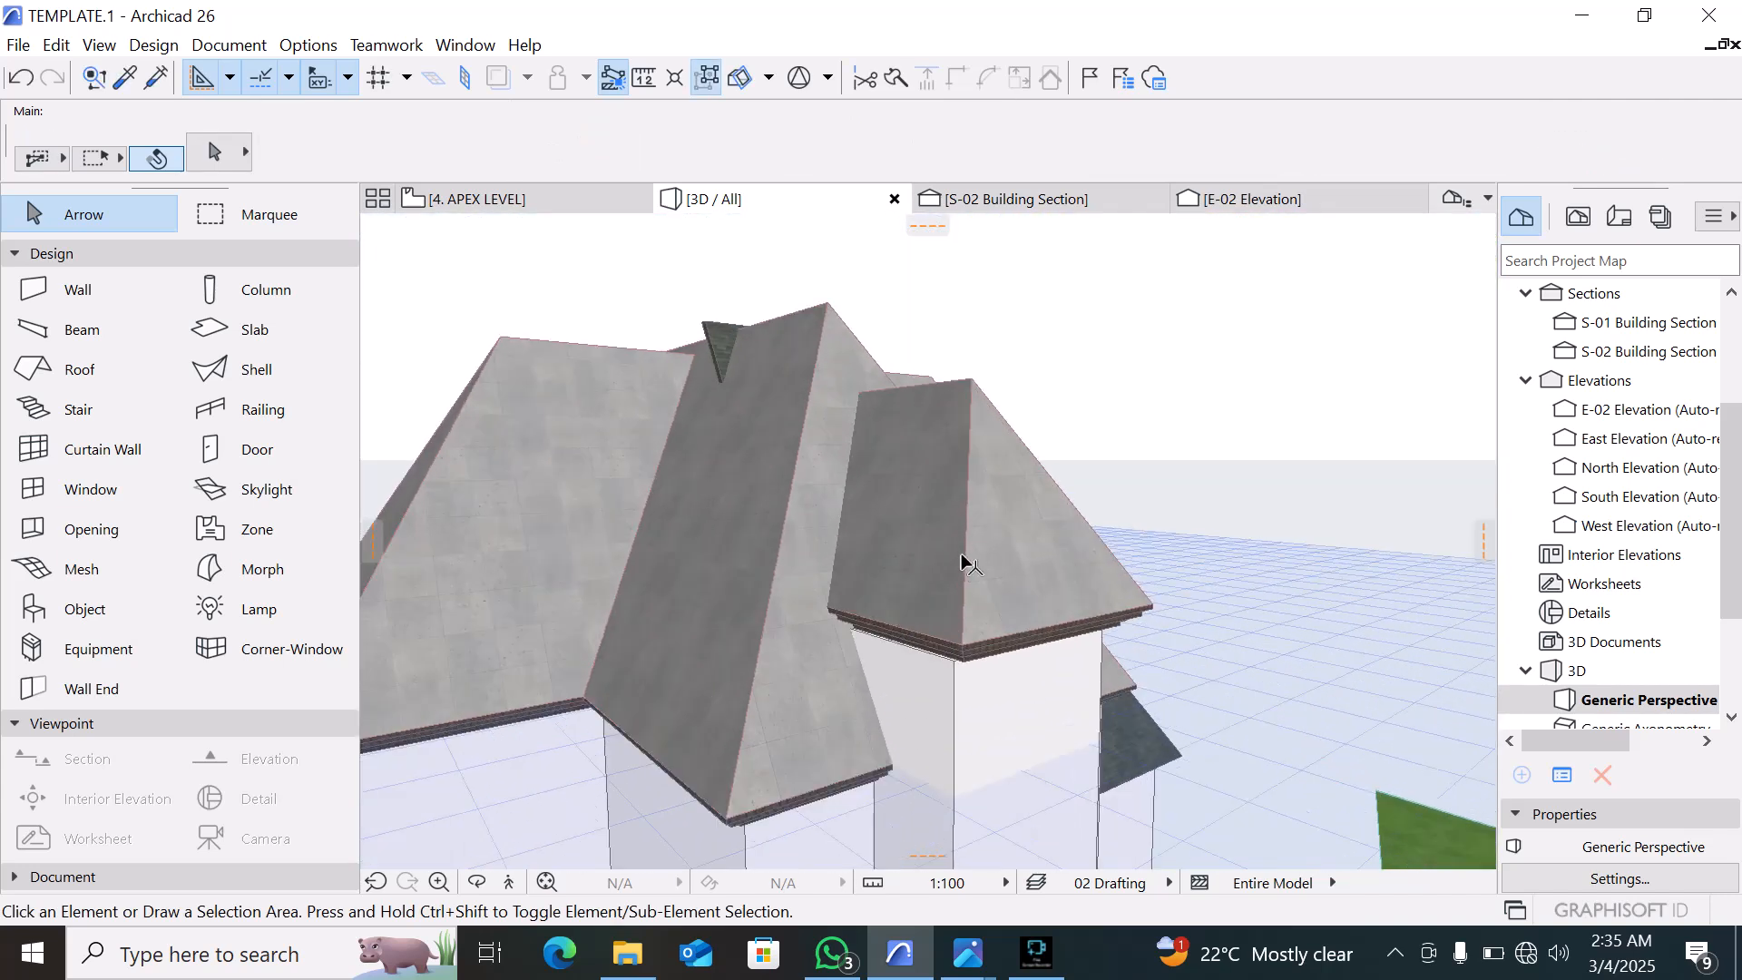
shift+middle_drag(1148, 576, 964, 439)
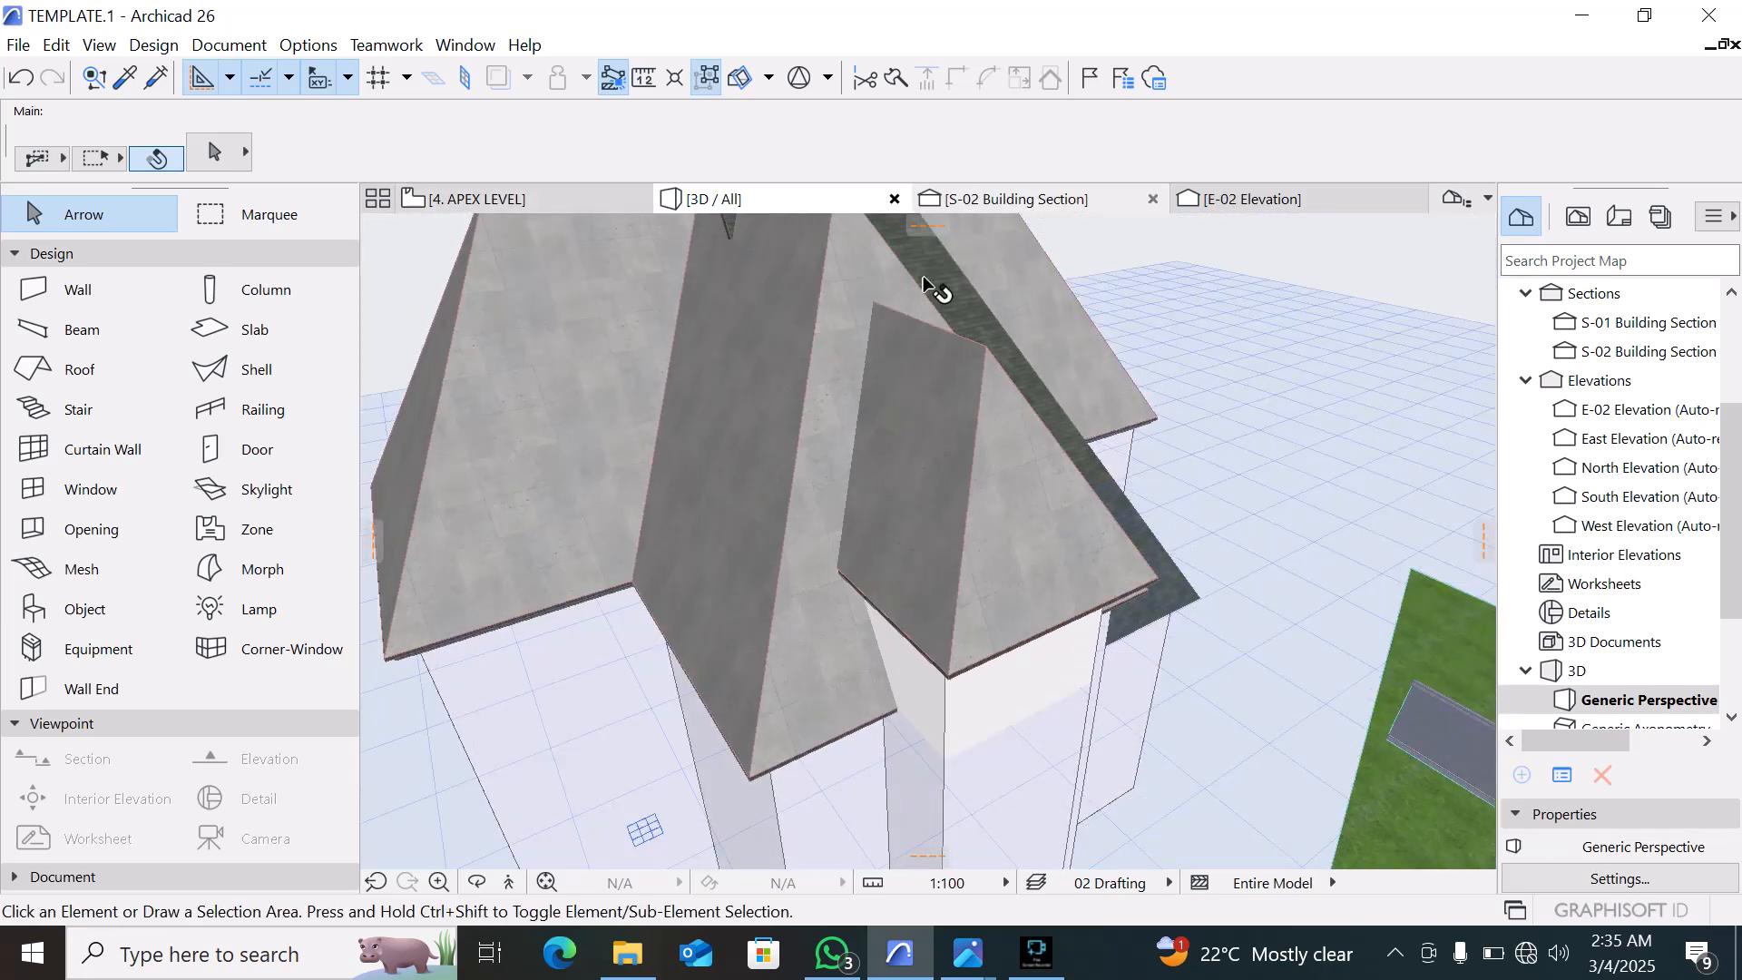
scroll(1096, 816, down, 4)
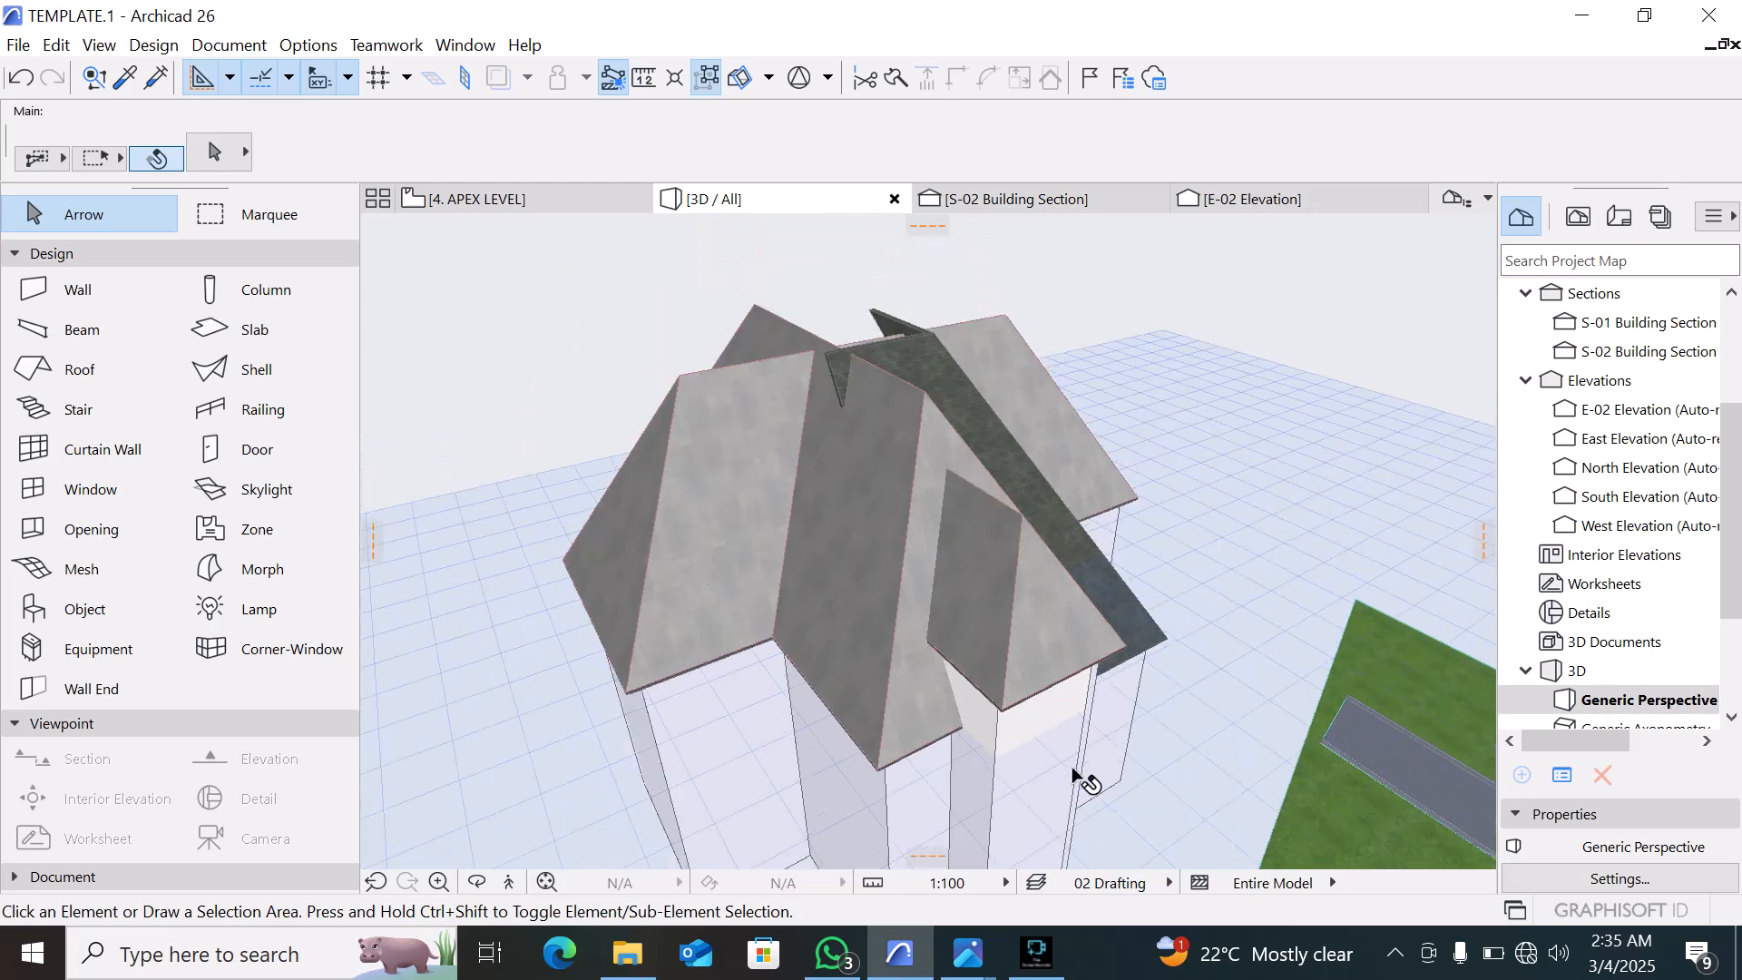
scroll(1149, 774, down, 1)
shift+middle_drag(1189, 626, 709, 658)
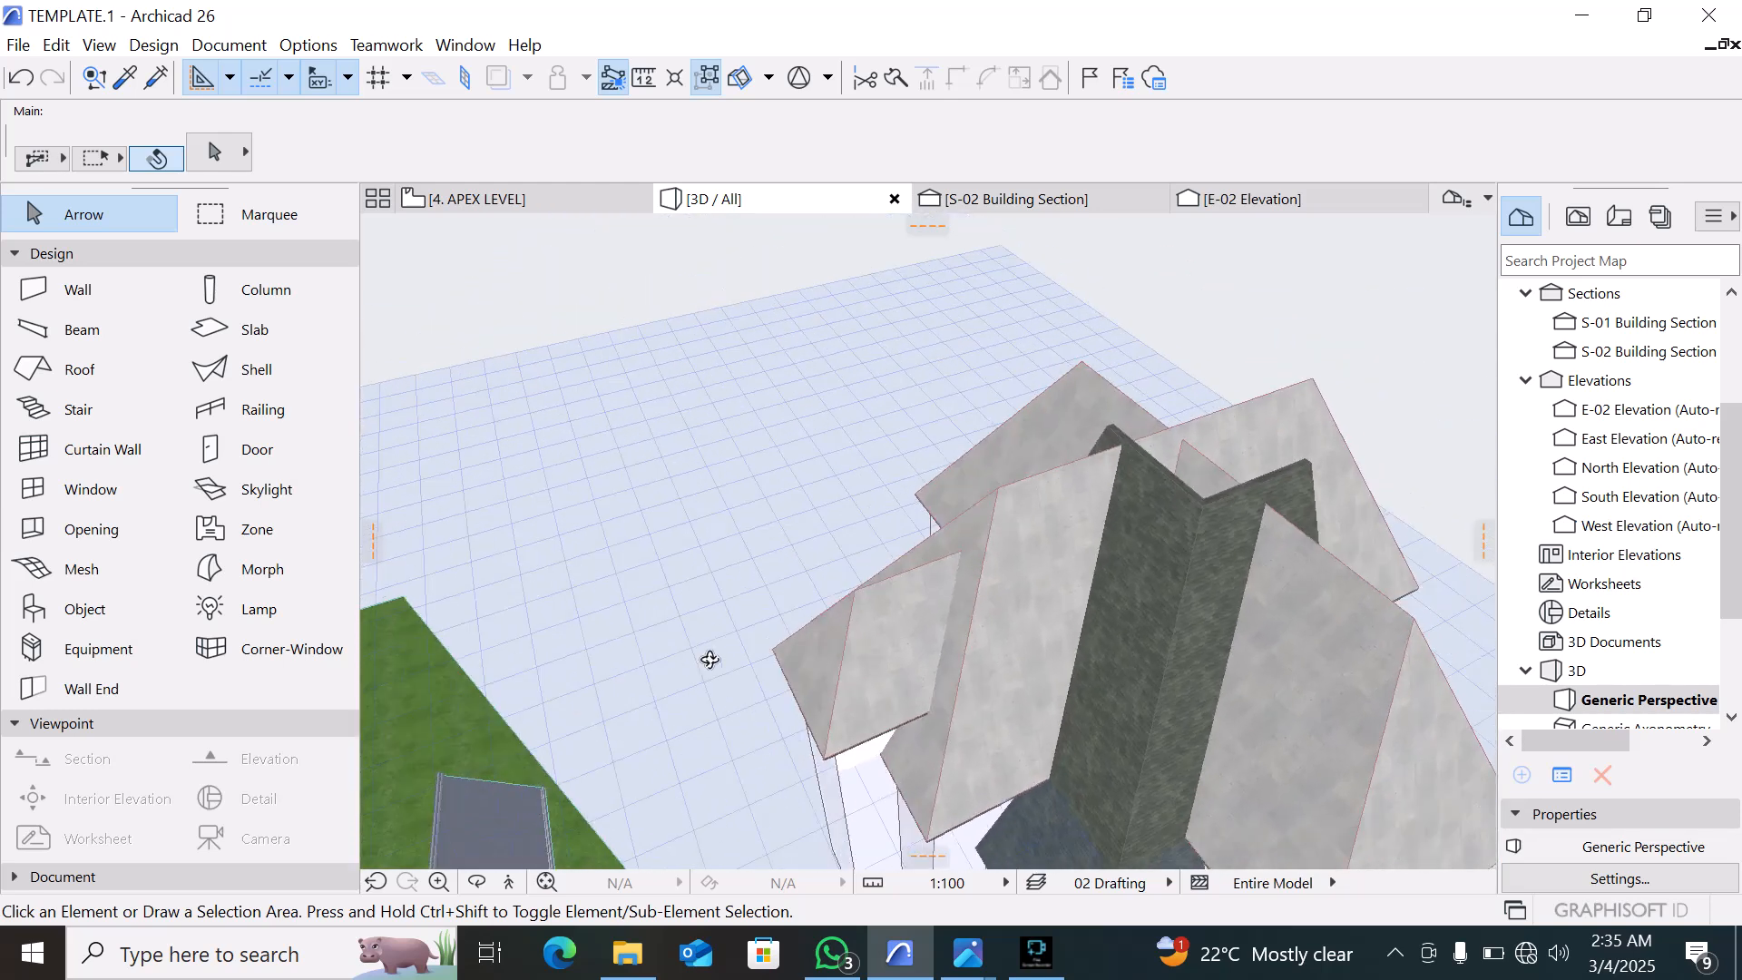
Split the small roof over the projection into single-plane roofs and check the building from a distance
scroll(920, 649, up, 2)
click(853, 581)
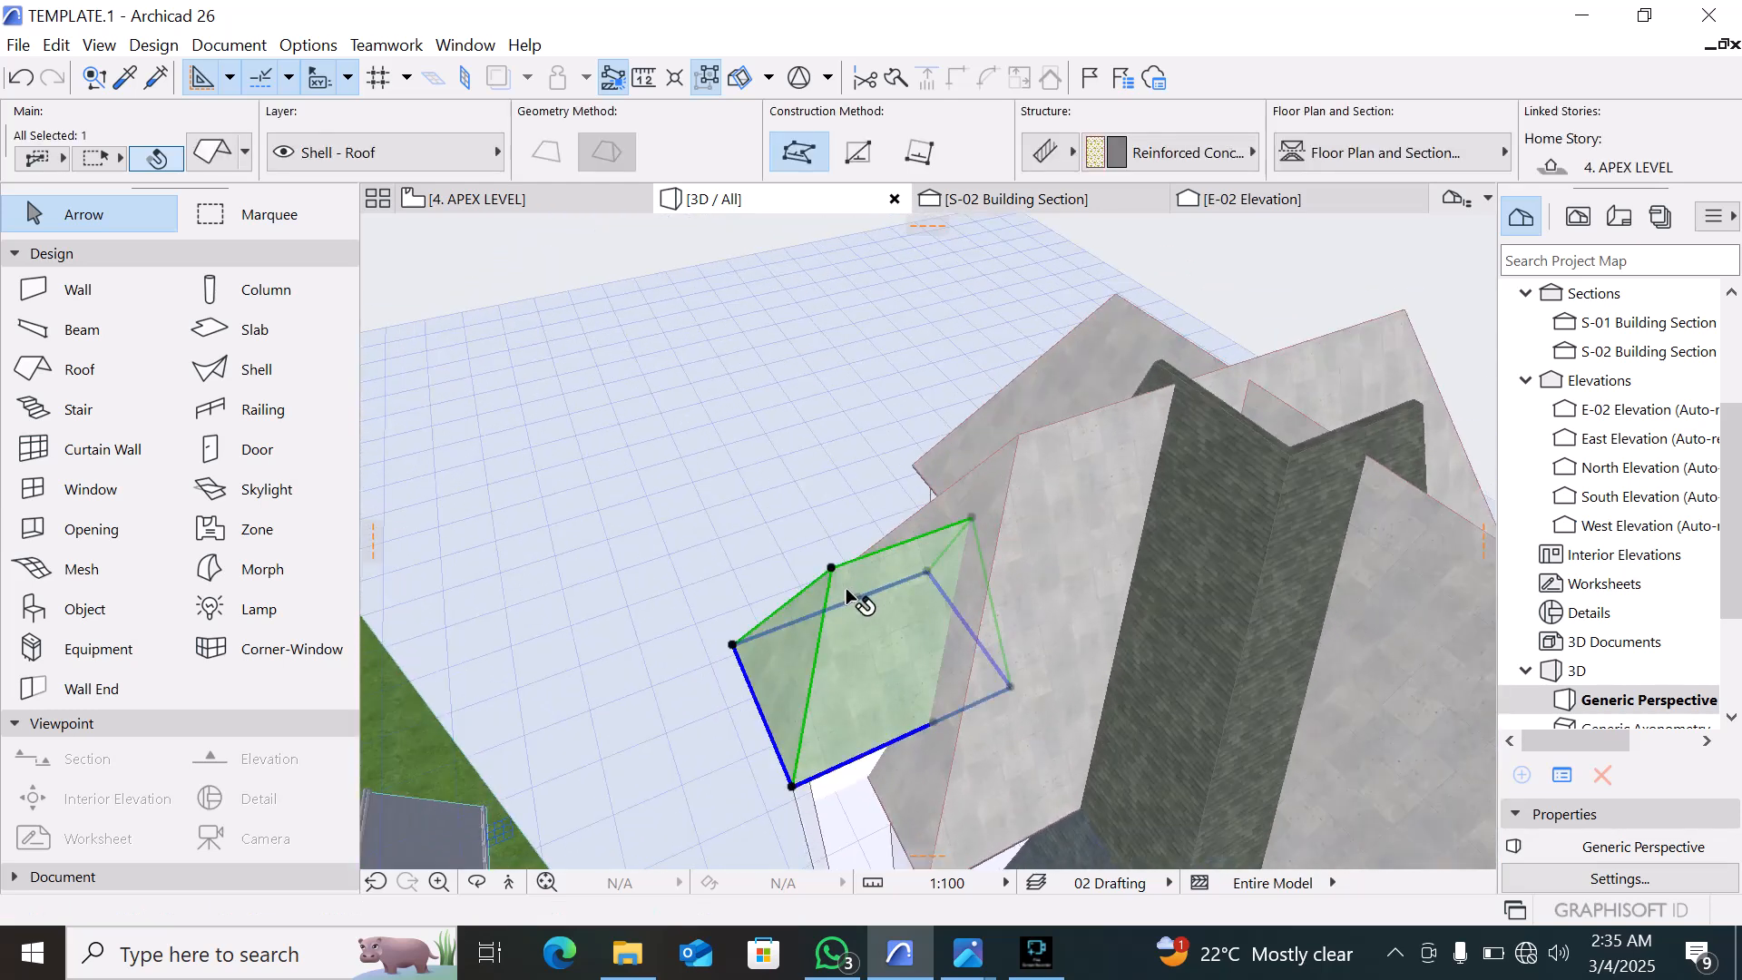
right_click(846, 586)
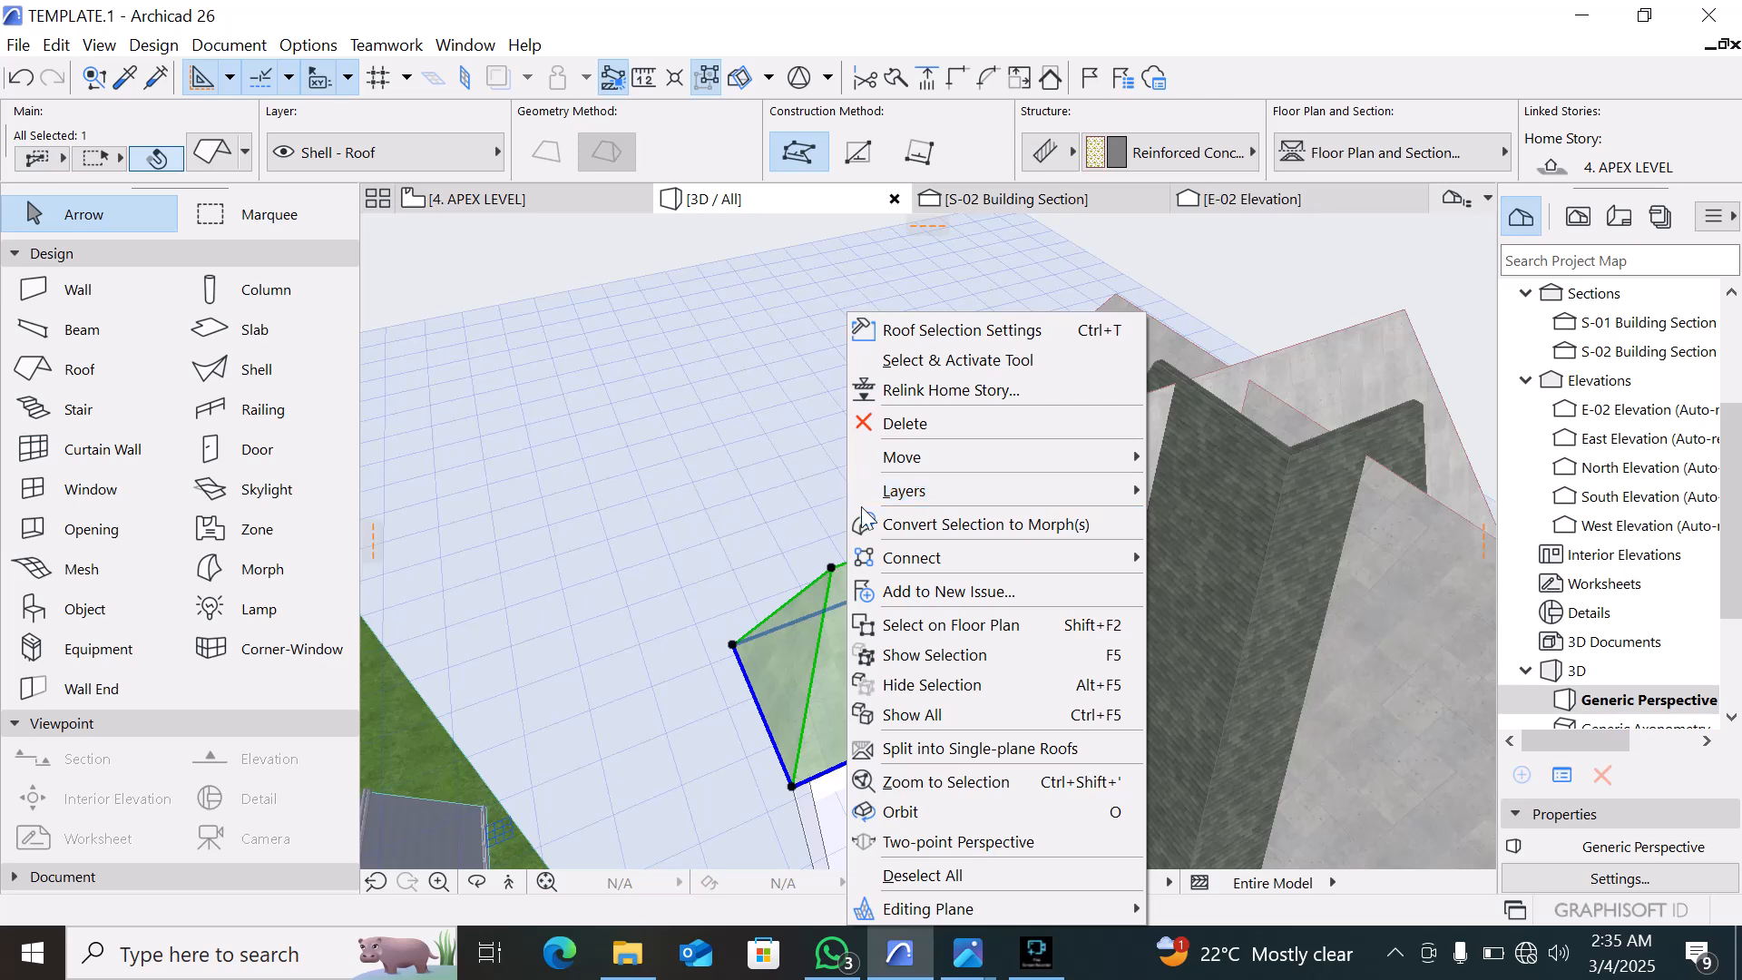
click(943, 749)
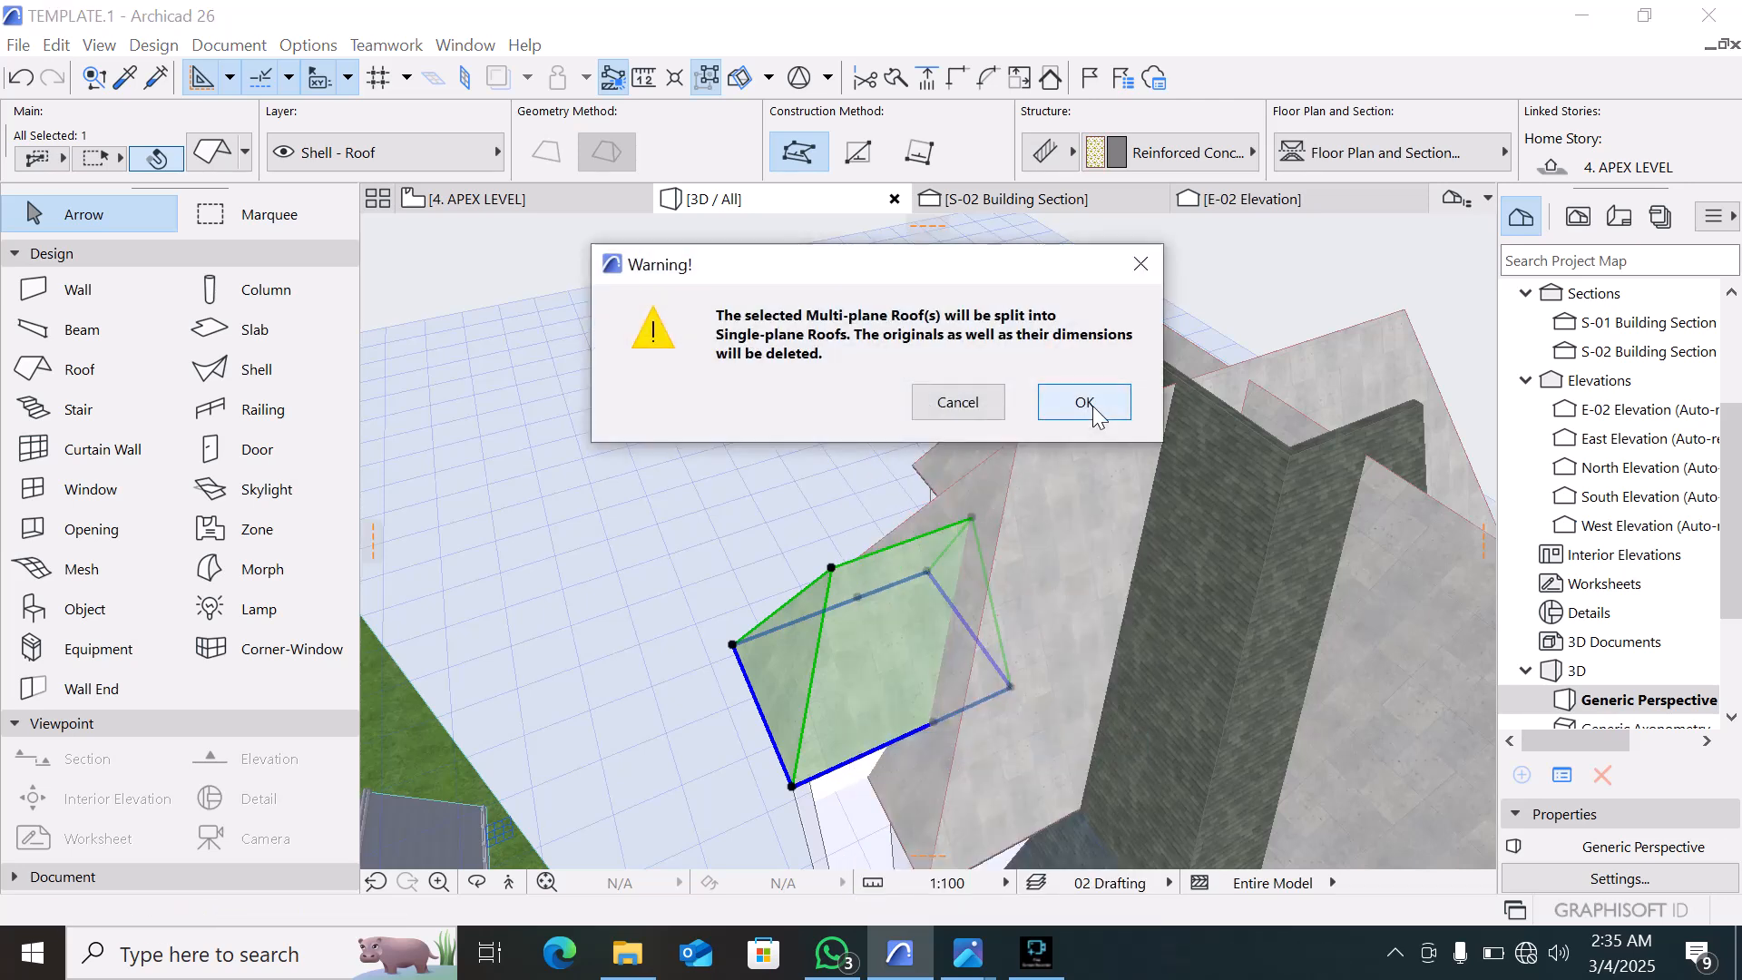
click(1080, 402)
scroll(846, 651, down, 10)
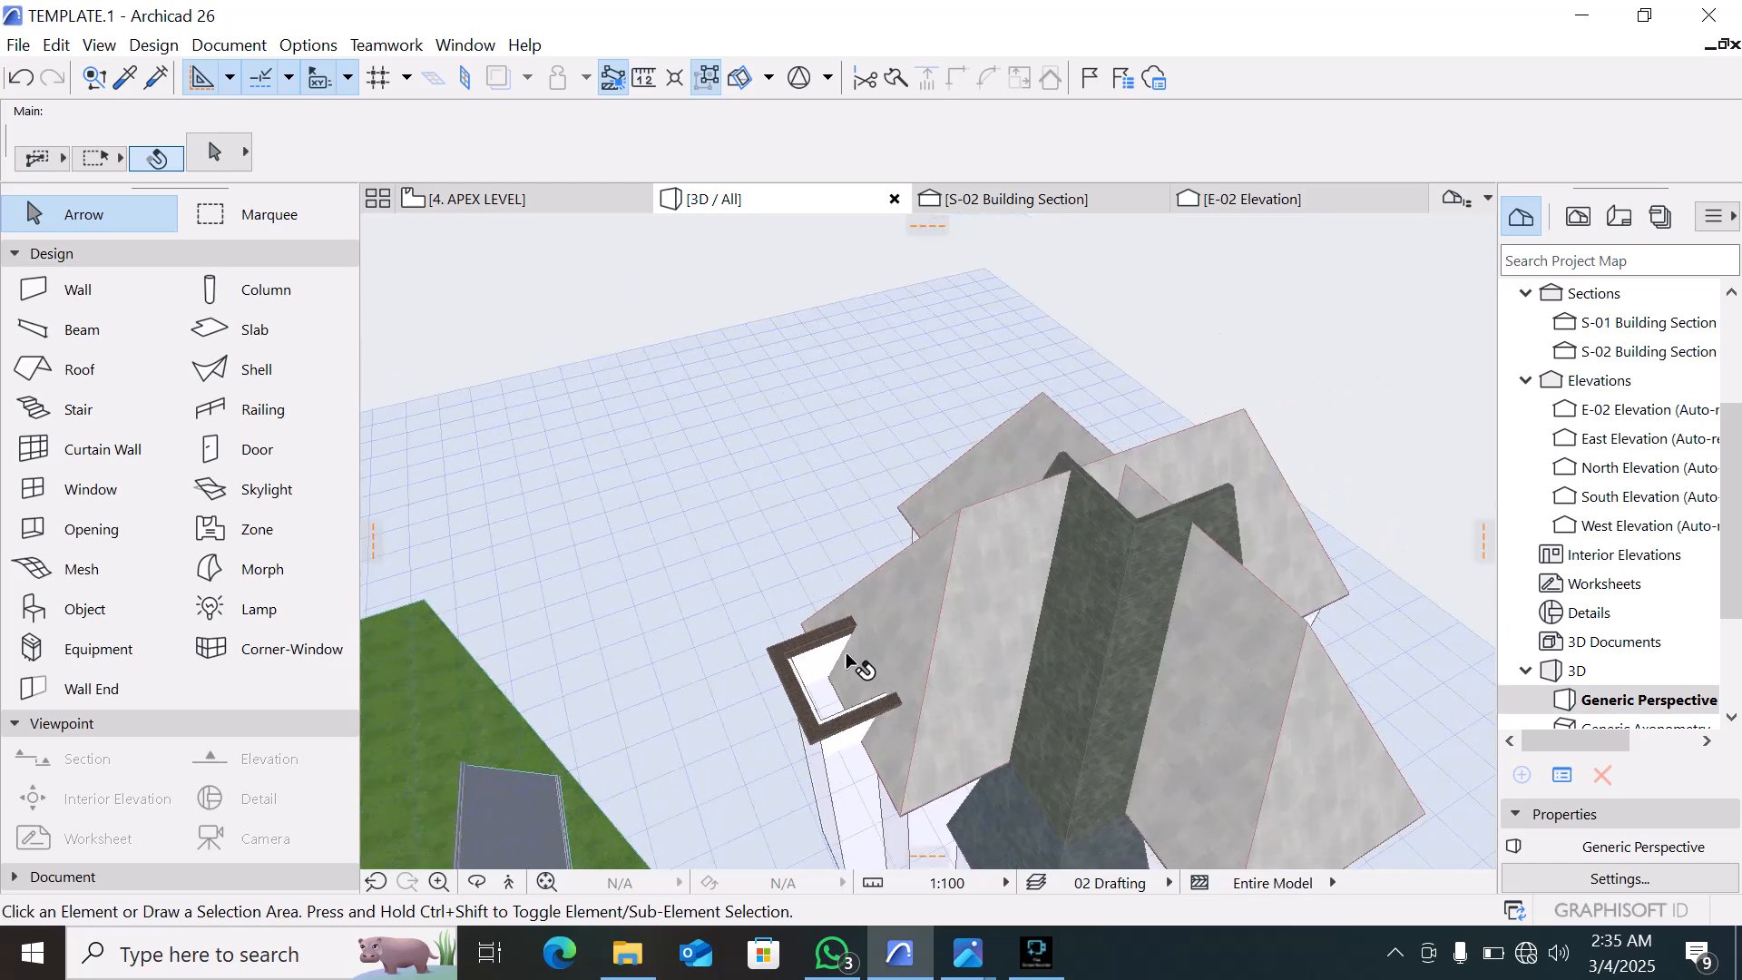
shift+middle_drag(846, 650, 1269, 486)
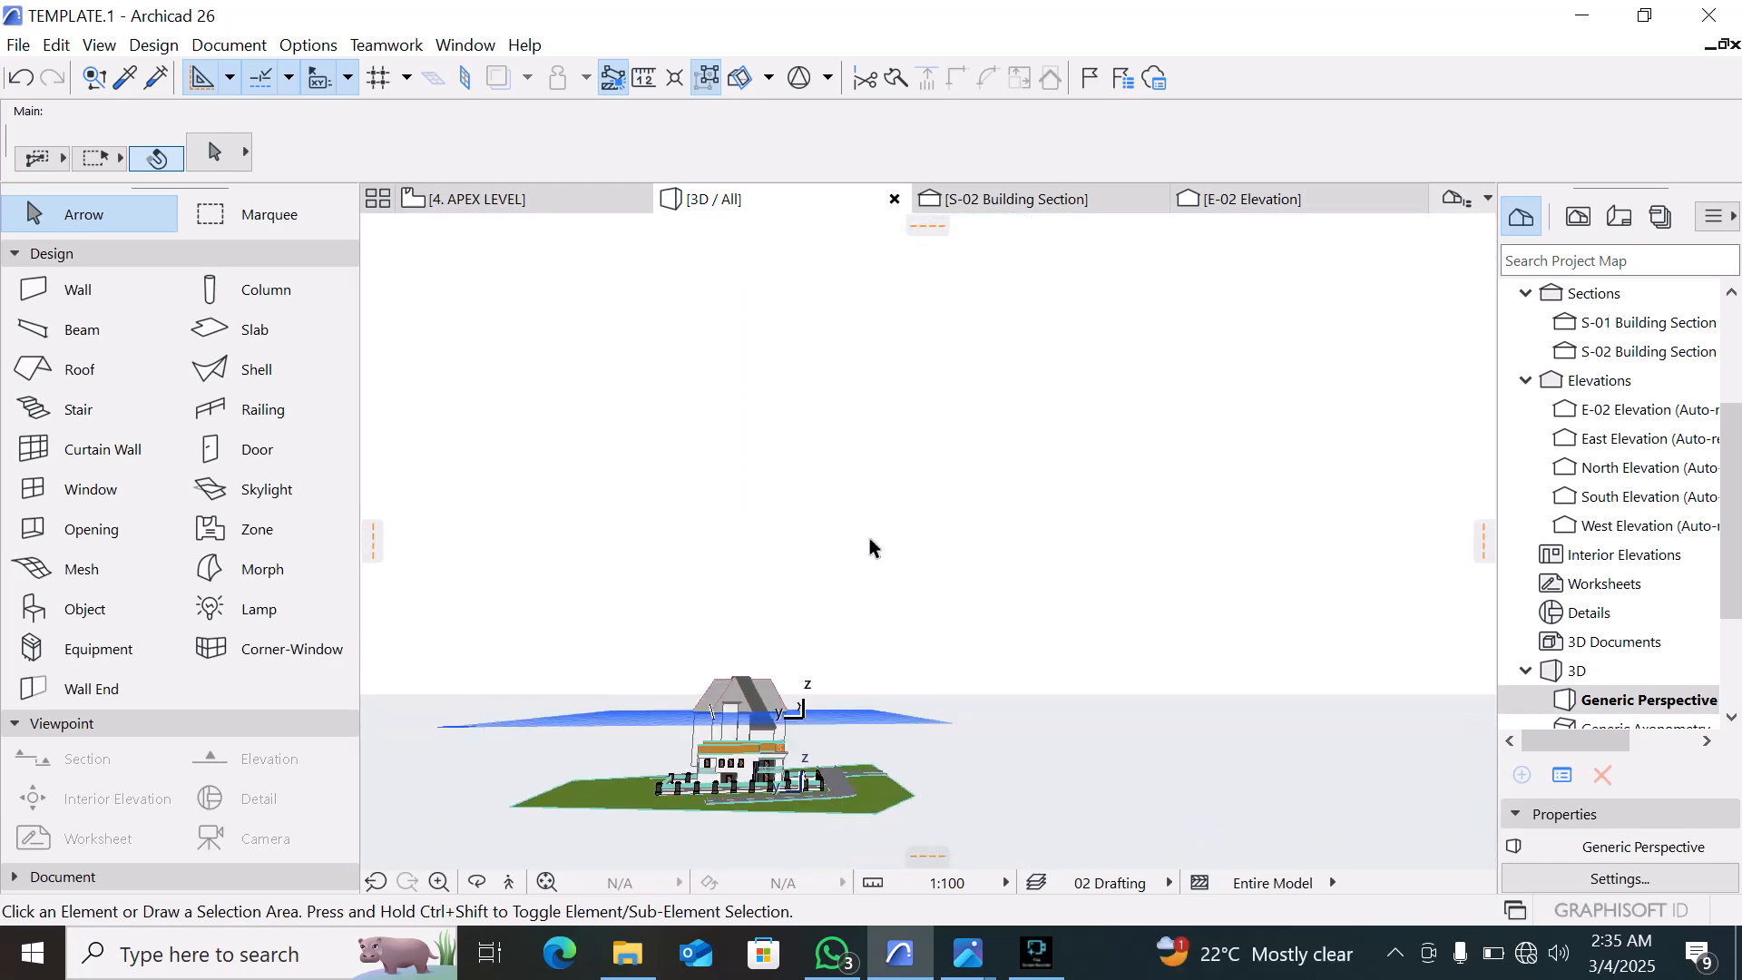
scroll(762, 651, up, 8)
scroll(760, 744, up, 2)
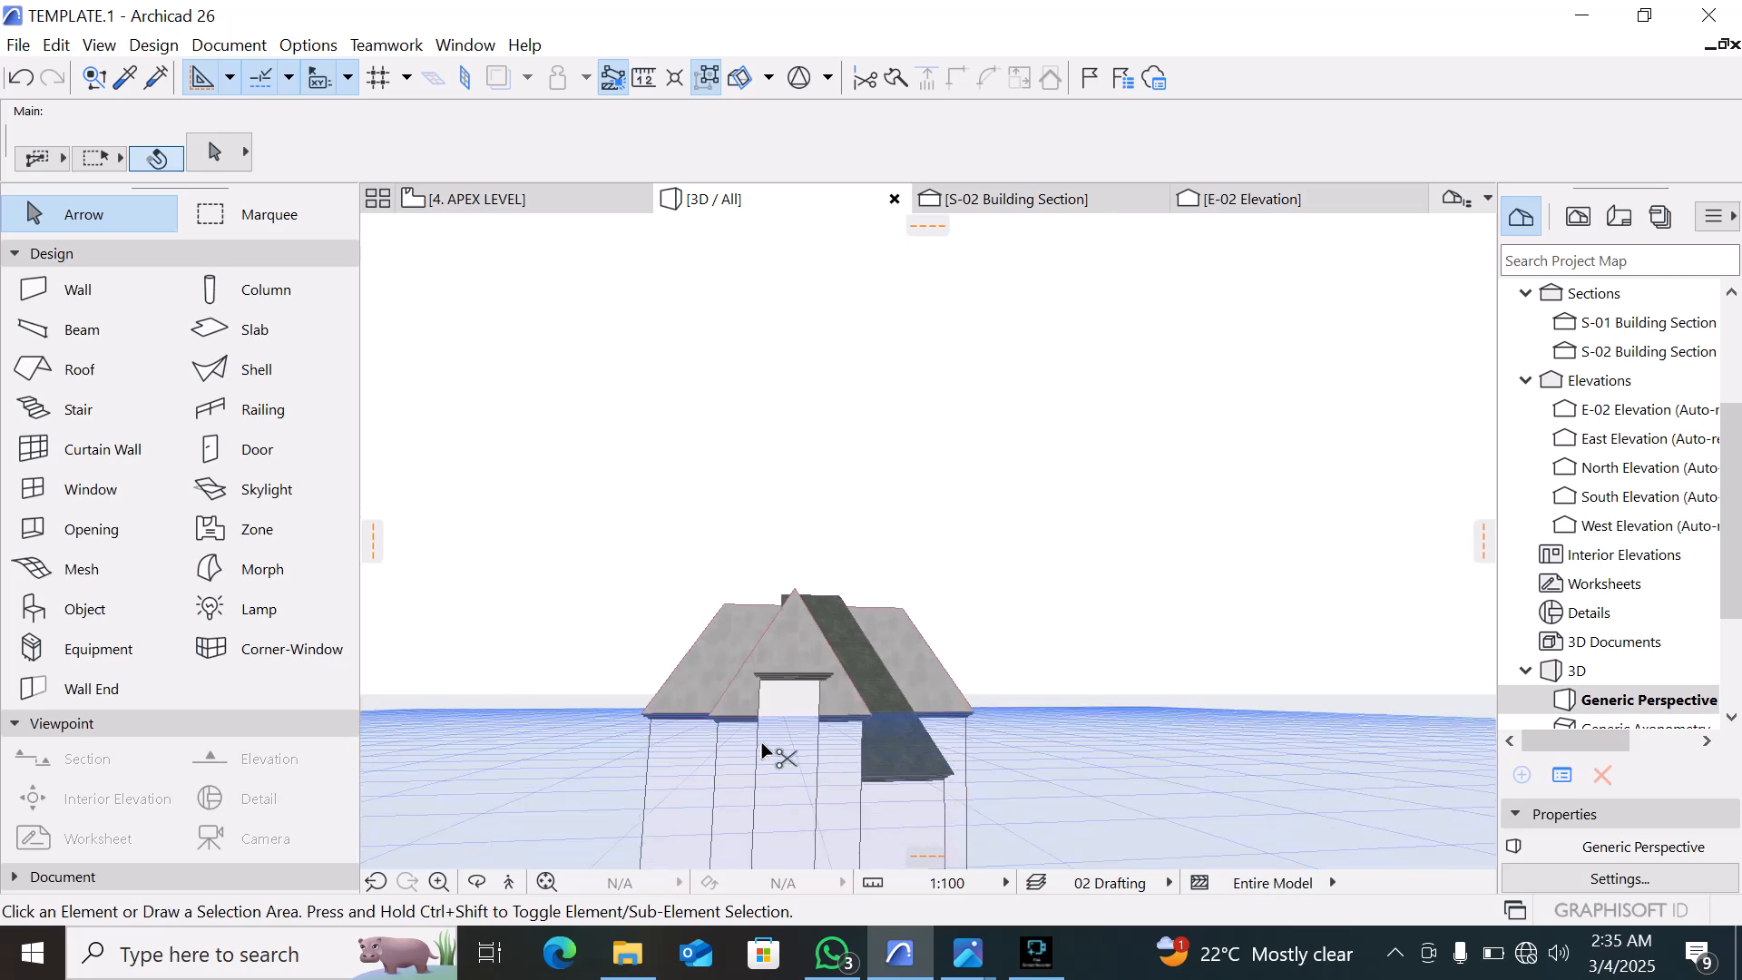
Undo the small roof's split into single-plane roofs and open the 4. APEX LEVEL plan
key(ctrl+z)
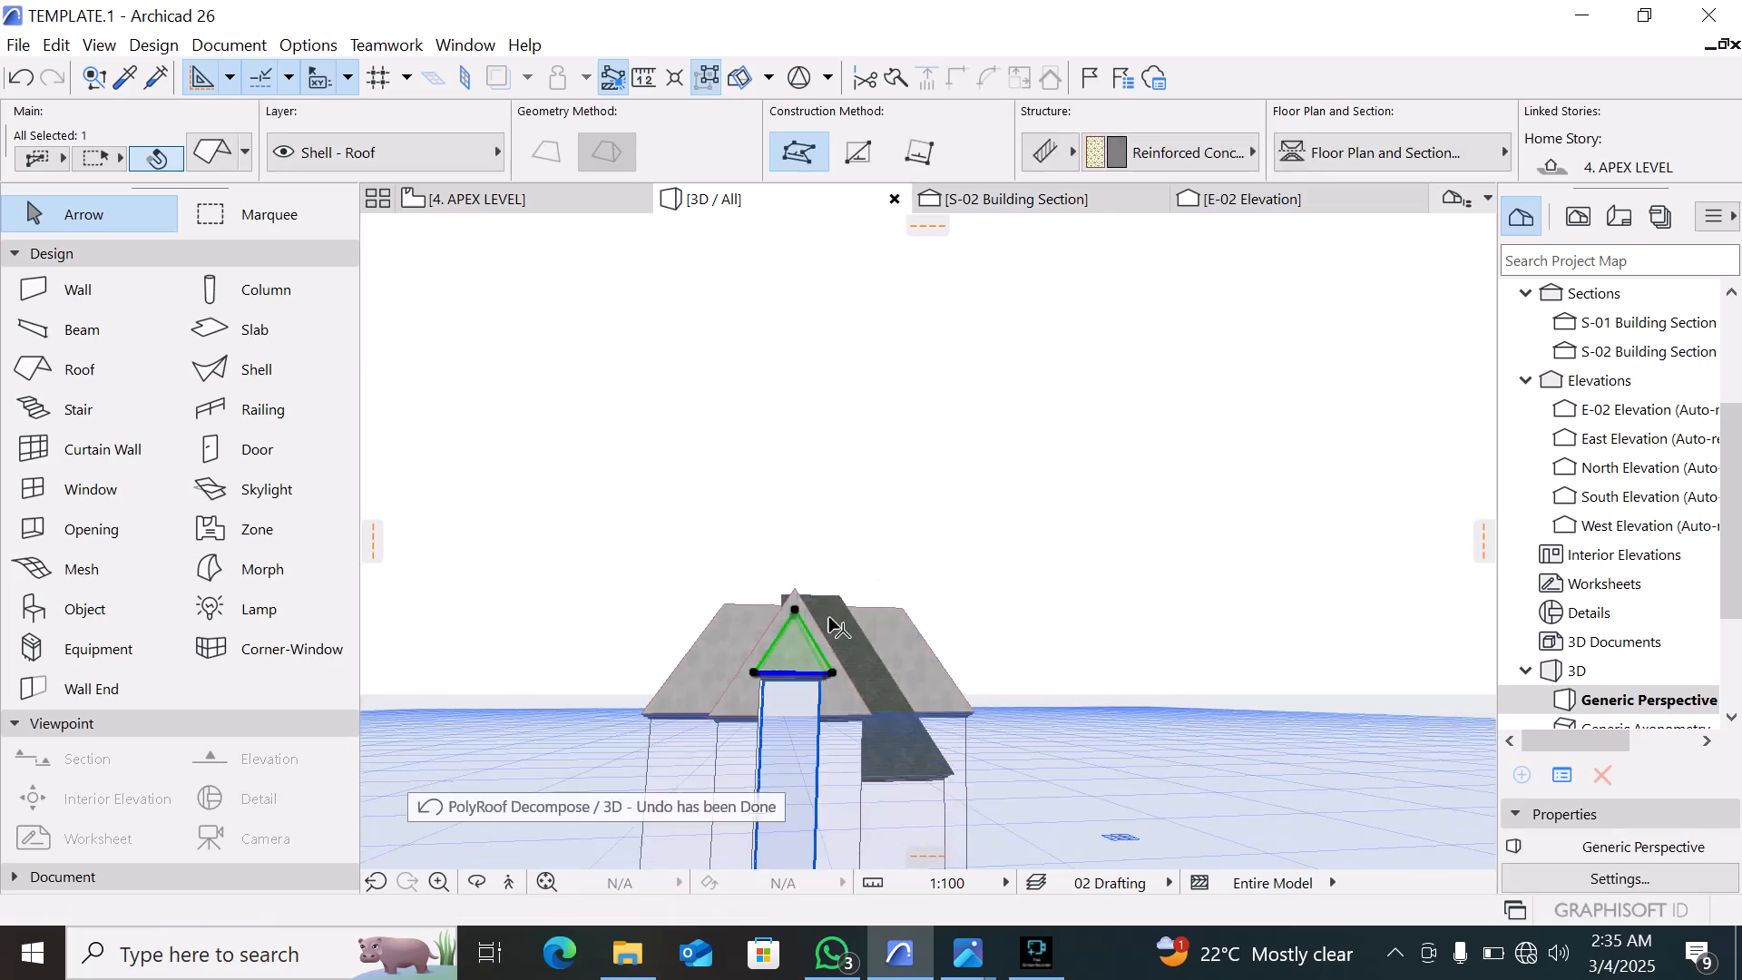
scroll(829, 625, up, 3)
click(505, 198)
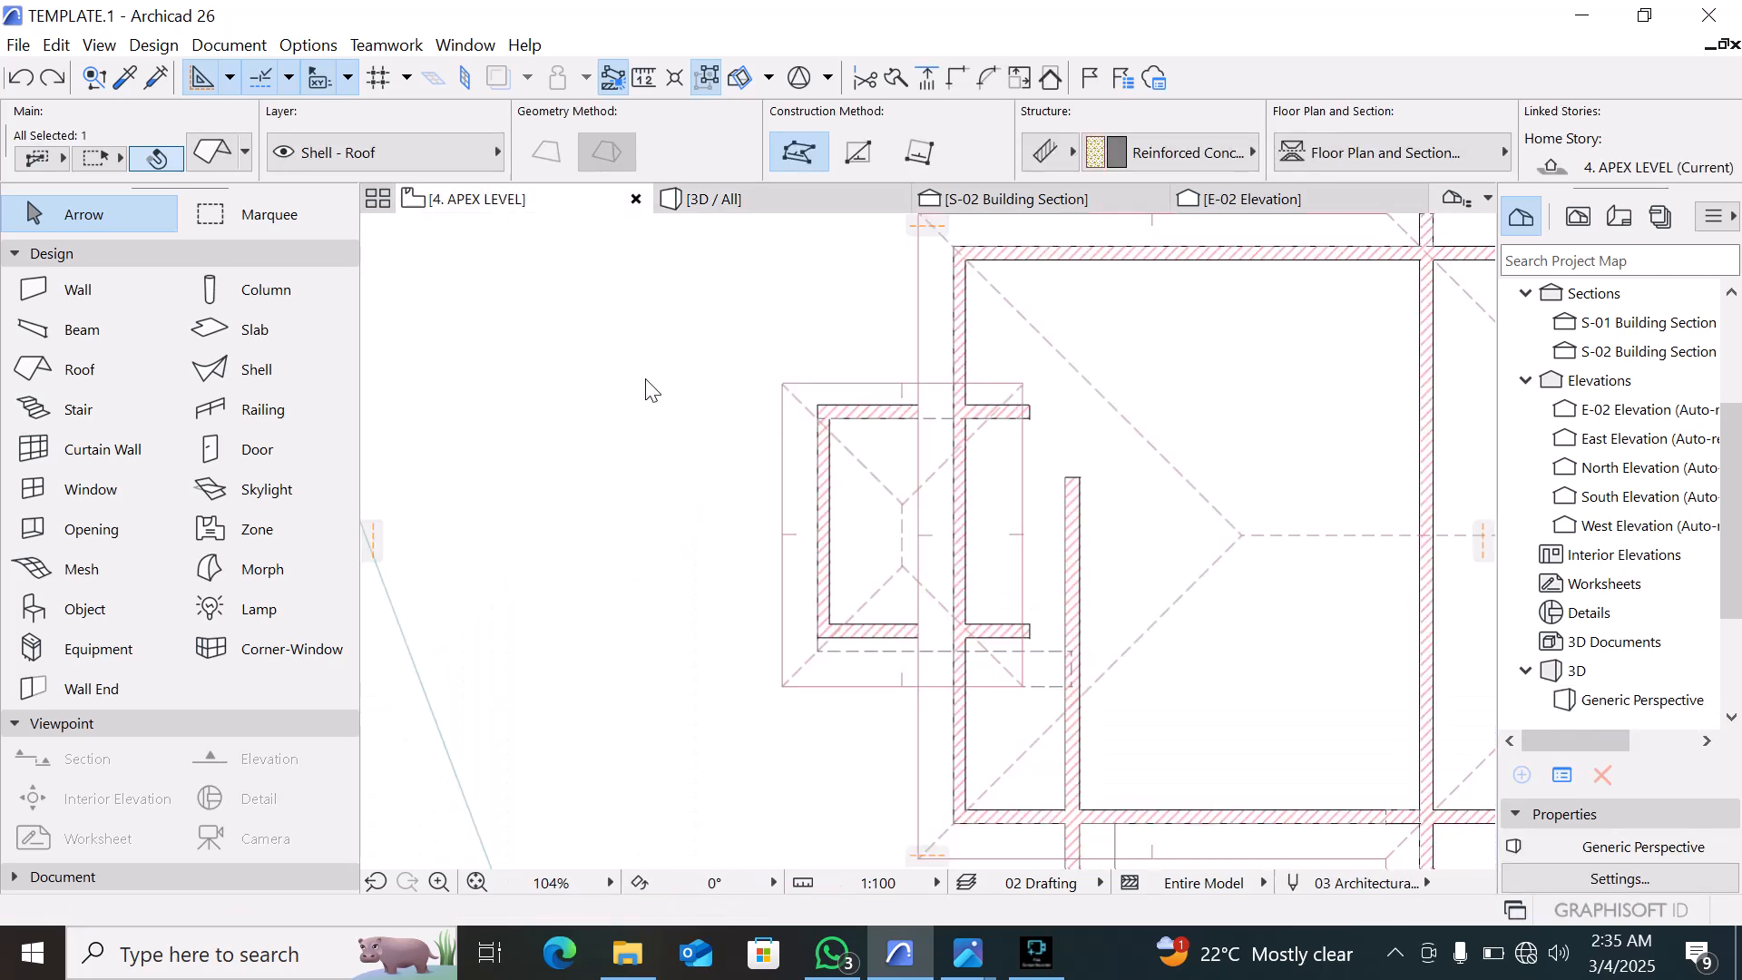
Split the small roof over the side projection into single-plane roofs from the 4. APEX LEVEL plan
click(798, 784)
scroll(755, 799, down, 5)
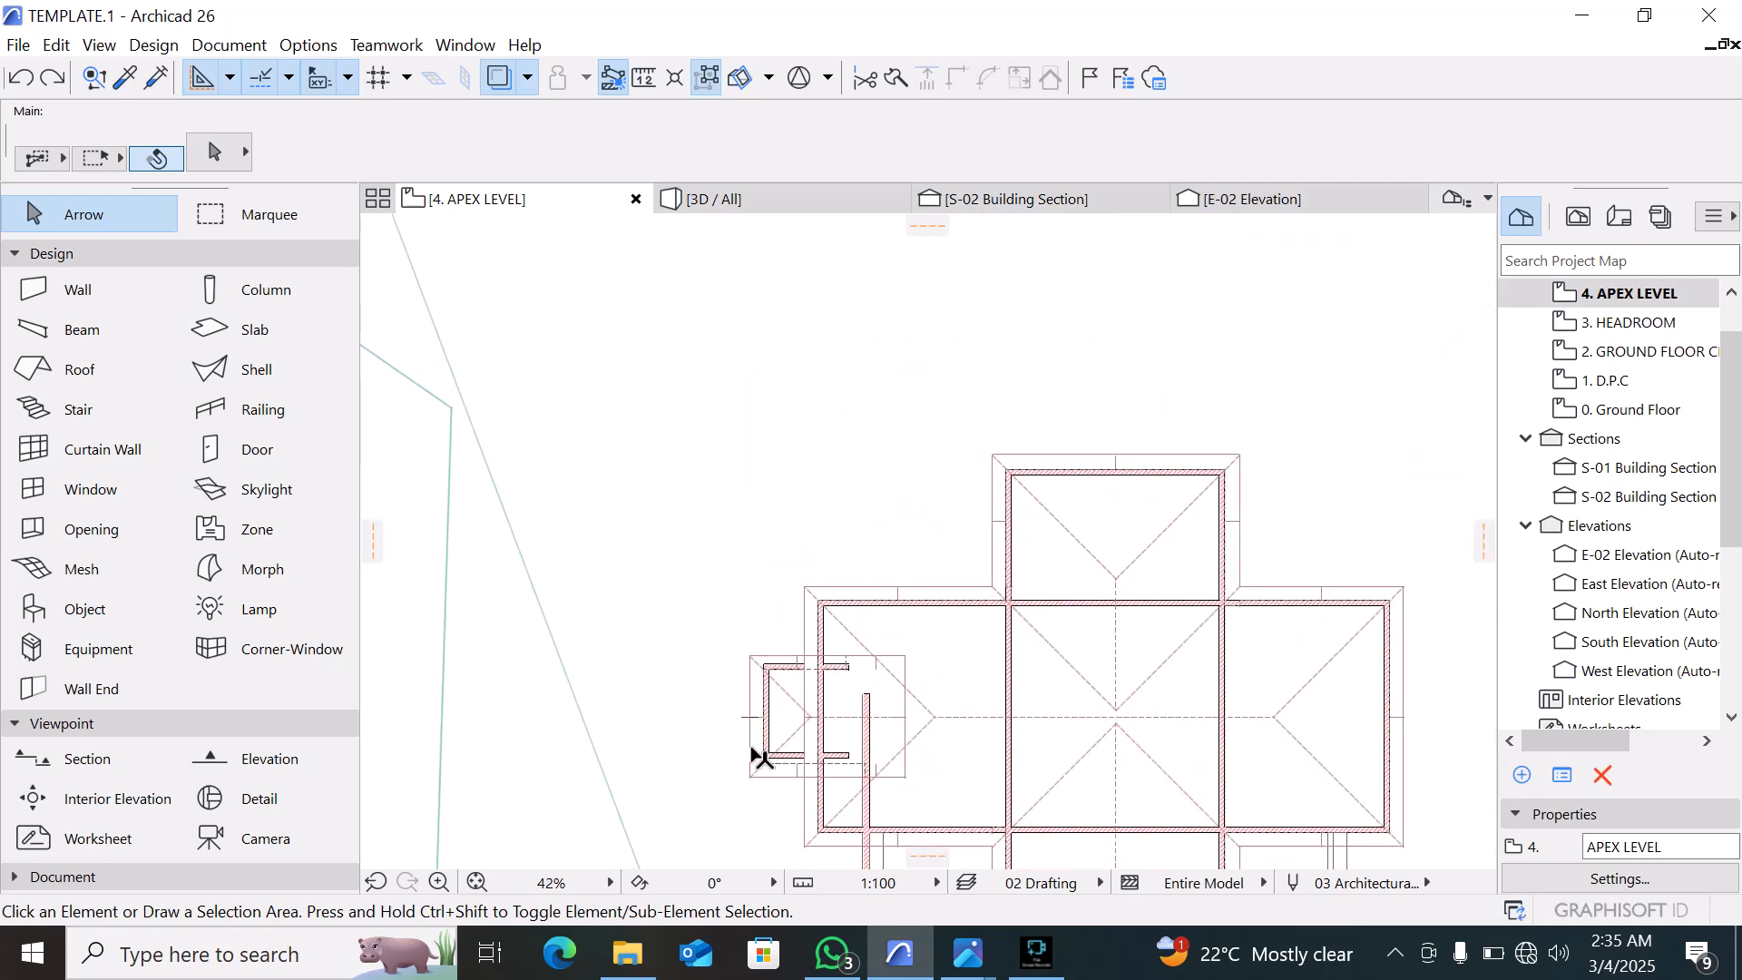
click(760, 755)
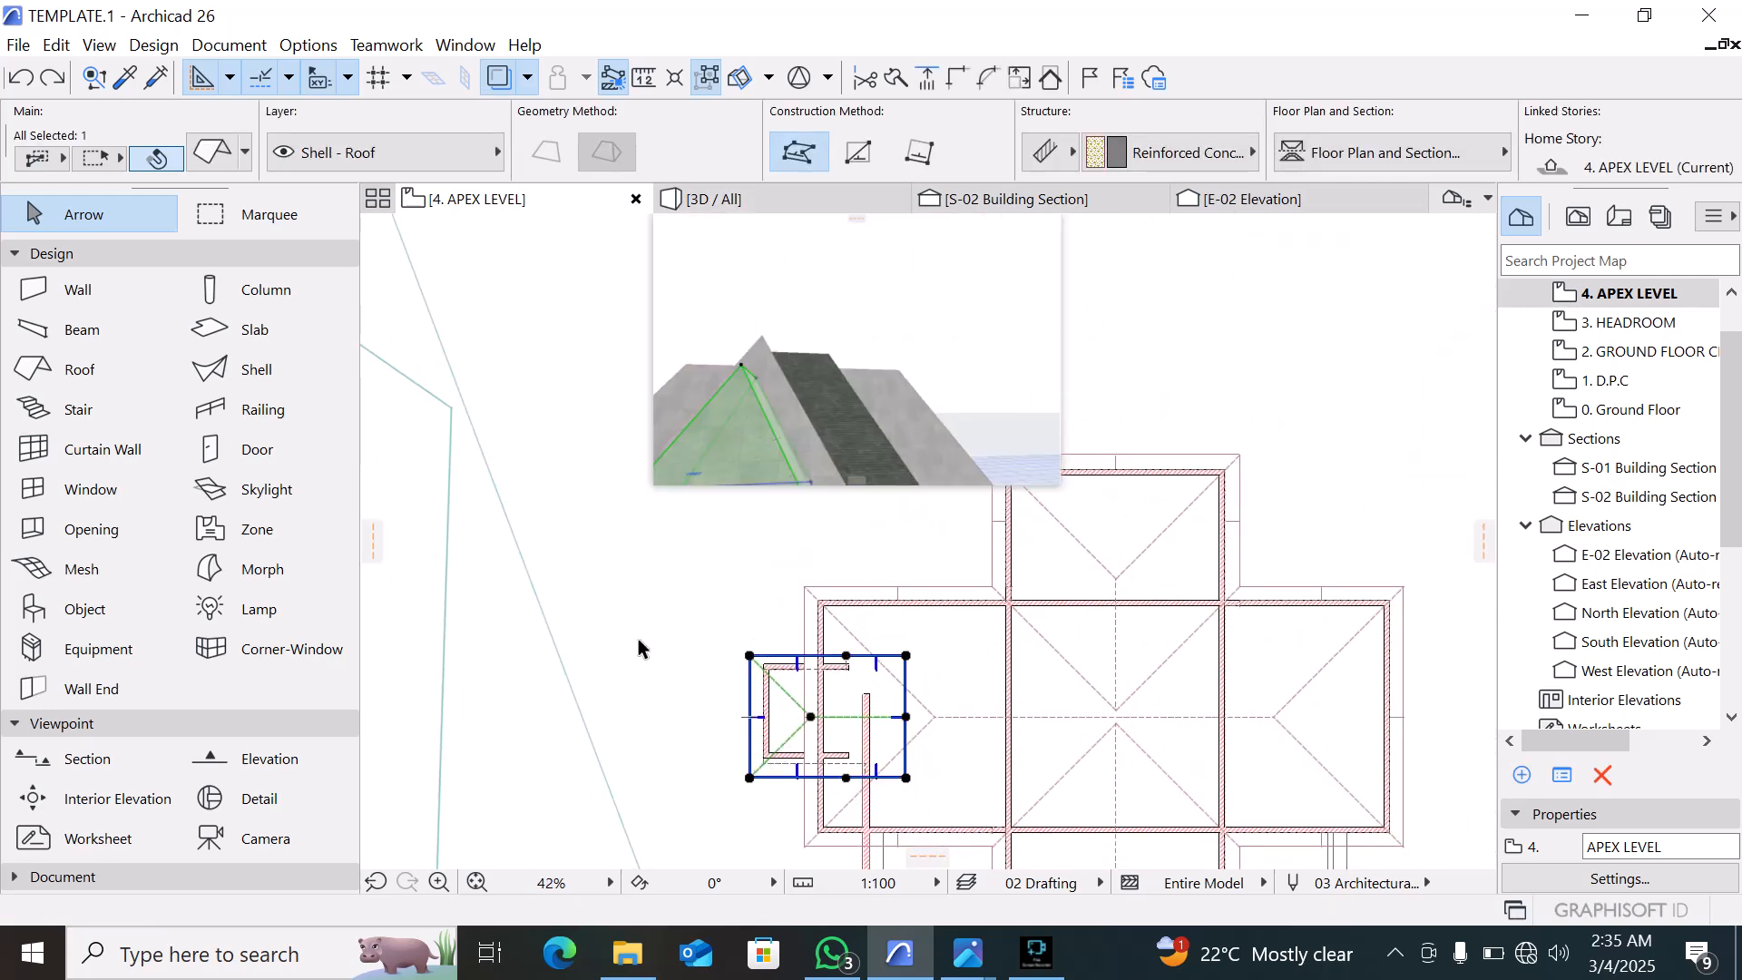
right_click(640, 708)
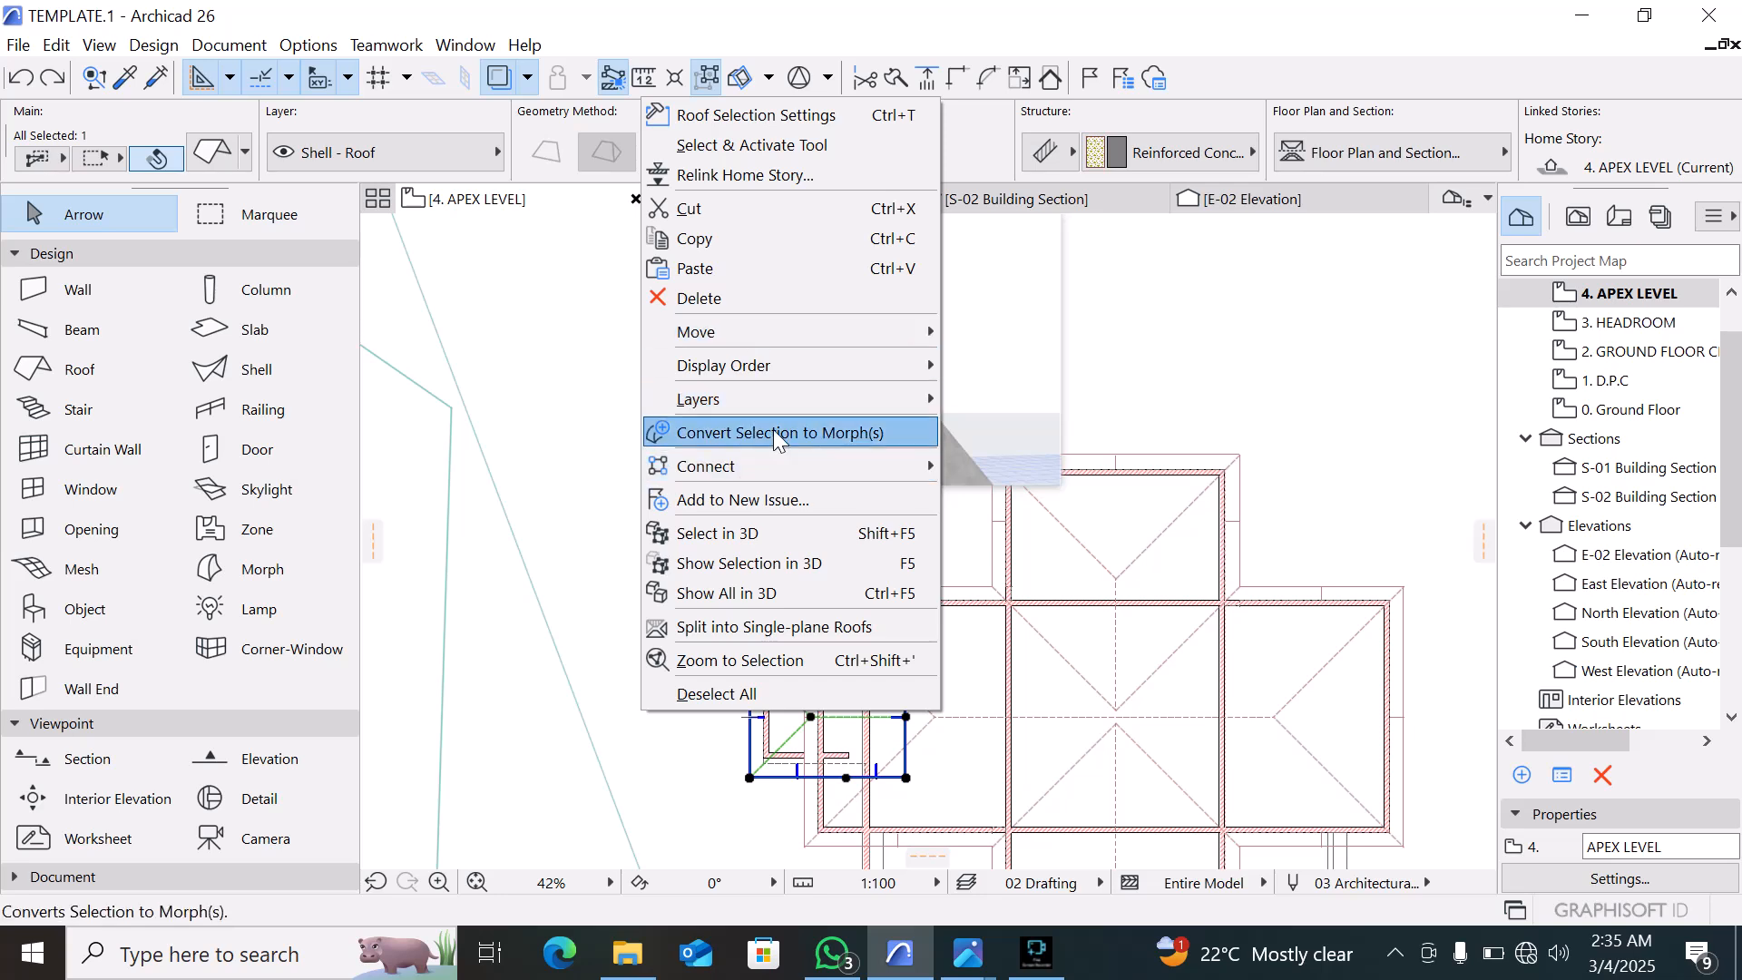
click(769, 635)
click(1082, 399)
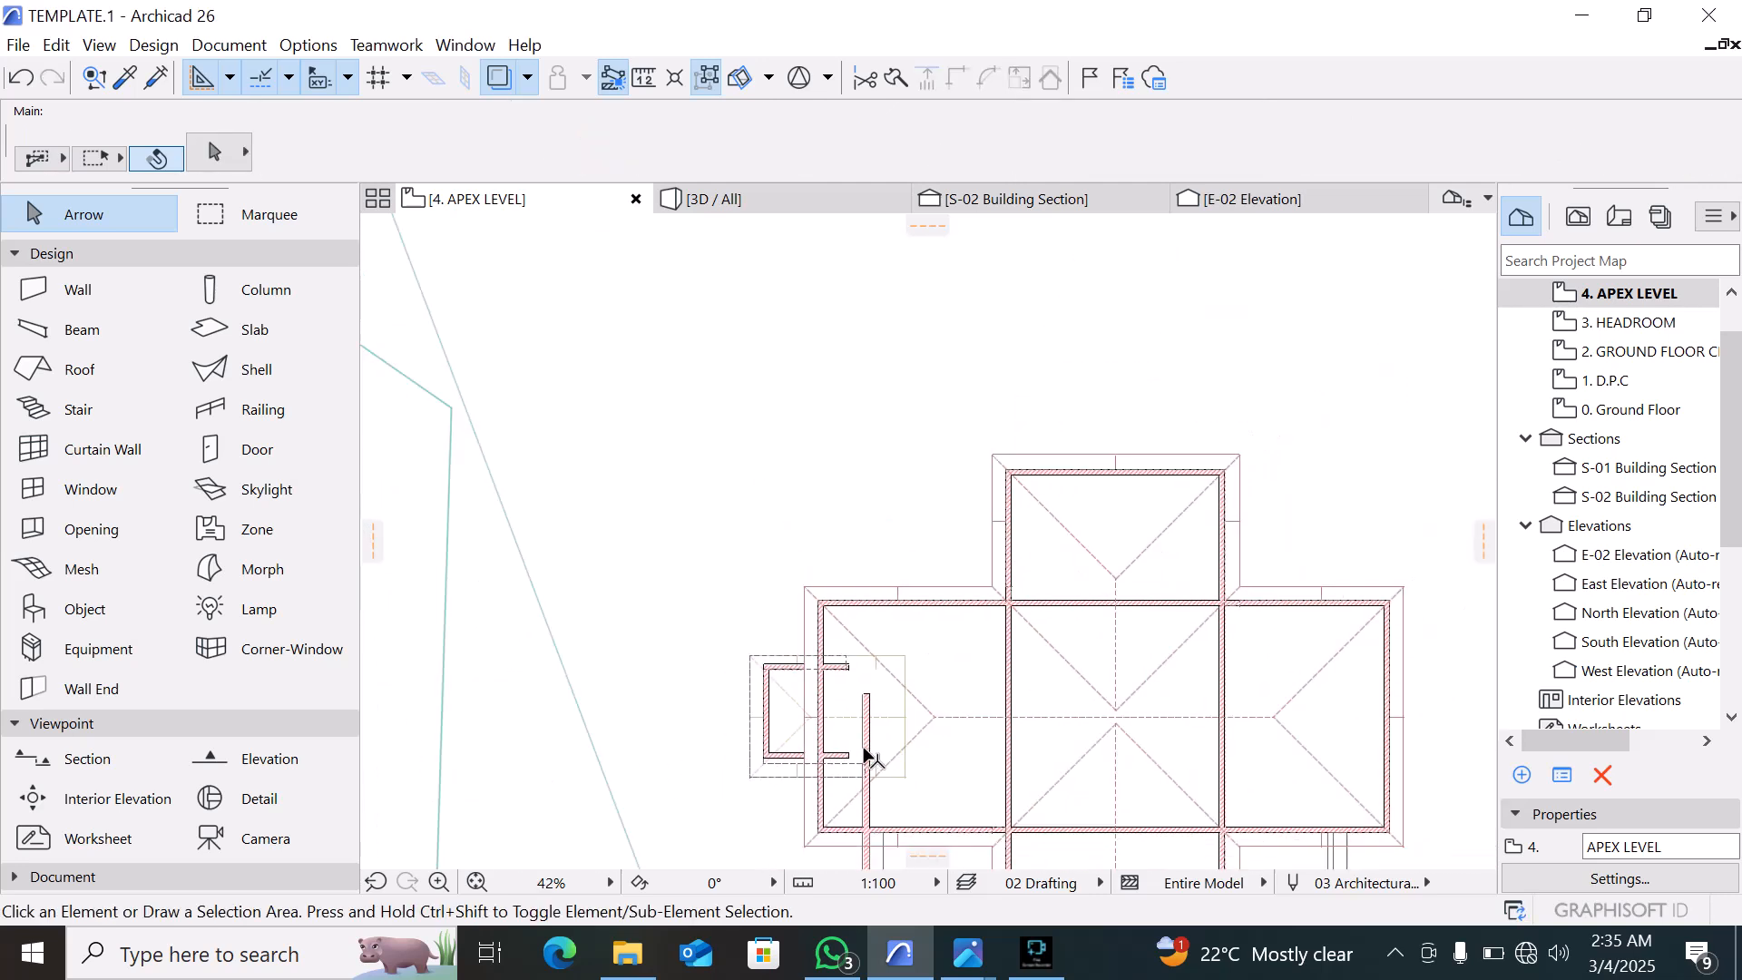
Check the projection's split roof in the plan and undo the split
scroll(765, 782, up, 2)
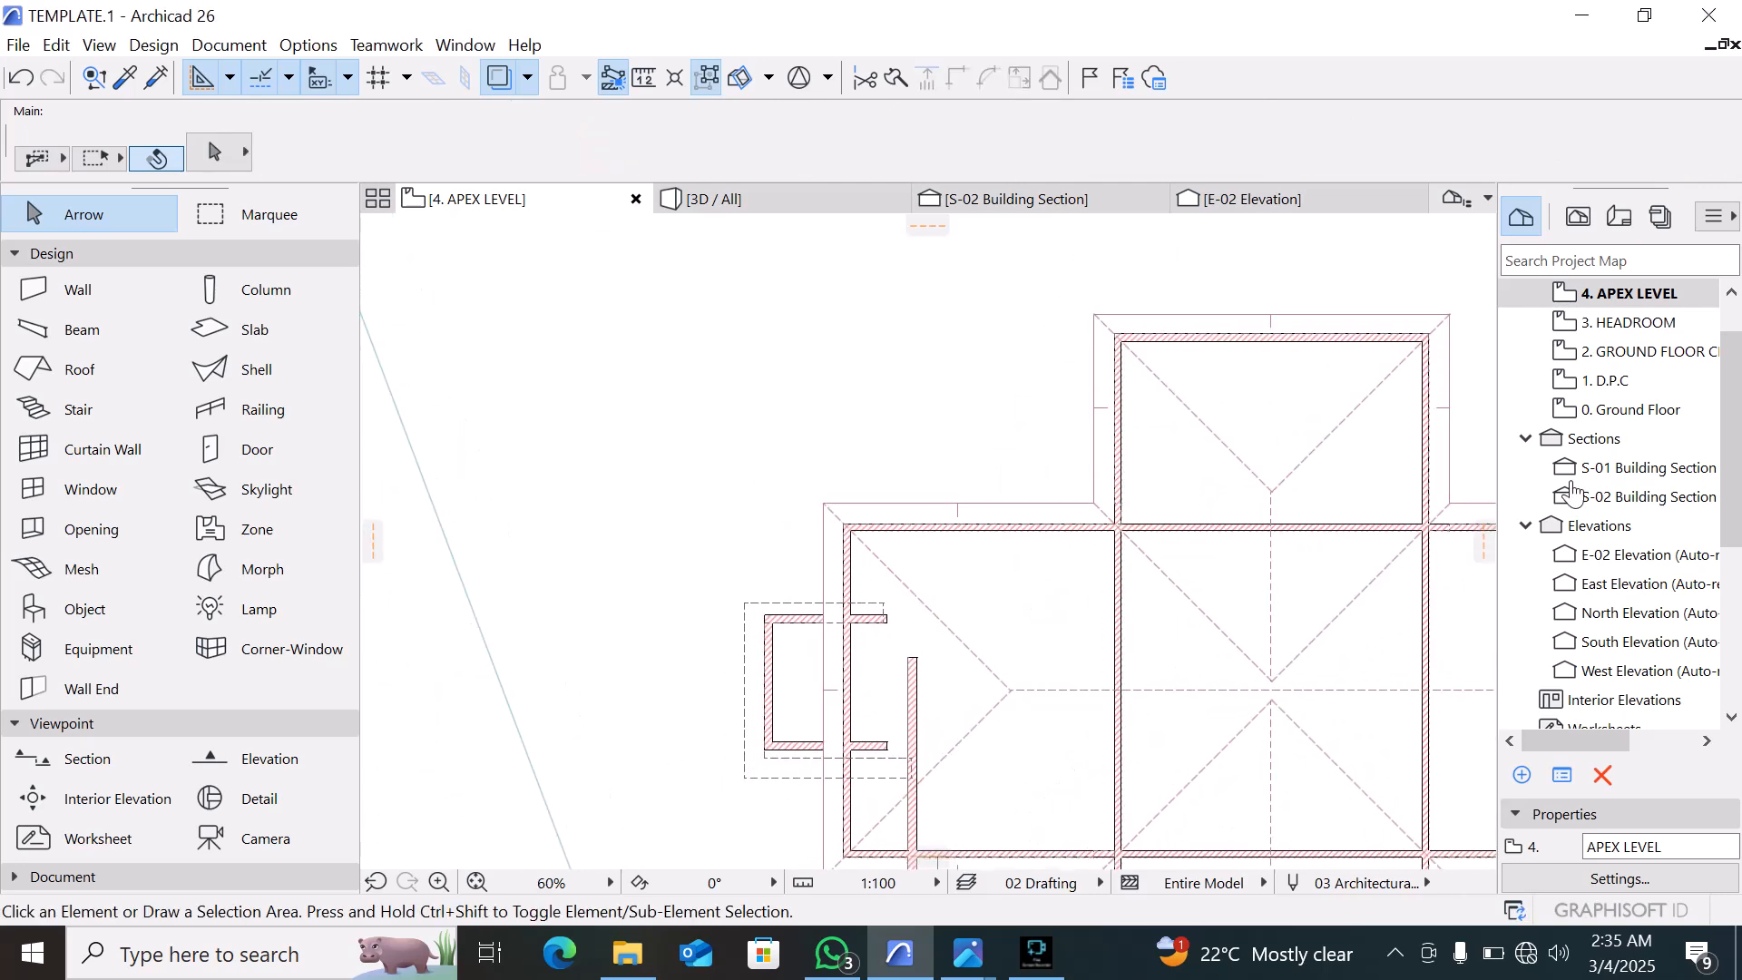
click(1628, 306)
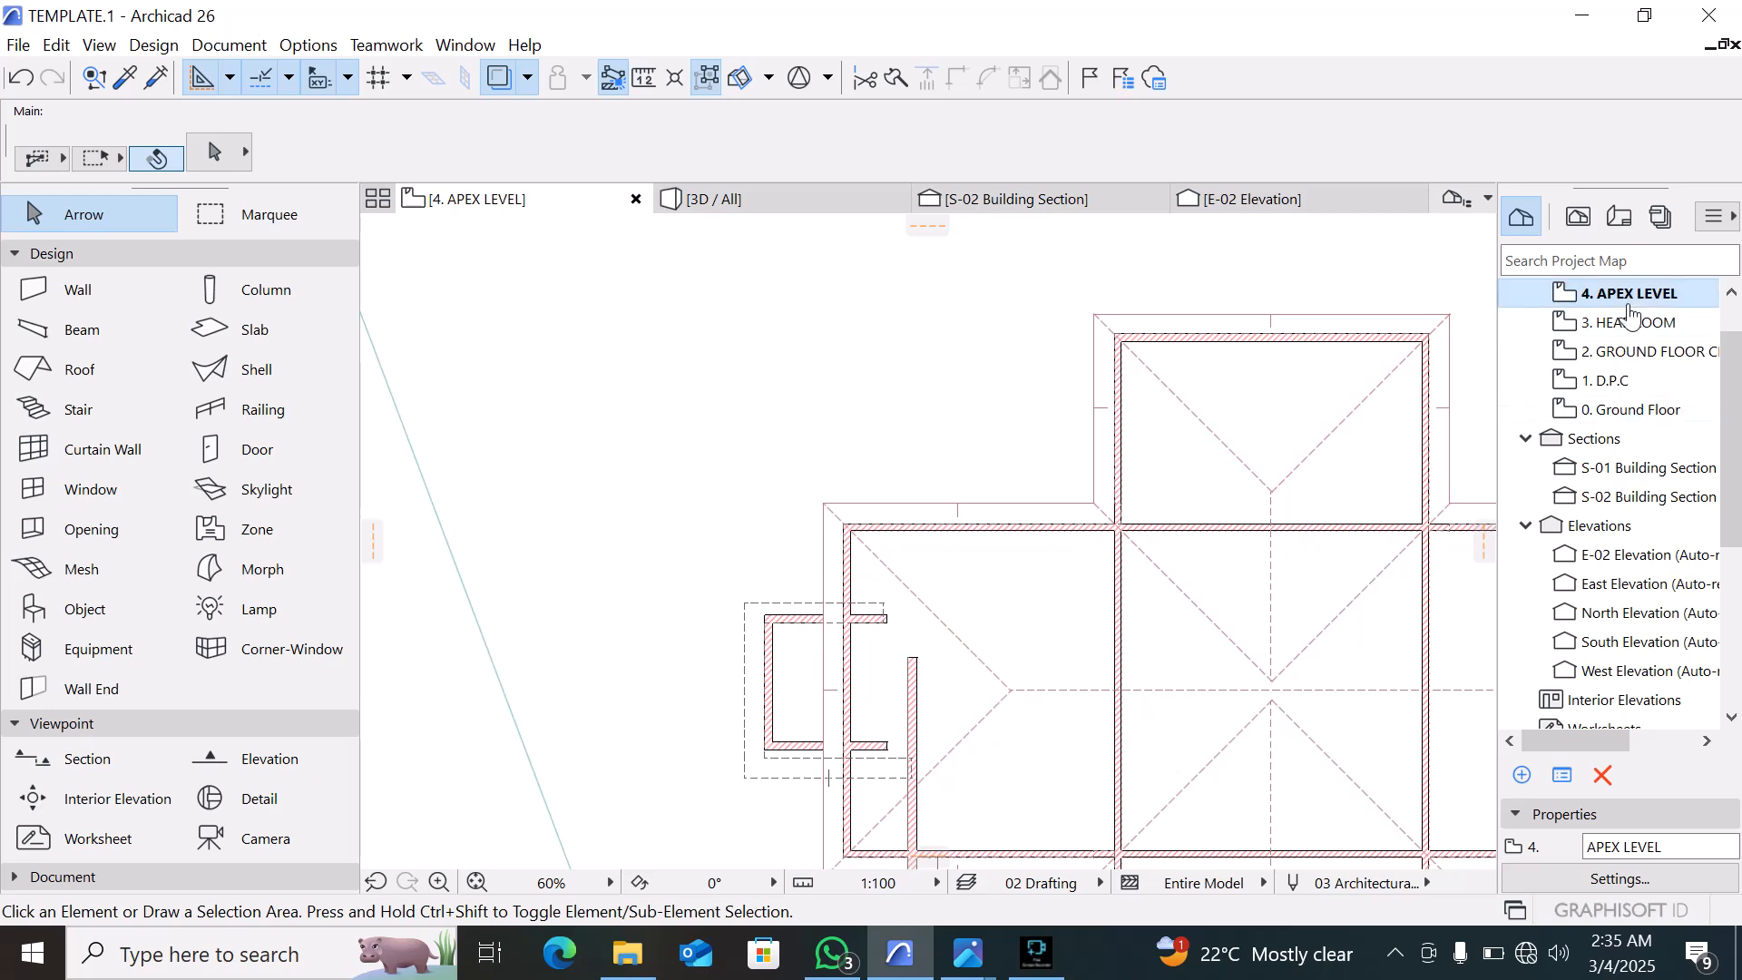
scroll(1630, 313, up, 2)
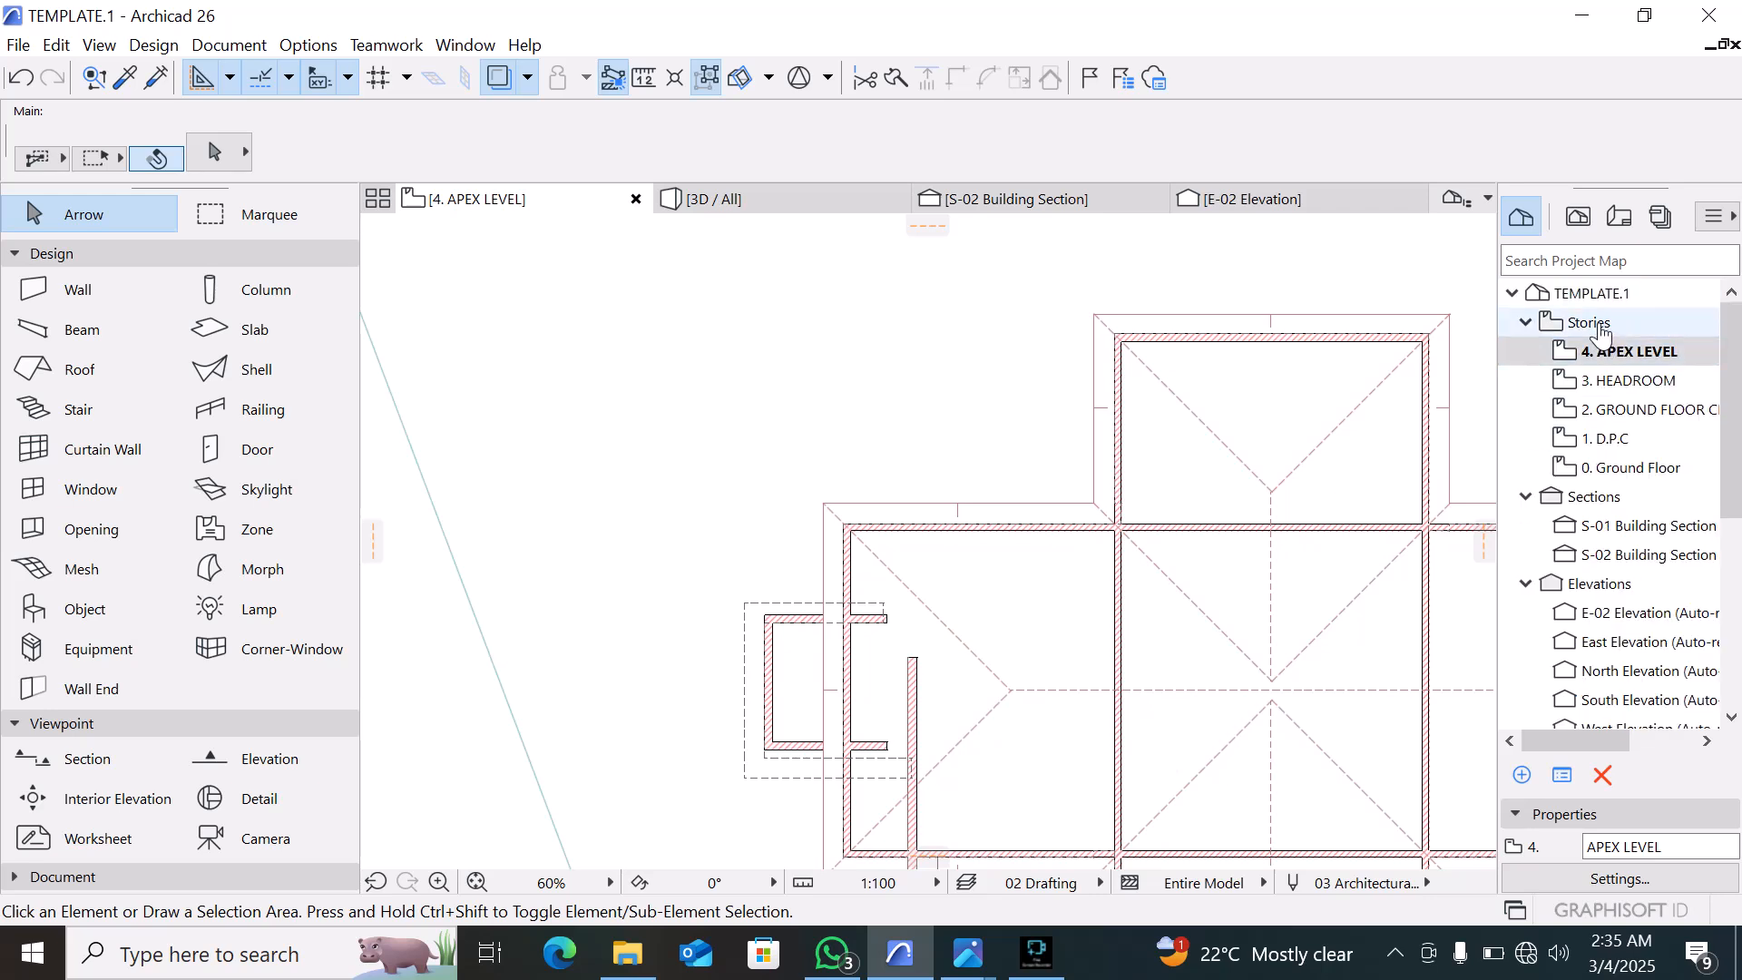
click(1521, 324)
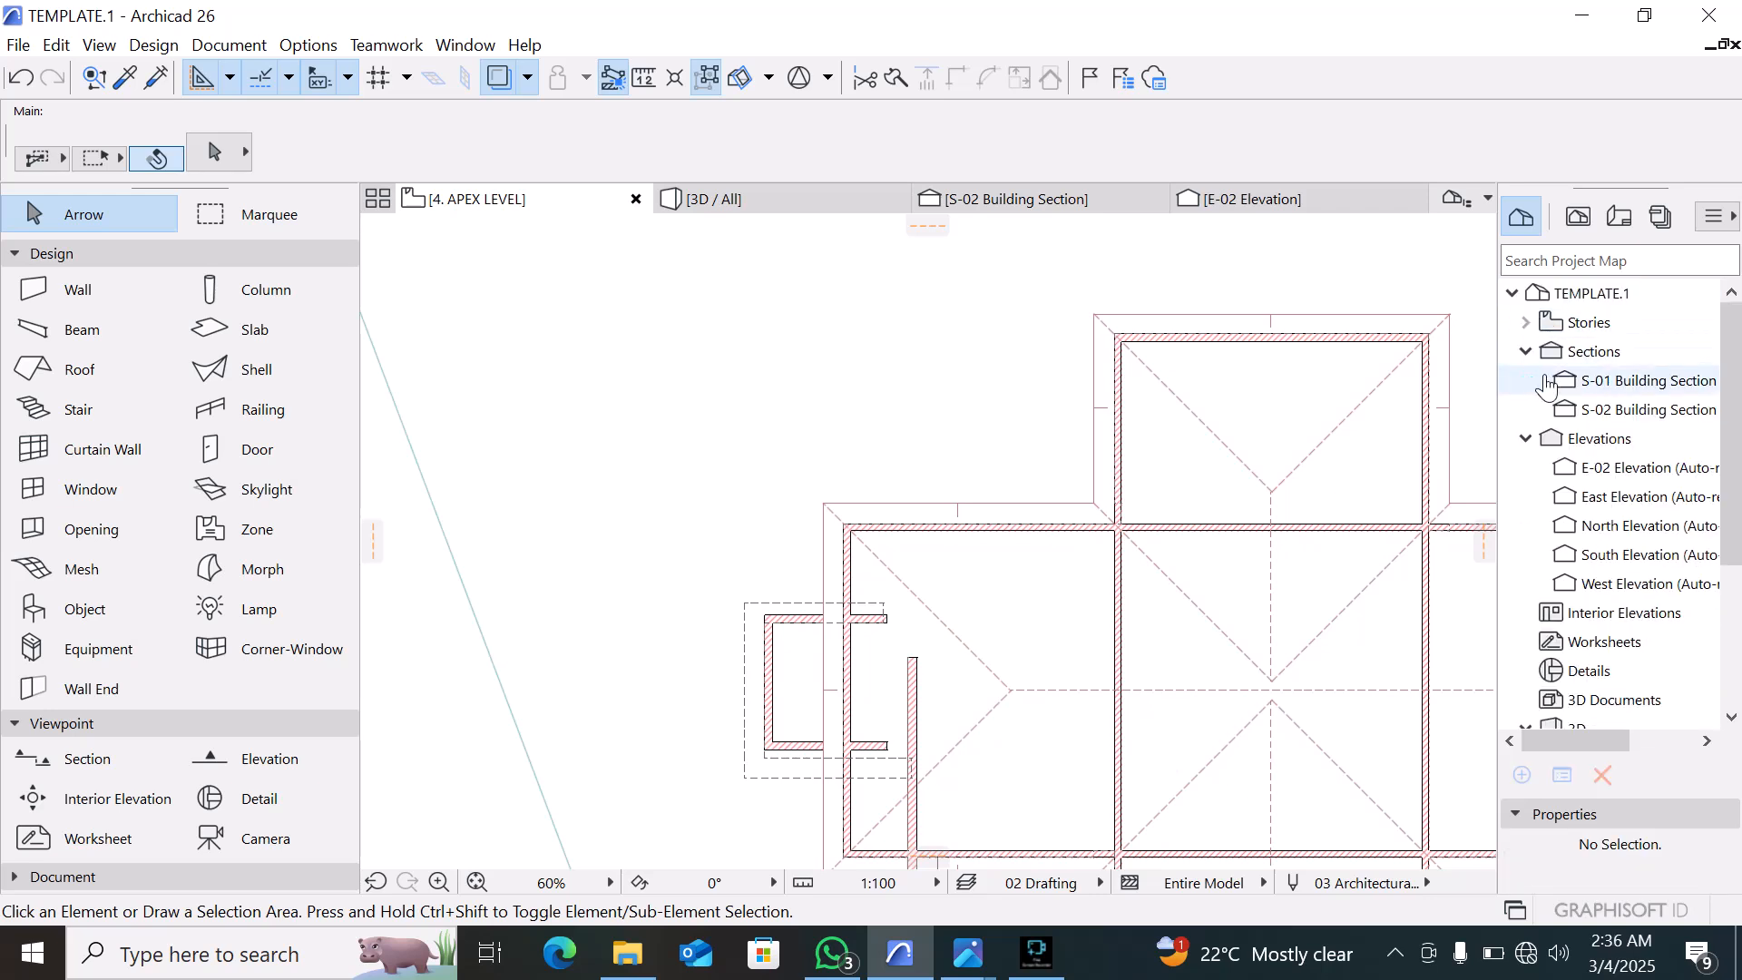
click(1578, 353)
scroll(1030, 704, down, 5)
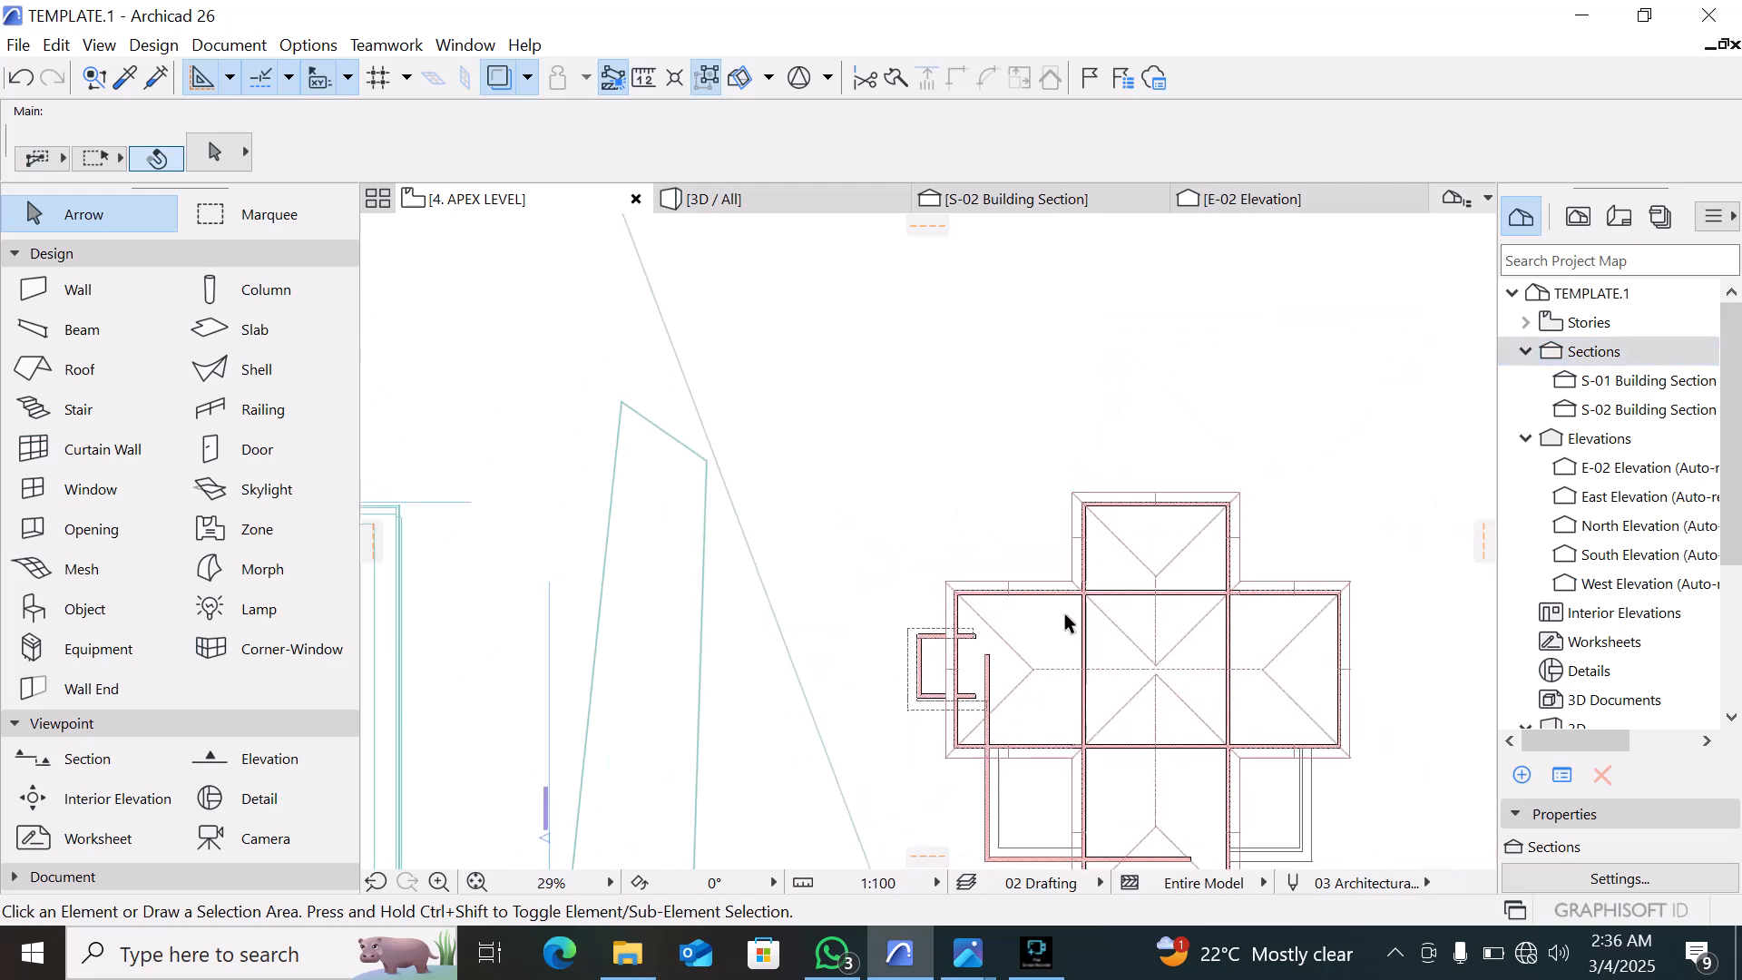
mouse_move(678, 203)
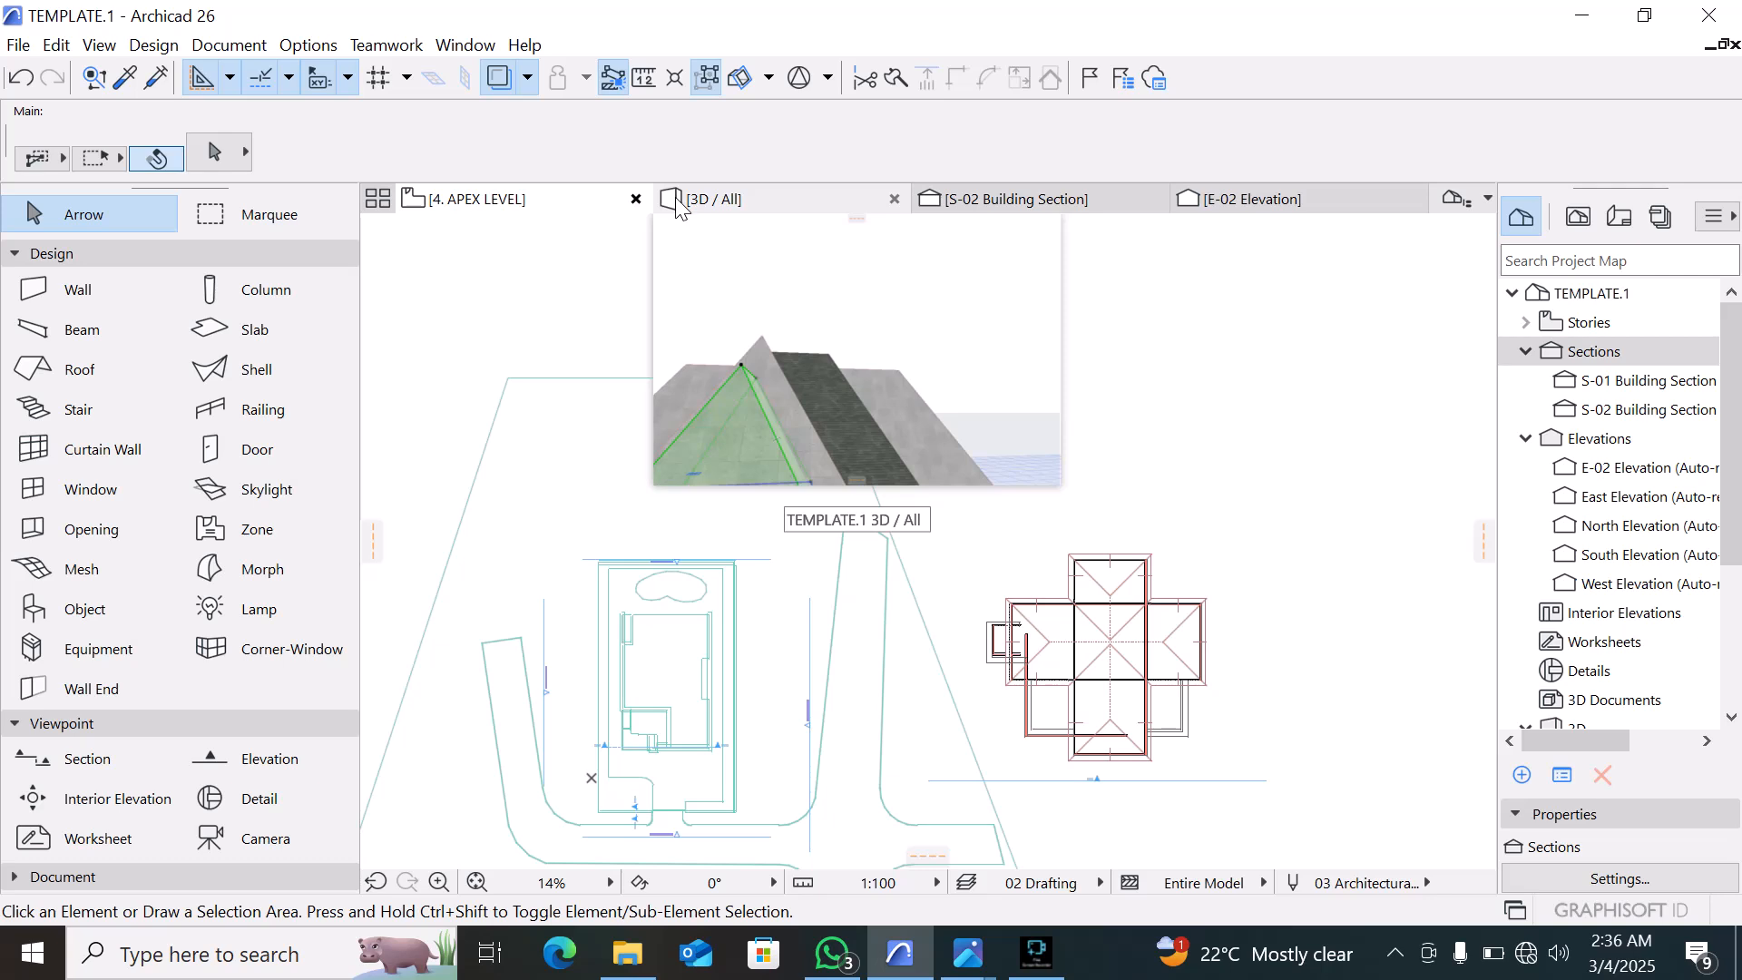
key(ctrl+z)
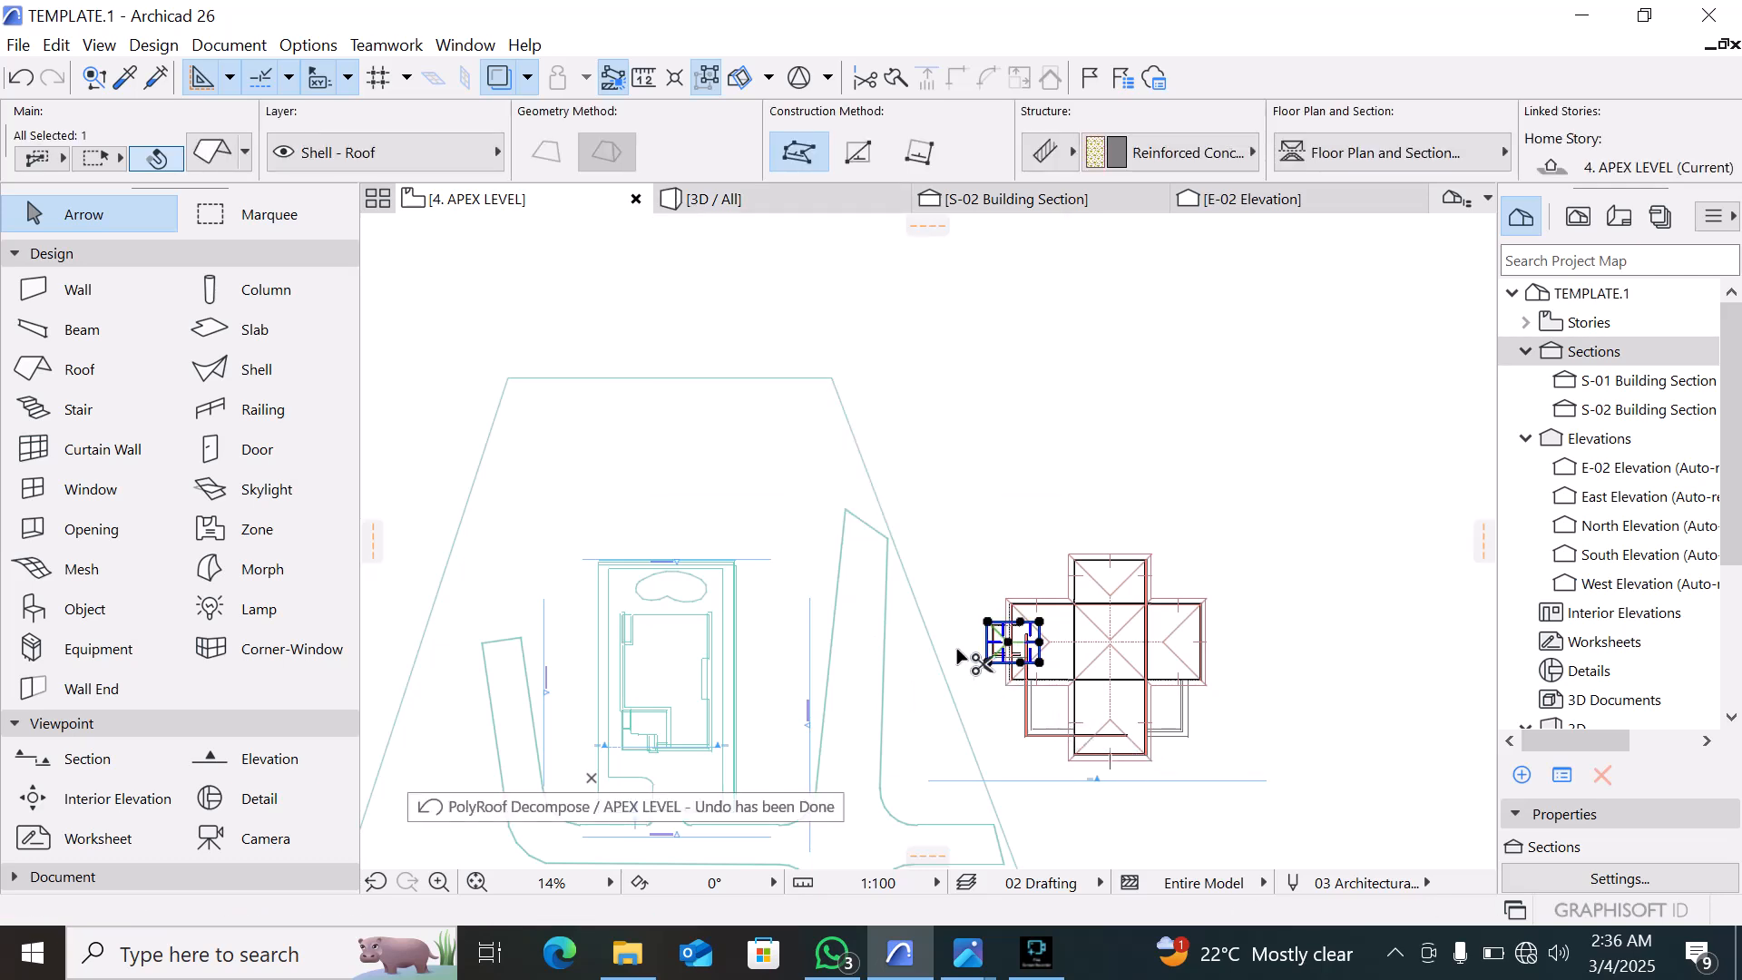
Check the small roof in the 3D view and open the 1. D.P.C story plan
click(713, 198)
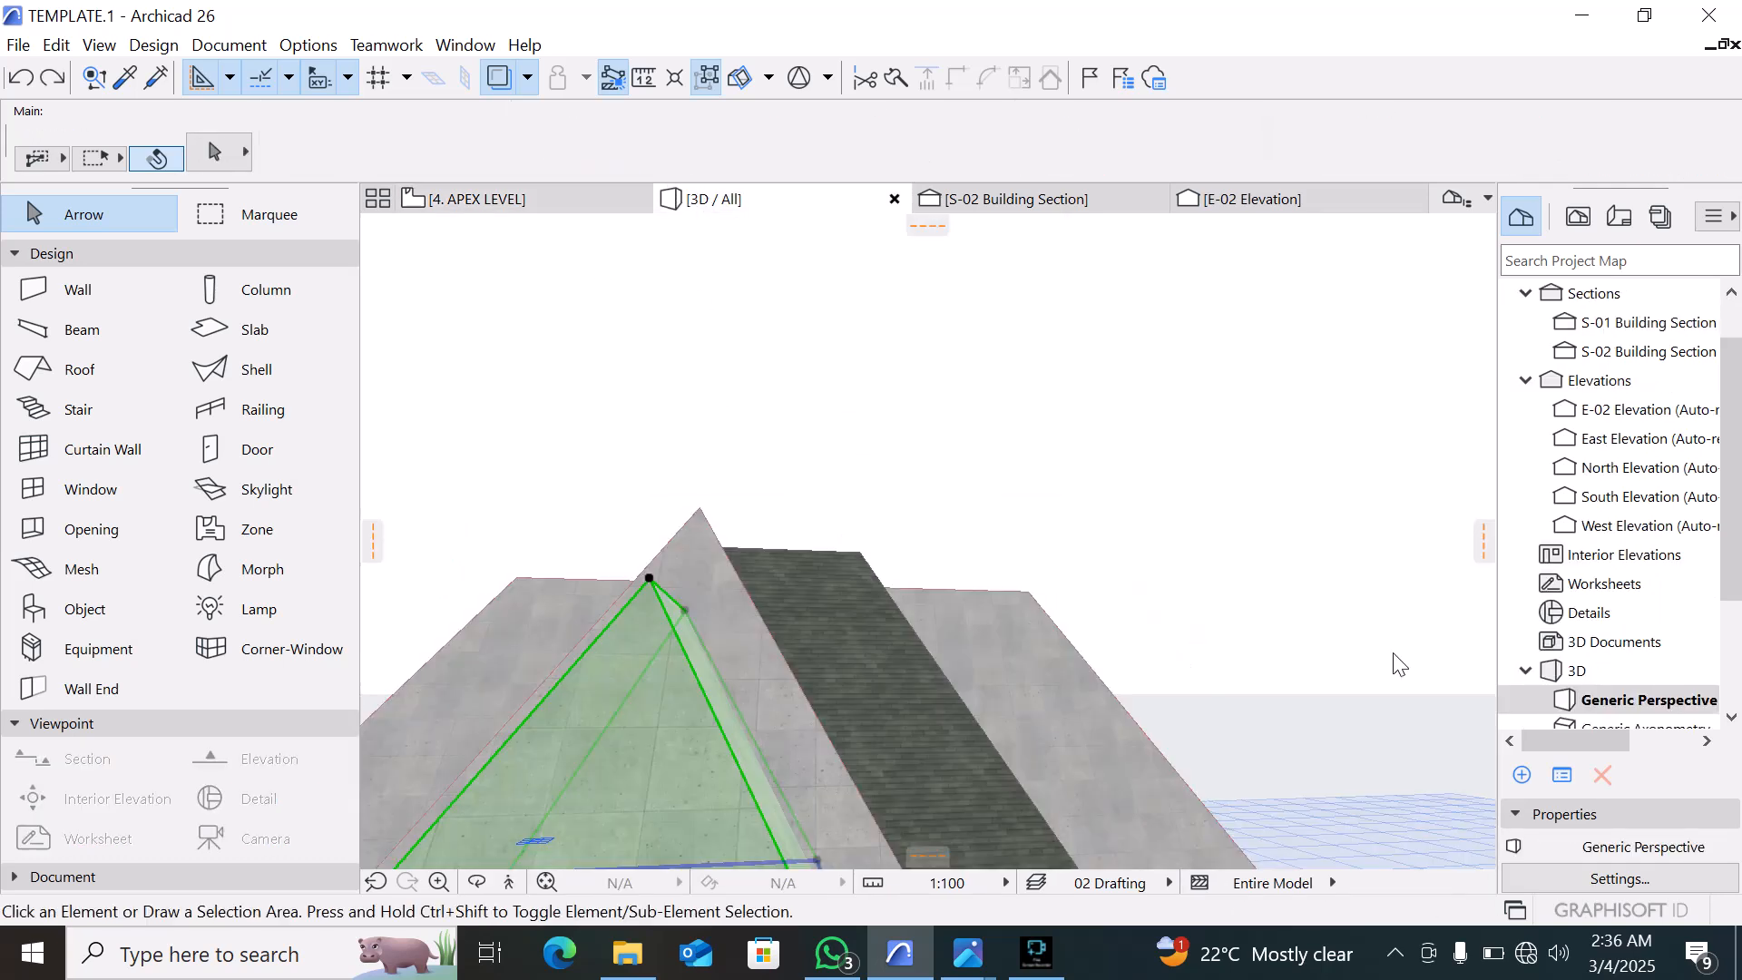
scroll(1641, 360, up, 2)
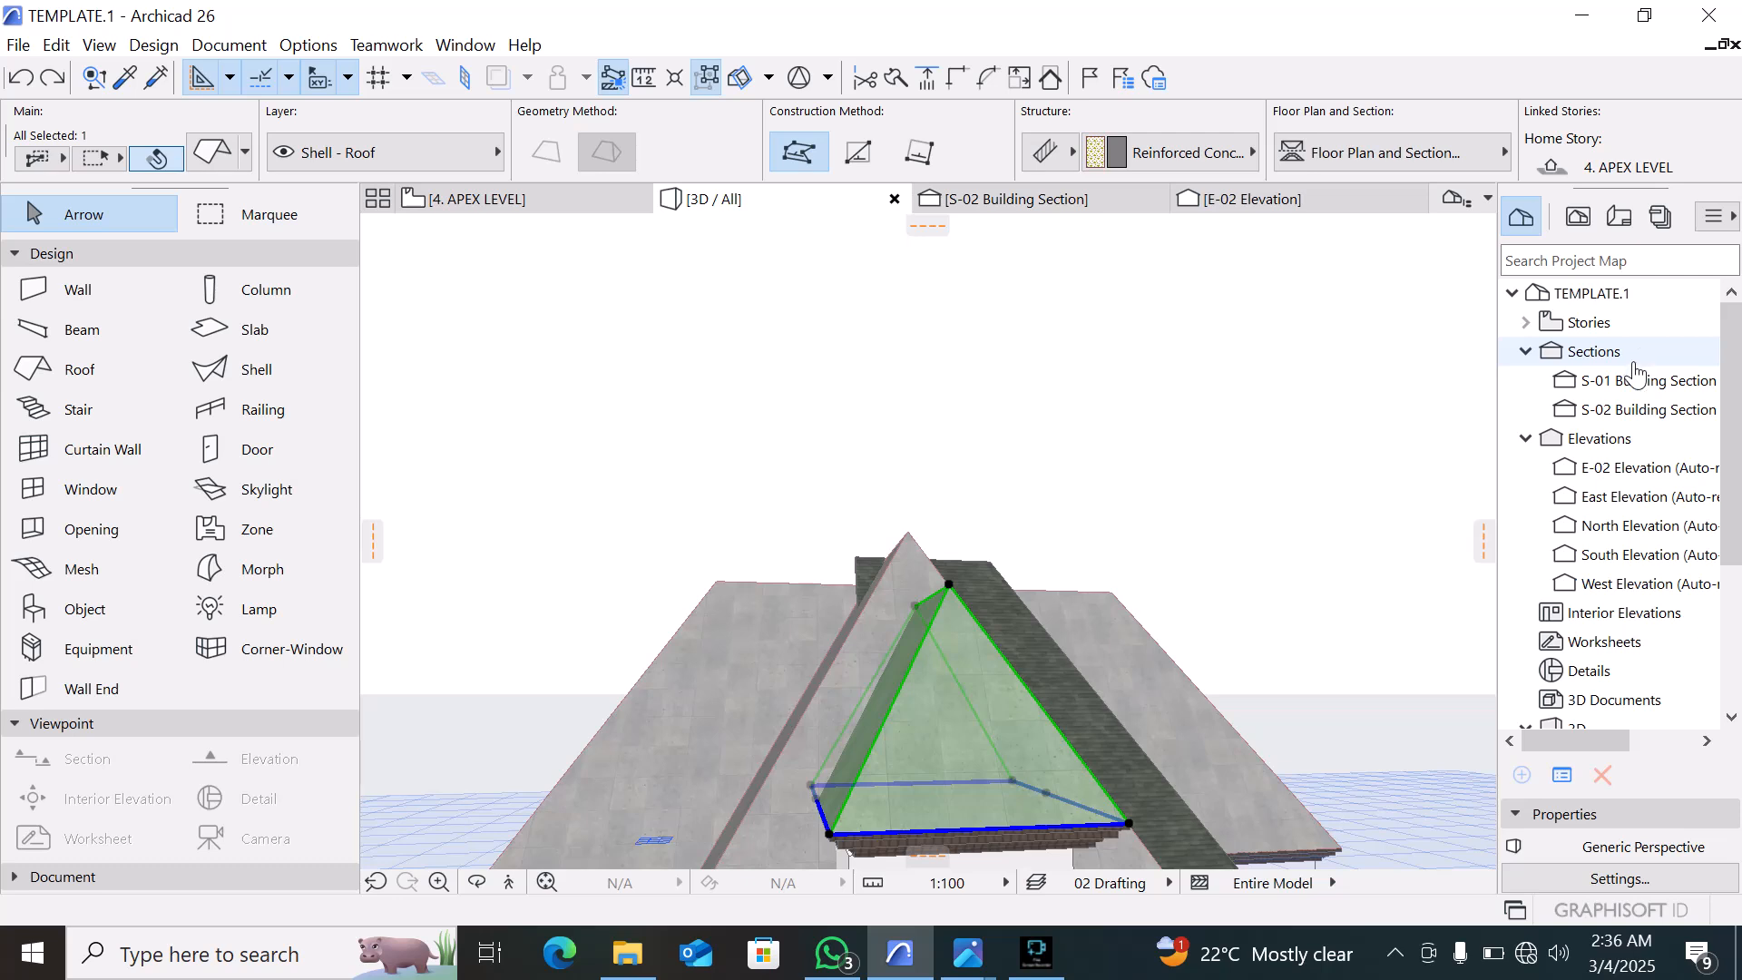
scroll(1623, 381, down, 3)
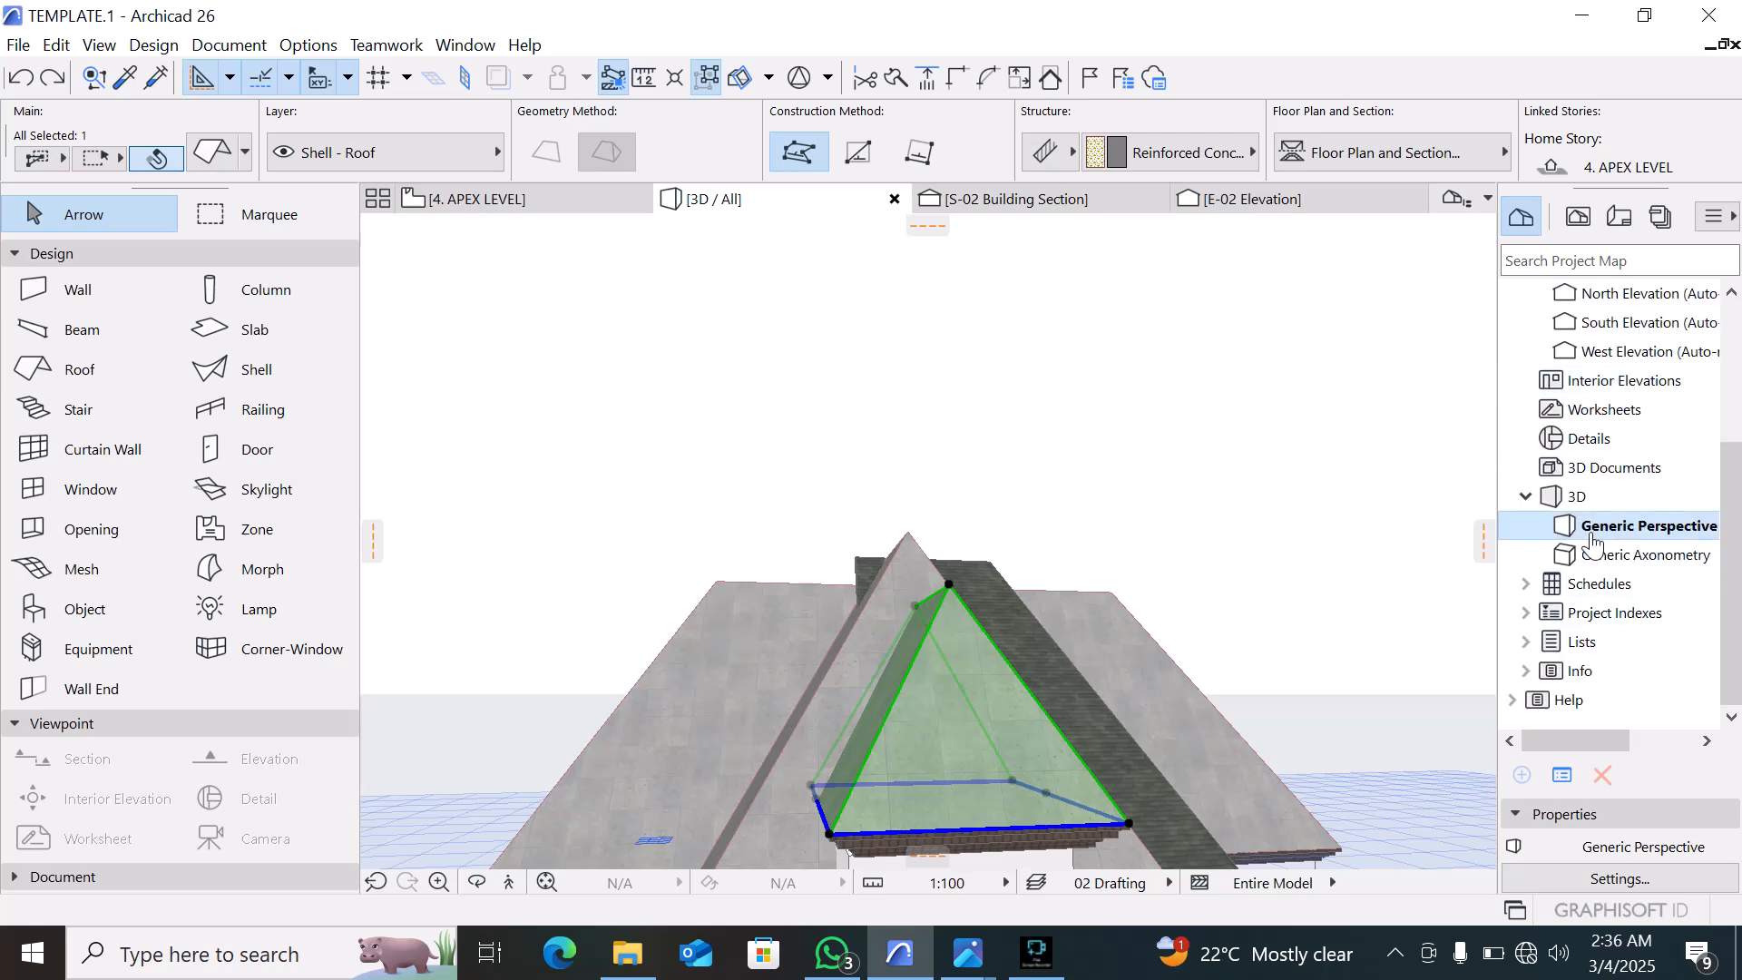
scroll(1594, 541, up, 3)
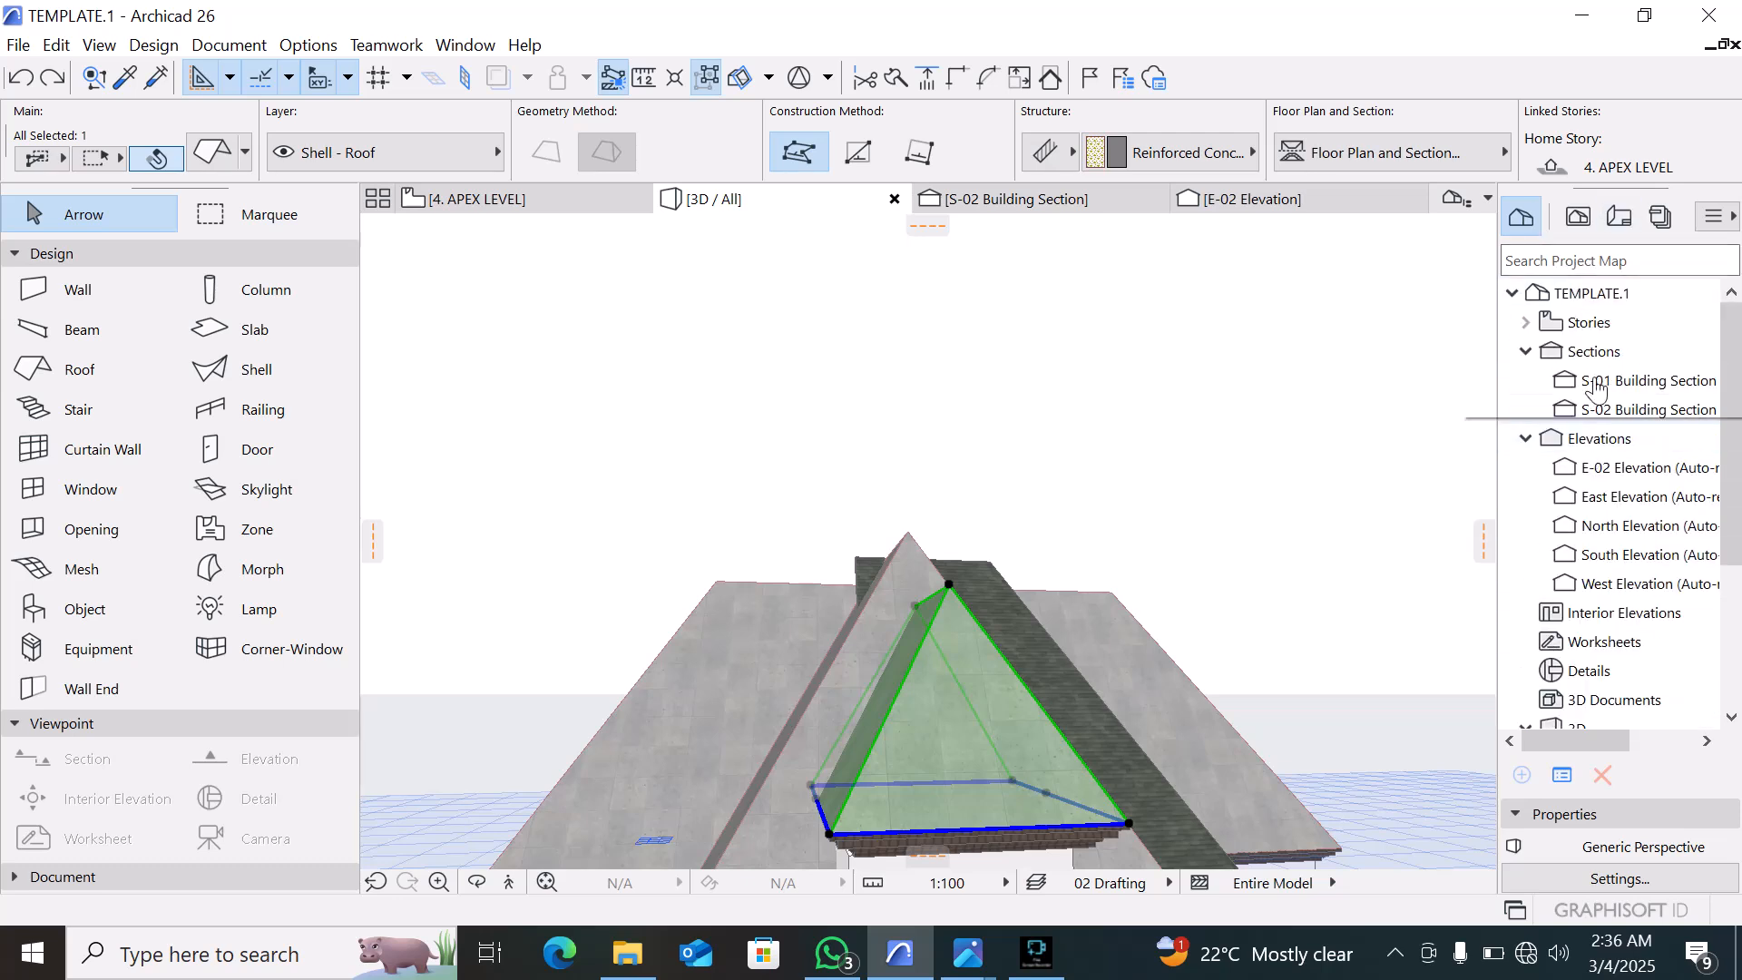
click(1590, 329)
click(1525, 323)
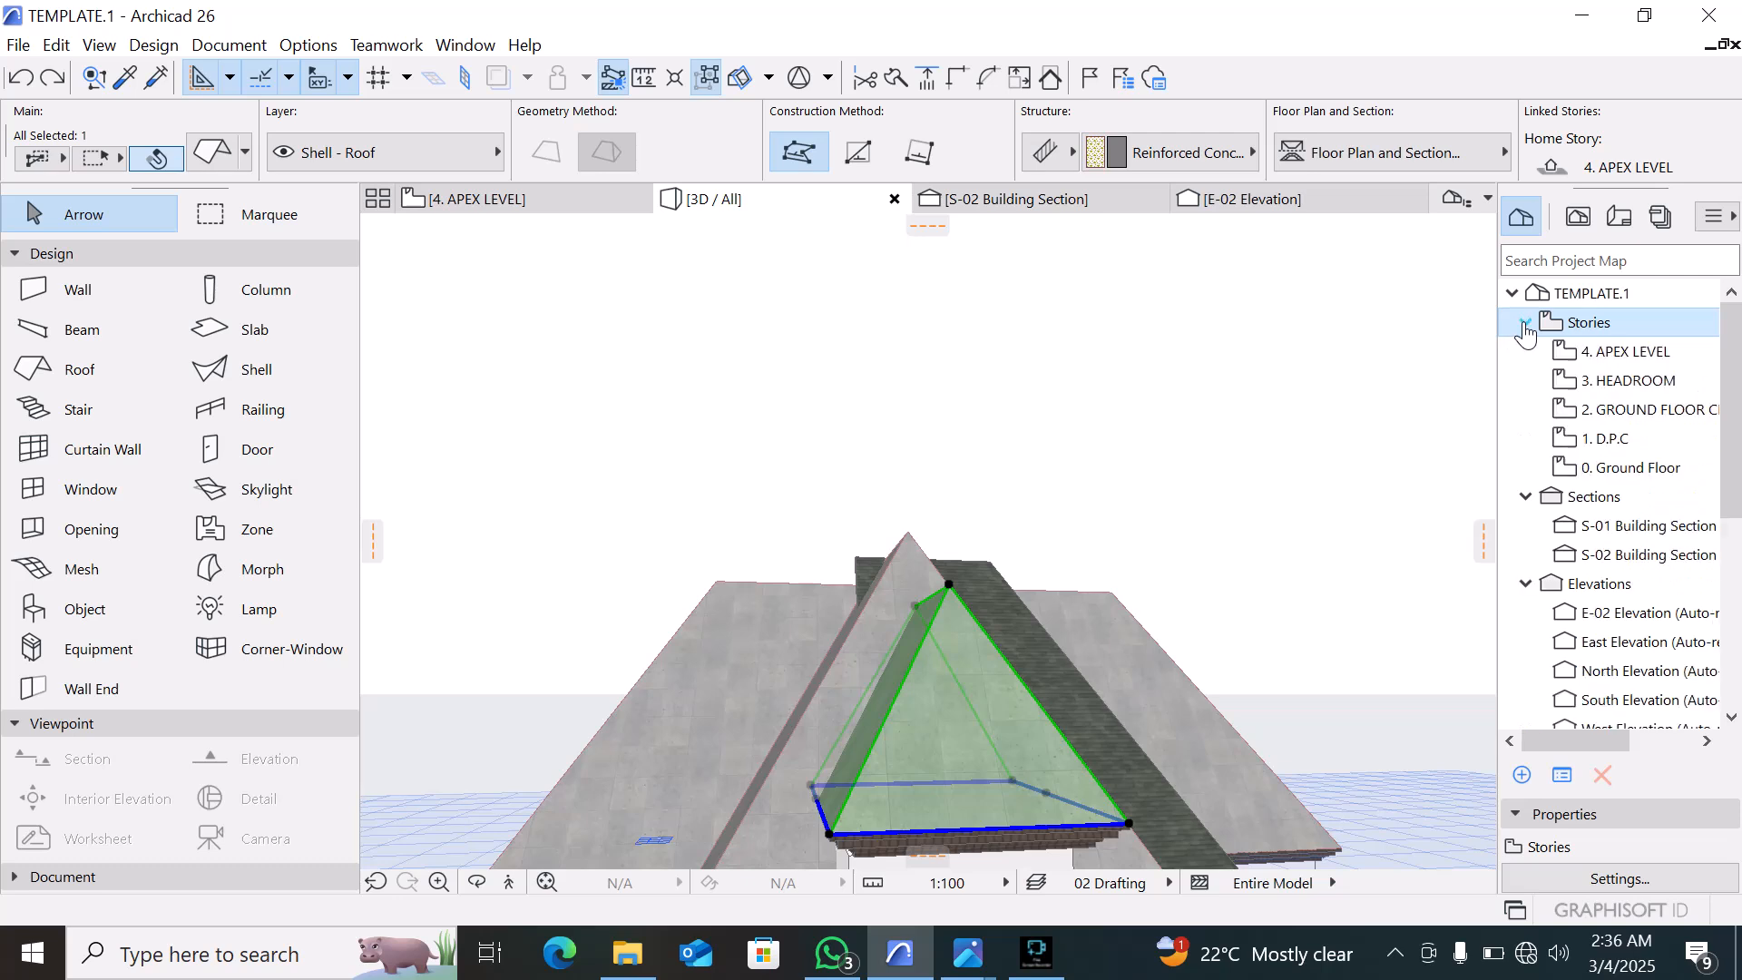
click(1611, 438)
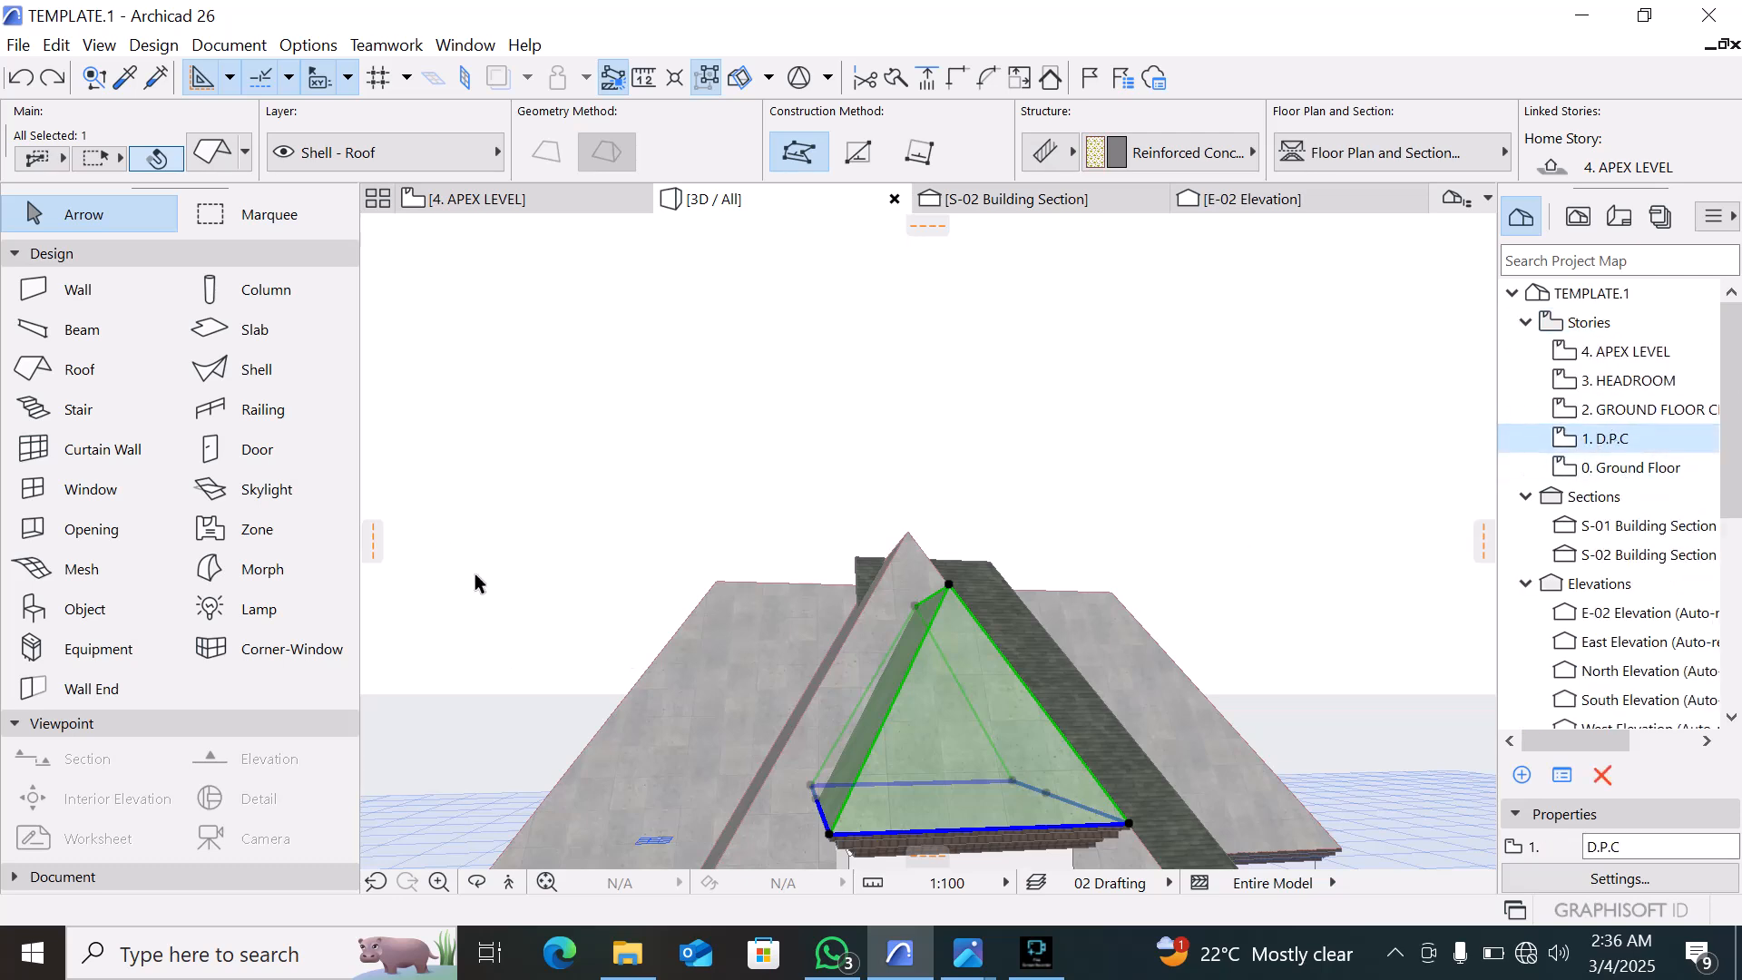
scroll(1624, 449, down, 2)
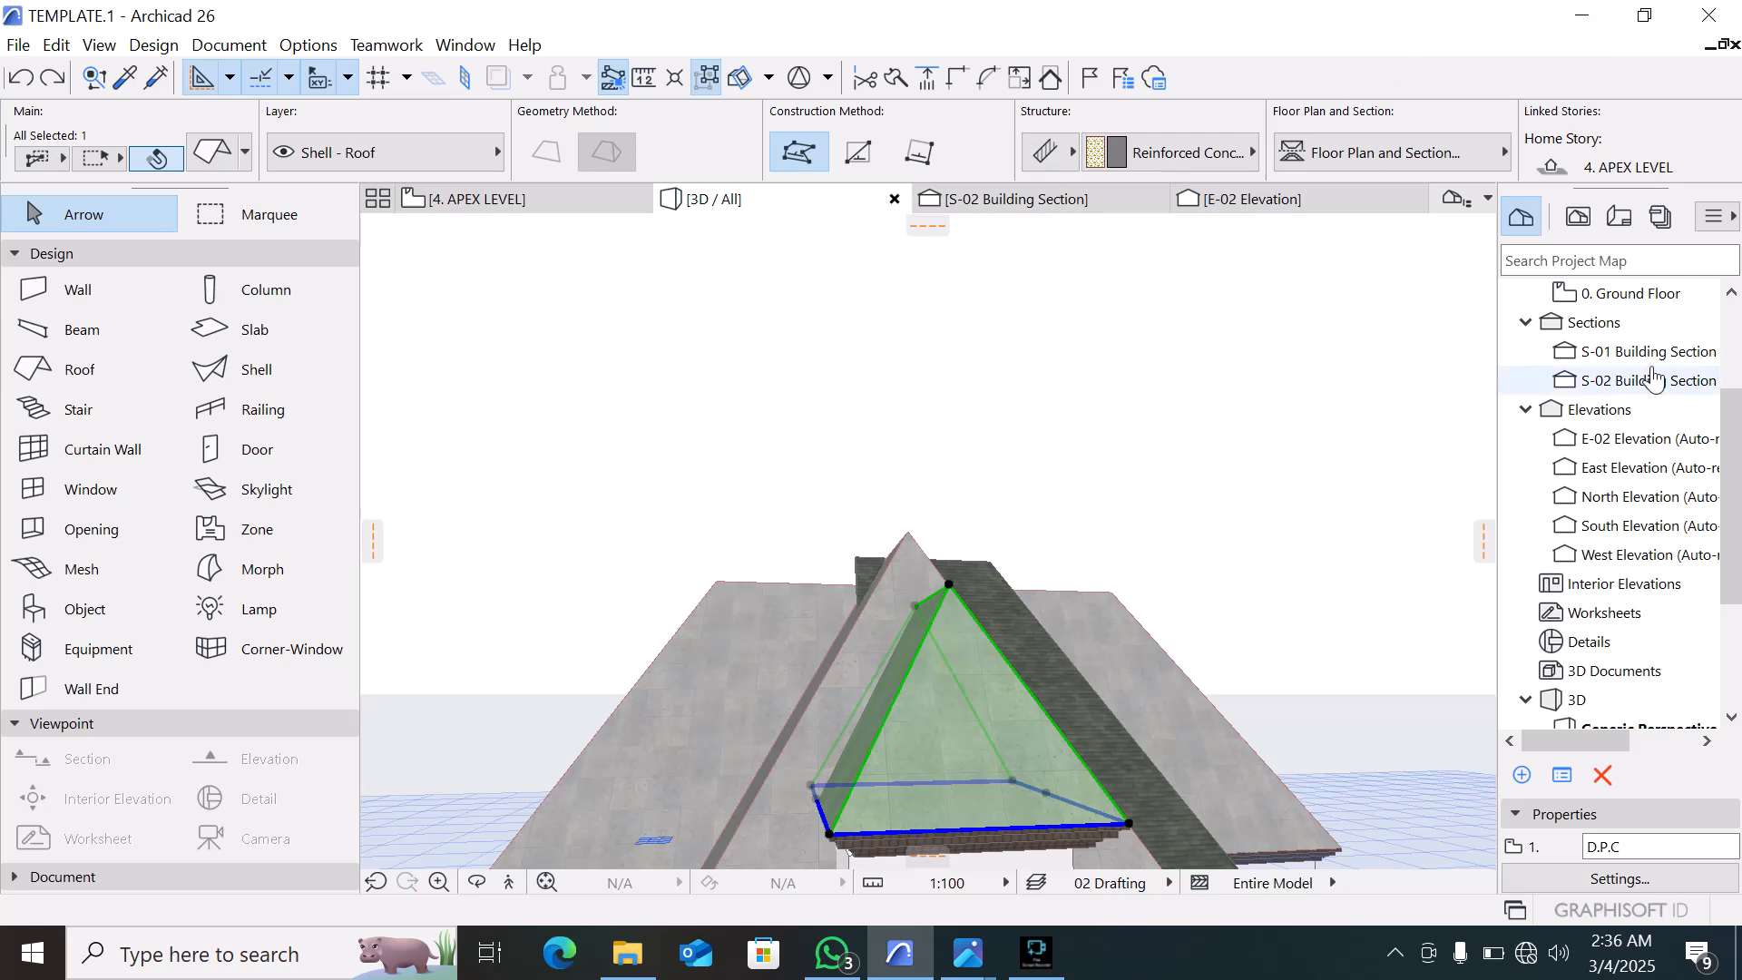
scroll(1607, 349, up, 2)
double_click(1608, 351)
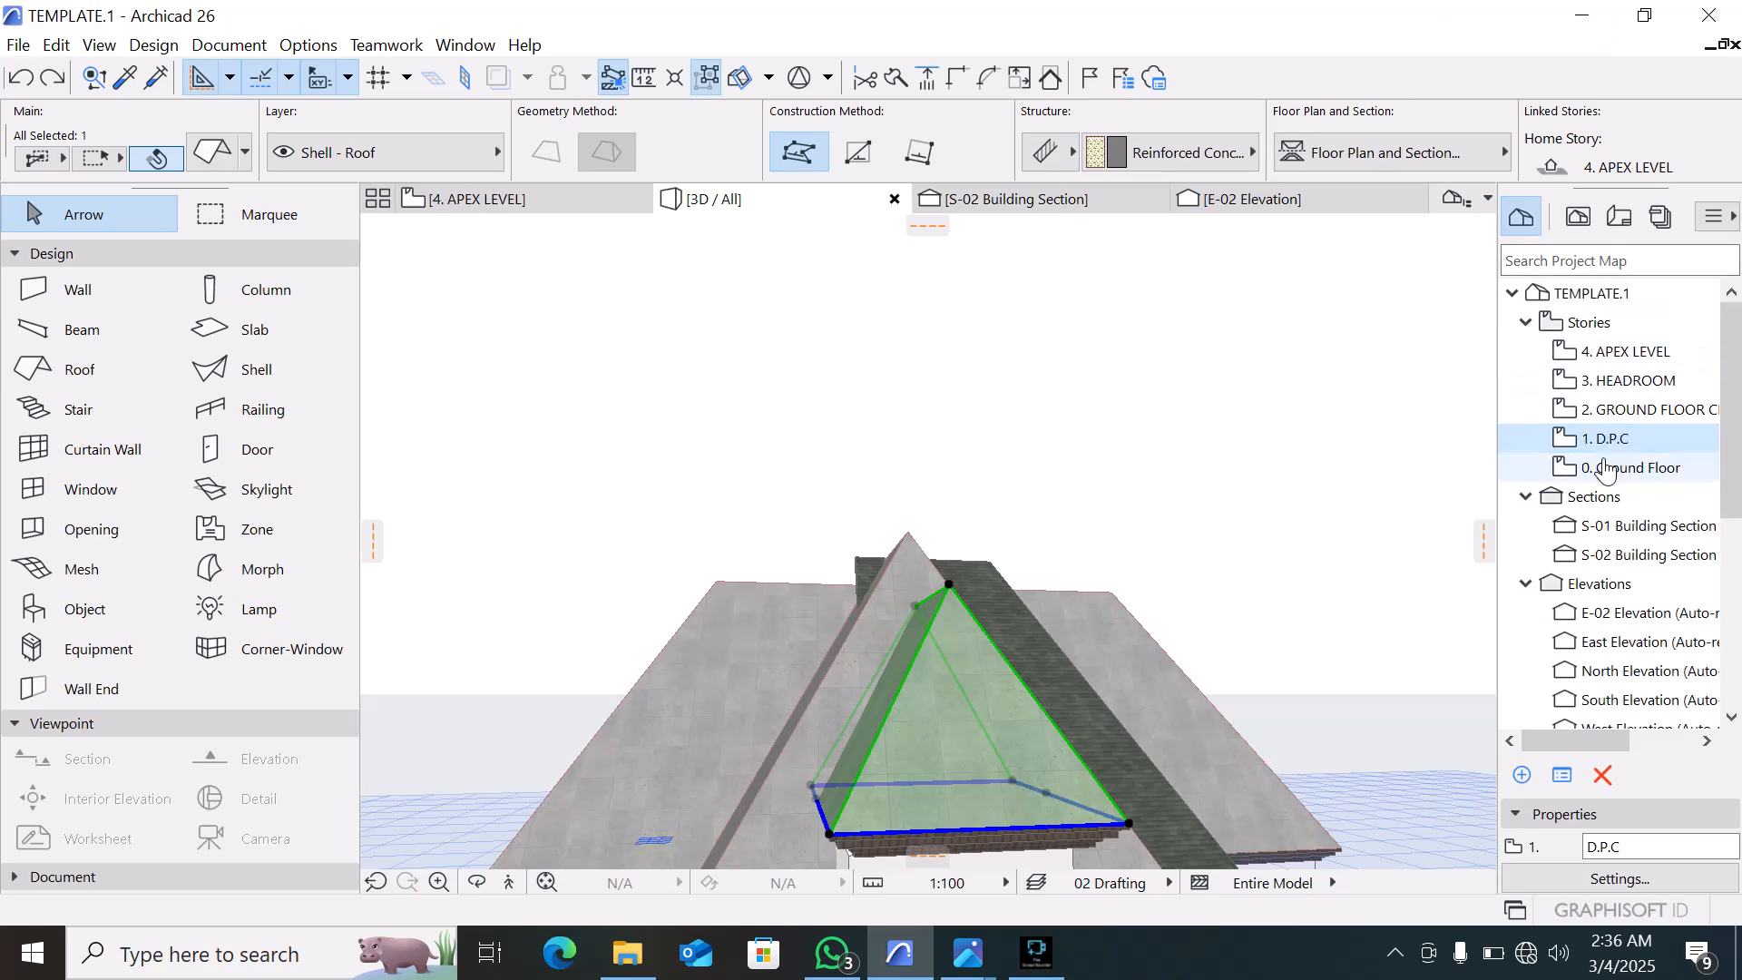
double_click(1606, 439)
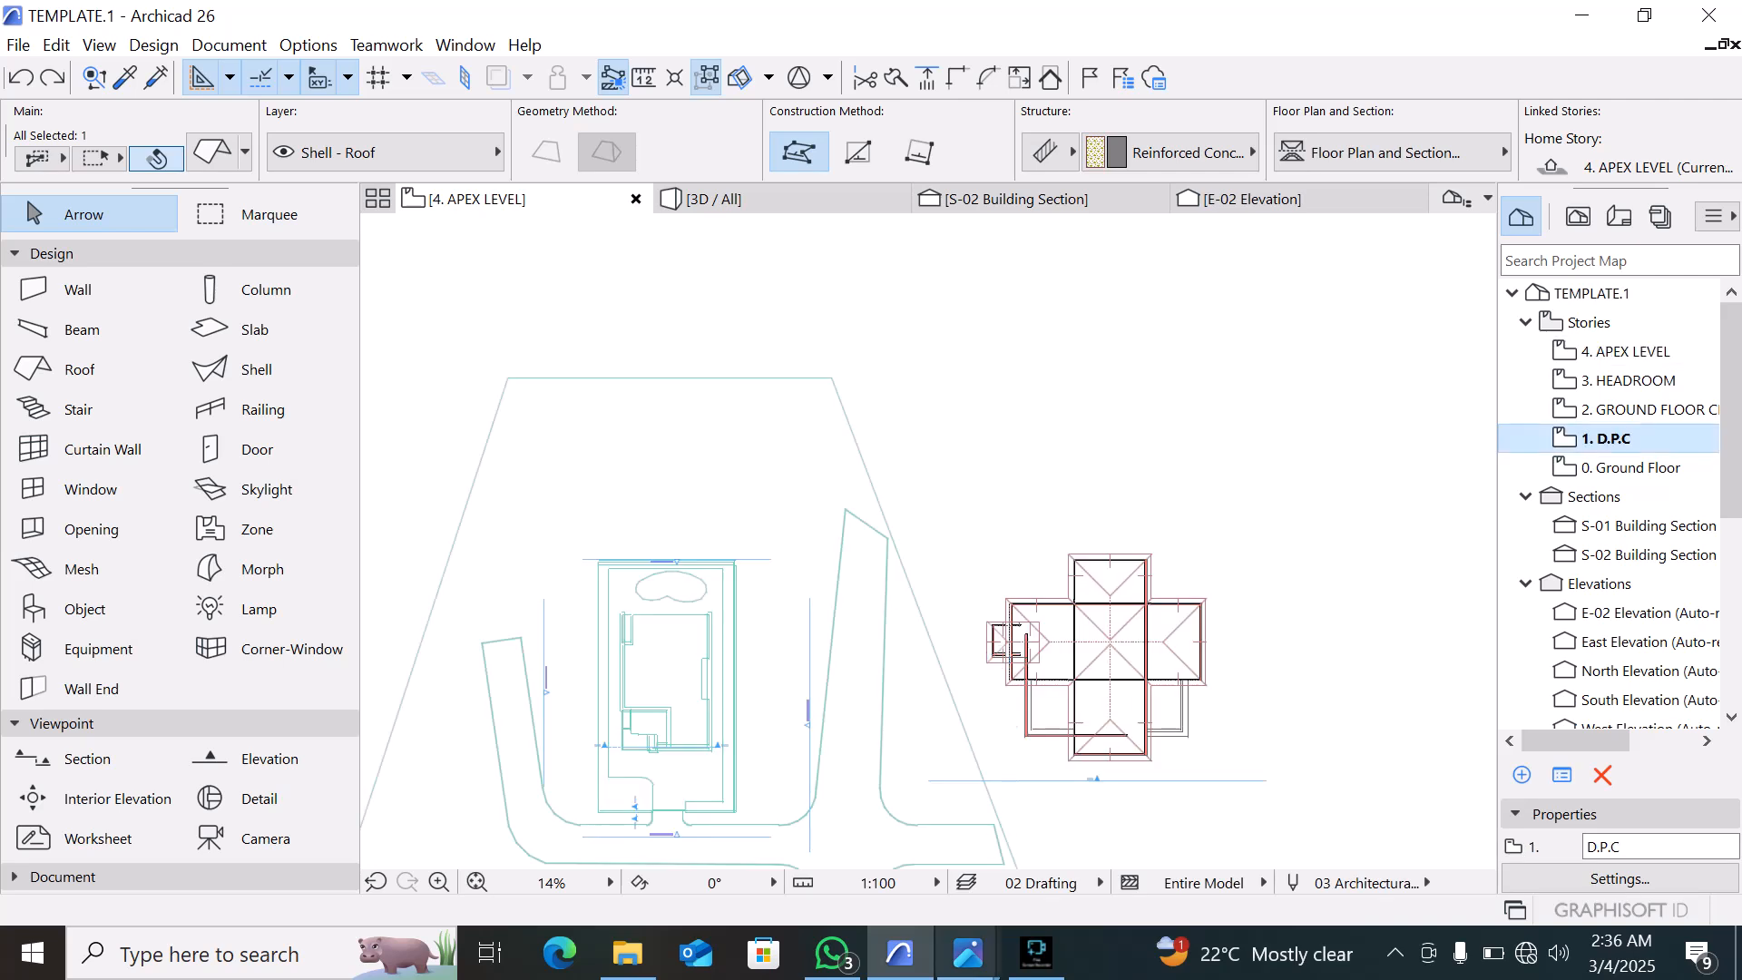
Draw a rectangular multi-plane test roof about 31000 long in the empty area beside the site boundary
scroll(1200, 452, down, 3)
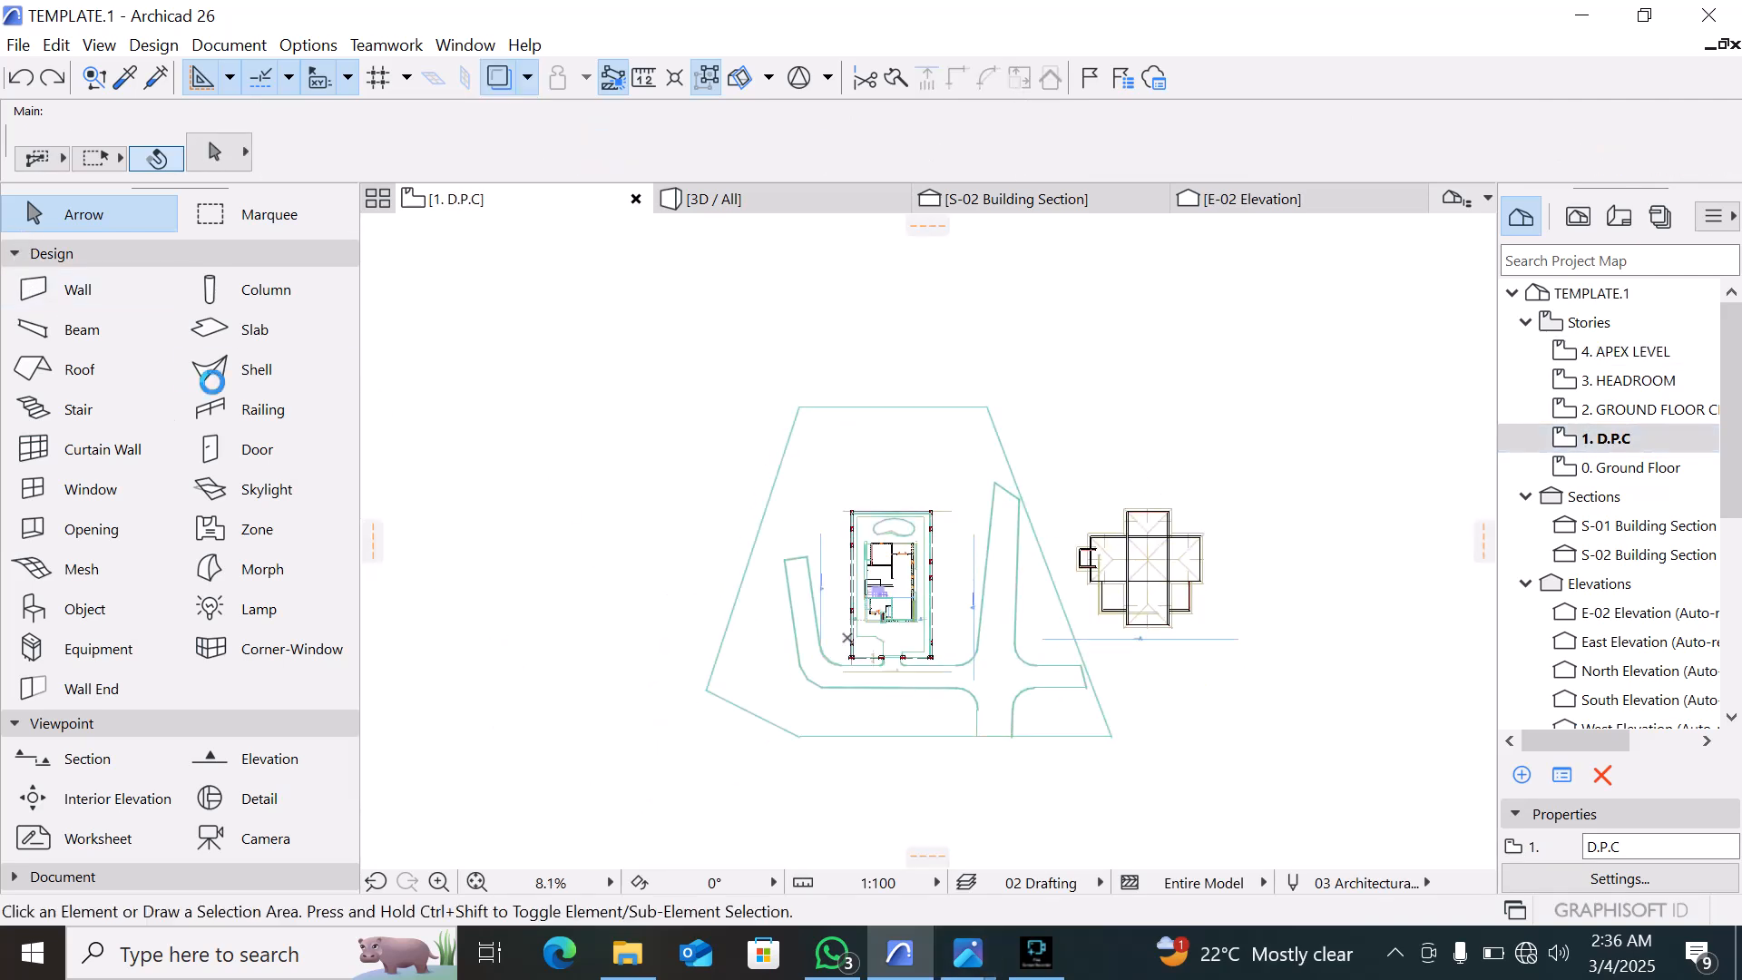
click(63, 369)
click(570, 458)
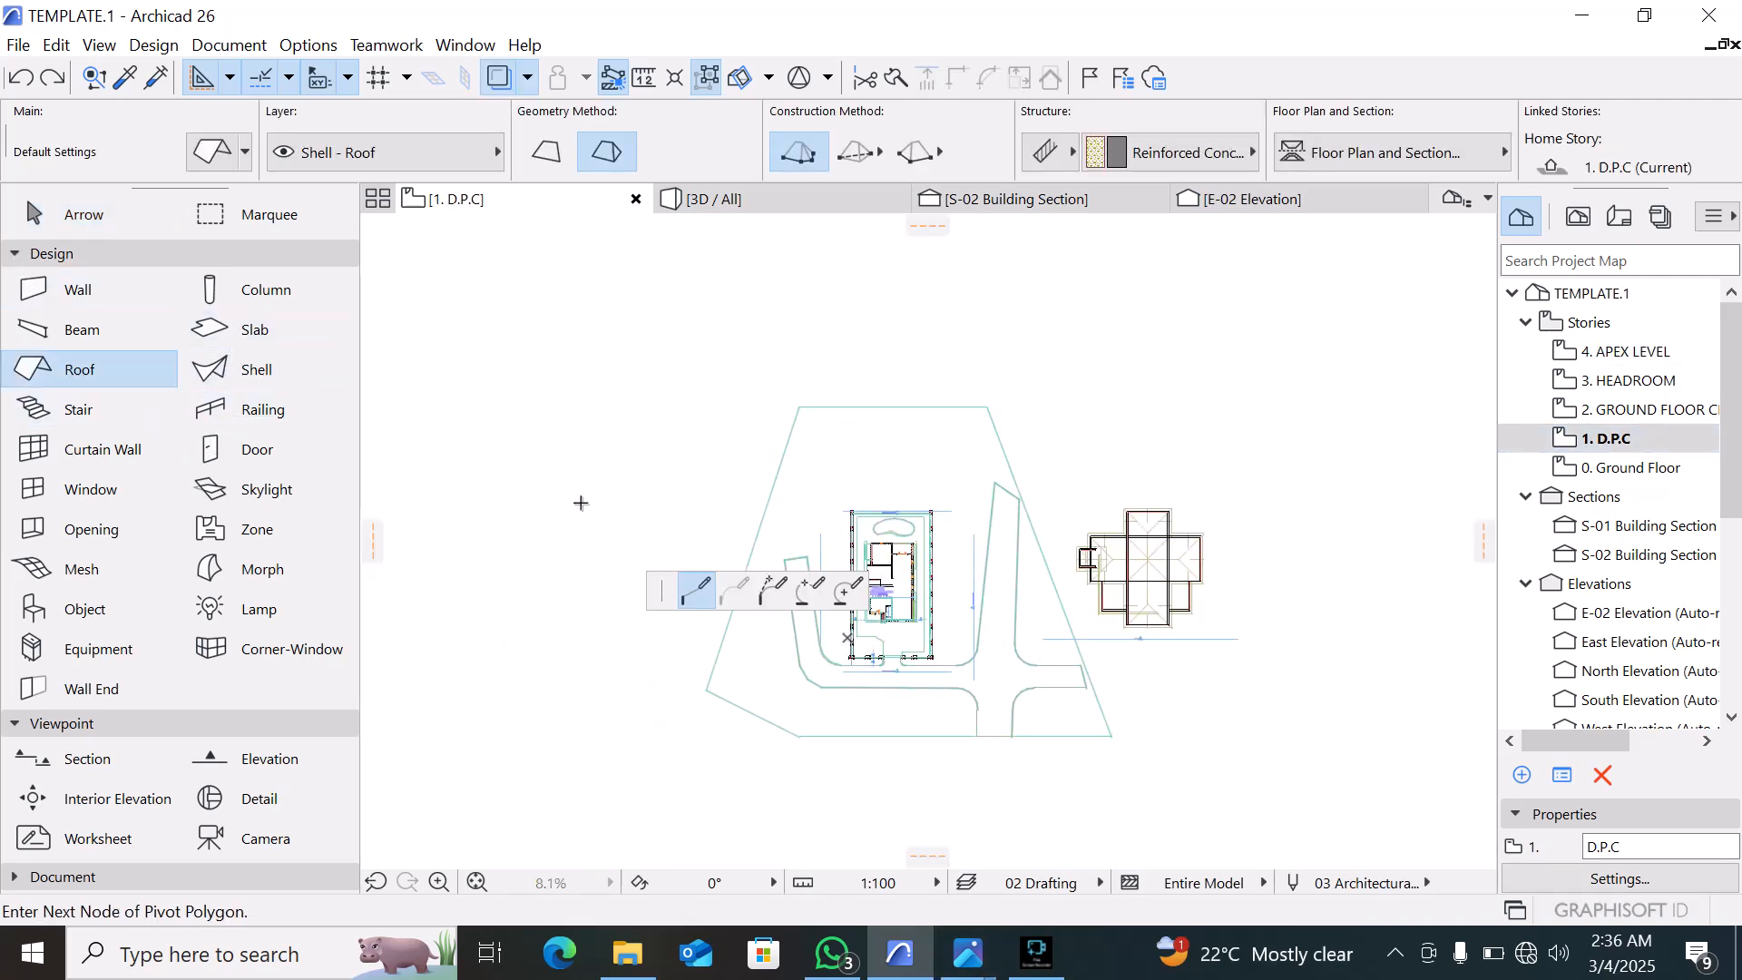
click(571, 597)
click(679, 597)
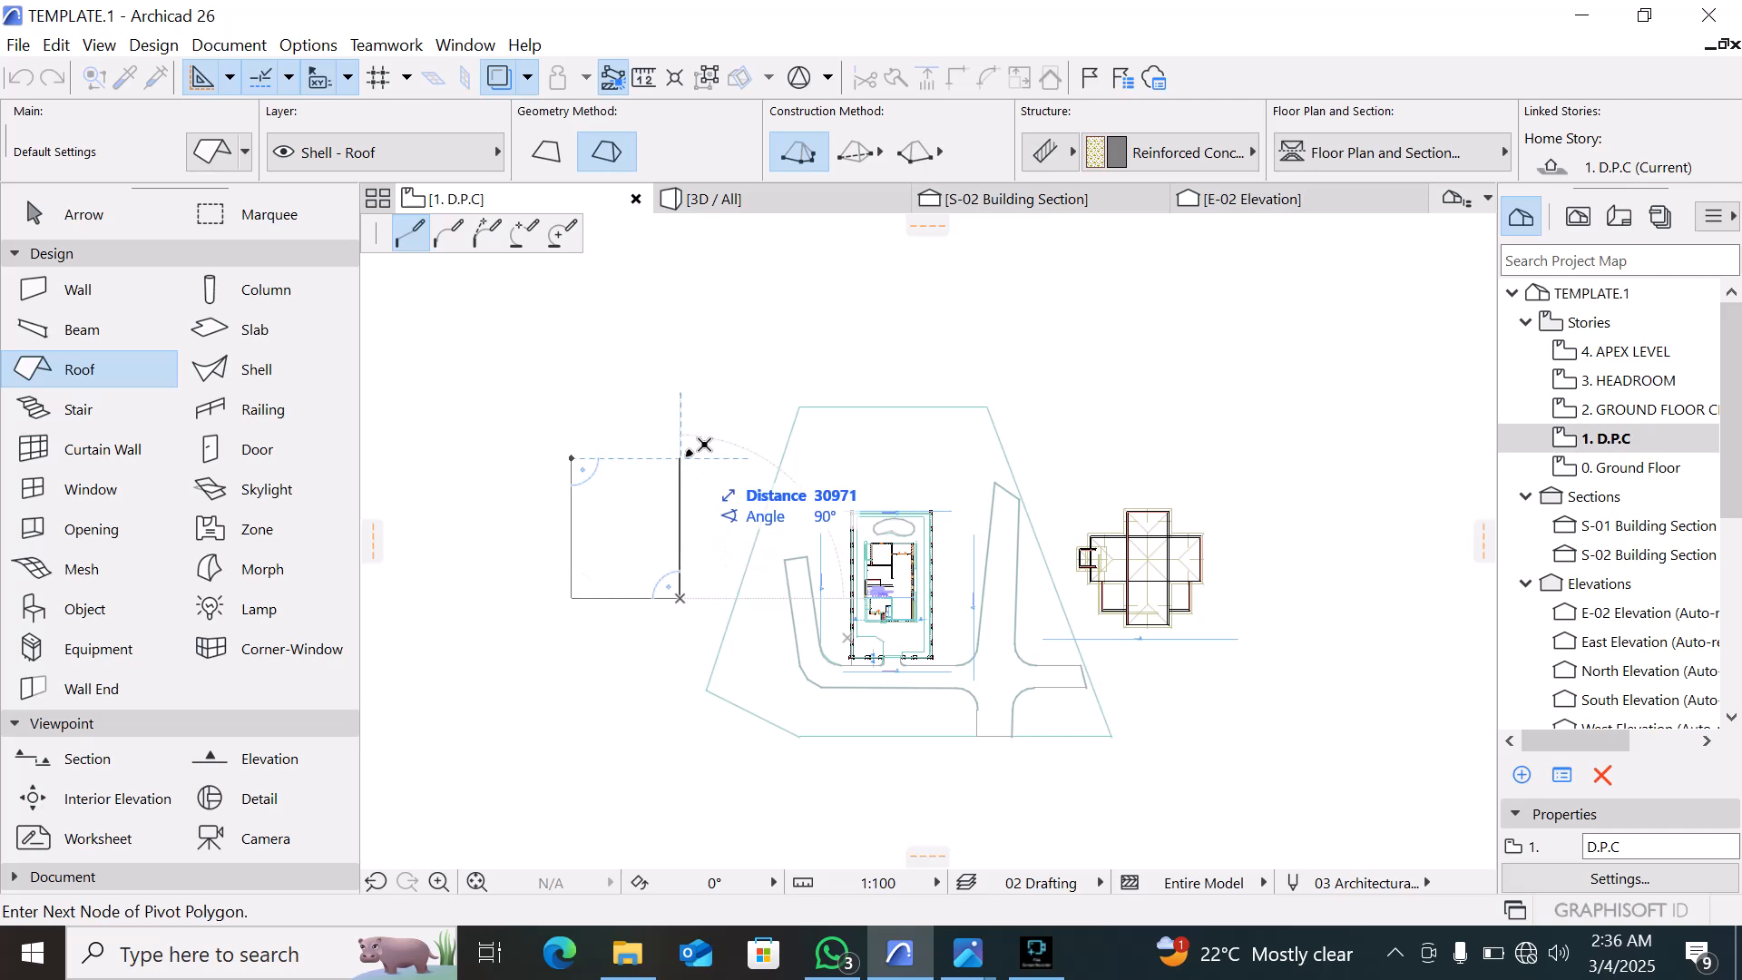
click(680, 458)
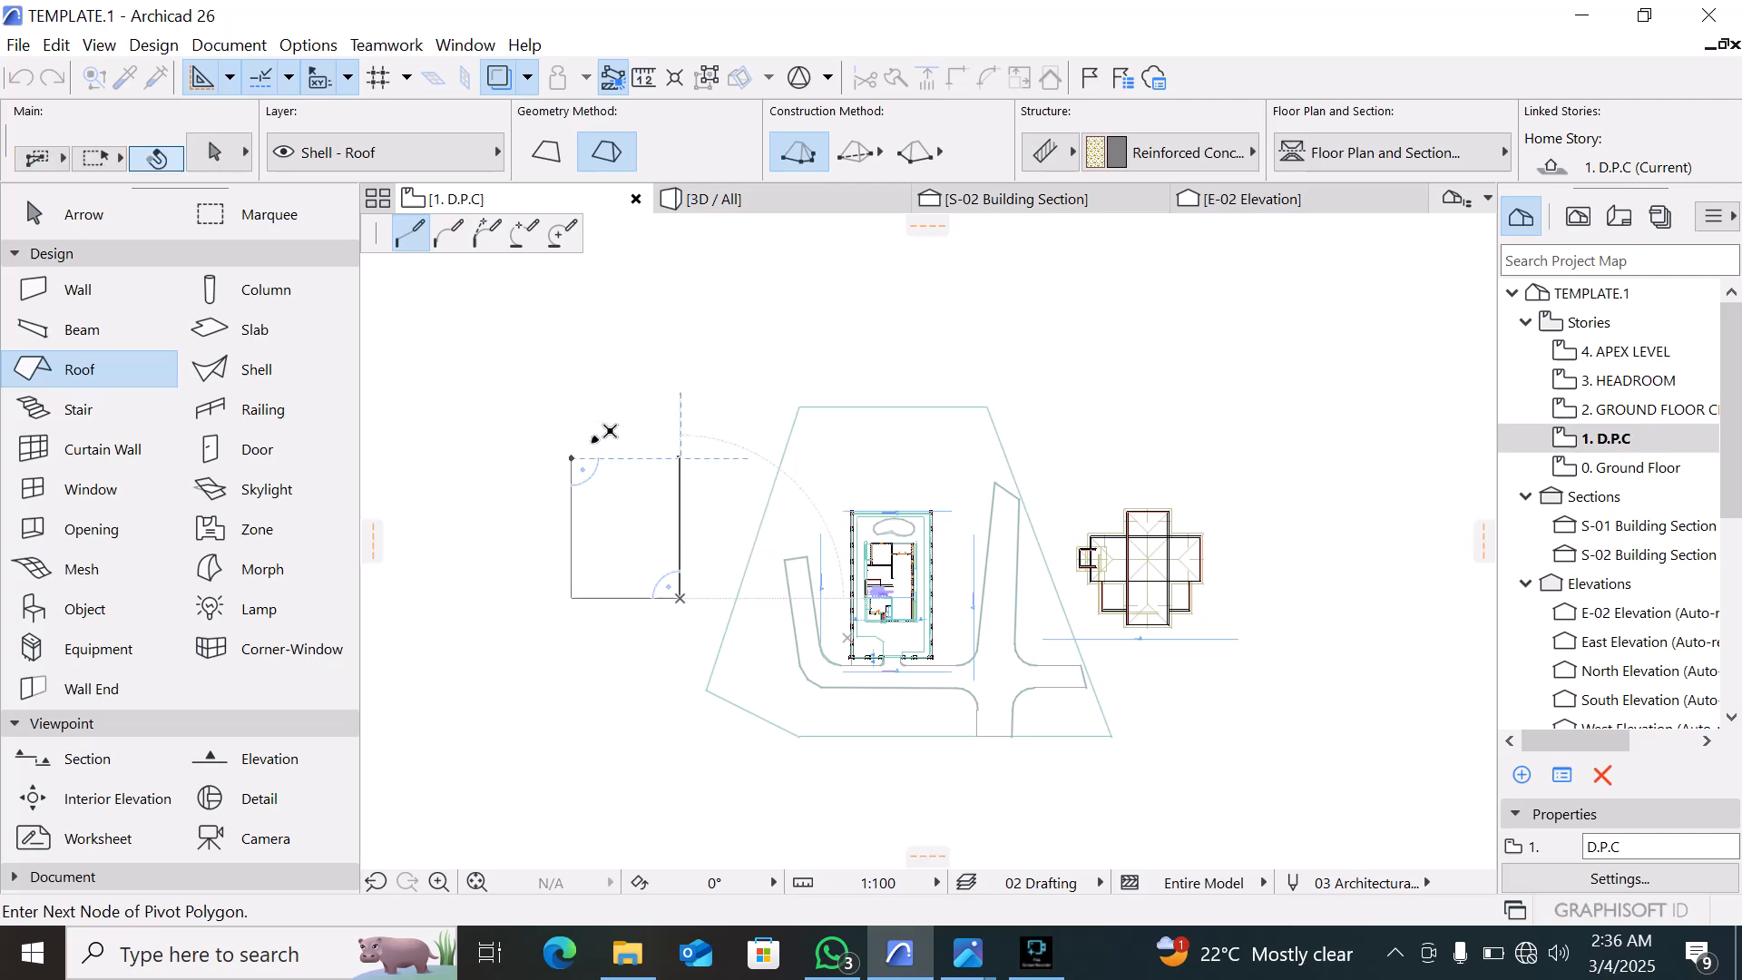
click(571, 458)
key(Escape)
scroll(583, 529, up, 4)
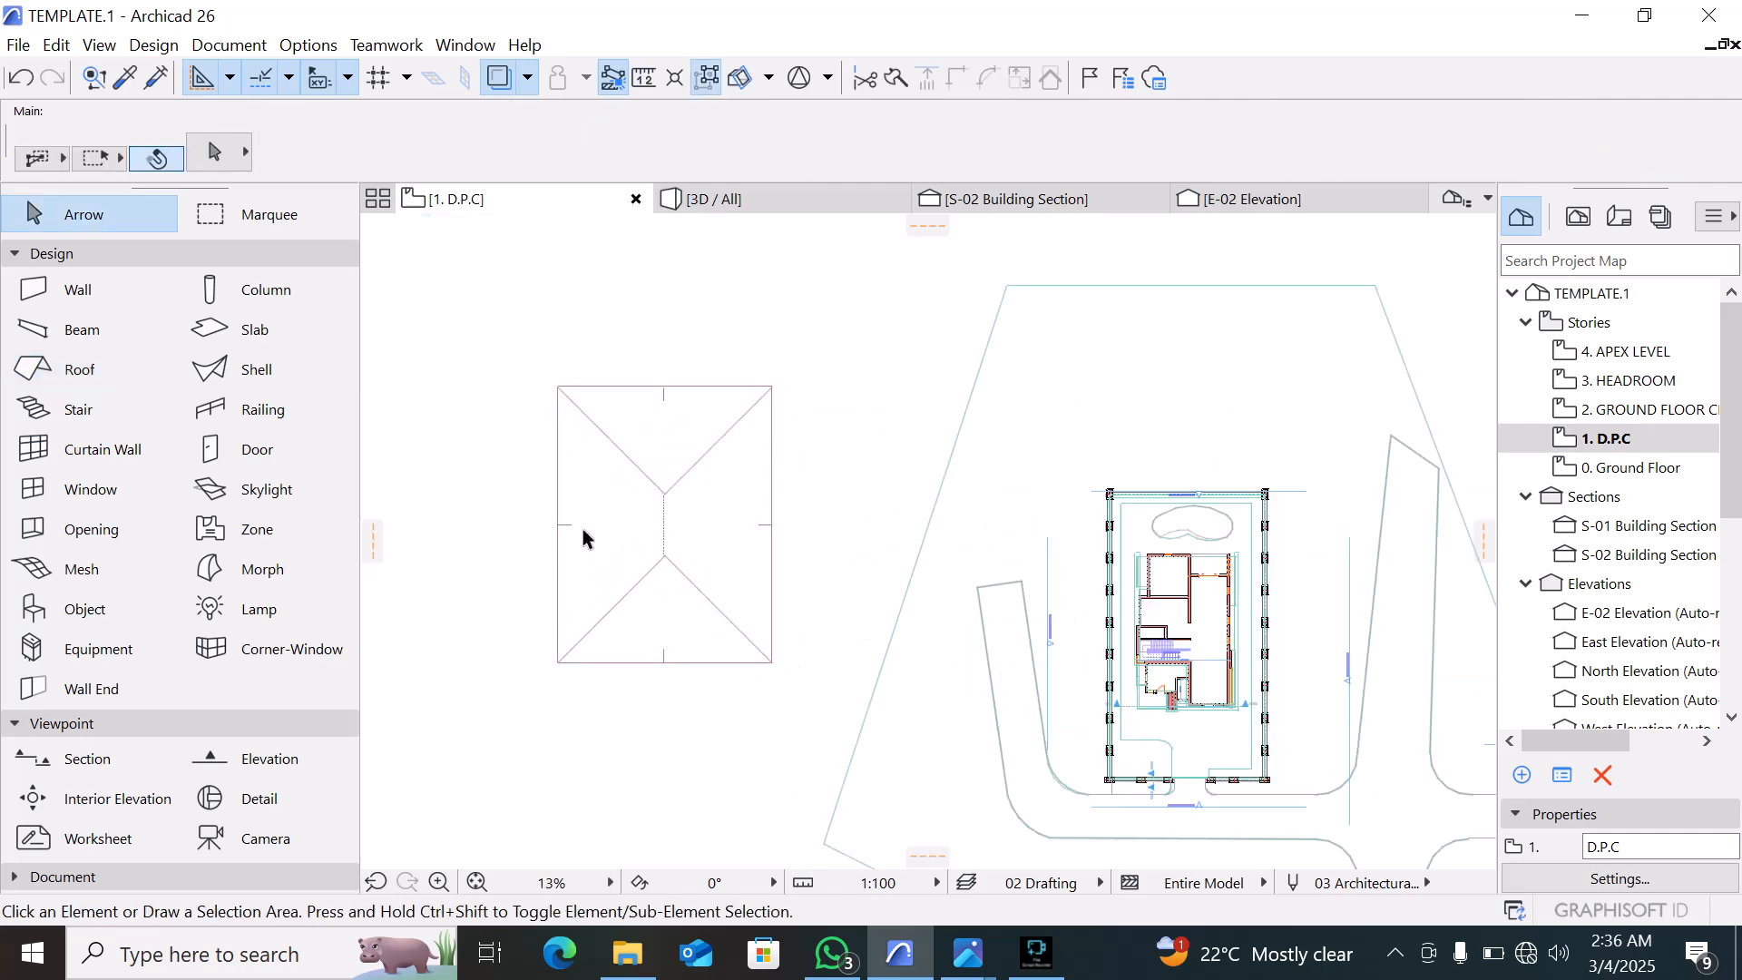
Split the rectangular test roof beside the site into single-plane roofs
click(676, 536)
click(622, 612)
scroll(621, 607, down, 5)
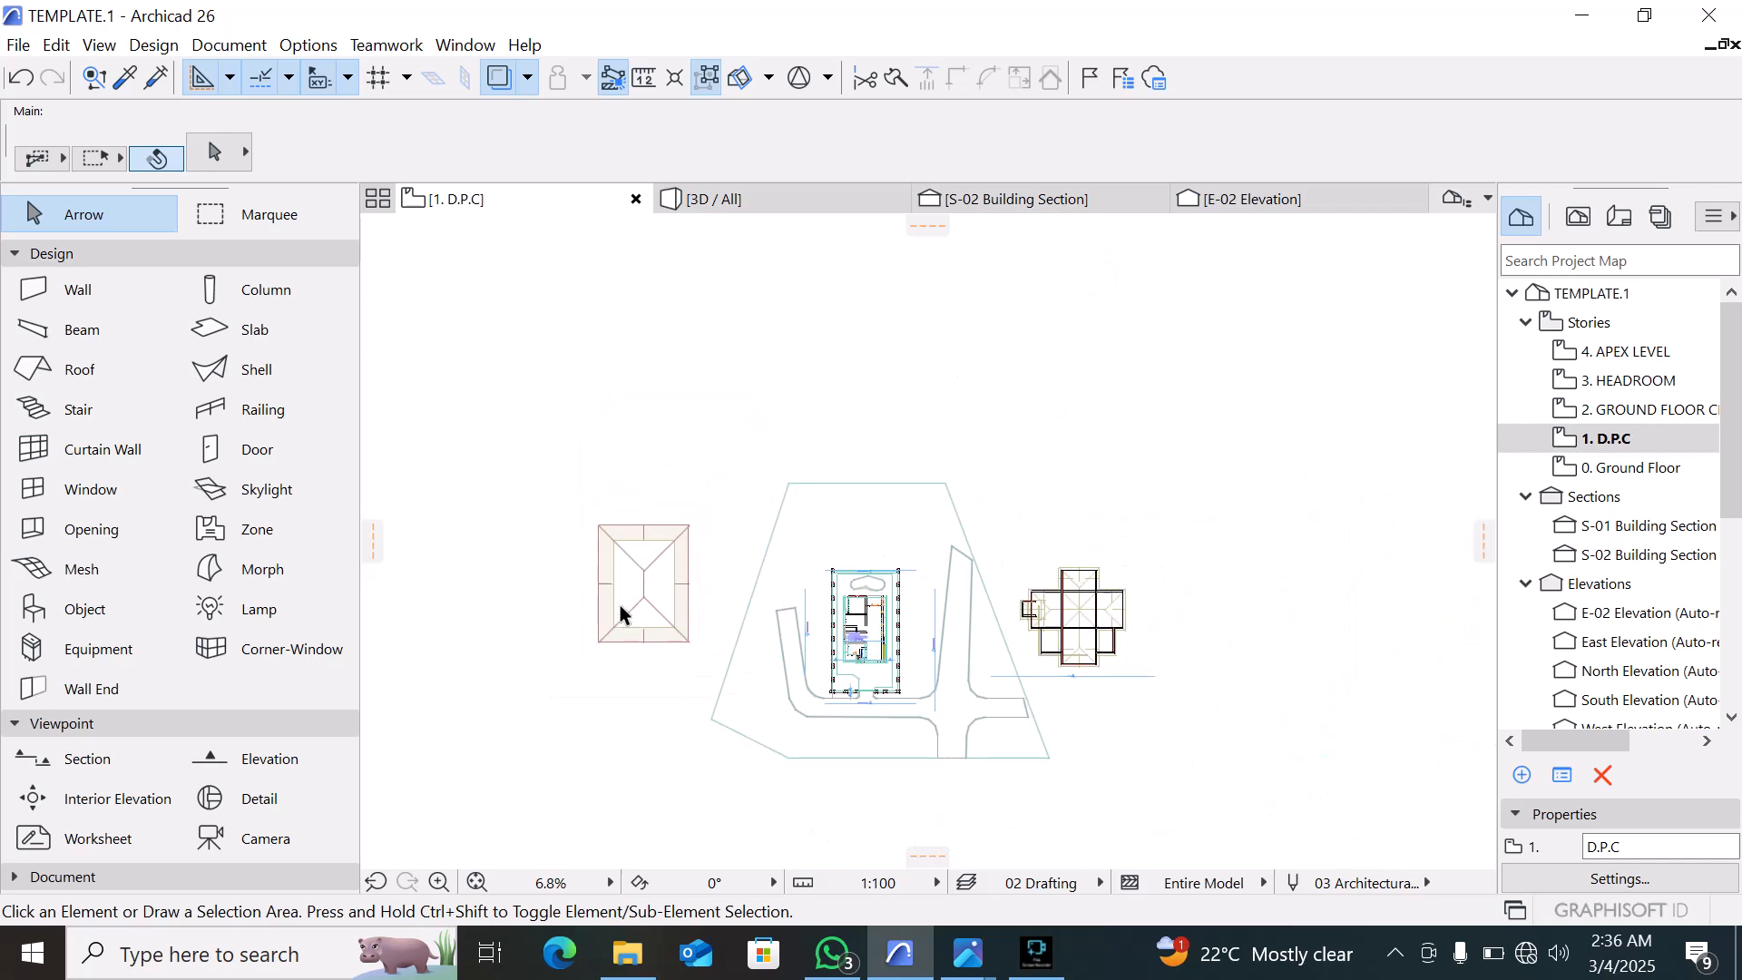
right_click(517, 642)
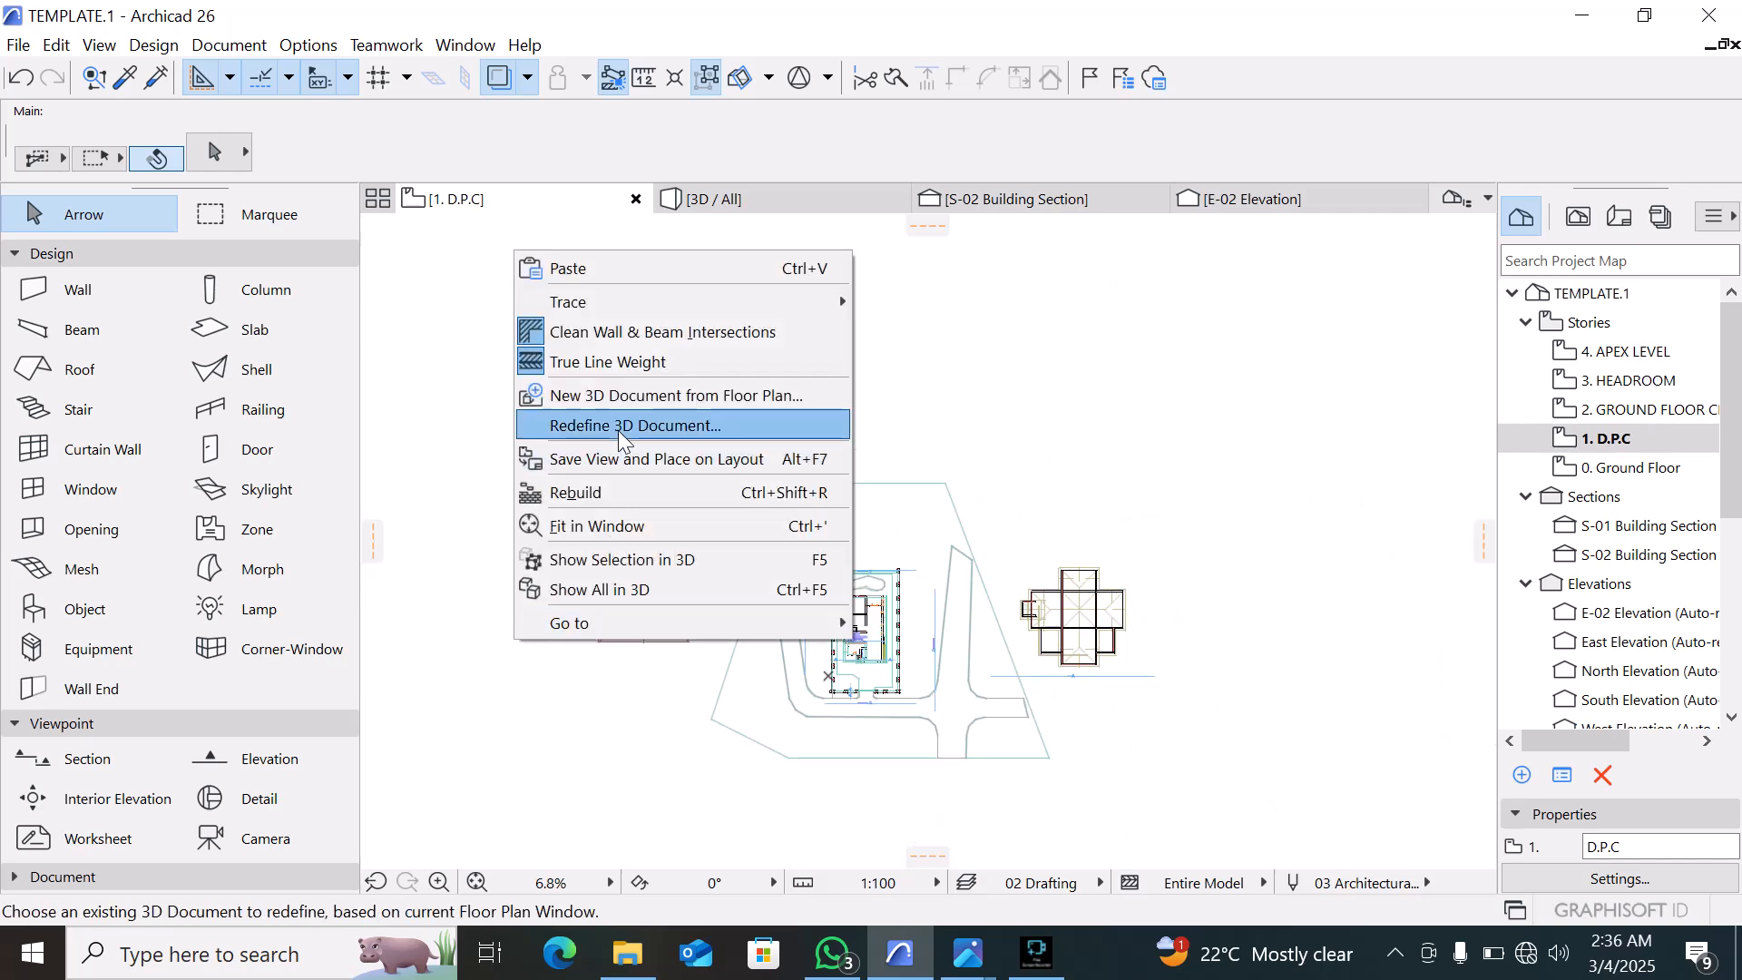
click(599, 535)
right_click(601, 639)
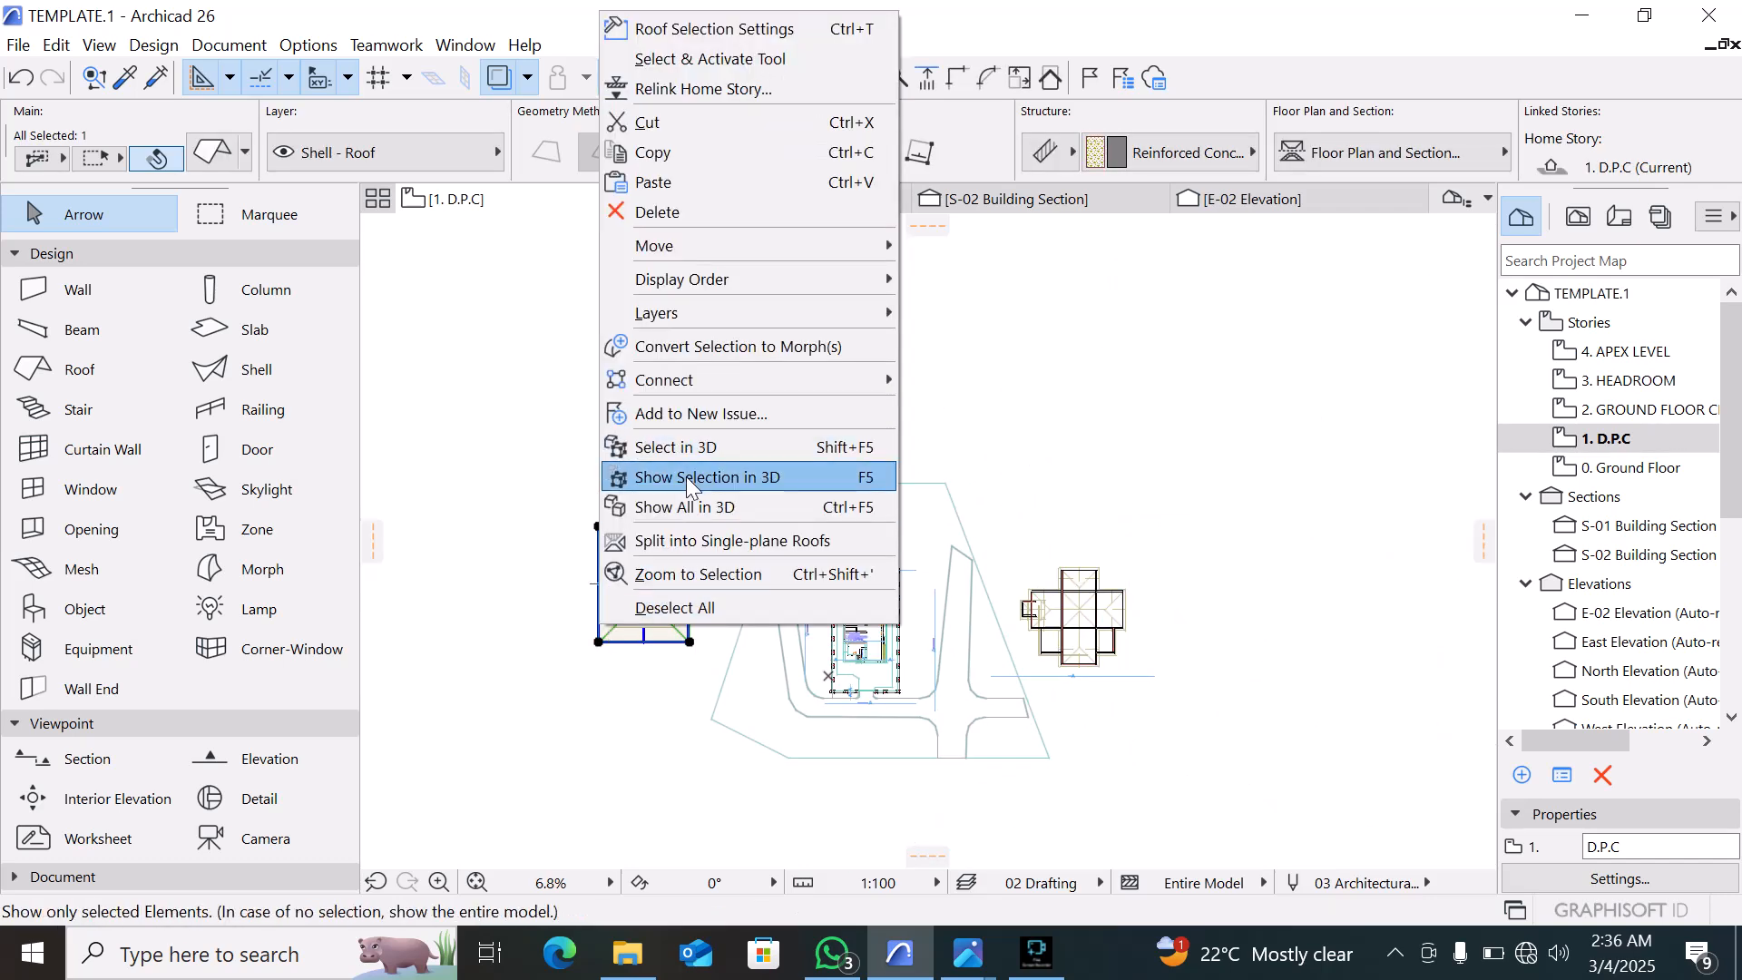
click(676, 539)
click(1082, 402)
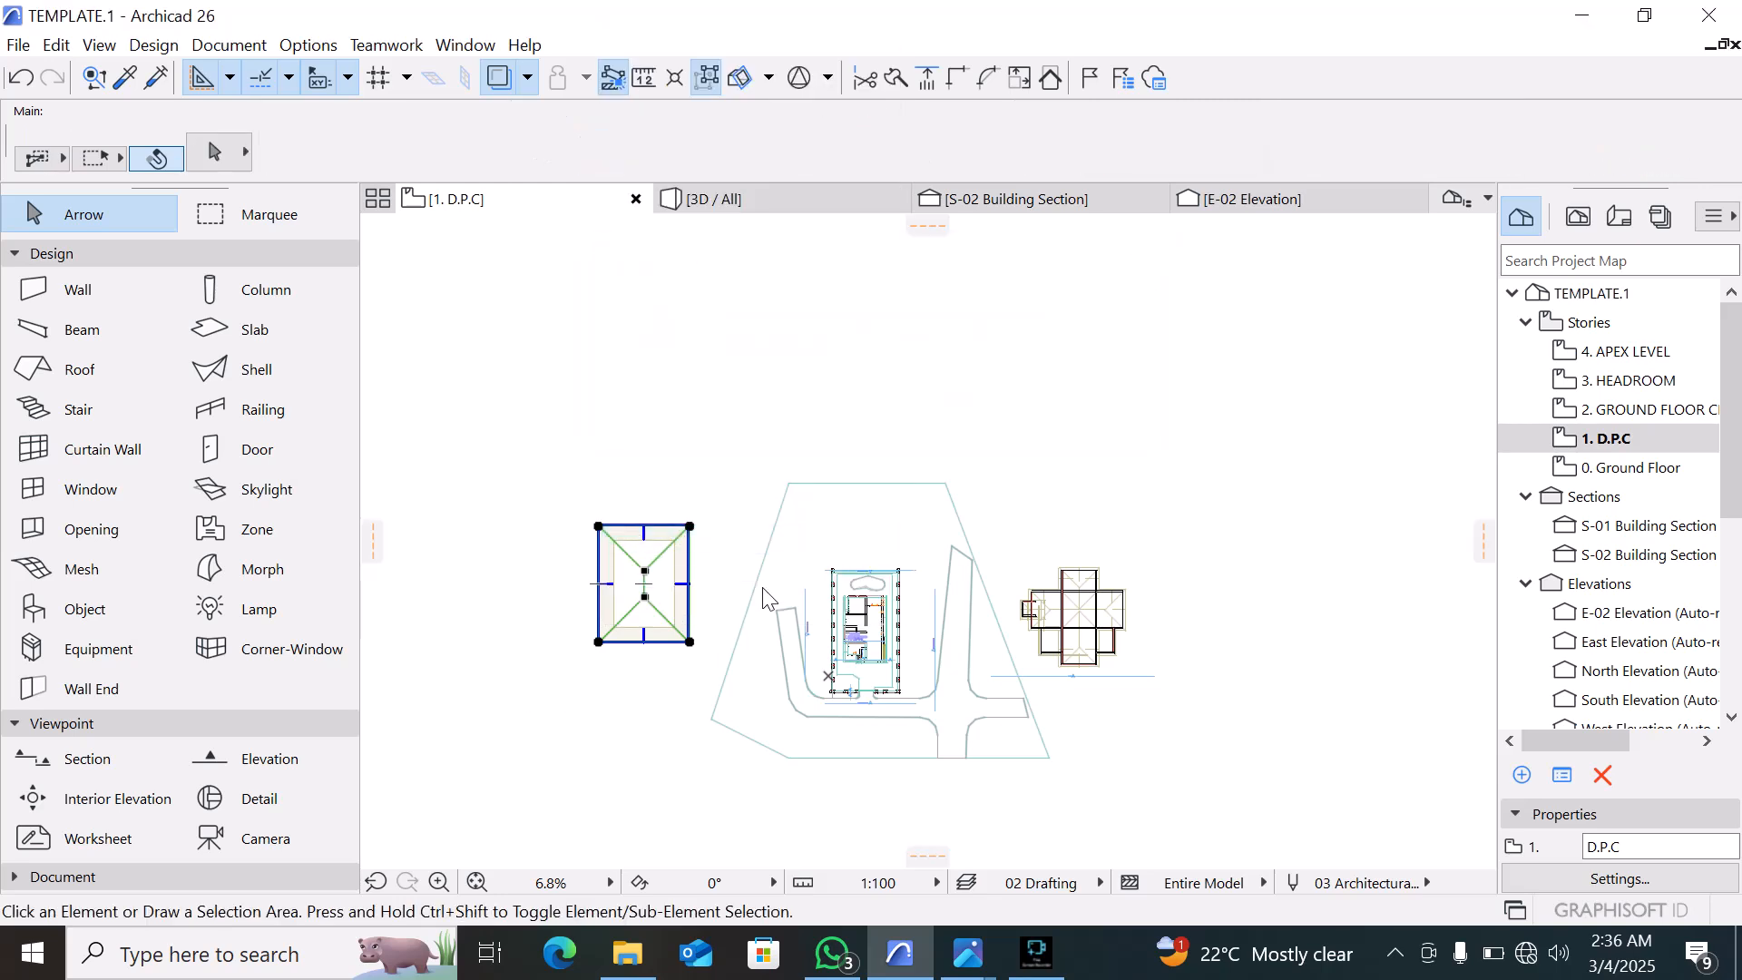
Inspect the whole site and the roofed building from above in the 3D view
scroll(624, 639, down, 2)
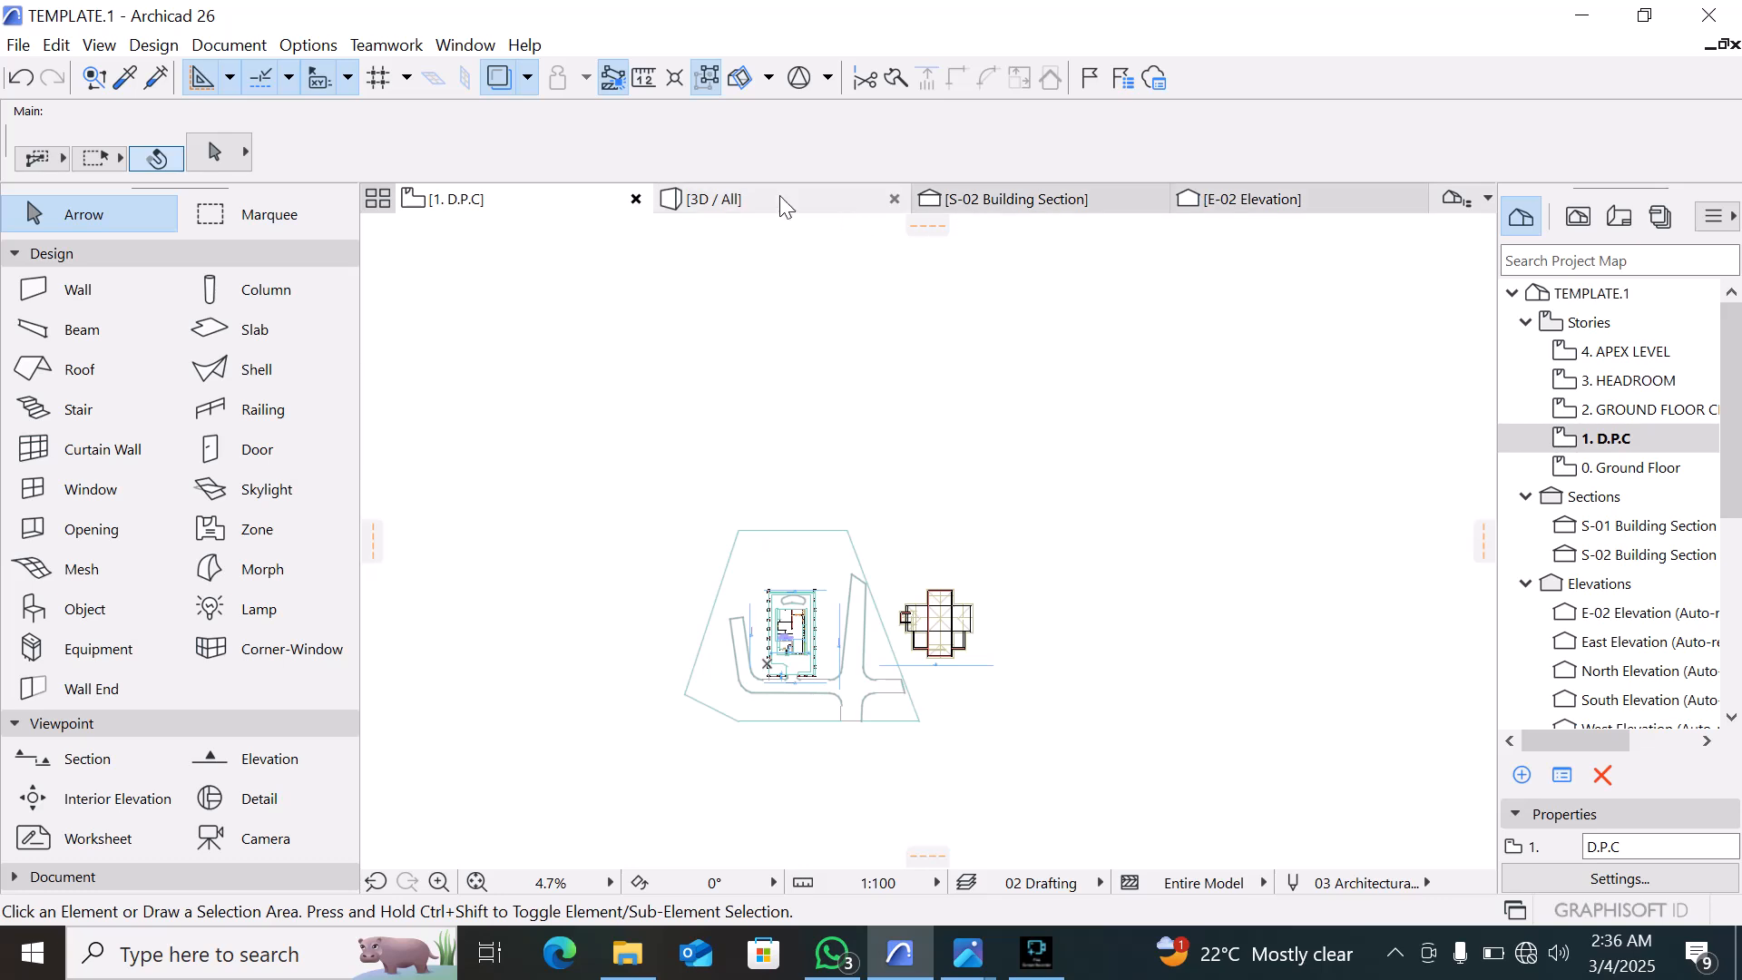
click(701, 194)
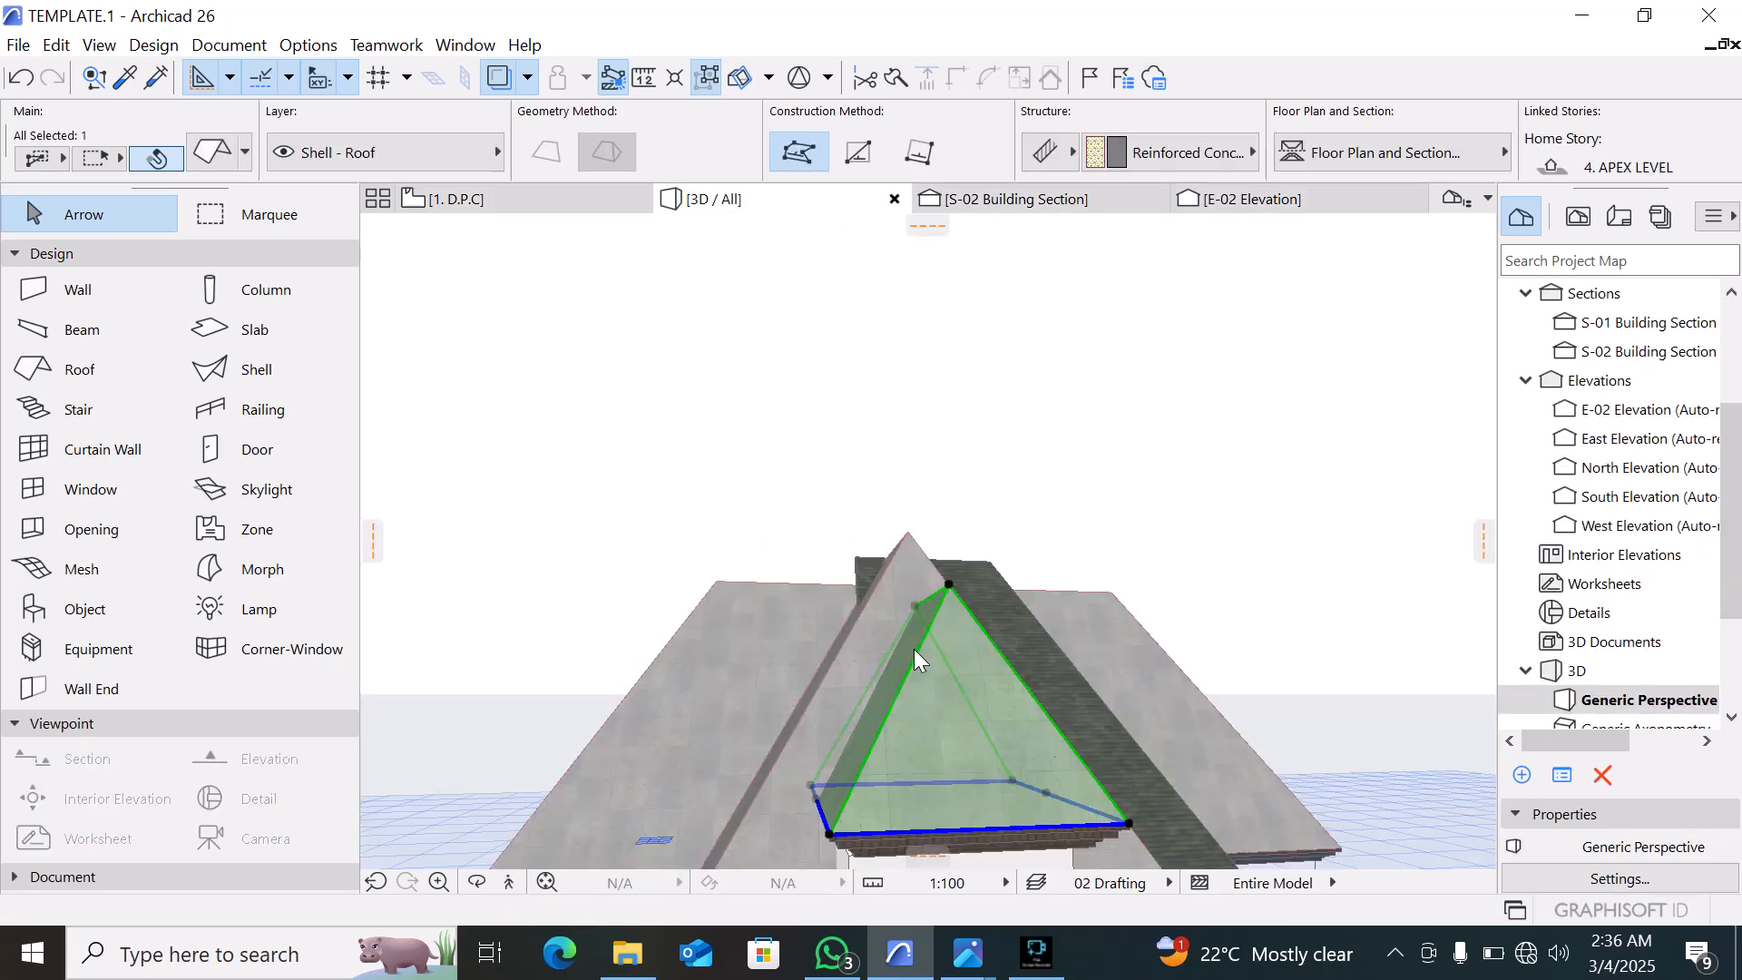
scroll(912, 646, down, 6)
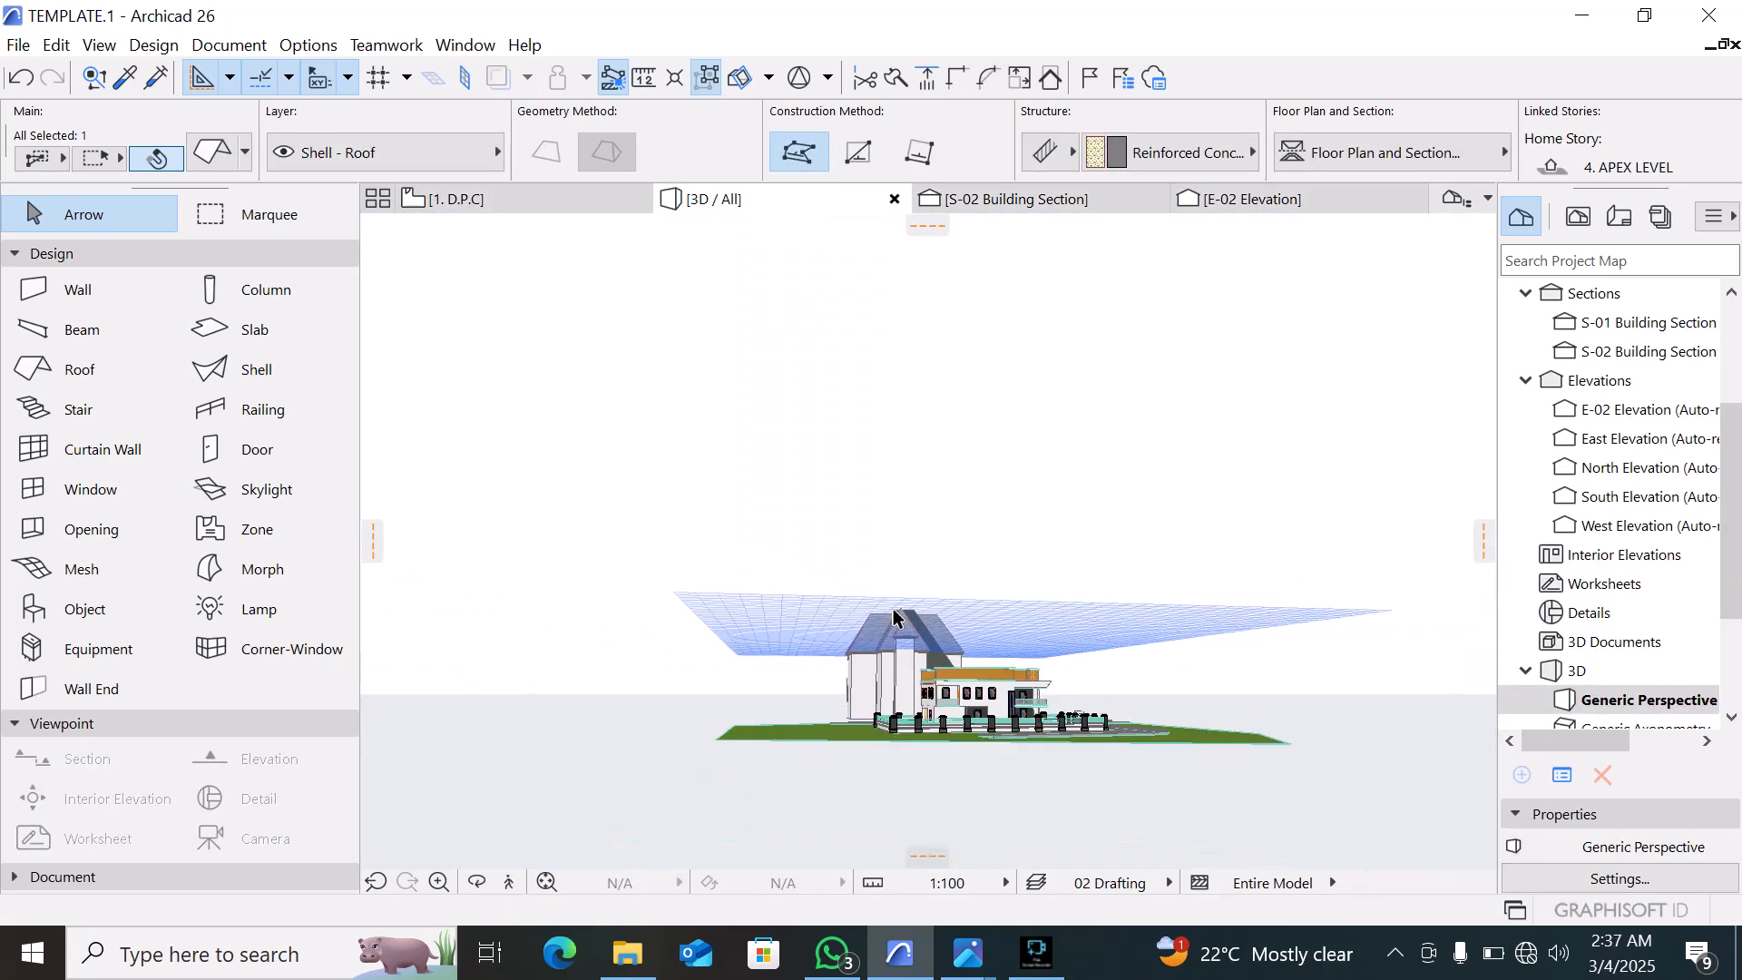
shift+middle_drag(1108, 493, 958, 721)
click(1216, 626)
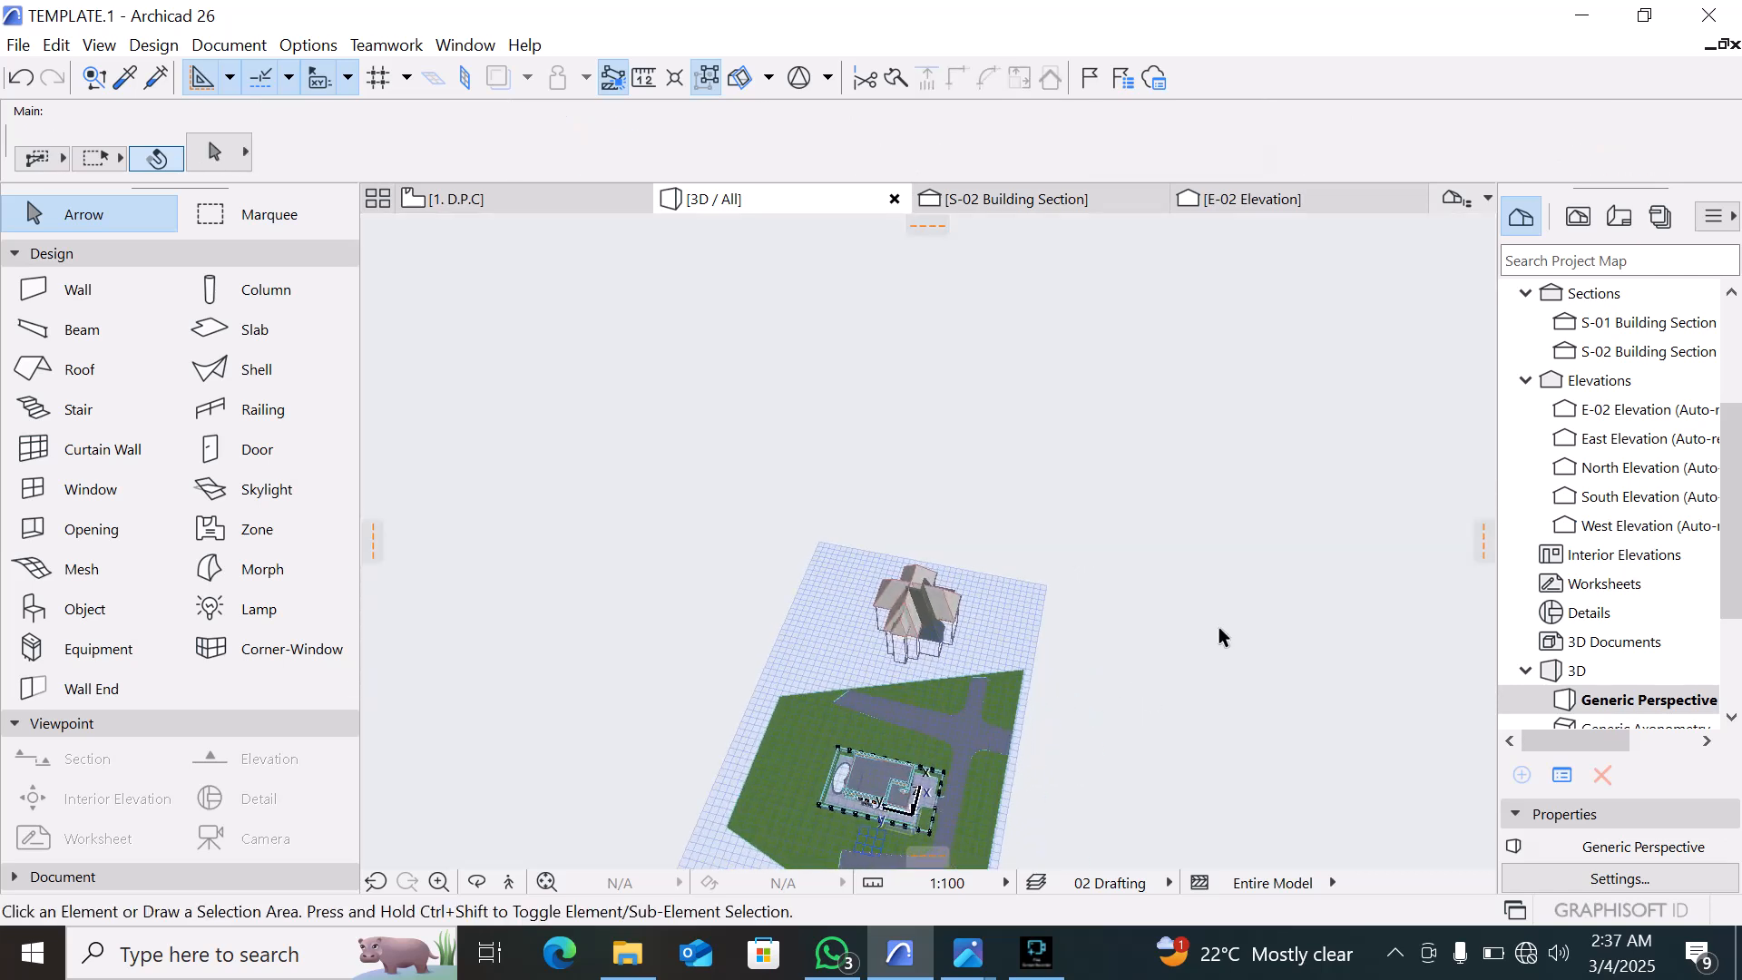
Examine the steep front roofs and the small roof over the projection from several angles in the 3D view
scroll(880, 604, up, 10)
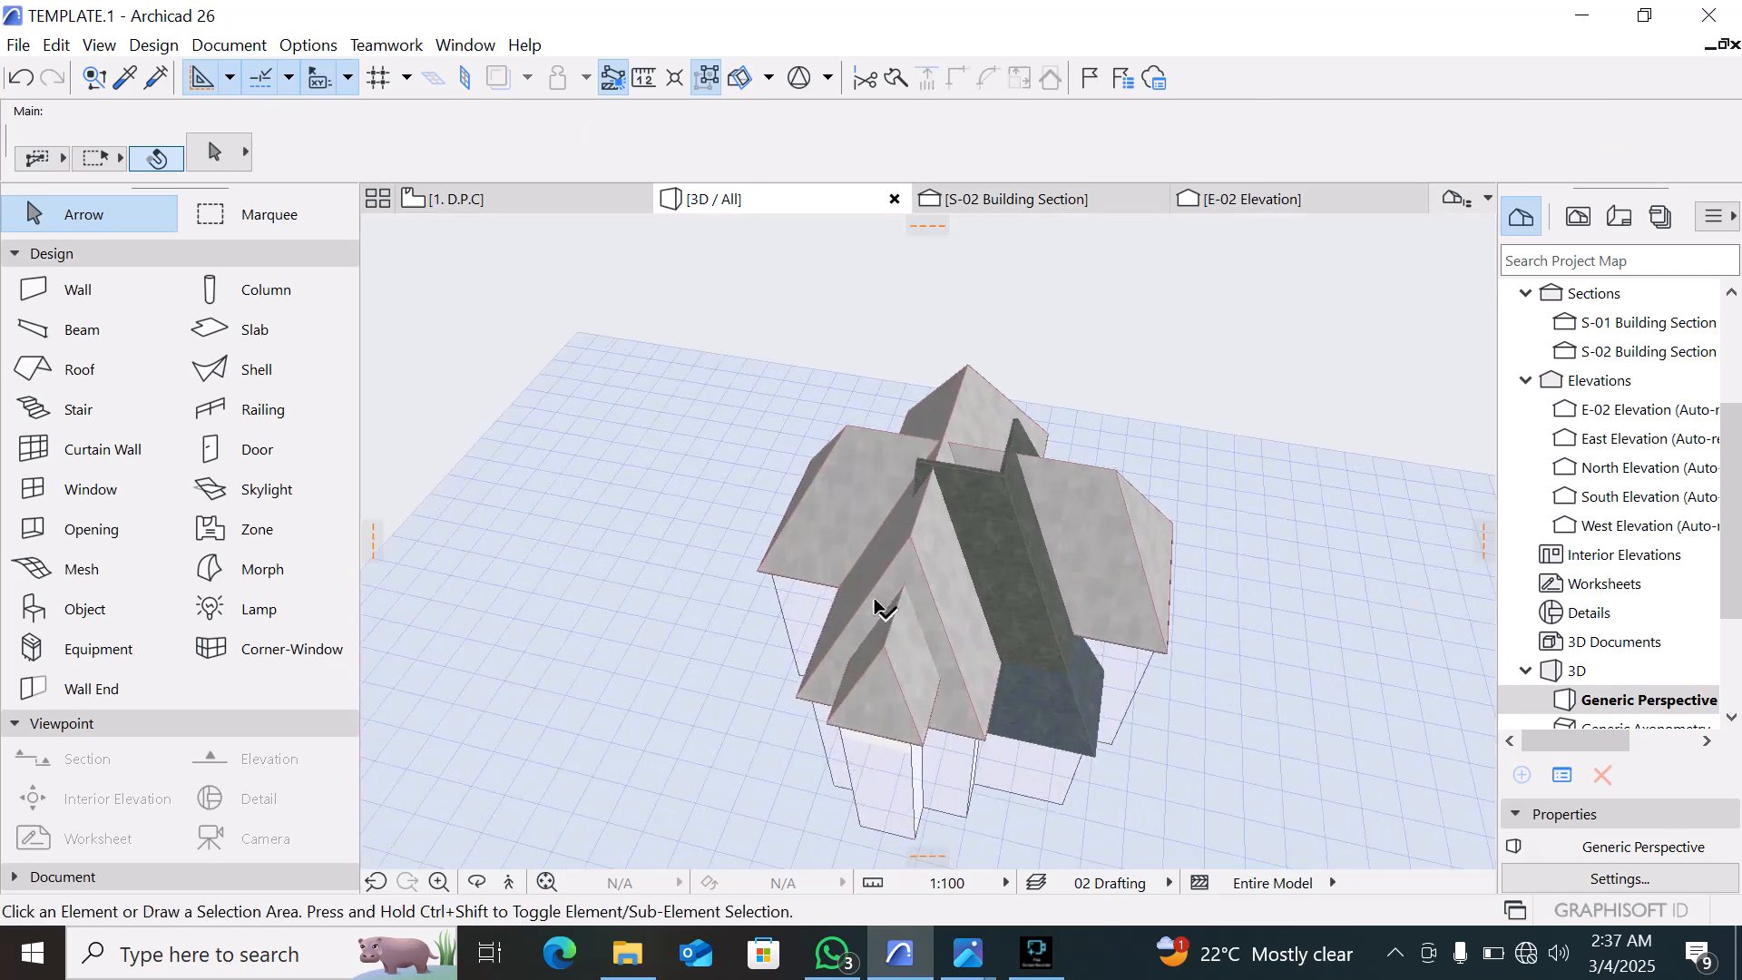
scroll(880, 606, up, 2)
scroll(879, 604, down, 6)
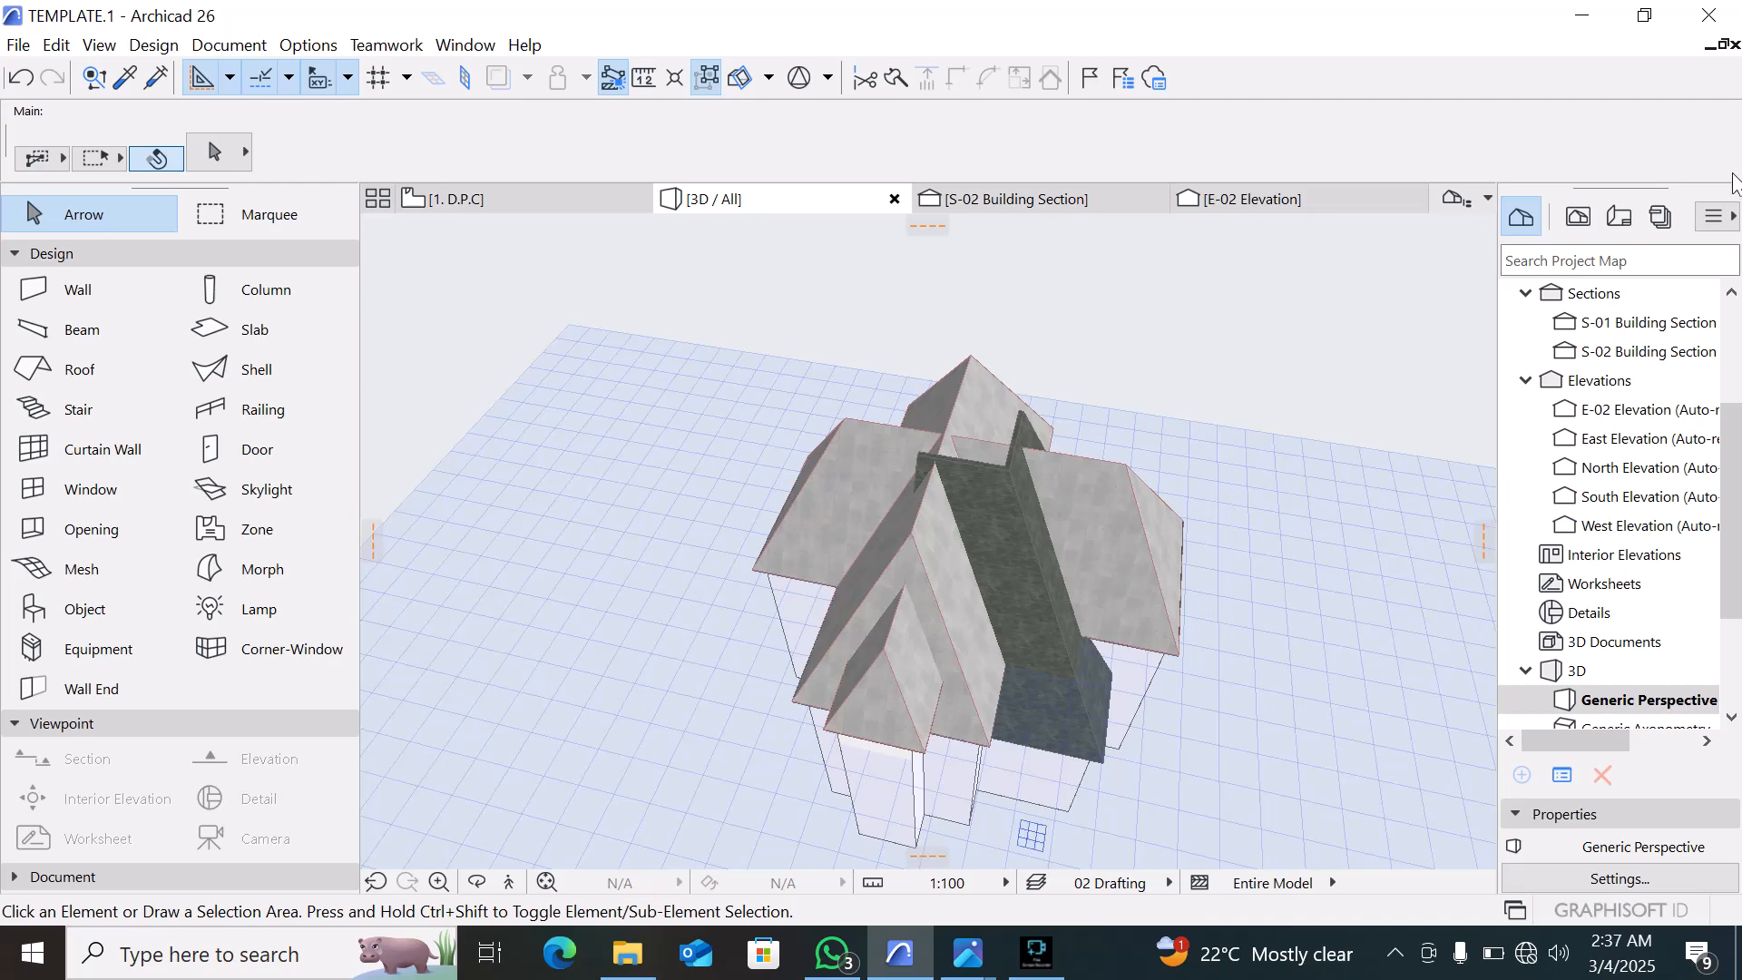
scroll(1031, 594, down, 4)
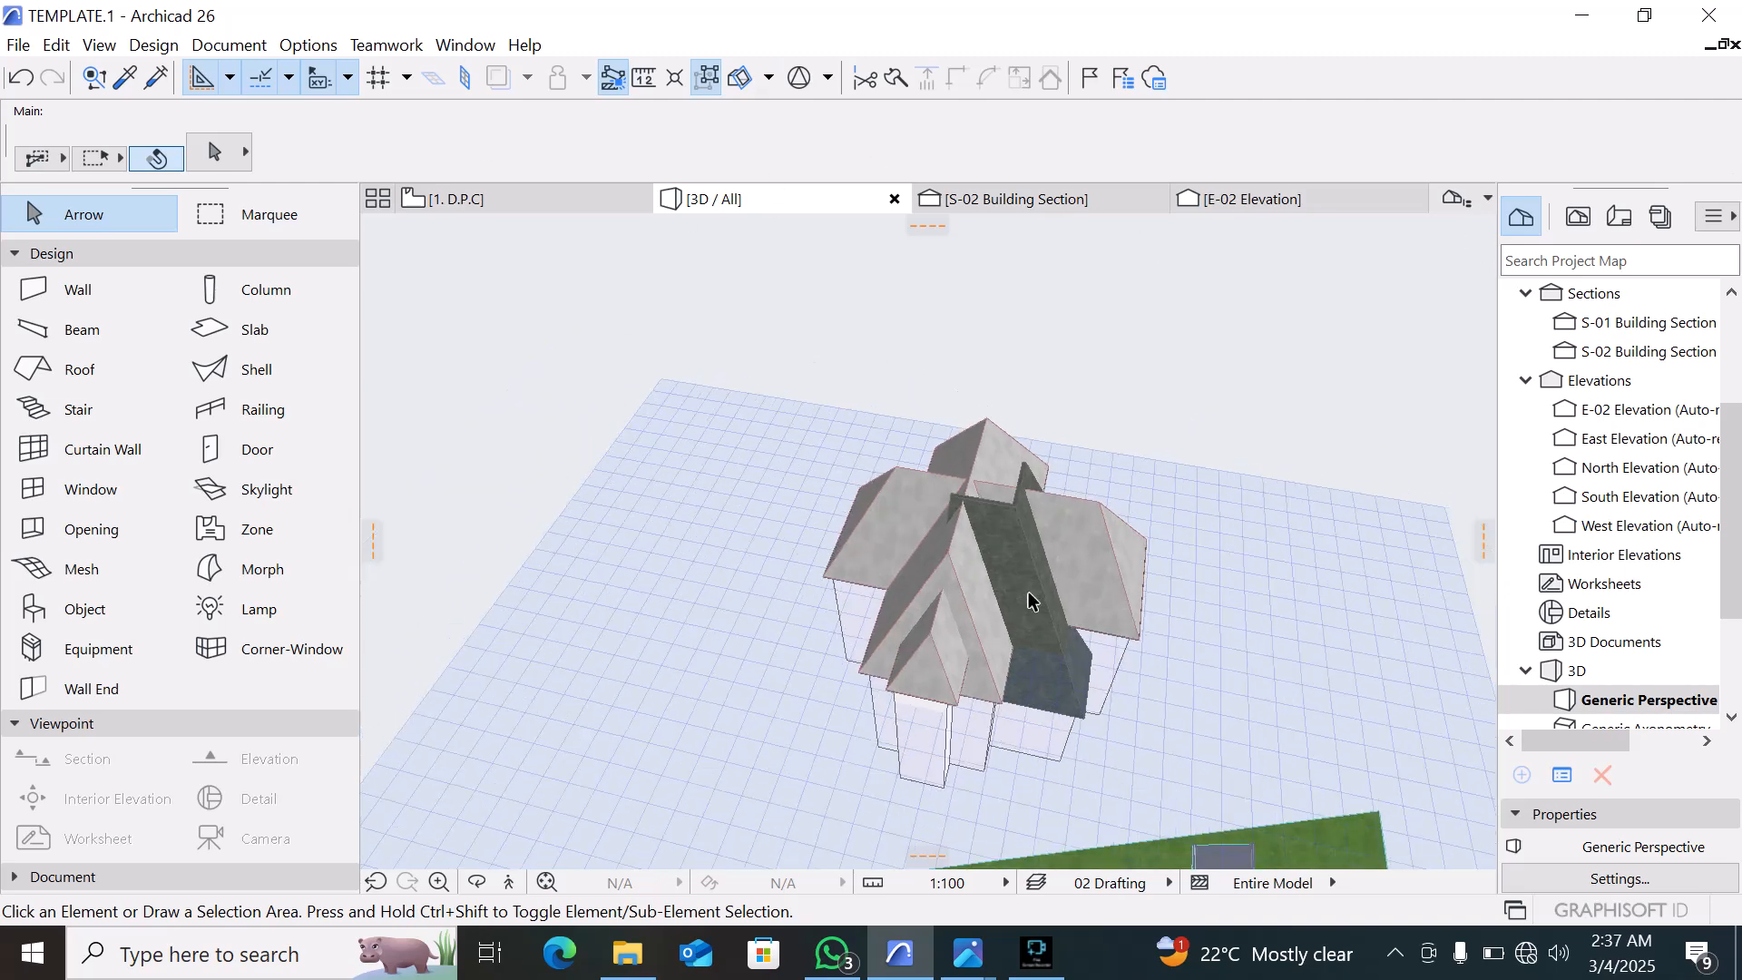
shift+middle_drag(1052, 673, 1044, 867)
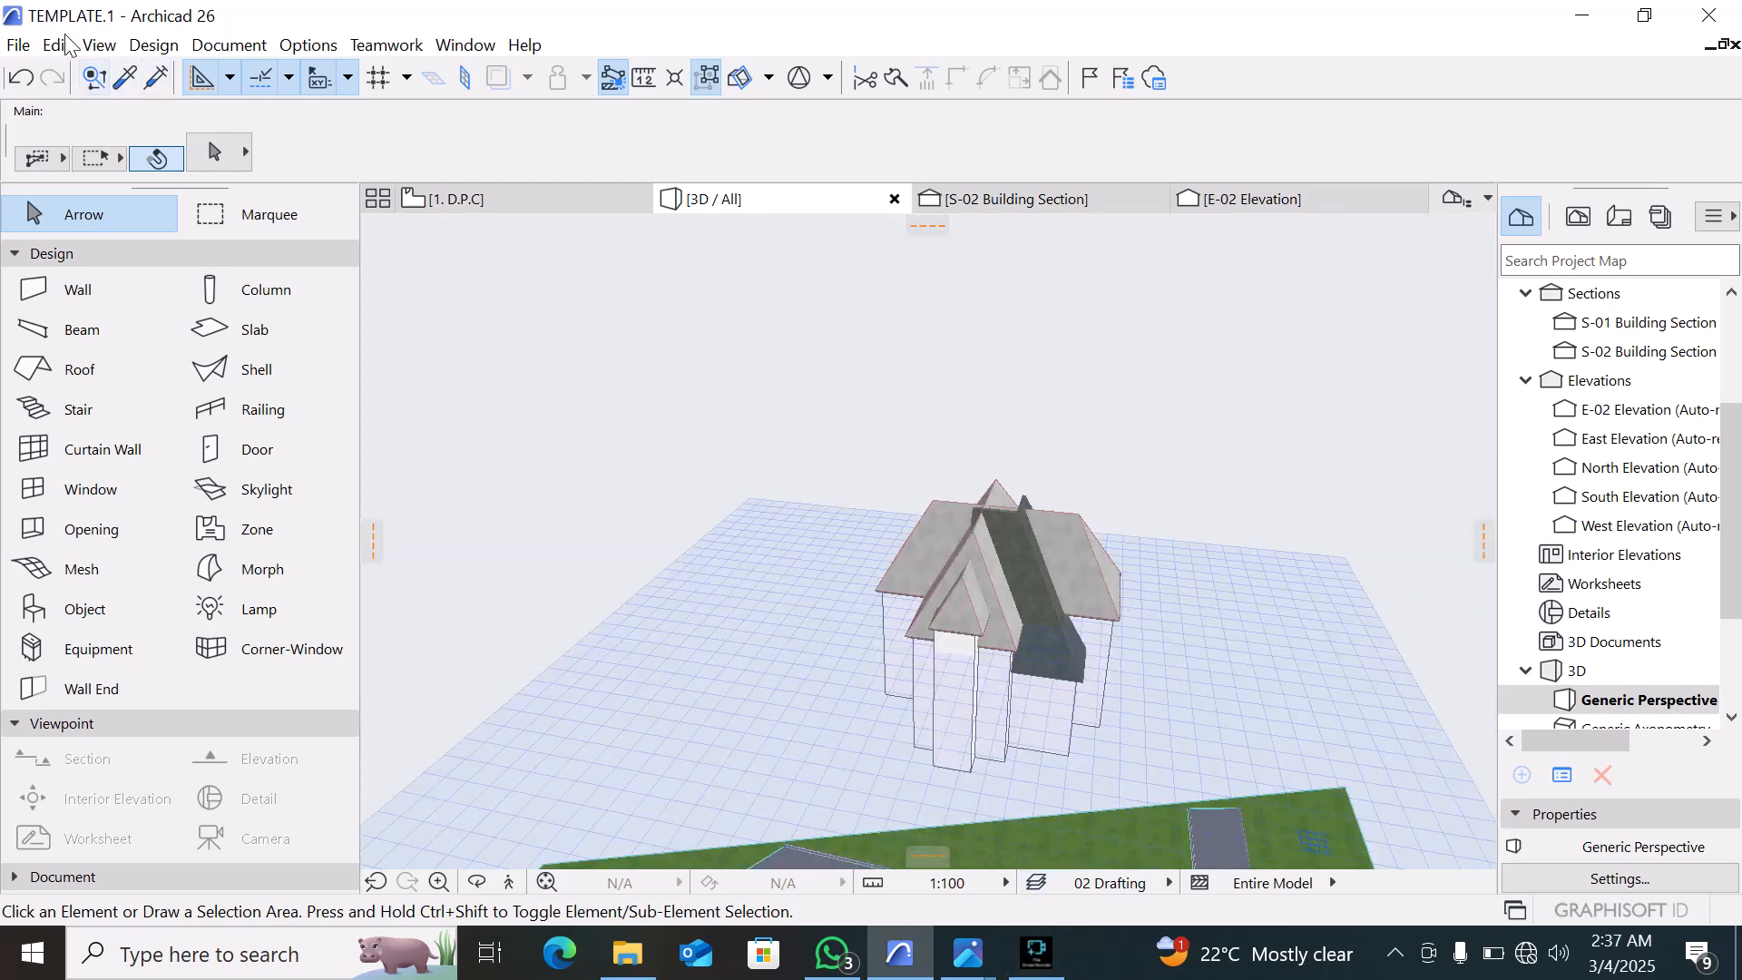
scroll(1080, 574, up, 2)
scroll(886, 611, up, 2)
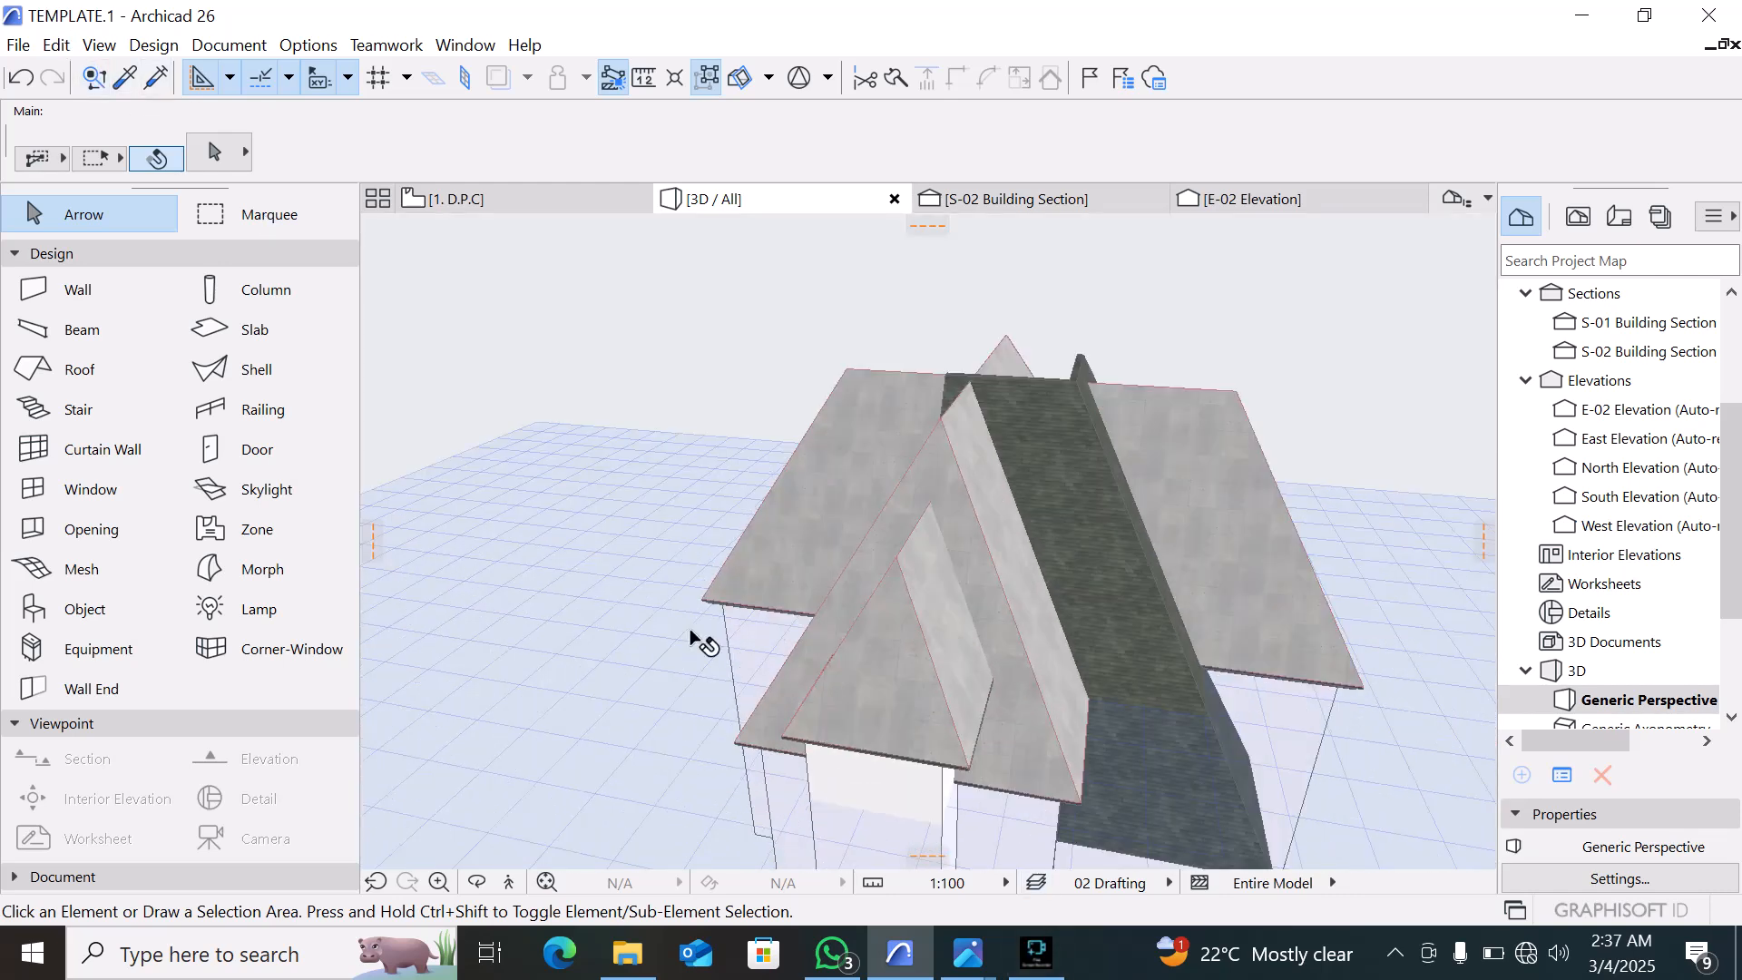
scroll(700, 641, up, 3)
shift+middle_drag(1241, 687, 1071, 648)
scroll(1179, 611, up, 3)
shift+middle_drag(1201, 600, 544, 653)
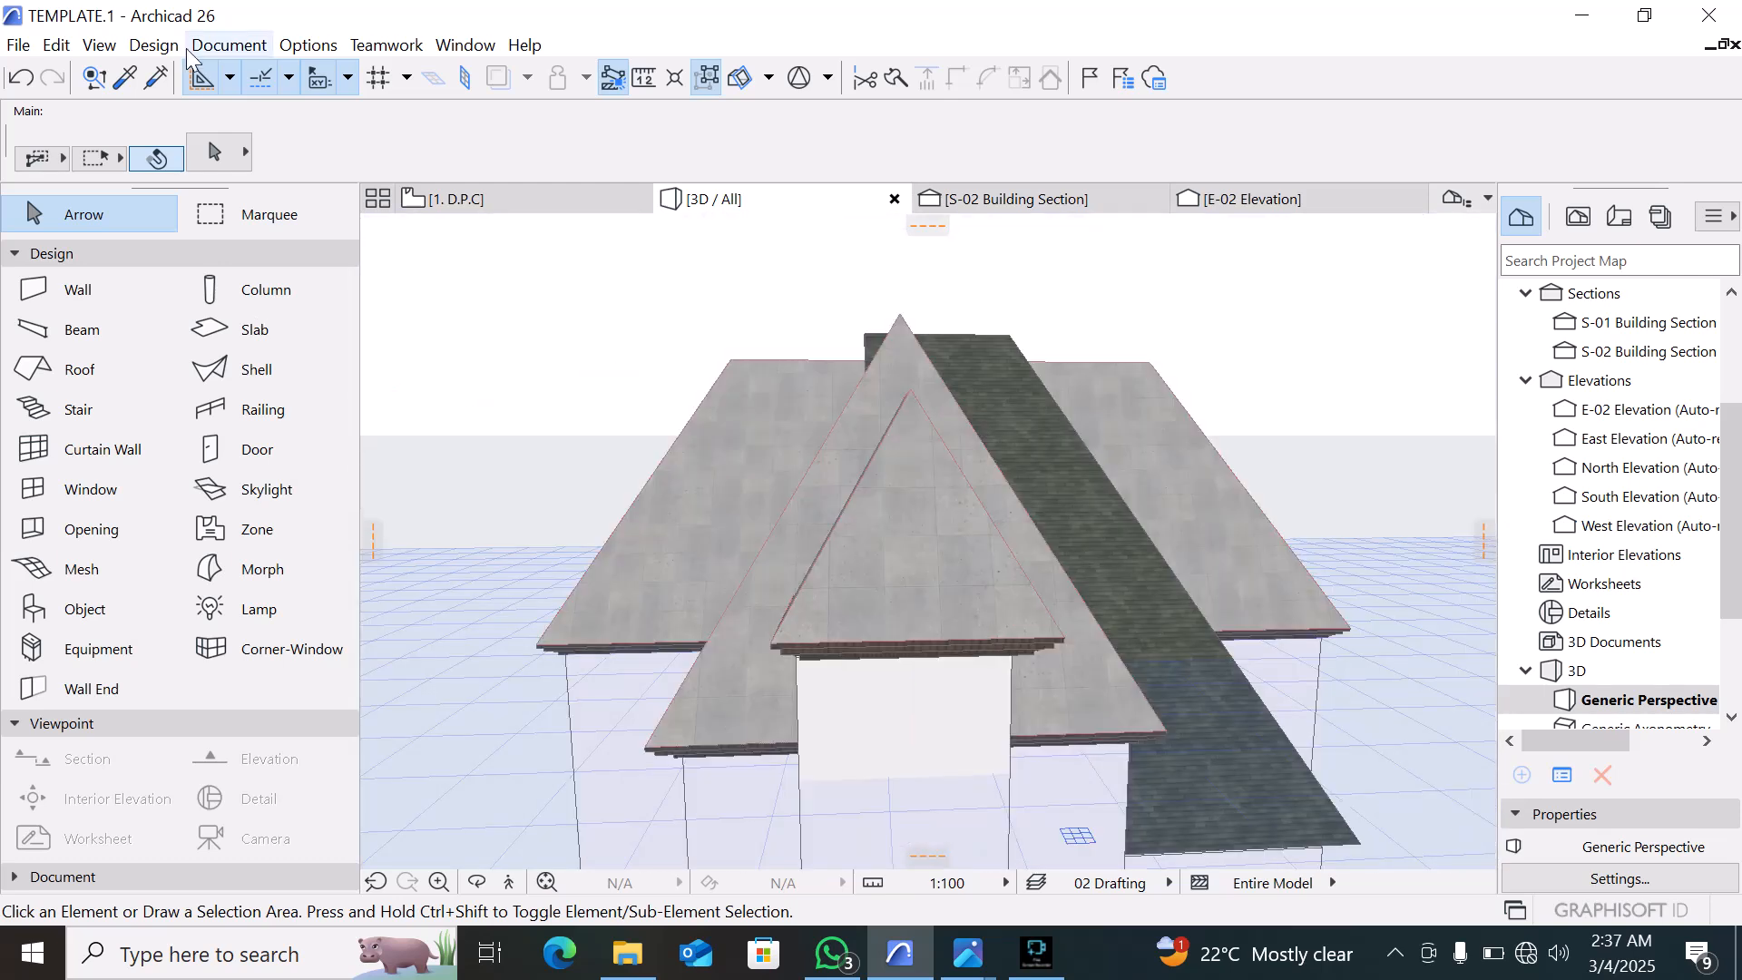
scroll(984, 758, down, 5)
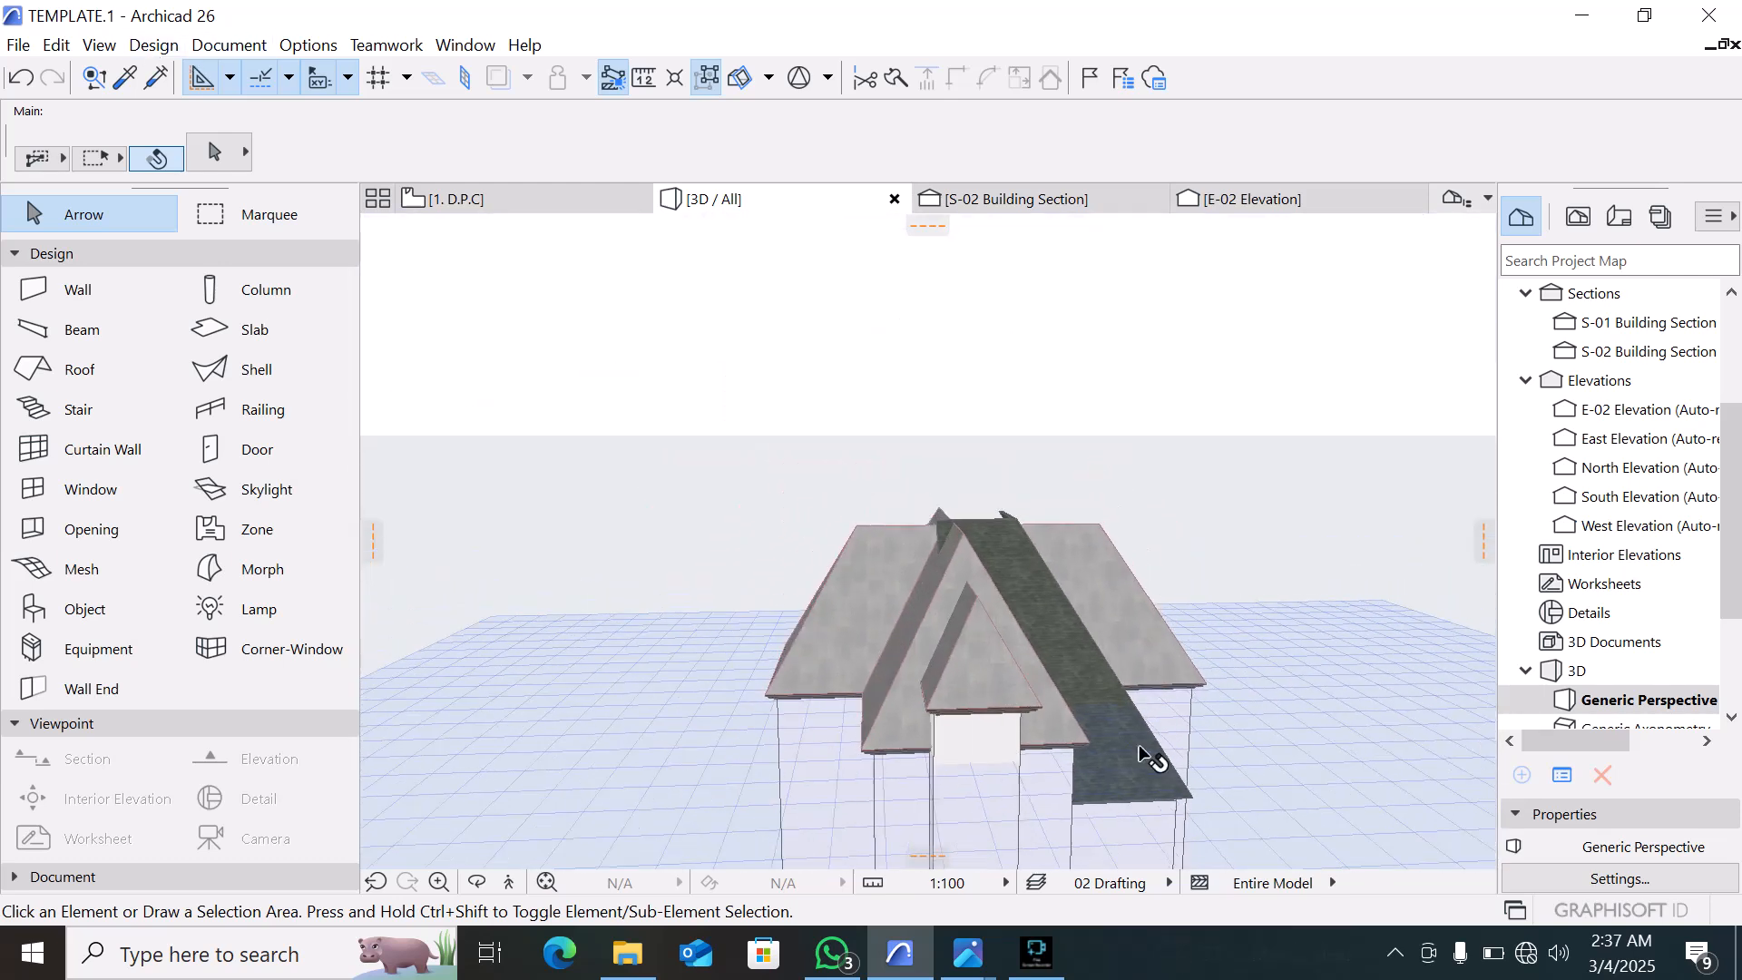
scroll(1145, 755, down, 2)
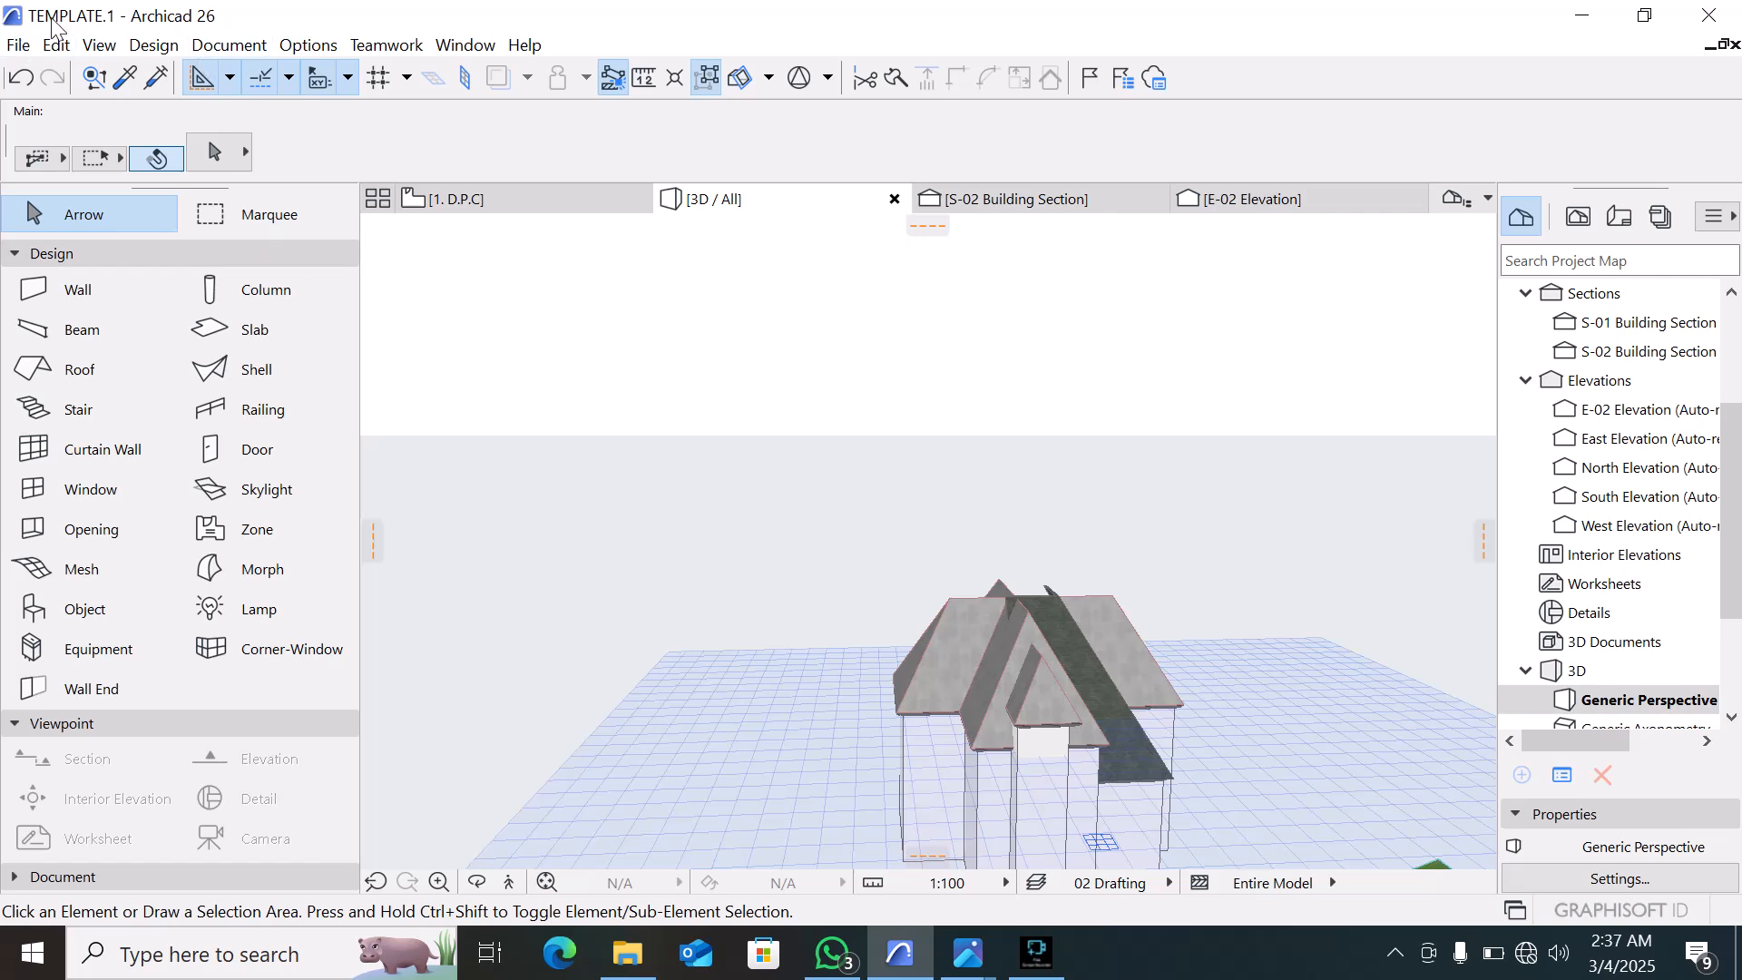
click(18, 46)
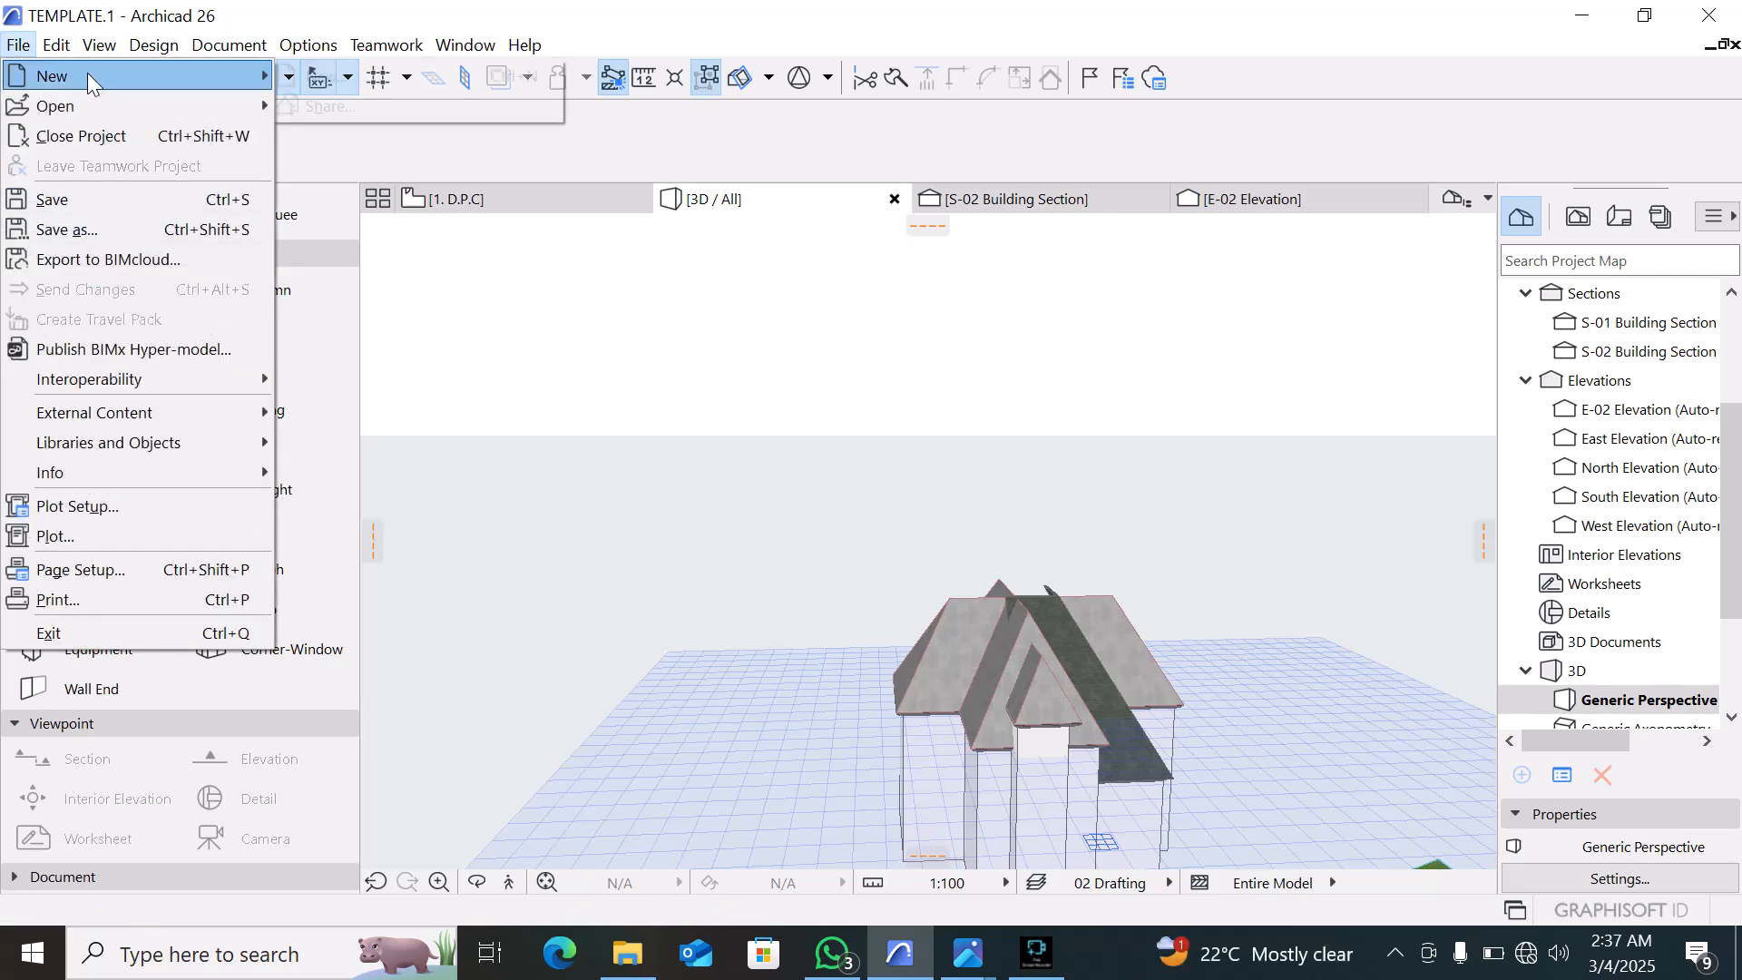
mouse_move(91, 81)
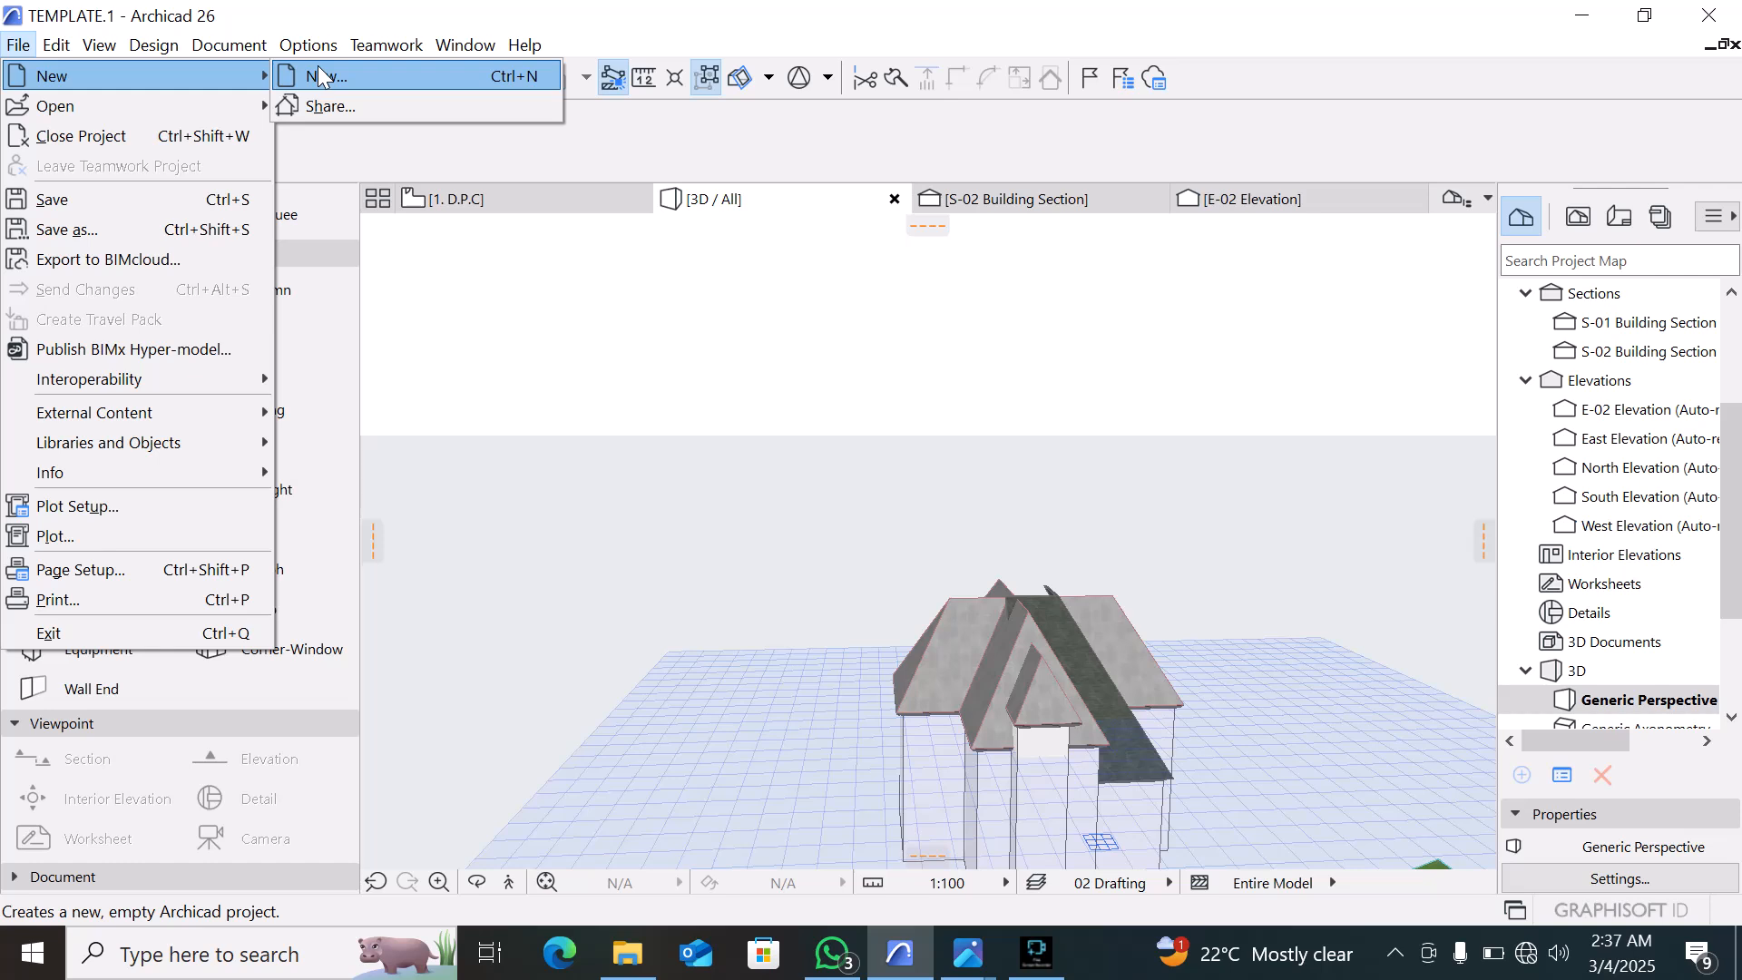
key(Escape)
key(Escape)
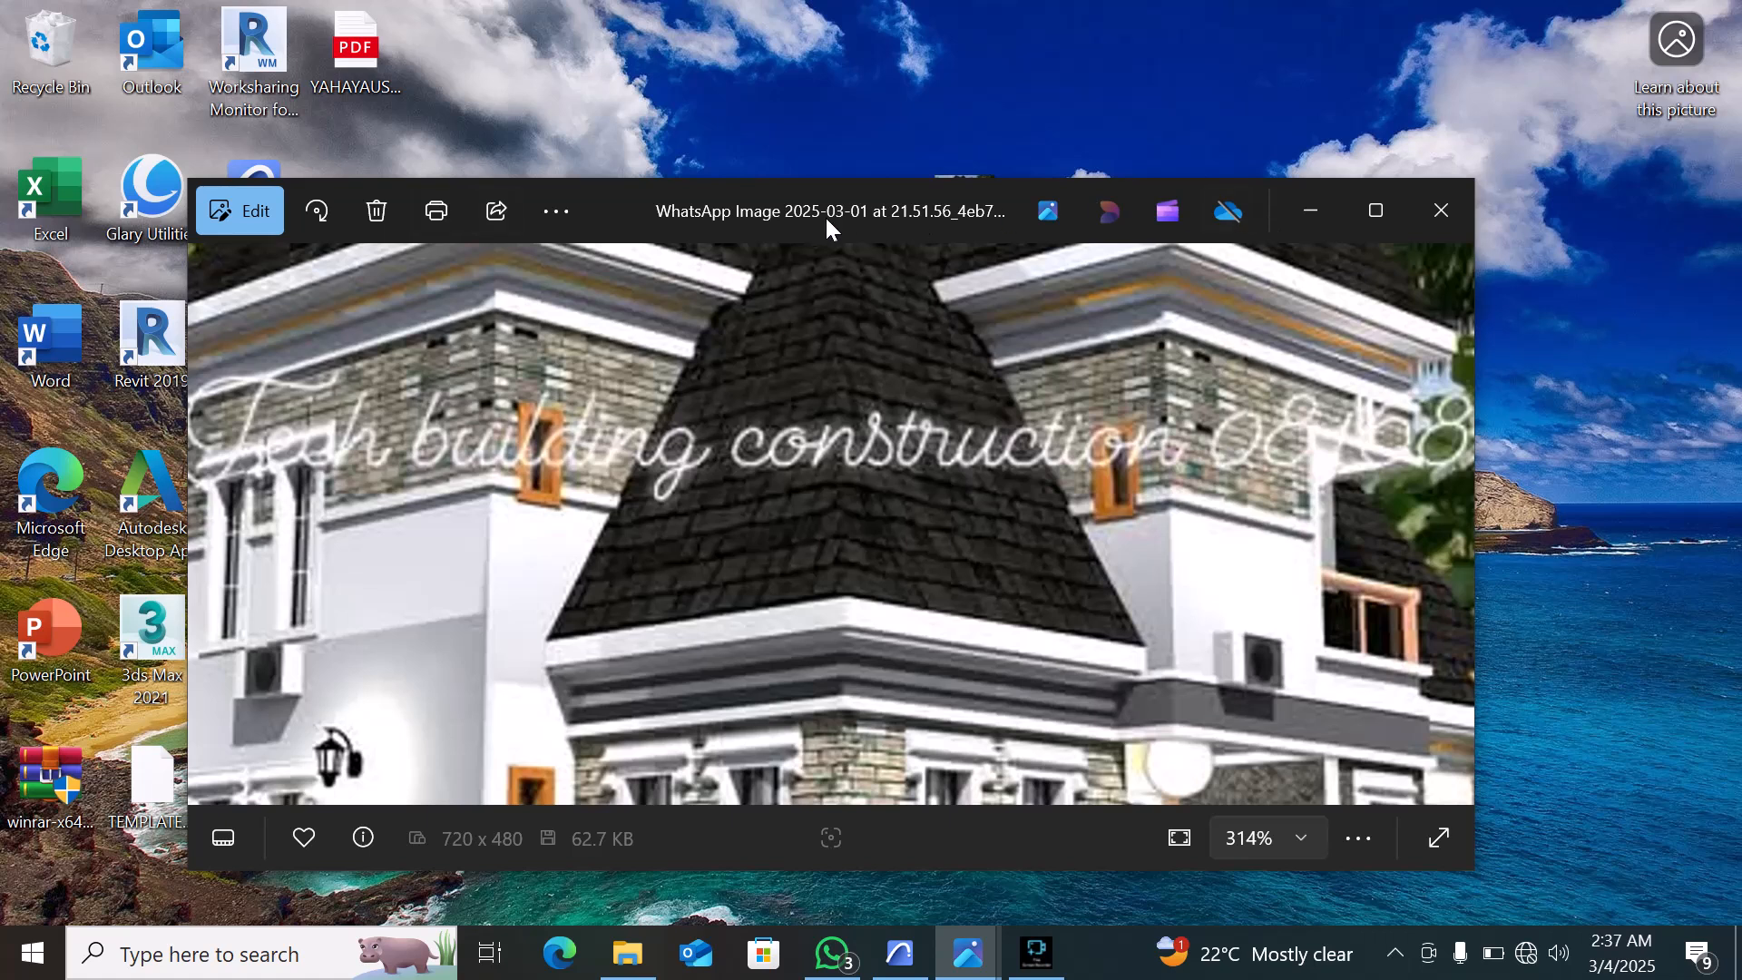
Open the 3BEDROOM TERRACE project in a second session and show its 0. Ground Floor plan
drag(828, 227, 812, 381)
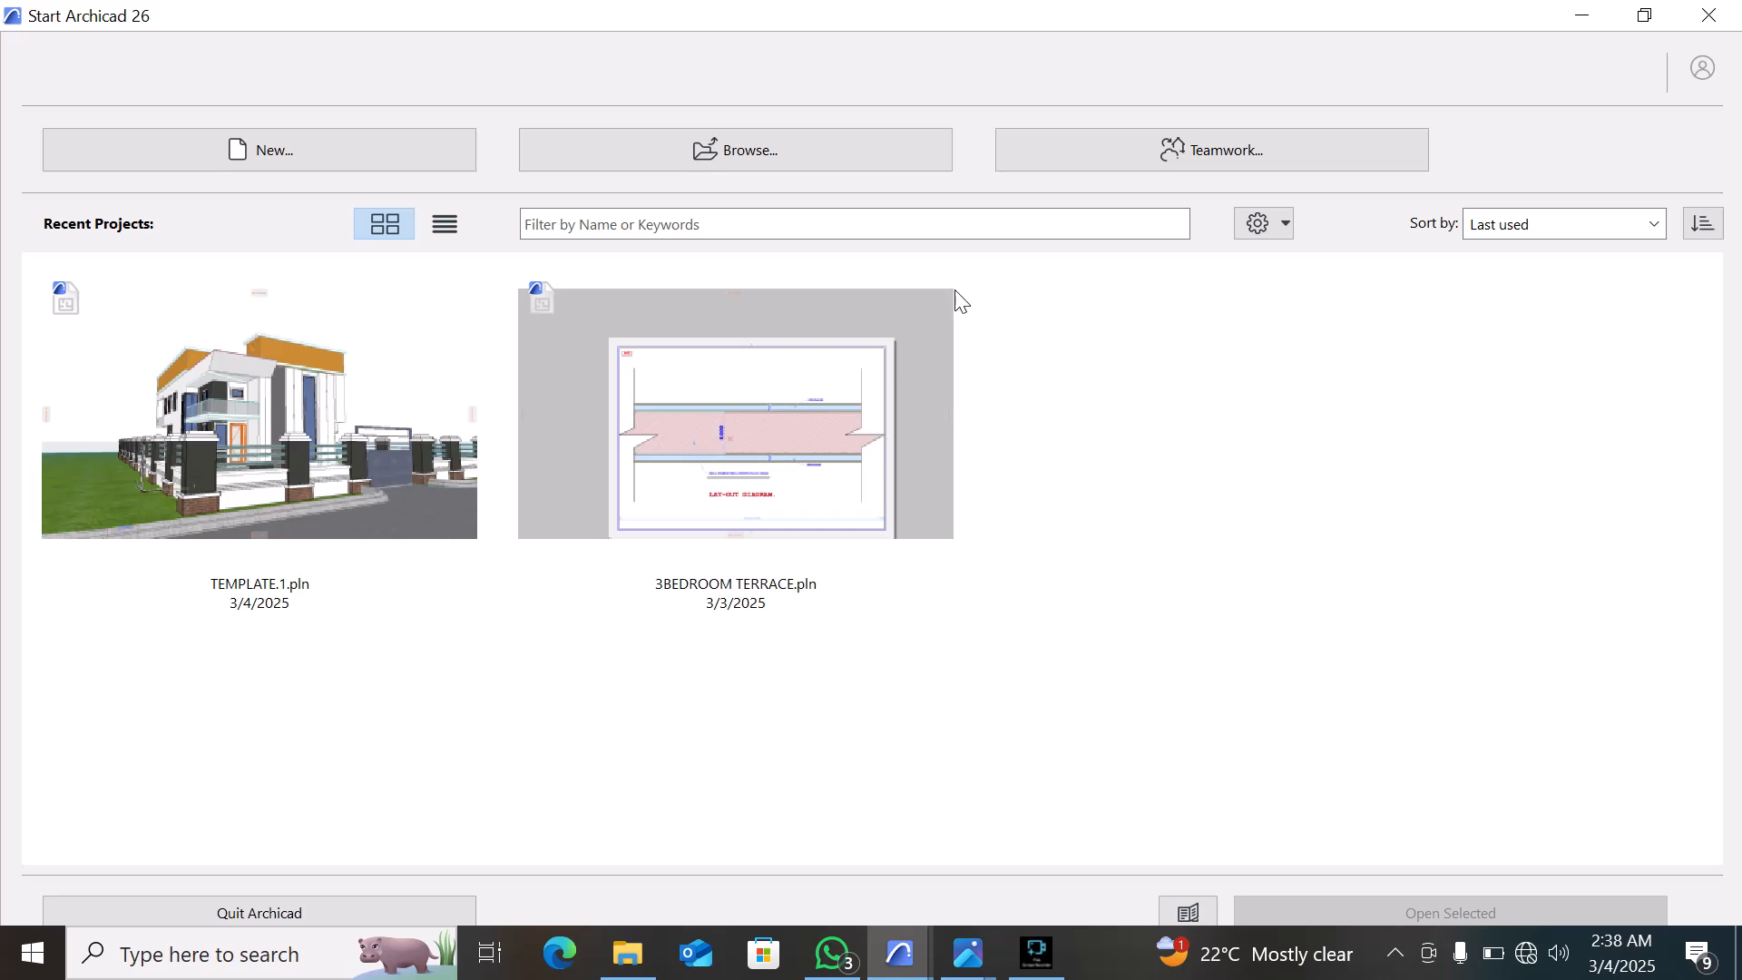
click(733, 422)
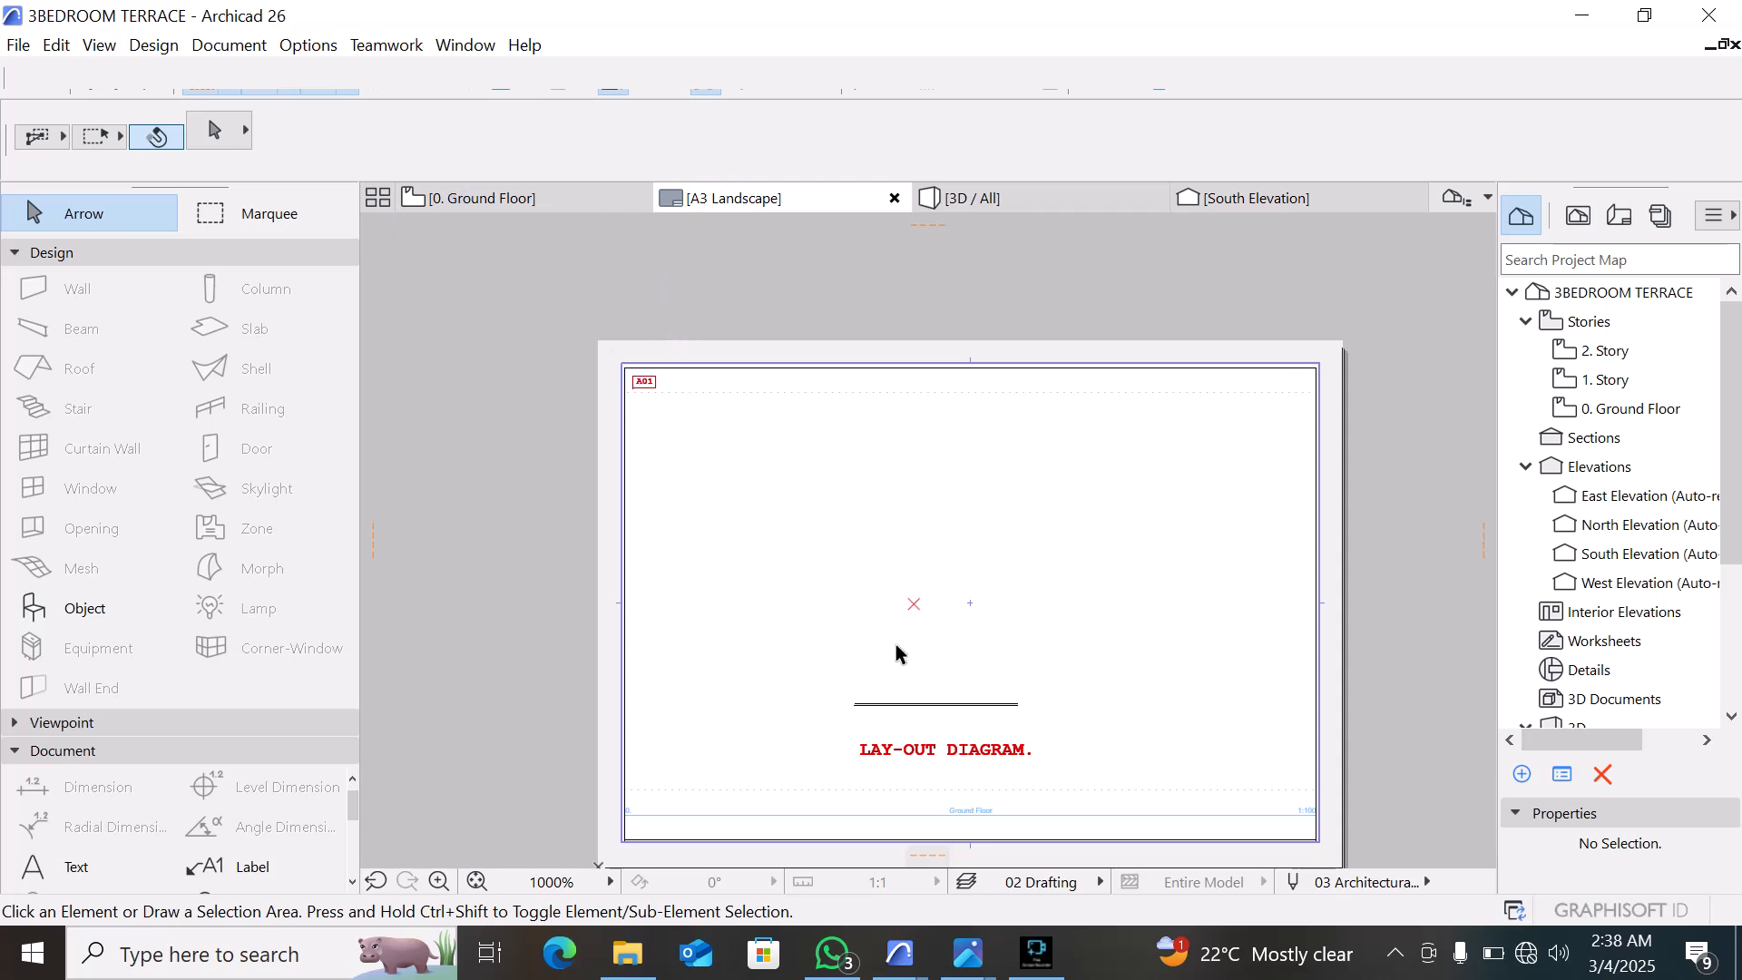
click(467, 199)
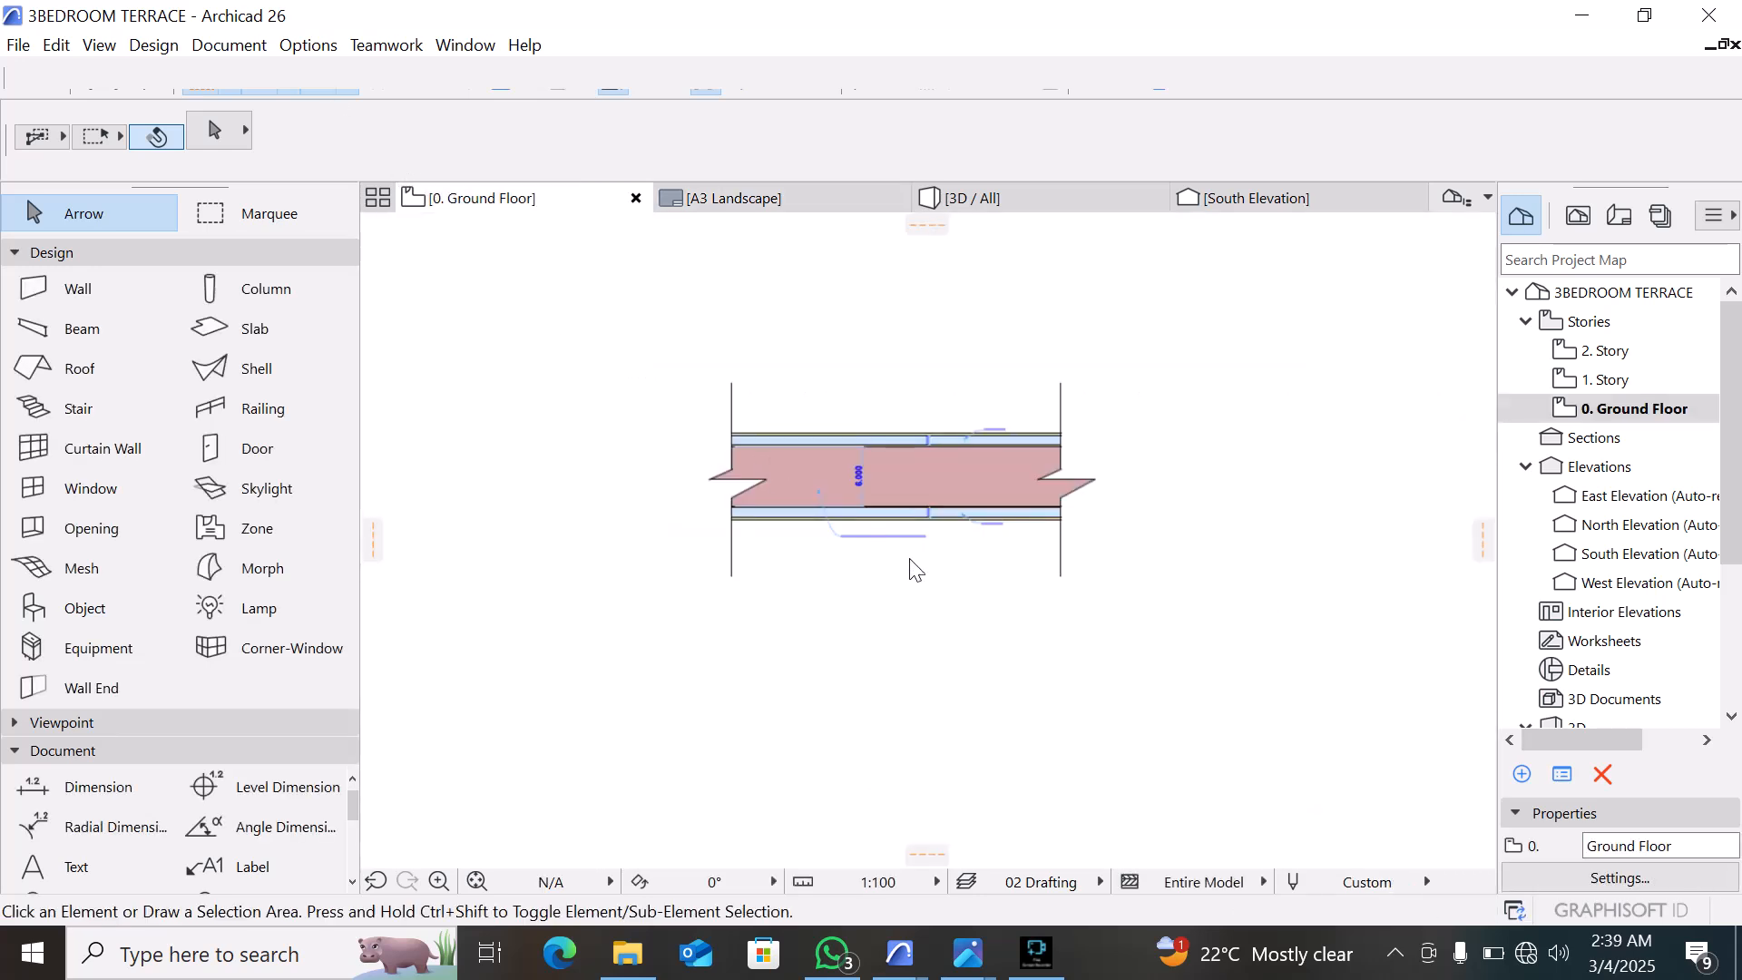
Draw a rectangular multi-plane test roof about 57000 deep in the empty area beside the existing road layout drawing
scroll(947, 529, down, 5)
scroll(787, 594, up, 2)
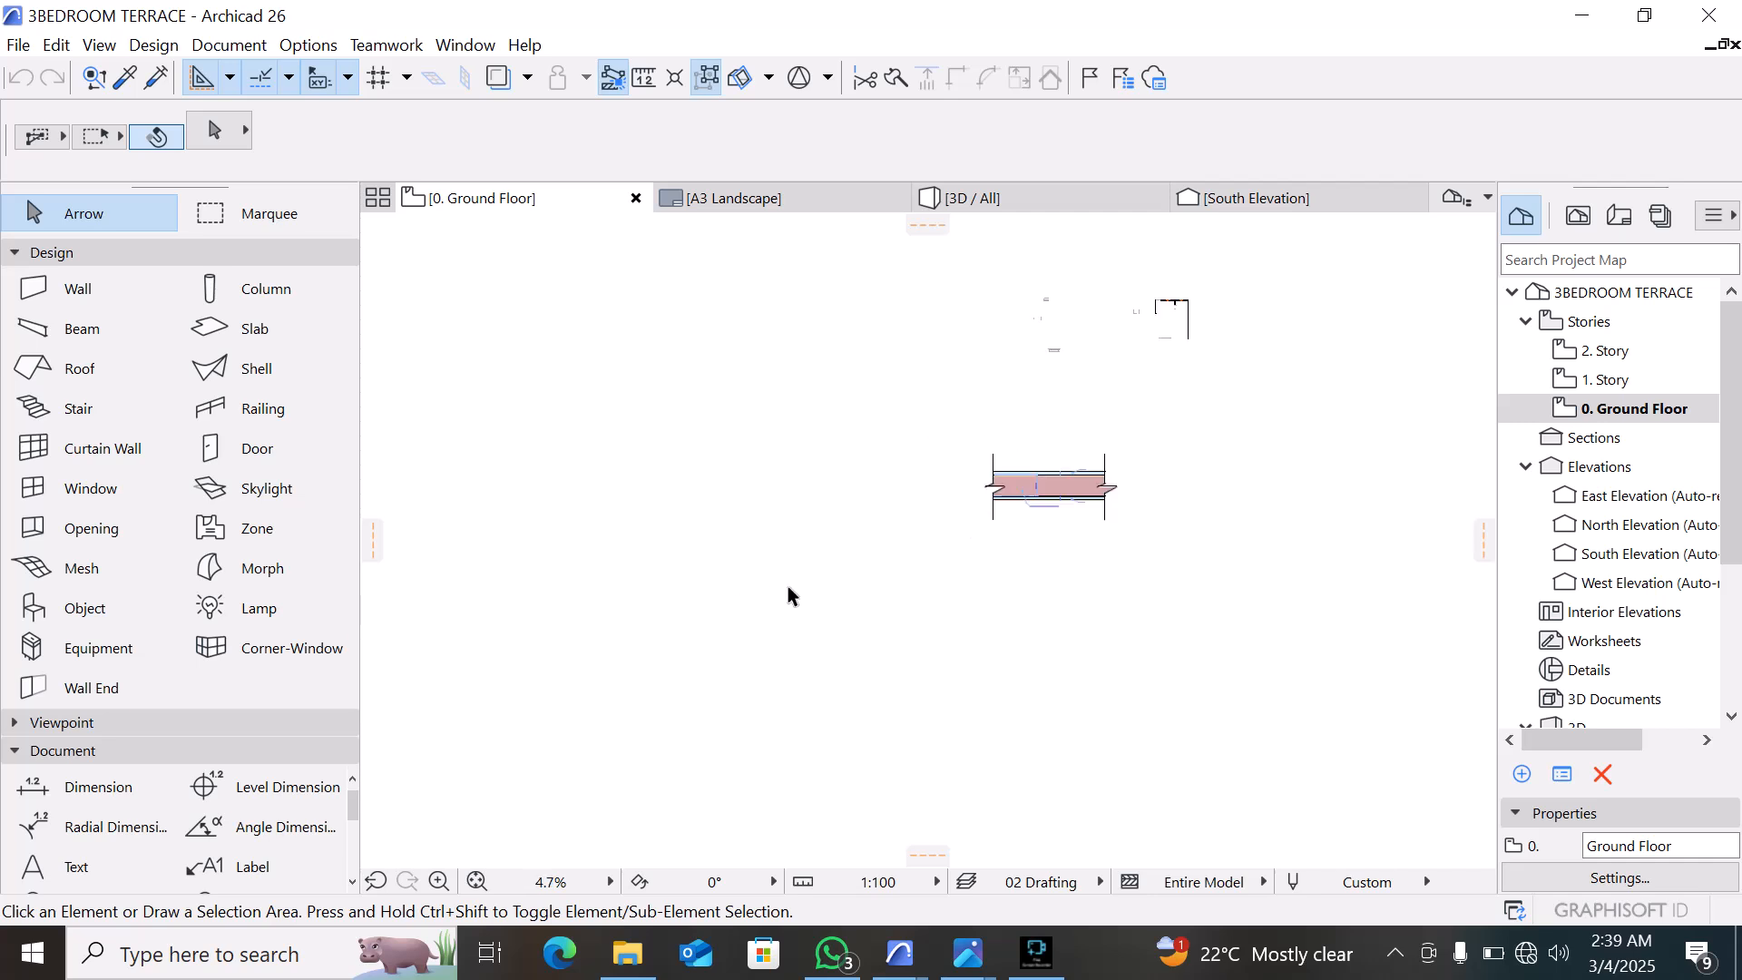
scroll(787, 585, up, 1)
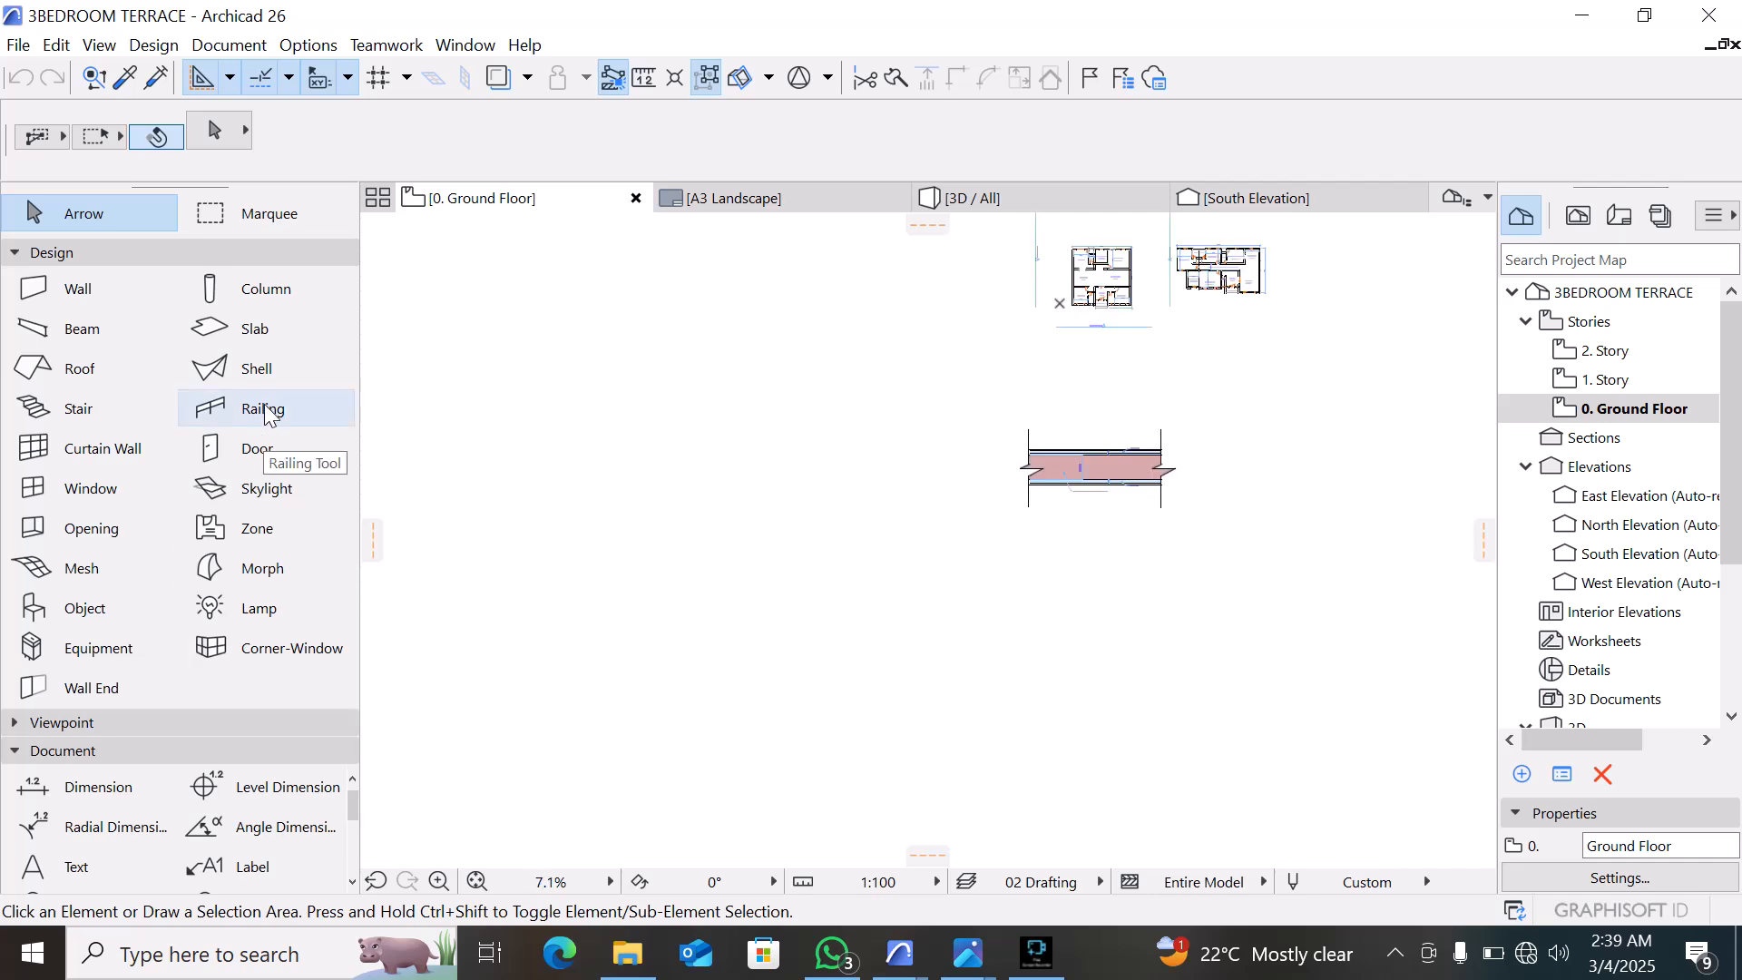
click(90, 366)
click(546, 378)
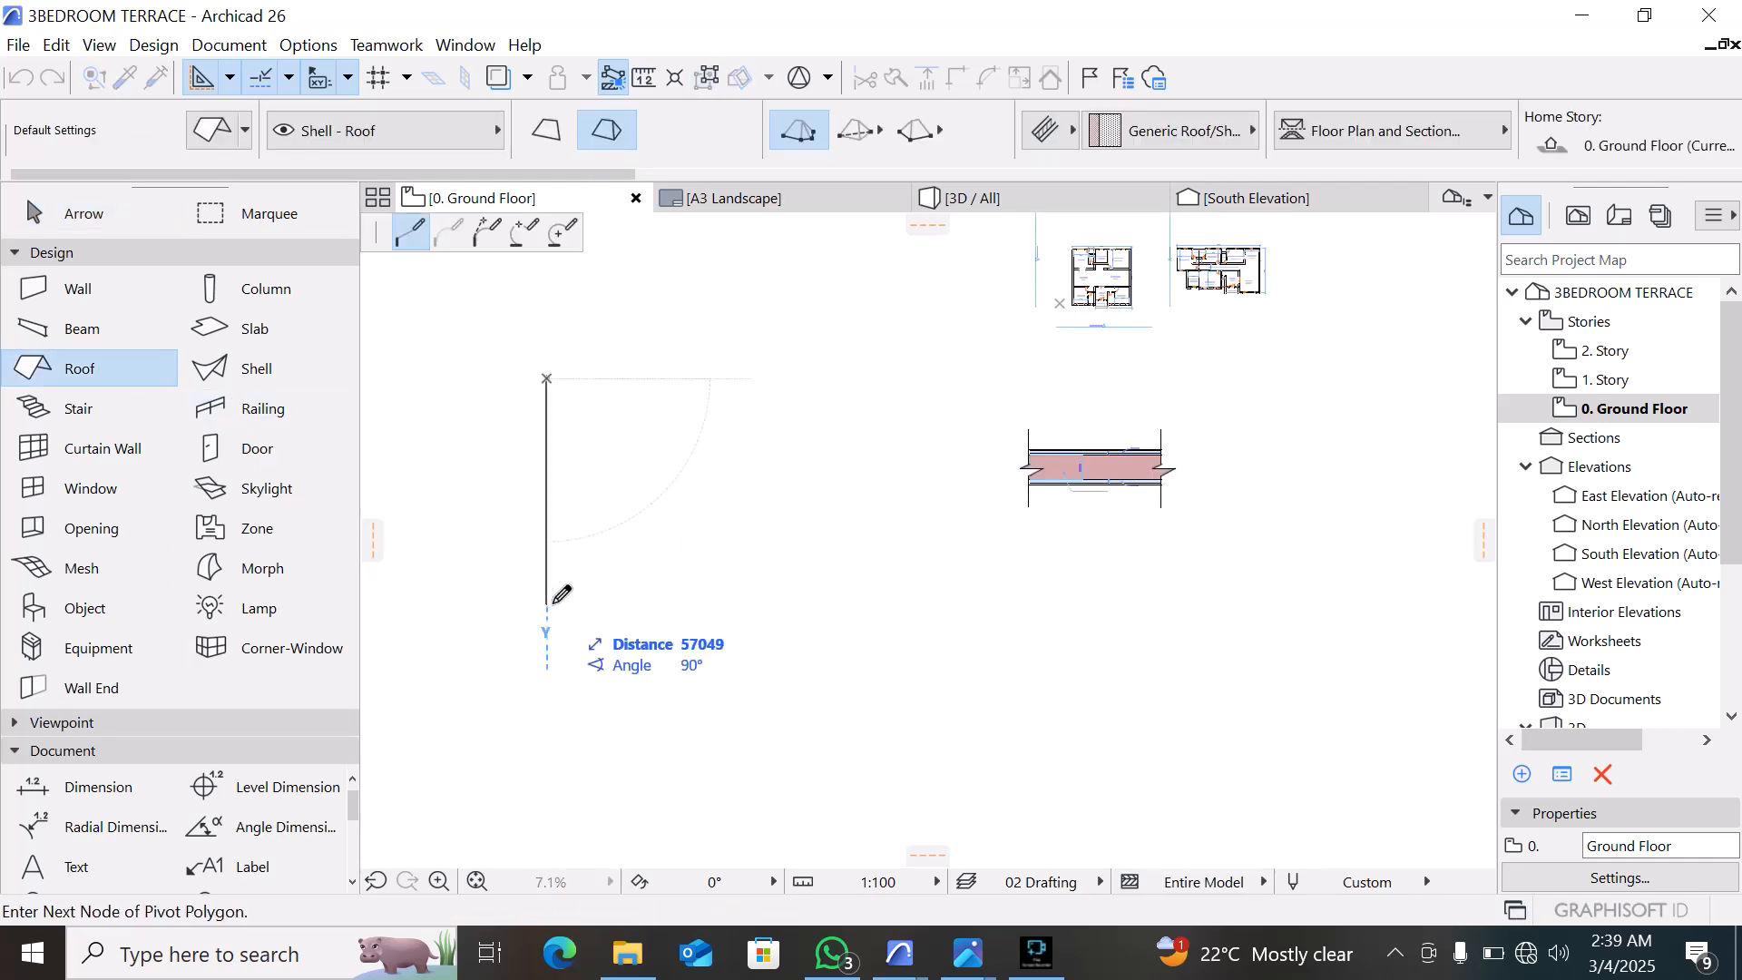
click(546, 603)
click(803, 602)
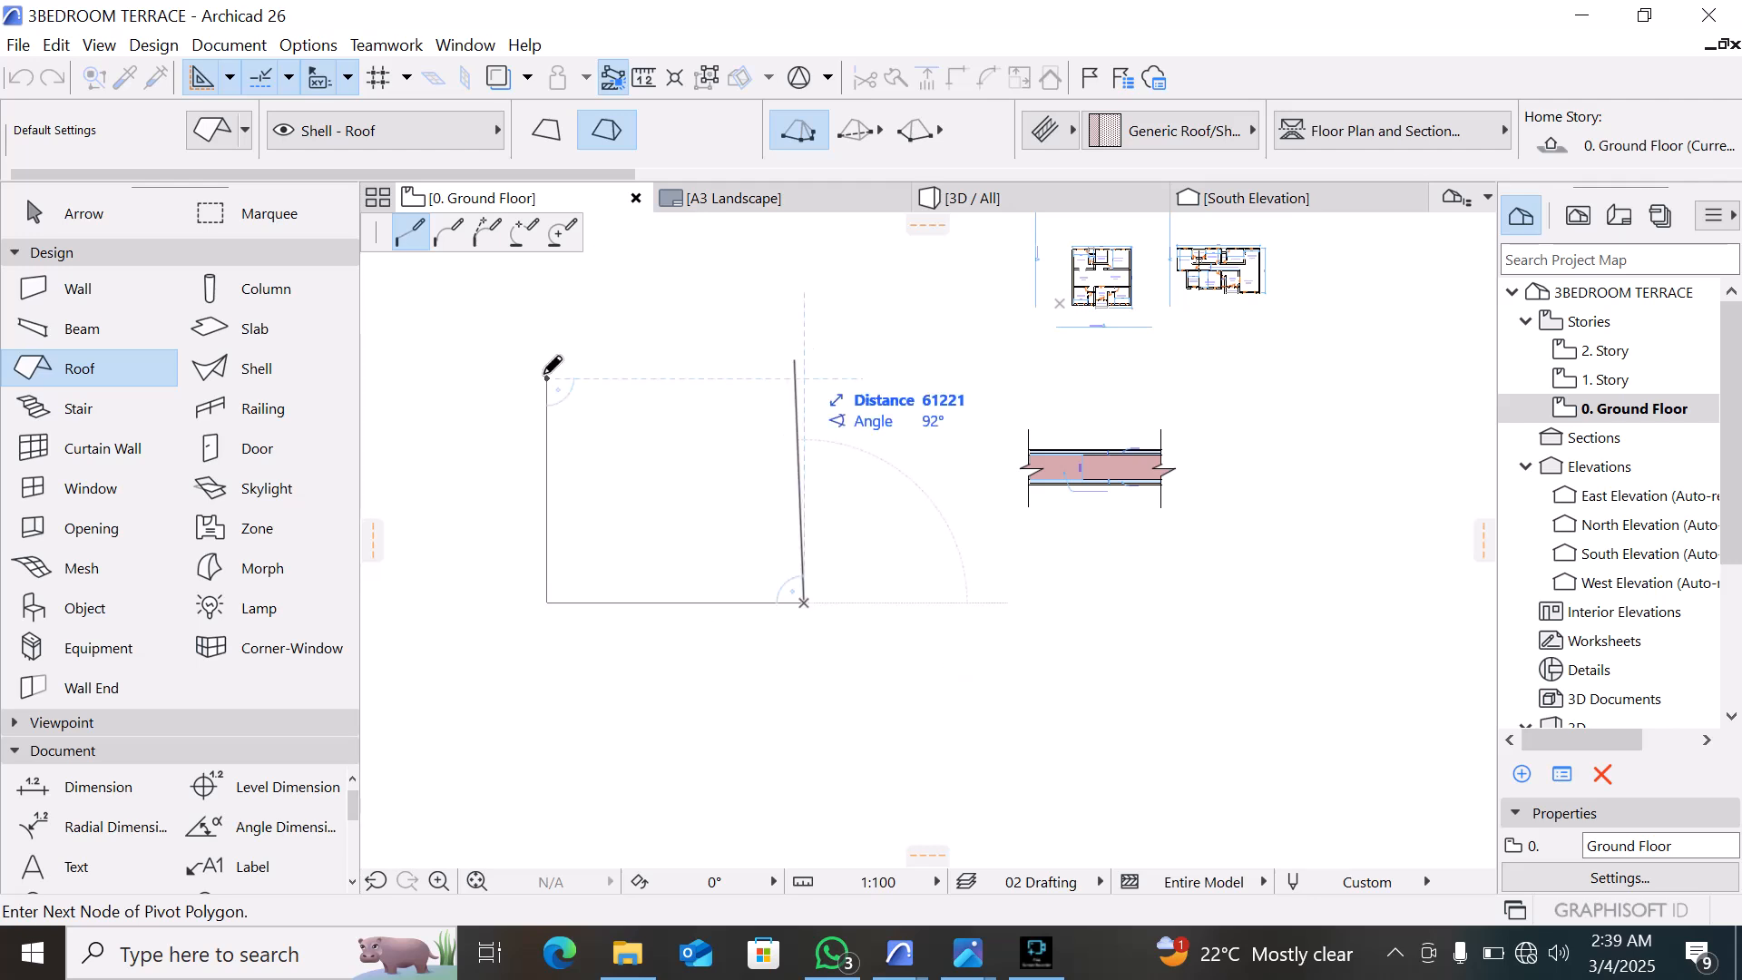
click(804, 379)
click(546, 377)
key(Escape)
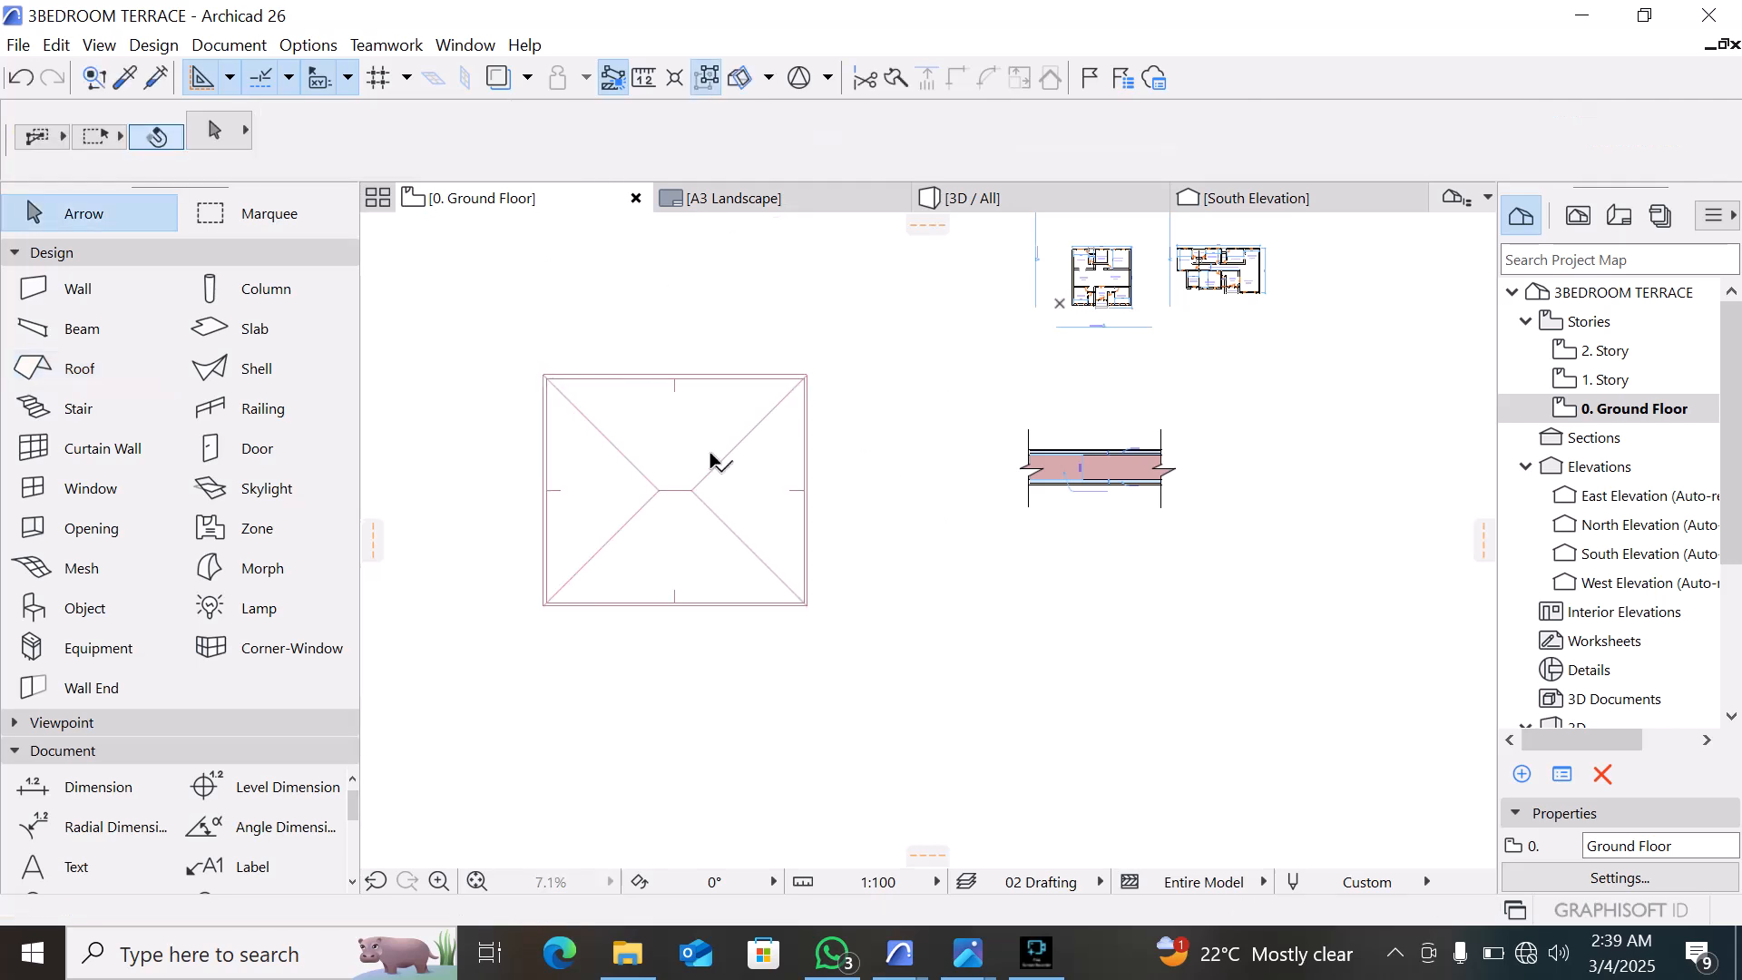
Split the new rectangular test roof into single-plane roofs and deselect the result
click(694, 491)
right_click(693, 495)
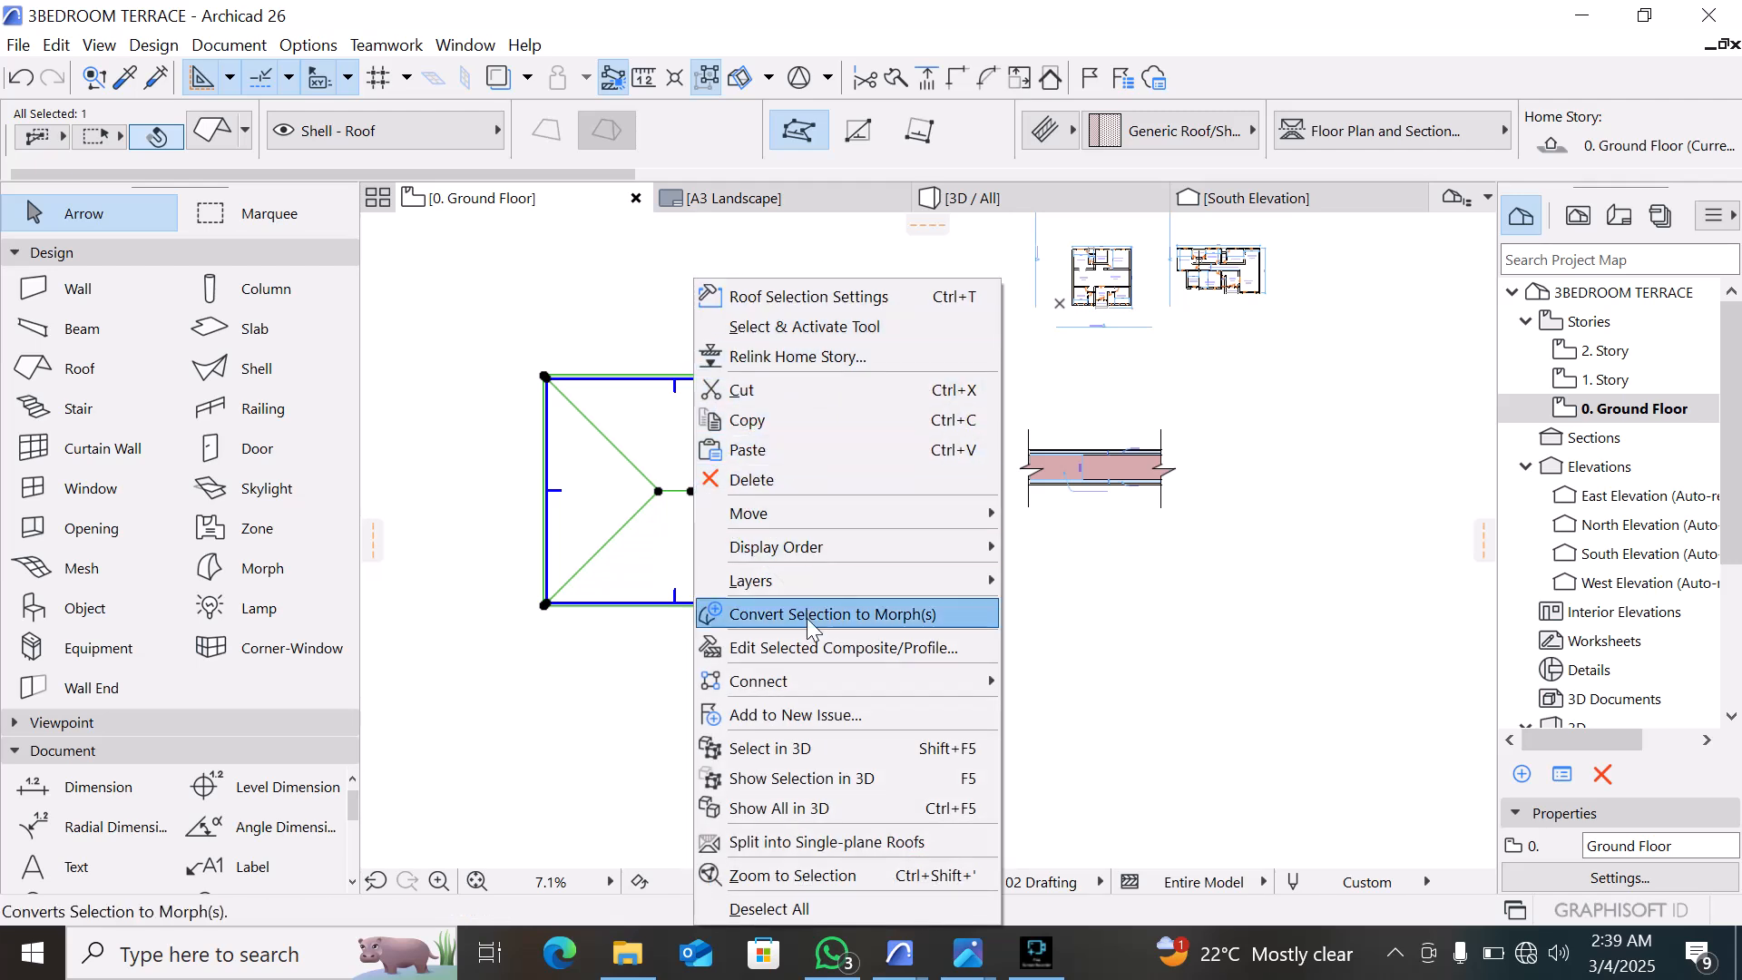
click(803, 842)
click(1043, 412)
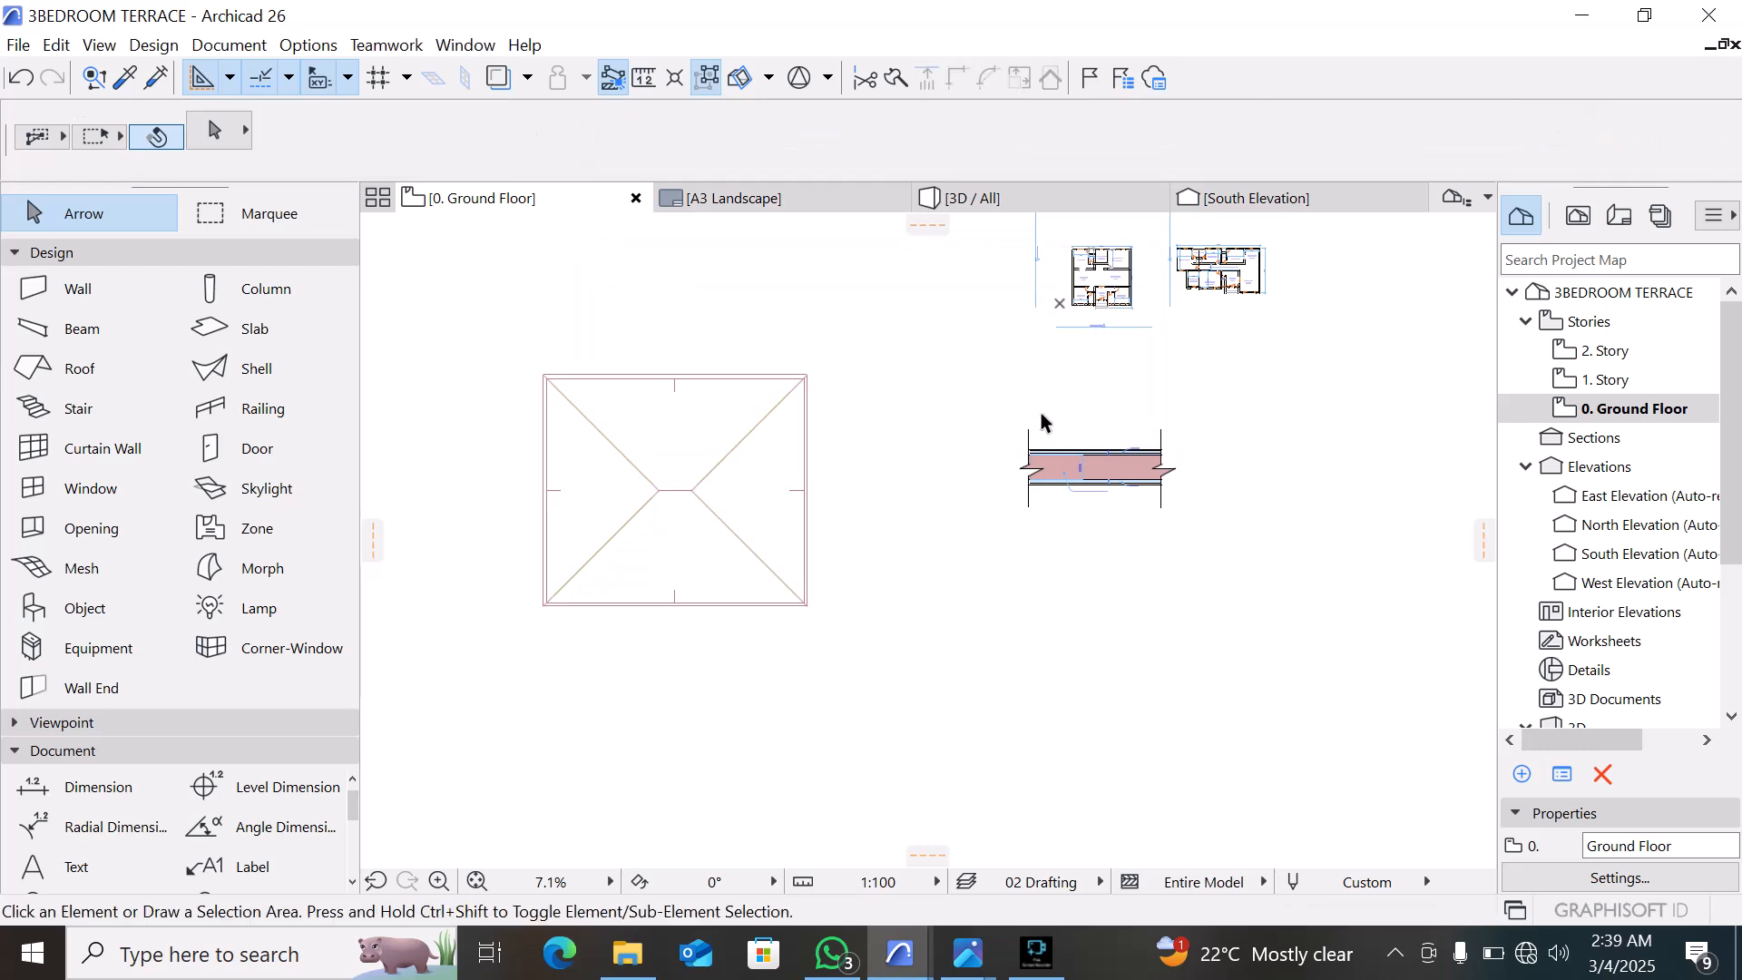
Select the split test roof's planes individually and together to check whether they are separate elements
scroll(609, 562, up, 3)
click(687, 419)
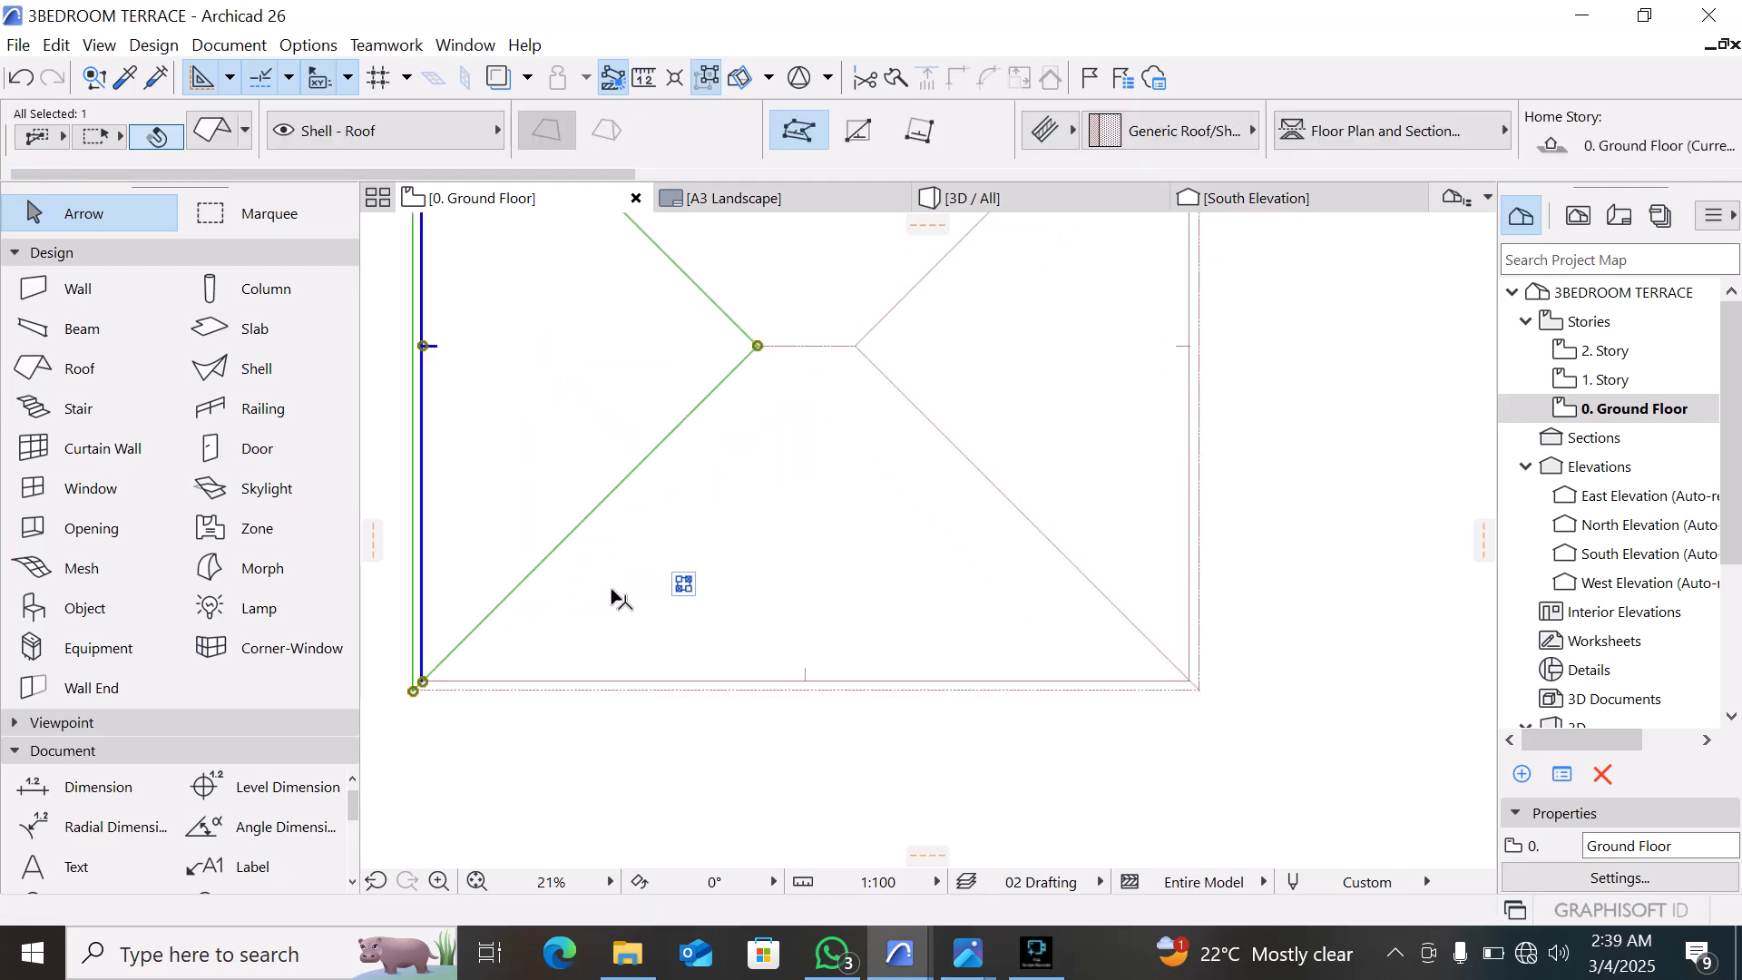
click(612, 588)
scroll(638, 570, down, 2)
drag(637, 581, 756, 483)
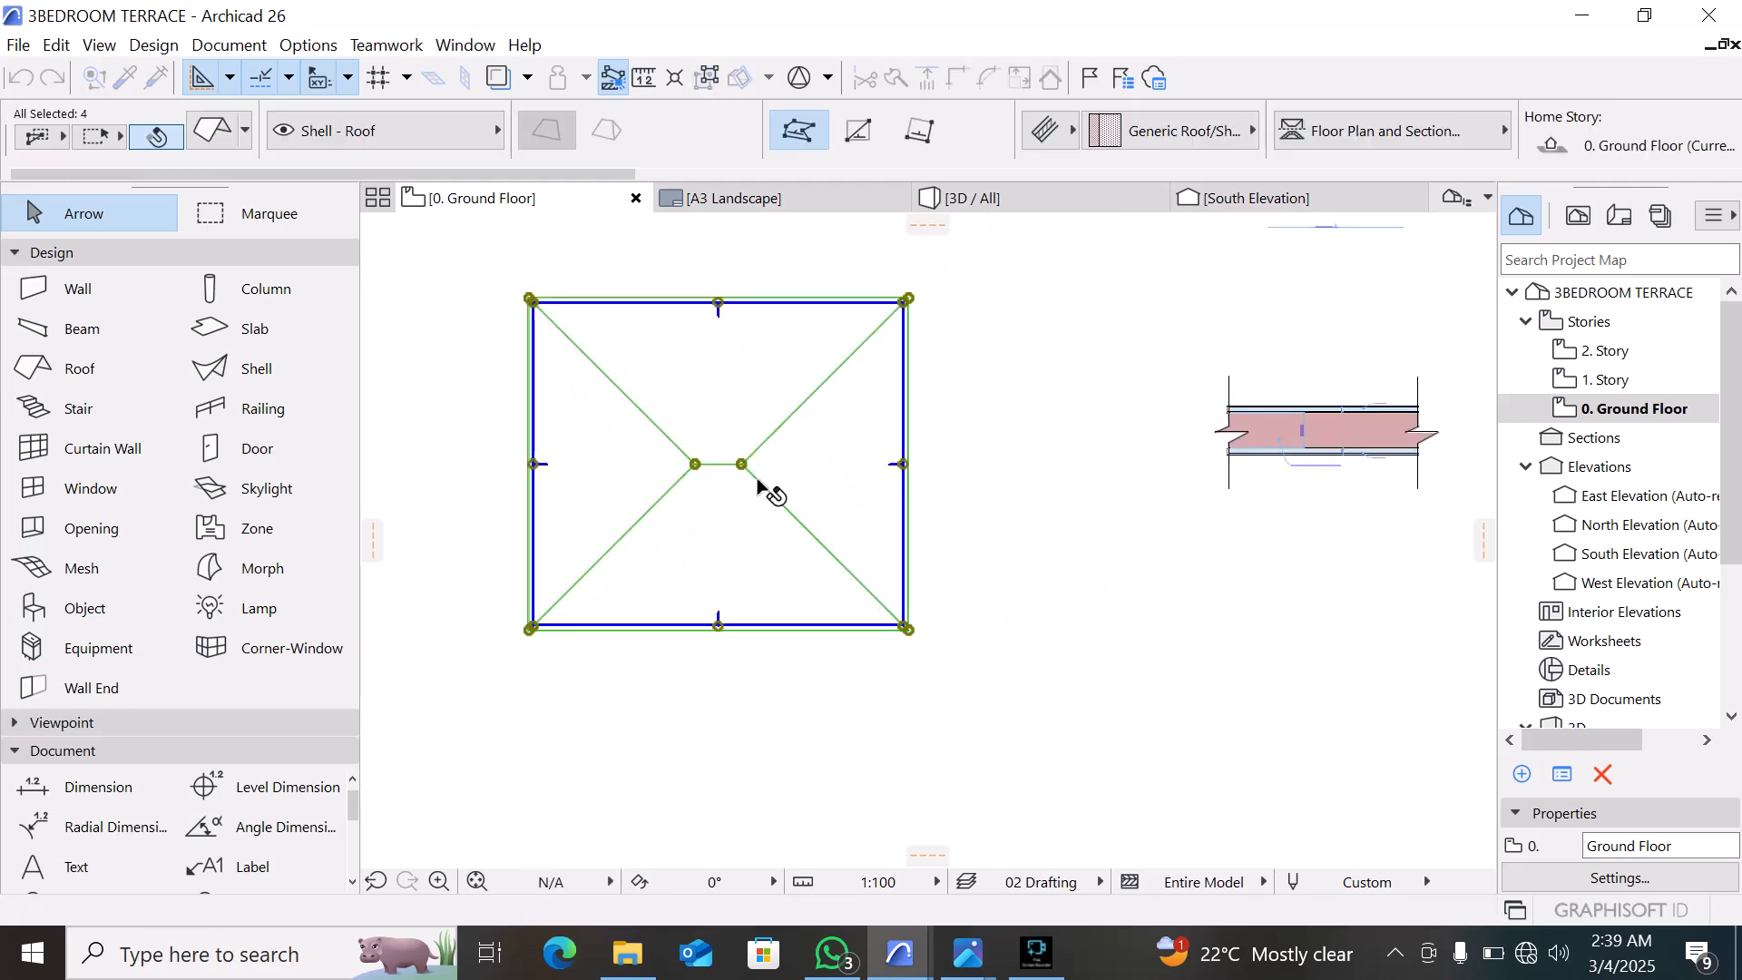
key(Escape)
scroll(759, 456, up, 1)
scroll(761, 464, up, 3)
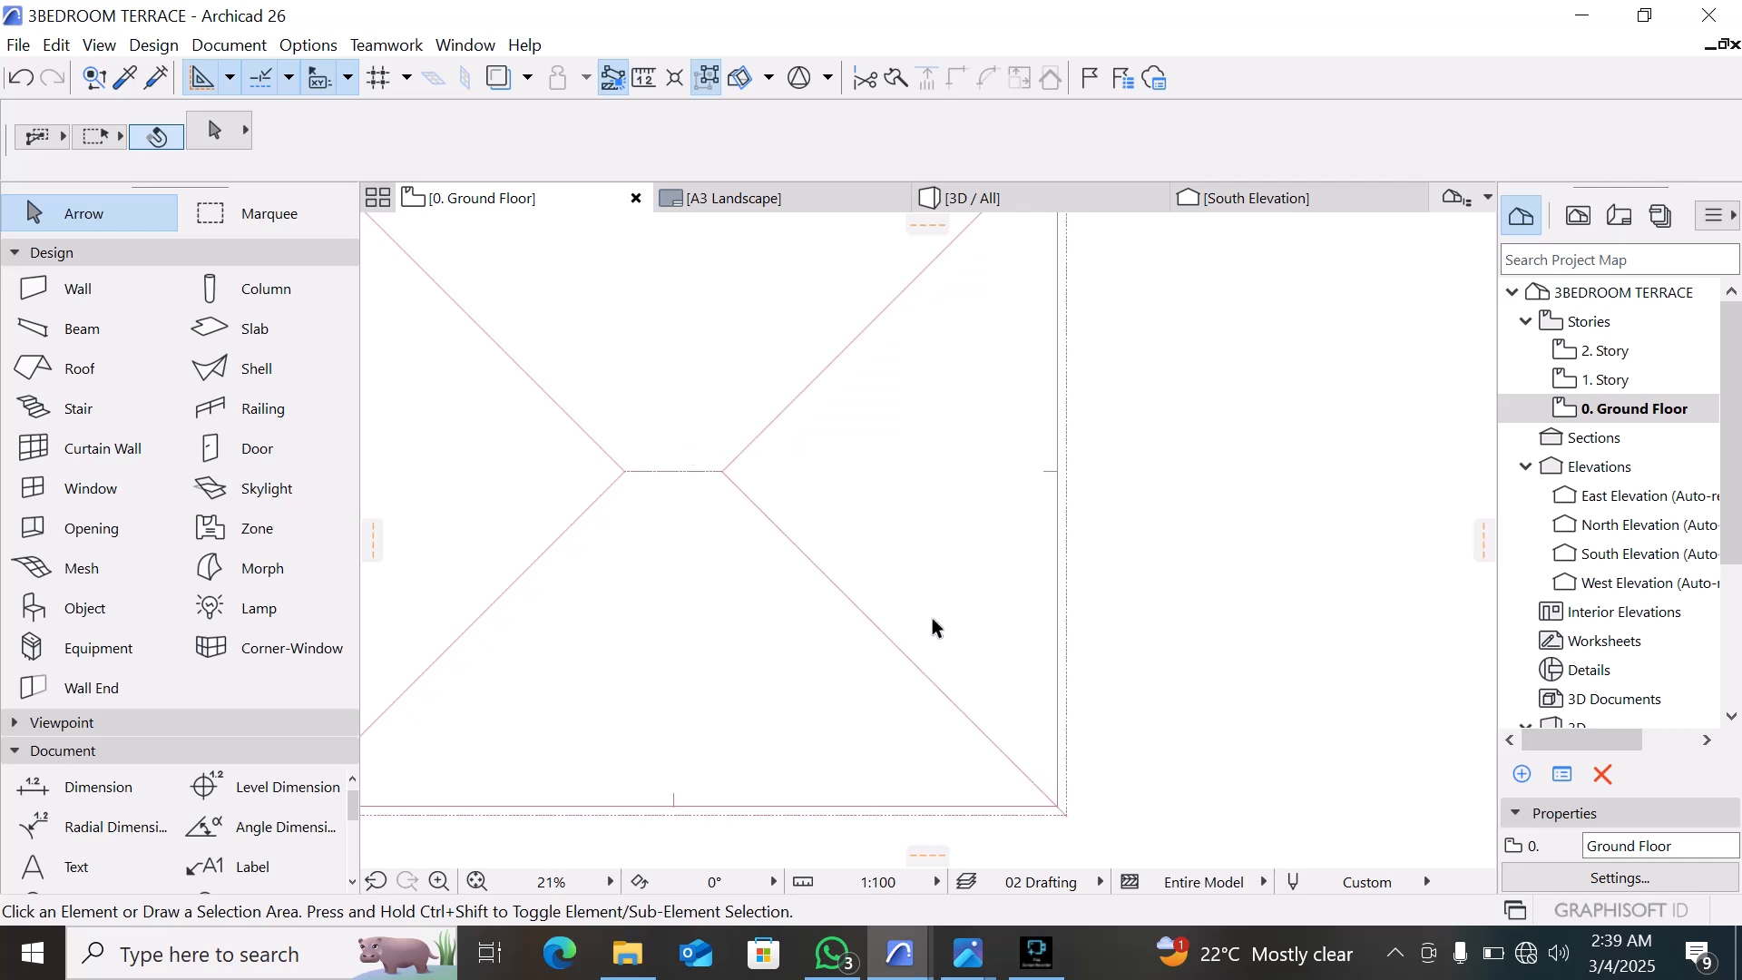
scroll(932, 625, down, 3)
scroll(932, 616, down, 2)
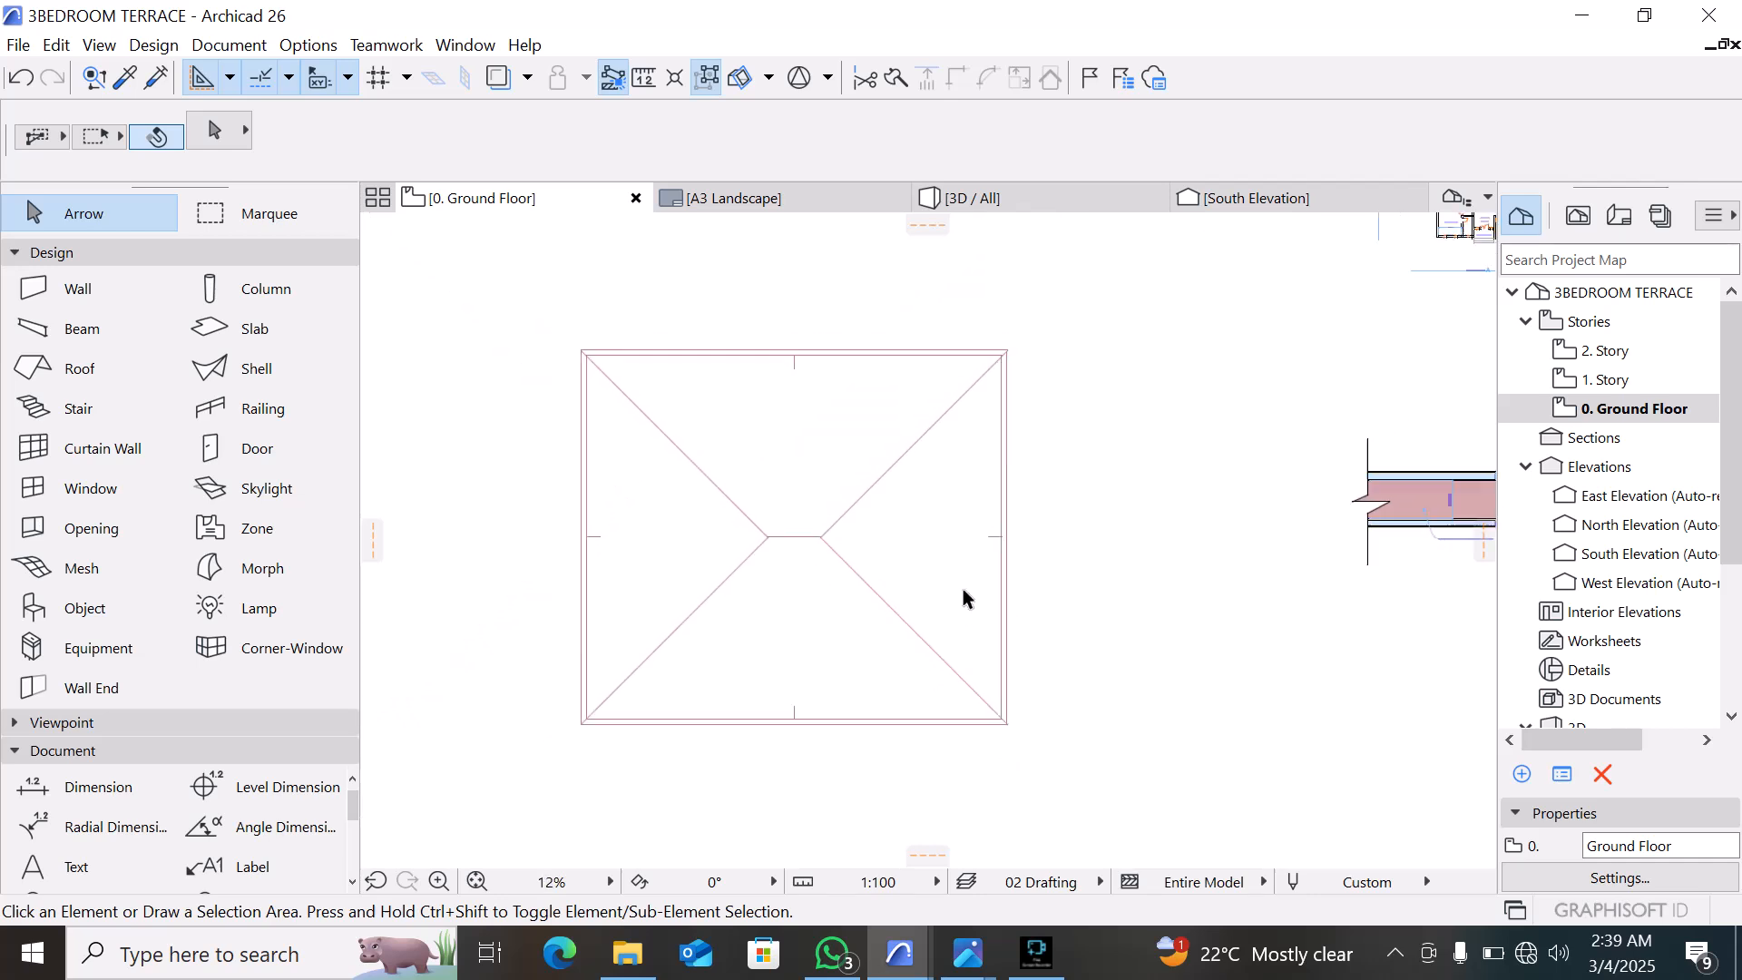
Select all four single-plane roofs of the test roof and copy them
click(1072, 356)
click(667, 695)
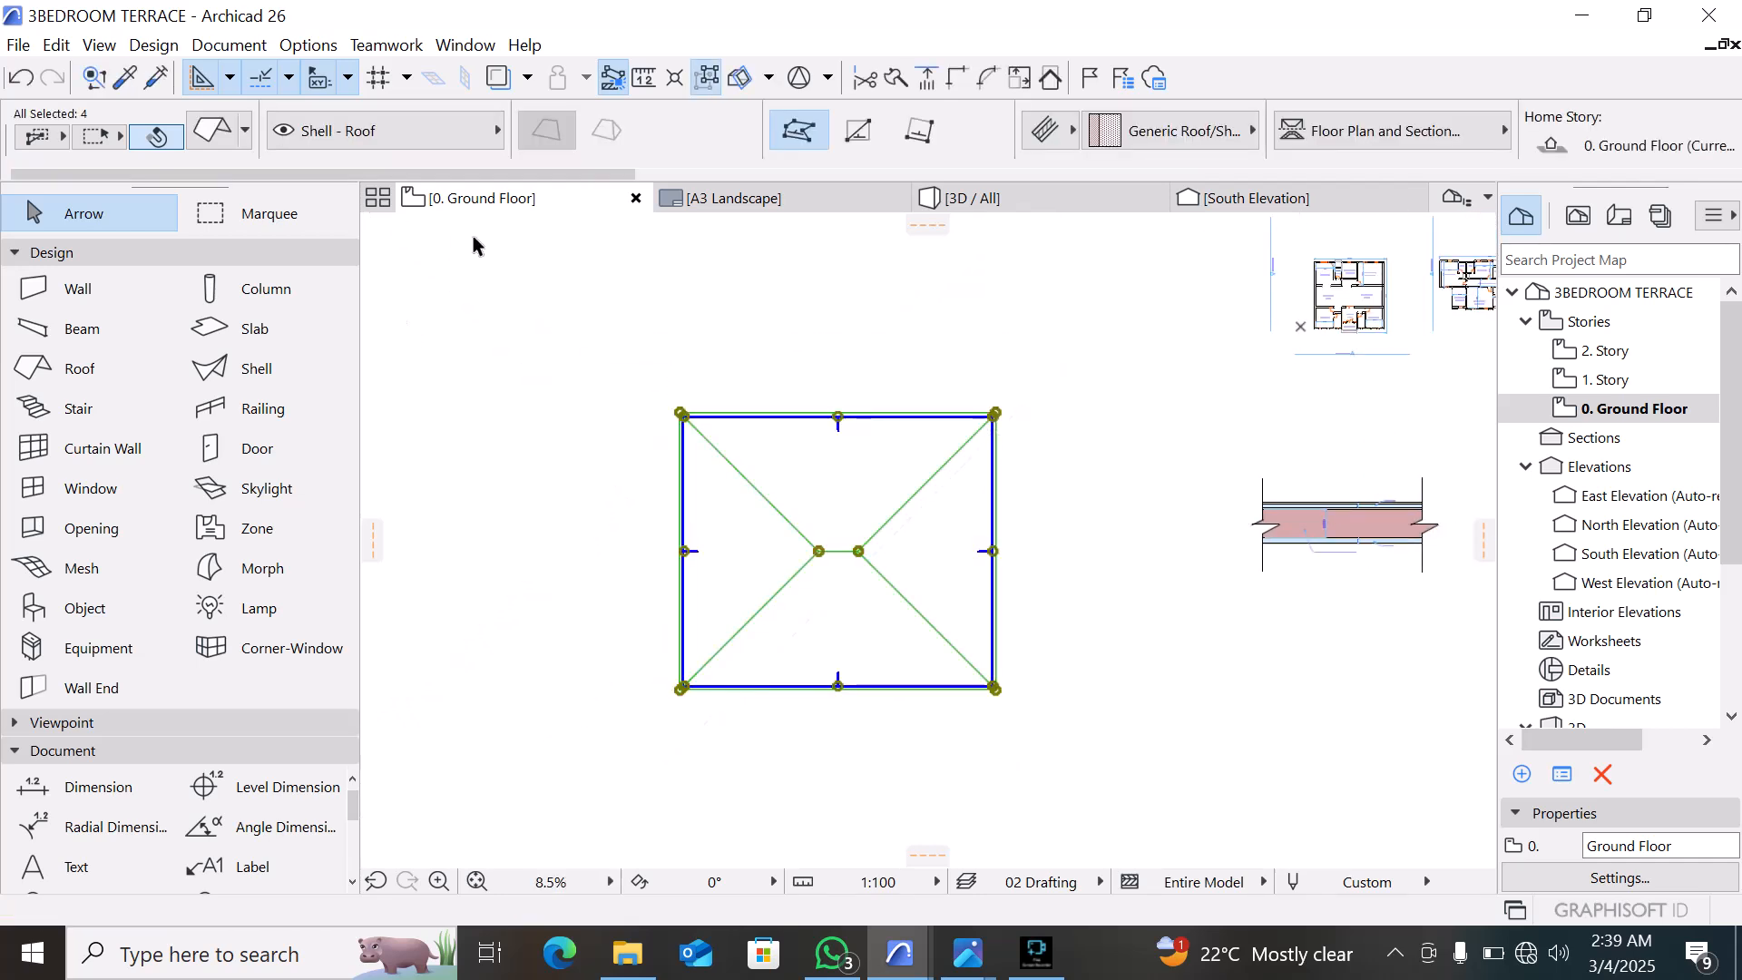
right_click(550, 594)
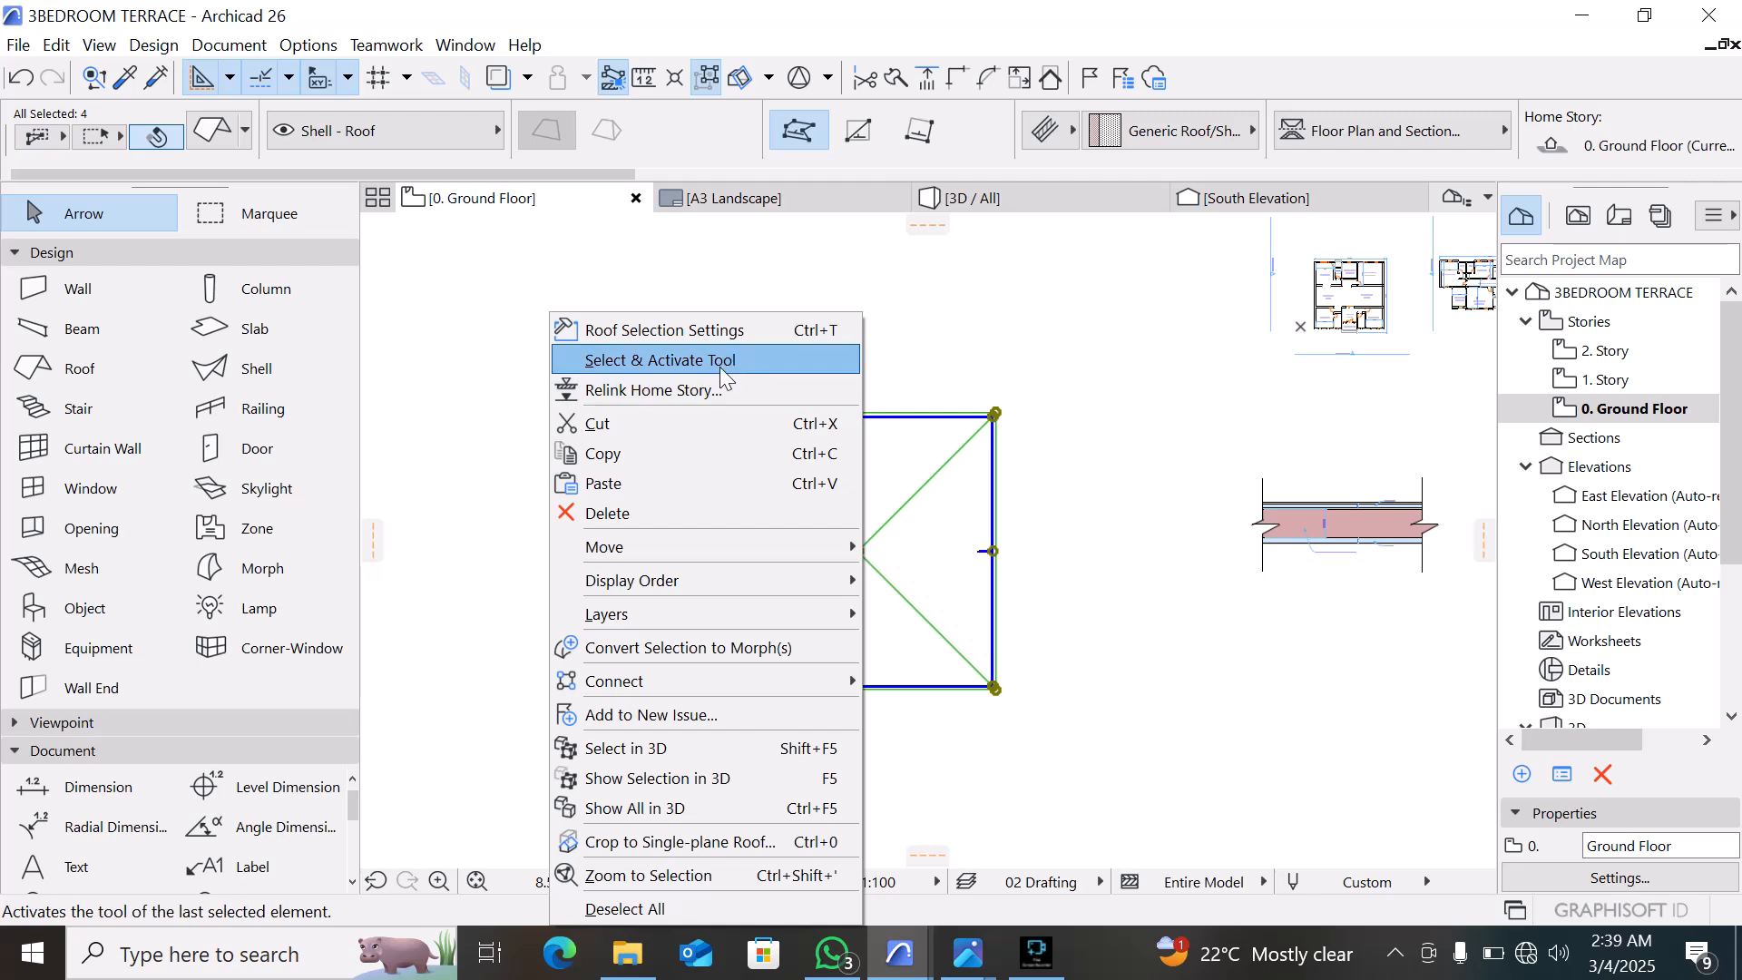
click(687, 465)
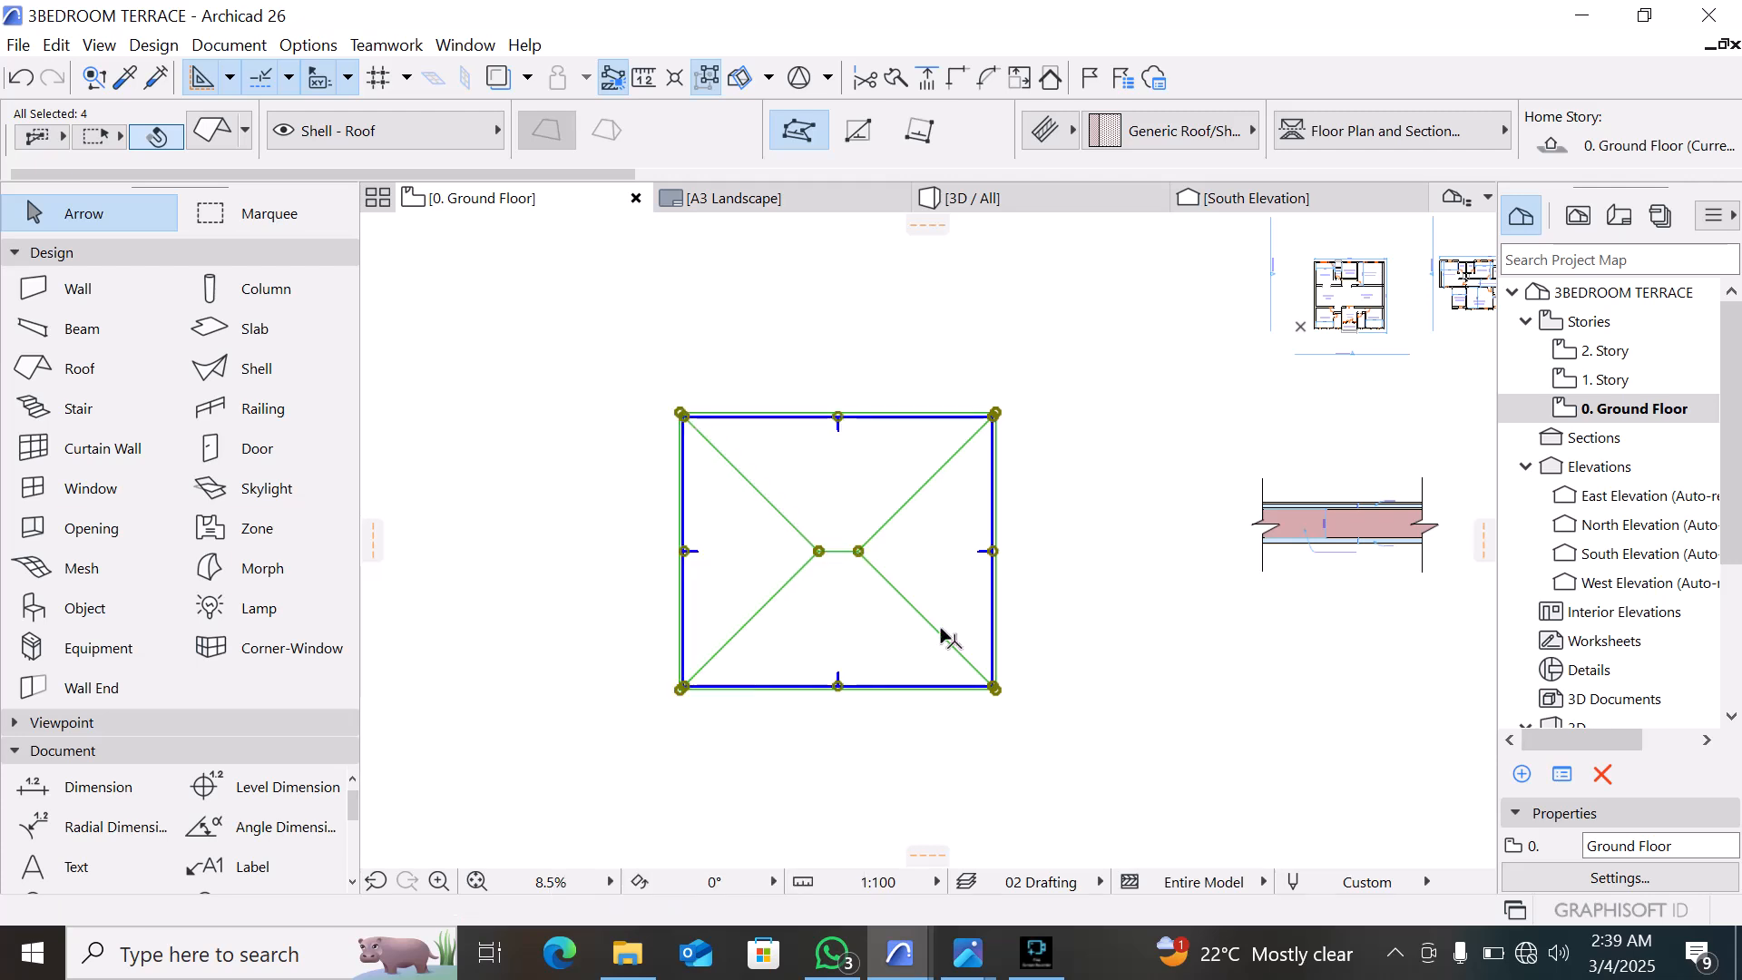
key(Escape)
Pick up the test roof's parameters, switch to the TEMPLATE.1 project and transfer the default roof settings to the small roof over the projection
alt+click(841, 552)
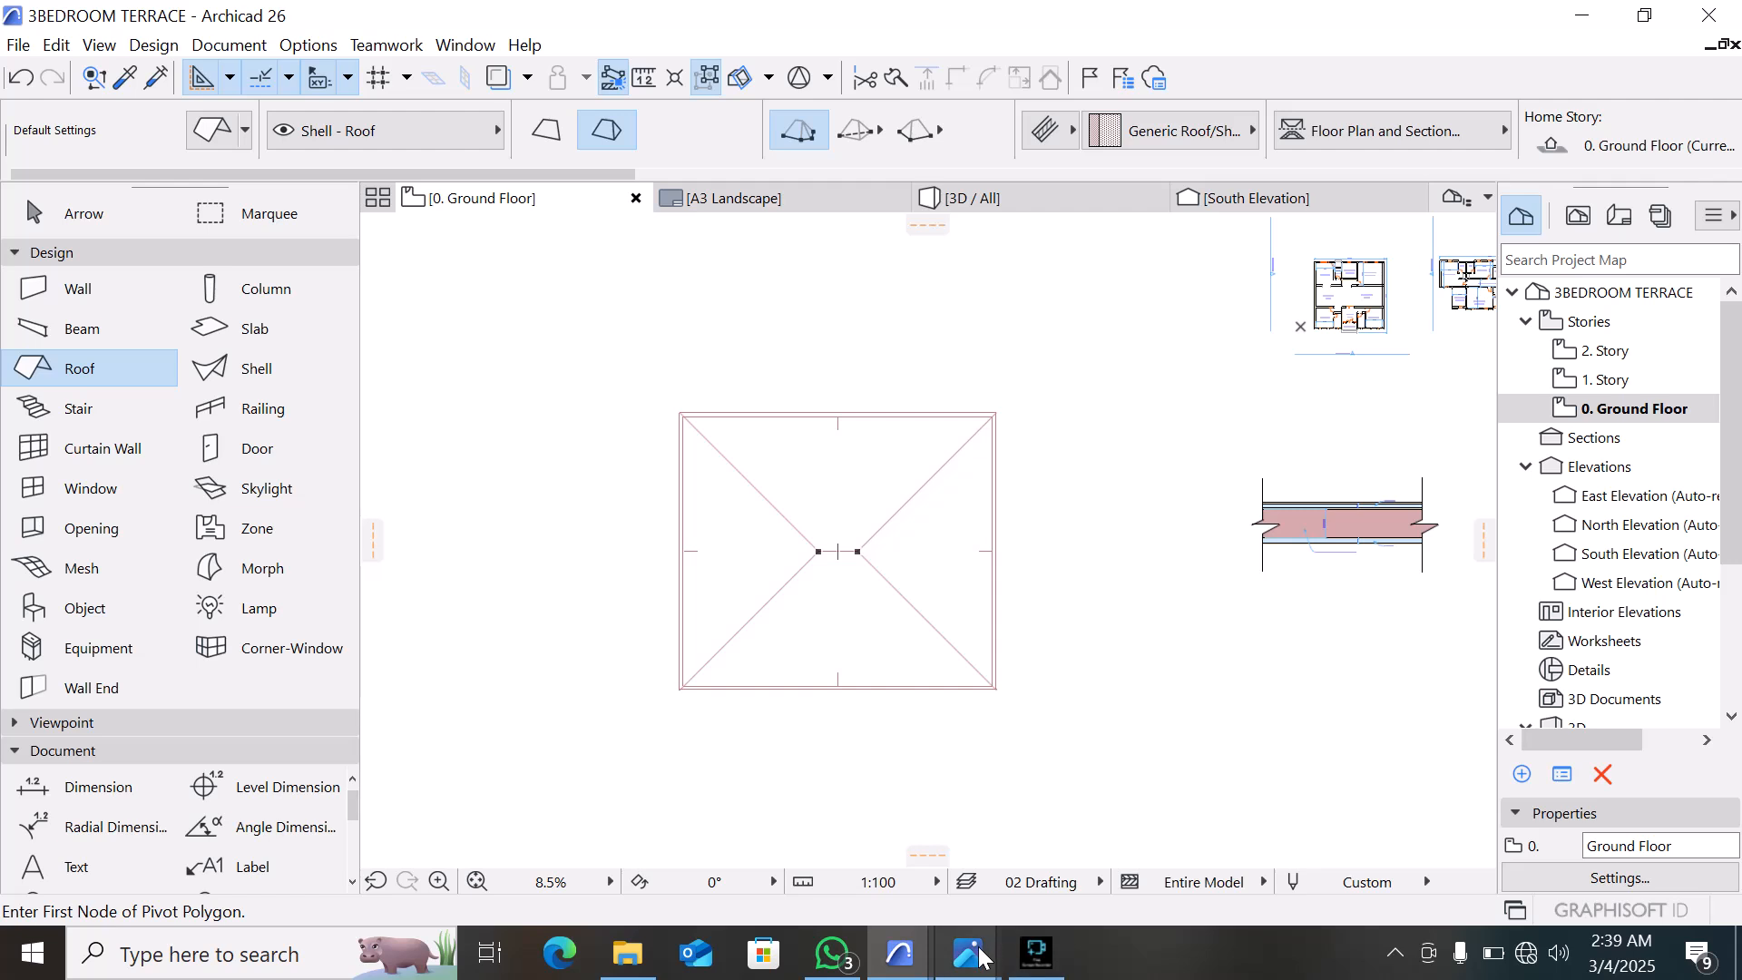
mouse_move(881, 957)
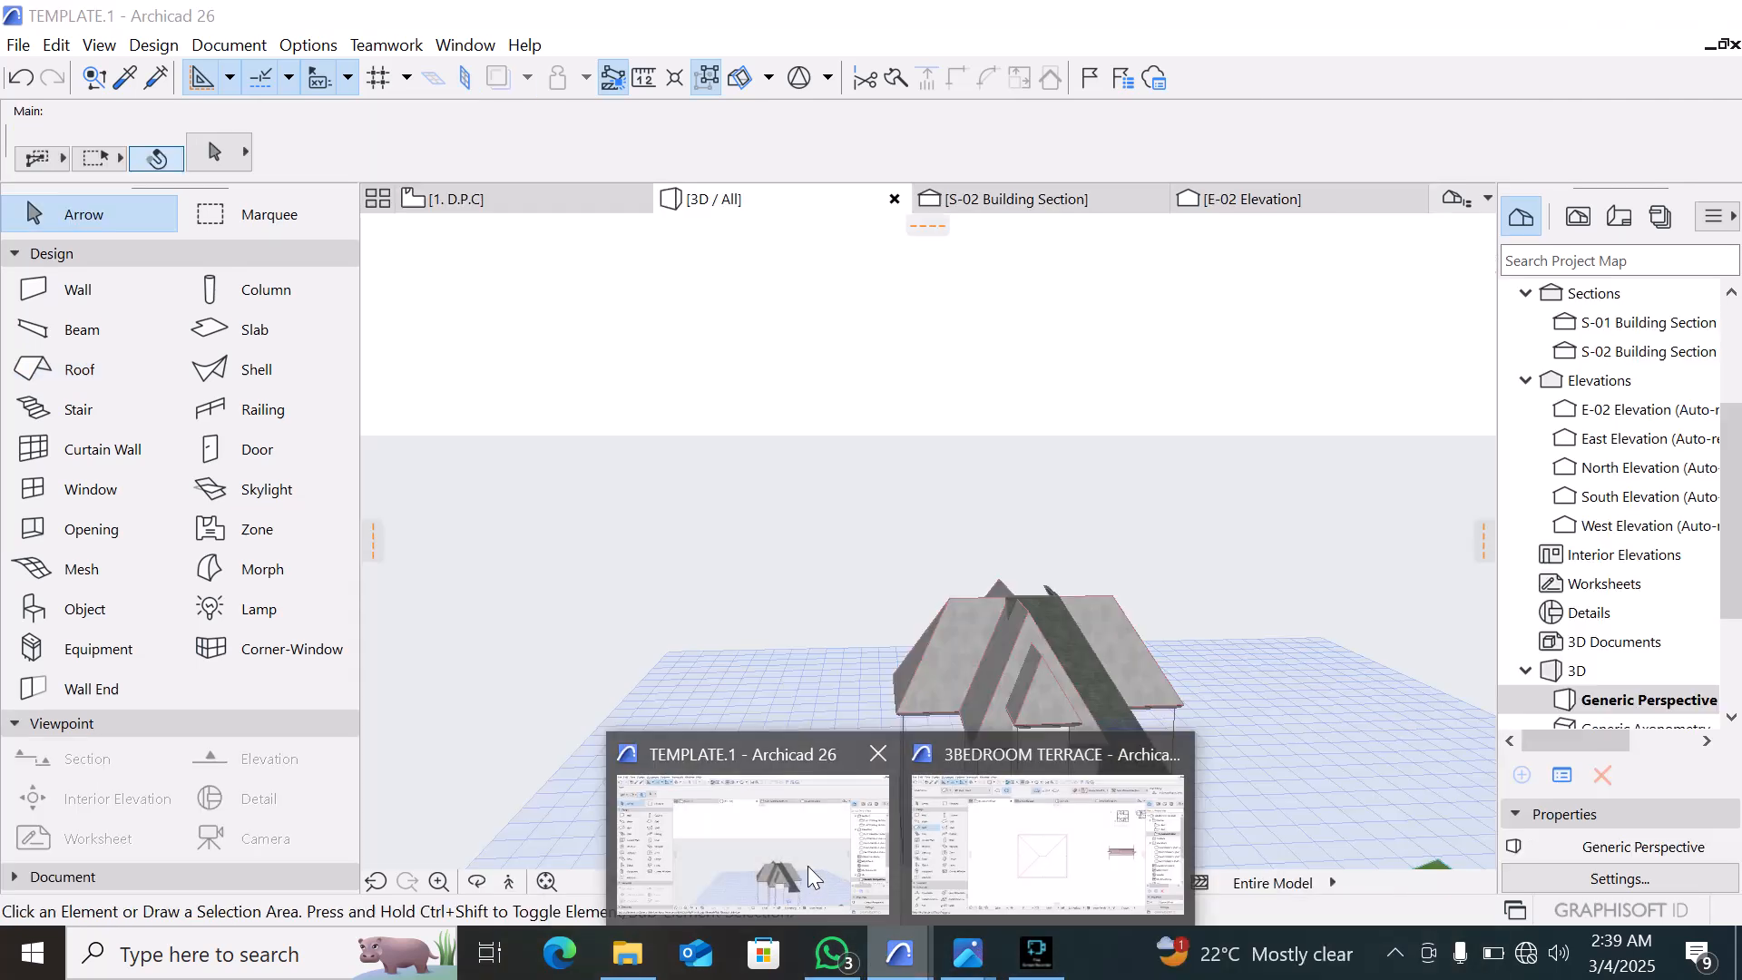
click(807, 865)
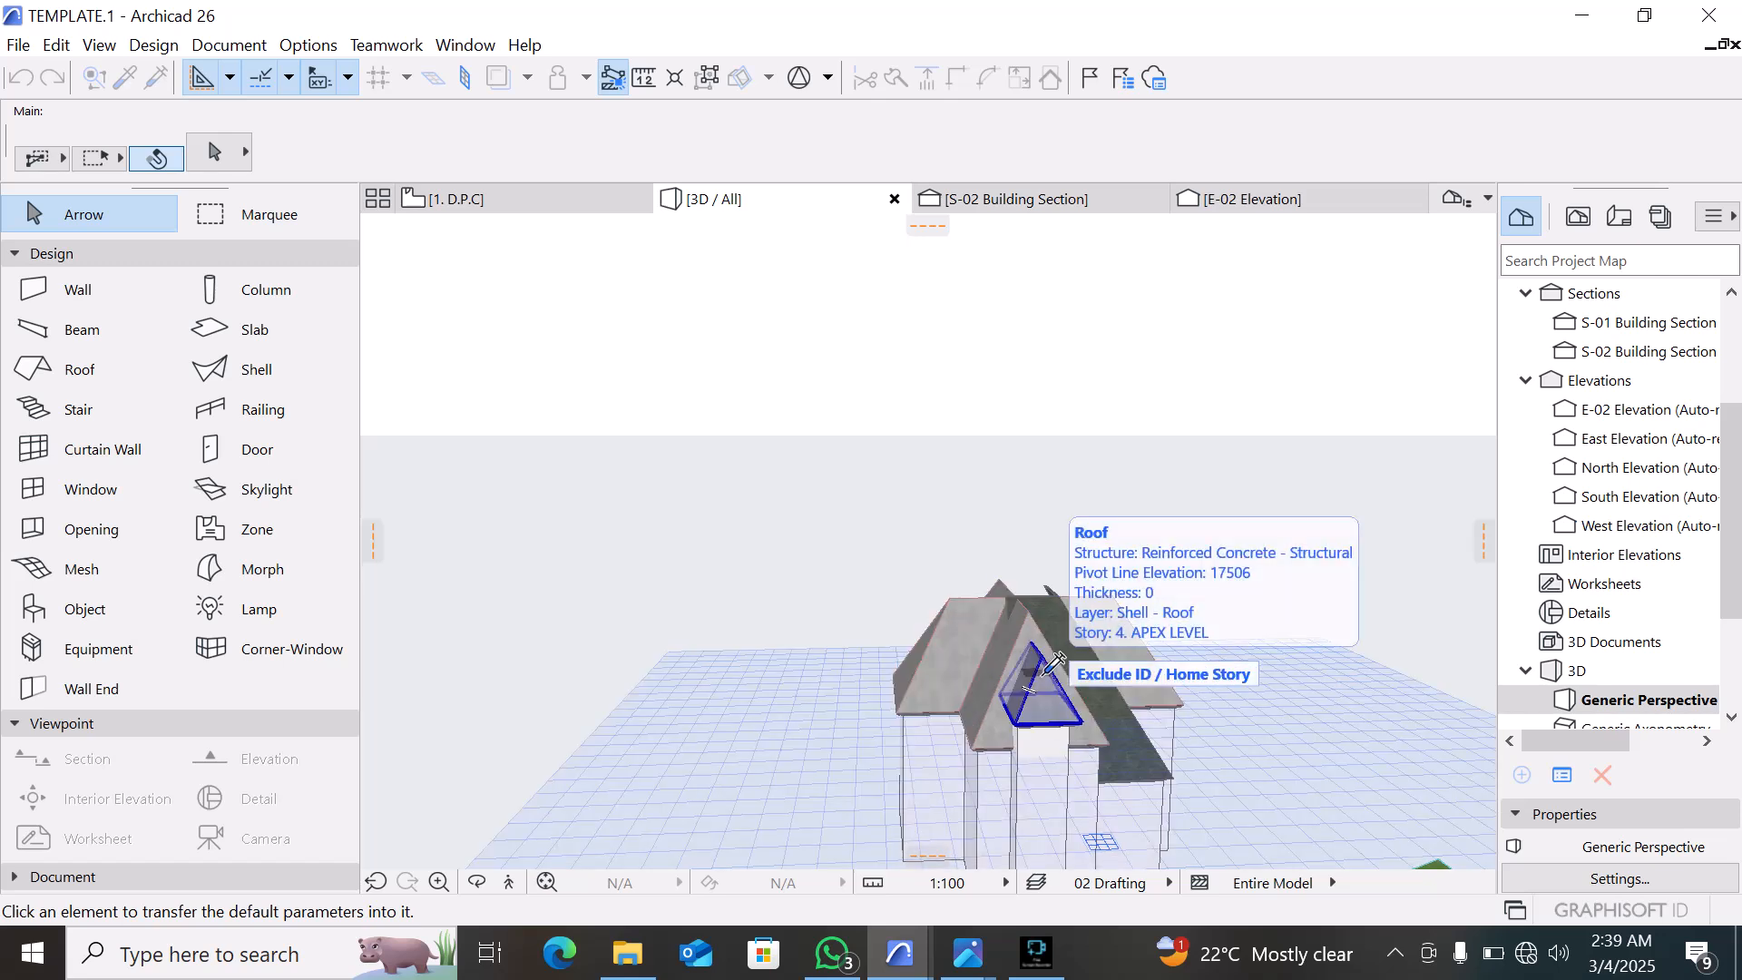
ctrl+alt+click(1045, 673)
scroll(1071, 690, up, 3)
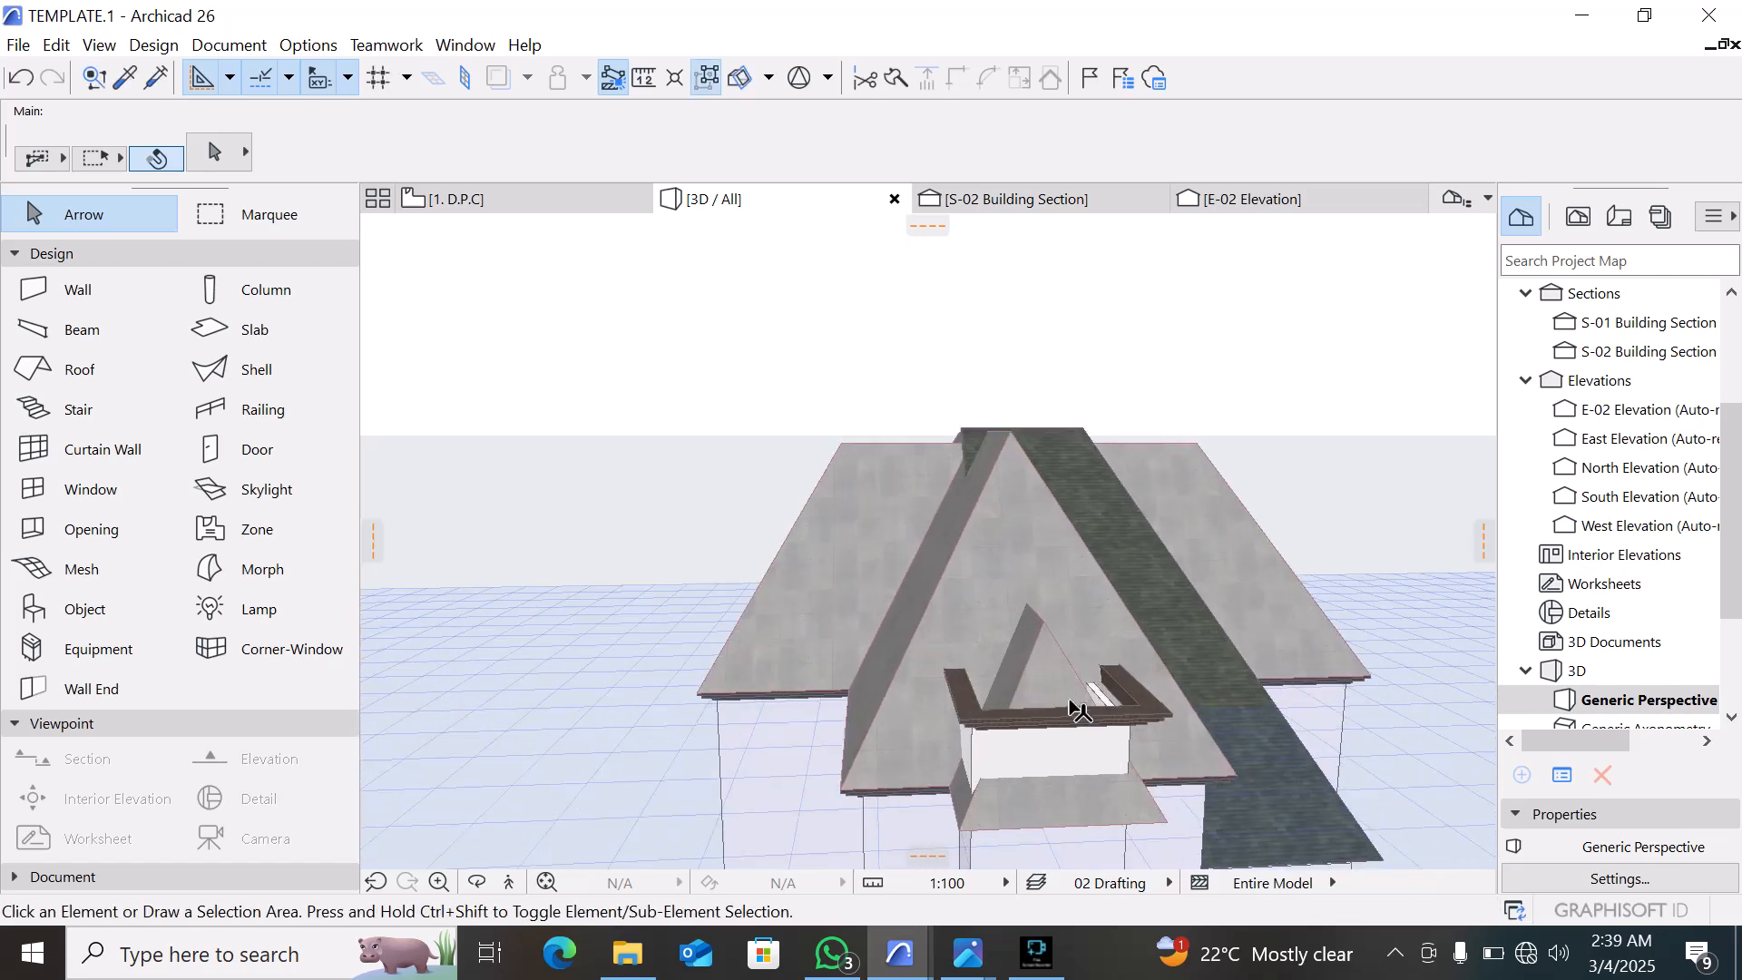
Try splitting the small roof over the projection into single-plane roofs and undo the split
click(1103, 799)
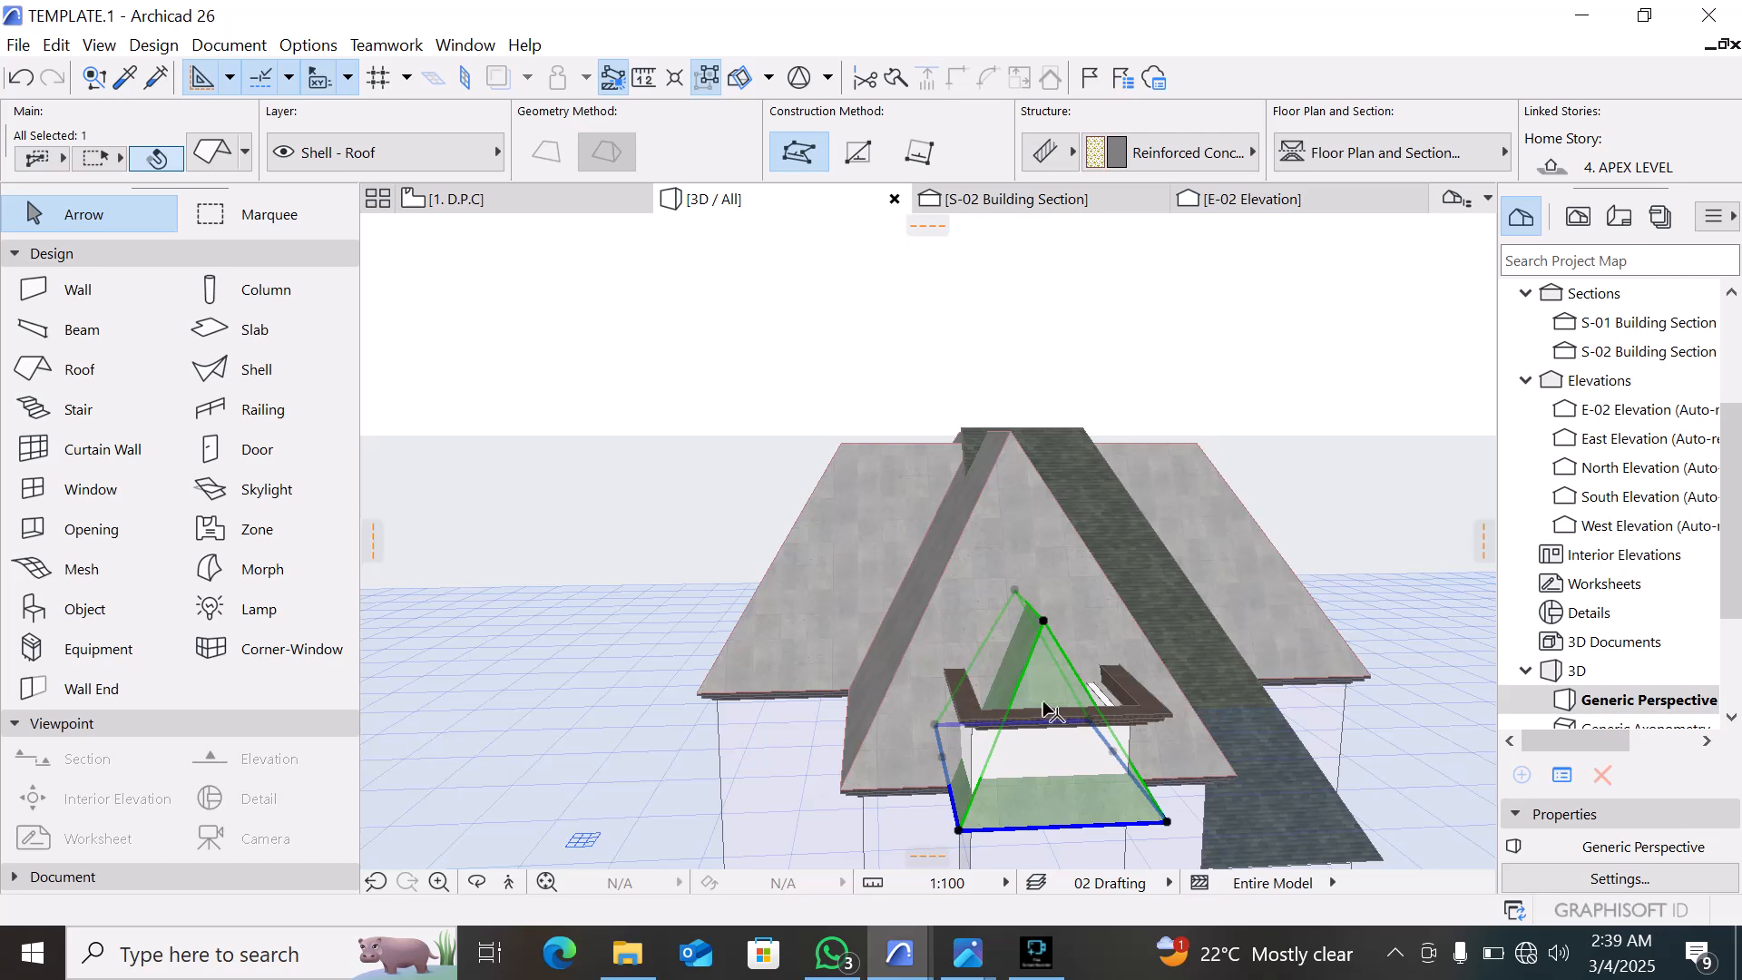
scroll(1043, 702, down, 1)
shift+middle_drag(1127, 677, 916, 771)
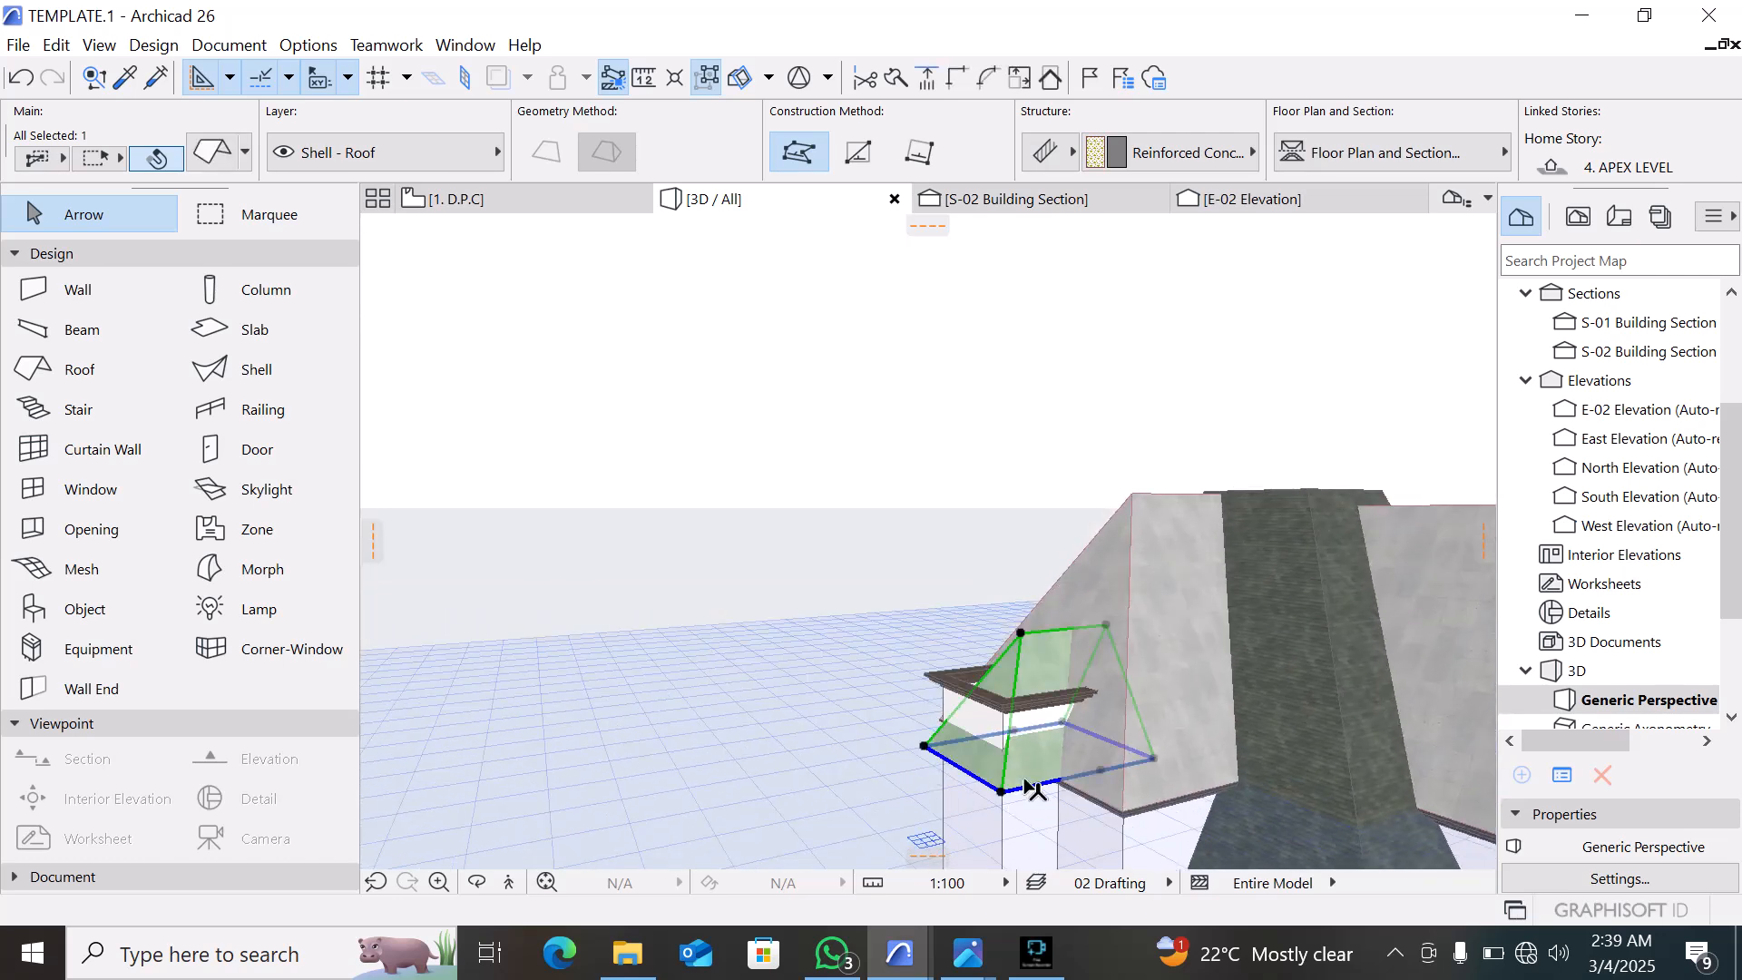
right_click(659, 633)
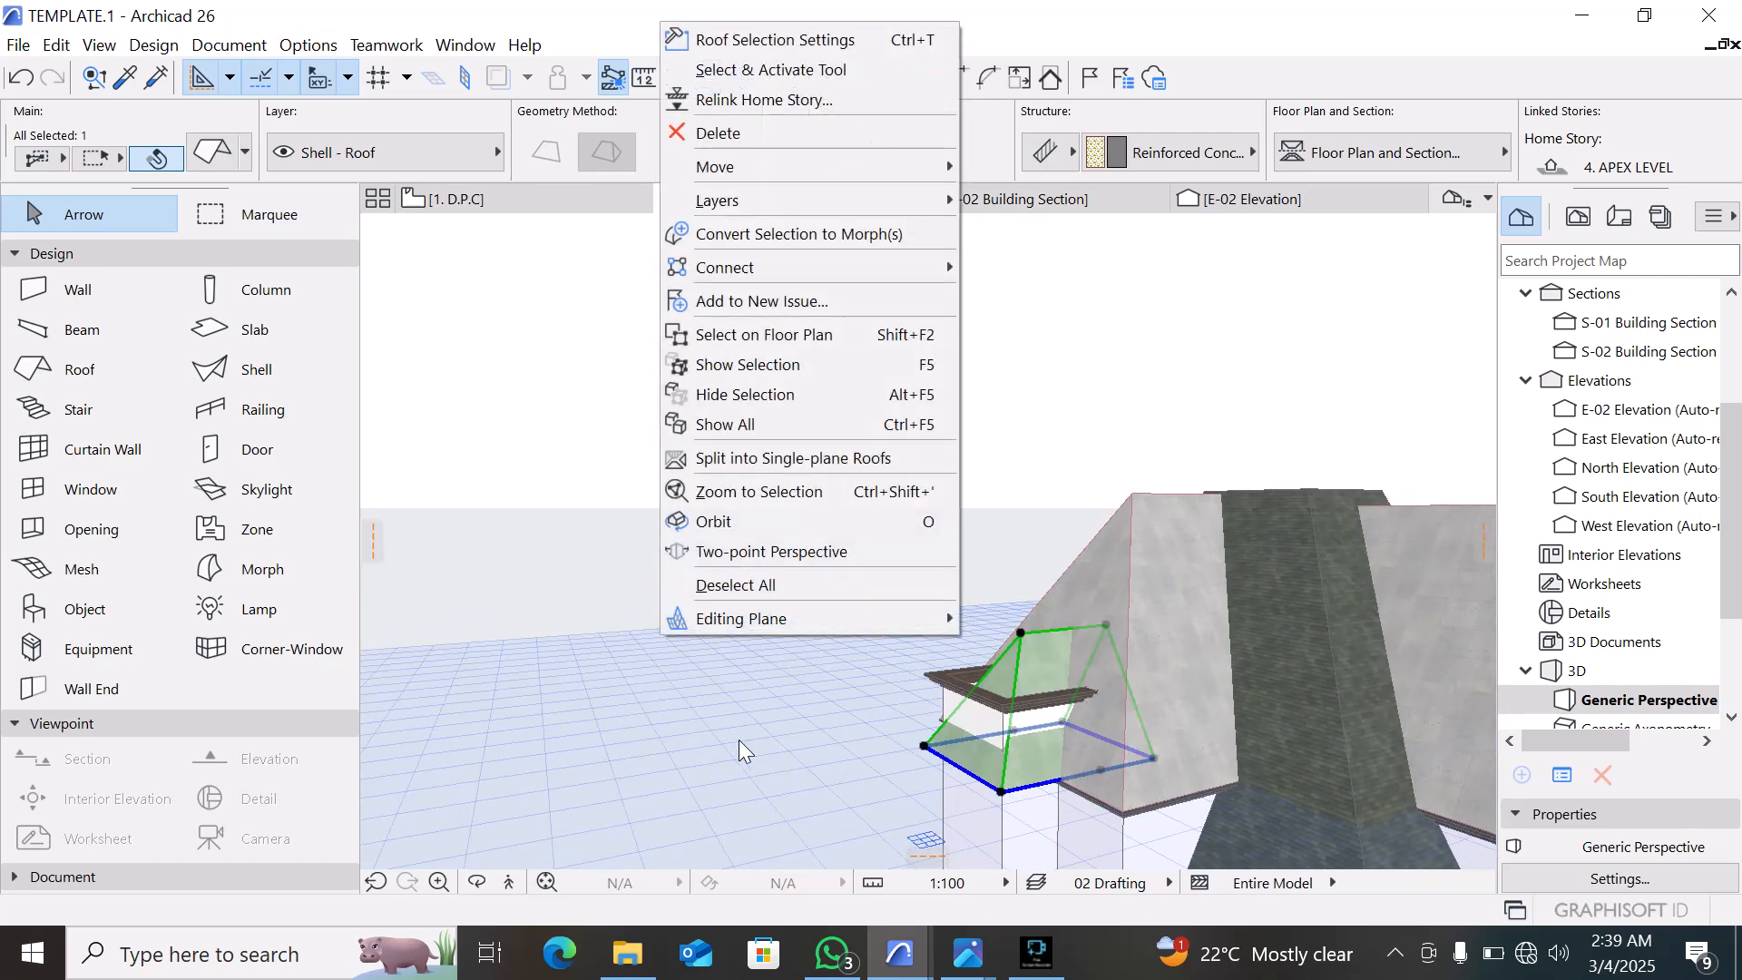
click(771, 458)
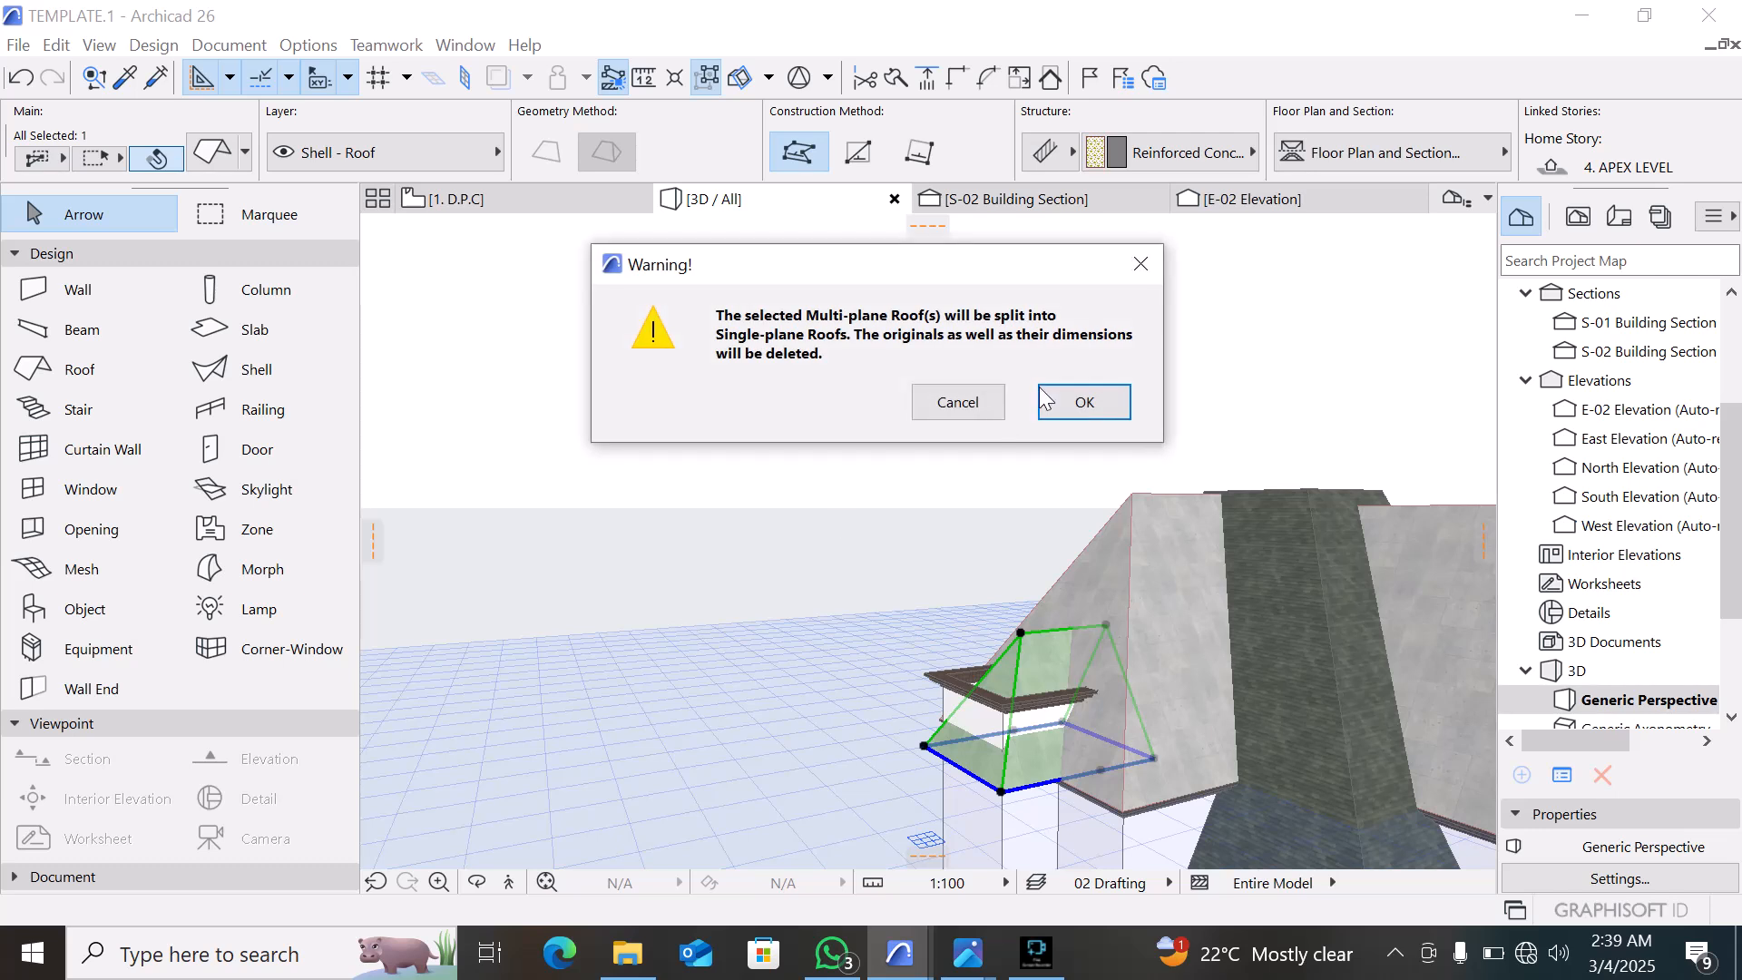
click(1079, 412)
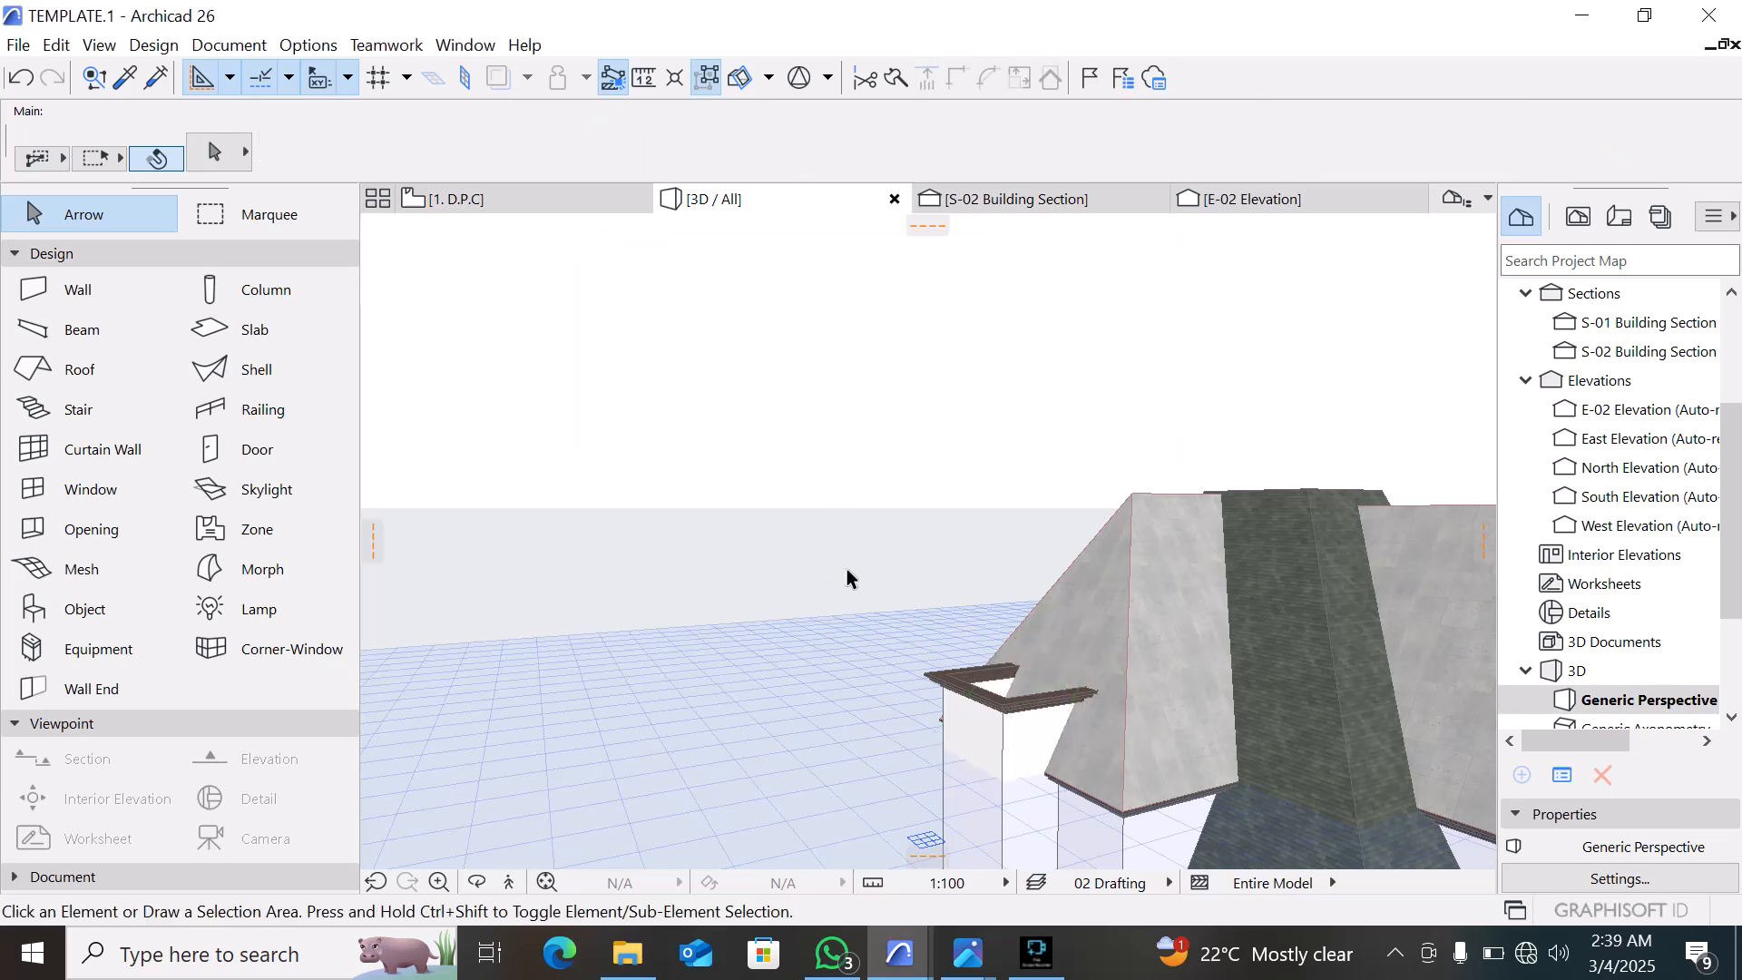
key(ctrl+z)
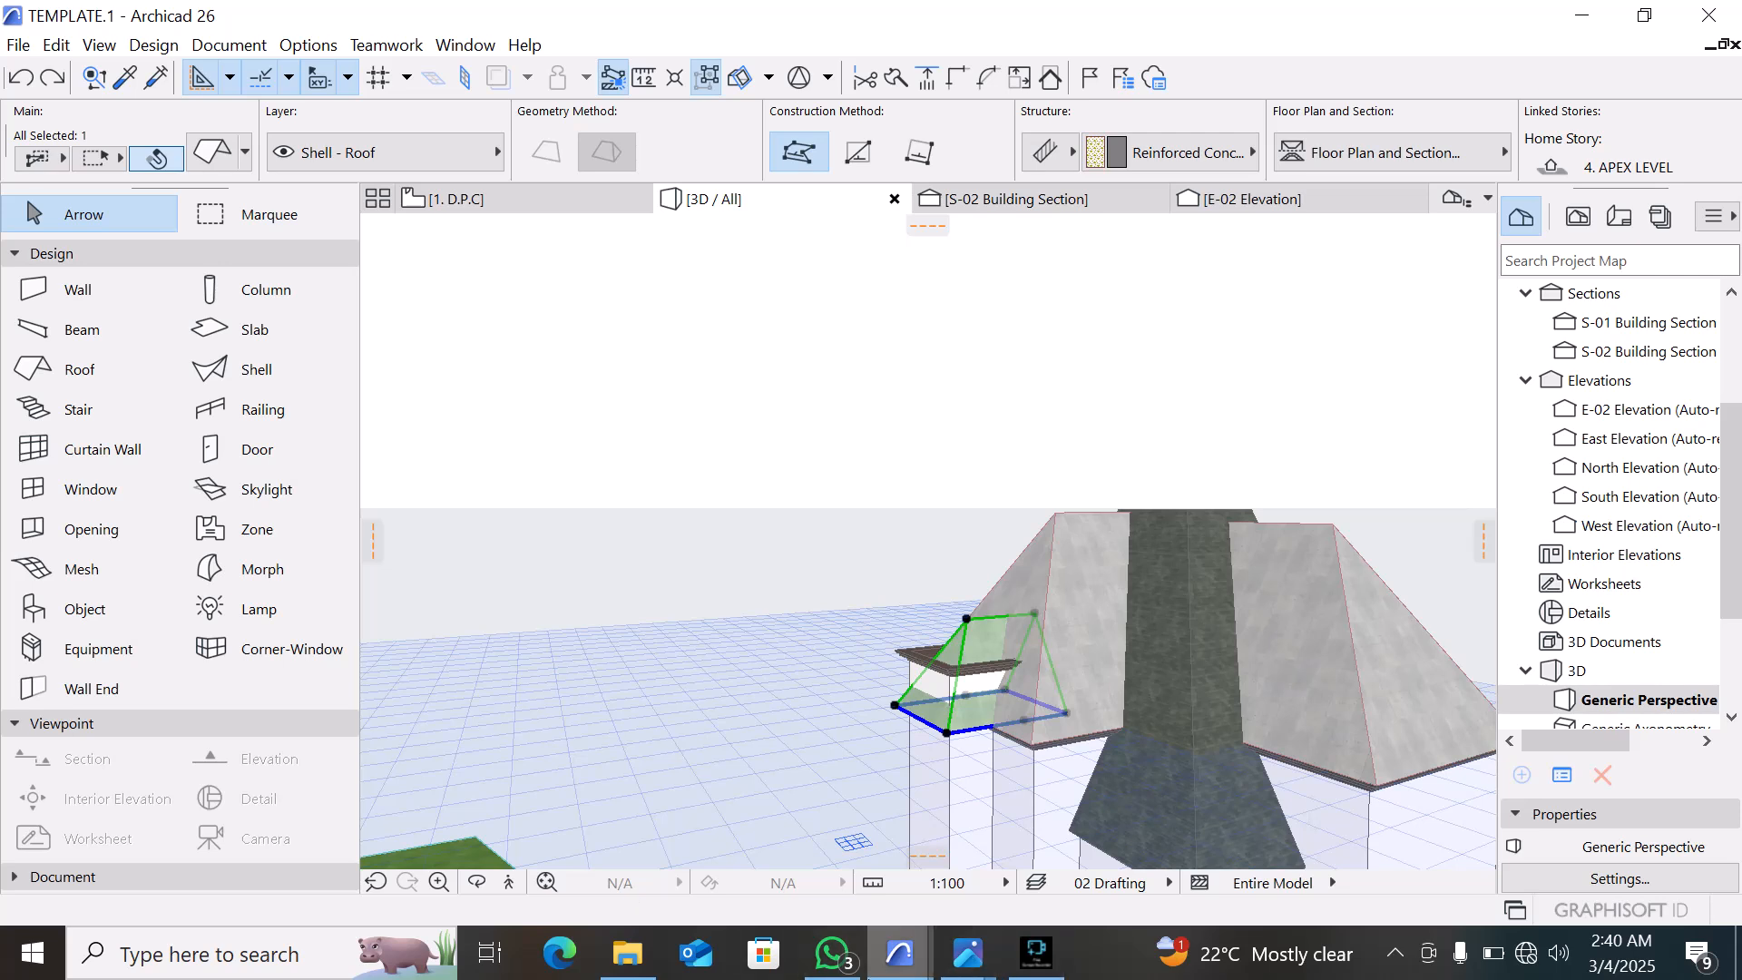
Select the house's walls on the 1. D.P.C floor plan and examine the commands available for them
mouse_move(897, 967)
click(479, 202)
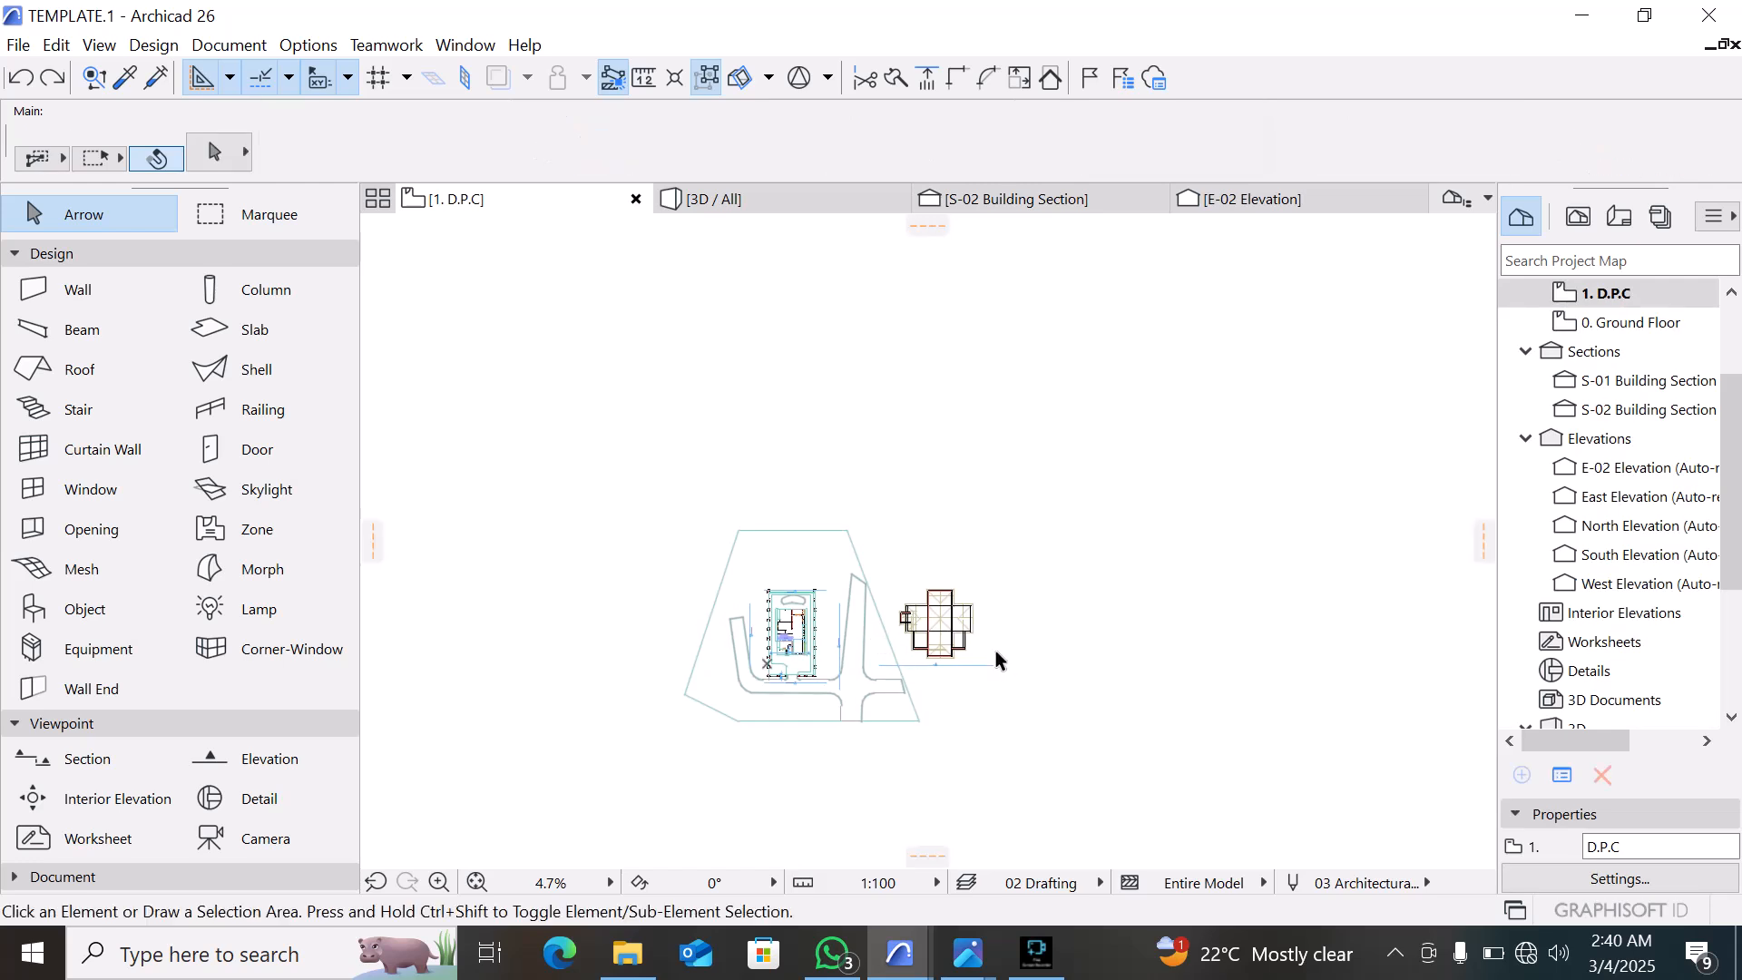
scroll(943, 640, up, 5)
click(705, 720)
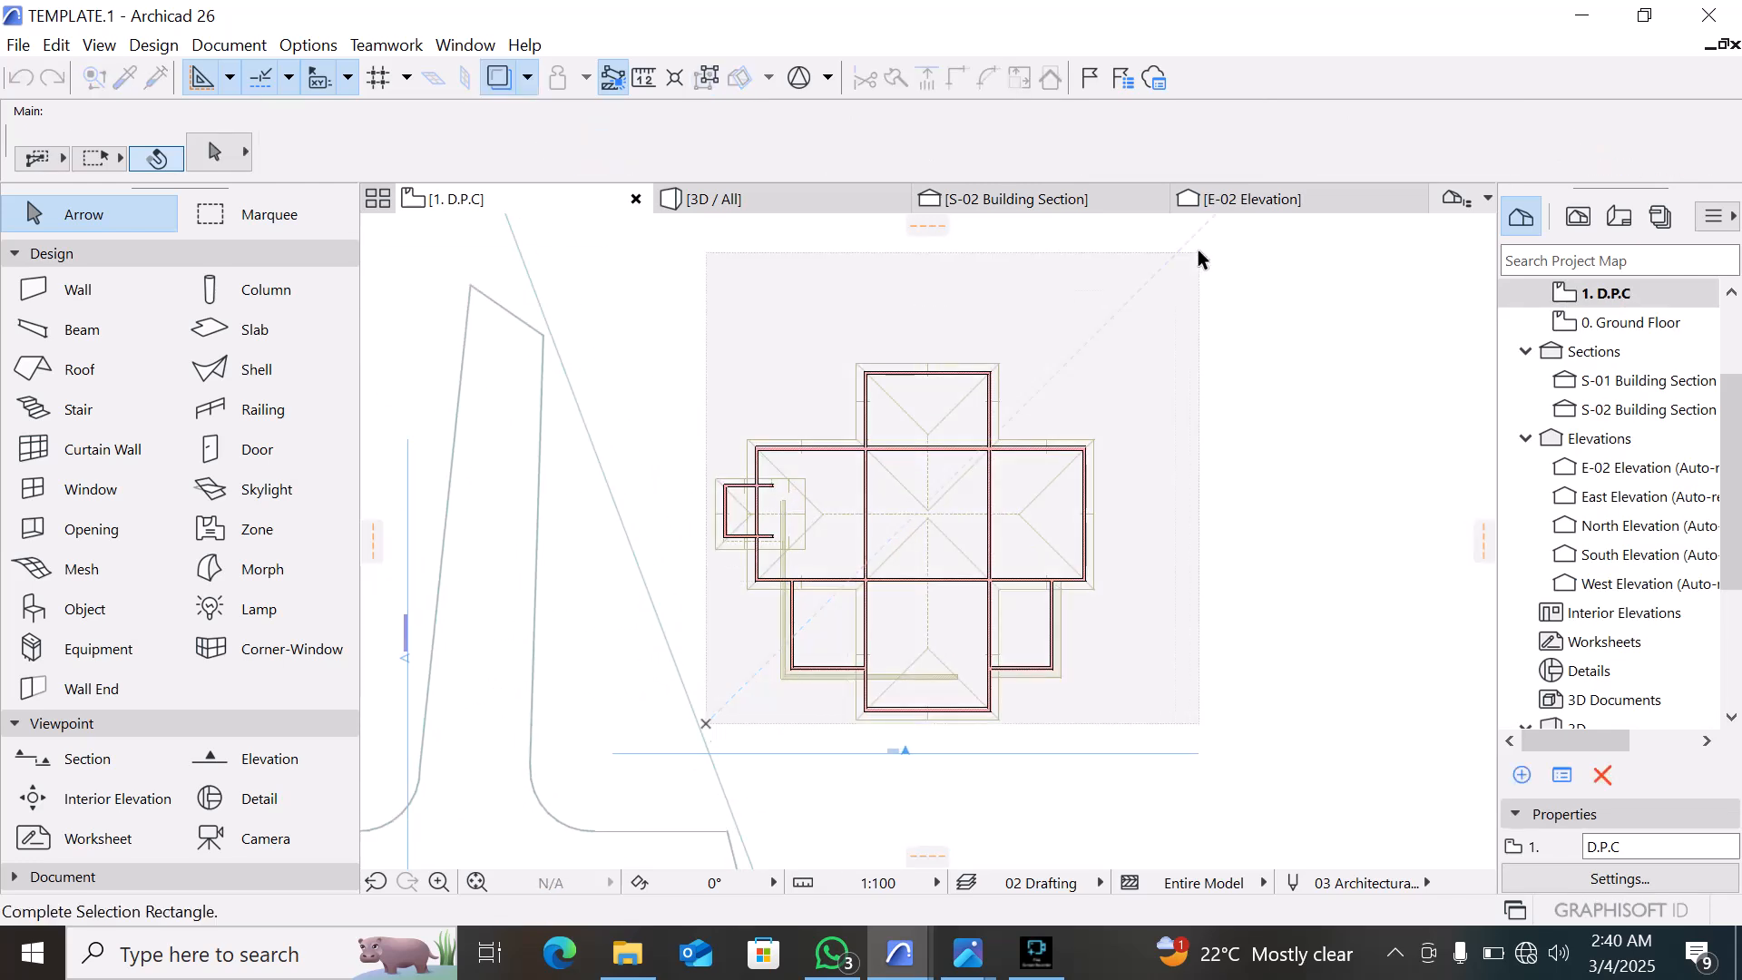
click(1174, 269)
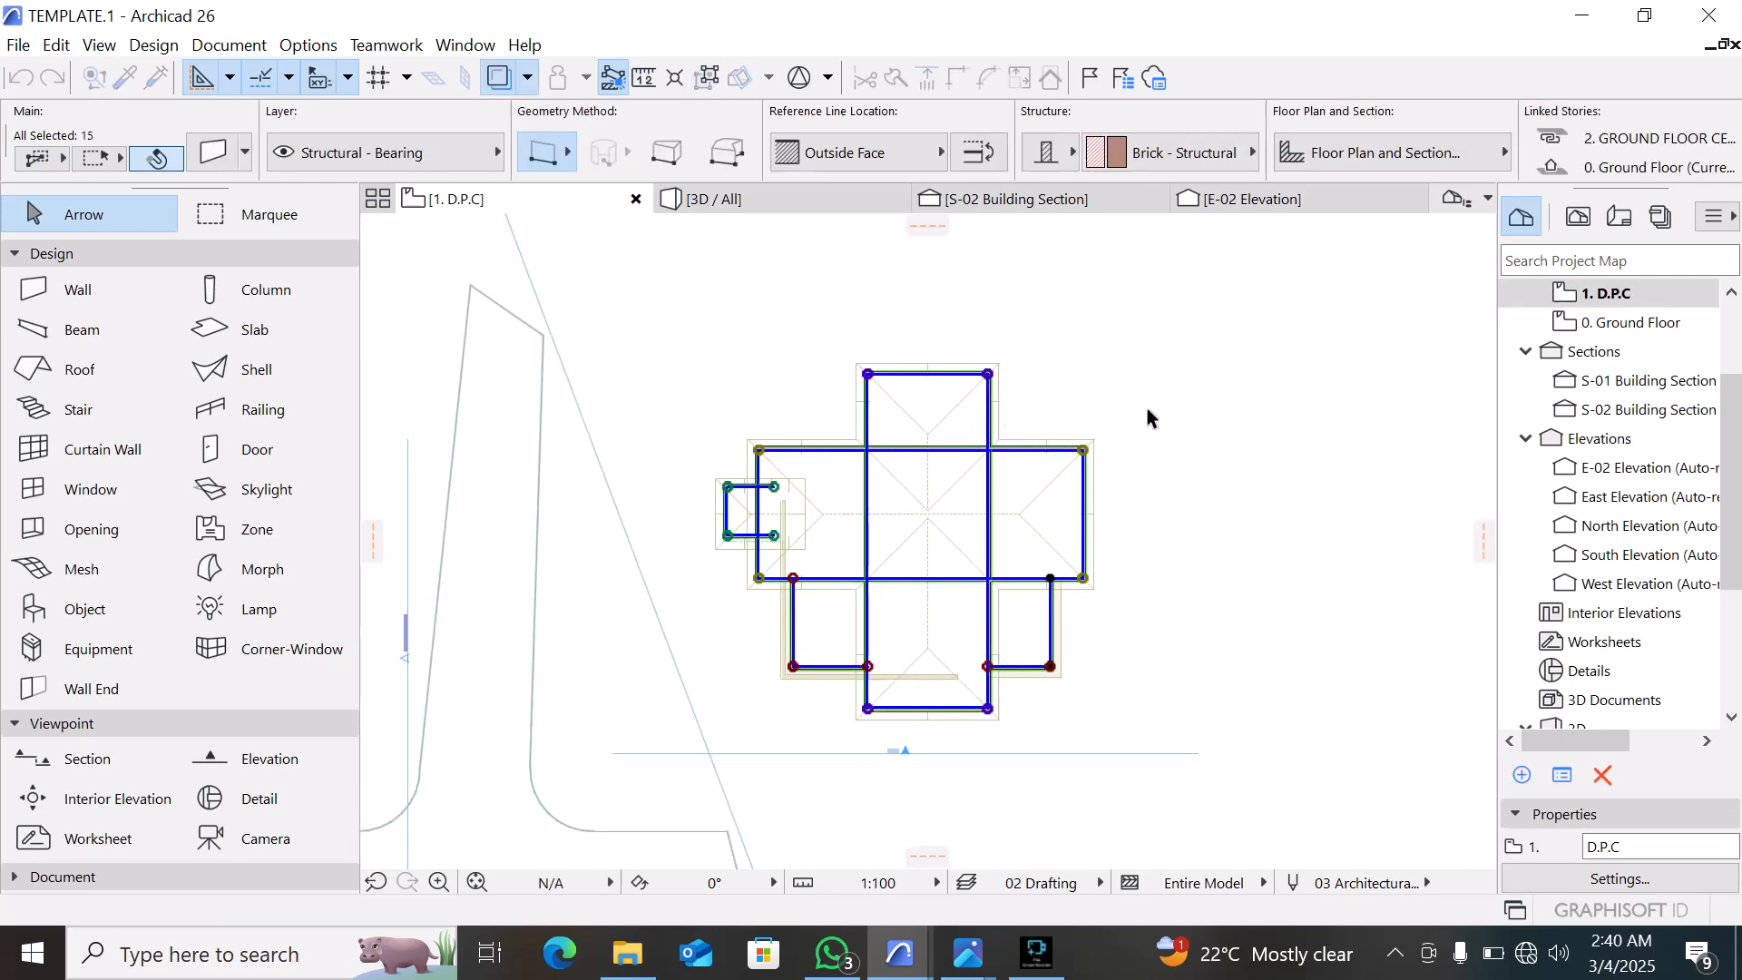
right_click(1134, 410)
click(809, 267)
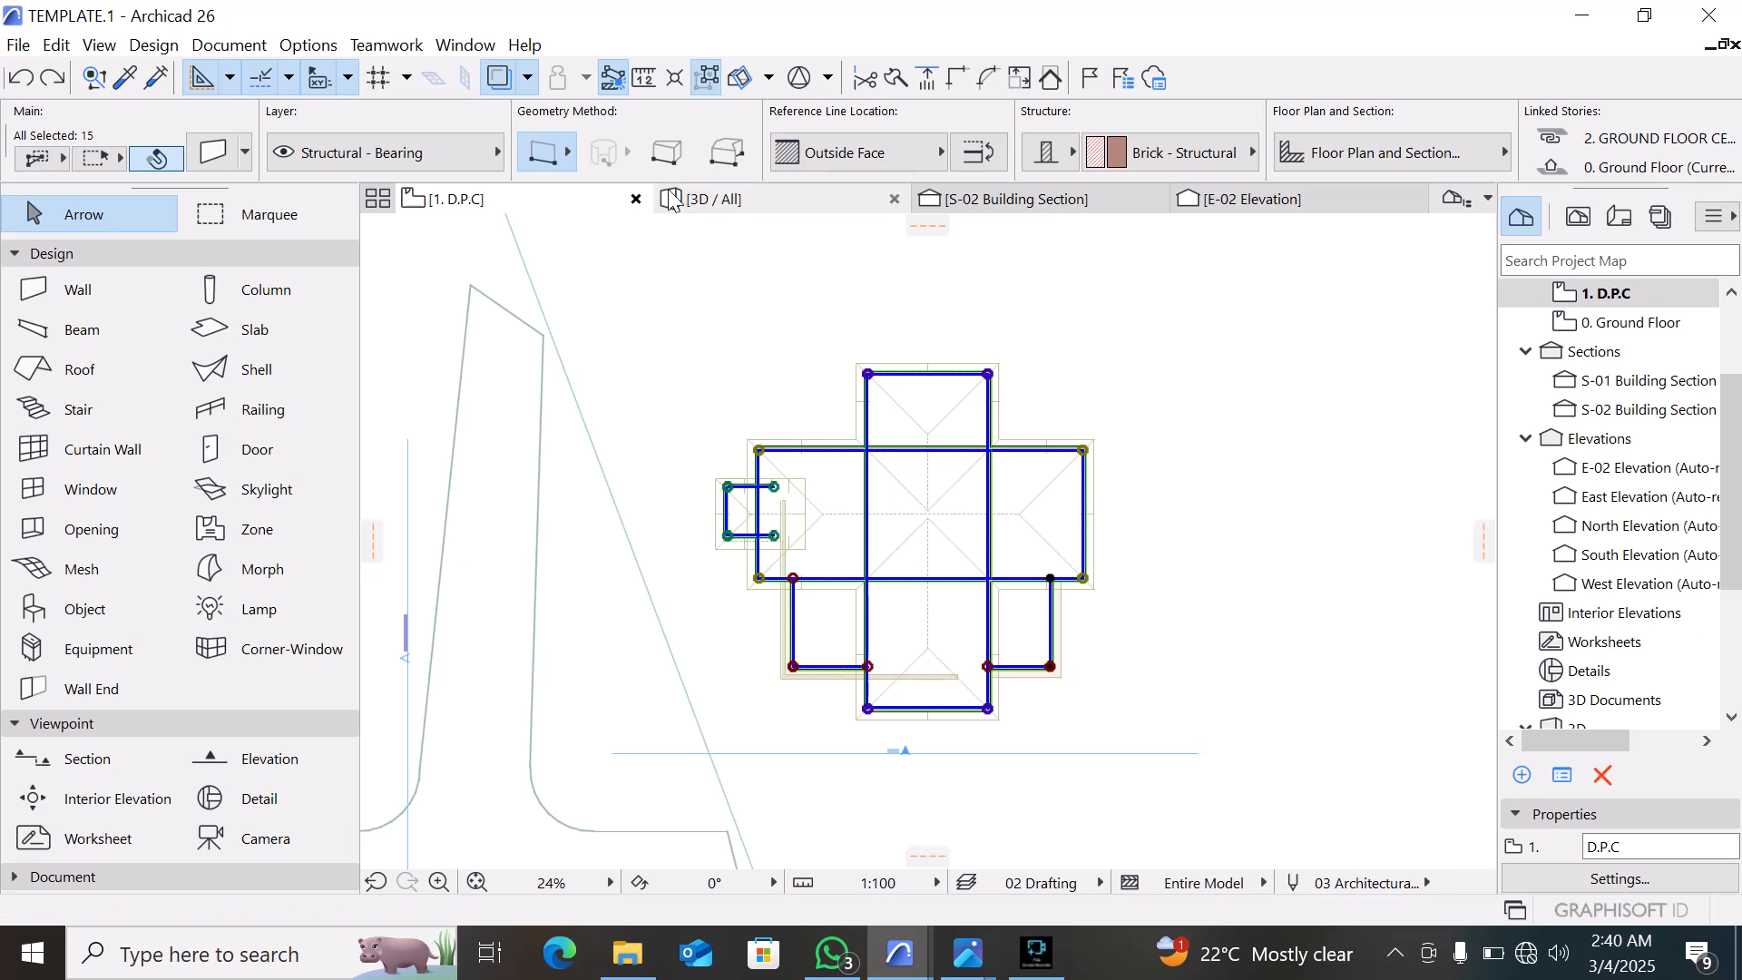
Select the whole house with its roofs in the 3D view and examine the commands available for the selection
click(693, 201)
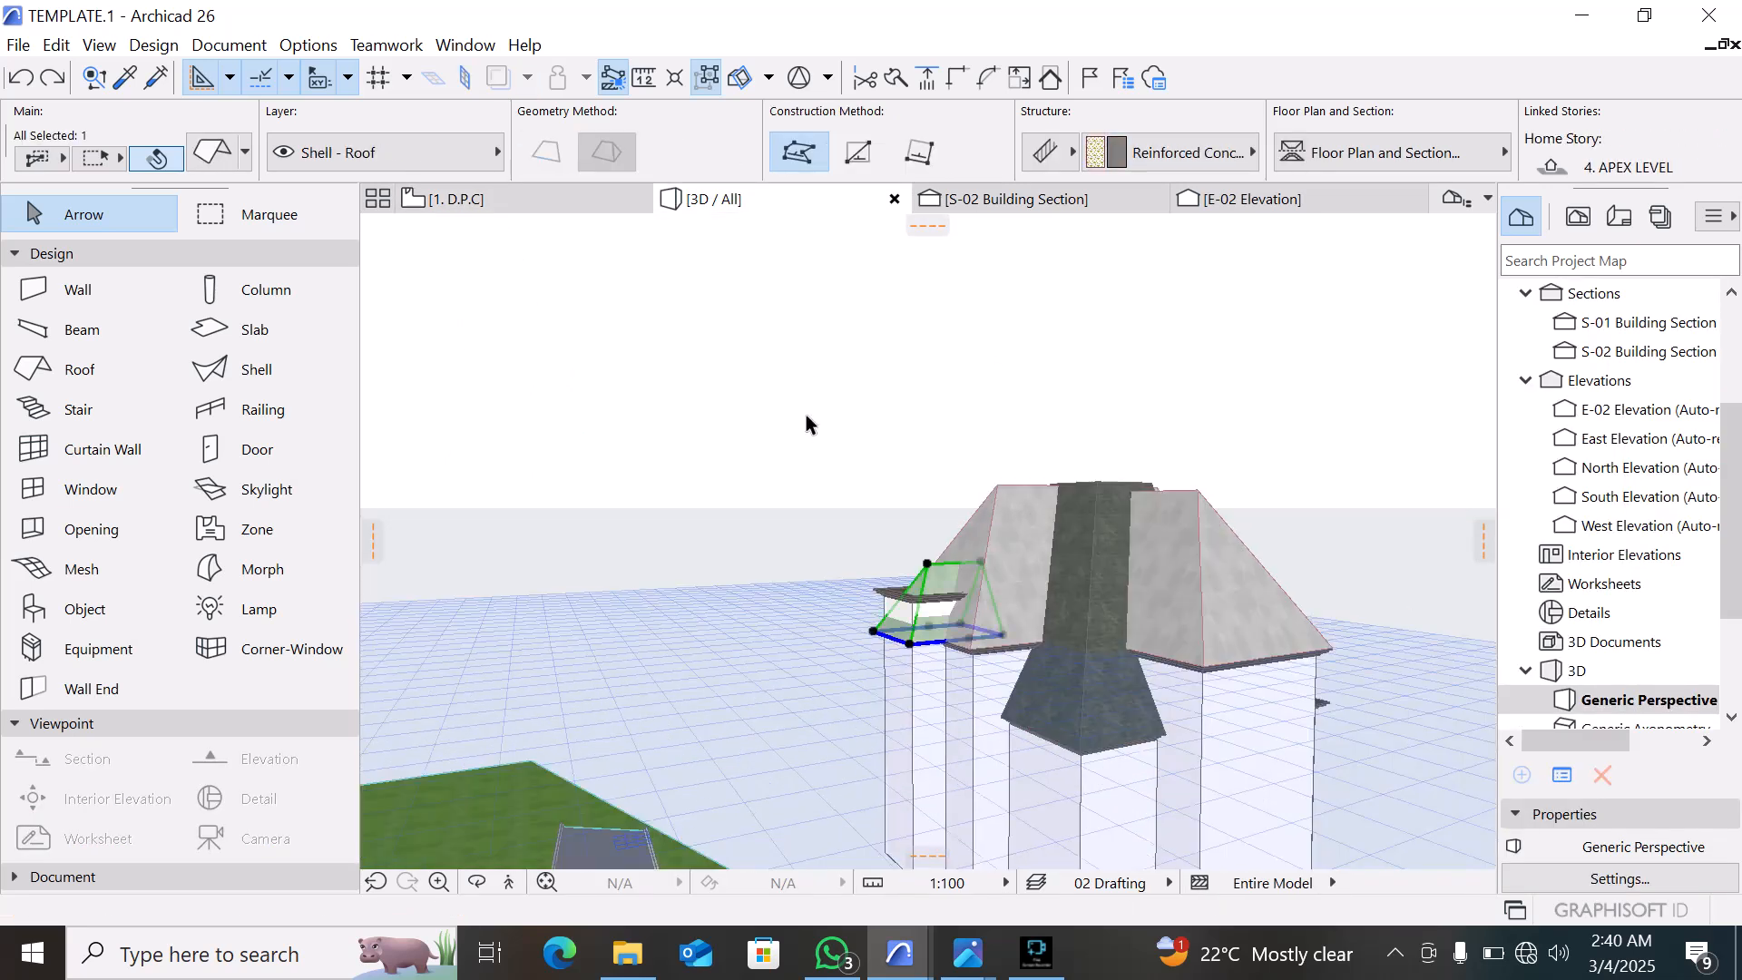
click(806, 425)
scroll(873, 578, down, 2)
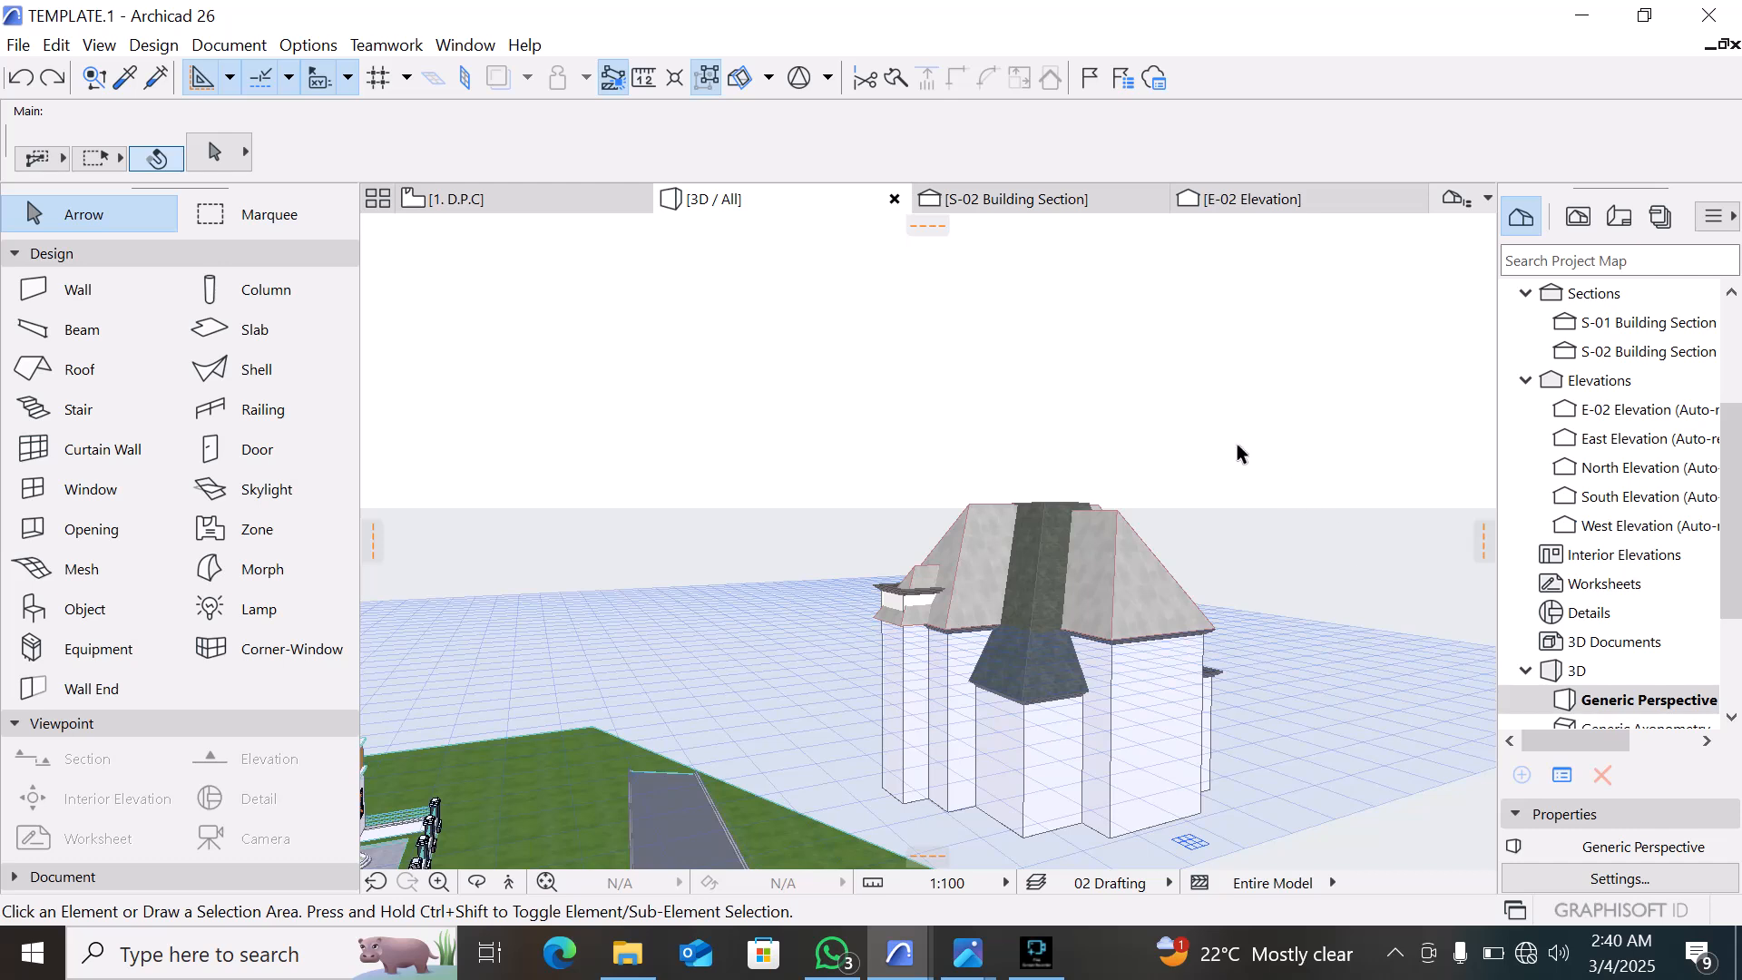
drag(1228, 408, 861, 773)
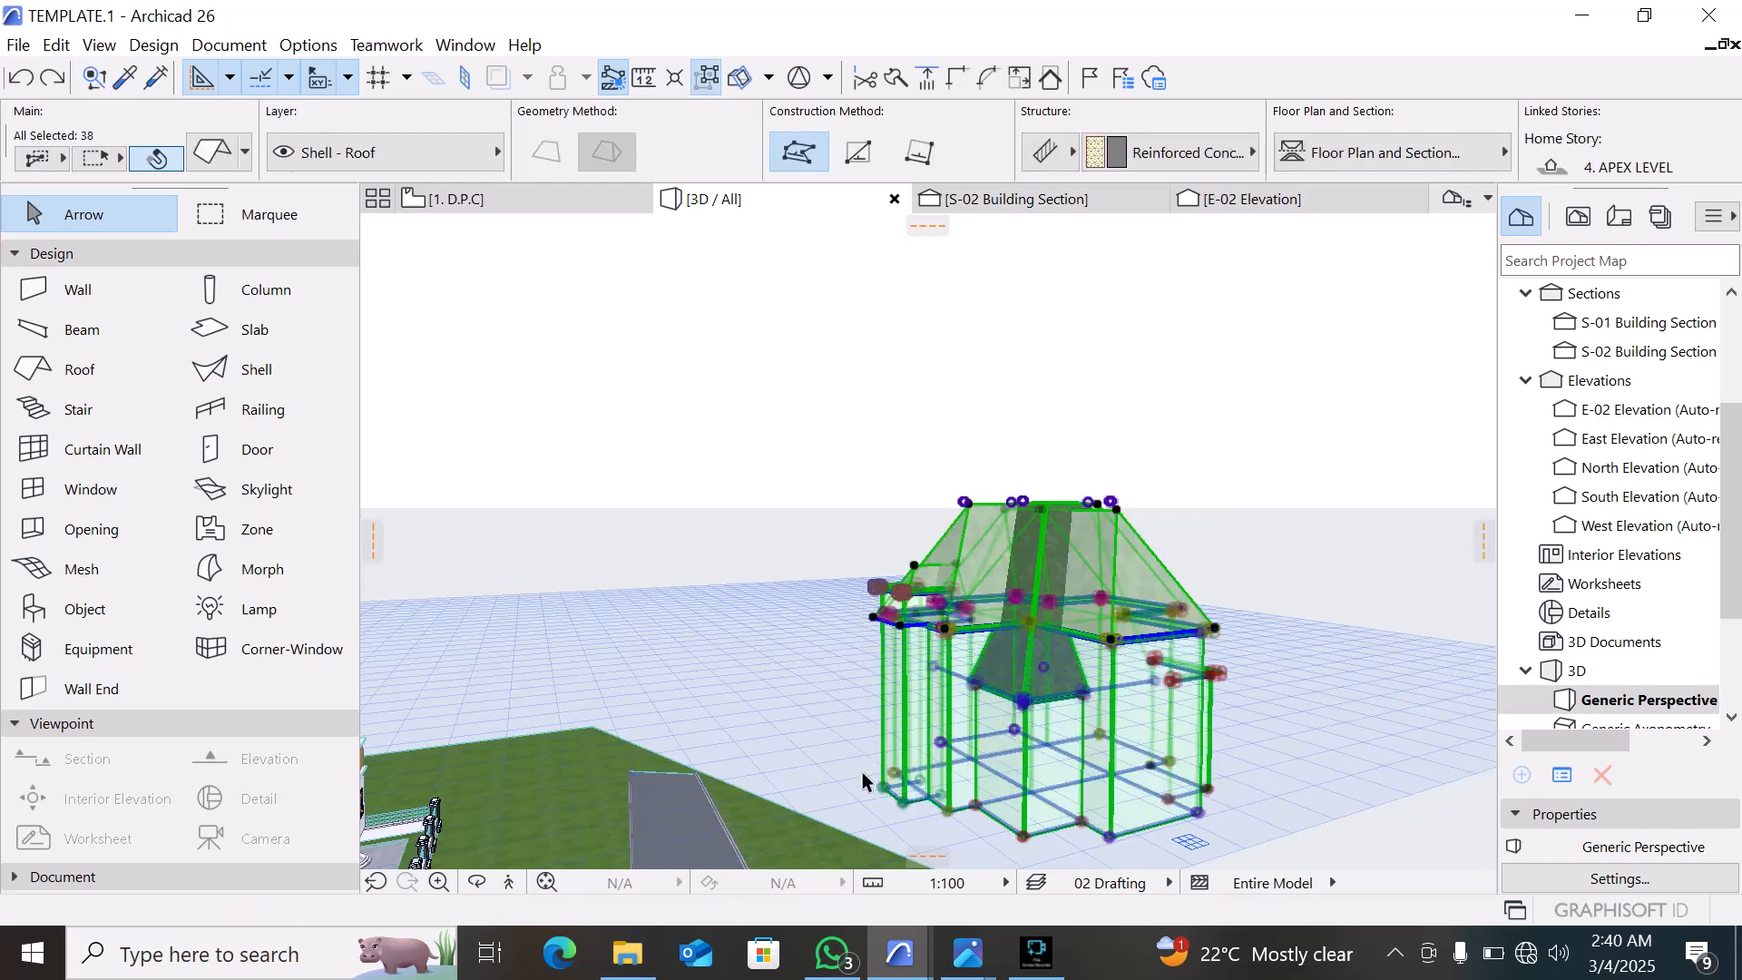
shift+middle_drag(797, 712, 950, 739)
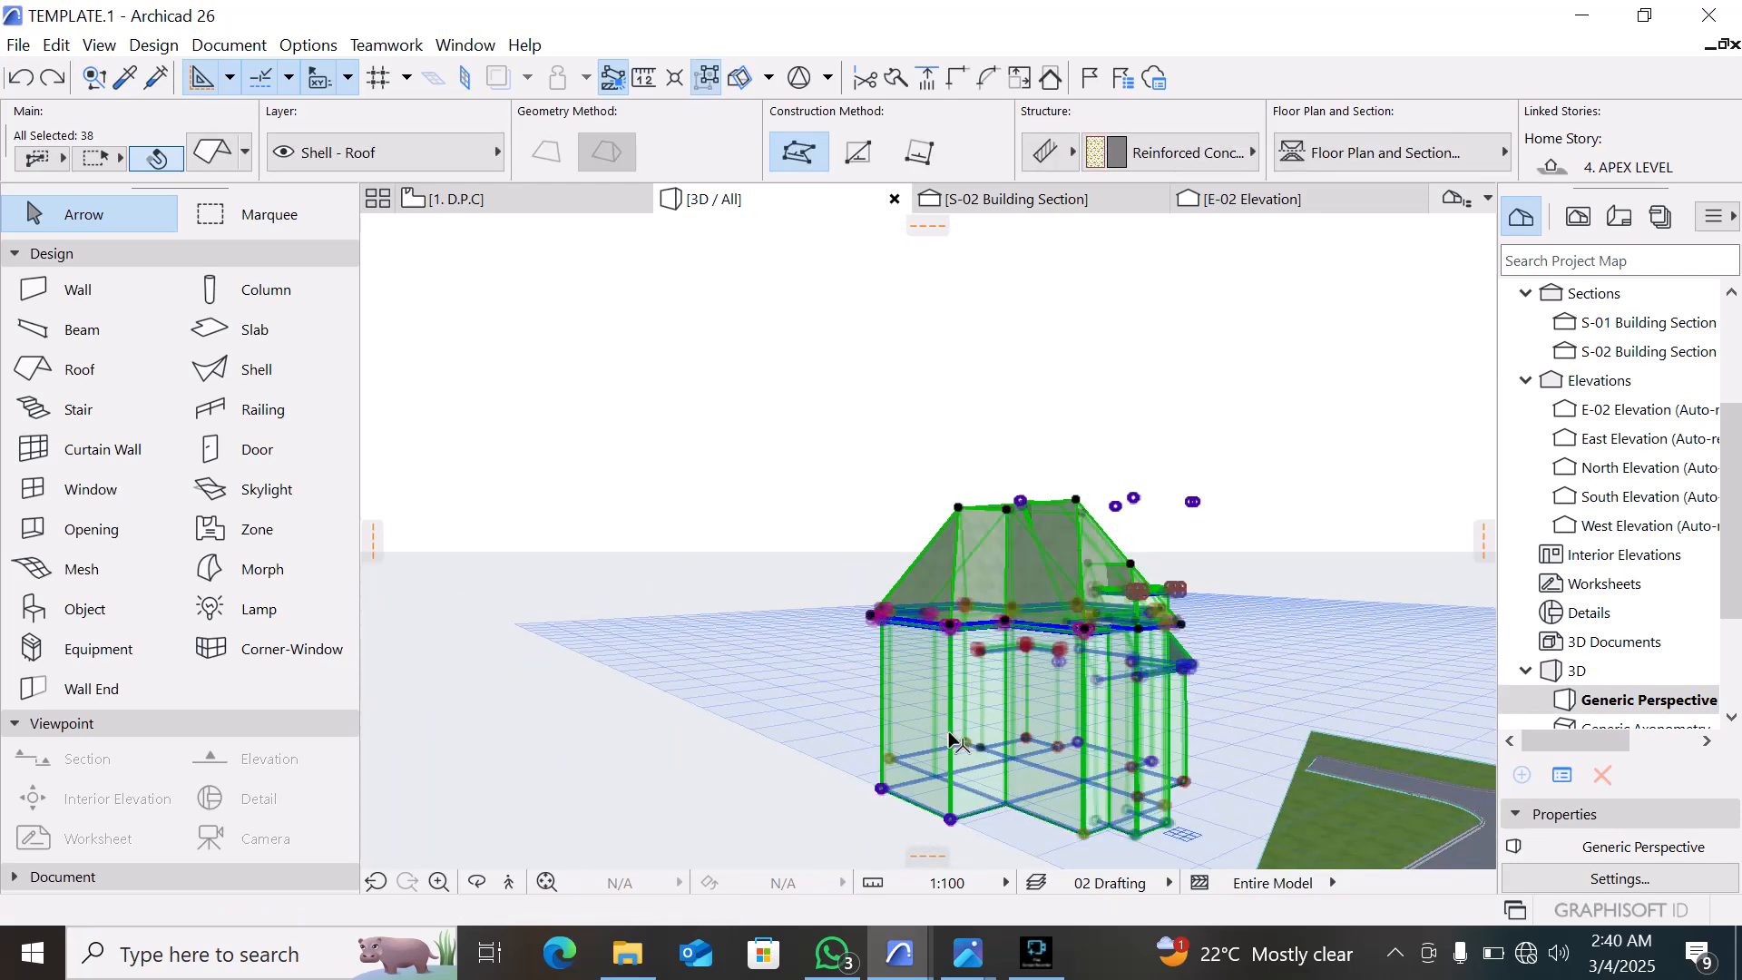
right_click(557, 770)
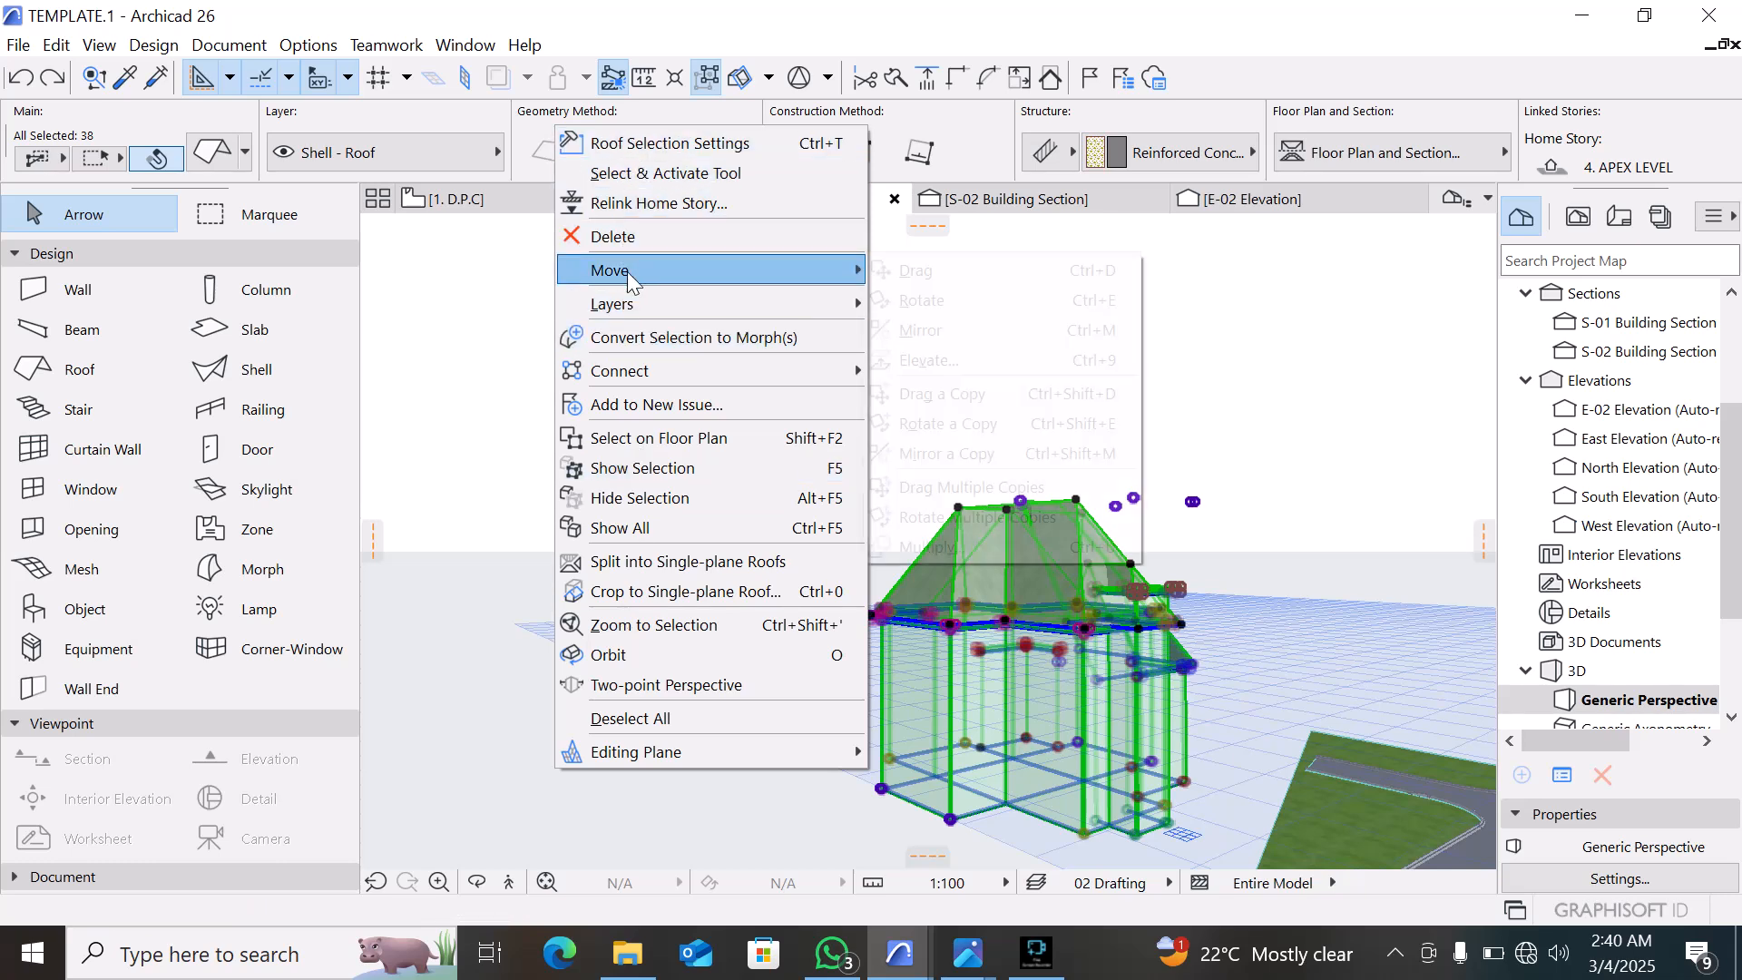
mouse_move(628, 272)
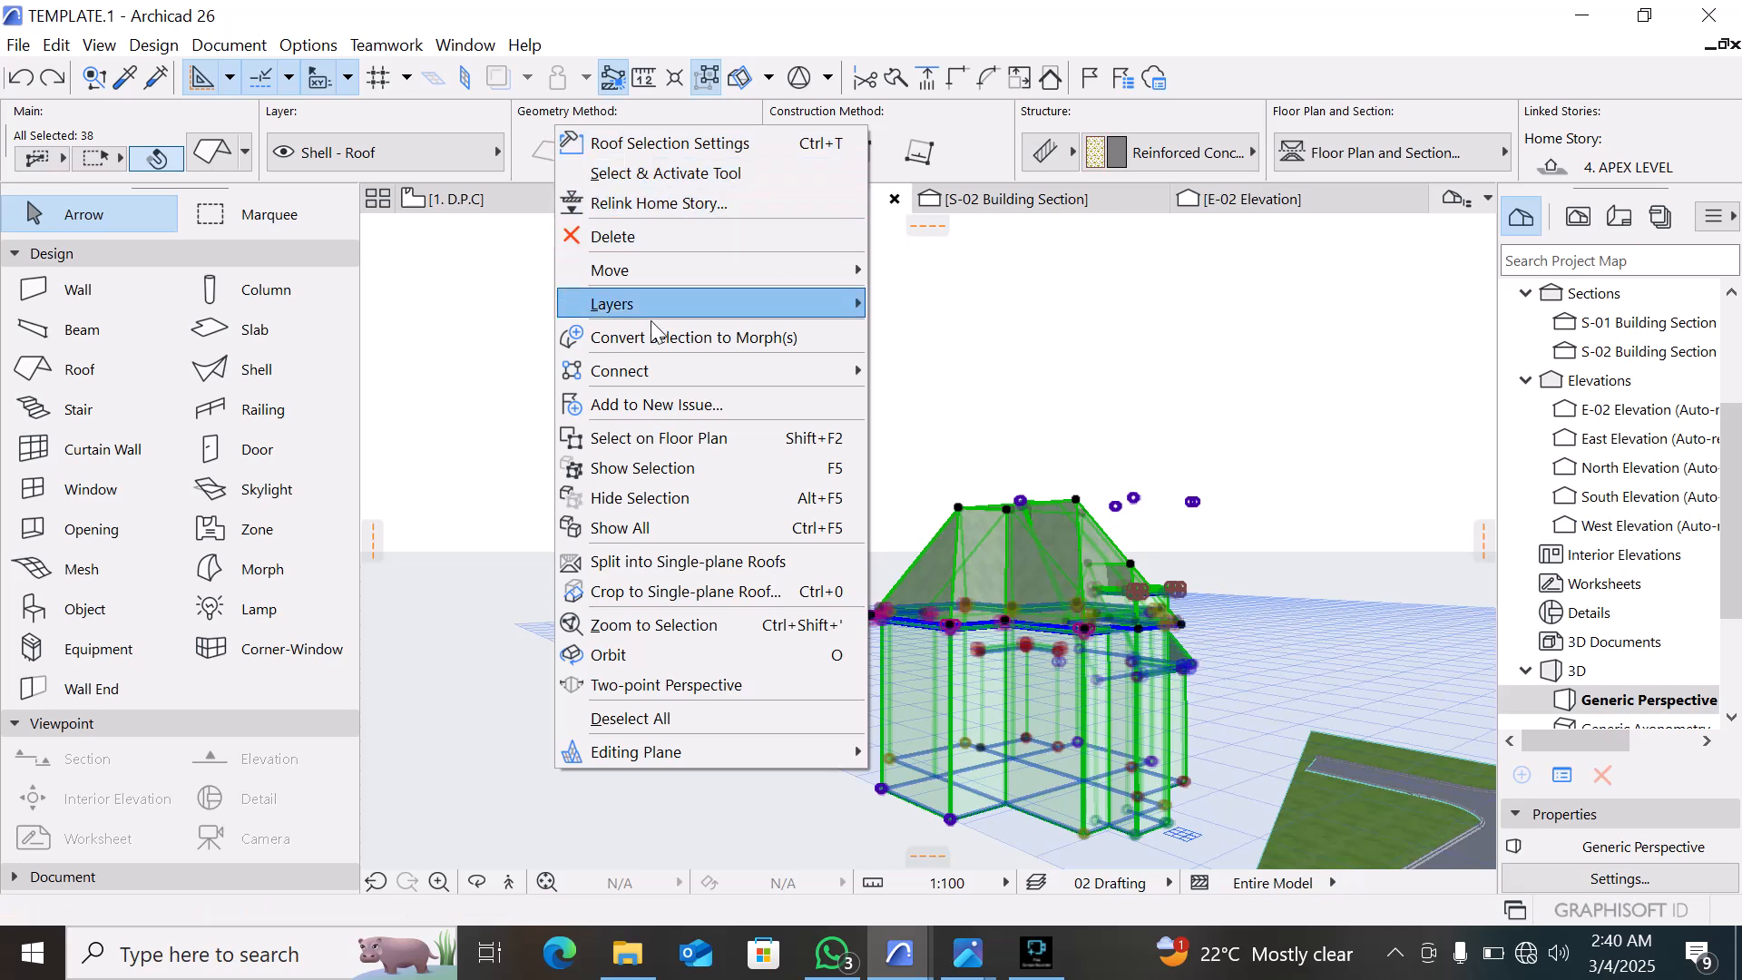
click(41, 37)
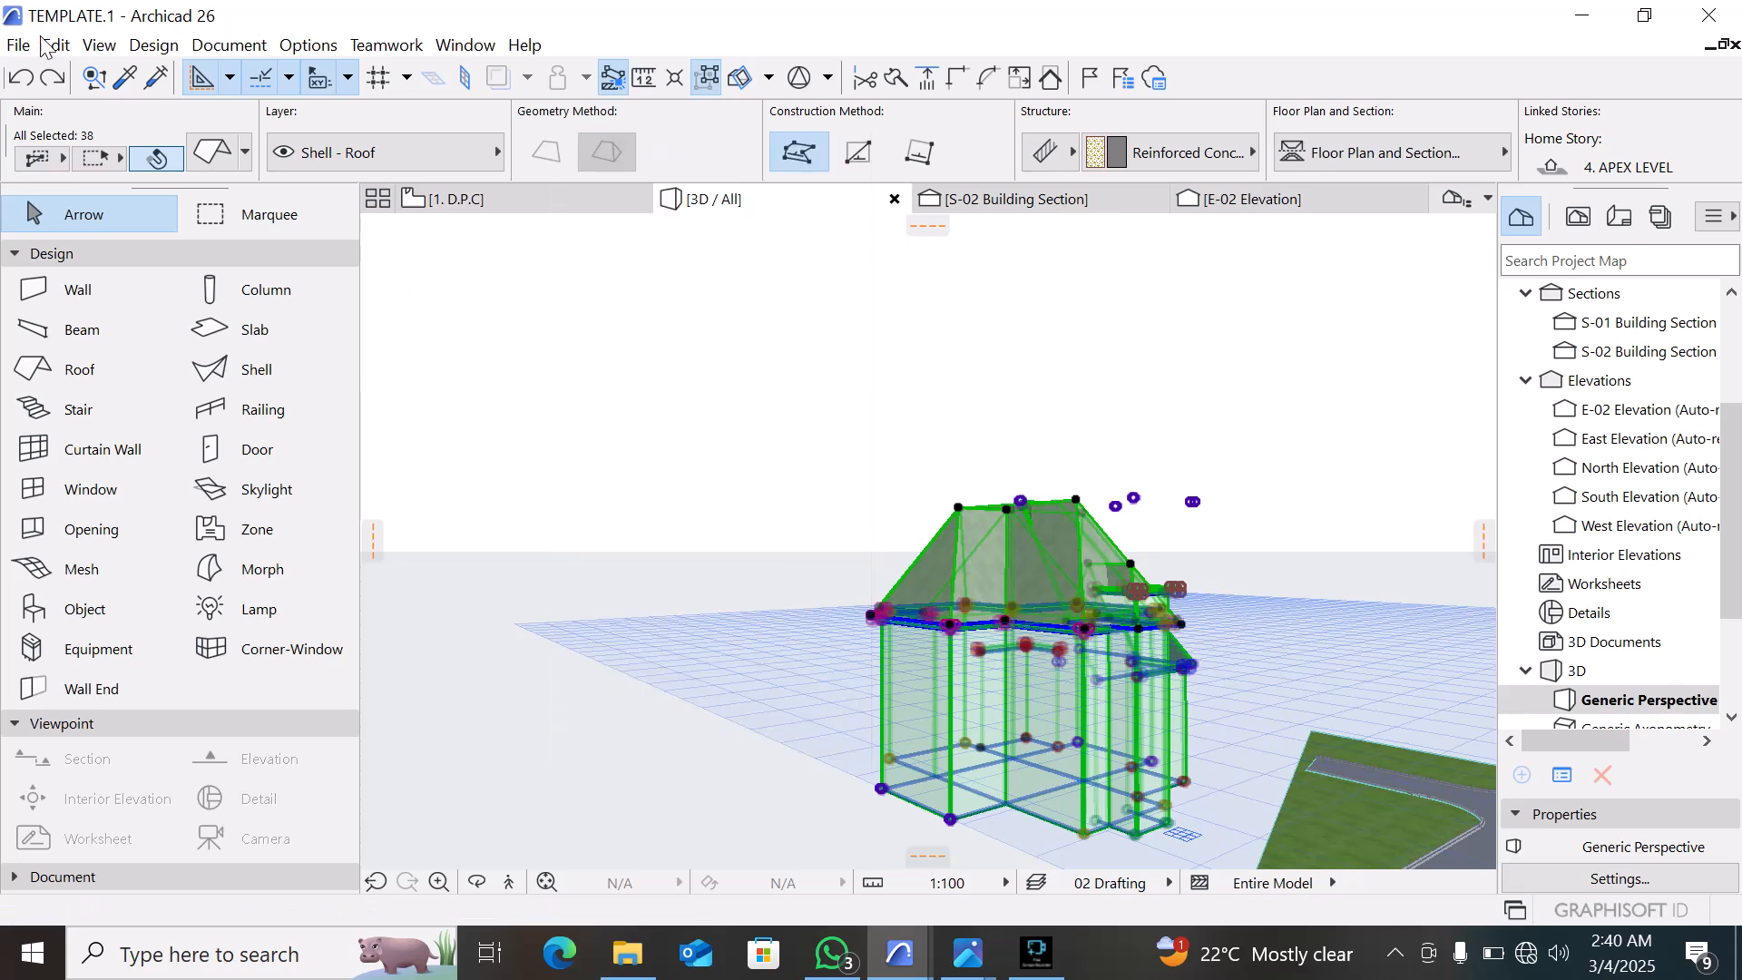
Recheck the commands for the selected house from another 3D angle, and return to the 1. D.P.C floor plan with nothing selected
mouse_move(998, 626)
shift+middle_down()
mouse_move(689, 665)
mouse_move(905, 723)
mouse_move(1144, 744)
mouse_move(1132, 731)
shift+middle_up()
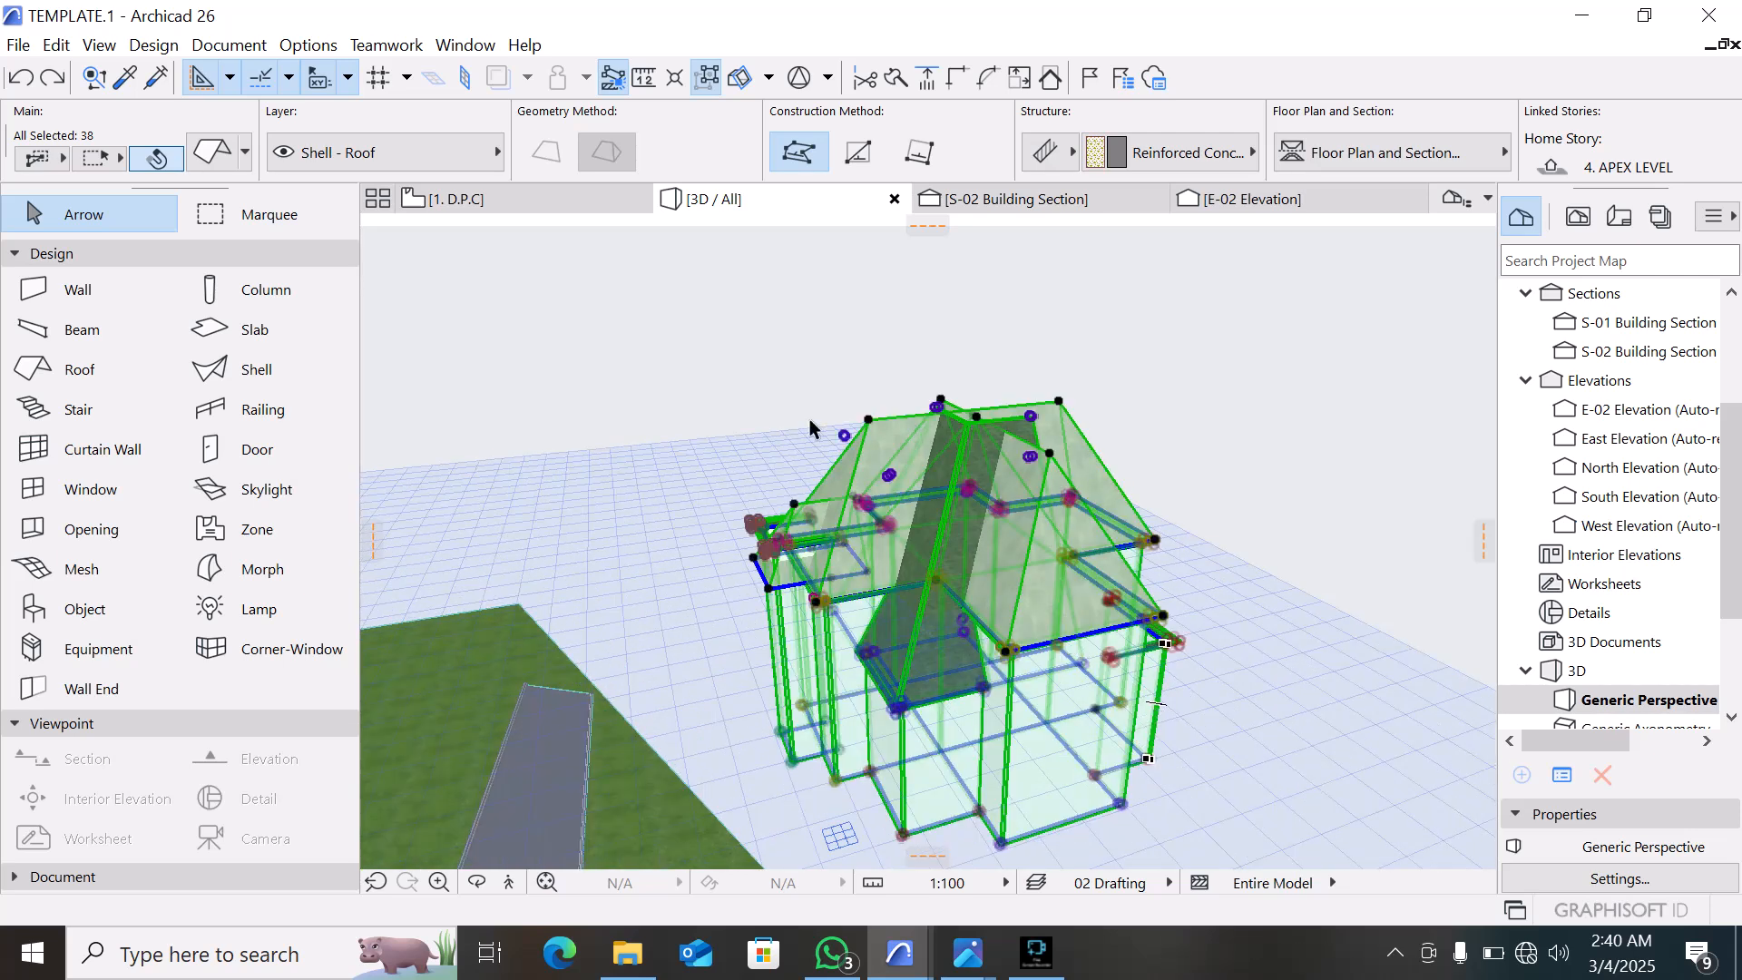
right_click(843, 356)
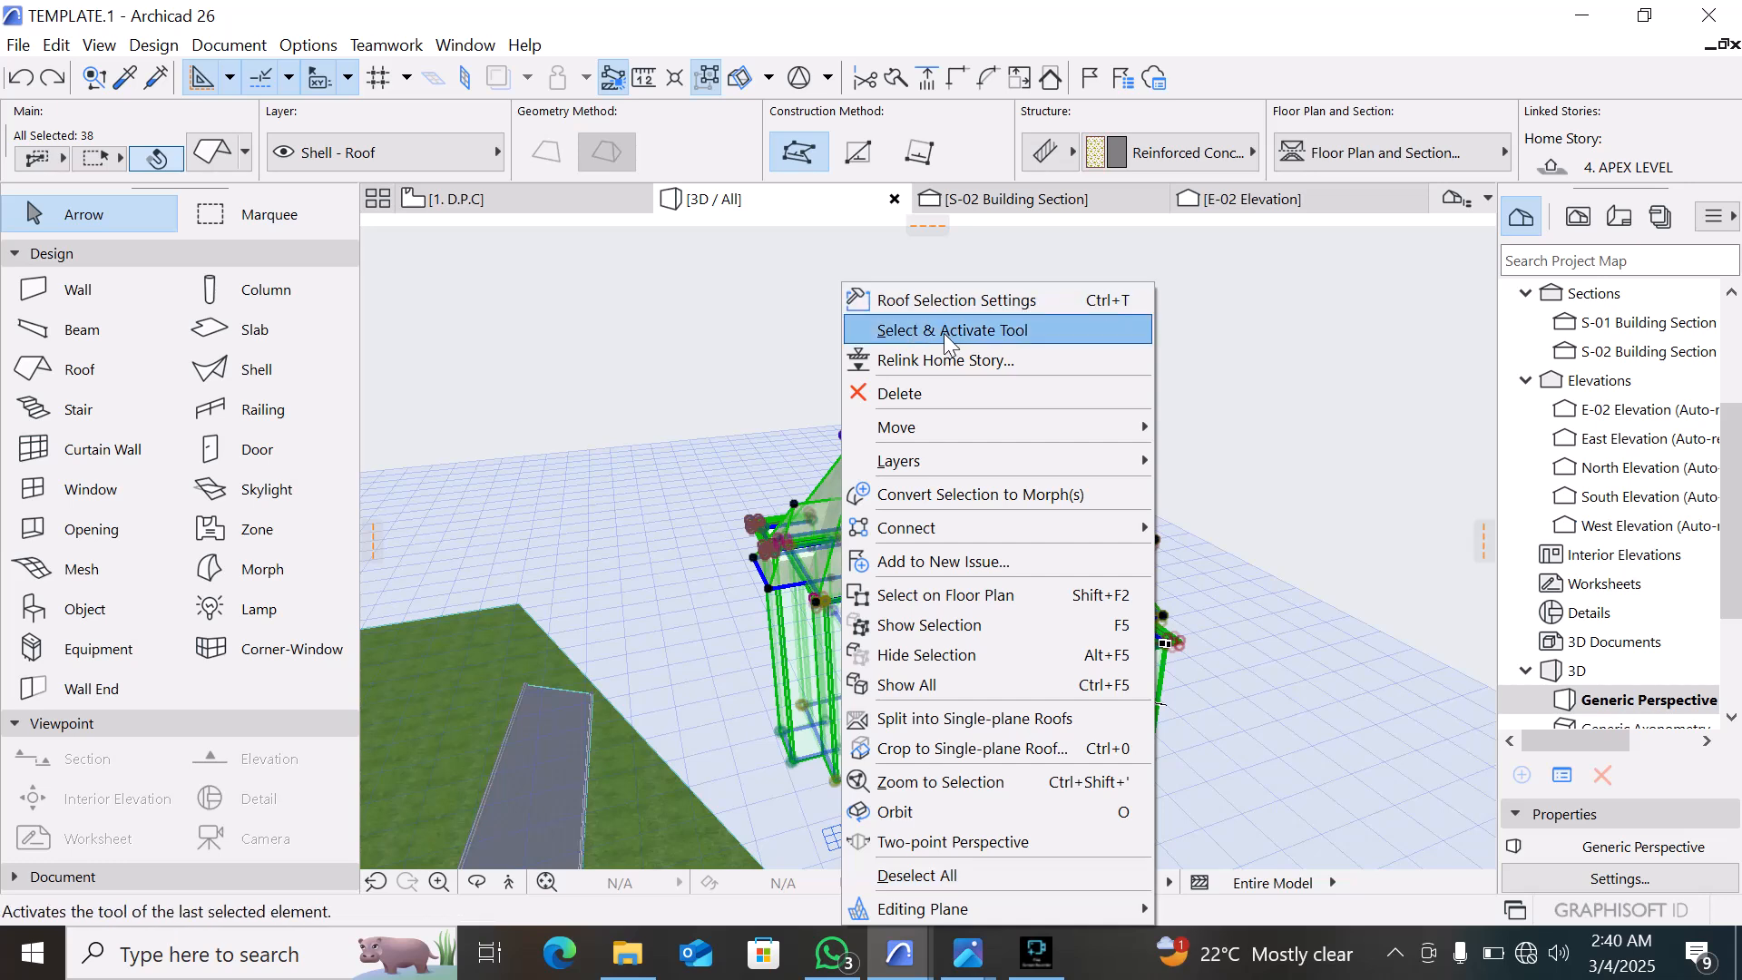
click(512, 210)
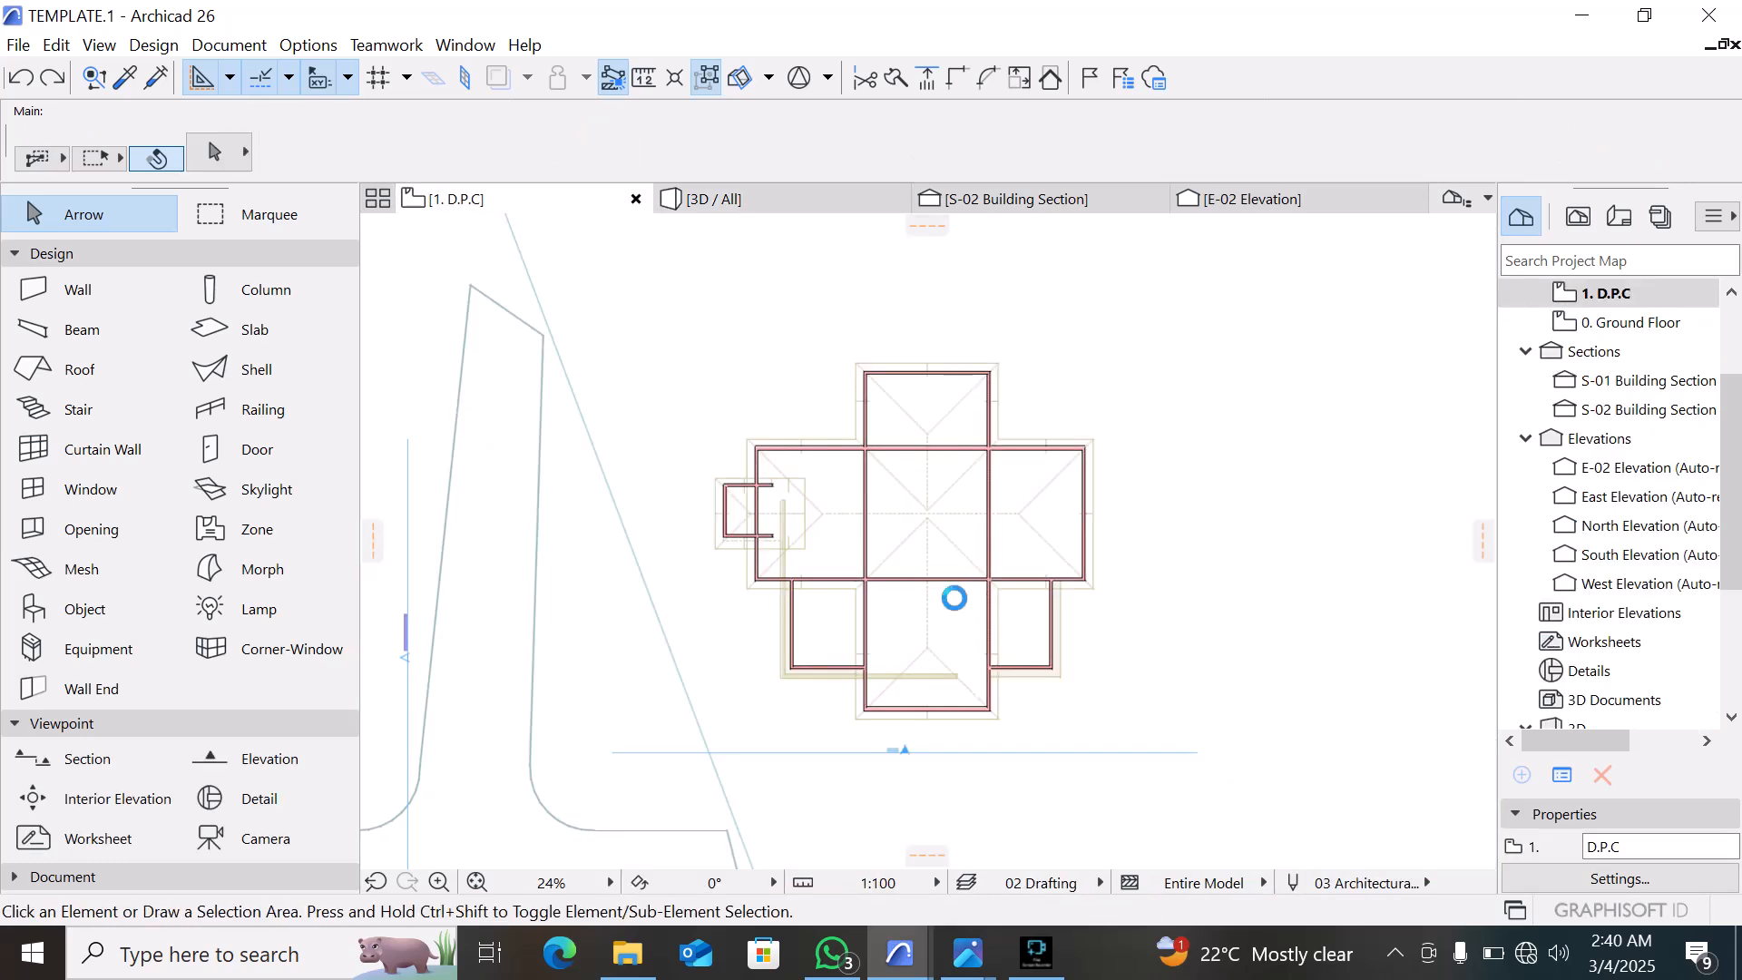
key(Escape)
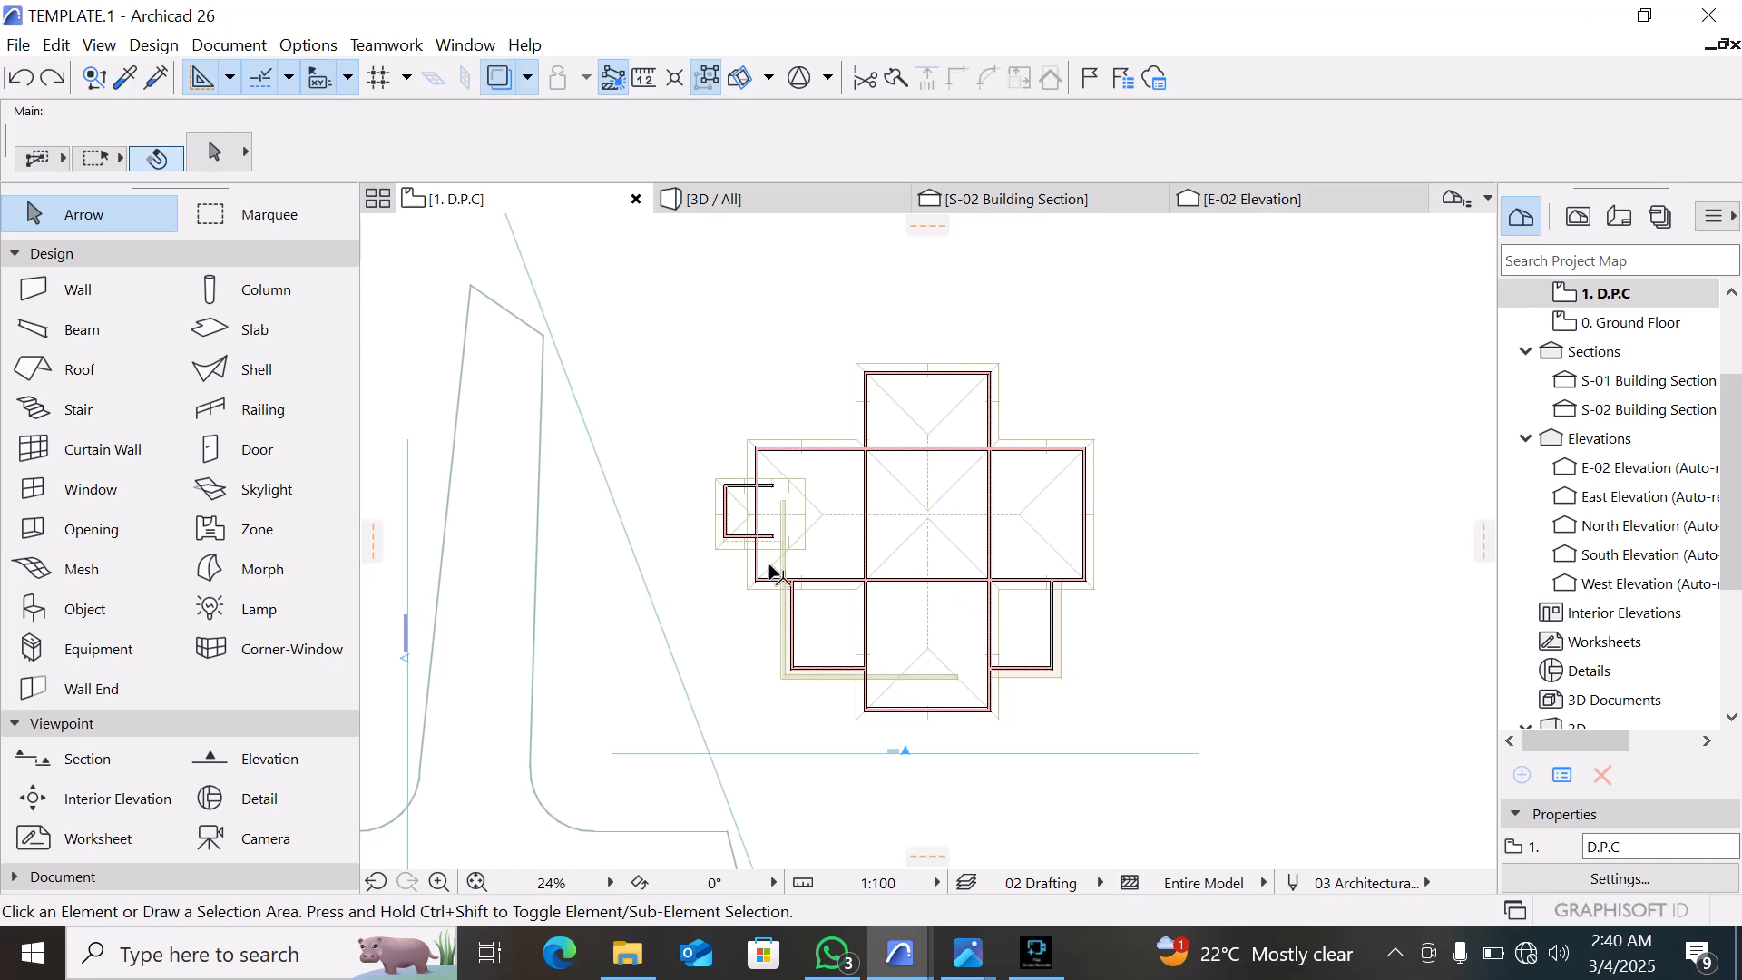
scroll(921, 781, up, 2)
scroll(922, 739, down, 4)
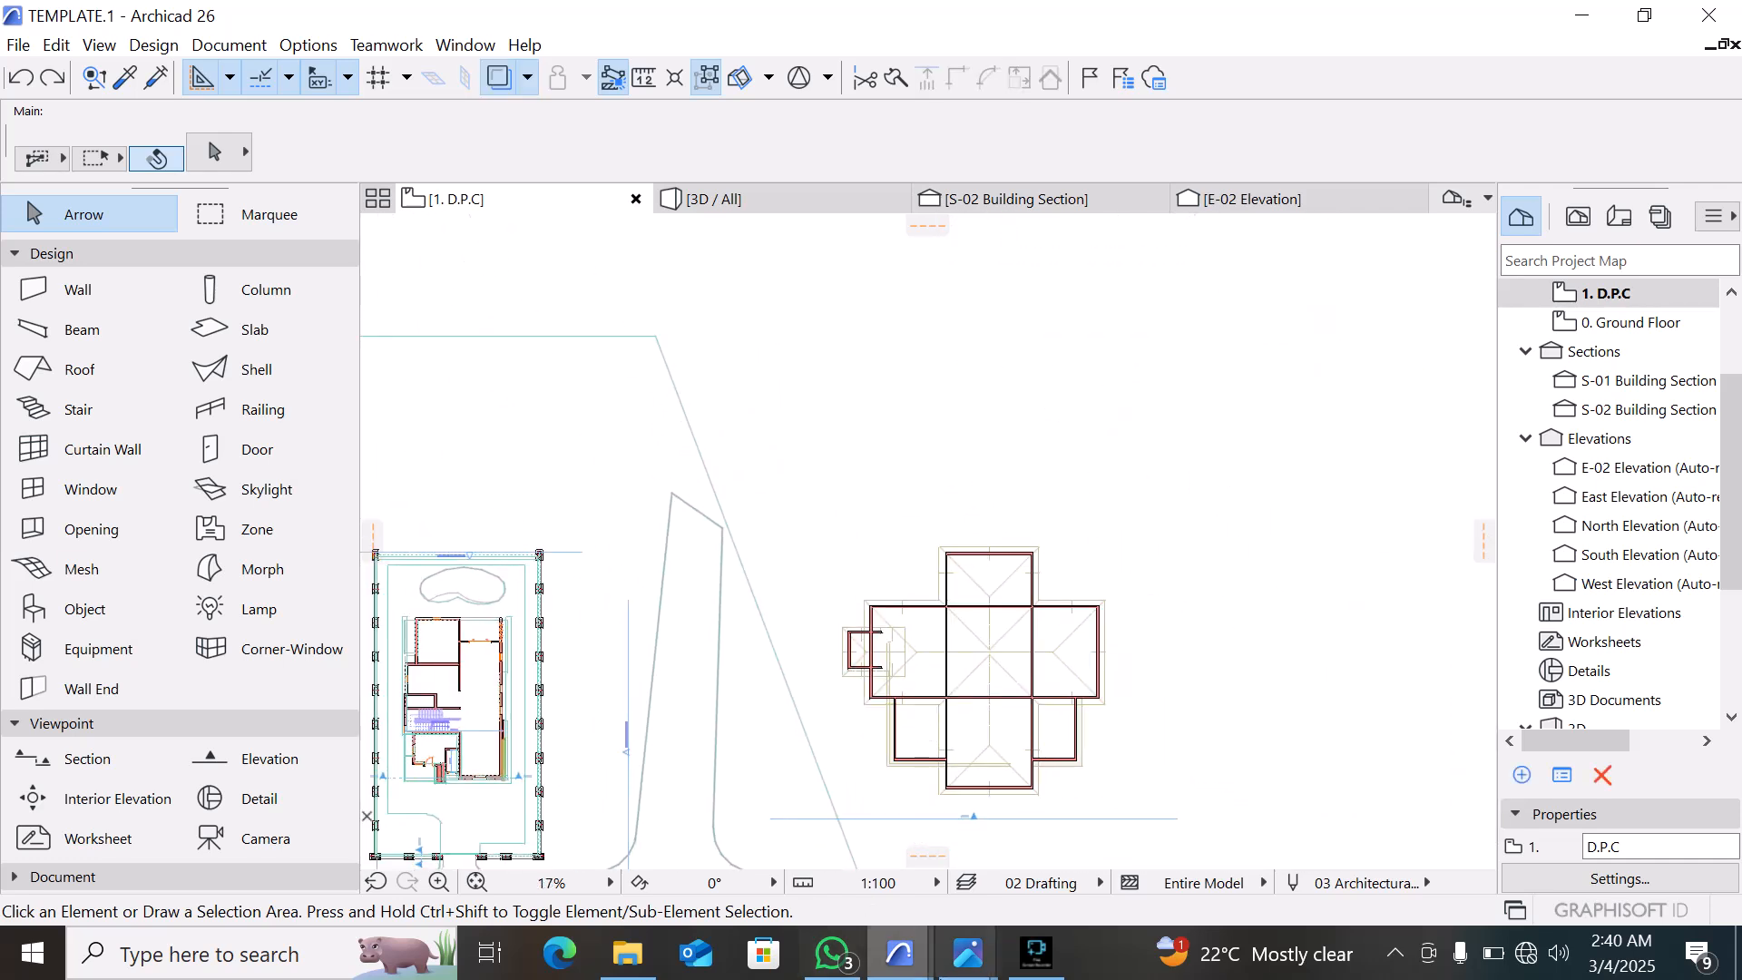
Switch to the 3BEDROOM TERRACE project and select the lower plane of the split test roof to inspect it
mouse_move(904, 962)
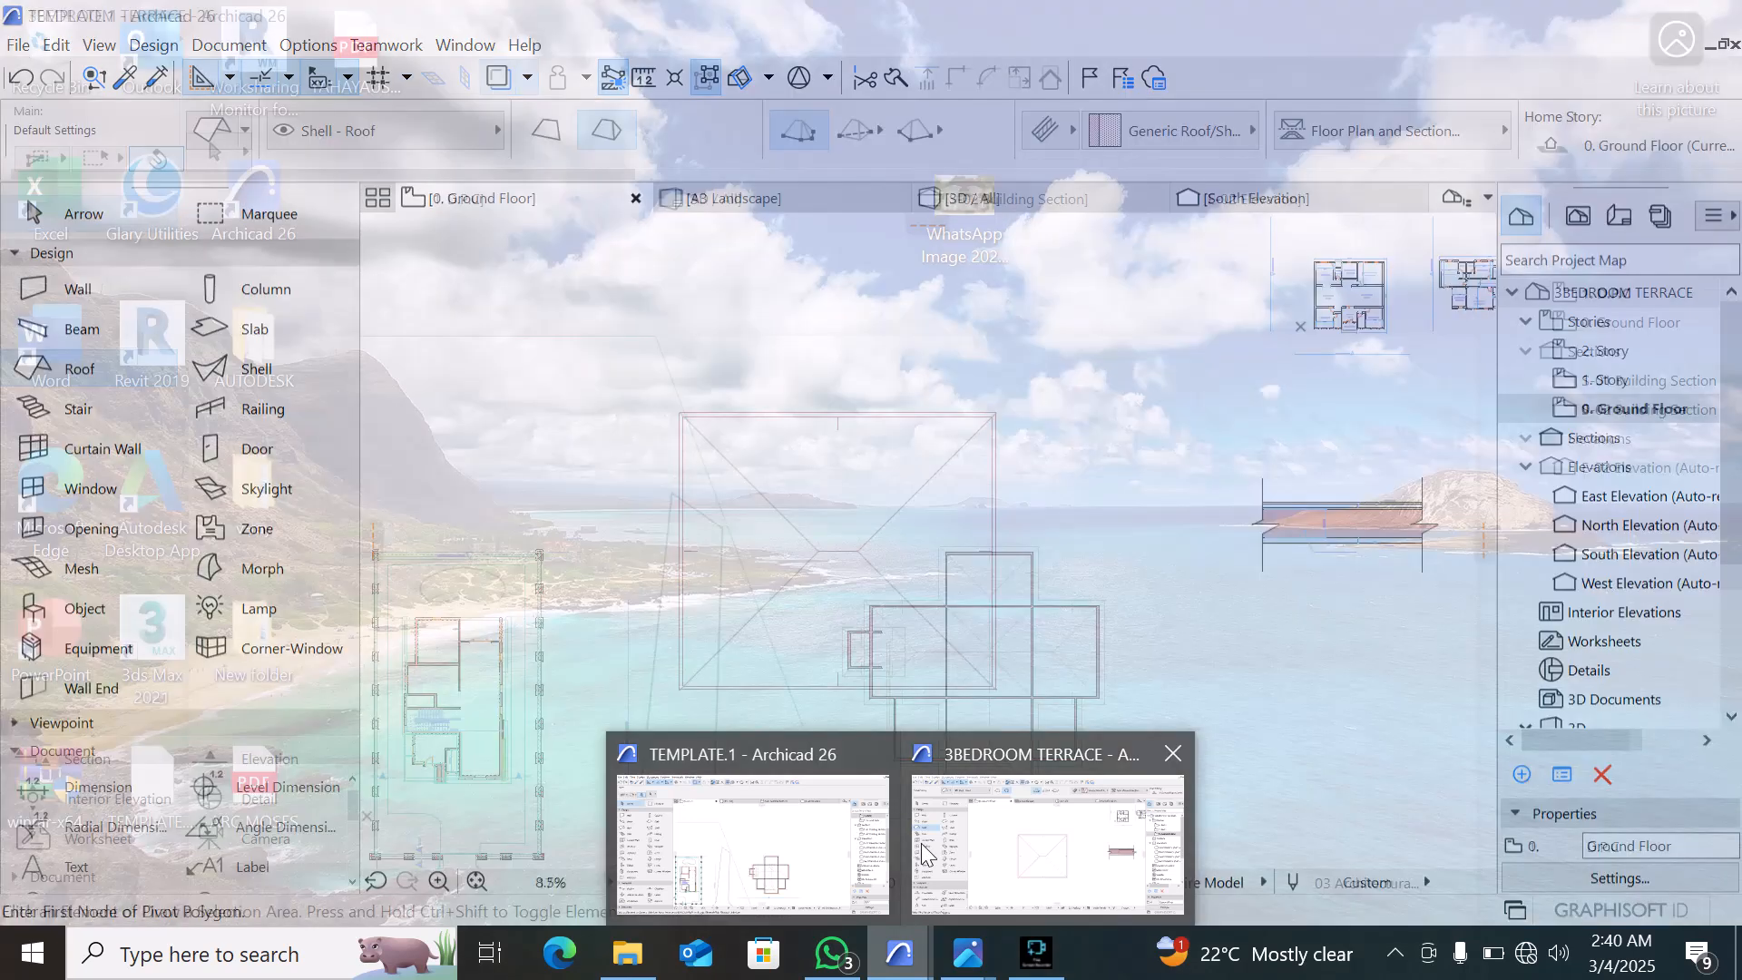
click(1022, 853)
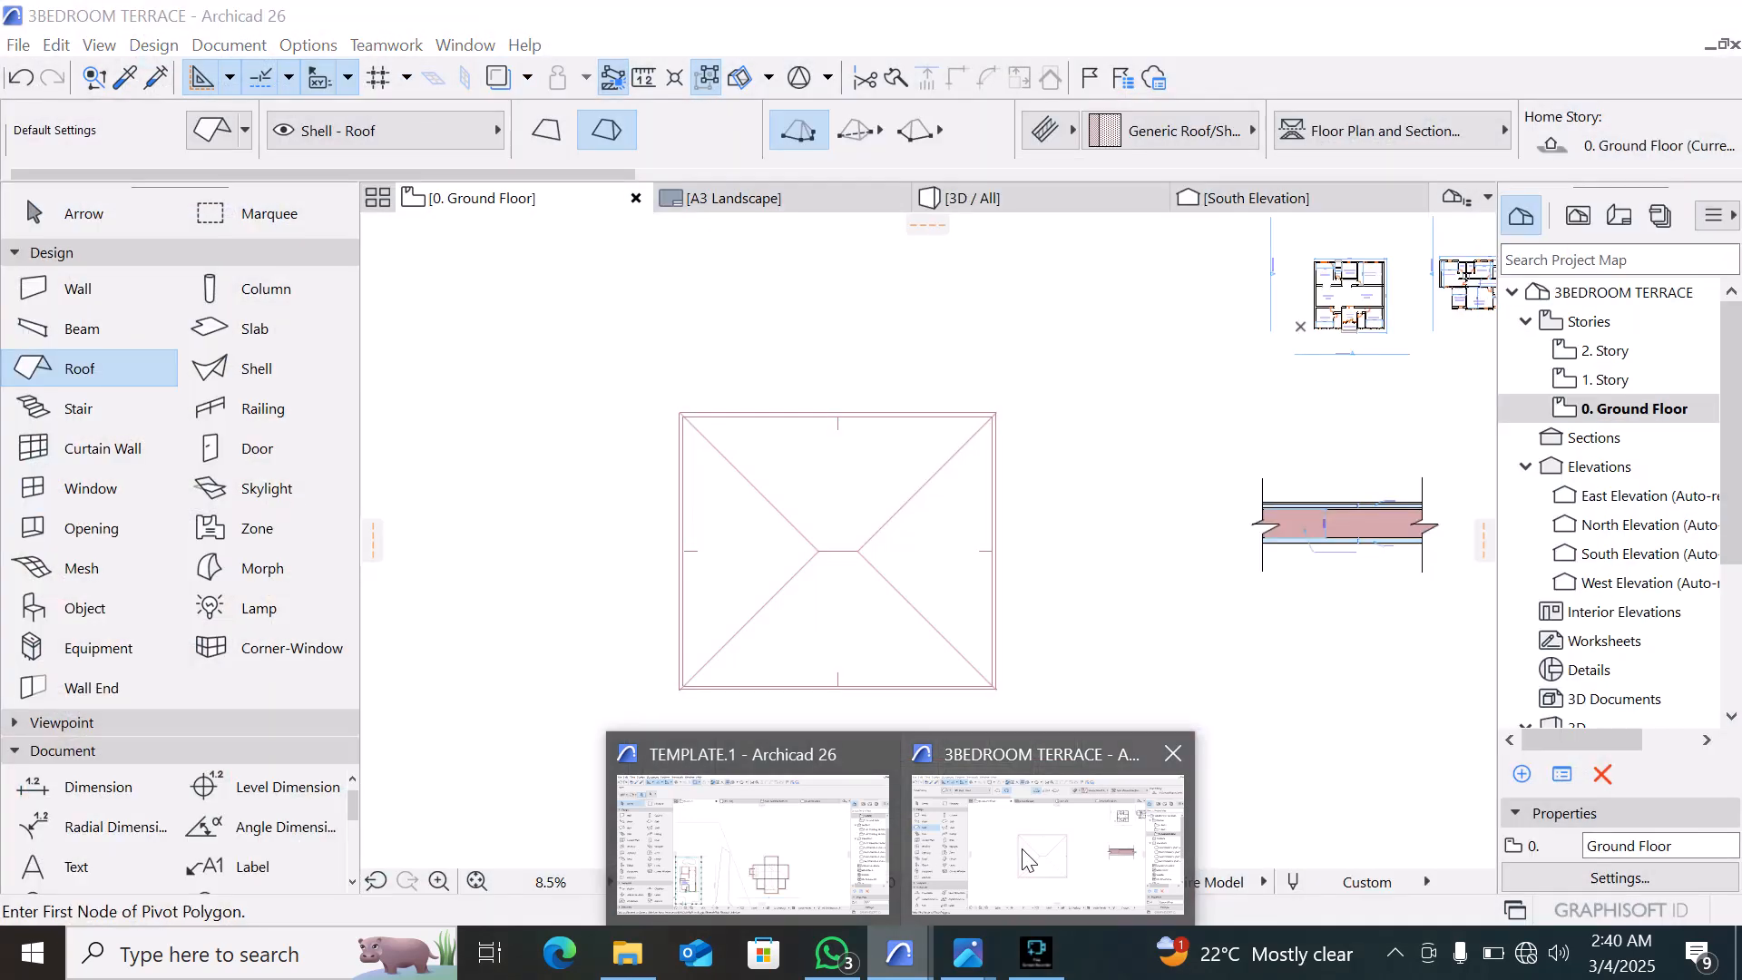
key(Escape)
click(887, 596)
click(897, 685)
click(896, 687)
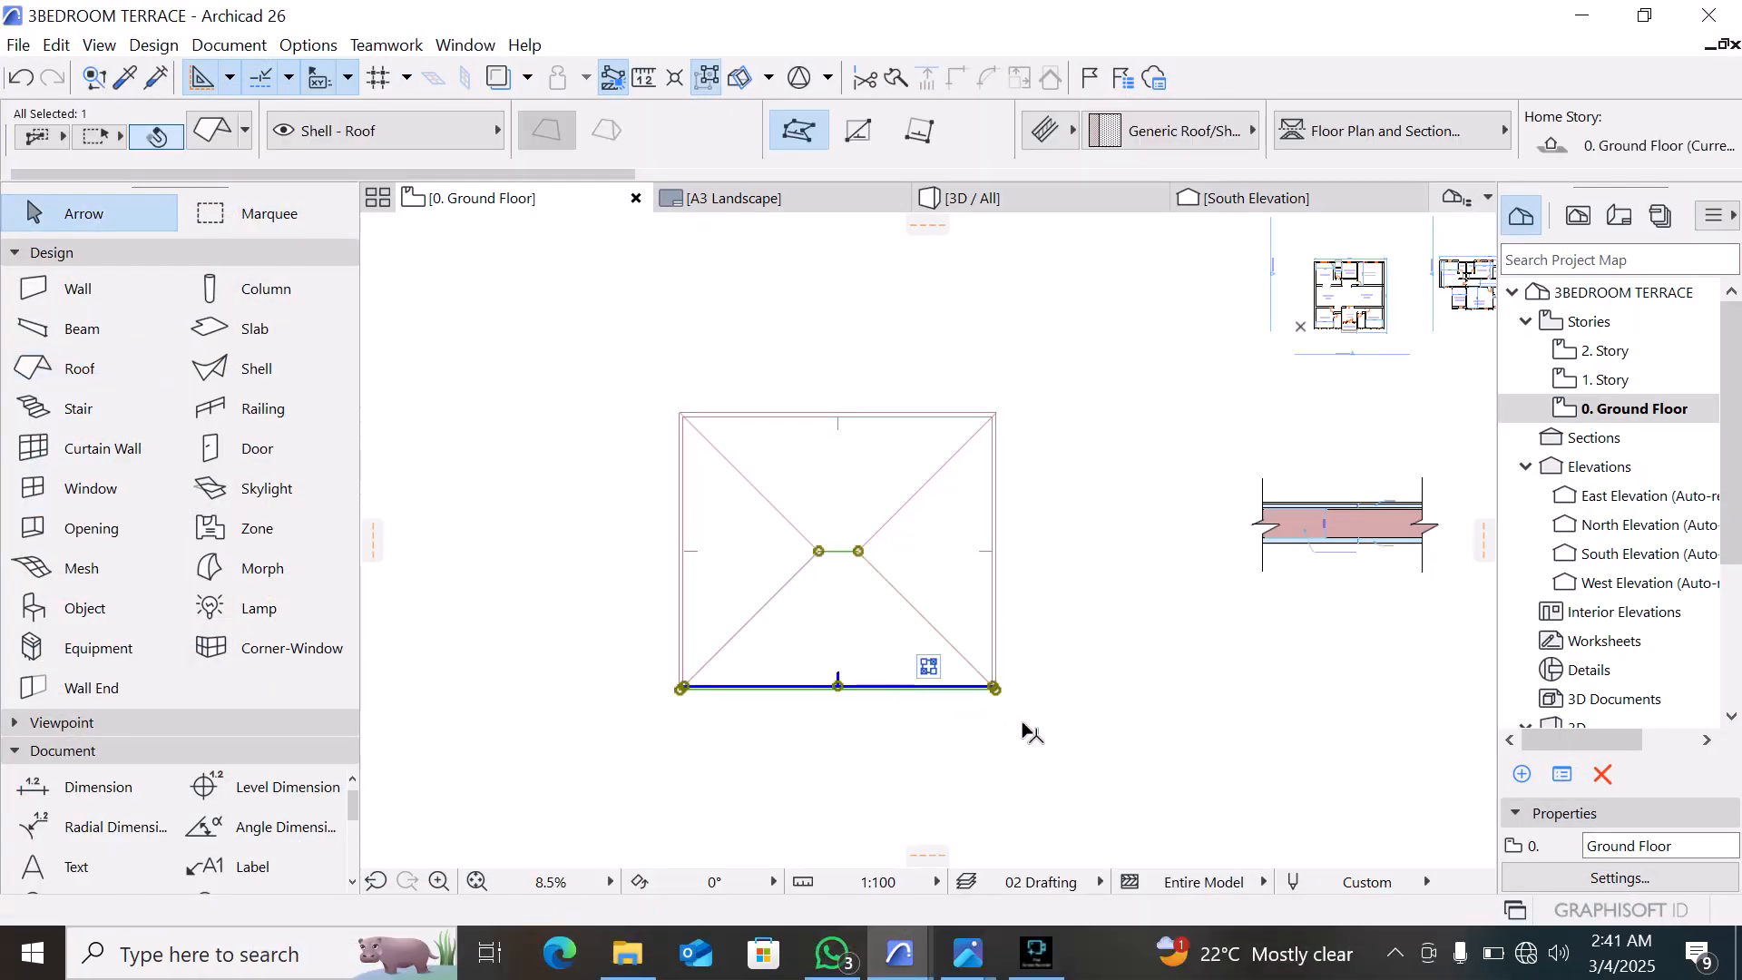
scroll(976, 753, up, 3)
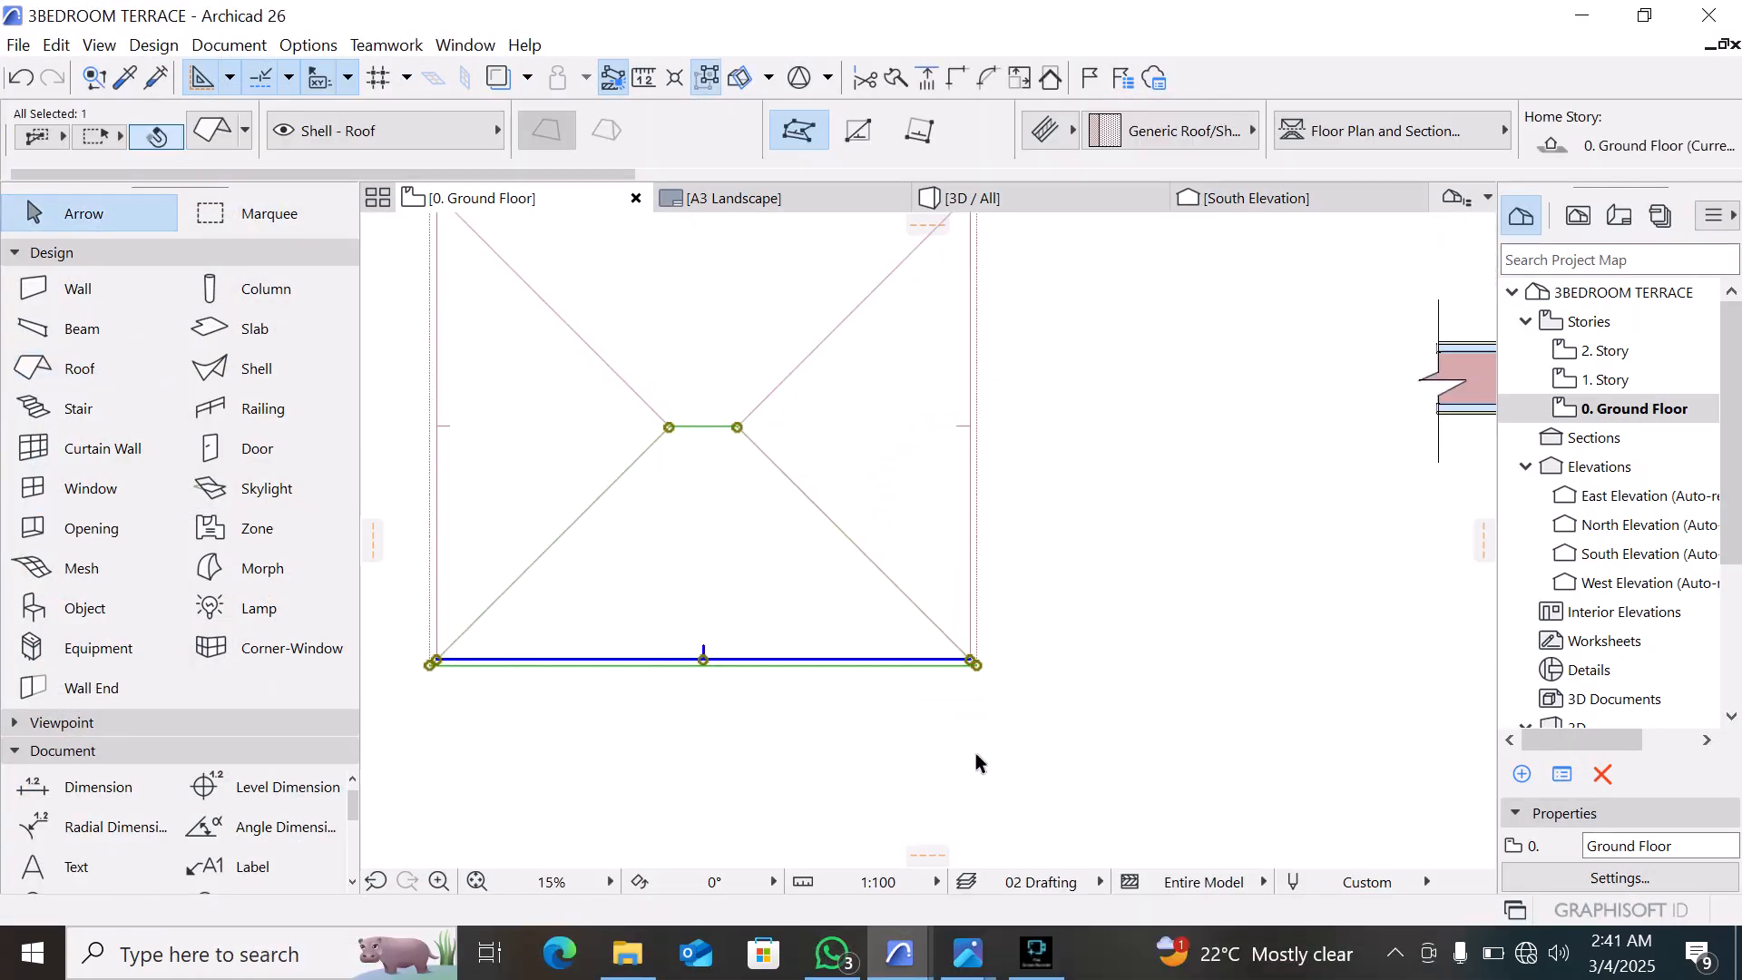
Look for the split test roof in the 3D view of the test project
click(943, 205)
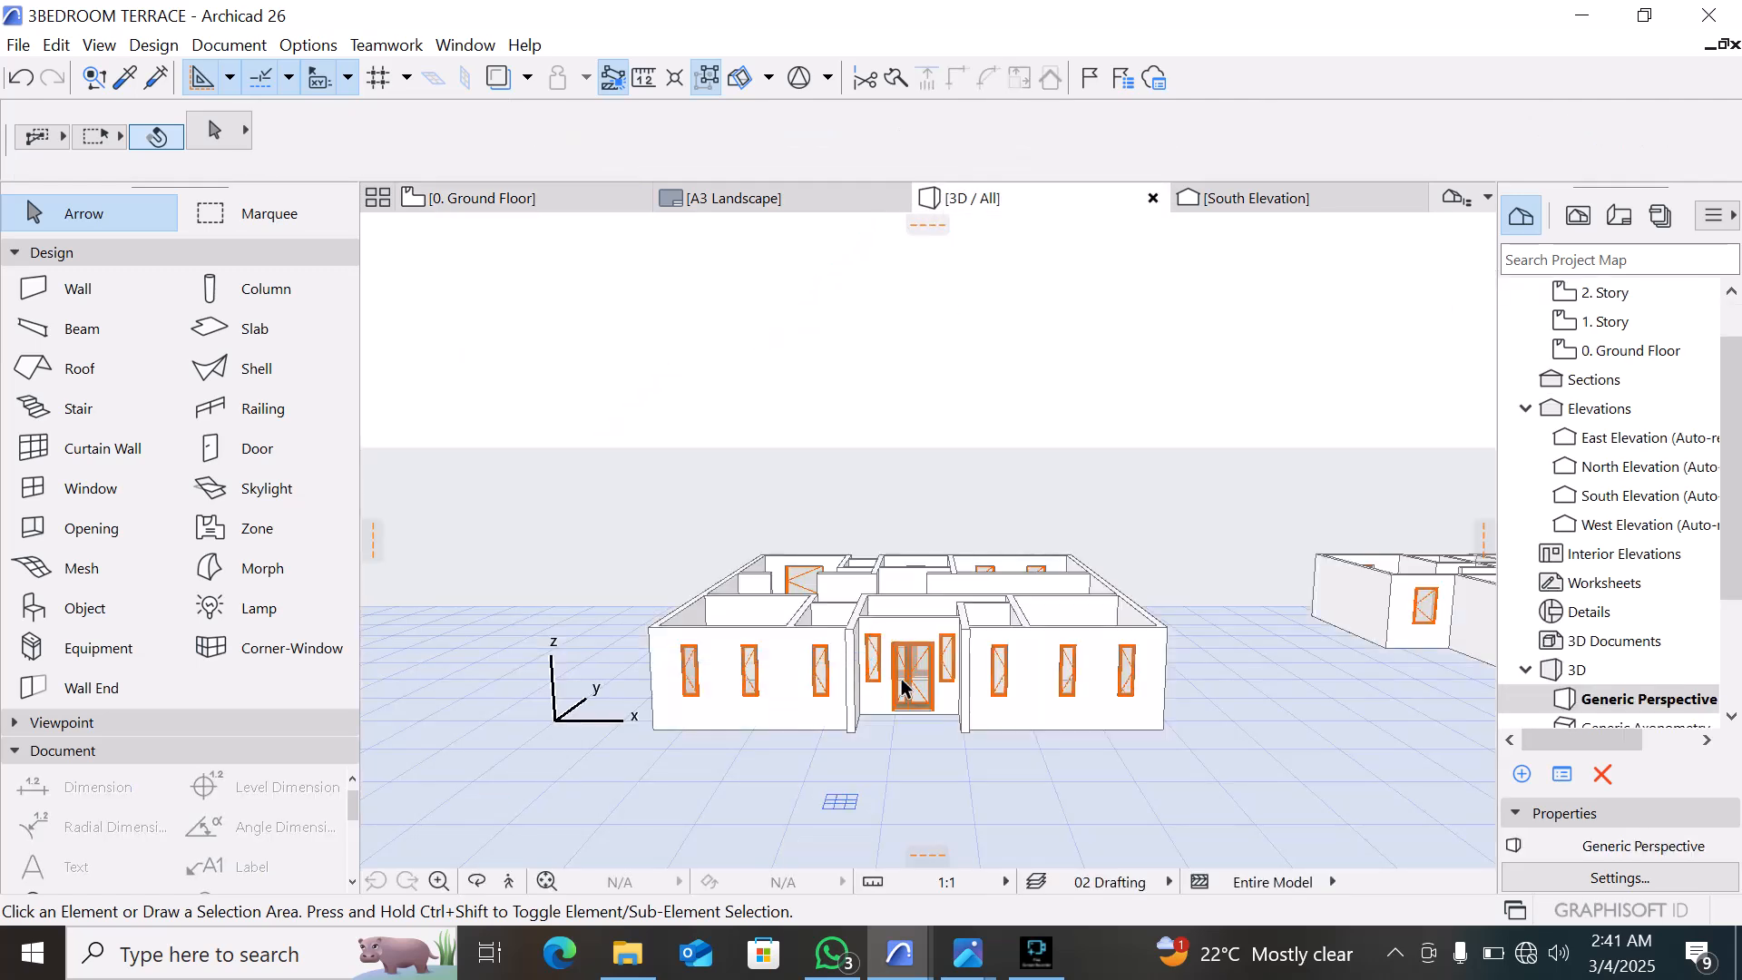
scroll(907, 626, down, 3)
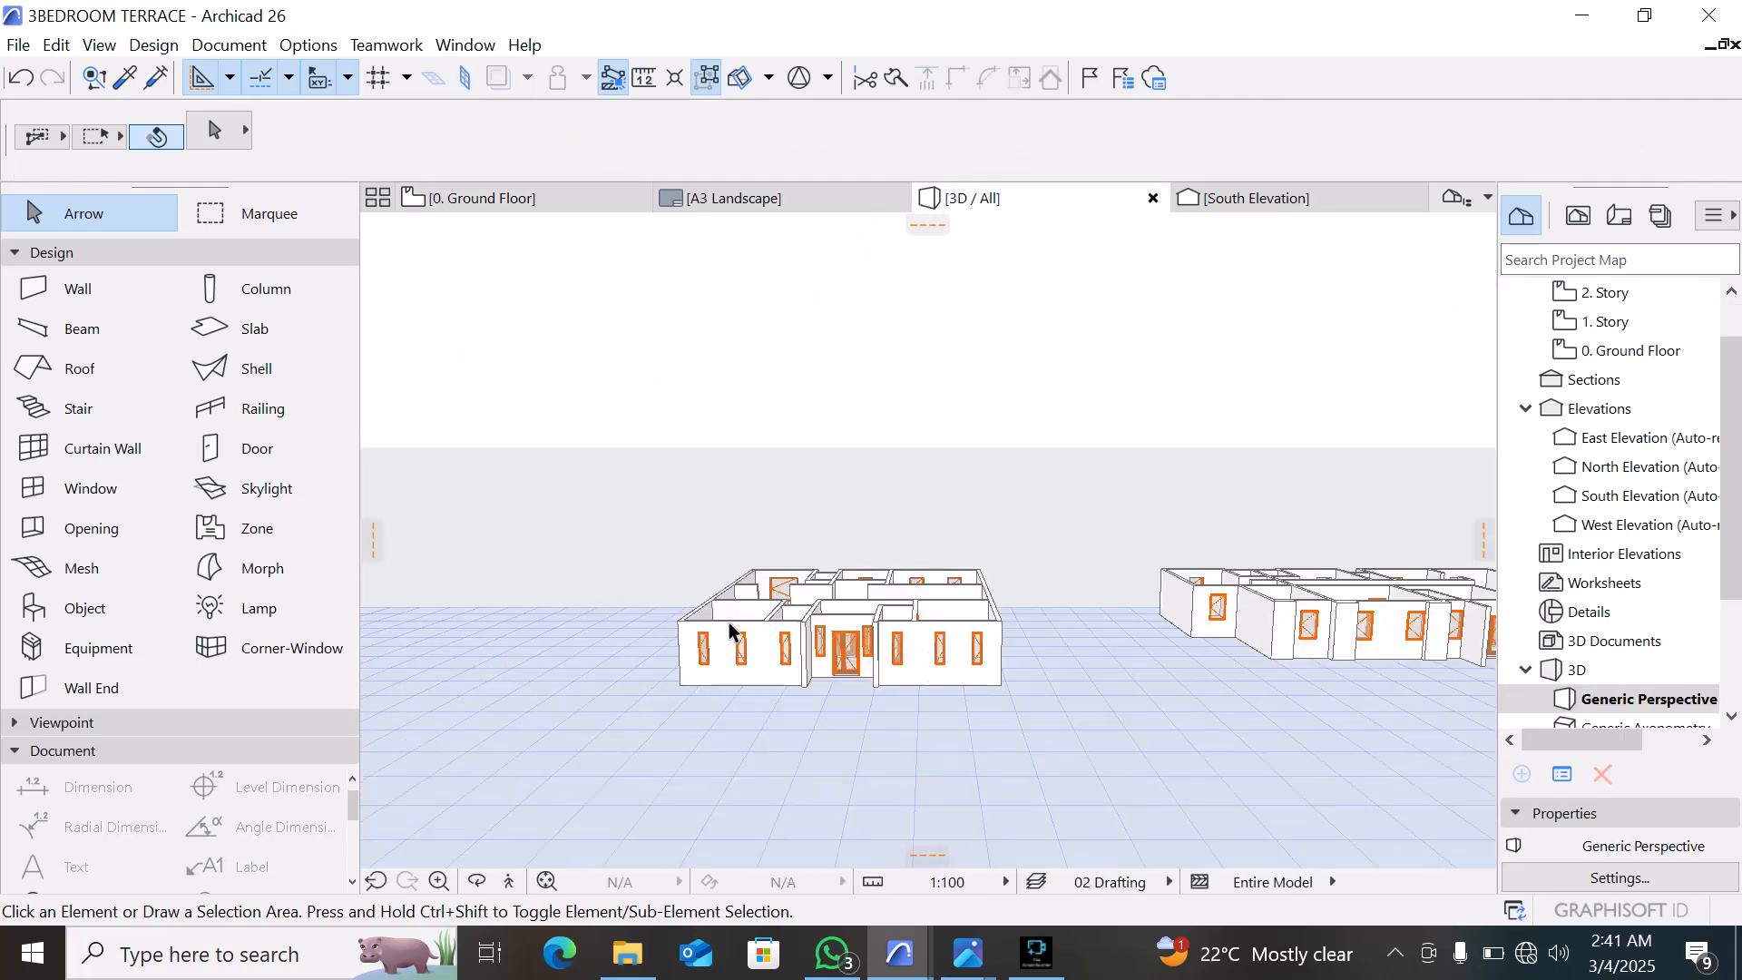
shift+middle_drag(655, 644, 533, 752)
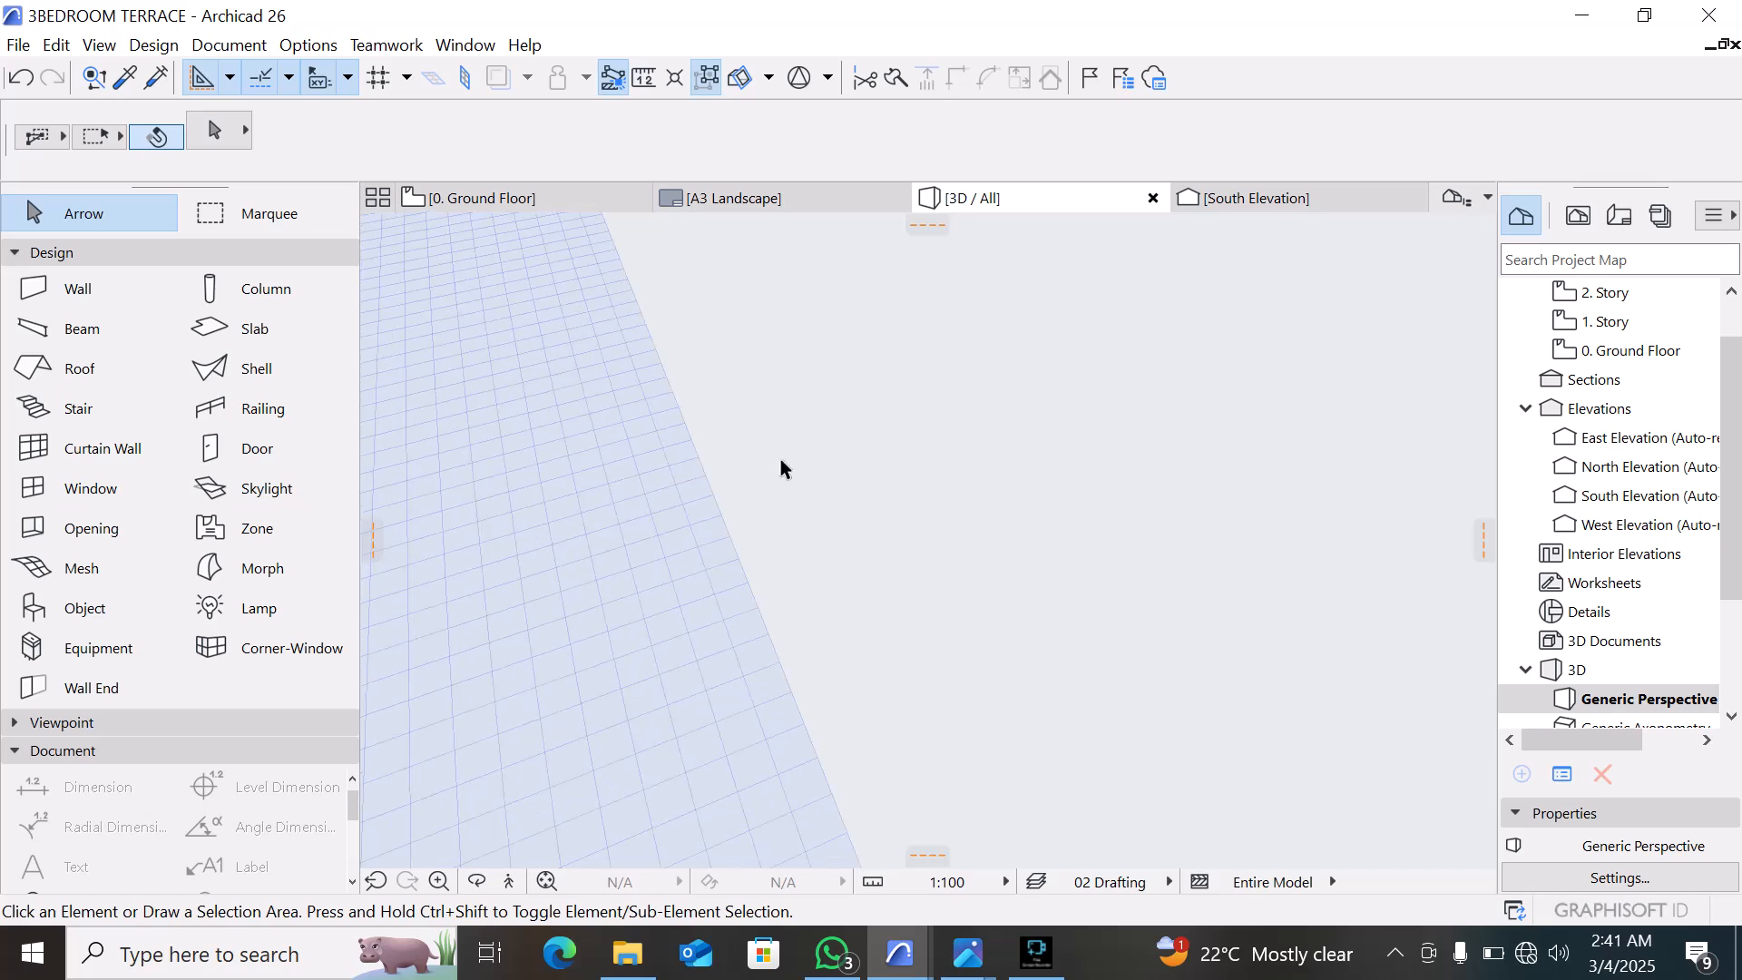
Select all four single-plane roofs of the test roof on the Ground Floor plan and copy them
click(514, 201)
click(509, 499)
scroll(505, 499, up, 3)
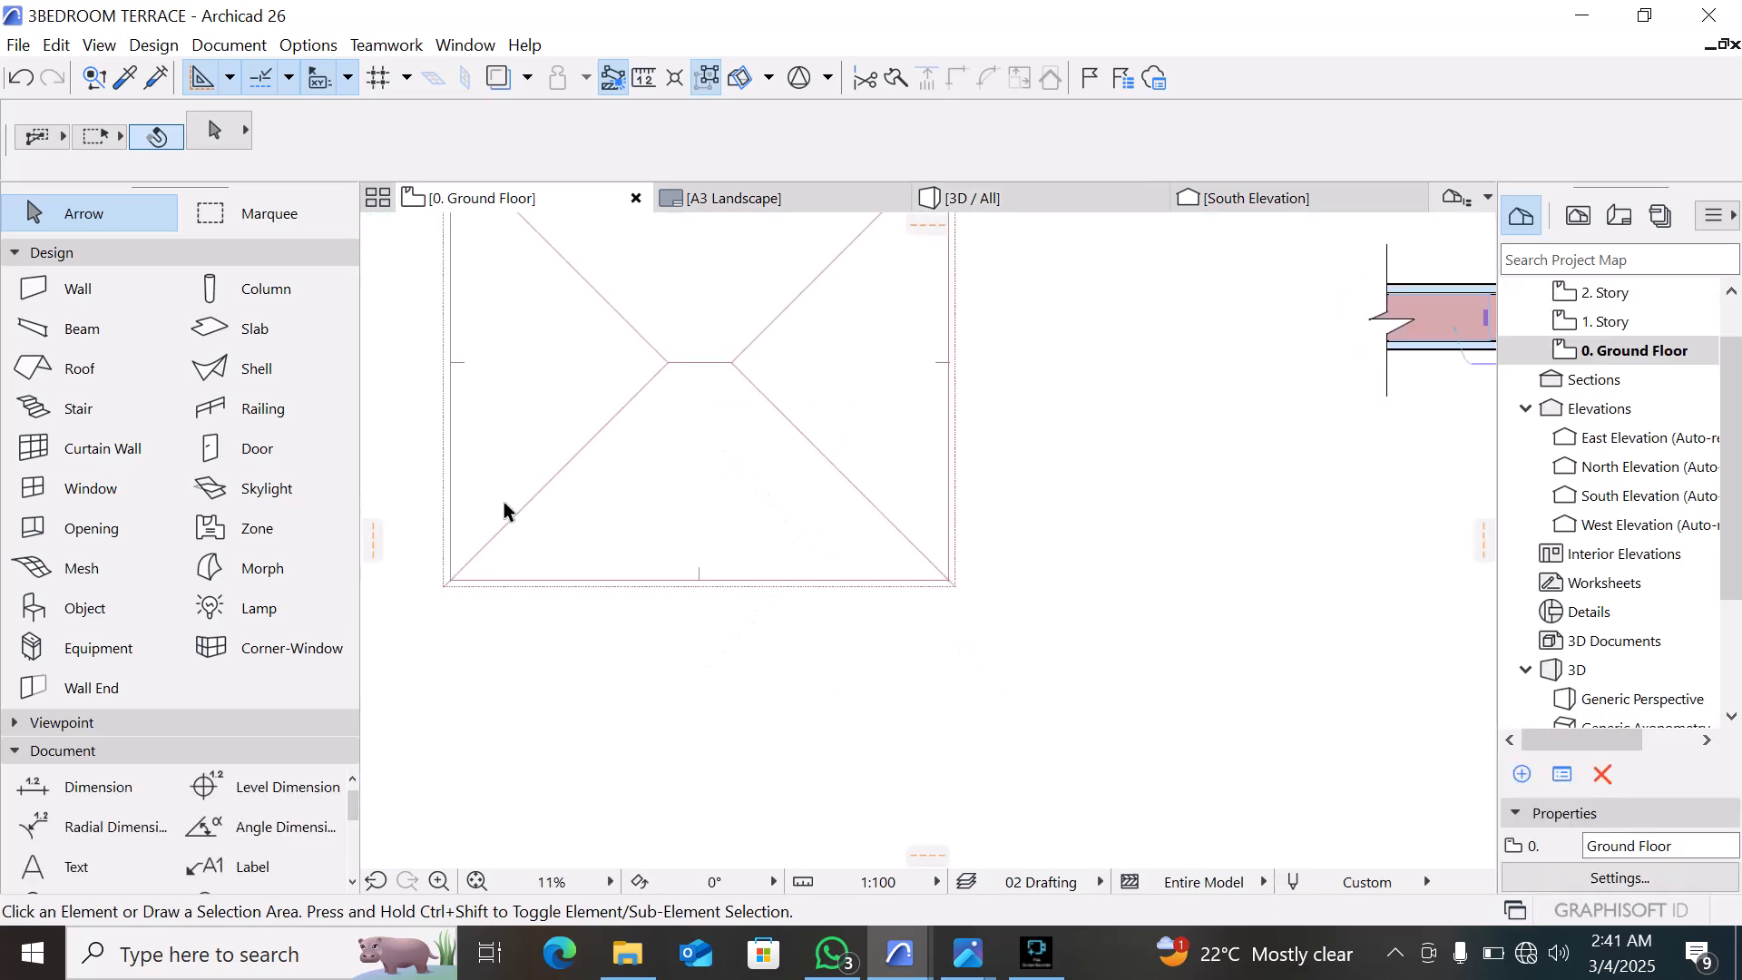
scroll(502, 498, down, 6)
scroll(583, 454, up, 4)
drag(789, 285, 424, 653)
right_click(426, 649)
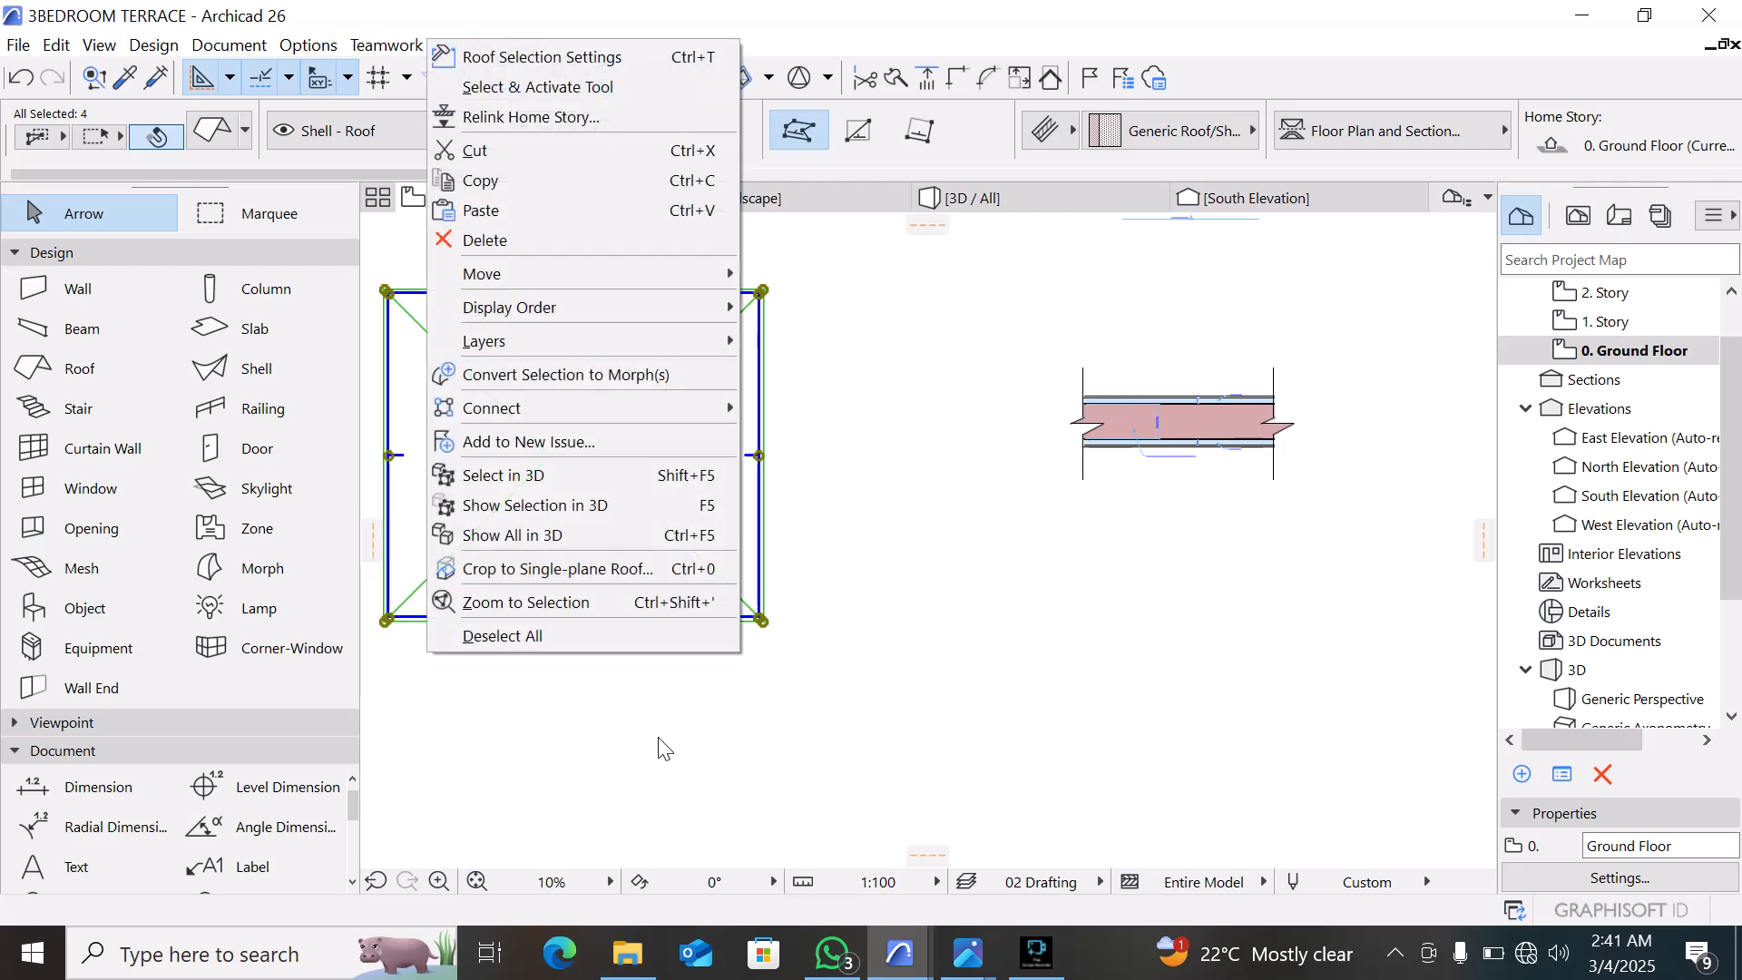
click(608, 156)
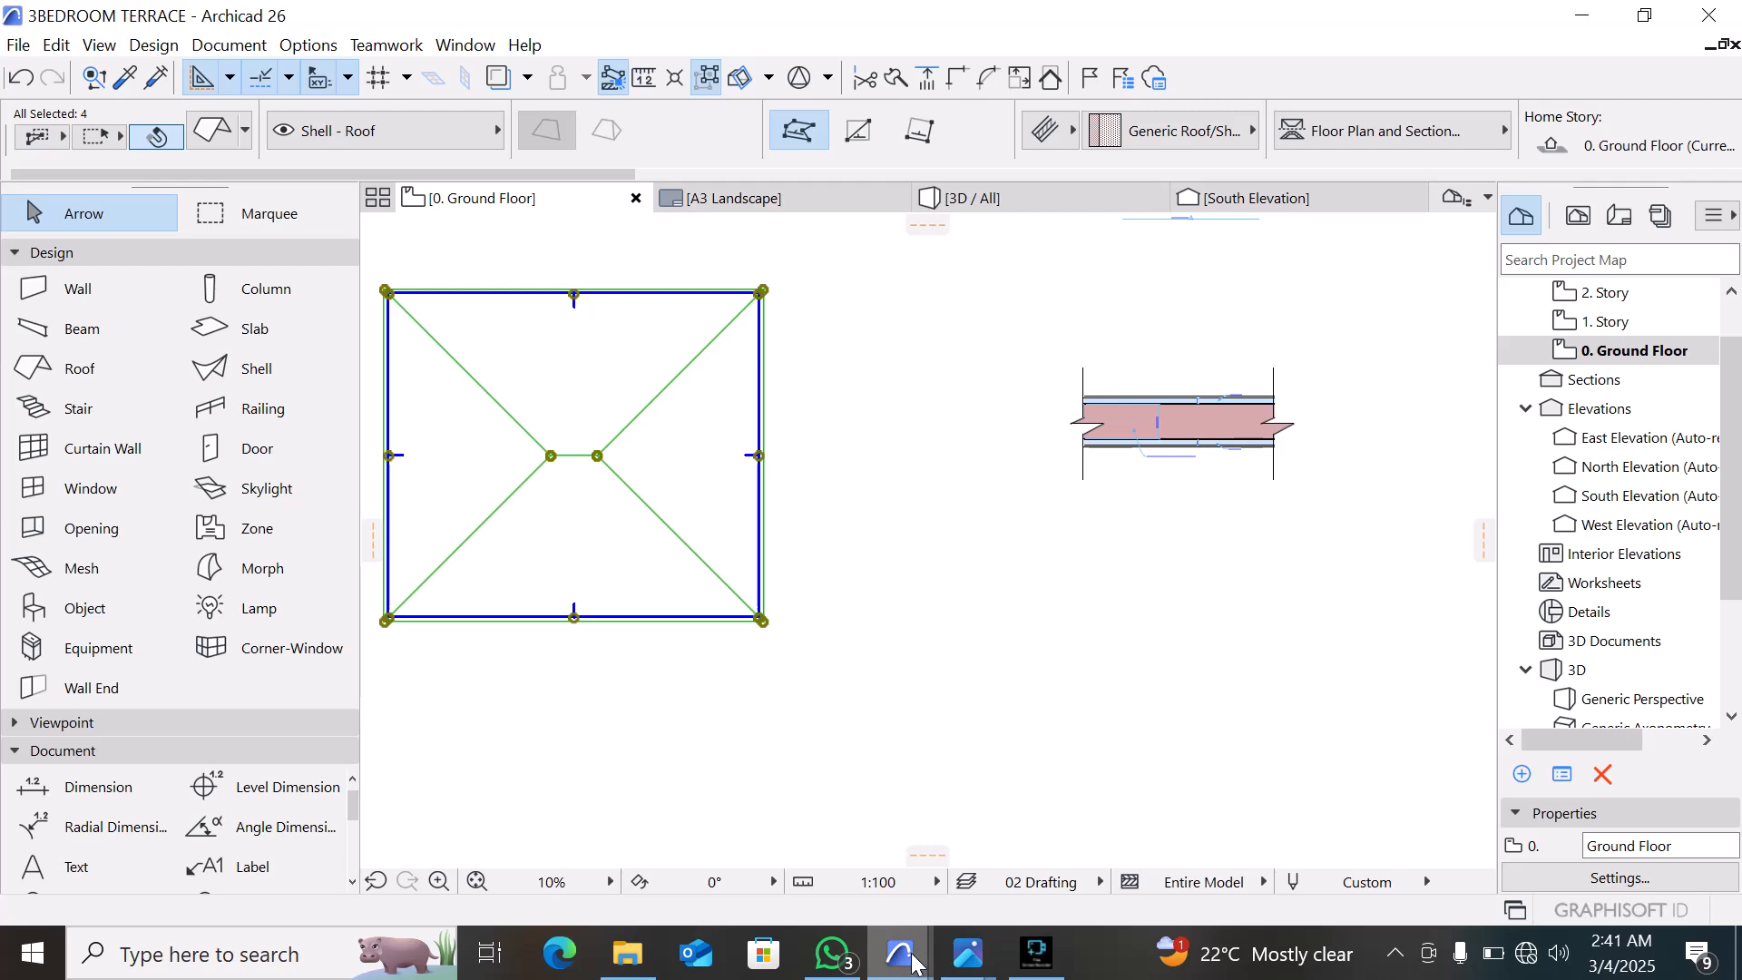
Switch to the TEMPLATE.1 project and paste the copied roofs at their original location on the 1. D.P.C floor plan
mouse_move(915, 962)
click(840, 788)
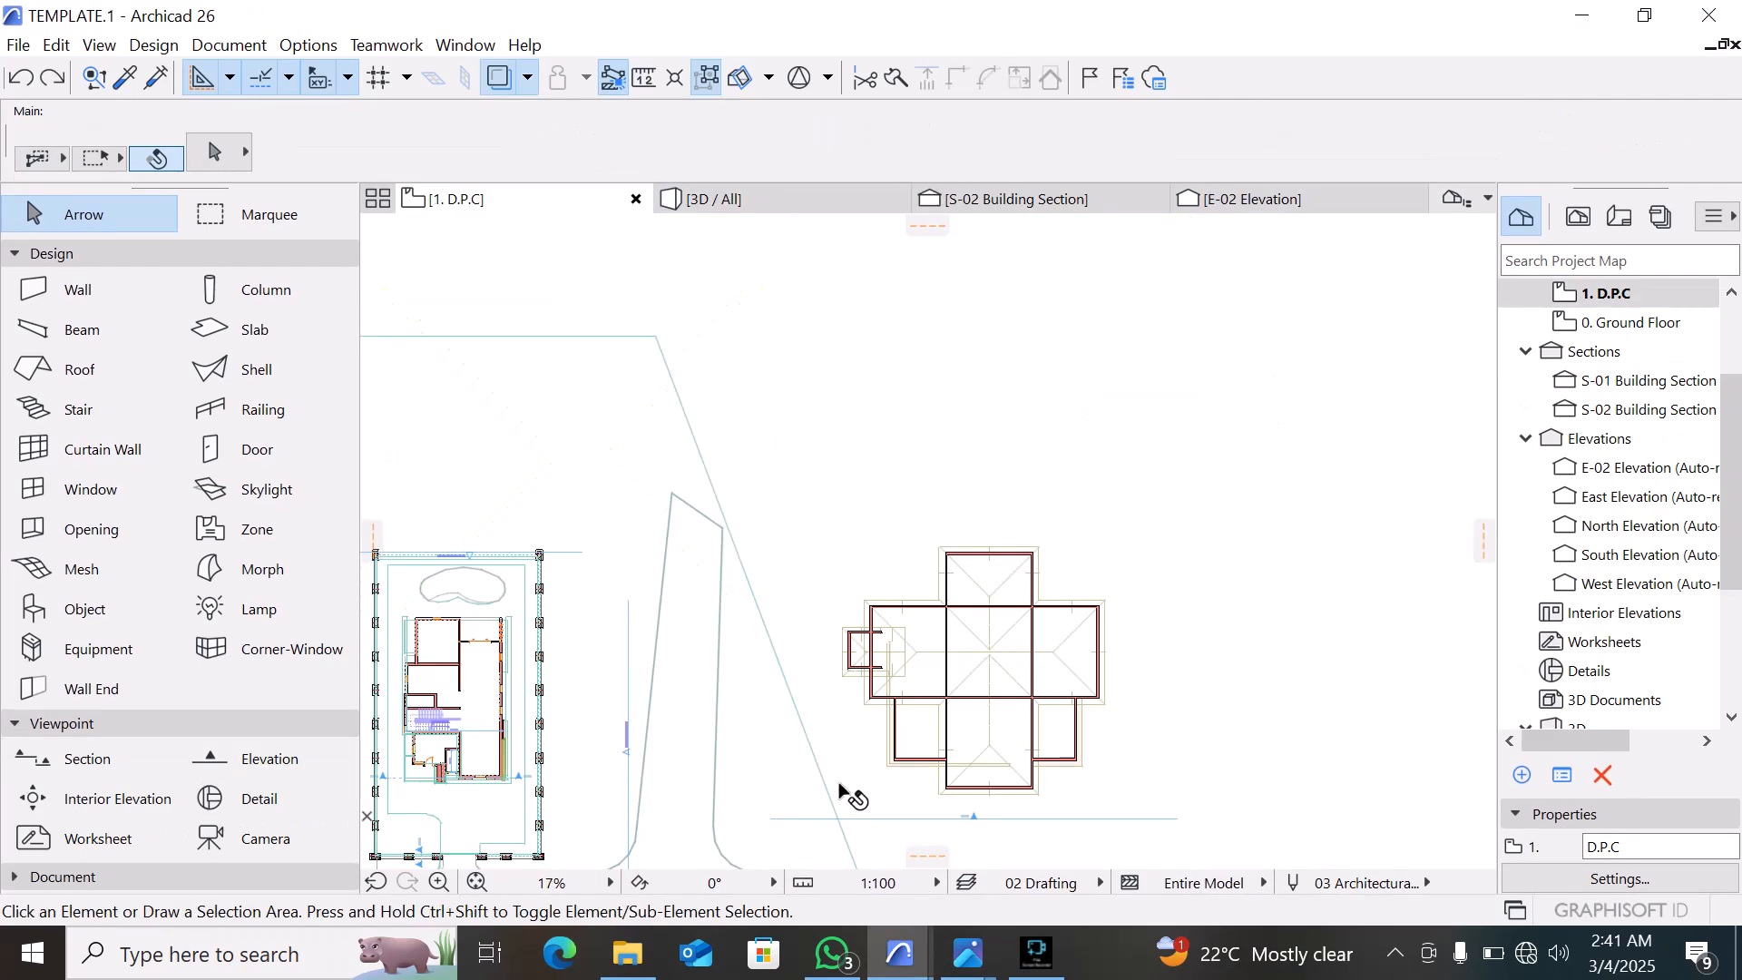
right_click(1163, 399)
click(1232, 421)
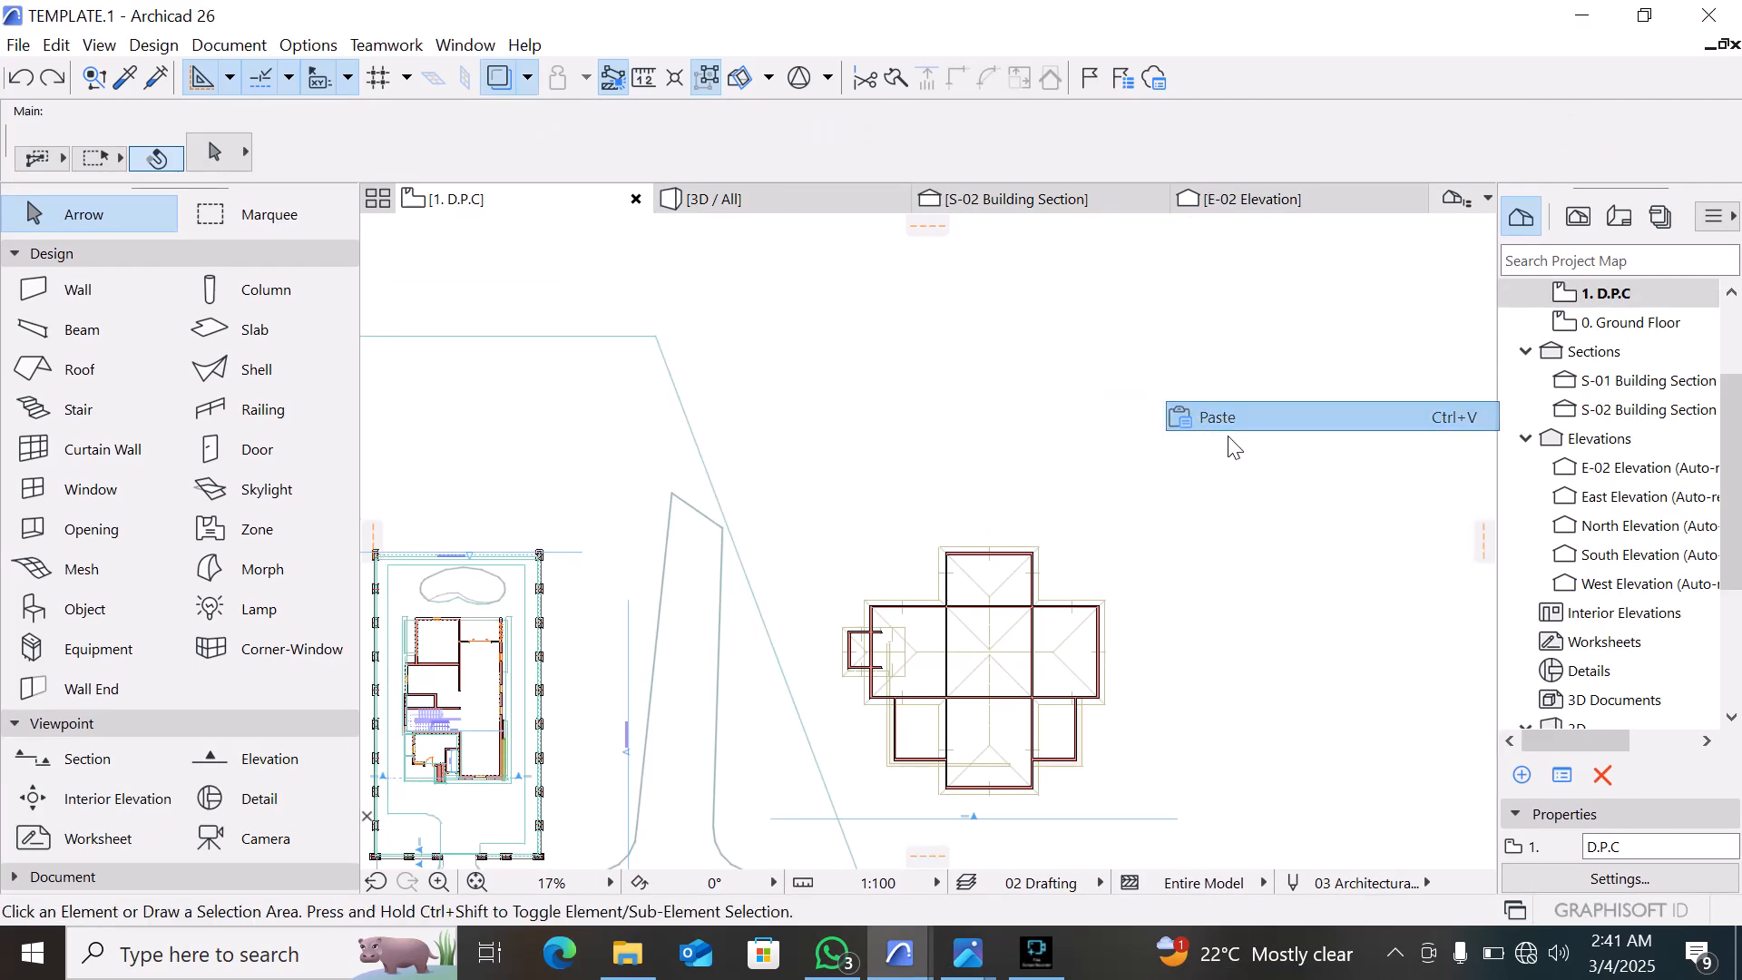
click(1007, 524)
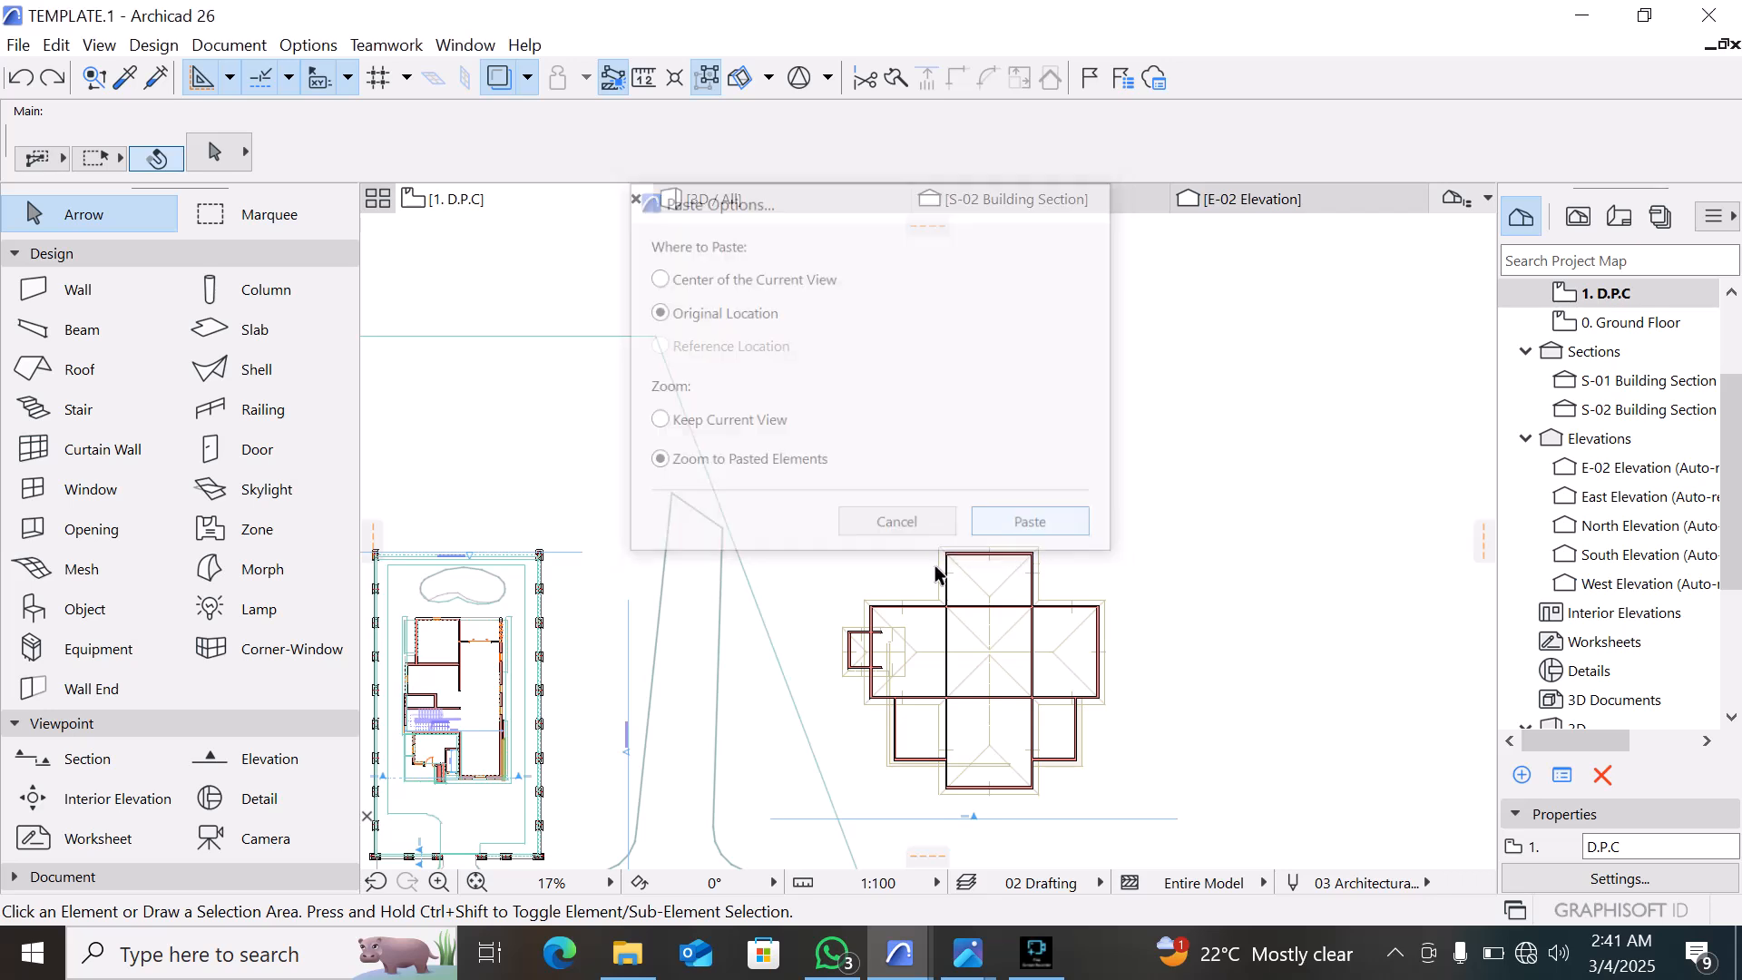
right_click(862, 789)
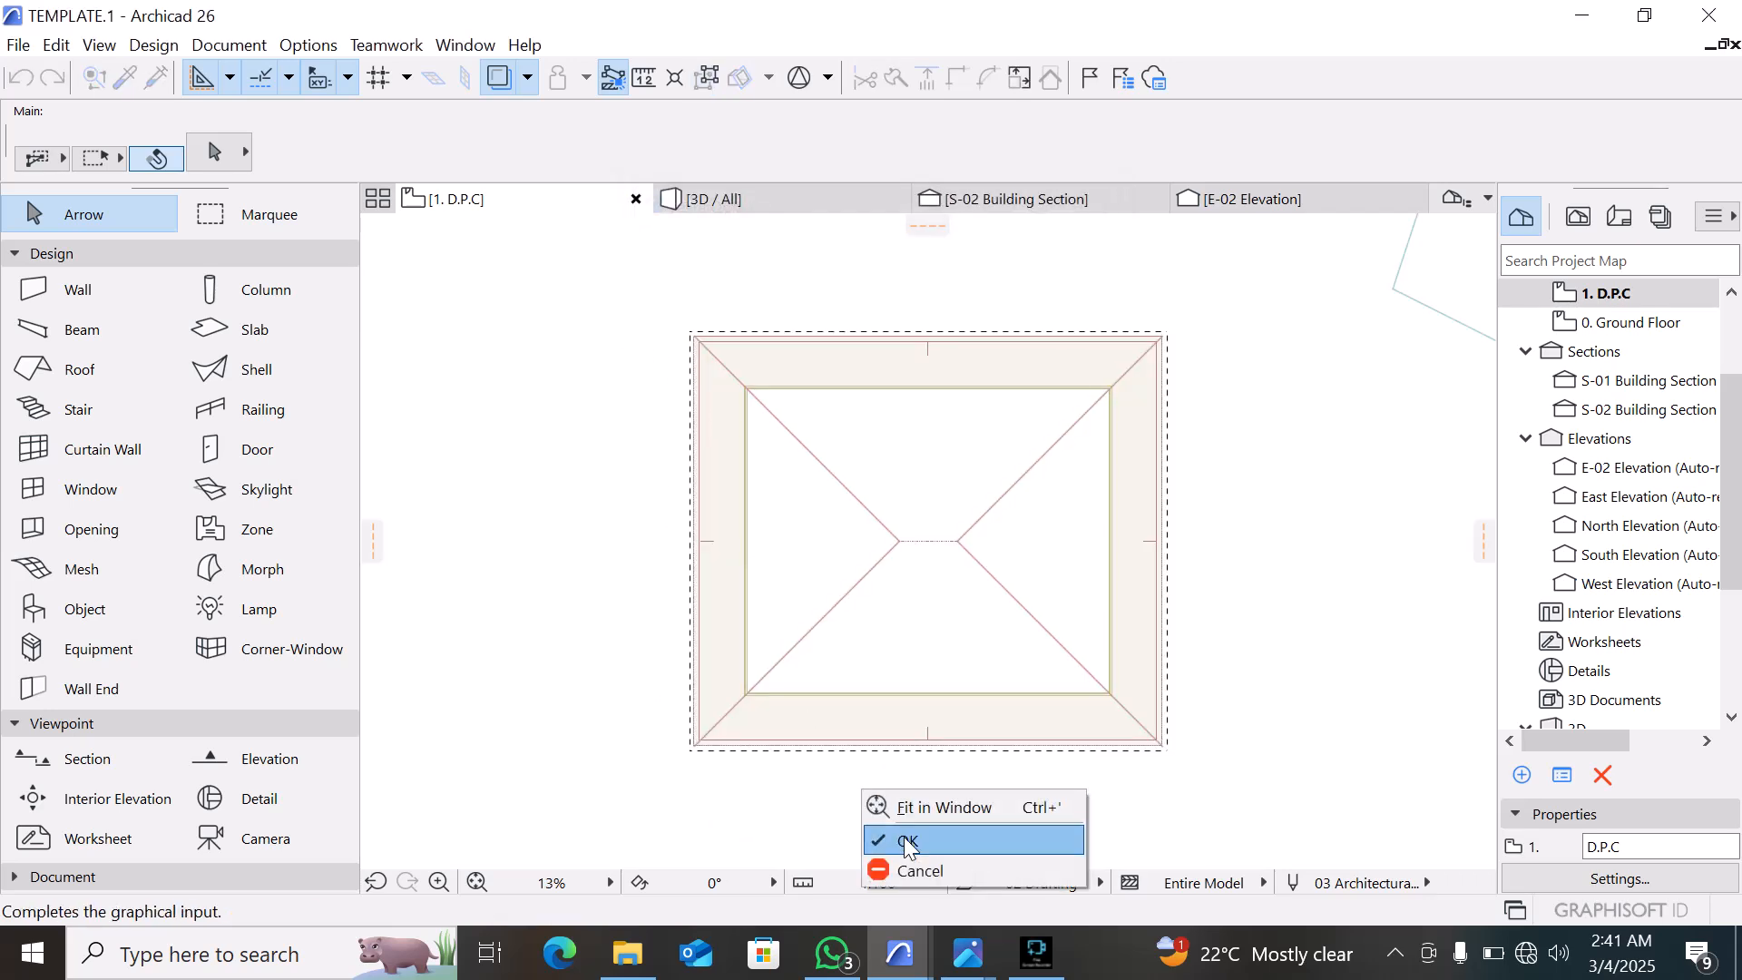
click(871, 836)
Select all four pasted roof planes and move them to the open area just right of the cross-shaped house plan
scroll(751, 673, down, 10)
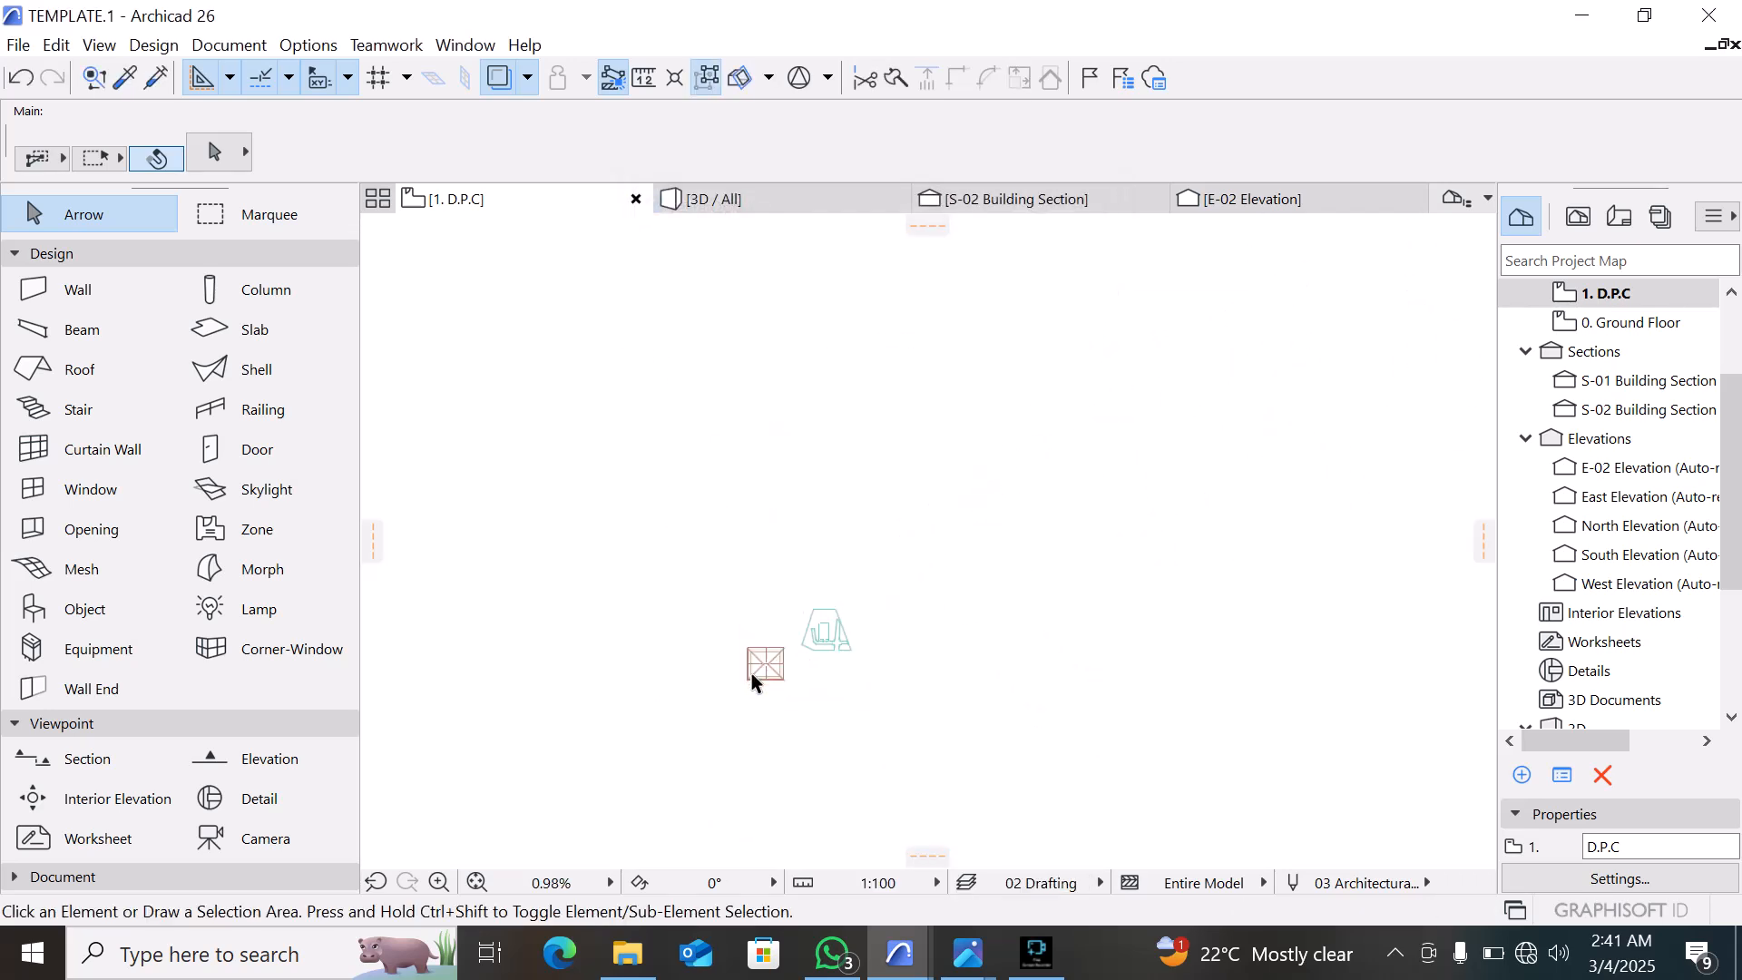
scroll(759, 673, up, 7)
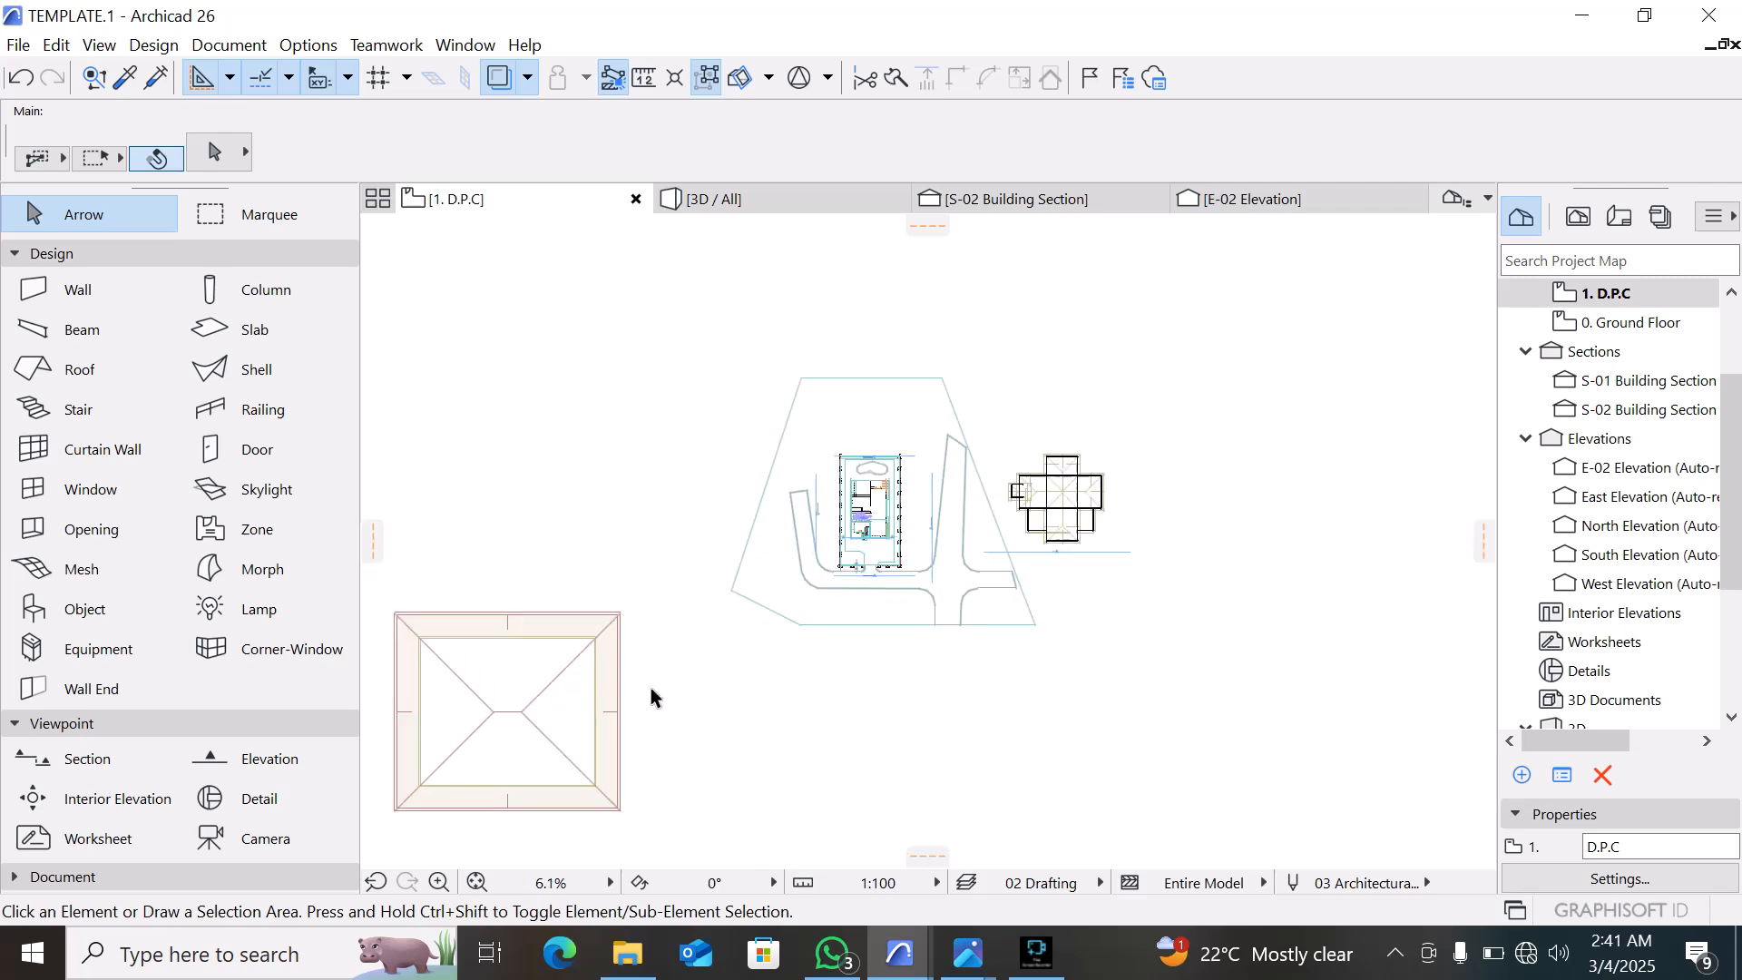
scroll(669, 548, down, 3)
click(669, 546)
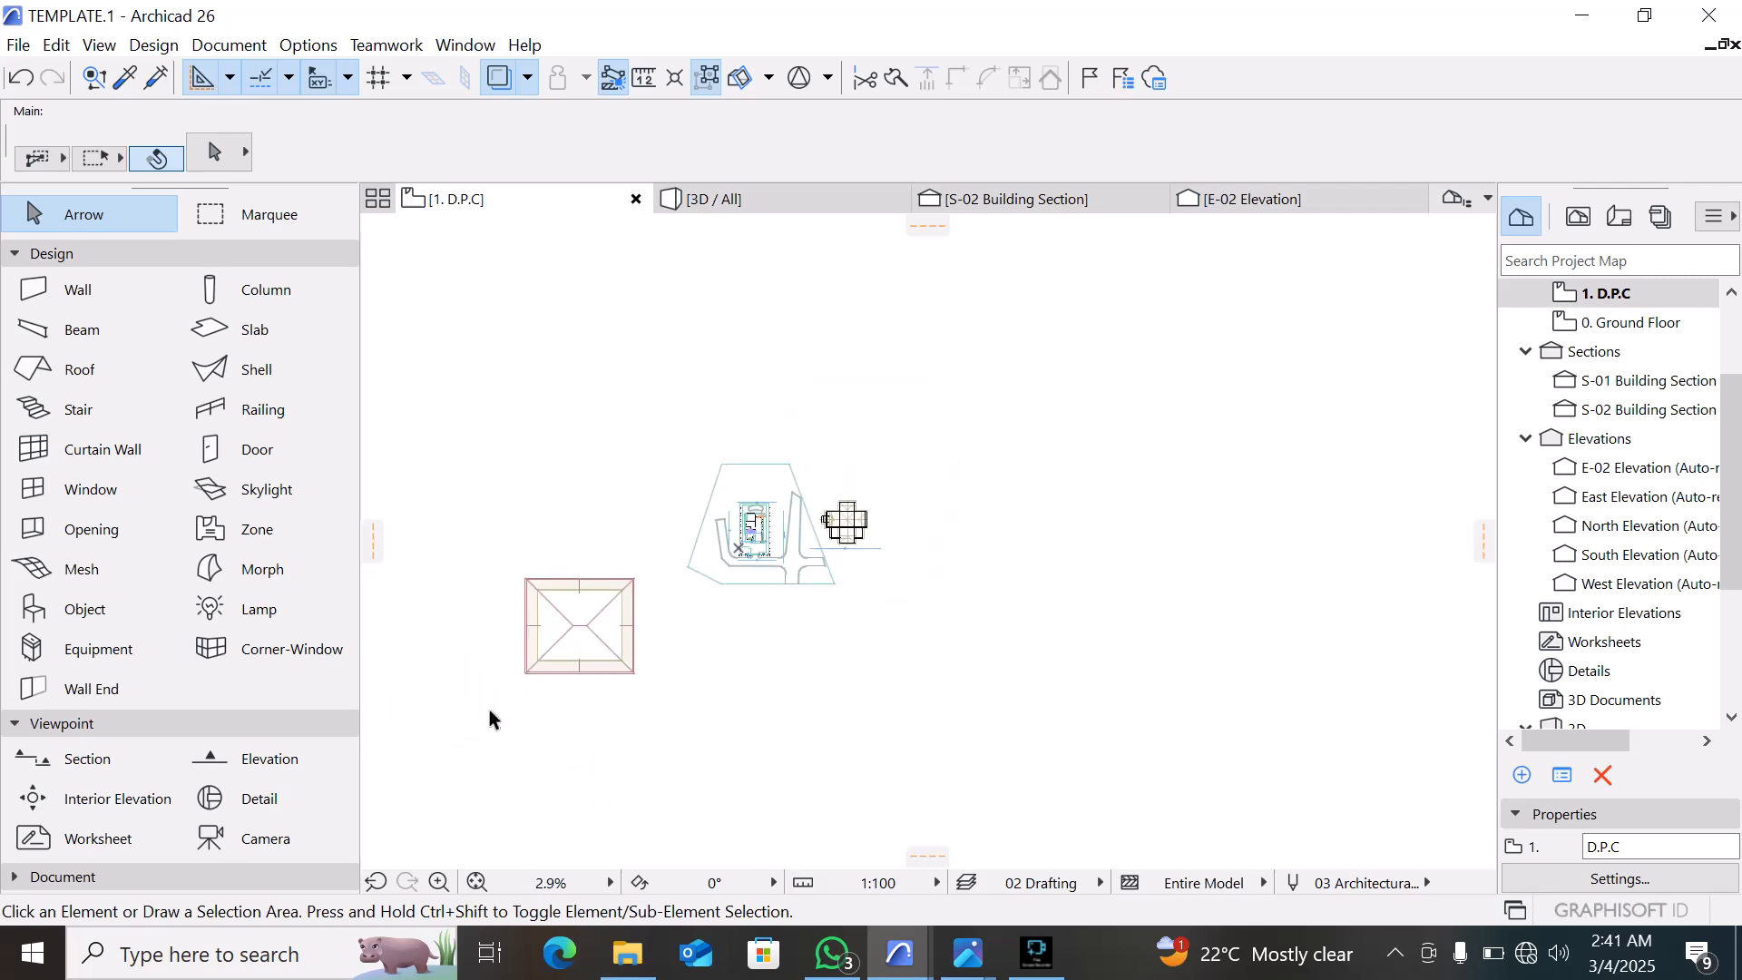
click(489, 712)
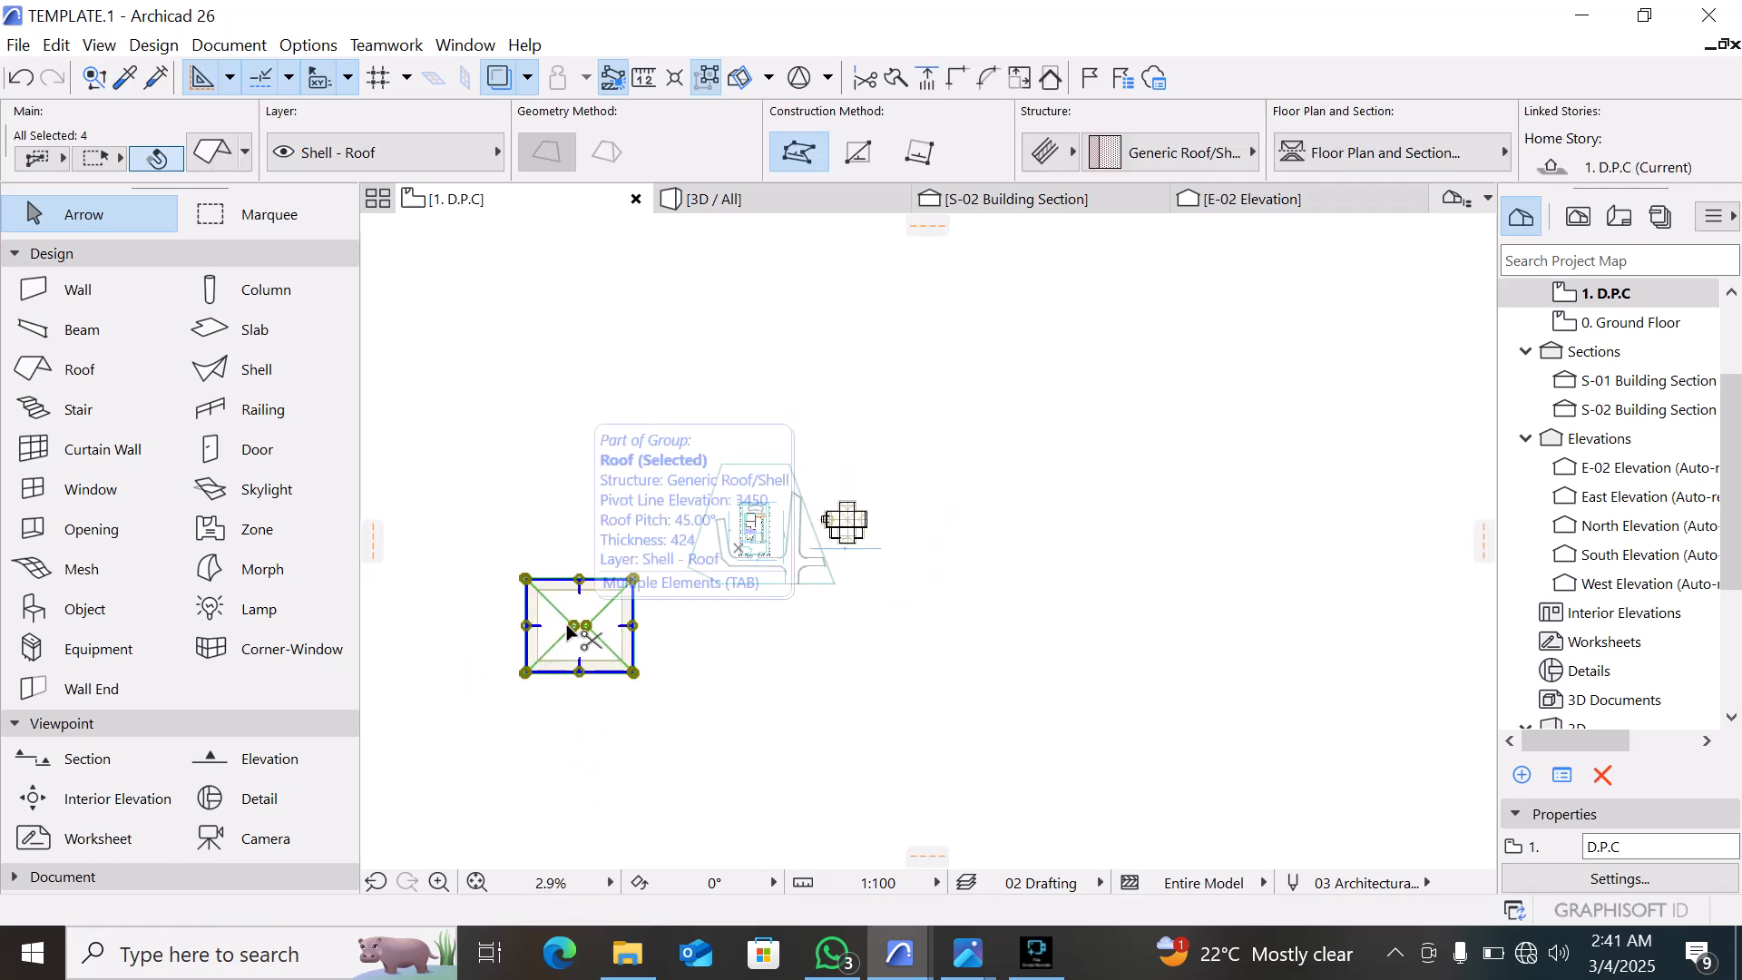
click(568, 632)
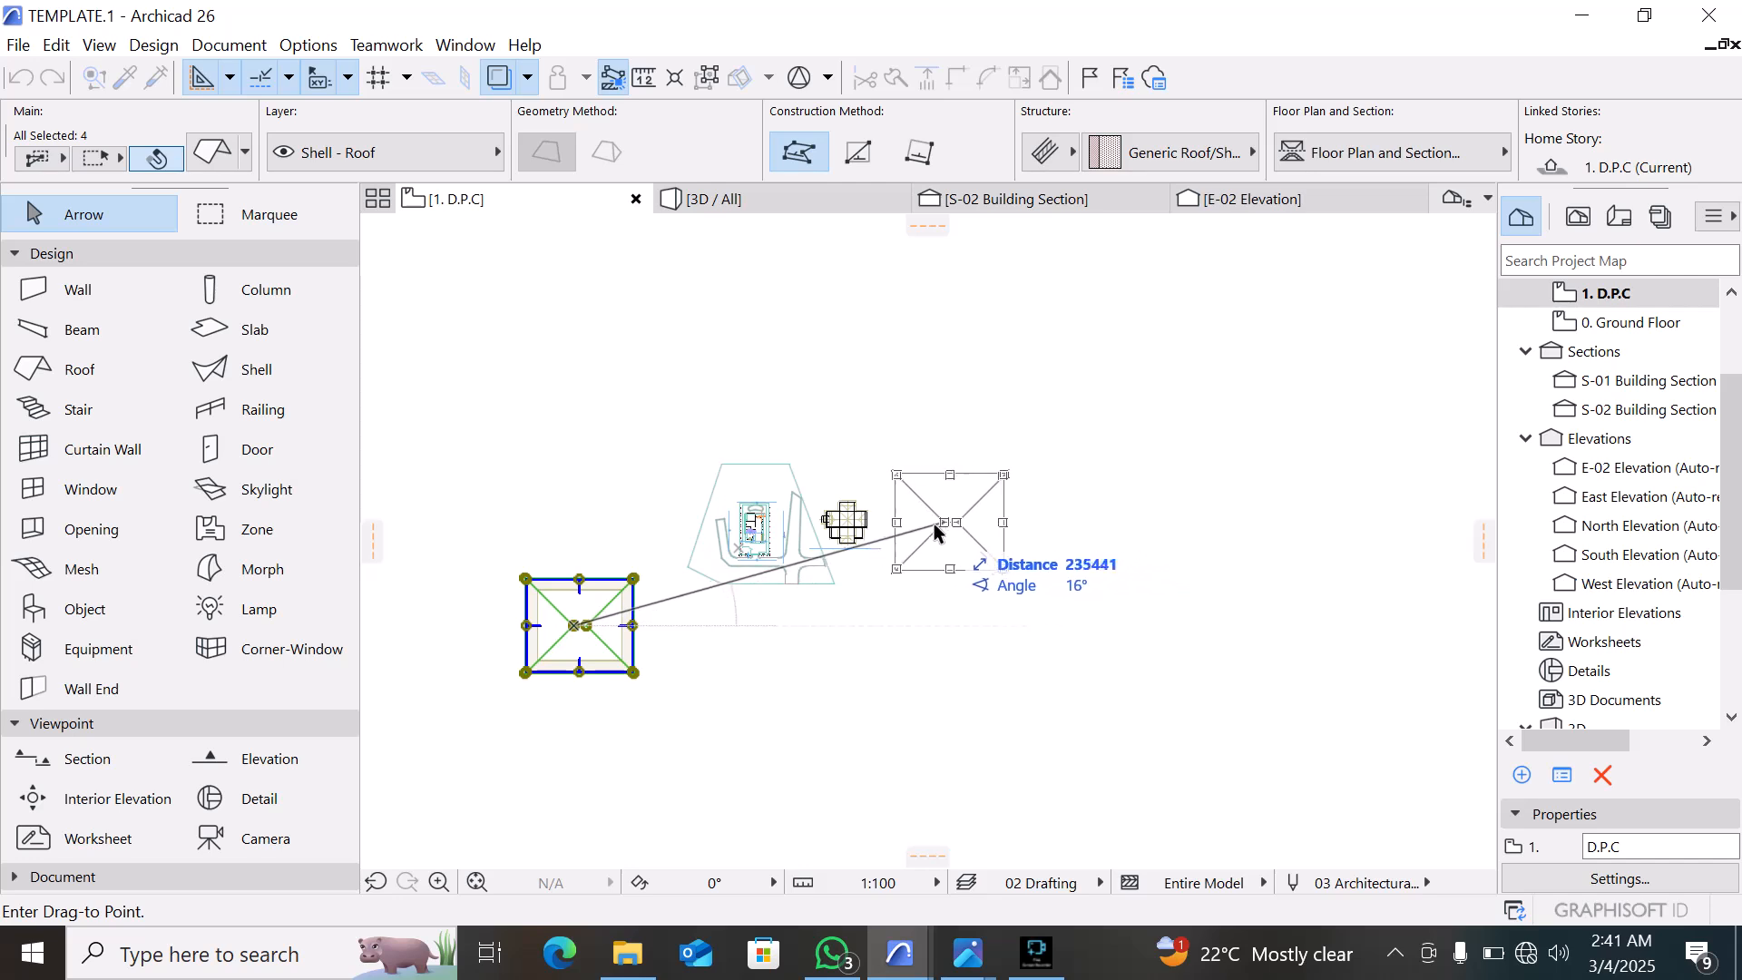
click(862, 553)
scroll(843, 549, up, 6)
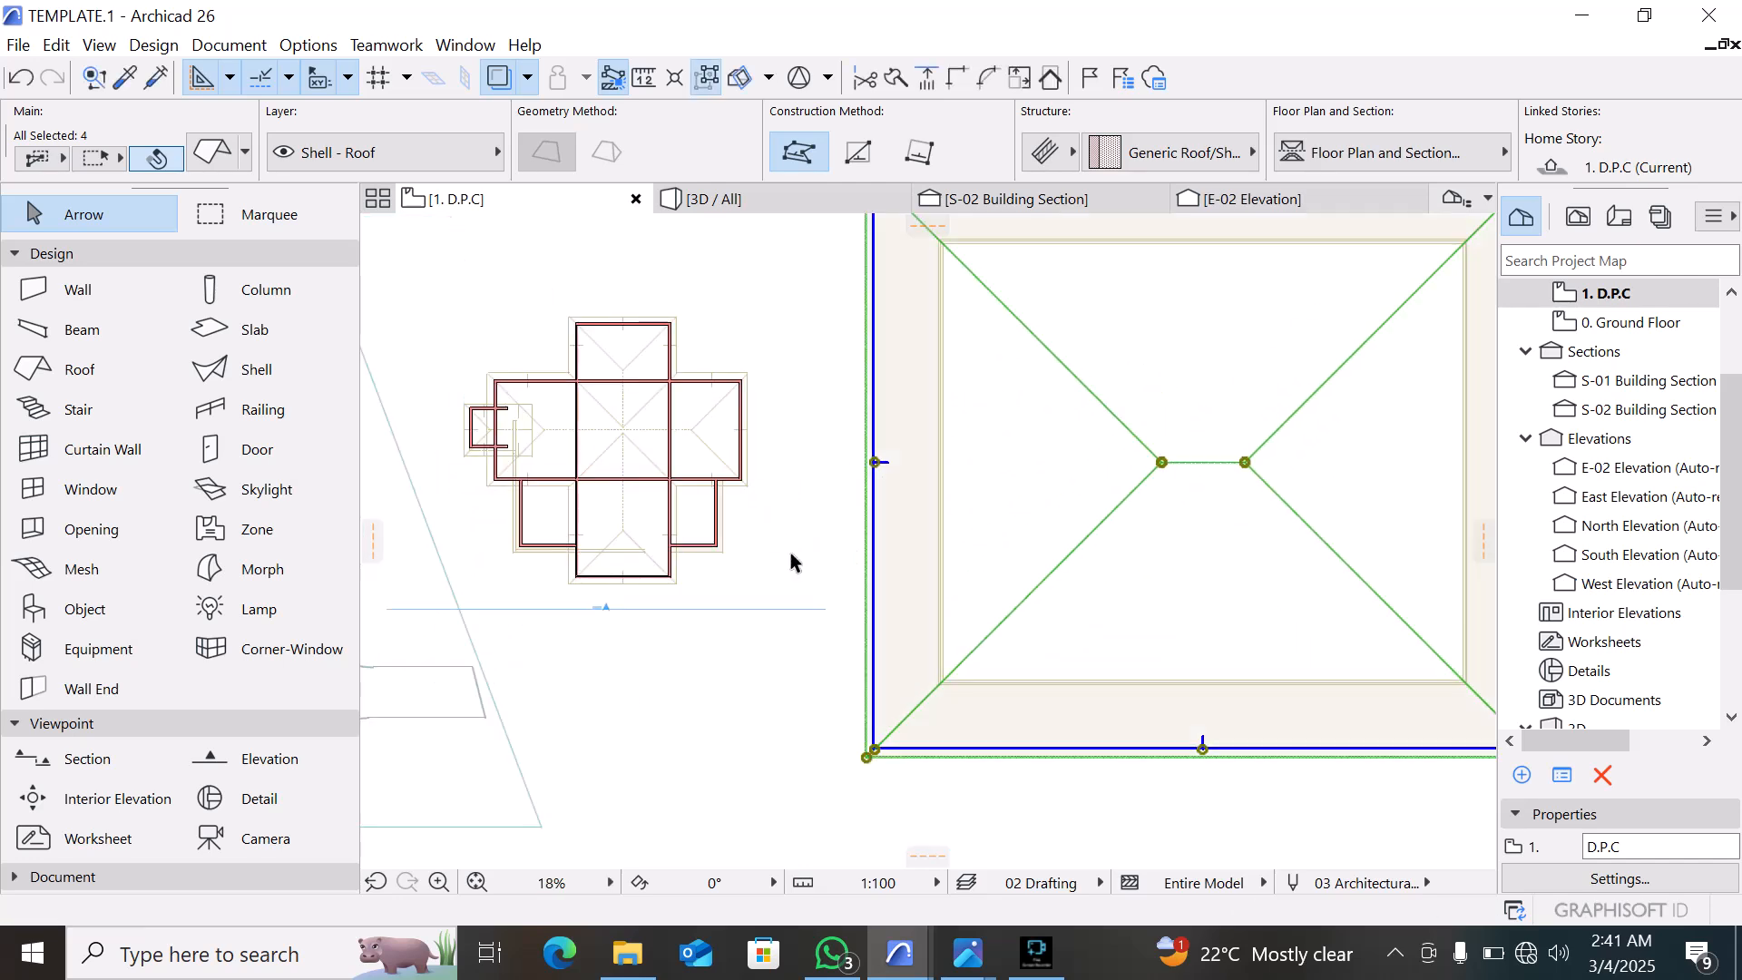
click(877, 623)
scroll(864, 408, down, 2)
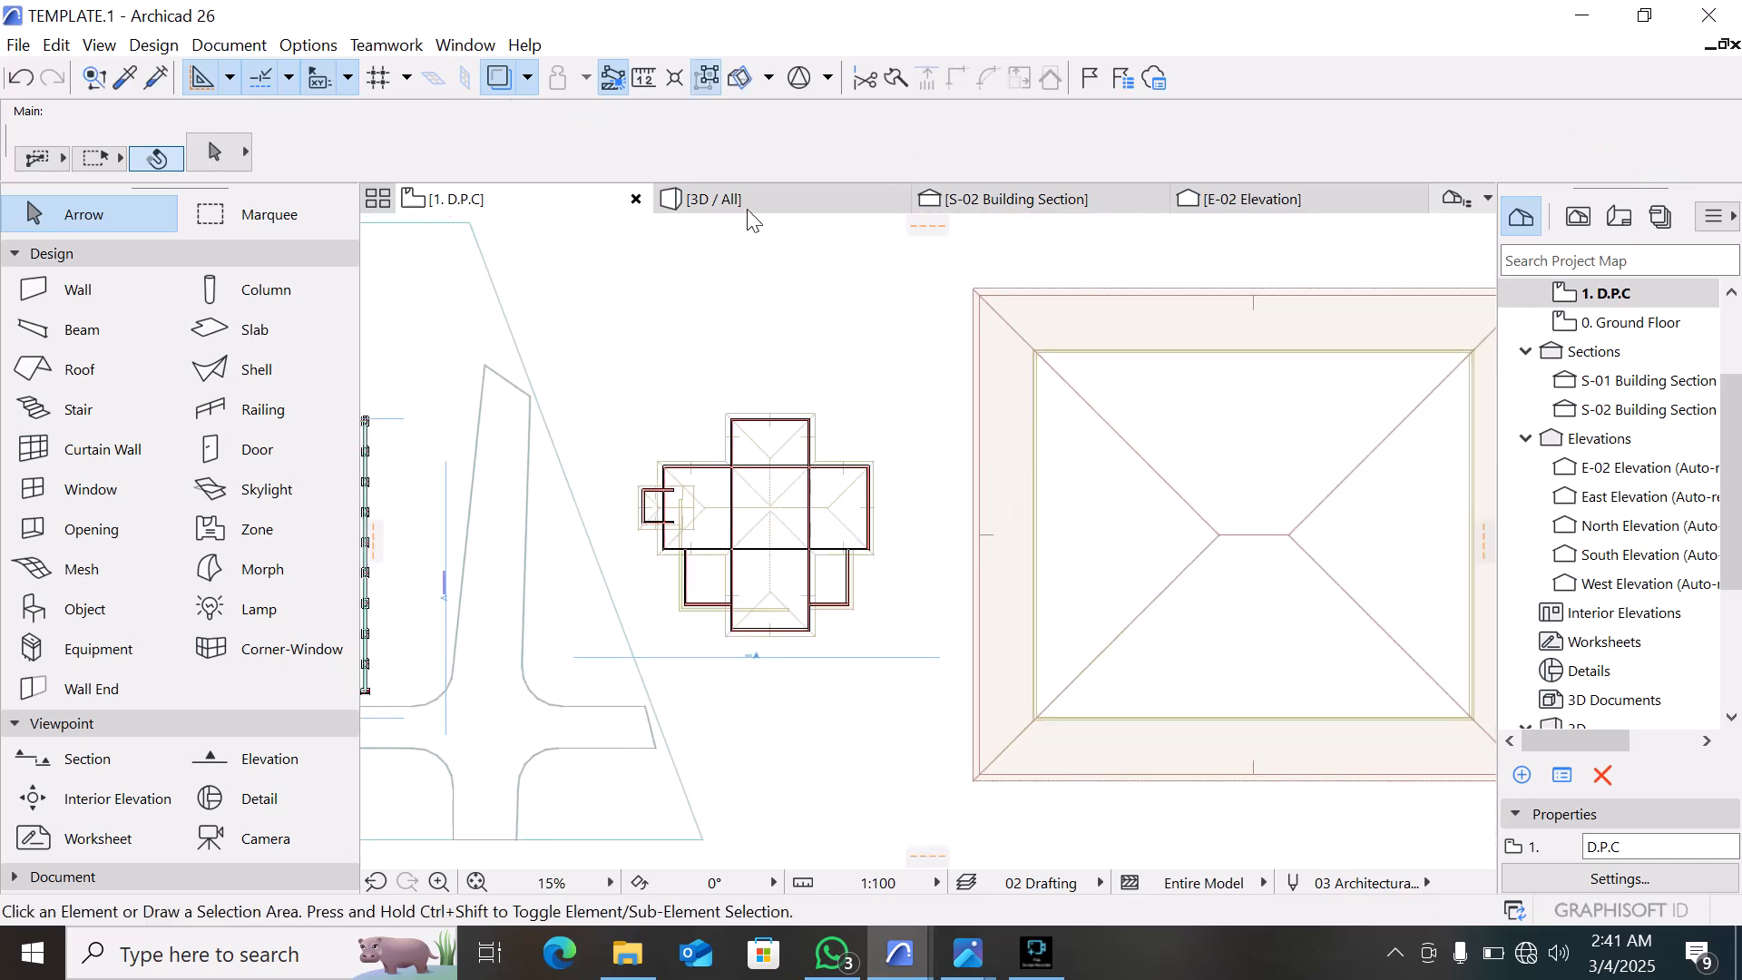
Pick up the pasted roof's settings on the floor plan and try to transfer them to the small roof over the projection
click(1177, 708)
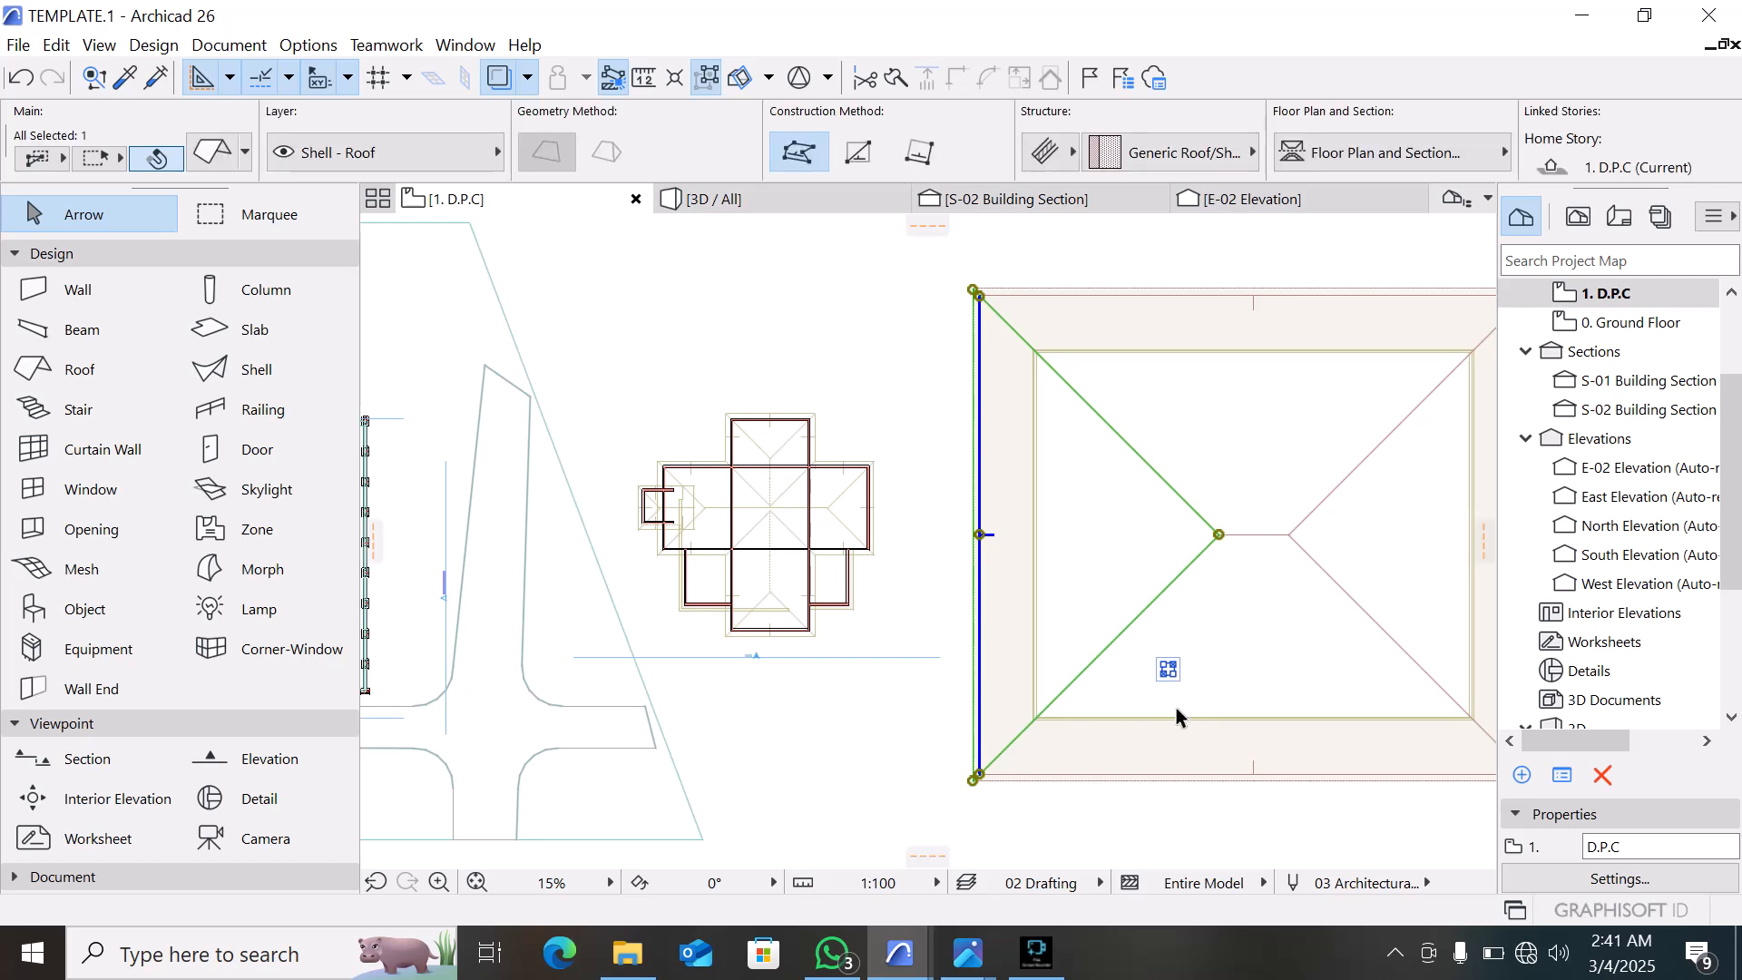
key(Escape)
scroll(639, 545, up, 3)
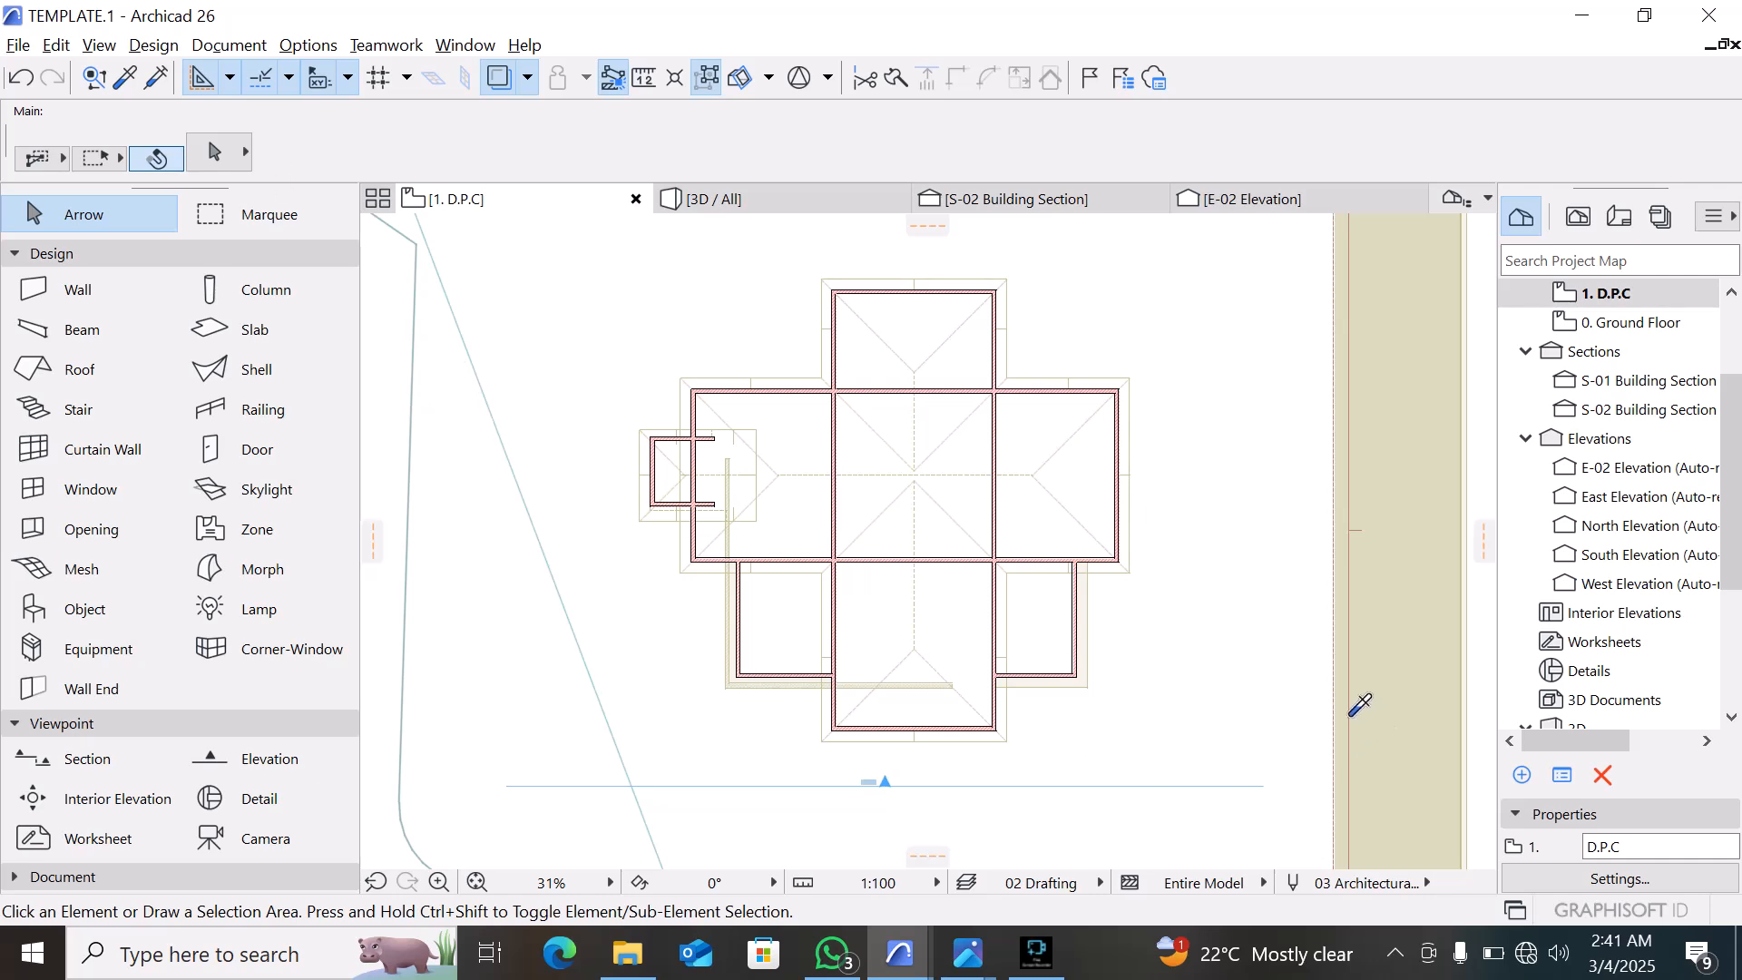
key(alt)
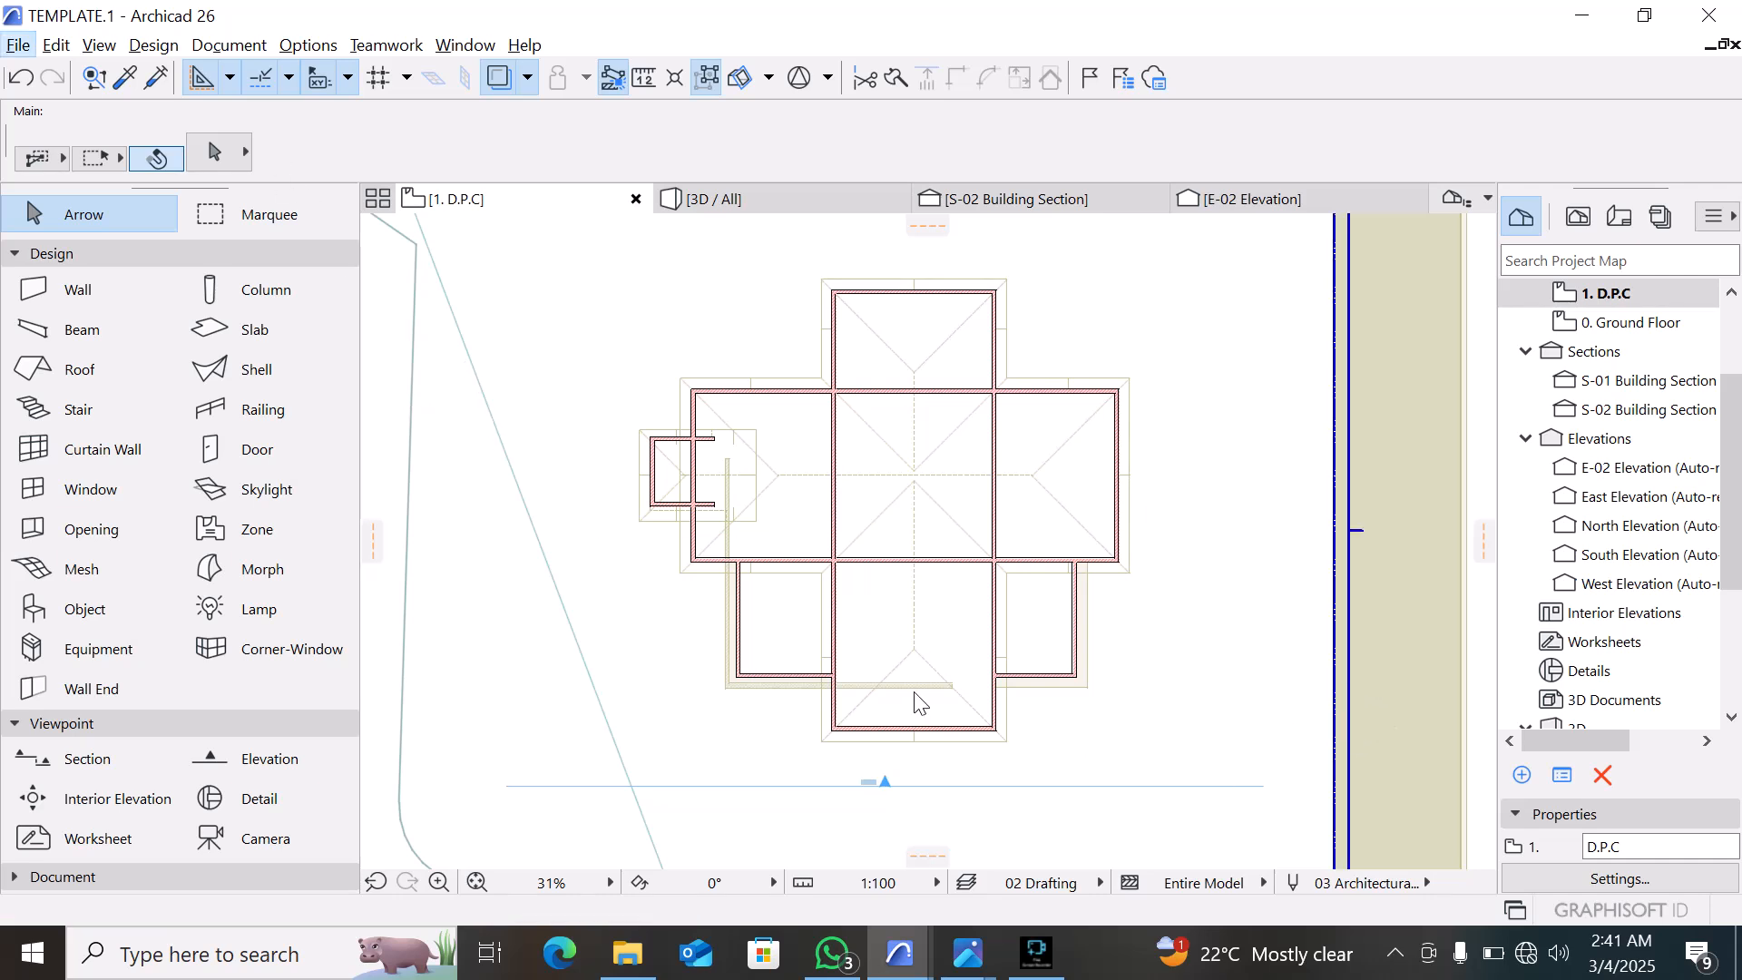
key(alt)
alt+click(1340, 696)
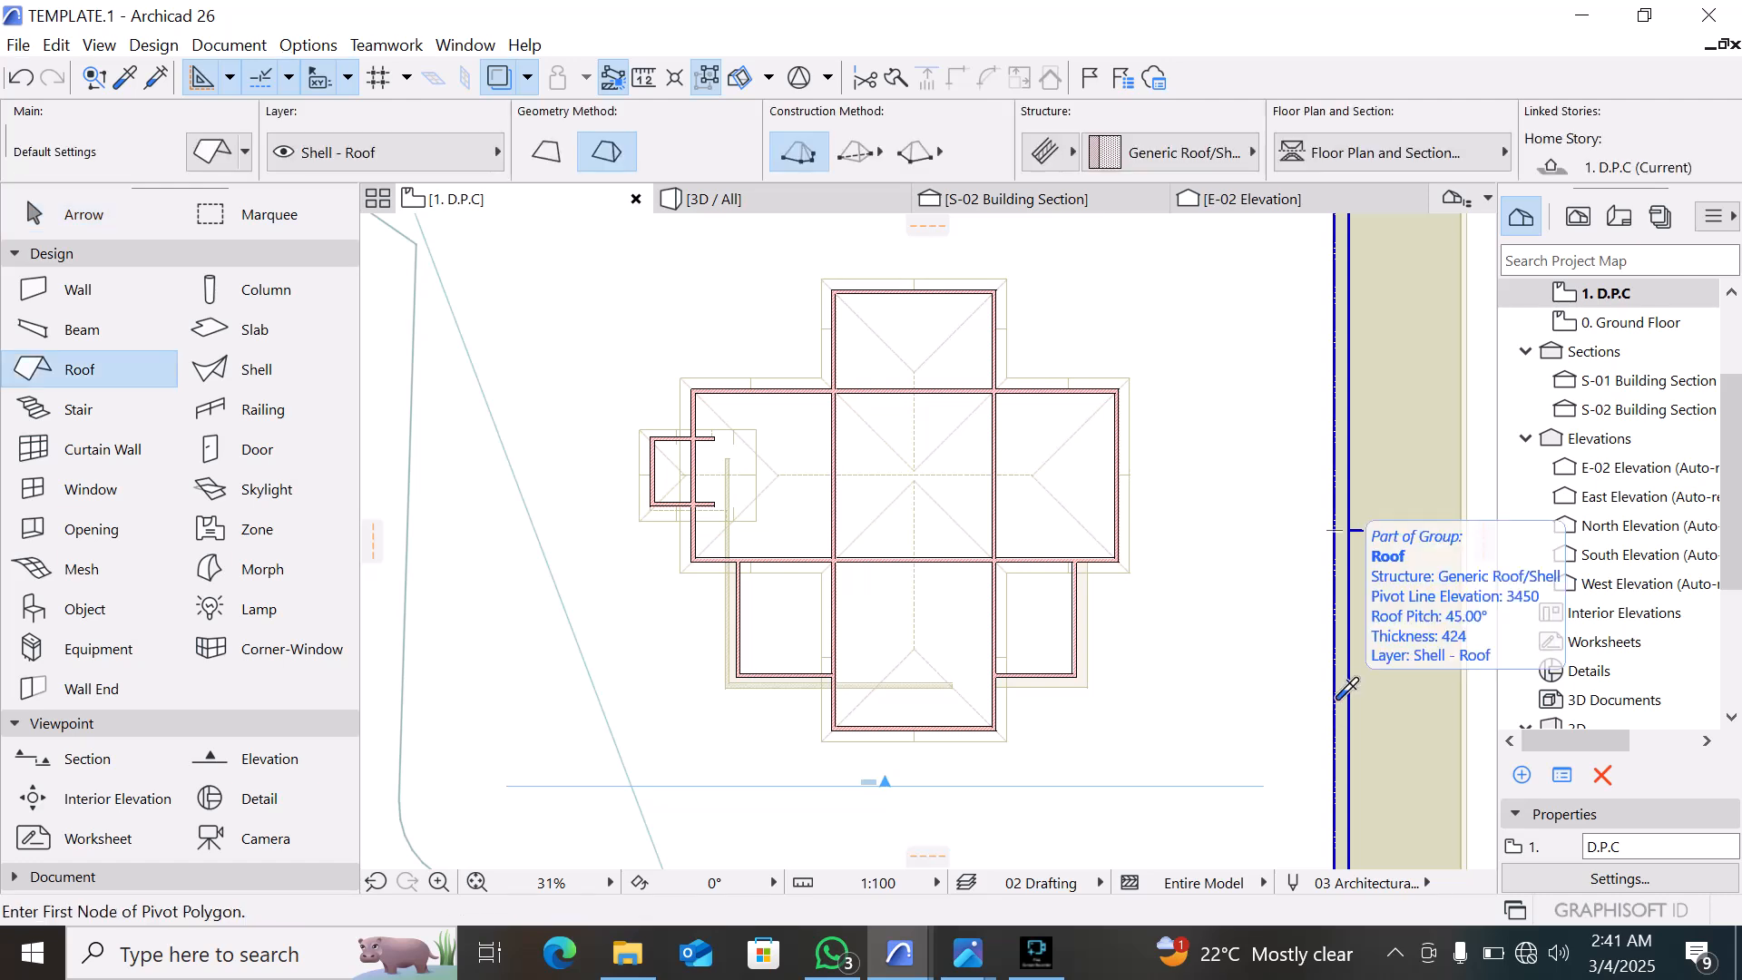
click(159, 81)
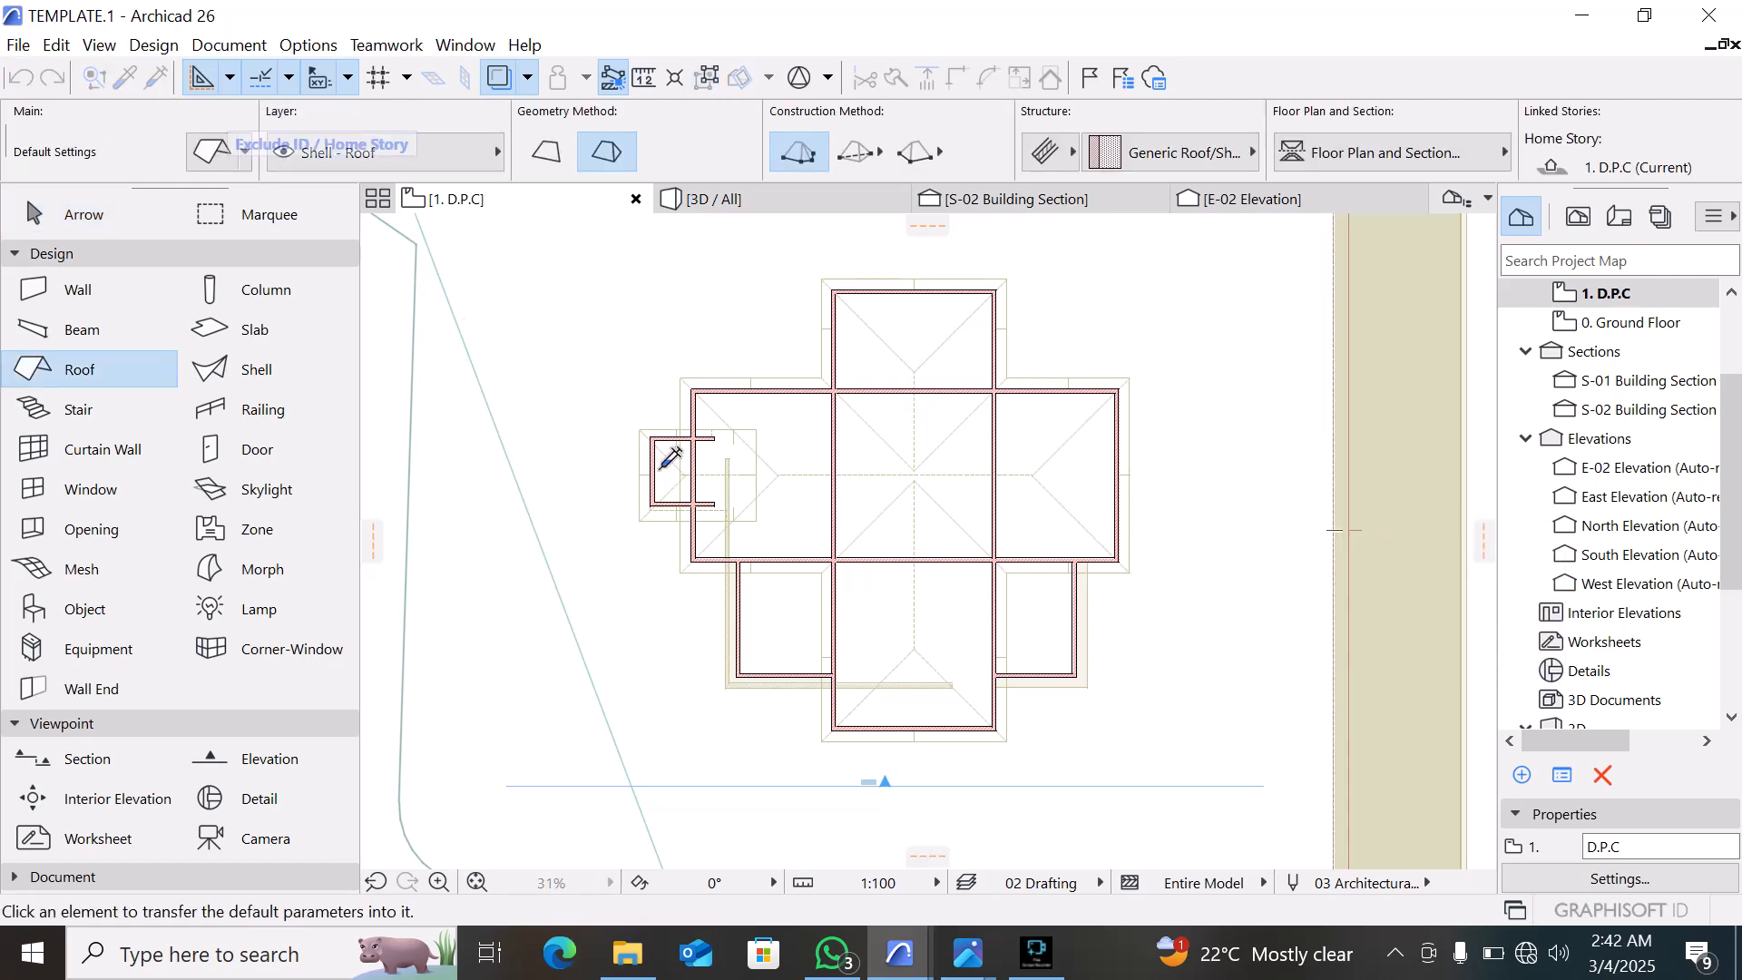
scroll(687, 467, up, 5)
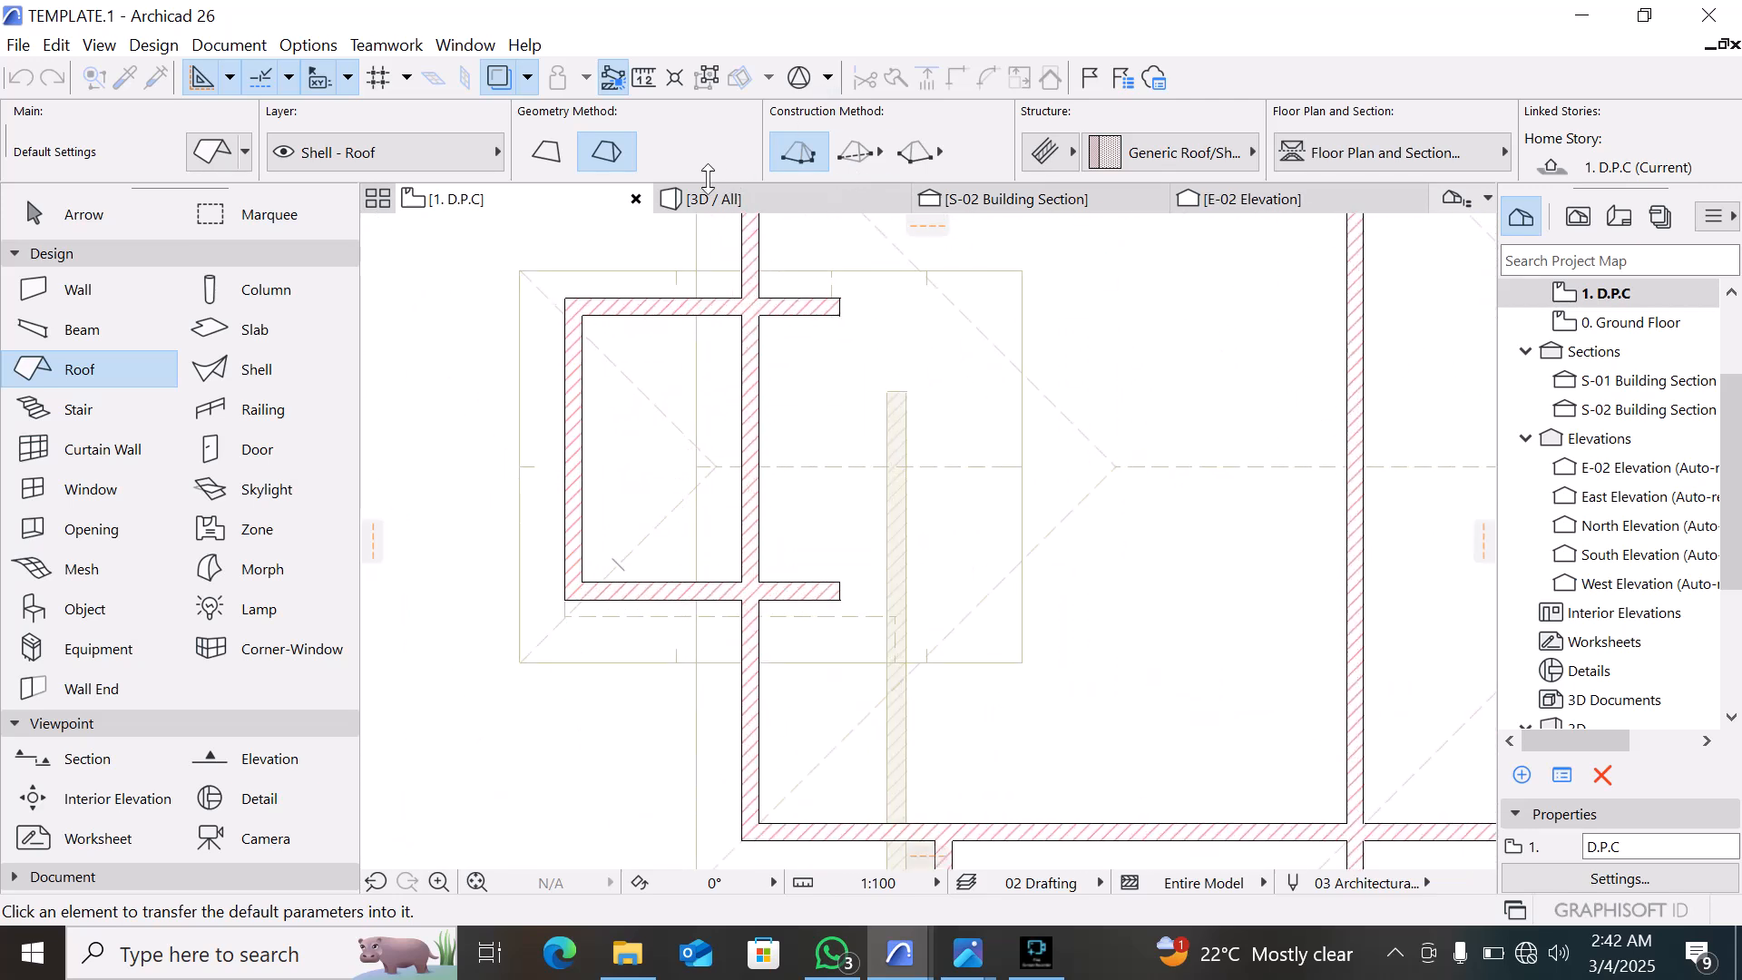
Transfer the pasted roof's settings to the small roof over the projection in the 3D view
mouse_move(680, 211)
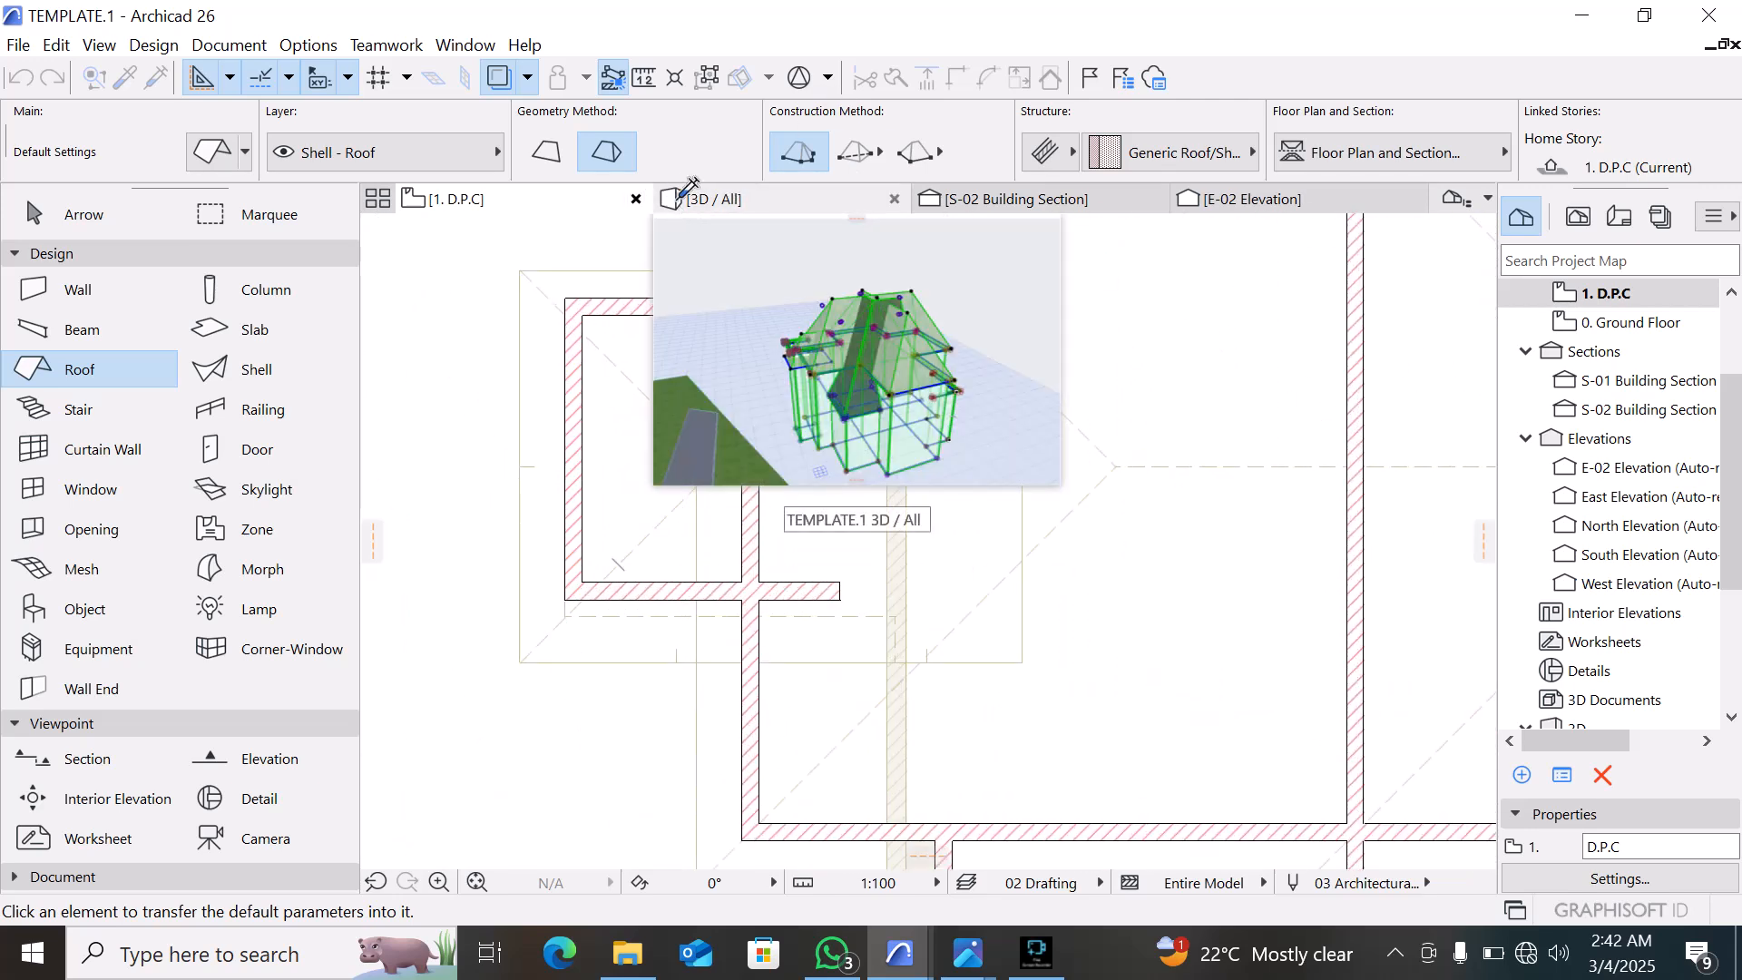
click(679, 204)
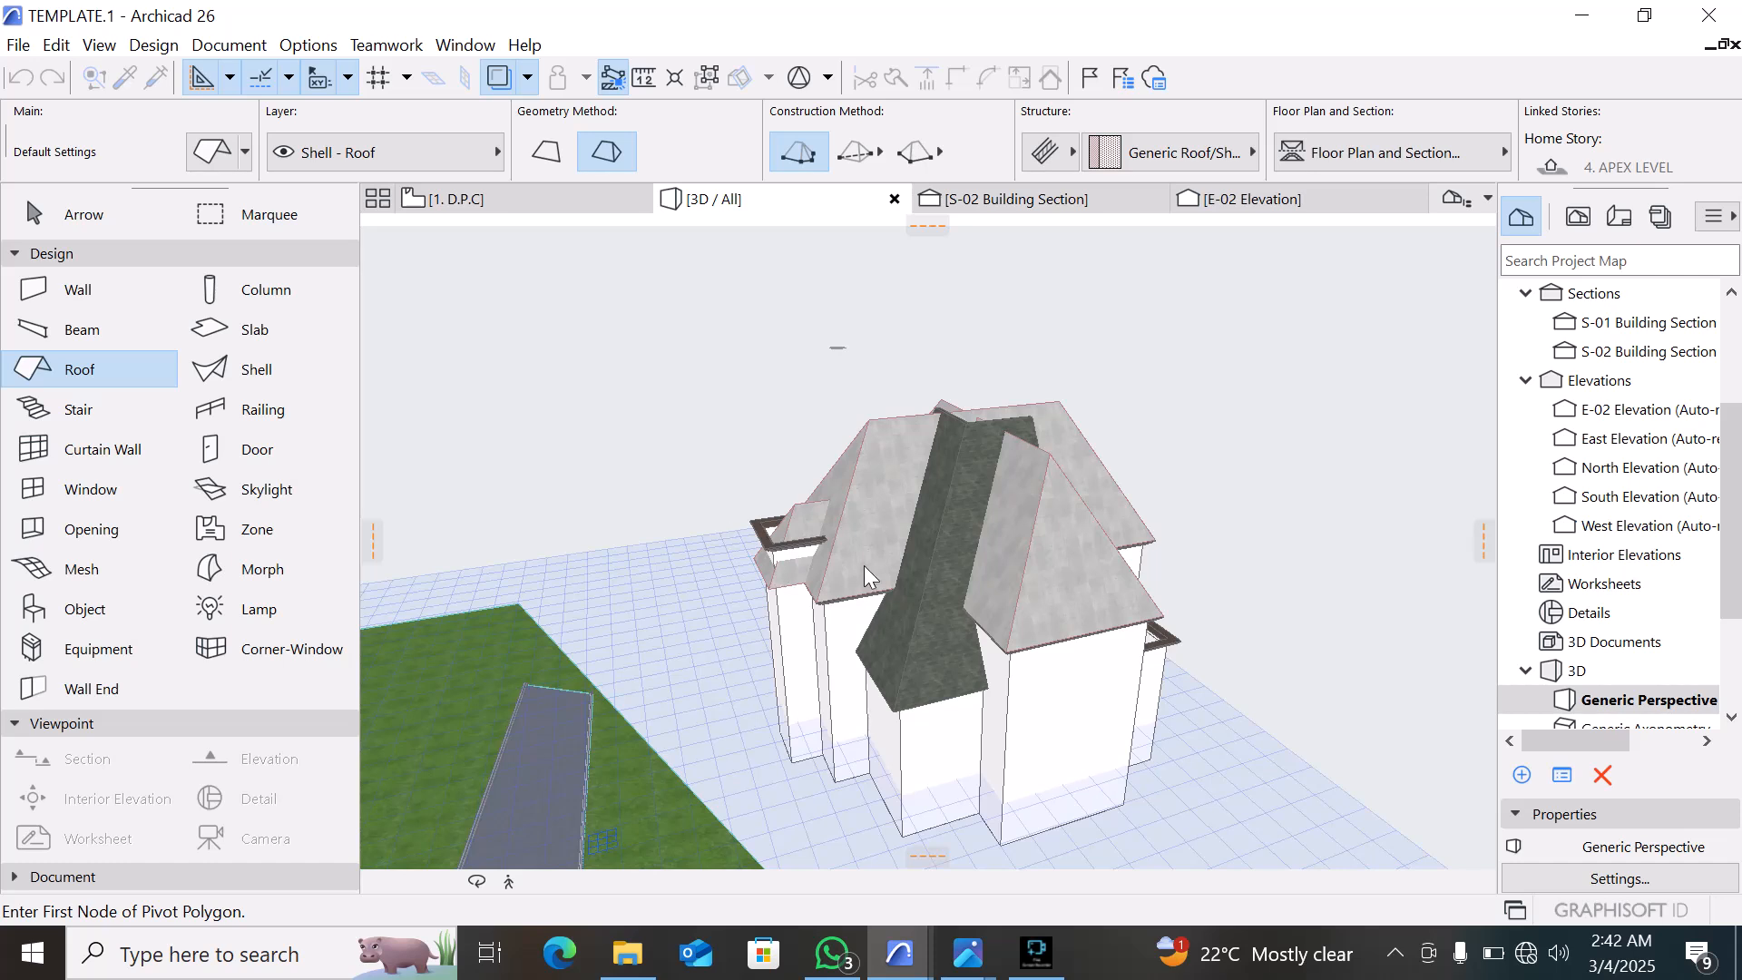
scroll(671, 501, down, 3)
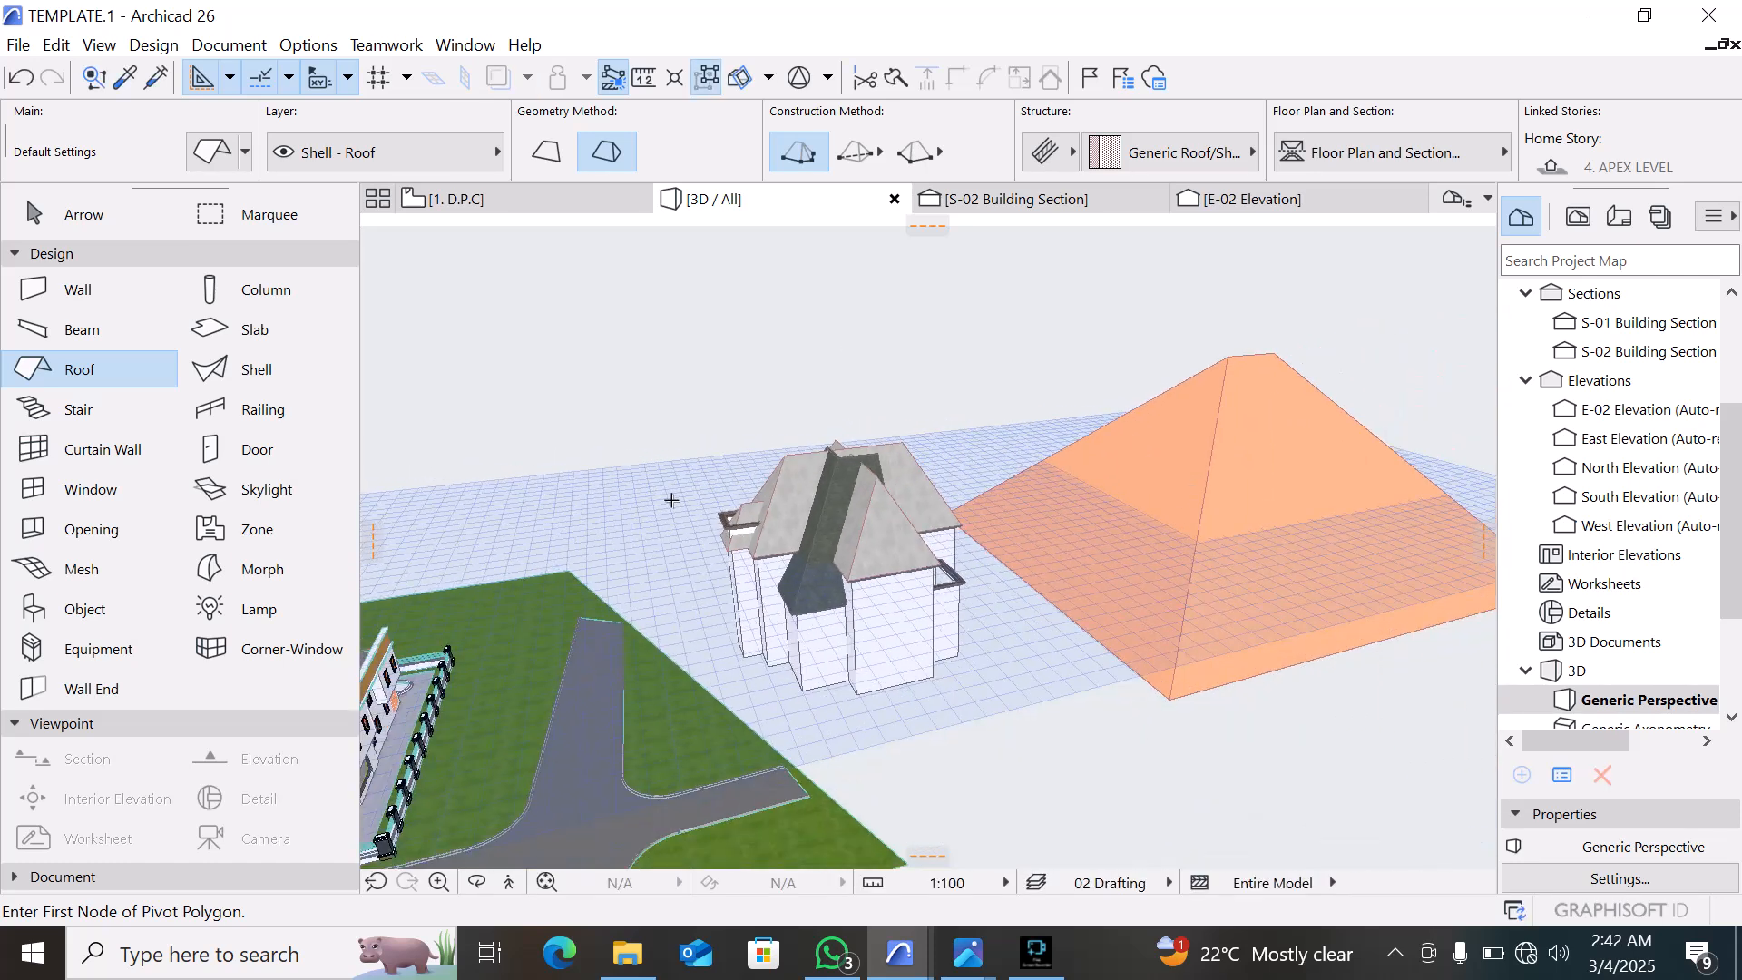
key(Escape)
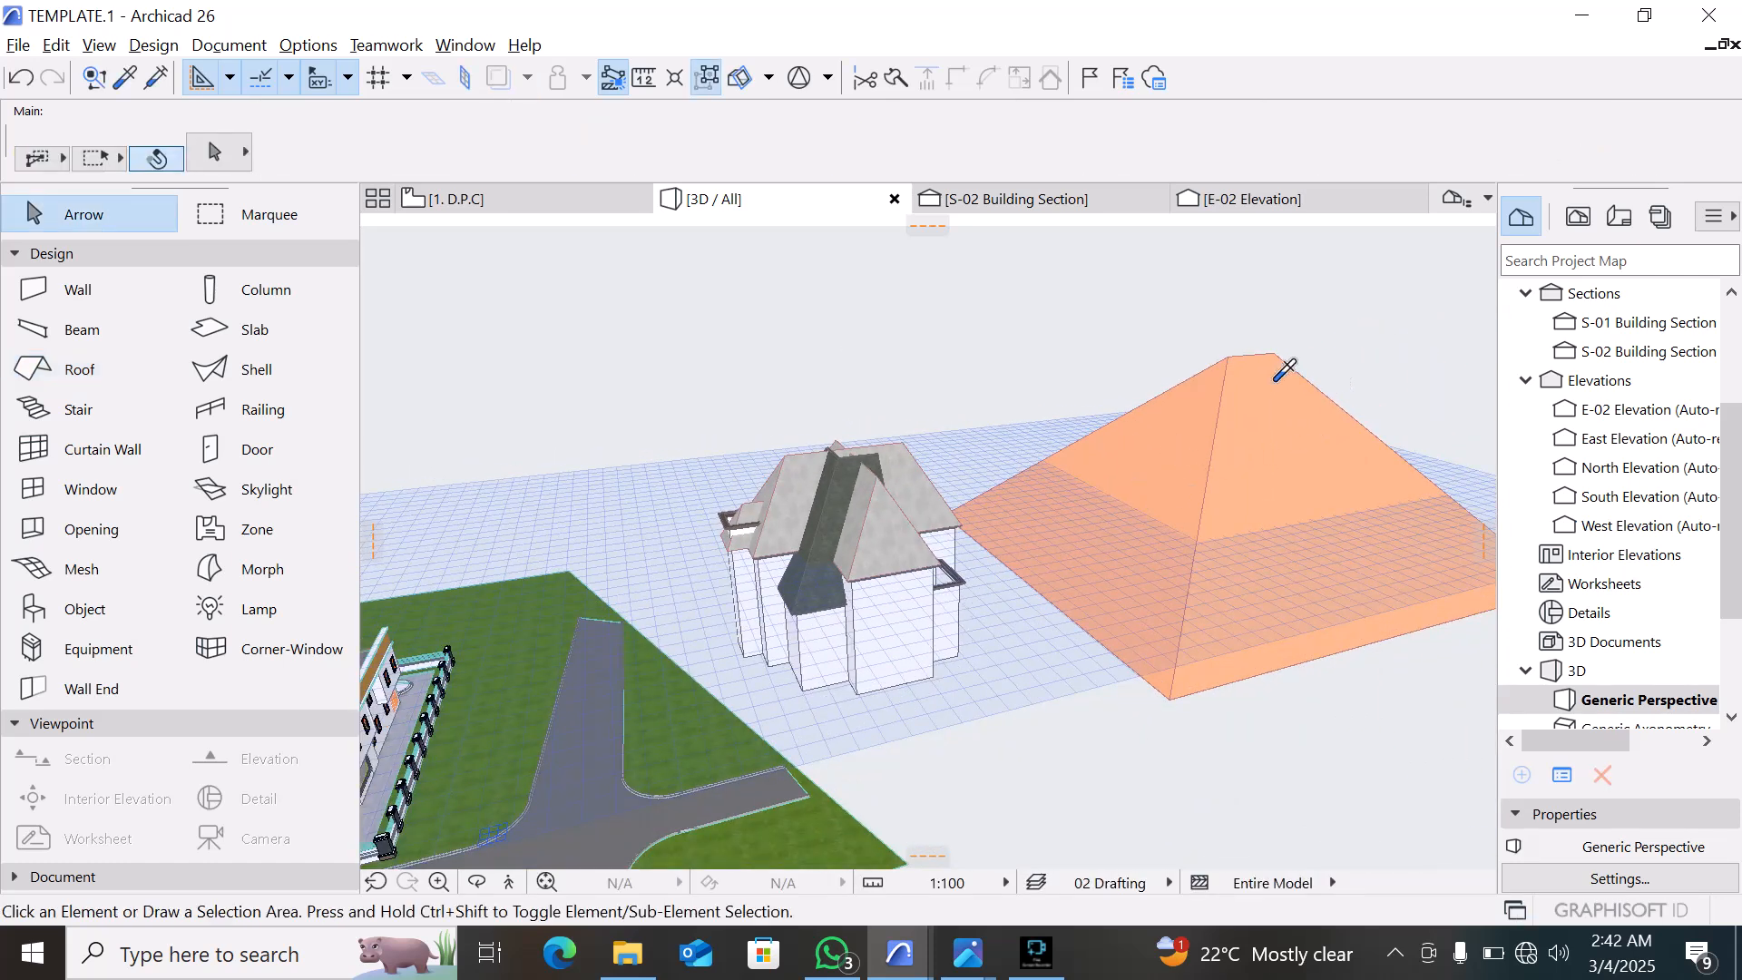
alt+click(1208, 406)
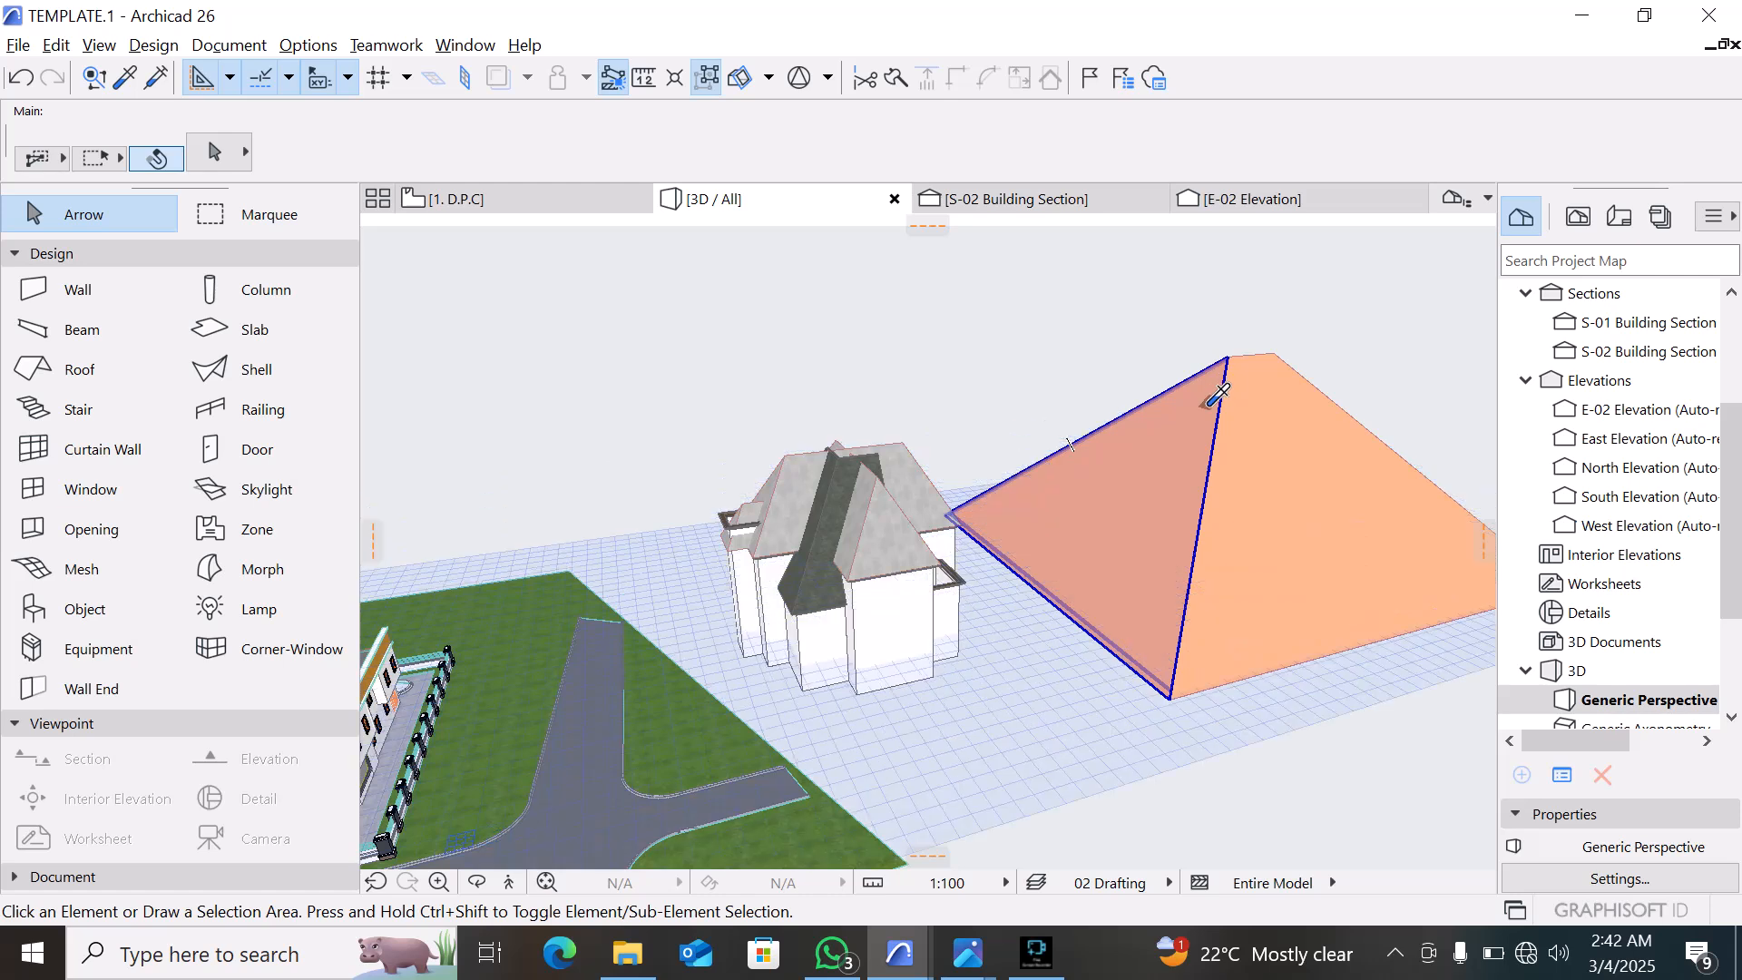
alt+click(1209, 403)
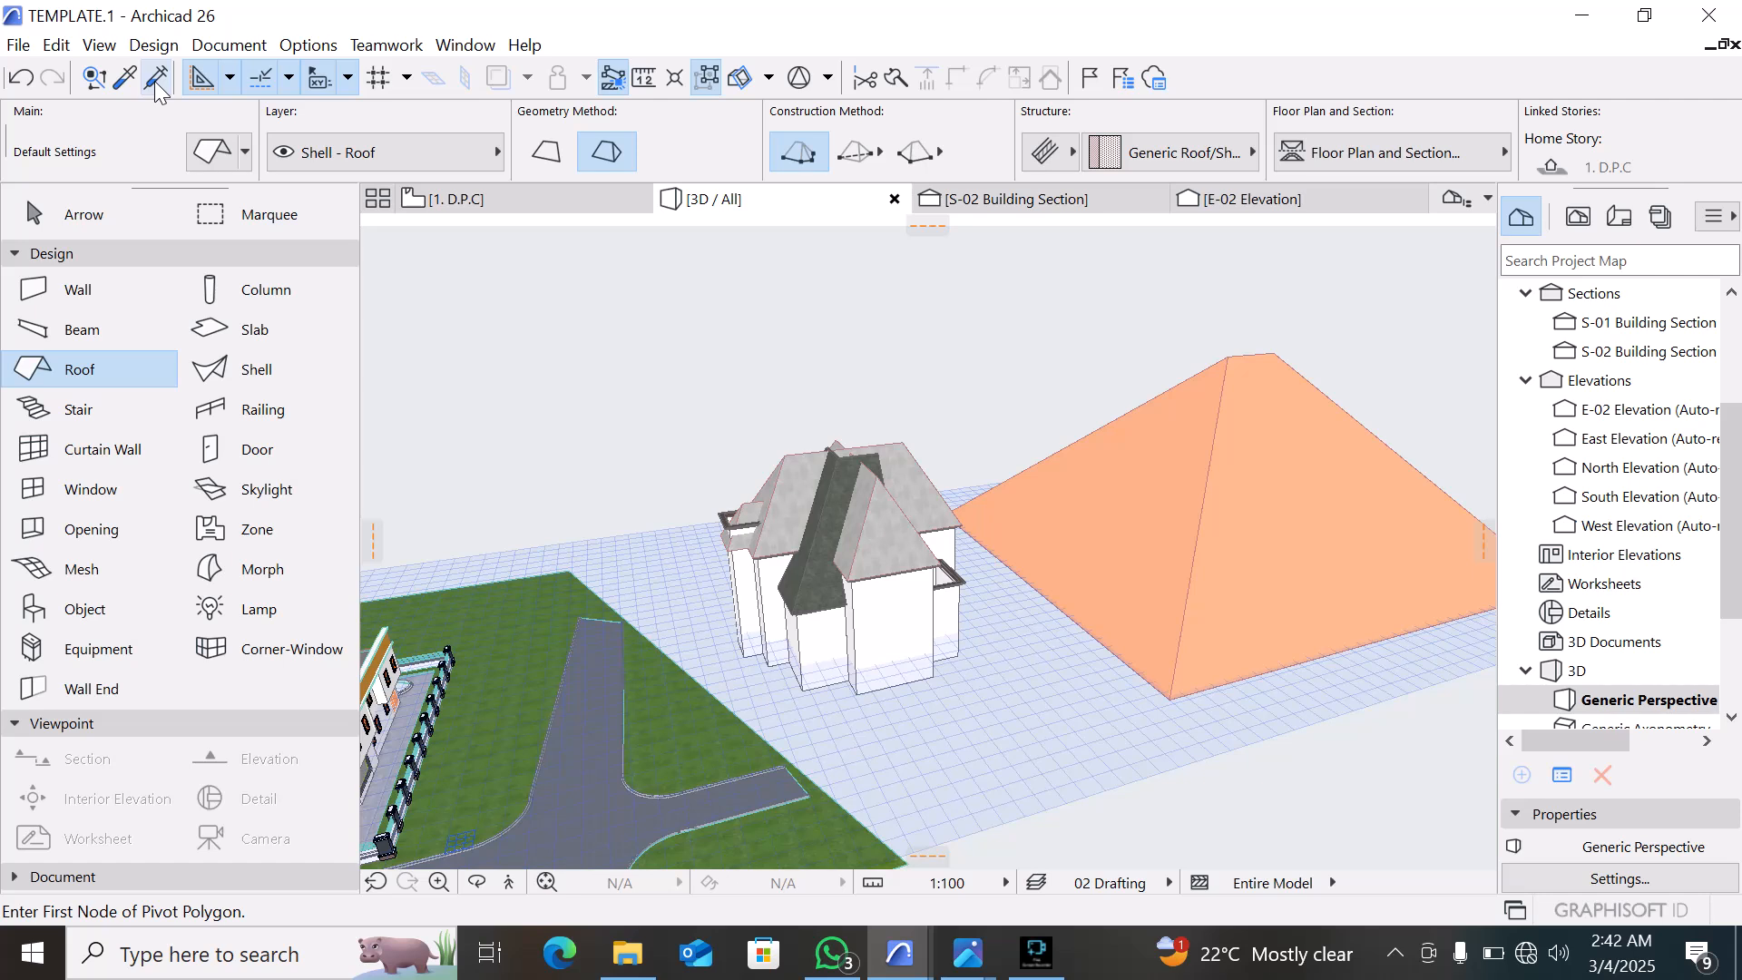
scroll(716, 535, up, 2)
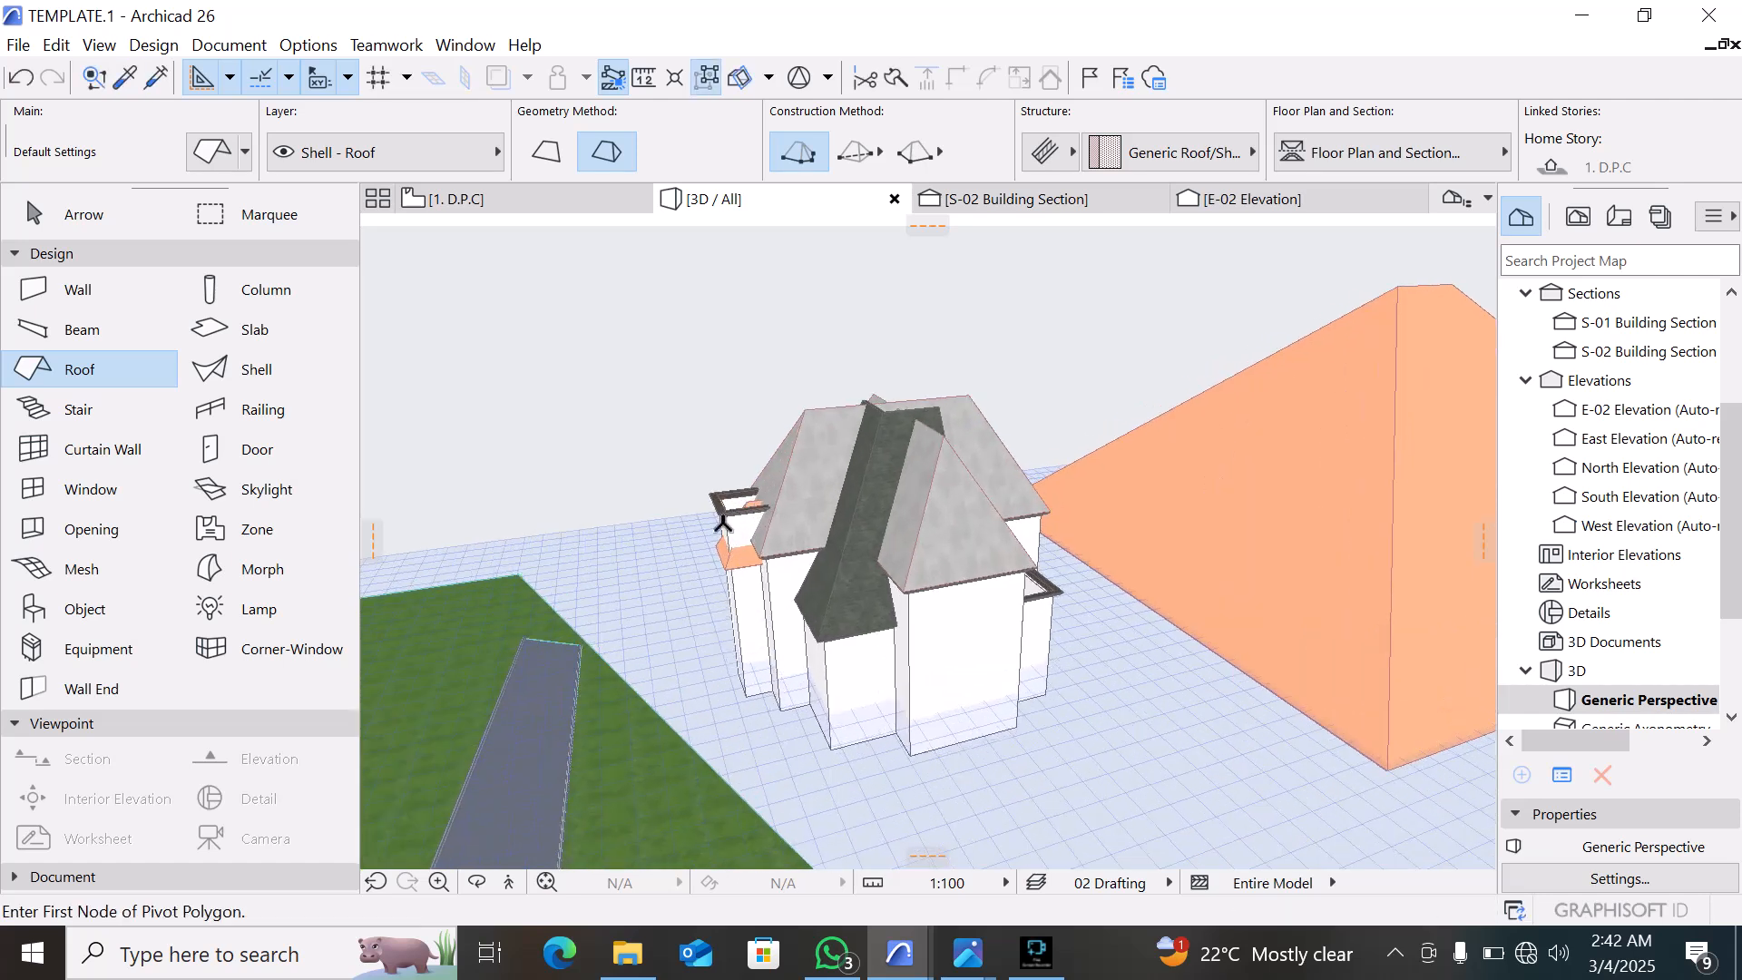
scroll(724, 525, up, 3)
key(Escape)
Split the small multi-plane roof over the projection into single-plane roofs, accepting deletion of the original
click(746, 588)
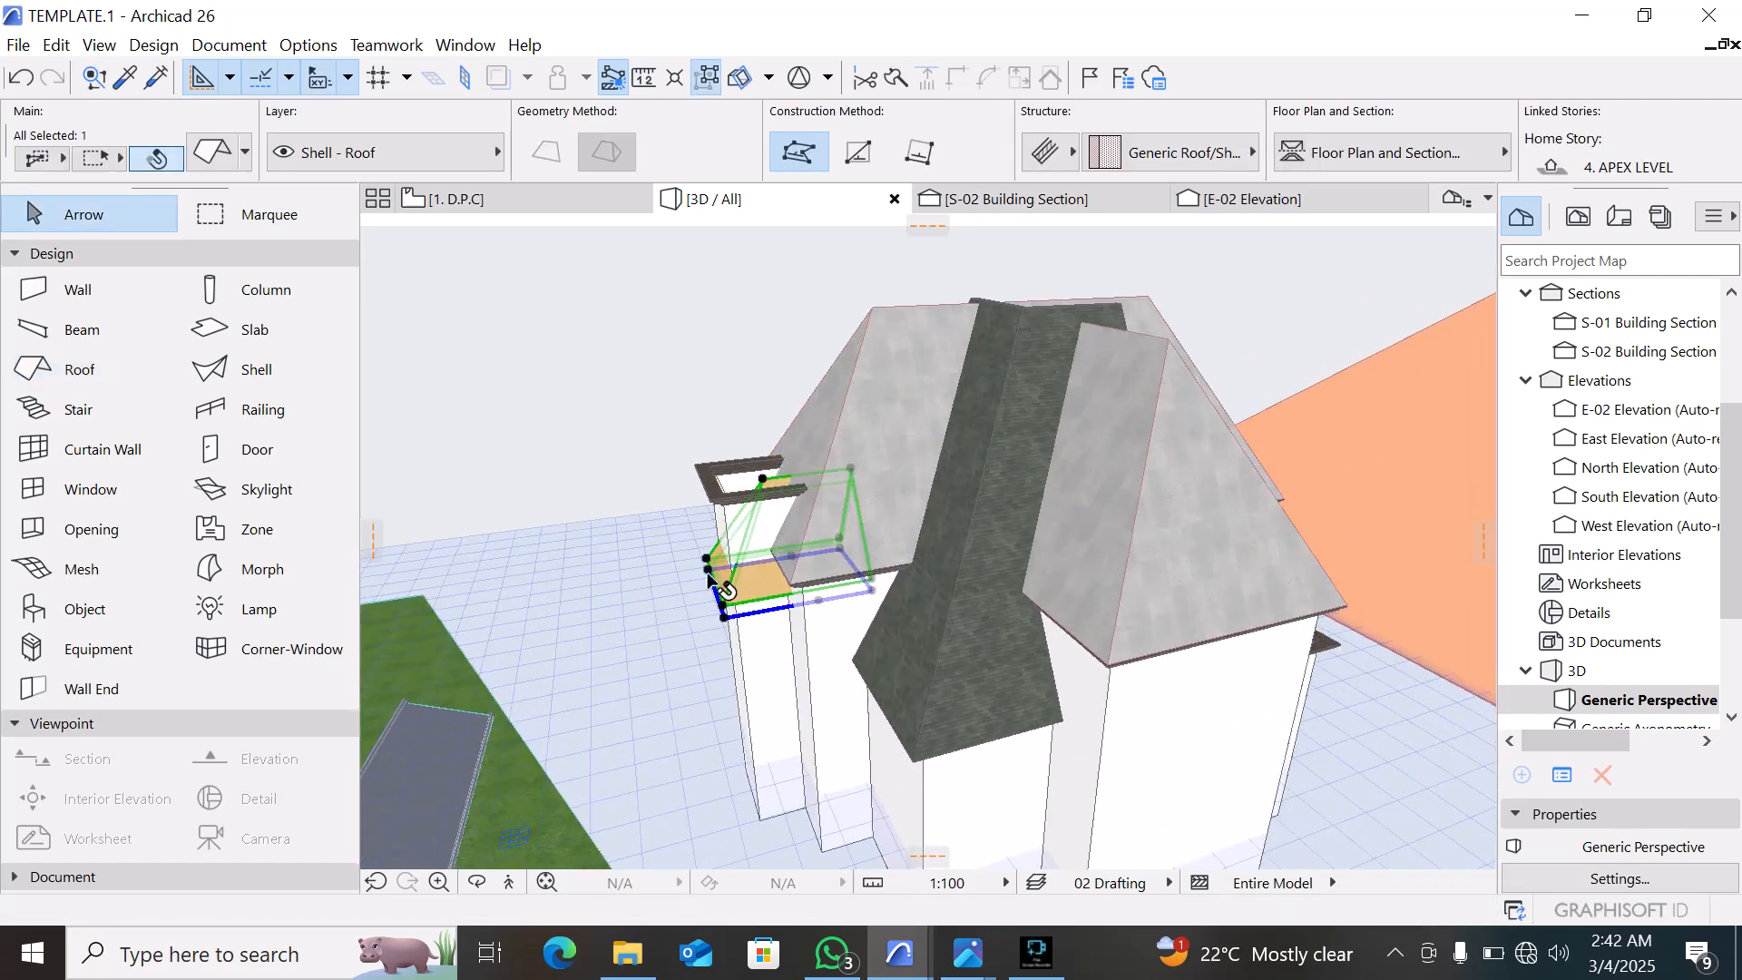
right_click(609, 552)
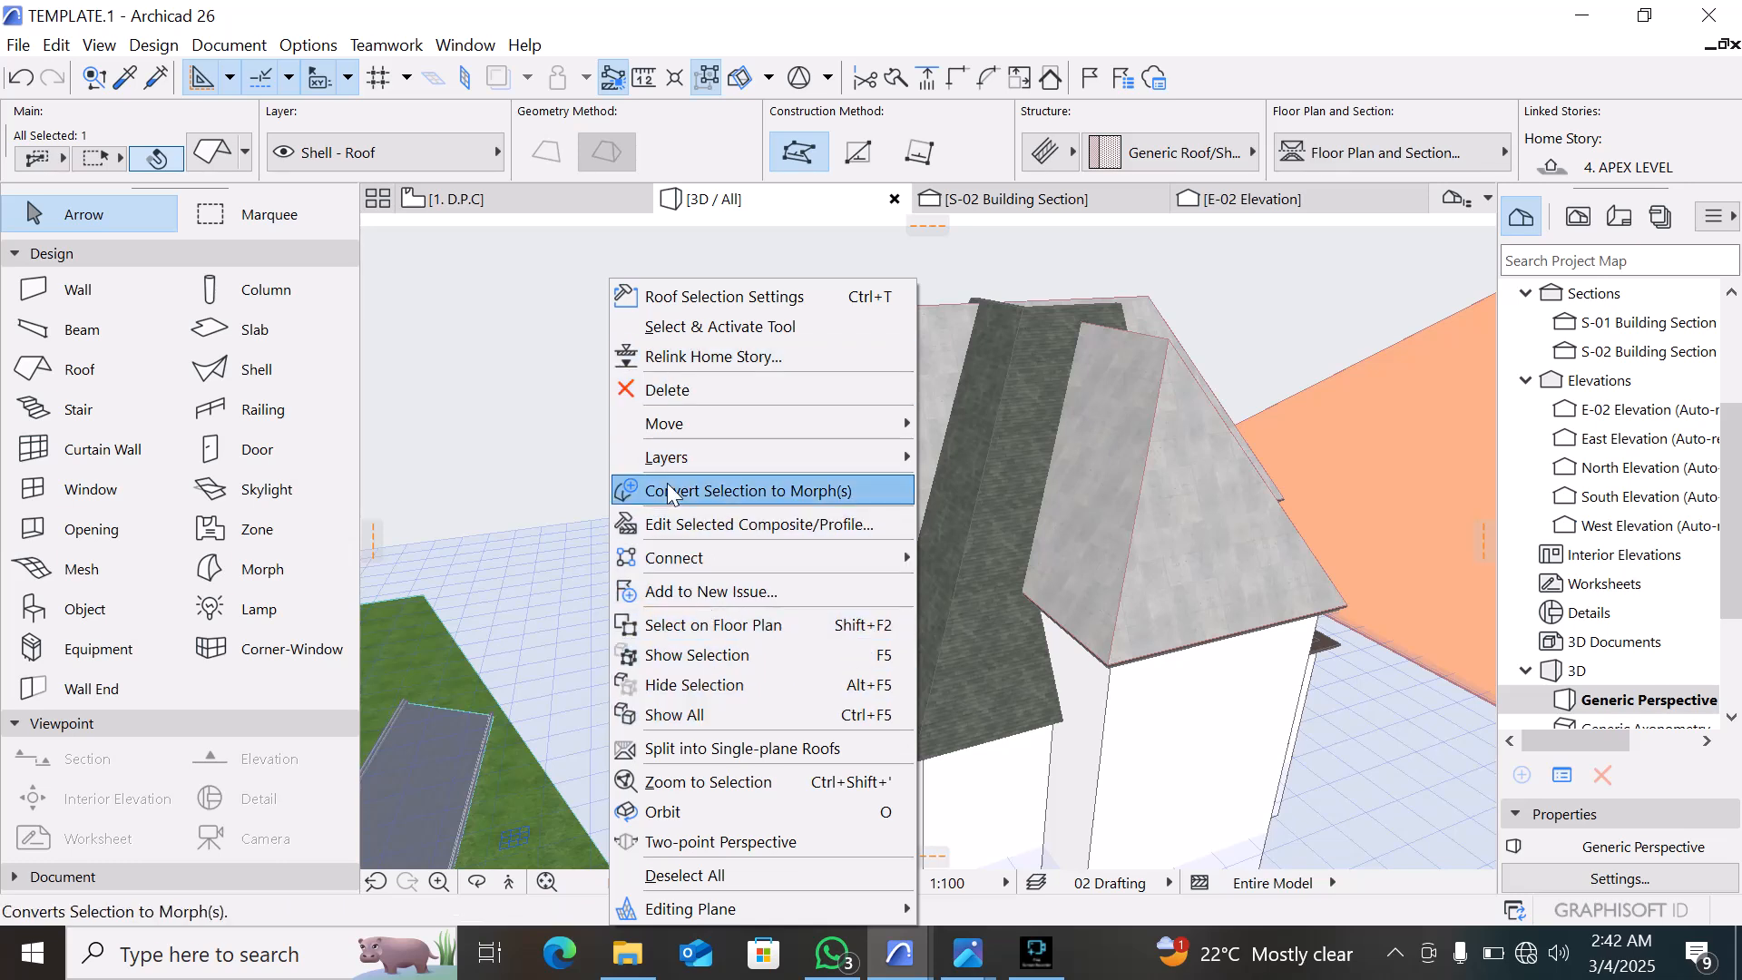
click(715, 751)
click(1102, 404)
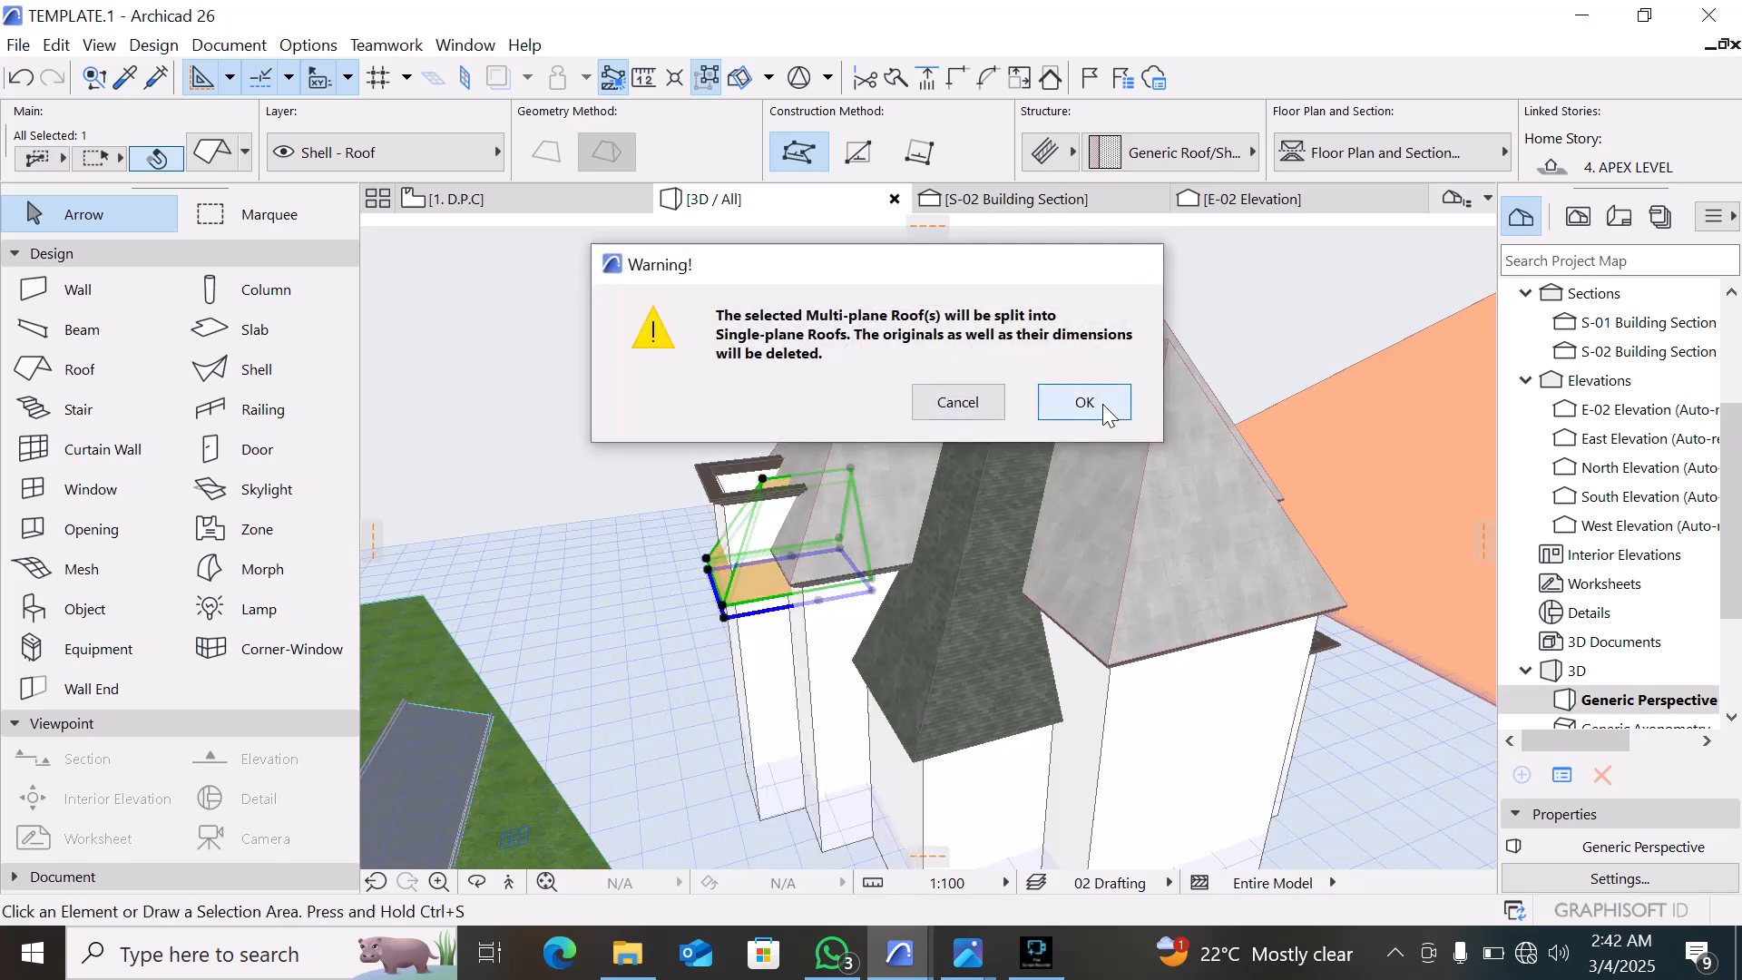
scroll(688, 617, up, 2)
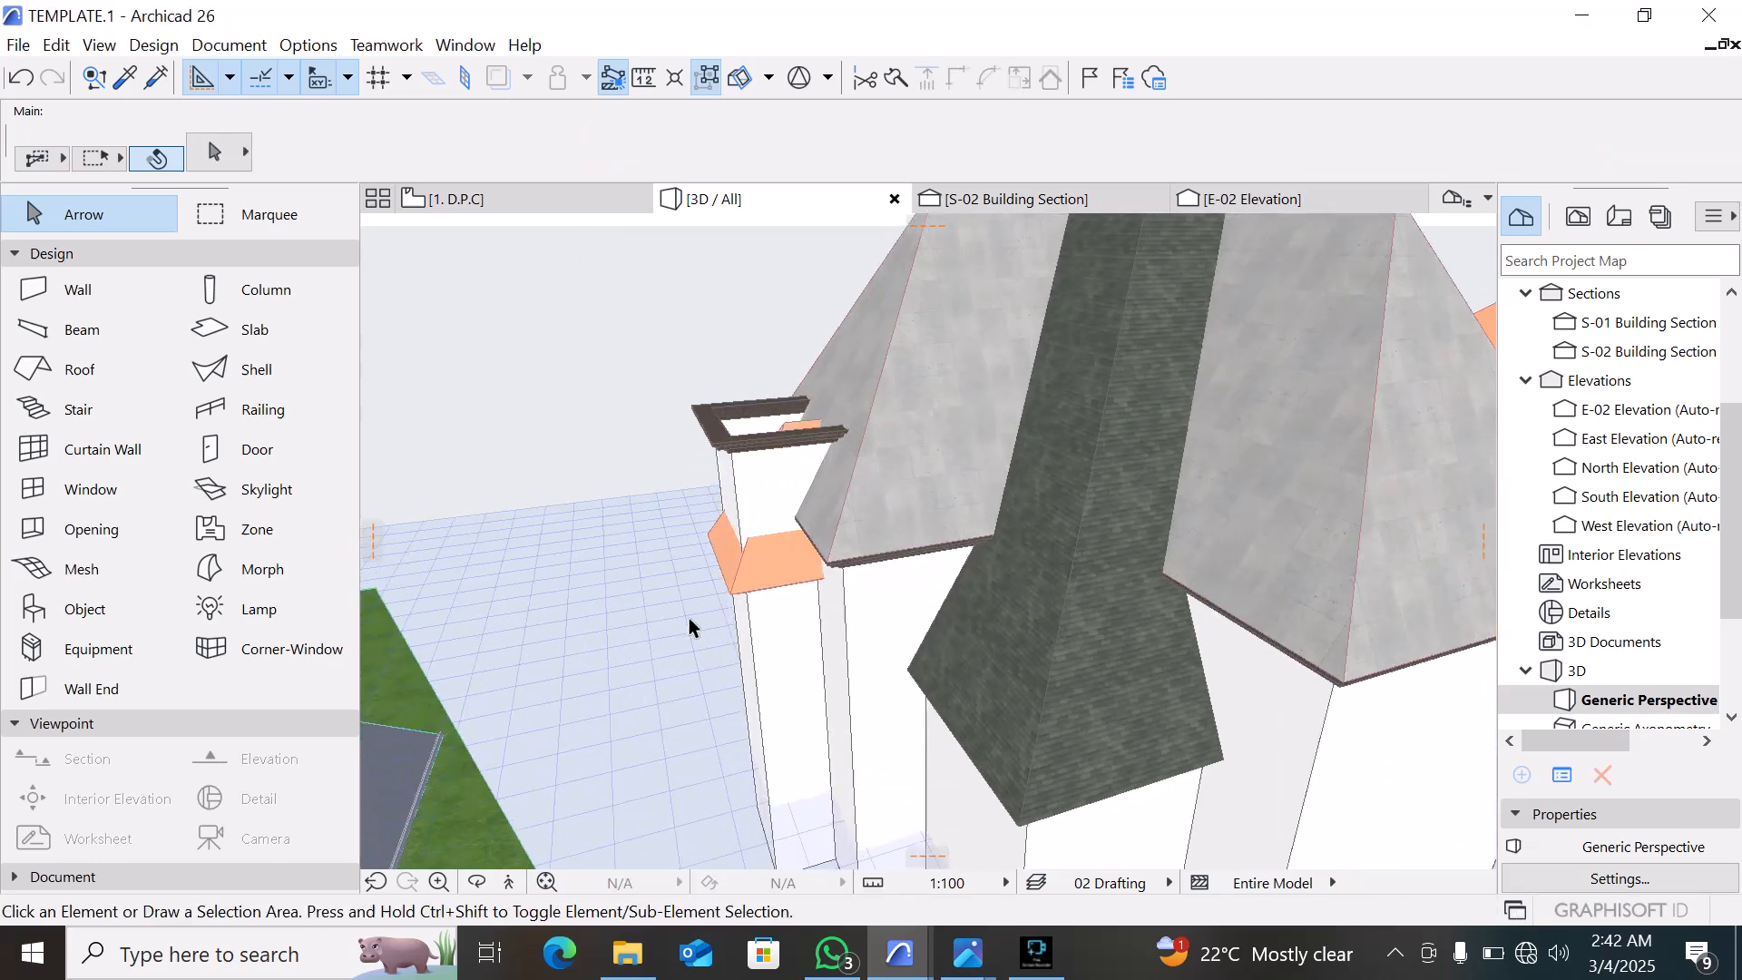
Inspect the separated planes of the small roof around the projection from several 3D angles, checking the individual planes
click(743, 583)
click(719, 567)
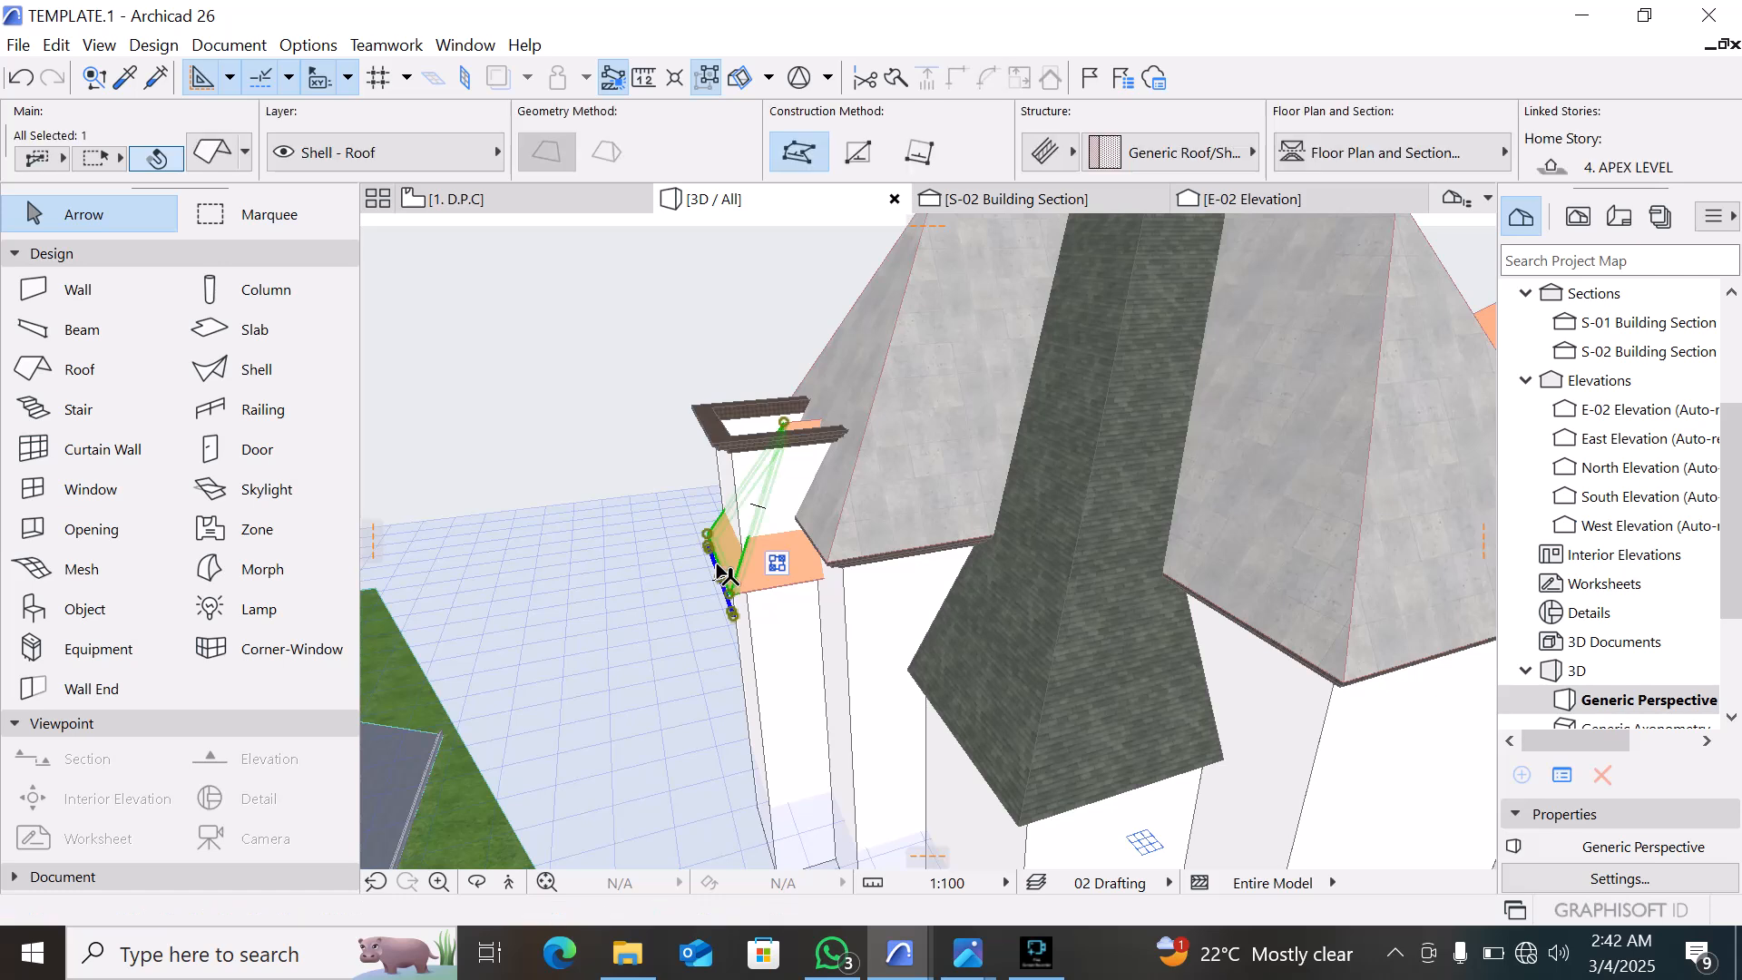
scroll(576, 617, down, 5)
shift+middle_drag(671, 626, 1086, 642)
scroll(847, 283, up, 3)
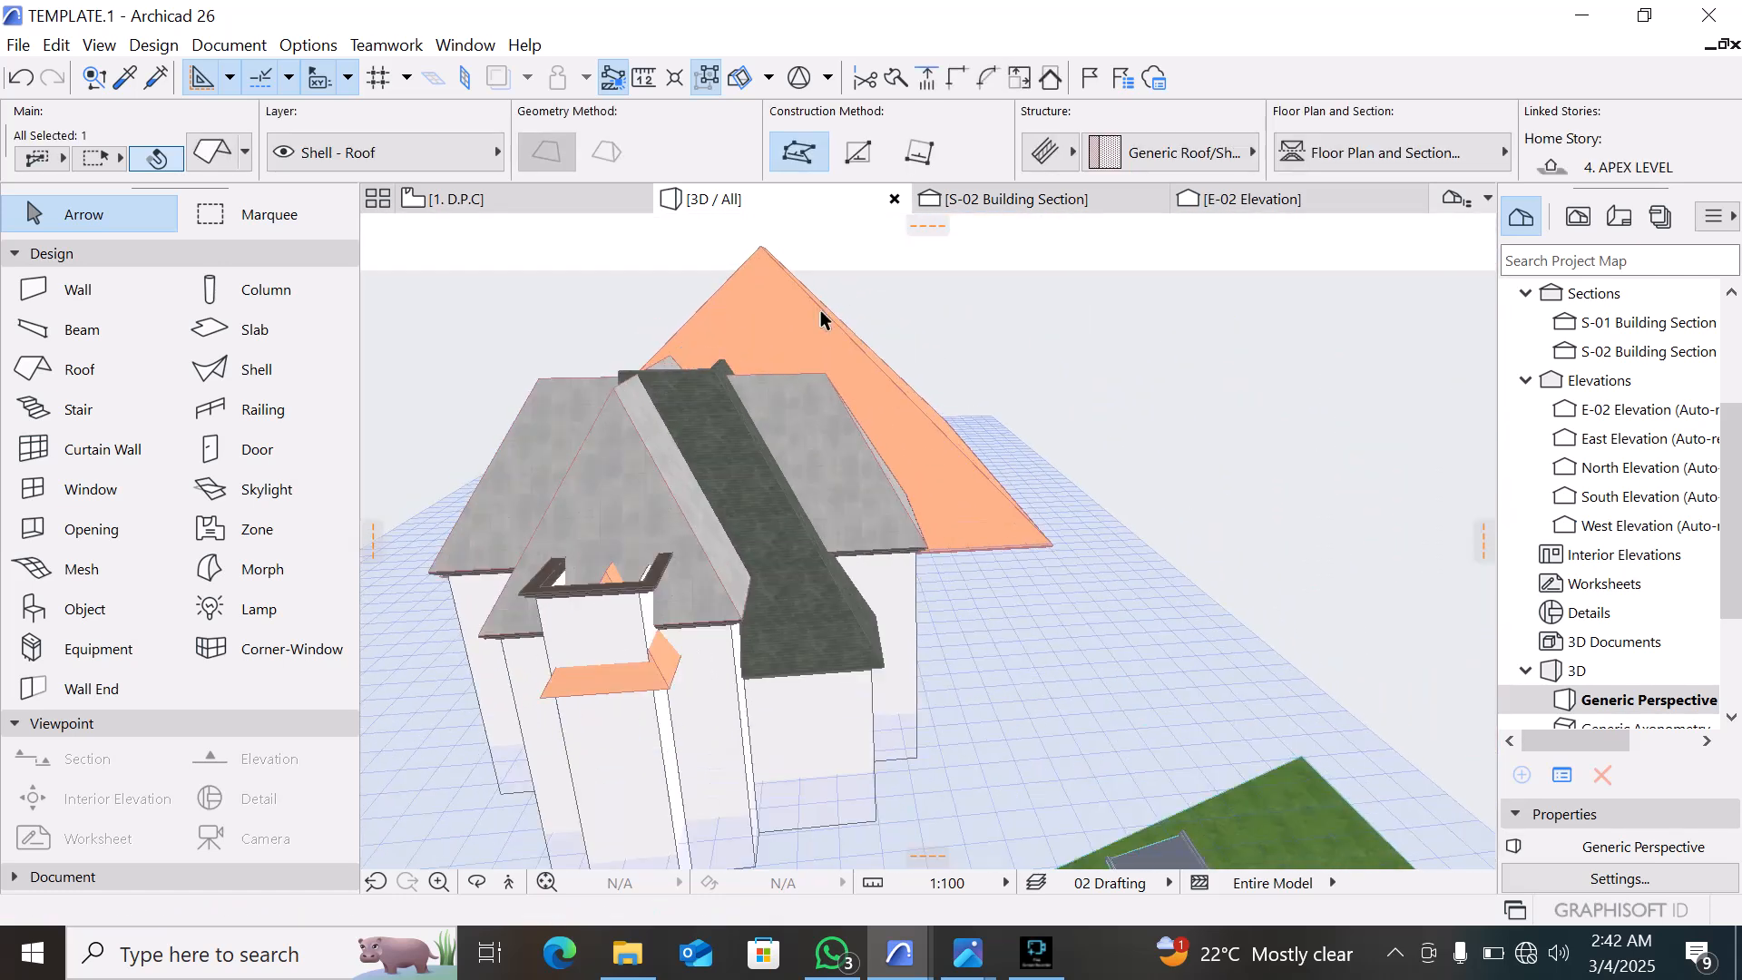
key(Escape)
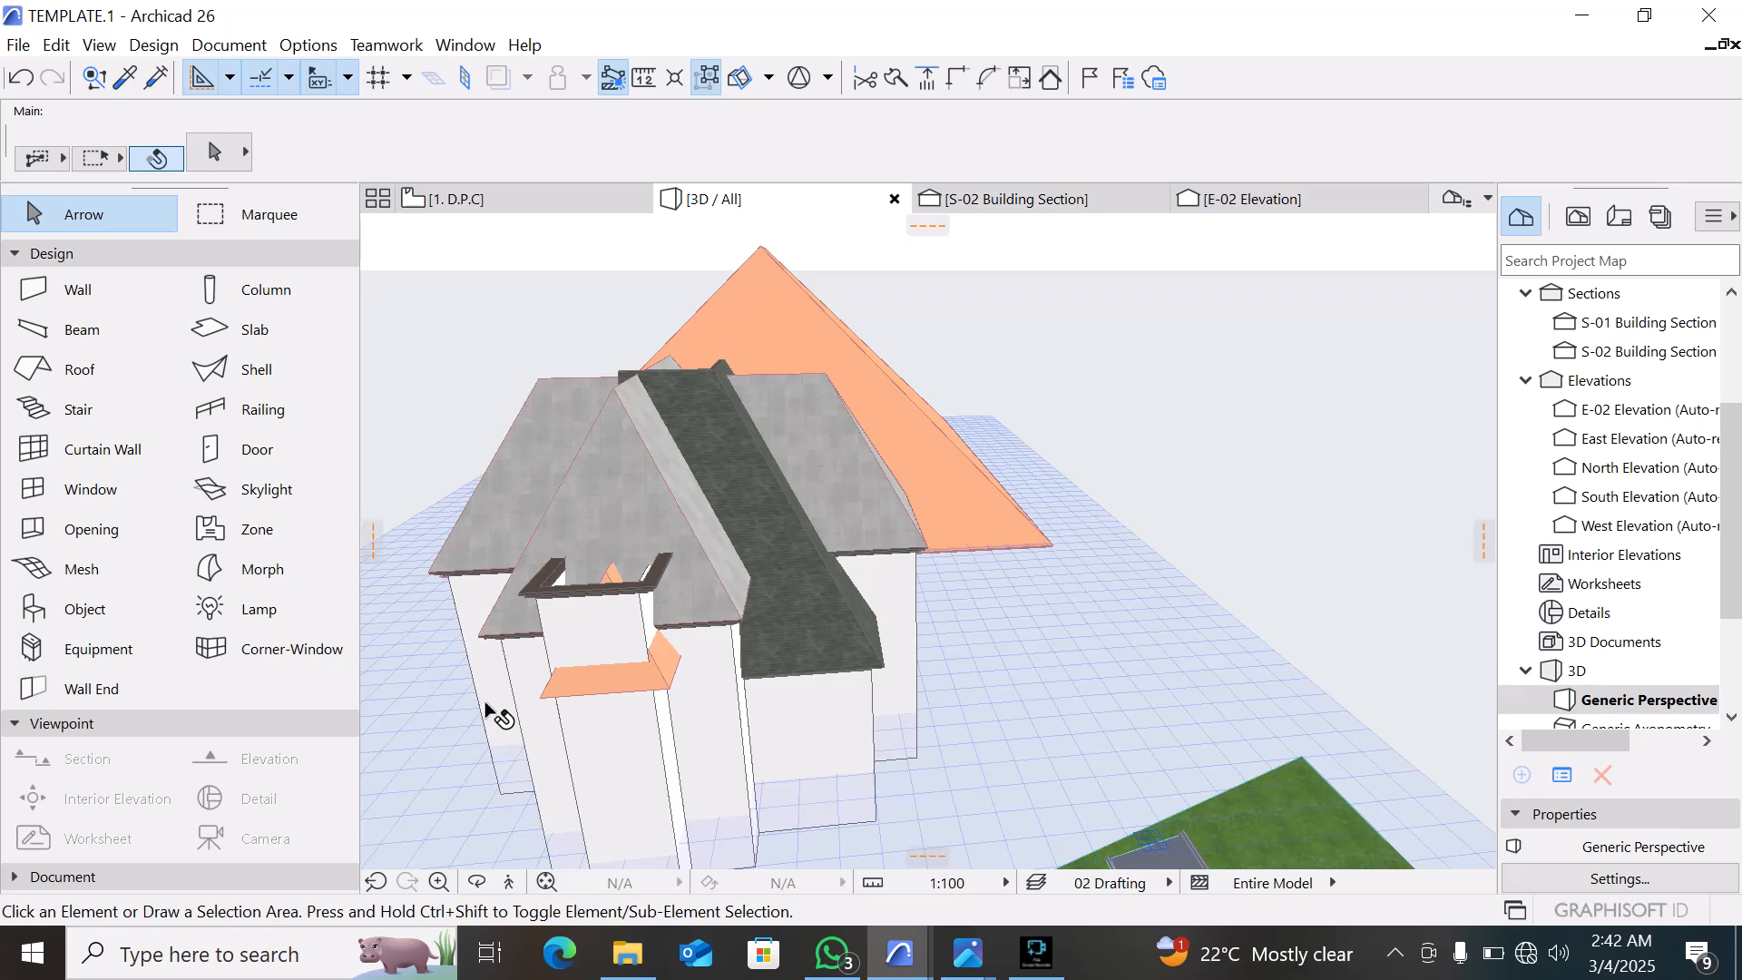
shift+middle_drag(489, 712, 626, 461)
shift+middle_drag(504, 523, 1064, 590)
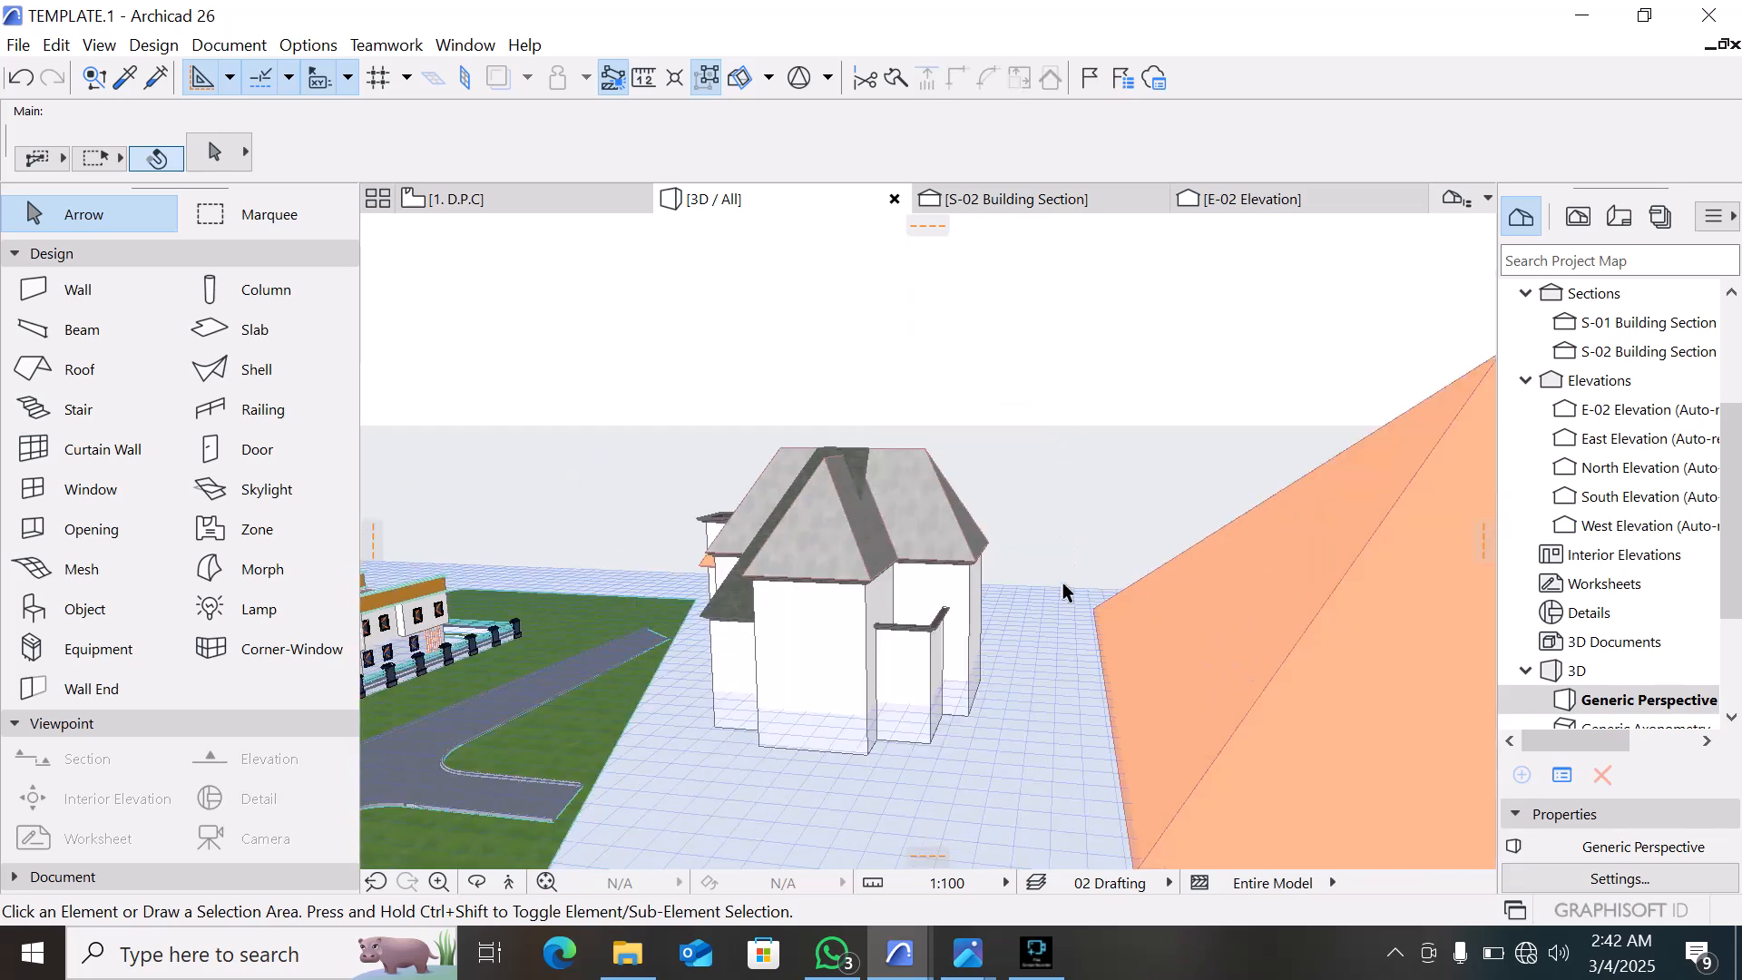
shift+middle_drag(1363, 763, 1003, 486)
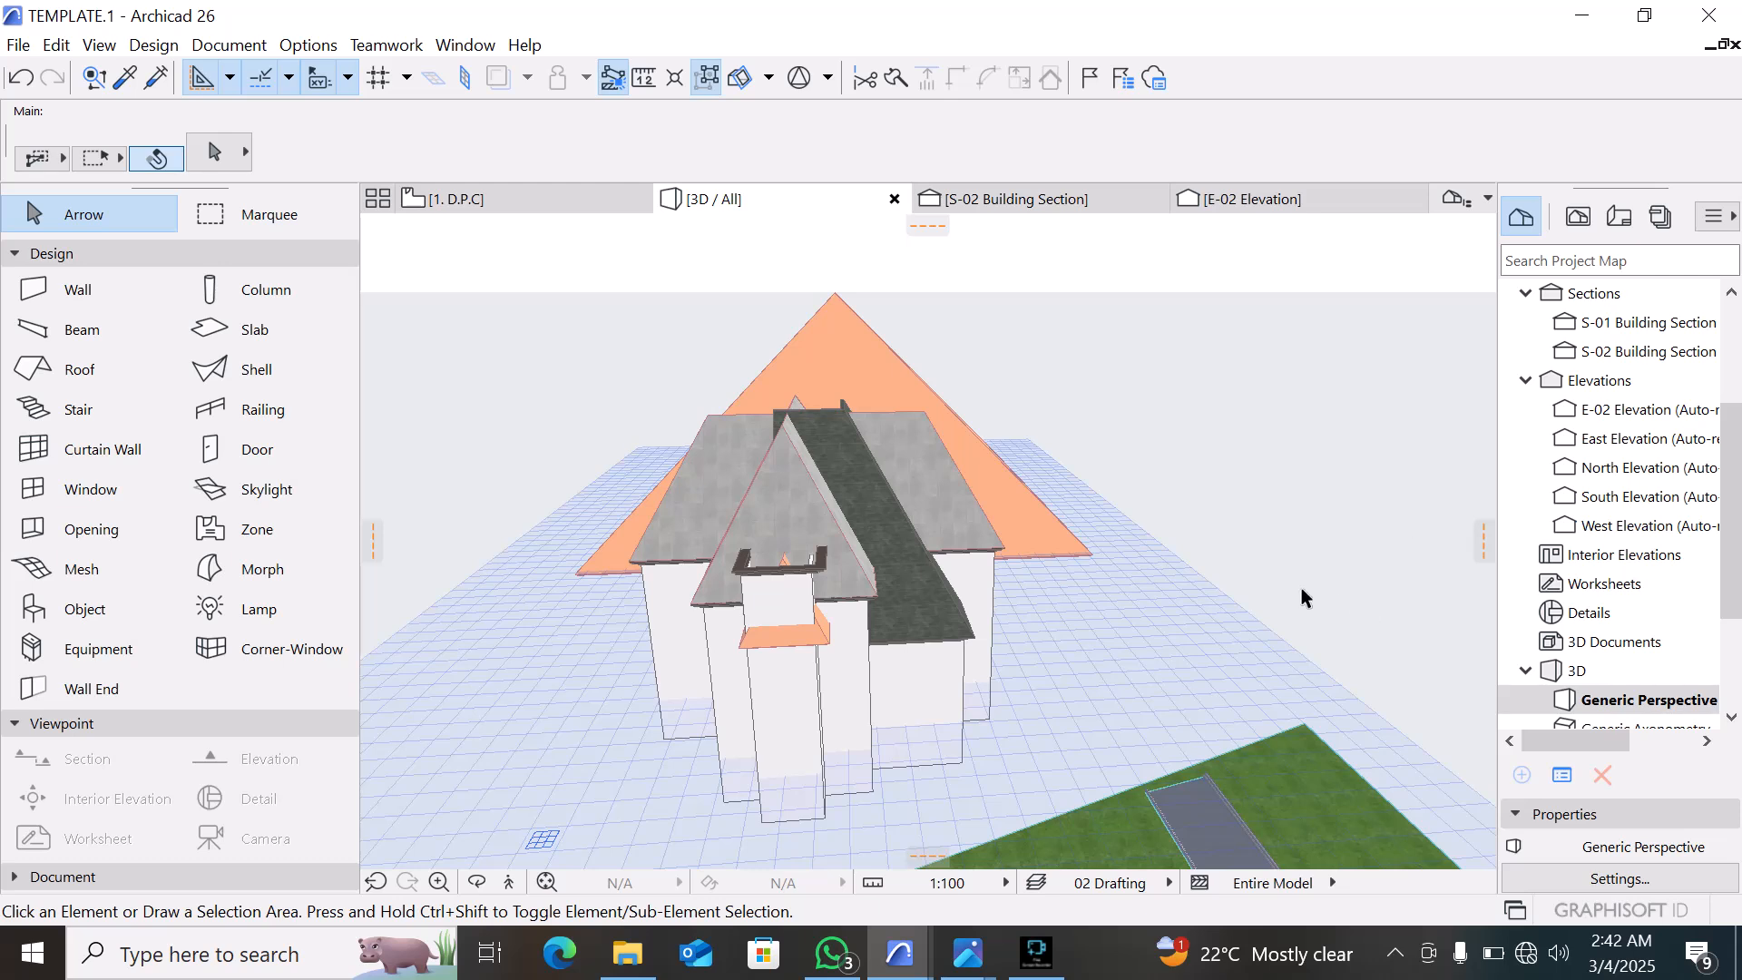
scroll(824, 582, up, 5)
click(871, 698)
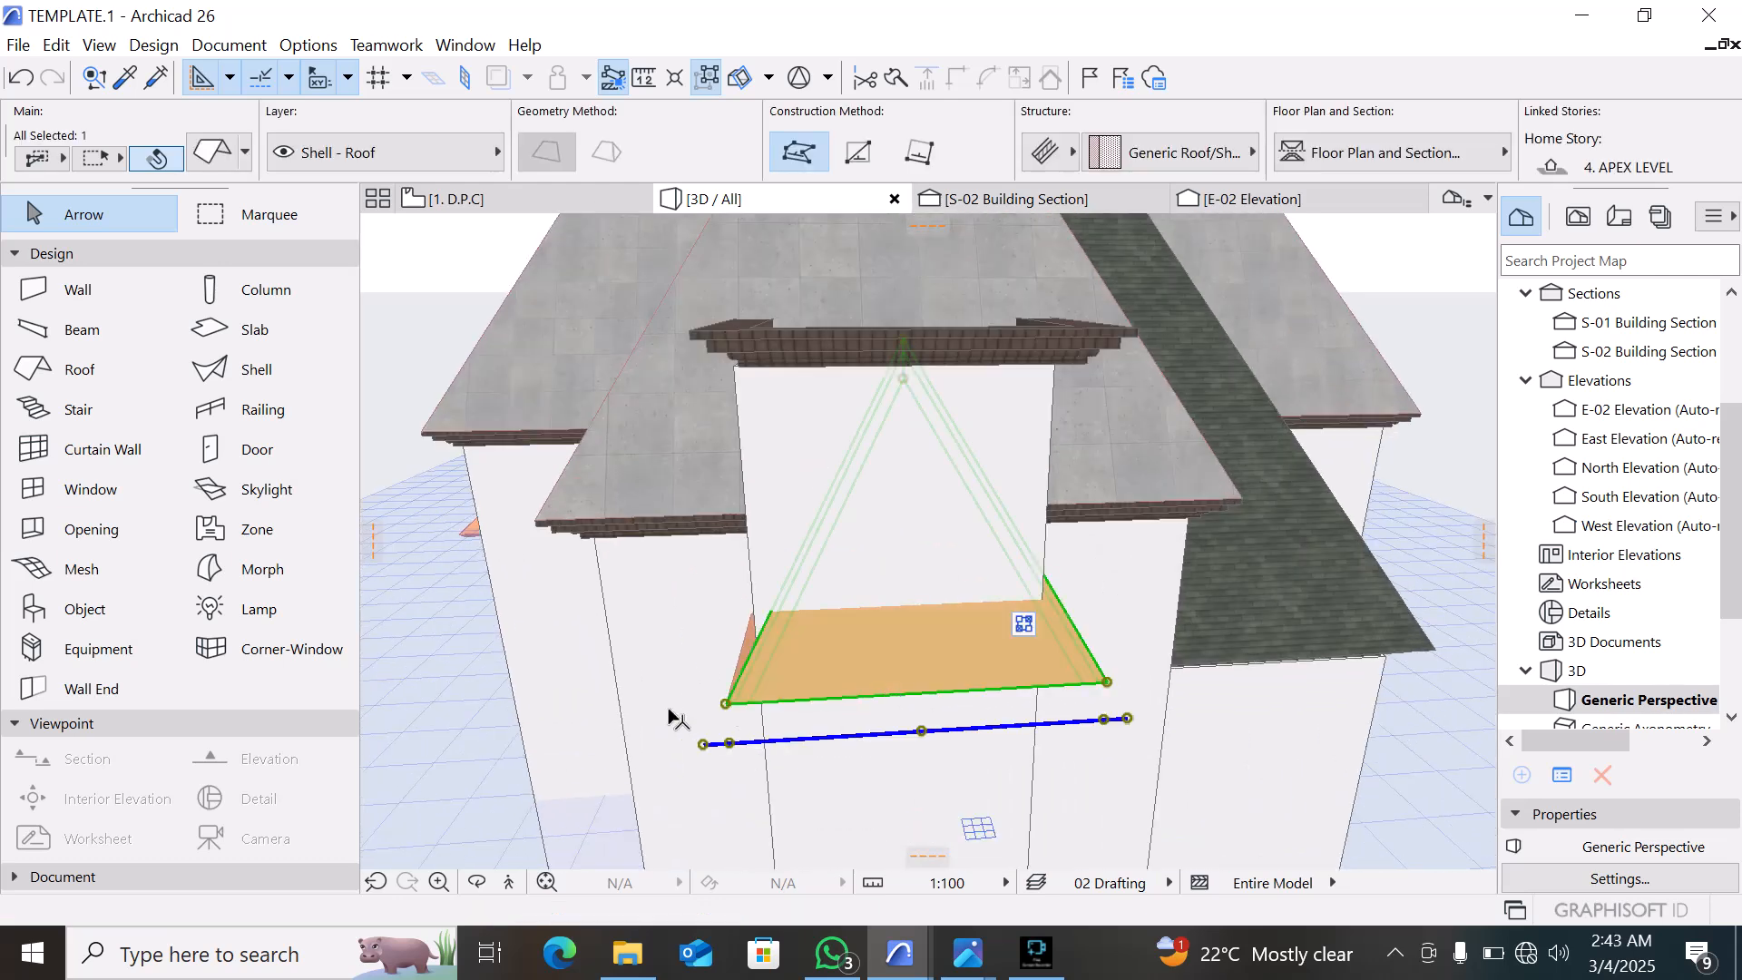
scroll(668, 711, down, 3)
shift+middle_drag(547, 711, 894, 716)
key(Escape)
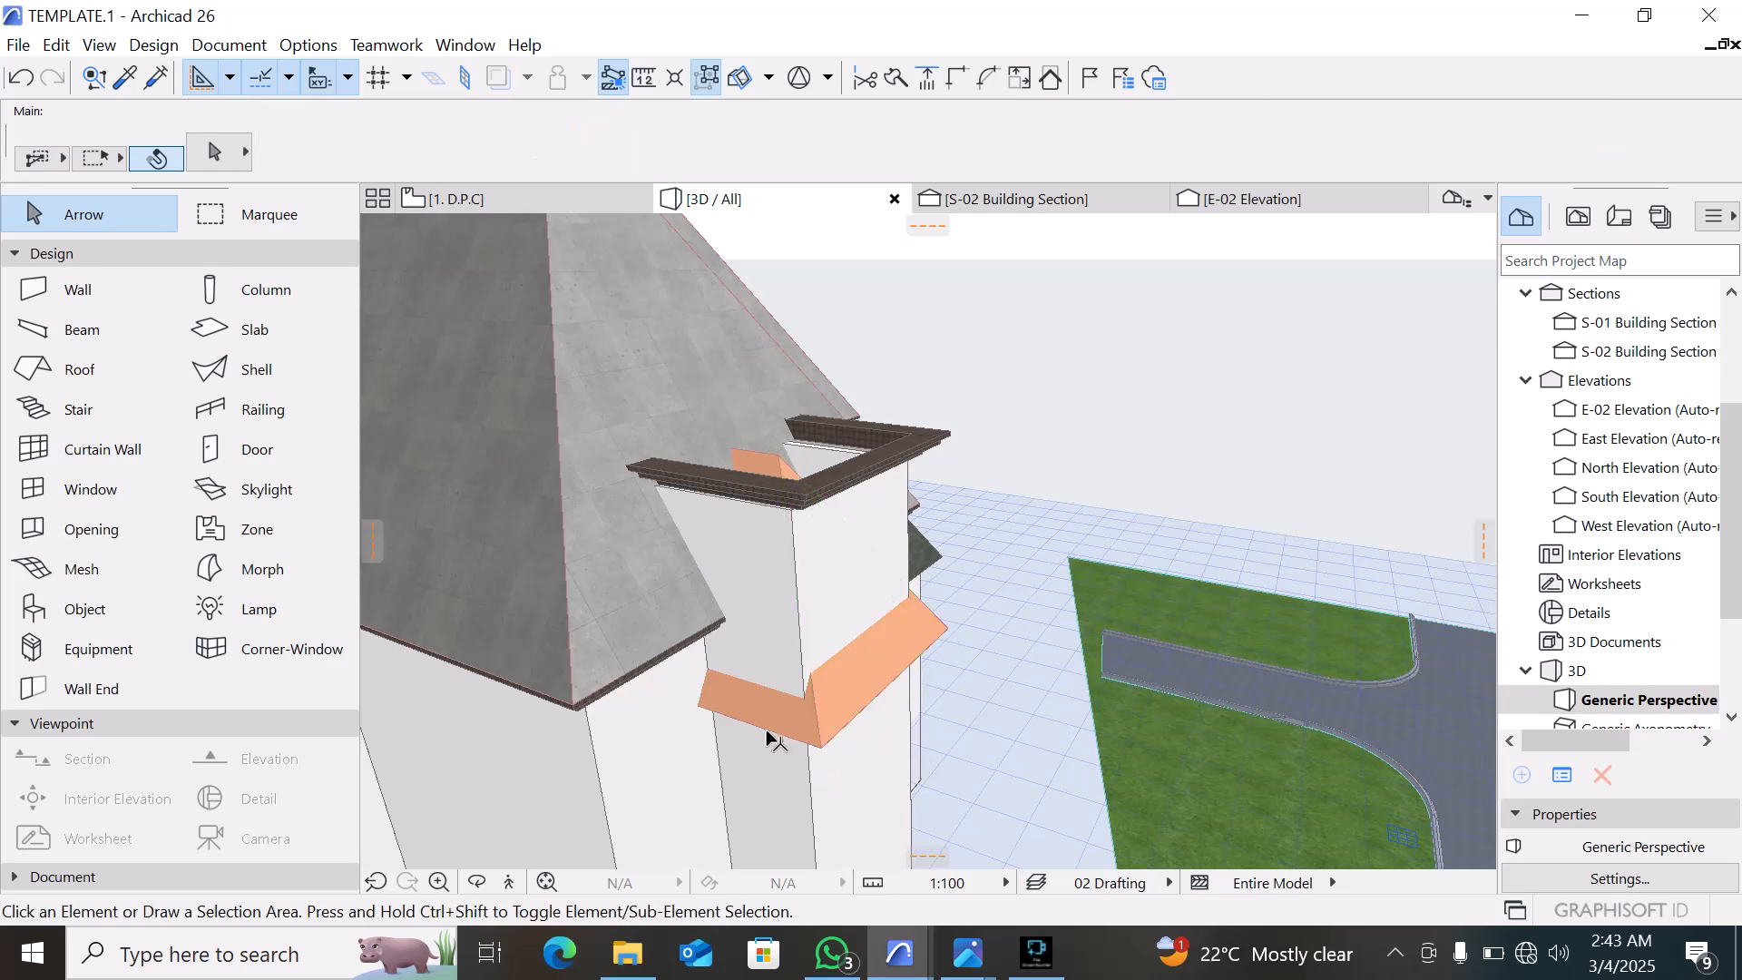
Select the three separated planes of the small roof and move them vertically up to the top edge of the projection's eaves band
click(778, 715)
shift+click(863, 713)
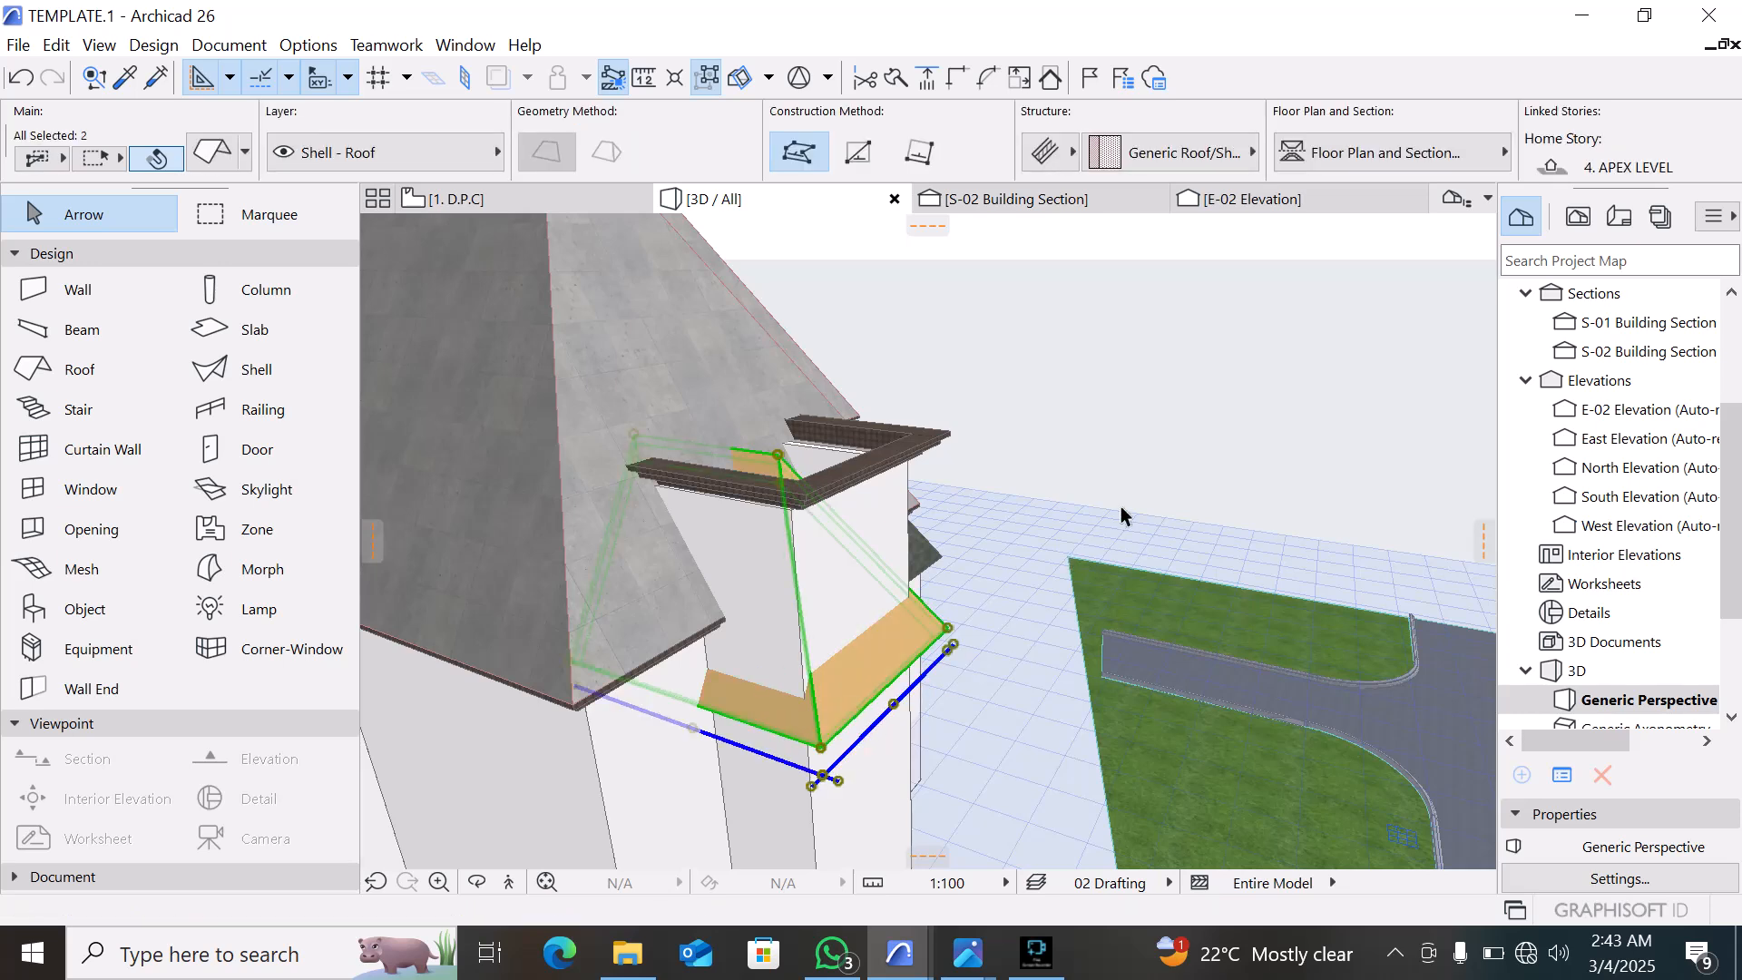
shift+middle_drag(1123, 515, 420, 505)
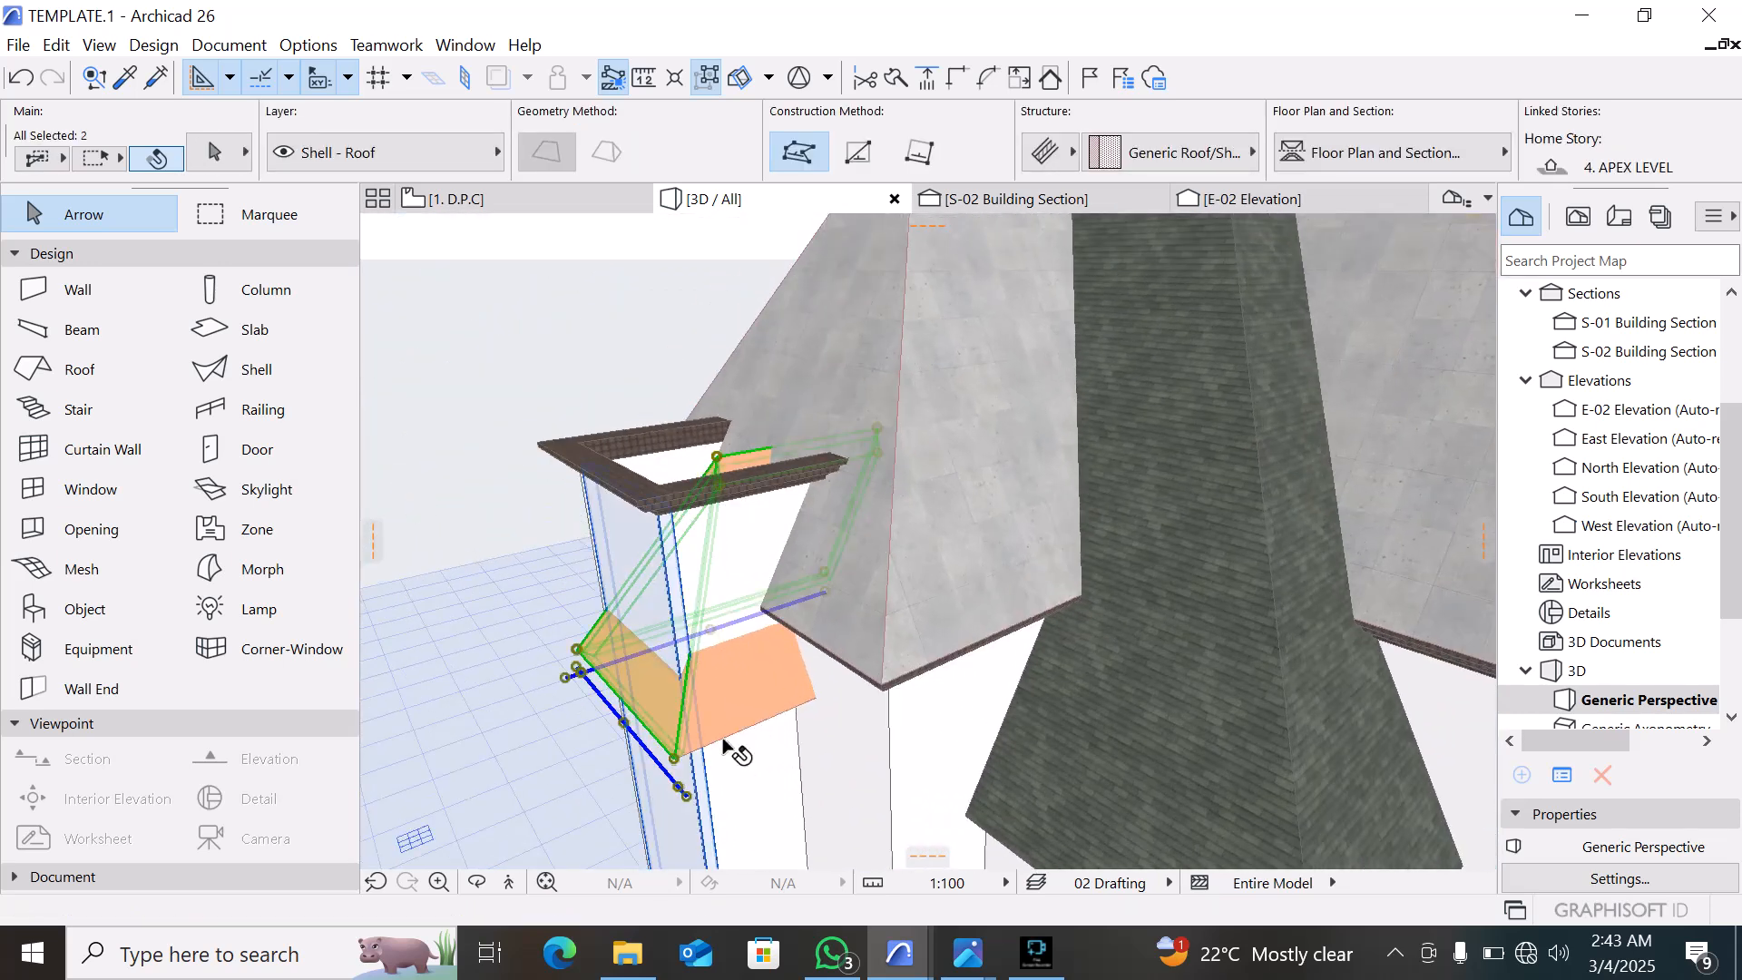
scroll(660, 766, up, 2)
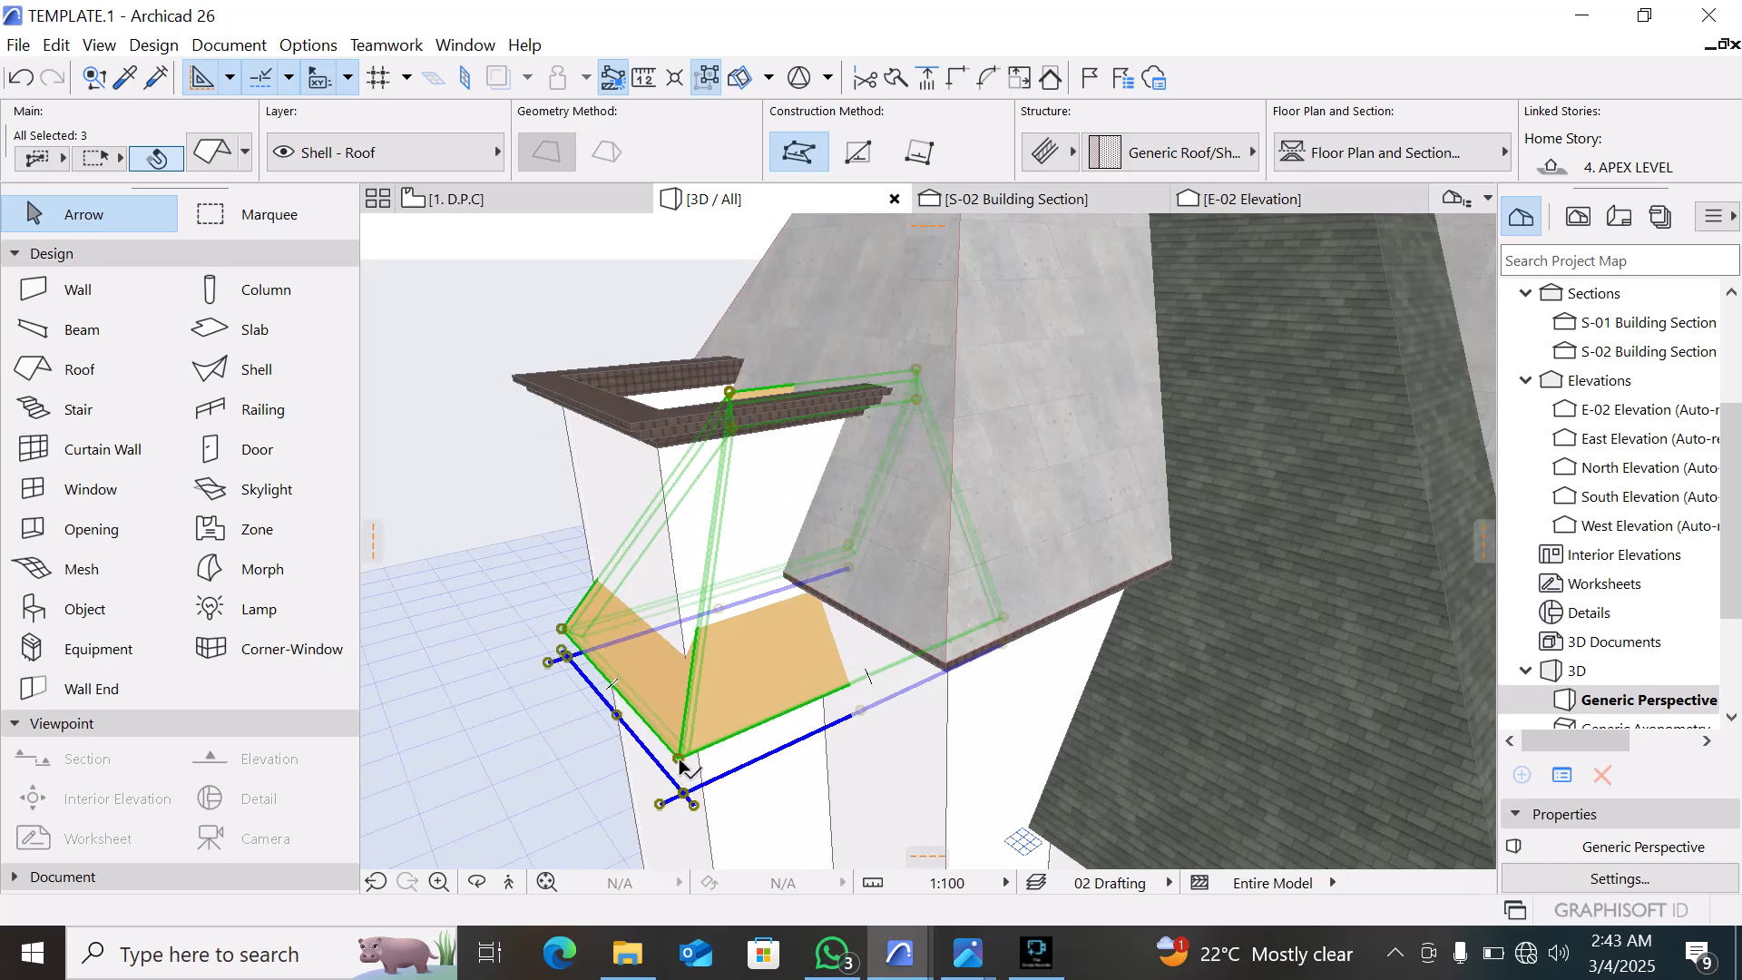
click(674, 758)
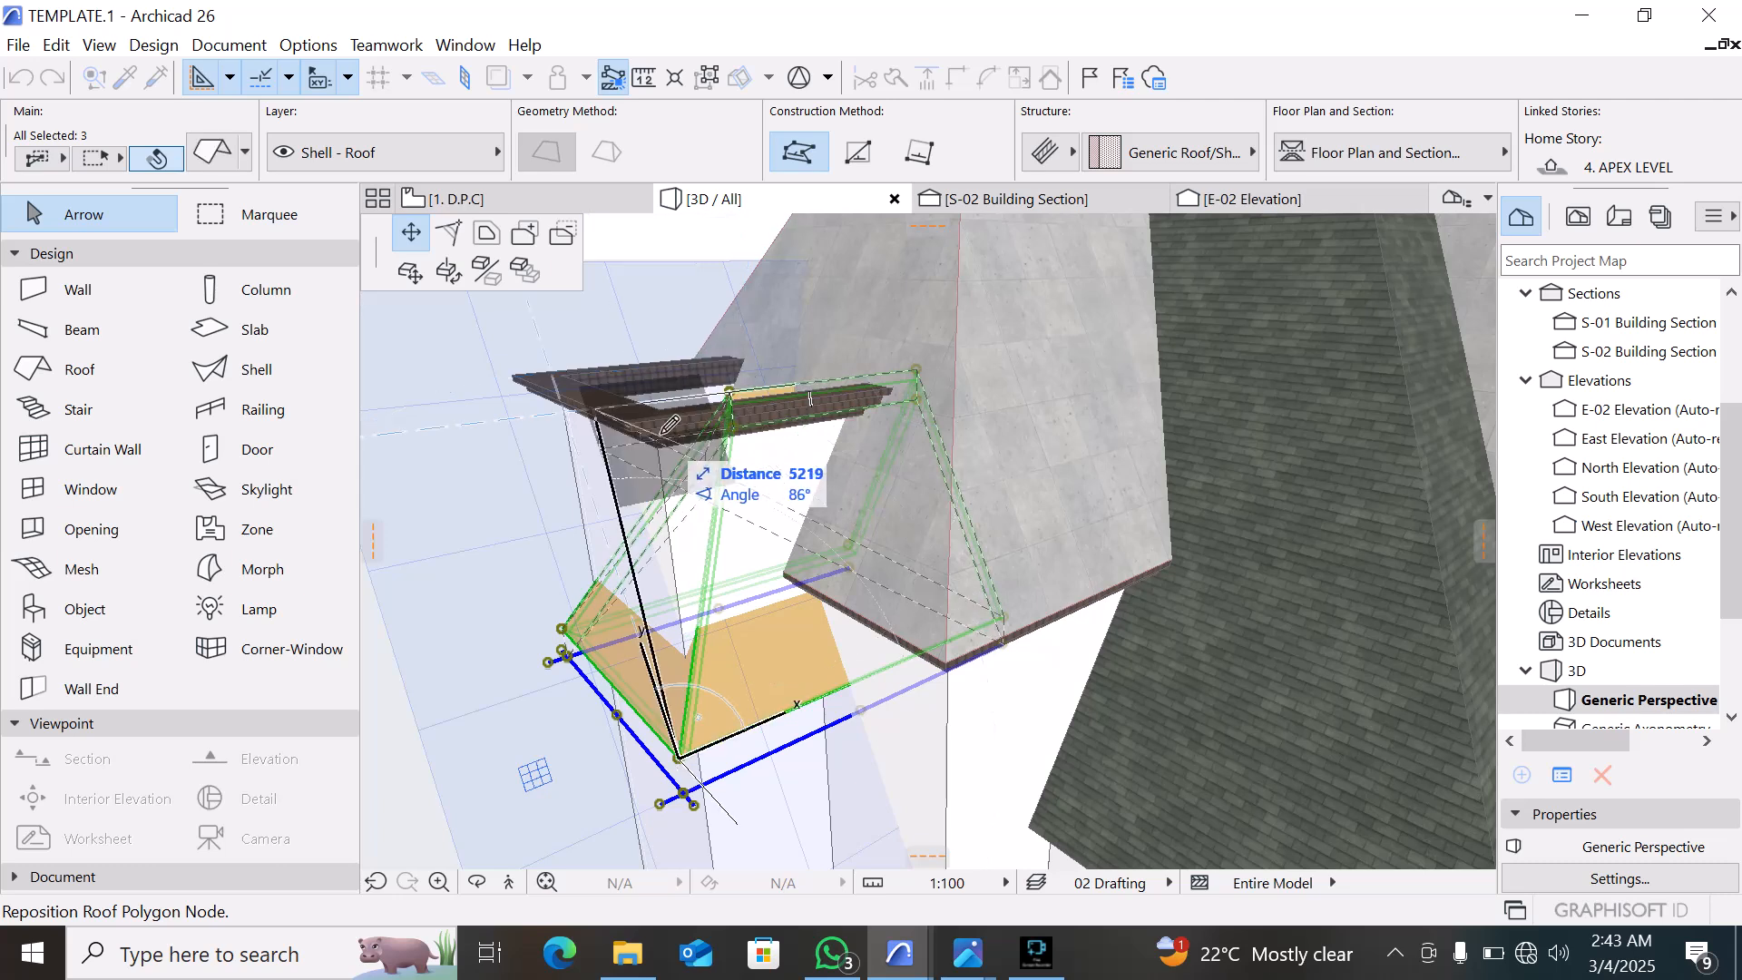
key(Escape)
scroll(614, 606, down, 5)
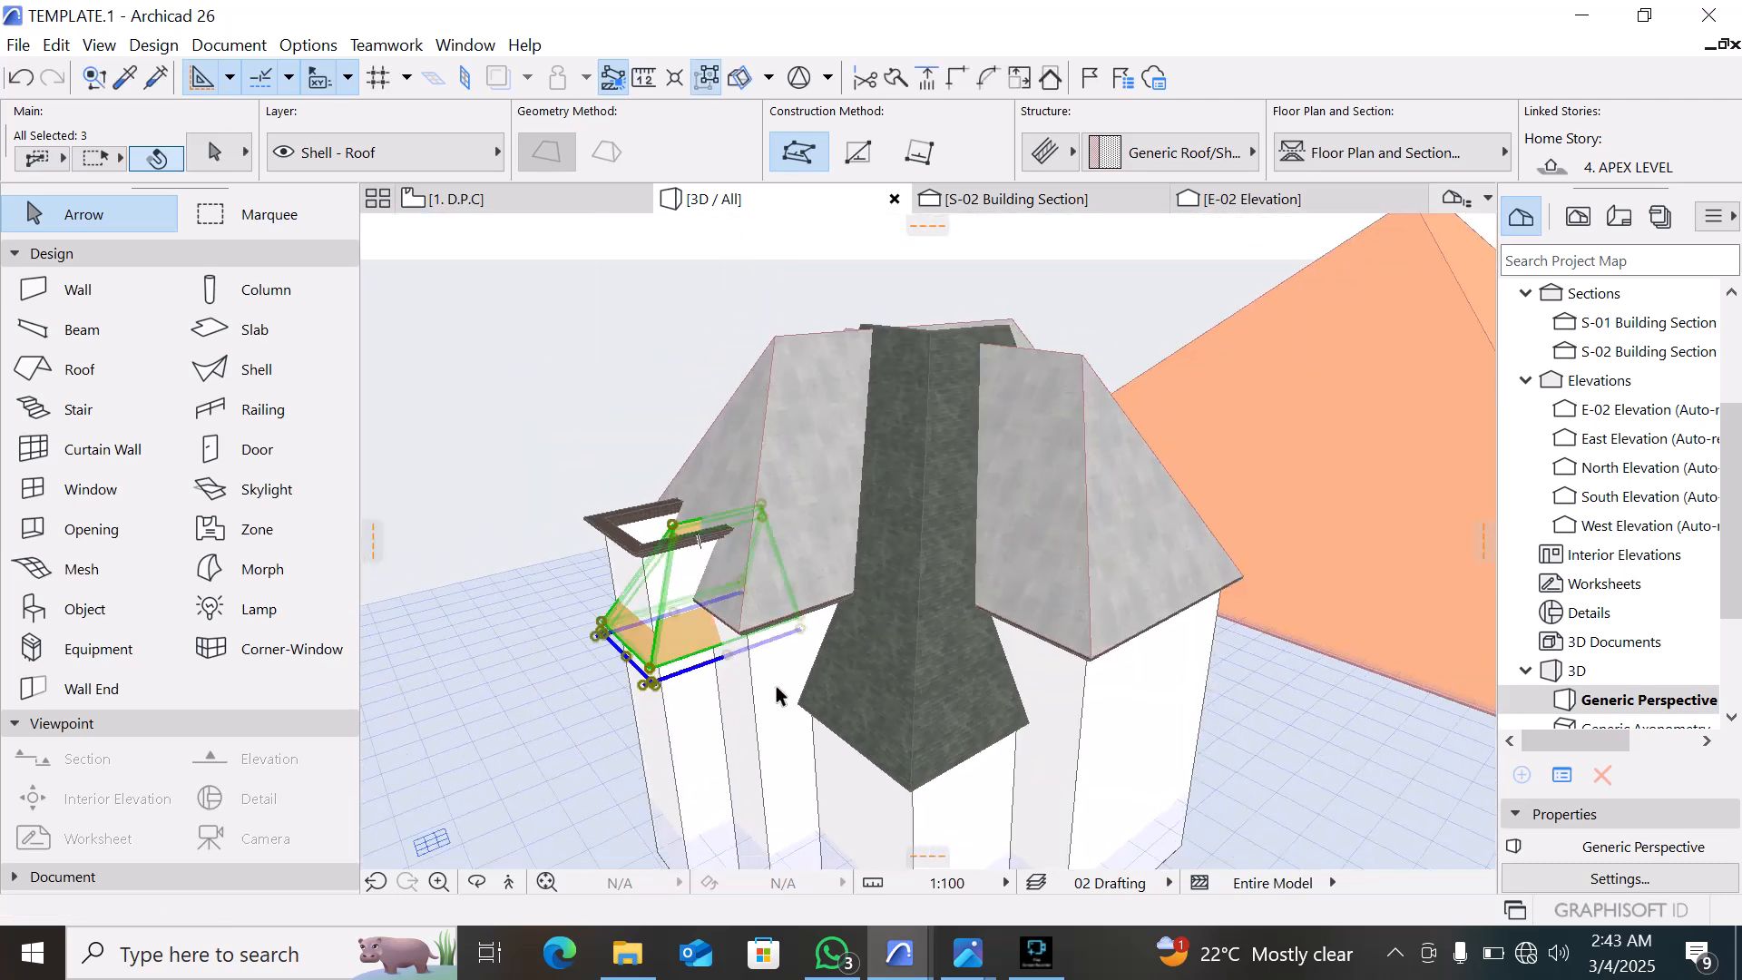
shift+middle_drag(775, 695, 622, 610)
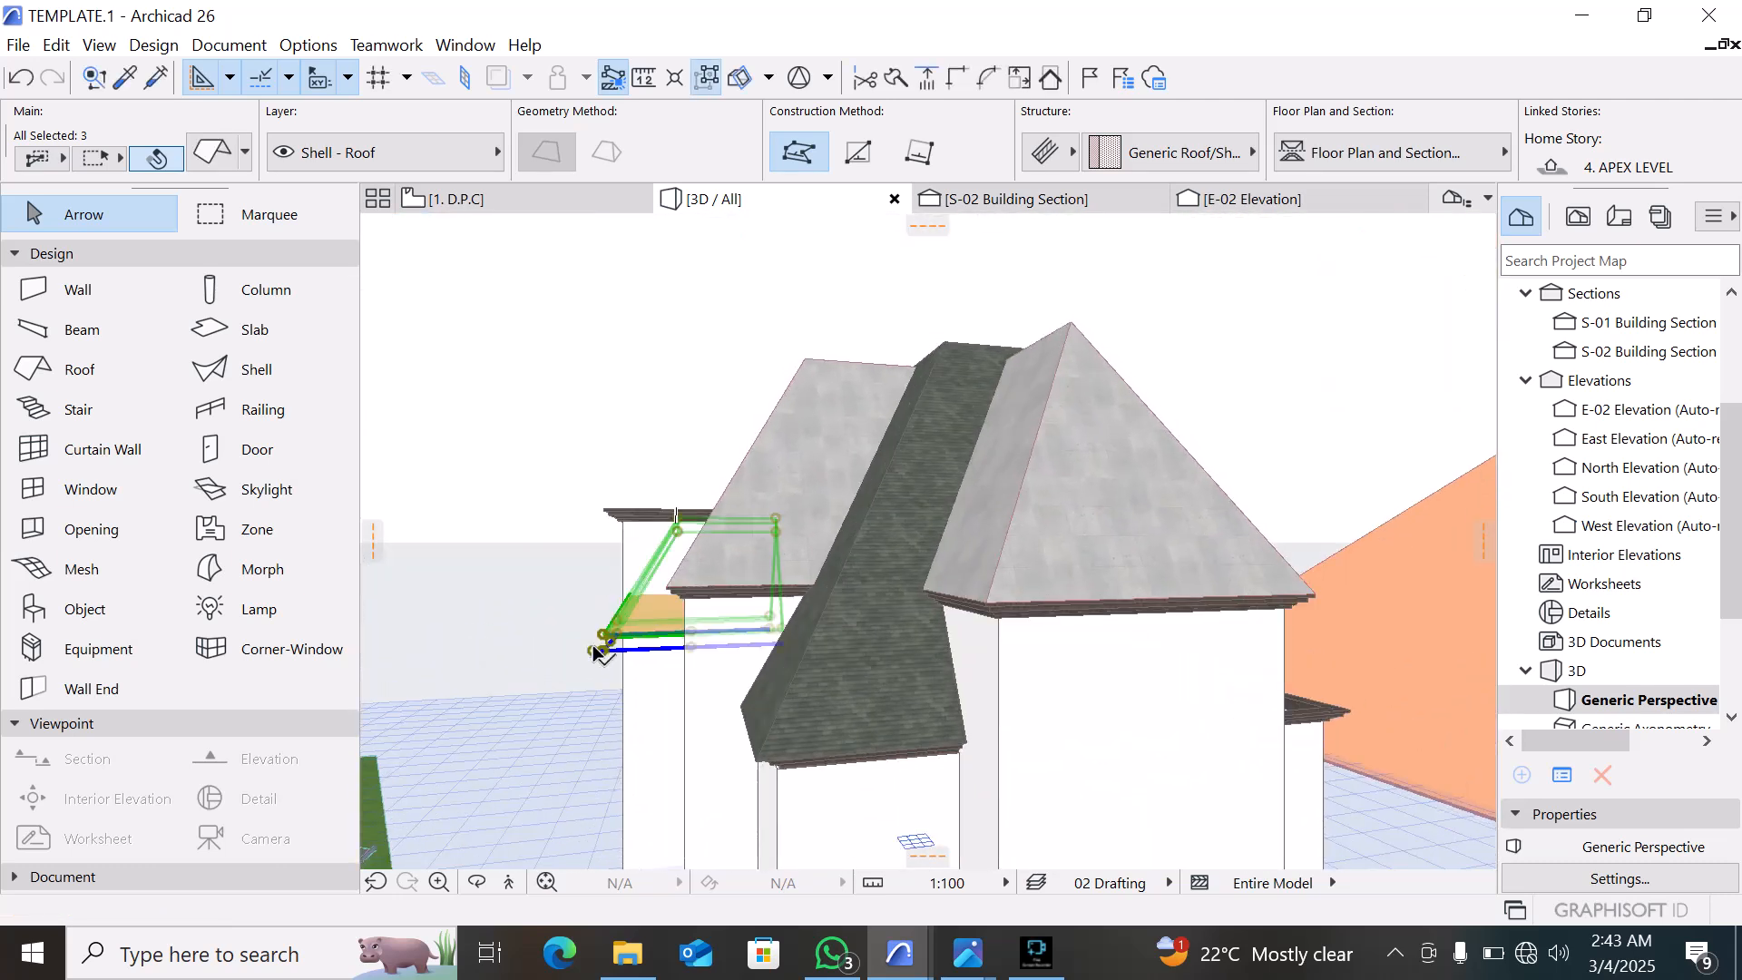
scroll(594, 652, up, 3)
key(ctrl+d)
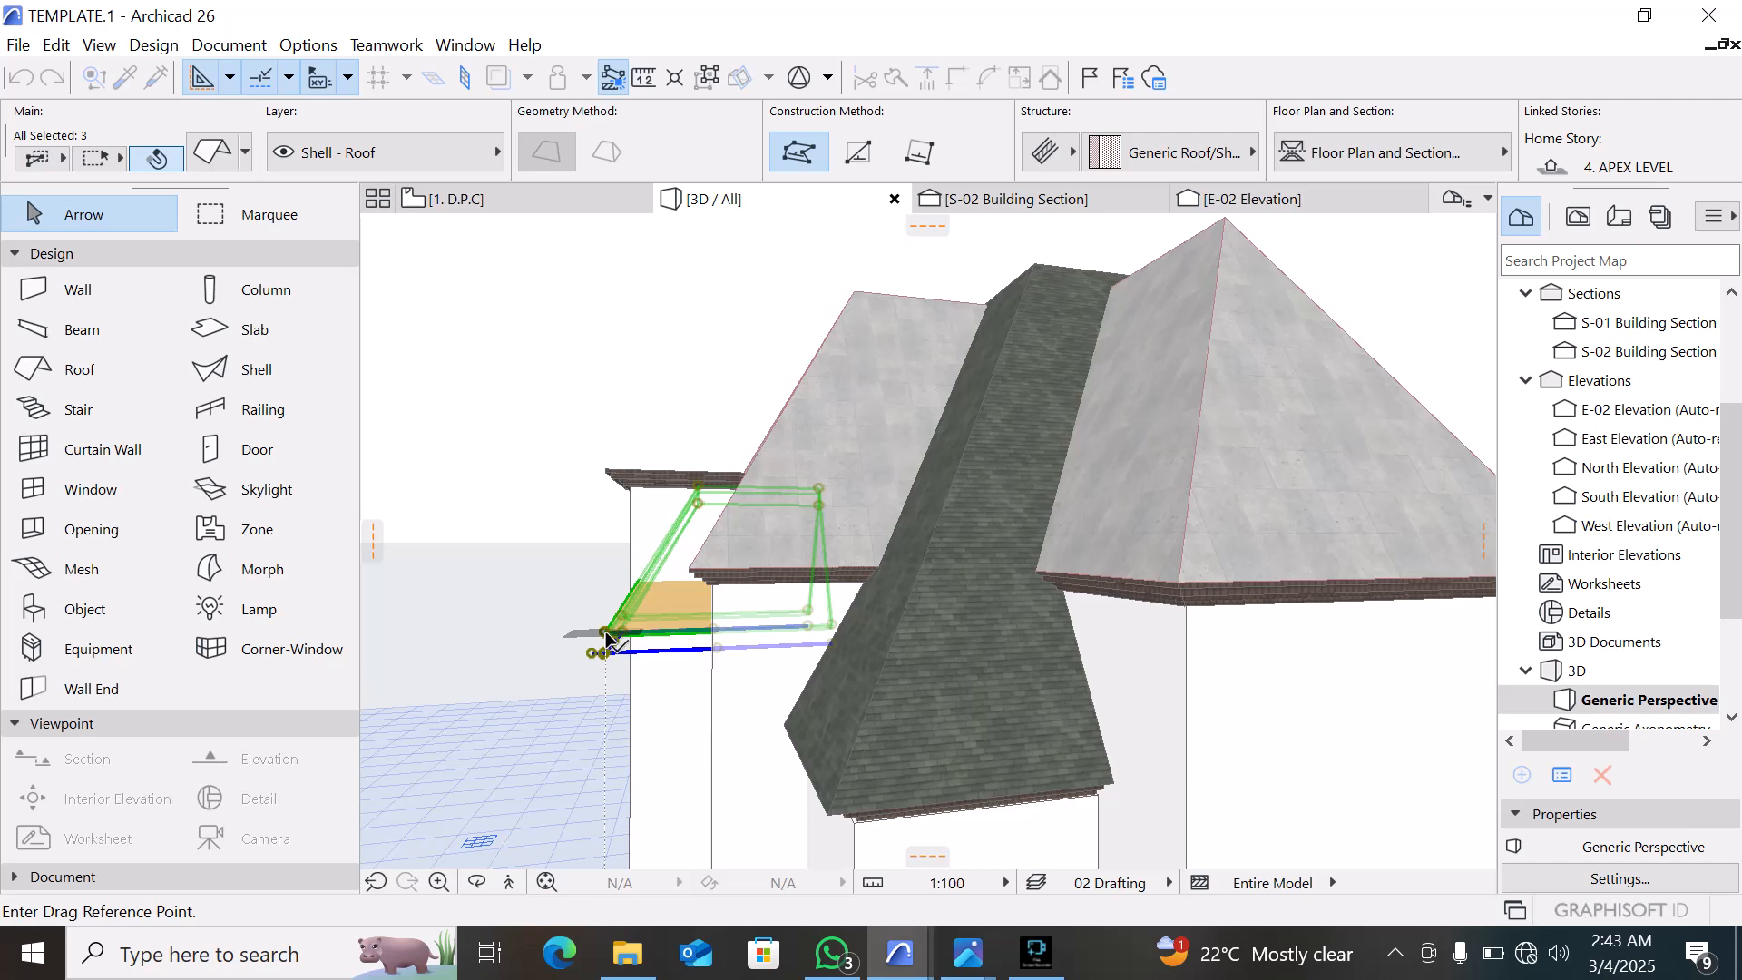
click(608, 633)
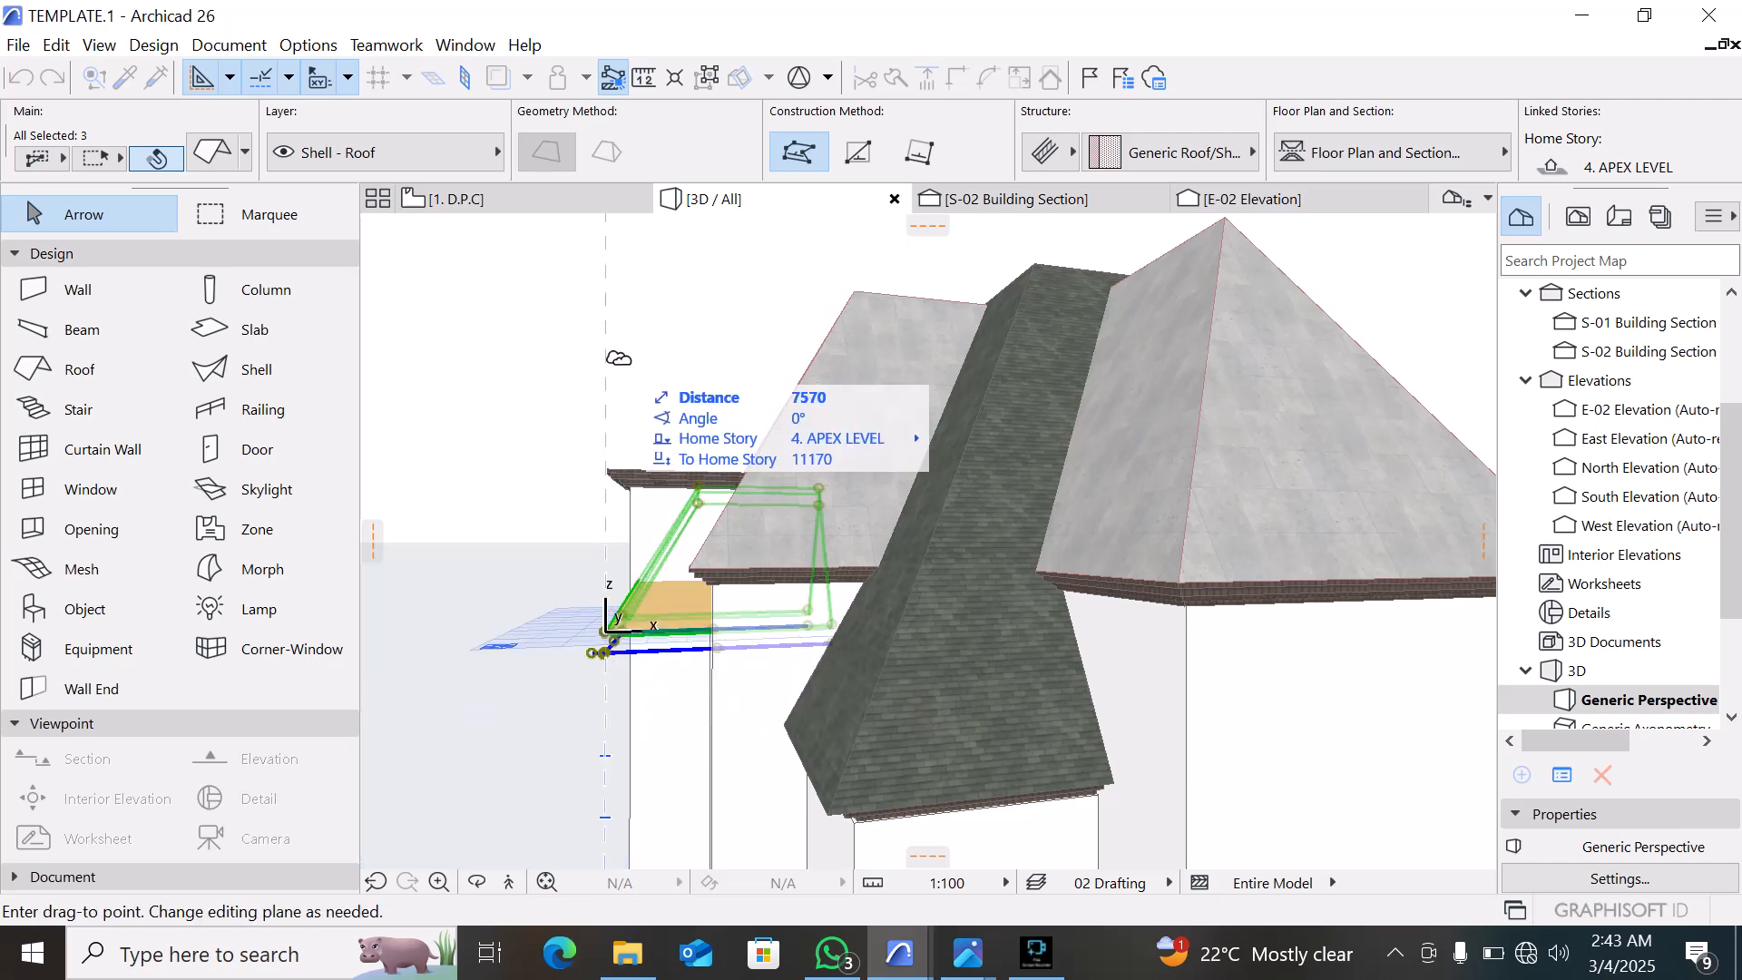
click(610, 470)
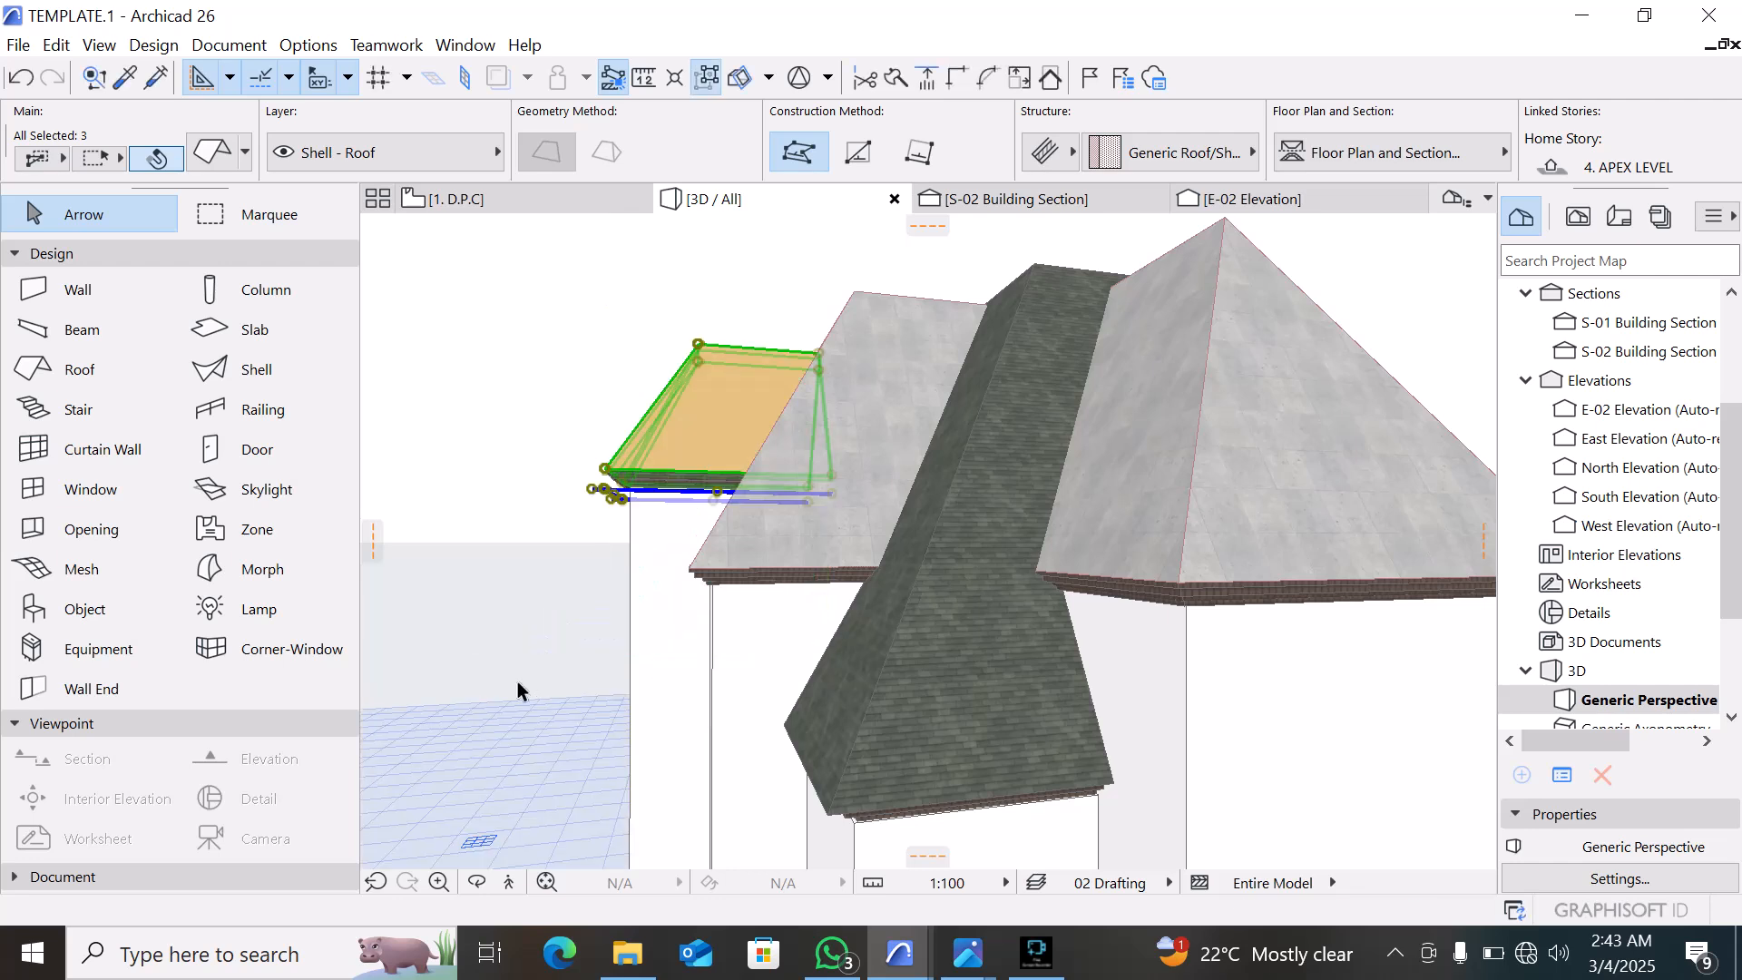
Check the raised small roof in 3D, and open the 4. APEX LEVEL floor plan at the projection
shift+middle_drag(480, 597, 1351, 544)
scroll(707, 348, up, 2)
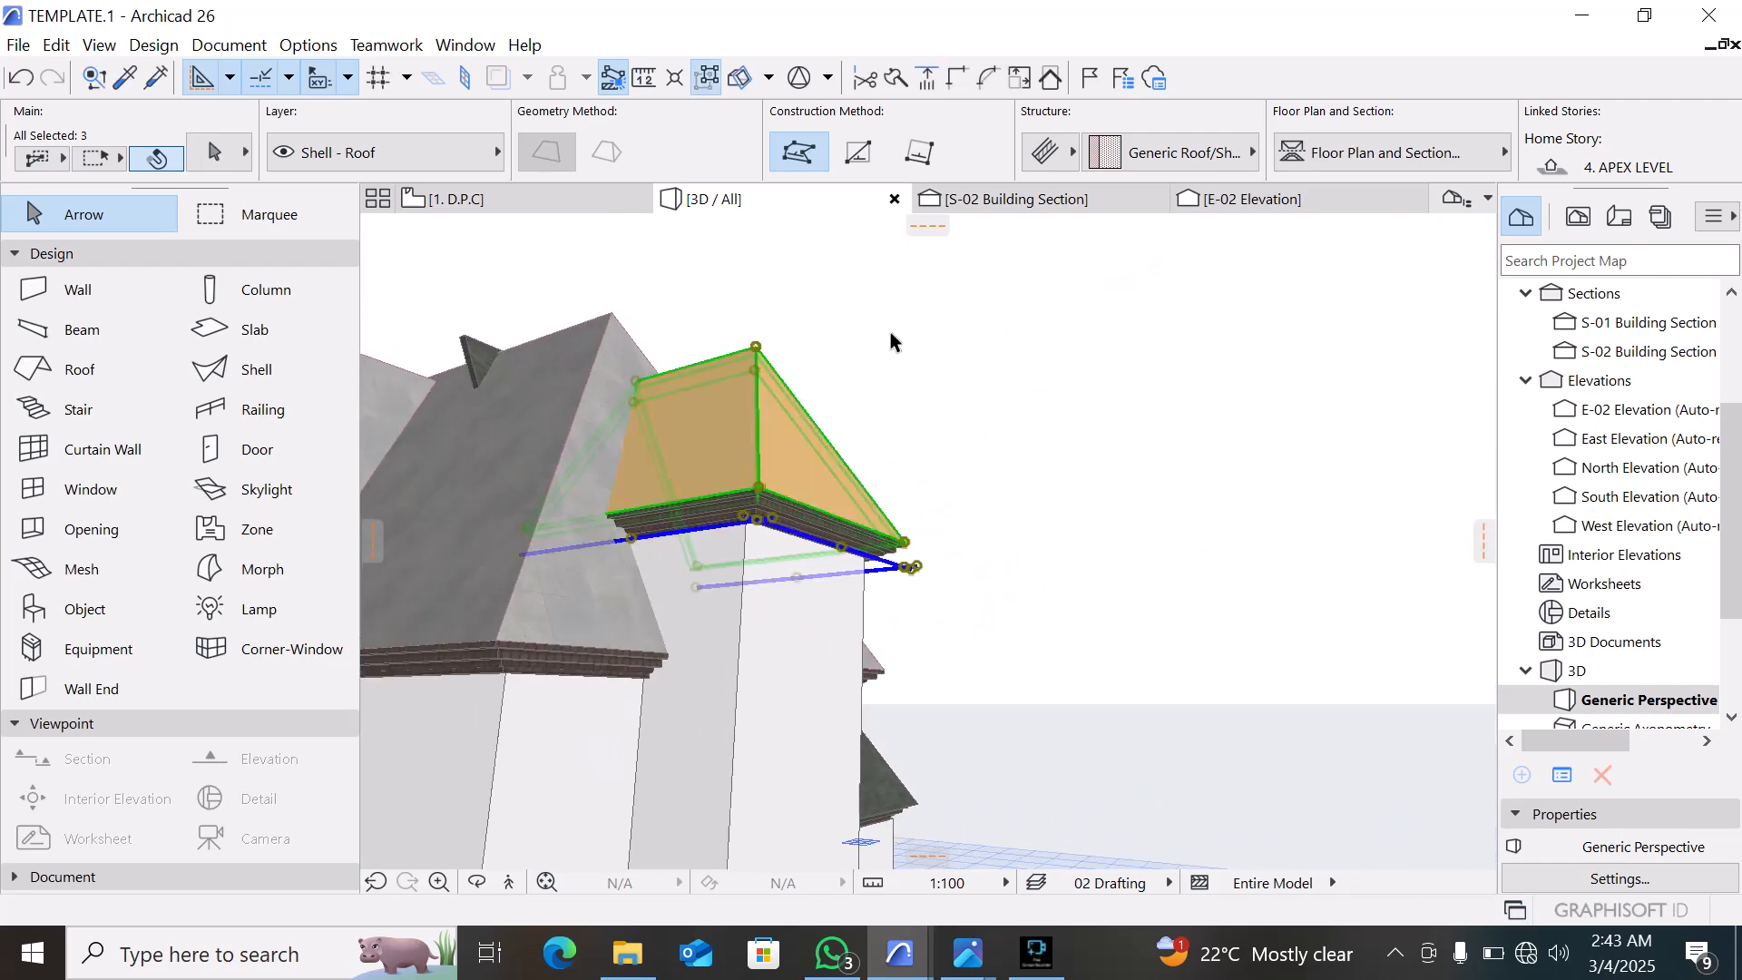
shift+middle_drag(891, 336, 487, 543)
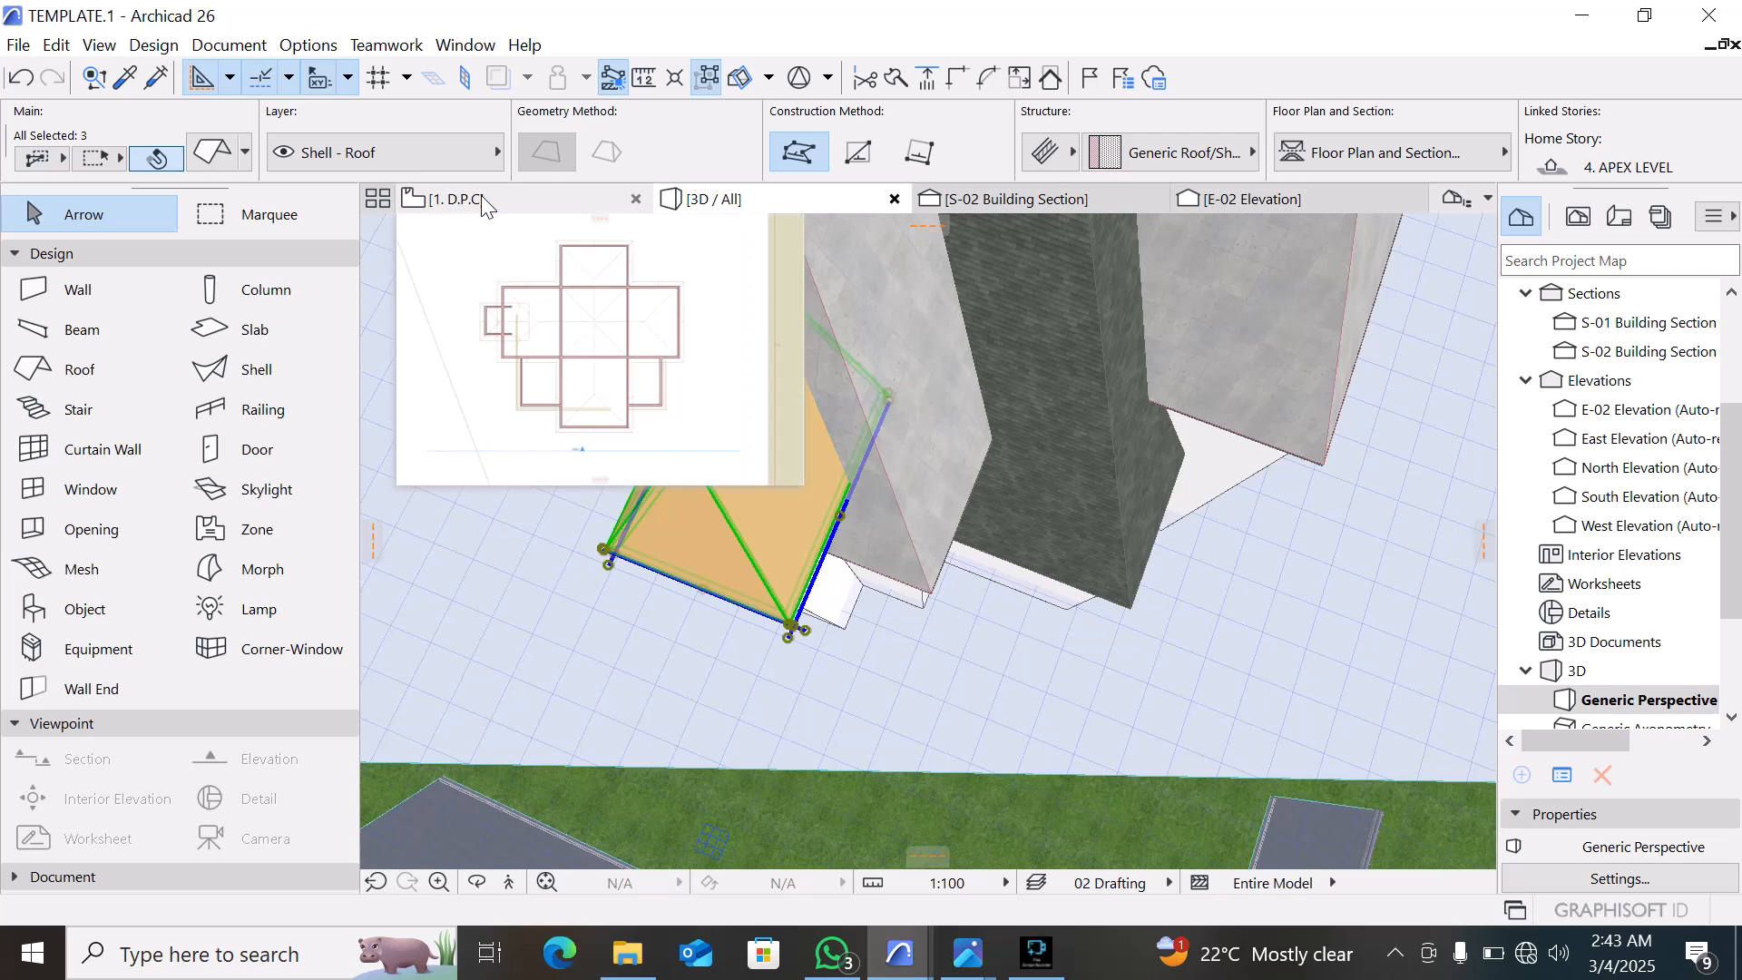
click(461, 202)
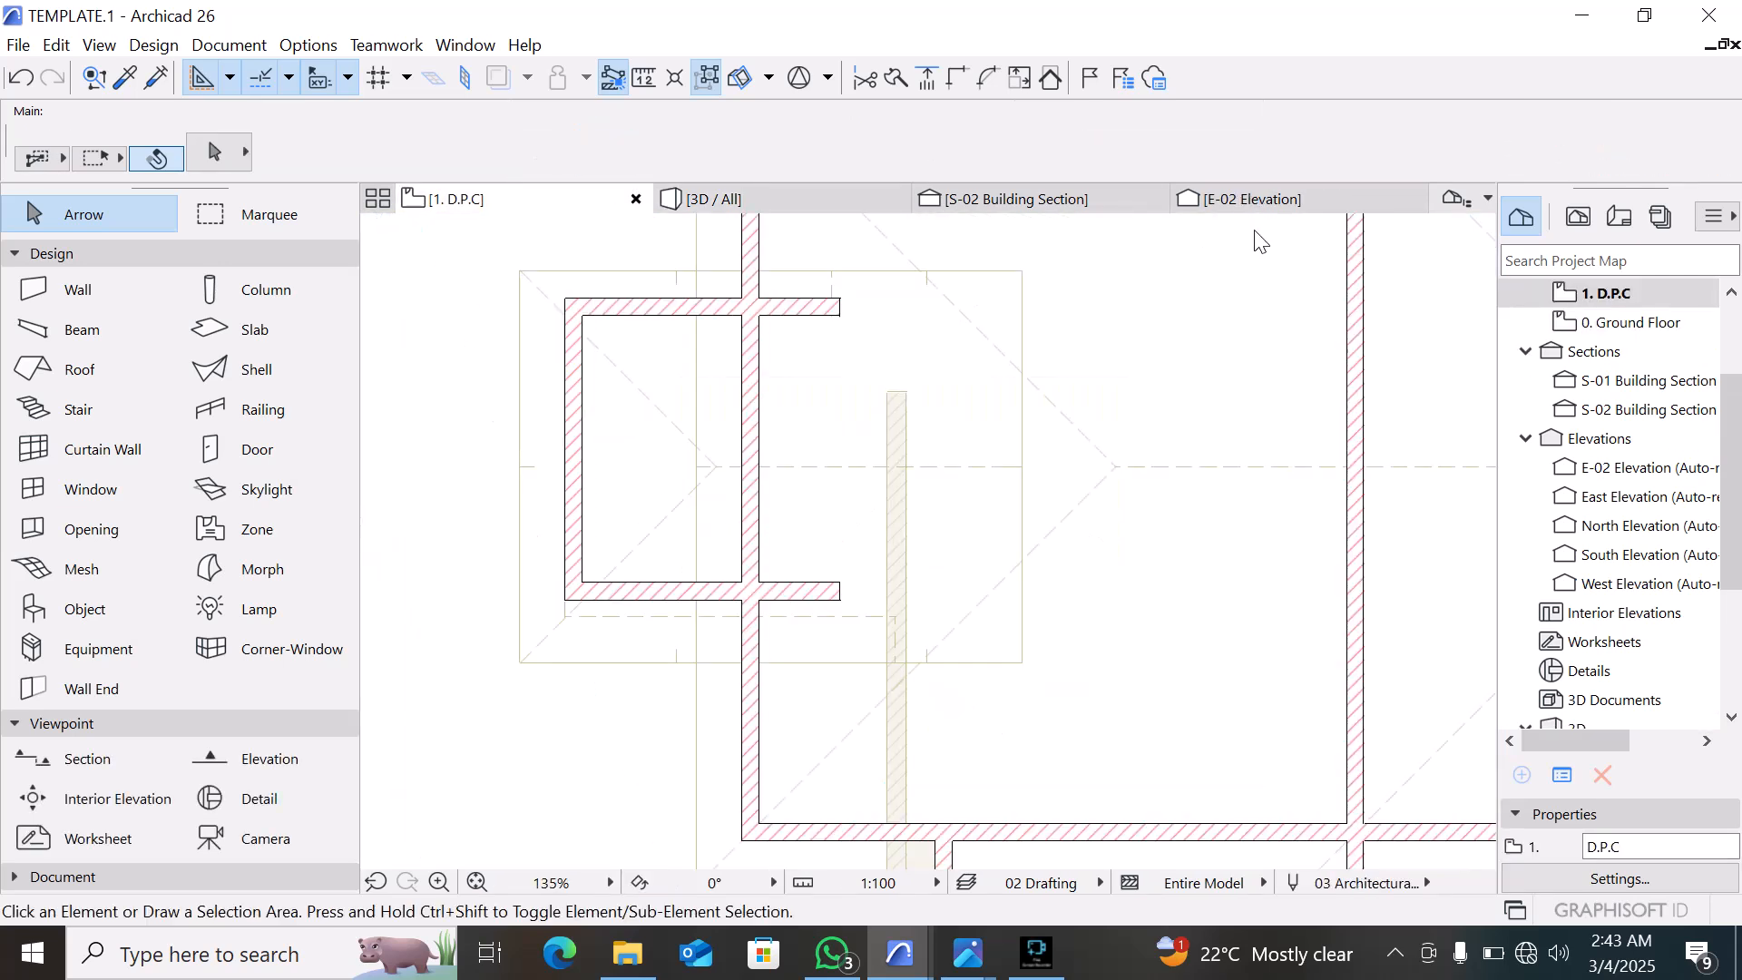
scroll(1603, 327, up, 3)
click(1604, 354)
double_click(1604, 356)
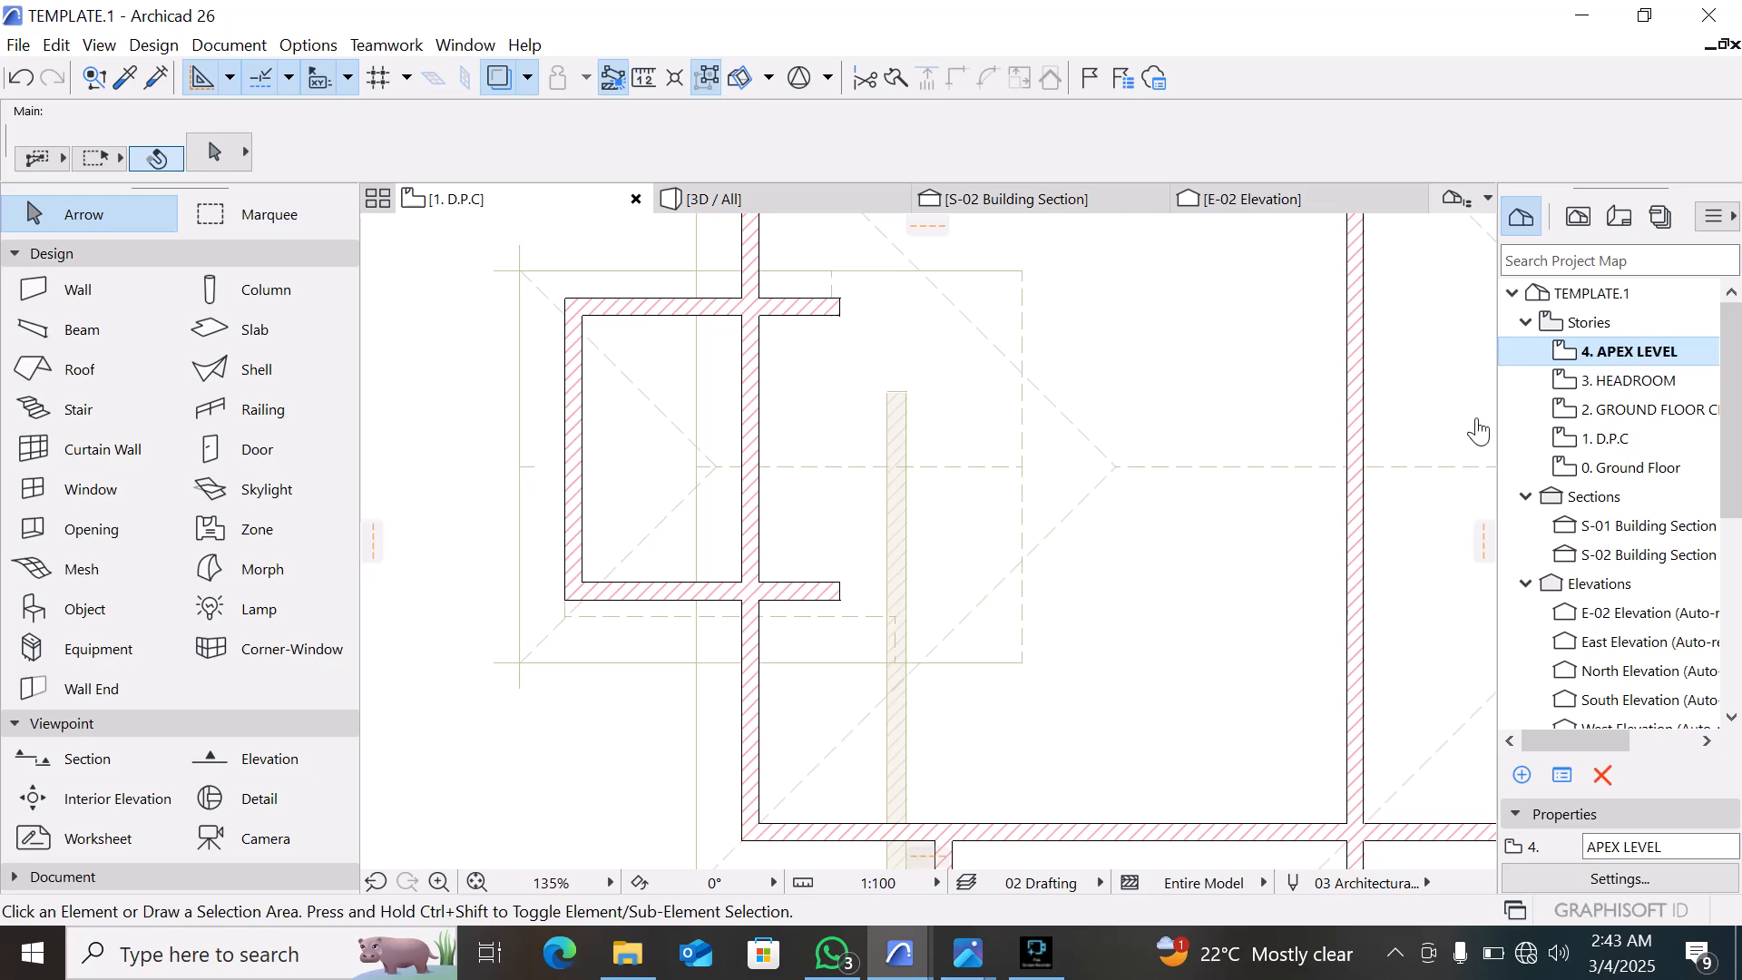
scroll(918, 712, down, 5)
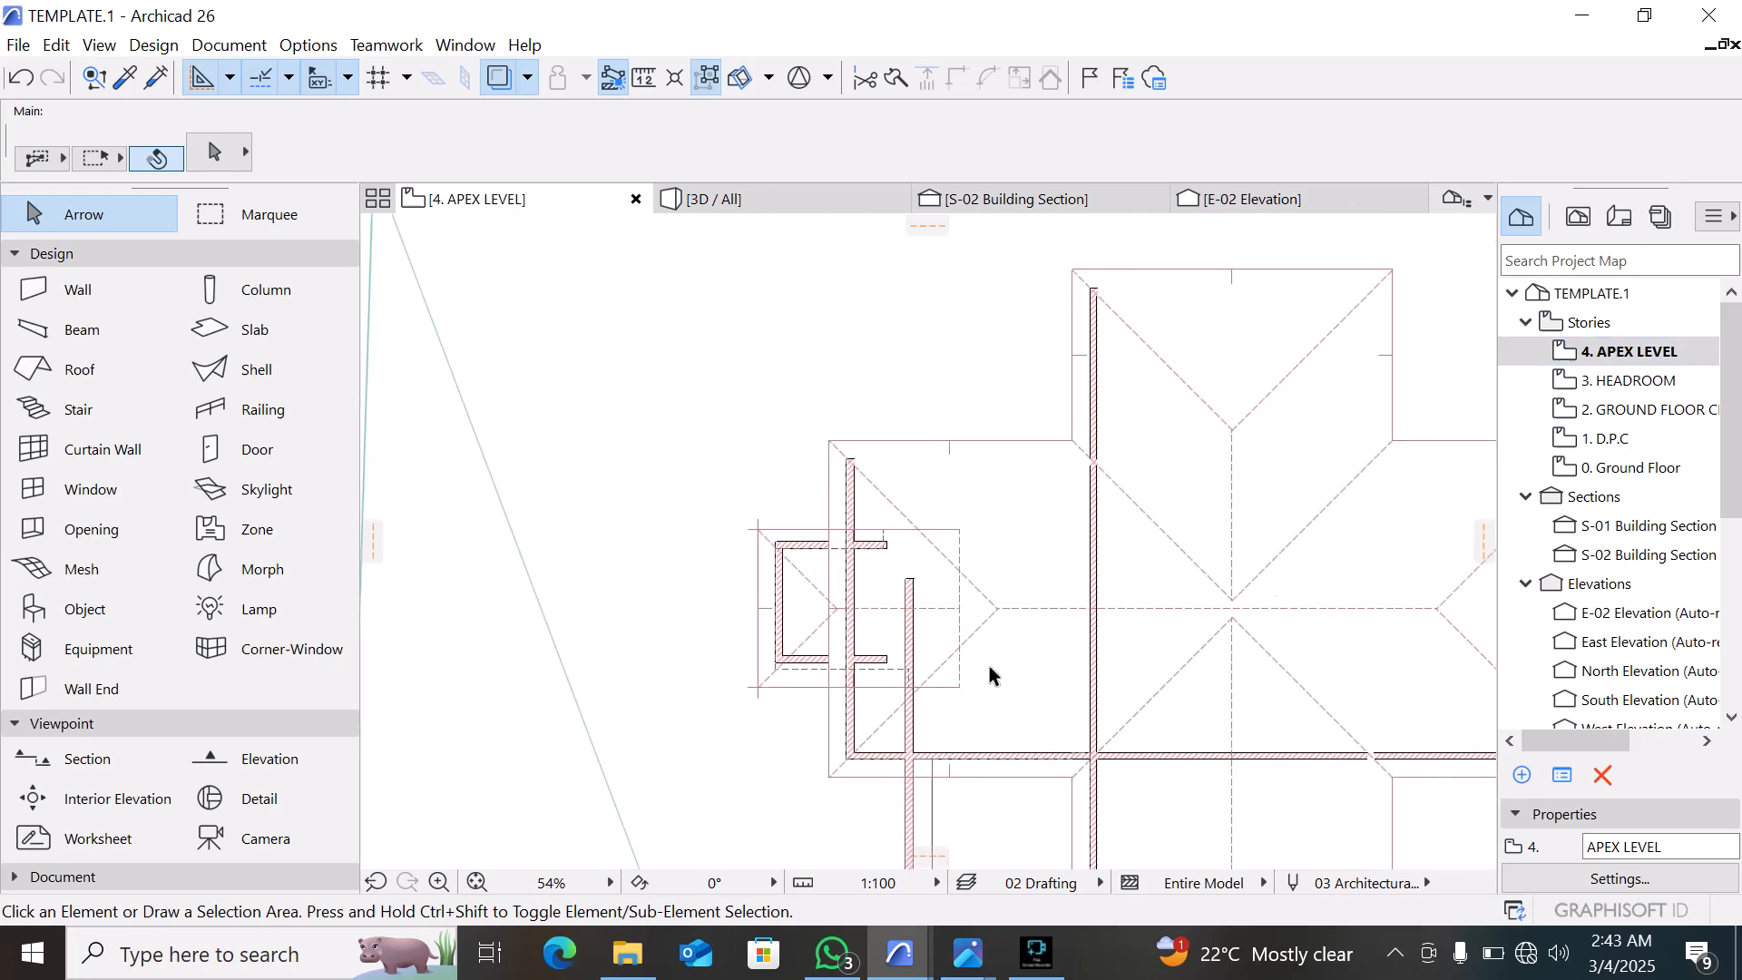
Subtract the inner end of the small roof's lower side plane on the plan, cutting it back to the short vertical wall
click(943, 687)
scroll(868, 673, up, 5)
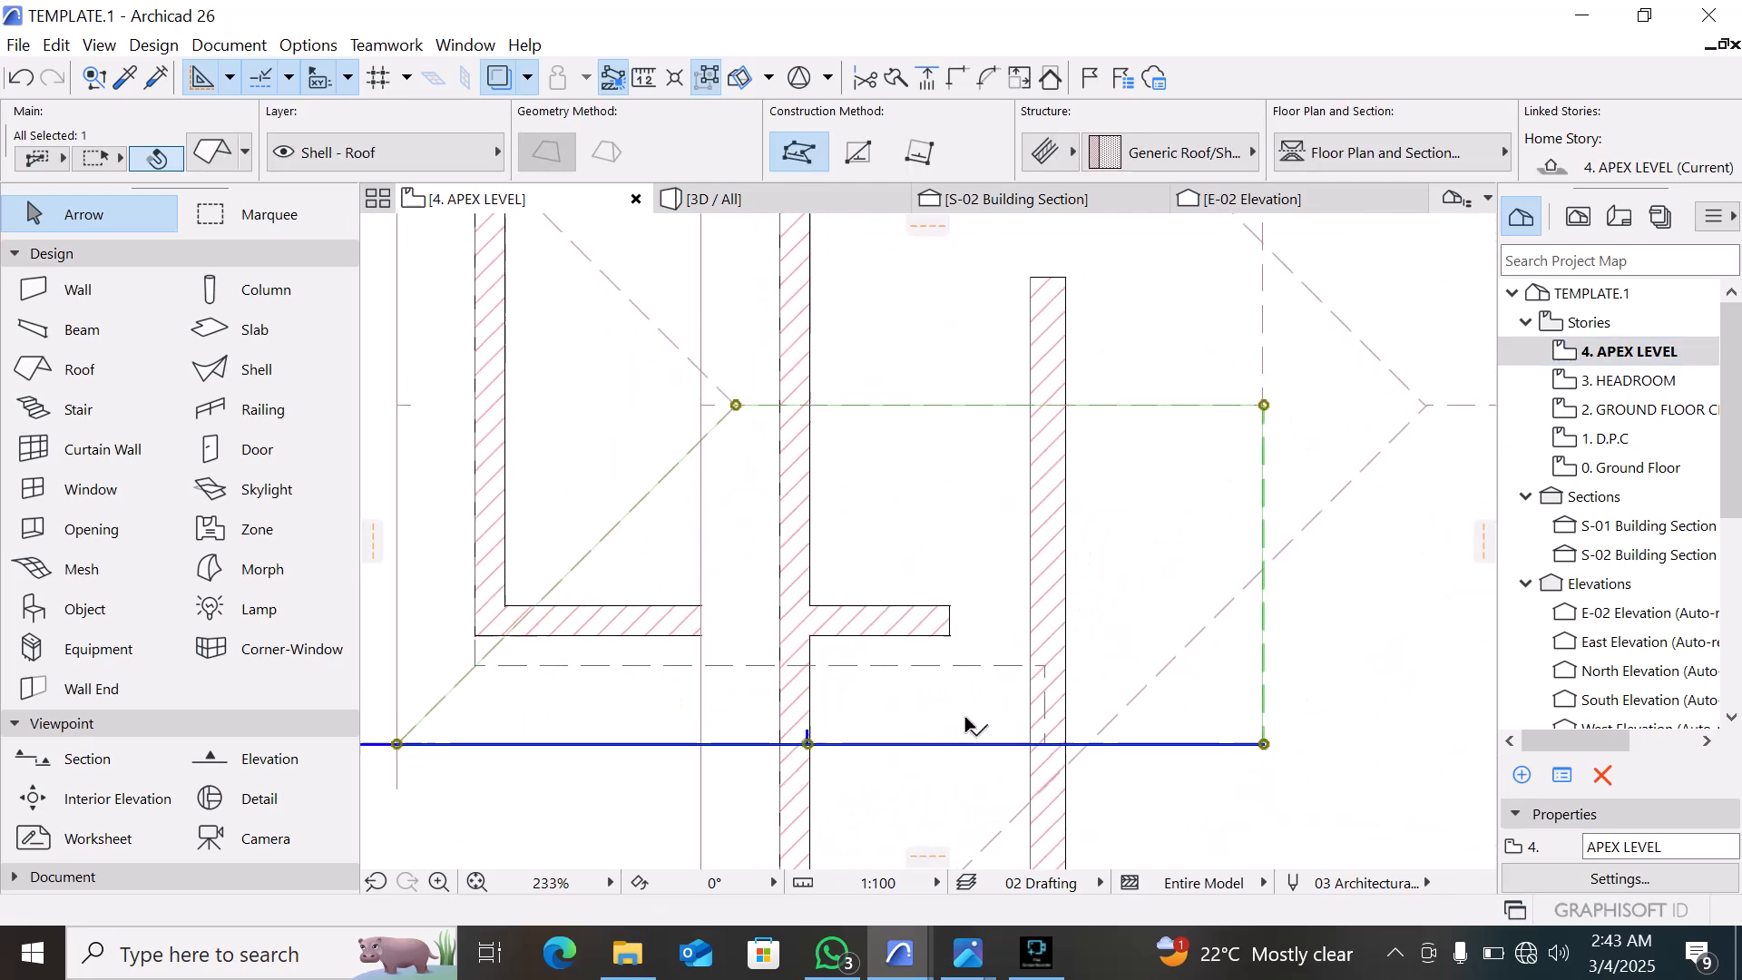
click(886, 745)
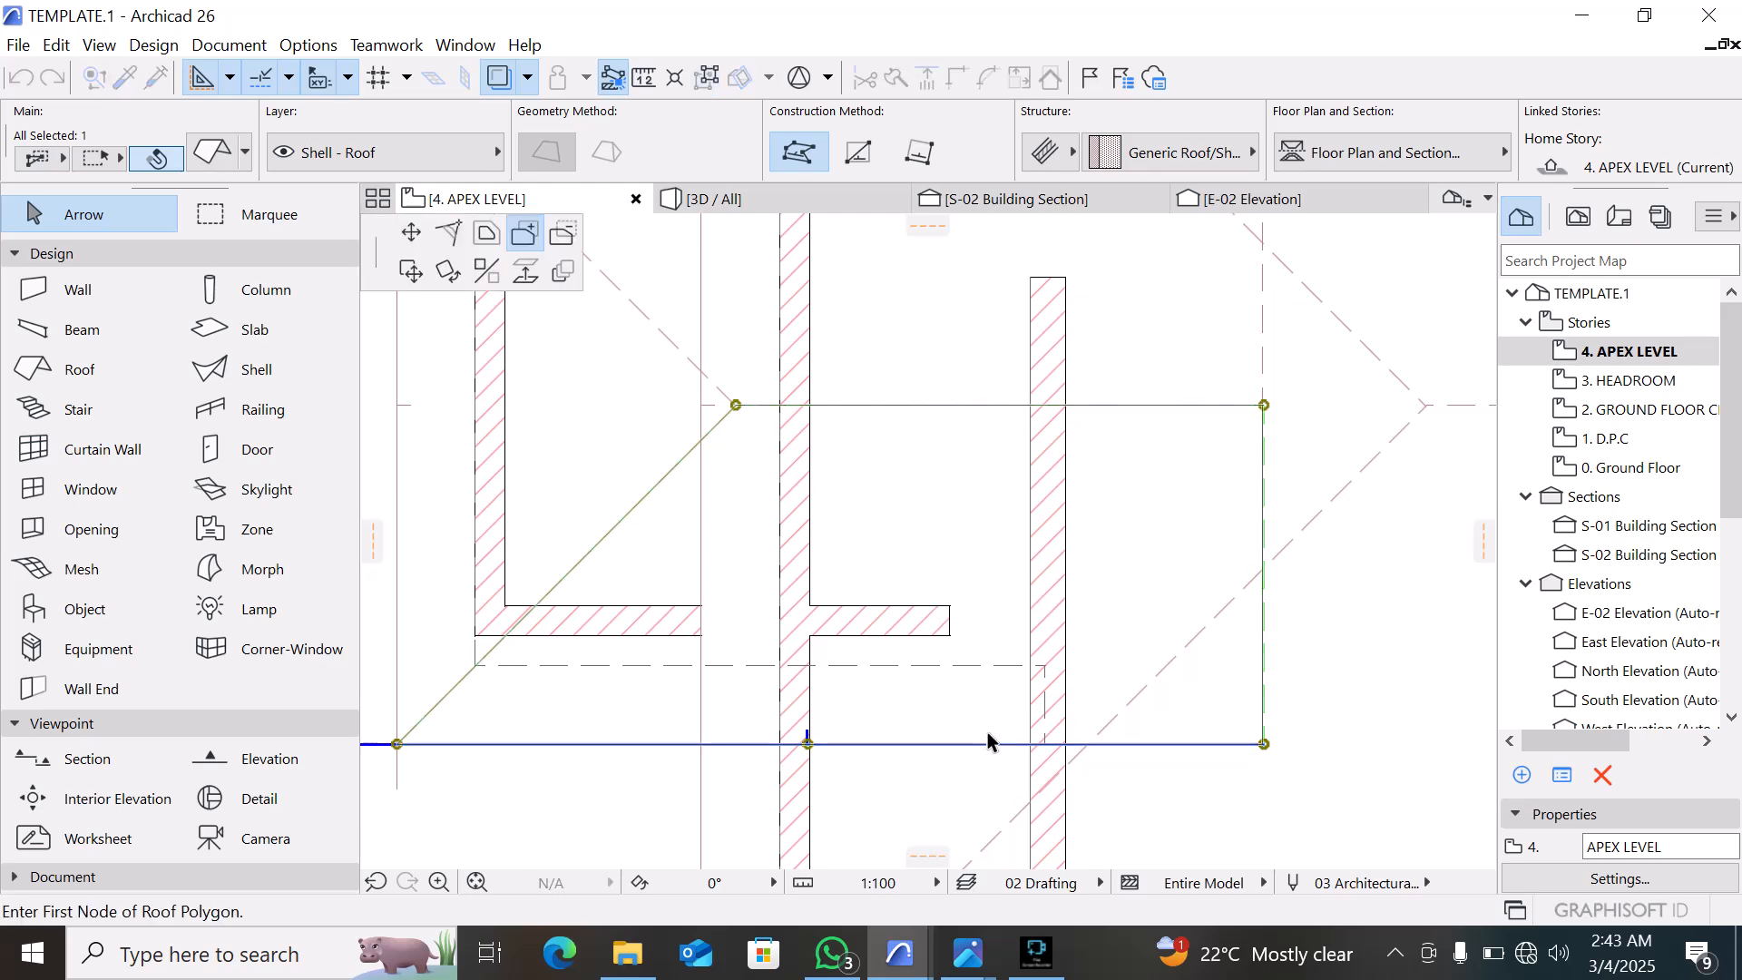
click(563, 240)
scroll(962, 810, down, 4)
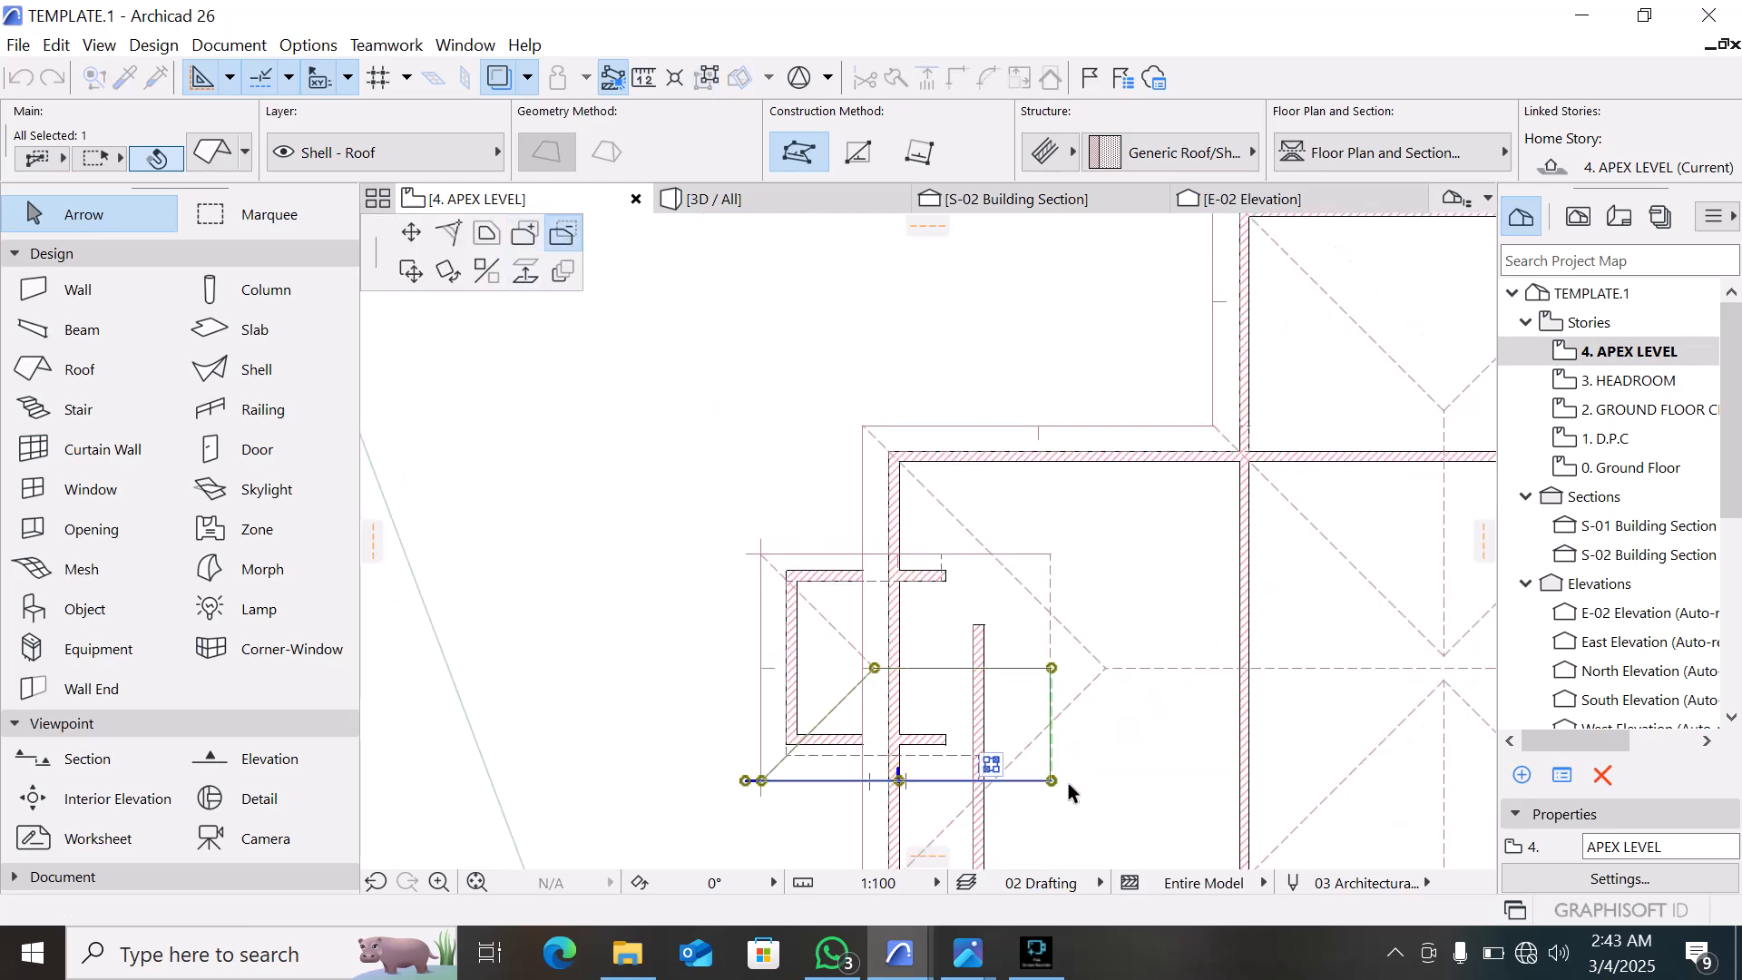
click(973, 780)
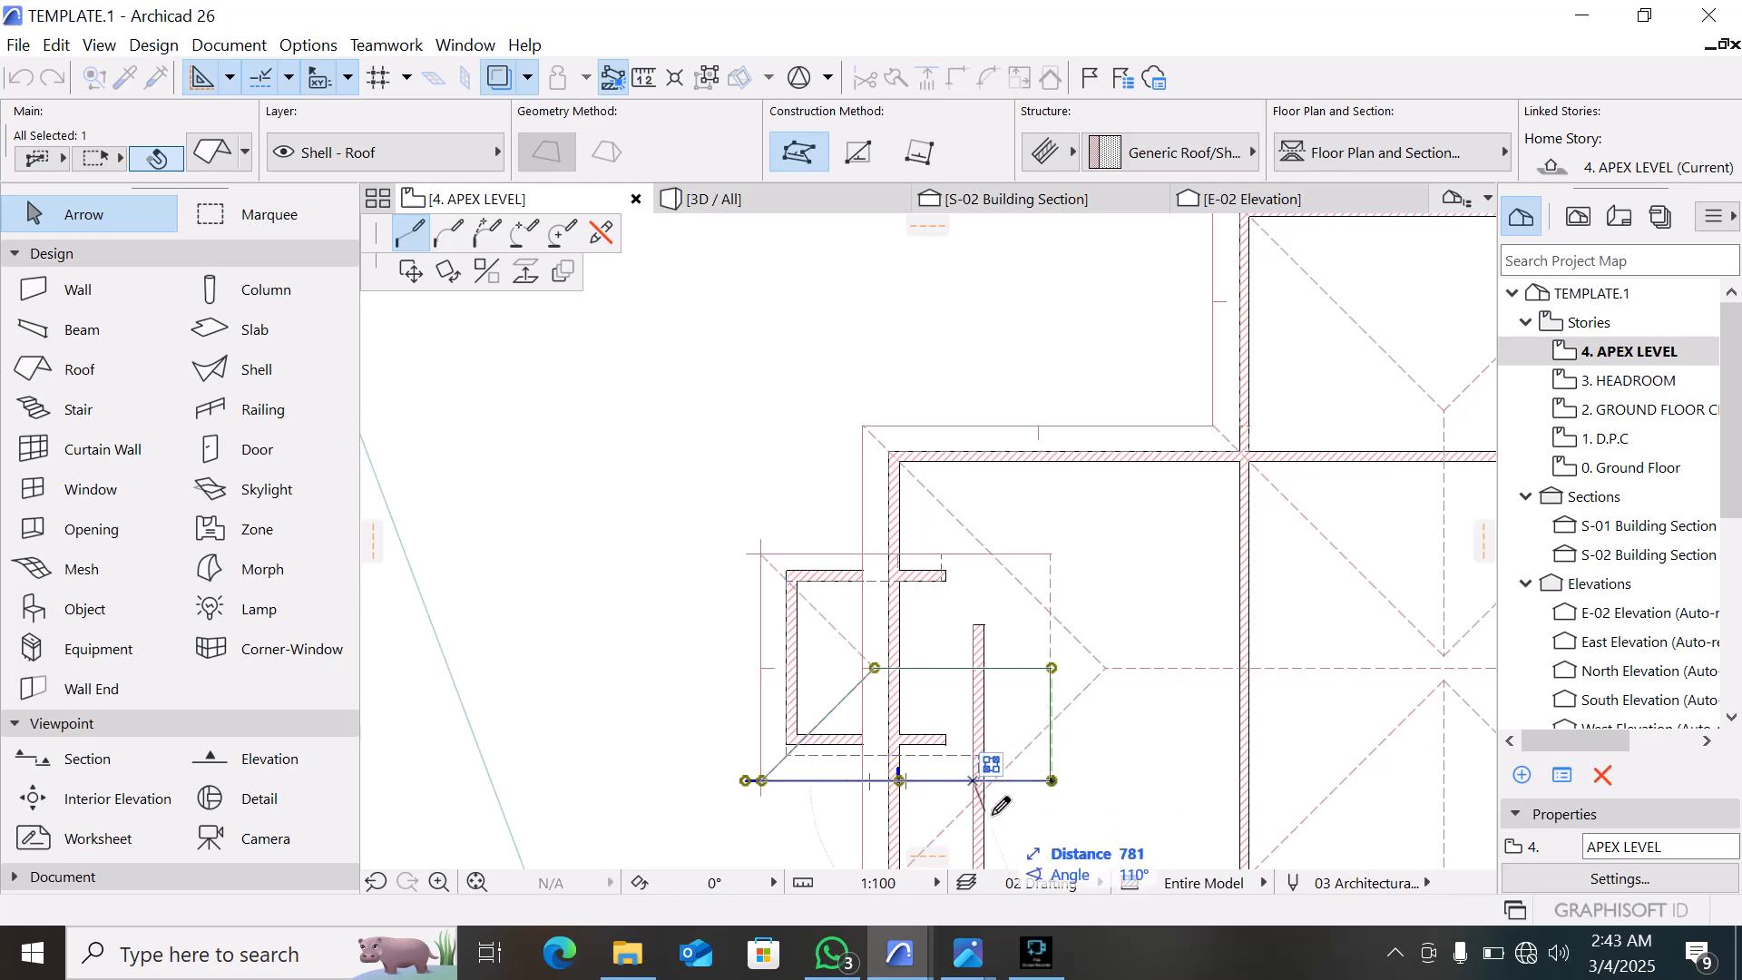
click(1052, 555)
click(1052, 778)
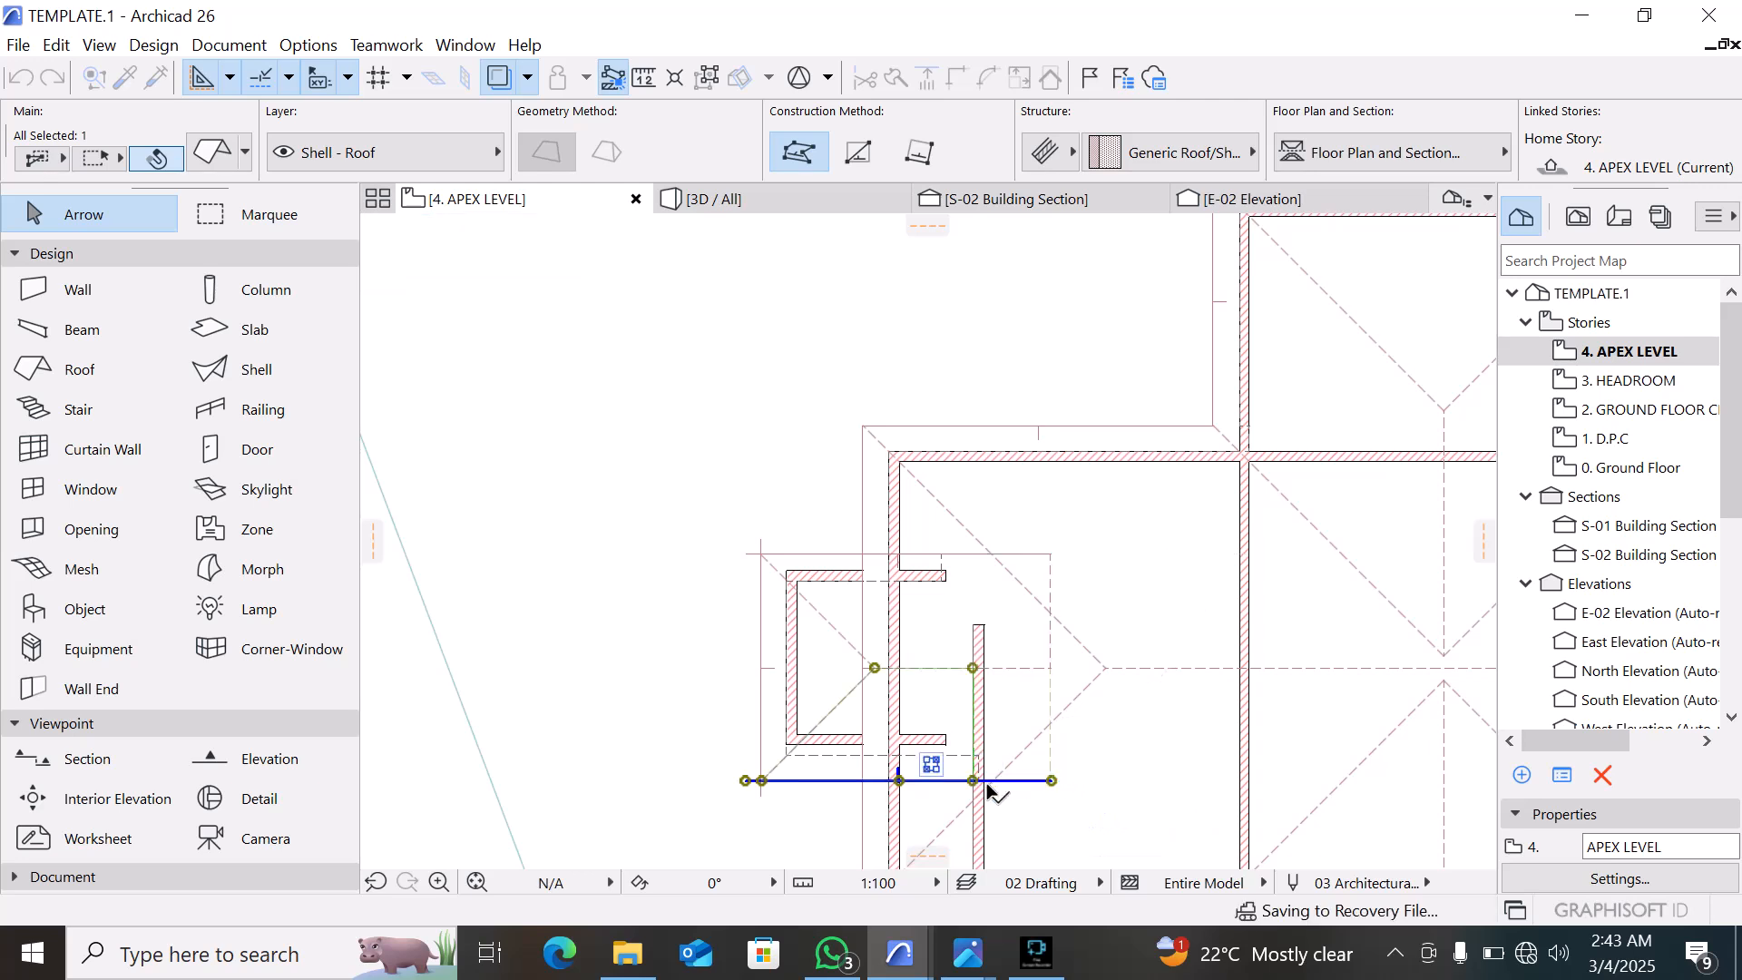
key(Escape)
Reselect the trimmed side plane and shorten its pivot line to end at the plane's new inner edge
click(1025, 765)
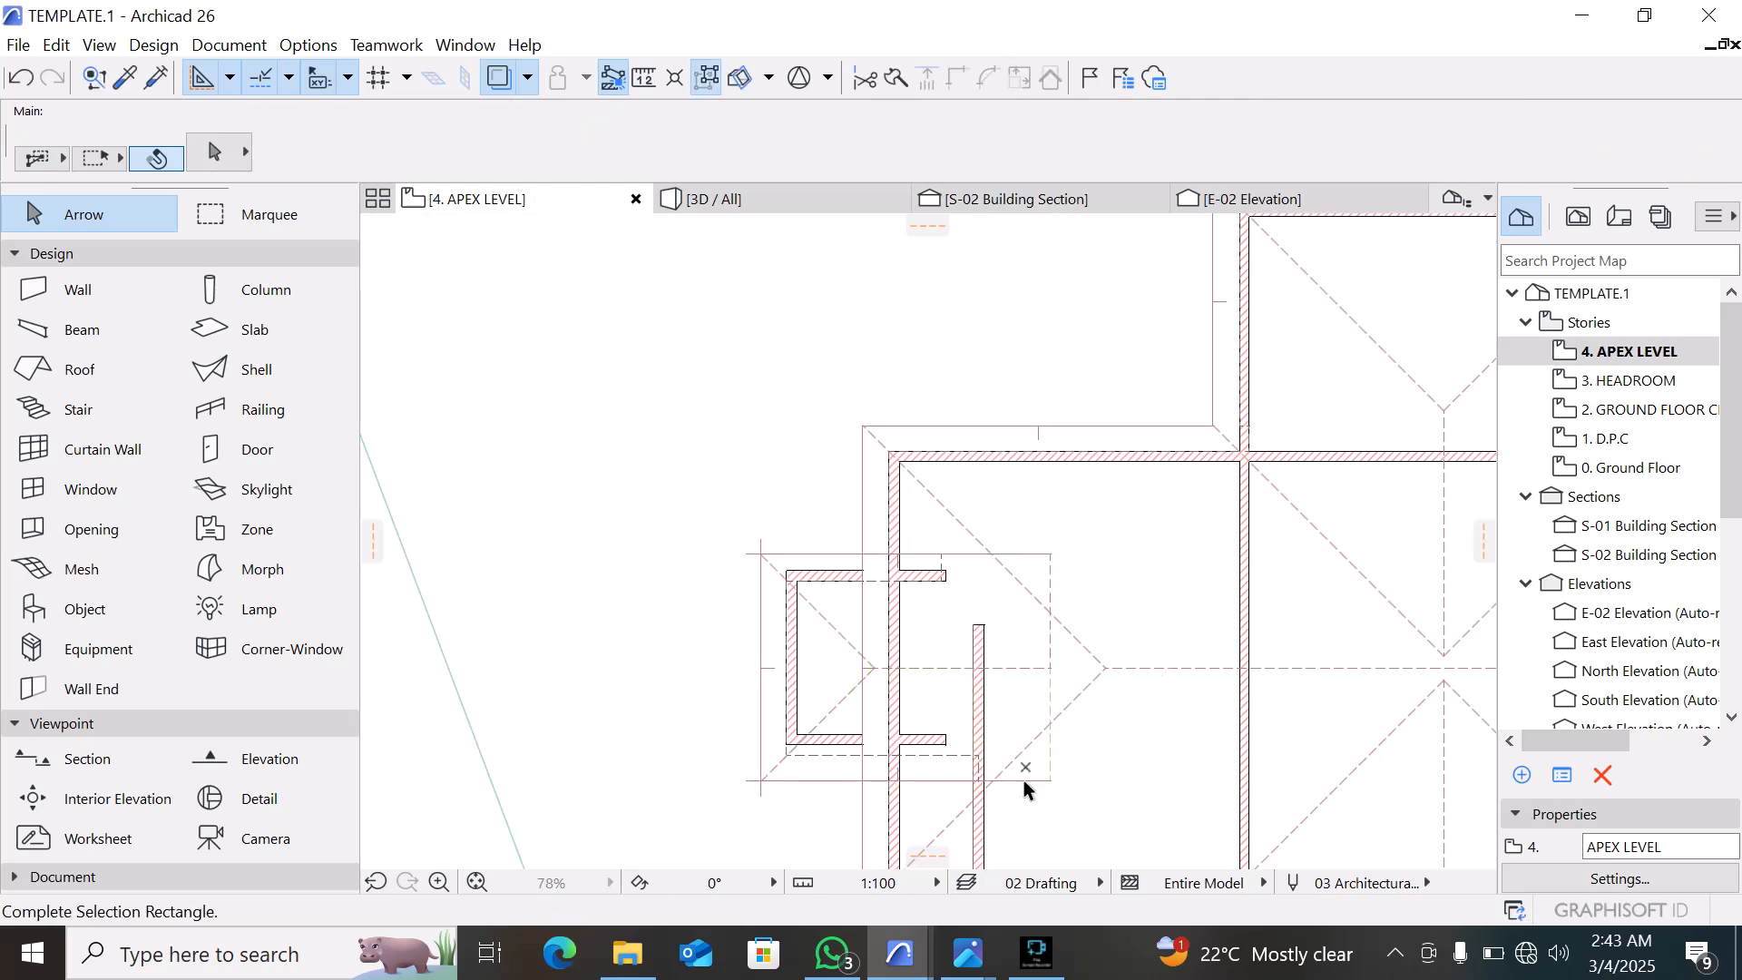
click(1042, 784)
click(1040, 776)
click(1043, 784)
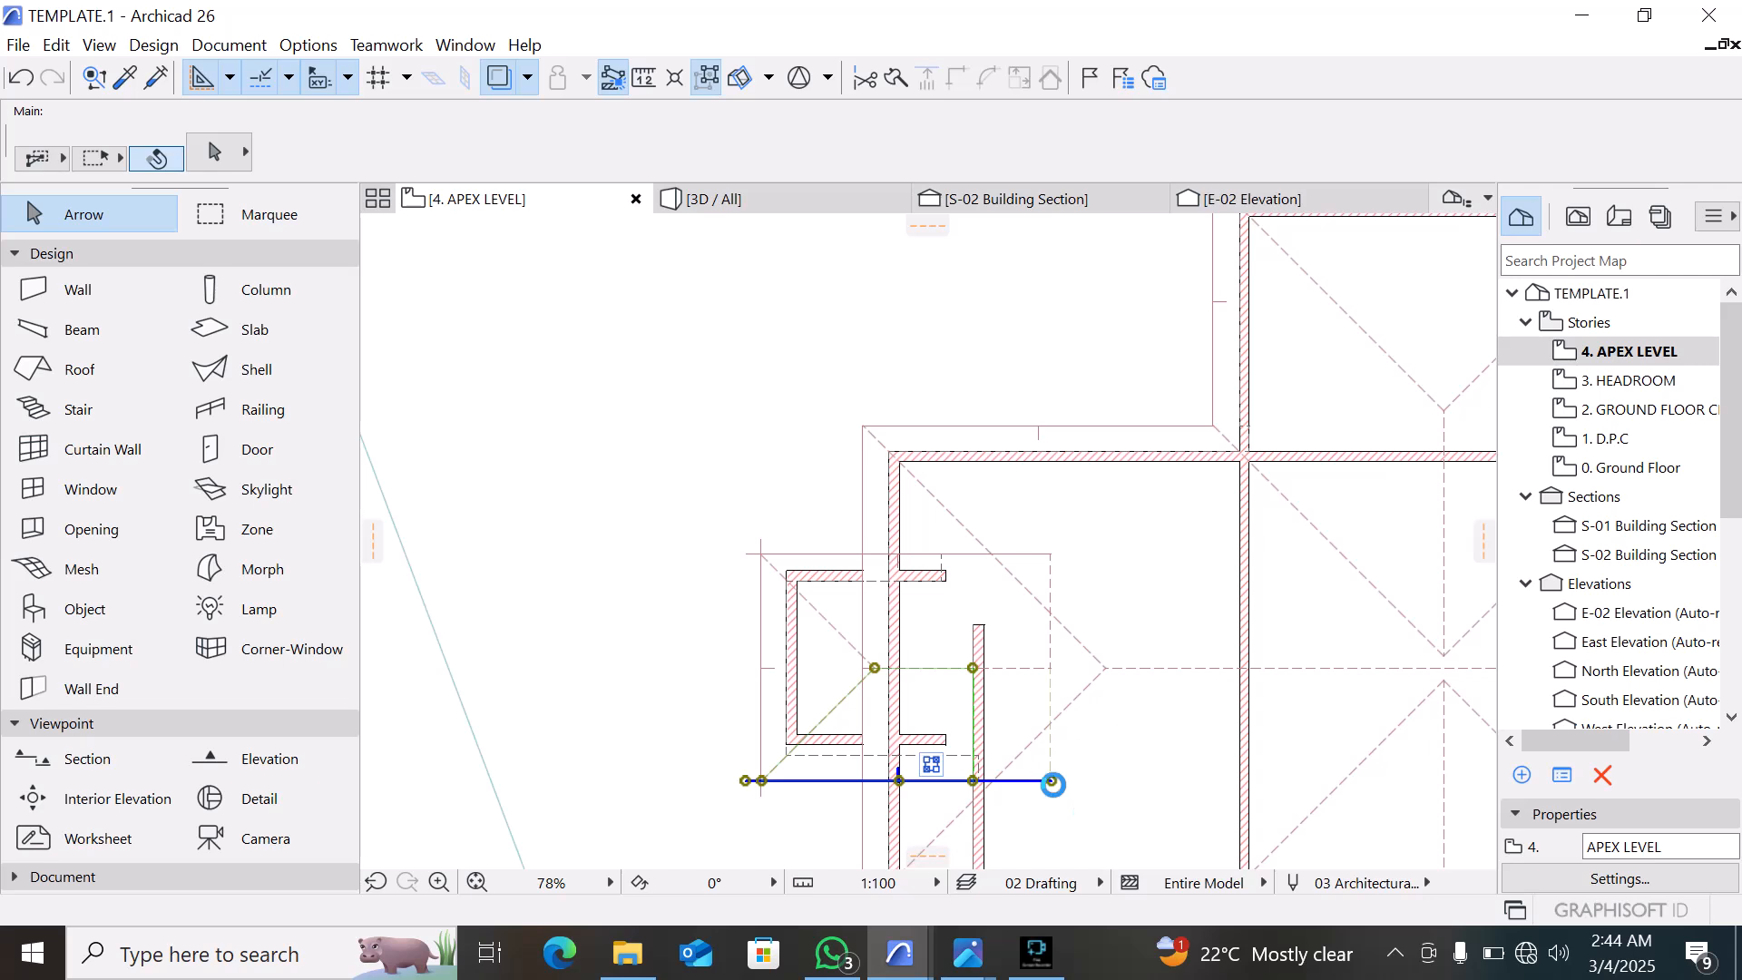
click(1052, 780)
click(978, 781)
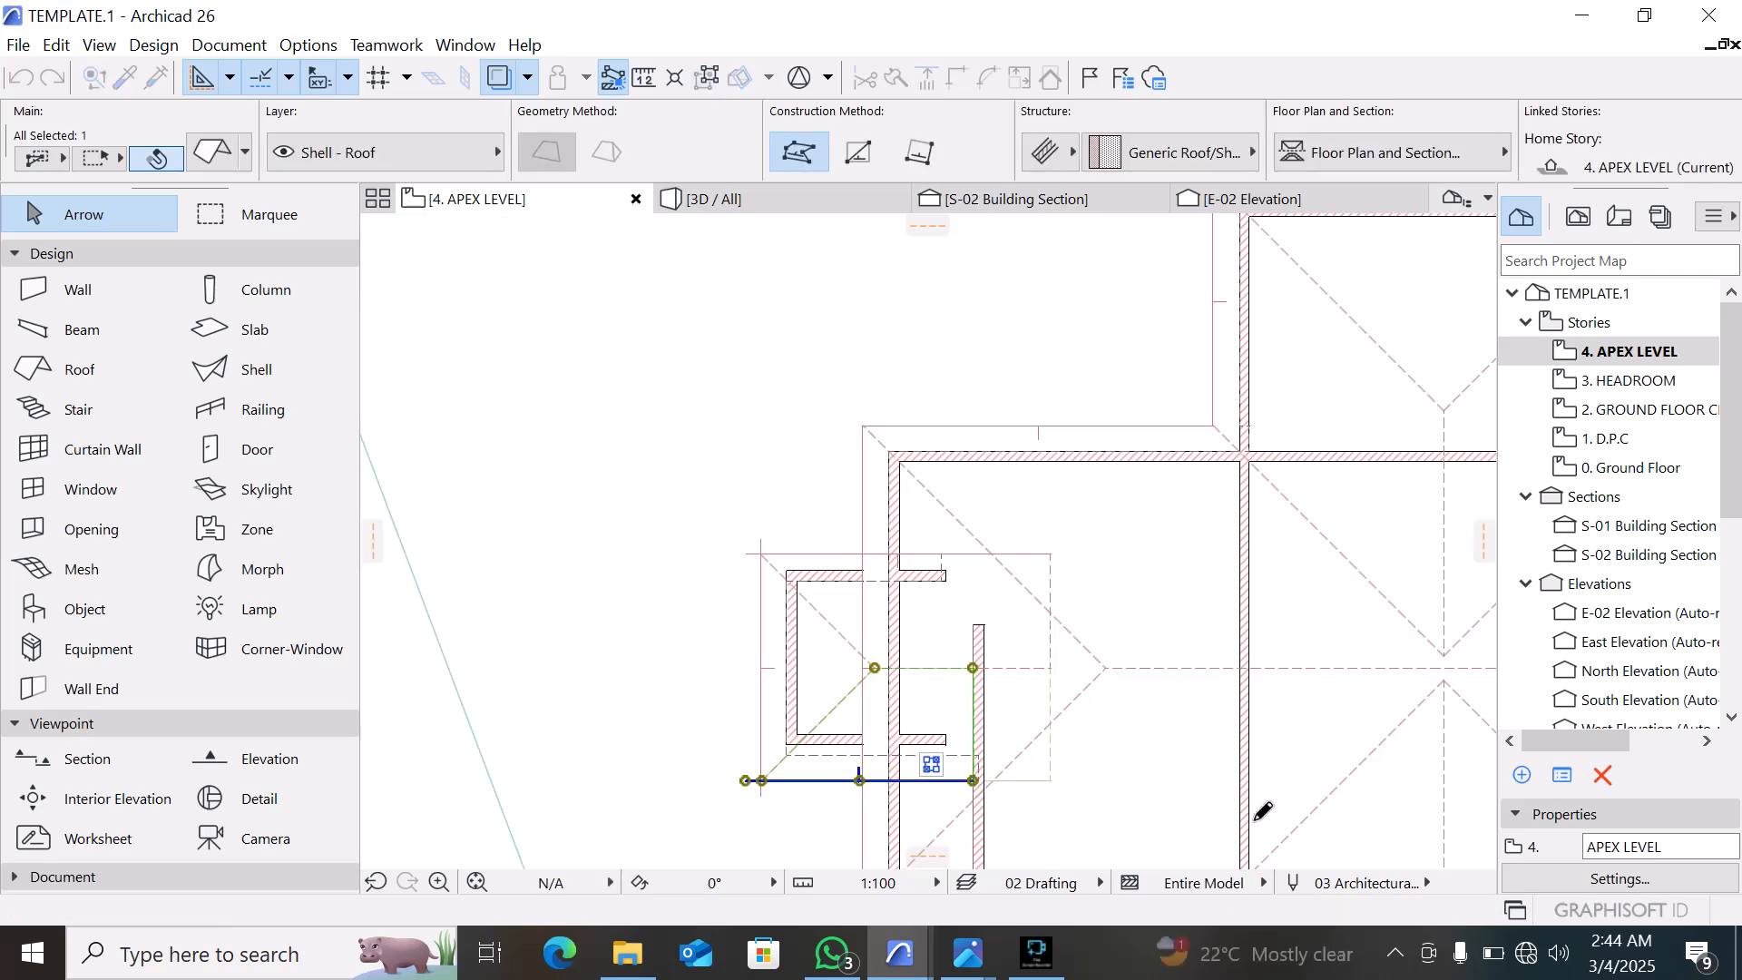
key(Escape)
Try to pull the inner corner of the opposite side plane back along its pivot line on the plan
click(1046, 562)
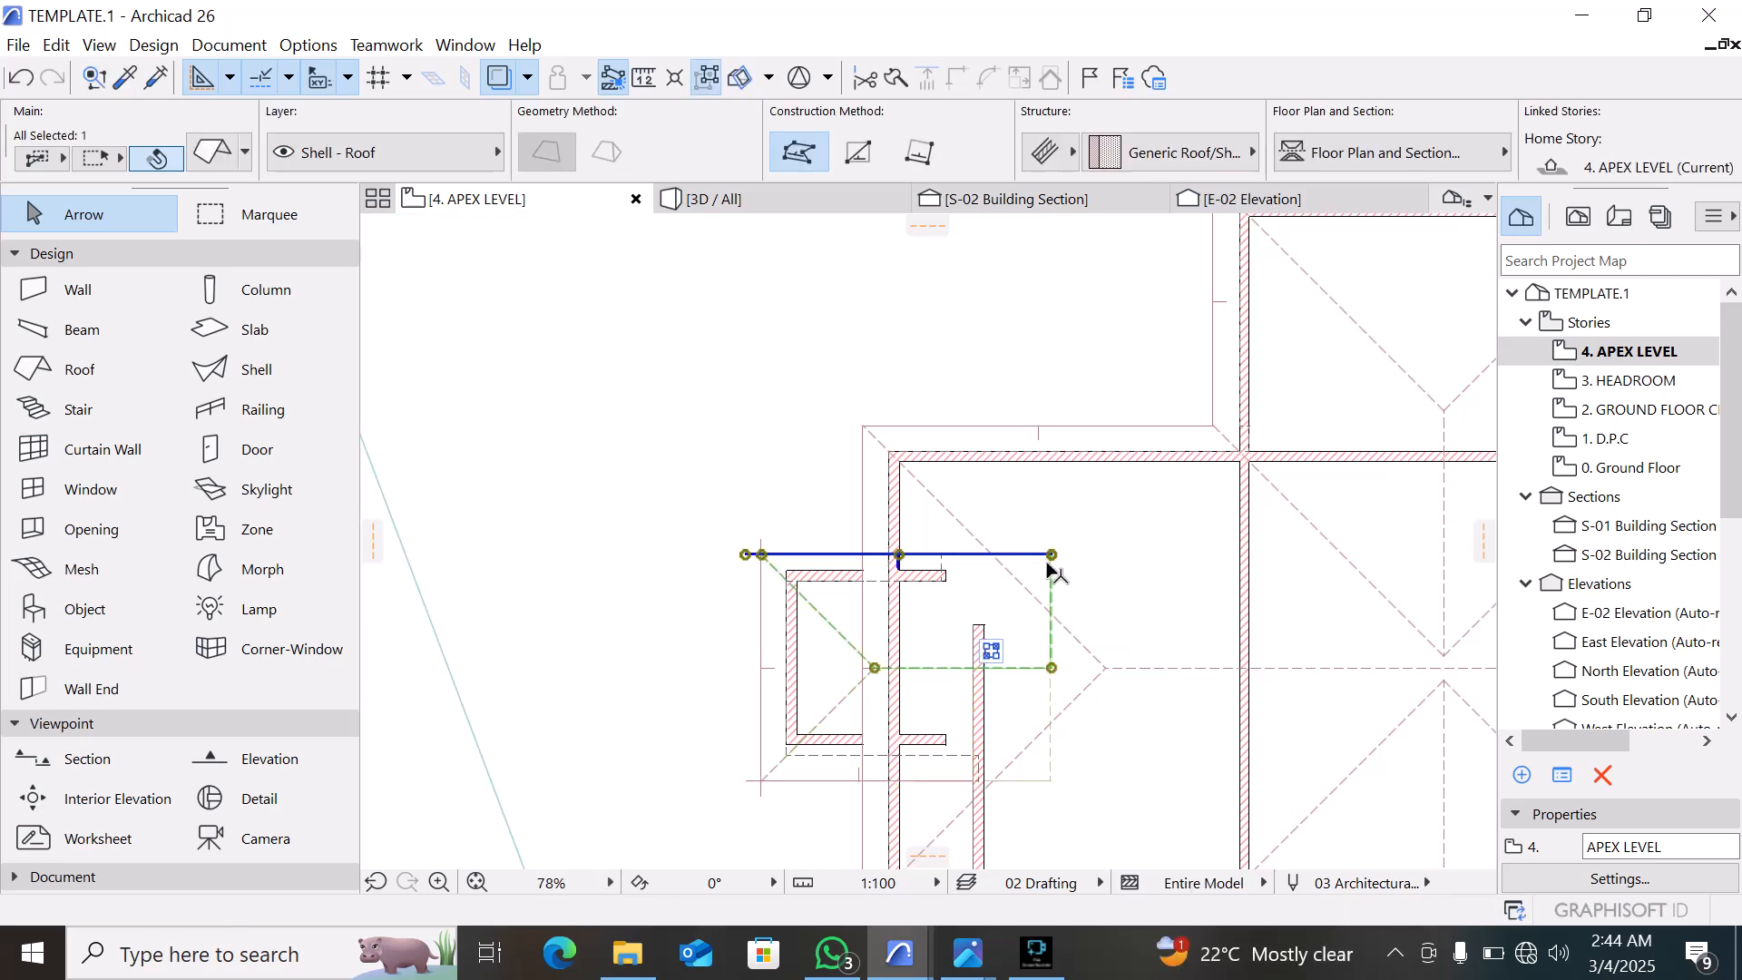
click(1051, 555)
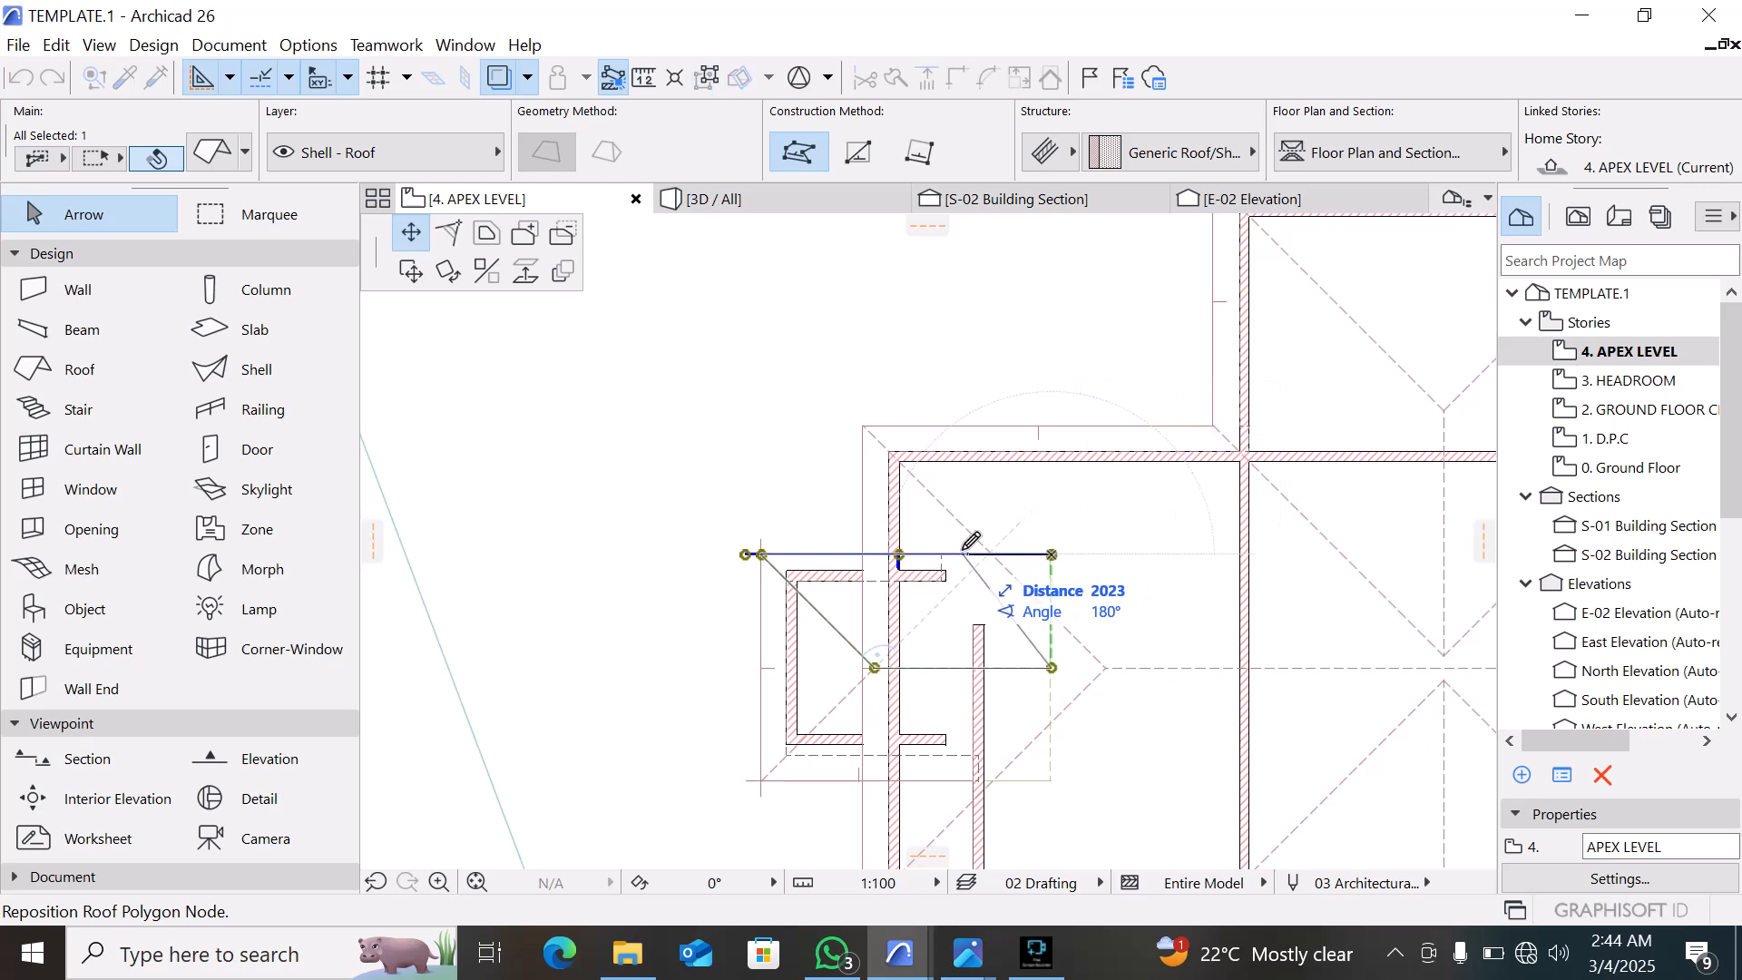
click(798, 554)
Examine in the 3D view how the inner ends of the small roof's planes meet the main roof
click(673, 201)
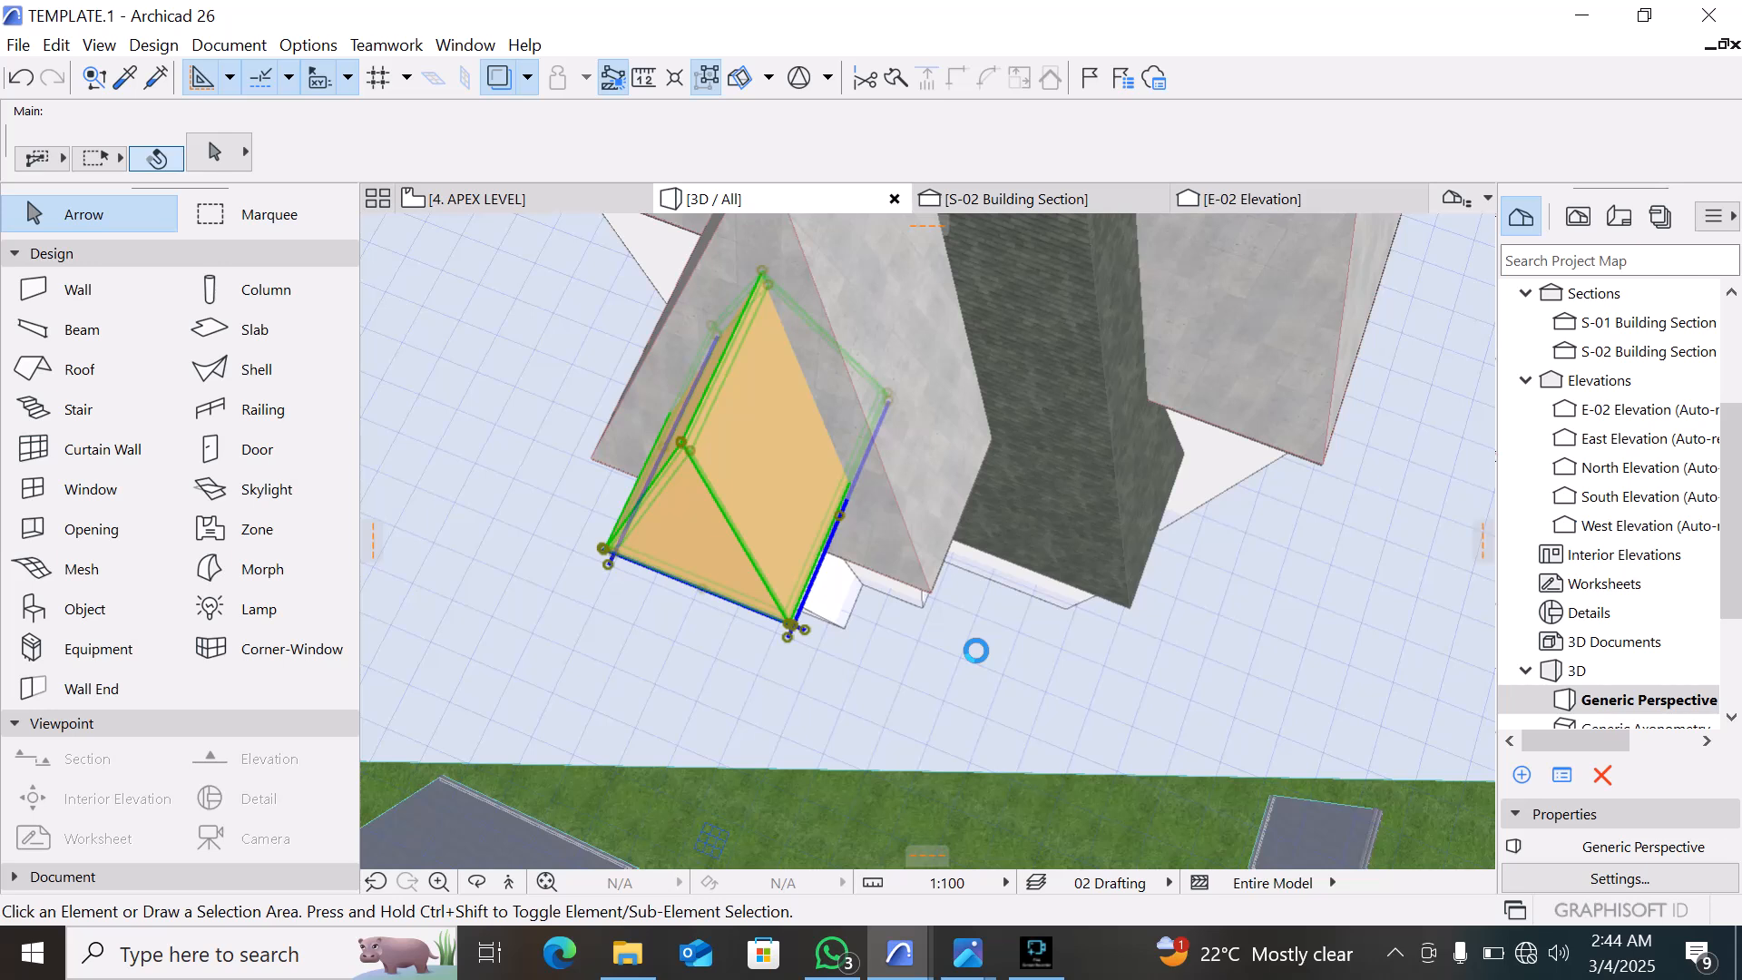
shift+middle_drag(1089, 655, 759, 373)
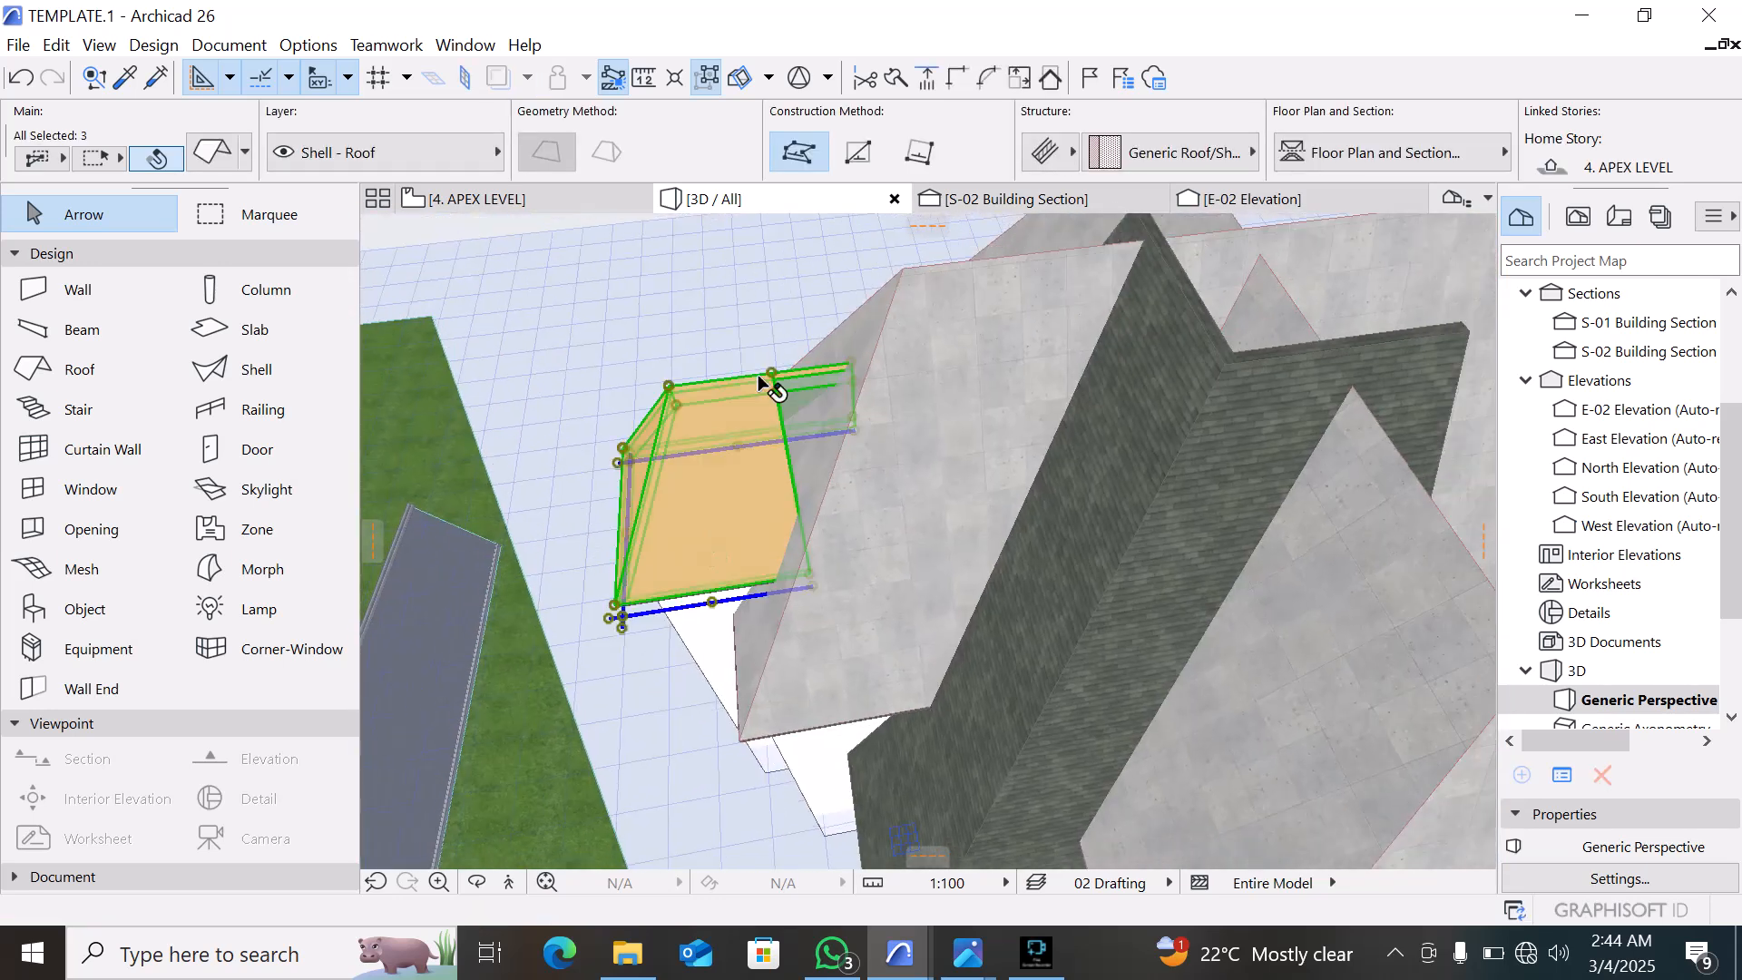
scroll(758, 374, up, 4)
scroll(1038, 422, up, 2)
scroll(835, 465, up, 3)
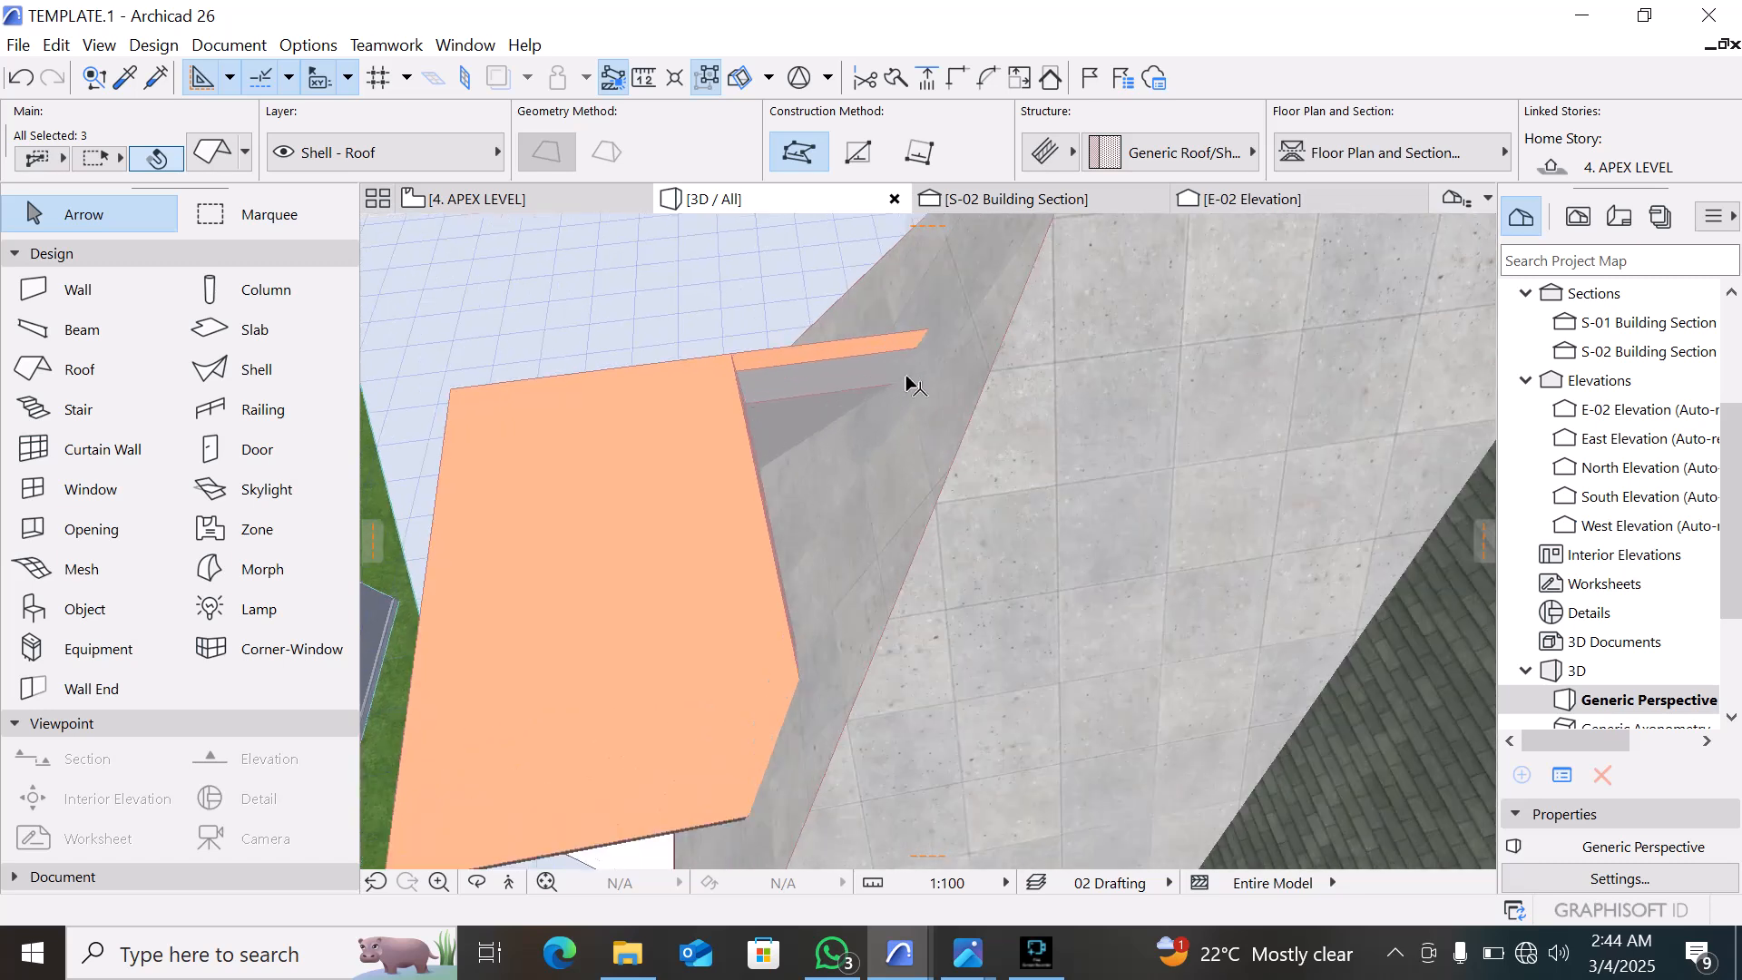
scroll(798, 501, up, 2)
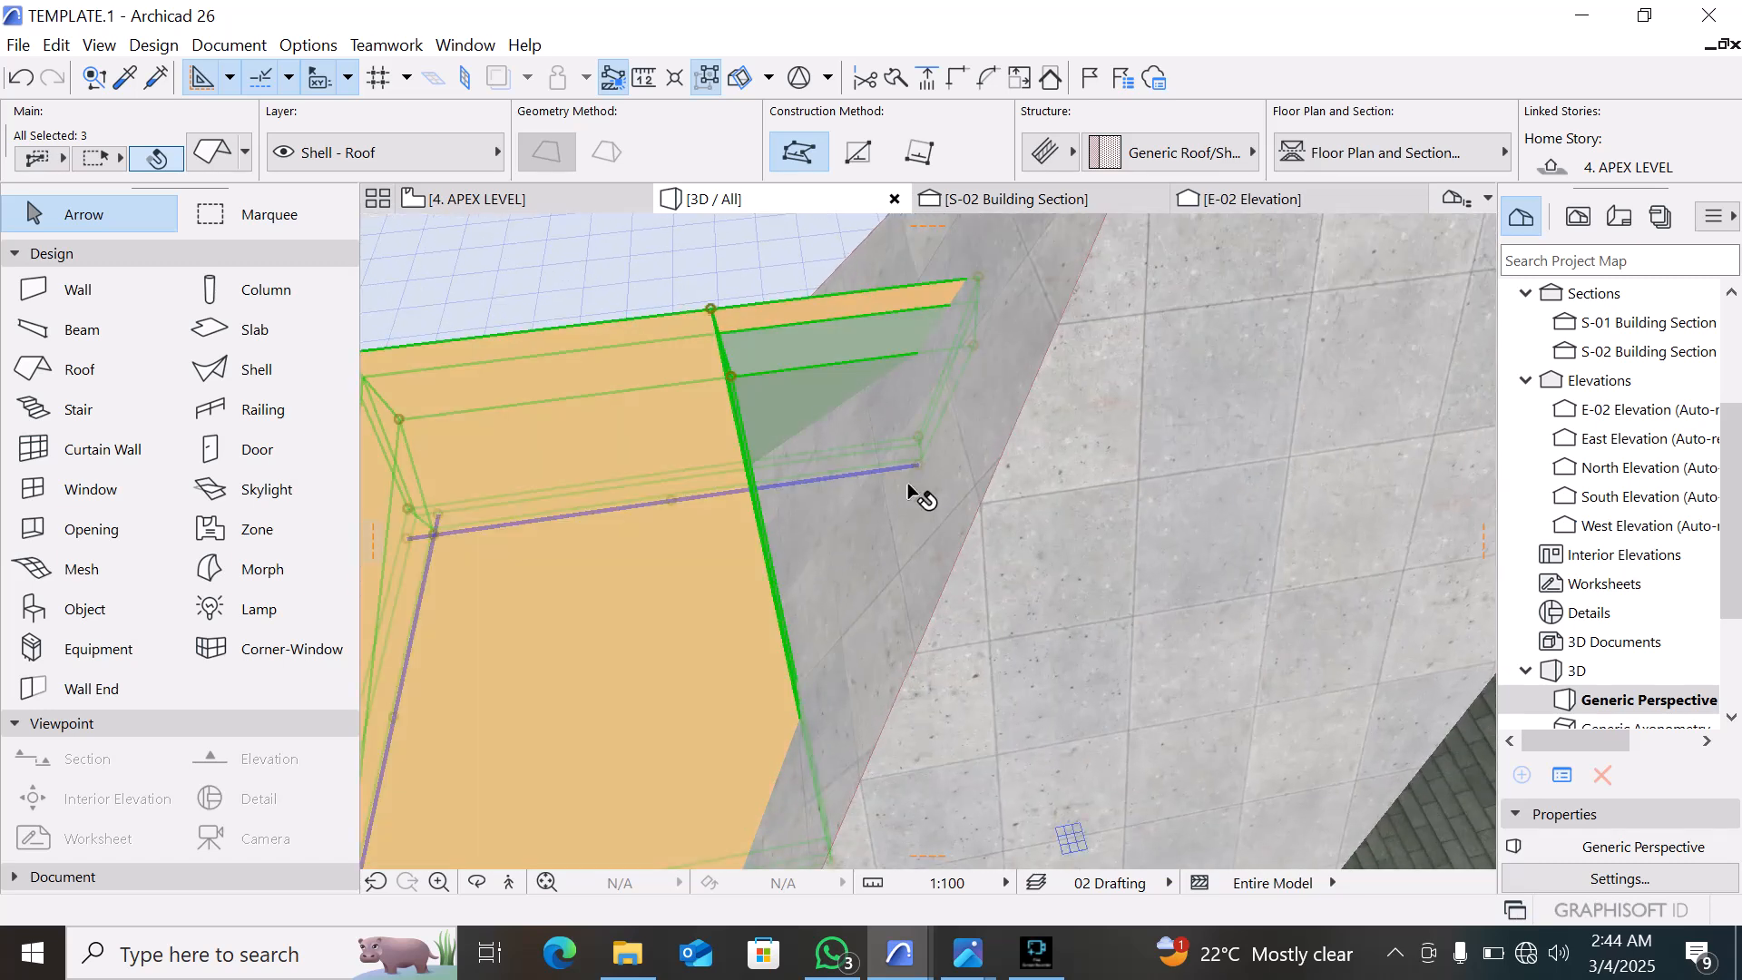
scroll(908, 482, up, 1)
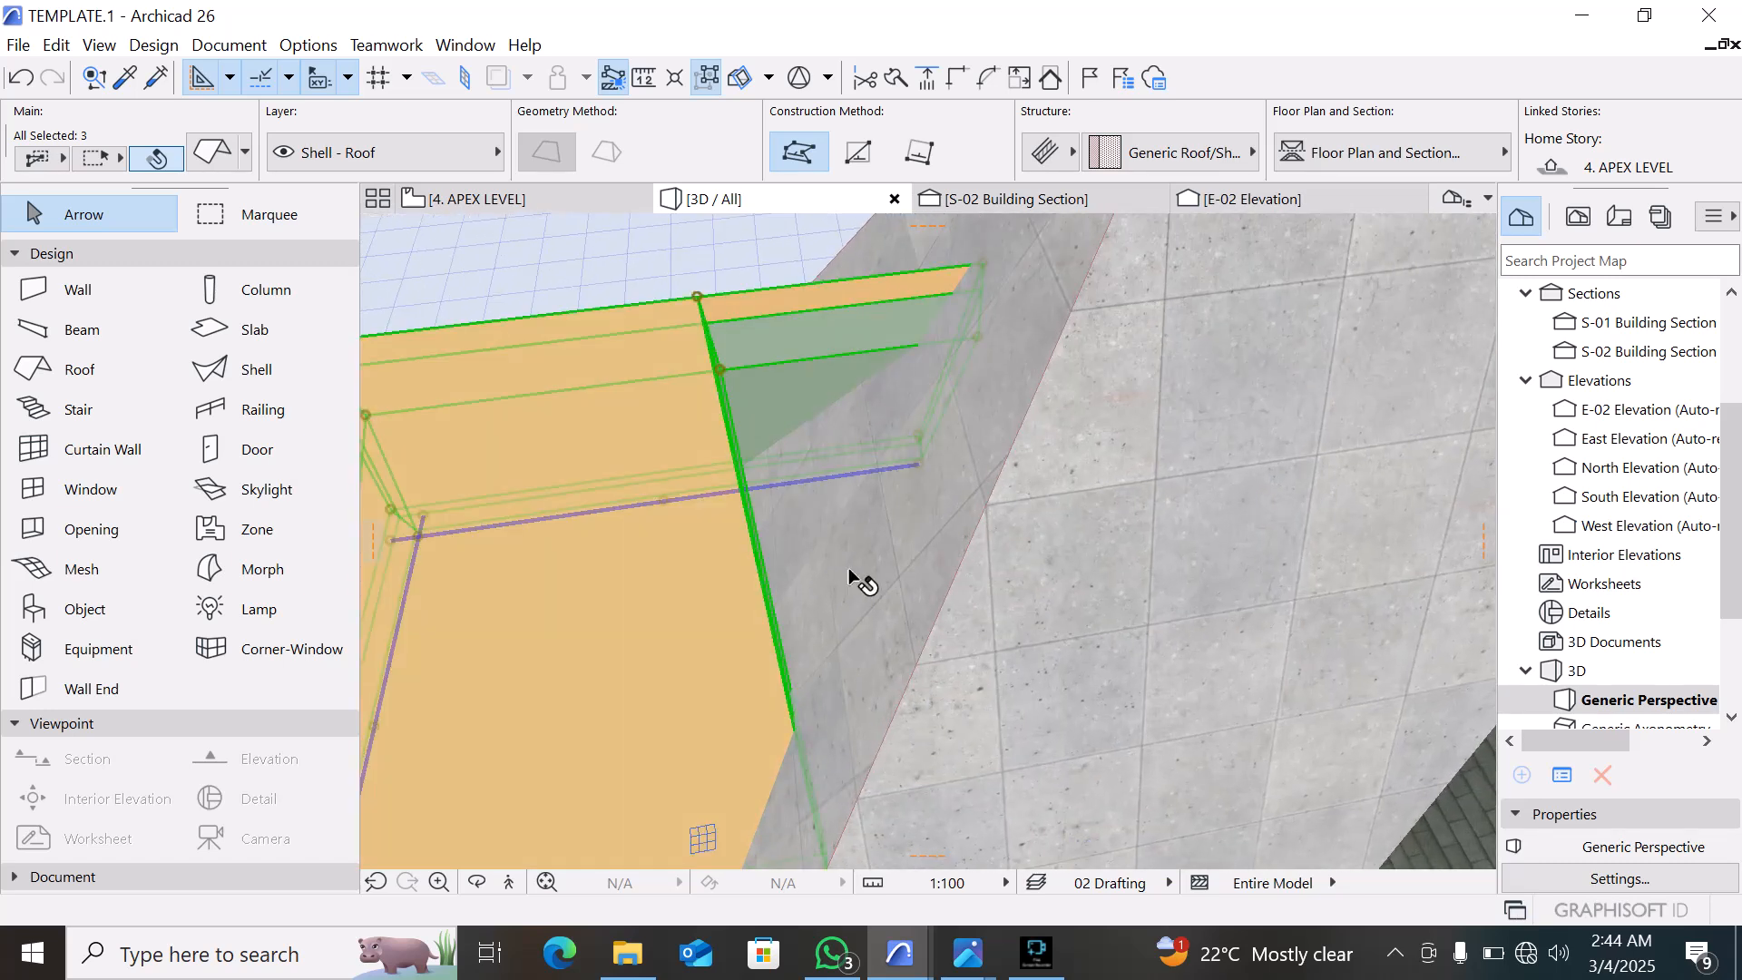
scroll(848, 568, down, 3)
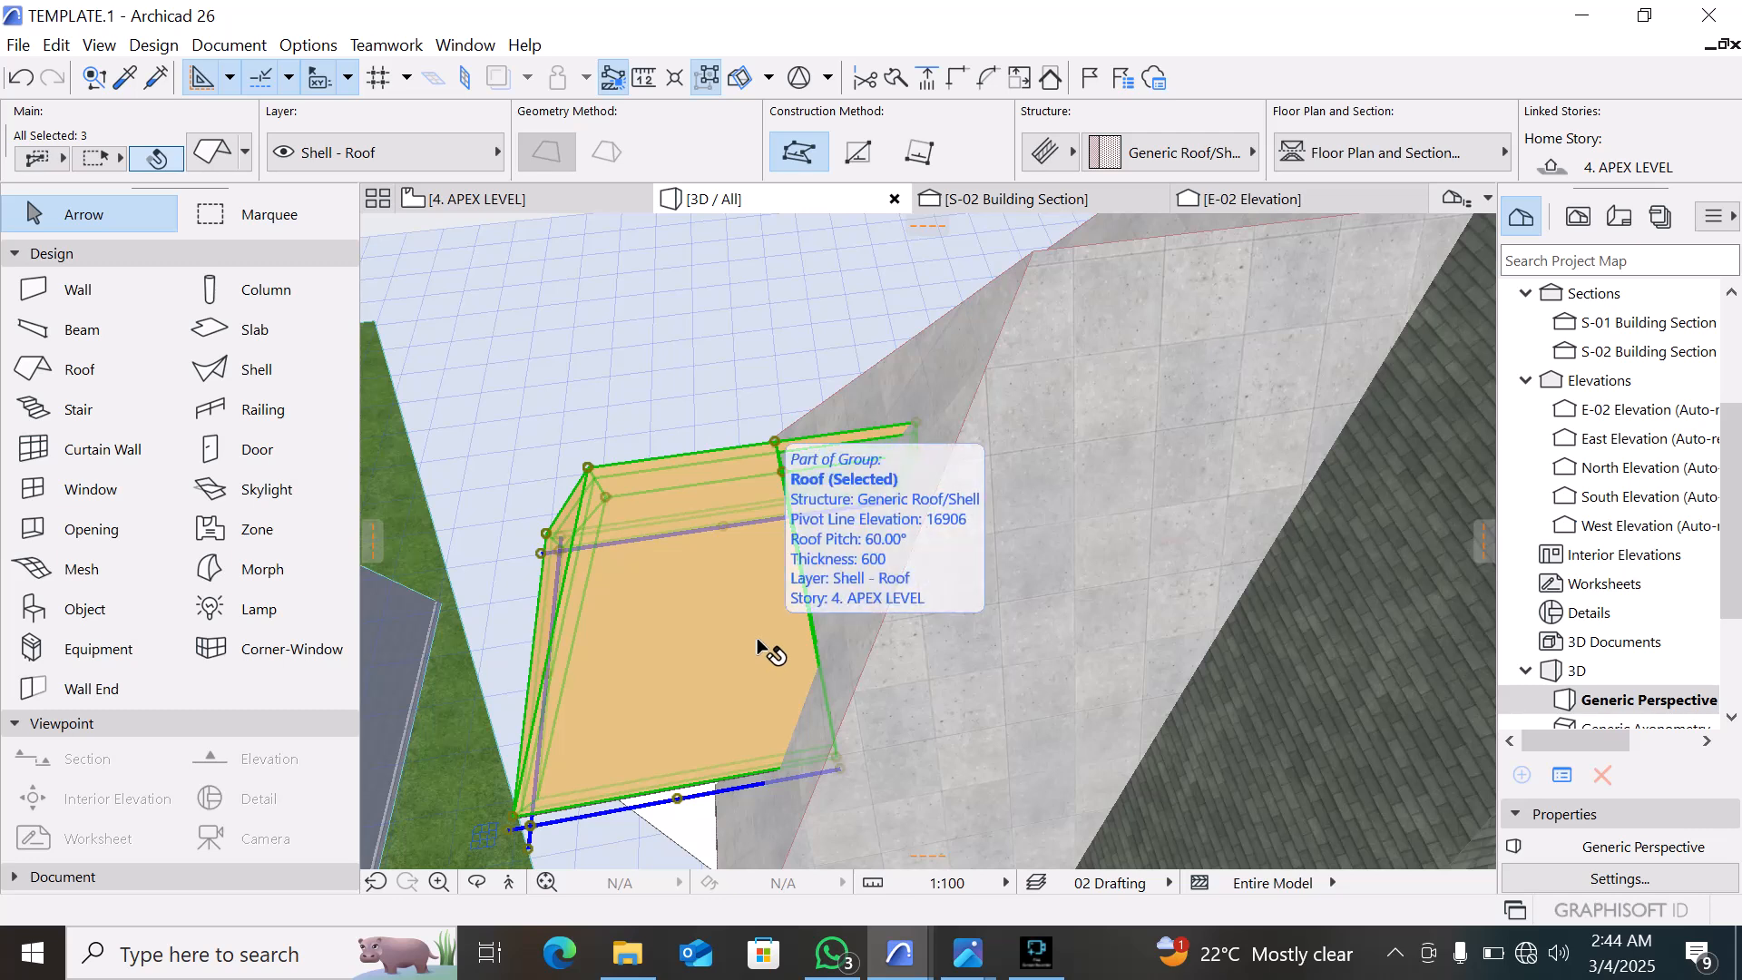
Undo the pivot line stretch and the trimming of the small roof's side plane on the APEX LEVEL plan
key(F2)
key(ctrl+z)
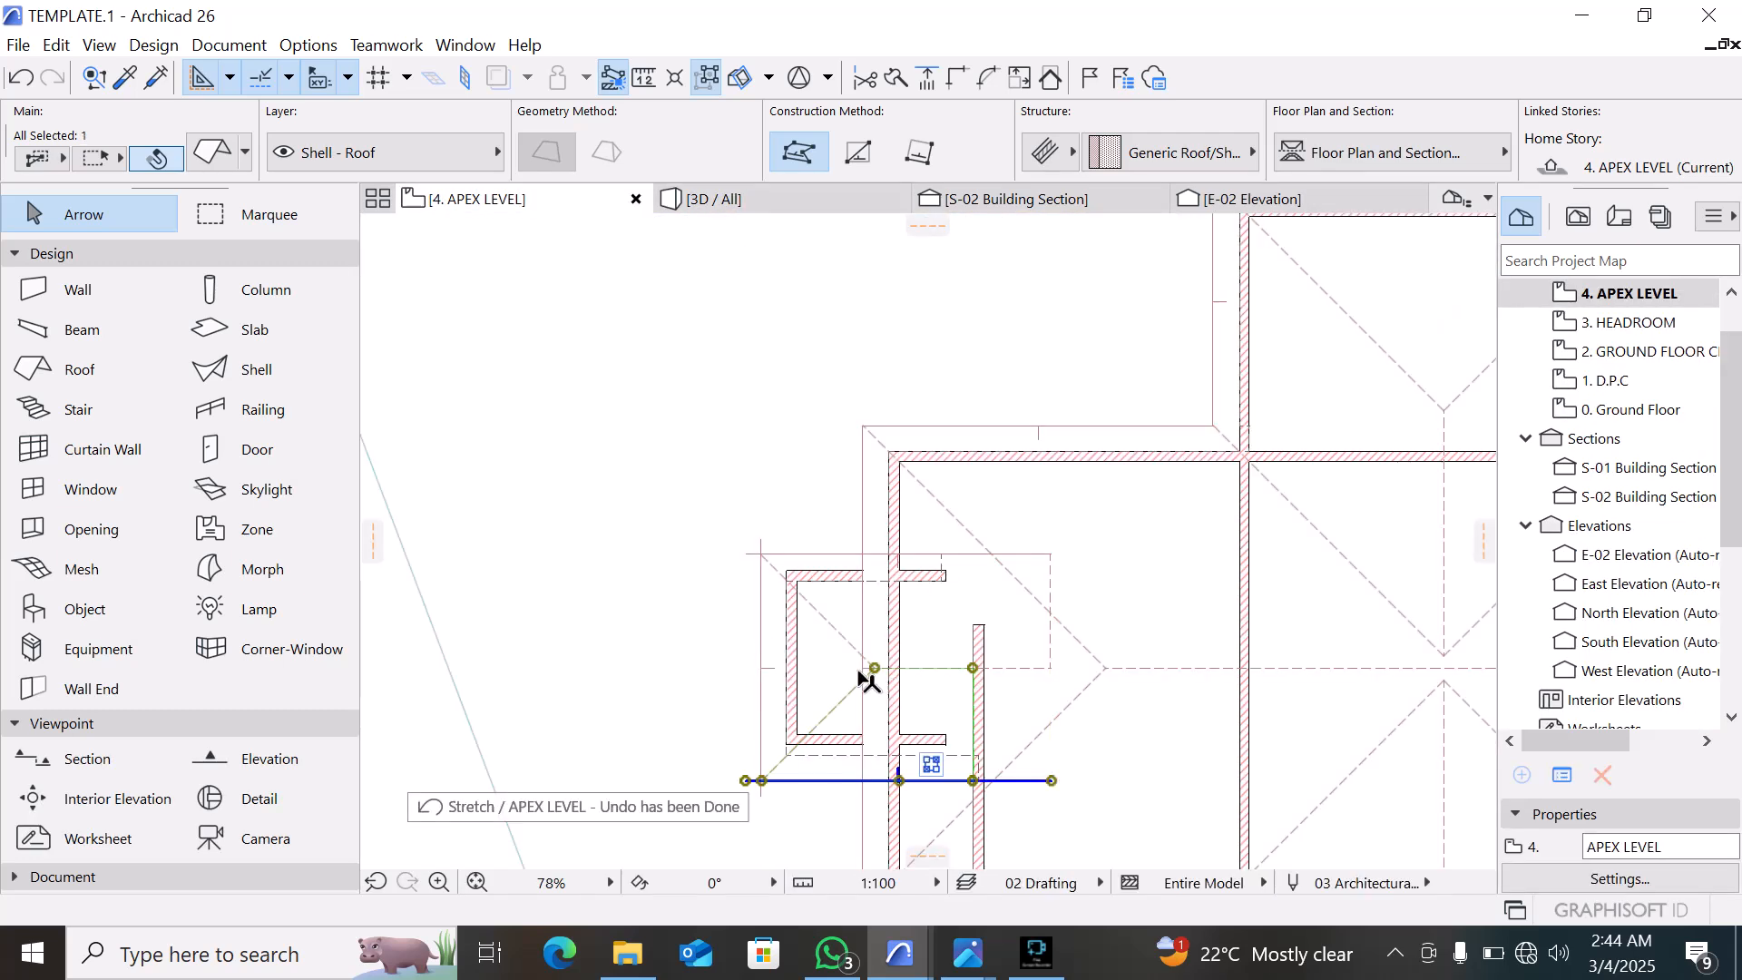
key(ctrl+z)
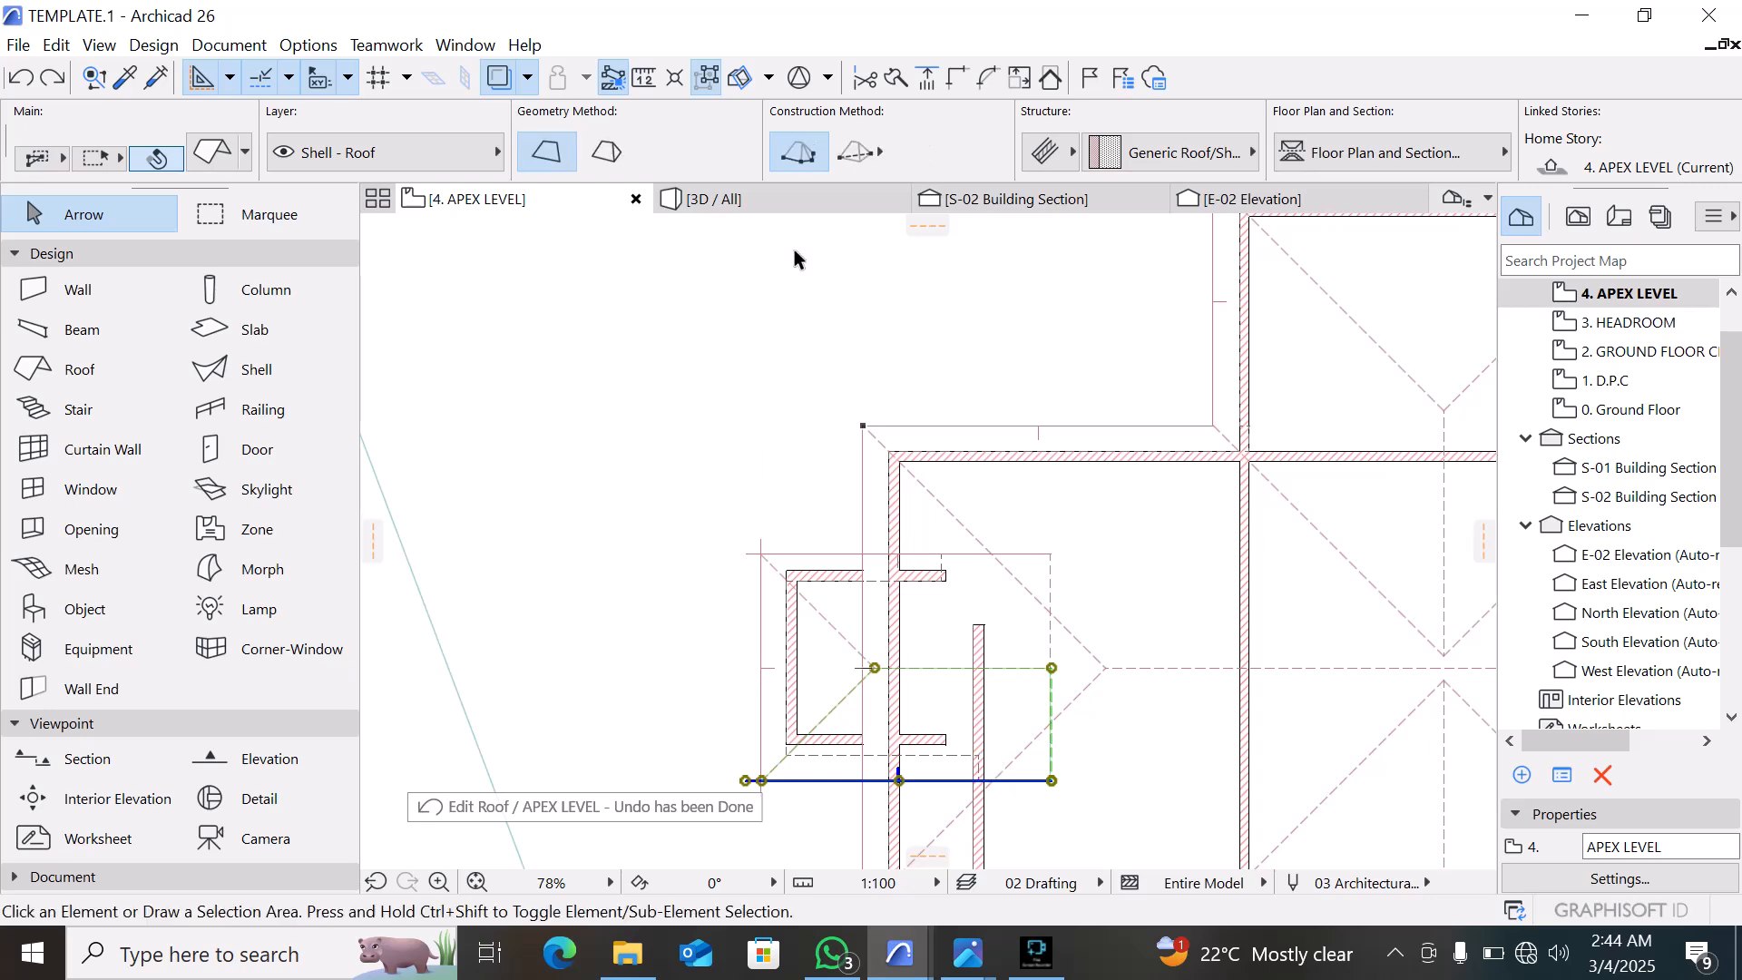
key(Escape)
Select the small roof's side plane in the 3D view and open Solid Element Operations clear of the roofs
click(683, 202)
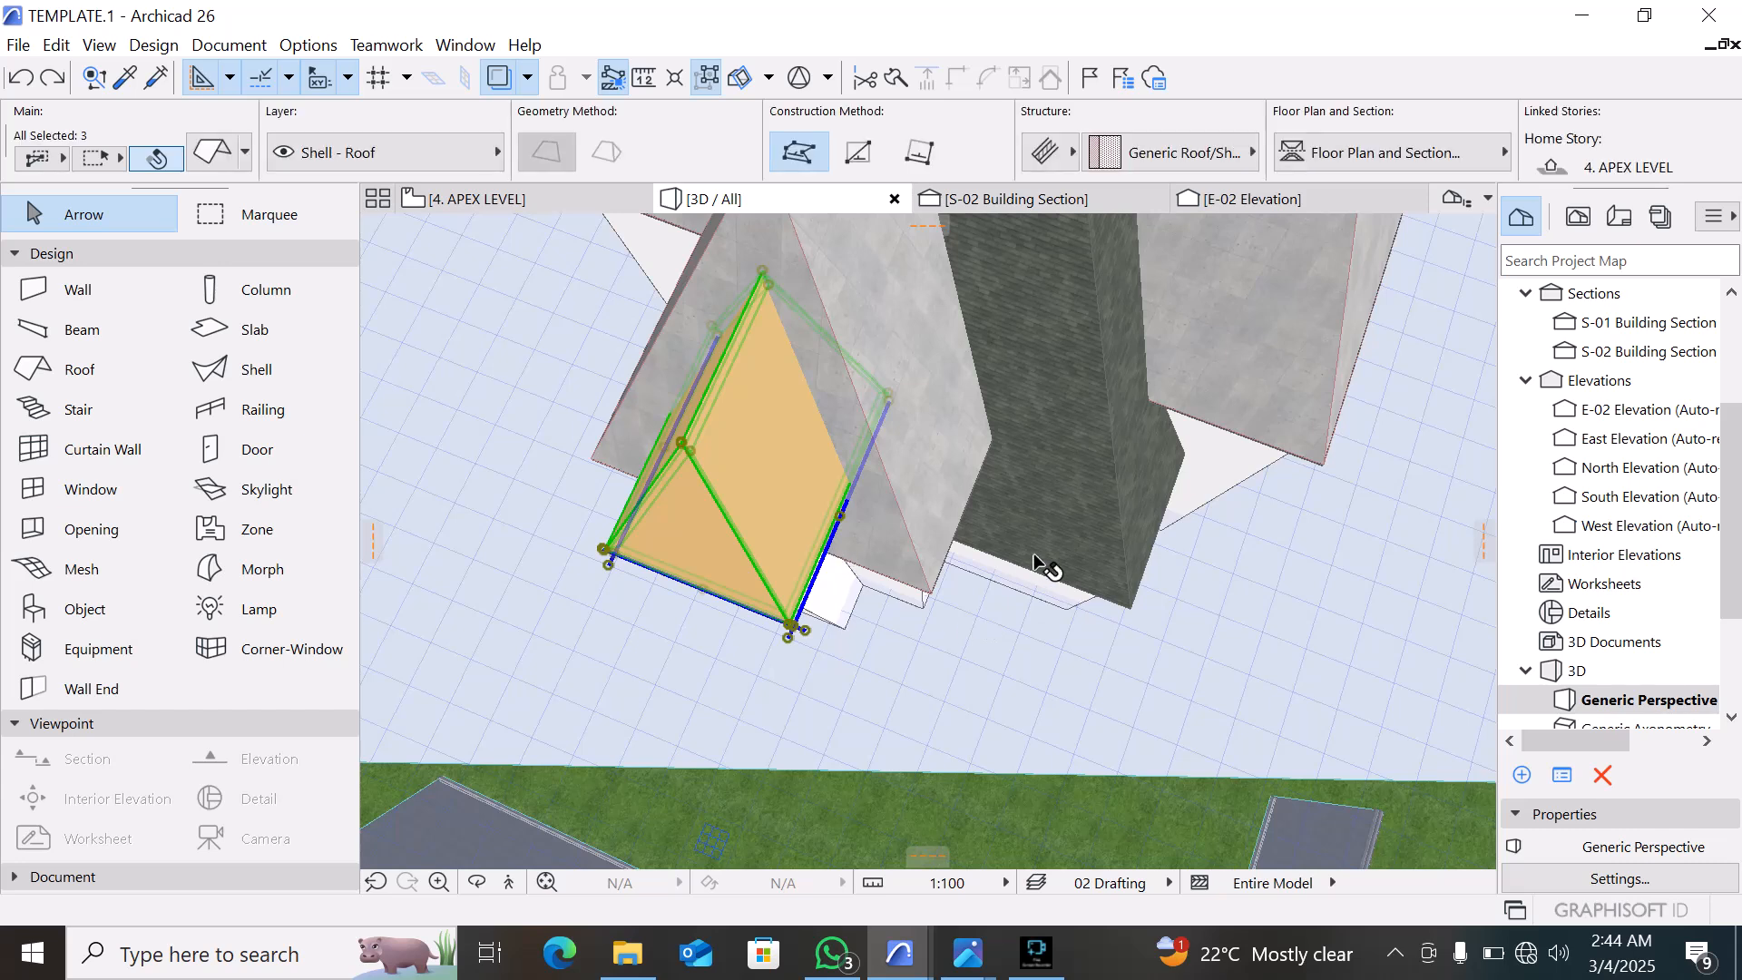
key(Escape)
shift+middle_drag(988, 632, 590, 388)
scroll(934, 358, up, 2)
click(825, 339)
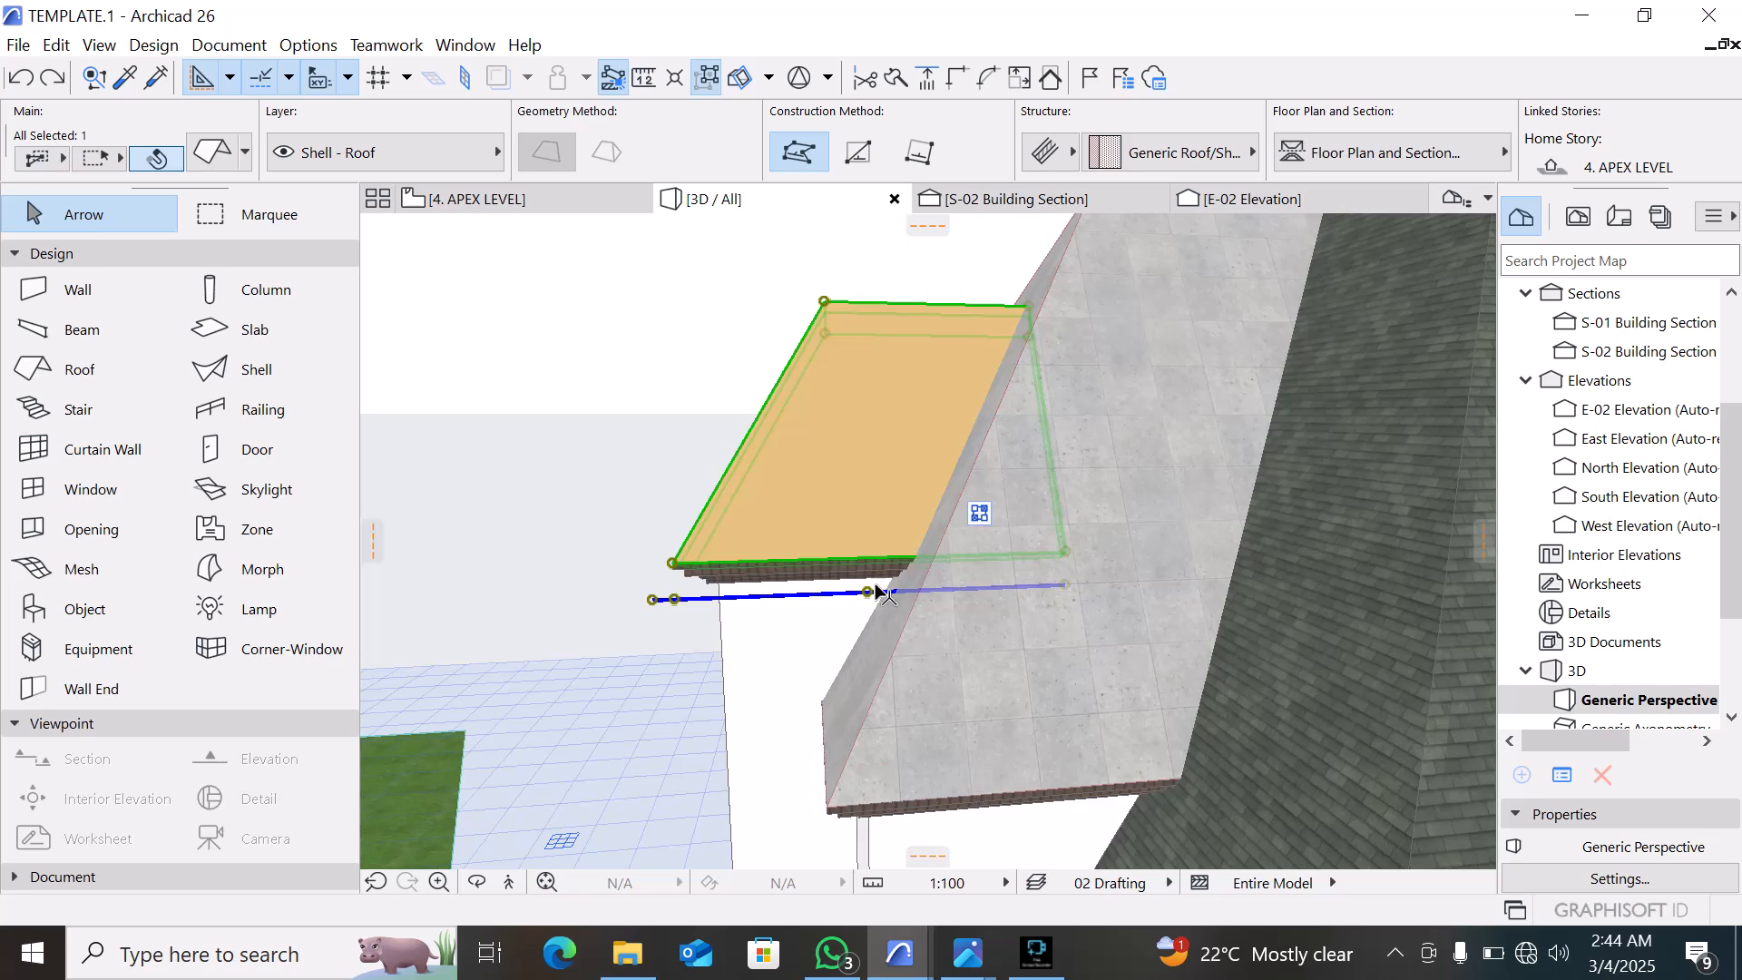
scroll(639, 862, down, 1)
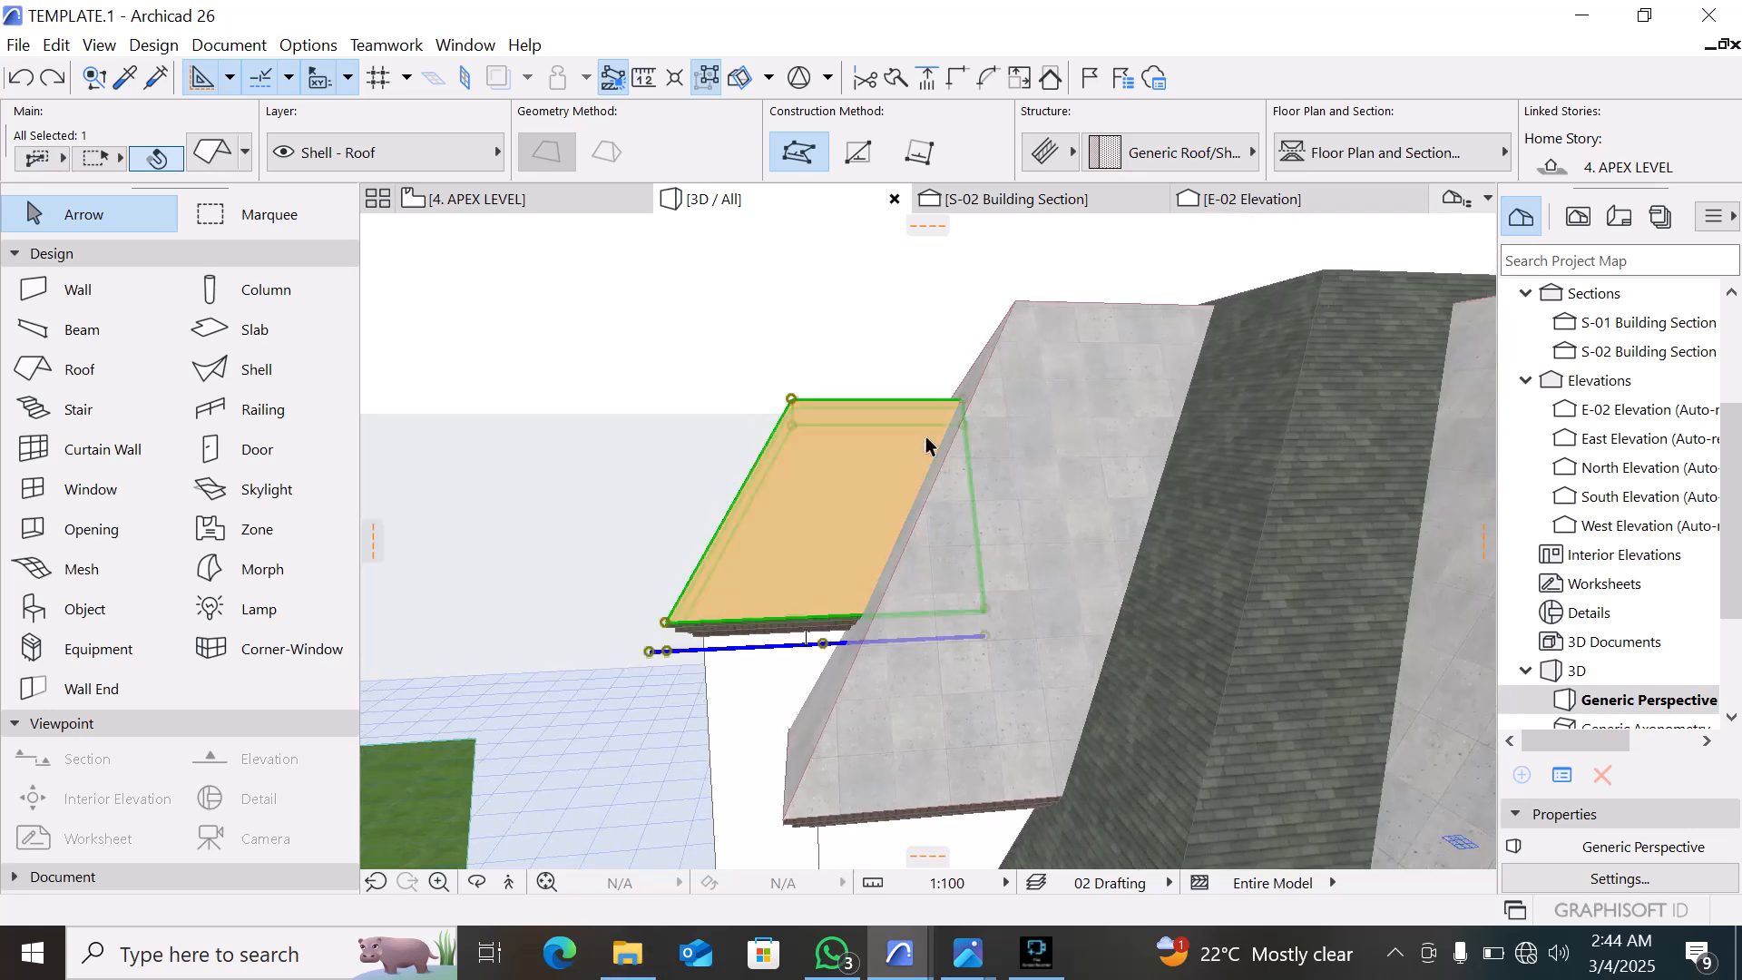
click(230, 47)
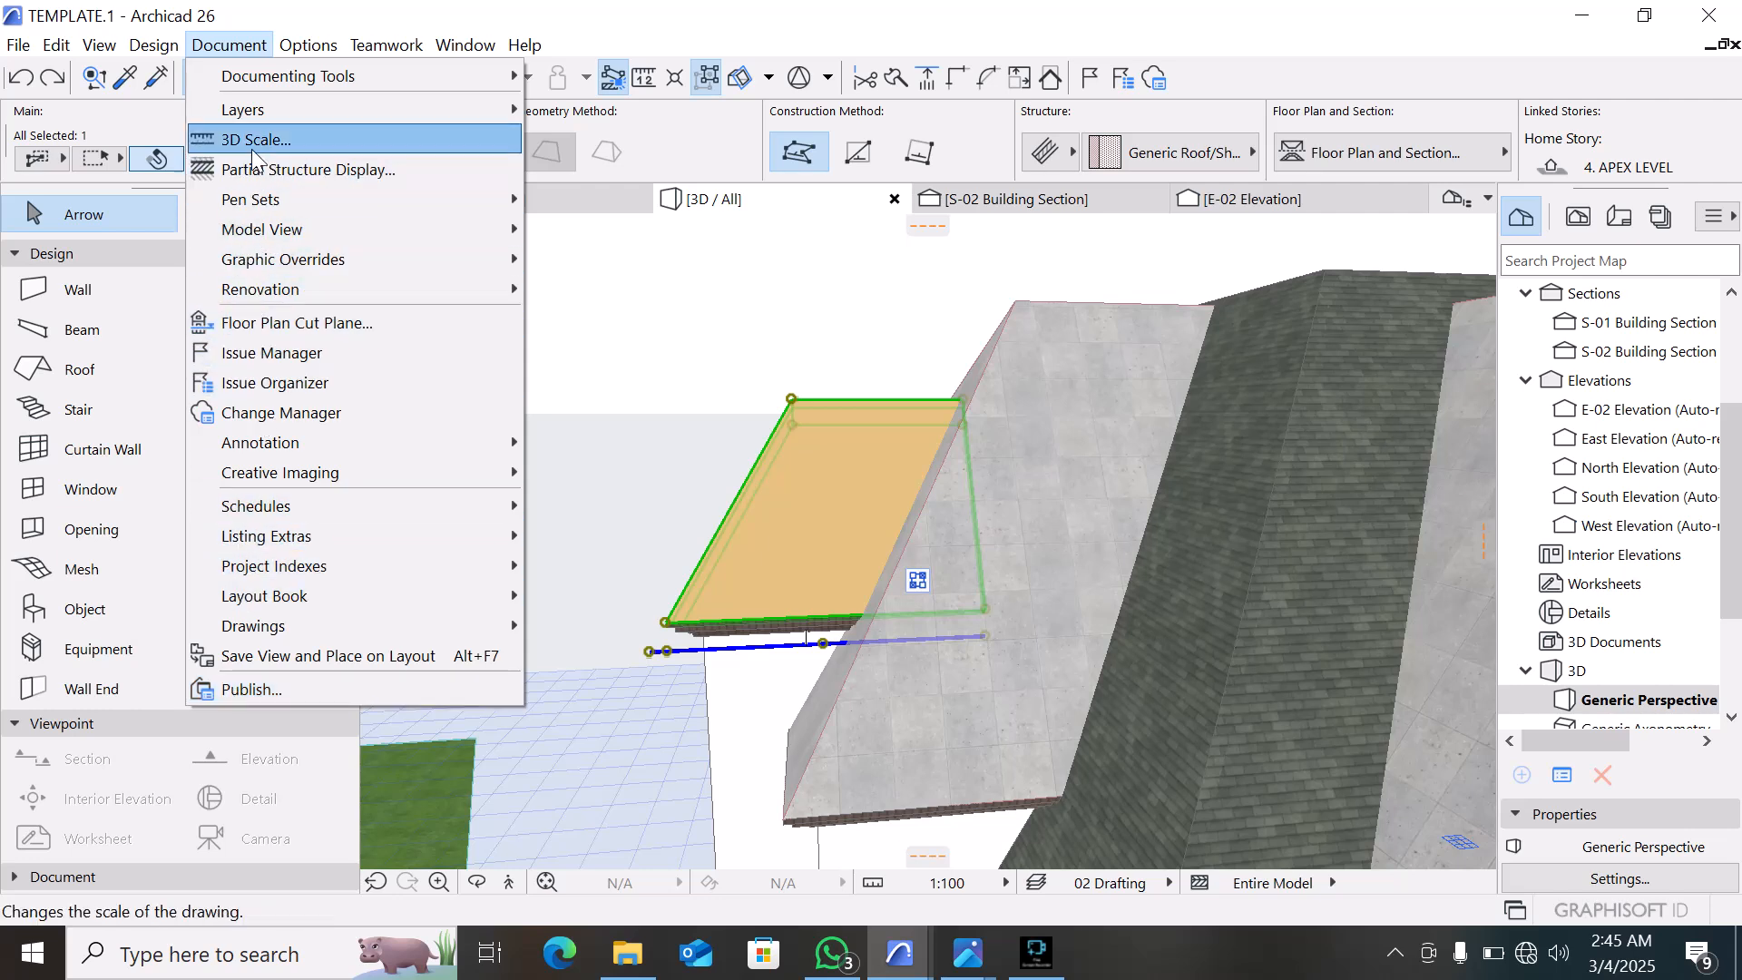
click(171, 50)
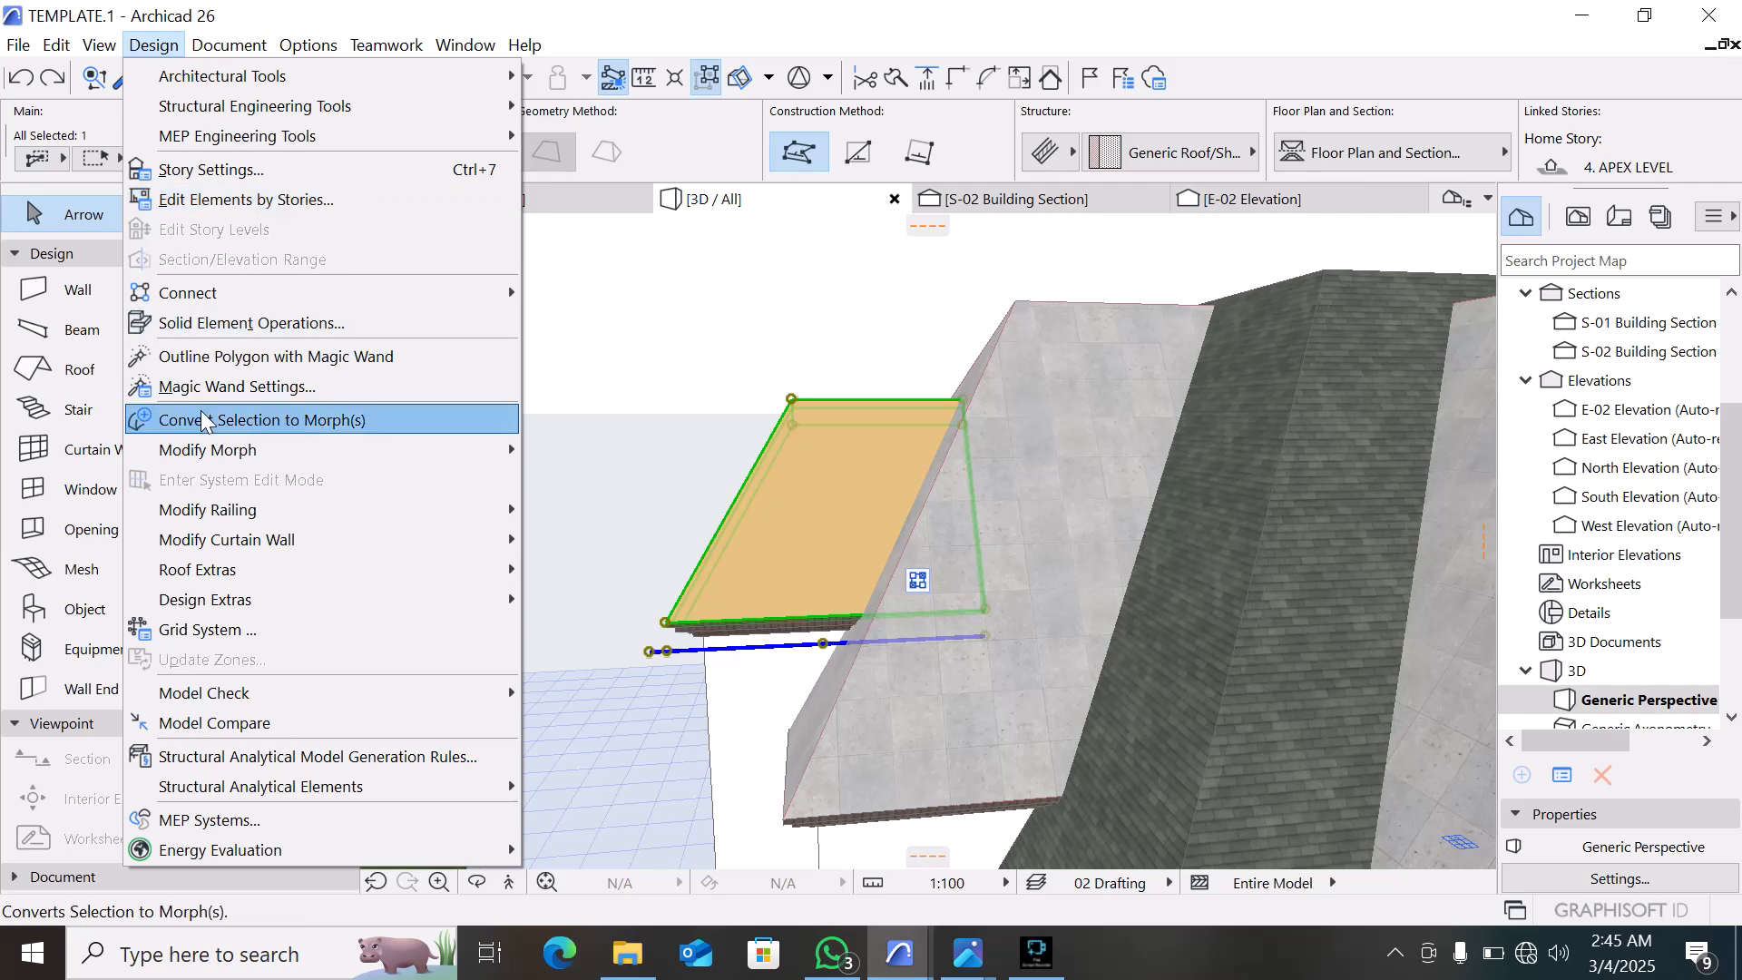
click(229, 327)
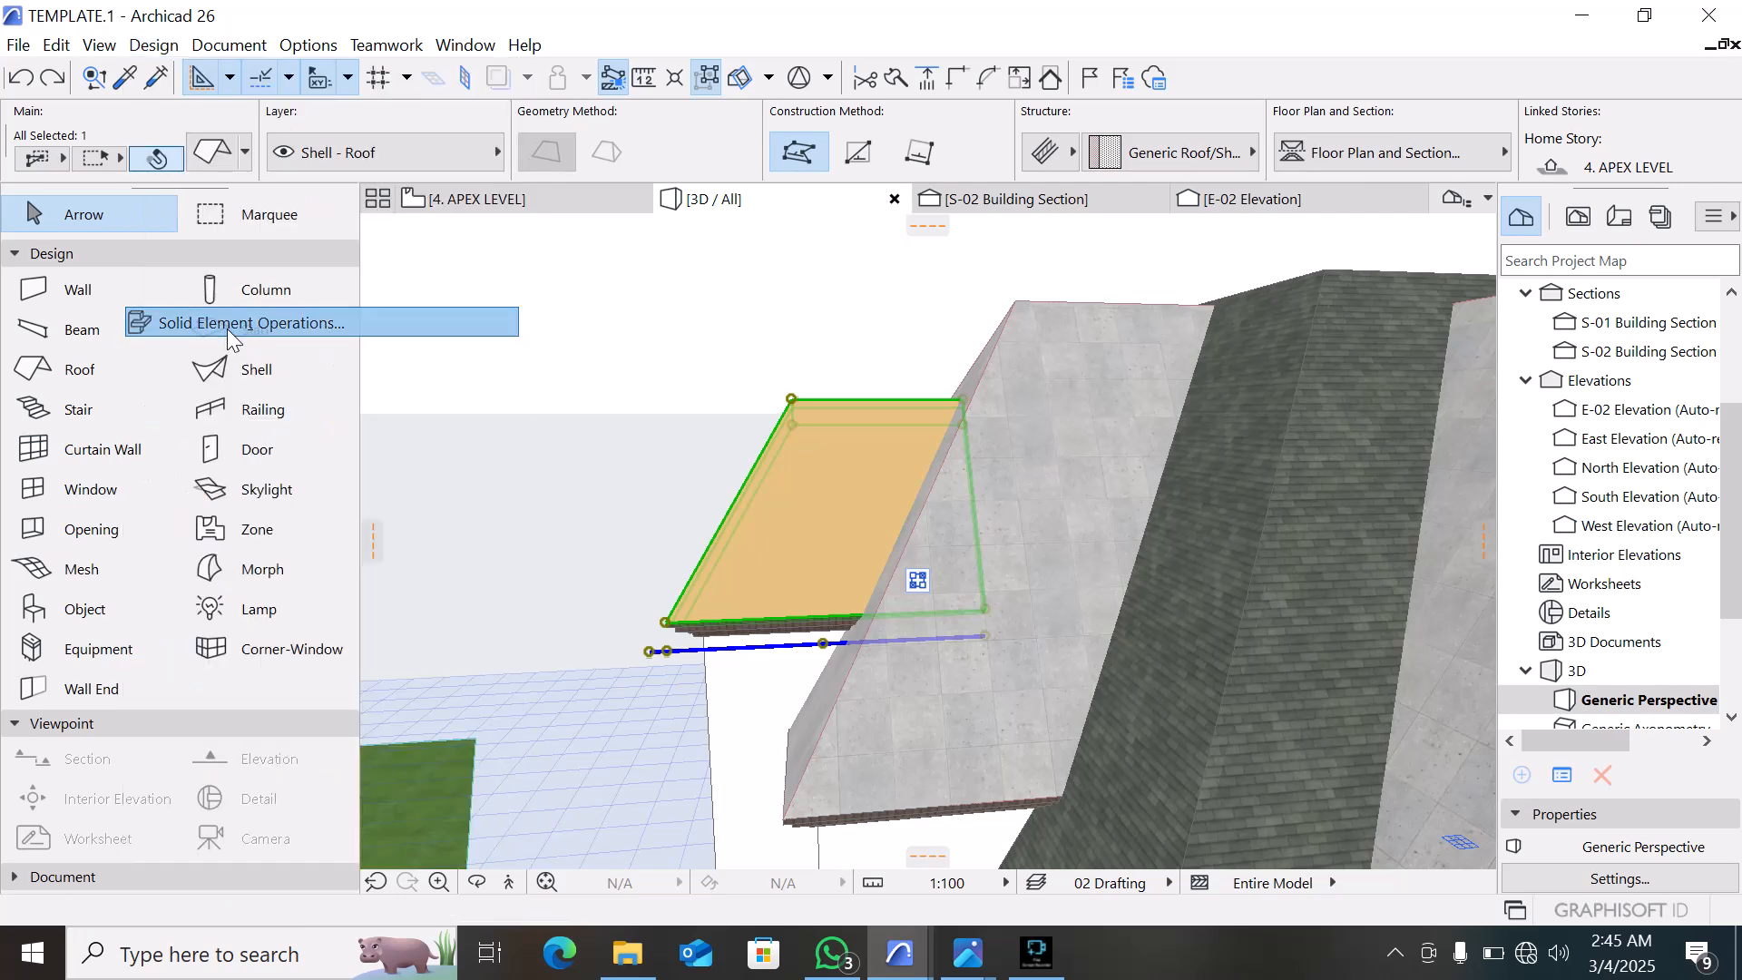
click(429, 668)
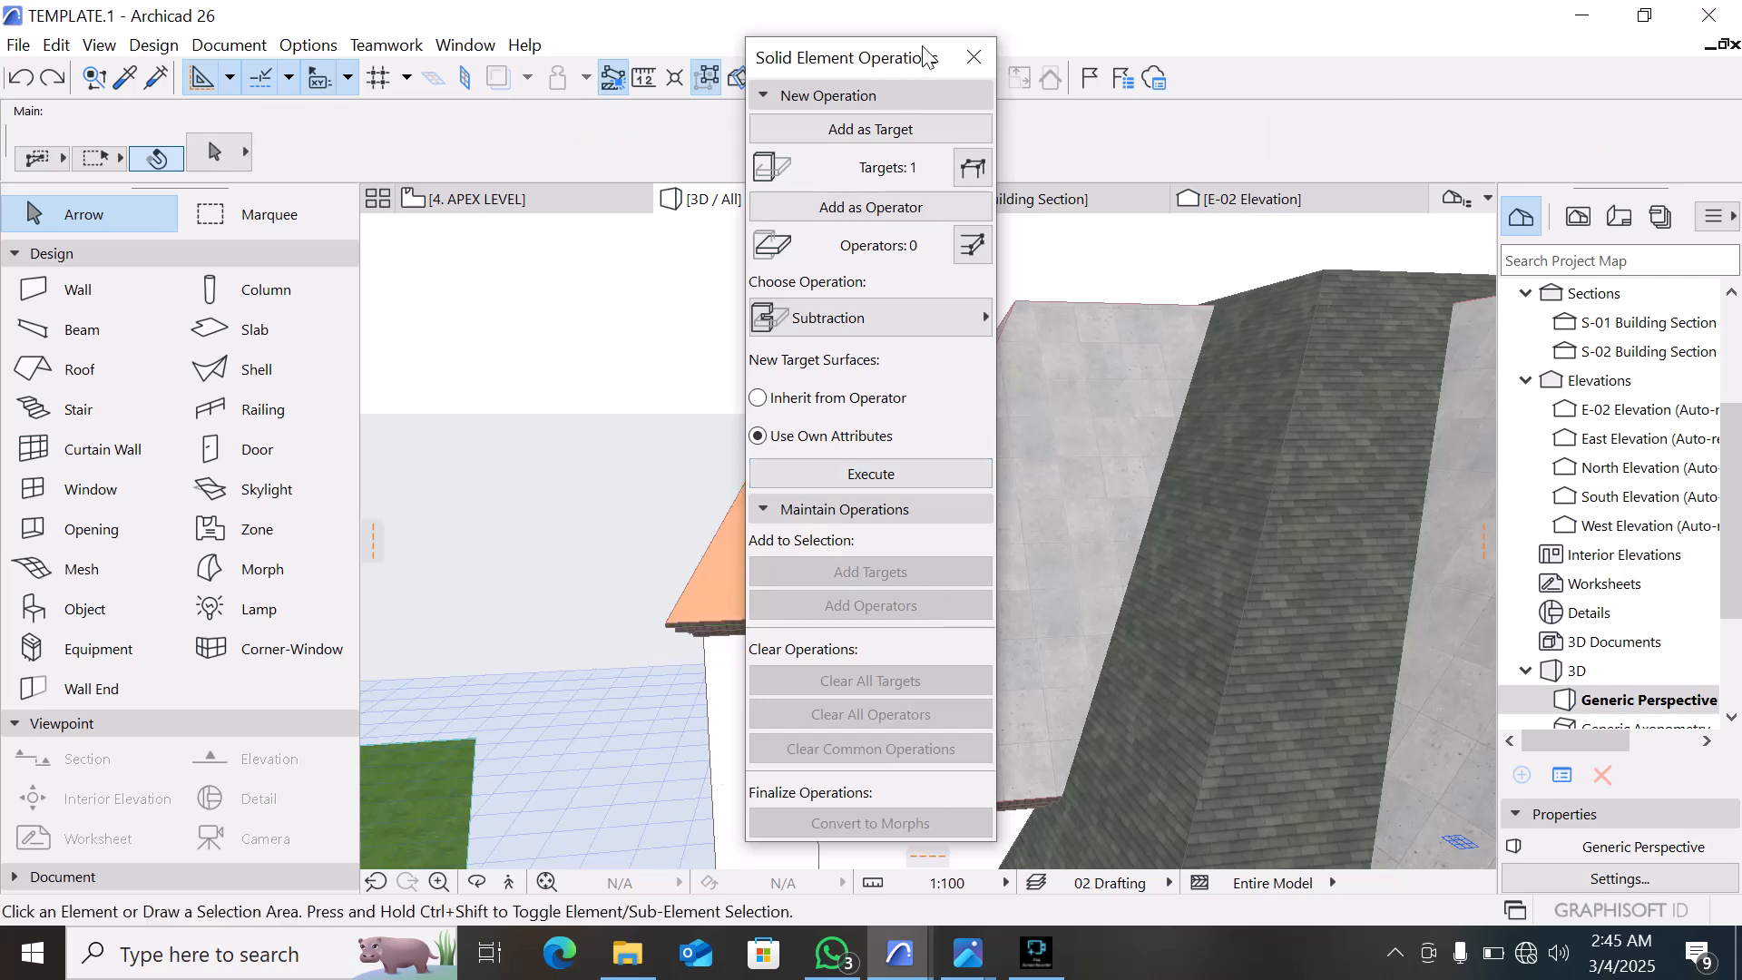
drag(924, 54, 504, 76)
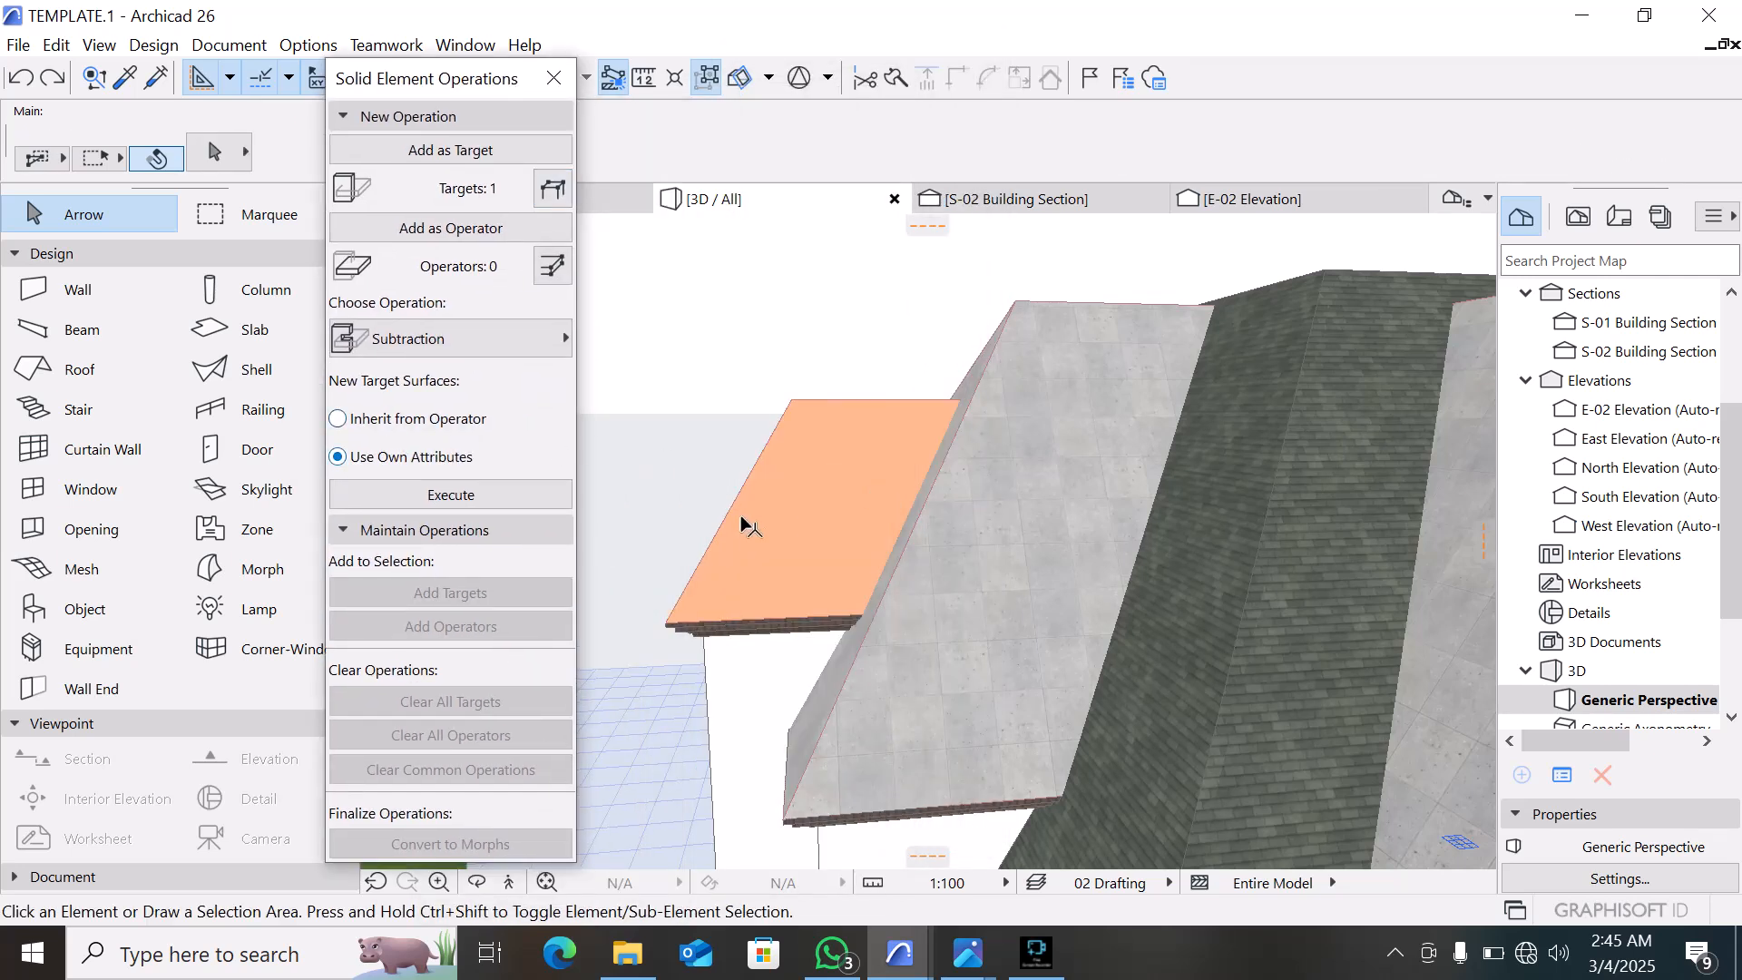
Select both side planes of the small roof, leaving out its front plane, and add them as targets
click(786, 530)
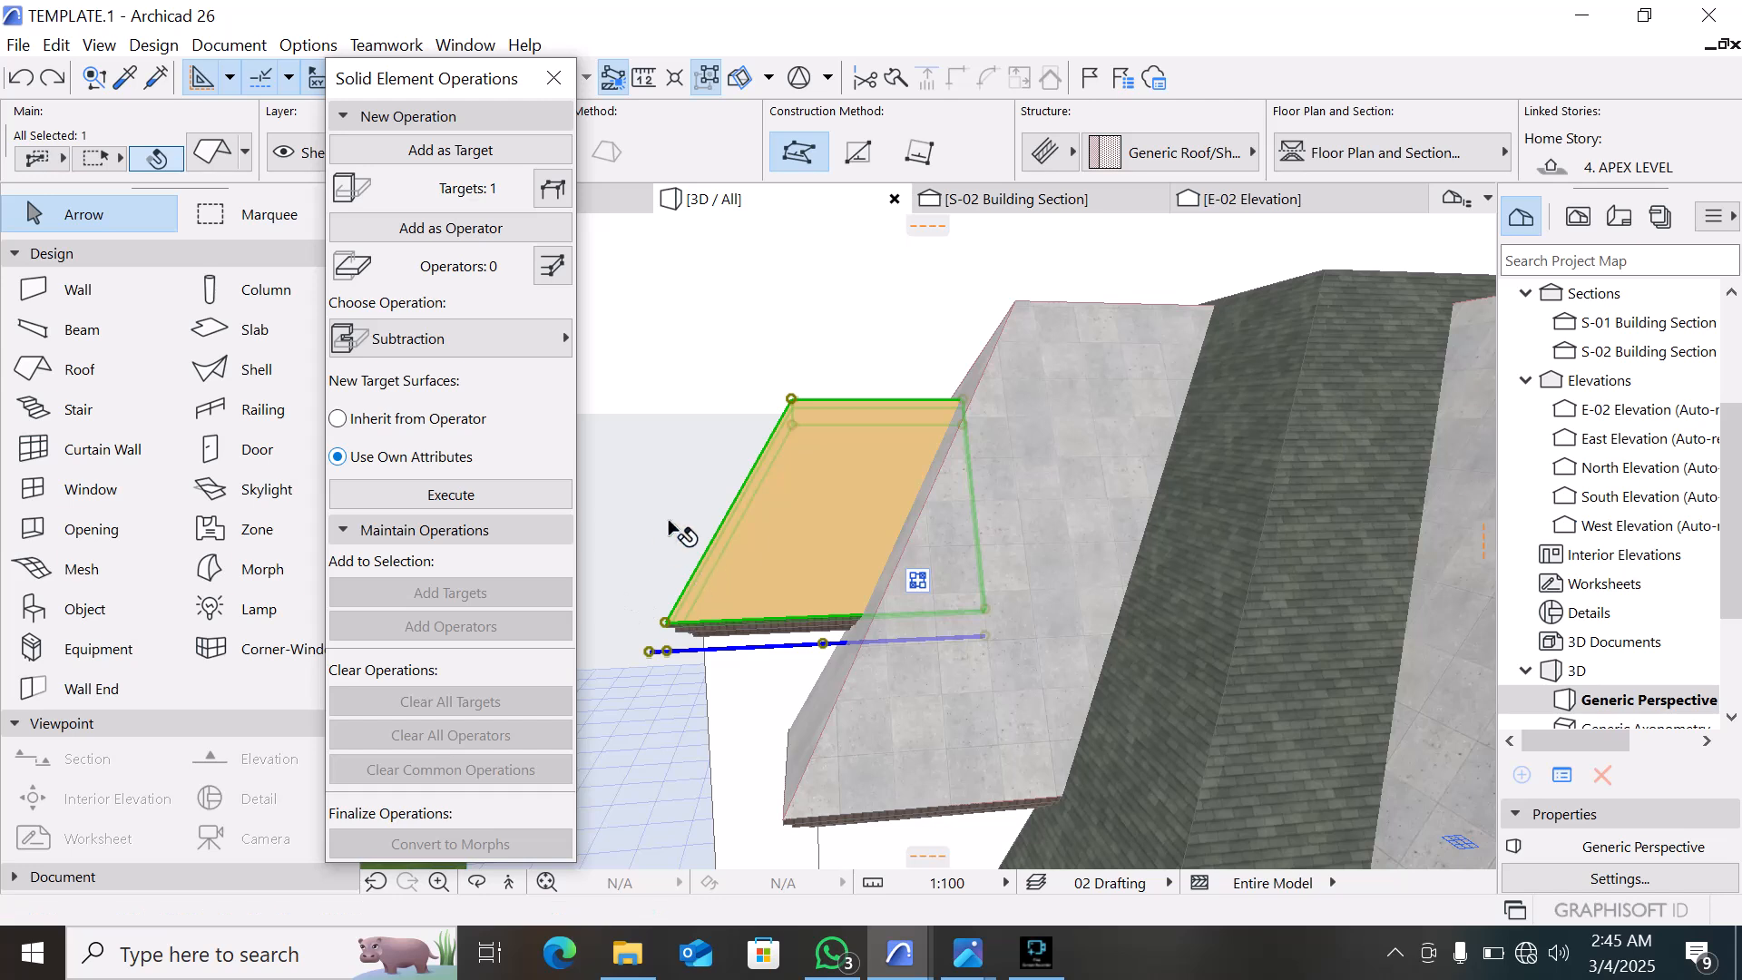
shift+middle_drag(680, 533, 1082, 624)
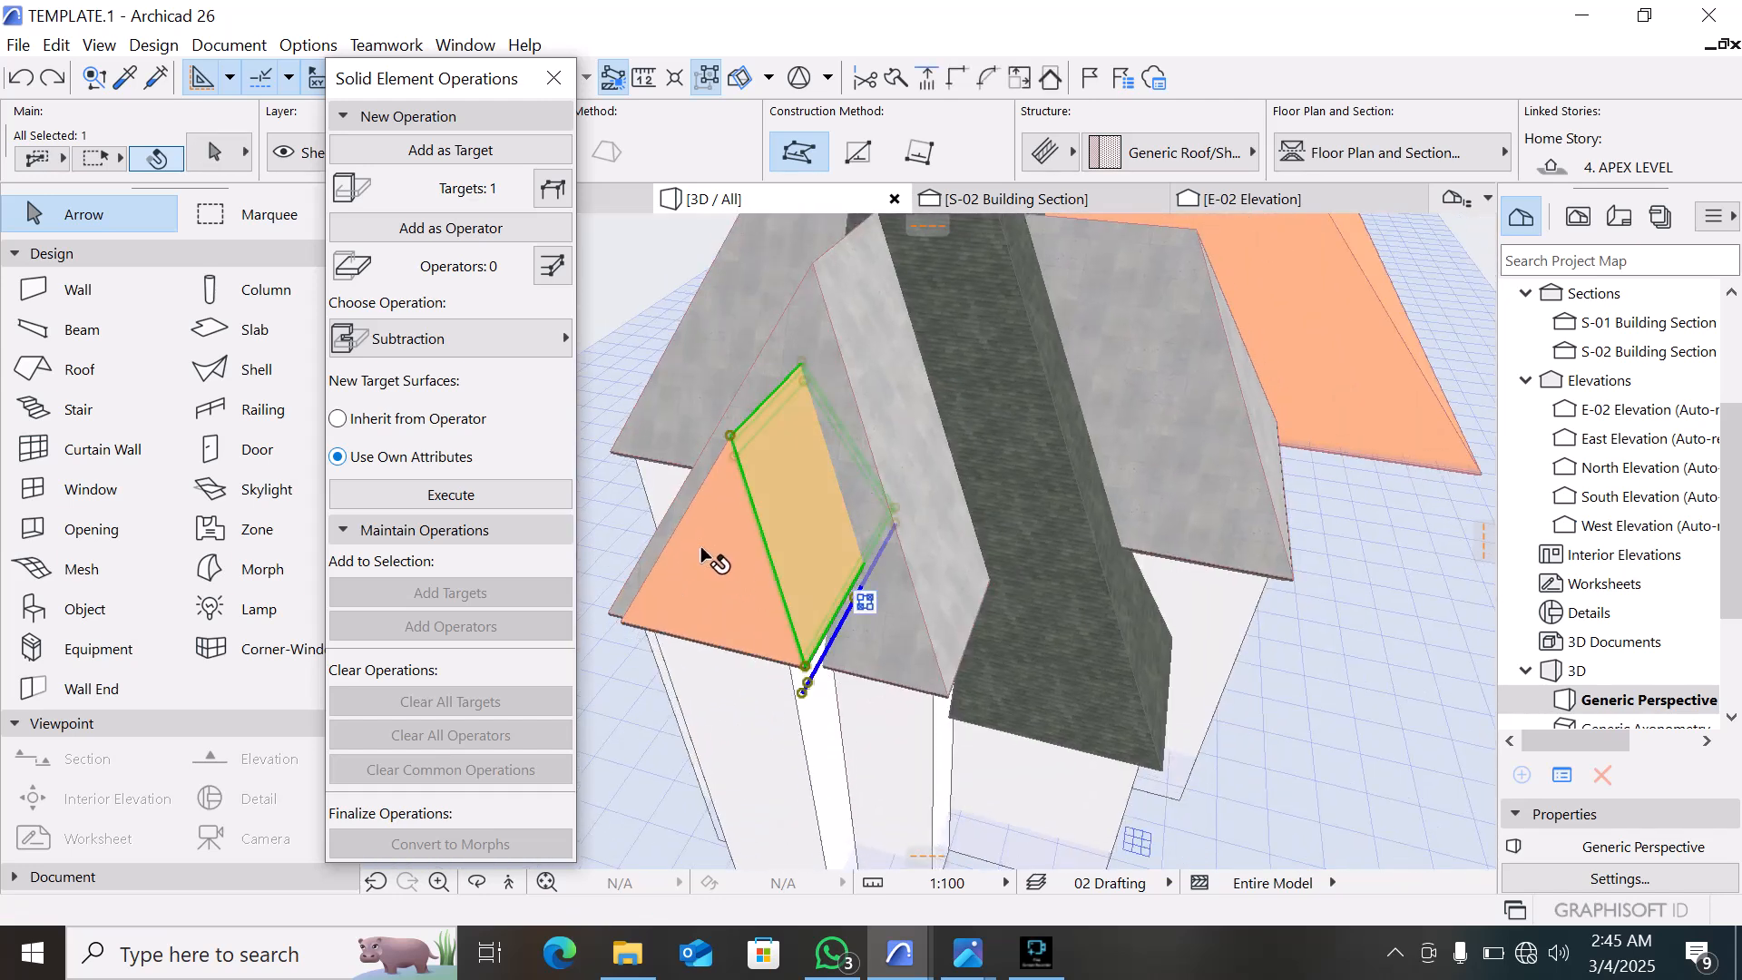
shift+click(709, 547)
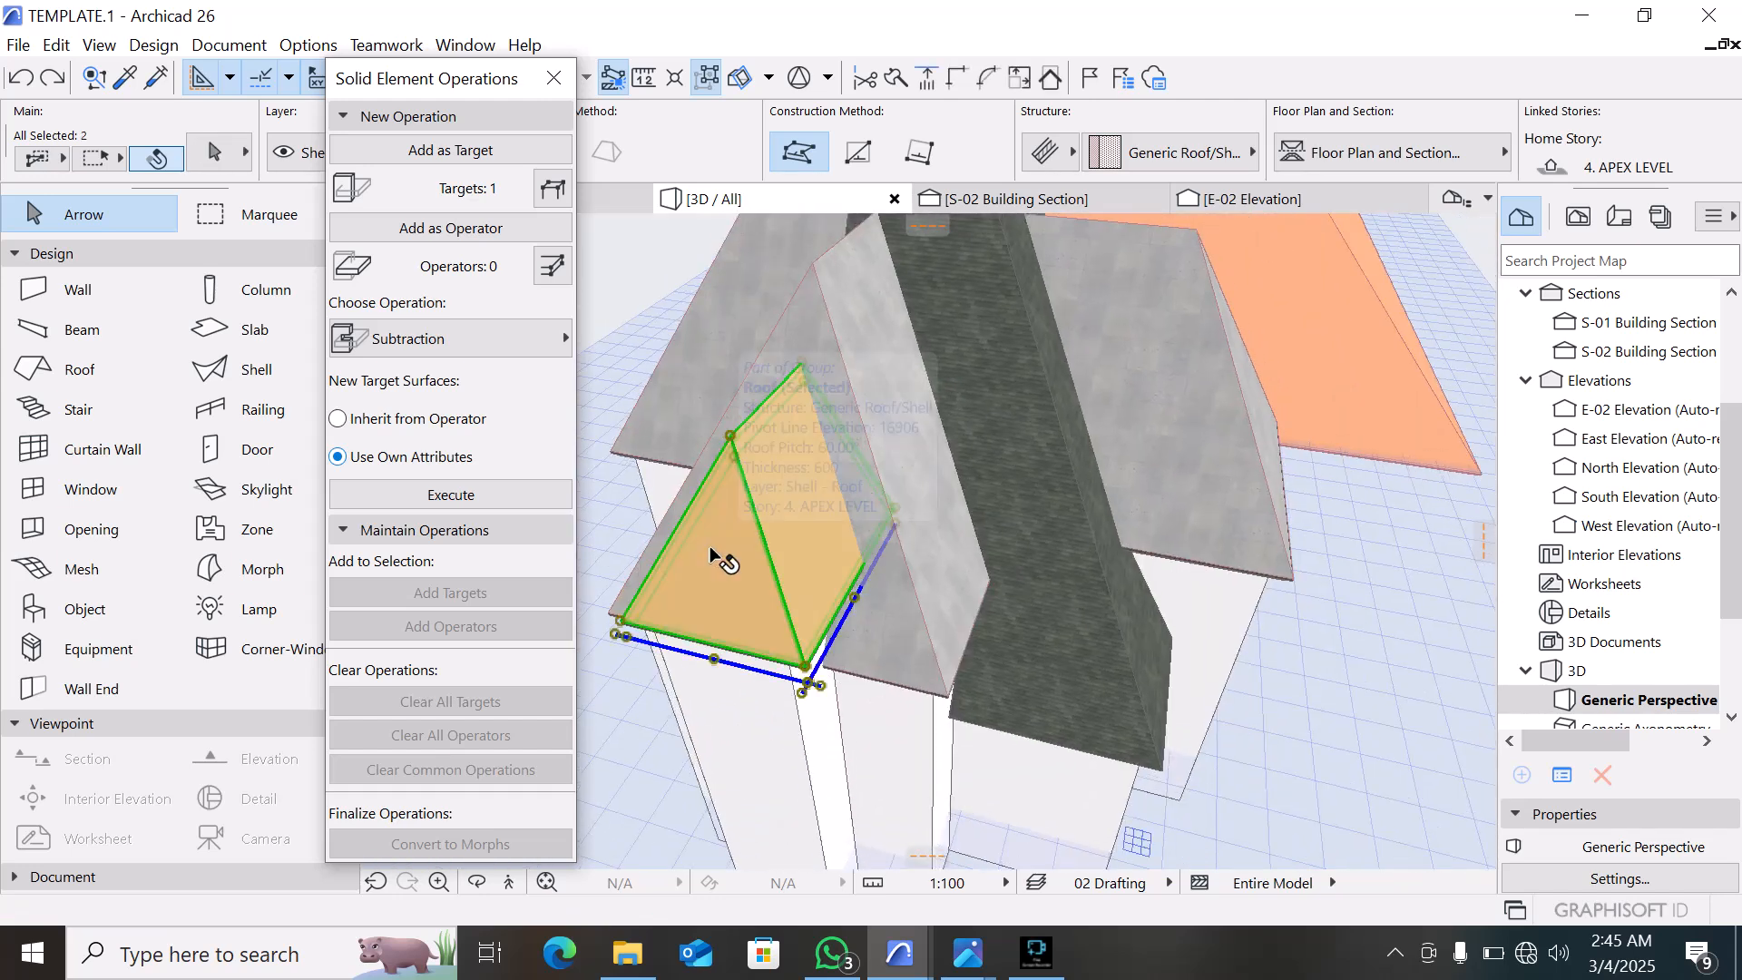
shift+click(719, 541)
shift+middle_drag(718, 541, 906, 651)
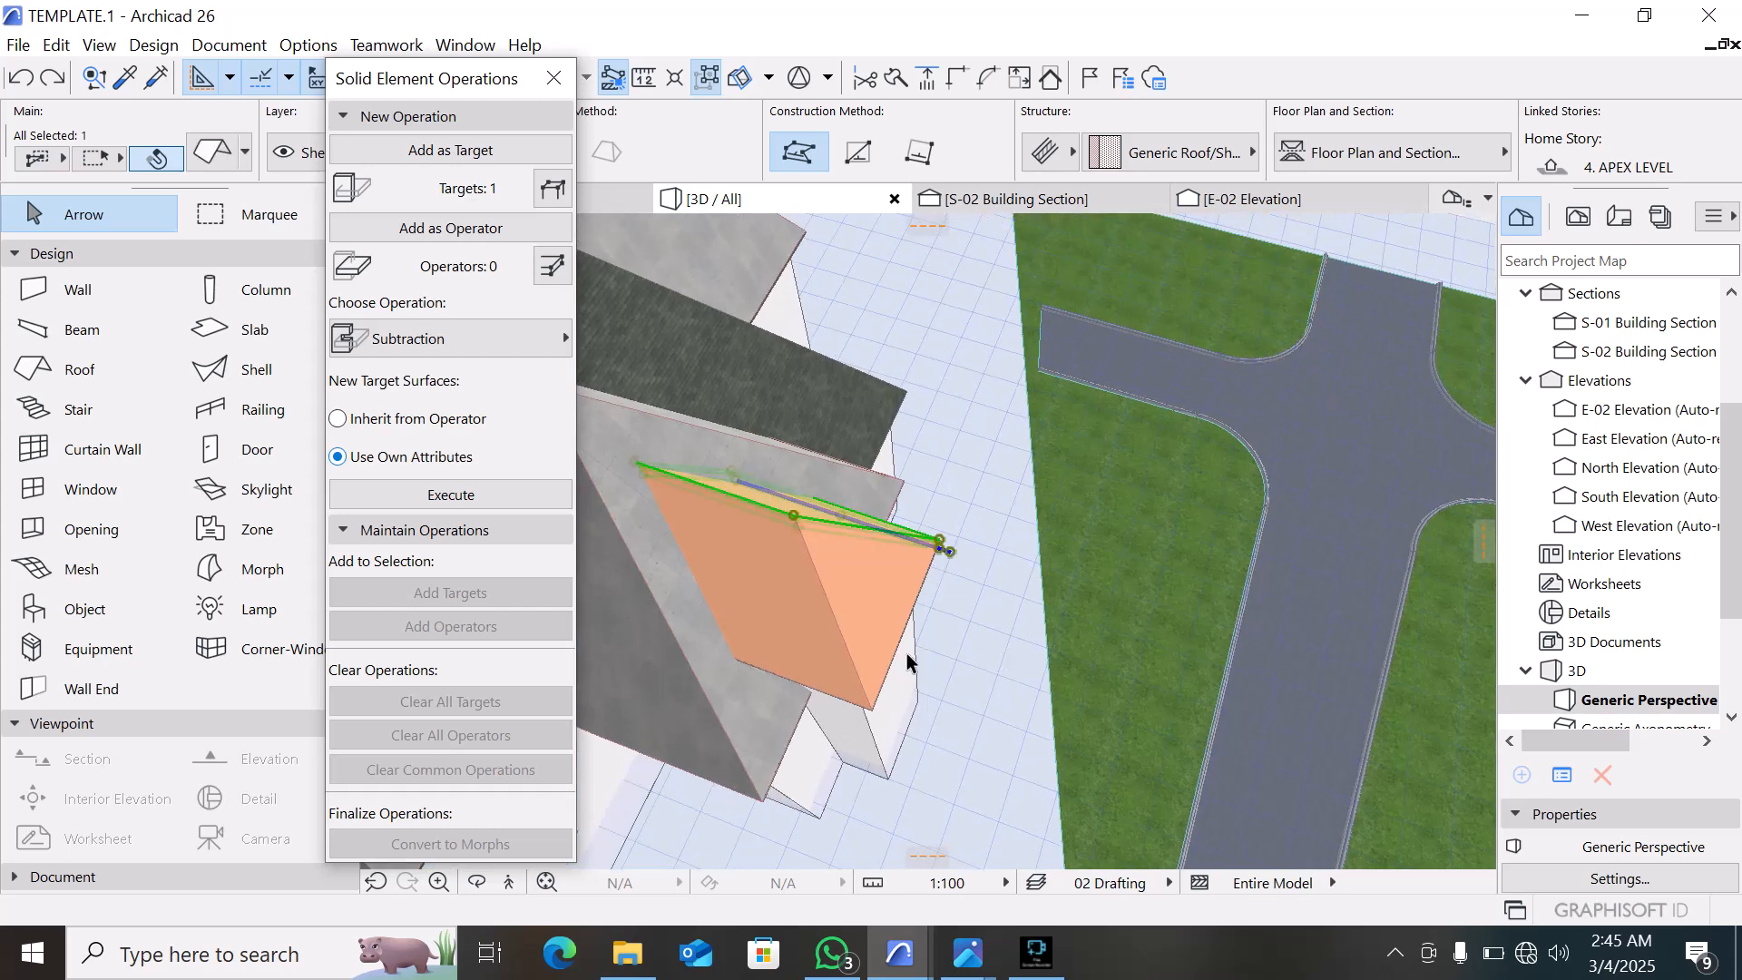
shift+click(740, 577)
shift+middle_drag(780, 574, 313, 392)
click(468, 152)
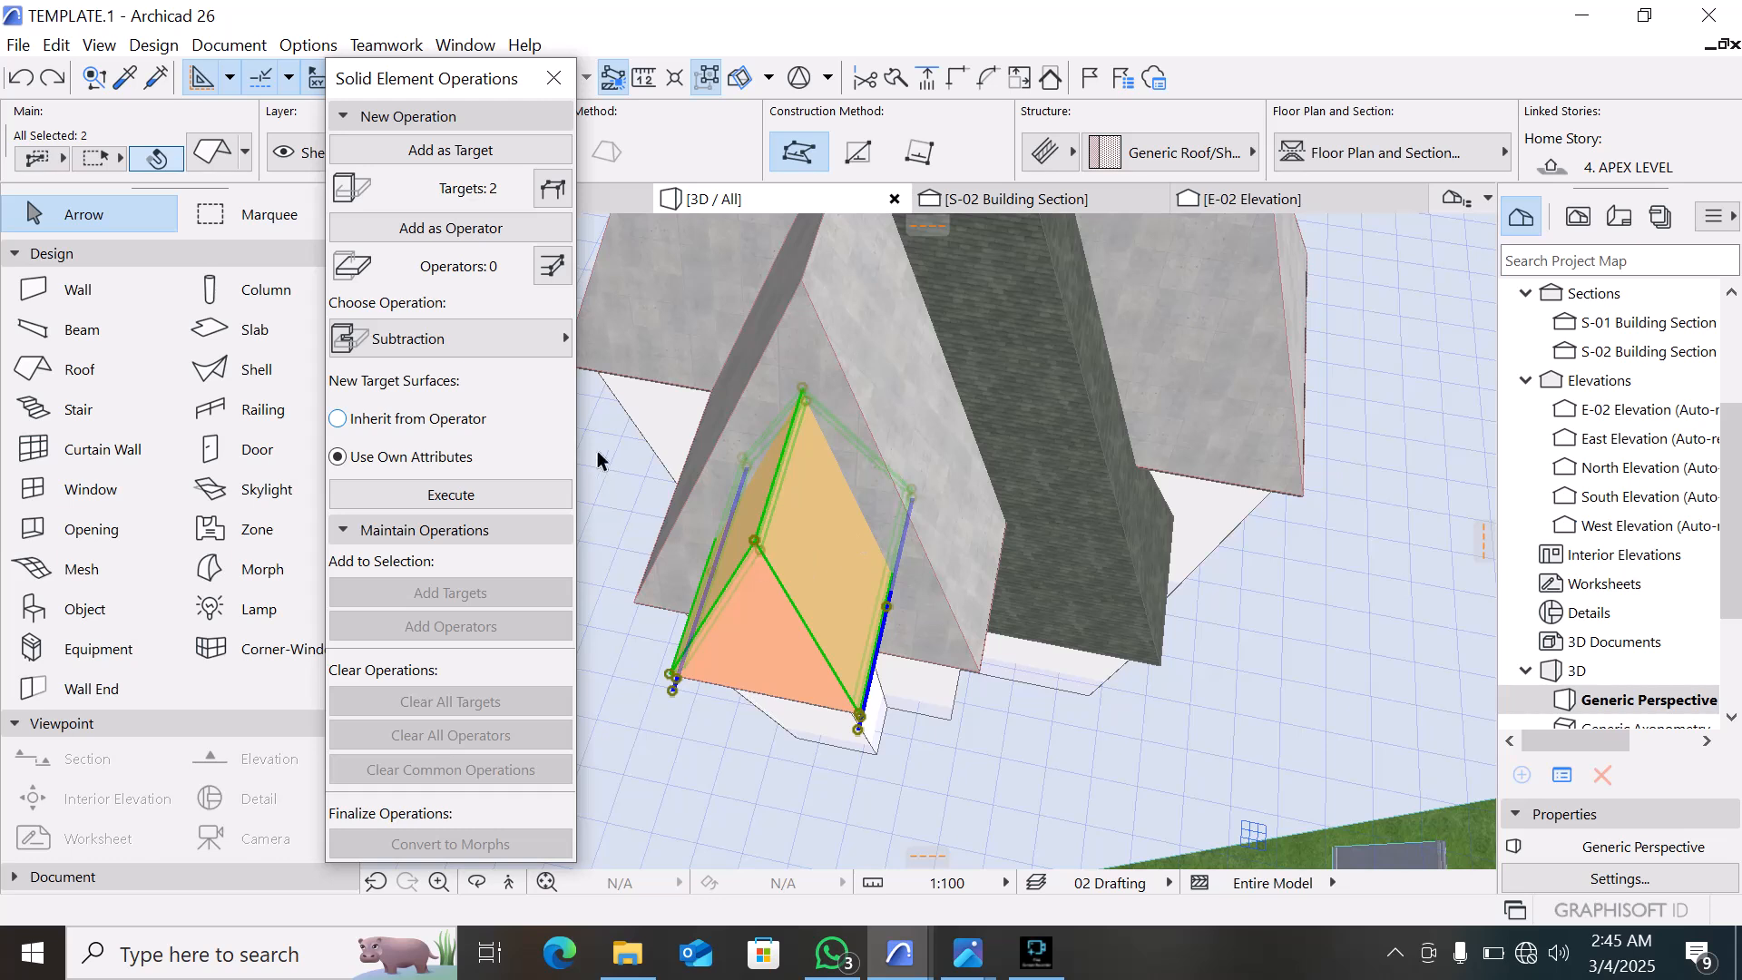
Try cutting the two side planes with the main roof as operator using Subtraction with upward extrusion, and undo it
click(827, 374)
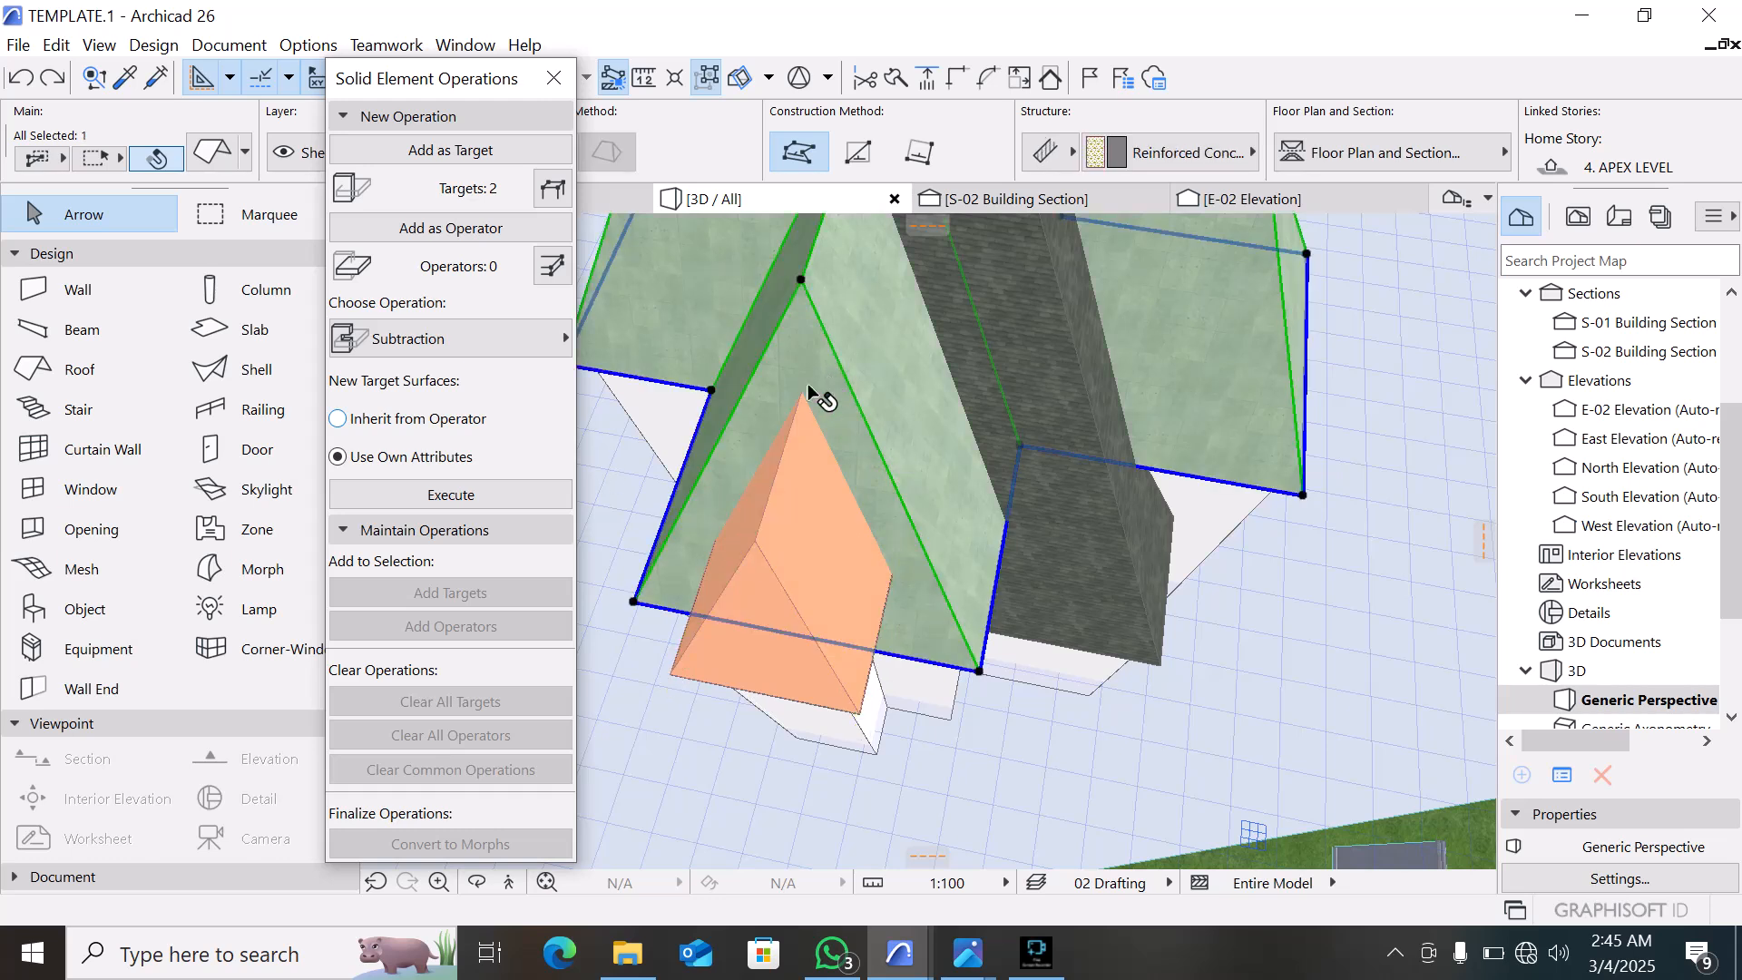
click(450, 234)
click(481, 352)
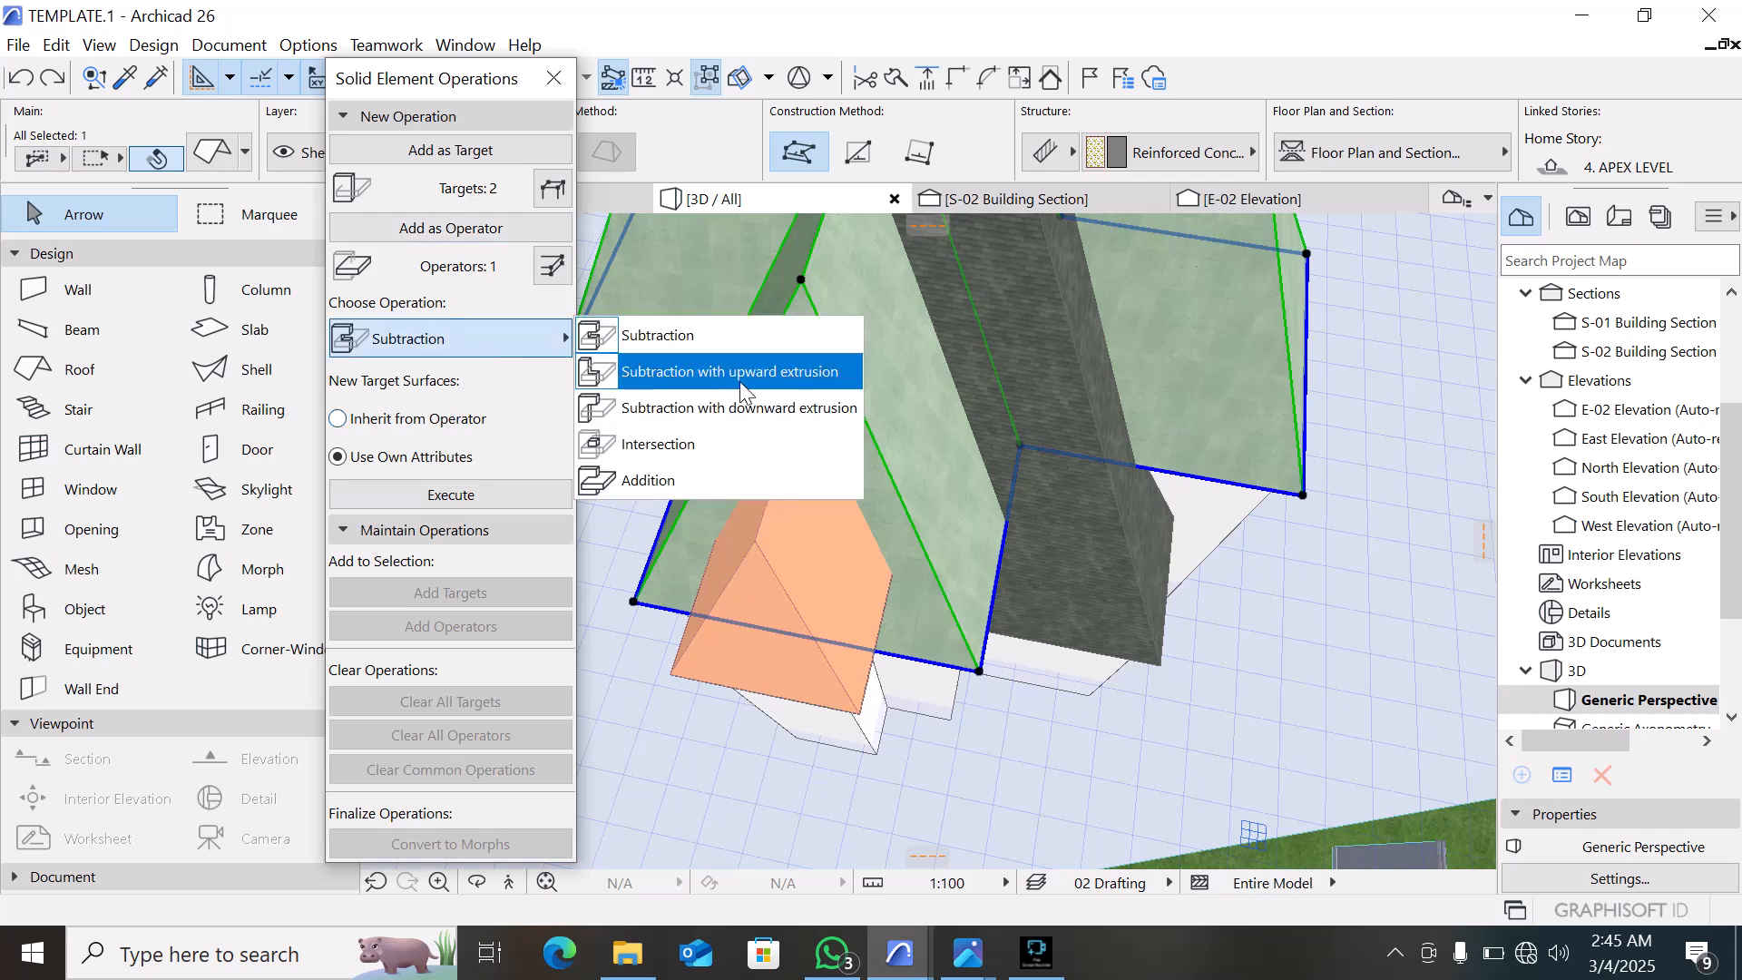
click(773, 376)
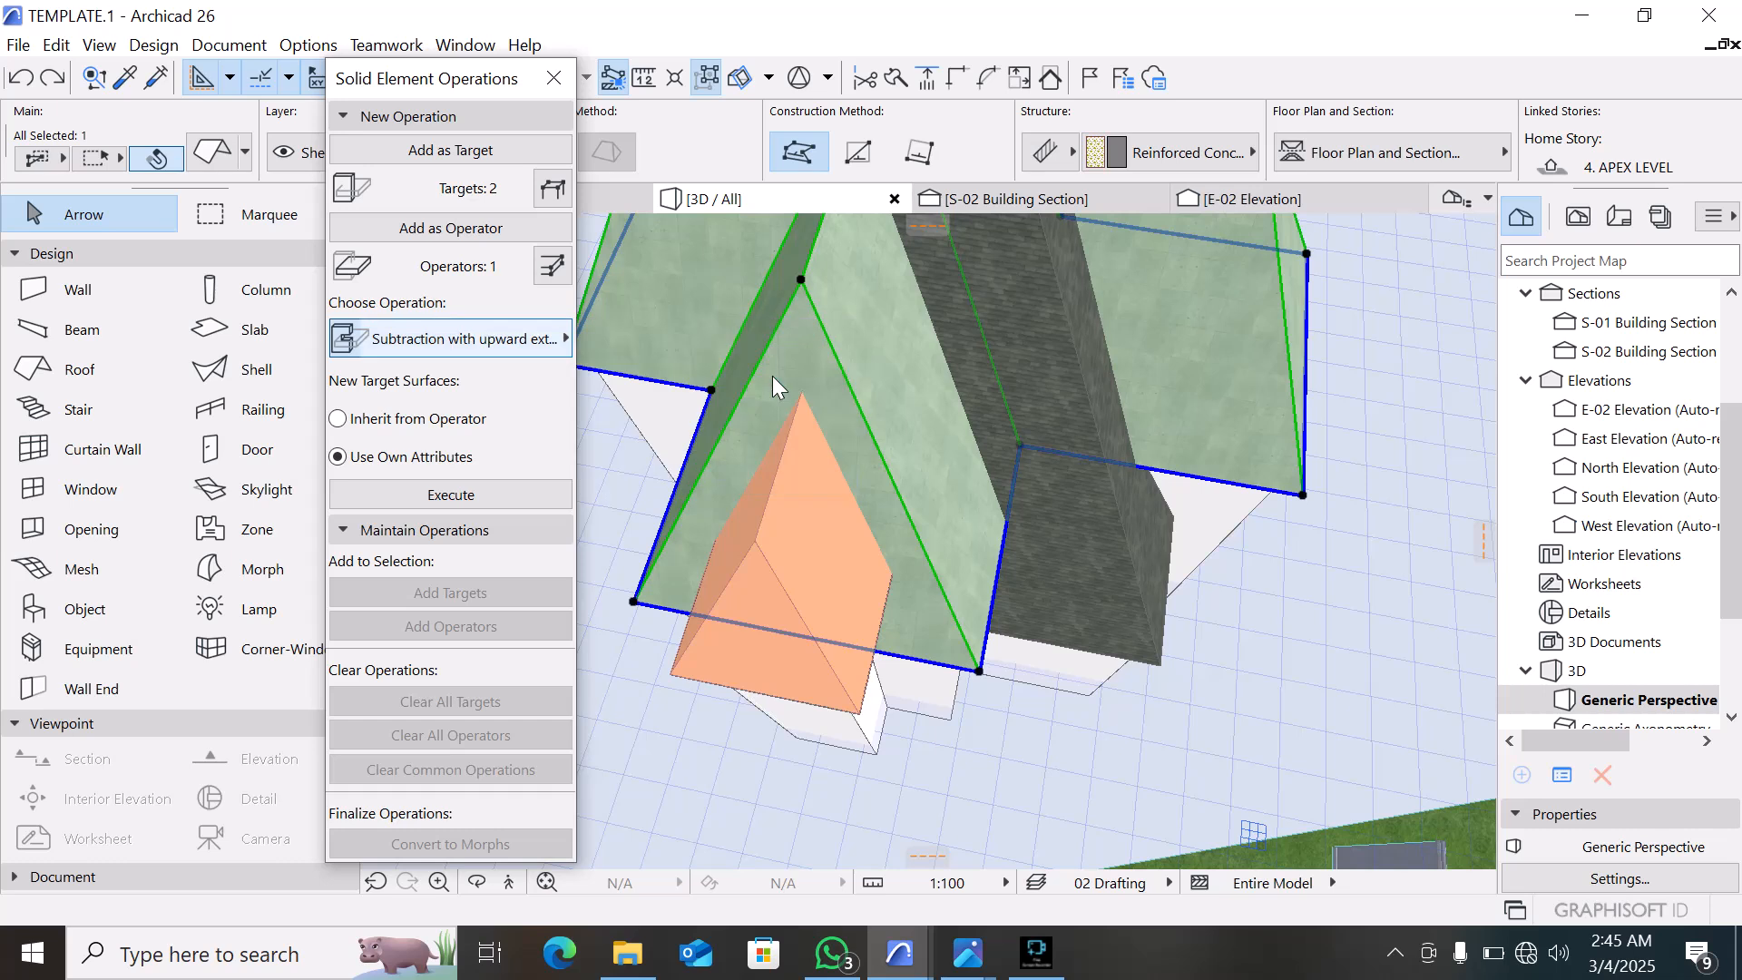
click(415, 496)
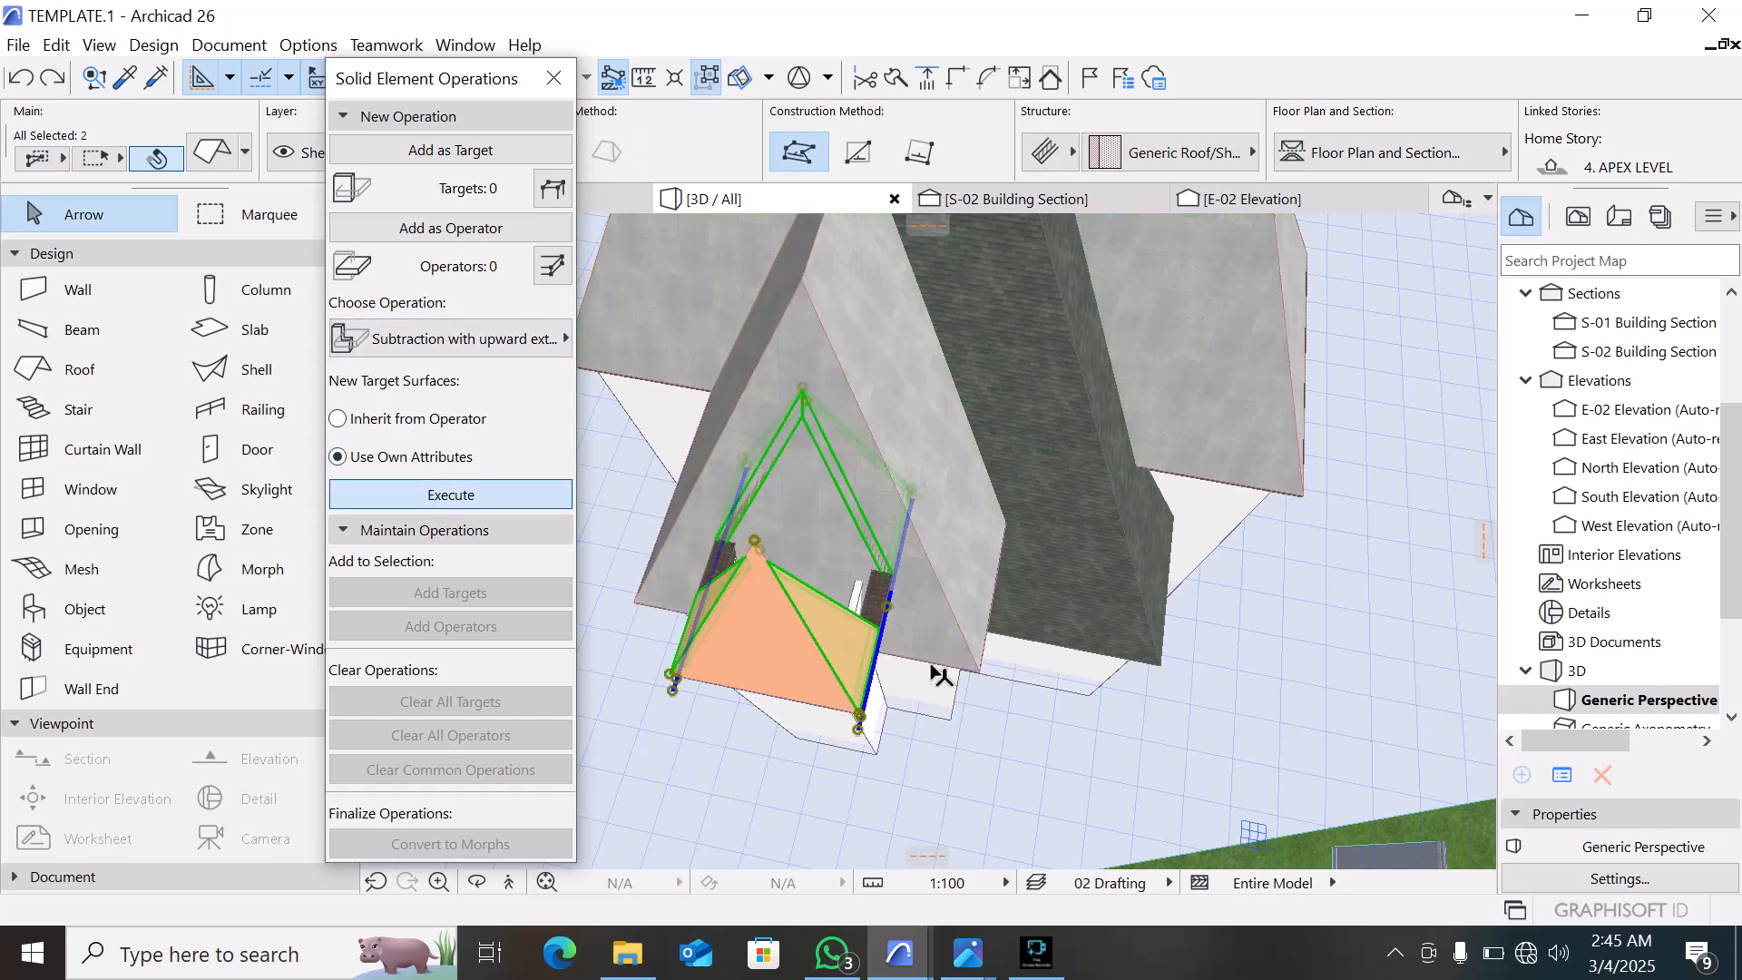
shift+middle_drag(1028, 695, 940, 677)
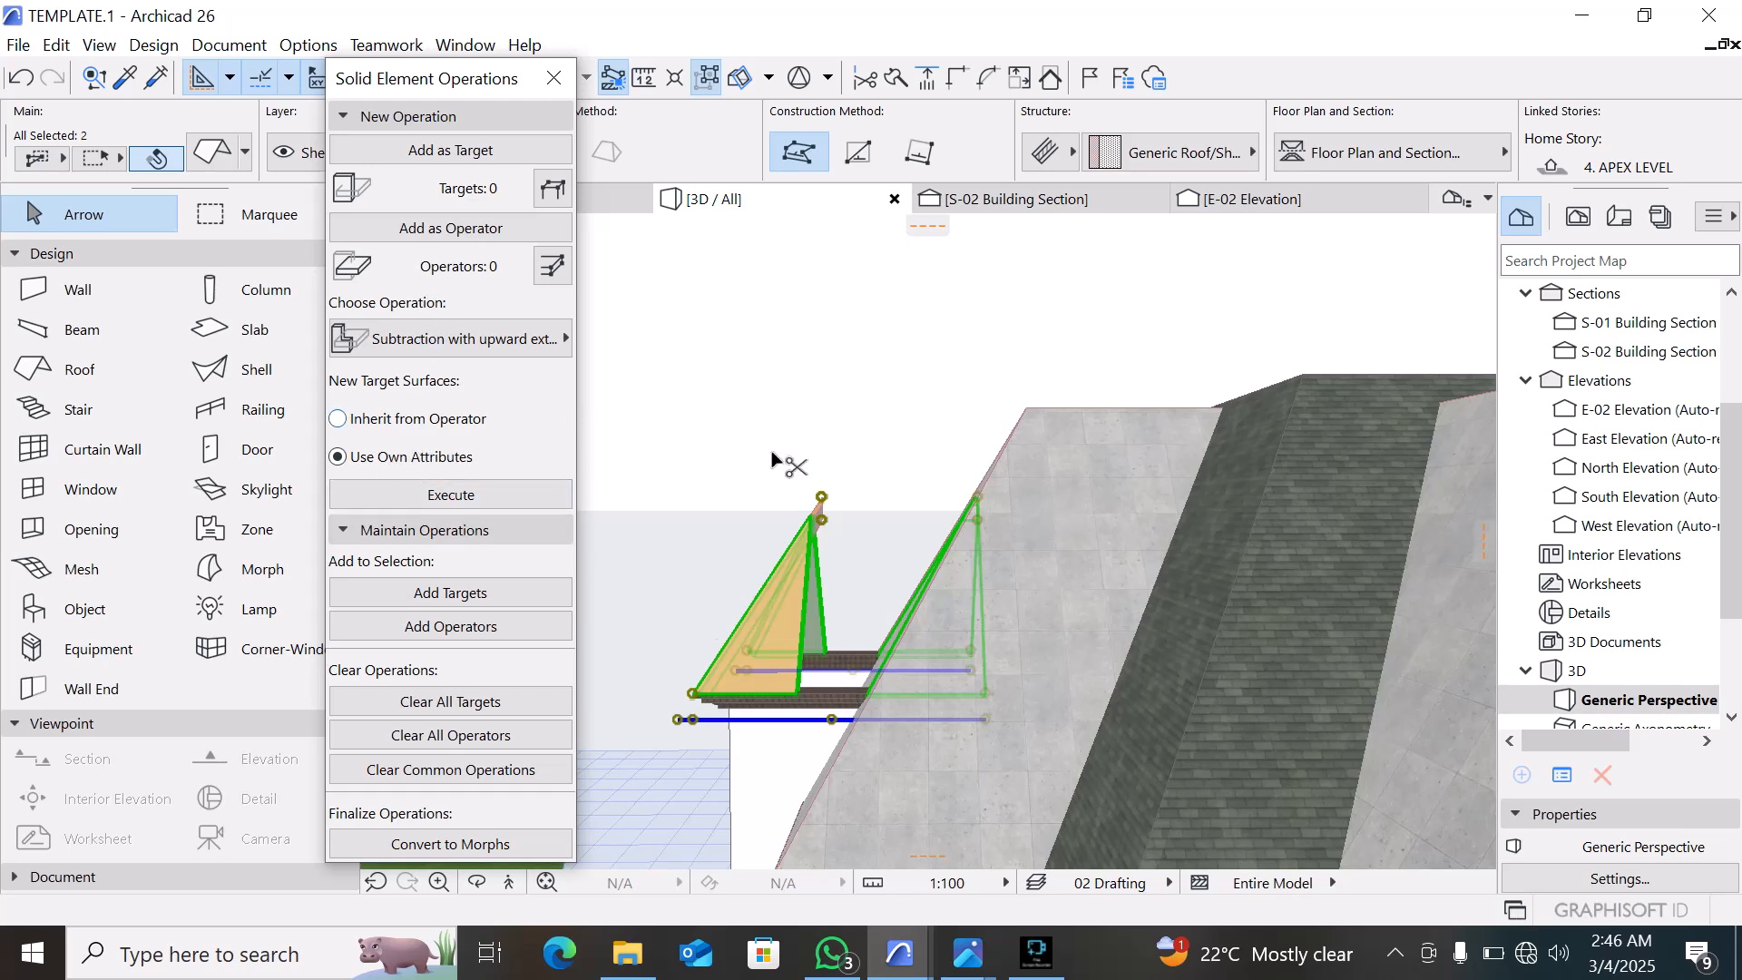
key(ctrl+z)
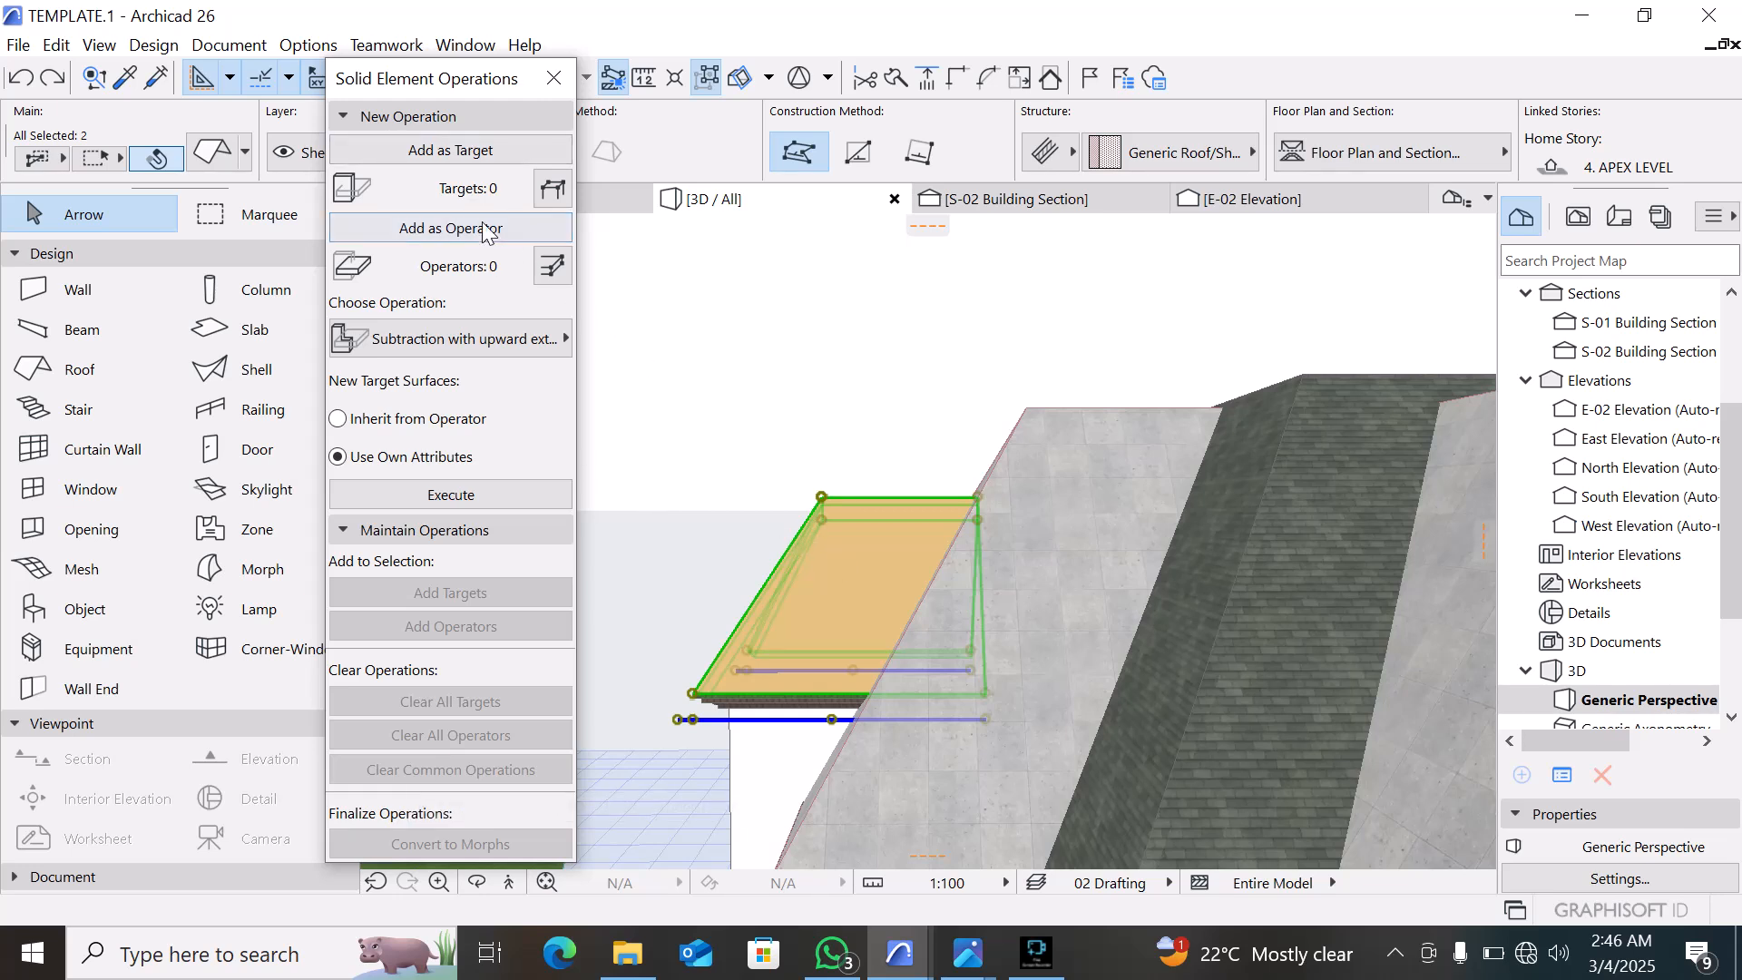
Cut the small roof's two side planes with the main roof as operator using Subtraction with downward extrusion
click(461, 156)
click(552, 265)
click(1052, 676)
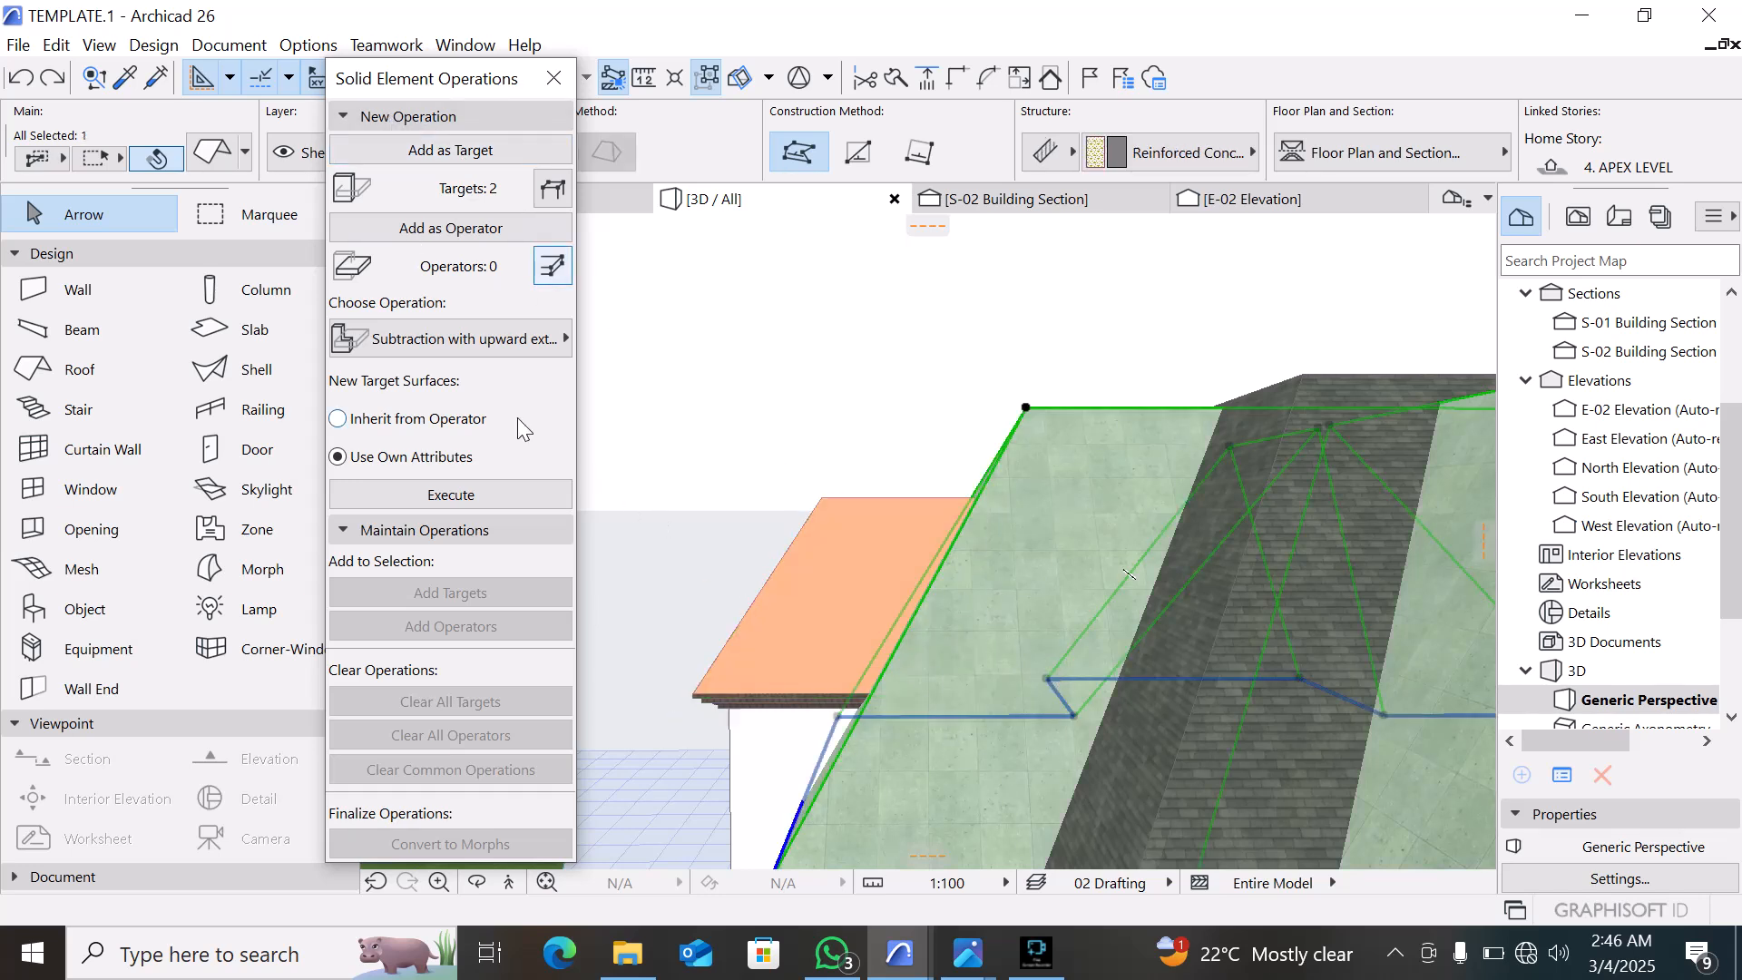
click(494, 230)
click(517, 340)
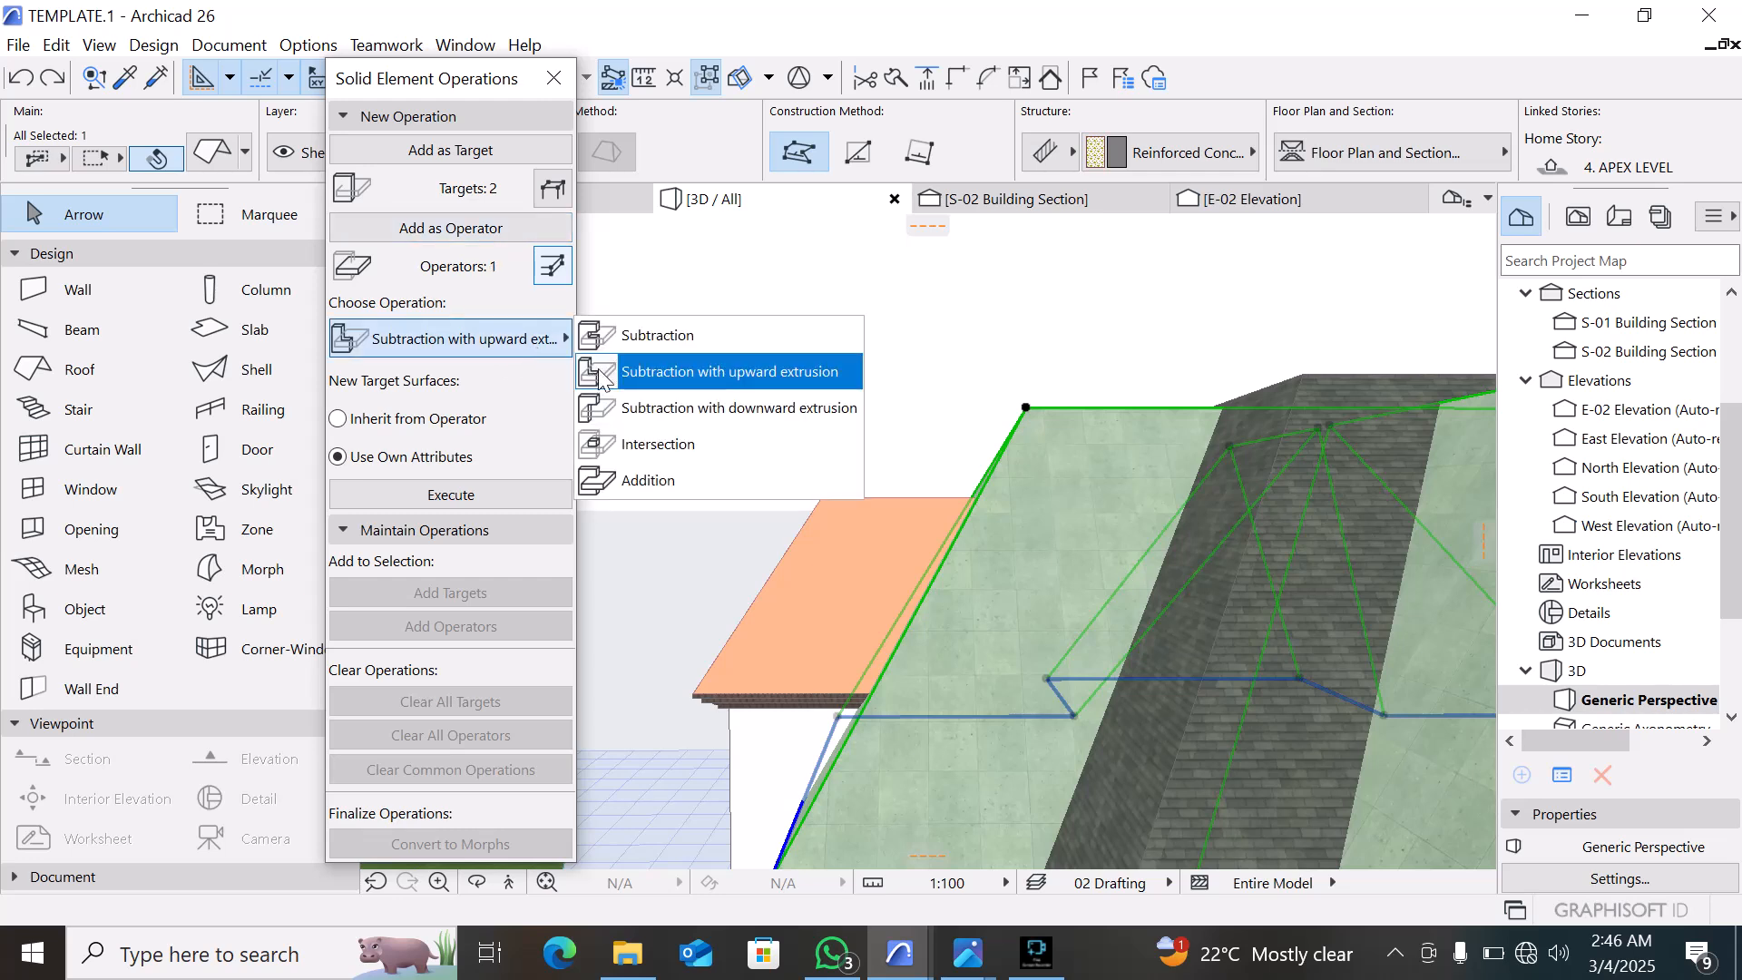
click(671, 413)
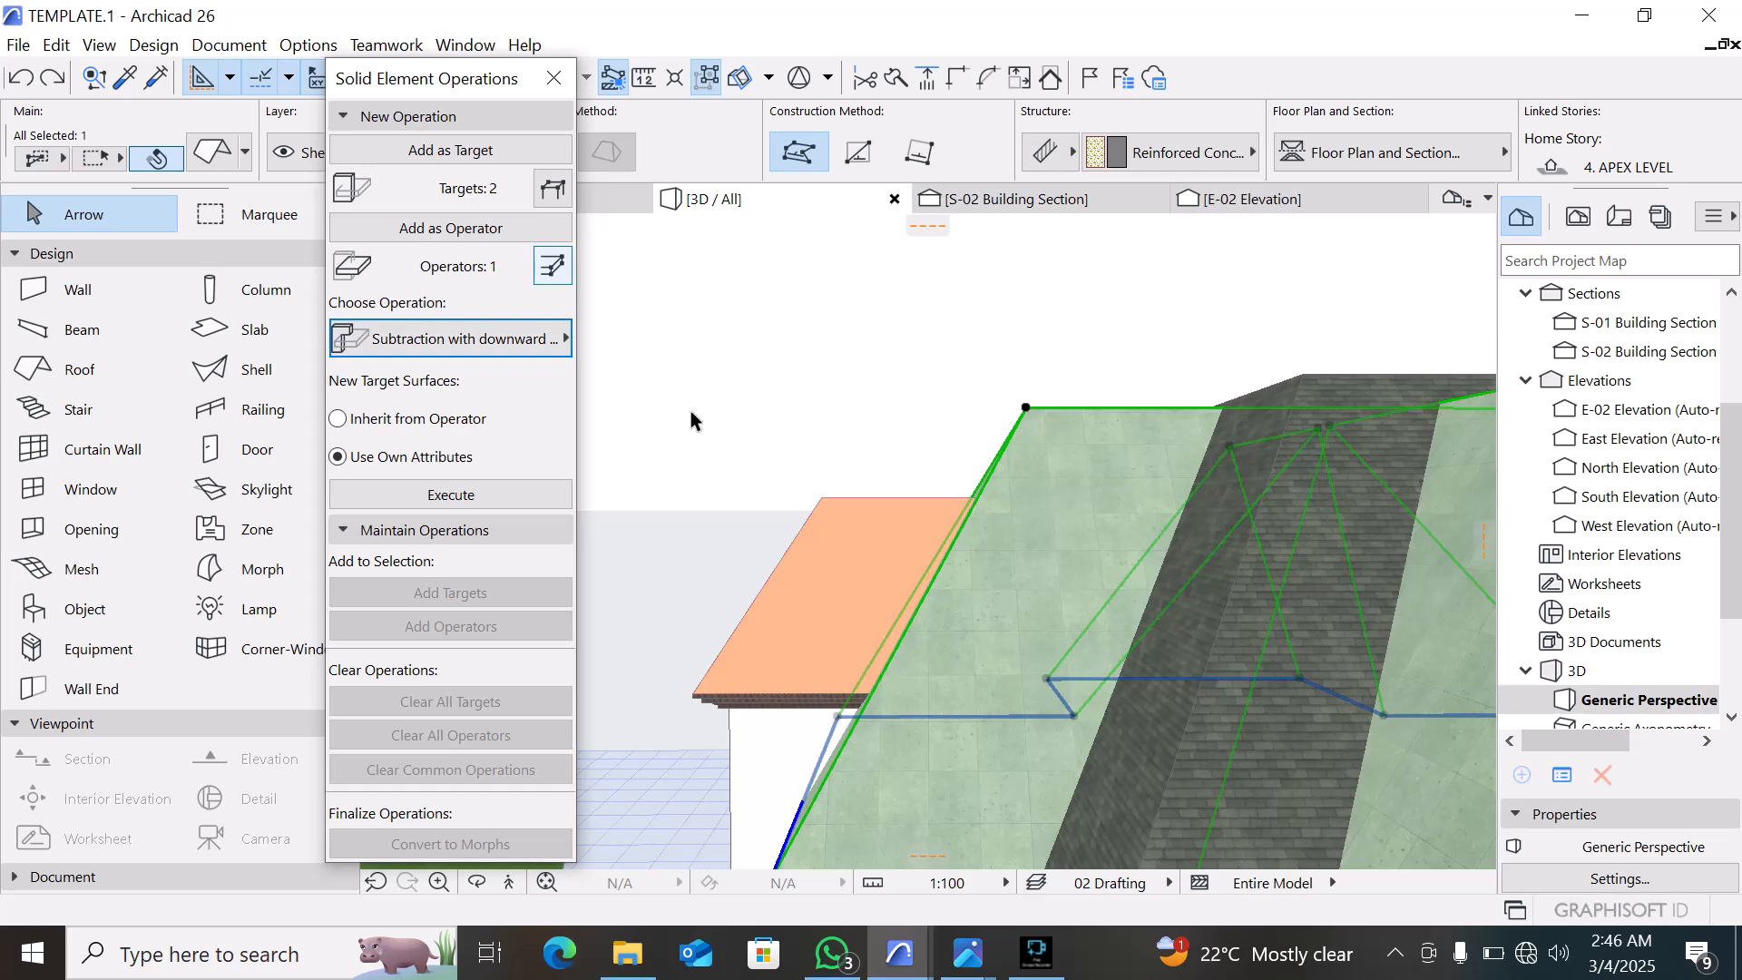
click(451, 498)
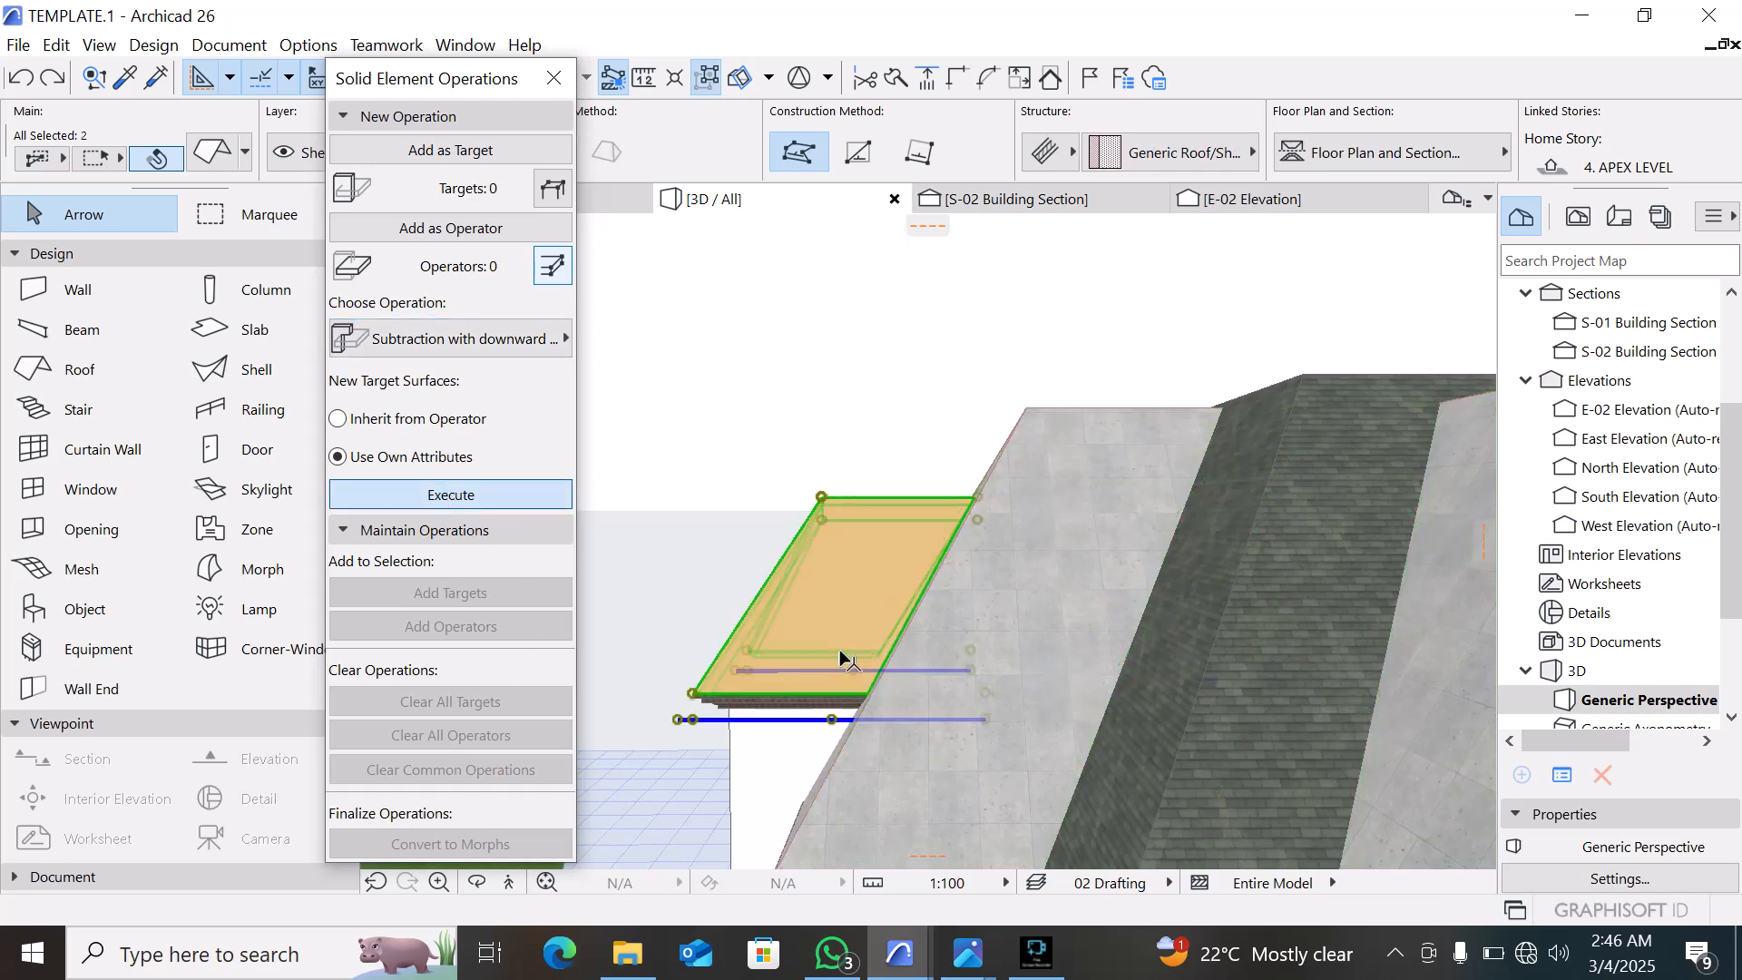
Examine from both sides how the small roof's cut side planes meet the main roof
shift+middle_drag(812, 647, 1416, 606)
key(Escape)
scroll(756, 608, up, 3)
shift+middle_drag(749, 612, 1189, 662)
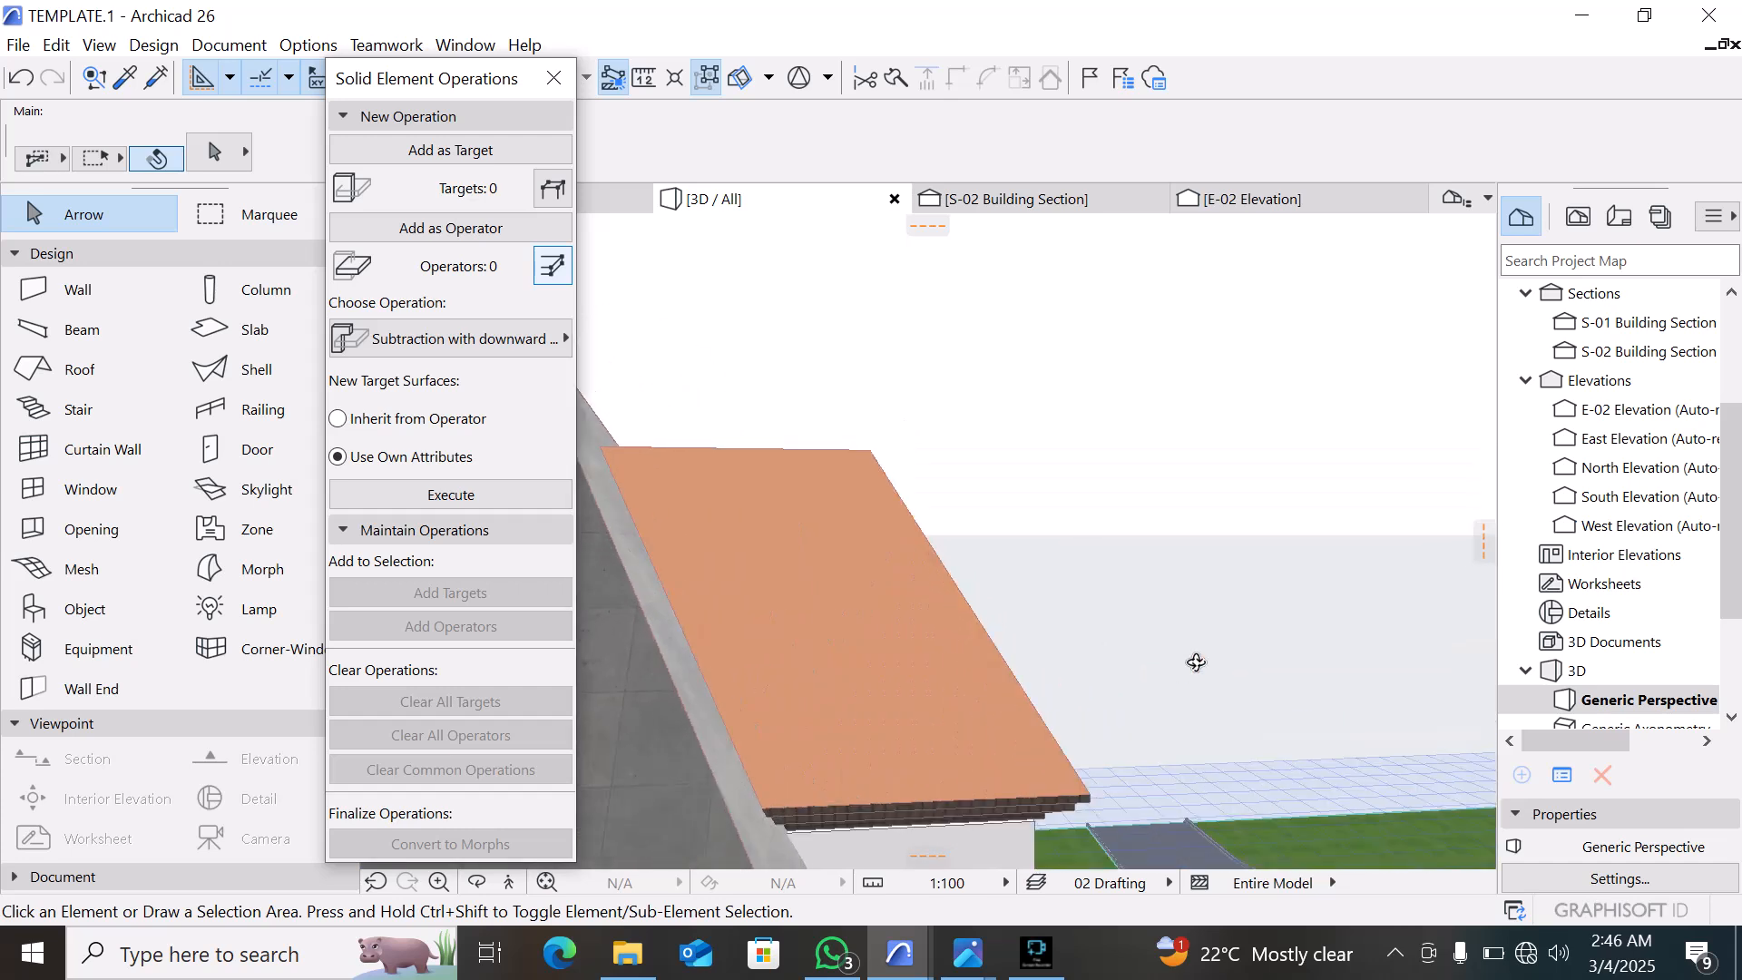
scroll(1143, 649, up, 3)
scroll(968, 671, down, 2)
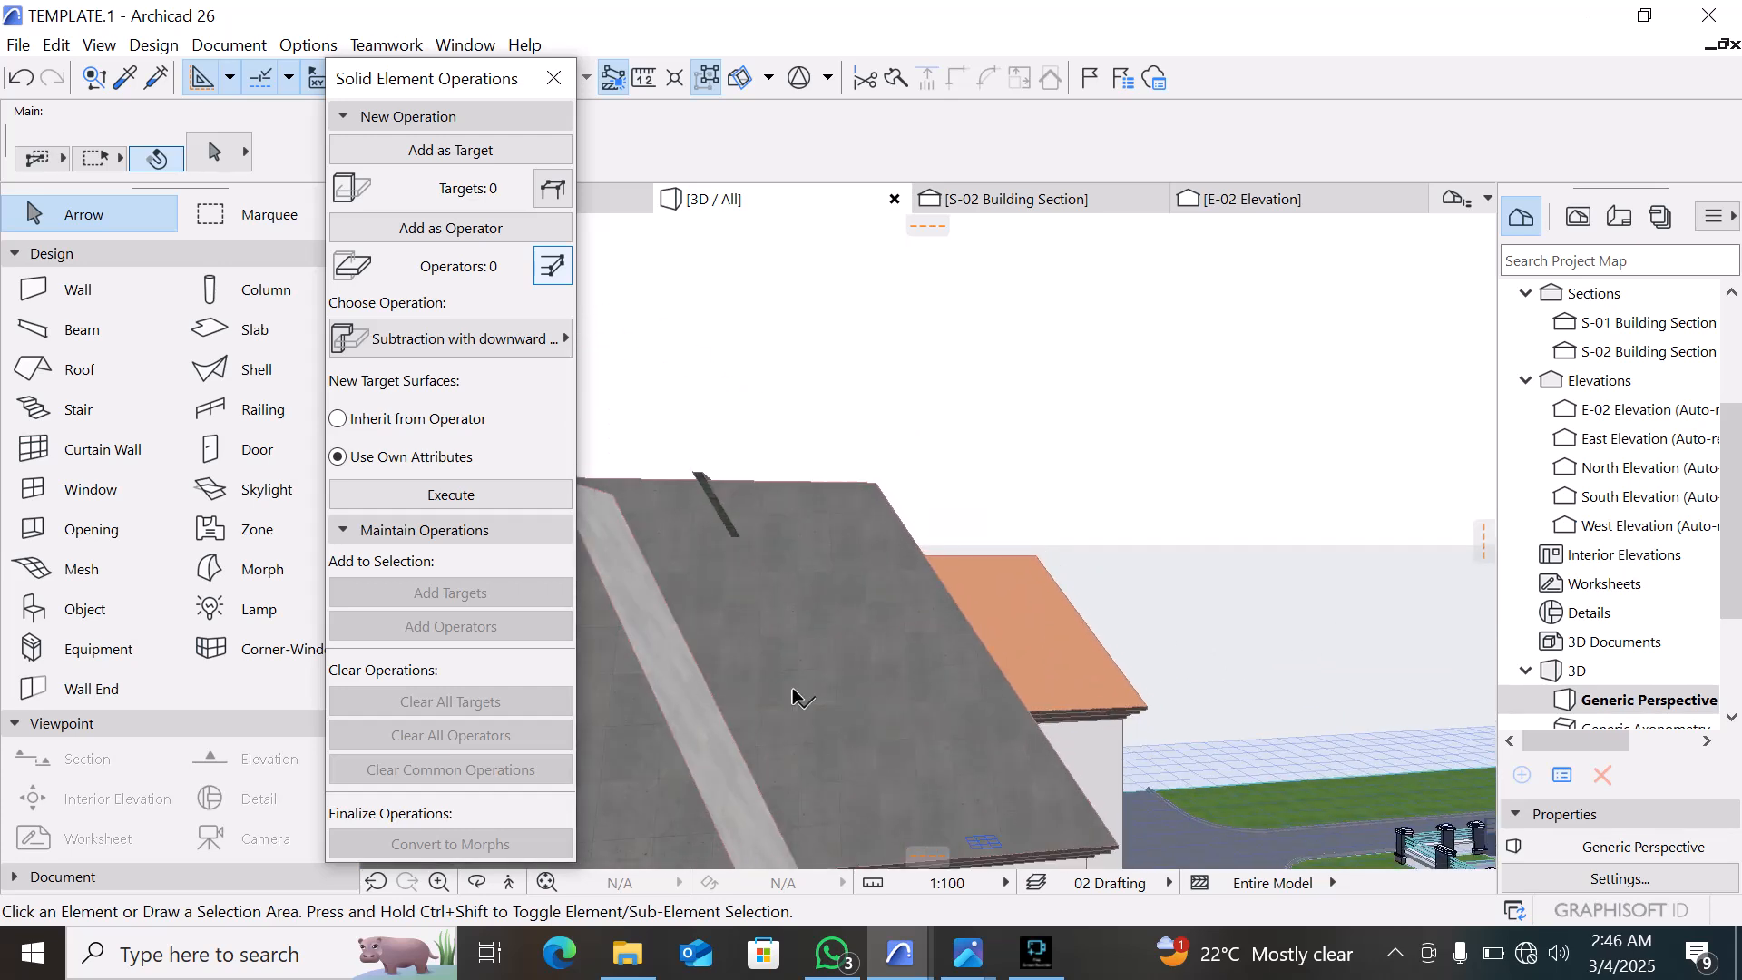
click(1048, 587)
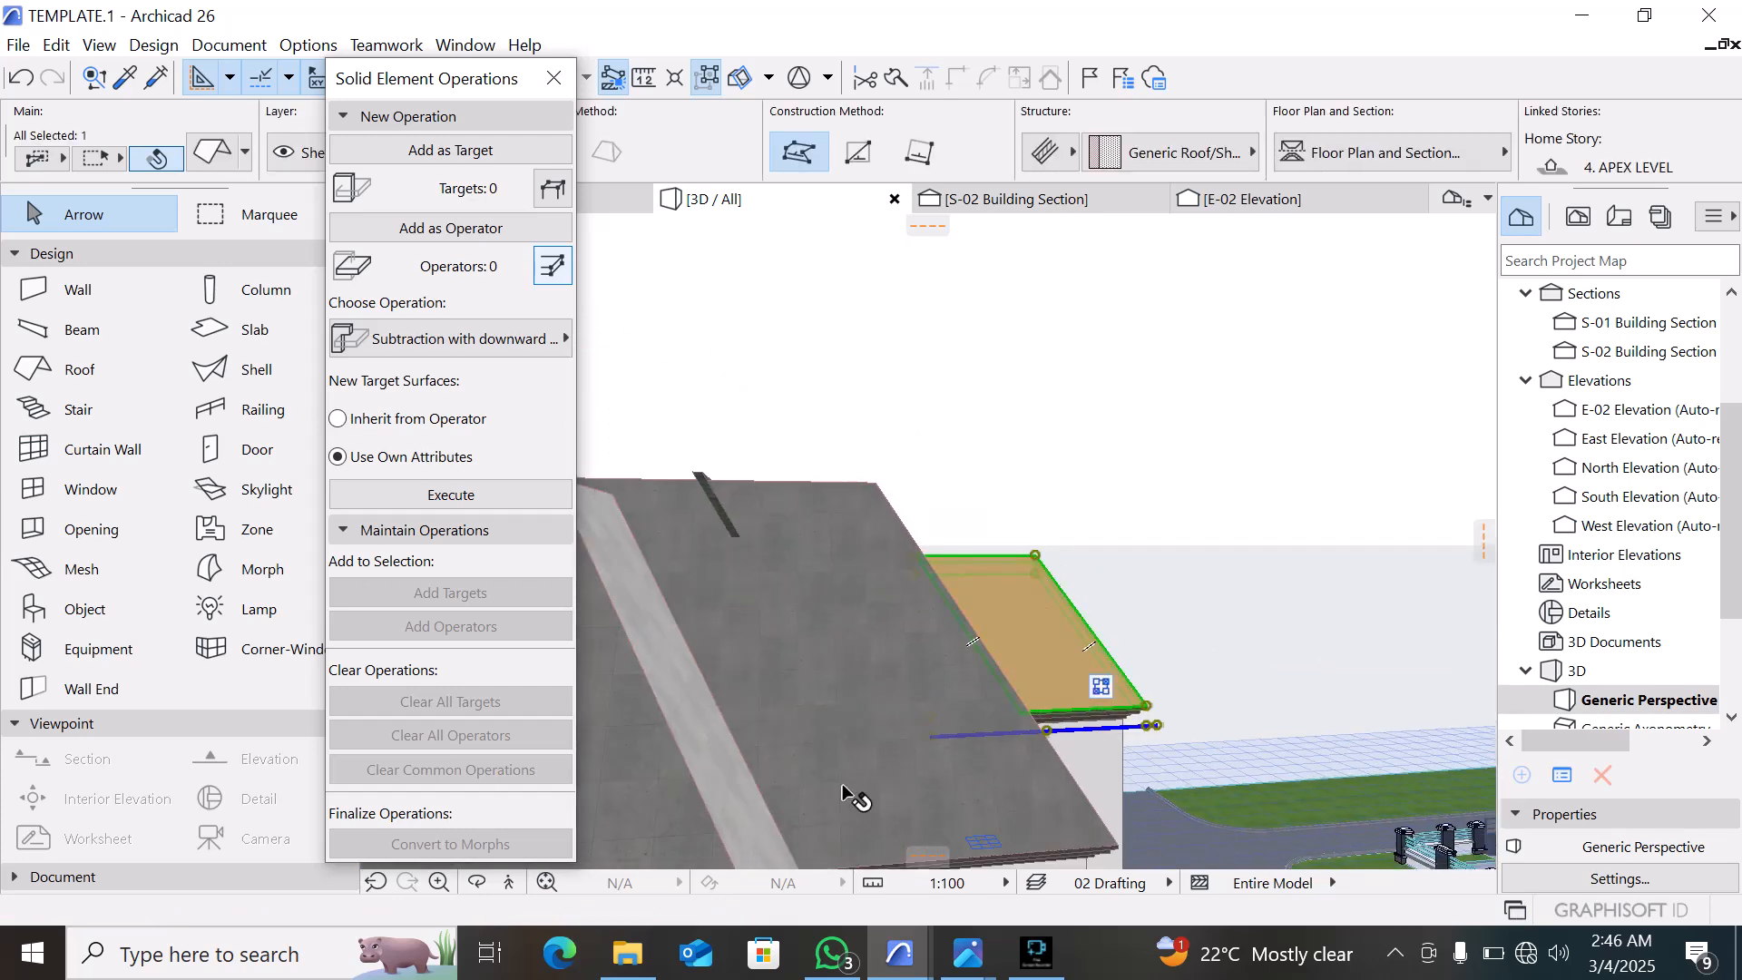
scroll(998, 747, up, 3)
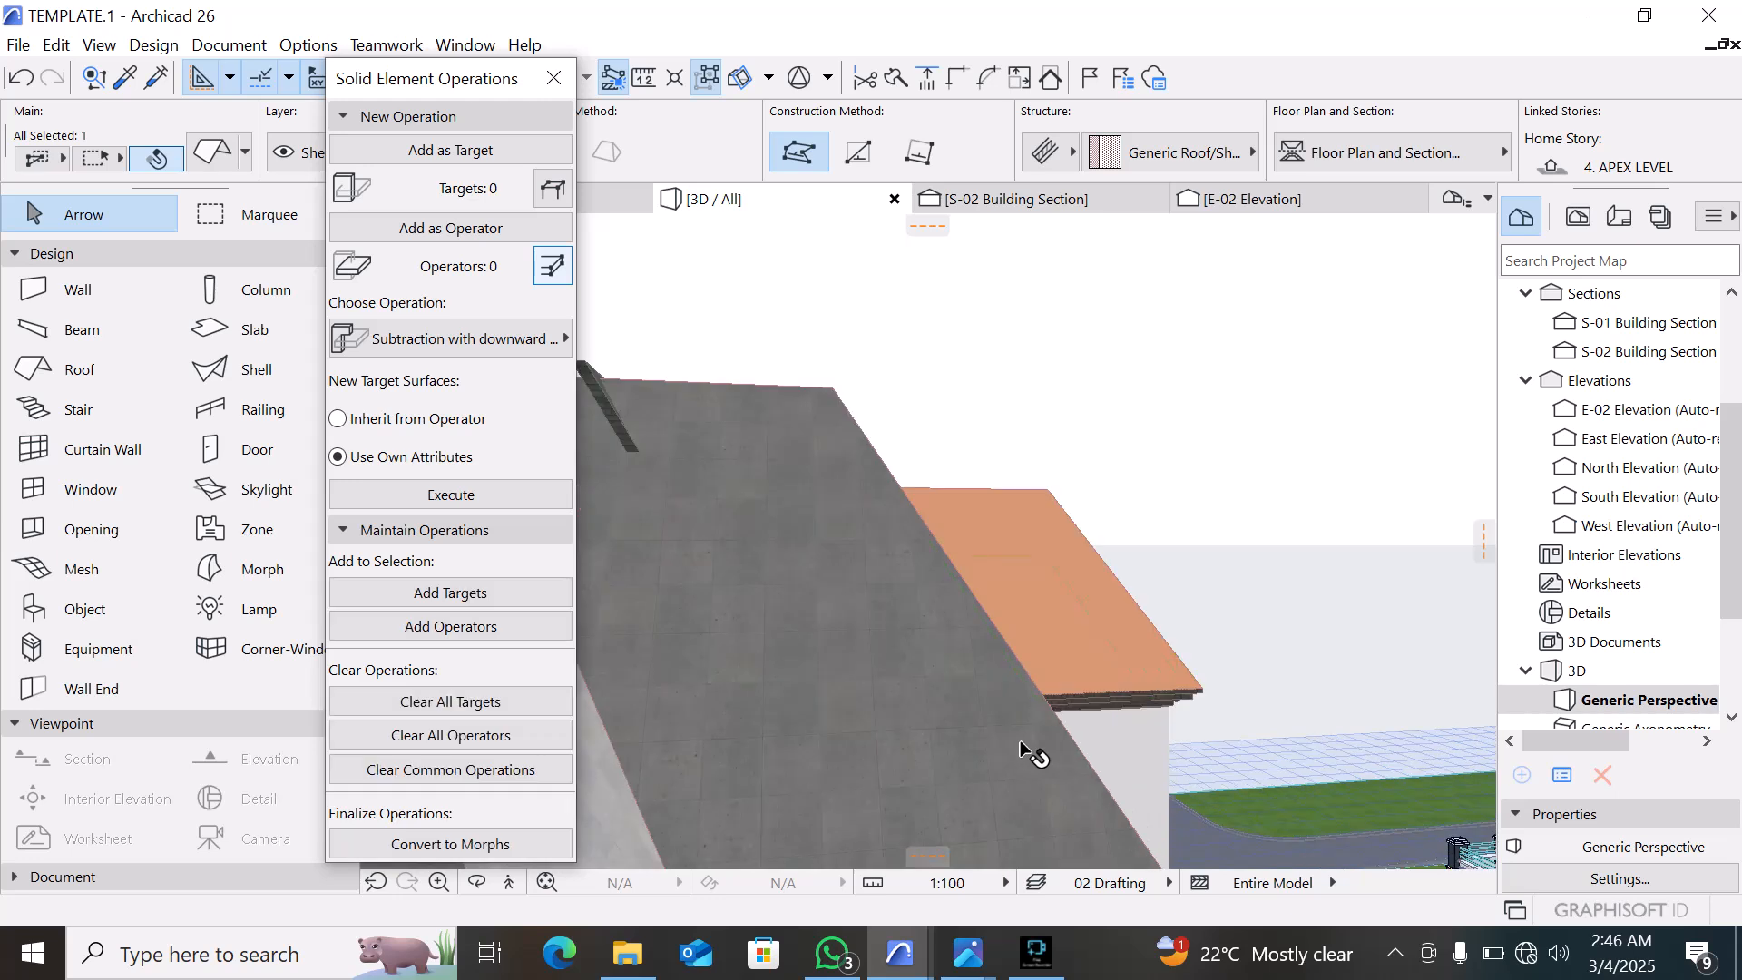
scroll(1200, 668, down, 3)
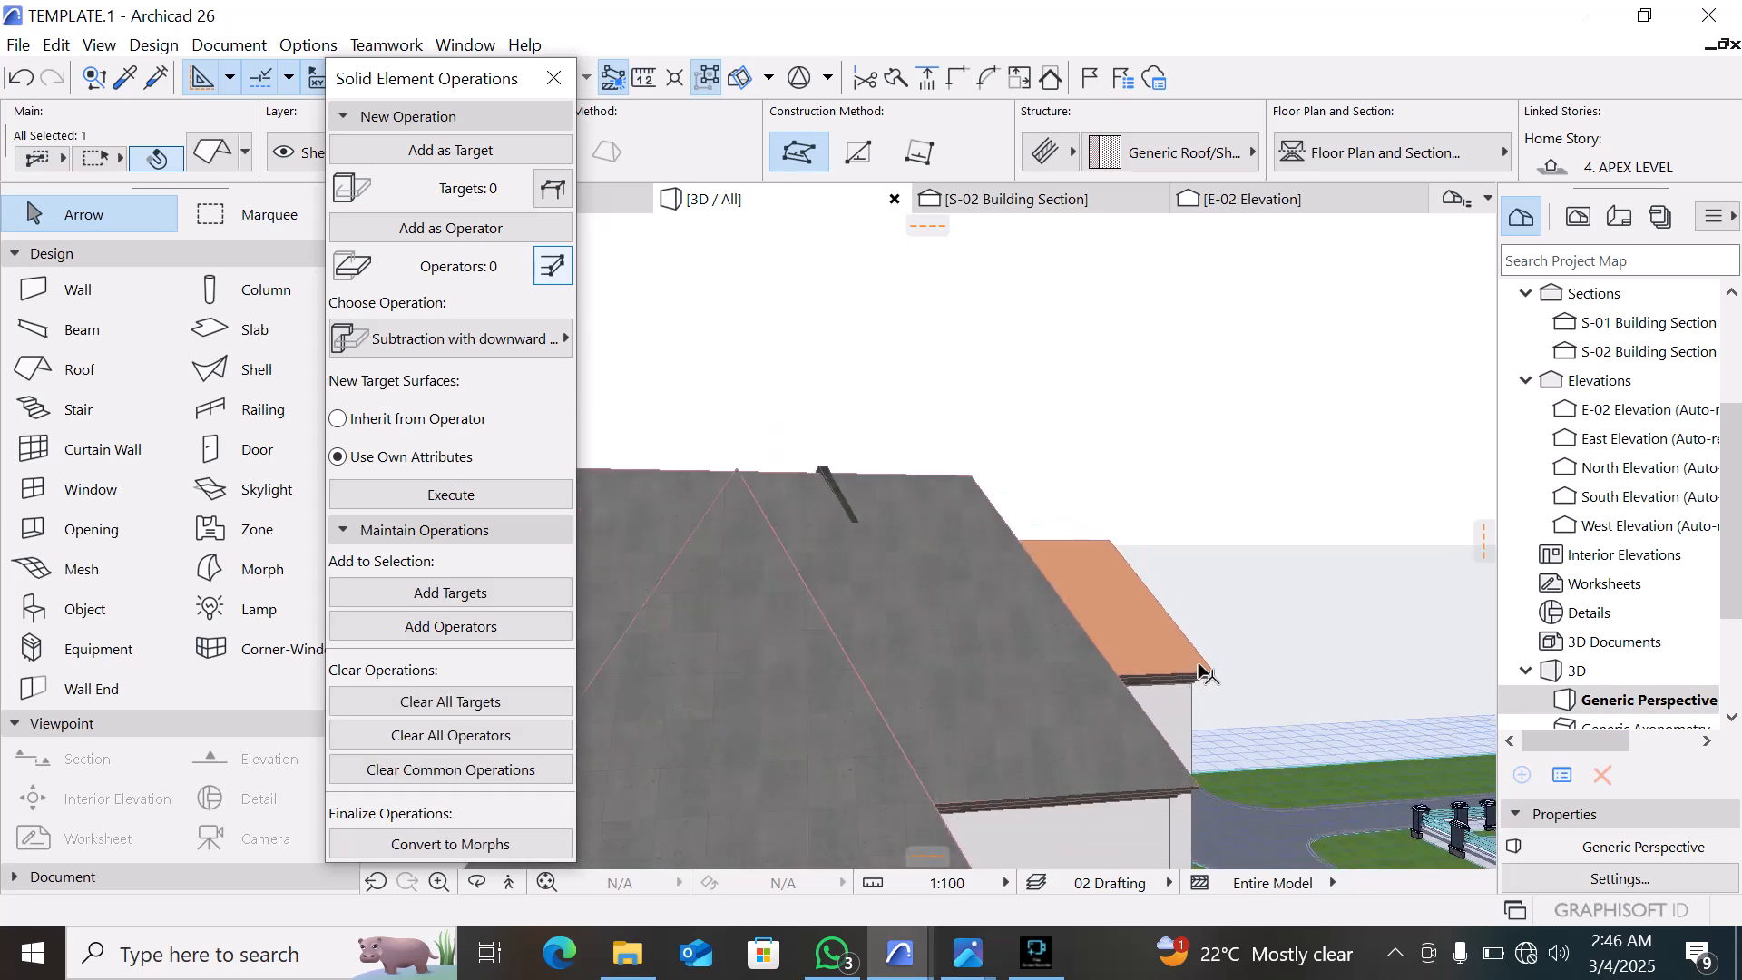
shift+middle_drag(1370, 630, 1123, 681)
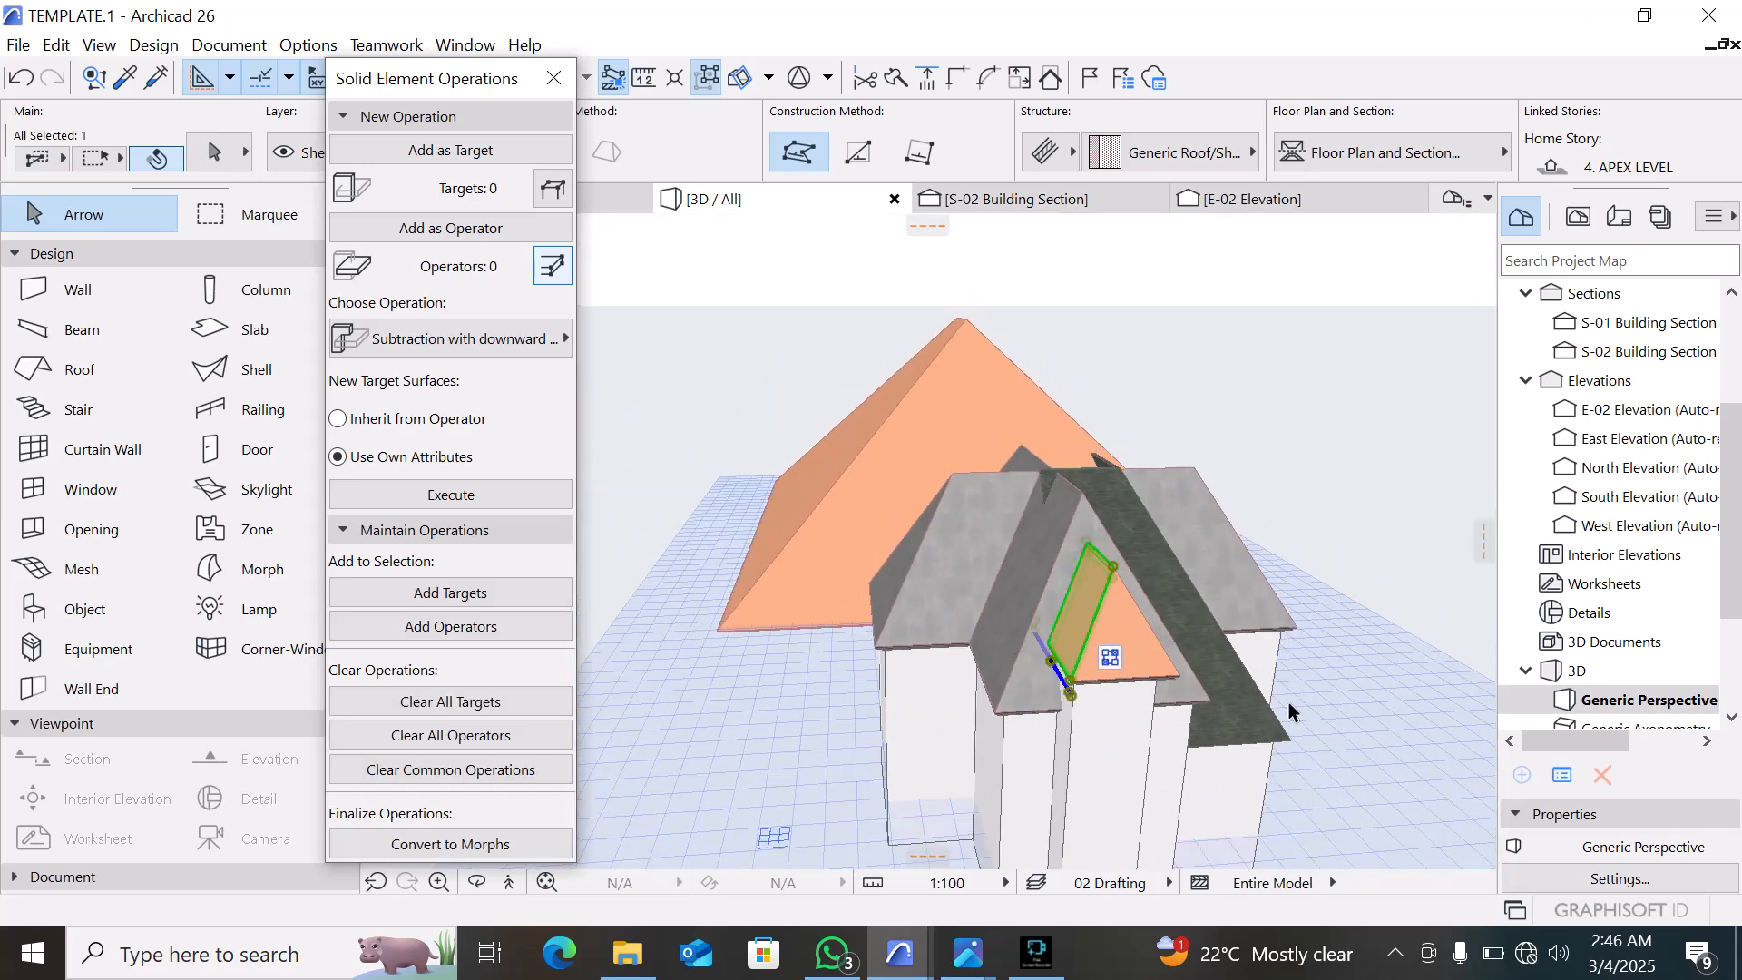
shift+middle_drag(1289, 701, 891, 737)
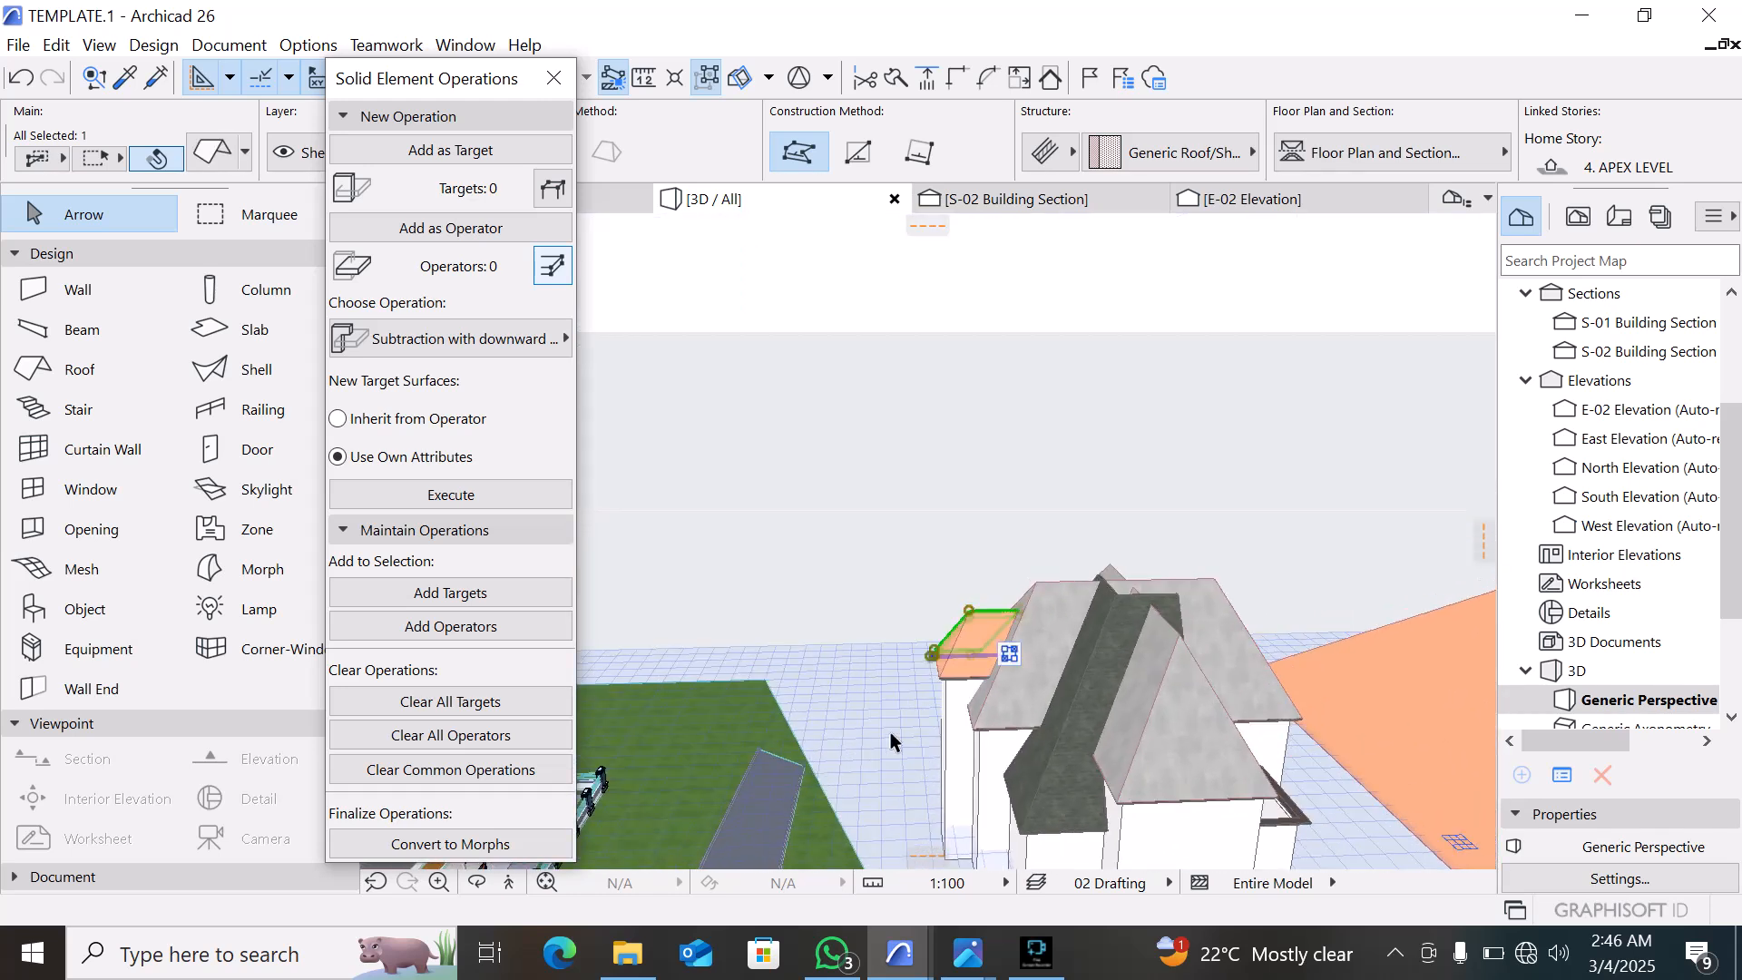
Clear the selection and examine the house's remaining roofs from several sides, including the low roof at the rear projection
scroll(887, 733, down, 2)
click(760, 669)
scroll(760, 648, down, 2)
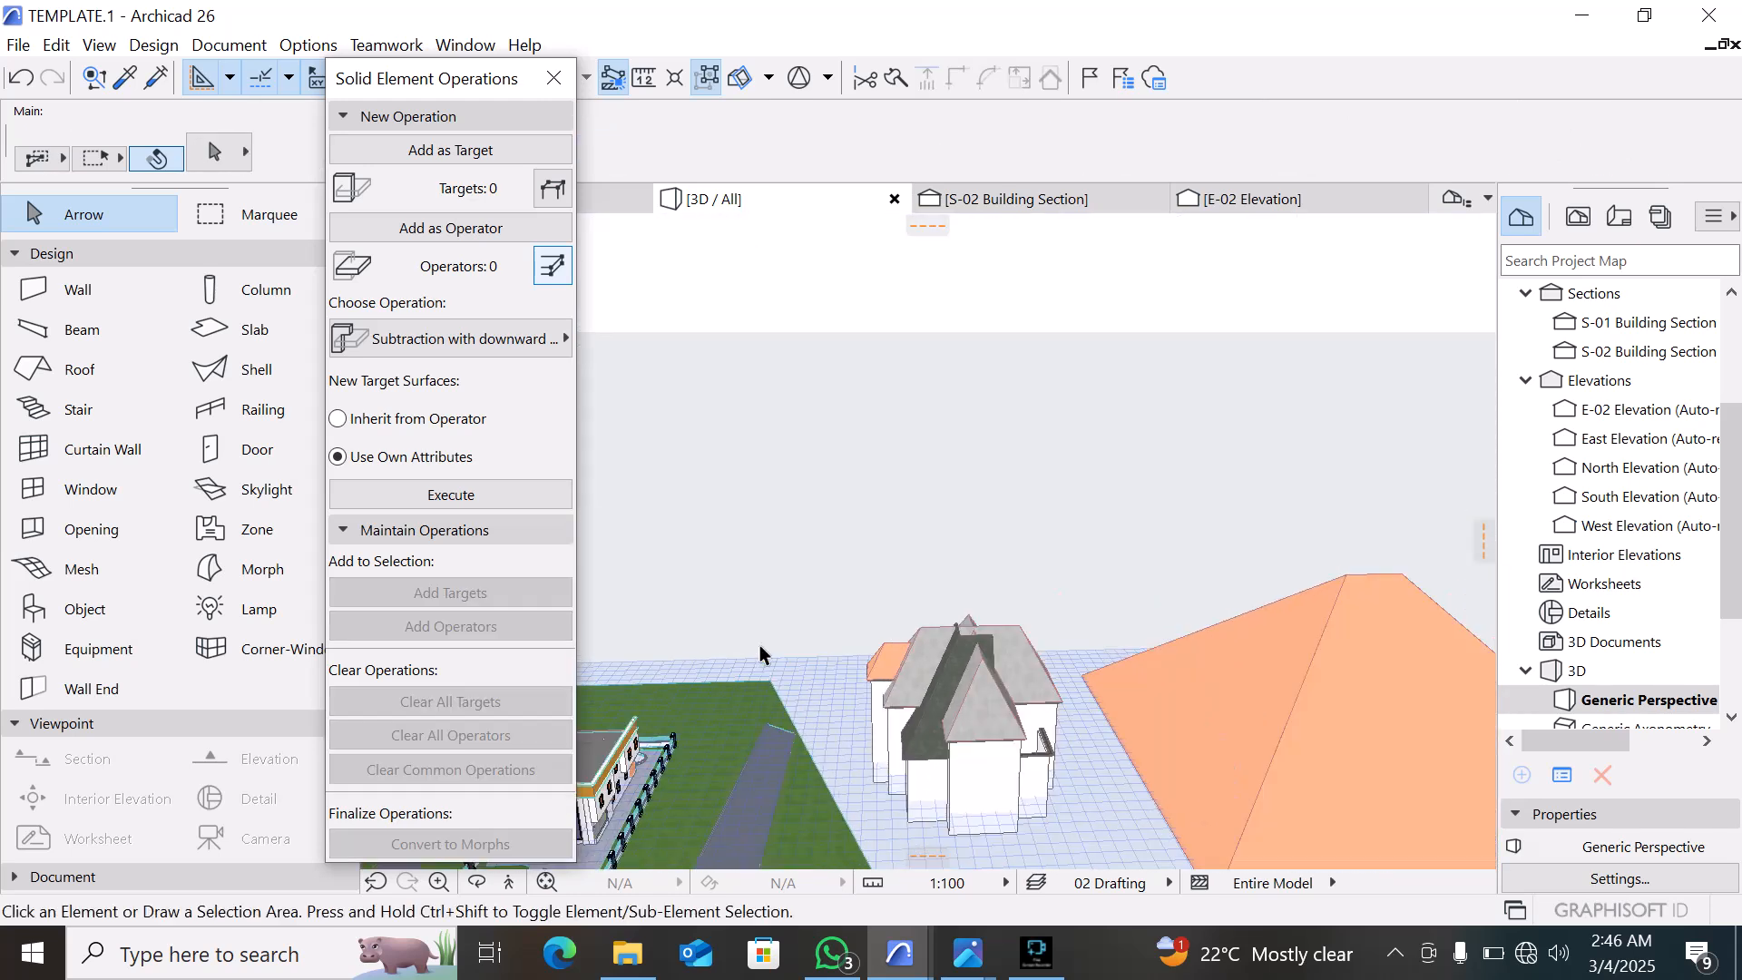
scroll(1036, 750, up, 1)
scroll(852, 738, up, 2)
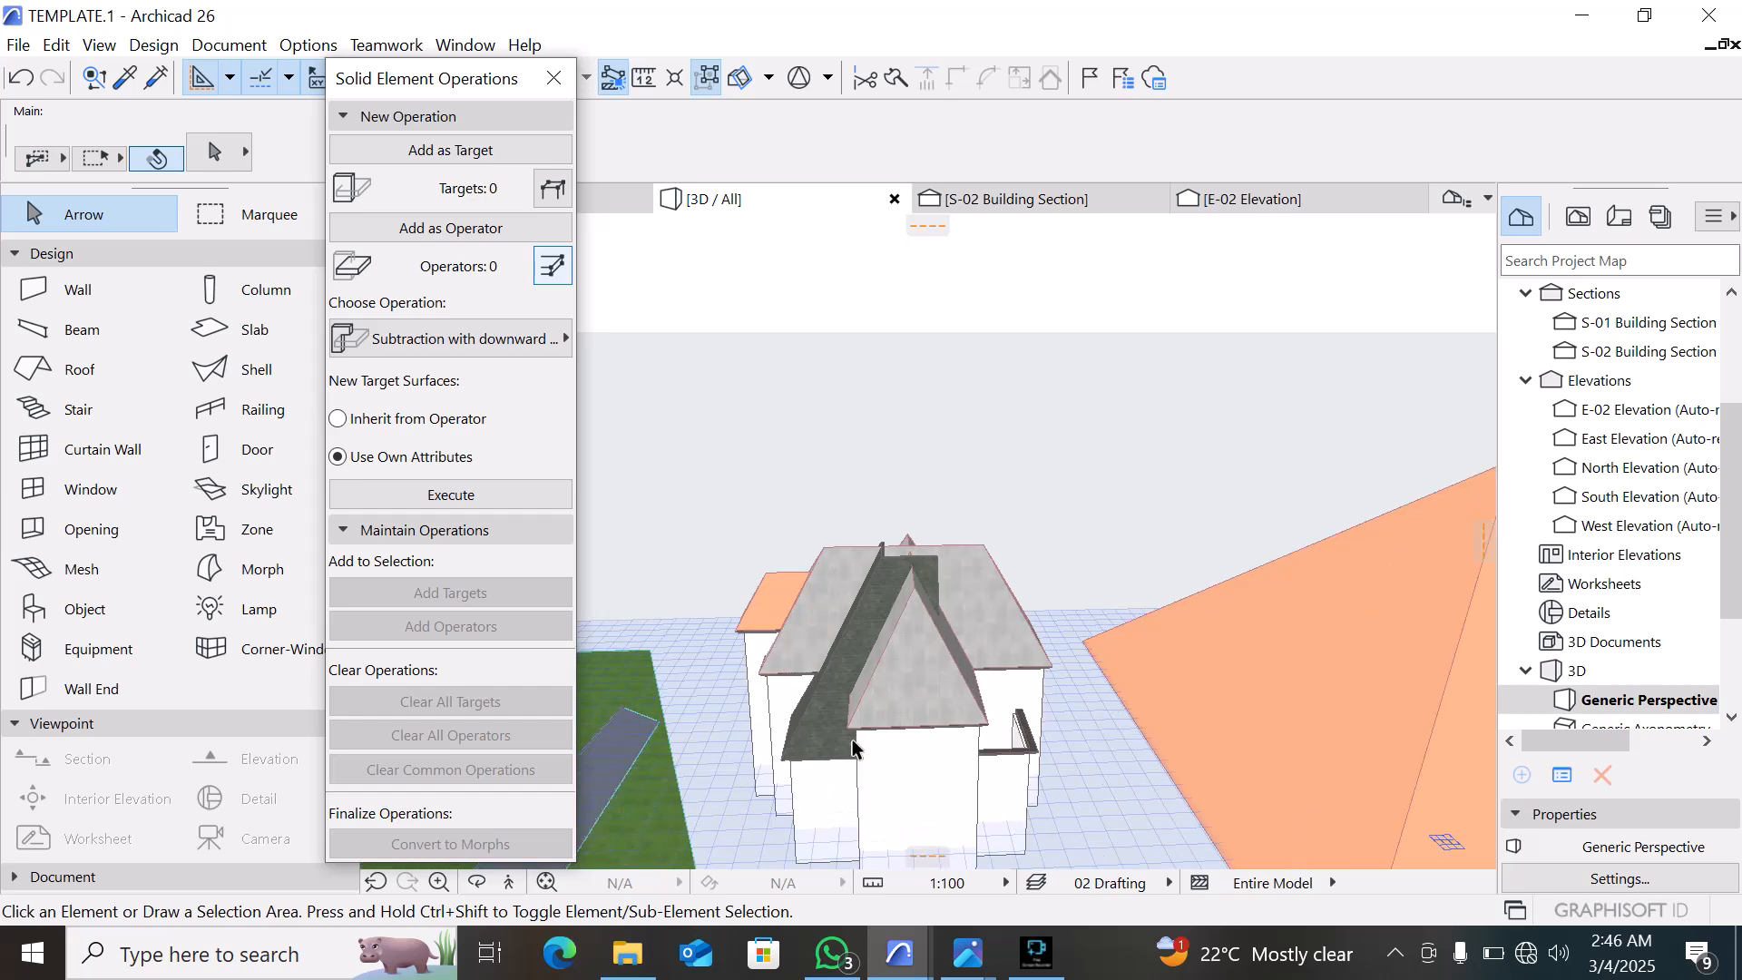
shift+middle_drag(852, 739, 555, 634)
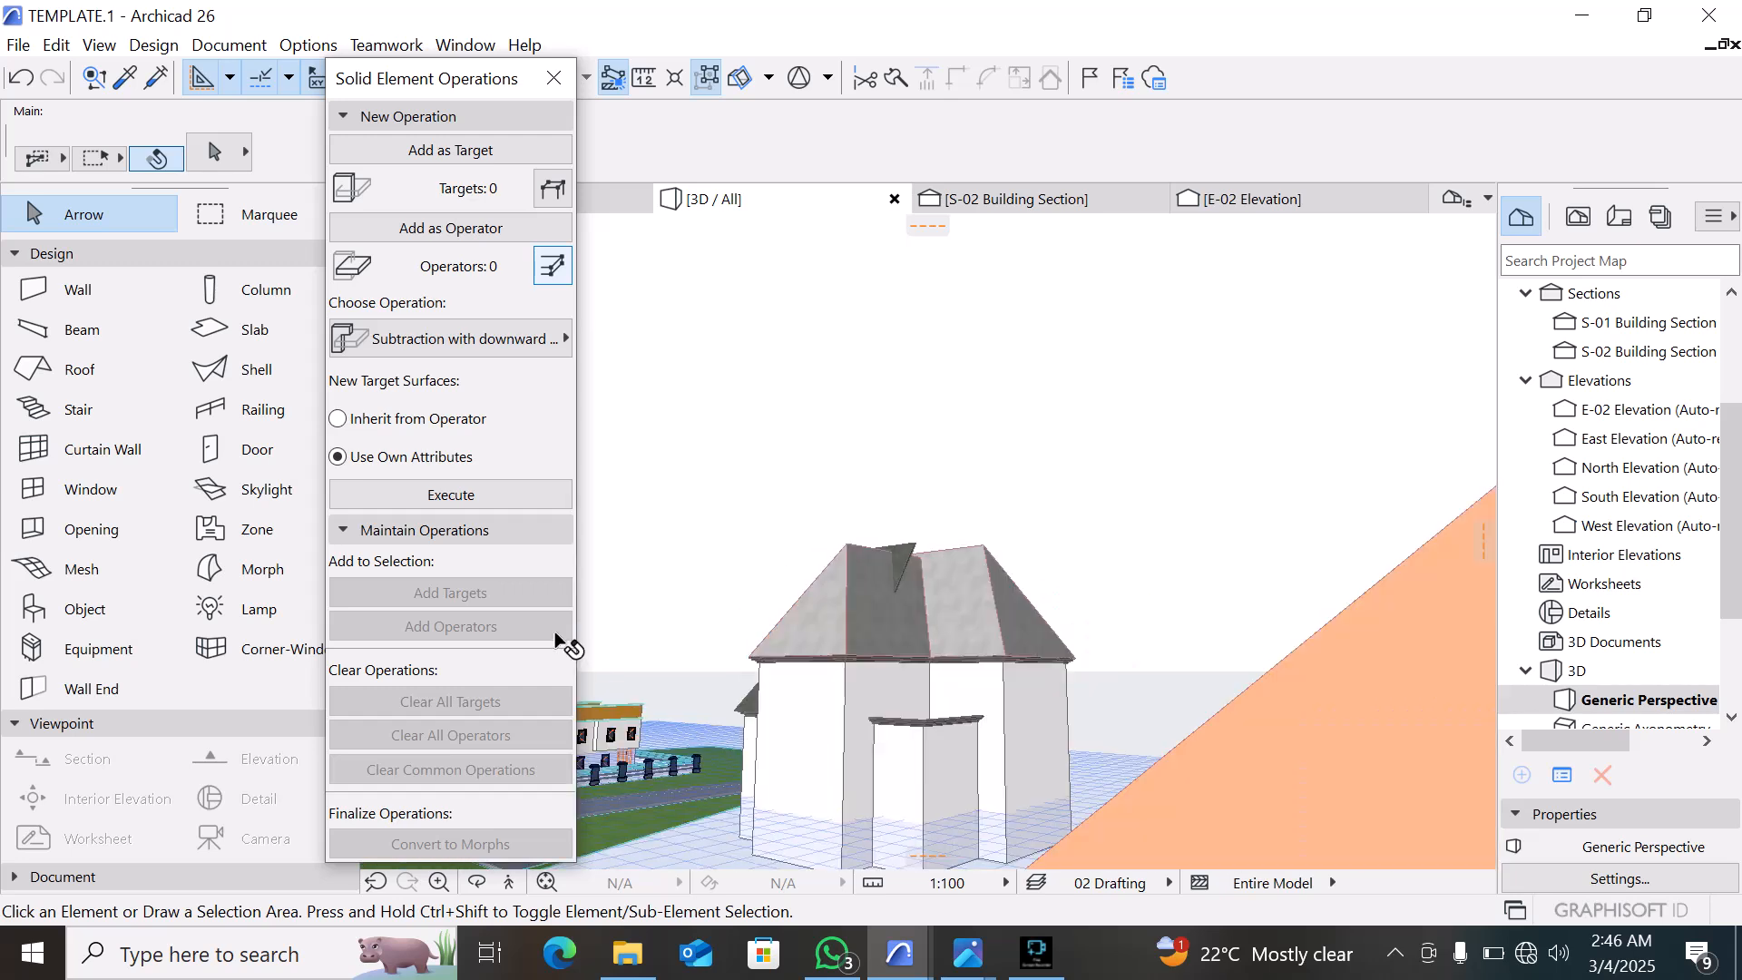
scroll(799, 677, up, 4)
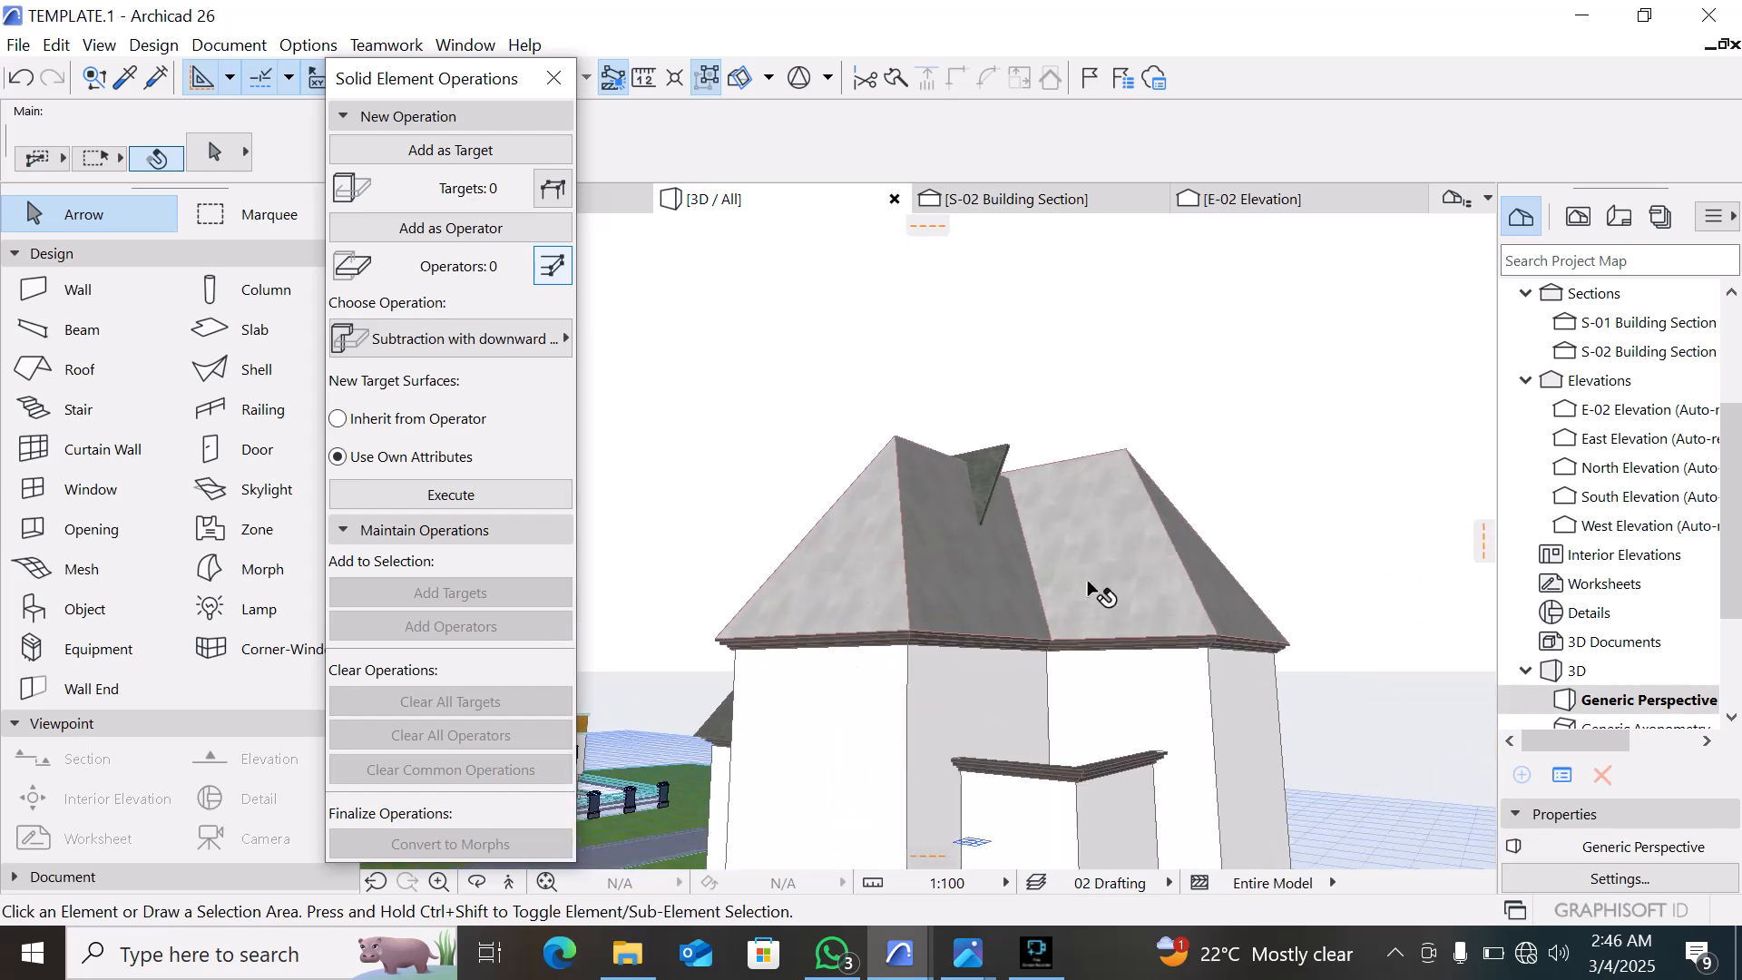
shift+middle_drag(1101, 591, 1383, 610)
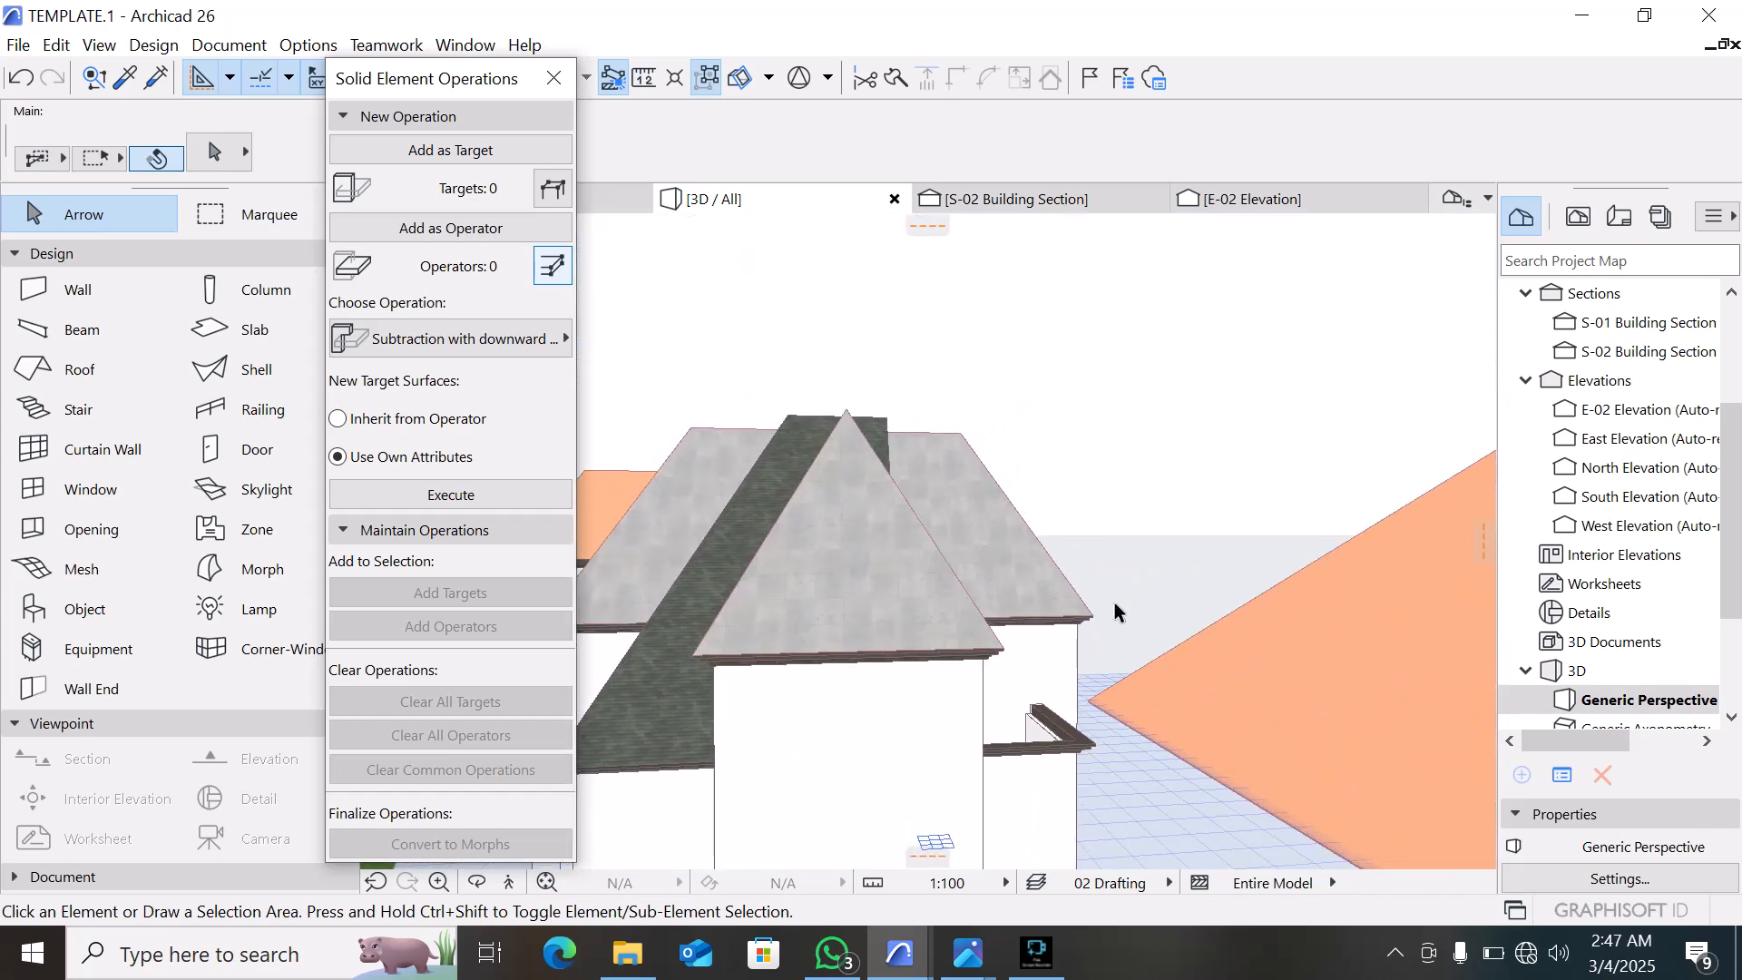
shift+middle_drag(1110, 617, 1128, 668)
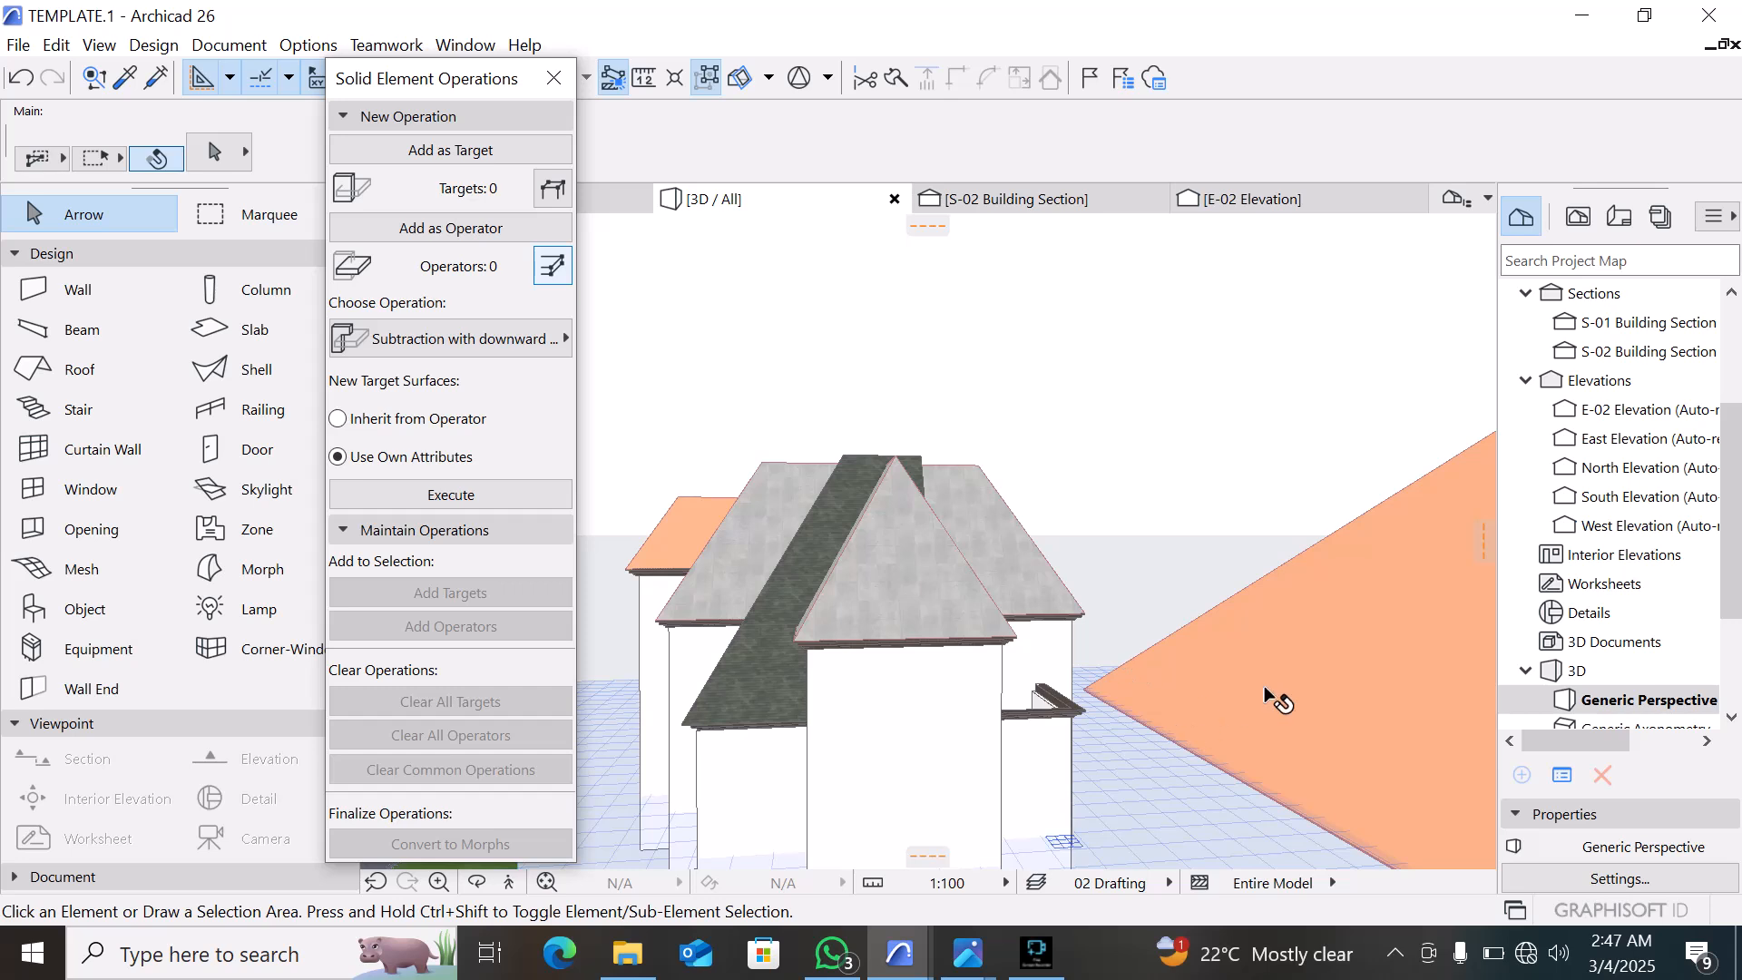
shift+middle_drag(1271, 699, 1101, 701)
scroll(1098, 700, up, 2)
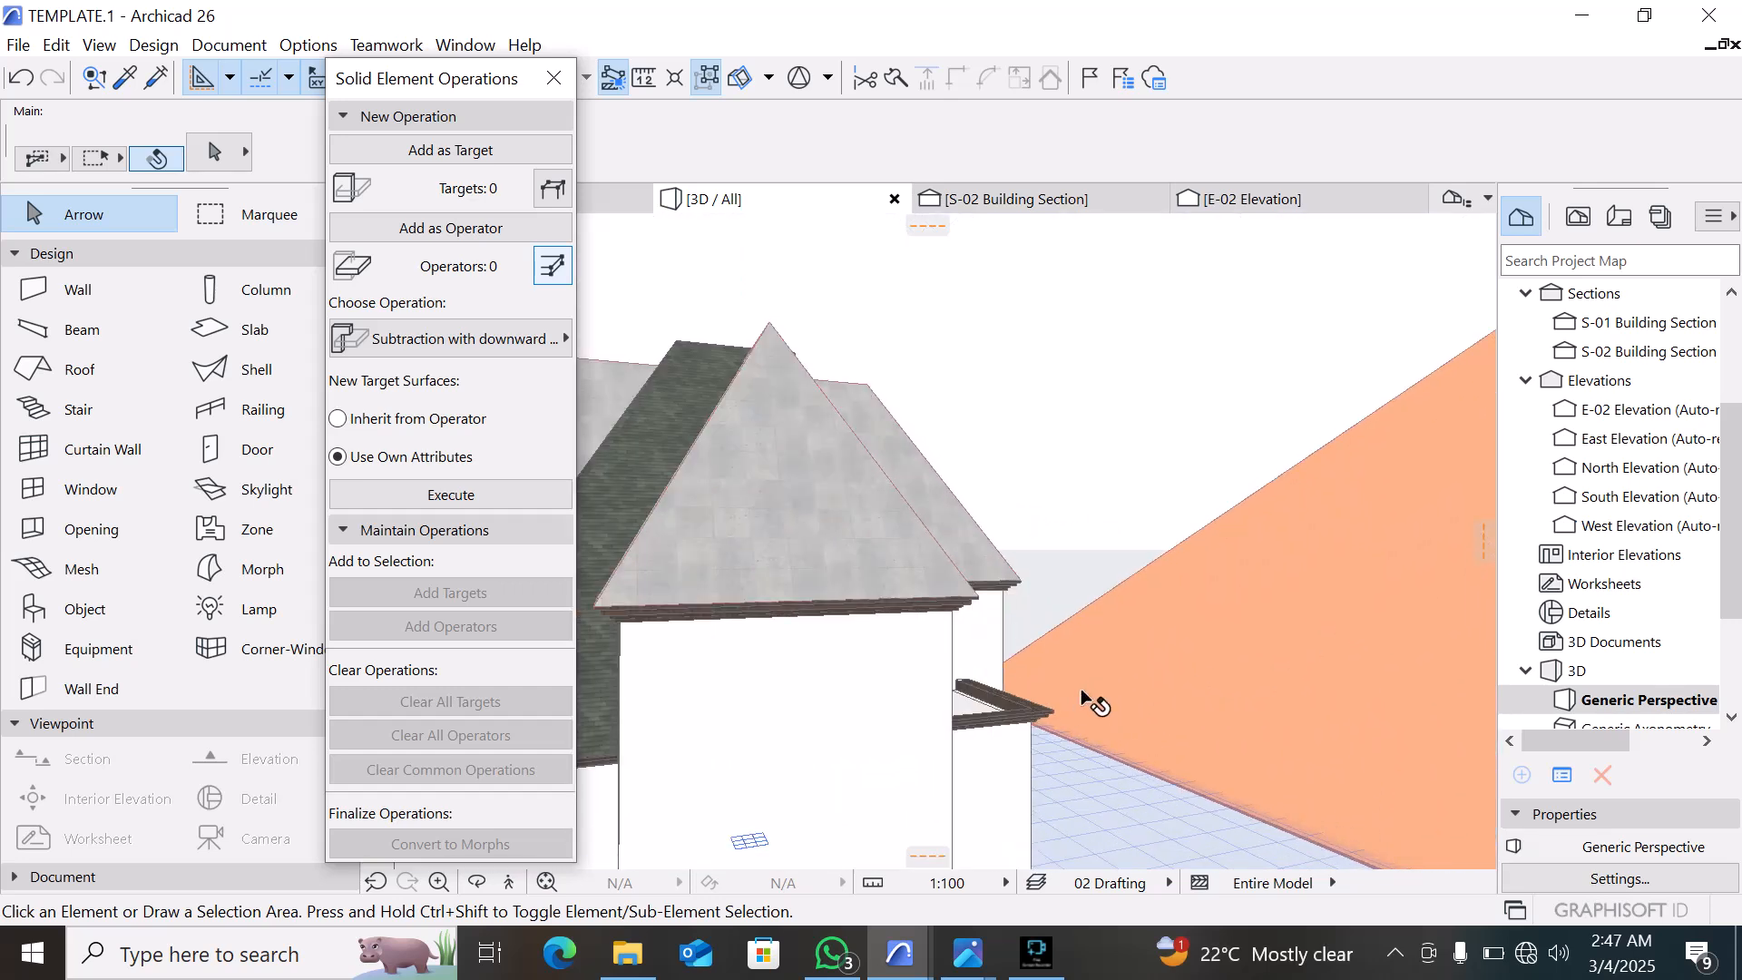